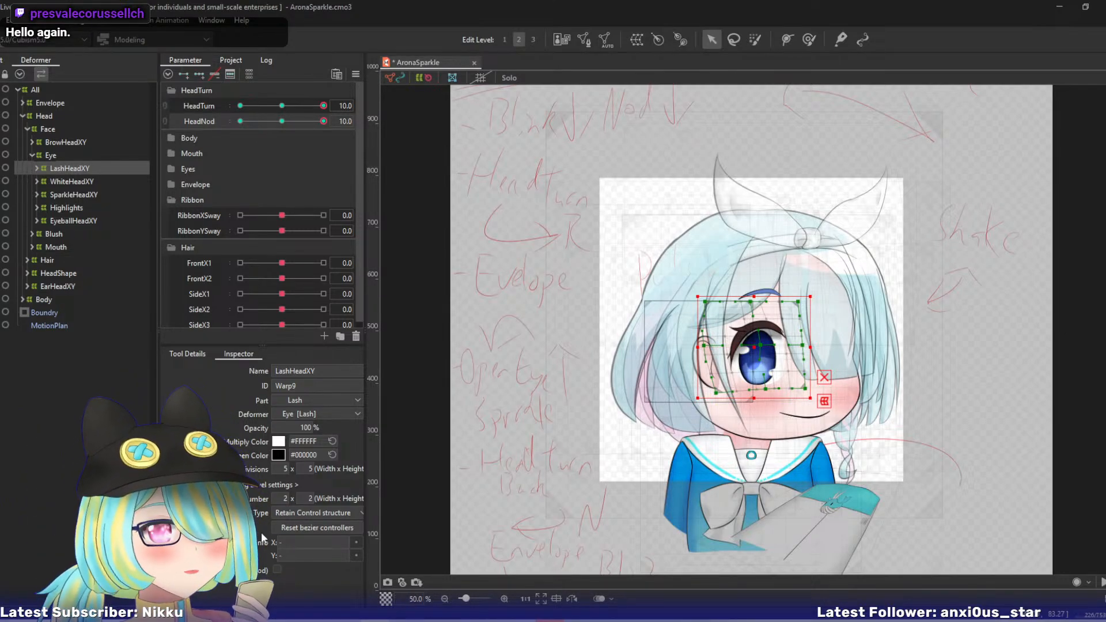
- Link the HeadTurn and HeadNod parameters and examine how the lash deformer follows the head through the turned, raised and lowered poses
{"action": "left_click_drag", "start_coordinate": [724, 463], "coordinate": [636, 461]}
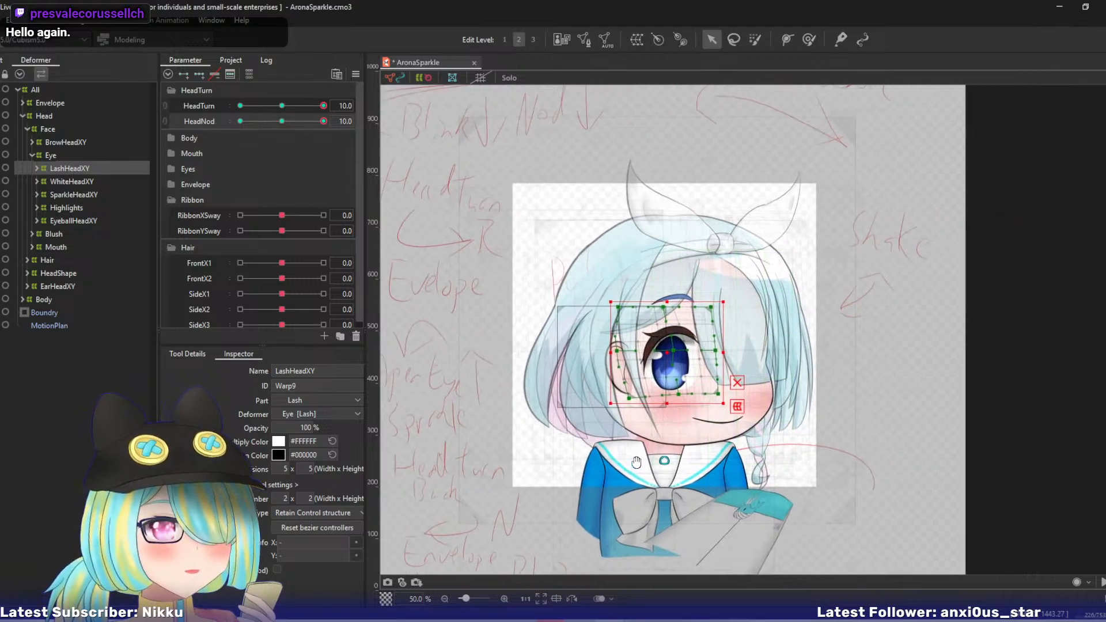
{"action": "scroll", "coordinate": [637, 464], "scroll_direction": "up", "scroll_amount": 2}
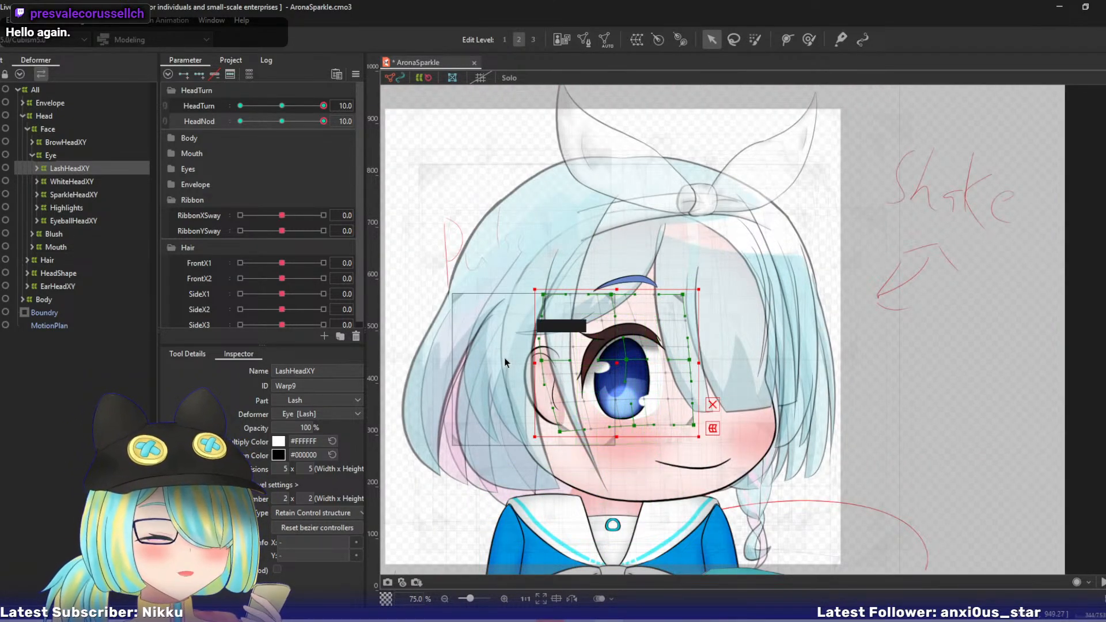
{"action": "left_click_drag", "start_coordinate": [506, 362], "coordinate": [530, 326]}
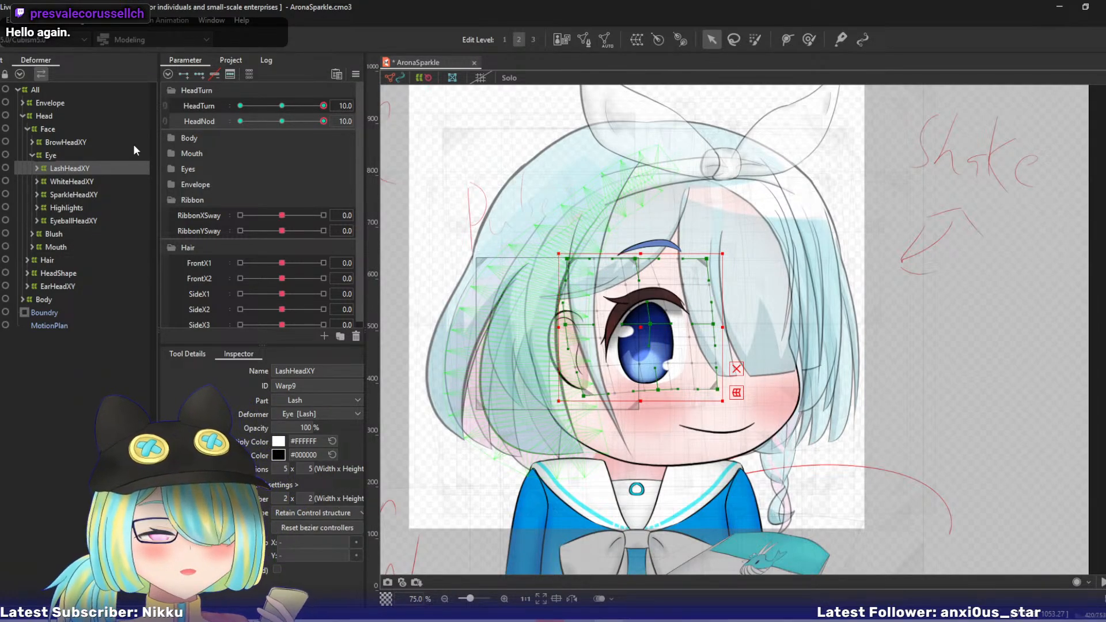
{"action": "left_click", "coordinate": [164, 113]}
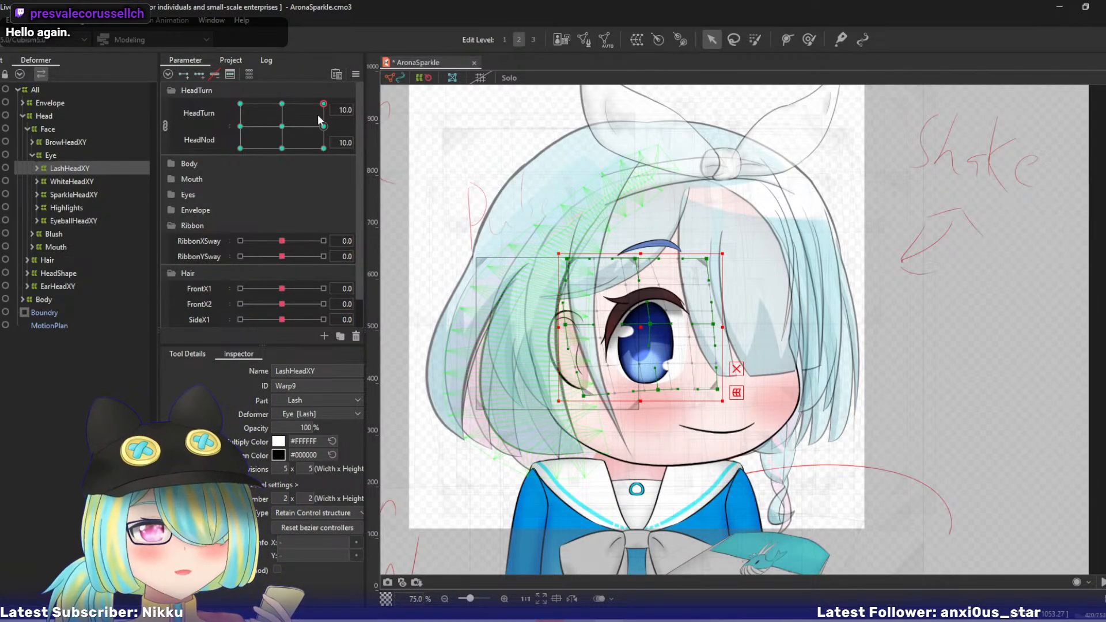
{"action": "left_click_drag", "start_coordinate": [285, 129], "coordinate": [318, 146]}
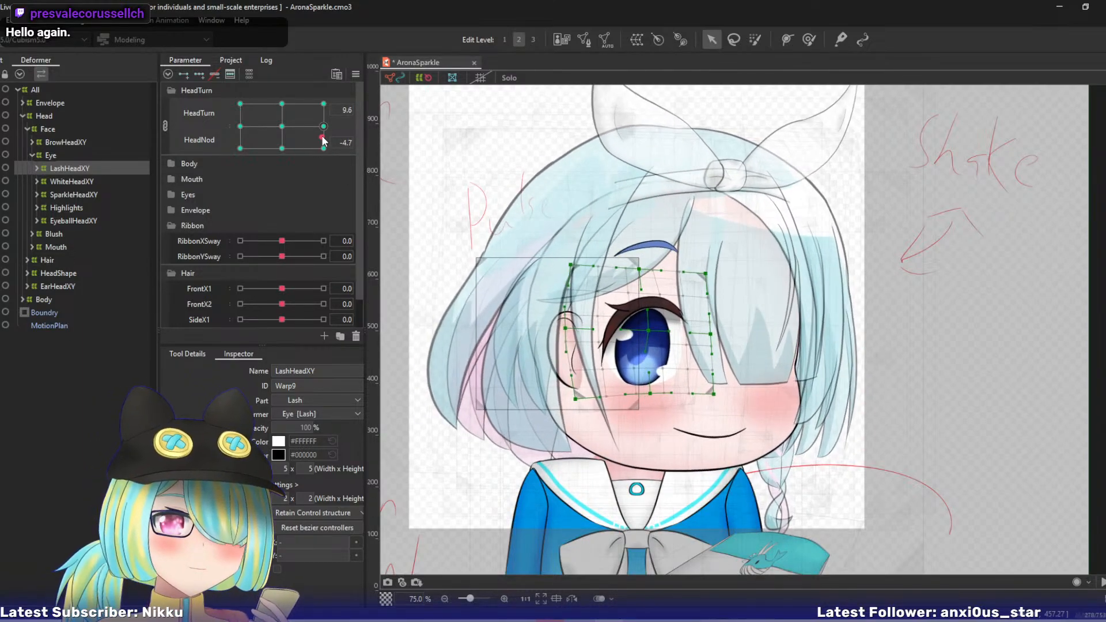
{"action": "left_click_drag", "start_coordinate": [324, 130], "coordinate": [284, 103]}
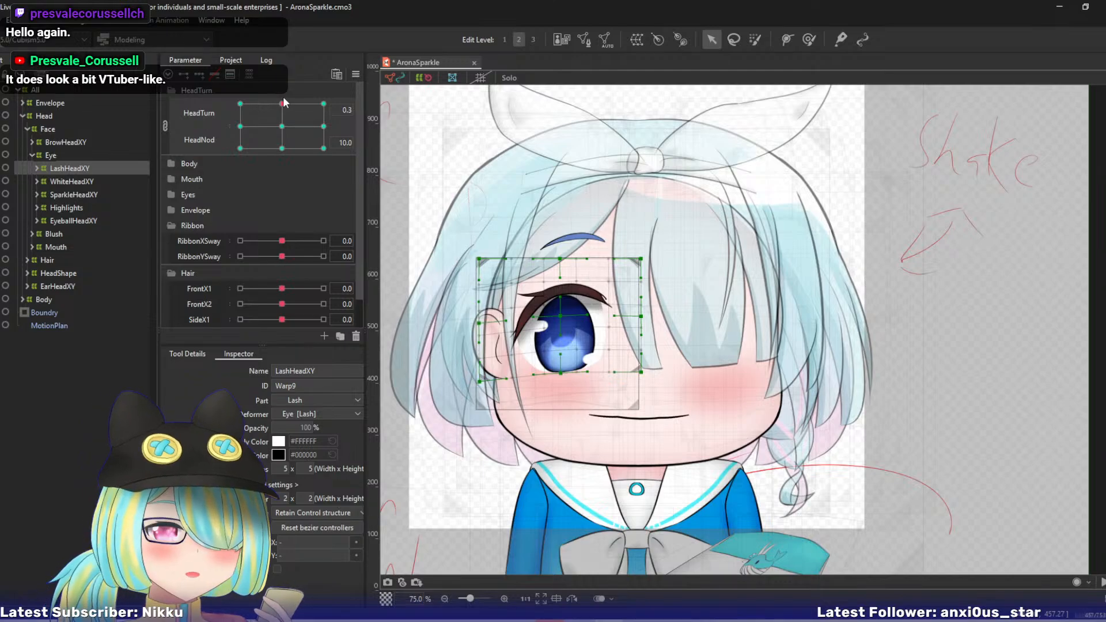
{"action": "left_click_drag", "start_coordinate": [283, 103], "coordinate": [342, 88]}
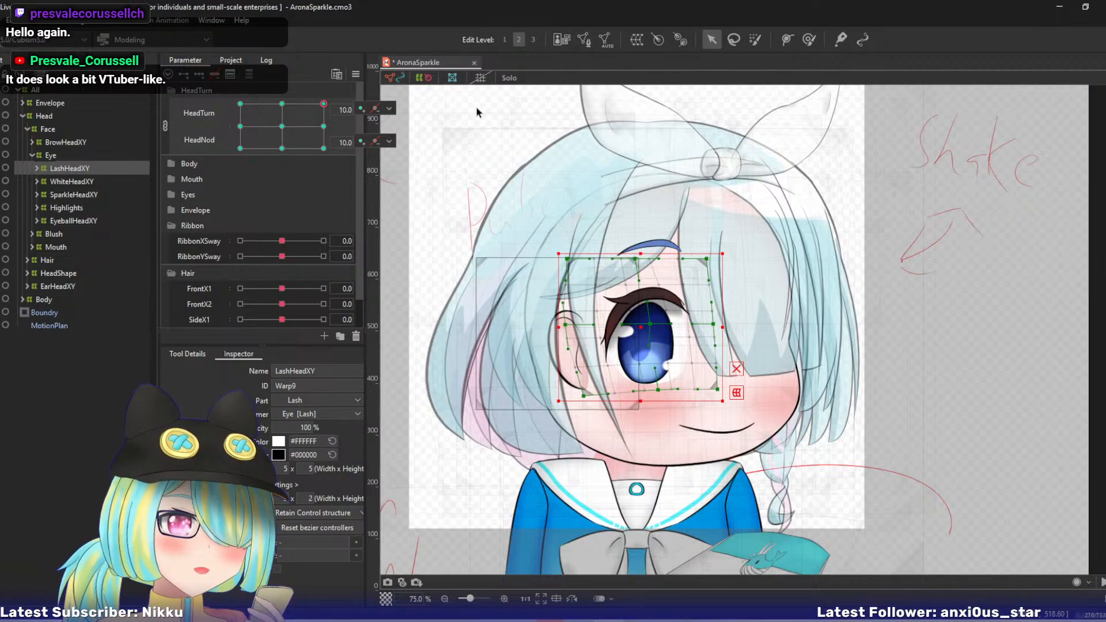
{"action": "left_click_drag", "start_coordinate": [596, 175], "coordinate": [572, 186]}
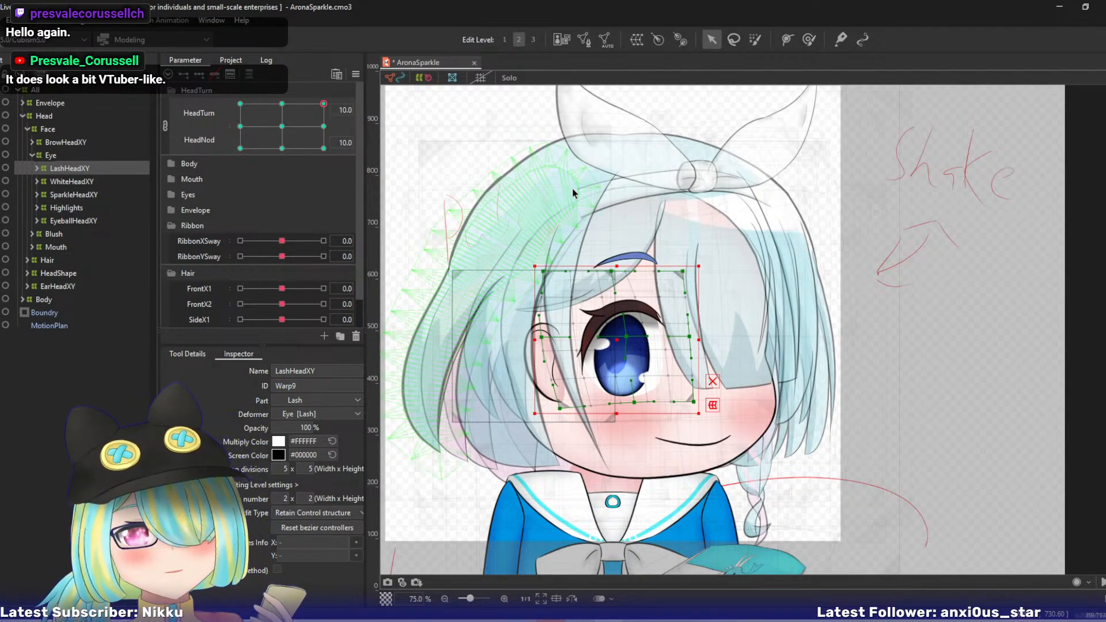
{"action": "left_click_drag", "start_coordinate": [581, 215], "coordinate": [591, 178]}
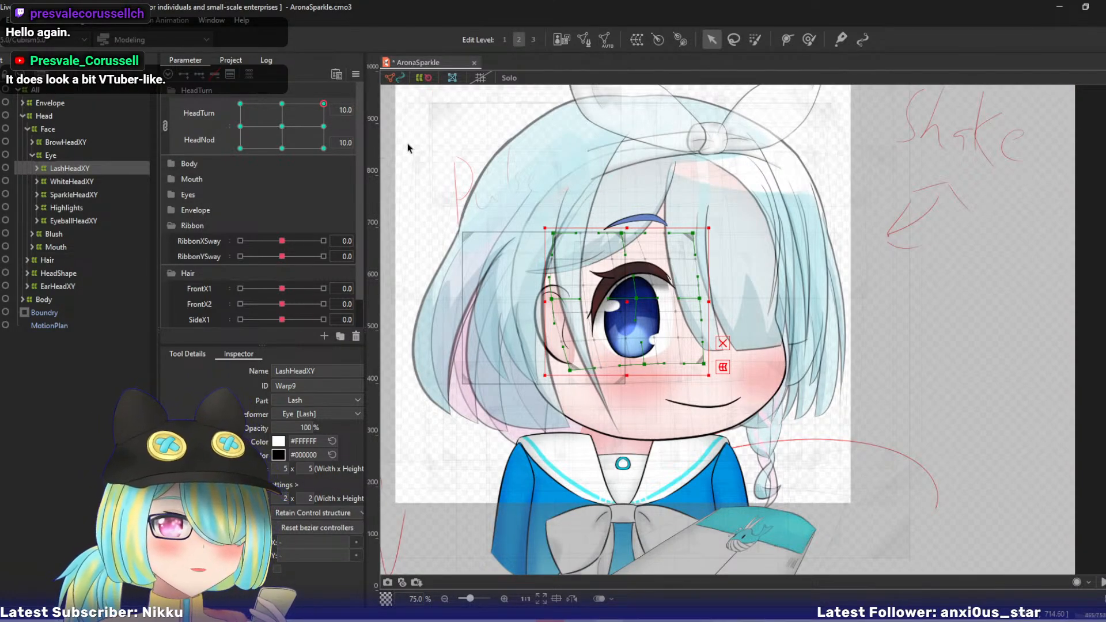
{"action": "left_click_drag", "start_coordinate": [469, 164], "coordinate": [497, 178]}
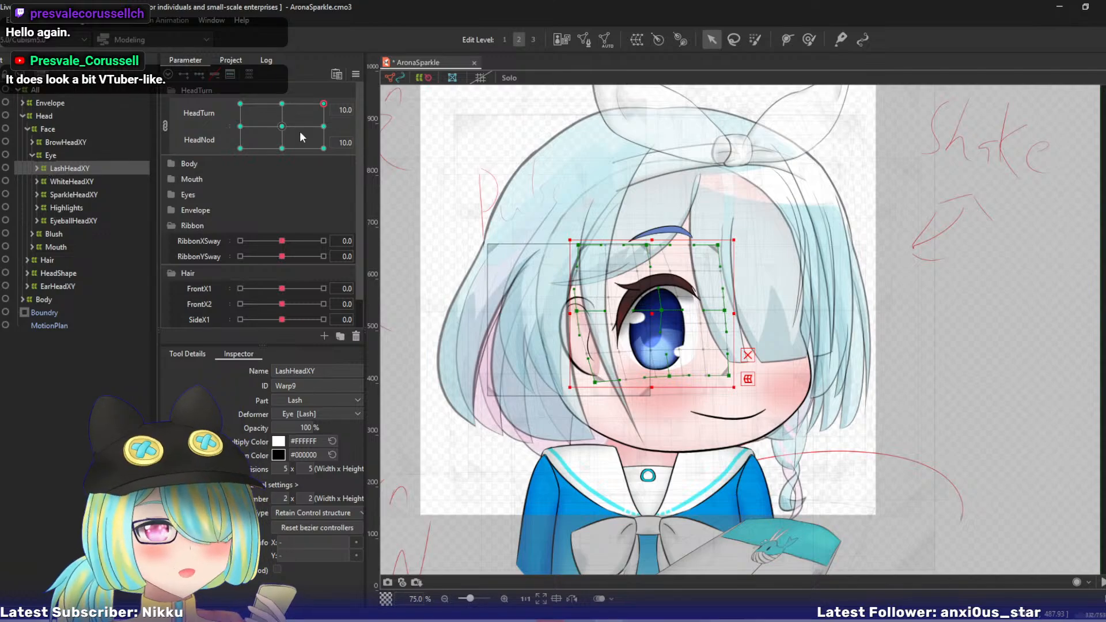
{"action": "left_click_drag", "start_coordinate": [299, 137], "coordinate": [330, 154]}
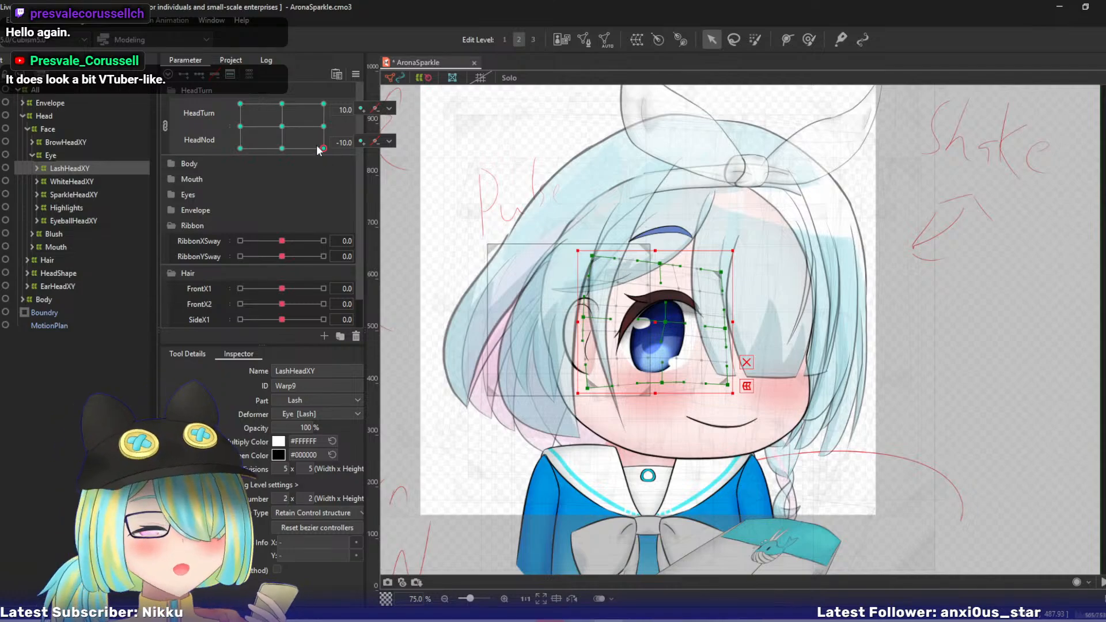
{"action": "left_click_drag", "start_coordinate": [324, 149], "coordinate": [323, 104]}
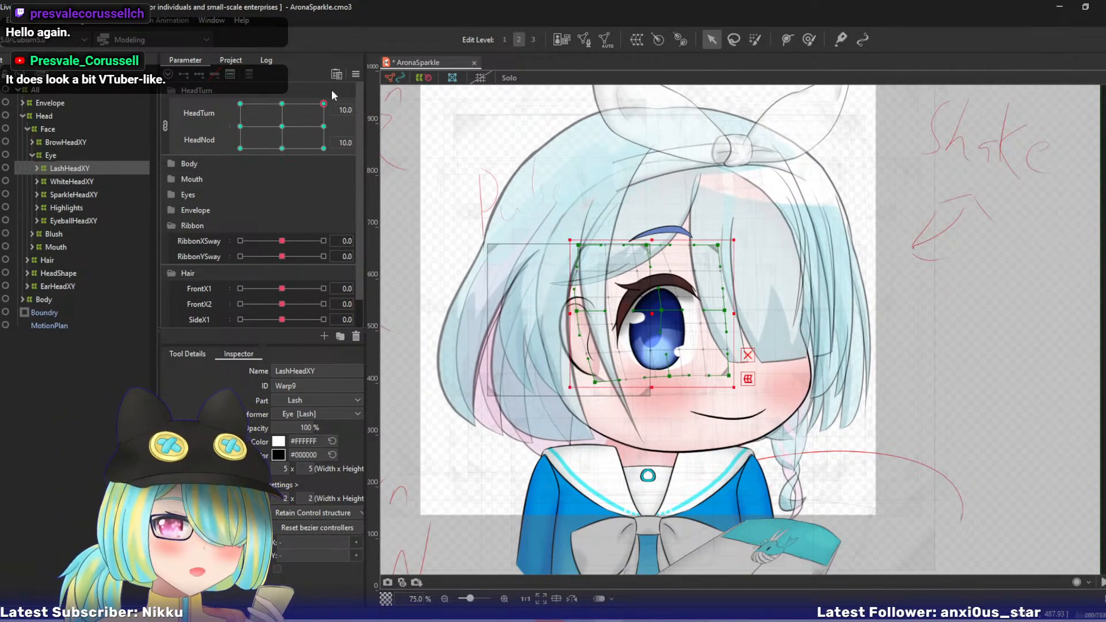
- At HeadTurn 10 and HeadNod 10, raise the LashHeadXY warp's right-middle, centre and bottom-right control points to tilt the eyelash
{"action": "scroll", "coordinate": [709, 232], "scroll_direction": "up", "scroll_amount": 1}
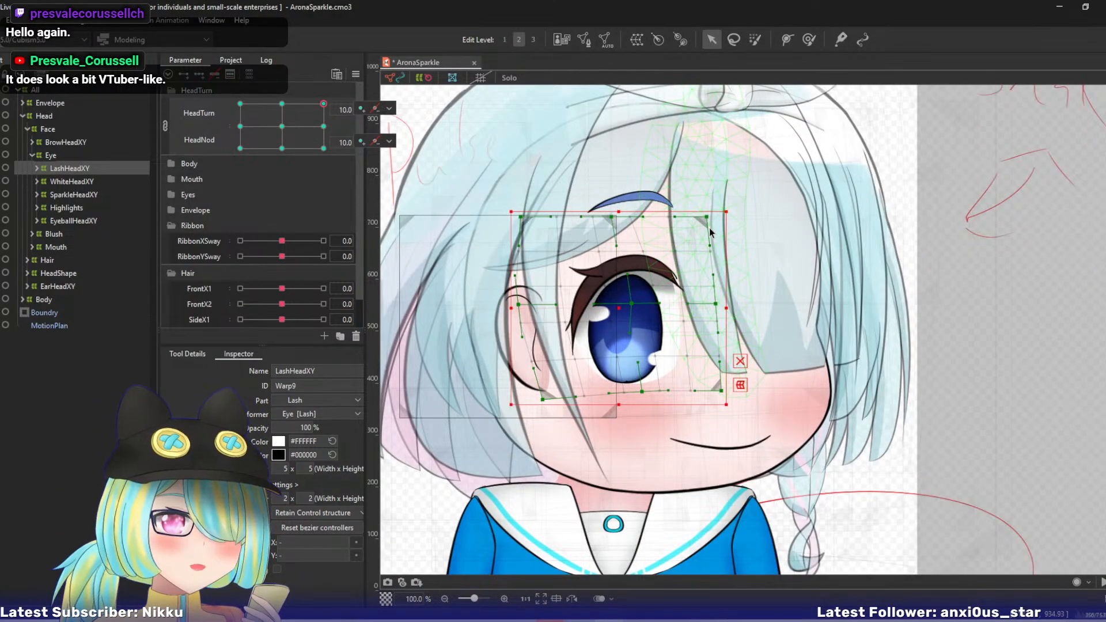
{"action": "scroll", "coordinate": [642, 439], "scroll_direction": "up", "scroll_amount": 1}
{"action": "scroll", "coordinate": [632, 451], "scroll_direction": "up", "scroll_amount": 1}
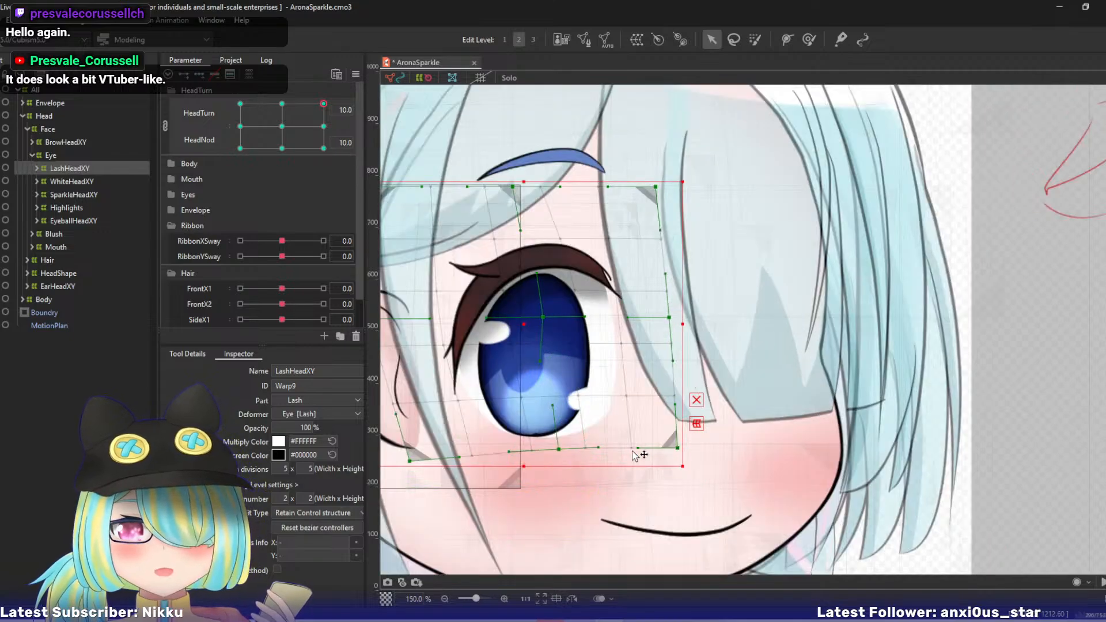
{"action": "left_click_drag", "start_coordinate": [597, 387], "coordinate": [677, 382]}
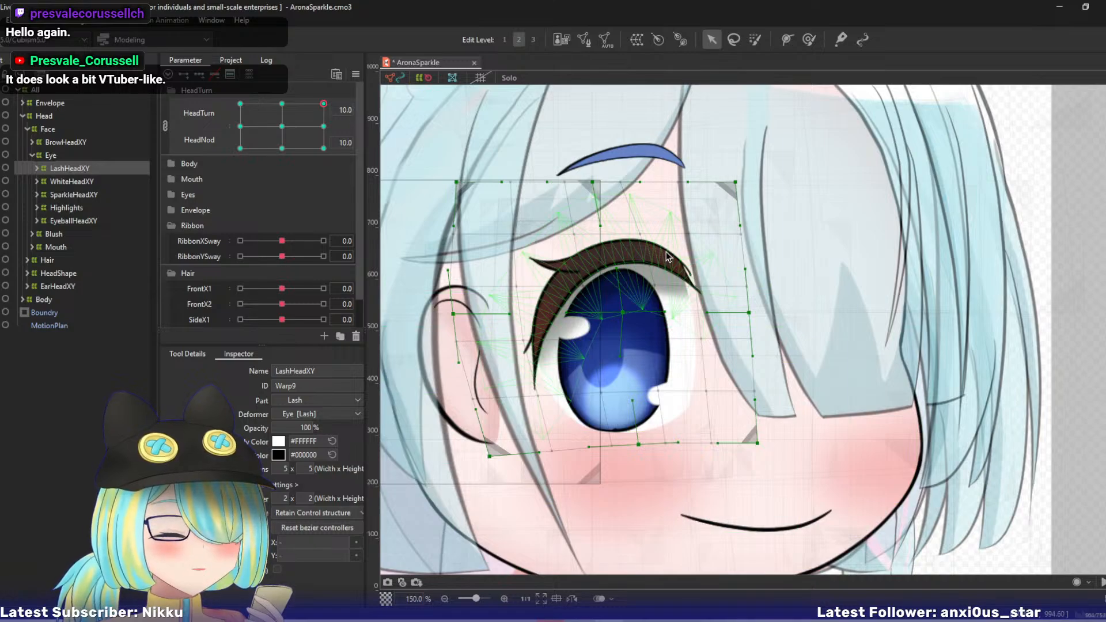
{"action": "left_click_drag", "start_coordinate": [750, 312], "coordinate": [729, 278]}
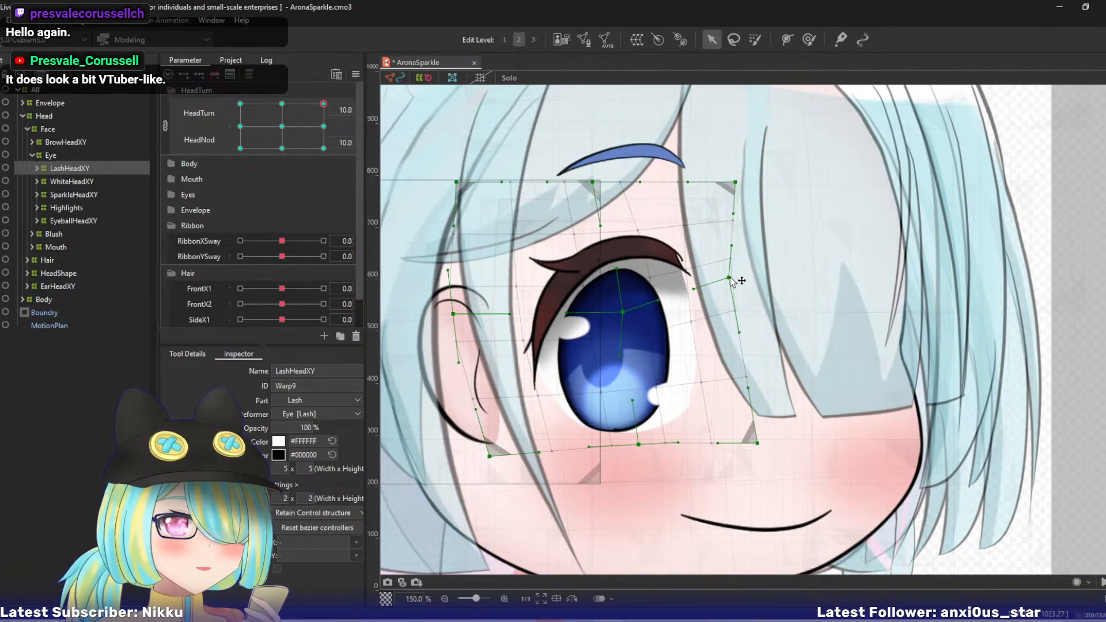
{"action": "left_click_drag", "start_coordinate": [622, 312], "coordinate": [606, 299]}
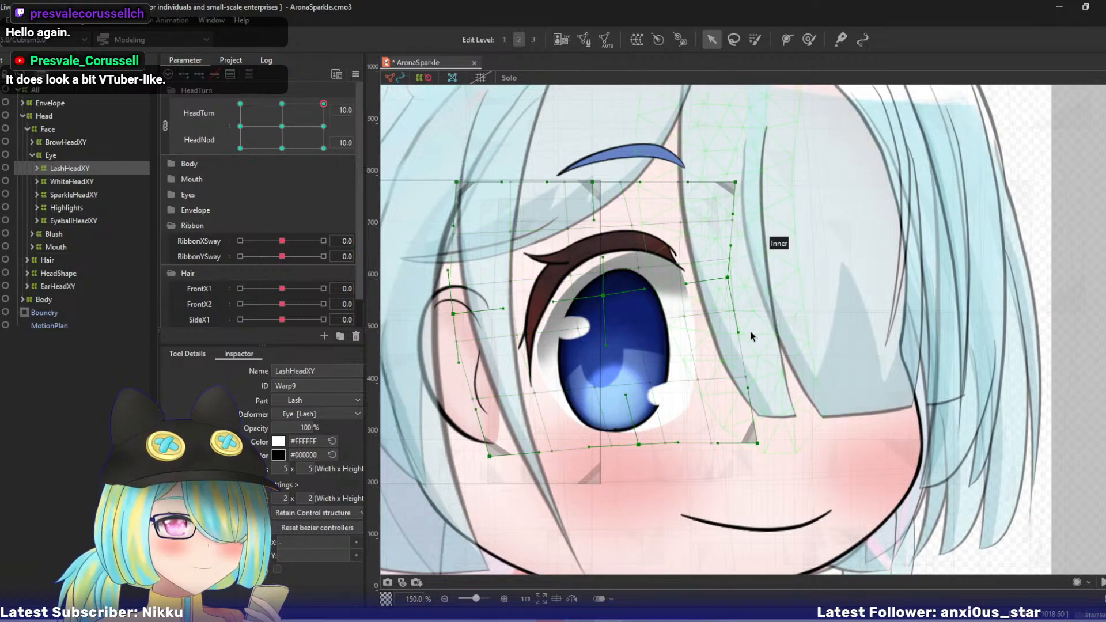
{"action": "left_click_drag", "start_coordinate": [758, 443], "coordinate": [758, 403]}
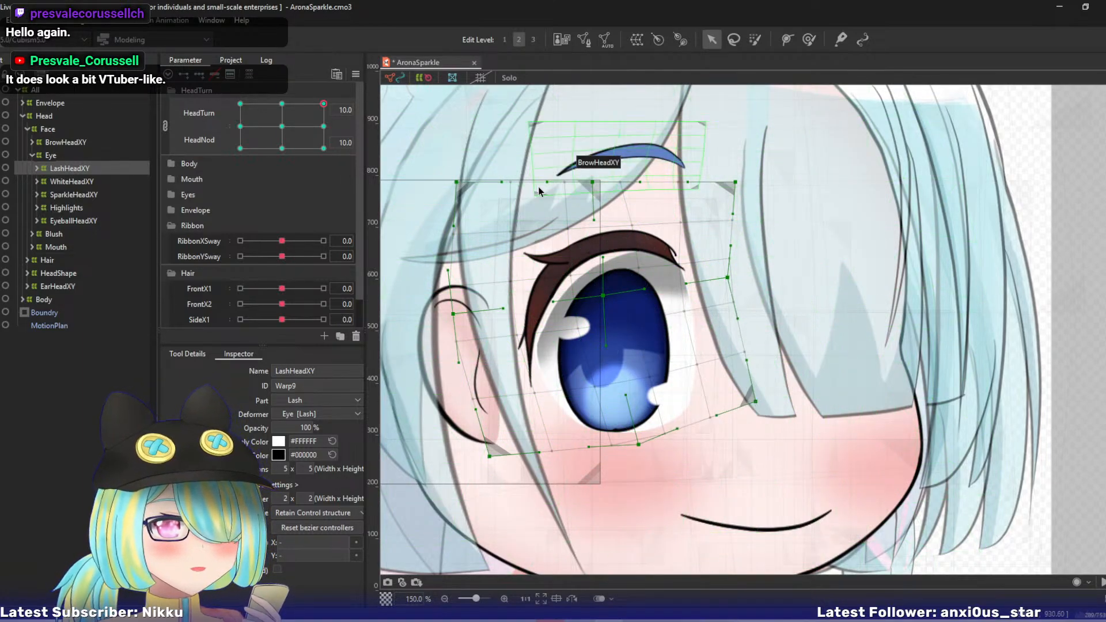
- Pull the LashHeadXY warp's top-centre and top-right points inward and fine-tune its right-middle and centre points
{"action": "left_click_drag", "start_coordinate": [594, 182], "coordinate": [564, 187]}
{"action": "left_click_drag", "start_coordinate": [735, 183], "coordinate": [713, 169]}
{"action": "left_click_drag", "start_coordinate": [728, 277], "coordinate": [730, 271]}
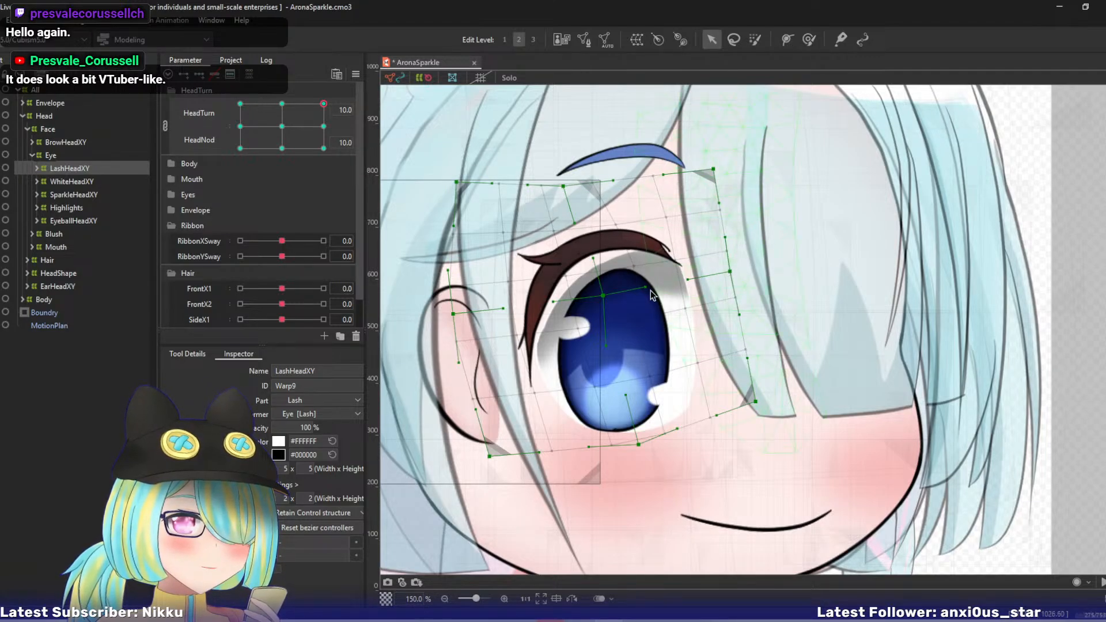
{"action": "left_click_drag", "start_coordinate": [604, 296], "coordinate": [603, 293]}
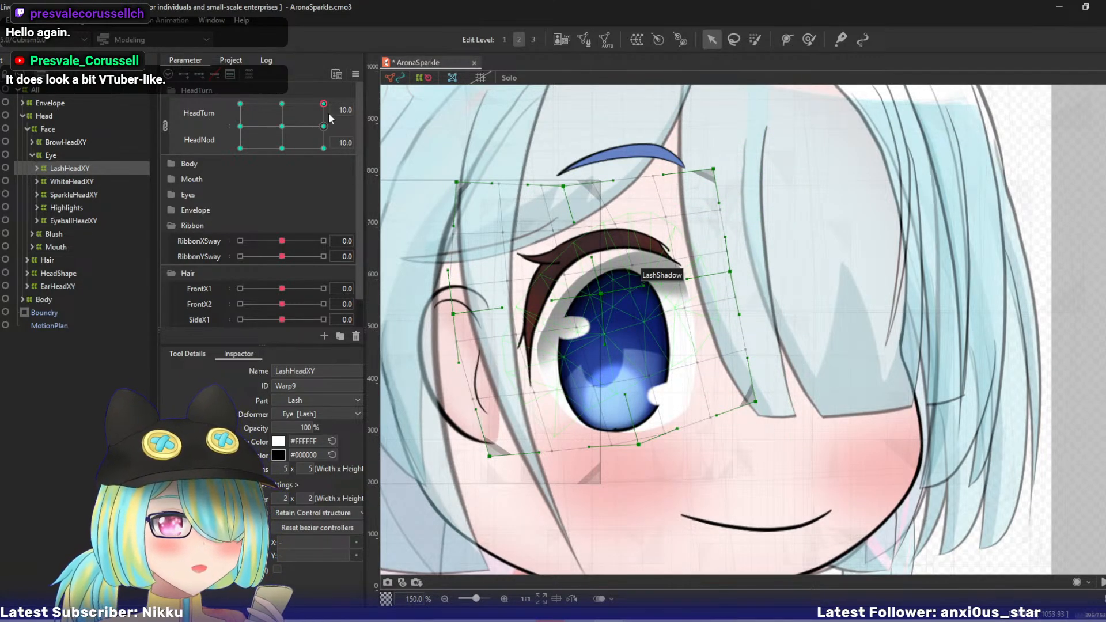
- Unlink HeadTurn from HeadNod and overlay the HeadTurn 0, HeadNod 10 pose on the HeadTurn 10, HeadNod 10 pose for comparison
{"action": "left_click", "coordinate": [163, 126]}
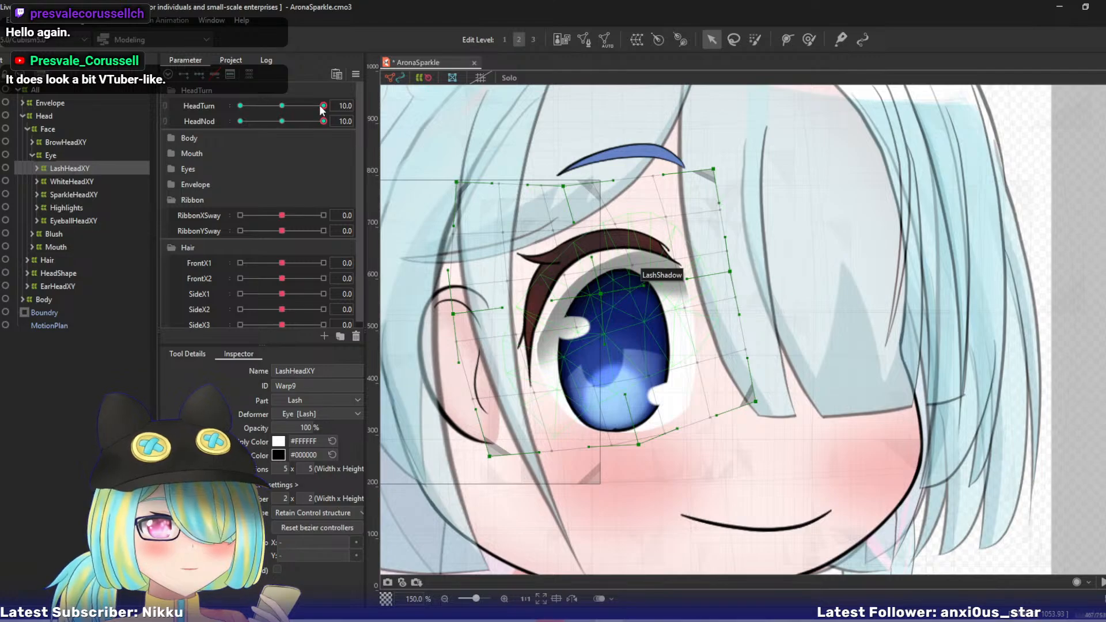
{"action": "left_click_drag", "start_coordinate": [319, 105], "coordinate": [357, 99]}
{"action": "key", "text": "ctrl+d"}
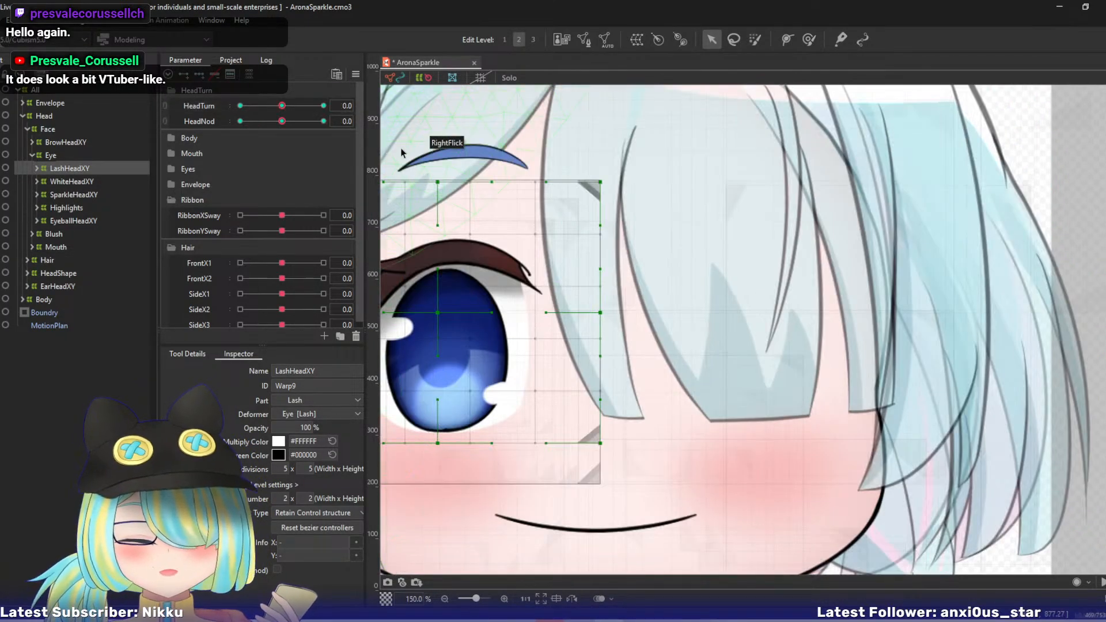
{"action": "left_click_drag", "start_coordinate": [282, 122], "coordinate": [417, 118]}
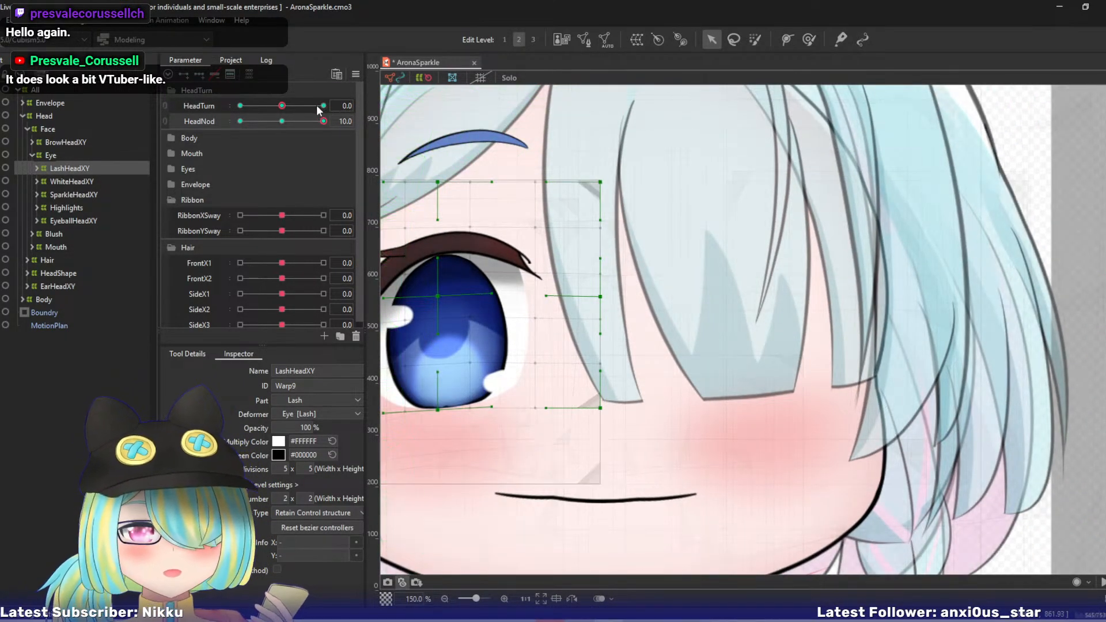
{"action": "left_click_drag", "start_coordinate": [281, 105], "coordinate": [357, 101]}
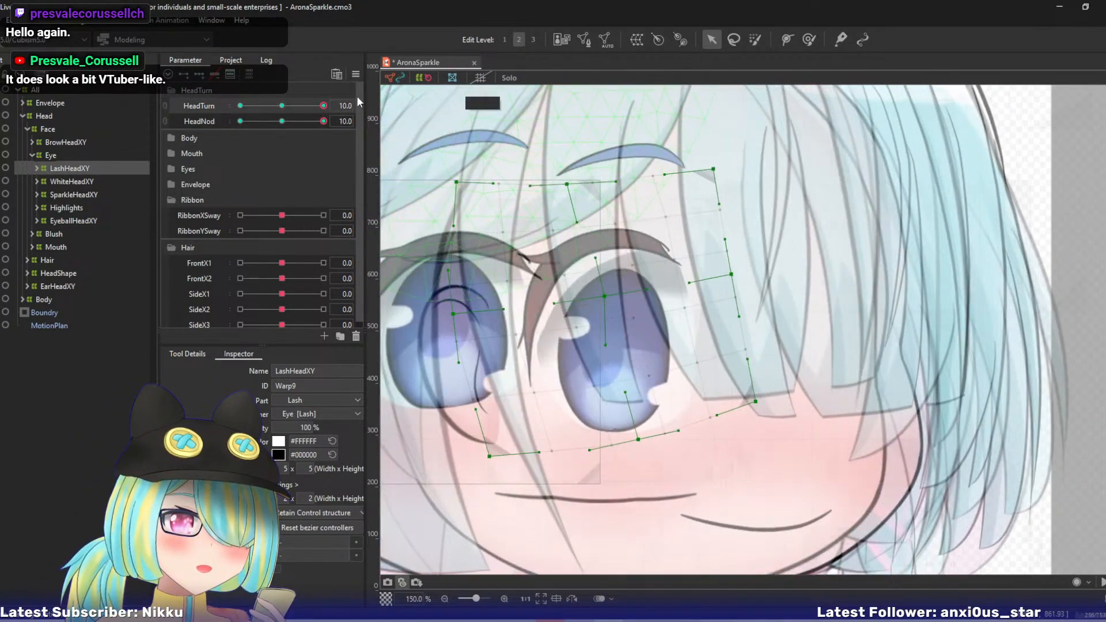
- Show the canvas grid and lower the LashHeadXY warp's three top points and left-middle point, nudging its centre point slightly left
{"action": "left_click", "coordinate": [480, 78]}
{"action": "left_click_drag", "start_coordinate": [567, 185], "coordinate": [567, 192]}
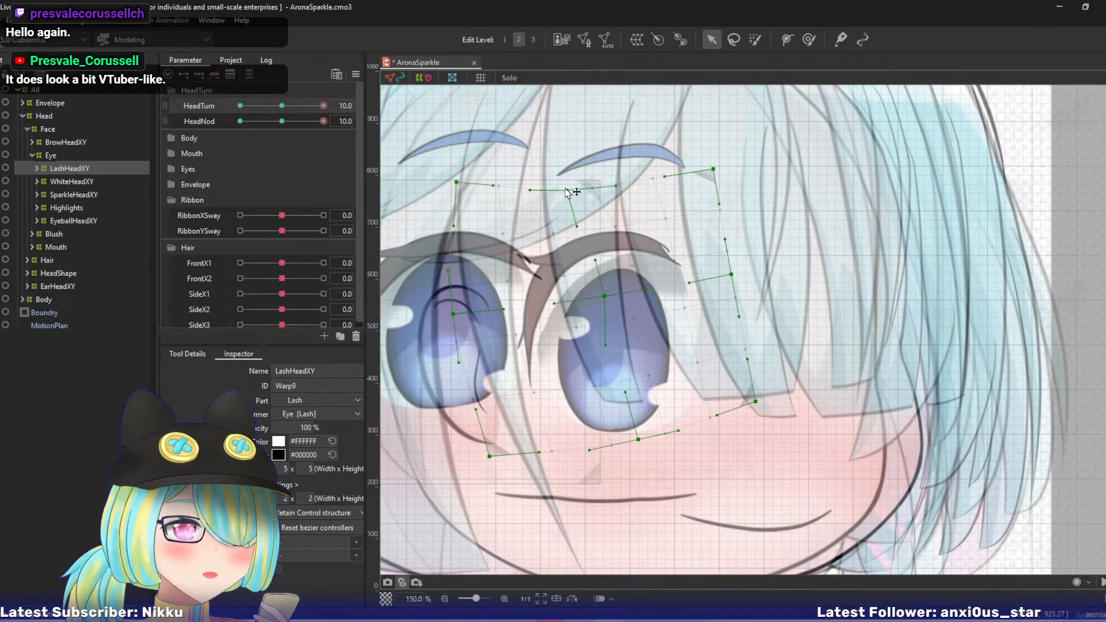
{"action": "left_click_drag", "start_coordinate": [713, 169], "coordinate": [713, 181]}
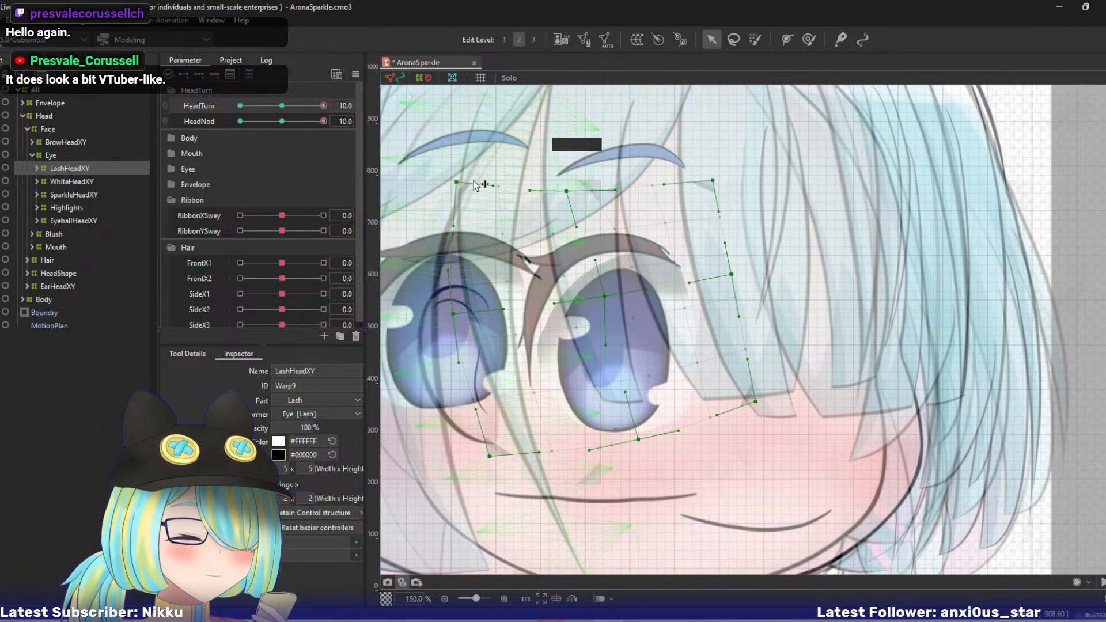
{"action": "left_click_drag", "start_coordinate": [457, 183], "coordinate": [449, 201]}
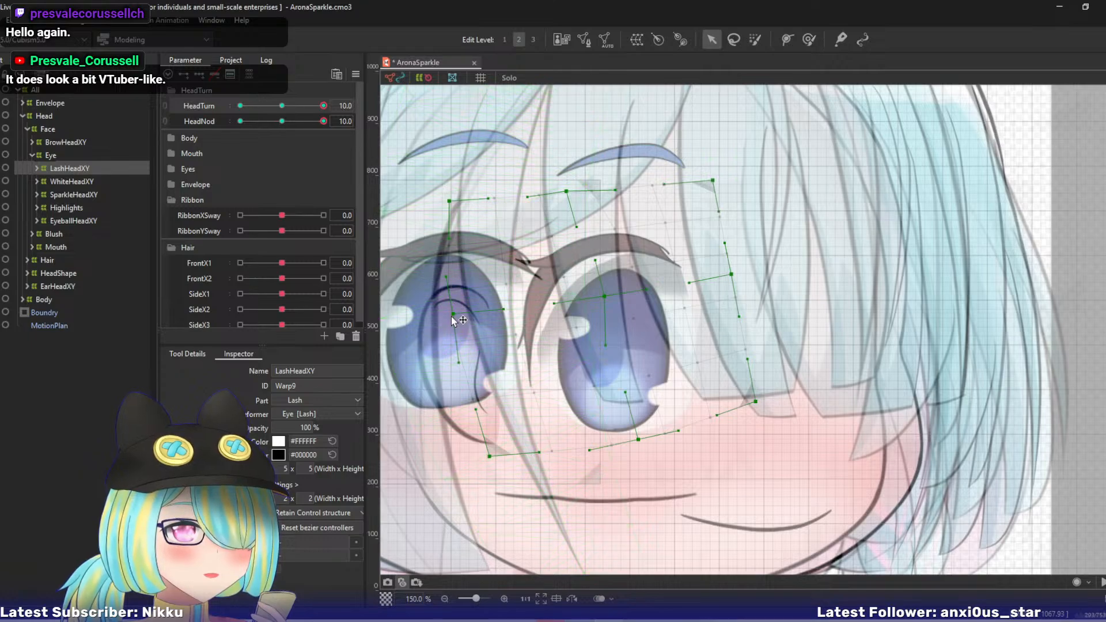
{"action": "left_click_drag", "start_coordinate": [451, 316], "coordinate": [451, 326]}
{"action": "left_click_drag", "start_coordinate": [604, 296], "coordinate": [599, 296]}
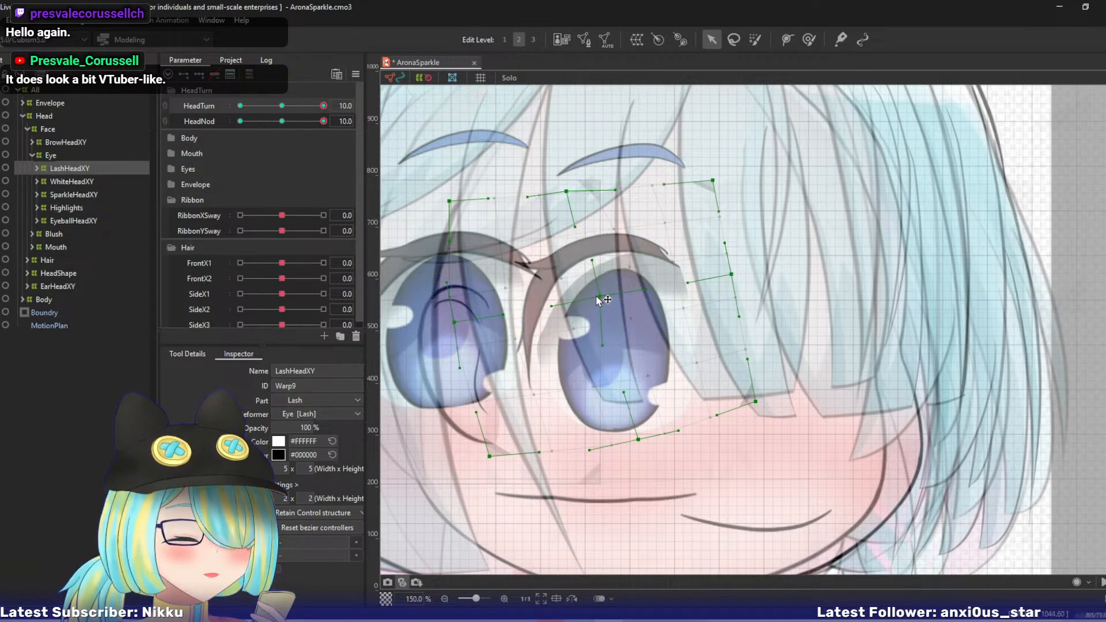
- Raise the LashHeadXY warp's bottom-right and bottom-centre points, and shift the whole deformer slightly down
{"action": "left_click_drag", "start_coordinate": [755, 401], "coordinate": [748, 360]}
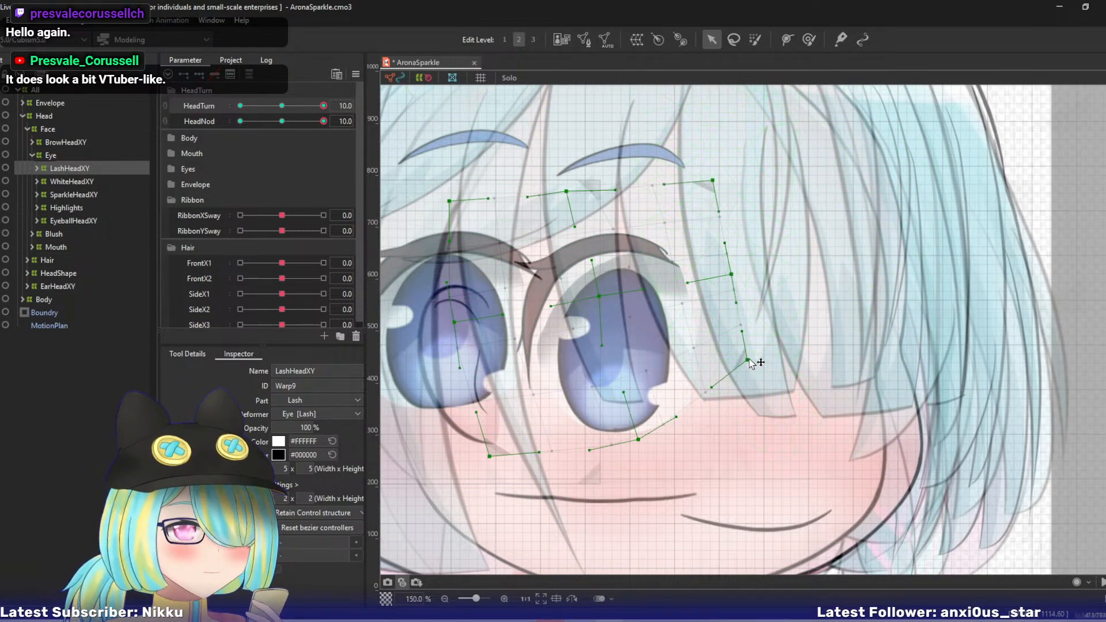
{"action": "left_click_drag", "start_coordinate": [638, 439], "coordinate": [633, 411]}
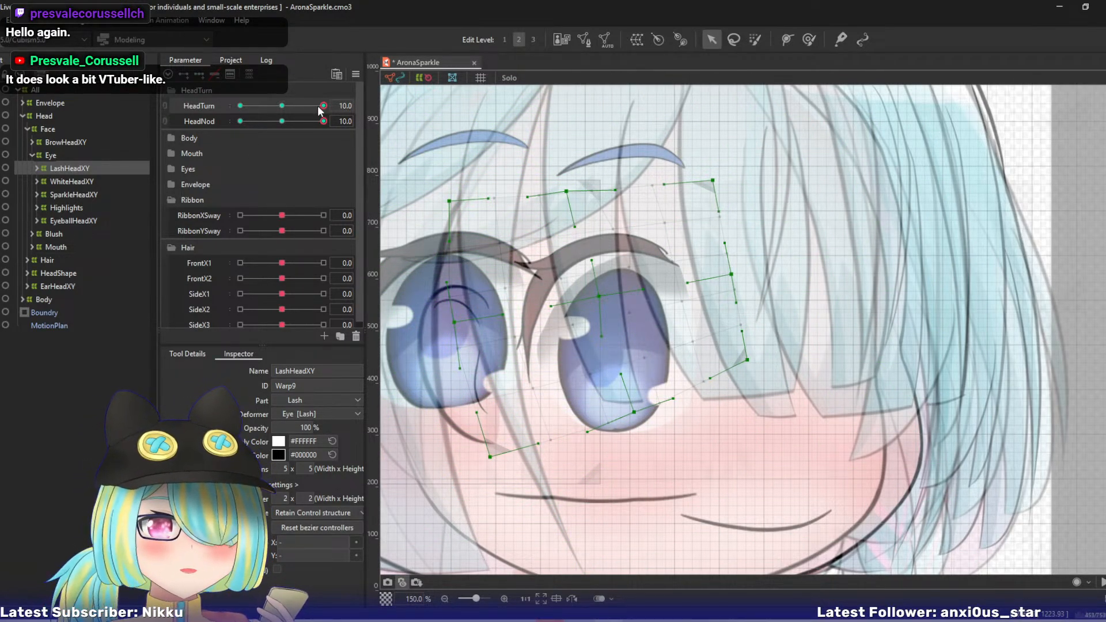
{"action": "mouse_move", "coordinate": [322, 106]}
{"action": "left_mouse_down"}
{"action": "mouse_move", "coordinate": [301, 108]}
{"action": "mouse_move", "coordinate": [334, 109]}
{"action": "left_mouse_up"}
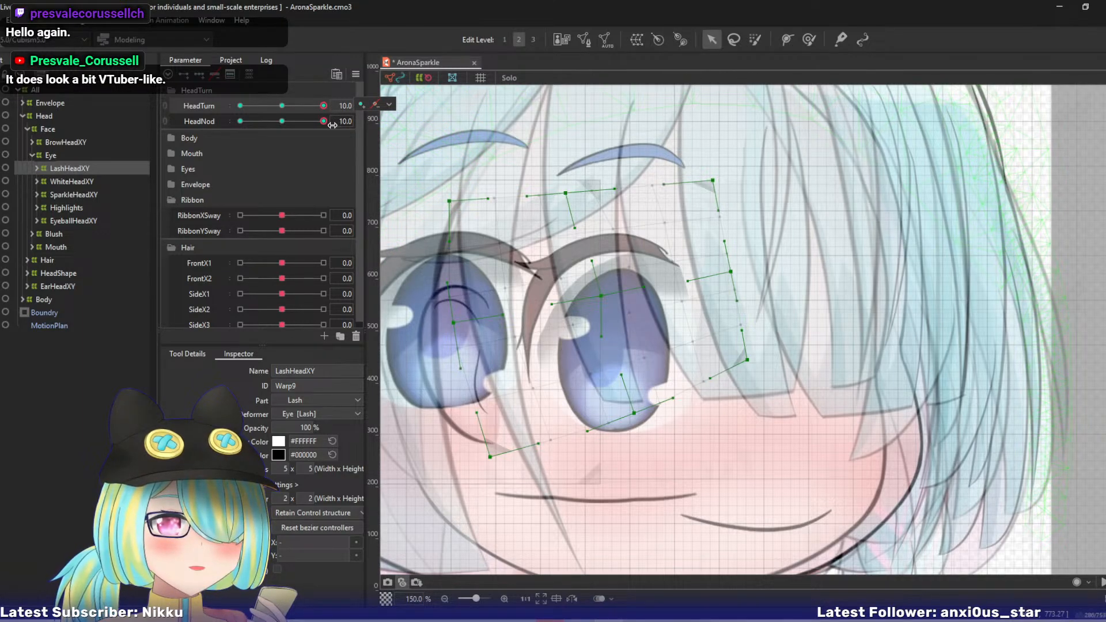
{"action": "left_click", "coordinate": [599, 308]}
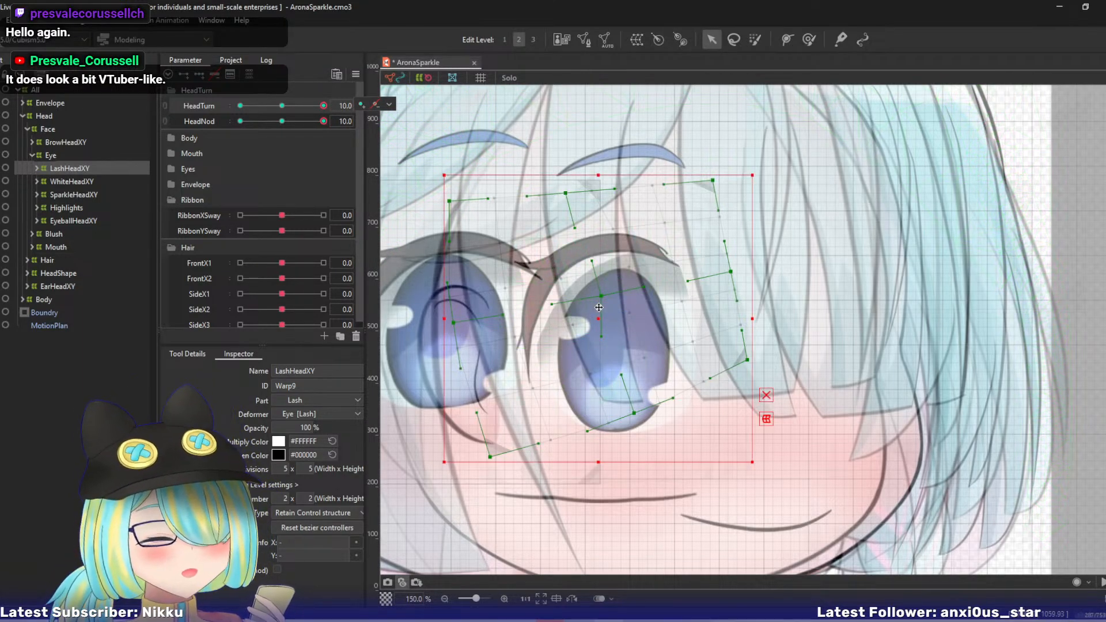
{"action": "left_click_drag", "start_coordinate": [599, 319], "coordinate": [600, 328]}
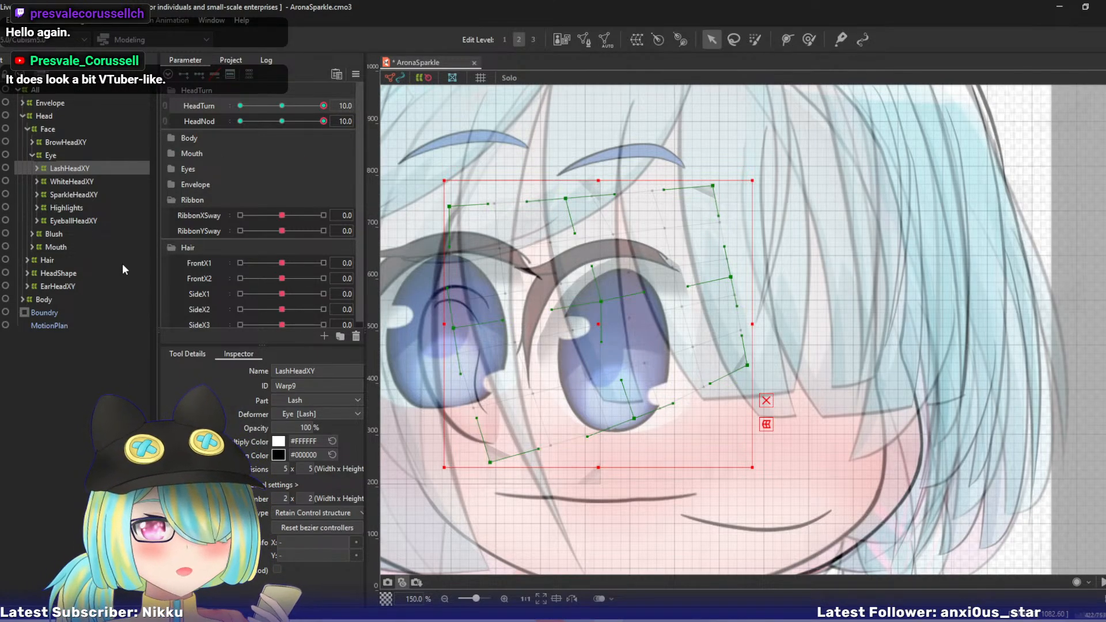
- Move the WhiteHeadXY warp's centre and right-middle points up and to the left
{"action": "left_click", "coordinate": [87, 182]}
{"action": "left_click_drag", "start_coordinate": [433, 265], "coordinate": [434, 241]}
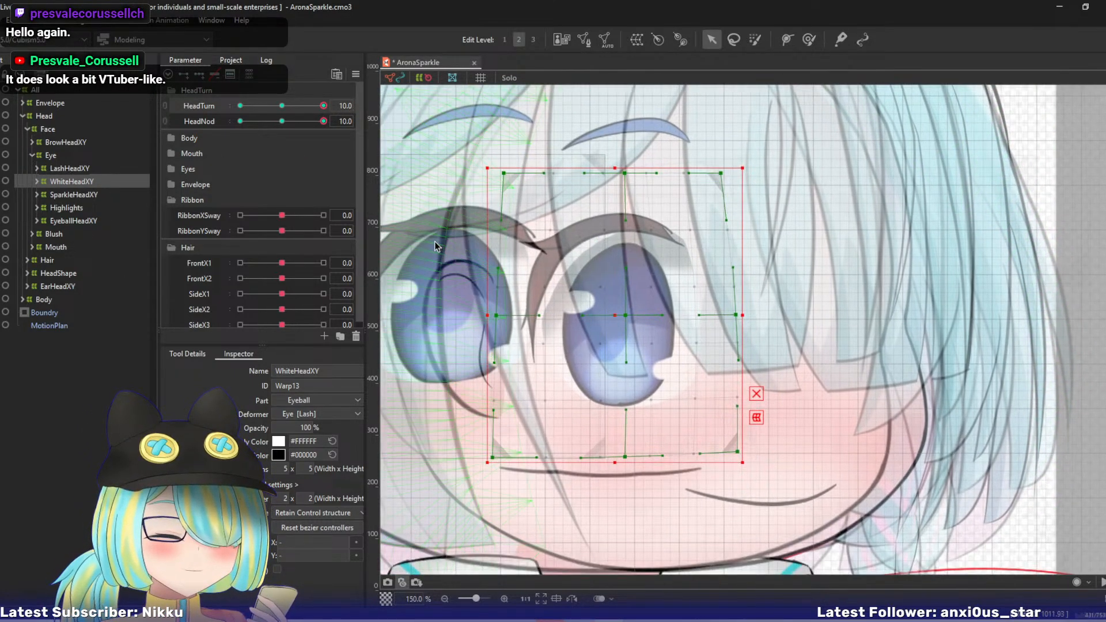
{"action": "left_click", "coordinate": [434, 241]}
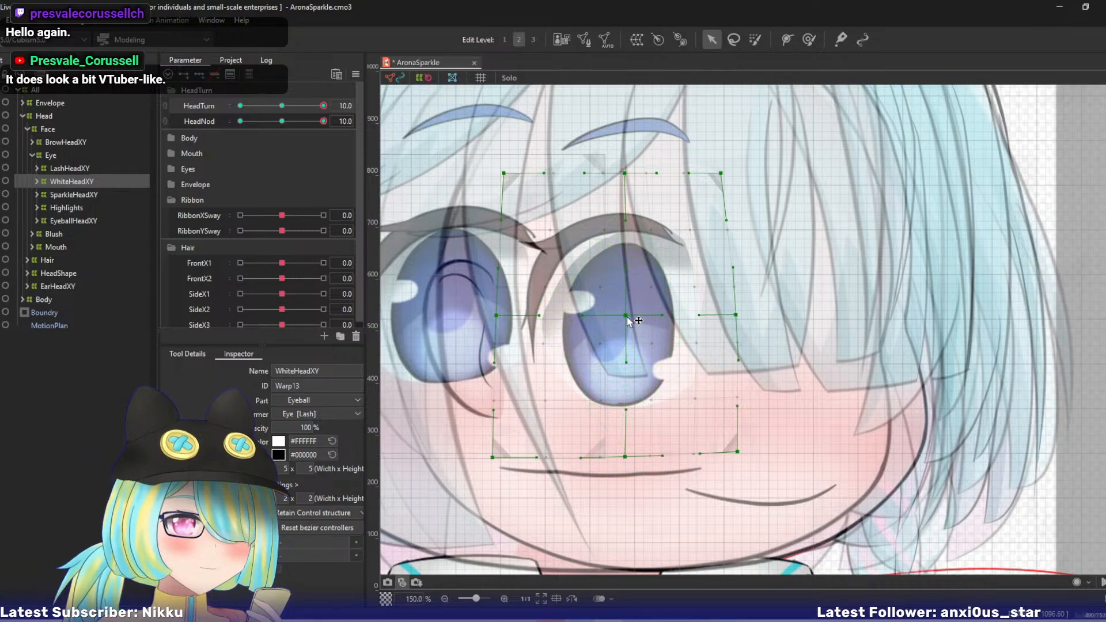
{"action": "left_click_drag", "start_coordinate": [627, 317], "coordinate": [618, 308]}
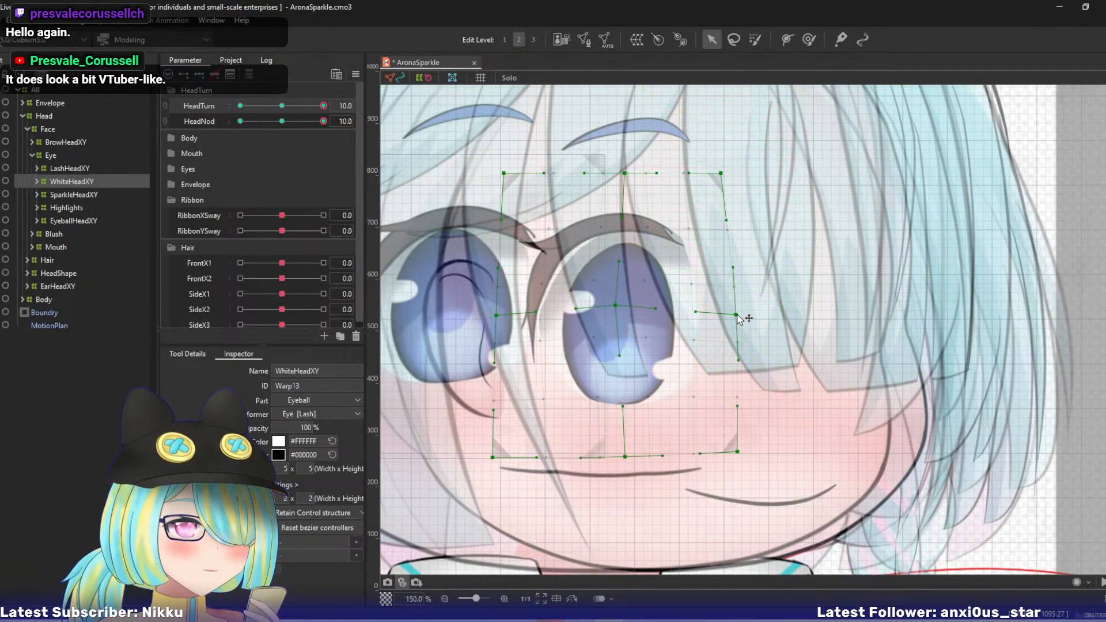
{"action": "left_click_drag", "start_coordinate": [738, 315], "coordinate": [724, 291]}
- Shift the WhiteHeadXY warp's three top points down and left, and nudge its right-middle point slightly up
{"action": "left_click_drag", "start_coordinate": [721, 173], "coordinate": [688, 186]}
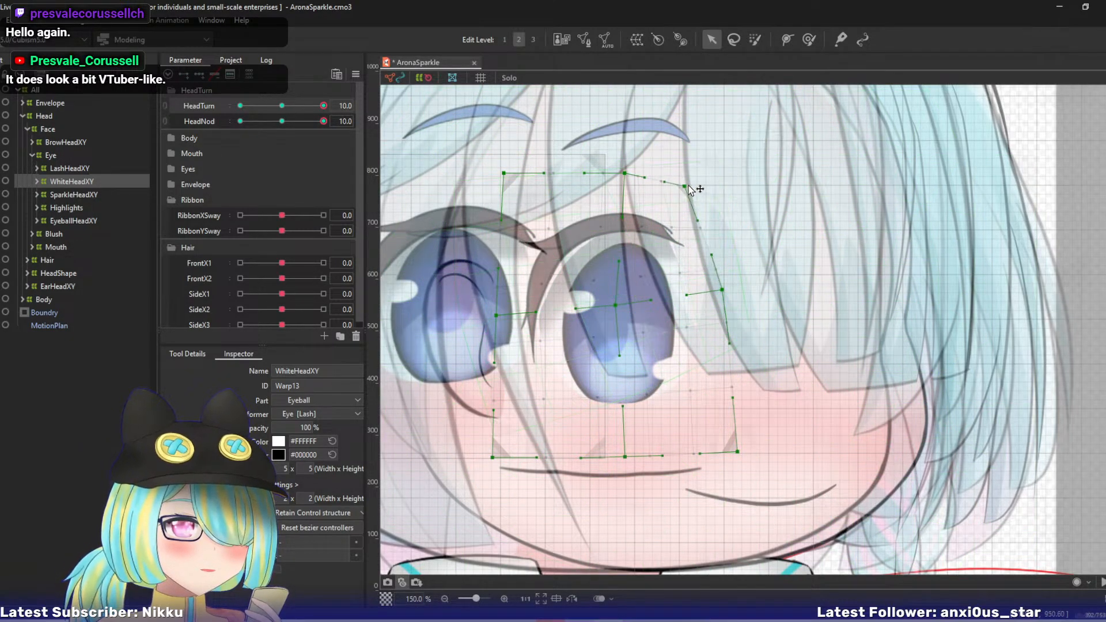
{"action": "left_click_drag", "start_coordinate": [624, 173], "coordinate": [583, 184]}
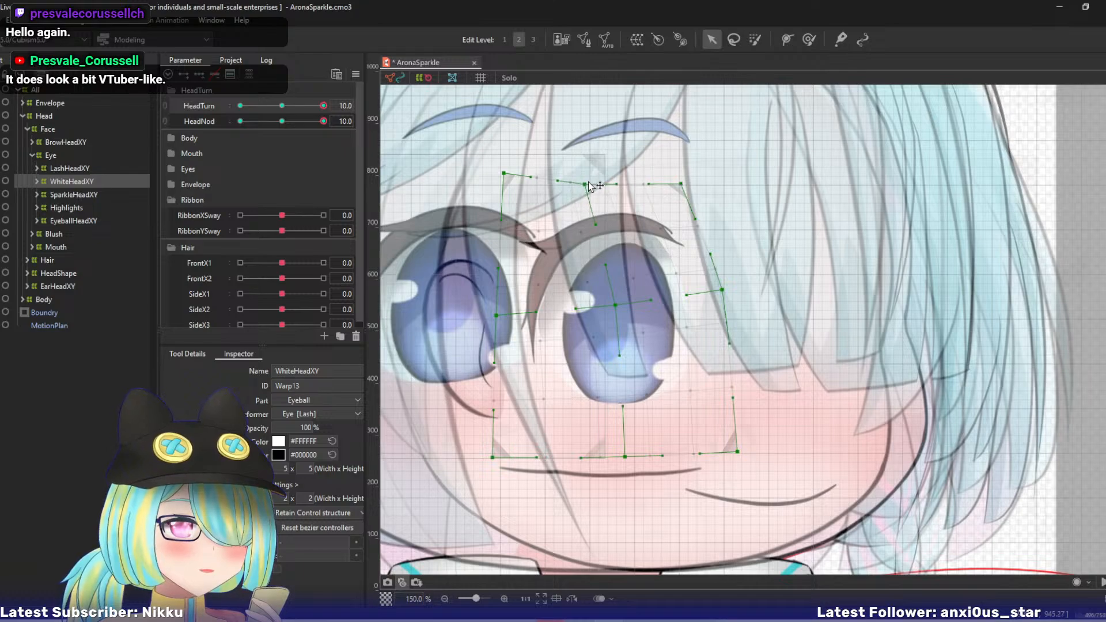
{"action": "left_click_drag", "start_coordinate": [682, 184], "coordinate": [695, 181]}
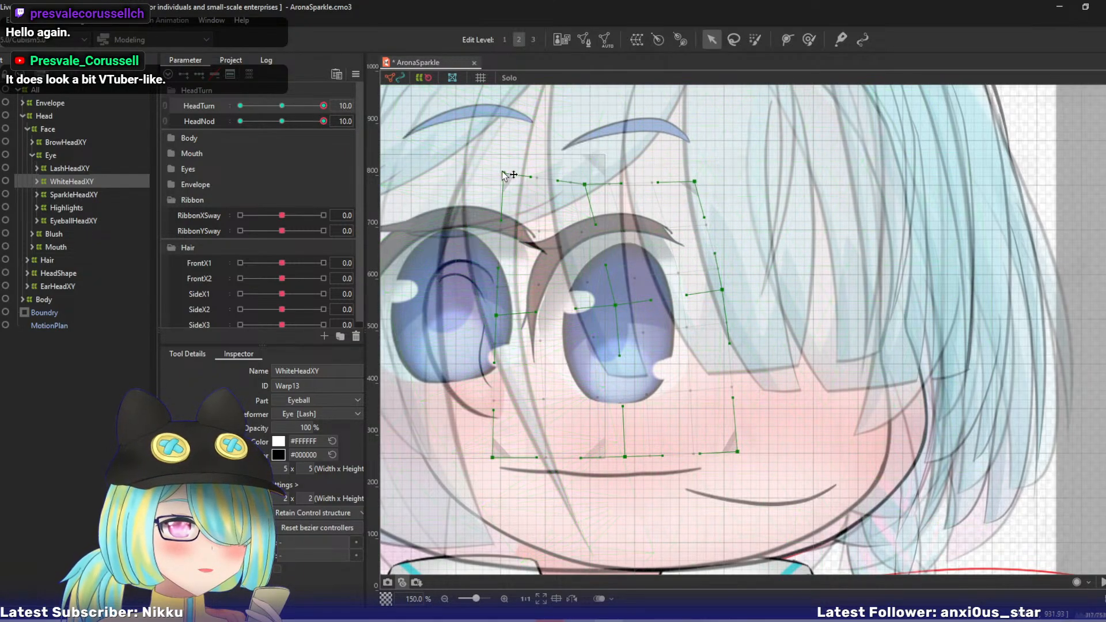
{"action": "left_click_drag", "start_coordinate": [503, 174], "coordinate": [477, 211]}
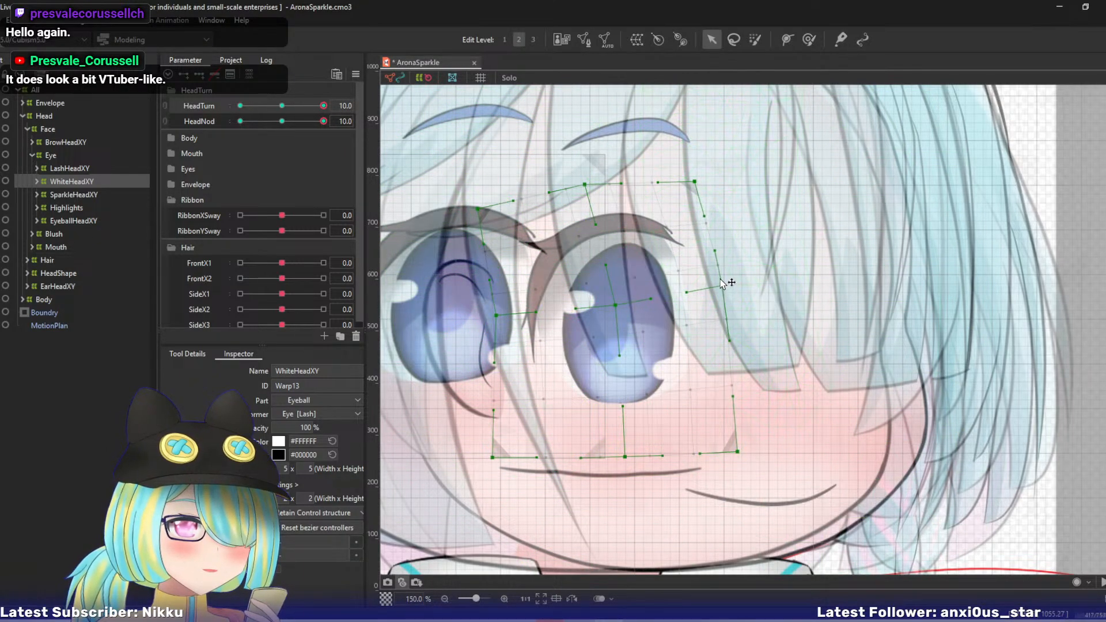
{"action": "left_click_drag", "start_coordinate": [720, 281], "coordinate": [720, 279]}
- Raise the WhiteHeadXY warp's bottom-right and bottom-centre points, pull its bottom-left point inward, and move its left-middle point down and left
{"action": "left_click_drag", "start_coordinate": [739, 444], "coordinate": [733, 407]}
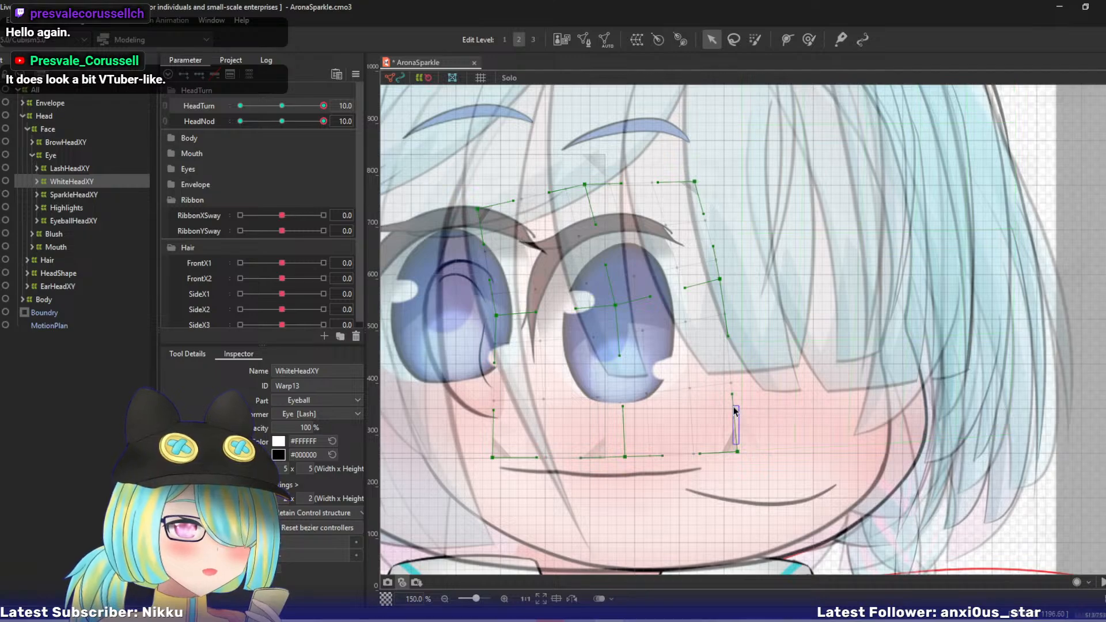
{"action": "left_click_drag", "start_coordinate": [739, 453], "coordinate": [737, 396]}
{"action": "left_click_drag", "start_coordinate": [624, 457], "coordinate": [638, 413]}
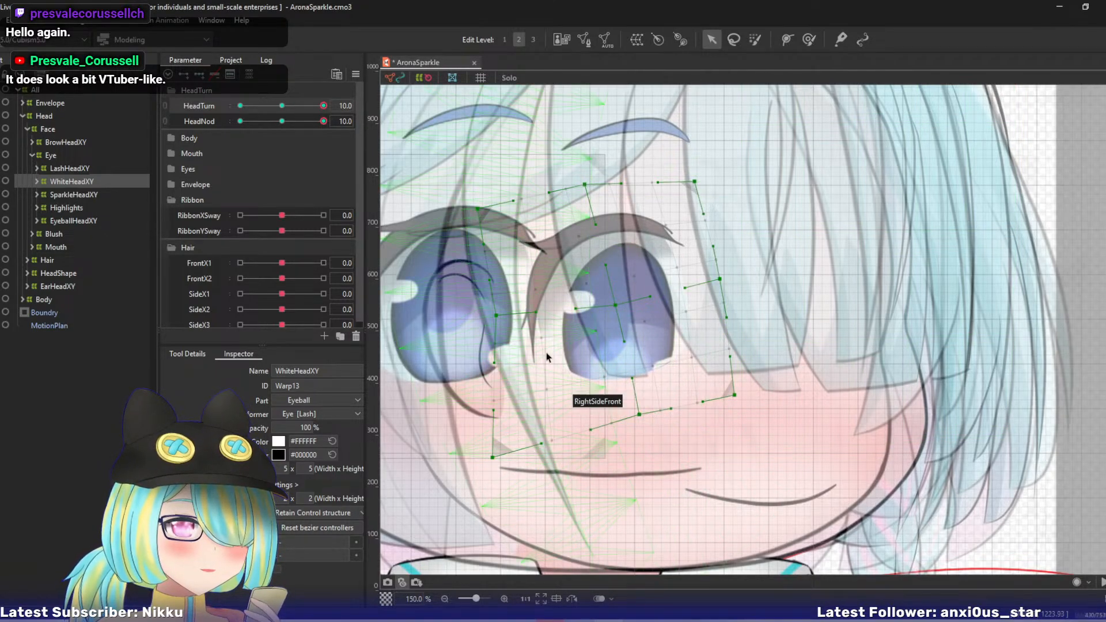
{"action": "left_click_drag", "start_coordinate": [490, 318], "coordinate": [494, 333]}
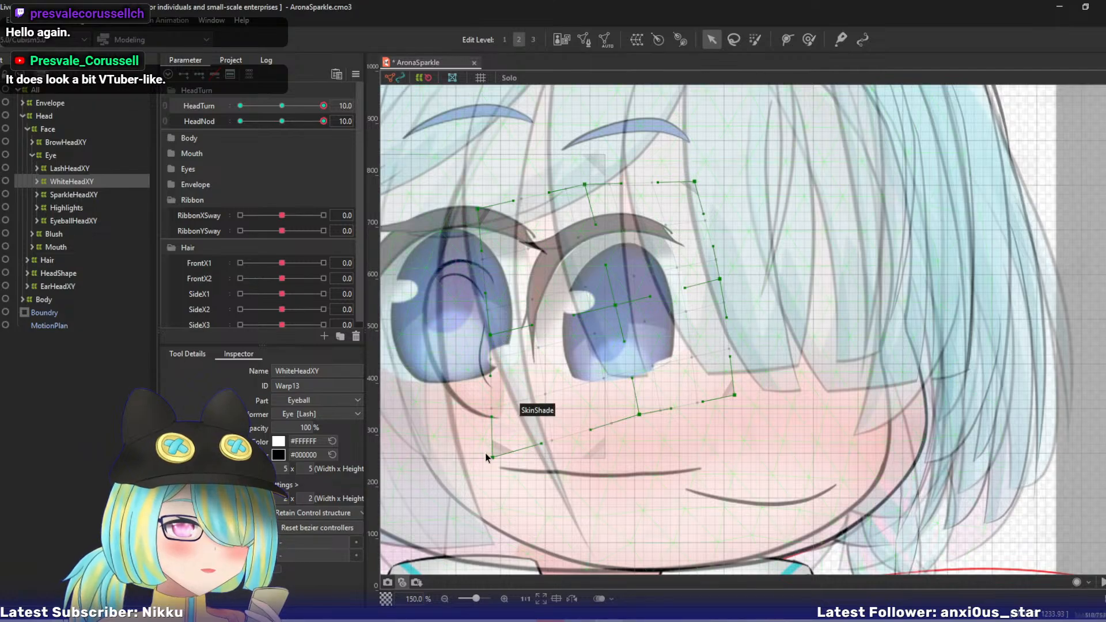
{"action": "left_click_drag", "start_coordinate": [501, 457], "coordinate": [534, 444]}
{"action": "left_click_drag", "start_coordinate": [491, 335], "coordinate": [483, 336]}
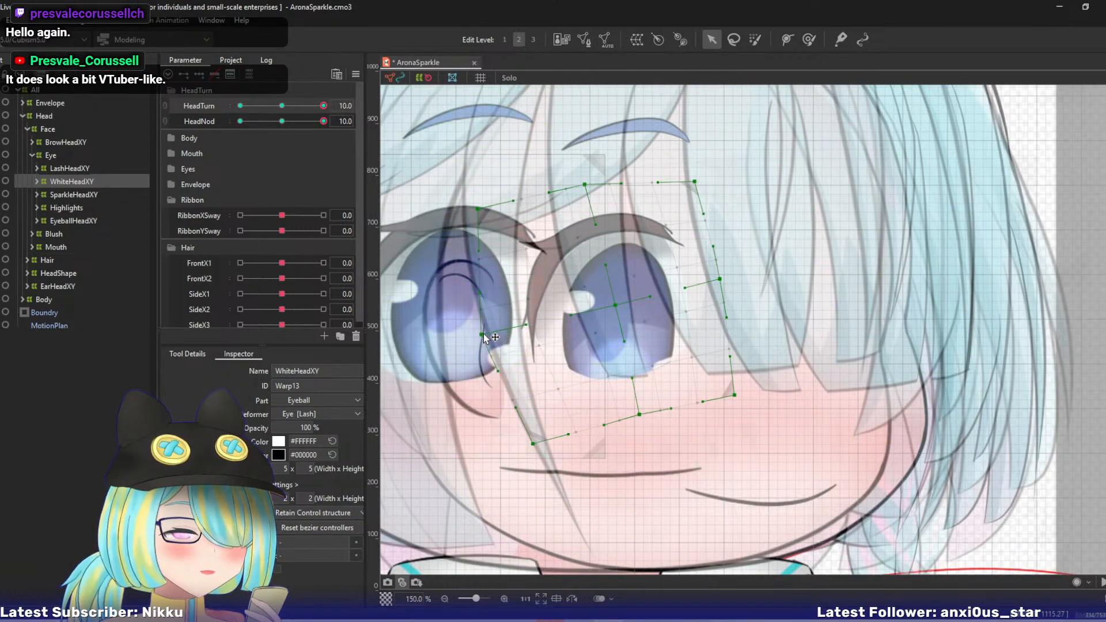
{"action": "left_click_drag", "start_coordinate": [734, 395], "coordinate": [739, 374]}
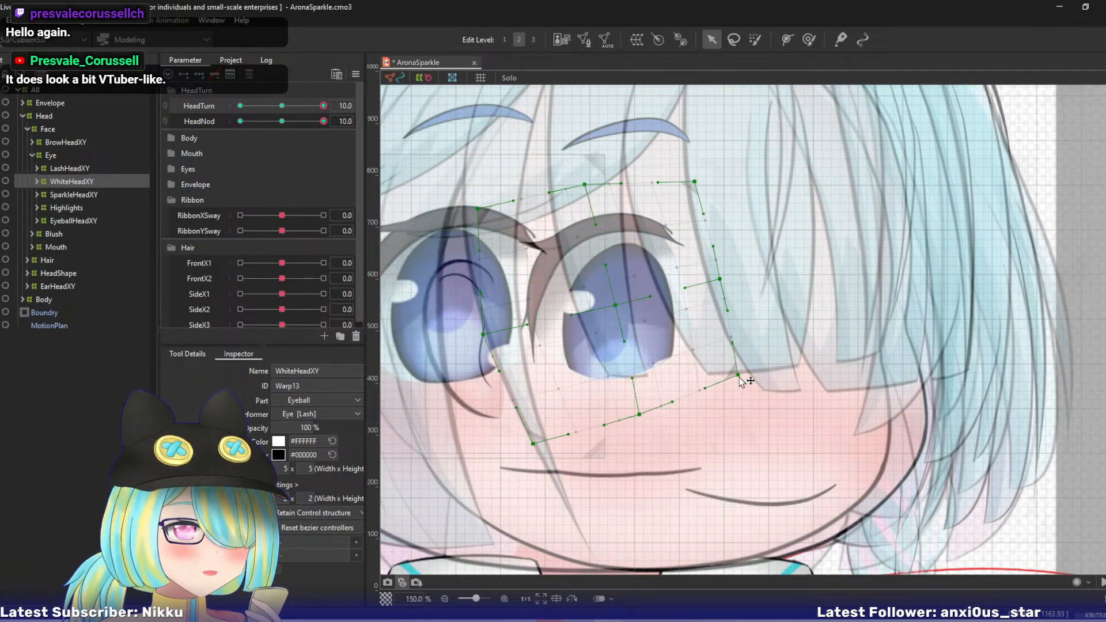
- Fine-tune the WhiteHeadXY warp's bottom-right, bottom-centre and centre points, checking the motion with HeadNod around 10
{"action": "mouse_move", "coordinate": [323, 122]}
{"action": "left_mouse_down"}
{"action": "mouse_move", "coordinate": [294, 122]}
{"action": "mouse_move", "coordinate": [324, 122]}
{"action": "left_mouse_up"}
{"action": "left_click_drag", "start_coordinate": [744, 372], "coordinate": [744, 379]}
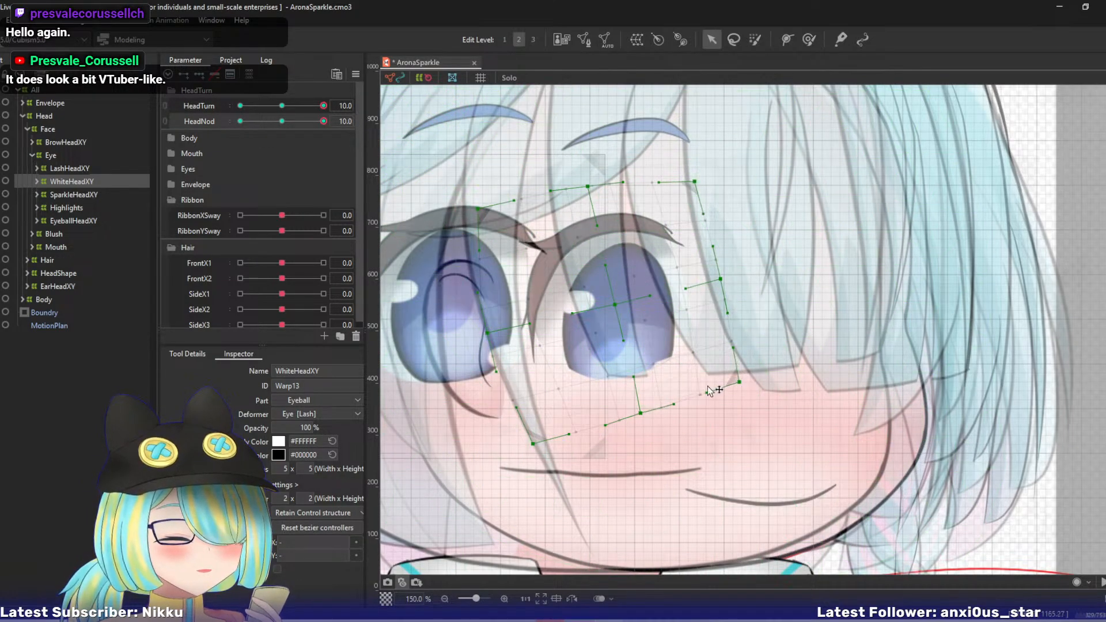
{"action": "left_click_drag", "start_coordinate": [644, 415], "coordinate": [641, 423]}
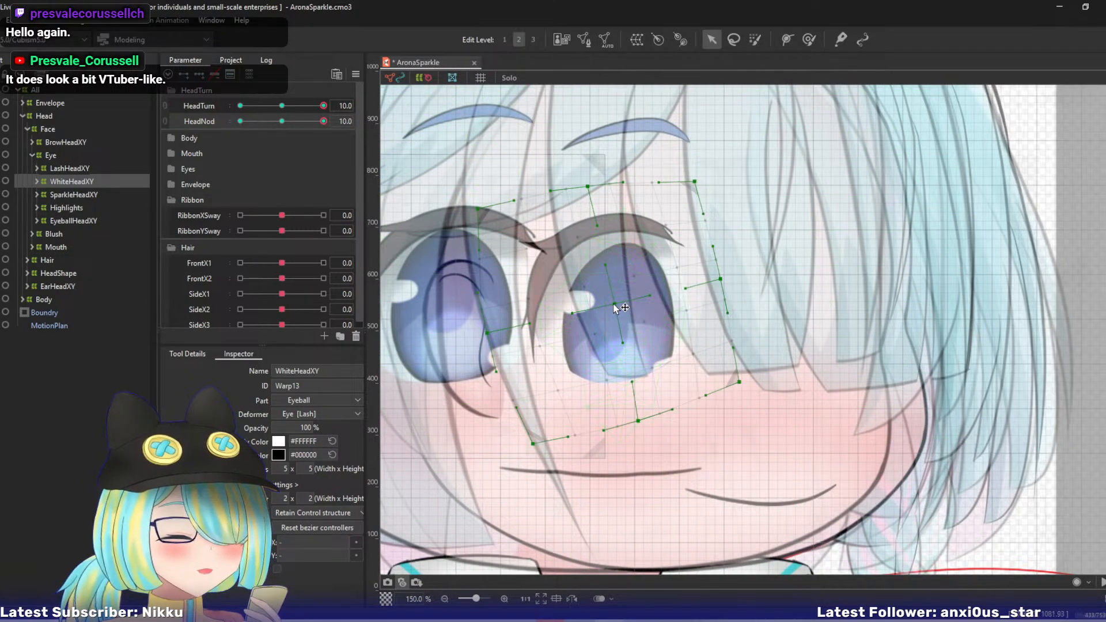
{"action": "left_click_drag", "start_coordinate": [638, 421], "coordinate": [647, 414]}
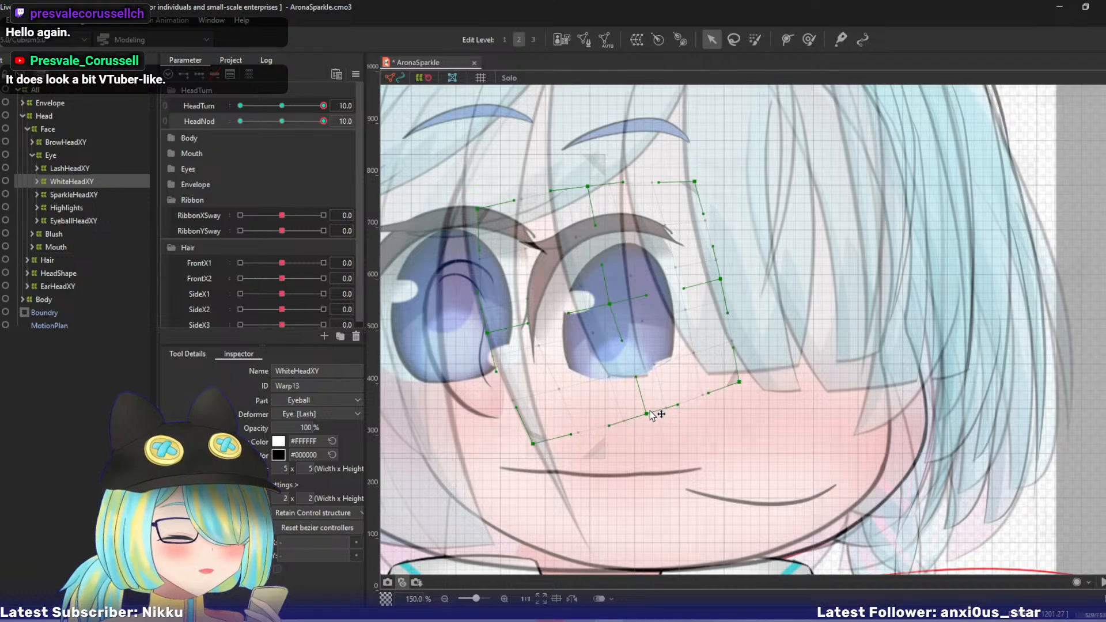
{"action": "mouse_move", "coordinate": [323, 122]}
{"action": "left_mouse_down"}
{"action": "mouse_move", "coordinate": [295, 126]}
{"action": "mouse_move", "coordinate": [341, 125]}
{"action": "left_mouse_up"}
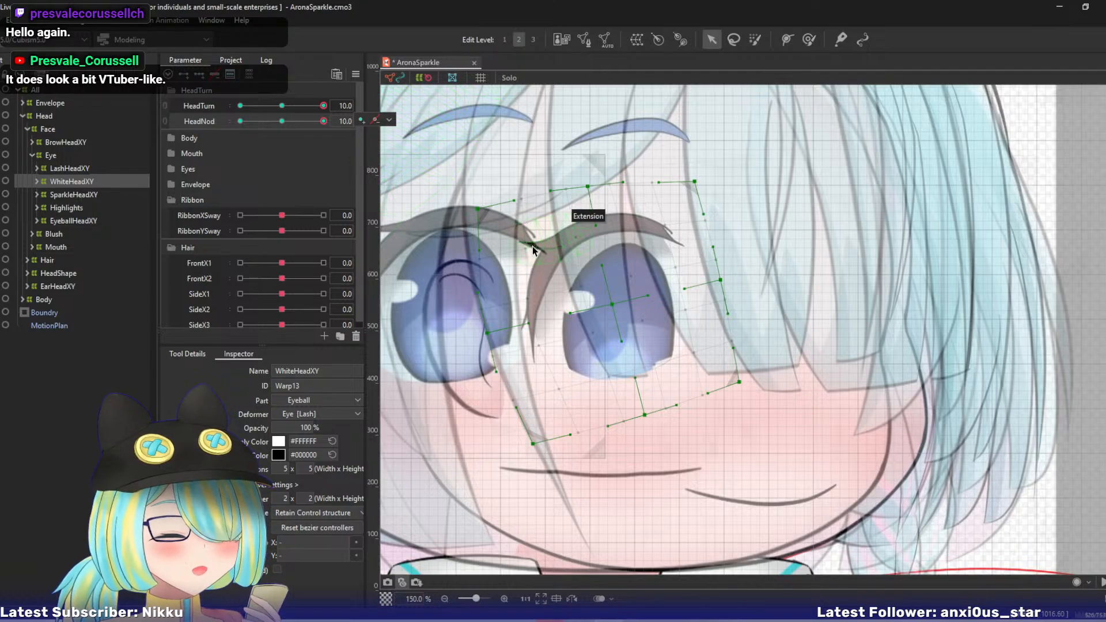
- Shift the EyeballHeadXY warp's top-centre and centre points up-left, and raise its right-middle, bottom-right and bottom-centre points
{"action": "left_click", "coordinate": [78, 220]}
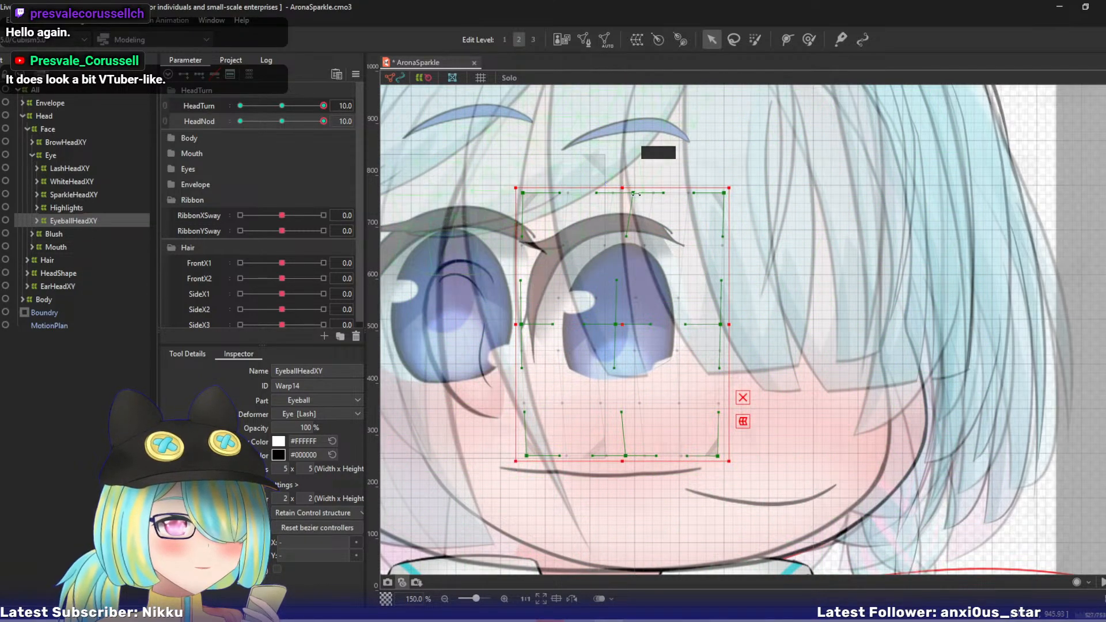
{"action": "left_click_drag", "start_coordinate": [634, 193], "coordinate": [605, 187]}
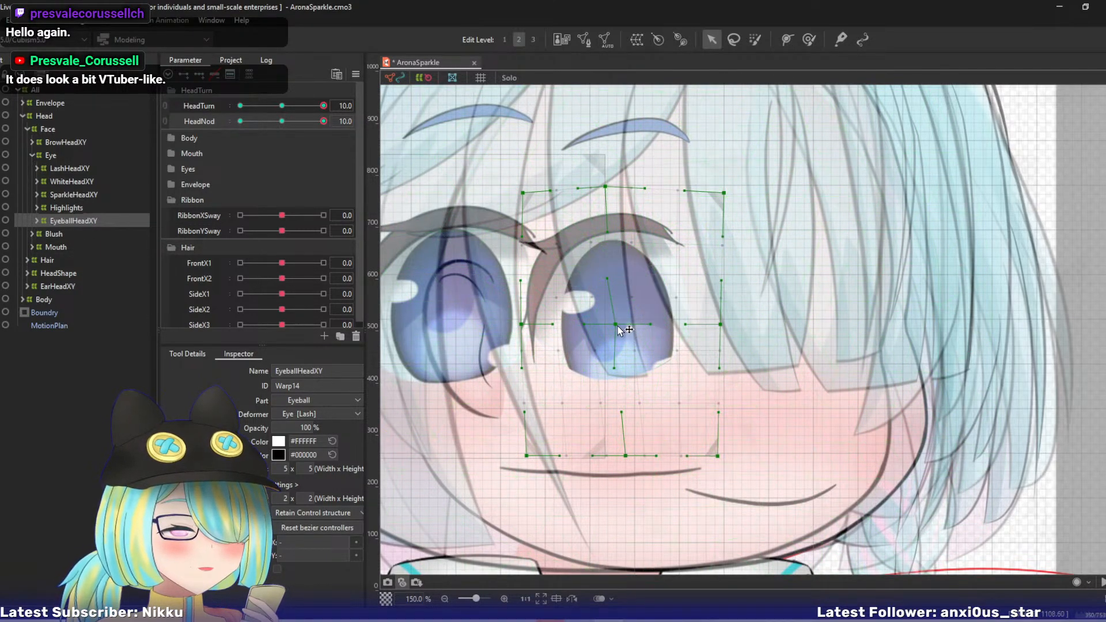
{"action": "left_click_drag", "start_coordinate": [617, 326], "coordinate": [608, 316]}
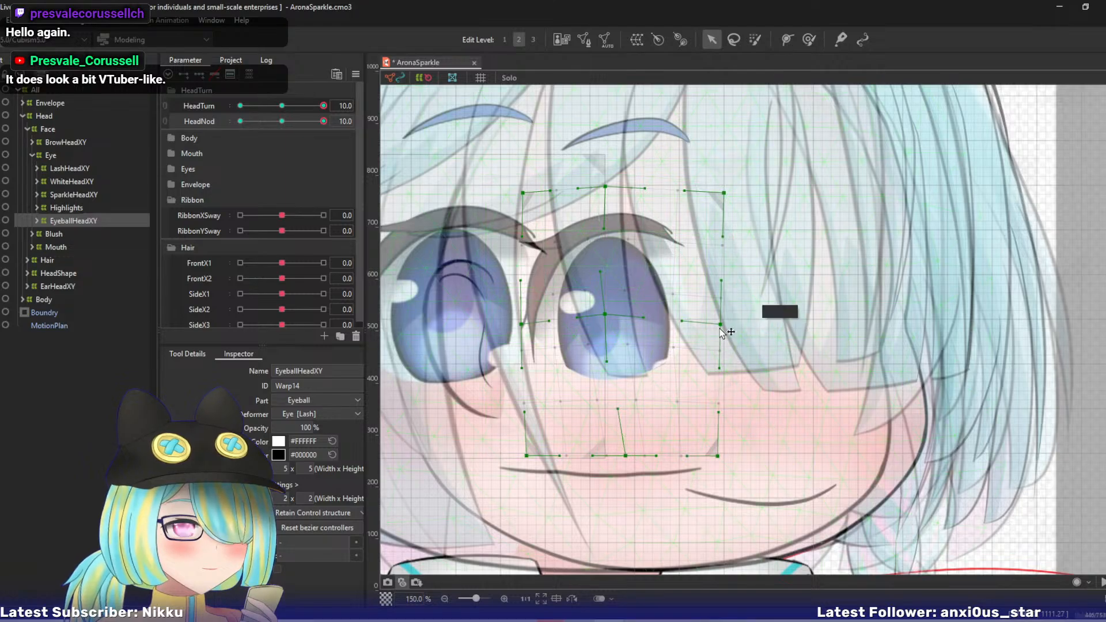
{"action": "left_click_drag", "start_coordinate": [719, 329], "coordinate": [714, 296]}
{"action": "left_click_drag", "start_coordinate": [718, 456], "coordinate": [716, 414]}
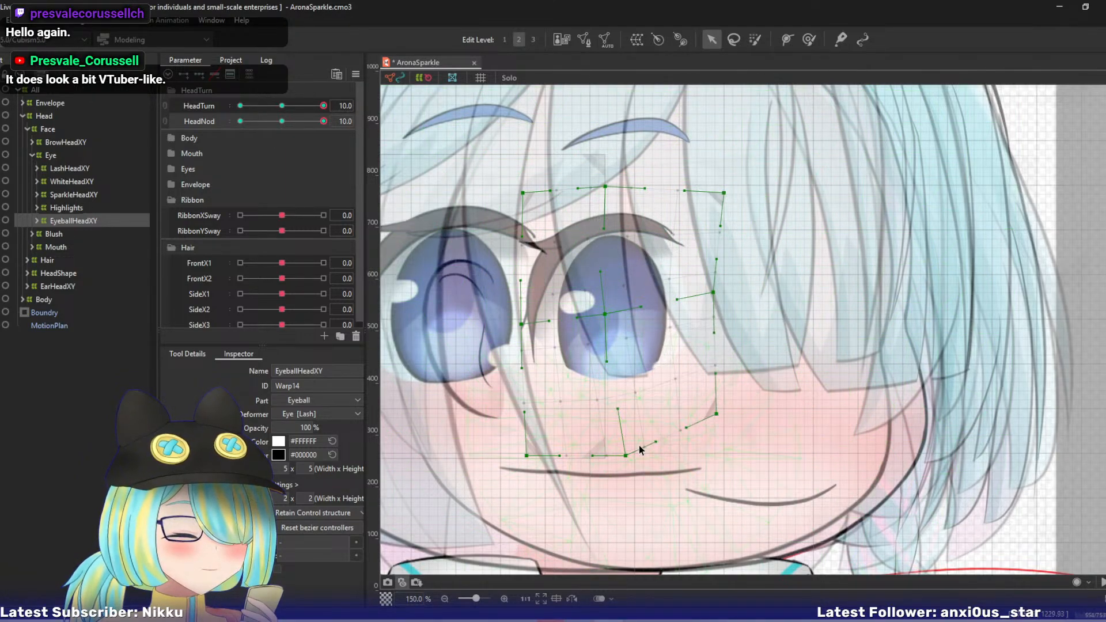
{"action": "left_click_drag", "start_coordinate": [633, 448], "coordinate": [645, 428]}
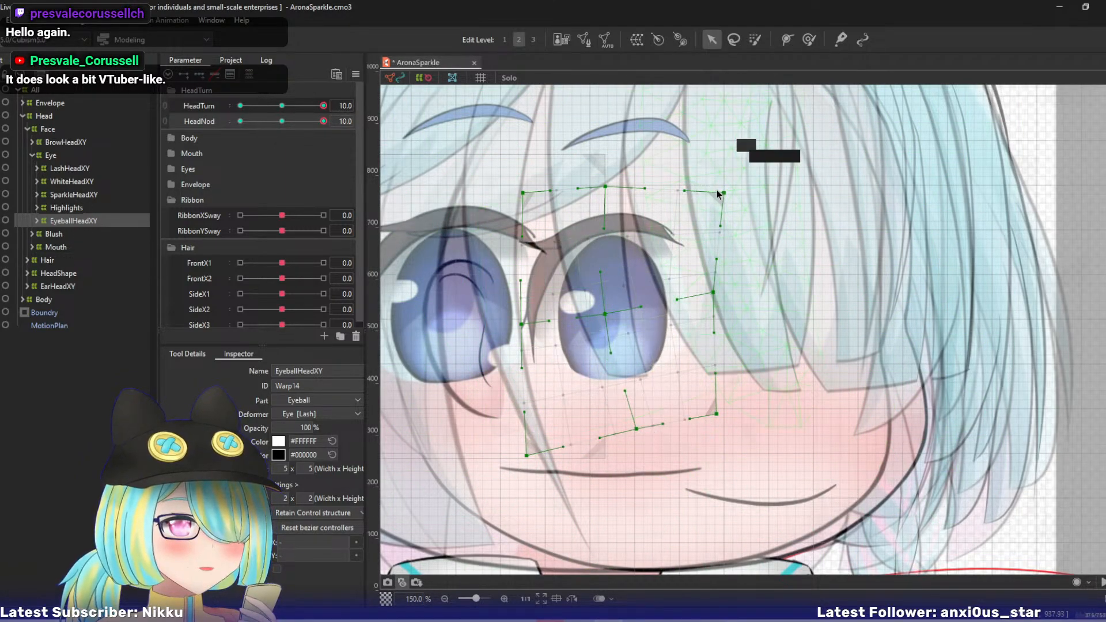
- Pull the EyeballHeadXY warp's top-right, right-middle and bottom-left points inward, lower its left-middle point, and move its top-left point slightly outward
{"action": "left_click_drag", "start_coordinate": [724, 193], "coordinate": [695, 183]}
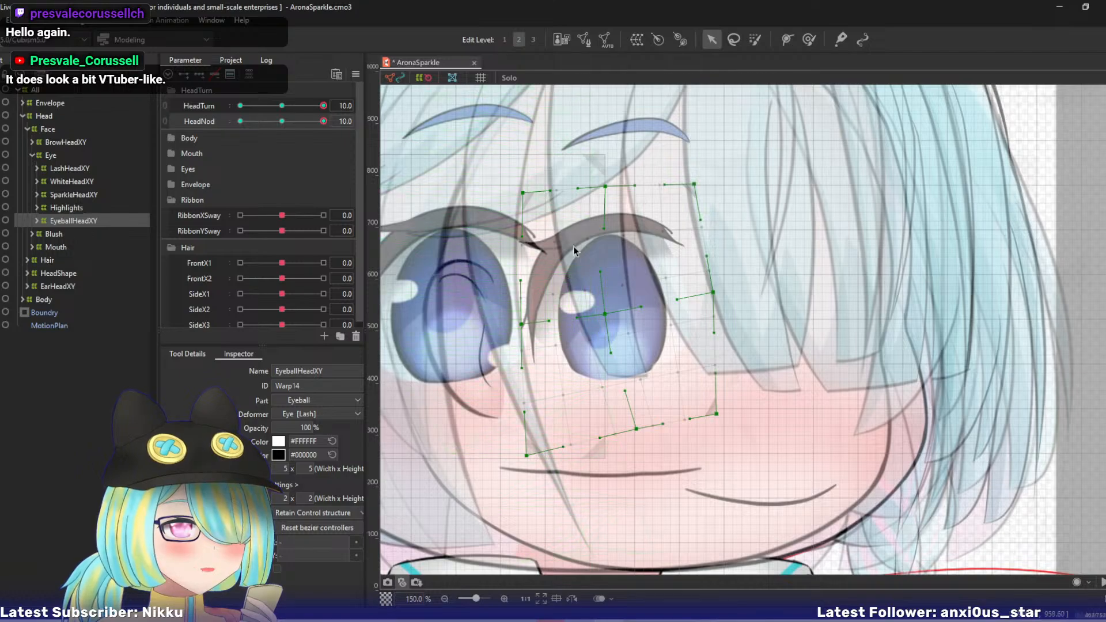
{"action": "left_click_drag", "start_coordinate": [604, 186], "coordinate": [600, 187]}
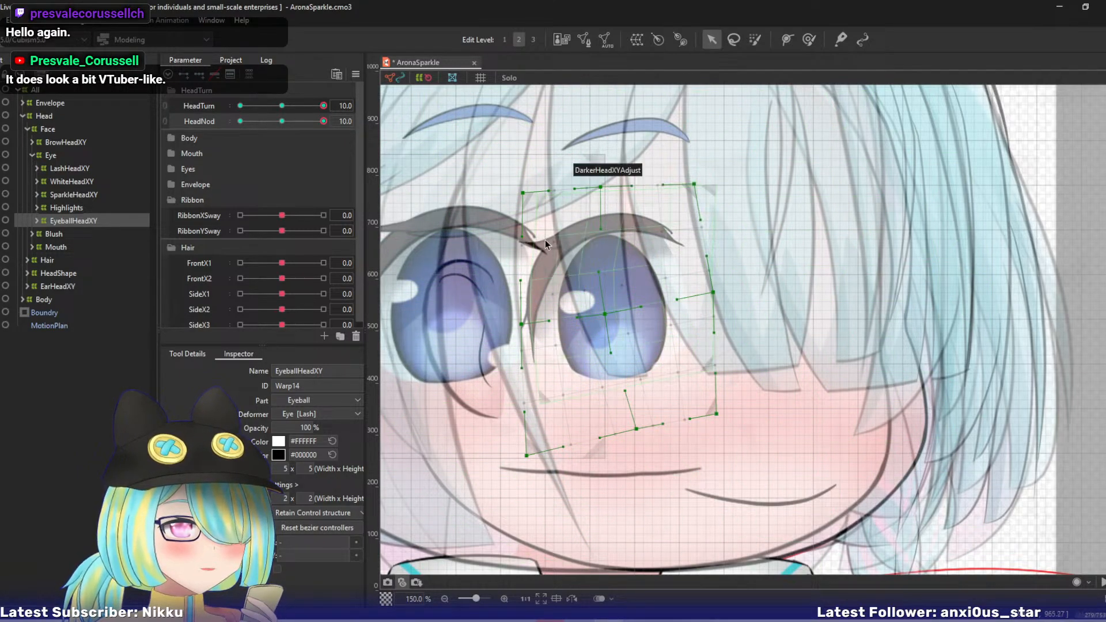
{"action": "left_click_drag", "start_coordinate": [522, 323], "coordinate": [522, 336]}
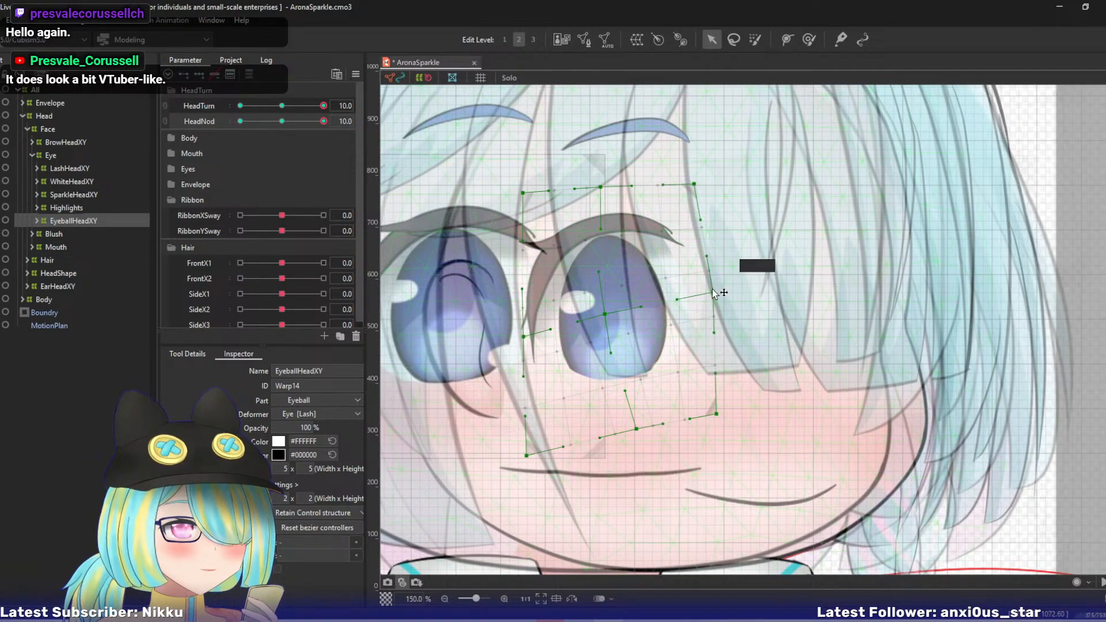
{"action": "left_click_drag", "start_coordinate": [714, 294], "coordinate": [702, 283]}
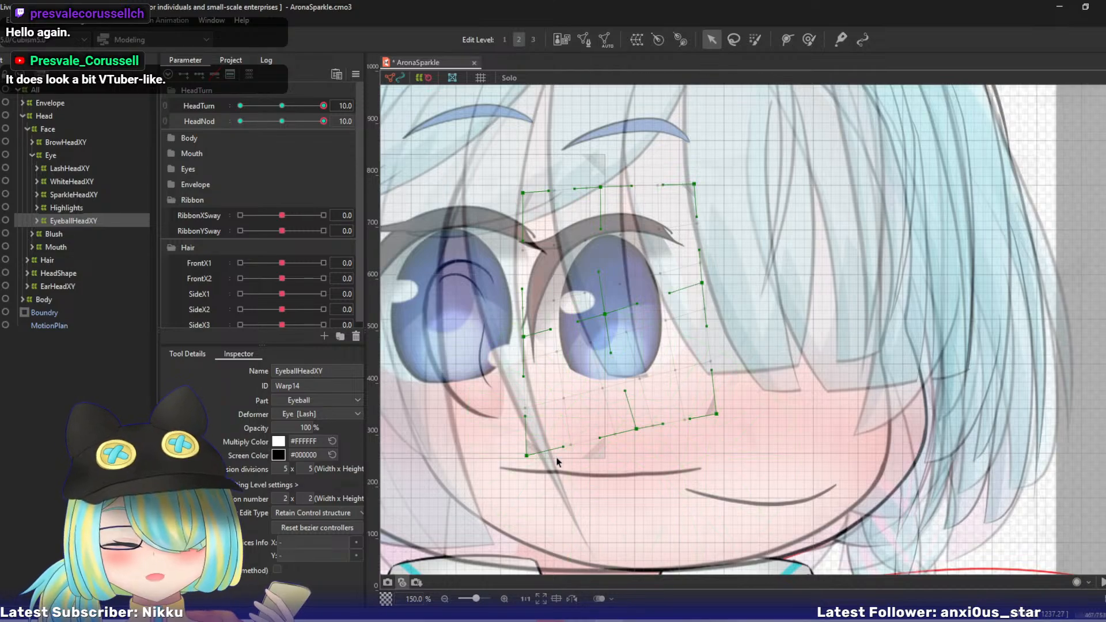
{"action": "left_click_drag", "start_coordinate": [526, 456], "coordinate": [564, 449]}
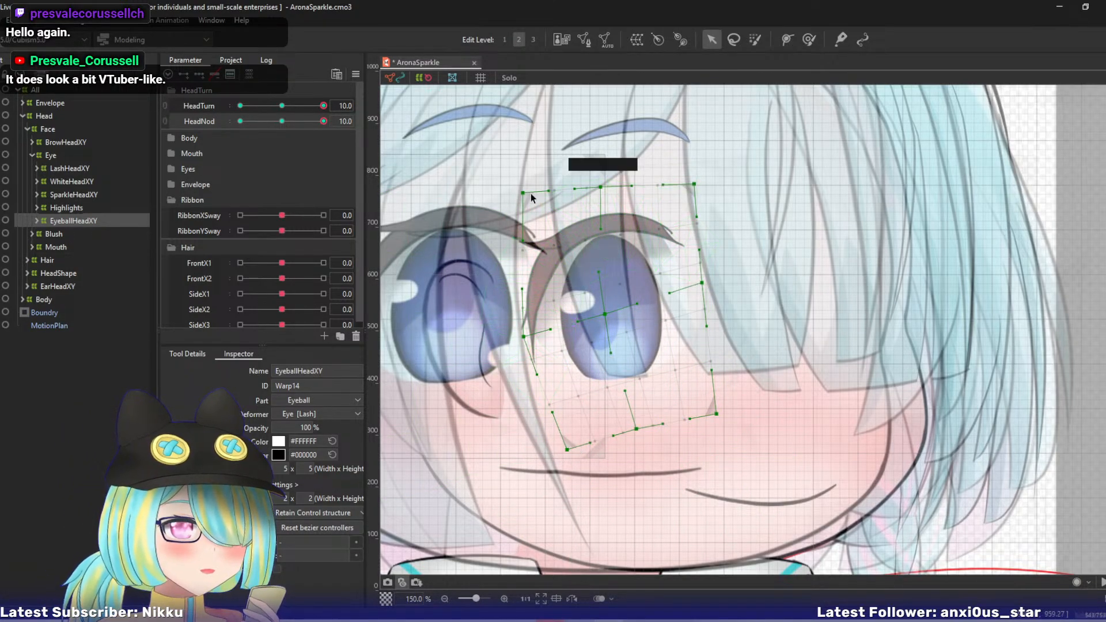
{"action": "left_click_drag", "start_coordinate": [523, 192], "coordinate": [514, 197]}
- Fine-tune the EyeballHeadXY warp's centre, top-centre, right-middle, bottom-right and bottom-centre points, checking the motion with HeadNod near 10
{"action": "left_click_drag", "start_coordinate": [604, 316], "coordinate": [602, 313]}
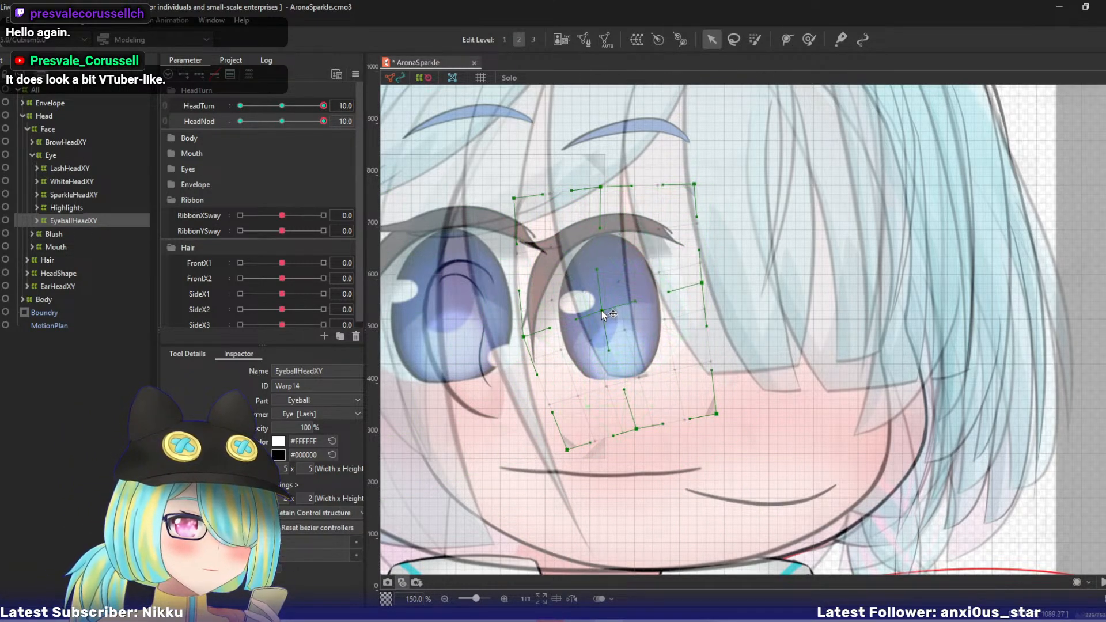
{"action": "left_click_drag", "start_coordinate": [600, 186], "coordinate": [599, 190]}
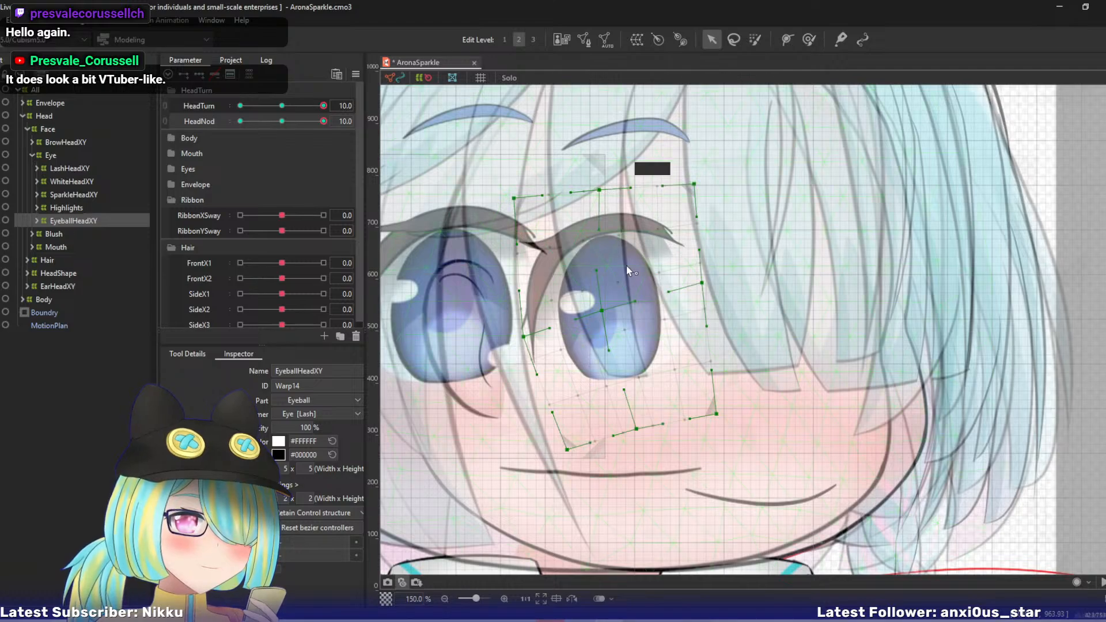
{"action": "left_click_drag", "start_coordinate": [603, 311], "coordinate": [600, 311]}
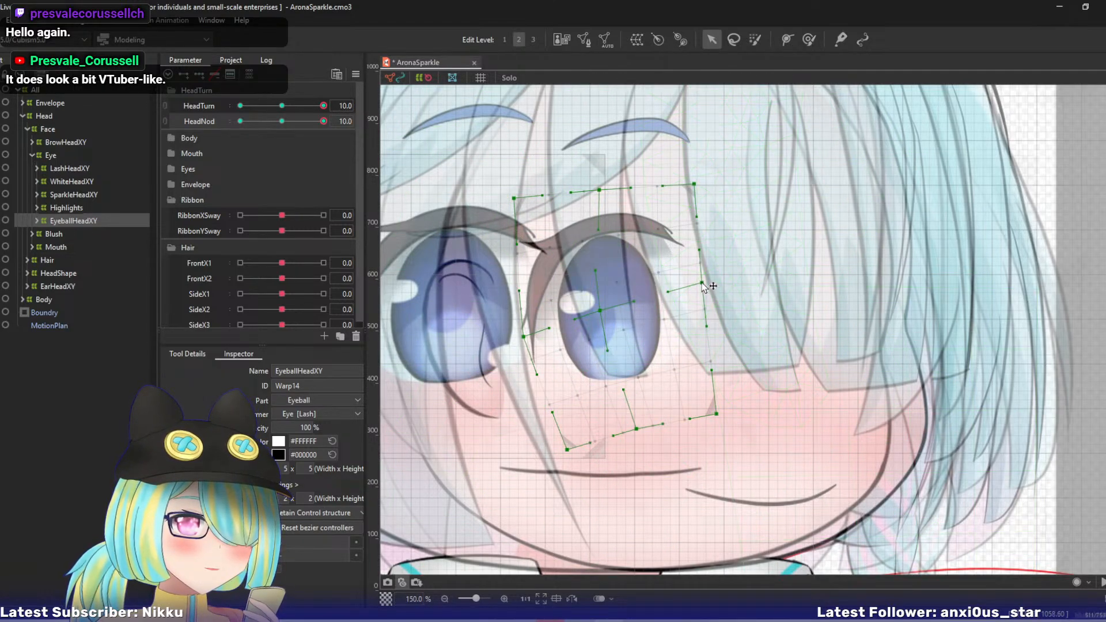
{"action": "left_click_drag", "start_coordinate": [702, 283], "coordinate": [699, 285]}
{"action": "left_click_drag", "start_coordinate": [716, 414], "coordinate": [718, 406]}
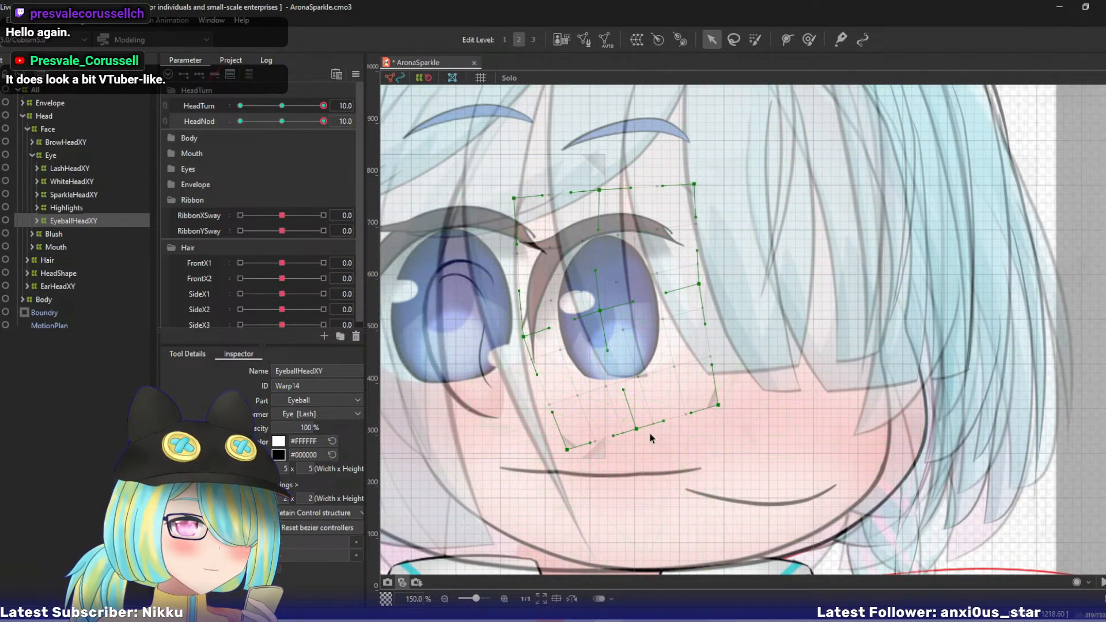
{"action": "mouse_move", "coordinate": [319, 124]}
{"action": "left_mouse_down"}
{"action": "mouse_move", "coordinate": [294, 130]}
{"action": "mouse_move", "coordinate": [333, 129]}
{"action": "left_mouse_up"}
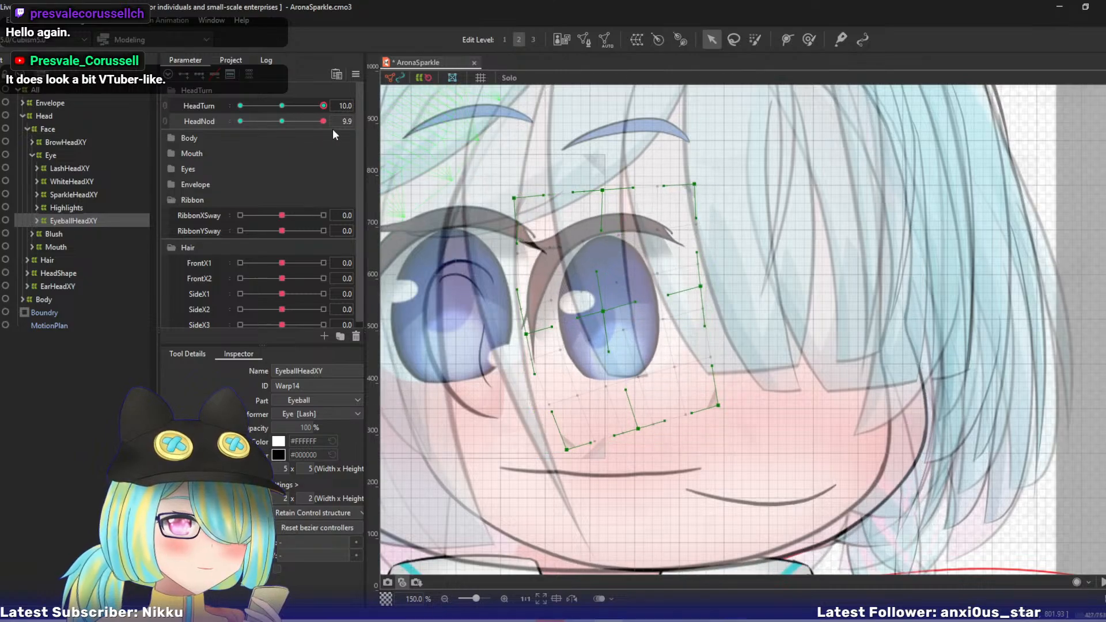
{"action": "left_click_drag", "start_coordinate": [637, 429], "coordinate": [640, 429]}
- Within the Highlights deformer, move the BotHeadXY warp up and slightly left, and shift the TopHeadXY warp slightly left
{"action": "left_click", "coordinate": [38, 208]}
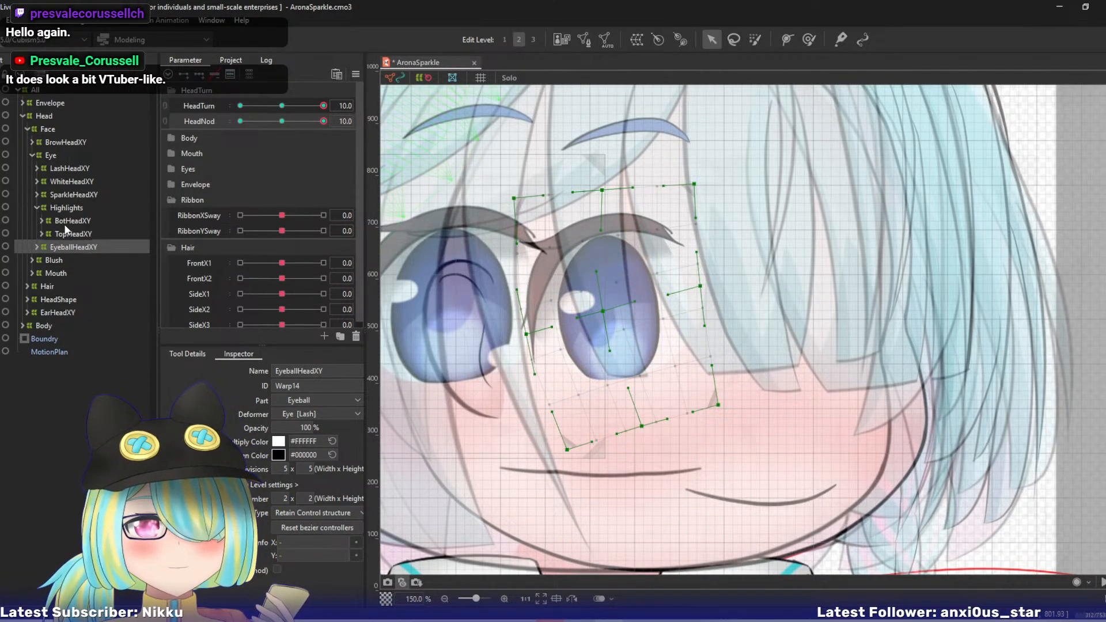
{"action": "left_click", "coordinate": [84, 223]}
{"action": "left_click_drag", "start_coordinate": [665, 373], "coordinate": [657, 343]}
{"action": "left_click", "coordinate": [66, 235]}
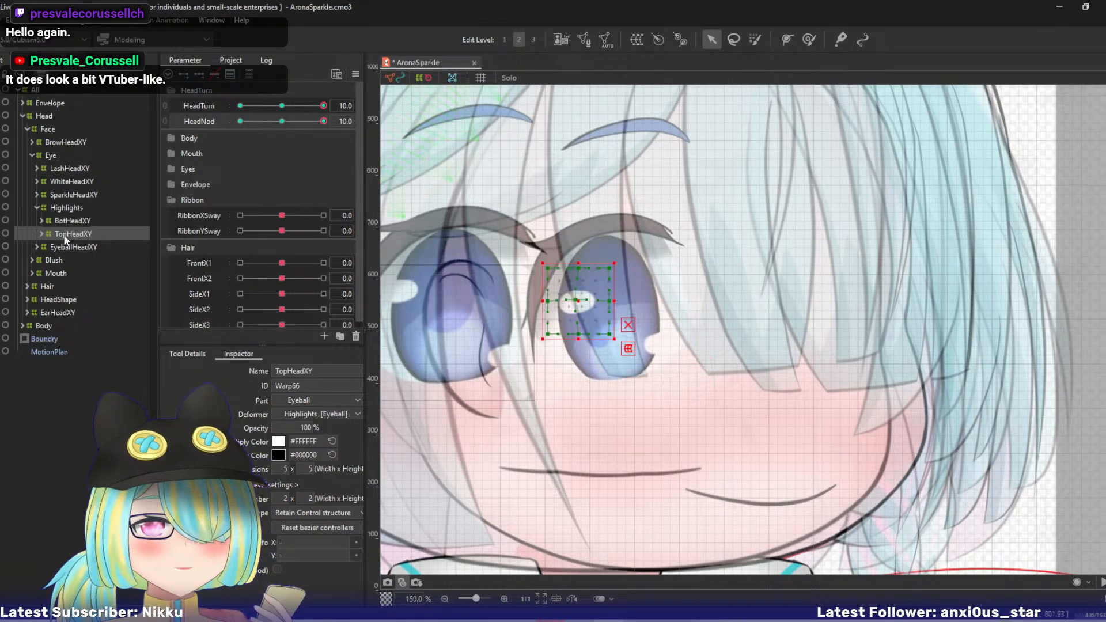
{"action": "left_click_drag", "start_coordinate": [573, 303], "coordinate": [567, 304]}
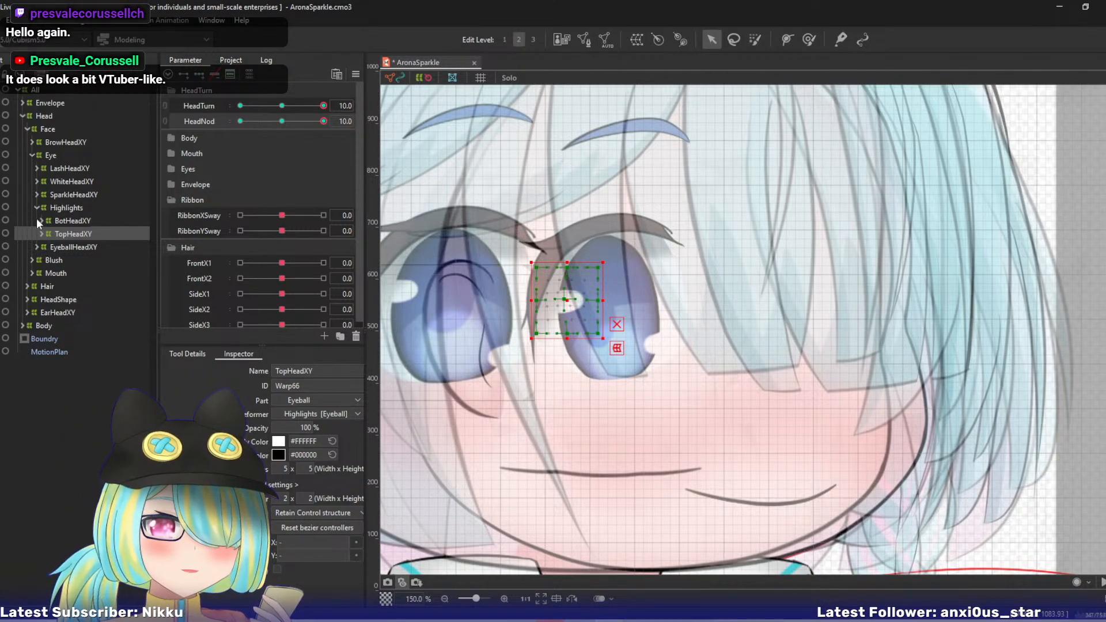
- Unlock the Opac deformer inside SparkleHeadXY and set SparkleOpac to 0 to show the eye sparkle
{"action": "left_click", "coordinate": [37, 194]}
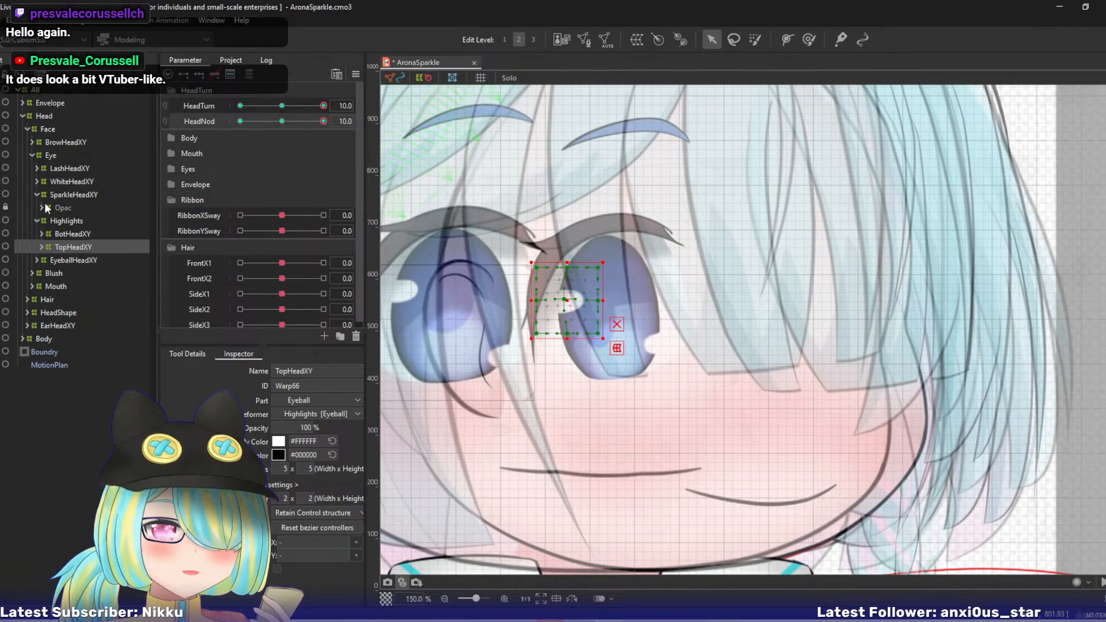
{"action": "left_click", "coordinate": [58, 207]}
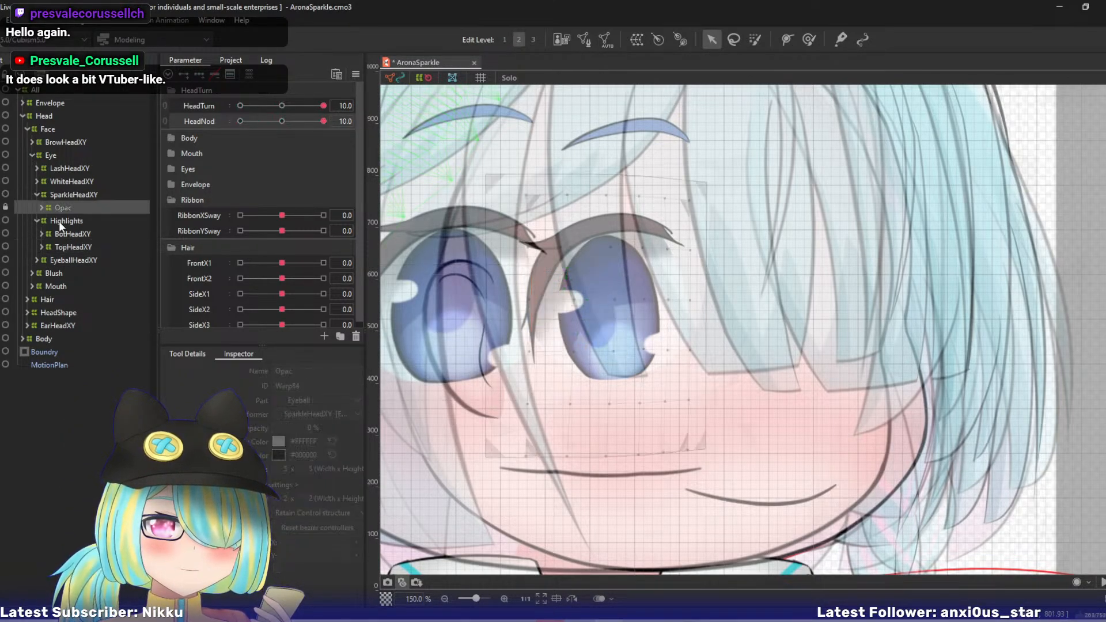
{"action": "left_click", "coordinate": [6, 206]}
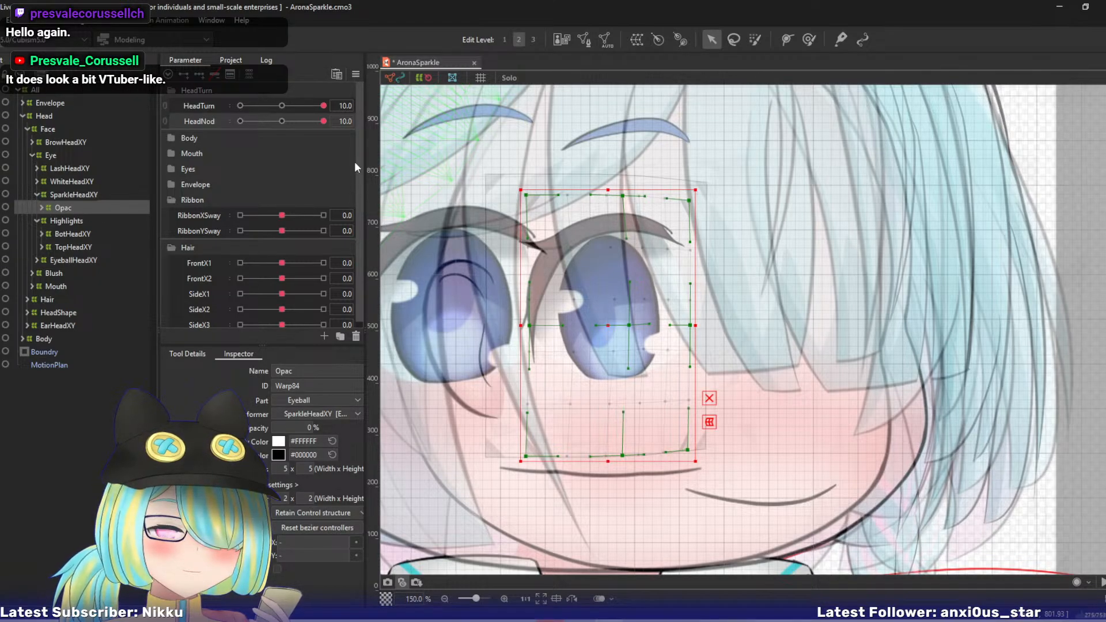
{"action": "left_click", "coordinate": [171, 168]}
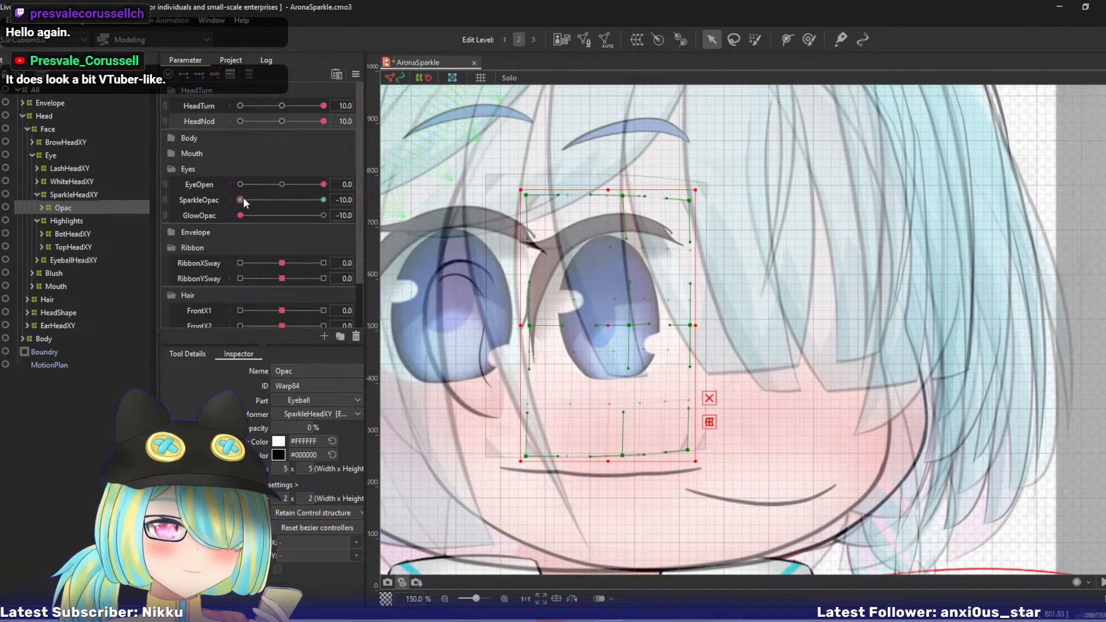
{"action": "left_click_drag", "start_coordinate": [243, 202], "coordinate": [427, 202]}
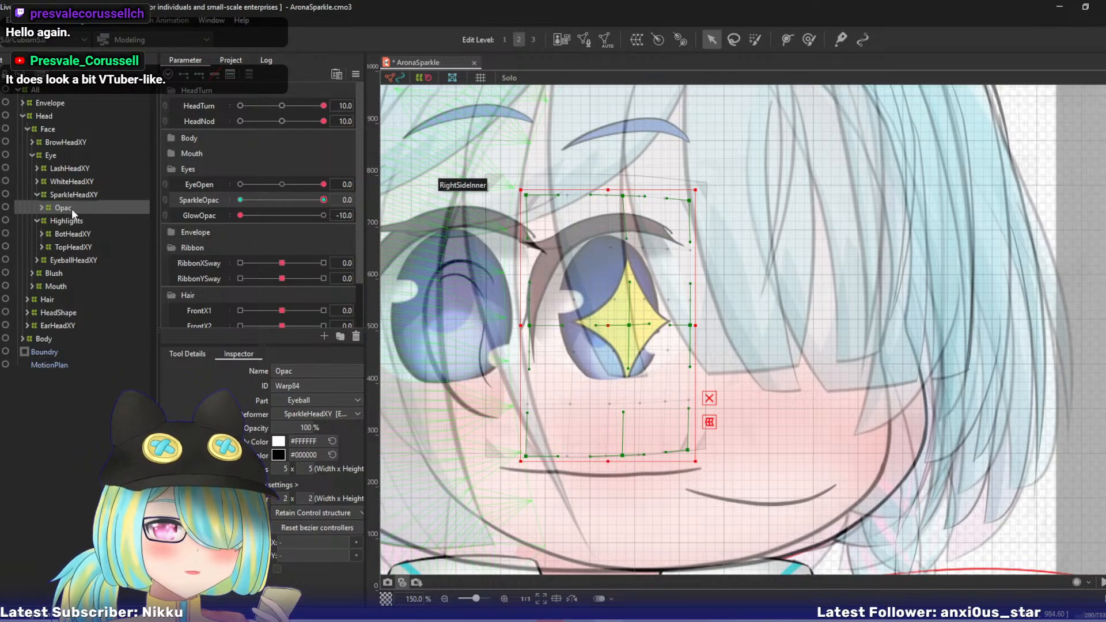
- Shift the SparkleHeadXY warp's top-centre point left, and move its centre and right-middle points up and left
{"action": "left_click", "coordinate": [41, 208]}
{"action": "left_click", "coordinate": [66, 192]}
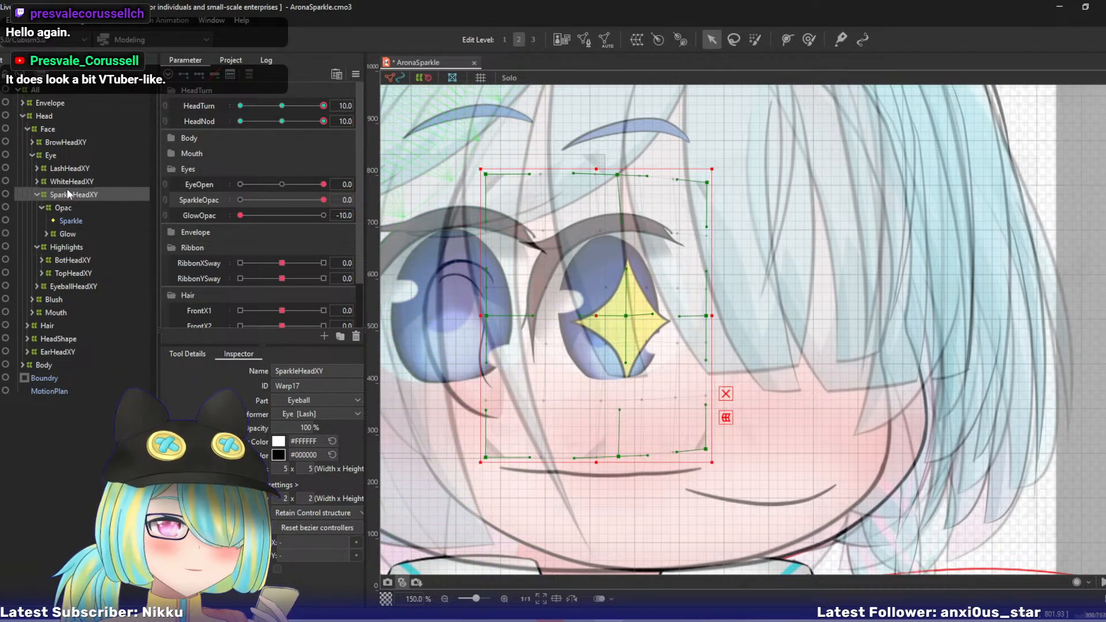
{"action": "left_click_drag", "start_coordinate": [617, 175], "coordinate": [587, 168]}
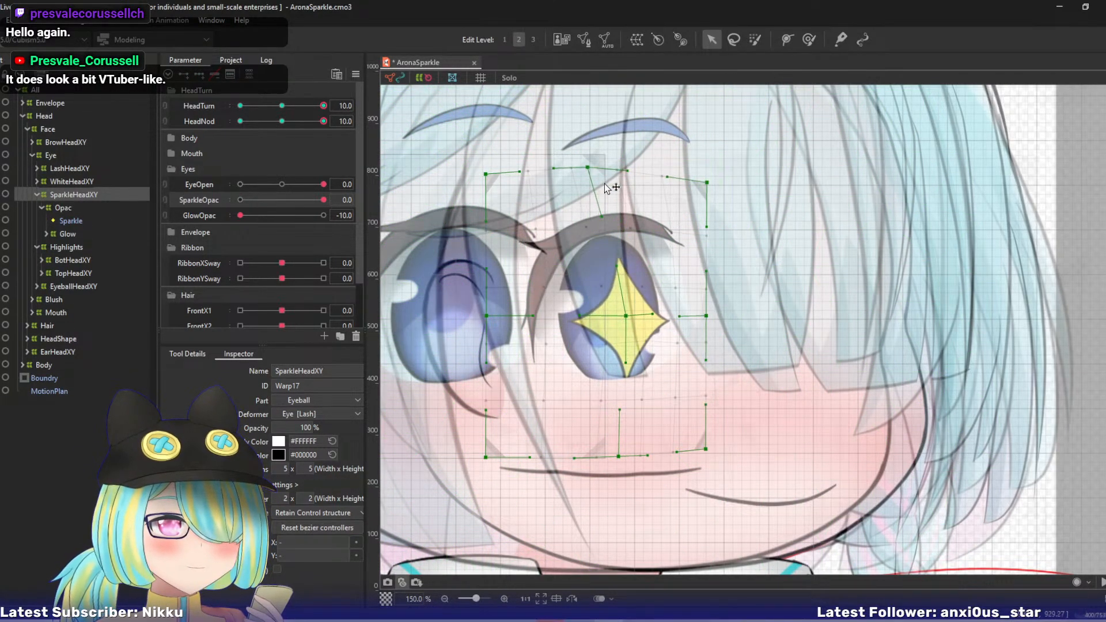
{"action": "left_click_drag", "start_coordinate": [706, 316], "coordinate": [697, 286]}
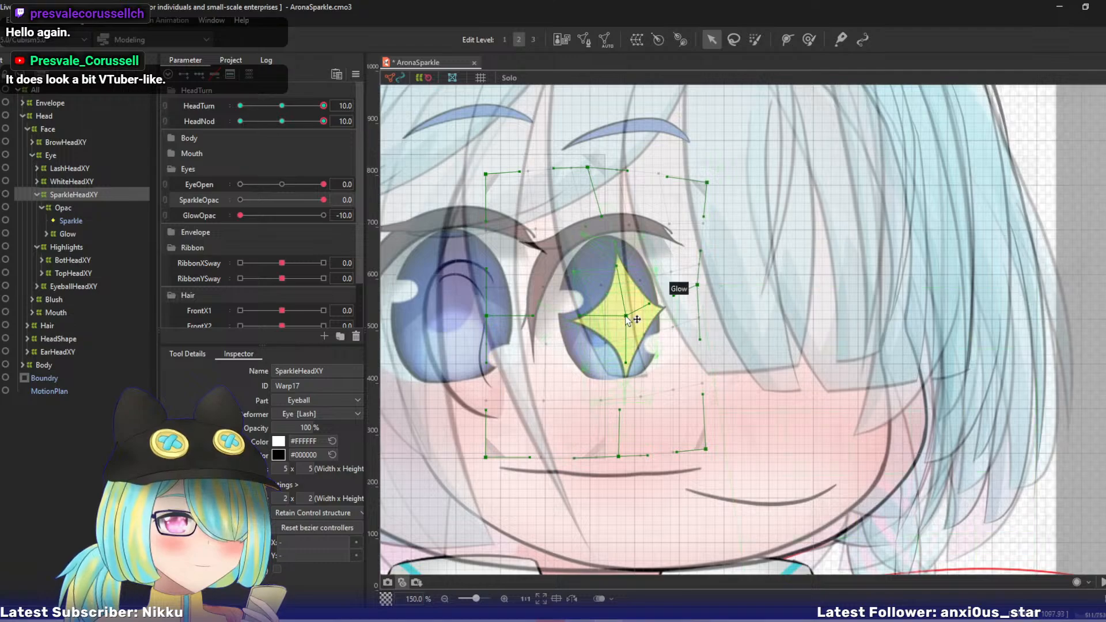
{"action": "left_click_drag", "start_coordinate": [625, 316], "coordinate": [617, 296]}
{"action": "left_click_drag", "start_coordinate": [592, 168], "coordinate": [570, 180]}
{"action": "left_click_drag", "start_coordinate": [698, 285], "coordinate": [686, 283]}
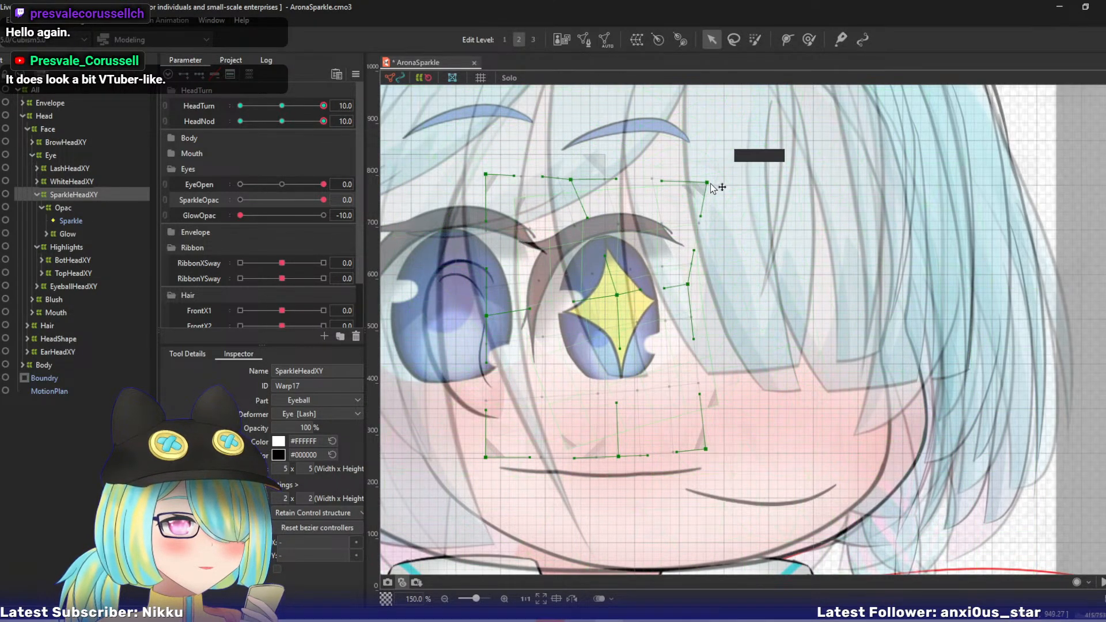
- Pull the SparkleHeadXY warp's top-right point inward, its bottom-right point up and inward, and its bottom-centre point slightly up-right
{"action": "left_click_drag", "start_coordinate": [707, 182], "coordinate": [659, 188]}
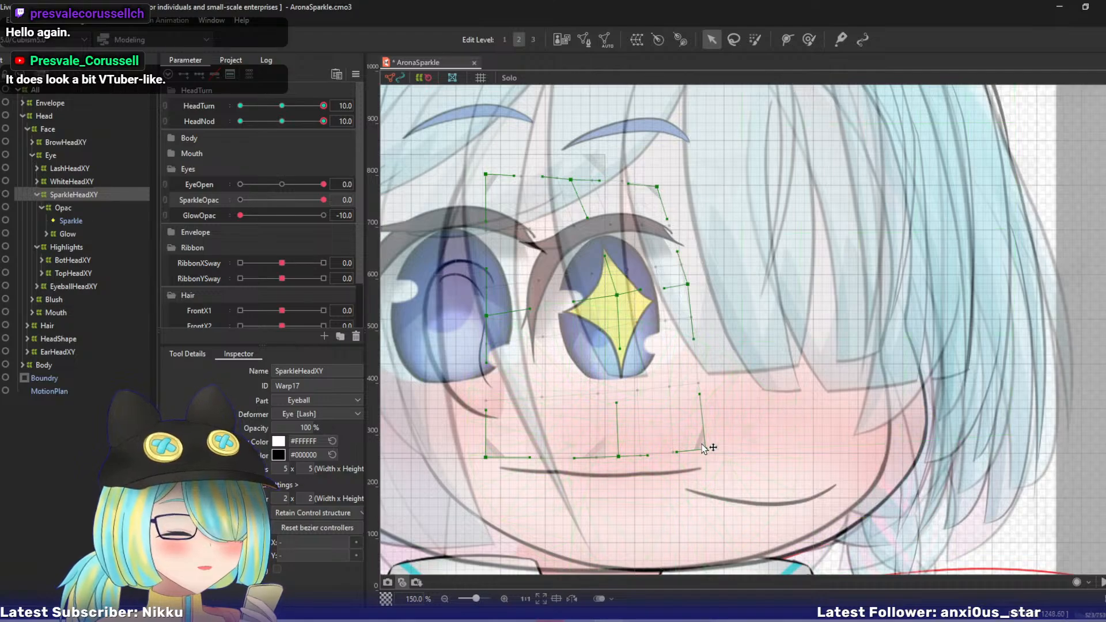
{"action": "left_click_drag", "start_coordinate": [705, 449], "coordinate": [684, 416]}
{"action": "left_click_drag", "start_coordinate": [619, 459], "coordinate": [636, 452]}
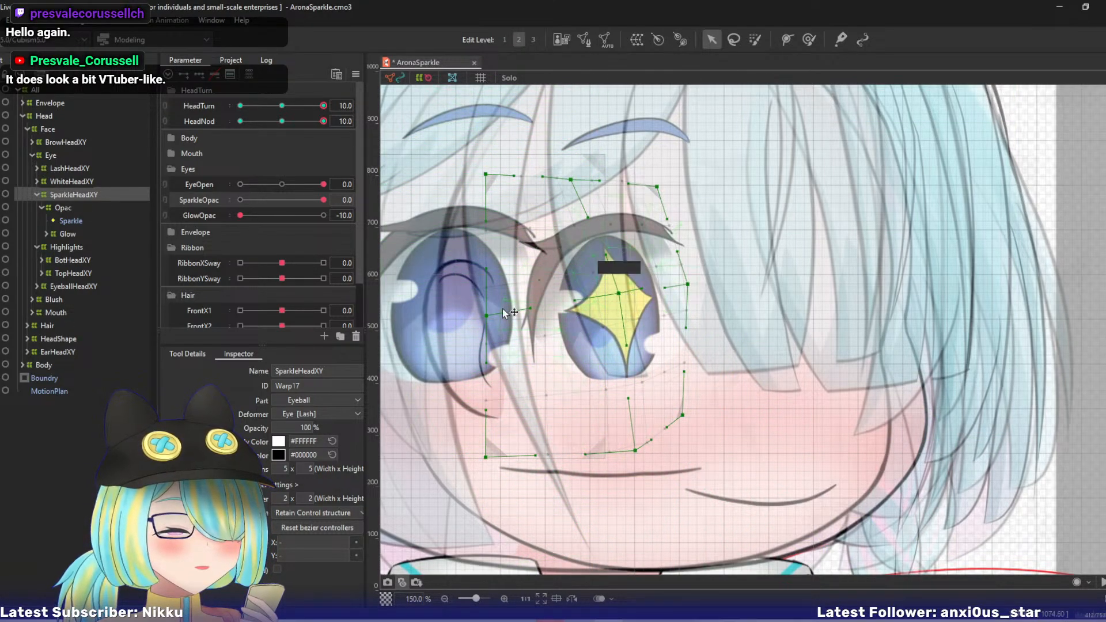
- Lower the SparkleHeadXY warp's left-middle and top-left points, move its bottom-left point down-right, and nudge its bottom-centre point left
{"action": "left_click_drag", "start_coordinate": [486, 315], "coordinate": [477, 330]}
{"action": "left_click_drag", "start_coordinate": [485, 175], "coordinate": [478, 204]}
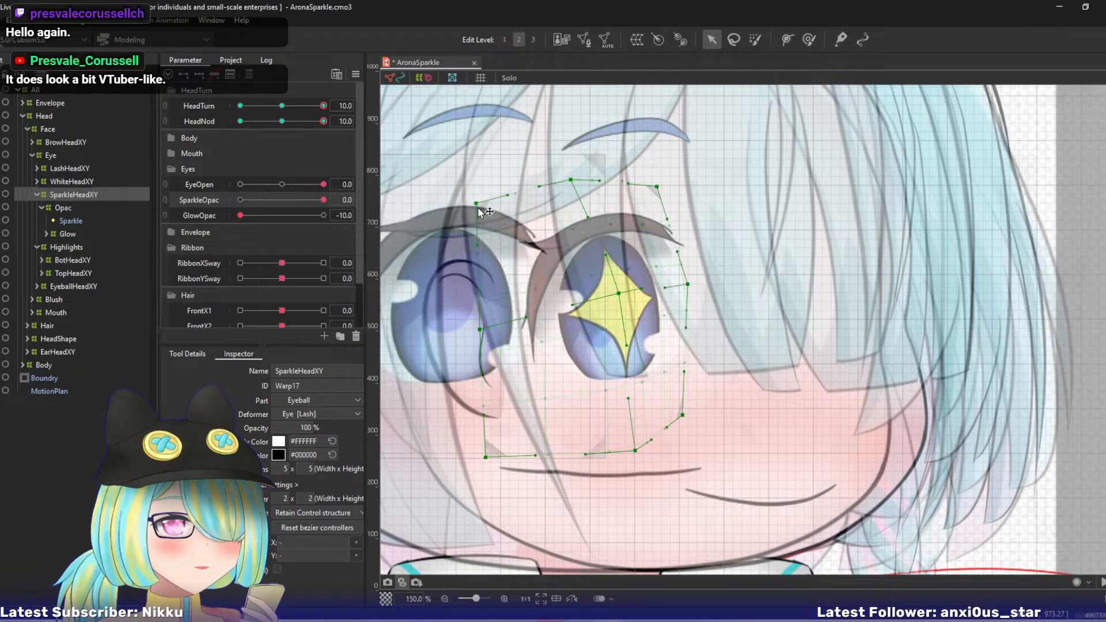
{"action": "left_click_drag", "start_coordinate": [486, 457], "coordinate": [515, 469]}
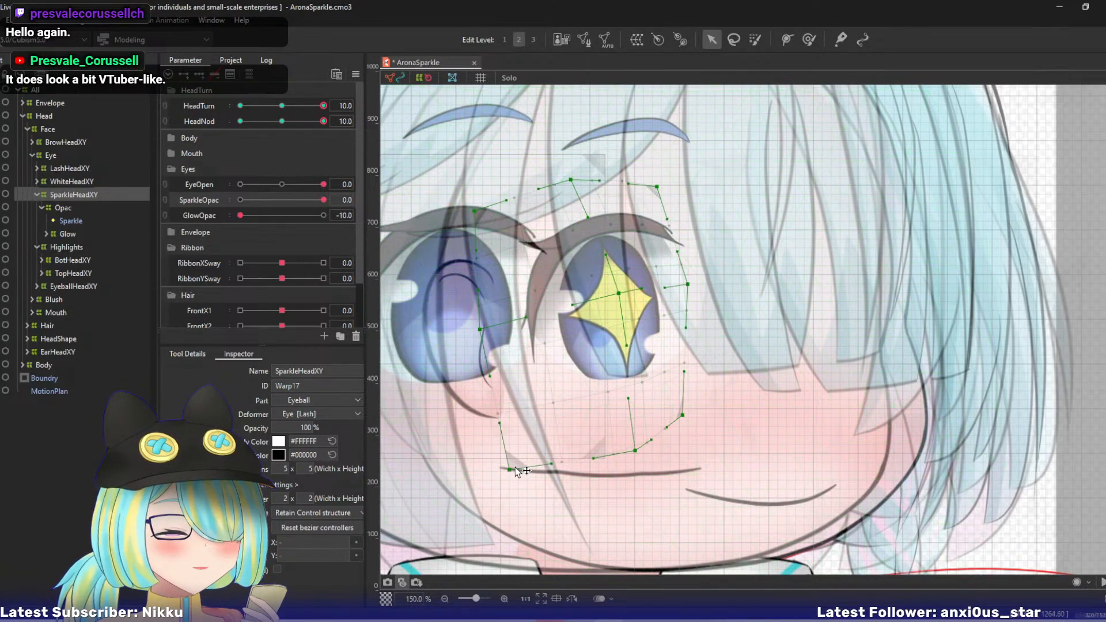
{"action": "left_click_drag", "start_coordinate": [480, 332], "coordinate": [477, 330]}
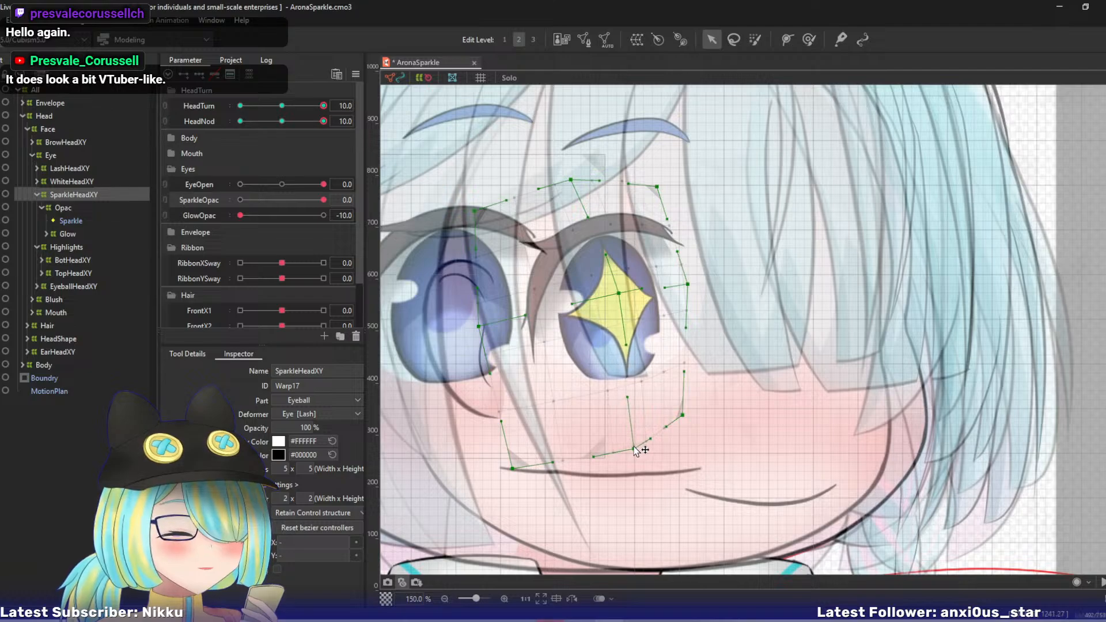
{"action": "left_click_drag", "start_coordinate": [631, 448], "coordinate": [626, 449]}
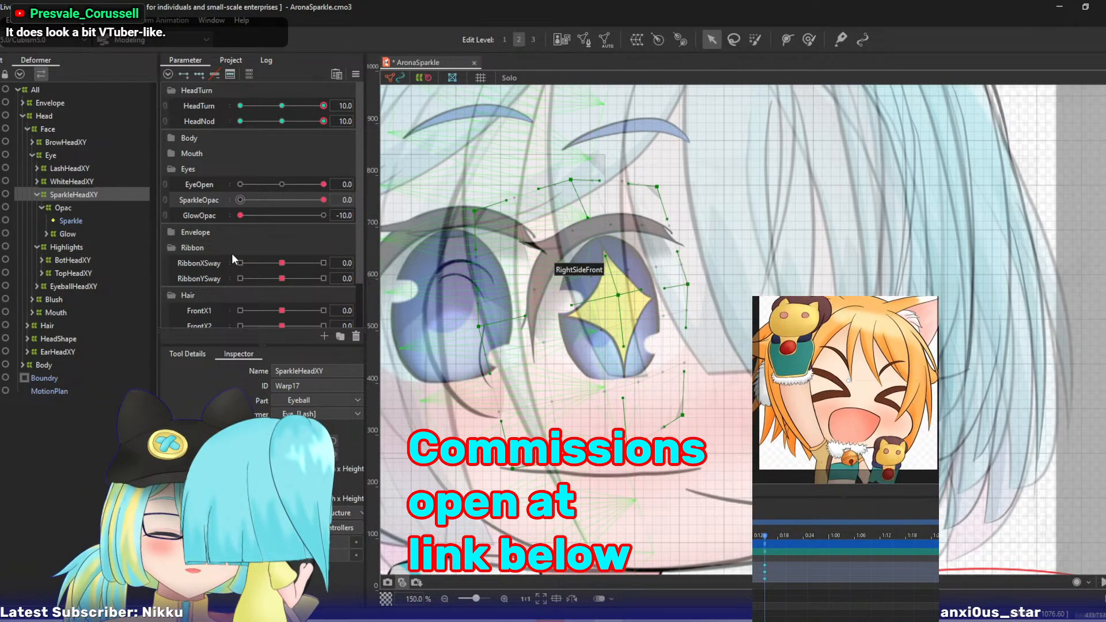
- Inspect the ExtensionHeadXYAdjust lash warp under LashHeadXY's Open deformer by varying HeadNod and EyeOpen
{"action": "left_click", "coordinate": [50, 271]}
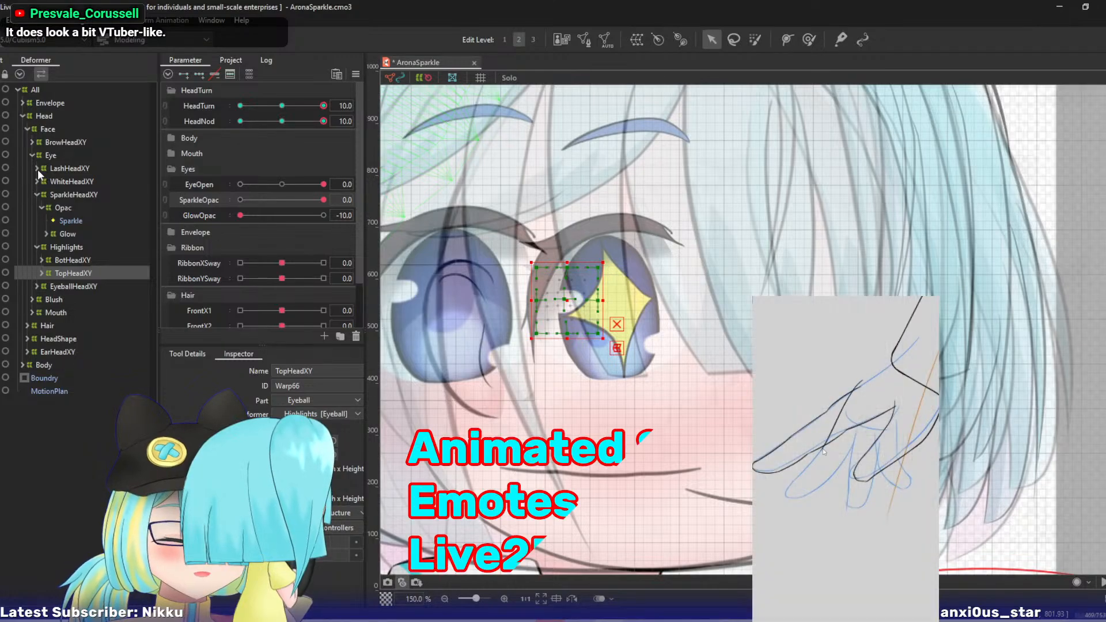
{"action": "left_click", "coordinate": [37, 168]}
{"action": "left_click", "coordinate": [41, 180]}
{"action": "left_click", "coordinate": [68, 207]}
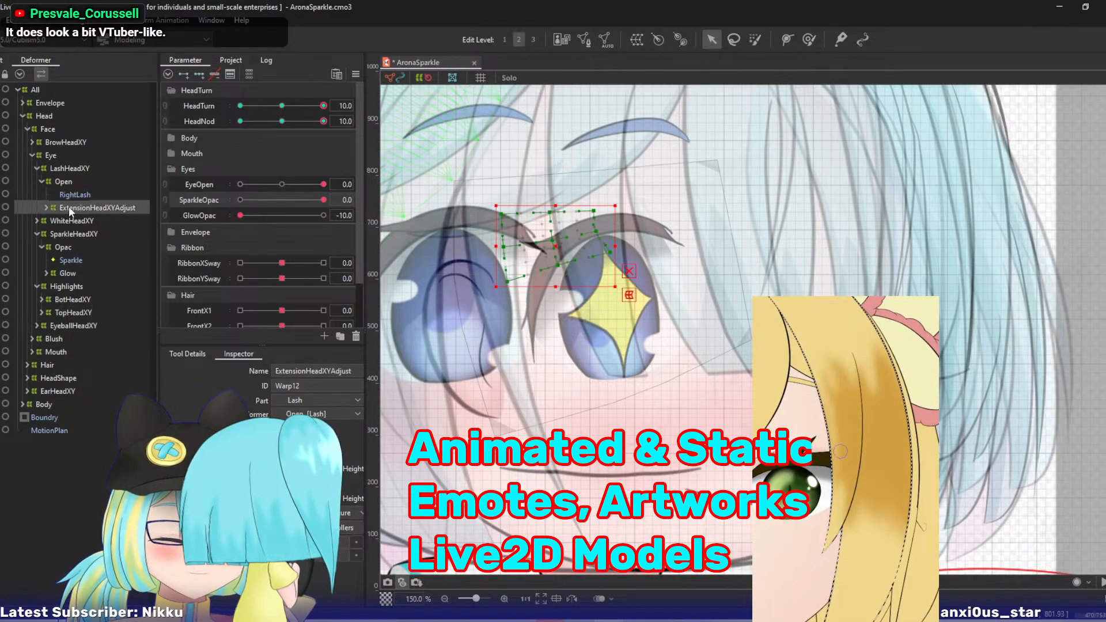
{"action": "left_click_drag", "start_coordinate": [322, 121], "coordinate": [344, 130]}
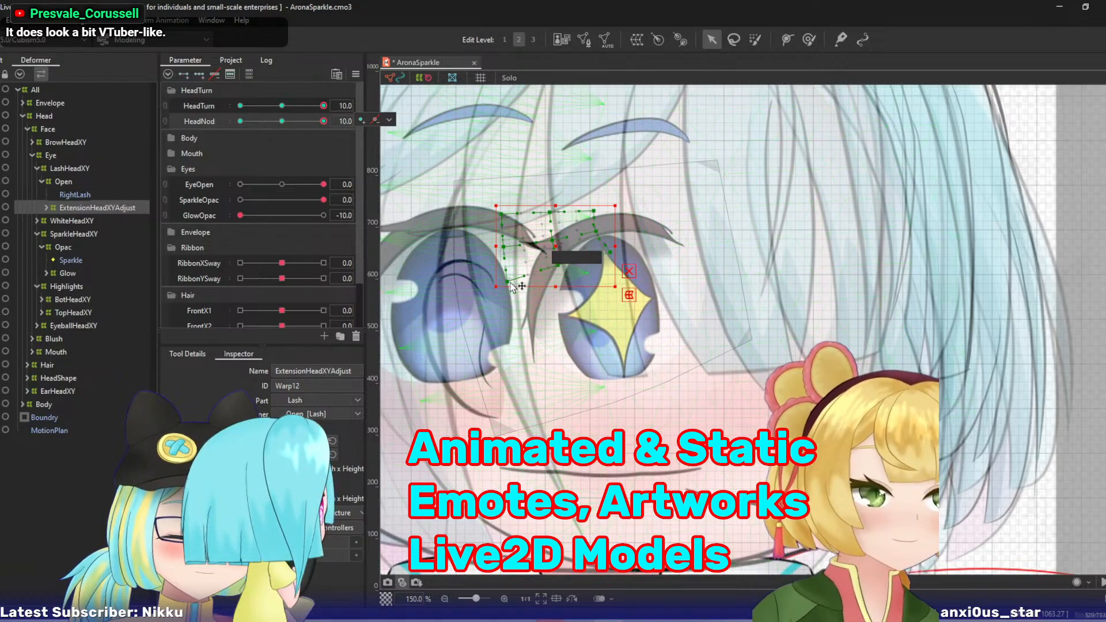
{"action": "left_click_drag", "start_coordinate": [510, 282], "coordinate": [503, 252]}
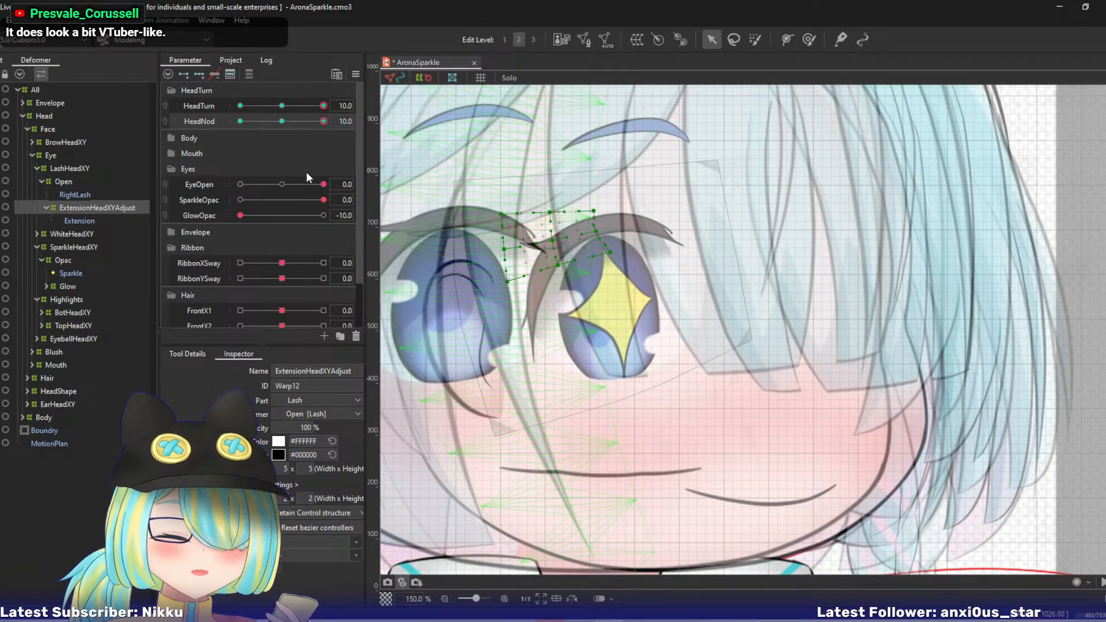
{"action": "left_click_drag", "start_coordinate": [306, 184], "coordinate": [364, 213]}
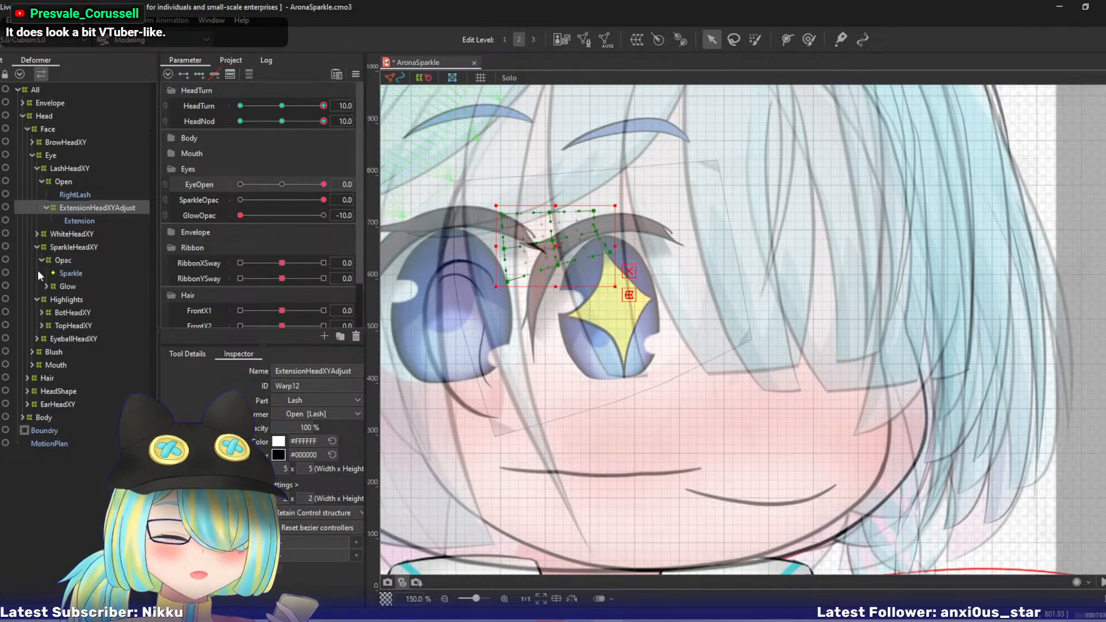
- Shift the BrowHeadXY warp's points down and left, lowering its left side most to tilt and curve the brow
{"action": "left_click", "coordinate": [50, 141]}
{"action": "left_click_drag", "start_coordinate": [474, 182], "coordinate": [521, 230]}
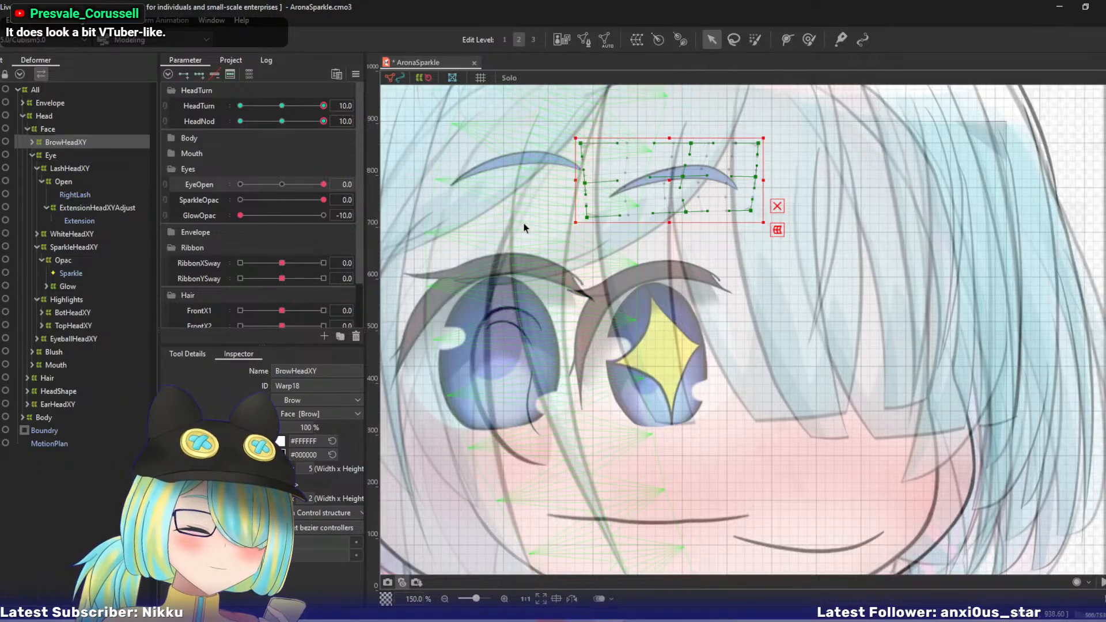
{"action": "left_click_drag", "start_coordinate": [671, 182], "coordinate": [644, 190]}
{"action": "left_click_drag", "start_coordinate": [723, 192], "coordinate": [712, 185]}
{"action": "left_click_drag", "start_coordinate": [562, 205], "coordinate": [570, 220]}
{"action": "left_click_drag", "start_coordinate": [658, 161], "coordinate": [638, 188]}
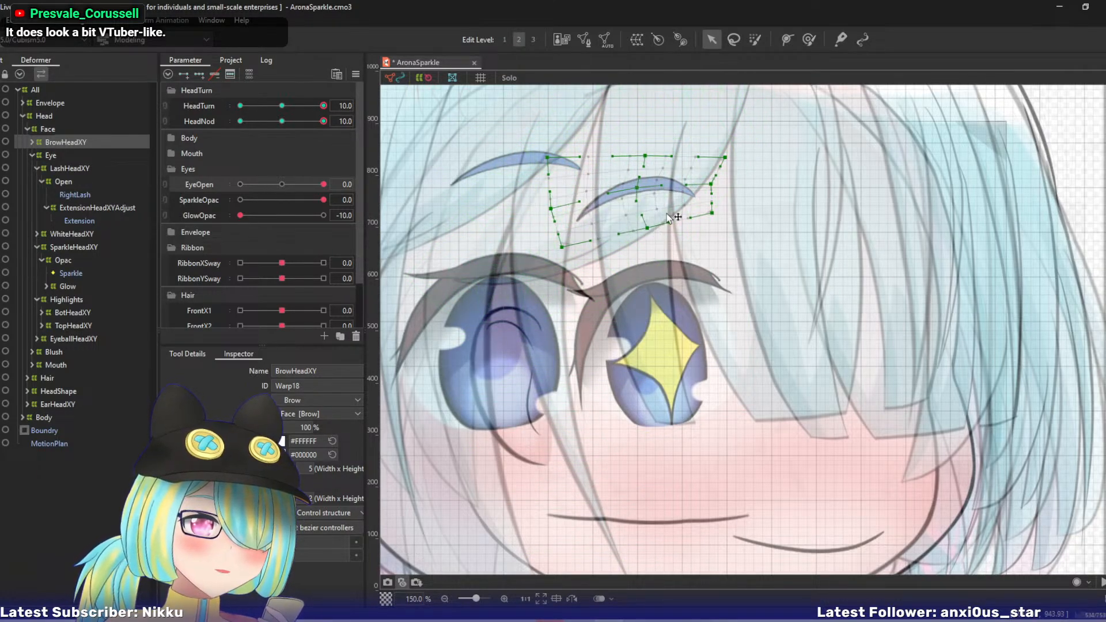
- Pull the BrowHeadXY warp's right-side points slightly inward and fine-tune its centre points, checking the motion with HeadNod near 10
{"action": "left_click_drag", "start_coordinate": [709, 183], "coordinate": [707, 179]}
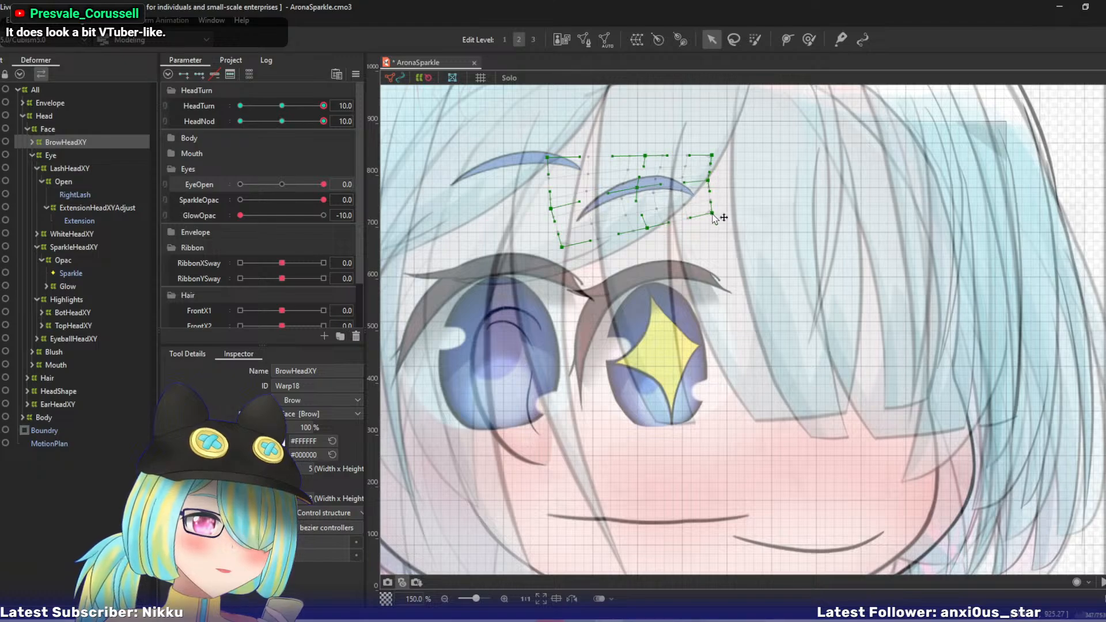
{"action": "left_click_drag", "start_coordinate": [638, 189], "coordinate": [642, 188]}
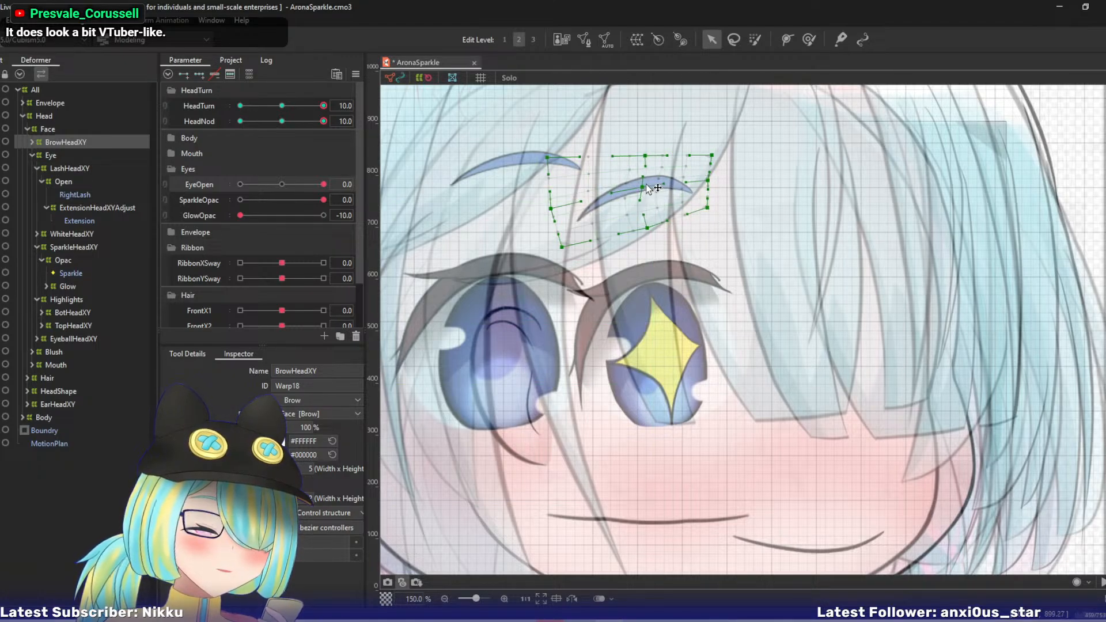
{"action": "left_click_drag", "start_coordinate": [319, 120], "coordinate": [354, 132]}
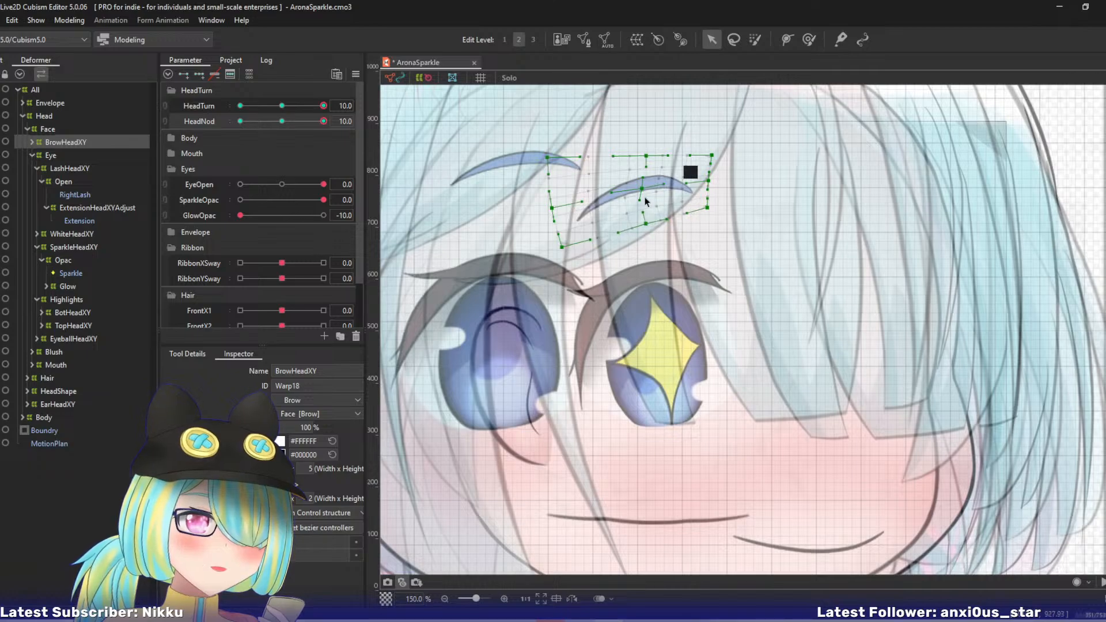
{"action": "left_click_drag", "start_coordinate": [642, 189], "coordinate": [642, 187]}
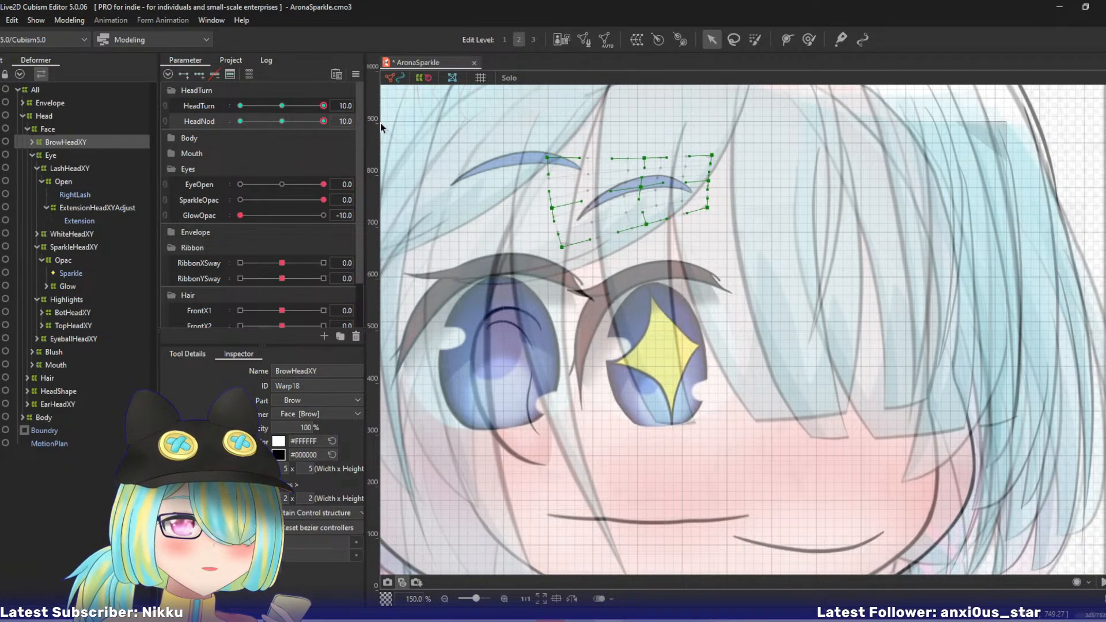
{"action": "mouse_move", "coordinate": [323, 121]}
{"action": "left_mouse_down"}
{"action": "mouse_move", "coordinate": [296, 122]}
{"action": "mouse_move", "coordinate": [354, 123]}
{"action": "mouse_move", "coordinate": [286, 123]}
{"action": "mouse_move", "coordinate": [337, 123]}
{"action": "left_mouse_up"}
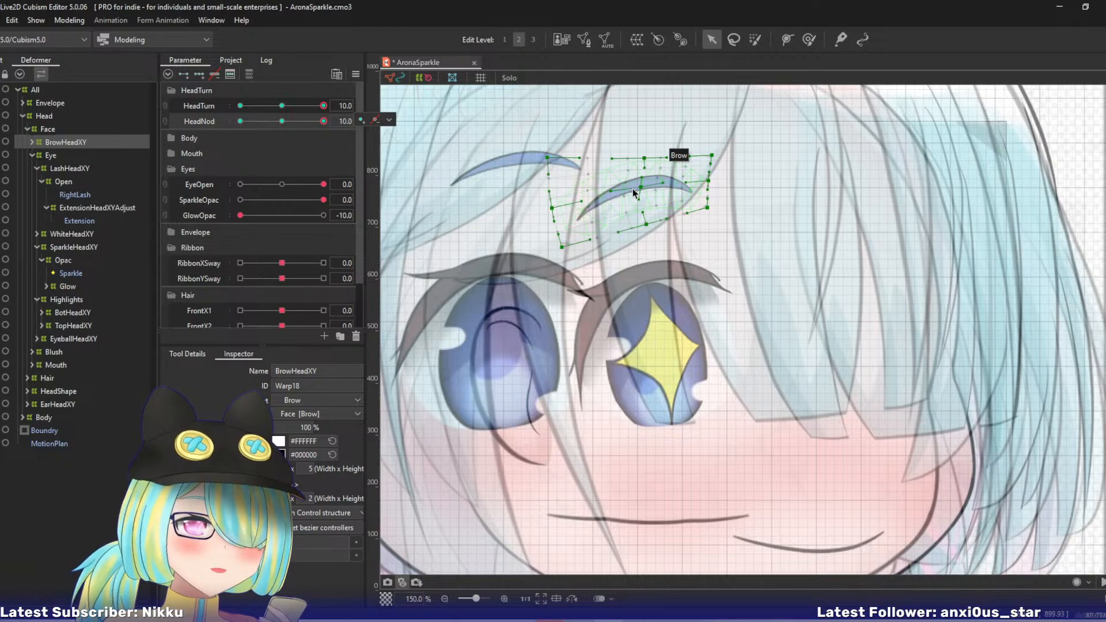
- Move the whole BrowHeadXY warp slightly up and left, and check its motion with HeadNod near 10
{"action": "key", "text": "ctrl+a"}
{"action": "left_click_drag", "start_coordinate": [631, 199], "coordinate": [620, 188]}
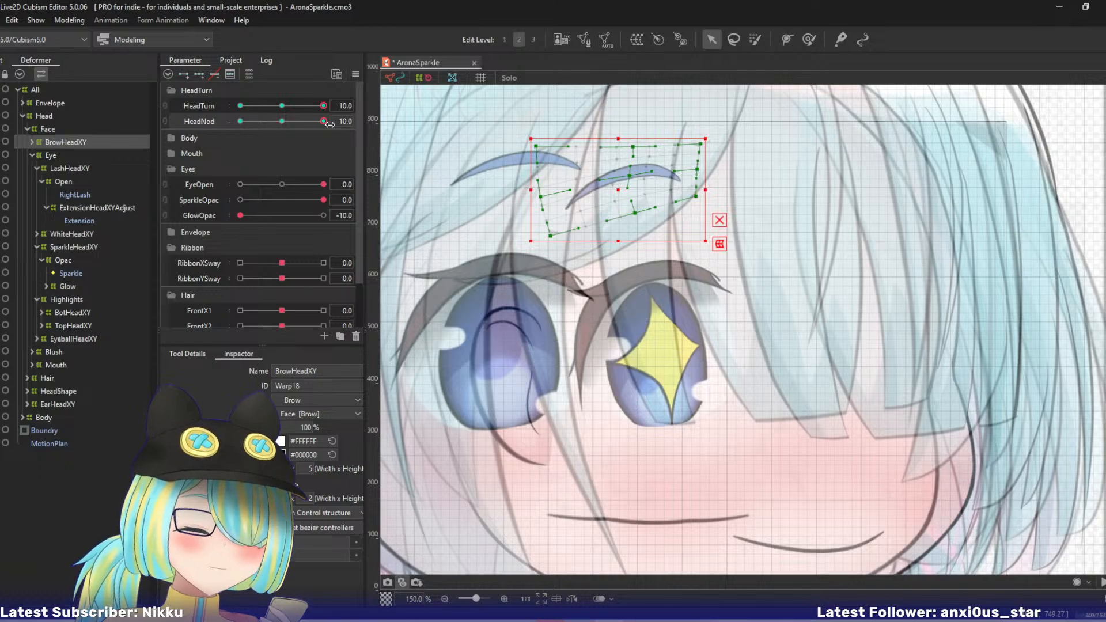
{"action": "left_click_drag", "start_coordinate": [324, 122], "coordinate": [360, 133]}
- Reset all parameters to default, preview the pose at HeadTurn 10 and HeadNod 10, and return to the default pose
{"action": "key", "text": "ctrl+r"}
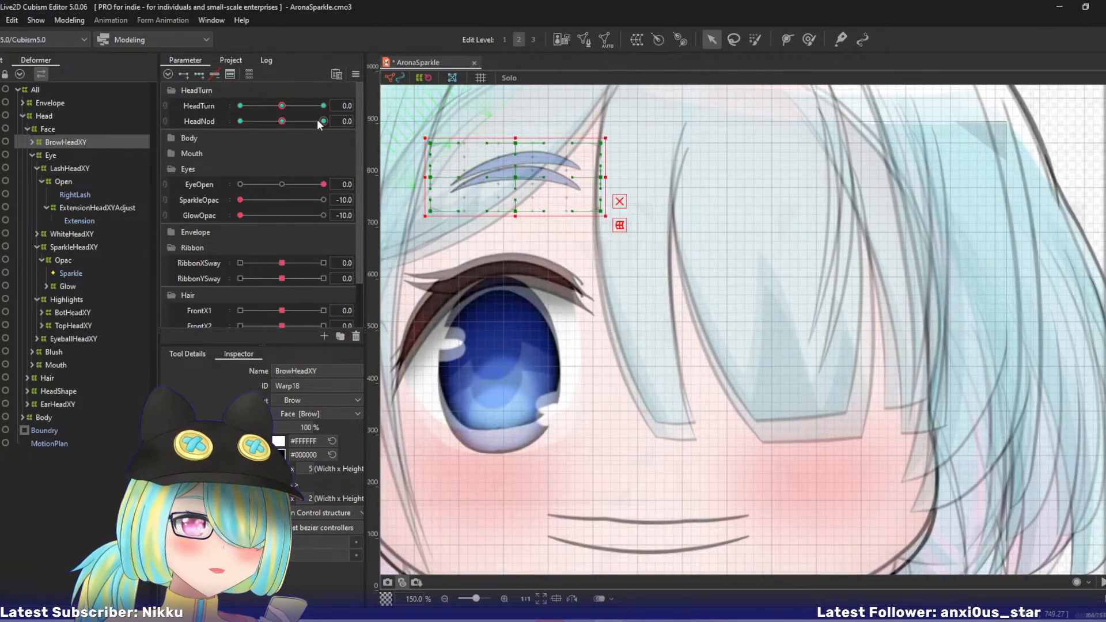
{"action": "left_click_drag", "start_coordinate": [282, 121], "coordinate": [356, 119]}
{"action": "left_click_drag", "start_coordinate": [287, 105], "coordinate": [348, 107]}
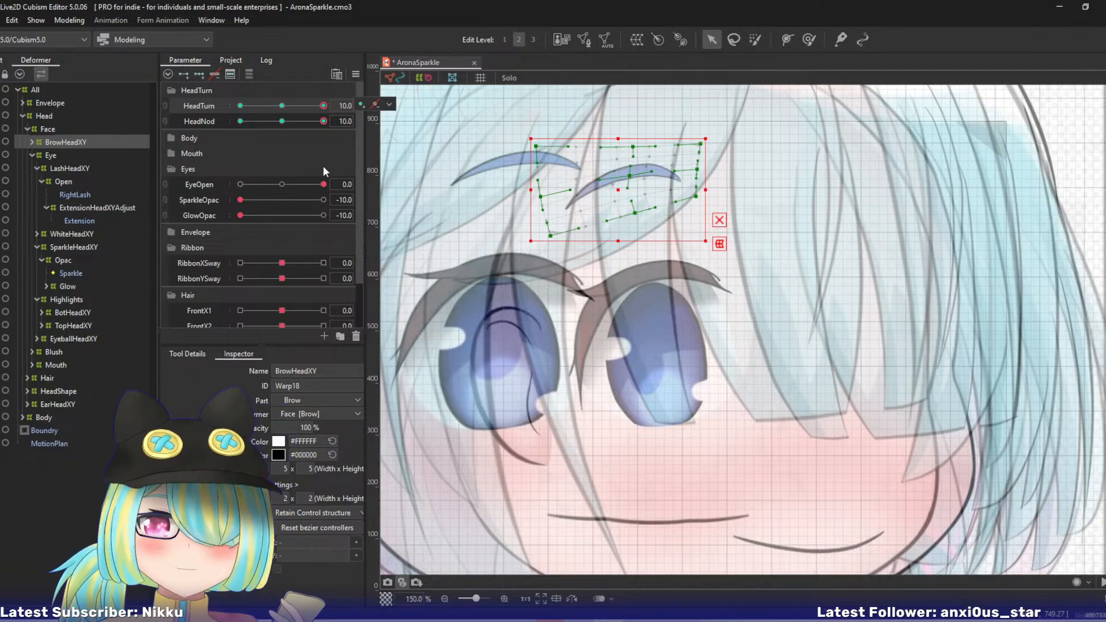
{"action": "key", "text": "ctrl+d"}
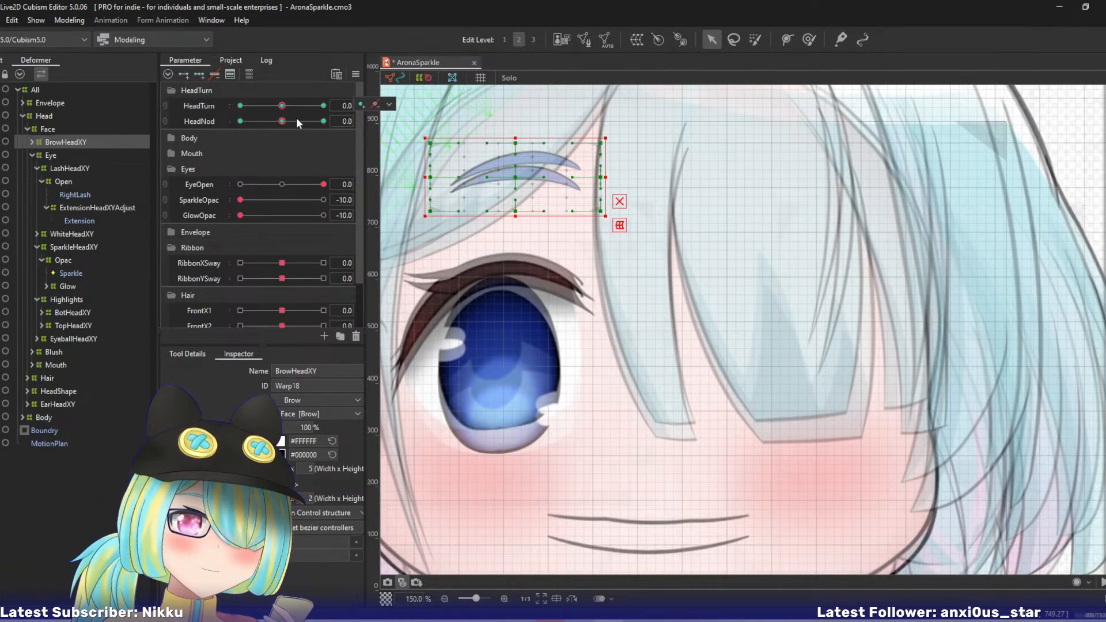
- Link HeadTurn and HeadNod to preview the combined head motion, reset the pose, and unlink the two parameters
{"action": "left_click", "coordinate": [166, 106]}
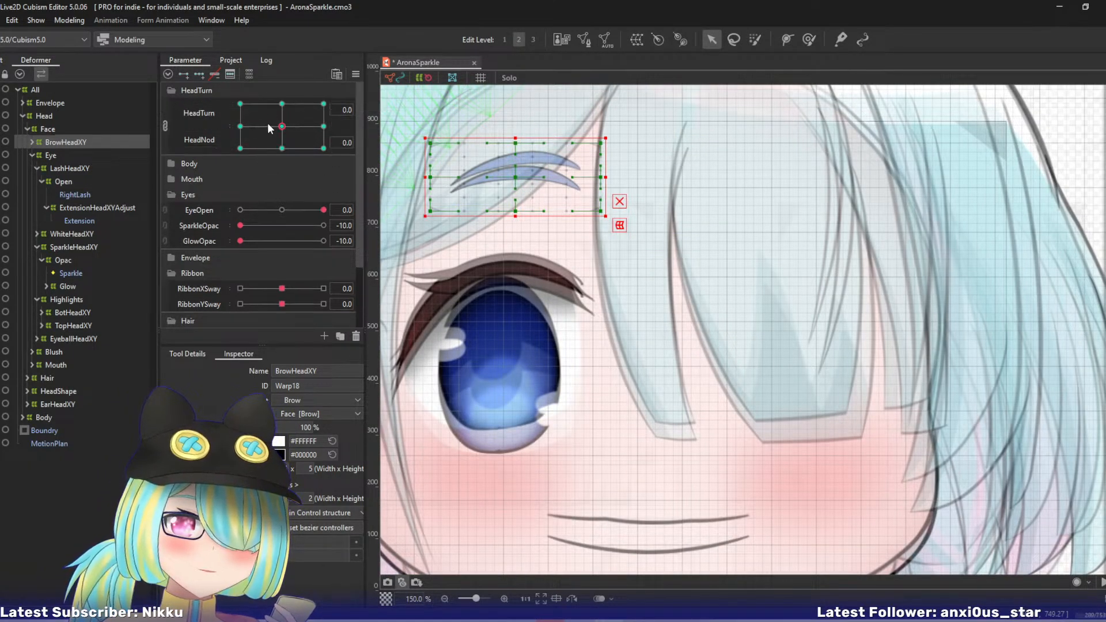
{"action": "mouse_move", "coordinate": [282, 125]}
{"action": "left_mouse_down"}
{"action": "mouse_move", "coordinate": [304, 128]}
{"action": "mouse_move", "coordinate": [299, 108]}
{"action": "mouse_move", "coordinate": [291, 122]}
{"action": "mouse_move", "coordinate": [308, 108]}
{"action": "mouse_move", "coordinate": [287, 107]}
{"action": "left_mouse_up"}
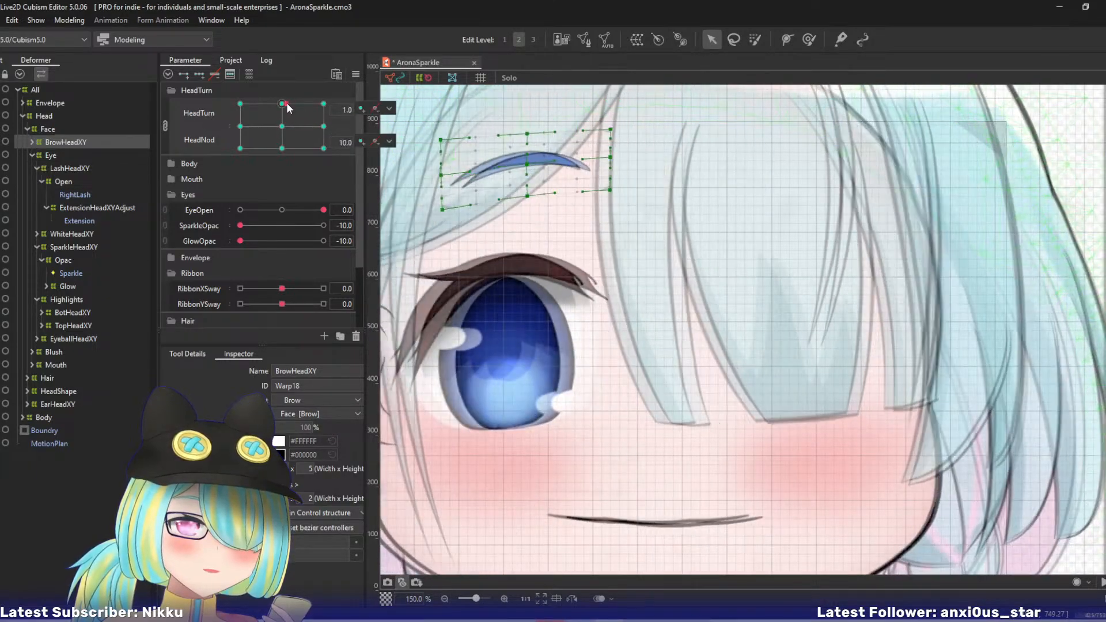
{"action": "key", "text": "ctrl+d"}
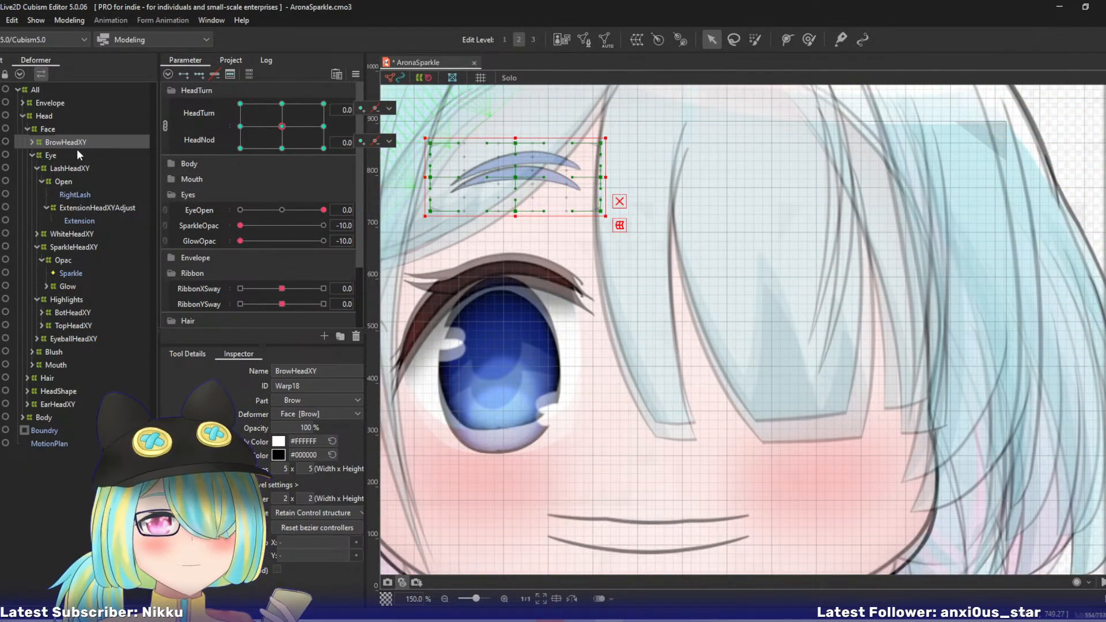
{"action": "left_click", "coordinate": [165, 125]}
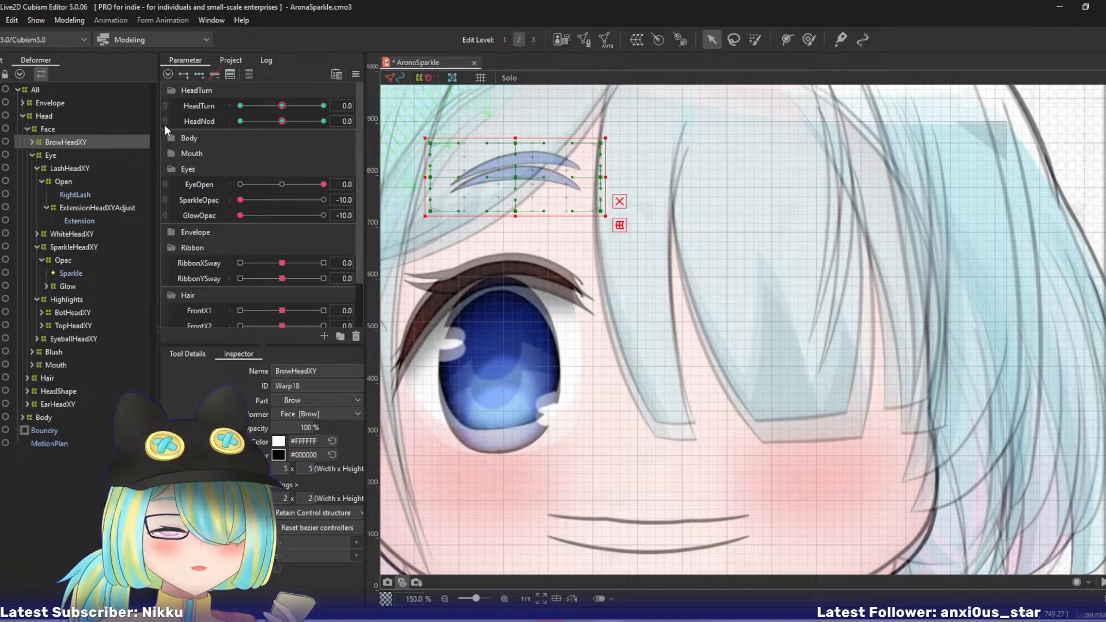
- Pose the head at HeadTurn 10 and HeadNod 10 and review the brow against the whole face, checking the motion near HeadNod 10
{"action": "left_click_drag", "start_coordinate": [273, 105], "coordinate": [380, 118]}
{"action": "left_click_drag", "start_coordinate": [279, 122], "coordinate": [415, 131]}
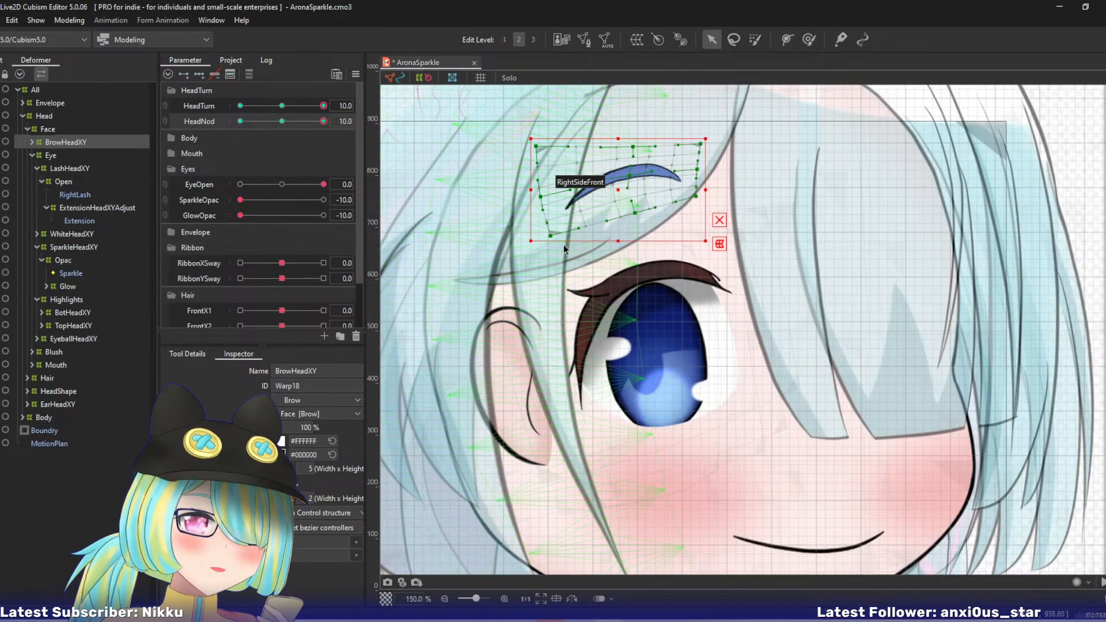
{"action": "left_click_drag", "start_coordinate": [559, 259], "coordinate": [544, 330]}
{"action": "scroll", "coordinate": [545, 330], "scroll_direction": "down", "scroll_amount": 2}
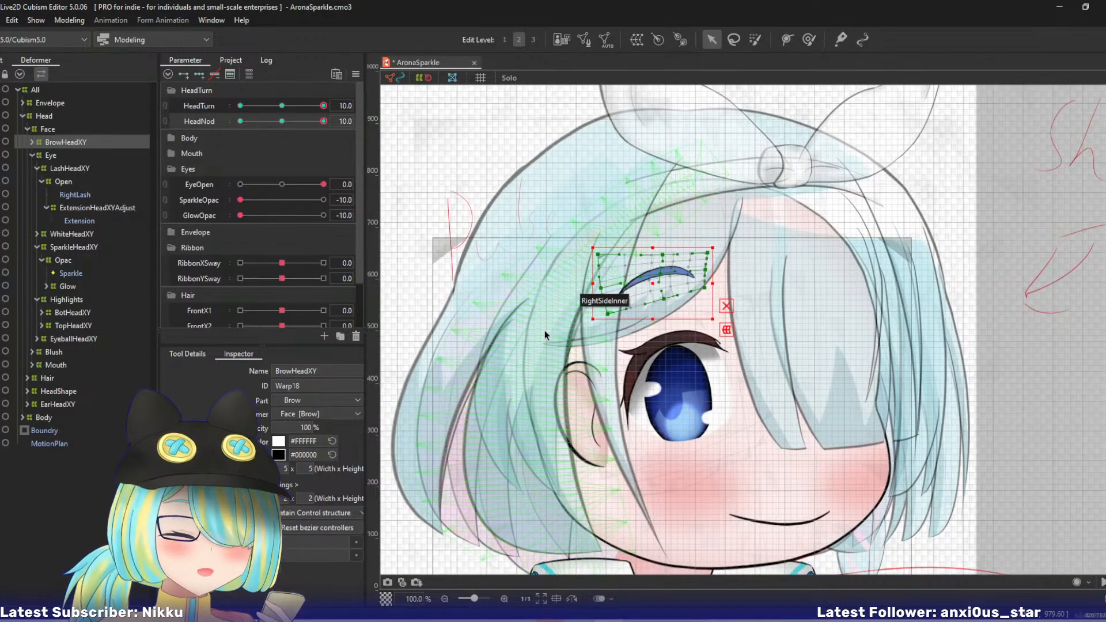
{"action": "left_click_drag", "start_coordinate": [622, 322], "coordinate": [654, 279]}
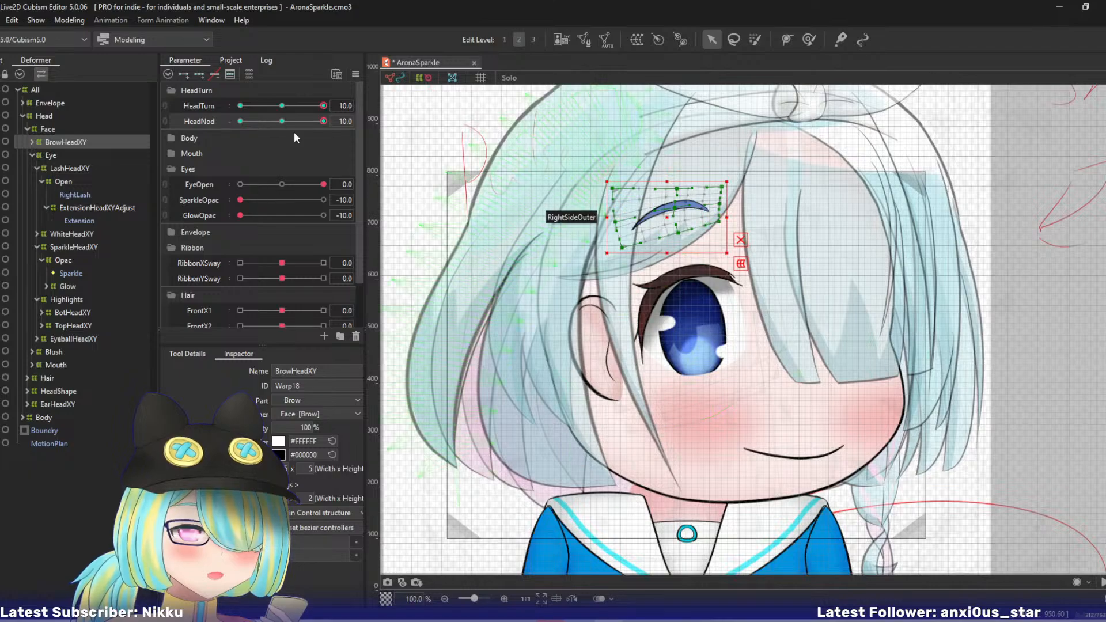
{"action": "mouse_move", "coordinate": [324, 121]}
{"action": "left_mouse_down"}
{"action": "mouse_move", "coordinate": [277, 128]}
{"action": "mouse_move", "coordinate": [325, 122]}
{"action": "left_mouse_up"}
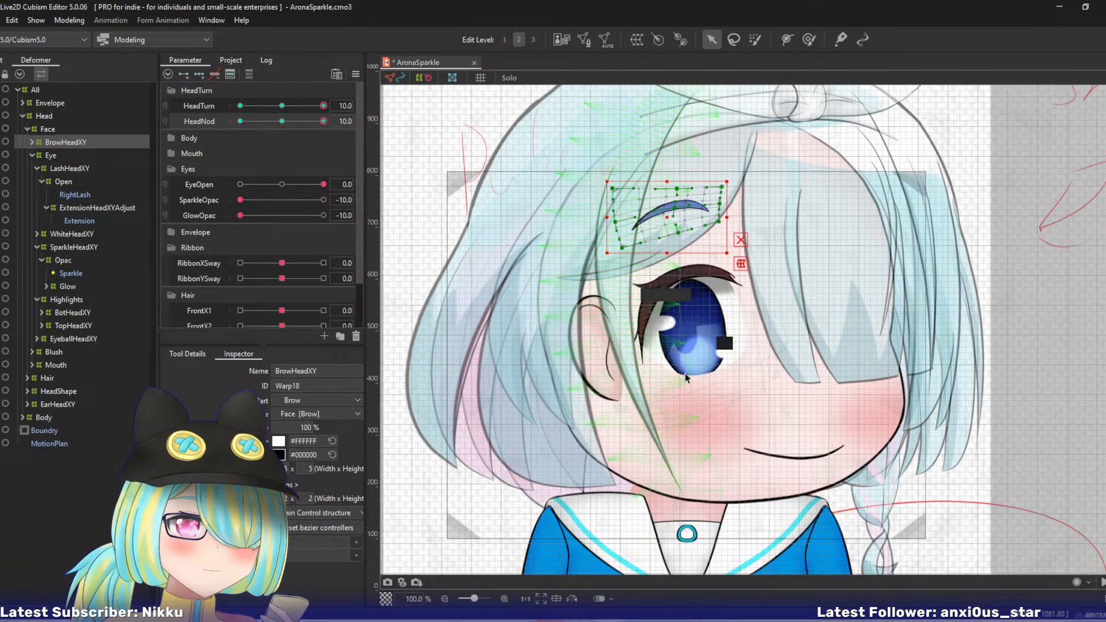
{"action": "left_click_drag", "start_coordinate": [671, 343], "coordinate": [625, 312]}
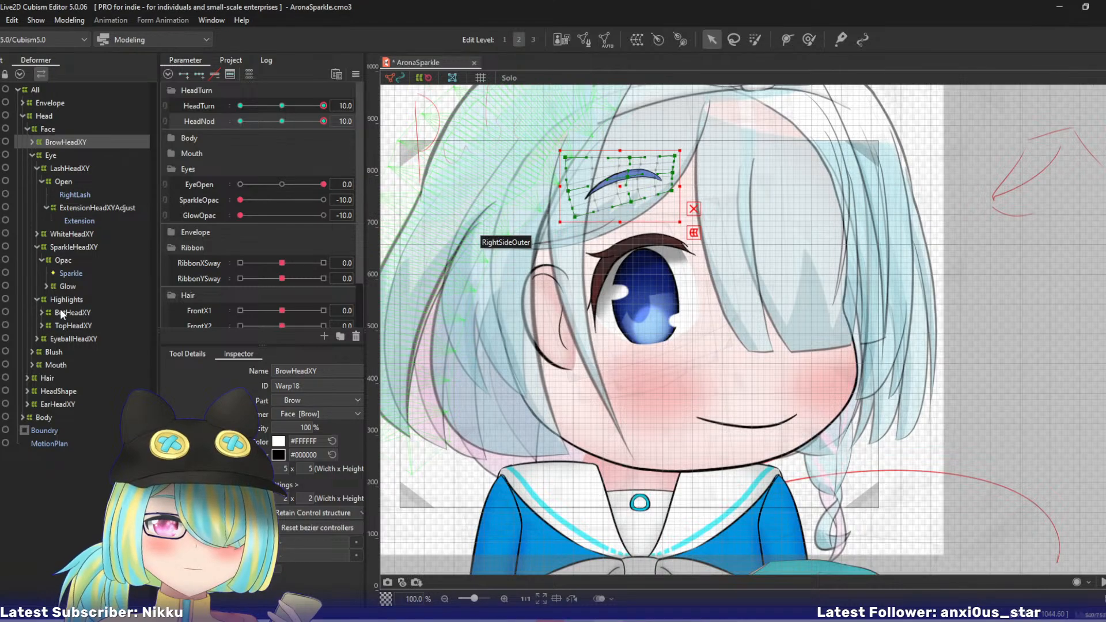
- Expand the Blush deformer and inspect its RightHeadXY and LeftHeadXY warps together
{"action": "left_click", "coordinate": [32, 351]}
{"action": "left_click", "coordinate": [68, 365]}
{"action": "left_click", "coordinate": [67, 379], "text": "ctrl"}
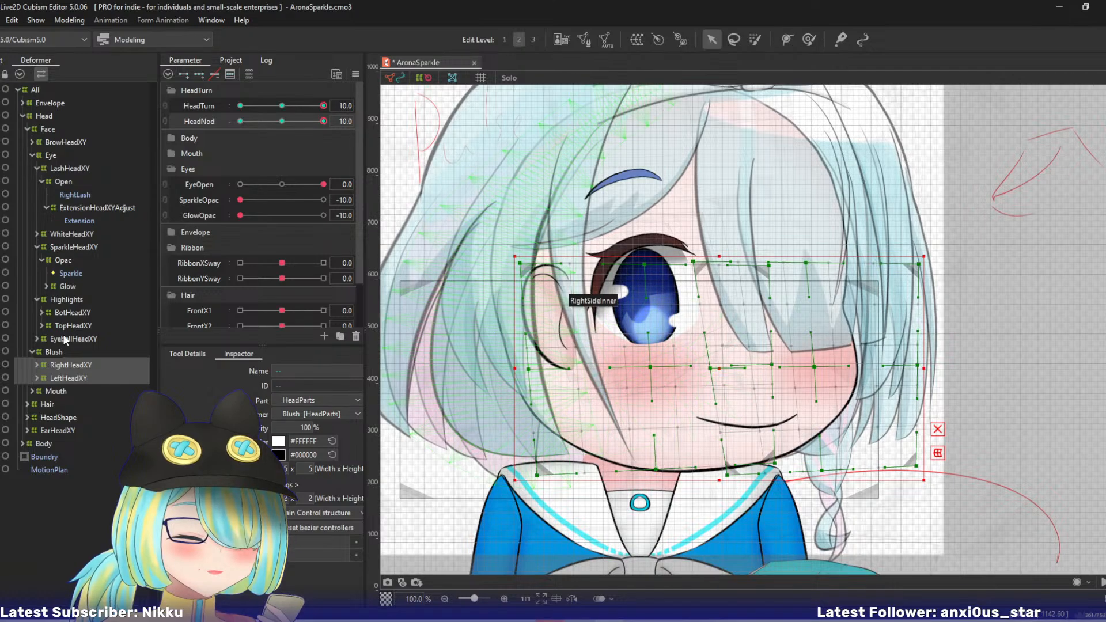
- Select the MouthShapeHeadXY warp under Mouth and set MouthOpen to 10
{"action": "left_click", "coordinate": [55, 392]}
{"action": "left_click", "coordinate": [30, 391]}
{"action": "left_click", "coordinate": [81, 405]}
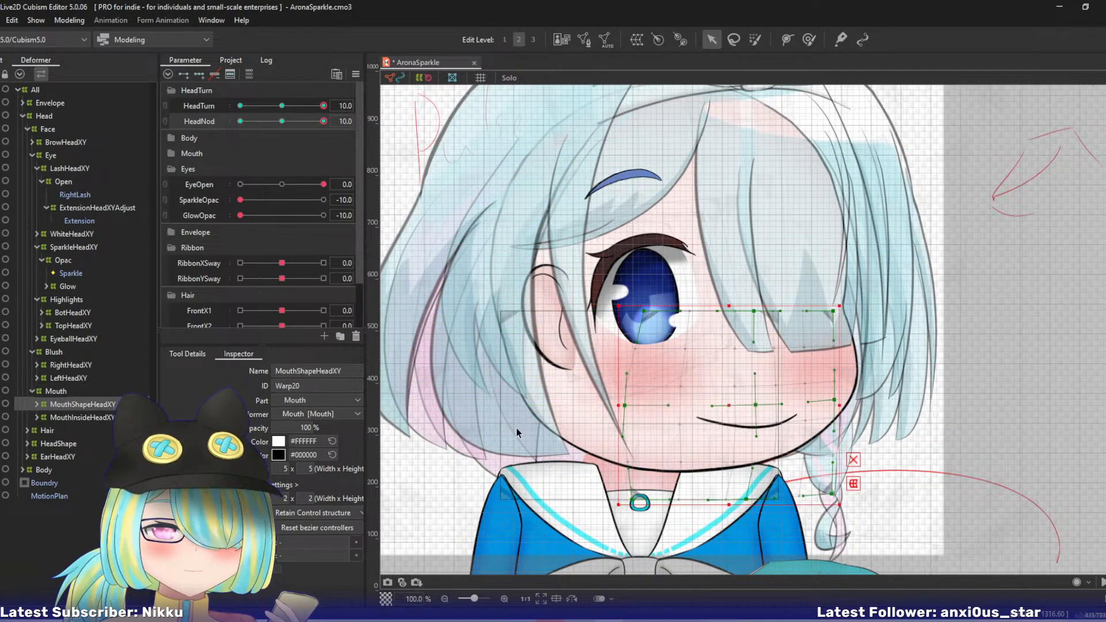
{"action": "left_click_drag", "start_coordinate": [676, 385], "coordinate": [619, 367]}
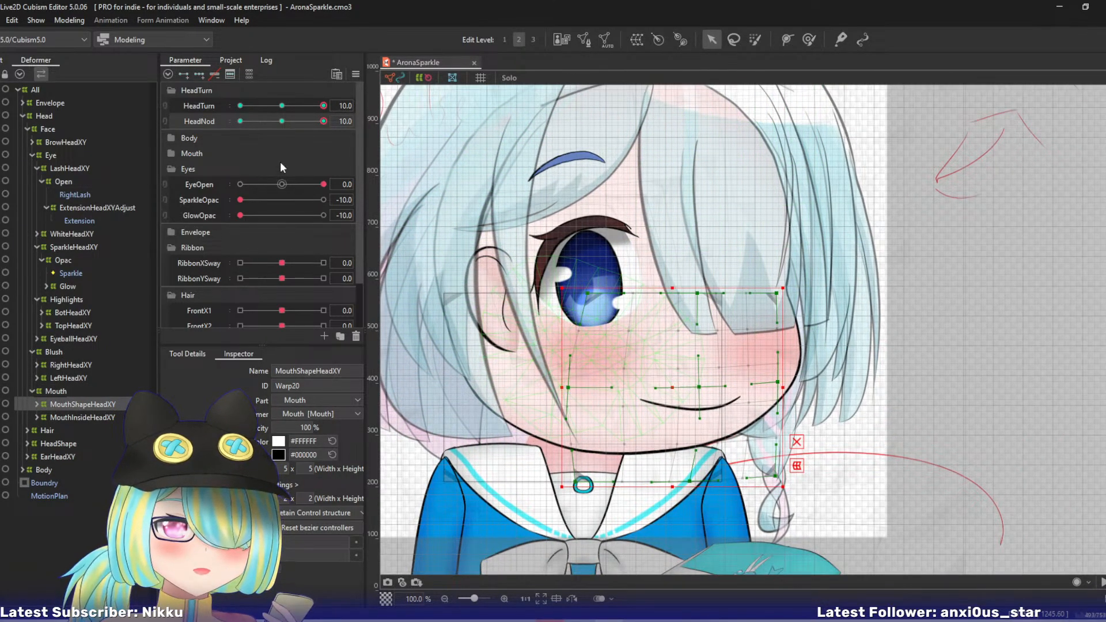
{"action": "left_click", "coordinate": [170, 154]}
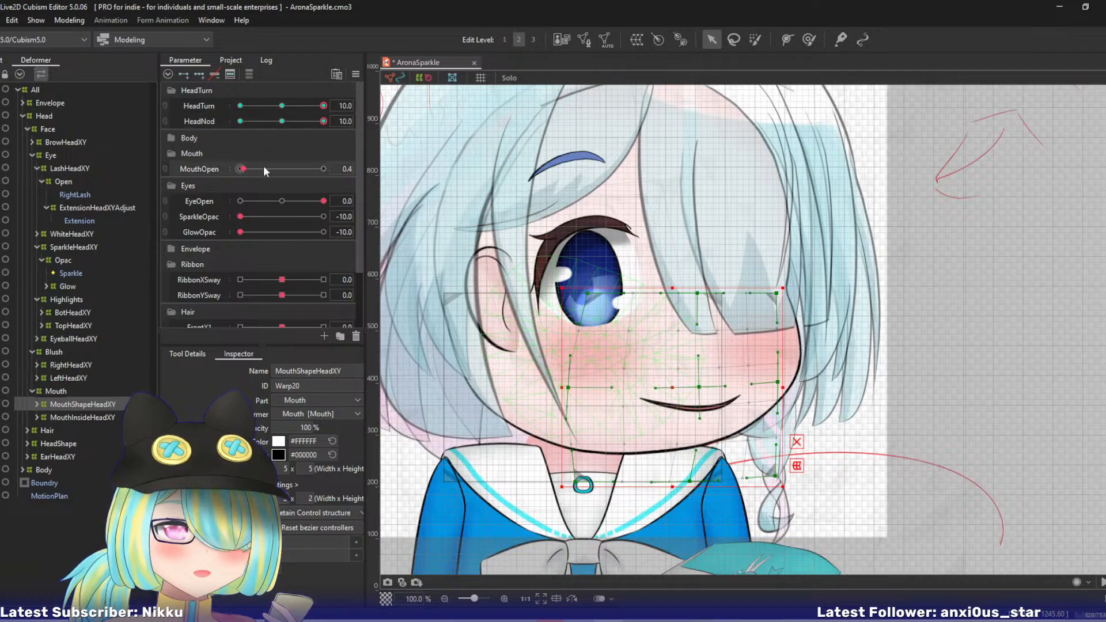
{"action": "left_click_drag", "start_coordinate": [264, 167], "coordinate": [498, 221]}
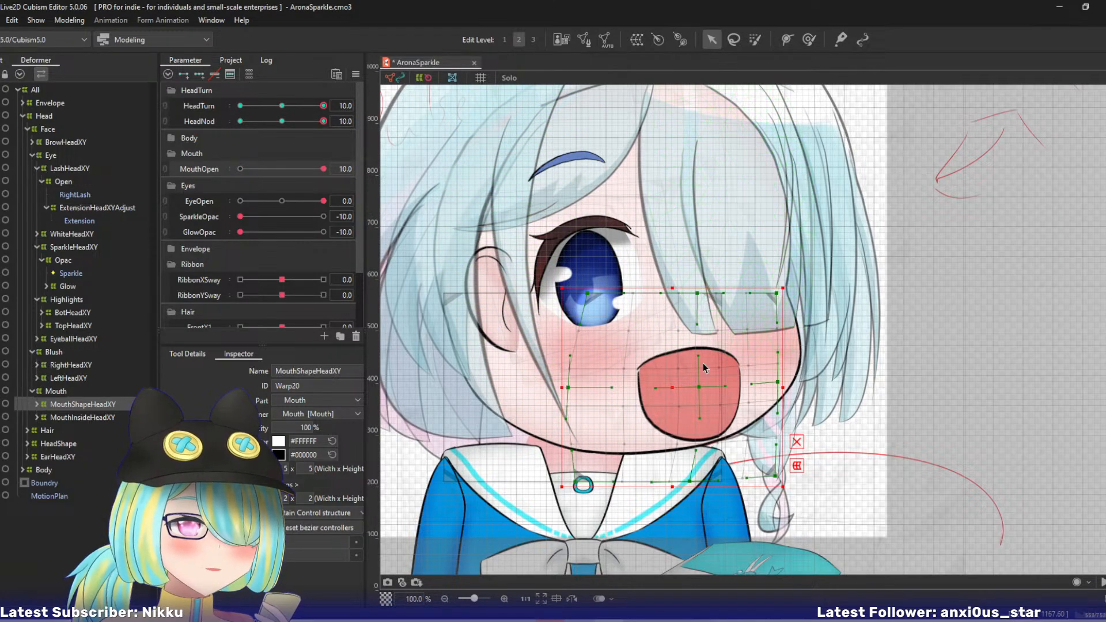
- Move the whole MouthShapeHeadXY warp up, raise its right-side middle and bottom points, and nudge its centre column points
{"action": "left_click_drag", "start_coordinate": [675, 384], "coordinate": [674, 366]}
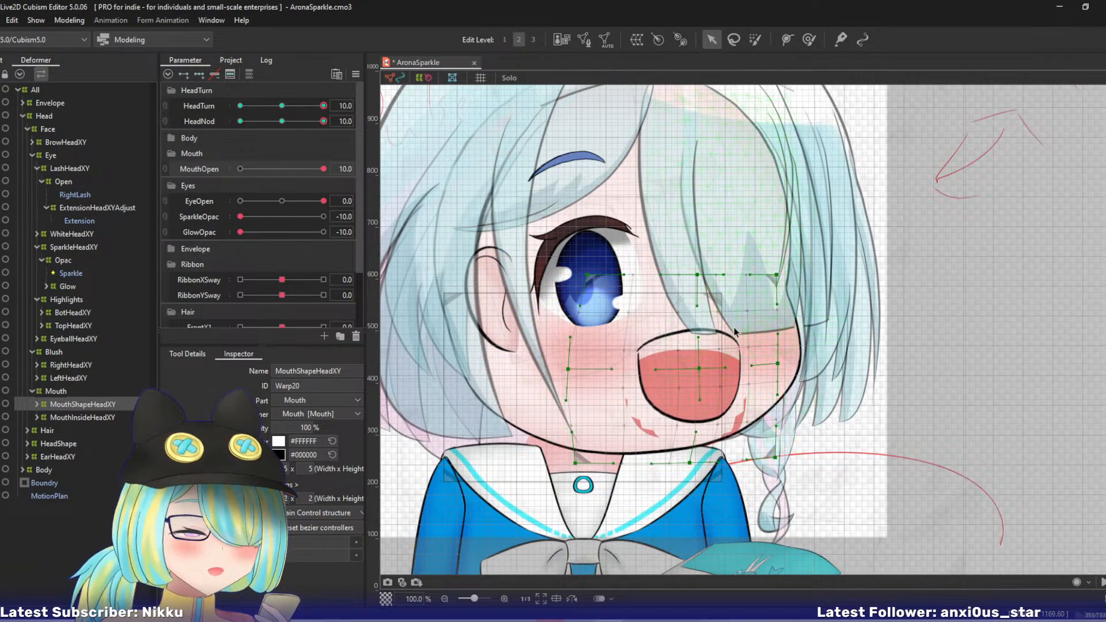
{"action": "left_click_drag", "start_coordinate": [777, 363], "coordinate": [780, 335]}
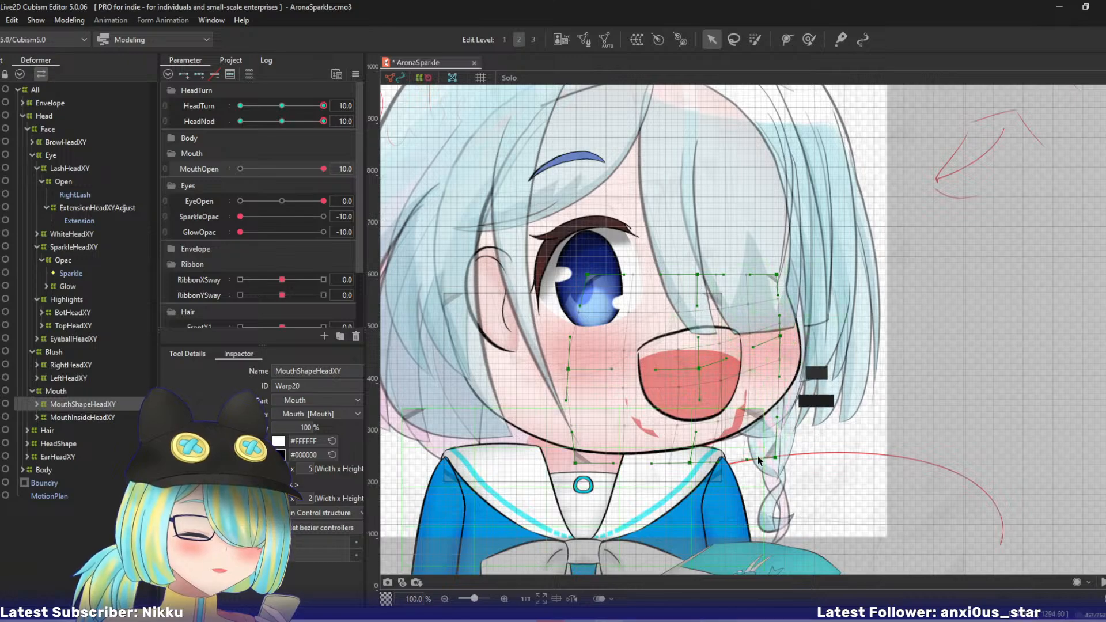
{"action": "left_click_drag", "start_coordinate": [776, 458], "coordinate": [775, 439]}
{"action": "left_click_drag", "start_coordinate": [699, 369], "coordinate": [698, 361]}
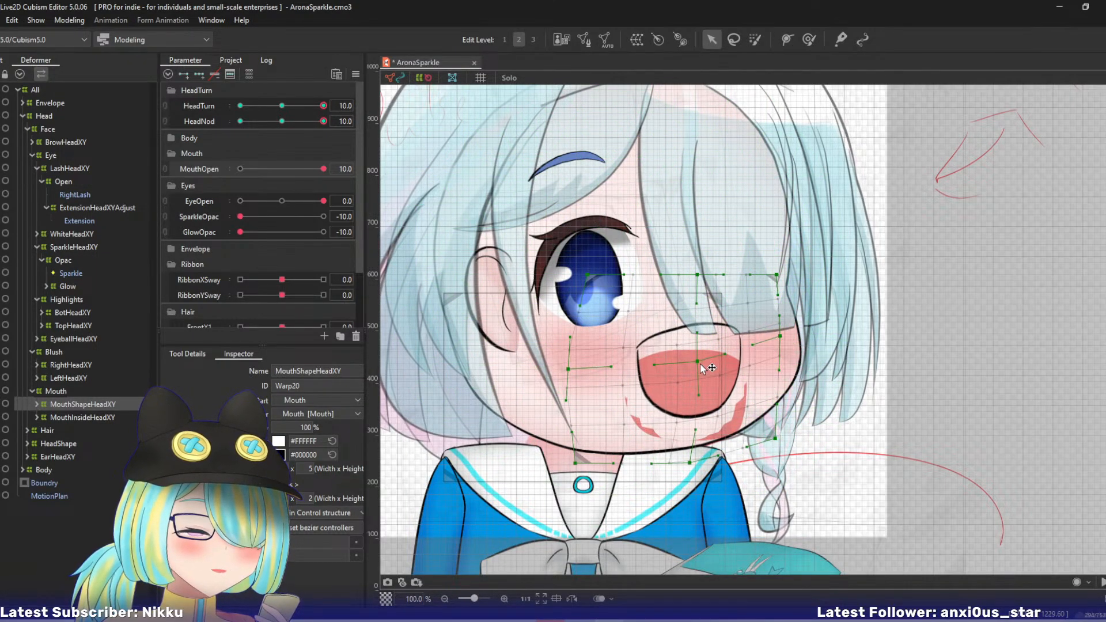
{"action": "left_click_drag", "start_coordinate": [696, 275], "coordinate": [689, 275]}
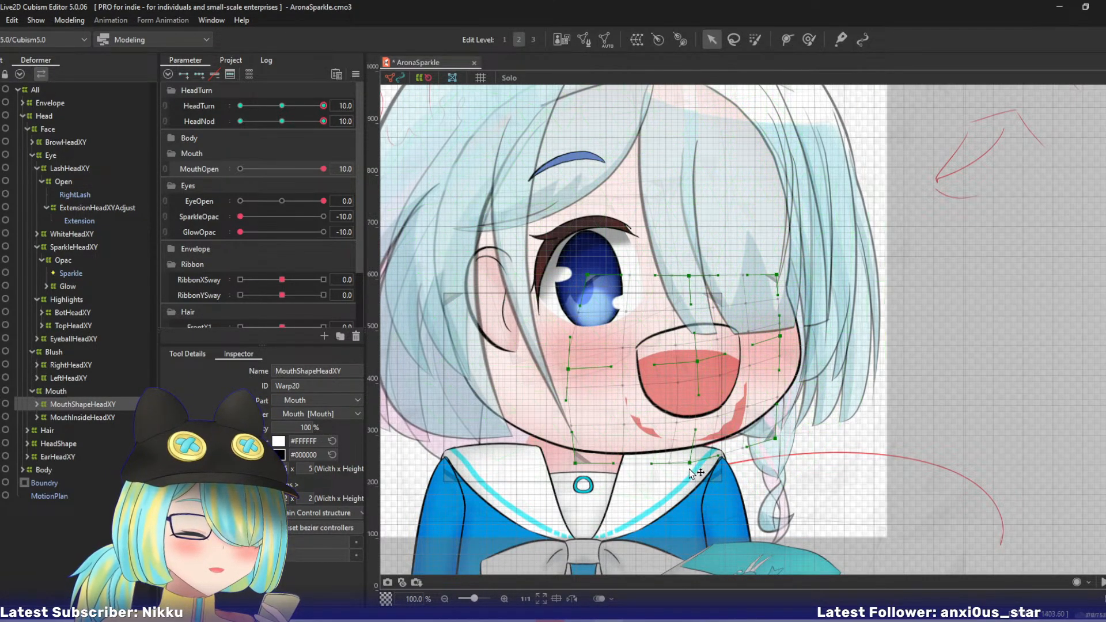
{"action": "left_click_drag", "start_coordinate": [691, 463], "coordinate": [694, 460]}
{"action": "left_click_drag", "start_coordinate": [774, 439], "coordinate": [770, 405]}
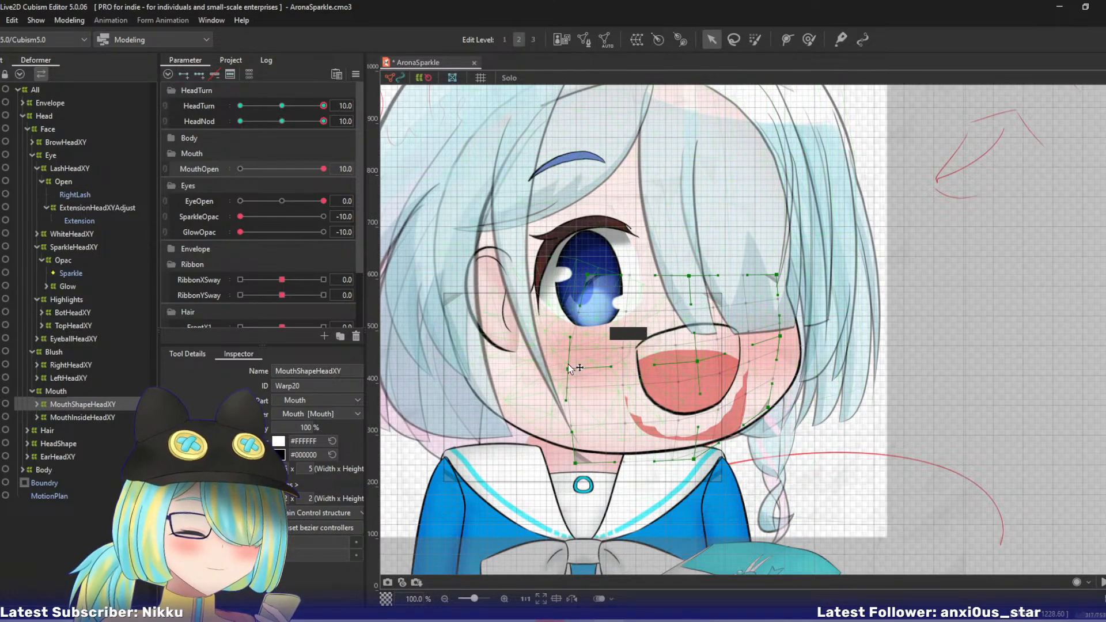
- Tilt the mouth by lowering the warp's left-middle point and shifting its top-centre point right and bottom-centre point left
{"action": "left_click_drag", "start_coordinate": [568, 369], "coordinate": [575, 387]}
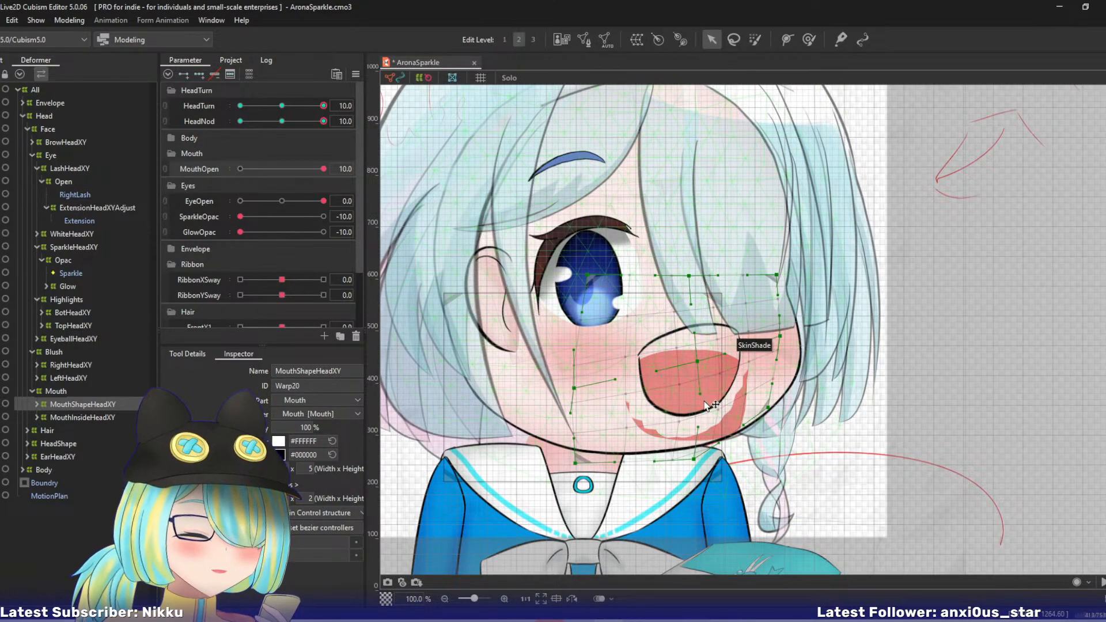
{"action": "left_click_drag", "start_coordinate": [695, 460], "coordinate": [683, 459]}
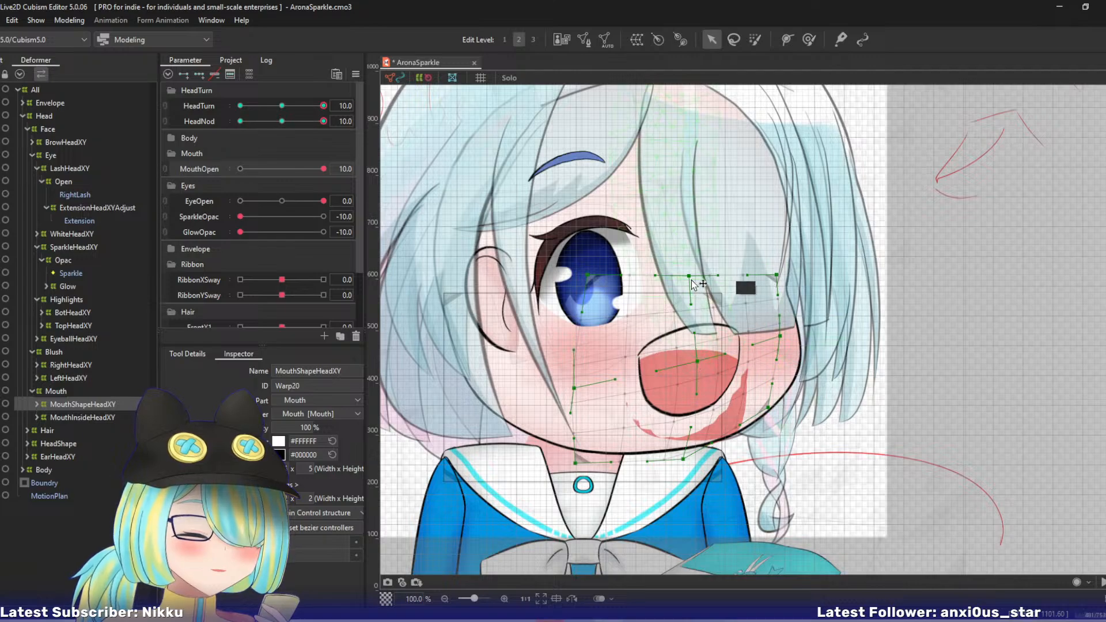
{"action": "left_click_drag", "start_coordinate": [689, 276], "coordinate": [707, 277]}
{"action": "left_click_drag", "start_coordinate": [697, 362], "coordinate": [701, 362]}
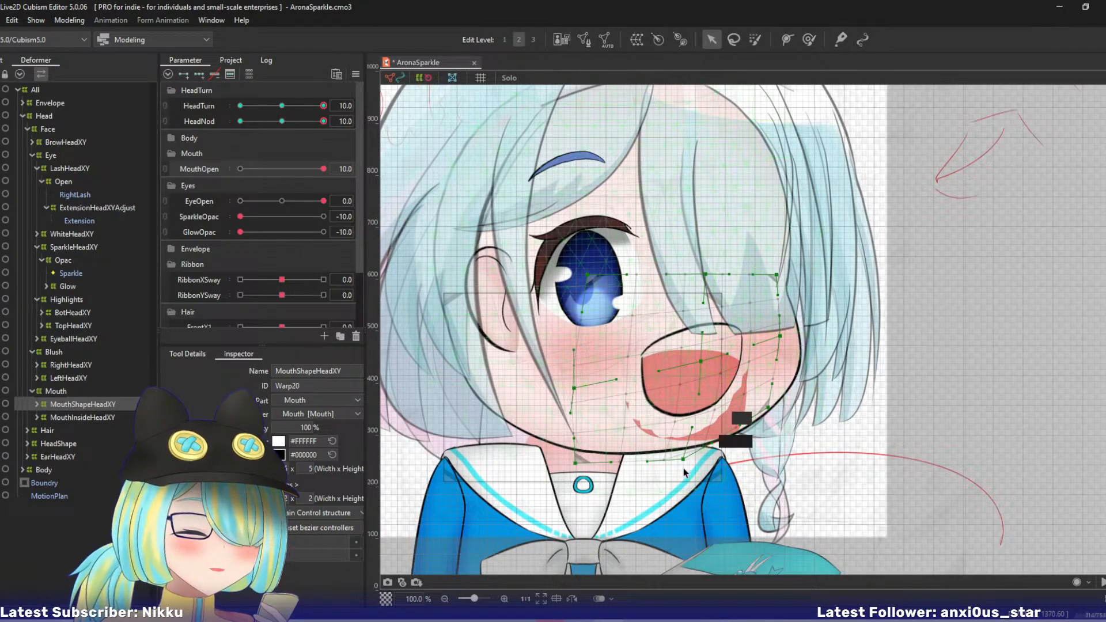
{"action": "left_click_drag", "start_coordinate": [684, 460], "coordinate": [677, 463]}
{"action": "left_click_drag", "start_coordinate": [781, 336], "coordinate": [781, 344]}
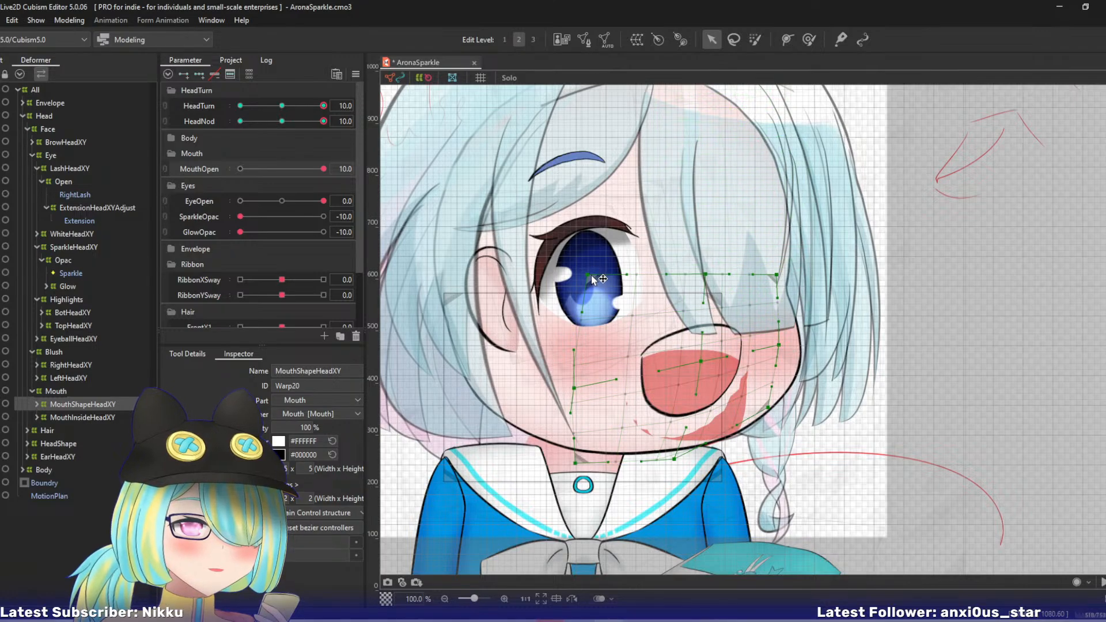
- Lower the mouth warp's top-left and top-centre points, raise its top-right point slightly, and nudge the centre point right
{"action": "left_click_drag", "start_coordinate": [587, 275], "coordinate": [587, 295]}
{"action": "left_click_drag", "start_coordinate": [574, 388], "coordinate": [582, 386]}
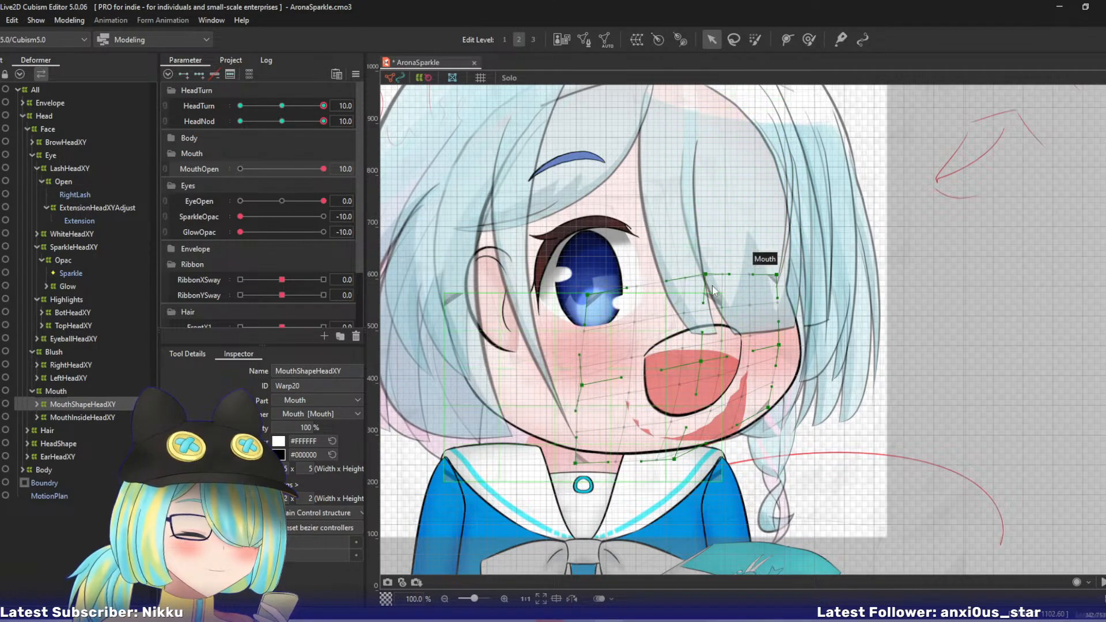
{"action": "key", "text": "ctrl+z"}
{"action": "left_click_drag", "start_coordinate": [705, 274], "coordinate": [703, 294]}
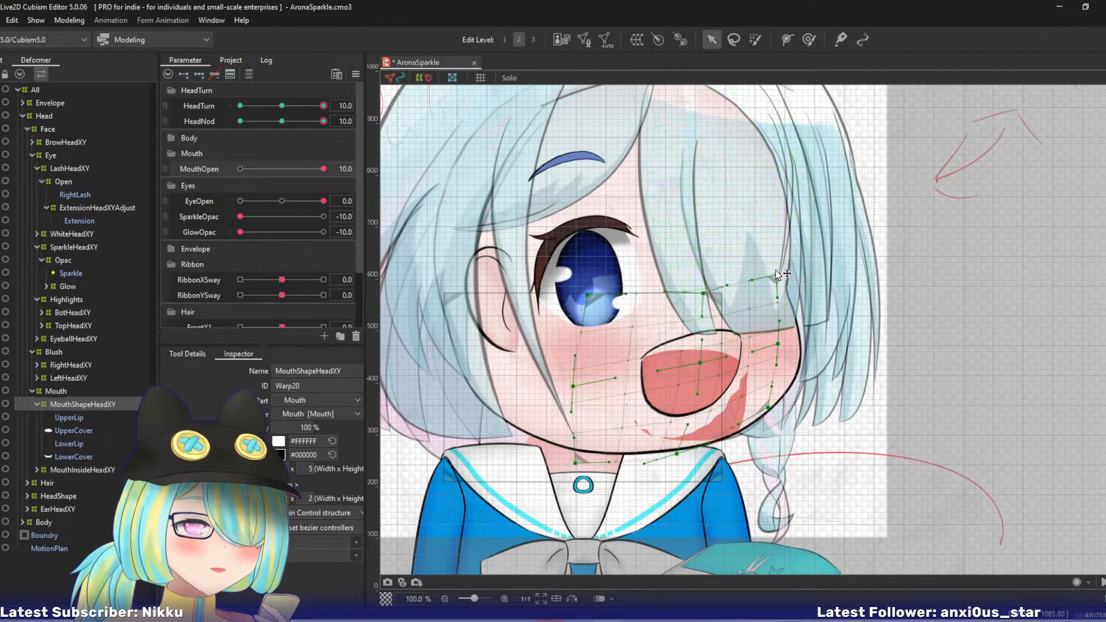
{"action": "left_click_drag", "start_coordinate": [777, 275], "coordinate": [773, 268]}
{"action": "left_click_drag", "start_coordinate": [589, 297], "coordinate": [589, 292]}
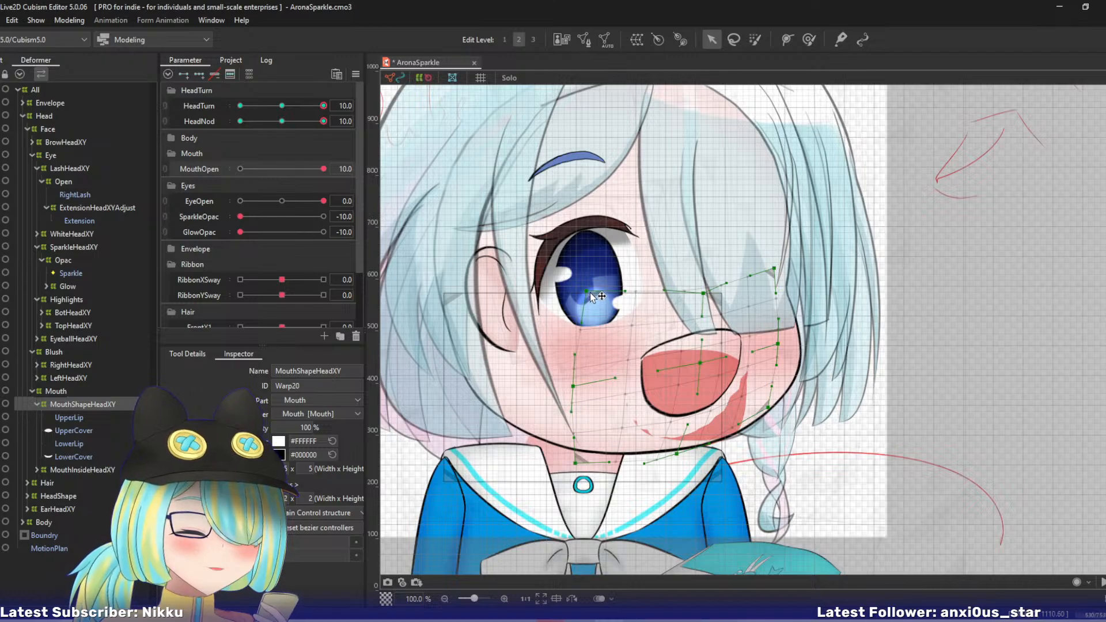
{"action": "left_click_drag", "start_coordinate": [701, 363], "coordinate": [706, 363]}
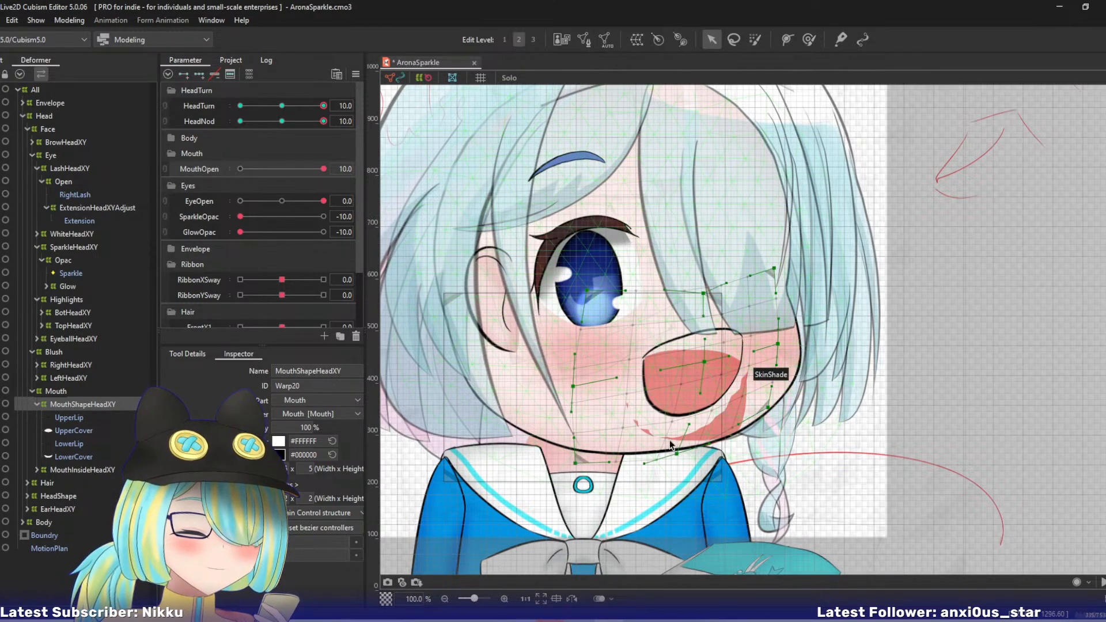
{"action": "left_click_drag", "start_coordinate": [569, 390], "coordinate": [578, 389]}
{"action": "key", "text": "ctrl+z"}
{"action": "key", "text": "ctrl+z"}
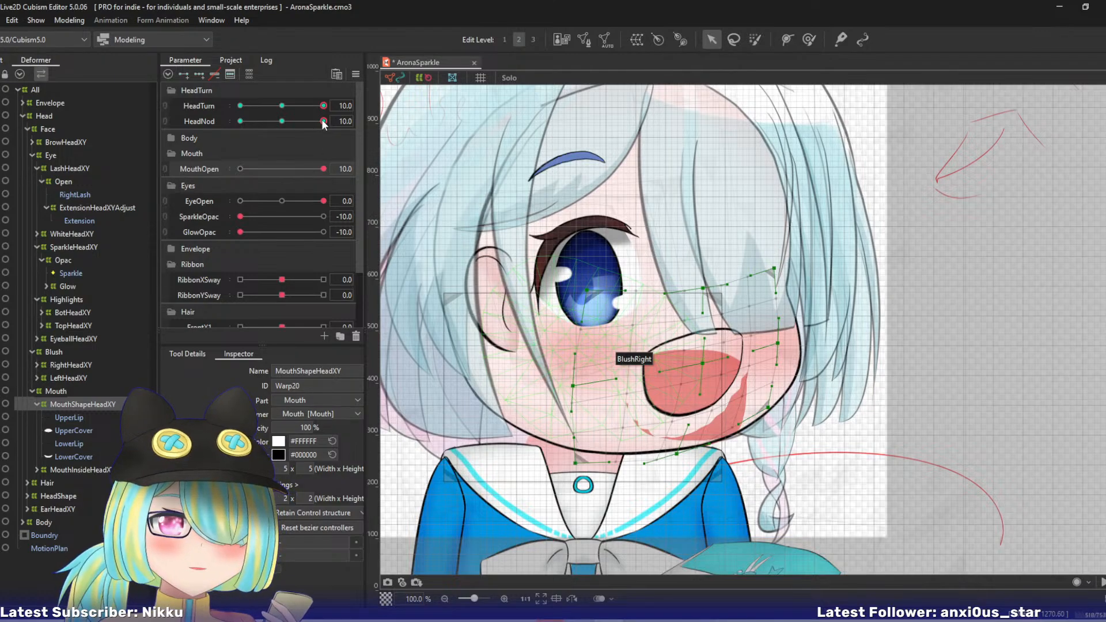
- Check the mouth's motion near HeadNod 10 and fine-tune the warp's top-centre, right-middle, centre, left-middle and bottom-centre points
{"action": "left_click_drag", "start_coordinate": [323, 122], "coordinate": [353, 116]}
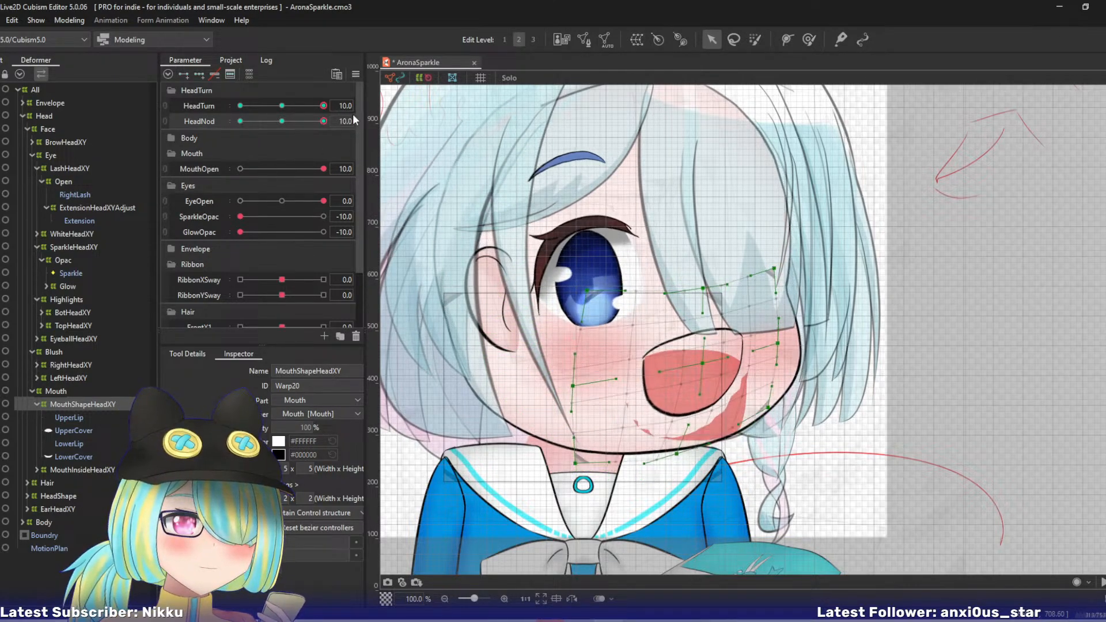
{"action": "left_click_drag", "start_coordinate": [705, 288], "coordinate": [701, 285]}
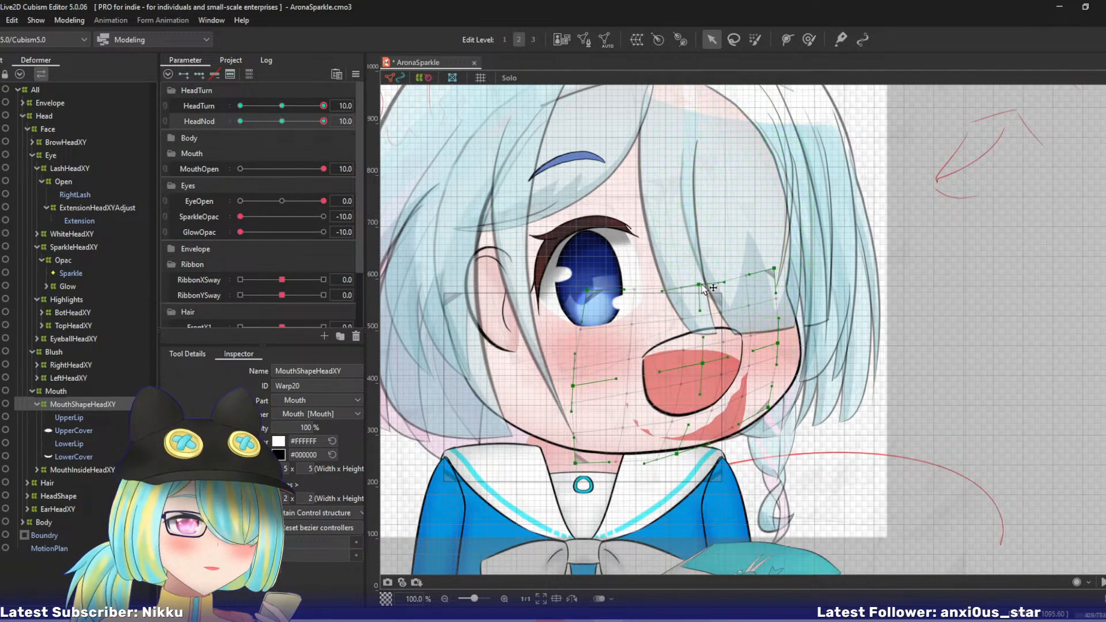
{"action": "left_click_drag", "start_coordinate": [775, 346], "coordinate": [774, 341]}
{"action": "left_click_drag", "start_coordinate": [698, 366], "coordinate": [697, 362]}
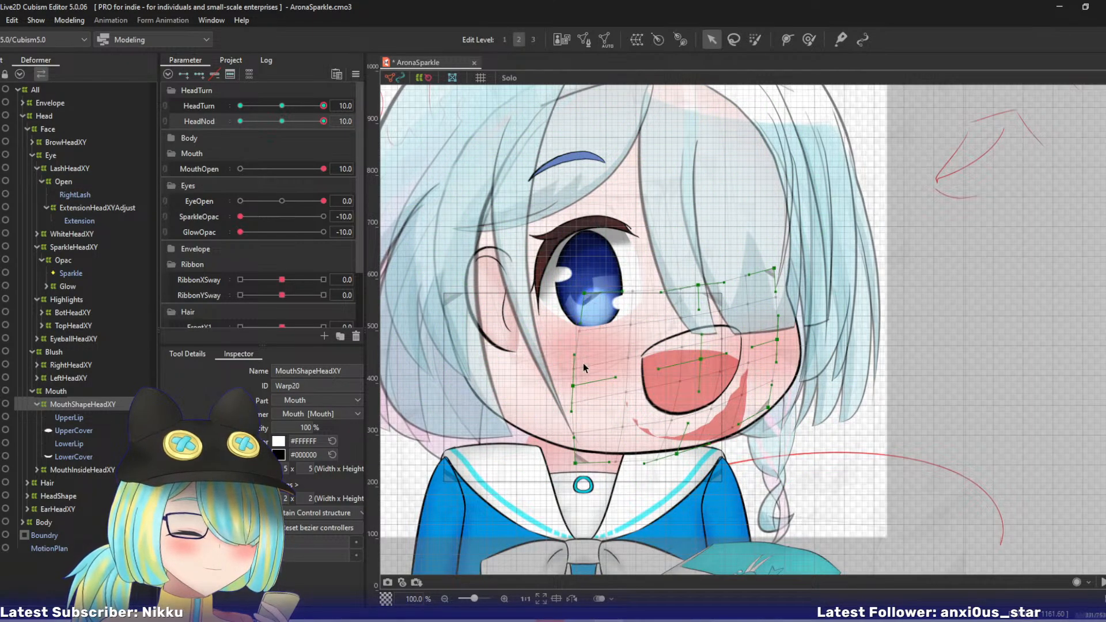
{"action": "left_click_drag", "start_coordinate": [573, 386], "coordinate": [576, 383]}
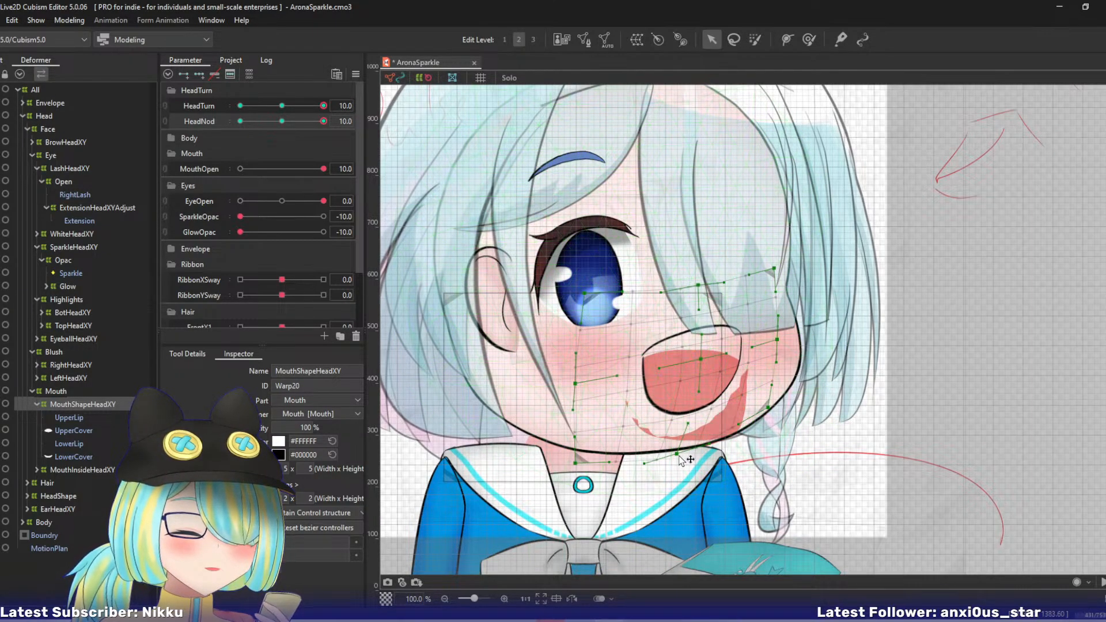
{"action": "left_click_drag", "start_coordinate": [677, 455], "coordinate": [678, 455]}
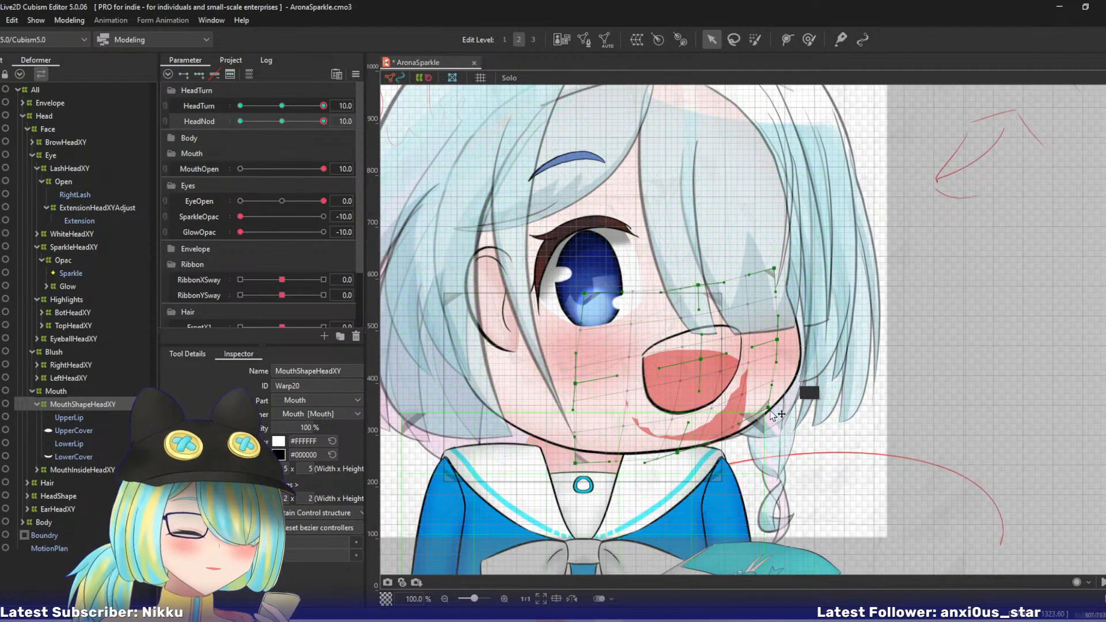
- Pull the mouth warp's top, middle and bottom right-side points inward and nudge its centre point slightly right
{"action": "left_click_drag", "start_coordinate": [768, 408], "coordinate": [762, 408]}
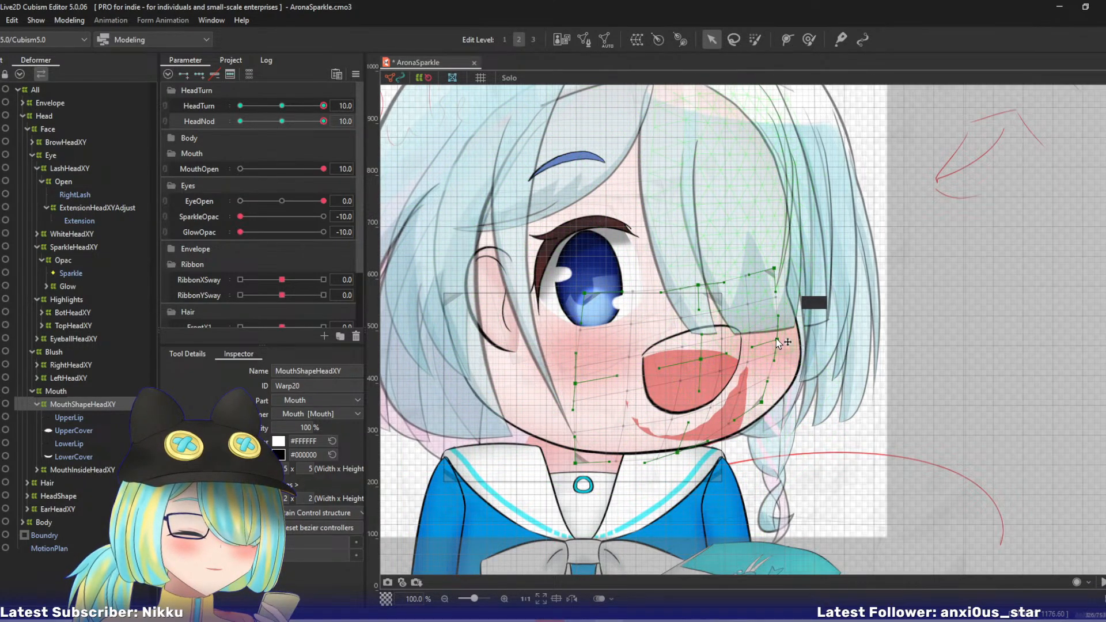
{"action": "left_click_drag", "start_coordinate": [776, 339], "coordinate": [773, 344]}
{"action": "left_click_drag", "start_coordinate": [701, 359], "coordinate": [705, 358]}
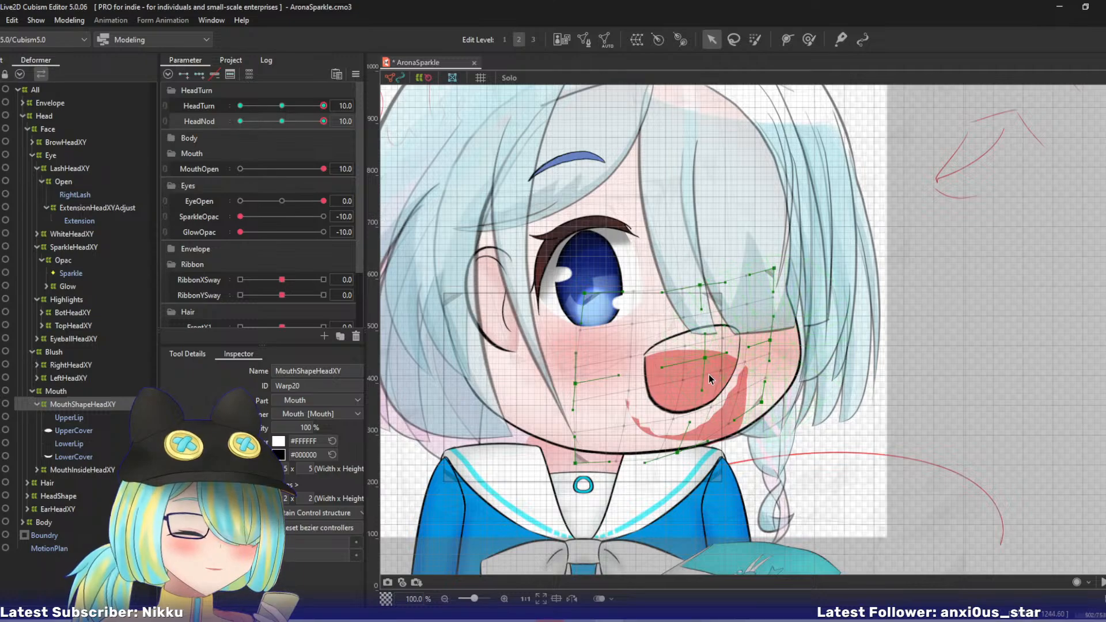
{"action": "left_click_drag", "start_coordinate": [770, 344], "coordinate": [766, 344]}
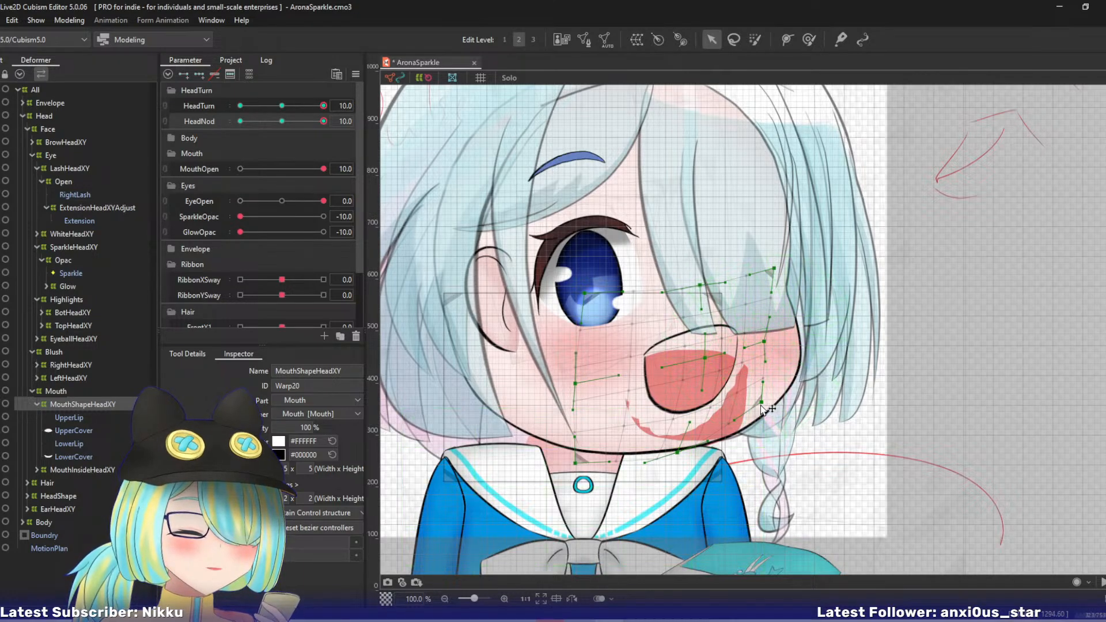
{"action": "left_click_drag", "start_coordinate": [761, 402], "coordinate": [756, 408]}
{"action": "left_click_drag", "start_coordinate": [775, 270], "coordinate": [765, 271]}
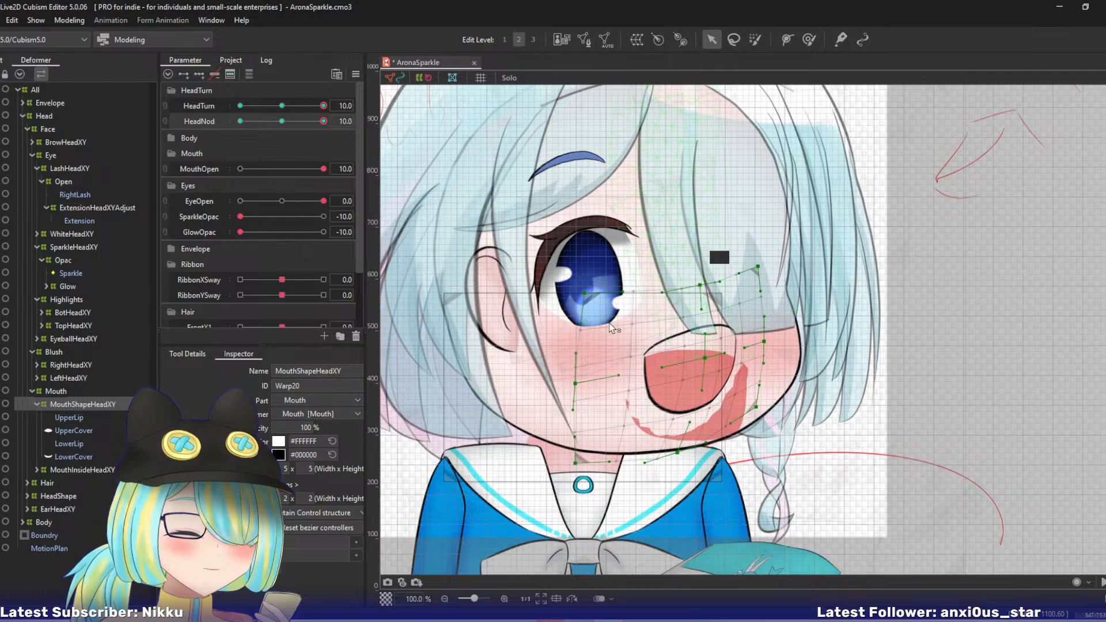
- Recheck the mouth's motion near HeadNod 10 and shift the whole MouthShapeHeadXY warp slightly up and left
{"action": "mouse_move", "coordinate": [324, 122]}
{"action": "left_mouse_down"}
{"action": "mouse_move", "coordinate": [292, 131]}
{"action": "mouse_move", "coordinate": [333, 127]}
{"action": "left_mouse_up"}
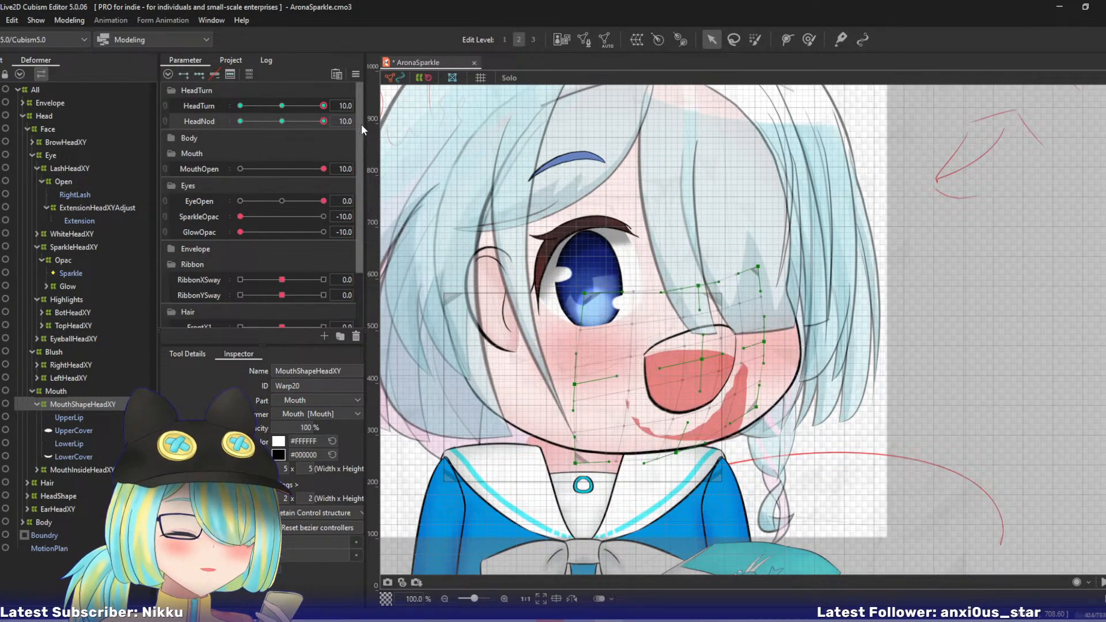
{"action": "left_click", "coordinate": [702, 363]}
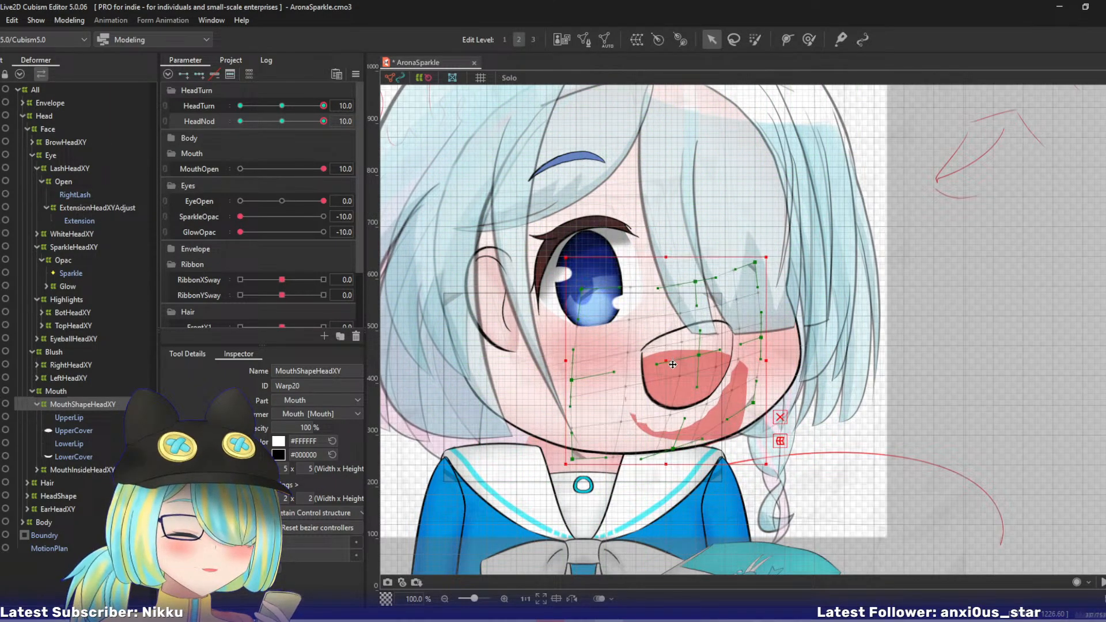
- Recheck the mouth near HeadNod 10, shift the MouthShapeHeadXY warp slightly right and down, and move its bottom-centre point right and left-middle point up
{"action": "left_click_drag", "start_coordinate": [273, 129], "coordinate": [334, 121]}
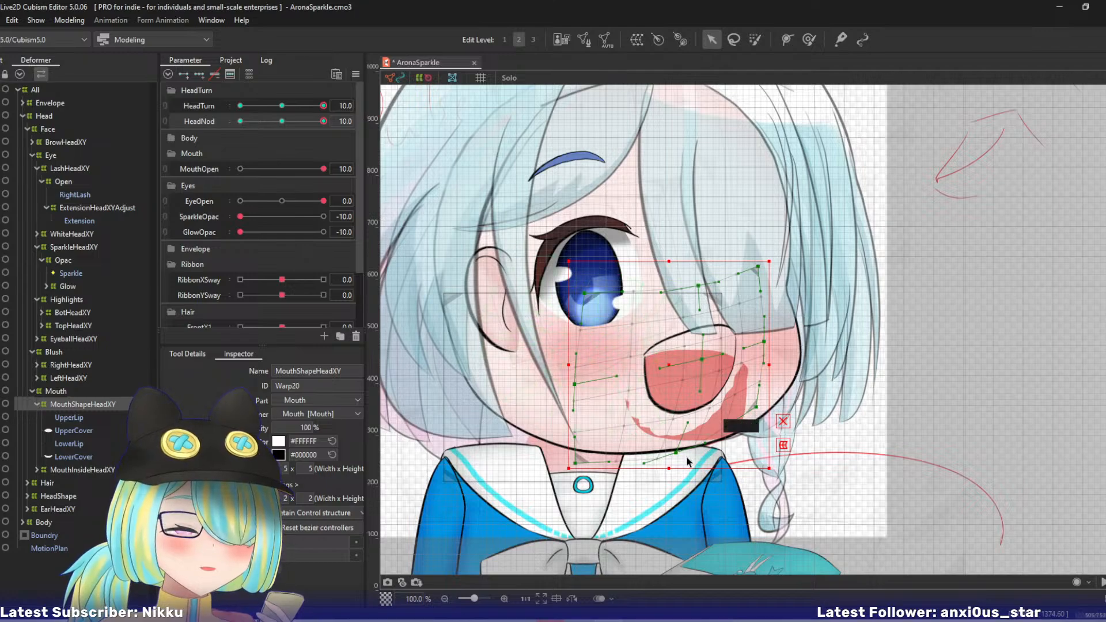
{"action": "left_click_drag", "start_coordinate": [678, 454], "coordinate": [693, 454]}
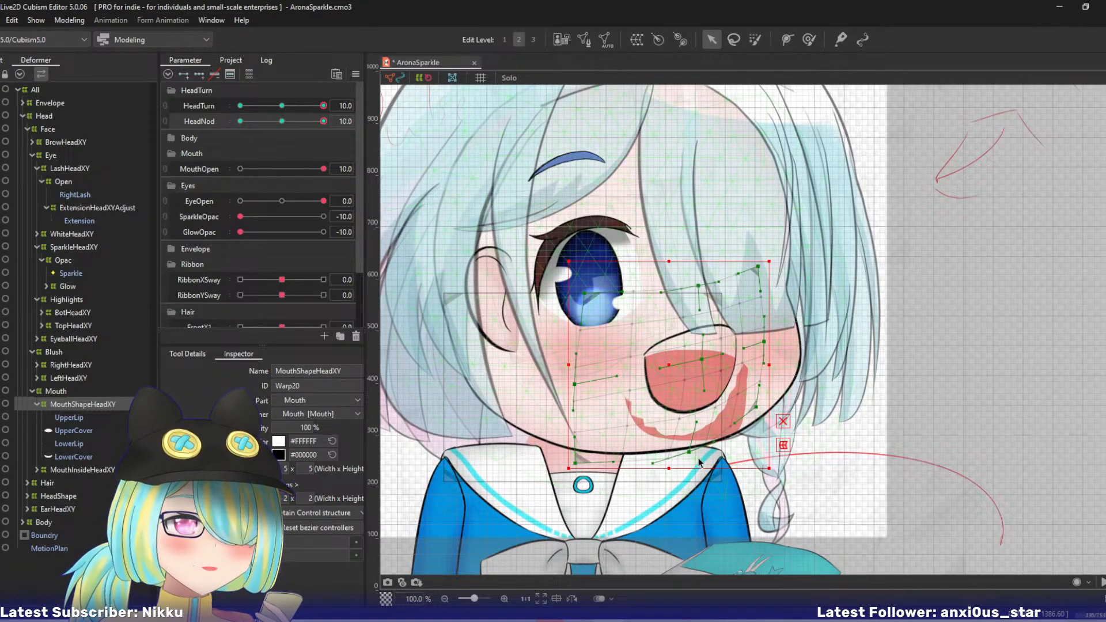
{"action": "left_click_drag", "start_coordinate": [576, 385], "coordinate": [577, 375]}
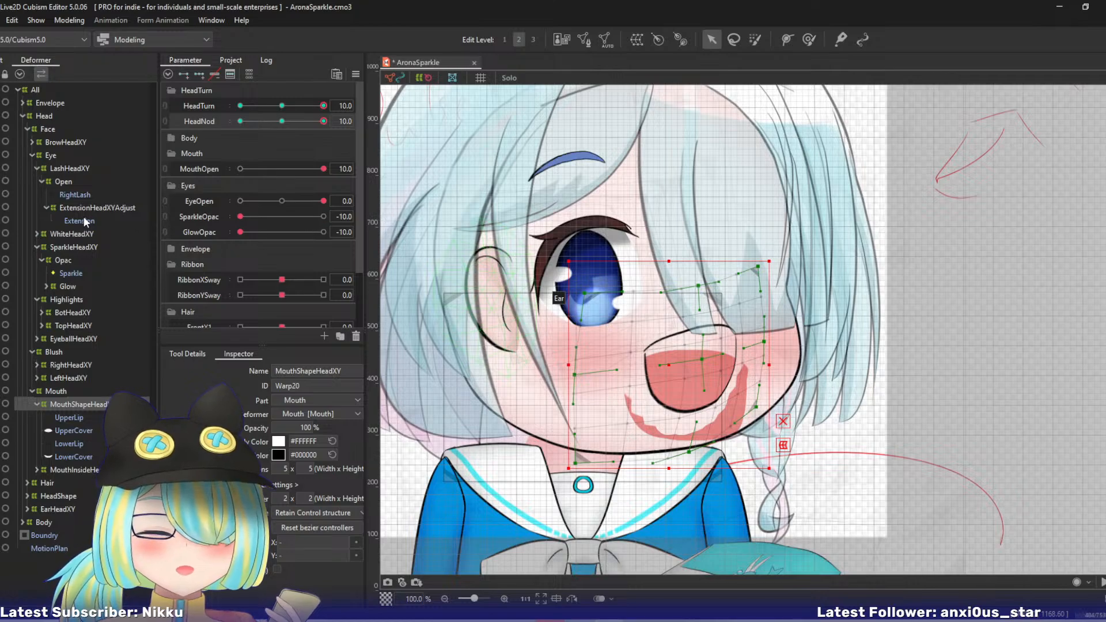
- Raise the MouthInsideHeadXY warp's centre, top-centre and right-side points so the mouth interior fits the tilted mouth outline
{"action": "left_click", "coordinate": [54, 468]}
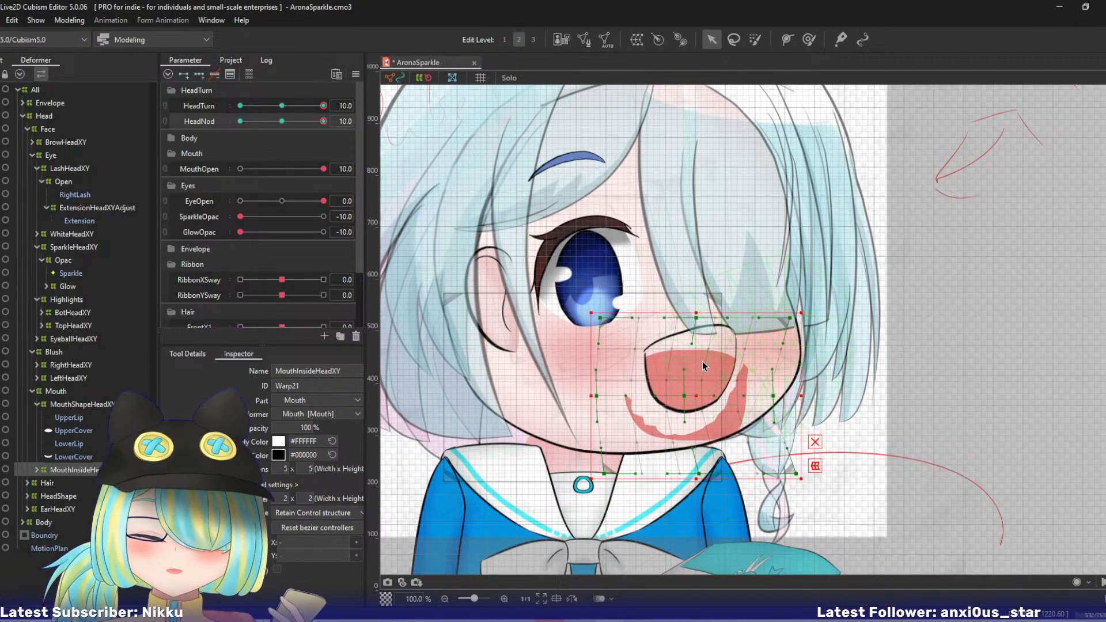
{"action": "left_click_drag", "start_coordinate": [684, 396], "coordinate": [680, 370]}
{"action": "left_click_drag", "start_coordinate": [774, 396], "coordinate": [768, 353]}
{"action": "left_click_drag", "start_coordinate": [790, 318], "coordinate": [783, 293]}
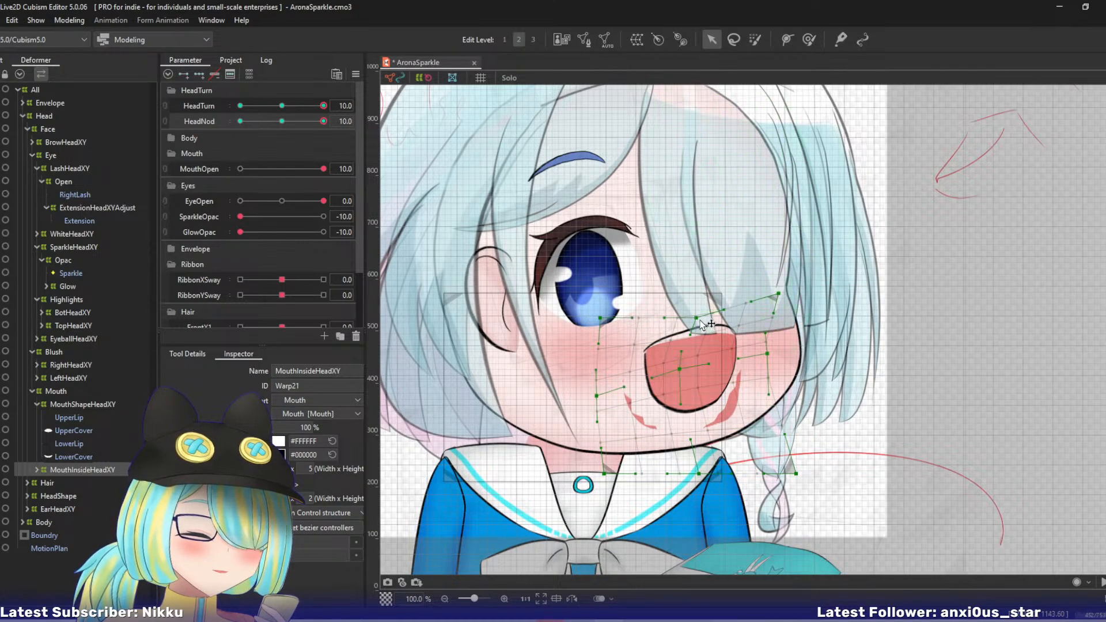
{"action": "left_click_drag", "start_coordinate": [696, 317], "coordinate": [690, 305]}
{"action": "left_click_drag", "start_coordinate": [797, 473], "coordinate": [771, 407]}
{"action": "left_click_drag", "start_coordinate": [767, 354], "coordinate": [766, 336]}
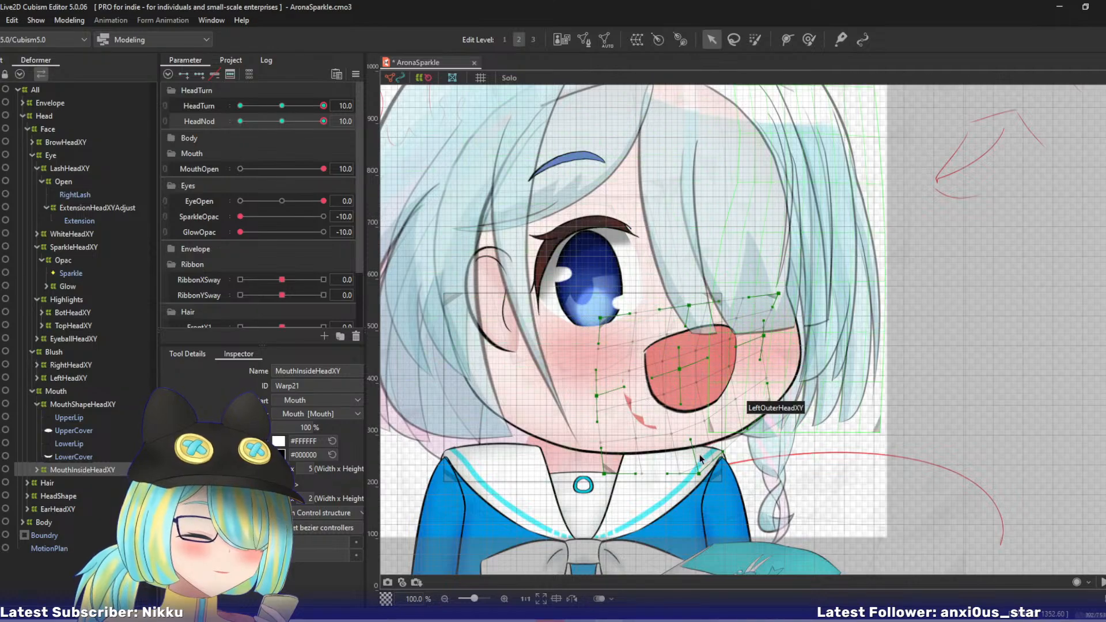
- Pull the MouthInsideHeadXY warp's bottom-centre, bottom-left and left-middle points up and right to fill the lower mouth
{"action": "left_click_drag", "start_coordinate": [698, 474], "coordinate": [702, 451]}
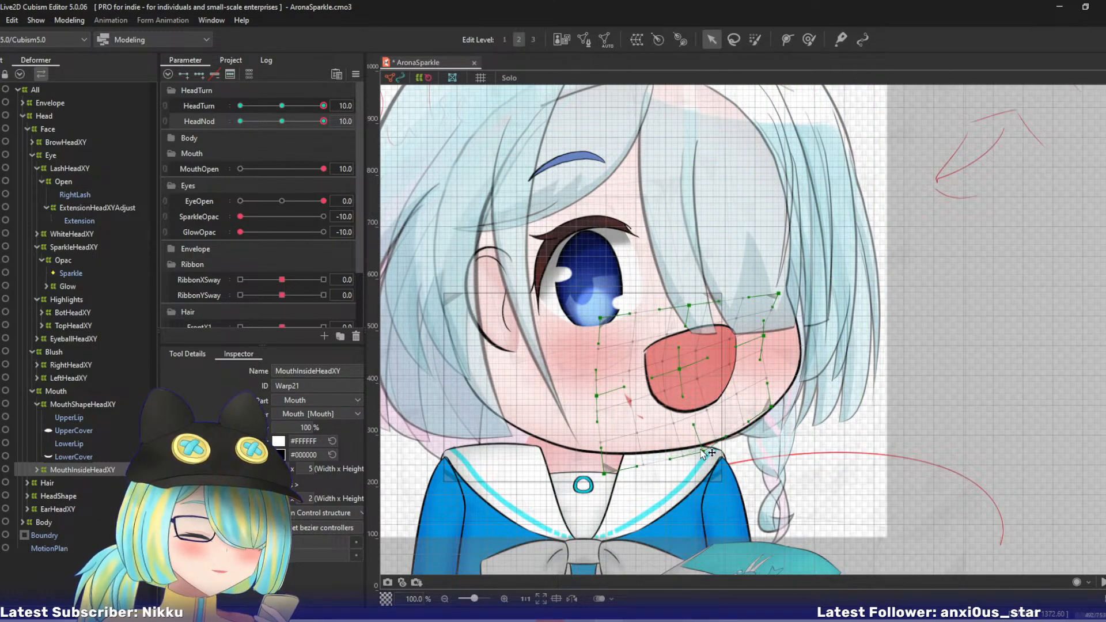
{"action": "left_click_drag", "start_coordinate": [604, 473], "coordinate": [624, 453]}
{"action": "left_click_drag", "start_coordinate": [598, 398], "coordinate": [603, 386]}
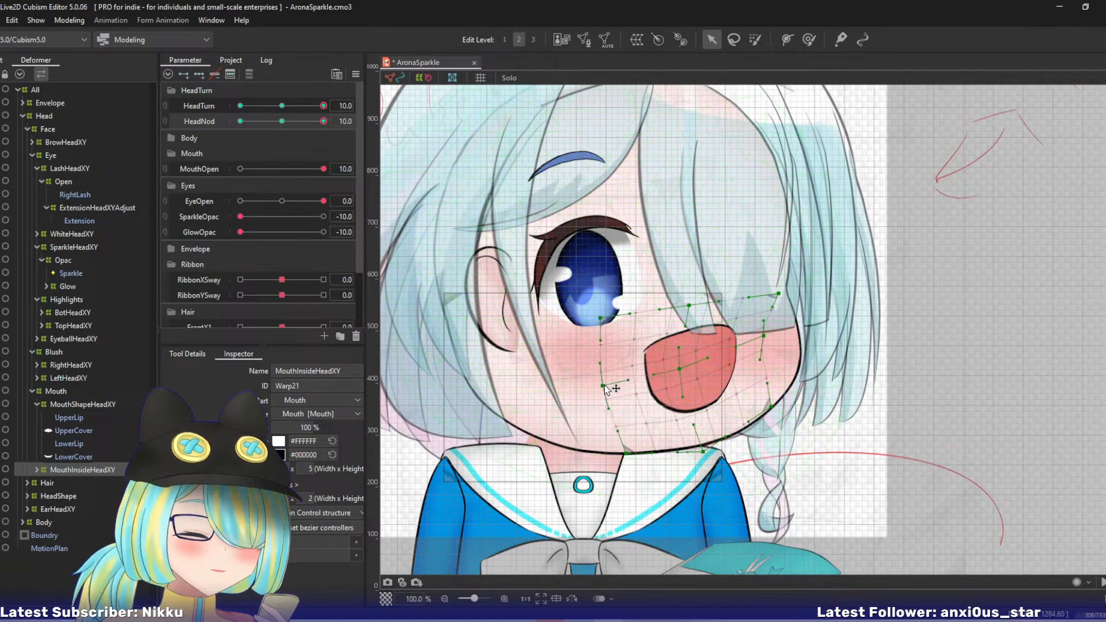
{"action": "left_click_drag", "start_coordinate": [707, 455], "coordinate": [712, 447]}
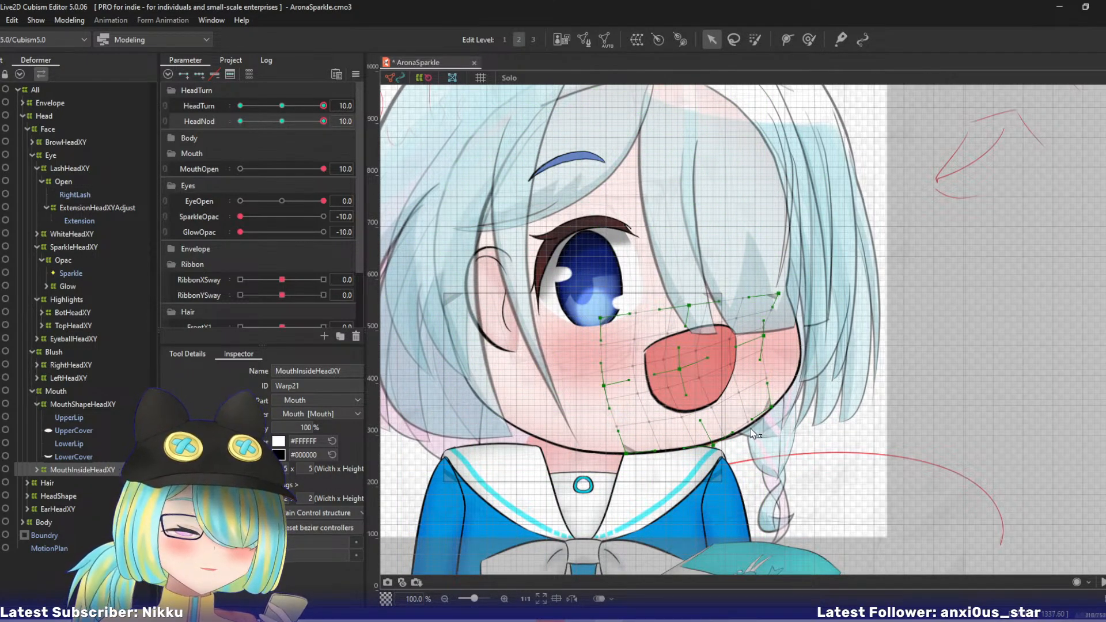
- Lower the MouthShapeHeadXY warp's top-centre point, shift the whole warp slightly left, and check the mouth's motion near HeadNod 10
{"action": "left_click", "coordinate": [92, 408]}
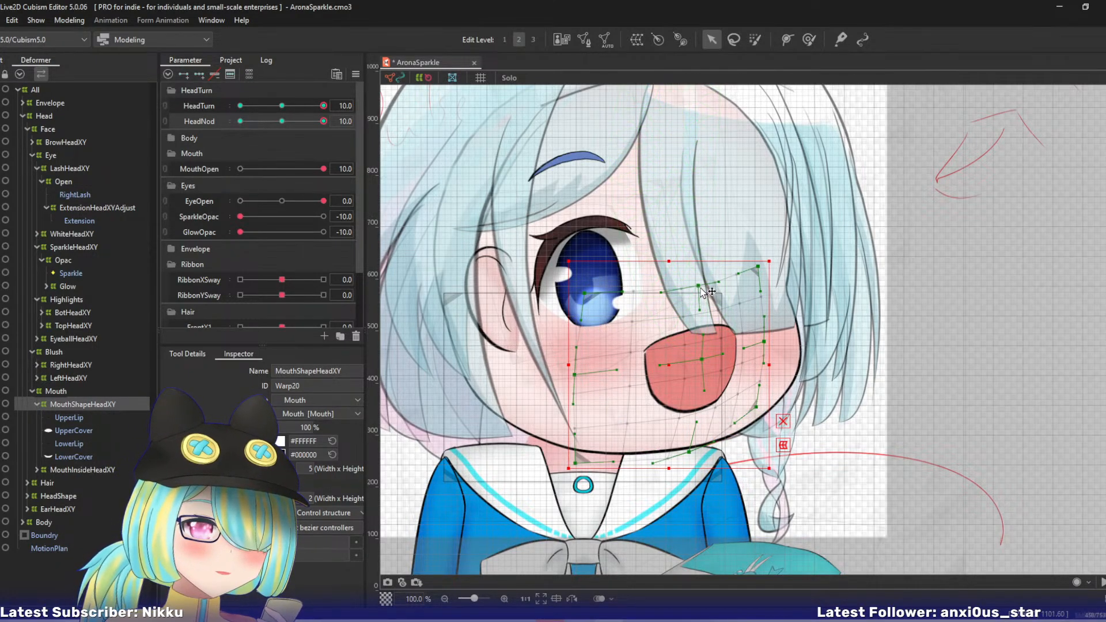
{"action": "left_click_drag", "start_coordinate": [702, 289], "coordinate": [706, 299]}
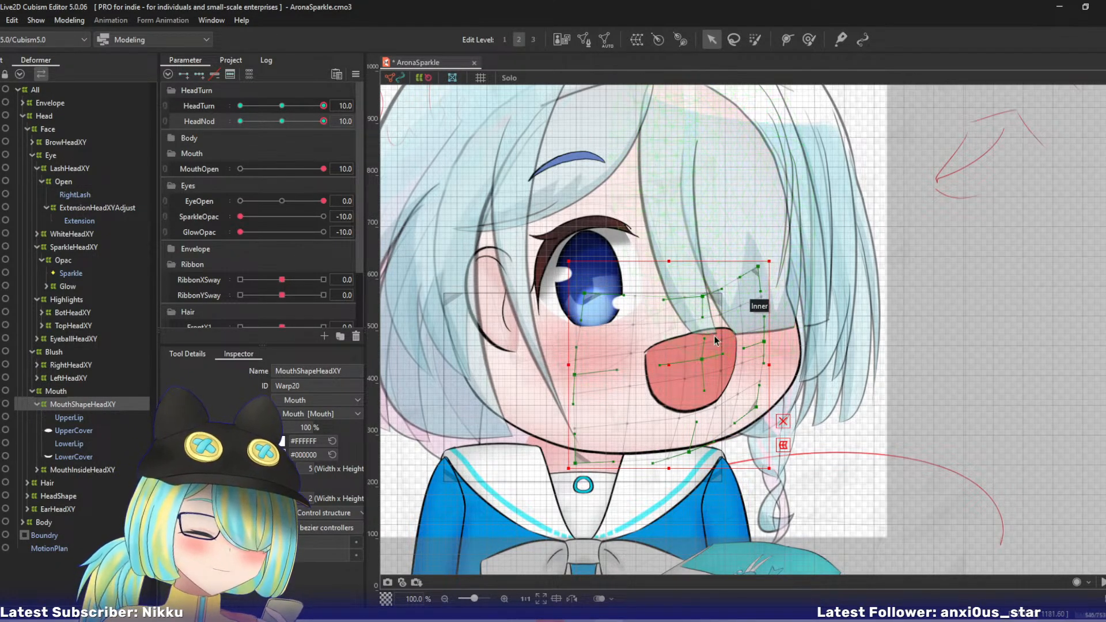
{"action": "mouse_move", "coordinate": [322, 122]}
{"action": "left_mouse_down"}
{"action": "mouse_move", "coordinate": [292, 122]}
{"action": "mouse_move", "coordinate": [332, 115]}
{"action": "left_mouse_up"}
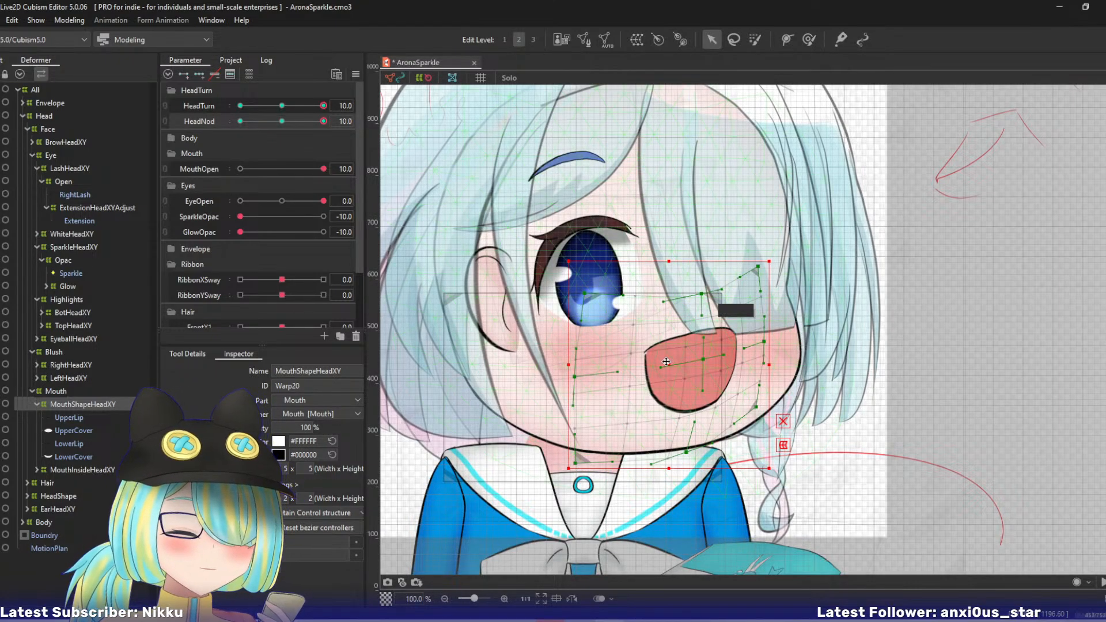
{"action": "left_click_drag", "start_coordinate": [676, 363], "coordinate": [667, 363]}
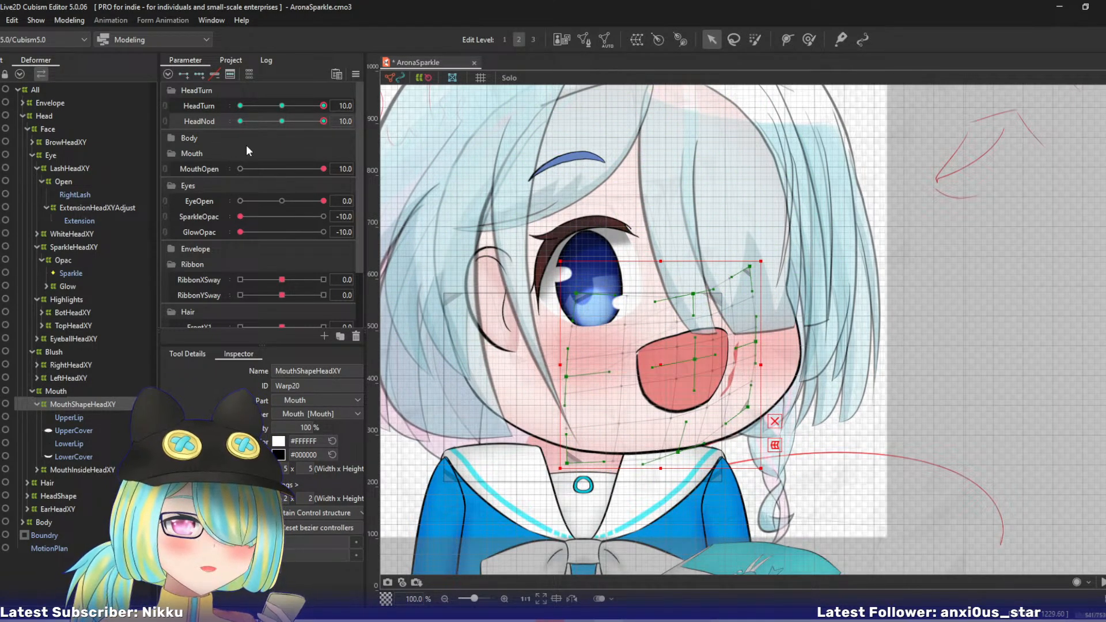
{"action": "left_click_drag", "start_coordinate": [318, 121], "coordinate": [349, 138]}
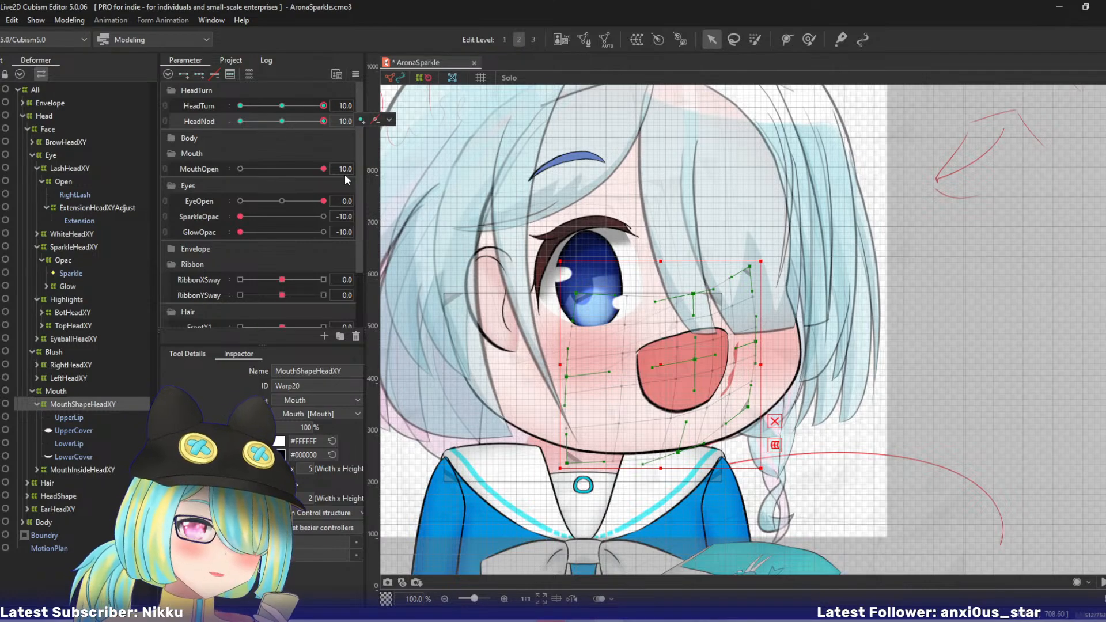
- Reset the parameters, select the EarHeadXY deformer, and rotate it slightly counterclockwise at HeadTurn 10, HeadNod 10
{"action": "key", "text": "d"}
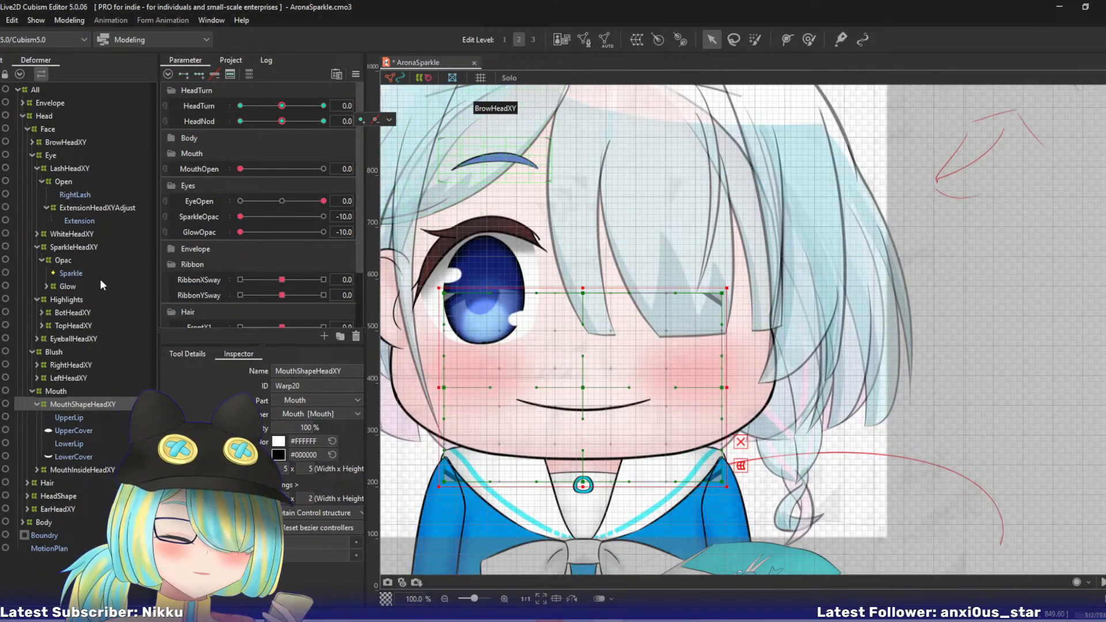
{"action": "left_click", "coordinate": [28, 508]}
{"action": "left_click", "coordinate": [48, 508]}
{"action": "left_click_drag", "start_coordinate": [542, 270], "coordinate": [649, 280]}
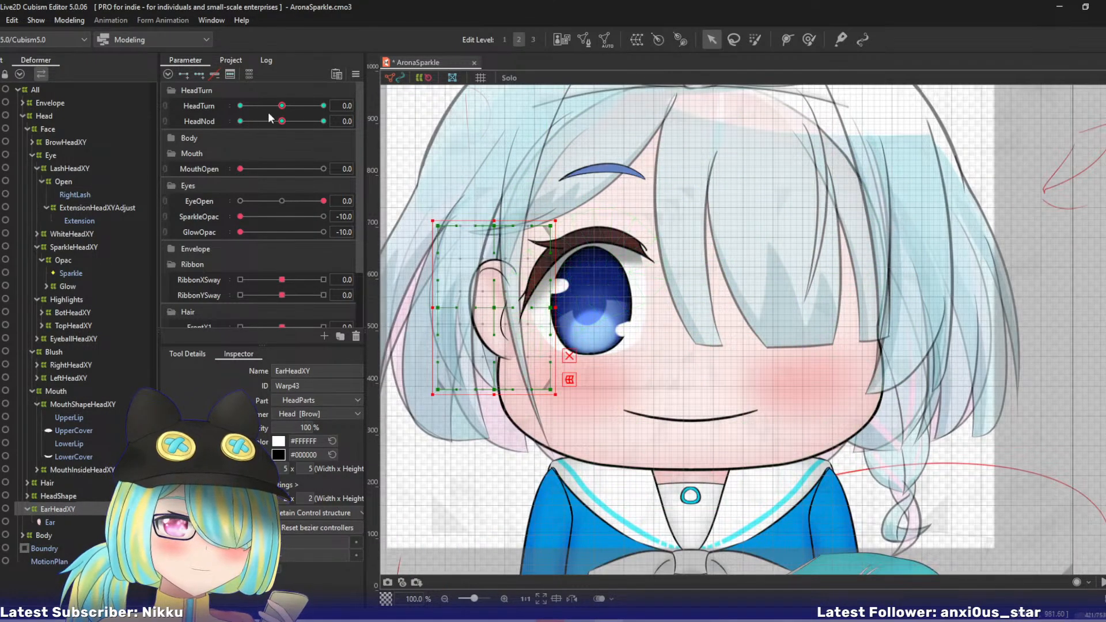
{"action": "left_click_drag", "start_coordinate": [282, 106], "coordinate": [373, 118]}
{"action": "left_click_drag", "start_coordinate": [282, 121], "coordinate": [409, 125]}
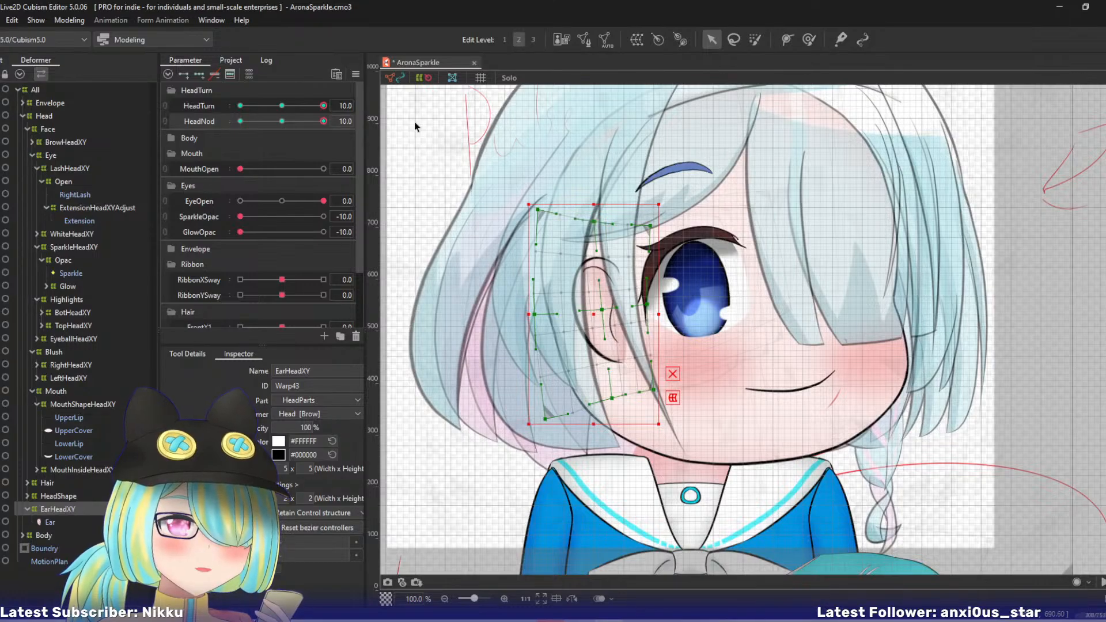
{"action": "left_click_drag", "start_coordinate": [660, 202], "coordinate": [637, 193]}
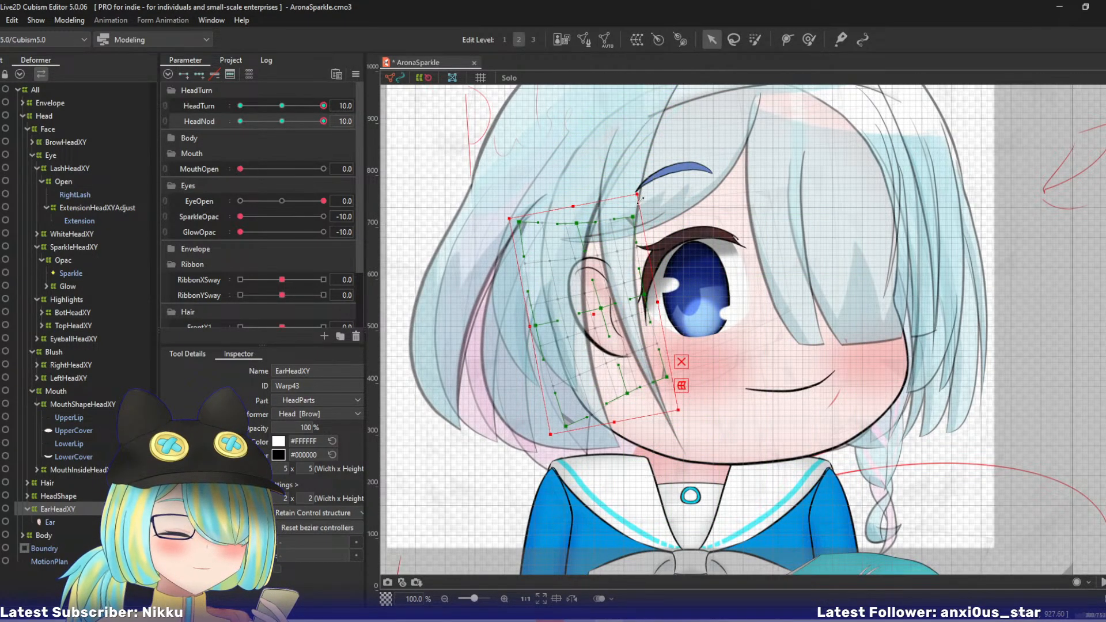
- Check the ear's motion near HeadNod 10 and shift the EarHeadXY warp slightly left
{"action": "mouse_move", "coordinate": [323, 127]}
{"action": "left_mouse_down"}
{"action": "mouse_move", "coordinate": [295, 126]}
{"action": "mouse_move", "coordinate": [330, 126]}
{"action": "left_mouse_up"}
{"action": "left_click_drag", "start_coordinate": [590, 323], "coordinate": [585, 323]}
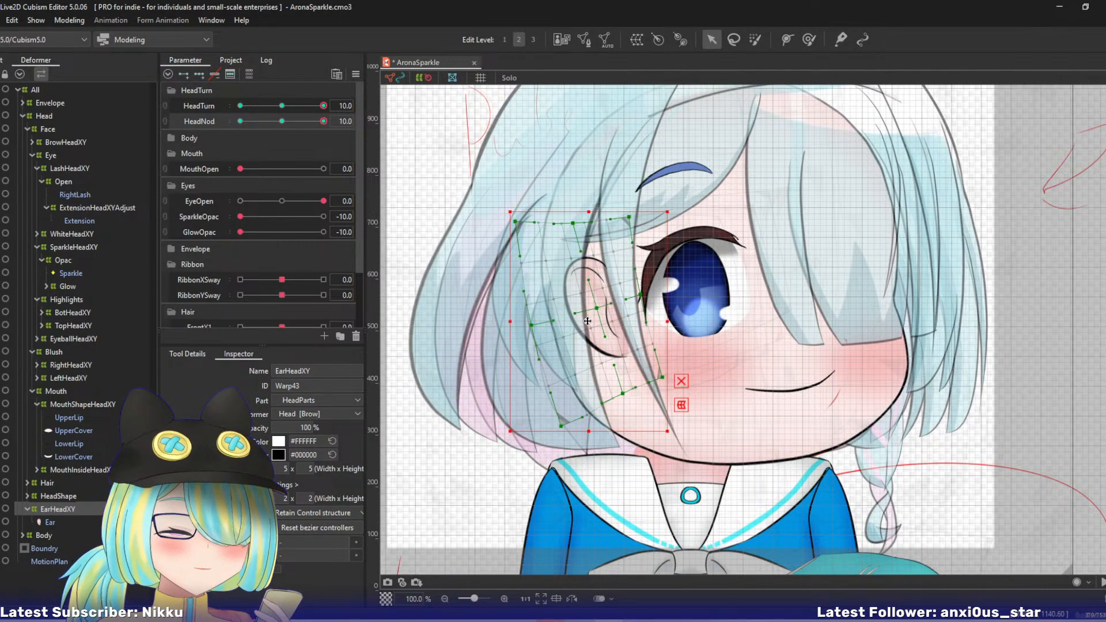
{"action": "left_click", "coordinate": [309, 123]}
{"action": "mouse_move", "coordinate": [306, 122]}
{"action": "left_mouse_down"}
{"action": "mouse_move", "coordinate": [295, 124]}
{"action": "mouse_move", "coordinate": [327, 123]}
{"action": "left_mouse_up"}
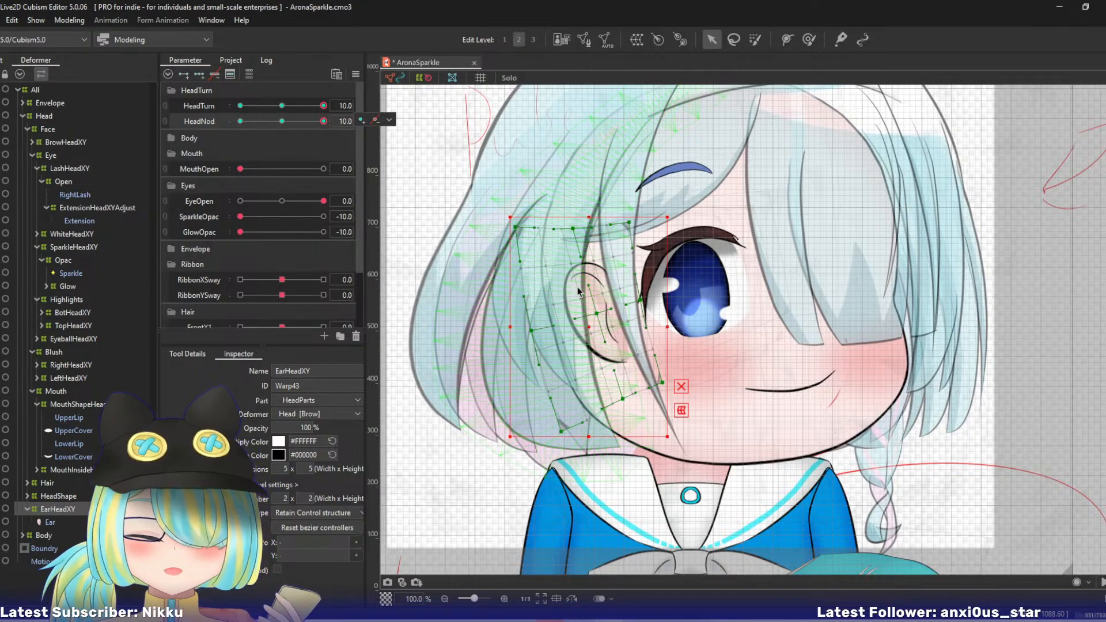
- Fine-tune the ear warp's centre and left-middle points, pull its bottom-centre and bottom-left points right, and save the model
{"action": "left_click_drag", "start_coordinate": [597, 314], "coordinate": [596, 316]}
{"action": "left_click_drag", "start_coordinate": [533, 331], "coordinate": [532, 332]}
{"action": "left_click_drag", "start_coordinate": [596, 317], "coordinate": [592, 311]}
{"action": "left_click_drag", "start_coordinate": [531, 330], "coordinate": [537, 334]}
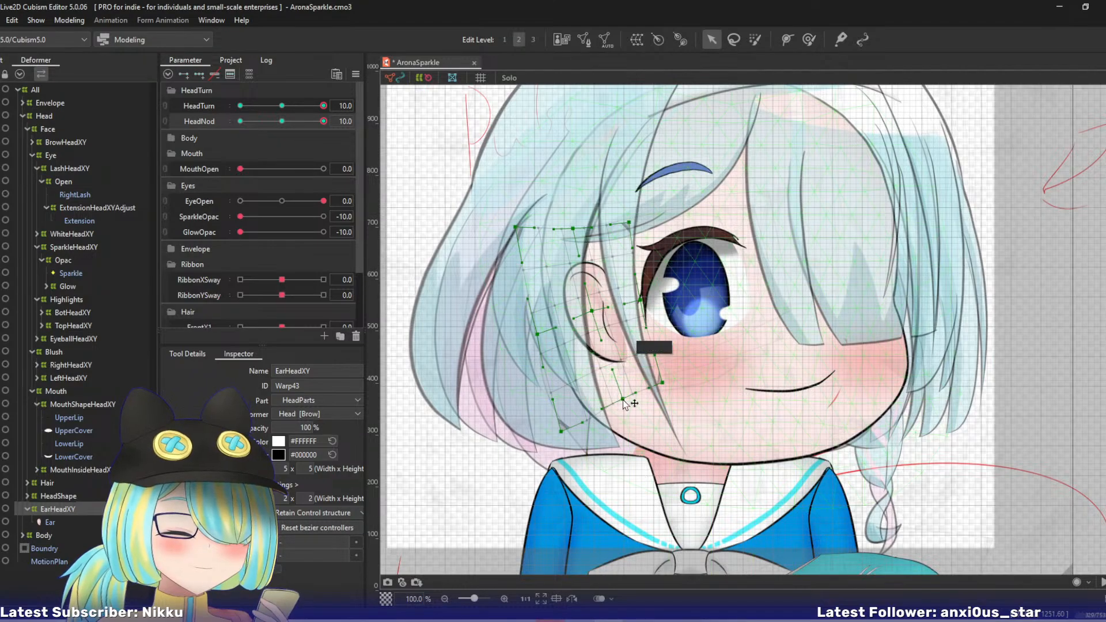
{"action": "left_click_drag", "start_coordinate": [623, 399], "coordinate": [628, 397]}
{"action": "left_click_drag", "start_coordinate": [561, 432], "coordinate": [580, 427]}
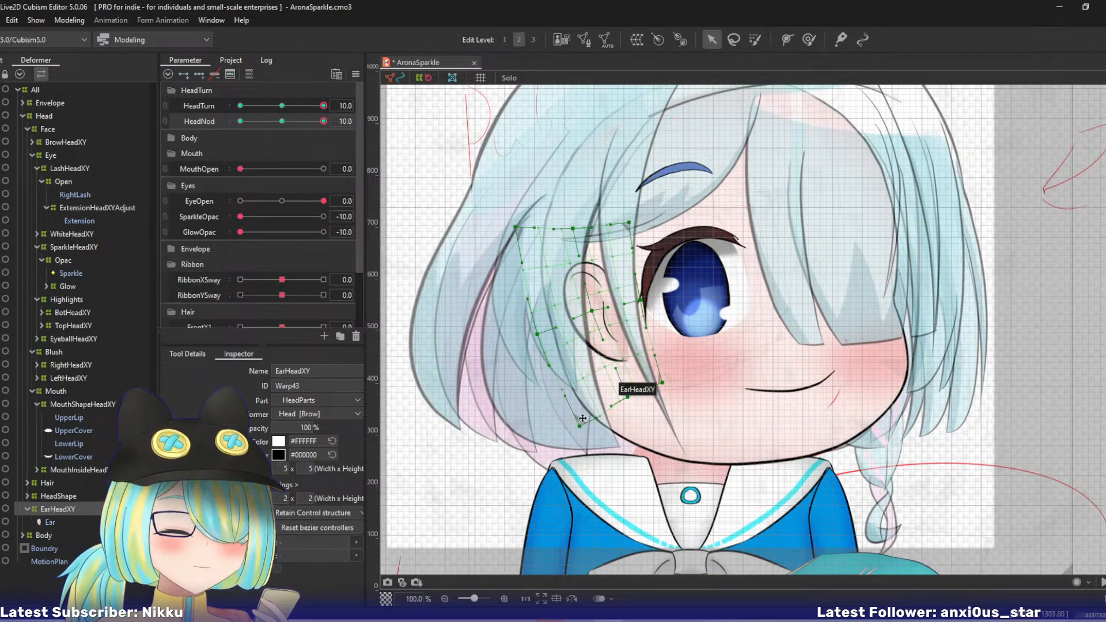
{"action": "key", "text": "ctrl+s"}
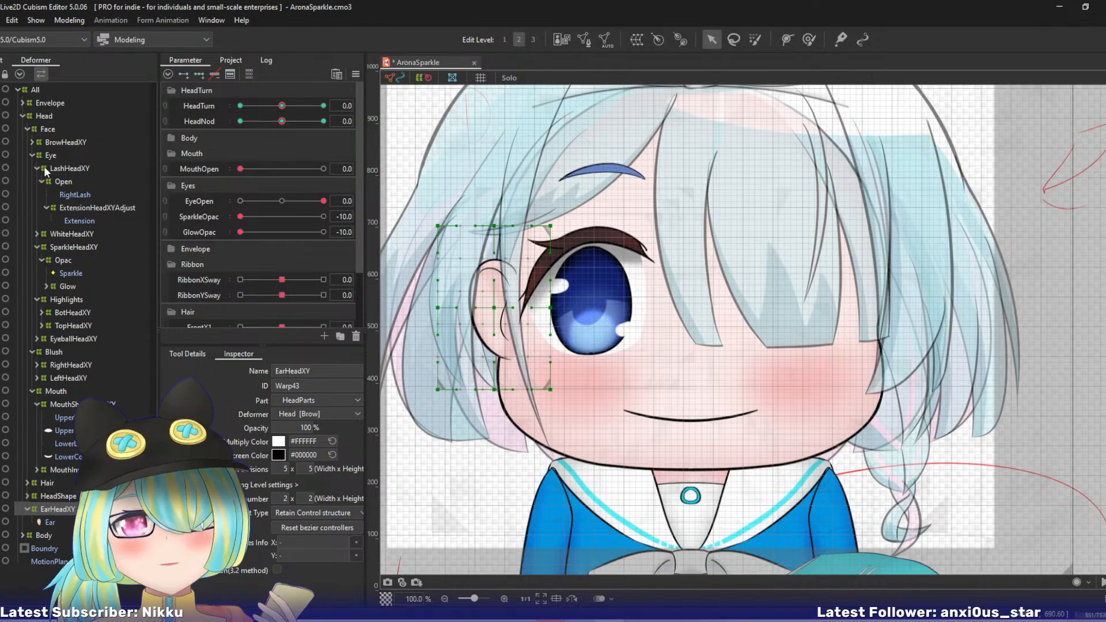
- Collapse the Face deformer group and set the Hair deformer's opacity to 100%
{"action": "left_click", "coordinate": [22, 116]}
{"action": "left_click", "coordinate": [22, 116]}
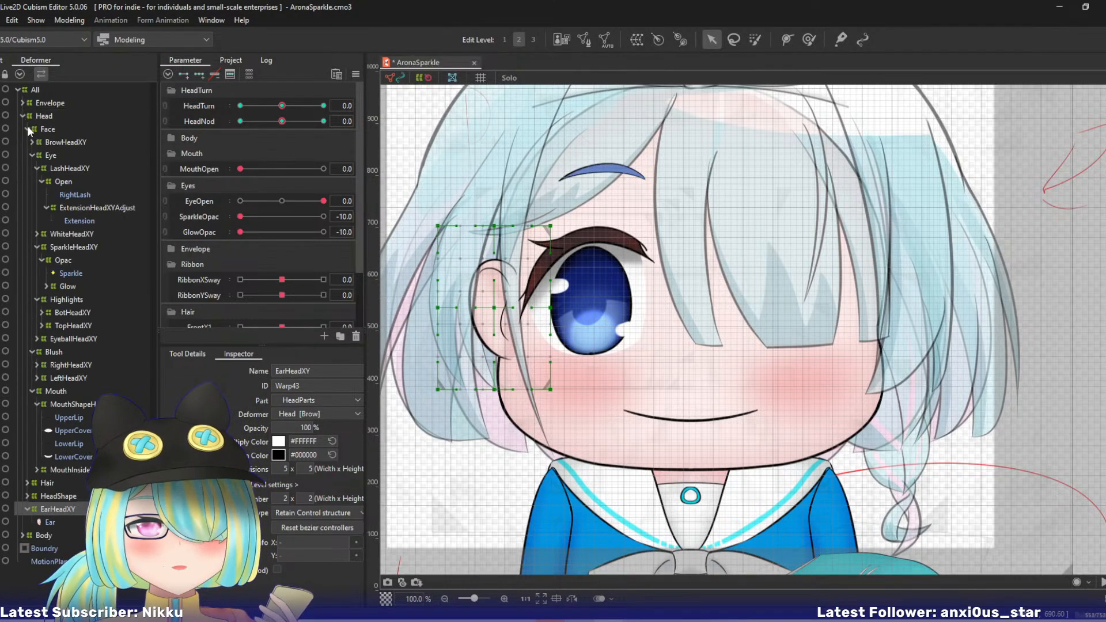
{"action": "left_click", "coordinate": [26, 127]}
{"action": "left_click", "coordinate": [91, 141]}
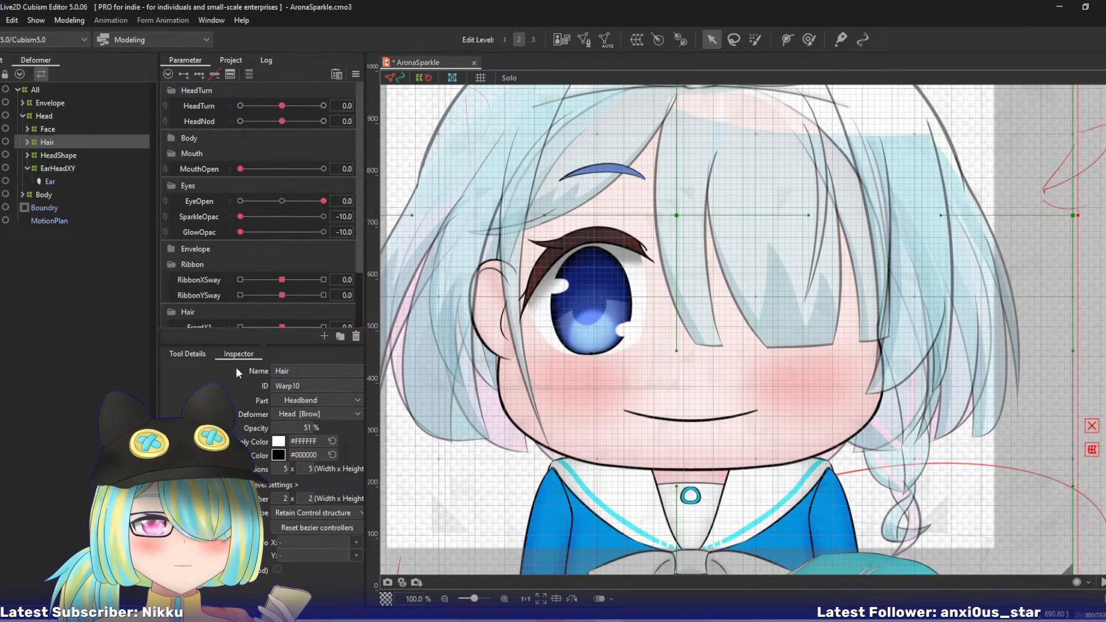
{"action": "left_click_drag", "start_coordinate": [302, 428], "coordinate": [507, 427]}
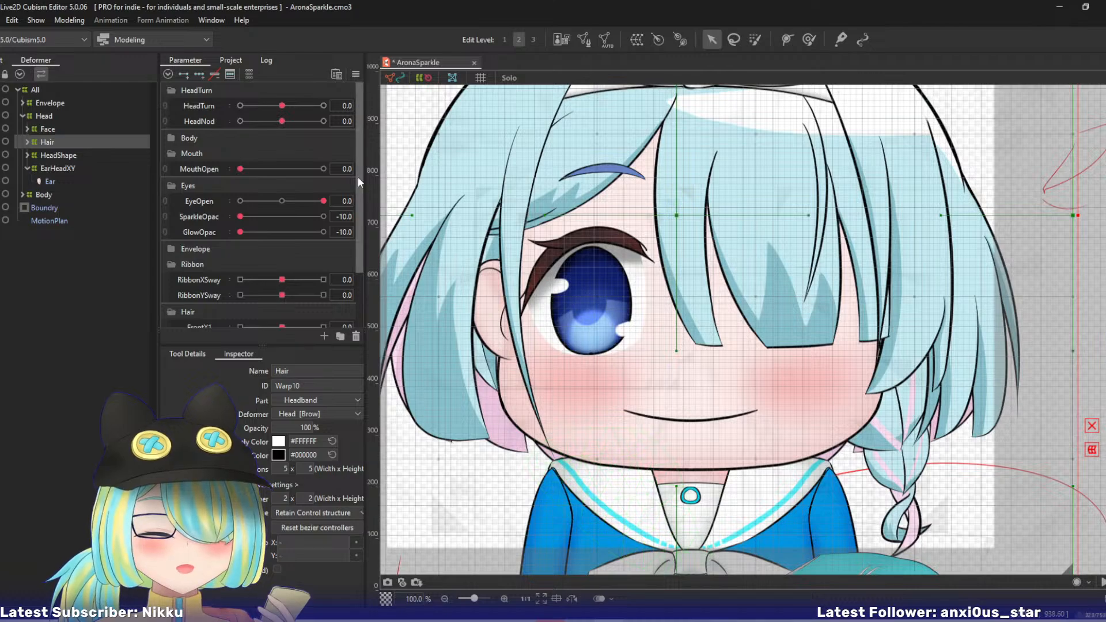
- Set HeadTurn and HeadNod to 10, select the HeadbandHeadXY deformer inside Hair's HeadBand group, and isolate it in solo view
{"action": "left_click_drag", "start_coordinate": [565, 148], "coordinate": [560, 204]}
{"action": "left_click_drag", "start_coordinate": [282, 107], "coordinate": [422, 112]}
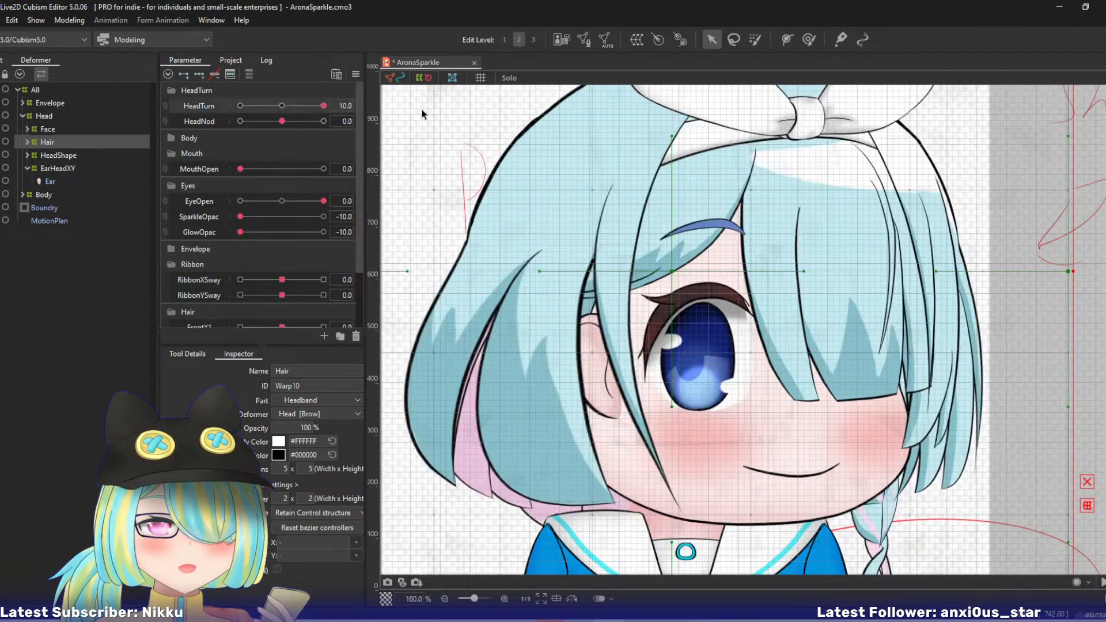
{"action": "left_click_drag", "start_coordinate": [283, 121], "coordinate": [506, 132]}
{"action": "left_click_drag", "start_coordinate": [669, 173], "coordinate": [649, 259]}
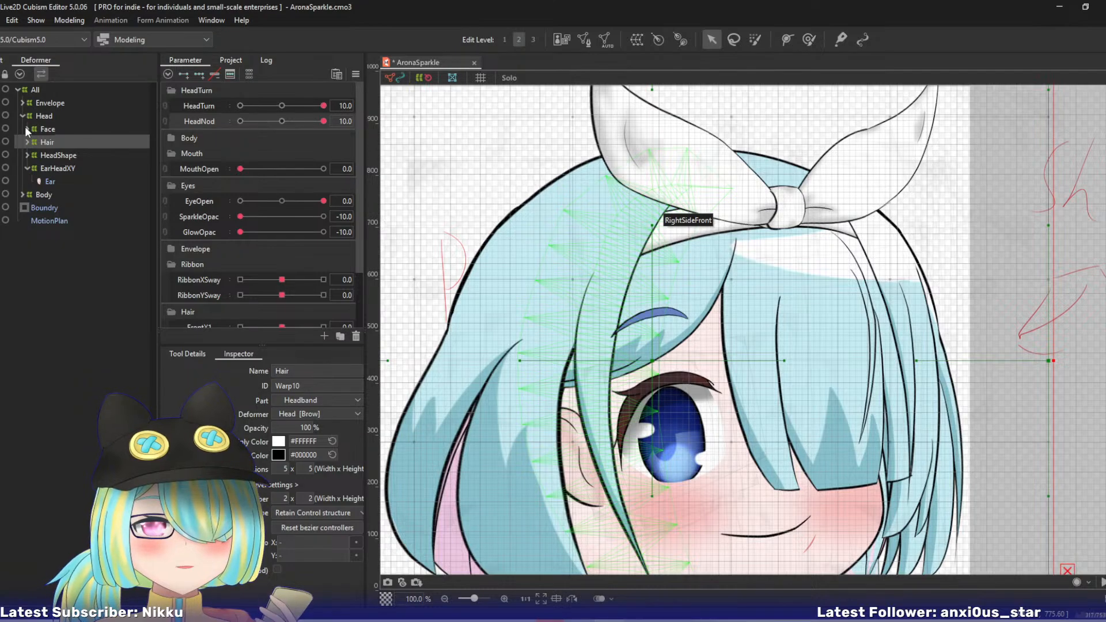
{"action": "left_click", "coordinate": [27, 142]}
{"action": "left_click", "coordinate": [29, 153]}
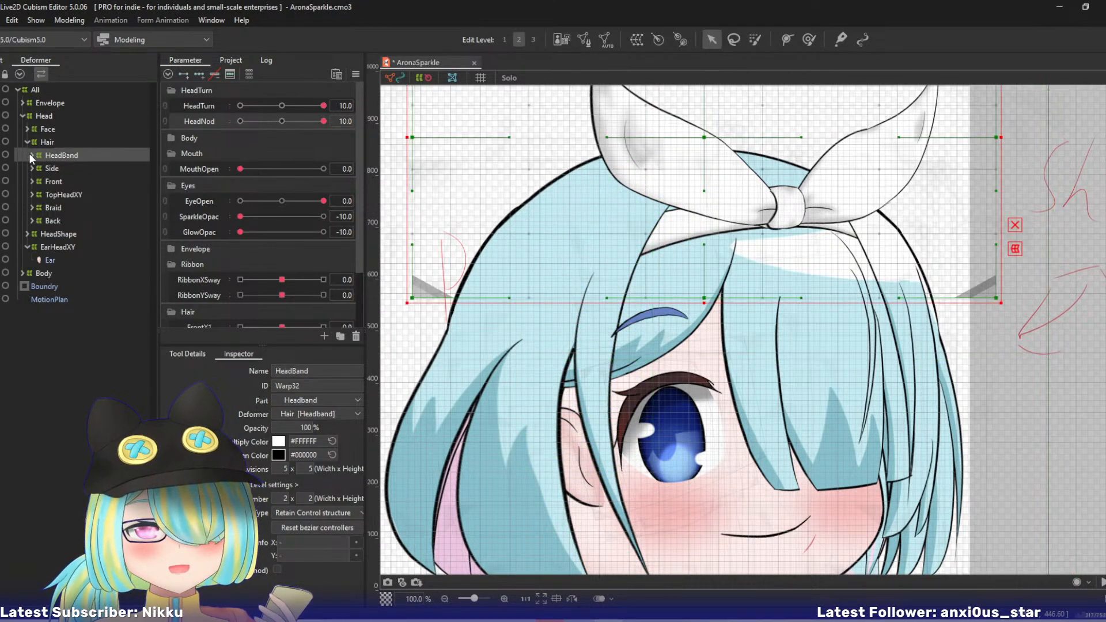
{"action": "left_click", "coordinate": [31, 155]}
{"action": "left_click", "coordinate": [57, 208]}
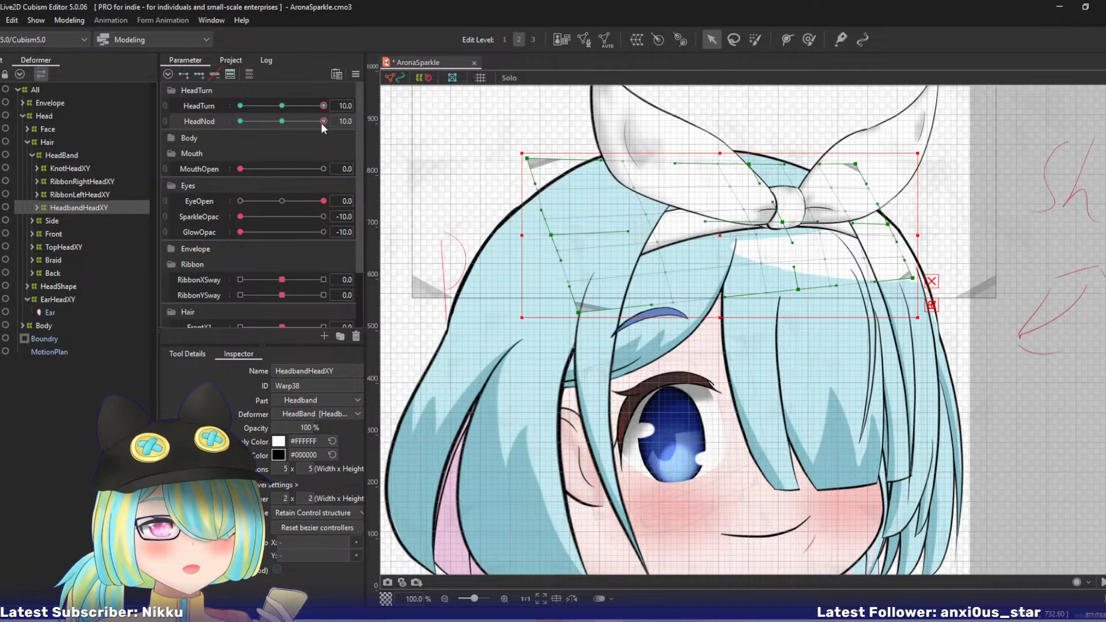
{"action": "left_click", "coordinate": [343, 121]}
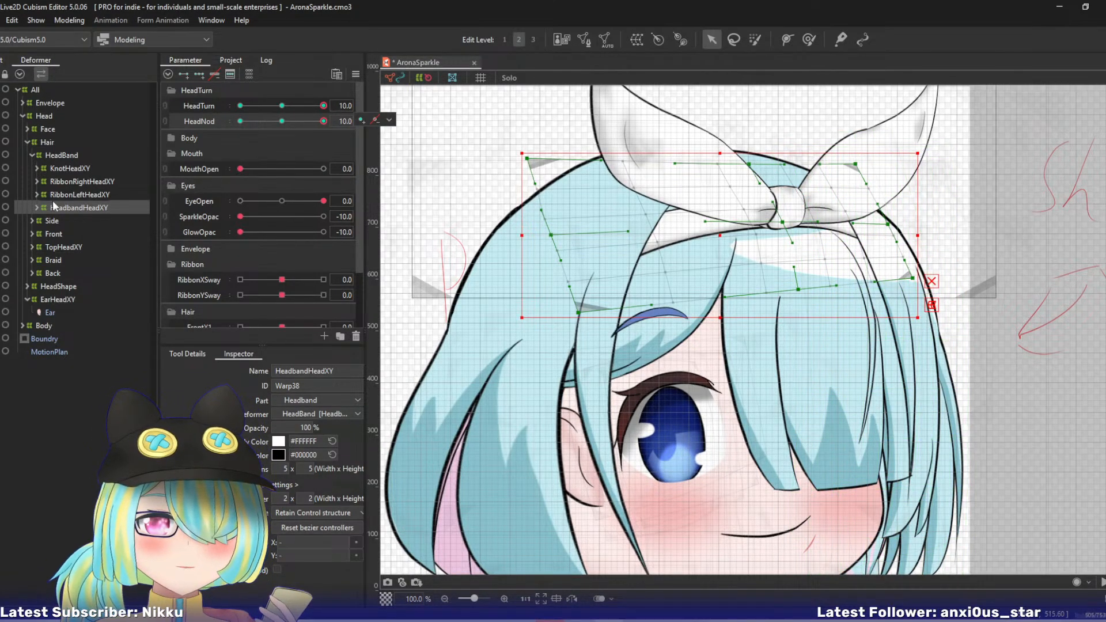
{"action": "left_click", "coordinate": [36, 208]}
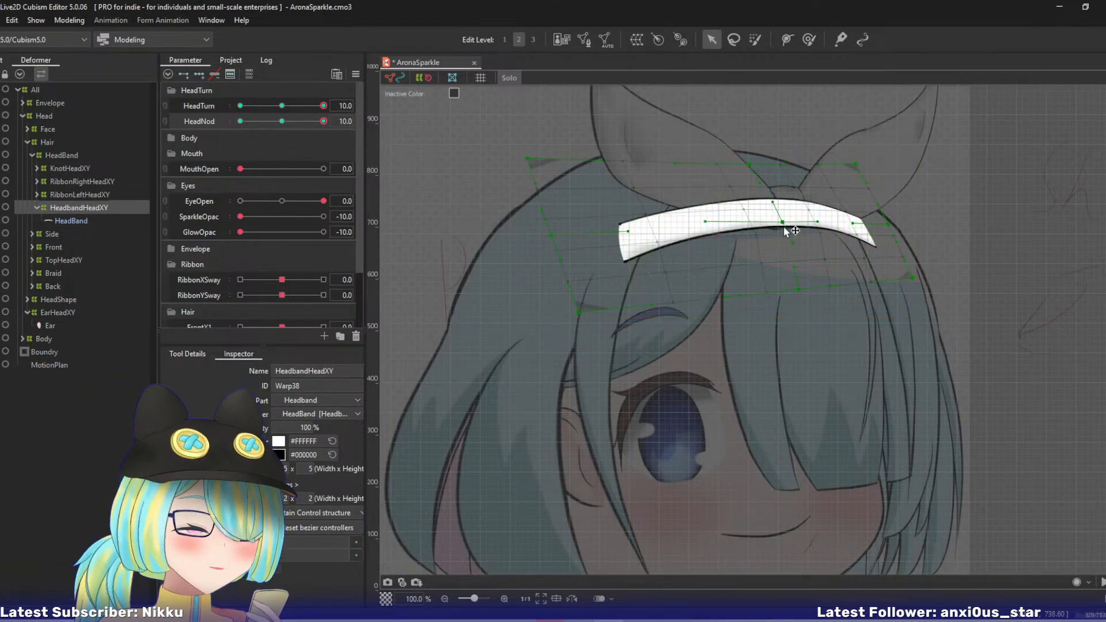
- Move the HeadbandHeadXY warp's centre, right-middle, bottom-right and bottom-centre points up and left to curve the headband
{"action": "left_click_drag", "start_coordinate": [783, 225], "coordinate": [758, 204]}
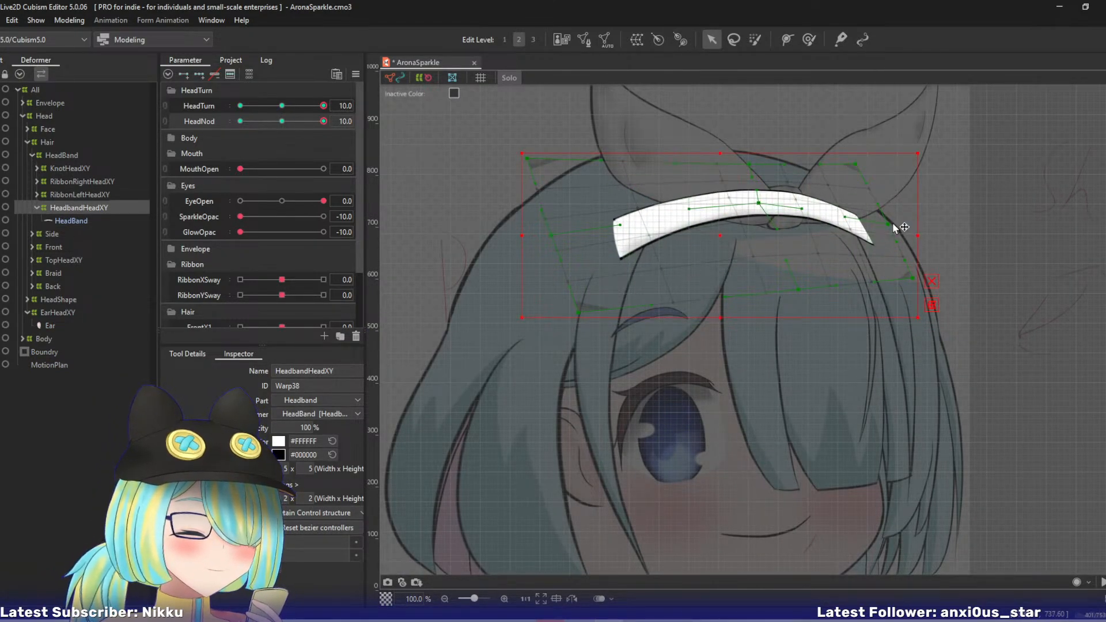
{"action": "left_click_drag", "start_coordinate": [896, 226], "coordinate": [876, 203]}
{"action": "left_click_drag", "start_coordinate": [920, 278], "coordinate": [896, 257]}
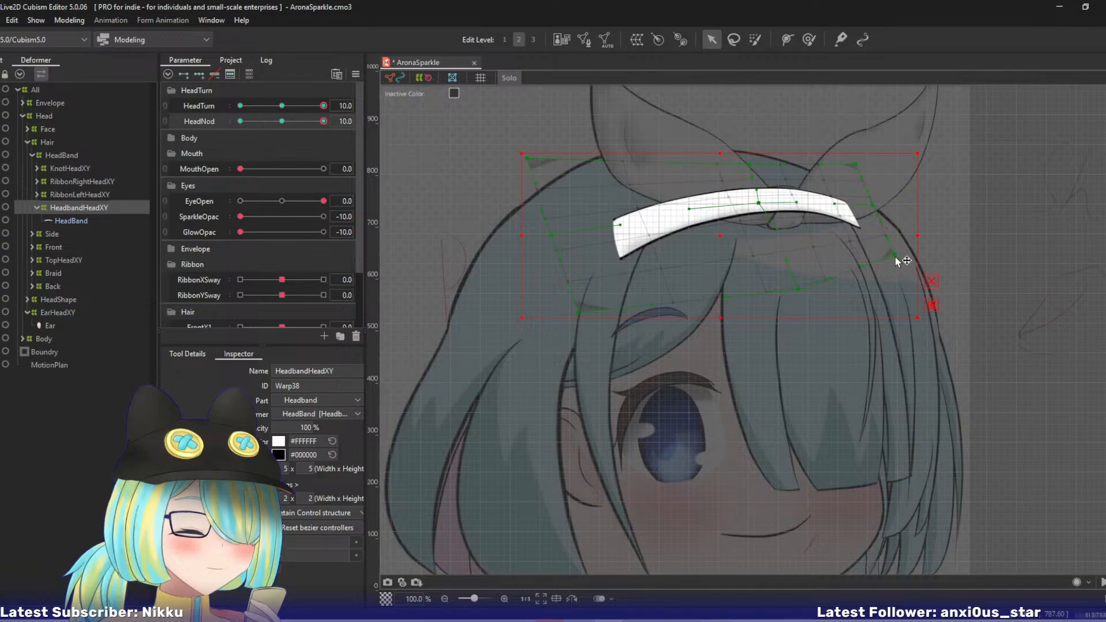
{"action": "left_click_drag", "start_coordinate": [795, 280], "coordinate": [786, 265]}
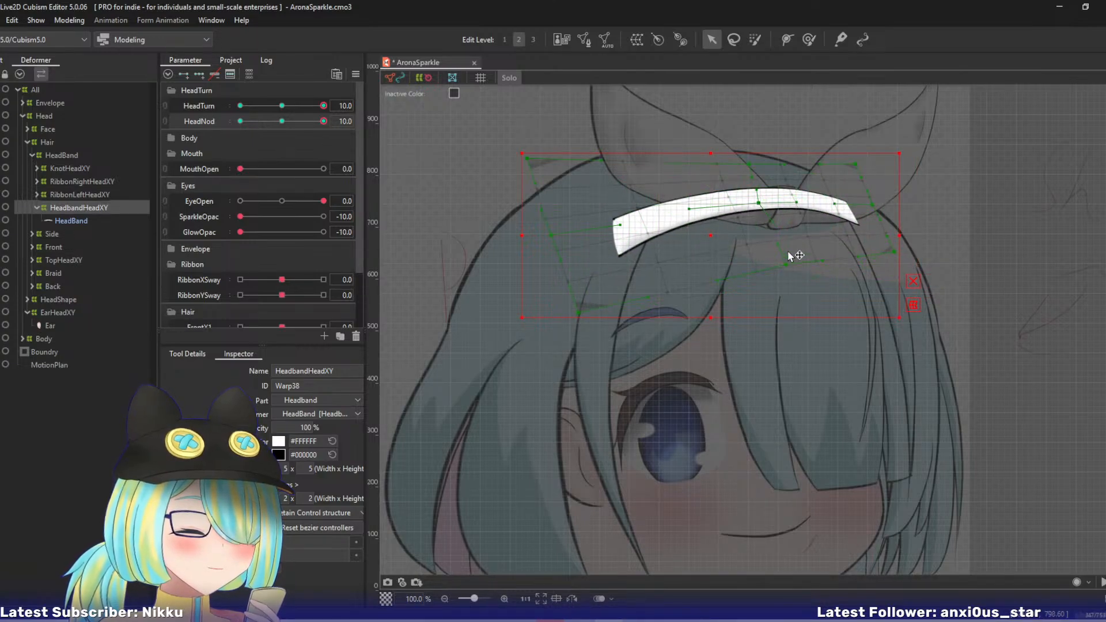
- Move the HeadbandHeadXY warp's top-centre point left and fine-tune its centre point, checking the shape by scrubbing HeadNod back to 10
{"action": "left_click_drag", "start_coordinate": [749, 164], "coordinate": [733, 164]}
{"action": "left_click_drag", "start_coordinate": [767, 208], "coordinate": [757, 207]}
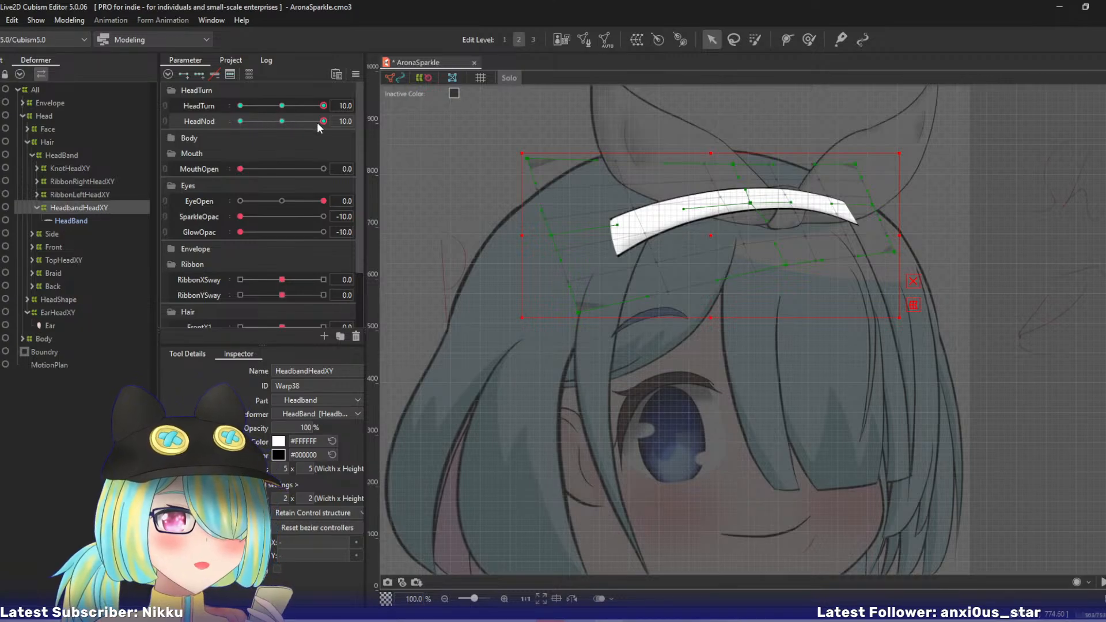
{"action": "left_click_drag", "start_coordinate": [319, 123], "coordinate": [362, 122]}
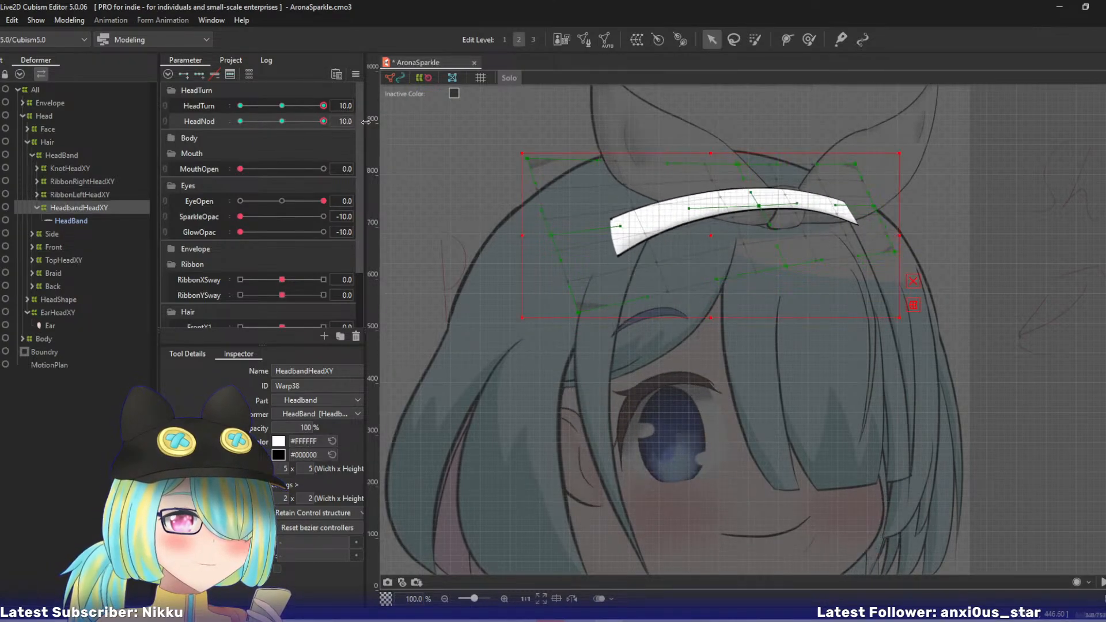
{"action": "left_click_drag", "start_coordinate": [759, 205], "coordinate": [754, 200]}
- Reshape the headband warp's corners: lower the top-left, pull the top-right up and left, and raise the bottom-right
{"action": "left_click_drag", "start_coordinate": [534, 161], "coordinate": [534, 182]}
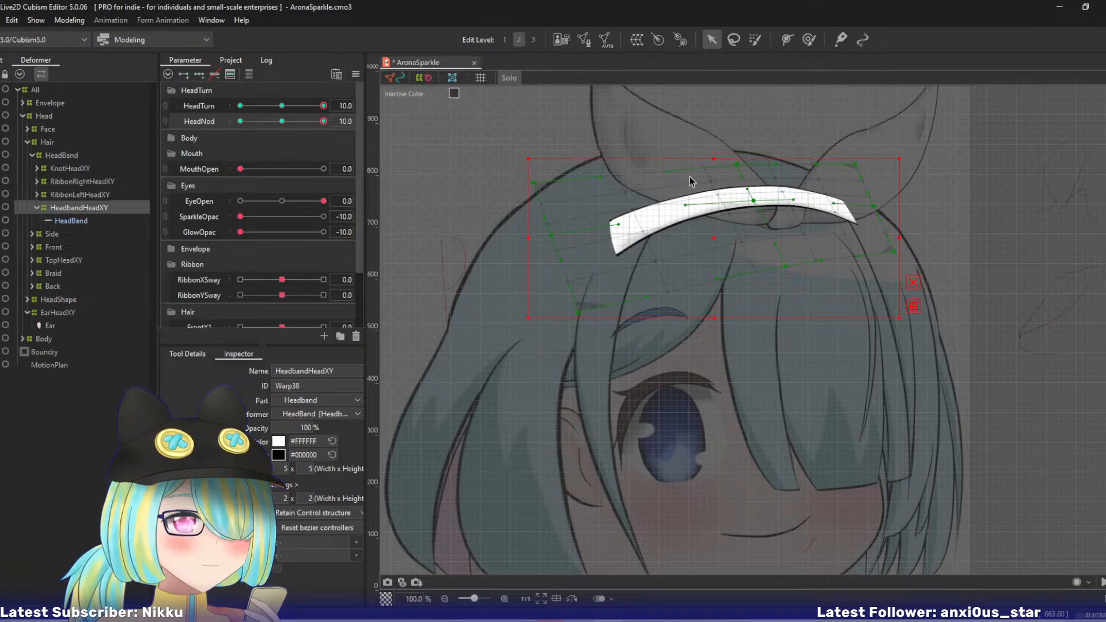
{"action": "left_click_drag", "start_coordinate": [858, 165], "coordinate": [838, 157]}
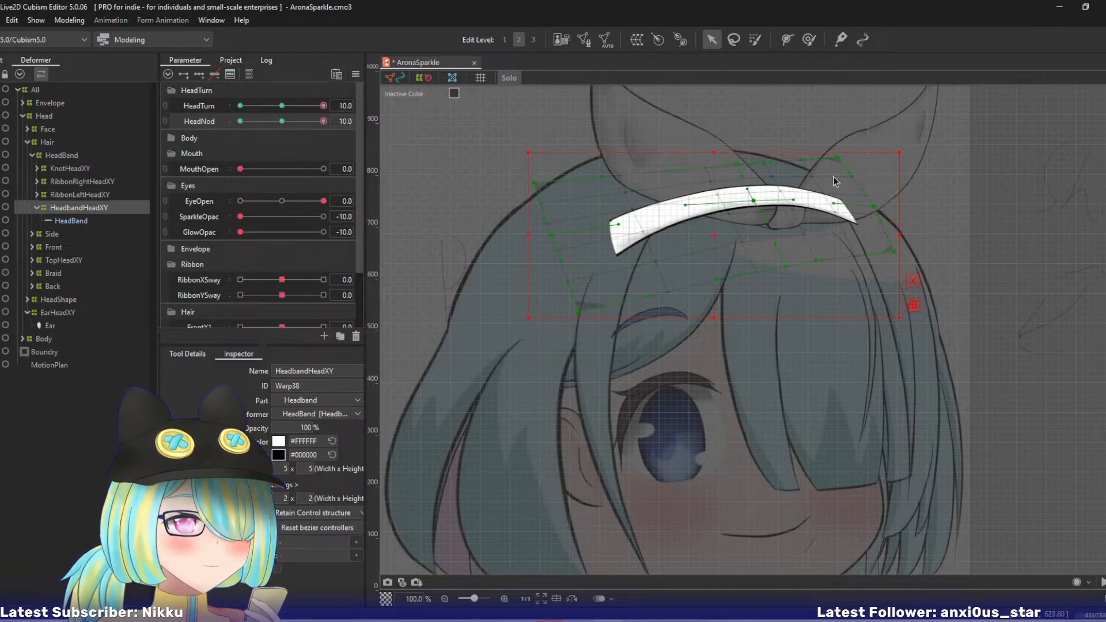
{"action": "left_click_drag", "start_coordinate": [896, 254], "coordinate": [898, 241]}
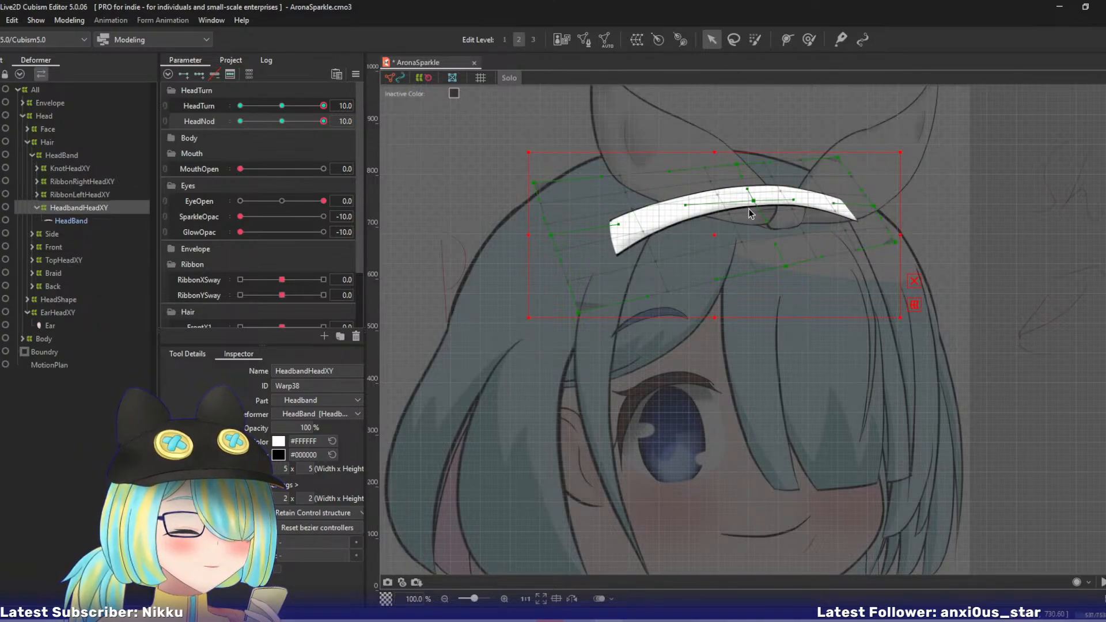
- Preview HeadNod up to 10, shift the whole headband warp slightly down and left, and leave solo view
{"action": "left_click_drag", "start_coordinate": [323, 122], "coordinate": [351, 118]}
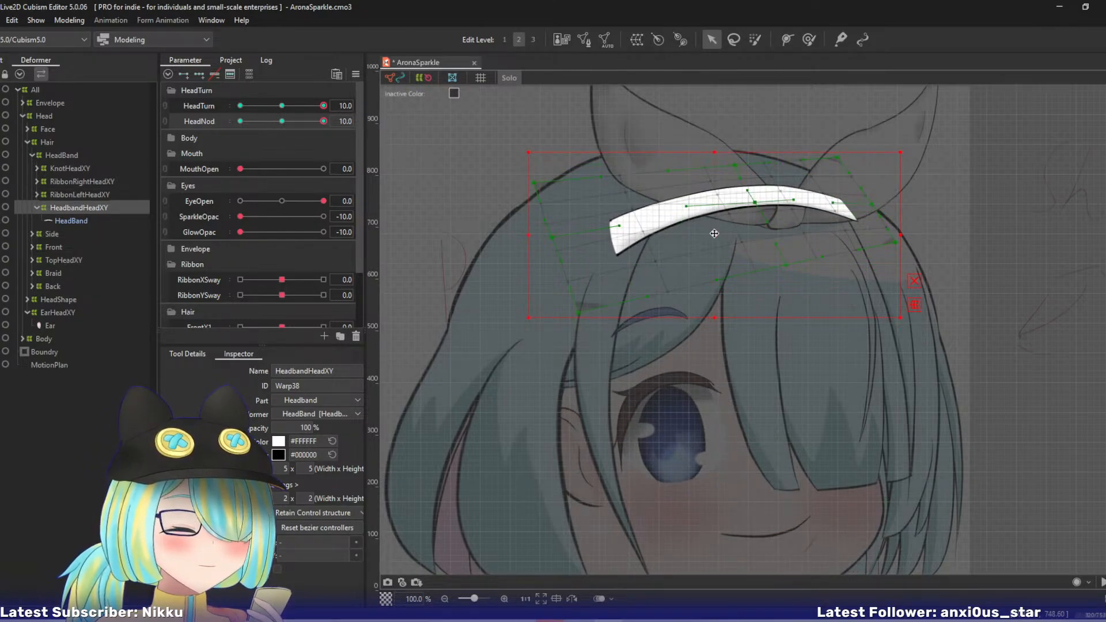
{"action": "left_click_drag", "start_coordinate": [713, 233], "coordinate": [715, 237]}
{"action": "left_click_drag", "start_coordinate": [310, 122], "coordinate": [375, 118]}
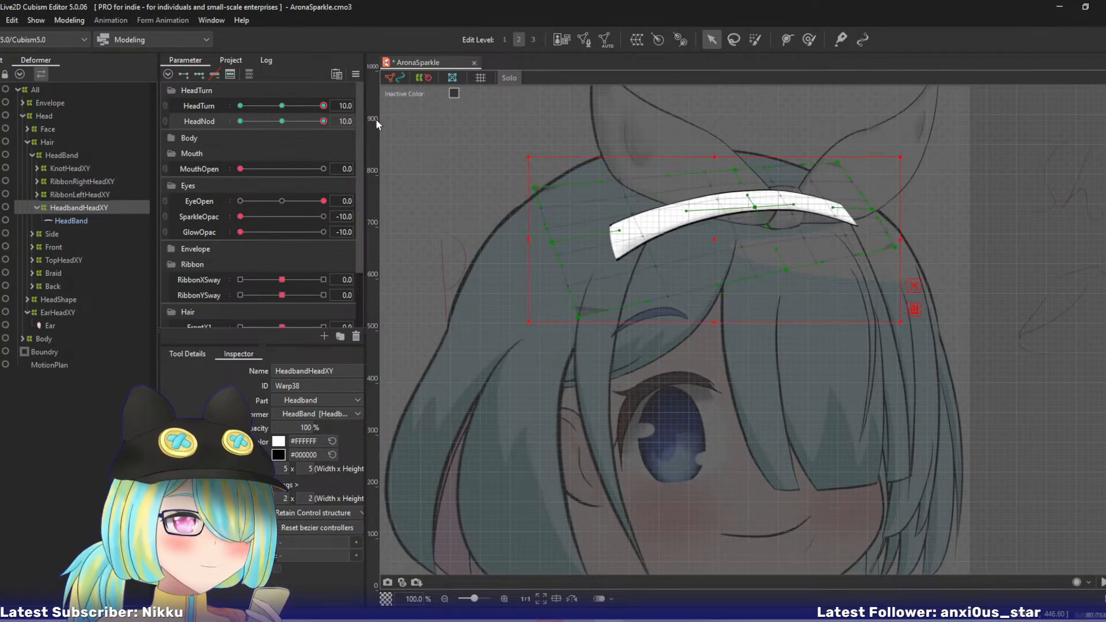
{"action": "left_click_drag", "start_coordinate": [718, 236], "coordinate": [710, 236]}
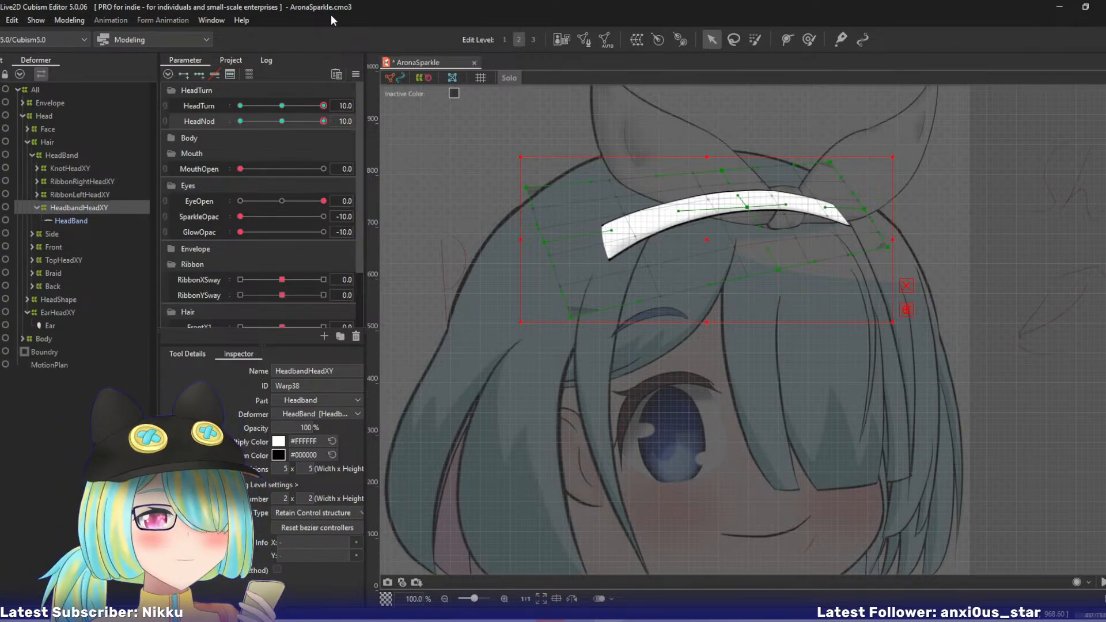
{"action": "key", "text": "s"}
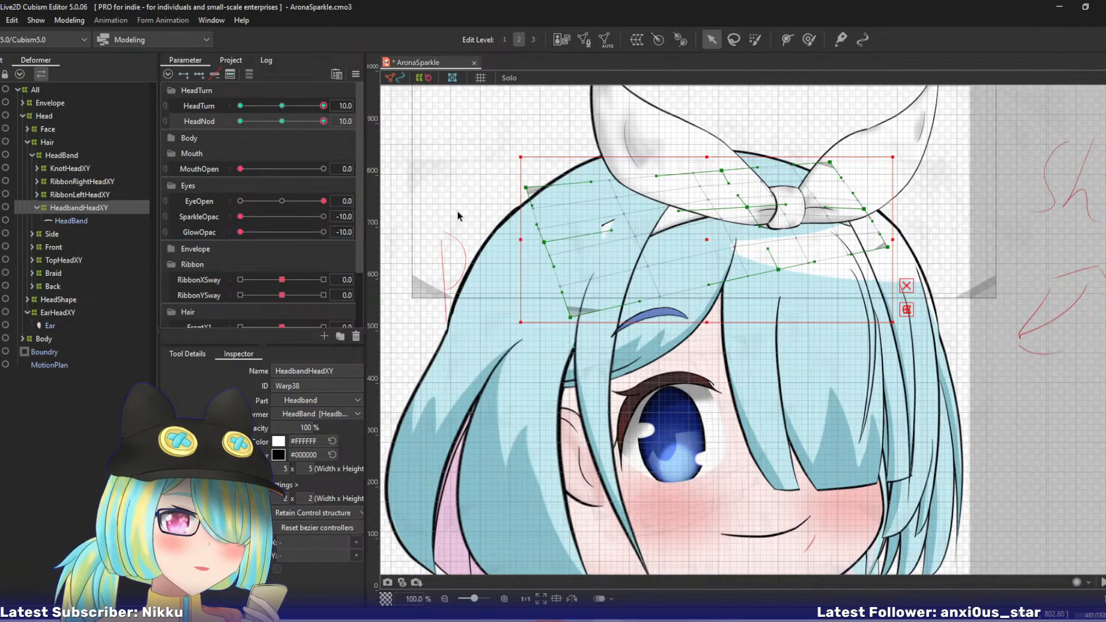
- Select the KnotHeadXY deformer, preview the nod, and return HeadNod to 10
{"action": "left_click_drag", "start_coordinate": [608, 230], "coordinate": [551, 233]}
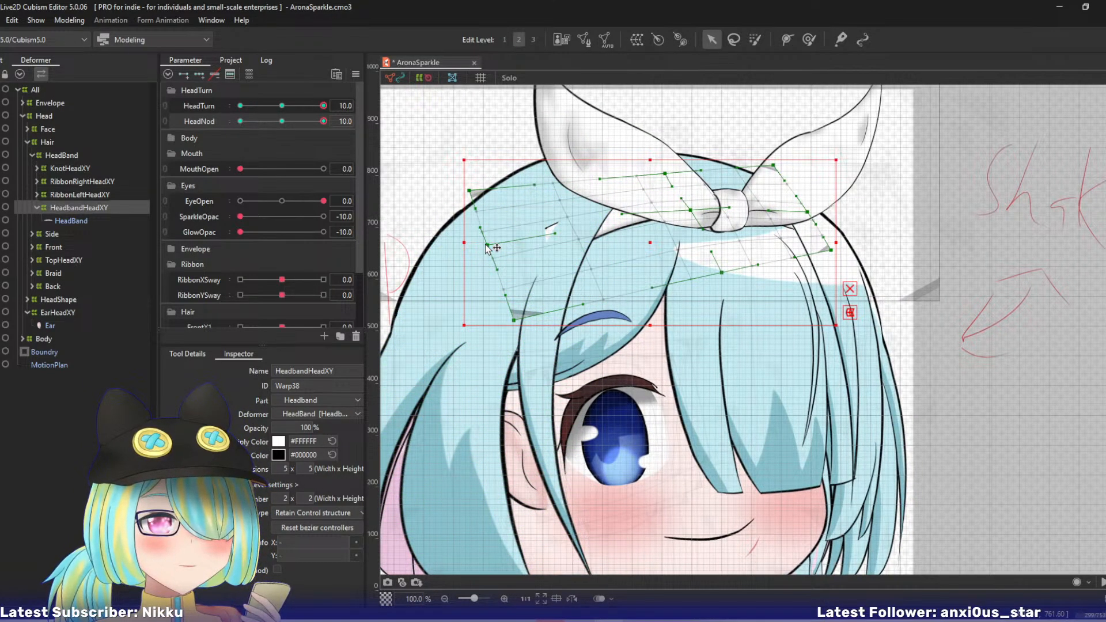
{"action": "left_click", "coordinate": [55, 170]}
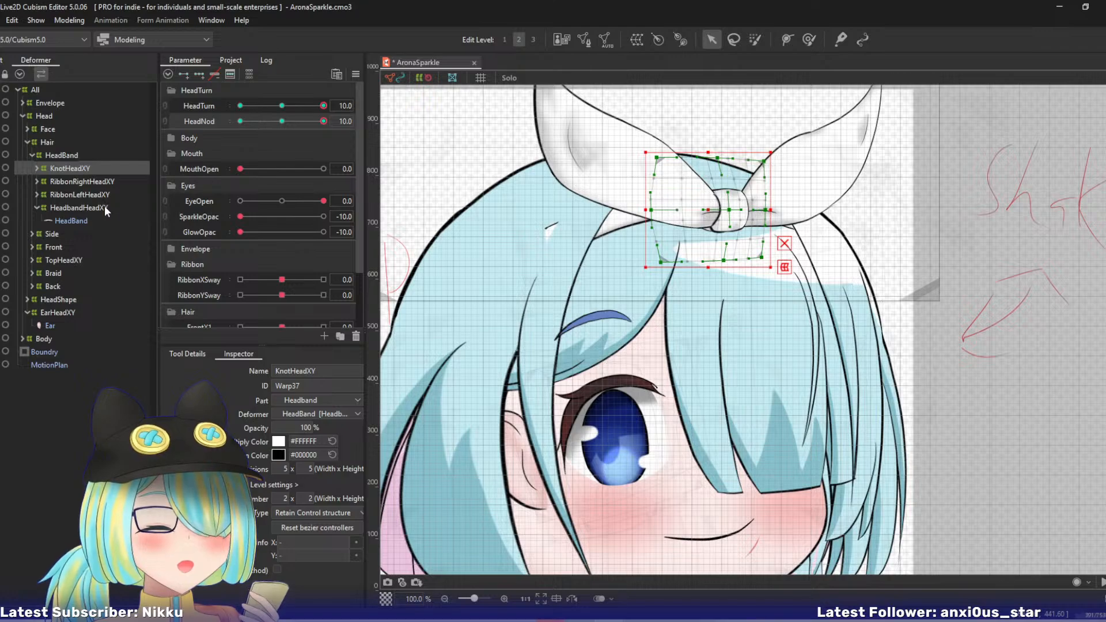
{"action": "left_click_drag", "start_coordinate": [314, 119], "coordinate": [315, 151]}
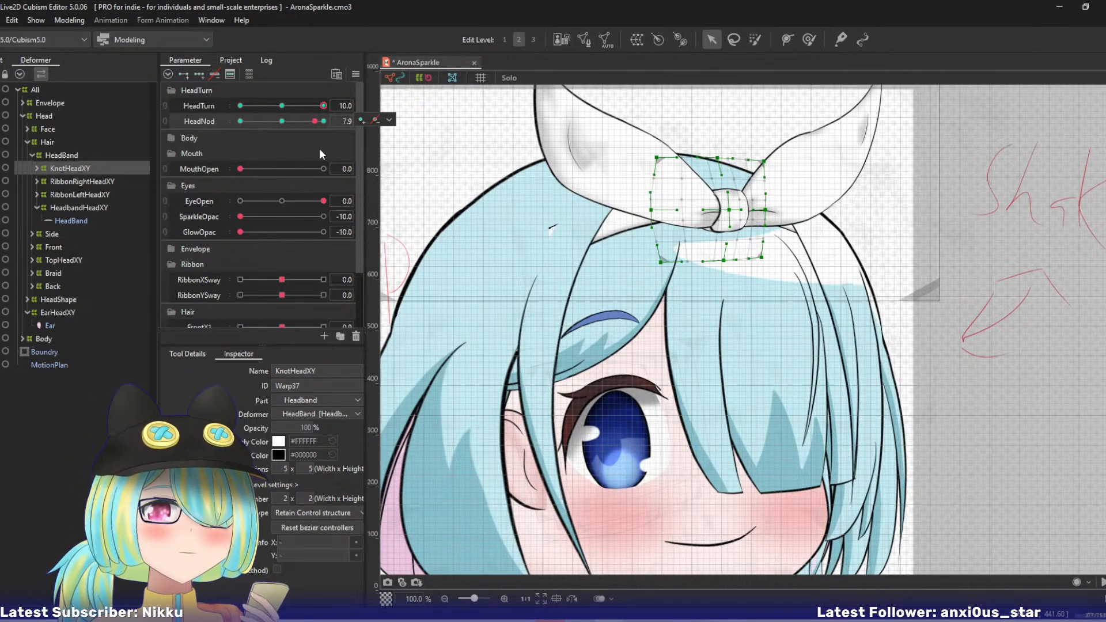
{"action": "left_click_drag", "start_coordinate": [323, 122], "coordinate": [346, 121]}
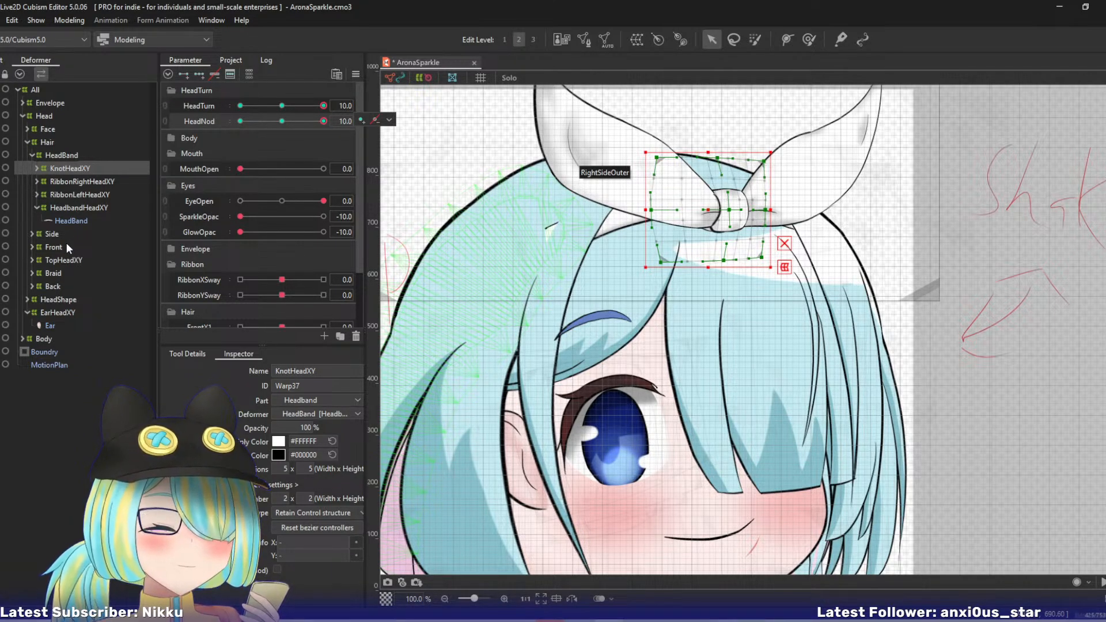
- Expand KnotHeadXY, isolate it with RibbonKnot, RibbonKnotBack and HeadBand in solo view, and reselect only KnotHeadXY for editing
{"action": "left_click_drag", "start_coordinate": [649, 254], "coordinate": [591, 277]}
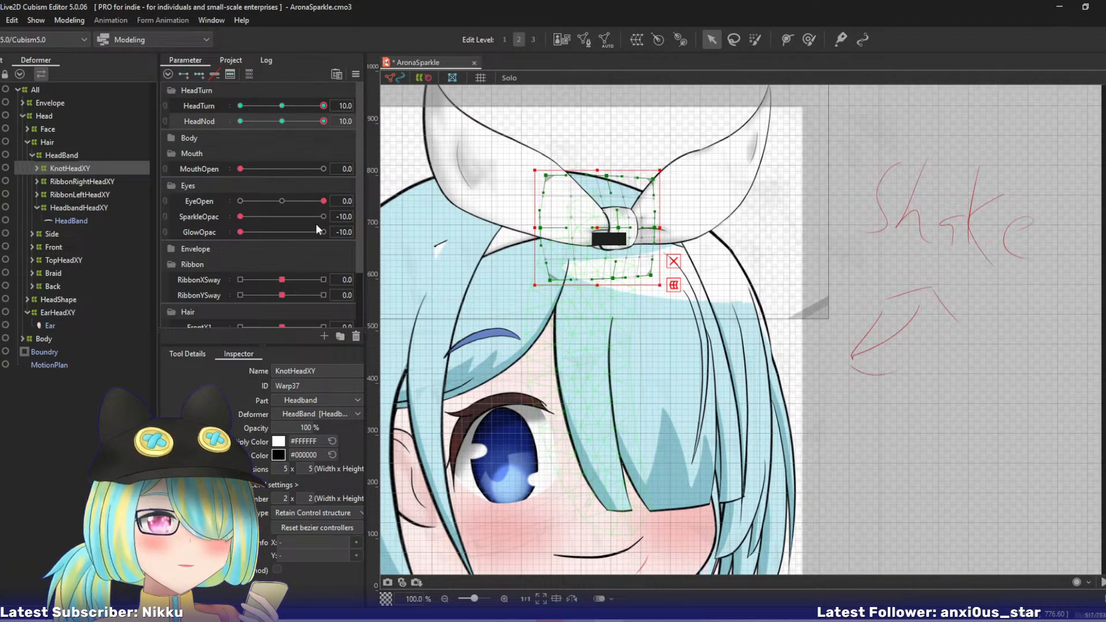
{"action": "left_click", "coordinate": [37, 169]}
{"action": "left_click", "coordinate": [62, 169]}
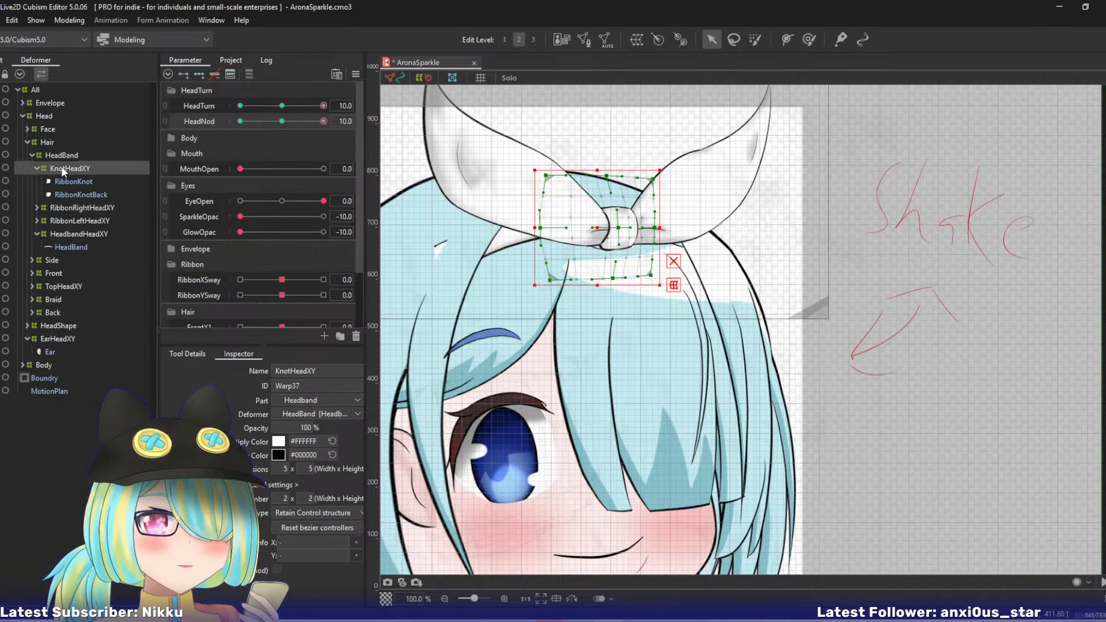
{"action": "left_click", "coordinate": [65, 195], "text": "shift"}
{"action": "left_click", "coordinate": [69, 248], "text": "ctrl"}
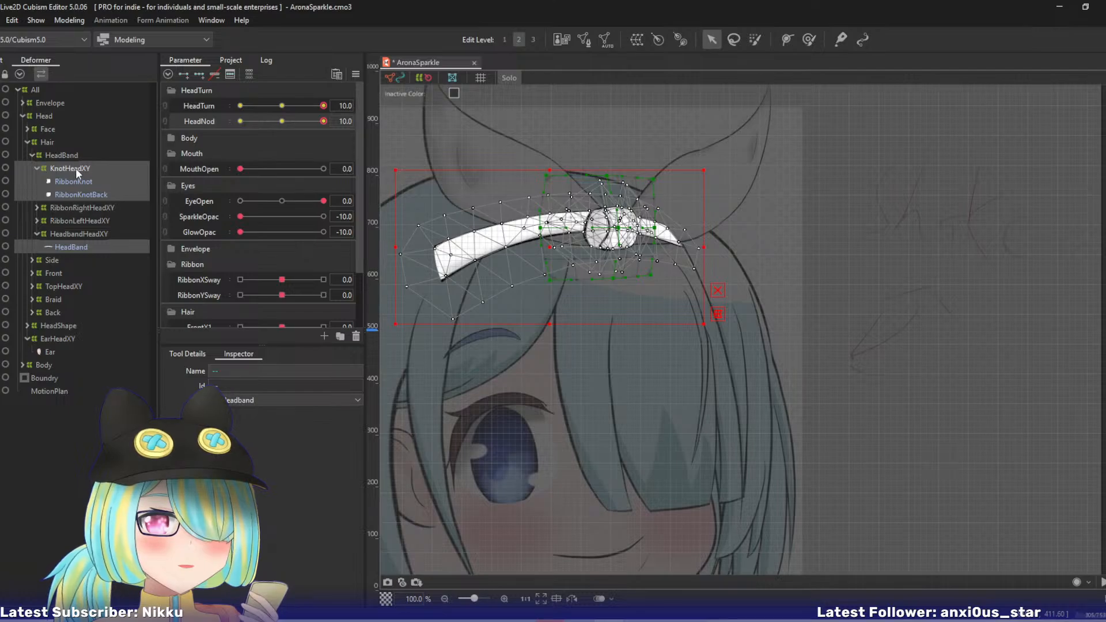
{"action": "left_click", "coordinate": [75, 168]}
{"action": "key", "text": "ctrl+plus"}
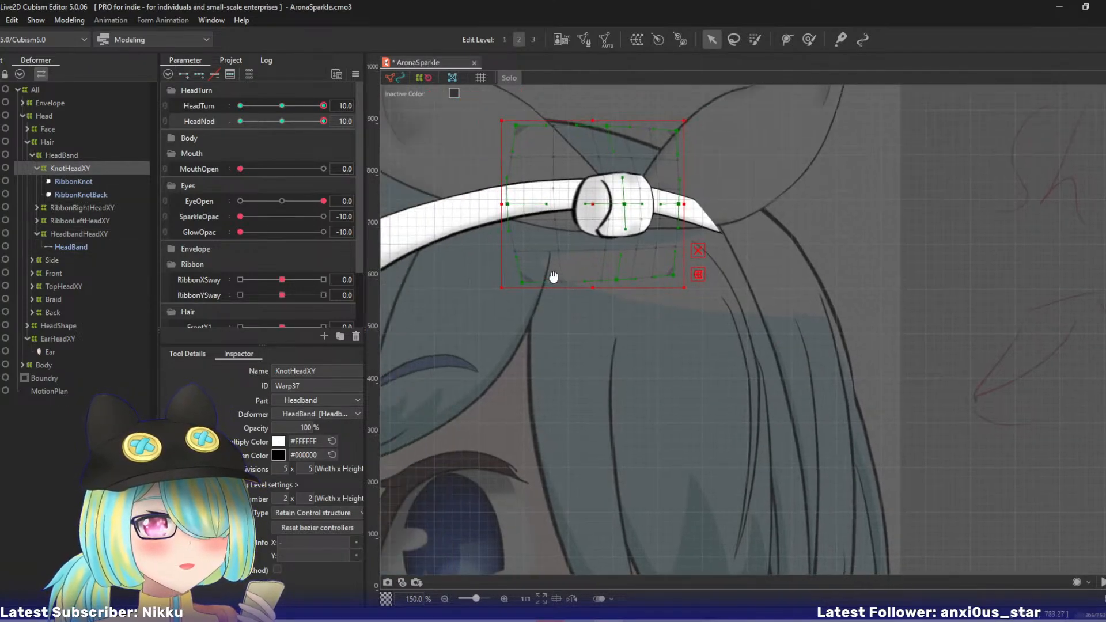
- Shift the whole KnotHeadXY warp up and left along the headband and pull its right-middle point inward
{"action": "mouse_move", "coordinate": [323, 121]}
{"action": "left_mouse_down"}
{"action": "mouse_move", "coordinate": [303, 122]}
{"action": "mouse_move", "coordinate": [323, 121]}
{"action": "left_mouse_up"}
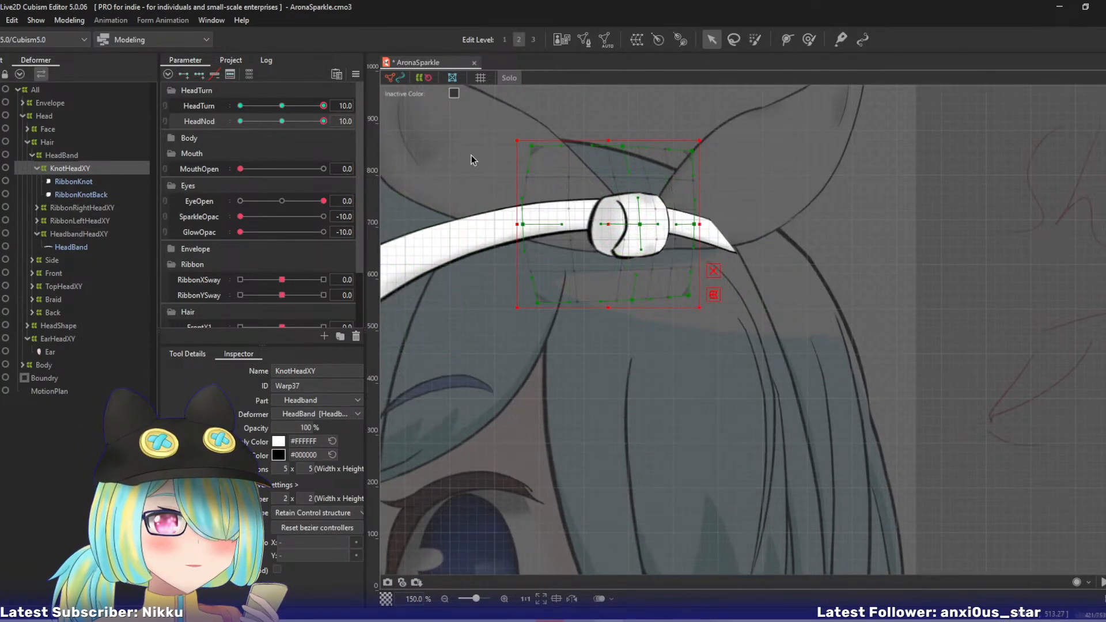
{"action": "left_click_drag", "start_coordinate": [612, 219], "coordinate": [580, 197]}
{"action": "left_click", "coordinate": [610, 229]}
{"action": "left_click_drag", "start_coordinate": [650, 211], "coordinate": [634, 179]}
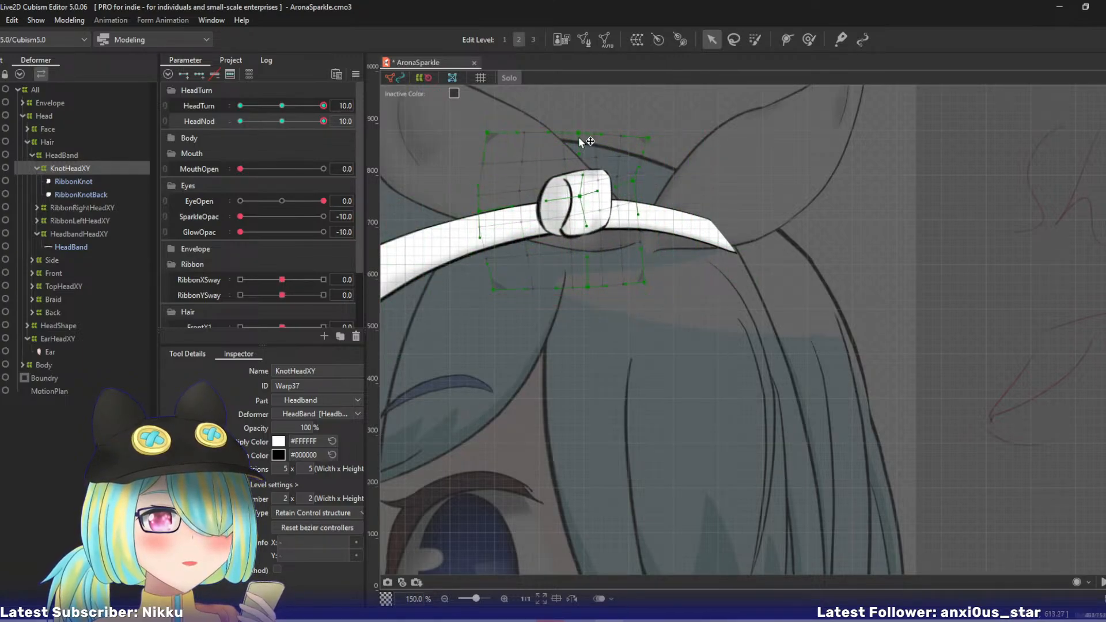
- Tilt the knot warp by reshaping its top edge, lowering the right-middle point, and raising the bottom-right and bottom-centre points
{"action": "left_click_drag", "start_coordinate": [578, 134], "coordinate": [551, 153]}
{"action": "left_click_drag", "start_coordinate": [647, 139], "coordinate": [617, 142]}
{"action": "left_click_drag", "start_coordinate": [477, 133], "coordinate": [479, 165]}
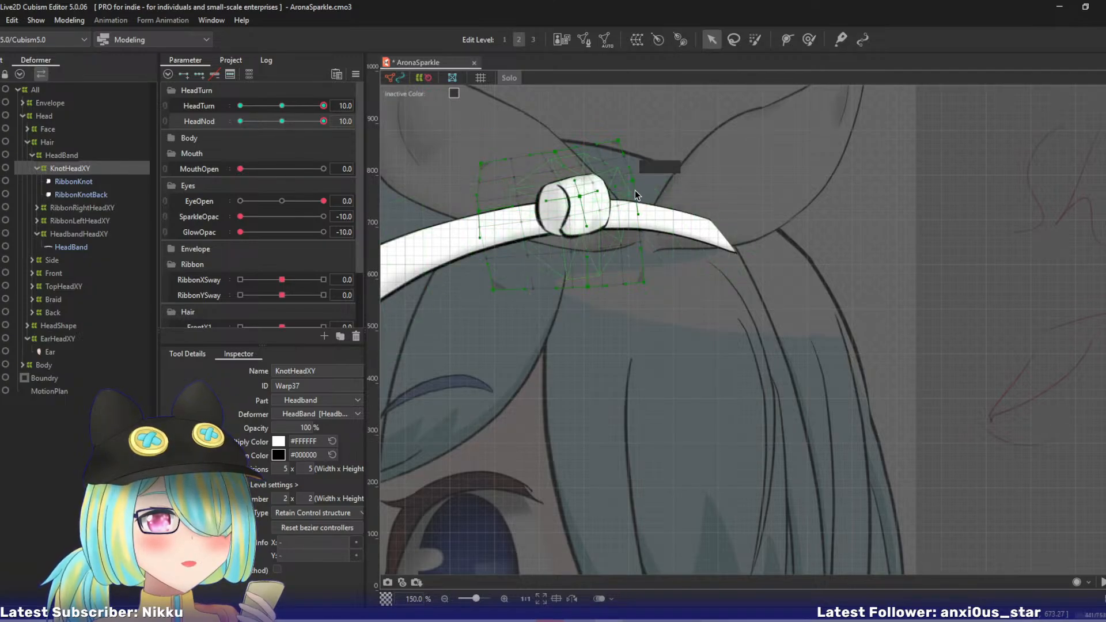
{"action": "left_click_drag", "start_coordinate": [633, 182], "coordinate": [636, 192]}
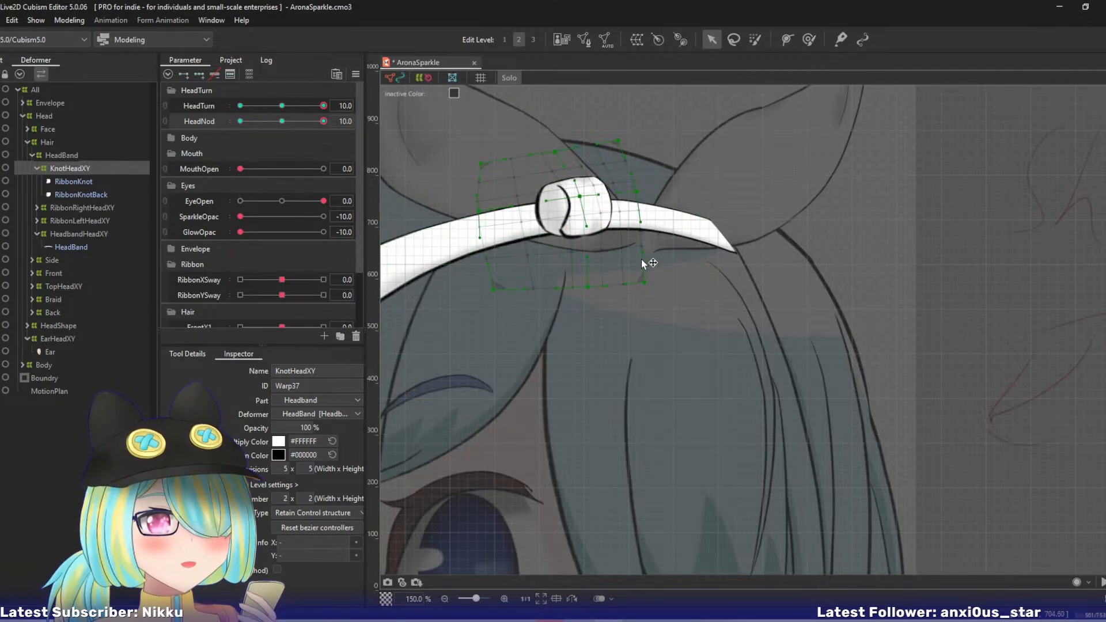
{"action": "left_click_drag", "start_coordinate": [644, 280], "coordinate": [583, 269]}
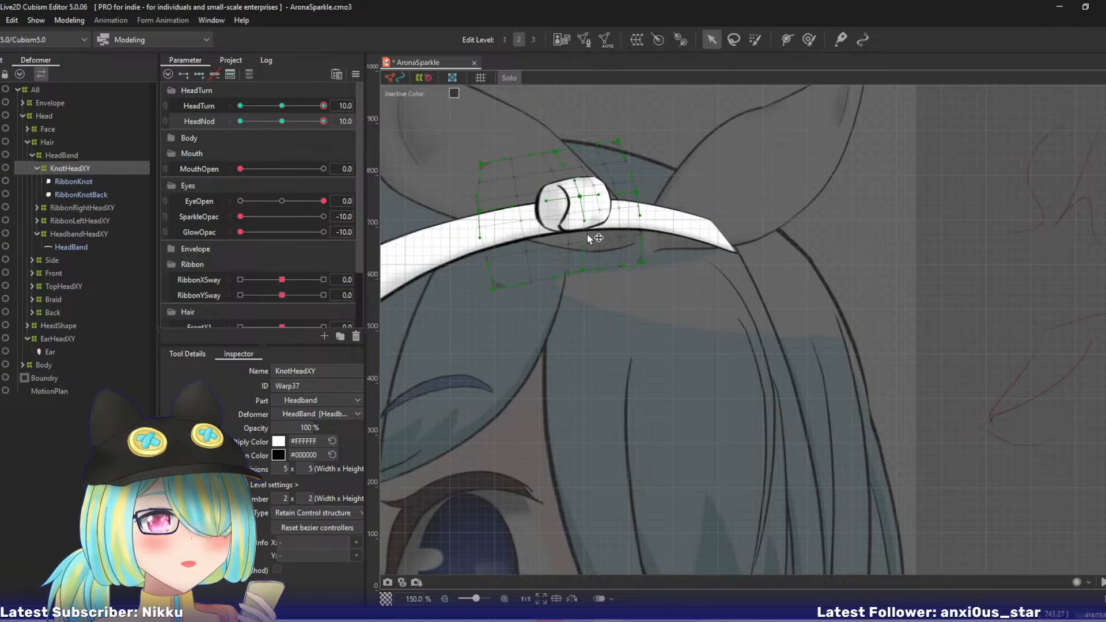
- Lower the knot warp slightly, refine its left corners, top-centre, left-middle and centre points, and check the result with HeadNod
{"action": "left_click_drag", "start_coordinate": [578, 201], "coordinate": [568, 218]}
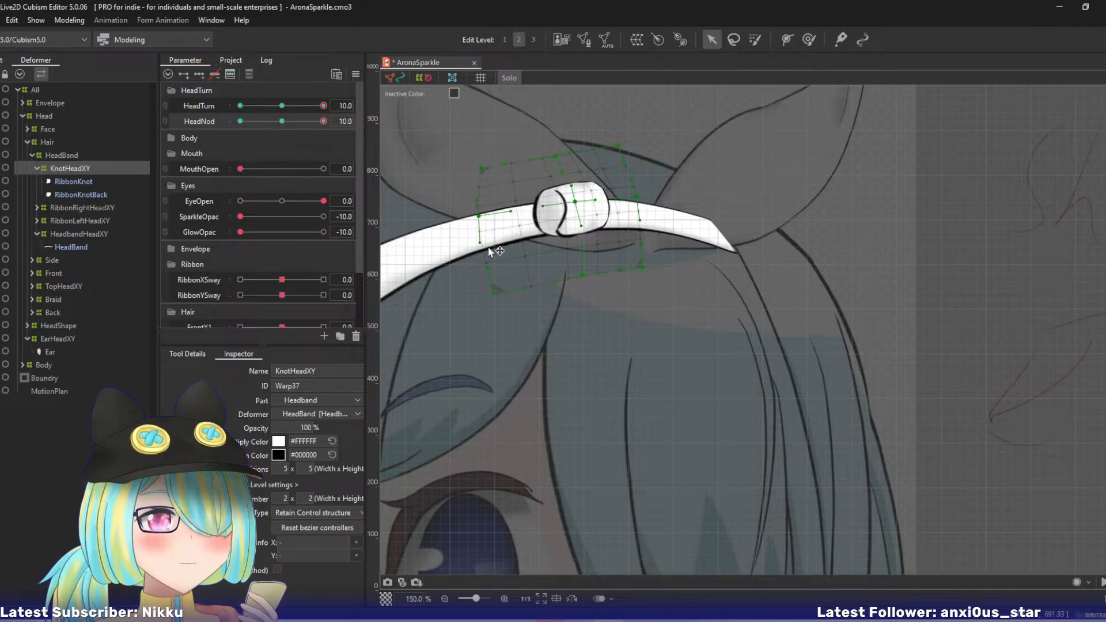
{"action": "left_click_drag", "start_coordinate": [498, 295], "coordinate": [513, 288]}
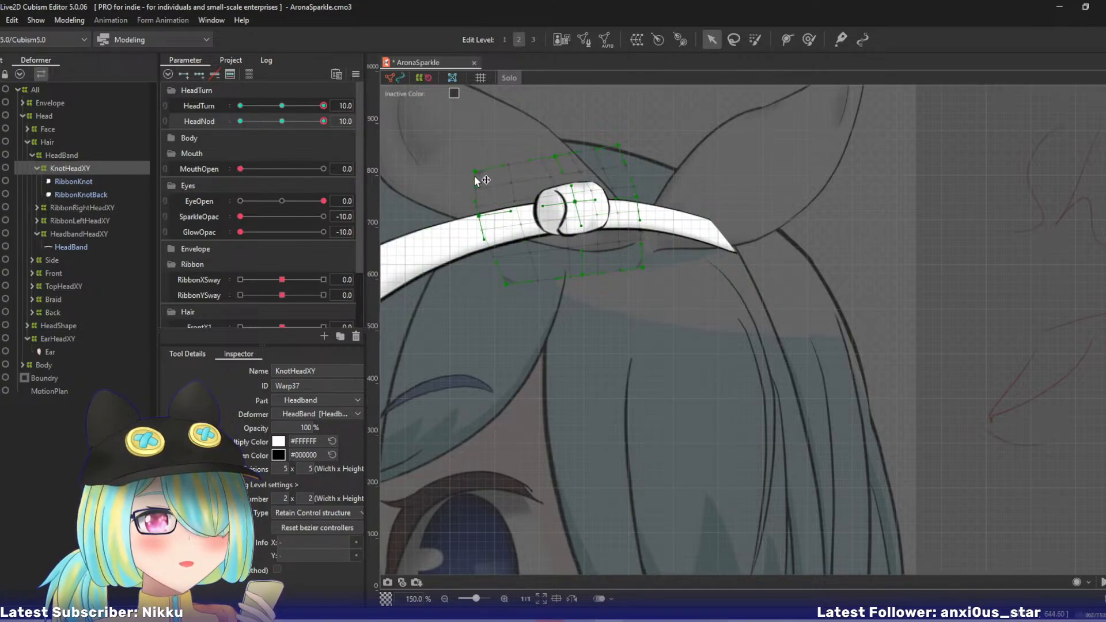
{"action": "left_click_drag", "start_coordinate": [561, 160], "coordinate": [542, 168]}
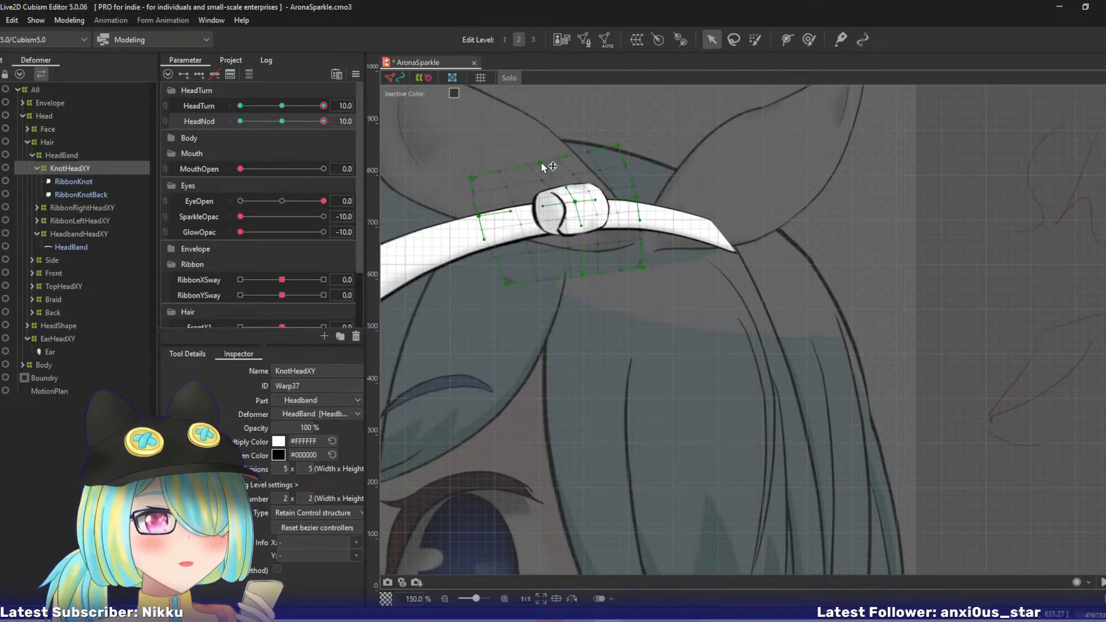
{"action": "left_click_drag", "start_coordinate": [479, 217], "coordinate": [481, 221]}
{"action": "left_click_drag", "start_coordinate": [573, 202], "coordinate": [572, 200]}
{"action": "left_click_drag", "start_coordinate": [305, 122], "coordinate": [327, 122]}
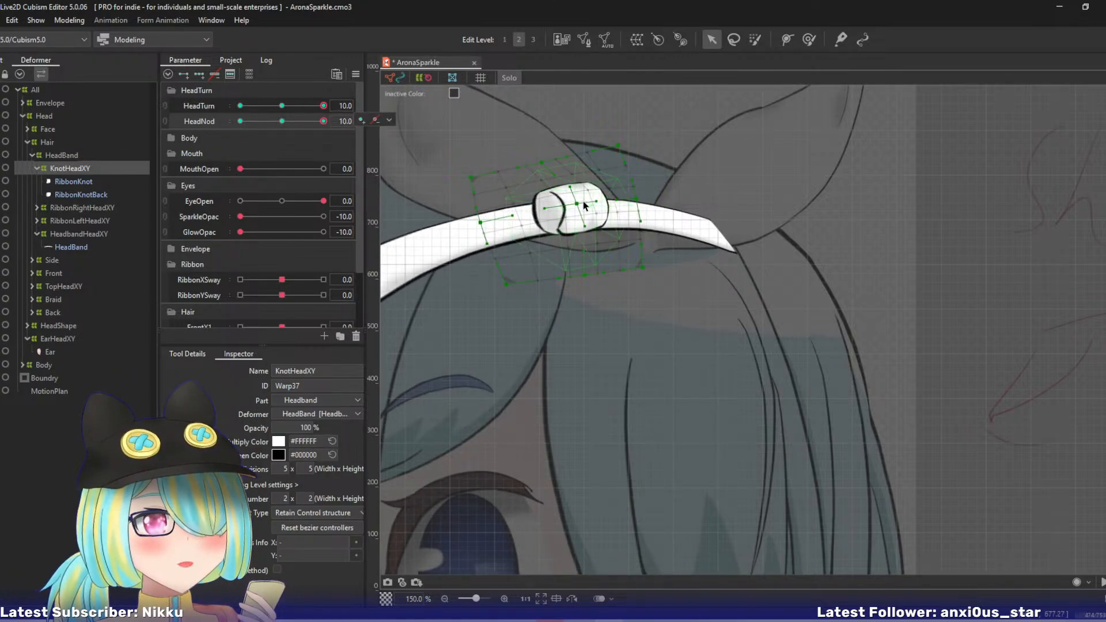
- Nudge the knot's centre and then the whole warp slightly down to seat it on the headband, and leave solo view
{"action": "left_click_drag", "start_coordinate": [583, 206], "coordinate": [558, 220]}
{"action": "key", "text": "ctrl+a"}
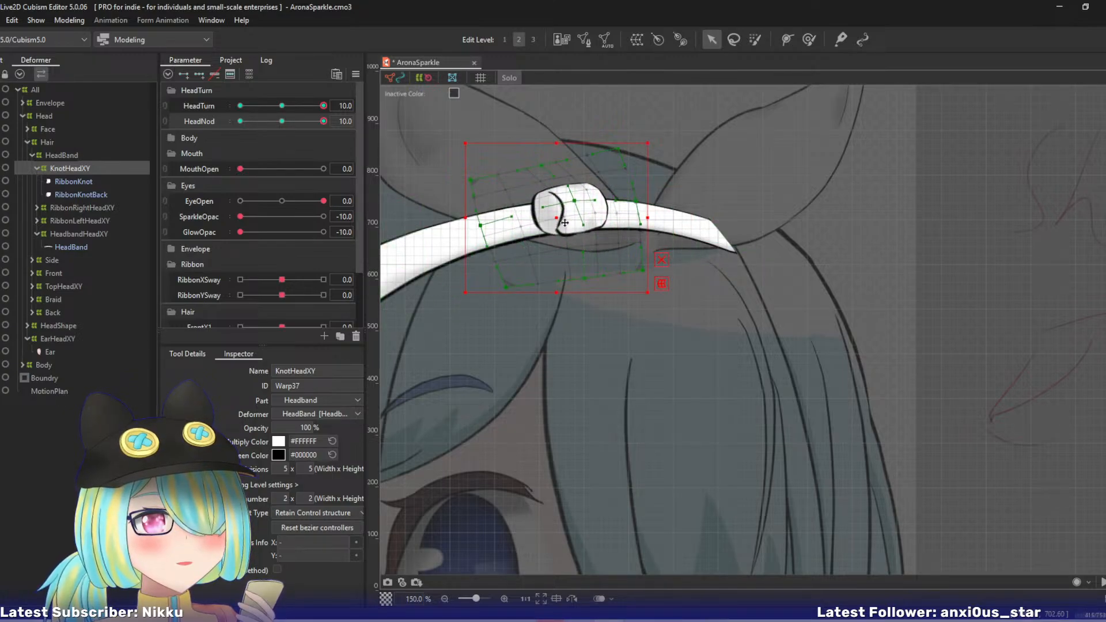
{"action": "left_click", "coordinate": [586, 241]}
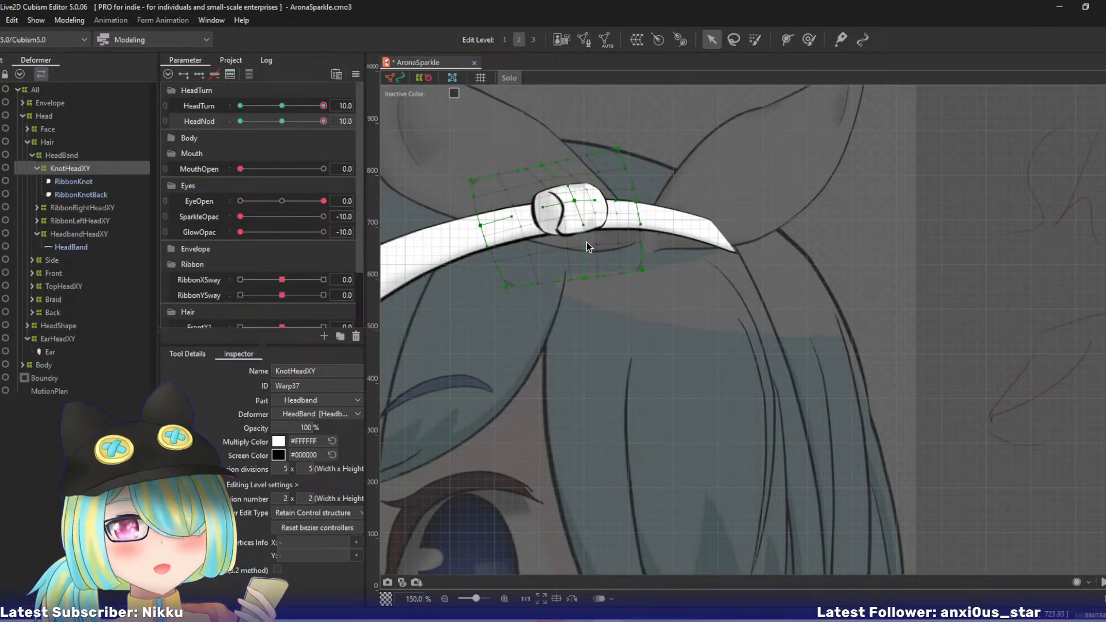
{"action": "left_click_drag", "start_coordinate": [531, 281], "coordinate": [618, 316]}
{"action": "key", "text": "s"}
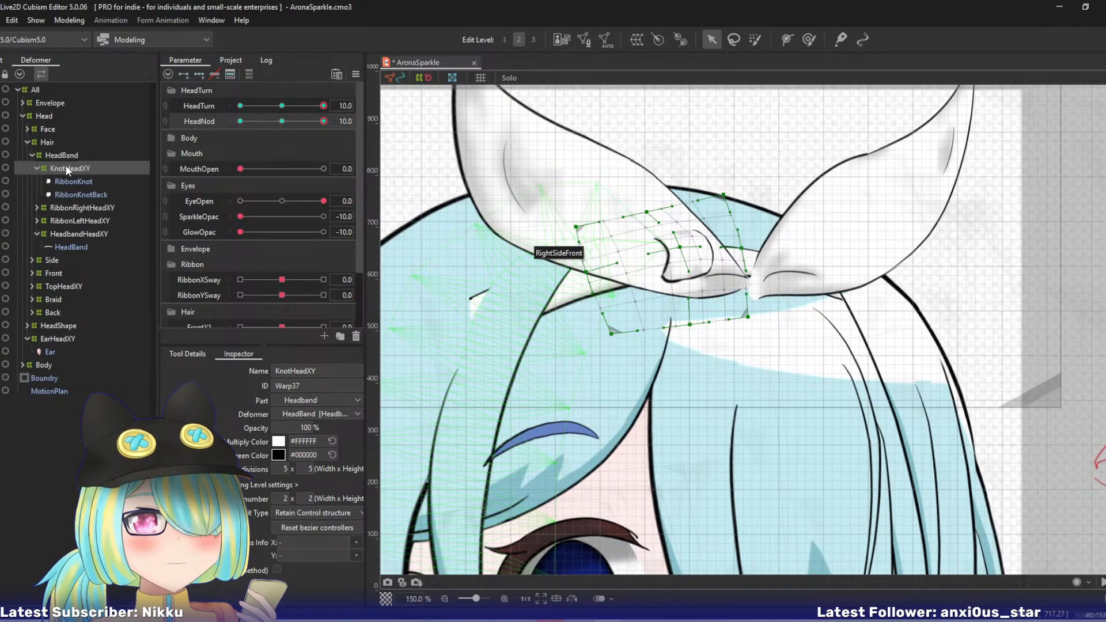
- Select RibbonRightHeadXY and RibbonLeftHeadXY together and move both ribbon warps left and slightly up to meet the knot
{"action": "left_click", "coordinate": [56, 206]}
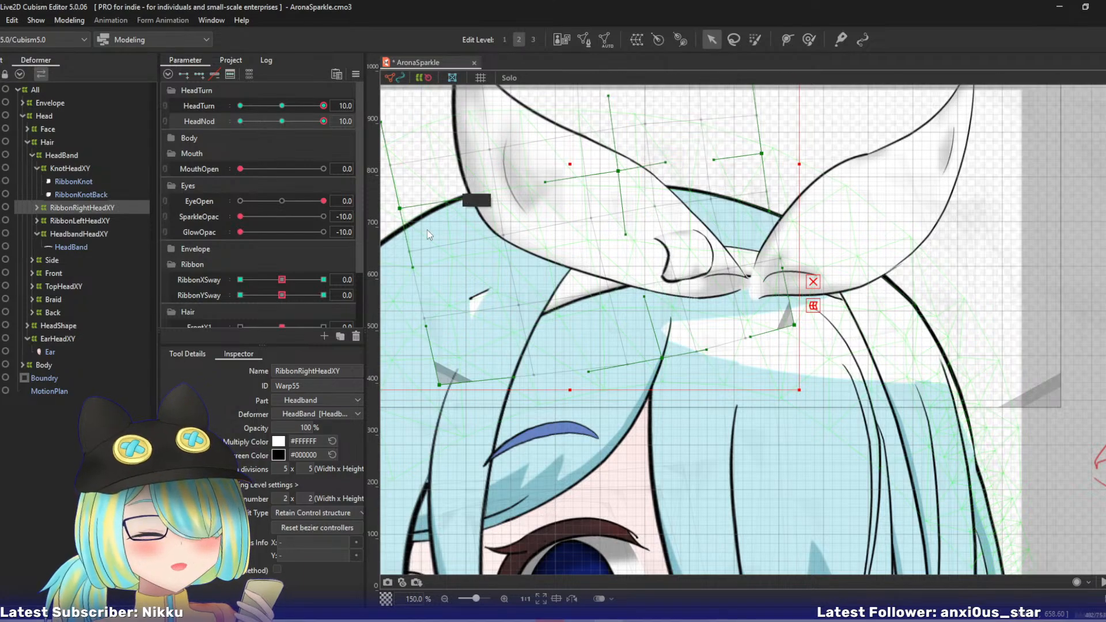
{"action": "scroll", "coordinate": [427, 229], "scroll_direction": "down", "scroll_amount": 2}
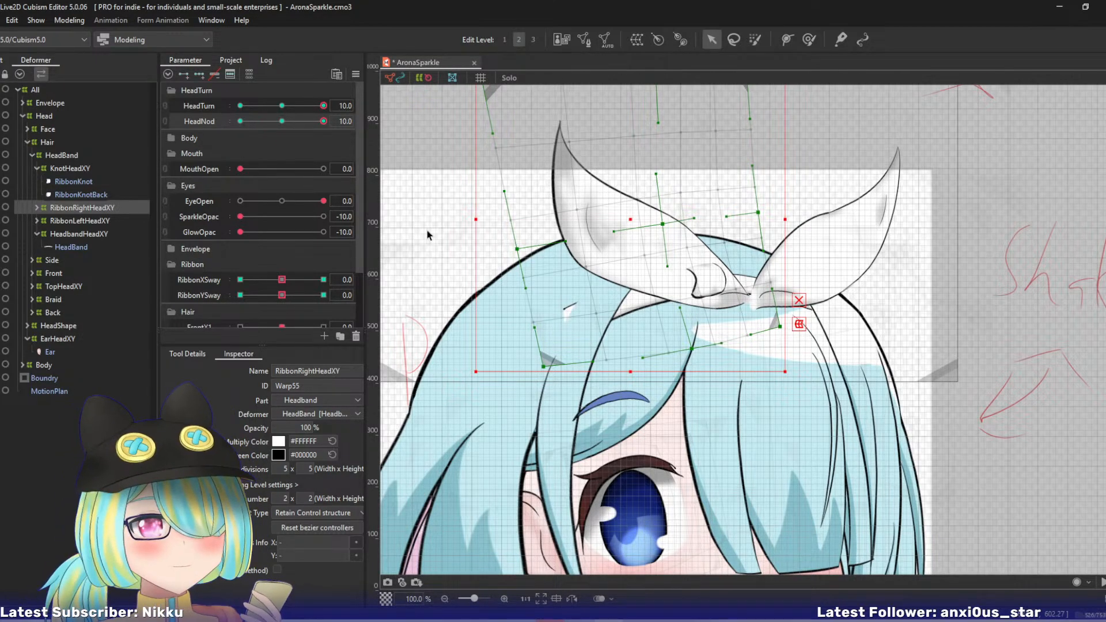
{"action": "left_click_drag", "start_coordinate": [659, 366], "coordinate": [657, 467]}
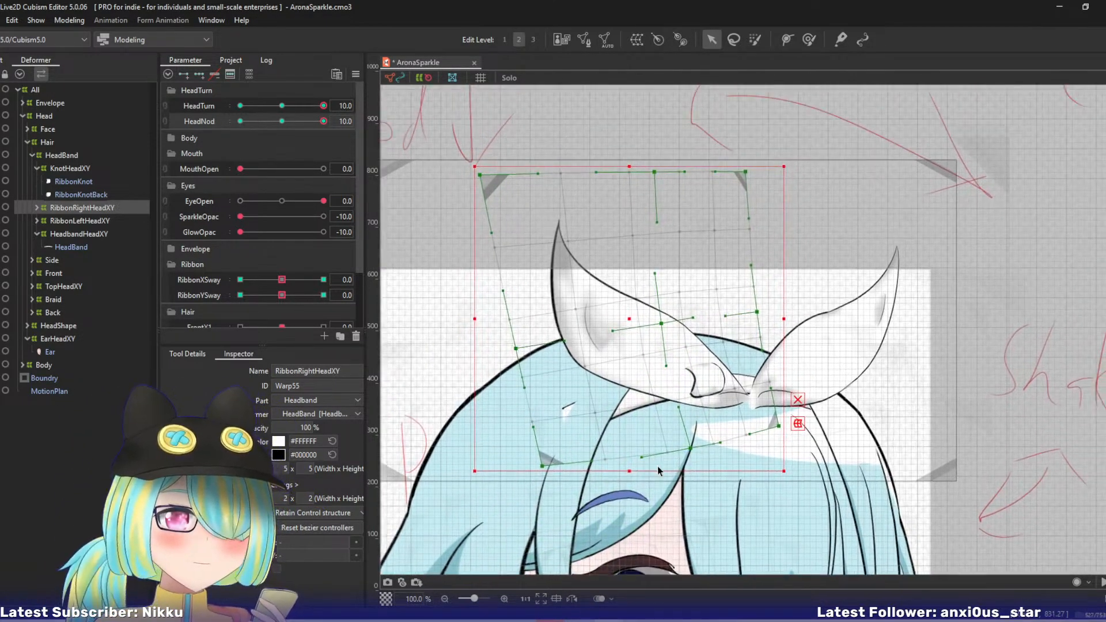
{"action": "left_click_drag", "start_coordinate": [665, 402], "coordinate": [643, 392]}
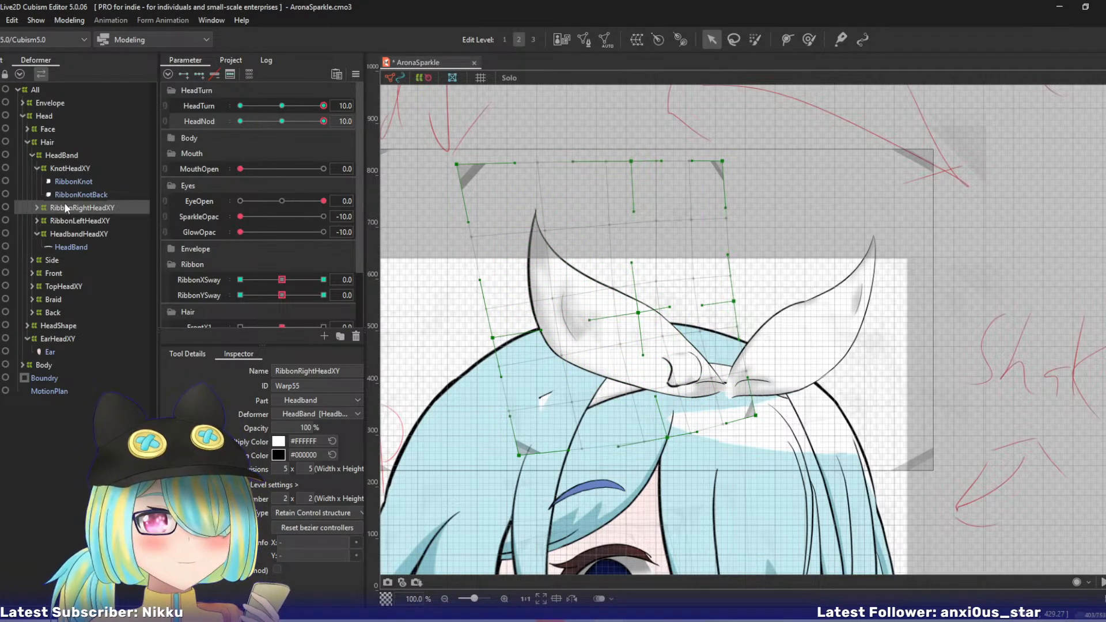
{"action": "left_click", "coordinate": [68, 219], "text": "ctrl"}
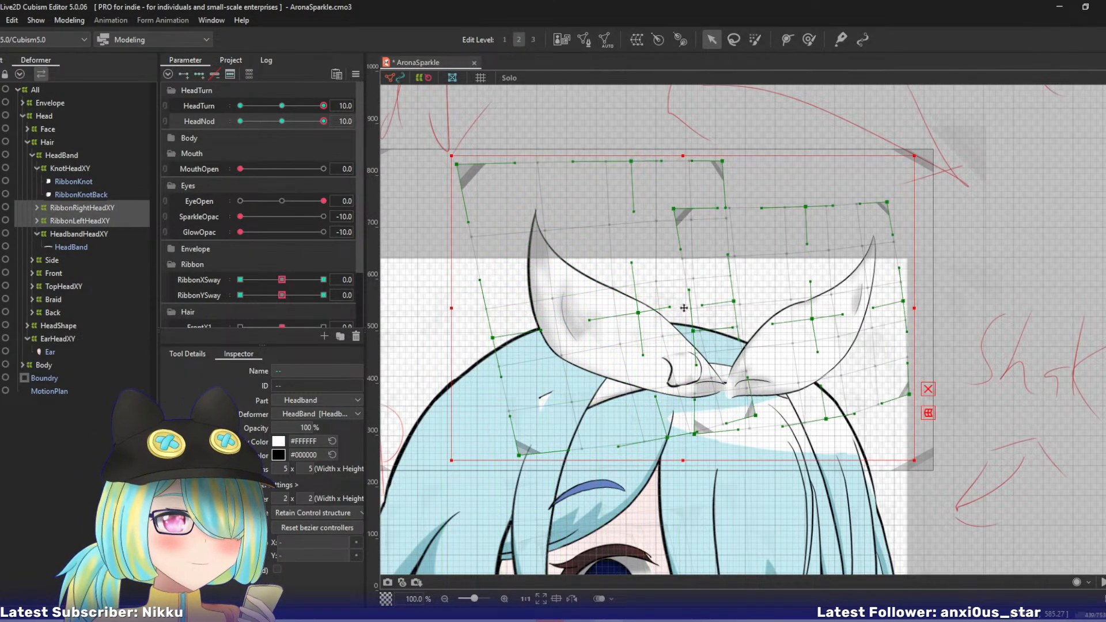
{"action": "left_click_drag", "start_coordinate": [679, 303], "coordinate": [642, 295]}
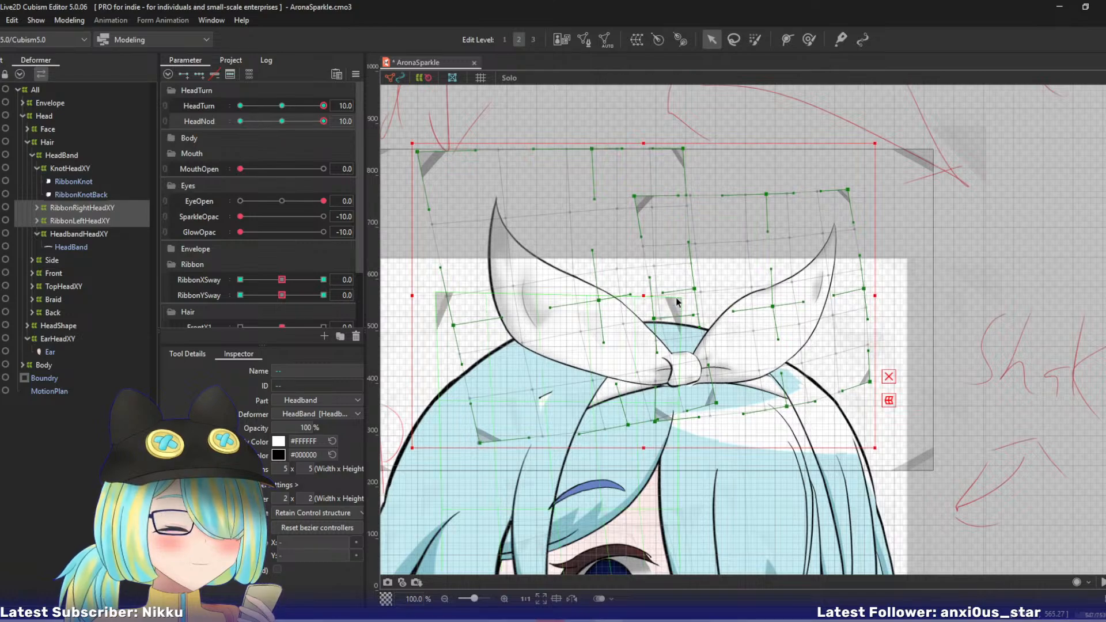
- Shift the RibbonRightHeadXY warp's three top points and centre point down and left, and lower its left-middle point
{"action": "left_click_drag", "start_coordinate": [417, 155], "coordinate": [389, 181]}
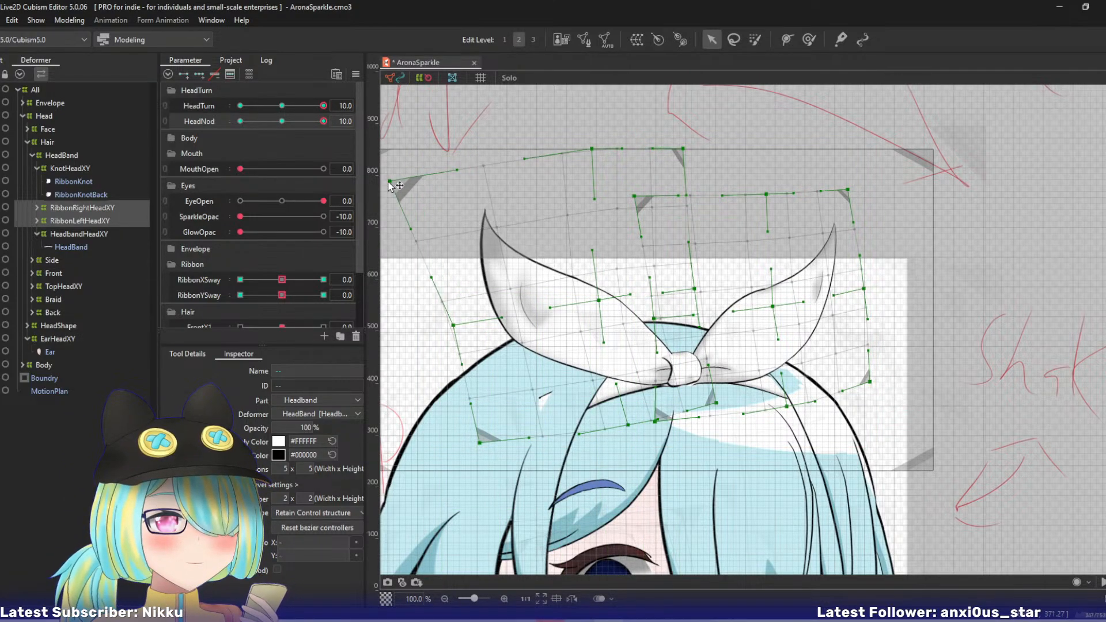
{"action": "left_click_drag", "start_coordinate": [593, 150], "coordinate": [532, 168]}
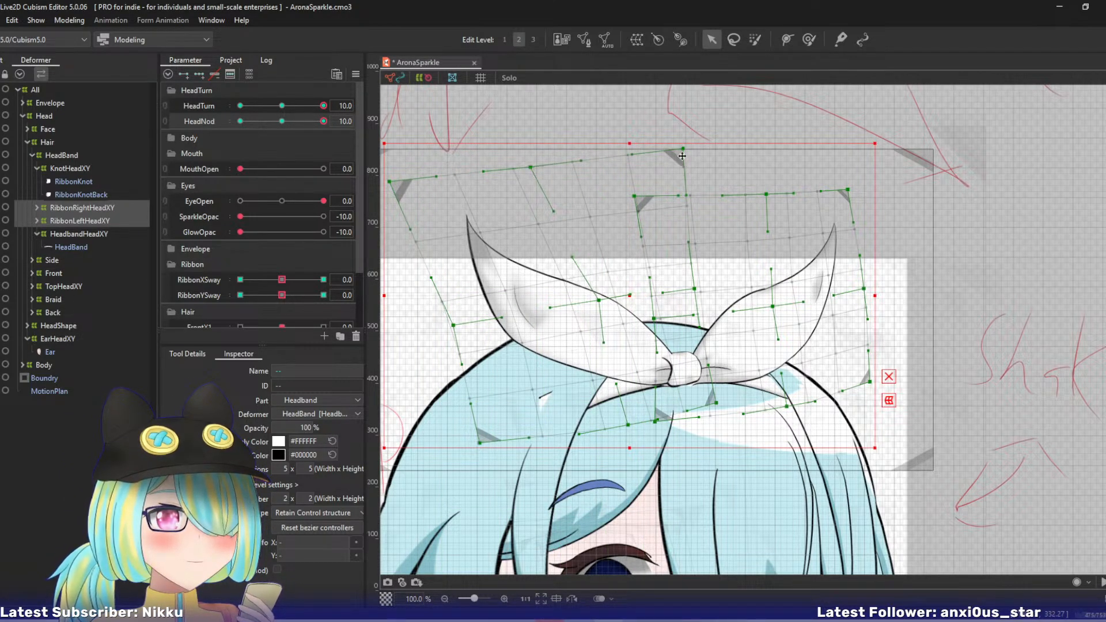
{"action": "left_click_drag", "start_coordinate": [682, 156], "coordinate": [648, 167]}
{"action": "left_click_drag", "start_coordinate": [598, 300], "coordinate": [583, 310]}
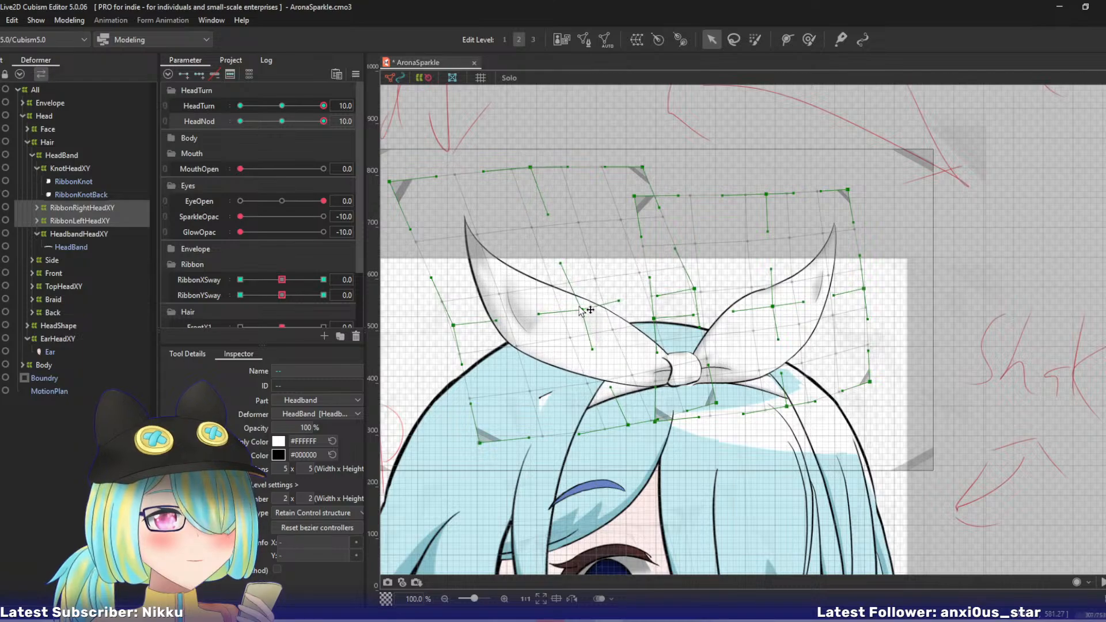
{"action": "left_click_drag", "start_coordinate": [454, 326], "coordinate": [449, 347]}
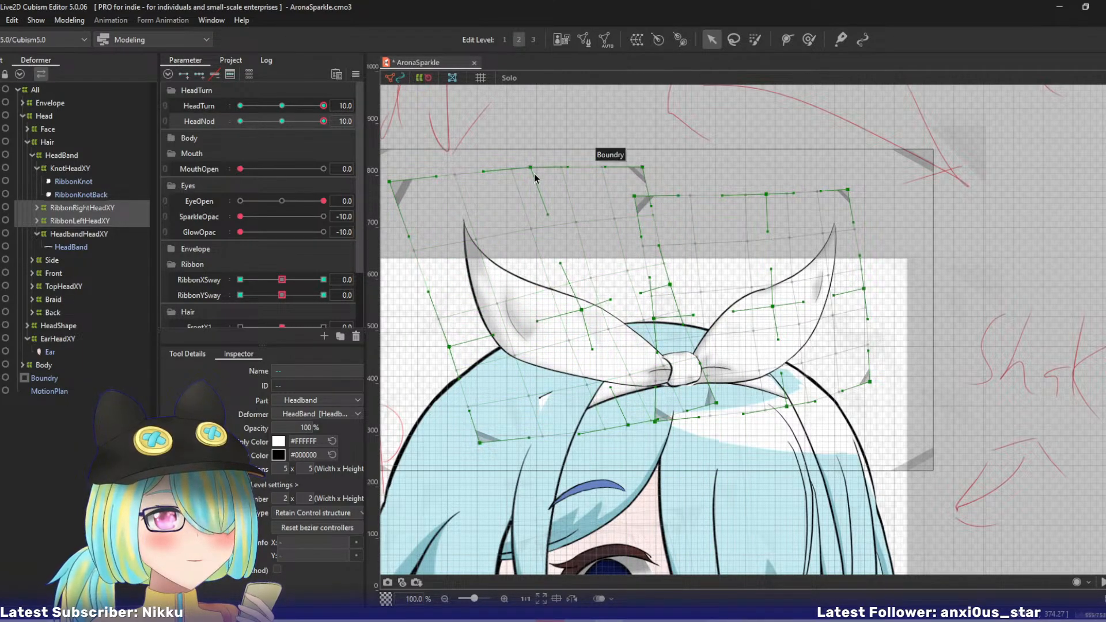
- Lower the RibbonRightHeadXY warp's top-centre point and left-edge points, including both left corners, to tilt the ribbon
{"action": "left_click_drag", "start_coordinate": [530, 167], "coordinate": [523, 181]}
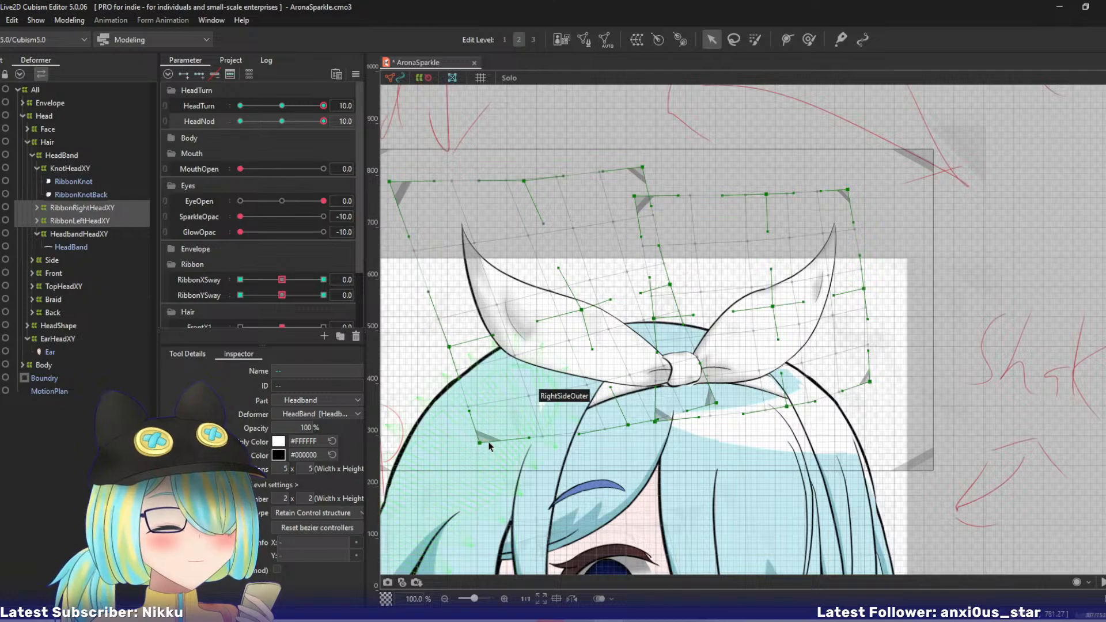
{"action": "left_click_drag", "start_coordinate": [479, 442], "coordinate": [486, 455]}
{"action": "left_click_drag", "start_coordinate": [449, 347], "coordinate": [451, 354]}
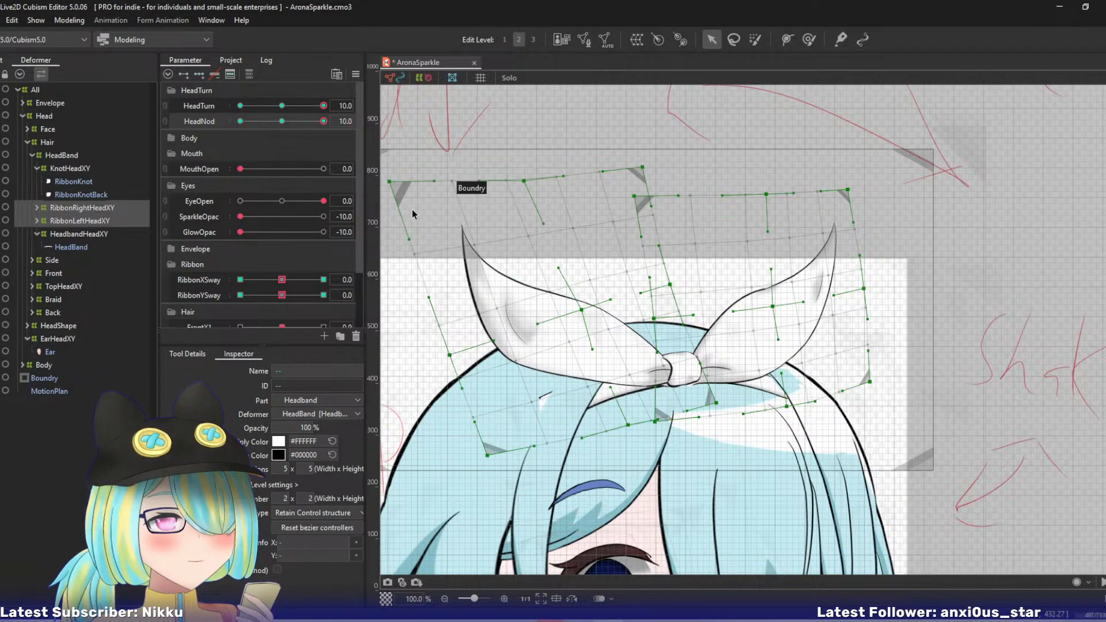
{"action": "left_click_drag", "start_coordinate": [390, 182], "coordinate": [390, 207]}
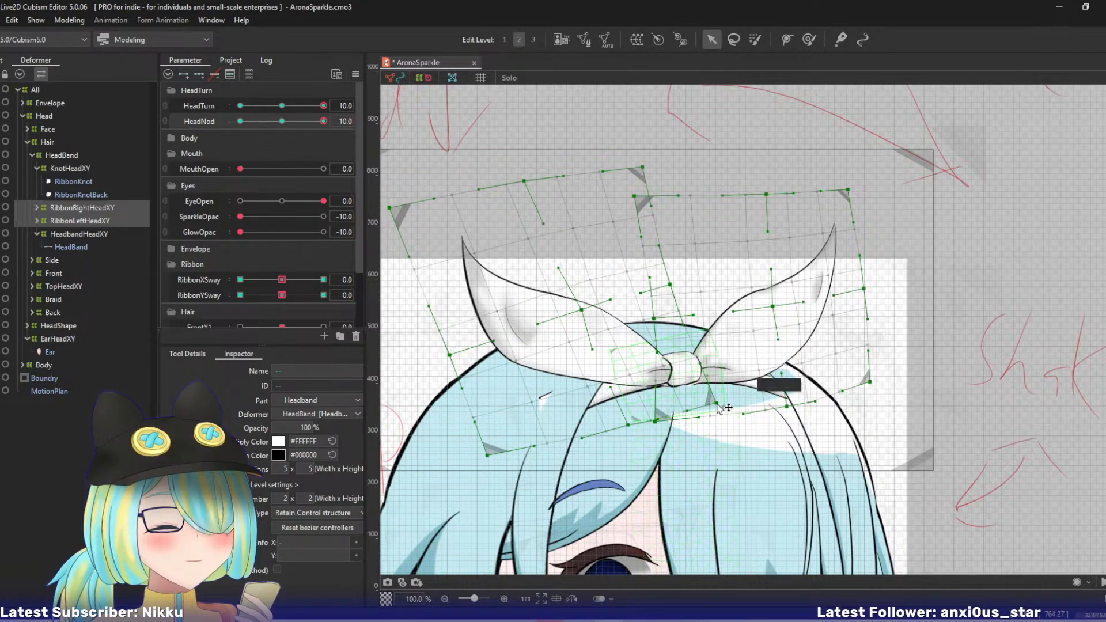
- Raise the RibbonRightHeadXY warp's bottom-right corner slightly and pull its top-right, centre and top-centre points further down and left
{"action": "left_click_drag", "start_coordinate": [715, 403], "coordinate": [714, 398]}
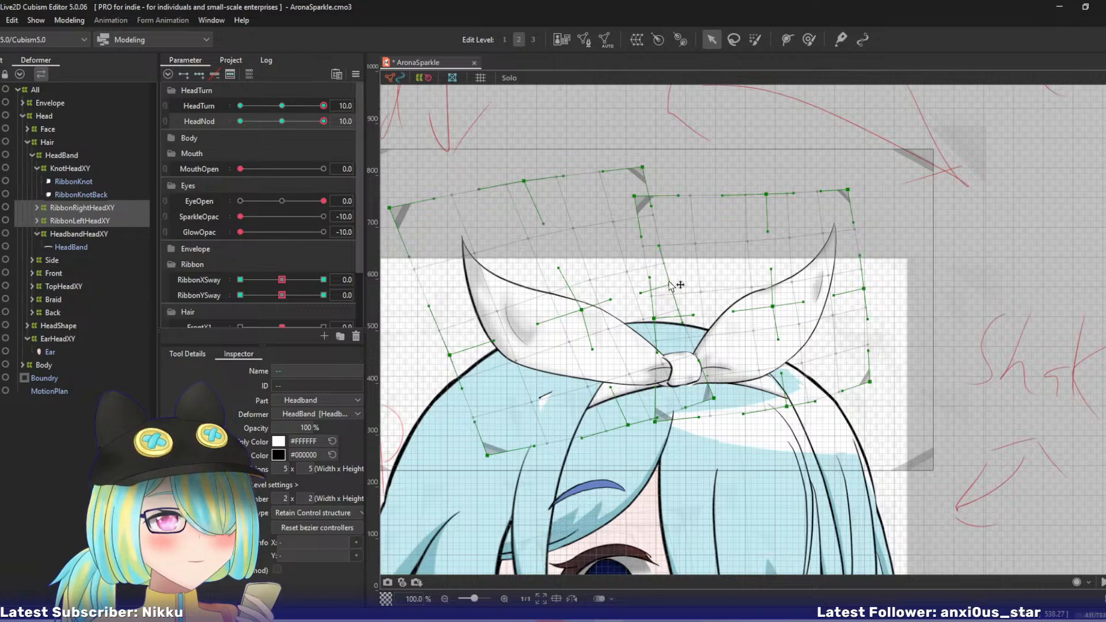
{"action": "left_click_drag", "start_coordinate": [671, 284], "coordinate": [667, 282]}
{"action": "key", "text": "ctrl+z"}
{"action": "left_click_drag", "start_coordinate": [642, 167], "coordinate": [609, 177]}
{"action": "left_click_drag", "start_coordinate": [580, 311], "coordinate": [571, 319]}
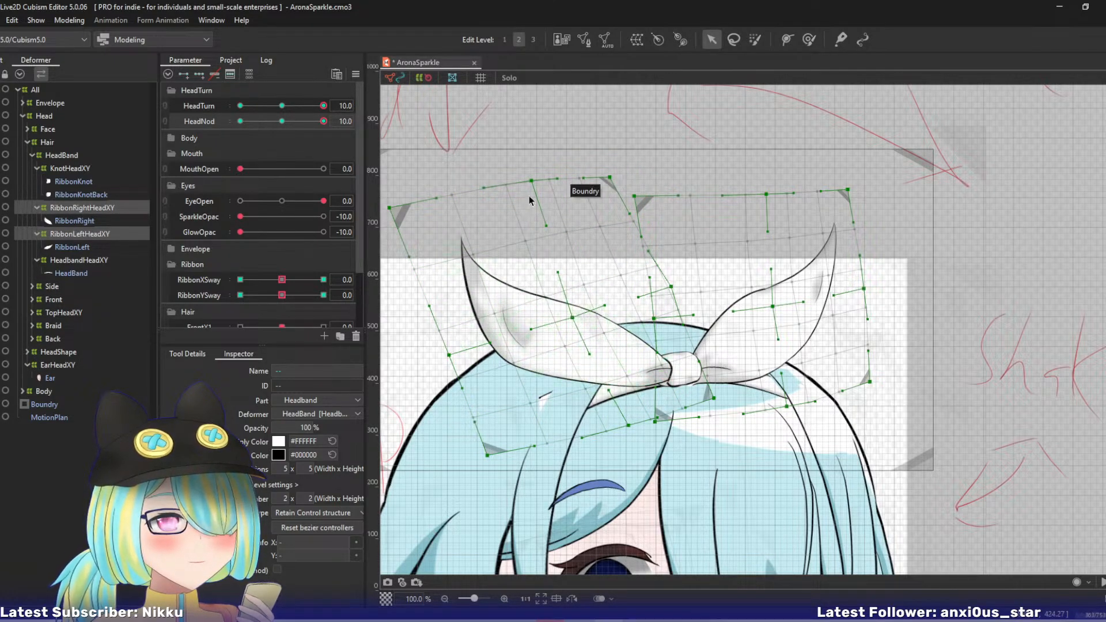
{"action": "left_click_drag", "start_coordinate": [531, 181], "coordinate": [521, 186]}
- Select only the RibbonRightHeadXY warp, rotate it slightly counterclockwise, and shift it slightly down against the knot
{"action": "key", "text": "ctrl+a"}
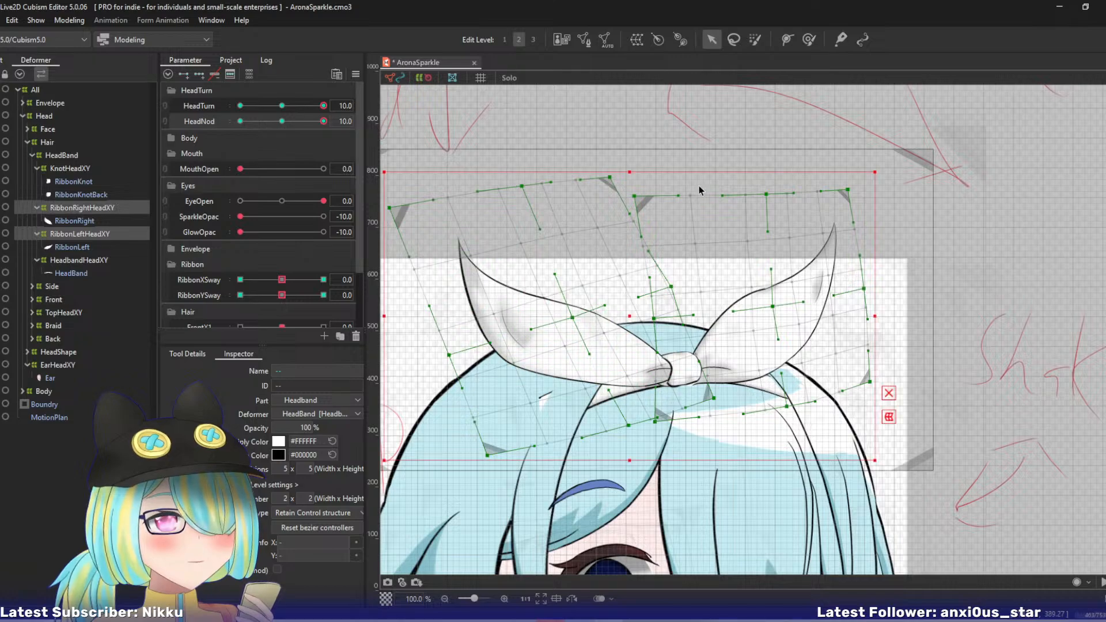
{"action": "left_click", "coordinate": [100, 212]}
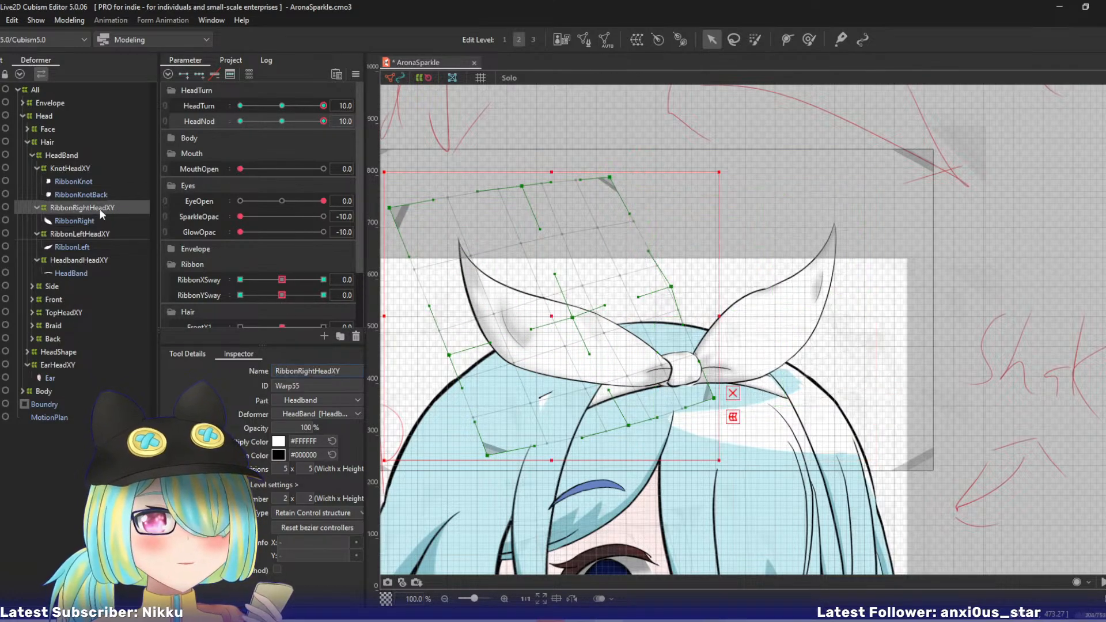
{"action": "left_click_drag", "start_coordinate": [730, 166], "coordinate": [720, 163]}
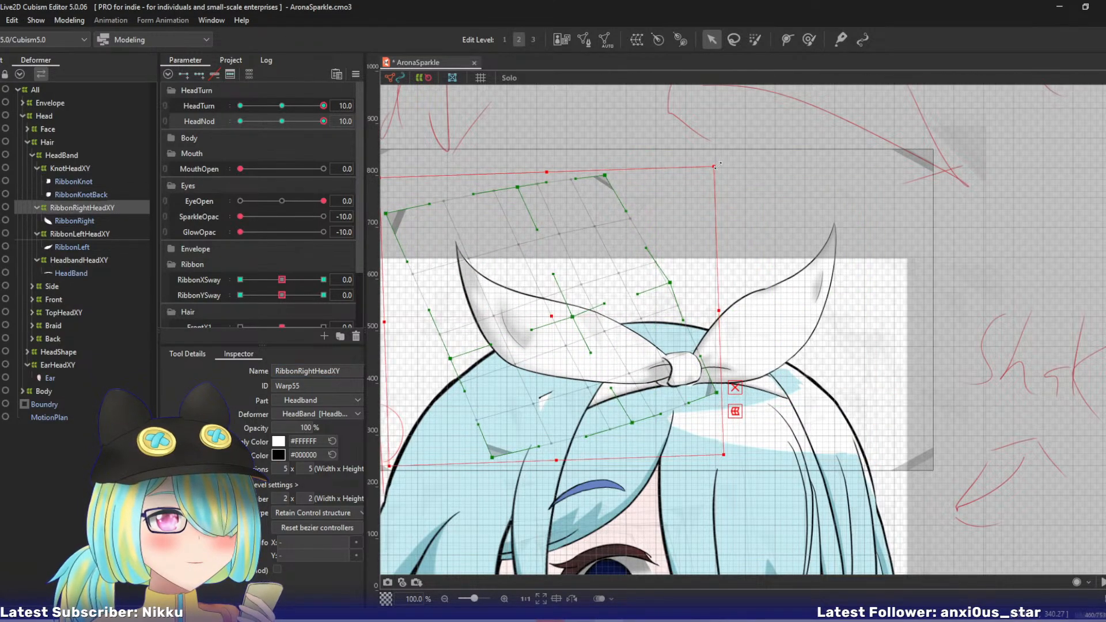
{"action": "left_click_drag", "start_coordinate": [550, 316], "coordinate": [570, 324]}
{"action": "key", "text": "ctrl+z"}
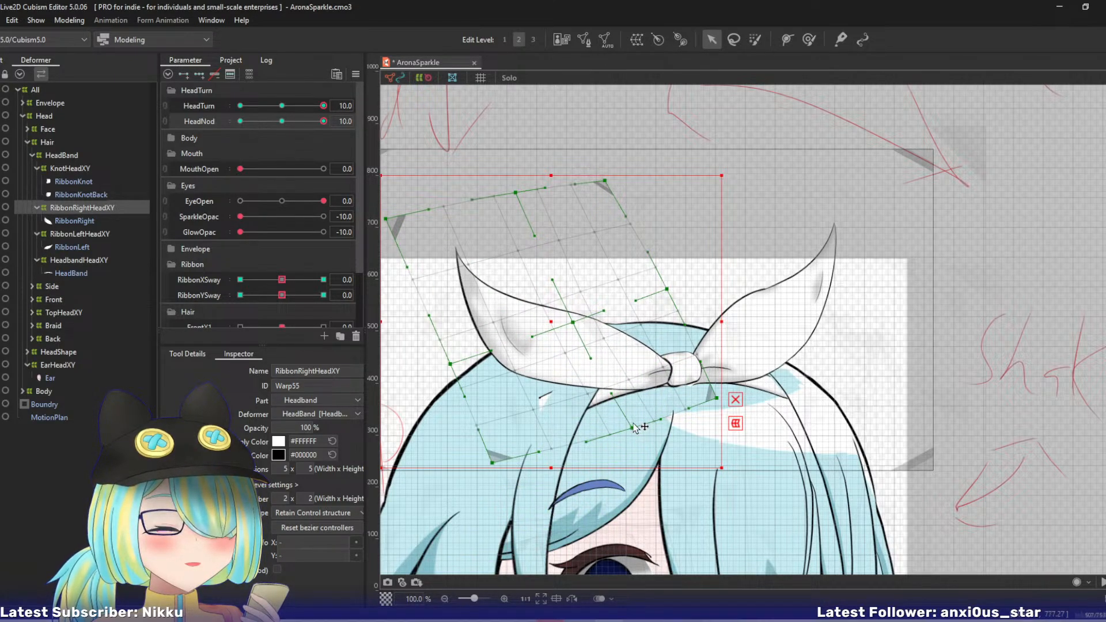
- Select RibbonLeftHeadXY, raise its bottom-centre, centre and bottom-right points, and pull its top-right and right-middle points left
{"action": "left_click", "coordinate": [99, 234]}
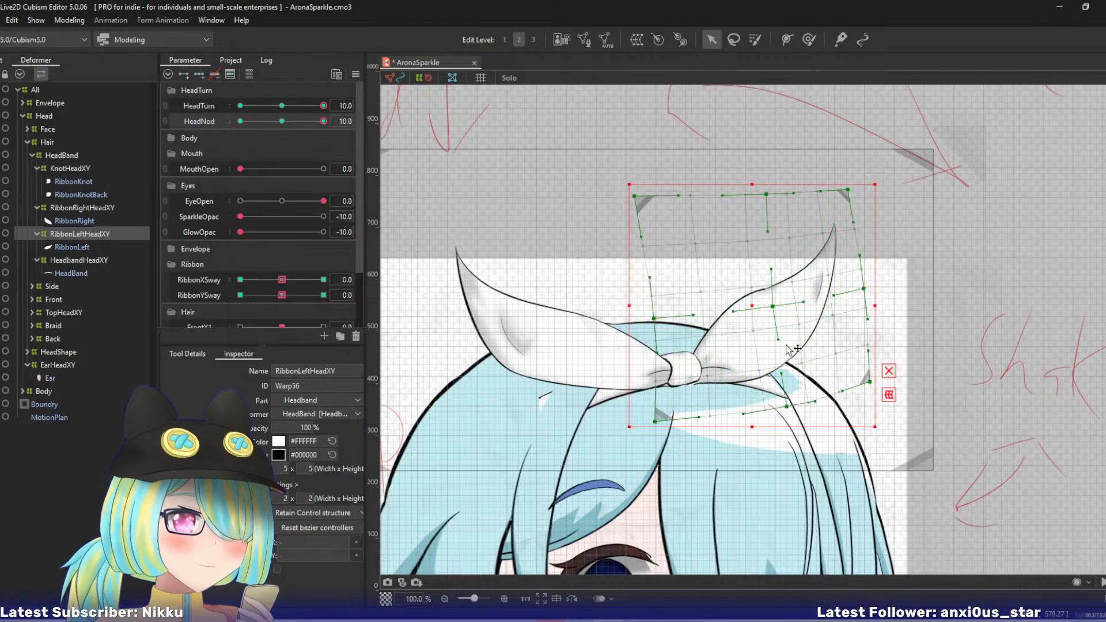
{"action": "left_click", "coordinate": [870, 383]}
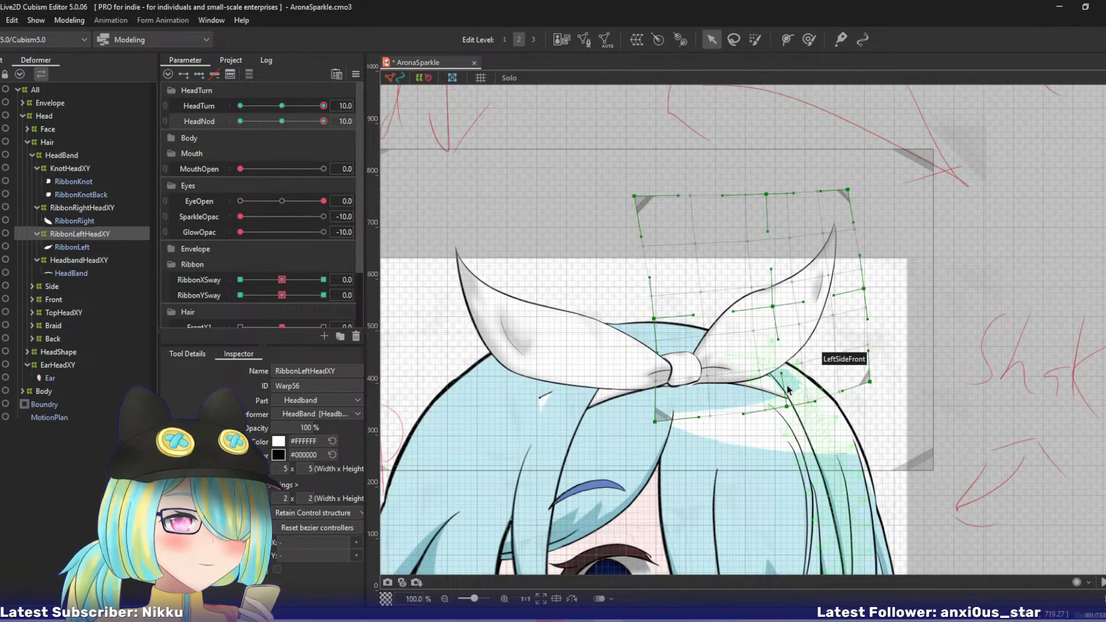
{"action": "left_click_drag", "start_coordinate": [787, 407], "coordinate": [784, 397]}
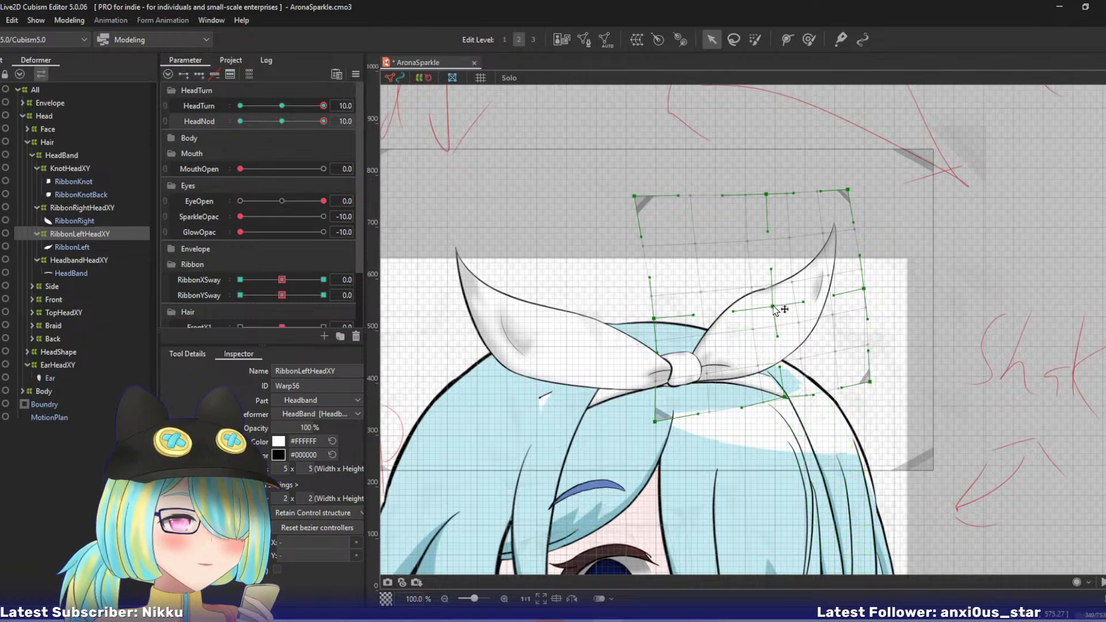
{"action": "left_click_drag", "start_coordinate": [772, 311], "coordinate": [765, 306]}
{"action": "left_click_drag", "start_coordinate": [851, 193], "coordinate": [832, 192]}
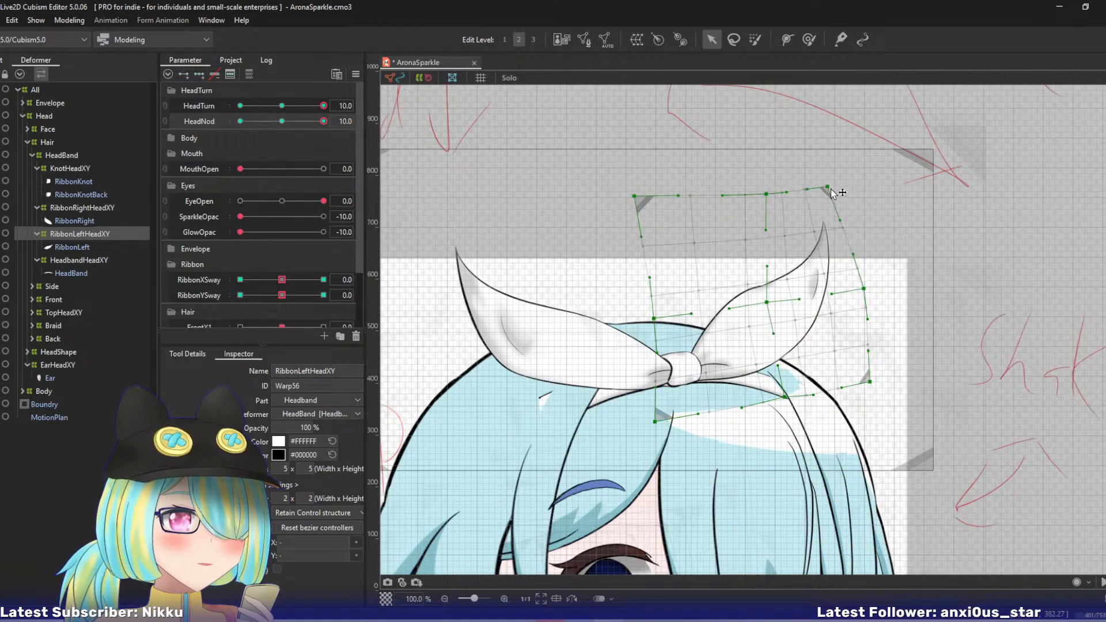
{"action": "left_click_drag", "start_coordinate": [871, 383], "coordinate": [866, 365]}
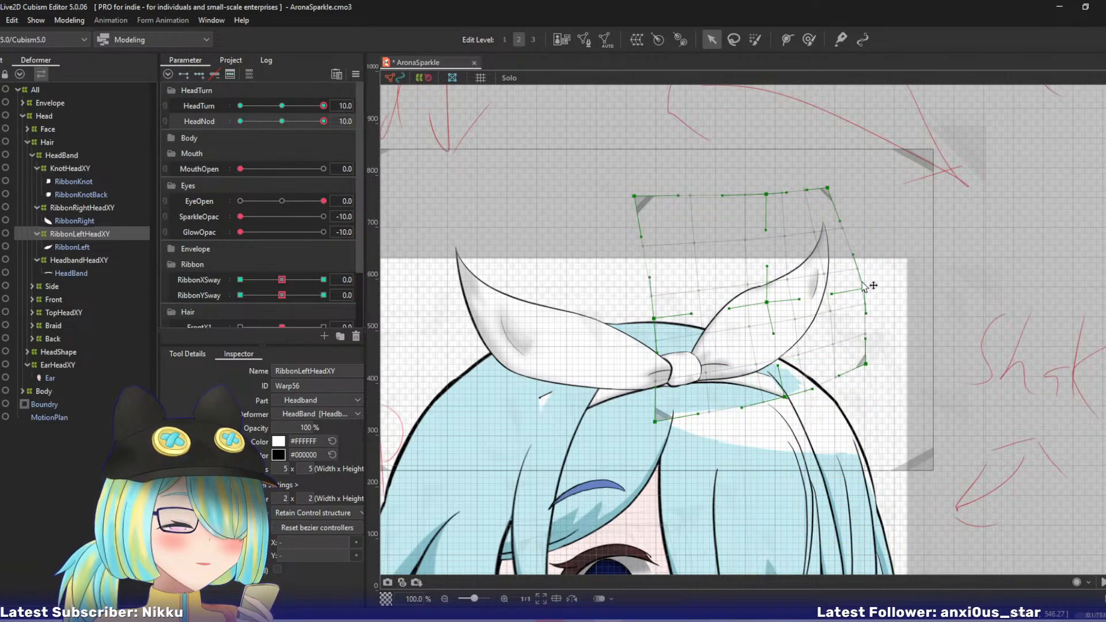
{"action": "left_click_drag", "start_coordinate": [864, 285], "coordinate": [854, 281]}
- Shift the RibbonLeftHeadXY warp's top-centre and top-left points left, raise its bottom-centre point, and refine its left-middle and bottom-left points
{"action": "left_click_drag", "start_coordinate": [766, 195], "coordinate": [745, 198]}
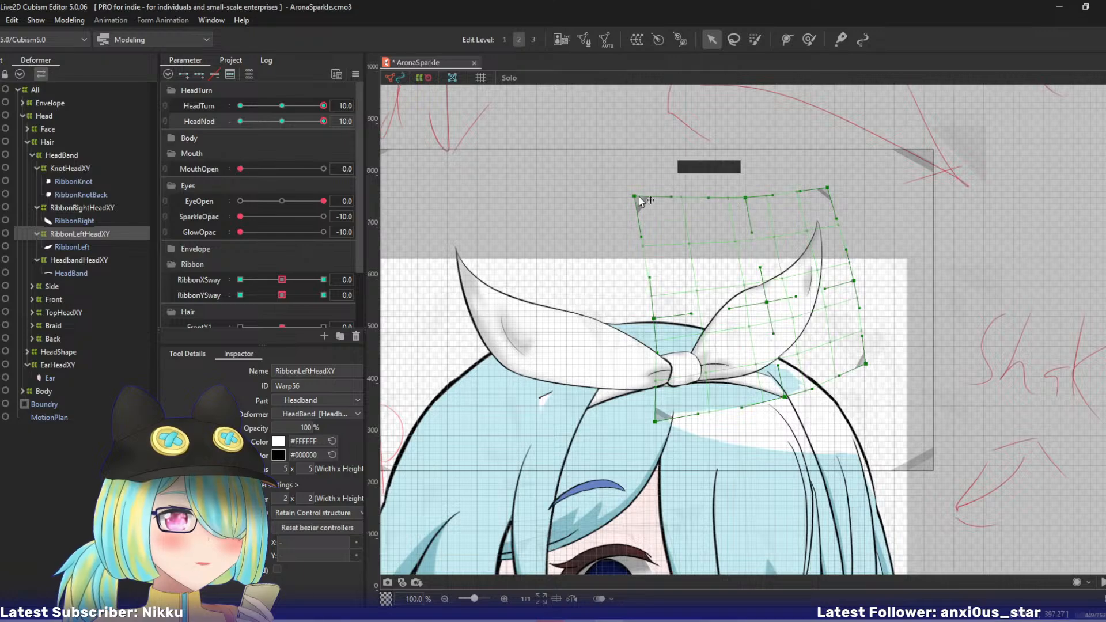
{"action": "left_click_drag", "start_coordinate": [639, 200], "coordinate": [629, 206]}
{"action": "left_click_drag", "start_coordinate": [777, 315], "coordinate": [772, 313]}
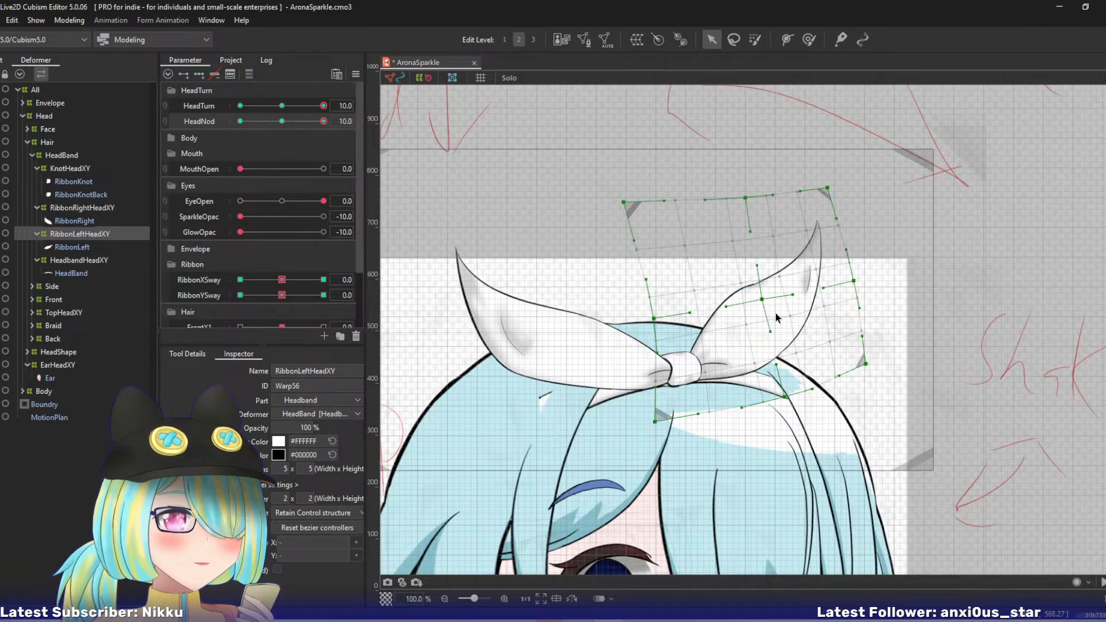
{"action": "key", "text": "ctrl+z"}
{"action": "left_click_drag", "start_coordinate": [788, 401], "coordinate": [784, 391]}
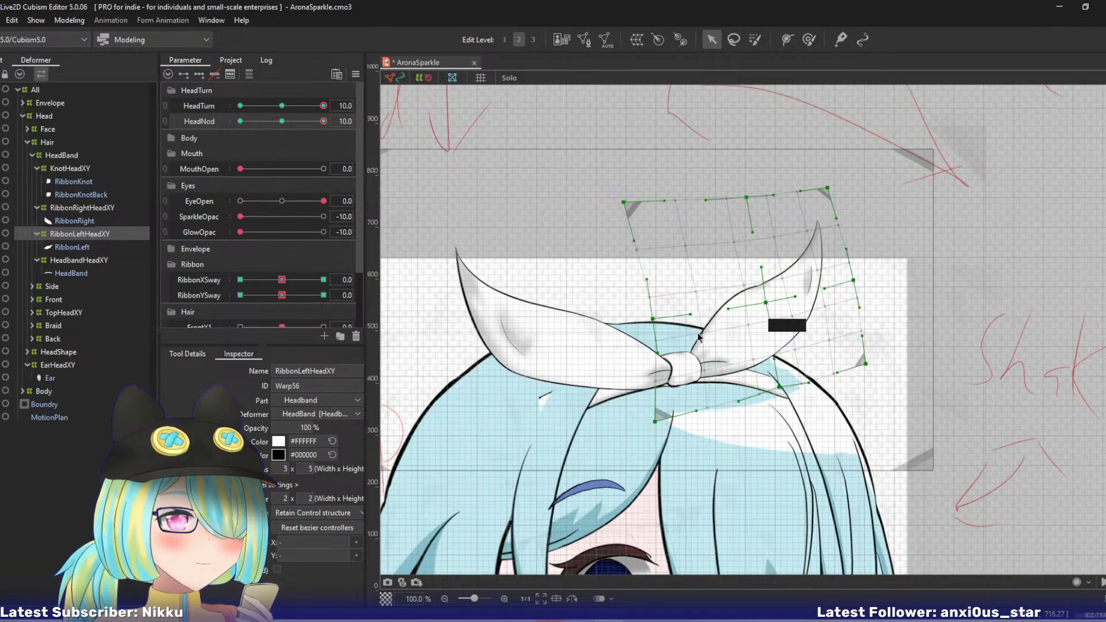
{"action": "left_click_drag", "start_coordinate": [652, 318], "coordinate": [654, 326]}
{"action": "left_click_drag", "start_coordinate": [655, 421], "coordinate": [661, 422]}
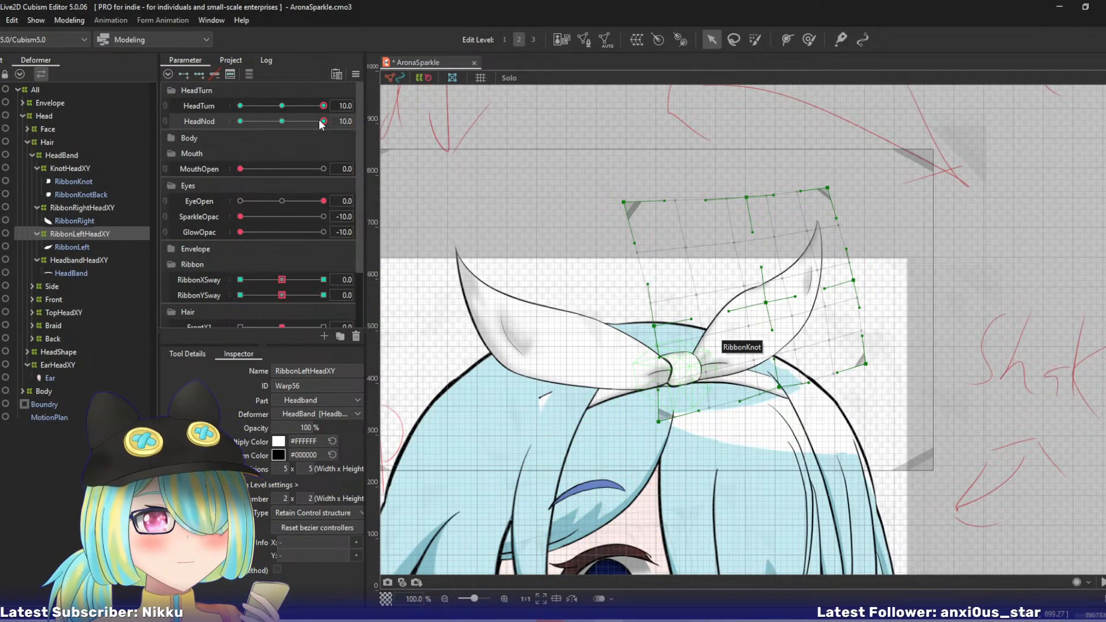
- Check the ribbon's movement with HeadNod, and pull the RibbonLeftHeadXY warp's top-right corner further left at HeadNod 10
{"action": "left_click_drag", "start_coordinate": [323, 121], "coordinate": [346, 133]}
{"action": "left_click_drag", "start_coordinate": [855, 281], "coordinate": [846, 279]}
{"action": "key", "text": "ctrl+z"}
{"action": "left_click_drag", "start_coordinate": [831, 190], "coordinate": [809, 193]}
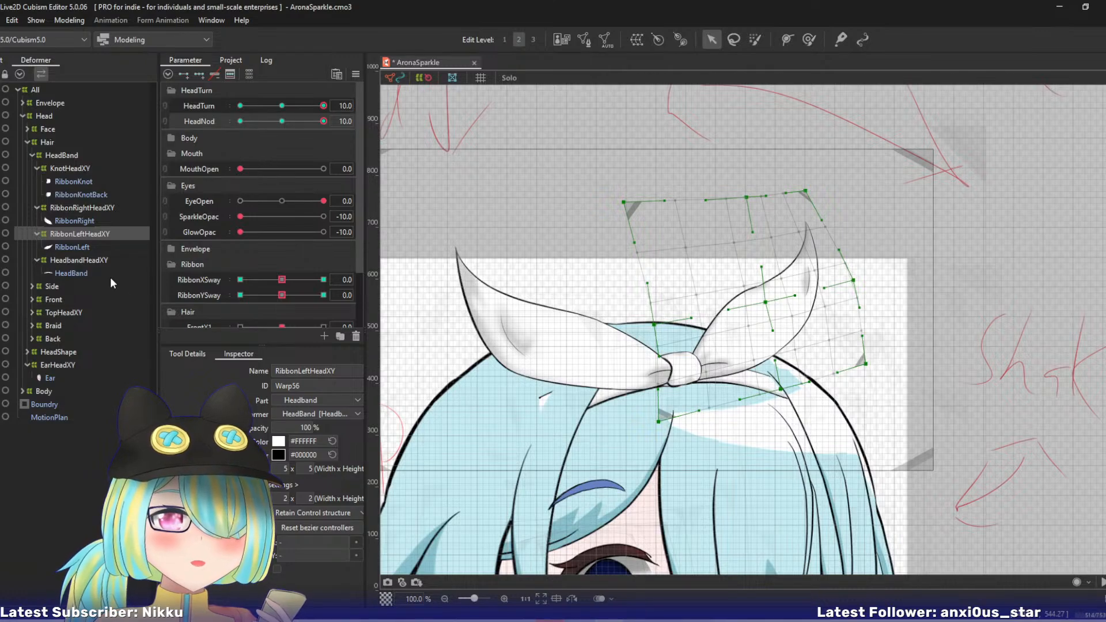
- Look through the Side hair deformers, collapse that group, and expand the Front group to list its HeadXY warps
{"action": "left_click", "coordinate": [34, 285]}
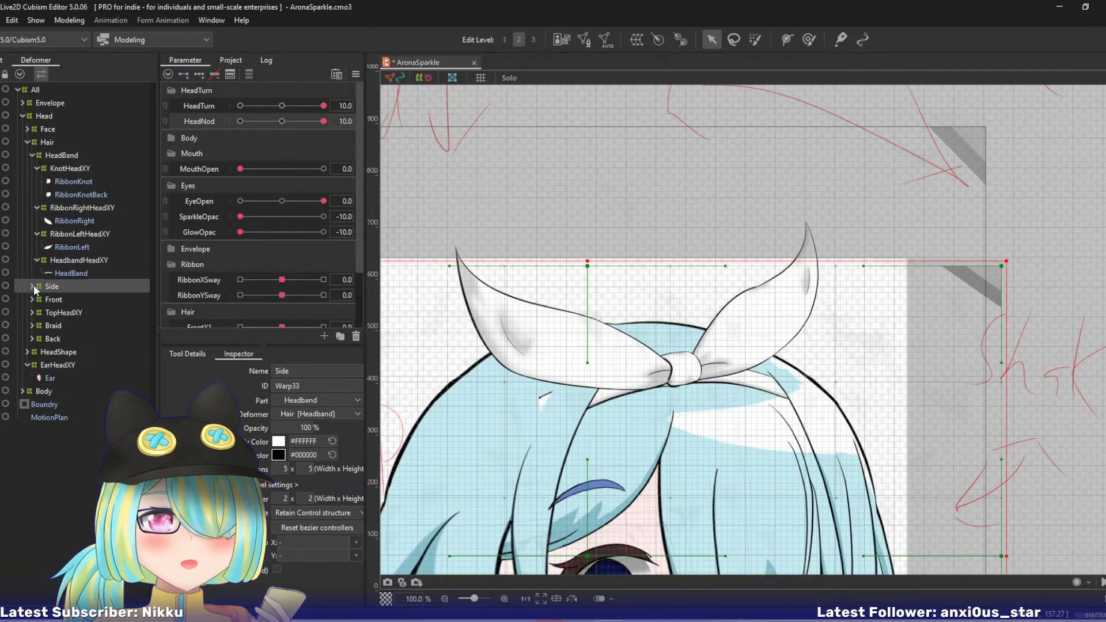
{"action": "left_click", "coordinate": [32, 285]}
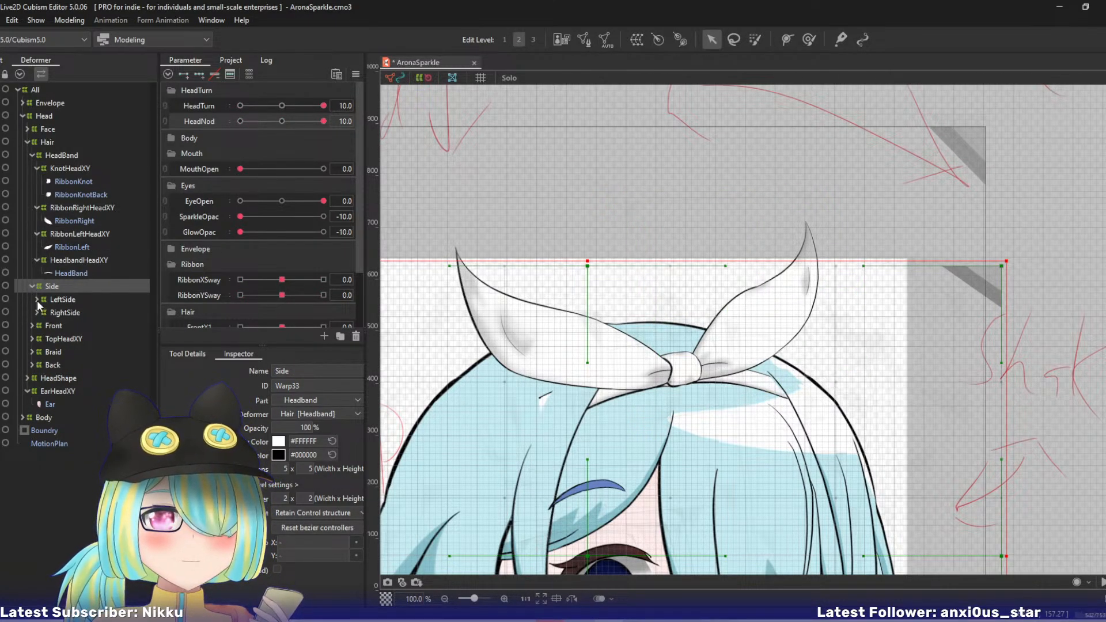
{"action": "left_click", "coordinate": [37, 300]}
{"action": "left_click", "coordinate": [36, 298]}
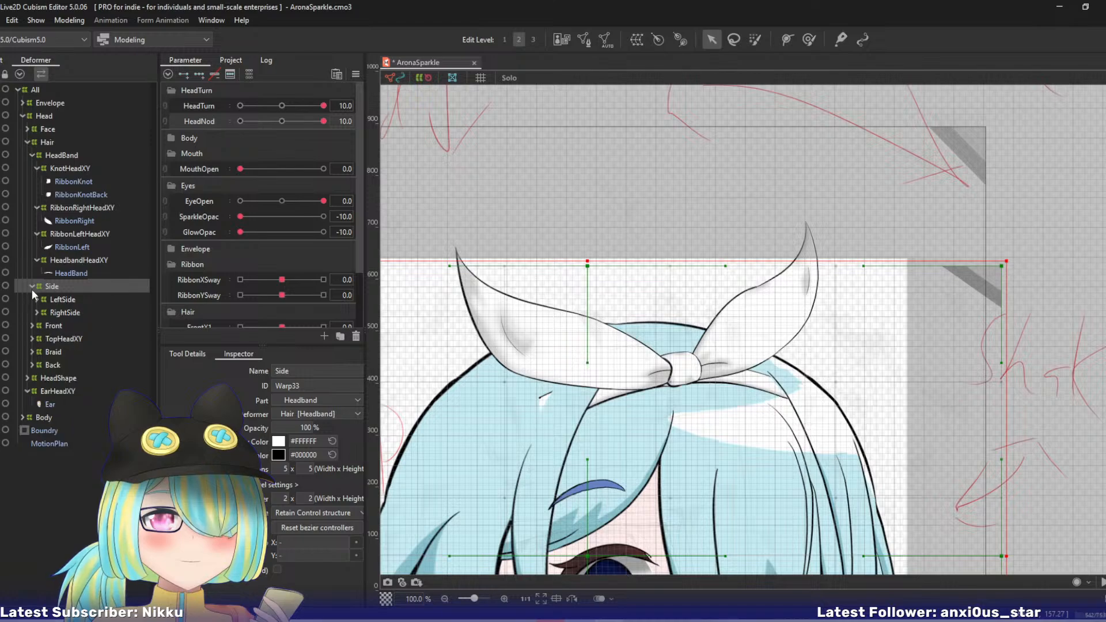
{"action": "left_click", "coordinate": [32, 287]}
{"action": "left_click", "coordinate": [31, 299]}
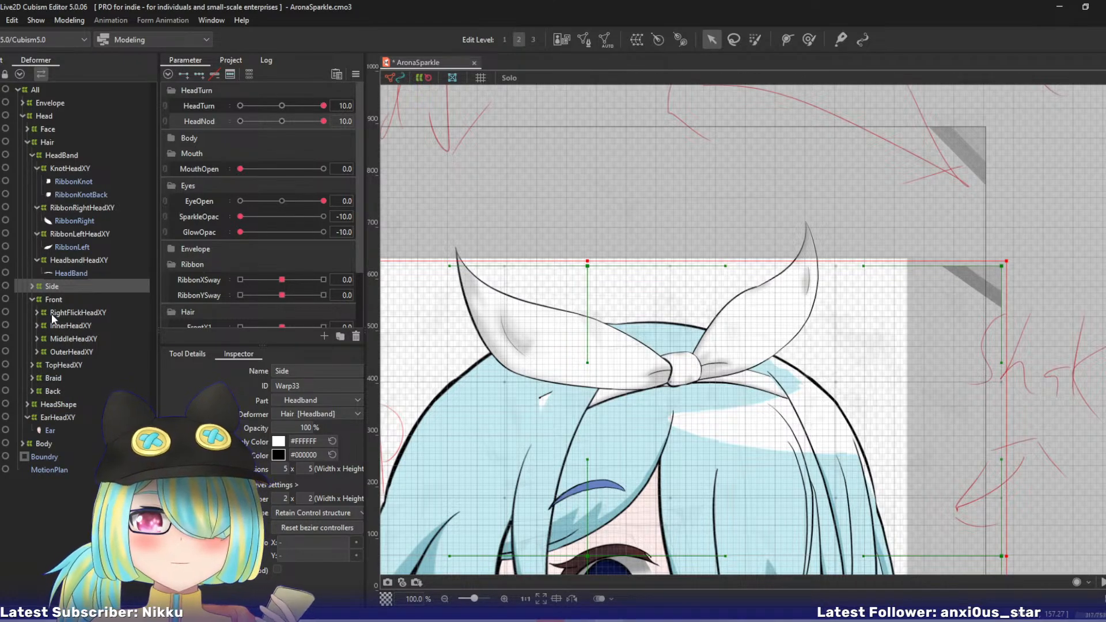
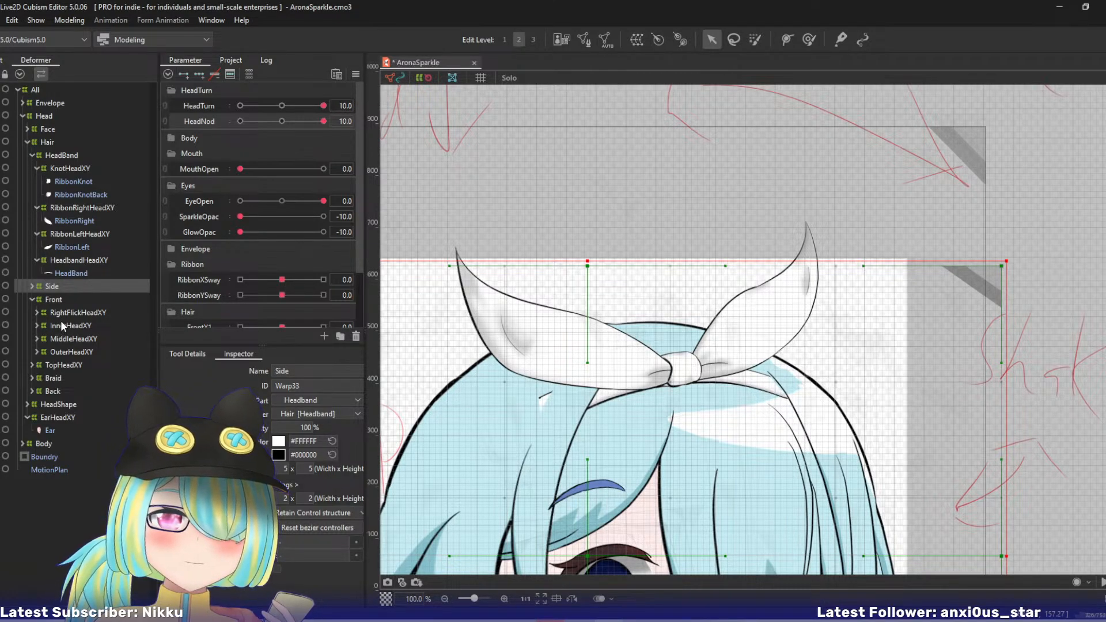
- Select the RightFlickHeadXY warp, pull its top-right, right-middle and bottom-right points left, and shift its centre and bottom-centre points slightly up and left
{"action": "left_click", "coordinate": [72, 312]}
{"action": "scroll", "coordinate": [543, 376], "scroll_direction": "down", "scroll_amount": 5}
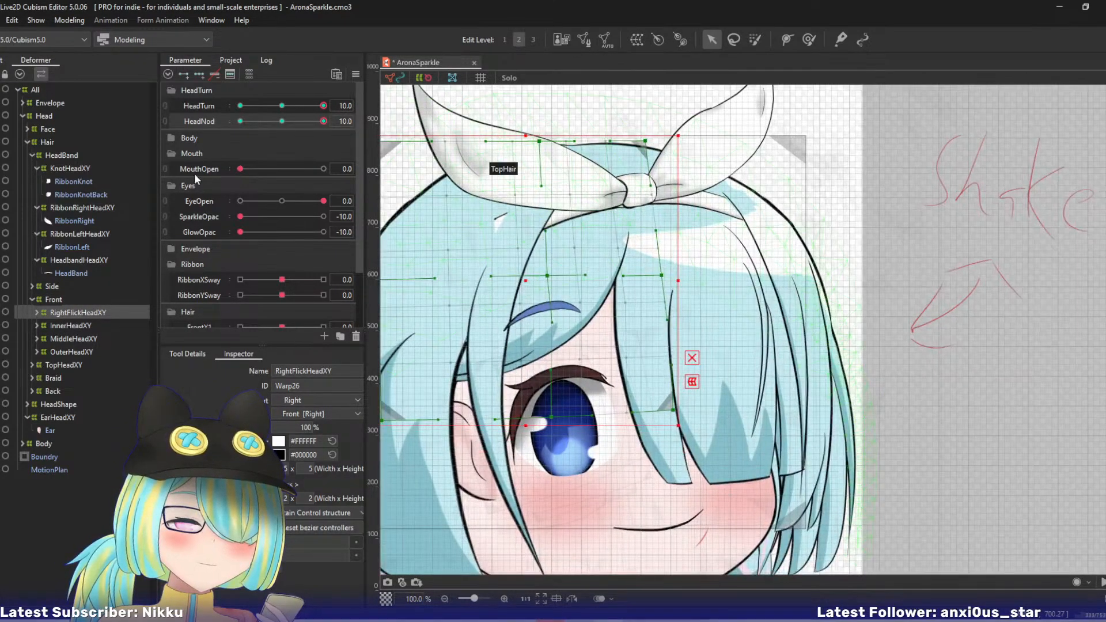
{"action": "mouse_move", "coordinate": [321, 122]}
{"action": "left_mouse_down"}
{"action": "mouse_move", "coordinate": [288, 120]}
{"action": "mouse_move", "coordinate": [324, 121]}
{"action": "left_mouse_up"}
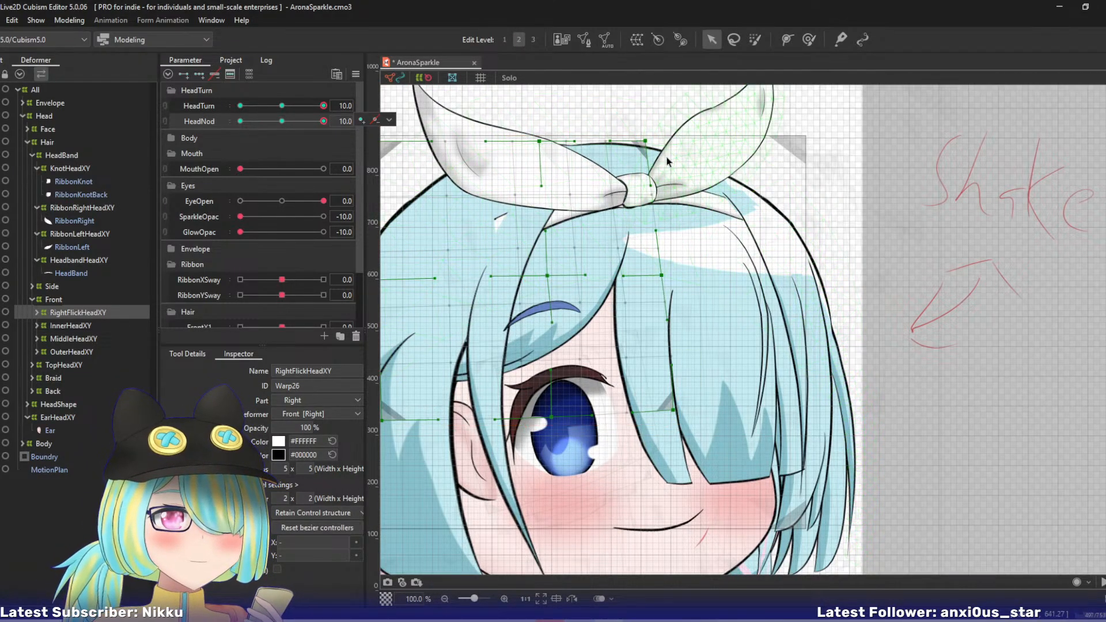
{"action": "left_click_drag", "start_coordinate": [645, 141], "coordinate": [601, 142]}
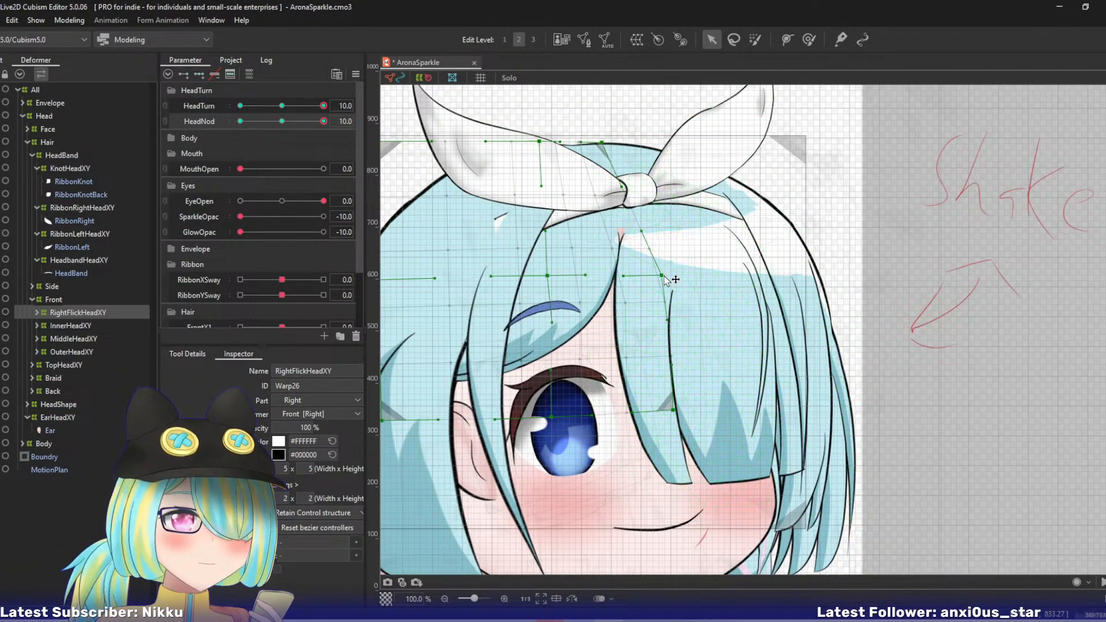
{"action": "left_click_drag", "start_coordinate": [662, 275], "coordinate": [631, 264]}
{"action": "left_click_drag", "start_coordinate": [548, 276], "coordinate": [538, 269]}
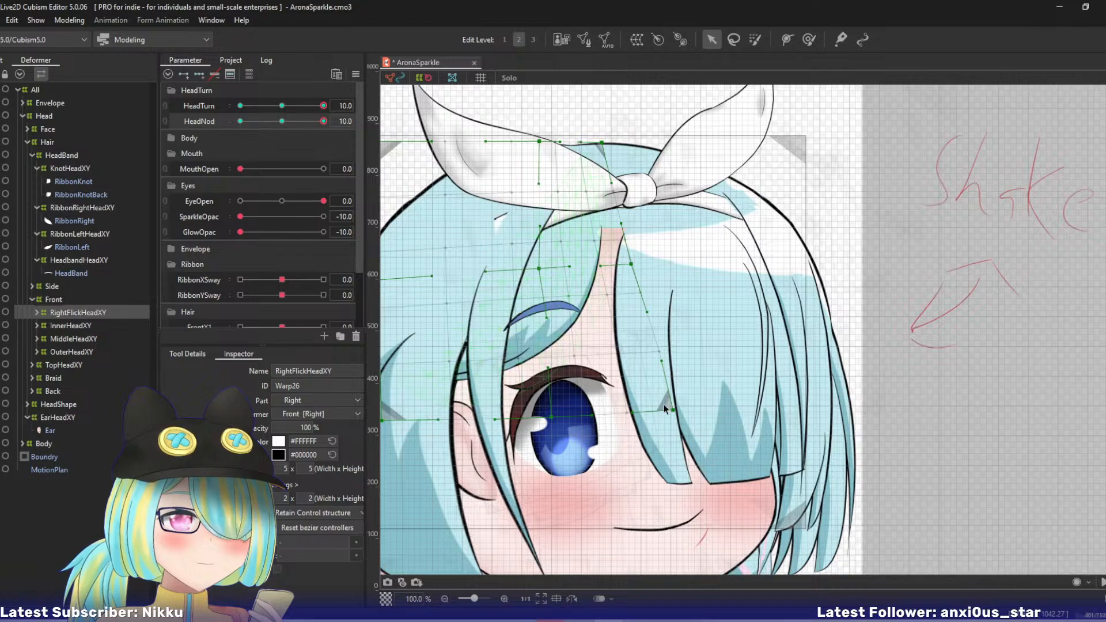
{"action": "left_click_drag", "start_coordinate": [673, 410], "coordinate": [654, 381]}
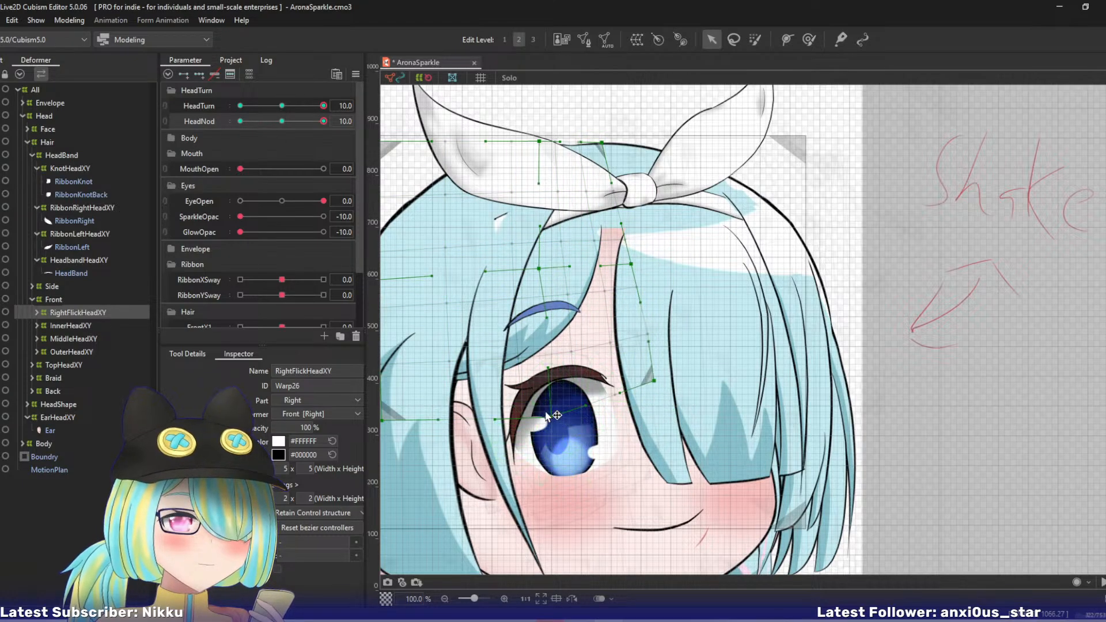
{"action": "left_click_drag", "start_coordinate": [551, 417], "coordinate": [536, 413]}
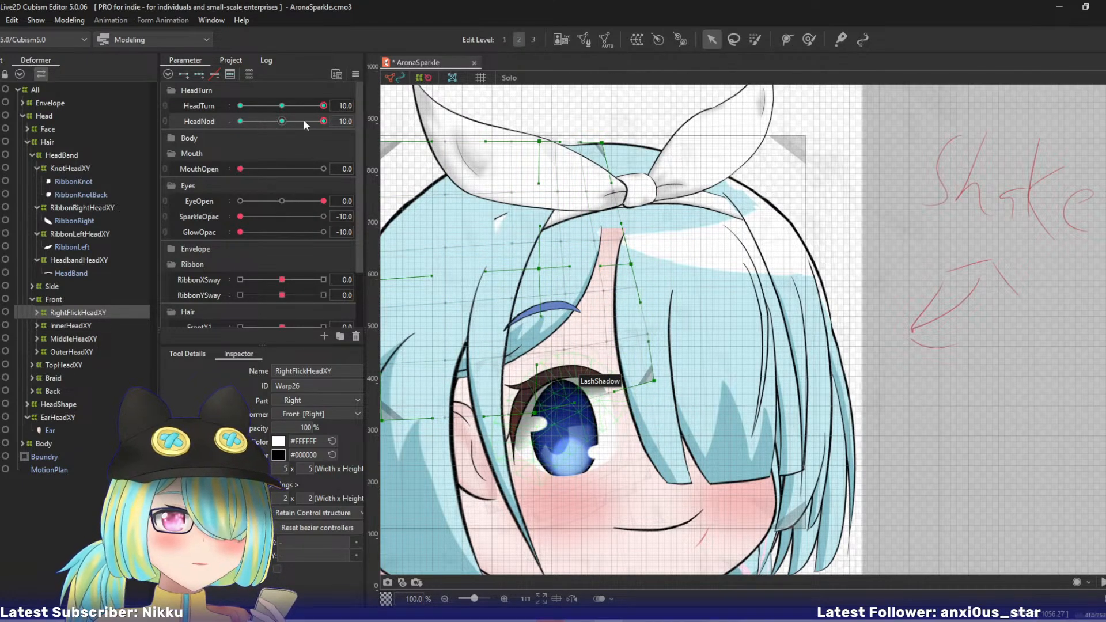
- Refine RightFlickHeadXY by easing its right-middle point right and its top-centre point left, adjusting the centre and top-right points, and checking HeadNod
{"action": "left_click_drag", "start_coordinate": [304, 122], "coordinate": [331, 122]}
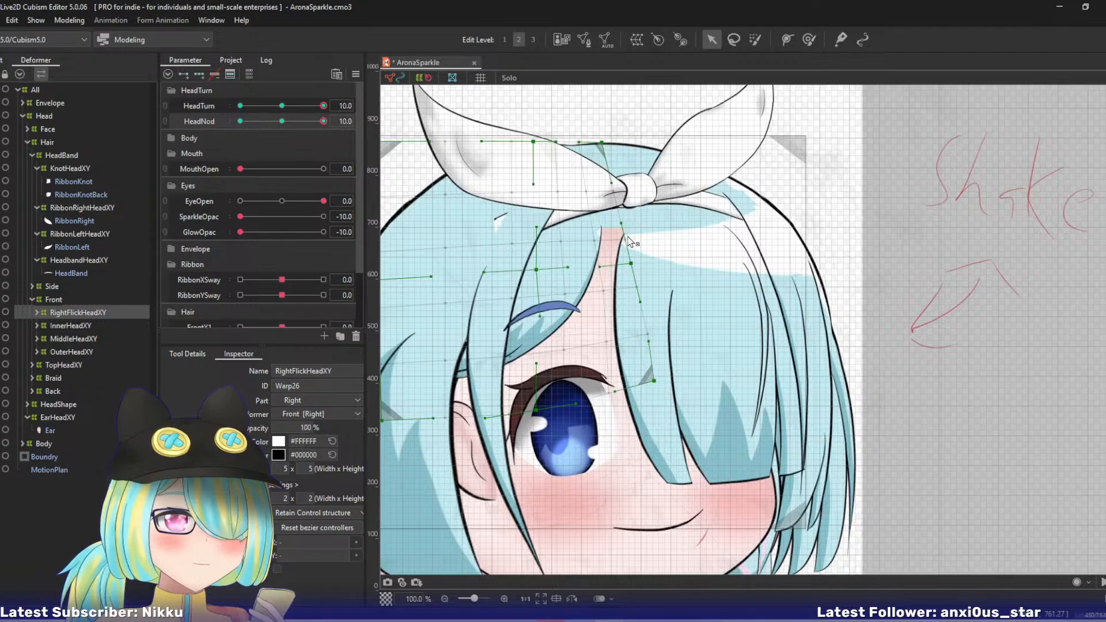
{"action": "left_click_drag", "start_coordinate": [632, 264], "coordinate": [642, 262]}
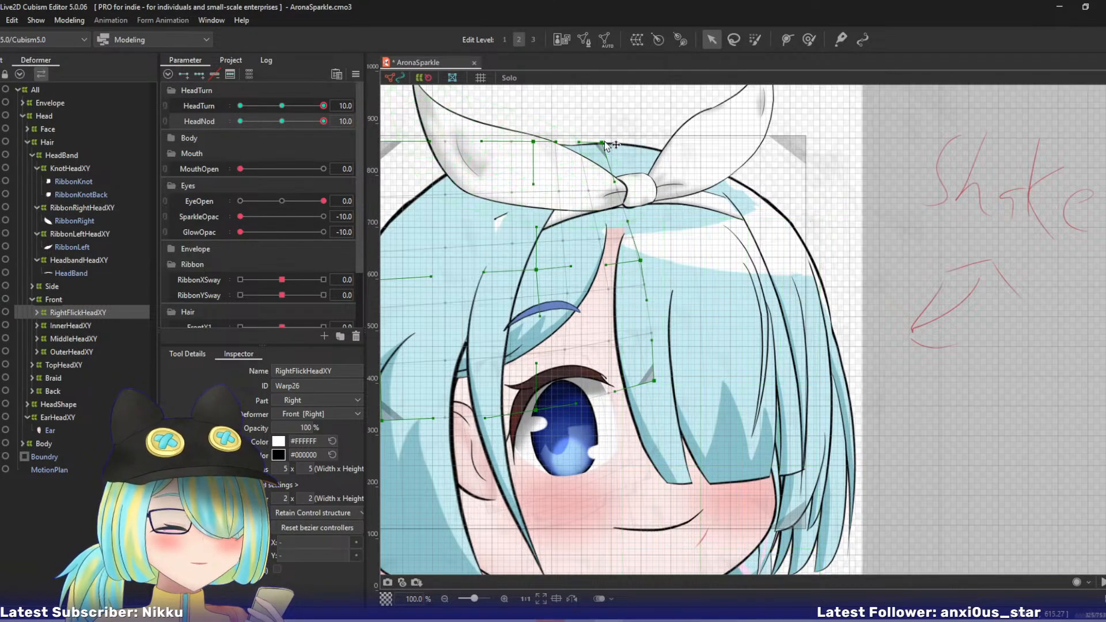
{"action": "left_click_drag", "start_coordinate": [603, 142], "coordinate": [614, 142]}
{"action": "left_click_drag", "start_coordinate": [534, 142], "coordinate": [519, 145]}
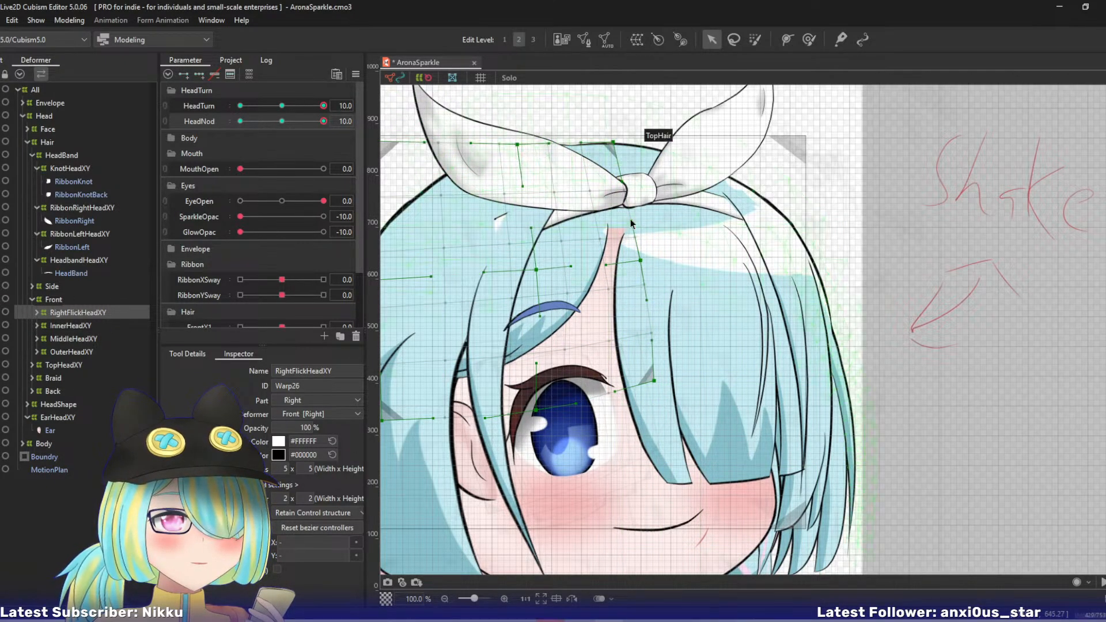
{"action": "left_click_drag", "start_coordinate": [537, 276], "coordinate": [542, 276]}
{"action": "left_click_drag", "start_coordinate": [614, 144], "coordinate": [612, 142]}
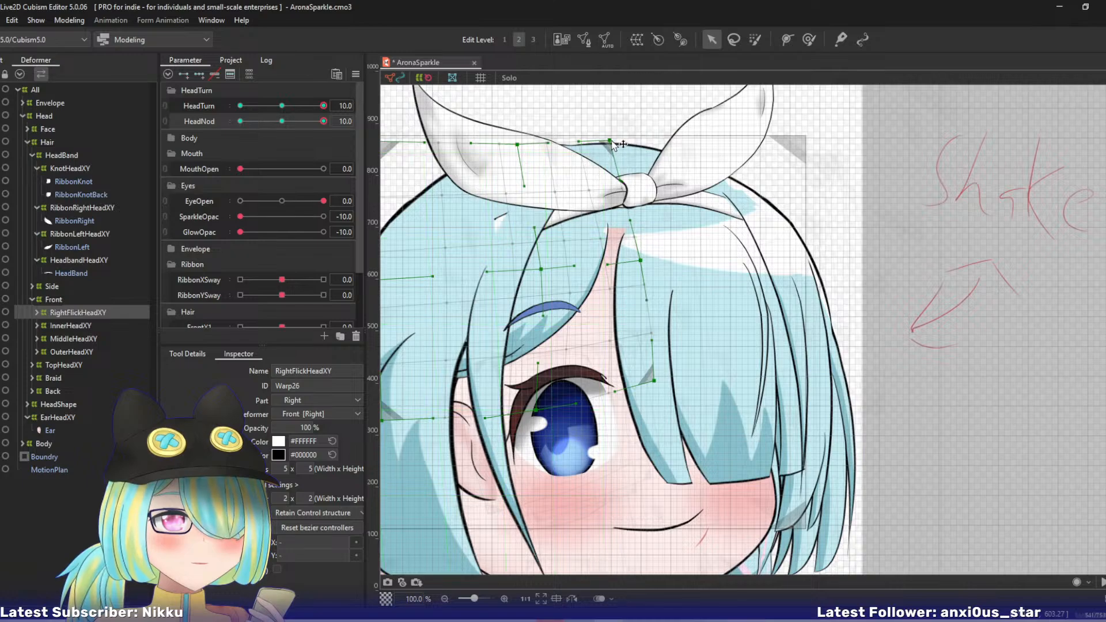
{"action": "left_click_drag", "start_coordinate": [318, 126], "coordinate": [340, 118]}
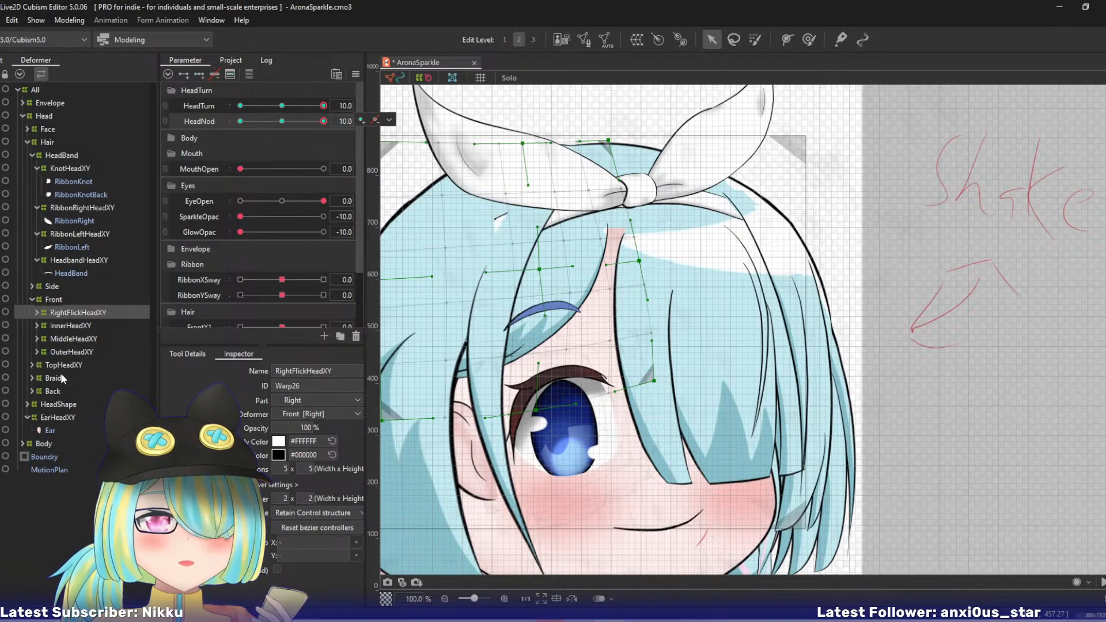
- Select the brow's BrowHeadXY warp, shift it slightly right at HeadNod 10, and check the brow's movement with HeadNod
{"action": "right_click", "coordinate": [587, 279]}
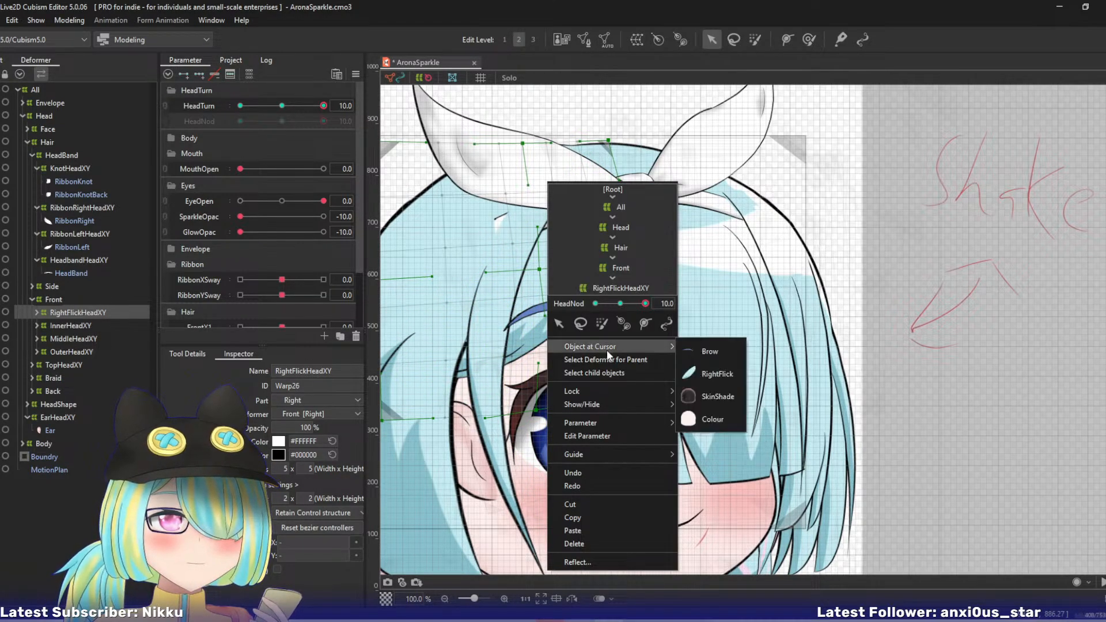
{"action": "left_click", "coordinate": [710, 350]}
{"action": "left_click", "coordinate": [49, 142]}
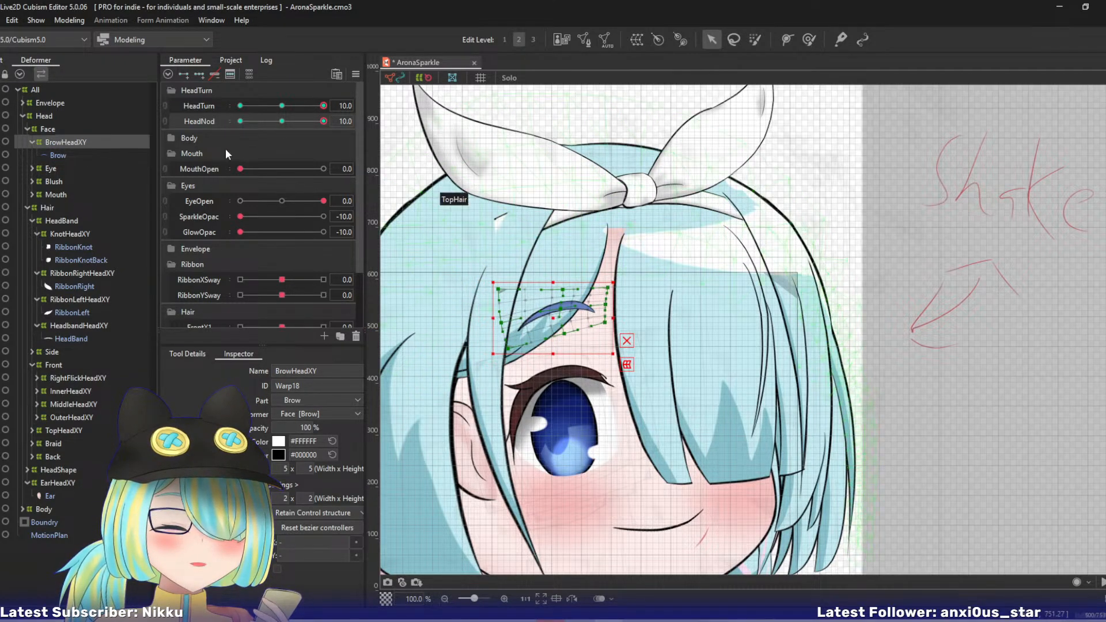
{"action": "left_click_drag", "start_coordinate": [323, 121], "coordinate": [354, 143]}
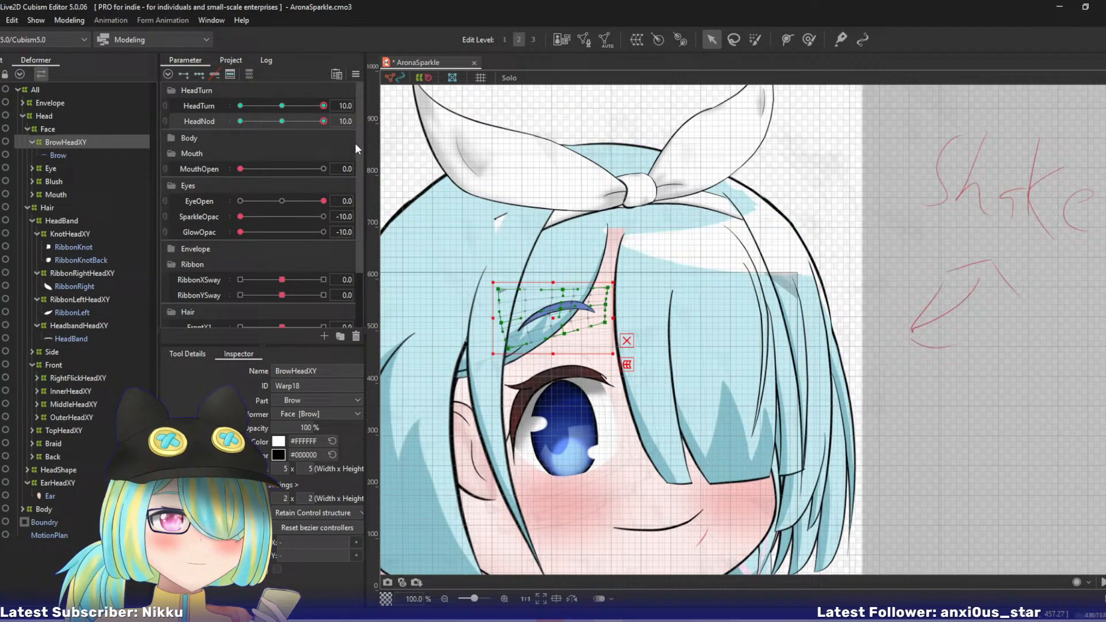
- Select the InnerHeadXY warp and, at edit level 3, pull both top corners up and left and raise the bottom-right corner
{"action": "left_click", "coordinate": [75, 379]}
{"action": "left_click", "coordinate": [76, 391]}
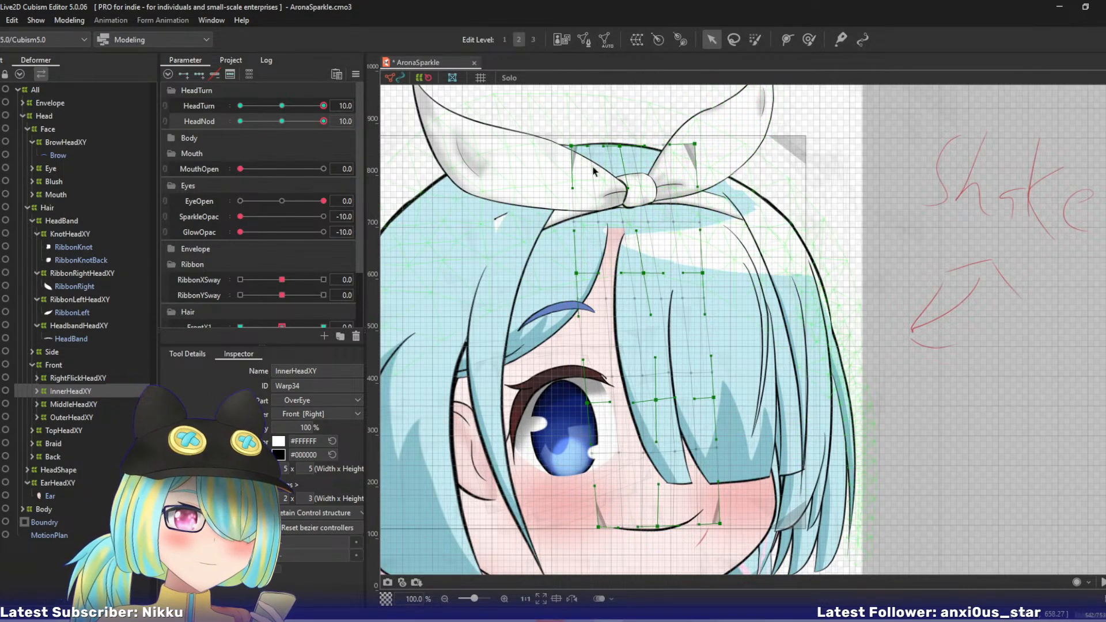
{"action": "left_click_drag", "start_coordinate": [574, 147], "coordinate": [548, 144]}
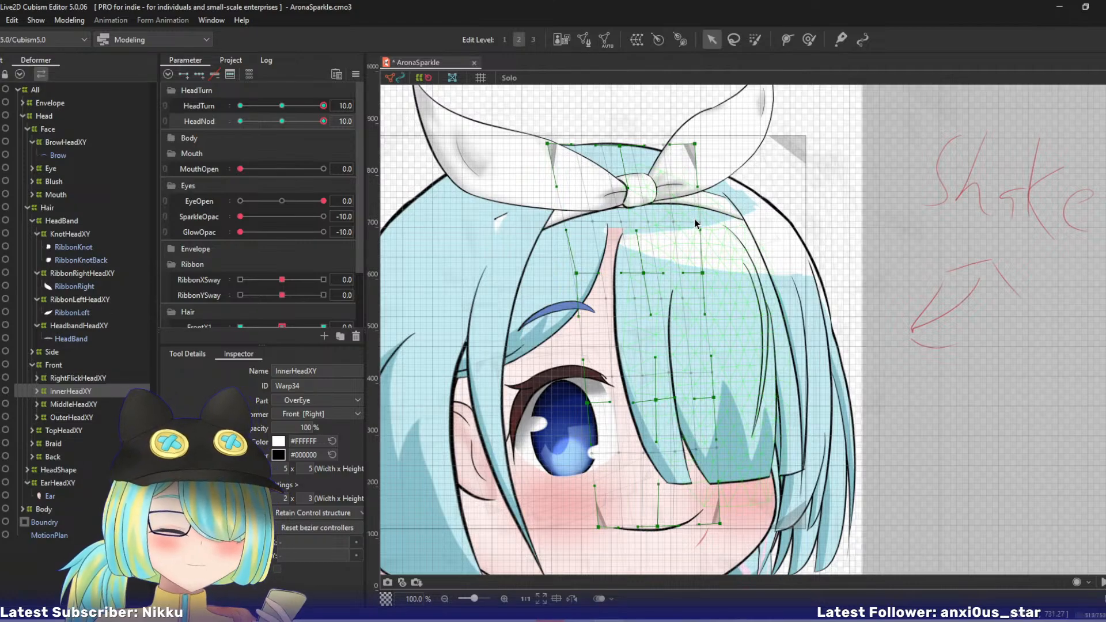
{"action": "key", "text": "ctrl+z"}
{"action": "key", "text": "ctrl+3"}
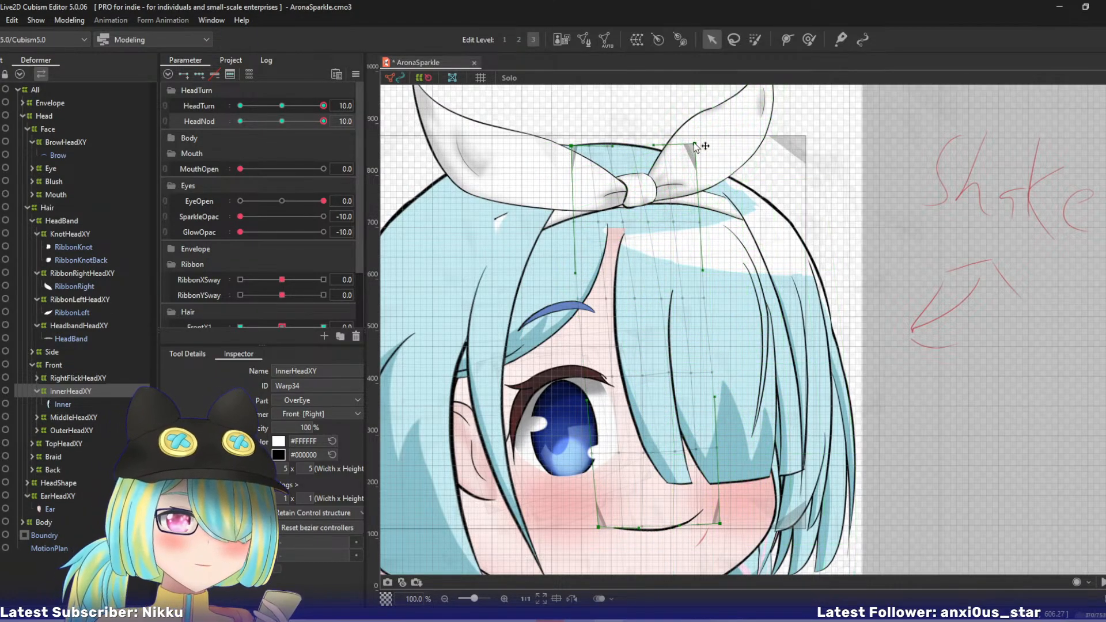
{"action": "left_click_drag", "start_coordinate": [694, 143], "coordinate": [664, 129]}
{"action": "left_click_drag", "start_coordinate": [573, 147], "coordinate": [553, 142]}
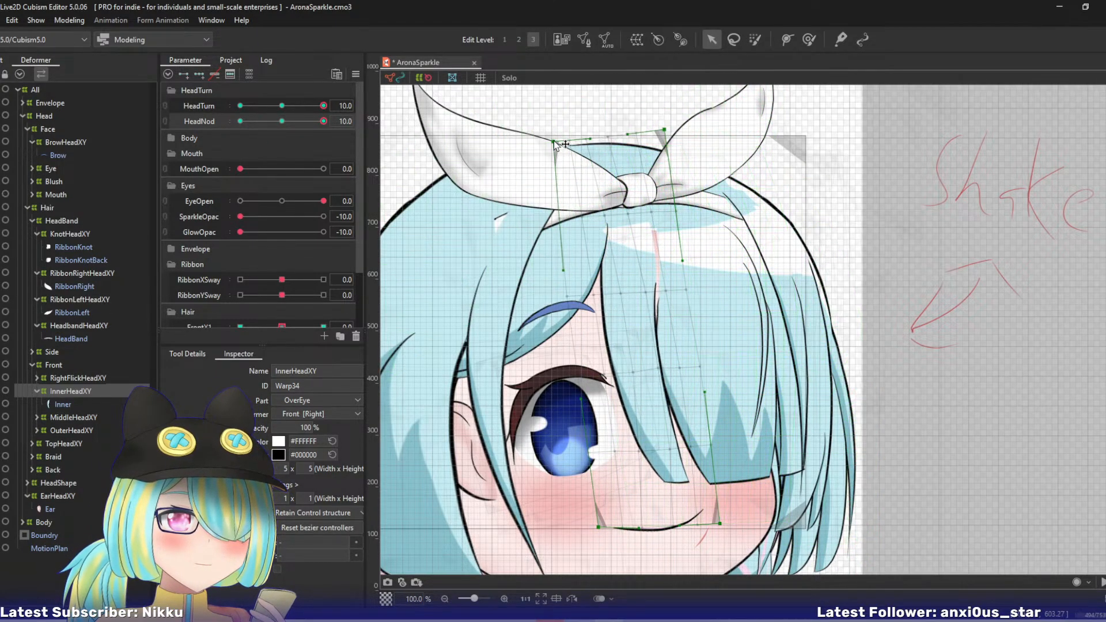
{"action": "left_click_drag", "start_coordinate": [721, 530], "coordinate": [721, 512]}
- At edit level 2, adjust InnerHeadXY's upper-middle row, lowering the left point and raising the centre and right points at HeadNod 10
{"action": "key", "text": "2"}
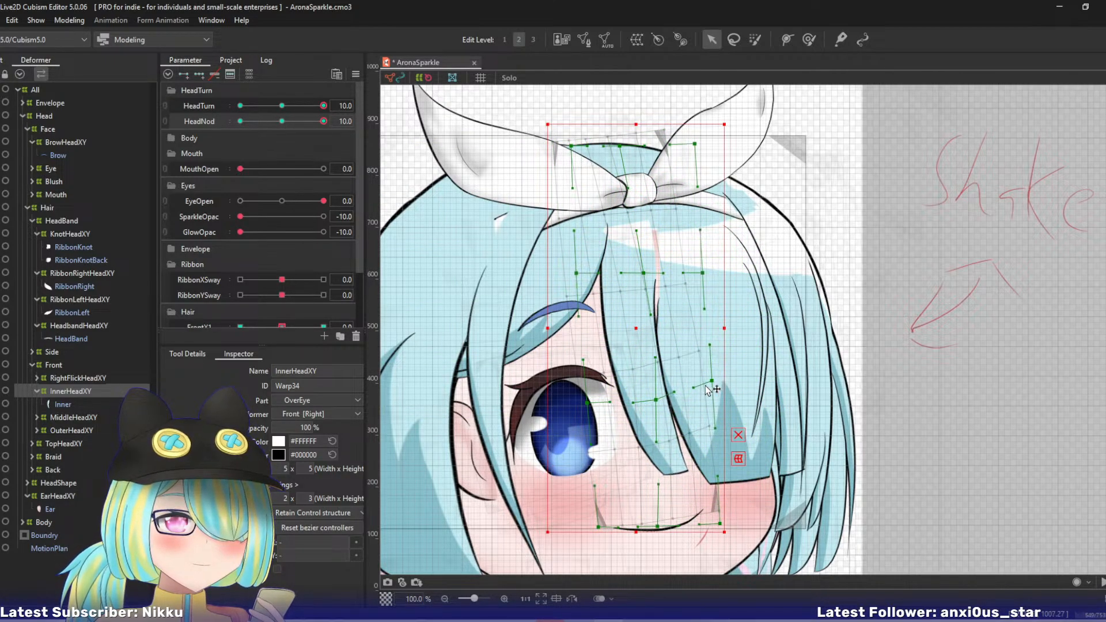
{"action": "left_click_drag", "start_coordinate": [577, 274], "coordinate": [572, 284]}
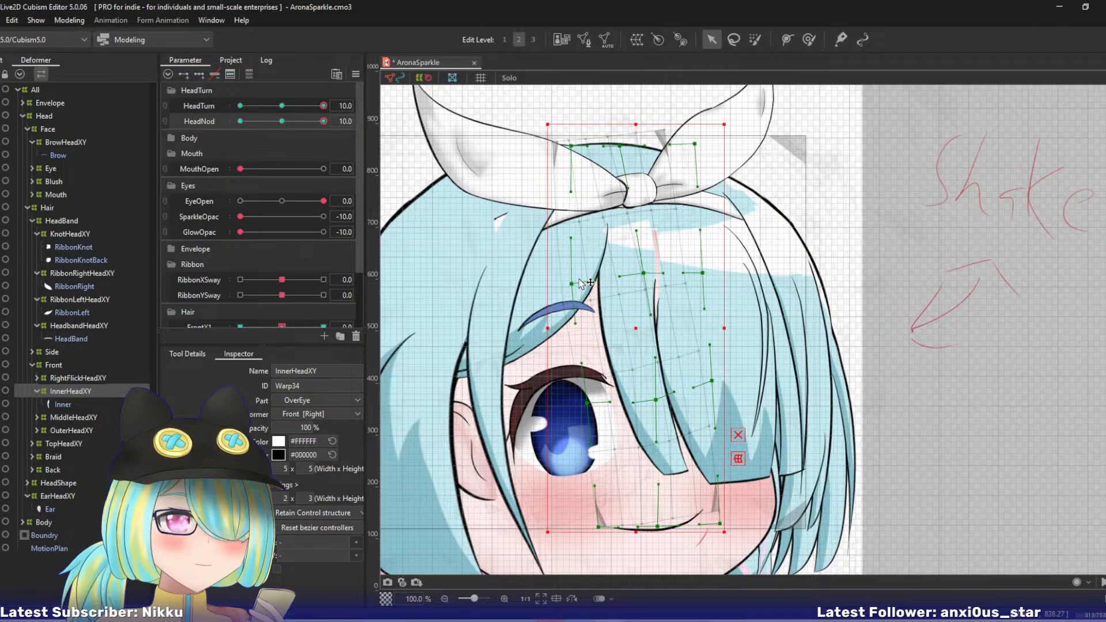
{"action": "mouse_move", "coordinate": [322, 124]}
{"action": "left_mouse_down"}
{"action": "mouse_move", "coordinate": [289, 125]}
{"action": "mouse_move", "coordinate": [323, 121]}
{"action": "left_mouse_up"}
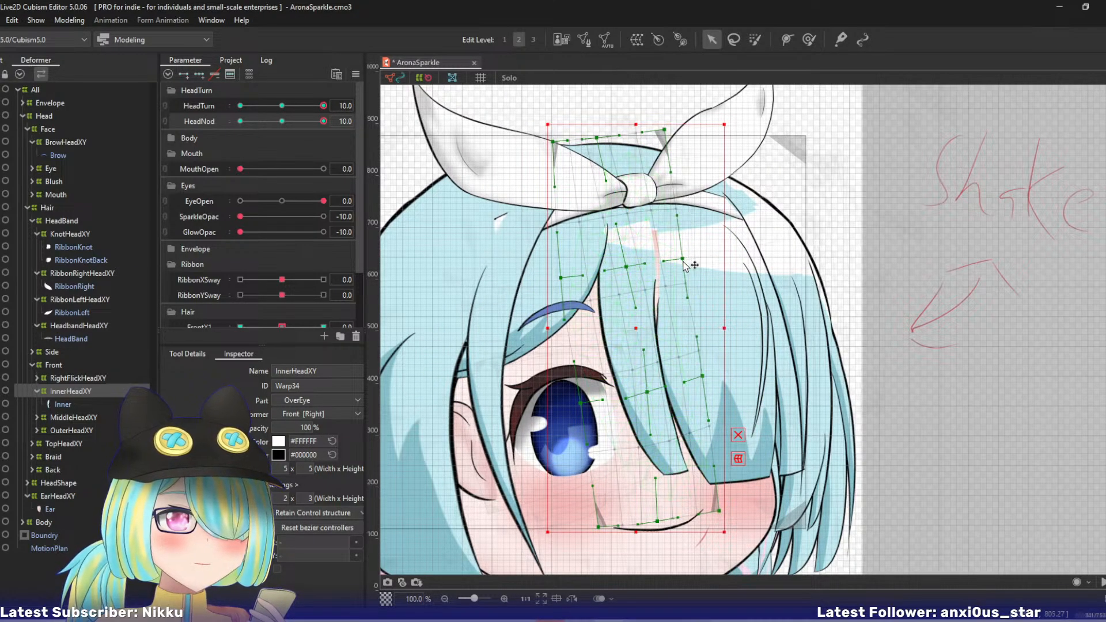
{"action": "left_click_drag", "start_coordinate": [684, 263], "coordinate": [626, 264]}
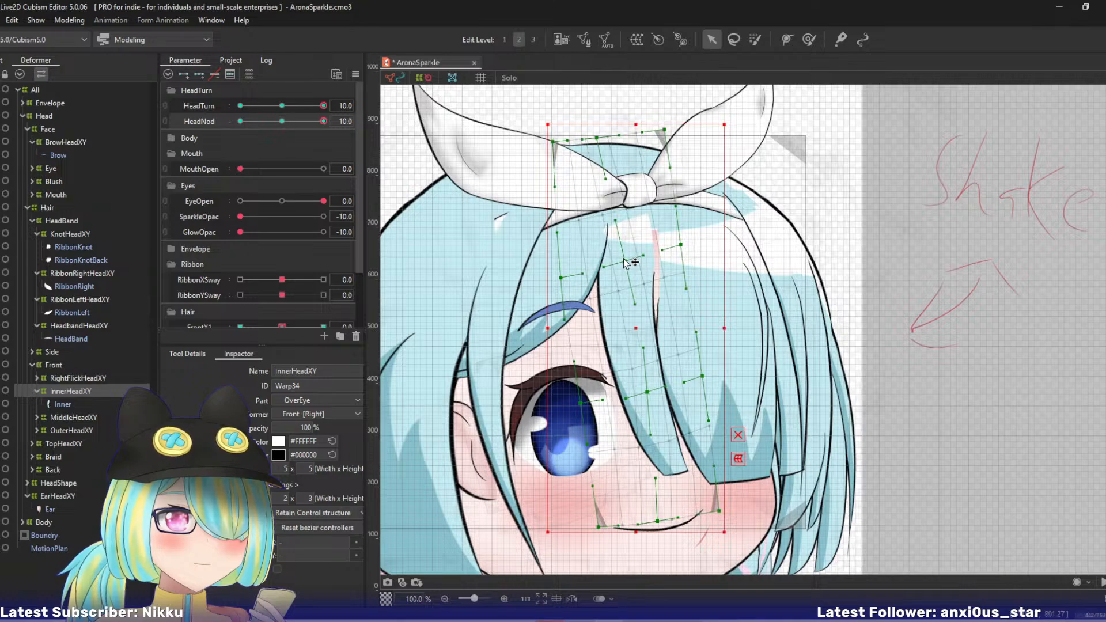
{"action": "left_click_drag", "start_coordinate": [564, 280], "coordinate": [565, 277]}
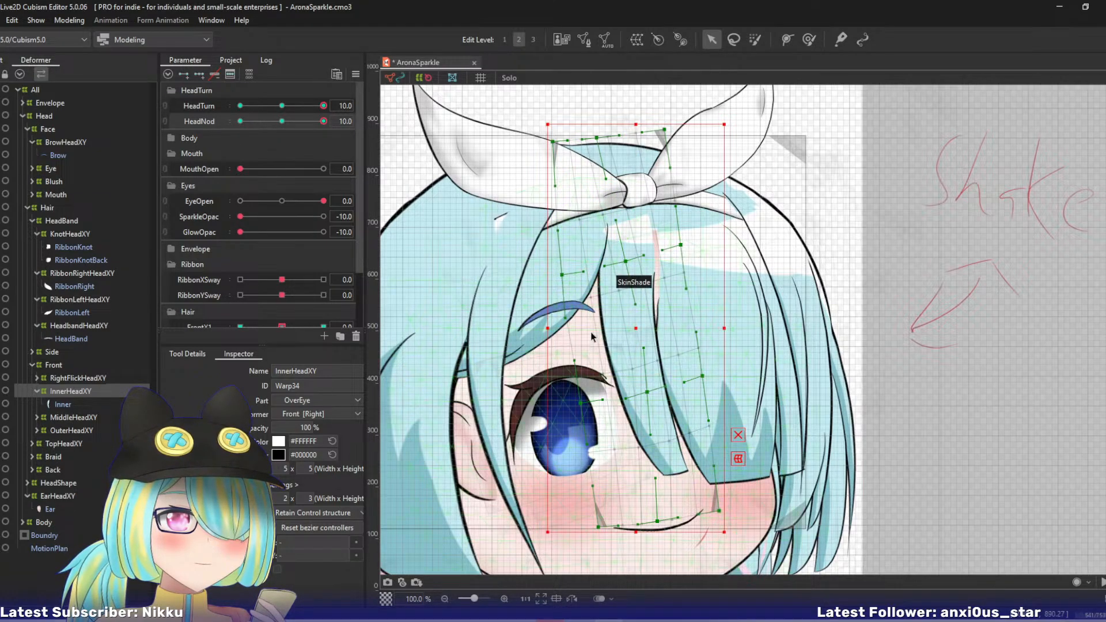
- Raise InnerHeadXY's bottom-centre, bottom-left and bottom-right points and nudge its right lower-middle point
{"action": "left_click", "coordinate": [721, 511]}
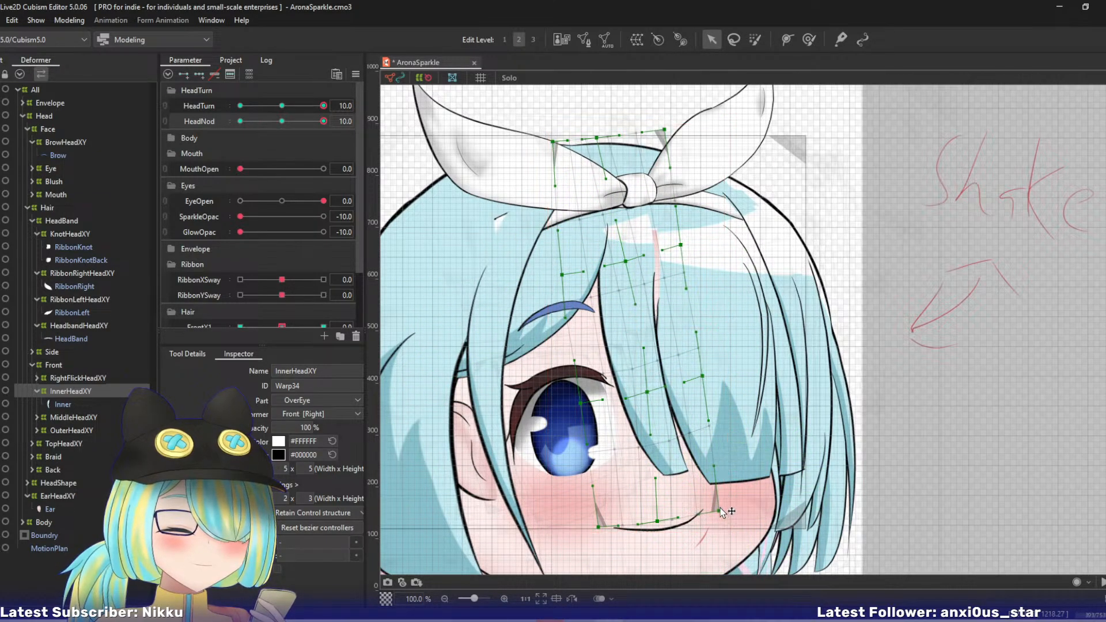
{"action": "left_click_drag", "start_coordinate": [699, 377], "coordinate": [701, 374]}
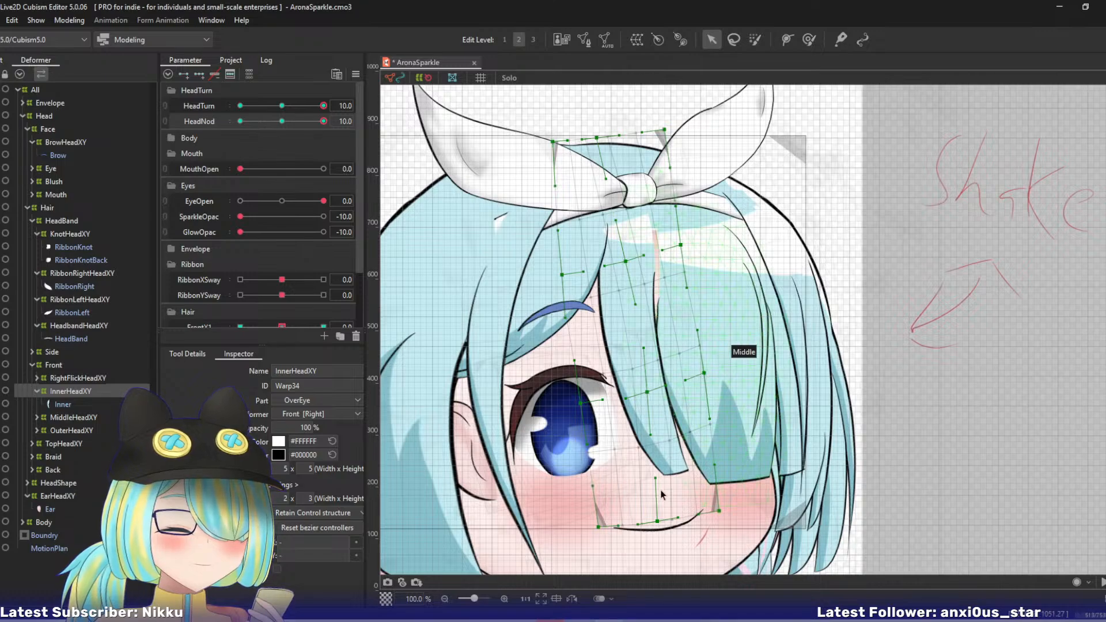
{"action": "left_click_drag", "start_coordinate": [657, 520], "coordinate": [661, 511]}
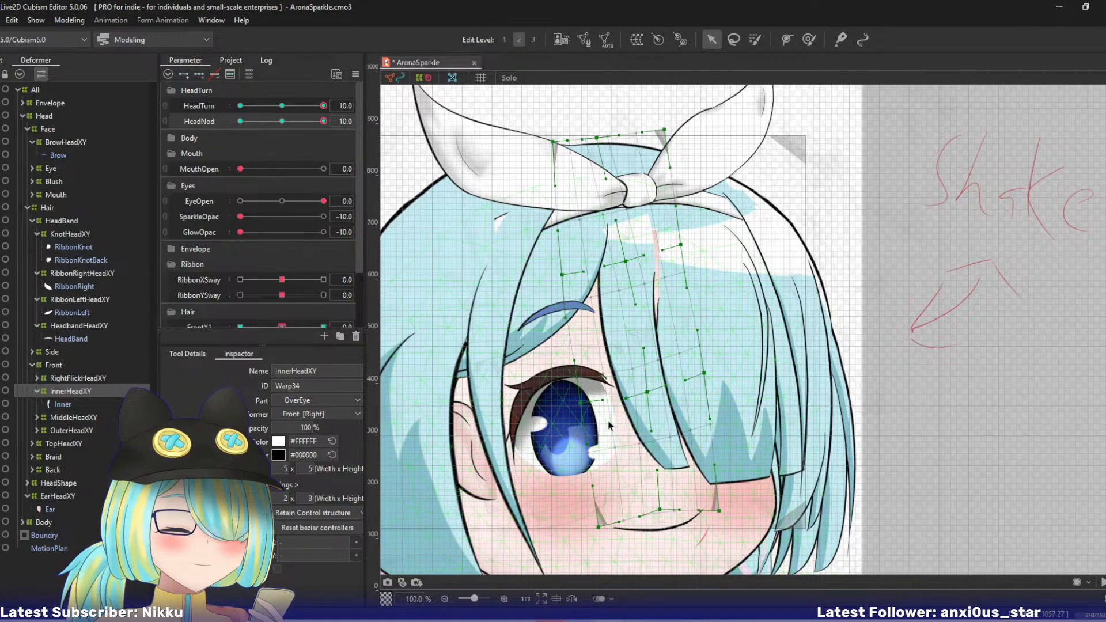
{"action": "left_click_drag", "start_coordinate": [598, 525], "coordinate": [599, 508]}
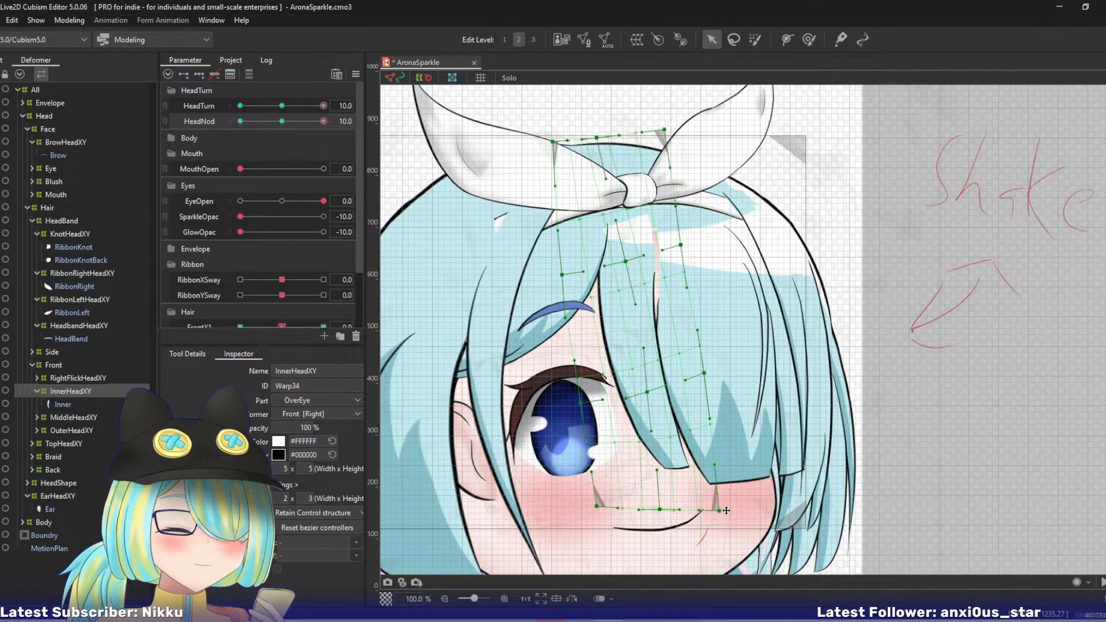
{"action": "left_click_drag", "start_coordinate": [721, 511], "coordinate": [721, 507]}
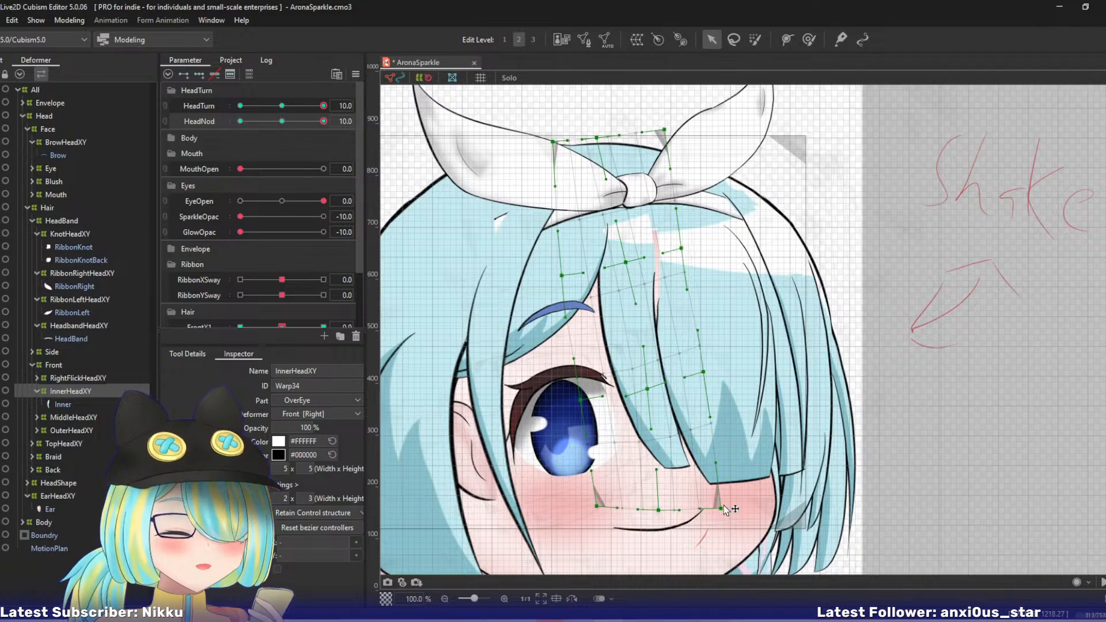
- Shift InnerHeadXY's centre and right lower-middle points, right upper-middle point and top-right corner slightly left, and check the strand with HeadNod
{"action": "left_click_drag", "start_coordinate": [647, 390], "coordinate": [645, 394]}
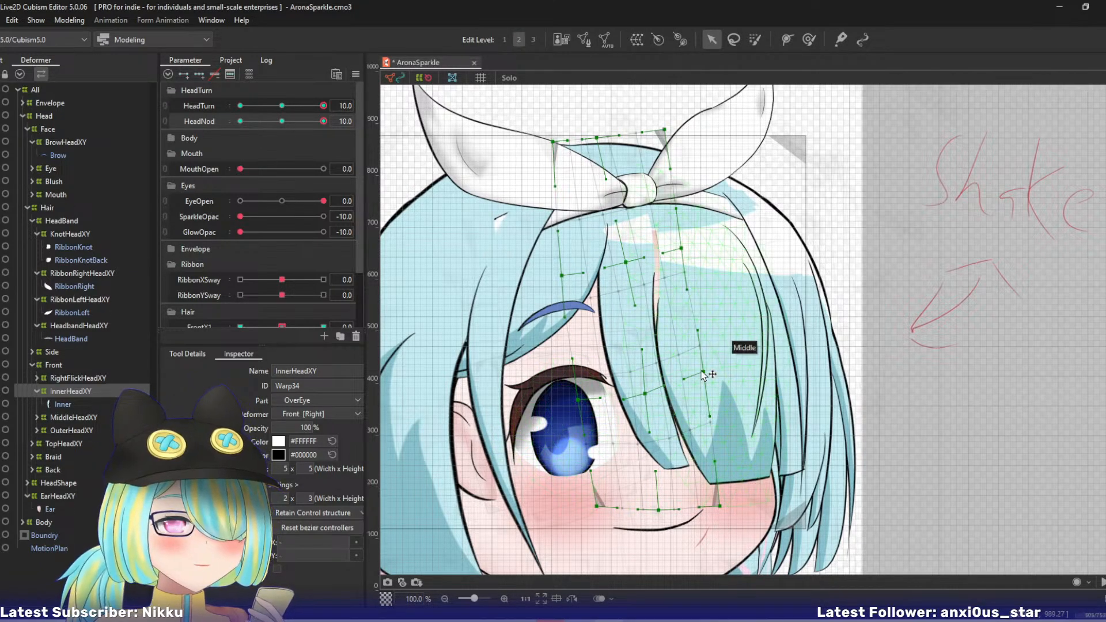
{"action": "left_click_drag", "start_coordinate": [703, 372], "coordinate": [702, 372]}
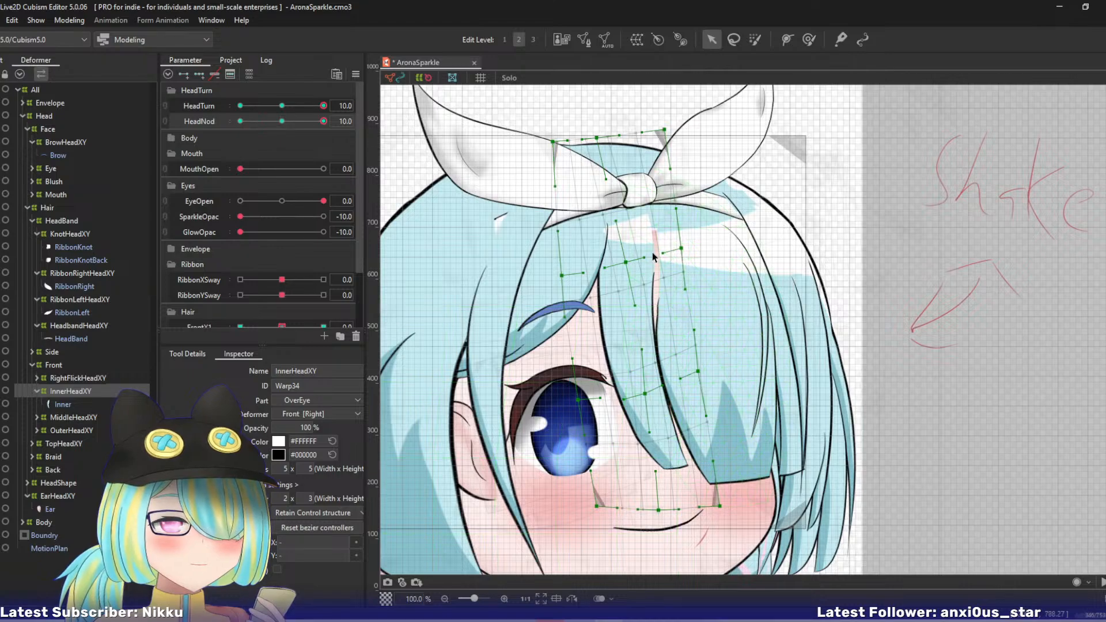
{"action": "left_click_drag", "start_coordinate": [683, 248], "coordinate": [678, 248]}
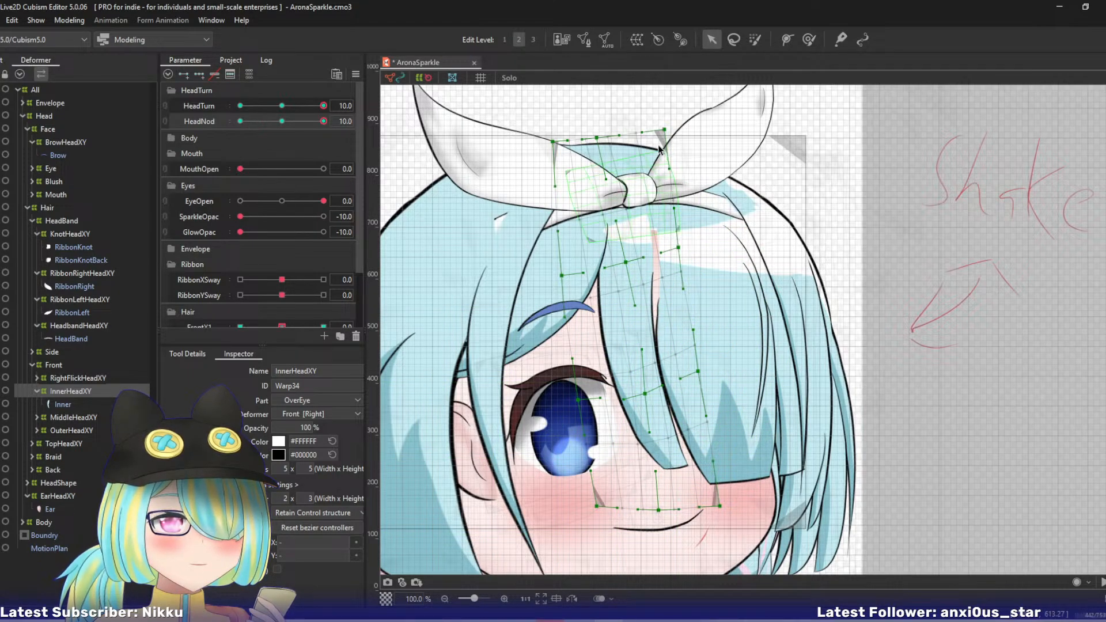
{"action": "left_click_drag", "start_coordinate": [664, 130], "coordinate": [655, 128]}
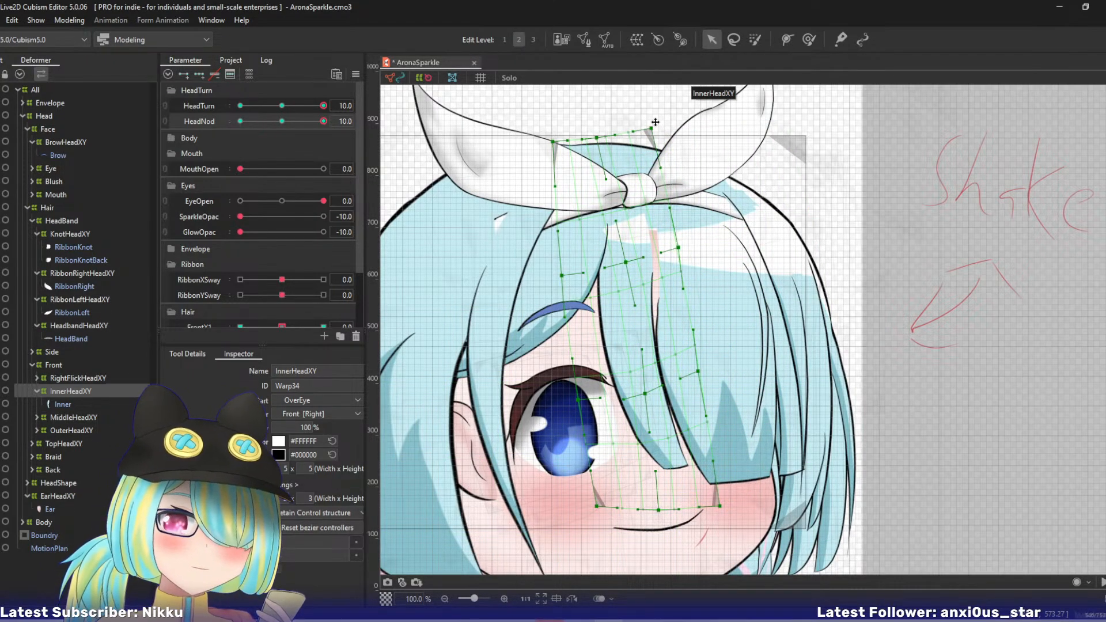
{"action": "left_click_drag", "start_coordinate": [323, 121], "coordinate": [361, 126]}
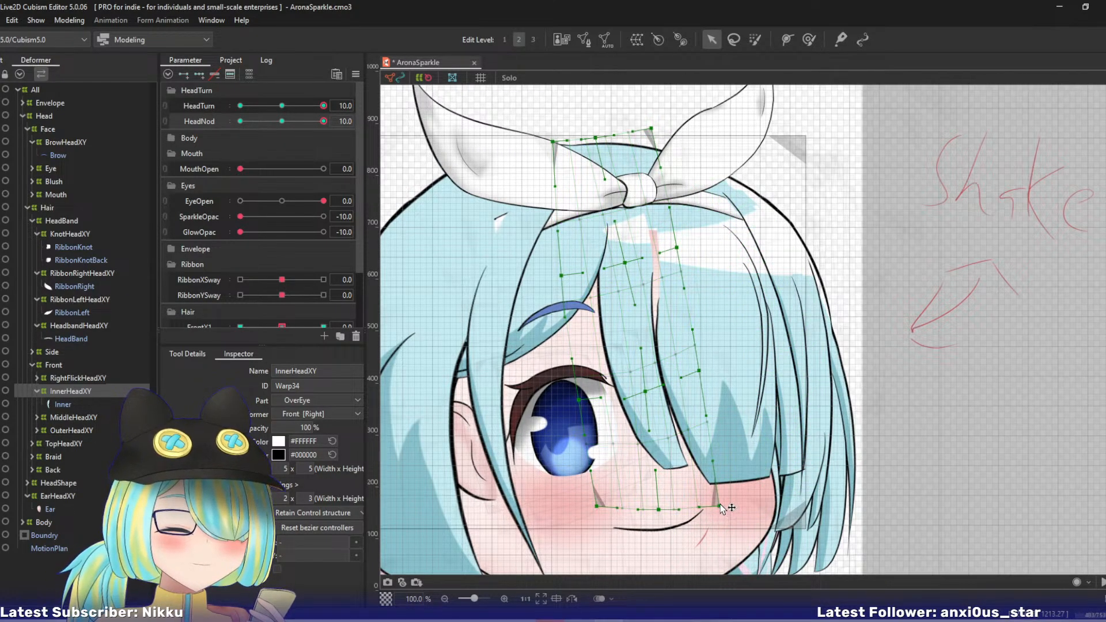
- Move InnerHeadXY's bottom-right corner up and left, lower its bottom-centre and left lower-middle points, and nudge its right lower-middle point right
{"action": "left_click_drag", "start_coordinate": [720, 506], "coordinate": [663, 516]}
{"action": "left_click_drag", "start_coordinate": [699, 370], "coordinate": [703, 369]}
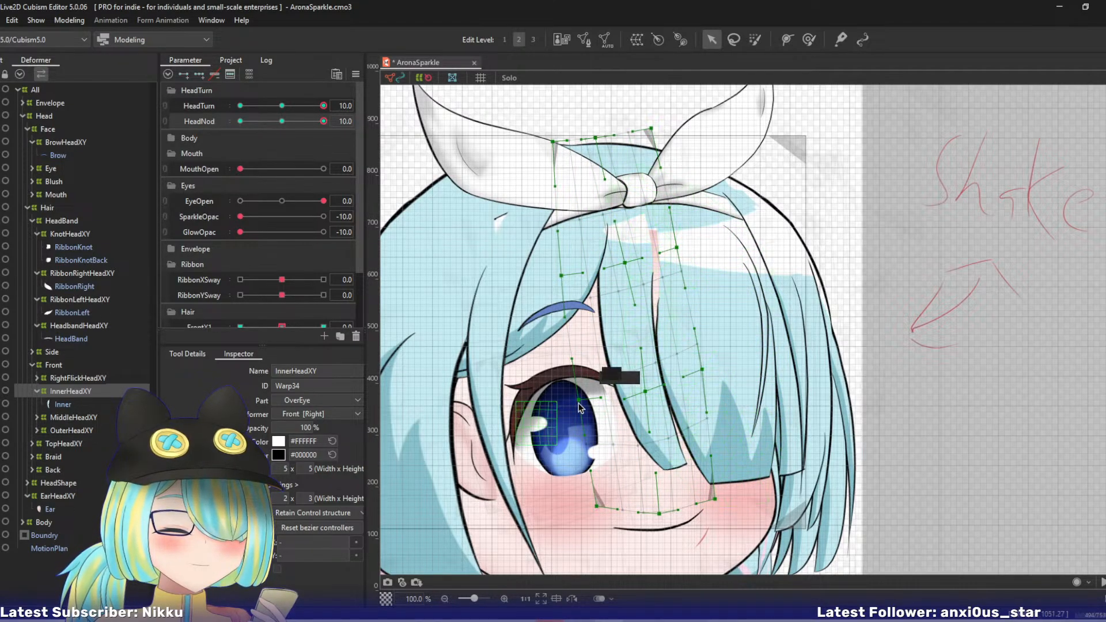
{"action": "left_click_drag", "start_coordinate": [579, 400], "coordinate": [585, 413]}
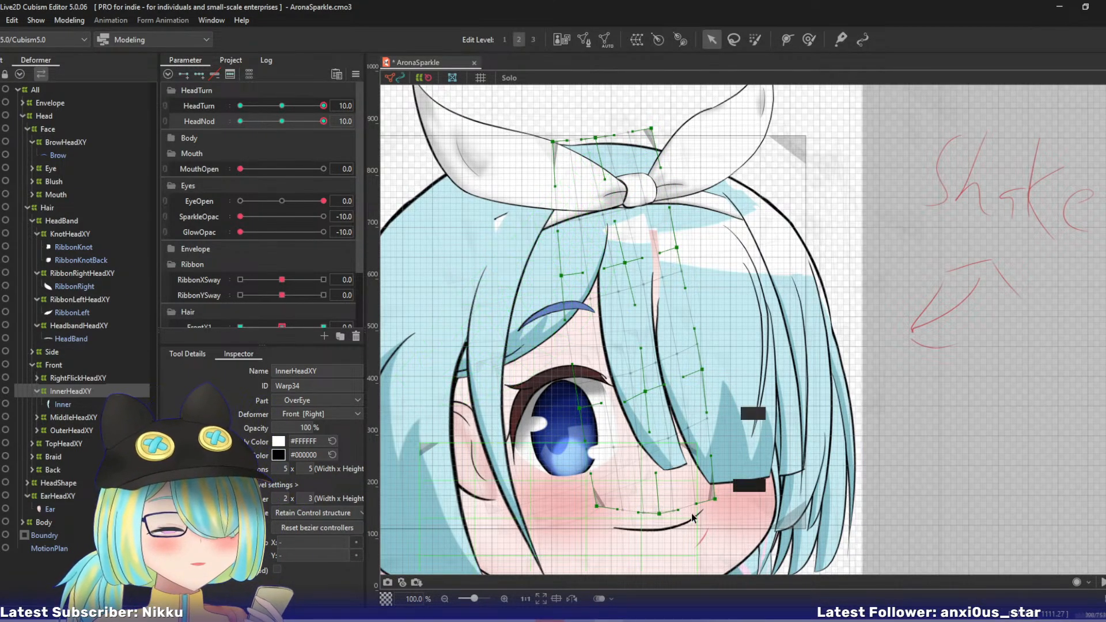
- Lower InnerHeadXY's bottom-left point, shift its bottom-centre and bottom-right points left, and adjust its left lower-middle point
{"action": "left_click_drag", "start_coordinate": [597, 506], "coordinate": [650, 514]}
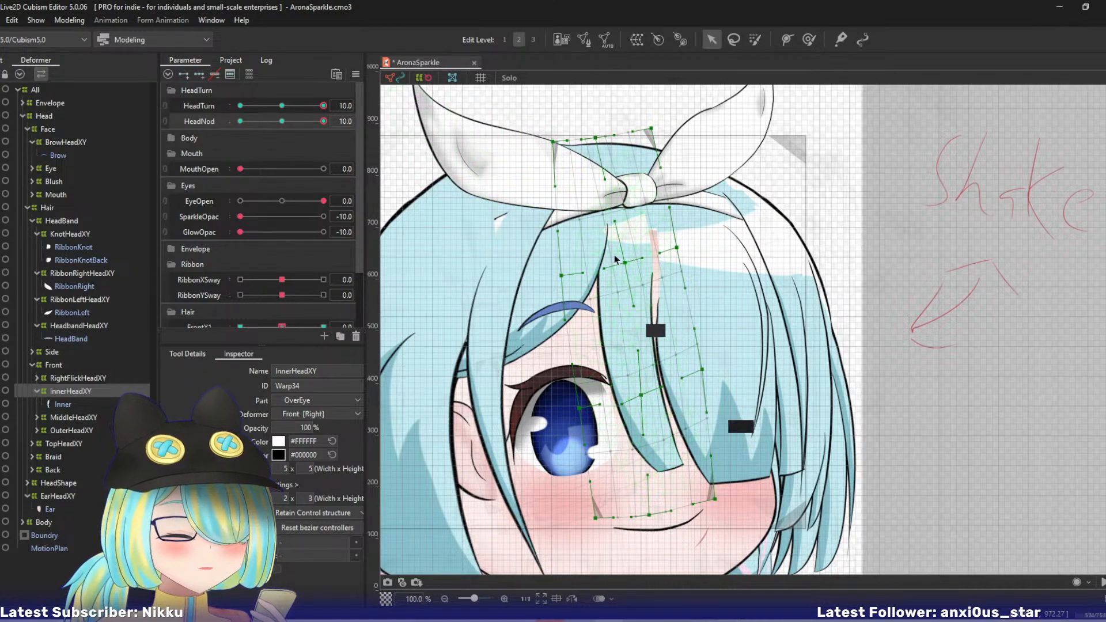
{"action": "left_click_drag", "start_coordinate": [642, 435], "coordinate": [643, 429]}
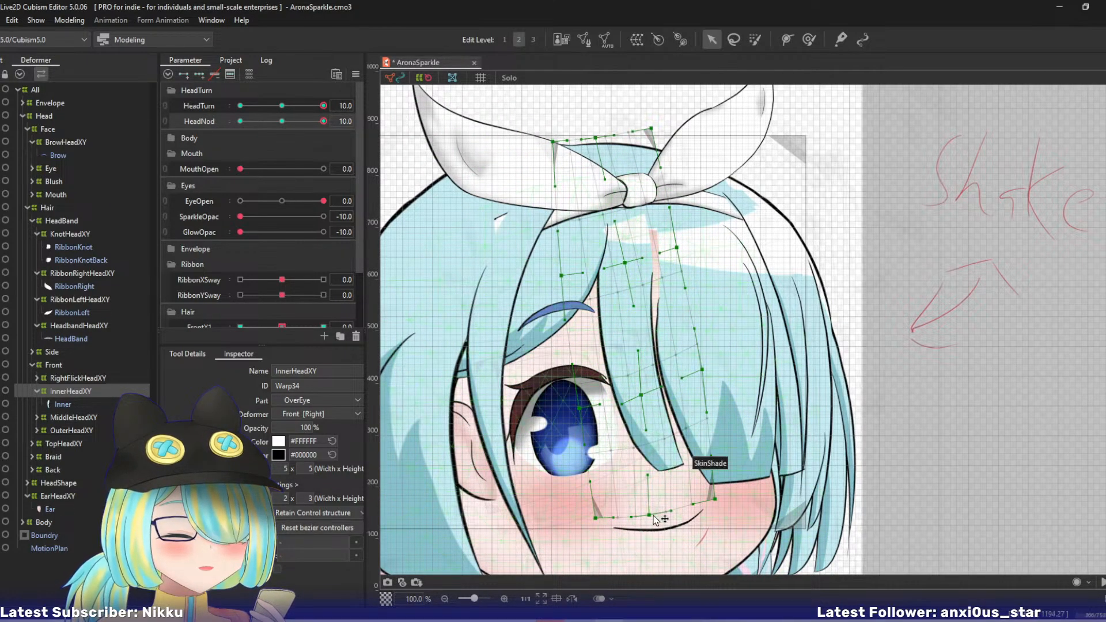
{"action": "left_click_drag", "start_coordinate": [649, 514], "coordinate": [639, 506]}
{"action": "left_click_drag", "start_coordinate": [710, 502], "coordinate": [638, 510]}
{"action": "left_click_drag", "start_coordinate": [579, 407], "coordinate": [620, 398]}
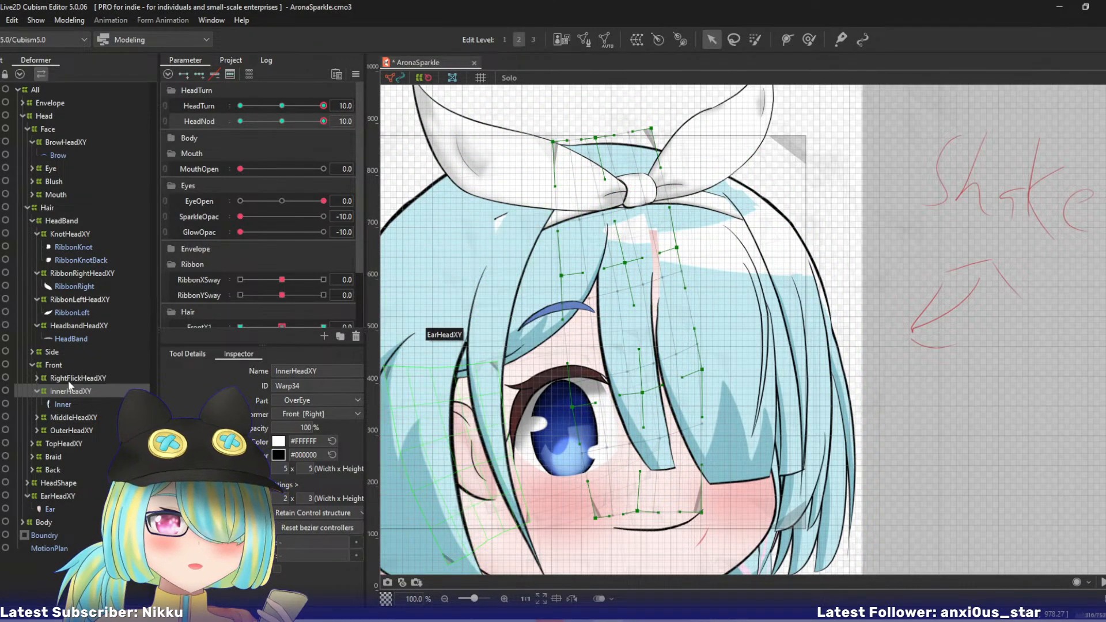
- Reshape MiddleHeadXY's upper-middle row by moving the centre and right points up and left and the left point slightly left
{"action": "left_click", "coordinate": [65, 417]}
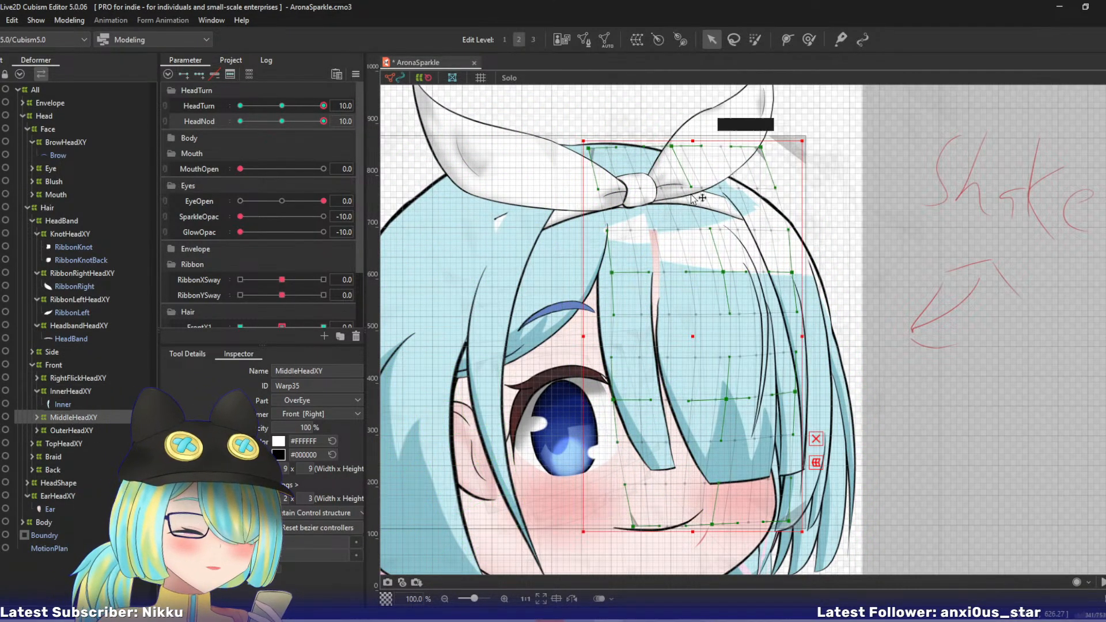
{"action": "left_click_drag", "start_coordinate": [726, 274], "coordinate": [702, 265]}
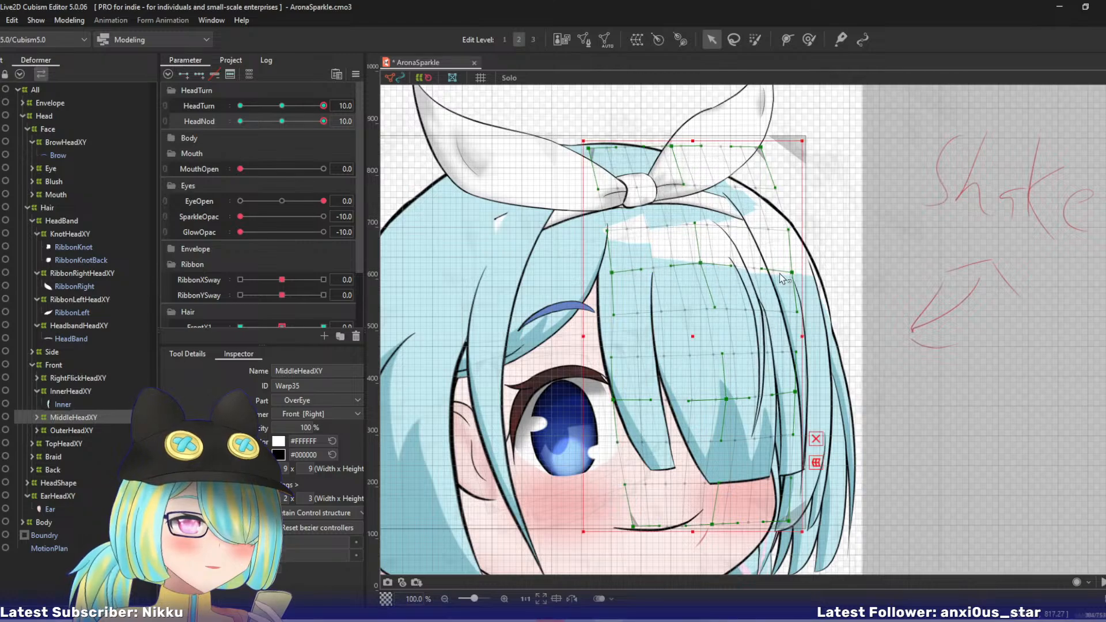
{"action": "left_click_drag", "start_coordinate": [792, 273], "coordinate": [783, 248]}
{"action": "left_click_drag", "start_coordinate": [615, 274], "coordinate": [603, 271]}
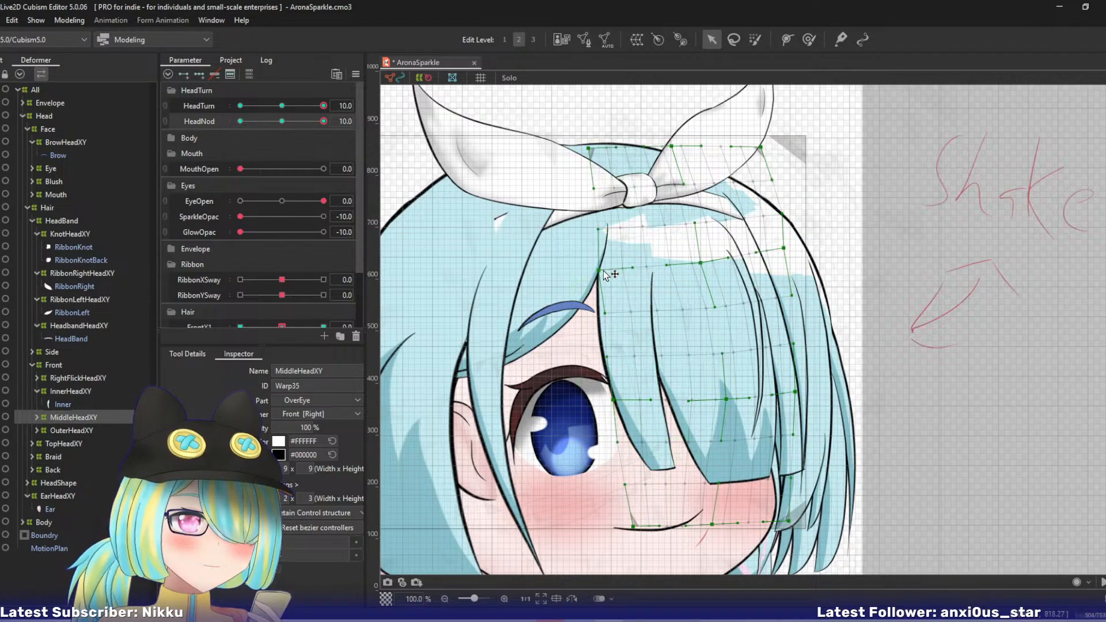
- Raise MiddleHeadXY's centre and right lower-middle points and its bottom-right and bottom-centre points, shifting the centre ones left
{"action": "left_click_drag", "start_coordinate": [722, 397], "coordinate": [705, 370]}
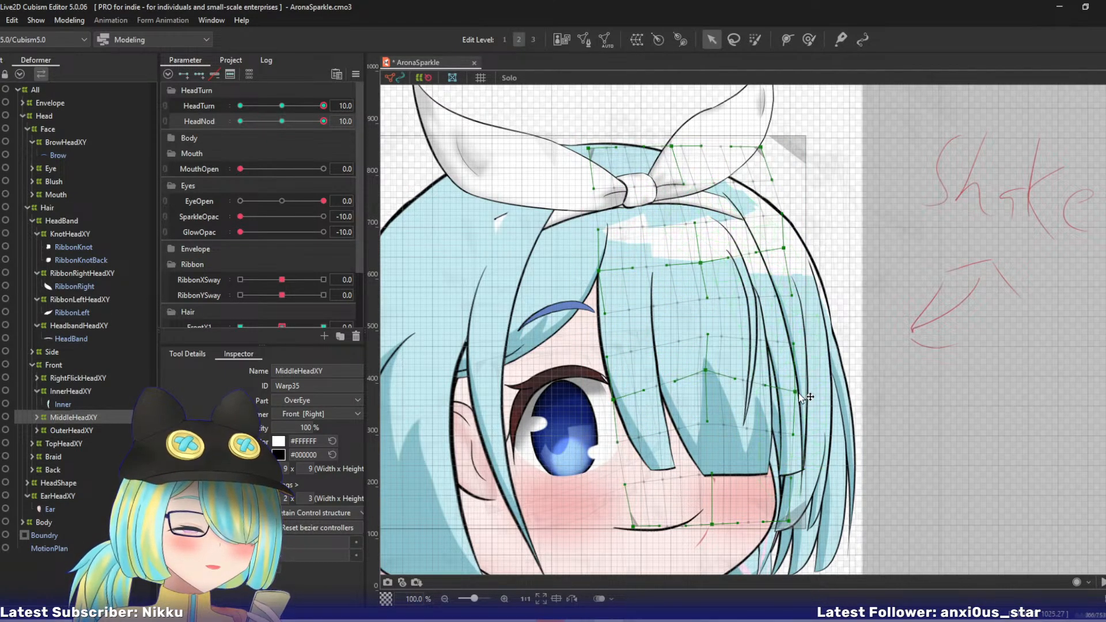
{"action": "left_click_drag", "start_coordinate": [798, 394], "coordinate": [791, 353]}
{"action": "left_click_drag", "start_coordinate": [789, 522], "coordinate": [788, 475]}
{"action": "left_click_drag", "start_coordinate": [712, 523], "coordinate": [697, 499]}
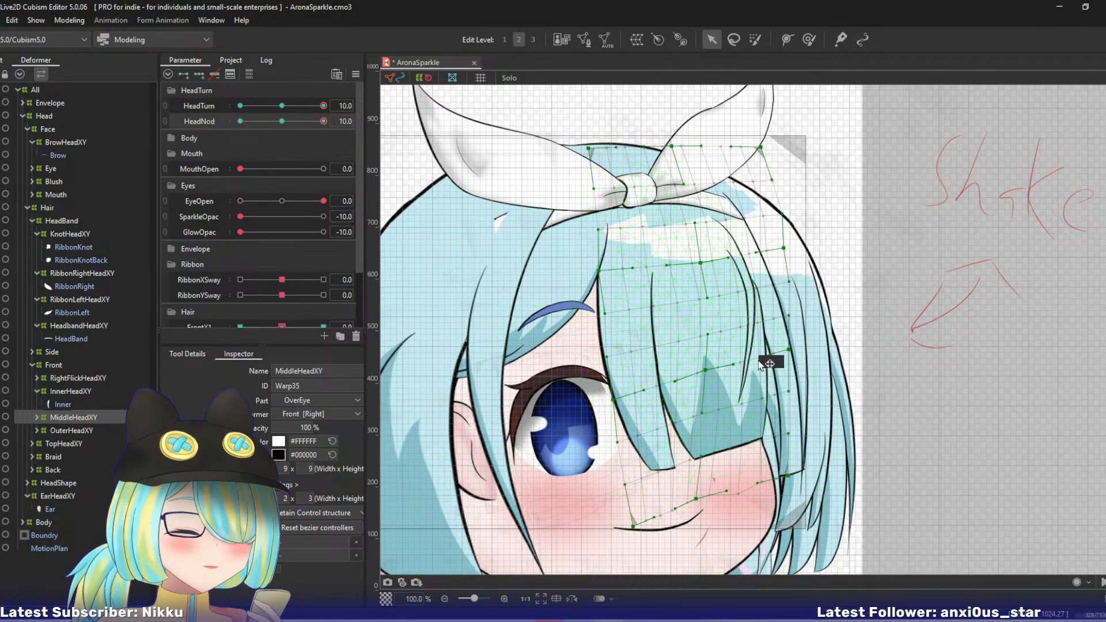
- Lower MiddleHeadXY's right lower-middle point, nudge its left one up and left, and undo a trial move of the bottom-left corner
{"action": "left_click_drag", "start_coordinate": [791, 350], "coordinate": [784, 375]}
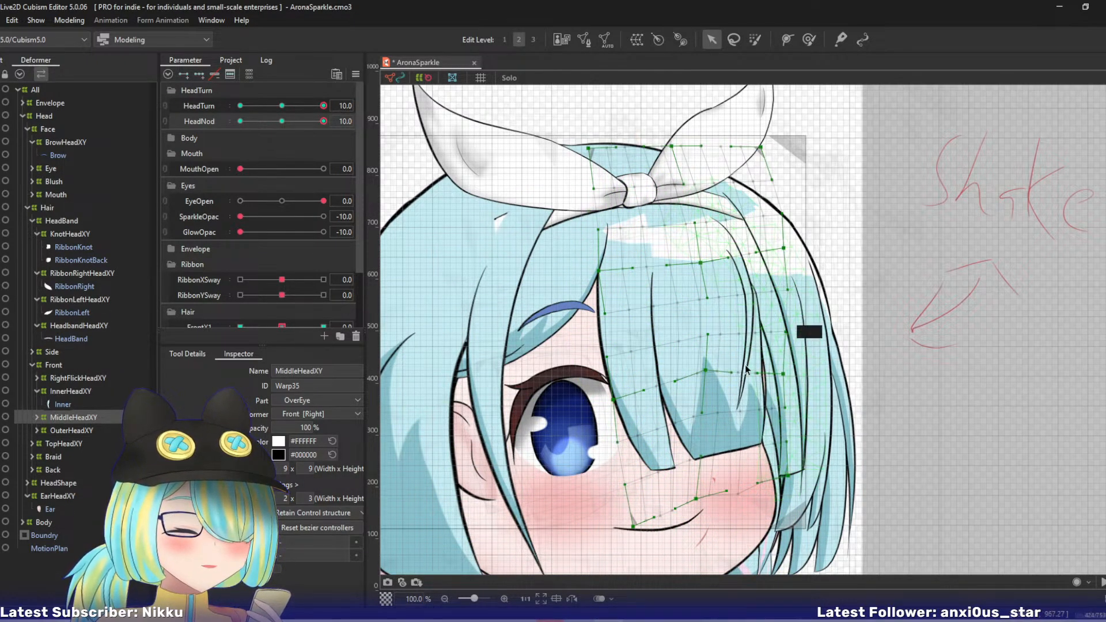
{"action": "left_click_drag", "start_coordinate": [619, 409], "coordinate": [611, 400]}
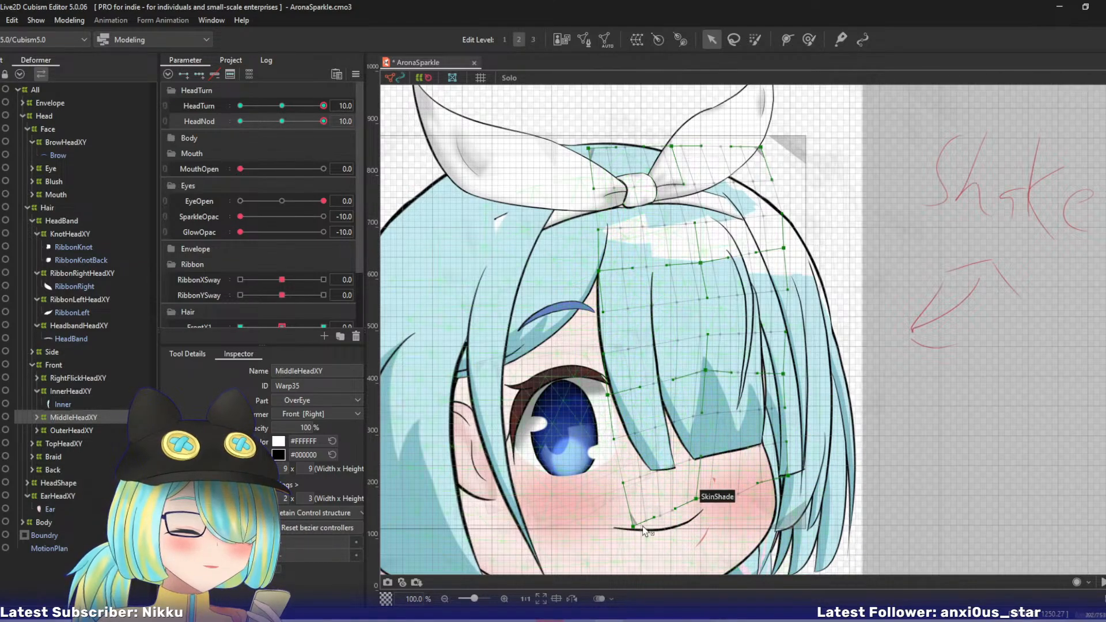
{"action": "left_click_drag", "start_coordinate": [636, 527], "coordinate": [618, 501]}
{"action": "key", "text": "ctrl+z"}
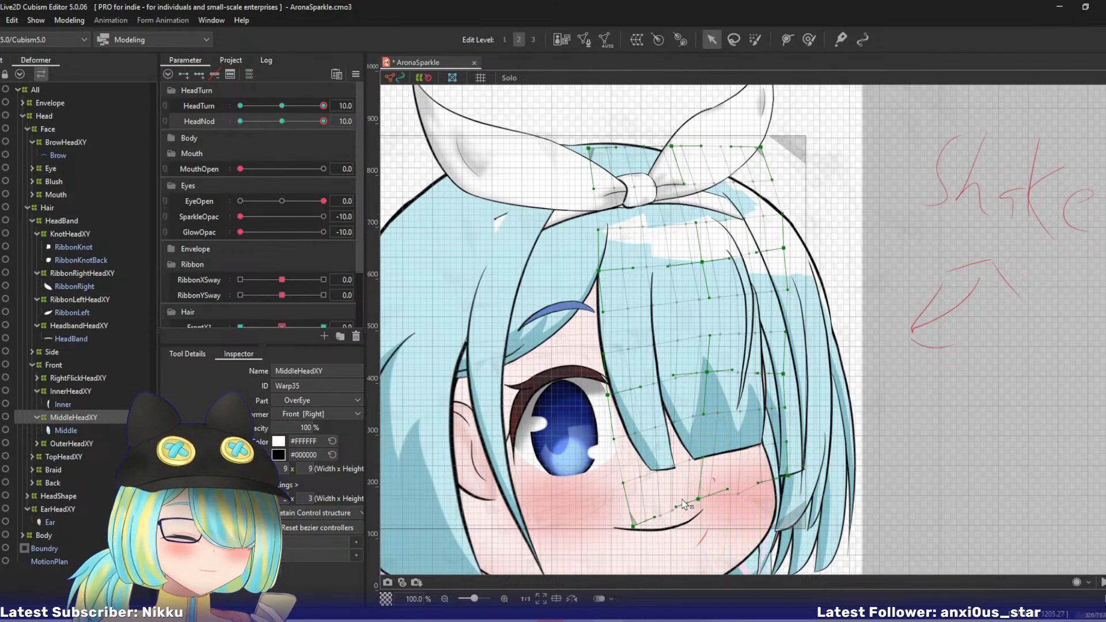
- Select MouthInsideHeadXY under Mouth and move its bottom-right point slightly up and left
{"action": "left_click", "coordinate": [32, 194]}
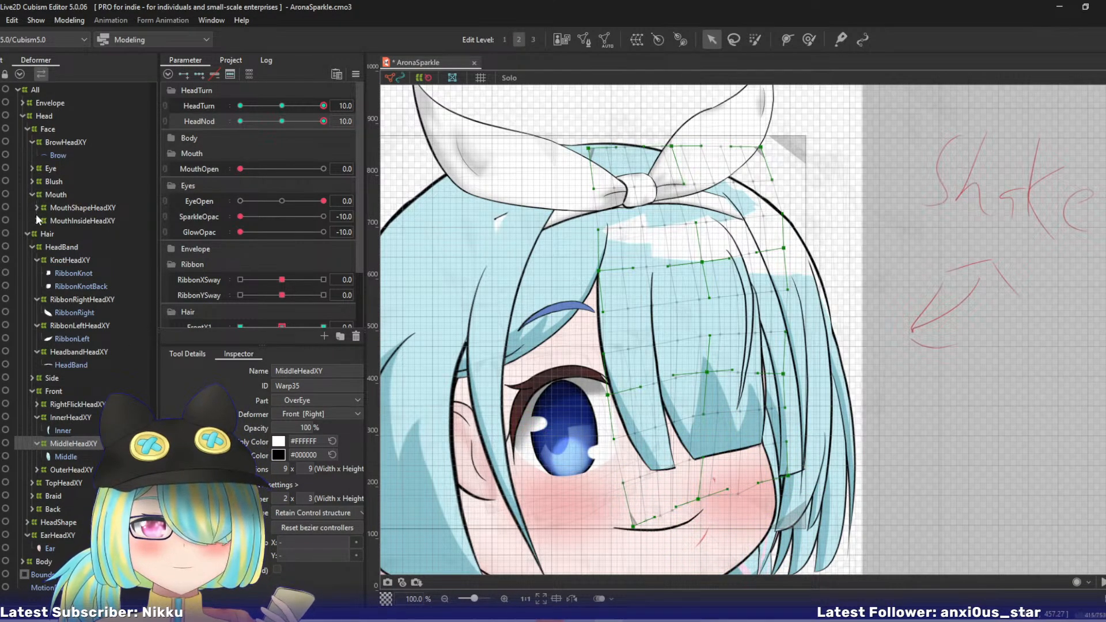
{"action": "left_click", "coordinate": [69, 221]}
{"action": "left_click_drag", "start_coordinate": [671, 481], "coordinate": [636, 357]}
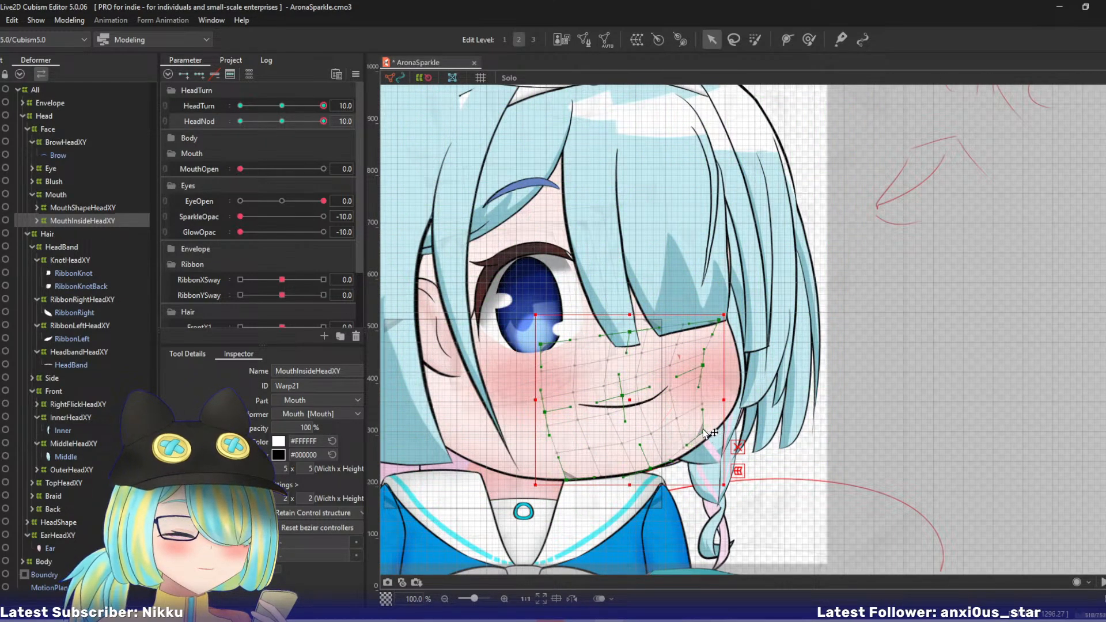
{"action": "left_click_drag", "start_coordinate": [703, 431], "coordinate": [698, 425]}
{"action": "left_click_drag", "start_coordinate": [708, 365], "coordinate": [739, 461]}
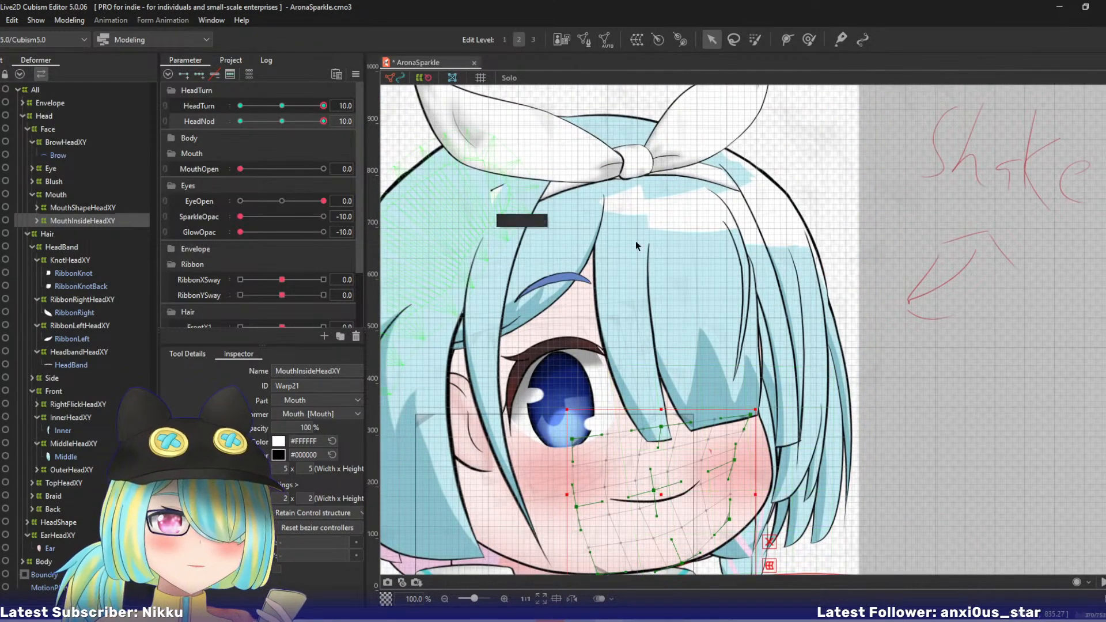
- Return to MiddleHeadXY, raise its right lower-middle point, and move its centre upper-middle and lower-middle points up and left
{"action": "right_click", "coordinate": [691, 294]}
{"action": "mouse_move", "coordinate": [748, 333]}
{"action": "left_click", "coordinate": [838, 339]}
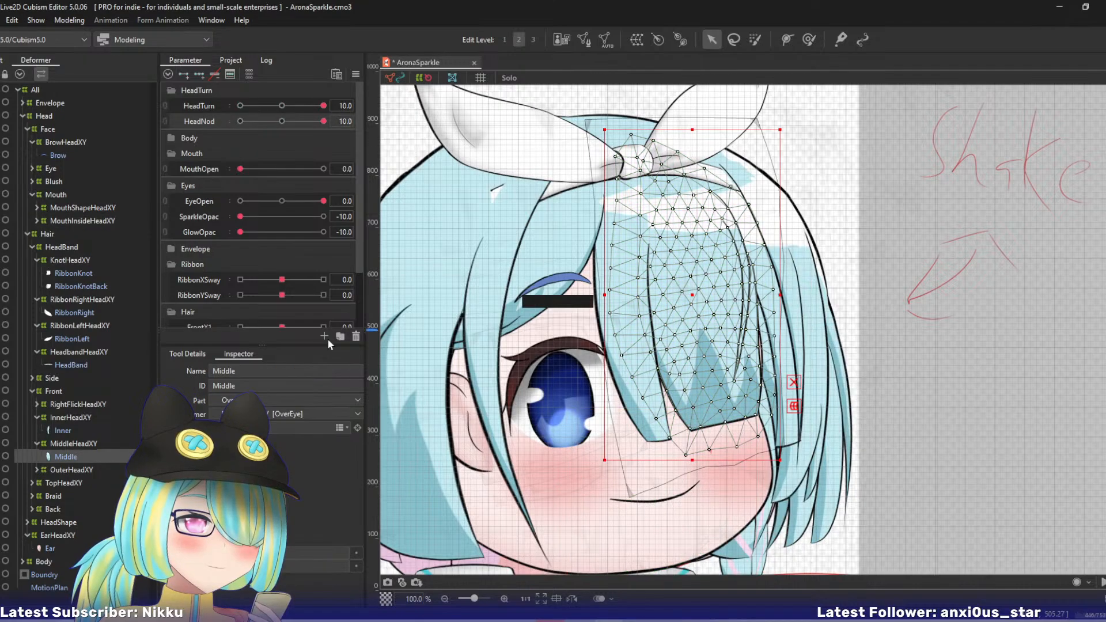
{"action": "left_click", "coordinate": [73, 443]}
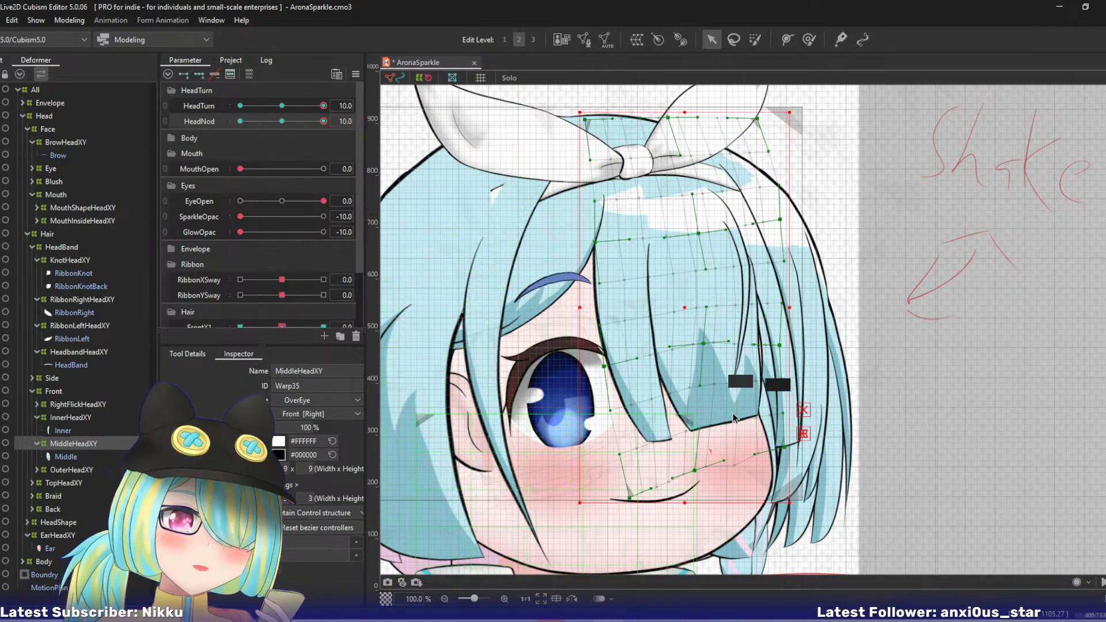
{"action": "left_click_drag", "start_coordinate": [733, 418], "coordinate": [730, 416]}
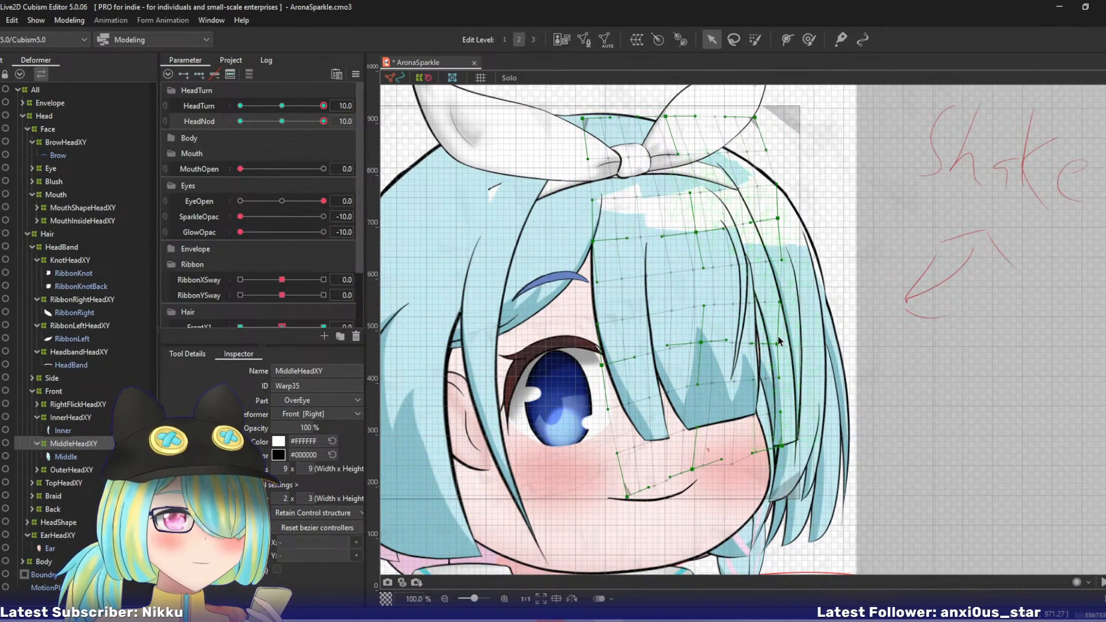
{"action": "left_click", "coordinate": [698, 232]}
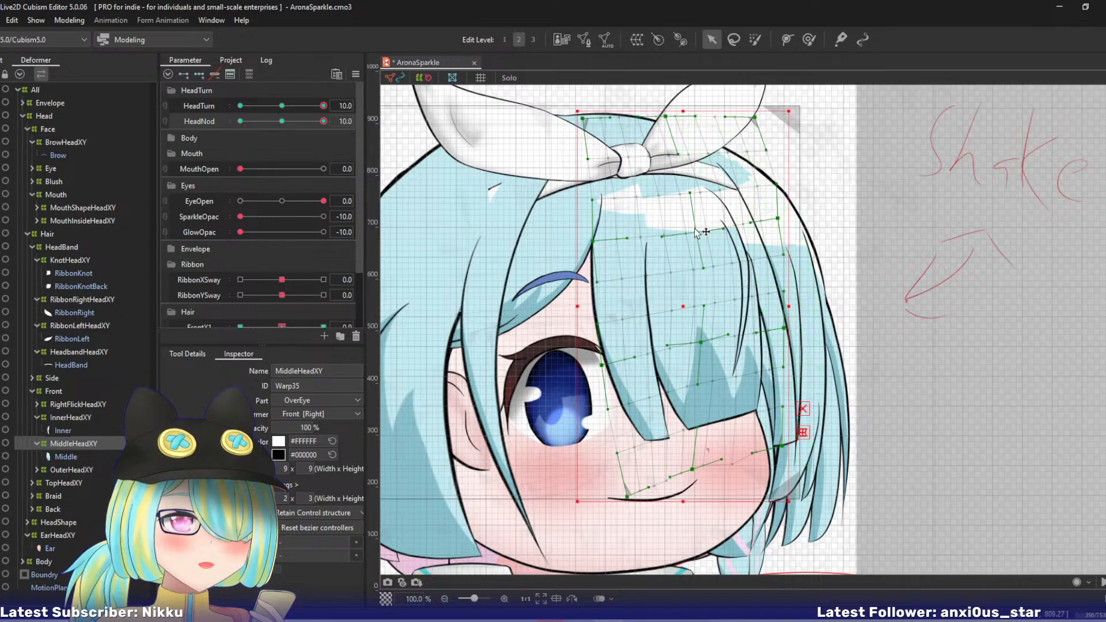
{"action": "left_click_drag", "start_coordinate": [697, 232], "coordinate": [676, 207]}
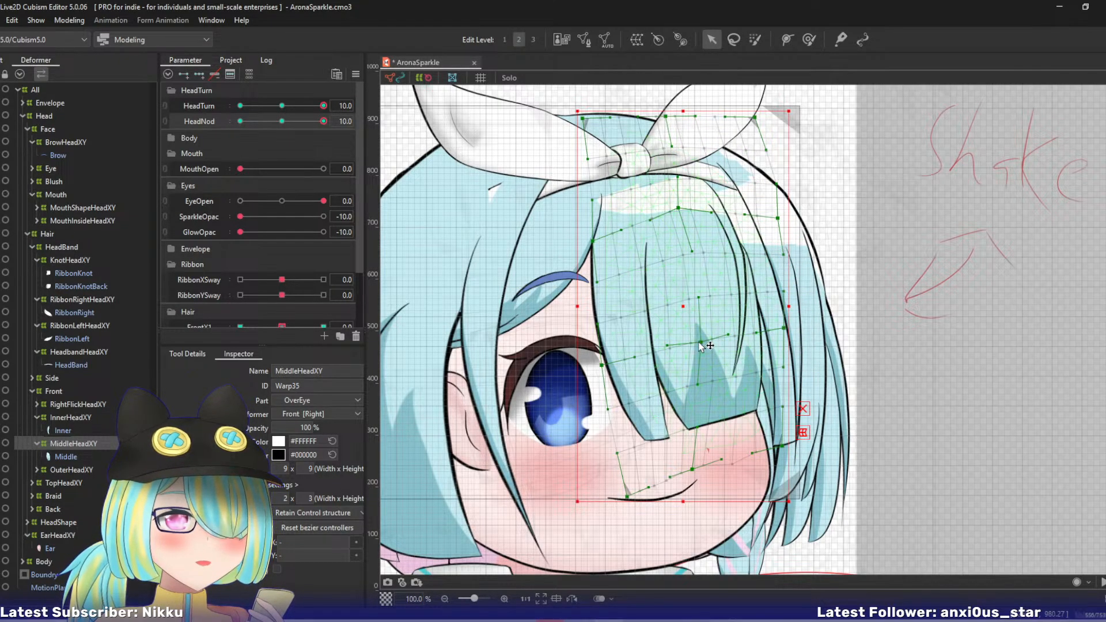
{"action": "left_click_drag", "start_coordinate": [700, 345], "coordinate": [695, 333]}
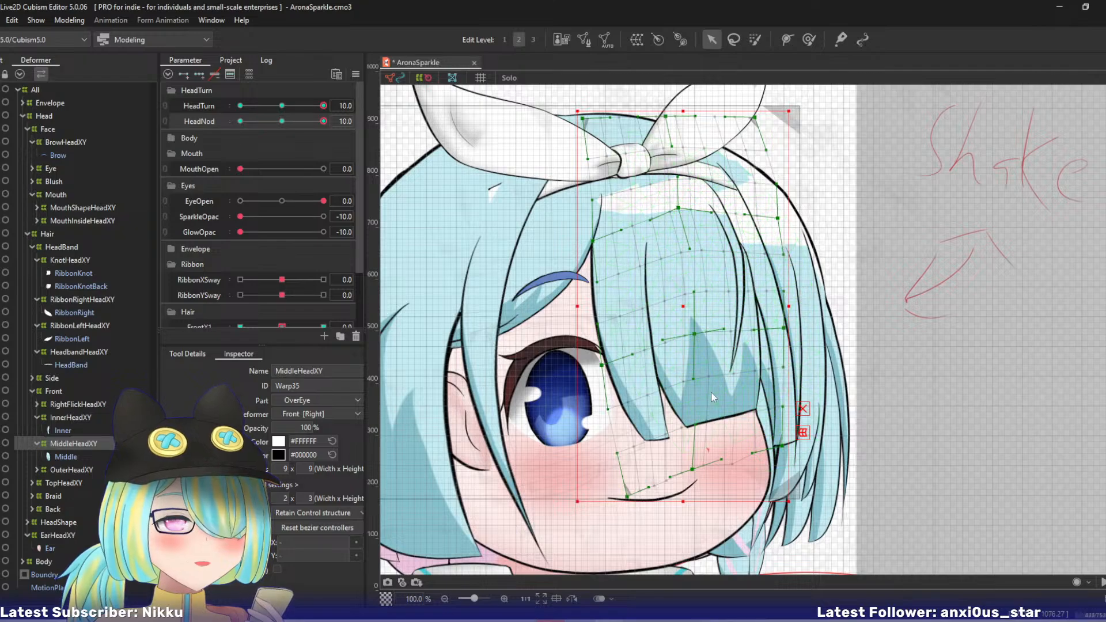
- Shift MiddleHeadXY's top row up and left, and raise its centre and right upper-middle points slightly
{"action": "left_click_drag", "start_coordinate": [755, 118], "coordinate": [742, 108]}
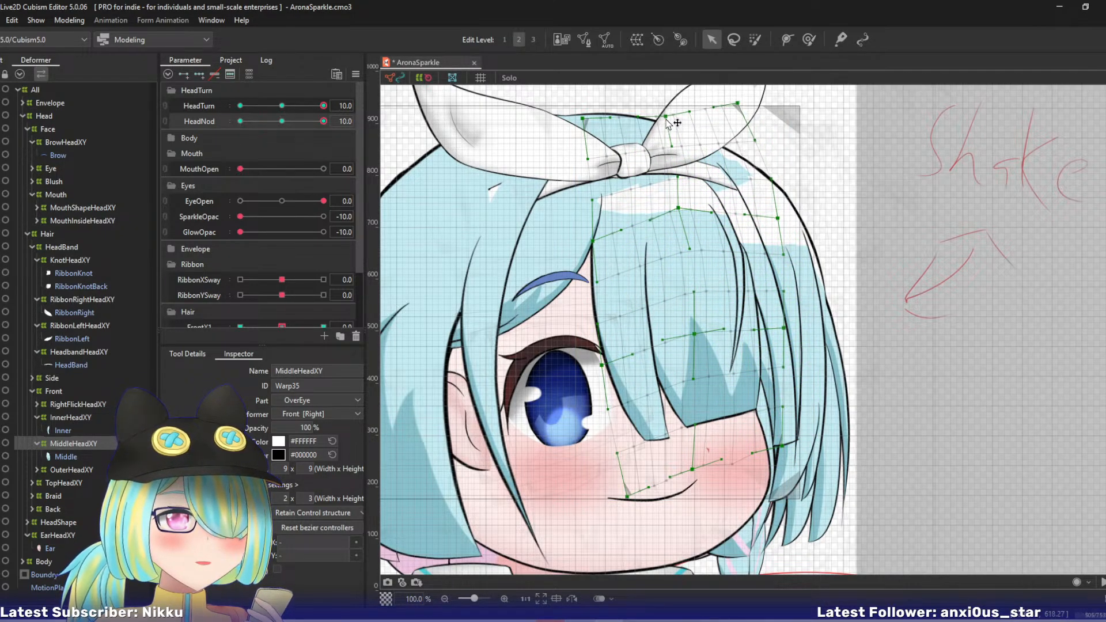
{"action": "left_click_drag", "start_coordinate": [666, 119], "coordinate": [657, 116]}
{"action": "left_click_drag", "start_coordinate": [585, 118], "coordinate": [578, 114]}
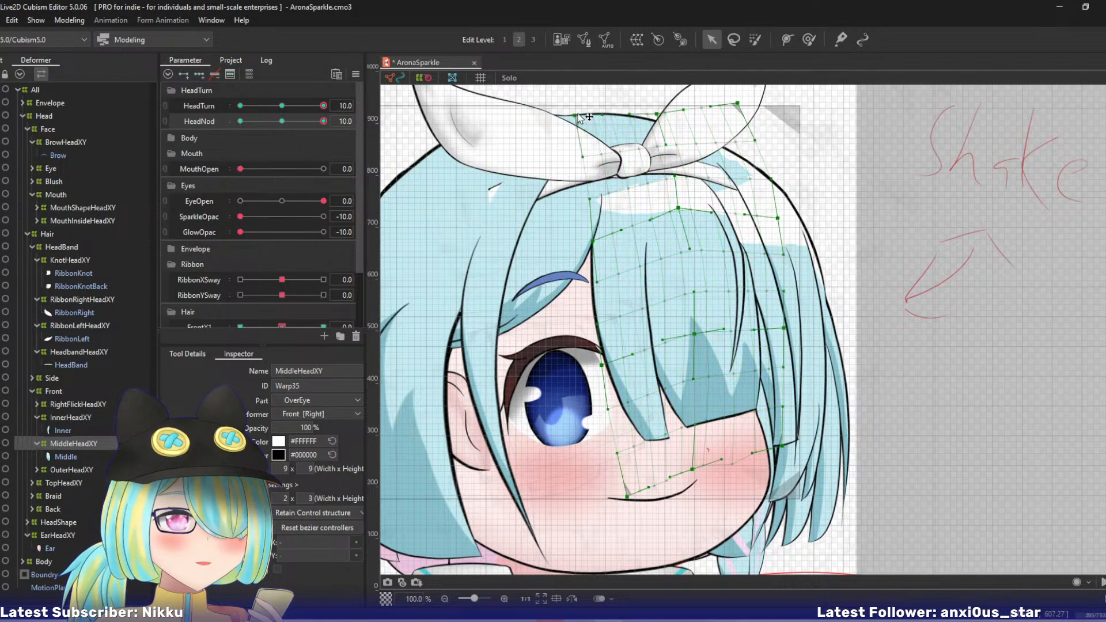
{"action": "left_click_drag", "start_coordinate": [680, 207], "coordinate": [677, 203]}
{"action": "left_click_drag", "start_coordinate": [780, 215], "coordinate": [775, 203]}
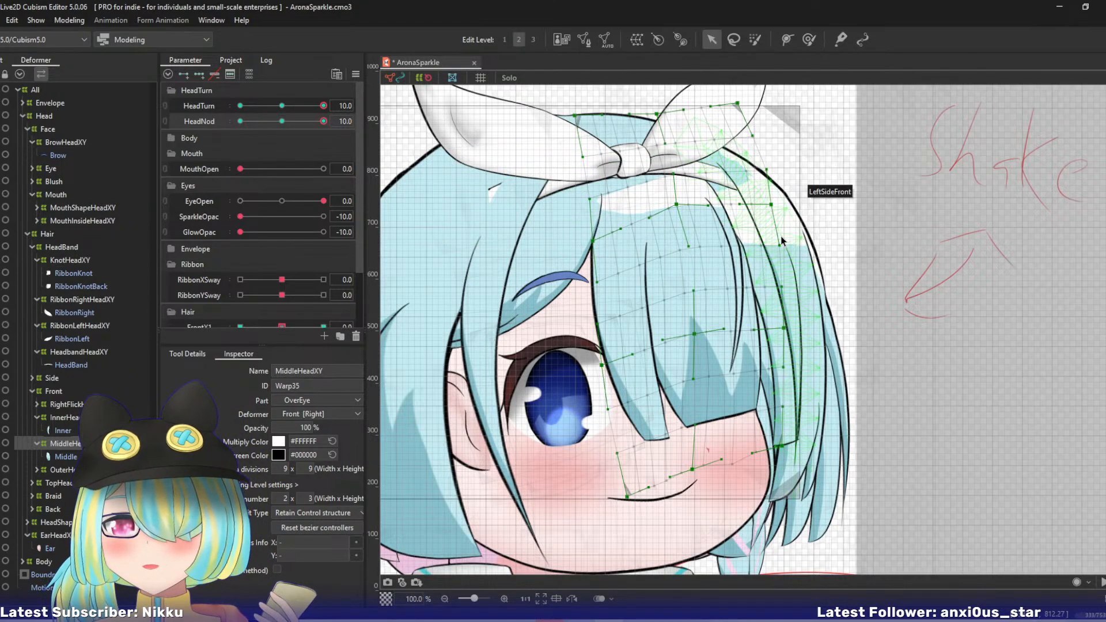
- Undo the last point adjustment, raise MiddleHeadXY's right upper-middle point, and move its right lower-middle point slightly left
{"action": "left_click_drag", "start_coordinate": [785, 330], "coordinate": [782, 323]}
{"action": "key", "text": "ctrl+z"}
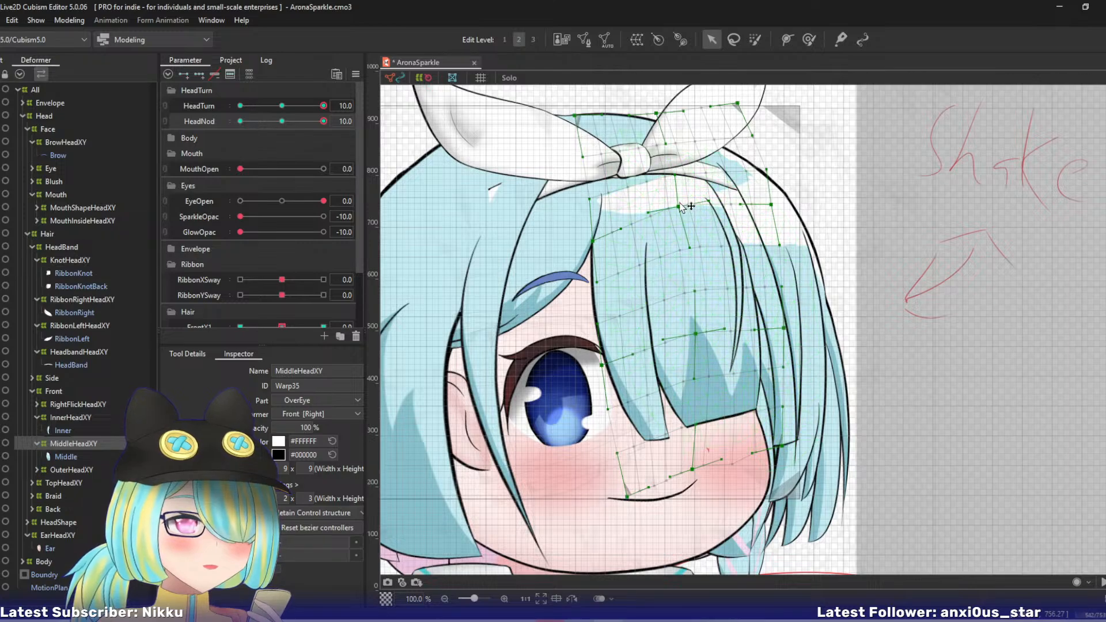
{"action": "left_click_drag", "start_coordinate": [770, 205], "coordinate": [774, 198]}
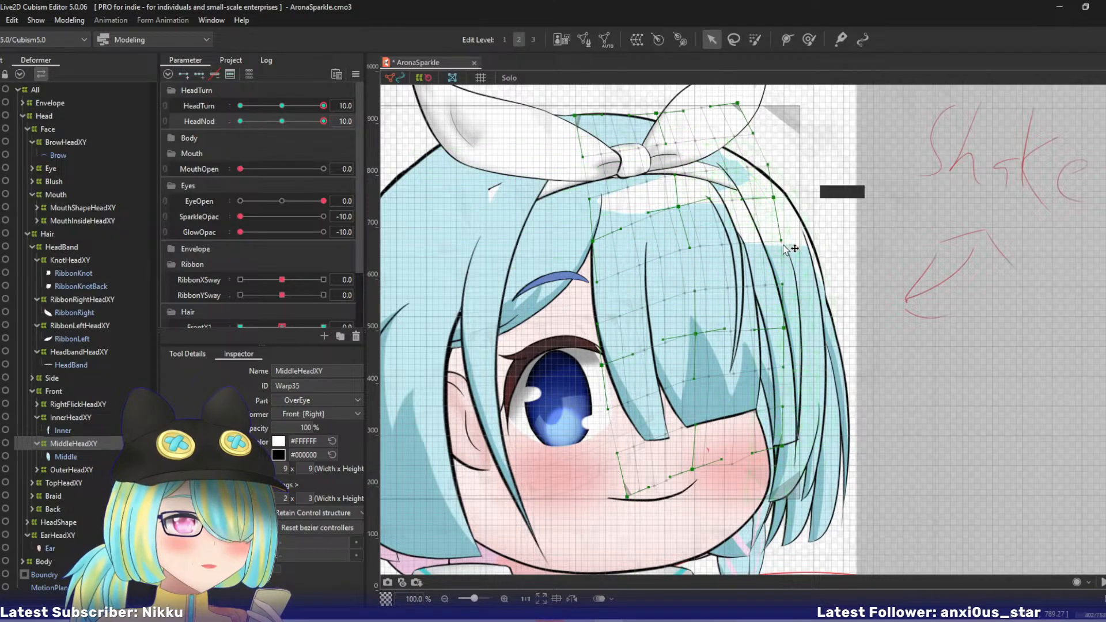
{"action": "left_click_drag", "start_coordinate": [784, 329], "coordinate": [777, 327]}
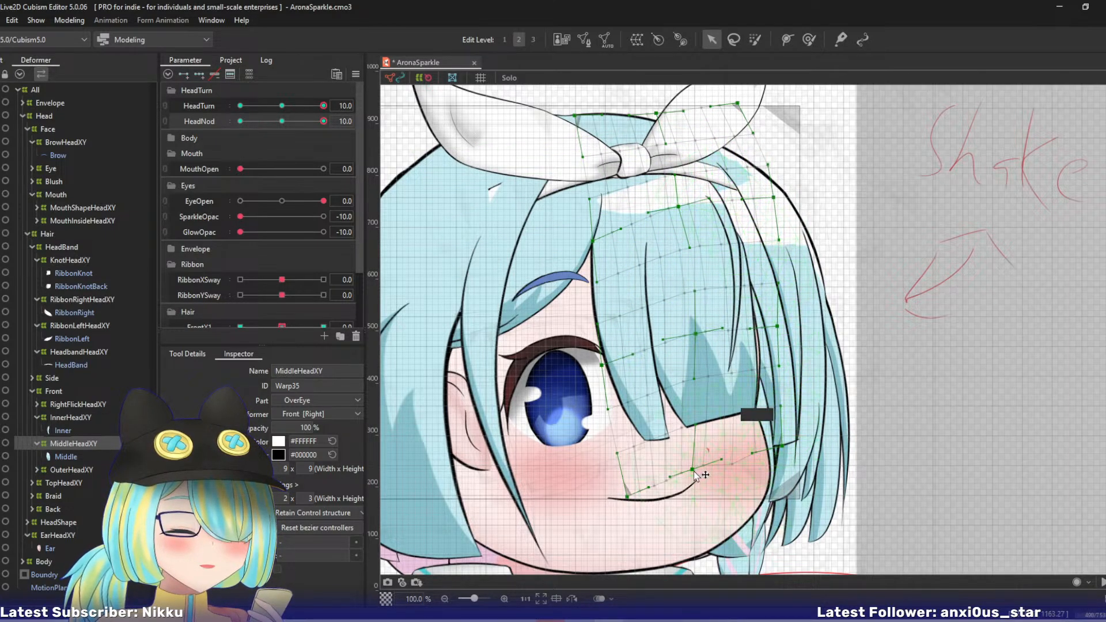
- Reshape MiddleHeadXY's bottom row by raising the left corner, lowering the centre point, and moving the right corner down and left
{"action": "left_click_drag", "start_coordinate": [694, 472], "coordinate": [689, 468]}
{"action": "left_click_drag", "start_coordinate": [783, 444], "coordinate": [784, 442]}
{"action": "left_click_drag", "start_coordinate": [627, 496], "coordinate": [620, 482]}
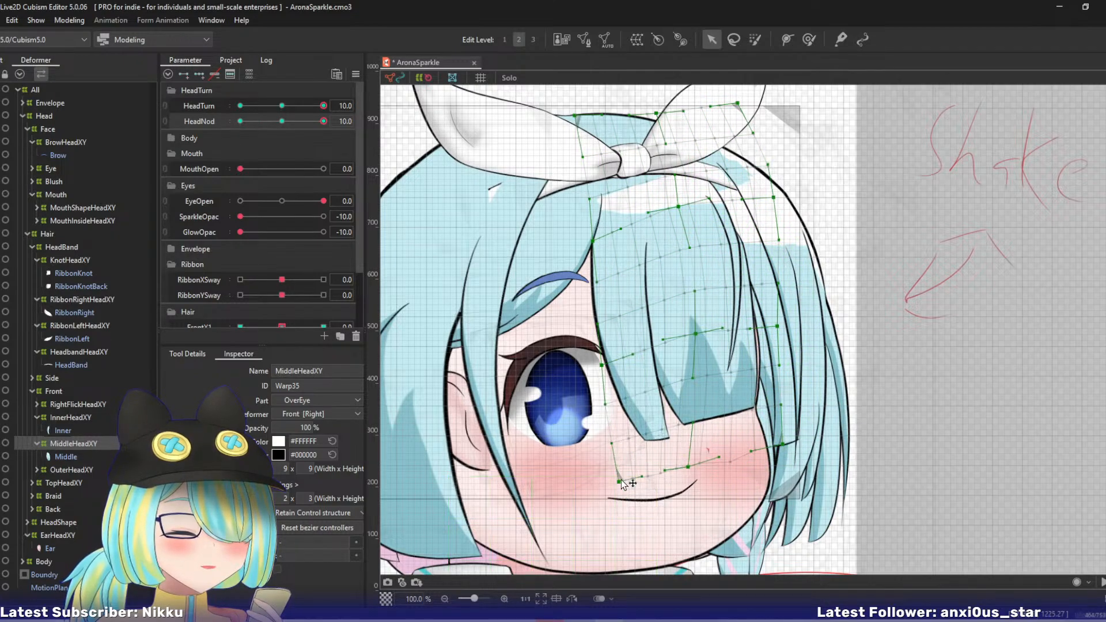
{"action": "left_click_drag", "start_coordinate": [688, 467], "coordinate": [689, 479]}
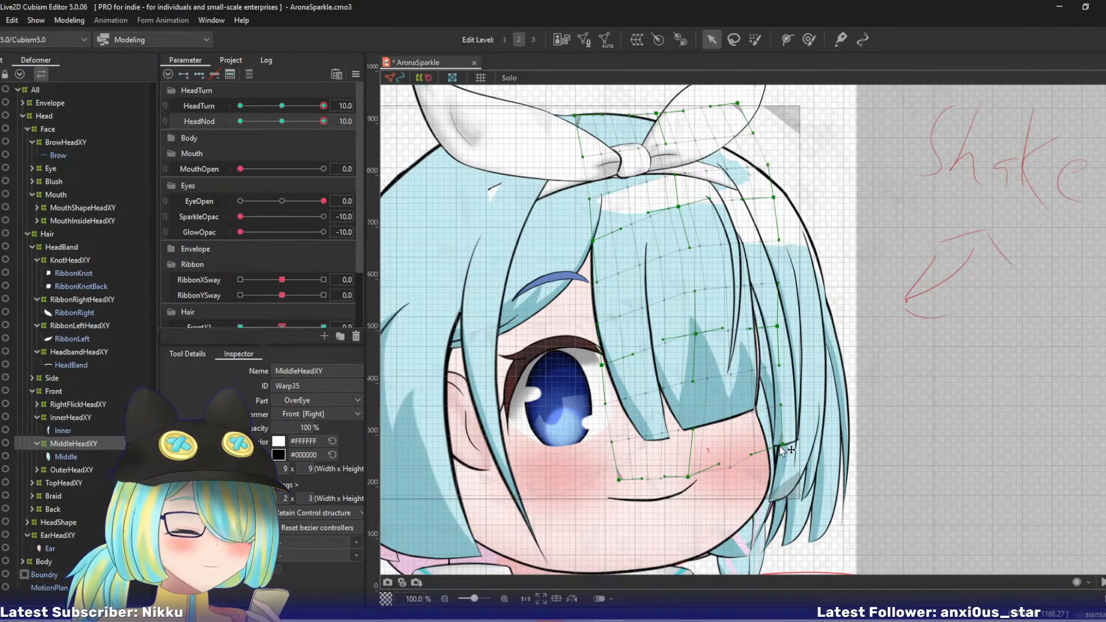
{"action": "left_click_drag", "start_coordinate": [781, 448], "coordinate": [785, 462]}
{"action": "left_click_drag", "start_coordinate": [689, 479], "coordinate": [690, 487]}
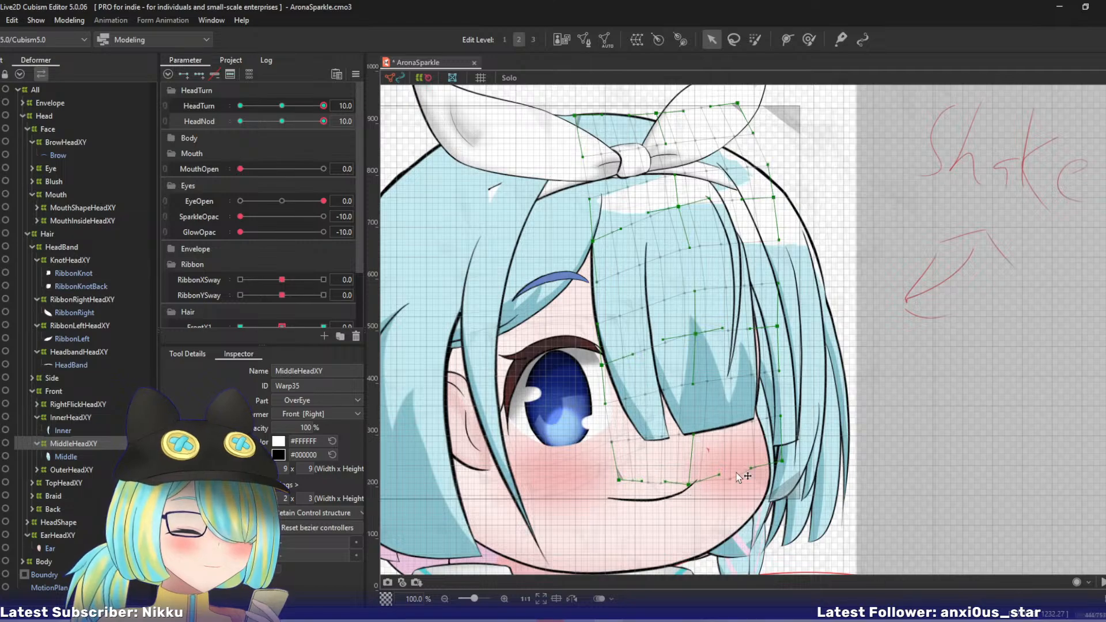
{"action": "left_click_drag", "start_coordinate": [783, 461], "coordinate": [773, 460]}
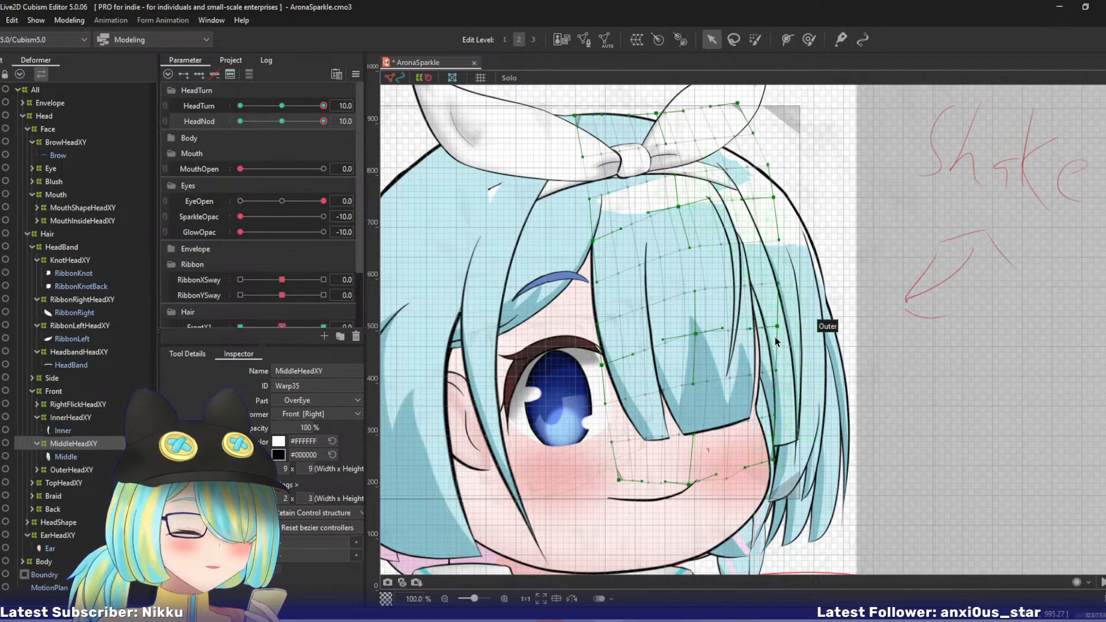
- Move MiddleHeadXY's right lower-middle point left, and nudge its centre lower-middle point, that point's lower handle and the bottom-centre point
{"action": "left_click_drag", "start_coordinate": [778, 327], "coordinate": [702, 338]}
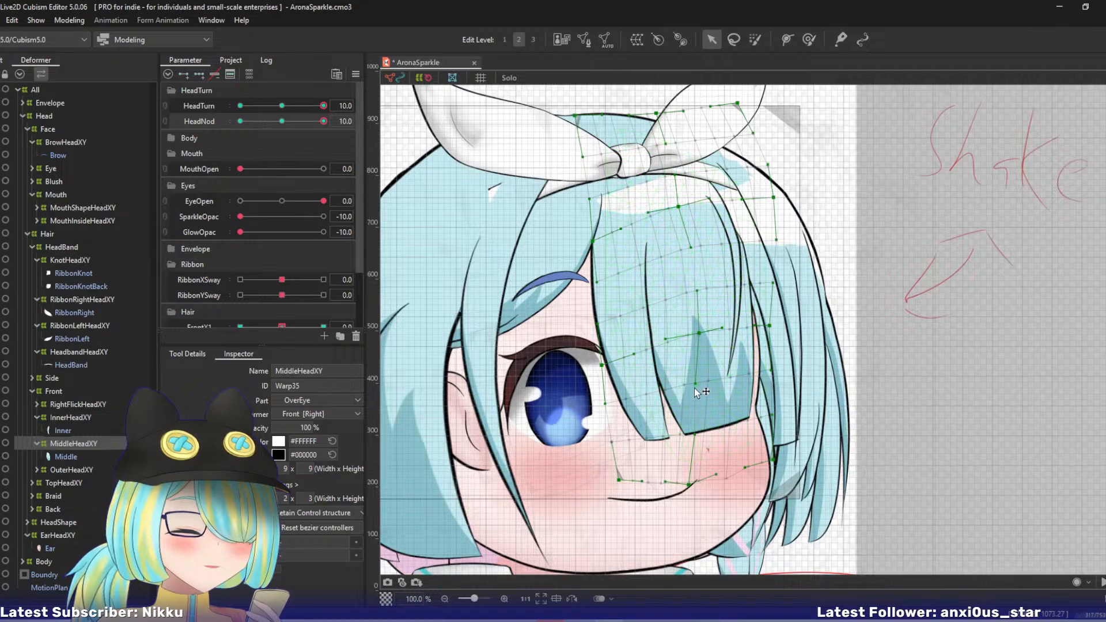
{"action": "left_click_drag", "start_coordinate": [695, 389], "coordinate": [690, 386]}
{"action": "left_click_drag", "start_coordinate": [689, 486], "coordinate": [686, 485]}
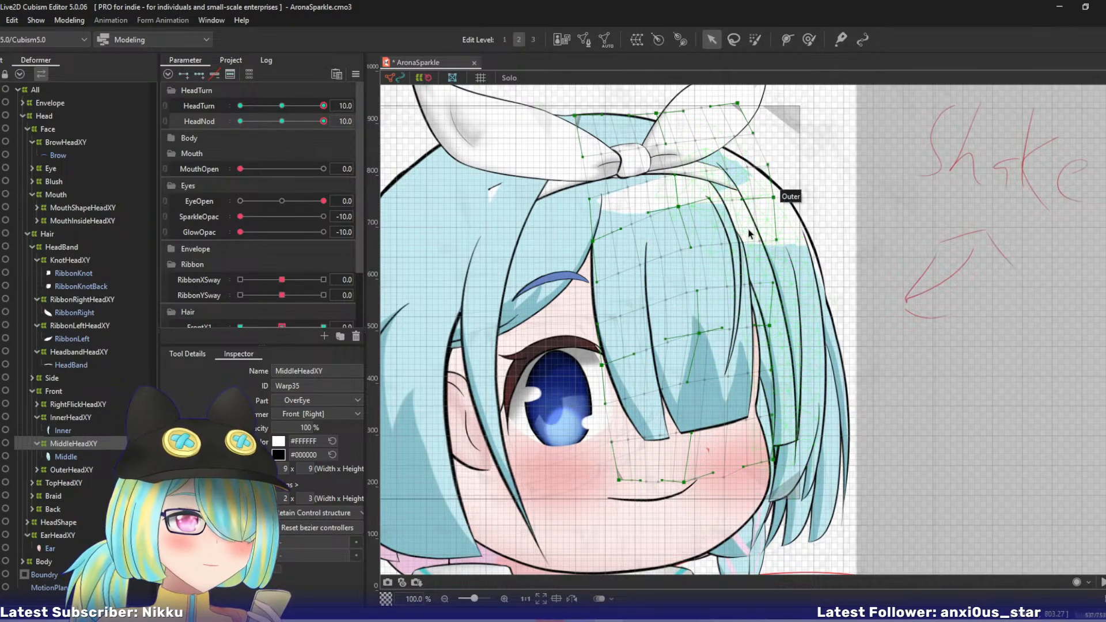
- Examine MiddleHeadXY's upper-right curve handles and check the strand's movement with HeadNod, returning it to 10
{"action": "left_click", "coordinate": [733, 201]}
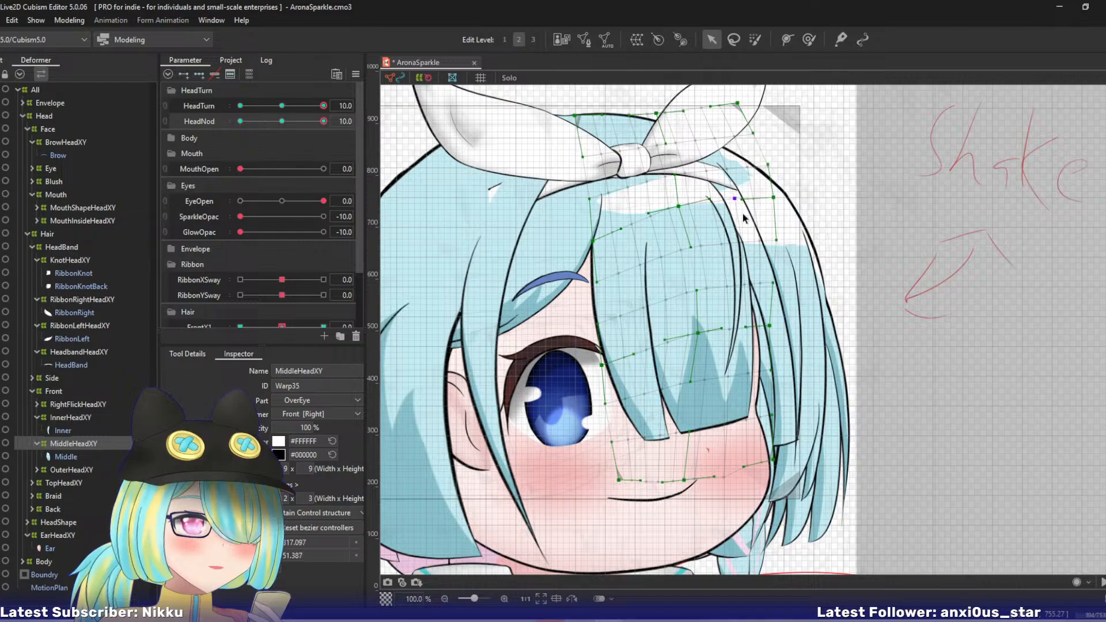
{"action": "left_click_drag", "start_coordinate": [736, 243], "coordinate": [741, 242]}
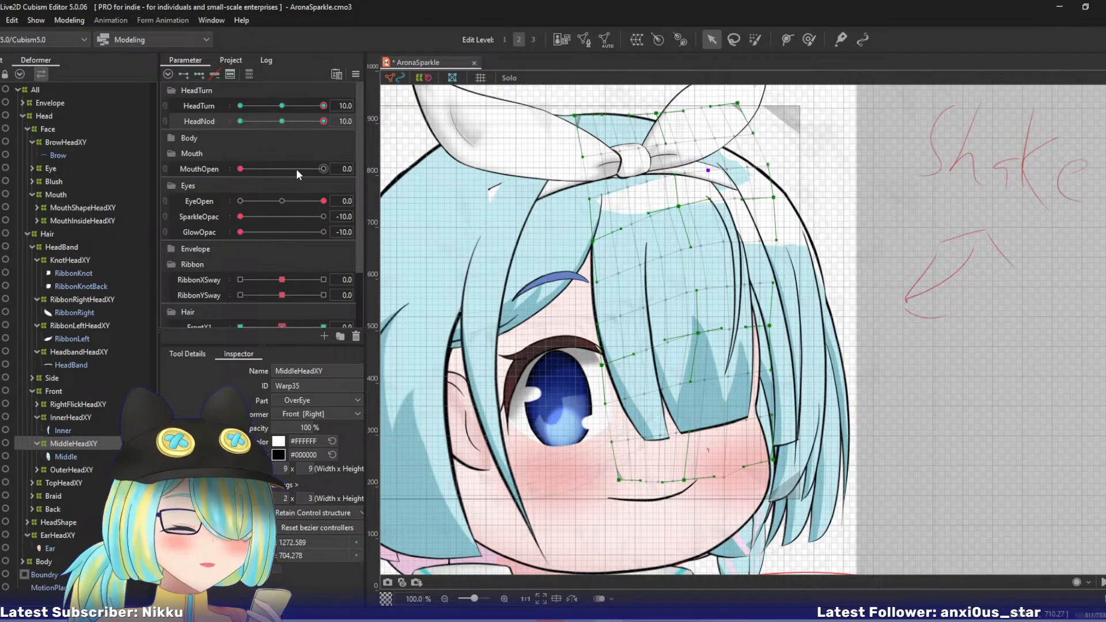
{"action": "left_click_drag", "start_coordinate": [314, 124], "coordinate": [341, 121]}
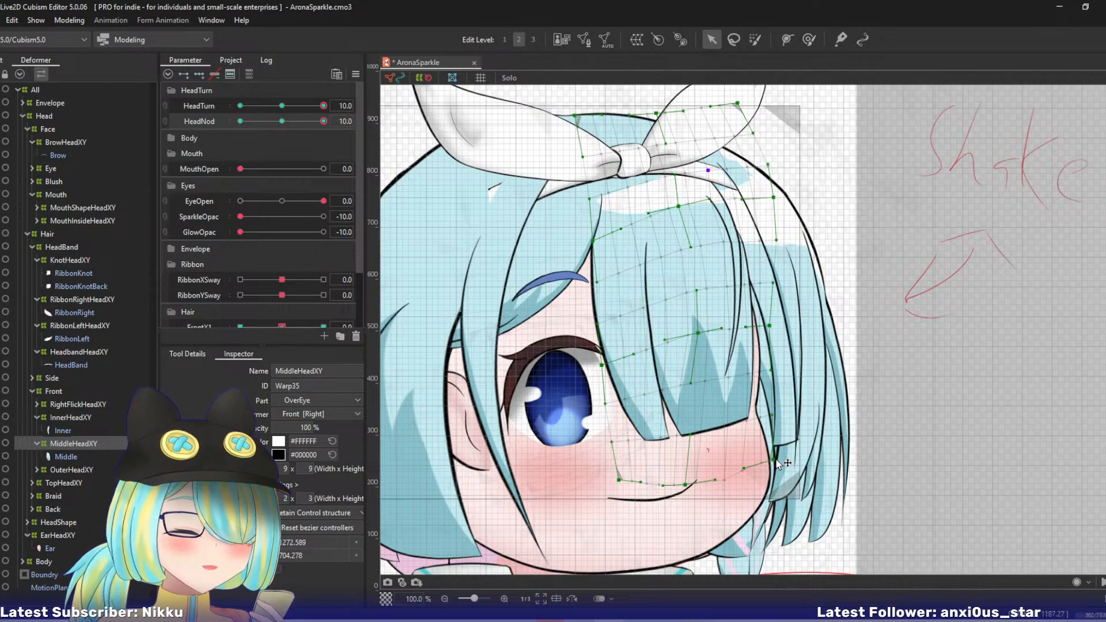
- Adjust MiddleHeadXY's right edge by repositioning the bottom-right corner and moving the right lower-middle point slightly right
{"action": "left_click_drag", "start_coordinate": [777, 462], "coordinate": [784, 479]}
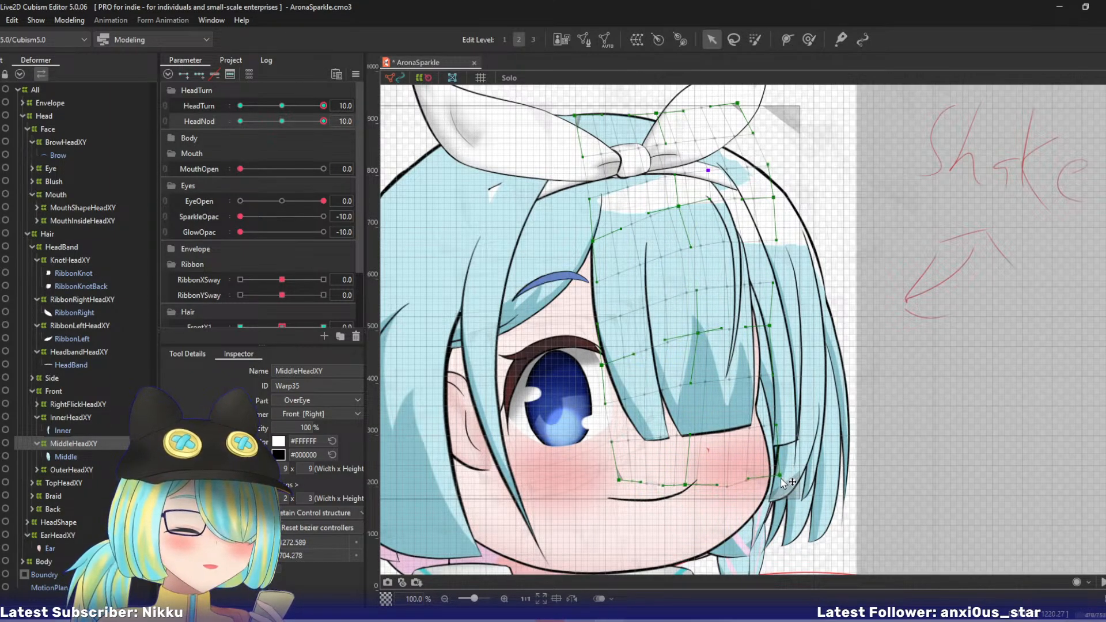
{"action": "left_click_drag", "start_coordinate": [770, 326], "coordinate": [747, 329]}
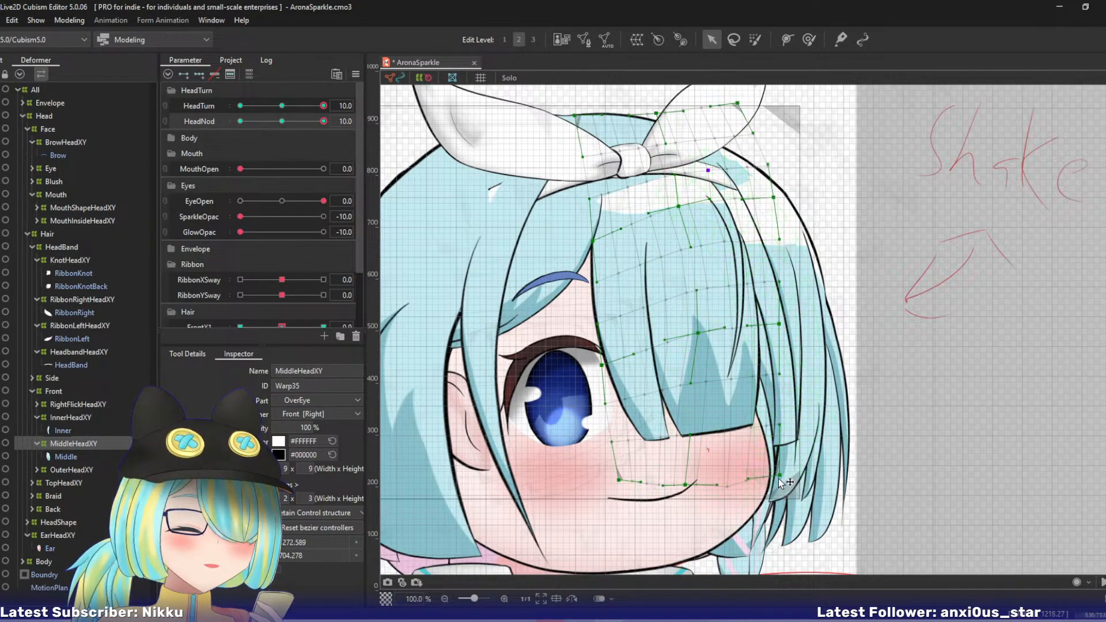
{"action": "left_click_drag", "start_coordinate": [779, 478], "coordinate": [774, 476]}
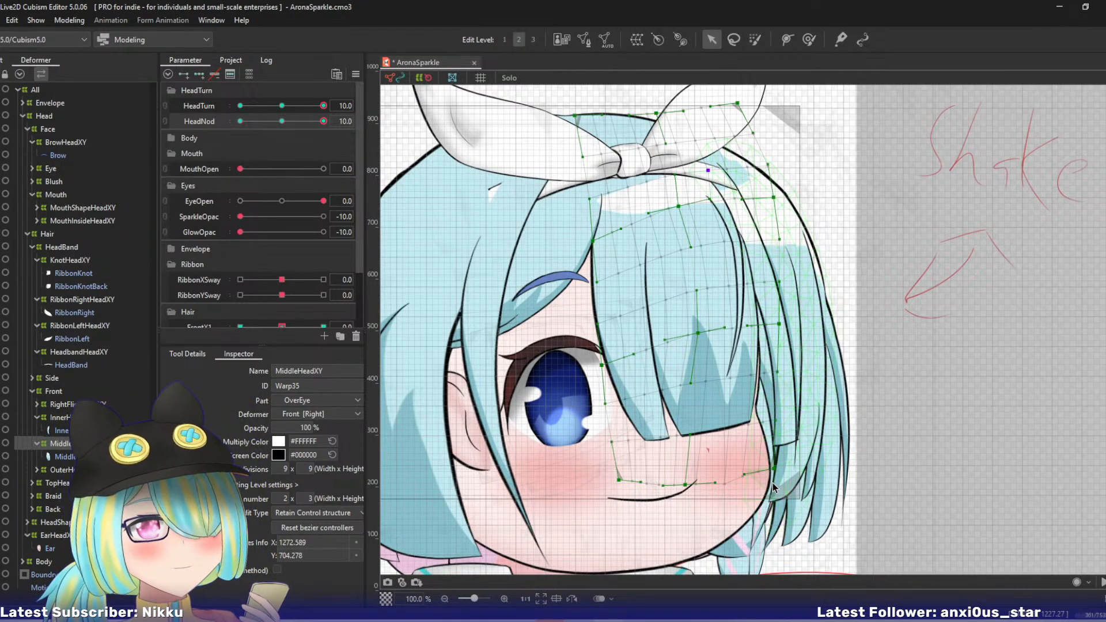
- Reshape OuterHeadXY at edit level 3 by moving its top-right corner up and left and raising its bottom-right corner, then return to level 2
{"action": "left_click", "coordinate": [58, 470]}
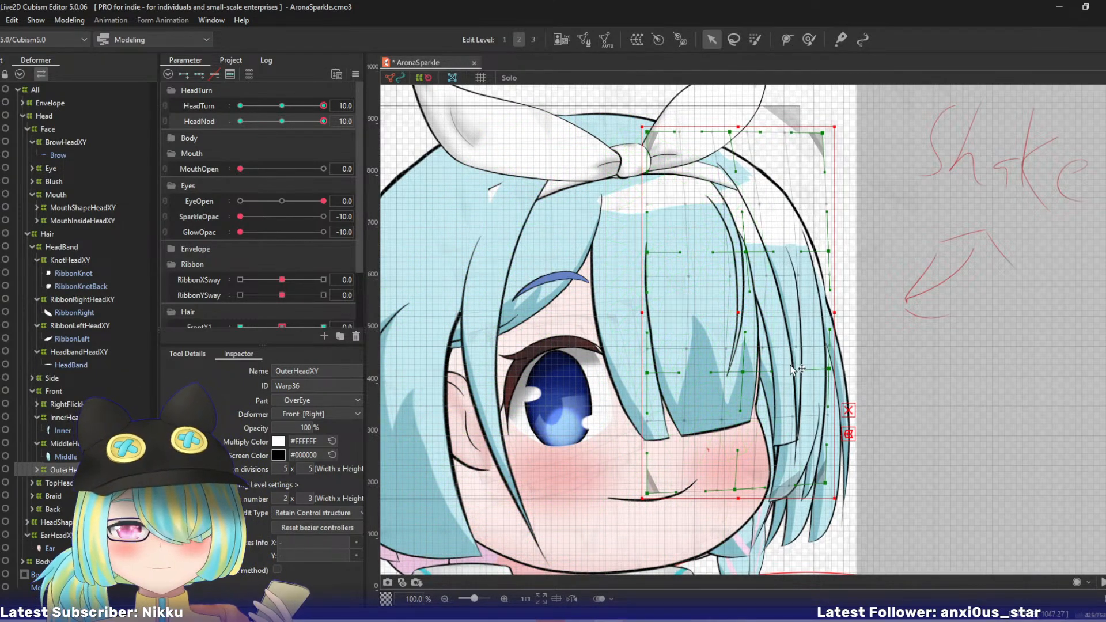
{"action": "left_click_drag", "start_coordinate": [793, 369], "coordinate": [612, 367]}
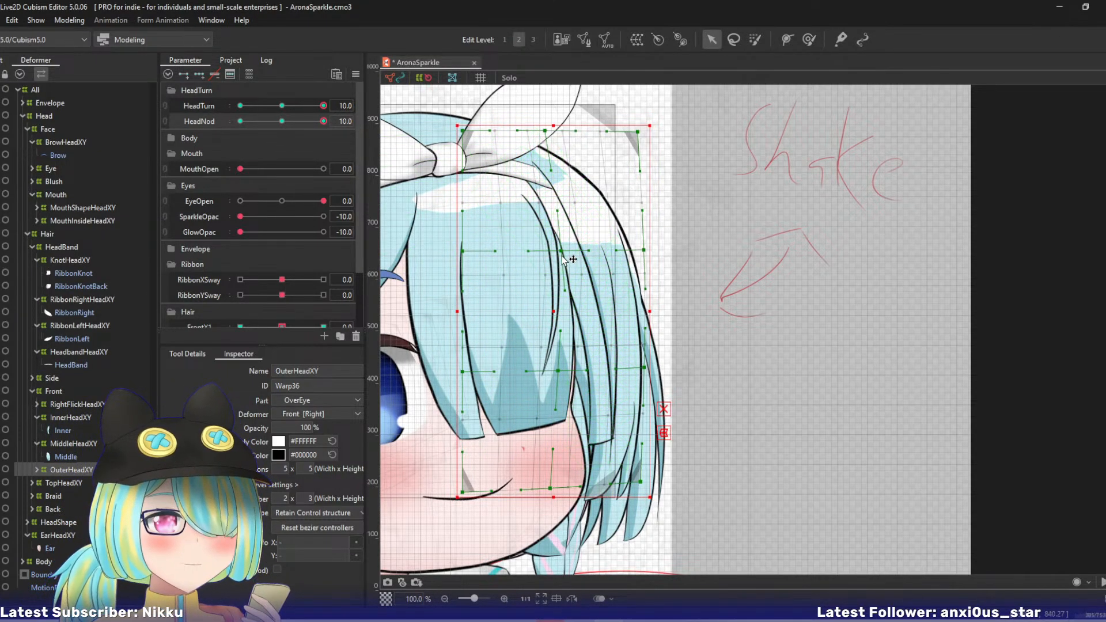
{"action": "key", "text": "3"}
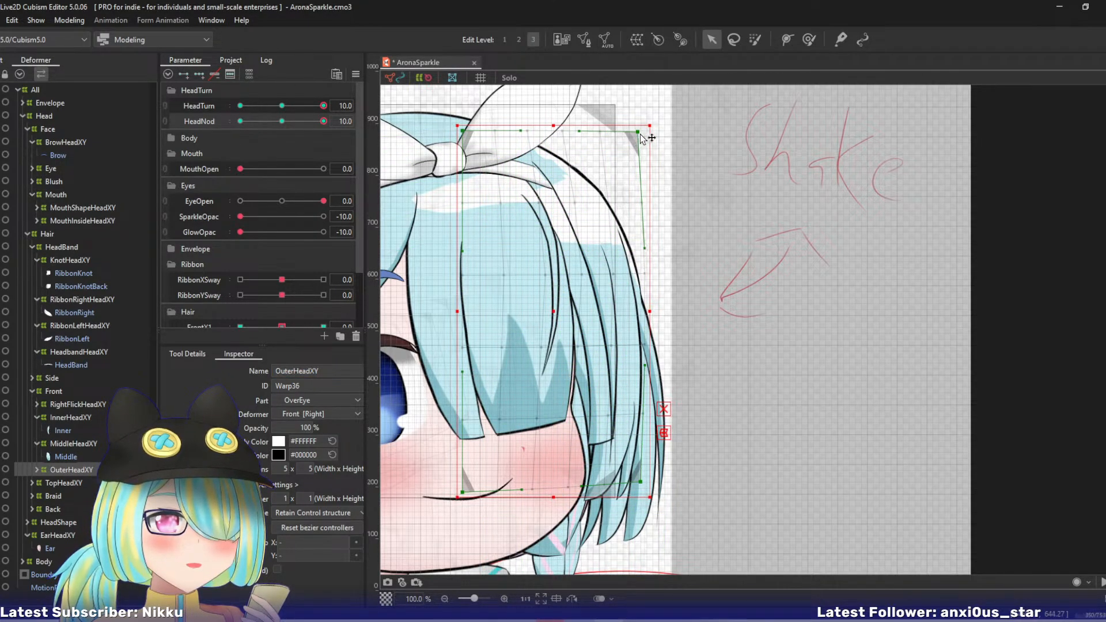
{"action": "left_click_drag", "start_coordinate": [639, 135], "coordinate": [625, 119]}
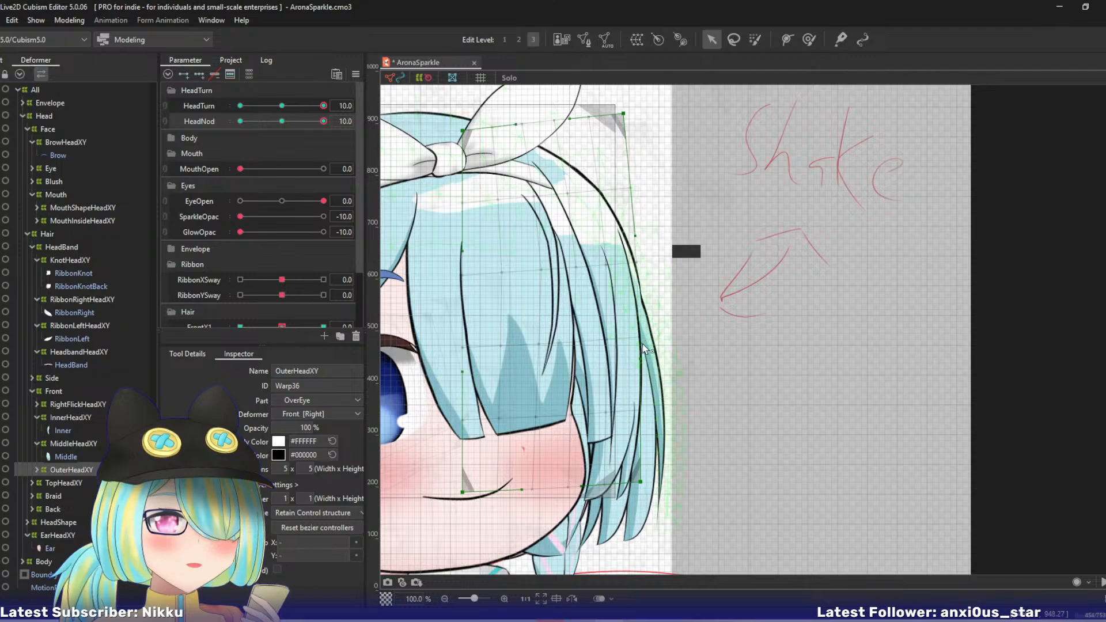
{"action": "left_click_drag", "start_coordinate": [642, 482], "coordinate": [641, 440]}
{"action": "key", "text": "2"}
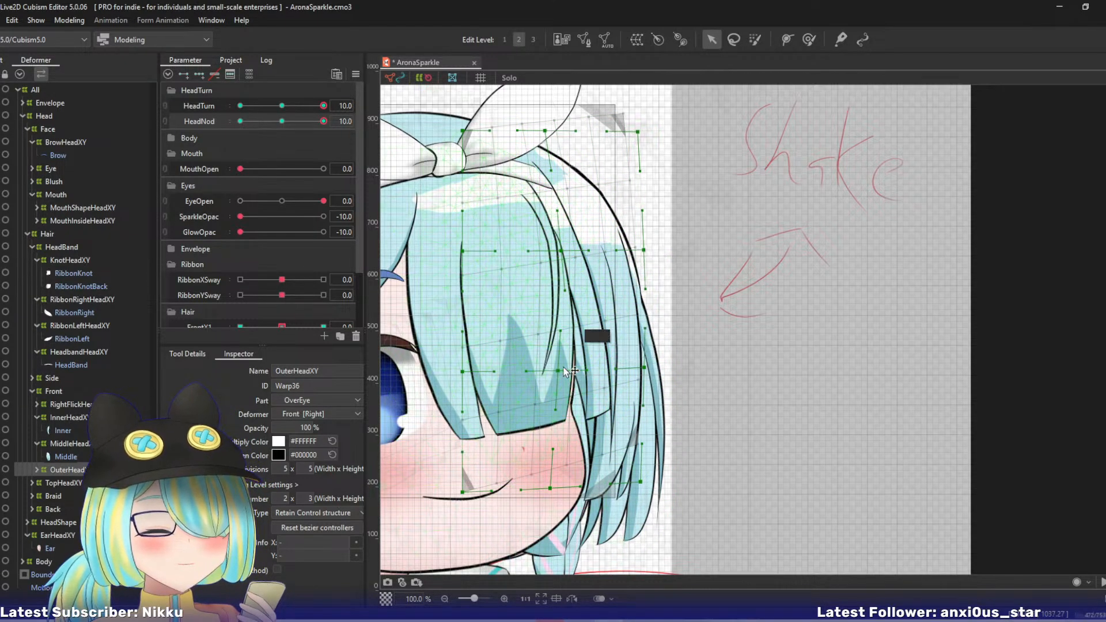
- Raise OuterHeadXY's centre and right upper-middle points, shift its top-right and top-centre points up and left, and move the top-left corner left
{"action": "left_click_drag", "start_coordinate": [554, 377], "coordinate": [554, 360]}
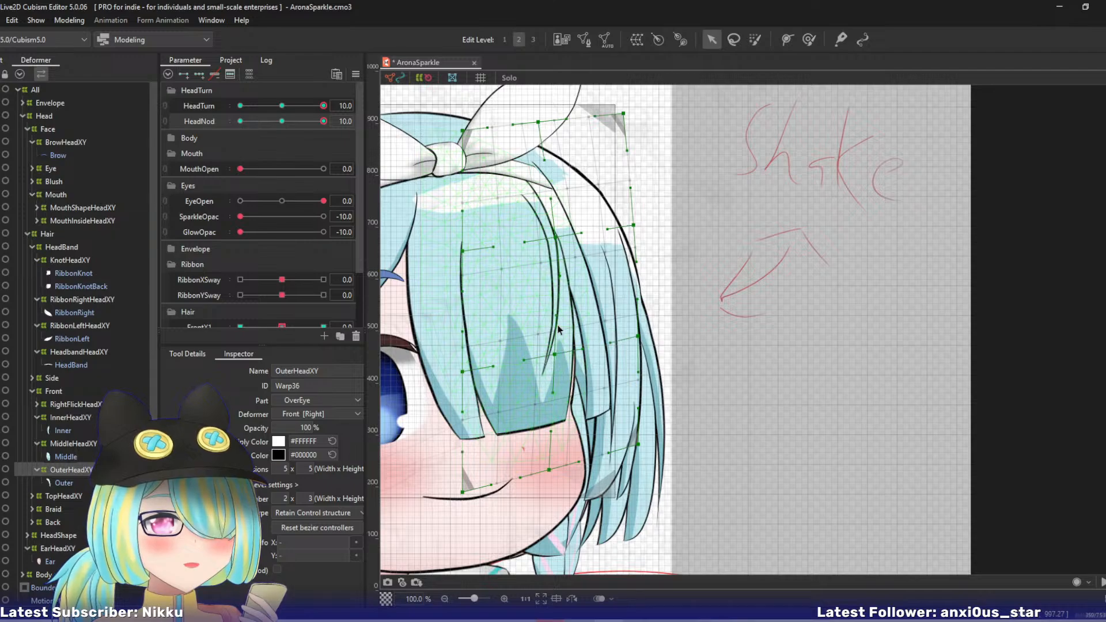
{"action": "left_click_drag", "start_coordinate": [556, 236], "coordinate": [551, 217]}
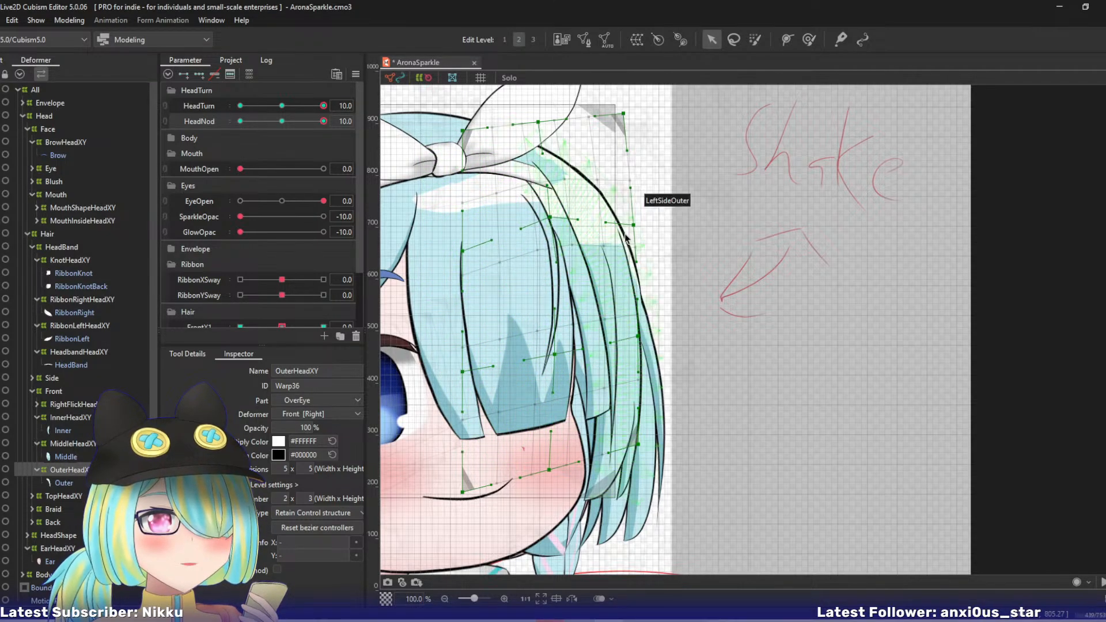
{"action": "left_click_drag", "start_coordinate": [633, 226], "coordinate": [626, 199]}
{"action": "left_click_drag", "start_coordinate": [550, 217], "coordinate": [545, 203]}
{"action": "left_click_drag", "start_coordinate": [625, 113], "coordinate": [597, 101]}
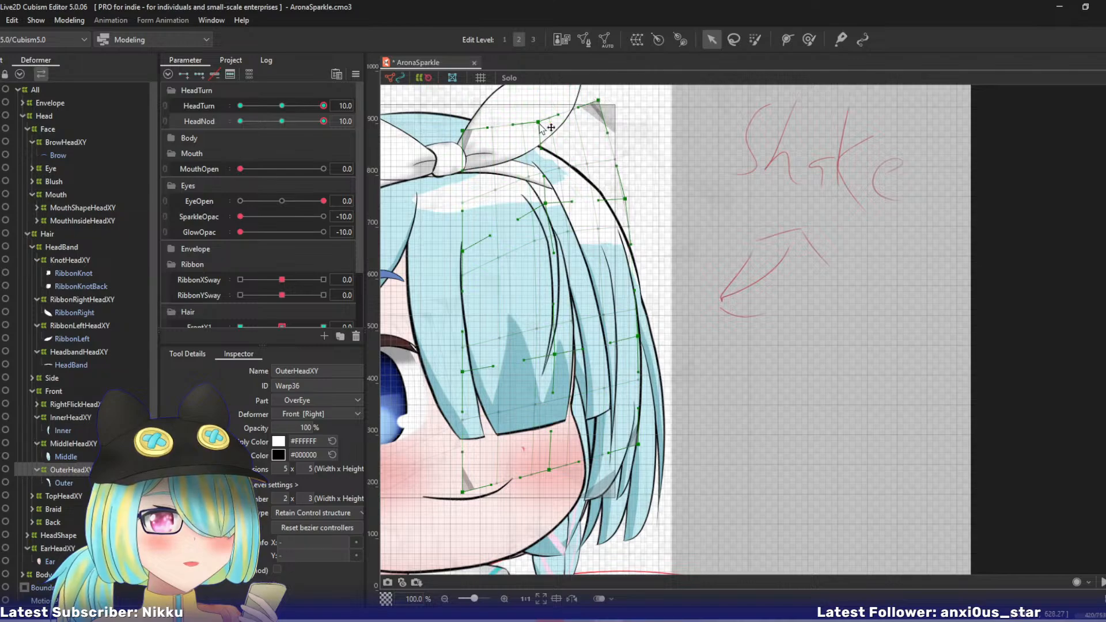
{"action": "left_click_drag", "start_coordinate": [540, 126], "coordinate": [533, 114]}
{"action": "left_click_drag", "start_coordinate": [463, 131], "coordinate": [445, 133]}
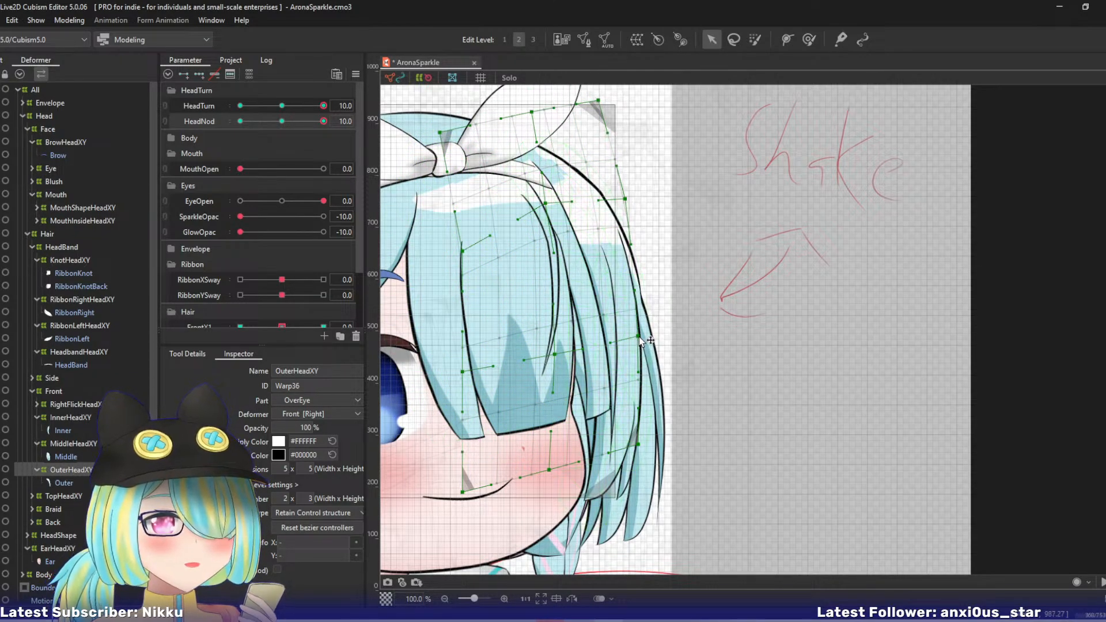
- Raise OuterHeadXY's right lower-middle point, shift it and the centre lower-middle point left, and move the bottom-centre and bottom-right points left and down
{"action": "left_click_drag", "start_coordinate": [638, 336], "coordinate": [638, 315]}
{"action": "left_click_drag", "start_coordinate": [553, 351], "coordinate": [552, 349]}
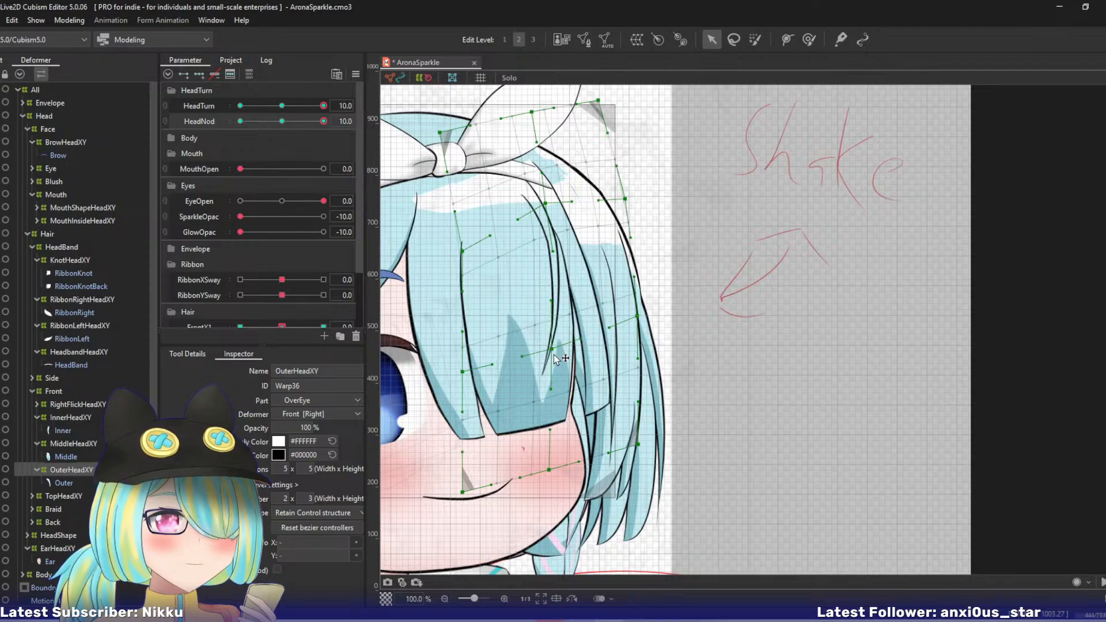
{"action": "left_click_drag", "start_coordinate": [548, 470], "coordinate": [530, 475]}
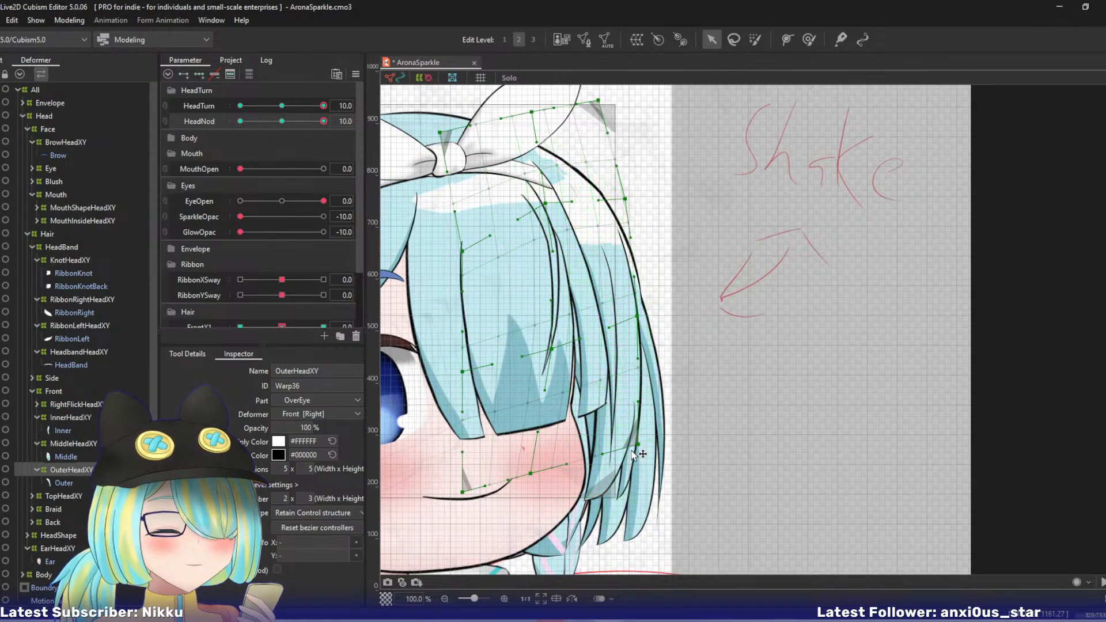
{"action": "left_click_drag", "start_coordinate": [638, 445], "coordinate": [628, 459]}
{"action": "left_click_drag", "start_coordinate": [637, 317], "coordinate": [629, 319]}
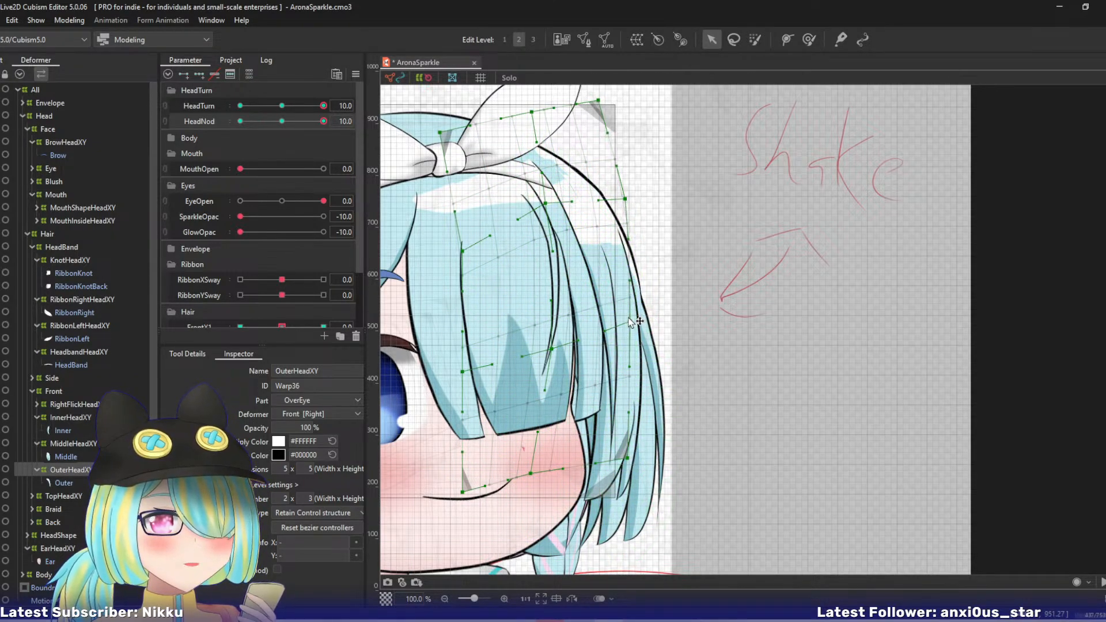
{"action": "left_click_drag", "start_coordinate": [552, 351], "coordinate": [546, 353]}
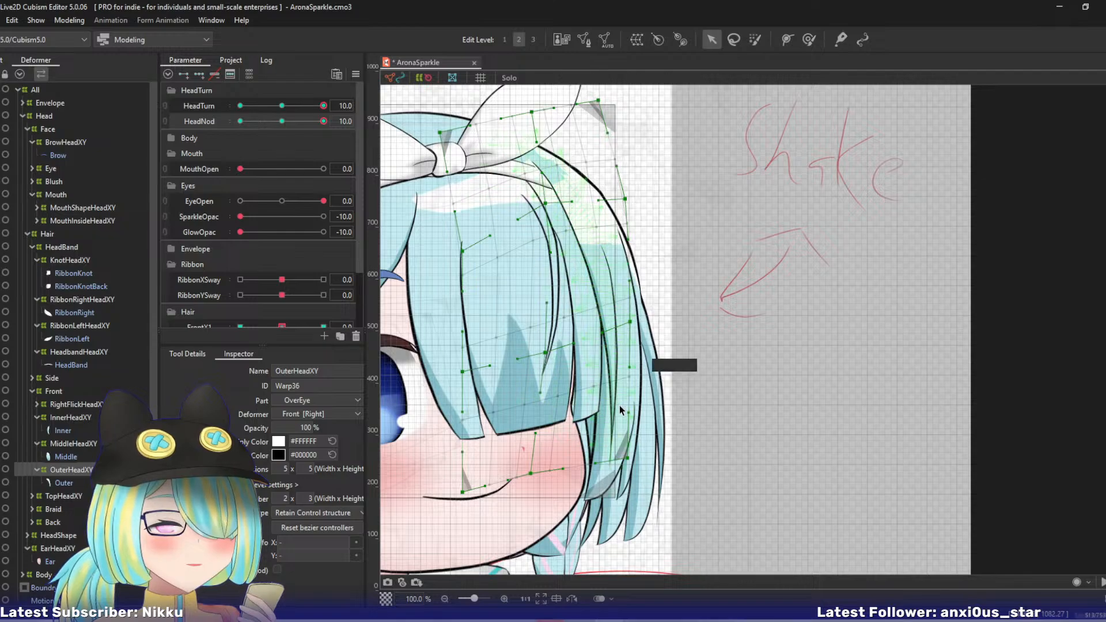
- Move OuterHeadXY's bottom-right and right lower-middle points slightly right, raise its bottom-centre point, and compare the strand with HeadNod and MiddleHeadXY
{"action": "left_click_drag", "start_coordinate": [628, 459], "coordinate": [637, 457]}
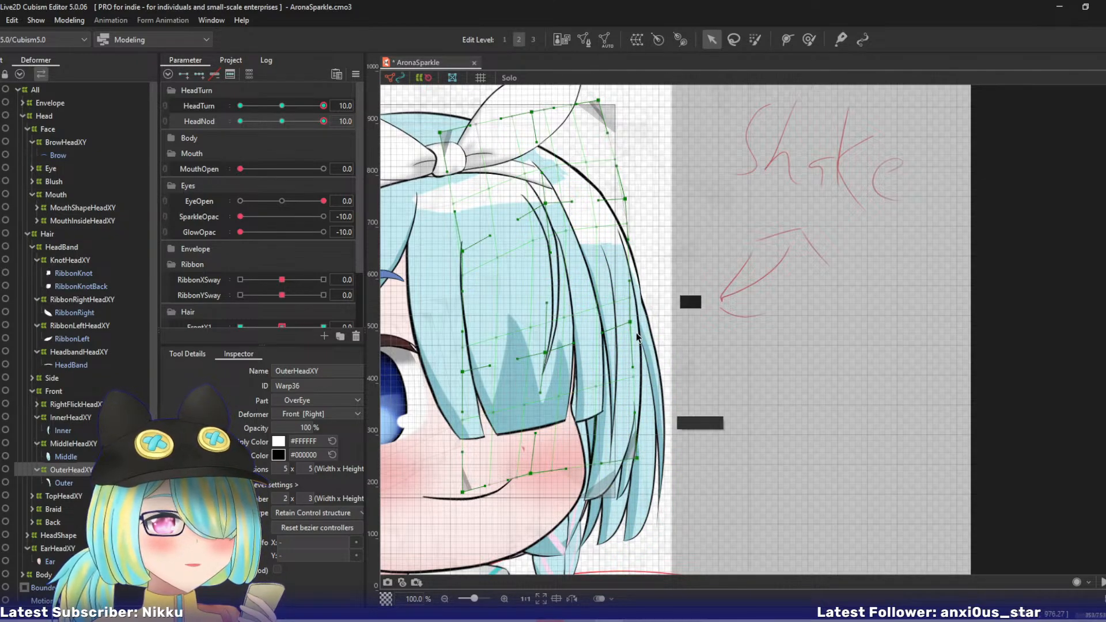
{"action": "left_click_drag", "start_coordinate": [635, 320], "coordinate": [640, 321]}
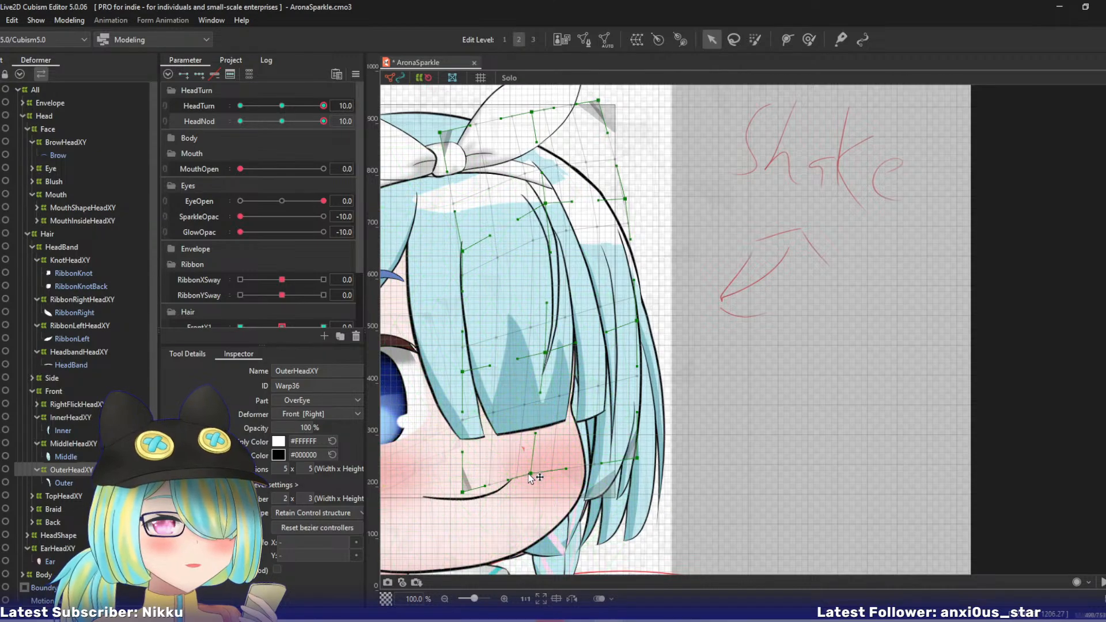
{"action": "left_click_drag", "start_coordinate": [530, 473], "coordinate": [531, 465]}
{"action": "left_click_drag", "start_coordinate": [323, 122], "coordinate": [359, 121]}
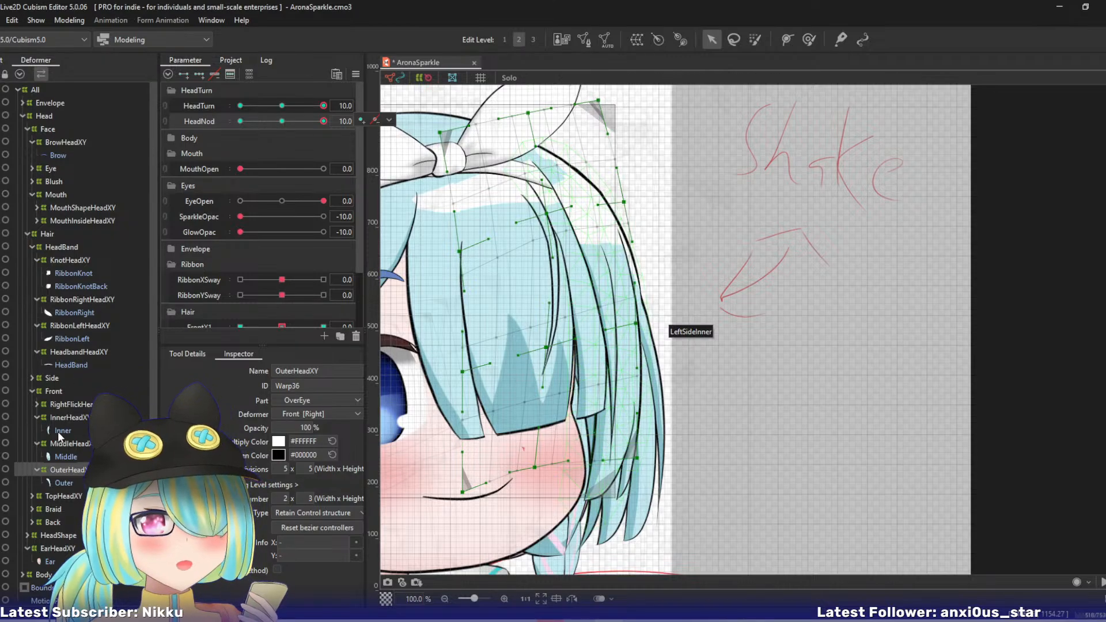
{"action": "left_click", "coordinate": [594, 461]}
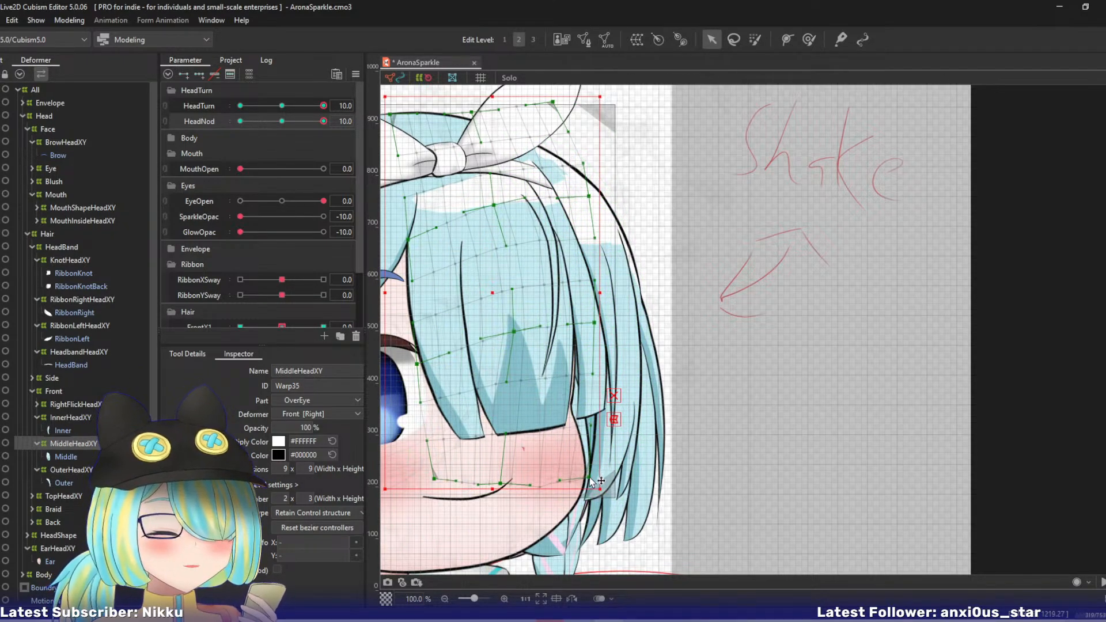
{"action": "left_click", "coordinate": [70, 467]}
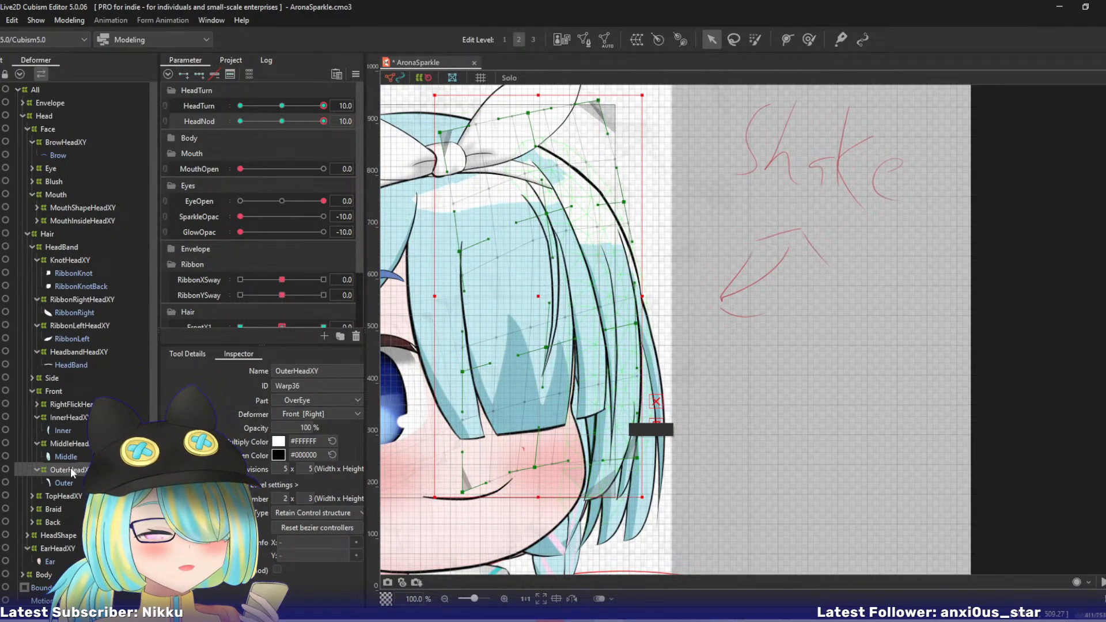
- Lower OuterHeadXY's bottom-right and right lower-middle points, readjust the bottom-centre point, raise the centre upper-middle point, and check the movement with HeadNod
{"action": "left_click_drag", "start_coordinate": [537, 468], "coordinate": [537, 478]}
{"action": "left_click_drag", "start_coordinate": [638, 460], "coordinate": [638, 471]}
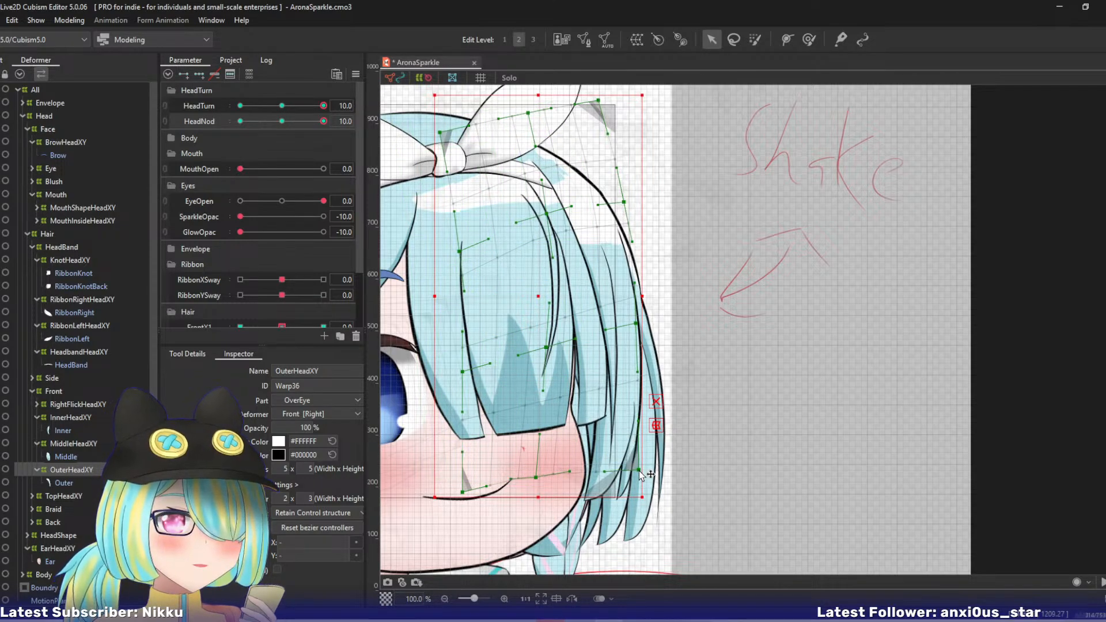
{"action": "left_click_drag", "start_coordinate": [637, 324], "coordinate": [639, 335]}
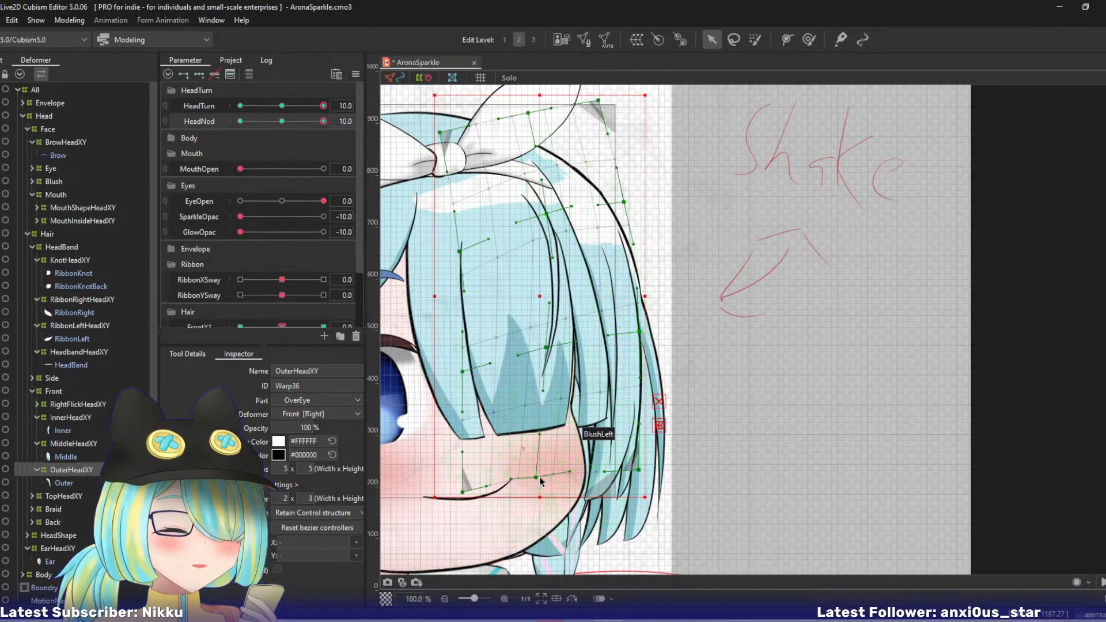
{"action": "left_click_drag", "start_coordinate": [536, 478], "coordinate": [533, 469]}
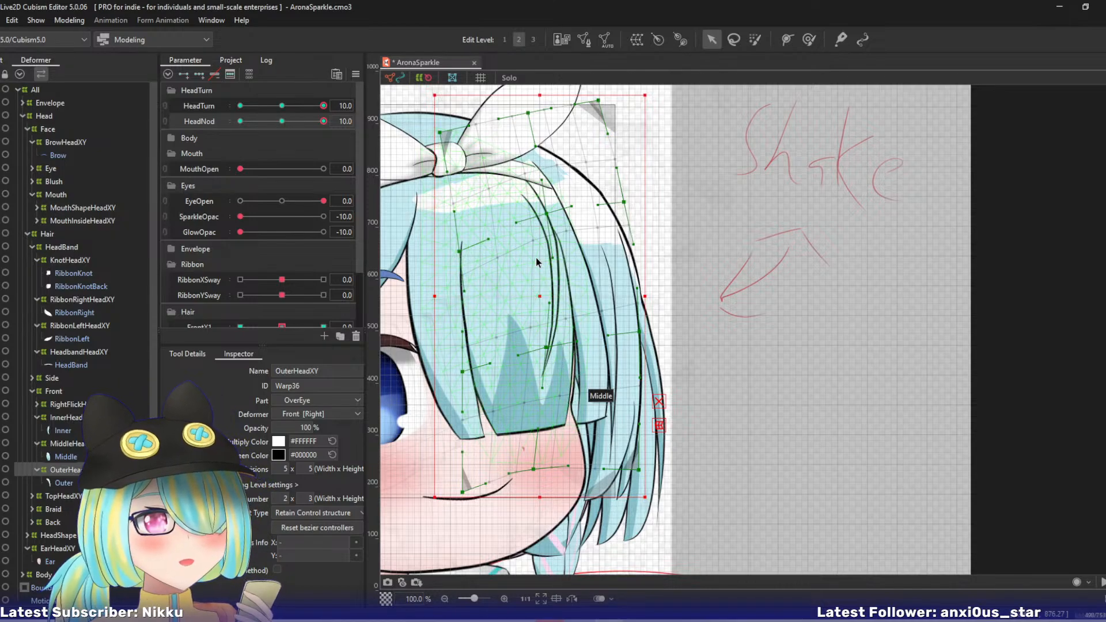
{"action": "left_click_drag", "start_coordinate": [550, 218], "coordinate": [548, 212]}
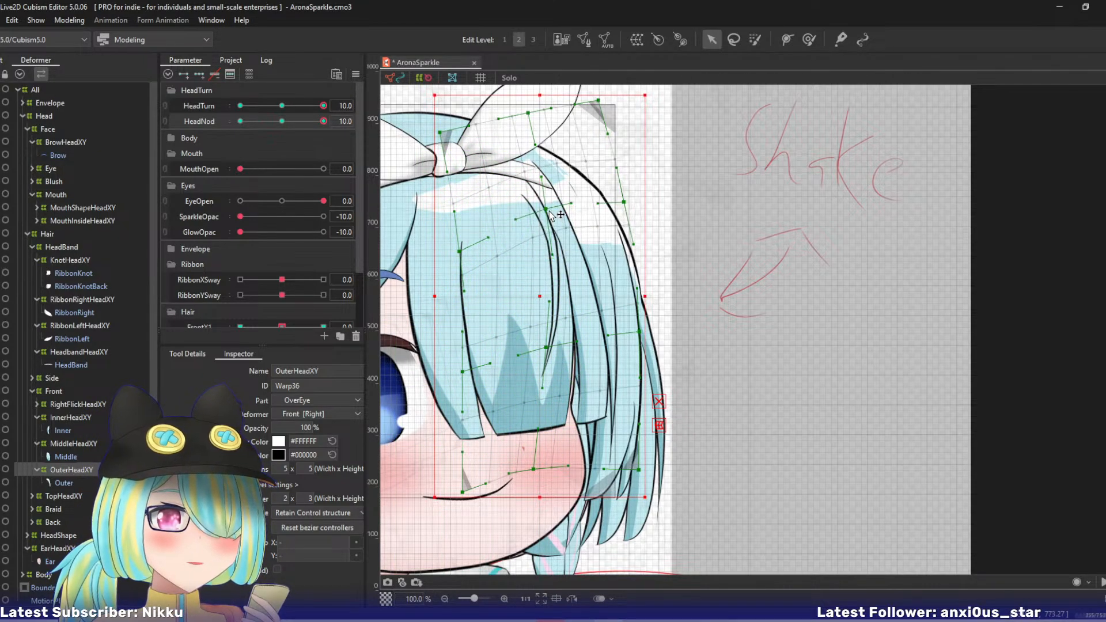
{"action": "left_click_drag", "start_coordinate": [323, 121], "coordinate": [354, 108]}
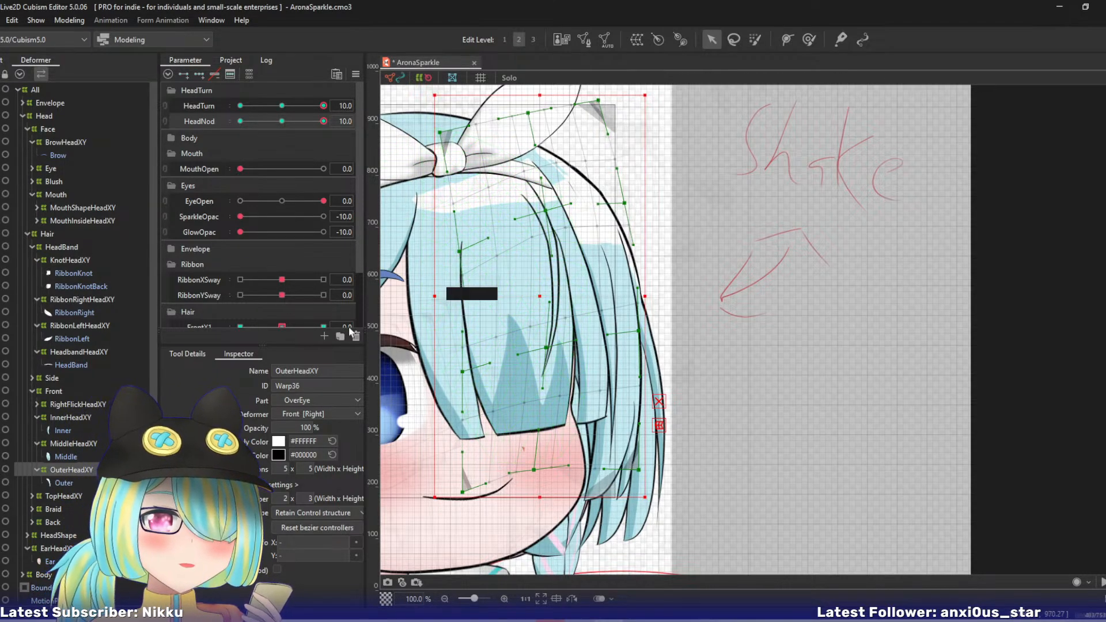
- Expand the Side, RightSide and LeftSide hair deformers and isolate LeftFrontHeadXY with its strand in Solo view
{"action": "left_click", "coordinate": [33, 379]}
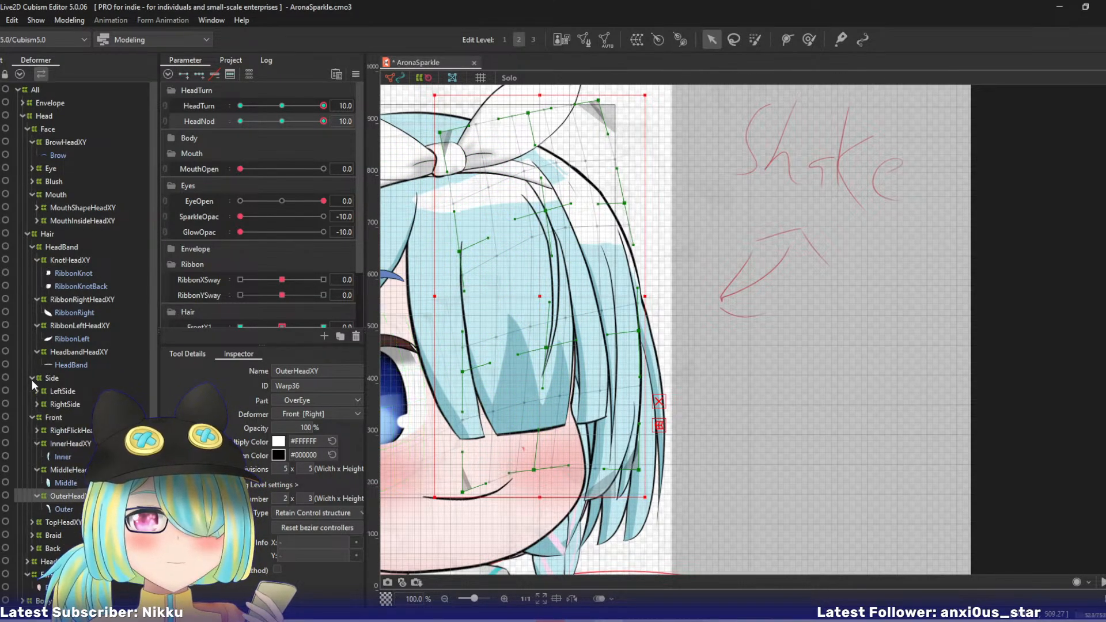
{"action": "left_click", "coordinate": [36, 403]}
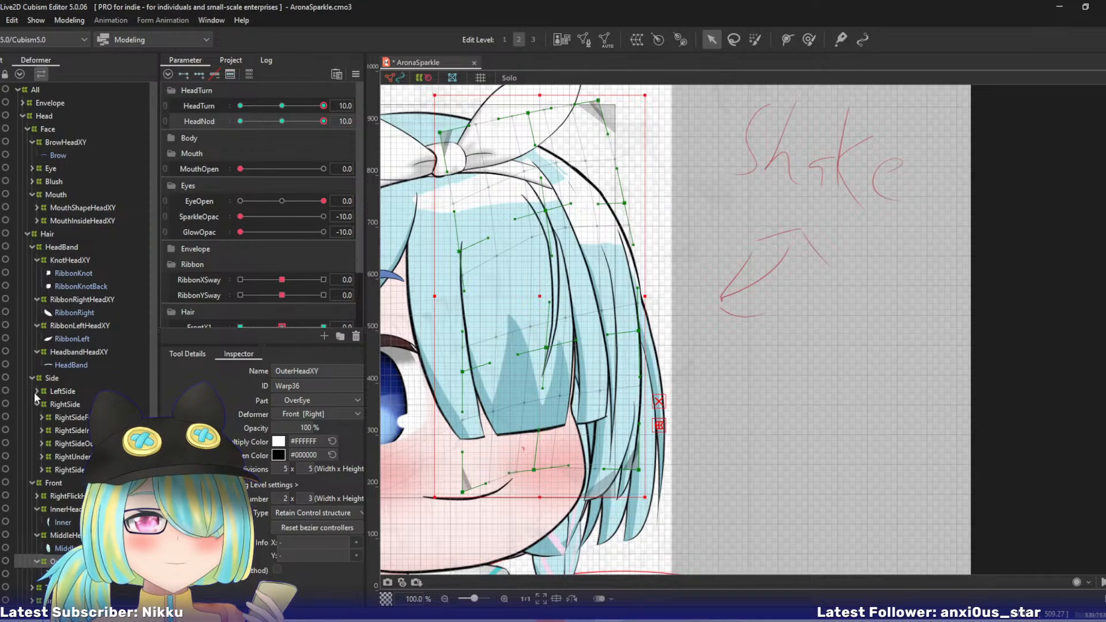
{"action": "left_click", "coordinate": [36, 392]}
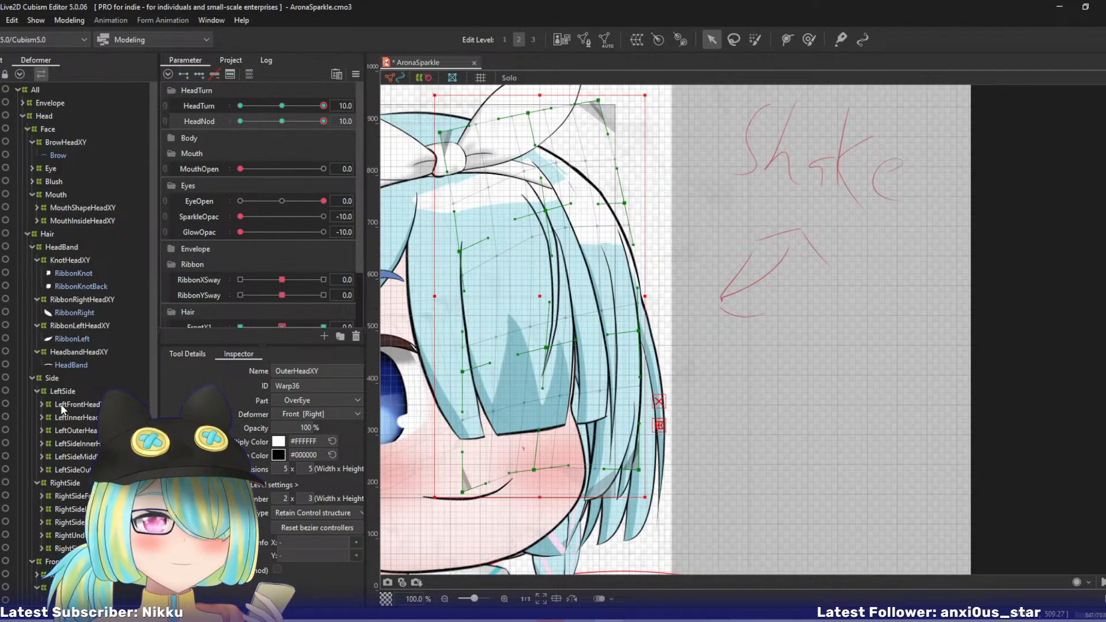
{"action": "left_click", "coordinate": [61, 404]}
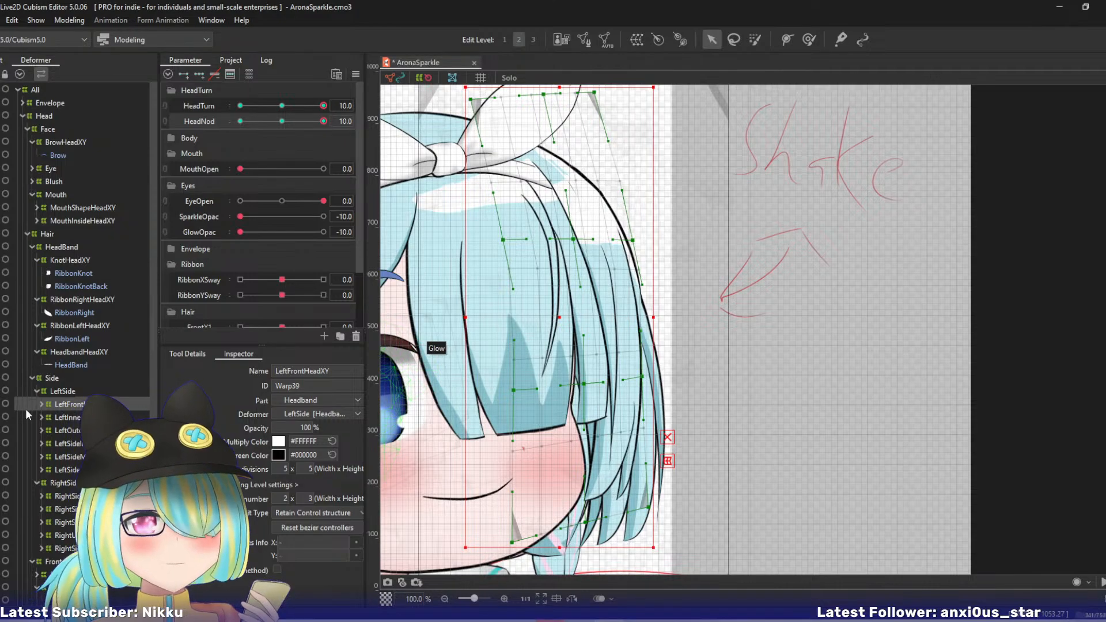
{"action": "left_click", "coordinate": [41, 404]}
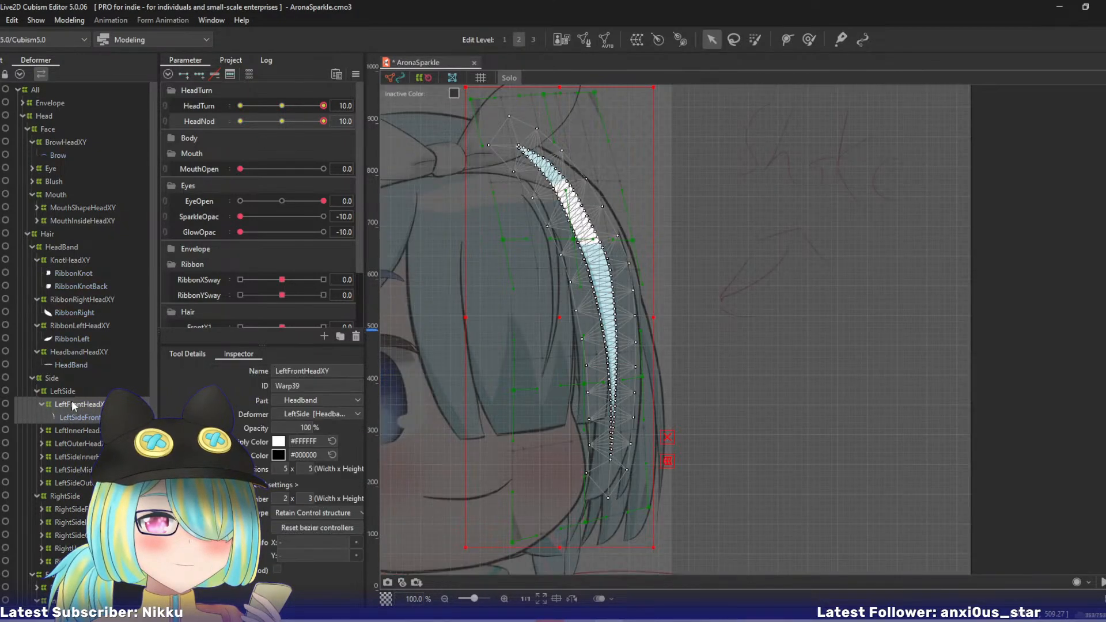
{"action": "left_click", "coordinate": [632, 241]}
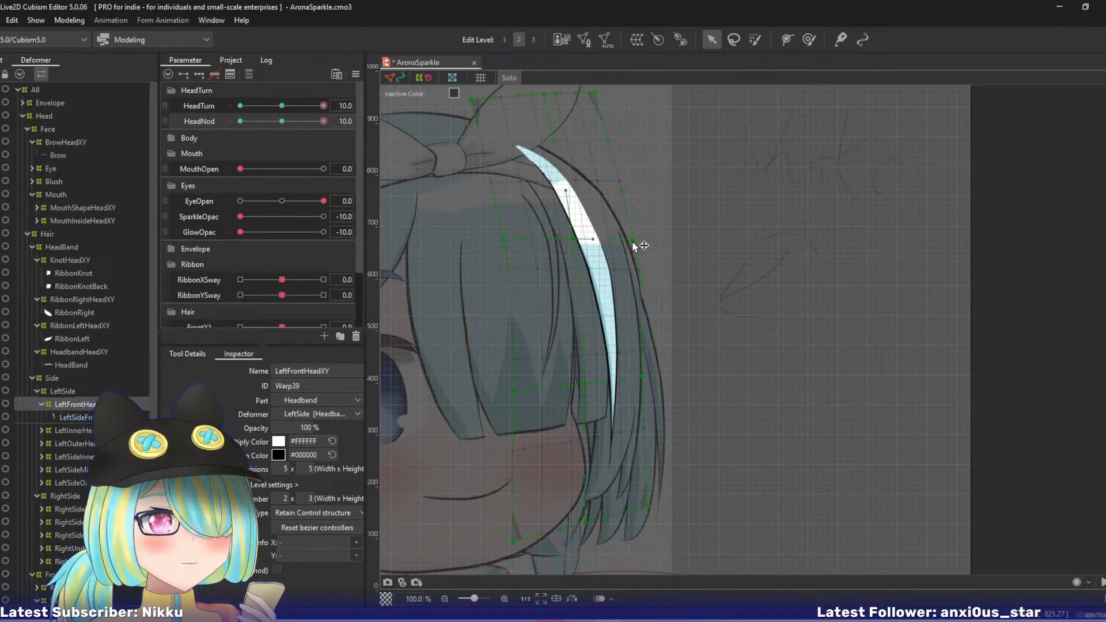
- Raise LeftFrontHeadXY's right and centre points in the upper-middle and lower-middle rows, shifting the centre points slightly left
{"action": "left_click_drag", "start_coordinate": [633, 241], "coordinate": [629, 212]}
{"action": "left_click_drag", "start_coordinate": [573, 238], "coordinate": [562, 216]}
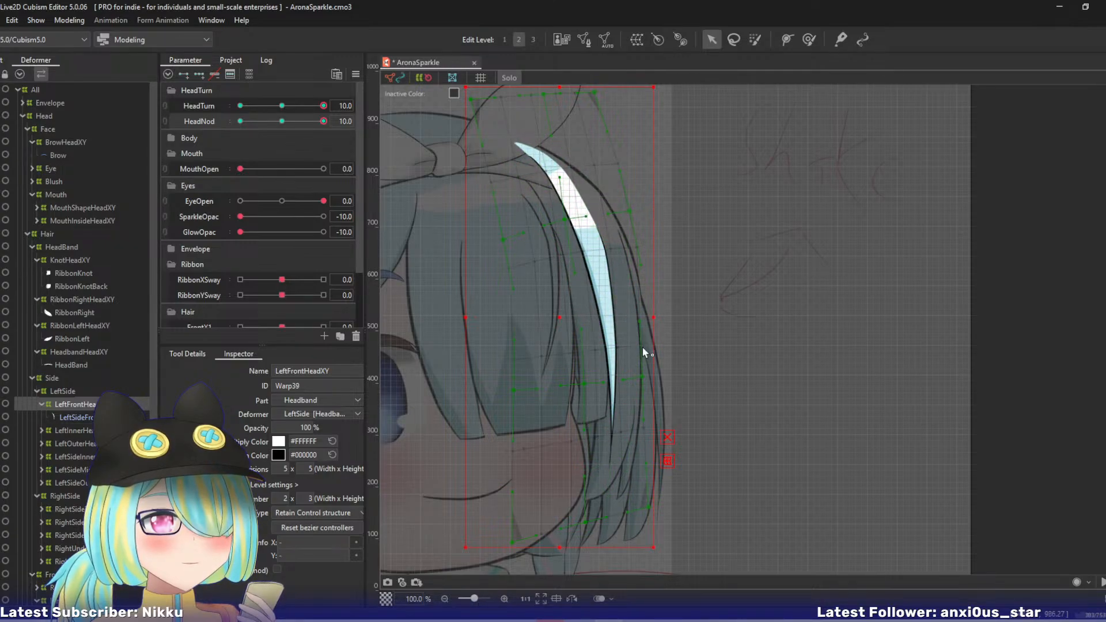
{"action": "left_click_drag", "start_coordinate": [642, 377], "coordinate": [642, 336]}
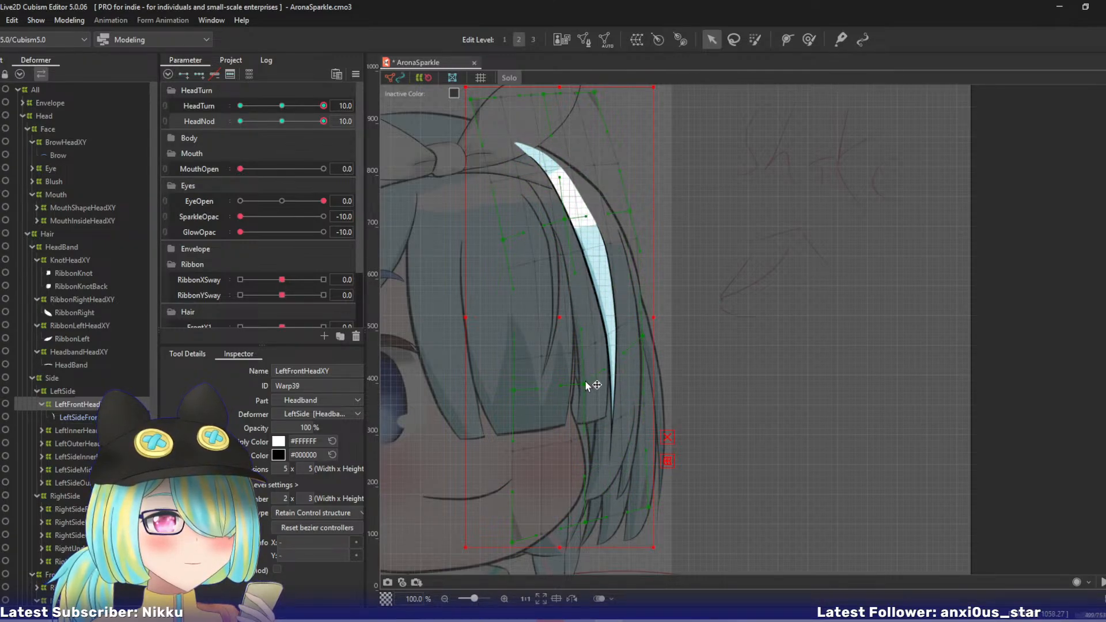
{"action": "left_click_drag", "start_coordinate": [586, 382], "coordinate": [574, 363]}
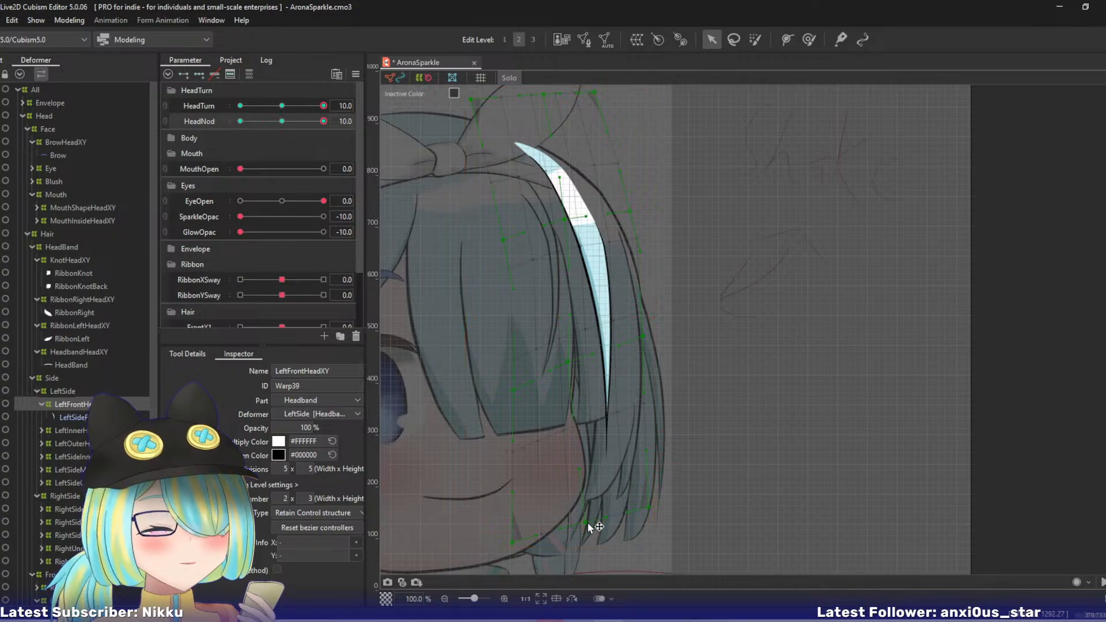
- Move LeftFrontHeadXY's bottom-centre, bottom-left and bottom-right points up and left, and check the strand's movement with HeadNod
{"action": "left_click_drag", "start_coordinate": [587, 523], "coordinate": [556, 503]}
{"action": "left_click_drag", "start_coordinate": [513, 541], "coordinate": [497, 479]}
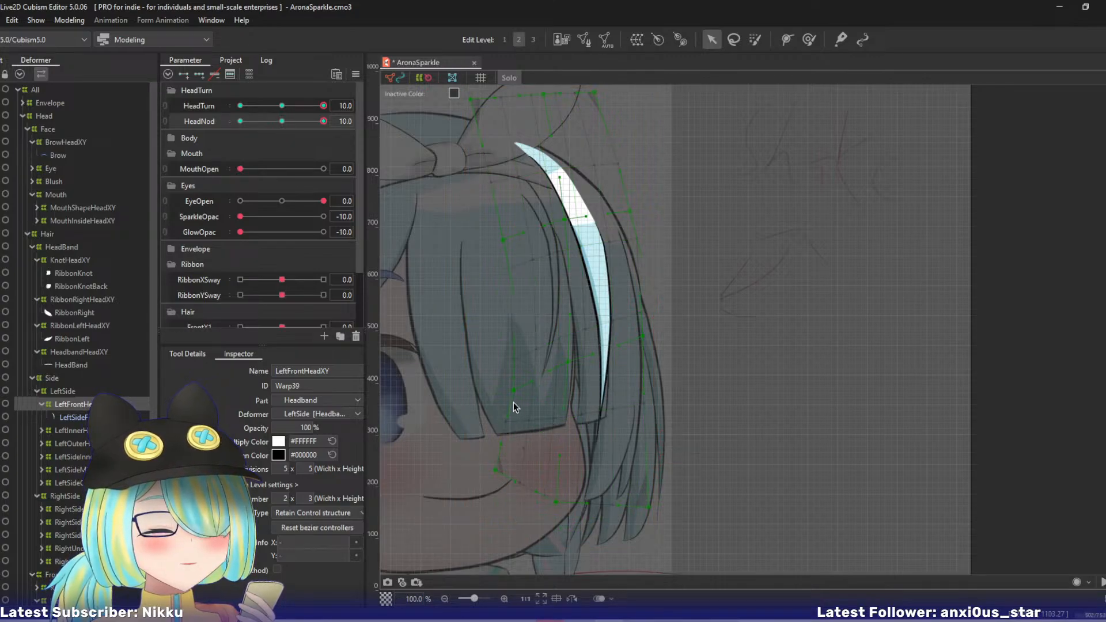
{"action": "left_click_drag", "start_coordinate": [649, 507], "coordinate": [623, 494]}
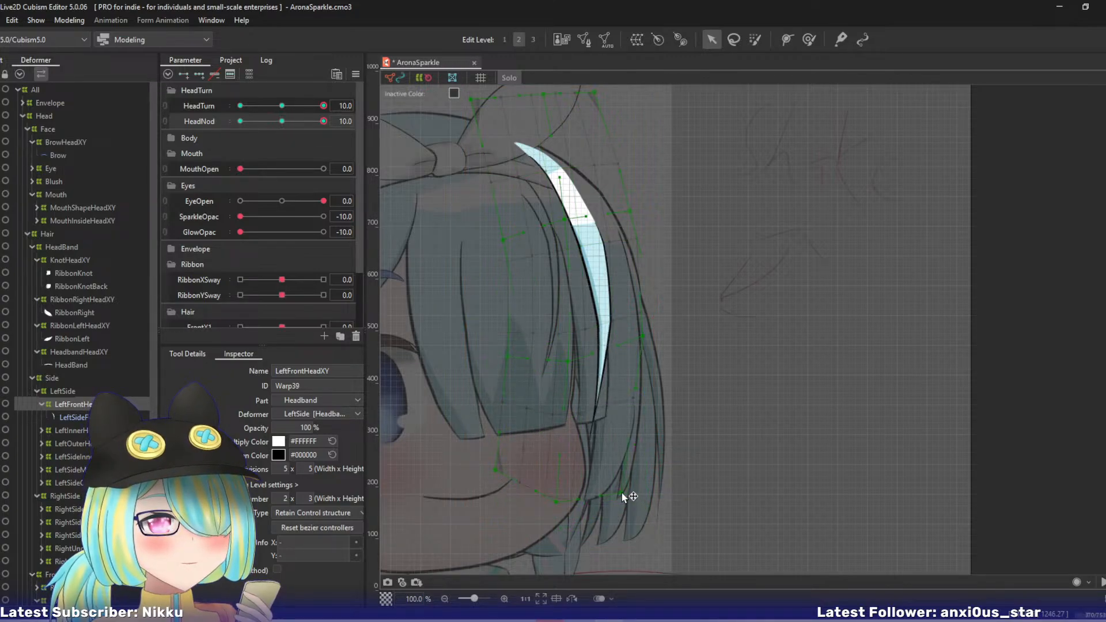
{"action": "left_click_drag", "start_coordinate": [301, 121], "coordinate": [351, 112]}
- Shift LeftFrontHeadXY's centre upper-middle, top-left and top-centre points left, and check the strand by varying HeadNod
{"action": "left_click_drag", "start_coordinate": [566, 222], "coordinate": [544, 214]}
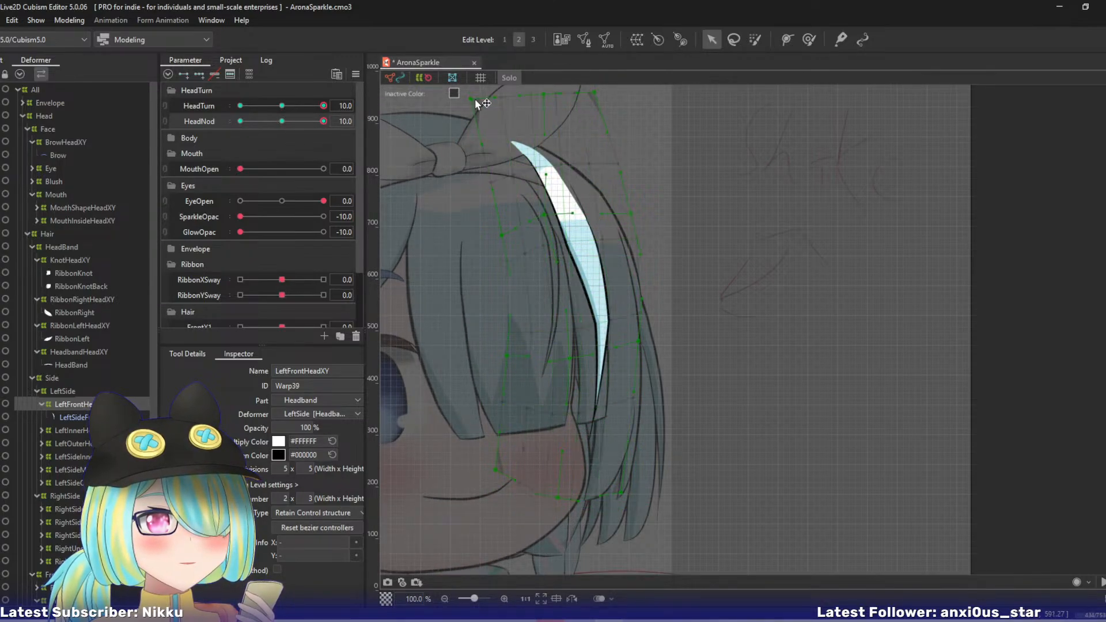
{"action": "left_click_drag", "start_coordinate": [471, 99], "coordinate": [455, 102]}
{"action": "left_click_drag", "start_coordinate": [544, 94], "coordinate": [527, 99]}
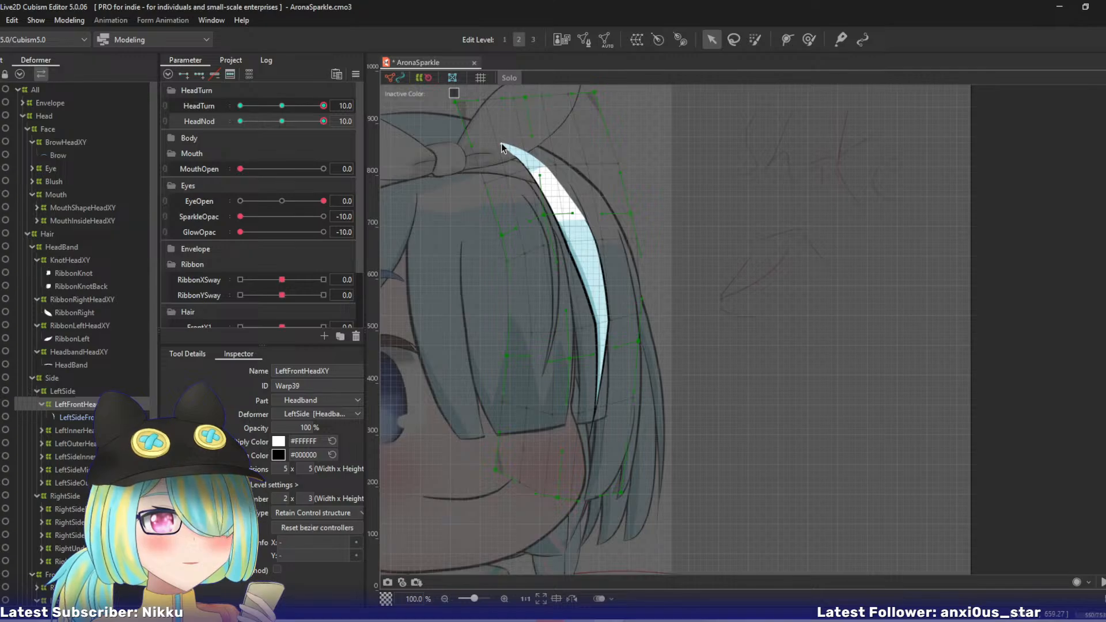
{"action": "left_click_drag", "start_coordinate": [315, 122], "coordinate": [368, 118]}
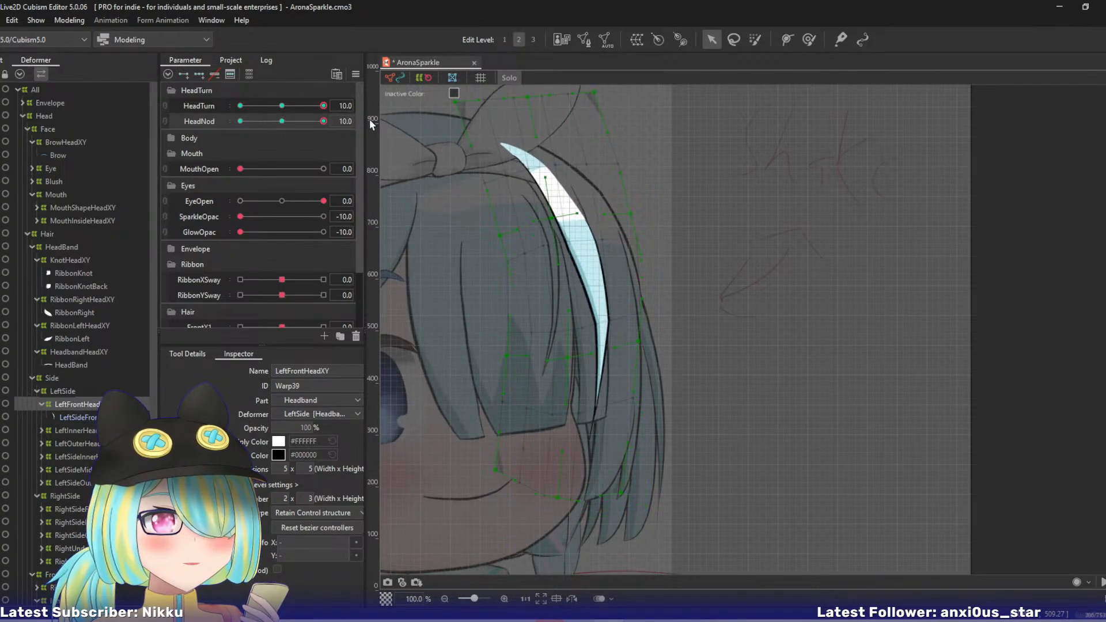
- Raise LeftFrontHeadXY's right and centre upper-middle points slightly left, and lower its top row of points
{"action": "left_click_drag", "start_coordinate": [633, 216], "coordinate": [618, 188]}
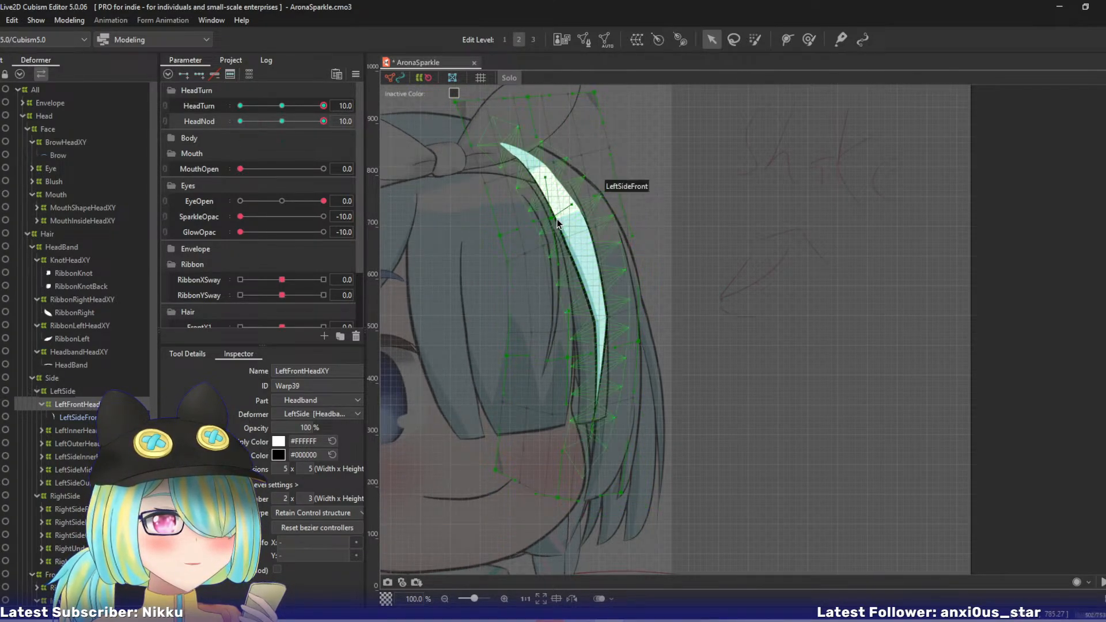
{"action": "left_click_drag", "start_coordinate": [553, 217], "coordinate": [544, 200]}
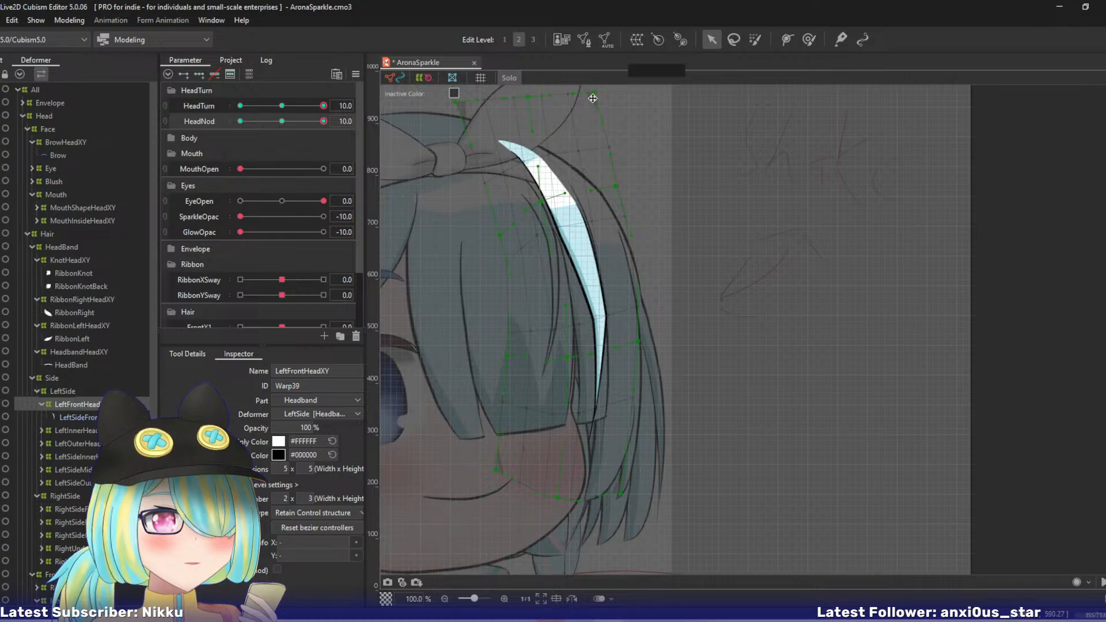
{"action": "left_click_drag", "start_coordinate": [541, 109], "coordinate": [542, 110]}
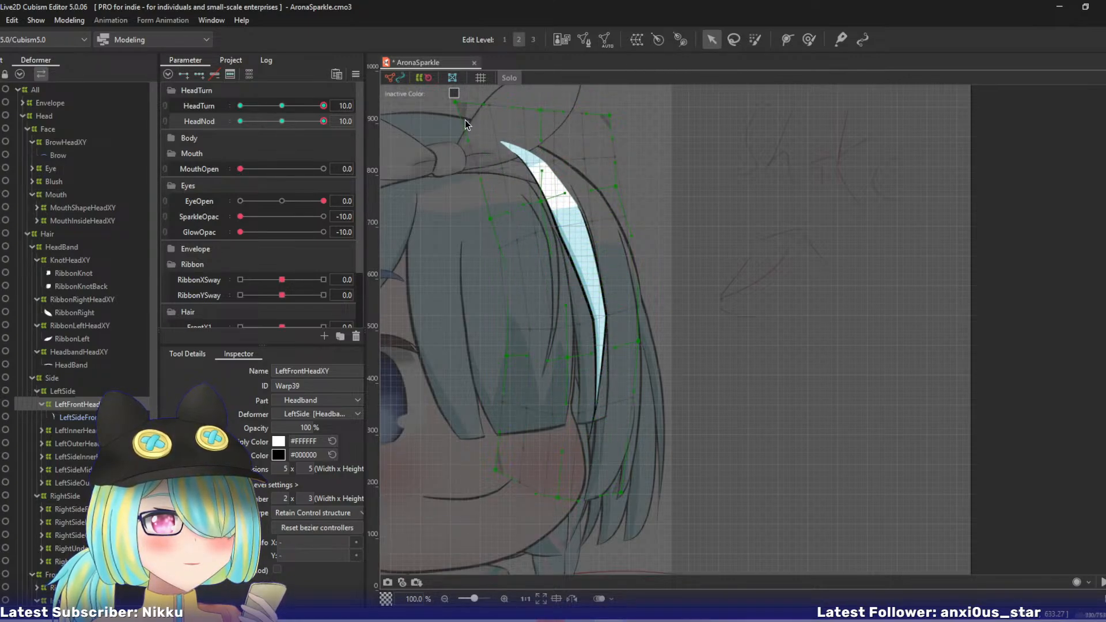
{"action": "left_click_drag", "start_coordinate": [458, 104], "coordinate": [461, 113]}
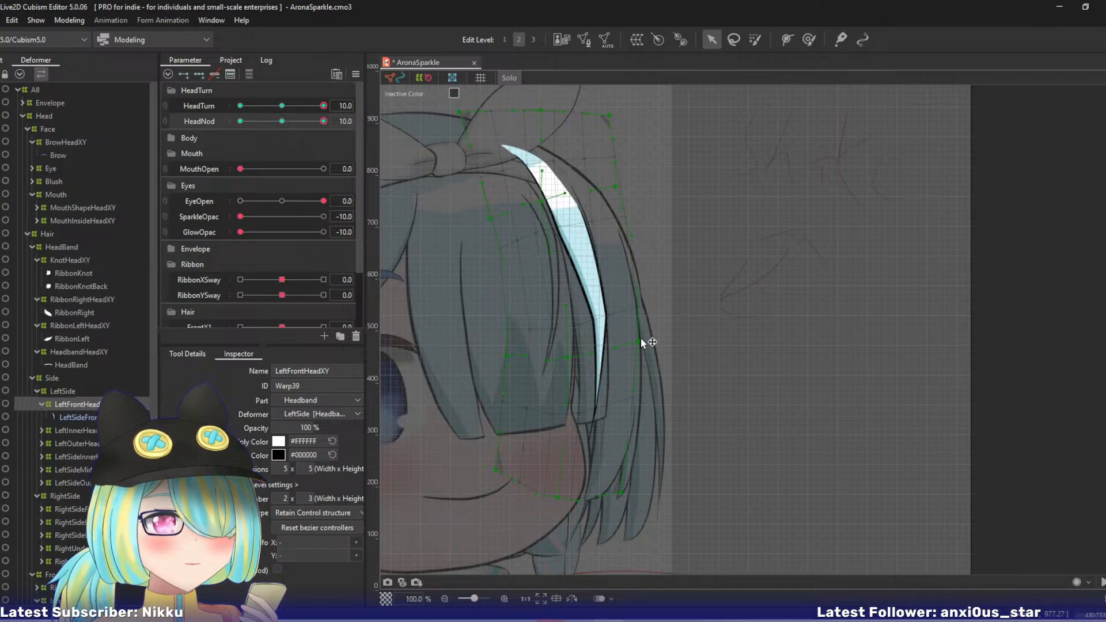
- Raise LeftFrontHeadXY's right lower-middle point, nudge the centre lower-middle and upper-middle points, and check the bend with HeadNod
{"action": "left_click_drag", "start_coordinate": [642, 343], "coordinate": [637, 312]}
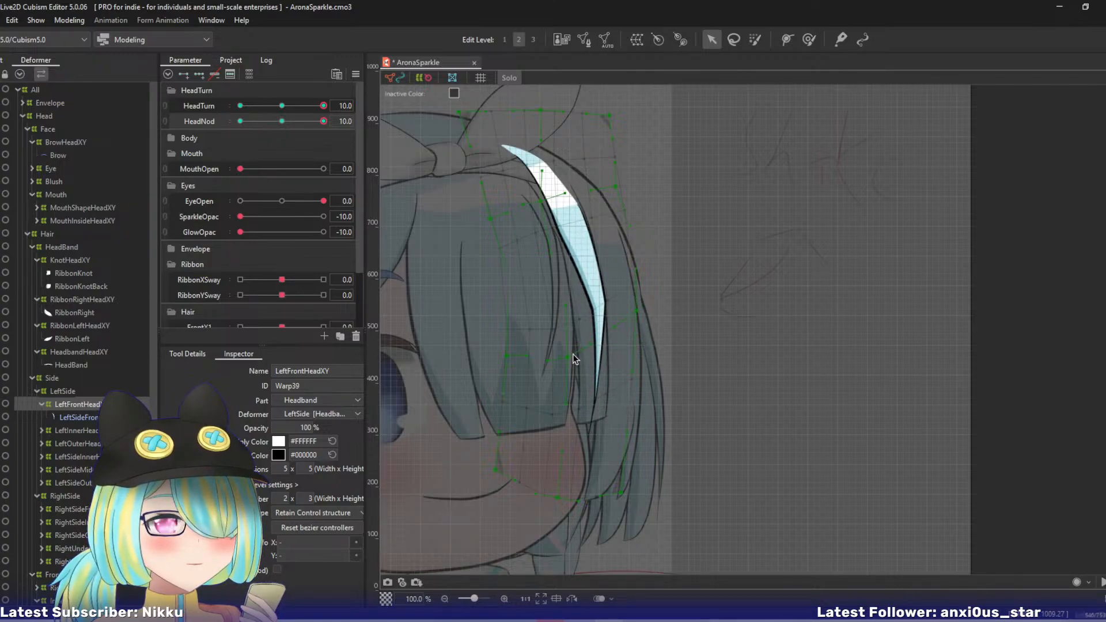
{"action": "mouse_move", "coordinate": [560, 347]}
{"action": "left_mouse_down"}
{"action": "mouse_move", "coordinate": [545, 341]}
{"action": "mouse_move", "coordinate": [555, 342]}
{"action": "left_mouse_up"}
{"action": "left_click_drag", "start_coordinate": [537, 246], "coordinate": [542, 253]}
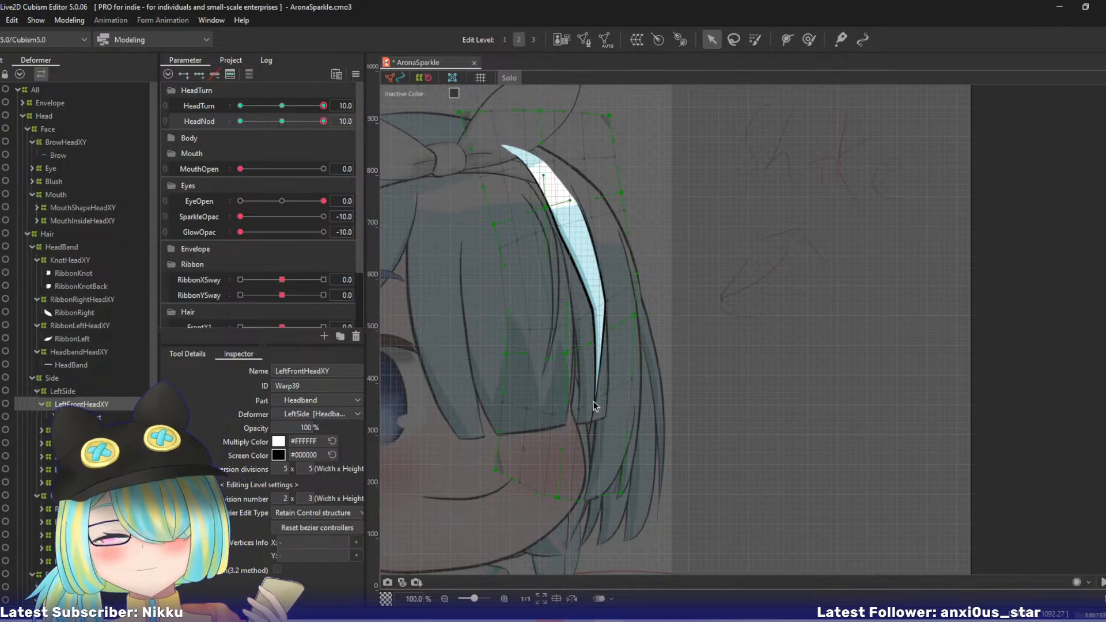
{"action": "mouse_move", "coordinate": [312, 123]}
{"action": "left_mouse_down"}
{"action": "mouse_move", "coordinate": [278, 130]}
{"action": "mouse_move", "coordinate": [325, 127]}
{"action": "left_mouse_up"}
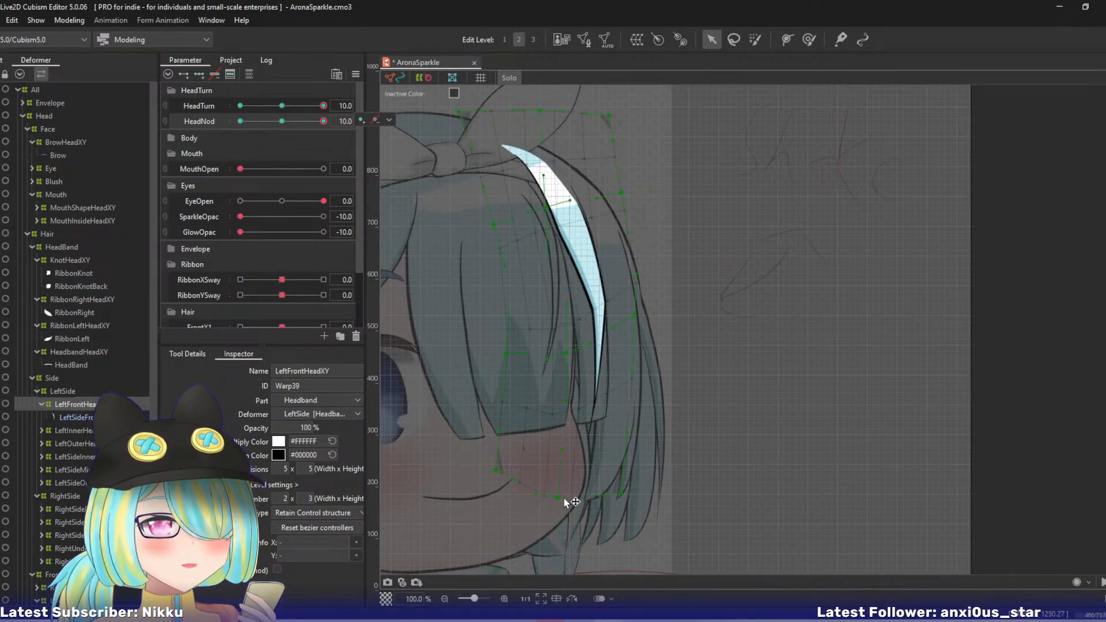
- Raise LeftFrontHeadXY's bottom-centre, bottom-right and centre lower-middle points, shift the centre upper-middle point right, and compare using HeadNod
{"action": "left_click_drag", "start_coordinate": [567, 494], "coordinate": [634, 463]}
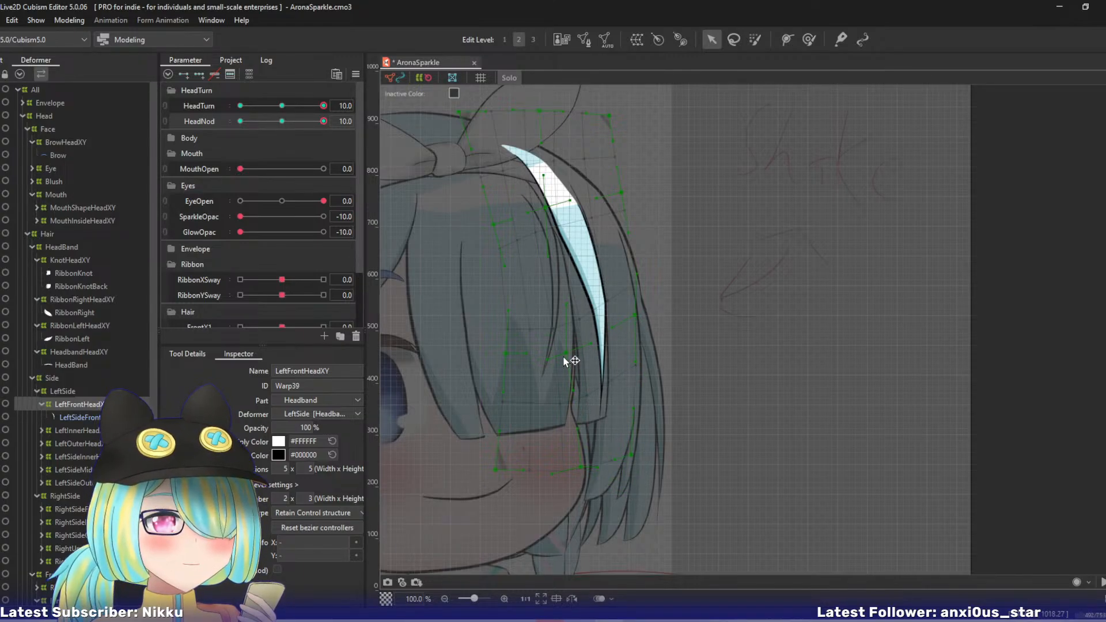
{"action": "left_click_drag", "start_coordinate": [565, 356], "coordinate": [564, 325]}
{"action": "left_click_drag", "start_coordinate": [545, 211], "coordinate": [561, 206]}
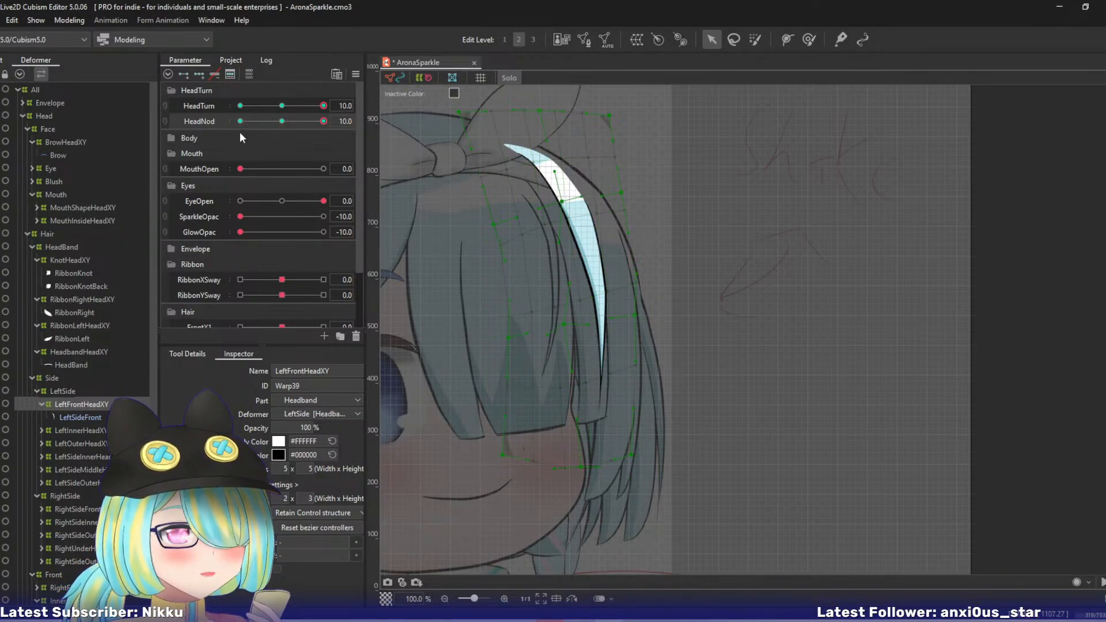
{"action": "left_click_drag", "start_coordinate": [316, 119], "coordinate": [340, 121]}
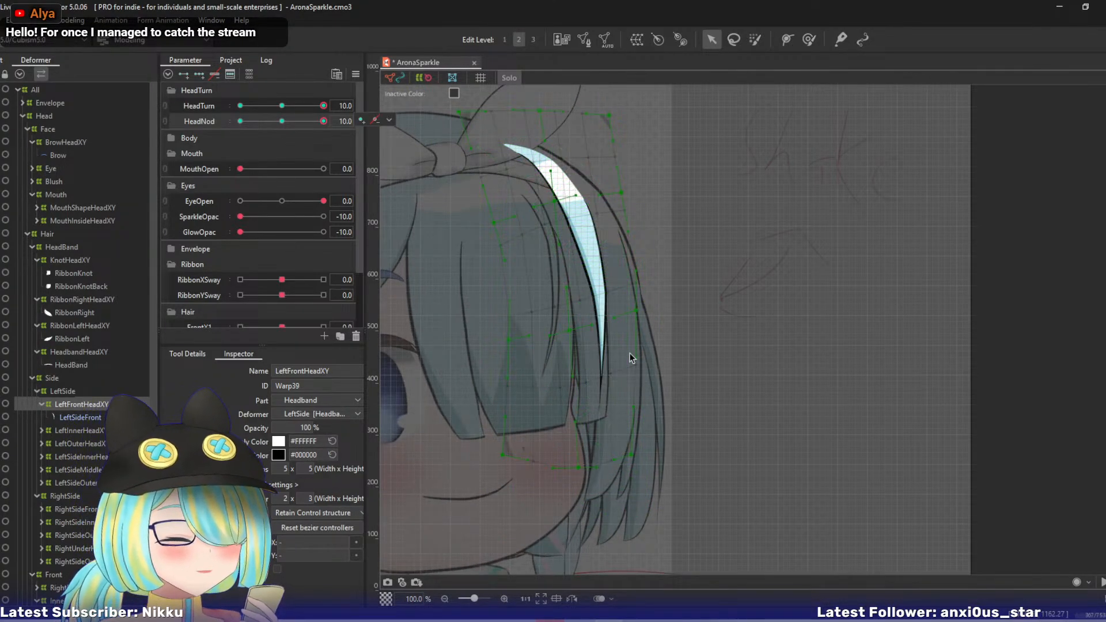
- Lower LeftFrontHeadXY's right lower-middle point slightly, and move its bottom-centre point down and left
{"action": "left_click_drag", "start_coordinate": [636, 328], "coordinate": [635, 335]}
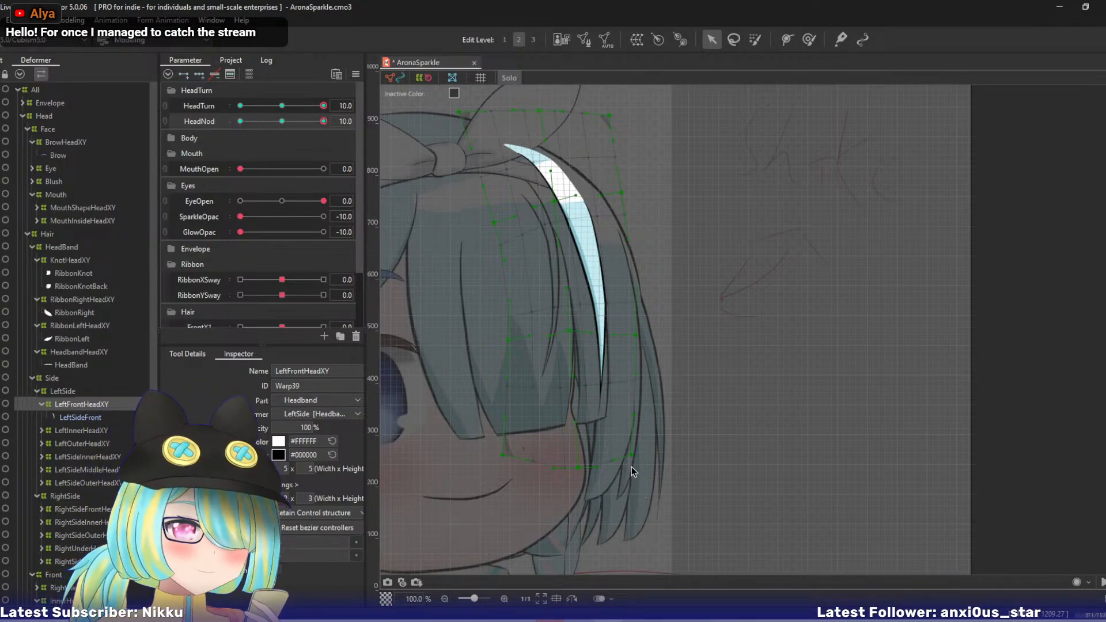
{"action": "left_click_drag", "start_coordinate": [576, 467], "coordinate": [569, 480]}
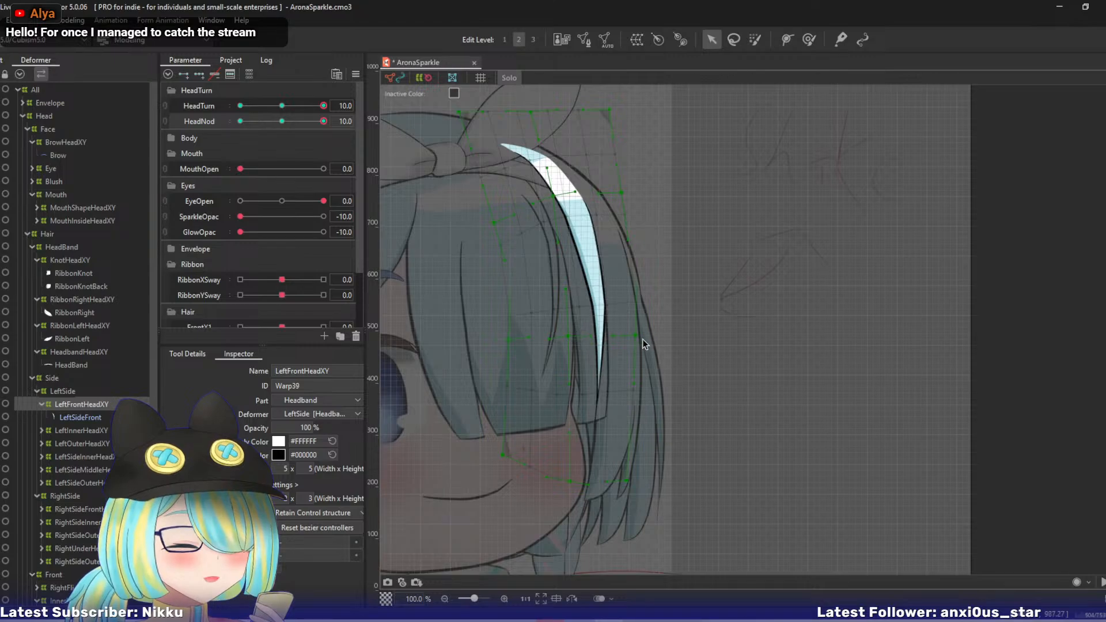
{"action": "left_click_drag", "start_coordinate": [636, 341], "coordinate": [633, 347]}
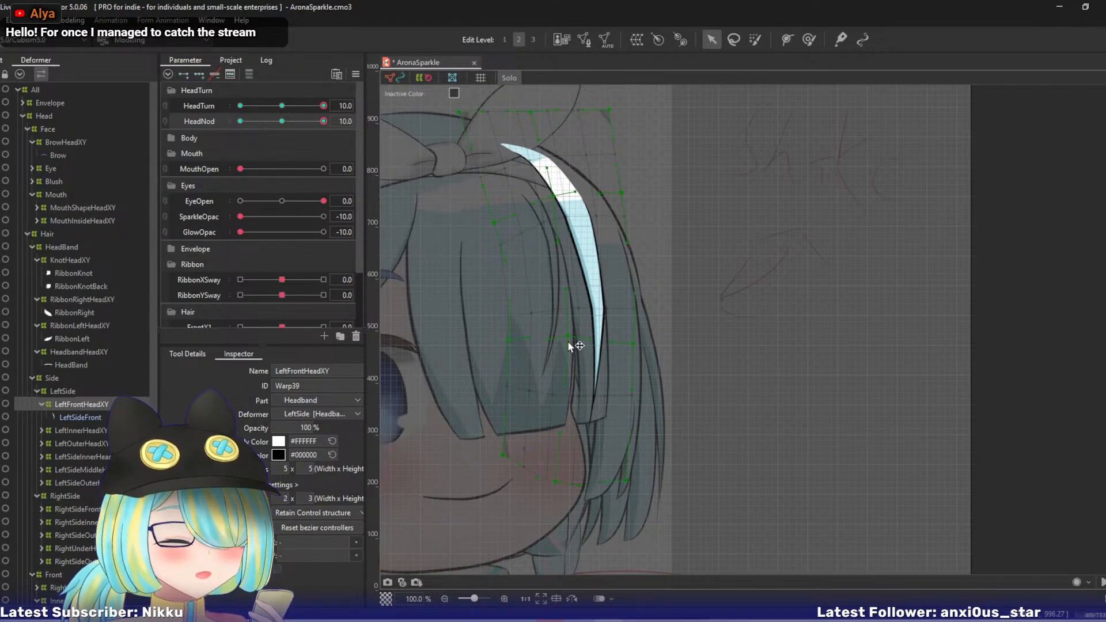
{"action": "left_click_drag", "start_coordinate": [568, 342], "coordinate": [561, 342]}
{"action": "key", "text": "ctrl+z"}
{"action": "key", "text": "ctrl+z"}
{"action": "key", "text": "ctrl+z"}
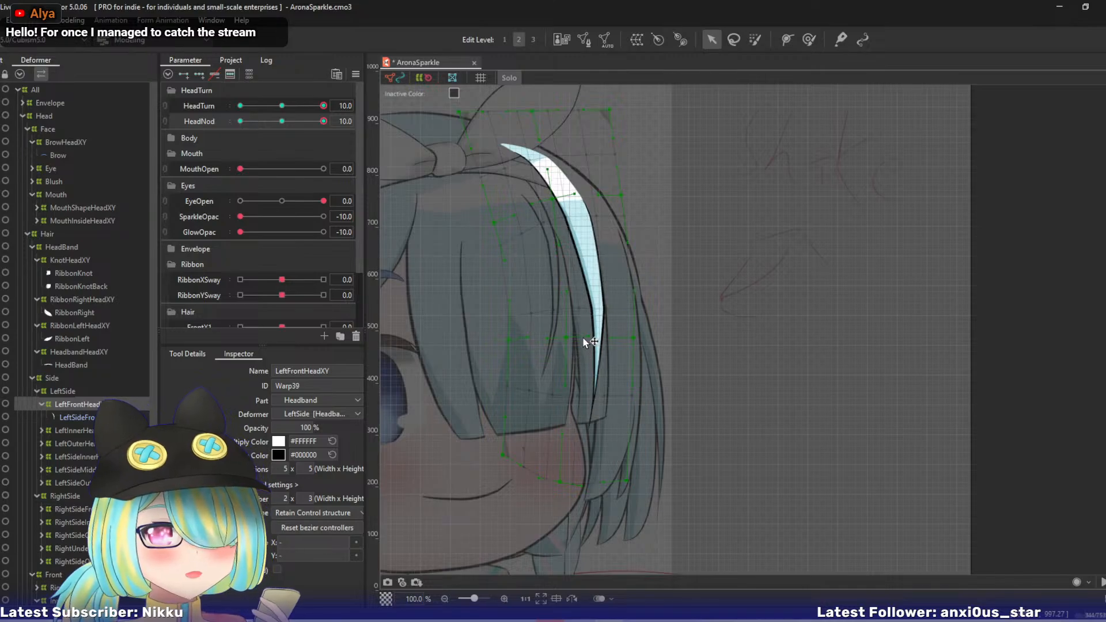
- Compare the strand across HeadNod, and move LeftFrontHeadXY's right and centre lower-middle points right and slightly up
{"action": "mouse_move", "coordinate": [323, 122]}
{"action": "left_mouse_down"}
{"action": "mouse_move", "coordinate": [289, 127]}
{"action": "mouse_move", "coordinate": [332, 127]}
{"action": "left_mouse_up"}
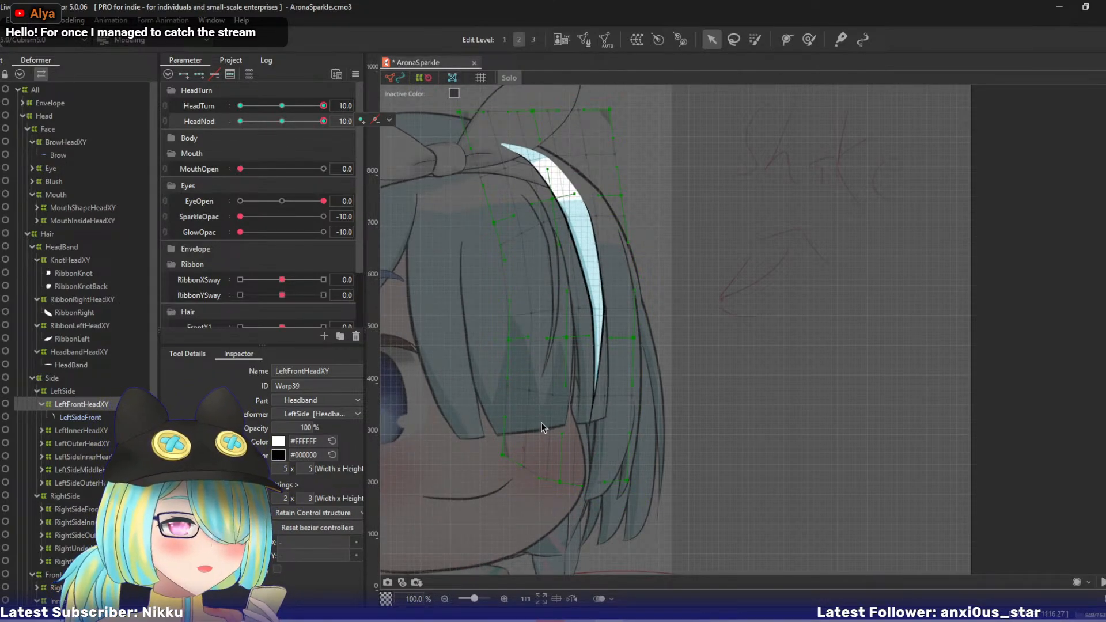
{"action": "left_click_drag", "start_coordinate": [321, 123], "coordinate": [345, 131]}
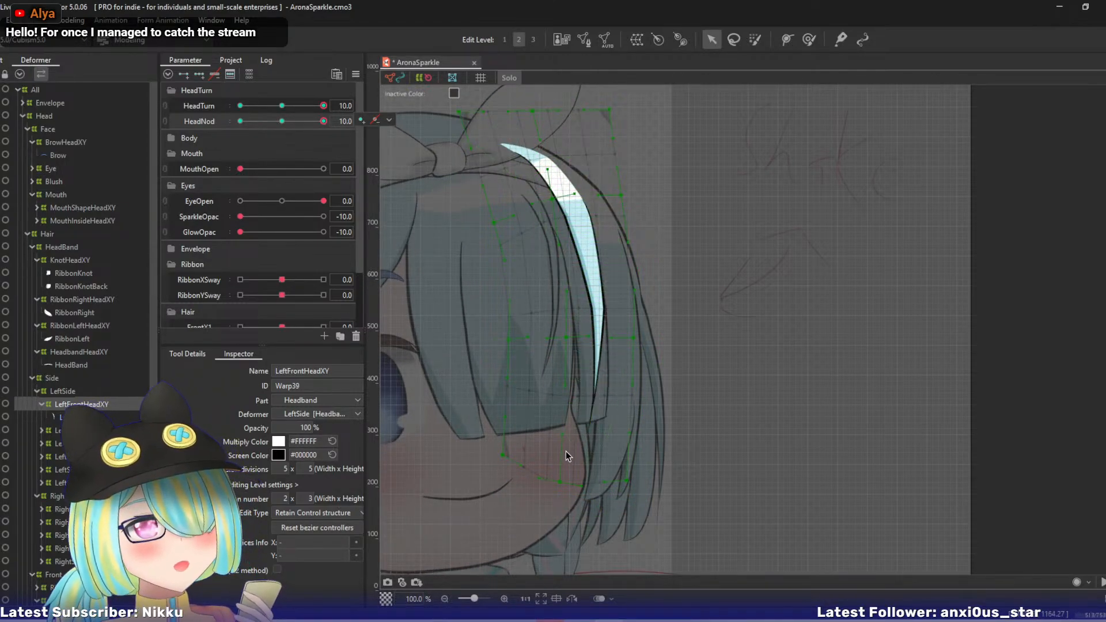
{"action": "left_click_drag", "start_coordinate": [309, 129], "coordinate": [351, 111]}
{"action": "left_click_drag", "start_coordinate": [635, 341], "coordinate": [639, 333]}
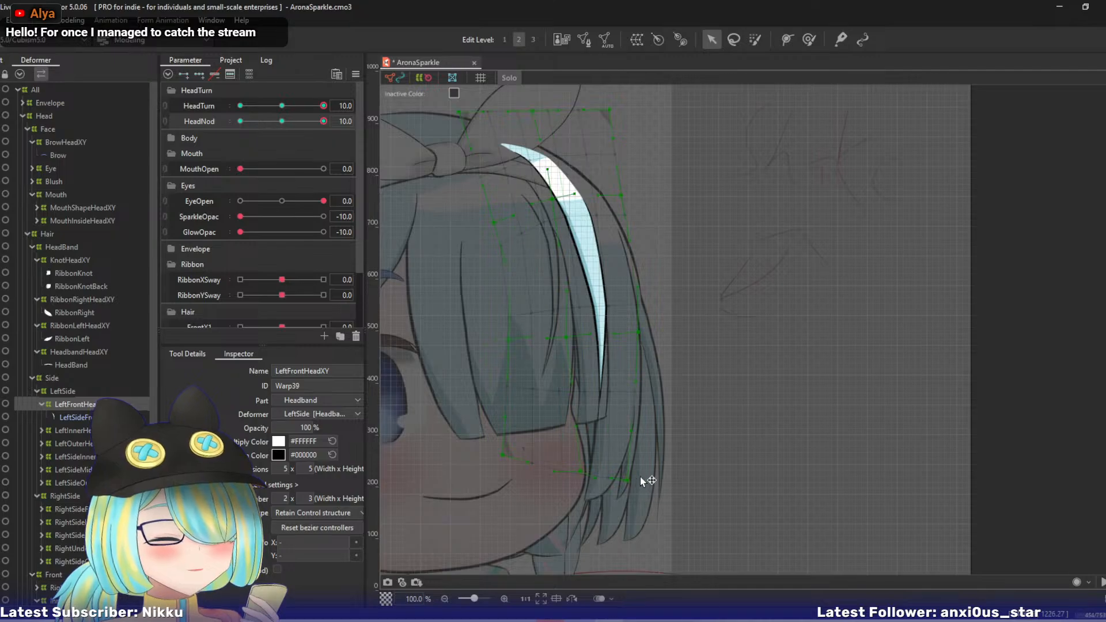
{"action": "left_click_drag", "start_coordinate": [567, 342], "coordinate": [579, 336]}
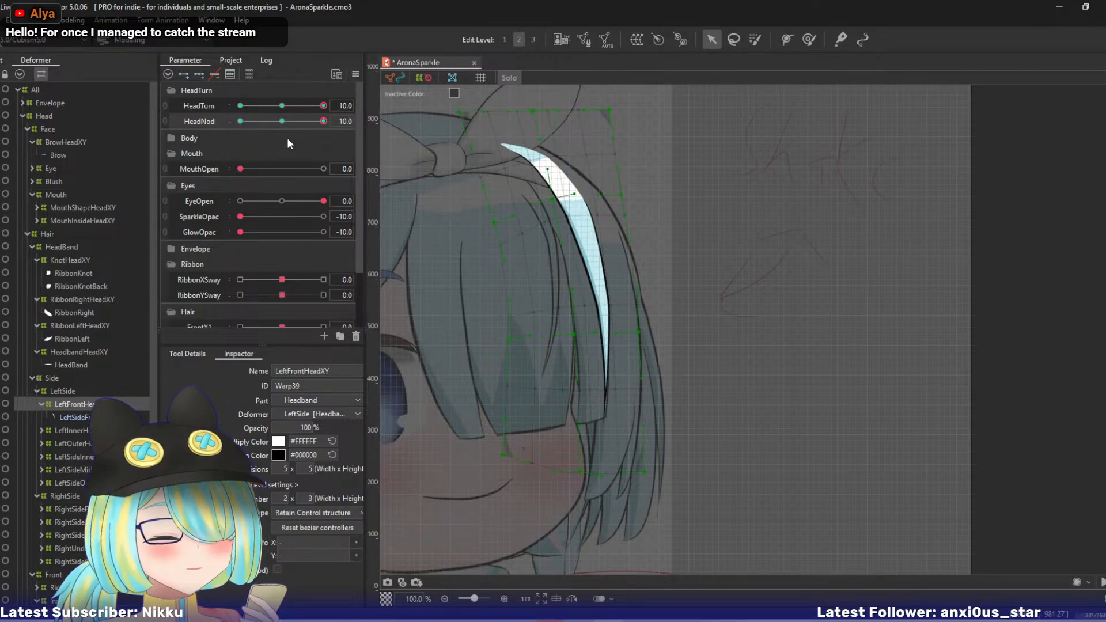
{"action": "left_click_drag", "start_coordinate": [316, 121], "coordinate": [344, 121]}
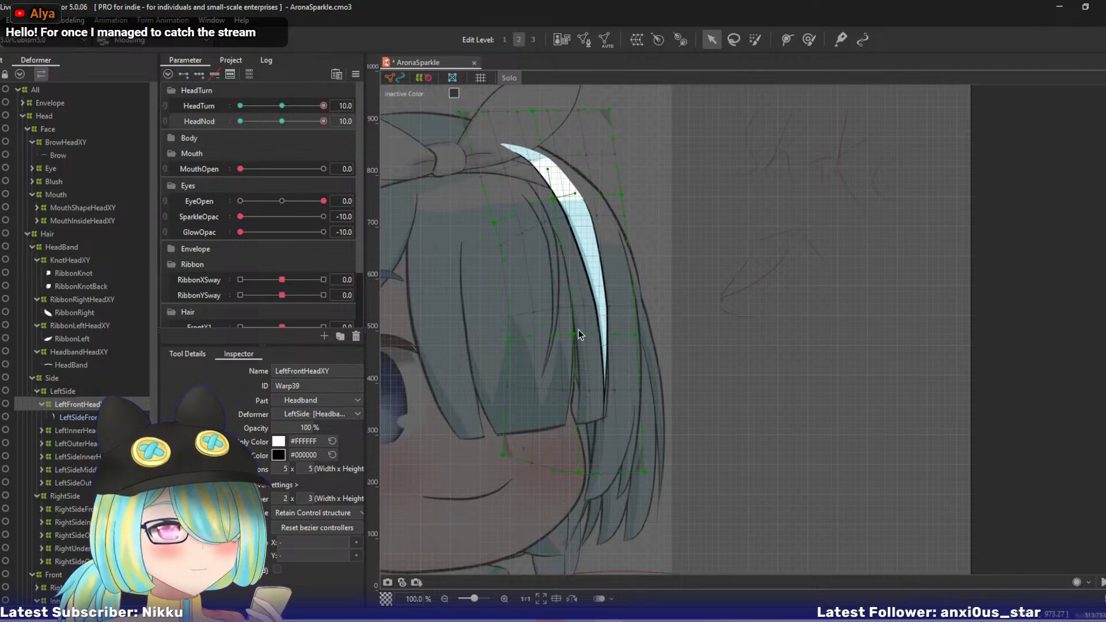
- Nudge LeftFrontHeadXY's centre lower-middle point down and left, and check the nod with the strand alone and with Solo view off
{"action": "left_click_drag", "start_coordinate": [578, 330], "coordinate": [573, 337]}
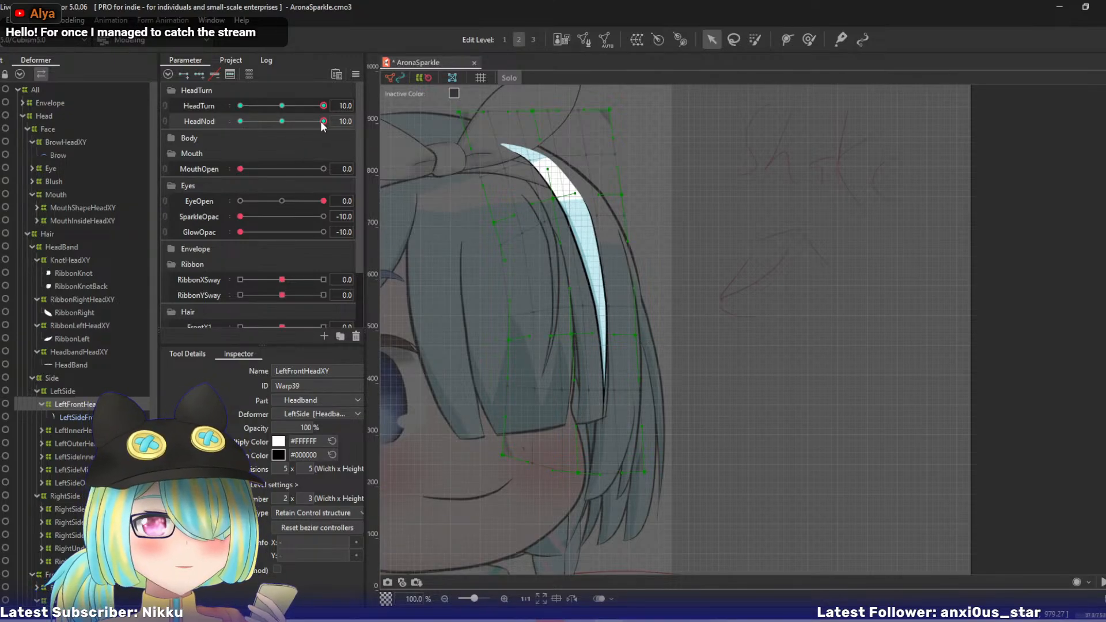
{"action": "mouse_move", "coordinate": [320, 121]}
{"action": "left_mouse_down"}
{"action": "mouse_move", "coordinate": [285, 129]}
{"action": "mouse_move", "coordinate": [333, 126]}
{"action": "mouse_move", "coordinate": [314, 106]}
{"action": "mouse_move", "coordinate": [330, 106]}
{"action": "left_mouse_up"}
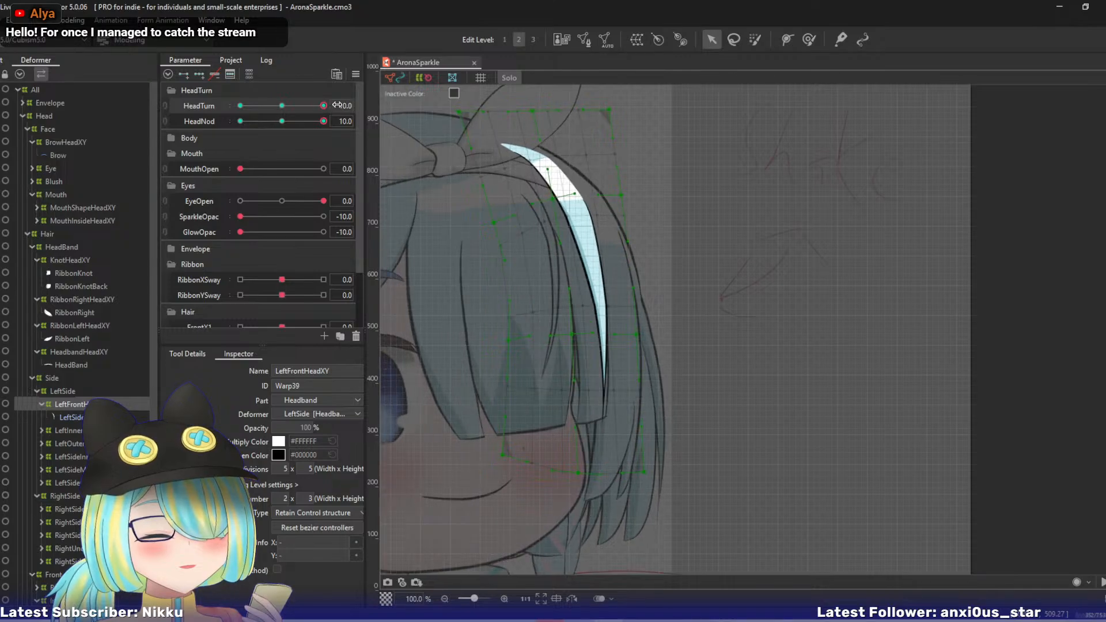
{"action": "key", "text": "s"}
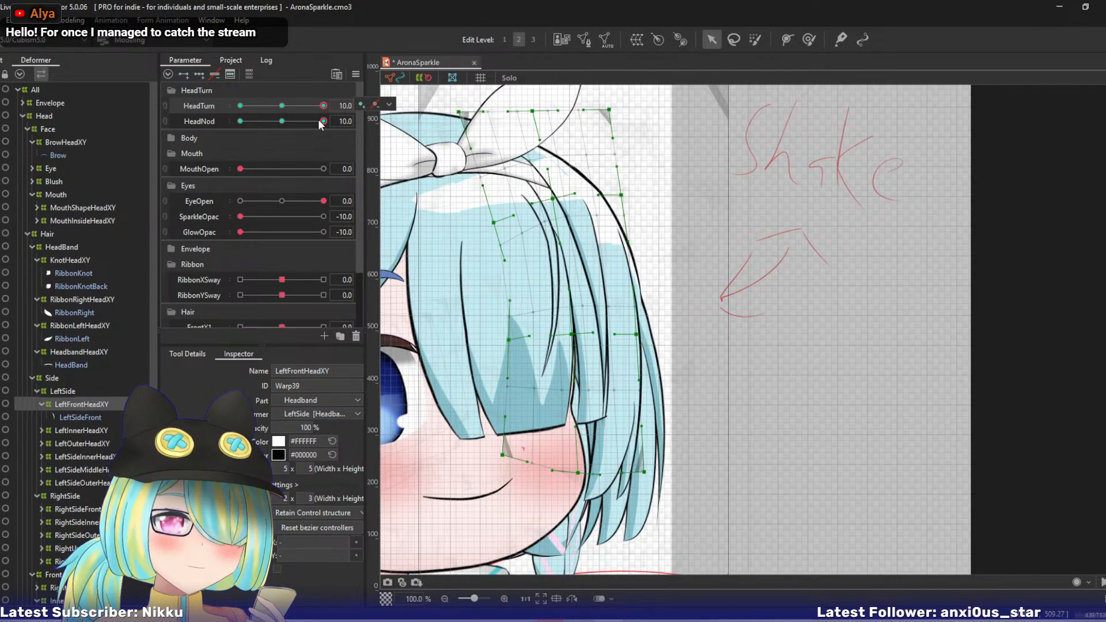
{"action": "mouse_move", "coordinate": [323, 121]}
{"action": "left_mouse_down"}
{"action": "mouse_move", "coordinate": [315, 107]}
{"action": "mouse_move", "coordinate": [335, 106]}
{"action": "left_mouse_up"}
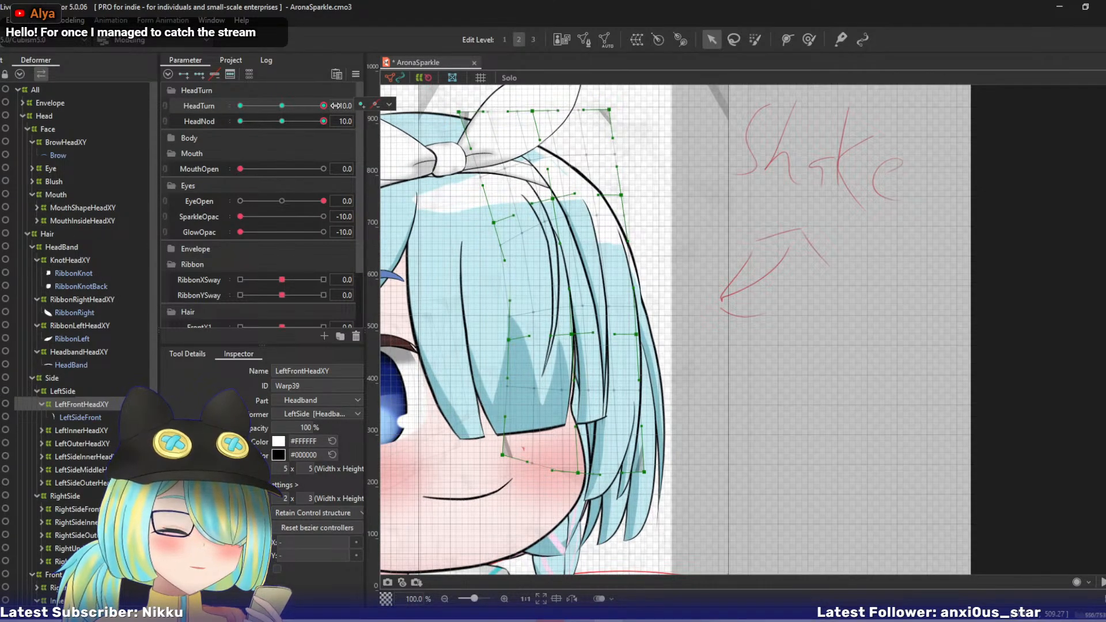
- Move LeftInnerHeadXY's right upper-middle point up and left, isolate the LeftSideInner strand in Solo view, and check it across HeadNod
{"action": "left_click", "coordinate": [68, 431]}
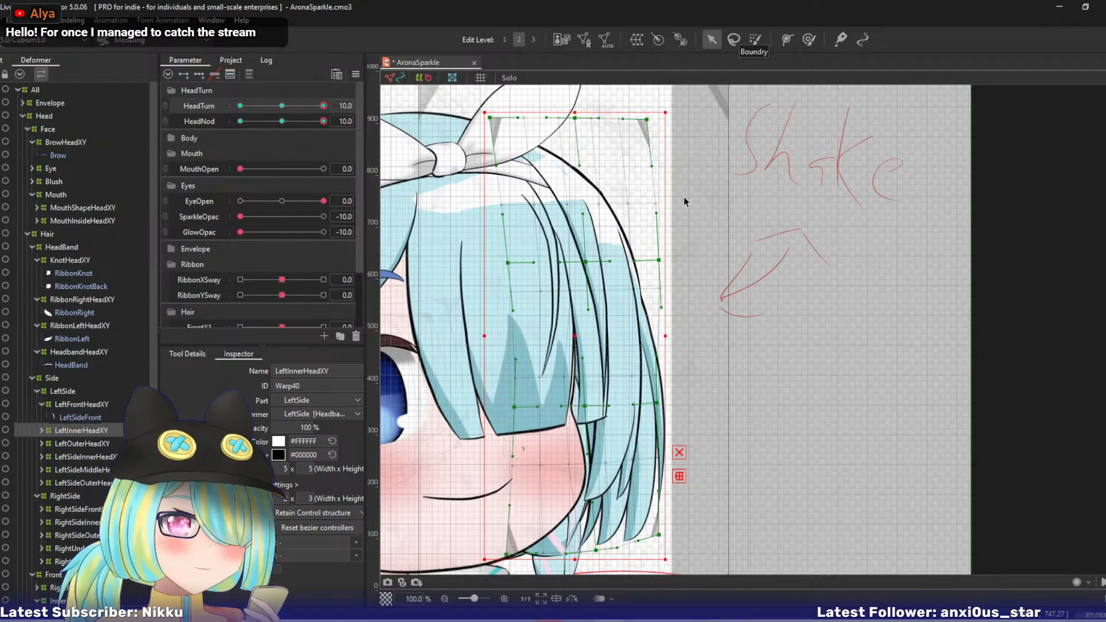
{"action": "left_click", "coordinate": [658, 260]}
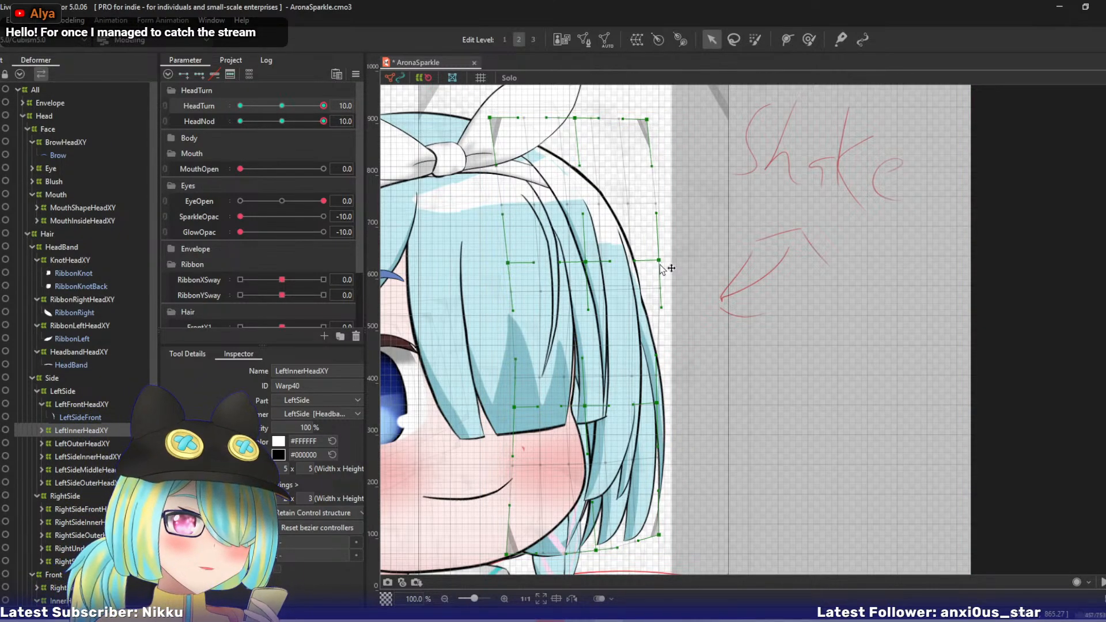
{"action": "left_click_drag", "start_coordinate": [658, 259], "coordinate": [647, 222]}
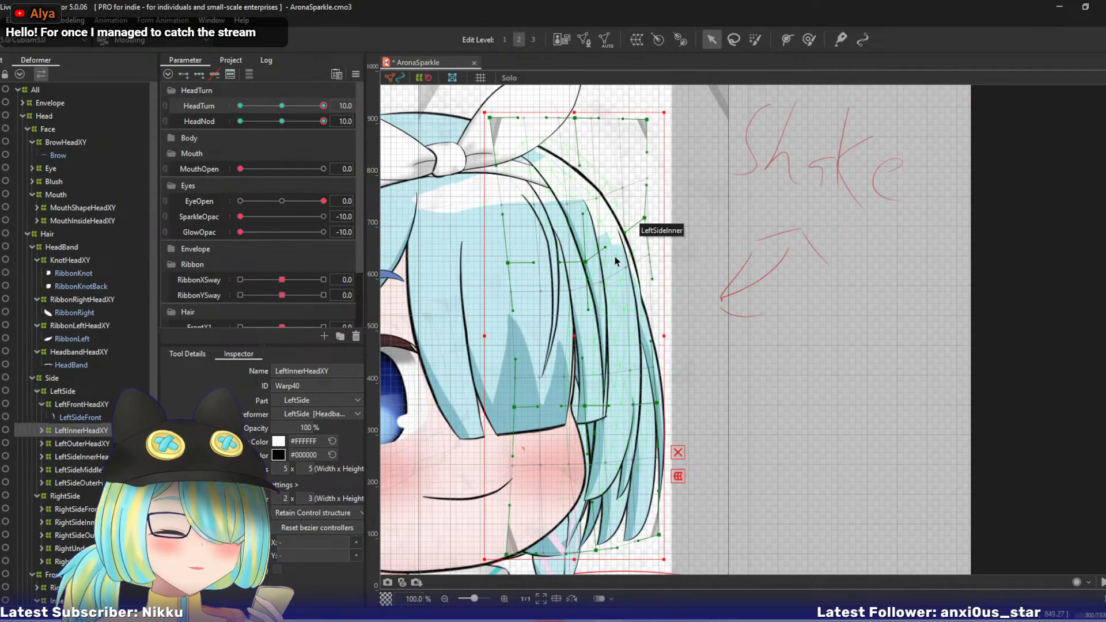
{"action": "left_click", "coordinate": [42, 430]}
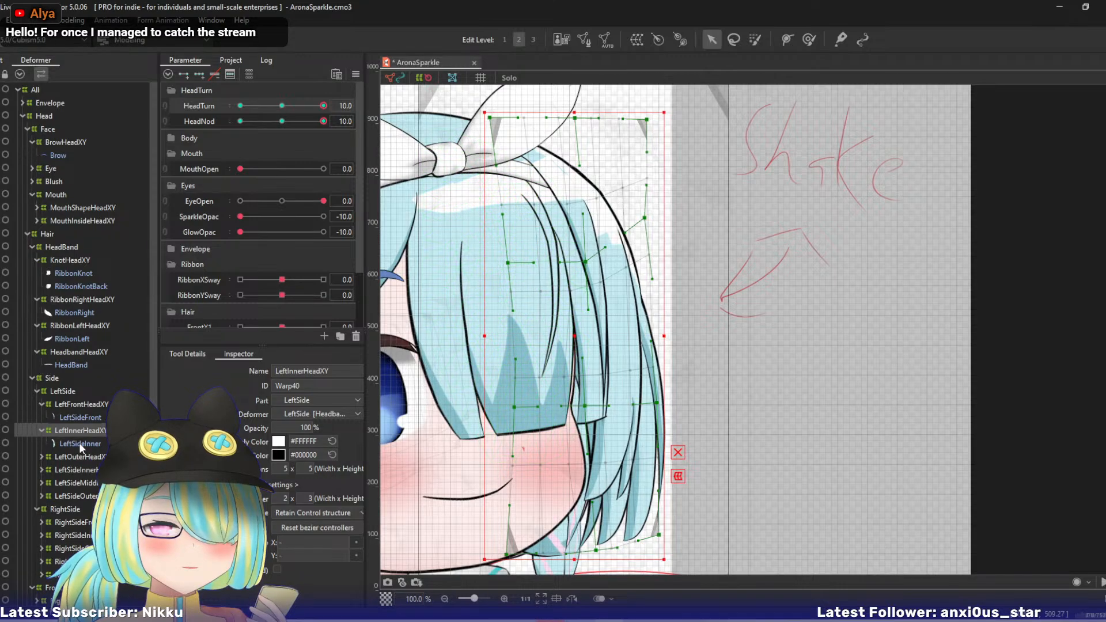
{"action": "left_click", "coordinate": [80, 442]}
{"action": "left_click", "coordinate": [85, 429]}
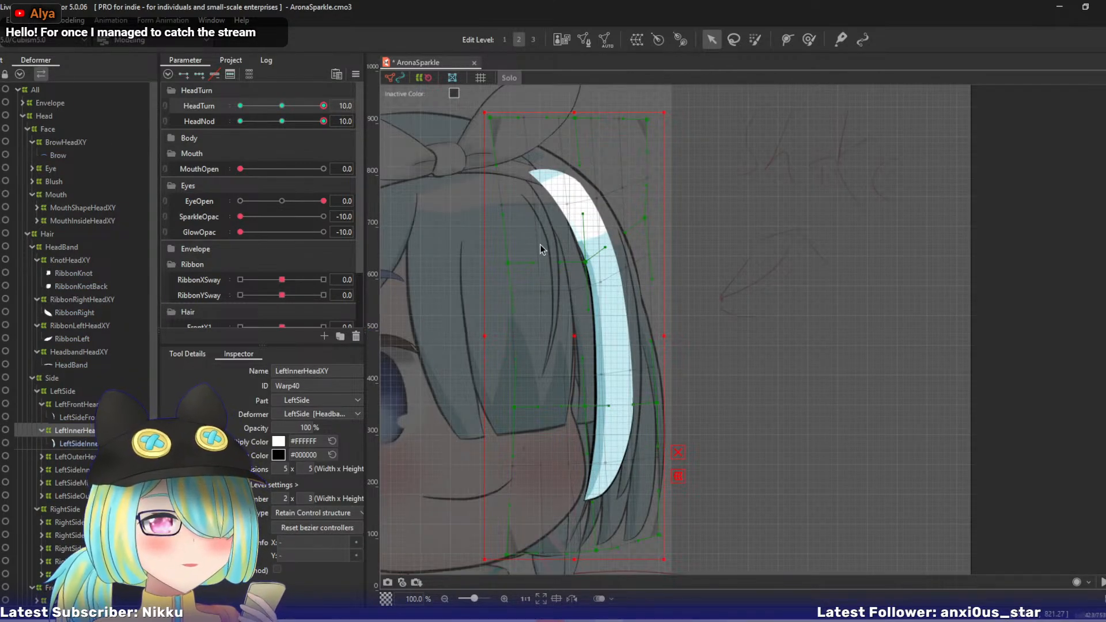
{"action": "mouse_move", "coordinate": [320, 124]}
{"action": "left_mouse_down"}
{"action": "mouse_move", "coordinate": [292, 125]}
{"action": "mouse_move", "coordinate": [325, 124]}
{"action": "left_mouse_up"}
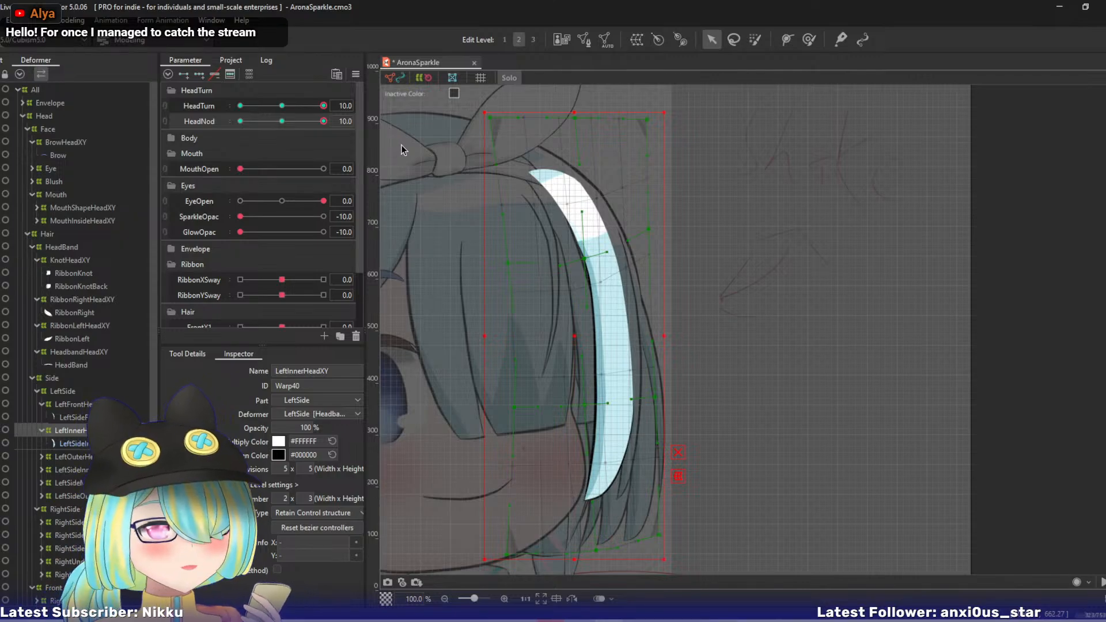
- Raise LeftInnerHeadXY's centre upper-middle, centre and right lower-middle, bottom-centre and bottom-right points to reshape the inner strand
{"action": "left_click_drag", "start_coordinate": [582, 258], "coordinate": [565, 221]}
{"action": "left_click_drag", "start_coordinate": [656, 399], "coordinate": [649, 349]}
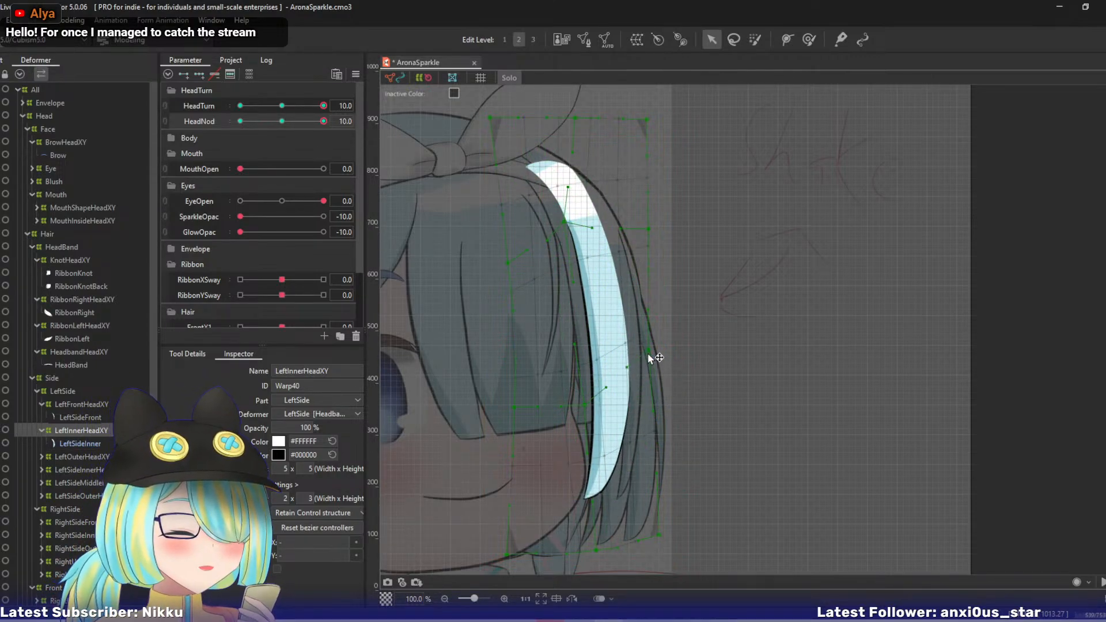
{"action": "left_click_drag", "start_coordinate": [589, 413], "coordinate": [575, 375]}
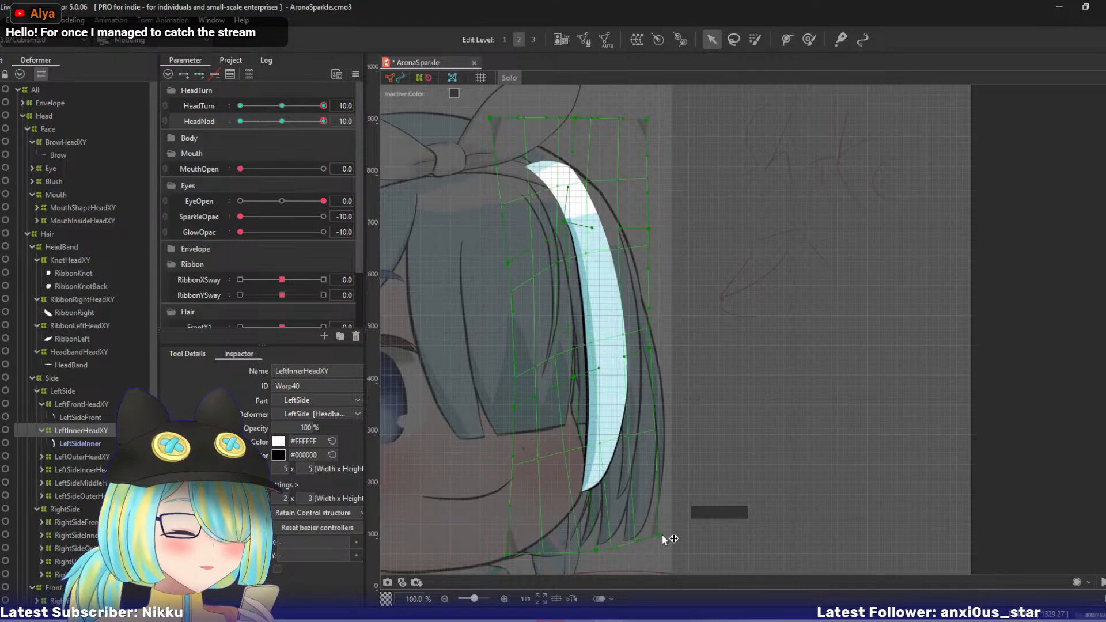
{"action": "left_click_drag", "start_coordinate": [596, 550], "coordinate": [601, 503]}
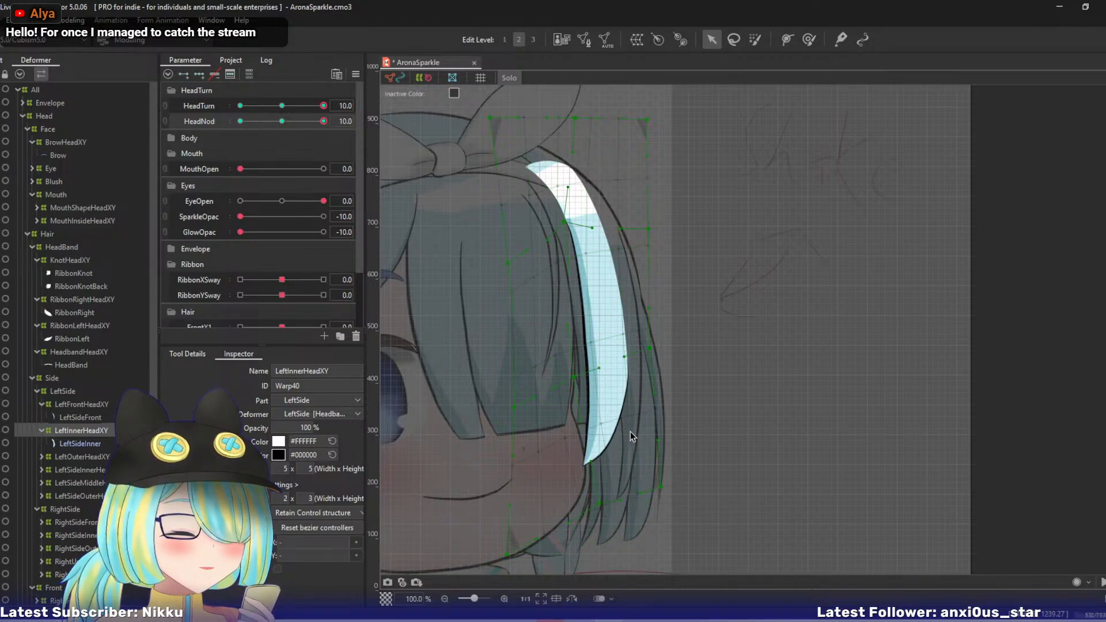
{"action": "left_click_drag", "start_coordinate": [575, 376], "coordinate": [585, 365]}
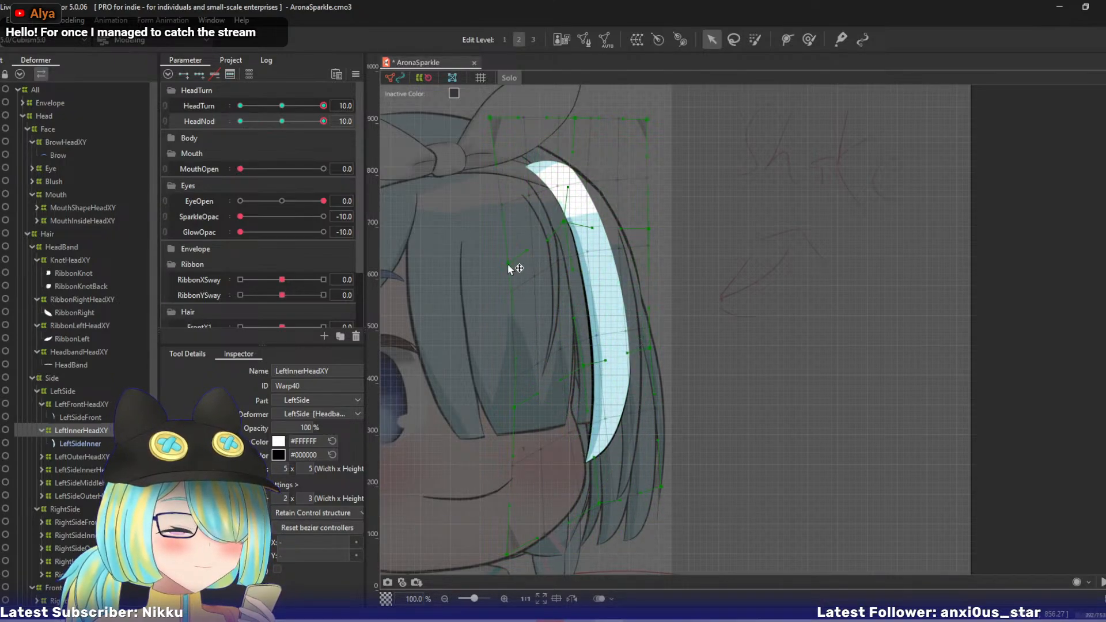
- Raise LeftInnerHeadXY's left and right upper-middle points, shift its top row left, and compare the strand across HeadNod
{"action": "left_click_drag", "start_coordinate": [509, 267], "coordinate": [508, 251]}
{"action": "left_click_drag", "start_coordinate": [648, 234], "coordinate": [640, 191]}
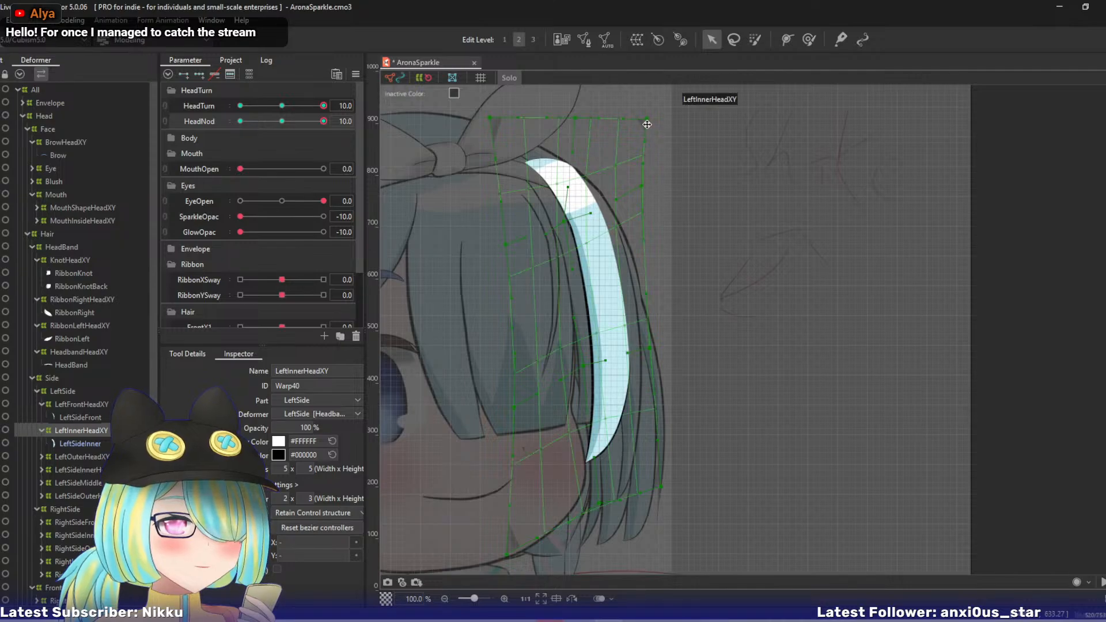
{"action": "left_click_drag", "start_coordinate": [646, 123], "coordinate": [543, 104]}
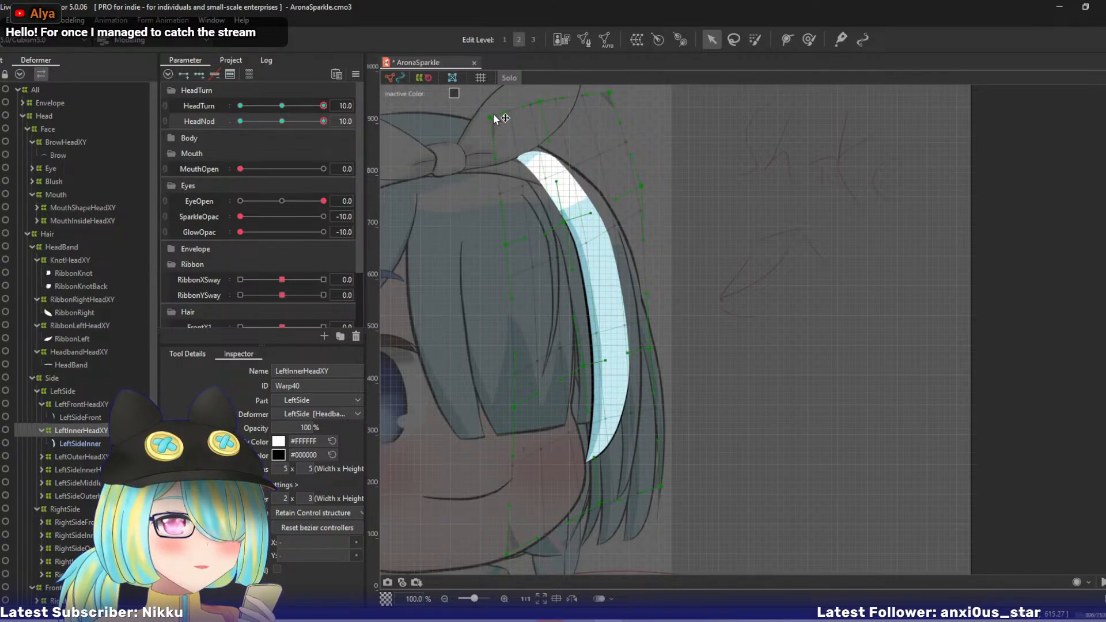
{"action": "left_click_drag", "start_coordinate": [506, 240], "coordinate": [556, 208]}
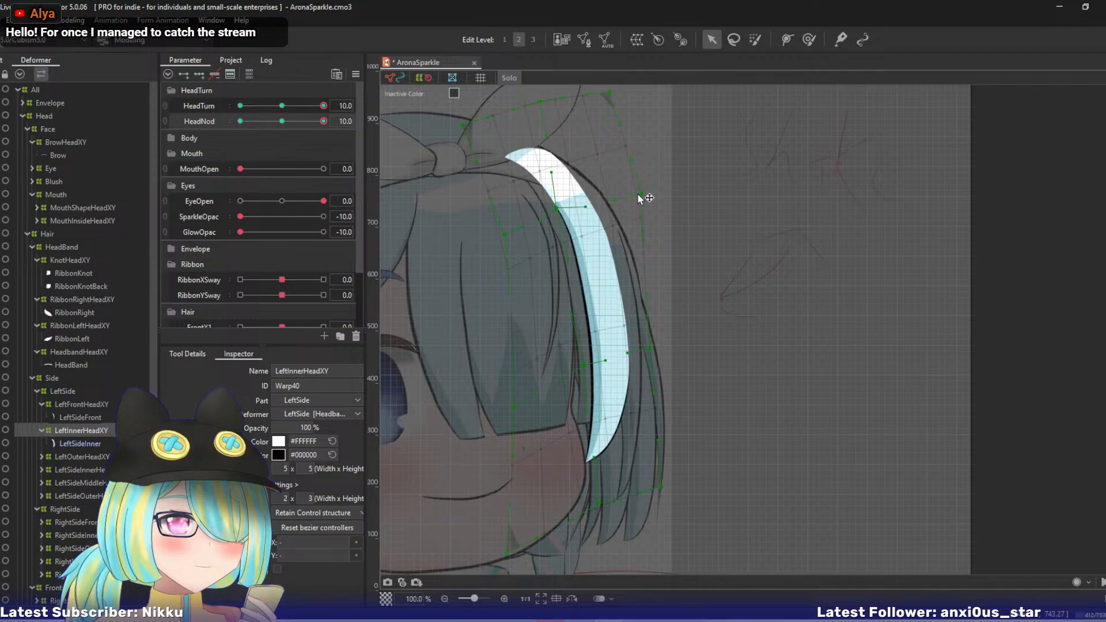
{"action": "left_click_drag", "start_coordinate": [638, 195], "coordinate": [634, 198]}
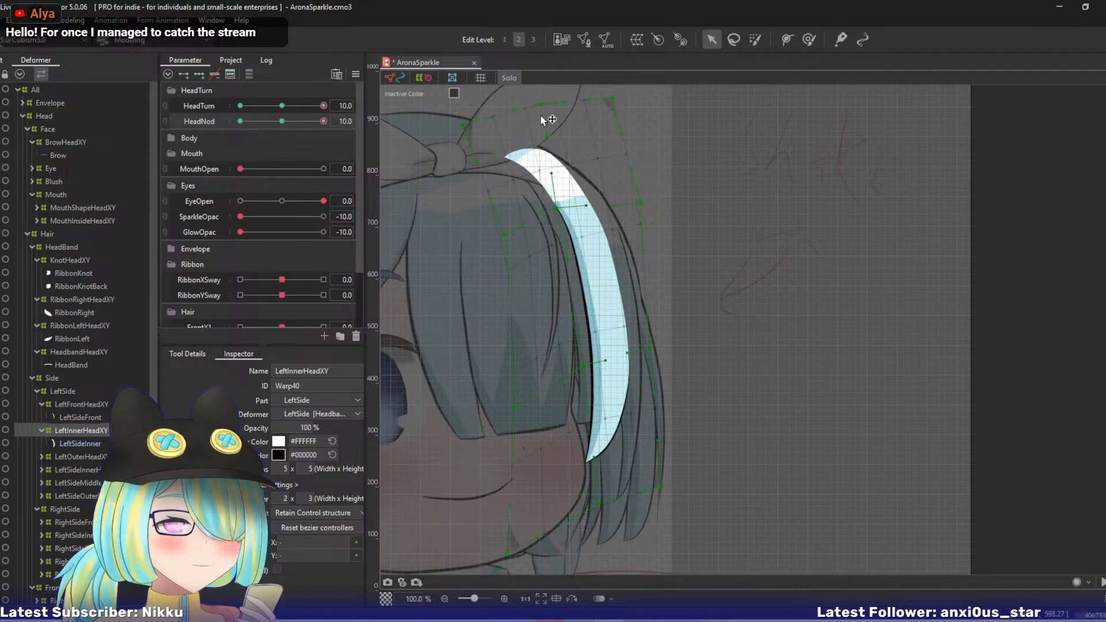
{"action": "left_click_drag", "start_coordinate": [541, 116], "coordinate": [539, 119]}
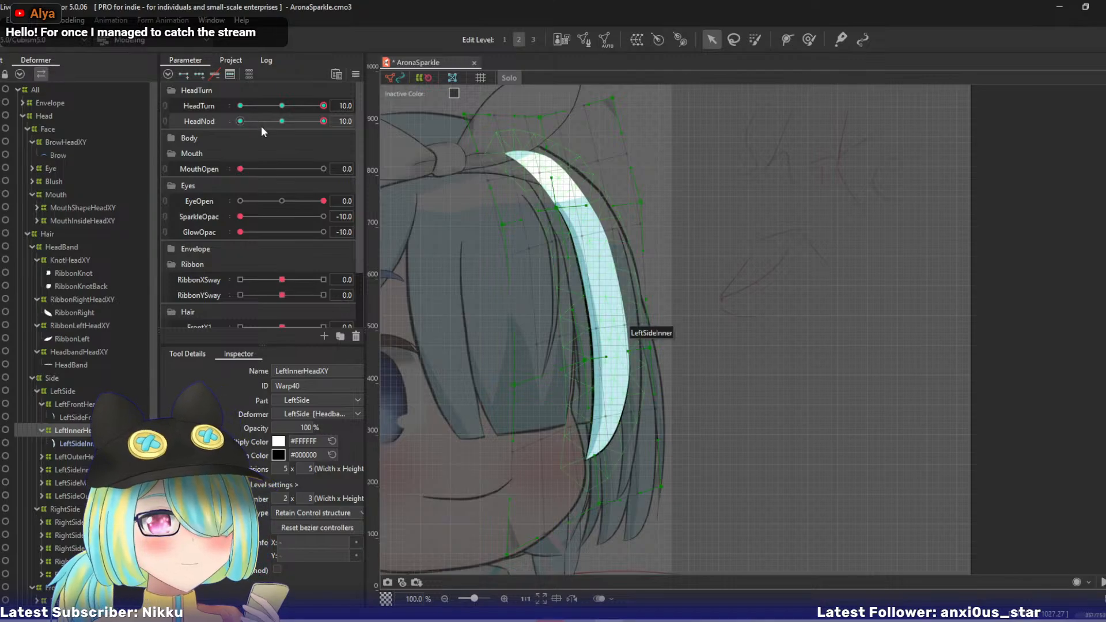
{"action": "mouse_move", "coordinate": [323, 126]}
{"action": "left_mouse_down"}
{"action": "mouse_move", "coordinate": [278, 129]}
{"action": "mouse_move", "coordinate": [341, 121]}
{"action": "left_mouse_up"}
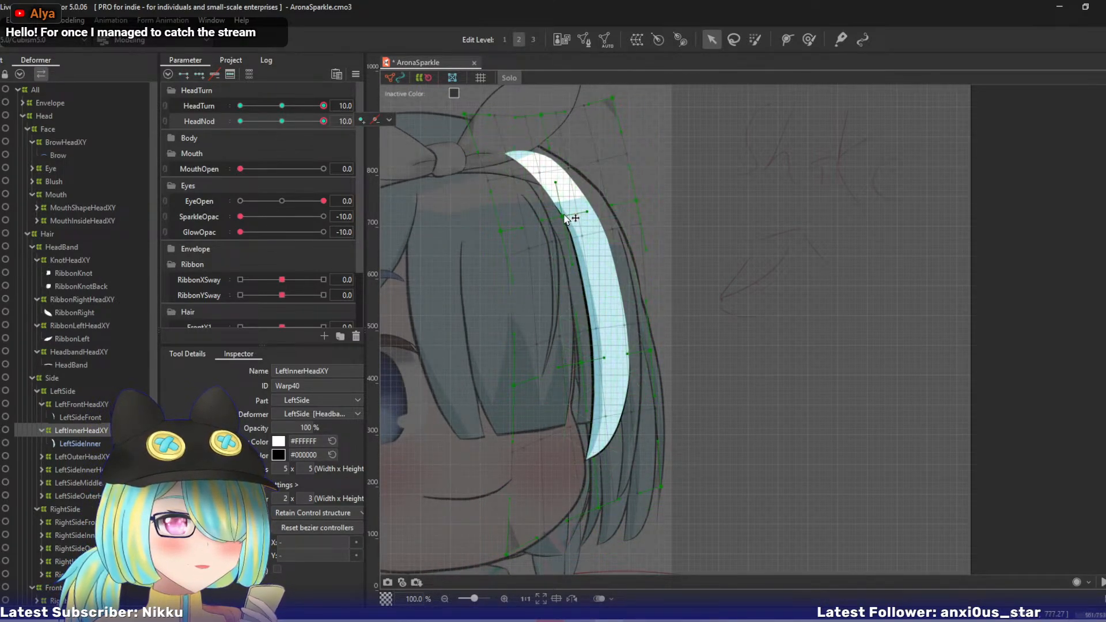
- Nudge LeftInnerHeadXY's centre and right upper-middle and lower-middle points slightly left, and compare the strand's motion using HeadNod
{"action": "left_click_drag", "start_coordinate": [563, 216], "coordinate": [560, 215]}
{"action": "left_click_drag", "start_coordinate": [637, 202], "coordinate": [632, 200]}
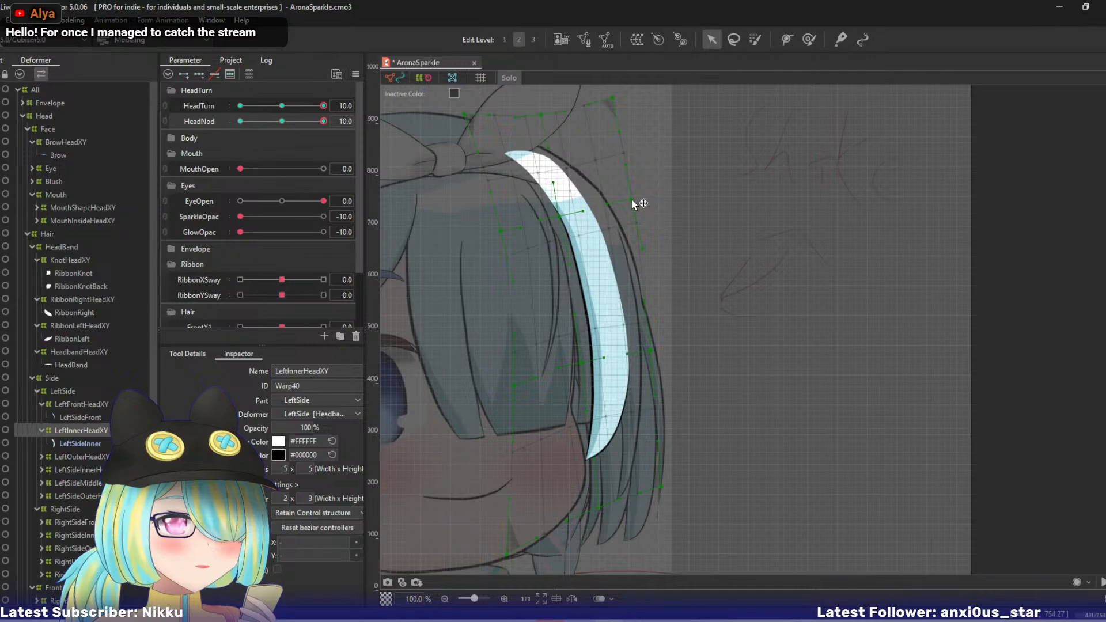
{"action": "left_click_drag", "start_coordinate": [649, 346], "coordinate": [648, 342]}
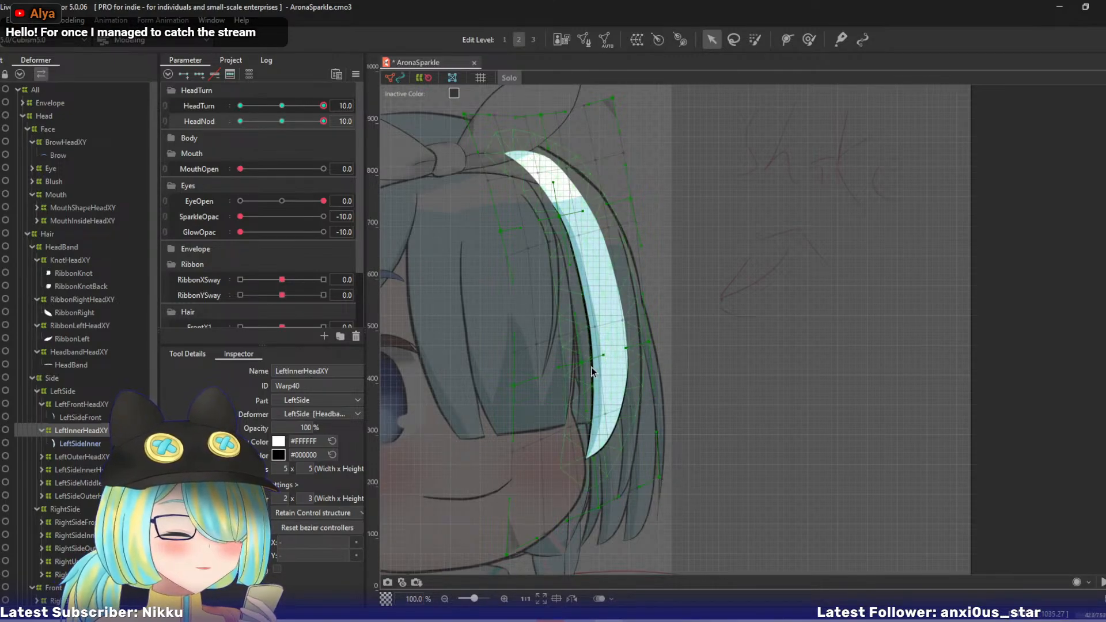
{"action": "left_click_drag", "start_coordinate": [579, 364], "coordinate": [576, 362]}
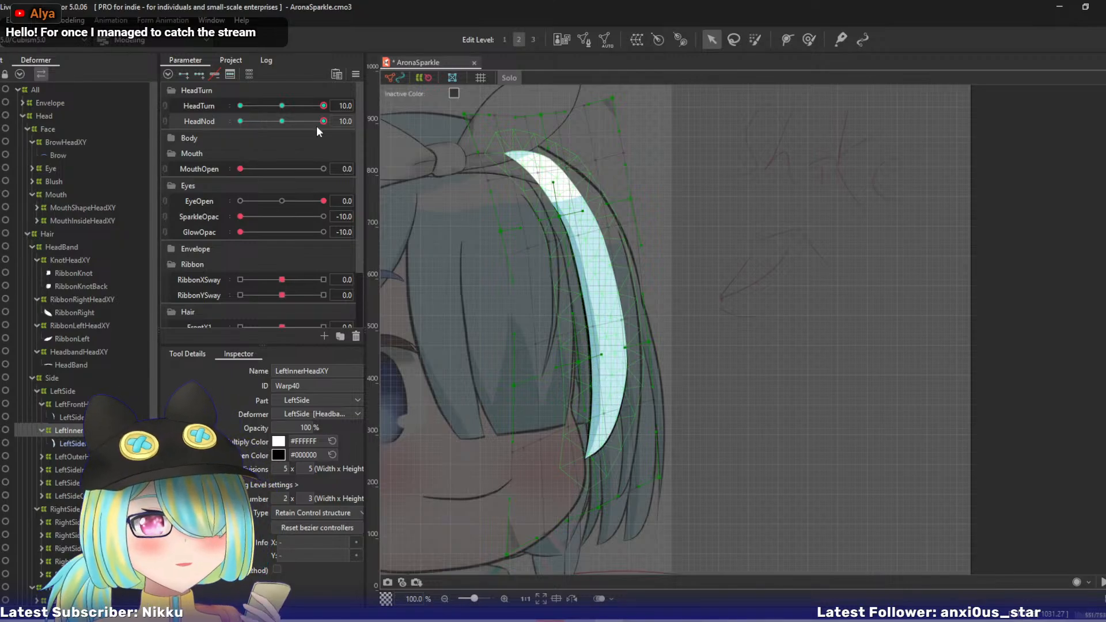
{"action": "left_click_drag", "start_coordinate": [323, 121], "coordinate": [346, 121]}
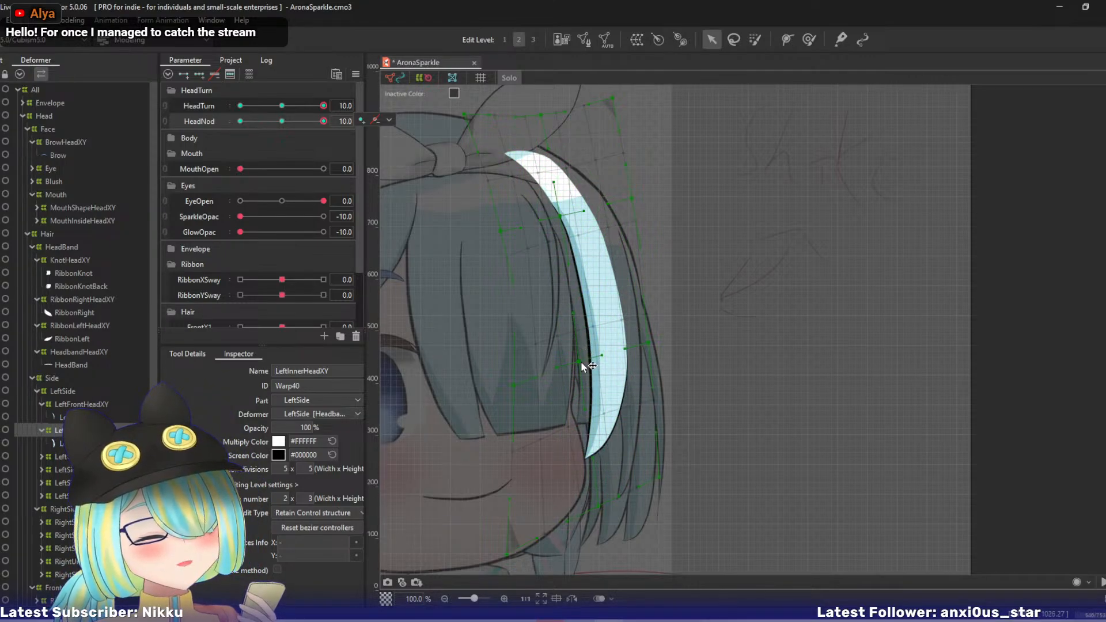
{"action": "mouse_move", "coordinate": [318, 131]}
{"action": "left_mouse_down"}
{"action": "mouse_move", "coordinate": [297, 125]}
{"action": "mouse_move", "coordinate": [324, 123]}
{"action": "left_mouse_up"}
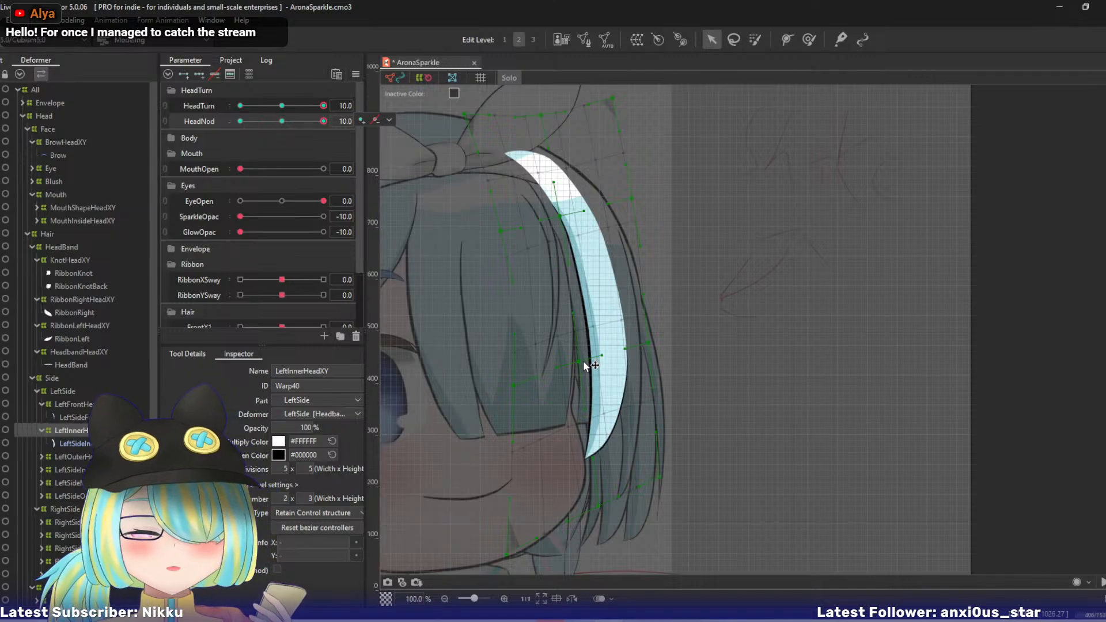
- Shift LeftInnerHeadXY's centre upper-middle point and top row slightly left, adjust the centre lower-middle point, and recheck HeadNod
{"action": "left_click_drag", "start_coordinate": [587, 363], "coordinate": [579, 363]}
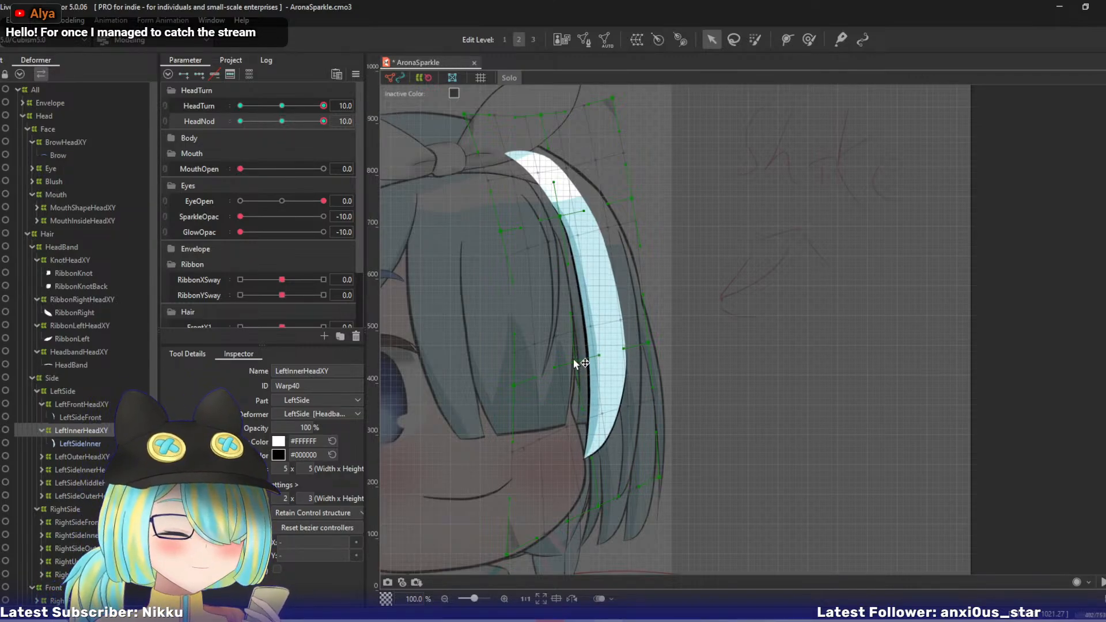
{"action": "left_click_drag", "start_coordinate": [560, 218], "coordinate": [556, 220]}
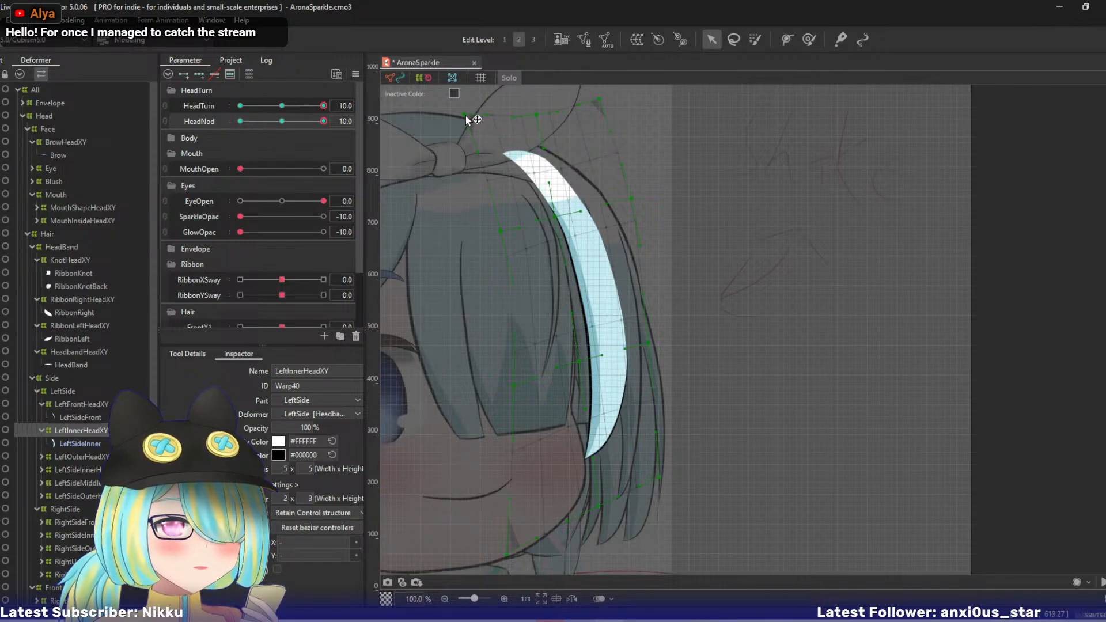
{"action": "left_click_drag", "start_coordinate": [323, 121], "coordinate": [346, 126]}
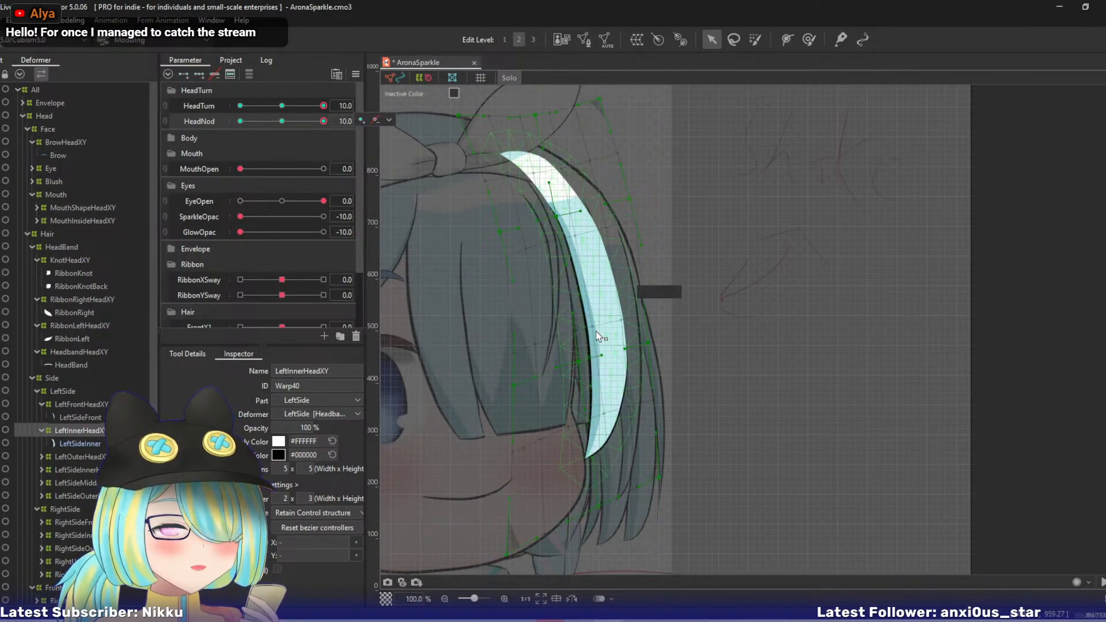
- Pull LeftInnerHeadXY's centre and right lower-middle points and its bottom-centre and bottom-right points left, and compare across HeadNod
{"action": "left_click_drag", "start_coordinate": [578, 362], "coordinate": [574, 362]}
{"action": "left_click_drag", "start_coordinate": [648, 343], "coordinate": [639, 342]}
{"action": "left_click_drag", "start_coordinate": [659, 477], "coordinate": [652, 465]}
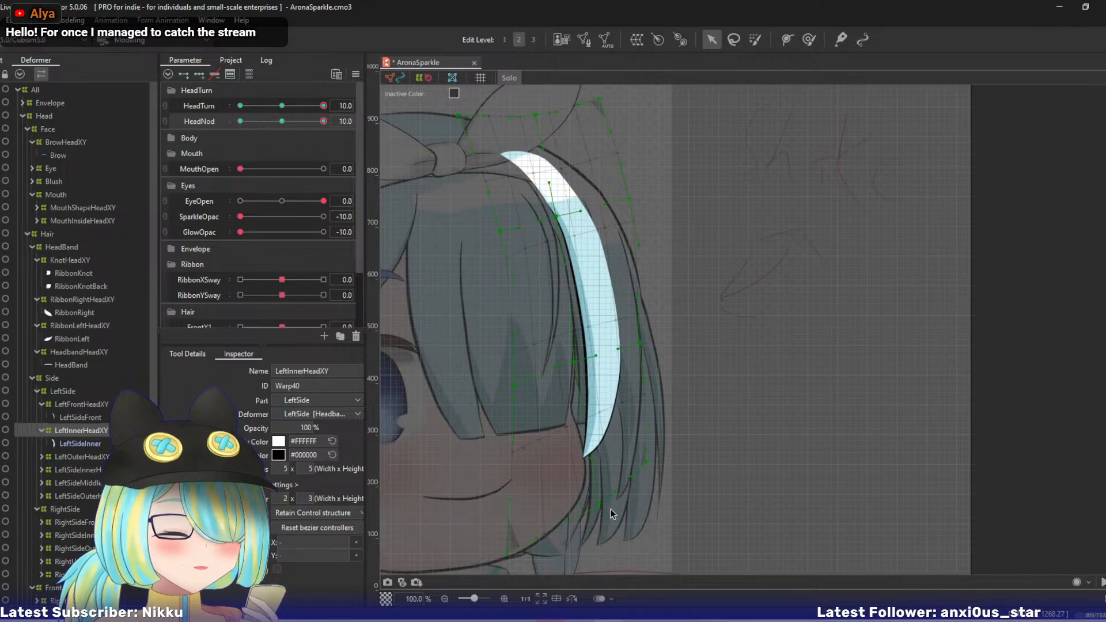
{"action": "left_click_drag", "start_coordinate": [596, 502], "coordinate": [593, 501]}
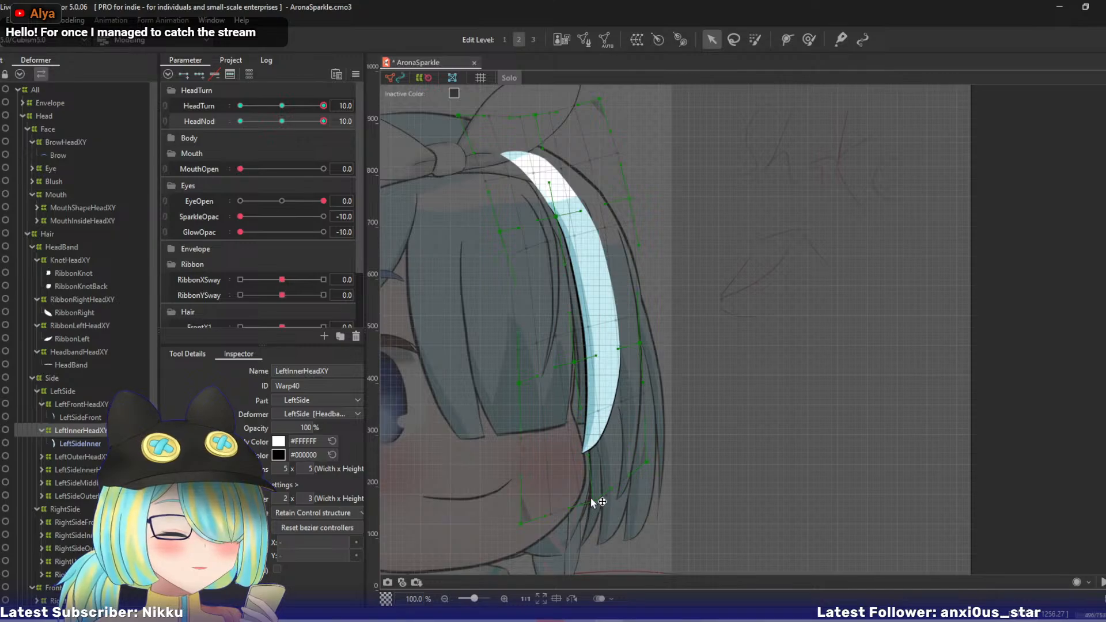
{"action": "left_click_drag", "start_coordinate": [593, 501], "coordinate": [582, 501]}
{"action": "left_click_drag", "start_coordinate": [576, 364], "coordinate": [572, 362]}
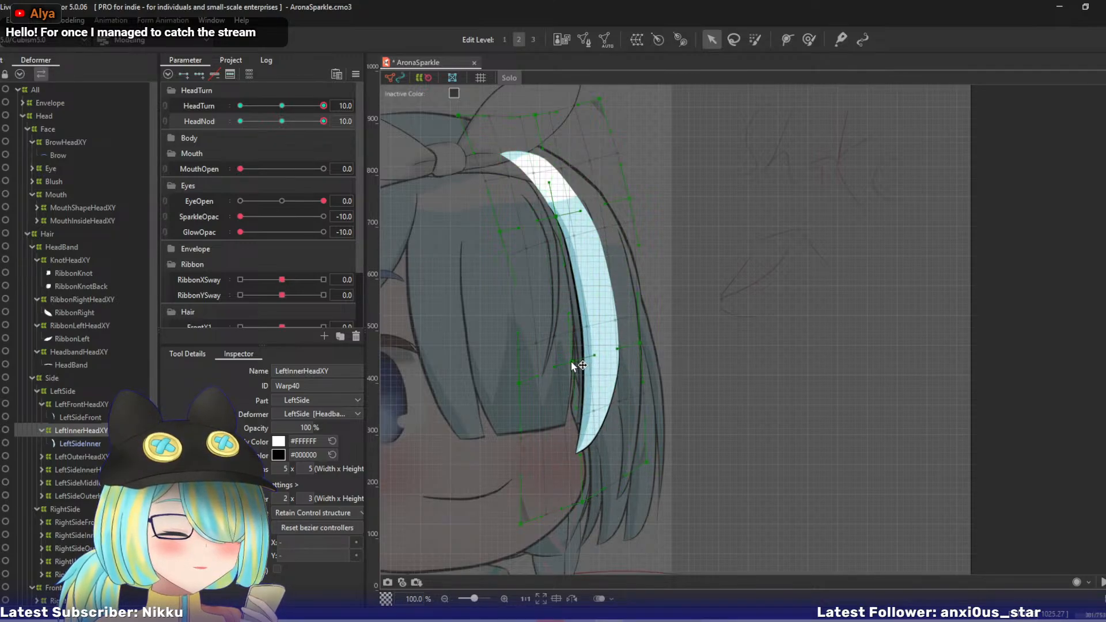
{"action": "left_click_drag", "start_coordinate": [302, 133], "coordinate": [345, 134]}
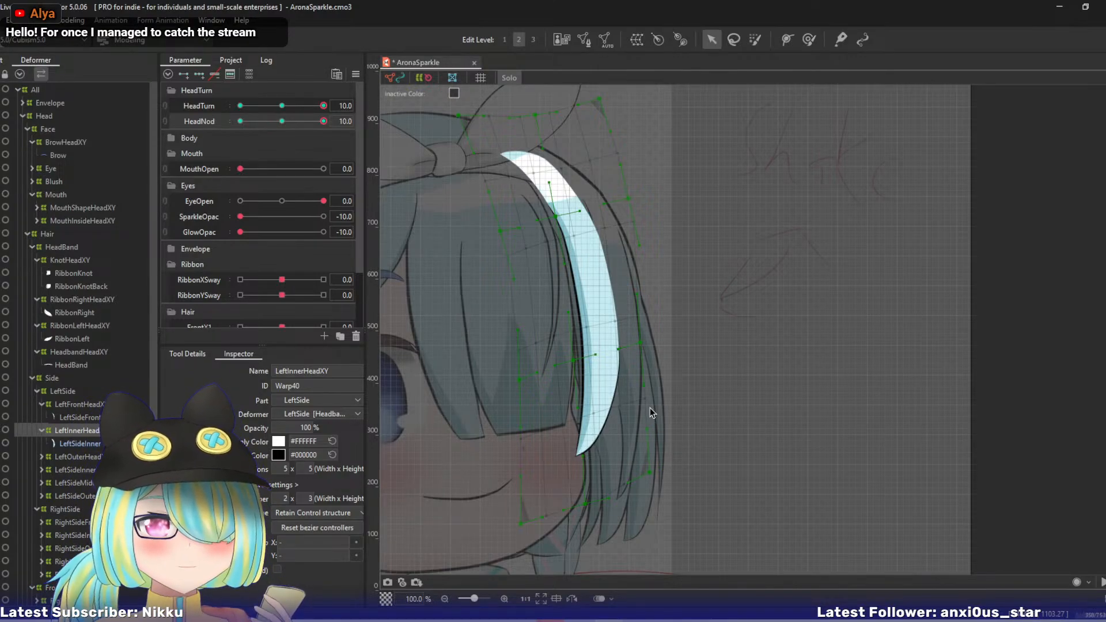
- Turn off Solo view and preview the nod on the full hair with LeftOuterHeadXY selected
{"action": "key", "text": "s"}
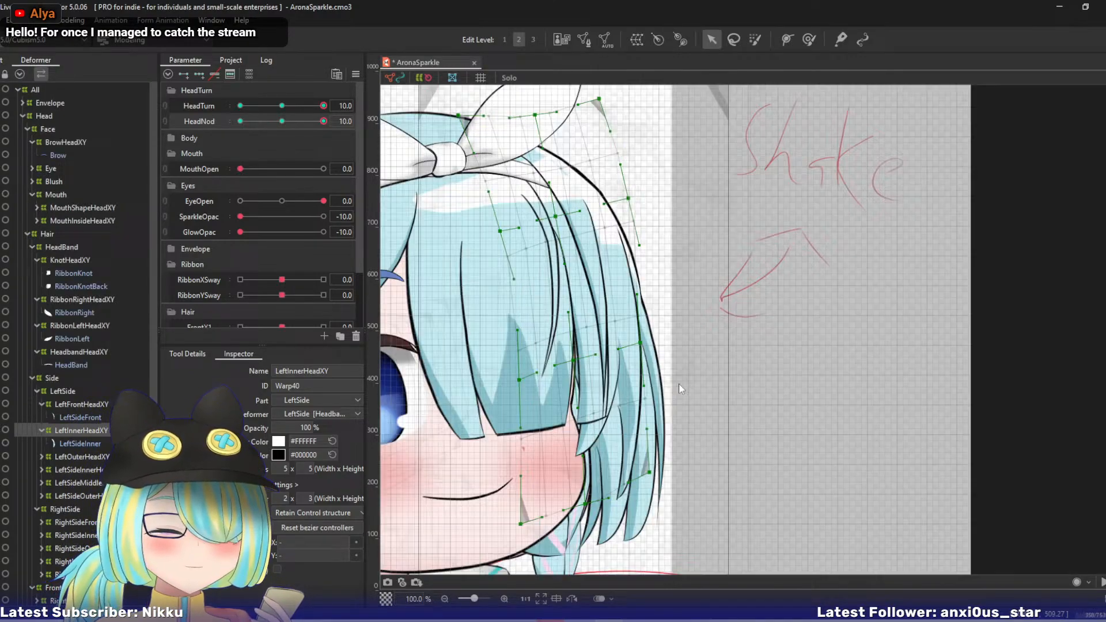
{"action": "left_click", "coordinate": [68, 456]}
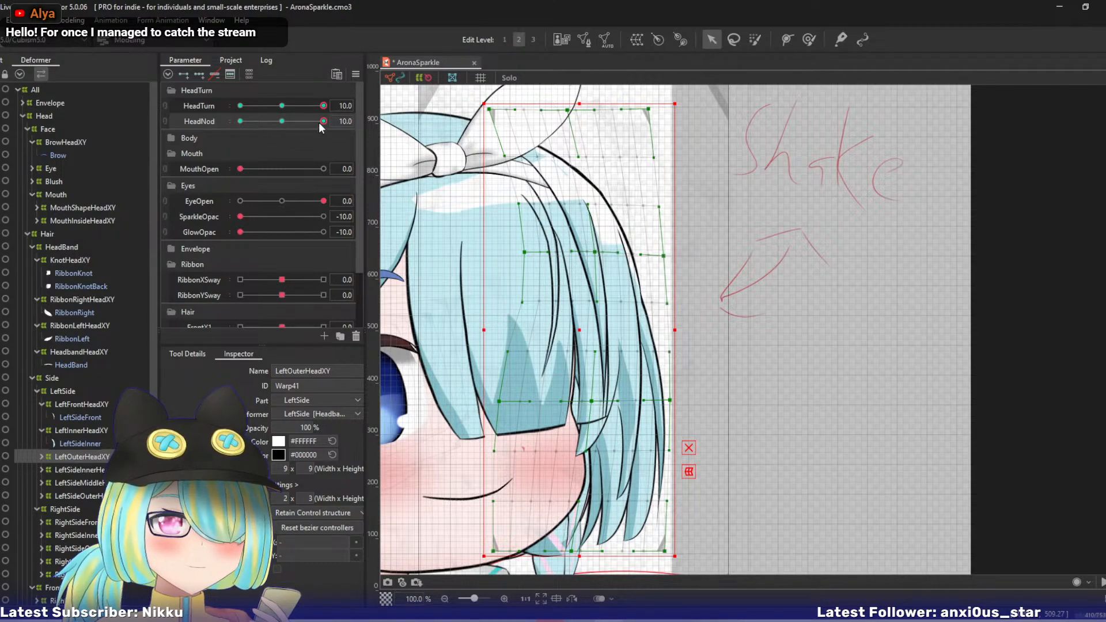
{"action": "left_click_drag", "start_coordinate": [321, 121], "coordinate": [340, 136]}
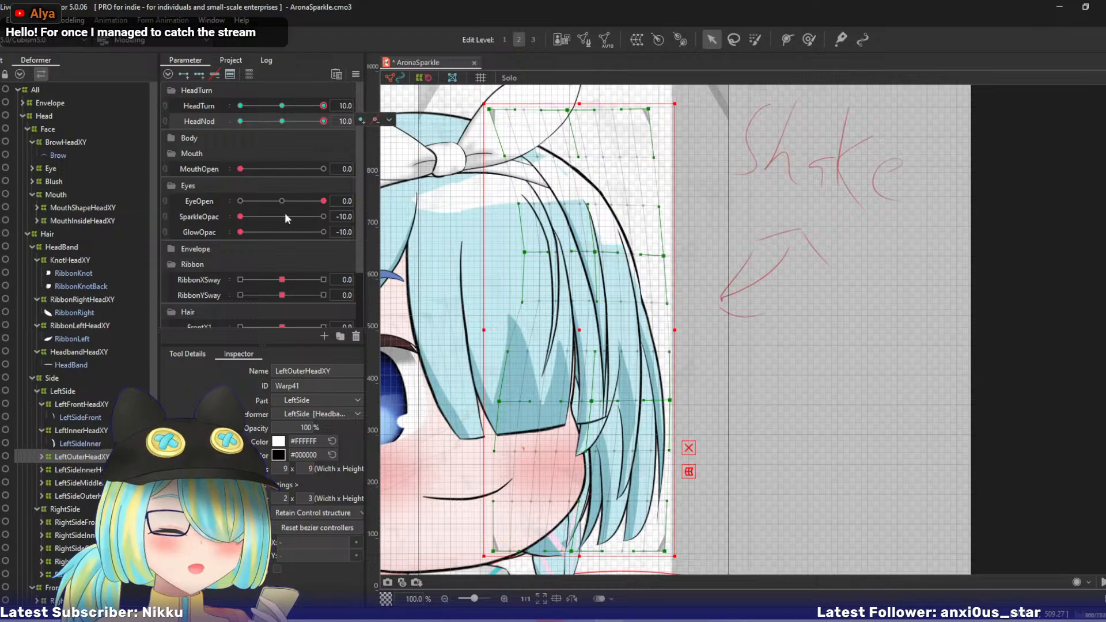
- Pull LeftInnerHeadXY's bottom-right and bottom-left corners down at edit level 3, and check the strand's motion with HeadNod
{"action": "left_click", "coordinate": [84, 430]}
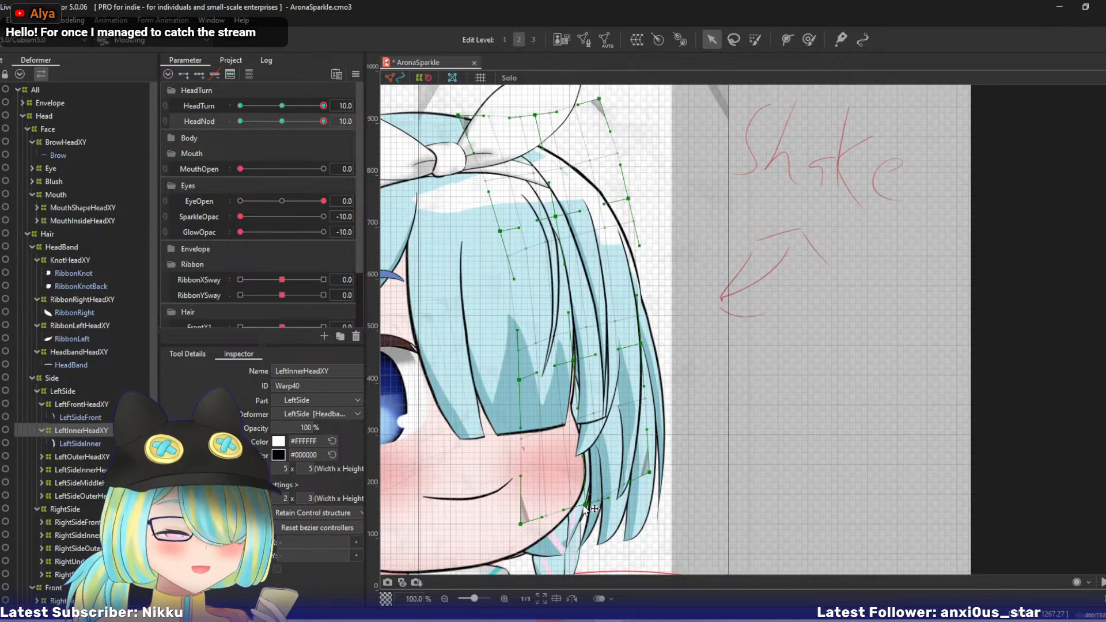
{"action": "key", "text": "3"}
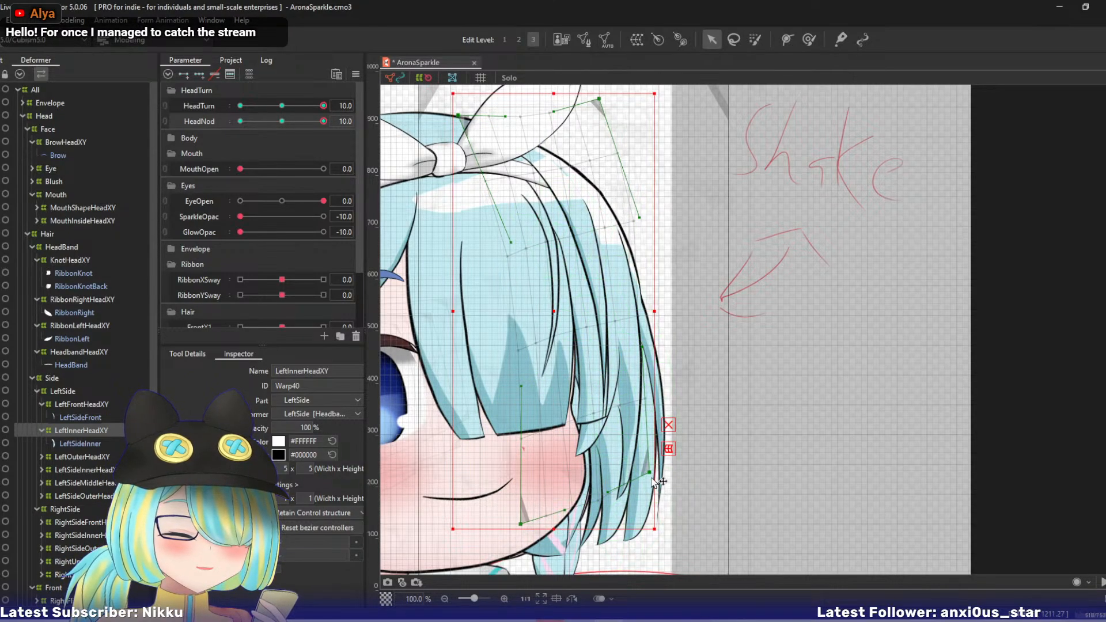
{"action": "left_click_drag", "start_coordinate": [651, 475], "coordinate": [658, 504]}
{"action": "left_click_drag", "start_coordinate": [522, 530], "coordinate": [524, 561]}
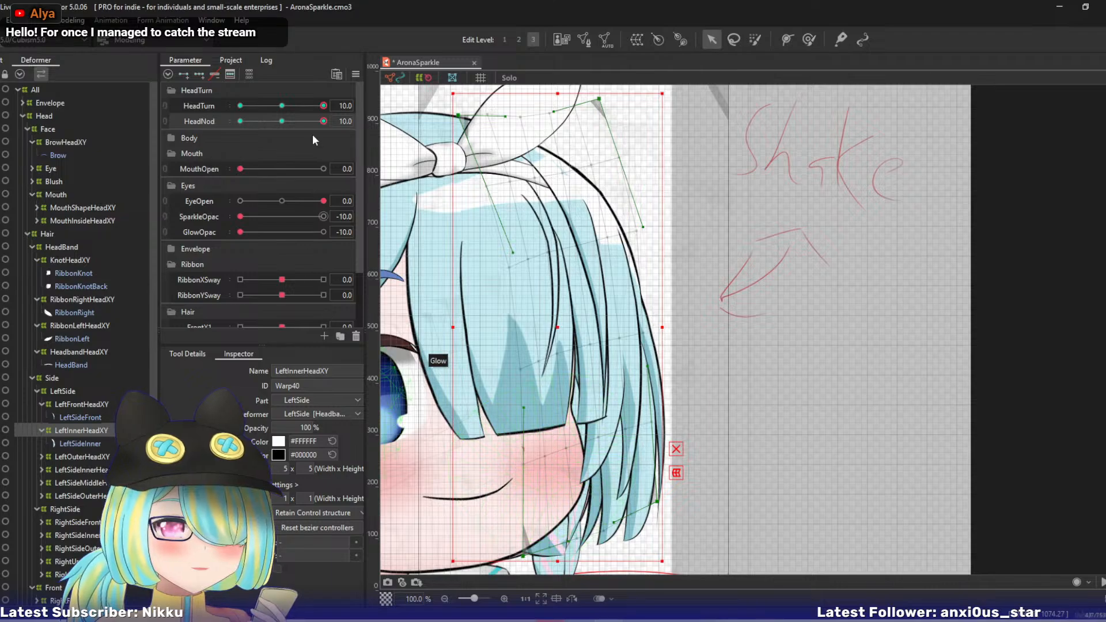
{"action": "left_click_drag", "start_coordinate": [323, 121], "coordinate": [325, 144]}
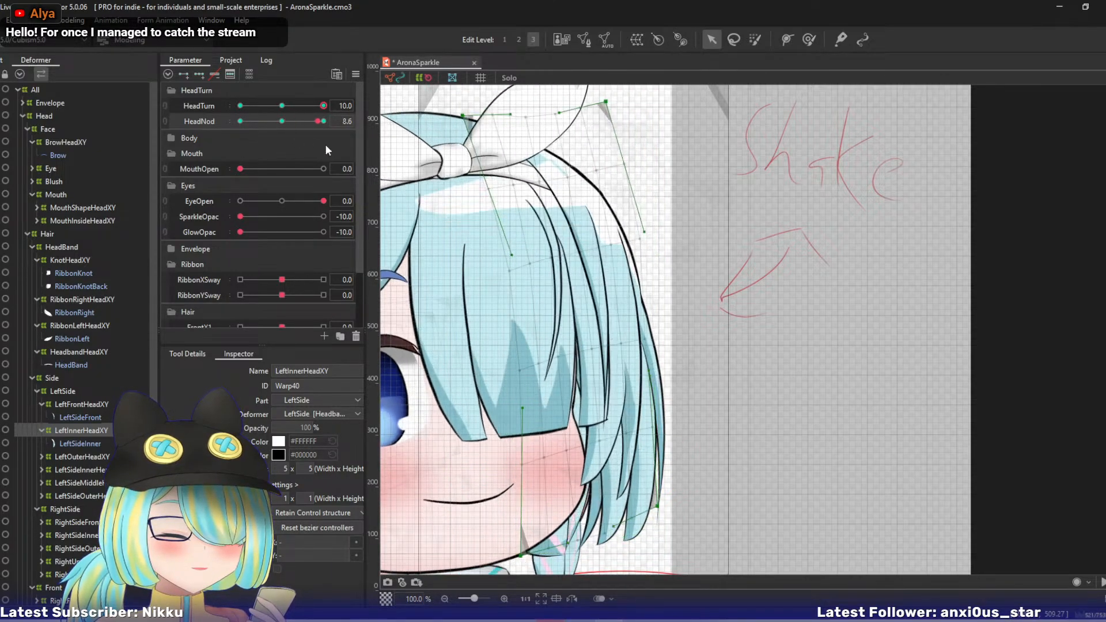
- At edit level 2, shift LeftInnerHeadXY's lower-middle row and left upper-middle point slightly left, and recheck HeadNod
{"action": "key", "text": "2"}
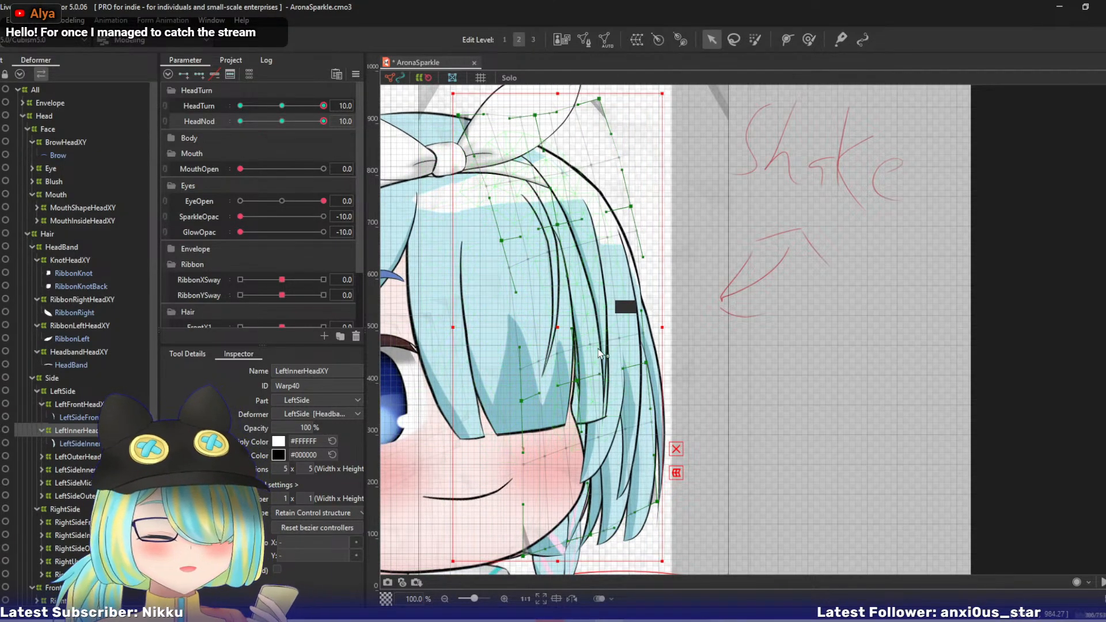
{"action": "left_click_drag", "start_coordinate": [580, 387], "coordinate": [514, 400]}
{"action": "left_click_drag", "start_coordinate": [506, 239], "coordinate": [500, 239]}
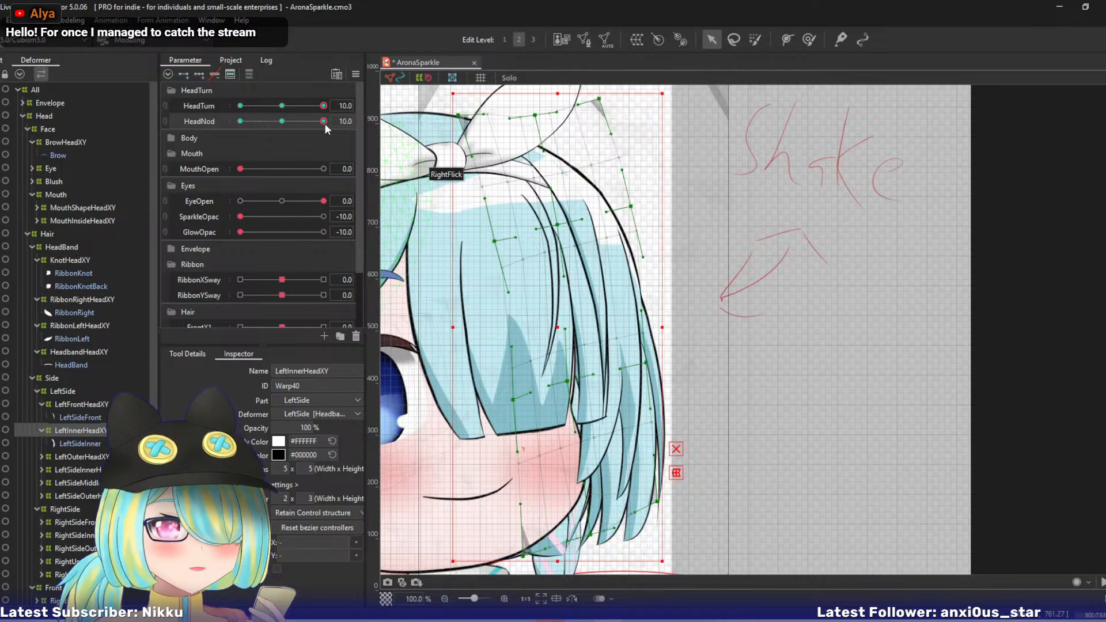
{"action": "left_click_drag", "start_coordinate": [325, 123], "coordinate": [347, 133]}
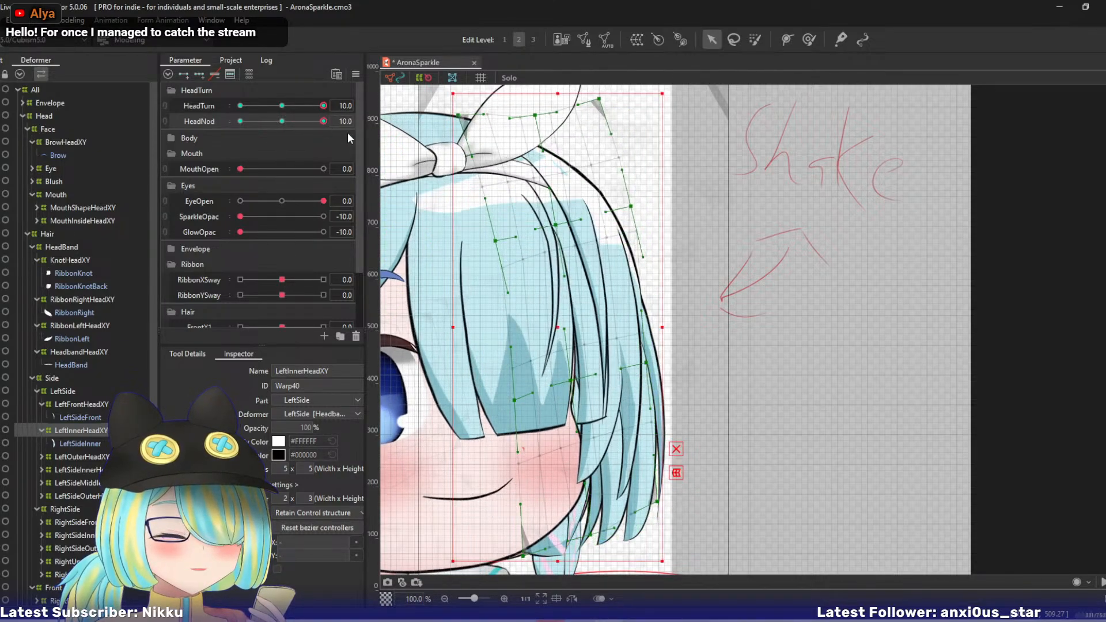
- Nudge LeftFrontHeadXY's top-centre, centre upper-middle and right upper-middle points slightly left, checking the motion with HeadNod
{"action": "left_click", "coordinate": [85, 403]}
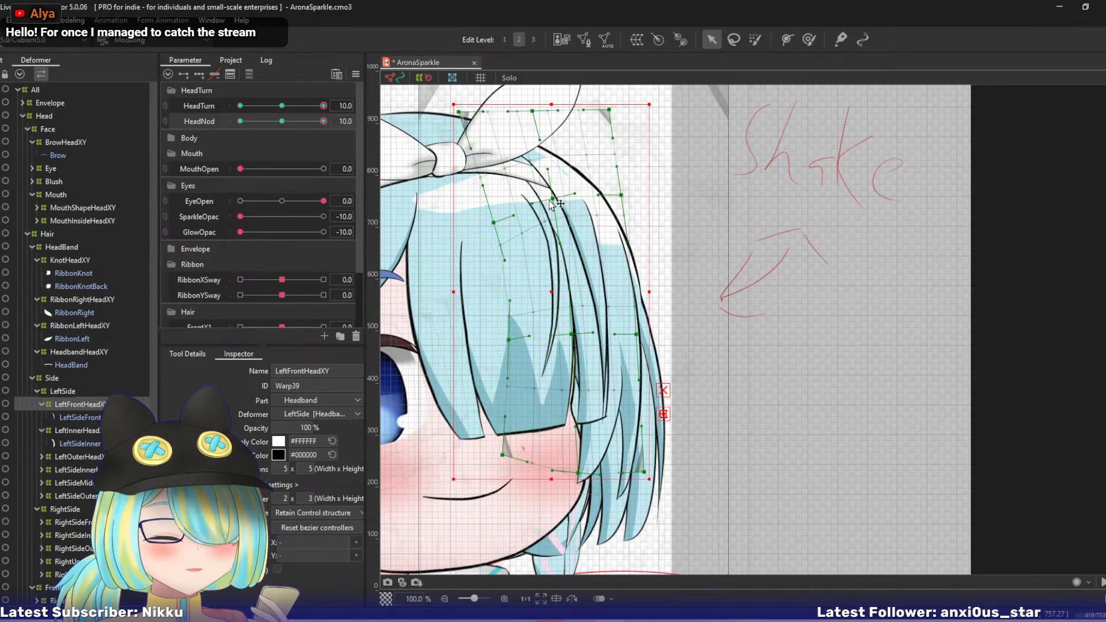
{"action": "left_click_drag", "start_coordinate": [532, 112], "coordinate": [521, 111]}
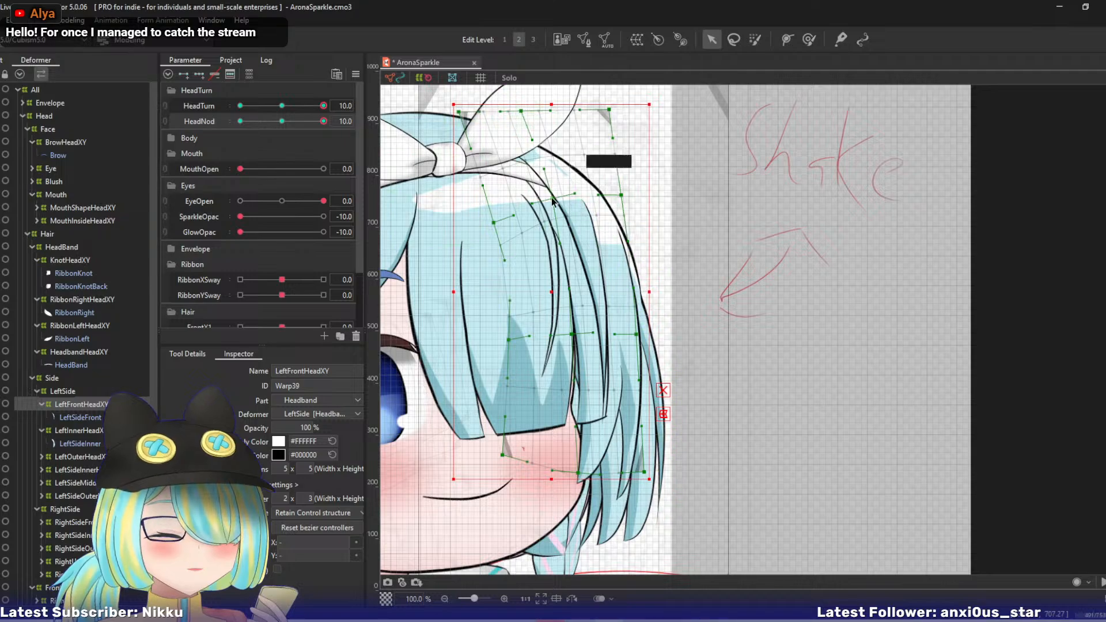
{"action": "left_click_drag", "start_coordinate": [552, 200], "coordinate": [542, 201]}
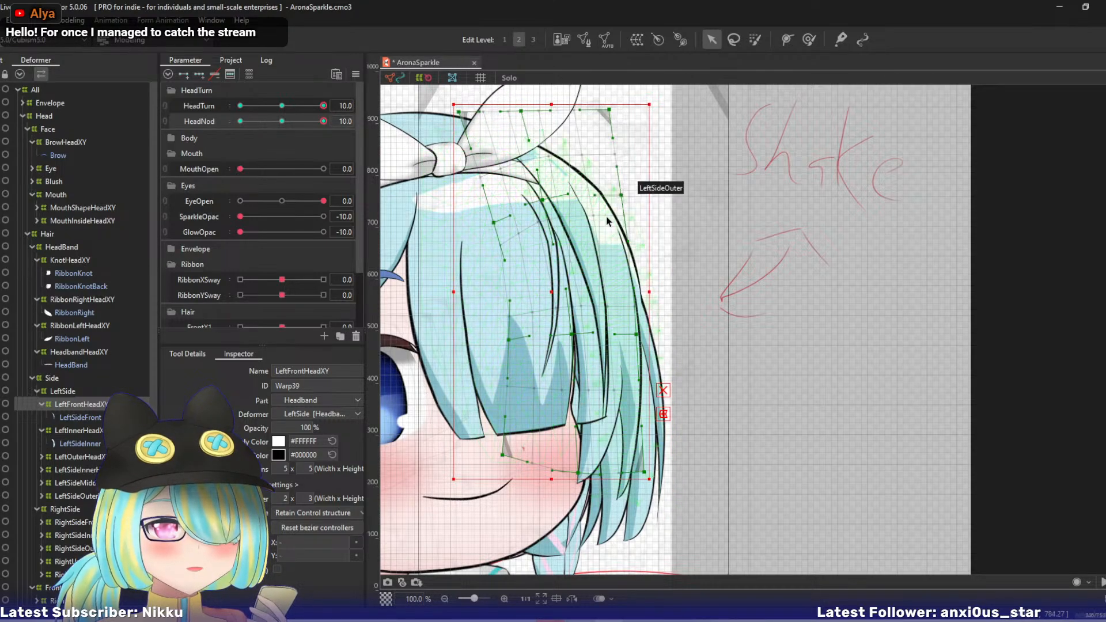
{"action": "left_click_drag", "start_coordinate": [319, 122], "coordinate": [350, 130]}
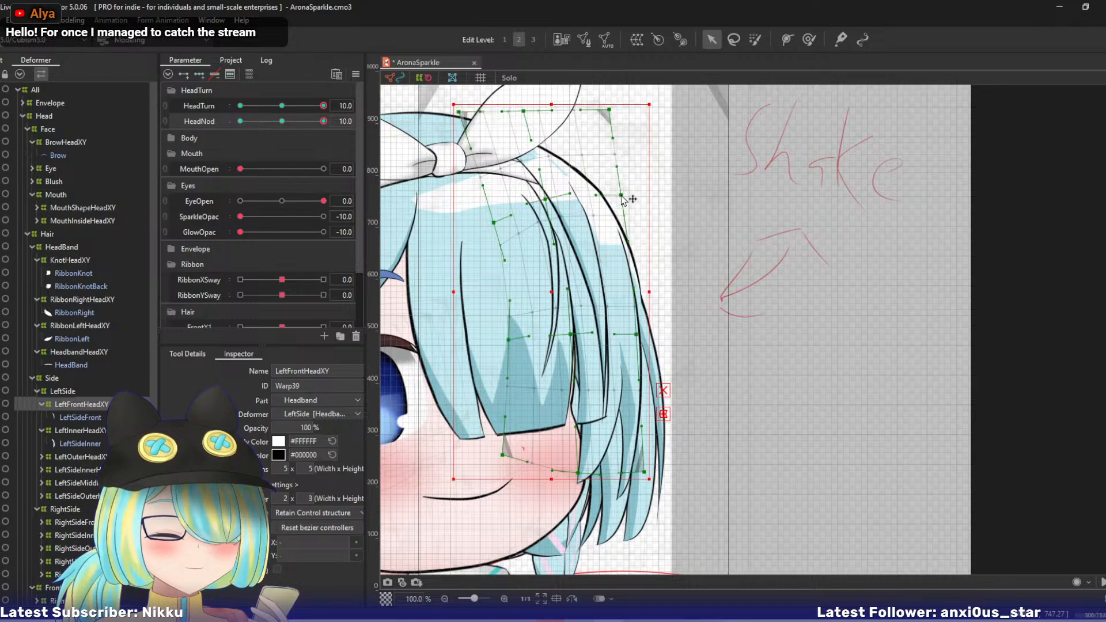
{"action": "left_click_drag", "start_coordinate": [620, 196], "coordinate": [616, 196]}
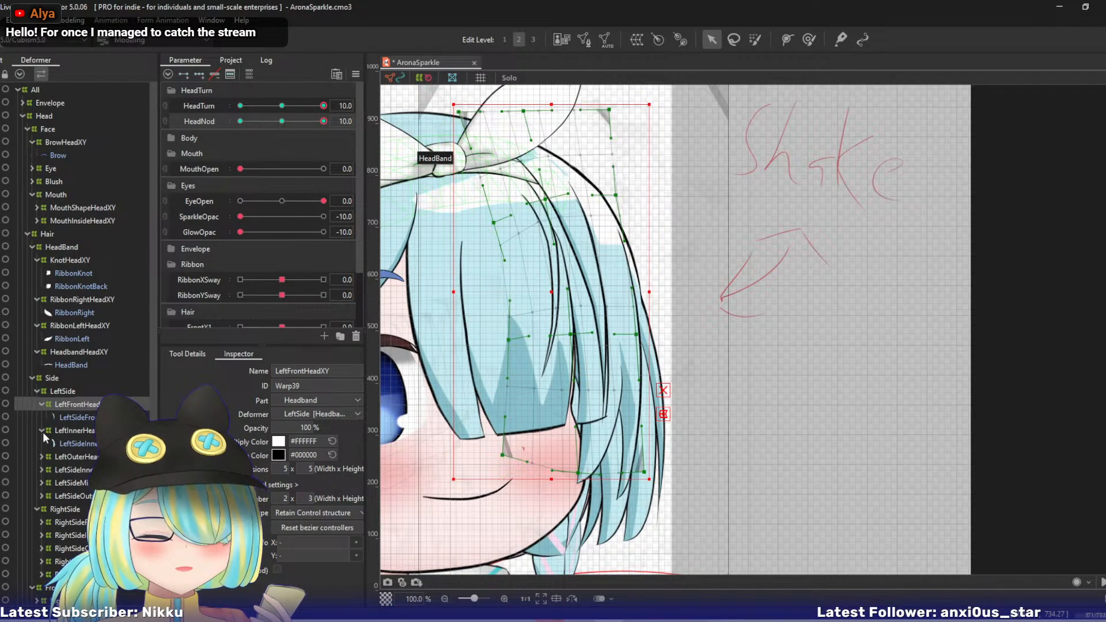
- Shift the centre and right points of OuterHeadXY's top, upper-middle and lower-middle rows left
{"action": "left_click_drag", "start_coordinate": [152, 293], "coordinate": [151, 440]}
{"action": "left_click", "coordinate": [71, 483]}
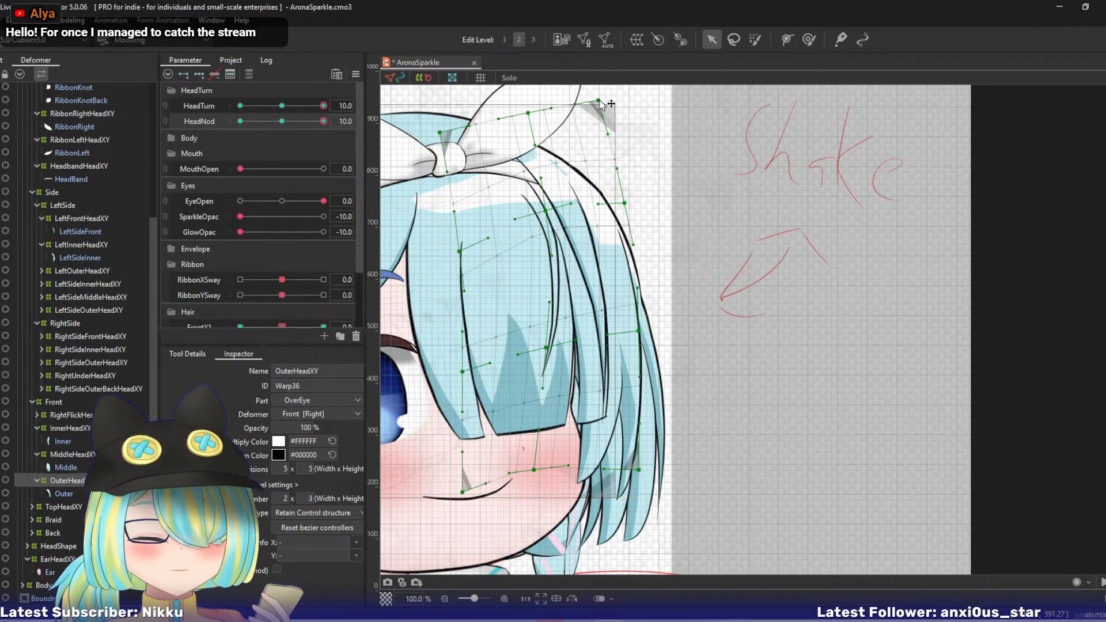
{"action": "left_click_drag", "start_coordinate": [598, 101], "coordinate": [511, 112]}
{"action": "left_click_drag", "start_coordinate": [626, 204], "coordinate": [527, 210]}
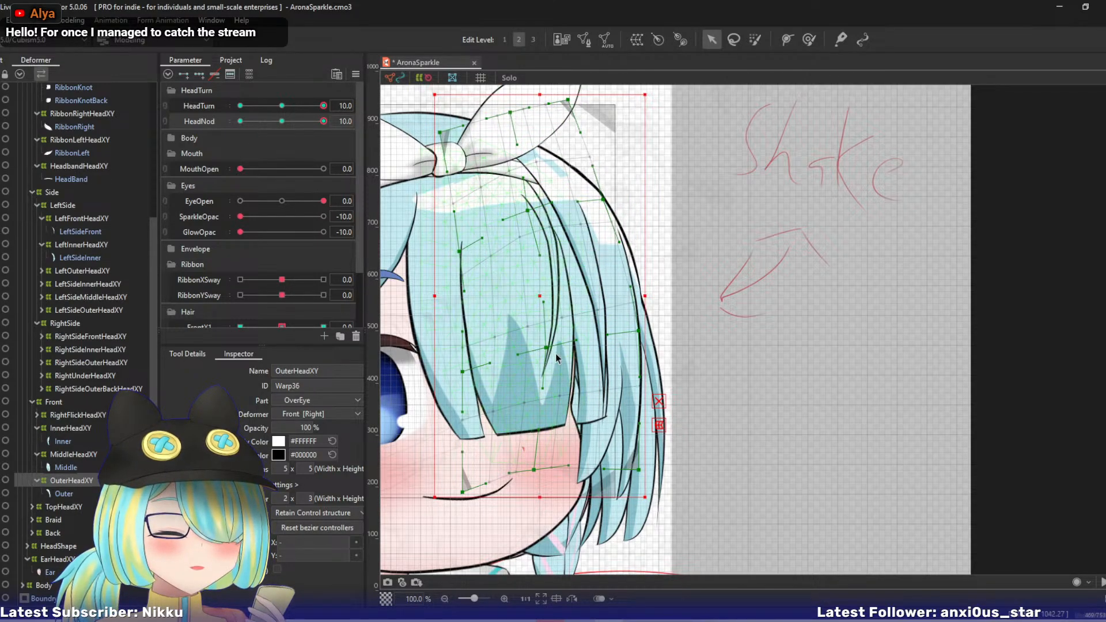
{"action": "left_click_drag", "start_coordinate": [537, 347], "coordinate": [528, 348]}
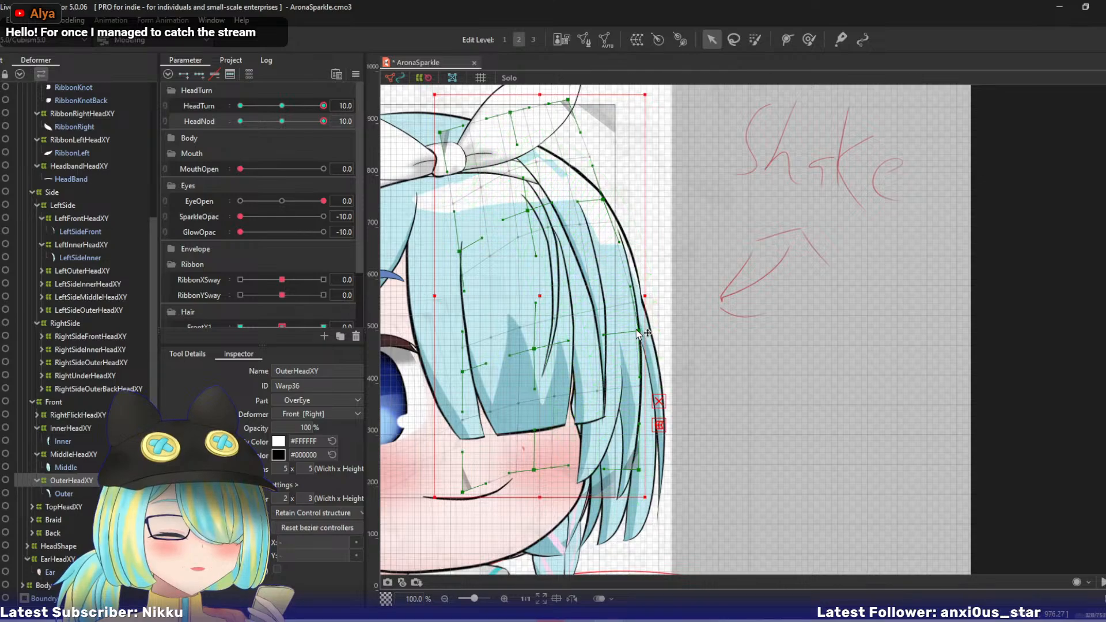
{"action": "left_click_drag", "start_coordinate": [637, 330], "coordinate": [632, 329]}
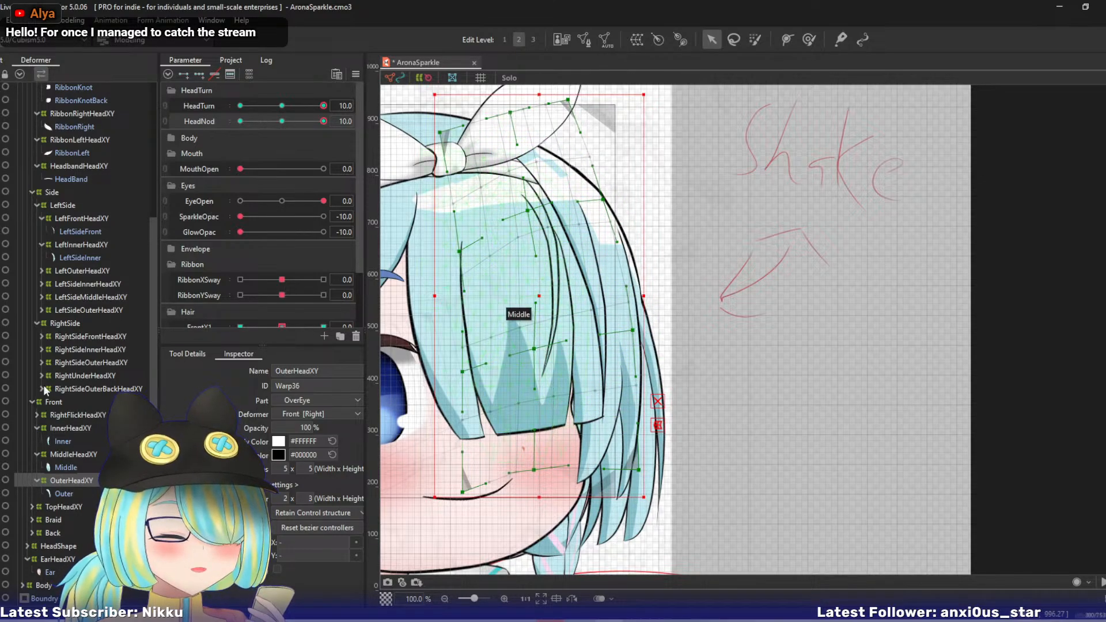
- Nudge MiddleHeadXY's top row and centre and right upper-middle points left, and its right lower-middle point up and left
{"action": "left_click", "coordinate": [60, 455]}
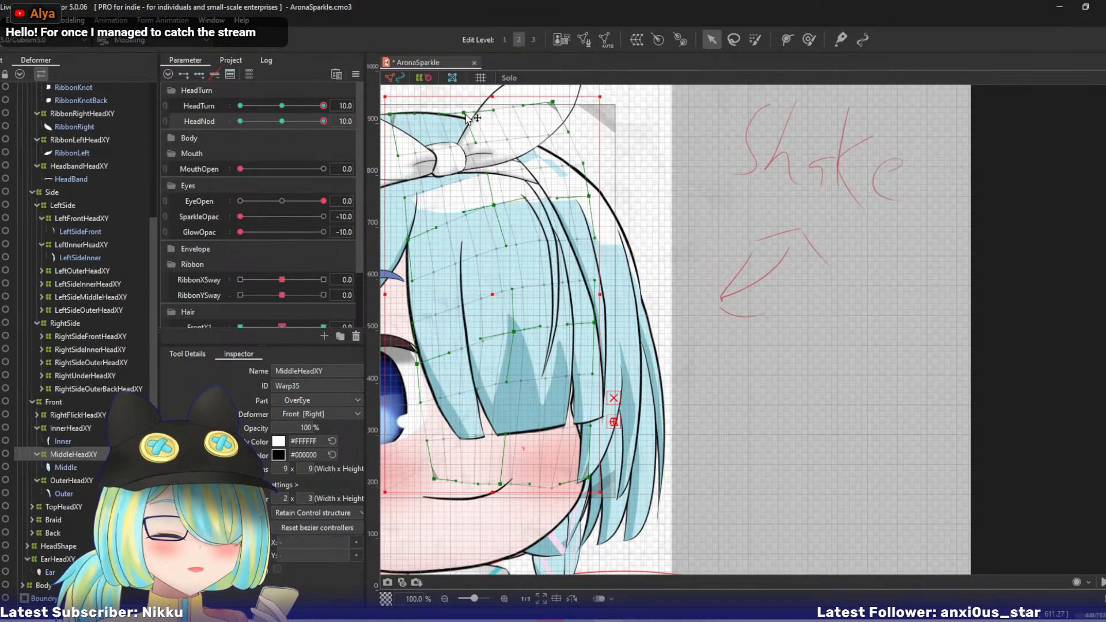
{"action": "left_click_drag", "start_coordinate": [545, 103], "coordinate": [535, 104]}
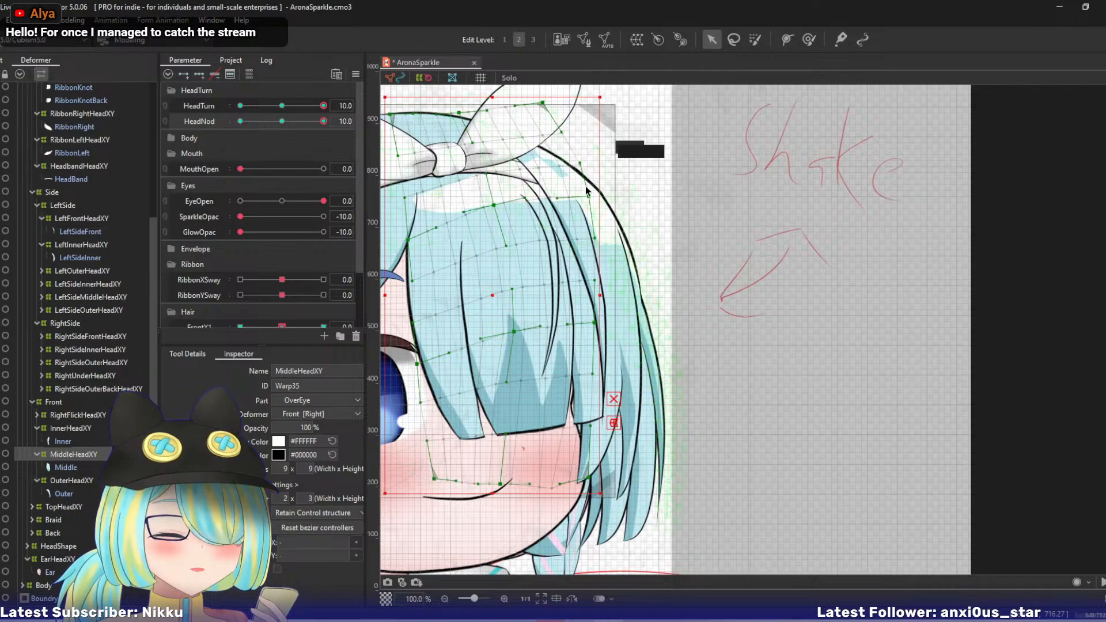
{"action": "left_click_drag", "start_coordinate": [584, 197], "coordinate": [578, 194]}
{"action": "left_click_drag", "start_coordinate": [495, 206], "coordinate": [490, 207]}
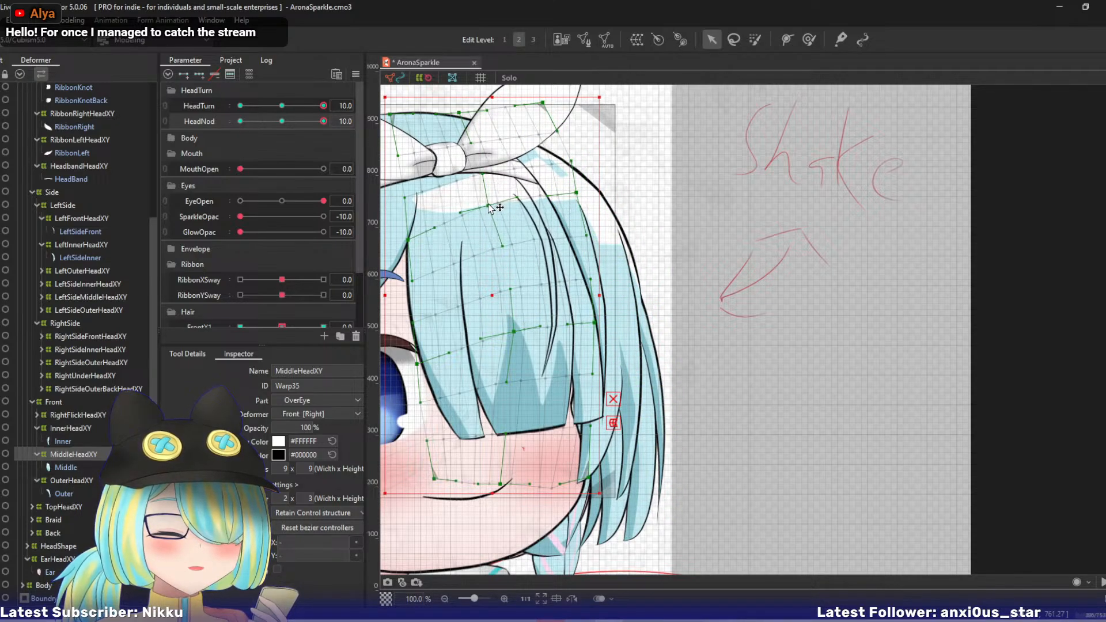
{"action": "left_click_drag", "start_coordinate": [593, 325], "coordinate": [587, 317]}
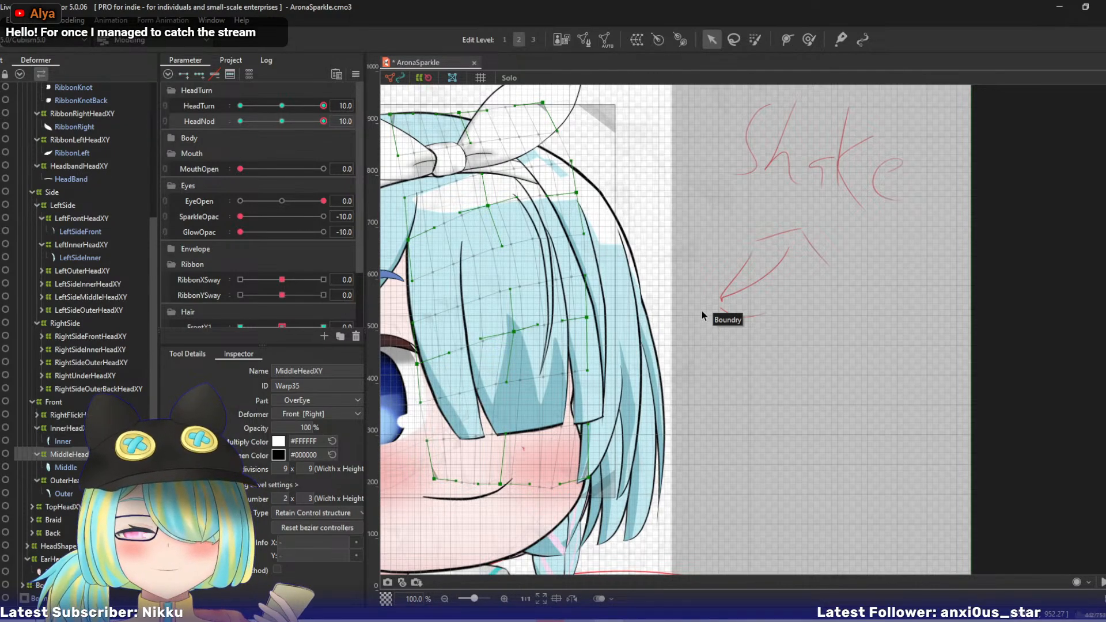
- Isolate the TopHair mesh in Solo view with its TopHeadXY deformer selected
{"action": "left_click_drag", "start_coordinate": [670, 319], "coordinate": [705, 305]}
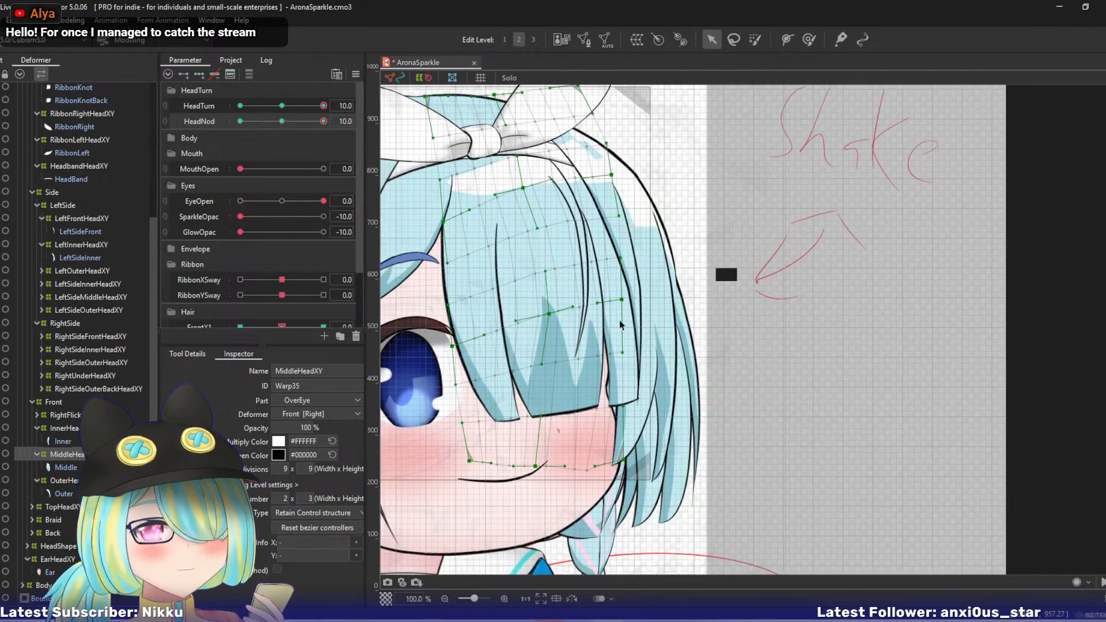
{"action": "left_click", "coordinate": [64, 506]}
{"action": "left_click_drag", "start_coordinate": [520, 333], "coordinate": [666, 392]}
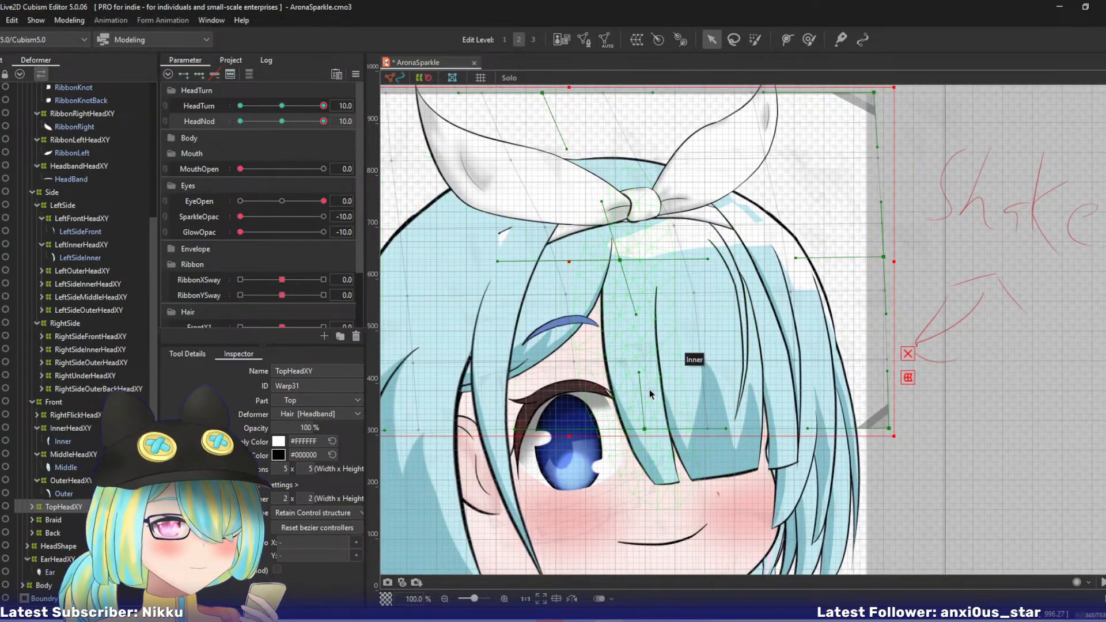
{"action": "left_click", "coordinate": [32, 507]}
{"action": "left_click", "coordinate": [57, 517]}
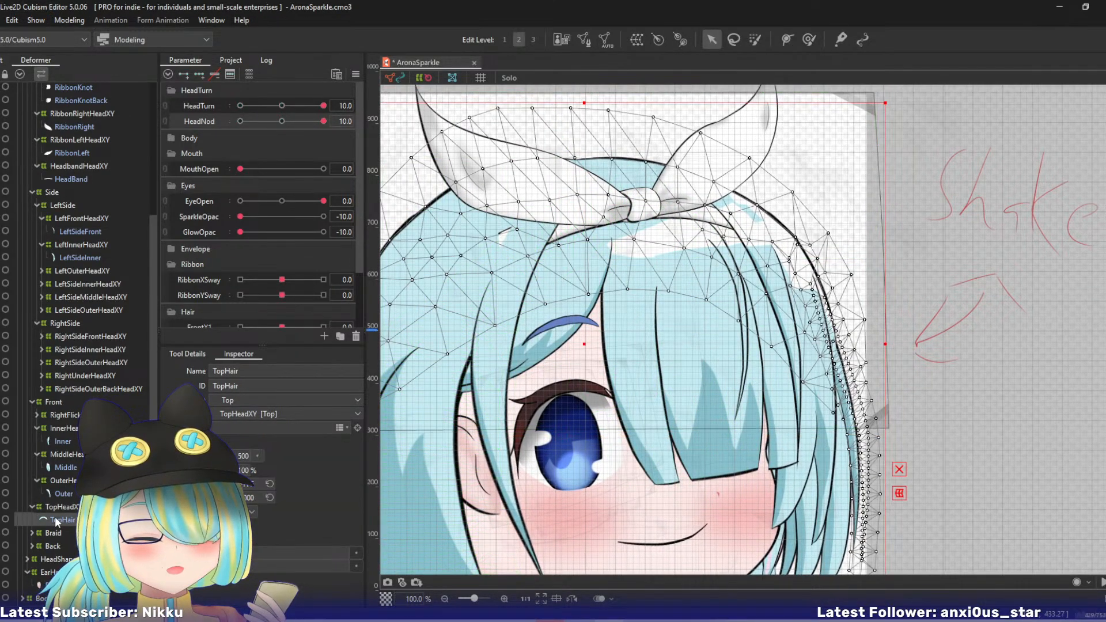
{"action": "key", "text": "s"}
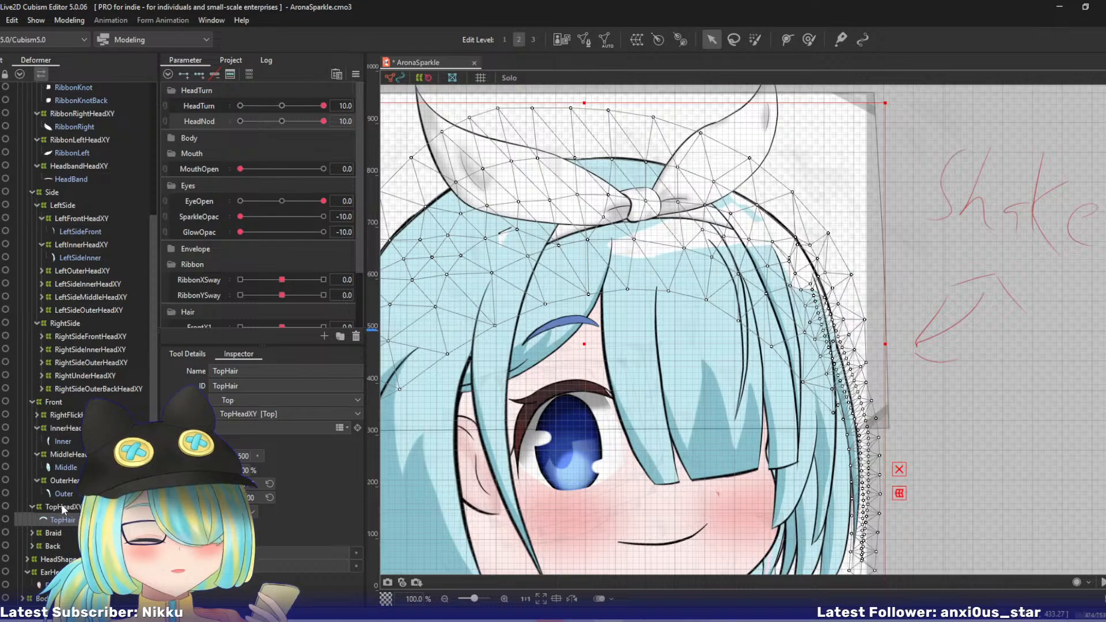
{"action": "left_click", "coordinate": [62, 506], "text": "ctrl"}
{"action": "key", "text": "s"}
{"action": "left_click", "coordinate": [62, 507]}
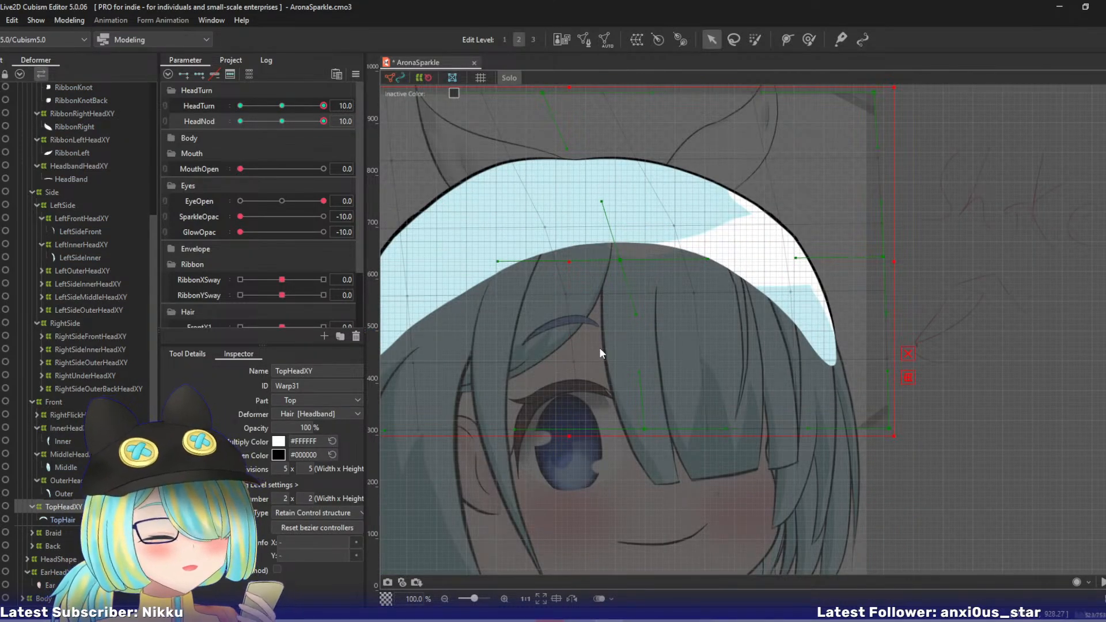
- Move TopHeadXY's right-middle and top-right points left and up, and pull its top-centre point left
{"action": "scroll", "coordinate": [600, 349], "scroll_direction": "down", "scroll_amount": 1}
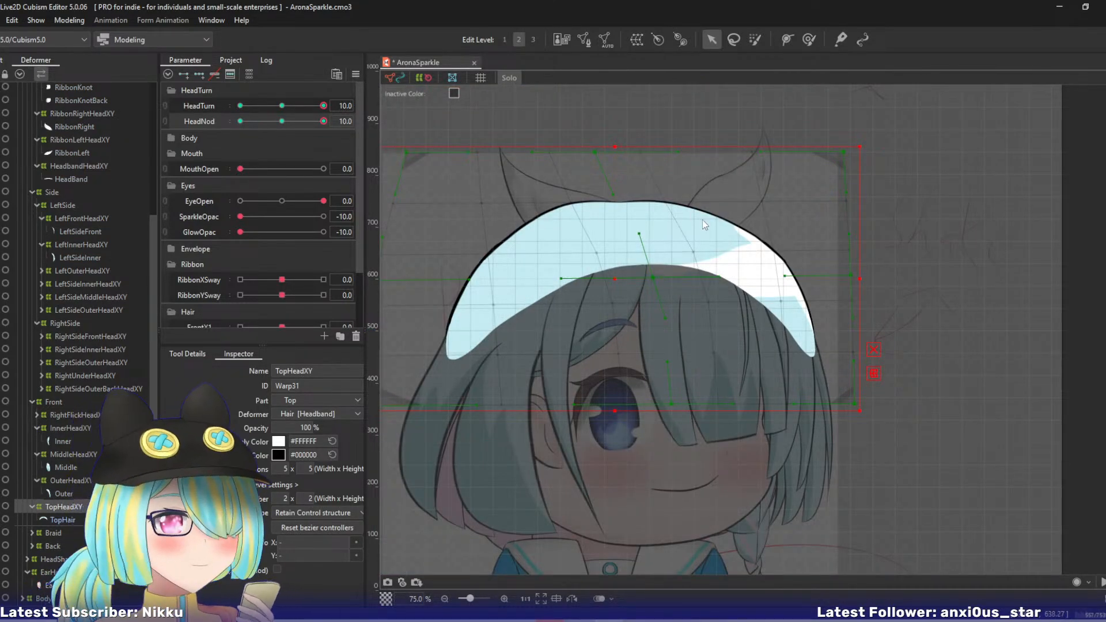
{"action": "left_click", "coordinate": [797, 258]}
{"action": "left_click_drag", "start_coordinate": [850, 275], "coordinate": [834, 265]}
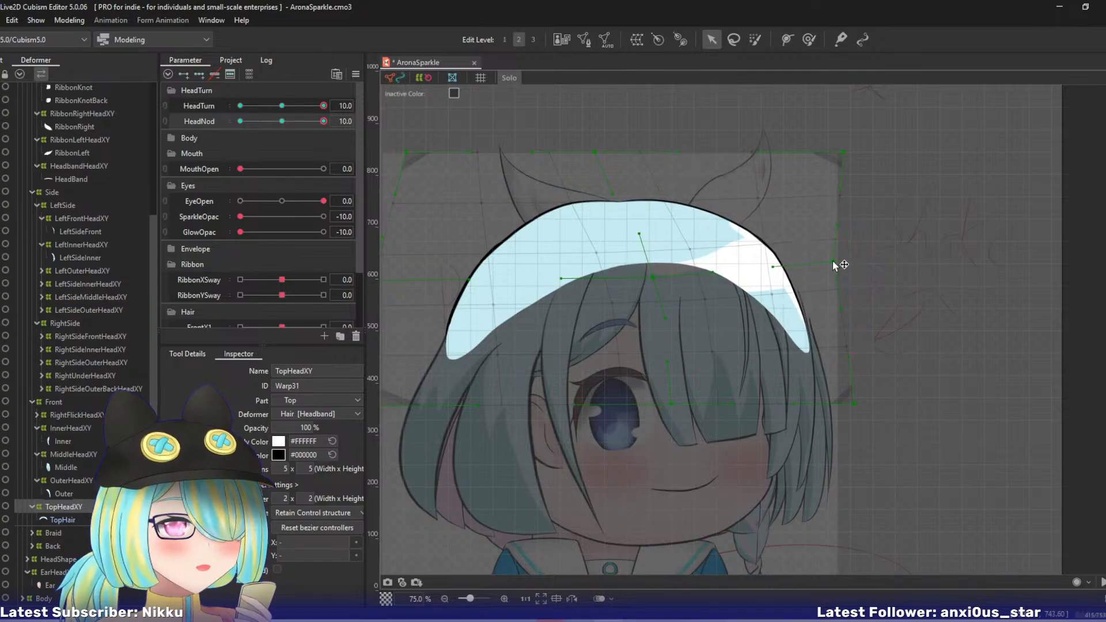
{"action": "left_click_drag", "start_coordinate": [597, 154], "coordinate": [560, 163]}
{"action": "left_click_drag", "start_coordinate": [848, 156], "coordinate": [801, 136]}
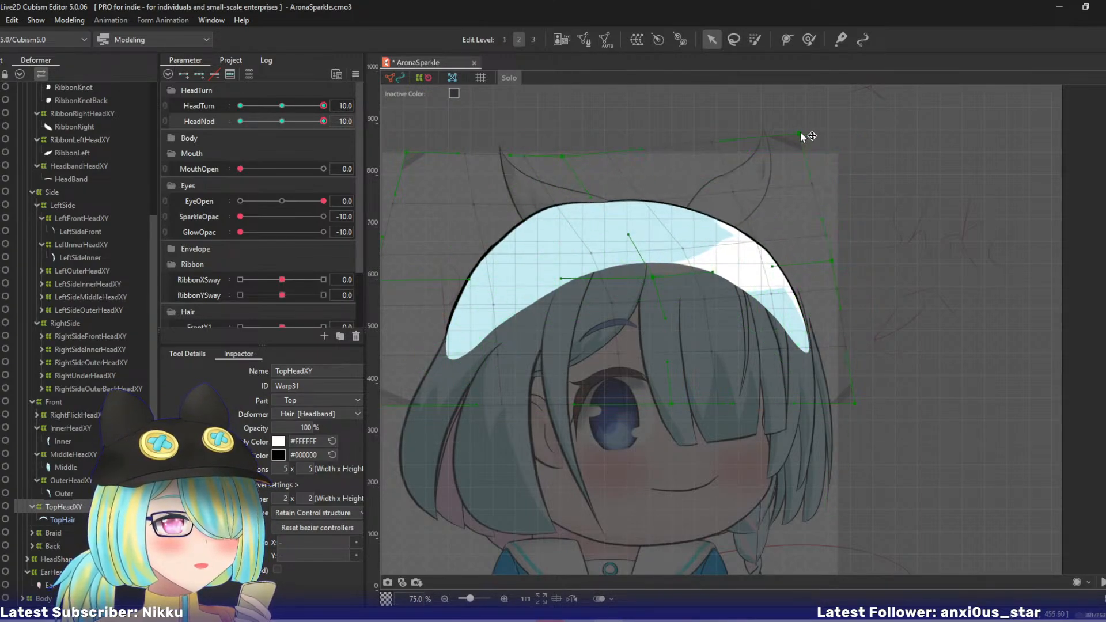
- Raise TopHeadXY's bottom-right corner, shift its centre point left, lower its left-edge points, and preview the nod
{"action": "left_click_drag", "start_coordinate": [668, 293], "coordinate": [710, 285]}
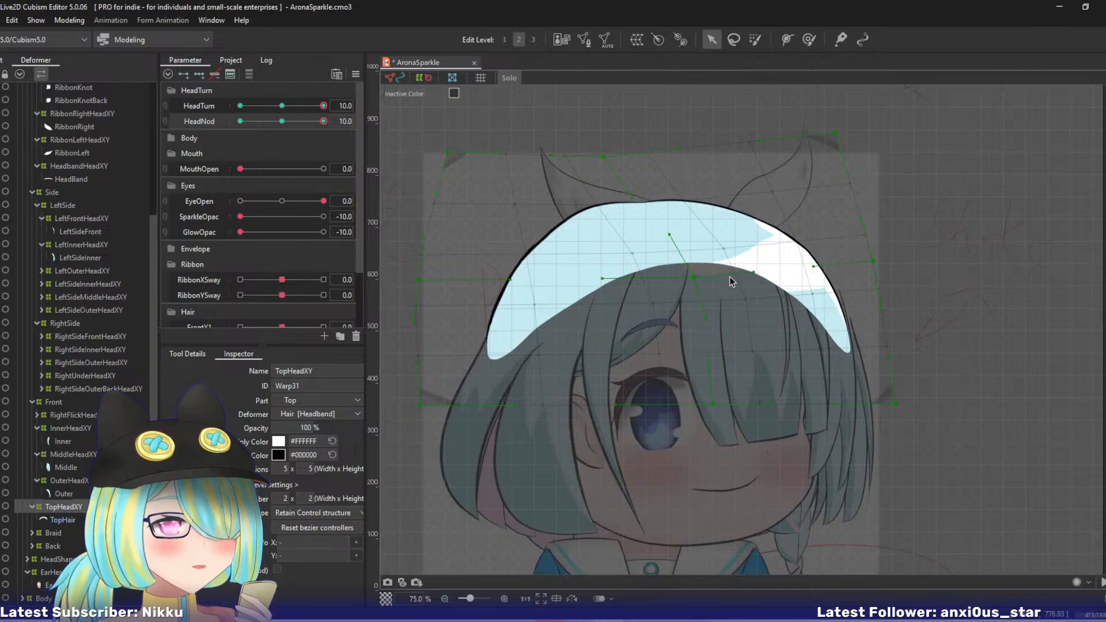
{"action": "left_click_drag", "start_coordinate": [895, 403], "coordinate": [897, 355]}
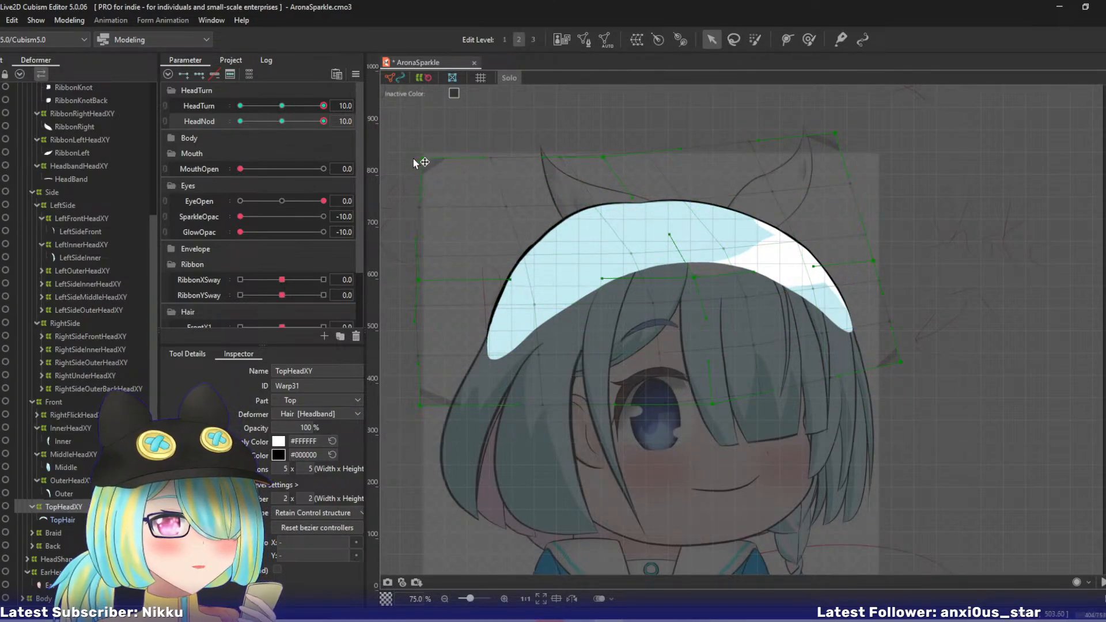
{"action": "left_click_drag", "start_coordinate": [694, 276], "coordinate": [680, 271]}
{"action": "left_click_drag", "start_coordinate": [419, 279], "coordinate": [411, 297]}
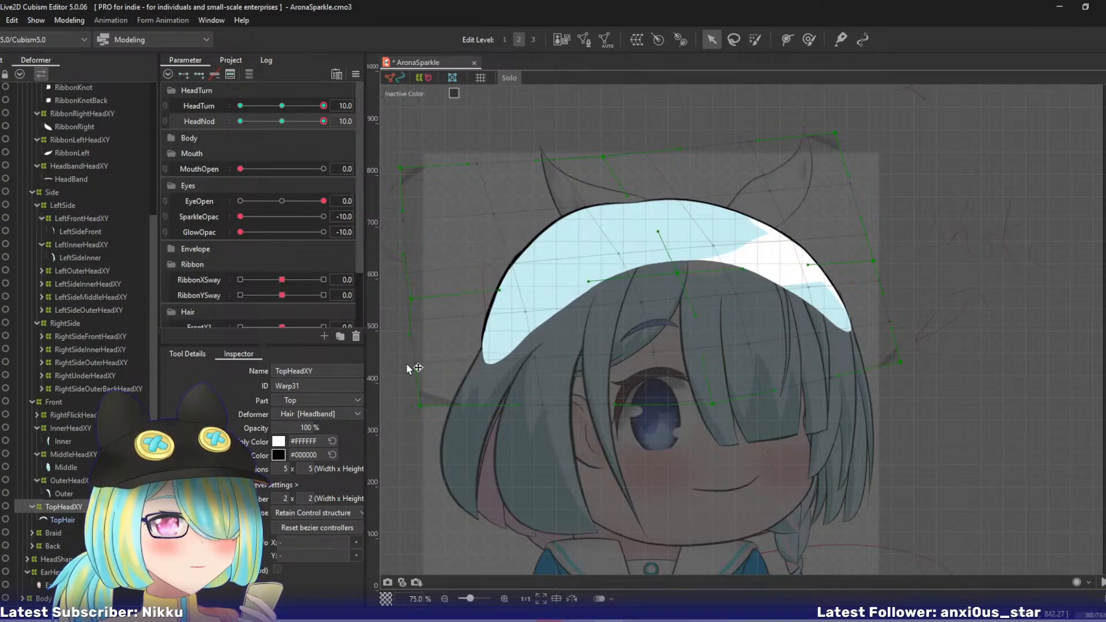
{"action": "left_click_drag", "start_coordinate": [418, 404], "coordinate": [431, 414]}
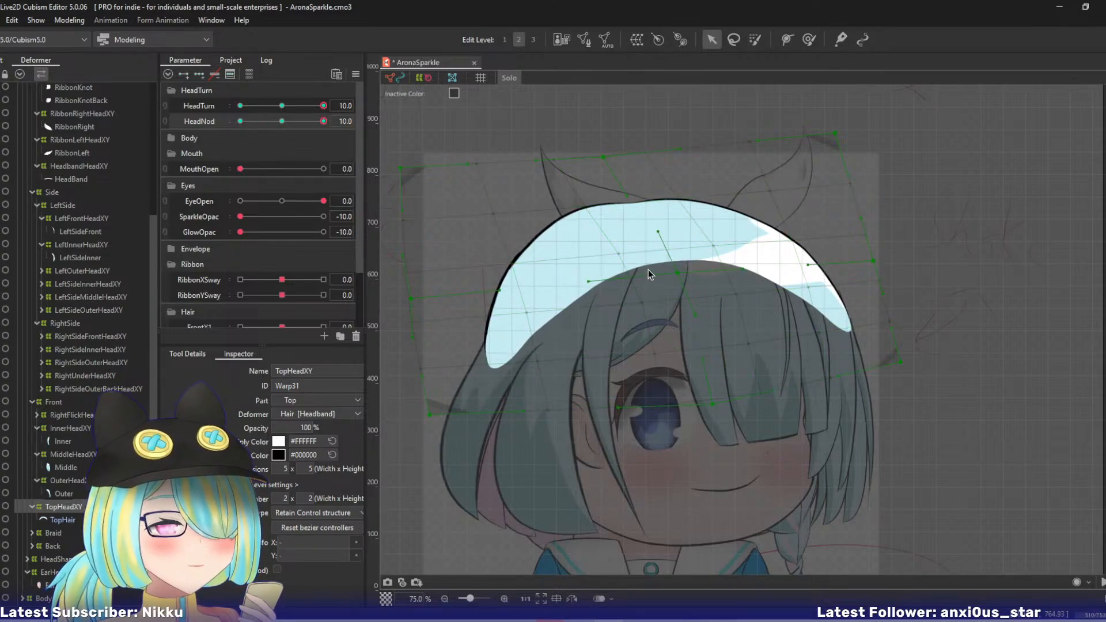
{"action": "left_click_drag", "start_coordinate": [323, 121], "coordinate": [361, 125]}
- Leave Solo view, move LeftOuterHeadXY's top-right, right upper-middle and centre upper-middle points left and up, and preview the nod
{"action": "left_click", "coordinate": [509, 77]}
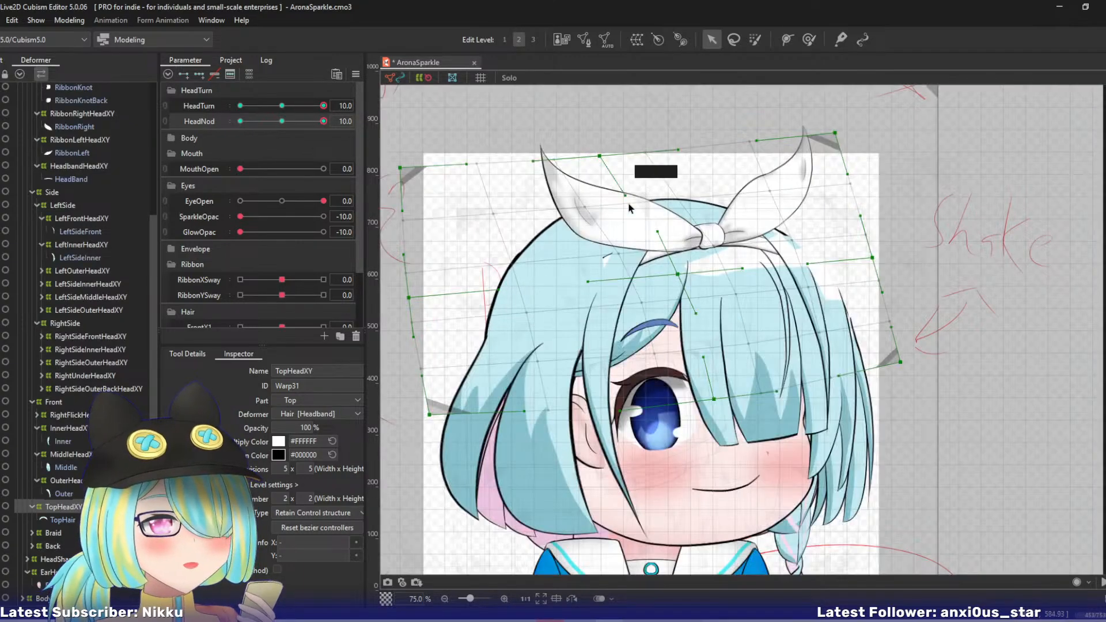
{"action": "left_click_drag", "start_coordinate": [615, 203], "coordinate": [494, 205]}
{"action": "scroll", "coordinate": [493, 205], "scroll_direction": "up", "scroll_amount": 1}
{"action": "scroll", "coordinate": [473, 214], "scroll_direction": "up", "scroll_amount": 1}
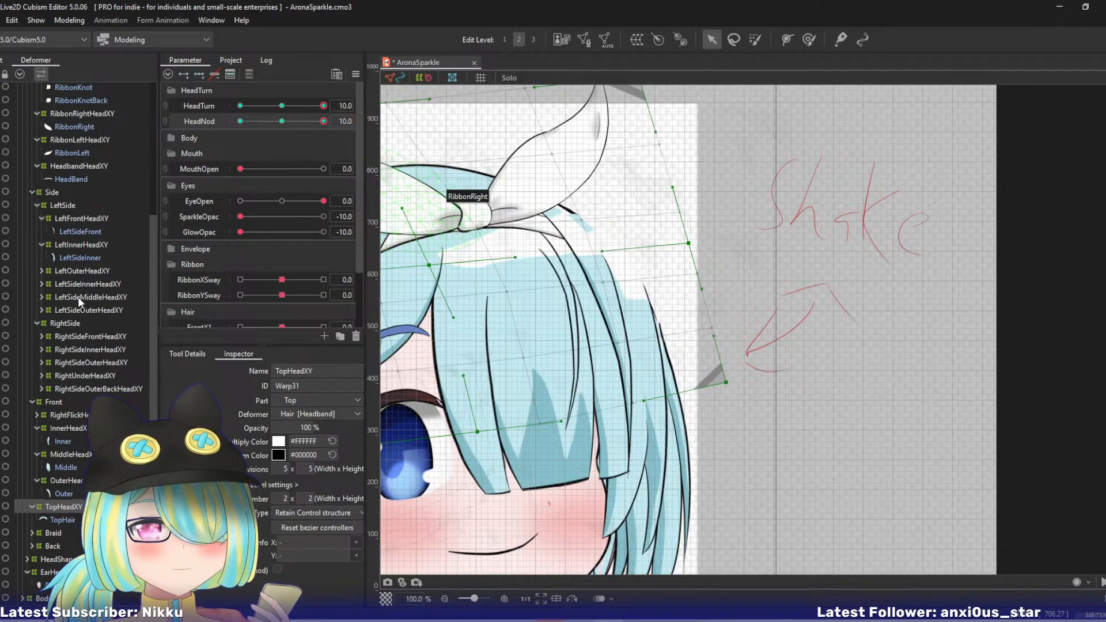
{"action": "left_click", "coordinate": [73, 269]}
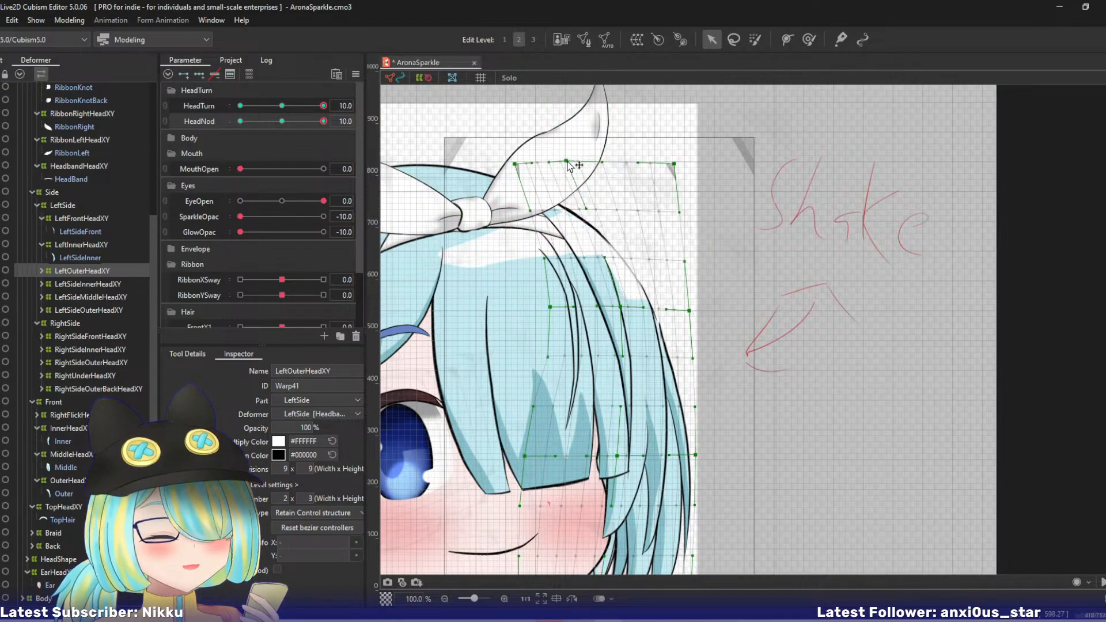
{"action": "left_click_drag", "start_coordinate": [690, 311], "coordinate": [671, 279]}
{"action": "left_click_drag", "start_coordinate": [674, 163], "coordinate": [636, 153]}
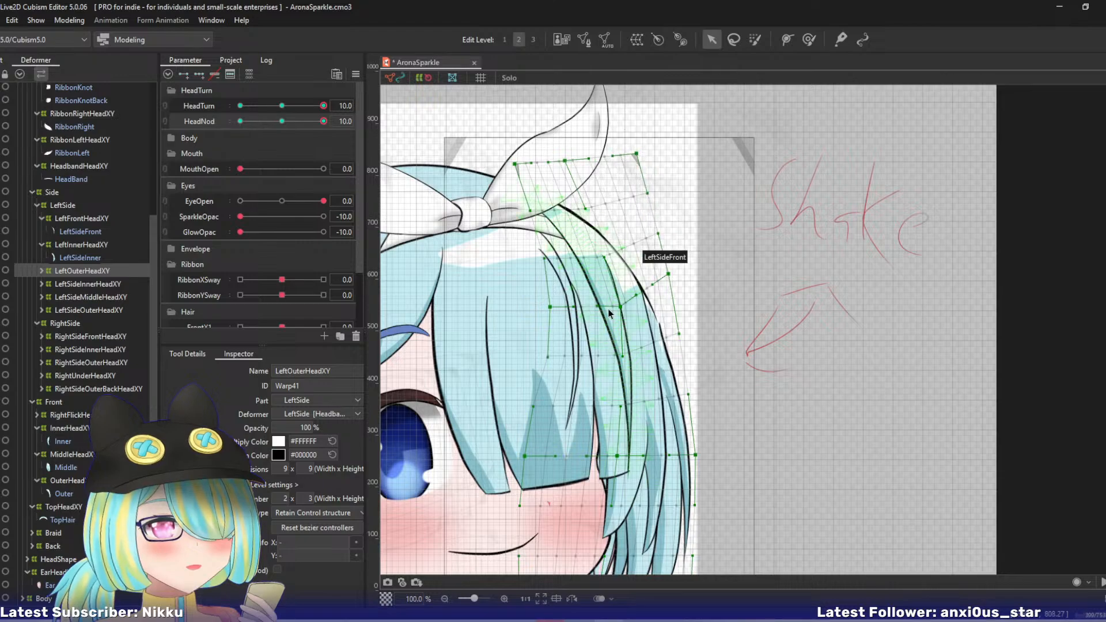
{"action": "left_click_drag", "start_coordinate": [614, 290], "coordinate": [595, 275]}
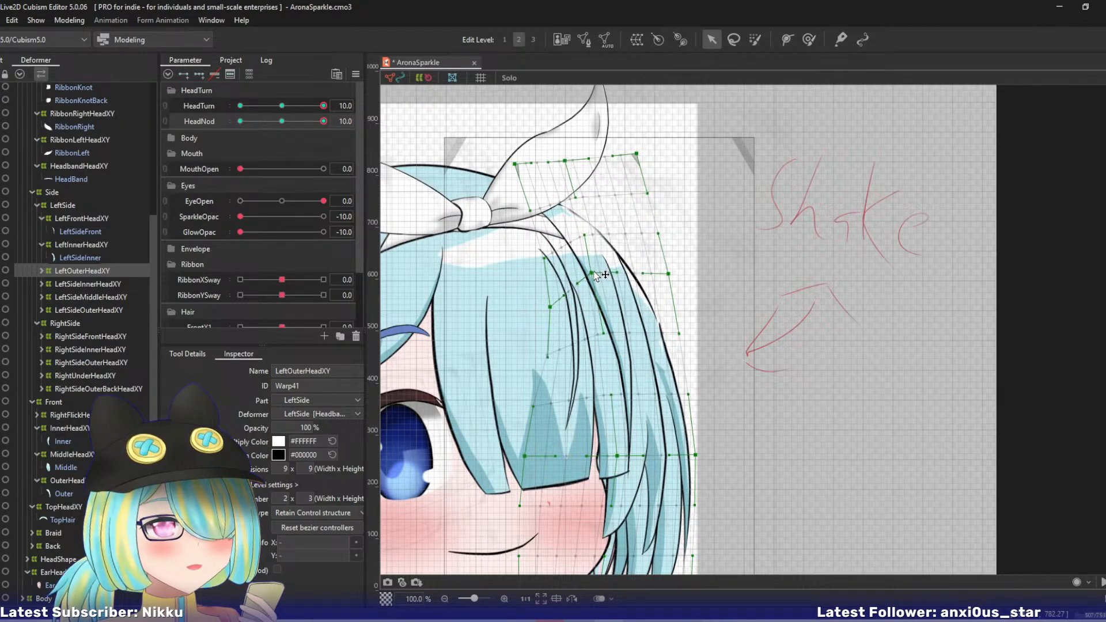
{"action": "left_click_drag", "start_coordinate": [323, 121], "coordinate": [346, 124]}
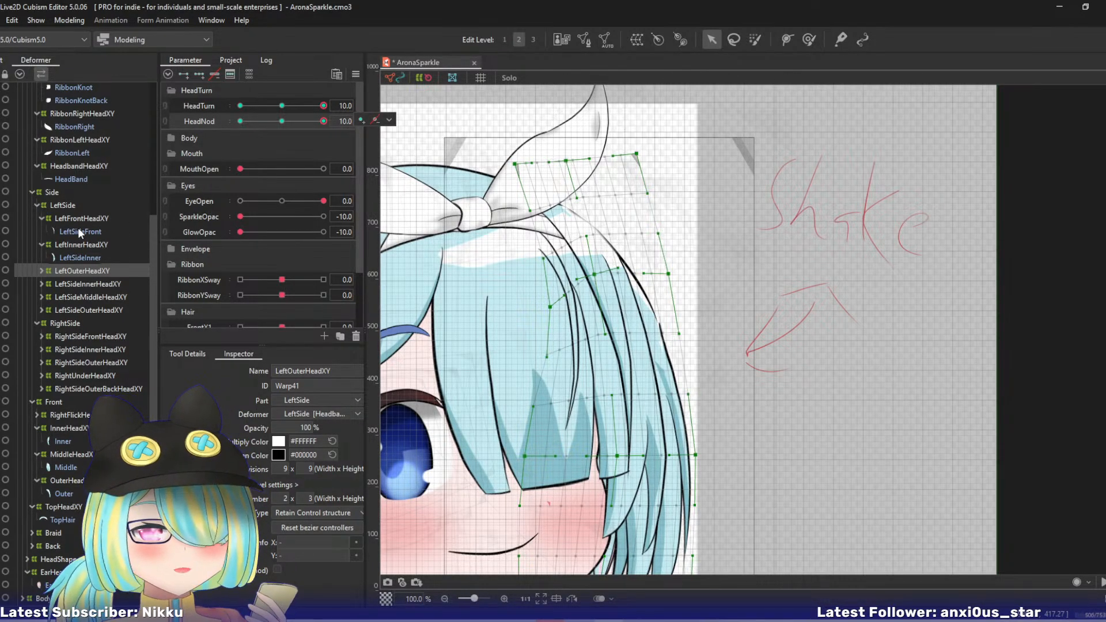
{"action": "left_click", "coordinate": [78, 245]}
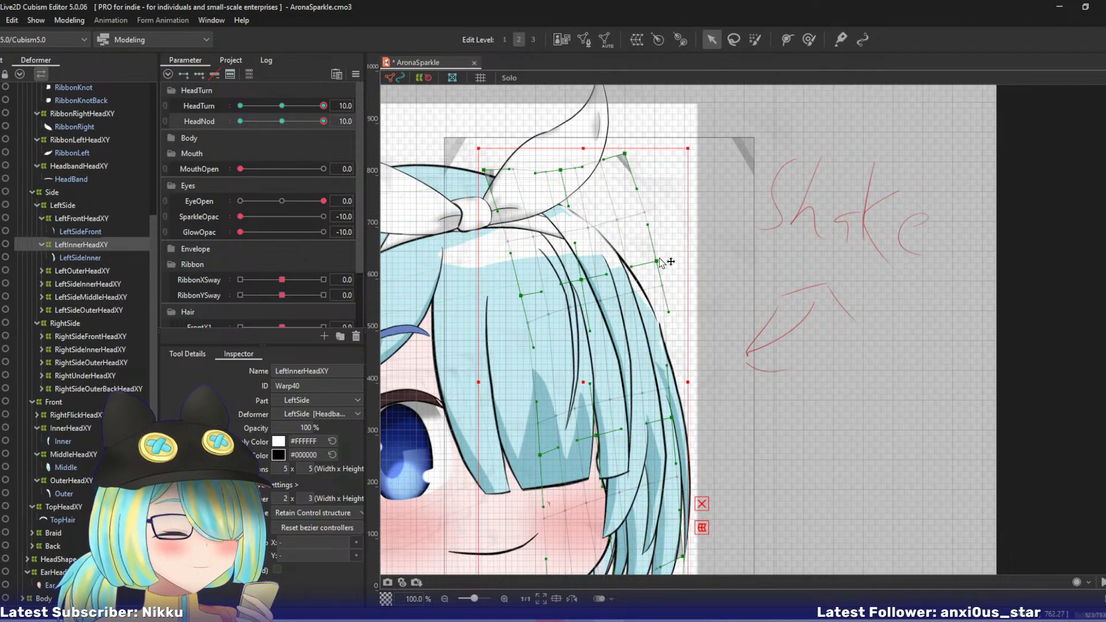
{"action": "left_click_drag", "start_coordinate": [583, 285], "coordinate": [587, 303]}
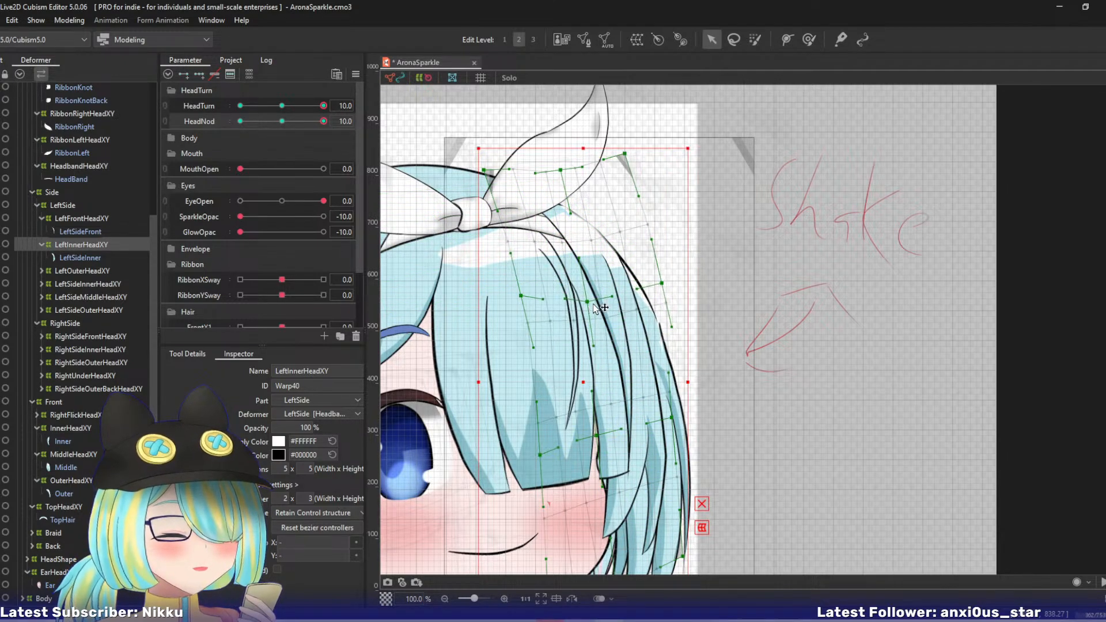
{"action": "key", "text": "ctrl+z"}
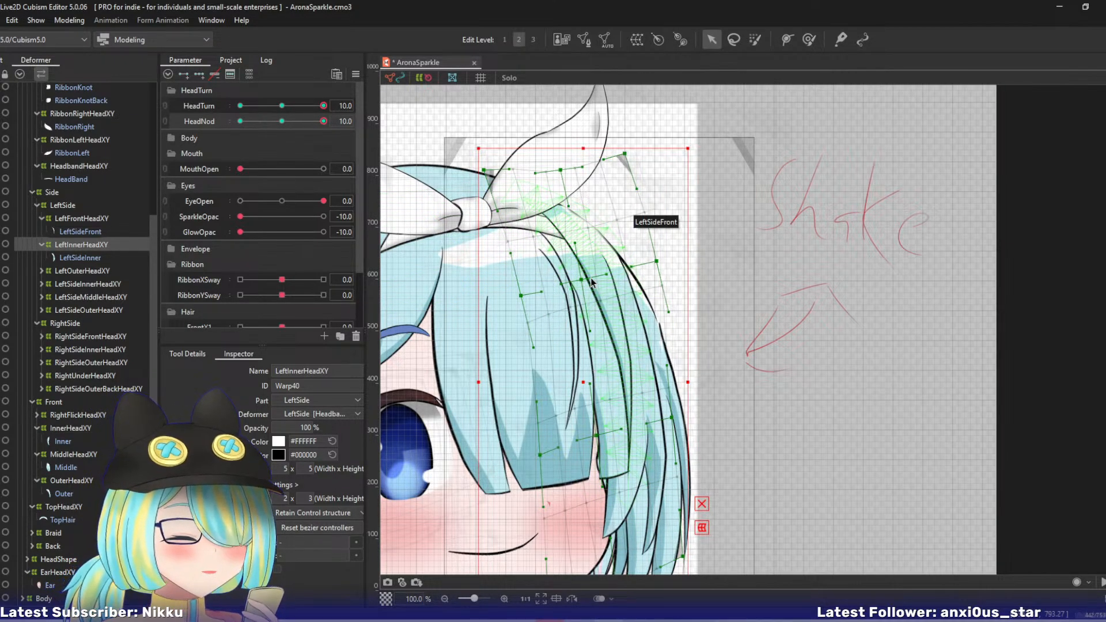
- Lower LeftFrontHeadXY's right upper-middle point and nudge its centre upper-middle and top-centre points left, previewing the nod
{"action": "left_click", "coordinate": [73, 219]}
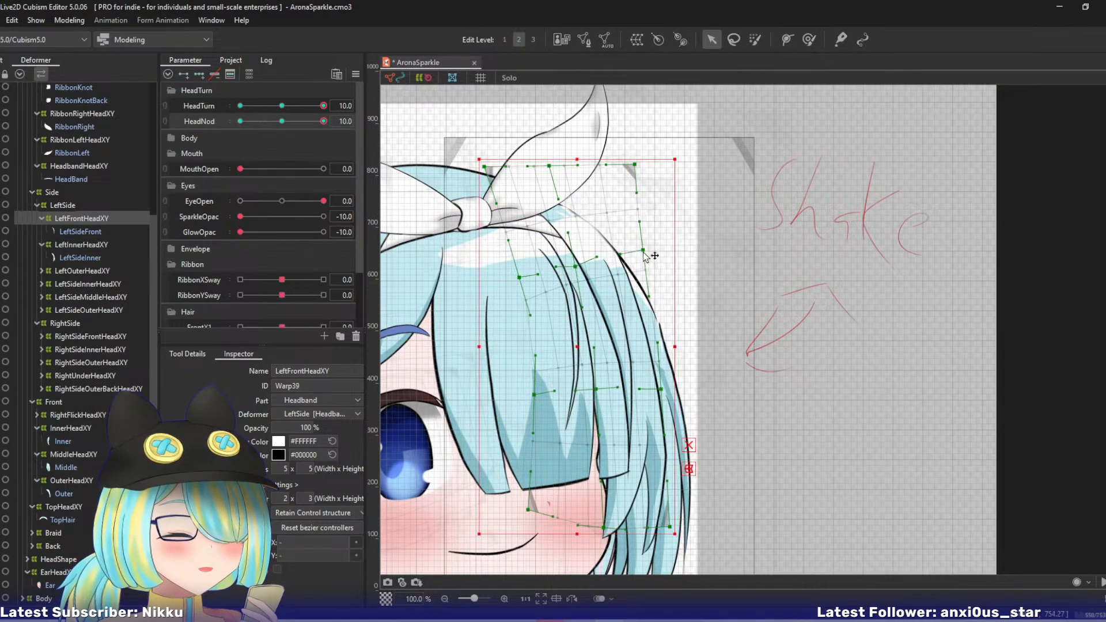
{"action": "left_click_drag", "start_coordinate": [644, 255], "coordinate": [646, 276]}
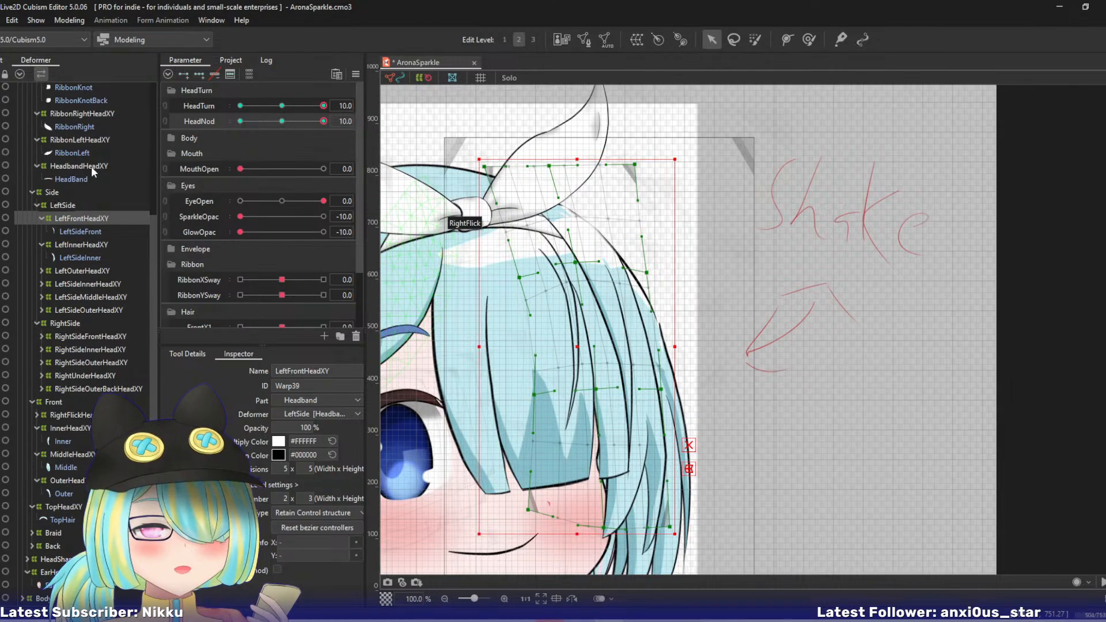
{"action": "left_click_drag", "start_coordinate": [586, 263], "coordinate": [579, 262]}
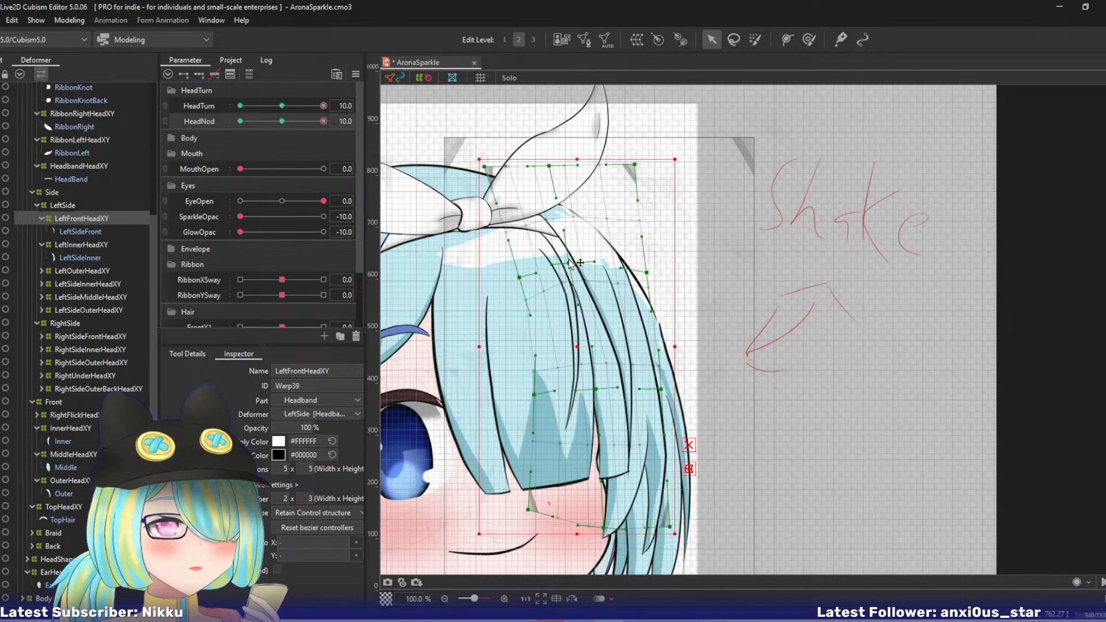
{"action": "left_click_drag", "start_coordinate": [268, 129], "coordinate": [354, 134]}
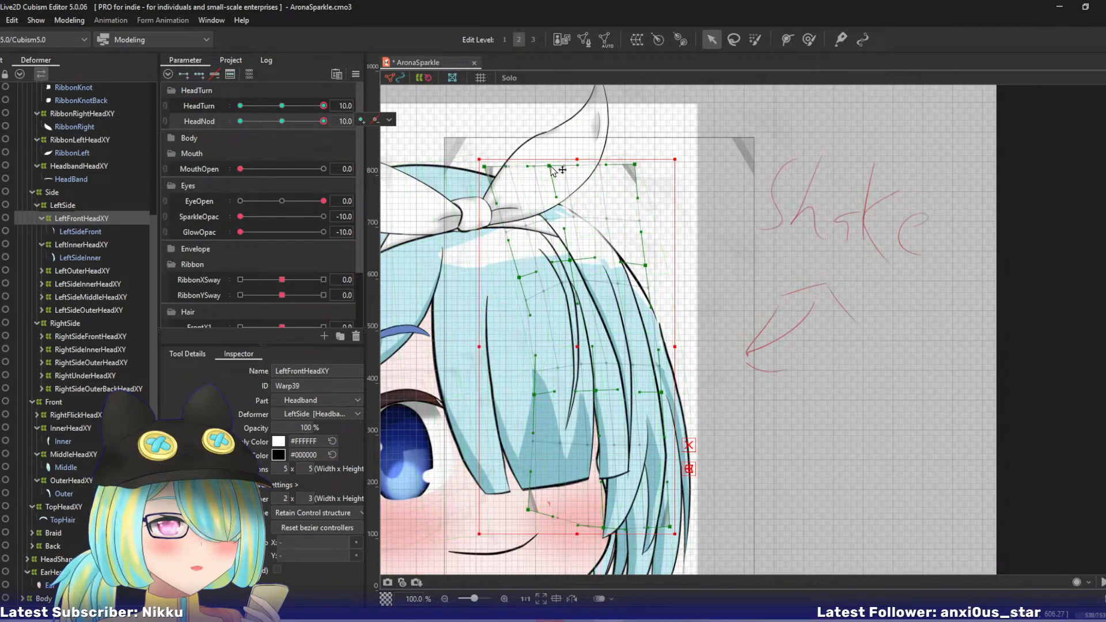
{"action": "left_click_drag", "start_coordinate": [548, 165], "coordinate": [544, 166]}
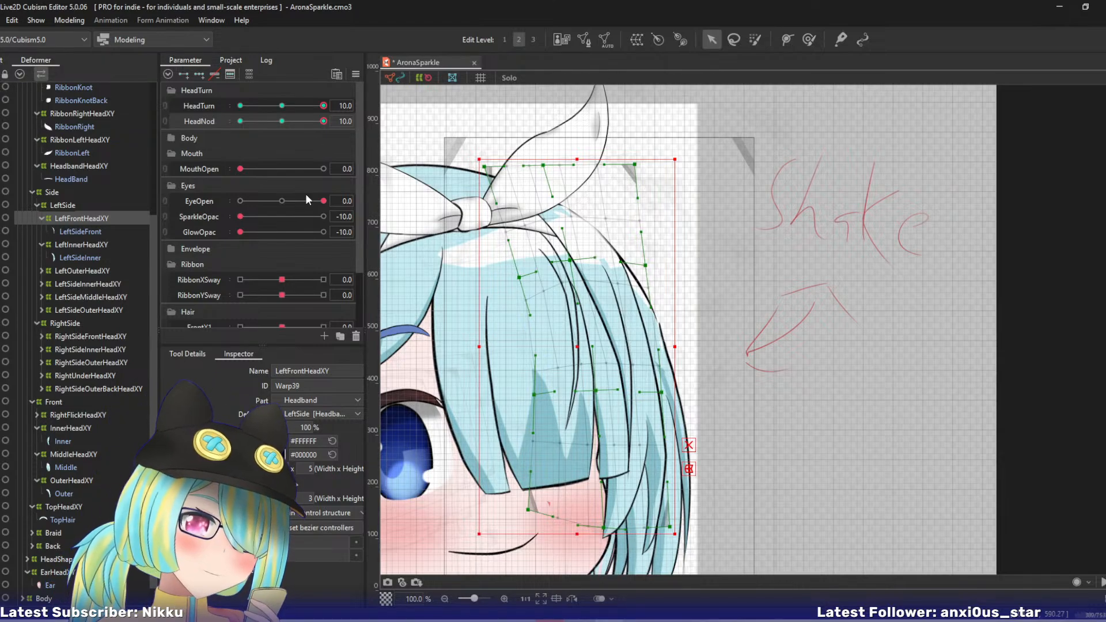
{"action": "left_click_drag", "start_coordinate": [597, 391], "coordinate": [608, 389]}
{"action": "key", "text": "ctrl+z"}
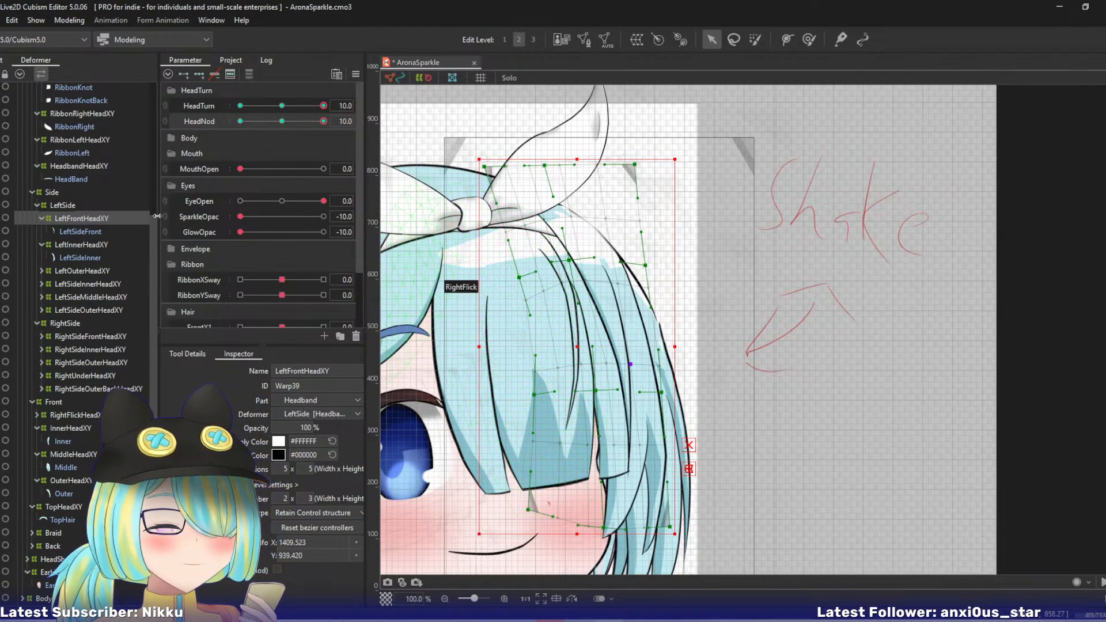
- Raise MiddleHeadXY's left and right upper-middle points slightly and nudge its centre upper-middle point down and right
{"action": "left_click", "coordinate": [64, 481]}
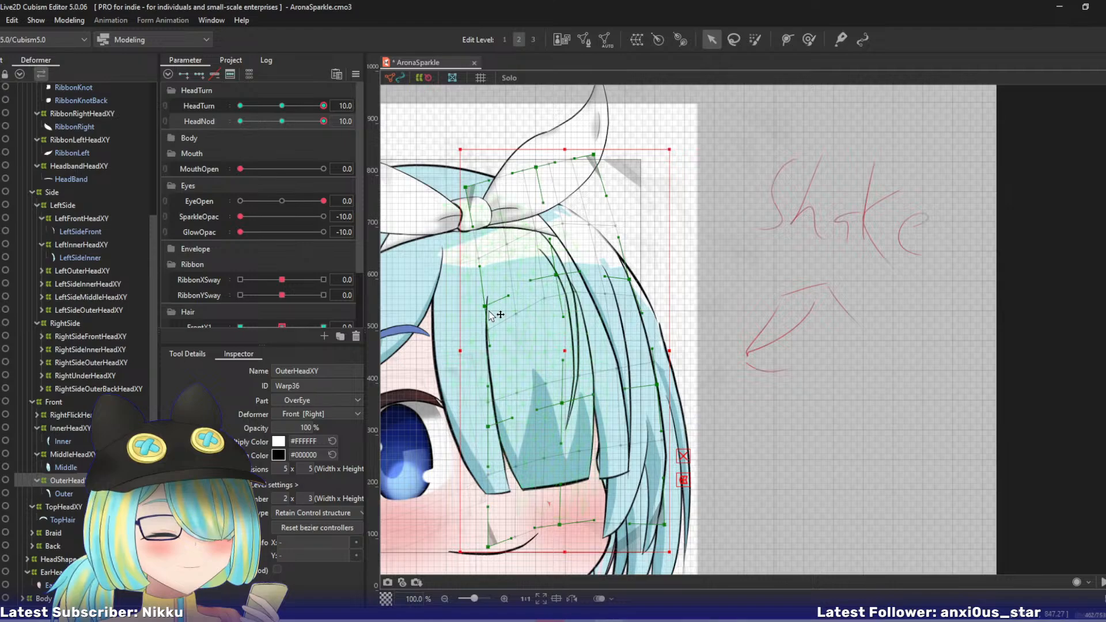
{"action": "left_click", "coordinate": [65, 453]}
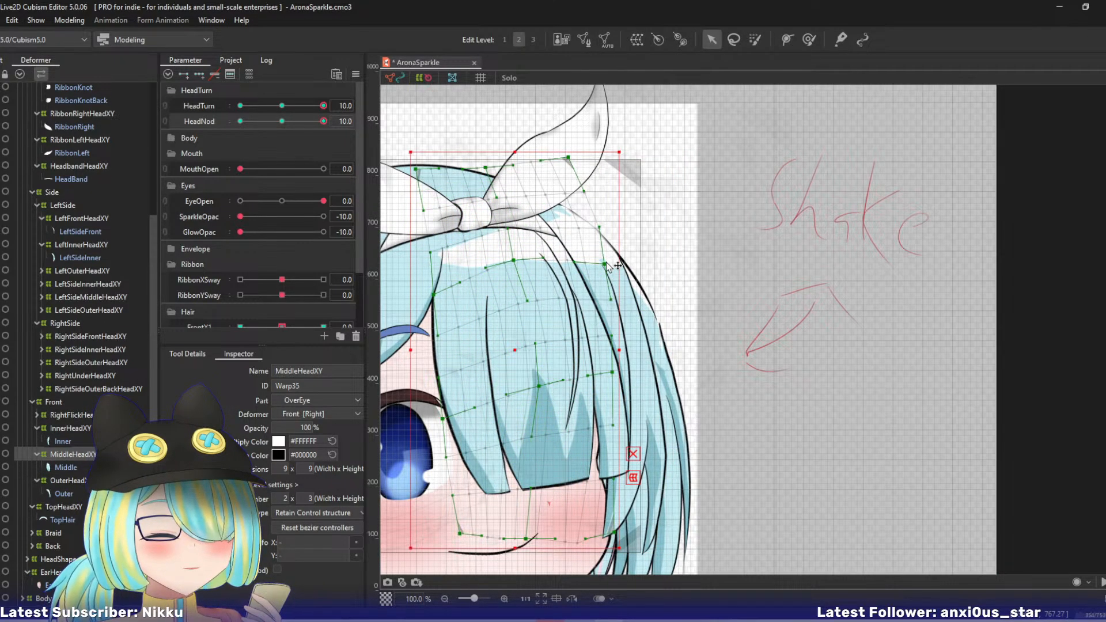
{"action": "left_click_drag", "start_coordinate": [607, 263], "coordinate": [609, 262]}
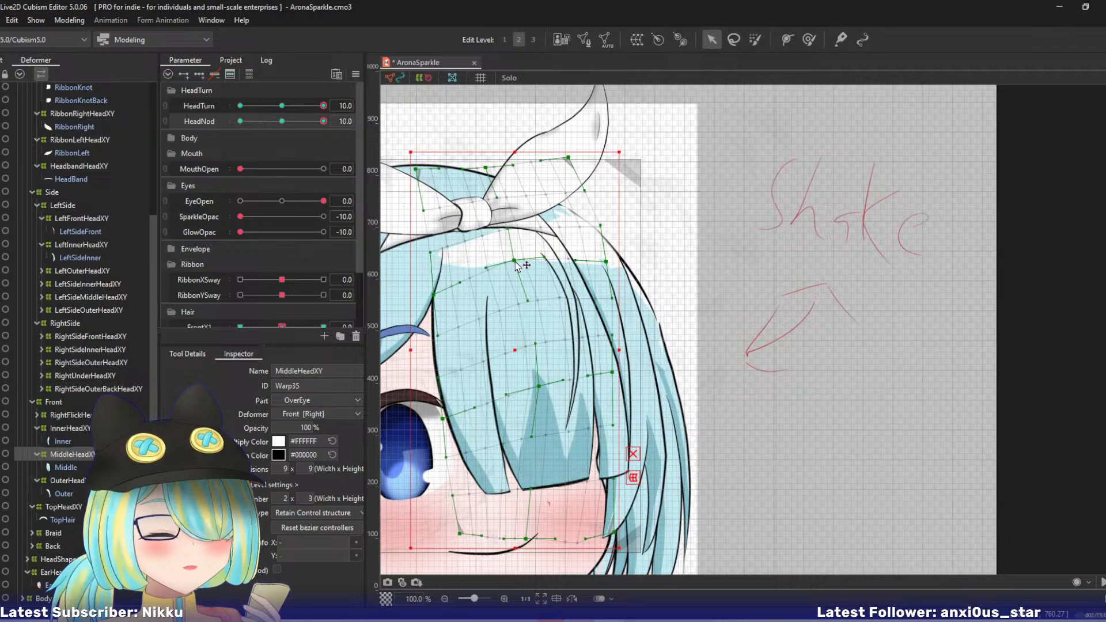
{"action": "left_click_drag", "start_coordinate": [515, 262], "coordinate": [518, 265]}
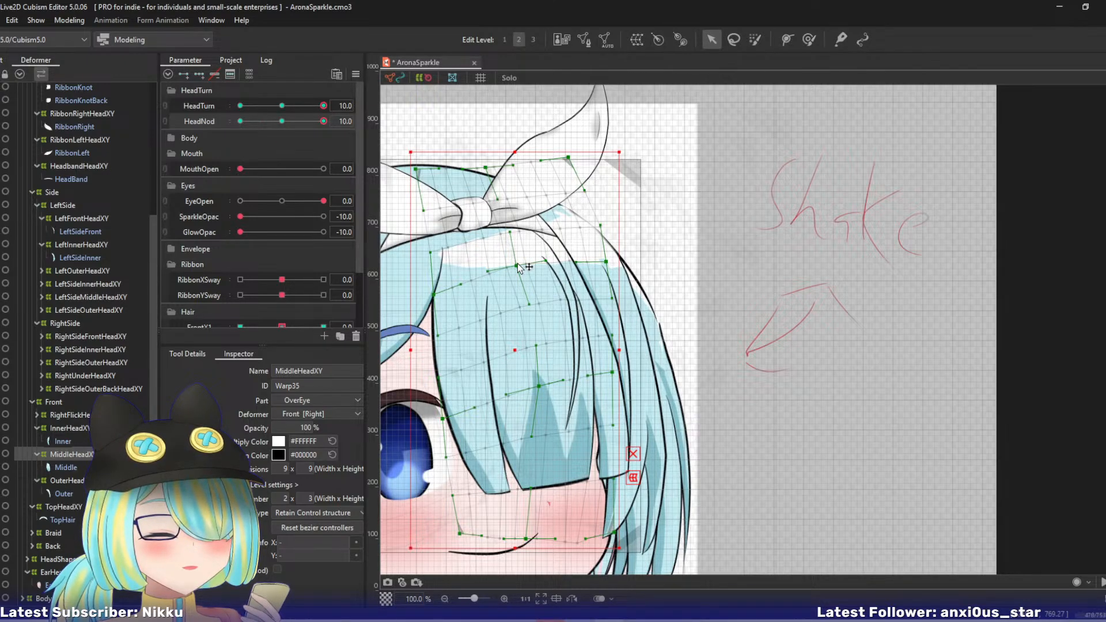
{"action": "left_click_drag", "start_coordinate": [434, 299], "coordinate": [435, 291]}
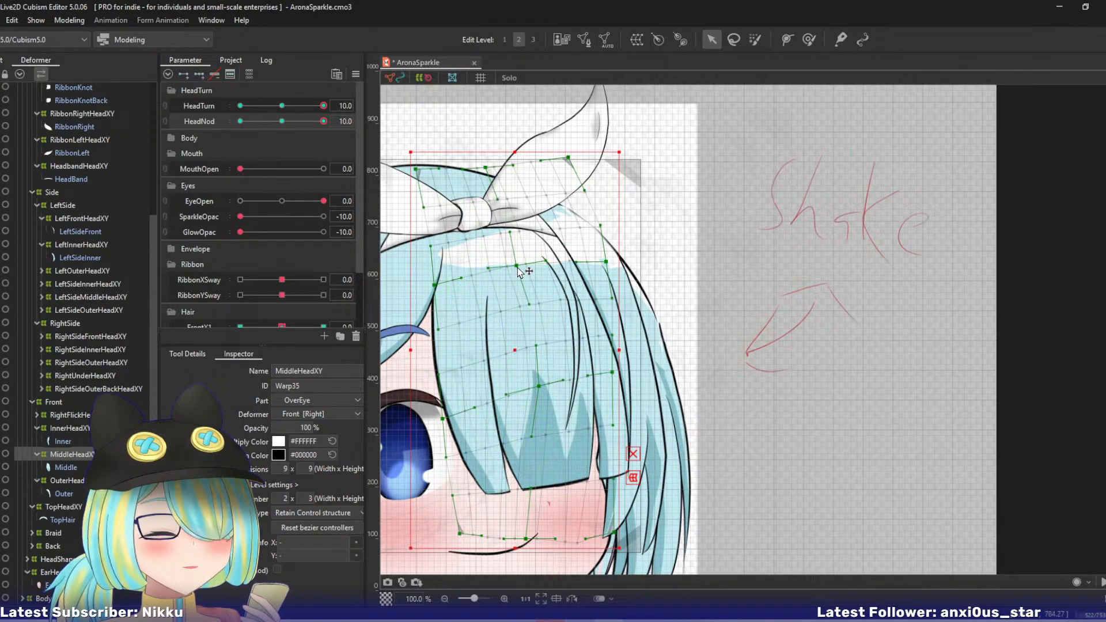
{"action": "left_click_drag", "start_coordinate": [518, 268], "coordinate": [519, 269]}
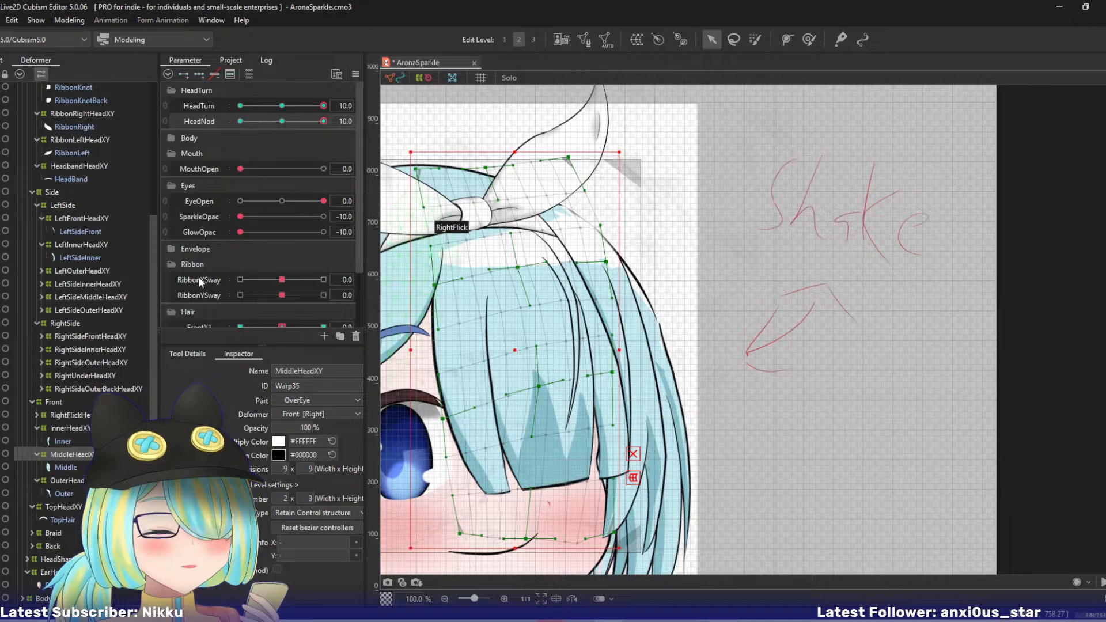
- Isolate the LeftSideInner mesh in Solo view with its LeftInnerHeadXY deformer selected and undo the last point adjustments
{"action": "left_click", "coordinate": [72, 428]}
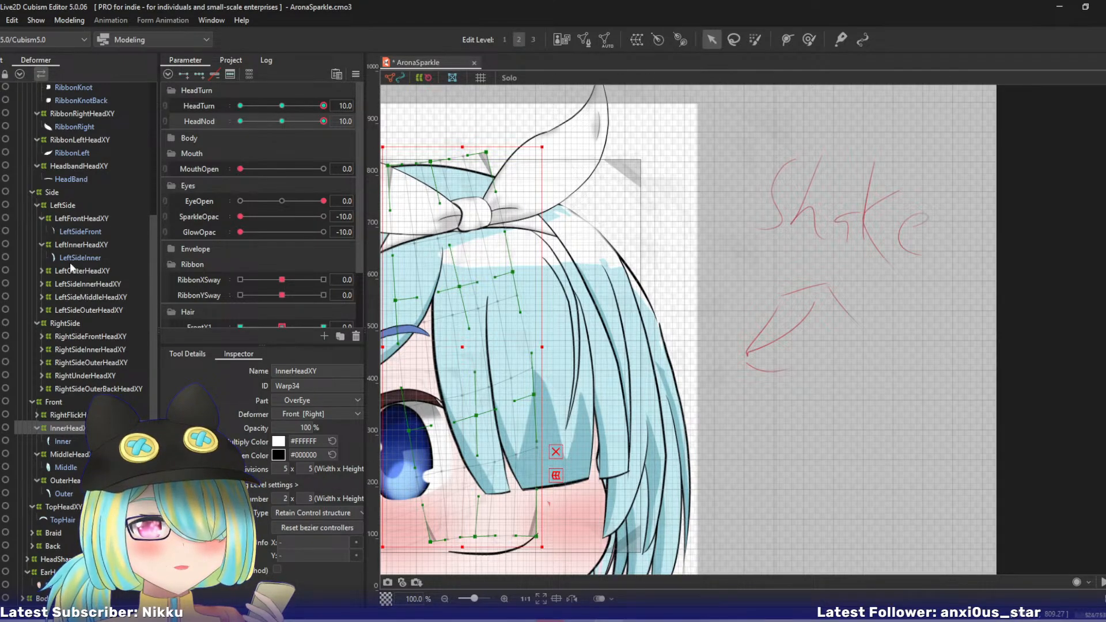
{"action": "left_click", "coordinate": [72, 244]}
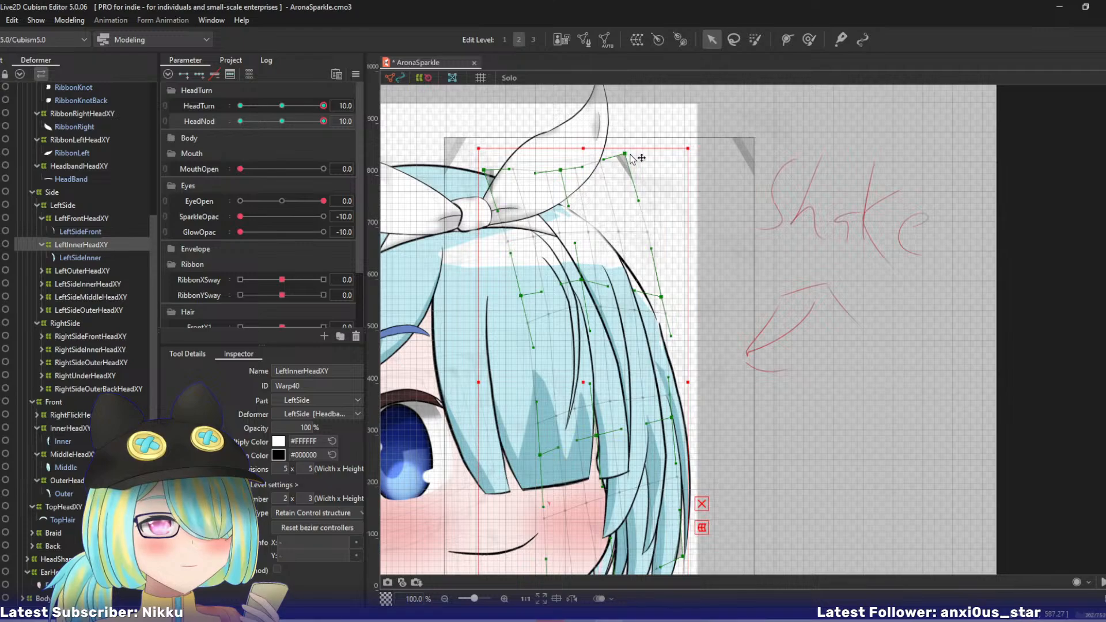
{"action": "left_click", "coordinate": [75, 256]}
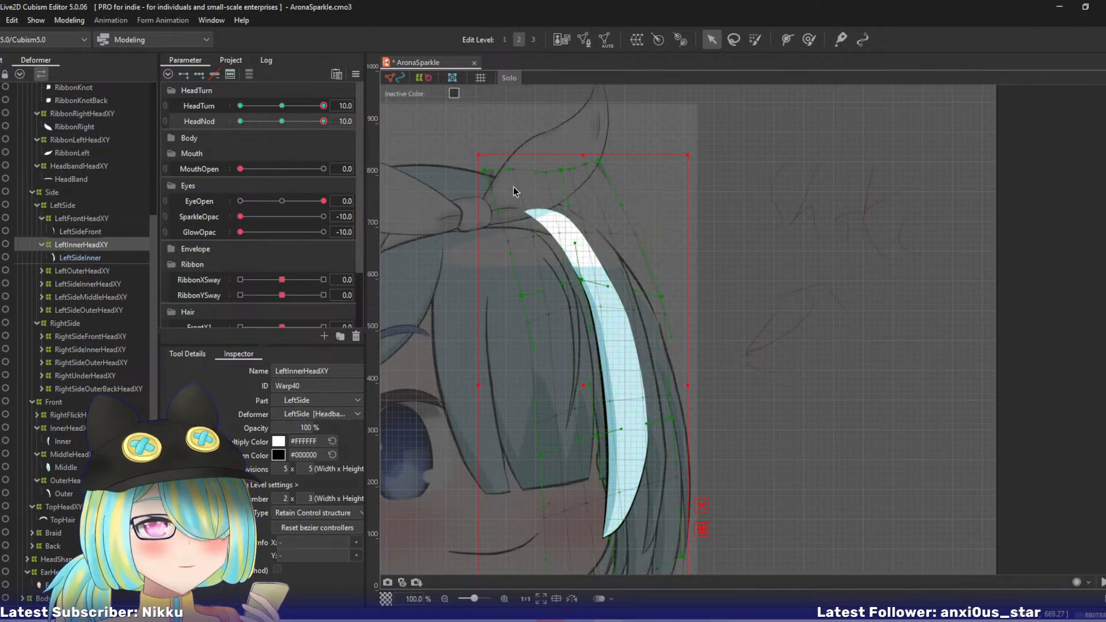
{"action": "key", "text": "ctrl+z"}
{"action": "key", "text": "ctrl+z"}
{"action": "key", "text": "ctrl+z"}
{"action": "key", "text": "ctrl+z"}
{"action": "key", "text": "ctrl+z"}
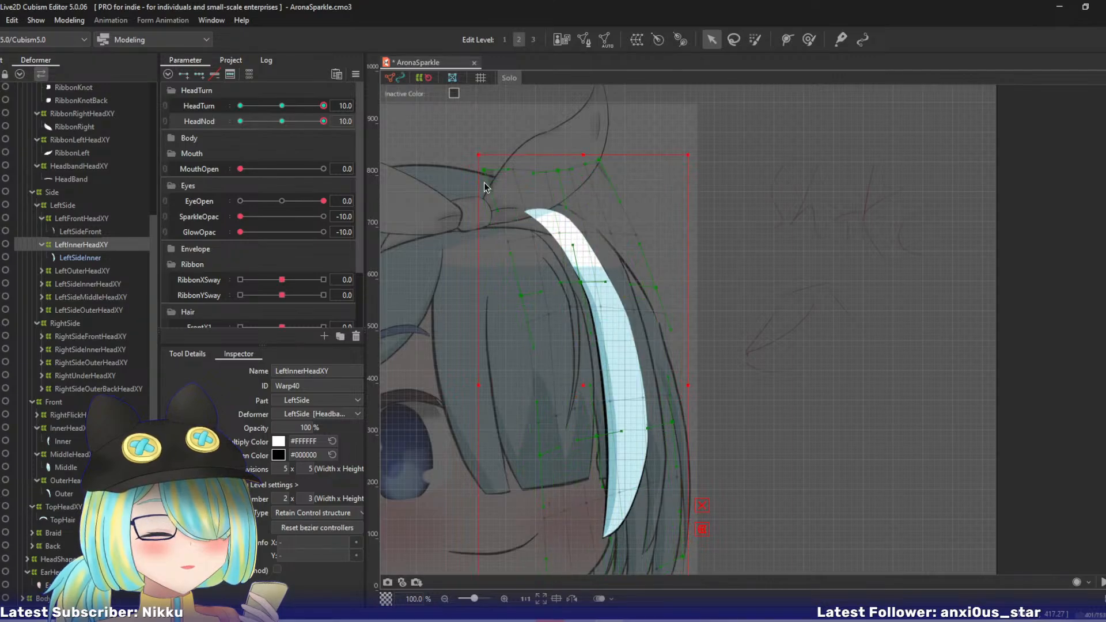
- Pull LeftInnerHeadXY's top-left, top-centre and left upper-middle points left and down, and nudge its centre upper-middle point up
{"action": "left_click_drag", "start_coordinate": [487, 179], "coordinate": [485, 186]}
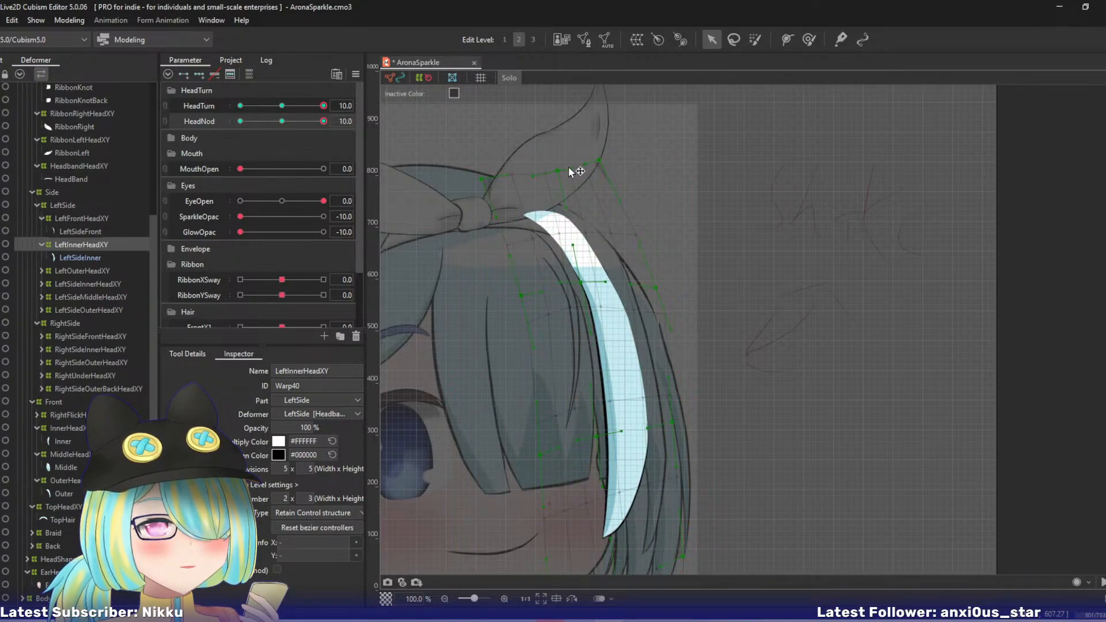
{"action": "left_click_drag", "start_coordinate": [557, 170], "coordinate": [473, 181]}
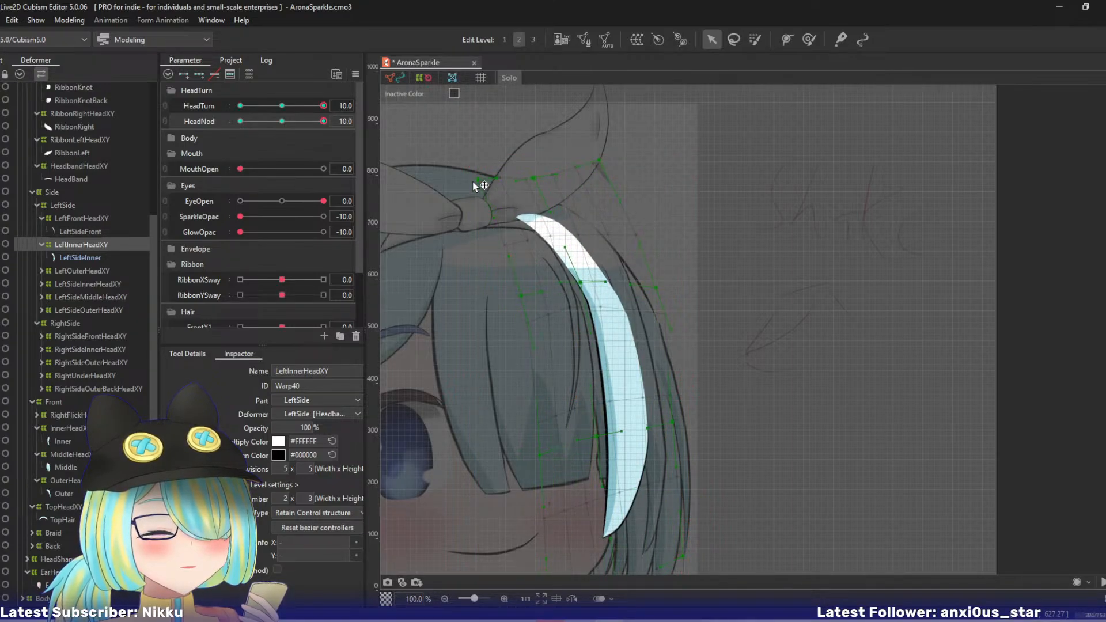
{"action": "left_click_drag", "start_coordinate": [599, 341], "coordinate": [577, 273]}
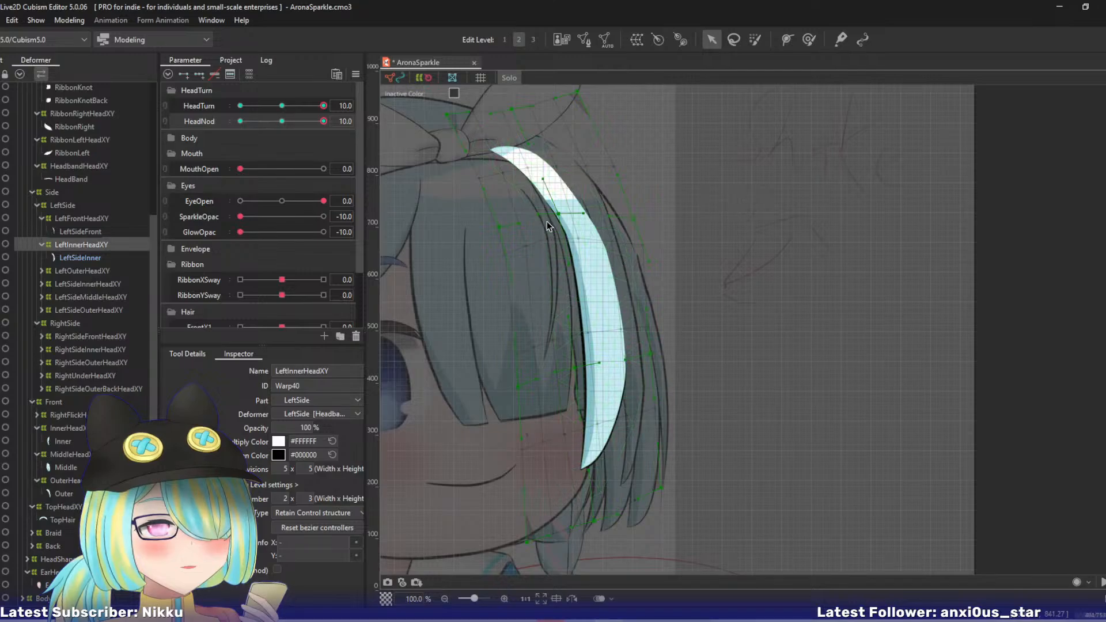
{"action": "left_click_drag", "start_coordinate": [498, 227], "coordinate": [484, 239]}
{"action": "left_click_drag", "start_coordinate": [561, 213], "coordinate": [562, 211]}
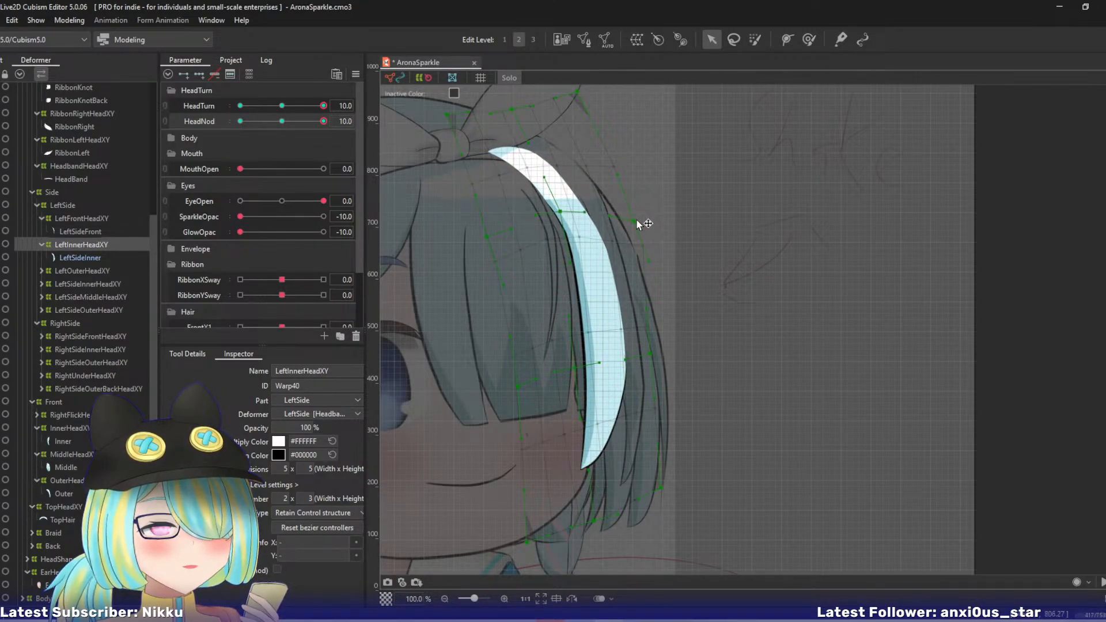
- Nudge LeftInnerHeadXY's right lower-middle and bottom-right points outward to the right and leave Solo view
{"action": "left_click_drag", "start_coordinate": [657, 360], "coordinate": [659, 354]}
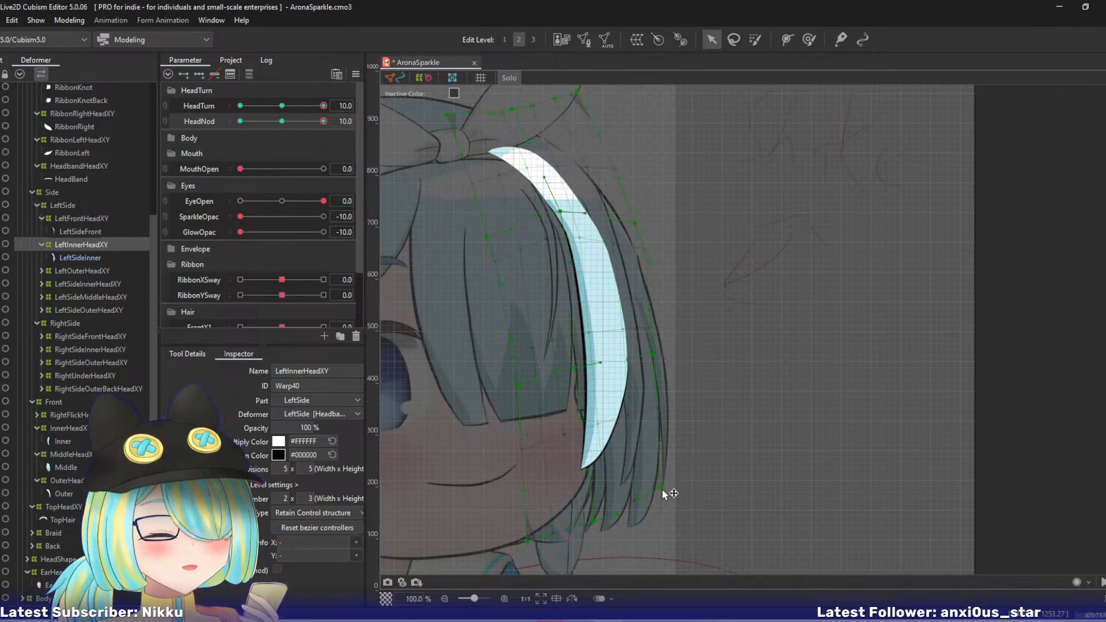
{"action": "left_click_drag", "start_coordinate": [663, 491], "coordinate": [671, 489]}
{"action": "key", "text": "s"}
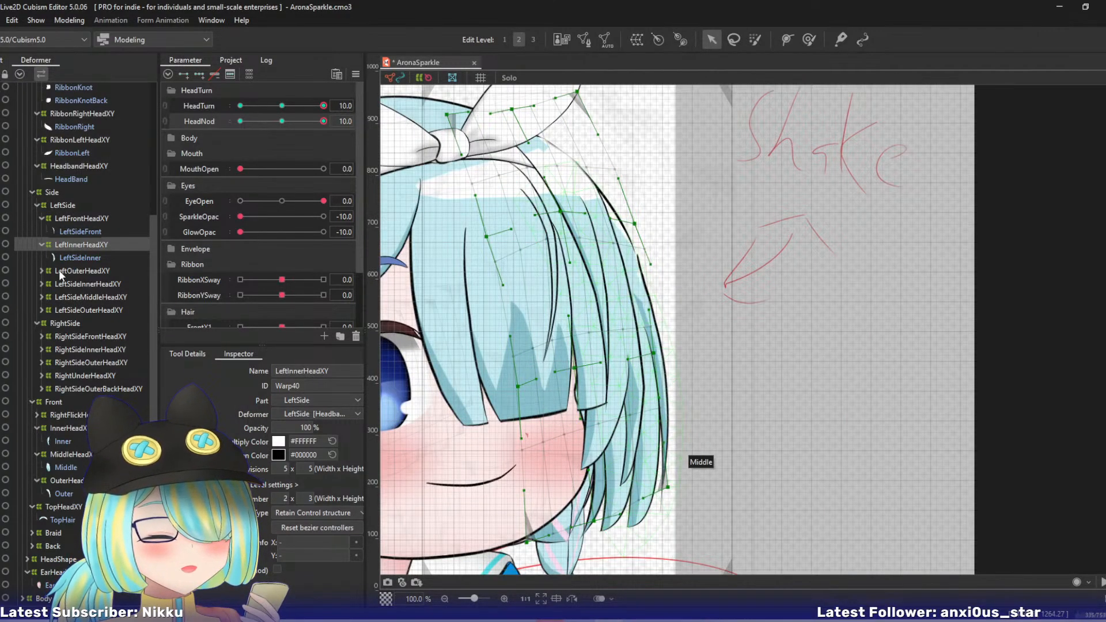
- Isolate the LeftSideOuter mesh in Solo view with its LeftOuterHeadXY deformer selected
{"action": "left_click", "coordinate": [42, 271]}
{"action": "left_click", "coordinate": [84, 283]}
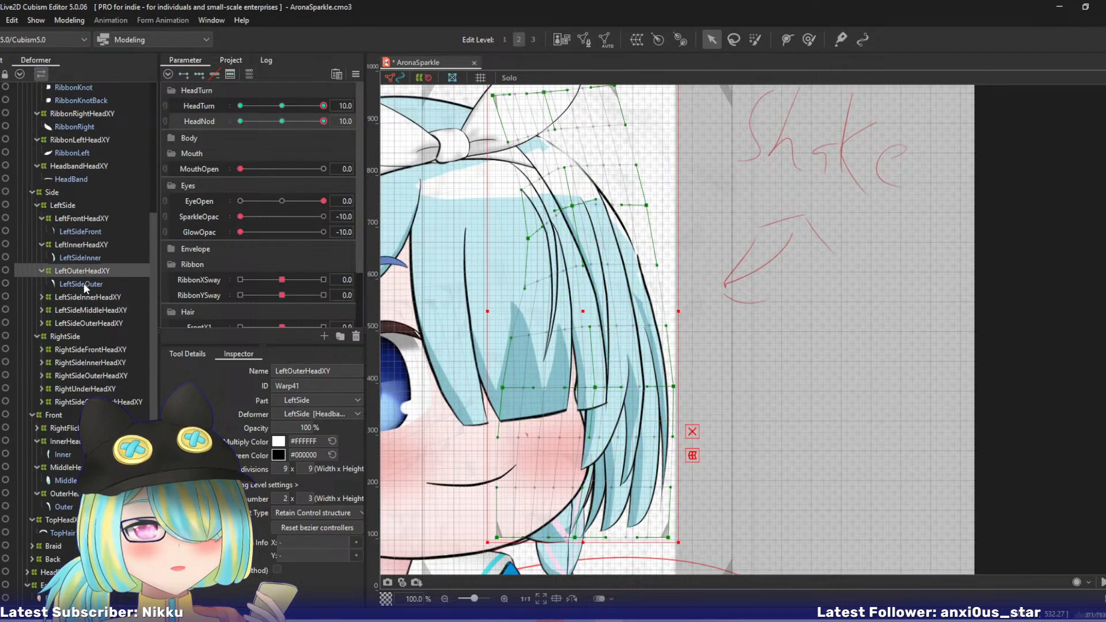
{"action": "key", "text": "s"}
{"action": "left_click", "coordinate": [75, 271]}
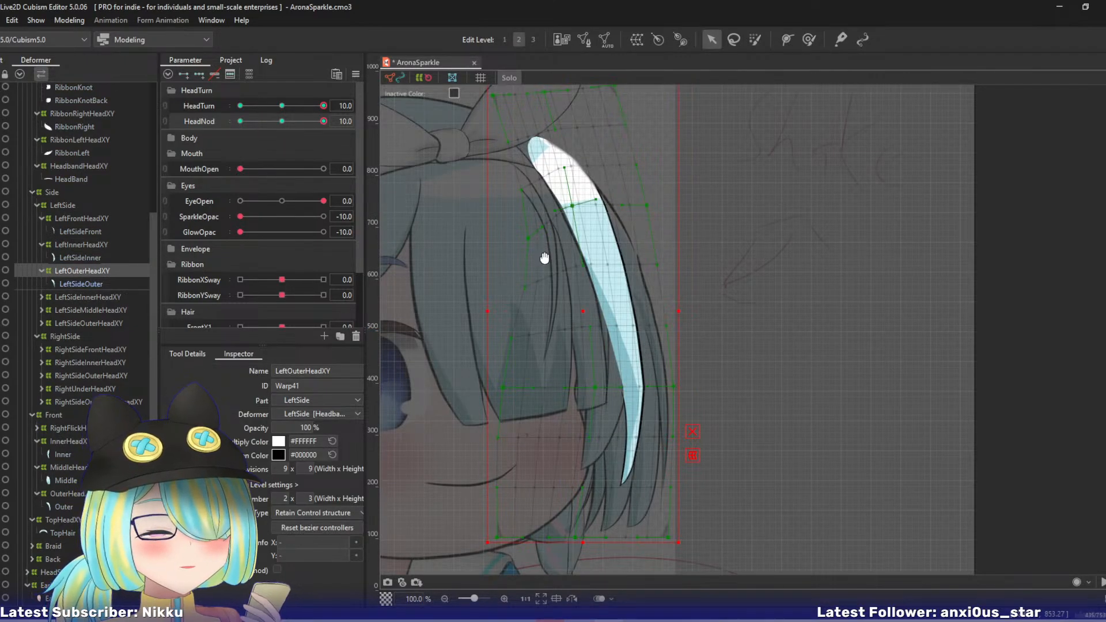
- Pull LeftOuterHeadXY's top-left, top-centre and top-right points left and slightly down
{"action": "left_click_drag", "start_coordinate": [544, 257], "coordinate": [547, 310]}
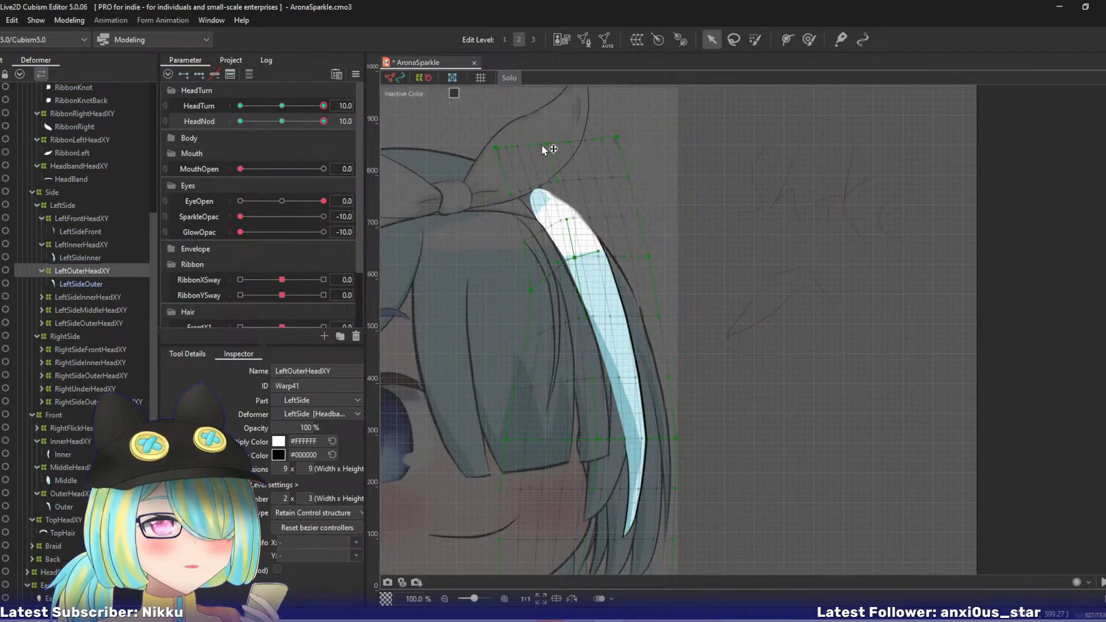
{"action": "left_click_drag", "start_coordinate": [544, 150], "coordinate": [481, 156]}
{"action": "left_click_drag", "start_coordinate": [616, 139], "coordinate": [590, 145]}
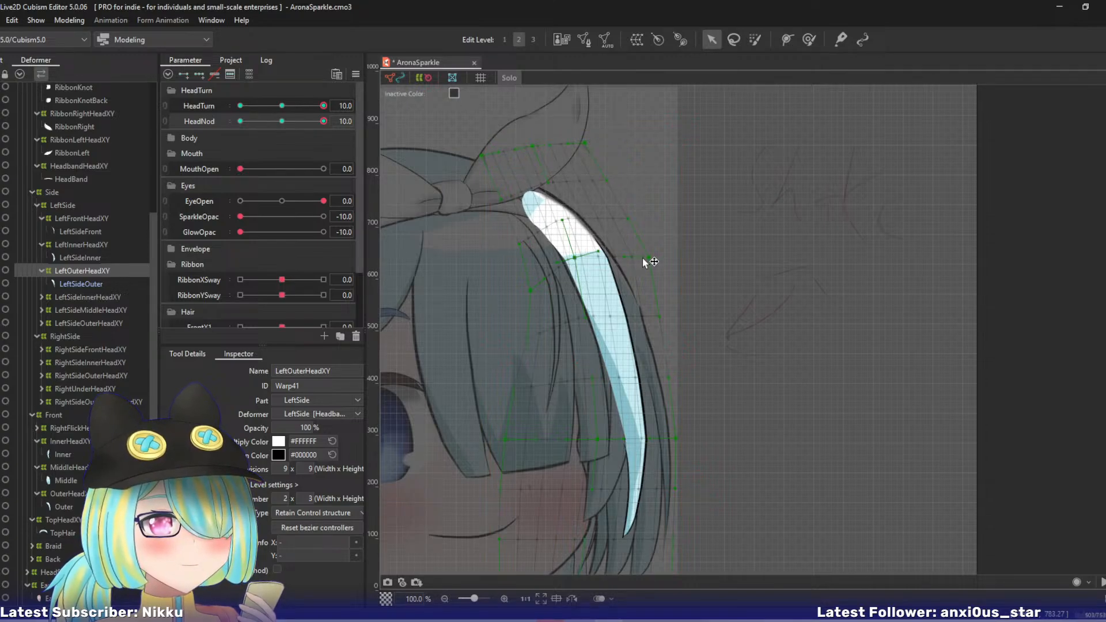
- Shift LeftOuterHeadXY's left upper-middle point left and up, nudge its centre upper-middle and top-centre points left, and lower its right upper-middle point
{"action": "left_click_drag", "start_coordinate": [530, 290], "coordinate": [509, 267]}
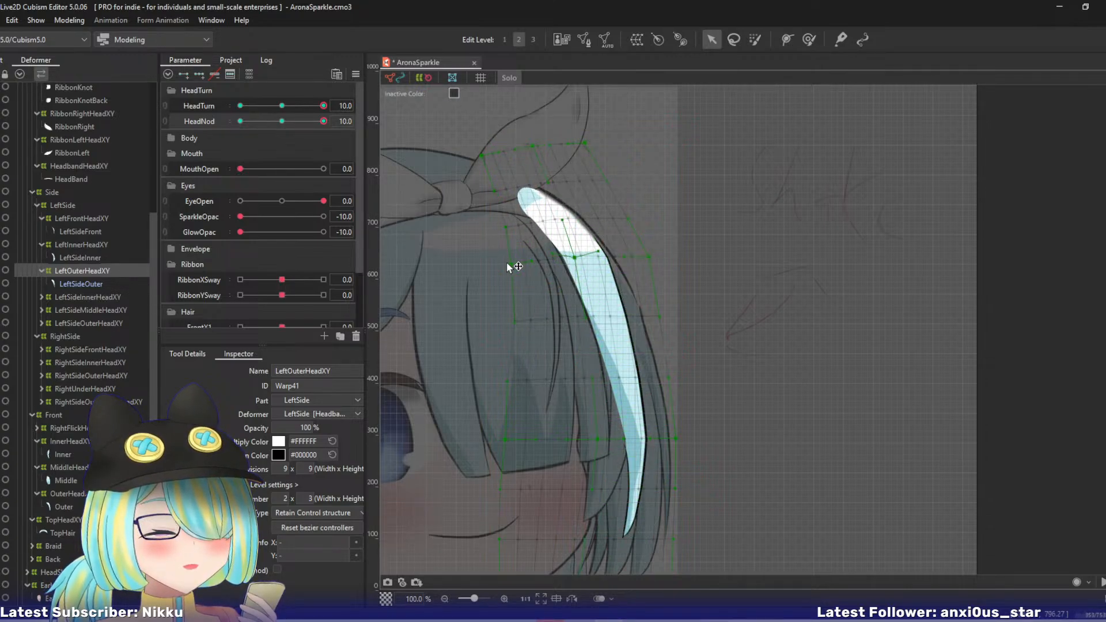
{"action": "left_click_drag", "start_coordinate": [574, 257], "coordinate": [568, 258]}
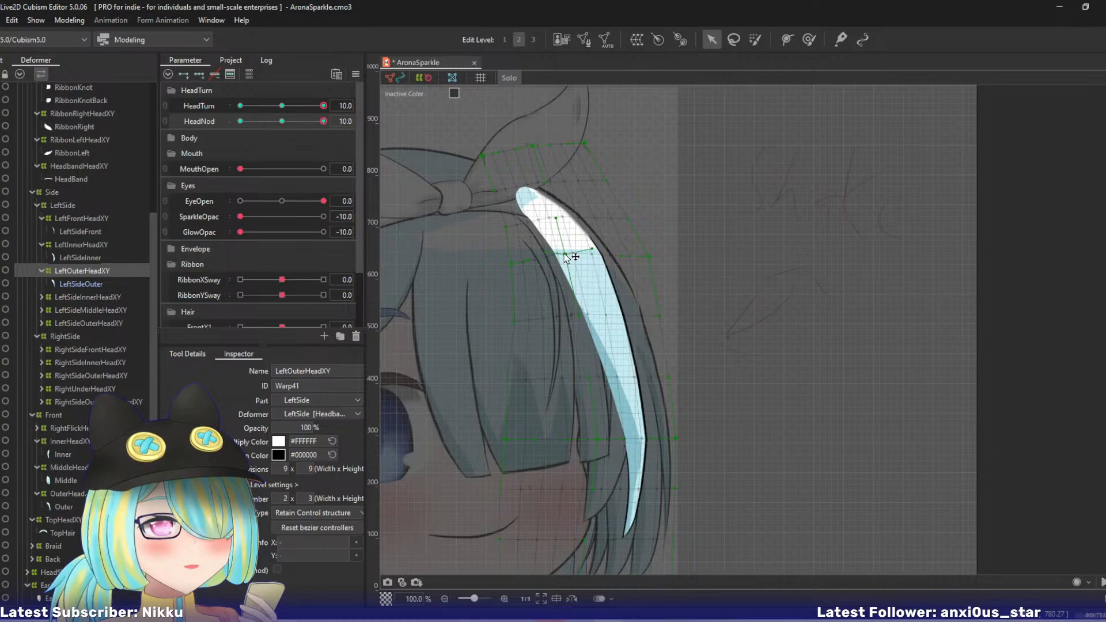
{"action": "left_click_drag", "start_coordinate": [652, 258], "coordinate": [652, 269]}
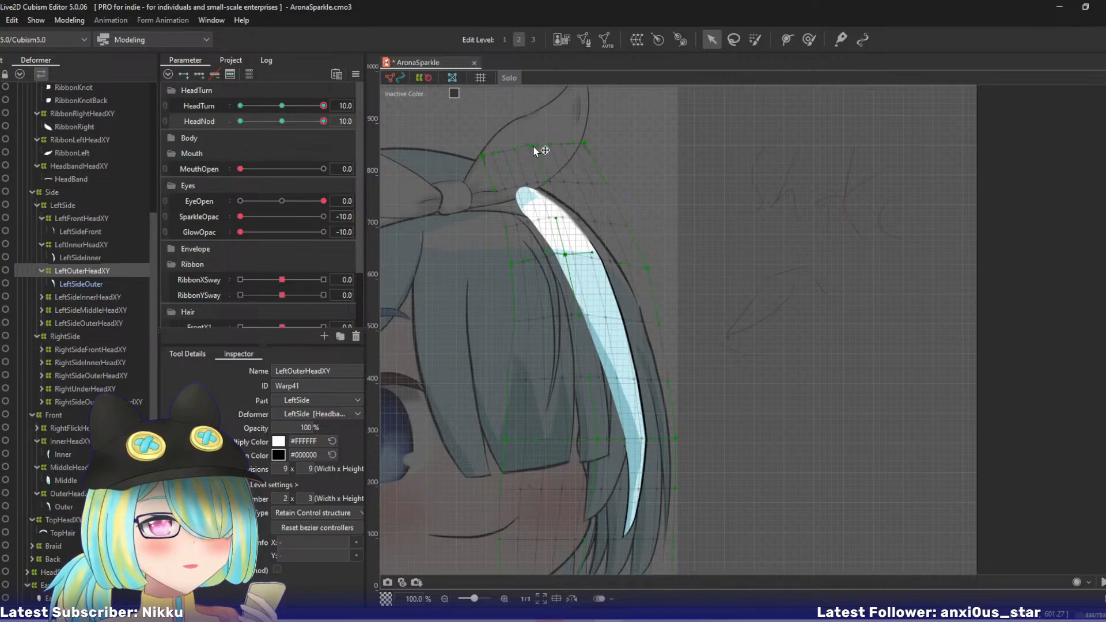
{"action": "left_click_drag", "start_coordinate": [533, 148], "coordinate": [526, 150]}
- Pull LeftOuterHeadXY's centre lower-middle, right lower-middle and bottom-right points up and left, and leave Solo view
{"action": "left_click_drag", "start_coordinate": [630, 351], "coordinate": [616, 259]}
{"action": "left_click_drag", "start_coordinate": [585, 351], "coordinate": [573, 330]}
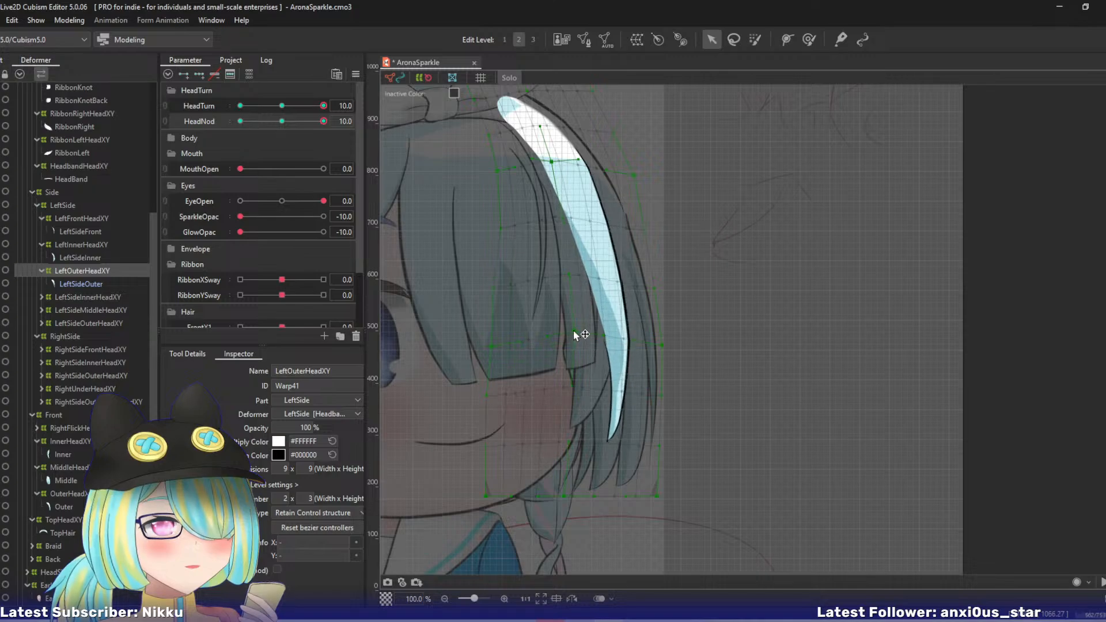
{"action": "mouse_move", "coordinate": [661, 347]}
{"action": "left_mouse_down"}
{"action": "mouse_move", "coordinate": [639, 330]}
{"action": "mouse_move", "coordinate": [655, 326]}
{"action": "left_mouse_up"}
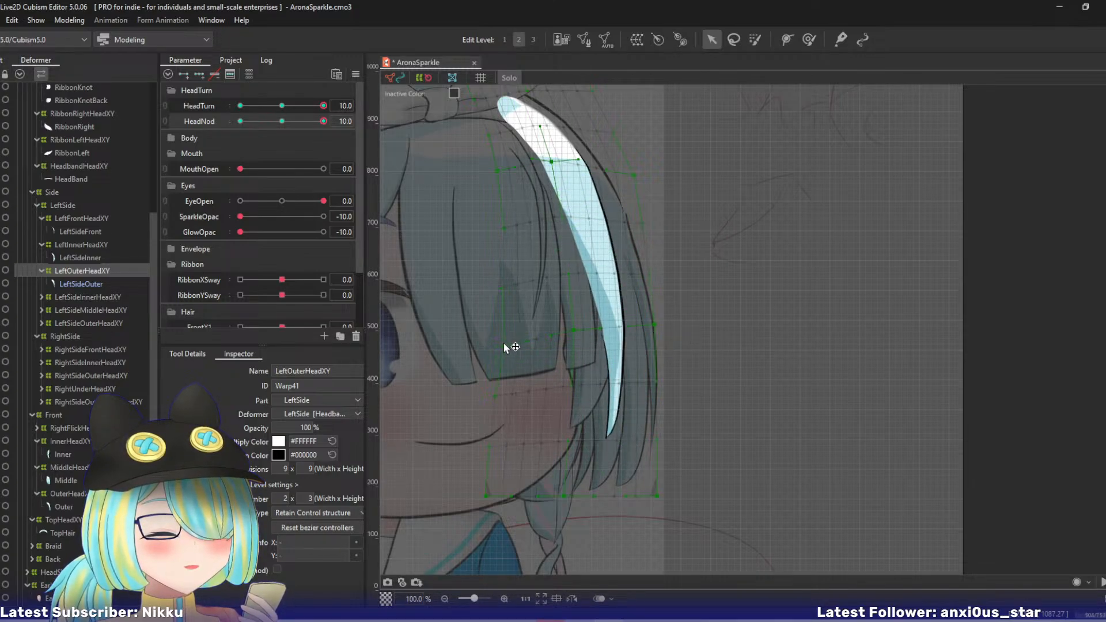
{"action": "left_click_drag", "start_coordinate": [664, 498], "coordinate": [645, 462]}
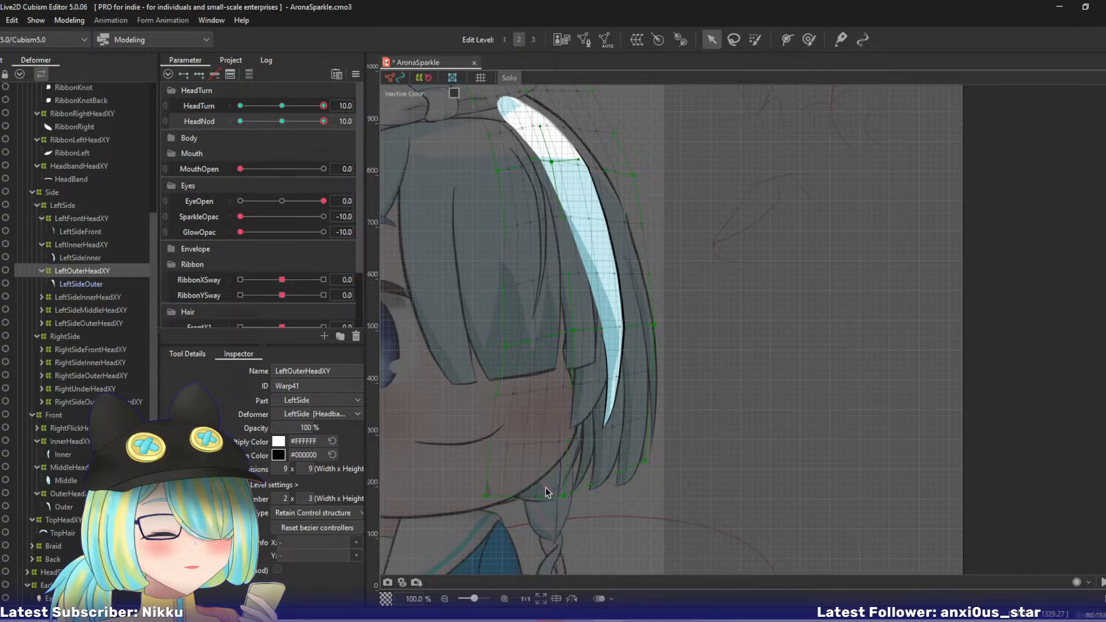
{"action": "key", "text": "shift+s"}
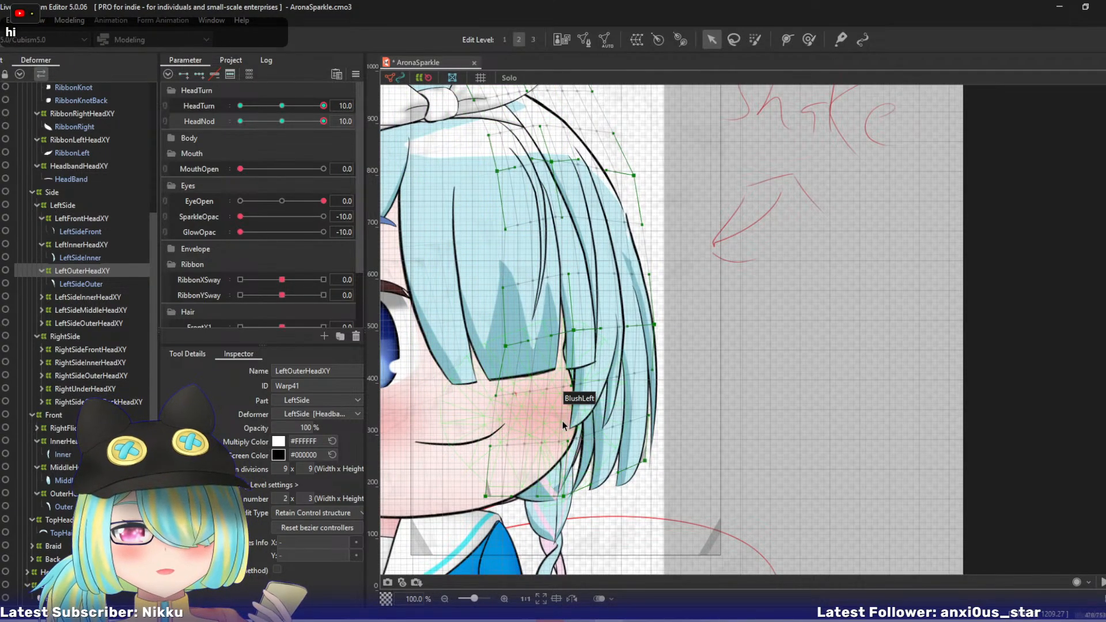
- Move LeftOuterHeadXY's bottom-left and left lower-middle points right, and fine-tune its centre lower-middle, bottom-centre and bottom-right points
{"action": "left_click_drag", "start_coordinate": [487, 495], "coordinate": [503, 493]}
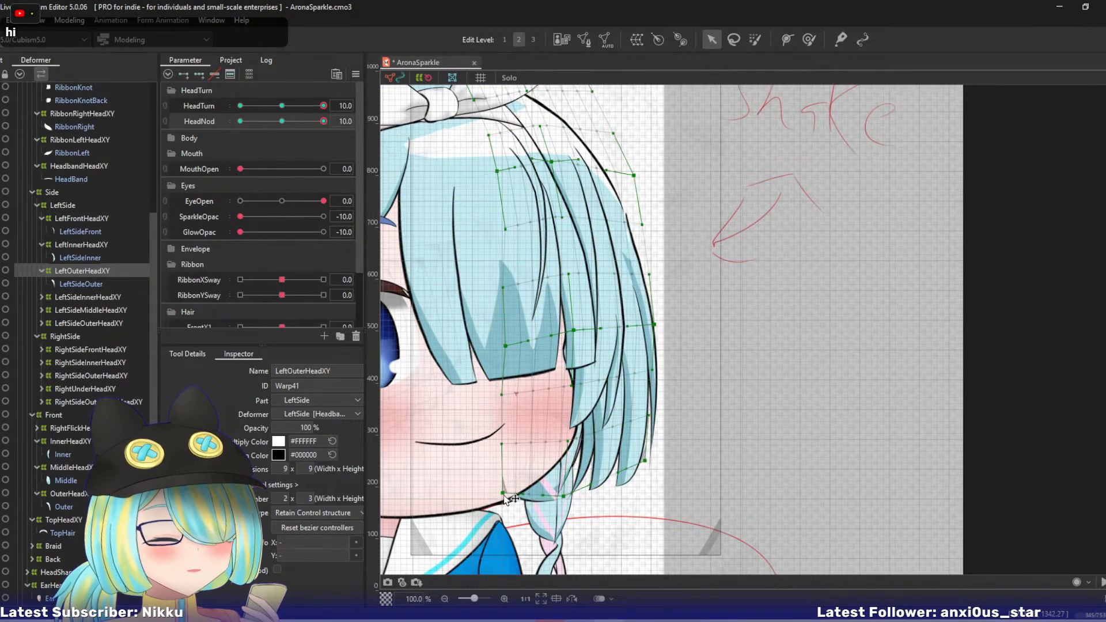
{"action": "left_click", "coordinate": [505, 346]}
{"action": "left_click_drag", "start_coordinate": [505, 345], "coordinate": [510, 346]}
{"action": "left_click_drag", "start_coordinate": [576, 336], "coordinate": [573, 334]}
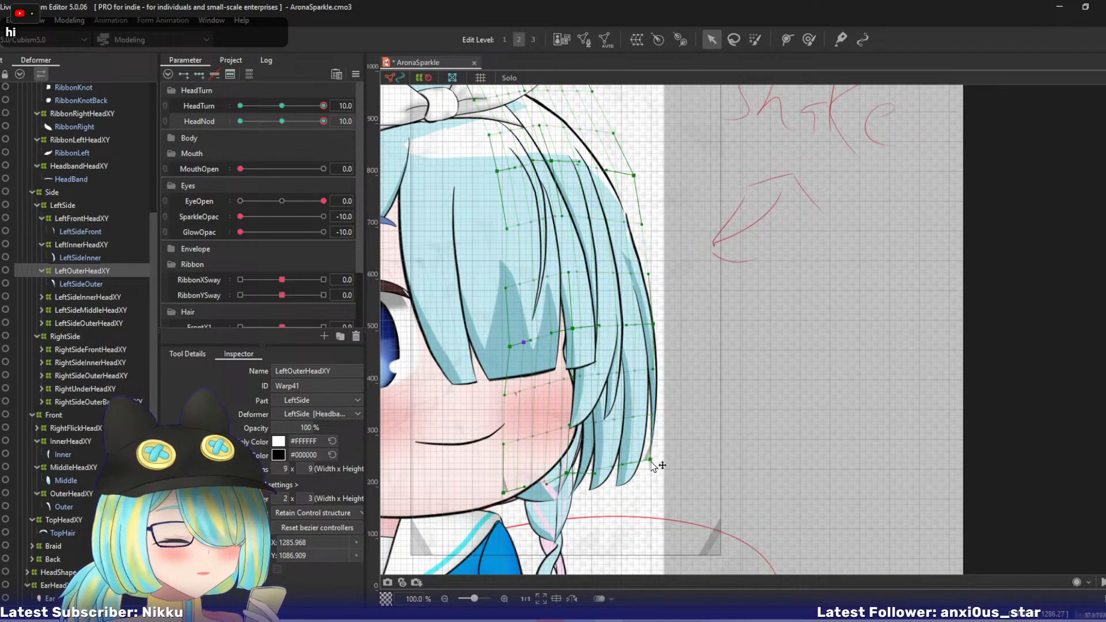
{"action": "left_click_drag", "start_coordinate": [650, 461], "coordinate": [646, 461]}
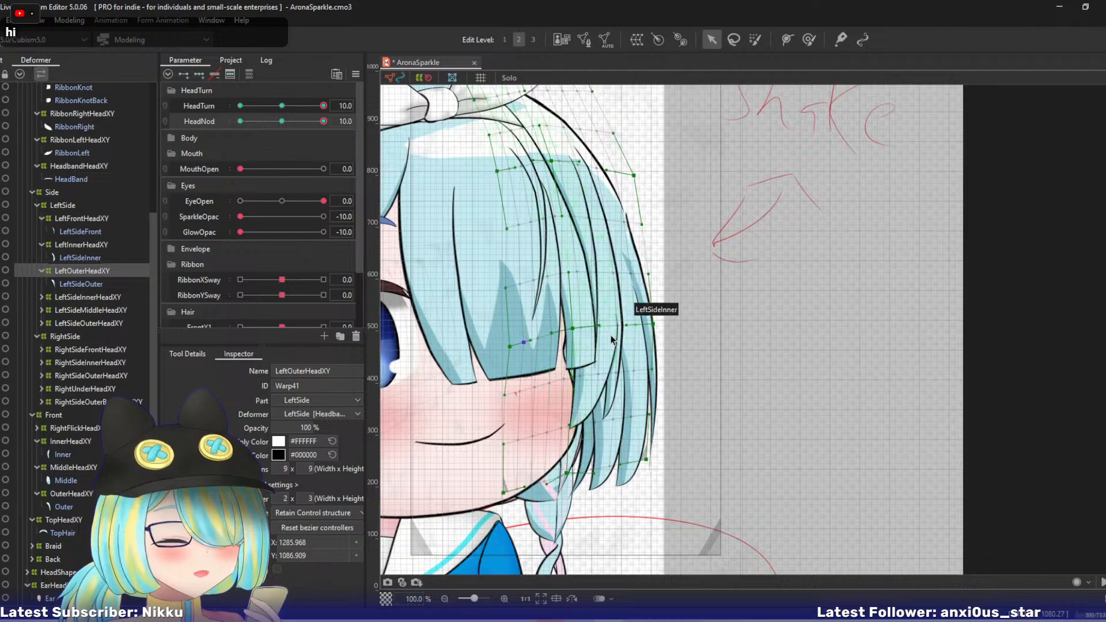
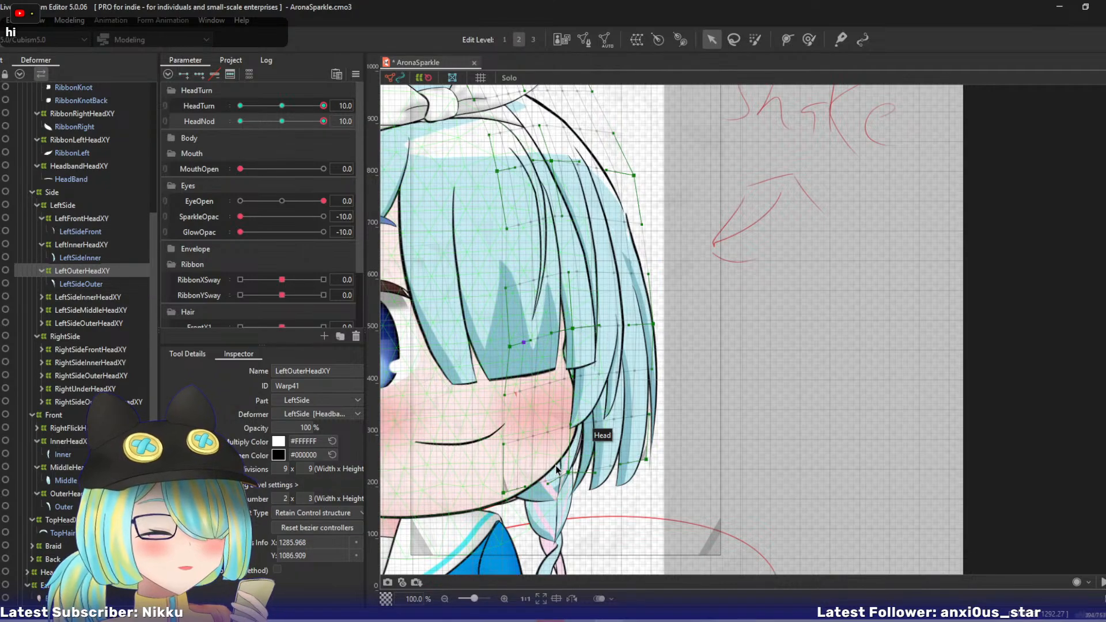
- Nudge OuterHeadXY's bottom-centre point slightly left and preview the change across the HeadNod range
{"action": "mouse_move", "coordinate": [677, 402]}
{"action": "left_mouse_down"}
{"action": "mouse_move", "coordinate": [655, 427]}
{"action": "mouse_move", "coordinate": [697, 404]}
{"action": "left_mouse_up"}
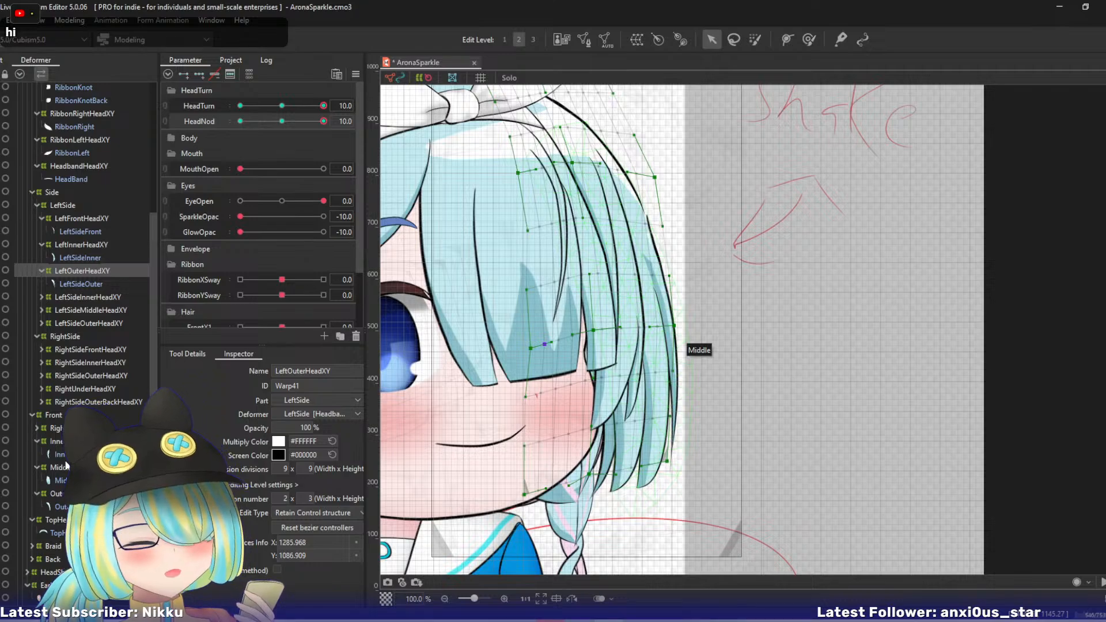
{"action": "left_click", "coordinate": [550, 425]}
{"action": "left_click_drag", "start_coordinate": [550, 425], "coordinate": [542, 423]}
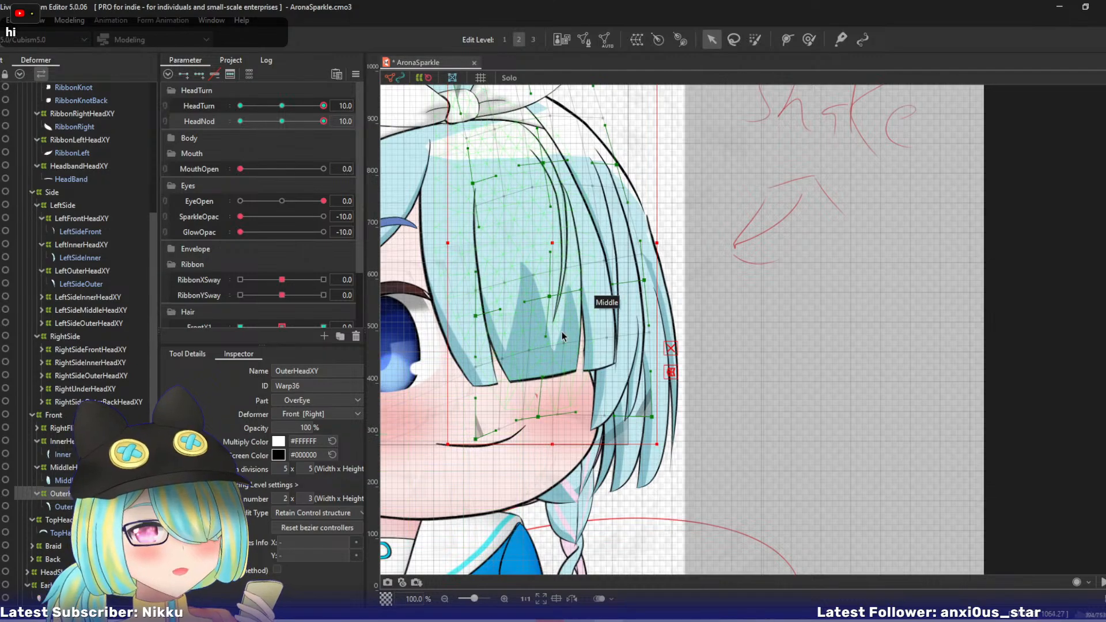
{"action": "left_click_drag", "start_coordinate": [560, 332], "coordinate": [500, 350]}
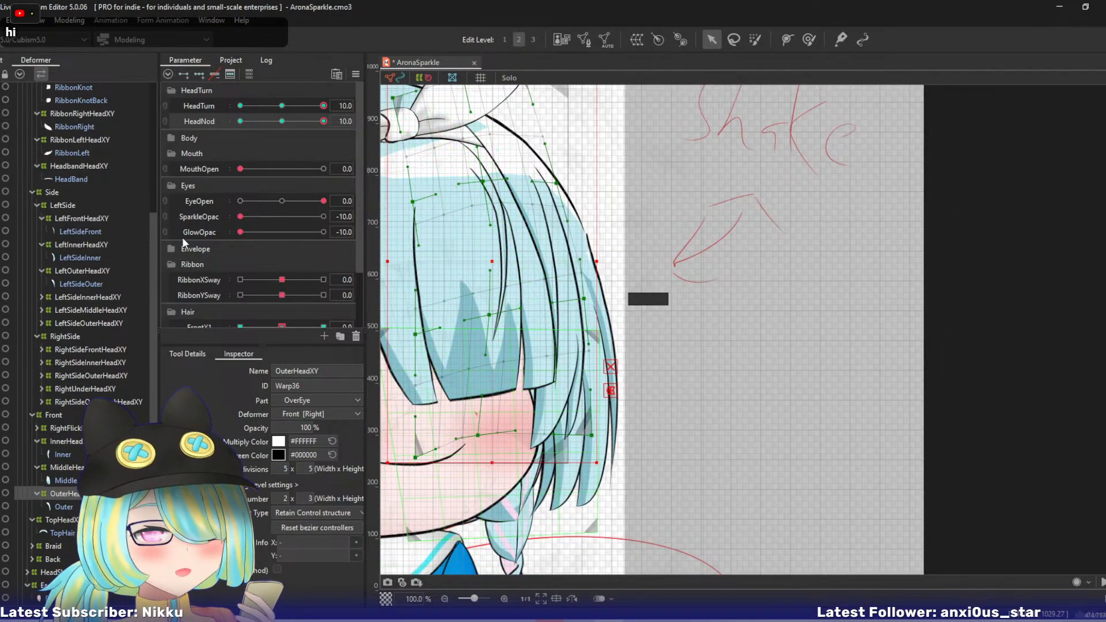
{"action": "left_click_drag", "start_coordinate": [324, 122], "coordinate": [365, 153]}
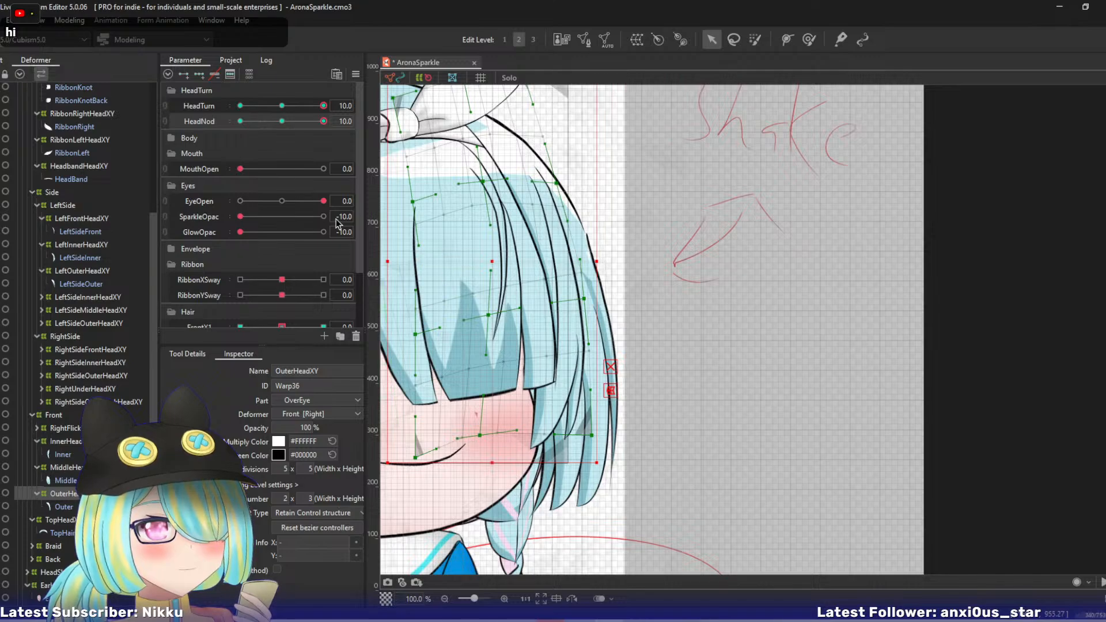
- Preview LeftSideOuterHeadXY across the HeadNod range, then isolate it with its Outer mesh in Solo view and select only the deformer
{"action": "left_click", "coordinate": [86, 402]}
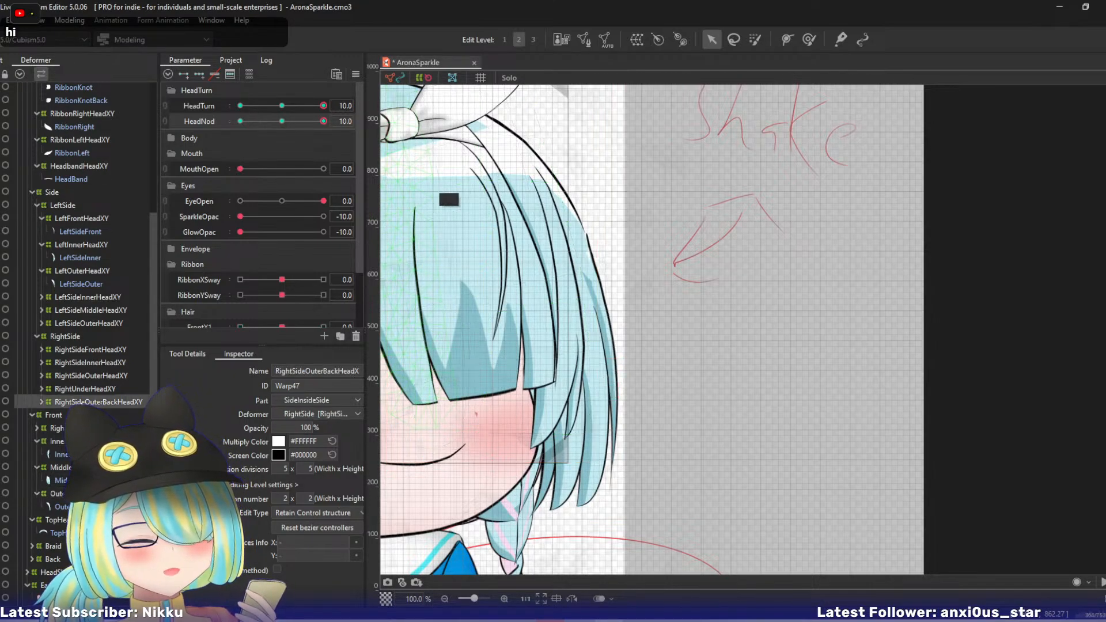
{"action": "left_click", "coordinate": [85, 389]}
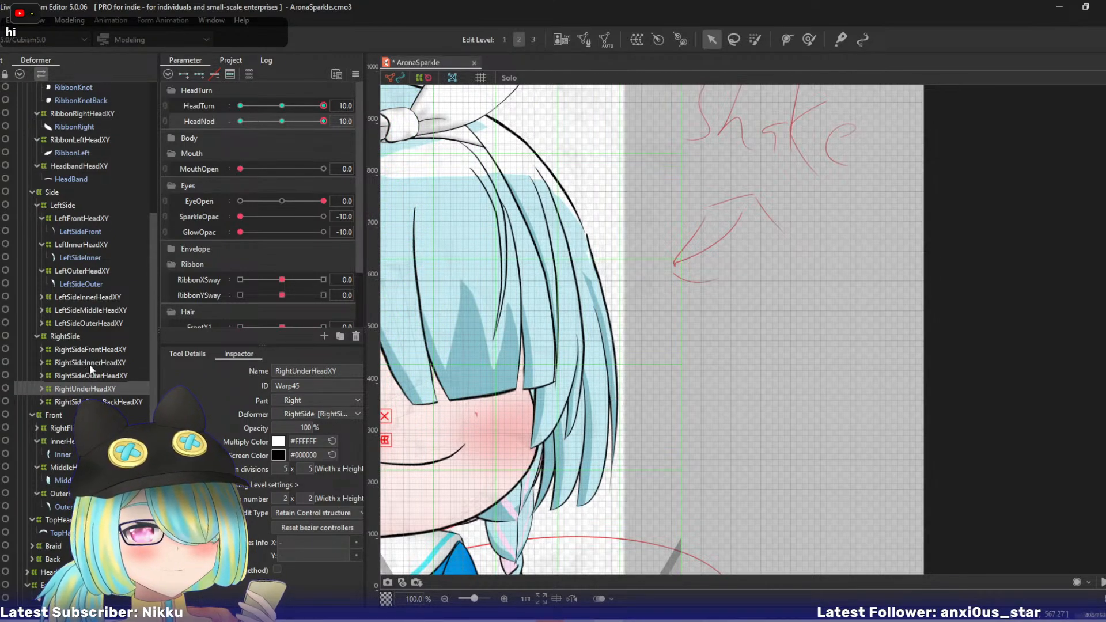
{"action": "left_click", "coordinate": [81, 323]}
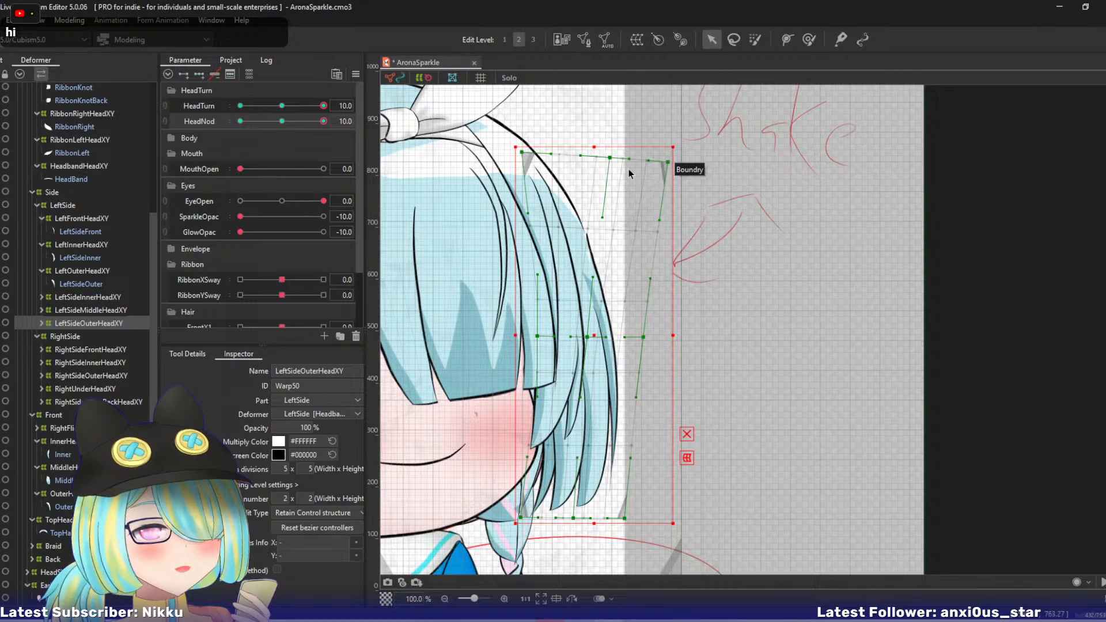
{"action": "left_click_drag", "start_coordinate": [324, 121], "coordinate": [347, 115]}
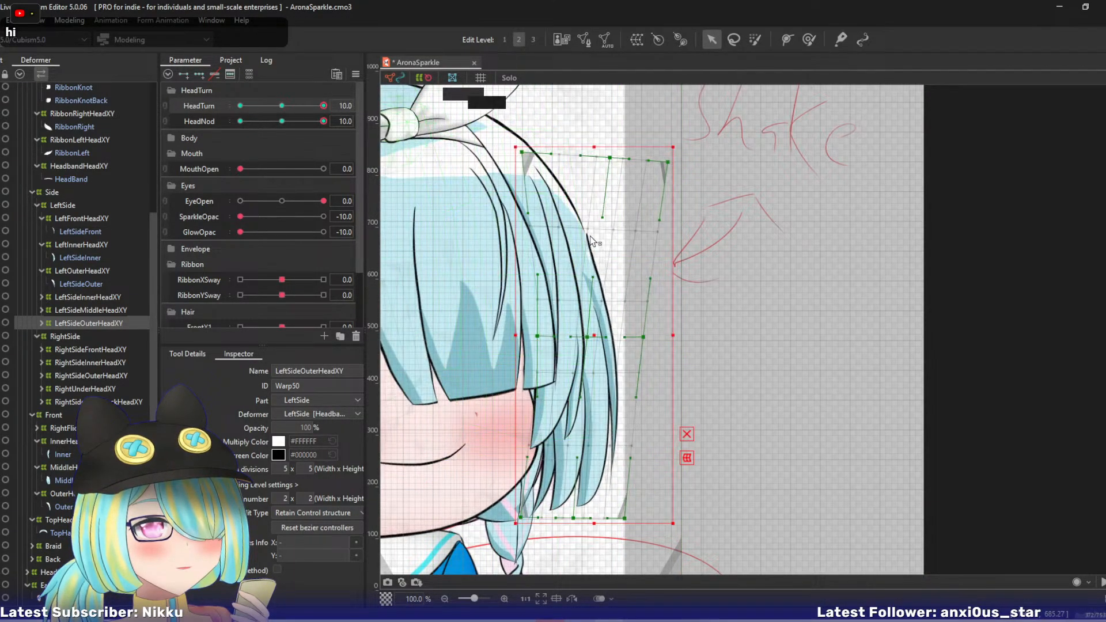
{"action": "left_click", "coordinate": [658, 306]}
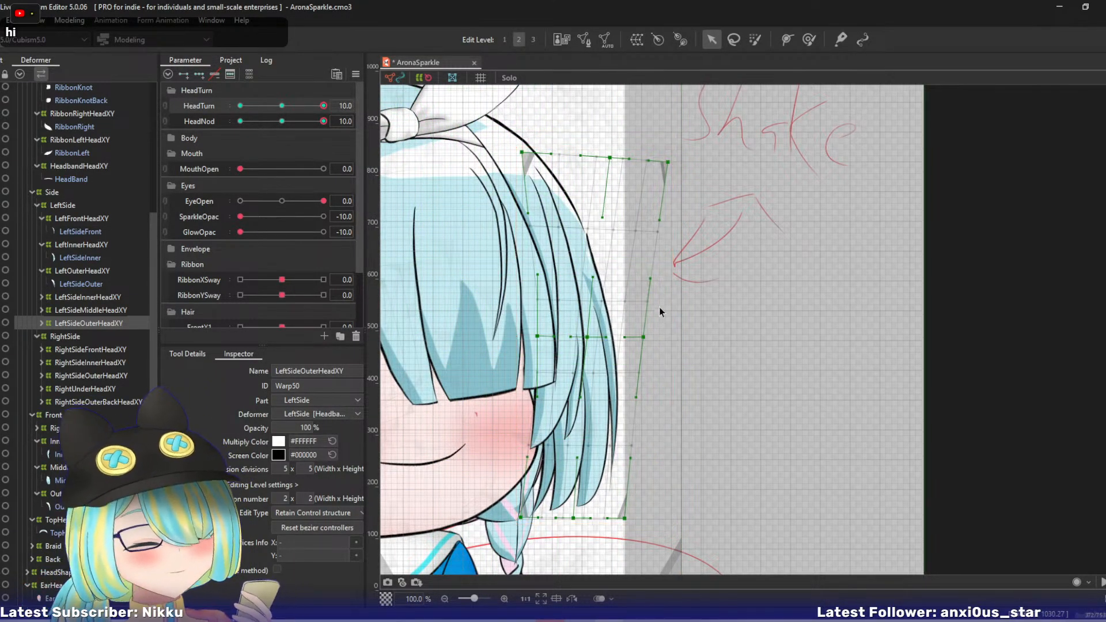
{"action": "left_click", "coordinate": [41, 323]}
{"action": "left_click", "coordinate": [71, 333], "text": "ctrl"}
{"action": "key", "text": "4"}
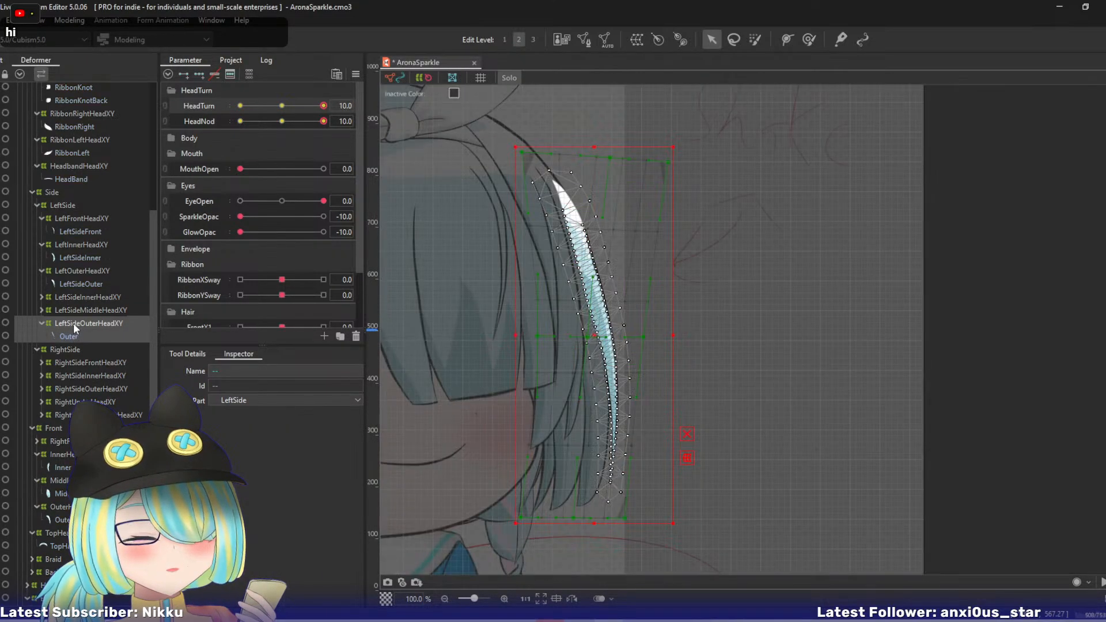
{"action": "left_click", "coordinate": [74, 323]}
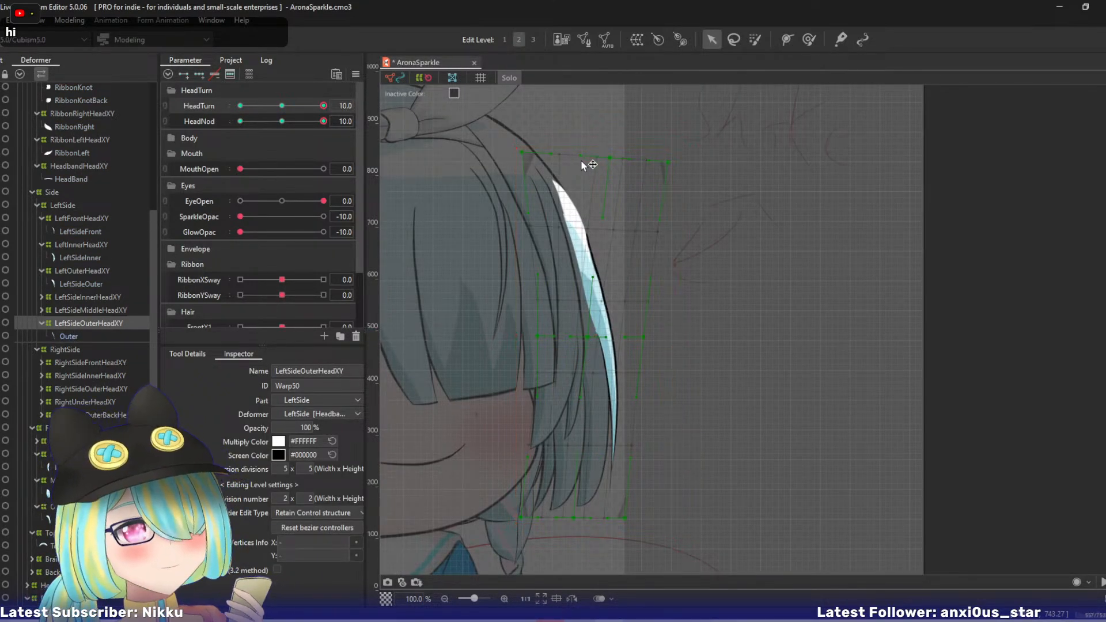
- Shift LeftSideOuterHeadXY's top-centre point left, raise its centre, top-right and bottom-centre points, and pull the right-middle and bottom-right points up and right
{"action": "left_click", "coordinate": [615, 196]}
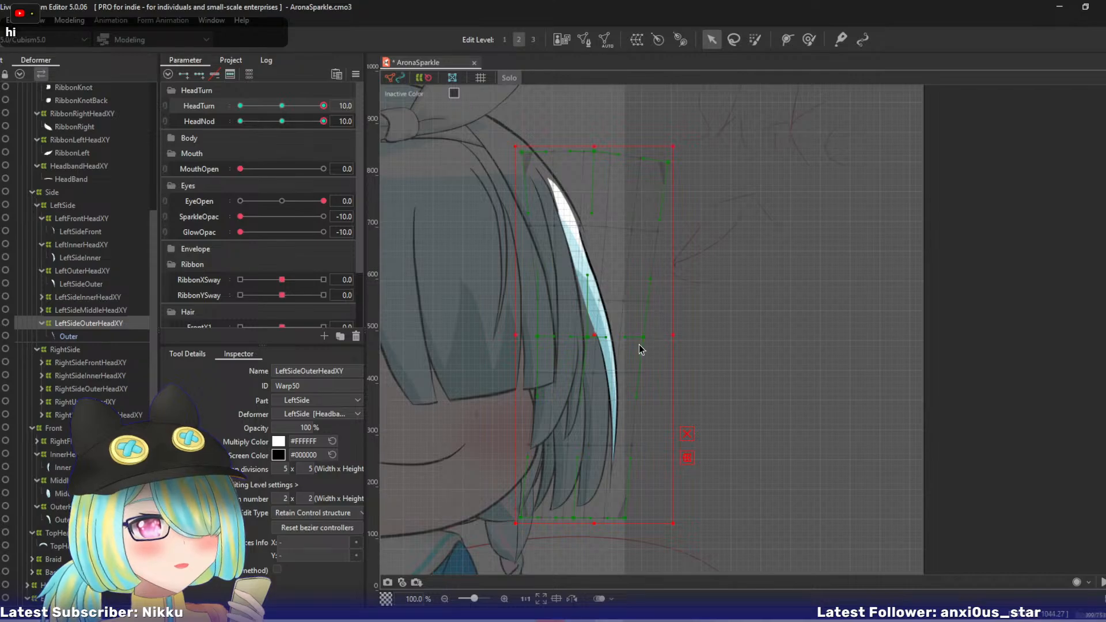
{"action": "left_click_drag", "start_coordinate": [643, 337], "coordinate": [656, 306]}
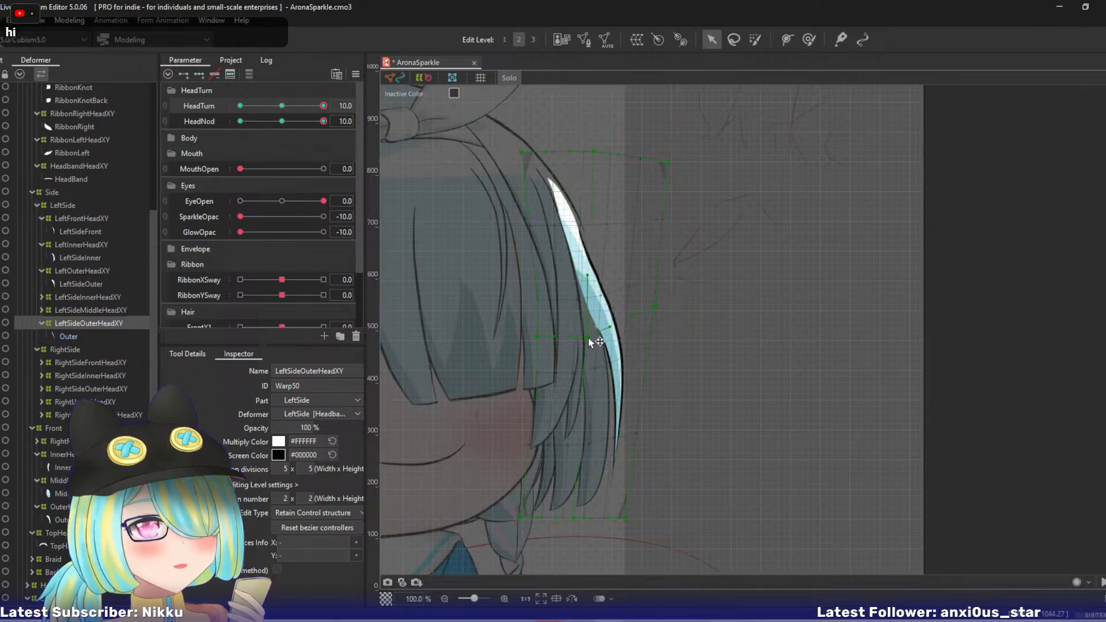
{"action": "left_click_drag", "start_coordinate": [588, 342], "coordinate": [588, 313]}
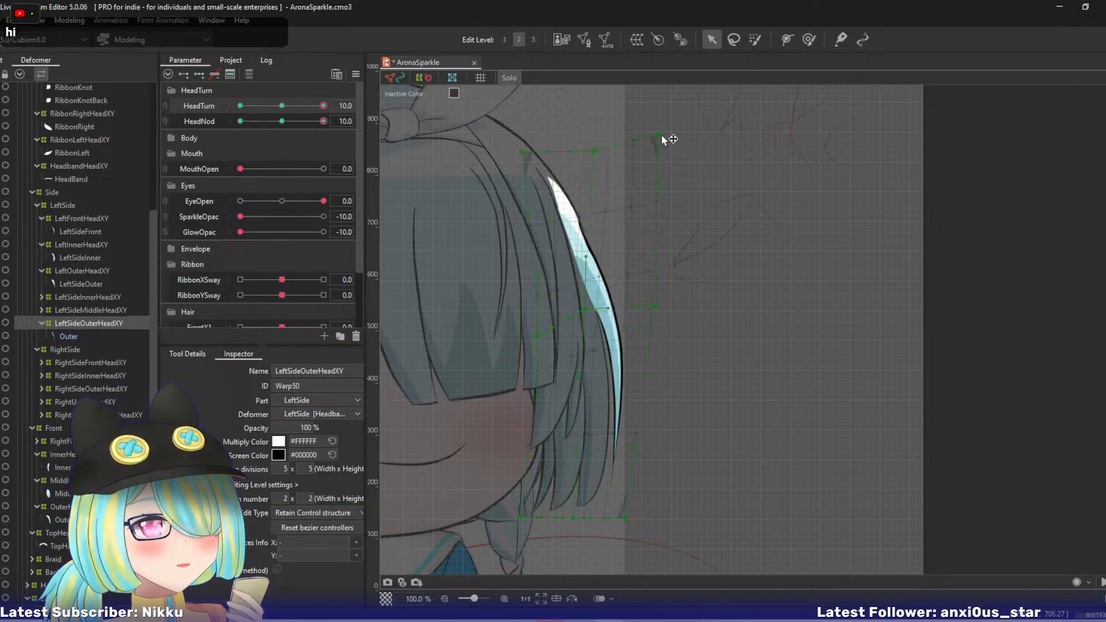
{"action": "left_click_drag", "start_coordinate": [626, 517], "coordinate": [652, 480]}
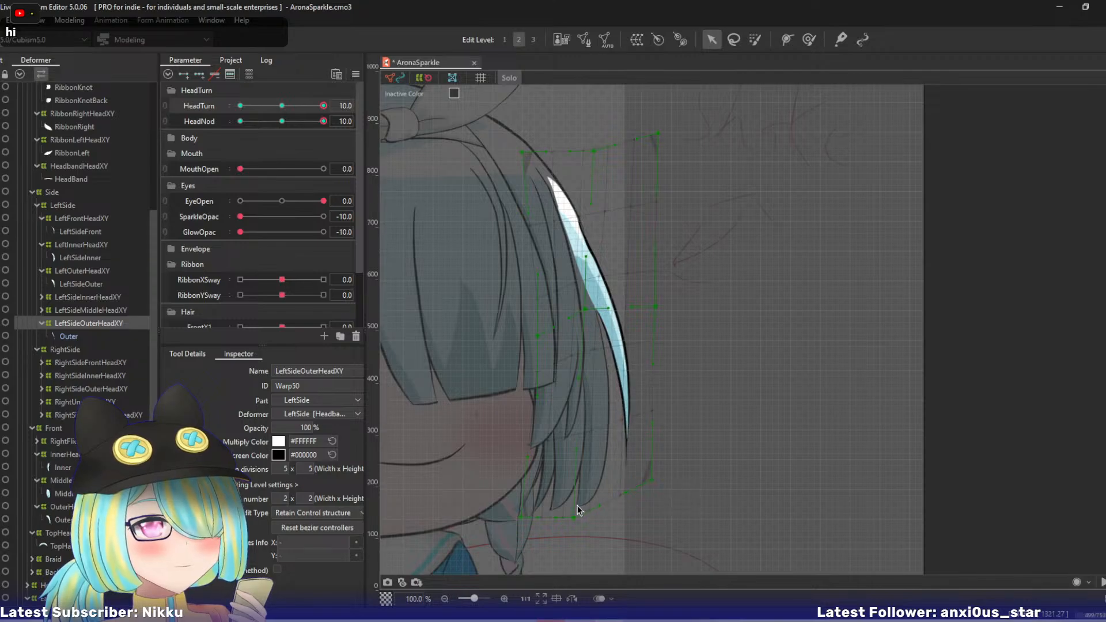
{"action": "left_click_drag", "start_coordinate": [586, 307], "coordinate": [582, 295]}
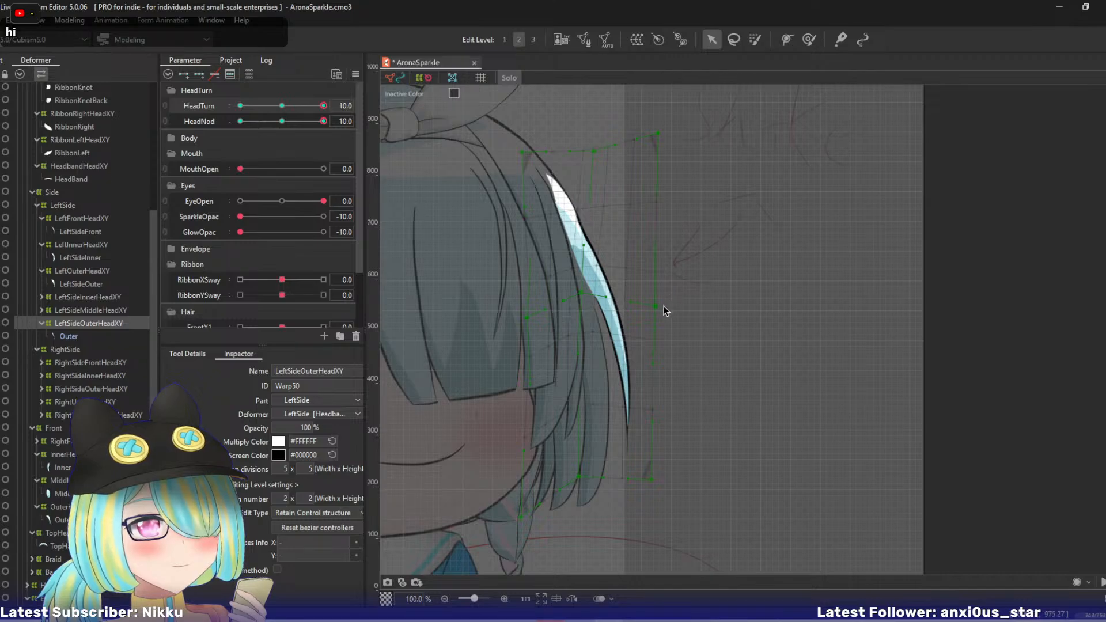
- Raise LeftSideOuterHeadXY's bottom-right point, move its top-right and top-left points left, and fine-tune the centre and right-middle points
{"action": "left_click_drag", "start_coordinate": [653, 312], "coordinate": [654, 307]}
{"action": "left_click_drag", "start_coordinate": [577, 295], "coordinate": [579, 295]}
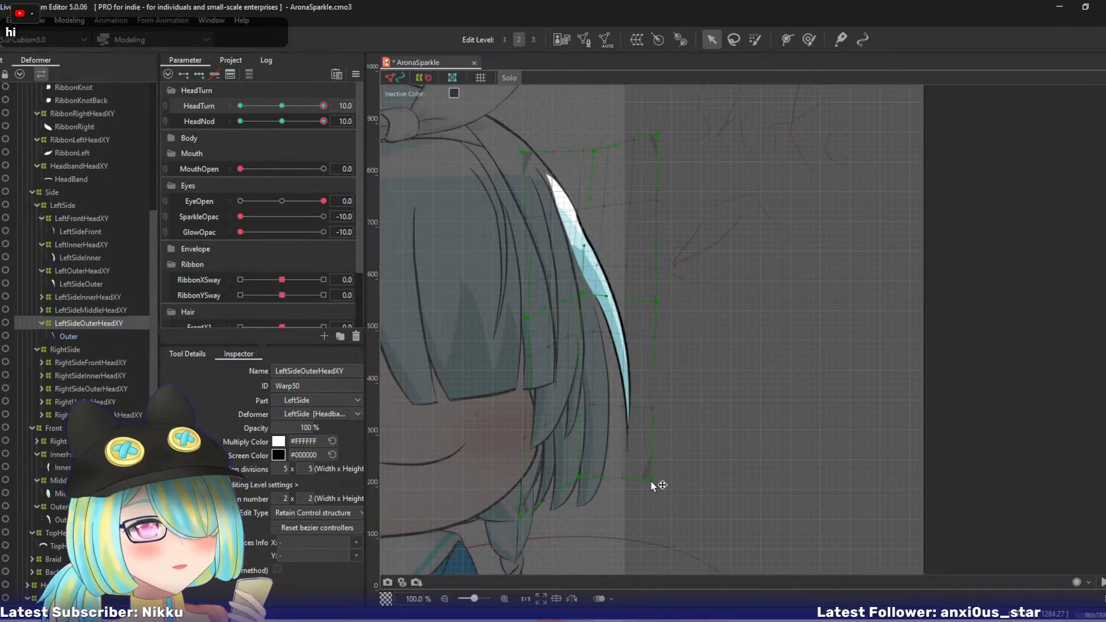
{"action": "left_click_drag", "start_coordinate": [652, 480], "coordinate": [656, 458]}
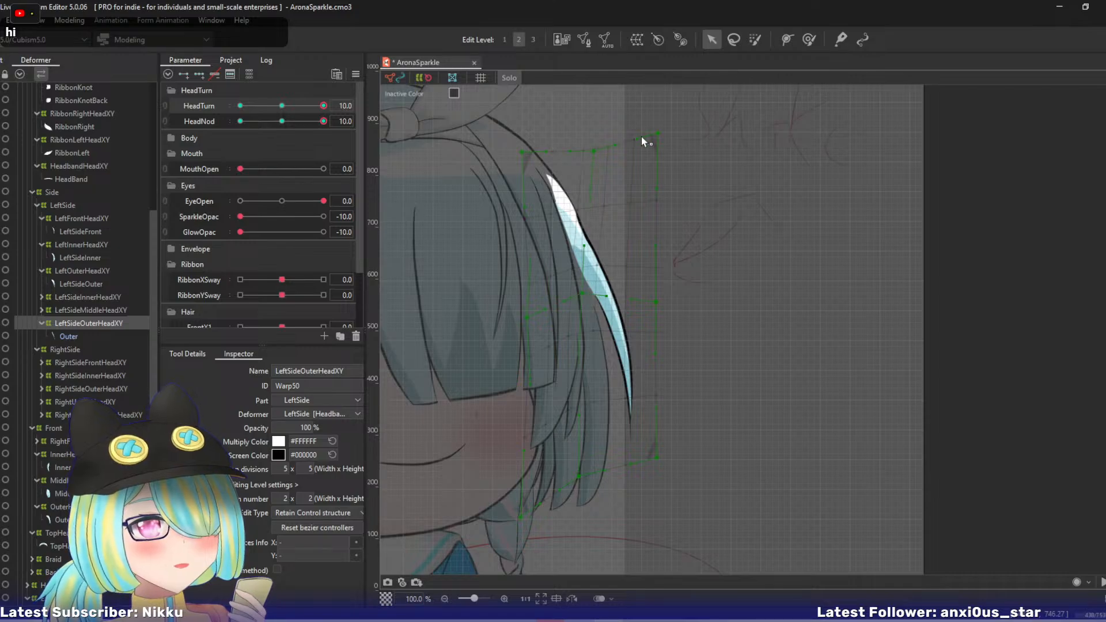
{"action": "left_click_drag", "start_coordinate": [661, 135], "coordinate": [590, 151]}
{"action": "left_click_drag", "start_coordinate": [519, 157], "coordinate": [499, 161]}
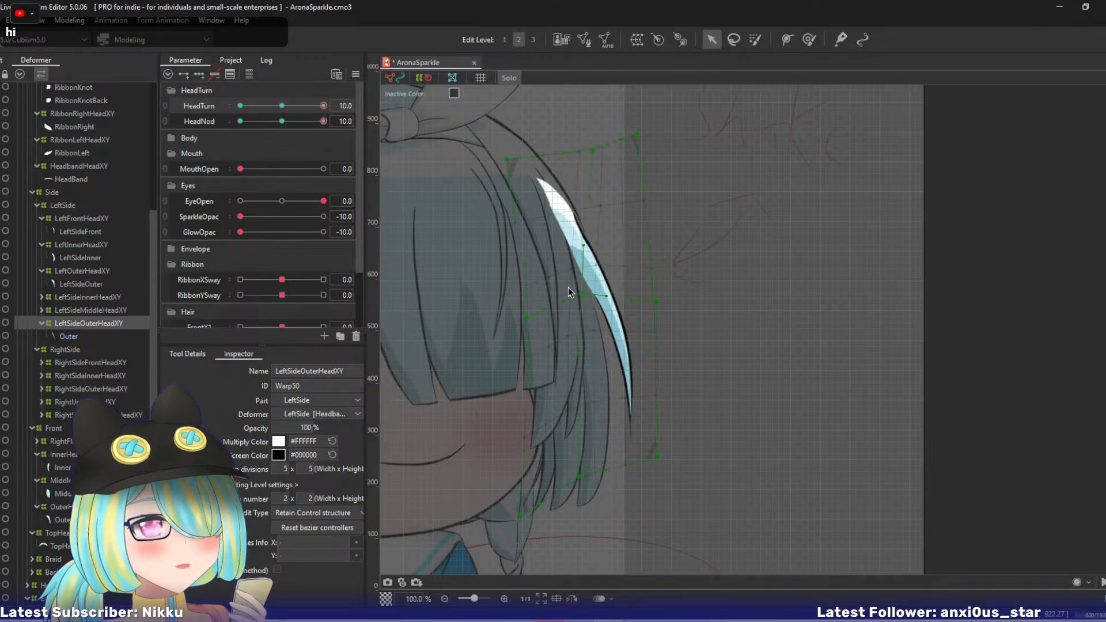
{"action": "left_click_drag", "start_coordinate": [584, 295], "coordinate": [586, 289]}
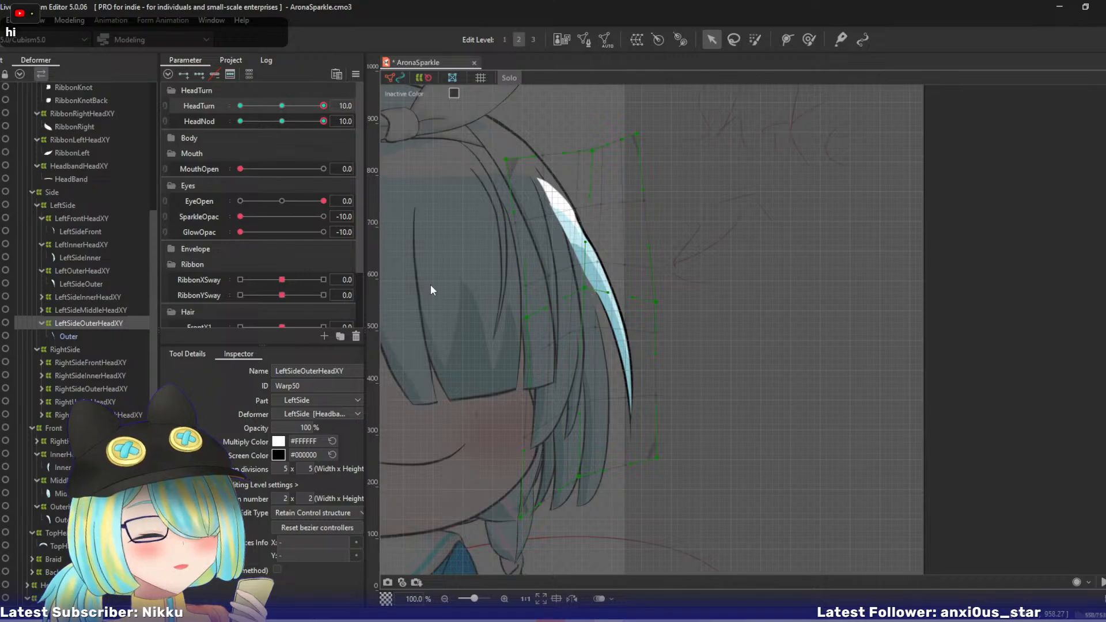
- Leave Solo view, preview the HeadNod motion, and pull LeftSideOuterHeadXY's right-middle and bottom-right points left
{"action": "key", "text": "s"}
{"action": "left_click_drag", "start_coordinate": [323, 122], "coordinate": [349, 120]}
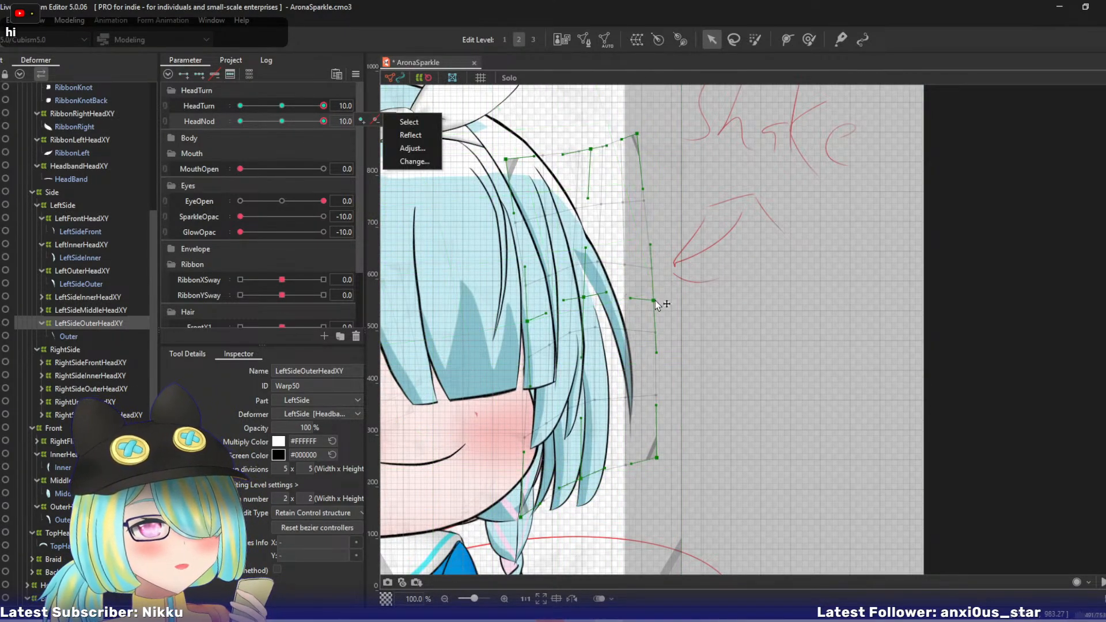
{"action": "left_click_drag", "start_coordinate": [653, 300], "coordinate": [643, 298]}
{"action": "left_click_drag", "start_coordinate": [657, 459], "coordinate": [643, 458]}
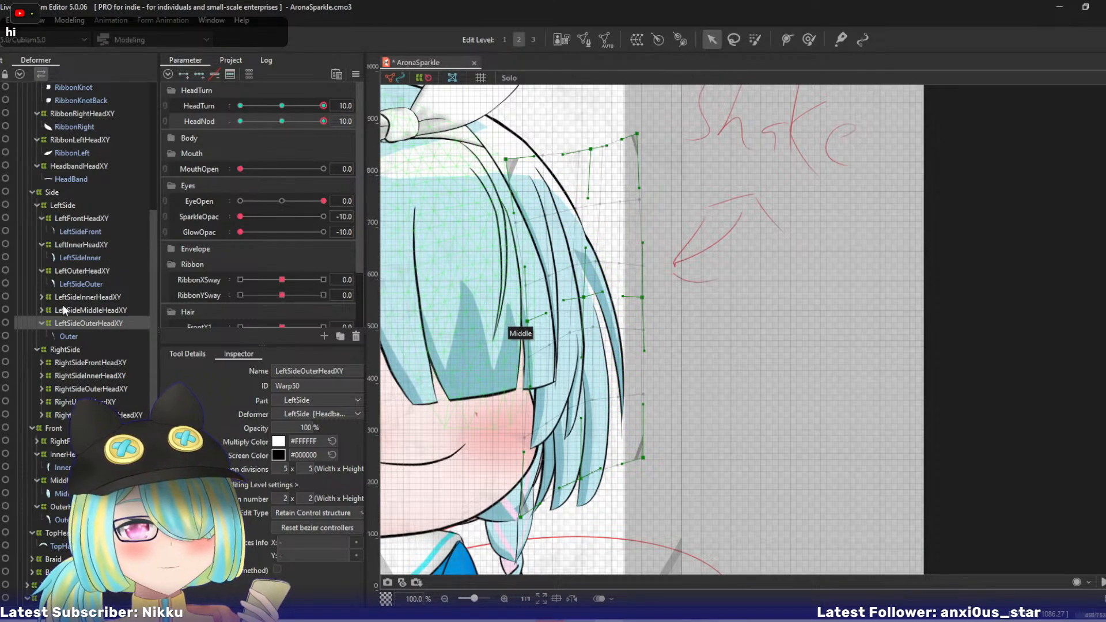
- Raise LeftSideInnerHeadXY's right-middle, centre, bottom-right and bottom-centre points
{"action": "left_click", "coordinate": [75, 296]}
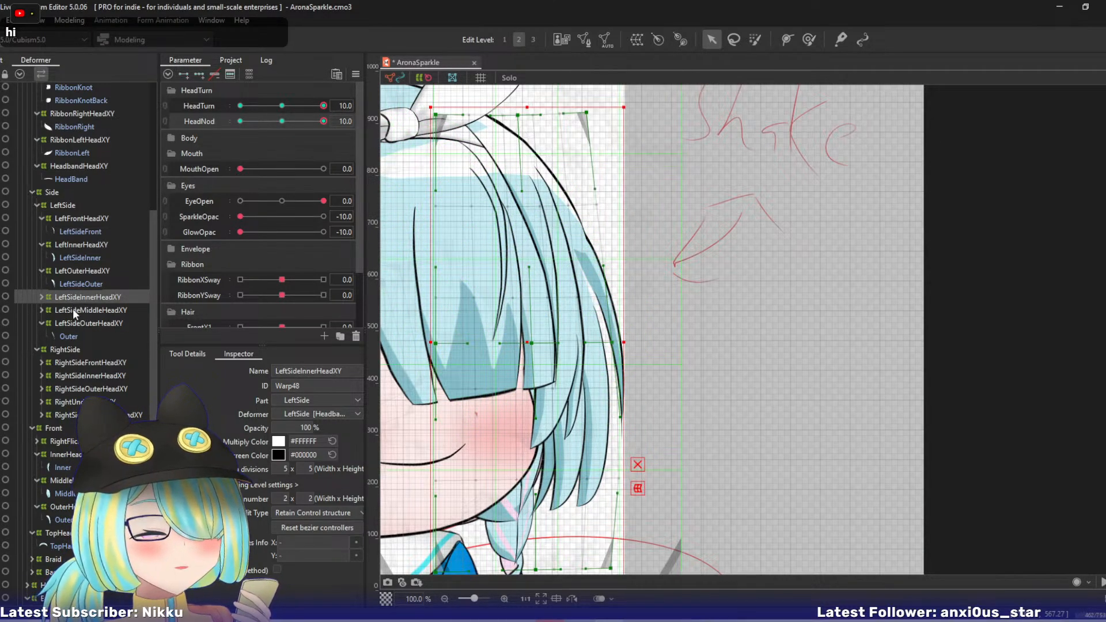
{"action": "left_click", "coordinate": [612, 344]}
{"action": "left_click_drag", "start_coordinate": [615, 344], "coordinate": [610, 308]}
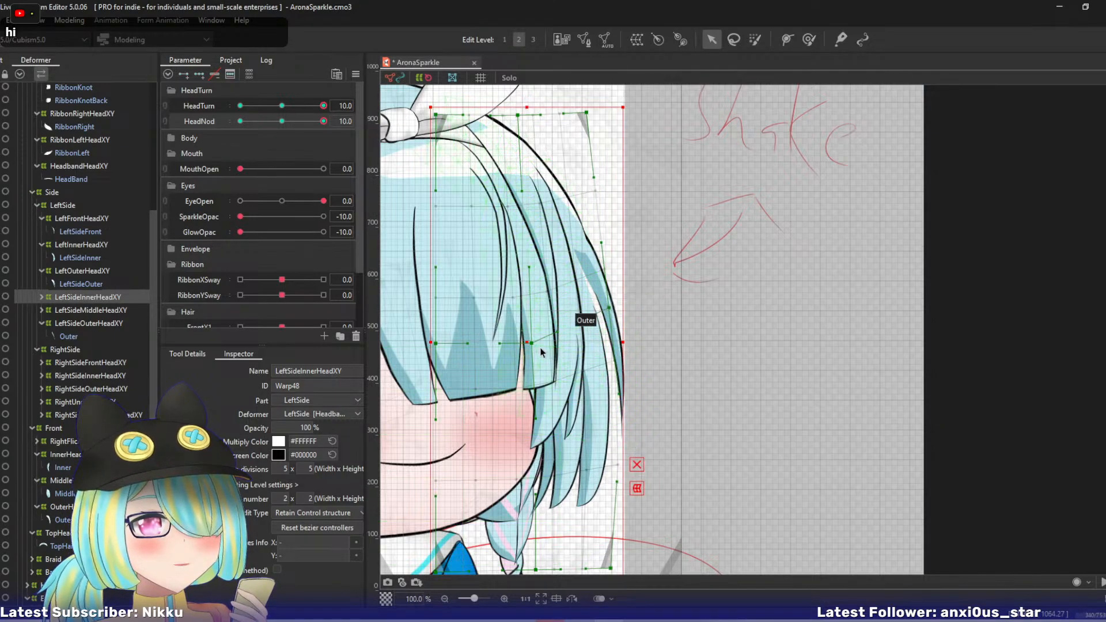
{"action": "left_click_drag", "start_coordinate": [534, 345], "coordinate": [536, 316]}
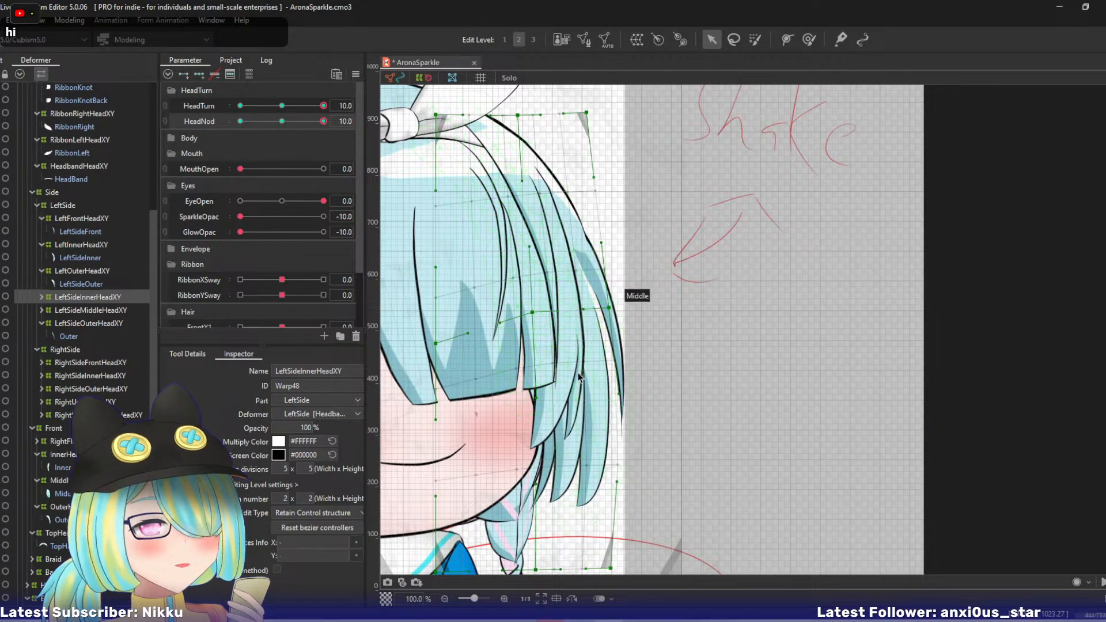
{"action": "left_click_drag", "start_coordinate": [606, 456], "coordinate": [627, 405]}
{"action": "left_click_drag", "start_coordinate": [635, 519], "coordinate": [656, 500]}
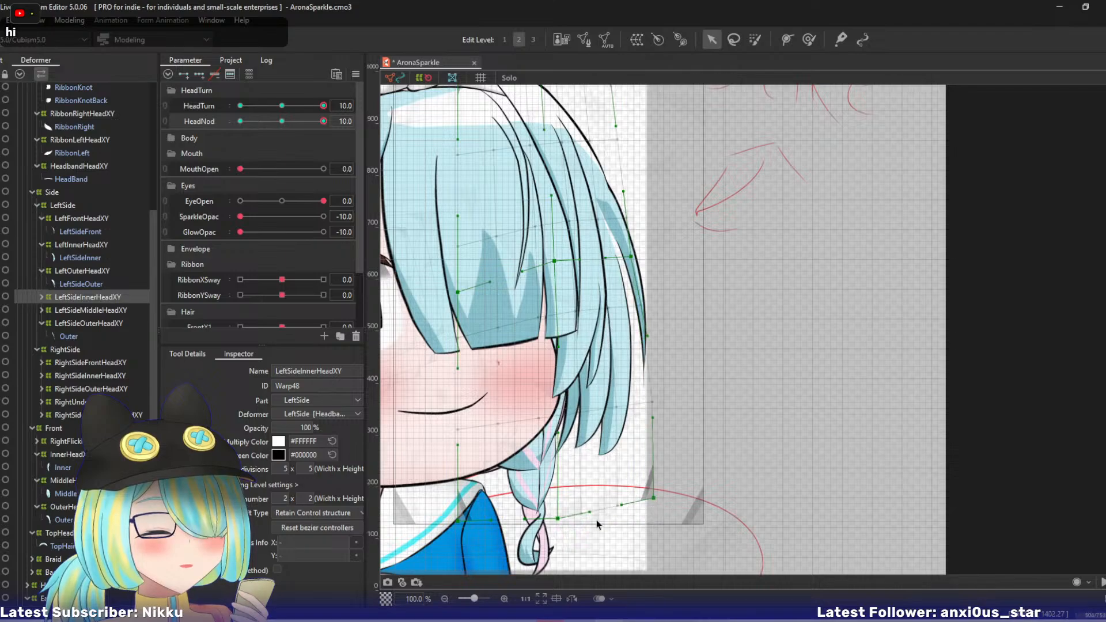
{"action": "left_click_drag", "start_coordinate": [561, 522], "coordinate": [566, 497]}
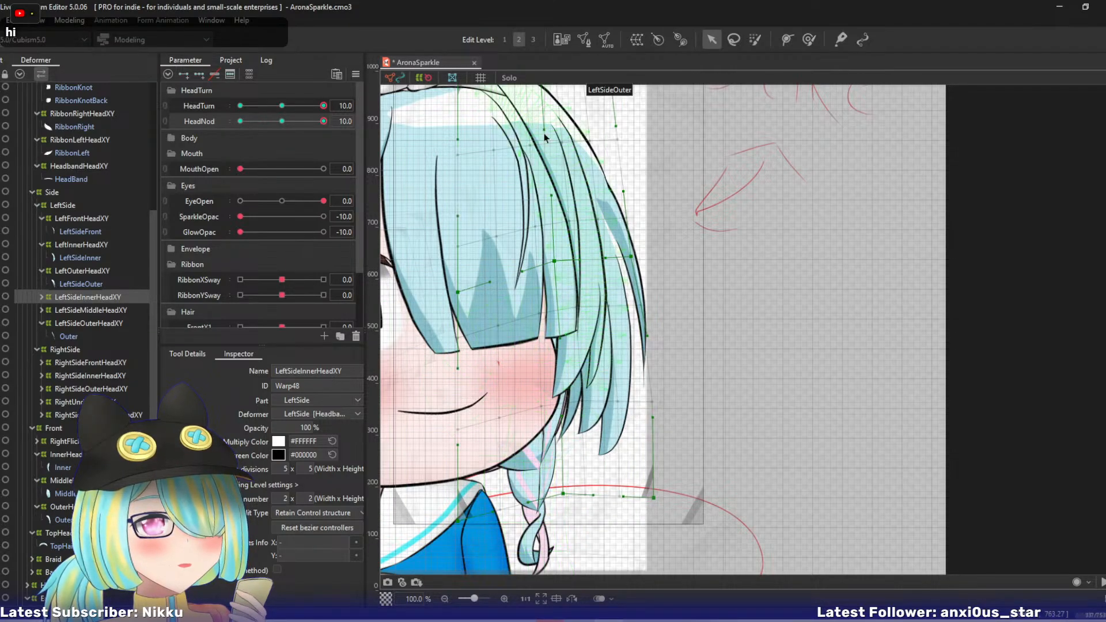
- Pull LeftSideInnerHeadXY's top-centre and top-right points left, and raise its bottom-right and right-middle points further
{"action": "left_click_drag", "start_coordinate": [555, 92], "coordinate": [588, 169]}
{"action": "scroll", "coordinate": [594, 171], "scroll_direction": "down", "scroll_amount": 2}
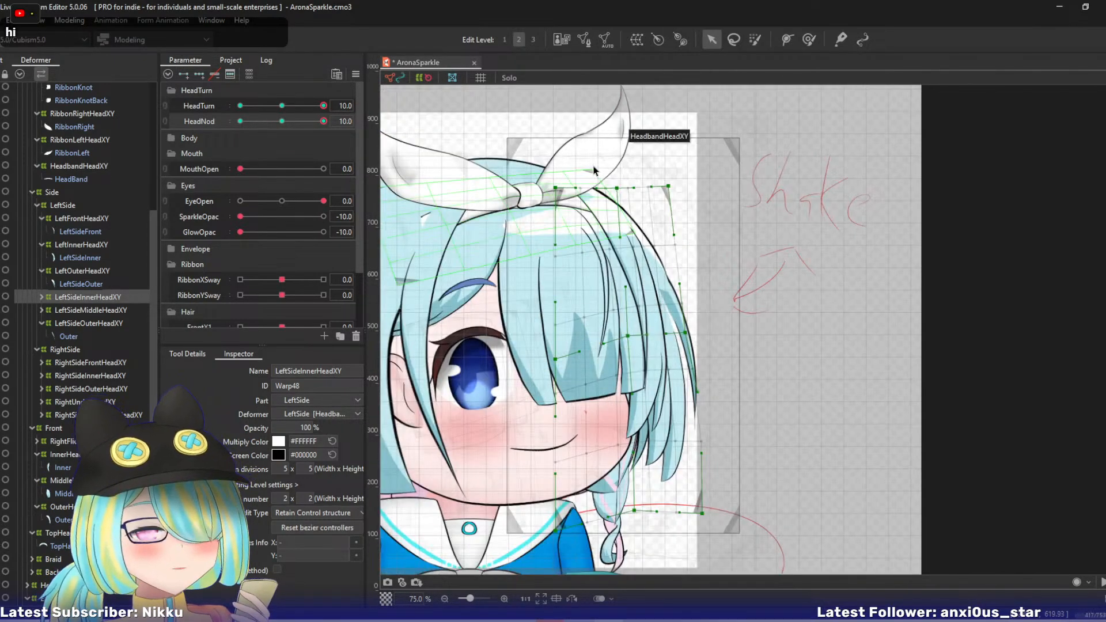
{"action": "scroll", "coordinate": [607, 278], "scroll_direction": "up", "scroll_amount": 1}
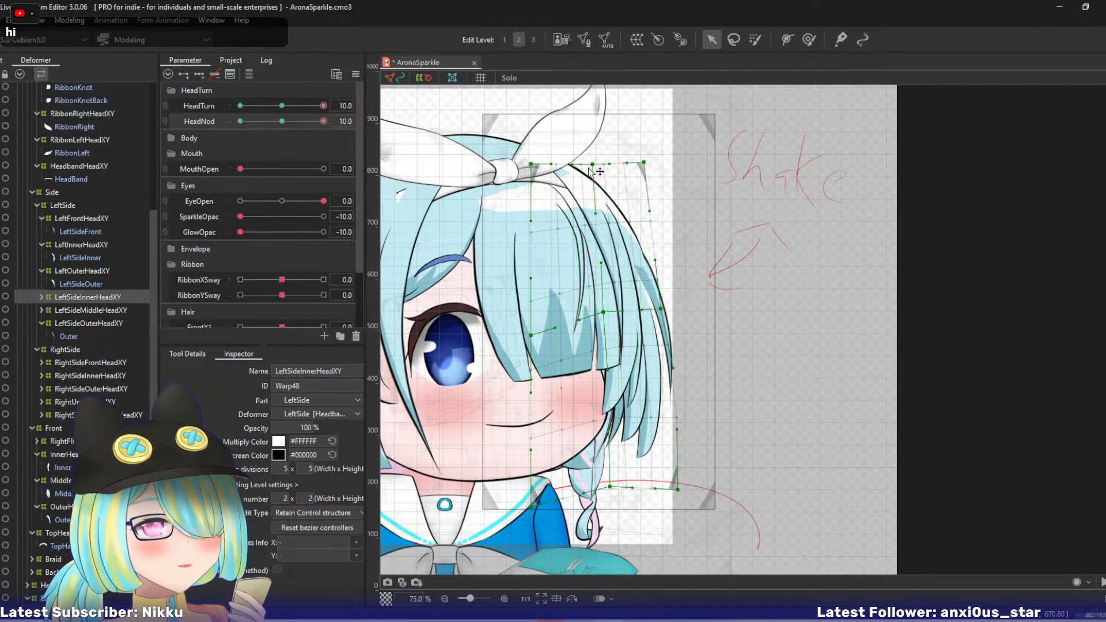
{"action": "left_click_drag", "start_coordinate": [593, 164], "coordinate": [573, 166]}
{"action": "left_click_drag", "start_coordinate": [643, 161], "coordinate": [632, 156]}
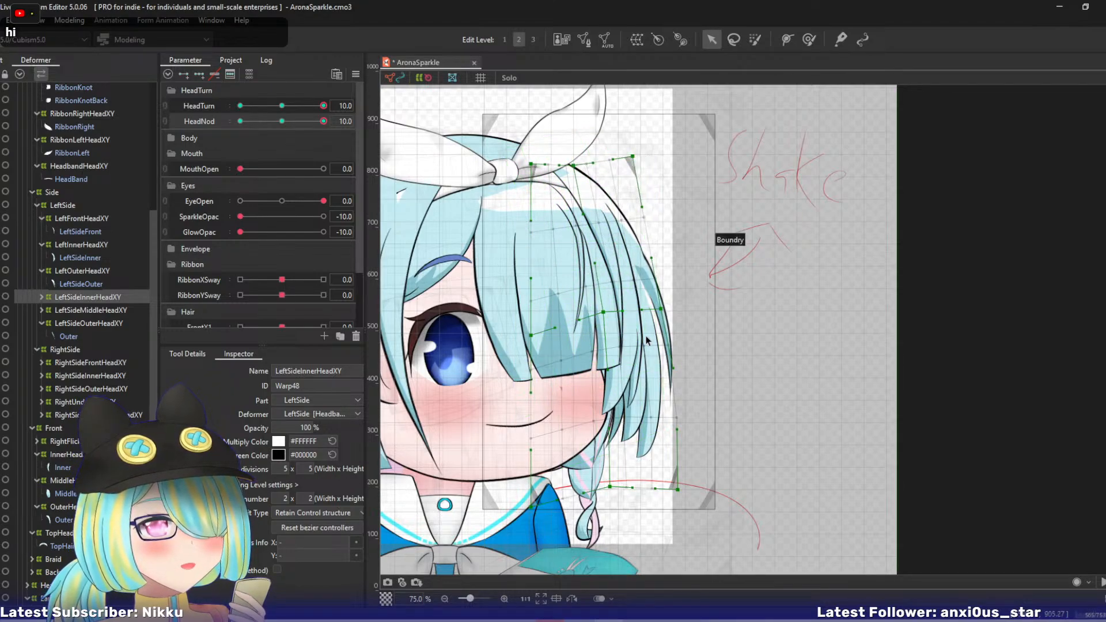
{"action": "left_click_drag", "start_coordinate": [679, 489], "coordinate": [680, 470]}
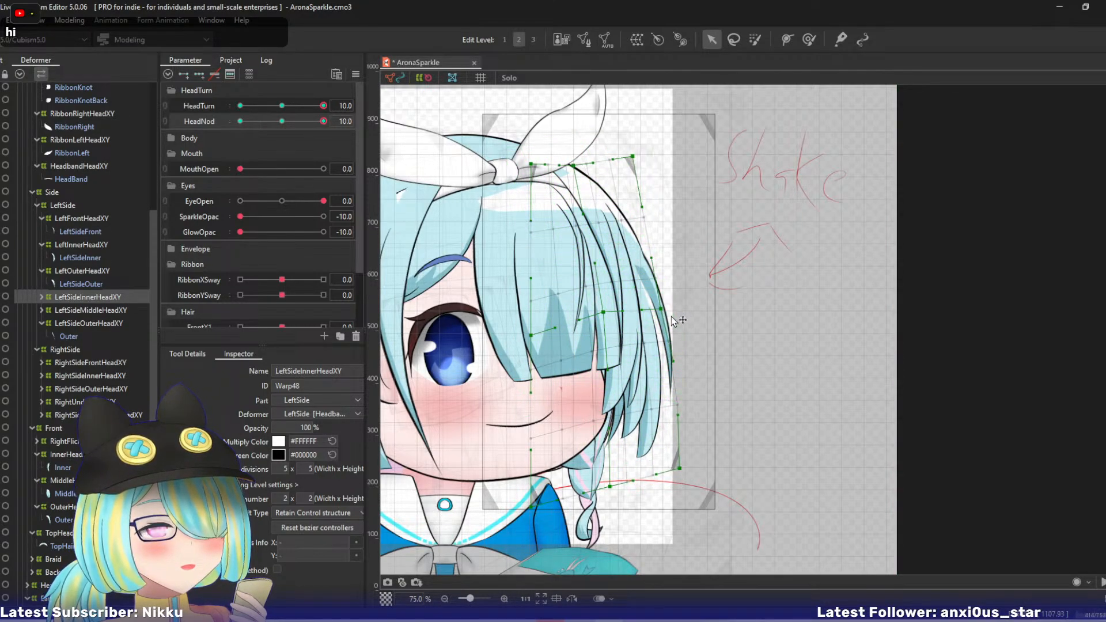
{"action": "left_click_drag", "start_coordinate": [661, 309], "coordinate": [664, 292]}
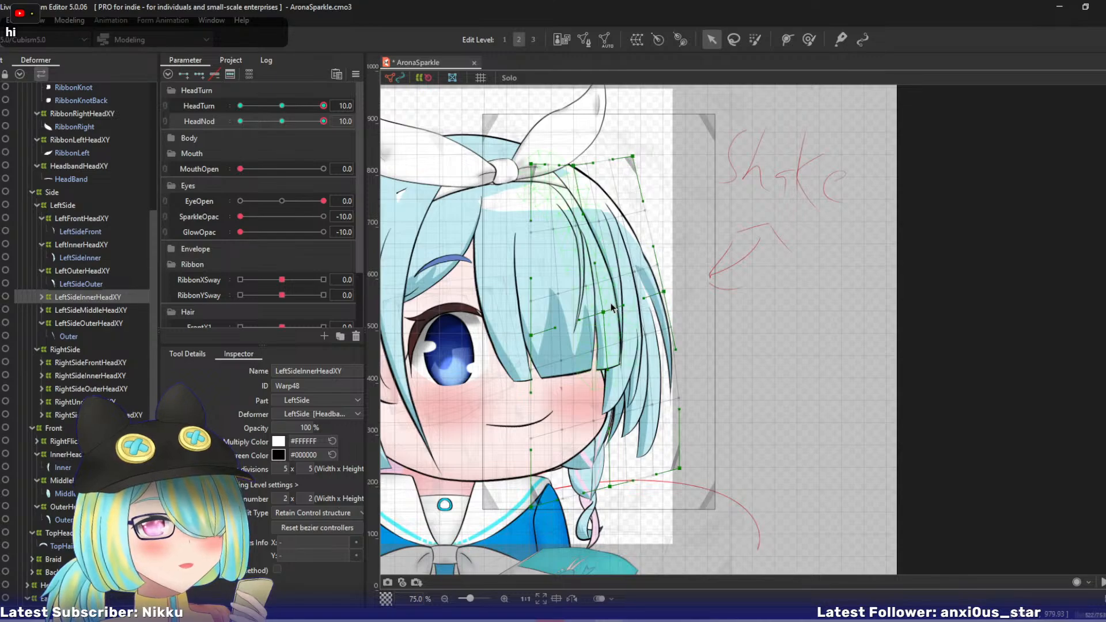
- Preview the HeadNod motion and shift LeftSideInnerHeadXY's centre and right-middle points left
{"action": "mouse_move", "coordinate": [319, 123]}
{"action": "left_mouse_down"}
{"action": "mouse_move", "coordinate": [292, 125]}
{"action": "mouse_move", "coordinate": [323, 122]}
{"action": "left_mouse_up"}
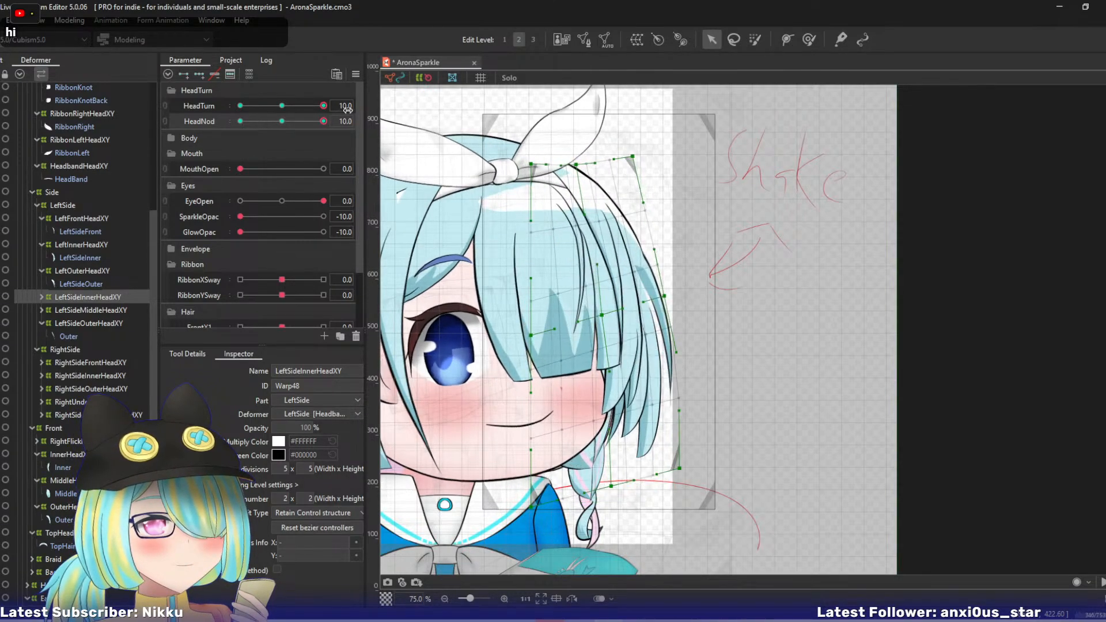
{"action": "left_click_drag", "start_coordinate": [601, 315], "coordinate": [588, 317]}
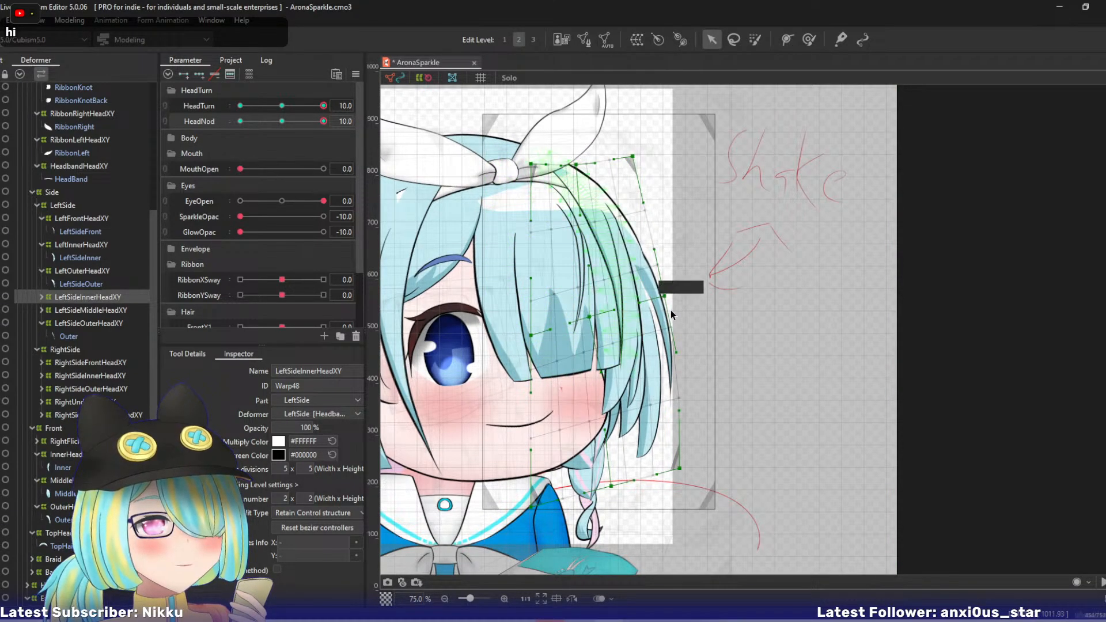
{"action": "left_click_drag", "start_coordinate": [663, 296], "coordinate": [653, 298]}
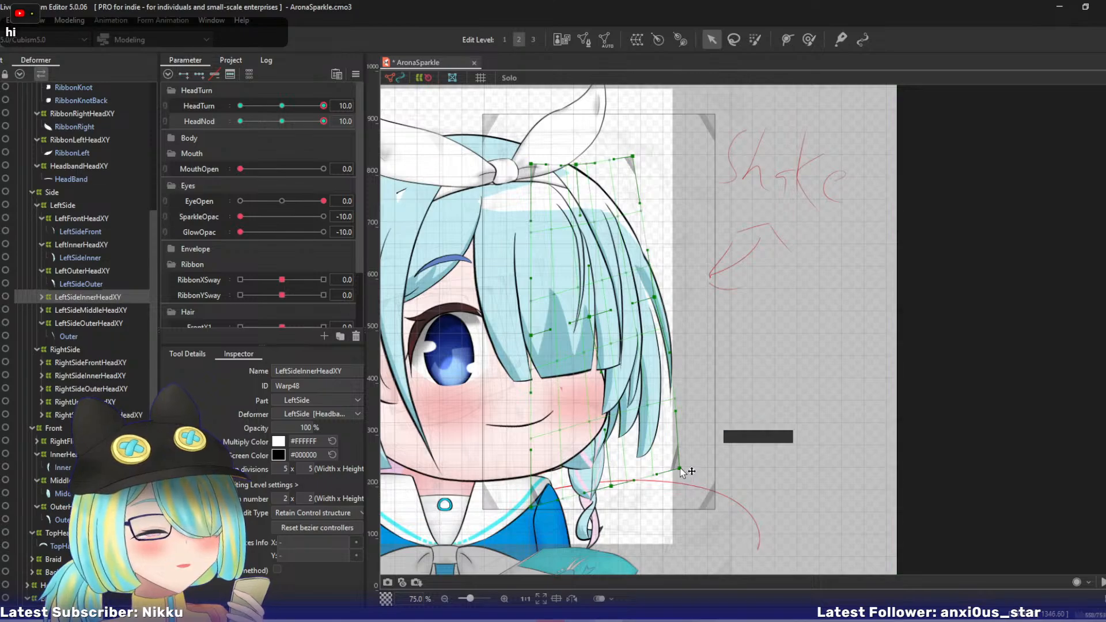
- Pull LeftSideInnerHeadXY's bottom-right and bottom-centre points left, nudge its right-middle point outward, and preview the HeadNod motion
{"action": "left_click_drag", "start_coordinate": [680, 469], "coordinate": [603, 484]}
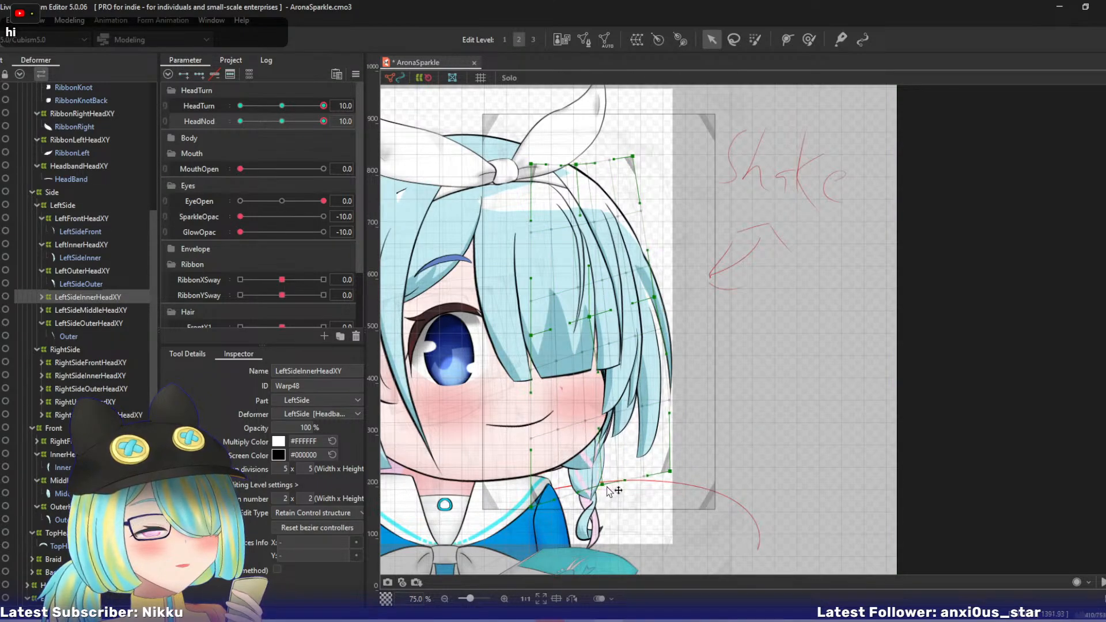
{"action": "left_click_drag", "start_coordinate": [655, 298], "coordinate": [660, 296]}
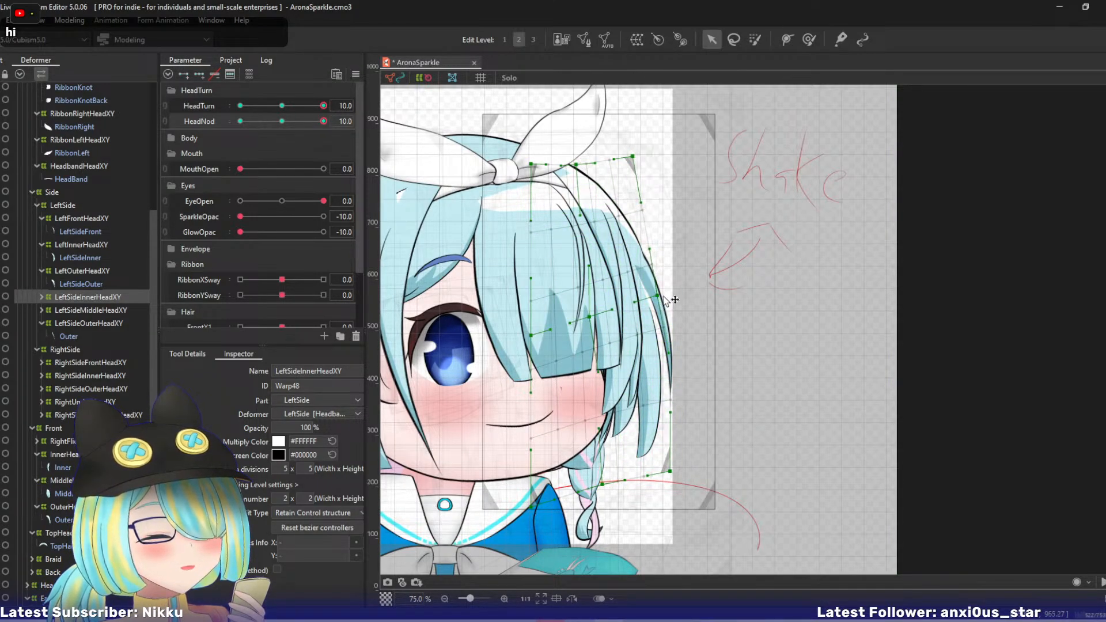
{"action": "left_click_drag", "start_coordinate": [322, 122], "coordinate": [365, 129]}
- Pull LeftSideMiddleHeadXY's right-middle, top-centre, top-right and centre points up and left
{"action": "left_click", "coordinate": [92, 310]}
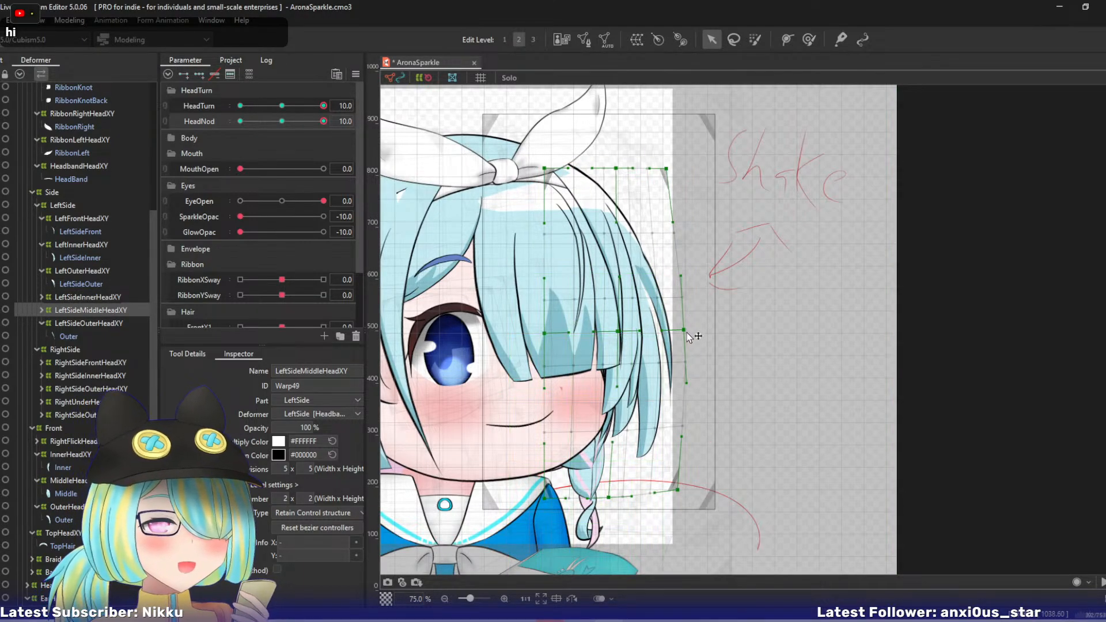
{"action": "left_click_drag", "start_coordinate": [683, 330], "coordinate": [670, 310]}
{"action": "left_click_drag", "start_coordinate": [616, 168], "coordinate": [590, 159]}
{"action": "left_click_drag", "start_coordinate": [666, 170], "coordinate": [632, 141]}
{"action": "left_click_drag", "start_coordinate": [619, 333], "coordinate": [603, 312]}
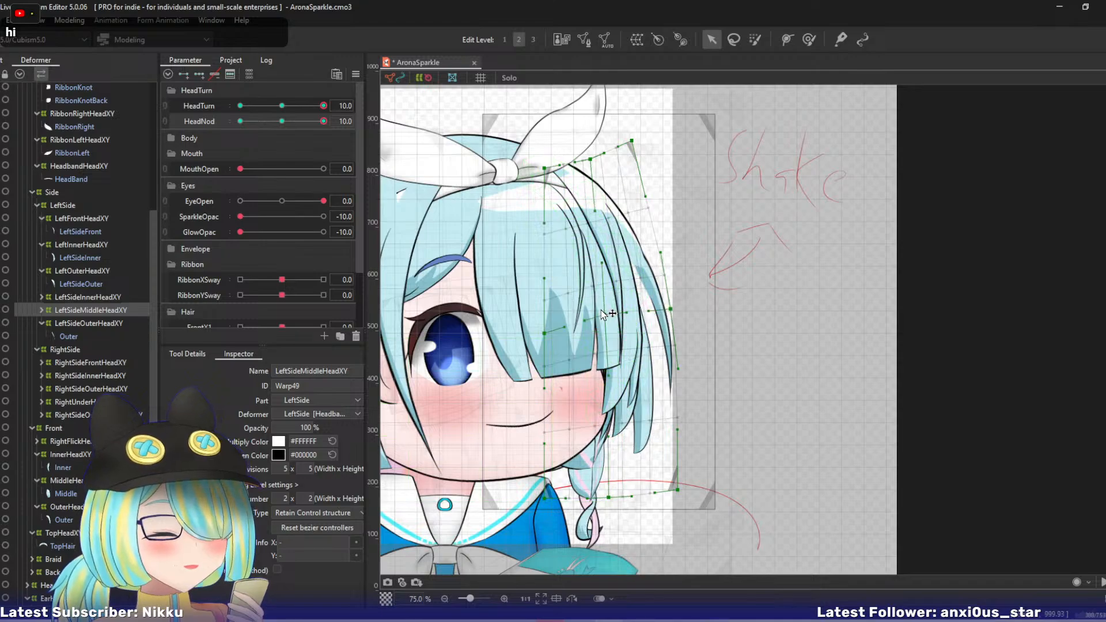
- Raise LeftSideMiddleHeadXY's bottom-right and bottom-centre points and preview the HeadNod motion
{"action": "left_click_drag", "start_coordinate": [677, 490], "coordinate": [668, 453]}
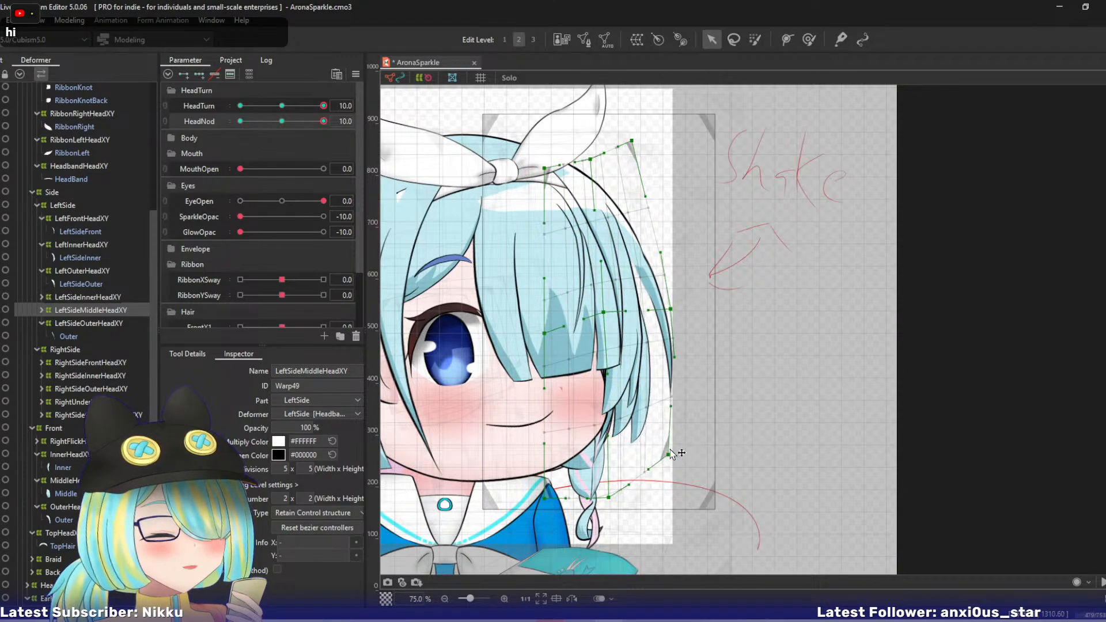
{"action": "left_click_drag", "start_coordinate": [607, 496], "coordinate": [605, 478]}
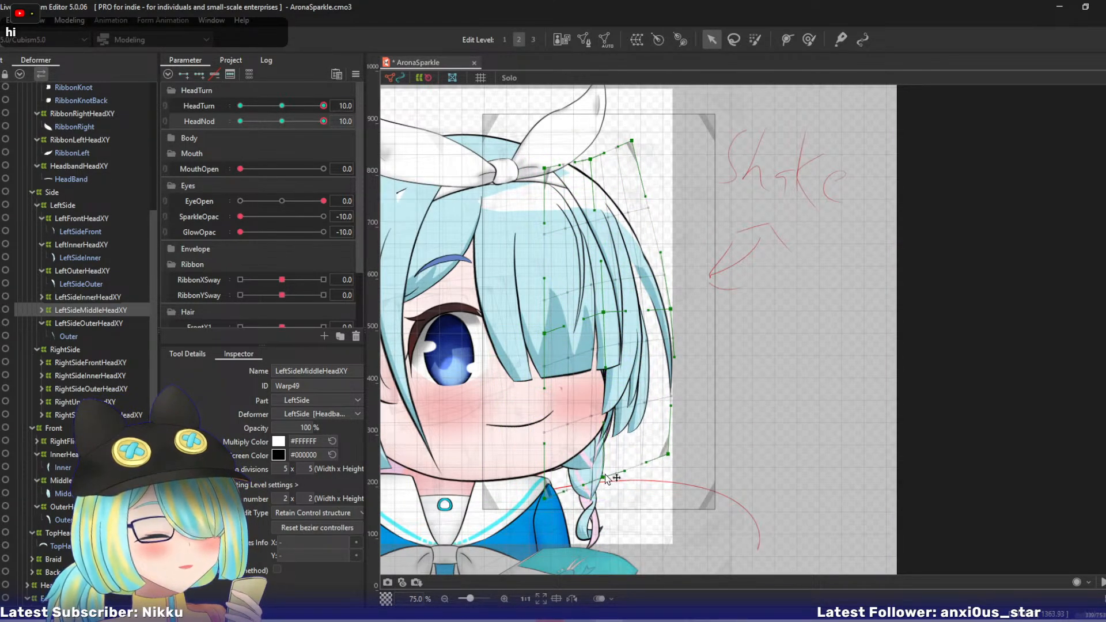
{"action": "left_click_drag", "start_coordinate": [324, 125], "coordinate": [358, 120]}
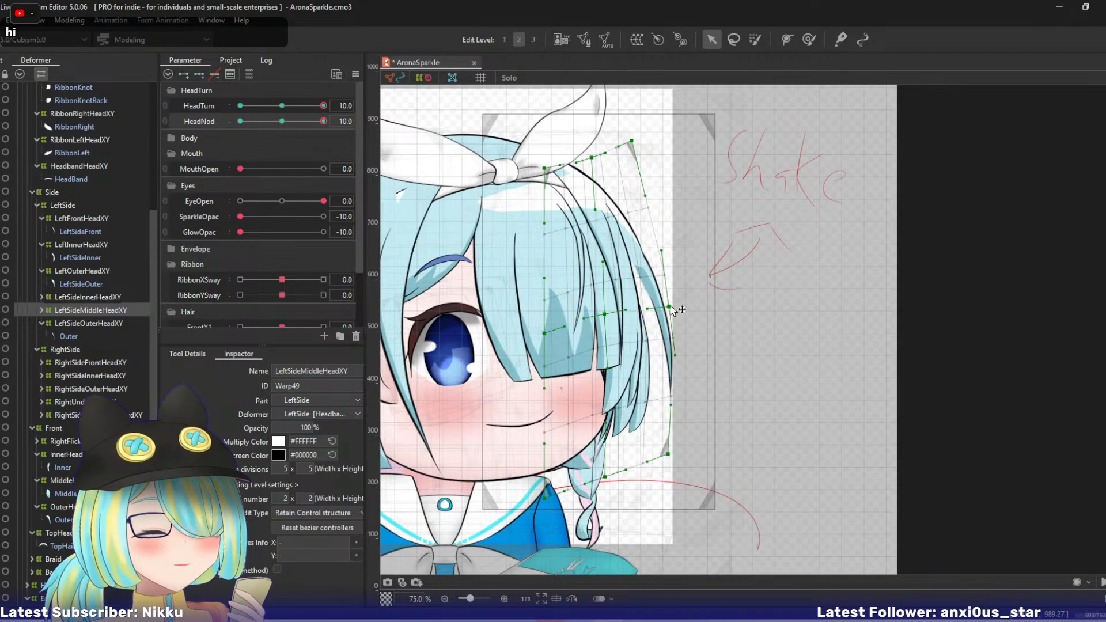
- Raise LeftSideMiddleHeadXY's bottom edge slightly, pull its top-centre and top-right points left, nudge its centre point, and preview the HeadNod motion
{"action": "left_click_drag", "start_coordinate": [605, 477], "coordinate": [607, 470]}
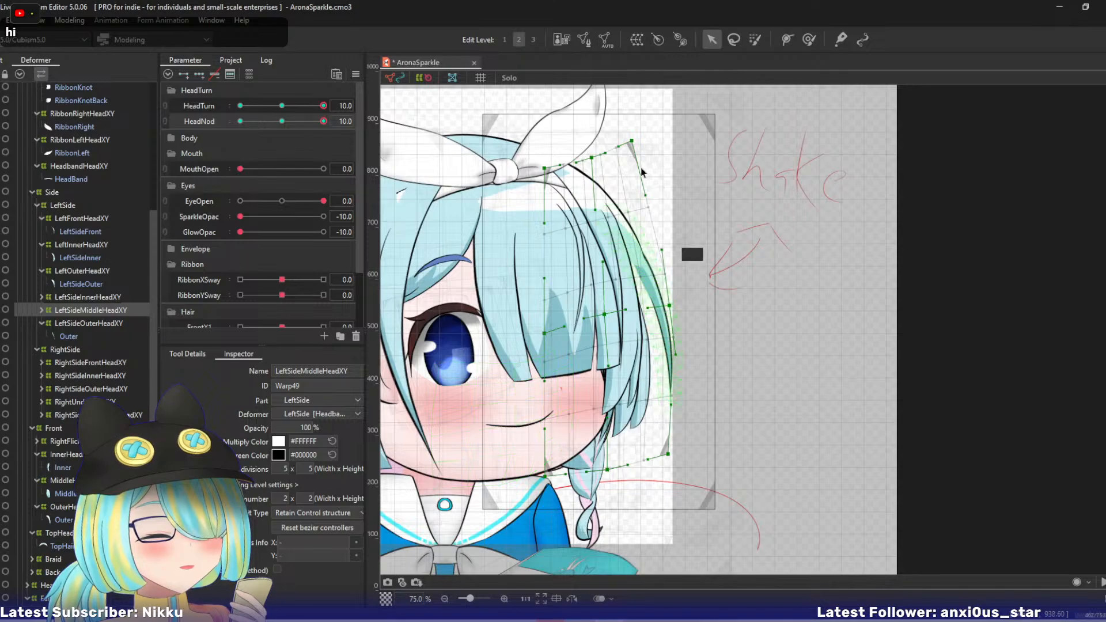
{"action": "left_click_drag", "start_coordinate": [593, 158], "coordinate": [621, 142]}
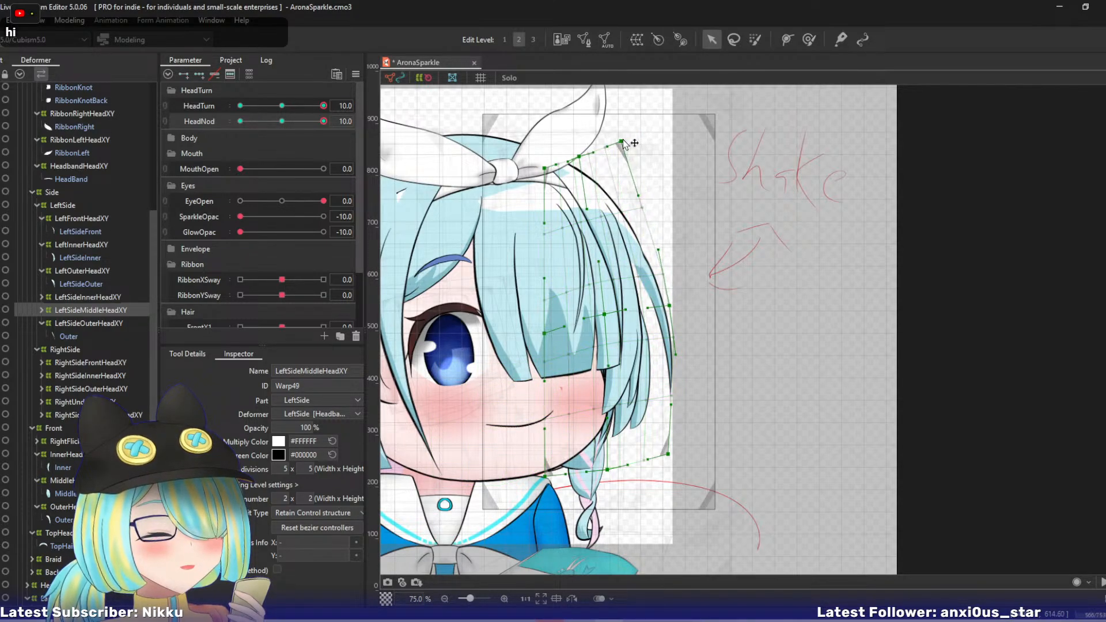
{"action": "left_click_drag", "start_coordinate": [605, 314], "coordinate": [609, 311]}
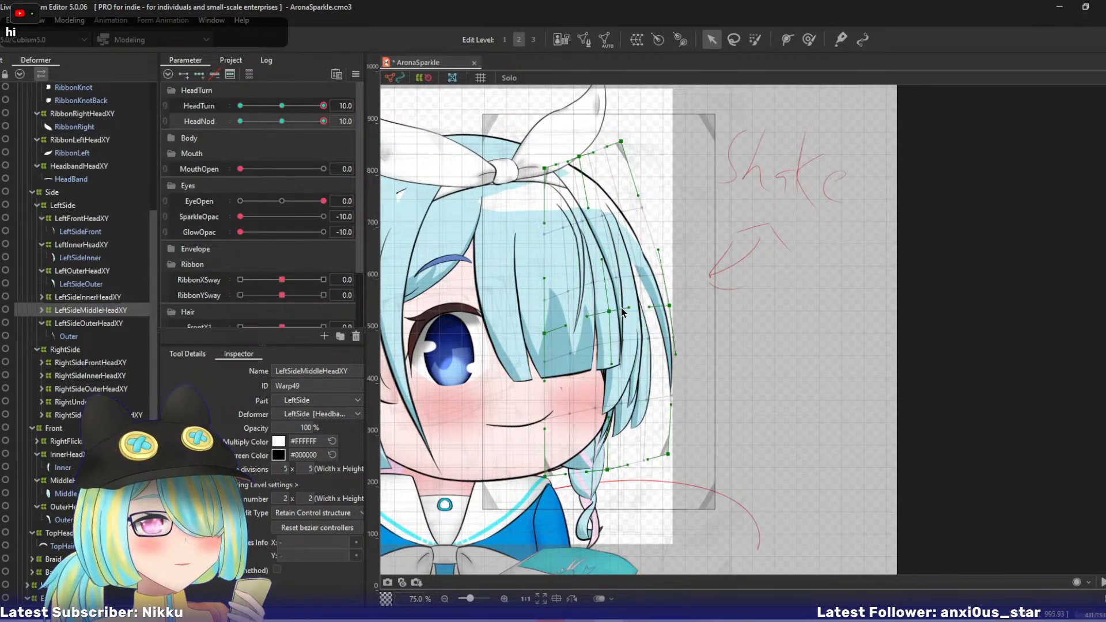
{"action": "mouse_move", "coordinate": [323, 121]}
{"action": "left_mouse_down"}
{"action": "mouse_move", "coordinate": [295, 126]}
{"action": "mouse_move", "coordinate": [336, 121]}
{"action": "left_mouse_up"}
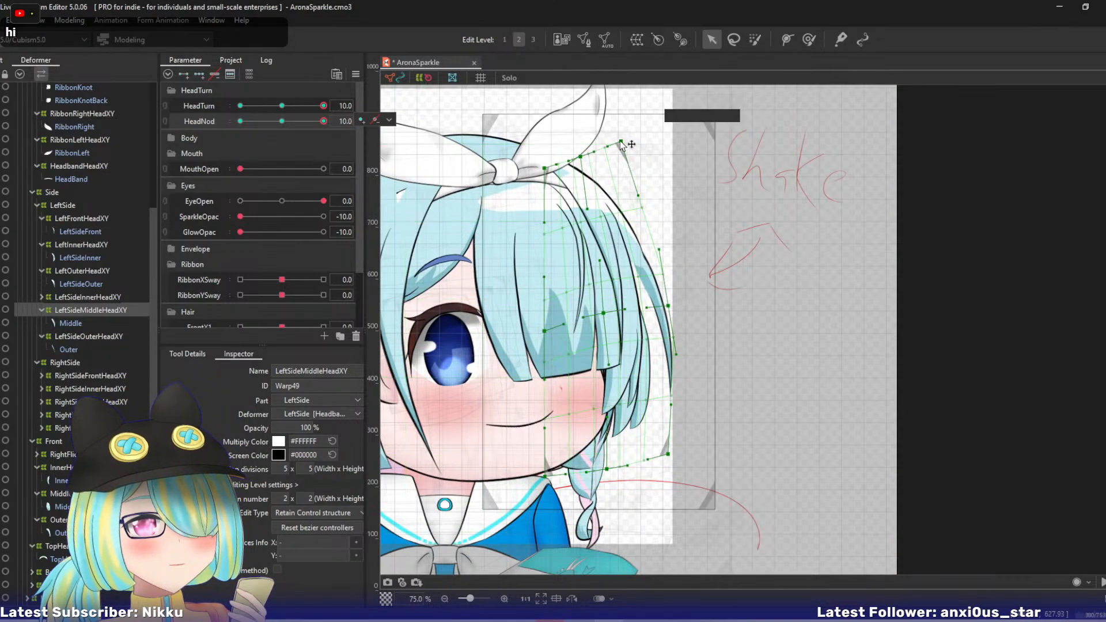
- Move LeftSideMiddleHeadXY's top-right, top-centre and centre points to the right
{"action": "left_click_drag", "start_coordinate": [621, 141], "coordinate": [664, 137]}
{"action": "left_click_drag", "start_coordinate": [583, 157], "coordinate": [631, 151]}
{"action": "left_click_drag", "start_coordinate": [604, 313], "coordinate": [629, 309]}
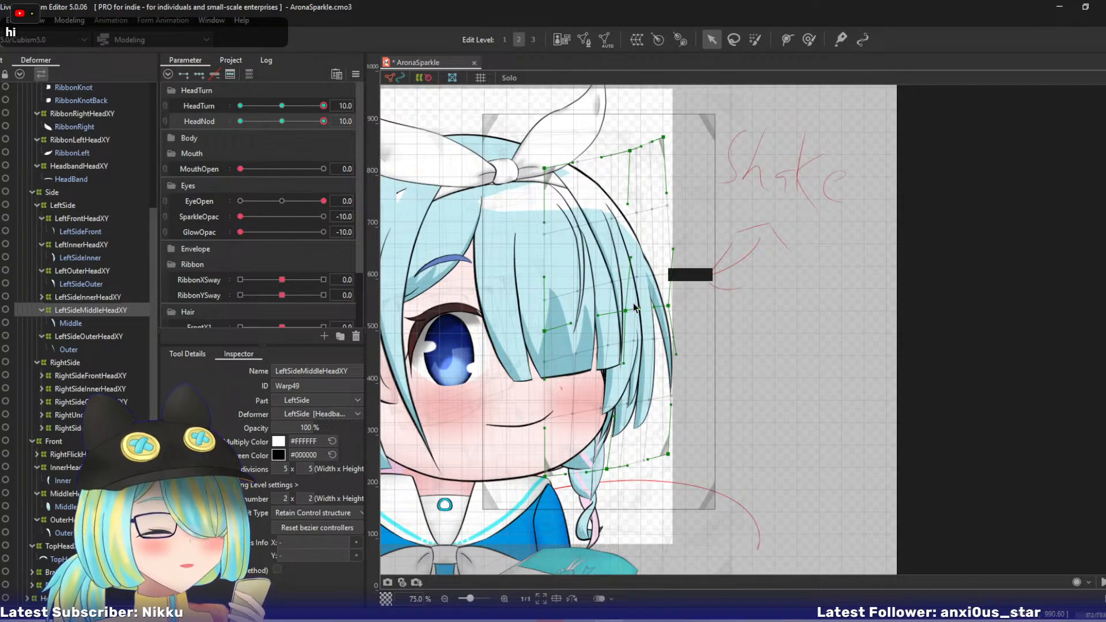
- Bring LeftSideMiddleHeadXY's top-right and top-centre points slightly back left, fine-tune its bottom points, and preview the HeadNod motion
{"action": "left_click_drag", "start_coordinate": [630, 151], "coordinate": [652, 138]}
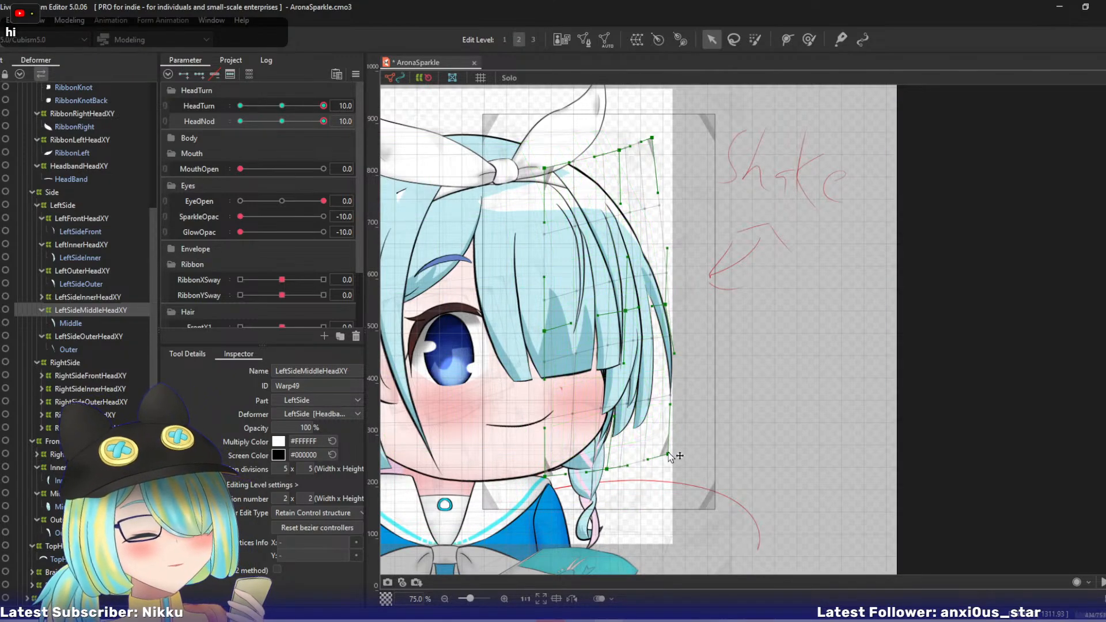
{"action": "left_click_drag", "start_coordinate": [608, 469], "coordinate": [606, 468]}
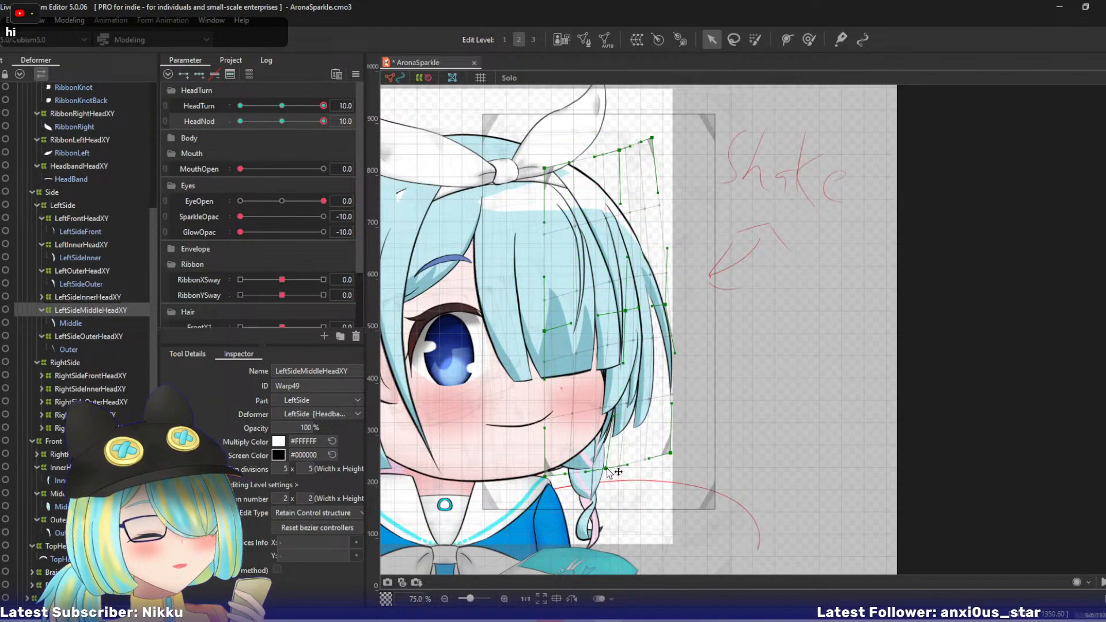
{"action": "mouse_move", "coordinate": [316, 120]}
{"action": "left_mouse_down"}
{"action": "mouse_move", "coordinate": [288, 125]}
{"action": "mouse_move", "coordinate": [341, 121]}
{"action": "left_mouse_up"}
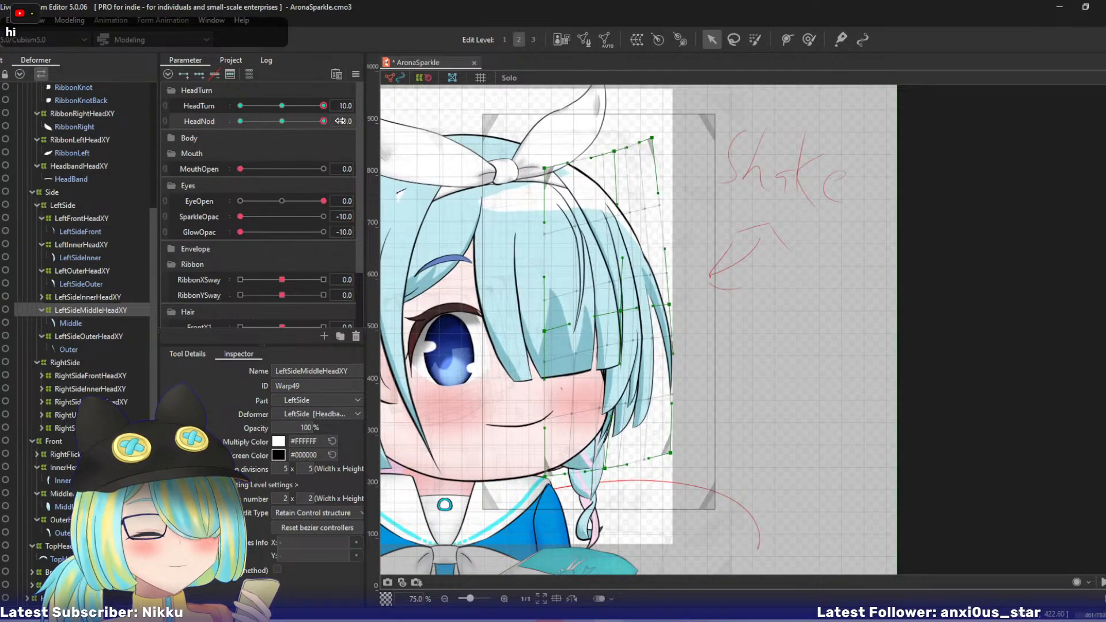
- Shift LeftOuterHeadXY's lower right-middle and bottom-right points slightly to the right
{"action": "left_click", "coordinate": [80, 270]}
{"action": "left_click_drag", "start_coordinate": [651, 224], "coordinate": [657, 220]}
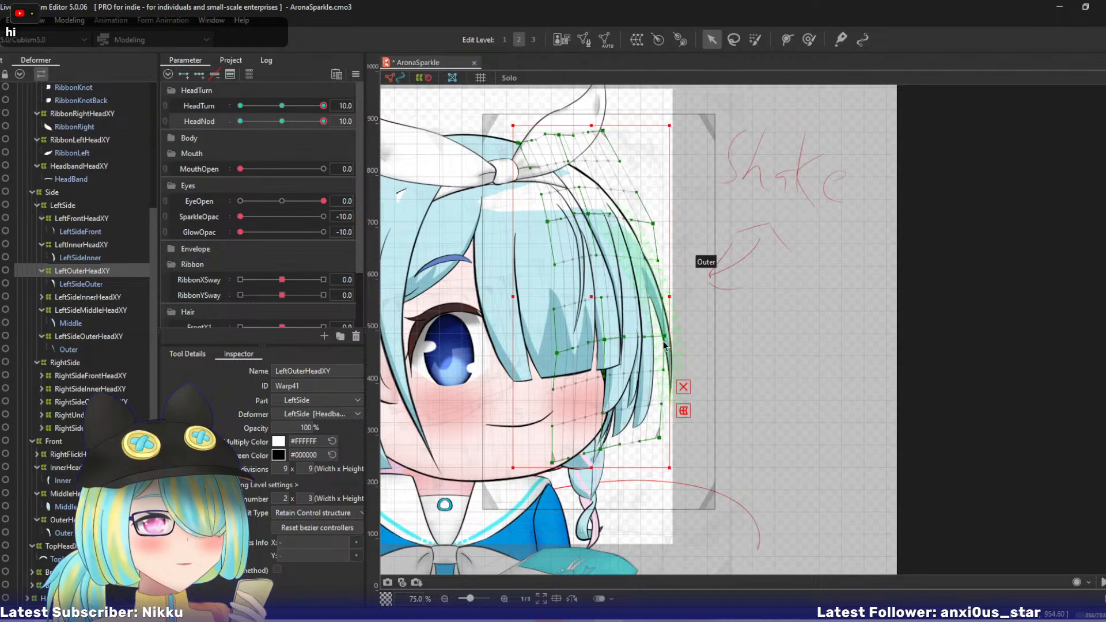
{"action": "left_click_drag", "start_coordinate": [670, 342], "coordinate": [675, 342]}
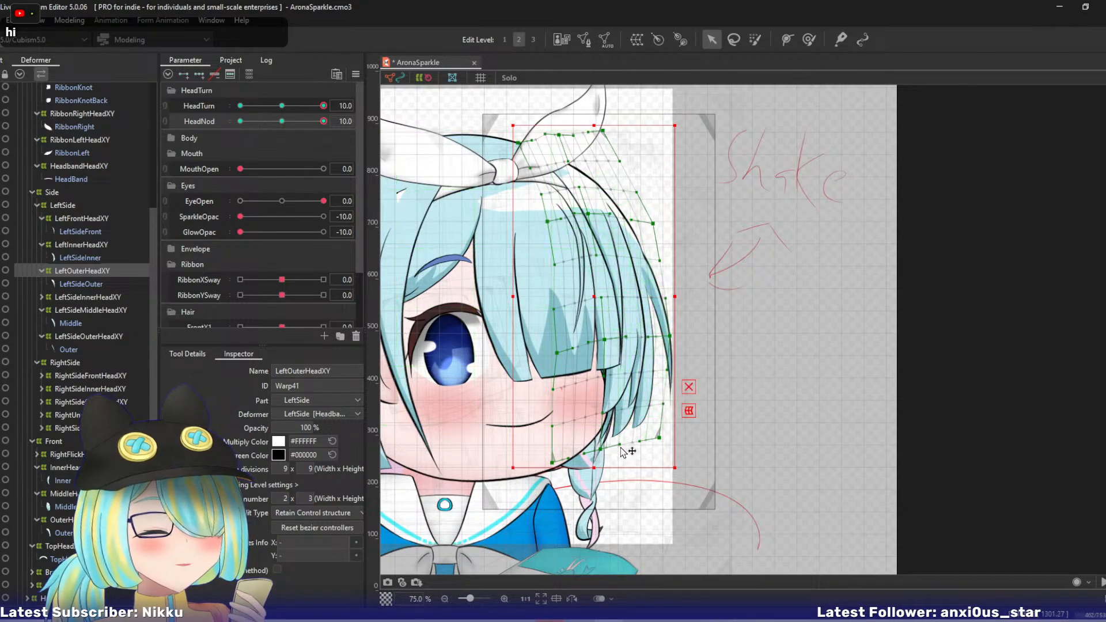
{"action": "left_click_drag", "start_coordinate": [657, 440], "coordinate": [663, 440]}
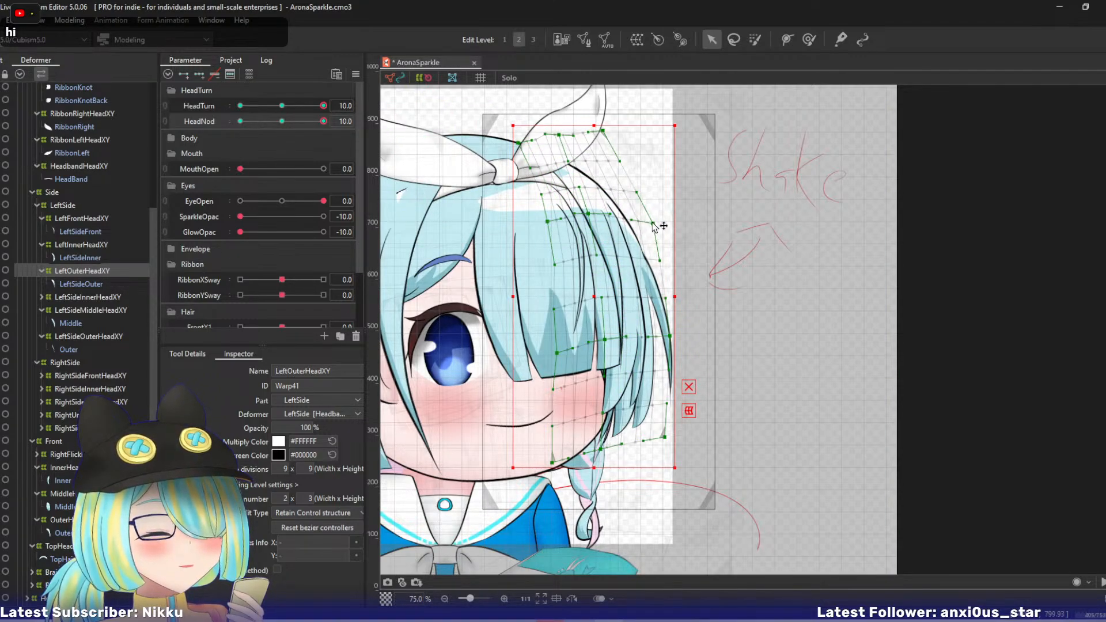
{"action": "left_click", "coordinate": [588, 220]}
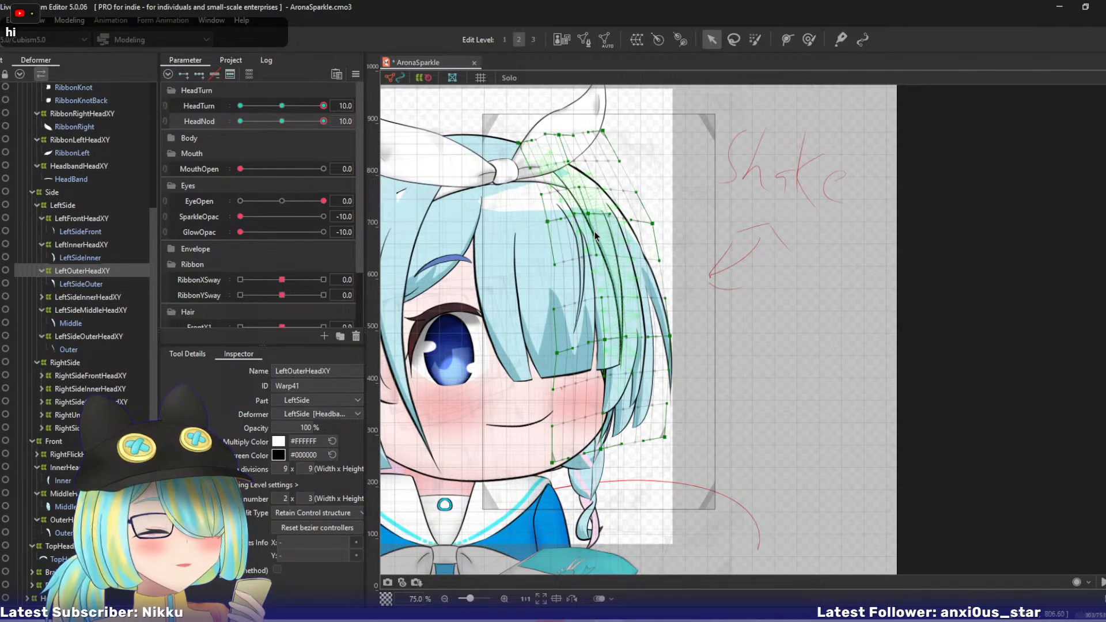
- Move LeftInnerHeadXY's bottom-right and bottom-centre points right, raise its lower right-middle point slightly, and preview the HeadNod motion
{"action": "left_click", "coordinate": [84, 245]}
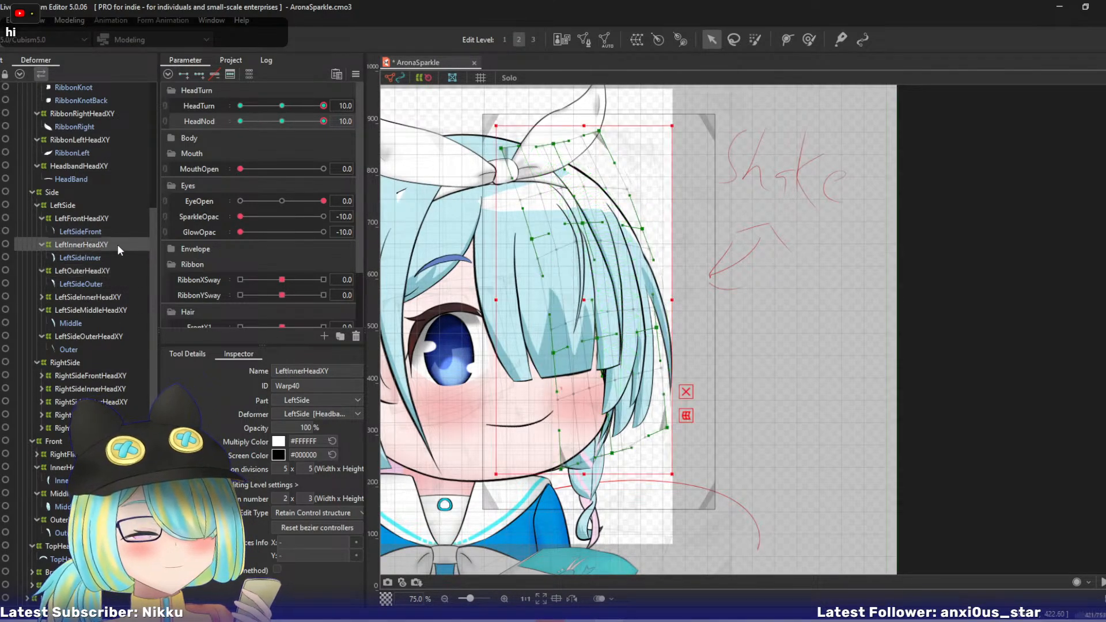
{"action": "left_click_drag", "start_coordinate": [657, 327], "coordinate": [661, 320]}
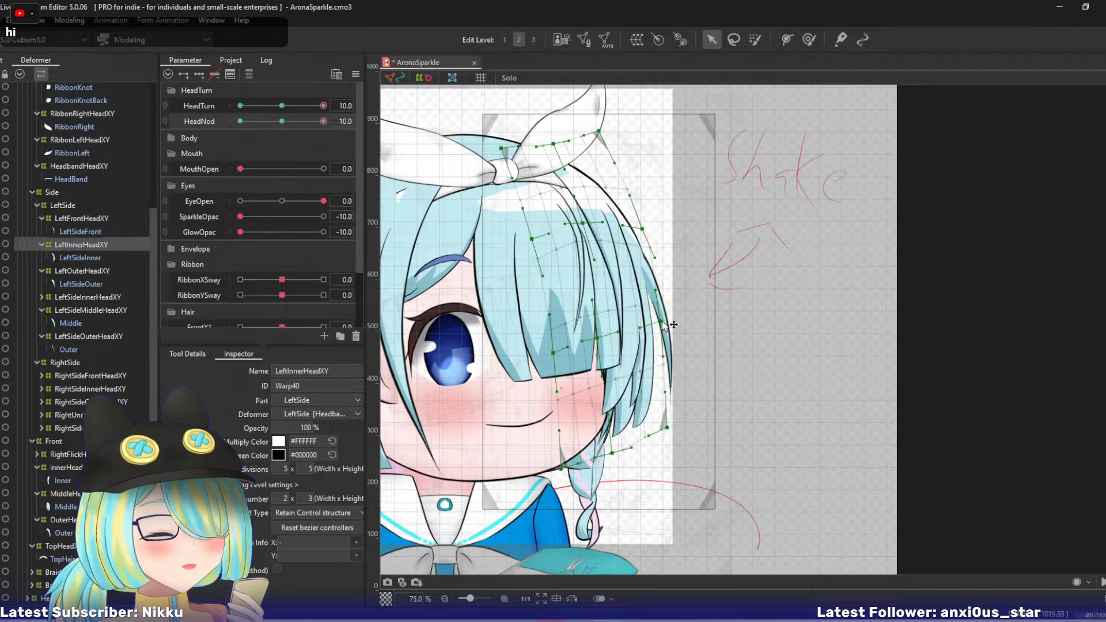
{"action": "left_click_drag", "start_coordinate": [667, 427], "coordinate": [670, 426]}
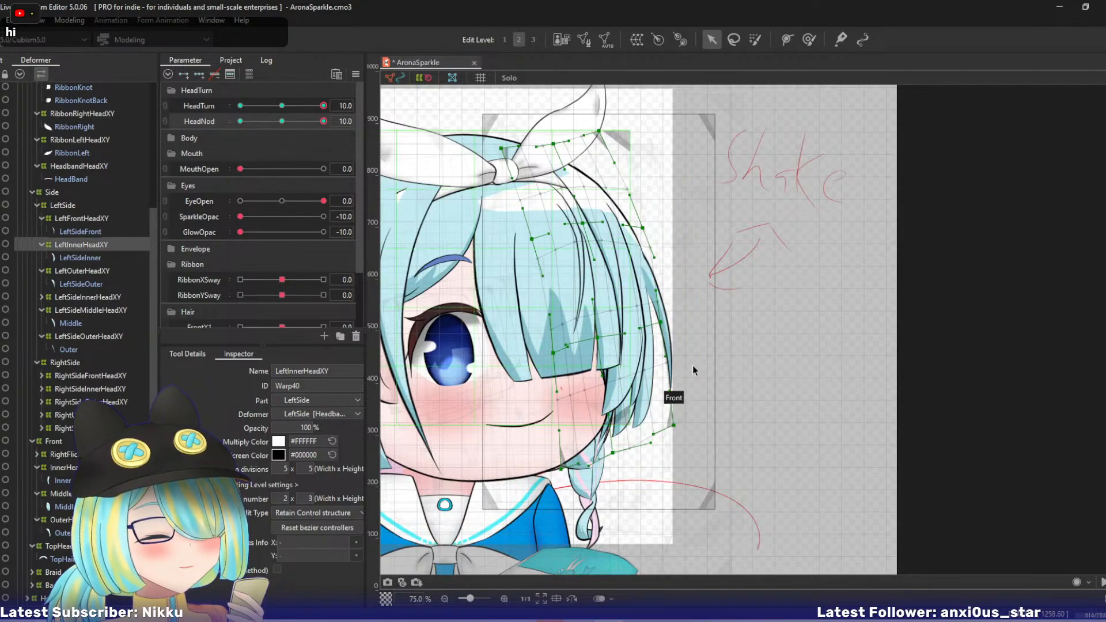
{"action": "left_click_drag", "start_coordinate": [616, 455], "coordinate": [622, 458]}
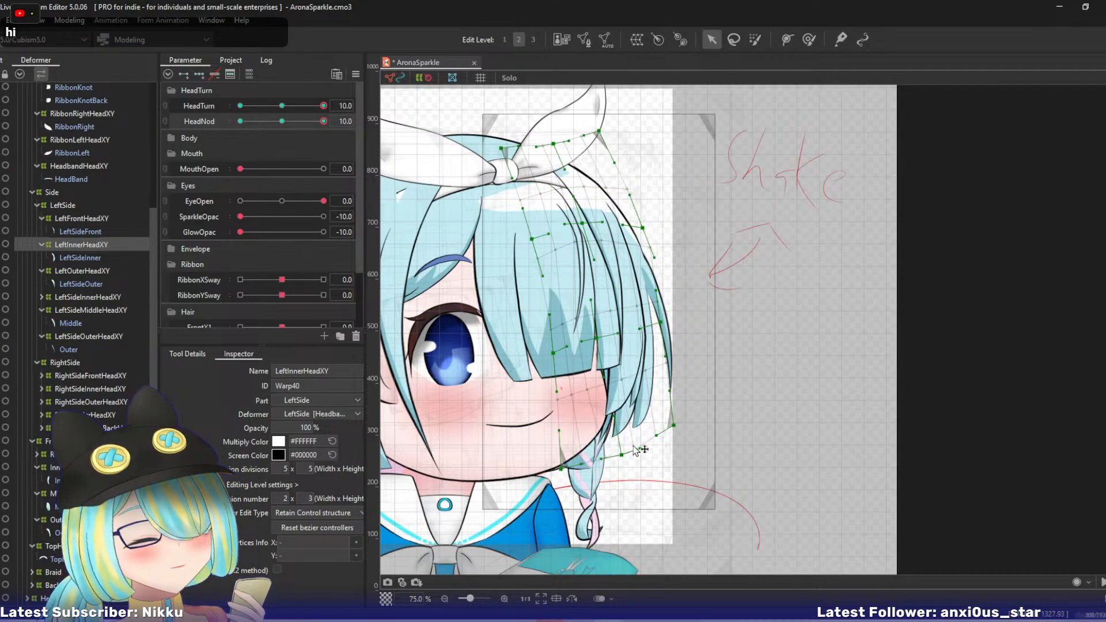
{"action": "left_click_drag", "start_coordinate": [656, 317], "coordinate": [654, 315]}
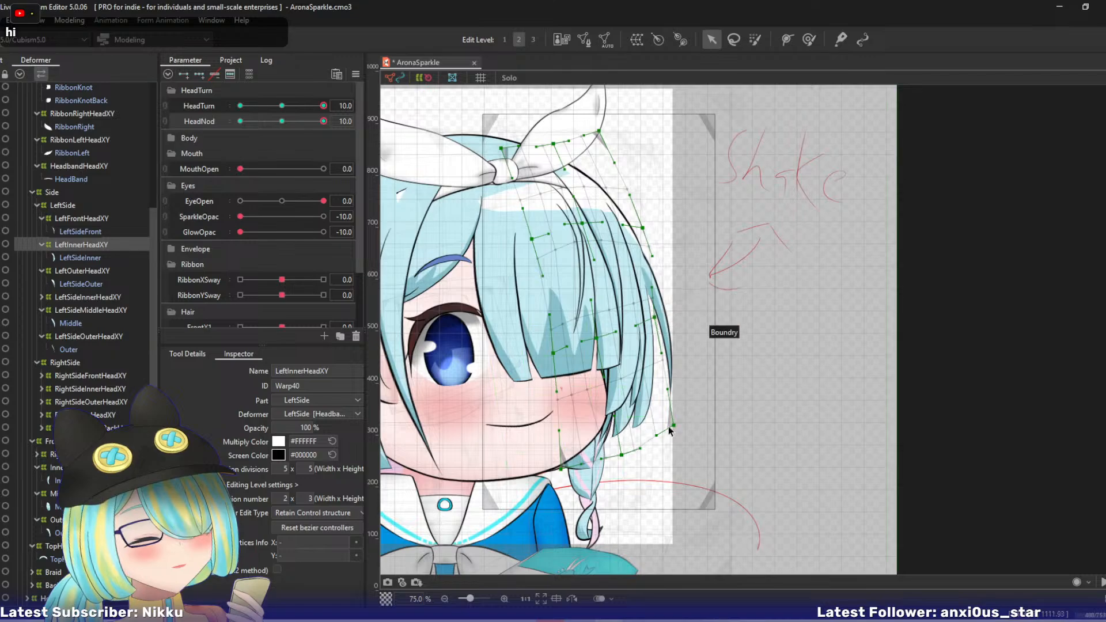
{"action": "left_click_drag", "start_coordinate": [675, 425], "coordinate": [679, 425]}
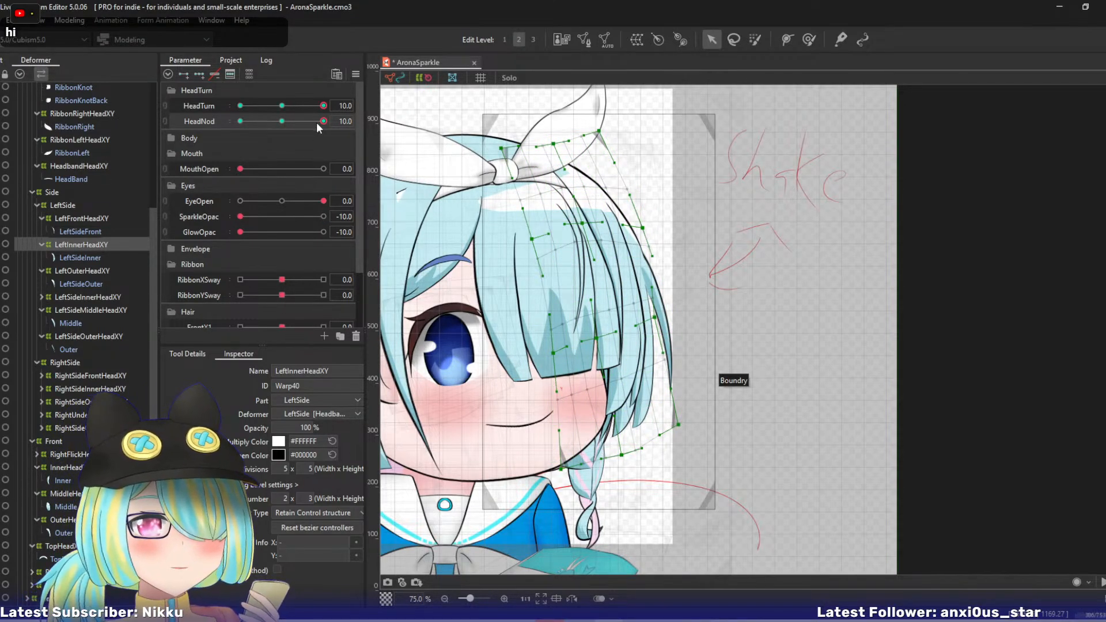
{"action": "left_click_drag", "start_coordinate": [320, 122], "coordinate": [343, 117]}
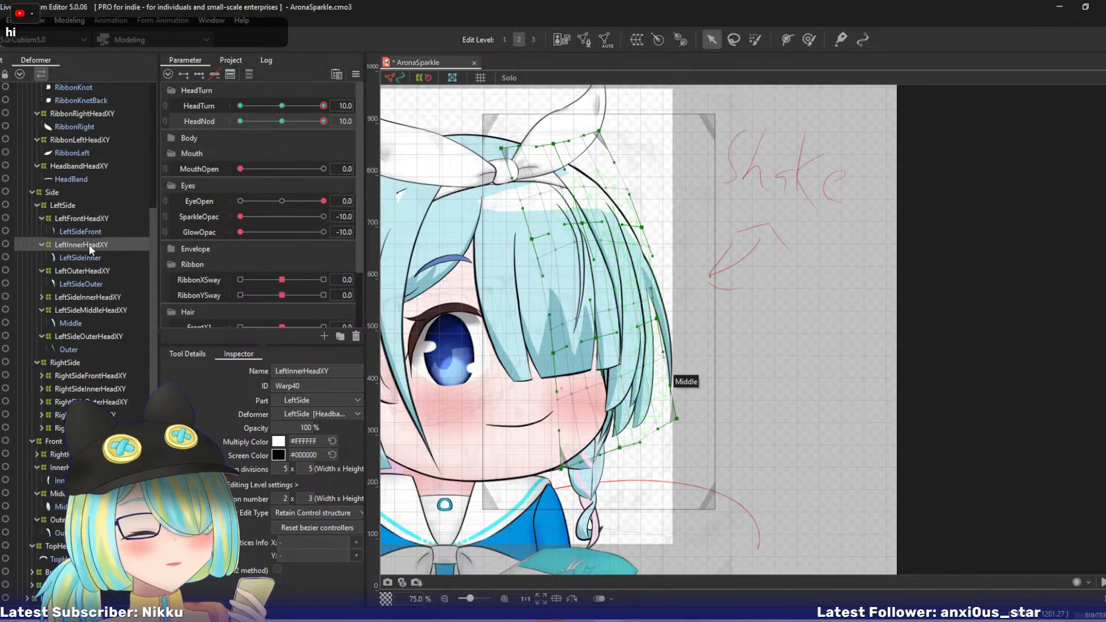
- Raise LeftSideOuterHeadXY's top-centre point and pull its right-middle point left
{"action": "left_click", "coordinate": [74, 314]}
{"action": "left_click", "coordinate": [88, 334]}
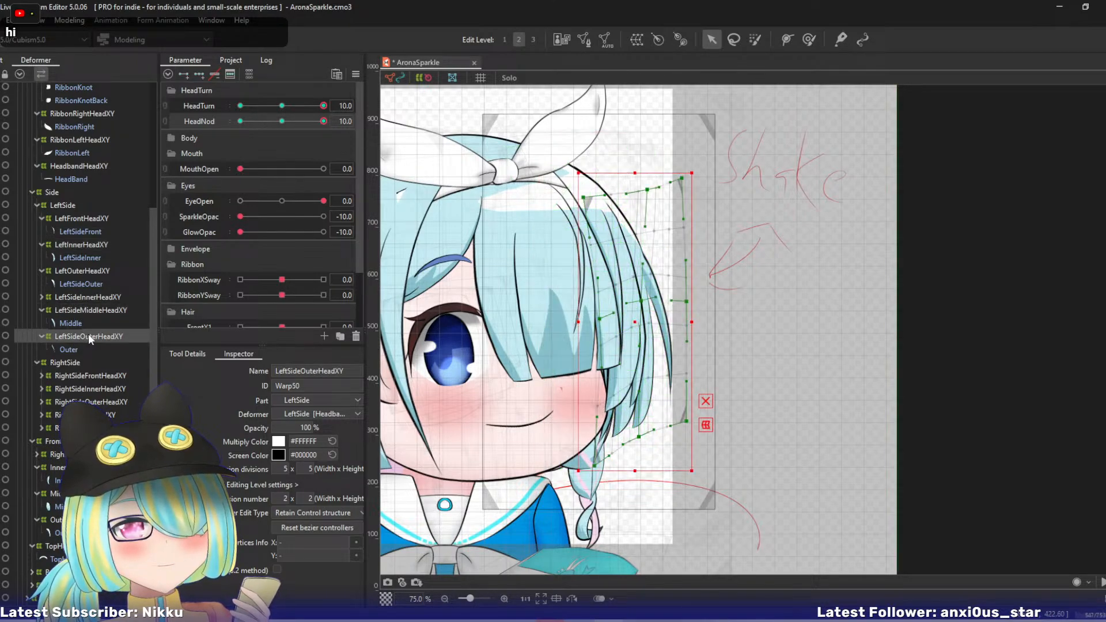
{"action": "left_click", "coordinate": [641, 303]}
{"action": "left_click_drag", "start_coordinate": [645, 195], "coordinate": [641, 187]}
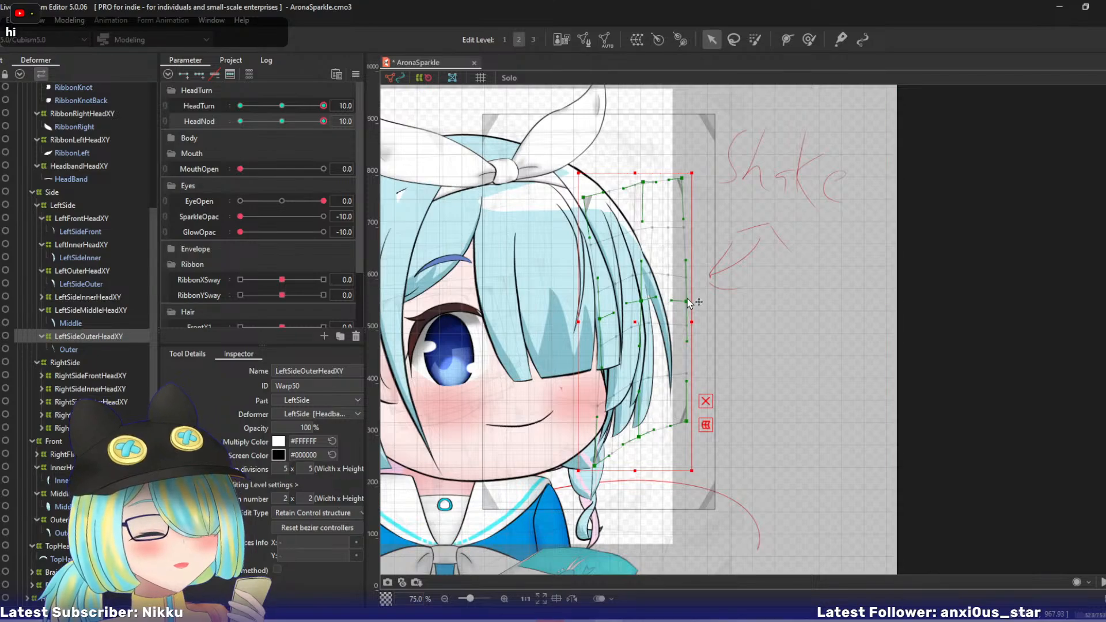
{"action": "left_click_drag", "start_coordinate": [686, 300], "coordinate": [644, 301]}
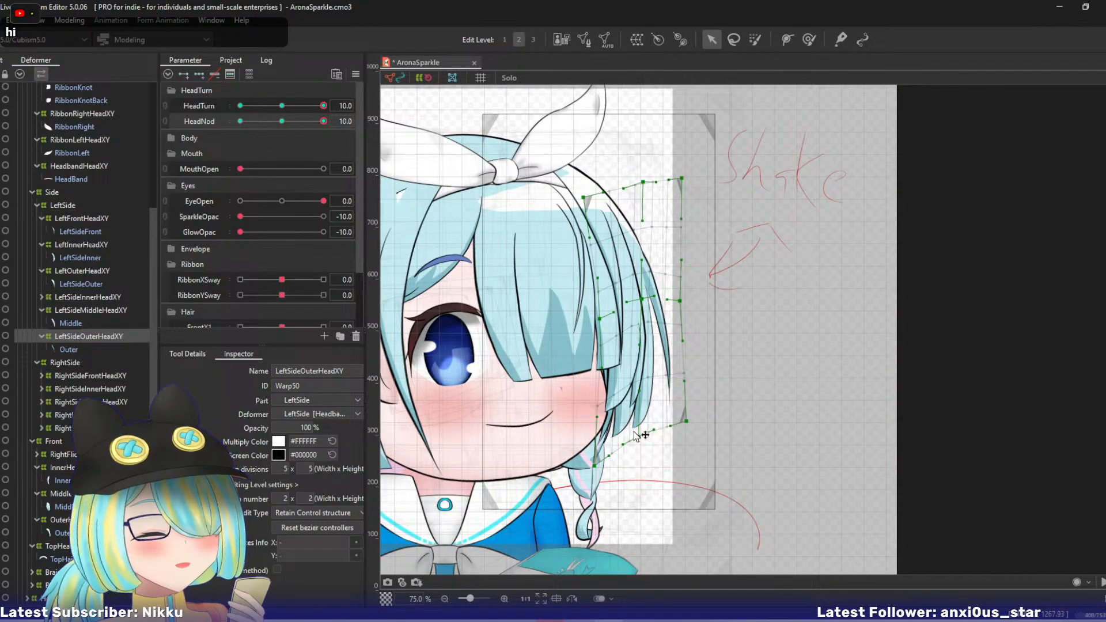
- Pull LeftSideOuterHeadXY's bottom-centre point left, undo the bottom-right point's shift, nudge the centre point left, and preview the HeadNod motion
{"action": "left_click_drag", "start_coordinate": [640, 438], "coordinate": [675, 431]}
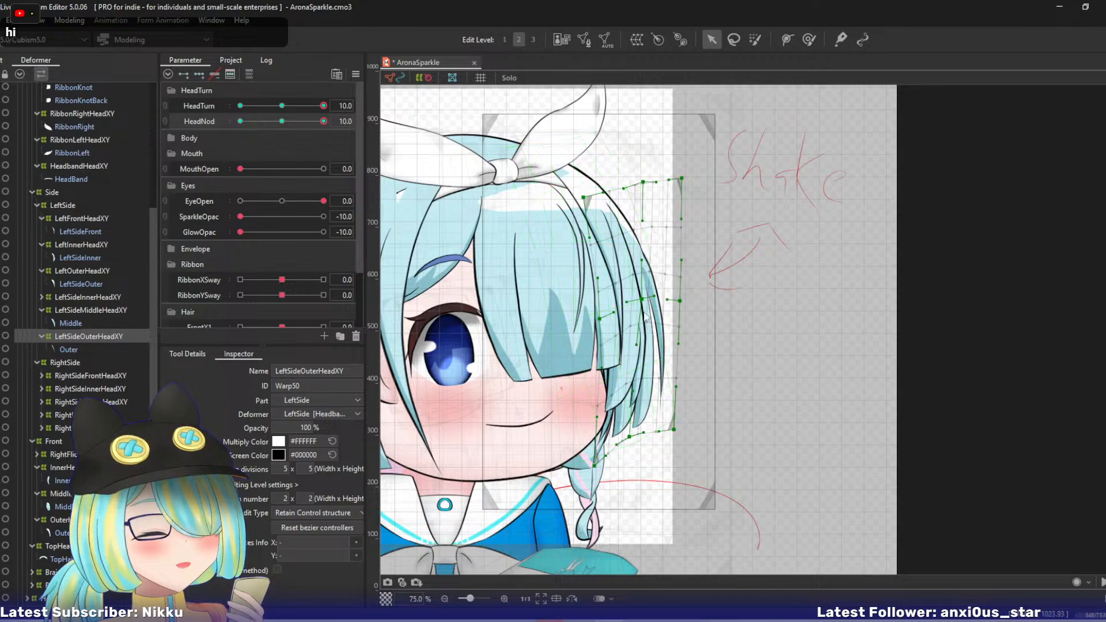
{"action": "key", "text": "ctrl+z"}
{"action": "left_click_drag", "start_coordinate": [644, 301], "coordinate": [640, 298]}
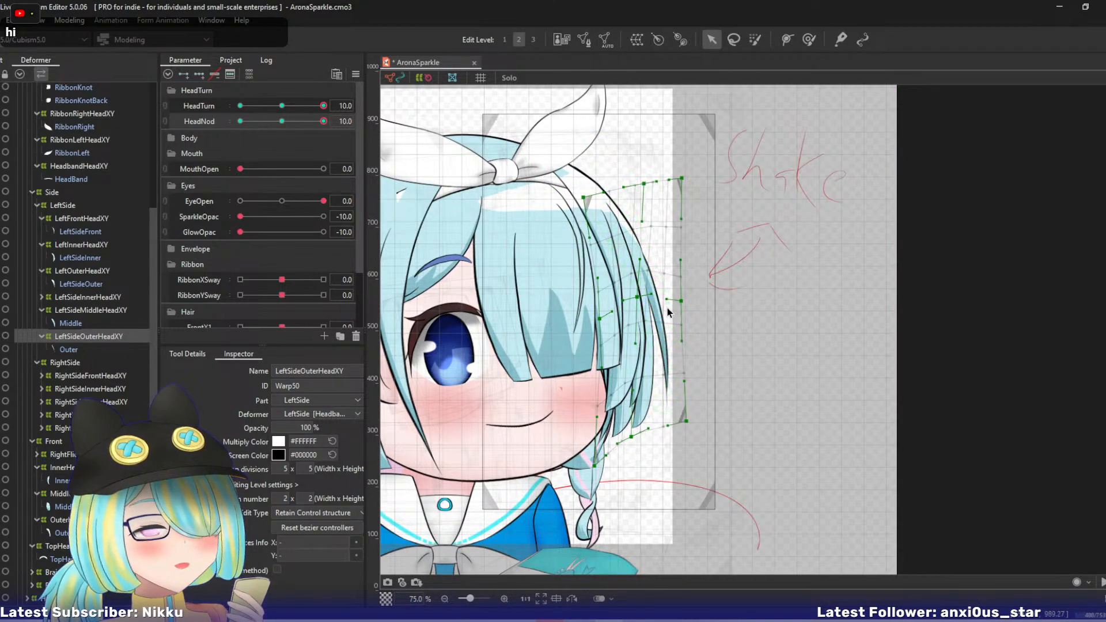
{"action": "left_click_drag", "start_coordinate": [318, 125], "coordinate": [349, 125]}
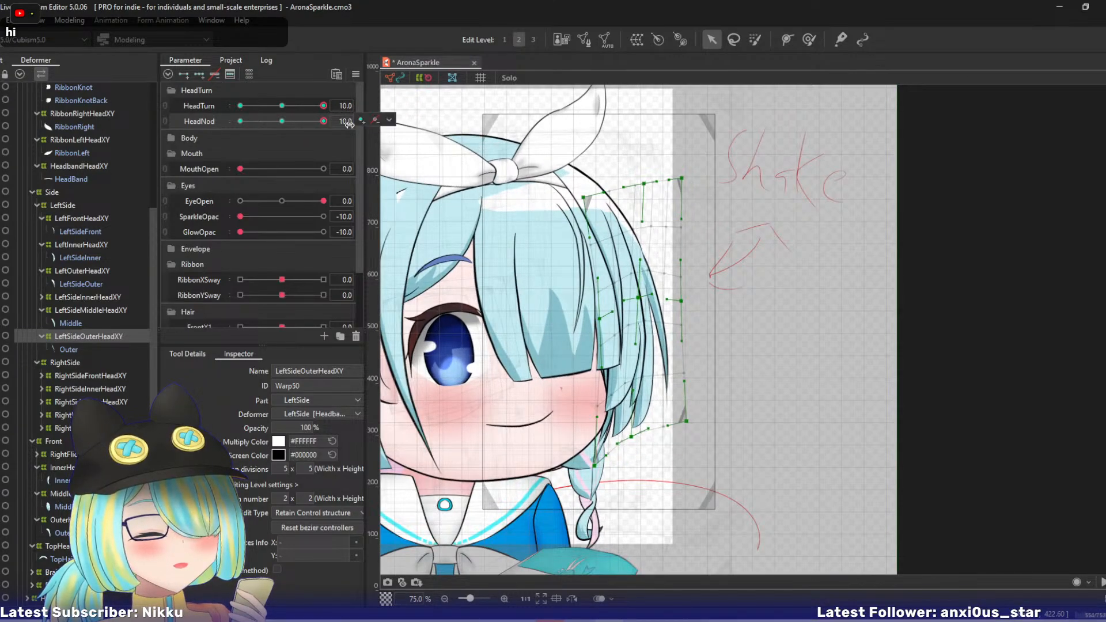
- Shift LeftSideMiddleHeadXY's top points left, raise its right-middle and centre points, and move its bottom-centre and bottom-right points slightly right
{"action": "left_click", "coordinate": [68, 308]}
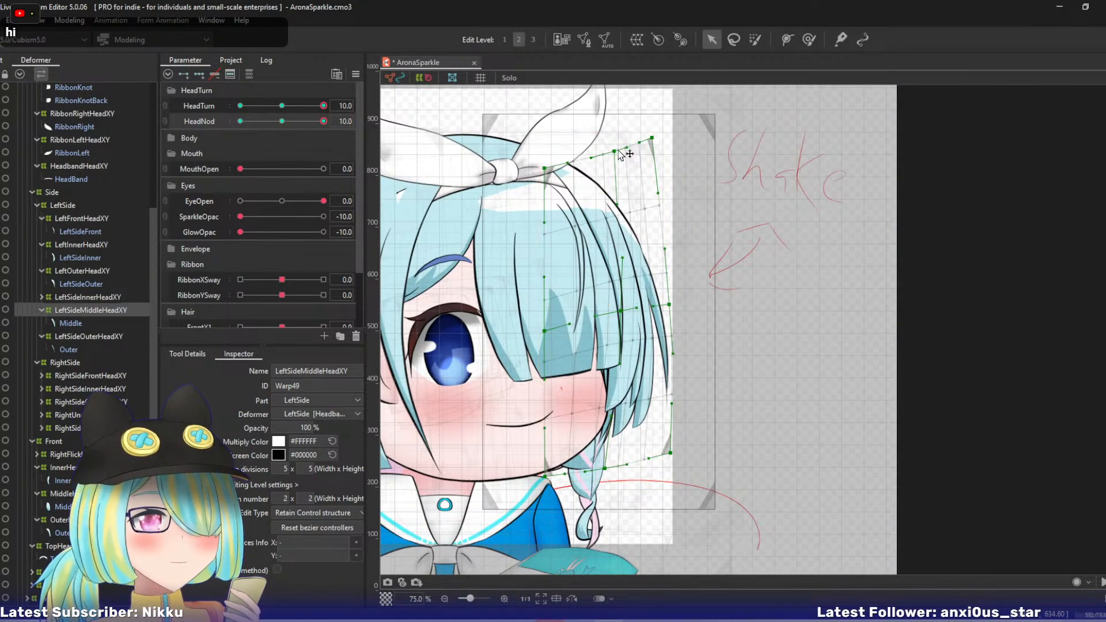
{"action": "left_click_drag", "start_coordinate": [615, 152], "coordinate": [597, 152]}
{"action": "left_click_drag", "start_coordinate": [669, 305], "coordinate": [666, 279]}
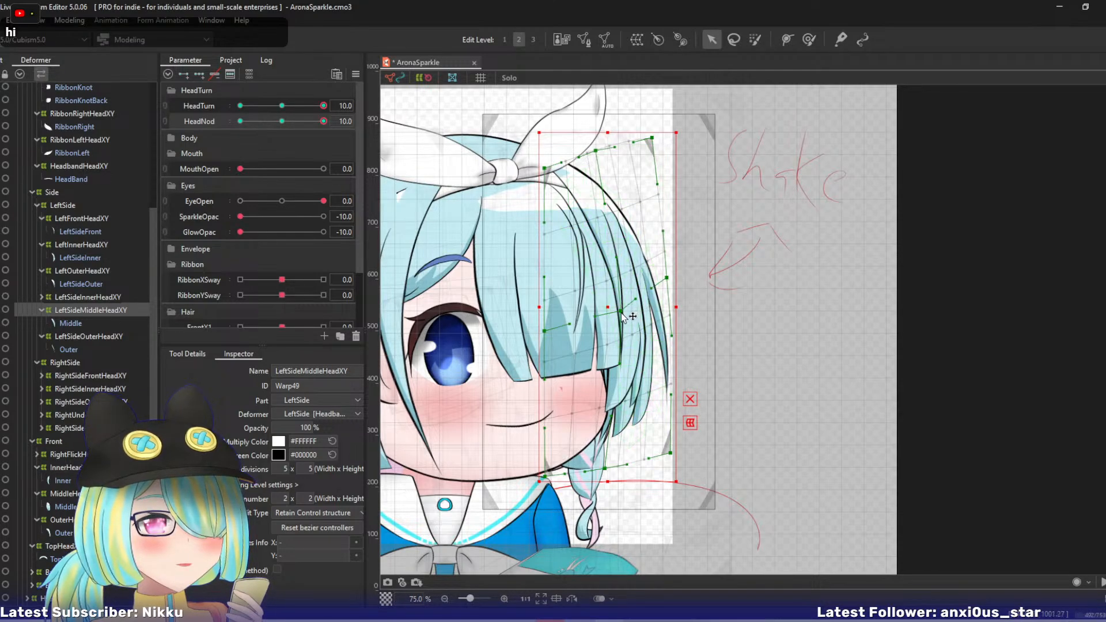
{"action": "left_click_drag", "start_coordinate": [621, 313], "coordinate": [616, 297]}
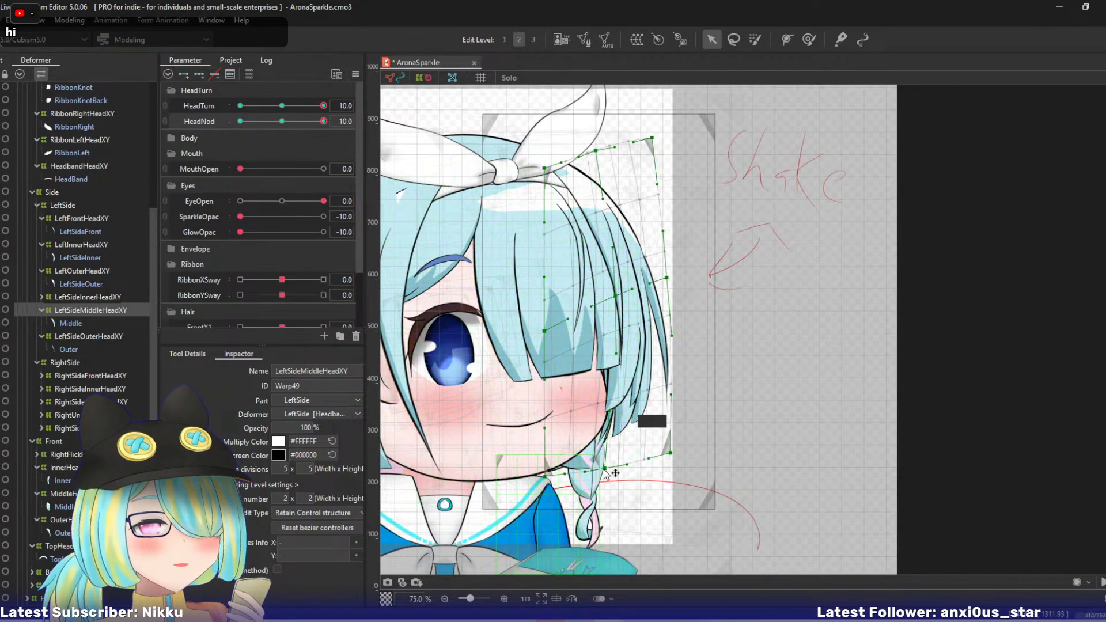
{"action": "left_click_drag", "start_coordinate": [603, 469], "coordinate": [610, 477]}
{"action": "left_click_drag", "start_coordinate": [669, 455], "coordinate": [674, 453]}
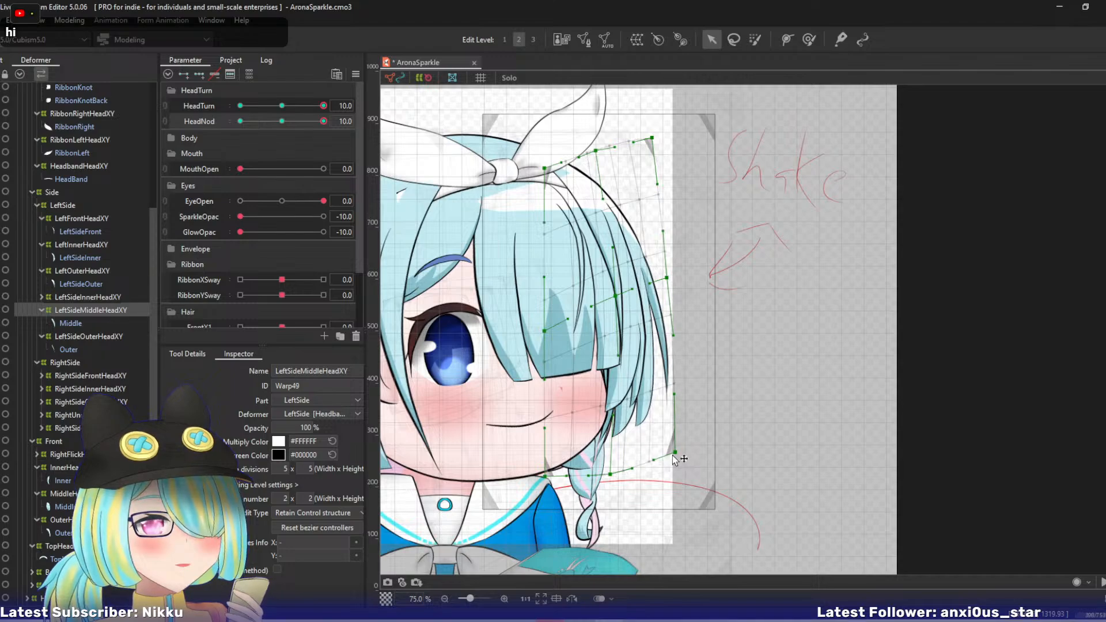
{"action": "left_click_drag", "start_coordinate": [667, 267], "coordinate": [663, 262]}
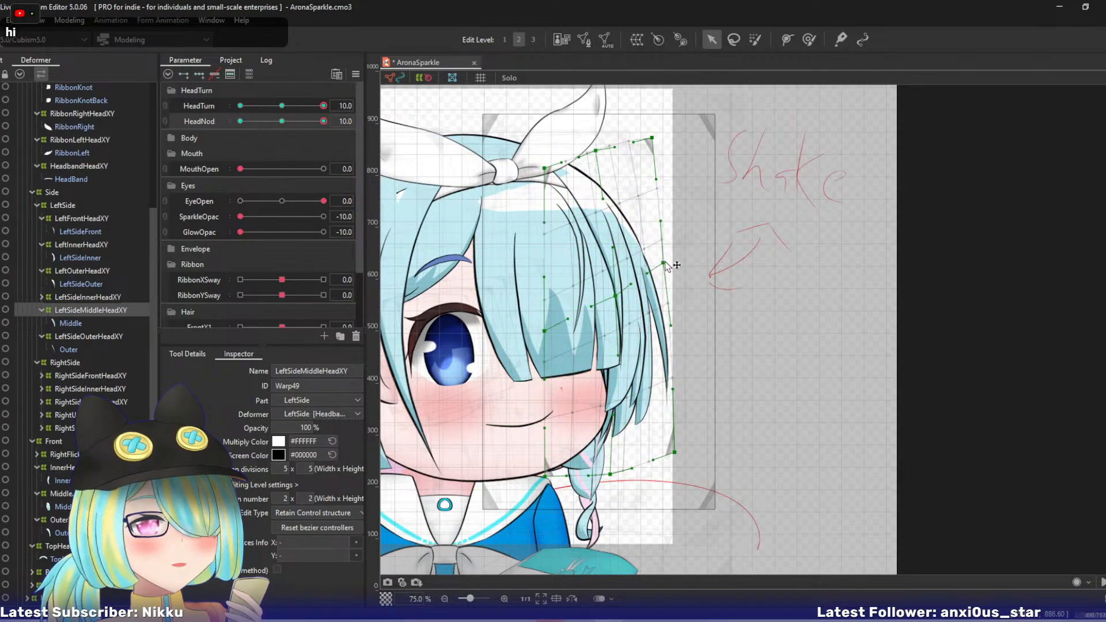
{"action": "left_click_drag", "start_coordinate": [651, 138], "coordinate": [591, 144]}
- Try moving LeftSideOuterHeadXY's top-right point right and its top-centre point sideways, and undo these changes
{"action": "left_click", "coordinate": [73, 336]}
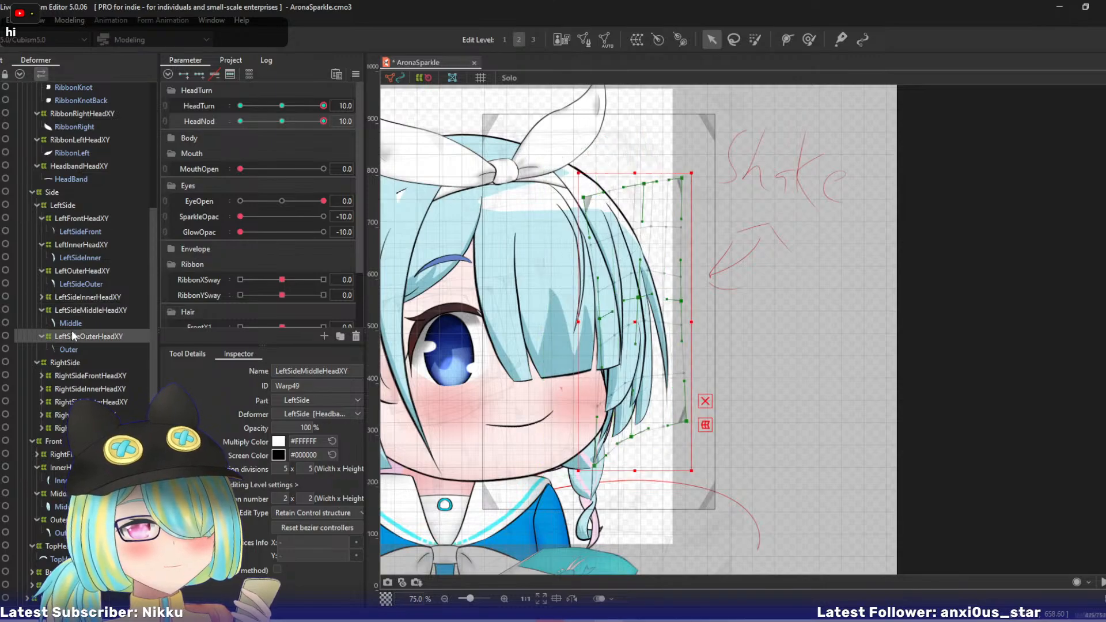
{"action": "left_click_drag", "start_coordinate": [643, 183], "coordinate": [706, 180]}
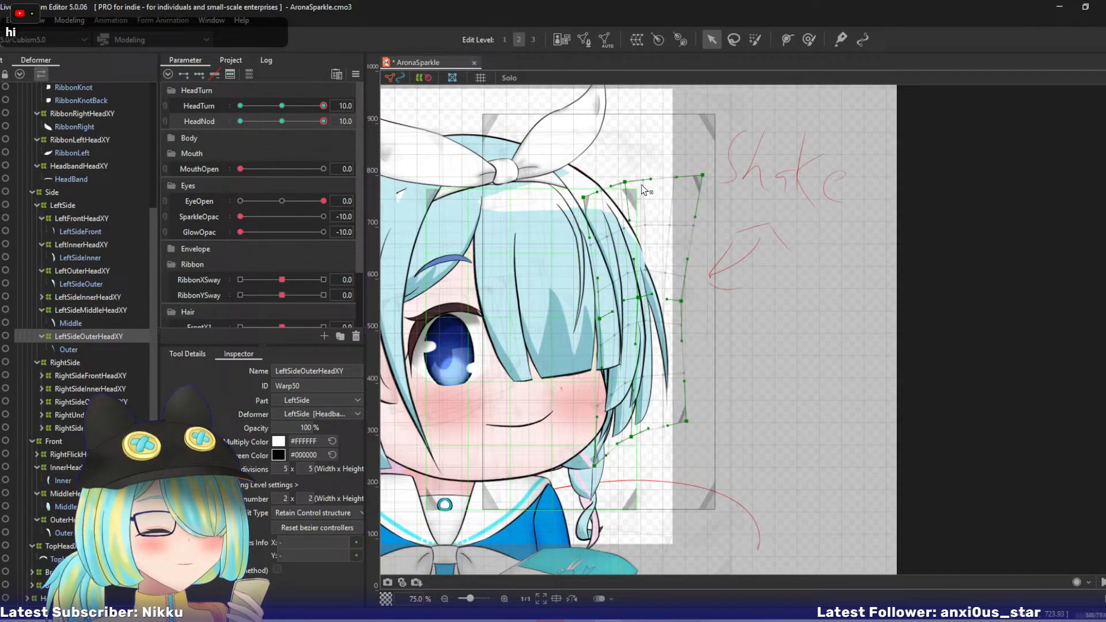
{"action": "left_click_drag", "start_coordinate": [626, 182], "coordinate": [639, 182]}
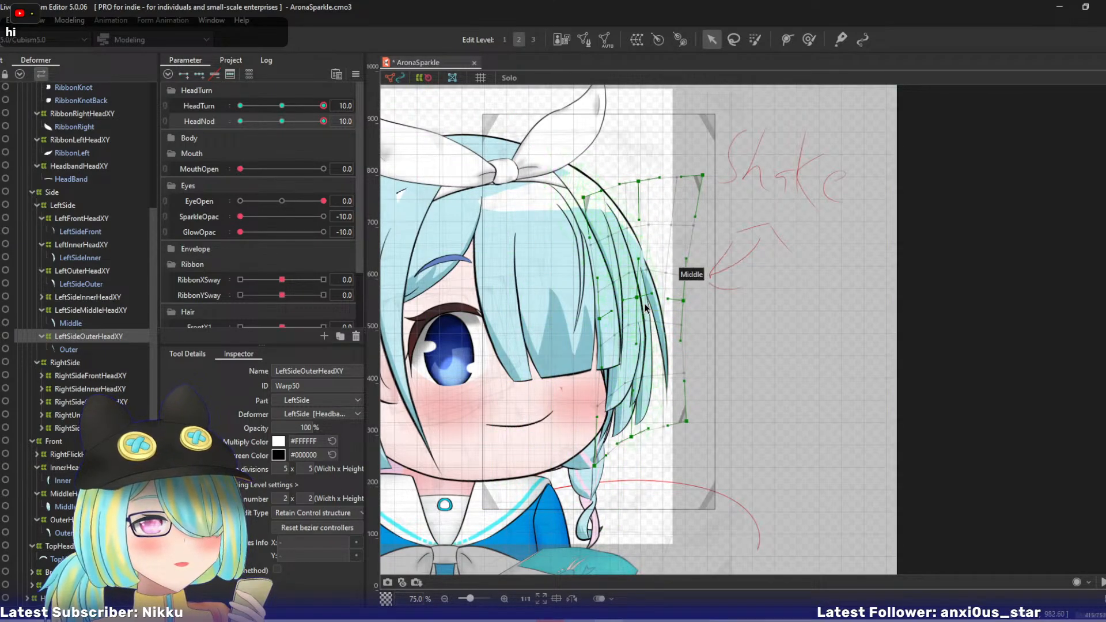
{"action": "key", "text": "ctrl+z"}
{"action": "key", "text": "ctrl+z"}
{"action": "key", "text": "ctrl+z"}
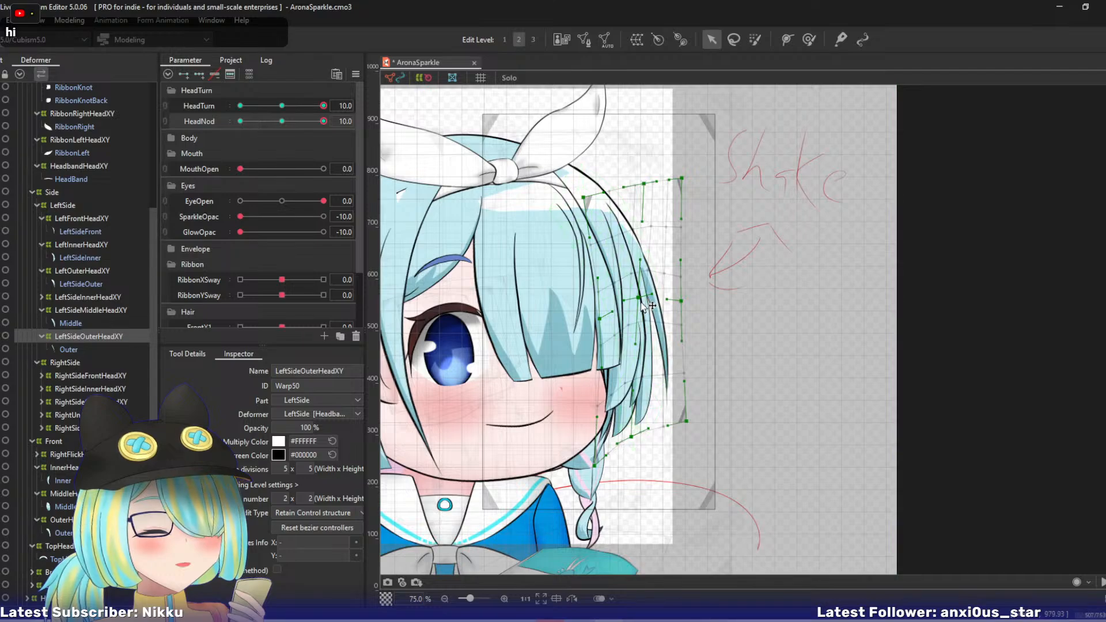
- Nudge LeftSideOuterHeadXY's centre point left, undo the bottom-right point's shift, raise the middle side points, and pull the top-right and top-centre points left
{"action": "left_click_drag", "start_coordinate": [639, 297], "coordinate": [633, 297]}
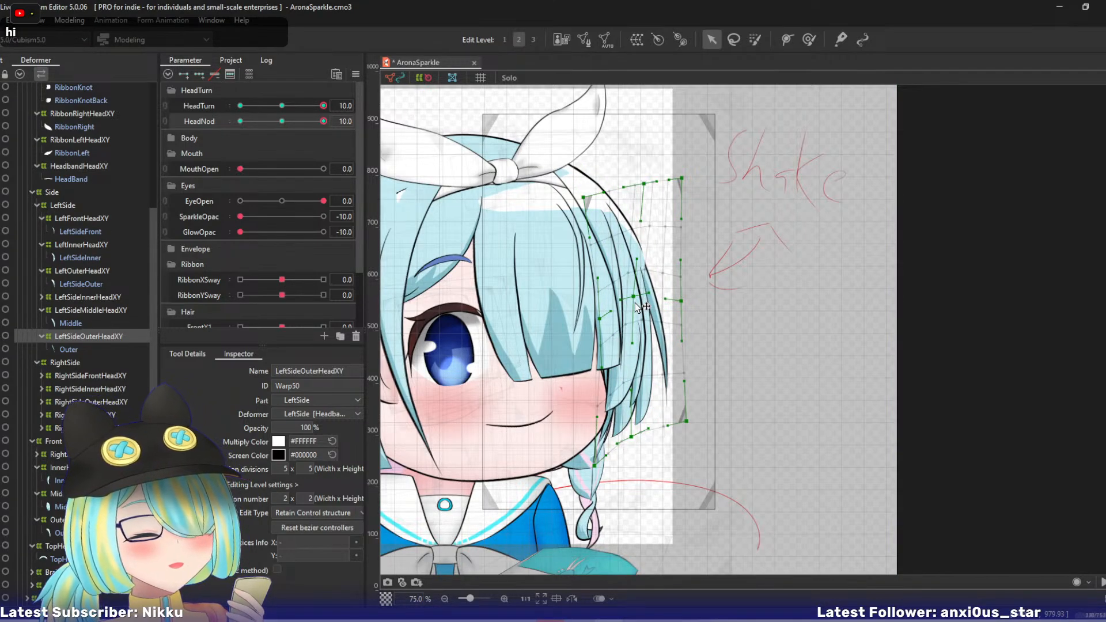
{"action": "left_click_drag", "start_coordinate": [686, 421], "coordinate": [681, 425]}
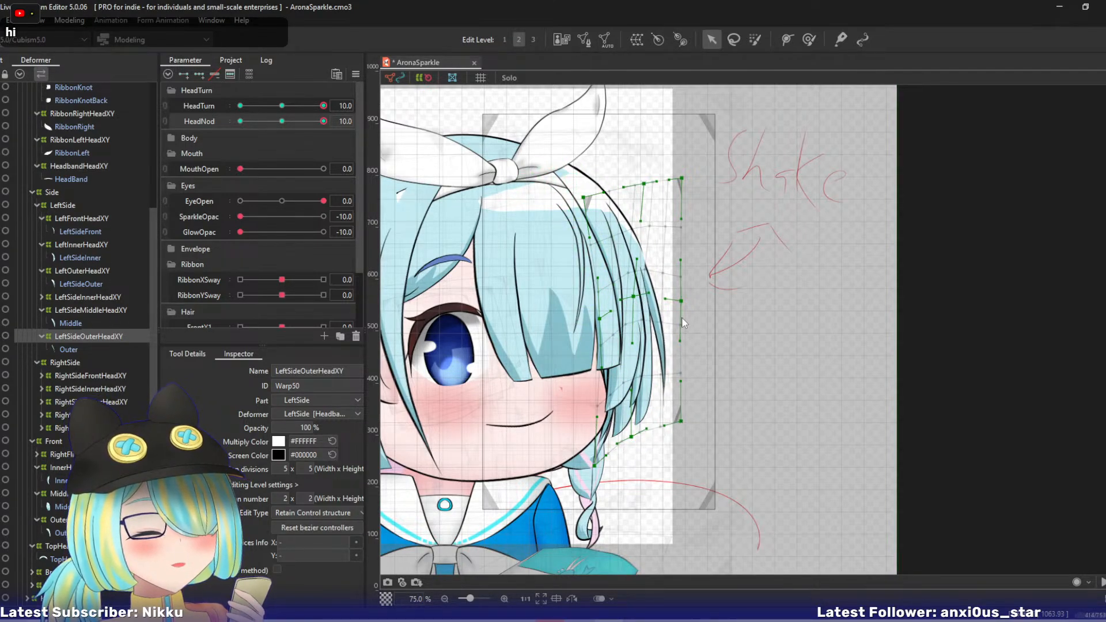
{"action": "key", "text": "ctrl+z"}
{"action": "left_click_drag", "start_coordinate": [681, 301], "coordinate": [680, 290]}
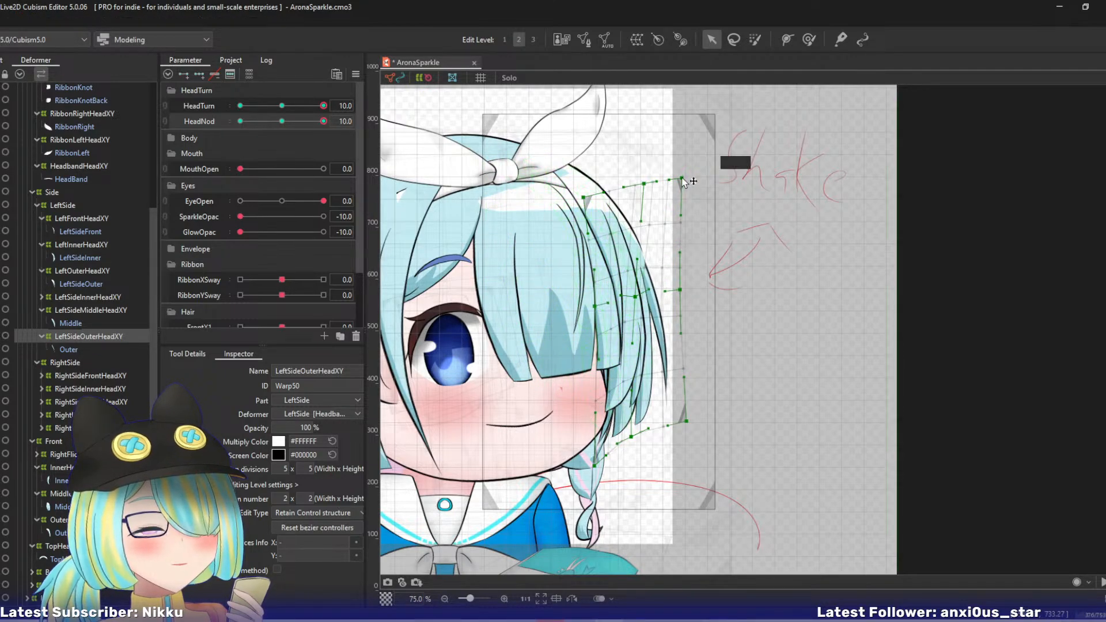
{"action": "left_click_drag", "start_coordinate": [682, 178], "coordinate": [634, 185]}
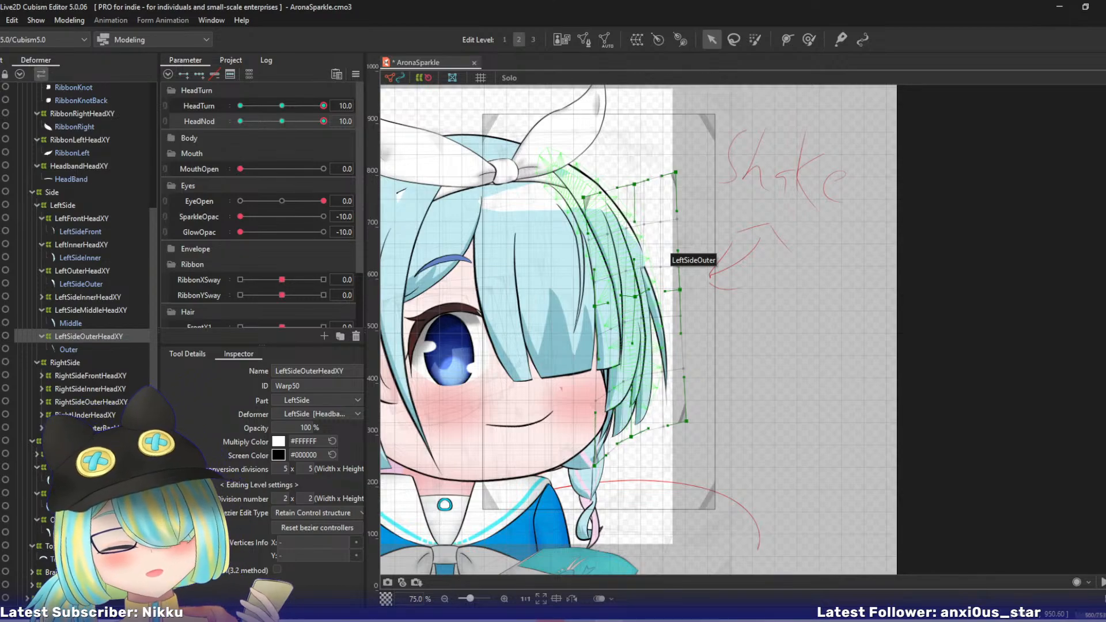
- Pull TopHeadXY's bottom-right point left, link HeadTurn with HeadNod to preview the combined motion, and reset both to 0
{"action": "left_click", "coordinate": [62, 545]}
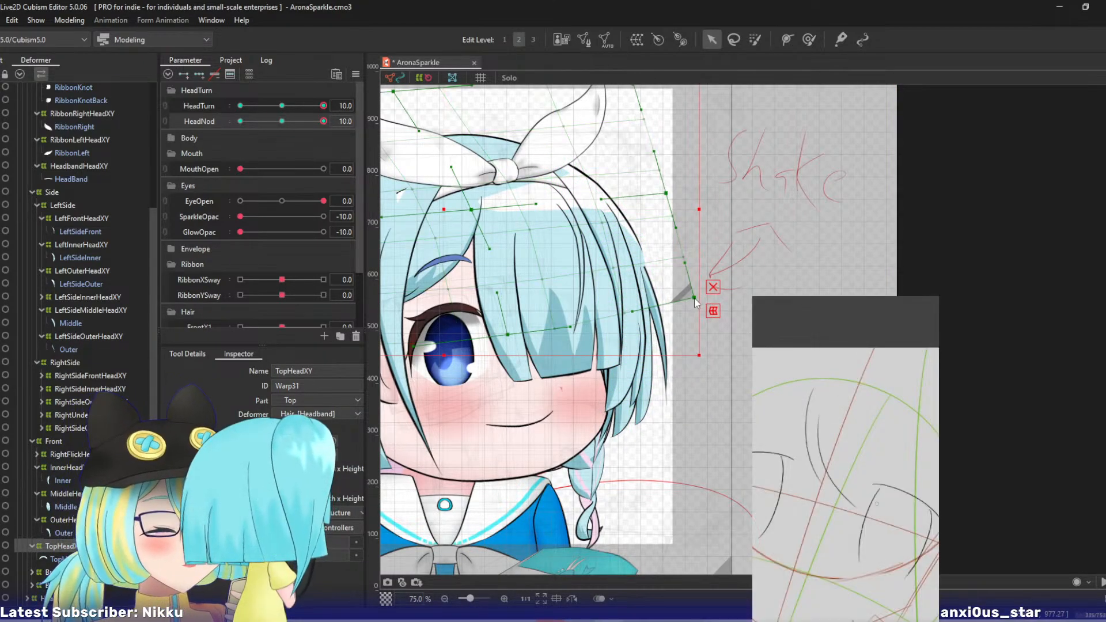
{"action": "left_click_drag", "start_coordinate": [694, 298], "coordinate": [680, 299]}
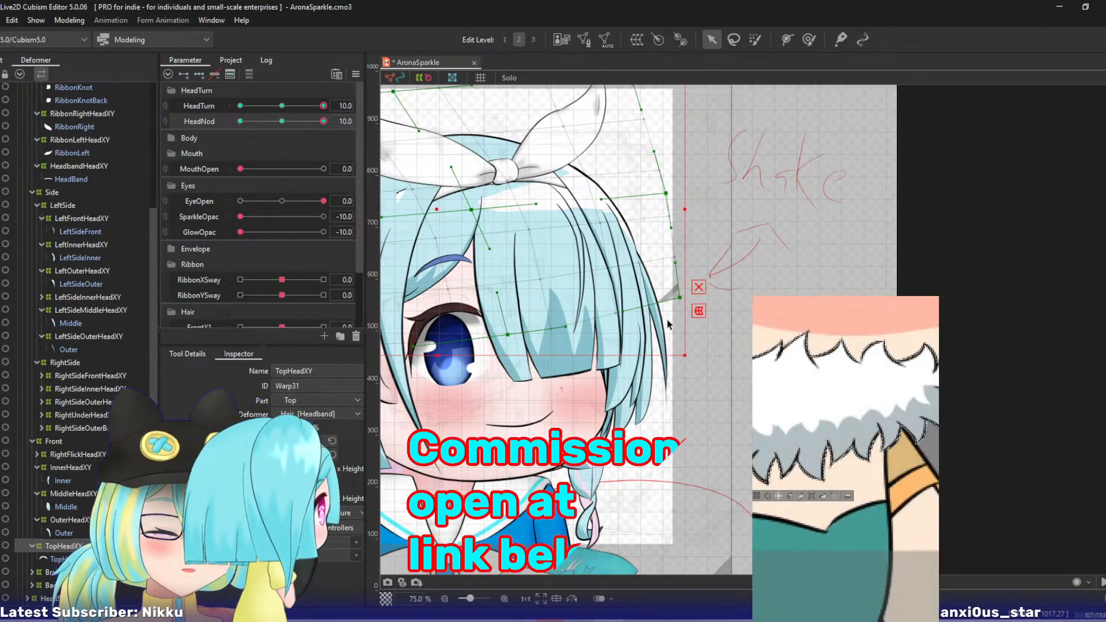
{"action": "left_click", "coordinate": [166, 106]}
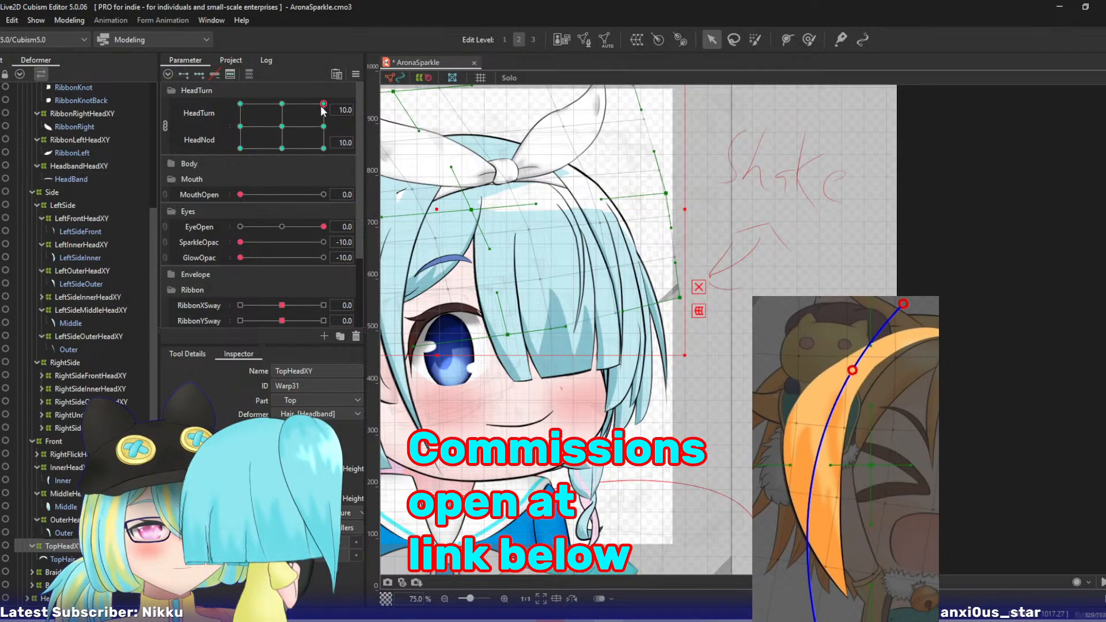
{"action": "mouse_move", "coordinate": [323, 104]}
{"action": "left_mouse_down"}
{"action": "mouse_move", "coordinate": [304, 114]}
{"action": "mouse_move", "coordinate": [316, 127]}
{"action": "mouse_move", "coordinate": [295, 114]}
{"action": "mouse_move", "coordinate": [291, 129]}
{"action": "mouse_move", "coordinate": [311, 119]}
{"action": "left_mouse_up"}
{"action": "right_click", "coordinate": [320, 120]}
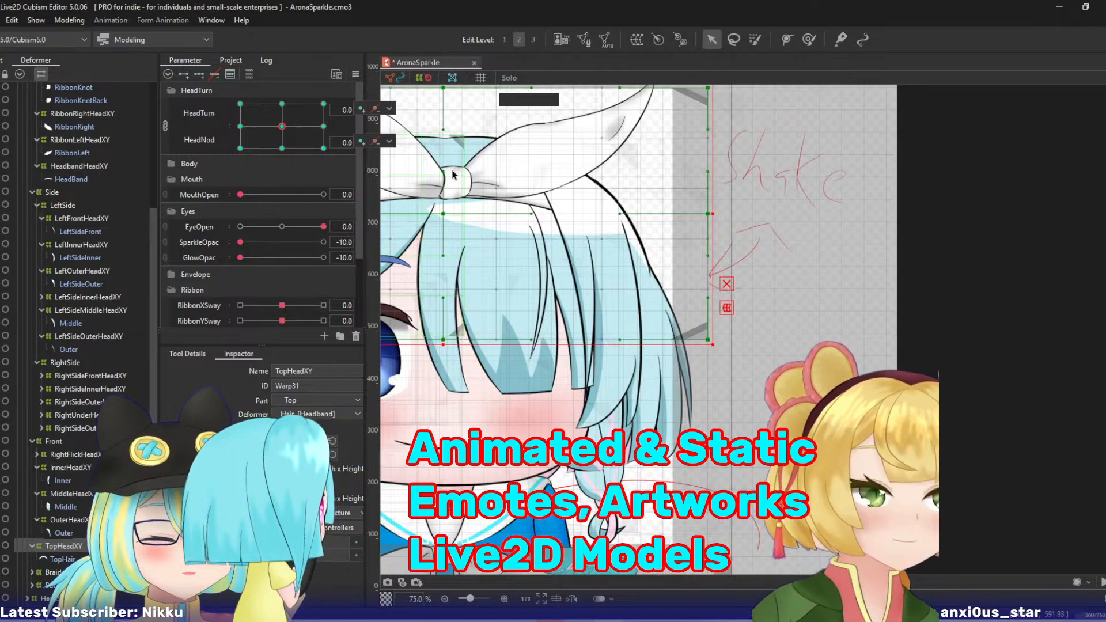
{"action": "left_click_drag", "start_coordinate": [562, 252], "coordinate": [749, 254]}
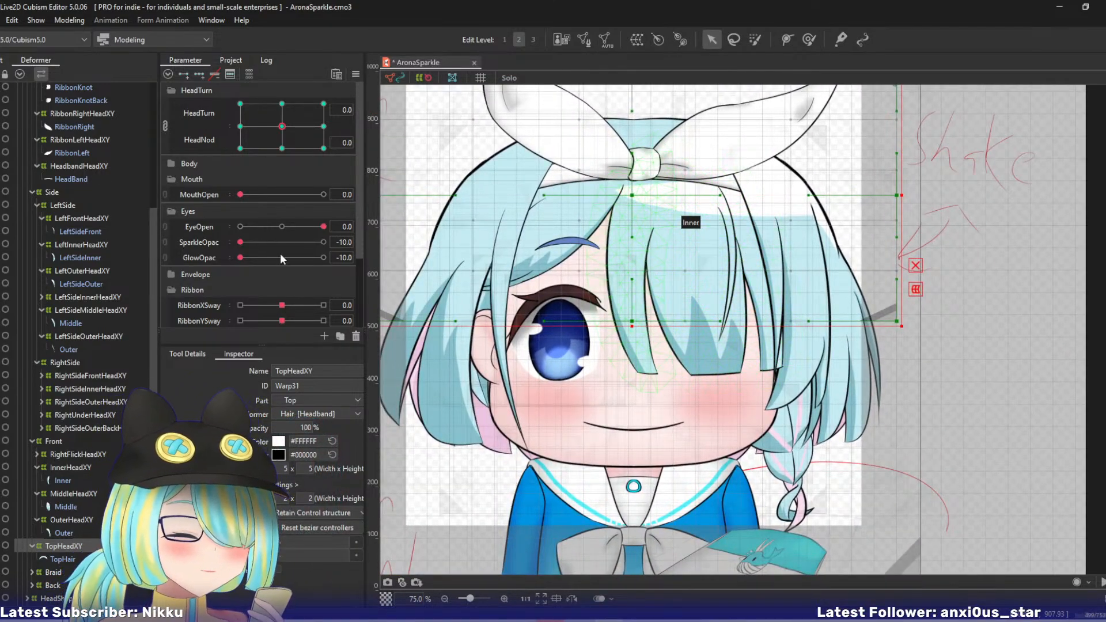
- Select RightSideFrontHeadXY, unlink HeadTurn from HeadNod, and set both parameters to 10
{"action": "scroll", "coordinate": [104, 414], "scroll_direction": "down", "scroll_amount": 3}
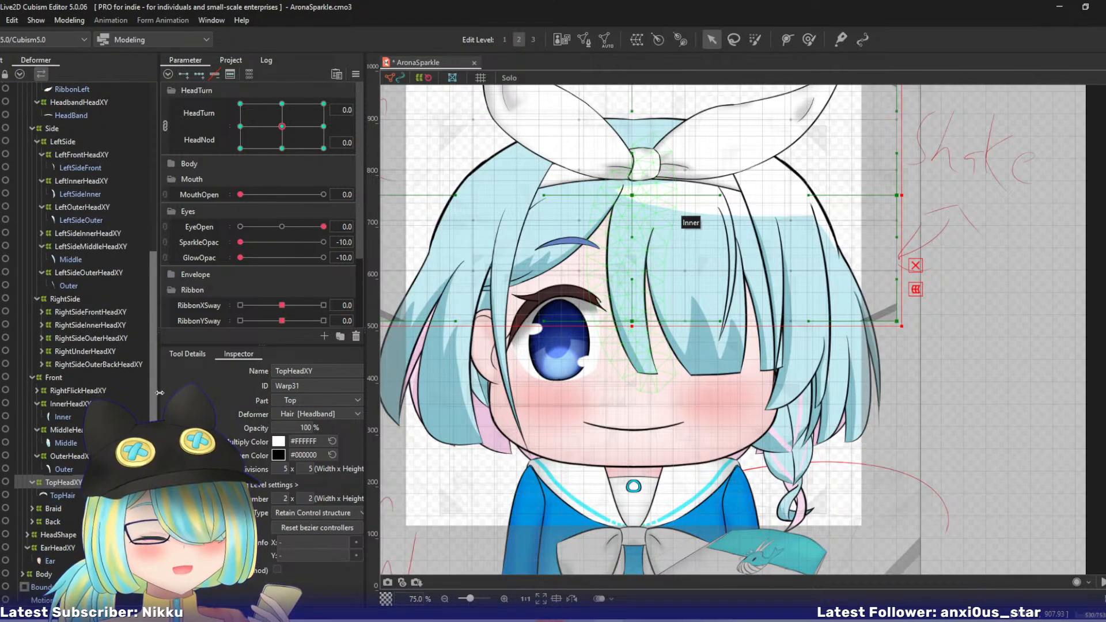
{"action": "left_click", "coordinate": [58, 507]}
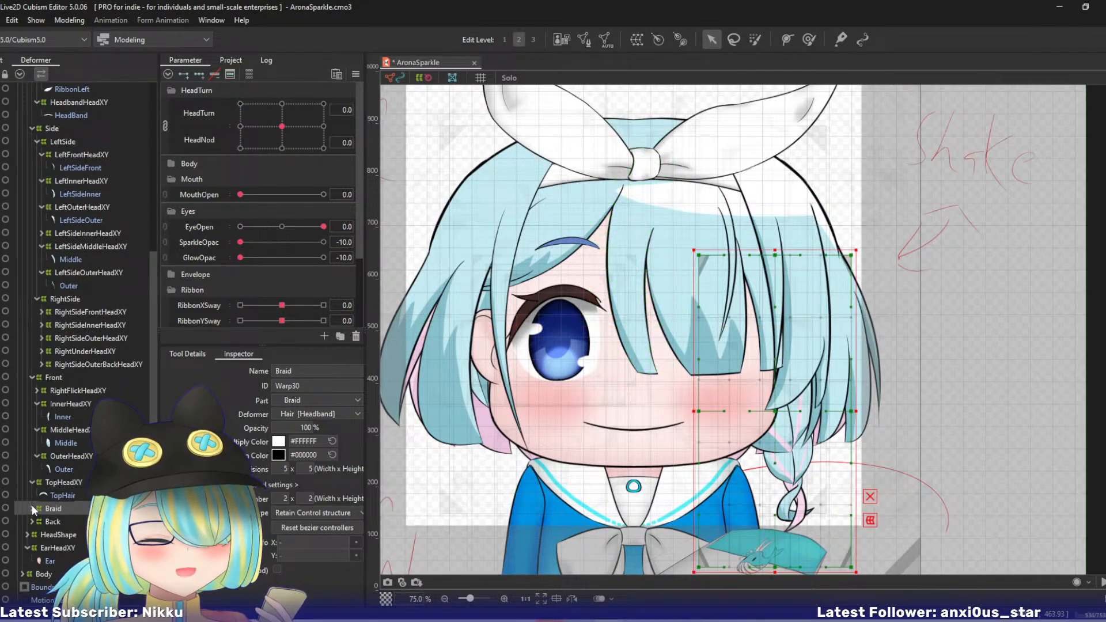
{"action": "left_click", "coordinate": [62, 312]}
{"action": "left_click", "coordinate": [165, 125]}
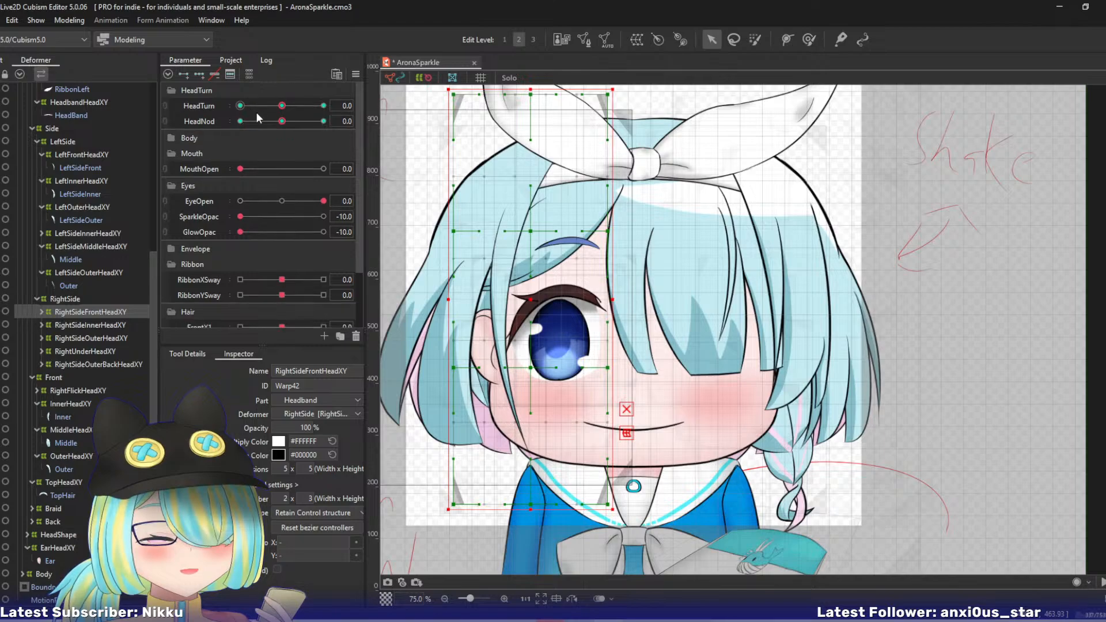
{"action": "left_click_drag", "start_coordinate": [281, 106], "coordinate": [335, 125]}
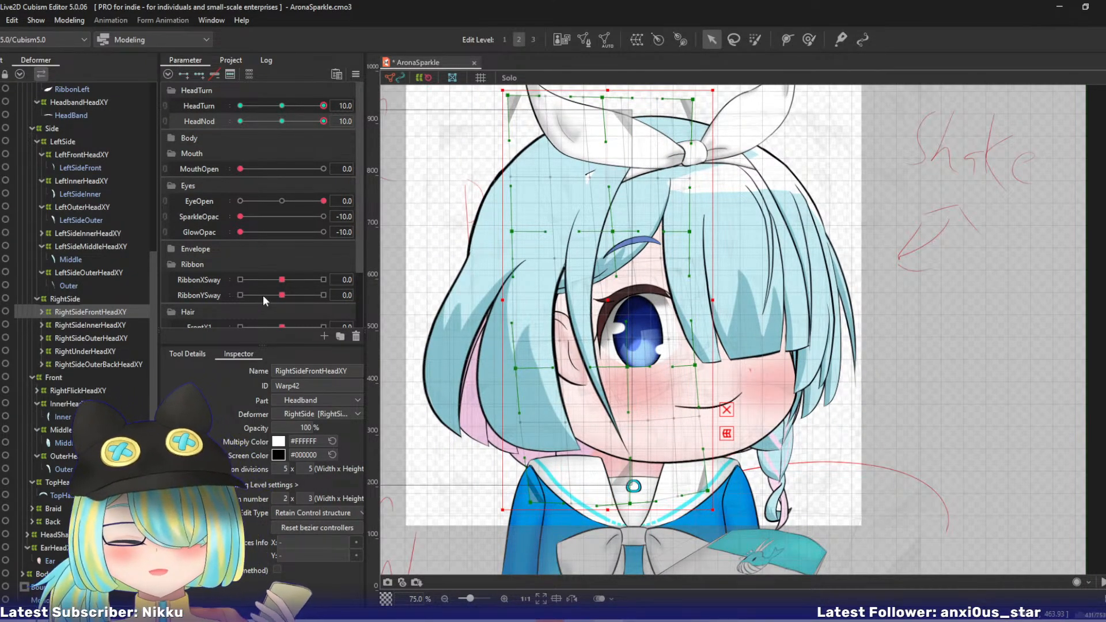
{"action": "left_click_drag", "start_coordinate": [606, 219], "coordinate": [628, 243]}
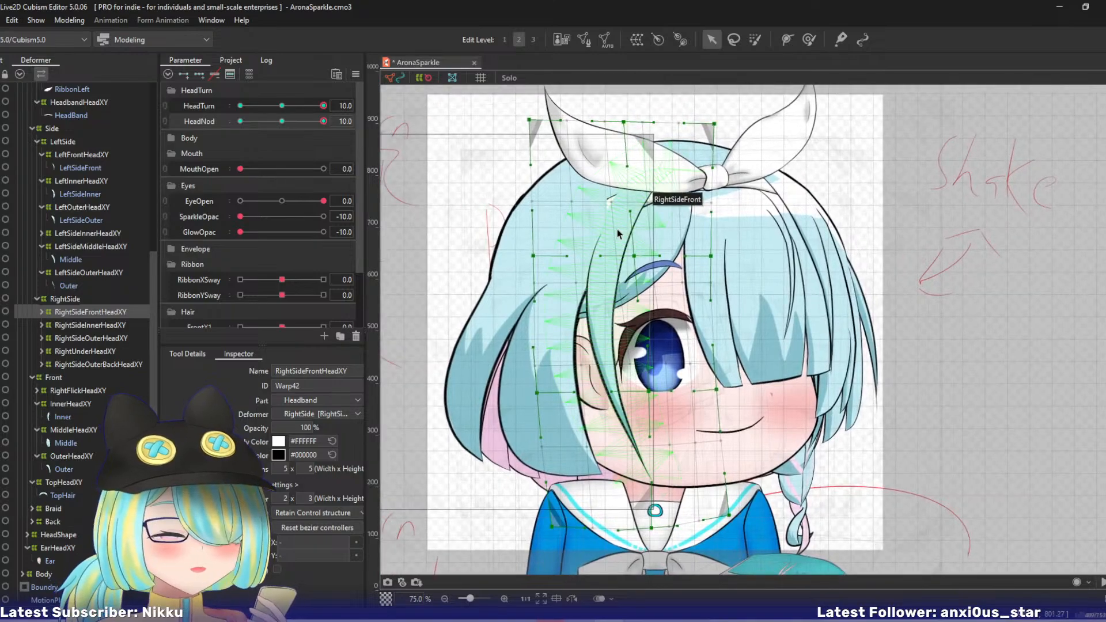
- At edit level 3, pull RightSideFrontHeadXY's top-right point left and its top-left point outward, and preview the HeadNod motion
{"action": "key", "text": "ctrl+3"}
{"action": "left_click_drag", "start_coordinate": [715, 126], "coordinate": [688, 122]}
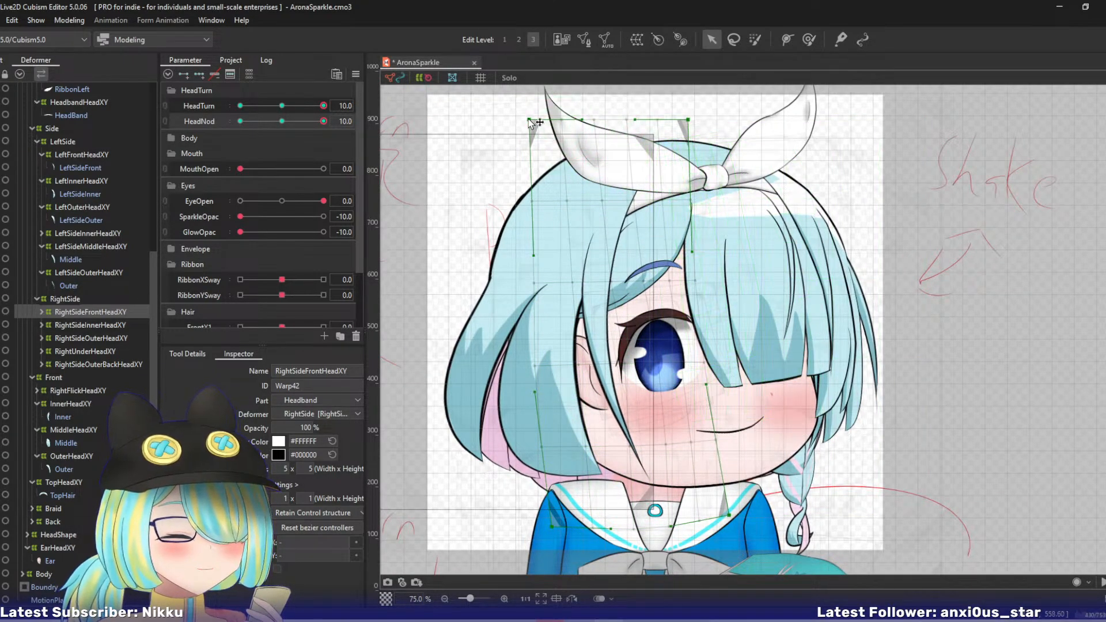
{"action": "left_click_drag", "start_coordinate": [529, 120], "coordinate": [510, 127]}
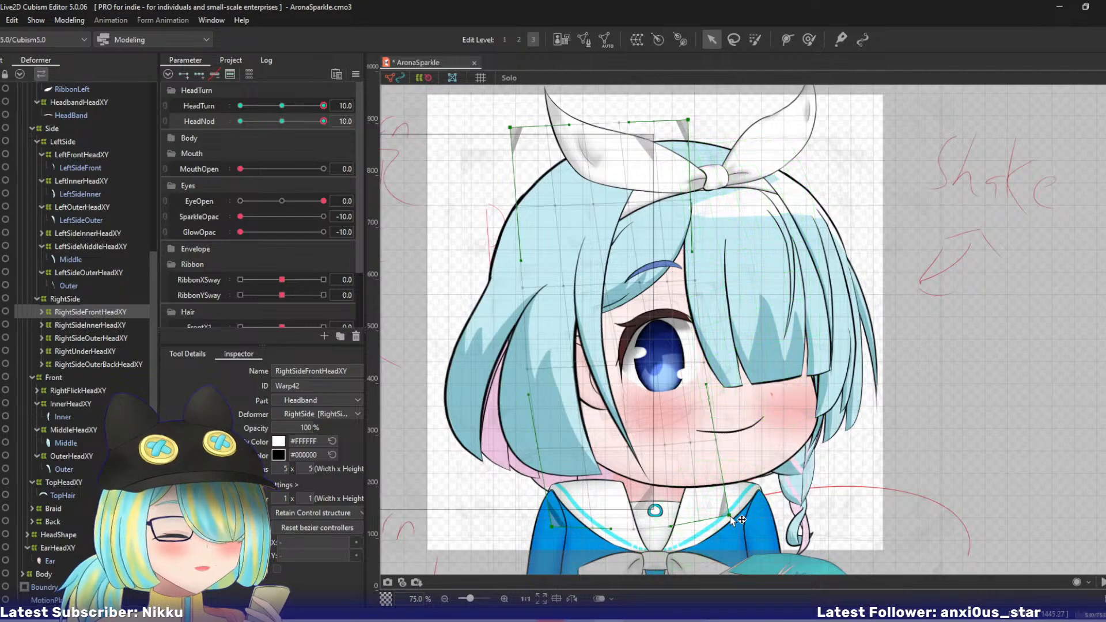
{"action": "left_click_drag", "start_coordinate": [318, 122], "coordinate": [357, 129]}
- At edit level 2, raise RightSideFrontHeadXY's bottom-right and bottom-centre points, lower its upper left-middle point, and preview the HeadNod motion
{"action": "key", "text": "2"}
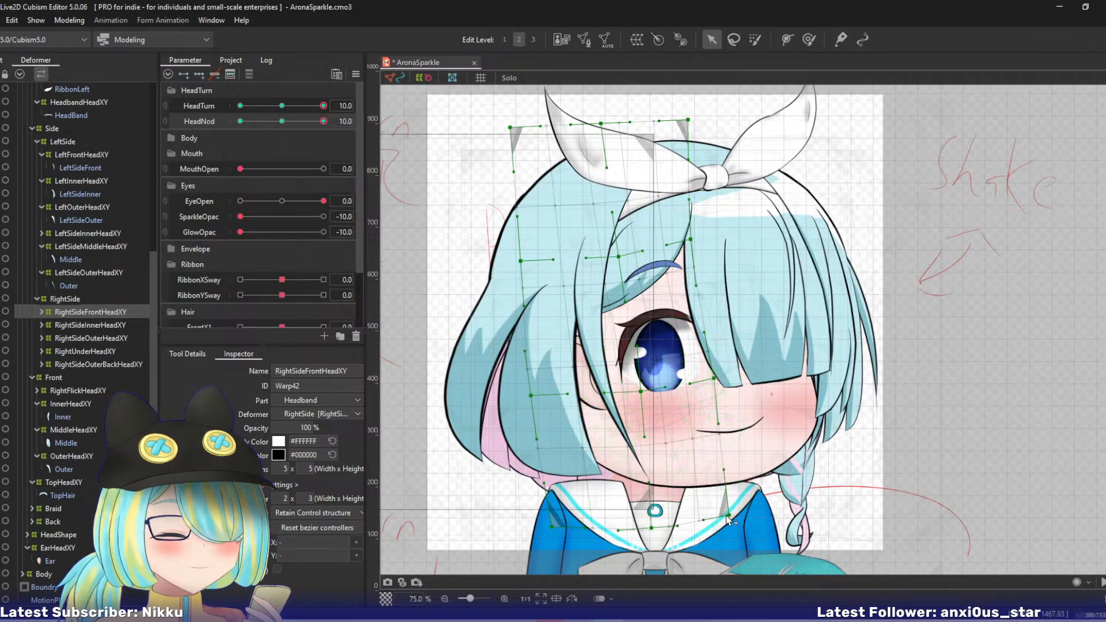
{"action": "left_click_drag", "start_coordinate": [659, 525], "coordinate": [658, 523]}
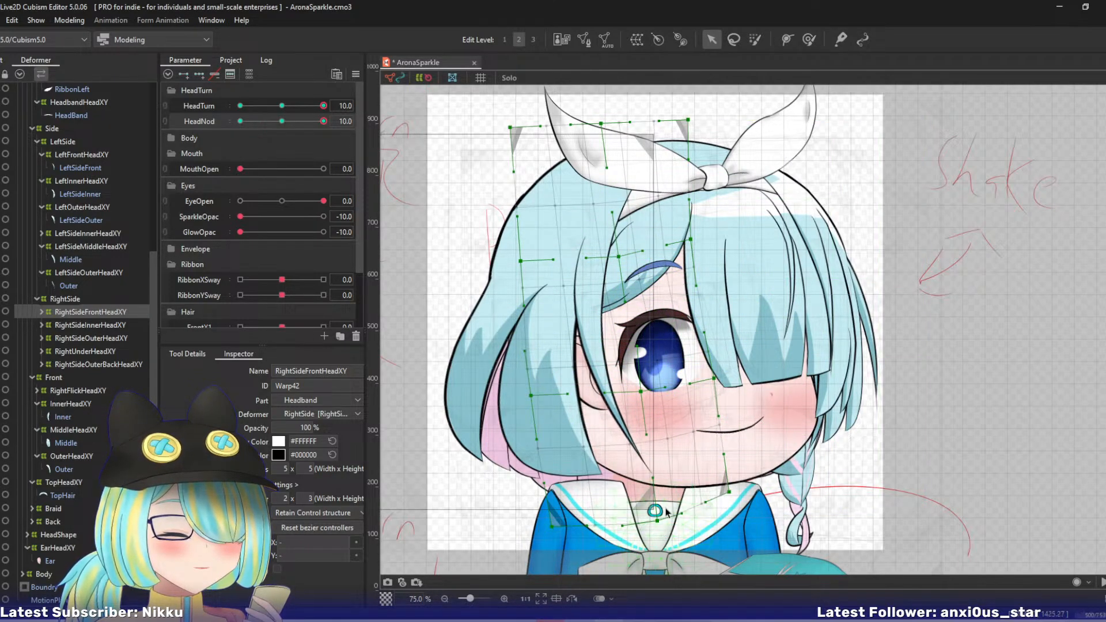
{"action": "left_click_drag", "start_coordinate": [517, 263], "coordinate": [516, 272]}
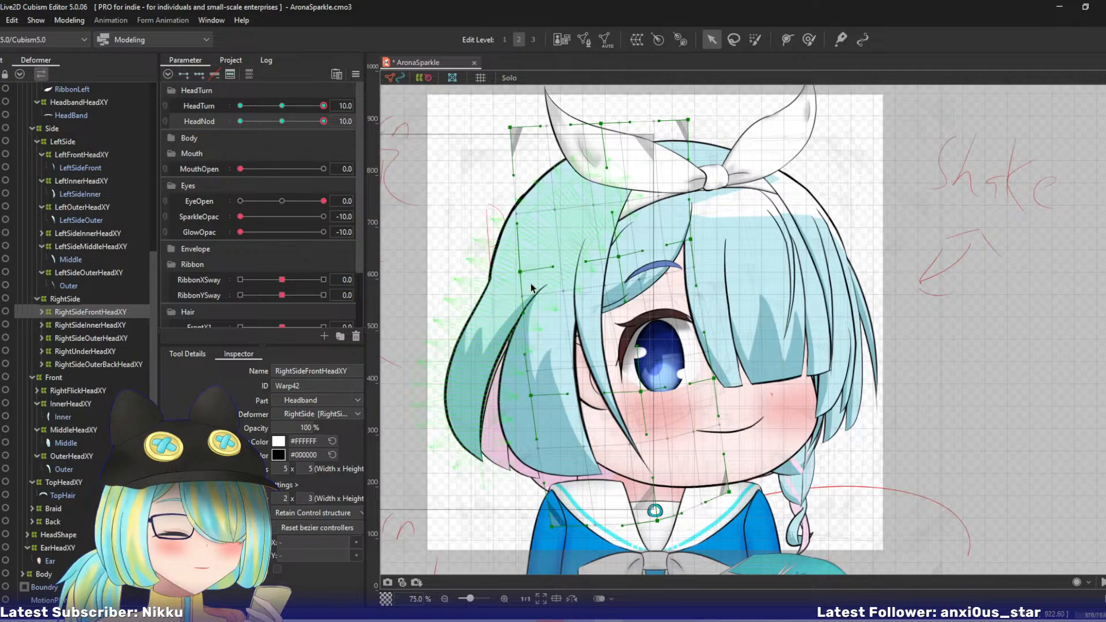
{"action": "left_click_drag", "start_coordinate": [280, 122], "coordinate": [348, 143]}
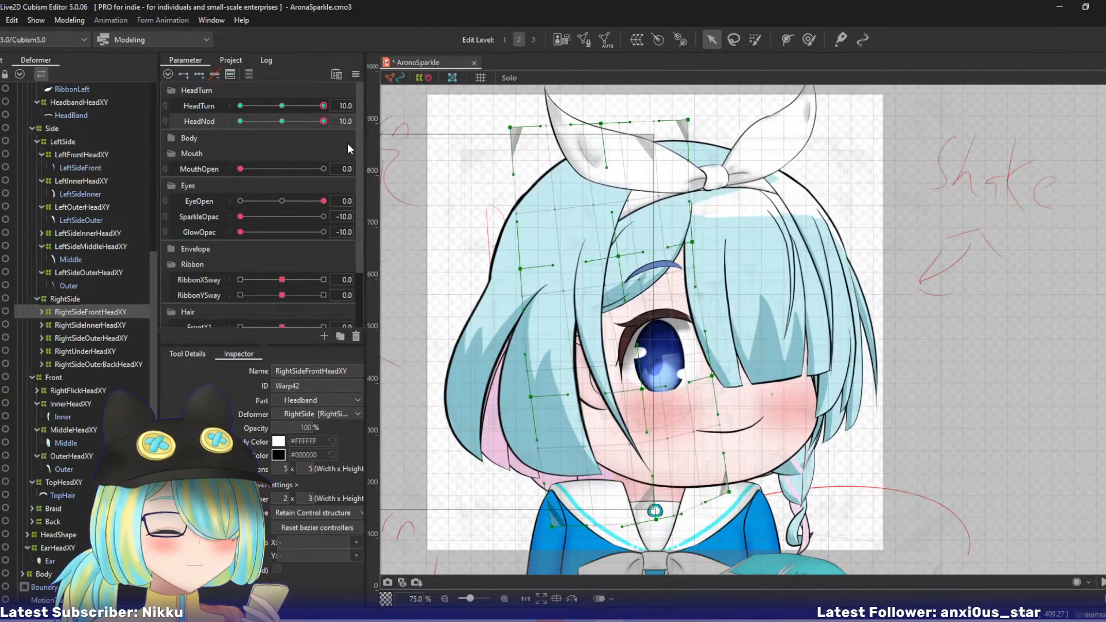
- Move RightSideInnerHeadXY's top-right, top-centre, upper right-middle and upper centre points up and to the left
{"action": "left_click", "coordinate": [91, 323]}
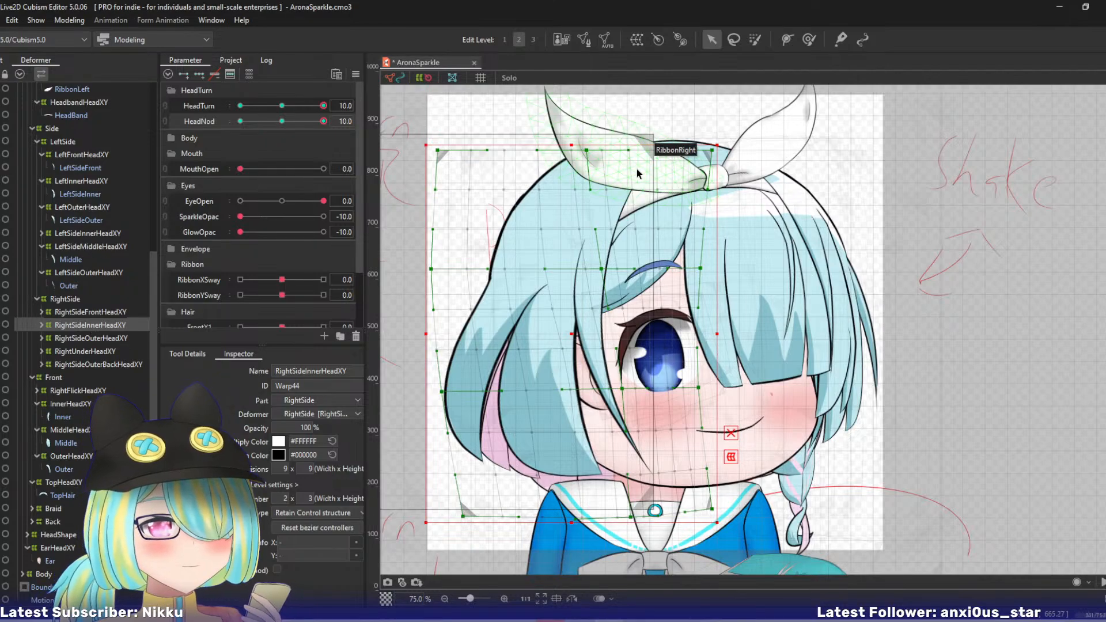
{"action": "left_click_drag", "start_coordinate": [712, 152], "coordinate": [692, 145]}
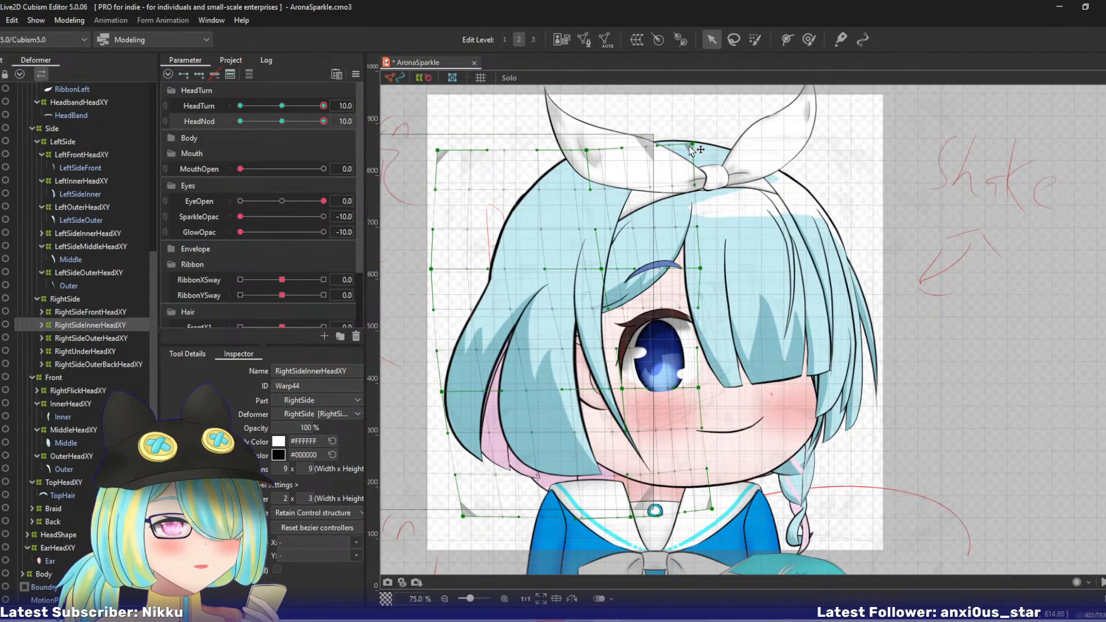
{"action": "left_click_drag", "start_coordinate": [701, 268], "coordinate": [684, 254]}
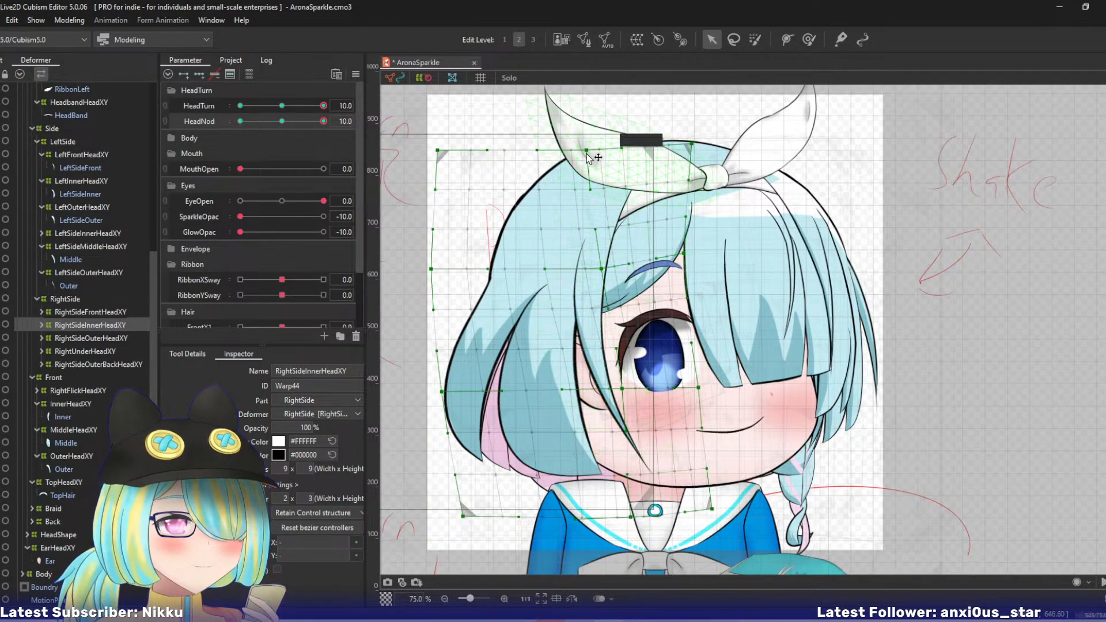
{"action": "left_click_drag", "start_coordinate": [586, 150], "coordinate": [574, 146]}
{"action": "left_click_drag", "start_coordinate": [601, 268], "coordinate": [594, 263]}
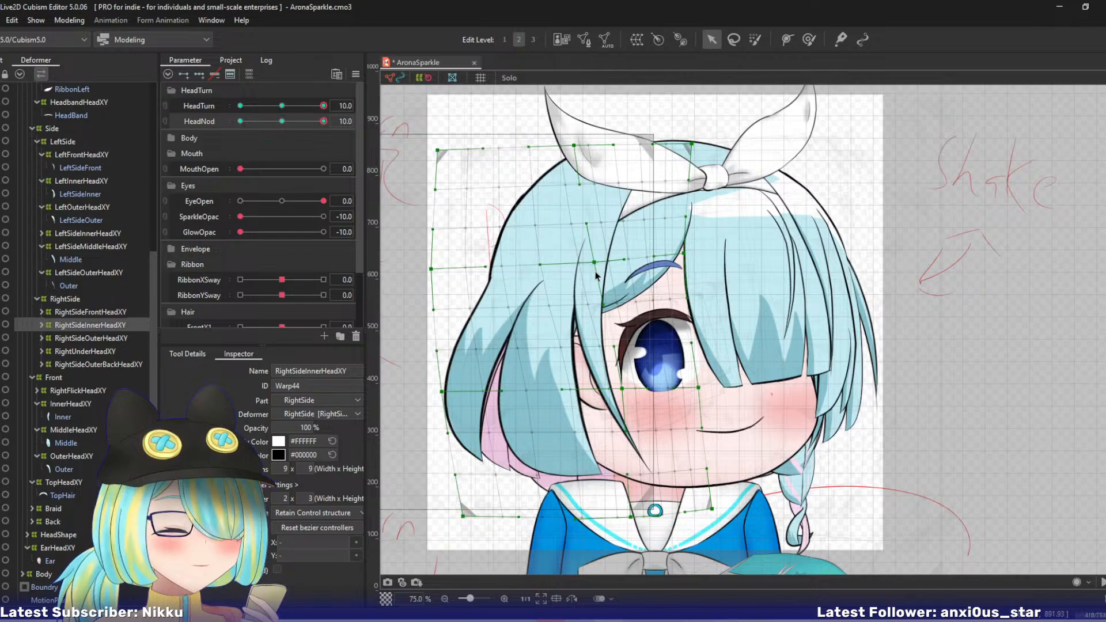
- Shift RightSideInnerHeadXY's lower centre point slightly right, raise its bottom-right point, and lower its lower left-middle point
{"action": "left_click_drag", "start_coordinate": [622, 389], "coordinate": [632, 391]}
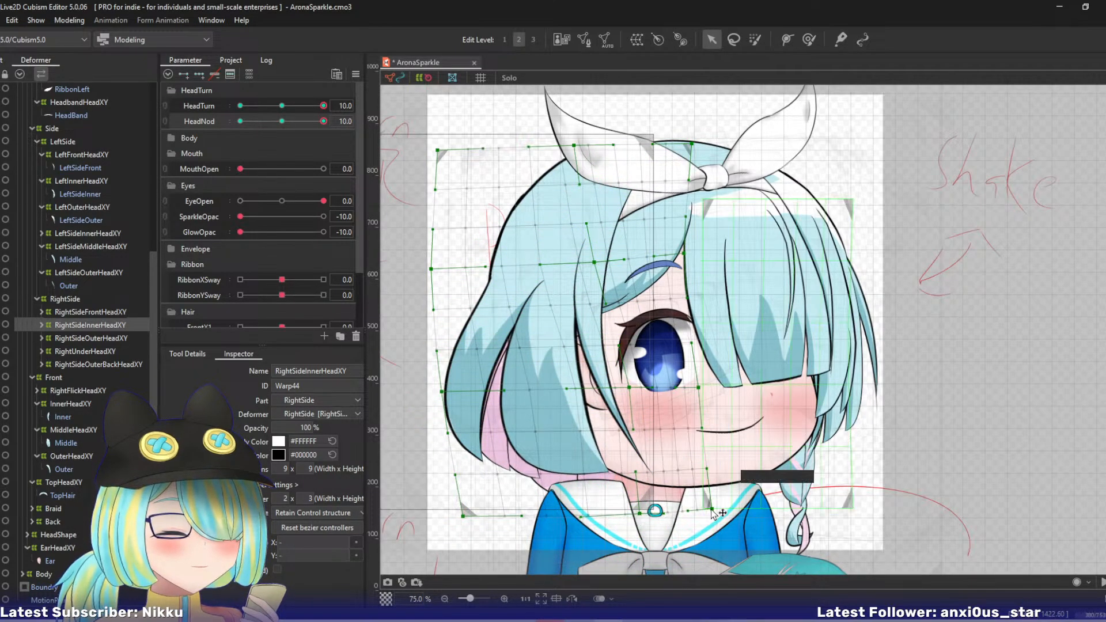
{"action": "left_click_drag", "start_coordinate": [712, 509], "coordinate": [713, 496]}
{"action": "left_click_drag", "start_coordinate": [441, 392], "coordinate": [442, 407]}
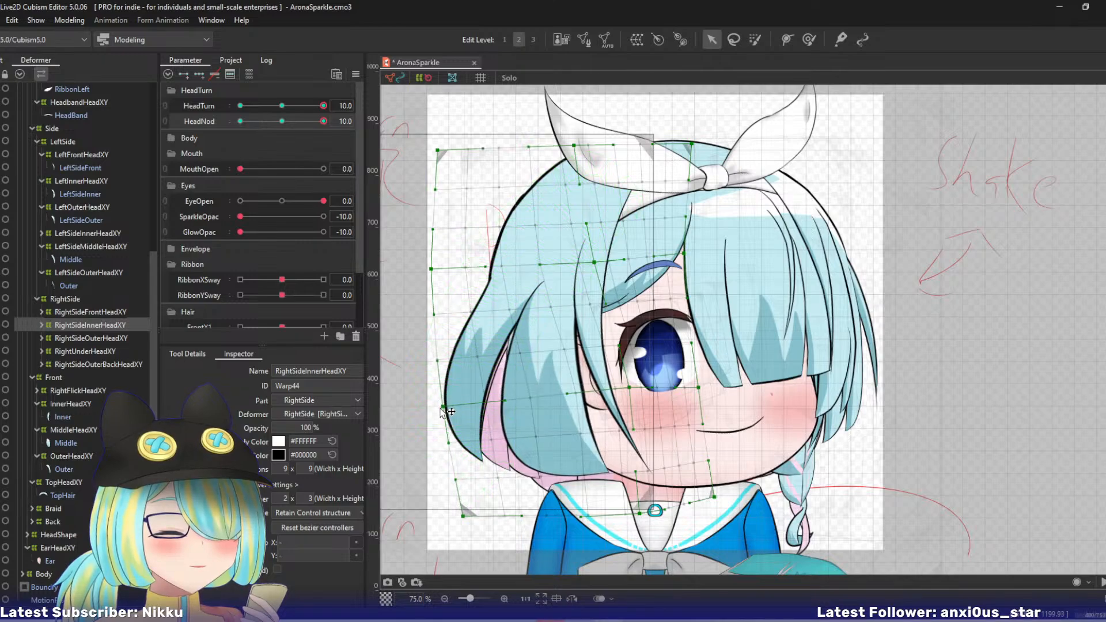
- Move RightSideInnerHeadXY's bottom-left point right, nudge its lower centre point up-left, and lower its upper left-middle point slightly
{"action": "left_click_drag", "start_coordinate": [463, 516], "coordinate": [473, 515]}
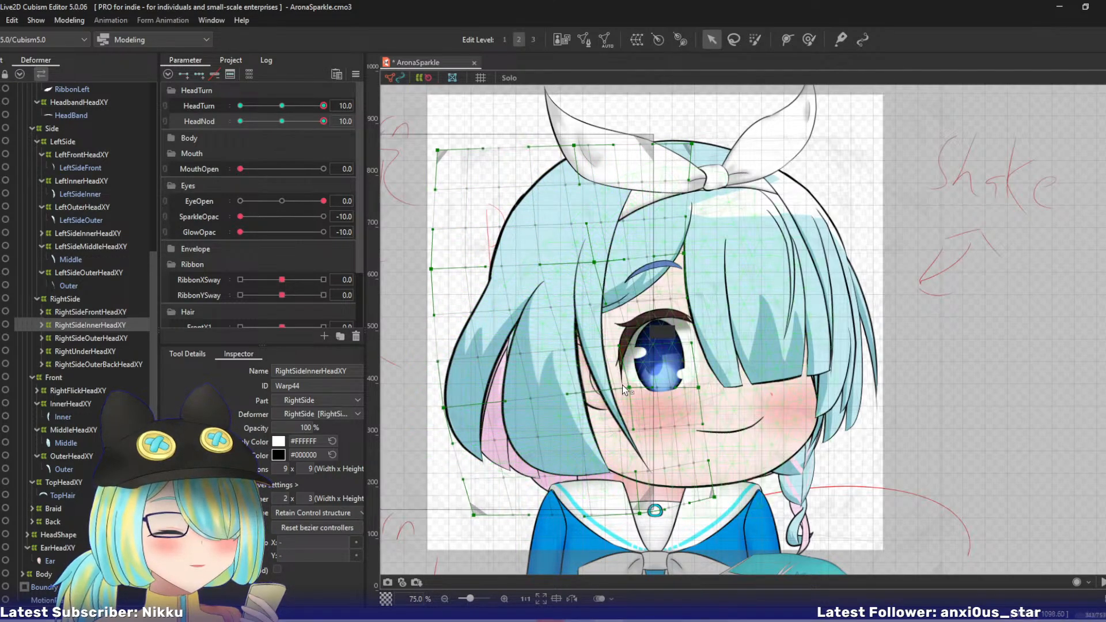
{"action": "left_click_drag", "start_coordinate": [630, 387], "coordinate": [625, 384]}
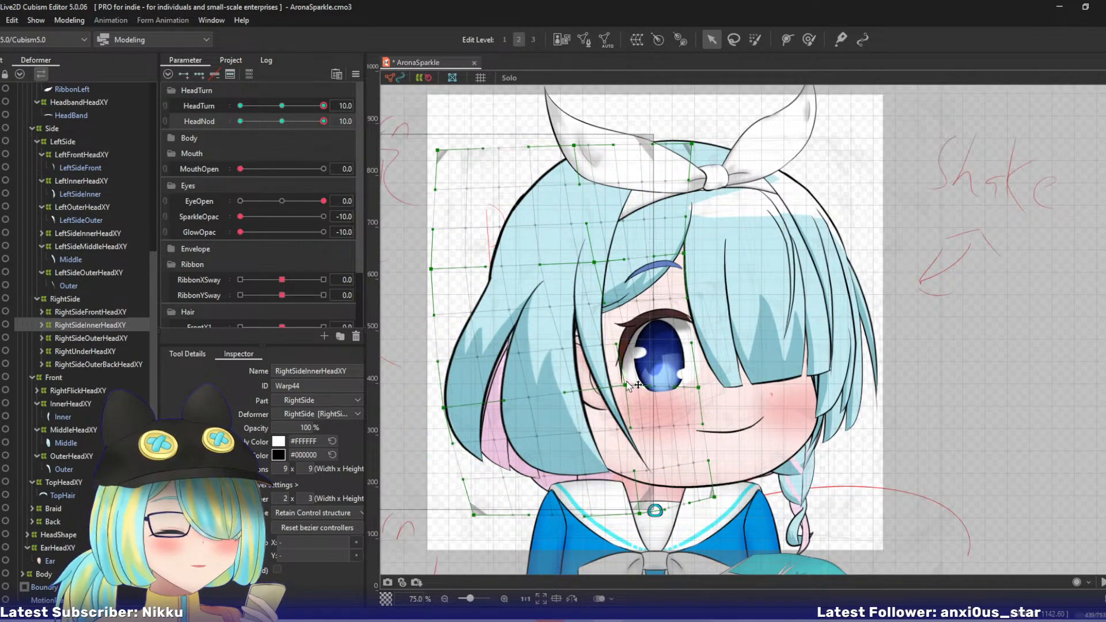
{"action": "left_click_drag", "start_coordinate": [431, 269], "coordinate": [433, 272]}
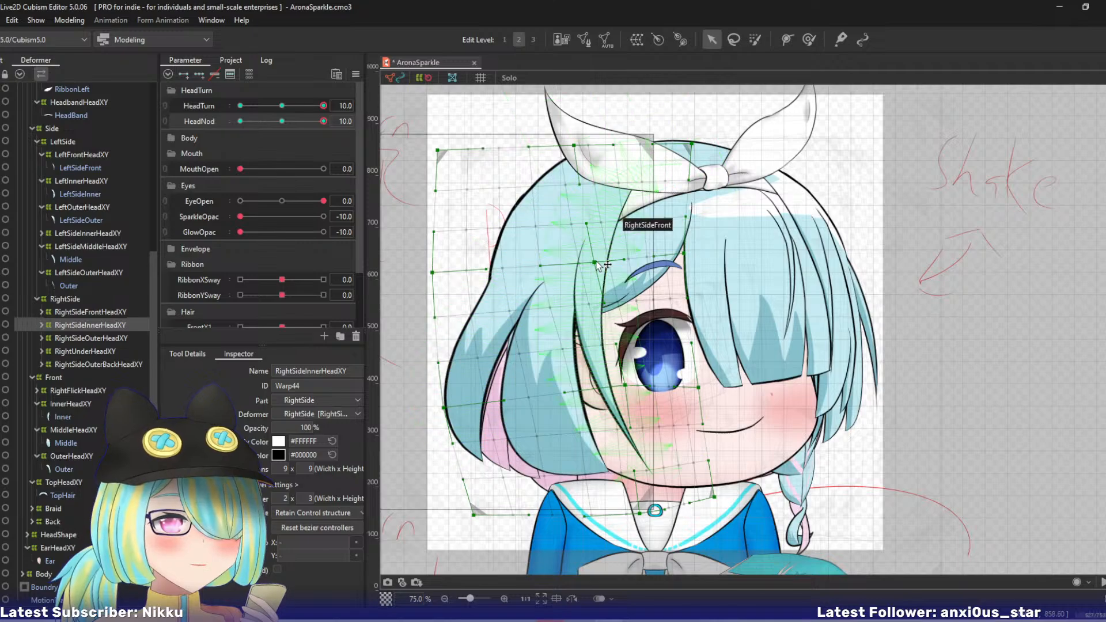
{"action": "left_click_drag", "start_coordinate": [594, 262], "coordinate": [591, 260]}
{"action": "key", "text": "ctrl+z"}
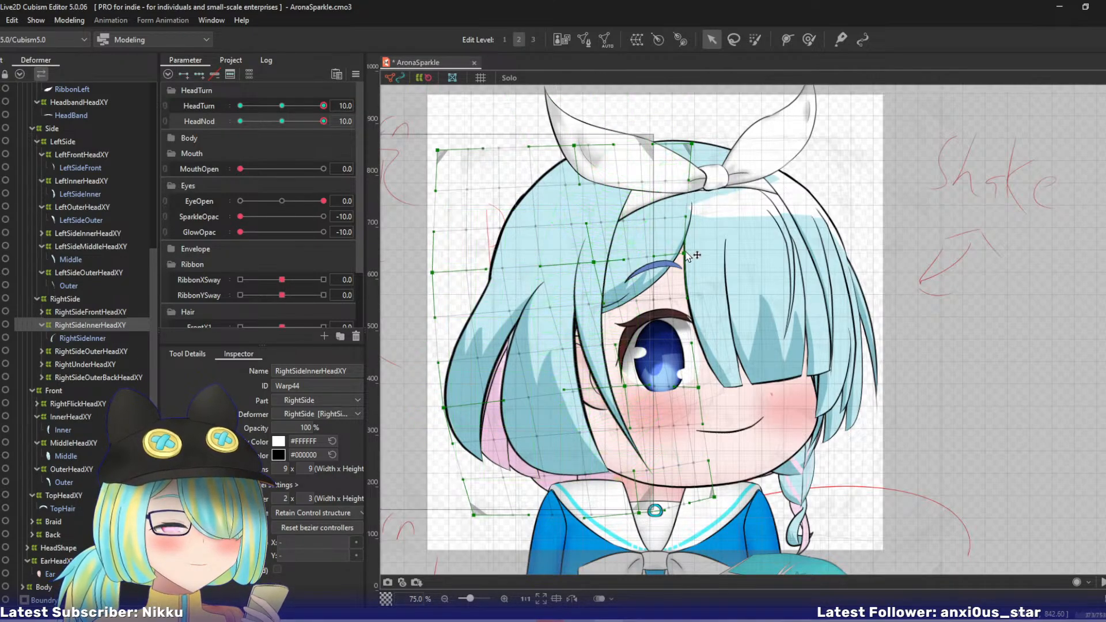
- Pull RightSideInnerHeadXY's upper right-middle and top-right points up-left and its top-centre point left, previewing the HeadNod motion
{"action": "left_click_drag", "start_coordinate": [683, 254], "coordinate": [673, 243]}
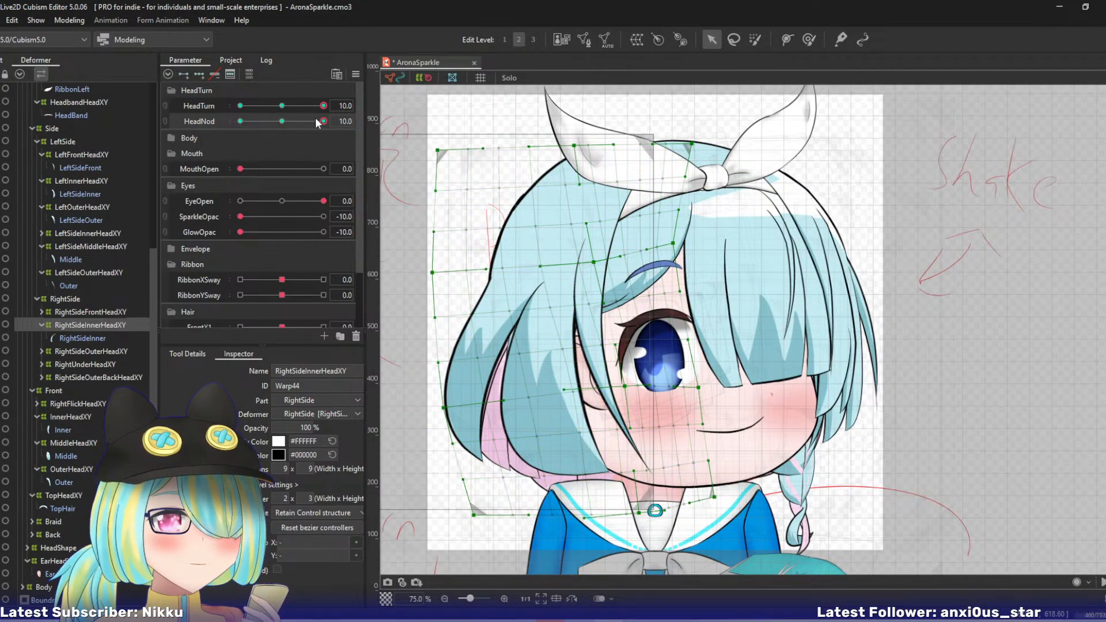
{"action": "mouse_move", "coordinate": [315, 119]}
{"action": "left_mouse_down"}
{"action": "mouse_move", "coordinate": [288, 125]}
{"action": "mouse_move", "coordinate": [333, 122]}
{"action": "left_mouse_up"}
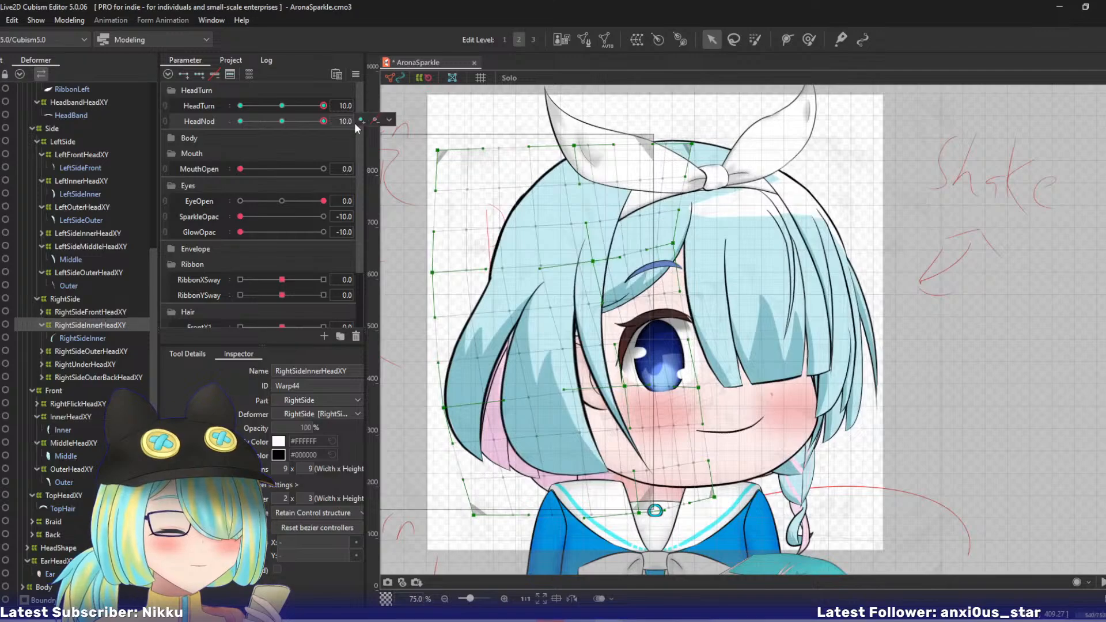
{"action": "left_click_drag", "start_coordinate": [692, 144], "coordinate": [668, 135]}
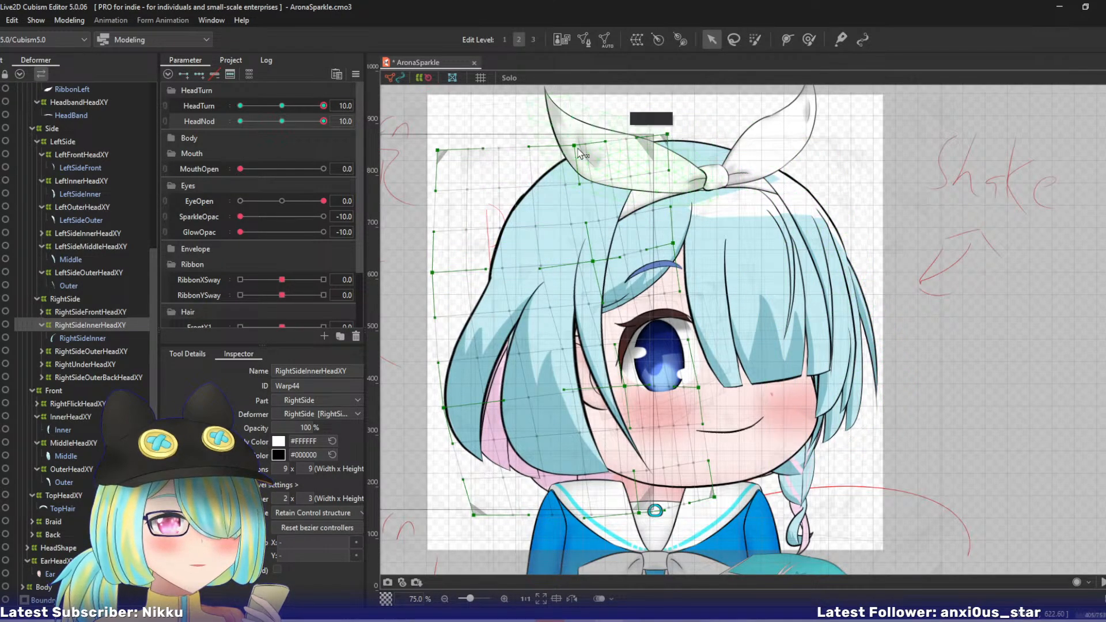
{"action": "left_click_drag", "start_coordinate": [575, 145], "coordinate": [564, 147]}
{"action": "left_click_drag", "start_coordinate": [590, 260], "coordinate": [591, 261]}
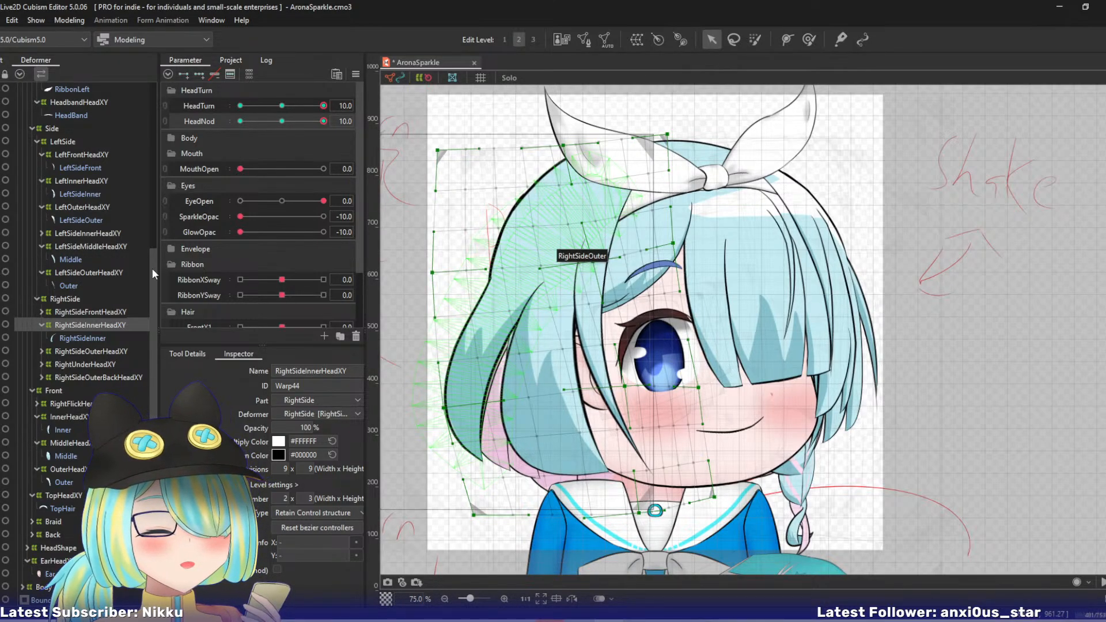
- On RightSideOuterHeadXY, lower the upper left-middle point, pull the upper right-middle and top-right points up-left, and shift the top-centre point left
{"action": "left_click", "coordinate": [73, 353]}
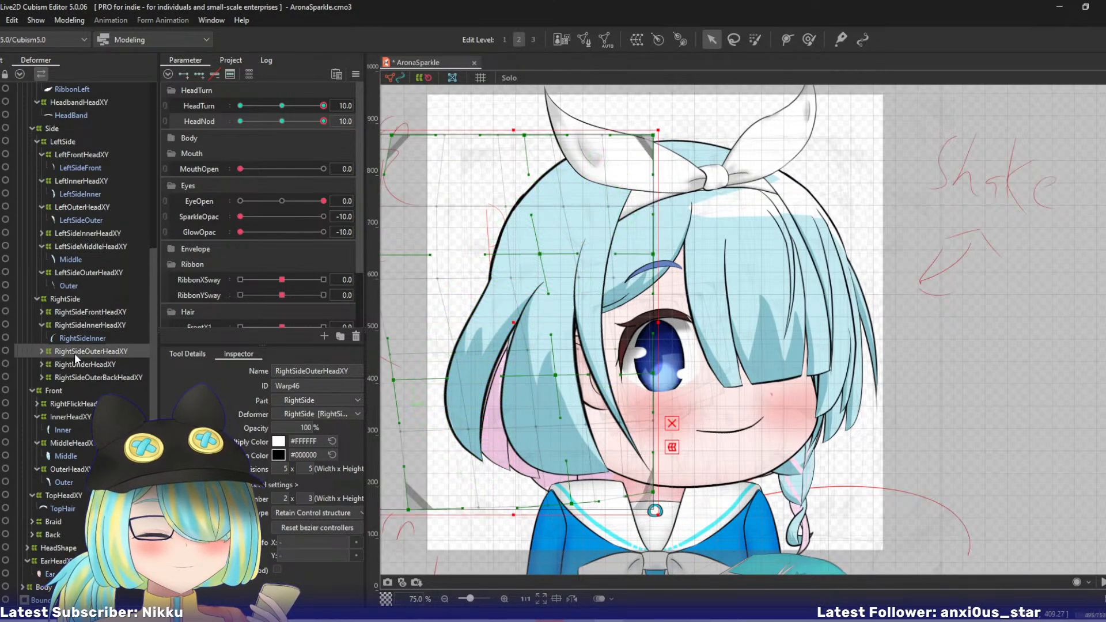
{"action": "left_click_drag", "start_coordinate": [552, 297], "coordinate": [588, 278]}
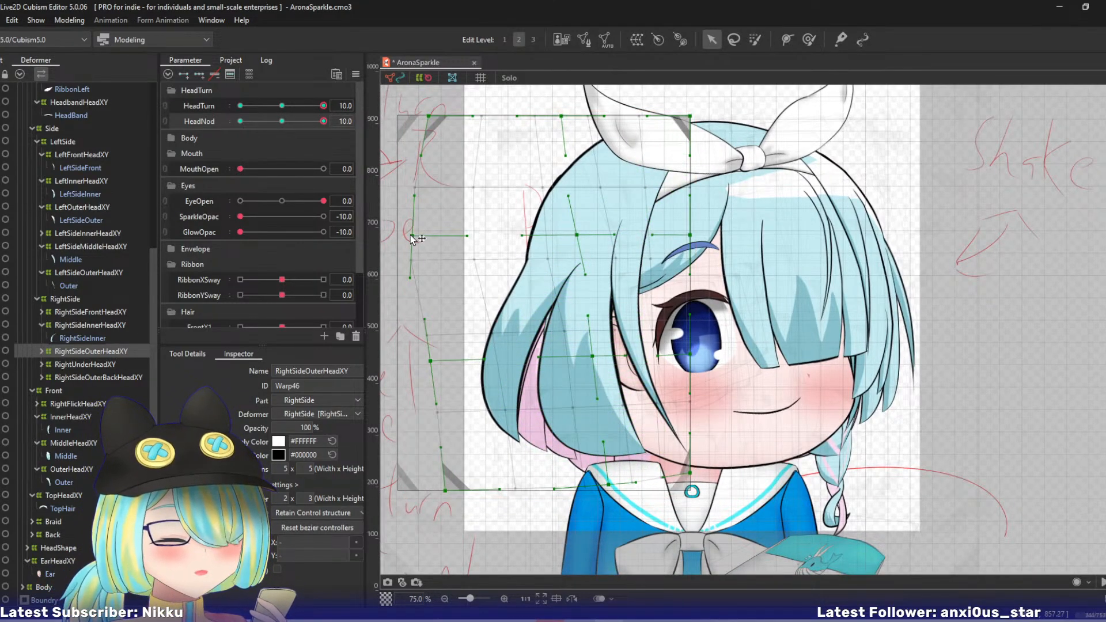
{"action": "left_click_drag", "start_coordinate": [411, 236], "coordinate": [416, 261]}
{"action": "left_click_drag", "start_coordinate": [577, 235], "coordinate": [572, 233]}
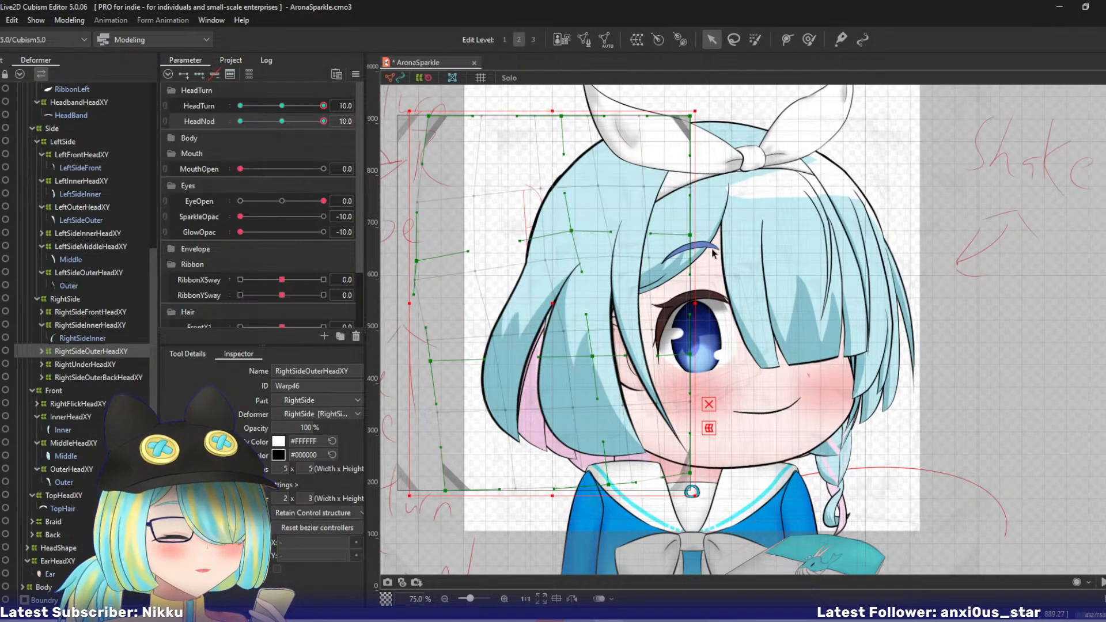
{"action": "left_click_drag", "start_coordinate": [691, 235], "coordinate": [673, 211]}
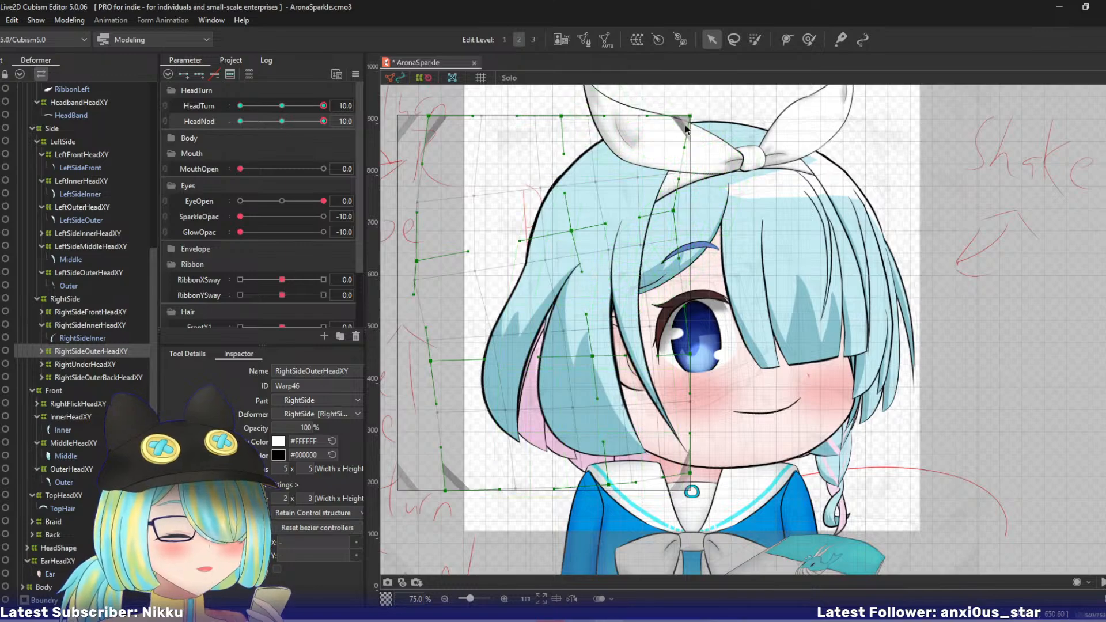
{"action": "left_click_drag", "start_coordinate": [684, 116], "coordinate": [658, 106]}
{"action": "left_click_drag", "start_coordinate": [560, 116], "coordinate": [552, 115]}
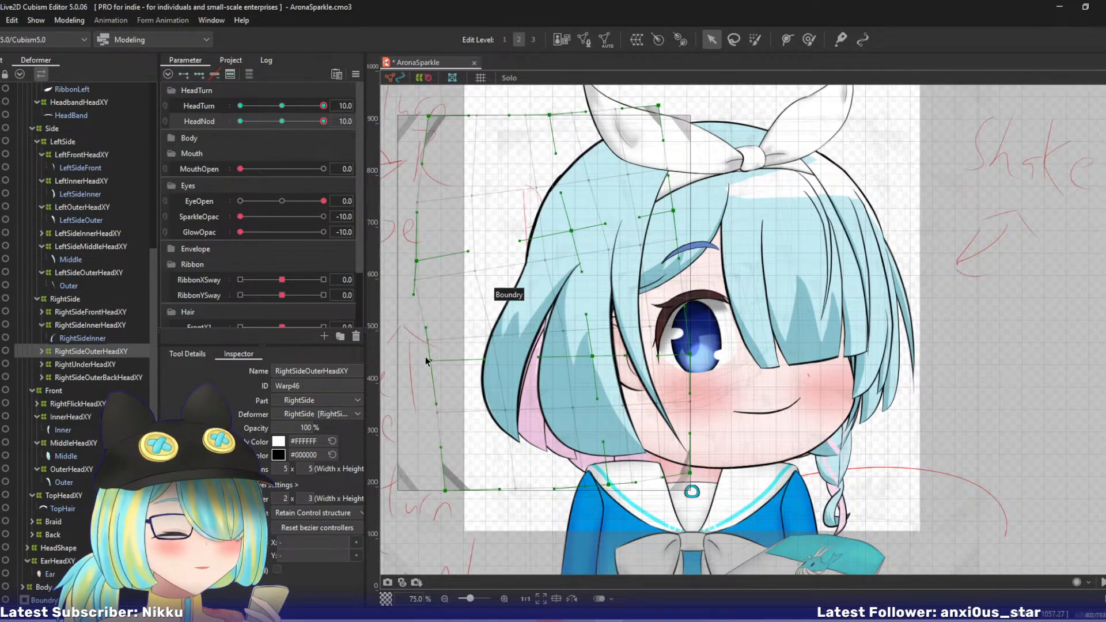
- Pull RightSideOuterHeadXY's lower left-middle and bottom-left points down-right, shift its bottom-centre point right, and raise its lower centre point slightly
{"action": "left_click_drag", "start_coordinate": [429, 361], "coordinate": [436, 383]}
{"action": "left_click_drag", "start_coordinate": [446, 491], "coordinate": [468, 513]}
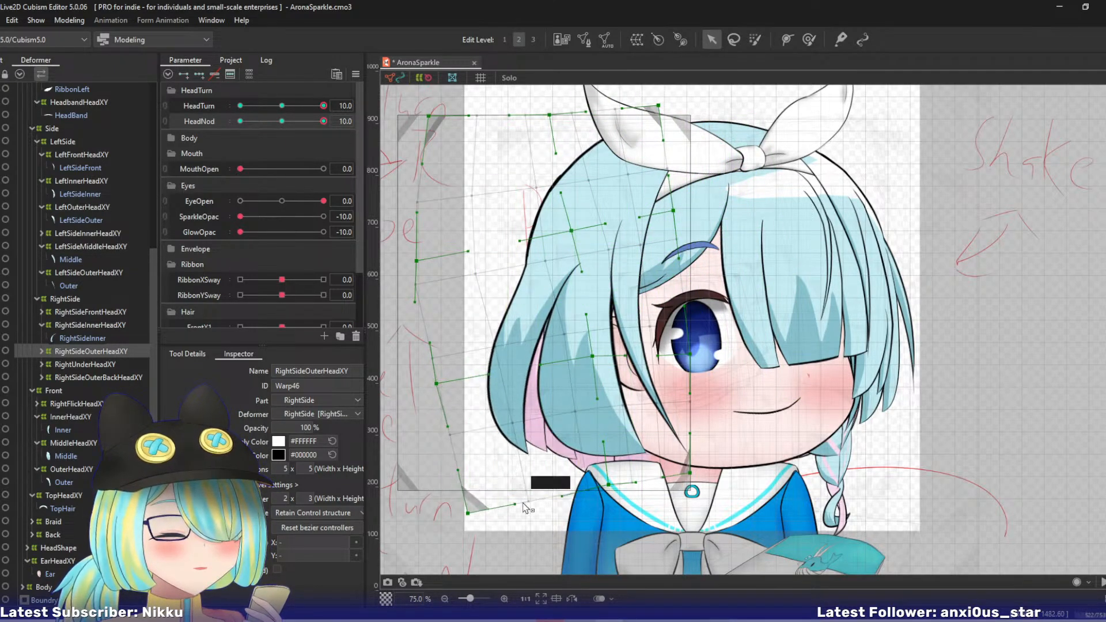
{"action": "left_click_drag", "start_coordinate": [614, 485], "coordinate": [619, 483]}
{"action": "left_click_drag", "start_coordinate": [469, 514], "coordinate": [489, 513]}
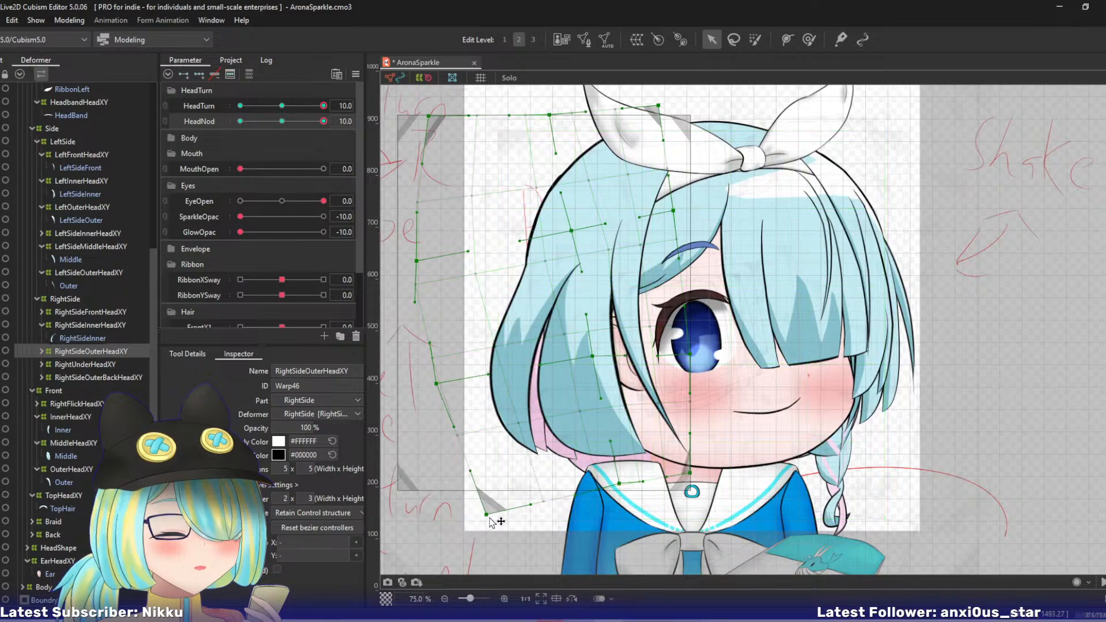
{"action": "left_click_drag", "start_coordinate": [592, 357], "coordinate": [592, 350]}
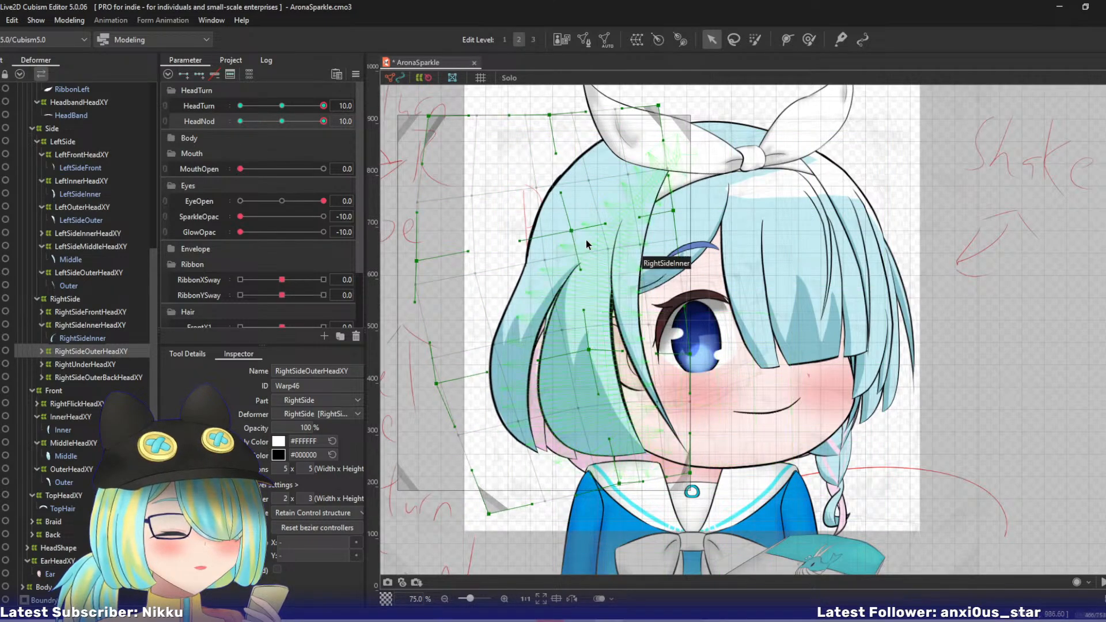
{"action": "left_click_drag", "start_coordinate": [675, 211], "coordinate": [671, 208]}
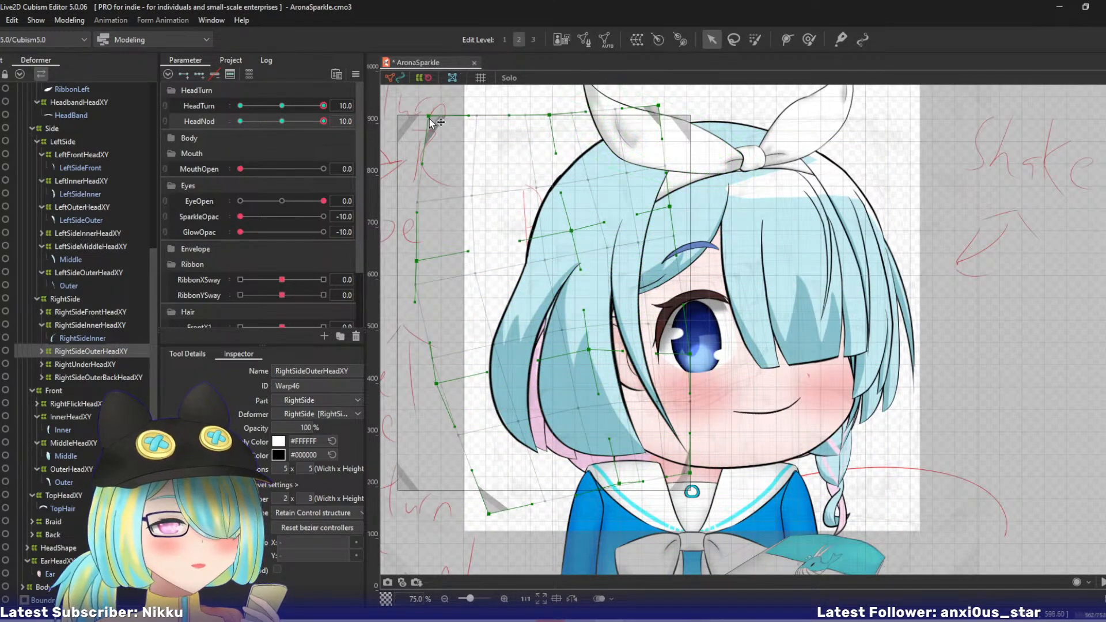
- Lower RightSideOuterHeadXY's top-left and upper left-middle points, move its top-centre point left, and nudge its upper centre point up-left
{"action": "left_click_drag", "start_coordinate": [428, 116], "coordinate": [426, 133]}
{"action": "left_click_drag", "start_coordinate": [549, 115], "coordinate": [535, 117]}
{"action": "left_click_drag", "start_coordinate": [416, 261], "coordinate": [424, 273]}
{"action": "left_click_drag", "start_coordinate": [570, 231], "coordinate": [567, 228]}
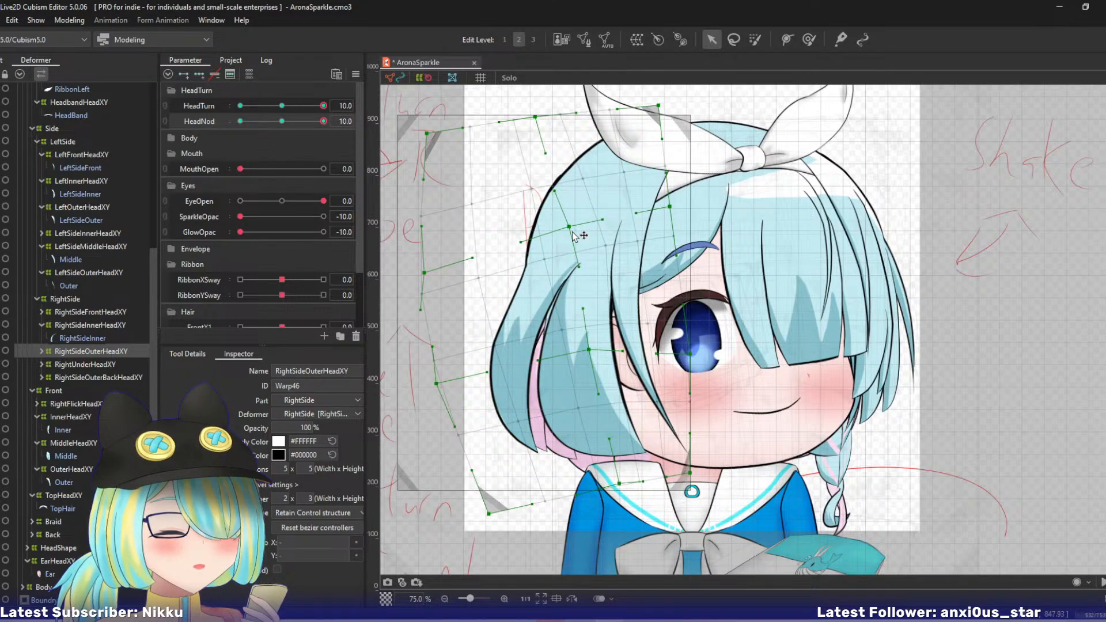
- Nudge RightSideInnerHeadXY's lower centre point slightly right
{"action": "left_click", "coordinate": [75, 325]}
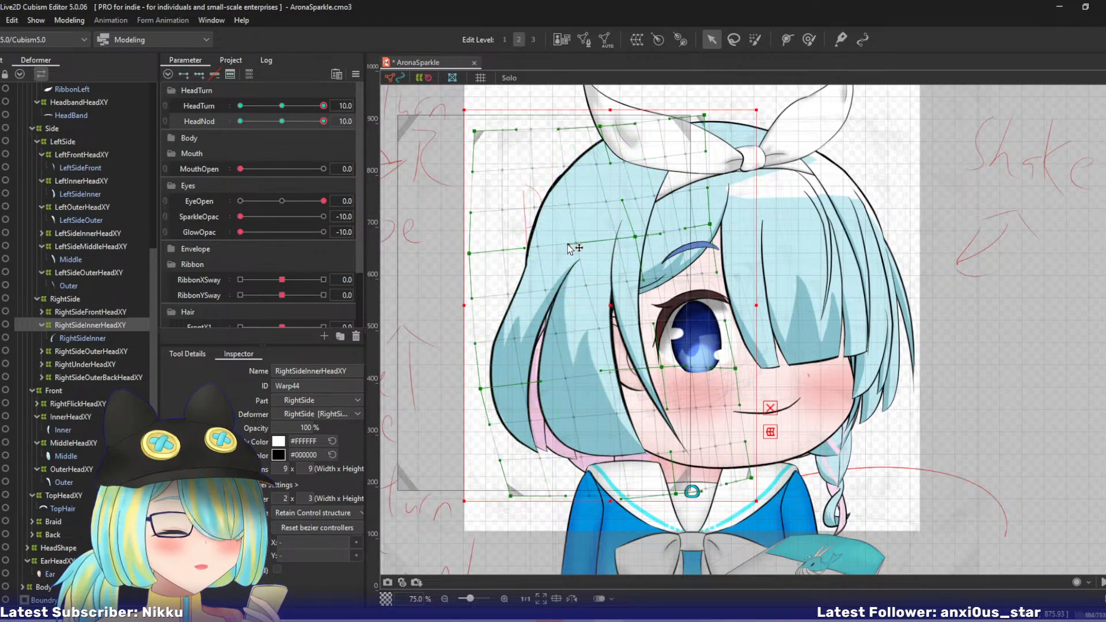
{"action": "left_click_drag", "start_coordinate": [668, 369], "coordinate": [672, 368]}
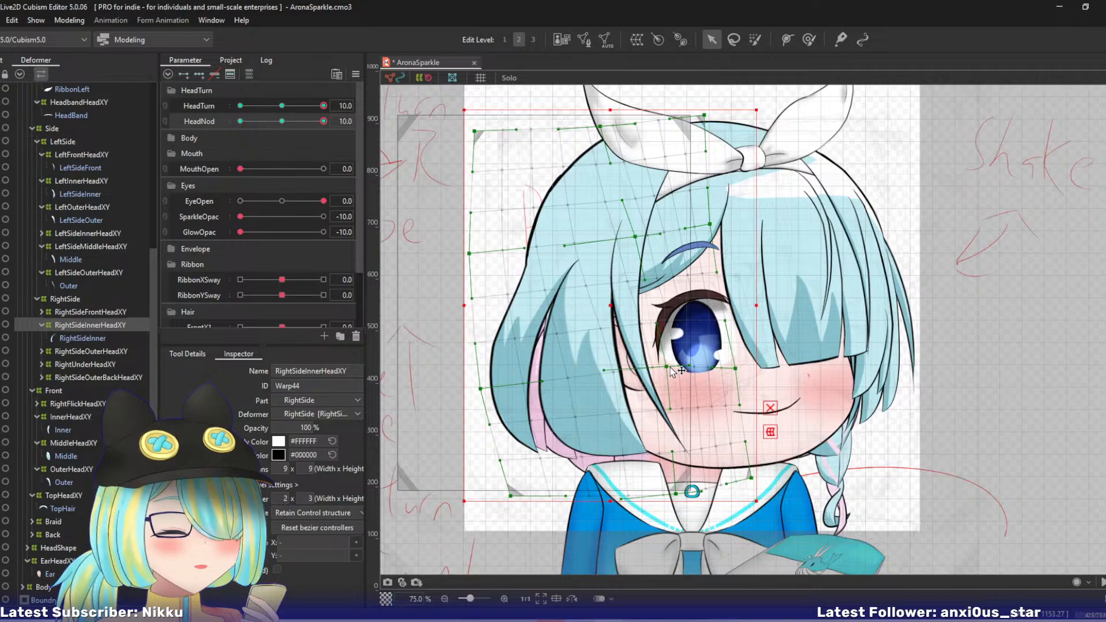
{"action": "left_click", "coordinate": [91, 312]}
- Undo the last tweak to RightSideOuterHeadXY and shift its upper left-middle point slightly outward
{"action": "left_click", "coordinate": [109, 352]}
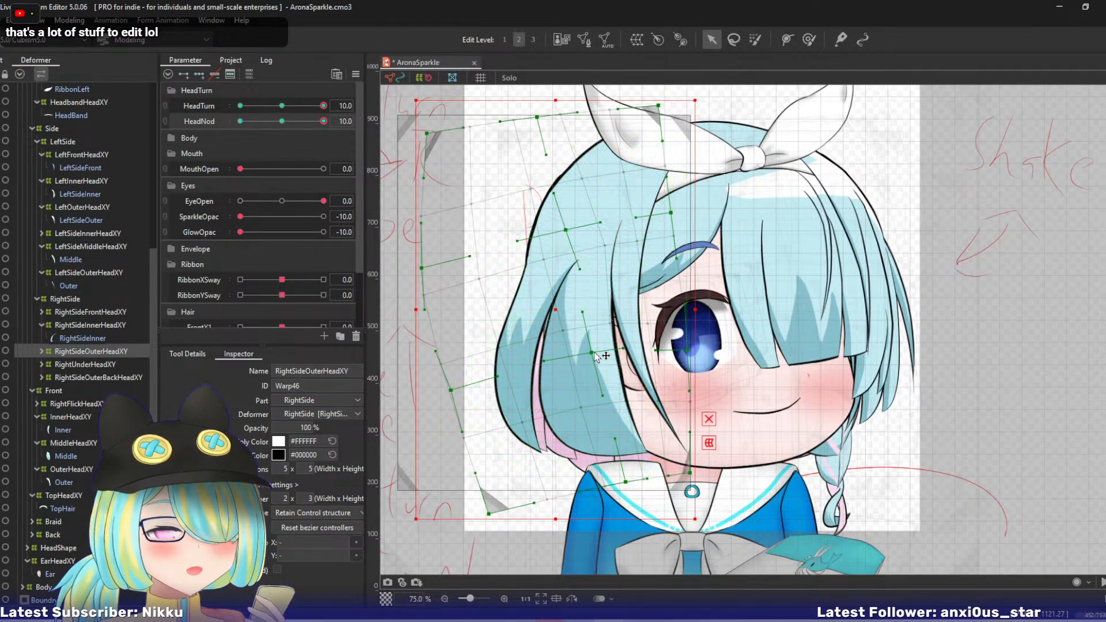
{"action": "key", "text": "ctrl+z"}
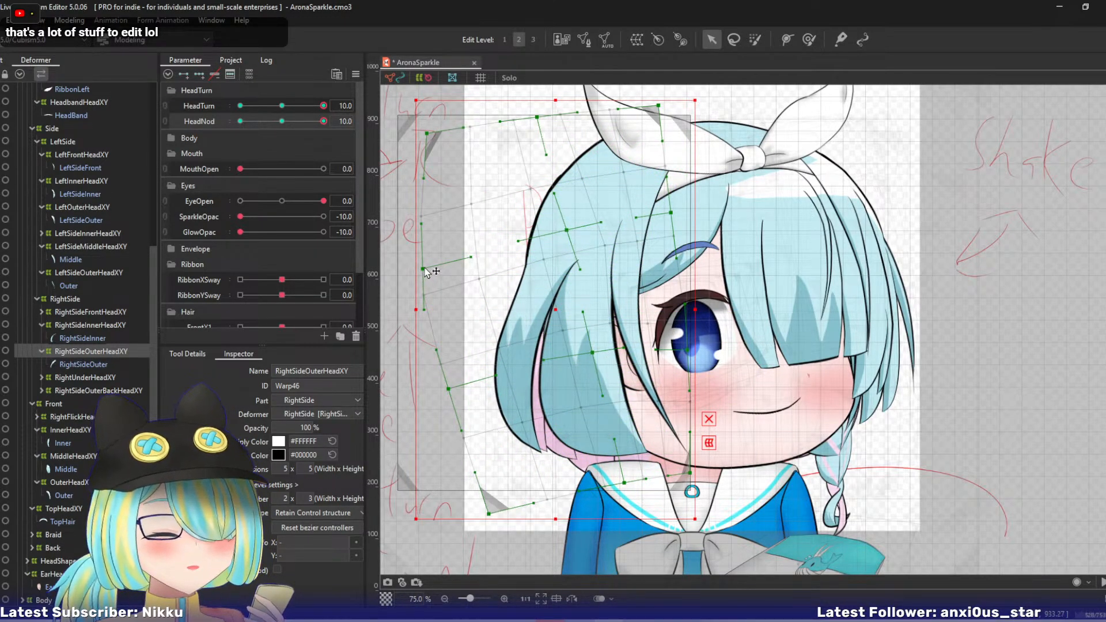
{"action": "left_click_drag", "start_coordinate": [424, 268], "coordinate": [421, 267]}
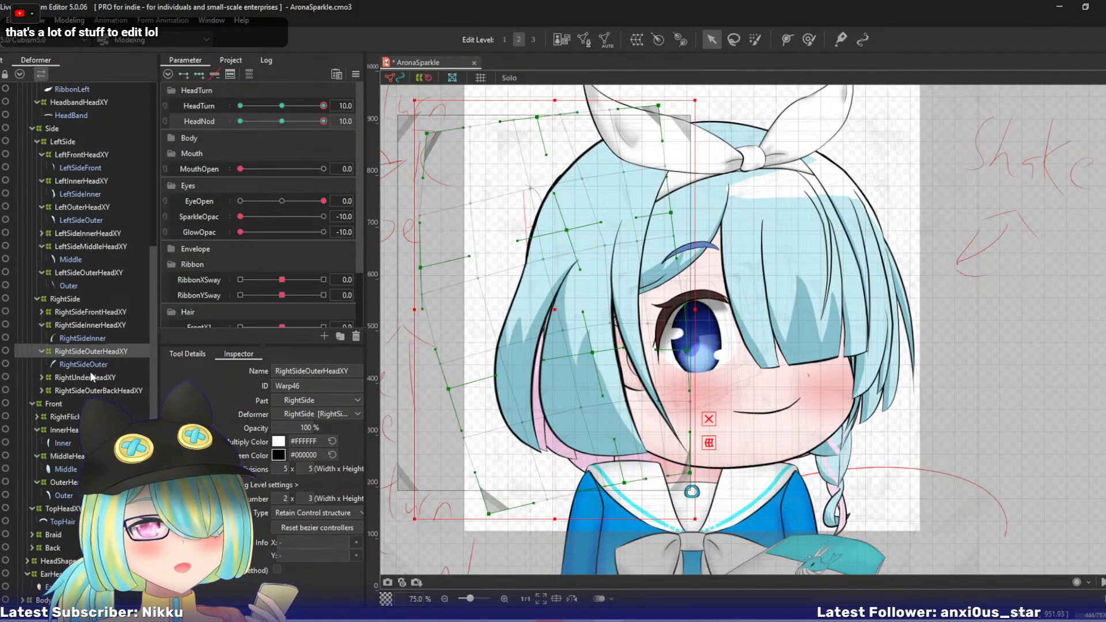
- Preview the HeadNod motion and pull RightSideInnerHeadXY's bottom-left point right
{"action": "left_click", "coordinate": [86, 377]}
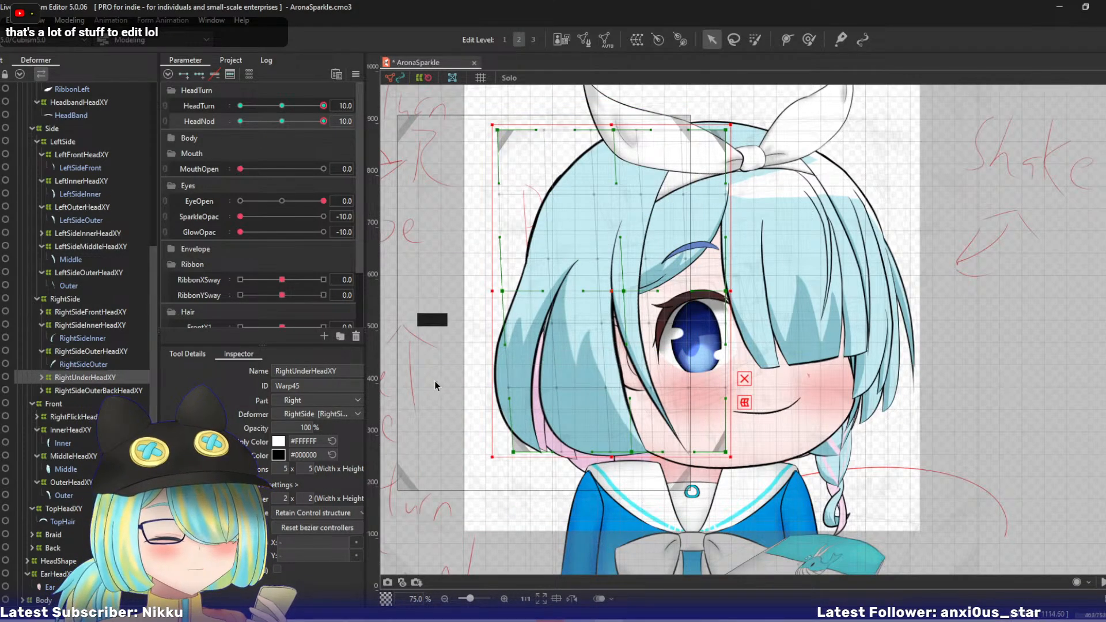
{"action": "left_click_drag", "start_coordinate": [518, 414], "coordinate": [533, 371]}
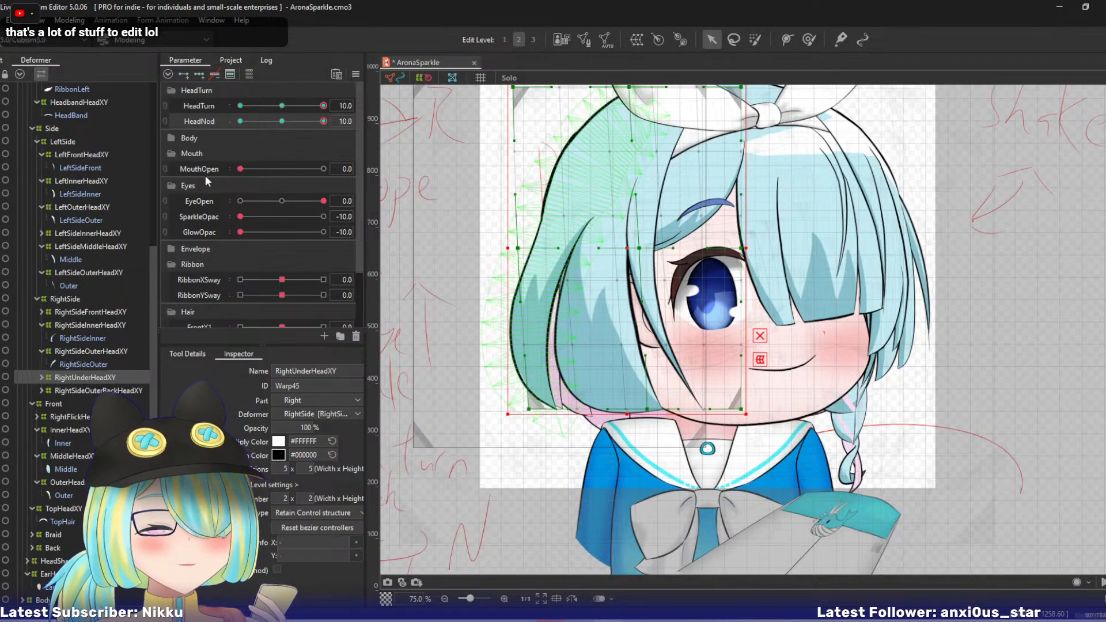
{"action": "left_click_drag", "start_coordinate": [323, 121], "coordinate": [347, 127]}
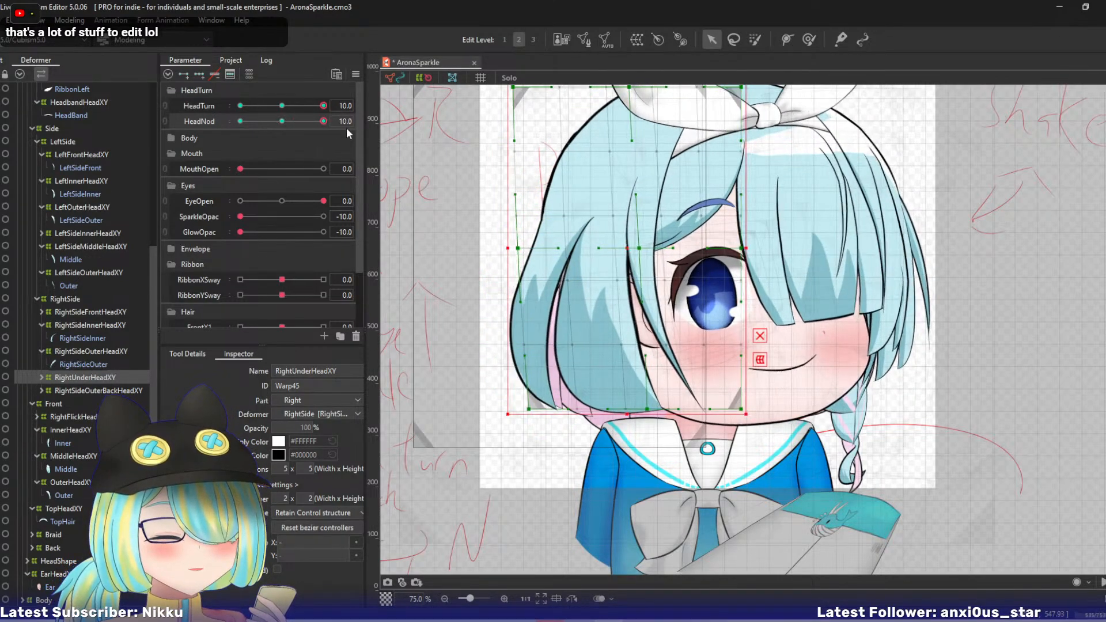
{"action": "left_click", "coordinate": [89, 326]}
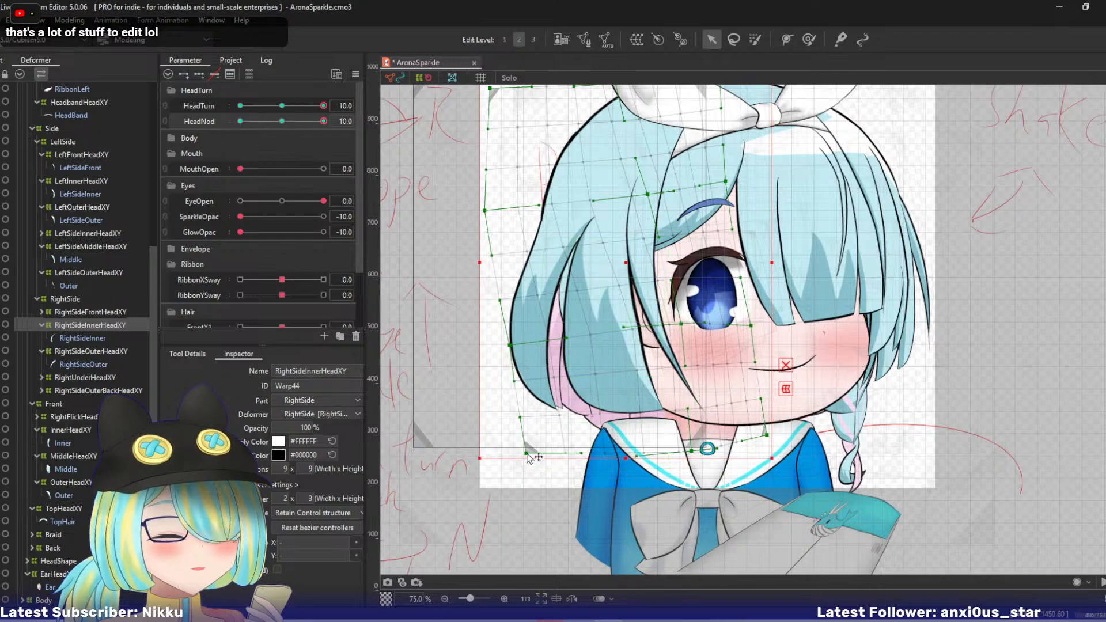
{"action": "left_click_drag", "start_coordinate": [526, 454], "coordinate": [556, 455]}
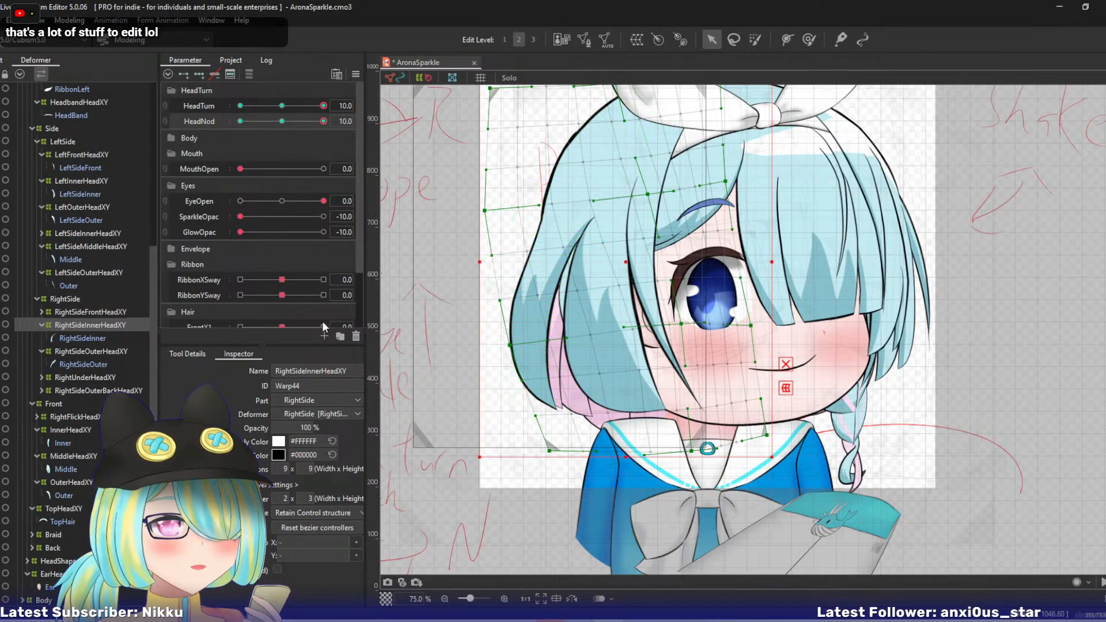
- Isolate RightUnderHeadXY's hair strand with Solo view and pull the deformer's right-middle point left
{"action": "left_click", "coordinate": [93, 377]}
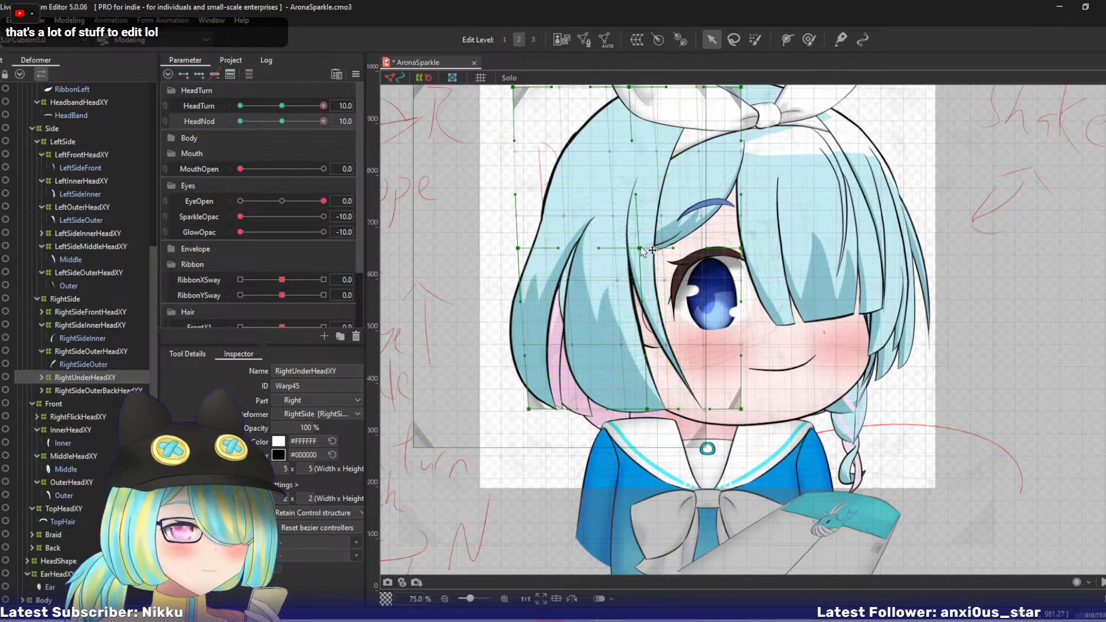
{"action": "left_click", "coordinate": [616, 270]}
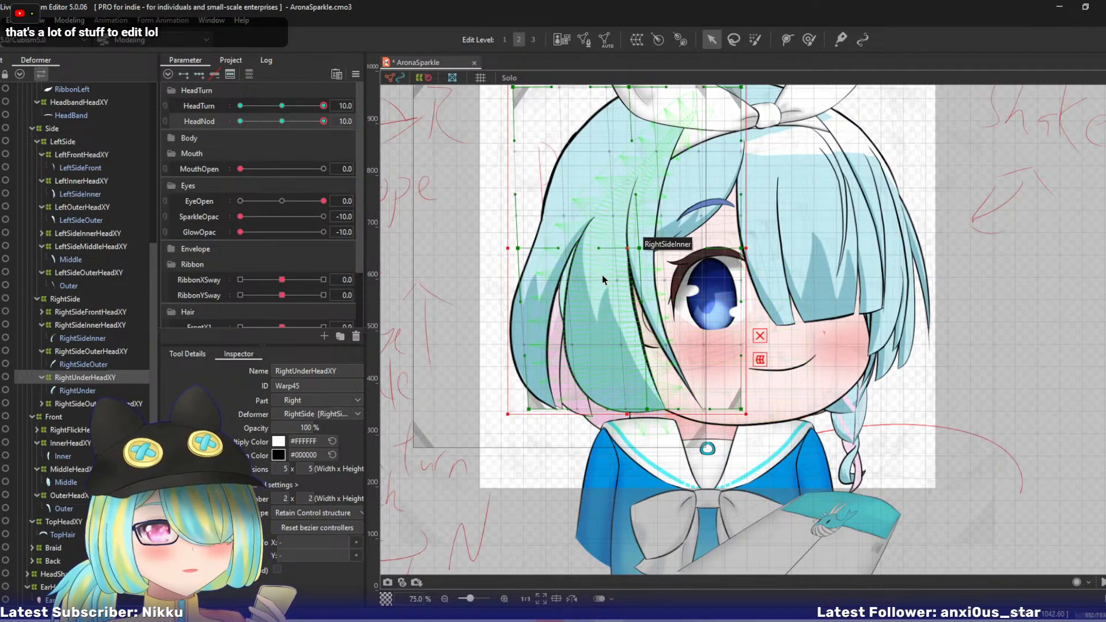
{"action": "left_click", "coordinate": [101, 377]}
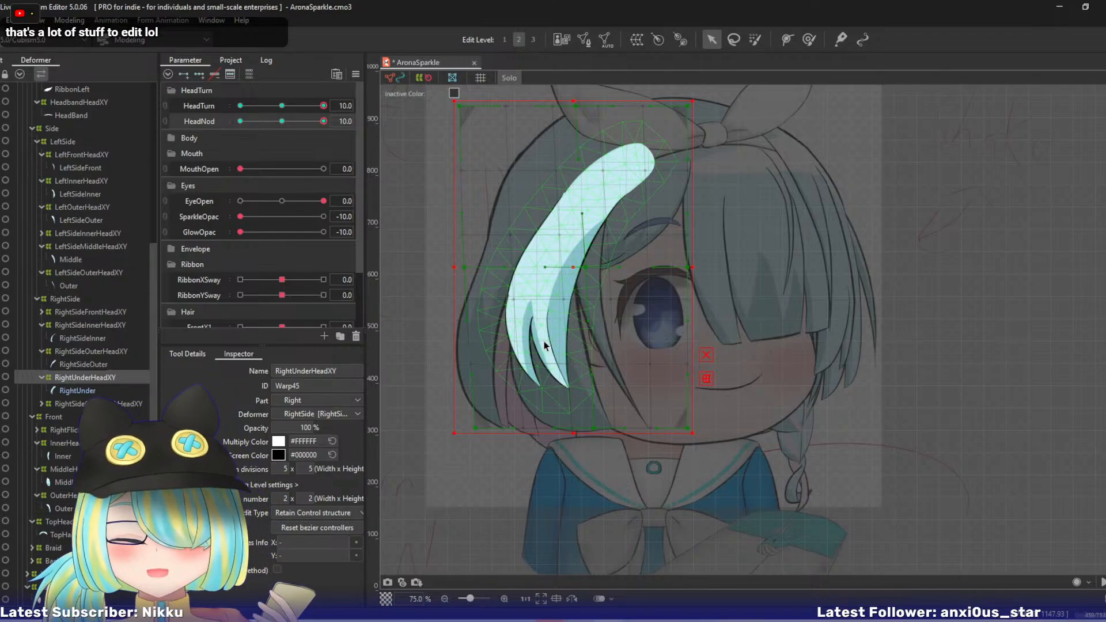
{"action": "left_click", "coordinate": [580, 176]}
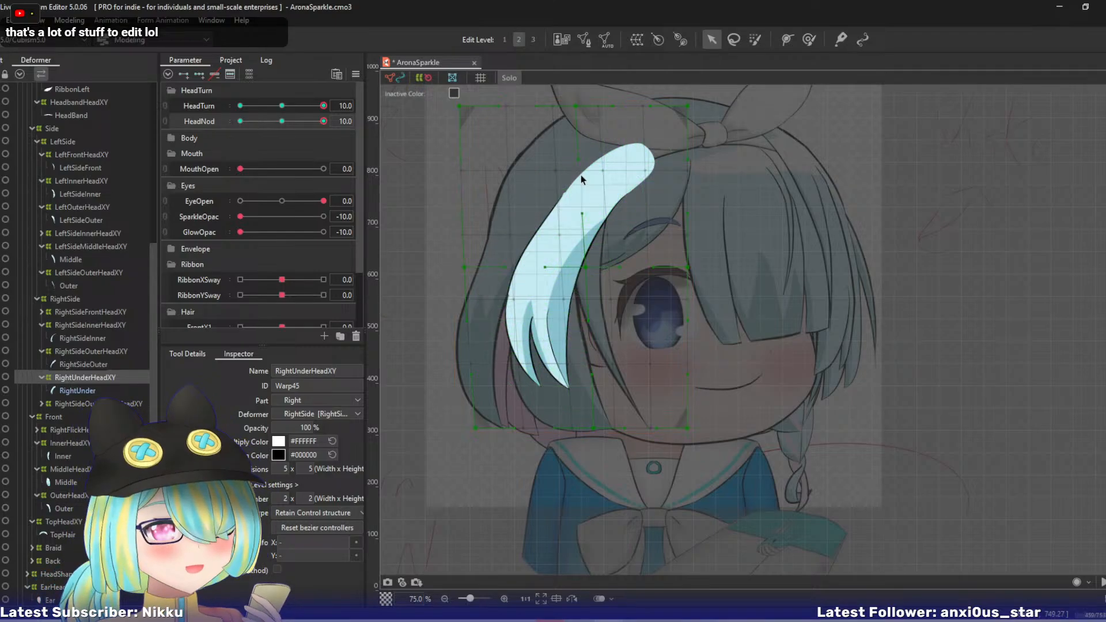
{"action": "left_click", "coordinate": [672, 270]}
{"action": "left_click", "coordinate": [495, 330]}
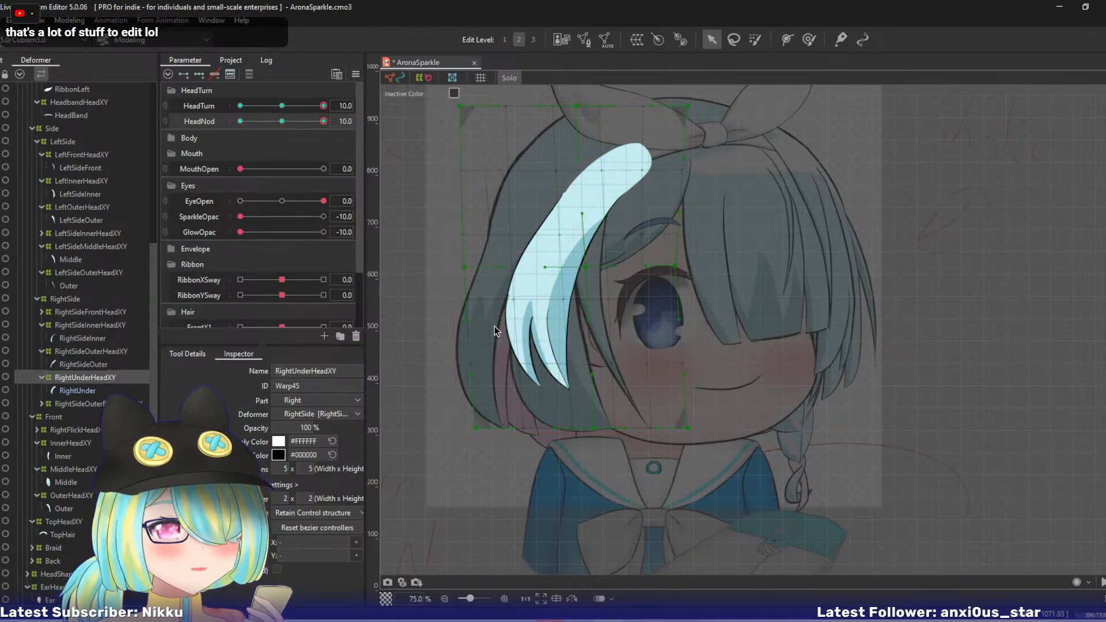
- Move RightUnderHeadXY's bottom-centre point right, lower its left-middle point, and pull its bottom-left point down and right
{"action": "left_click_drag", "start_coordinate": [592, 430], "coordinate": [605, 433]}
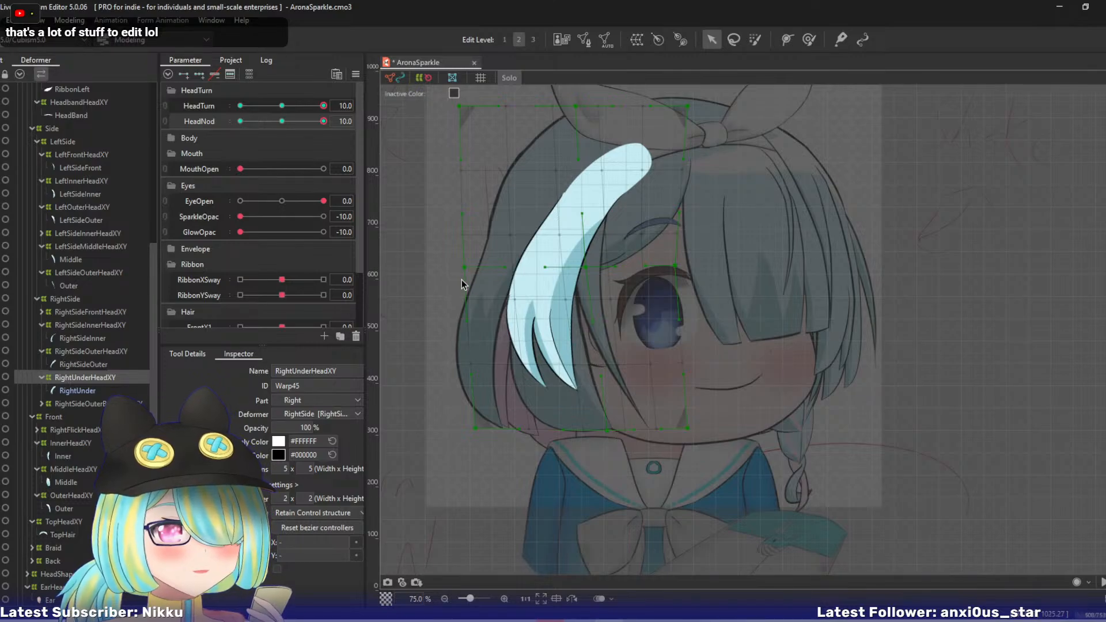
{"action": "left_click_drag", "start_coordinate": [461, 278], "coordinate": [467, 287]}
{"action": "left_click_drag", "start_coordinate": [477, 427], "coordinate": [497, 437]}
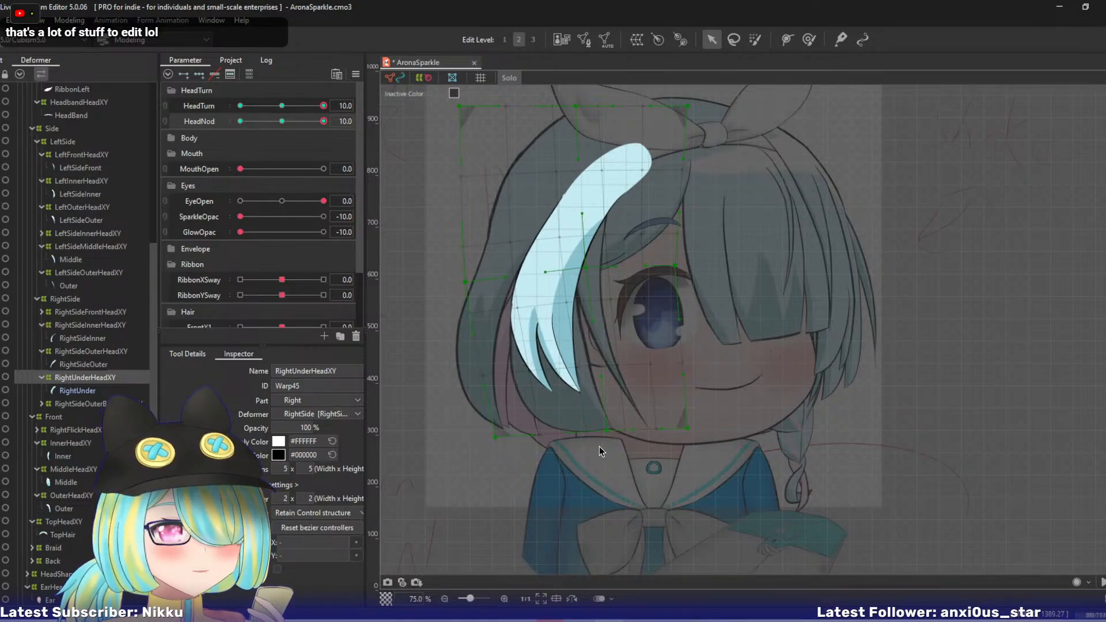
- Pull RightUnderHeadXY's bottom-centre point right, shift its top-right corner left, and nudge its right-middle point up and left
{"action": "left_click_drag", "start_coordinate": [607, 430], "coordinate": [619, 430]}
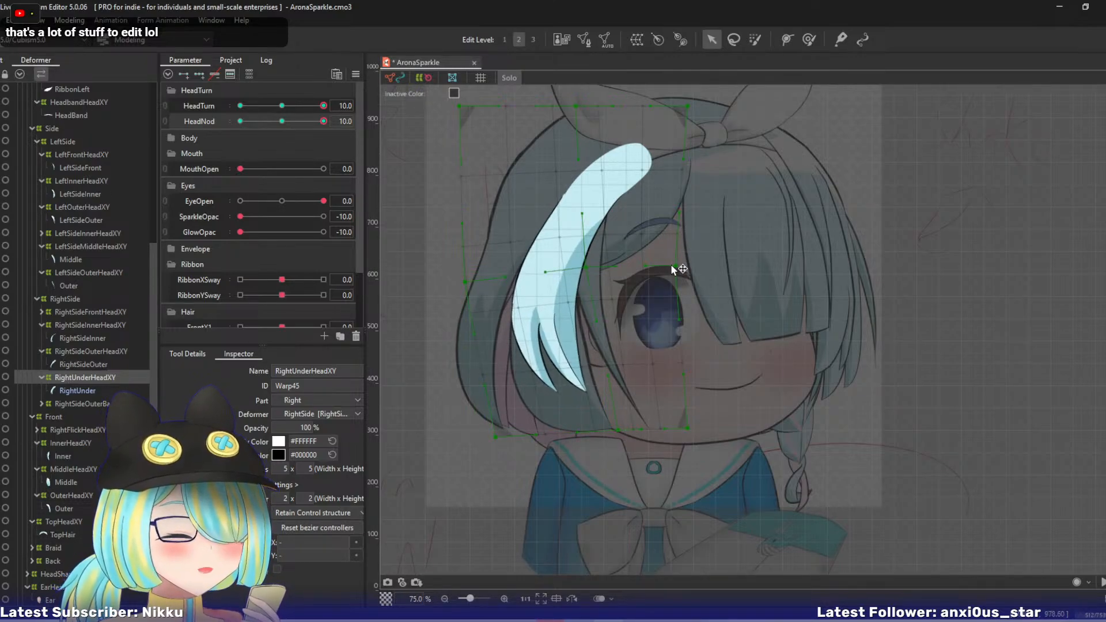
{"action": "left_click_drag", "start_coordinate": [671, 269], "coordinate": [669, 259]}
{"action": "mouse_move", "coordinate": [323, 121]}
{"action": "left_mouse_down"}
{"action": "mouse_move", "coordinate": [292, 122]}
{"action": "mouse_move", "coordinate": [332, 124]}
{"action": "left_mouse_up"}
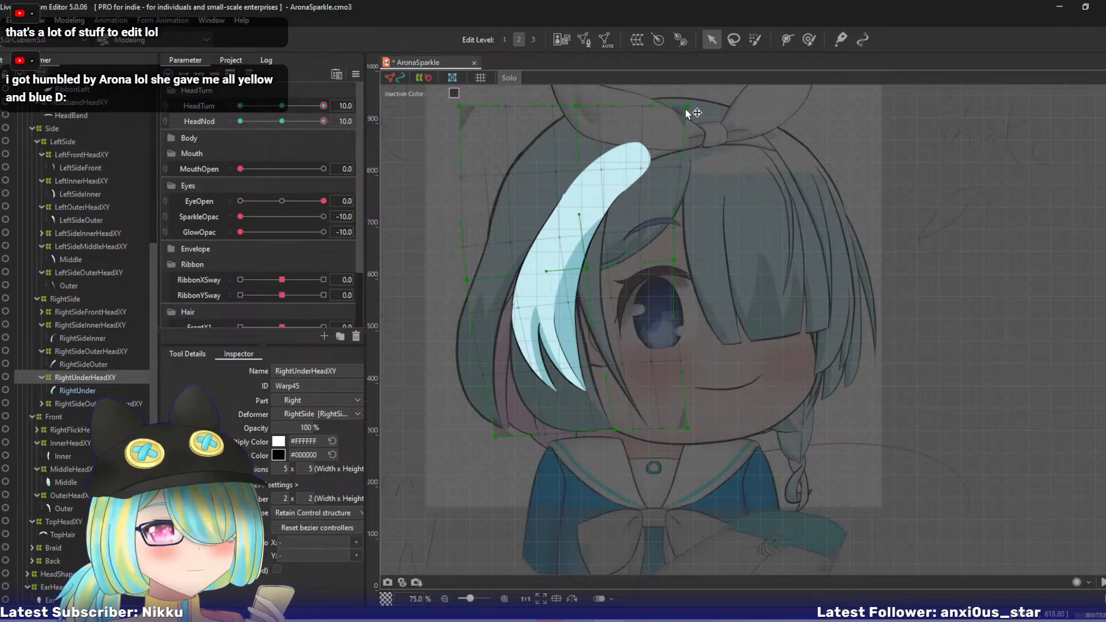
{"action": "left_click_drag", "start_coordinate": [687, 106], "coordinate": [666, 103]}
{"action": "left_click_drag", "start_coordinate": [675, 261], "coordinate": [670, 254]}
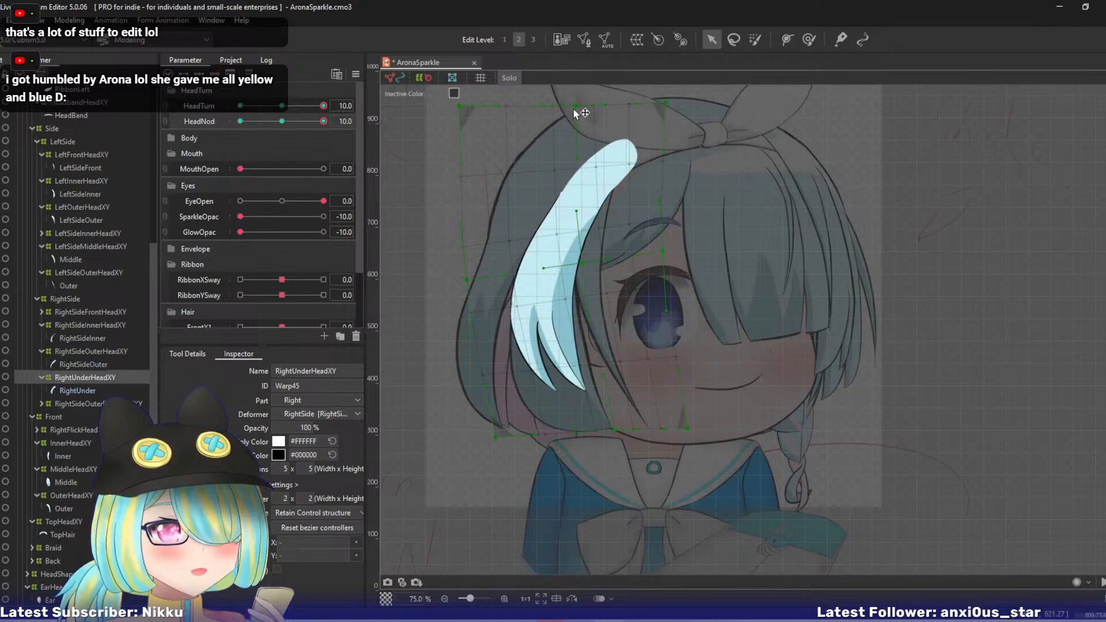
- Lower RightUnderHeadXY's top-left, left-middle and bottom-left points, nudge its bottom-centre point down and right, and exit Solo view
{"action": "left_click_drag", "start_coordinate": [459, 106], "coordinate": [455, 132]}
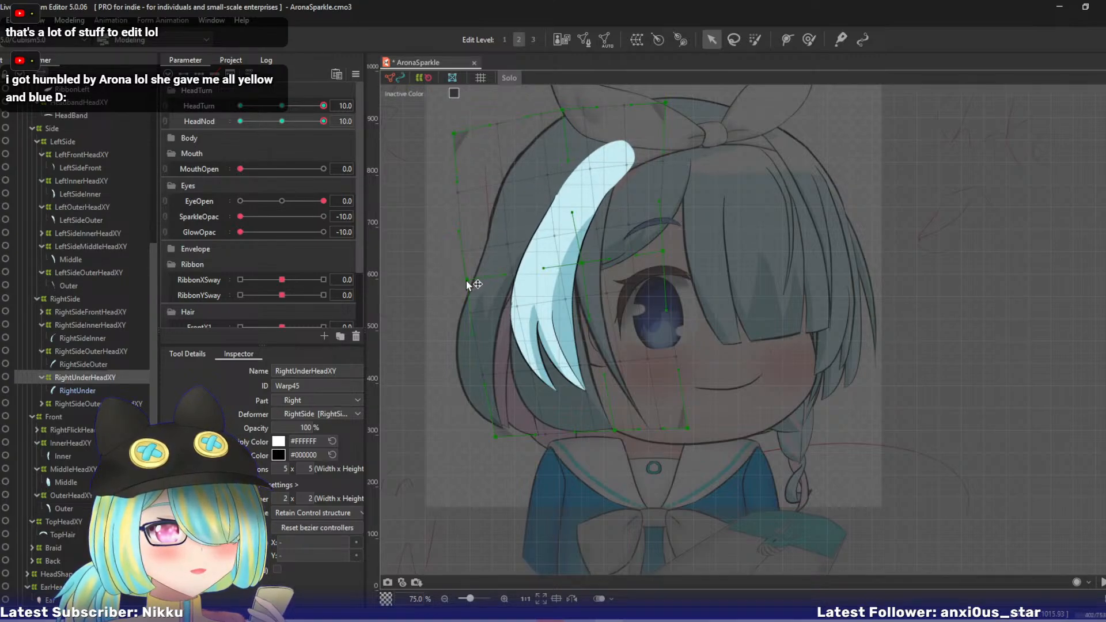
{"action": "left_click_drag", "start_coordinate": [467, 284], "coordinate": [468, 297]}
{"action": "left_click_drag", "start_coordinate": [616, 433], "coordinate": [624, 438]}
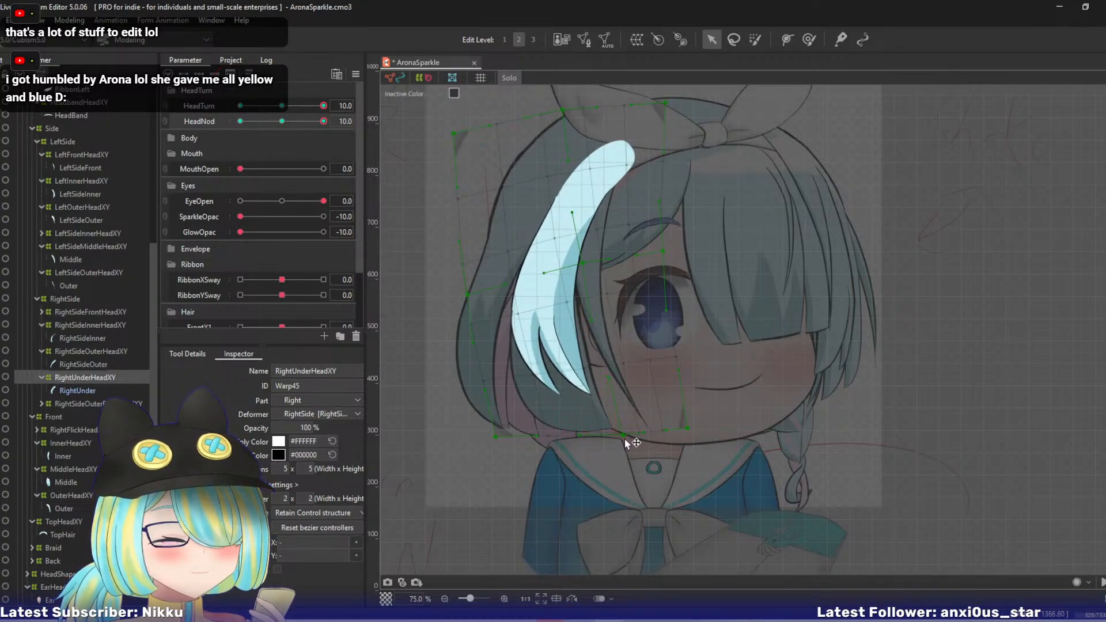
{"action": "left_click_drag", "start_coordinate": [495, 436], "coordinate": [501, 445]}
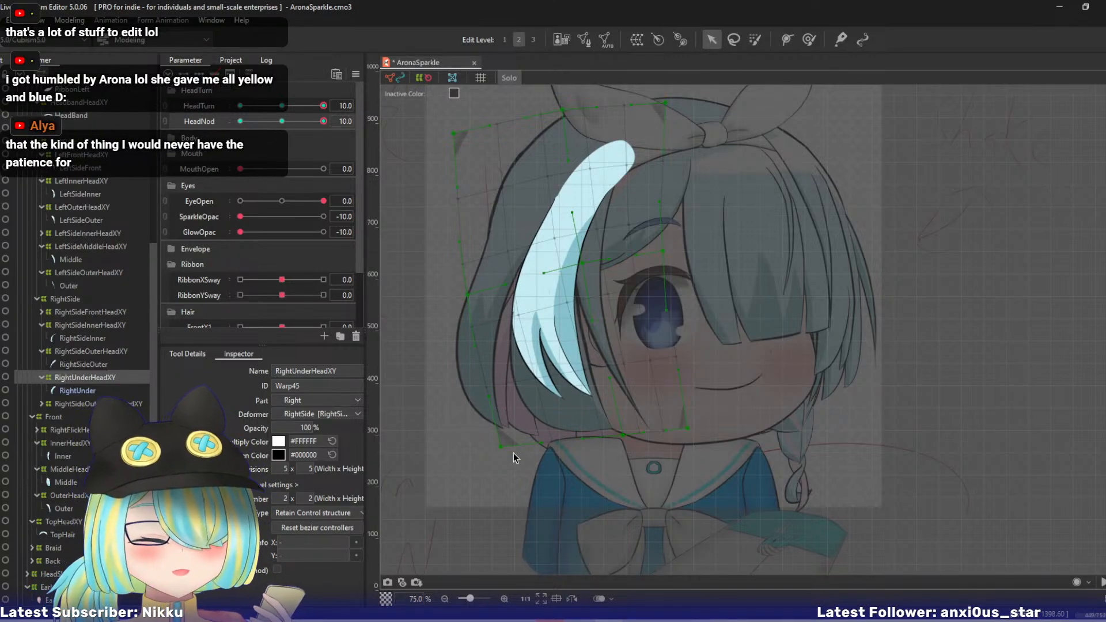
{"action": "left_click_drag", "start_coordinate": [489, 368], "coordinate": [517, 378]}
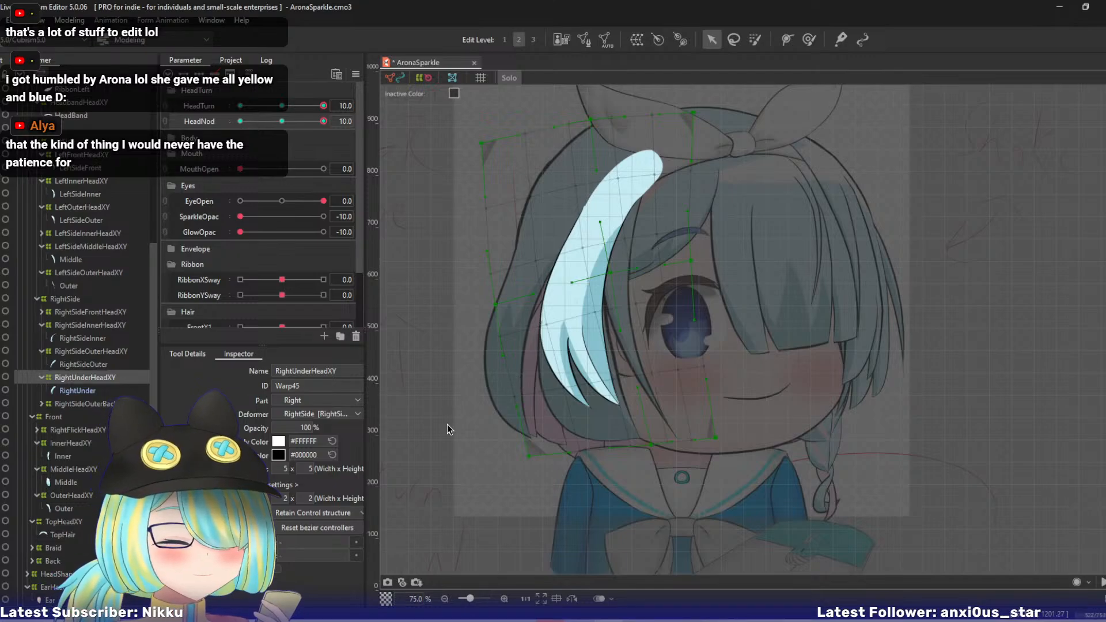
{"action": "key", "text": "s"}
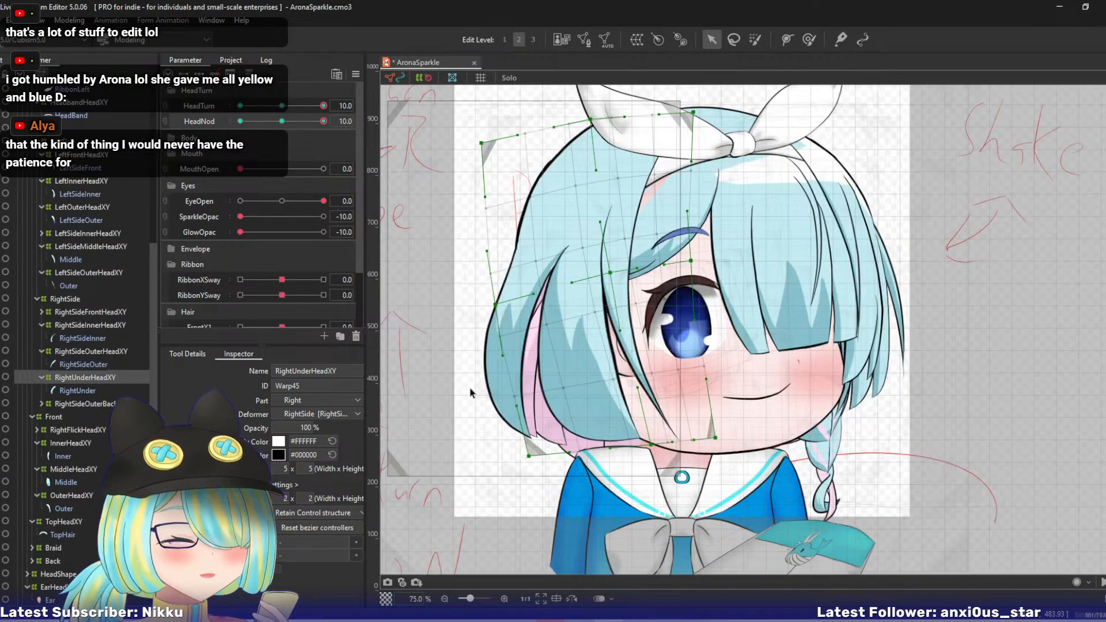
- Reshape RightSideOuterBackHeadXY by pulling its right-middle and top-right points up and left, its top-centre point left, and its left-middle point down
{"action": "left_click", "coordinate": [74, 404]}
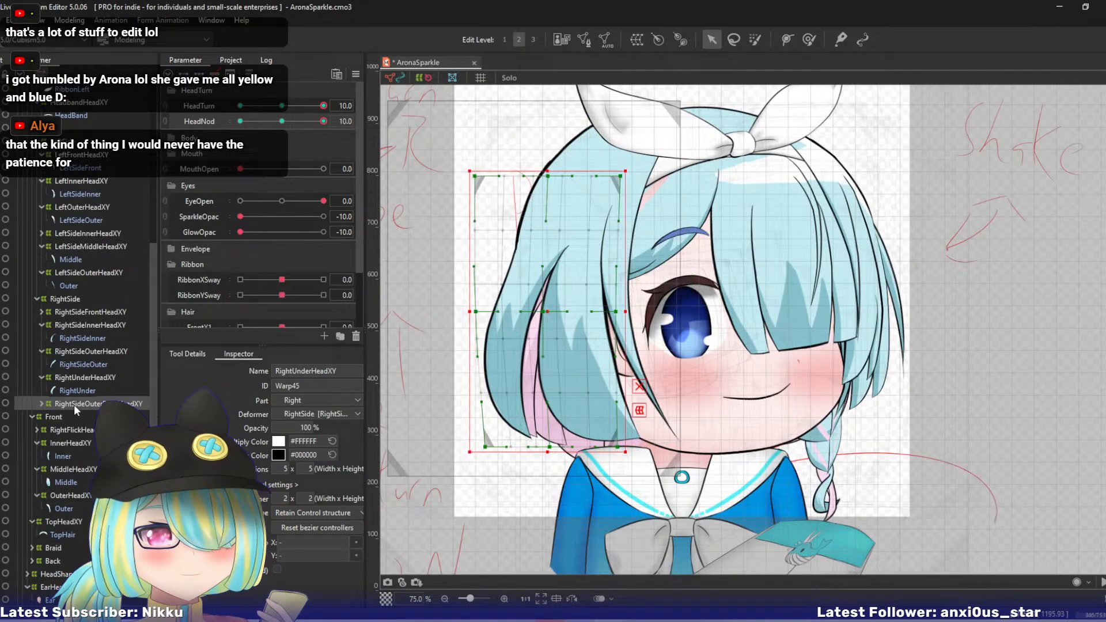
{"action": "left_click", "coordinate": [43, 403]}
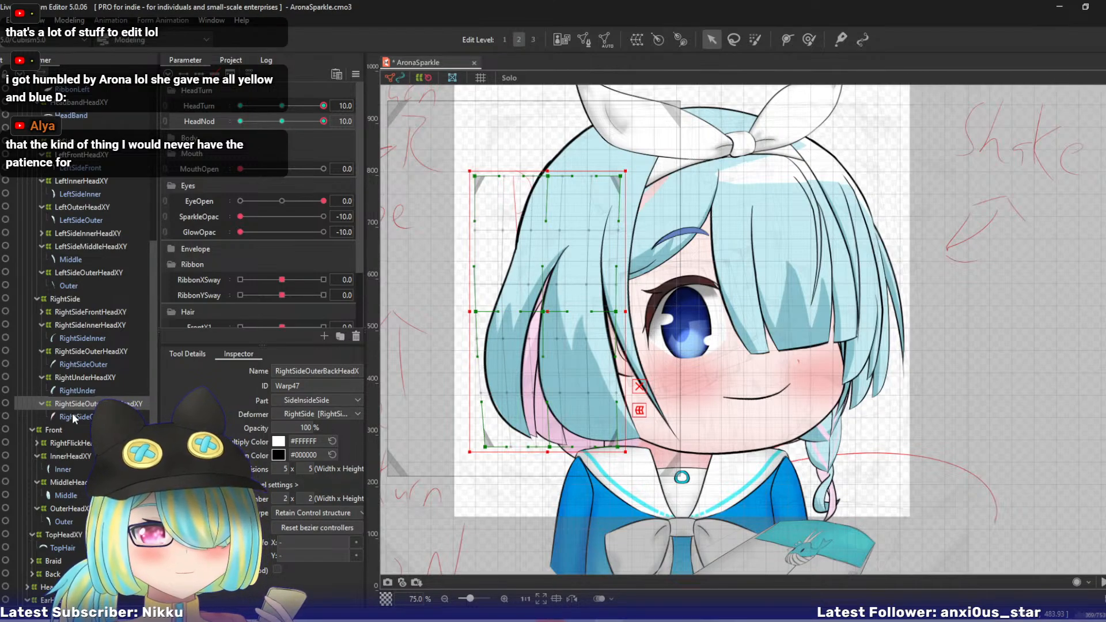
{"action": "left_click_drag", "start_coordinate": [615, 312], "coordinate": [610, 303]}
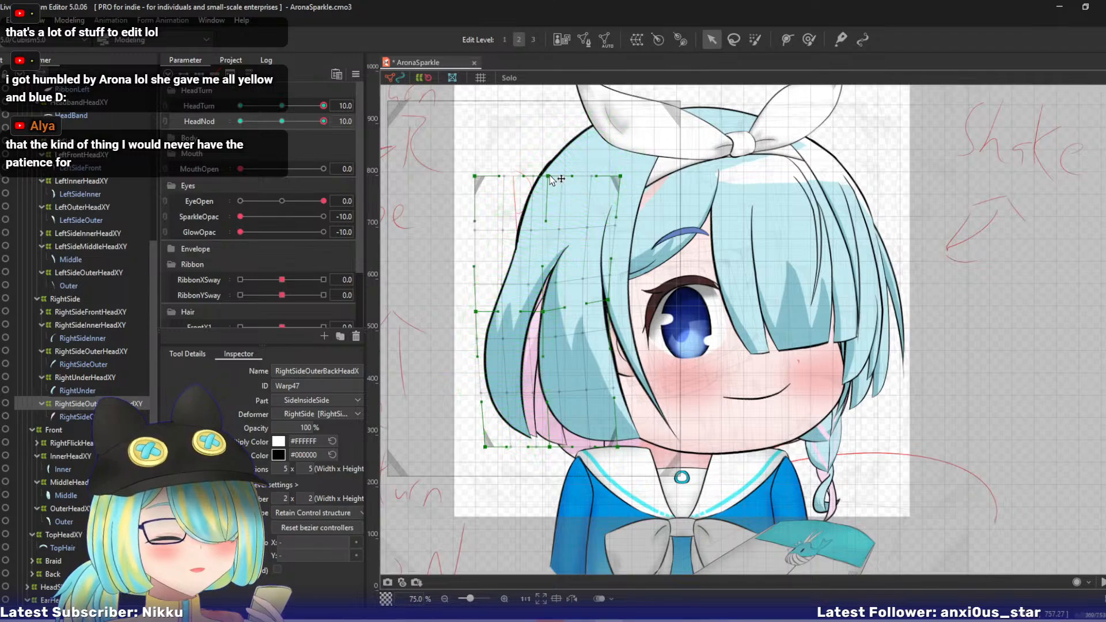
{"action": "left_click_drag", "start_coordinate": [548, 176], "coordinate": [542, 177]}
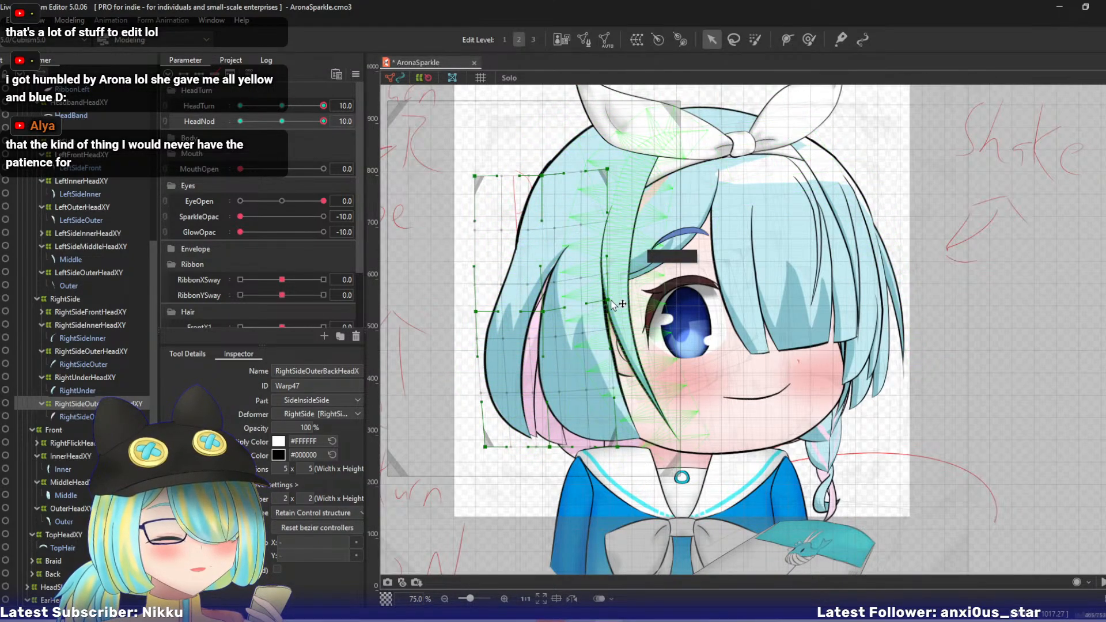
{"action": "left_click_drag", "start_coordinate": [608, 300], "coordinate": [599, 294]}
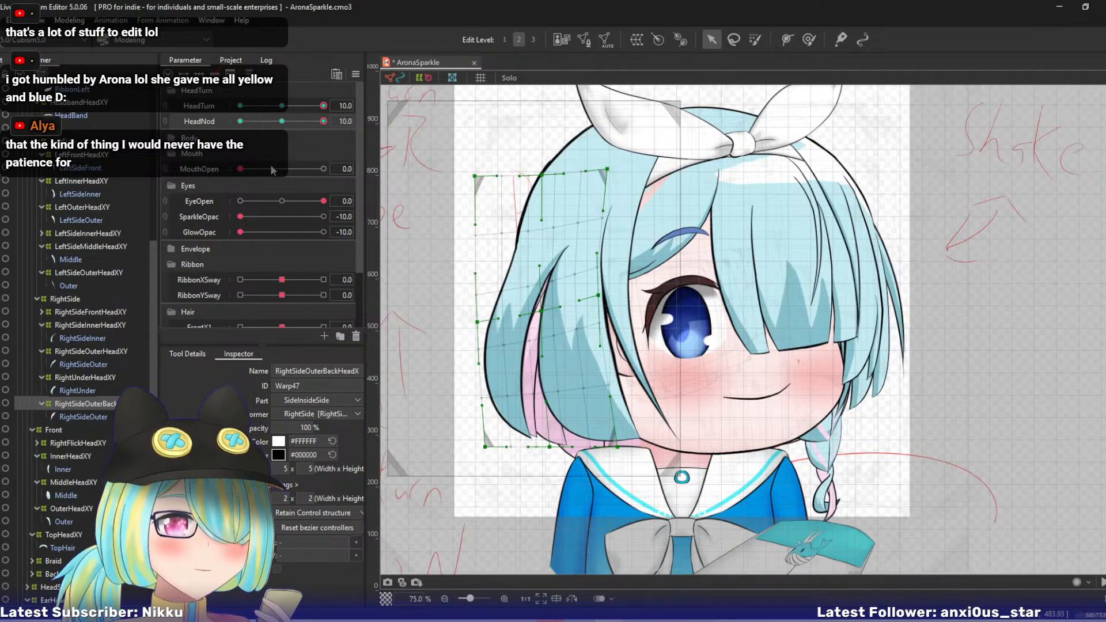
{"action": "left_click_drag", "start_coordinate": [310, 123], "coordinate": [356, 126]}
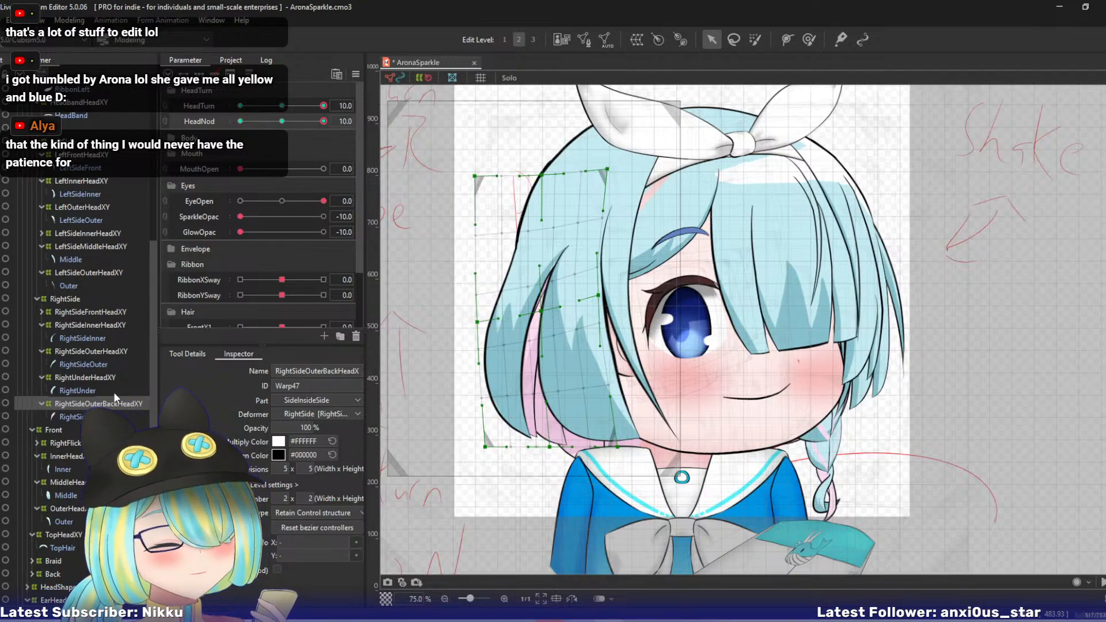
- Pull RightFlickHeadXY's top-centre and top-left points outward, and brush its centre and left-middle area left with the deform brush
{"action": "left_click", "coordinate": [62, 441]}
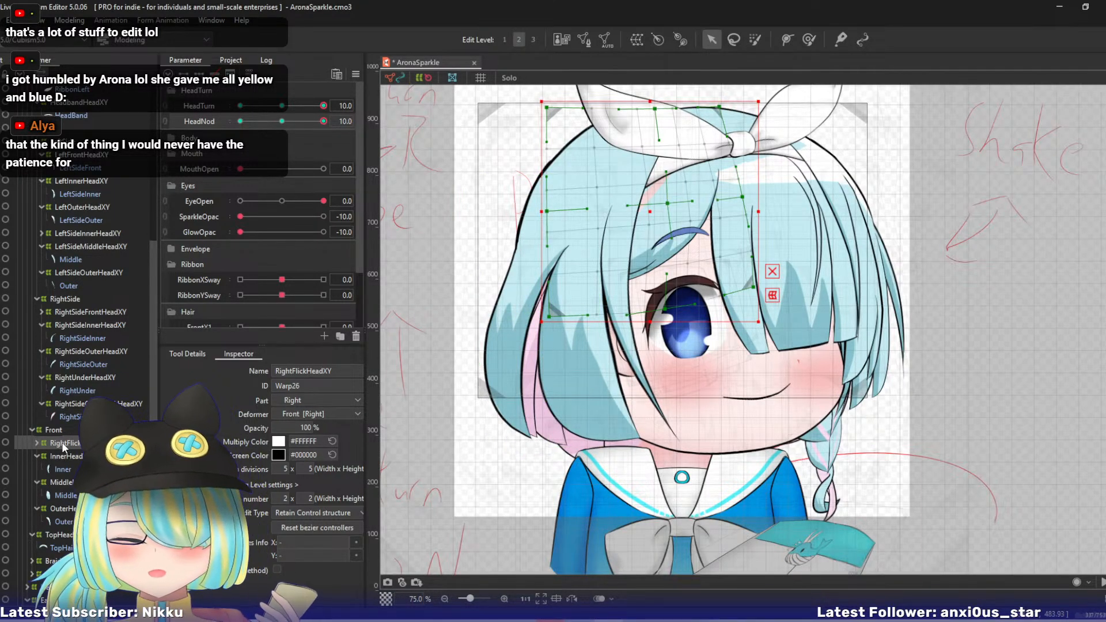
{"action": "left_click_drag", "start_coordinate": [655, 108], "coordinate": [635, 105]}
{"action": "left_click_drag", "start_coordinate": [547, 108], "coordinate": [523, 99]}
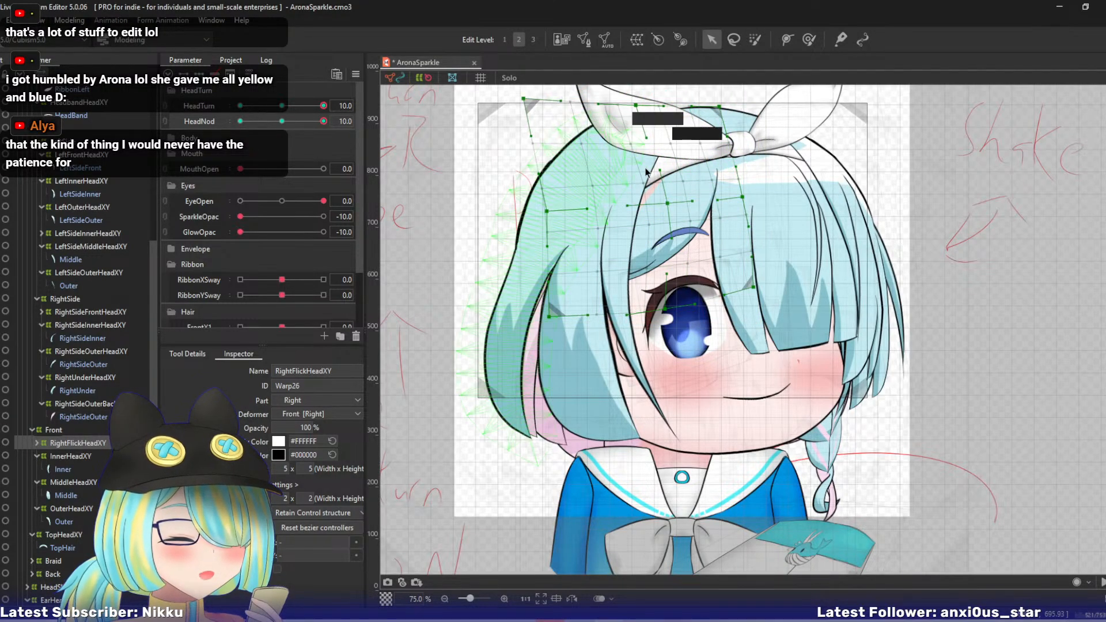
{"action": "key", "text": "b"}
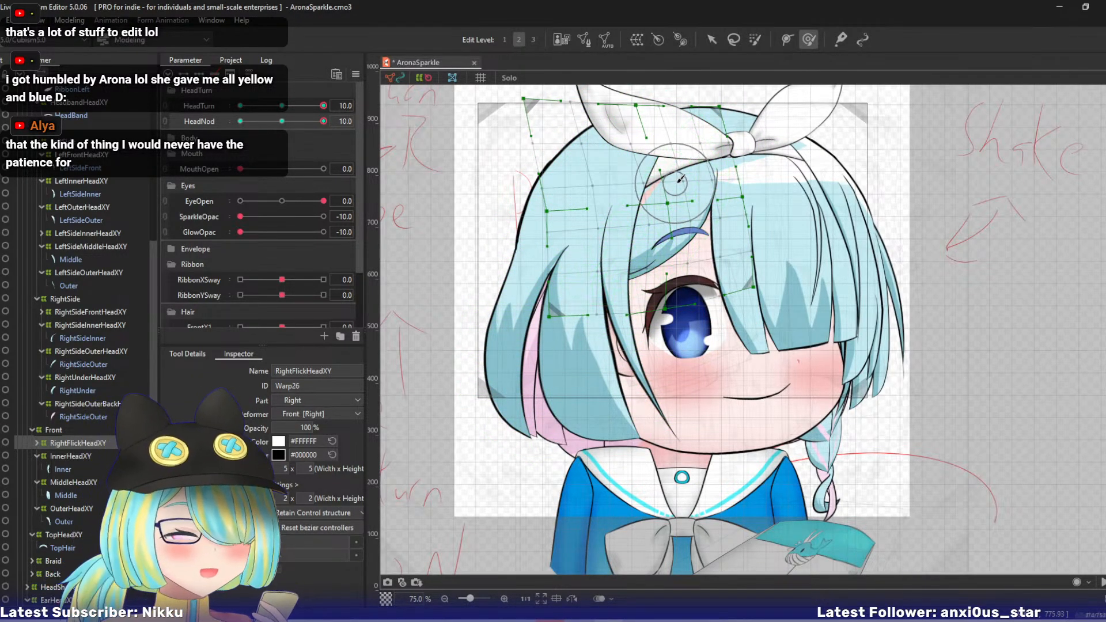
{"action": "left_click_drag", "start_coordinate": [674, 183], "coordinate": [642, 205]}
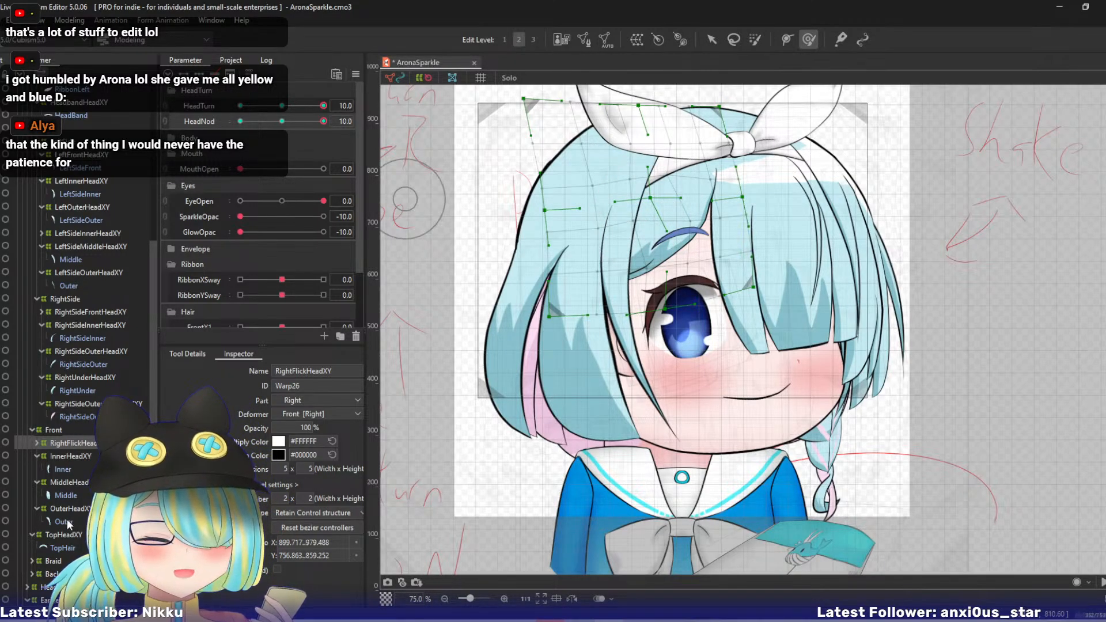
- Isolate TopHeadXY's hair in Solo view, brush the deformer's centre downward with the deform brush, and restore the full view
{"action": "left_click", "coordinate": [68, 535]}
{"action": "left_click", "coordinate": [70, 546], "text": "ctrl"}
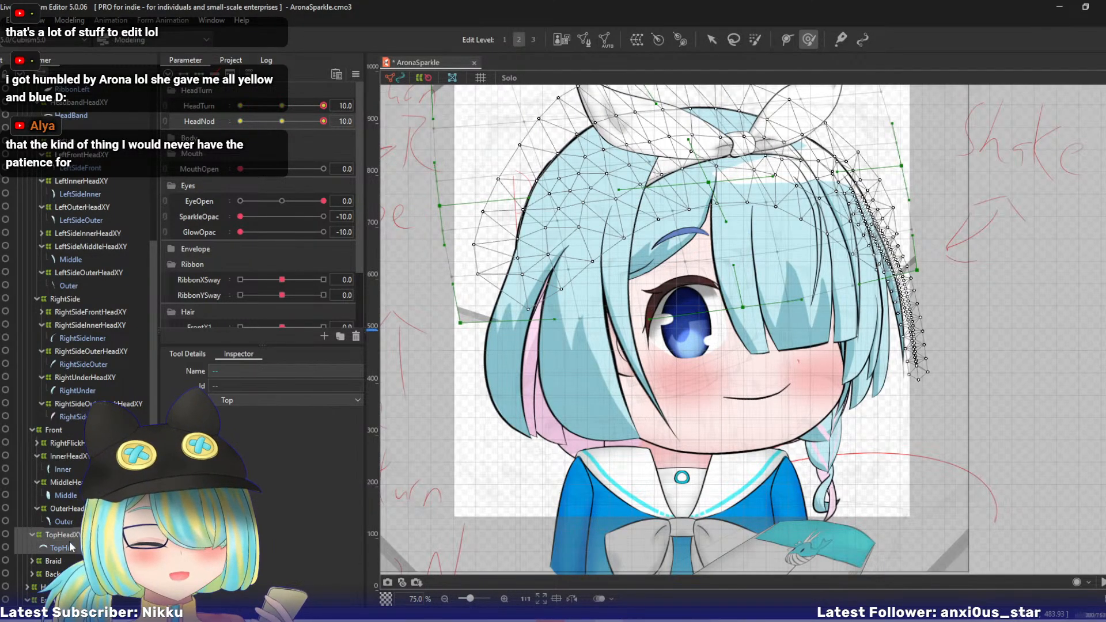
{"action": "left_click", "coordinate": [71, 546], "text": "ctrl"}
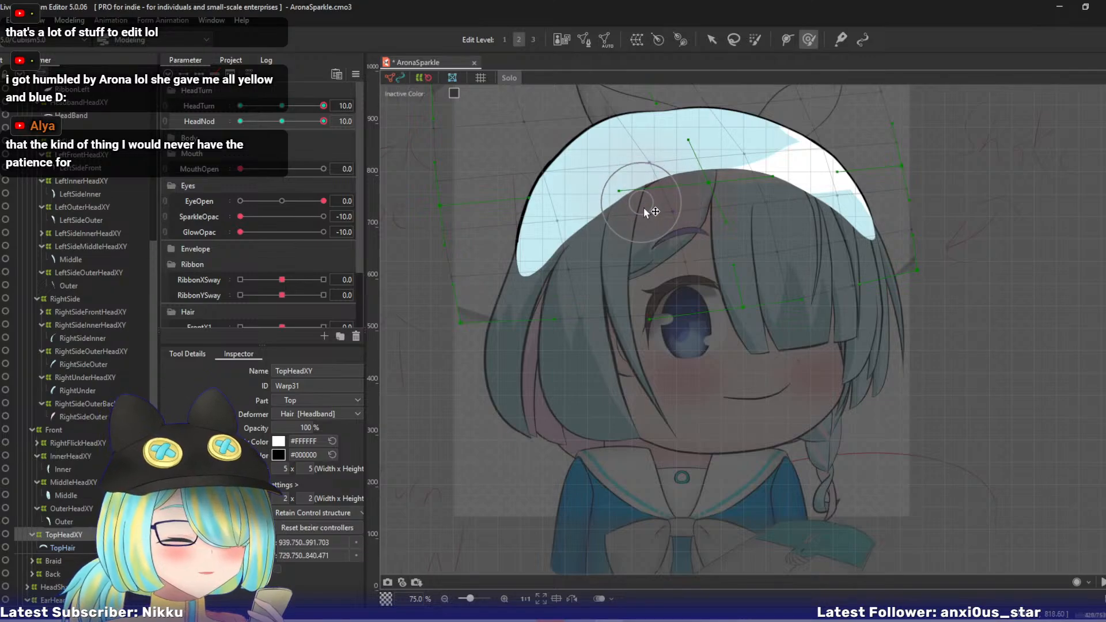
{"action": "left_click_drag", "start_coordinate": [671, 209], "coordinate": [677, 228]}
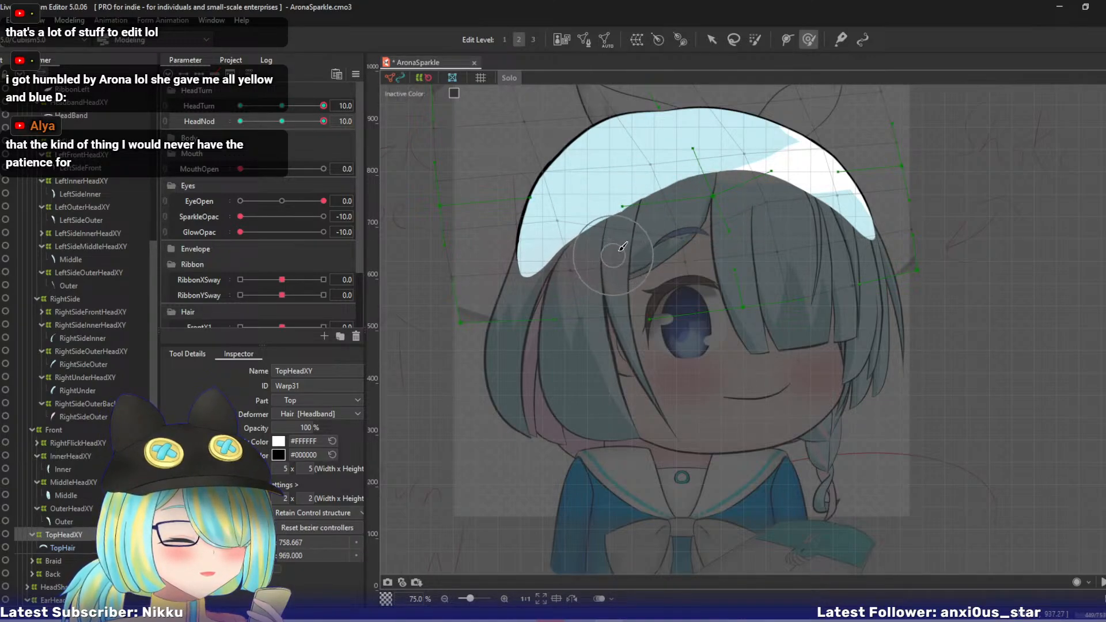
{"action": "left_click_drag", "start_coordinate": [690, 233], "coordinate": [664, 287]}
{"action": "key", "text": "s"}
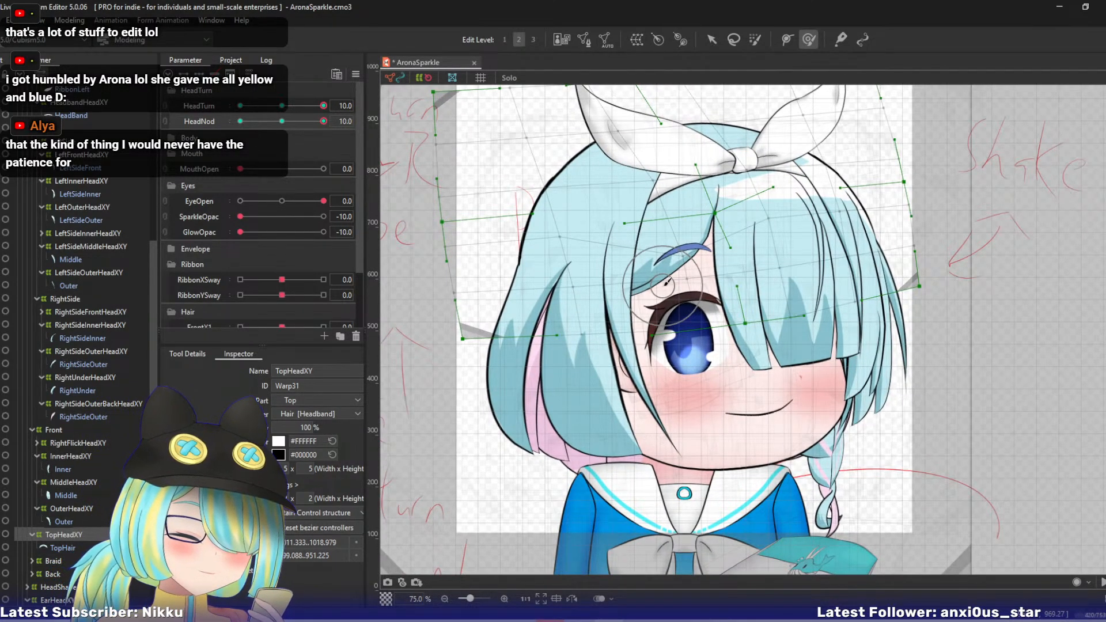
{"action": "key", "text": "1"}
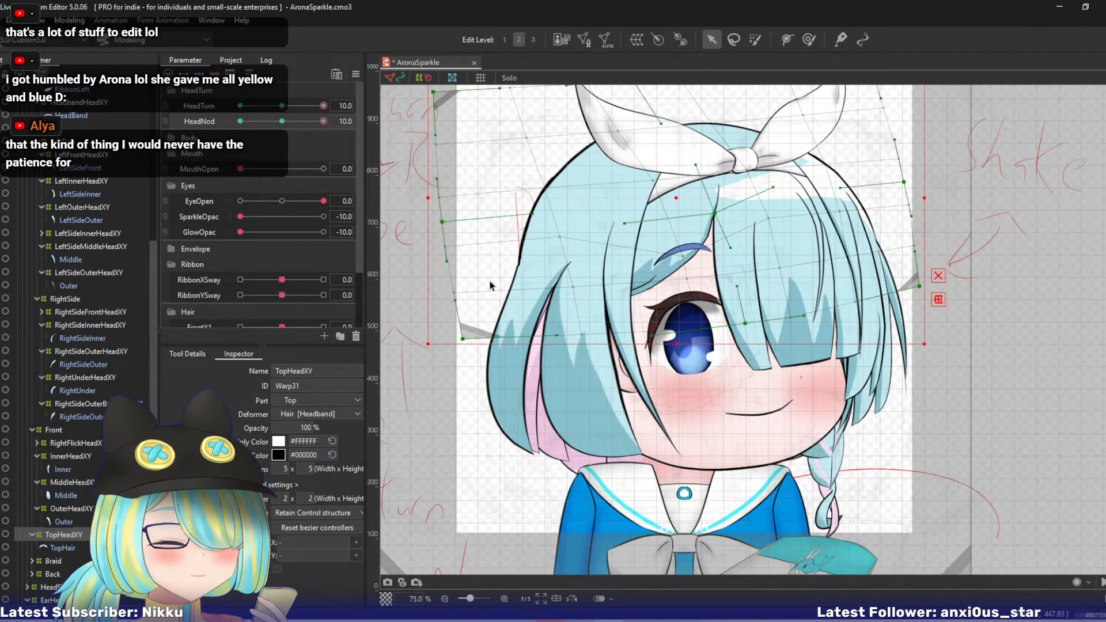
{"action": "key", "text": "2"}
{"action": "left_click_drag", "start_coordinate": [516, 285], "coordinate": [530, 309]}
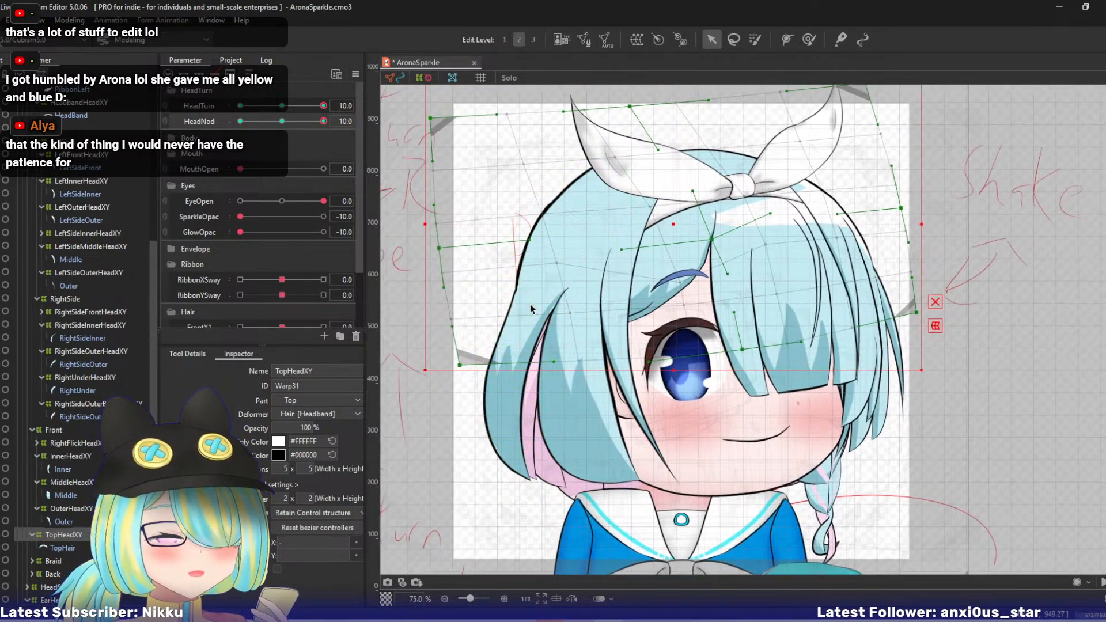
- Try pulling RightSideOuterBackHeadXY's bottom-centre point right, and undo the change
{"action": "left_click", "coordinate": [116, 352]}
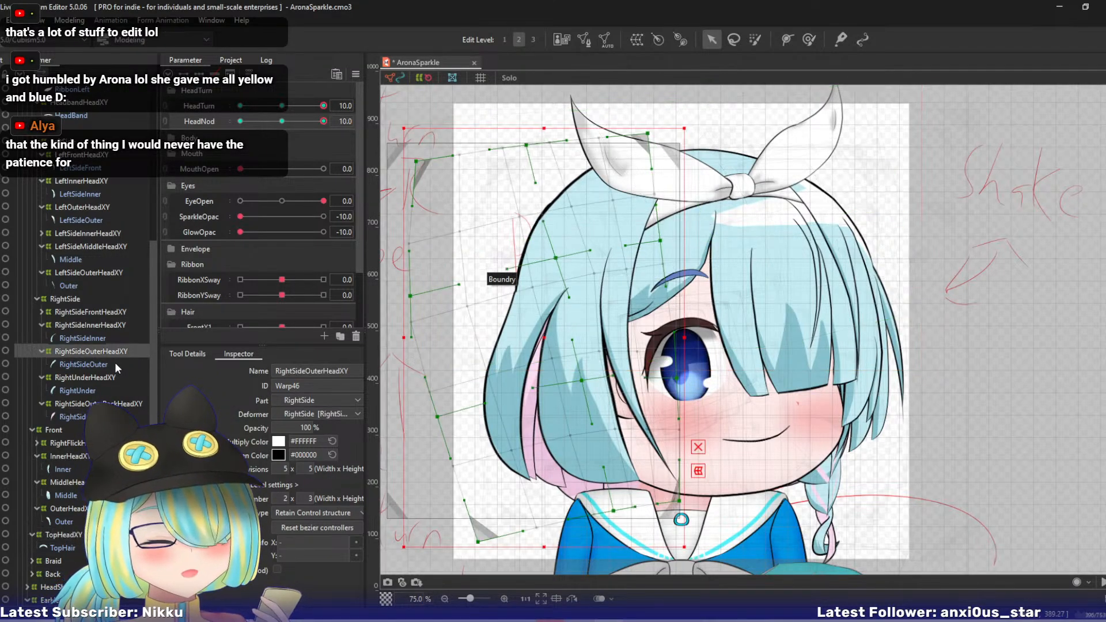
{"action": "left_click", "coordinate": [102, 378]}
{"action": "left_click", "coordinate": [106, 352]}
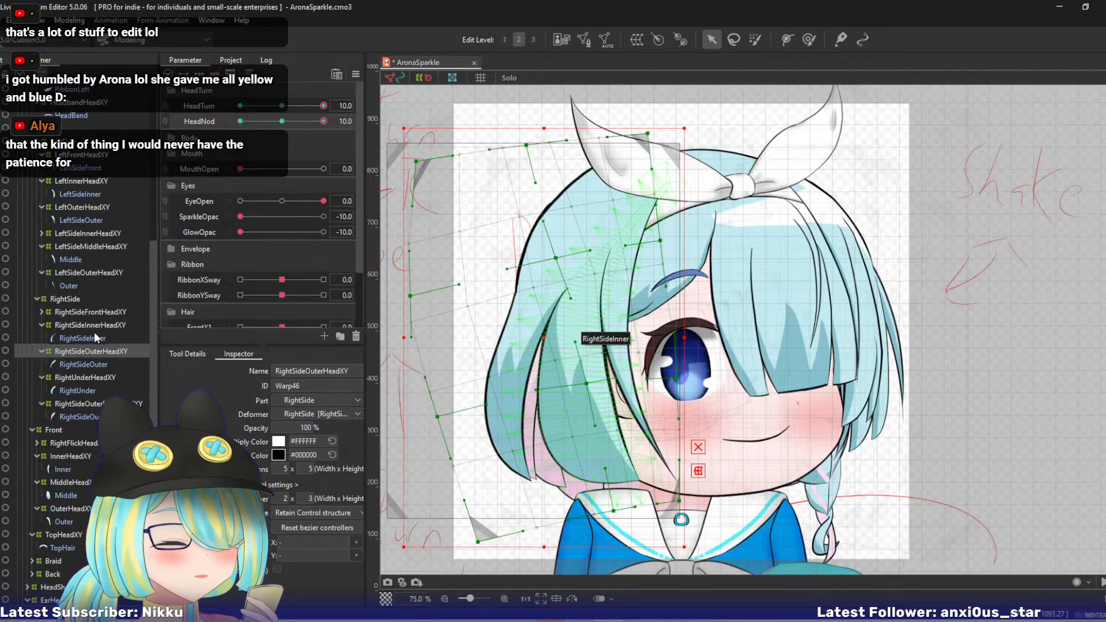
{"action": "scroll", "coordinate": [567, 433], "scroll_direction": "down", "scroll_amount": 2}
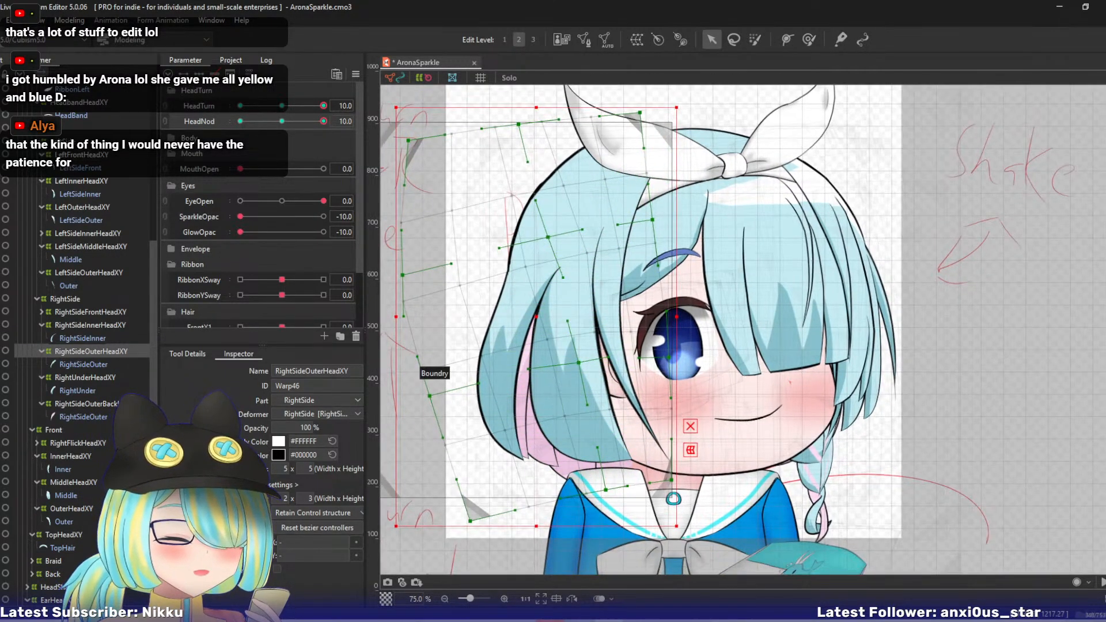
{"action": "left_click", "coordinate": [81, 402]}
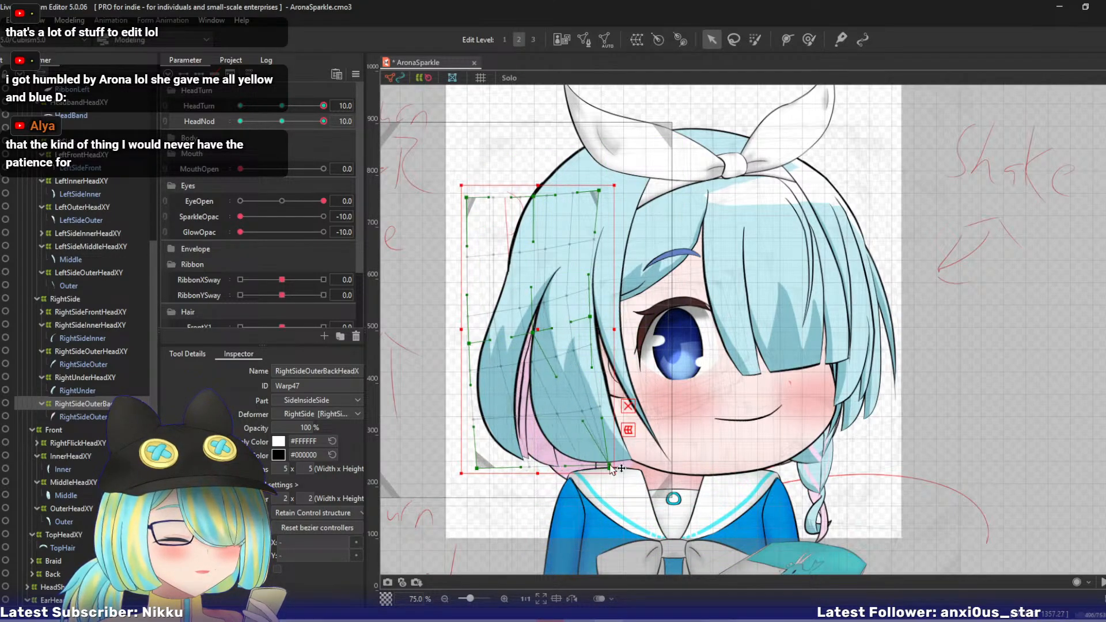
{"action": "key", "text": "ctrl+z"}
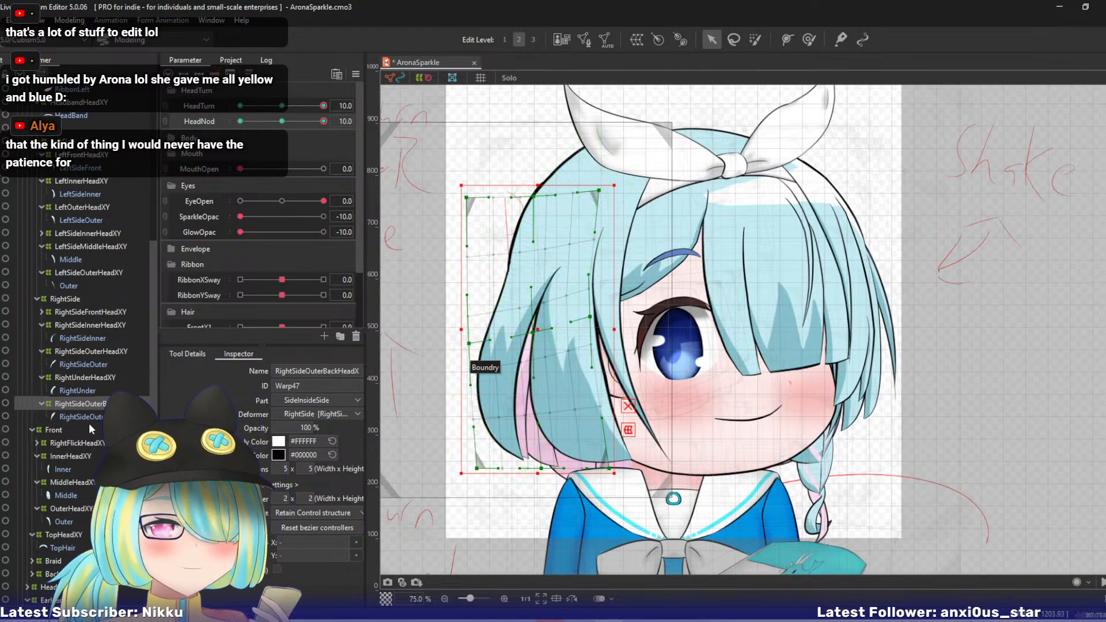
- Reshape BackOuterRightHeadXY by pulling its bottom points right and its left-middle and centre points down, and link HeadTurn with HeadNod to check the motion
{"action": "scroll", "coordinate": [154, 269], "scroll_direction": "up", "scroll_amount": 1}
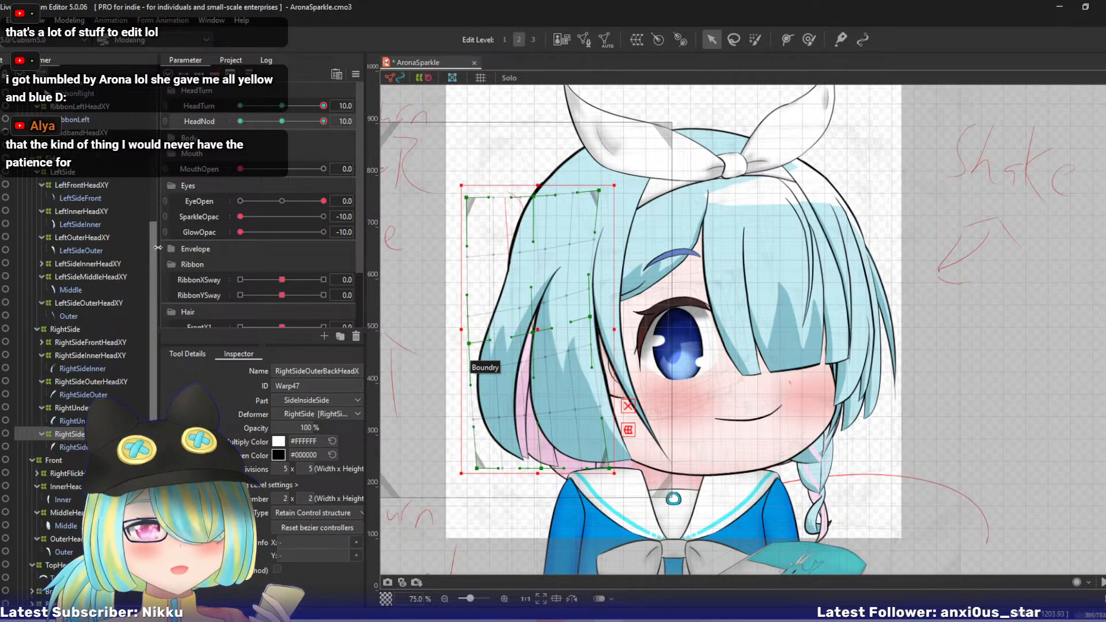
{"action": "scroll", "coordinate": [158, 246], "scroll_direction": "down", "scroll_amount": 1}
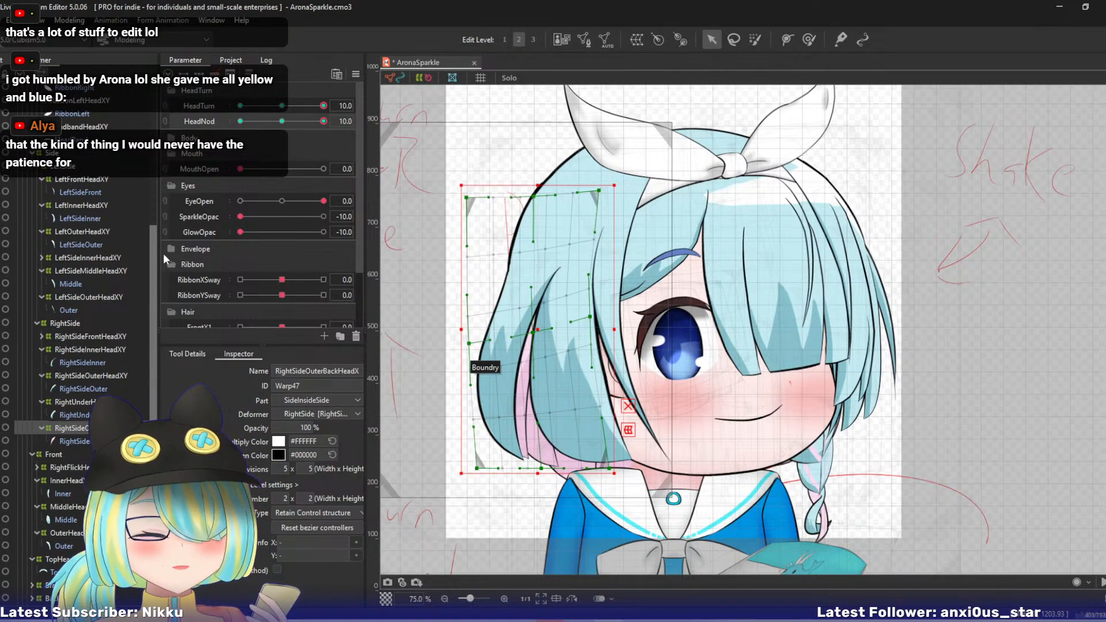
{"action": "scroll", "coordinate": [161, 269], "scroll_direction": "down", "scroll_amount": 1}
{"action": "scroll", "coordinate": [160, 285], "scroll_direction": "down", "scroll_amount": 2}
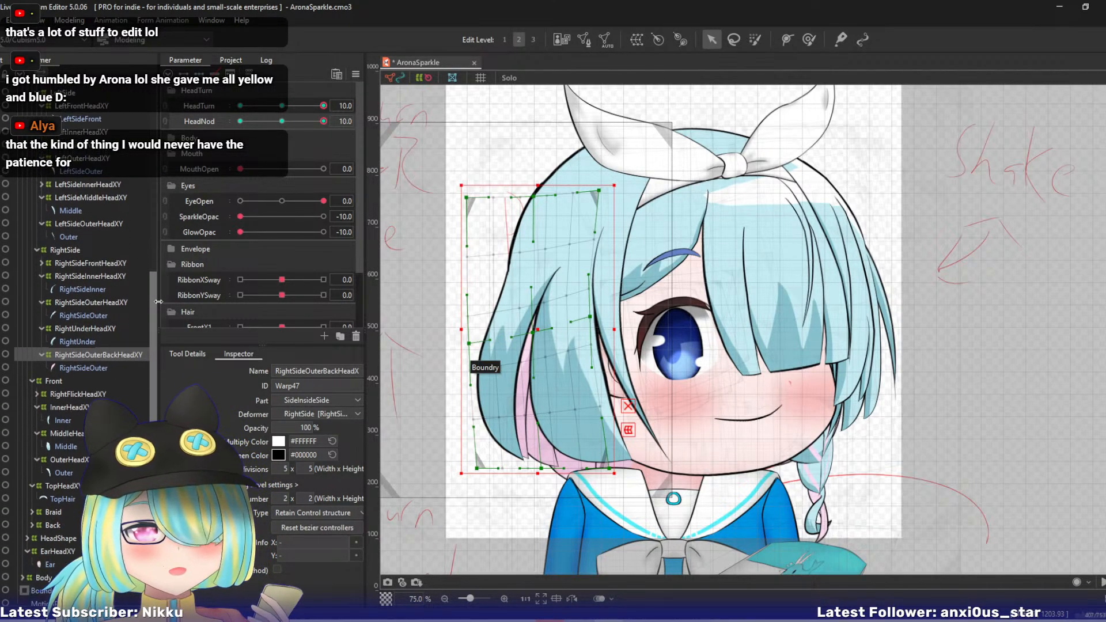
{"action": "left_click", "coordinate": [31, 524]}
{"action": "left_click_drag", "start_coordinate": [153, 334], "coordinate": [154, 387]}
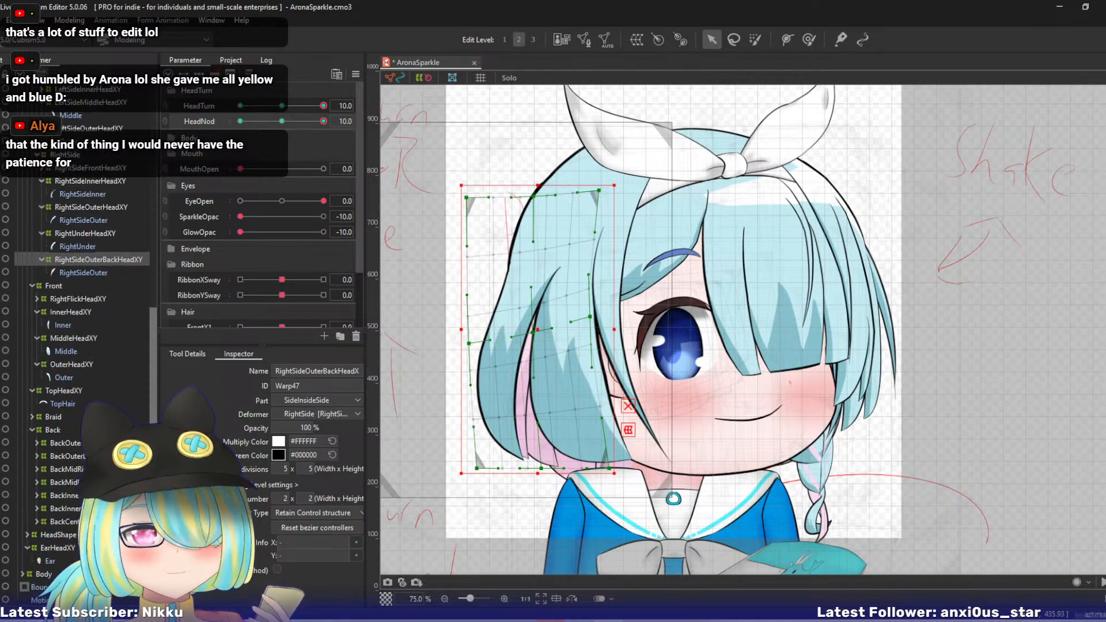
{"action": "left_click", "coordinate": [64, 442]}
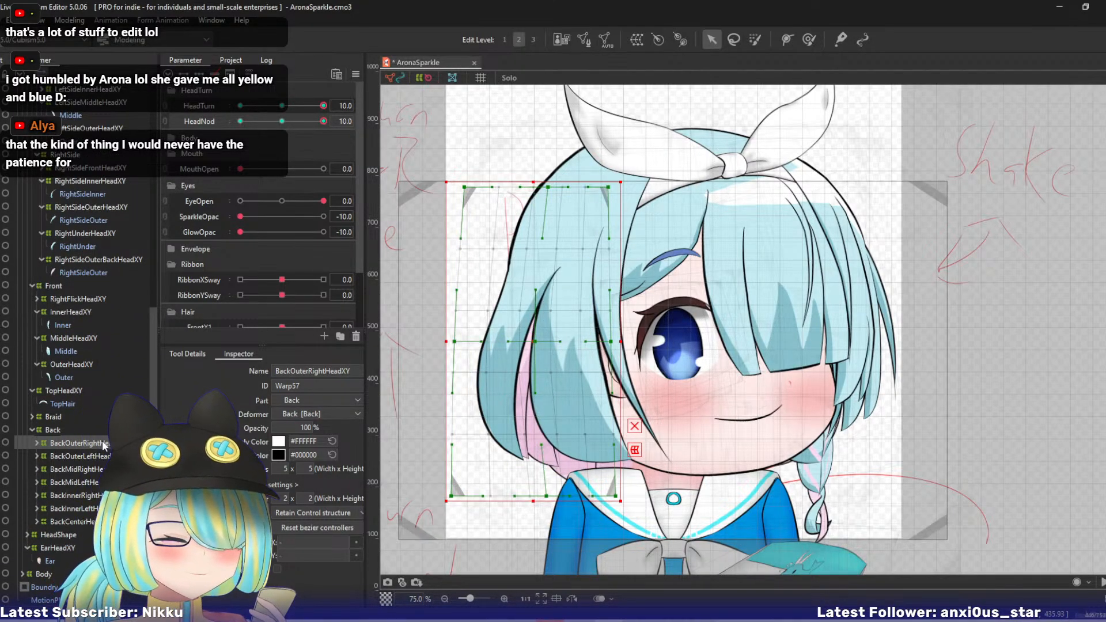
{"action": "left_click_drag", "start_coordinate": [453, 468], "coordinate": [444, 419]}
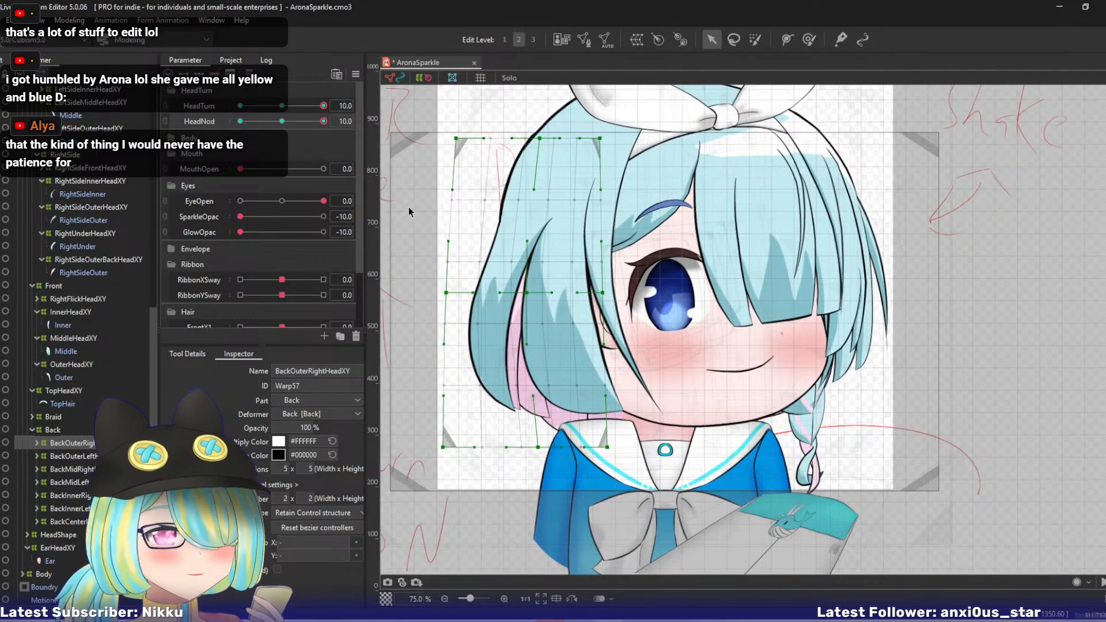
{"action": "left_click_drag", "start_coordinate": [448, 296], "coordinate": [455, 314]}
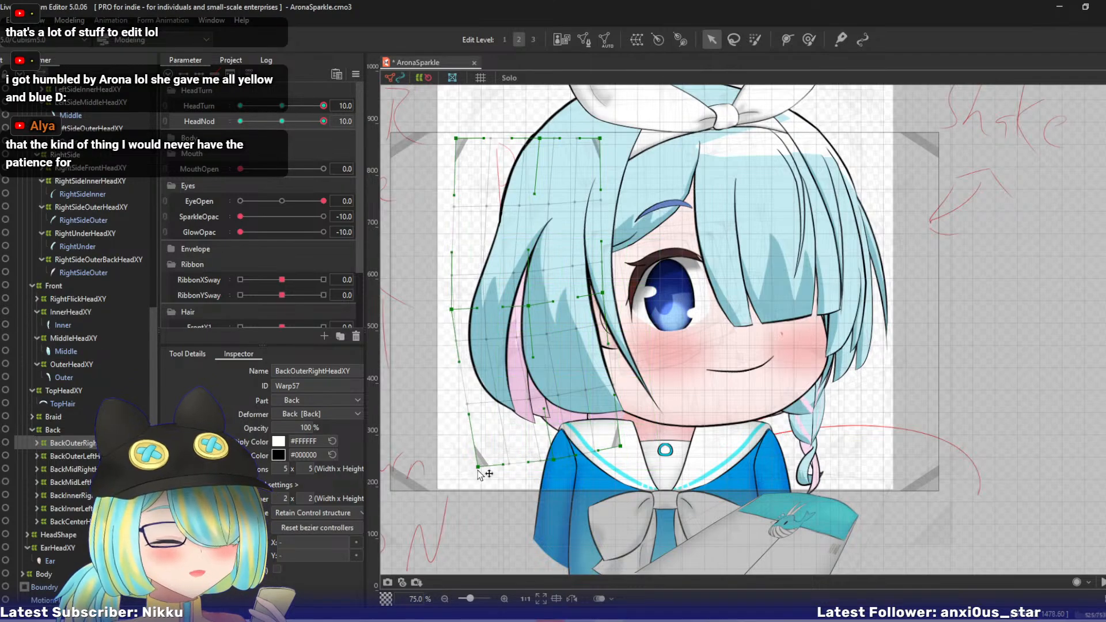
{"action": "left_click", "coordinate": [167, 113]}
{"action": "left_click_drag", "start_coordinate": [302, 114], "coordinate": [328, 95]}
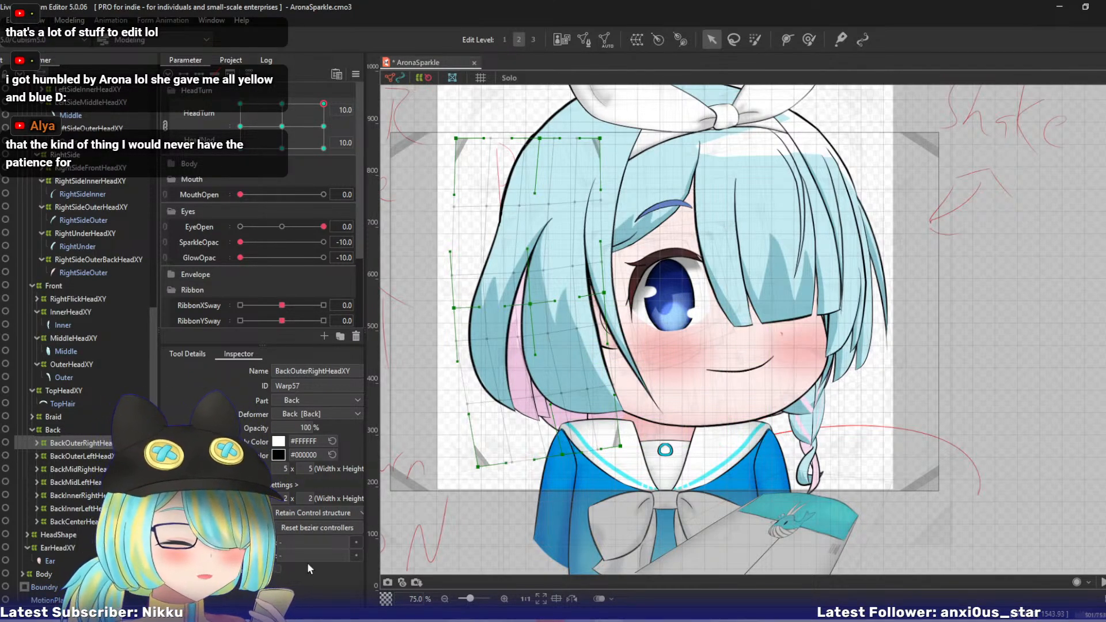
- Isolate BackOuterLeftHeadXY's hair in Solo view, pull its top points up-left and its bottom-right and centre points inward and up, and restore the full view
{"action": "left_click", "coordinate": [89, 457]}
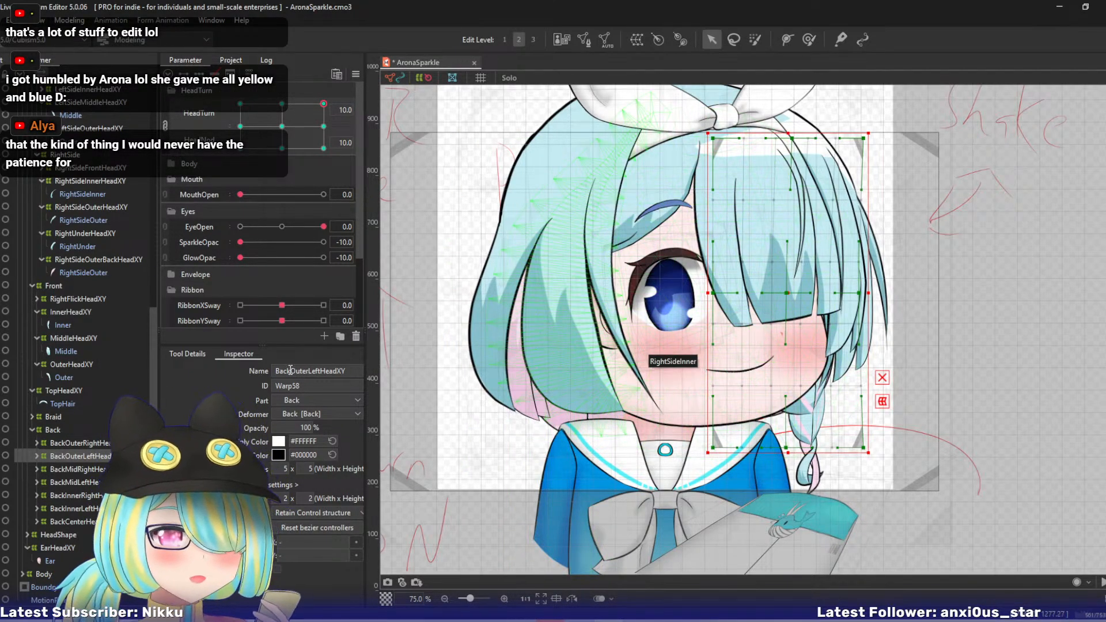
{"action": "left_click", "coordinate": [36, 455]}
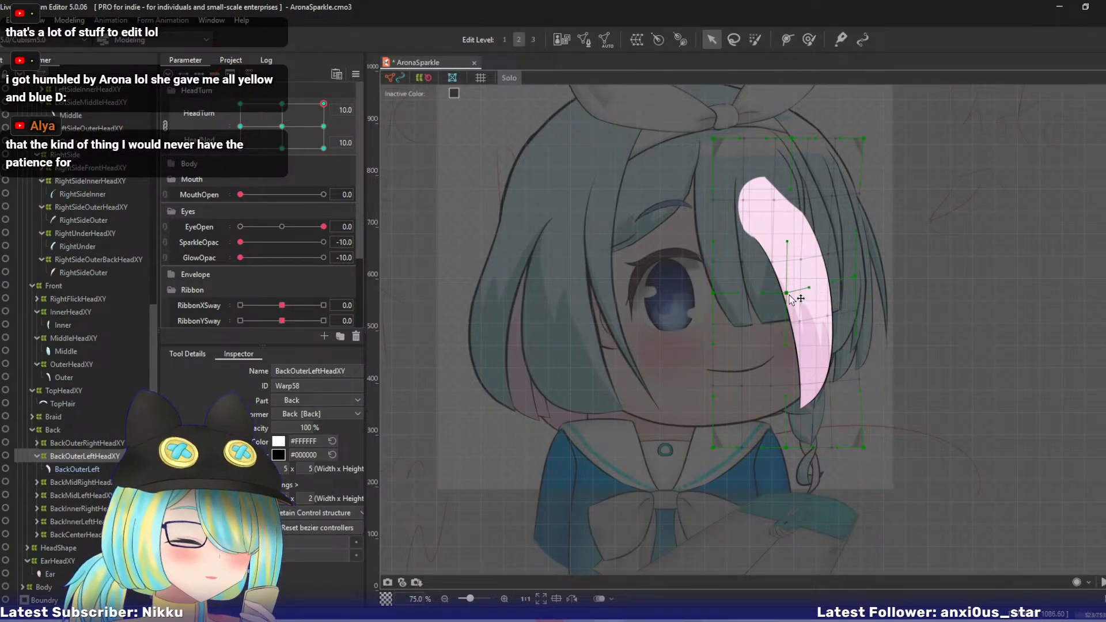
{"action": "left_click_drag", "start_coordinate": [789, 295], "coordinate": [786, 288]}
{"action": "left_click_drag", "start_coordinate": [866, 444], "coordinate": [789, 440]}
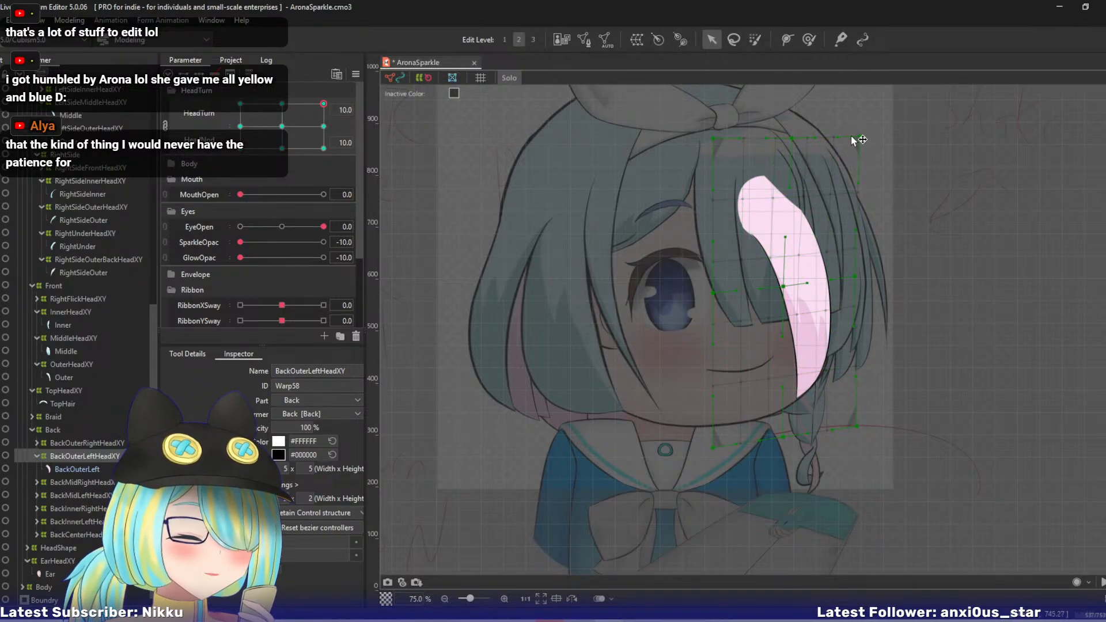
{"action": "left_click_drag", "start_coordinate": [792, 147], "coordinate": [771, 140]}
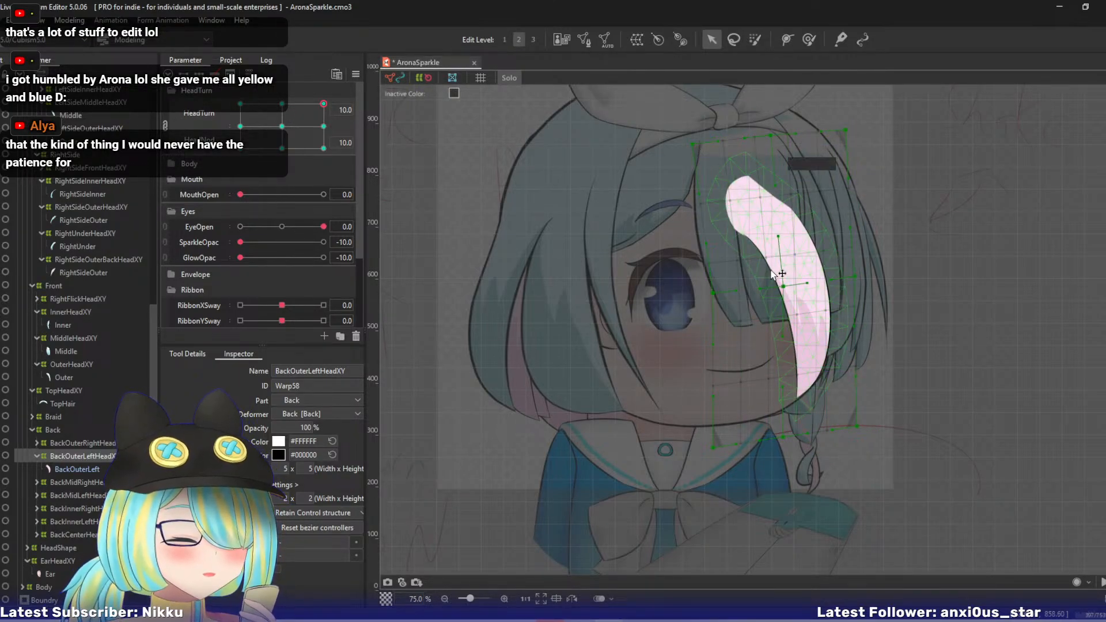
{"action": "left_click_drag", "start_coordinate": [782, 284], "coordinate": [777, 280]}
{"action": "left_click", "coordinate": [509, 78]}
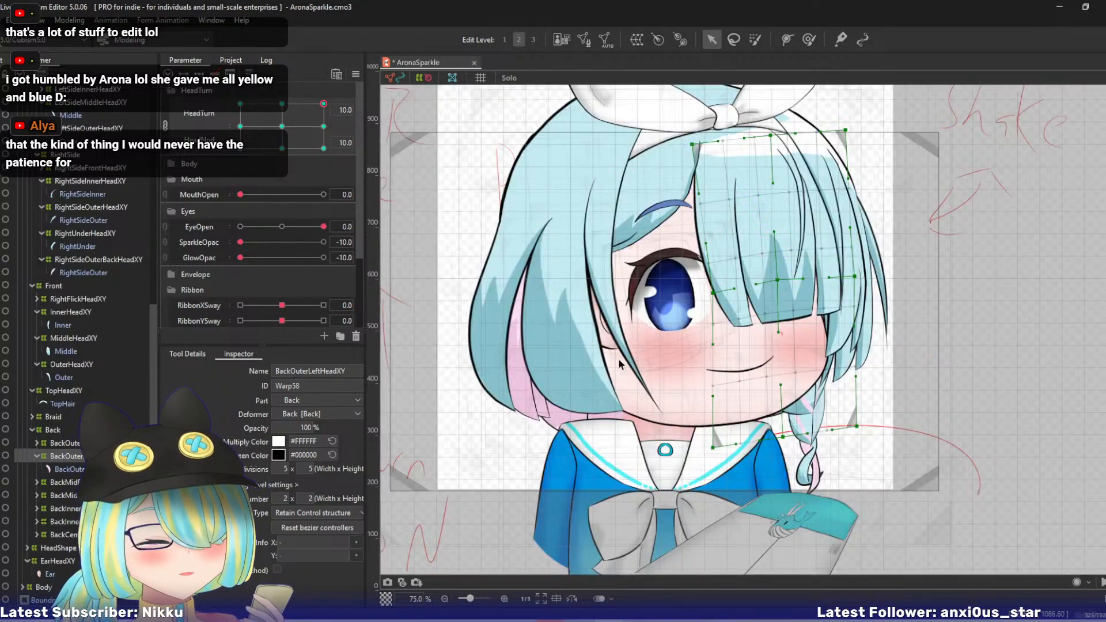
- Pull BackMidRightHeadXY's bottom-left and bottom-centre points down and right and its centre right, and unlink HeadTurn from HeadNod to check the turn
{"action": "left_click", "coordinate": [68, 482]}
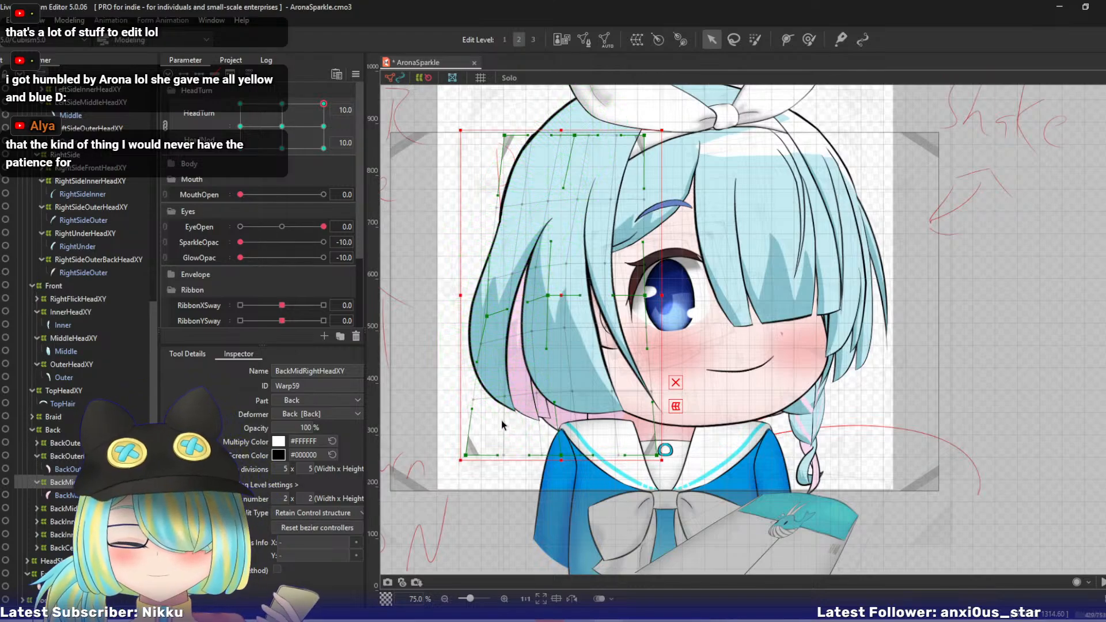
{"action": "left_click_drag", "start_coordinate": [466, 456], "coordinate": [486, 473]}
{"action": "left_click_drag", "start_coordinate": [565, 462], "coordinate": [572, 472]}
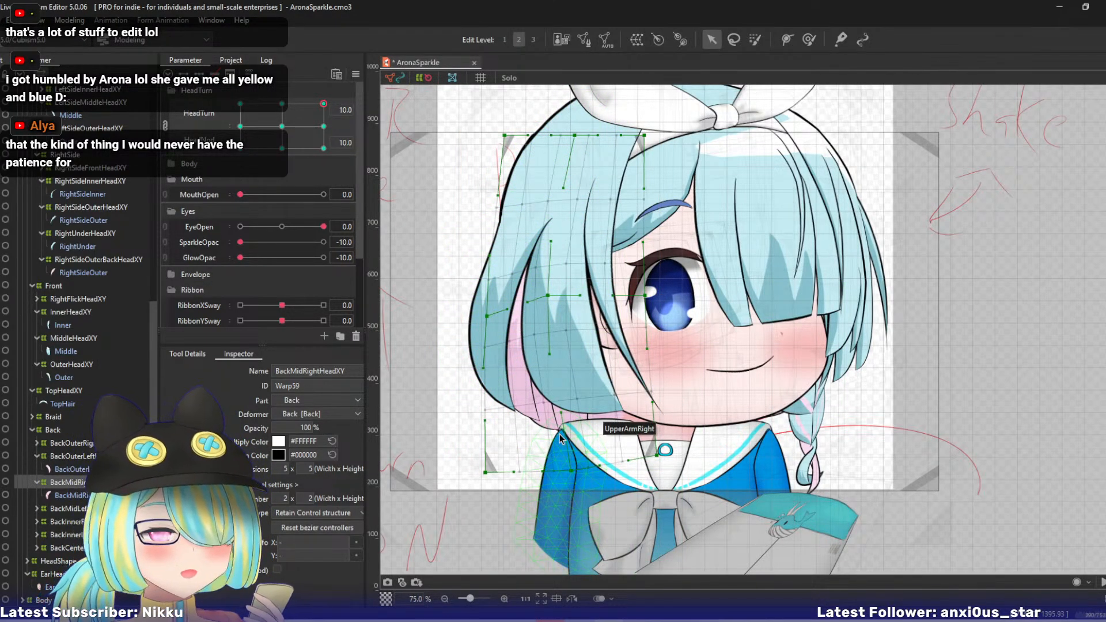
{"action": "left_click_drag", "start_coordinate": [549, 295], "coordinate": [554, 296]}
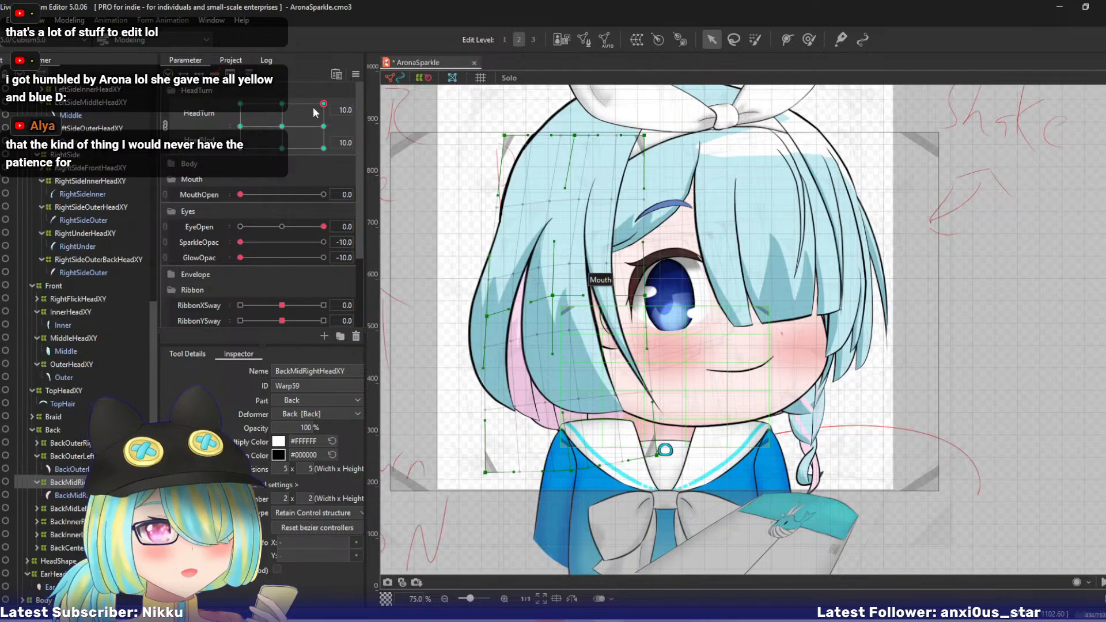
{"action": "left_click", "coordinate": [165, 125]}
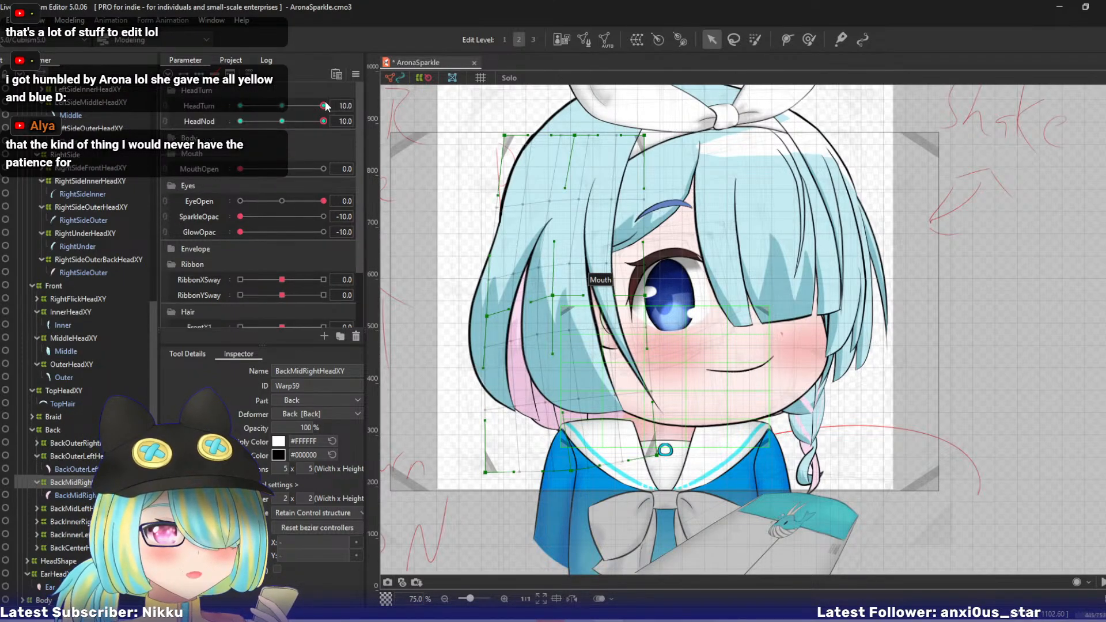
{"action": "left_click_drag", "start_coordinate": [323, 105], "coordinate": [351, 120]}
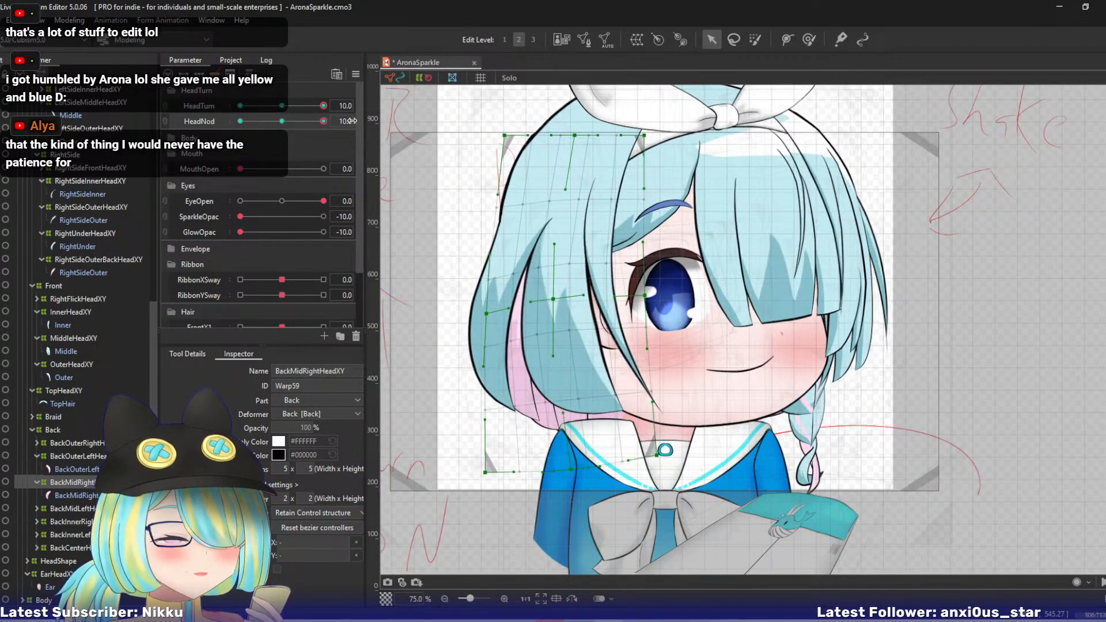
- Reshape BackInnerRightHeadXY by pulling its bottom-left and left-middle points right and its top-centre point left, and check the result with HeadNod
{"action": "left_click", "coordinate": [70, 507]}
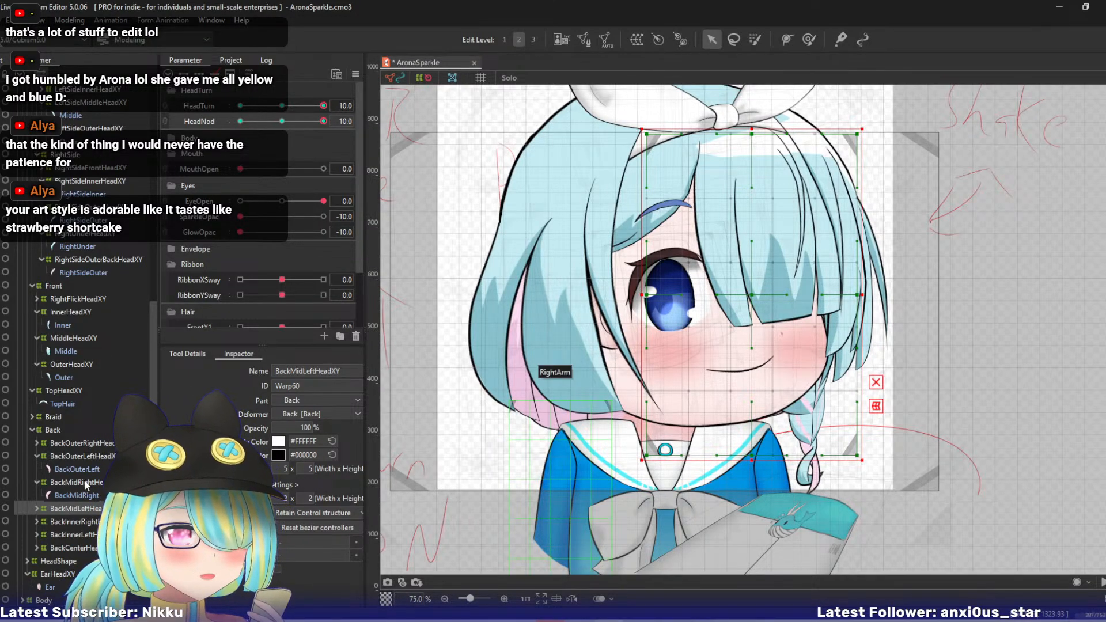
{"action": "left_click", "coordinate": [59, 520]}
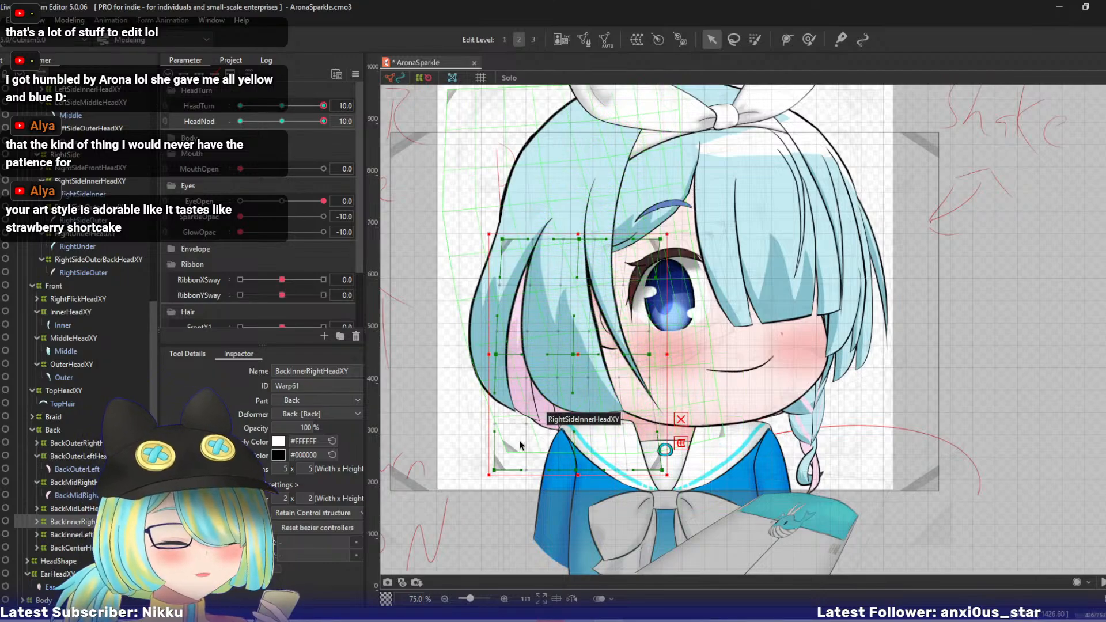
{"action": "left_click_drag", "start_coordinate": [506, 470], "coordinate": [520, 467]}
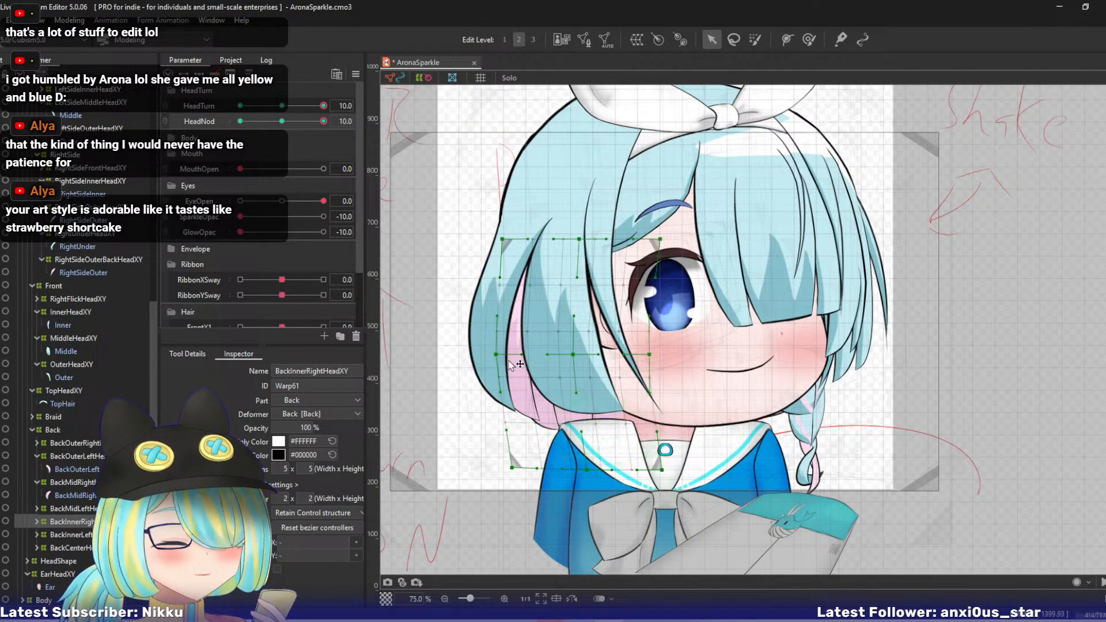
{"action": "left_click_drag", "start_coordinate": [499, 355], "coordinate": [509, 354]}
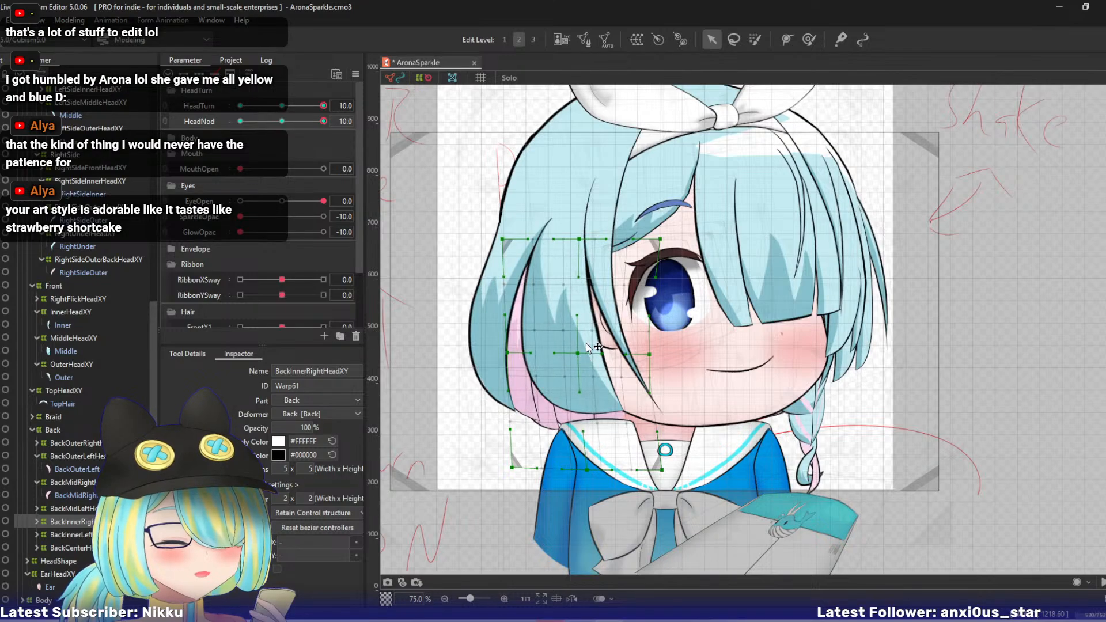
{"action": "left_click_drag", "start_coordinate": [580, 238], "coordinate": [569, 239]}
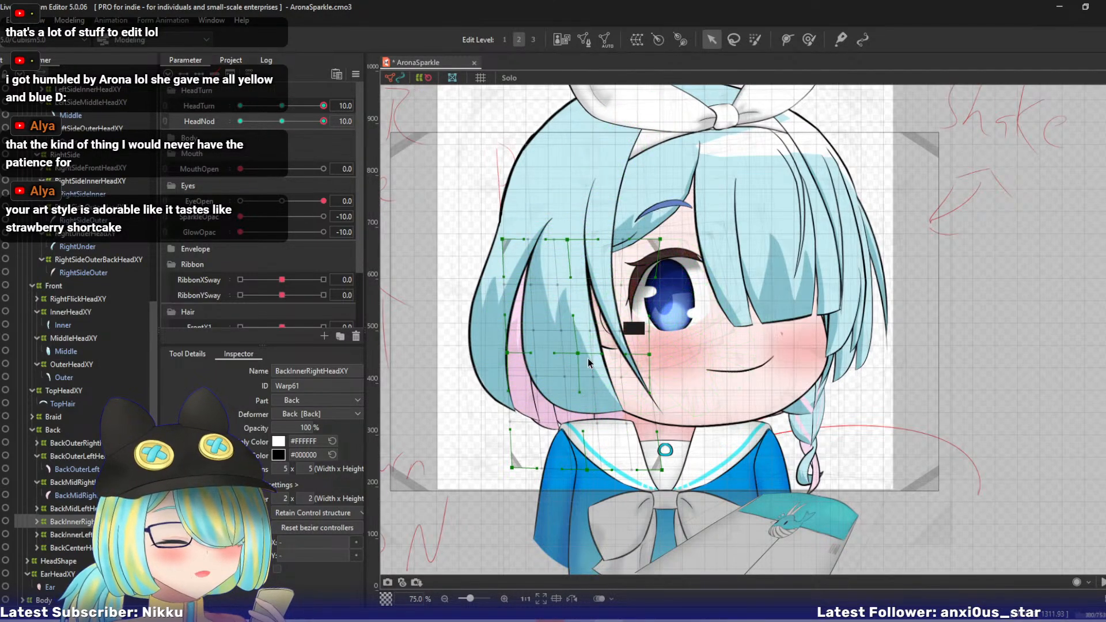
{"action": "left_click_drag", "start_coordinate": [321, 121], "coordinate": [371, 134]}
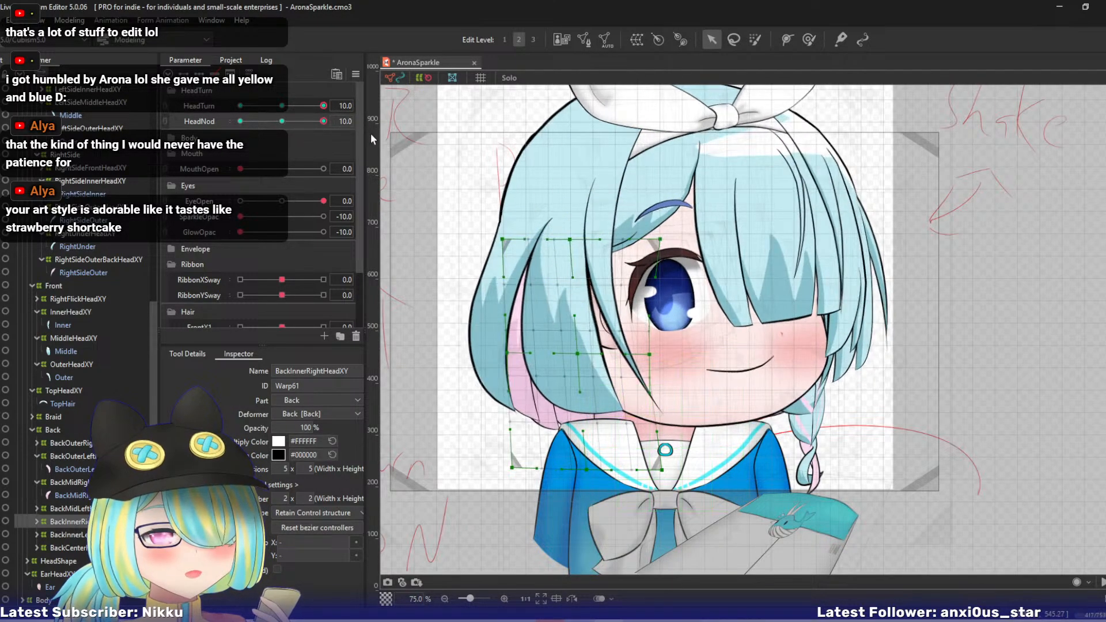
- Isolate BackInnerRightHeadXY's hair in Solo view, move its bottom-left point down-right, top-centre left, right-middle up and top-right up-left, and restore the full view
{"action": "left_click", "coordinate": [37, 521]}
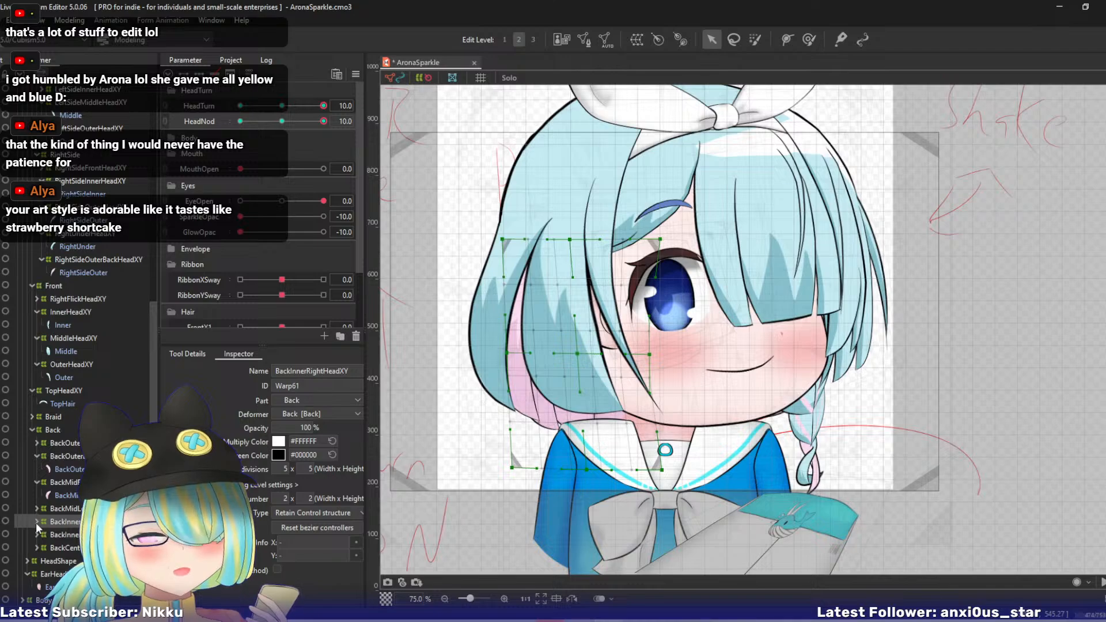
{"action": "left_click", "coordinate": [73, 535]}
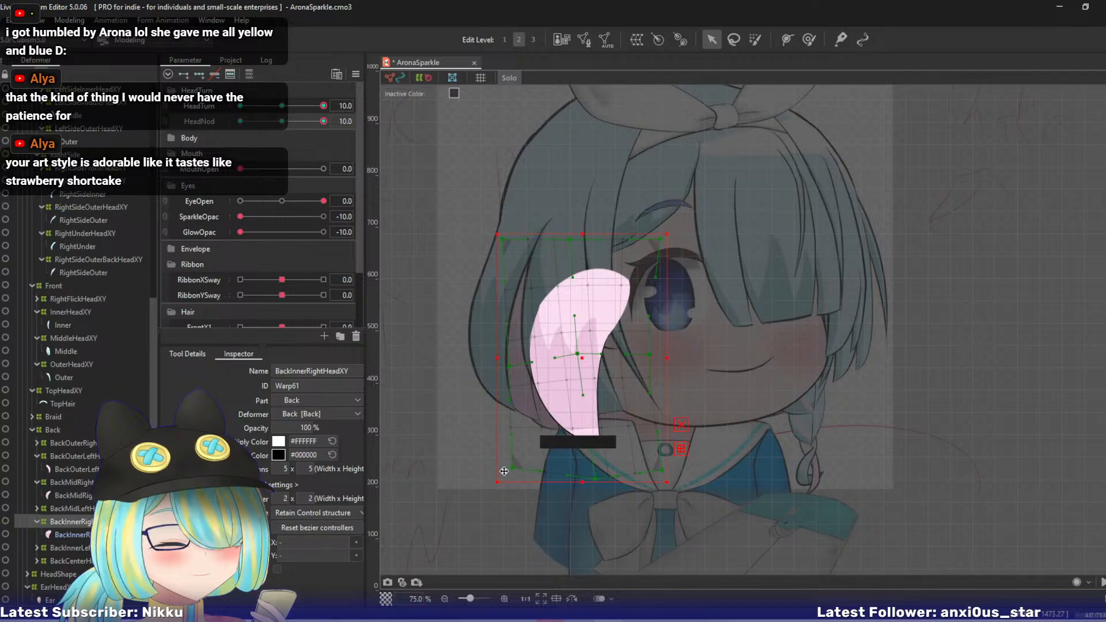
{"action": "left_click_drag", "start_coordinate": [513, 469], "coordinate": [520, 474]}
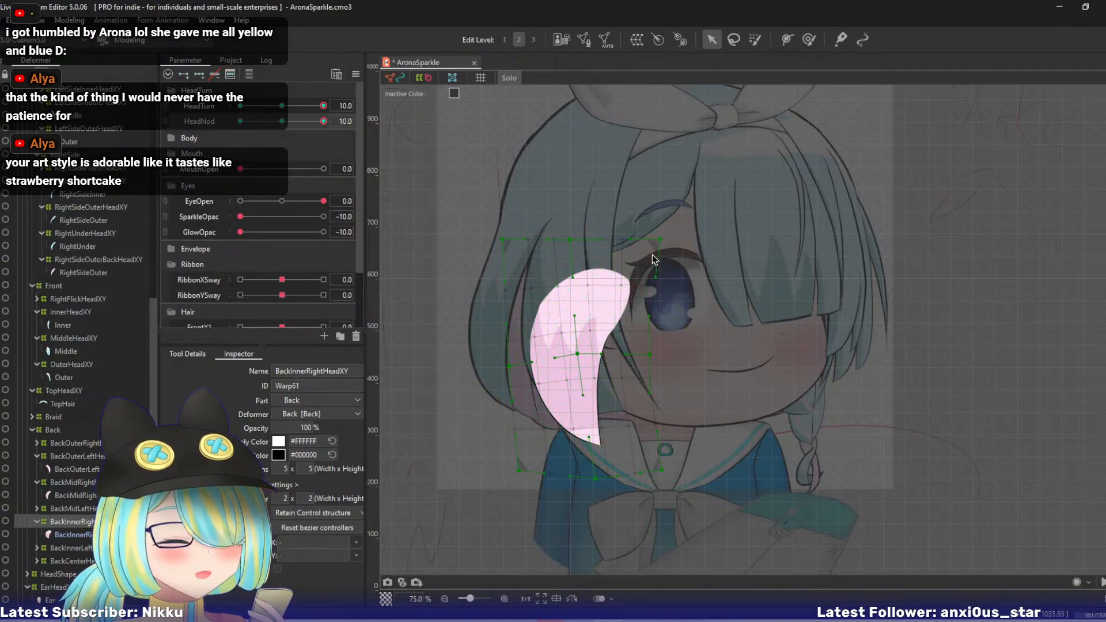
{"action": "left_click_drag", "start_coordinate": [571, 239], "coordinate": [567, 238]}
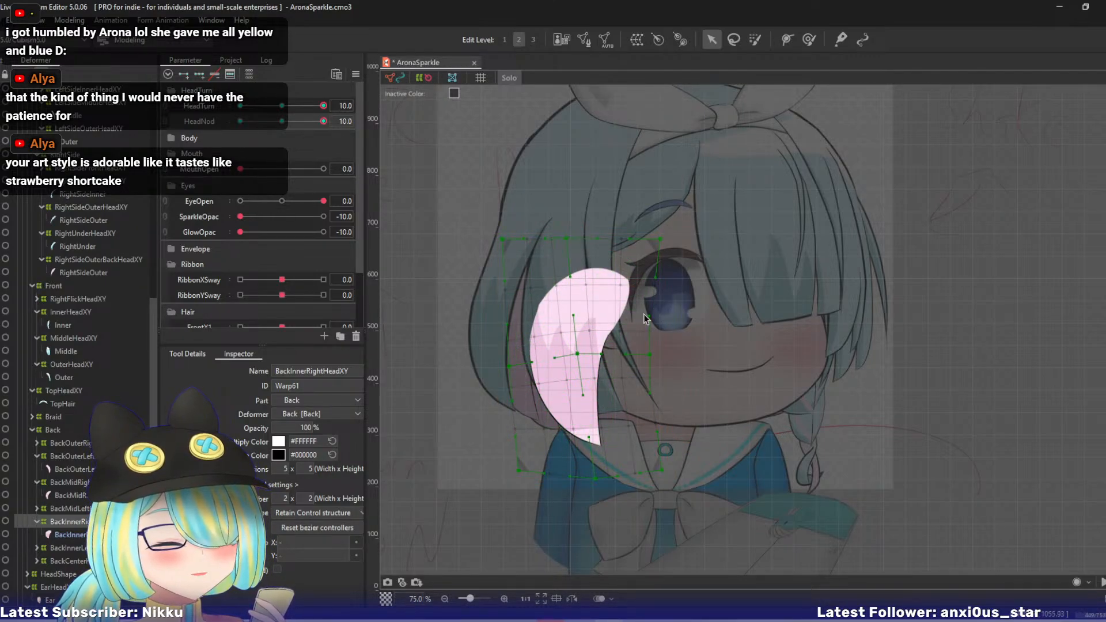
{"action": "left_click_drag", "start_coordinate": [651, 354], "coordinate": [647, 335]}
{"action": "left_click_drag", "start_coordinate": [667, 246], "coordinate": [652, 245]}
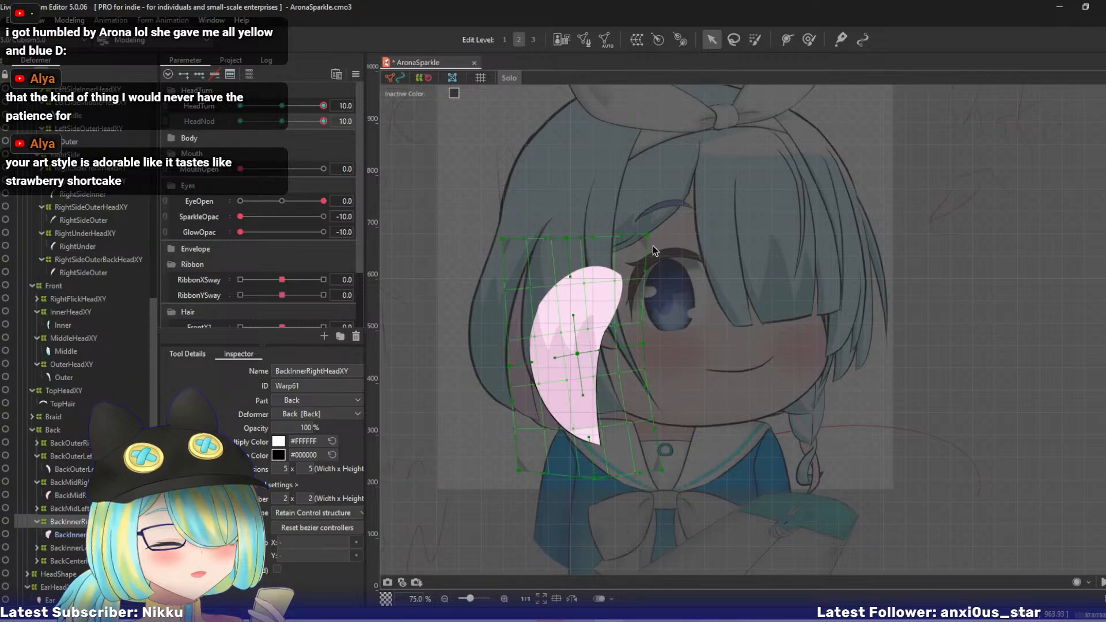
{"action": "key", "text": "s"}
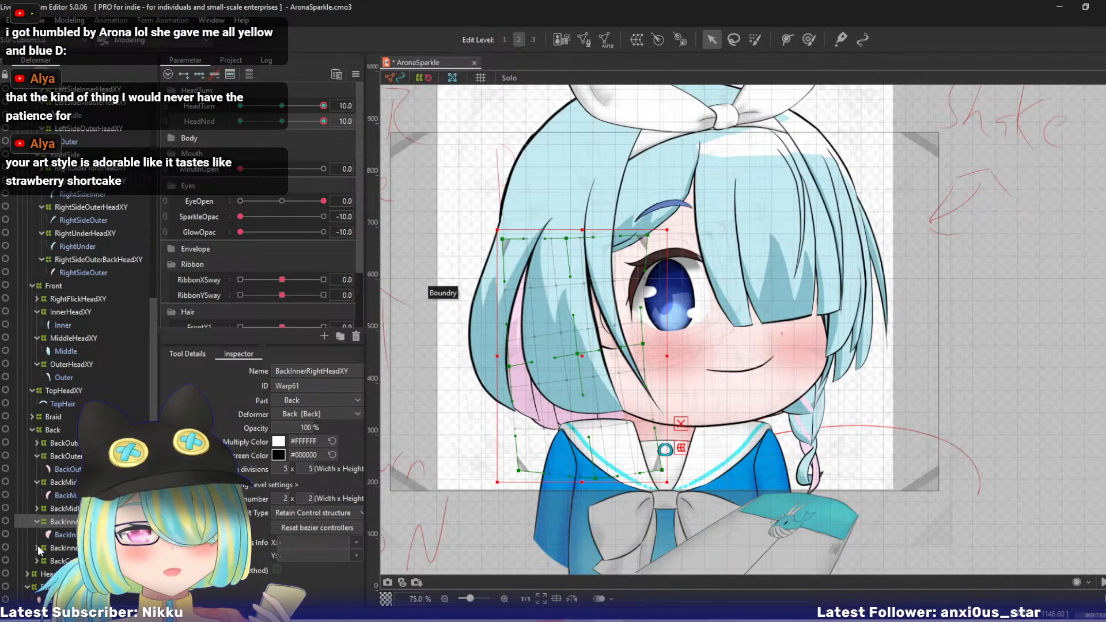
- Isolate the BackInnerLeft hair mesh in Solo view and select its BackInnerLeftHeadXY deformer for reshaping
{"action": "left_click", "coordinate": [60, 547]}
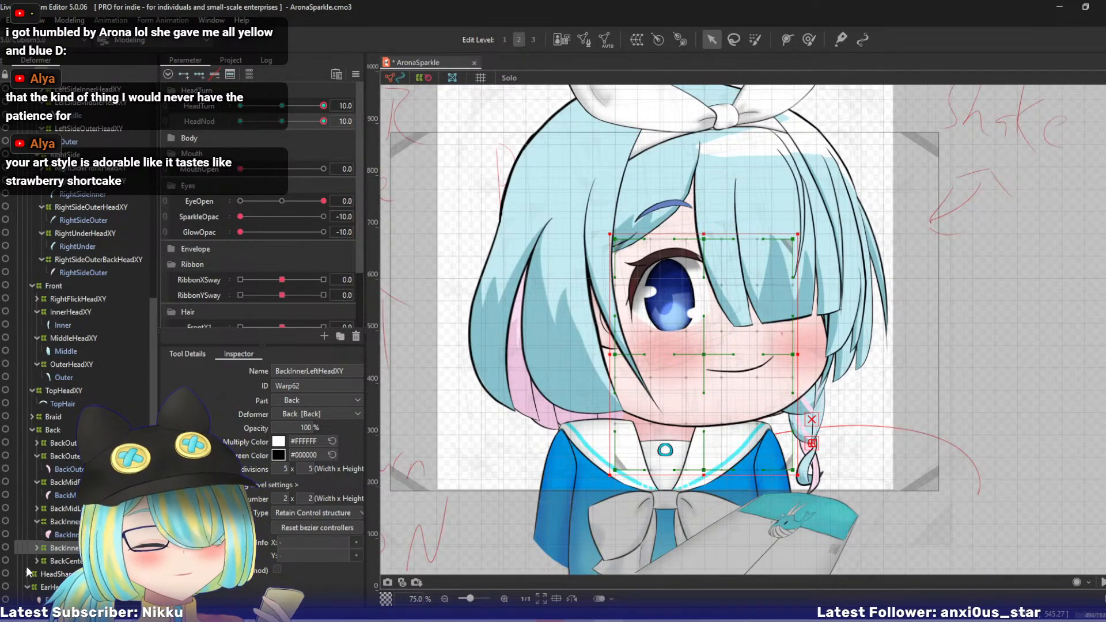
{"action": "left_click", "coordinate": [36, 547]}
{"action": "left_click", "coordinate": [62, 561], "text": "ctrl"}
{"action": "key", "text": "alt+s"}
{"action": "left_click", "coordinate": [64, 561]}
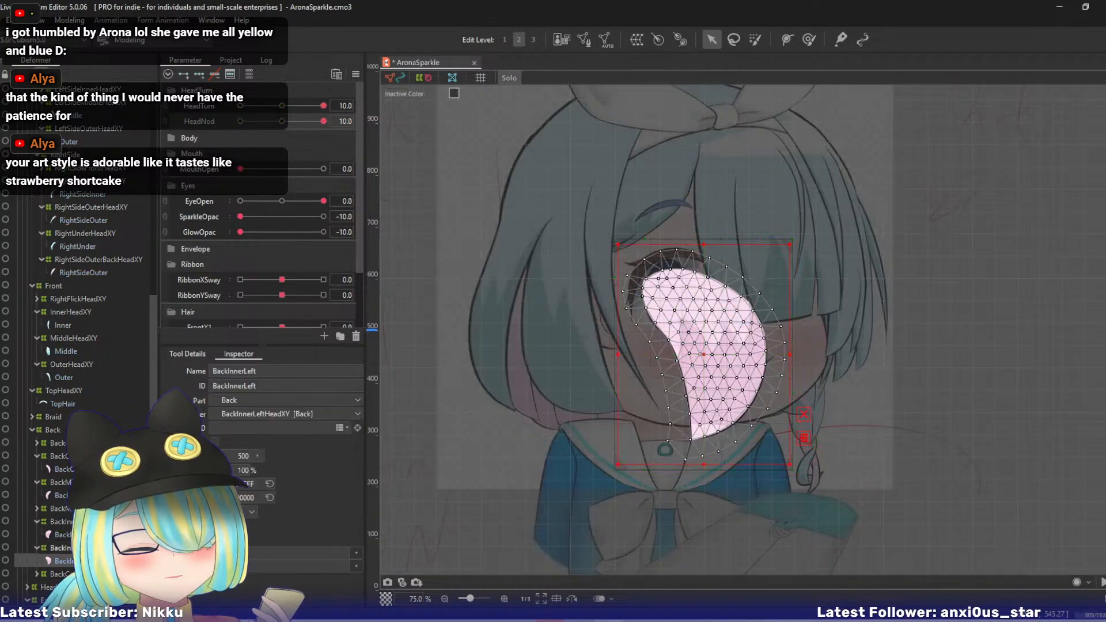
{"action": "left_click", "coordinate": [62, 548]}
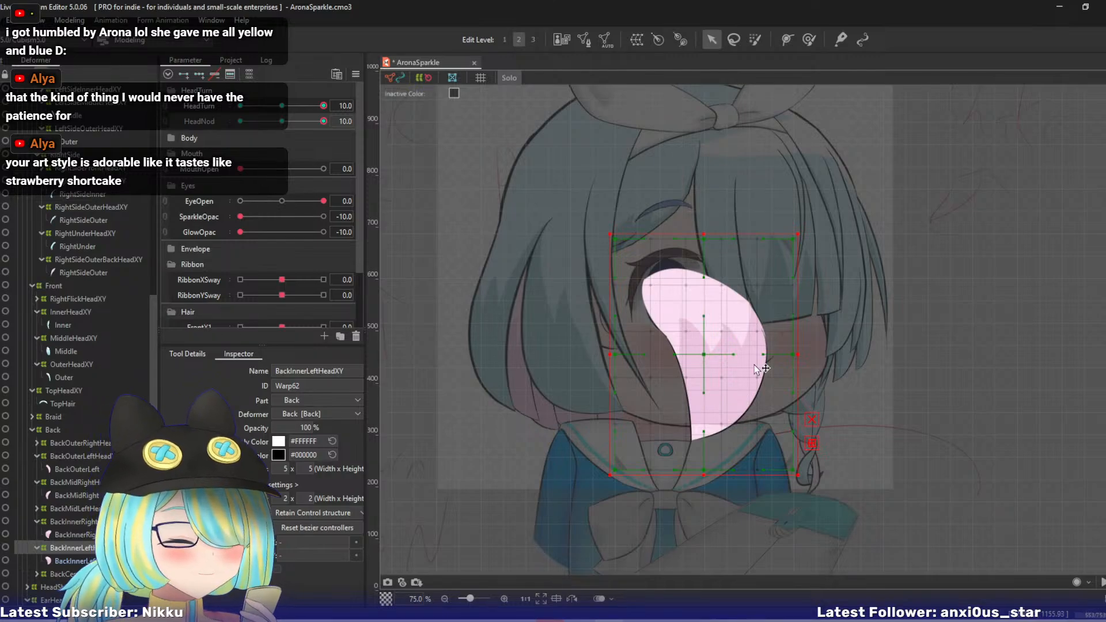
- Pull BackInnerLeftHeadXY's bottom-centre, centre and bottom-right points up-right, right-middle point up and bottom-left point right, and restore the full view
{"action": "left_click_drag", "start_coordinate": [704, 468], "coordinate": [720, 448]}
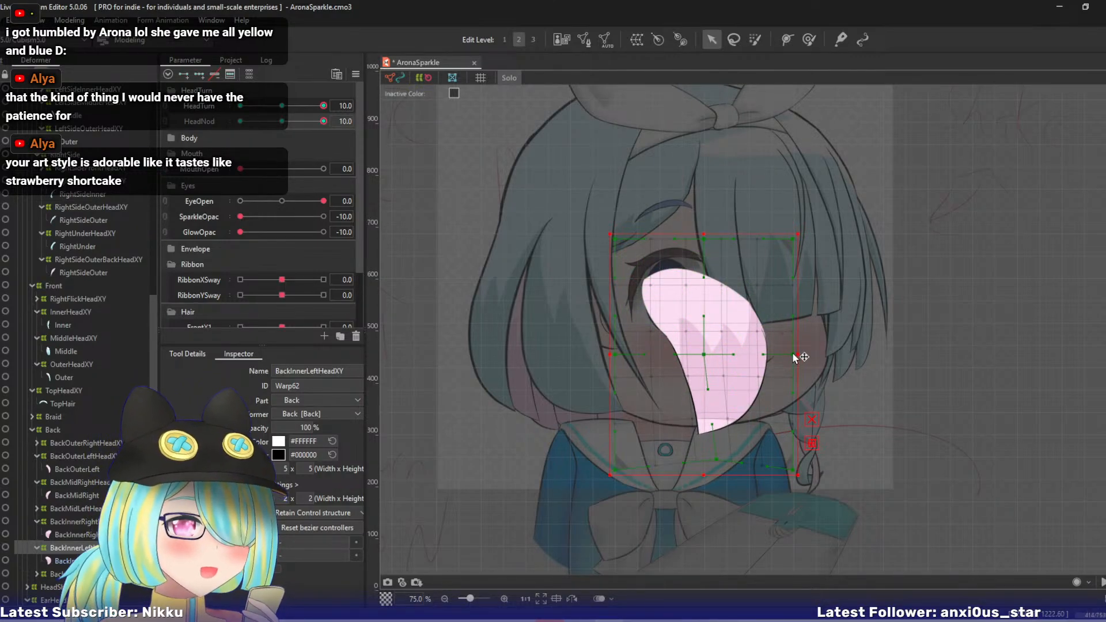
{"action": "left_click_drag", "start_coordinate": [794, 354], "coordinate": [791, 339]}
{"action": "left_click_drag", "start_coordinate": [704, 355], "coordinate": [709, 345]}
{"action": "left_click_drag", "start_coordinate": [793, 470], "coordinate": [800, 465]}
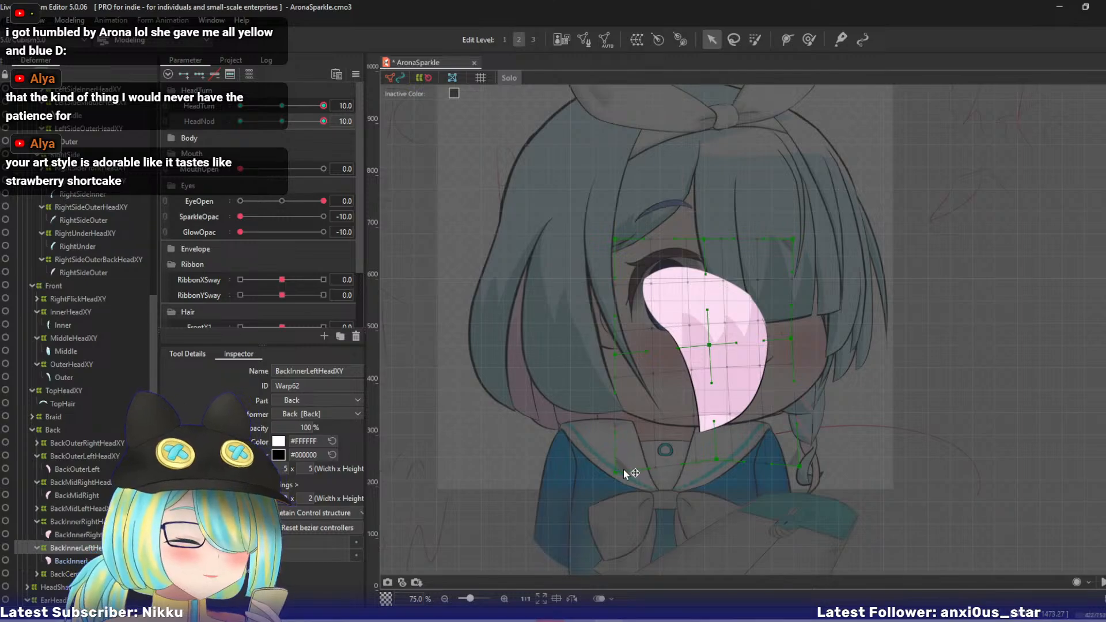
{"action": "left_click_drag", "start_coordinate": [630, 469], "coordinate": [641, 467]}
{"action": "key", "text": "s"}
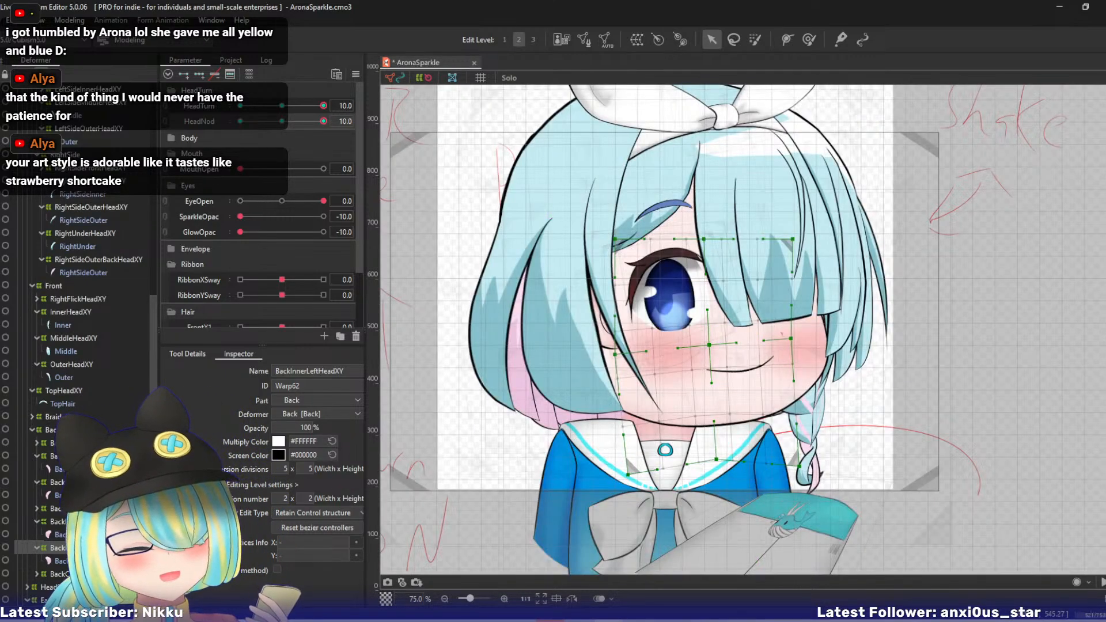
- Pull BackCenterHeadXY's bottom-centre point up-right and its bottom-left and left-middle points right, reset the parameters to default and save the model
{"action": "left_click", "coordinate": [76, 575]}
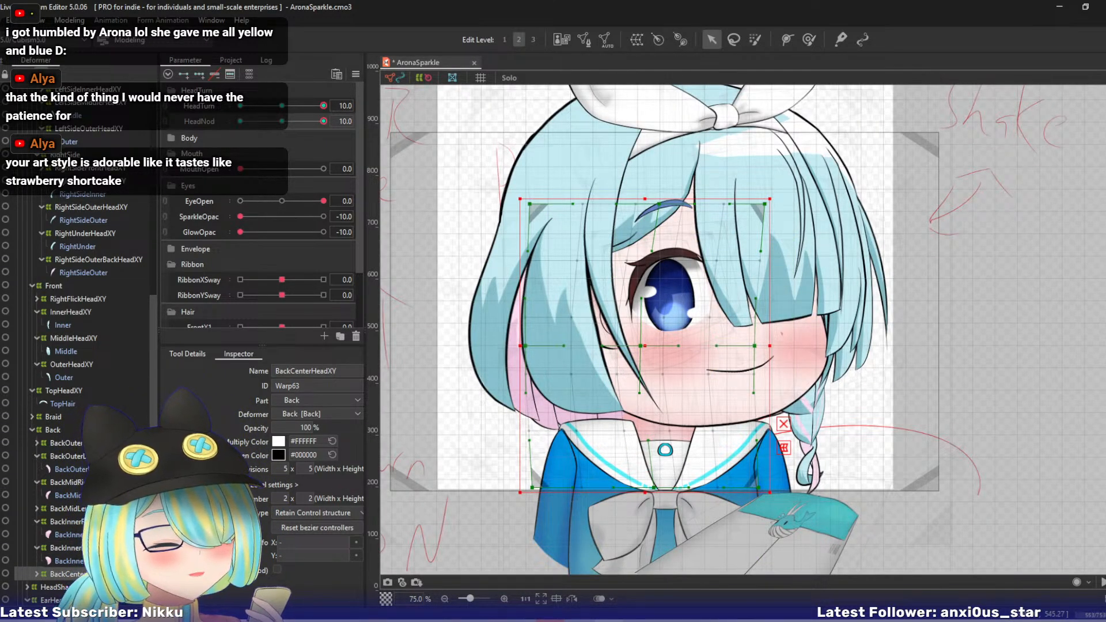
{"action": "left_click_drag", "start_coordinate": [653, 488], "coordinate": [675, 482]}
{"action": "left_click_drag", "start_coordinate": [533, 488], "coordinate": [561, 491]}
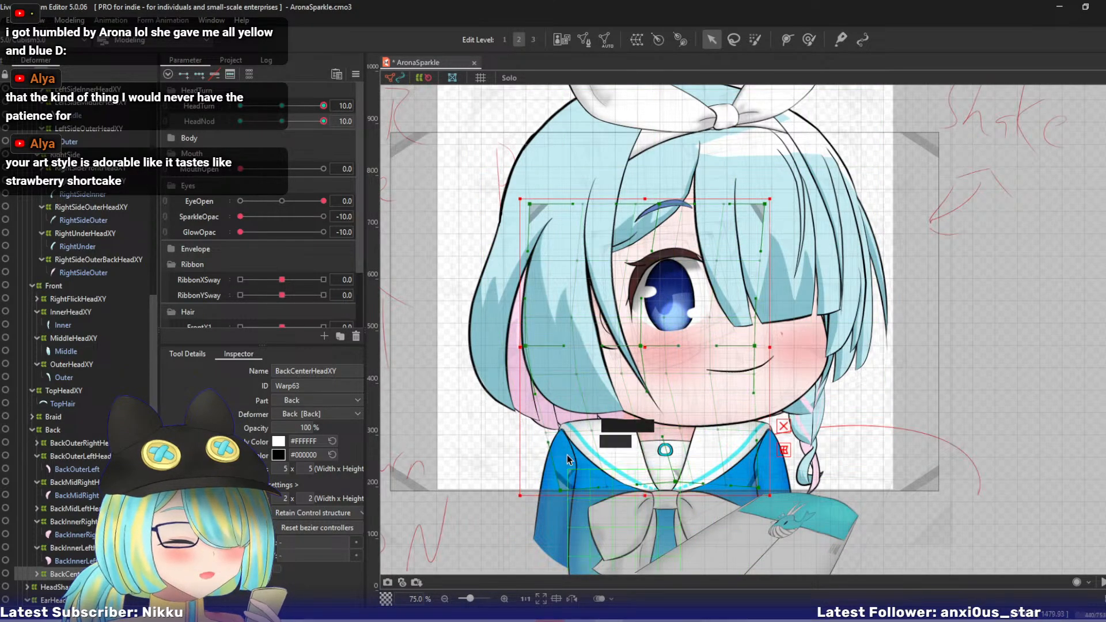
{"action": "left_click_drag", "start_coordinate": [530, 344], "coordinate": [530, 345]}
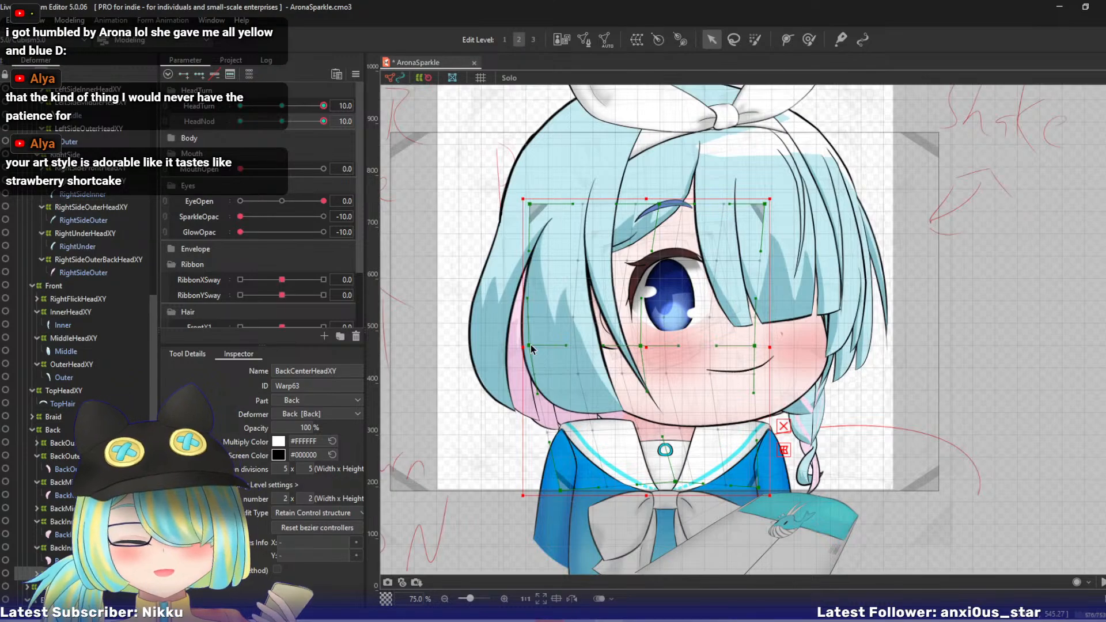
{"action": "key", "text": "ctrl+d"}
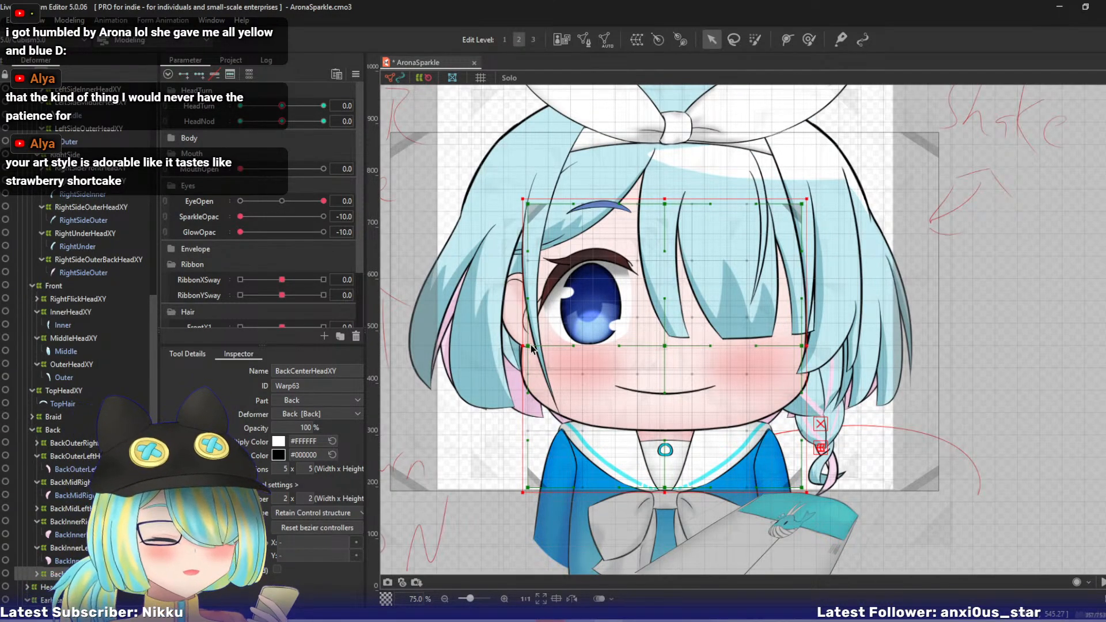
{"action": "key", "text": "ctrl+s"}
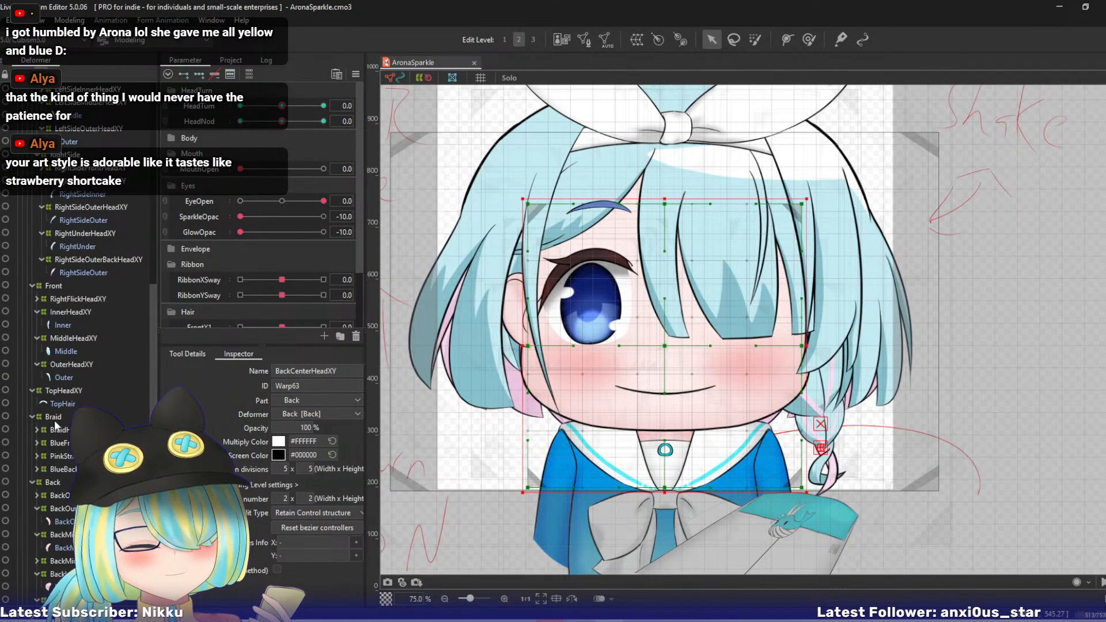
- Select the BraidHeadXY deformer and set HeadTurn and HeadNod to 10
{"action": "left_click", "coordinate": [56, 429]}
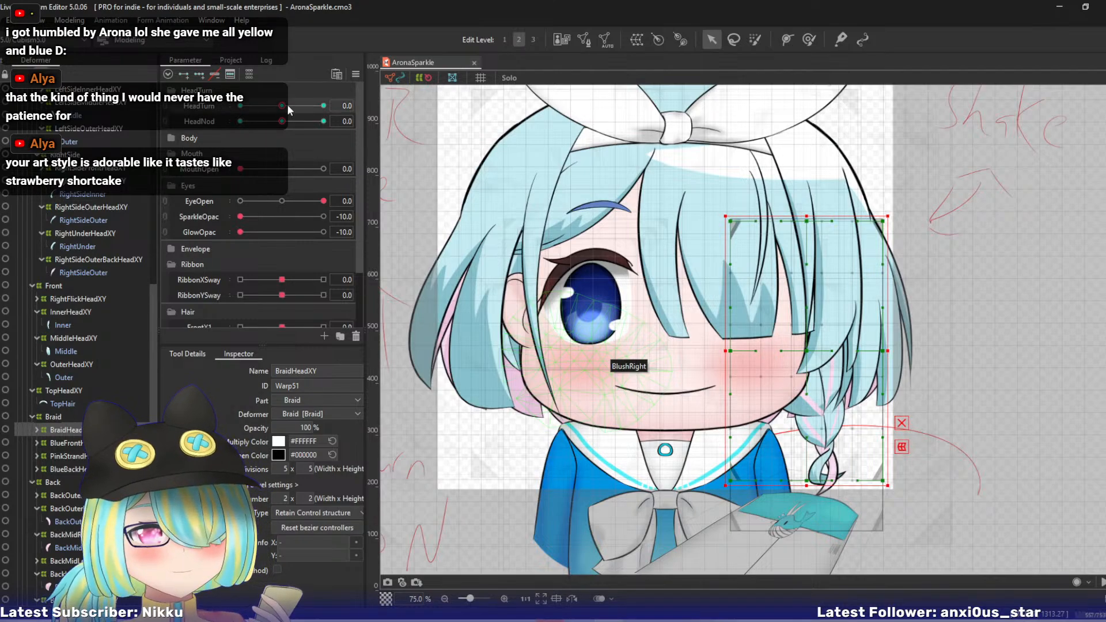
{"action": "left_click_drag", "start_coordinate": [288, 106], "coordinate": [381, 129]}
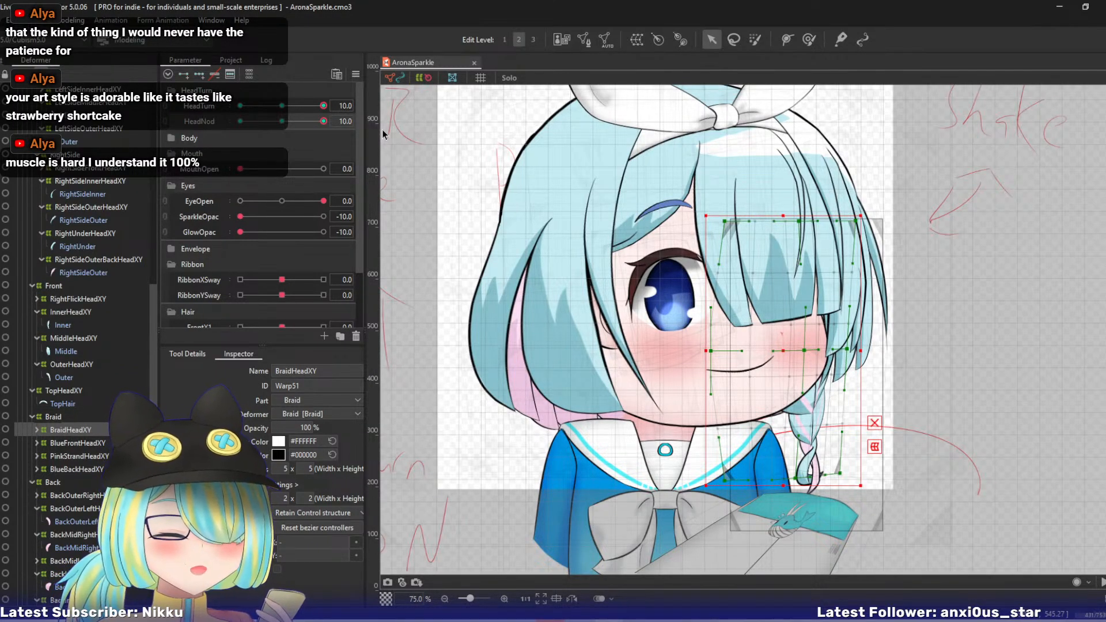
{"action": "left_click_drag", "start_coordinate": [656, 326], "coordinate": [587, 304]}
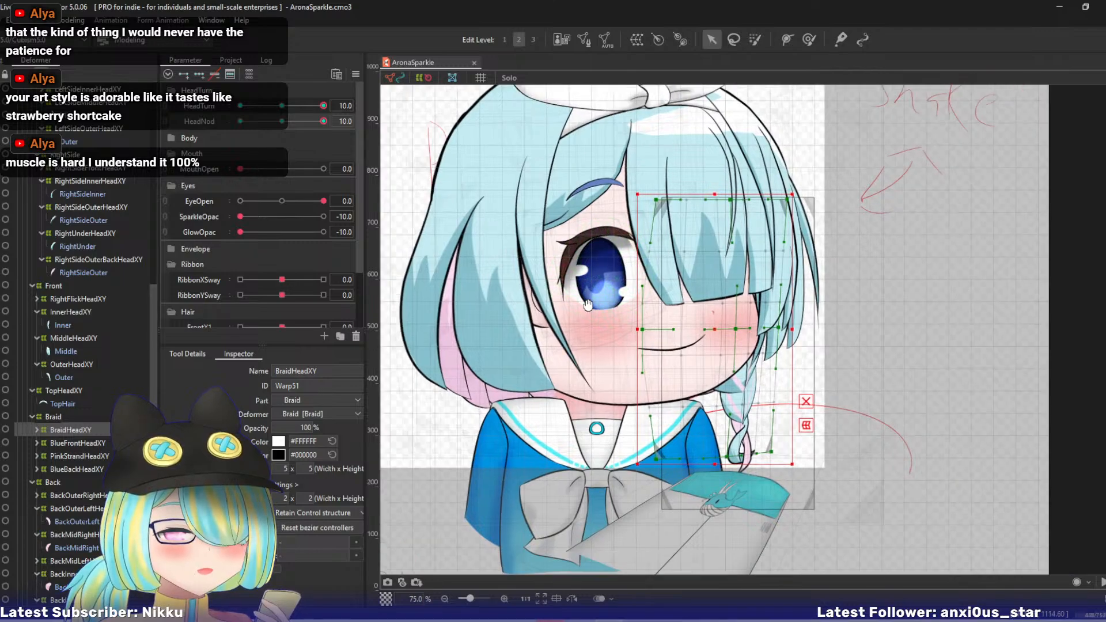
{"action": "left_click", "coordinate": [589, 306]}
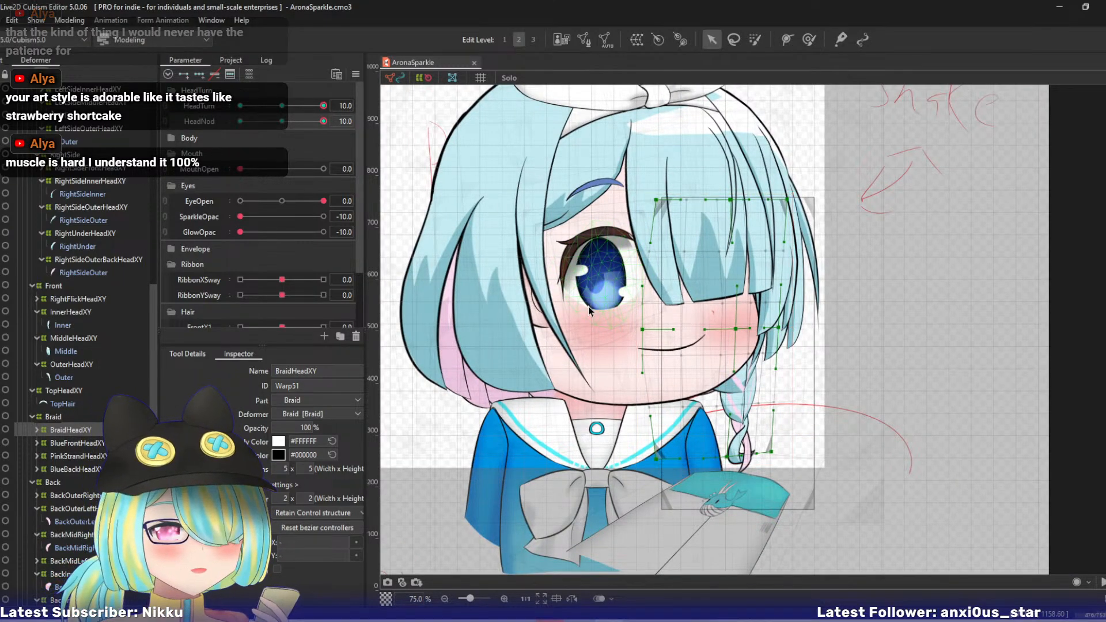
{"action": "left_click_drag", "start_coordinate": [731, 201], "coordinate": [714, 195]}
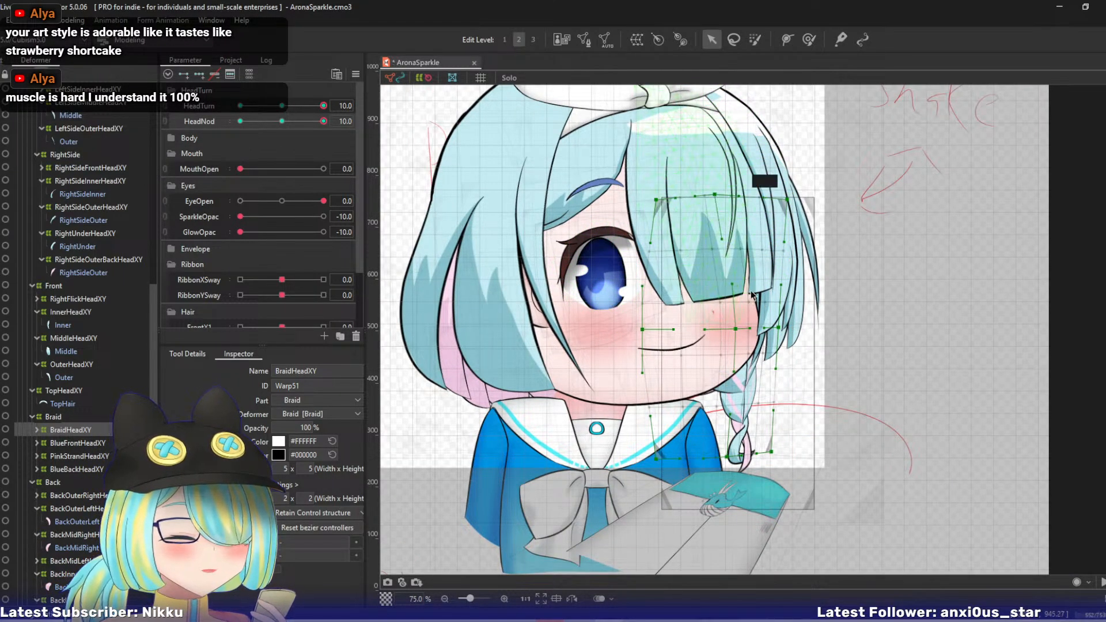
{"action": "left_click_drag", "start_coordinate": [736, 329], "coordinate": [768, 315]}
{"action": "key", "text": "ctrl+z"}
{"action": "key", "text": "ctrl+z"}
{"action": "key", "text": "ctrl+z"}
{"action": "left_click_drag", "start_coordinate": [787, 199], "coordinate": [776, 193]}
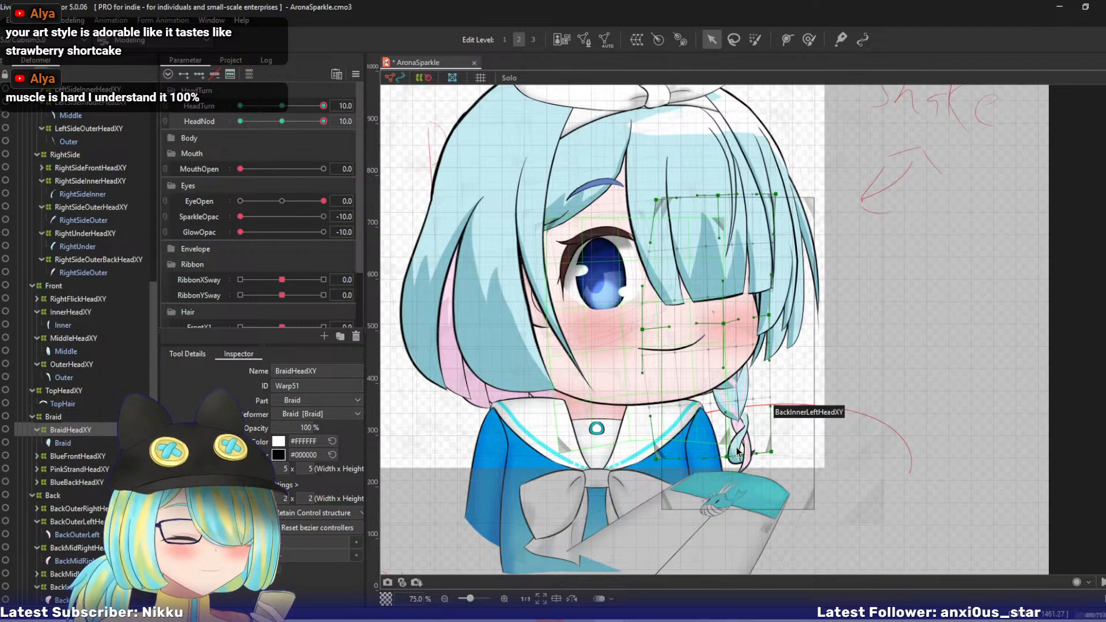
{"action": "left_click_drag", "start_coordinate": [739, 454], "coordinate": [716, 443]}
{"action": "key", "text": "ctrl+z"}
{"action": "key", "text": "ctrl+z"}
{"action": "key", "text": "ctrl+z"}
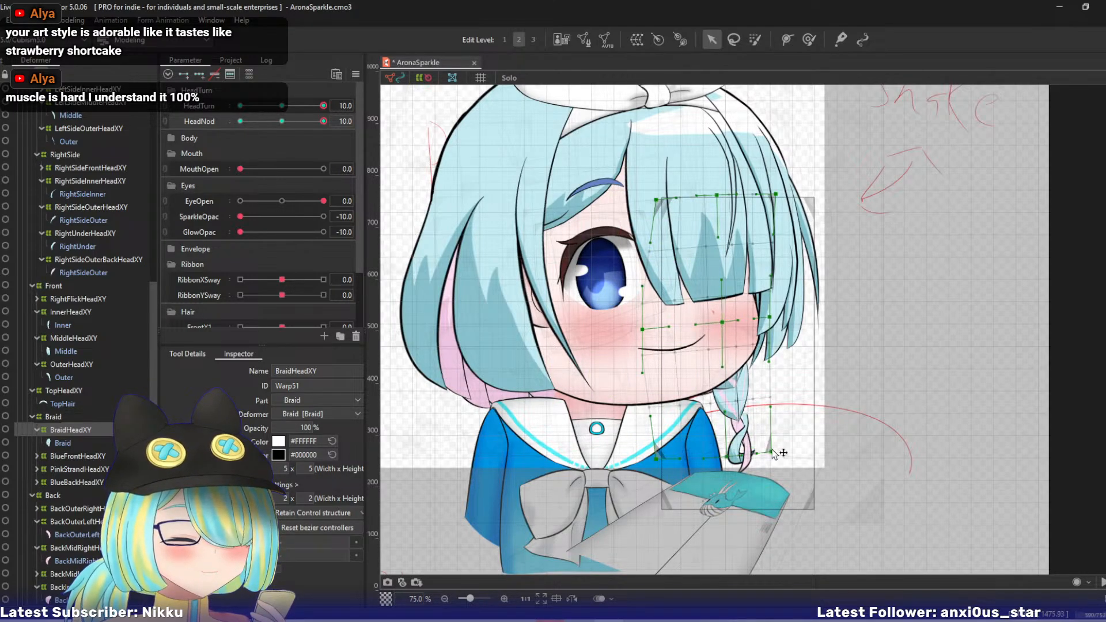
{"action": "key", "text": "ctrl+z"}
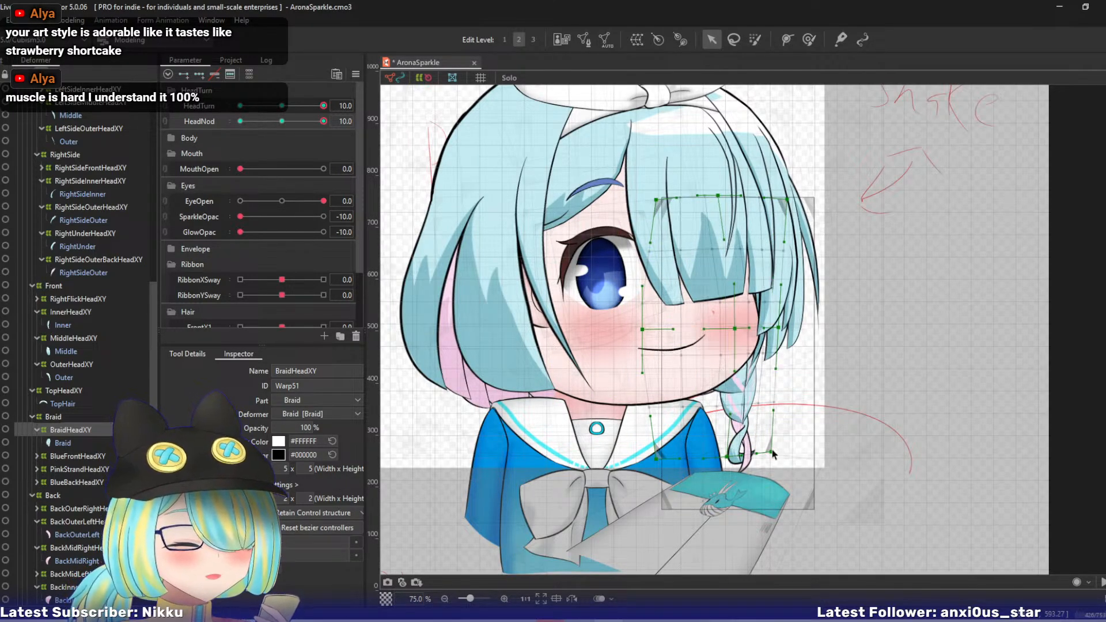
{"action": "key", "text": "ctrl+z"}
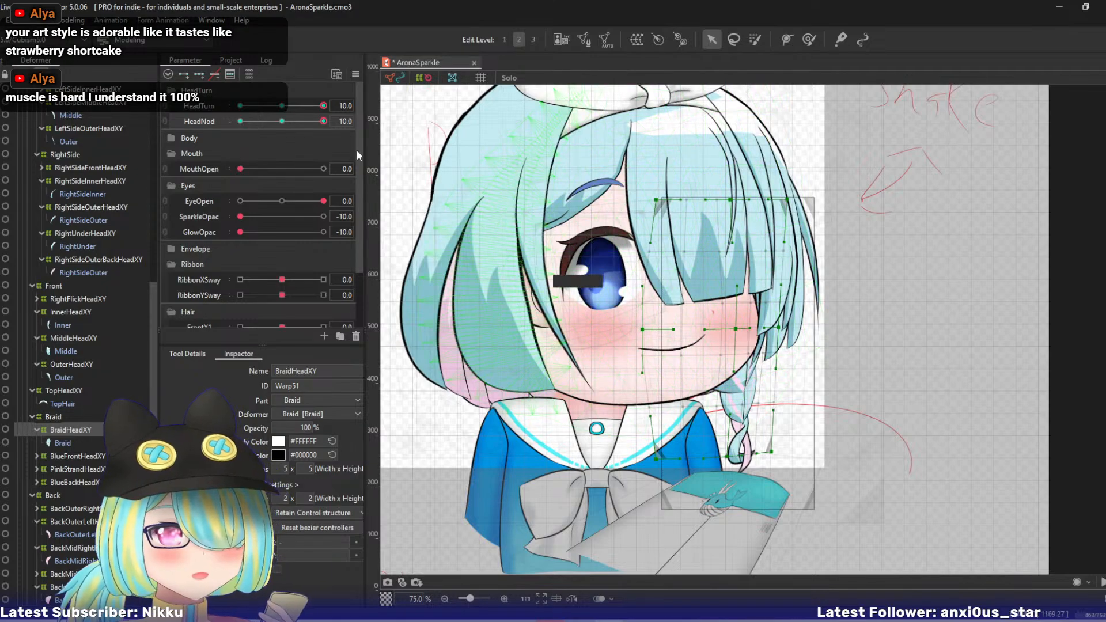
- Select BraidHeadXY, BlueFrontHeadXY, PinkStrandHeadXY and BlueBackHeadXY together, shrink them slightly towards the upper left and shift them left
{"action": "left_click_drag", "start_coordinate": [323, 122], "coordinate": [361, 123]}
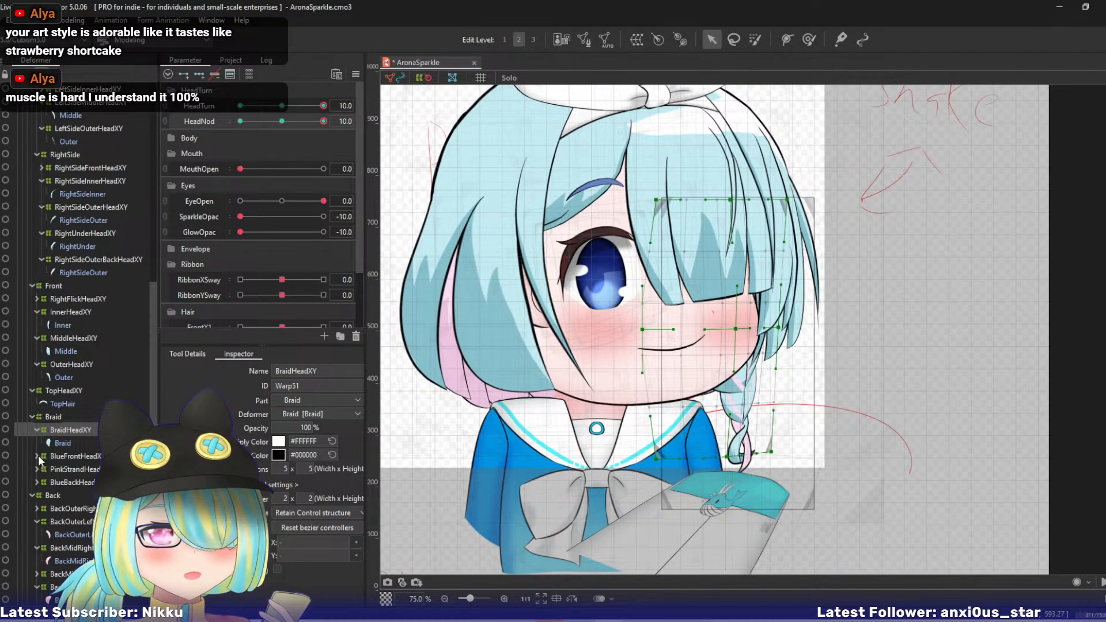
{"action": "left_click", "coordinate": [59, 456]}
{"action": "left_click", "coordinate": [62, 431]}
{"action": "left_click", "coordinate": [63, 457], "text": "ctrl"}
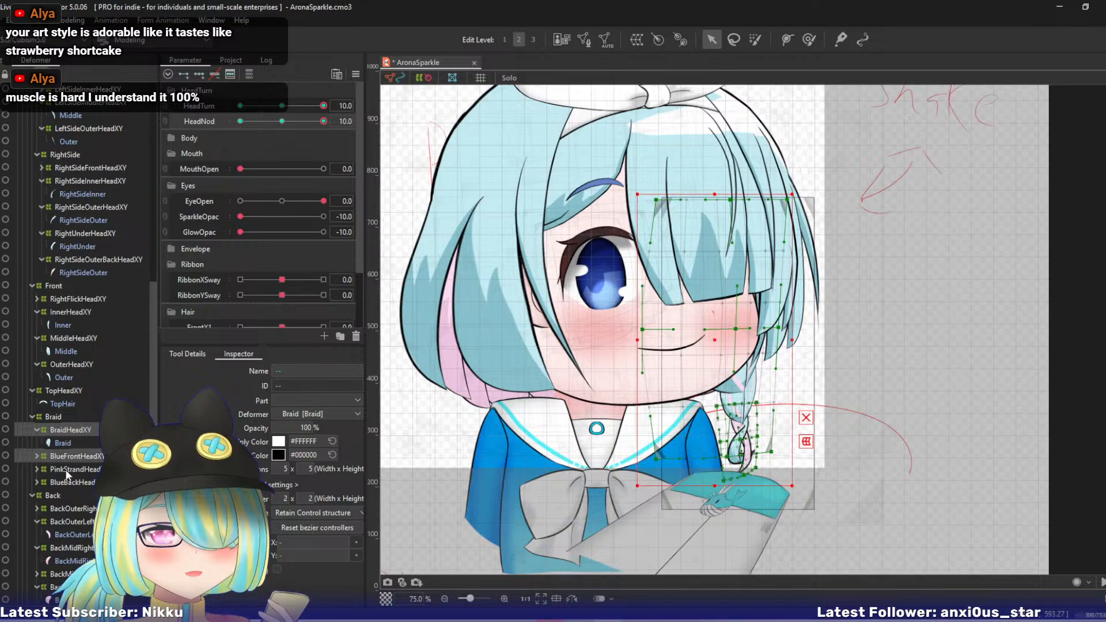
{"action": "left_click", "coordinate": [65, 470], "text": "ctrl"}
{"action": "left_click", "coordinate": [67, 481], "text": "ctrl"}
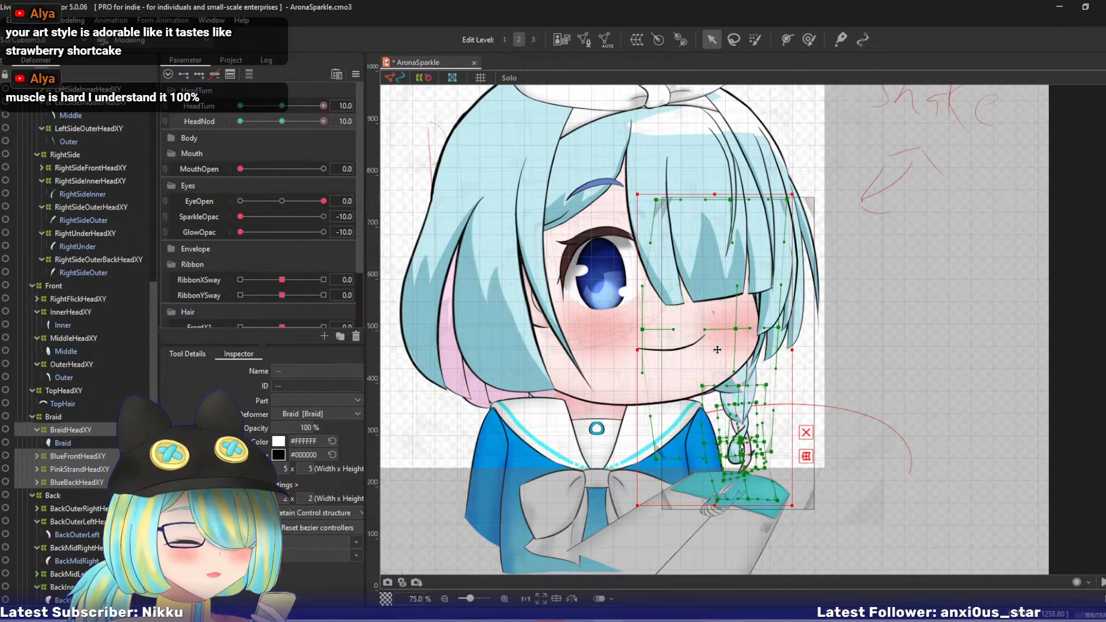
{"action": "left_click_drag", "start_coordinate": [718, 350], "coordinate": [714, 349]}
{"action": "key", "text": "ctrl+z"}
{"action": "mouse_move", "coordinate": [791, 506]}
{"action": "left_mouse_down"}
{"action": "mouse_move", "coordinate": [777, 489]}
{"action": "mouse_move", "coordinate": [787, 493]}
{"action": "left_mouse_up"}
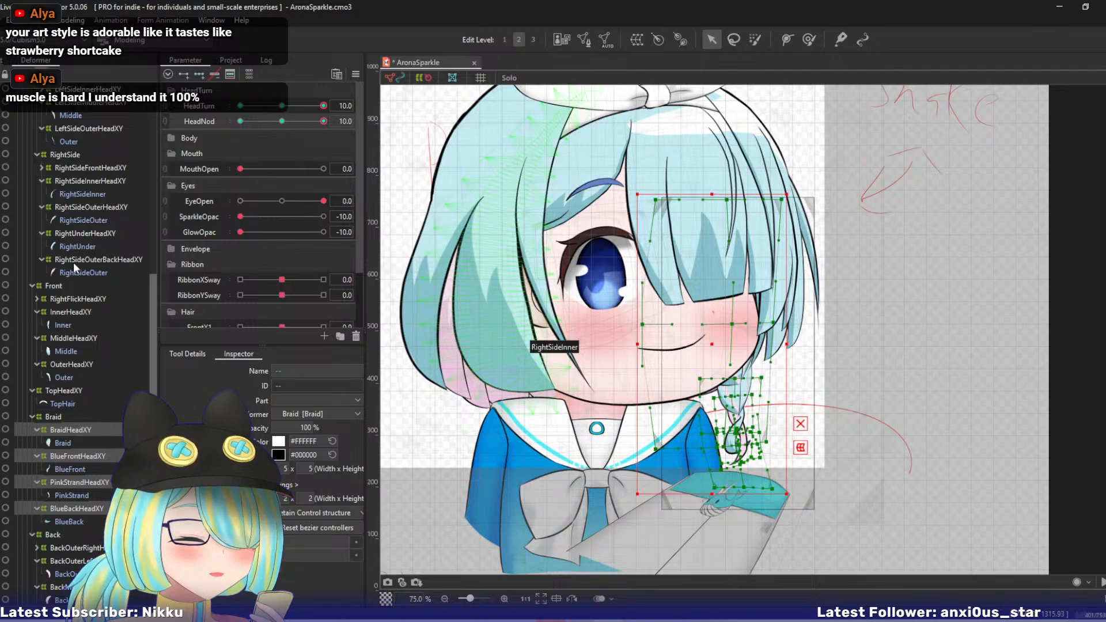
{"action": "left_click_drag", "start_coordinate": [701, 341], "coordinate": [691, 341]}
- Check the braid by moving HeadNod and HeadTurn through their ranges, and return both parameters to 0
{"action": "left_click_drag", "start_coordinate": [318, 123], "coordinate": [369, 143]}
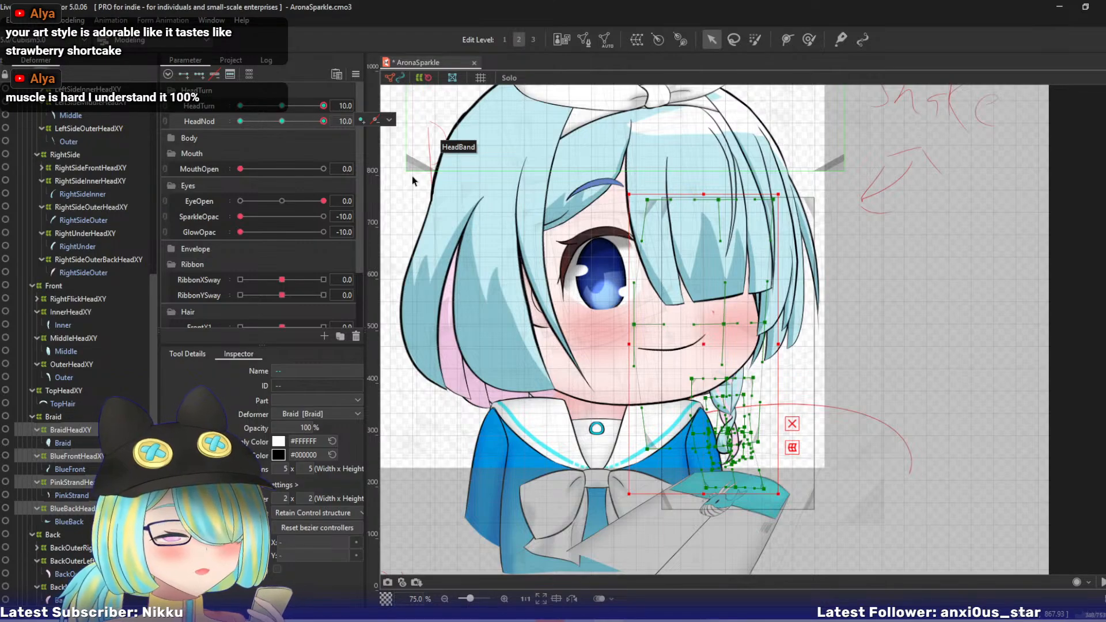
{"action": "left_click_drag", "start_coordinate": [458, 278], "coordinate": [492, 297]}
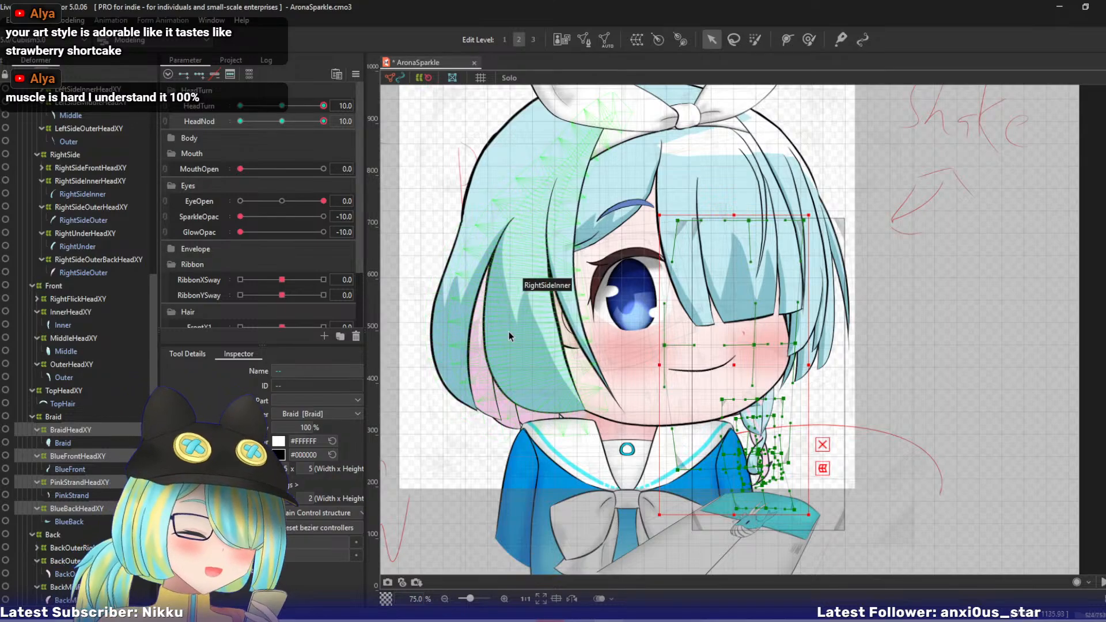
{"action": "left_click_drag", "start_coordinate": [509, 330], "coordinate": [531, 347]}
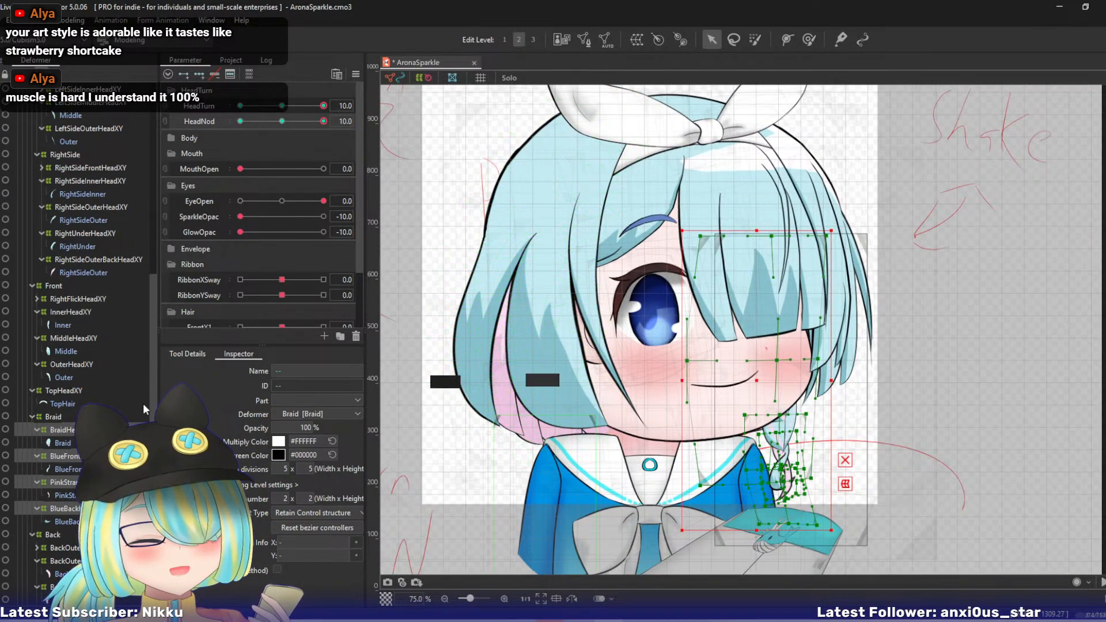
{"action": "left_click_drag", "start_coordinate": [316, 121], "coordinate": [351, 140]}
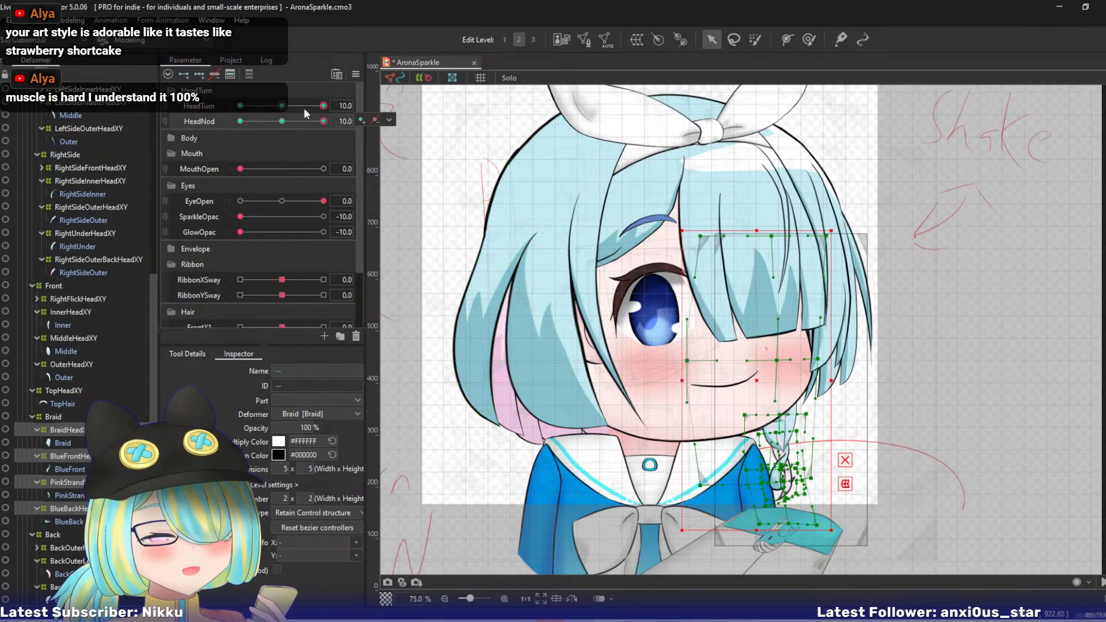
{"action": "left_click_drag", "start_coordinate": [323, 106], "coordinate": [431, 164]}
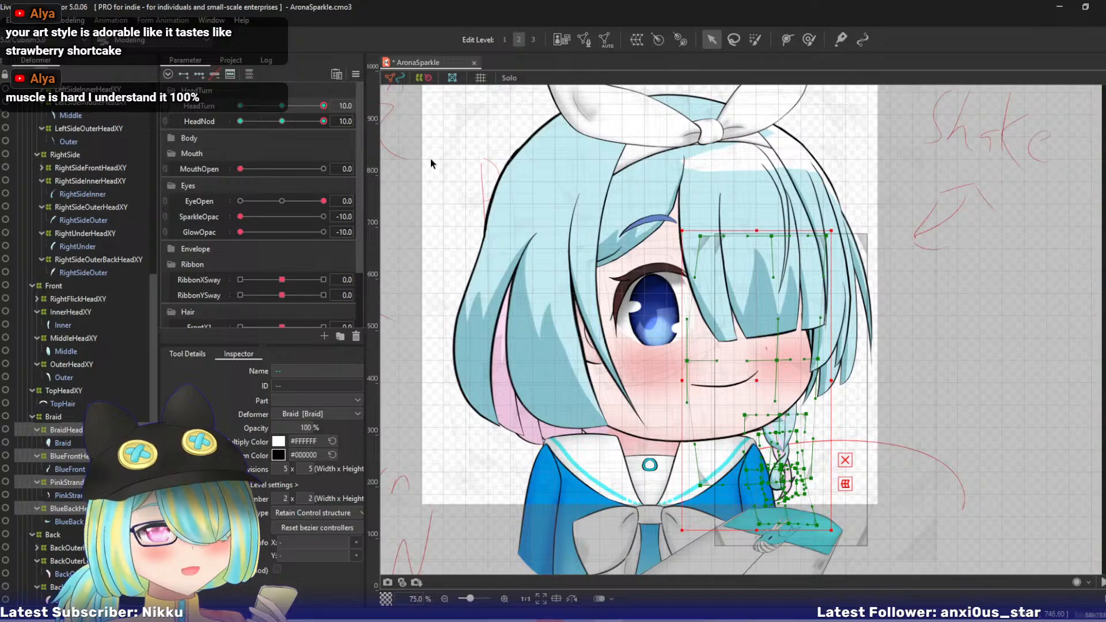
{"action": "key", "text": "ctrl+z"}
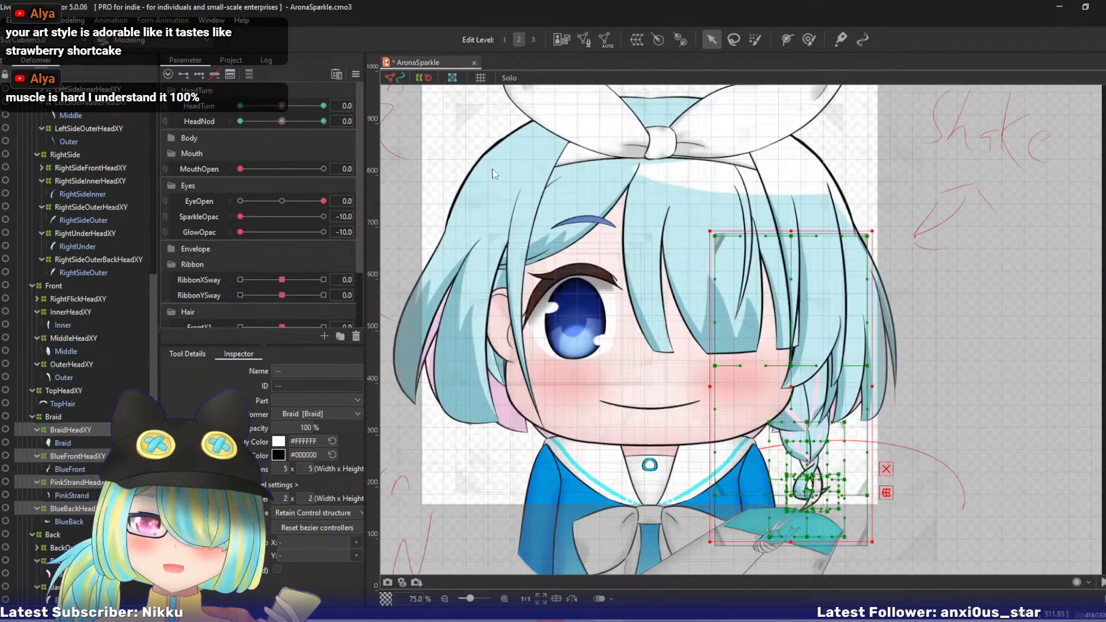
{"action": "left_click_drag", "start_coordinate": [529, 180], "coordinate": [559, 215]}
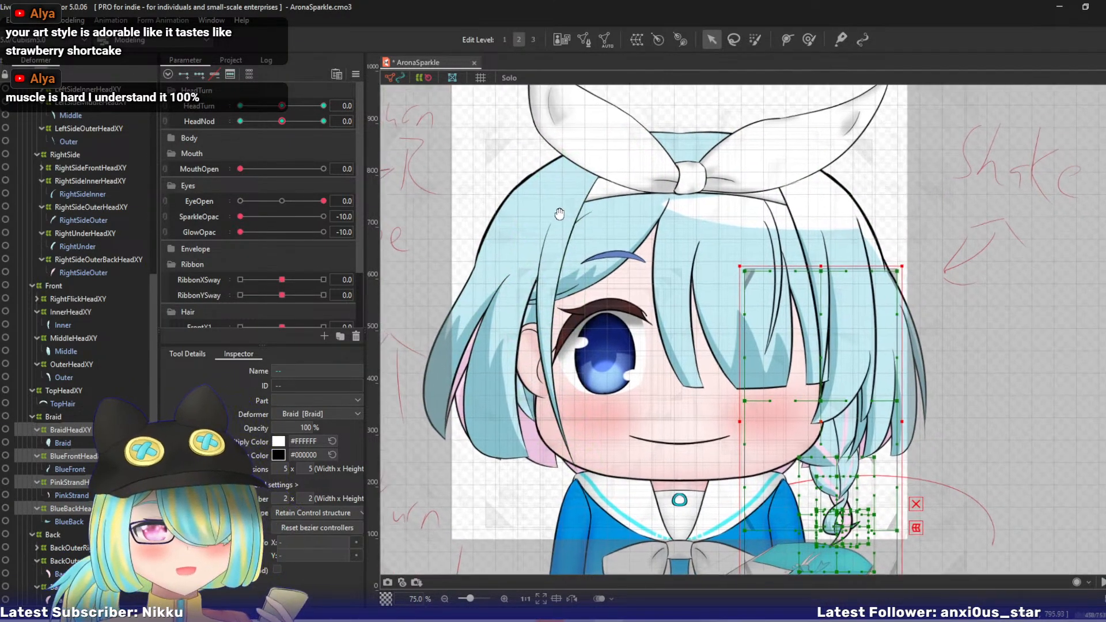
- Select LeftSideOuterHeadXY and collapse the HeadTurn, Mouth, Eyes and Ribbon parameter groups, leaving the Hair group expanded
{"action": "left_click", "coordinate": [72, 128]}
{"action": "left_click_drag", "start_coordinate": [476, 195], "coordinate": [496, 239]}
{"action": "scroll", "coordinate": [259, 213], "scroll_direction": "down", "scroll_amount": 1}
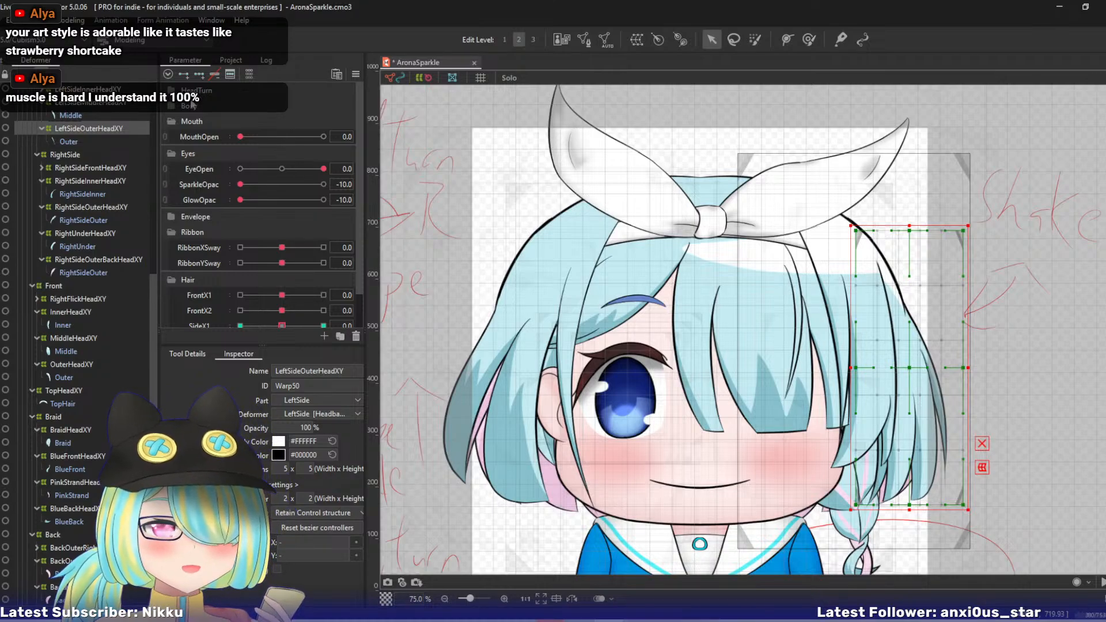
{"action": "left_click", "coordinate": [171, 121]}
{"action": "left_click", "coordinate": [172, 136]}
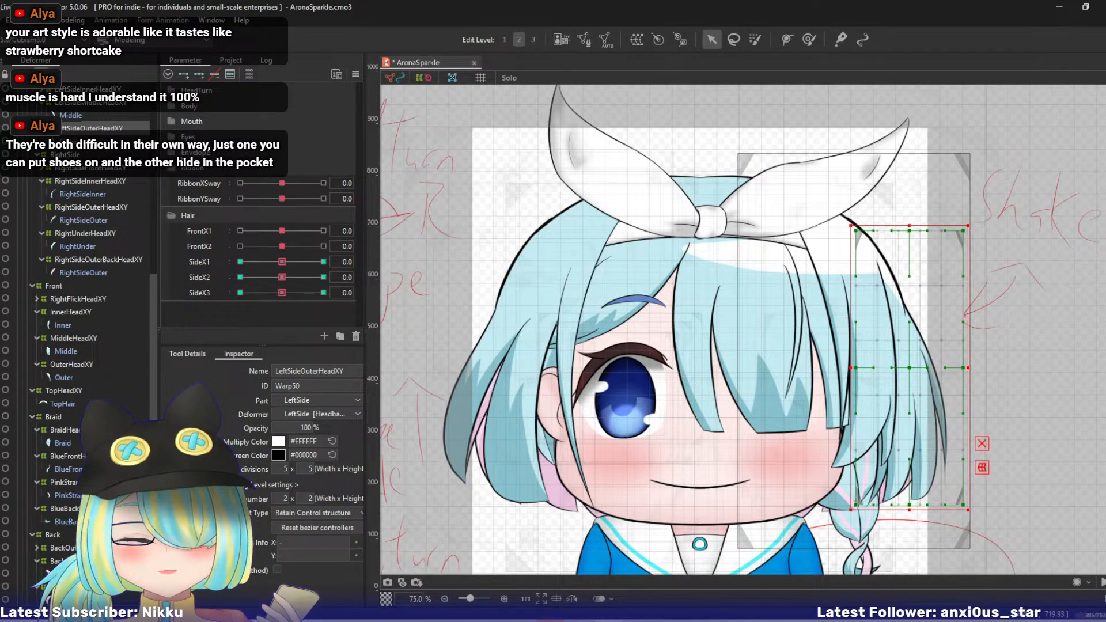
{"action": "left_click", "coordinate": [169, 168]}
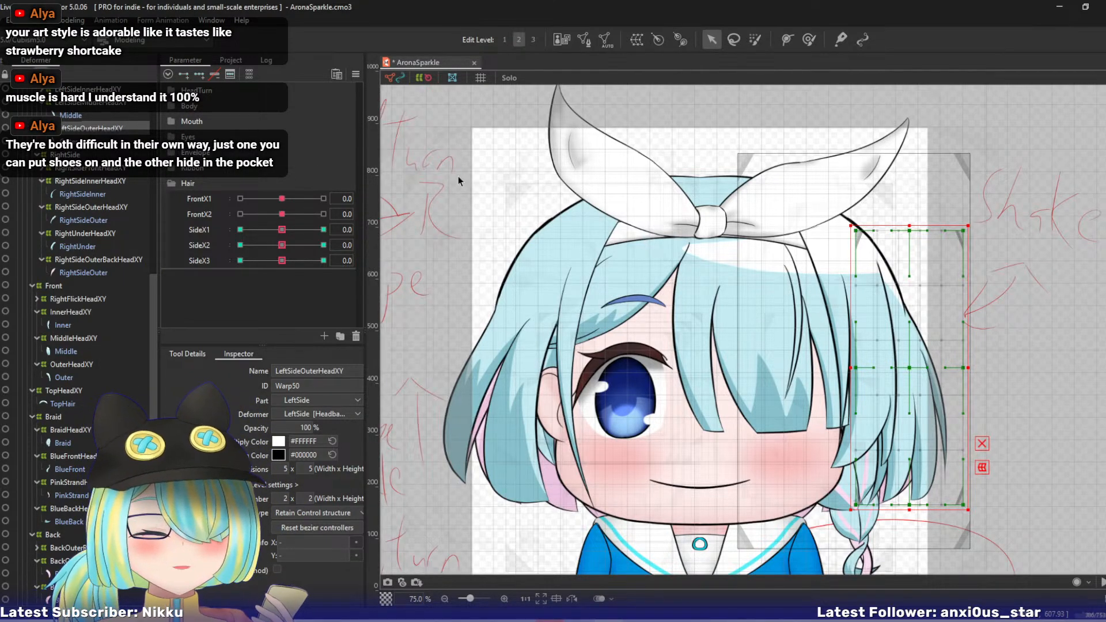
{"action": "left_click_drag", "start_coordinate": [473, 179], "coordinate": [455, 113]}
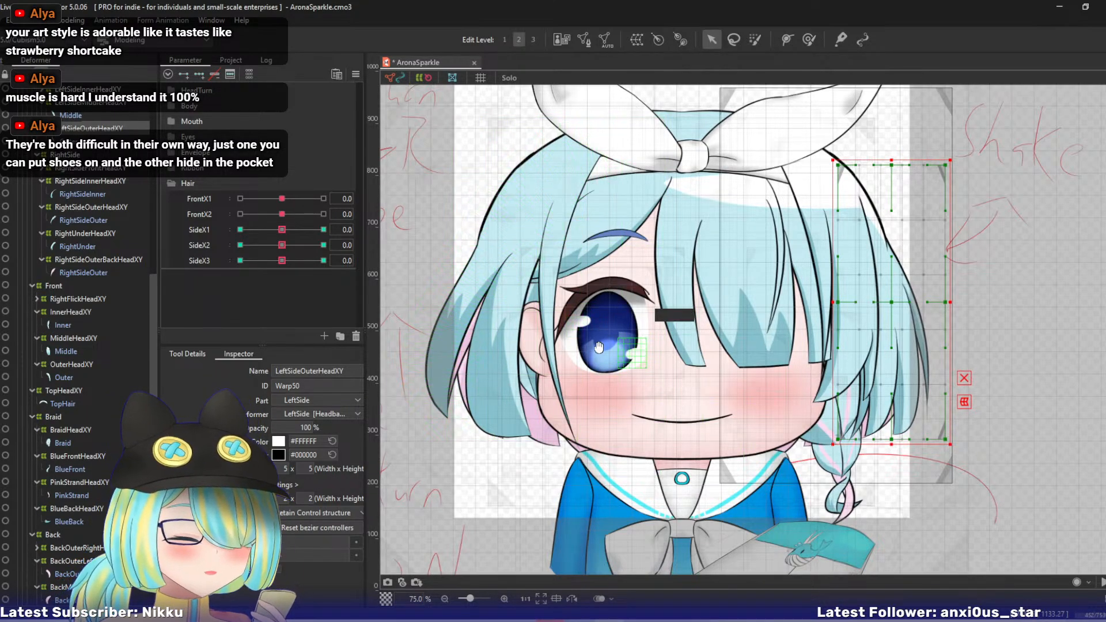
{"action": "left_click_drag", "start_coordinate": [620, 343], "coordinate": [583, 360]}
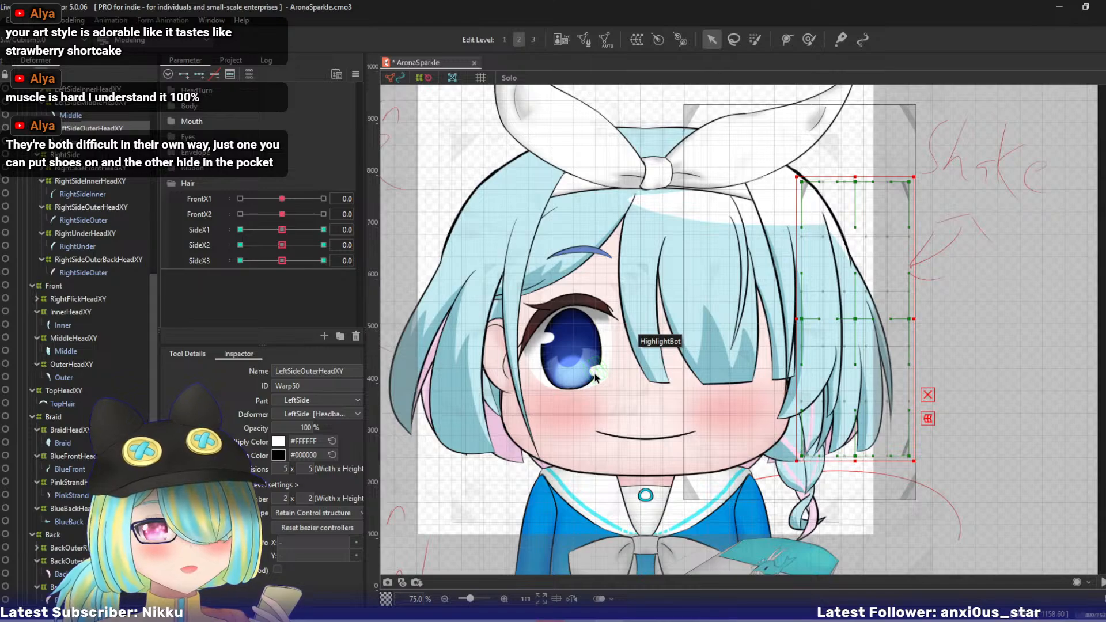
{"action": "left_click_drag", "start_coordinate": [601, 366], "coordinate": [564, 362]}
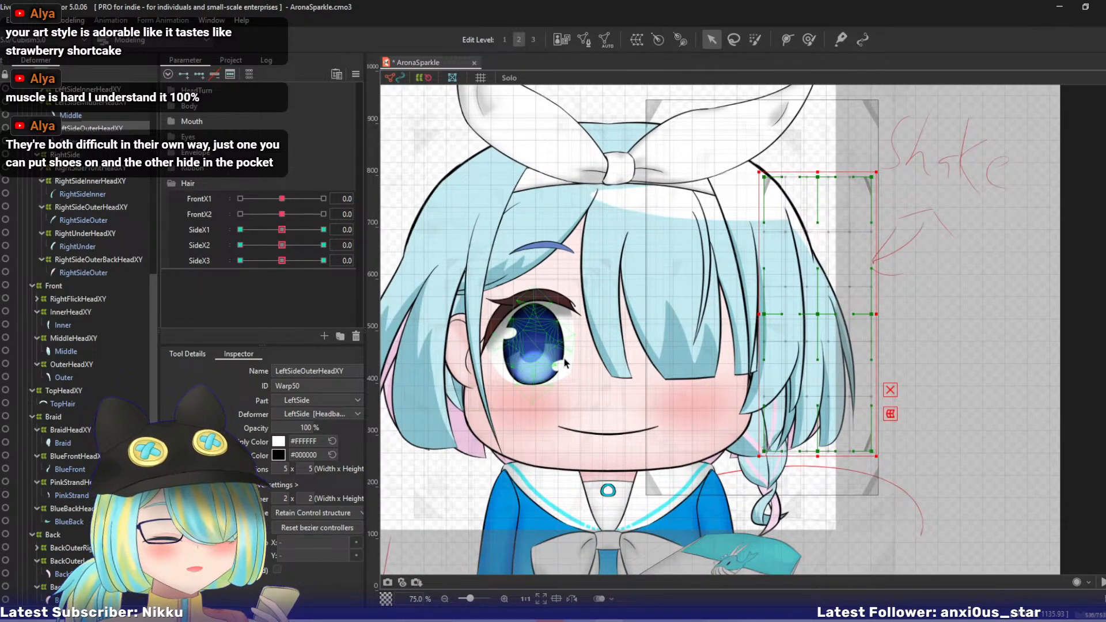
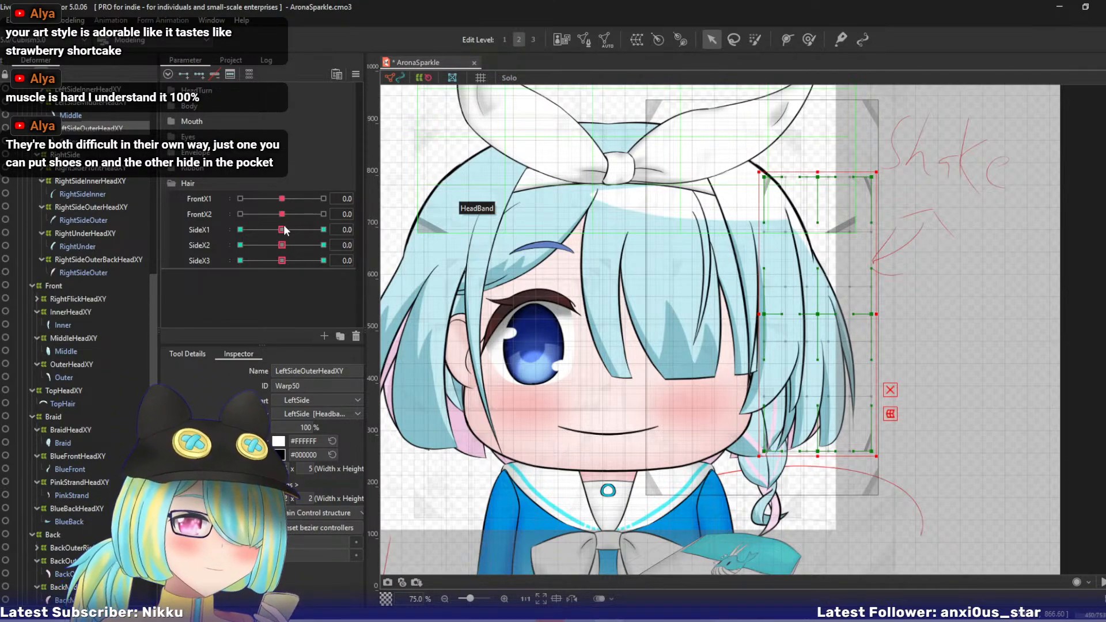
- Set the SideX1 hair parameter to 10 and select the LeftFrontHeadXY deformer
{"action": "left_click_drag", "start_coordinate": [284, 228], "coordinate": [334, 235]}
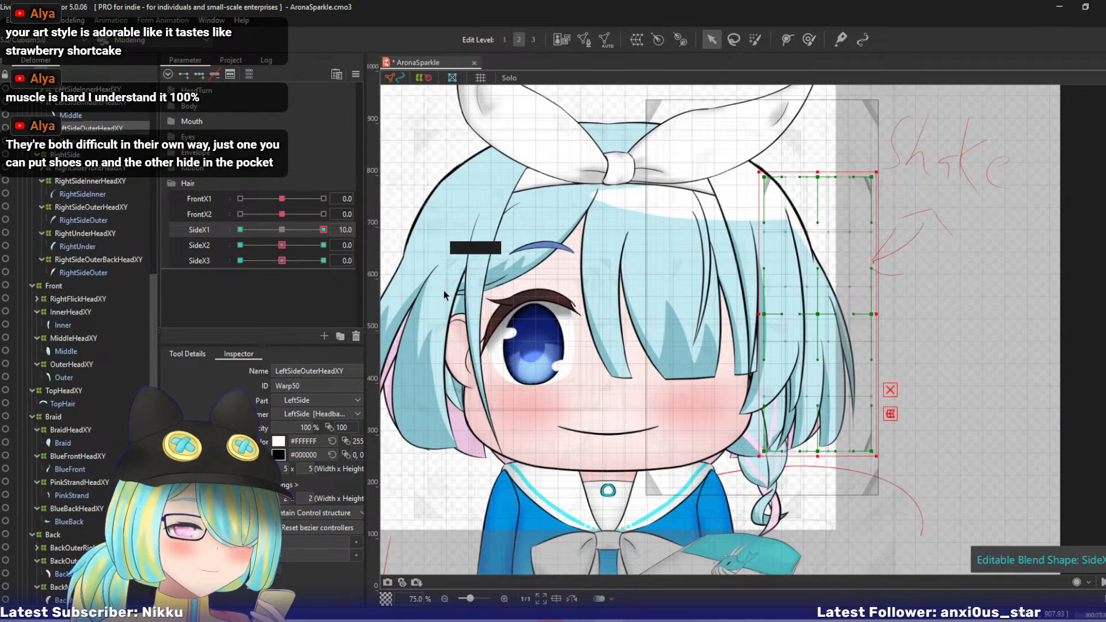
{"action": "left_click_drag", "start_coordinate": [574, 321], "coordinate": [603, 334]}
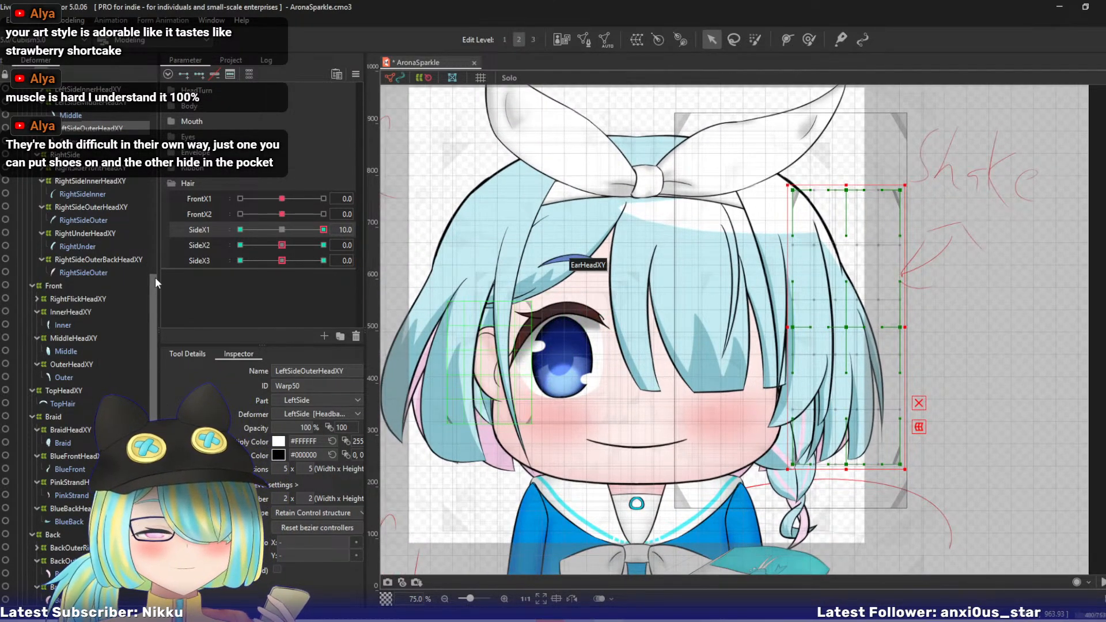
{"action": "left_click_drag", "start_coordinate": [154, 278], "coordinate": [164, 136]}
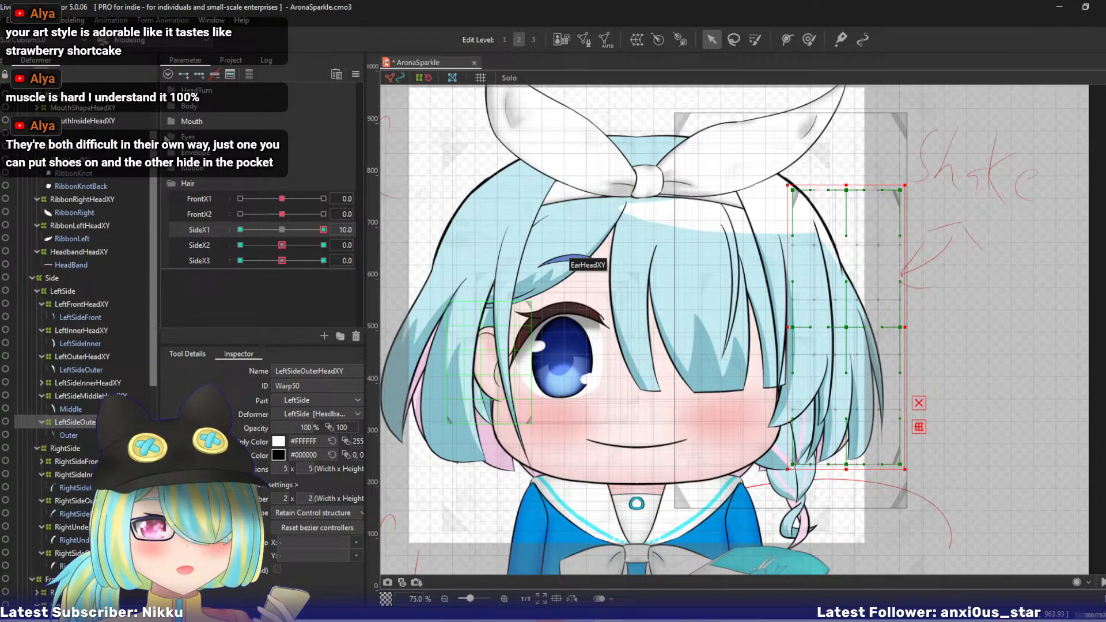
{"action": "left_click", "coordinate": [95, 300]}
{"action": "left_click_drag", "start_coordinate": [542, 313], "coordinate": [448, 302]}
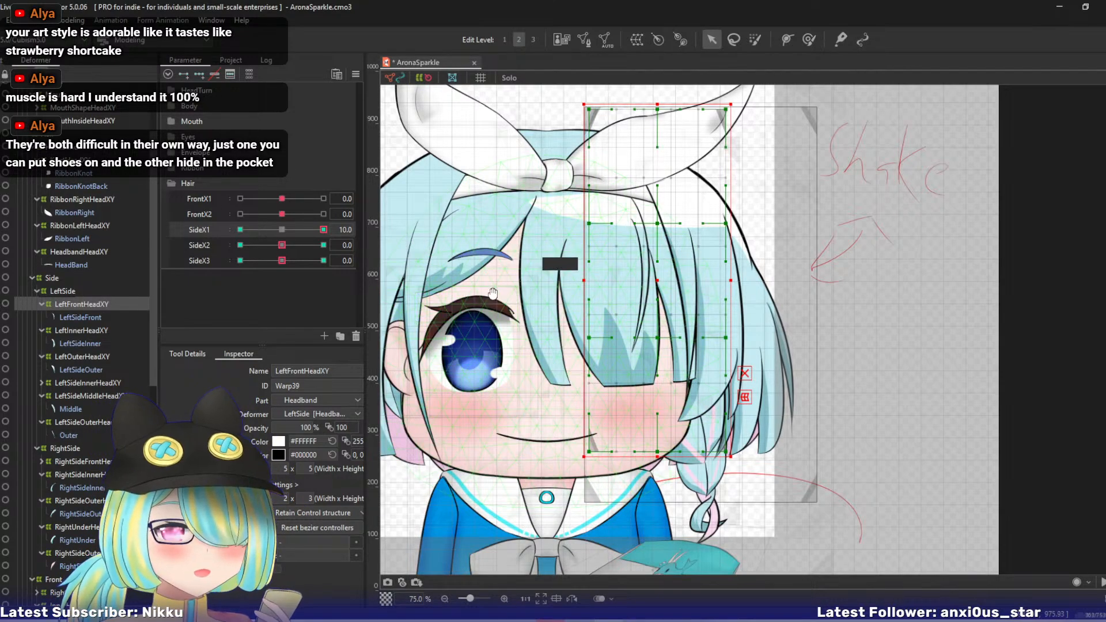
{"action": "left_click_drag", "start_coordinate": [507, 294], "coordinate": [490, 296]}
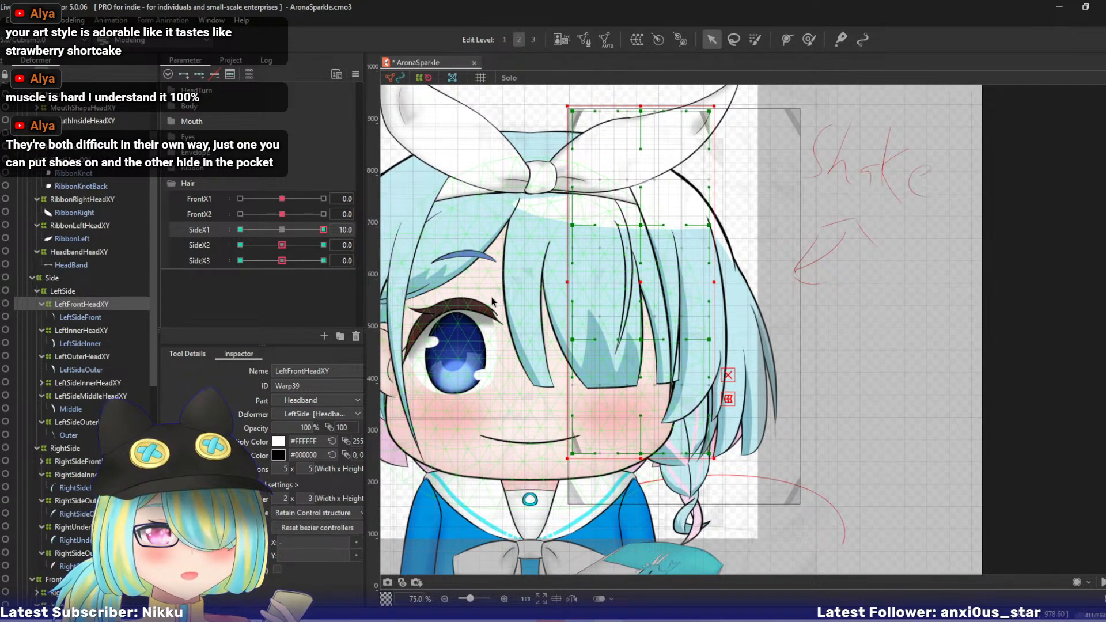
- Lay a three-point temporary deform path along the front side lock and swing its lower end outward, away from the face
{"action": "key", "text": "ctrl+t"}
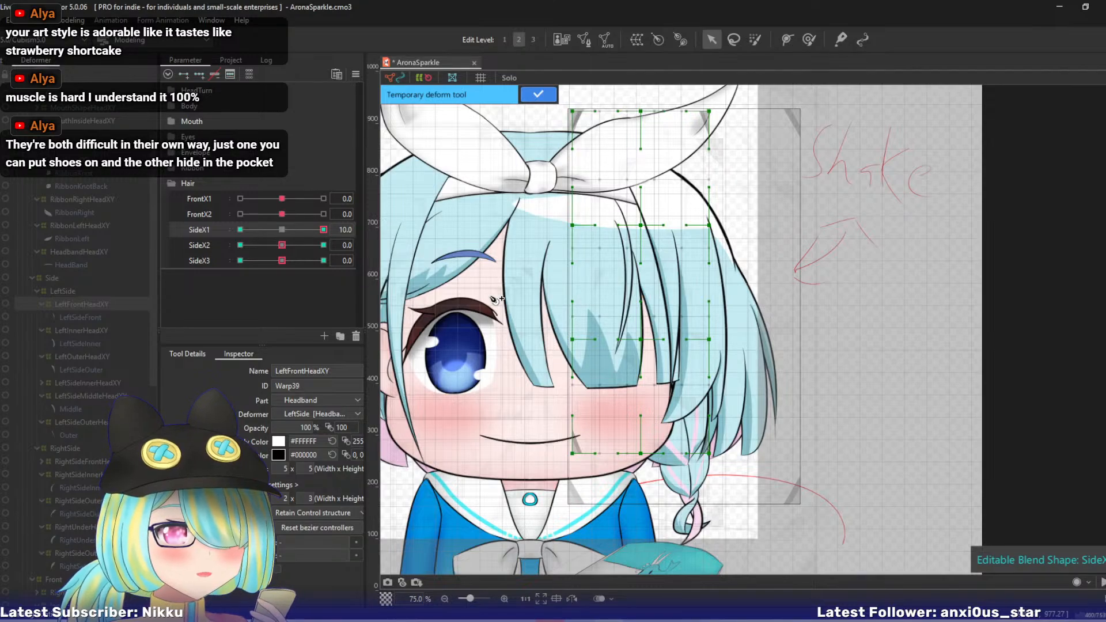
{"action": "left_click_drag", "start_coordinate": [486, 292], "coordinate": [510, 325]}
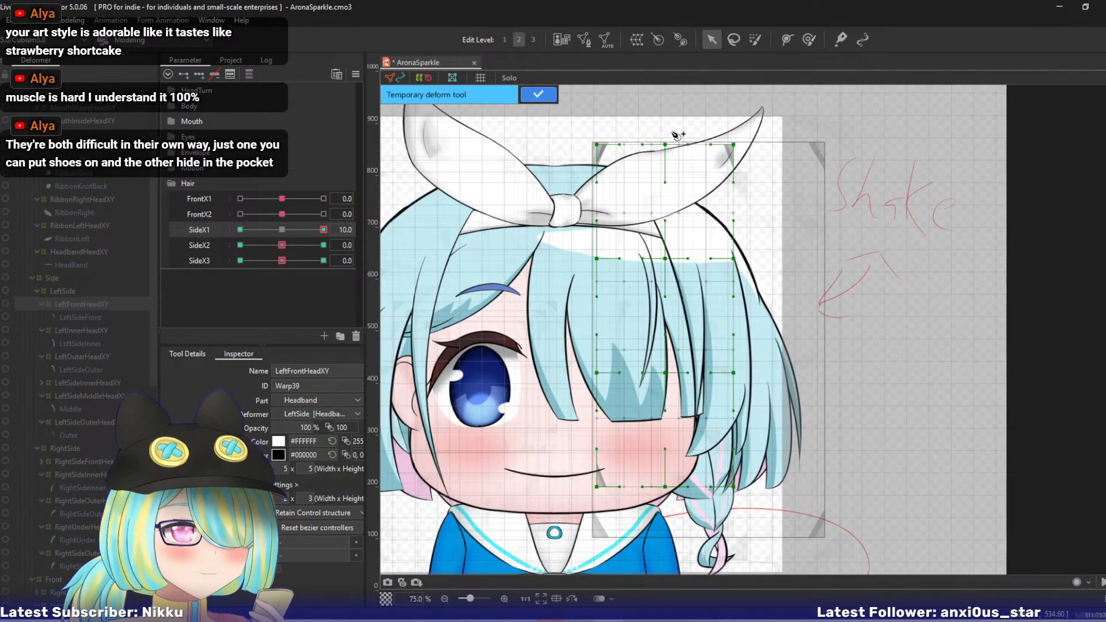
{"action": "left_click", "coordinate": [631, 114]}
{"action": "left_click", "coordinate": [674, 237]}
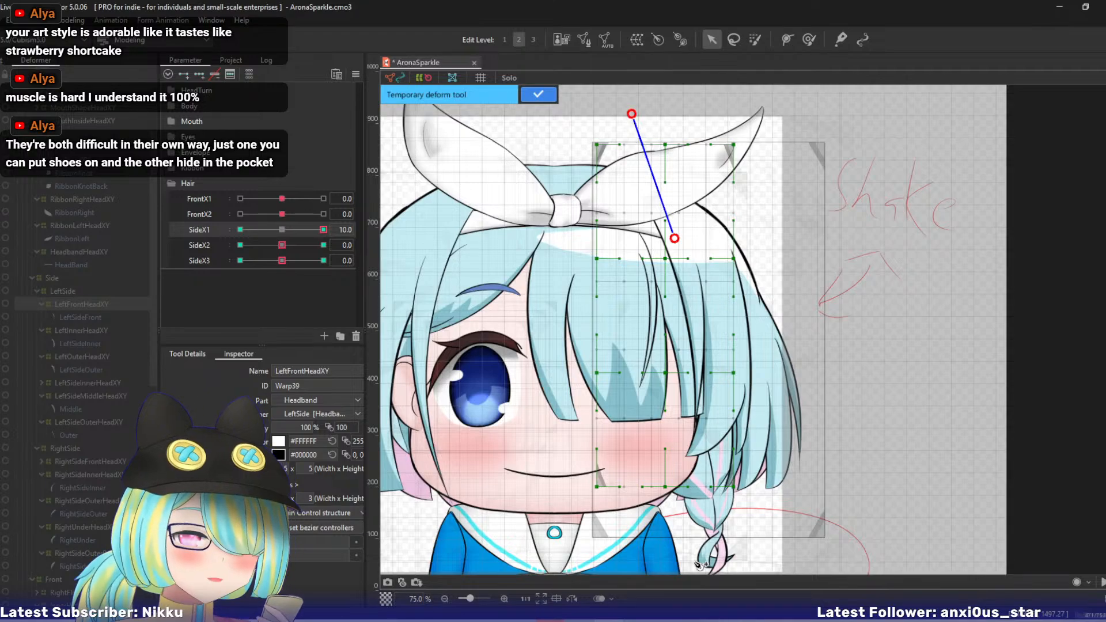
{"action": "left_click_drag", "start_coordinate": [678, 526], "coordinate": [656, 473]}
{"action": "left_click", "coordinate": [665, 497]}
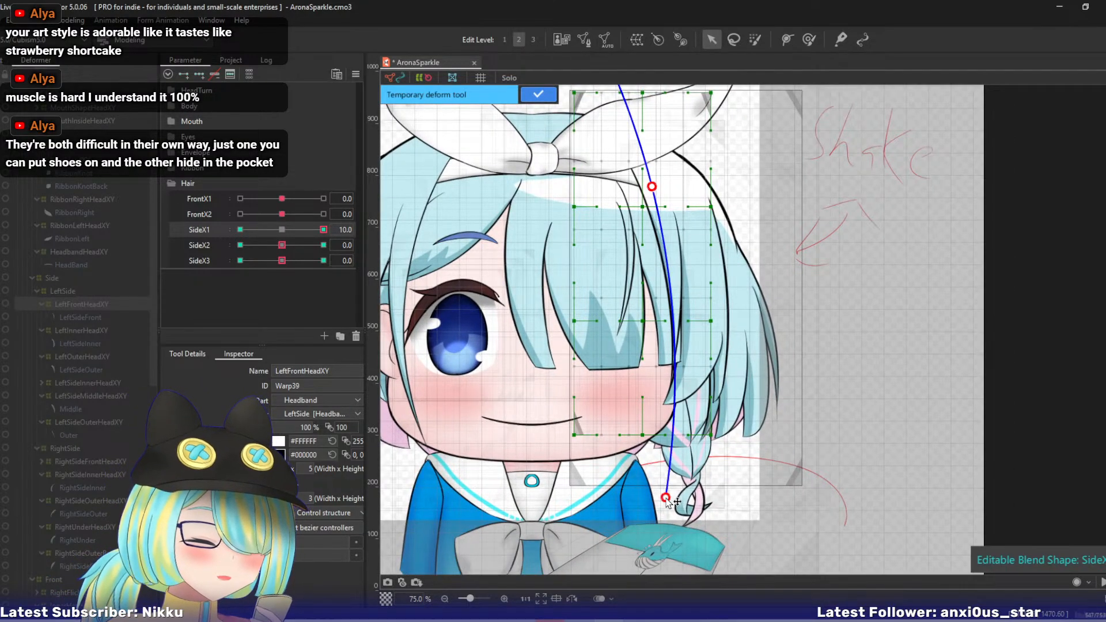
{"action": "left_click_drag", "start_coordinate": [665, 497], "coordinate": [694, 498]}
{"action": "key", "text": "ctrl+z"}
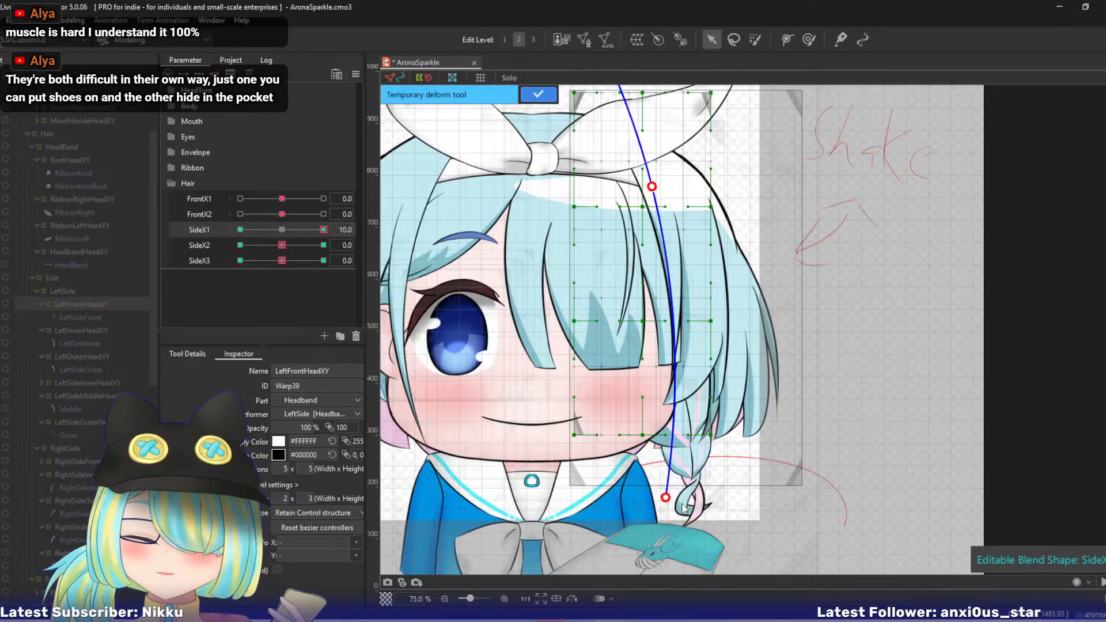
{"action": "left_click_drag", "start_coordinate": [666, 499], "coordinate": [708, 487]}
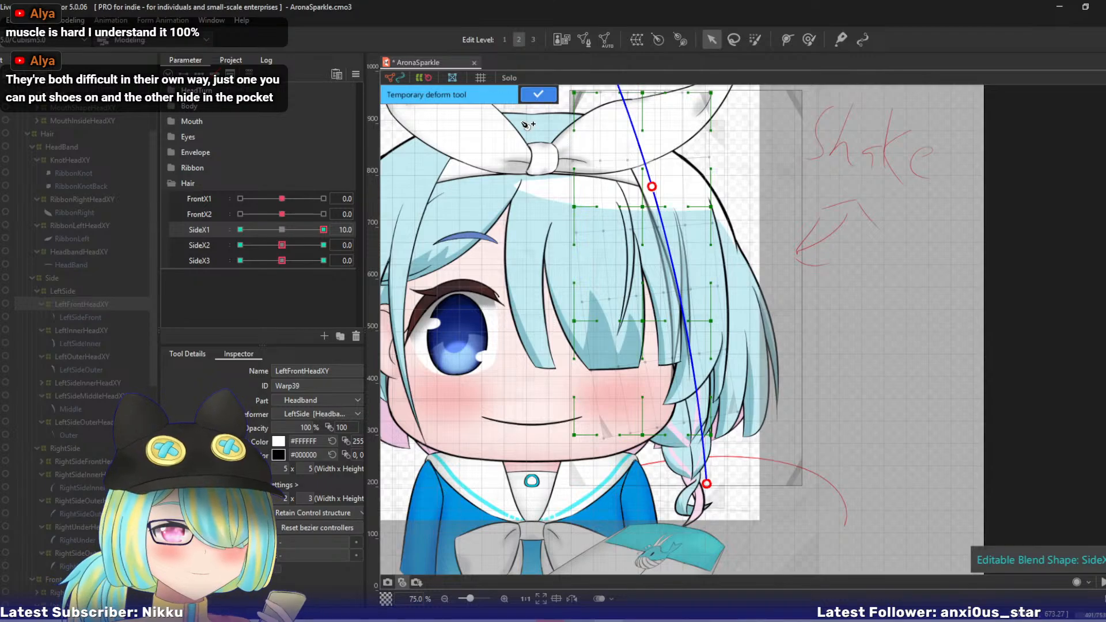
{"action": "left_click", "coordinate": [536, 98]}
- At SideX1 -10, bend the front side lock's lower end inward with a three-point temporary deform path, and return SideX1 to 0
{"action": "left_click_drag", "start_coordinate": [323, 230], "coordinate": [148, 229]}
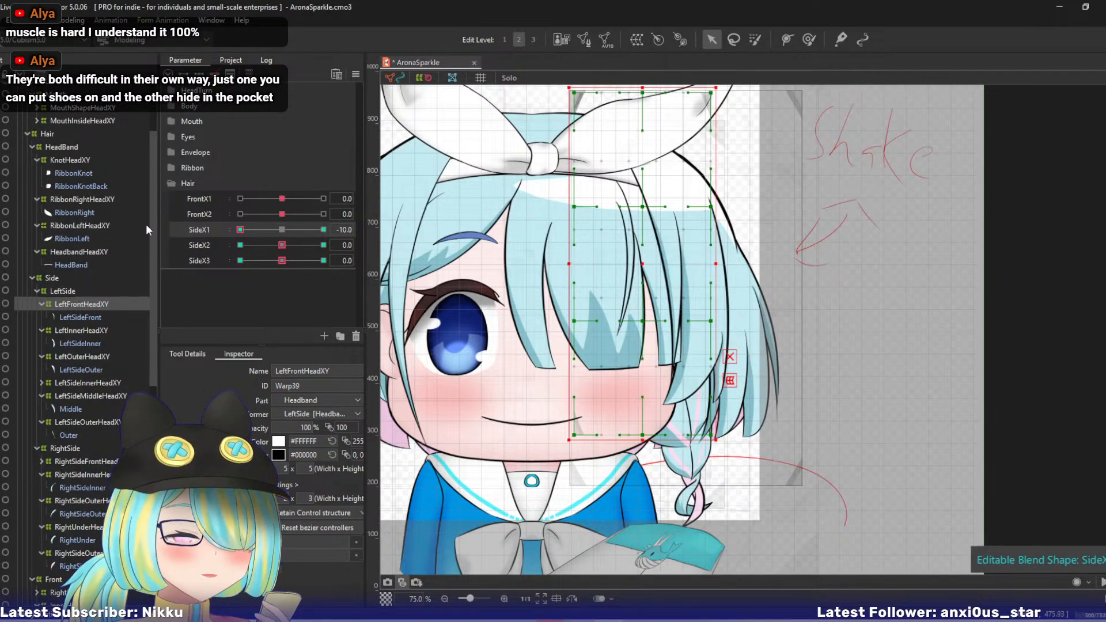
{"action": "key", "text": "t"}
{"action": "left_click_drag", "start_coordinate": [448, 276], "coordinate": [479, 304]}
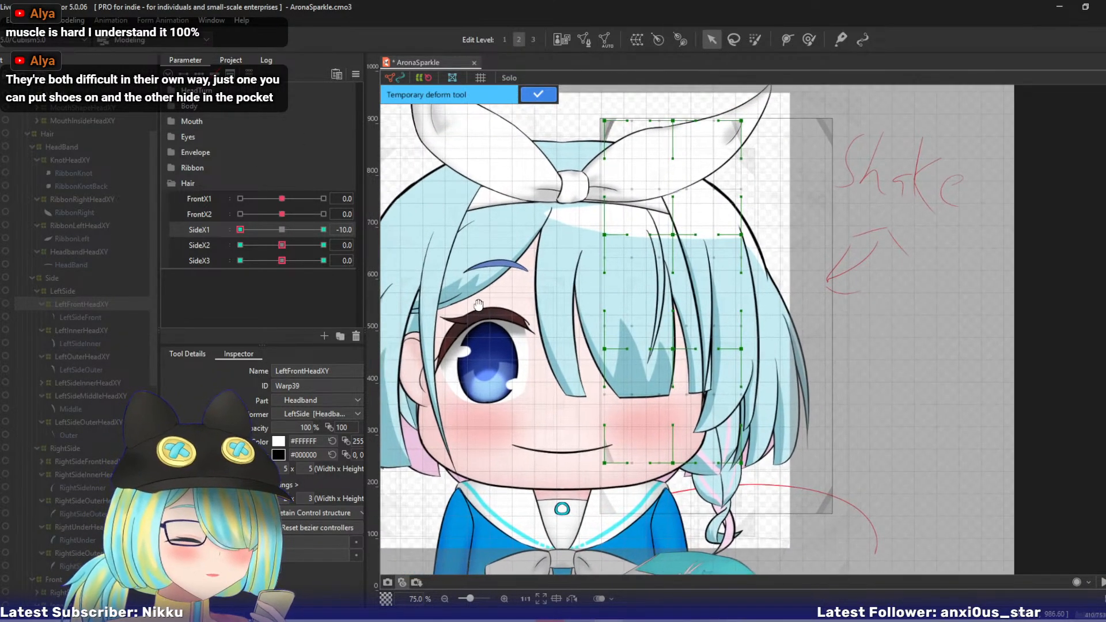
{"action": "left_click", "coordinate": [642, 103]}
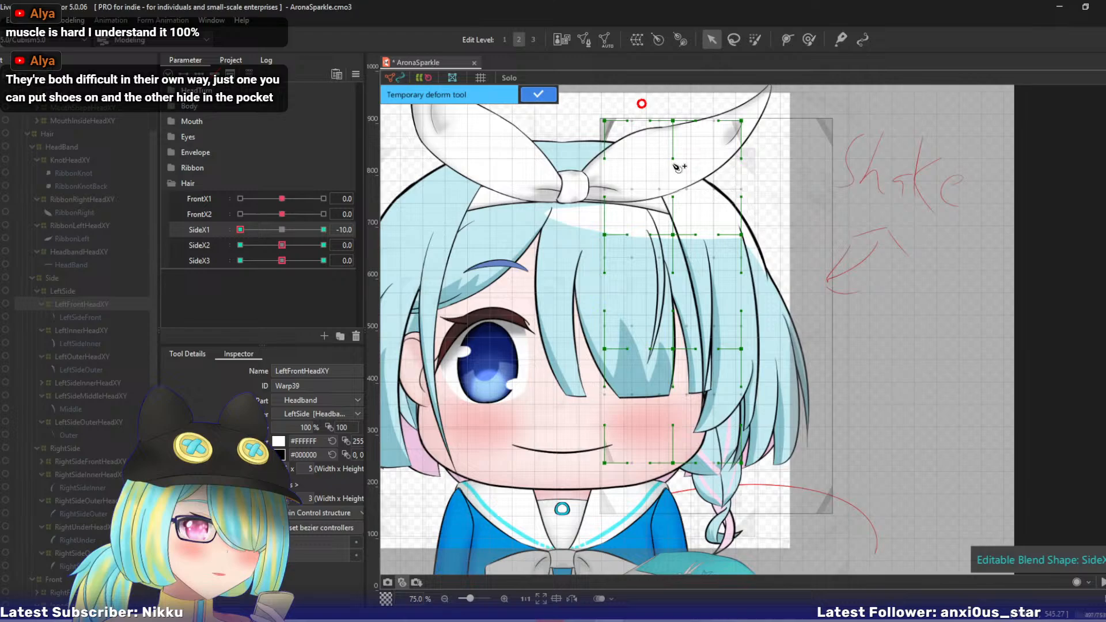
{"action": "left_click", "coordinate": [685, 216]}
{"action": "left_click", "coordinate": [731, 551]}
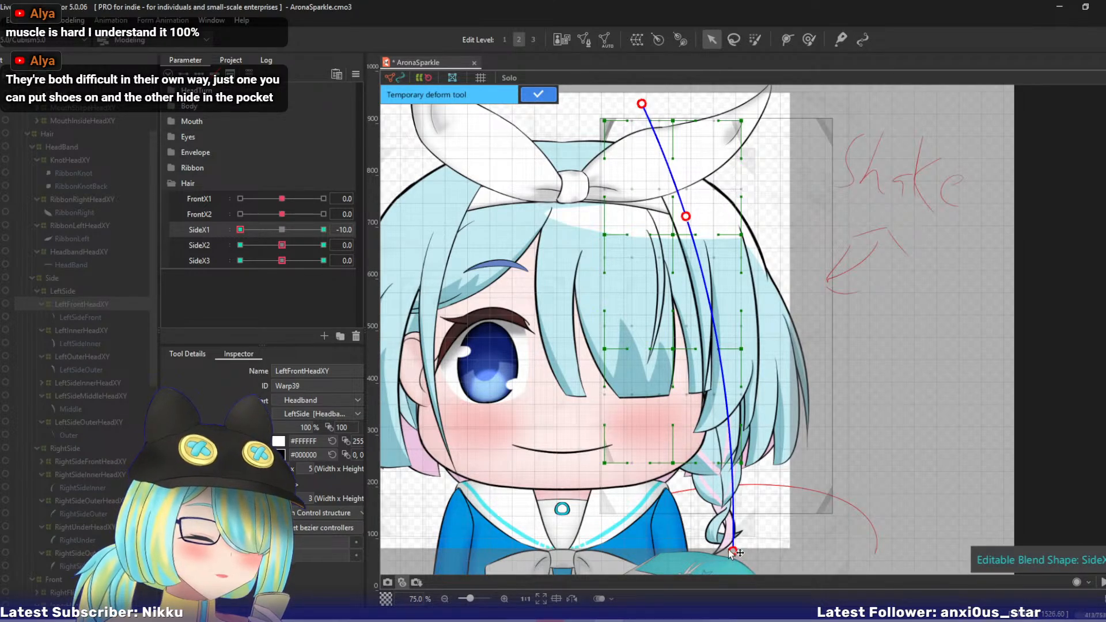
{"action": "left_click_drag", "start_coordinate": [731, 551], "coordinate": [694, 556]}
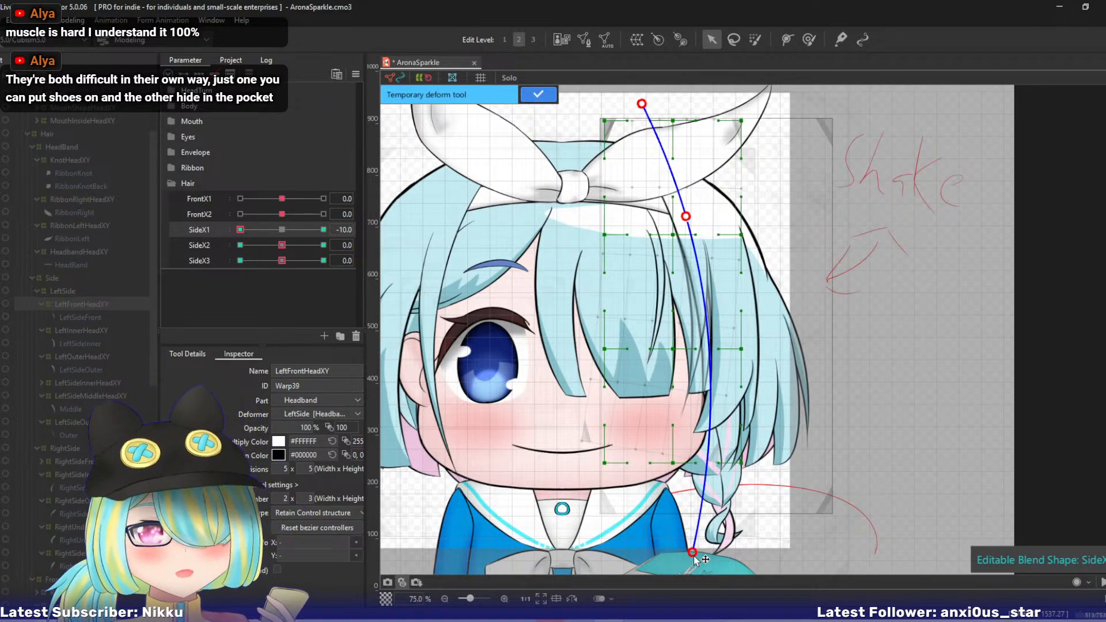
{"action": "left_click", "coordinate": [538, 95]}
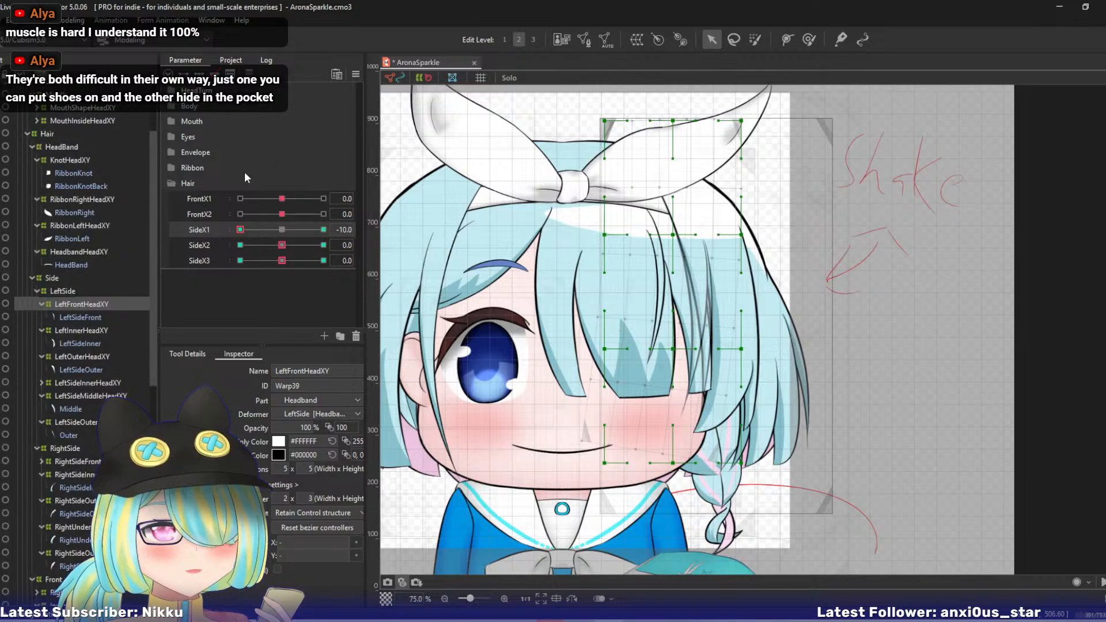
{"action": "left_click", "coordinate": [282, 229]}
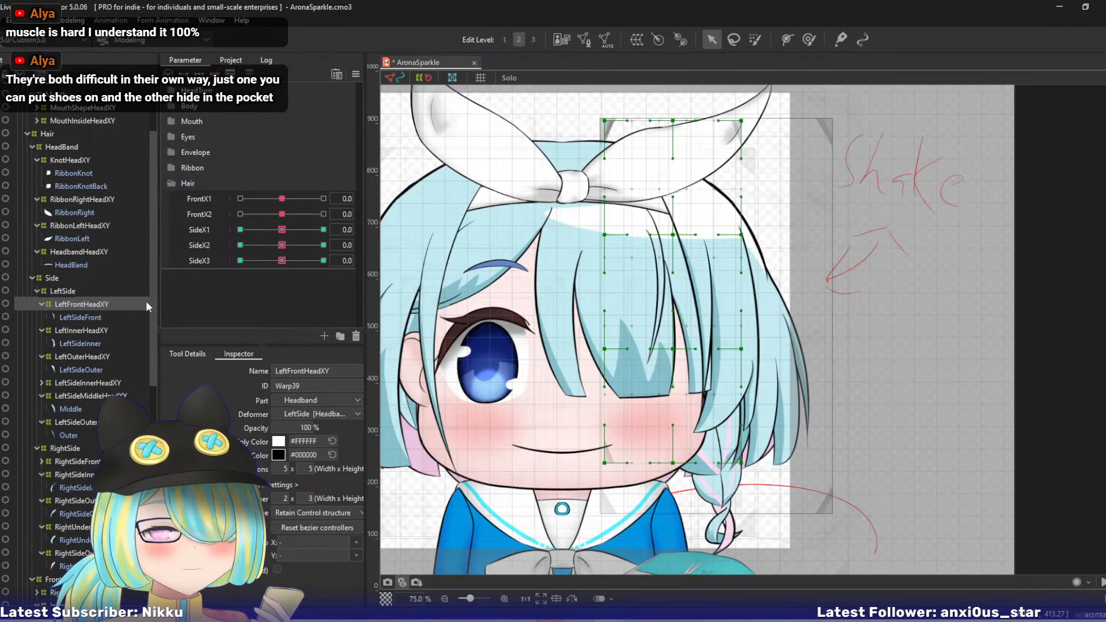
{"action": "left_click", "coordinate": [206, 244]}
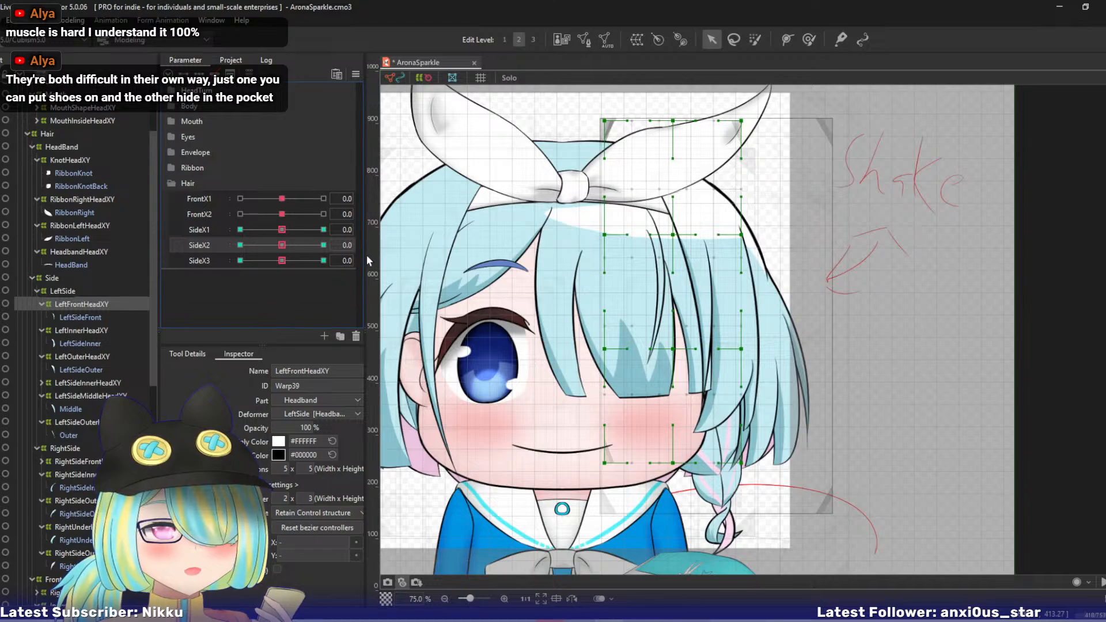
{"action": "key", "text": "p"}
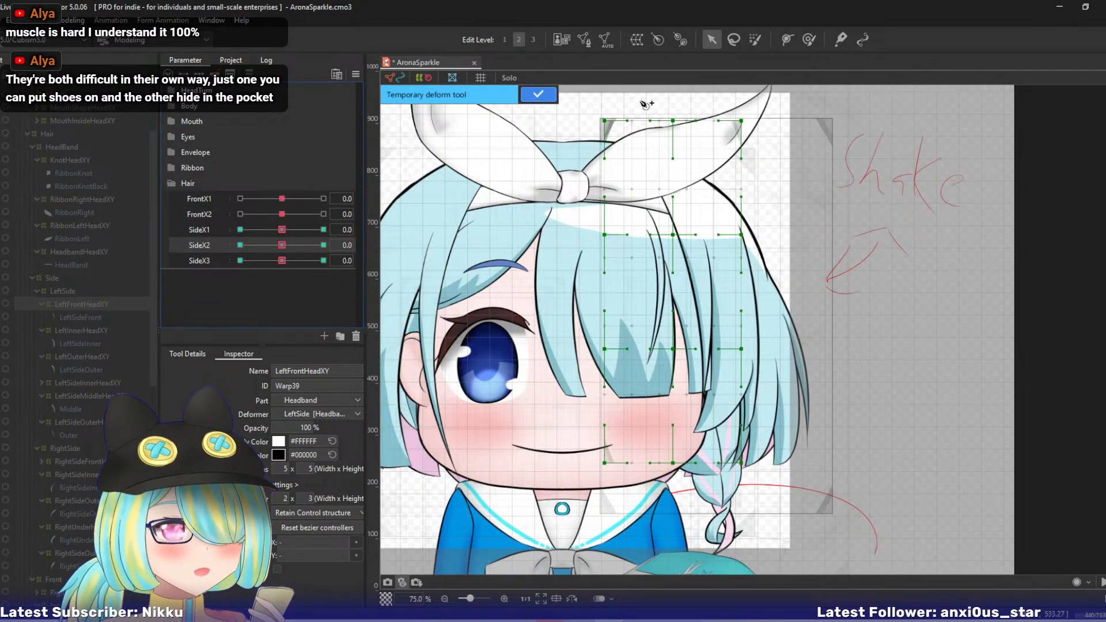
{"action": "left_click", "coordinate": [629, 94]}
{"action": "left_click", "coordinate": [678, 219]}
{"action": "left_click", "coordinate": [698, 285]}
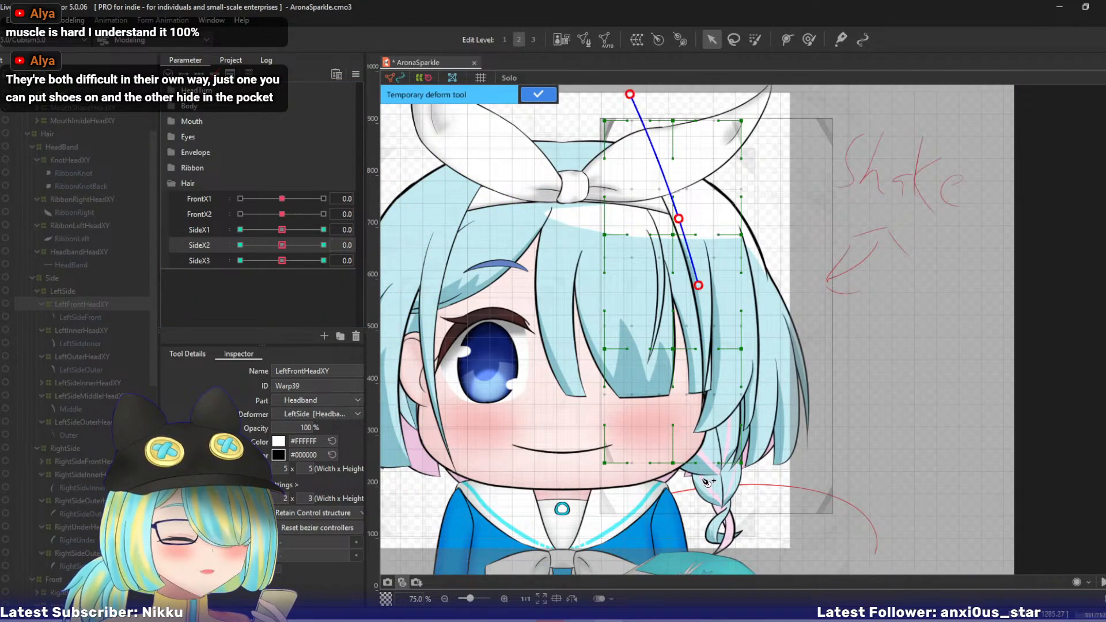
{"action": "left_click", "coordinate": [709, 554]}
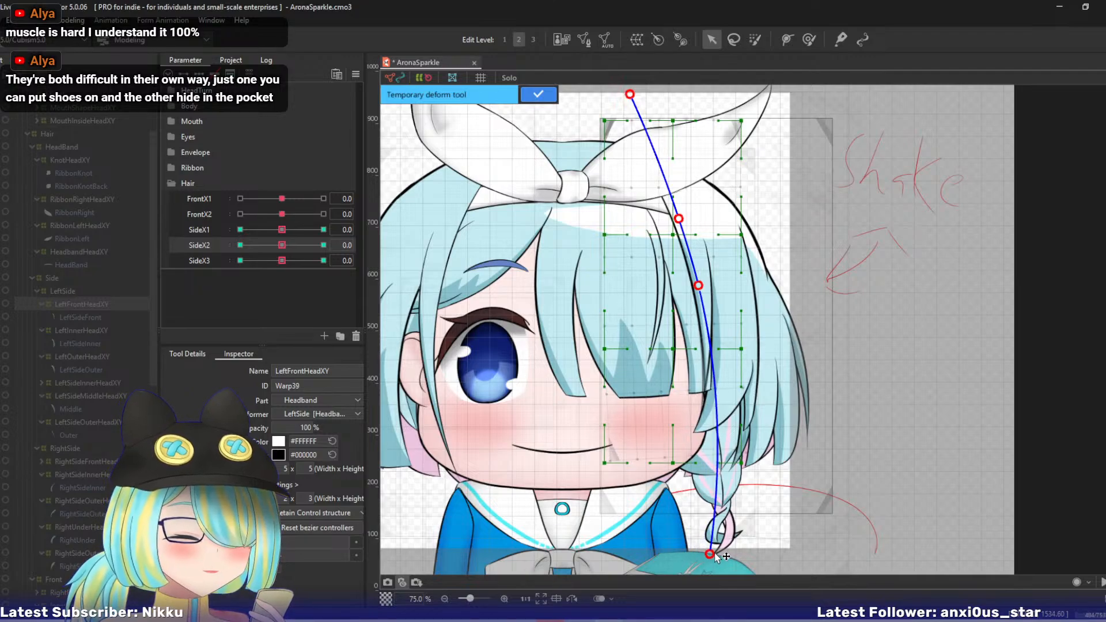
{"action": "left_click_drag", "start_coordinate": [710, 554], "coordinate": [735, 545]}
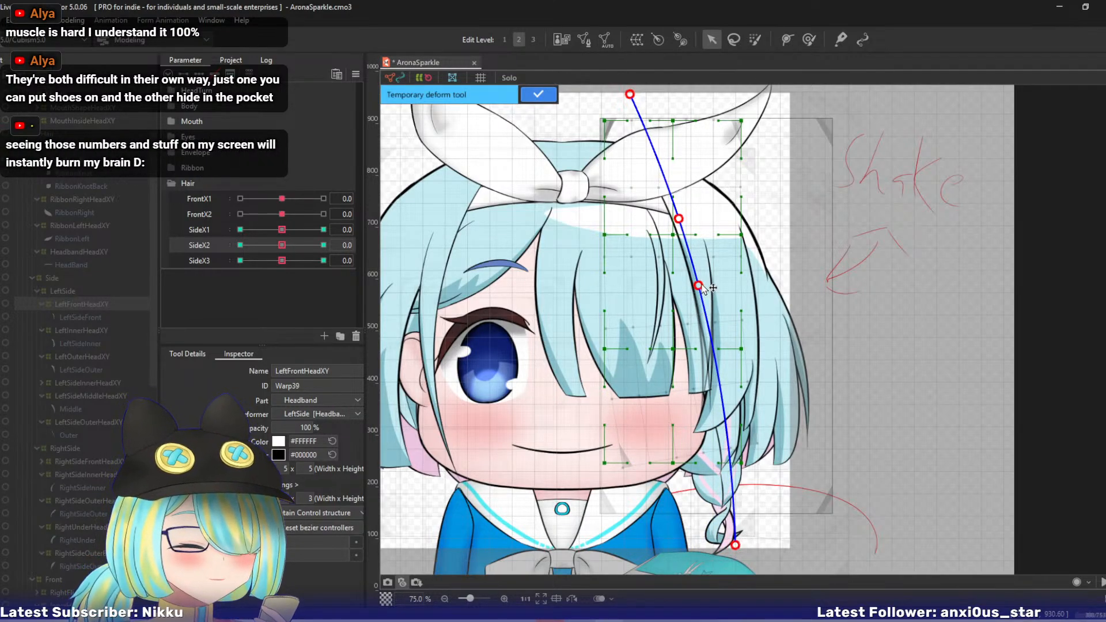
{"action": "left_click_drag", "start_coordinate": [698, 285], "coordinate": [701, 282]}
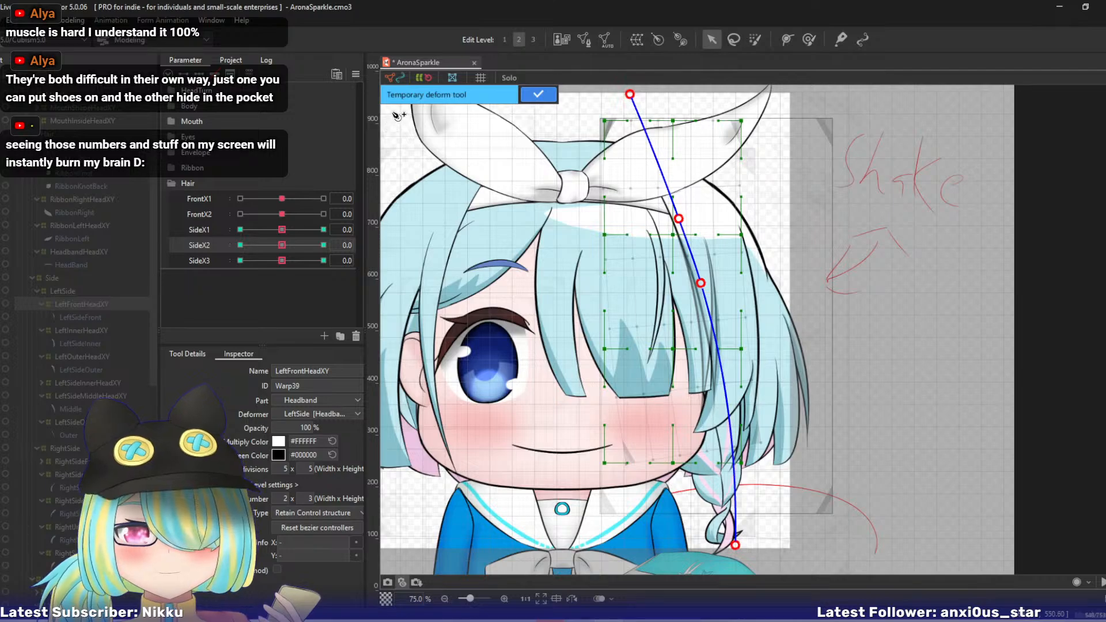
{"action": "left_click", "coordinate": [536, 95]}
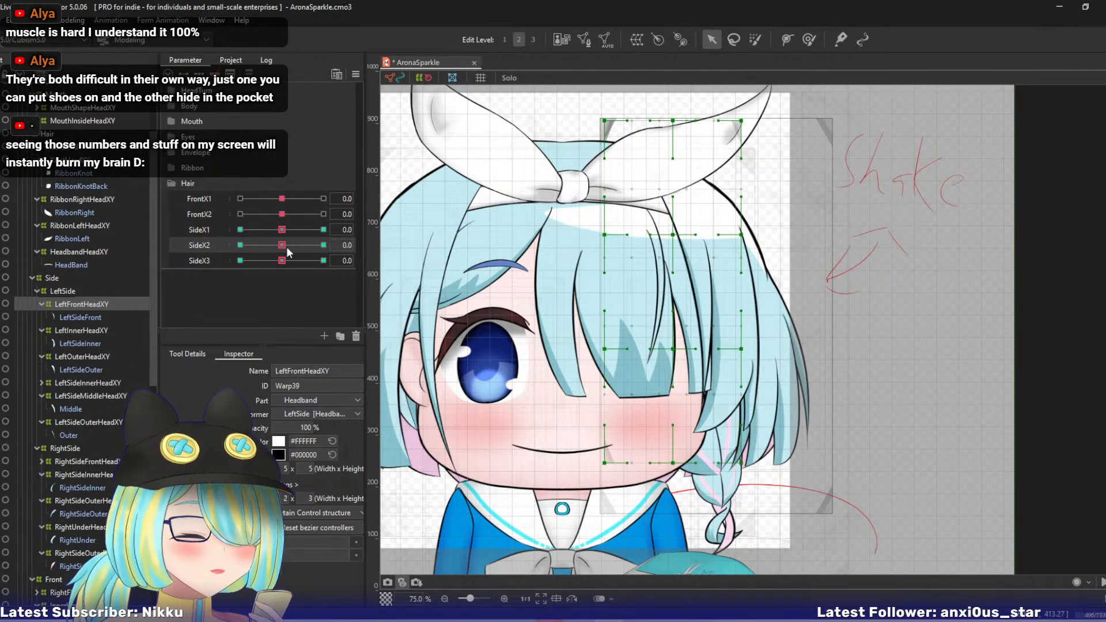
- Lock the default form and set the SideX2 parameter to 10
{"action": "left_click", "coordinate": [353, 75]}
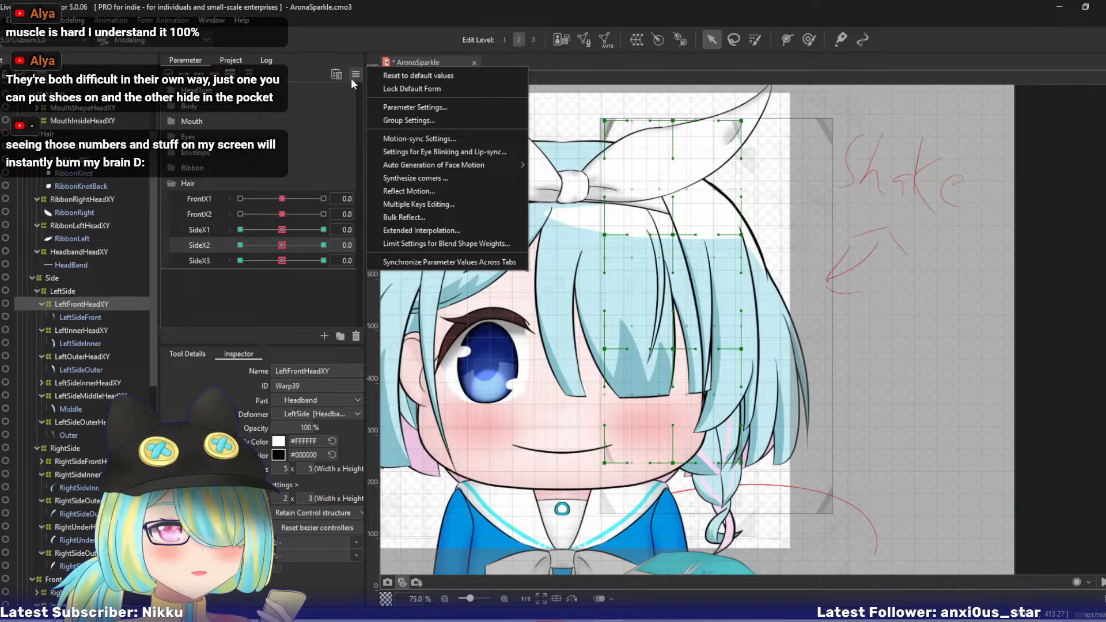
{"action": "left_click", "coordinate": [389, 91]}
{"action": "left_click_drag", "start_coordinate": [281, 229], "coordinate": [355, 245]}
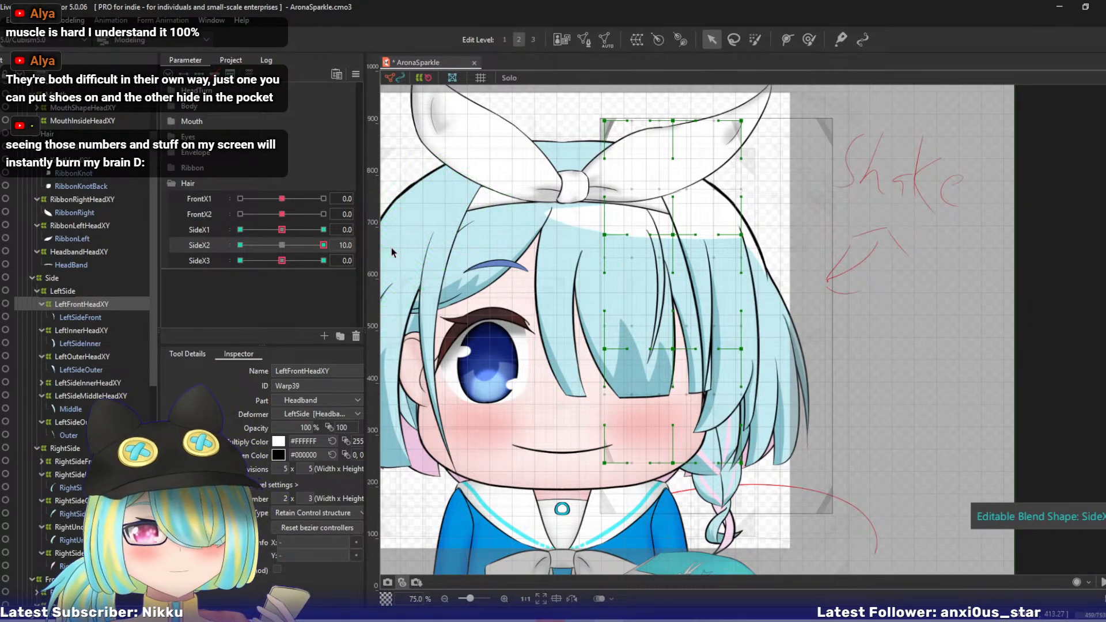
- Run a four-point temporary deform path along the front side lock, swing its lower end outward and nudge its middle point slightly outward
{"action": "key", "text": "ctrl+t"}
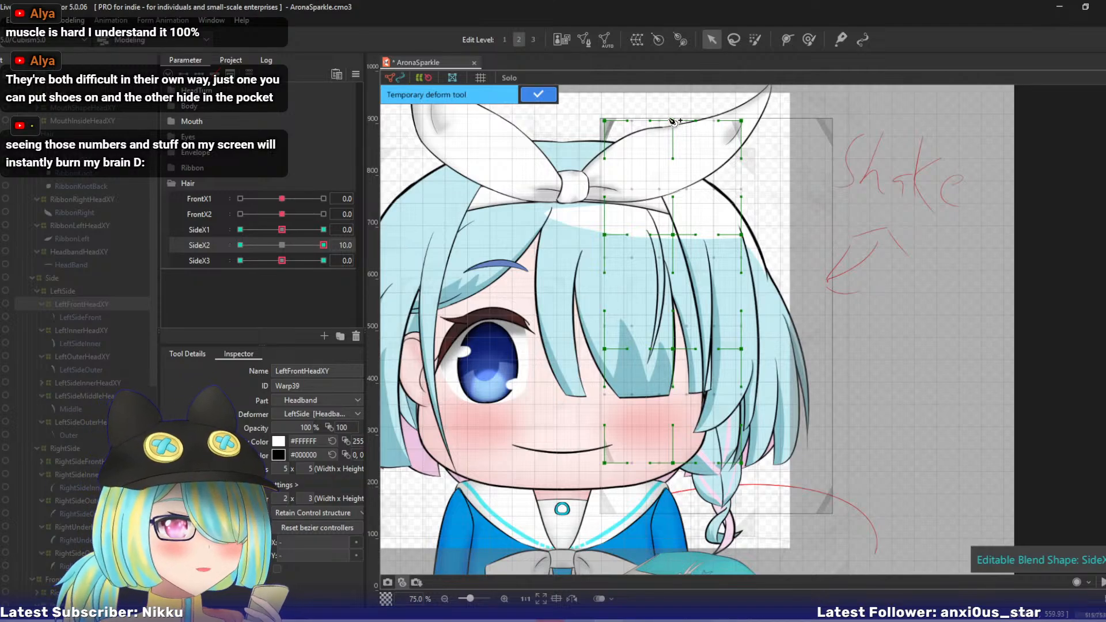
{"action": "left_click", "coordinate": [638, 91]}
{"action": "left_click", "coordinate": [677, 203]}
{"action": "left_click", "coordinate": [701, 291]}
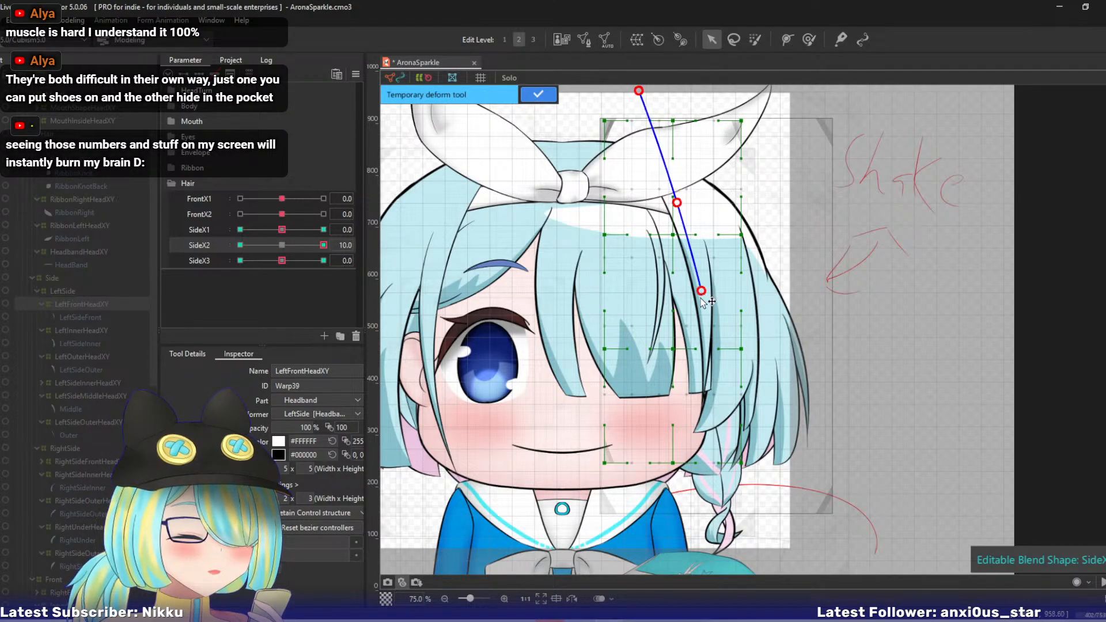
{"action": "left_click", "coordinate": [712, 543]}
{"action": "left_click_drag", "start_coordinate": [714, 548], "coordinate": [755, 533]}
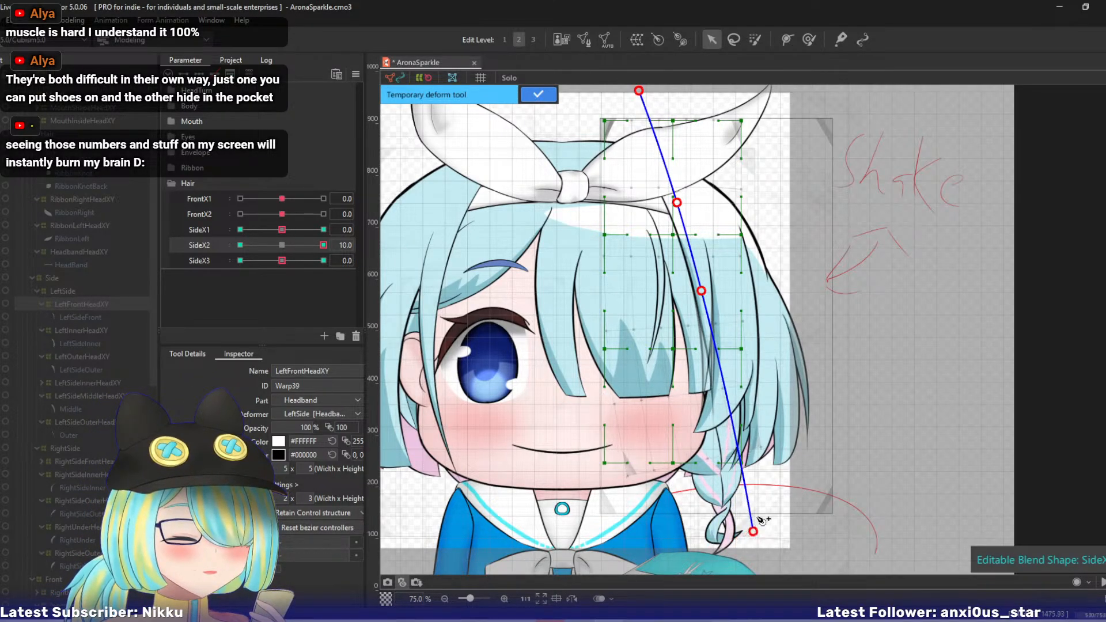
{"action": "left_click_drag", "start_coordinate": [701, 291], "coordinate": [704, 290]}
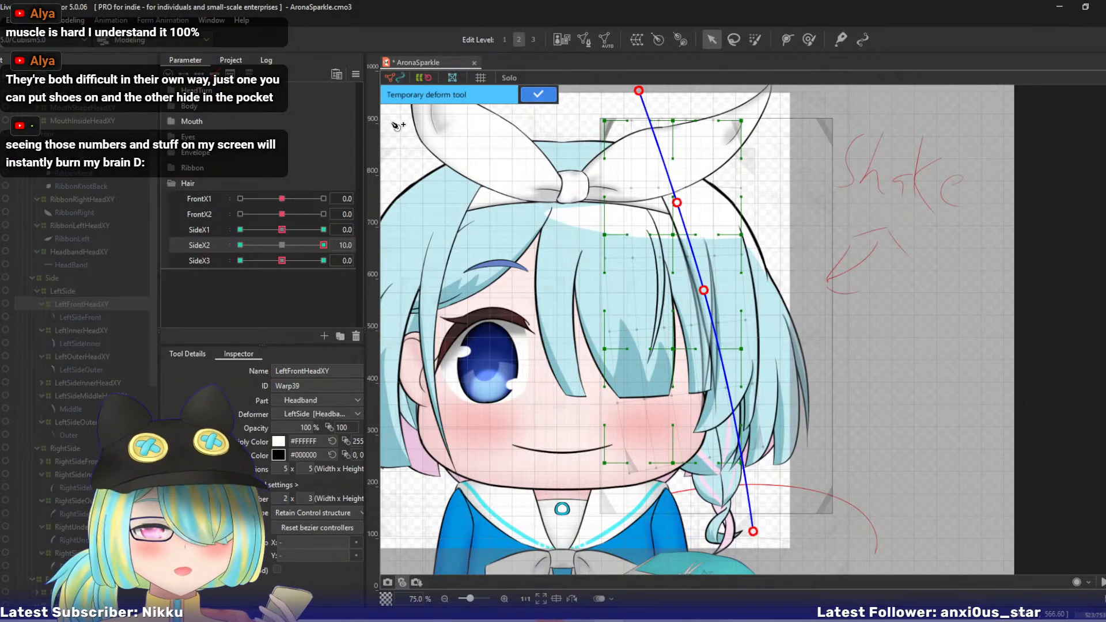
{"action": "left_click_drag", "start_coordinate": [312, 243], "coordinate": [391, 245]}
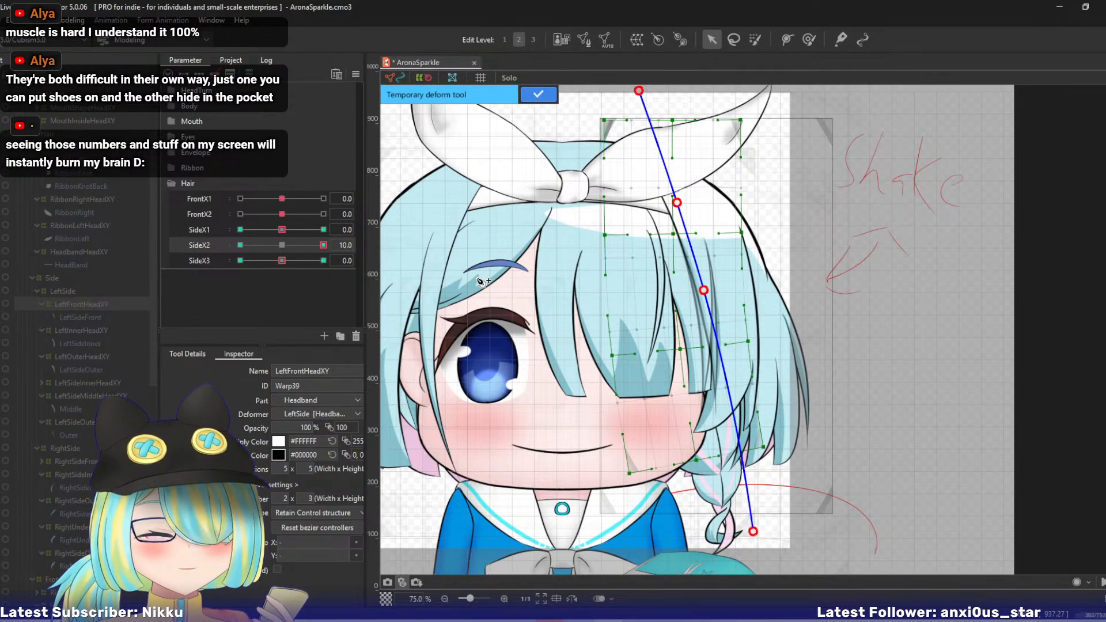
{"action": "left_click", "coordinate": [536, 95]}
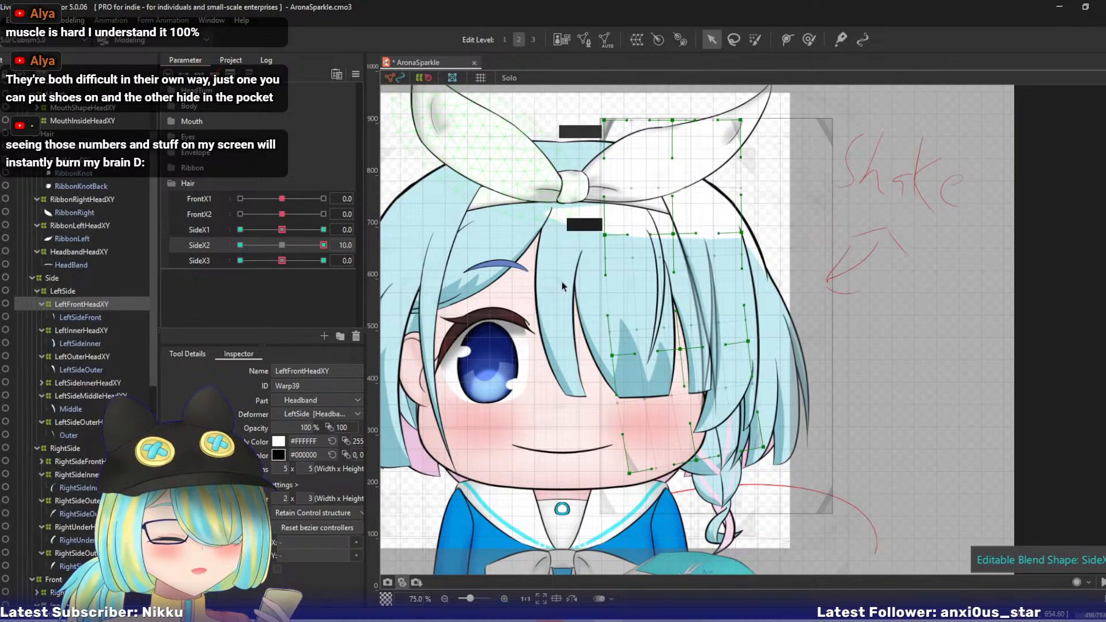
{"action": "mouse_move", "coordinate": [593, 282]}
{"action": "left_mouse_down"}
{"action": "mouse_move", "coordinate": [615, 282]}
{"action": "mouse_move", "coordinate": [598, 294]}
{"action": "left_mouse_up"}
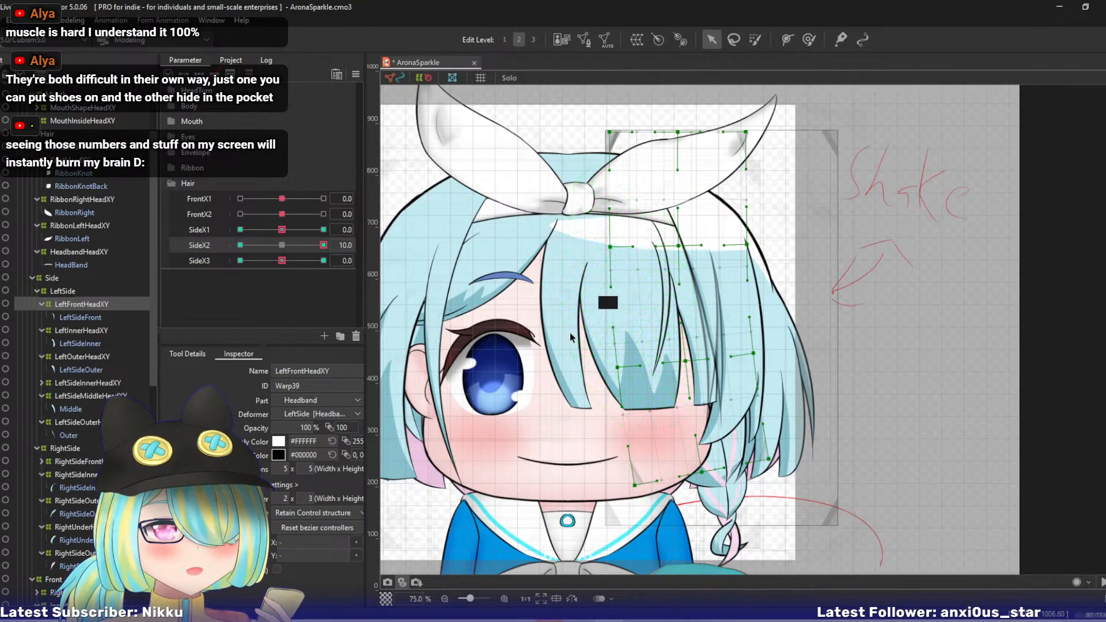
{"action": "left_click_drag", "start_coordinate": [563, 332], "coordinate": [592, 336]}
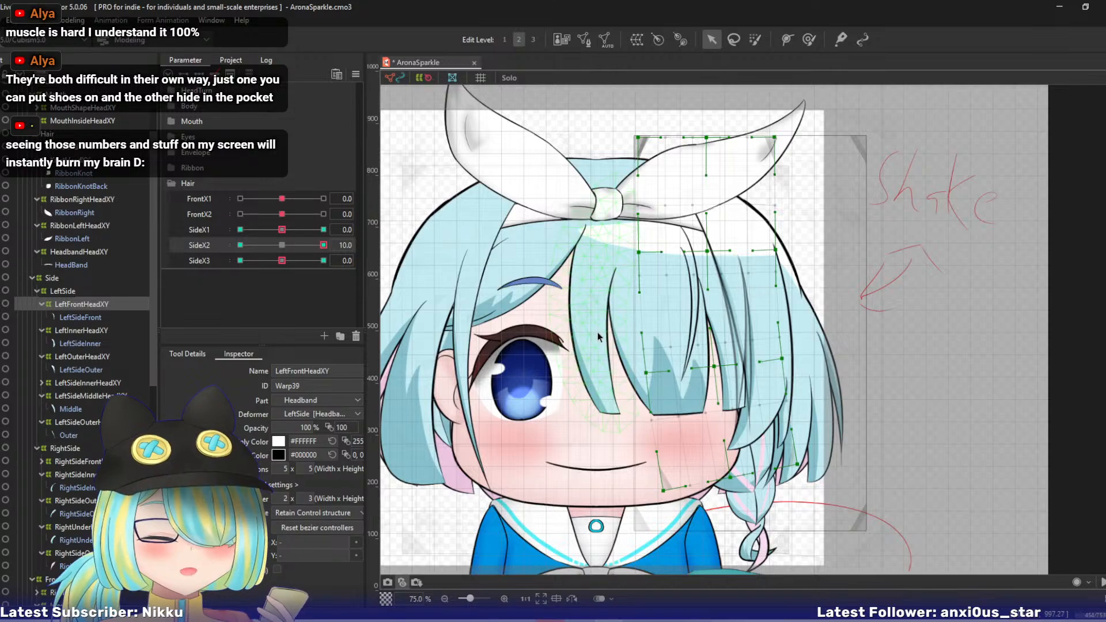
- Set SideX2 to -10 and lay a four-point temporary deform path down the front side lock
{"action": "key", "text": "ctrl+t"}
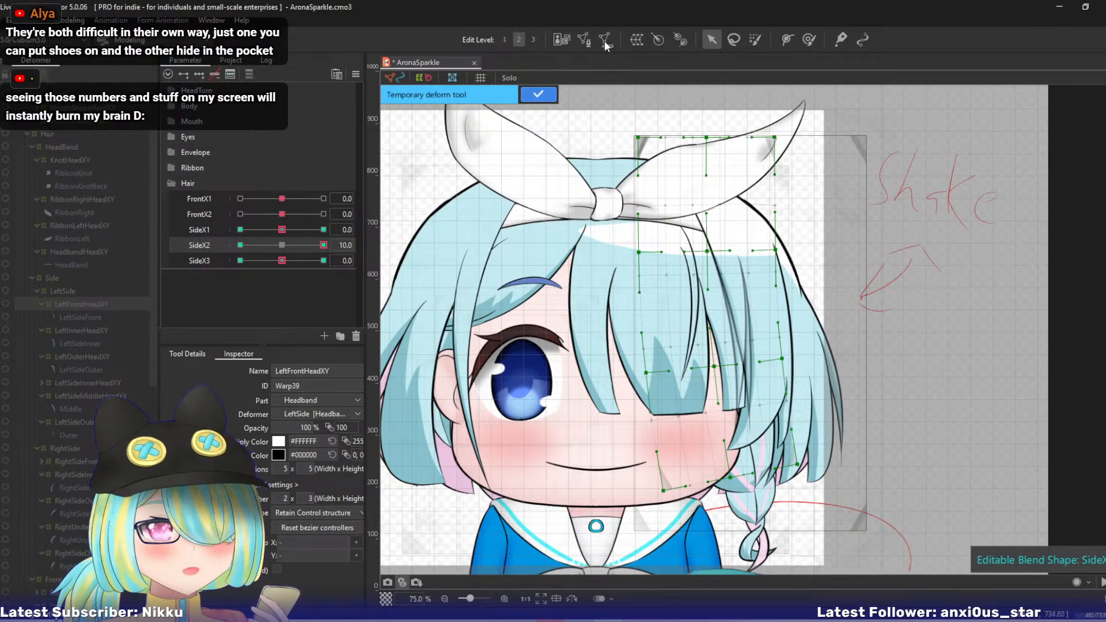
{"action": "left_click", "coordinate": [542, 98]}
{"action": "left_click", "coordinate": [240, 245]}
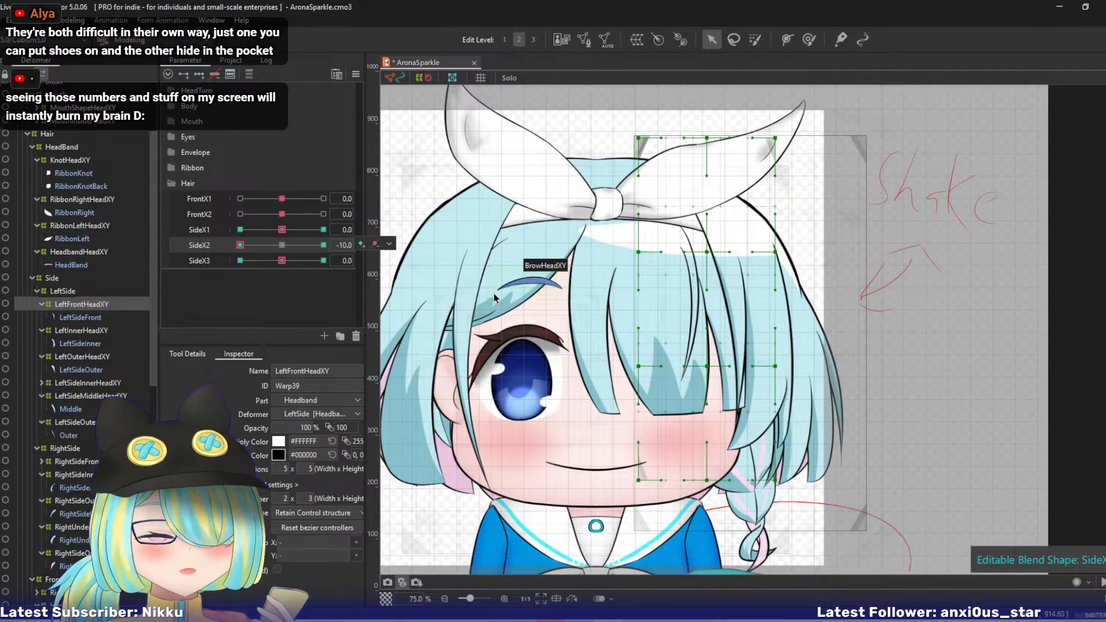
{"action": "key", "text": "ctrl+t"}
{"action": "left_click", "coordinate": [653, 107]}
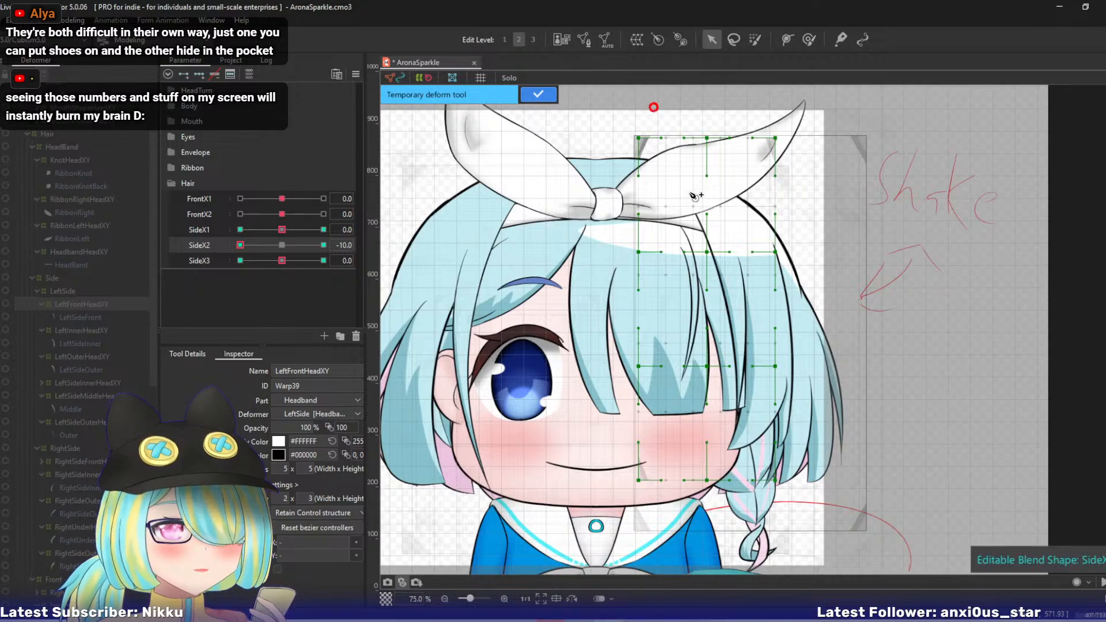
{"action": "left_click", "coordinate": [710, 209]}
{"action": "left_click", "coordinate": [736, 312]}
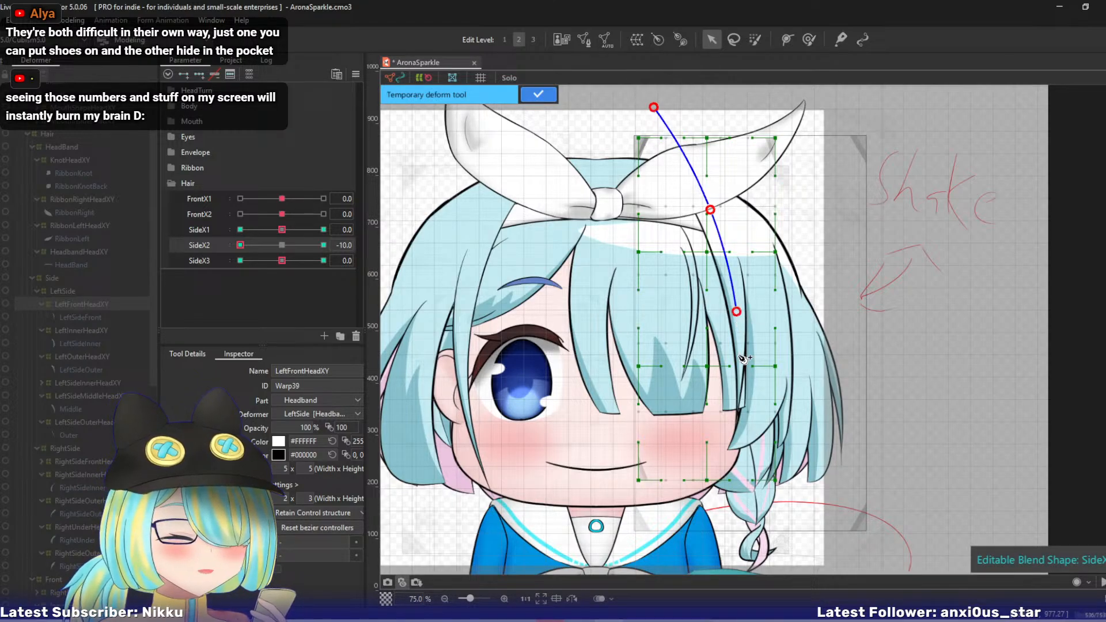
{"action": "left_click", "coordinate": [729, 556]}
- Swing the path's lower end inward toward the face, nudge its third point slightly inward, and return SideX2 to 0
{"action": "left_click_drag", "start_coordinate": [727, 563], "coordinate": [680, 545]}
{"action": "left_click_drag", "start_coordinate": [736, 312], "coordinate": [735, 310]}
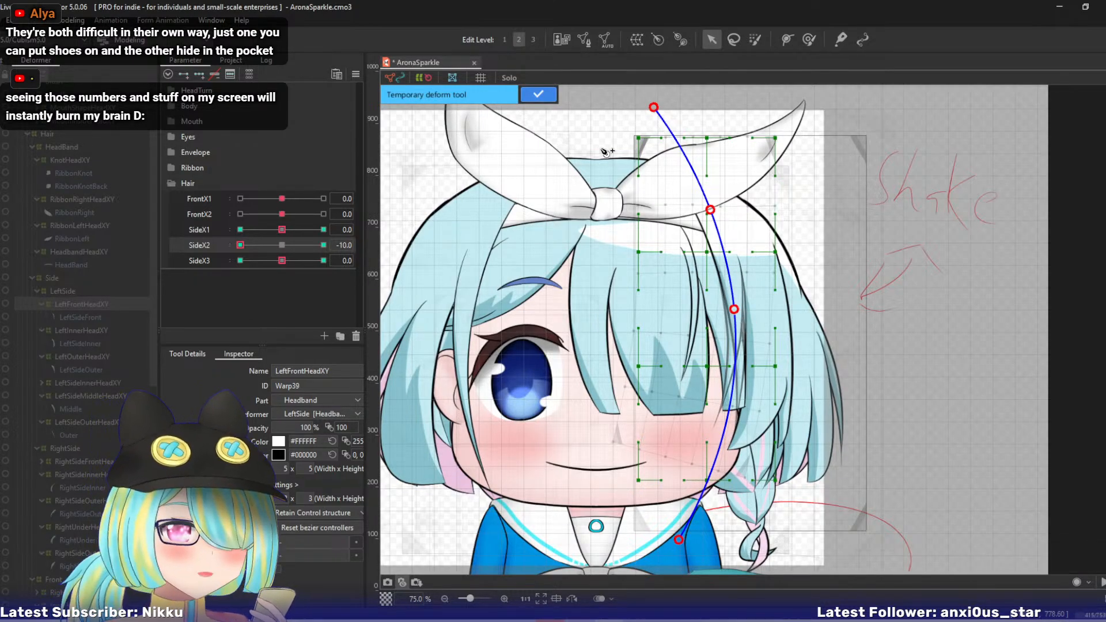
{"action": "left_click", "coordinate": [538, 95]}
{"action": "left_click_drag", "start_coordinate": [241, 246], "coordinate": [461, 275]}
{"action": "key", "text": "ctrl+d"}
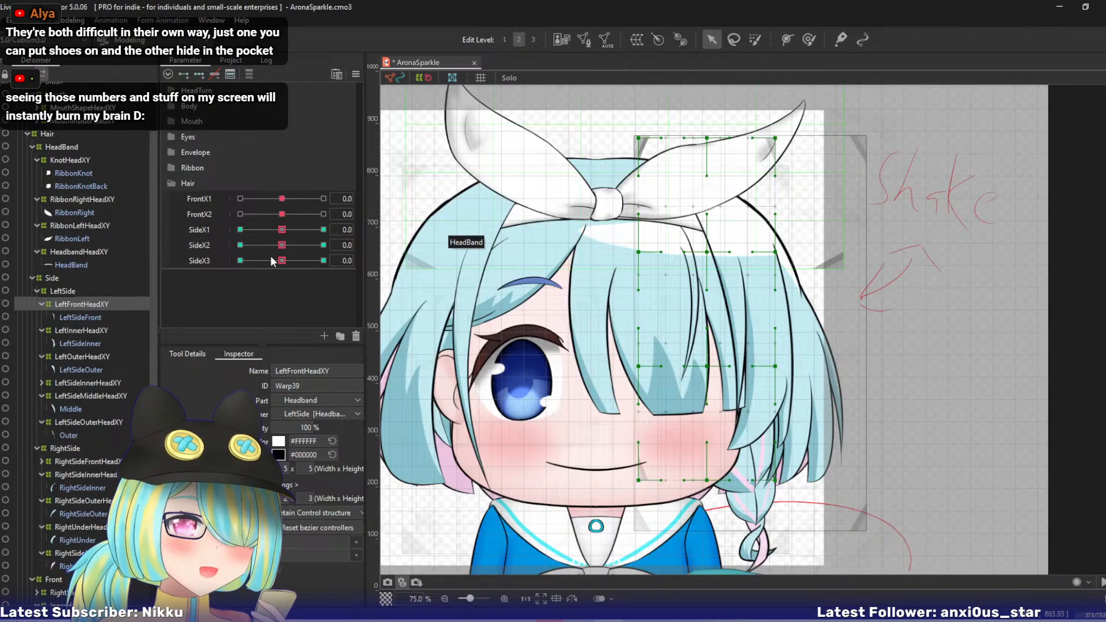
- Set SideX3 to 10 and lay a five-point temporary deform path down the front side lock
{"action": "left_click", "coordinate": [205, 260]}
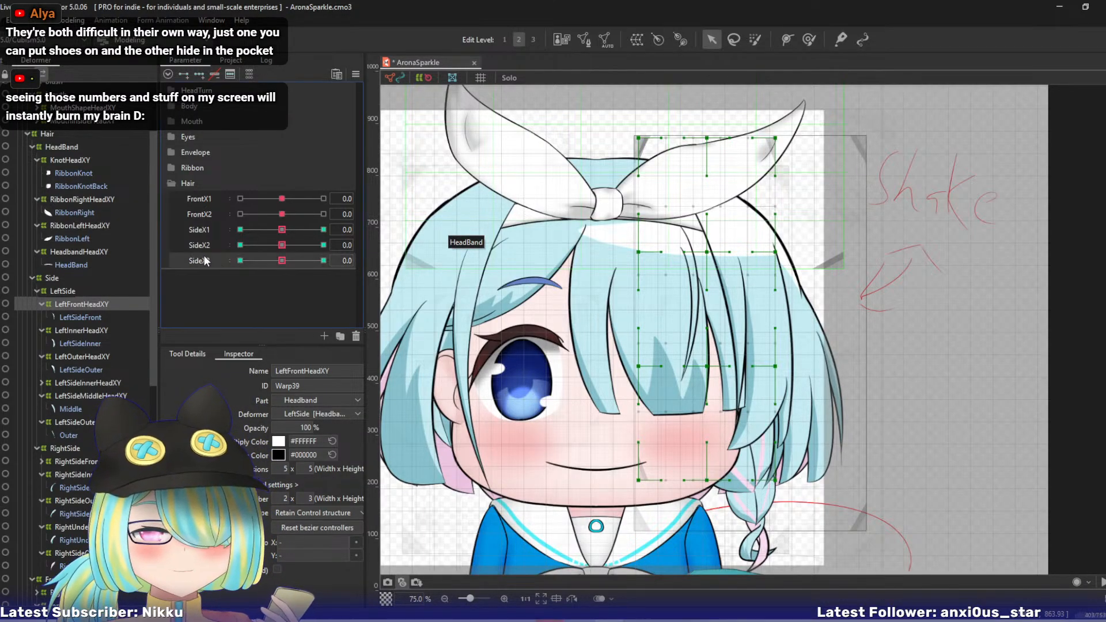
{"action": "left_click_drag", "start_coordinate": [288, 262], "coordinate": [387, 266]}
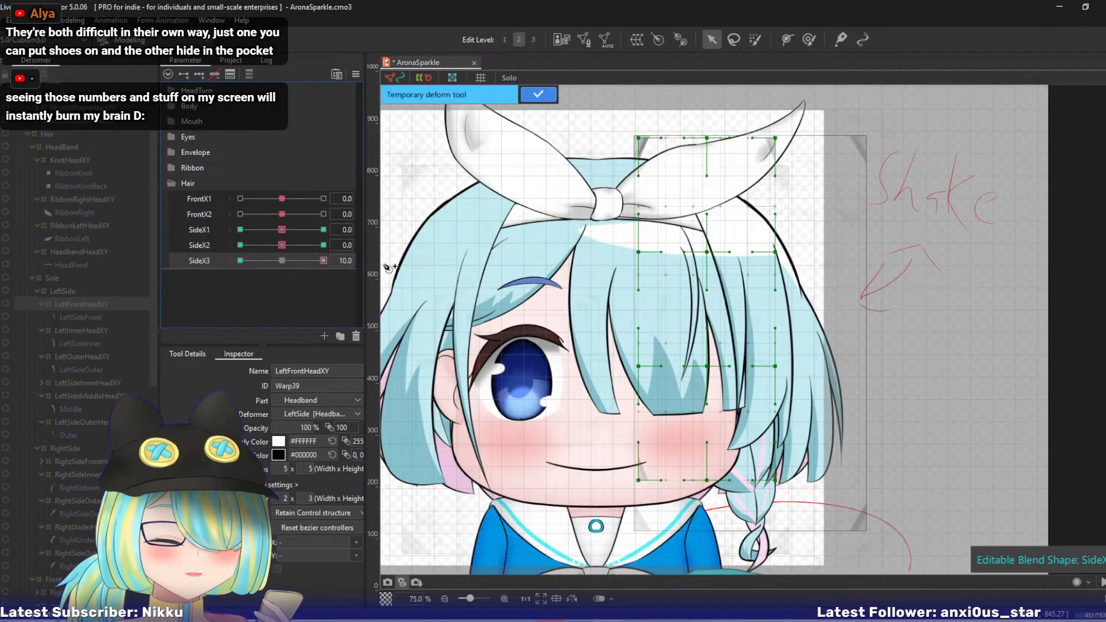
{"action": "left_click", "coordinate": [664, 98]}
{"action": "left_click", "coordinate": [706, 207]}
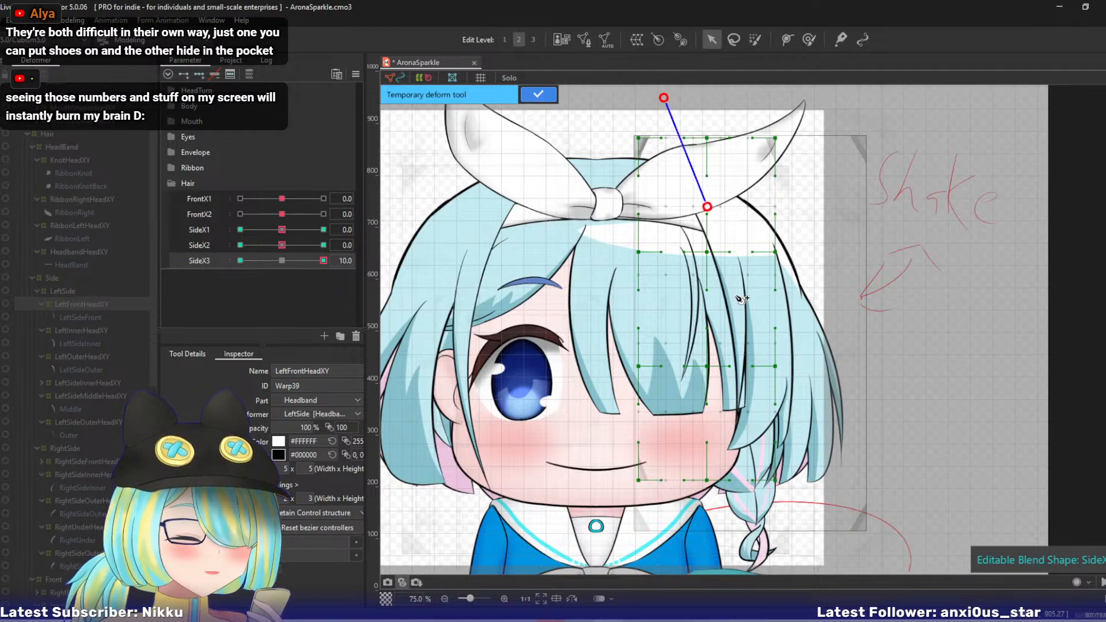
{"action": "left_click", "coordinate": [735, 298]}
{"action": "left_click", "coordinate": [738, 349]}
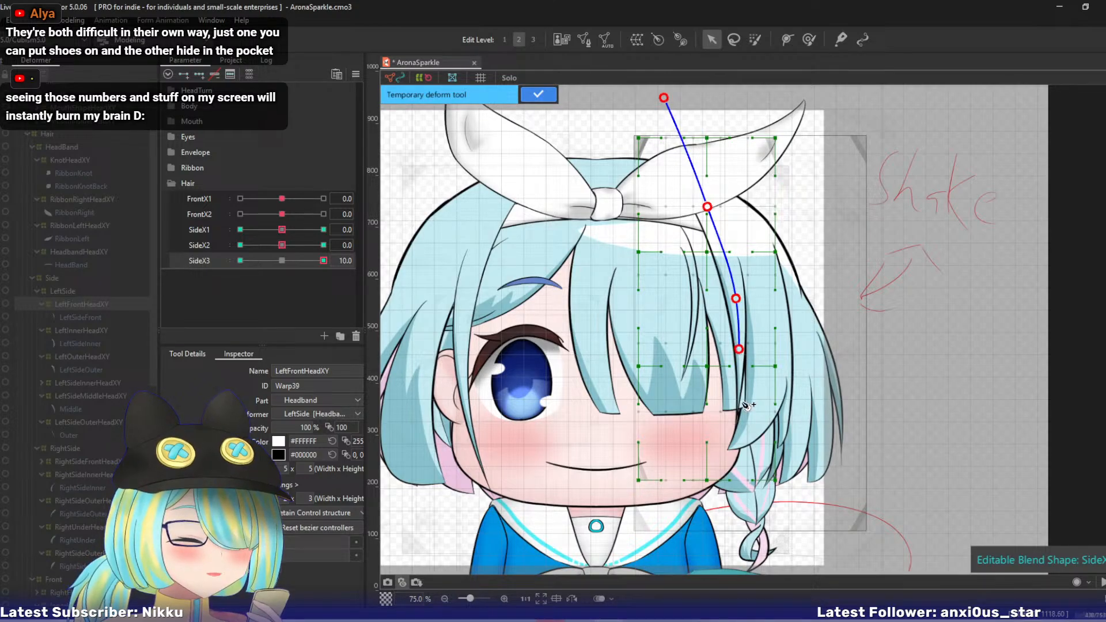
{"action": "left_click", "coordinate": [732, 536]}
- Swing the path's lower end outward, nudge its fourth point slightly outward, and apply the SideX3 bend
{"action": "left_click_drag", "start_coordinate": [733, 537], "coordinate": [767, 531]}
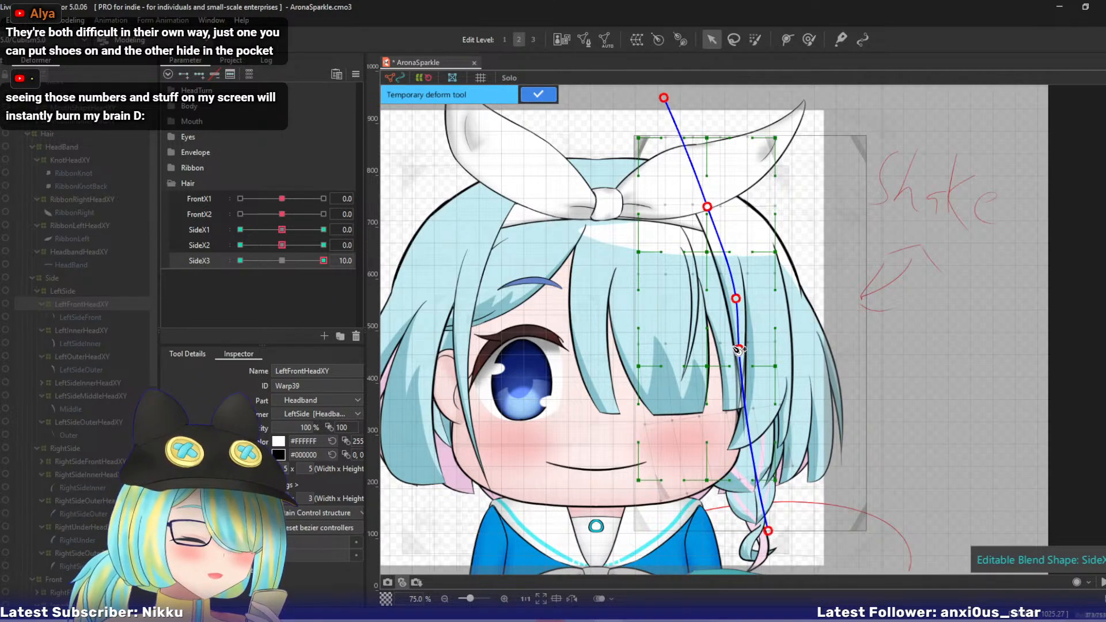
{"action": "left_click_drag", "start_coordinate": [741, 353], "coordinate": [745, 351]}
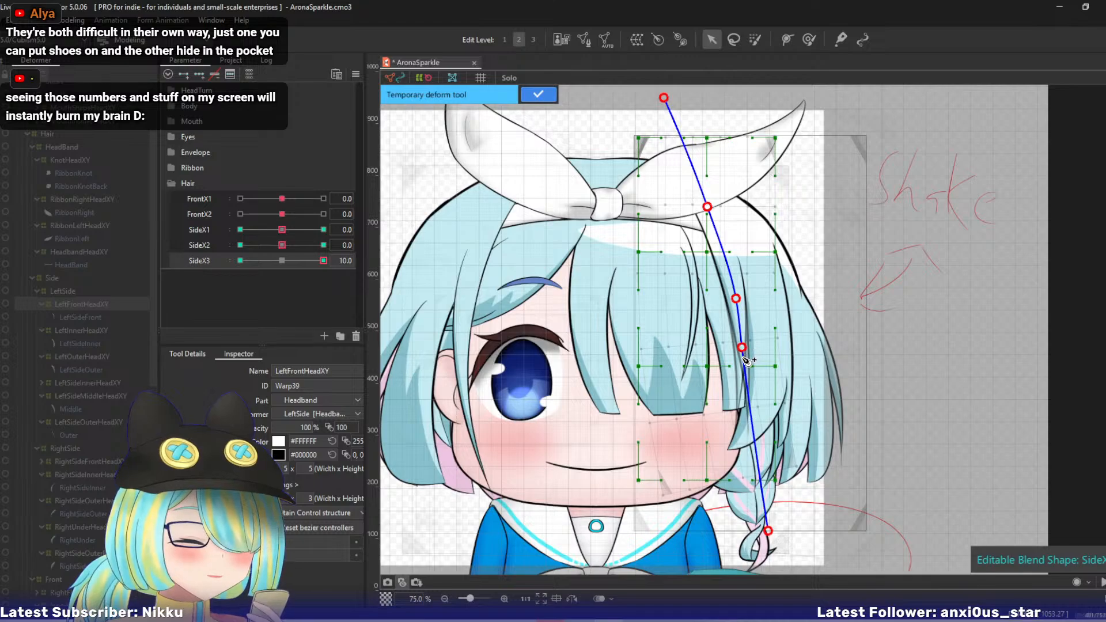
{"action": "left_click", "coordinate": [538, 93]}
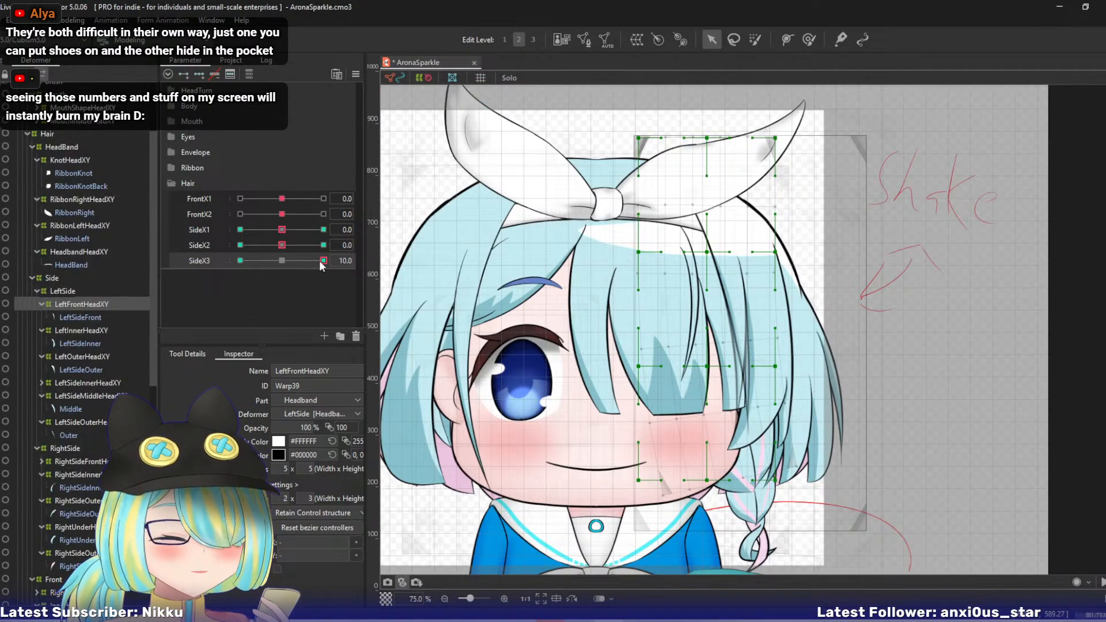
- Set SideX3 to -10 and run a five-point temporary deform path along the front side lock, ending slightly inward
{"action": "left_click", "coordinate": [240, 260]}
{"action": "key", "text": "ctrl+t"}
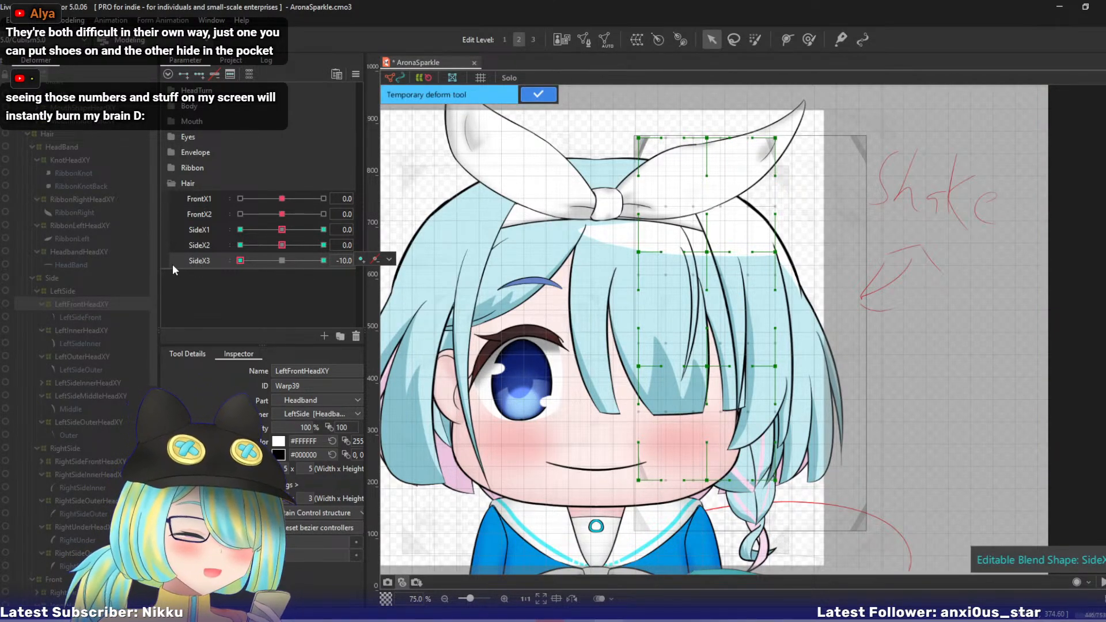
{"action": "left_click", "coordinate": [674, 102]}
{"action": "left_click", "coordinate": [708, 186]}
{"action": "left_click", "coordinate": [734, 278]}
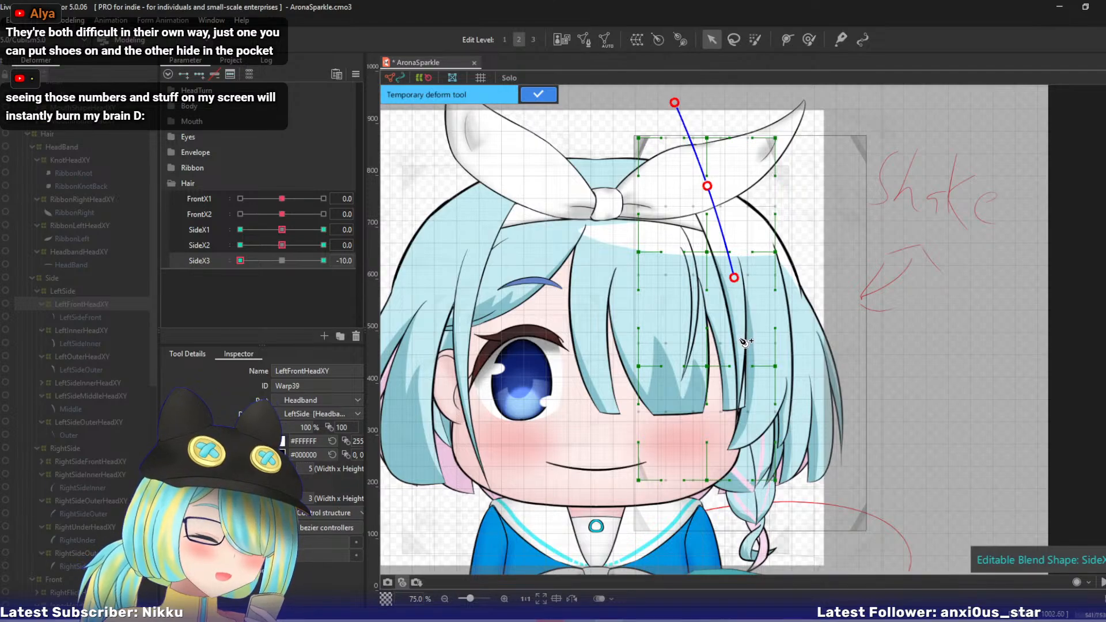
{"action": "left_click", "coordinate": [739, 340]}
{"action": "left_click", "coordinate": [699, 531]}
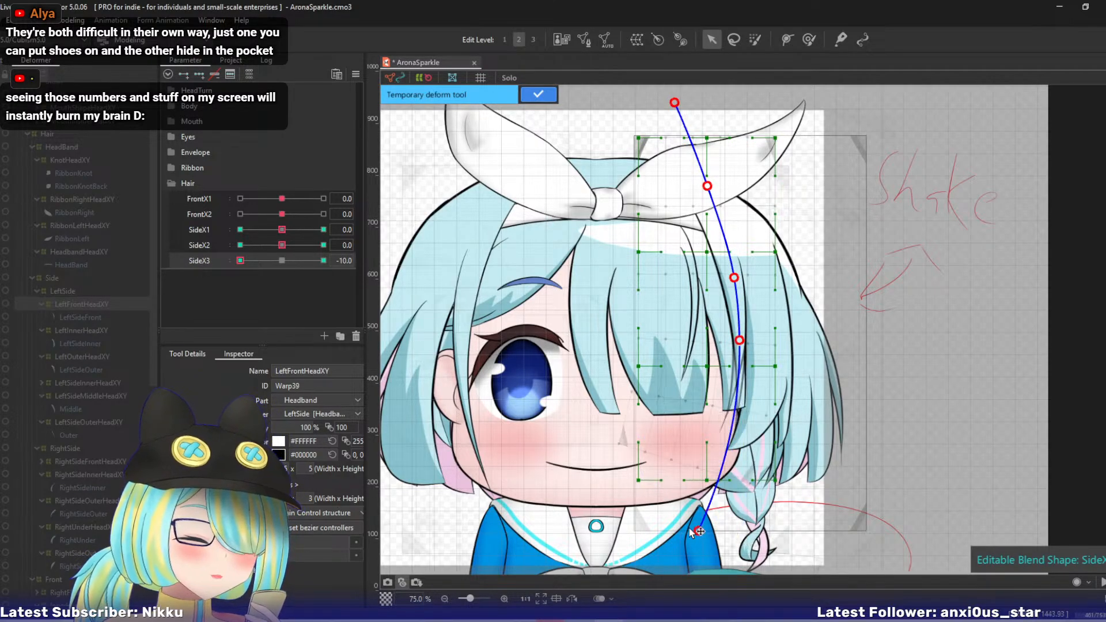
- Pull the path's lower end further inward, nudge its fourth point slightly inward, apply the bend and return SideX3 to 0
{"action": "left_click_drag", "start_coordinate": [698, 531], "coordinate": [682, 525]}
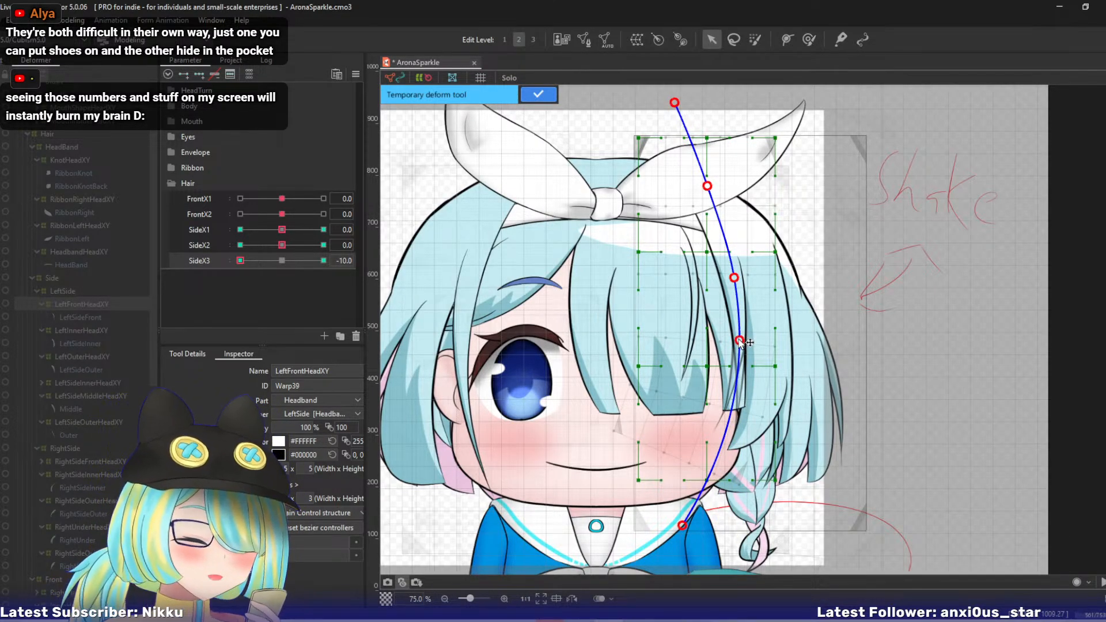
{"action": "left_click_drag", "start_coordinate": [739, 341], "coordinate": [737, 340]}
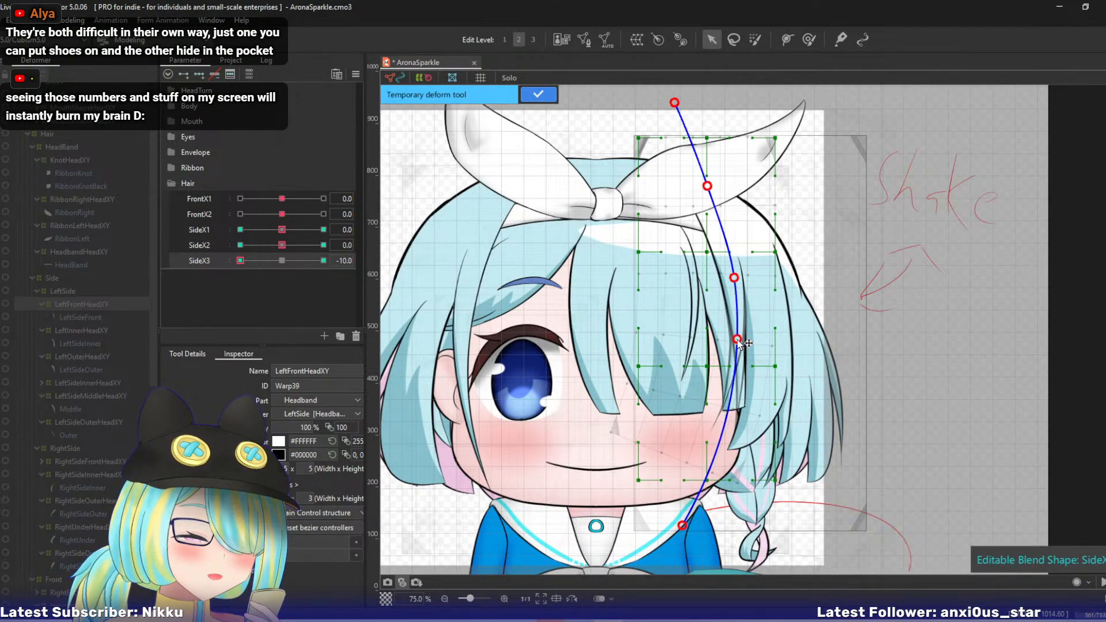
{"action": "left_click", "coordinate": [534, 96]}
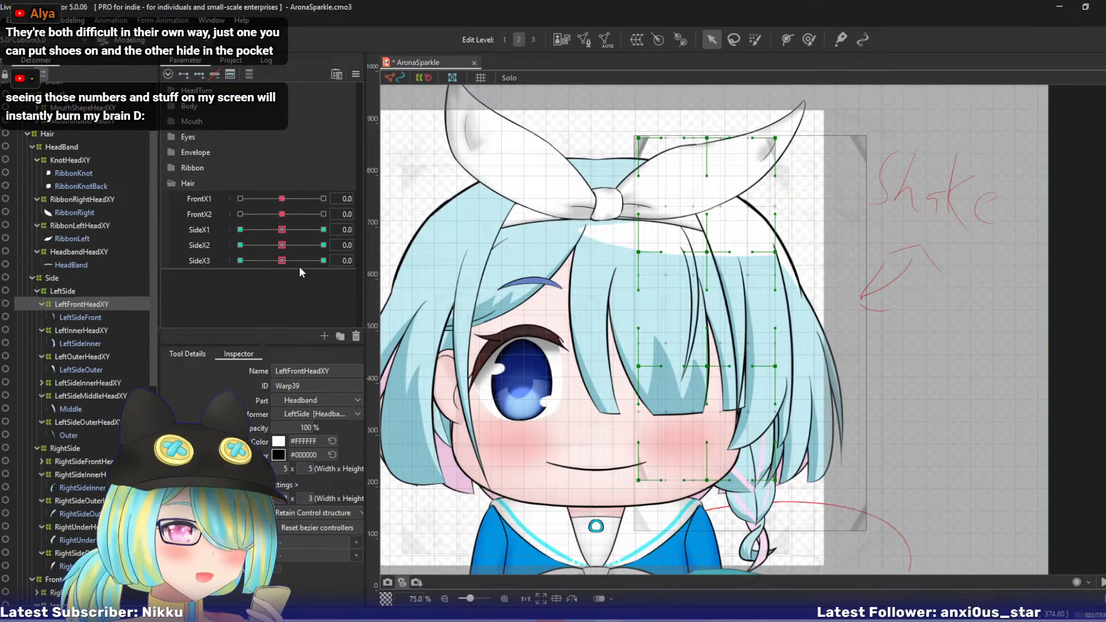
- Keep the LeftFrontHeadXY deformer selected and duplicate the SideX3 parameter twice in the Hair group
{"action": "left_click", "coordinate": [107, 331]}
{"action": "left_click", "coordinate": [92, 303]}
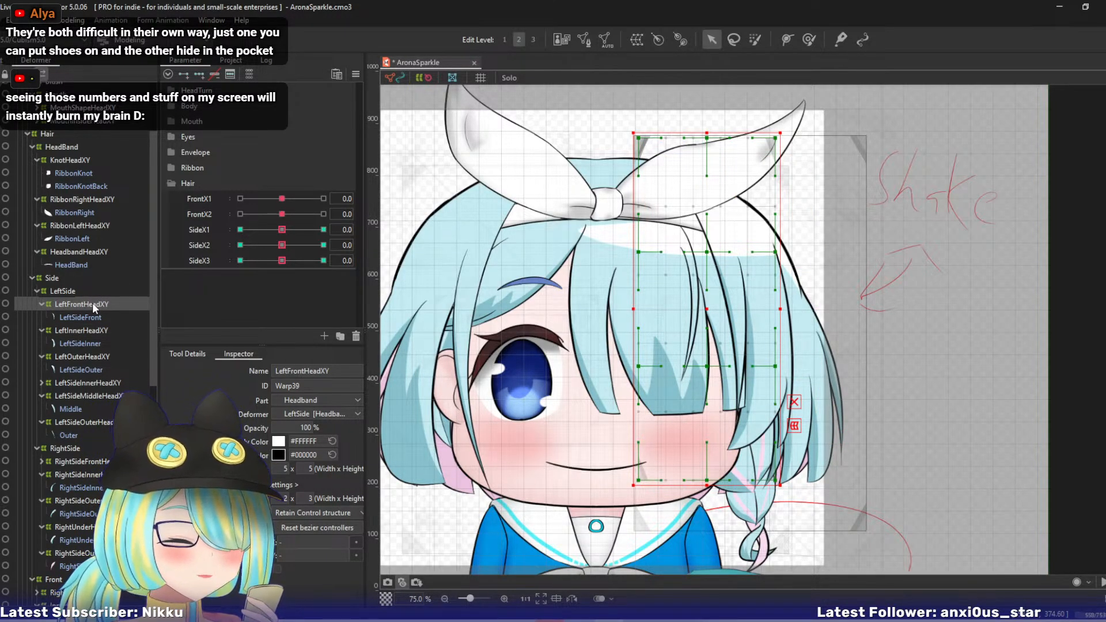
{"action": "right_click", "coordinate": [208, 261]}
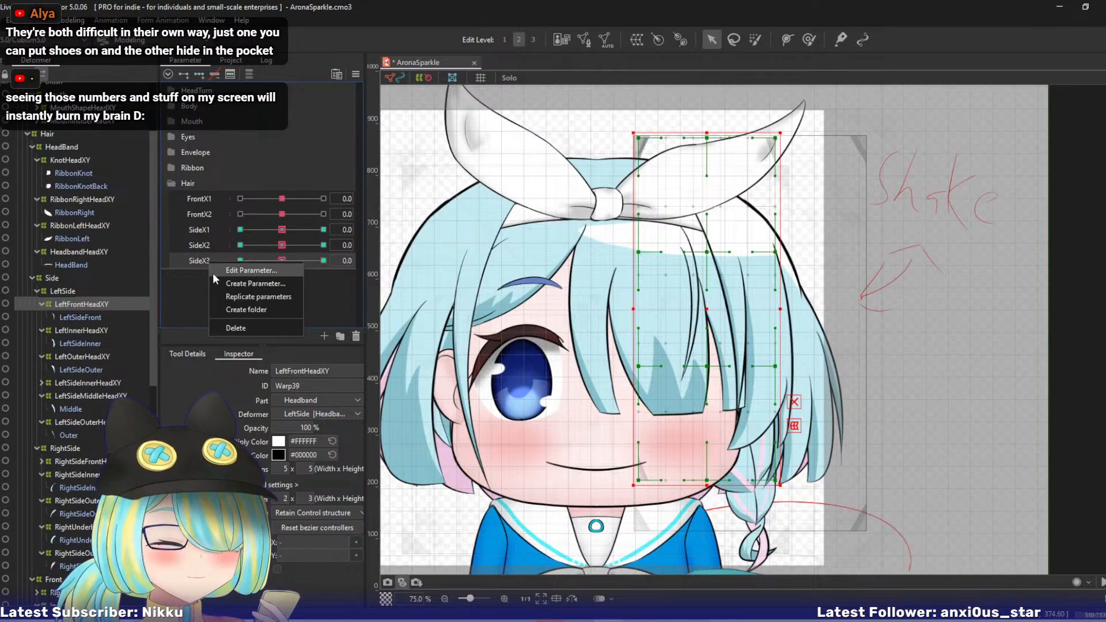
{"action": "left_click", "coordinate": [225, 295]}
{"action": "right_click", "coordinate": [210, 276]}
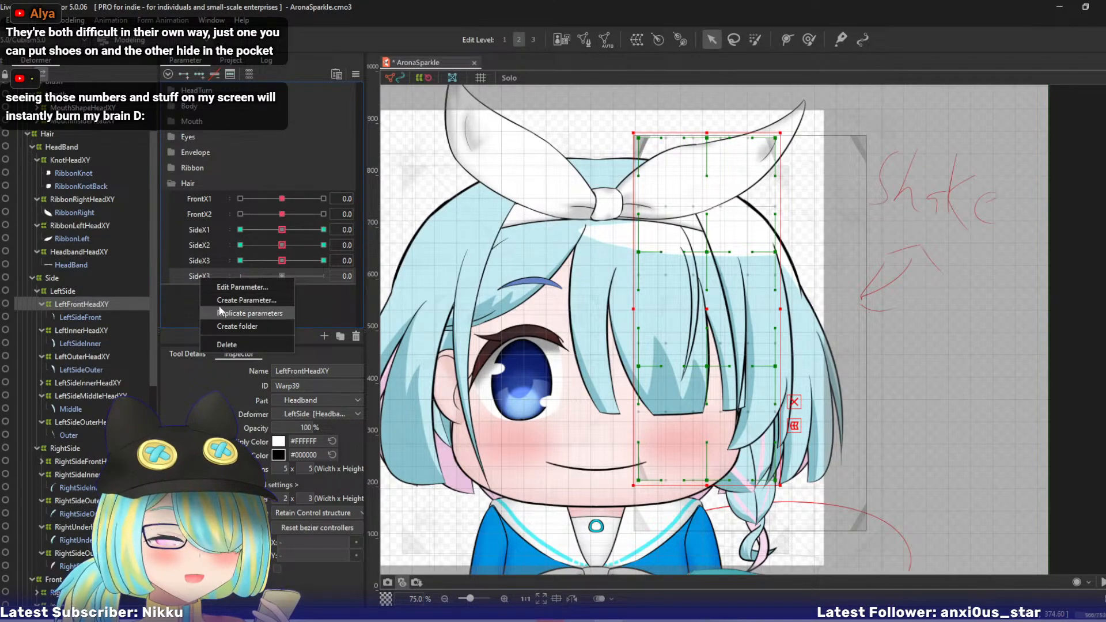
{"action": "left_click", "coordinate": [231, 312]}
- Rename the first copied SideX3 parameter to SideZ1
{"action": "right_click", "coordinate": [202, 278]}
{"action": "left_click", "coordinate": [222, 283]}
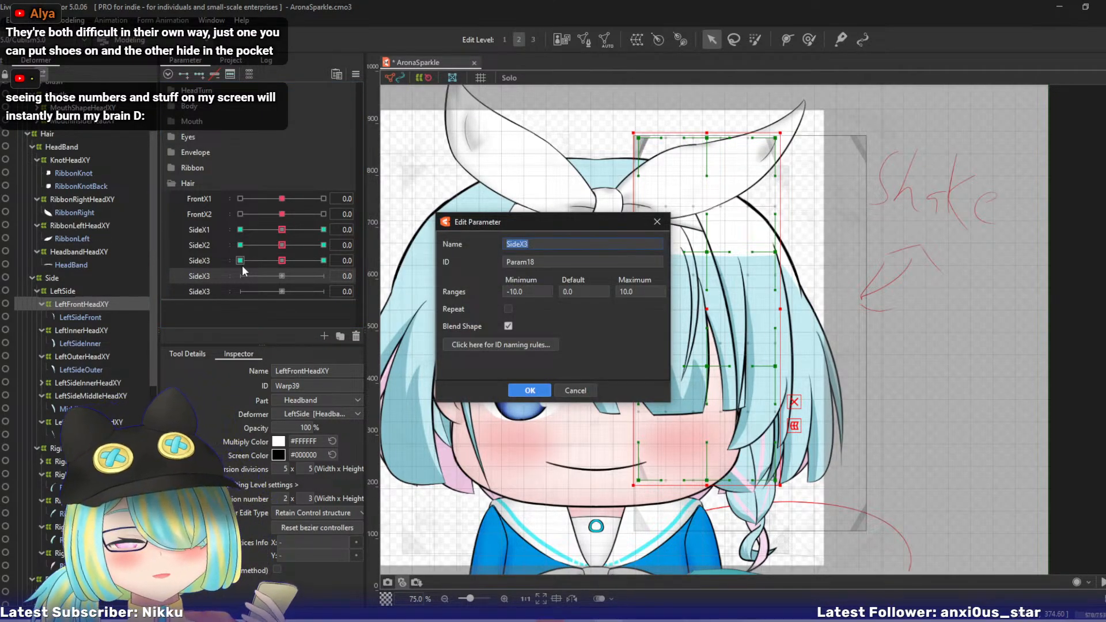
{"action": "type", "text": "Siz"}
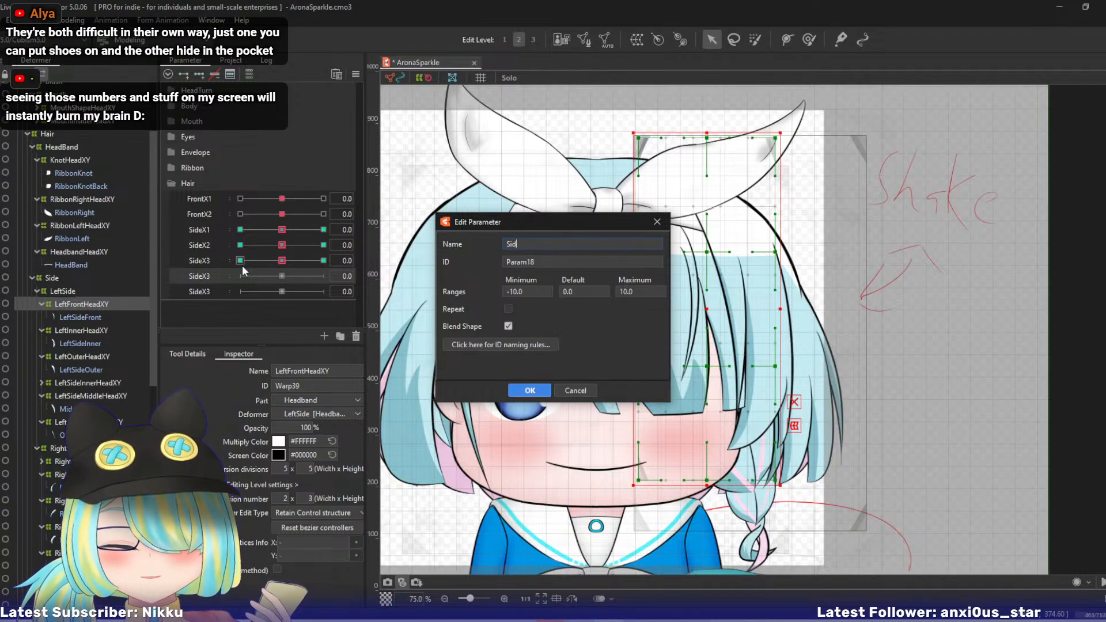
{"action": "type", "text": "eZ1"}
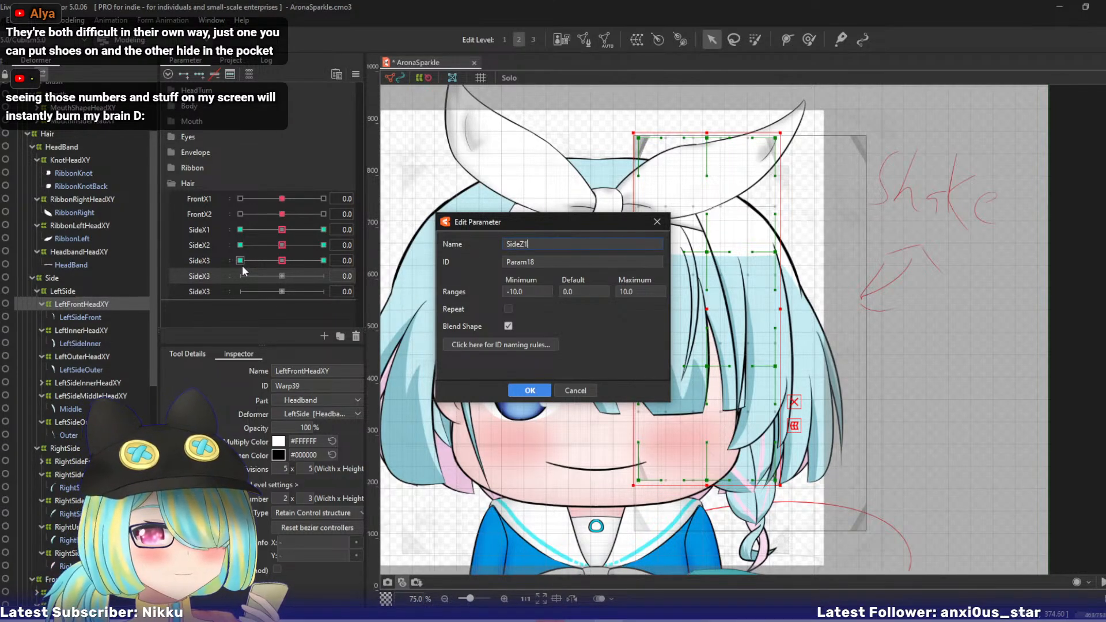
{"action": "left_click", "coordinate": [529, 390]}
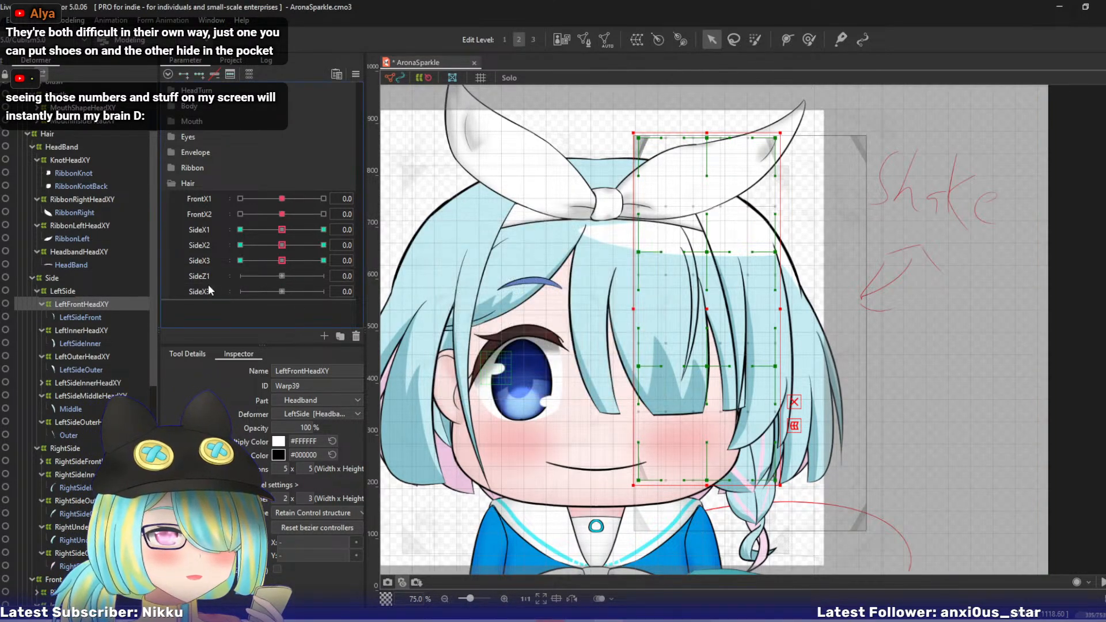
- Rename the second copied SideX3 parameter to SideZ2
{"action": "right_click", "coordinate": [209, 288]}
{"action": "left_click", "coordinate": [236, 304]}
{"action": "type", "text": "SideZ2"}
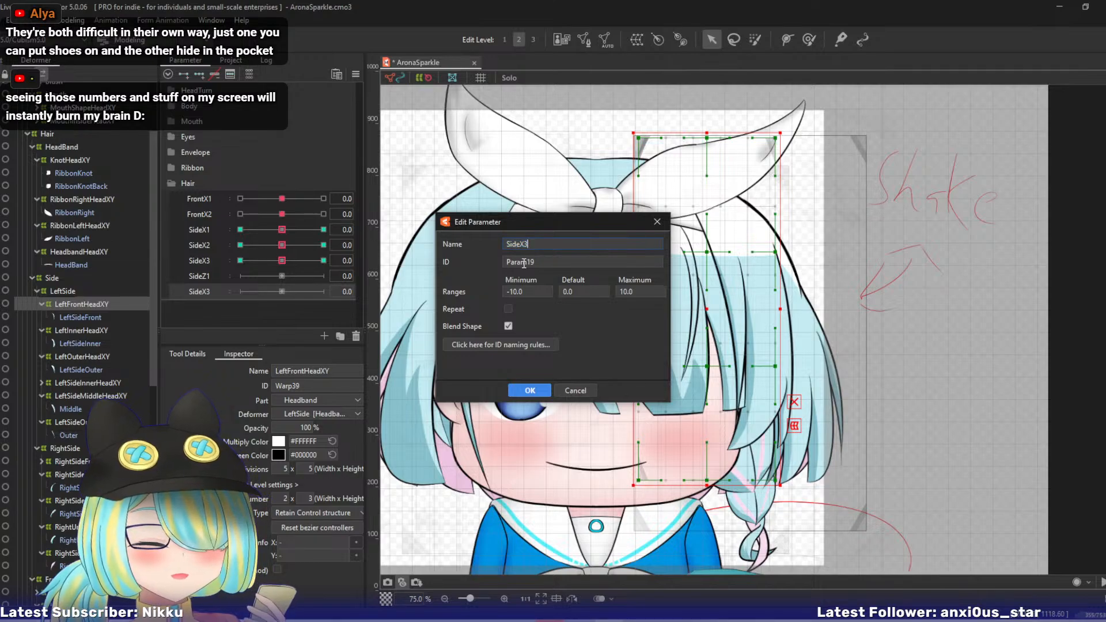
{"action": "key", "text": "Return"}
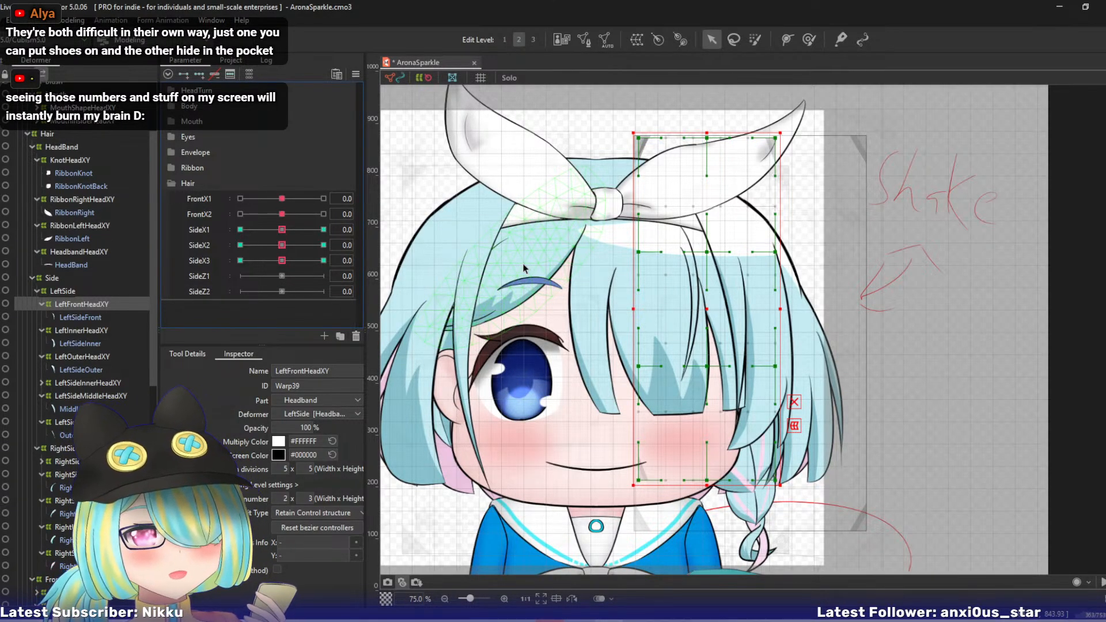
- Add three blend shape keys to SideZ1 for the LeftFrontHeadXY deformer and set the parameter to 10
{"action": "left_click", "coordinate": [206, 273]}
{"action": "left_click", "coordinate": [200, 74]}
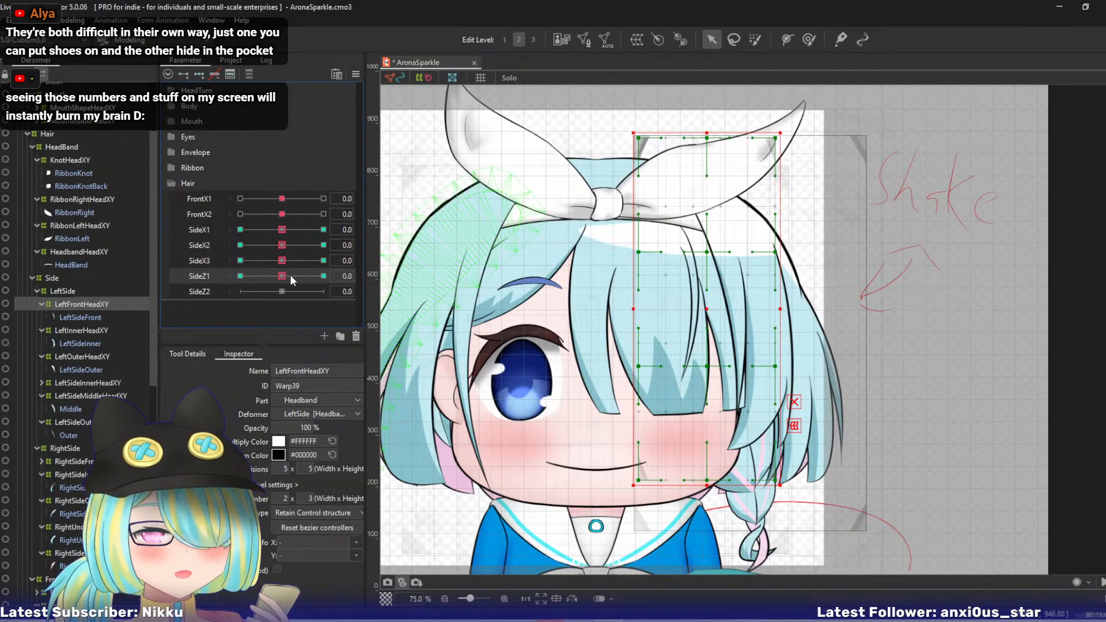
{"action": "left_click_drag", "start_coordinate": [285, 275], "coordinate": [323, 276]}
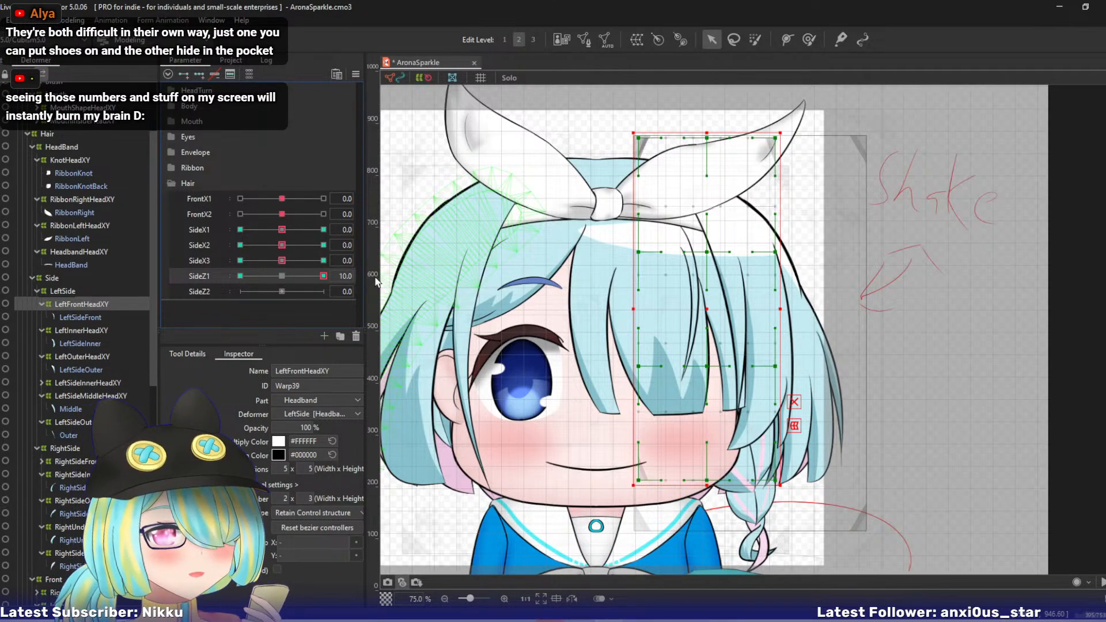
- At edit level 3, set the LeftFrontHeadXY deformer's bezier division number to 2 x 2
{"action": "left_click", "coordinate": [284, 499]}
{"action": "type", "text": "2"}
{"action": "left_click", "coordinate": [304, 498]}
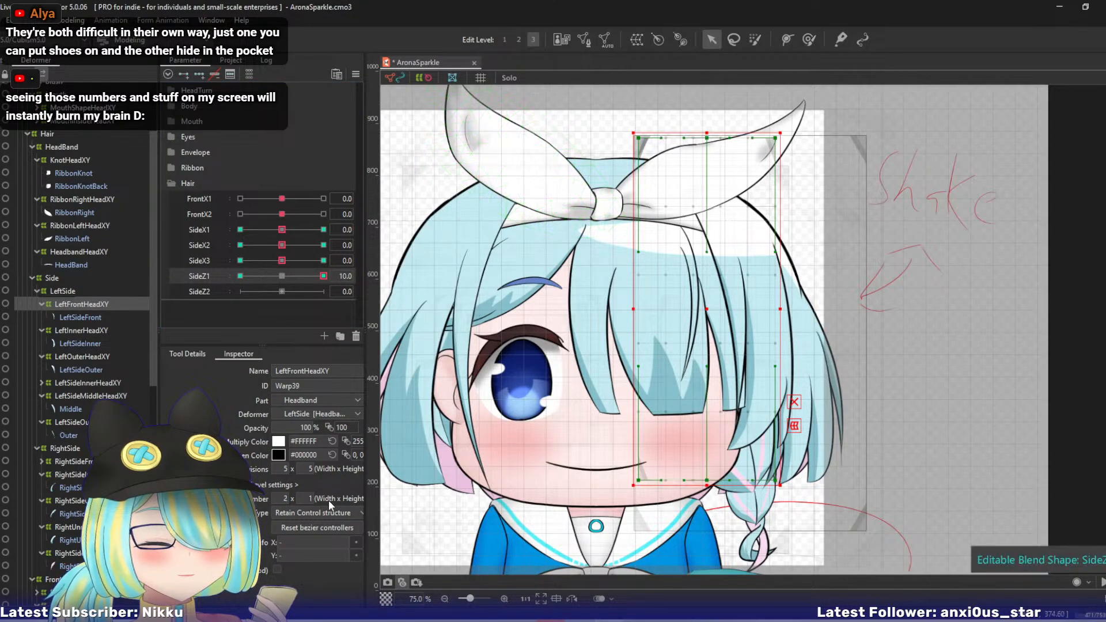
{"action": "type", "text": "2"}
{"action": "key", "text": "Return"}
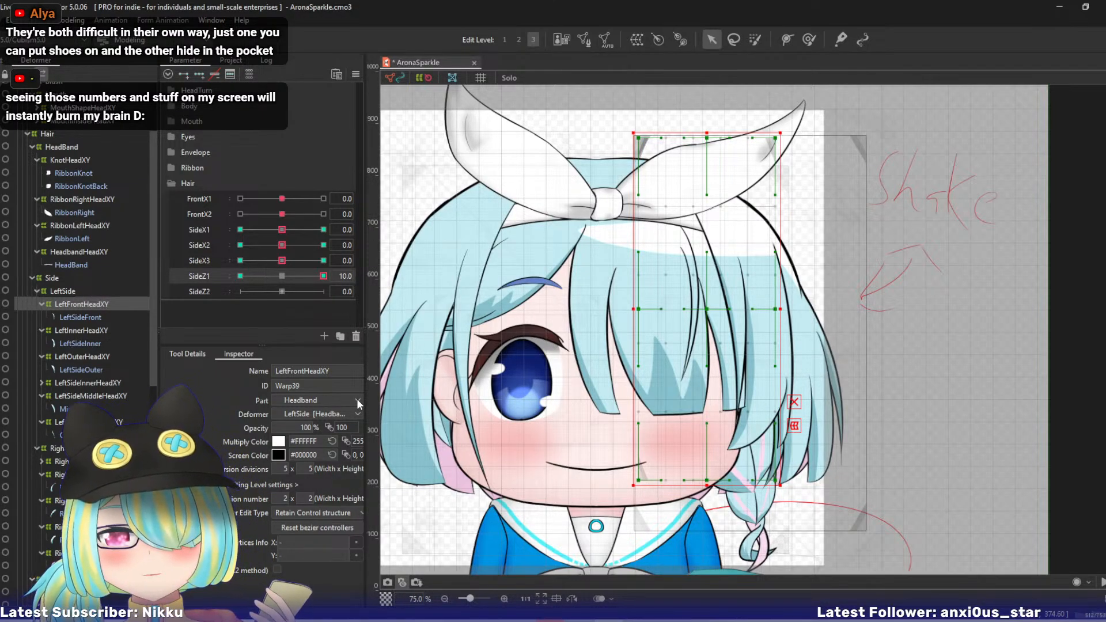
{"action": "left_click_drag", "start_coordinate": [494, 354], "coordinate": [468, 344]}
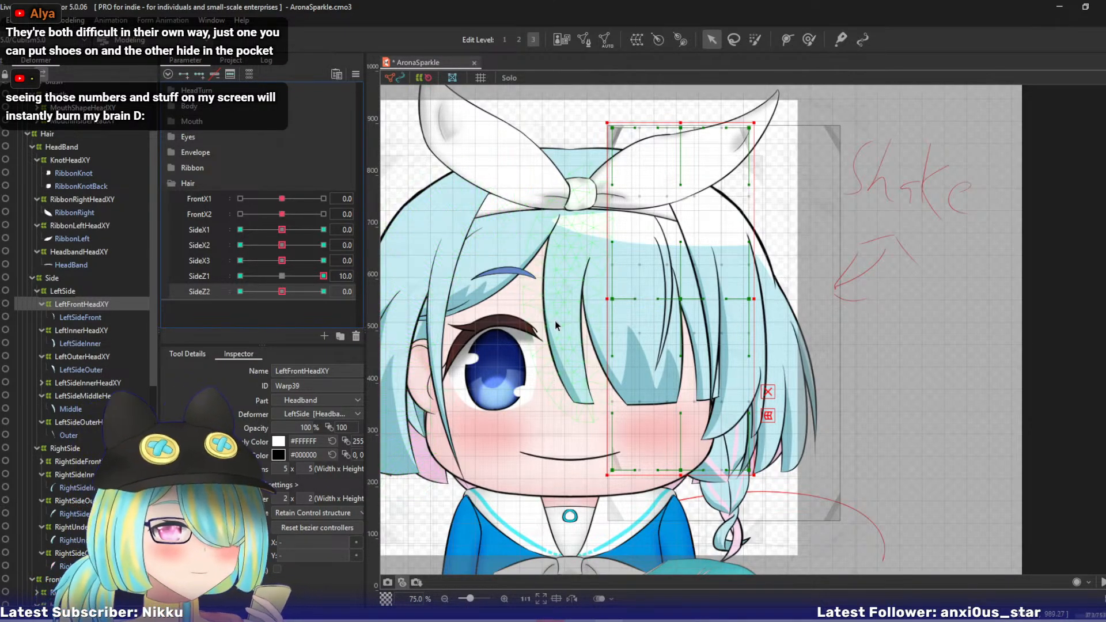
{"action": "left_click_drag", "start_coordinate": [554, 320], "coordinate": [475, 291]}
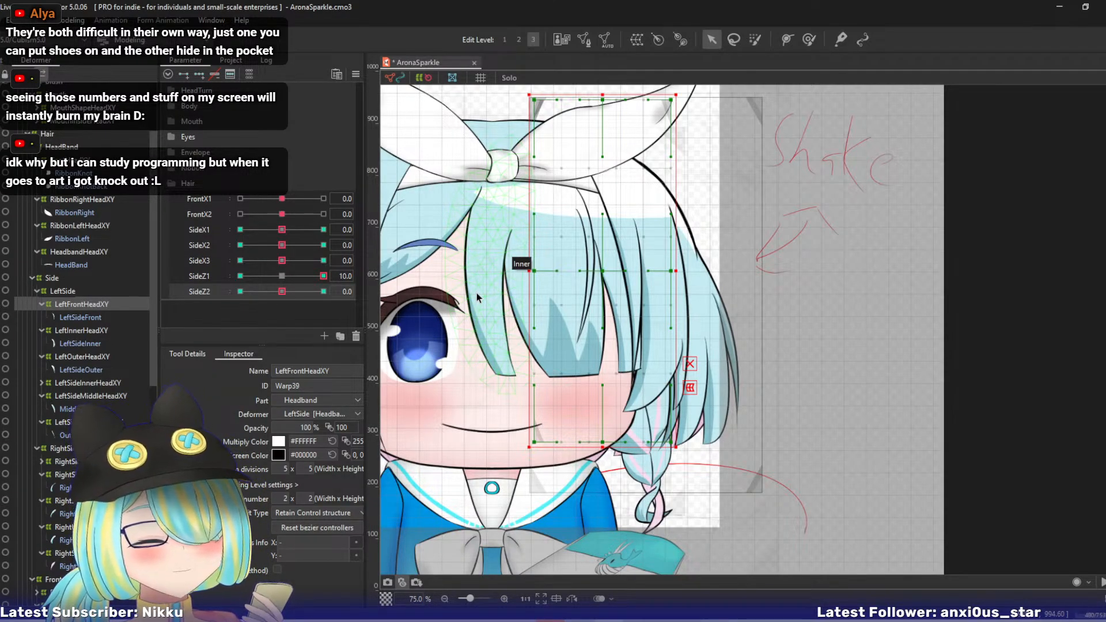
{"action": "left_click_drag", "start_coordinate": [499, 317], "coordinate": [518, 338]}
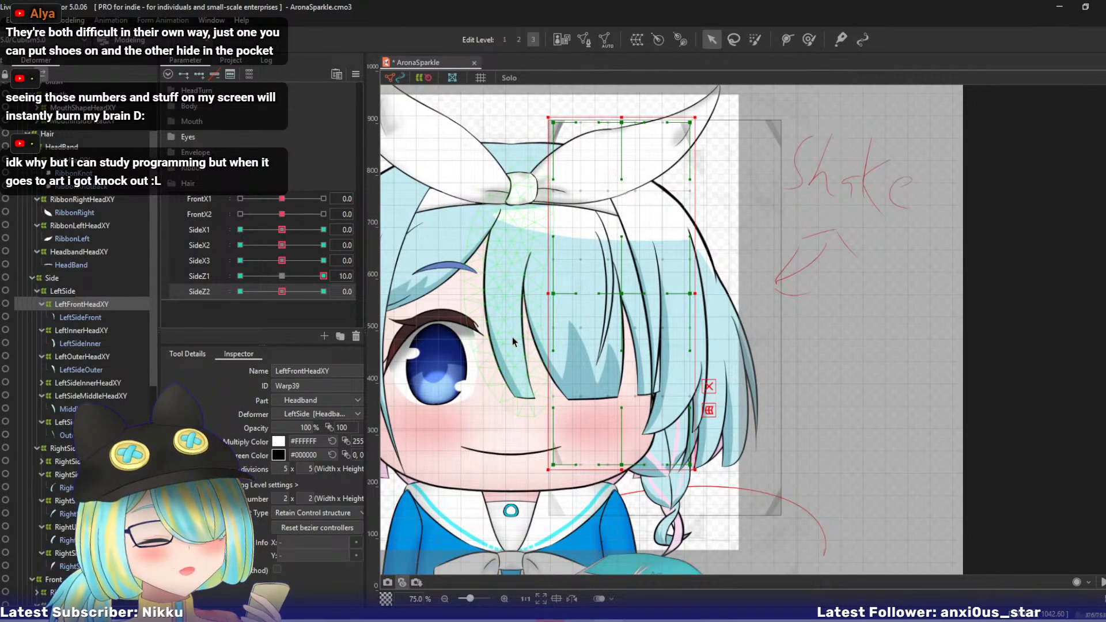
- At SideZ1 10, bend the LeftFrontHeadXY deformer by shifting its middle and right bezier points slightly and swinging the lower ones outward and up
{"action": "left_click", "coordinate": [513, 338]}
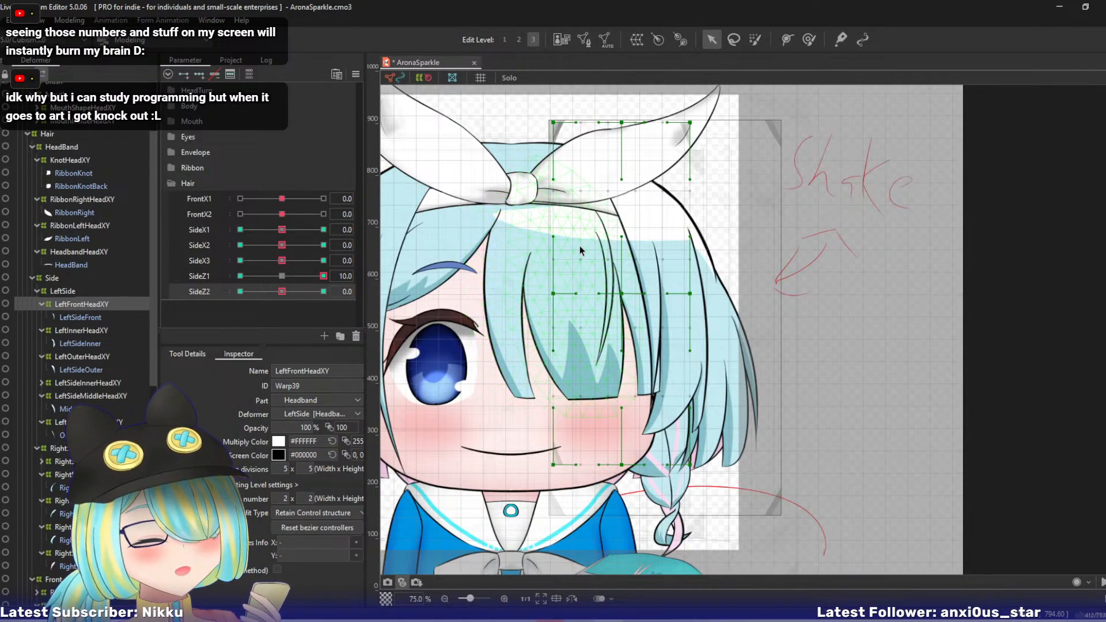
{"action": "left_click_drag", "start_coordinate": [623, 293], "coordinate": [629, 290]}
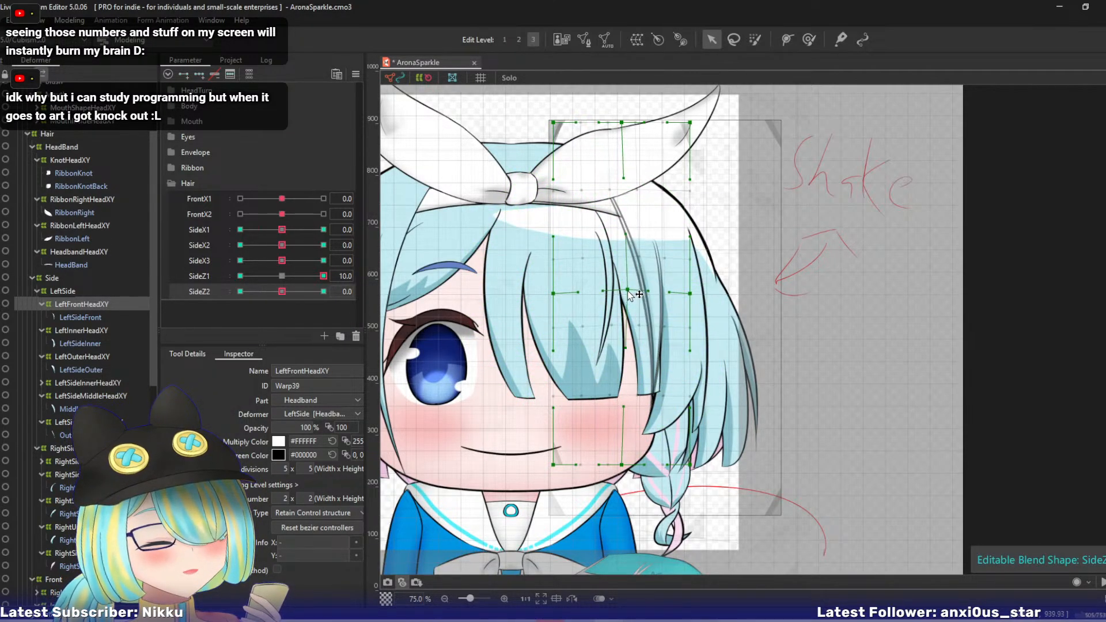
{"action": "left_click_drag", "start_coordinate": [621, 122], "coordinate": [615, 124]}
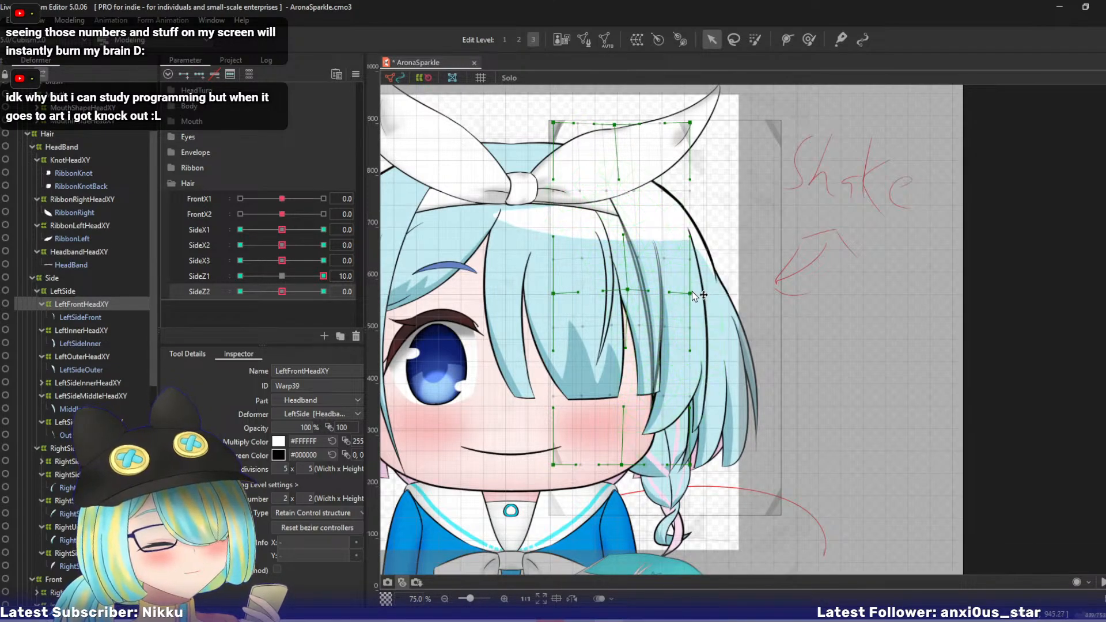
{"action": "left_click_drag", "start_coordinate": [690, 293], "coordinate": [699, 287]}
{"action": "key", "text": "ctrl+z"}
{"action": "left_click_drag", "start_coordinate": [692, 120], "coordinate": [685, 123]}
{"action": "left_click_drag", "start_coordinate": [692, 297], "coordinate": [693, 290]}
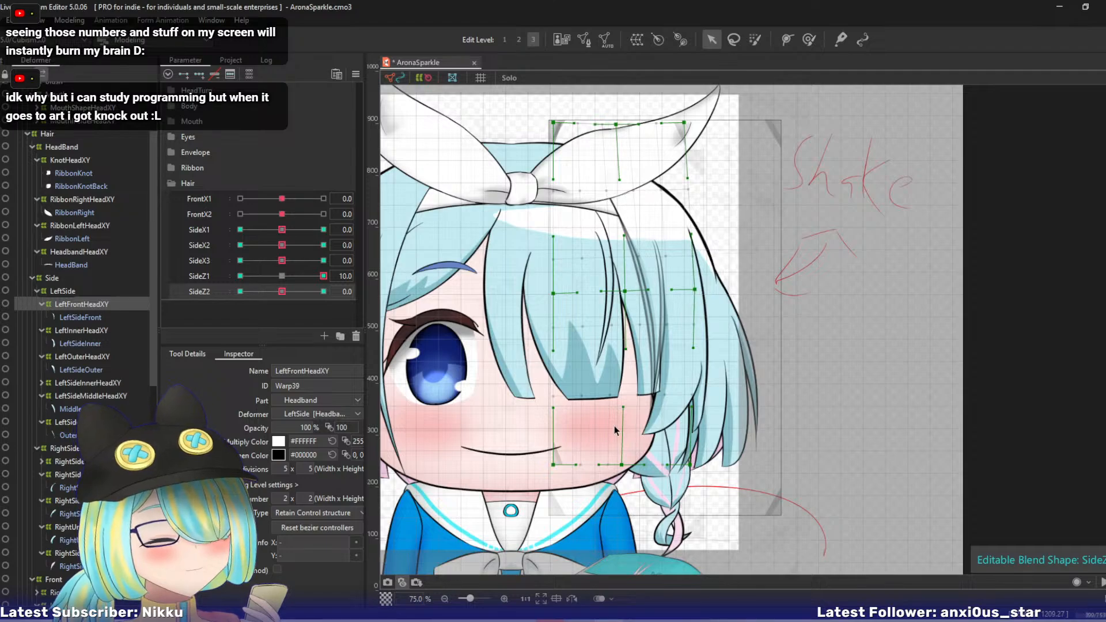
{"action": "left_click_drag", "start_coordinate": [622, 464], "coordinate": [706, 456]}
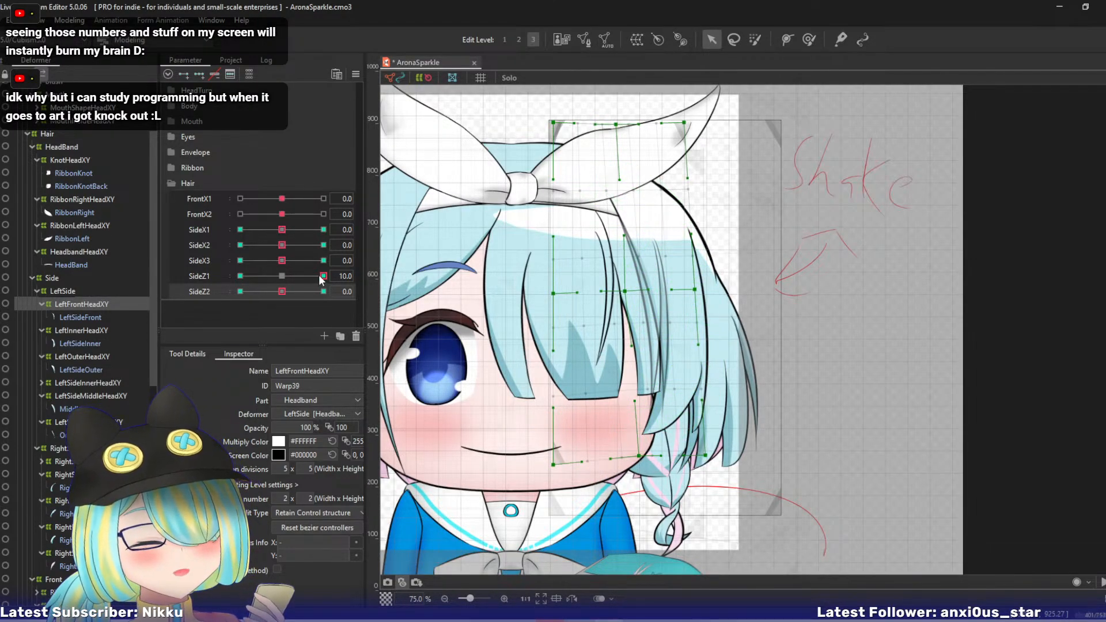
- At SideZ1 -10, swing LeftFrontHeadXY's lower and middle bezier points inward and slightly up, sweep the parameter to check, and reset it to 0
{"action": "left_click_drag", "start_coordinate": [323, 276], "coordinate": [240, 276]}
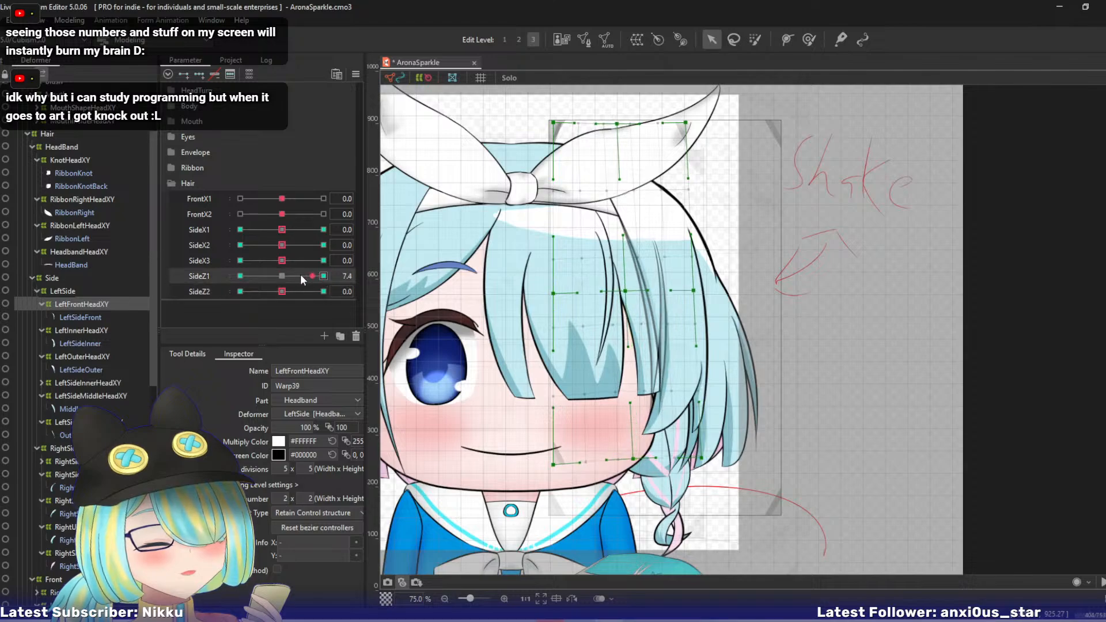
{"action": "left_click_drag", "start_coordinate": [622, 464], "coordinate": [610, 455]}
{"action": "left_click_drag", "start_coordinate": [690, 465], "coordinate": [684, 451]}
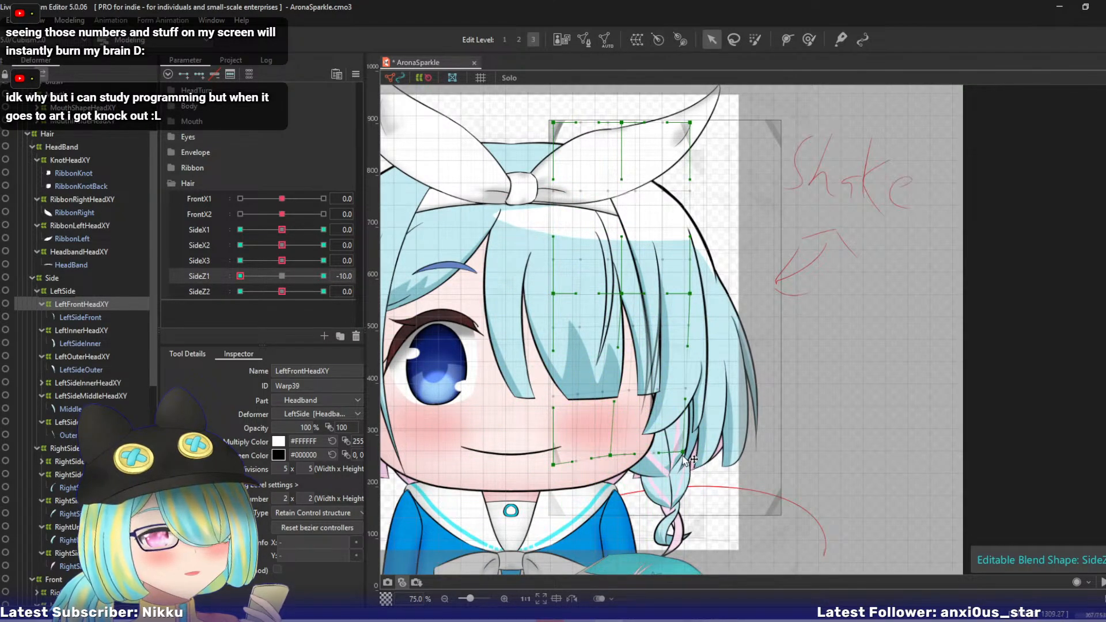
{"action": "left_click_drag", "start_coordinate": [690, 294], "coordinate": [618, 293]}
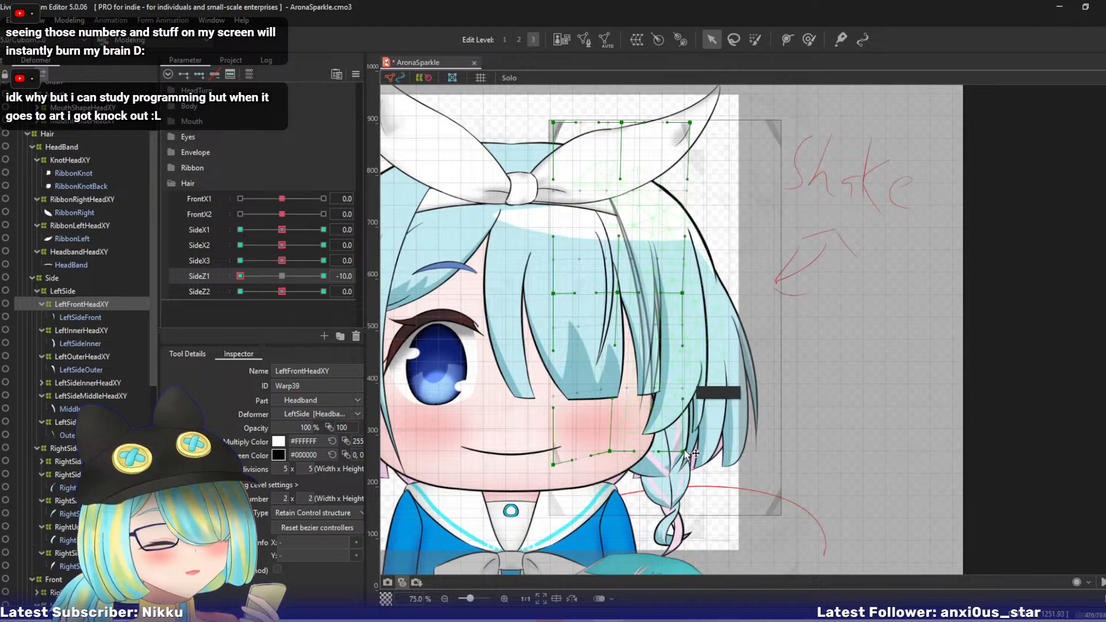
{"action": "left_click_drag", "start_coordinate": [683, 452], "coordinate": [681, 448]}
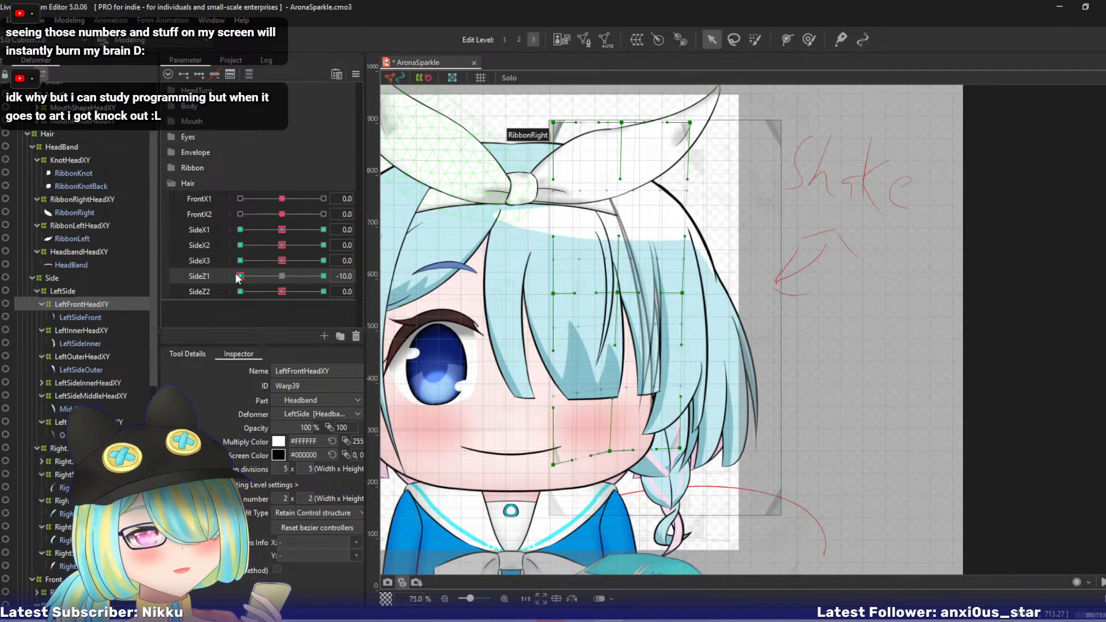
{"action": "left_click_drag", "start_coordinate": [240, 276], "coordinate": [202, 284]}
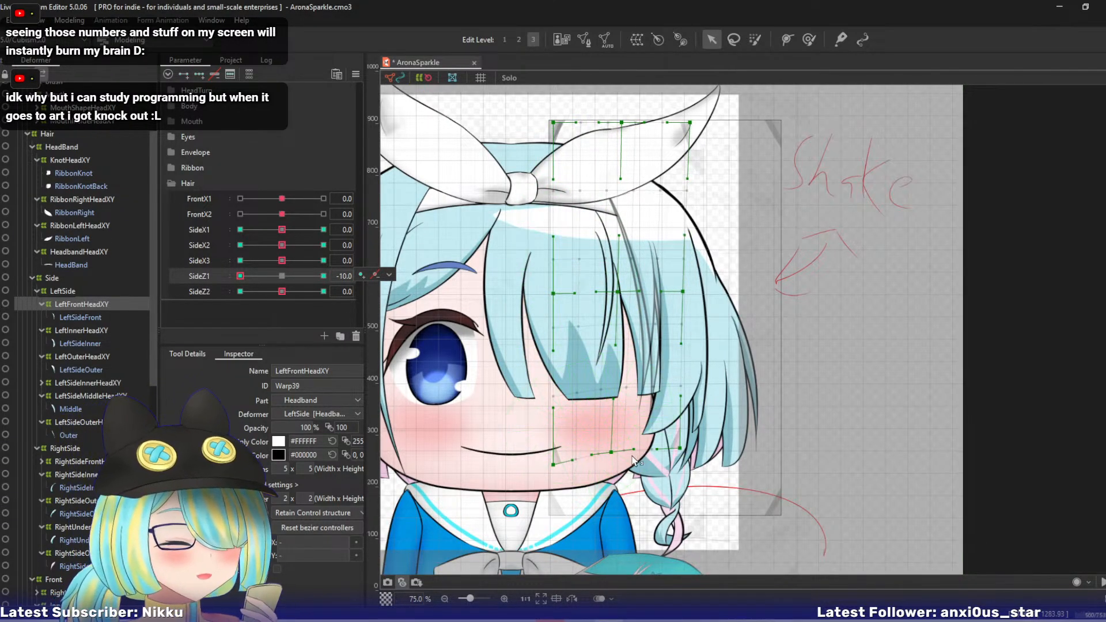
{"action": "left_click_drag", "start_coordinate": [611, 451], "coordinate": [613, 448]}
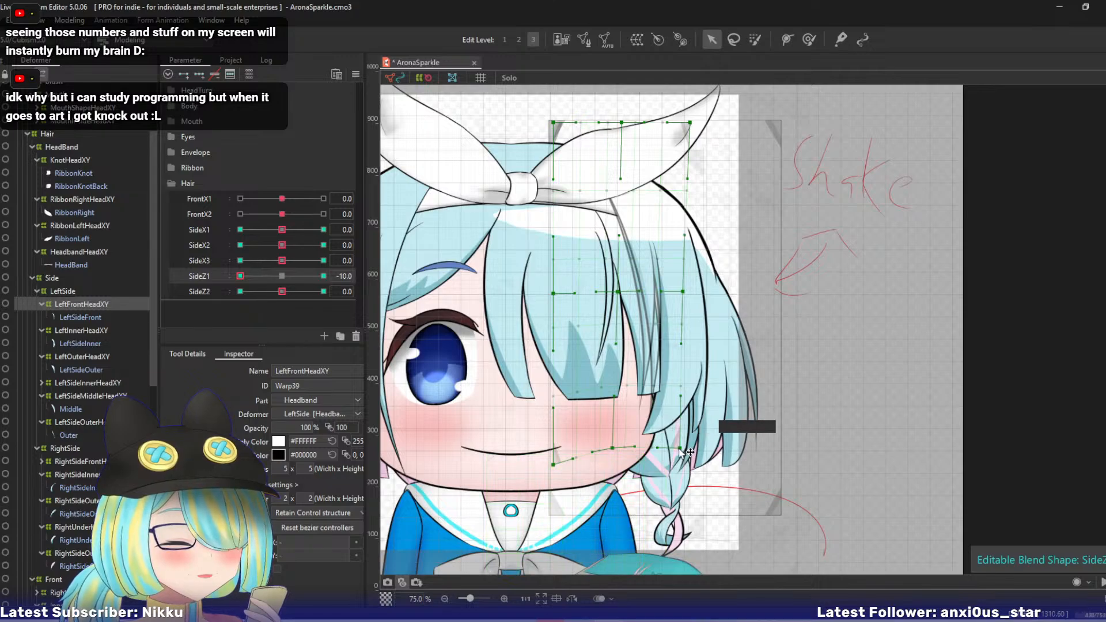
{"action": "left_click_drag", "start_coordinate": [680, 449], "coordinate": [678, 446]}
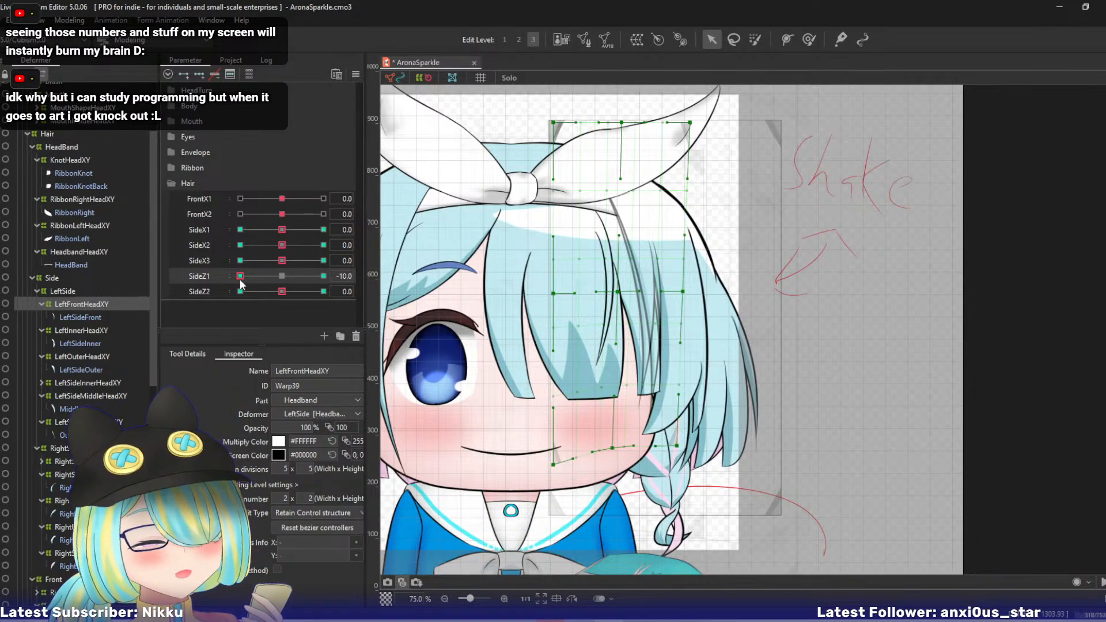
{"action": "left_click_drag", "start_coordinate": [240, 276], "coordinate": [357, 281]}
{"action": "key", "text": "ctrl+d"}
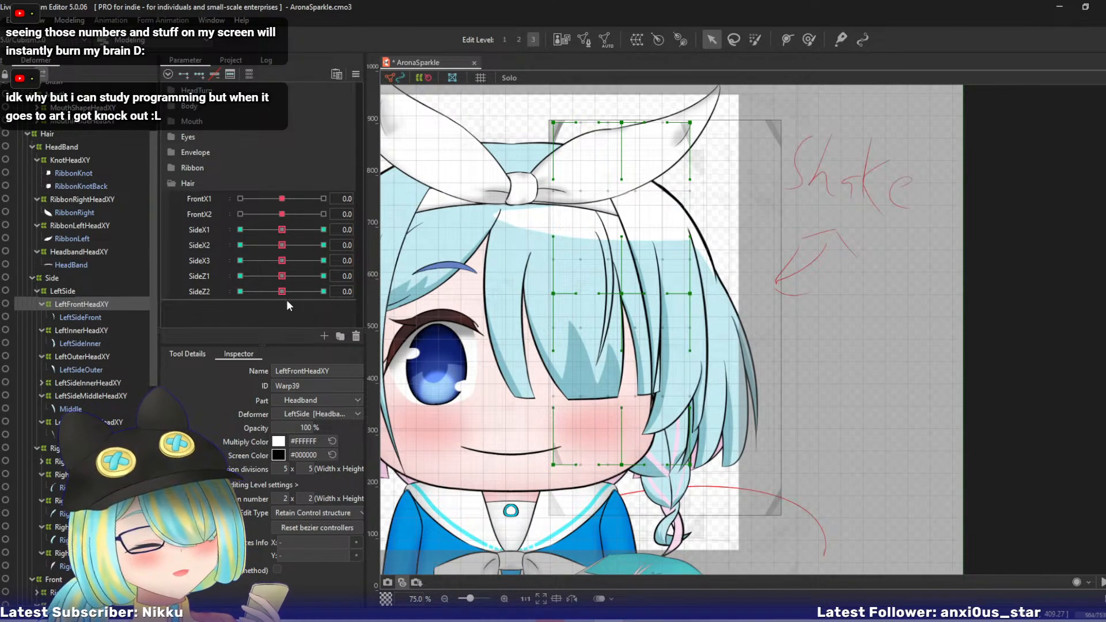
- At SideZ2 10, swing the LeftFrontHeadXY deformer's lower bezier points outward and up, nudging the middle right point outward to follow
{"action": "left_click_drag", "start_coordinate": [281, 291], "coordinate": [332, 294]}
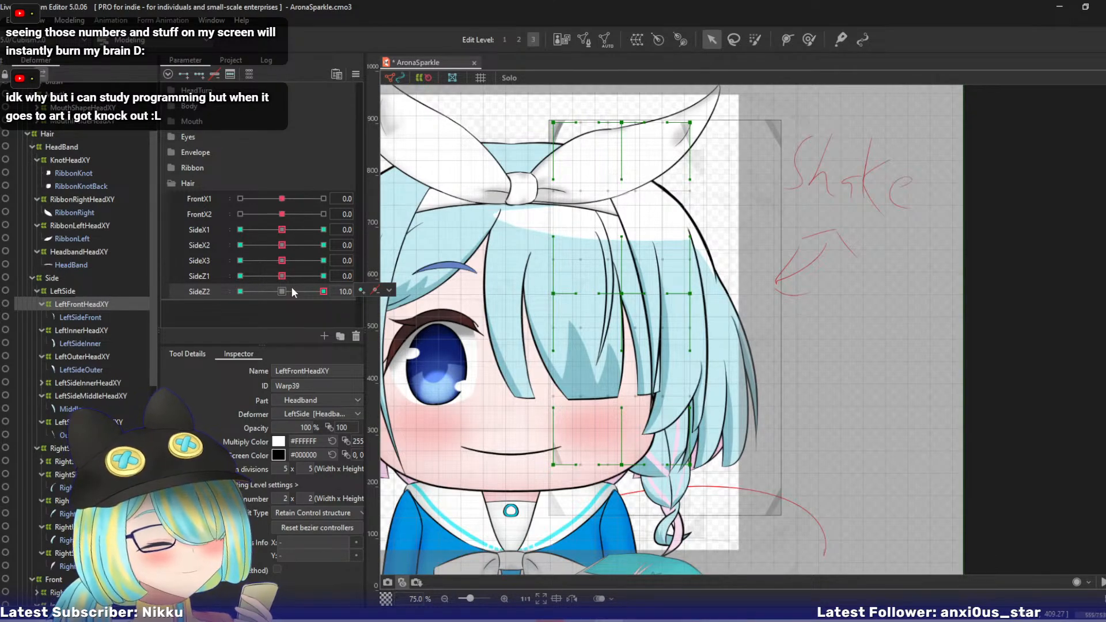
{"action": "key", "text": "Tab"}
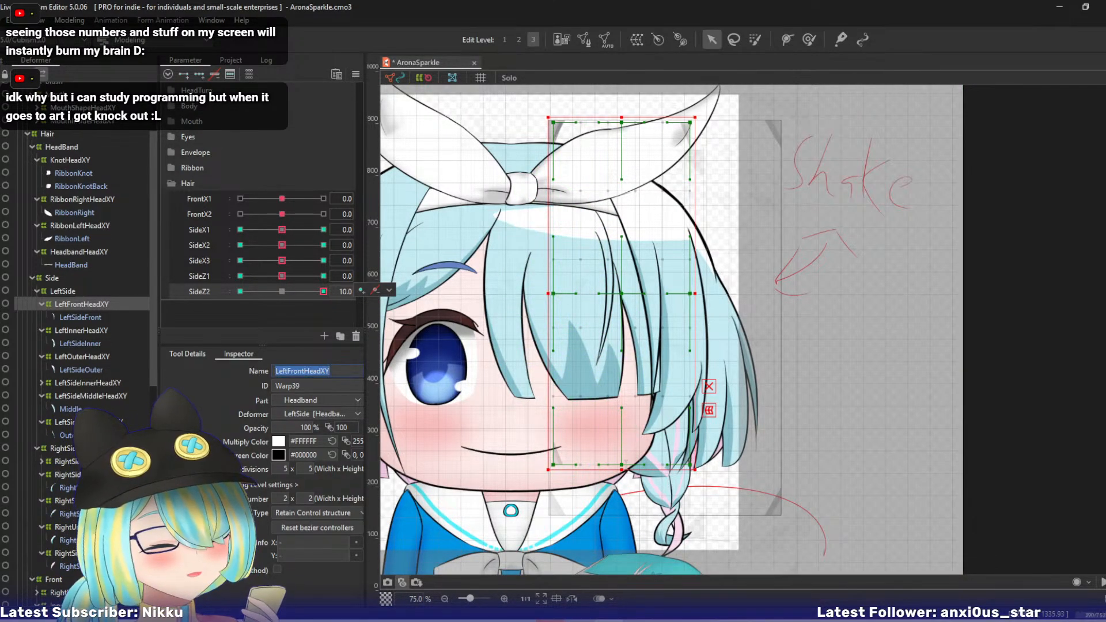
{"action": "left_click", "coordinate": [322, 291]}
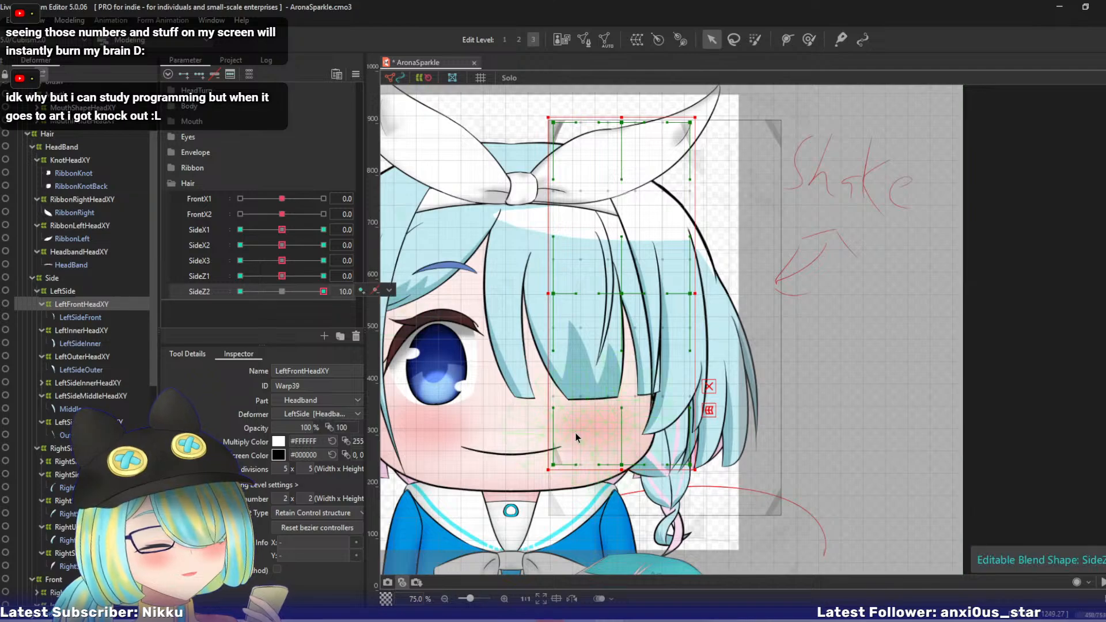
{"action": "key", "text": "Tab"}
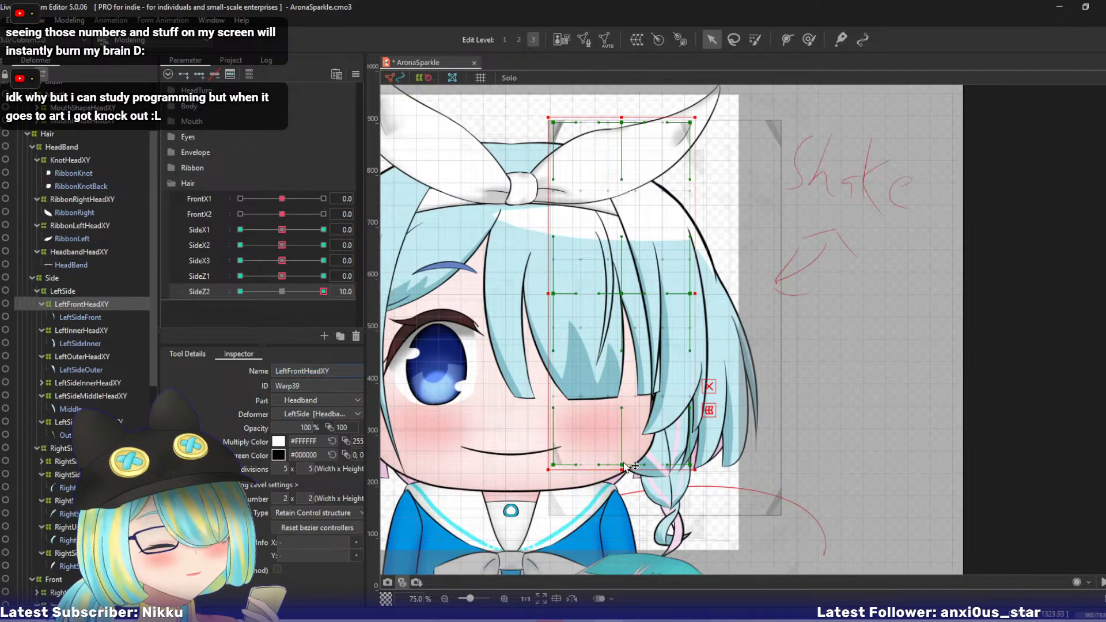
{"action": "left_click_drag", "start_coordinate": [622, 464], "coordinate": [708, 452]}
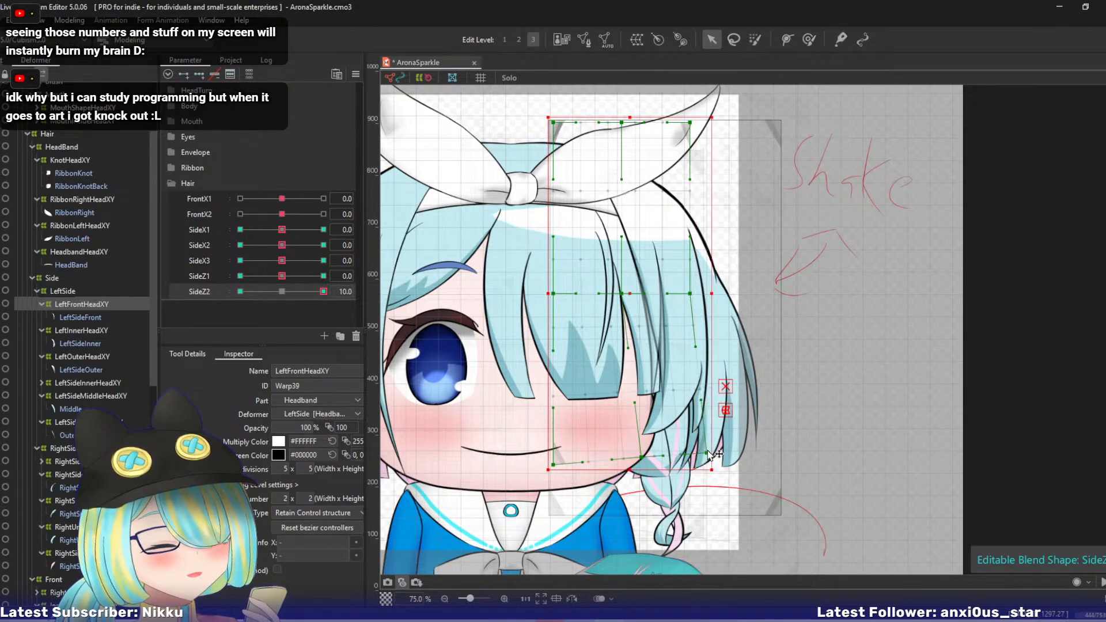
{"action": "left_click", "coordinate": [726, 387]}
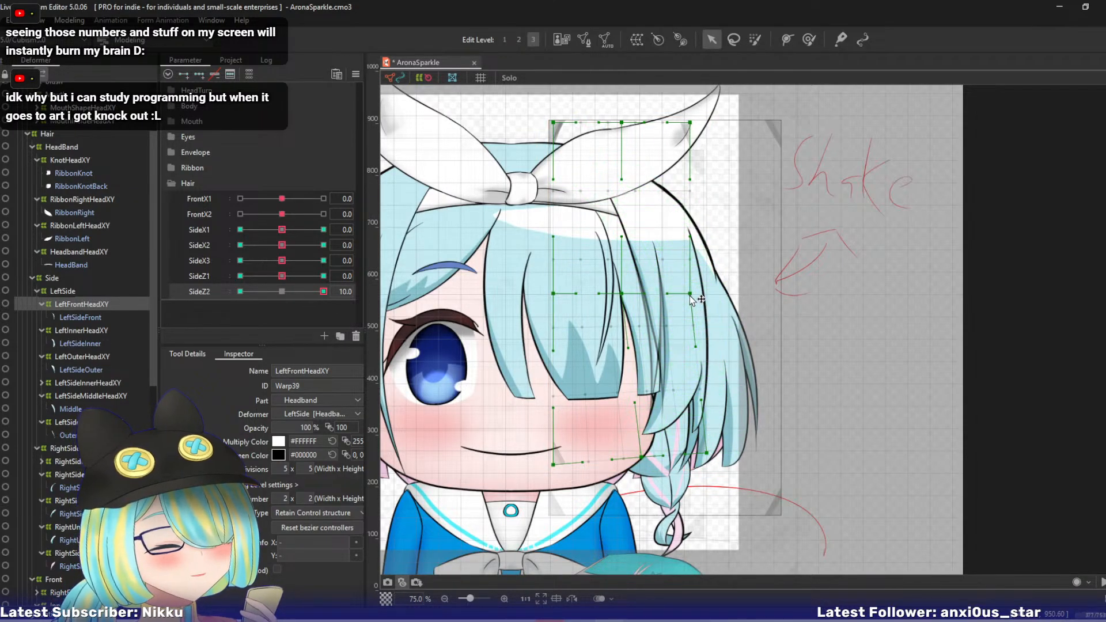
{"action": "left_click_drag", "start_coordinate": [690, 295], "coordinate": [693, 294]}
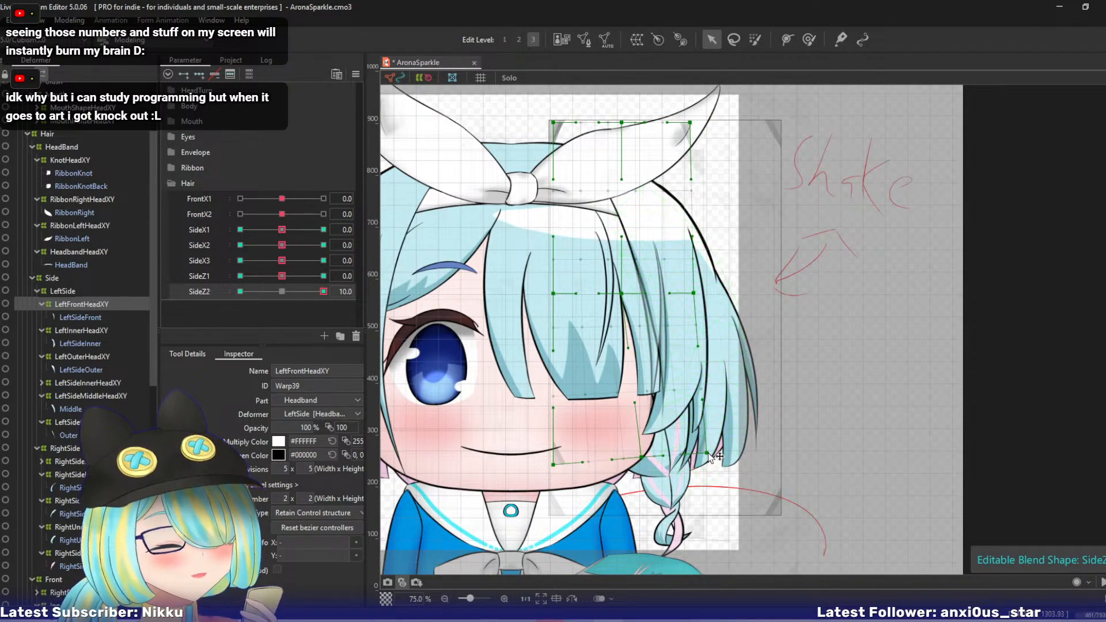
{"action": "left_click_drag", "start_coordinate": [708, 454], "coordinate": [714, 447]}
{"action": "left_click_drag", "start_coordinate": [642, 458], "coordinate": [644, 456]}
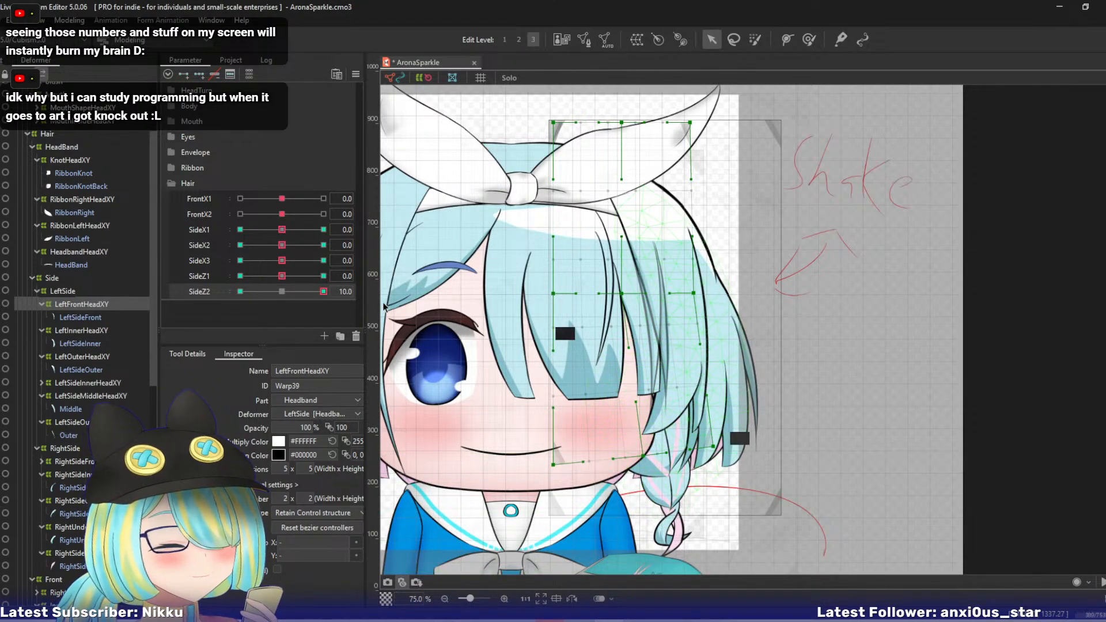
- At SideZ2 -10, swing LeftFrontHeadXY's lower bezier points inward and up, sweep the parameter to check both extremes, and return it to 0
{"action": "left_click_drag", "start_coordinate": [324, 292], "coordinate": [205, 291]}
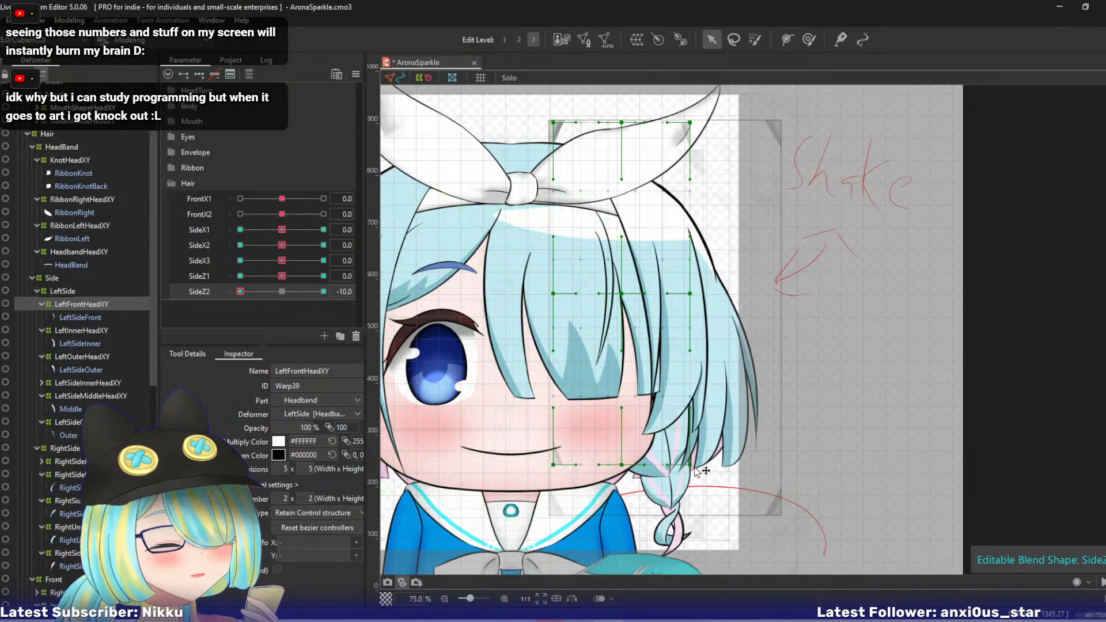
{"action": "left_click_drag", "start_coordinate": [694, 467], "coordinate": [616, 457]}
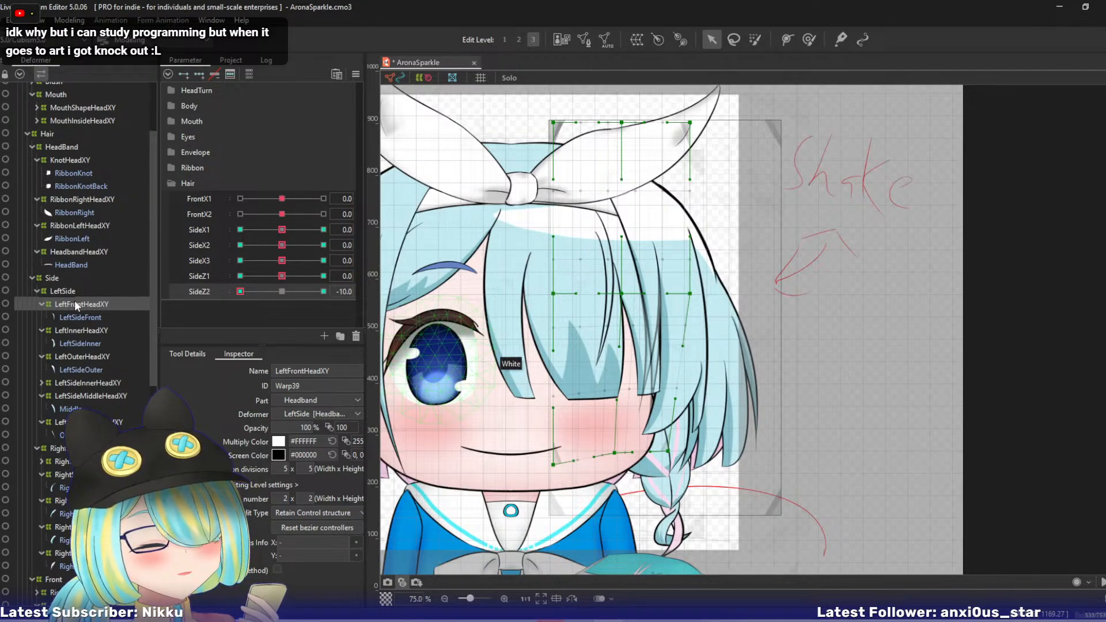
{"action": "left_click_drag", "start_coordinate": [240, 292], "coordinate": [323, 292]}
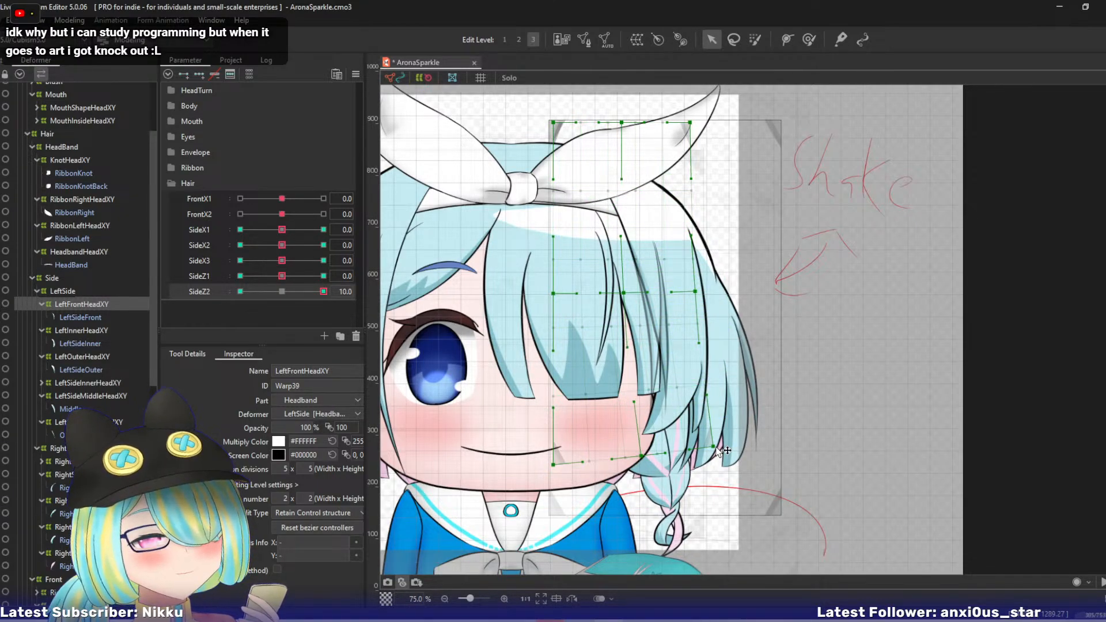
{"action": "left_click_drag", "start_coordinate": [323, 291], "coordinate": [280, 291]}
{"action": "left_click_drag", "start_coordinate": [219, 313], "coordinate": [181, 310]}
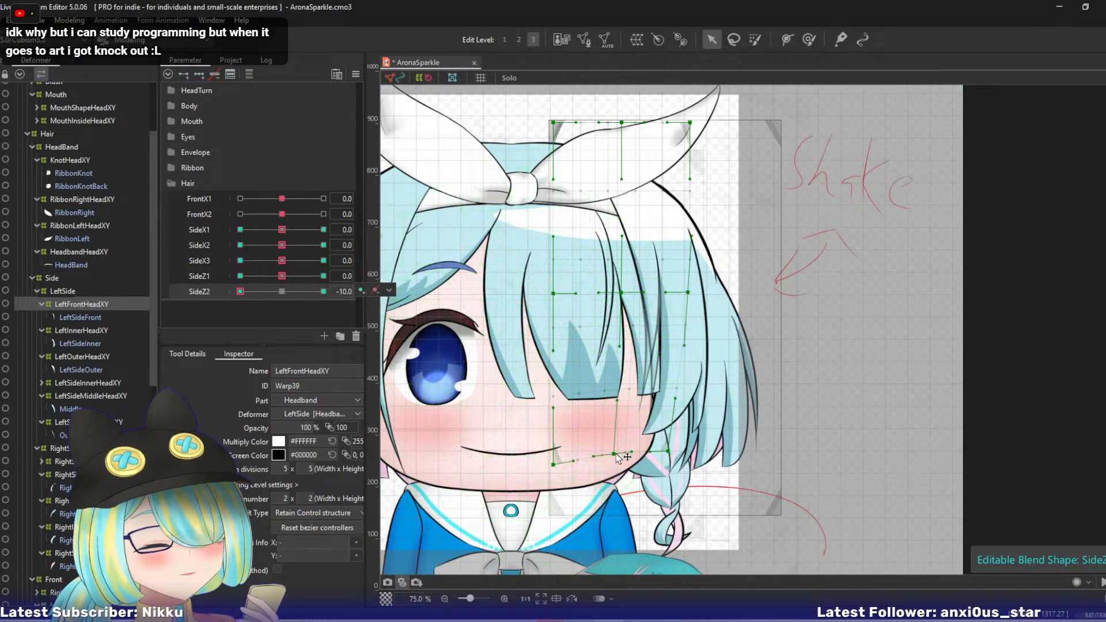
{"action": "left_click", "coordinate": [282, 292]}
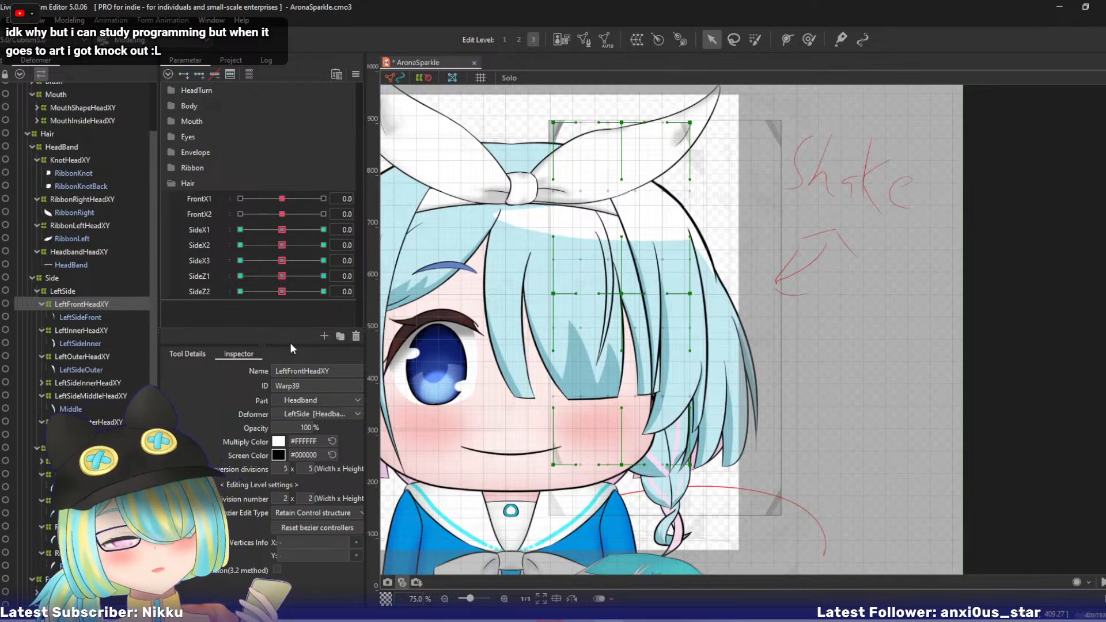
- Add three blend shape keys to both SideZ1 and SideZ2 for the LeftInnerHeadXY and LeftOuterHeadXY deformers
{"action": "left_click", "coordinate": [76, 331]}
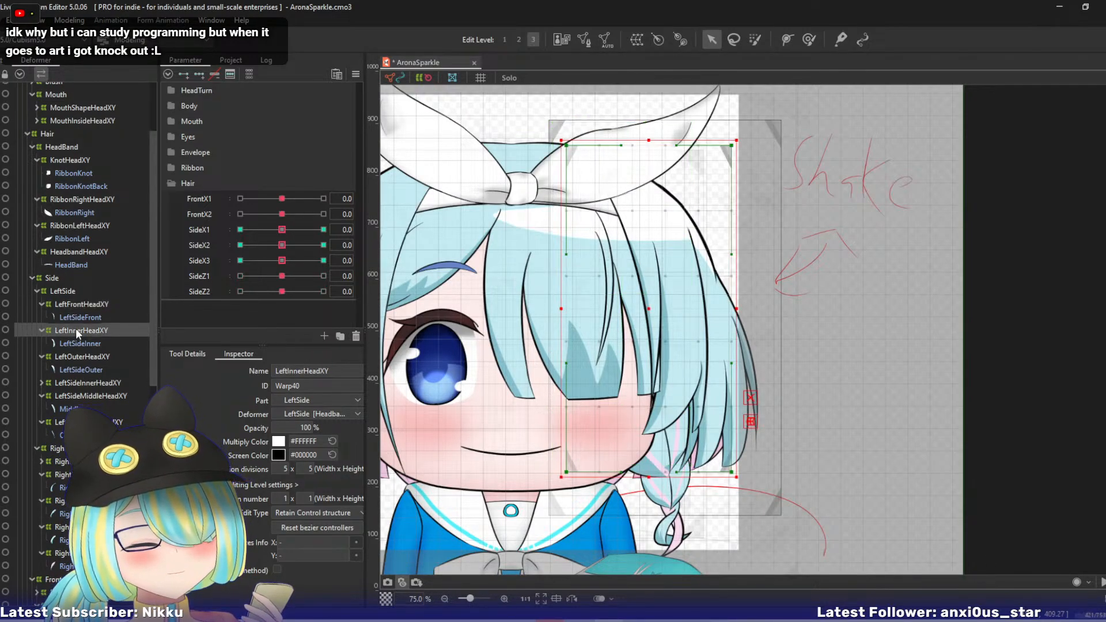
{"action": "left_click", "coordinate": [91, 354], "text": "ctrl"}
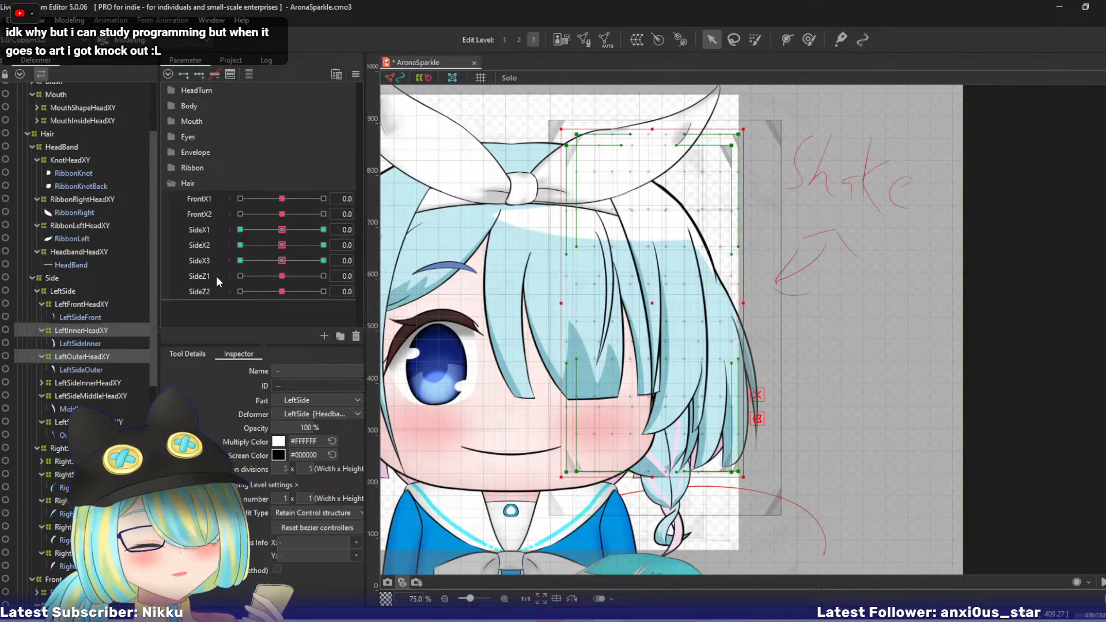
{"action": "left_click", "coordinate": [208, 295], "text": "ctrl"}
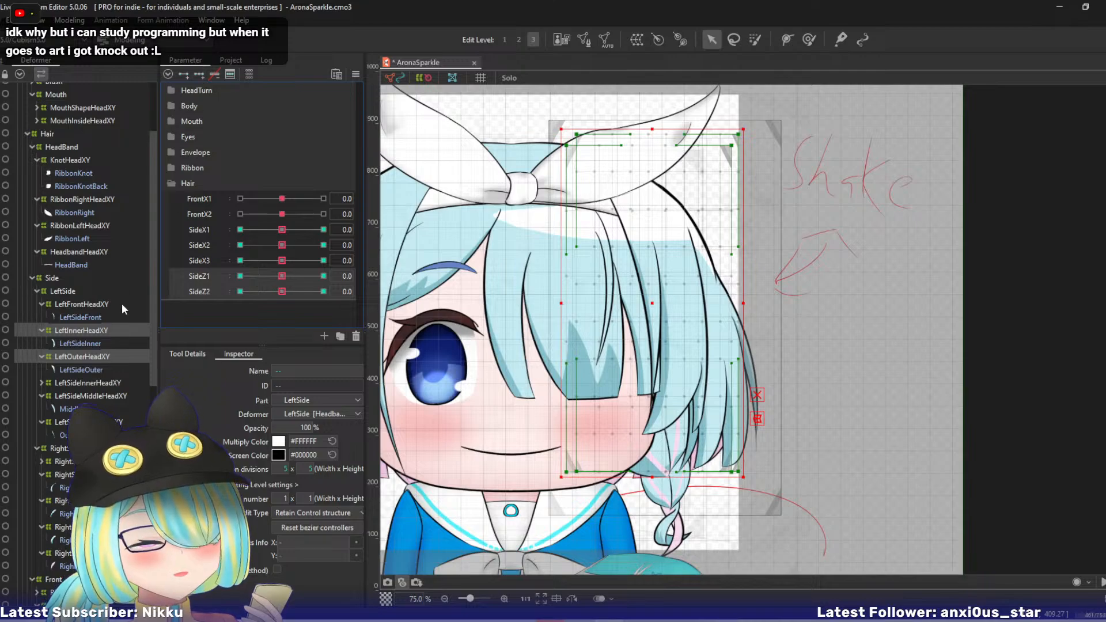
- With SideZ1 at 10, set the edit level 3 bezier division number of LeftInnerHeadXY and LeftOuterHeadXY to 2 x 2
{"action": "left_click", "coordinate": [95, 330]}
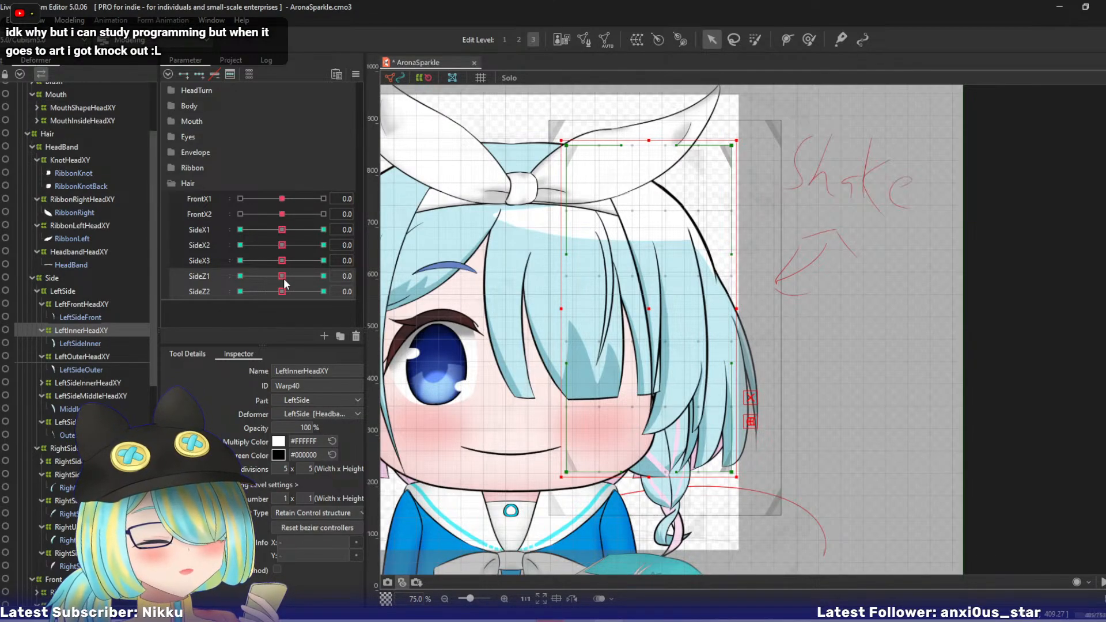
{"action": "left_click_drag", "start_coordinate": [283, 278], "coordinate": [323, 277]}
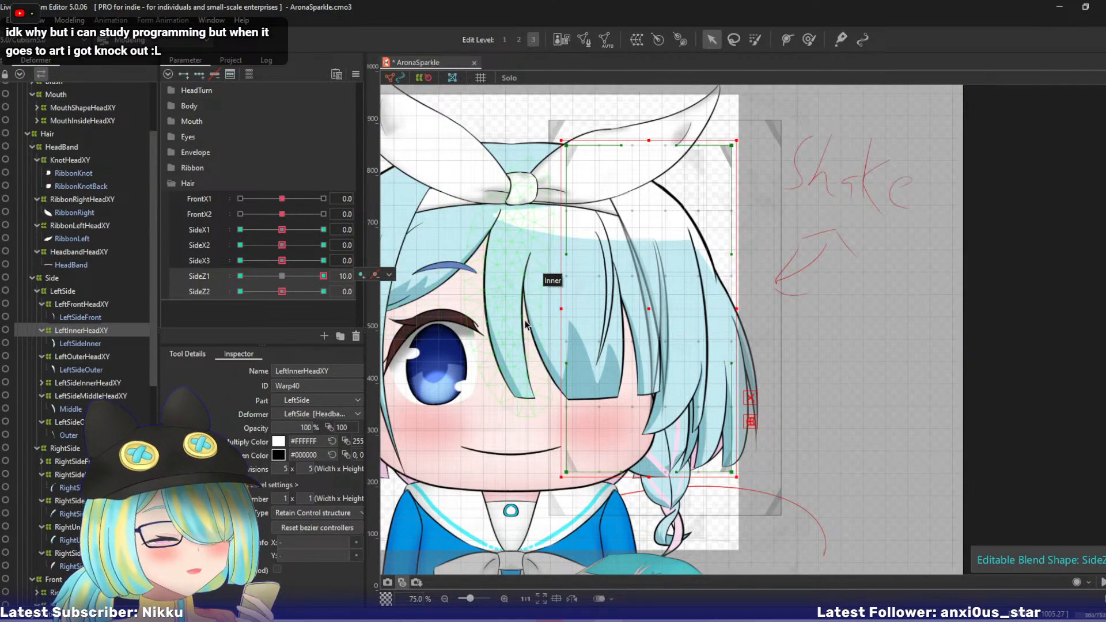
{"action": "left_click_drag", "start_coordinate": [544, 310], "coordinate": [492, 282]}
{"action": "key", "text": "2"}
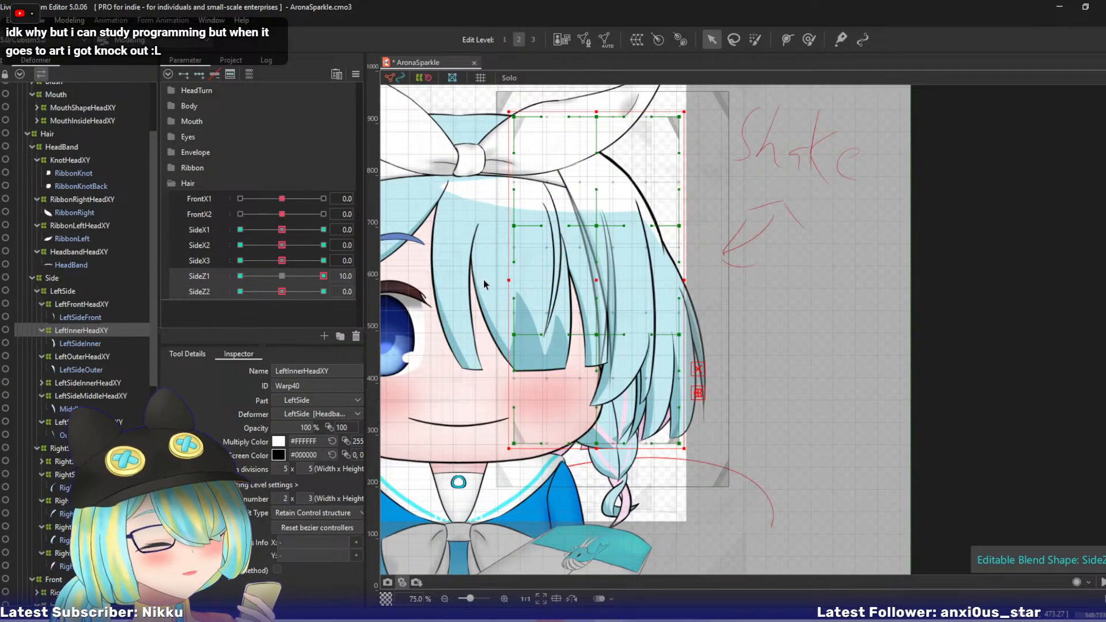
{"action": "key", "text": "3"}
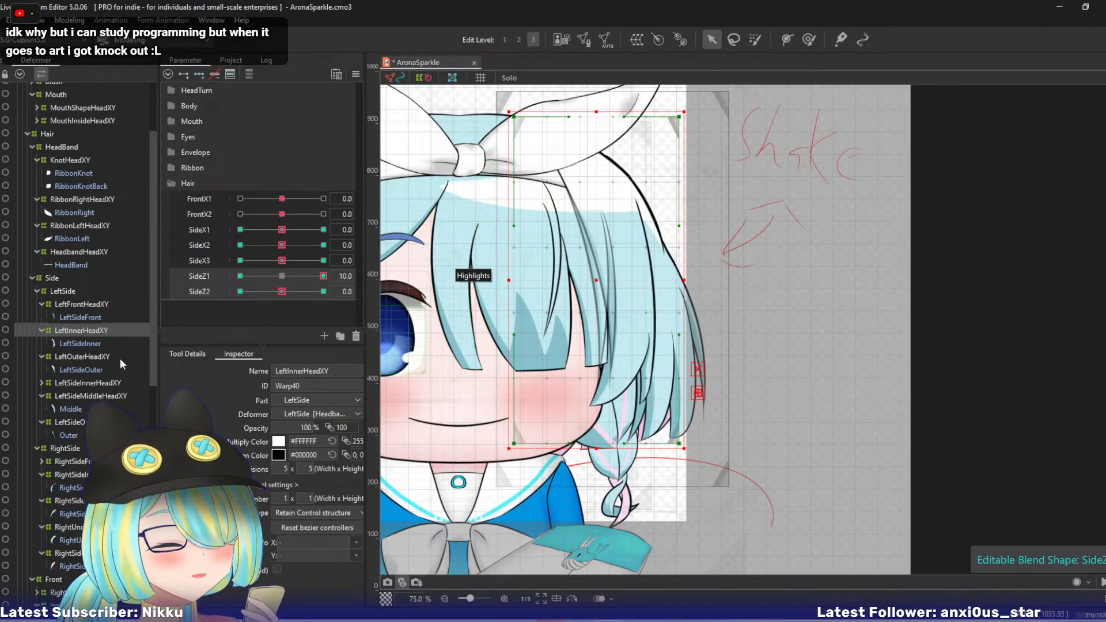
{"action": "left_click", "coordinate": [111, 356], "text": "ctrl"}
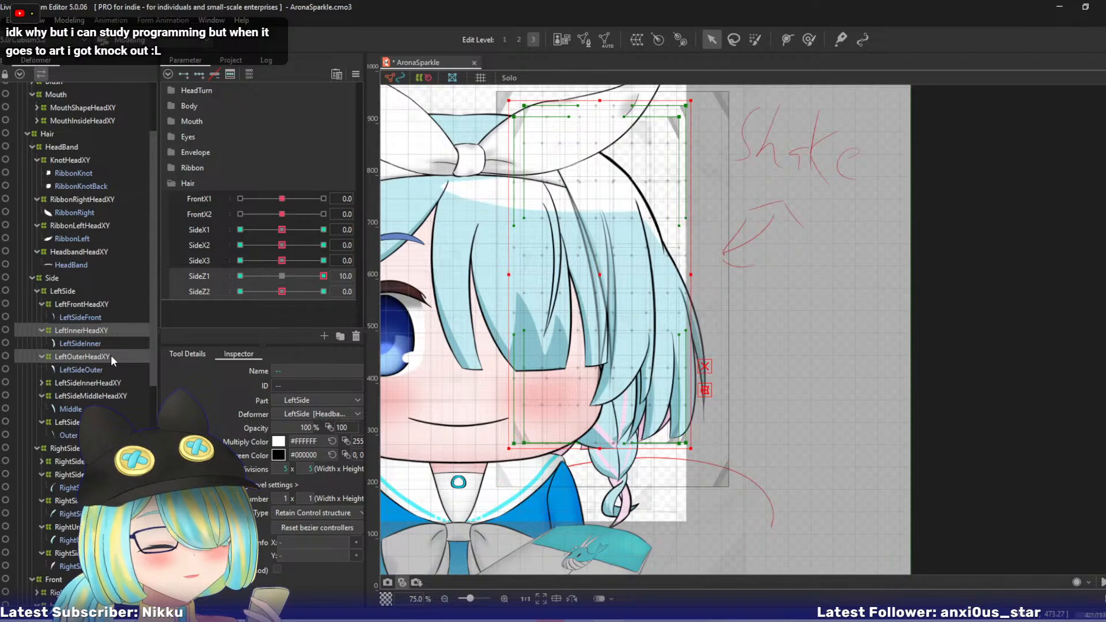
{"action": "left_click", "coordinate": [307, 499]}
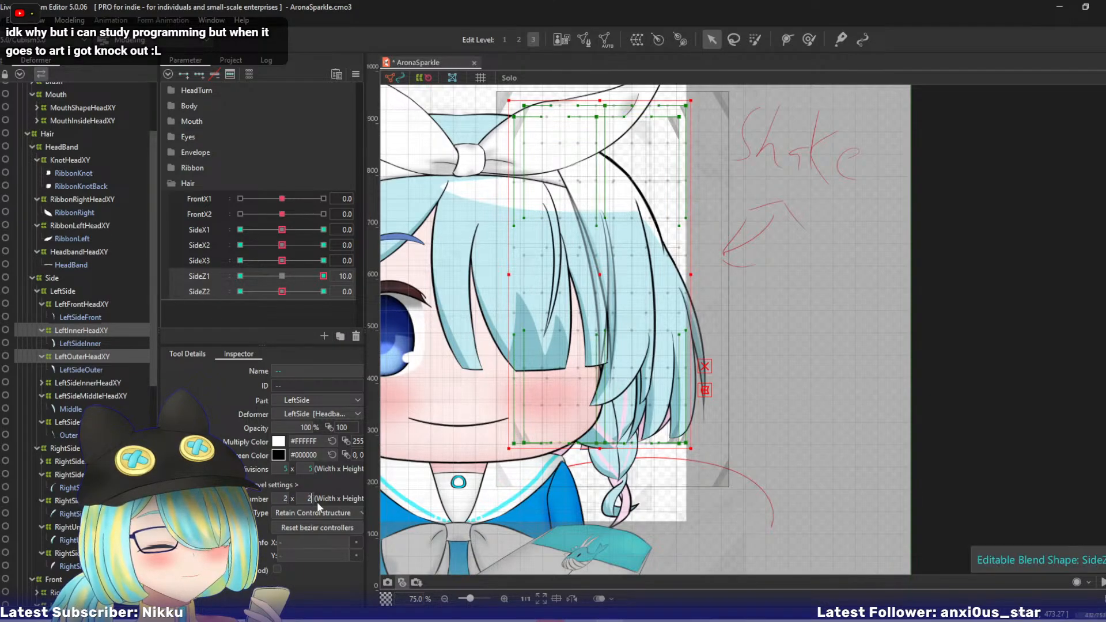
- Enter 2 as the bezier division height for both LeftInnerHeadXY and LeftOuterHeadXY
{"action": "type", "text": "2"}
{"action": "key", "text": "Return"}
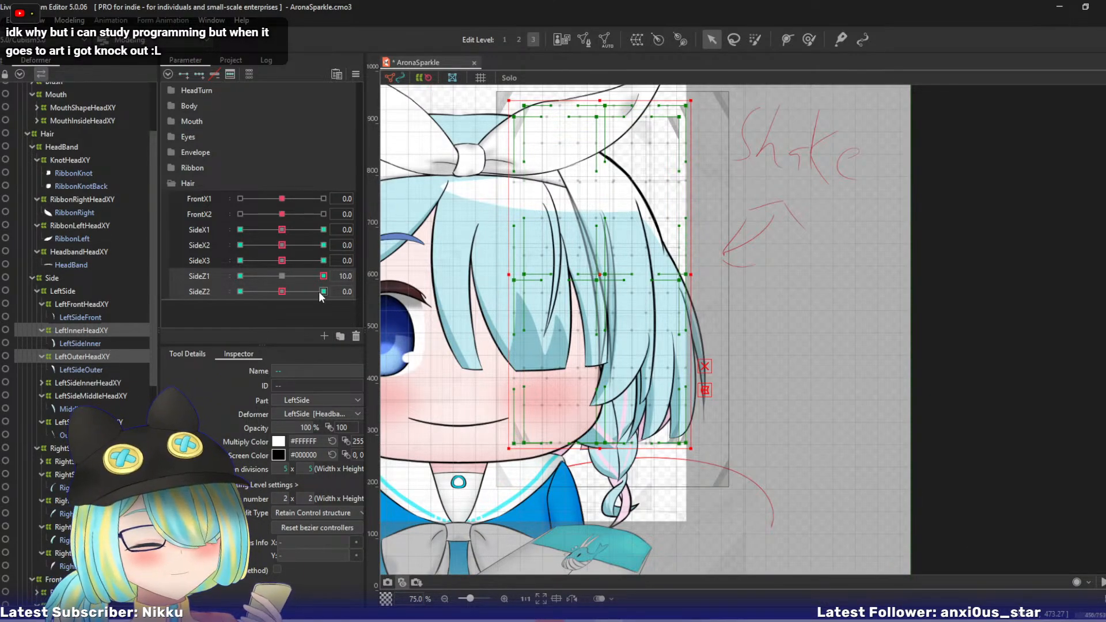
- At SideZ1 10, bend LeftInnerHeadXY outward by shifting its center, middle right and lower bezier points, and return the parameter to 0
{"action": "left_click", "coordinate": [83, 331]}
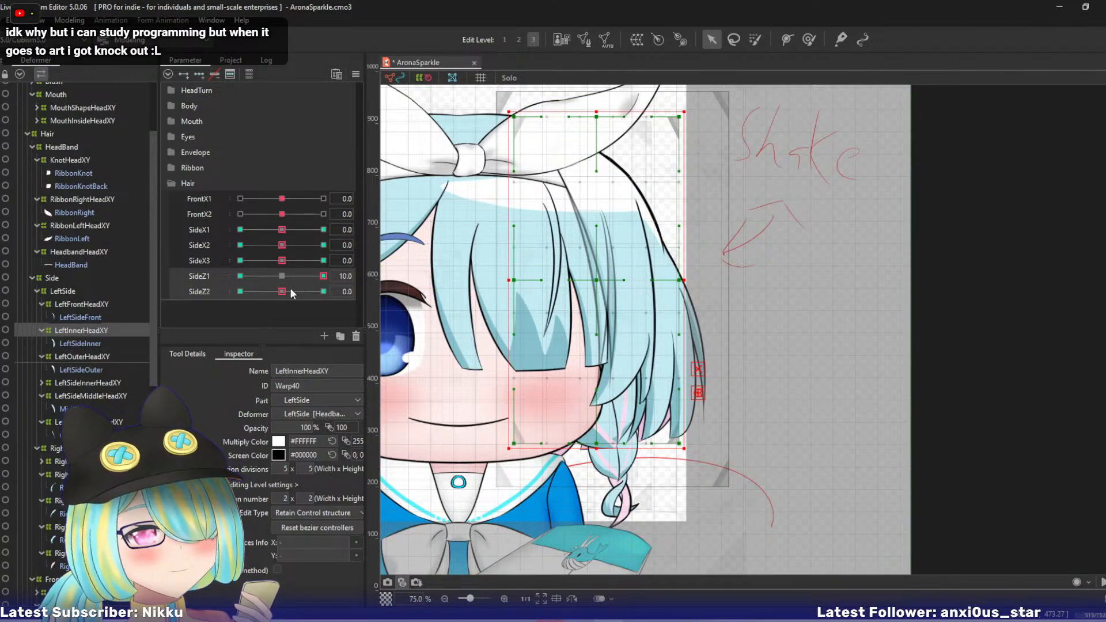
{"action": "left_click", "coordinate": [597, 282]}
{"action": "left_click_drag", "start_coordinate": [597, 280], "coordinate": [604, 275]}
{"action": "left_click_drag", "start_coordinate": [680, 281], "coordinate": [694, 281]}
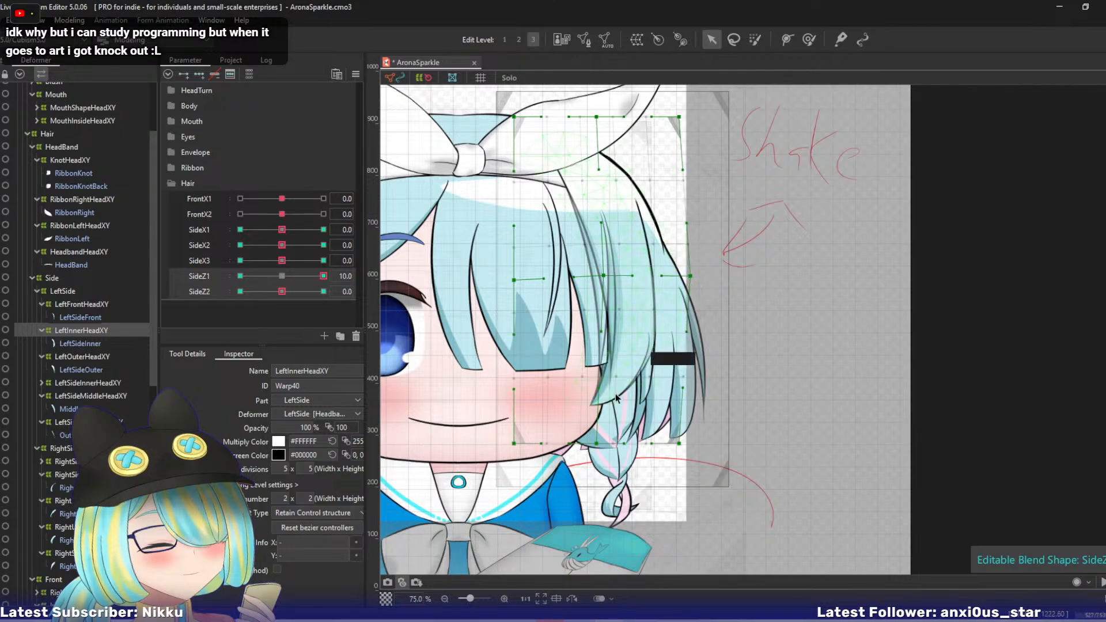
{"action": "left_click_drag", "start_coordinate": [604, 442], "coordinate": [692, 440]}
{"action": "key", "text": "ctrl+z"}
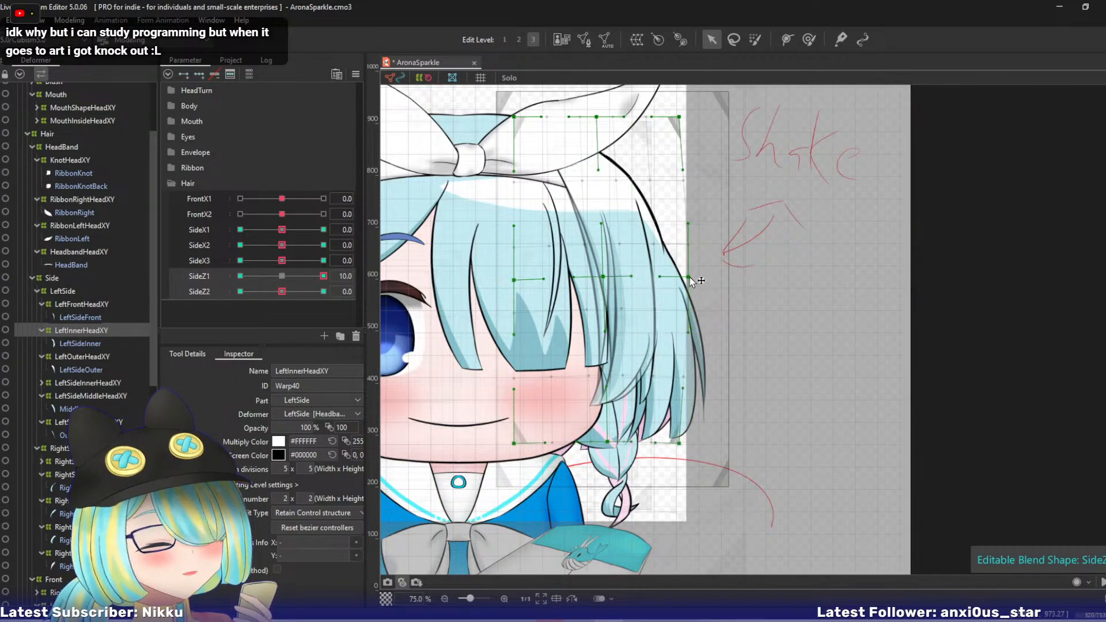
{"action": "left_click_drag", "start_coordinate": [690, 278], "coordinate": [683, 271]}
{"action": "left_click_drag", "start_coordinate": [679, 444], "coordinate": [683, 439]}
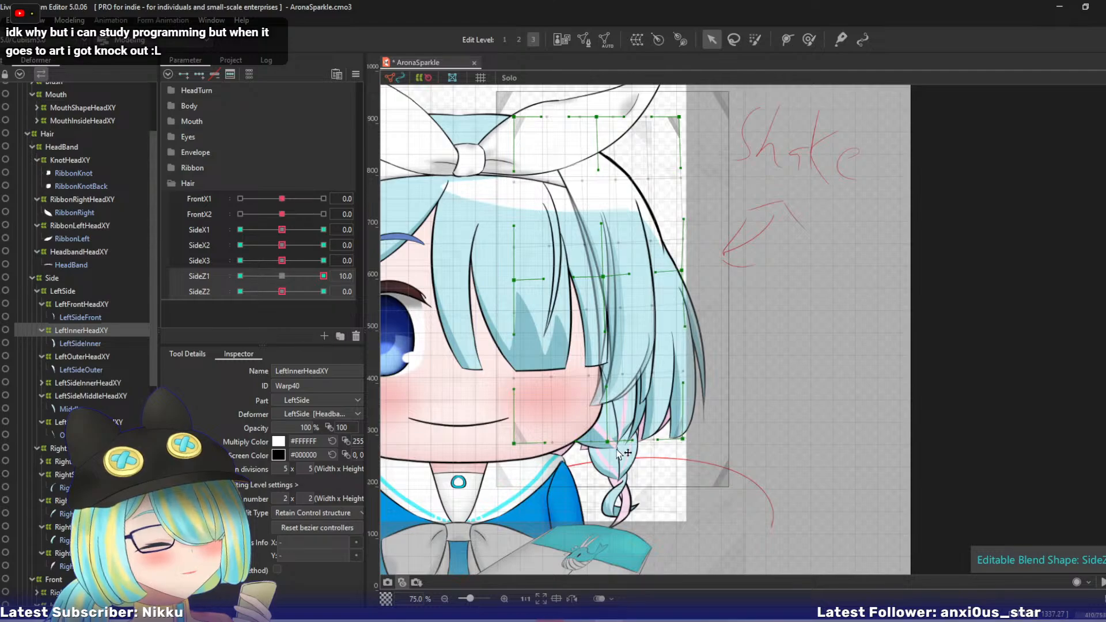
{"action": "left_click_drag", "start_coordinate": [607, 443], "coordinate": [618, 443]}
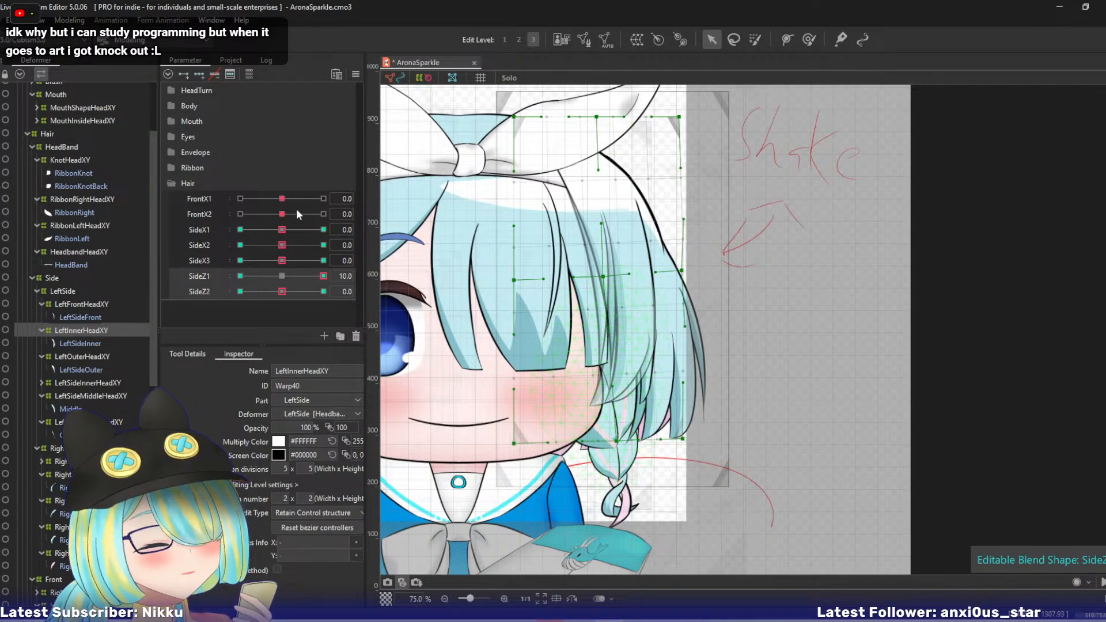
{"action": "left_click_drag", "start_coordinate": [323, 276], "coordinate": [358, 296]}
{"action": "key", "text": "ctrl+d"}
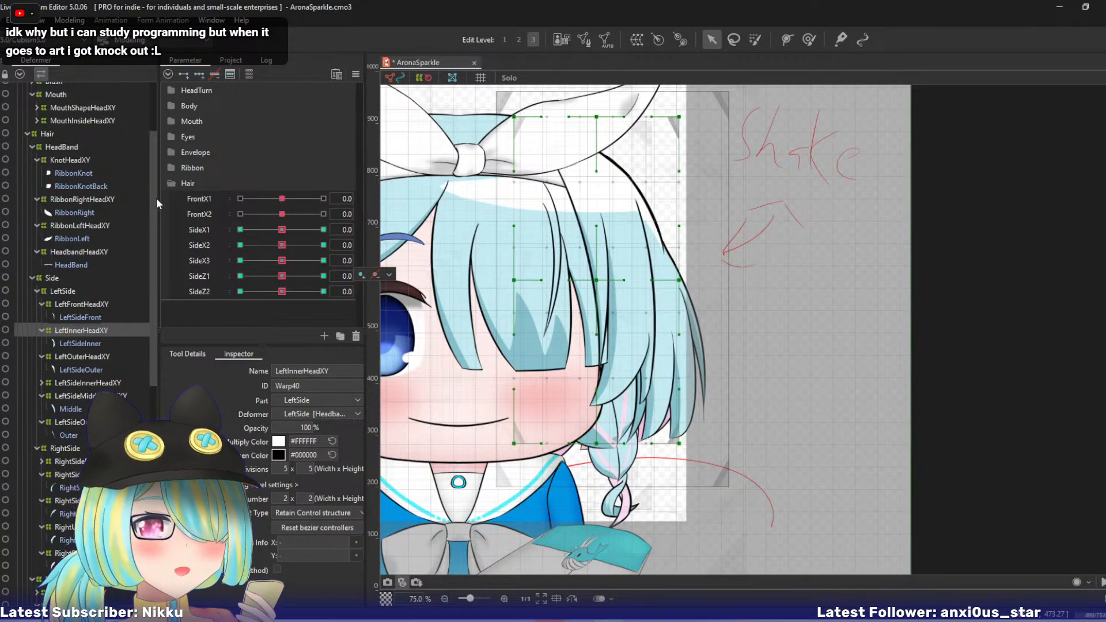
- At SideZ1 -10, pull LeftInnerHeadXY's lower bezier points inward and up, with the center and middle right points slightly inward
{"action": "left_click_drag", "start_coordinate": [281, 277], "coordinate": [227, 277]}
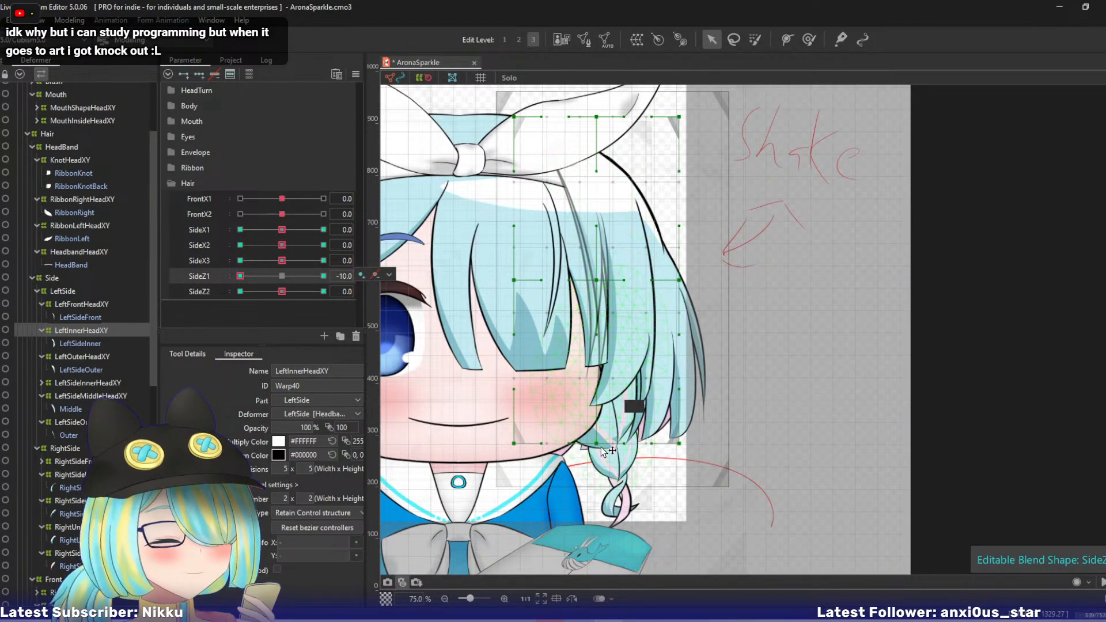
{"action": "left_click_drag", "start_coordinate": [596, 442], "coordinate": [586, 432]}
{"action": "left_click_drag", "start_coordinate": [679, 442], "coordinate": [669, 430]}
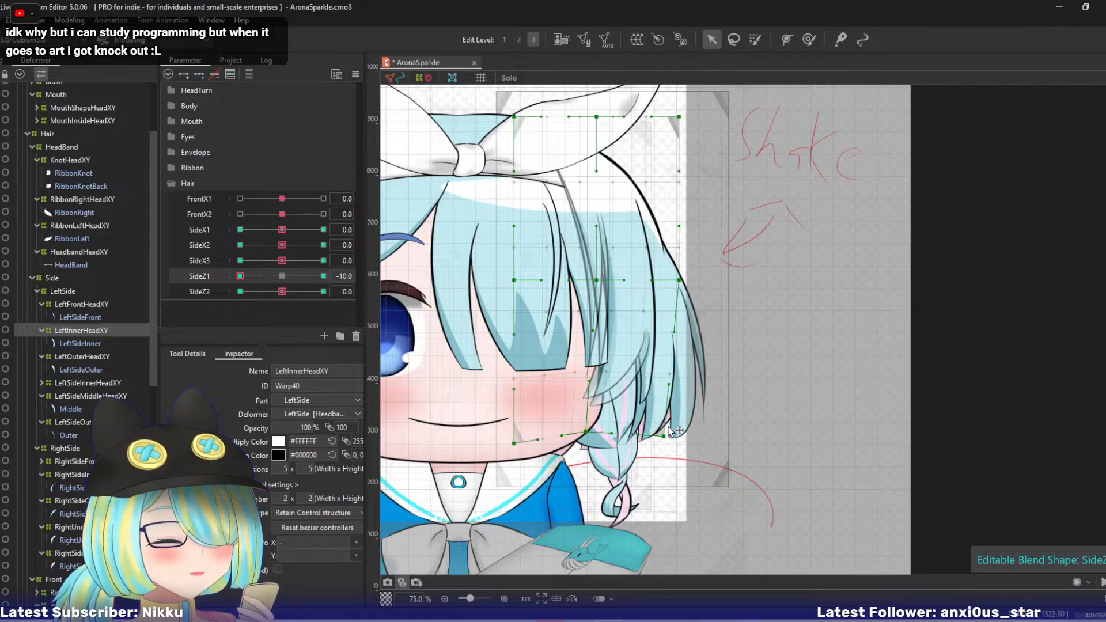
{"action": "left_click_drag", "start_coordinate": [679, 279], "coordinate": [670, 279]}
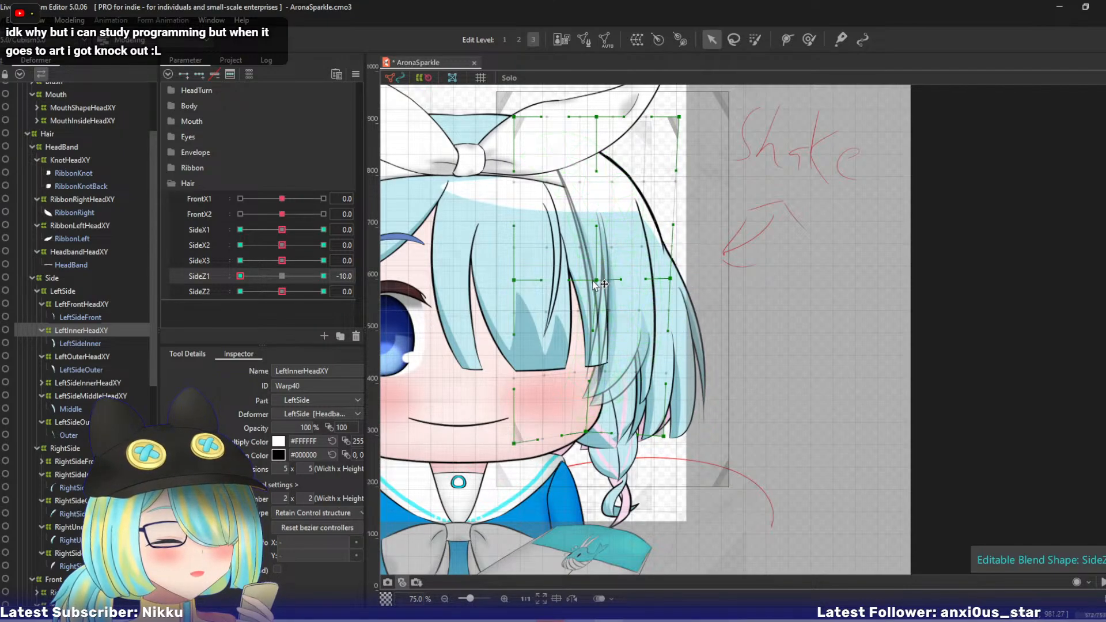
{"action": "left_click_drag", "start_coordinate": [596, 282], "coordinate": [591, 280]}
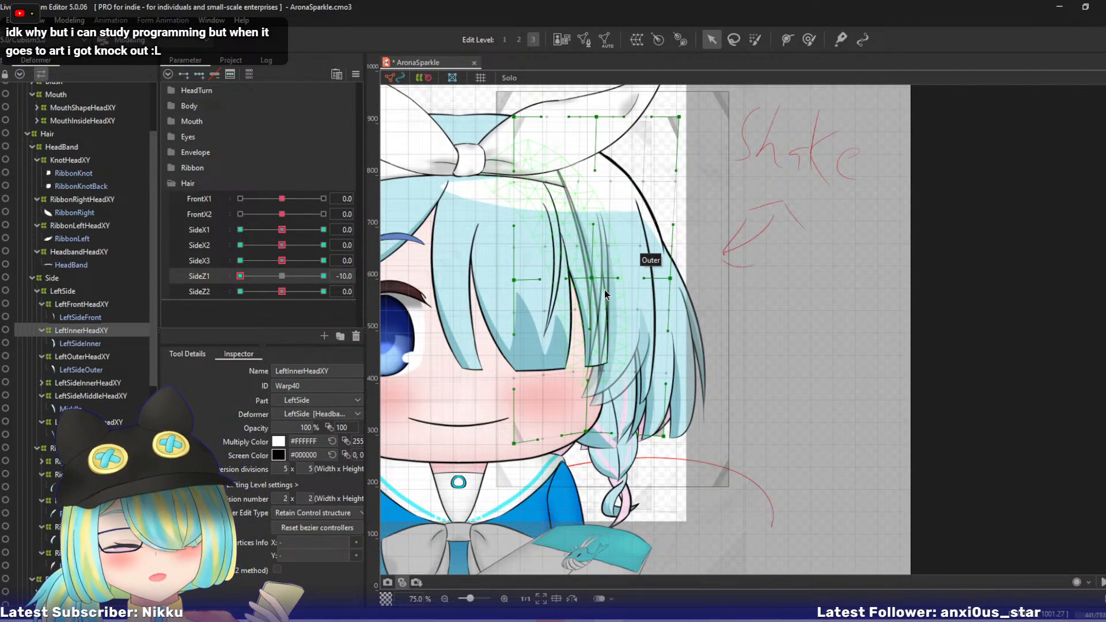
- At SideZ2 10, swing LeftInnerHeadXY's three lower bezier points outward and up, leaving the middle row in place
{"action": "left_click", "coordinate": [76, 357]}
{"action": "left_click", "coordinate": [104, 330]}
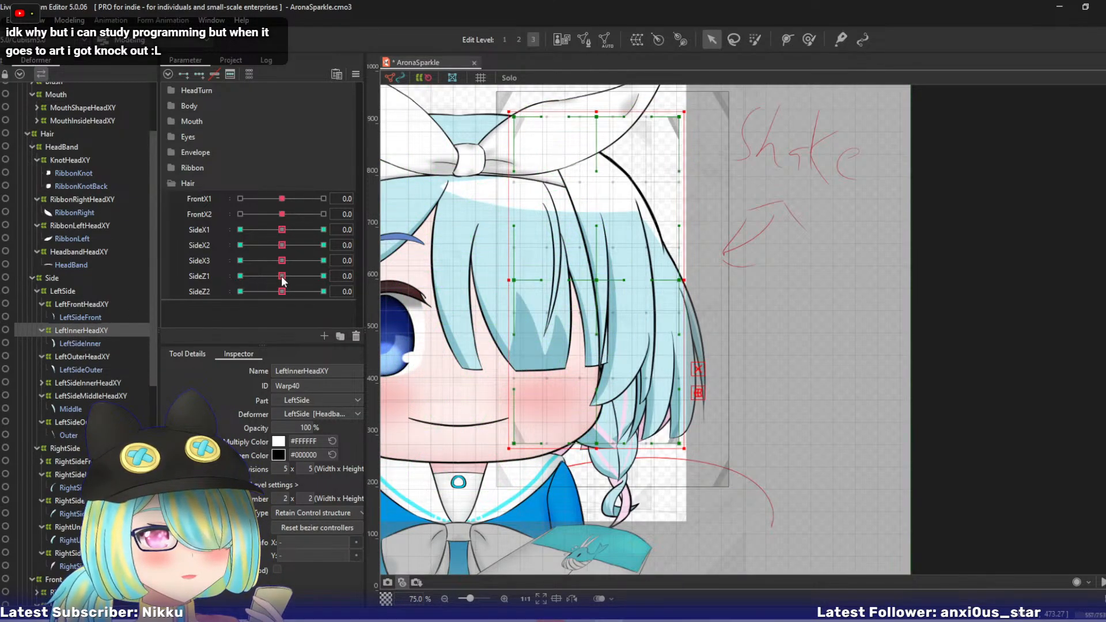
{"action": "left_click_drag", "start_coordinate": [282, 278], "coordinate": [351, 292]}
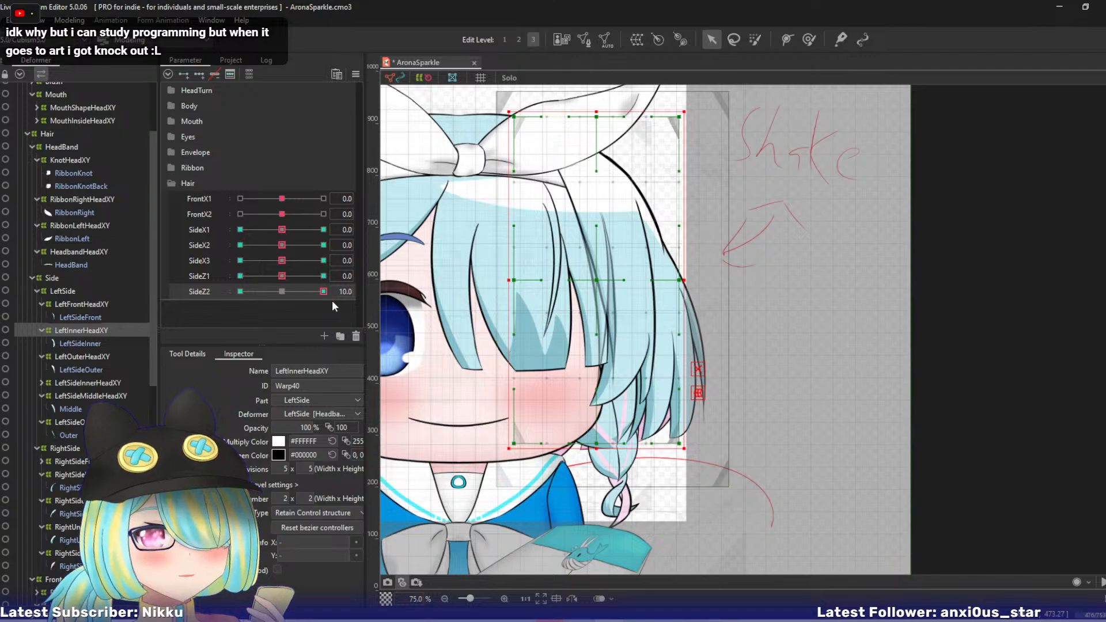
{"action": "key", "text": "ctrl"}
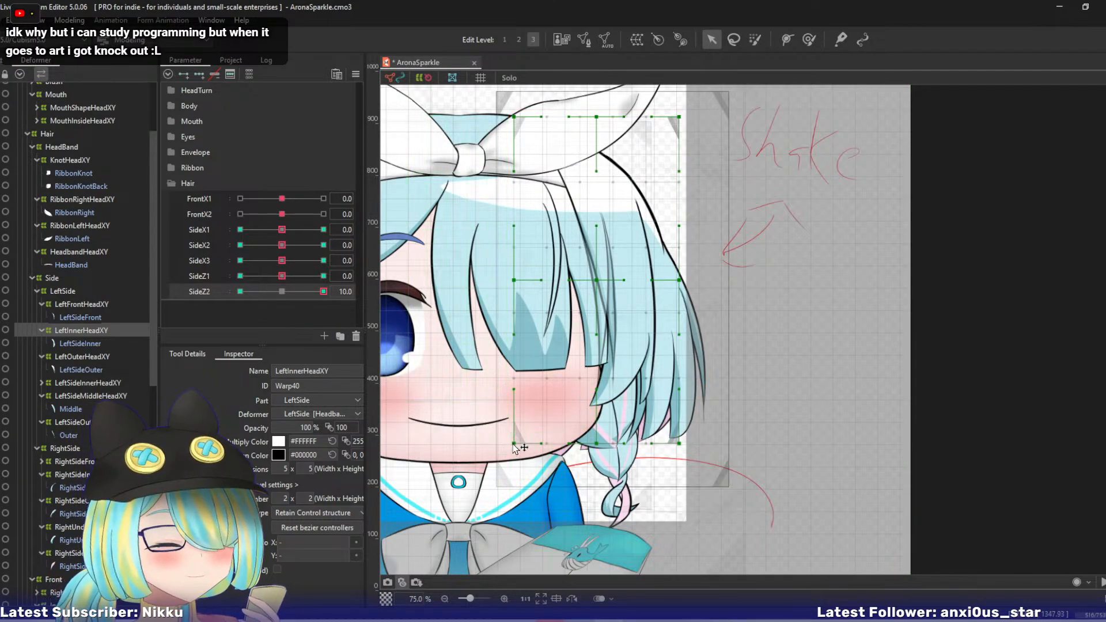
{"action": "left_click_drag", "start_coordinate": [514, 444], "coordinate": [614, 439]}
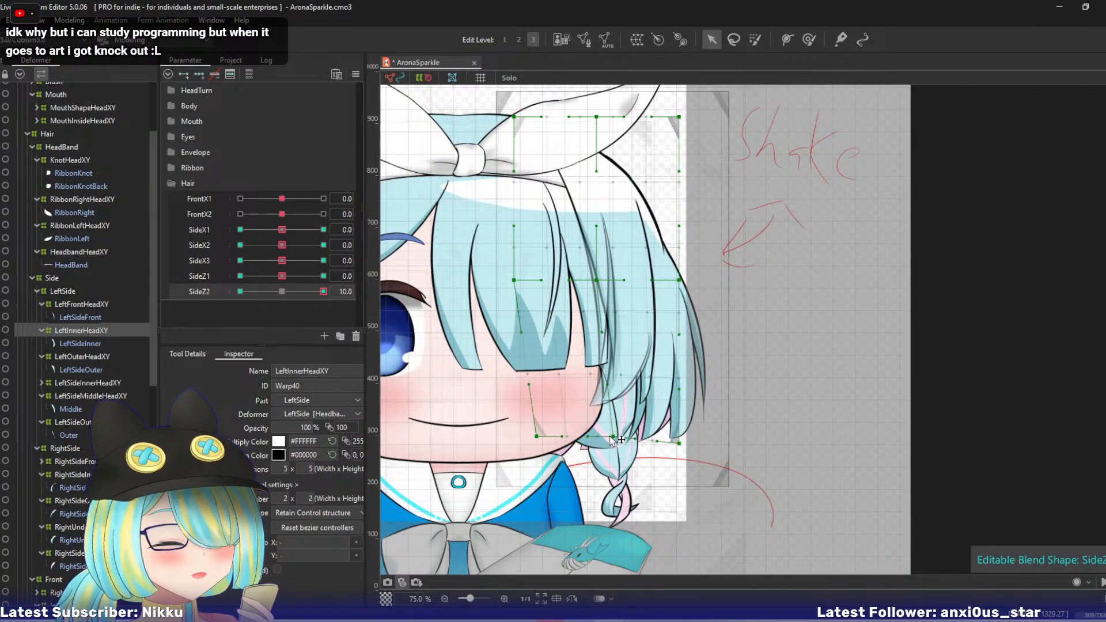
{"action": "left_click_drag", "start_coordinate": [680, 445], "coordinate": [685, 428]}
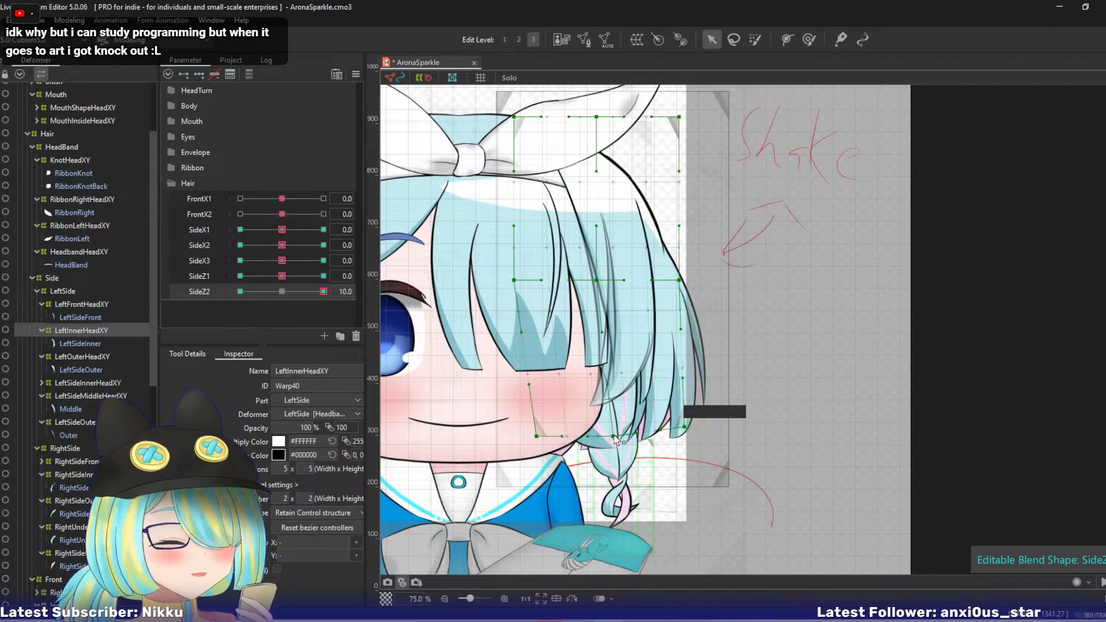
{"action": "left_click_drag", "start_coordinate": [614, 436], "coordinate": [620, 437]}
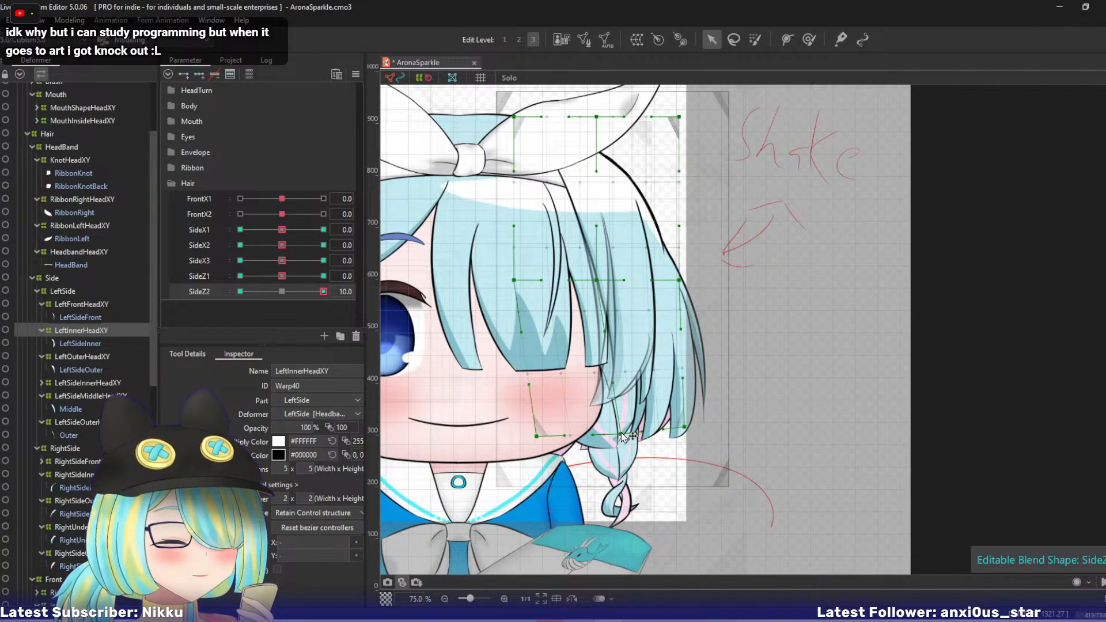
- At SideZ2 -10, swing LeftInnerHeadXY's lower center and lower right bezier points inward and up, and return the parameter to 0
{"action": "left_click_drag", "start_coordinate": [324, 292], "coordinate": [143, 291]}
{"action": "left_click_drag", "start_coordinate": [596, 442], "coordinate": [579, 432]}
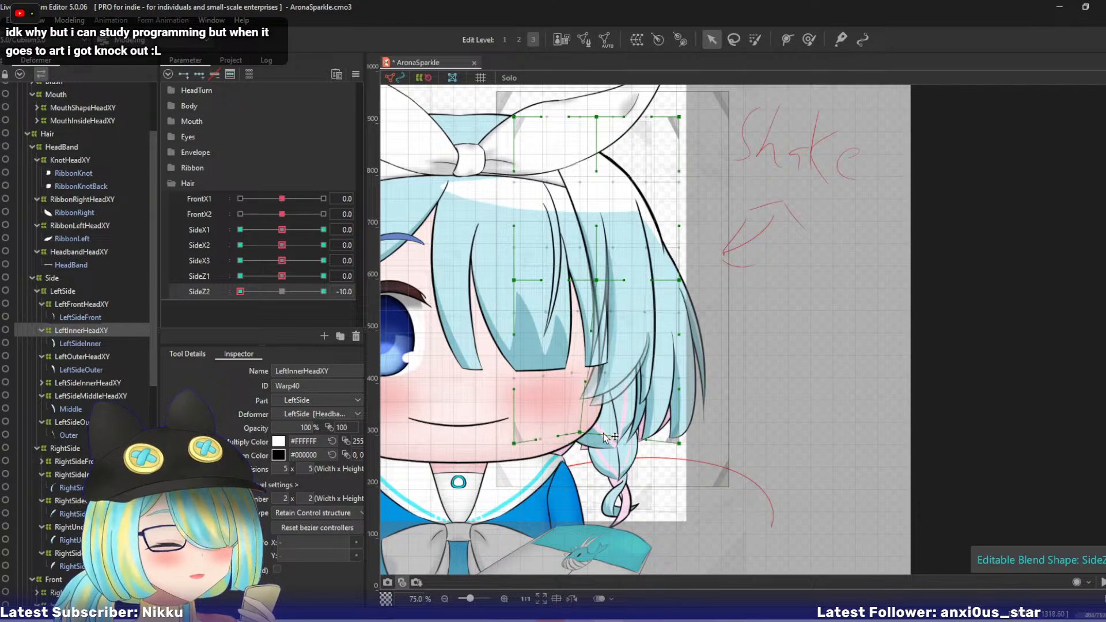
{"action": "left_click_drag", "start_coordinate": [680, 444], "coordinate": [666, 445]}
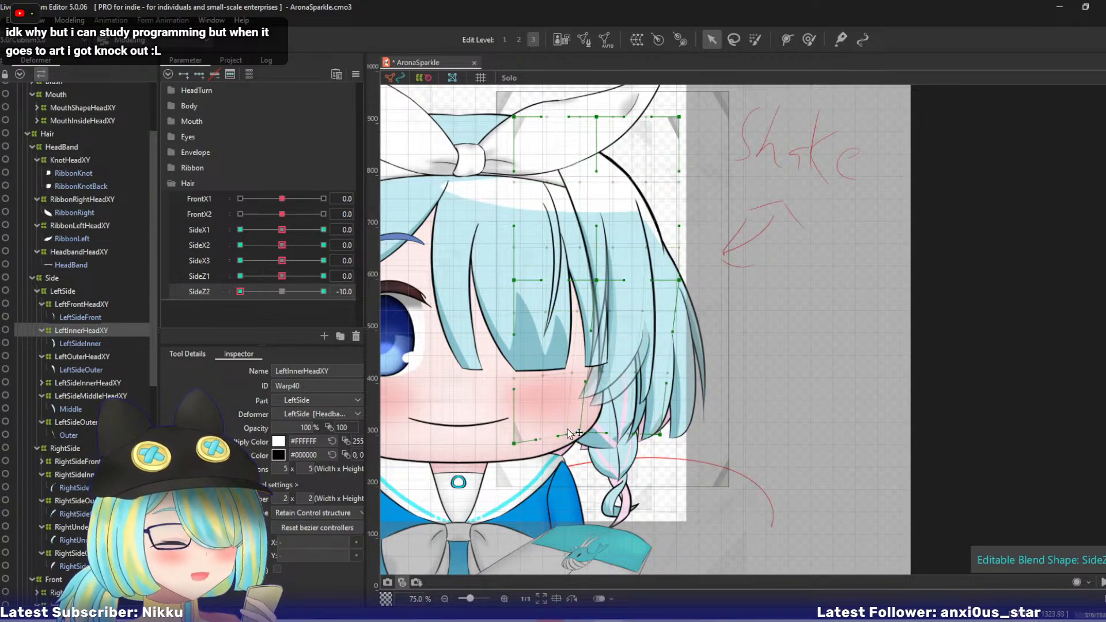
{"action": "left_click_drag", "start_coordinate": [250, 287], "coordinate": [210, 328]}
{"action": "key", "text": "ctrl+r"}
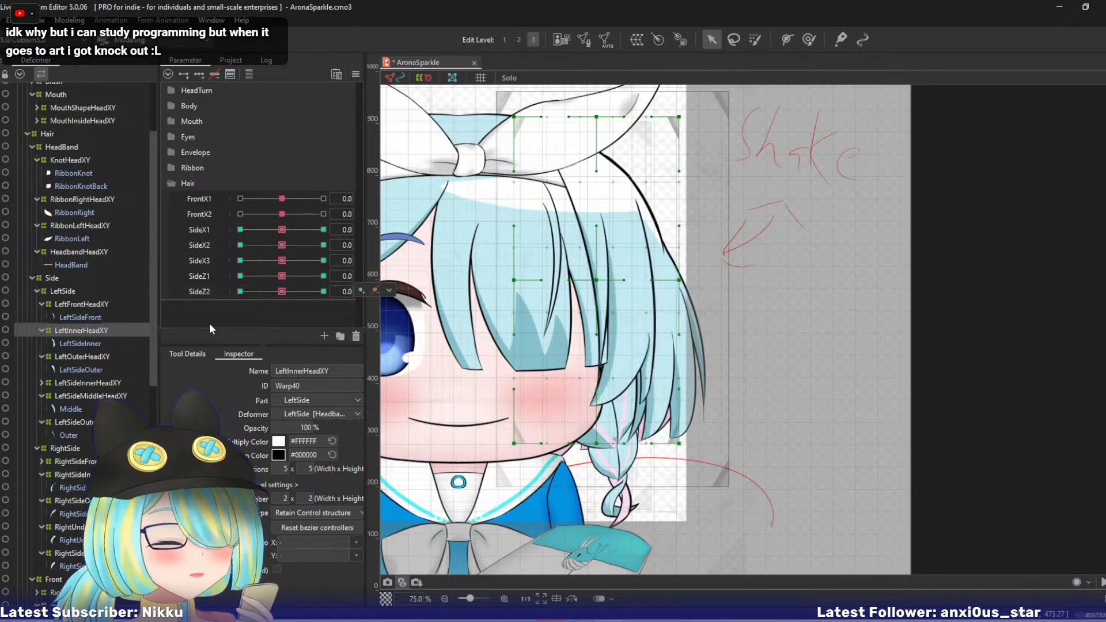
- At SideZ1 10, bend LeftOuterHeadXY outward by shifting its middle right, lower center and lower right bezier points
{"action": "left_click", "coordinate": [80, 357]}
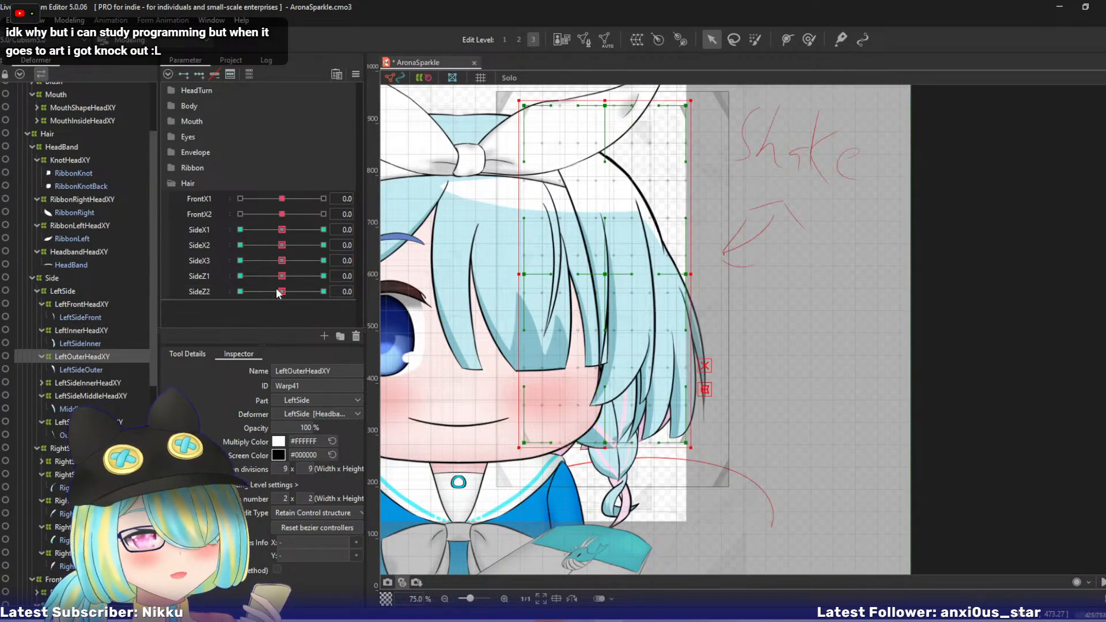
{"action": "left_click_drag", "start_coordinate": [282, 277], "coordinate": [324, 277]}
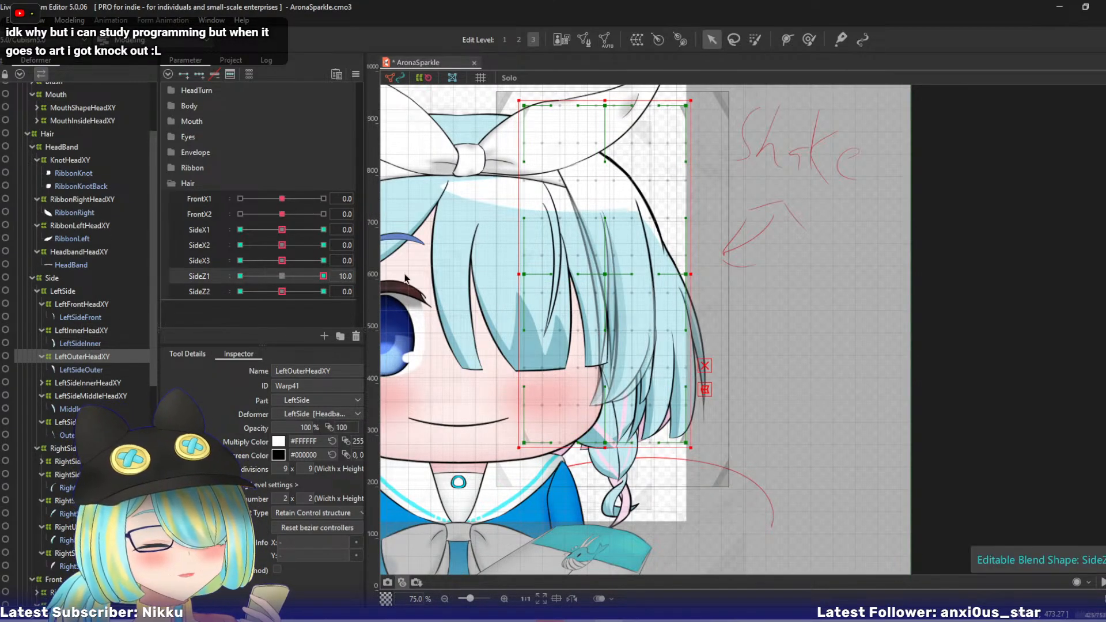
{"action": "left_click", "coordinate": [499, 274]}
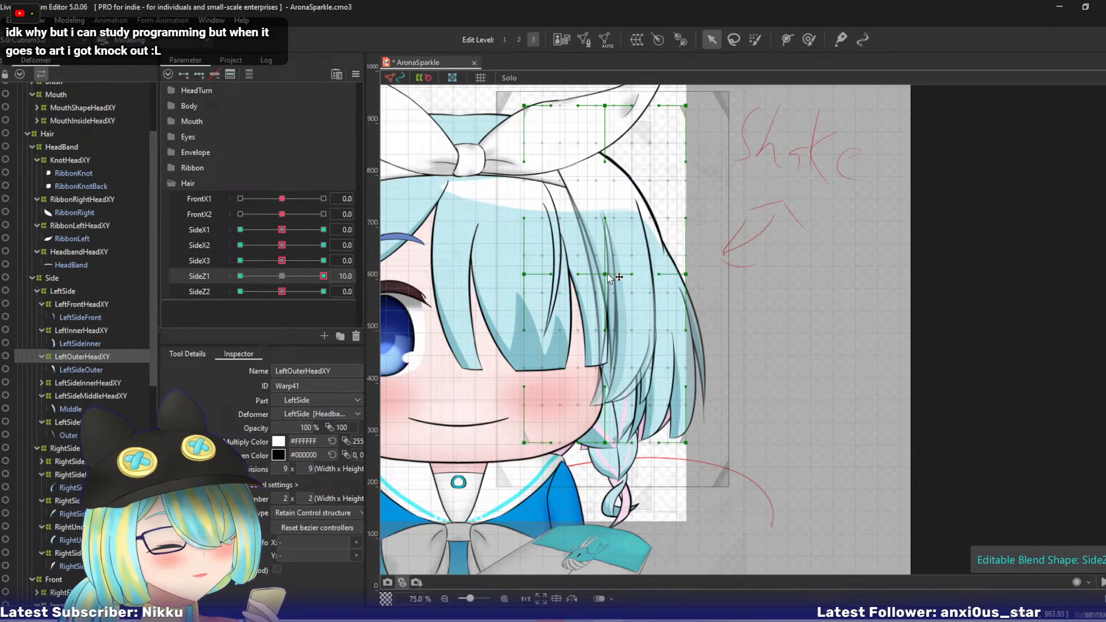
{"action": "left_click_drag", "start_coordinate": [605, 274], "coordinate": [614, 271]}
{"action": "key", "text": "ctrl+z"}
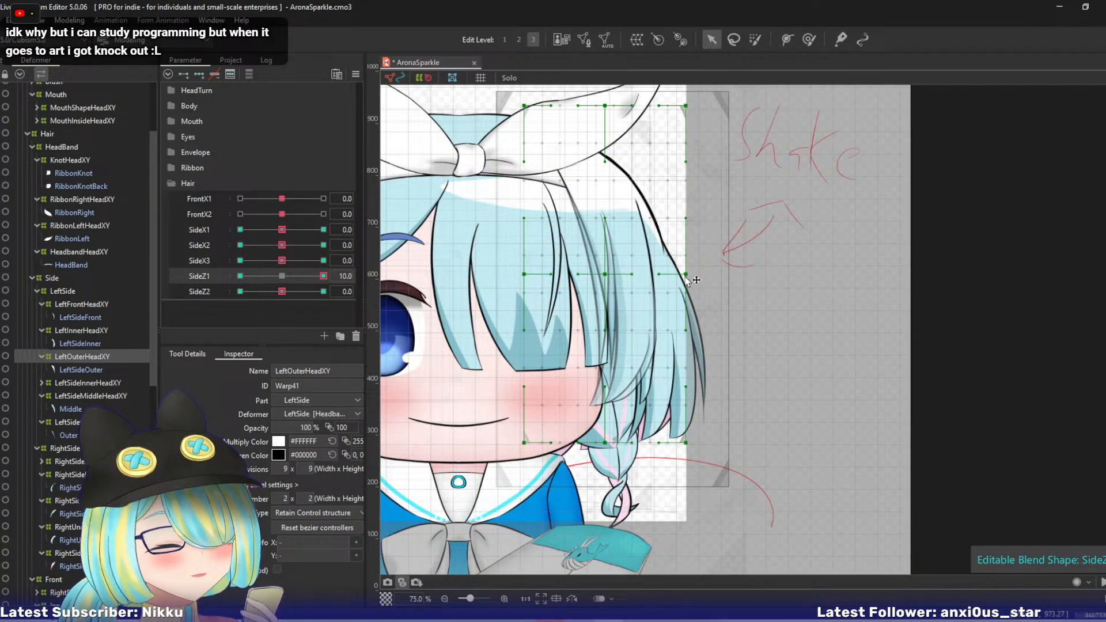
{"action": "left_click_drag", "start_coordinate": [686, 274], "coordinate": [692, 272]}
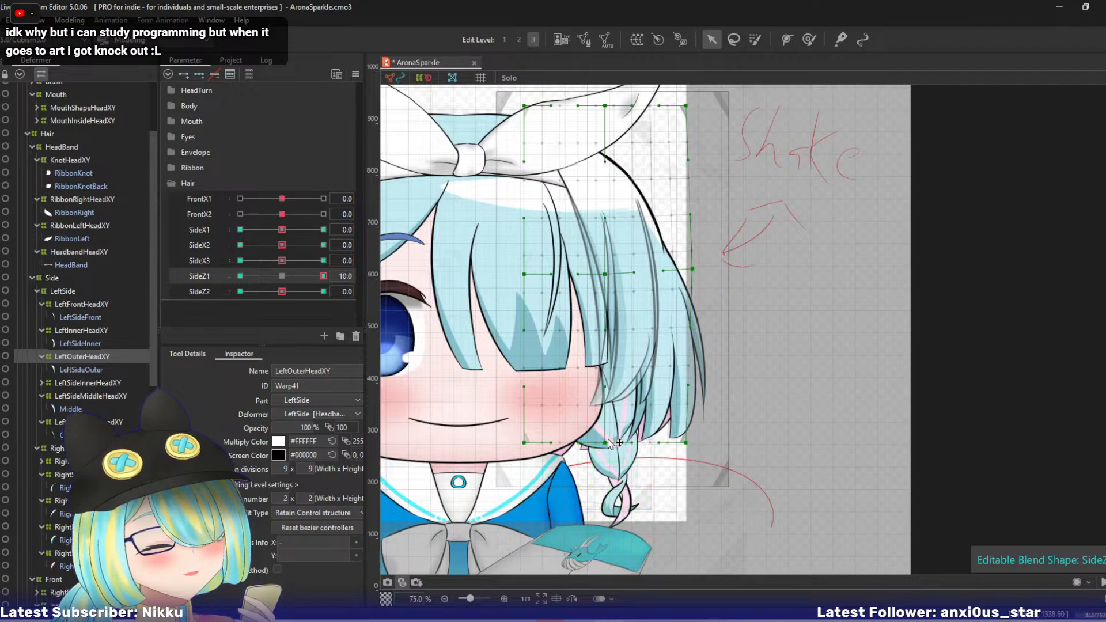
{"action": "left_click_drag", "start_coordinate": [609, 443], "coordinate": [706, 431]}
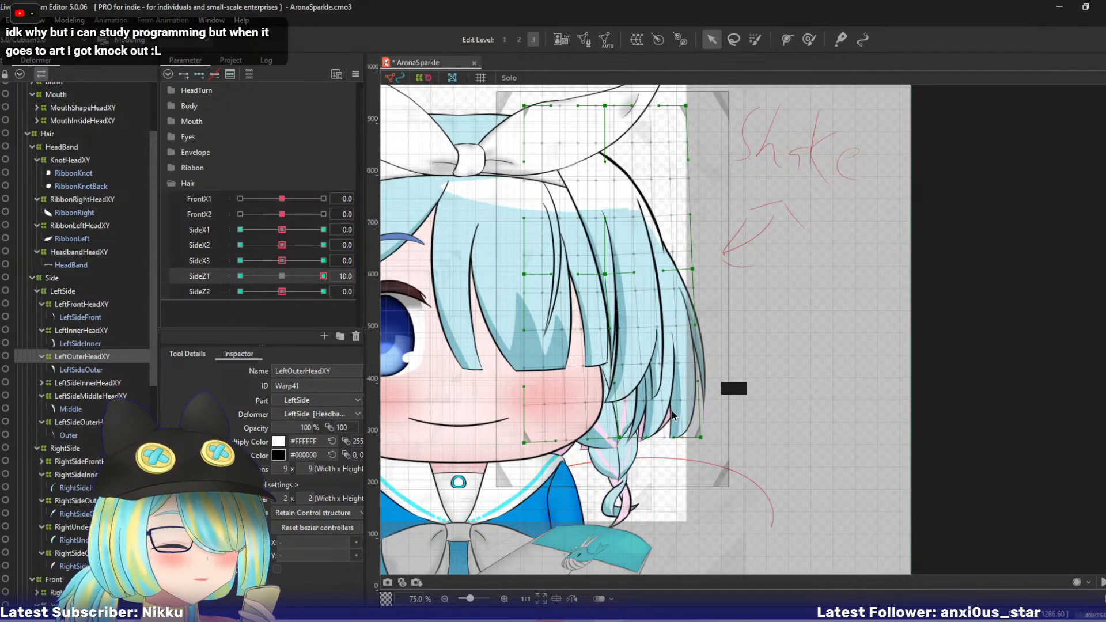
{"action": "left_click_drag", "start_coordinate": [694, 269], "coordinate": [698, 269]}
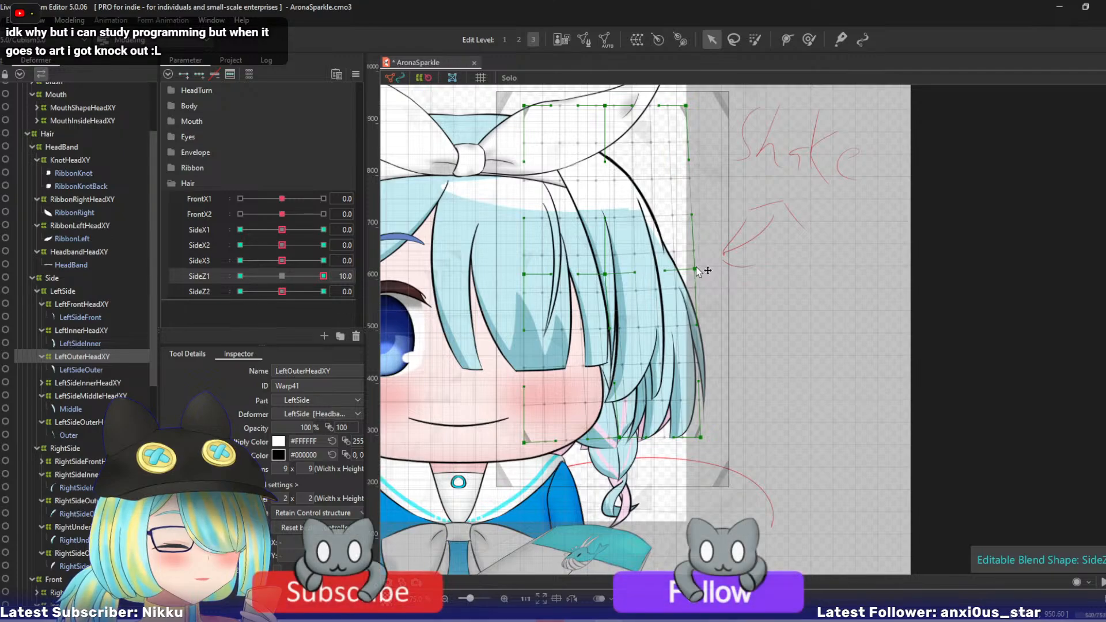
- At SideZ1 -10, pull LeftOuterHeadXY's lower and middle right bezier points inward, and return the parameter to 0
{"action": "left_click_drag", "start_coordinate": [316, 270], "coordinate": [185, 281]}
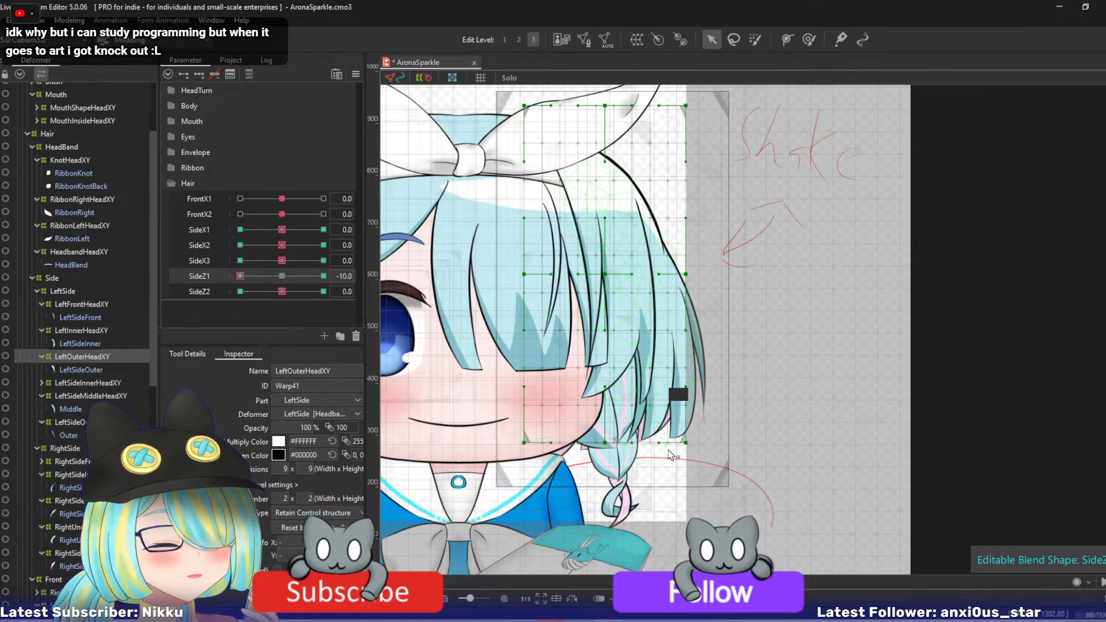
{"action": "left_click_drag", "start_coordinate": [684, 442], "coordinate": [591, 438]}
{"action": "left_click_drag", "start_coordinate": [685, 274], "coordinate": [679, 273]}
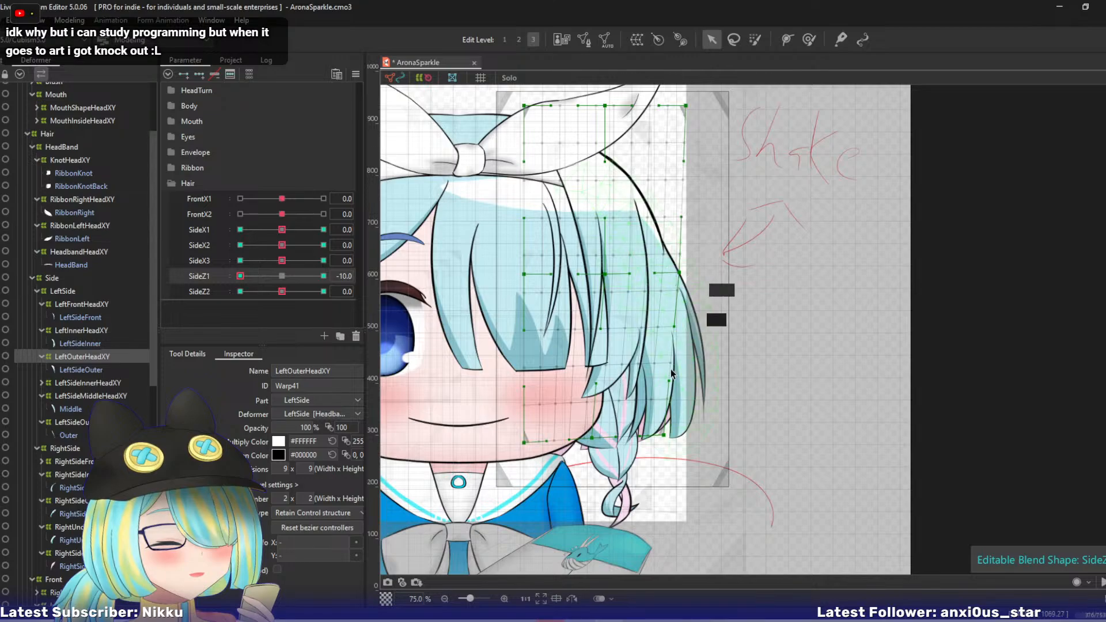
{"action": "left_click_drag", "start_coordinate": [663, 435], "coordinate": [656, 435]}
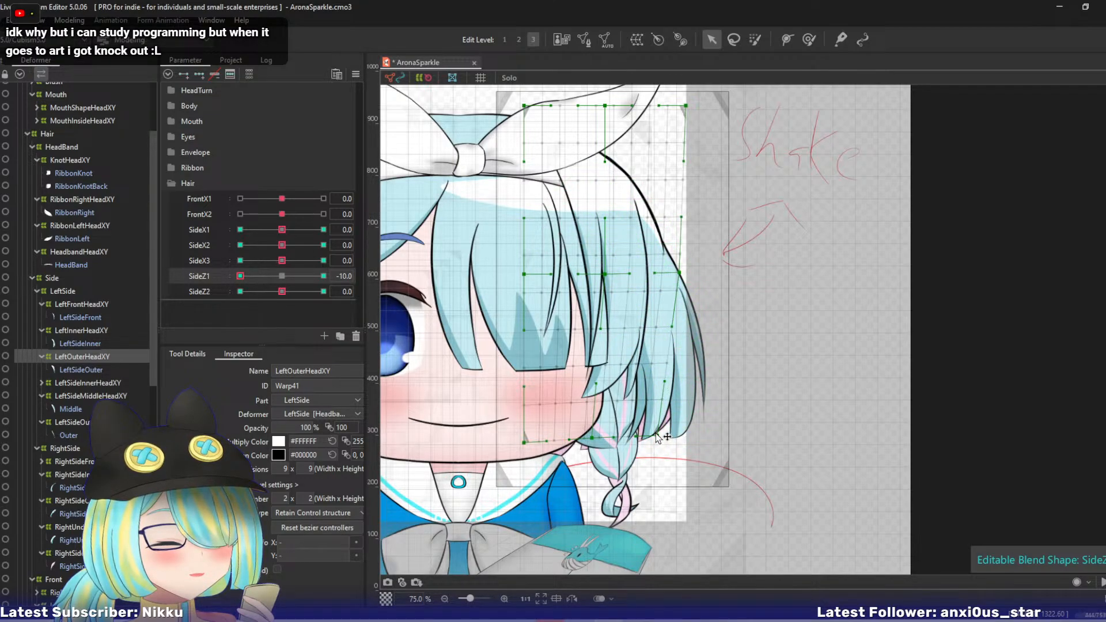
{"action": "left_click_drag", "start_coordinate": [242, 276], "coordinate": [195, 283]}
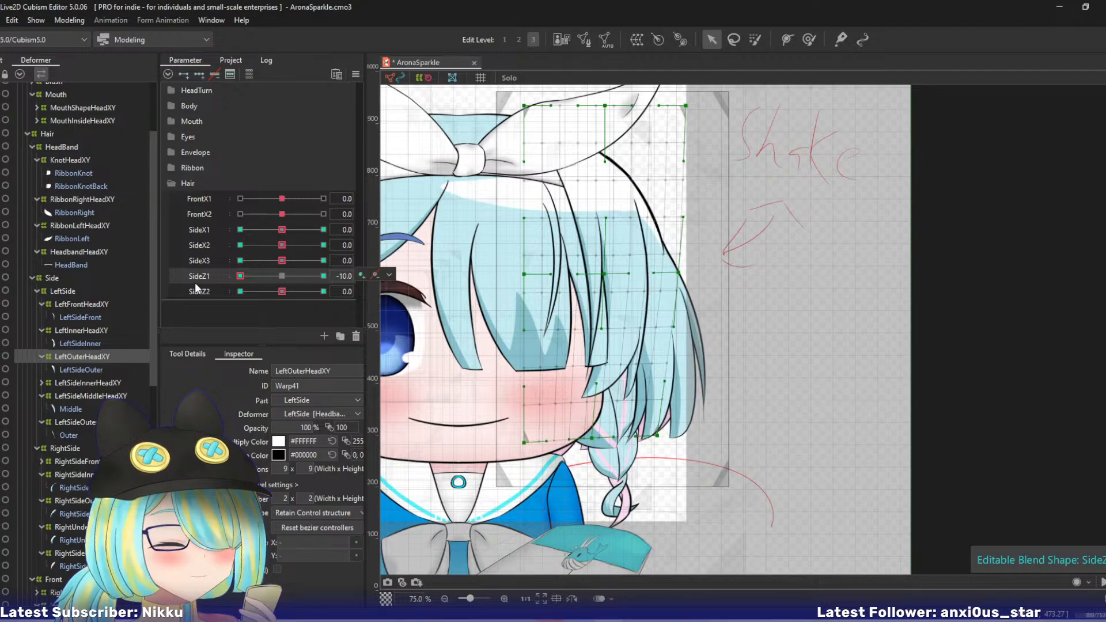
{"action": "left_click", "coordinate": [195, 281]}
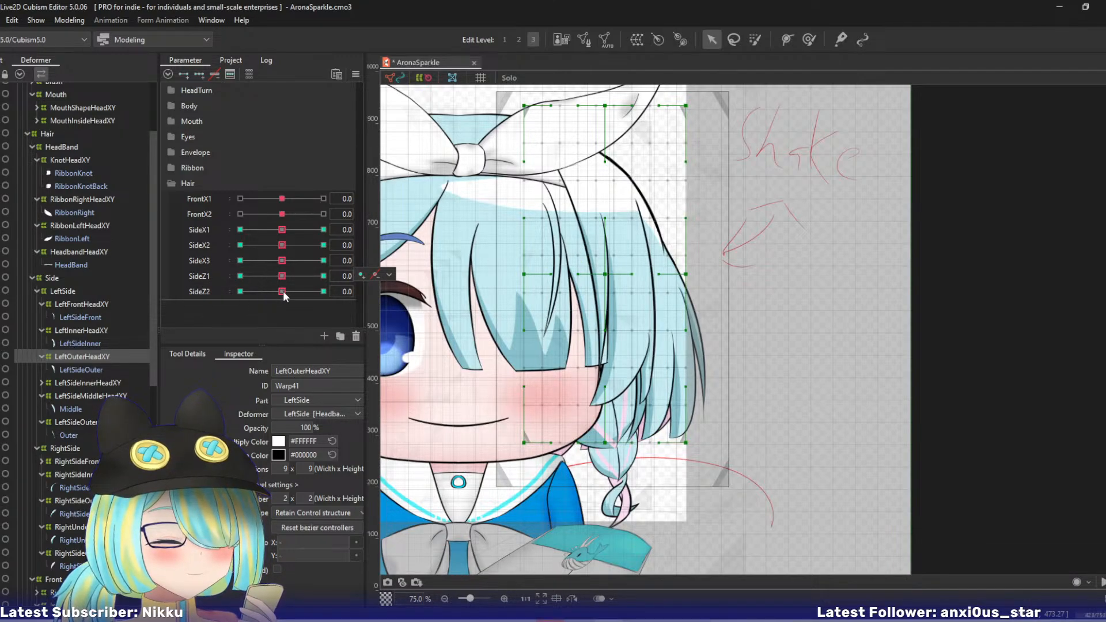
- At SideZ2 10, swing LeftOuterHeadXY's lower center and lower right bezier points outward and refine the strand curve with the deform brush
{"action": "left_click_drag", "start_coordinate": [282, 292], "coordinate": [336, 293]}
{"action": "left_click_drag", "start_coordinate": [686, 442], "coordinate": [610, 446]}
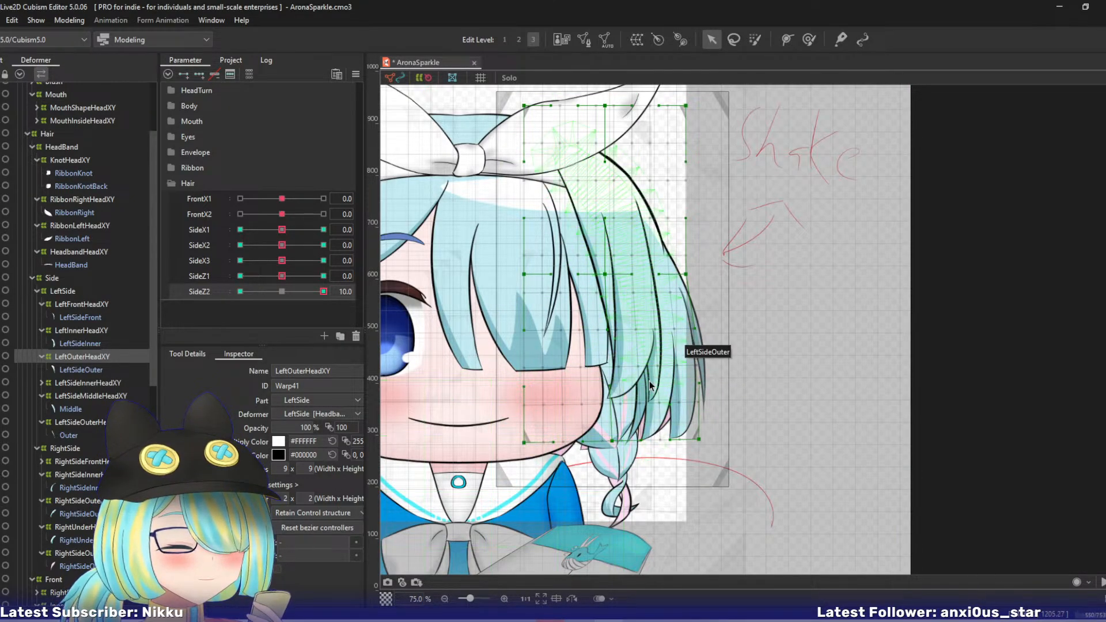
{"action": "key", "text": "b"}
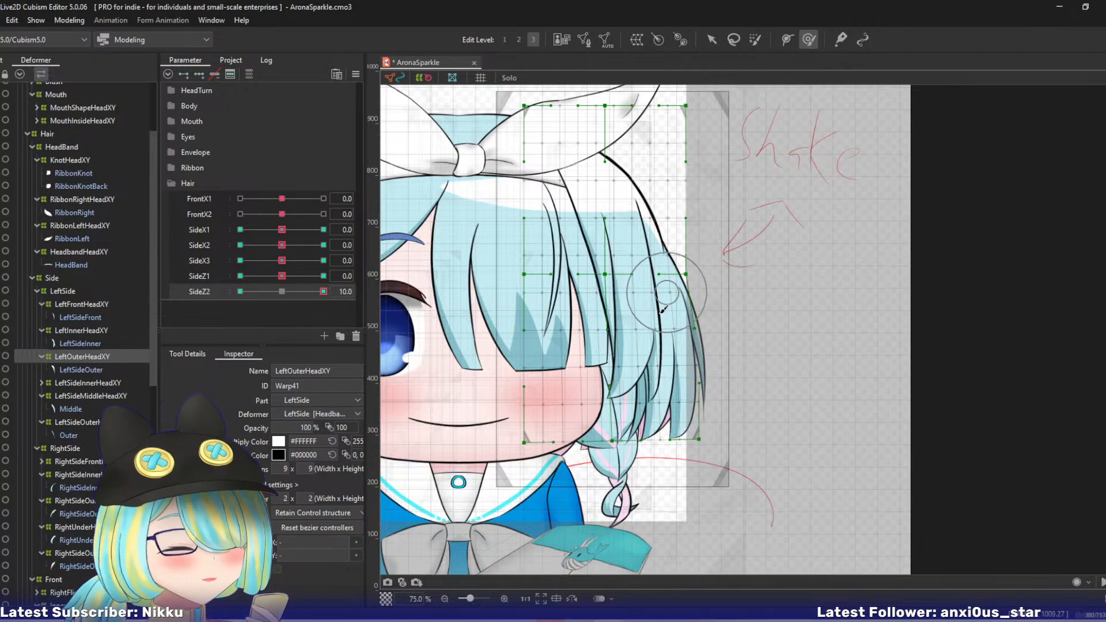
{"action": "left_click_drag", "start_coordinate": [662, 348], "coordinate": [660, 347]}
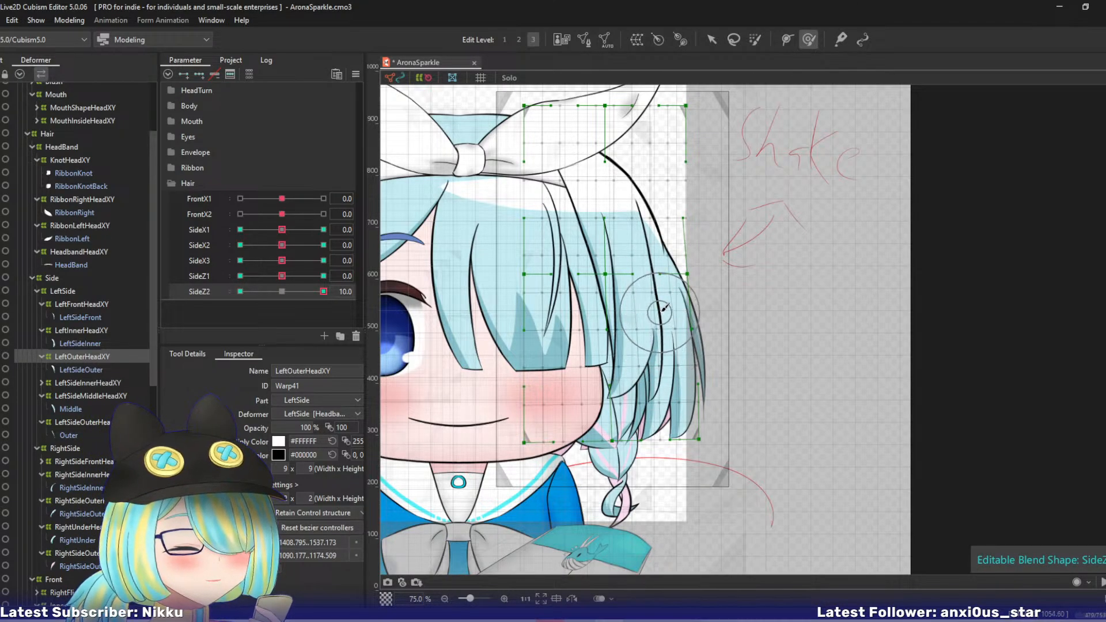
{"action": "left_click_drag", "start_coordinate": [659, 307], "coordinate": [655, 310]}
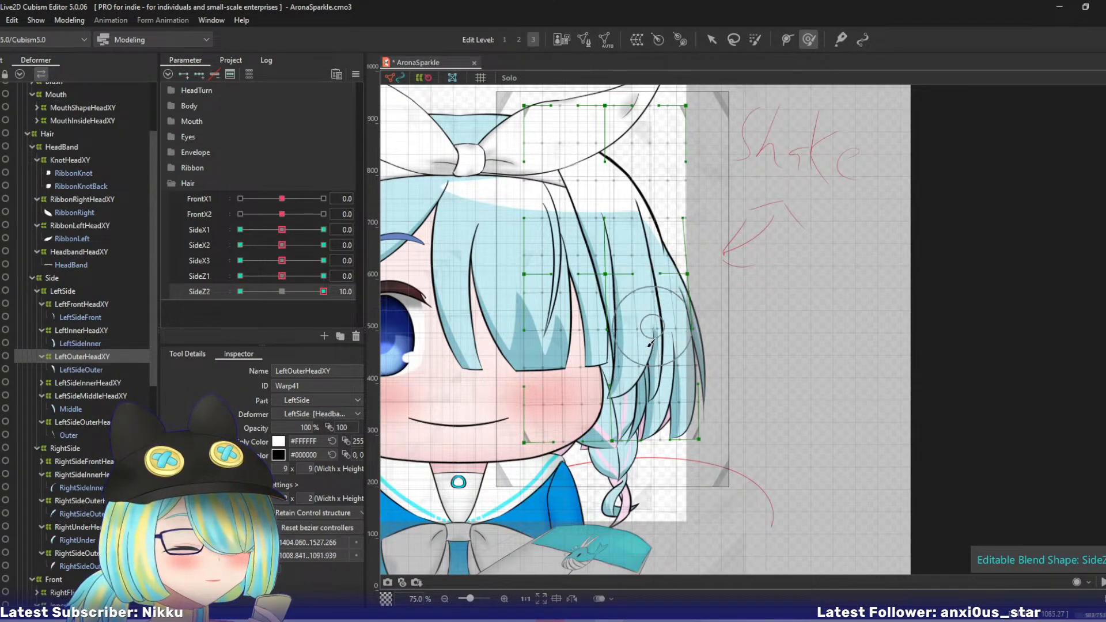
{"action": "left_click_drag", "start_coordinate": [657, 366], "coordinate": [660, 361]}
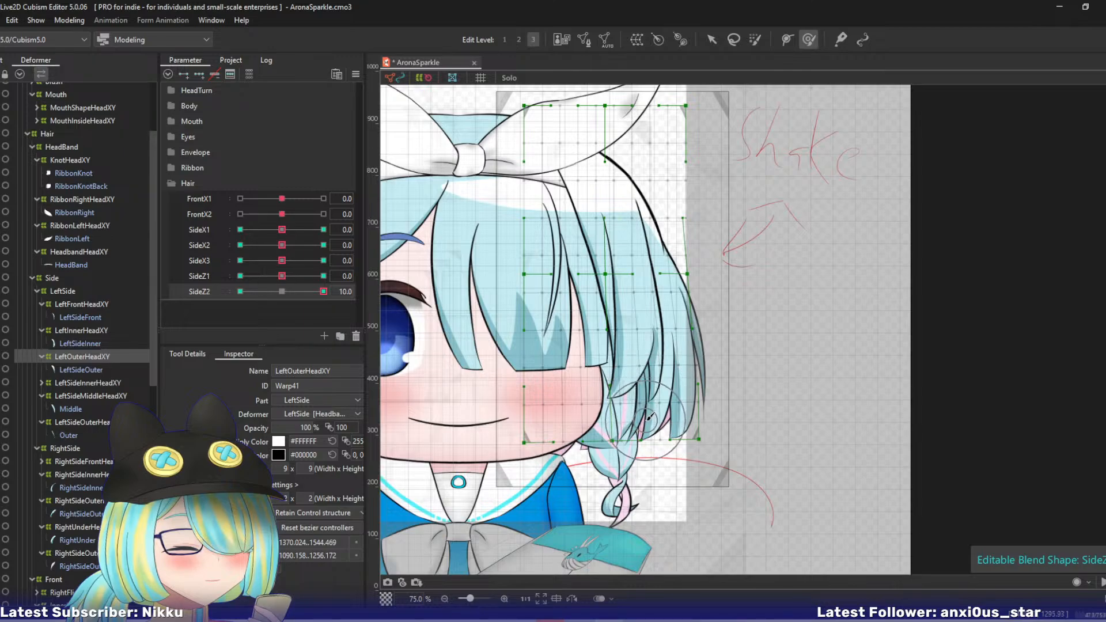
{"action": "left_click_drag", "start_coordinate": [638, 410], "coordinate": [636, 426]}
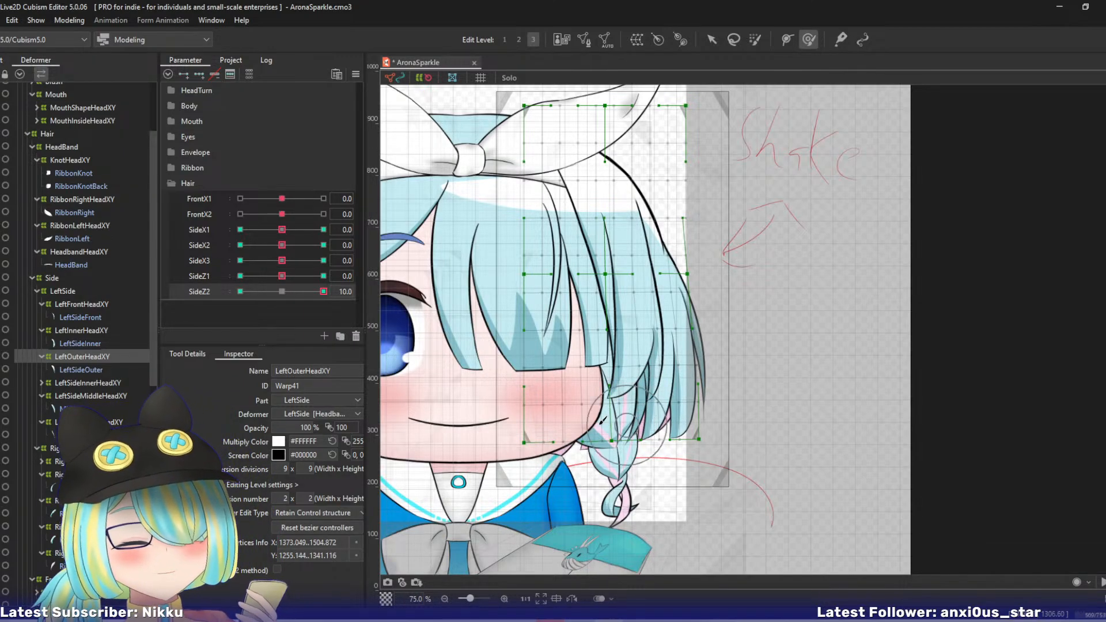
{"action": "key", "text": "v"}
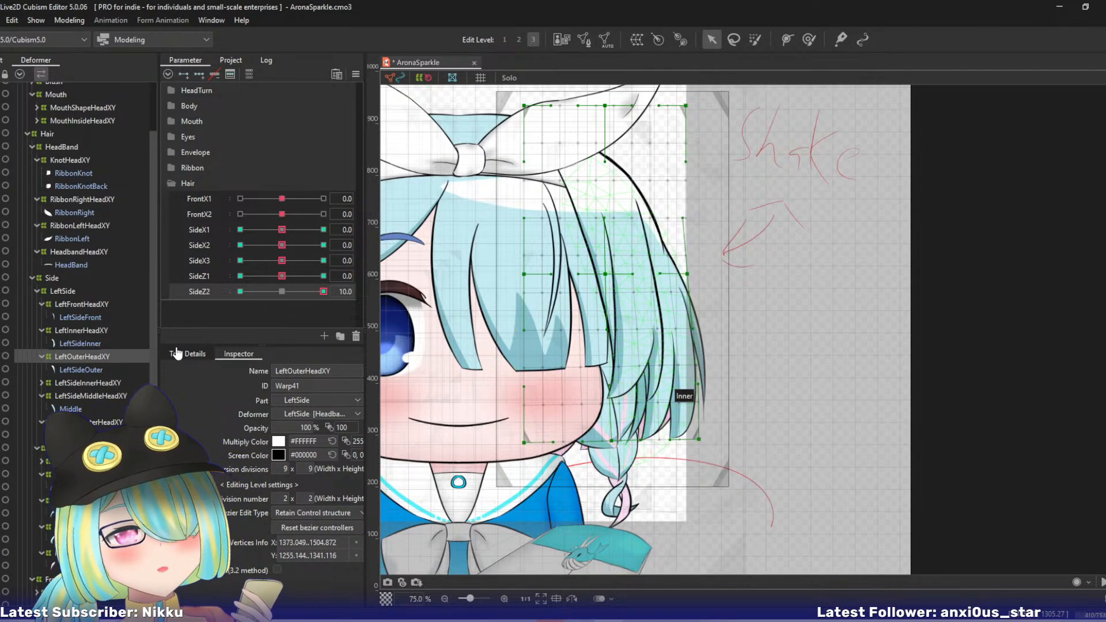
- At SideZ2 -10, pull LeftOuterHeadXY's lower right and lower center bezier points inward and slightly up
{"action": "left_click", "coordinate": [240, 291]}
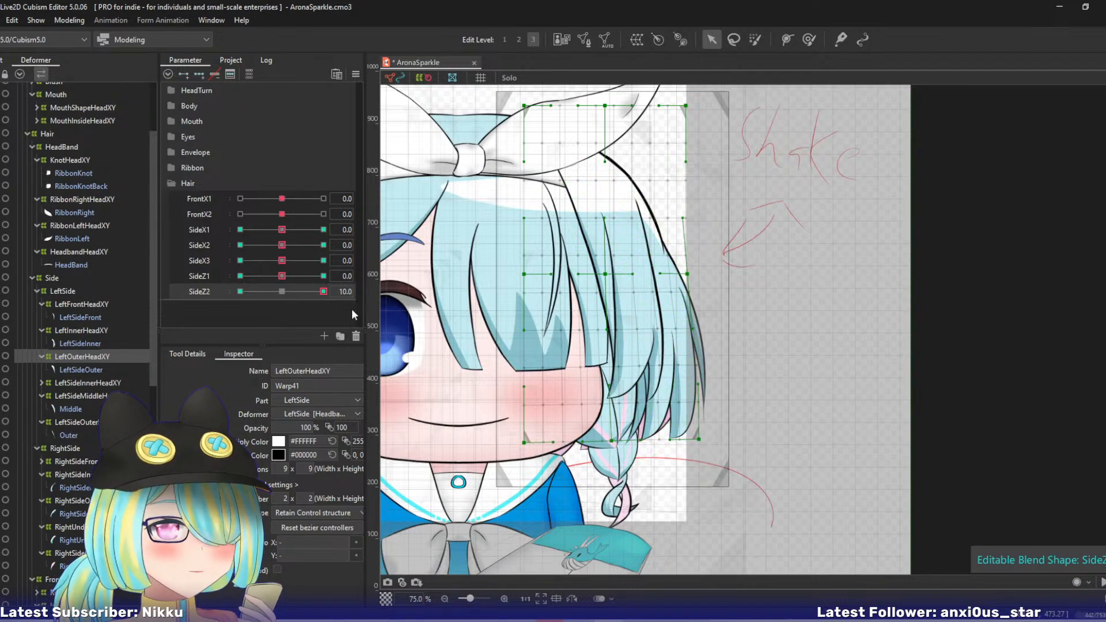
{"action": "left_click_drag", "start_coordinate": [685, 443], "coordinate": [673, 437]}
{"action": "left_click_drag", "start_coordinate": [605, 444], "coordinate": [596, 440]}
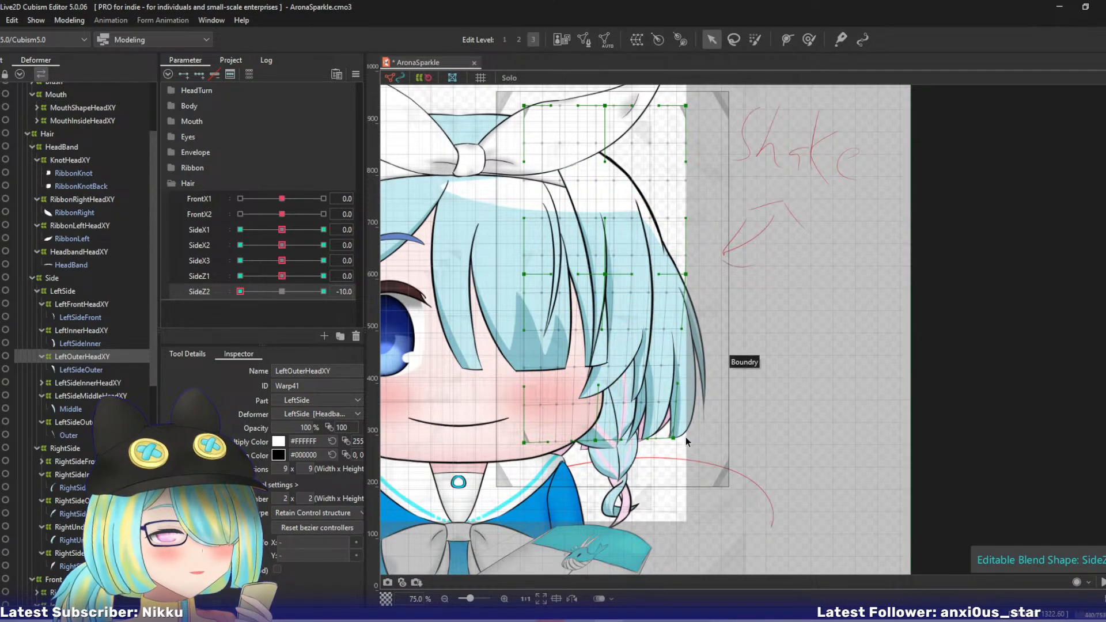
{"action": "left_click_drag", "start_coordinate": [674, 438], "coordinate": [671, 437]}
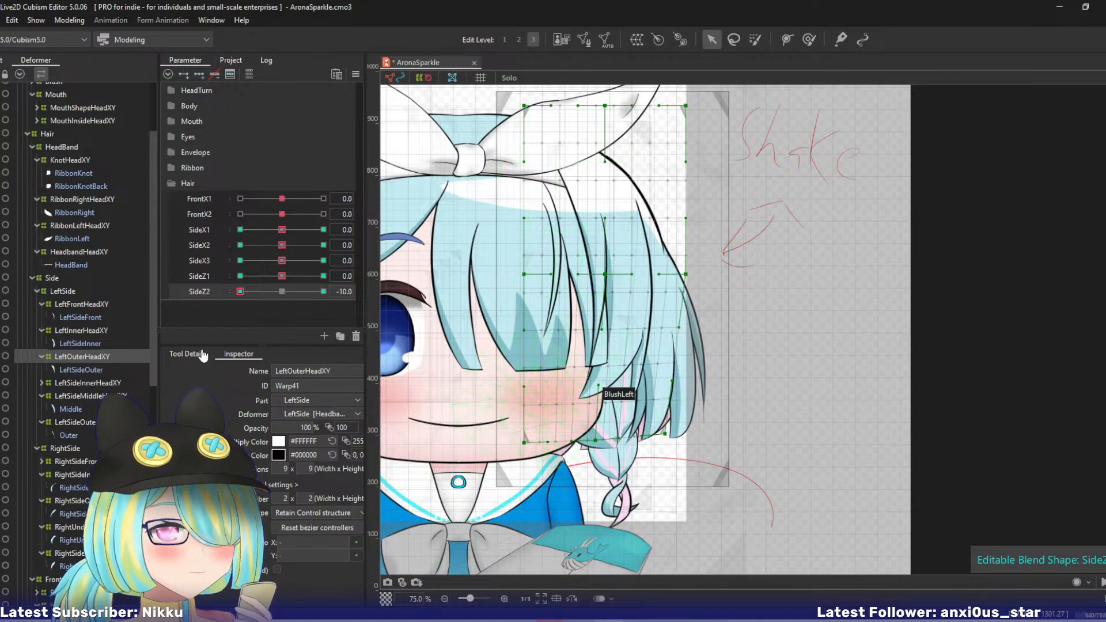
- Readjust LeftInnerHeadXY's lower center bezier point at SideZ2 -10, and return the parameter to 0
{"action": "left_click", "coordinate": [69, 330]}
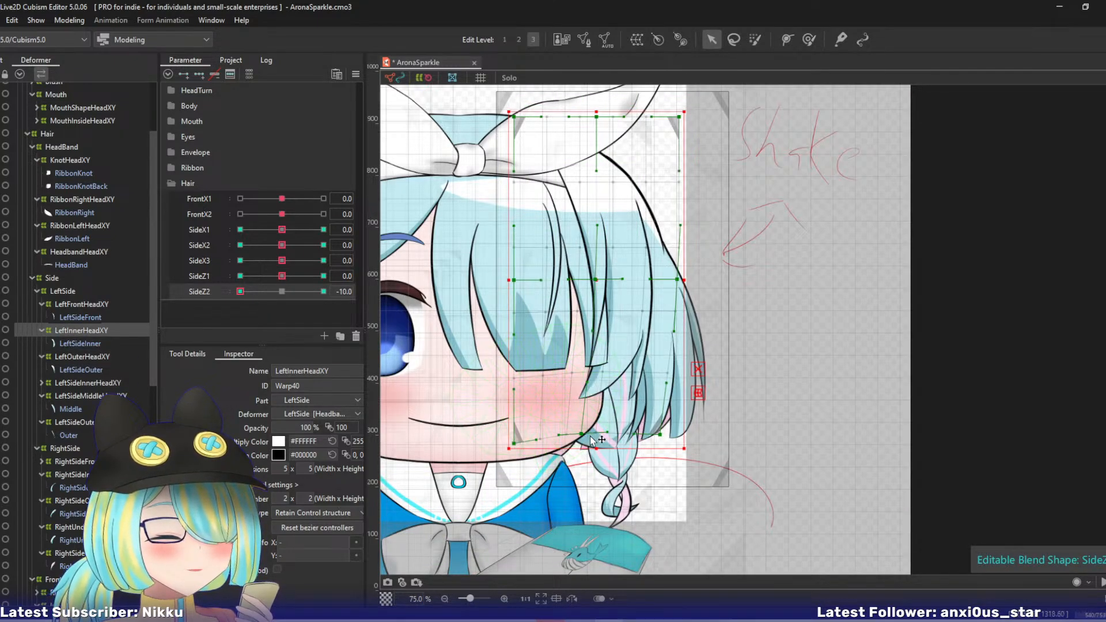
{"action": "left_click_drag", "start_coordinate": [582, 435], "coordinate": [600, 436]}
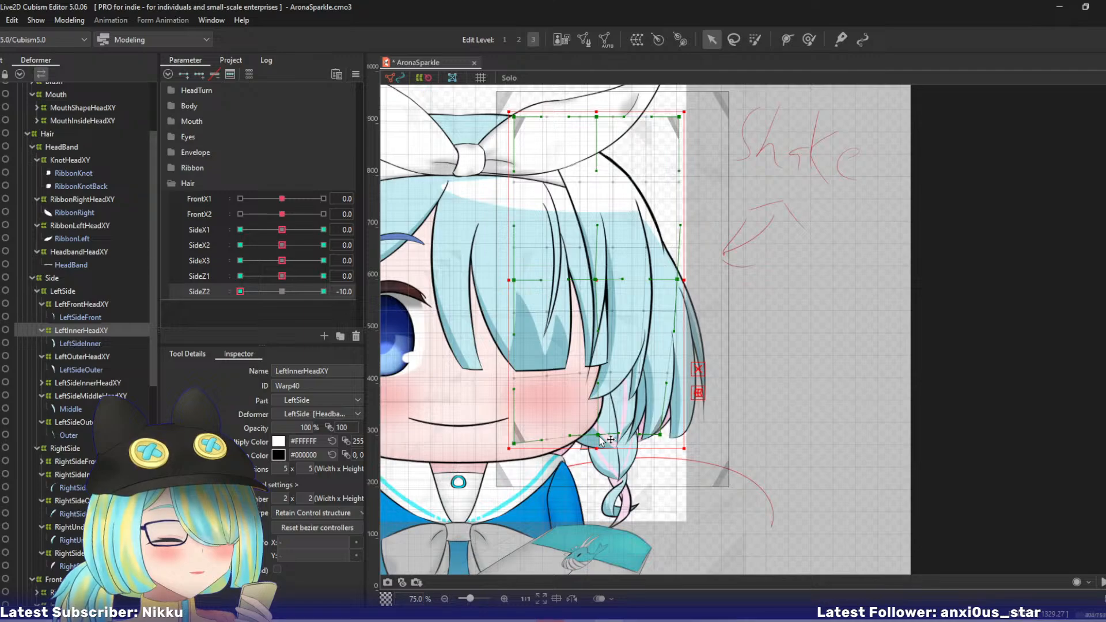
{"action": "left_click_drag", "start_coordinate": [599, 436], "coordinate": [585, 435]}
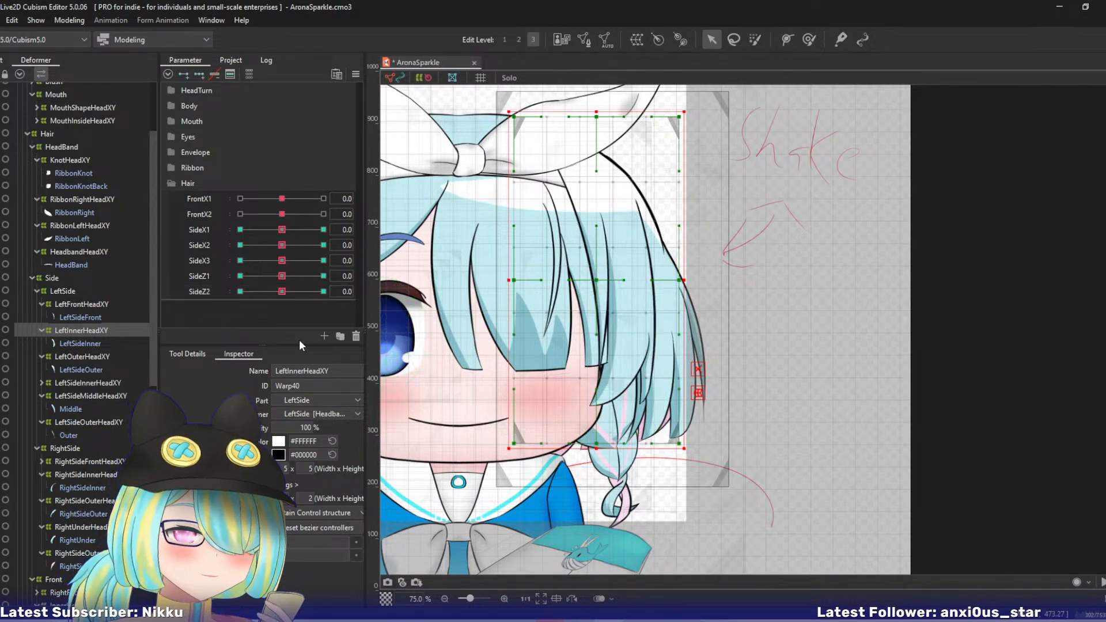
- Select the left side's inner, middle and outer HeadXY deformers together with the SideZ1 and SideZ2 parameters
{"action": "left_click", "coordinate": [71, 382]}
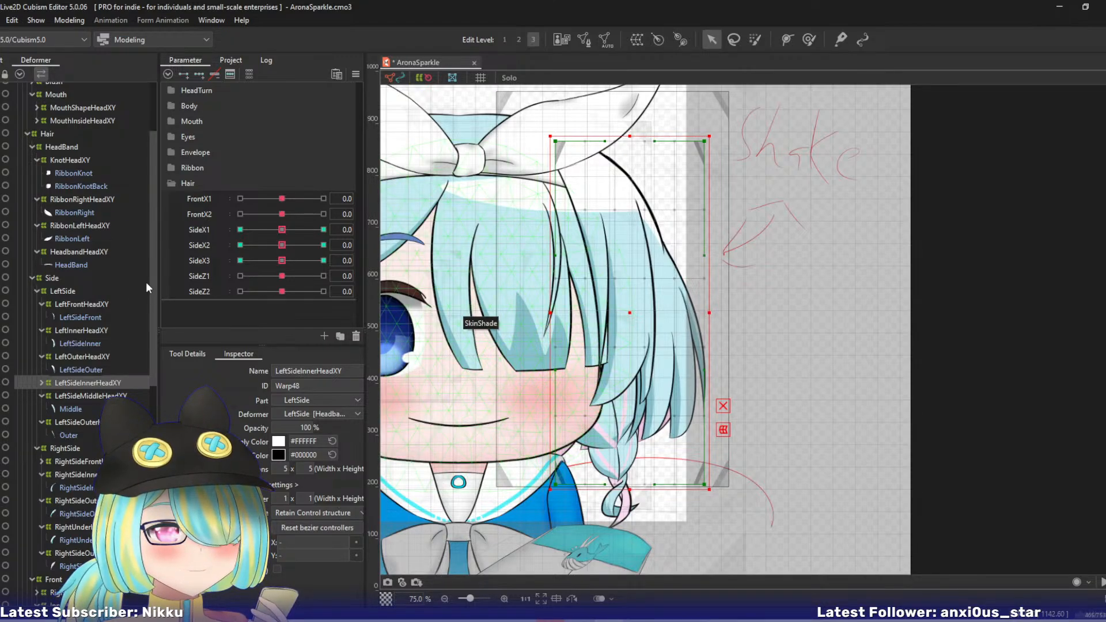
{"action": "left_click", "coordinate": [80, 422], "text": "shift"}
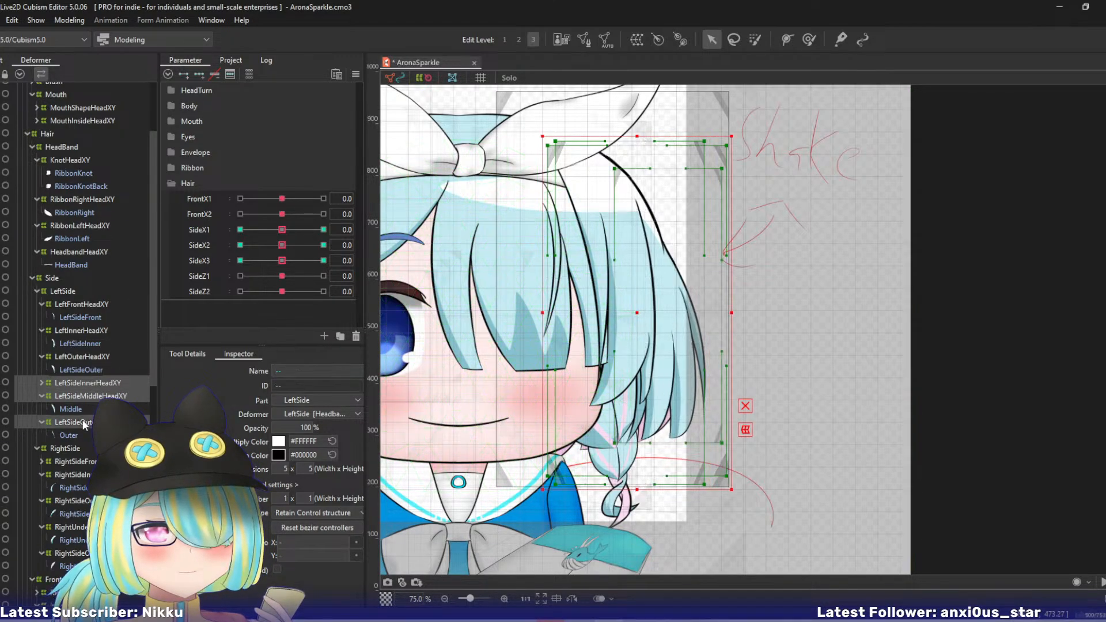
{"action": "left_click", "coordinate": [198, 278]}
{"action": "left_click", "coordinate": [198, 291], "text": "shift"}
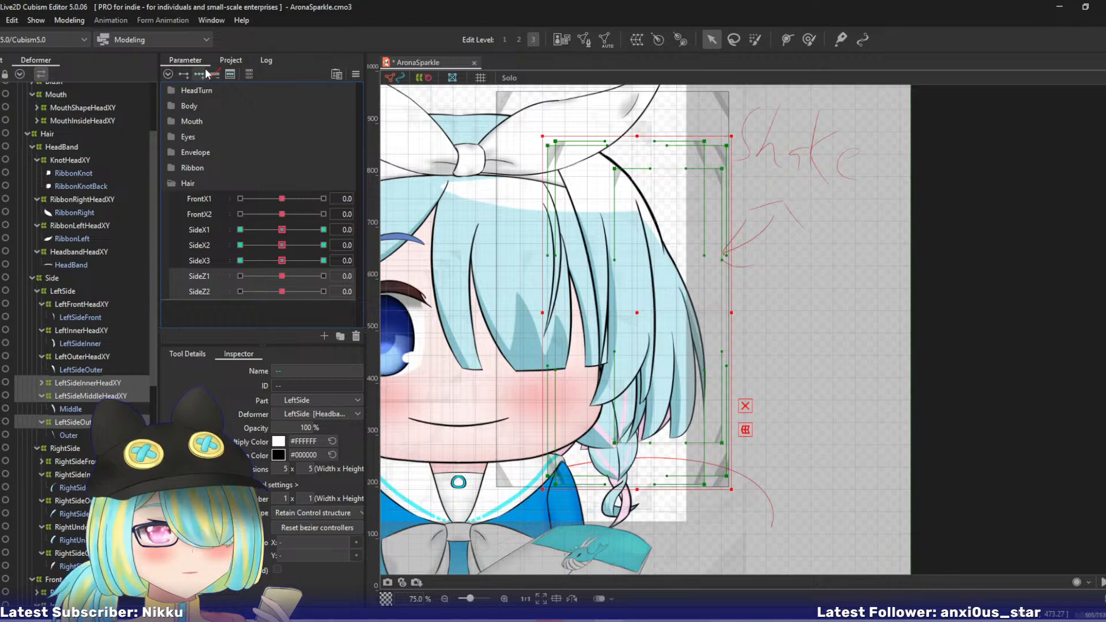
- At SideX1 10, bend LeftInnerHeadXY outward with a three-point temporary deform path, moving its lowest point outward, and apply it
{"action": "left_click", "coordinate": [75, 382]}
{"action": "left_click_drag", "start_coordinate": [282, 229], "coordinate": [349, 229]}
{"action": "left_click", "coordinate": [73, 330]}
{"action": "key", "text": "ctrl+t"}
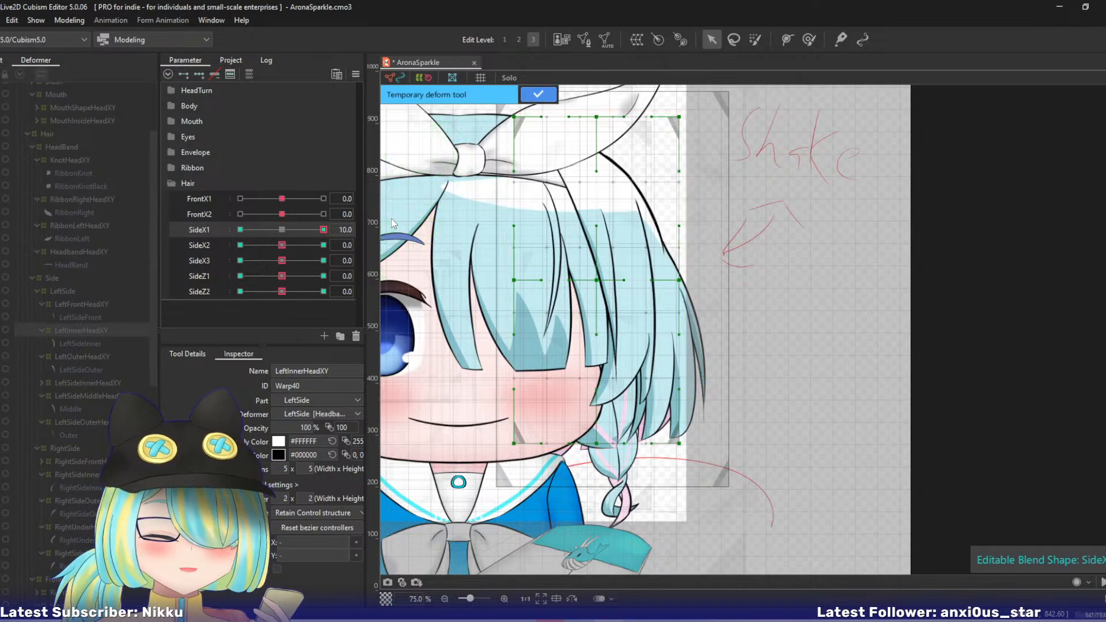
{"action": "left_click", "coordinate": [578, 99]}
{"action": "left_click", "coordinate": [611, 202]}
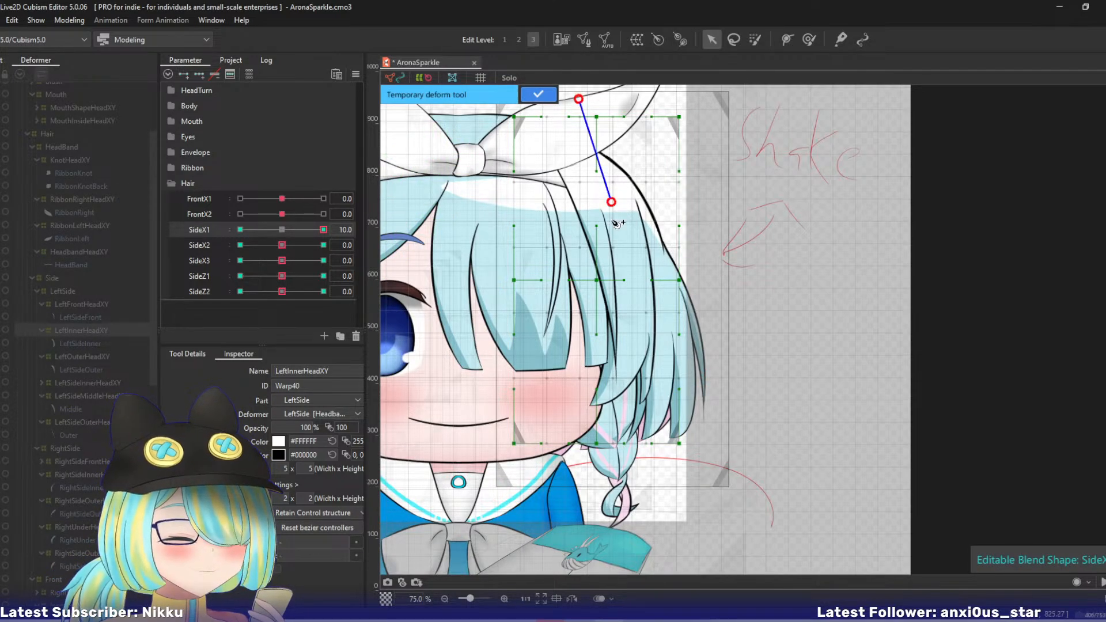
{"action": "left_click", "coordinate": [617, 553]}
{"action": "left_click_drag", "start_coordinate": [619, 554], "coordinate": [655, 551]}
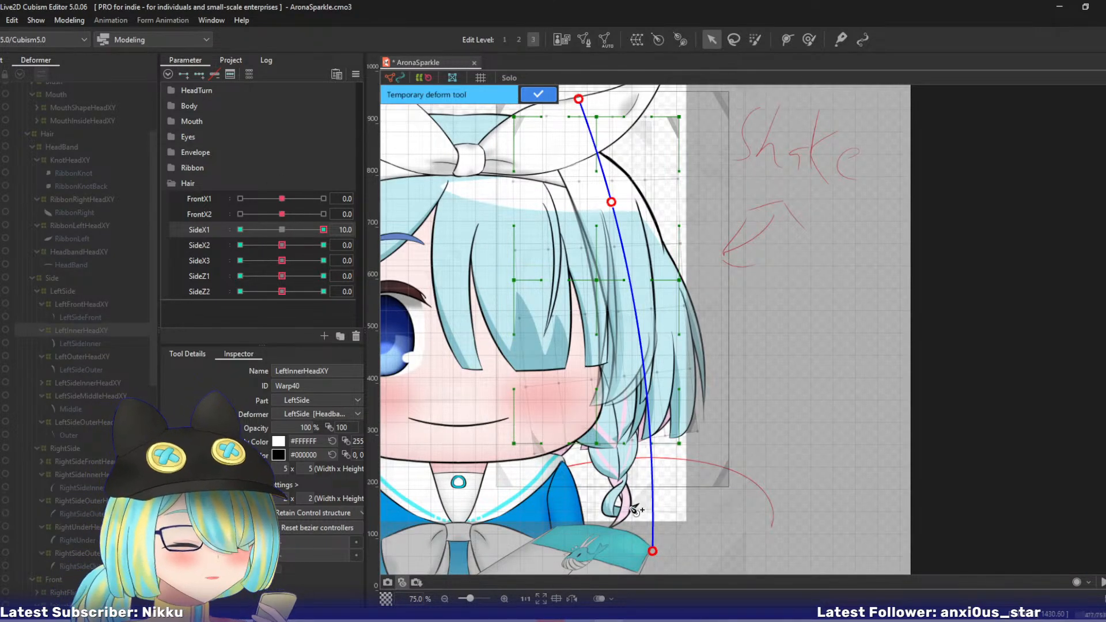
{"action": "left_click", "coordinate": [537, 94]}
- At SideX1 -10, bend LeftInnerHeadXY inward with a three-point temporary deform path, apply it, and return the parameter to 0
{"action": "left_click_drag", "start_coordinate": [323, 229], "coordinate": [119, 229]}
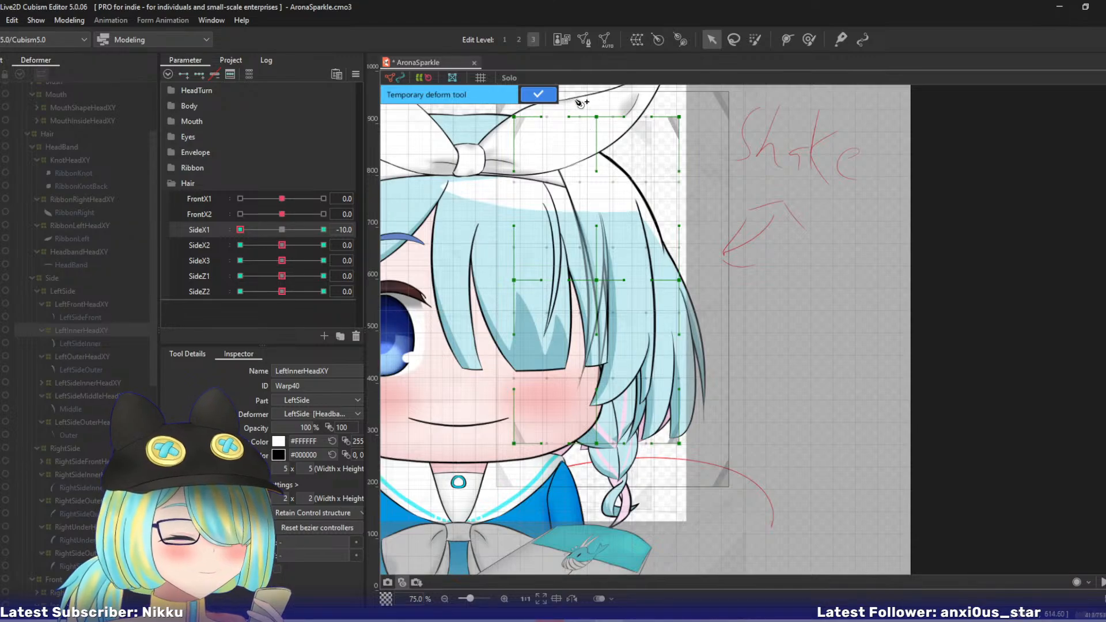
{"action": "left_click", "coordinate": [570, 95]}
{"action": "left_click", "coordinate": [610, 193]}
{"action": "left_click", "coordinate": [623, 554]}
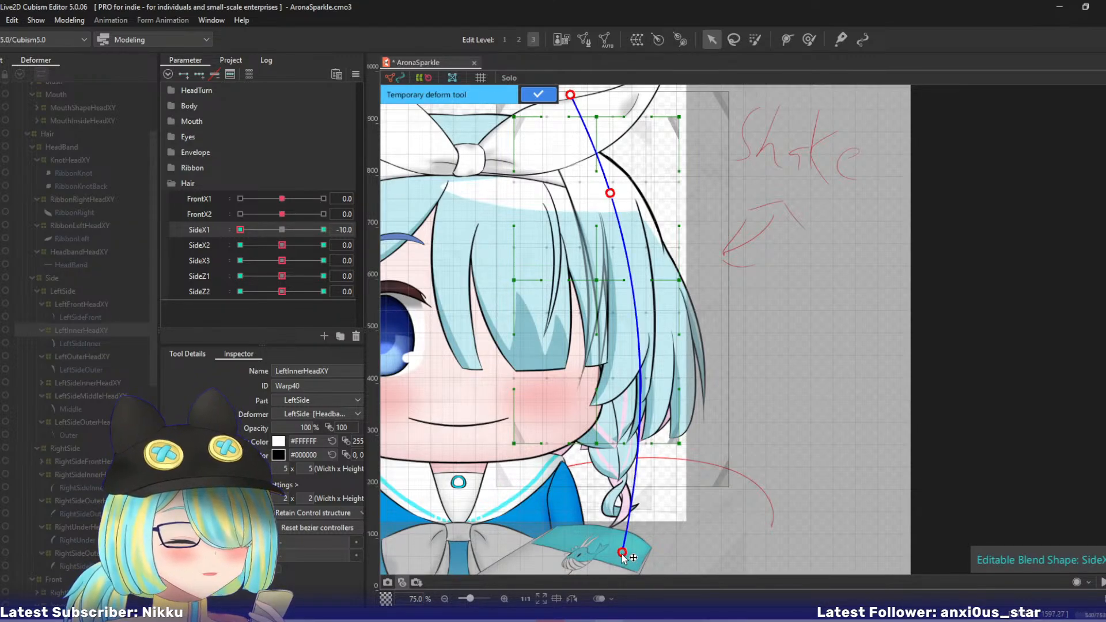
{"action": "left_click_drag", "start_coordinate": [623, 554], "coordinate": [584, 553]}
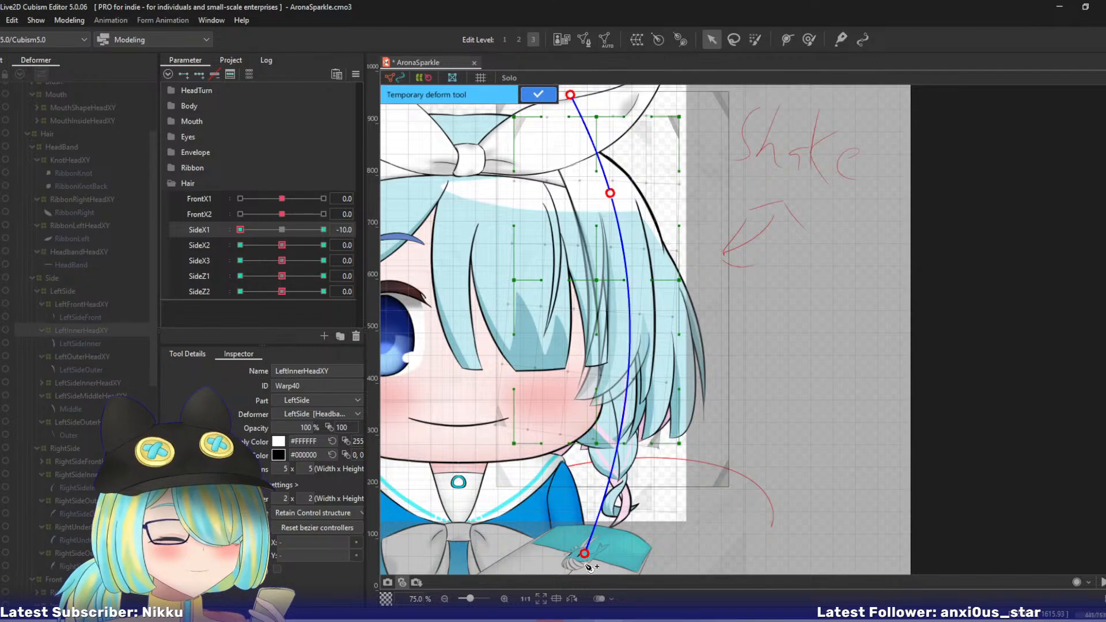
{"action": "left_click", "coordinate": [539, 97]}
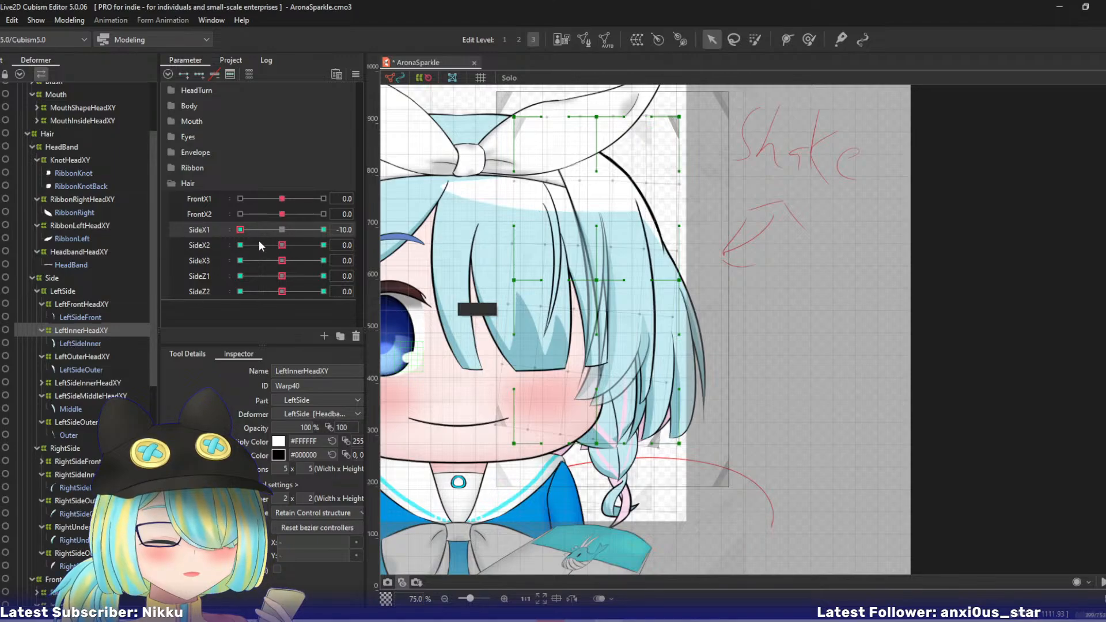
{"action": "left_click", "coordinate": [281, 229]}
- At SideX2 10, bend LeftInnerHeadXY's lower part outward with a four-point temporary deform path and apply it
{"action": "left_click_drag", "start_coordinate": [282, 246], "coordinate": [368, 248]}
{"action": "key", "text": "t"}
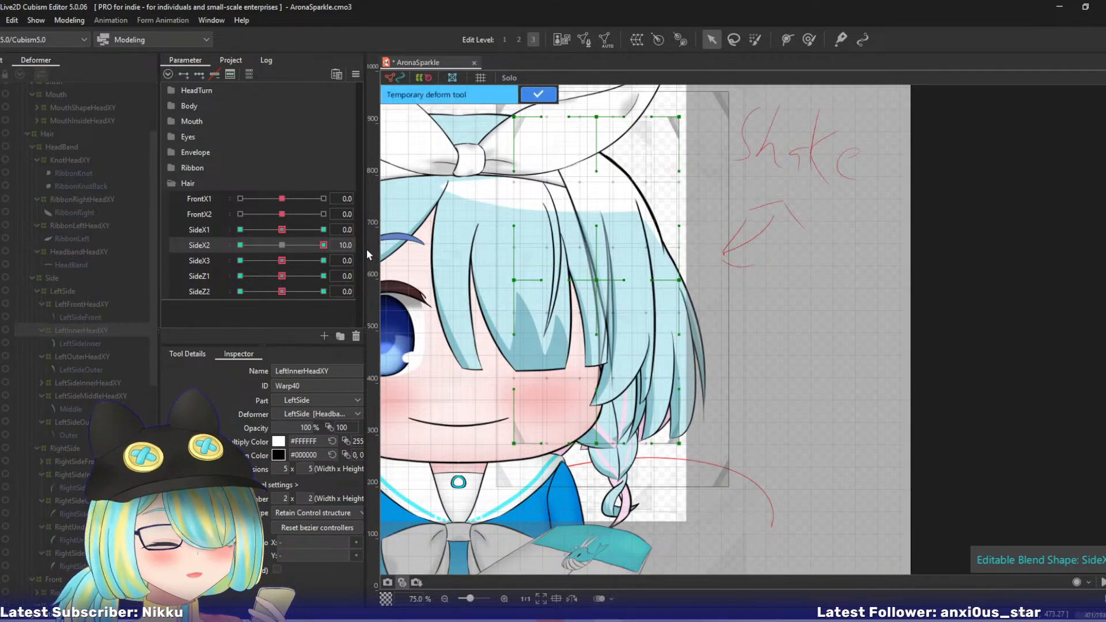
{"action": "left_click", "coordinate": [573, 94]}
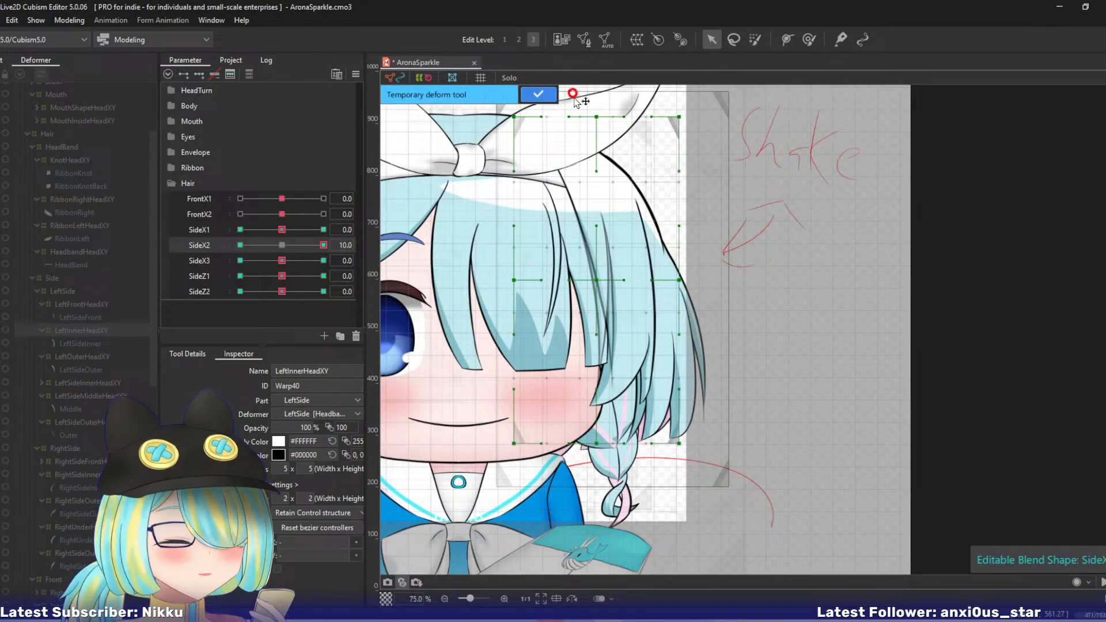
{"action": "left_click", "coordinate": [599, 168]}
{"action": "left_click", "coordinate": [628, 285]}
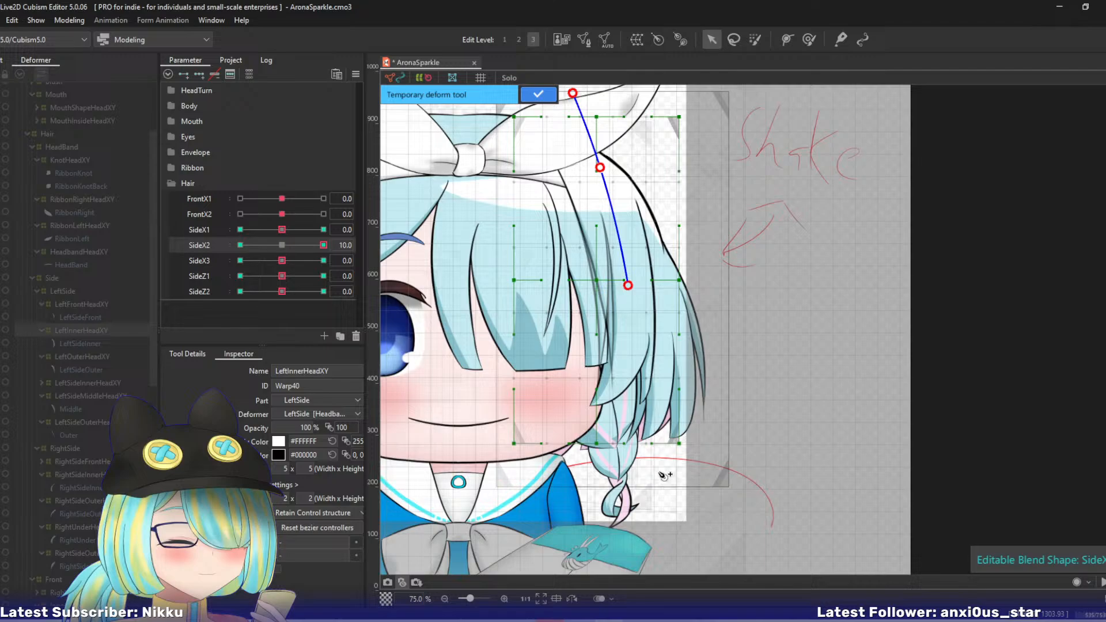
{"action": "left_click", "coordinate": [641, 570]}
{"action": "left_click_drag", "start_coordinate": [641, 570], "coordinate": [678, 545]}
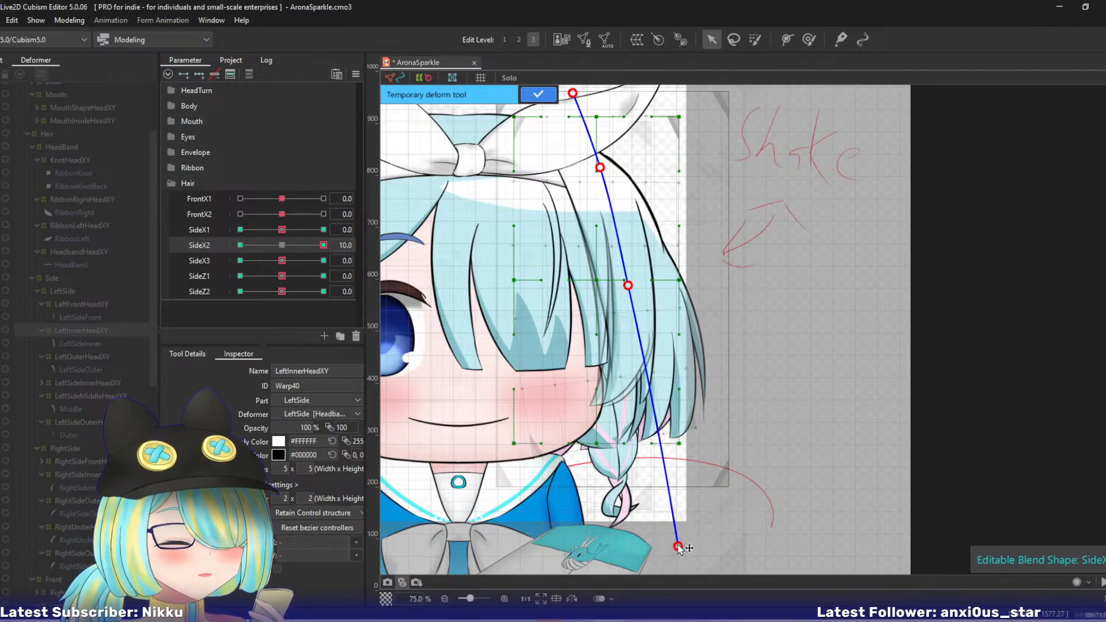
{"action": "left_click_drag", "start_coordinate": [628, 287], "coordinate": [630, 288]}
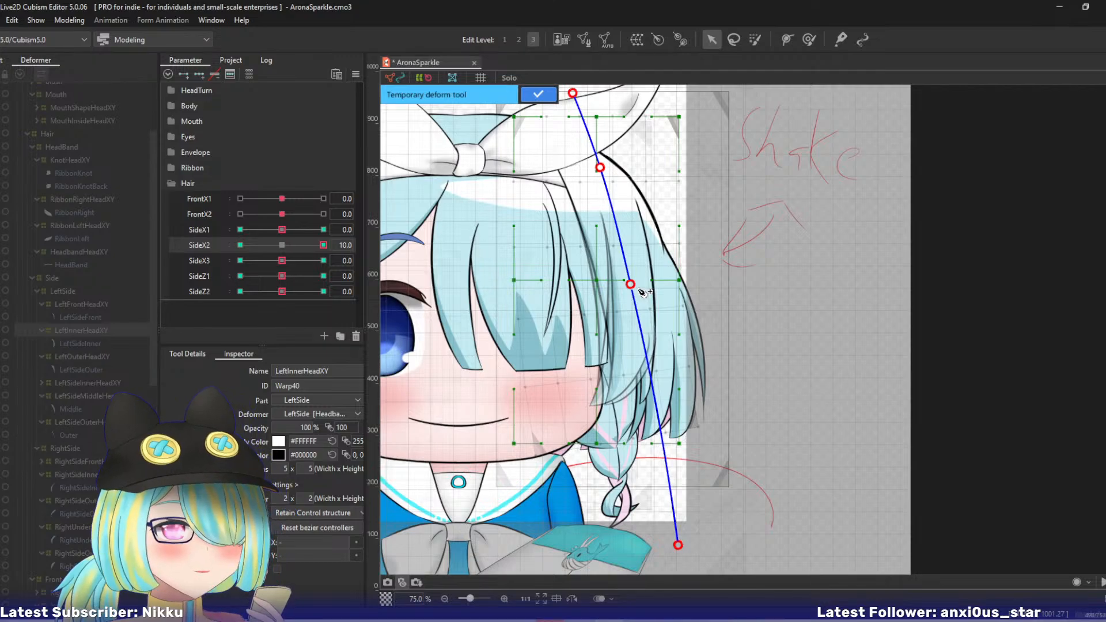
{"action": "left_click", "coordinate": [538, 94]}
- At SideX2 -10, bend LeftInnerHeadXY's lower part inward with a four-point temporary deform path, apply it, and return the parameter to 0
{"action": "left_click", "coordinate": [240, 245]}
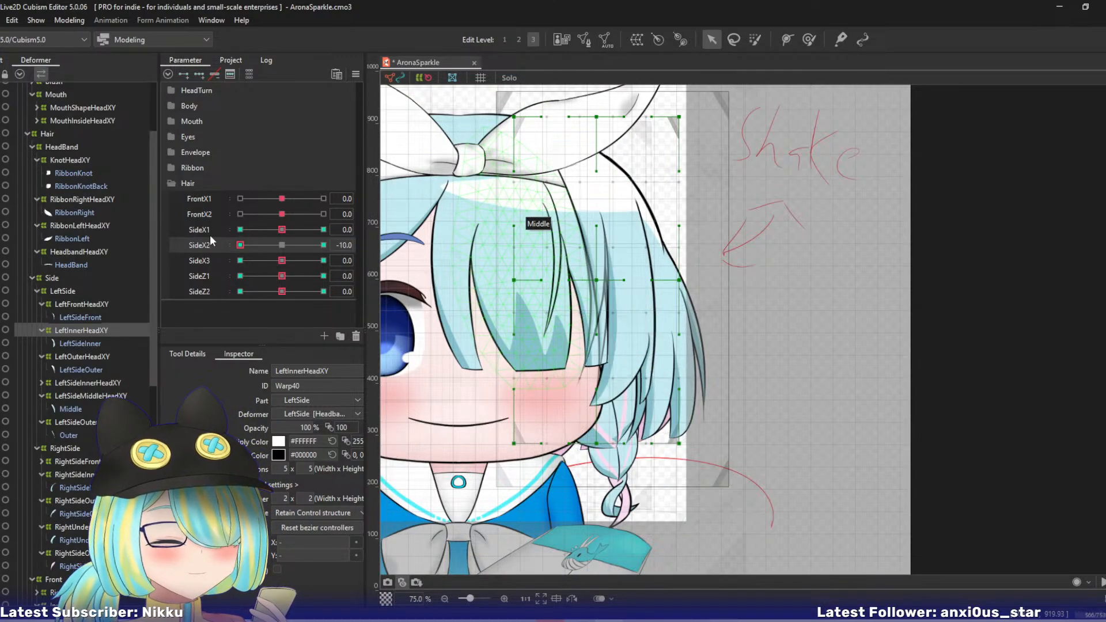
{"action": "key", "text": "ctrl+t"}
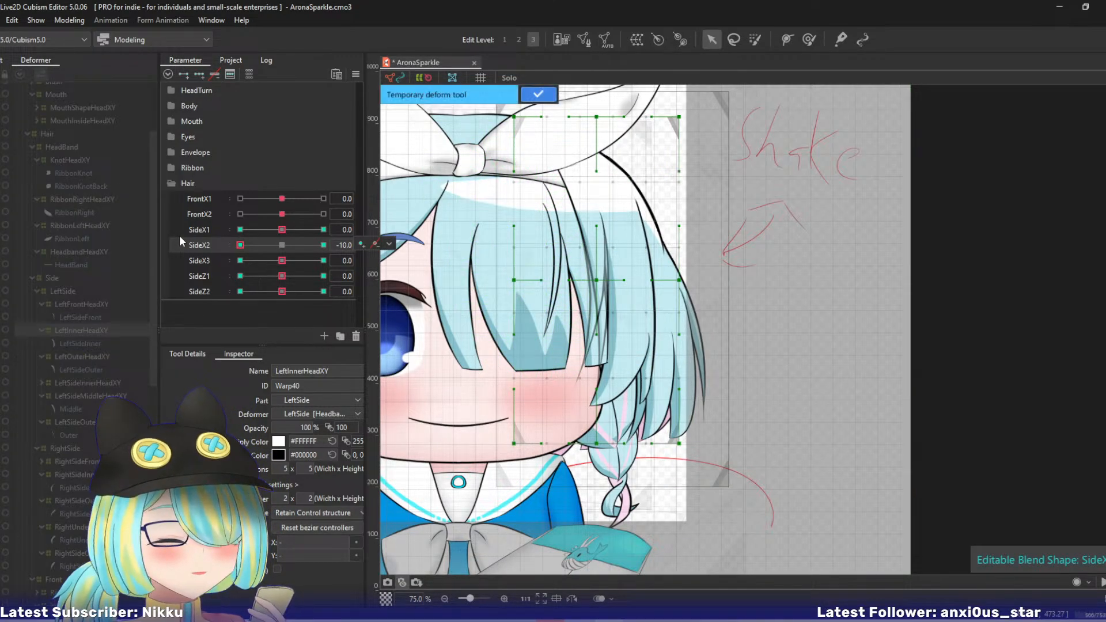
{"action": "left_click", "coordinate": [578, 88]}
{"action": "left_click", "coordinate": [605, 166]}
{"action": "left_click", "coordinate": [625, 269]}
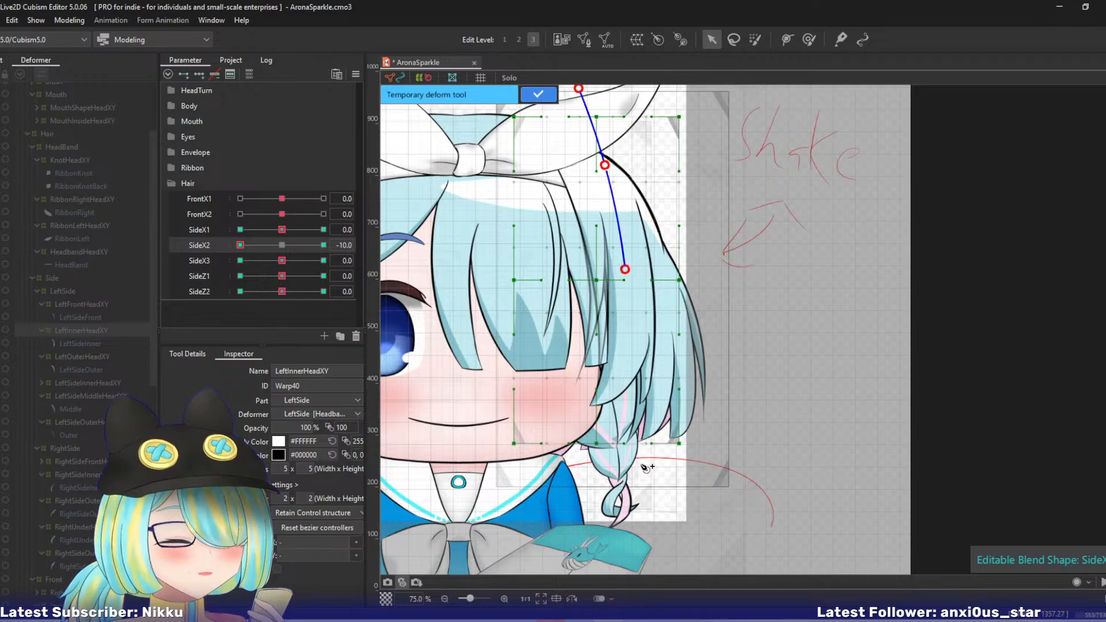
{"action": "left_click", "coordinate": [623, 544]}
{"action": "left_click_drag", "start_coordinate": [623, 546], "coordinate": [585, 553]}
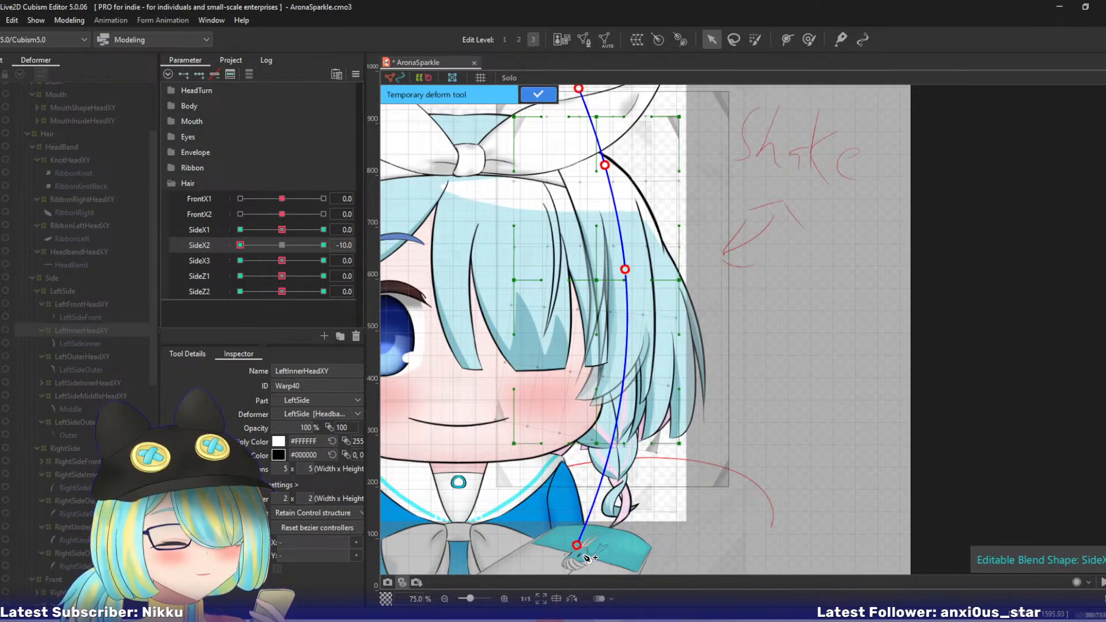
{"action": "left_click", "coordinate": [538, 94]}
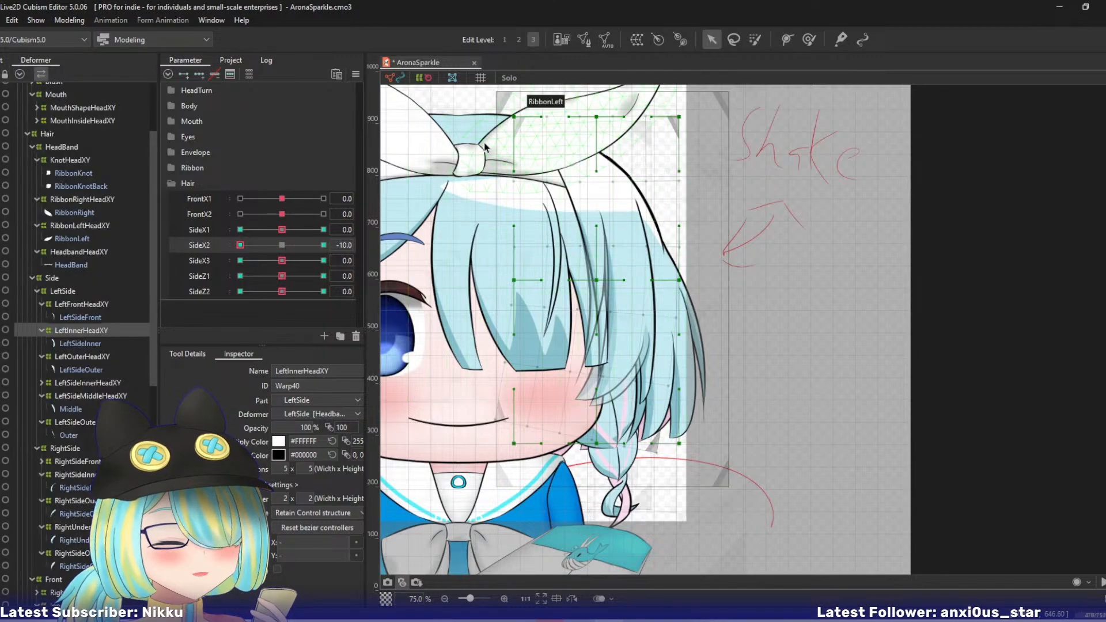
{"action": "key", "text": "ctrl+shift+d"}
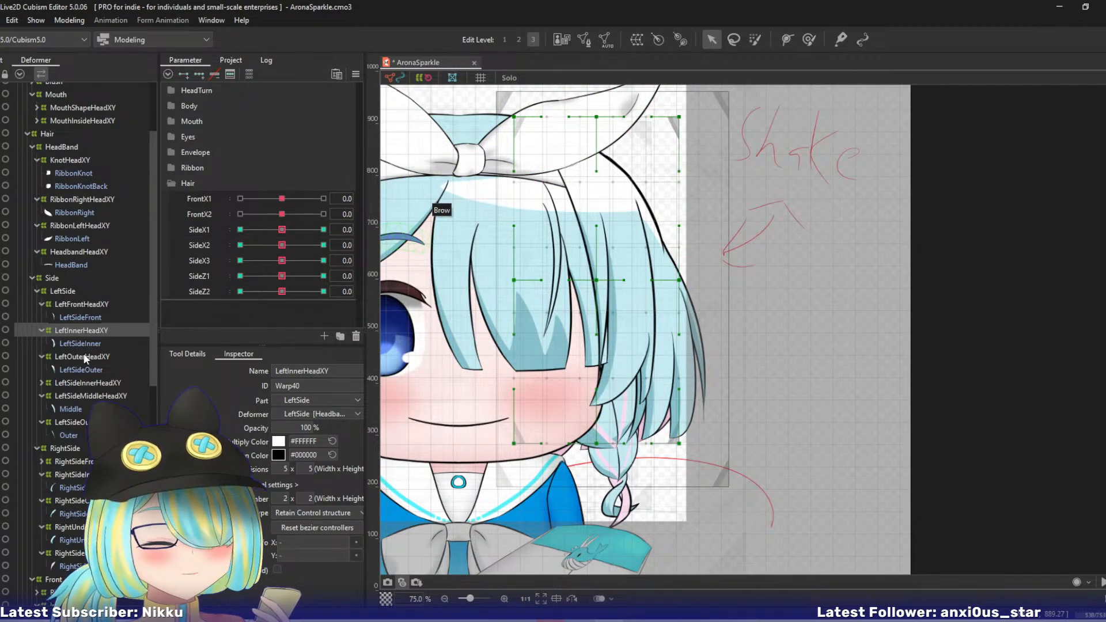
- At SideX3 10, bend LeftInnerHeadXY's tip outward with a five-point temporary deform path, moving its lowest point outward, and apply it
{"action": "left_click_drag", "start_coordinate": [281, 260], "coordinate": [377, 261]}
{"action": "key", "text": "ctrl+t"}
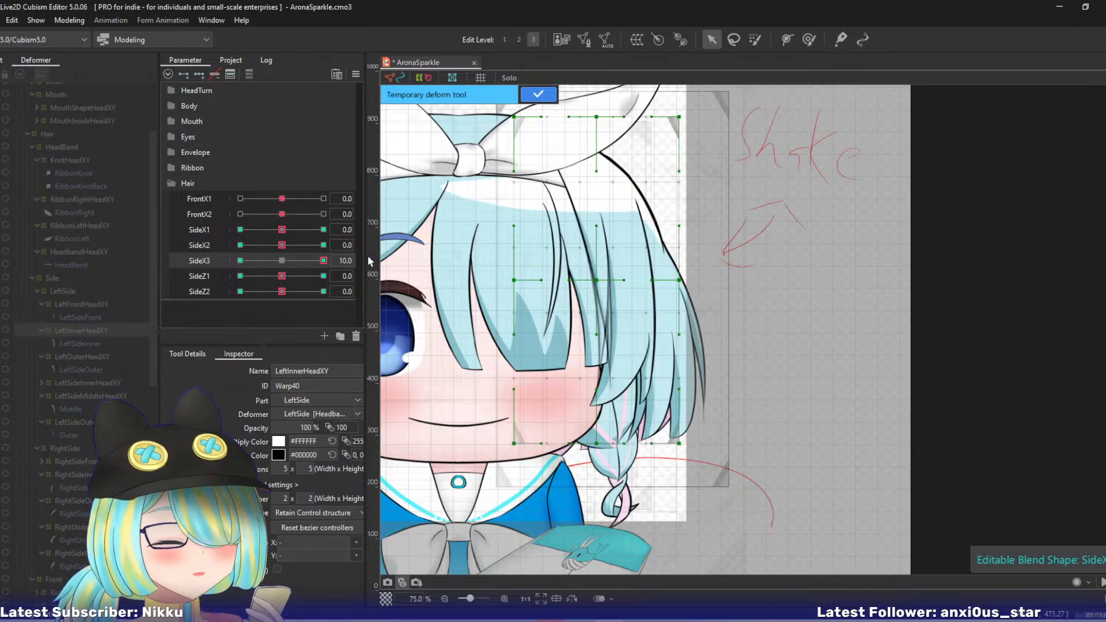
{"action": "left_click", "coordinate": [582, 89]}
{"action": "left_click", "coordinate": [605, 166]}
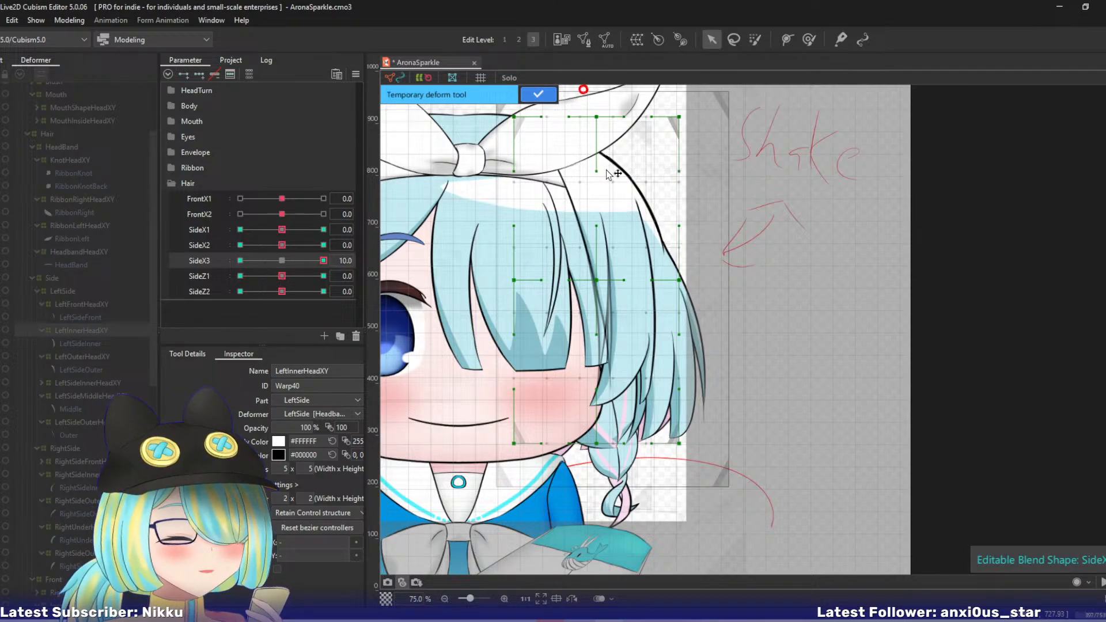
{"action": "left_click", "coordinate": [622, 257]}
{"action": "left_click", "coordinate": [624, 340]}
{"action": "key", "text": "ctrl+z"}
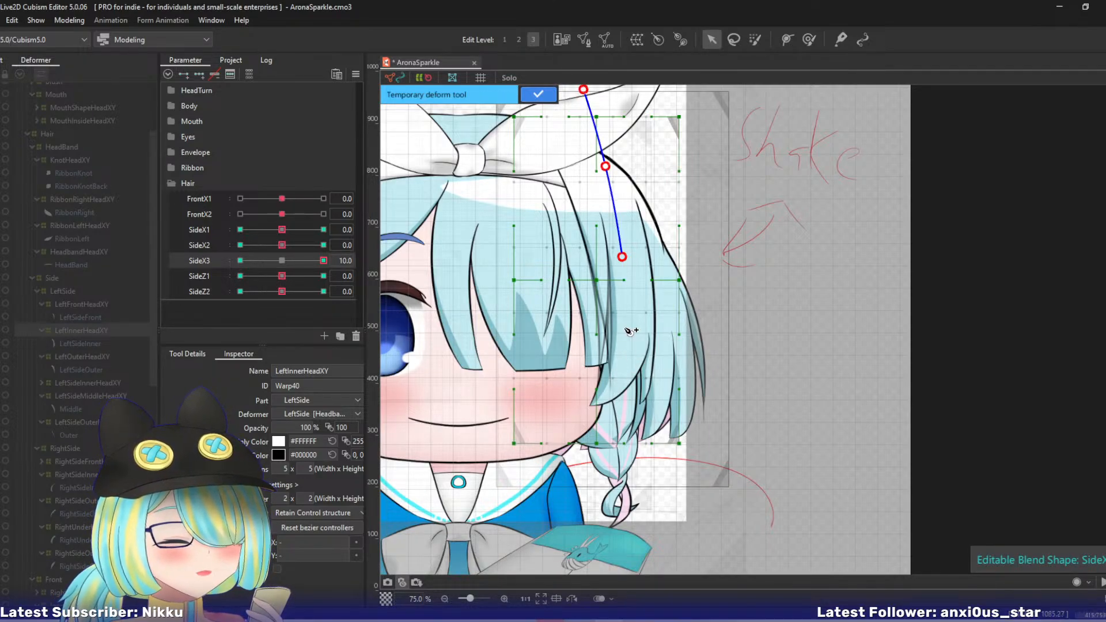
{"action": "left_click", "coordinate": [625, 328]}
{"action": "left_click", "coordinate": [625, 540]}
{"action": "left_click_drag", "start_coordinate": [640, 542], "coordinate": [686, 529]}
{"action": "left_click_drag", "start_coordinate": [626, 329], "coordinate": [627, 329]}
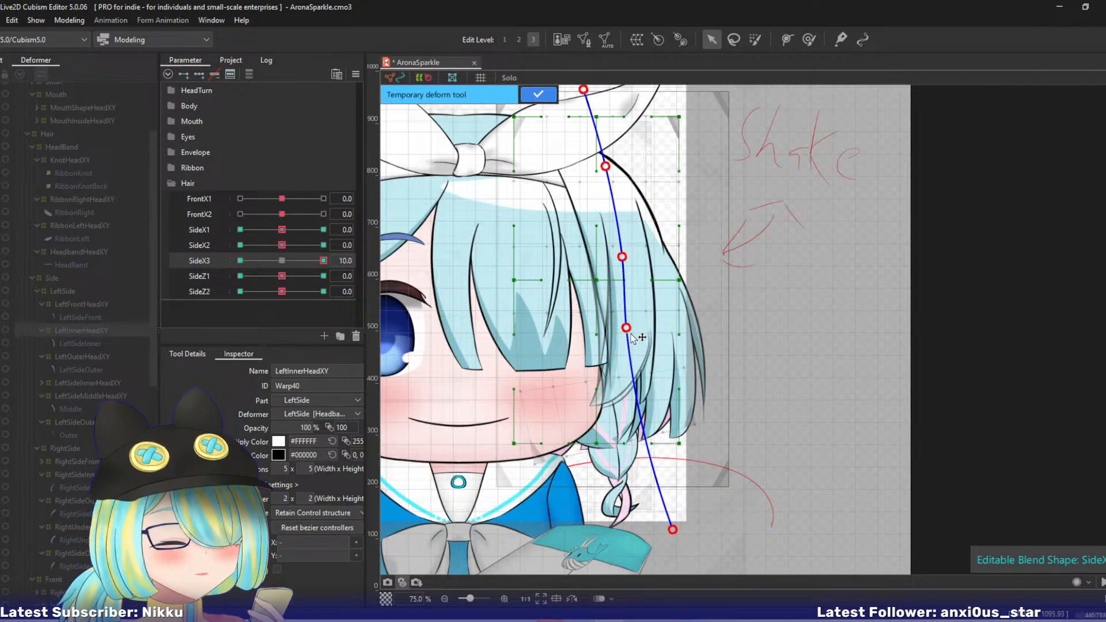
{"action": "left_click", "coordinate": [526, 101]}
- At SideX3 -10, bend LeftInnerHeadXY's tip inward with a five-point temporary deform path, apply it, and return the parameter to 0
{"action": "left_click_drag", "start_coordinate": [324, 262], "coordinate": [173, 254]}
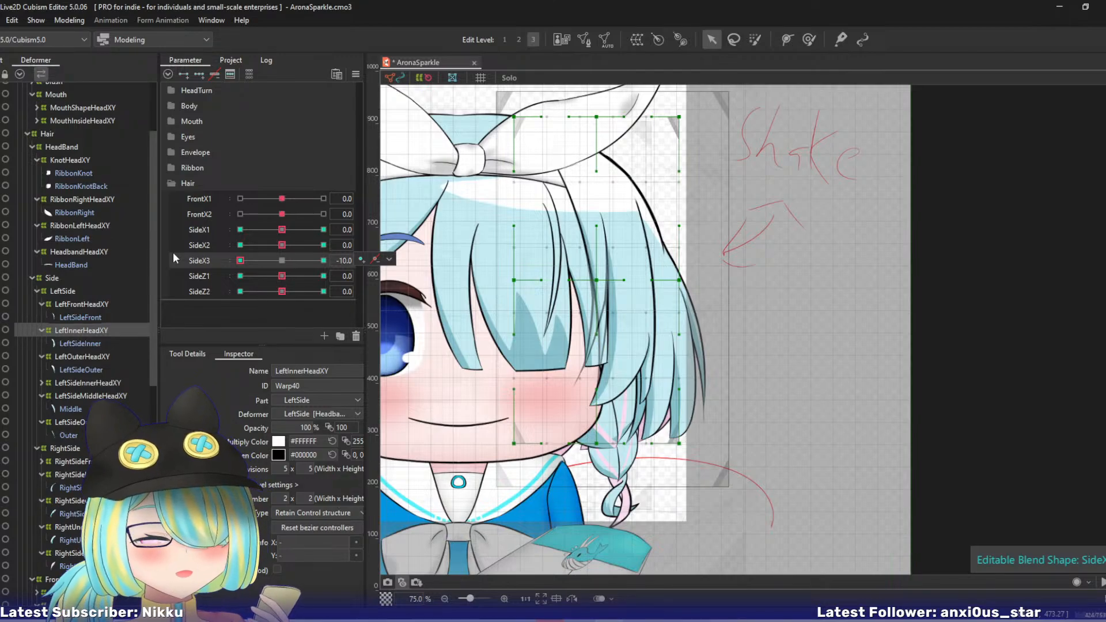
{"action": "left_click", "coordinate": [582, 93]}
{"action": "left_click", "coordinate": [600, 152]}
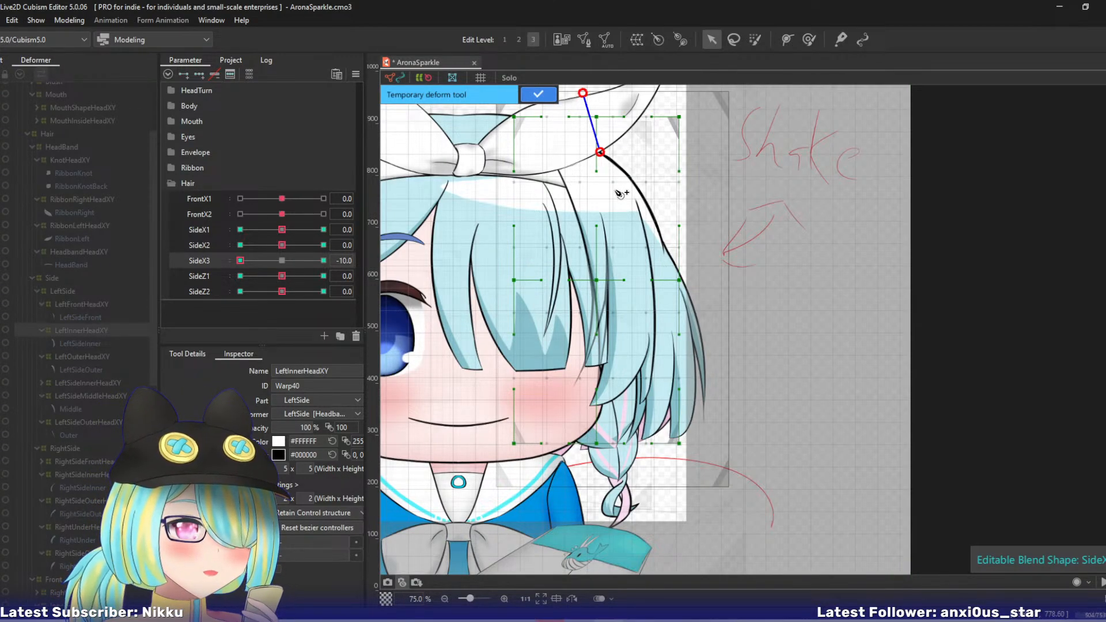
{"action": "left_click", "coordinate": [625, 263]}
{"action": "left_click", "coordinate": [629, 326]}
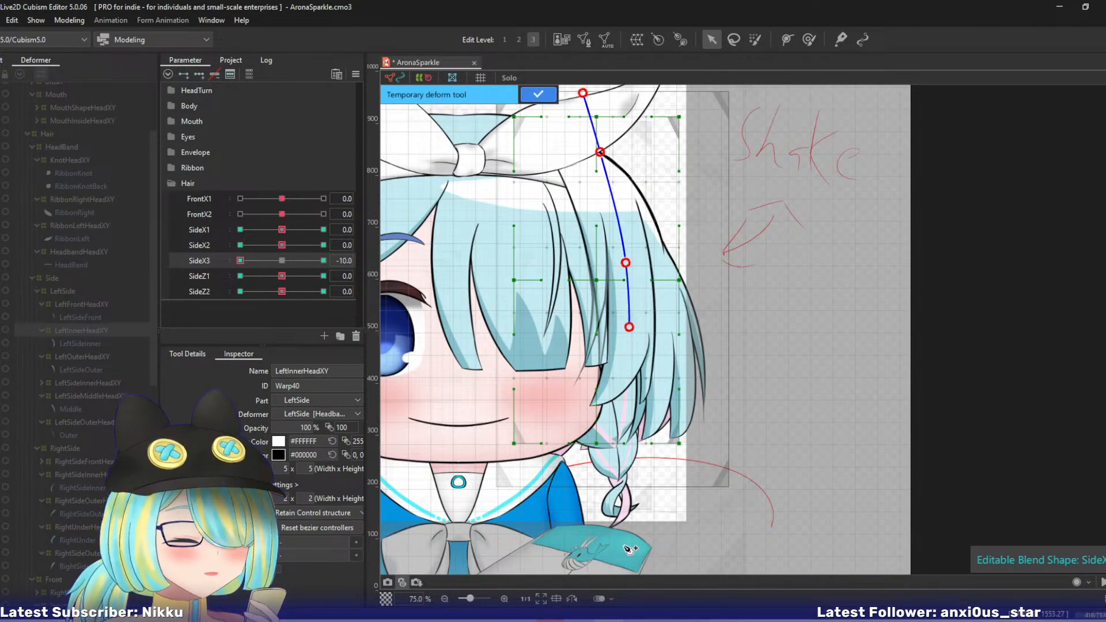
{"action": "left_click", "coordinate": [619, 544]}
{"action": "left_click_drag", "start_coordinate": [621, 547], "coordinate": [585, 545]}
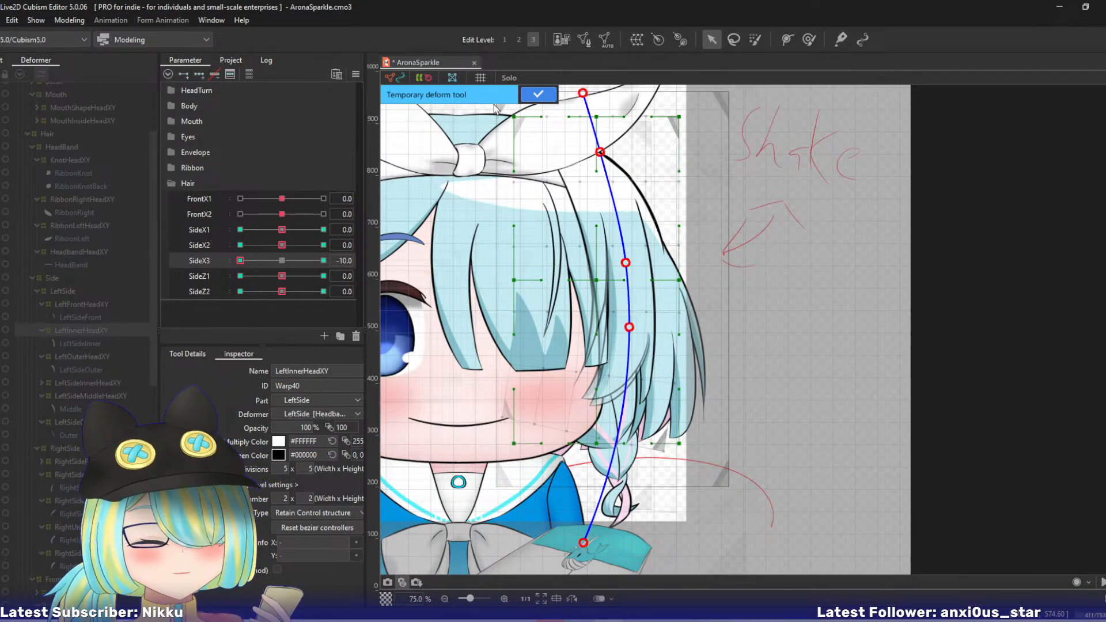
{"action": "left_click", "coordinate": [536, 95]}
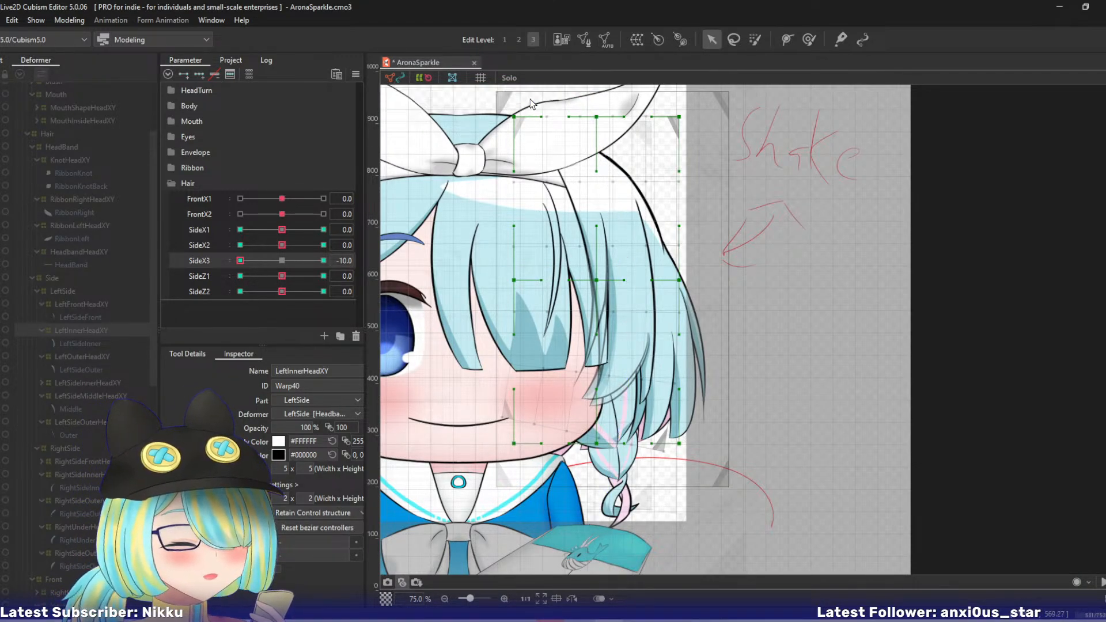
{"action": "left_click_drag", "start_coordinate": [241, 262], "coordinate": [367, 264]}
{"action": "key", "text": "ctrl+d"}
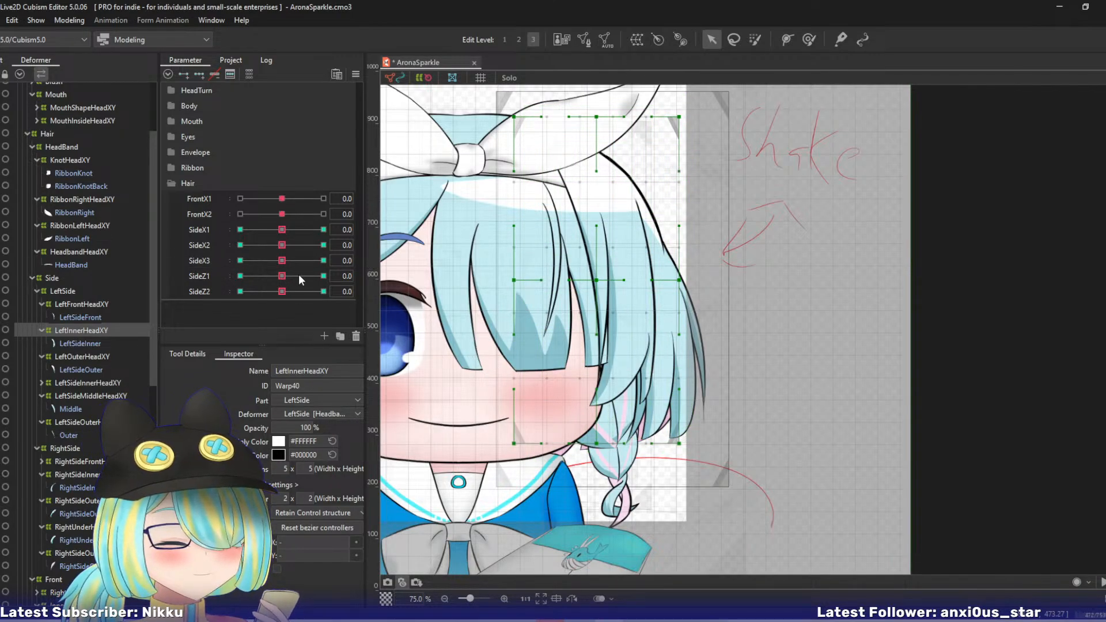
{"action": "mouse_move", "coordinate": [282, 276]}
{"action": "left_mouse_down"}
{"action": "mouse_move", "coordinate": [358, 274]}
{"action": "mouse_move", "coordinate": [285, 289]}
{"action": "left_mouse_up"}
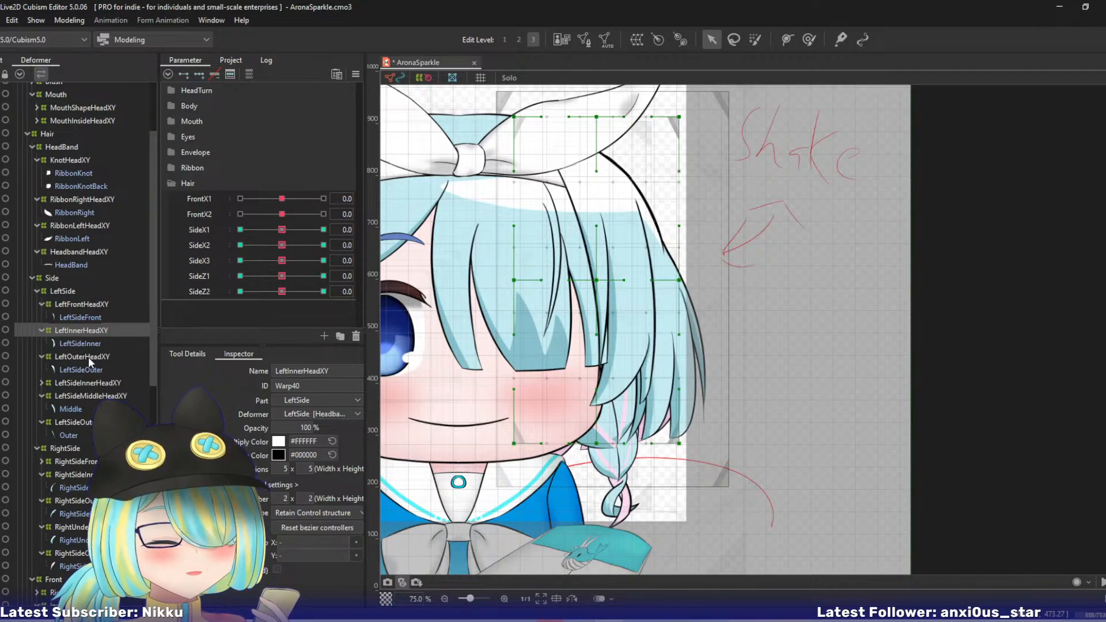
- At SideX1 10, bend LeftOuterHeadXY outward with a three-point temporary deform path and apply it
{"action": "left_click", "coordinate": [88, 357]}
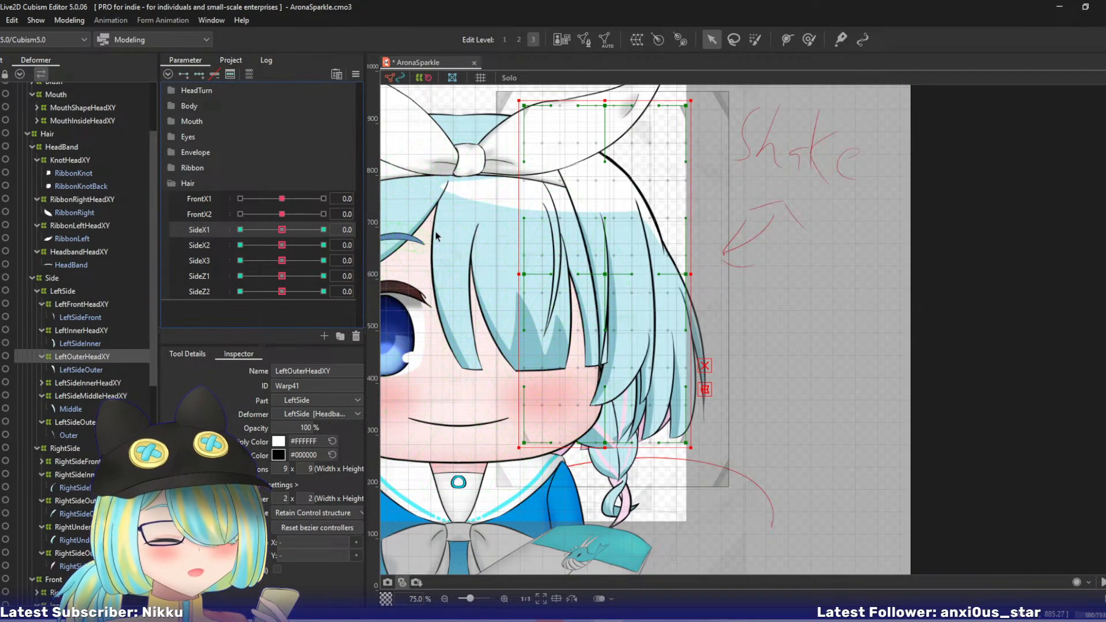
{"action": "left_click_drag", "start_coordinate": [446, 227], "coordinate": [461, 256]}
{"action": "left_click", "coordinate": [323, 229]}
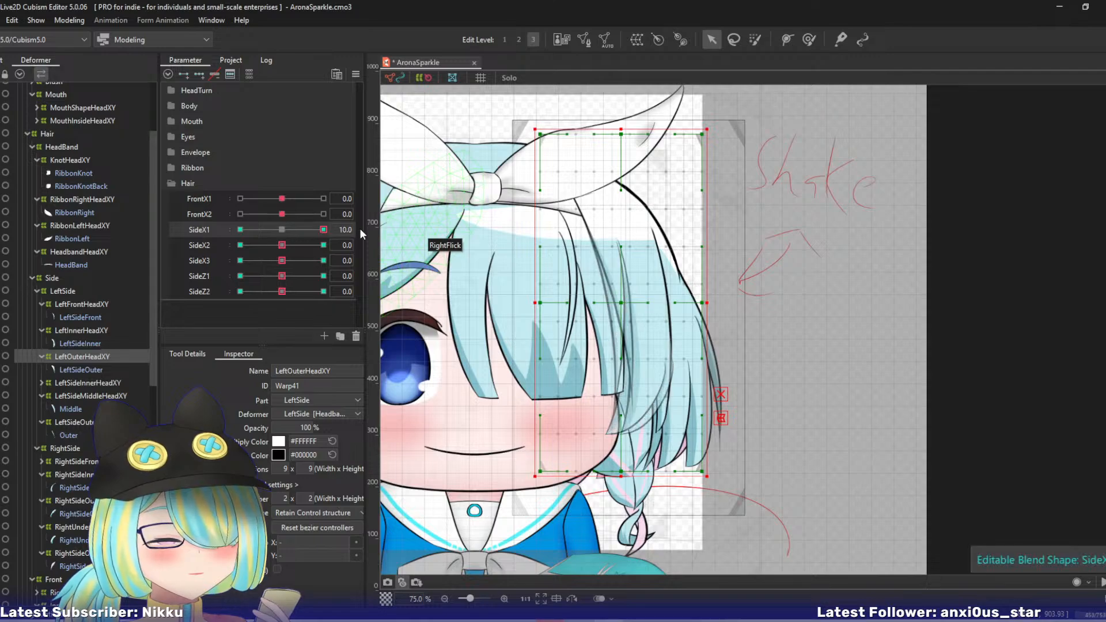
{"action": "left_click", "coordinate": [586, 112]}
{"action": "left_click", "coordinate": [633, 230]}
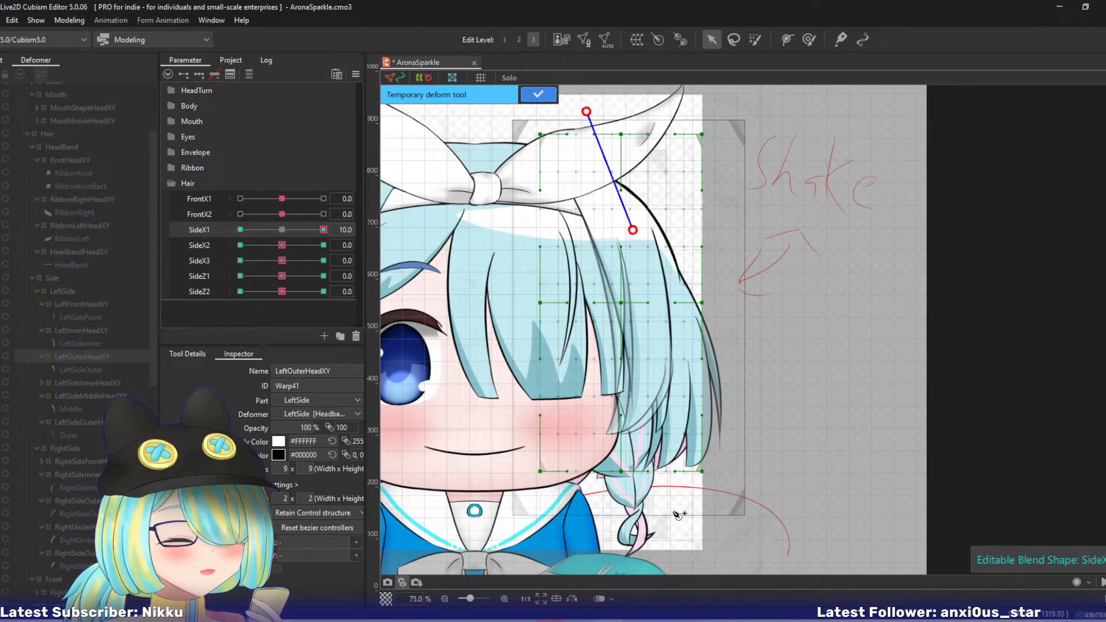
{"action": "left_click", "coordinate": [658, 556]}
{"action": "left_click_drag", "start_coordinate": [658, 556], "coordinate": [687, 553]}
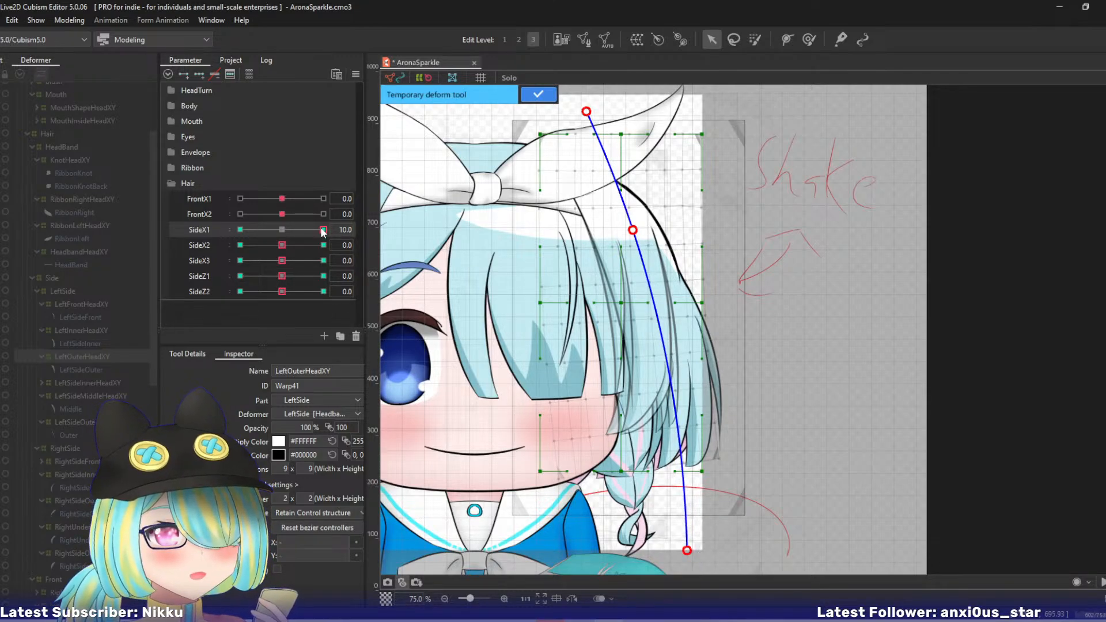
{"action": "left_click_drag", "start_coordinate": [323, 230], "coordinate": [147, 225]}
{"action": "left_click", "coordinate": [536, 96]}
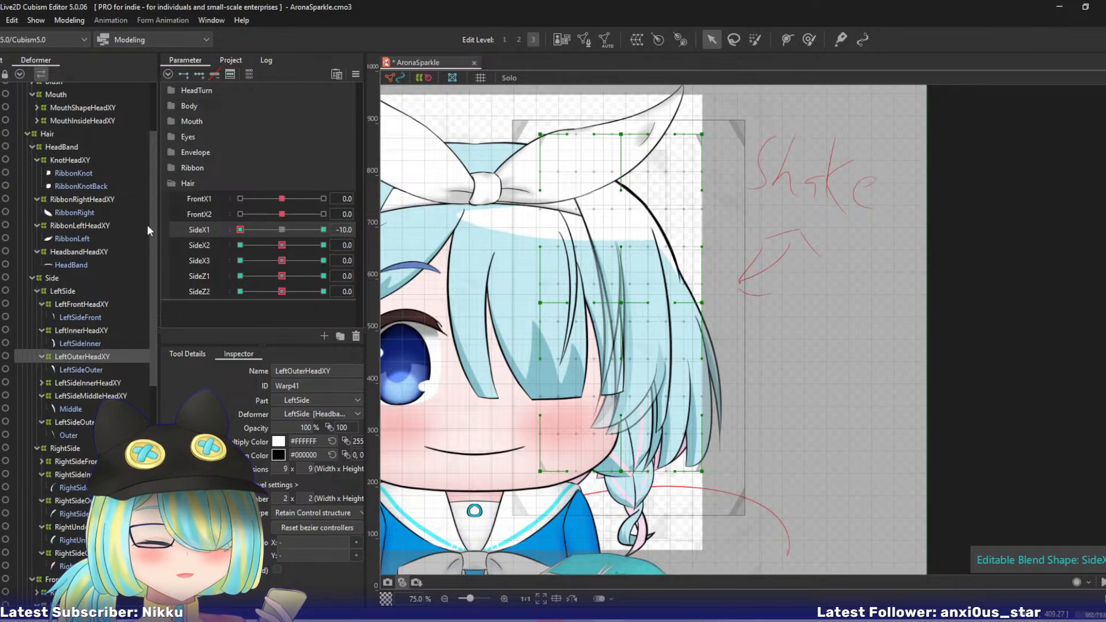
- At SideX1 -10, bend LeftOuterHeadXY inward with a three-point temporary deform path and apply it
{"action": "left_click", "coordinate": [565, 94]}
{"action": "left_click", "coordinate": [631, 214]}
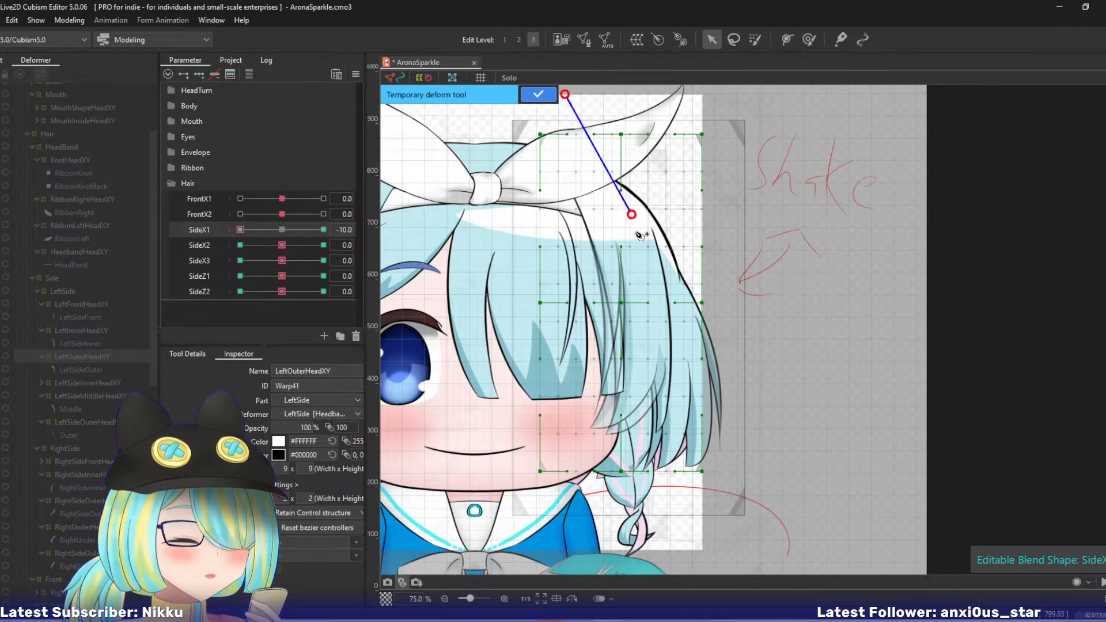
{"action": "left_click", "coordinate": [664, 546]}
{"action": "left_click_drag", "start_coordinate": [664, 546], "coordinate": [643, 554]}
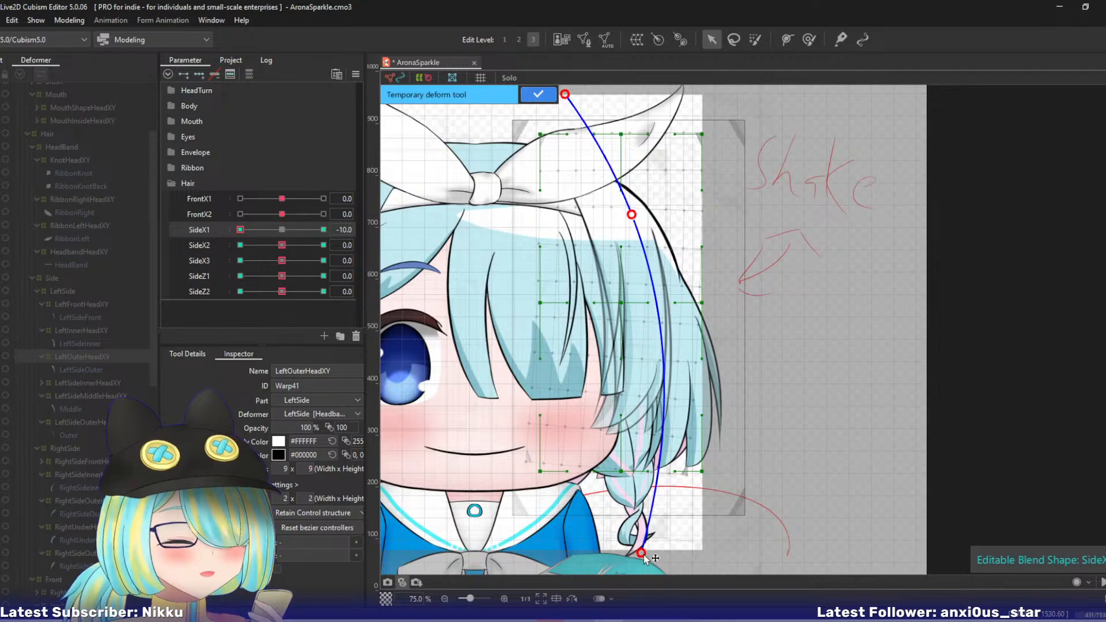
{"action": "left_click", "coordinate": [538, 94]}
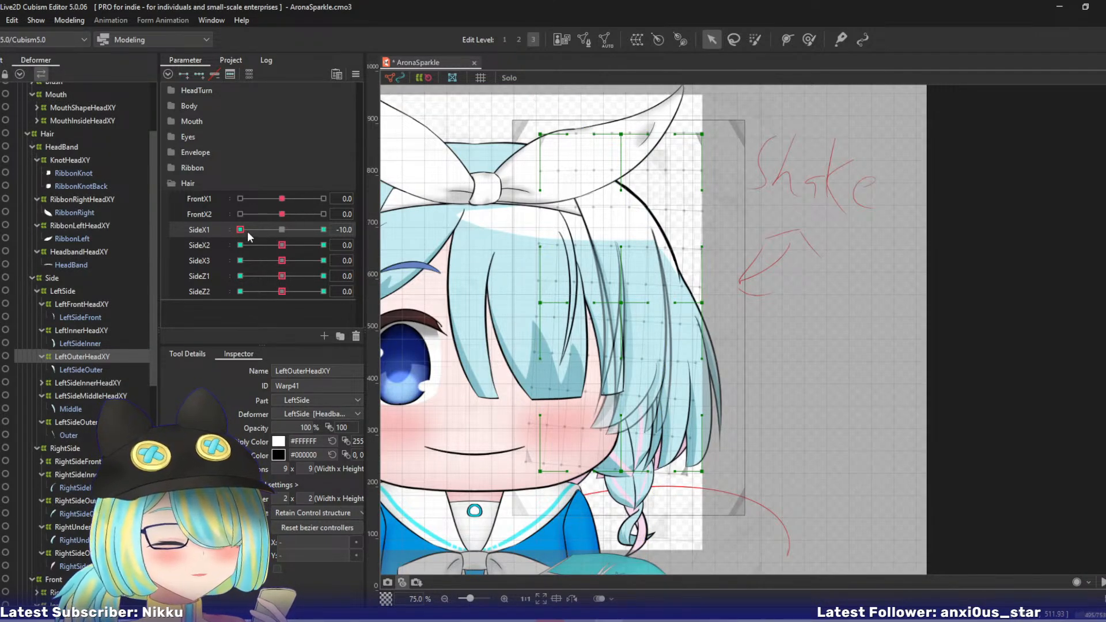
- Move LeftOuterHeadXY's lower outer corner point slightly inward at SideX1 -10, then return the parameter to 0
{"action": "left_click_drag", "start_coordinate": [247, 232], "coordinate": [223, 236]}
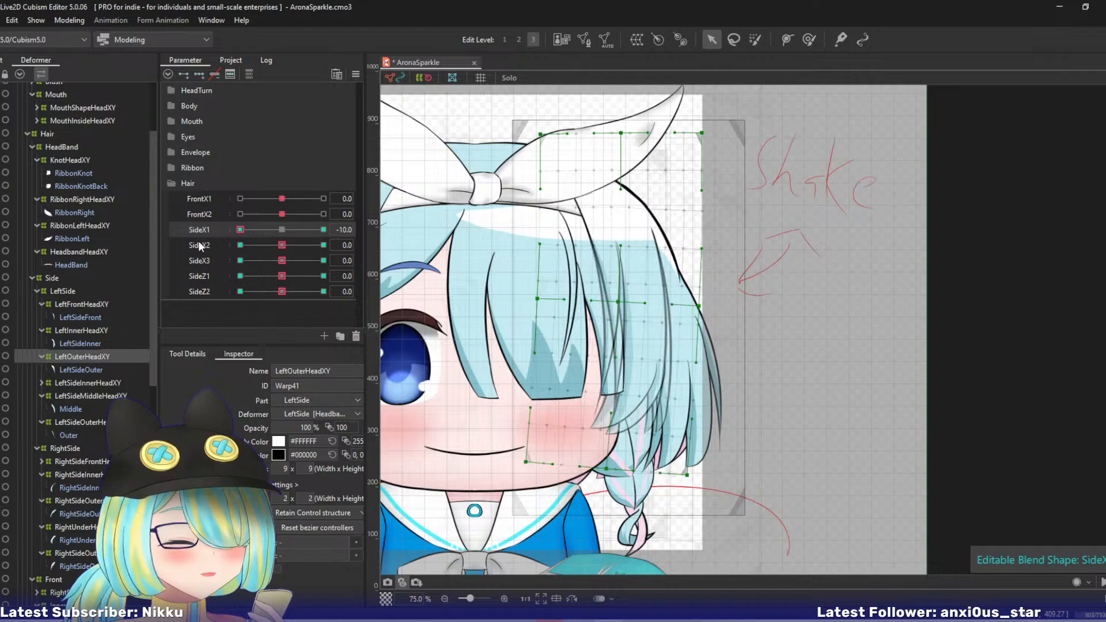
{"action": "left_click_drag", "start_coordinate": [686, 475], "coordinate": [674, 477]}
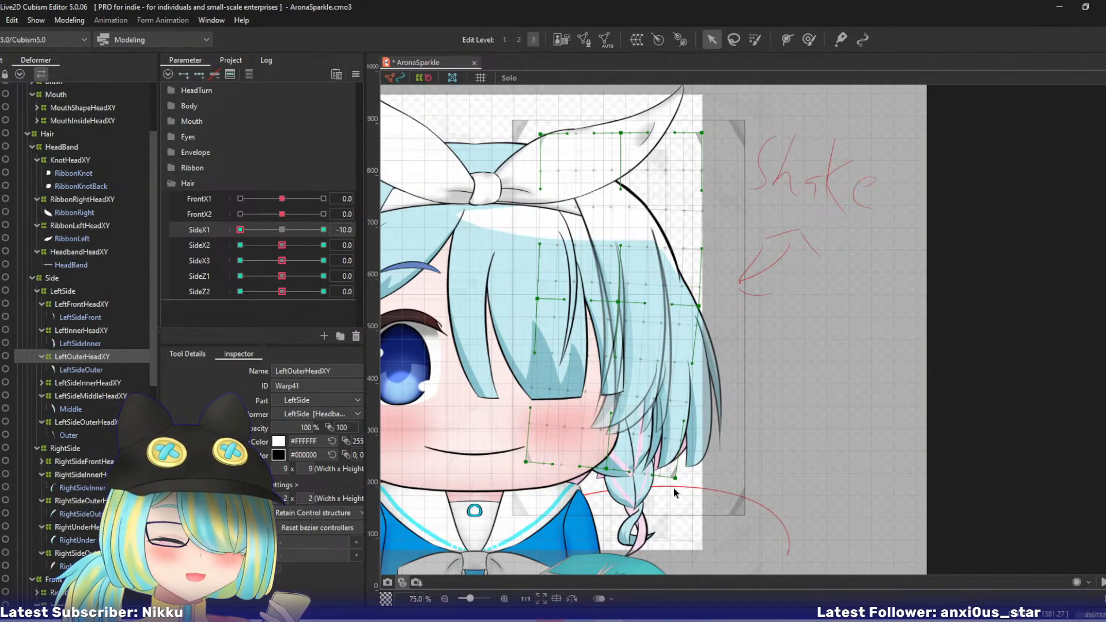
{"action": "key", "text": "ctrl+d"}
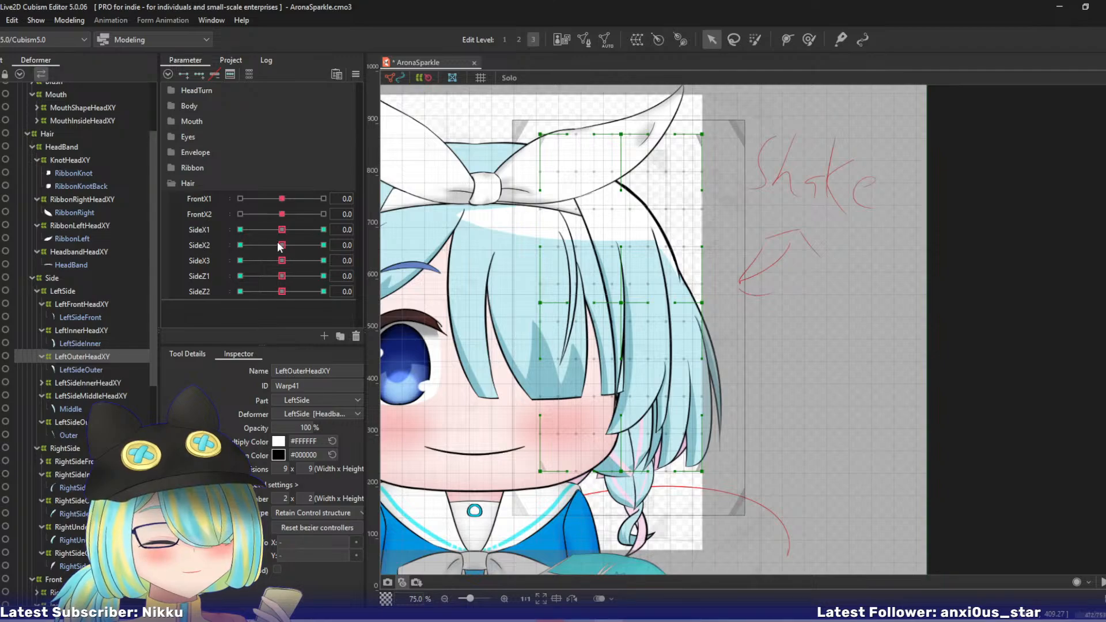
- At SideX2 10, bend LeftOuterHeadXY's lower part outward with a four-point temporary deform path and apply it
{"action": "left_click_drag", "start_coordinate": [280, 245], "coordinate": [355, 246]}
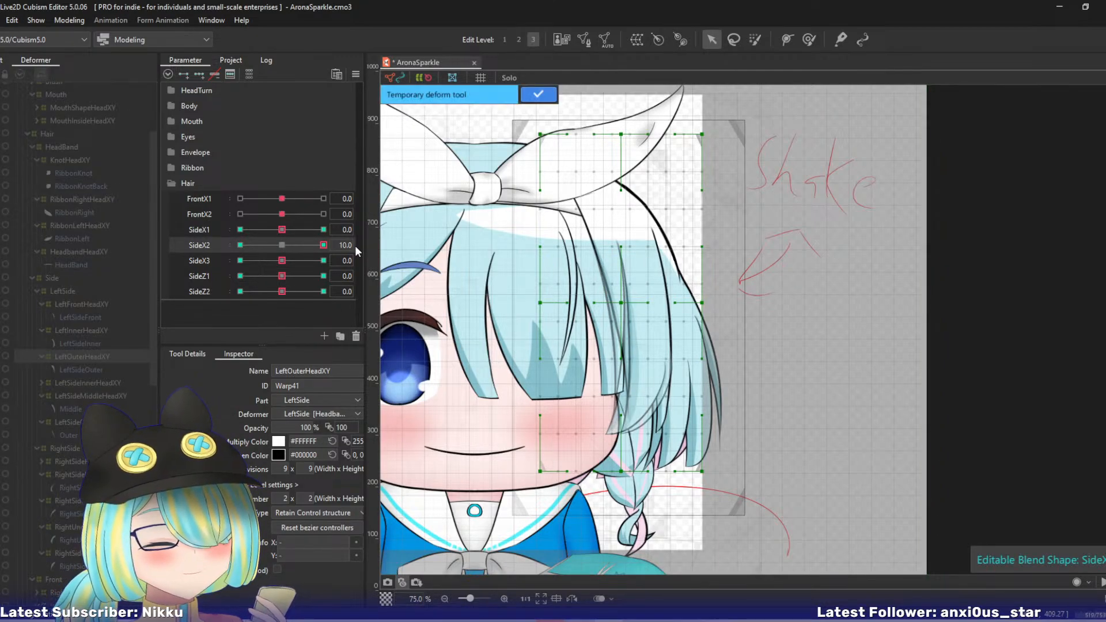
{"action": "left_click", "coordinate": [595, 107]}
{"action": "left_click", "coordinate": [634, 209]}
{"action": "left_click", "coordinate": [657, 312]}
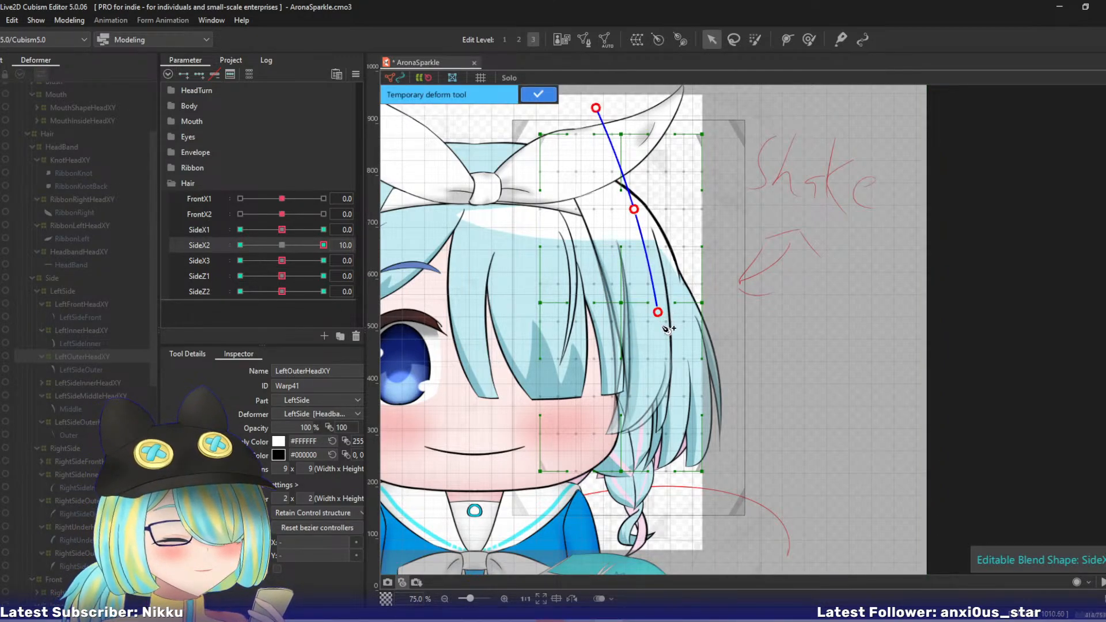
{"action": "left_click", "coordinate": [660, 554]}
{"action": "left_click_drag", "start_coordinate": [660, 554], "coordinate": [698, 550]}
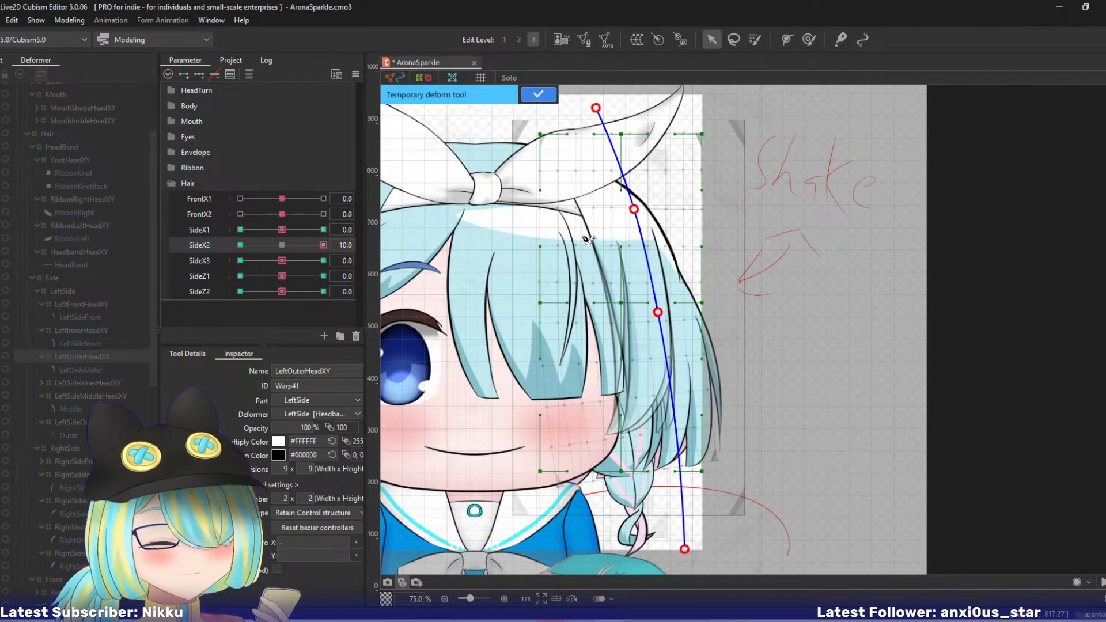
{"action": "mouse_move", "coordinate": [321, 247]}
{"action": "left_mouse_down"}
{"action": "mouse_move", "coordinate": [292, 244]}
{"action": "mouse_move", "coordinate": [340, 246]}
{"action": "left_mouse_up"}
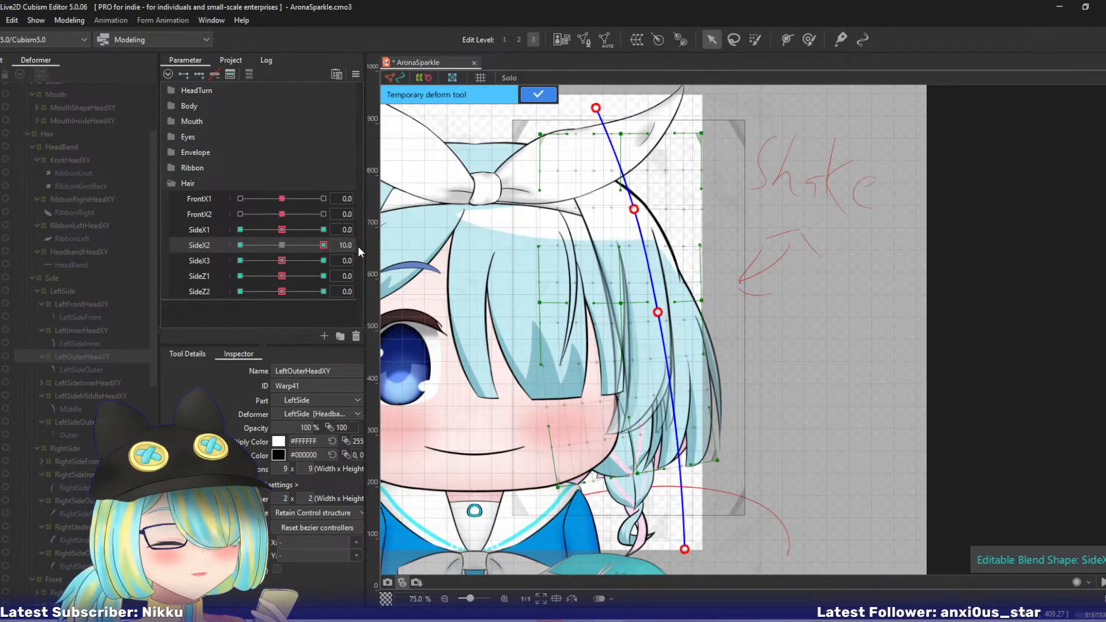
{"action": "left_click_drag", "start_coordinate": [658, 312], "coordinate": [660, 312]}
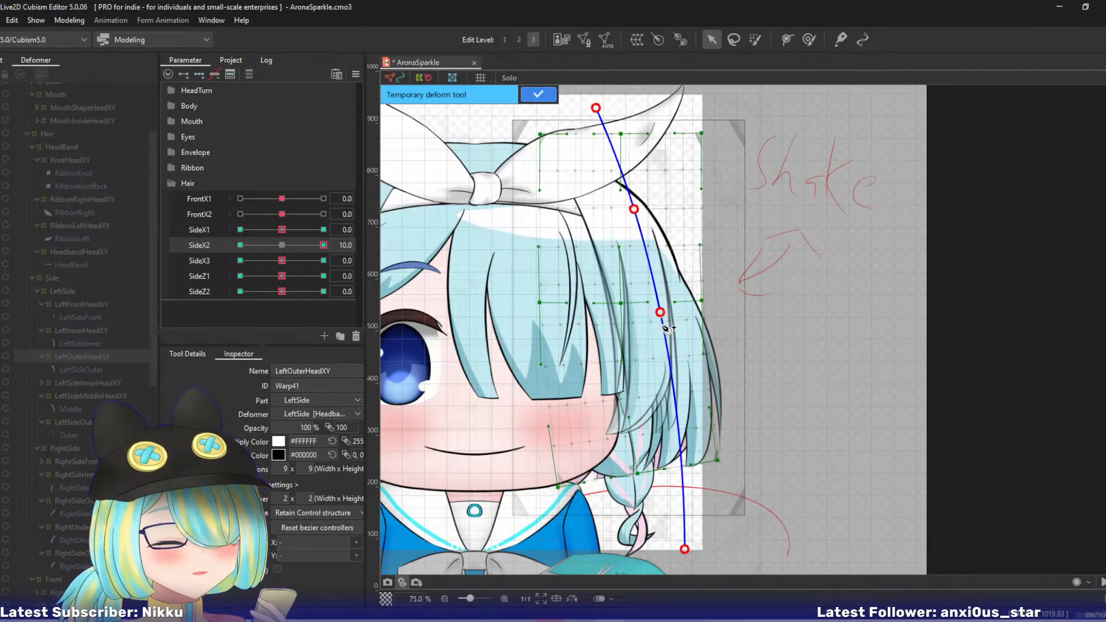
{"action": "key", "text": "ctrl+z"}
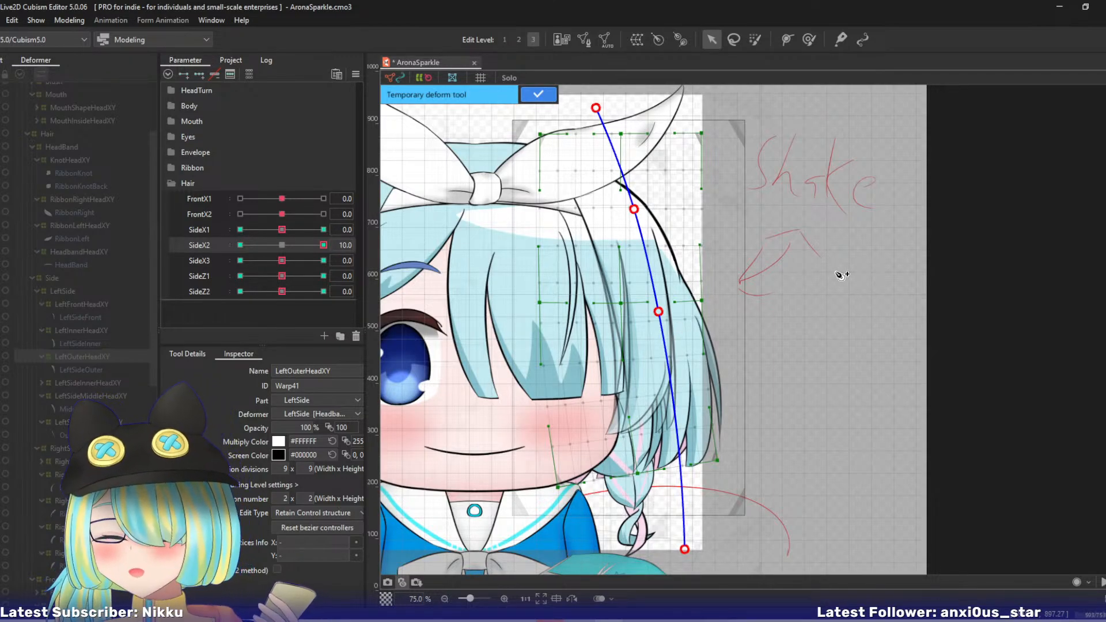
{"action": "left_click", "coordinate": [538, 94]}
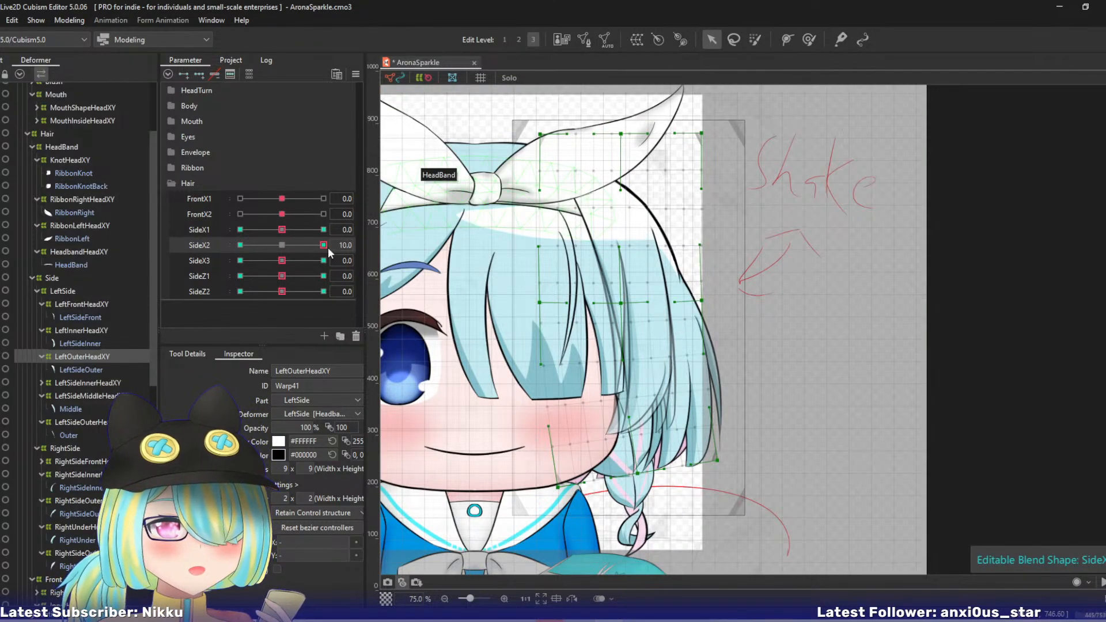
- At SideX2 -10, bend LeftOuterHeadXY's lower part inward with a four-point temporary deform path, apply it, and return the parameter to 0
{"action": "left_click_drag", "start_coordinate": [326, 246], "coordinate": [240, 245]}
{"action": "key", "text": "ctrl+t"}
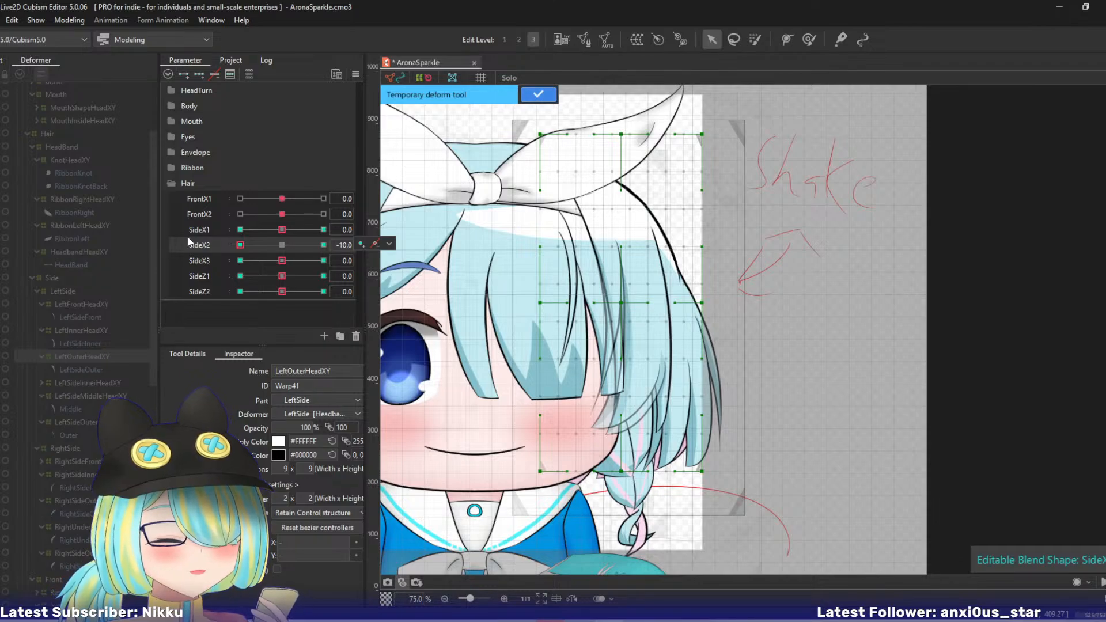
{"action": "left_click", "coordinate": [600, 99]}
{"action": "left_click", "coordinate": [632, 199]}
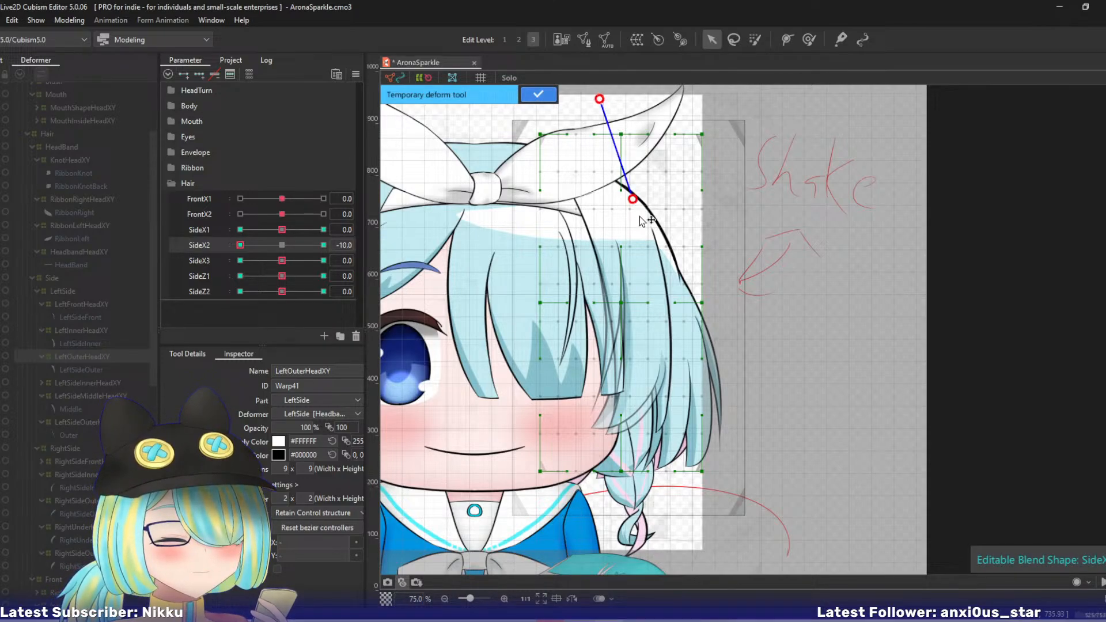
{"action": "left_click", "coordinate": [657, 311]}
{"action": "left_click", "coordinate": [654, 540]}
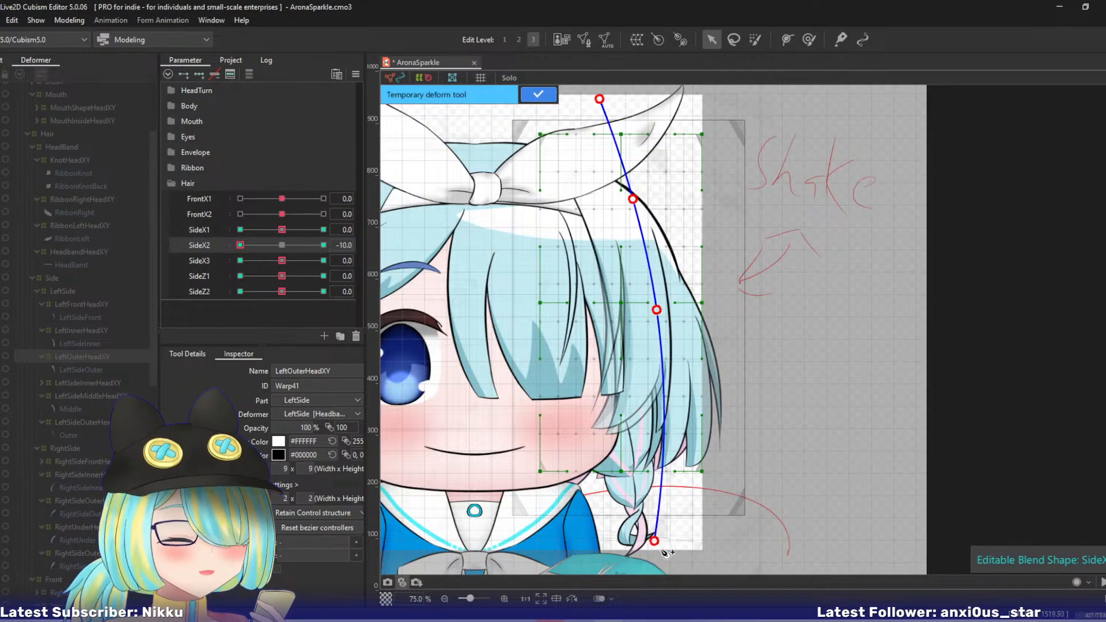
{"action": "mouse_move", "coordinate": [653, 542]}
{"action": "left_mouse_down"}
{"action": "mouse_move", "coordinate": [631, 542]}
{"action": "mouse_move", "coordinate": [639, 545]}
{"action": "left_mouse_up"}
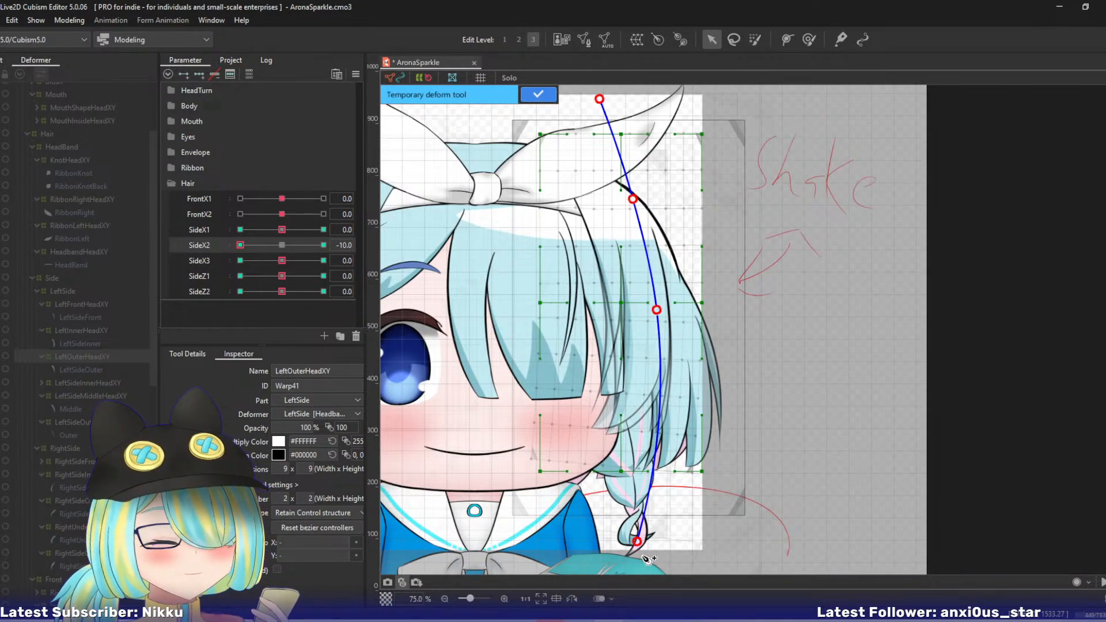
{"action": "left_click", "coordinate": [535, 97]}
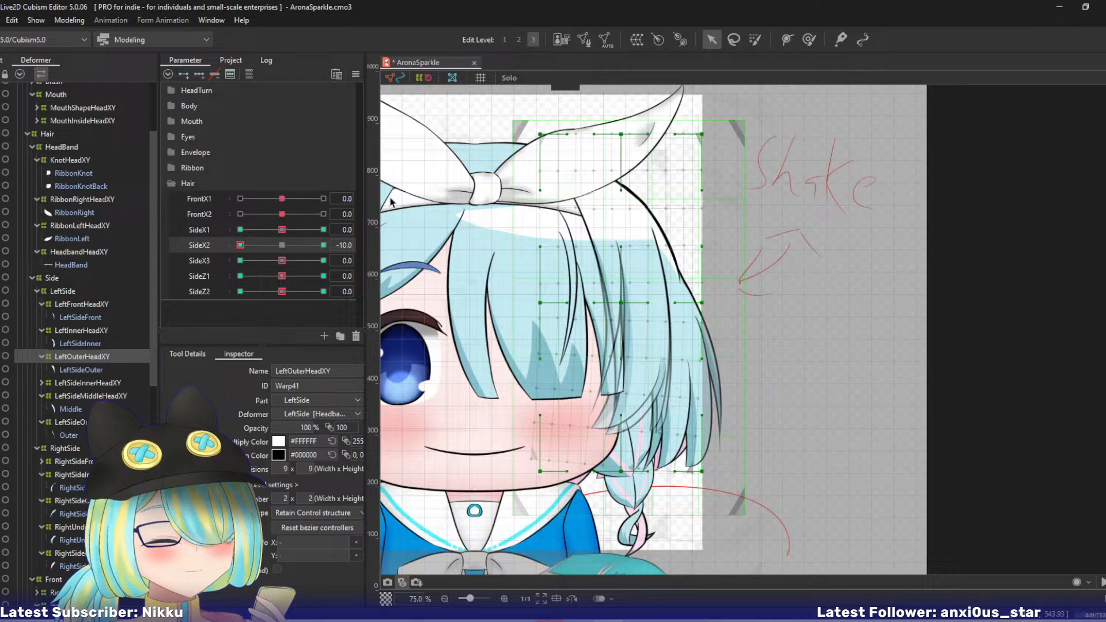
{"action": "left_click", "coordinate": [312, 247]}
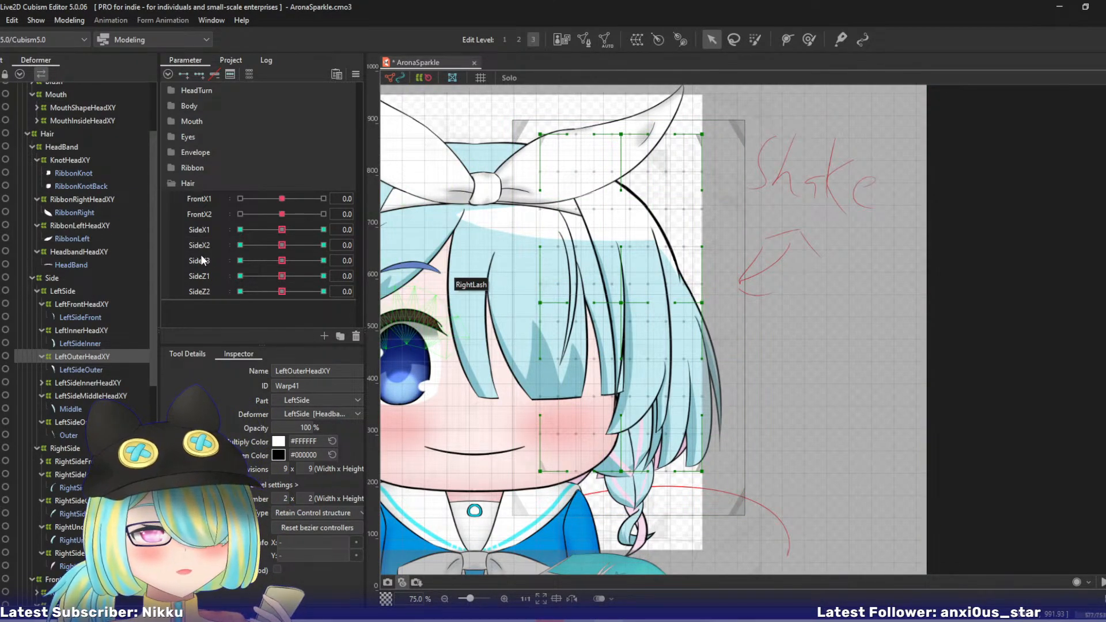
- At SideX3 10, bend LeftOuterHeadXY's lower end outward with a five-point temporary deform path and apply it
{"action": "left_click_drag", "start_coordinate": [282, 263], "coordinate": [323, 260]}
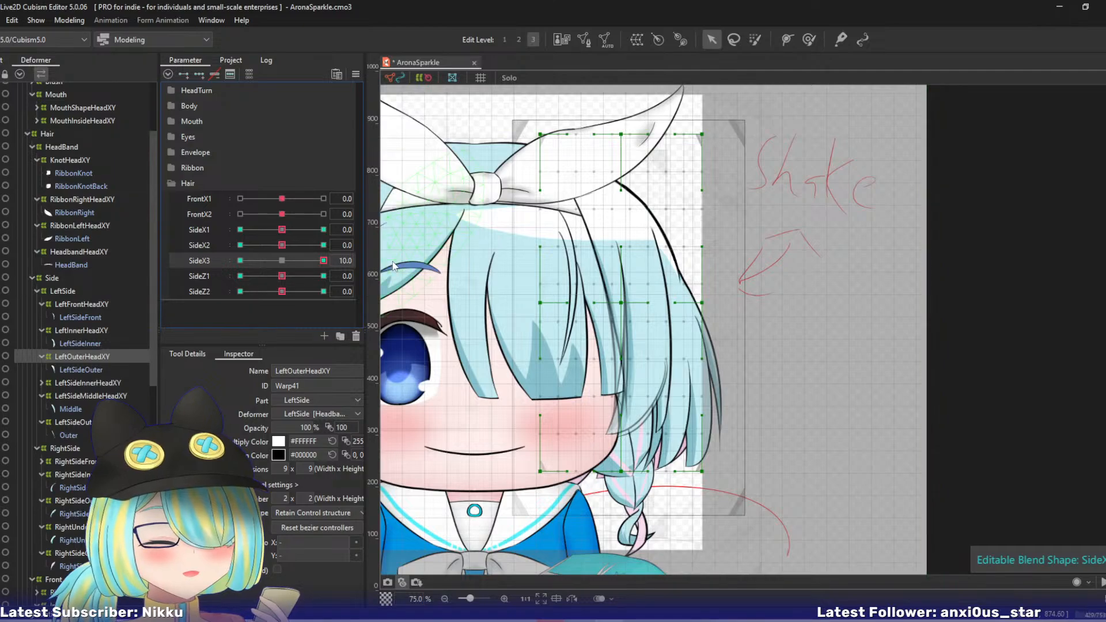
{"action": "left_click", "coordinate": [584, 100]}
{"action": "left_click", "coordinate": [622, 189]}
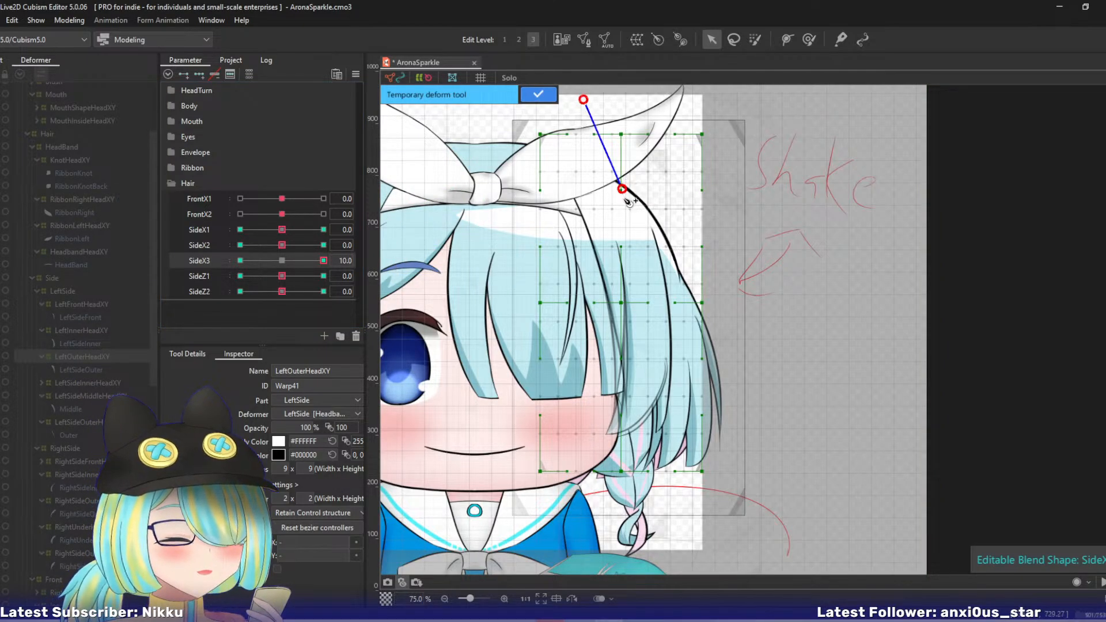
{"action": "left_click", "coordinate": [648, 294]}
{"action": "left_click", "coordinate": [659, 362]}
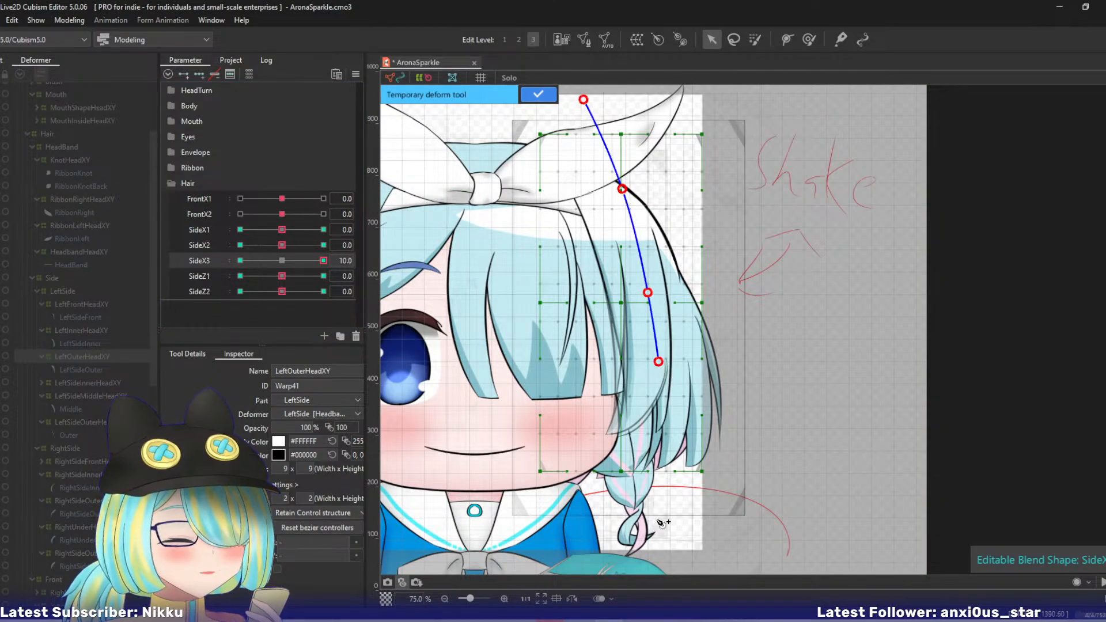
{"action": "left_click", "coordinate": [689, 538]}
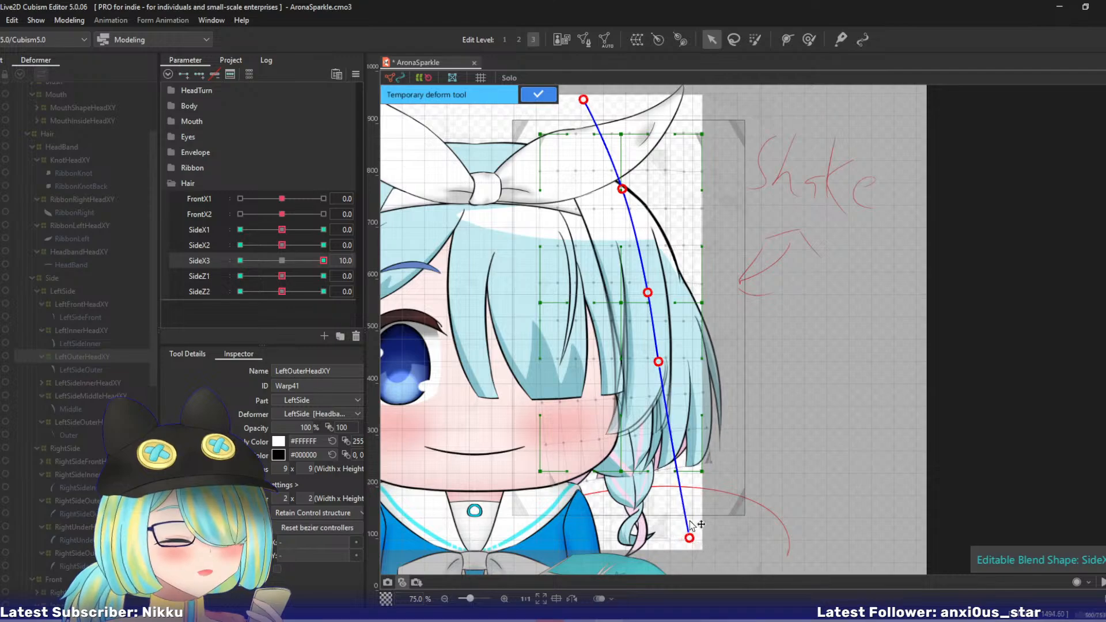
{"action": "left_click_drag", "start_coordinate": [658, 362], "coordinate": [662, 362]}
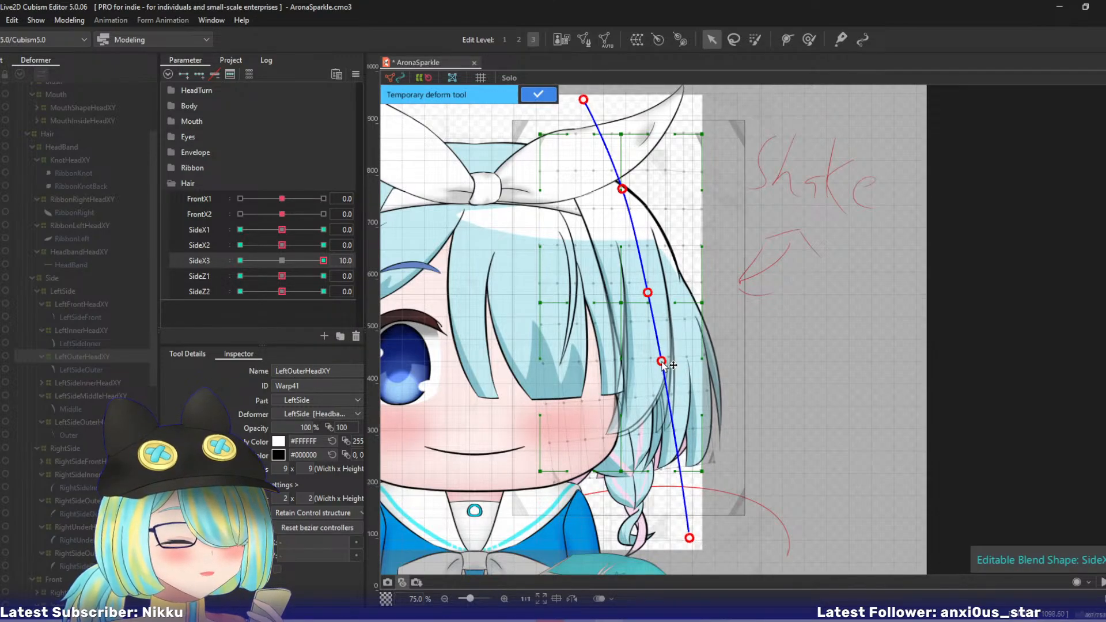
{"action": "left_click", "coordinate": [538, 94]}
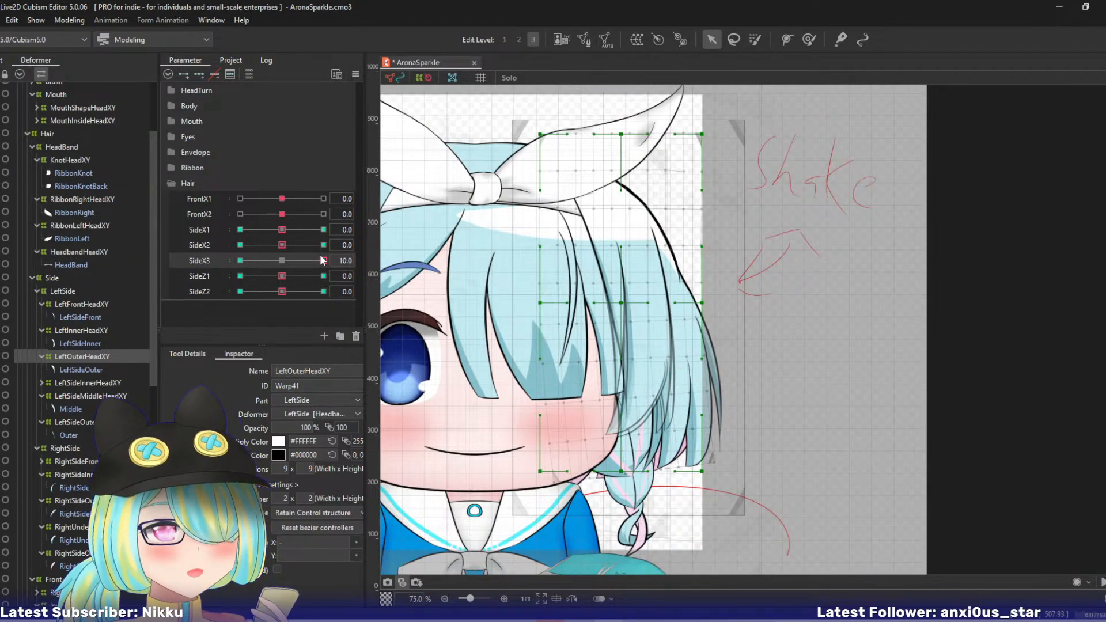
- At SideX3 -10, bend LeftOuterHeadXY's lower end inward with a five-point temporary deform path, apply it, and preview SideZ1 at 10 before resetting it
{"action": "left_click_drag", "start_coordinate": [321, 257], "coordinate": [179, 244]}
{"action": "key", "text": "ctrl+t"}
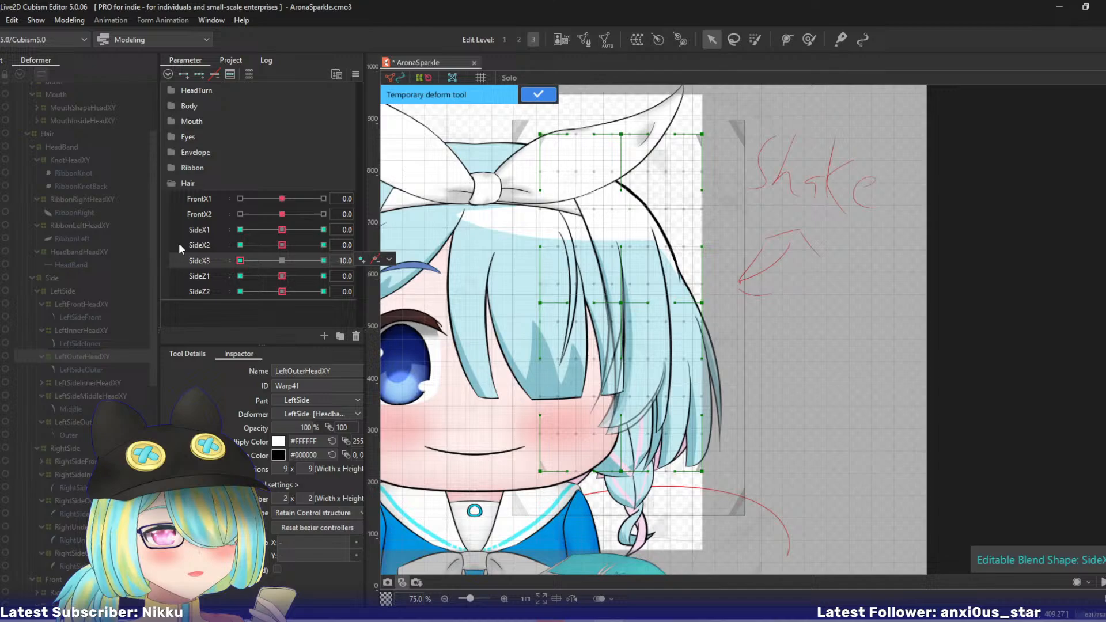
{"action": "left_click", "coordinate": [595, 95]}
{"action": "left_click", "coordinate": [620, 183]}
{"action": "left_click", "coordinate": [646, 277]}
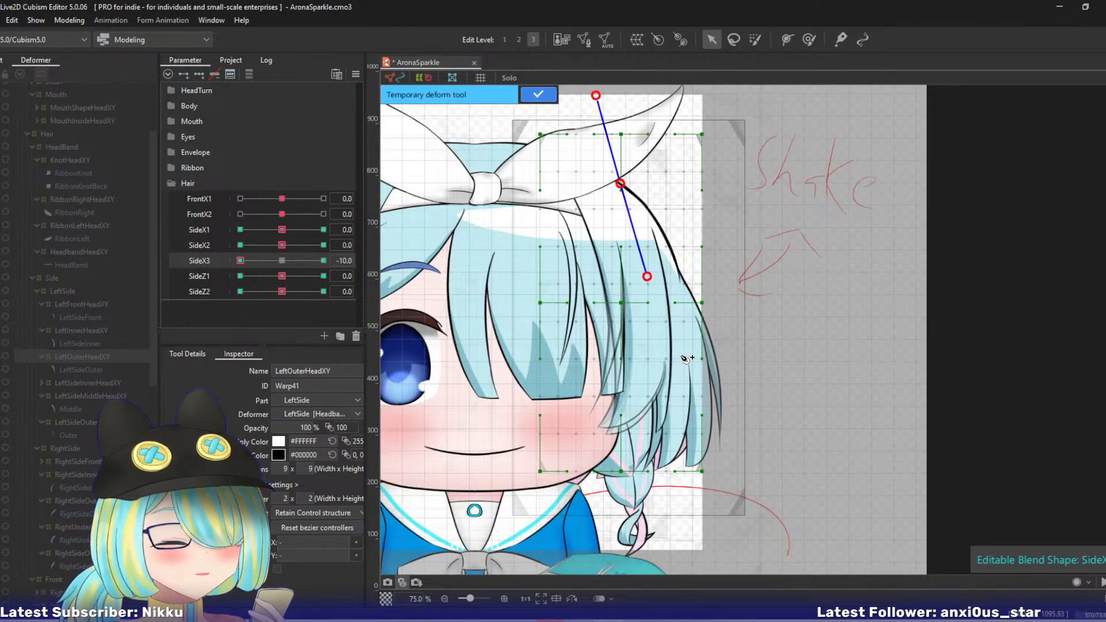
{"action": "left_click", "coordinate": [665, 356]}
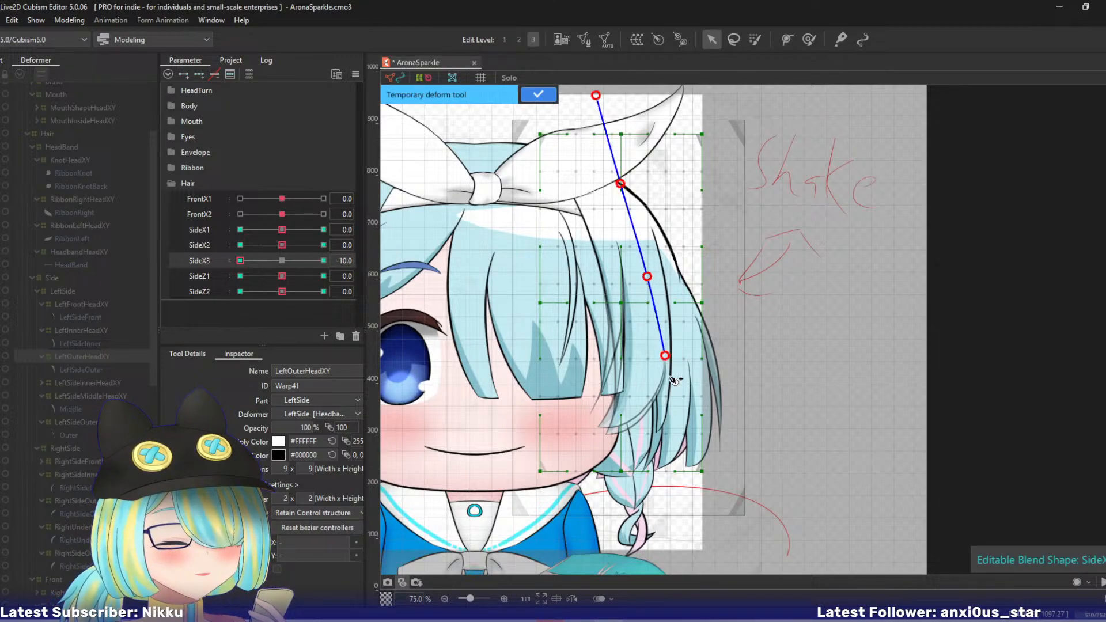
{"action": "left_click", "coordinate": [679, 543]}
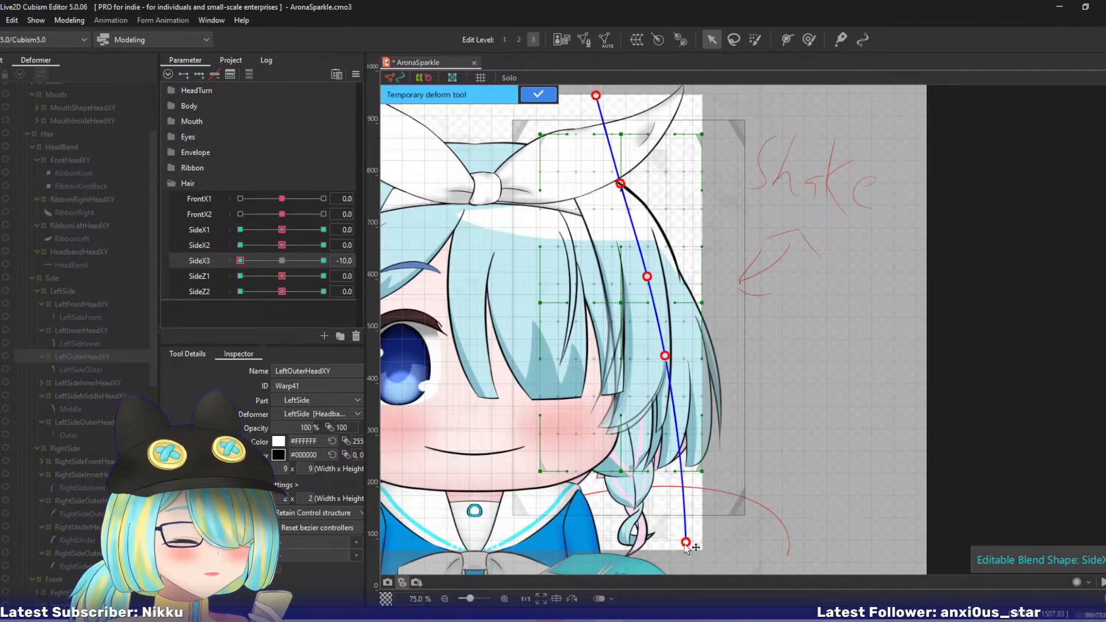
{"action": "left_click_drag", "start_coordinate": [679, 546], "coordinate": [657, 546]}
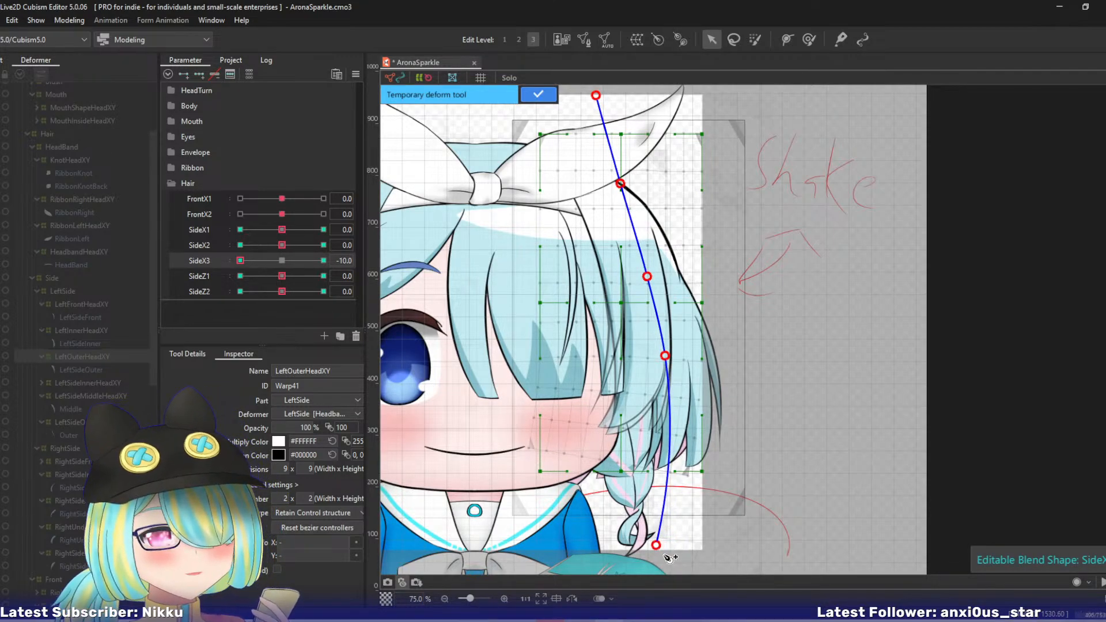
{"action": "left_click", "coordinate": [535, 94]}
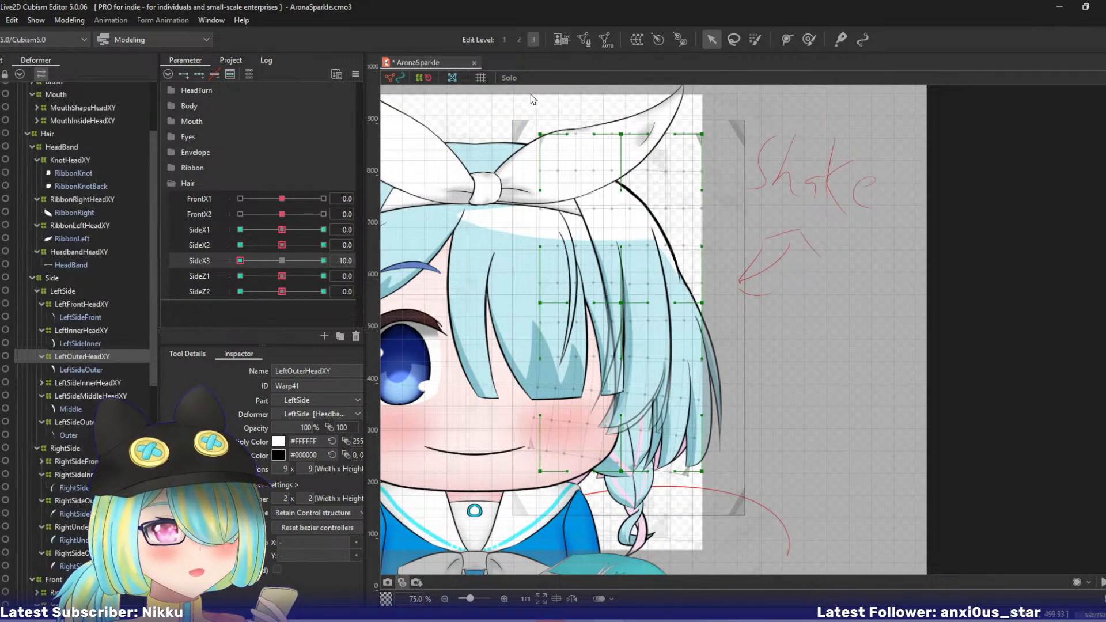
{"action": "key", "text": "ctrl+m"}
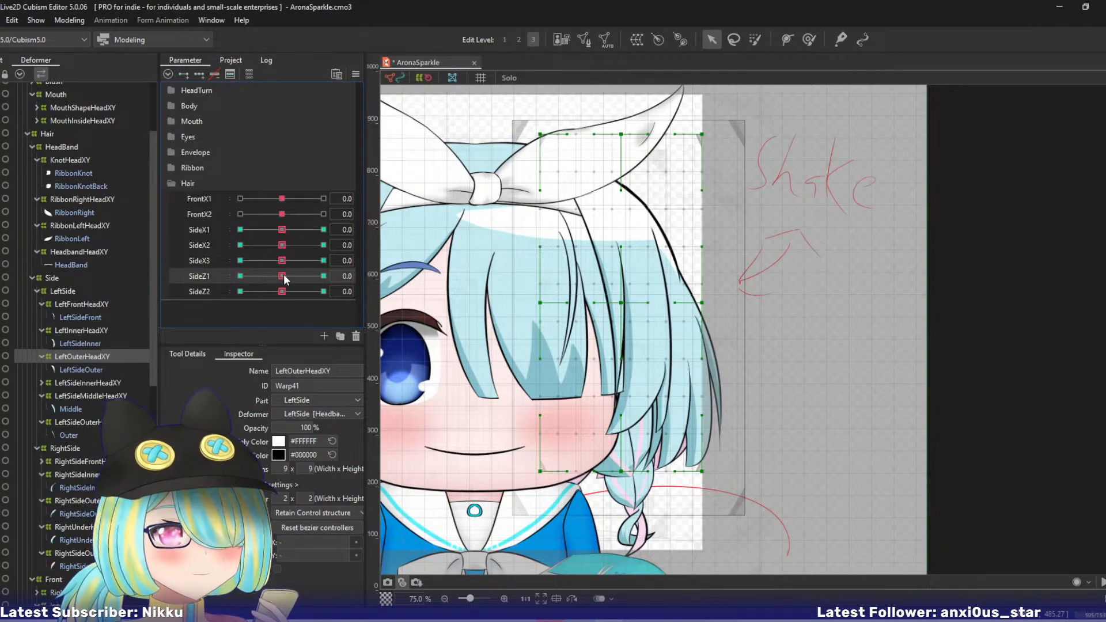
{"action": "left_click_drag", "start_coordinate": [282, 276], "coordinate": [364, 293]}
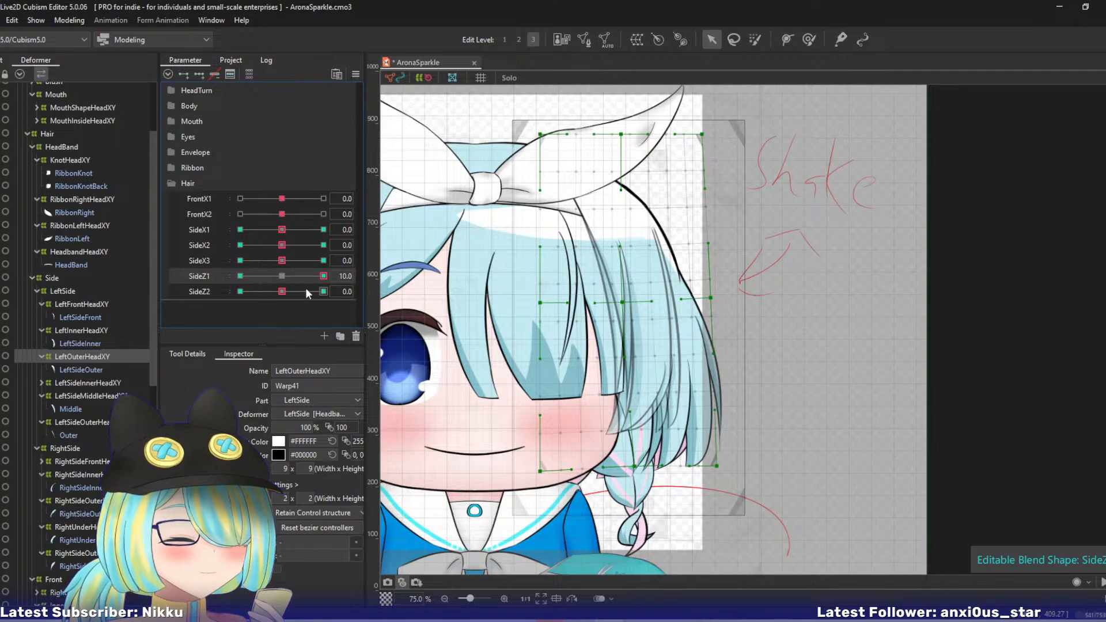
{"action": "left_click", "coordinate": [283, 276]}
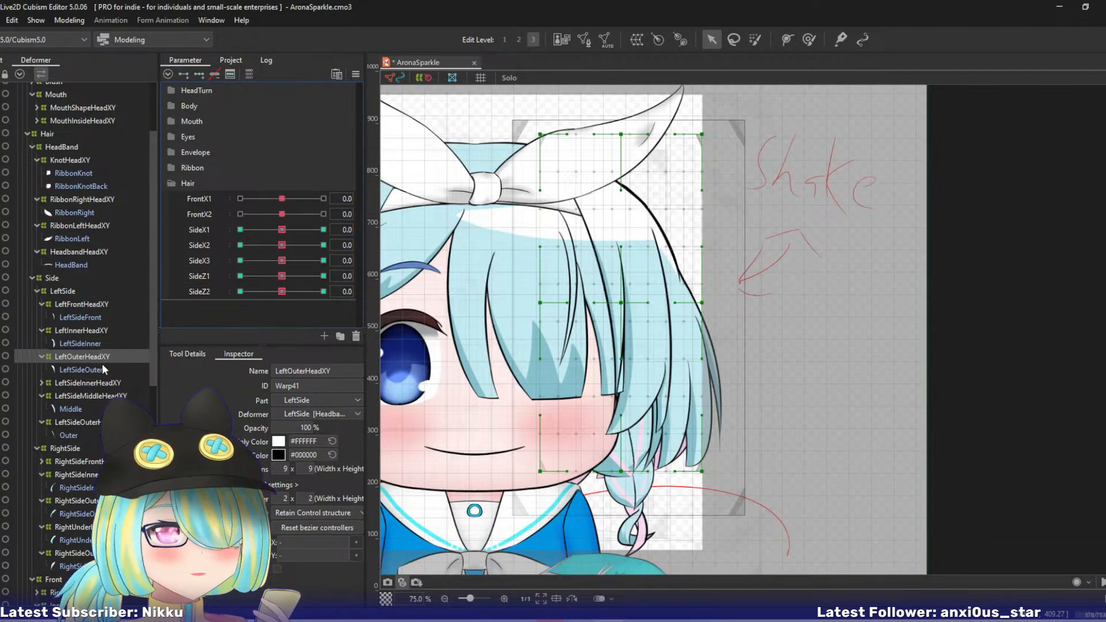
- Select LeftSideInnerHeadXY and, at SideX1 10, bend it outward with a three-point temporary deform path and apply it
{"action": "left_click", "coordinate": [80, 382]}
{"action": "left_click_drag", "start_coordinate": [281, 229], "coordinate": [364, 233]}
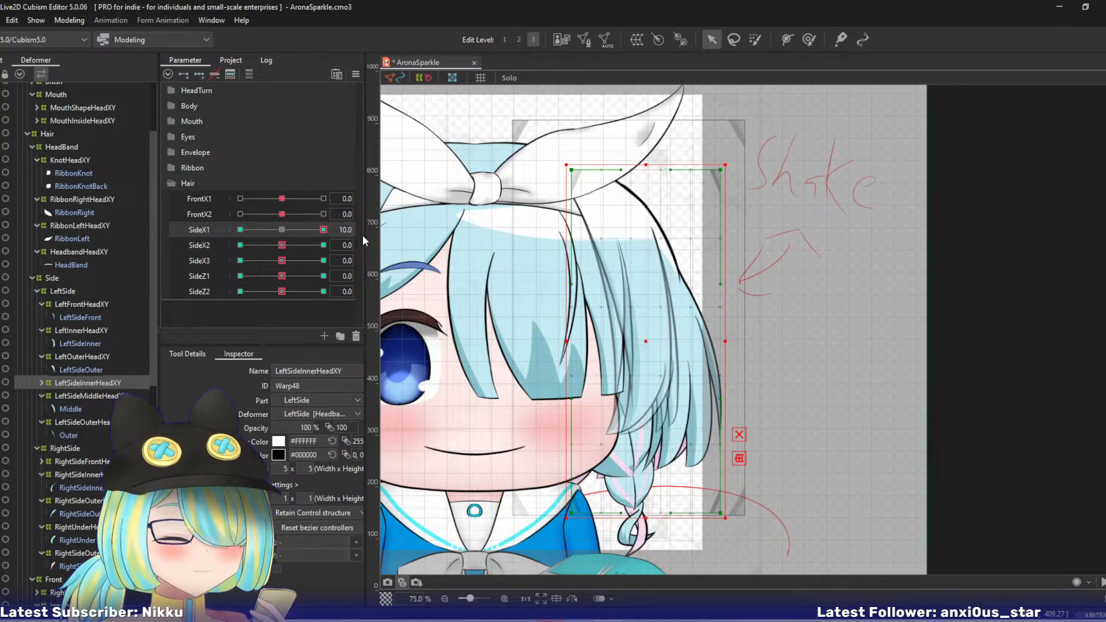
{"action": "key", "text": "ctrl+t"}
{"action": "left_click", "coordinate": [590, 120]}
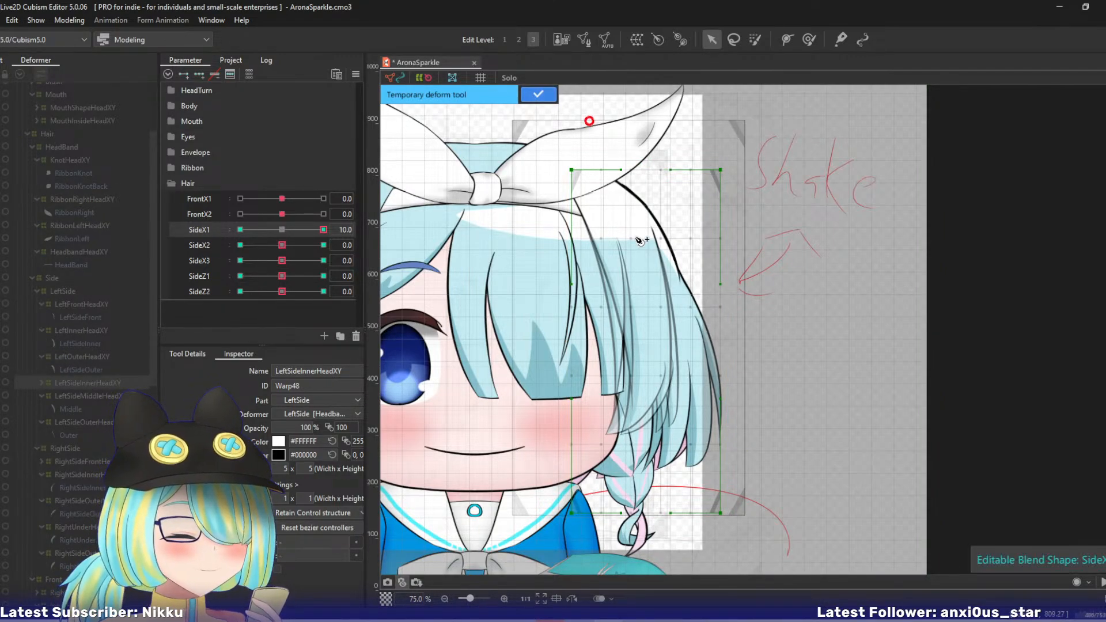
{"action": "left_click", "coordinate": [642, 265]}
{"action": "left_click", "coordinate": [649, 562]}
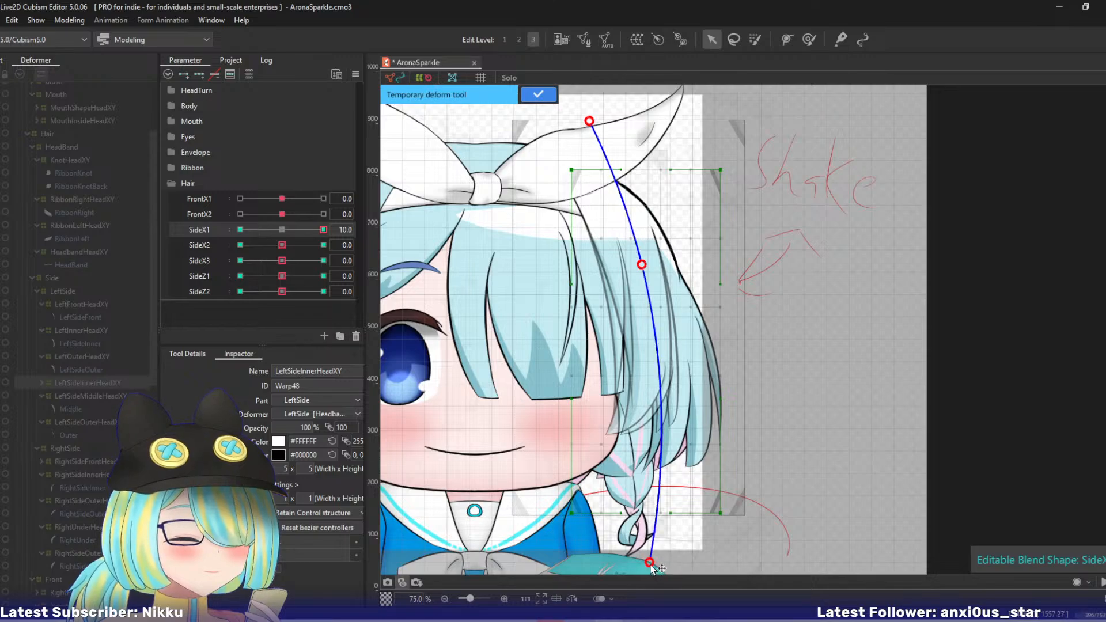
{"action": "left_click_drag", "start_coordinate": [650, 563], "coordinate": [672, 560]}
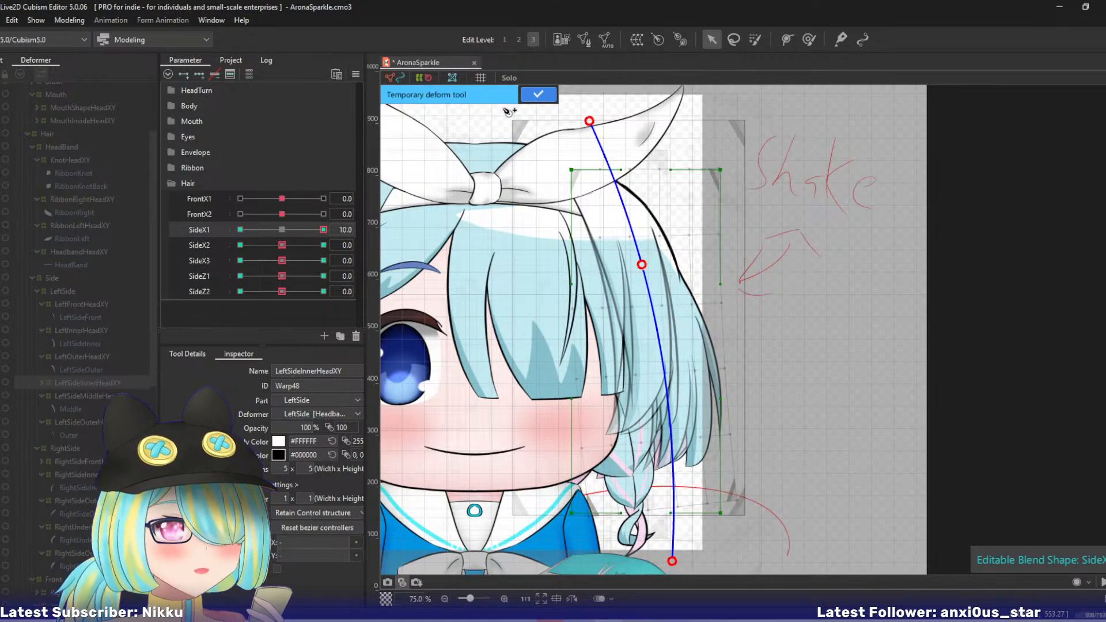
{"action": "key", "text": "Return"}
- At SideX1 -10, bend LeftSideInnerHeadXY inward with a three-point temporary deform path and apply it
{"action": "left_click_drag", "start_coordinate": [320, 228], "coordinate": [165, 227]}
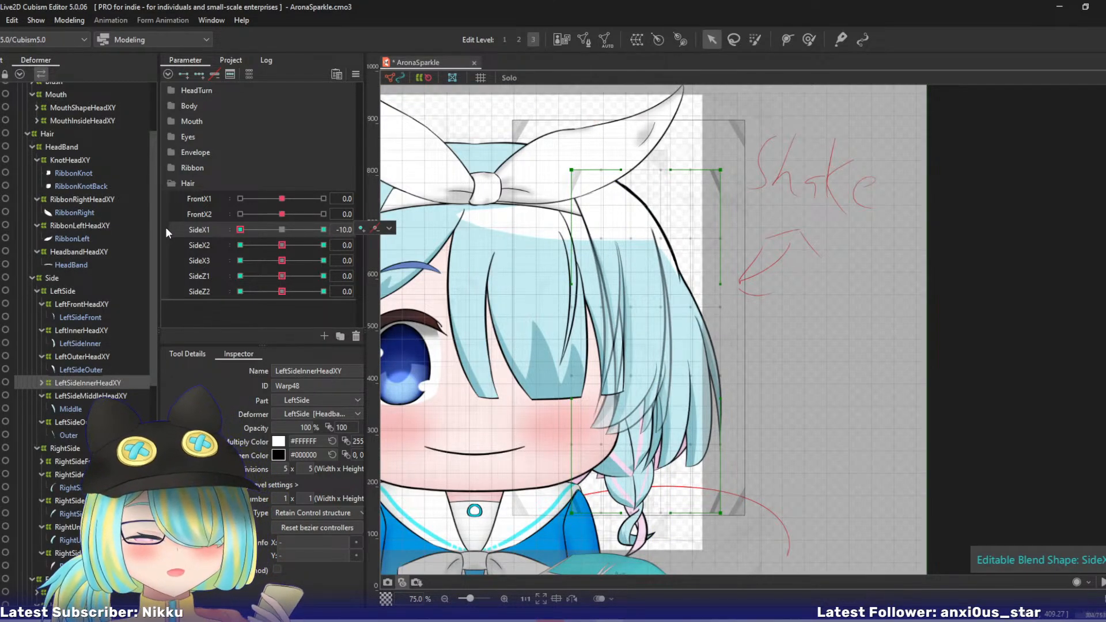
{"action": "key", "text": "p"}
{"action": "left_click", "coordinate": [603, 110]}
{"action": "left_click", "coordinate": [645, 243]}
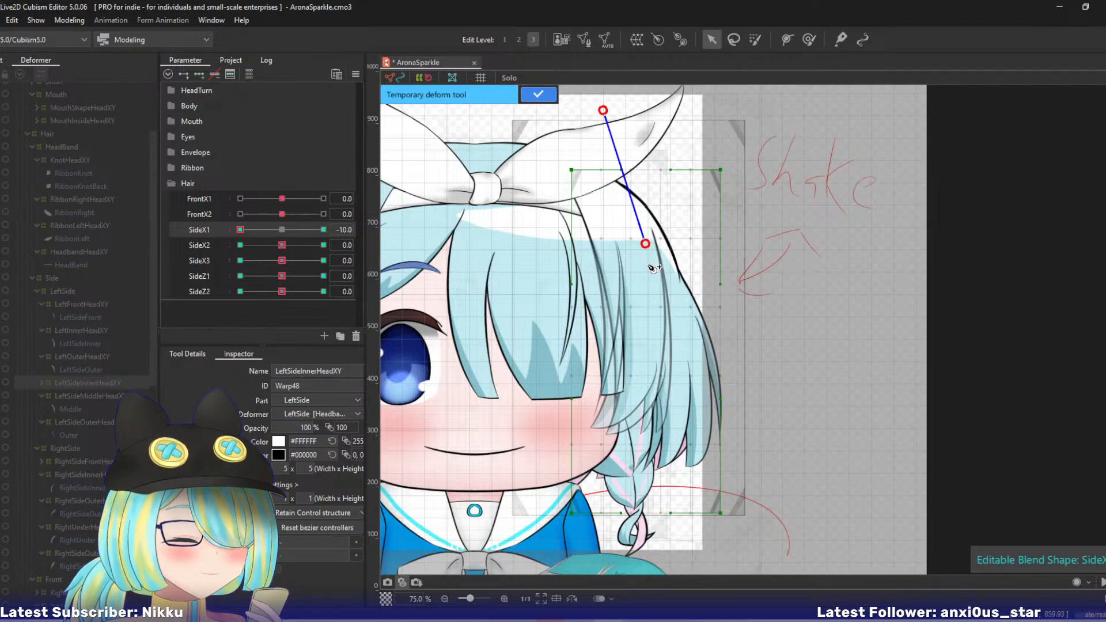
{"action": "left_click", "coordinate": [661, 559]}
{"action": "left_click_drag", "start_coordinate": [662, 560], "coordinate": [638, 560]}
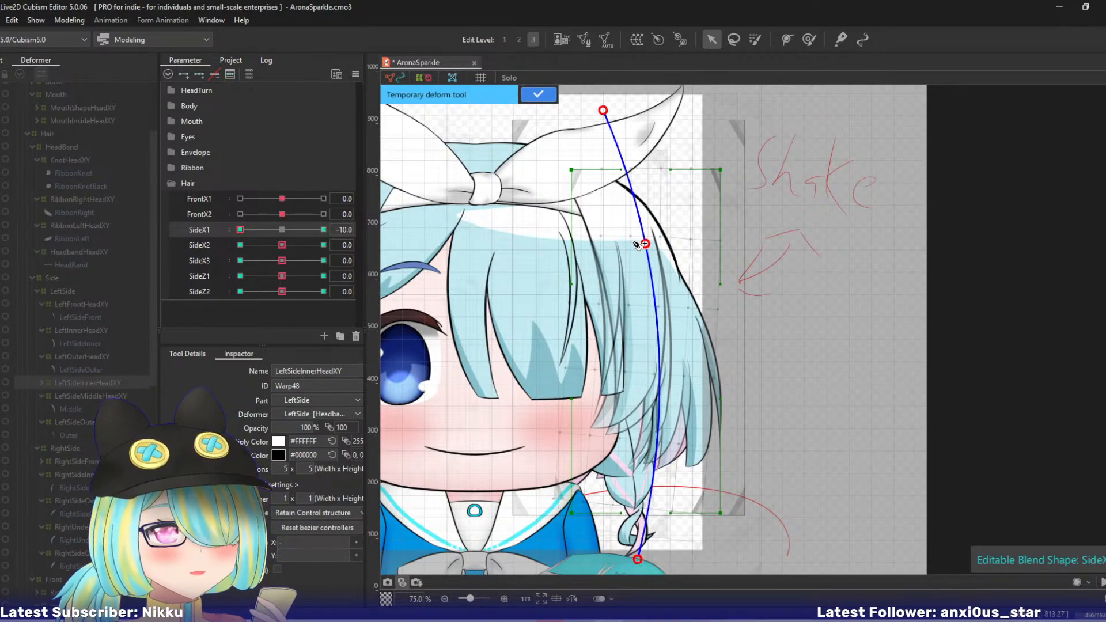
{"action": "key", "text": "ctrl+z"}
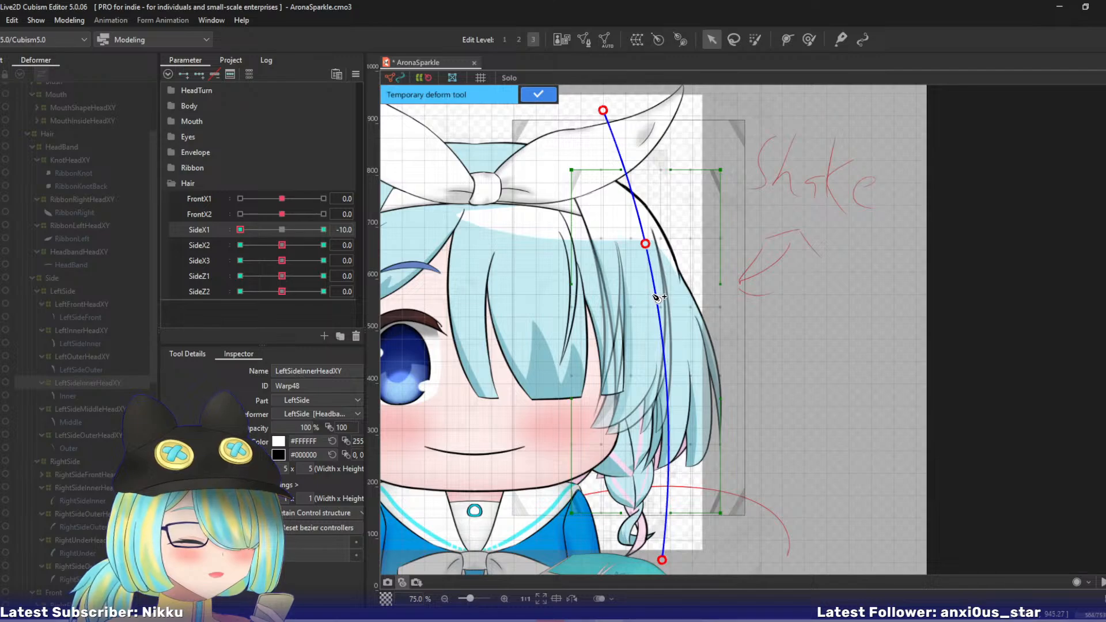
{"action": "left_click_drag", "start_coordinate": [663, 560], "coordinate": [639, 561]}
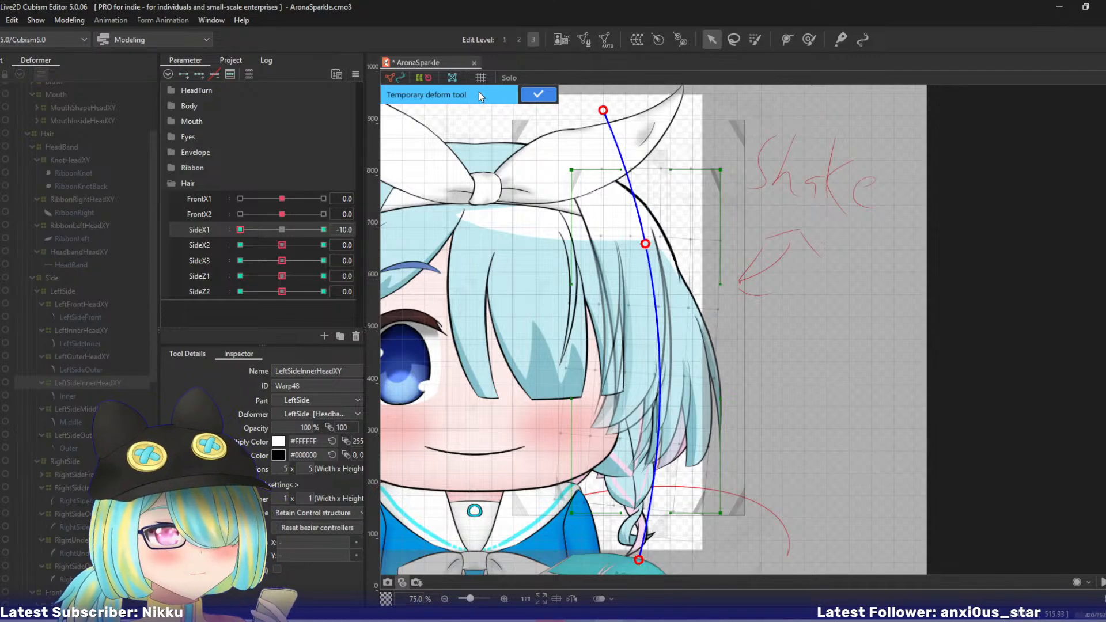
{"action": "left_click", "coordinate": [536, 95]}
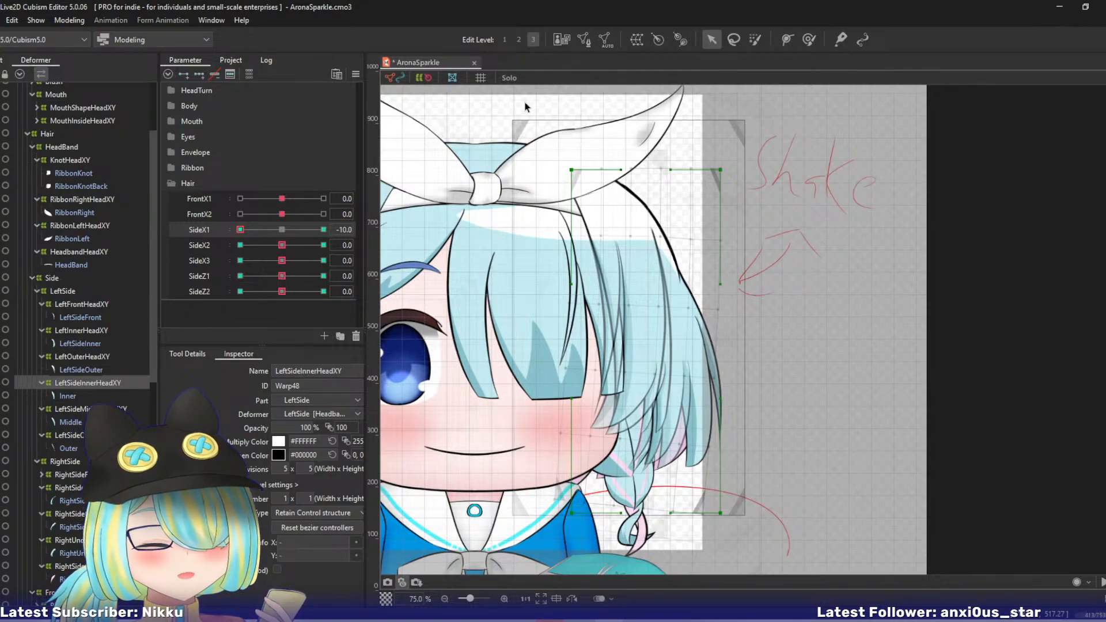
- At SideX2 10 with SideX1 back at 0, bend LeftSideInnerHeadXY's lower part outward with a four-point temporary deform path and apply it
{"action": "left_click_drag", "start_coordinate": [246, 228], "coordinate": [368, 244]}
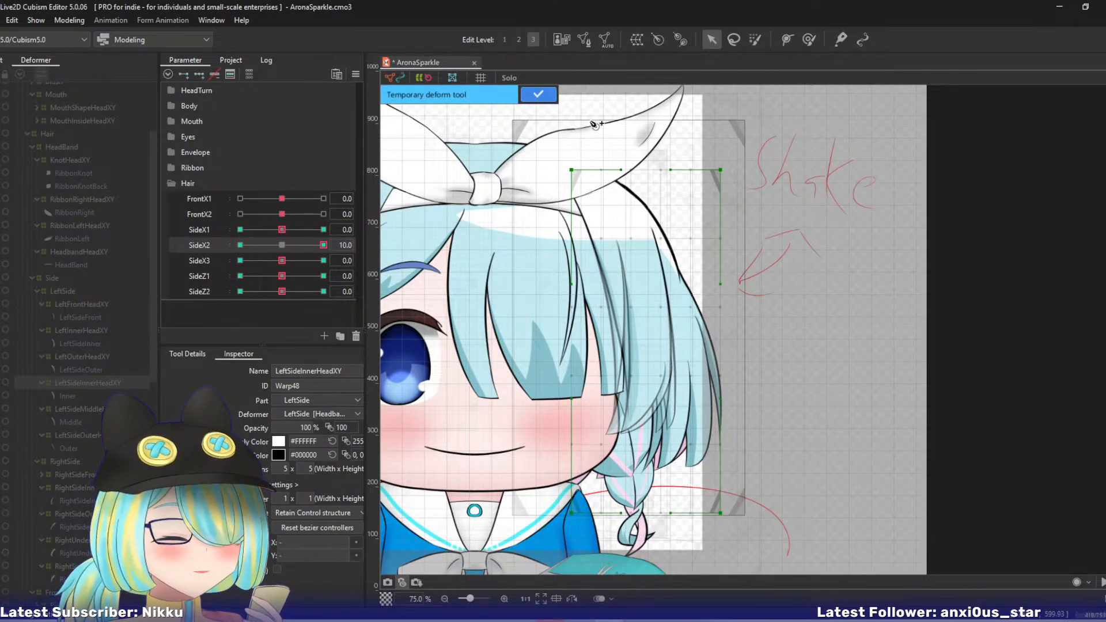
{"action": "left_click", "coordinate": [596, 106]}
{"action": "left_click", "coordinate": [636, 211]}
{"action": "left_click", "coordinate": [661, 318]}
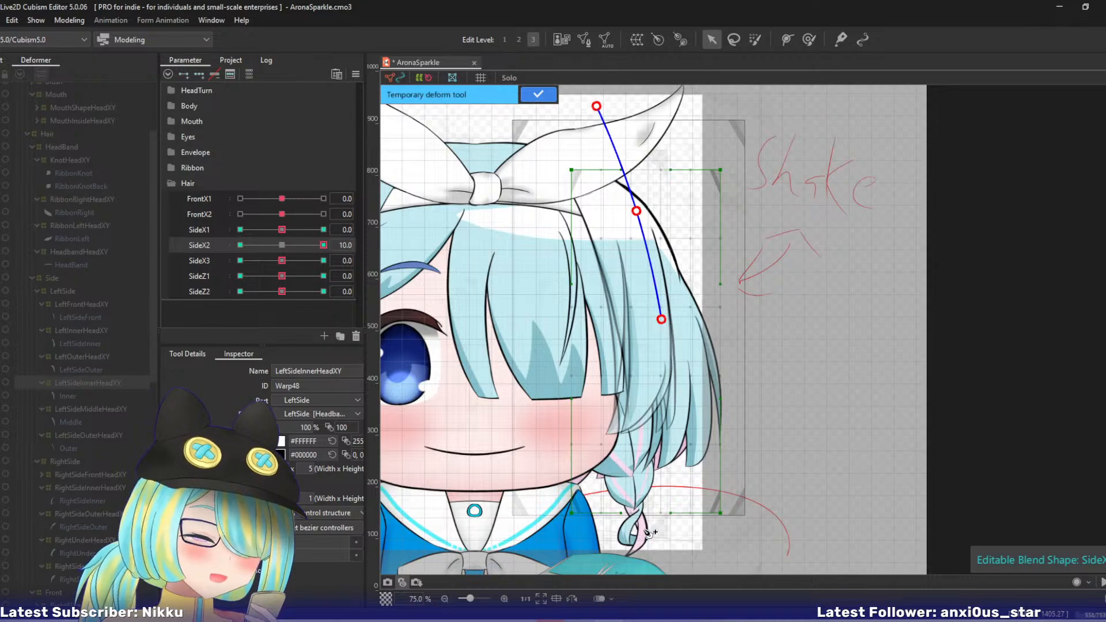
{"action": "left_click", "coordinate": [651, 552]}
{"action": "left_click_drag", "start_coordinate": [652, 553], "coordinate": [683, 548]}
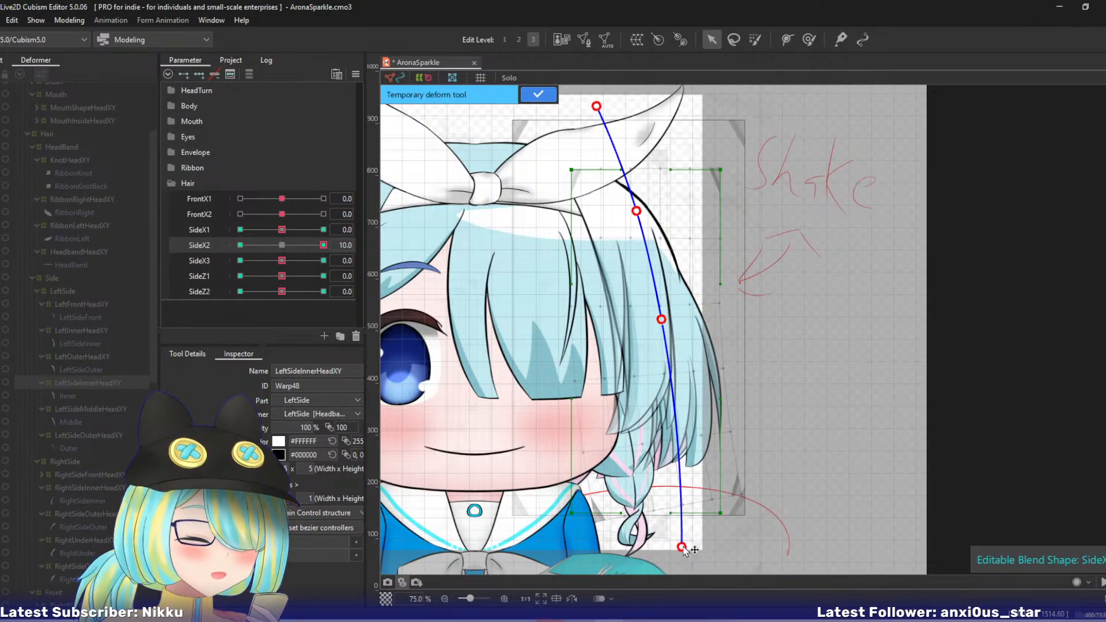
{"action": "left_click", "coordinate": [538, 94]}
- At SideX2 -10, bend LeftSideInnerHeadXY's lower part inward with a four-point temporary deform path and apply it
{"action": "left_click_drag", "start_coordinate": [323, 244], "coordinate": [147, 245]}
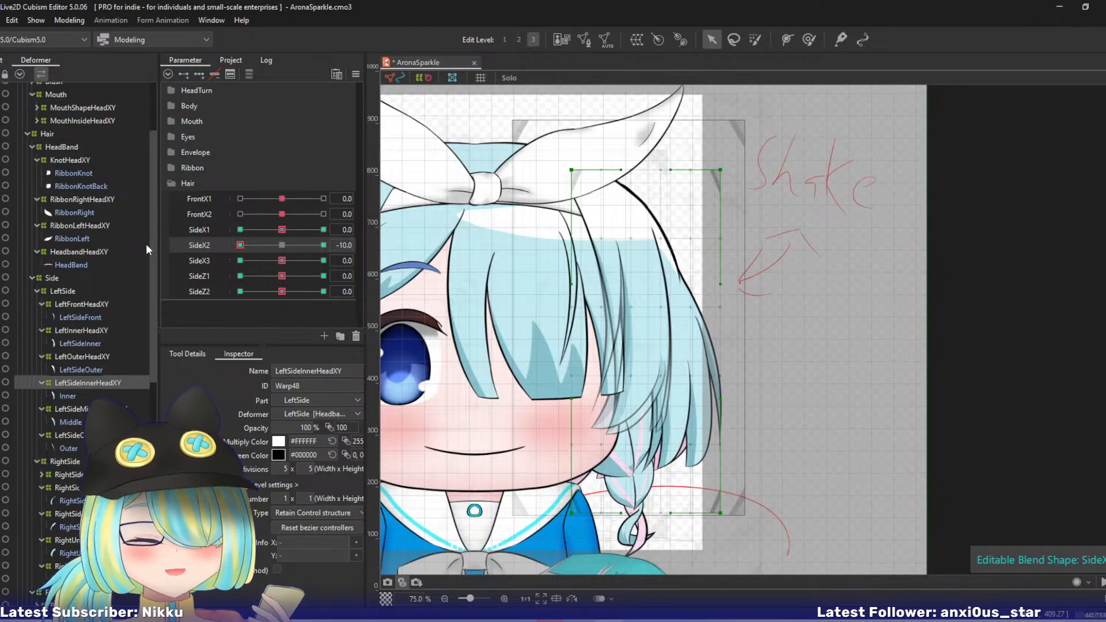
{"action": "key", "text": "t"}
{"action": "left_click", "coordinate": [587, 108]}
{"action": "left_click", "coordinate": [628, 222]}
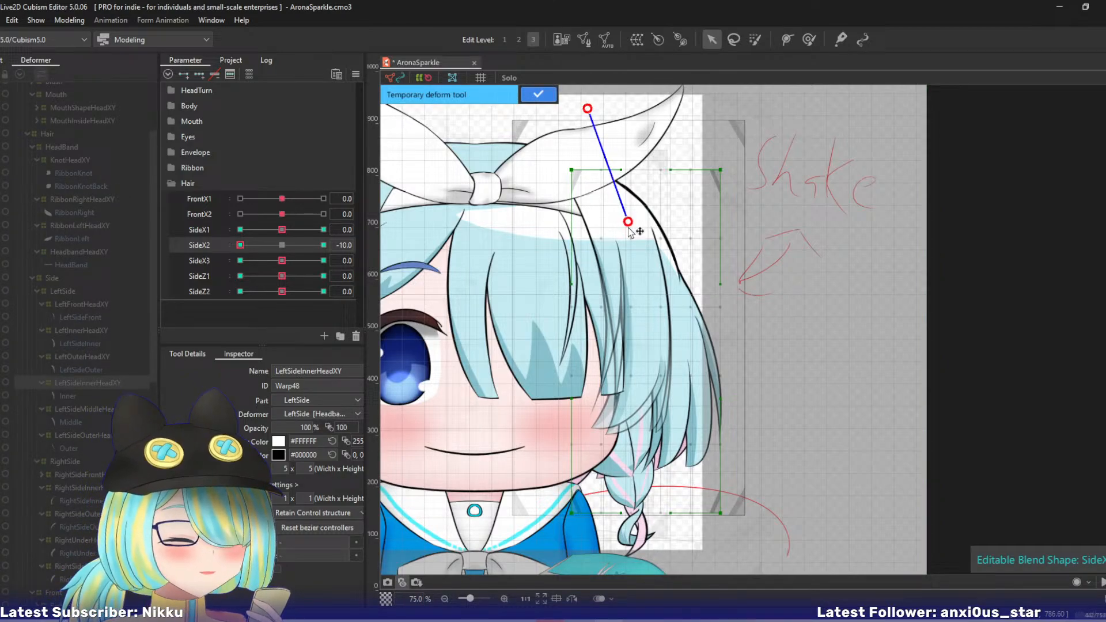
{"action": "left_click", "coordinate": [663, 324]}
{"action": "left_click", "coordinate": [663, 564]}
{"action": "left_click_drag", "start_coordinate": [663, 563], "coordinate": [622, 558]}
{"action": "left_click", "coordinate": [538, 94]}
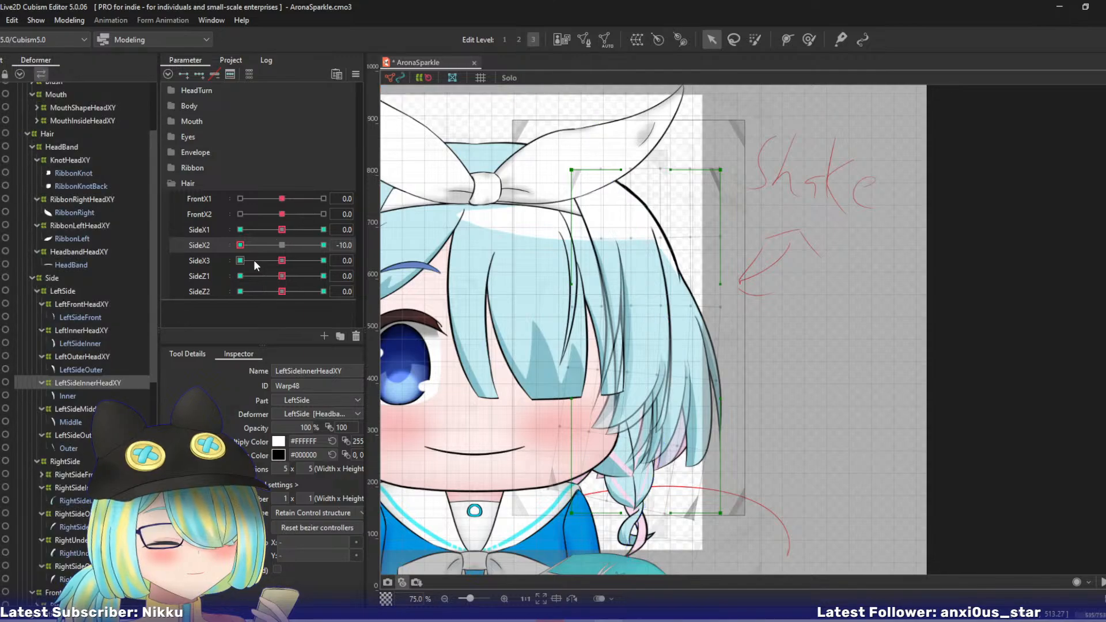
- At SideX3 10 with SideX2 back at 0, bend LeftSideInnerHeadXY's tip outward with a five-point temporary deform path and apply it
{"action": "left_click_drag", "start_coordinate": [177, 246], "coordinate": [347, 260]}
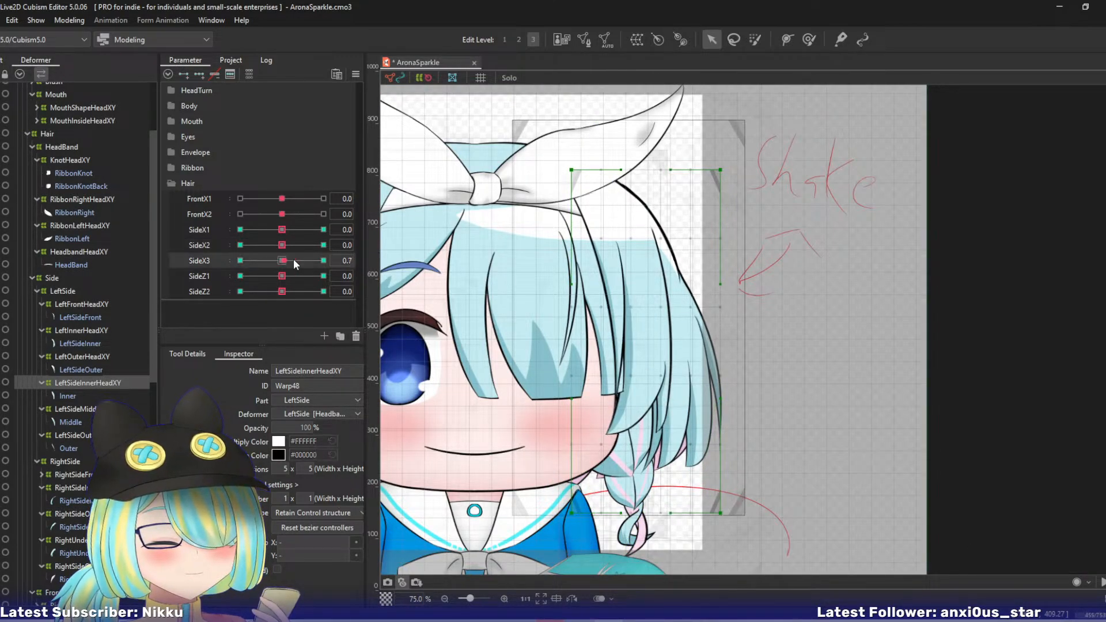
{"action": "left_click", "coordinate": [323, 260]}
{"action": "left_click", "coordinate": [593, 114]}
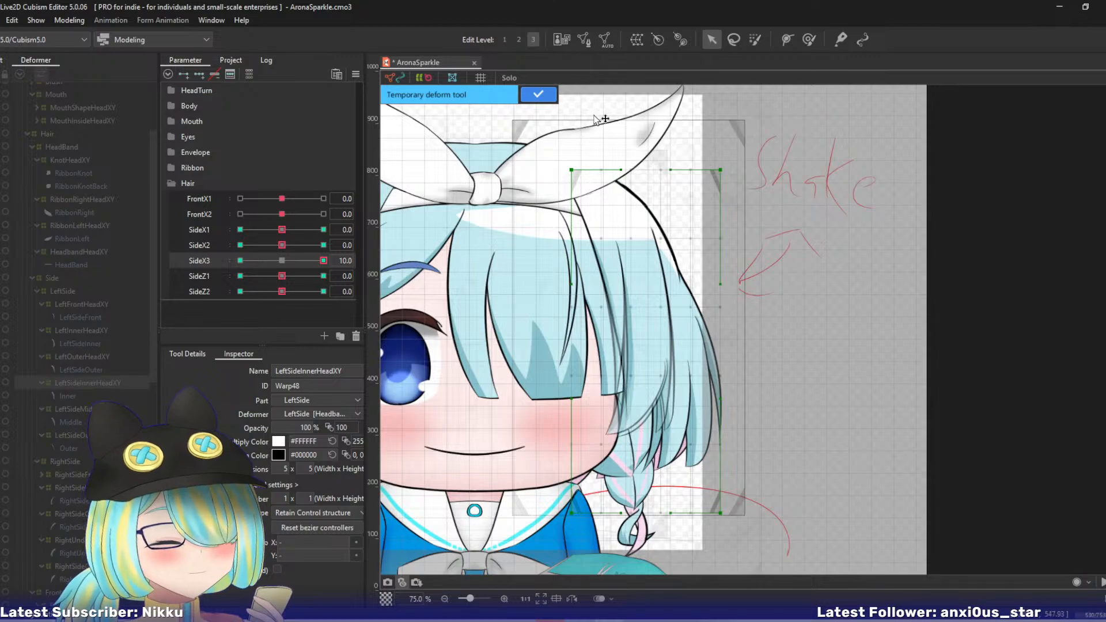
{"action": "left_click", "coordinate": [633, 220]}
{"action": "left_click", "coordinate": [656, 304]}
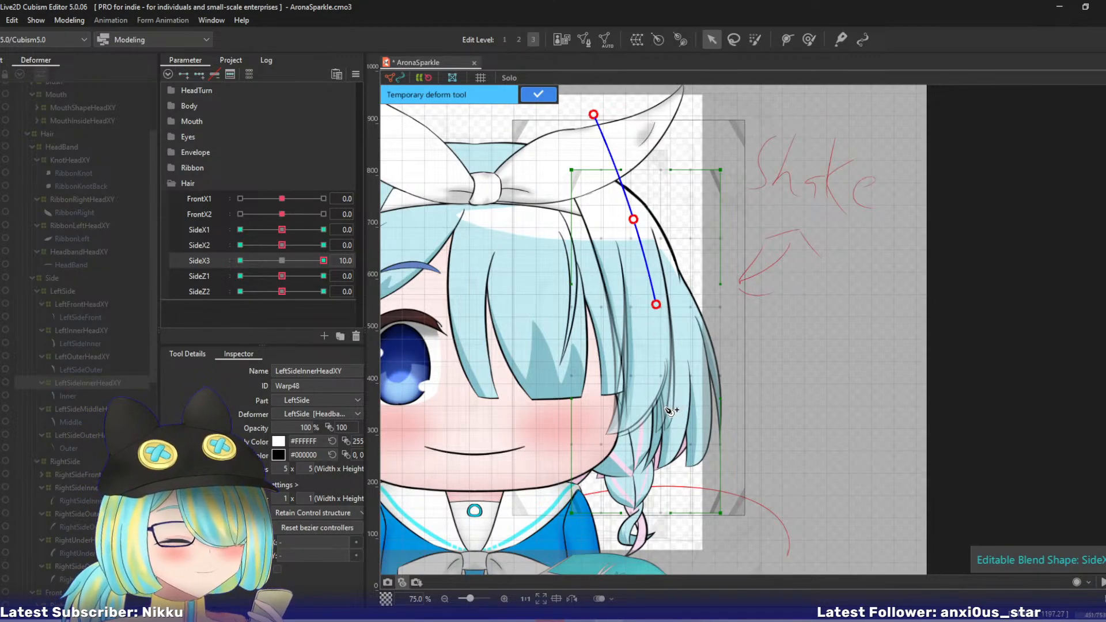
{"action": "left_click", "coordinate": [664, 410]}
{"action": "left_click", "coordinate": [703, 558]}
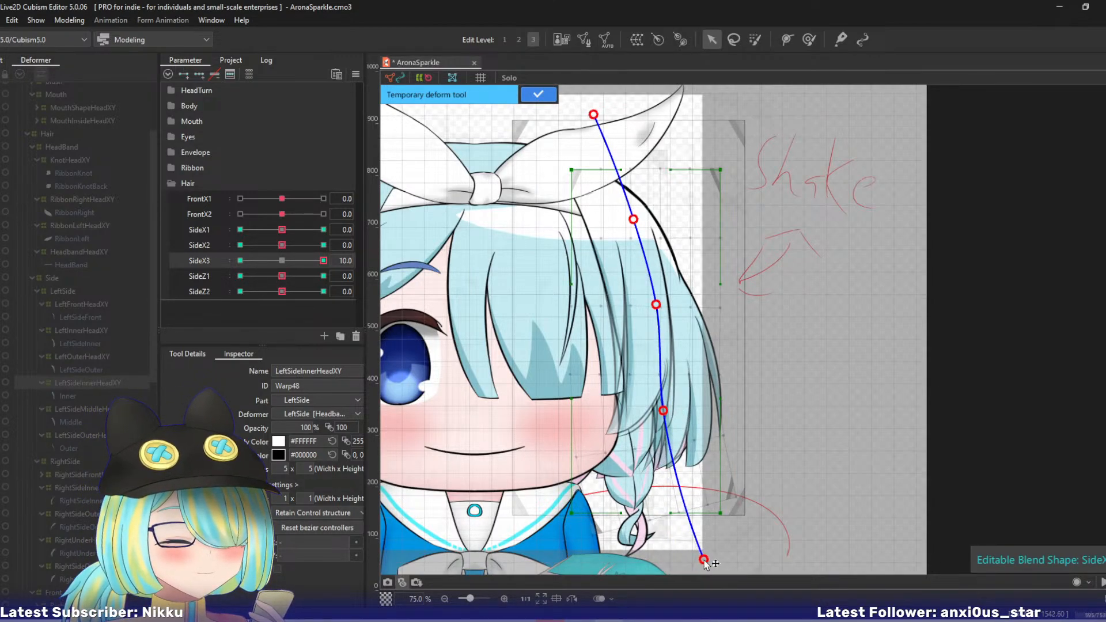
{"action": "left_click_drag", "start_coordinate": [664, 410], "coordinate": [665, 410]}
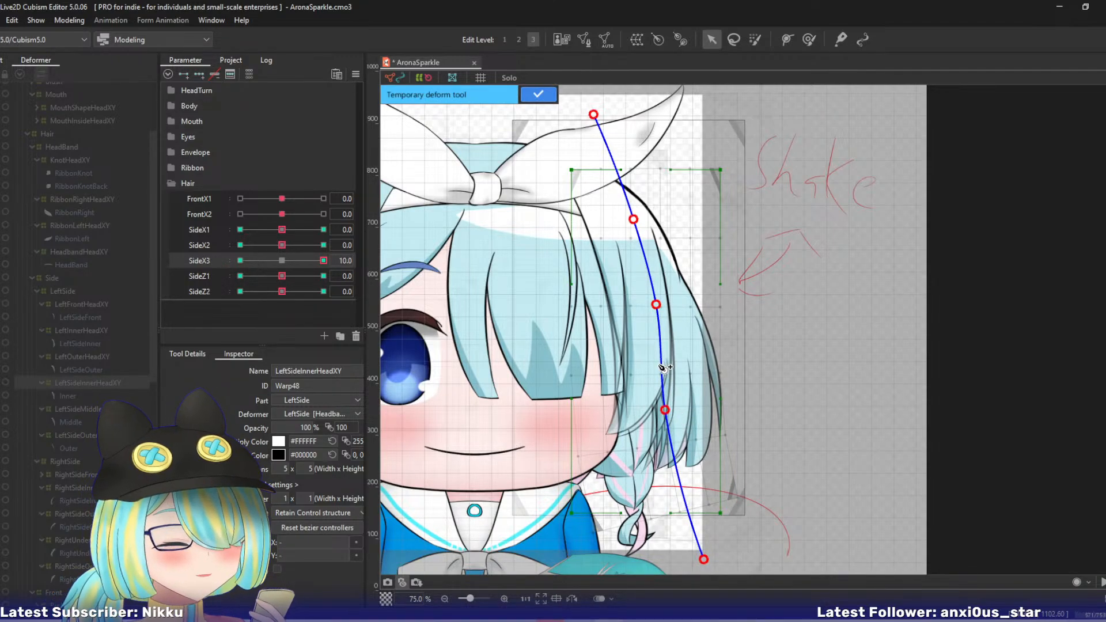
{"action": "left_click", "coordinate": [538, 94]}
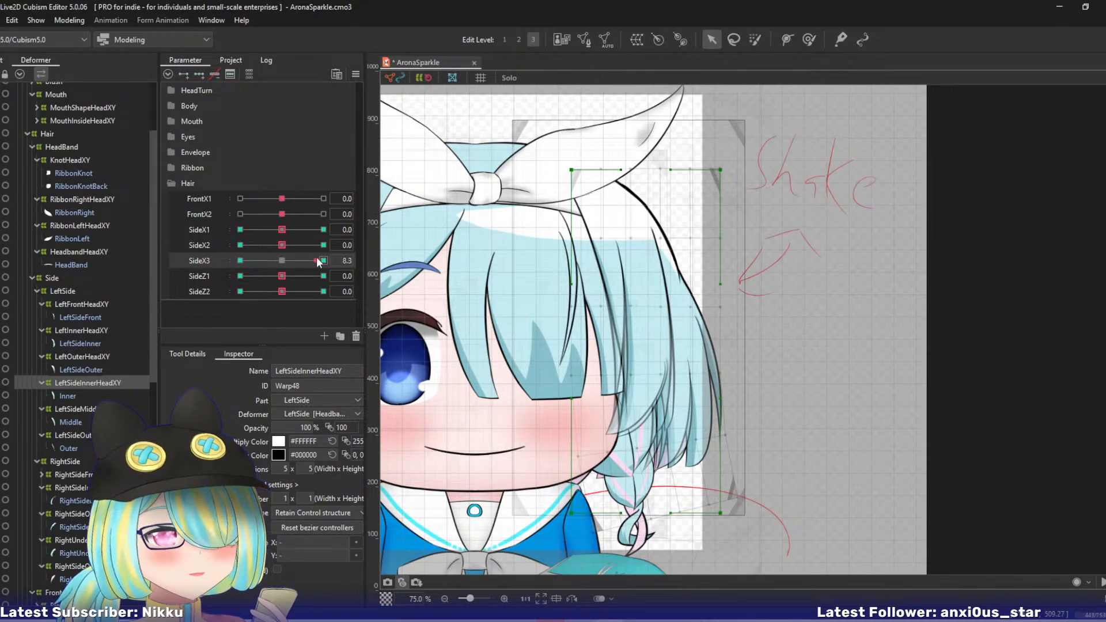
- At SideX3 -10, bend LeftSideInnerHeadXY's tip inward with a five-point temporary deform path, preview the SideX3 swing, and apply it
{"action": "left_click", "coordinate": [241, 260]}
{"action": "key", "text": "ctrl+t"}
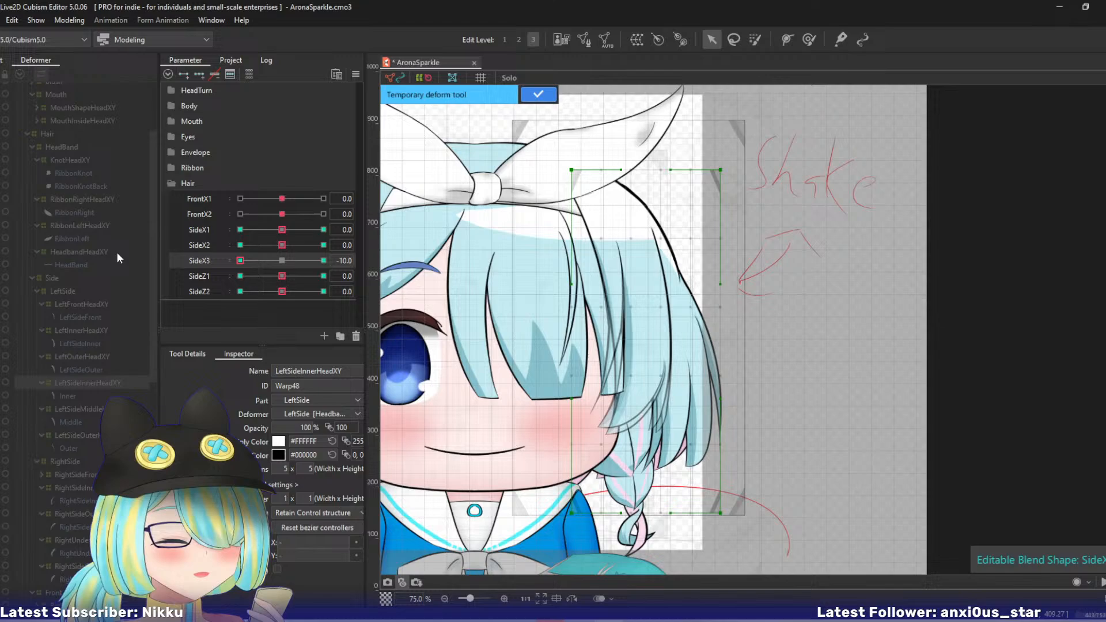
{"action": "left_click", "coordinate": [600, 115]}
{"action": "left_click", "coordinate": [639, 213]}
{"action": "left_click", "coordinate": [666, 300]}
{"action": "left_click", "coordinate": [671, 371]}
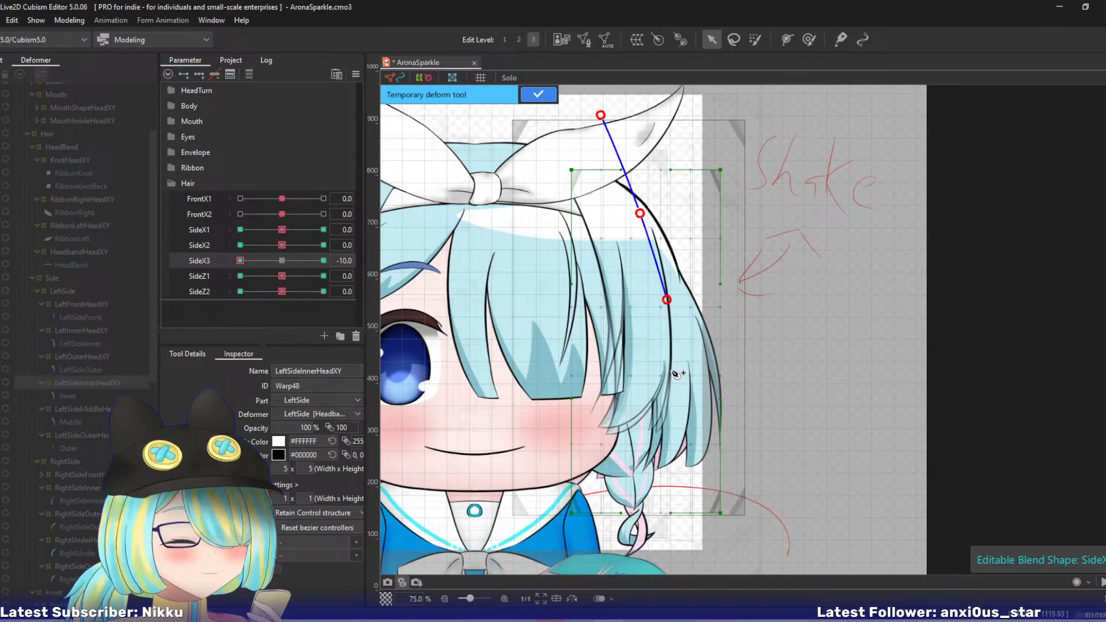
{"action": "left_click", "coordinate": [667, 562]}
{"action": "left_click_drag", "start_coordinate": [668, 562], "coordinate": [633, 557]}
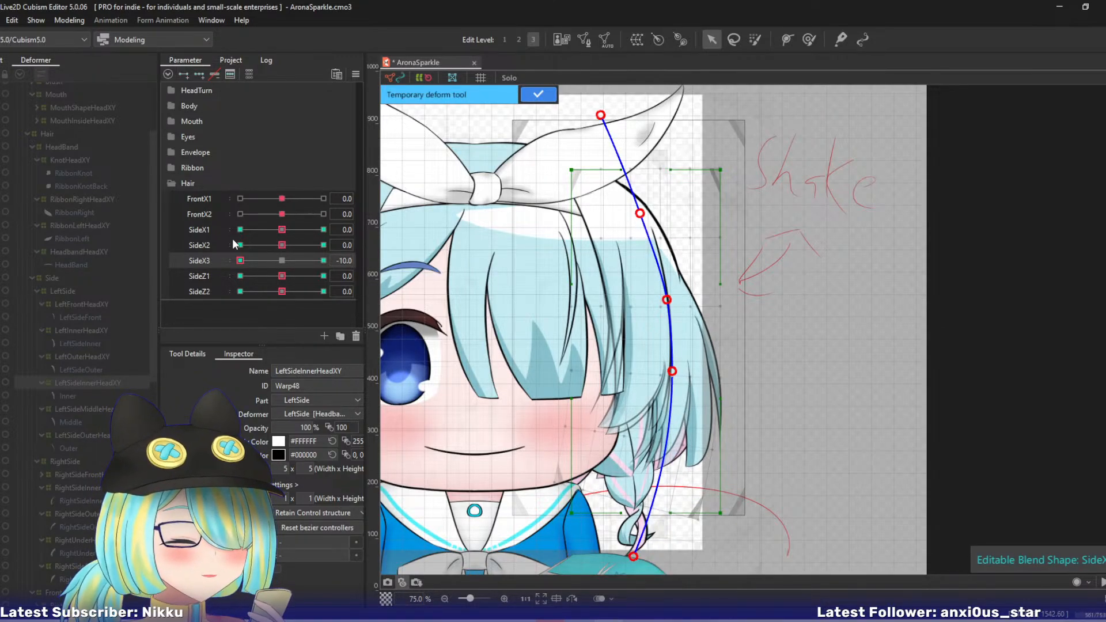
{"action": "left_click_drag", "start_coordinate": [240, 261], "coordinate": [396, 282]}
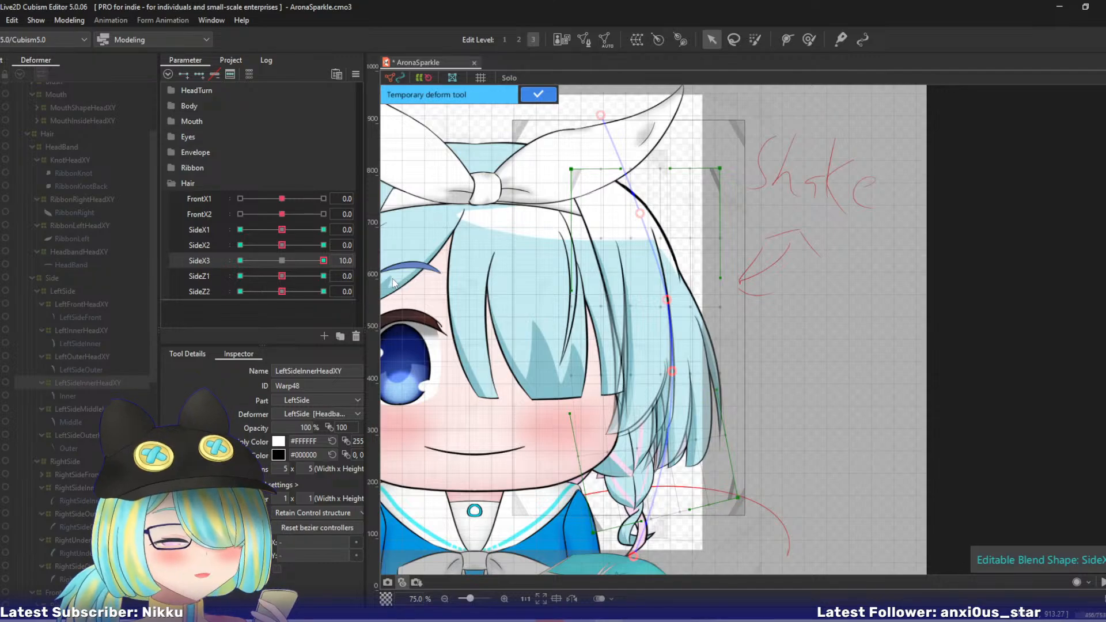
{"action": "right_click", "coordinate": [323, 260]}
{"action": "left_click", "coordinate": [538, 94]}
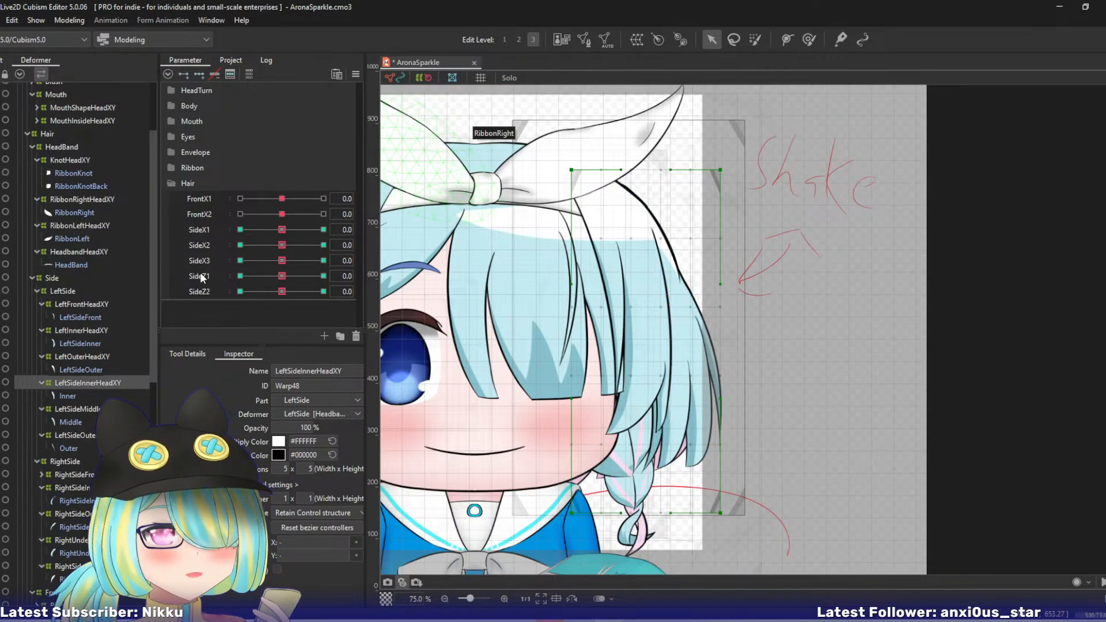
- At SideZ1 10 in edit level 2, shift LeftSideInnerHeadXY's centre and outer control points outward, slightly at mid-height and further along the bottom
{"action": "left_click_drag", "start_coordinate": [282, 275], "coordinate": [532, 343]}
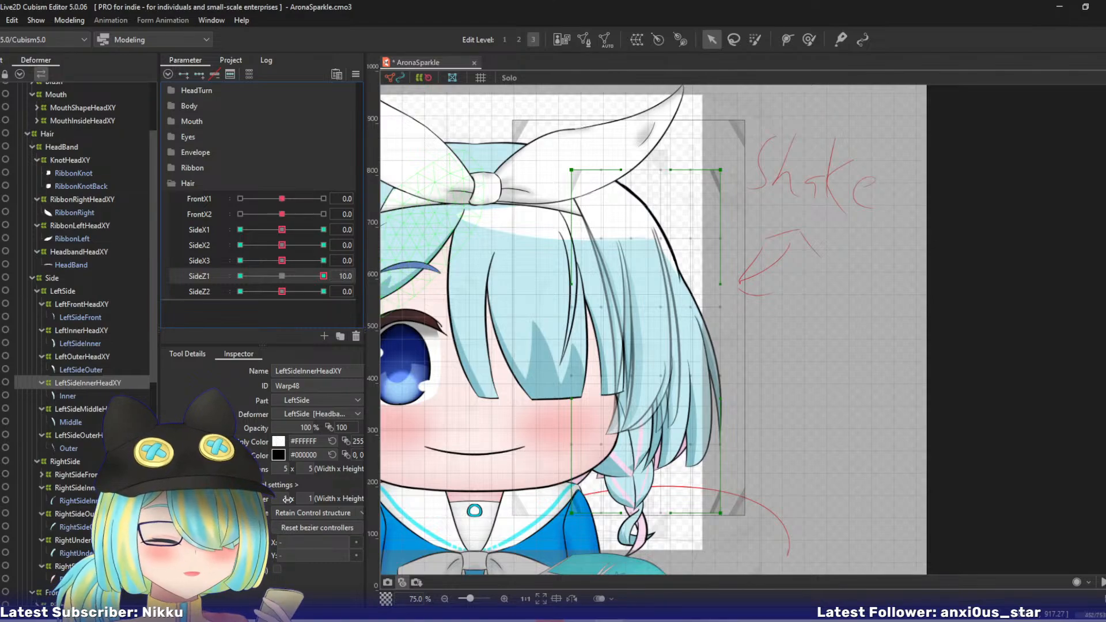
{"action": "key", "text": "2"}
{"action": "left_click_drag", "start_coordinate": [647, 341], "coordinate": [653, 340]}
{"action": "left_click_drag", "start_coordinate": [720, 341], "coordinate": [726, 340]}
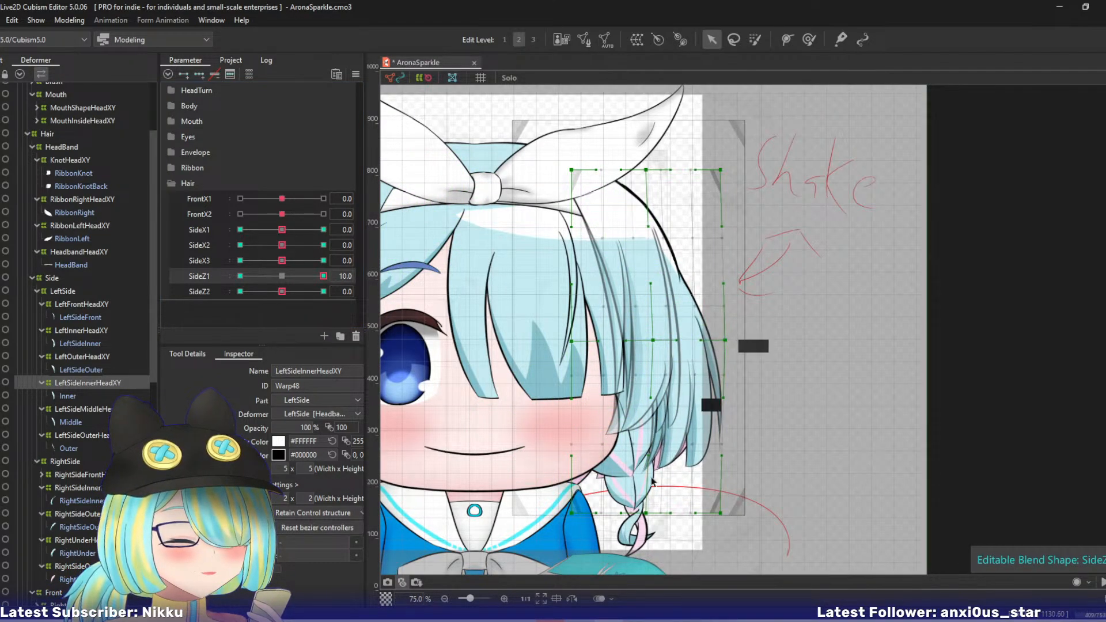
{"action": "left_click_drag", "start_coordinate": [645, 513], "coordinate": [735, 512]}
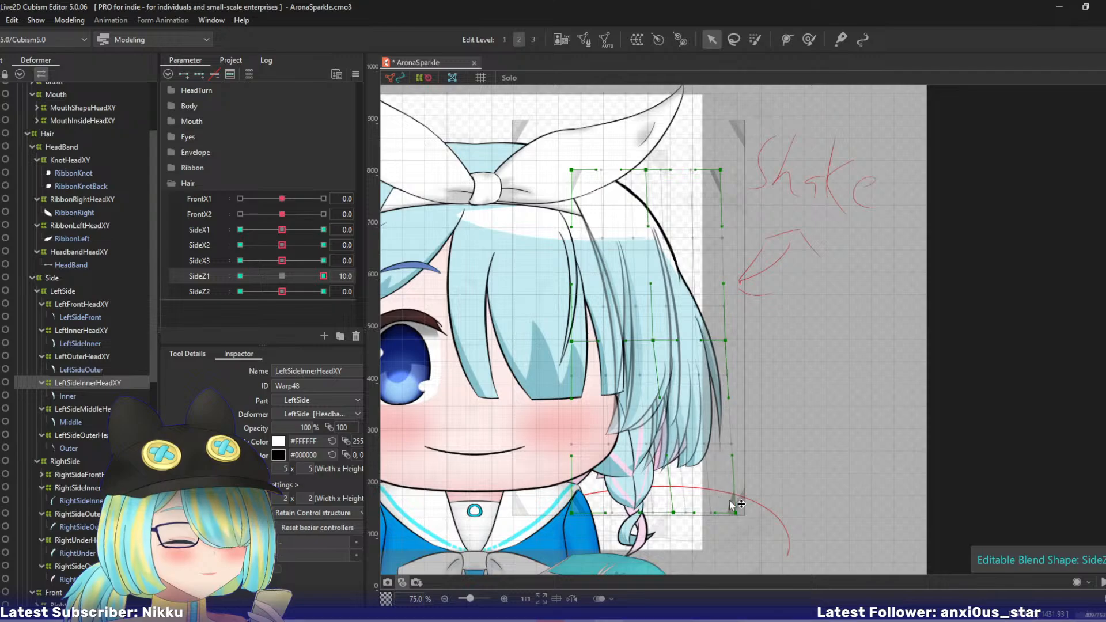
- At SideZ1 -10, shift LeftSideInnerHeadXY's centre and outer control points inward at mid-height and along the bottom, and return SideZ1 to 0
{"action": "left_click", "coordinate": [240, 275]}
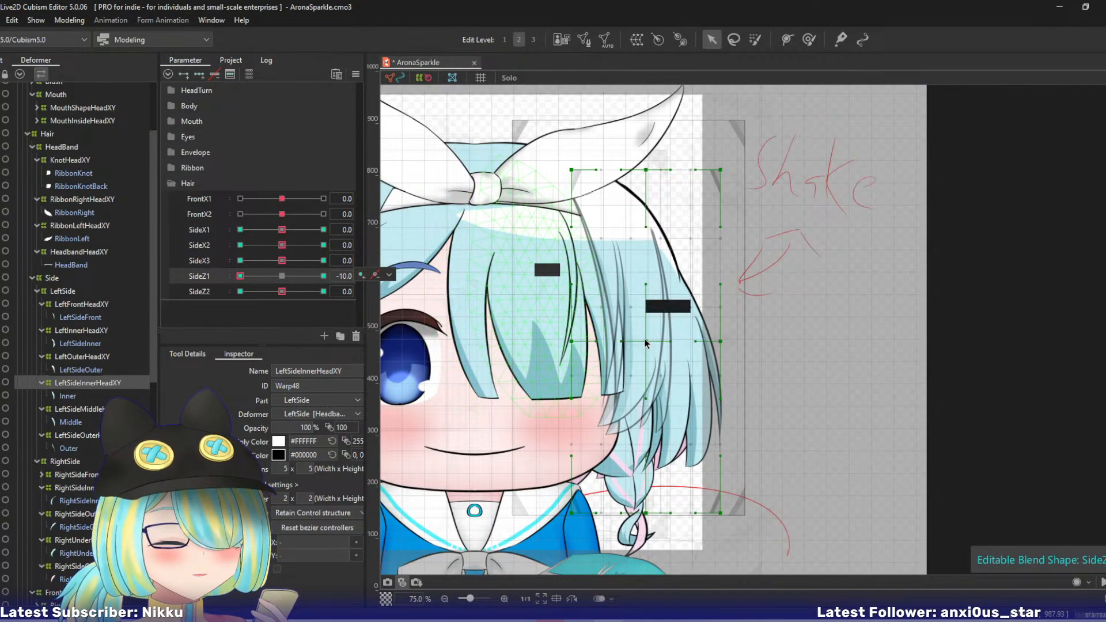
{"action": "left_click_drag", "start_coordinate": [645, 342], "coordinate": [641, 341]}
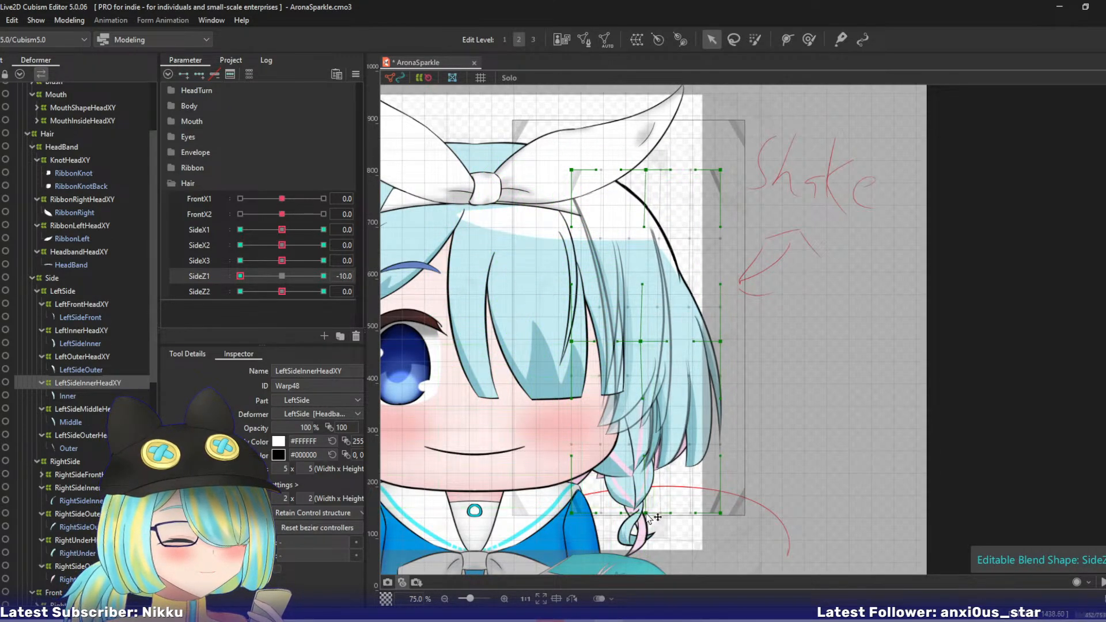
{"action": "left_click_drag", "start_coordinate": [647, 513], "coordinate": [635, 512]}
{"action": "left_click_drag", "start_coordinate": [720, 513], "coordinate": [698, 516]}
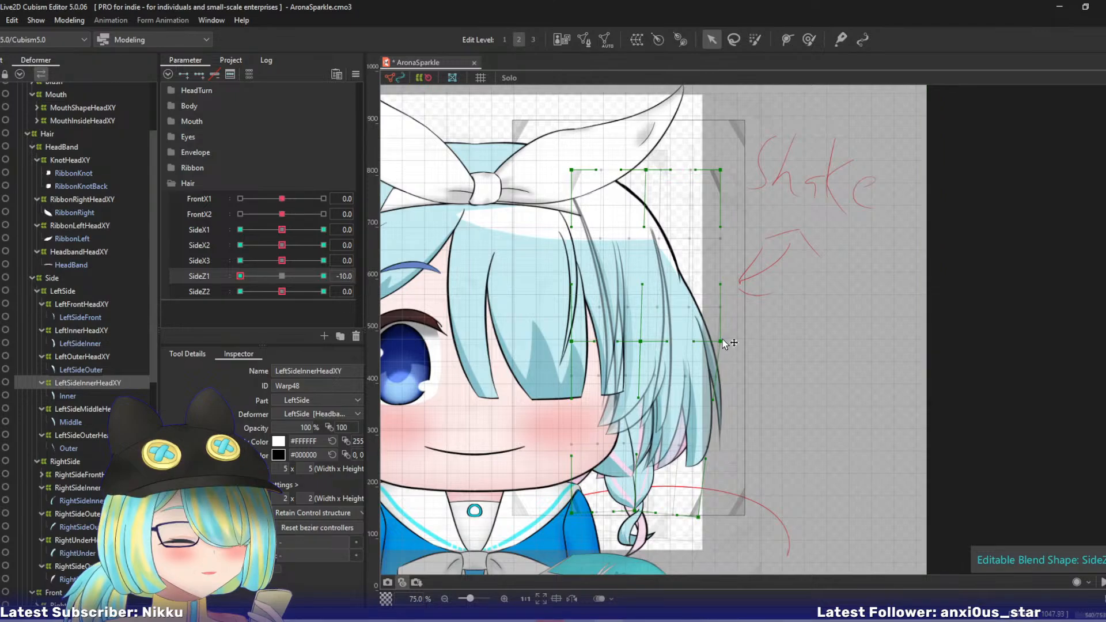
{"action": "left_click_drag", "start_coordinate": [722, 341], "coordinate": [716, 343]}
{"action": "left_click", "coordinate": [281, 276]}
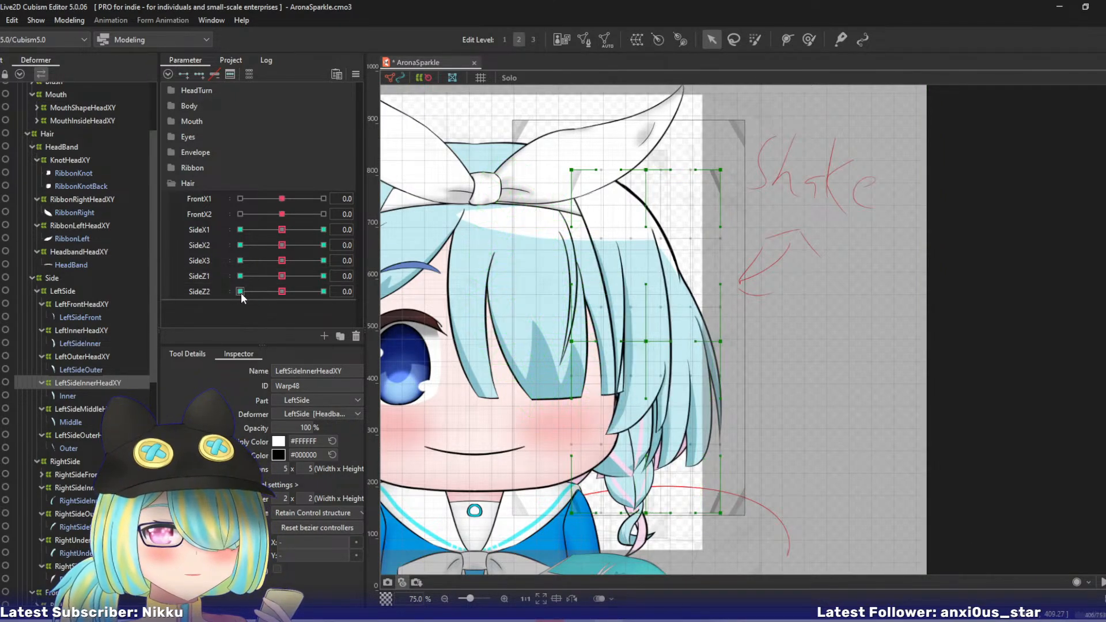
- Shift LeftSideInnerHeadXY's bottom centre and outer control points outward at SideZ2 10 and inward at SideZ2 -10, and reset the parameters to default
{"action": "left_click", "coordinate": [323, 291]}
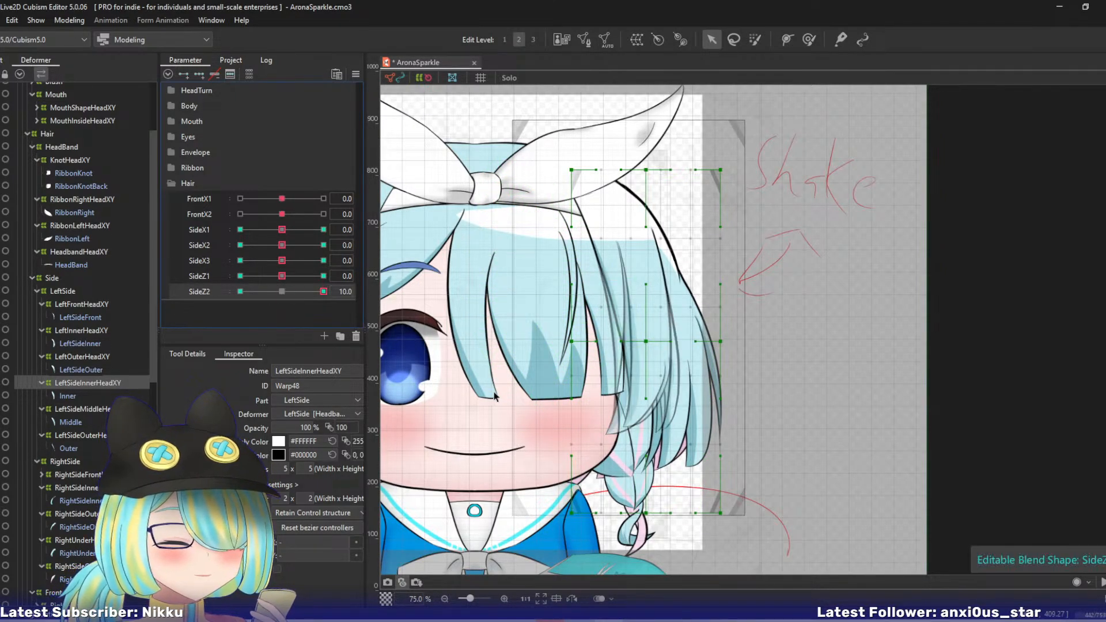
{"action": "left_click_drag", "start_coordinate": [658, 518], "coordinate": [694, 516]}
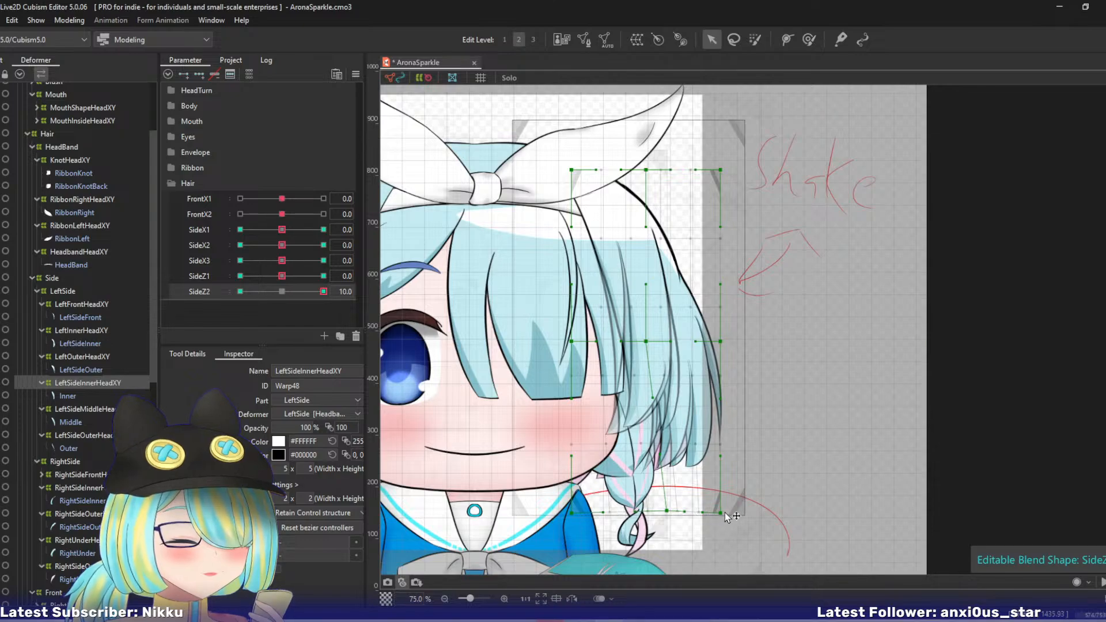
{"action": "left_click", "coordinate": [240, 291]}
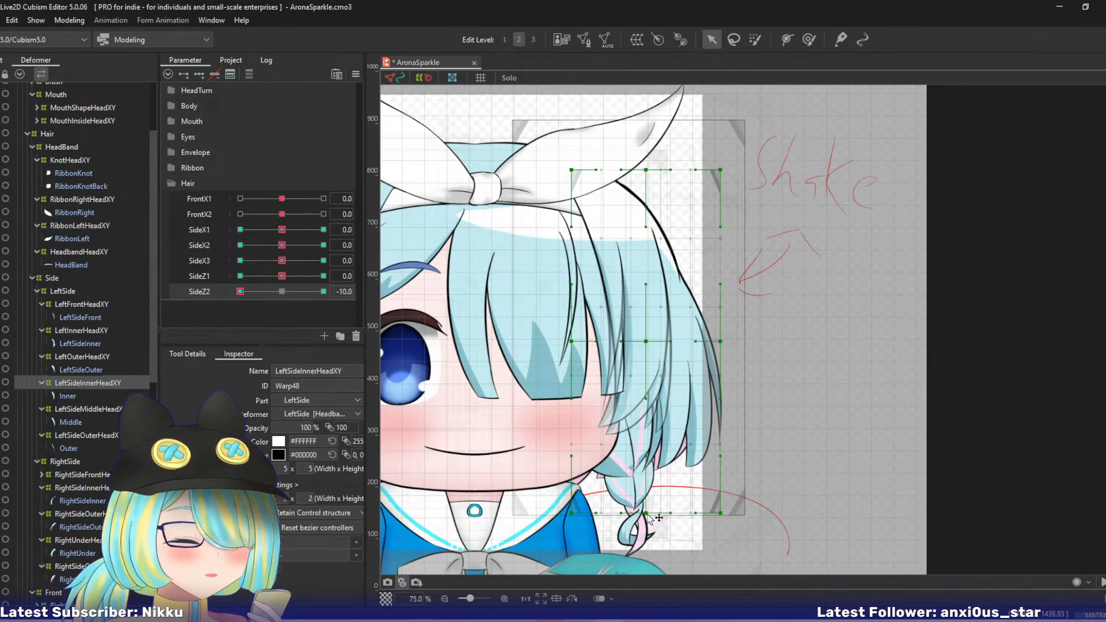
{"action": "left_click_drag", "start_coordinate": [656, 518], "coordinate": [709, 518]}
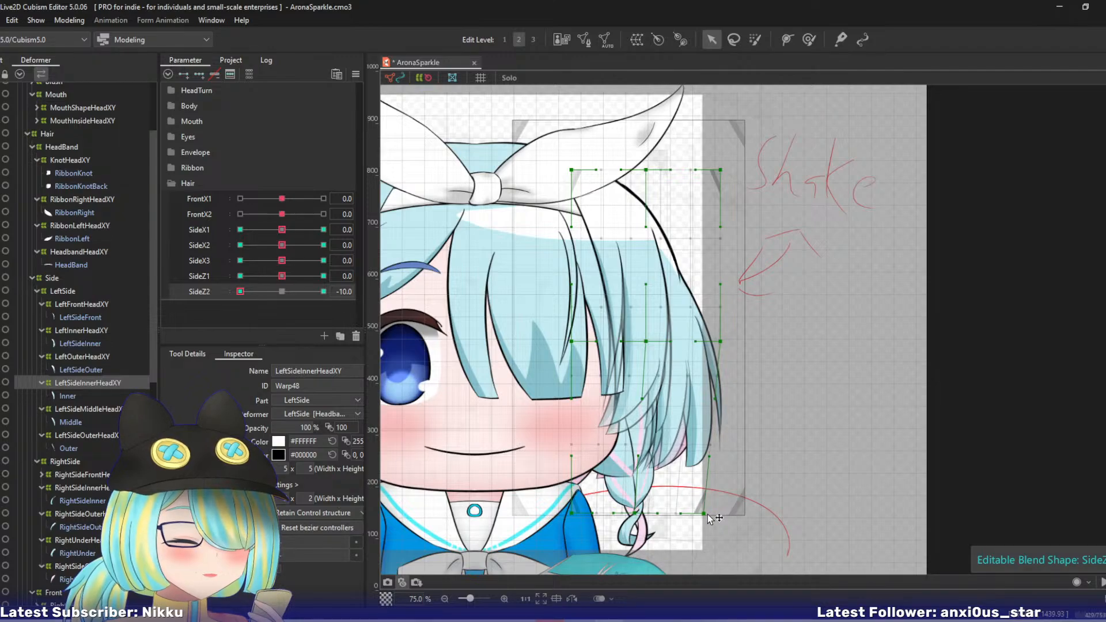
{"action": "key", "text": "ctrl+d"}
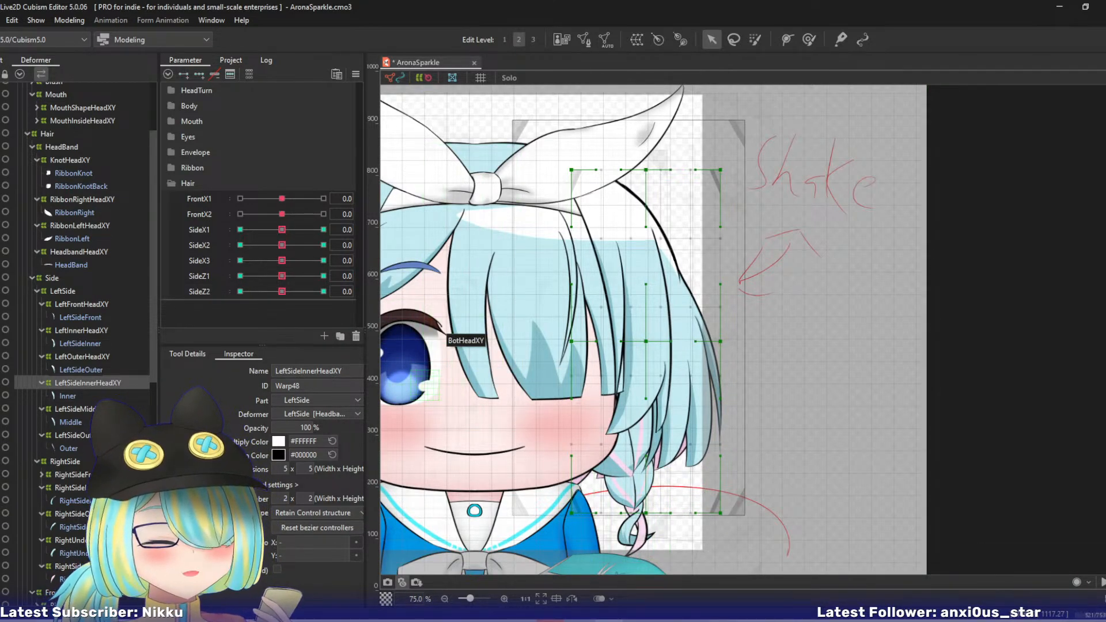
- Select the LeftSideMiddleHeadXY deformer
{"action": "left_click", "coordinate": [76, 409]}
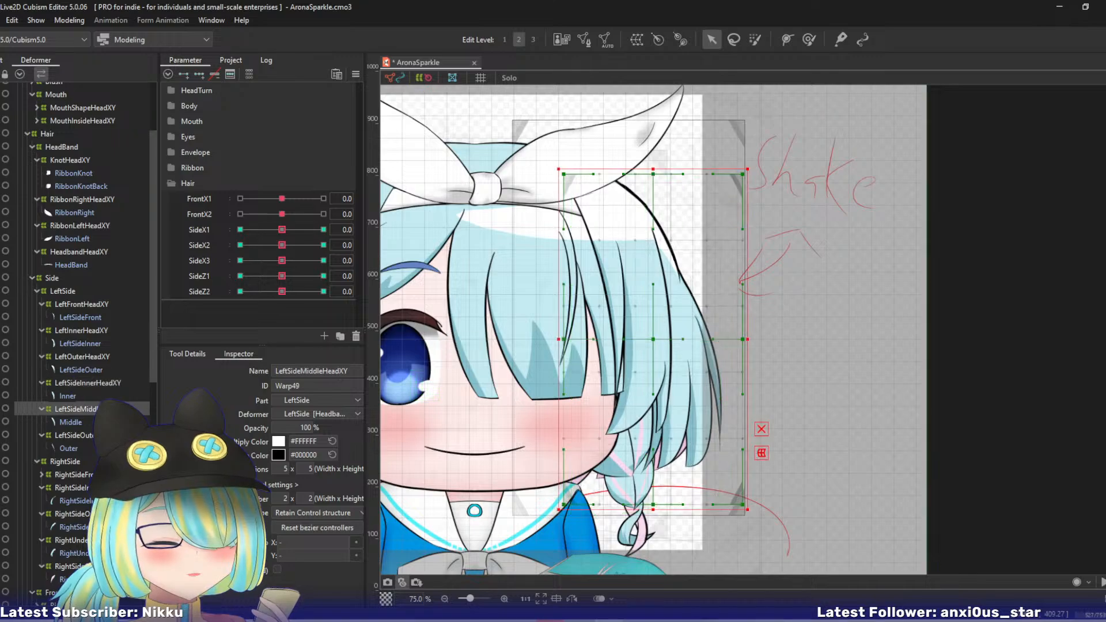
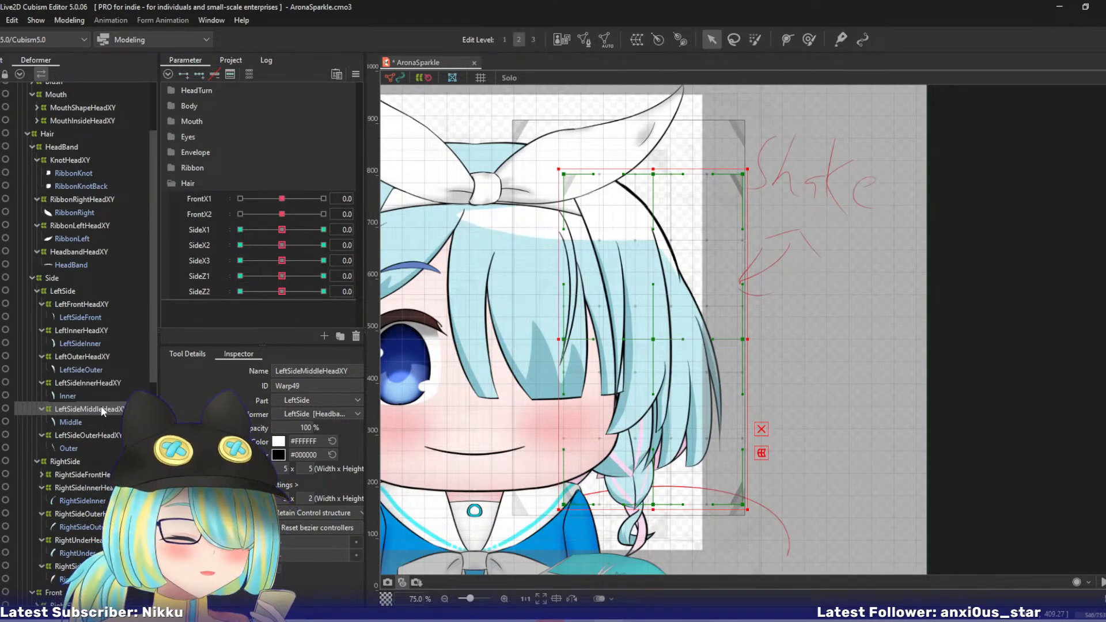
- At SideX1 10, bend the lower end of the LeftSideMiddleHeadXY warp outward from the face with a three-point temporary deform path
{"action": "left_click", "coordinate": [198, 231]}
{"action": "left_click_drag", "start_coordinate": [295, 230], "coordinate": [379, 243]}
{"action": "key", "text": "ctrl+t"}
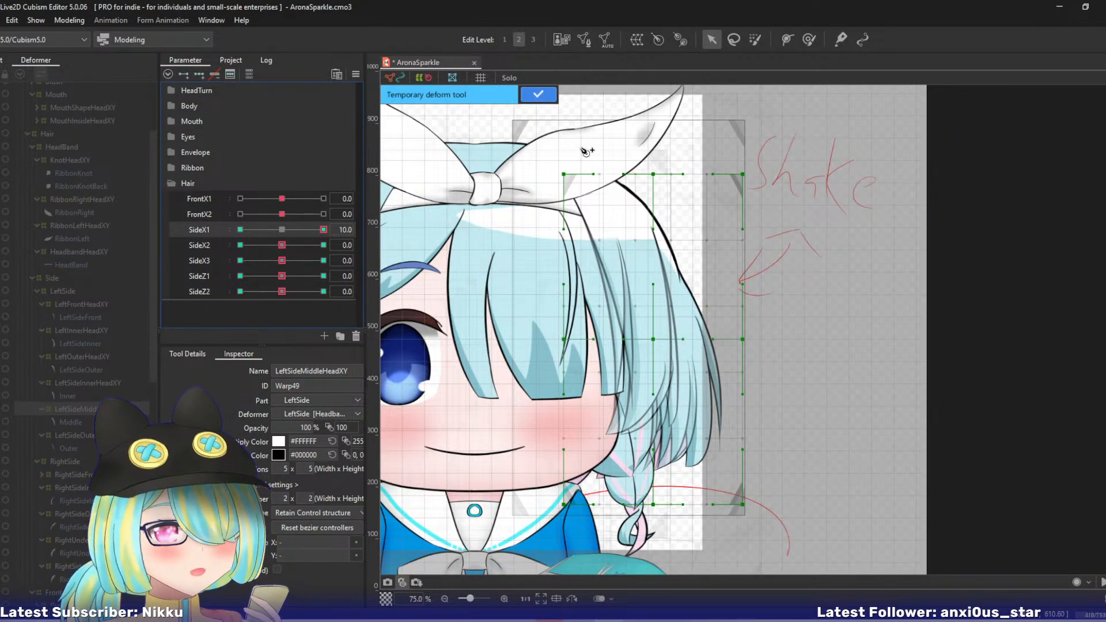
{"action": "left_click", "coordinate": [596, 125]}
{"action": "left_click", "coordinate": [656, 245]}
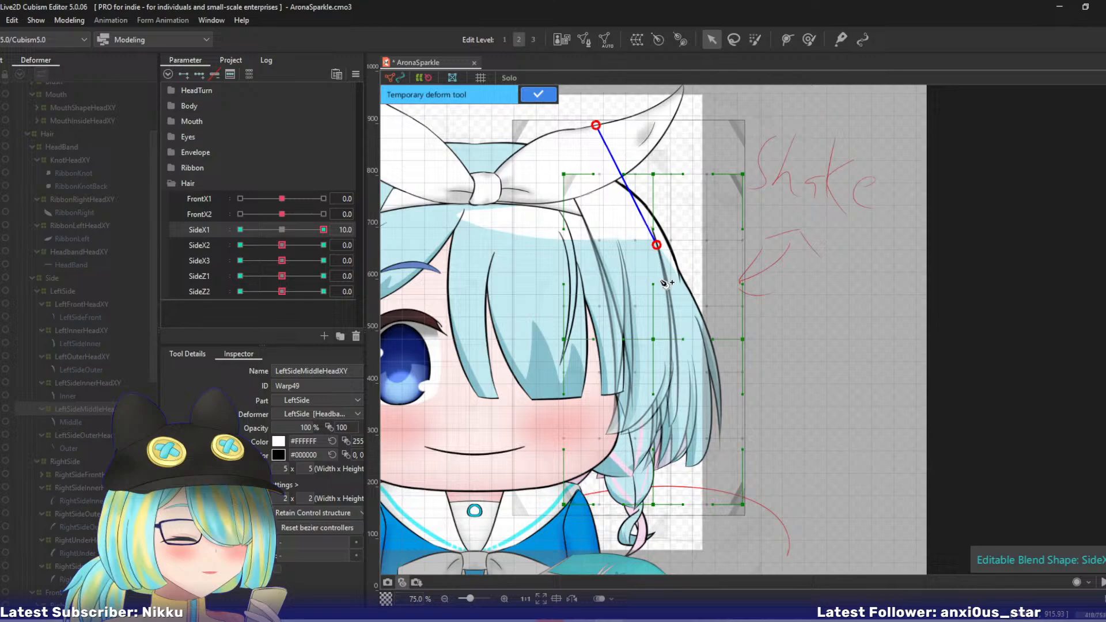
{"action": "left_click", "coordinate": [697, 559]}
{"action": "left_click_drag", "start_coordinate": [698, 561], "coordinate": [727, 558]}
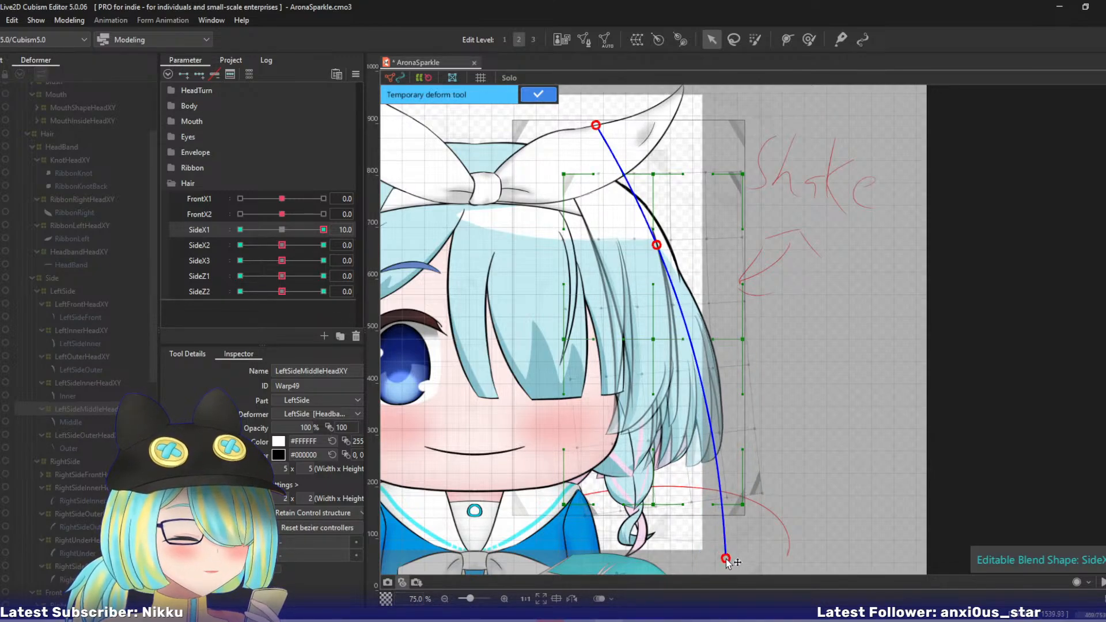
{"action": "left_click", "coordinate": [537, 94]}
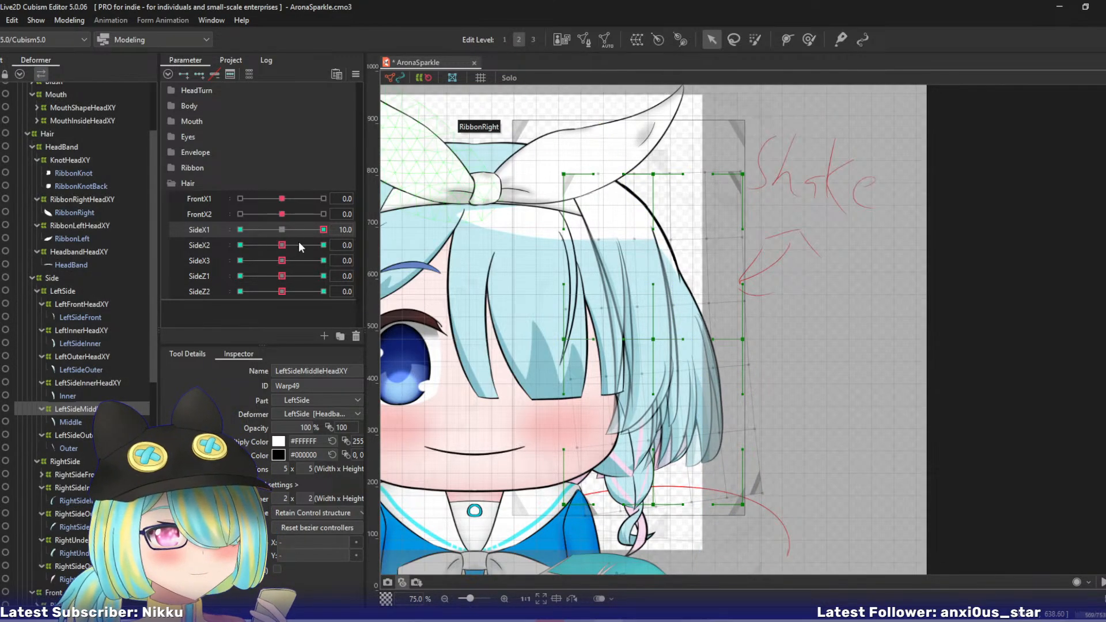
- At SideX1 -10, bend the LeftSideMiddleHeadXY warp's lower end toward the face with a three-point temporary deform path, and reset SideX1 to 0
{"action": "left_click", "coordinate": [240, 229]}
{"action": "key", "text": "t"}
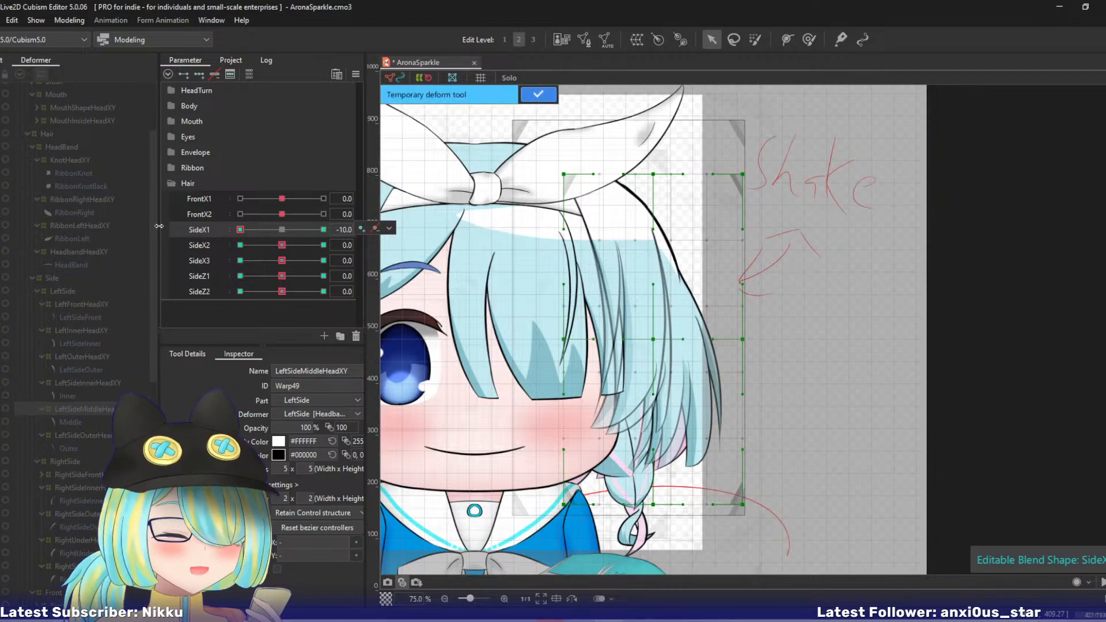
{"action": "left_click", "coordinate": [606, 123]}
{"action": "left_click", "coordinate": [652, 258]}
{"action": "left_click", "coordinate": [719, 559]}
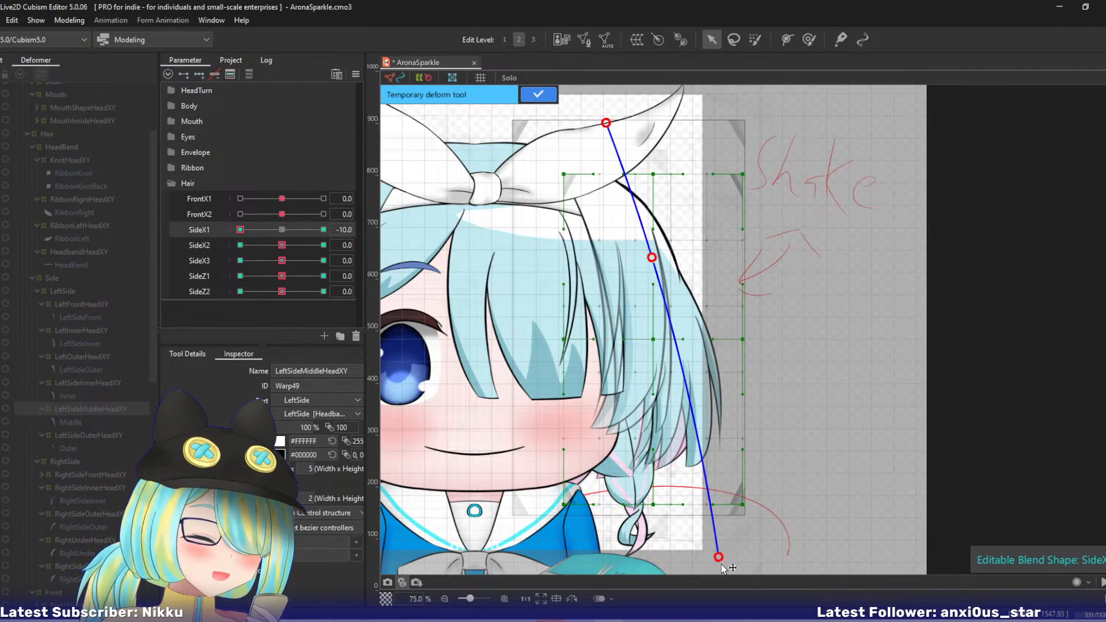
{"action": "left_click_drag", "start_coordinate": [719, 558], "coordinate": [689, 565]}
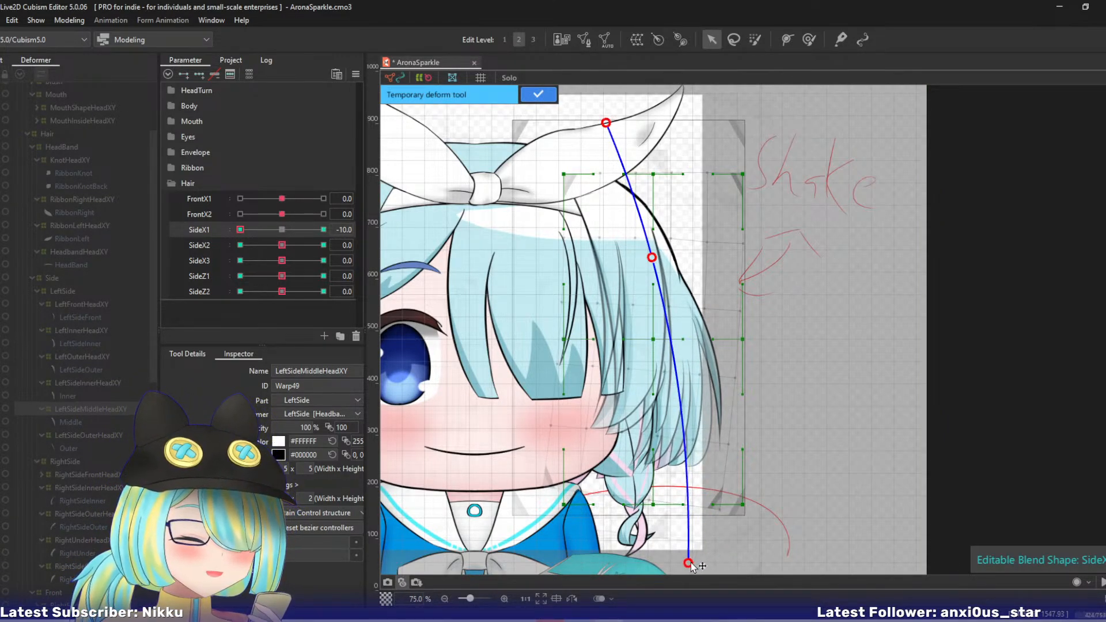
{"action": "left_click", "coordinate": [538, 95]}
{"action": "left_click", "coordinate": [281, 230]}
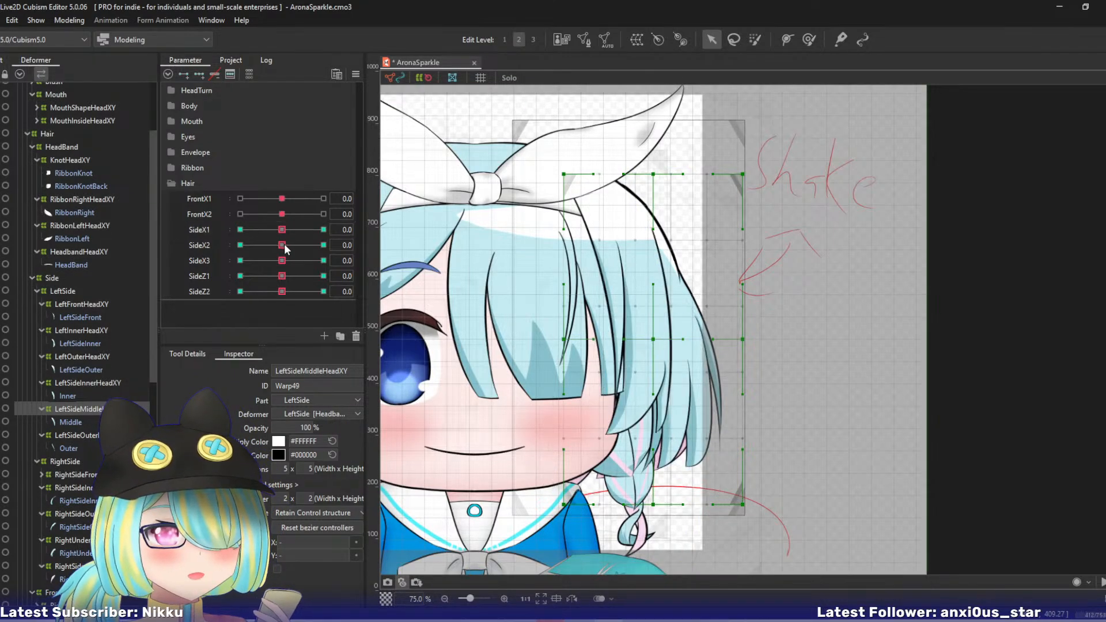
- At SideX2 10, swing the LeftSideMiddleHeadXY warp's lower end outward from the face with a four-point temporary deform path
{"action": "left_click_drag", "start_coordinate": [283, 244], "coordinate": [363, 241]}
{"action": "key", "text": "ctrl+t"}
{"action": "left_click", "coordinate": [603, 121]}
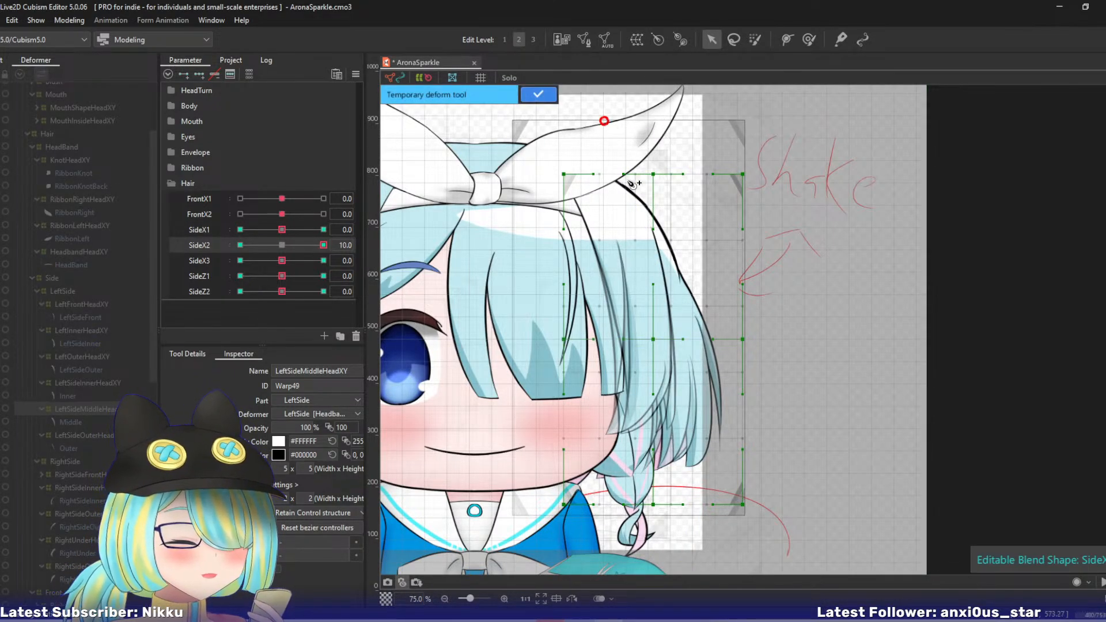
{"action": "left_click", "coordinate": [645, 237]}
{"action": "left_click", "coordinate": [678, 324]}
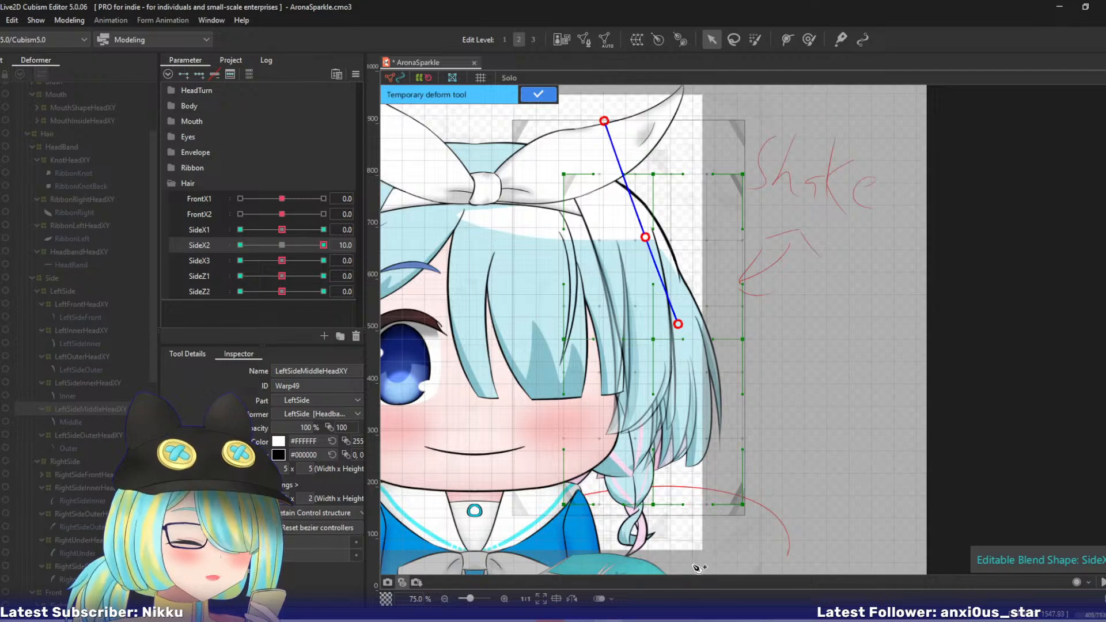
{"action": "left_click", "coordinate": [726, 557]}
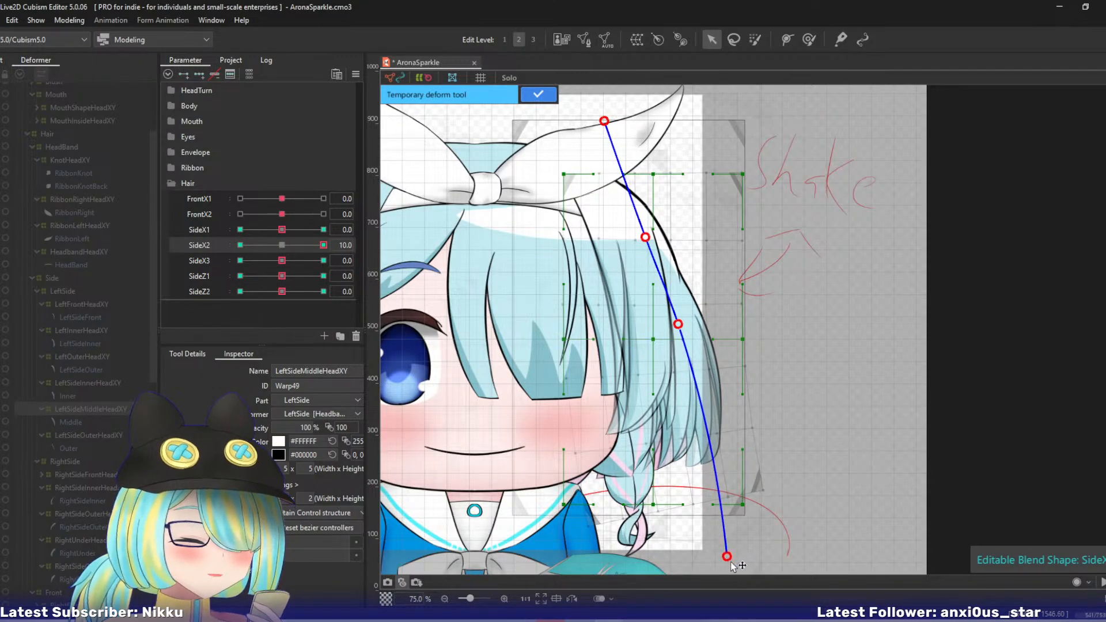
{"action": "left_click", "coordinate": [537, 94]}
- At SideX2 -10, swing the LeftSideMiddleHeadXY warp's lower end toward the face with a four-point temporary deform path, and return SideX2 to 0
{"action": "left_click", "coordinate": [240, 245]}
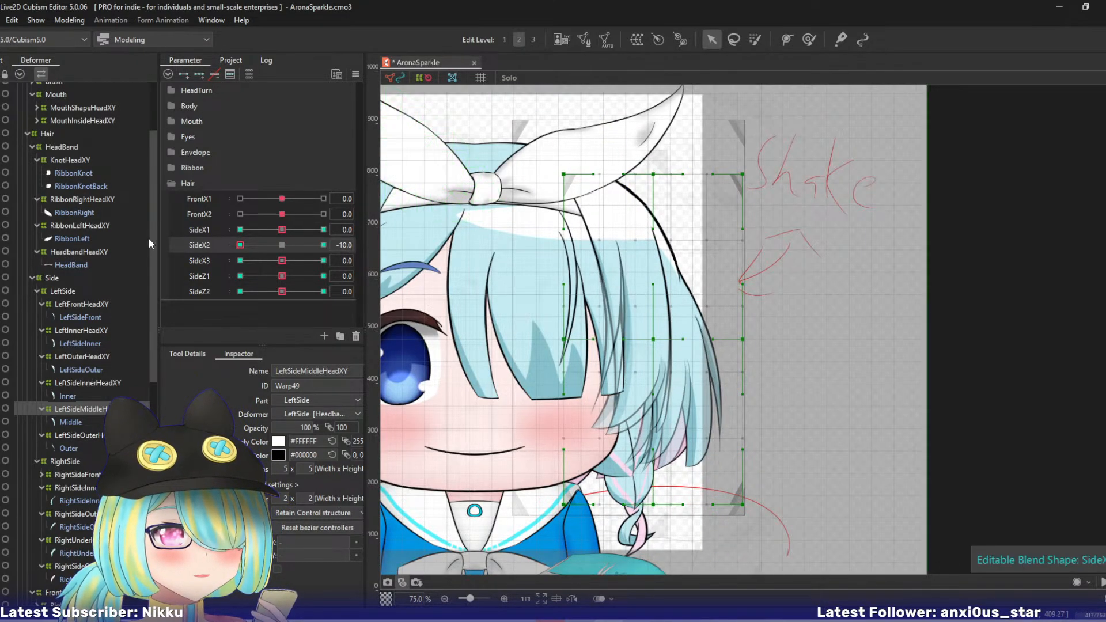
{"action": "left_click", "coordinate": [596, 116]}
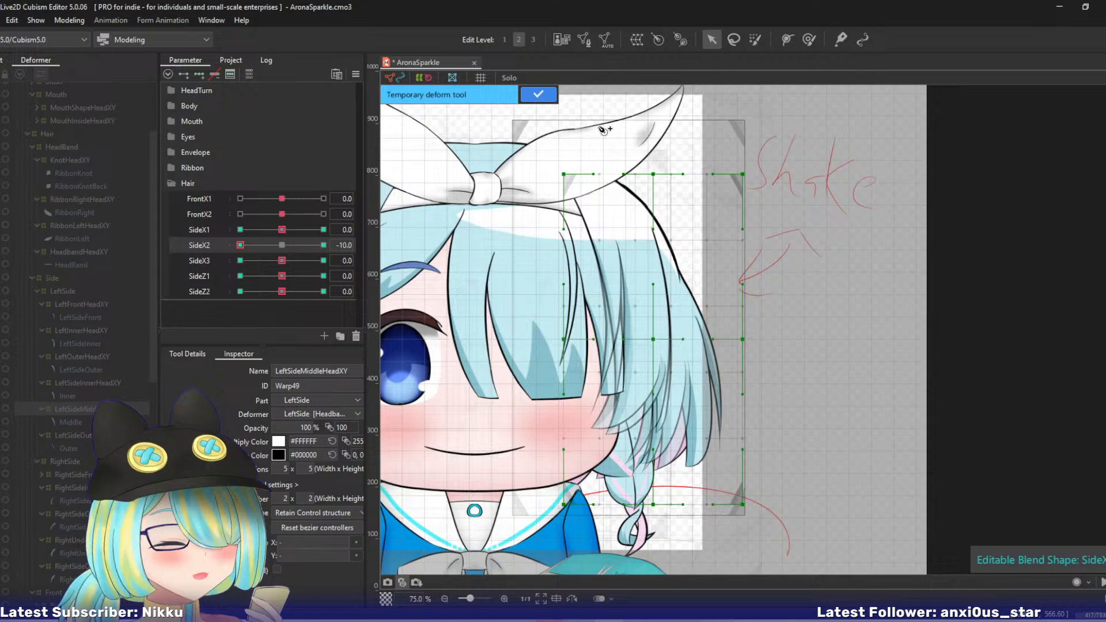
{"action": "left_click", "coordinate": [634, 211]}
{"action": "left_click", "coordinate": [674, 302]}
{"action": "left_click", "coordinate": [699, 551]}
{"action": "left_click_drag", "start_coordinate": [698, 551], "coordinate": [670, 554]}
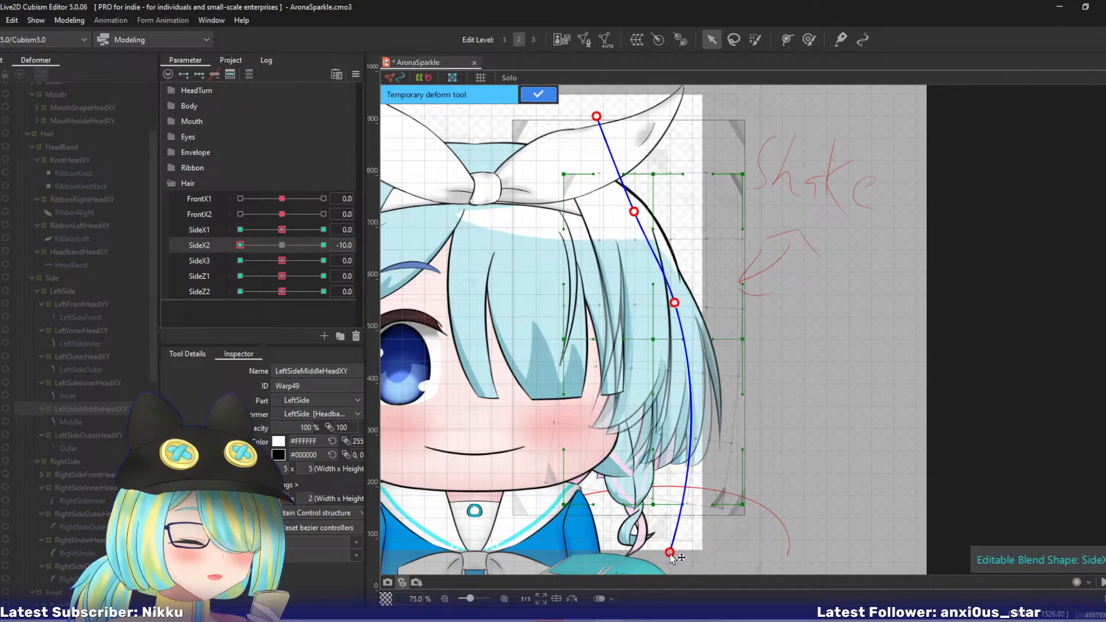
{"action": "left_click", "coordinate": [535, 95]}
{"action": "left_click", "coordinate": [281, 244]}
- At SideX3 10, push only the tip of the LeftSideMiddleHeadXY warp outward from the face with a five-point temporary deform path
{"action": "left_click", "coordinate": [323, 260]}
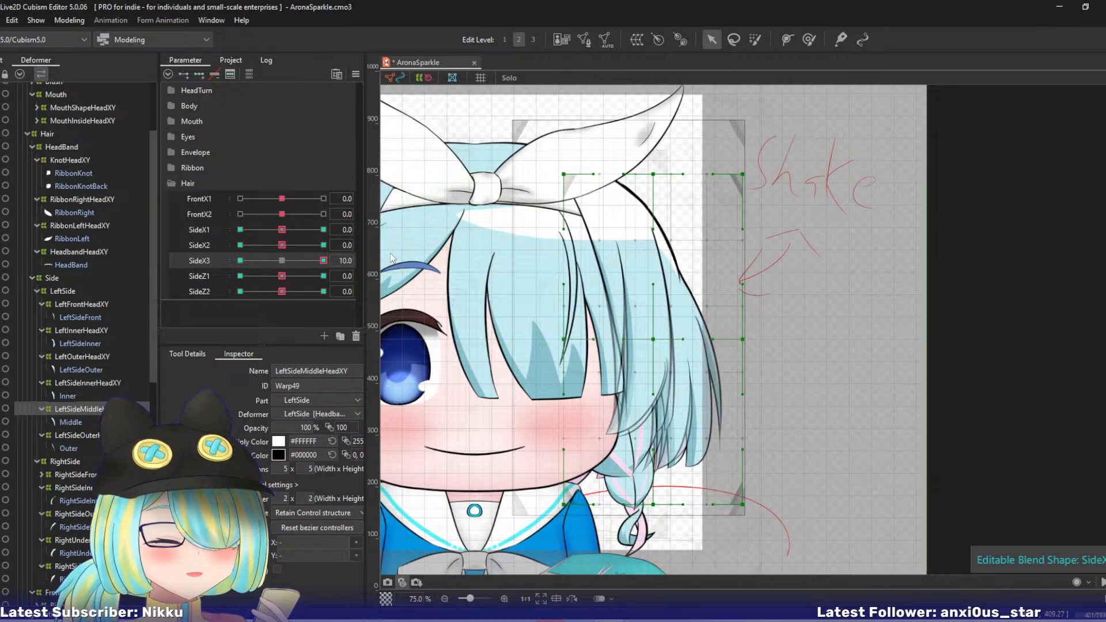
{"action": "key", "text": "t"}
{"action": "left_click", "coordinate": [637, 224]}
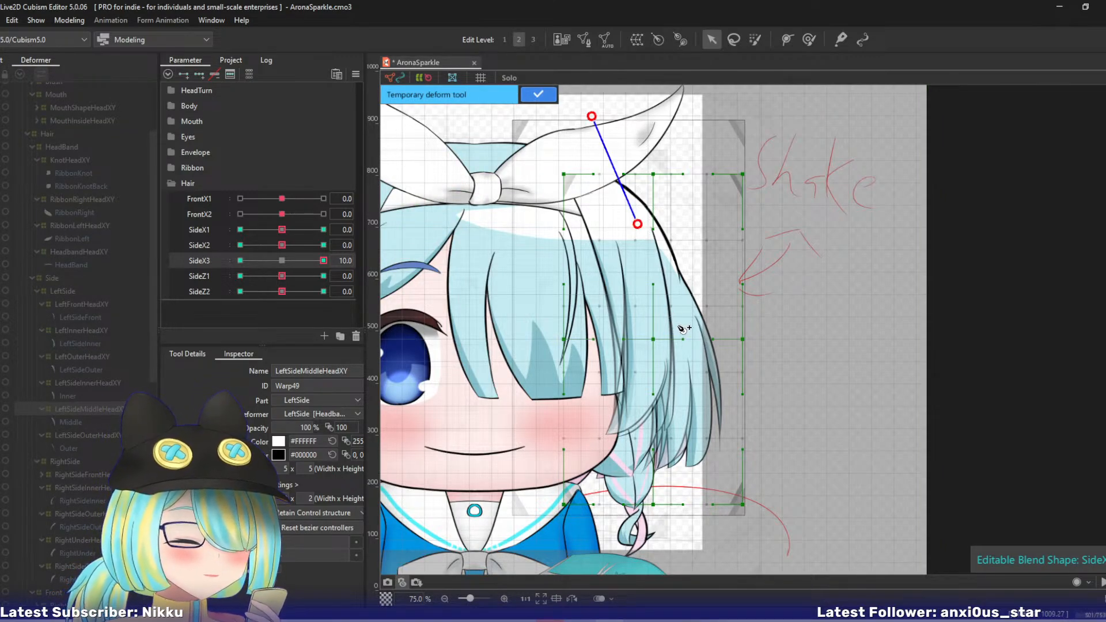
{"action": "left_click", "coordinate": [666, 314]}
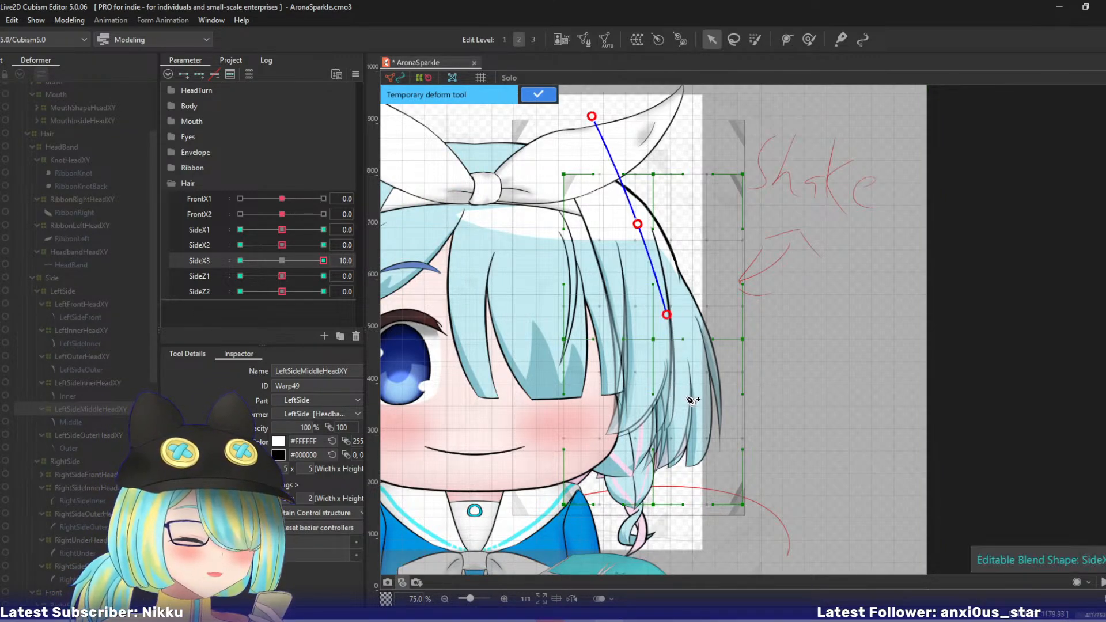
{"action": "left_click", "coordinate": [682, 395]}
{"action": "left_click", "coordinate": [699, 539]}
{"action": "left_click_drag", "start_coordinate": [707, 541], "coordinate": [727, 532]}
{"action": "left_click", "coordinate": [542, 96]}
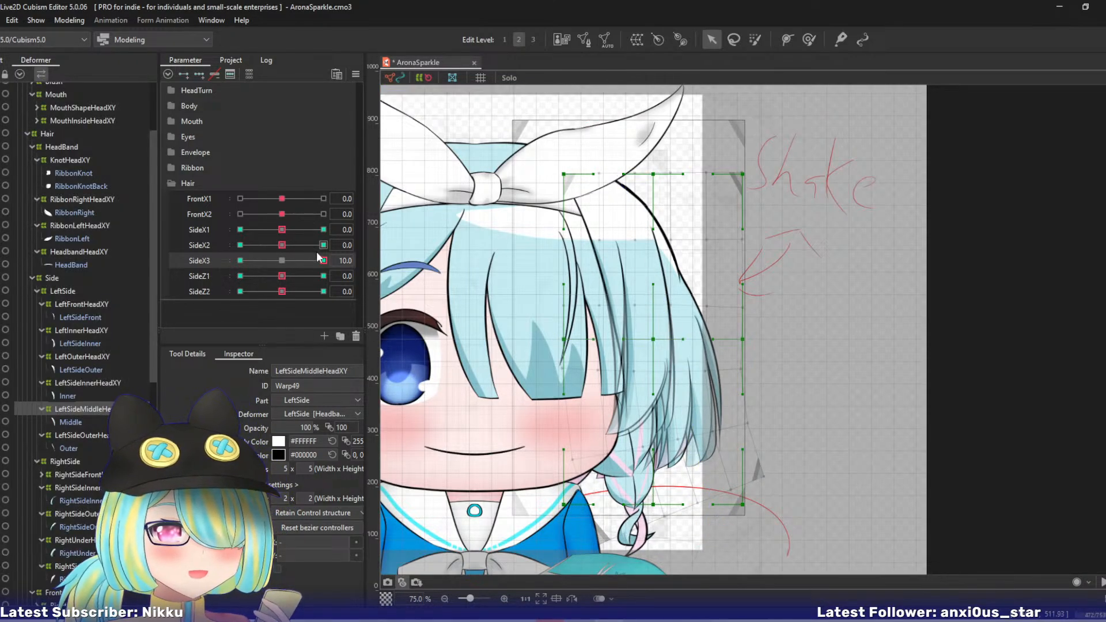
- At SideX3 -10, curl only the tip of the LeftSideMiddleHeadXY warp toward the face with a five-point temporary deform path
{"action": "left_click_drag", "start_coordinate": [322, 261], "coordinate": [168, 258]}
{"action": "key", "text": "t"}
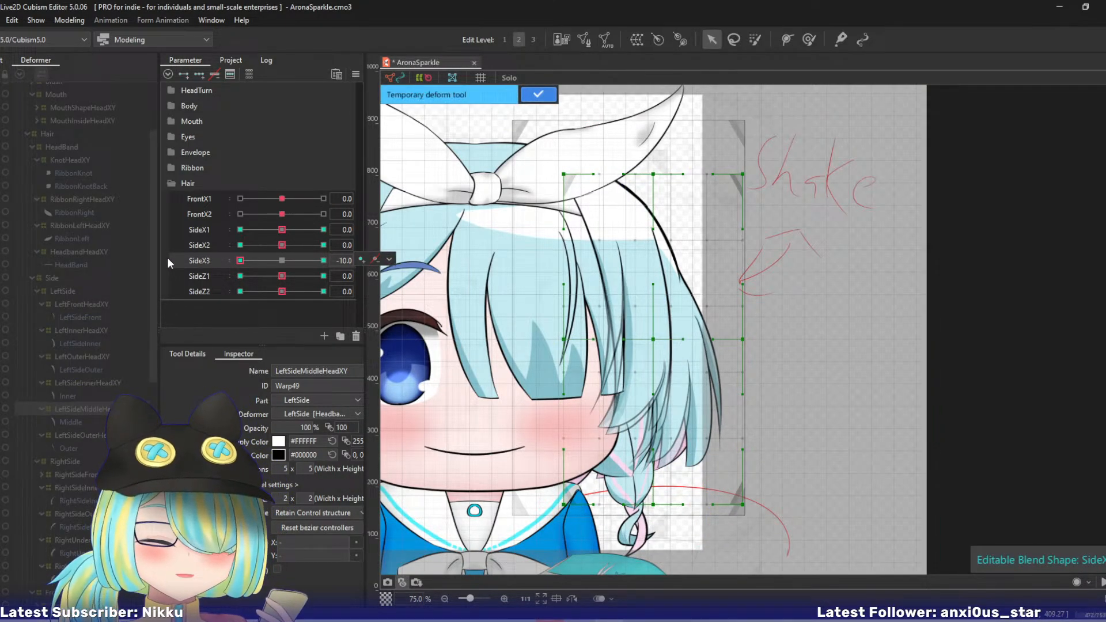
{"action": "left_click", "coordinate": [594, 113]}
{"action": "left_click", "coordinate": [646, 226]}
{"action": "left_click", "coordinate": [679, 319]}
{"action": "left_click", "coordinate": [692, 395]}
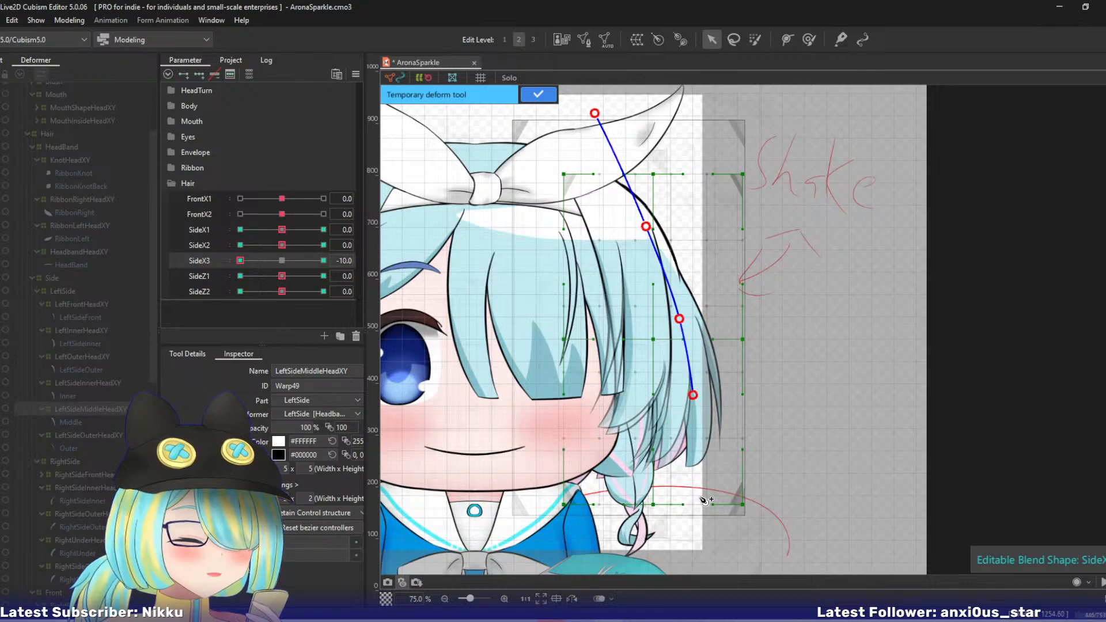
{"action": "left_click", "coordinate": [699, 564]}
{"action": "left_click_drag", "start_coordinate": [699, 565], "coordinate": [657, 557]}
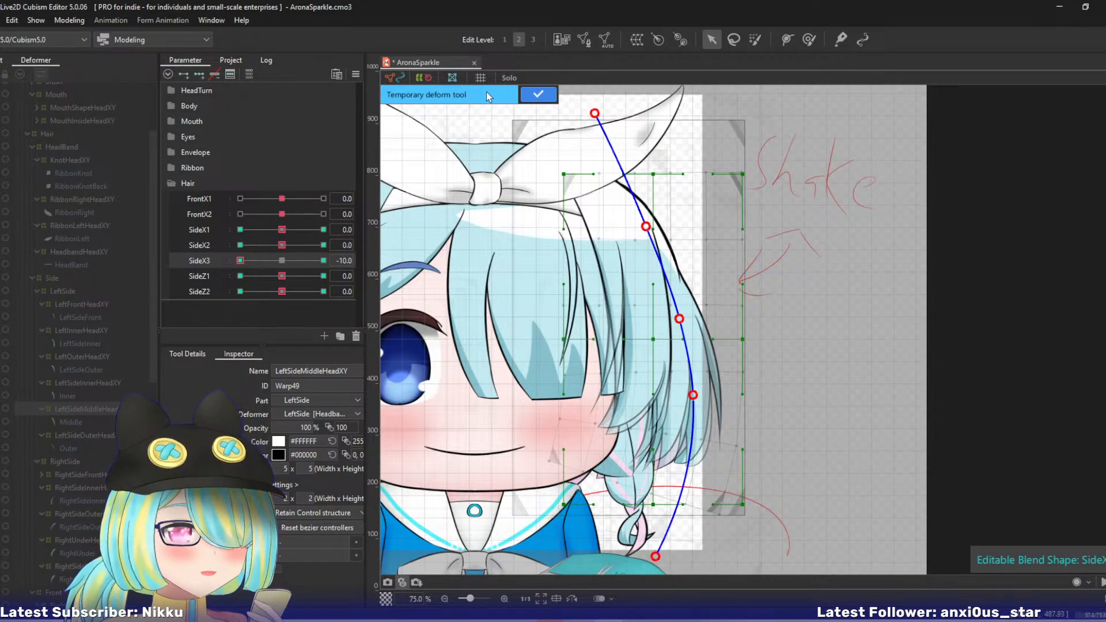
{"action": "left_click", "coordinate": [538, 94]}
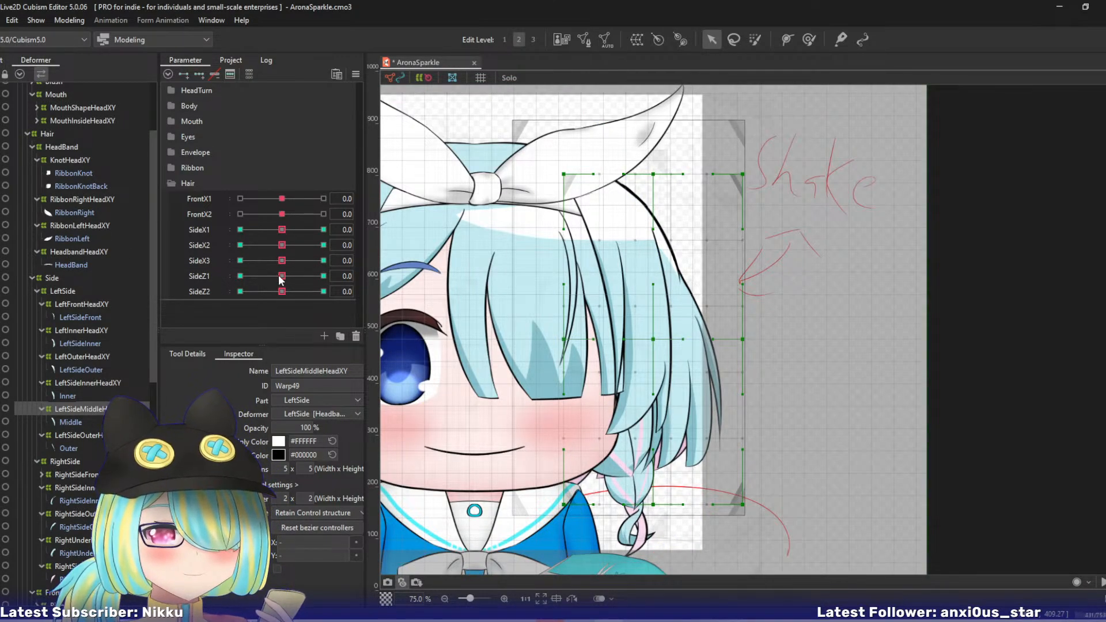
- At SideZ1 10, shift the middle and lower control points of the LeftSideMiddleHeadXY warp outward from the face
{"action": "left_click_drag", "start_coordinate": [280, 280], "coordinate": [344, 278]}
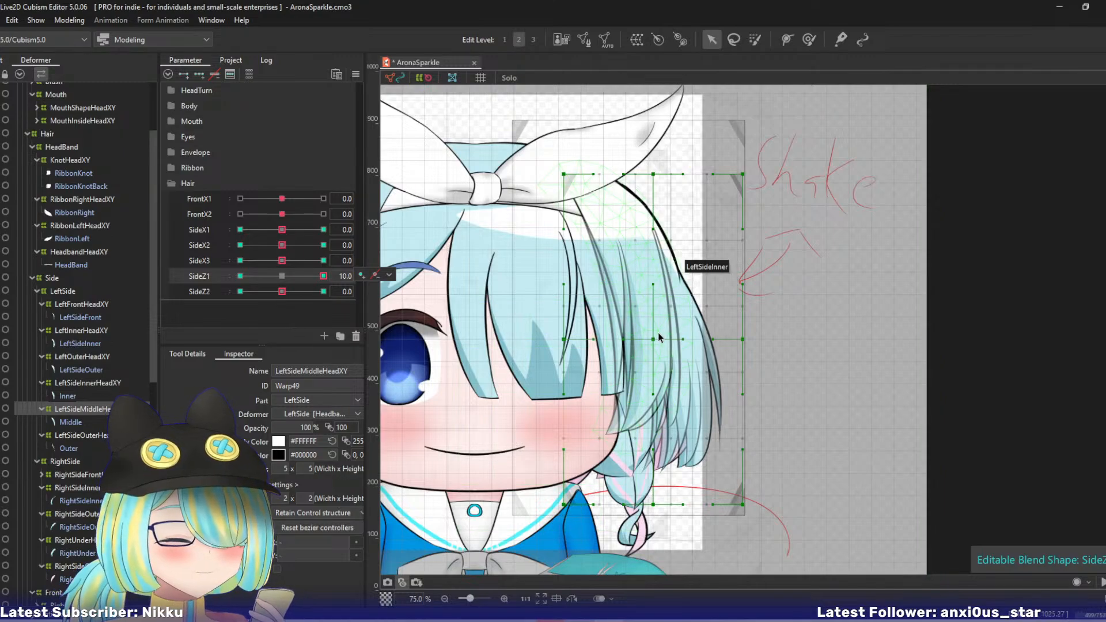
{"action": "left_click_drag", "start_coordinate": [743, 341], "coordinate": [747, 341]}
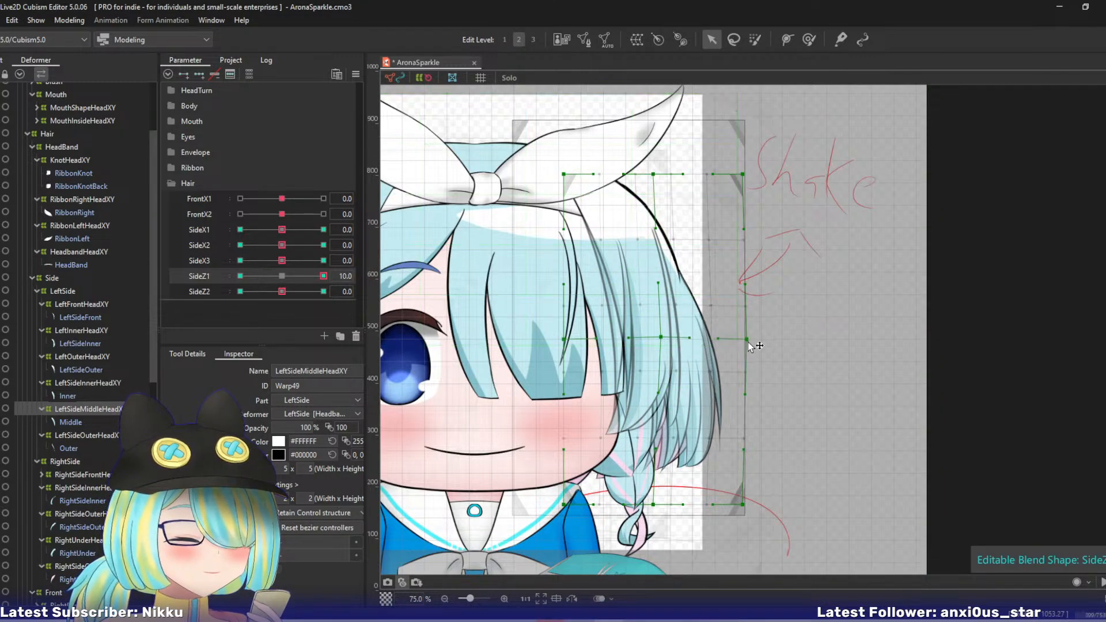
{"action": "left_click_drag", "start_coordinate": [653, 505], "coordinate": [673, 504]}
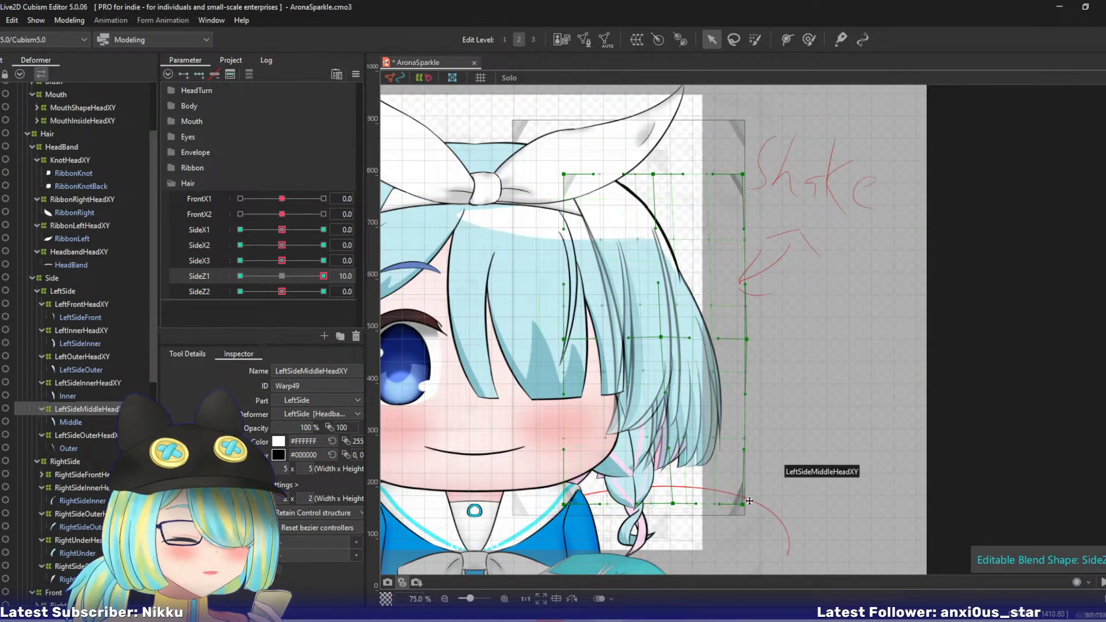
{"action": "left_click_drag", "start_coordinate": [742, 505], "coordinate": [759, 501]}
{"action": "key", "text": "ctrl+z"}
{"action": "key", "text": "ctrl+z"}
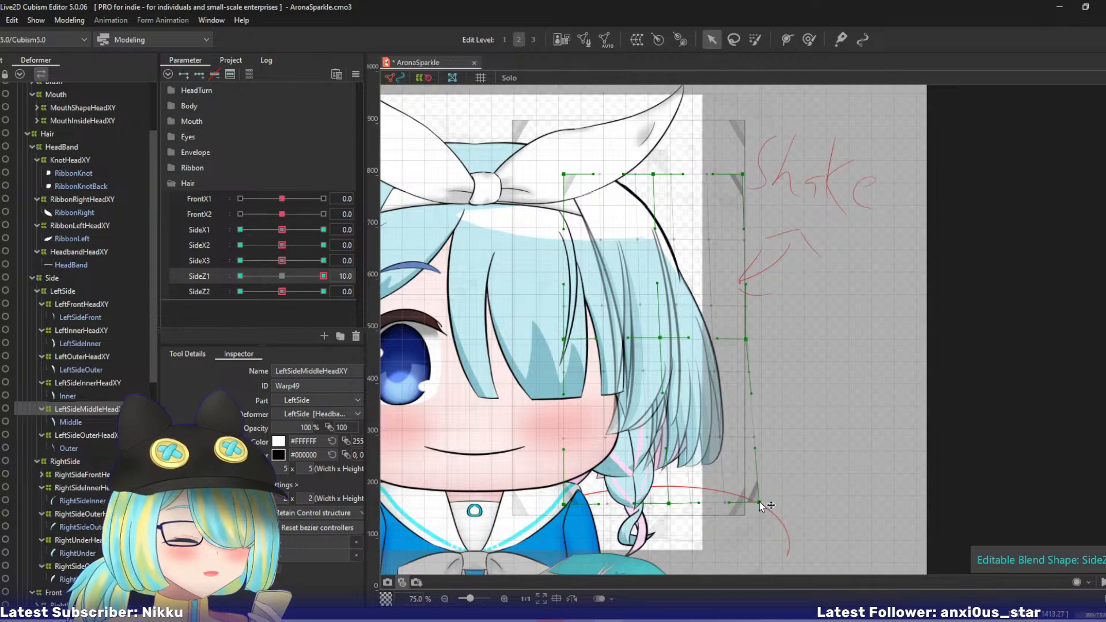
- At SideZ1 -10, pull the LeftSideMiddleHeadXY warp's middle and lower control points toward the face, and reset SideZ1 to 0
{"action": "left_click_drag", "start_coordinate": [321, 277], "coordinate": [177, 289]}
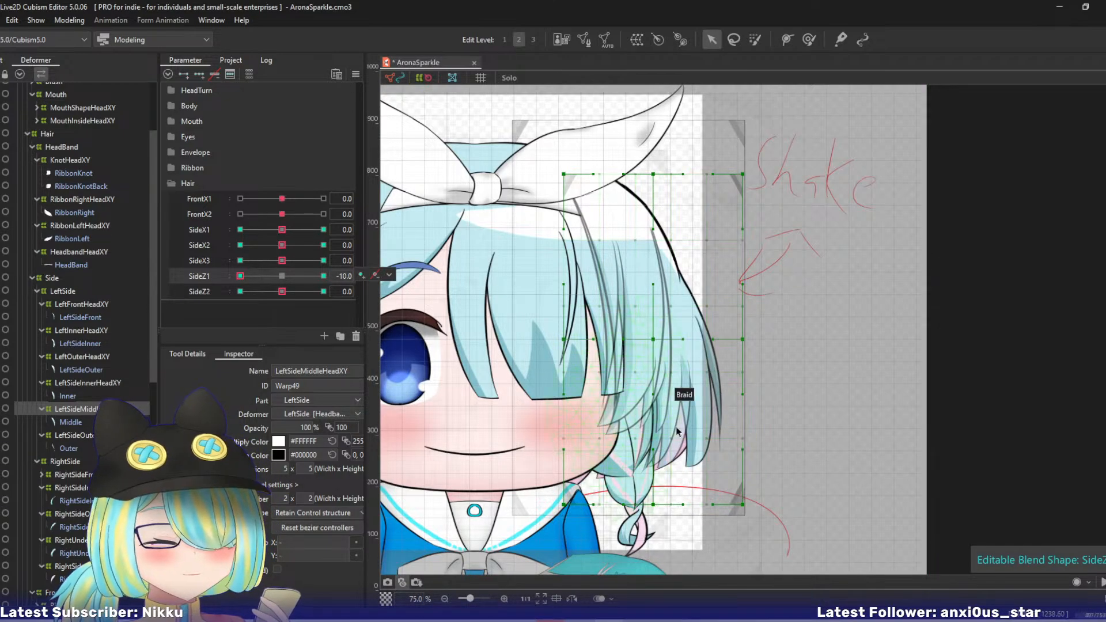
{"action": "left_click_drag", "start_coordinate": [742, 505], "coordinate": [720, 508]}
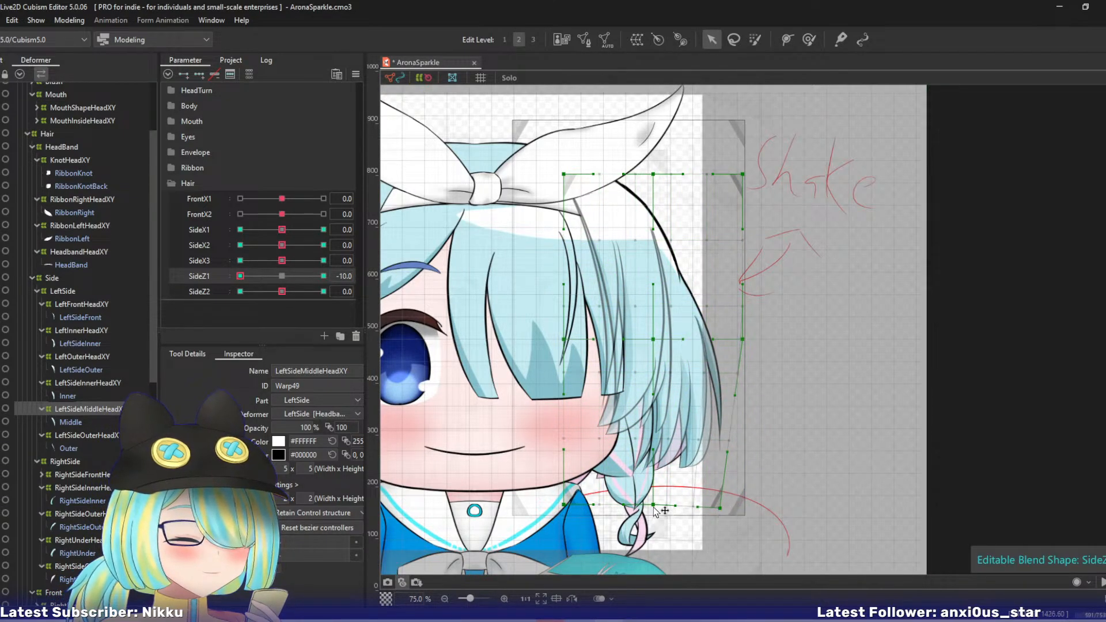
{"action": "left_click_drag", "start_coordinate": [653, 505], "coordinate": [640, 504]}
{"action": "left_click_drag", "start_coordinate": [745, 340], "coordinate": [732, 340]}
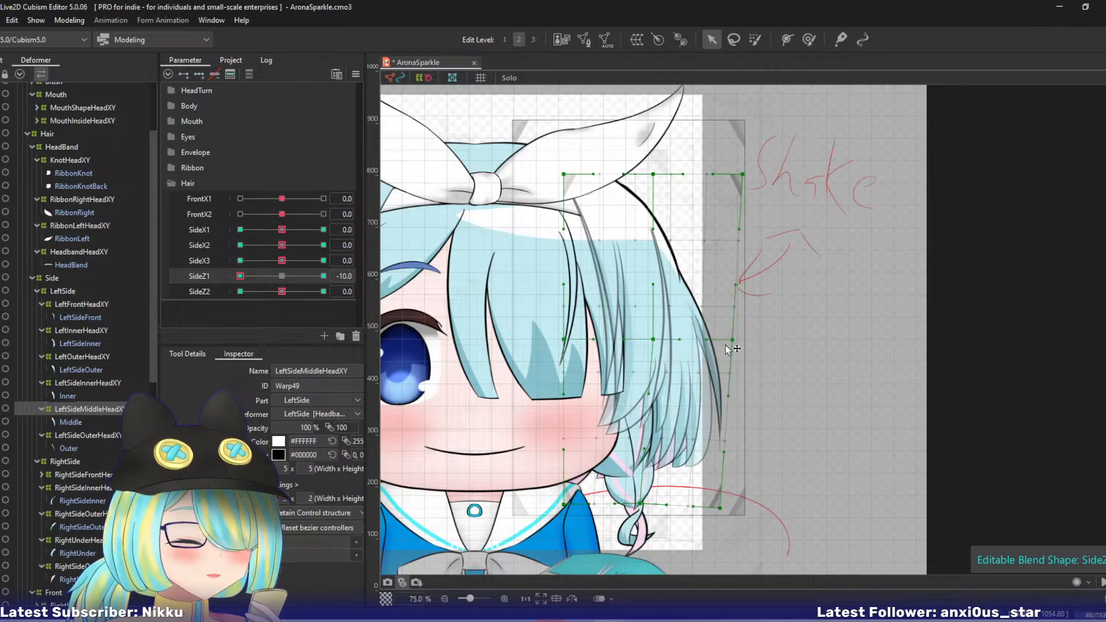
{"action": "left_click_drag", "start_coordinate": [653, 340], "coordinate": [651, 340]}
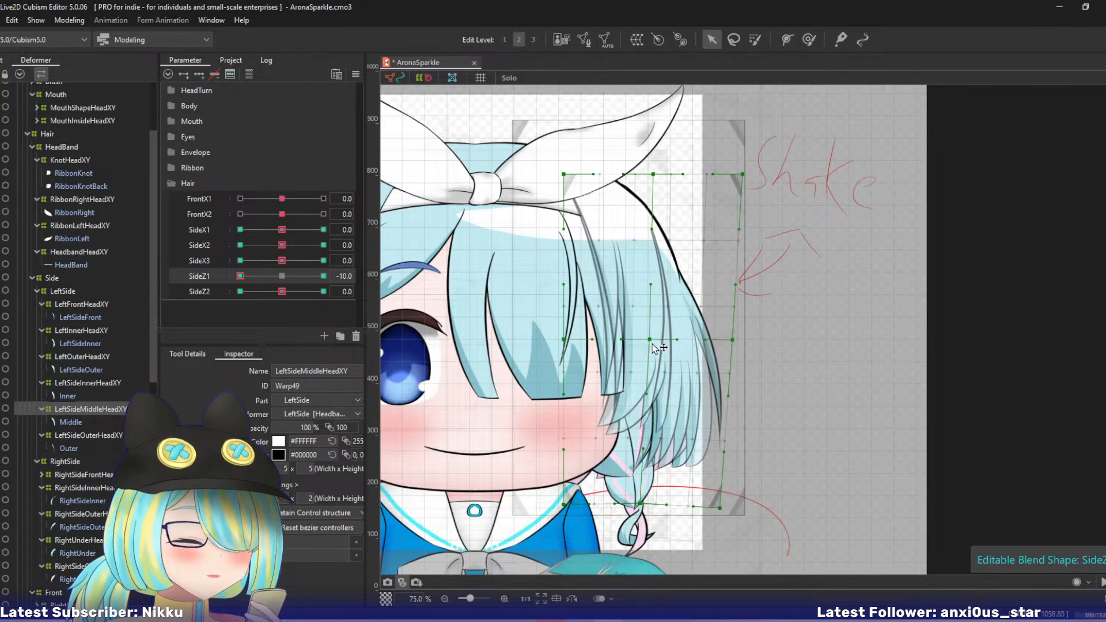
{"action": "left_click", "coordinate": [282, 275]}
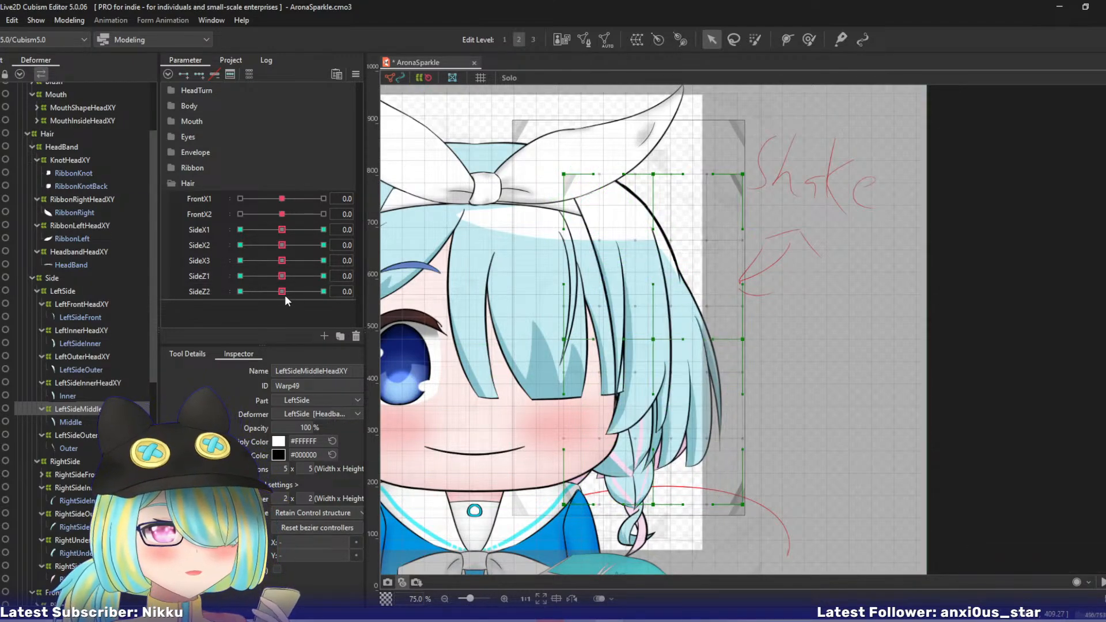
- At SideZ2 10, move the LeftSideMiddleHeadXY warp's bottom centre and outer corner points outward from the face, and reset SideZ2 to 0
{"action": "left_click_drag", "start_coordinate": [283, 292], "coordinate": [326, 292]}
{"action": "left_click_drag", "start_coordinate": [654, 505], "coordinate": [675, 504]}
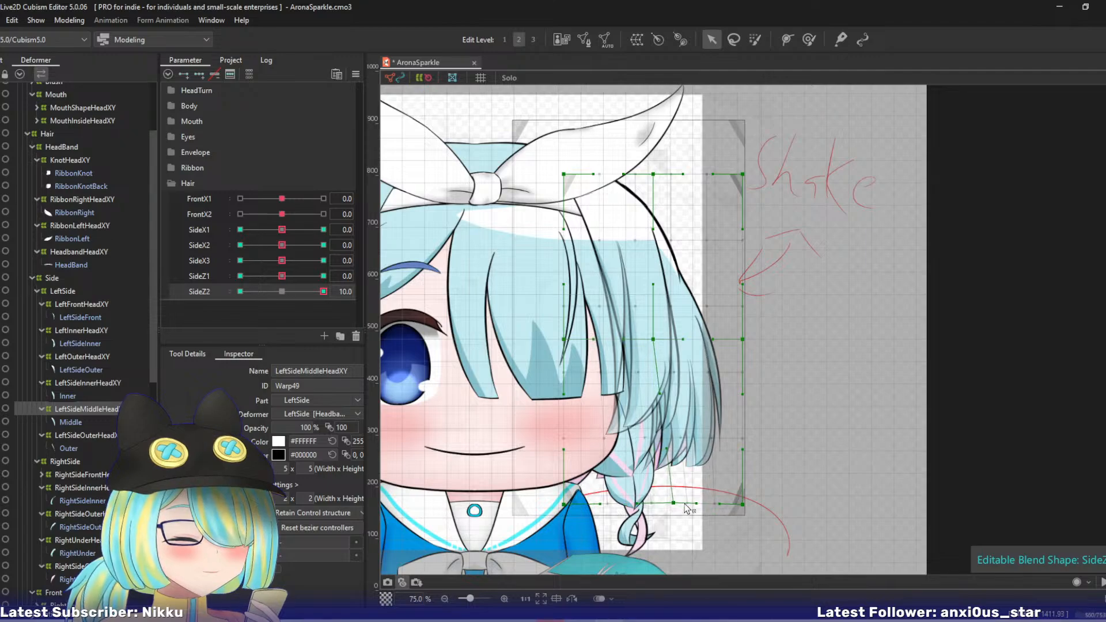
{"action": "left_click_drag", "start_coordinate": [744, 505], "coordinate": [756, 502]}
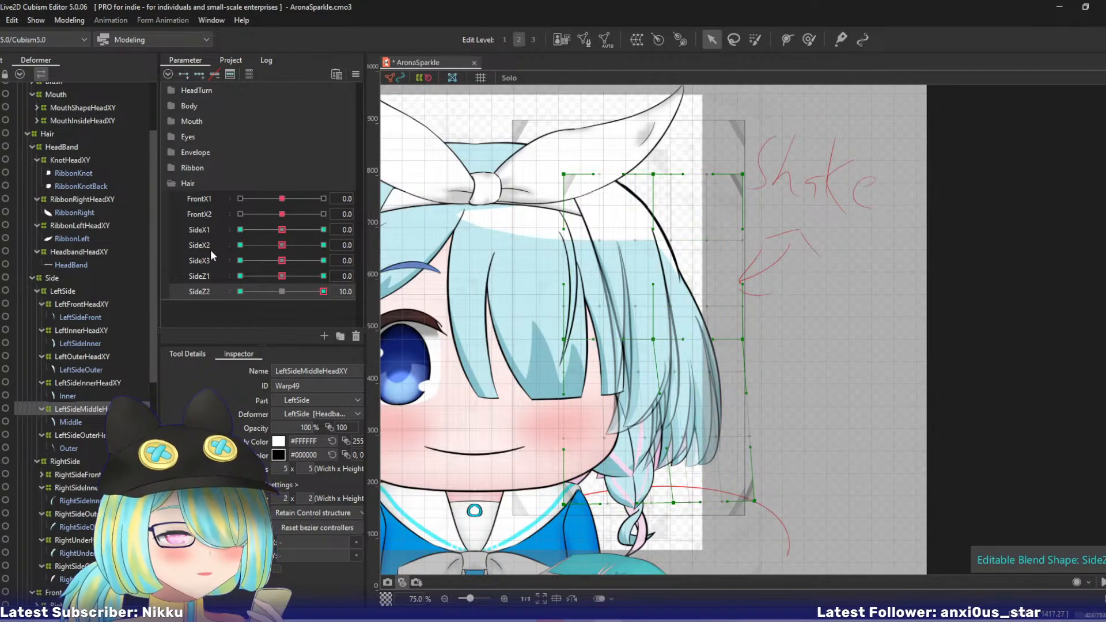
{"action": "left_click", "coordinate": [281, 291]}
- At SideX1 10, bend the LeftSideOuterHeadXY warp outward from the face with a three-point temporary deform path
{"action": "left_click", "coordinate": [92, 435]}
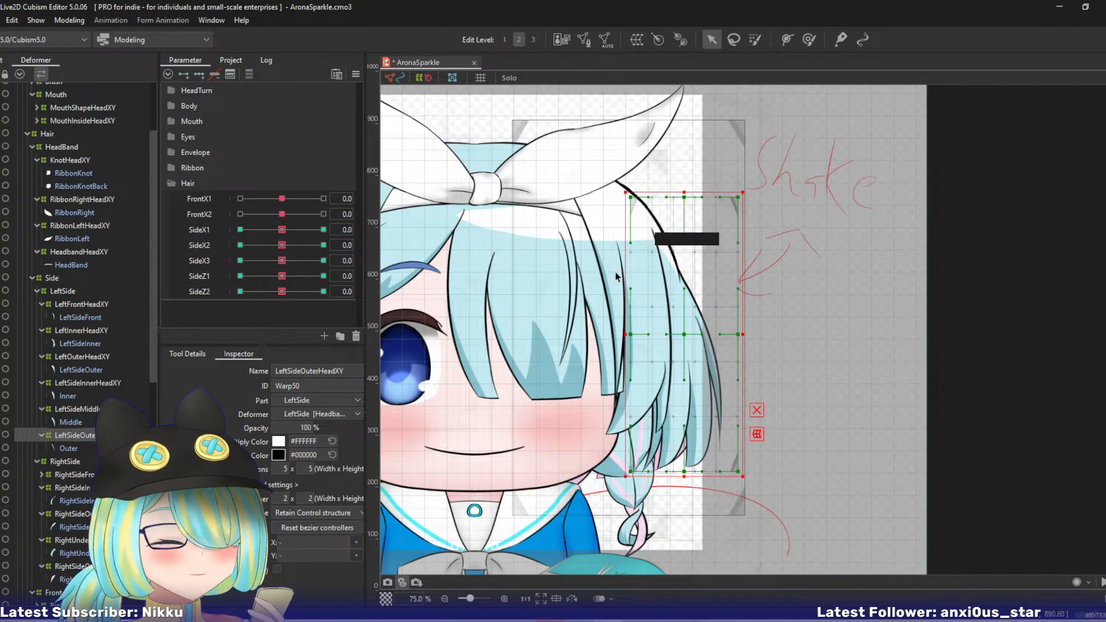
{"action": "left_click", "coordinate": [204, 231]}
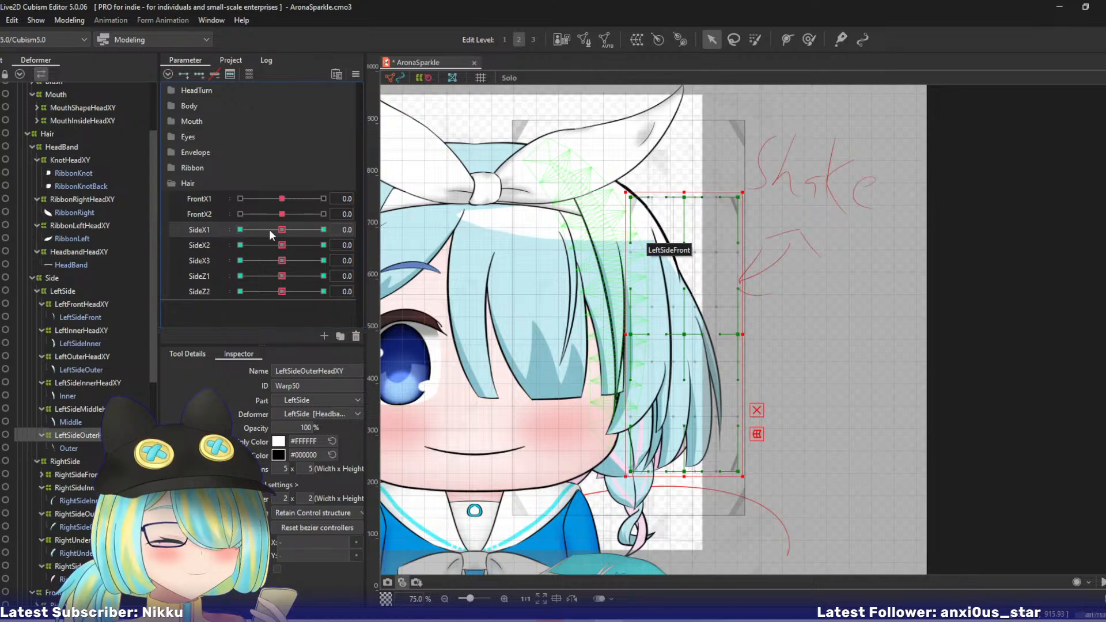
{"action": "left_click_drag", "start_coordinate": [284, 230], "coordinate": [327, 226]}
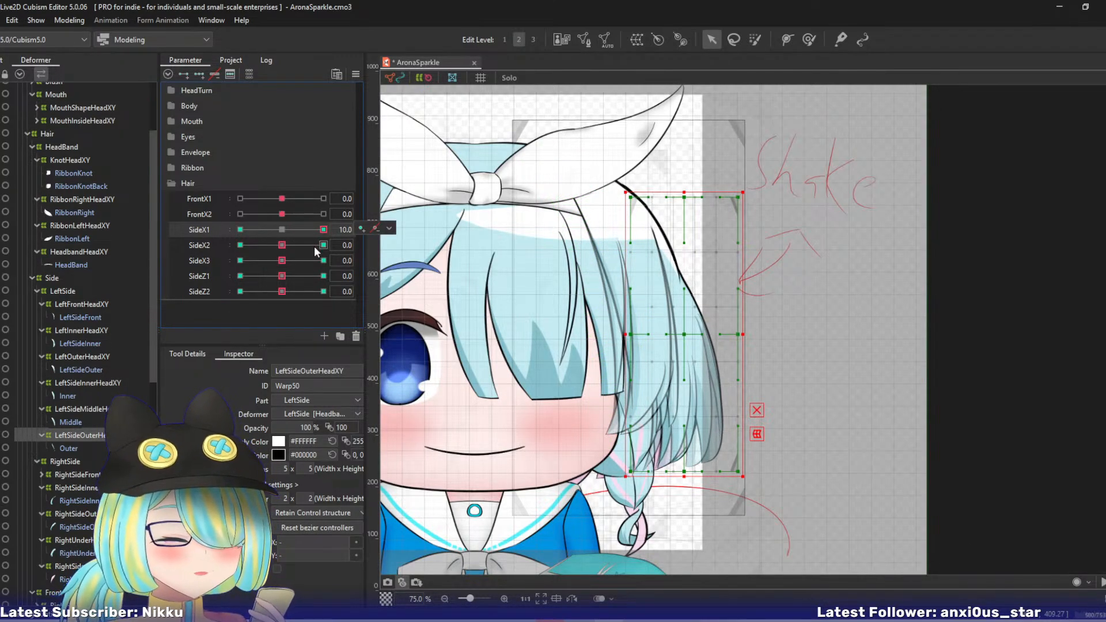
{"action": "left_click", "coordinate": [322, 230]}
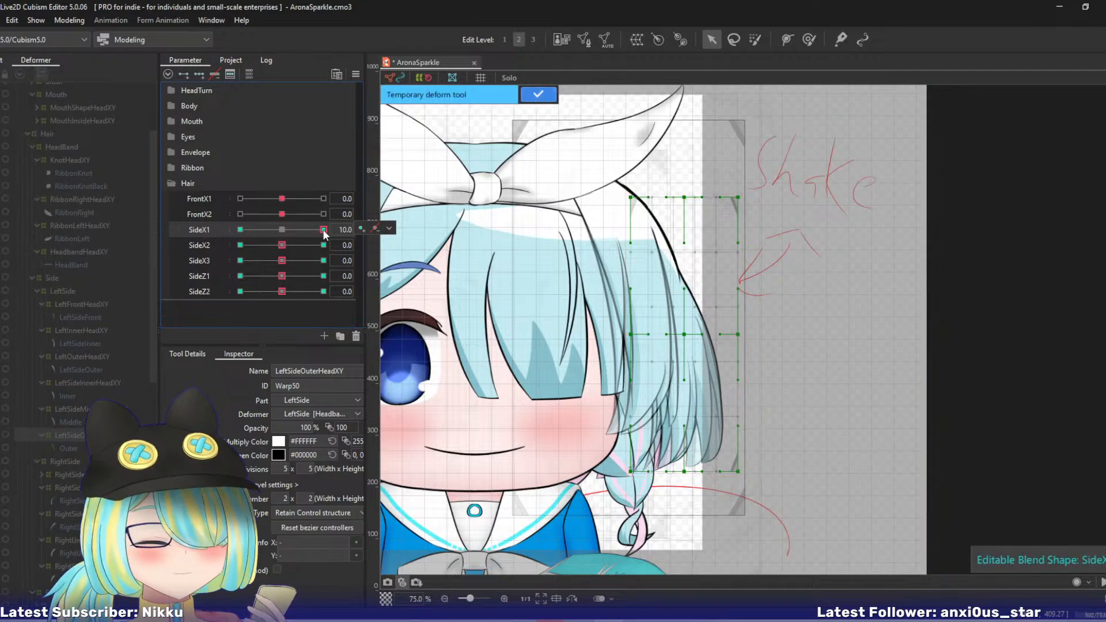
{"action": "left_click", "coordinate": [740, 534]}
{"action": "left_click_drag", "start_coordinate": [740, 534], "coordinate": [759, 520]}
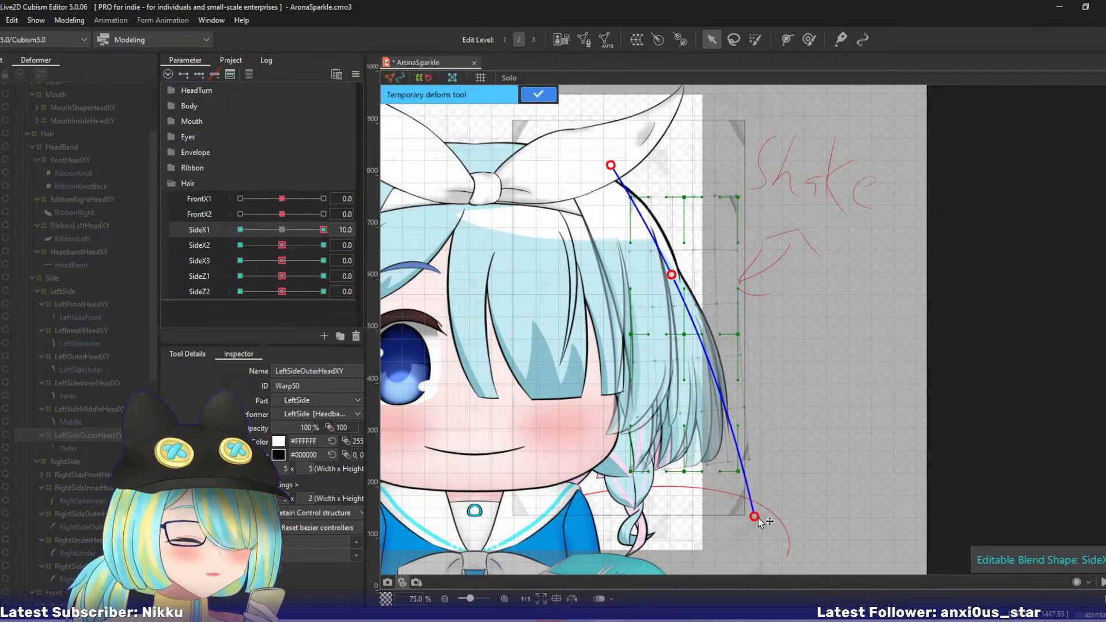
{"action": "left_click", "coordinate": [538, 93]}
- At SideX1 -10, bend the LeftSideOuterHeadXY warp toward the face with a three-point temporary deform path
{"action": "left_click_drag", "start_coordinate": [323, 229], "coordinate": [179, 219]}
{"action": "key", "text": "t"}
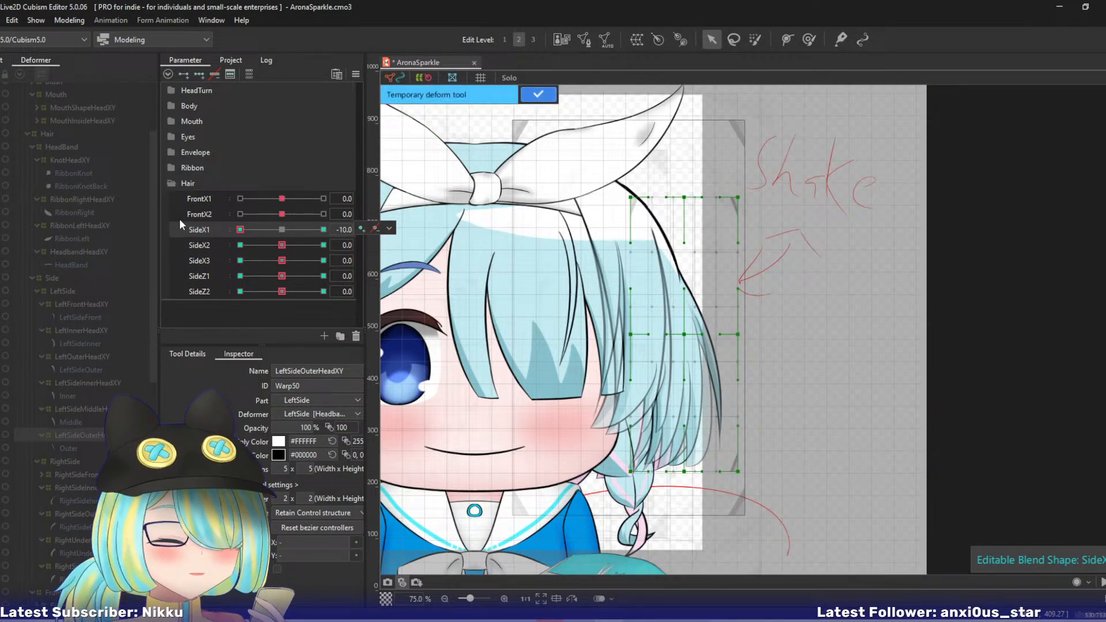
{"action": "left_click", "coordinate": [582, 121]}
{"action": "left_click", "coordinate": [664, 250]}
{"action": "left_click", "coordinate": [760, 544]}
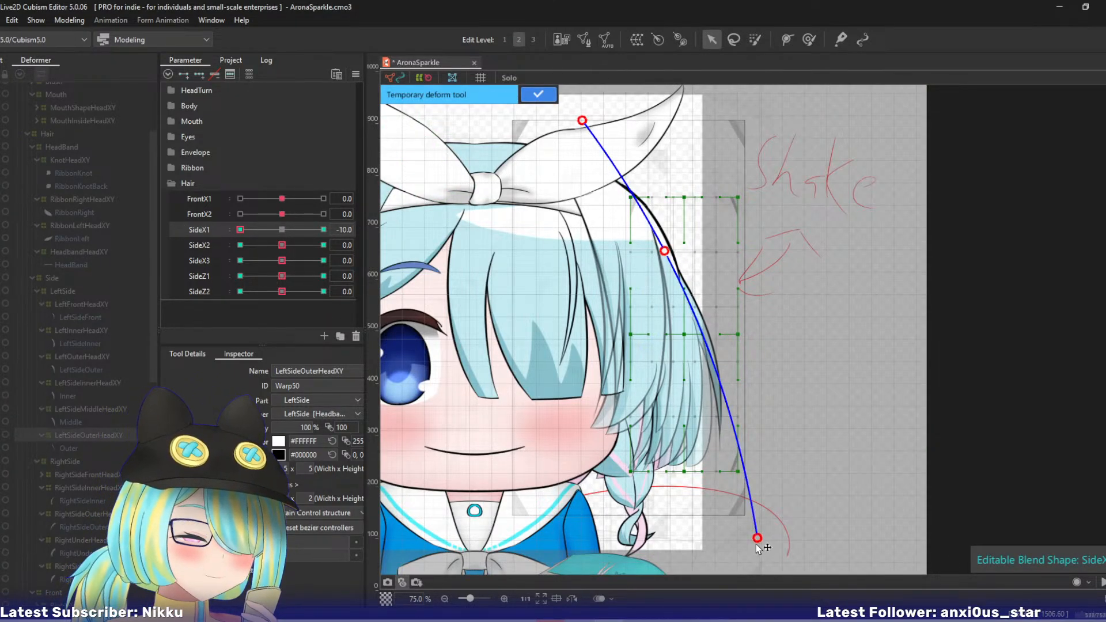
{"action": "left_click_drag", "start_coordinate": [758, 542], "coordinate": [733, 548]}
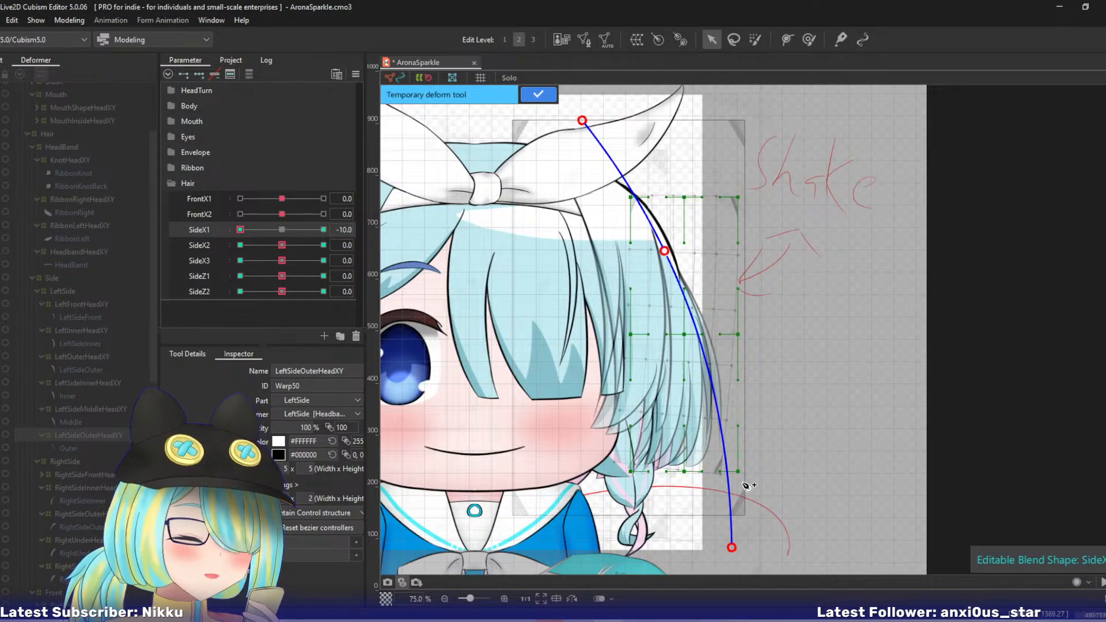
{"action": "left_click", "coordinate": [537, 95]}
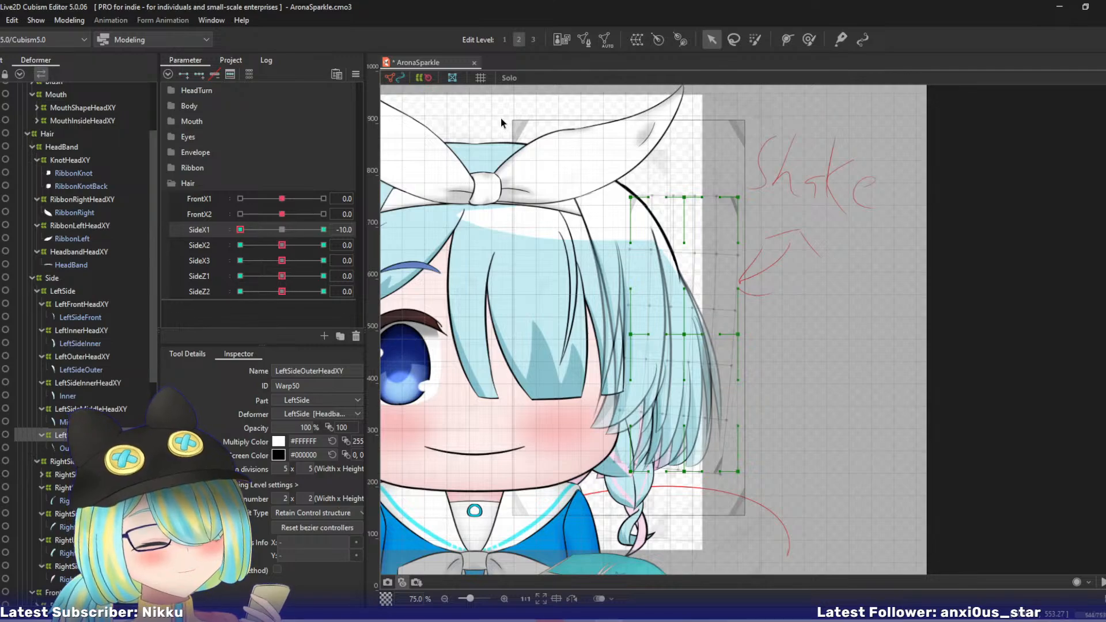
- Reset SideX1 to 0, and at SideX2 10 bend the LeftSideOuterHeadXY warp's lower part outward with a four-point temporary deform path
{"action": "left_click_drag", "start_coordinate": [582, 269], "coordinate": [535, 271]}
{"action": "left_click_drag", "start_coordinate": [241, 230], "coordinate": [404, 242]}
{"action": "key", "text": "ctrl+t"}
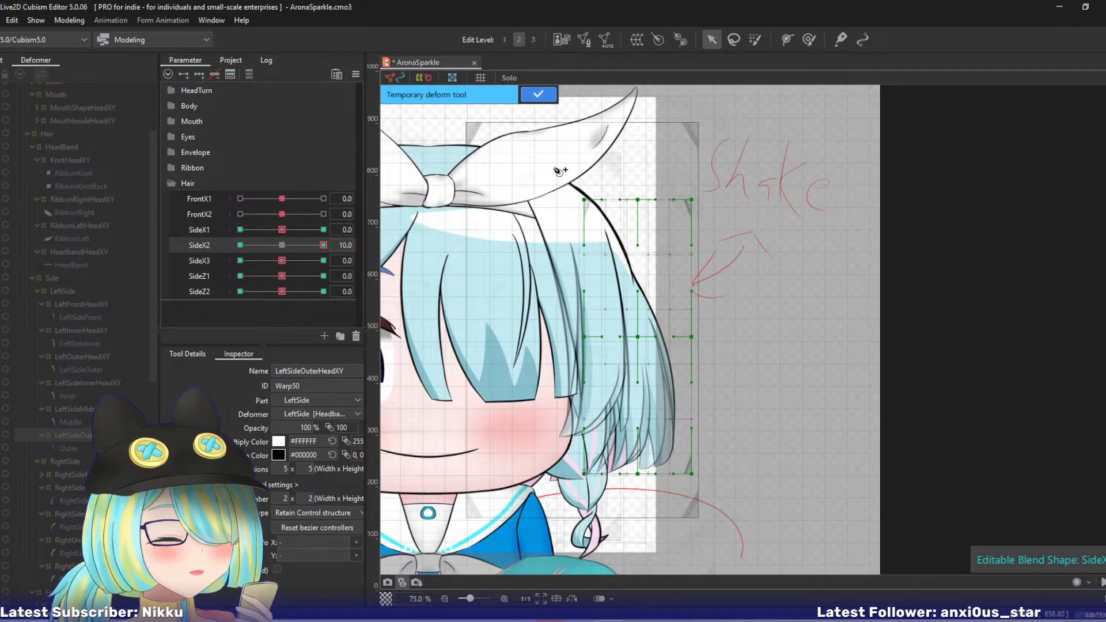
{"action": "left_click", "coordinate": [619, 263]}
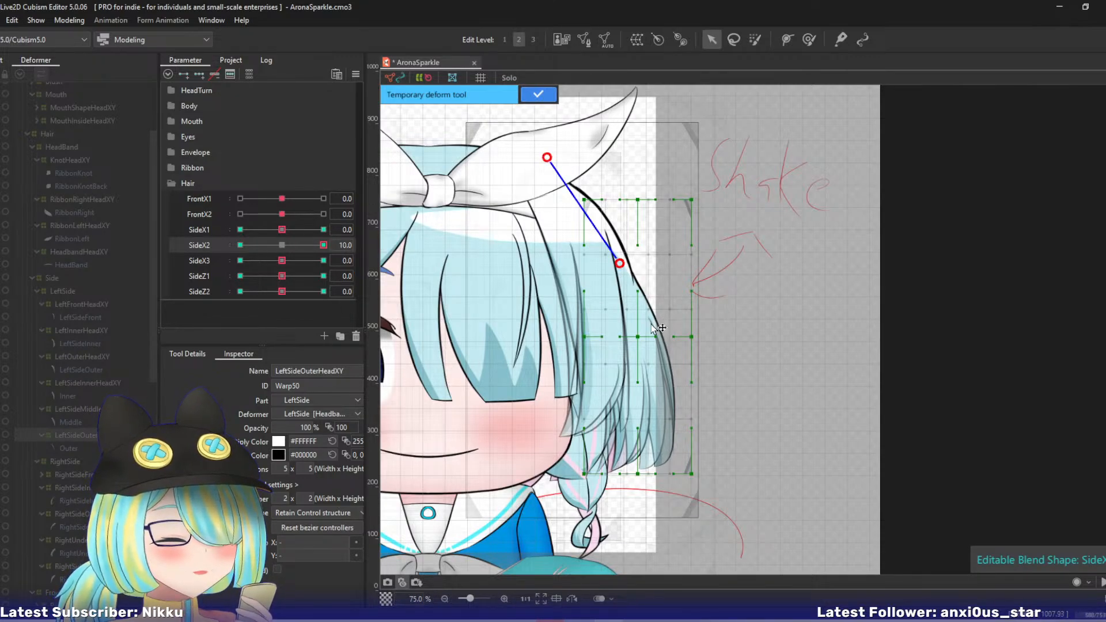
{"action": "left_click", "coordinate": [651, 323]}
{"action": "left_click", "coordinate": [687, 521]}
{"action": "left_click_drag", "start_coordinate": [687, 521], "coordinate": [717, 508]}
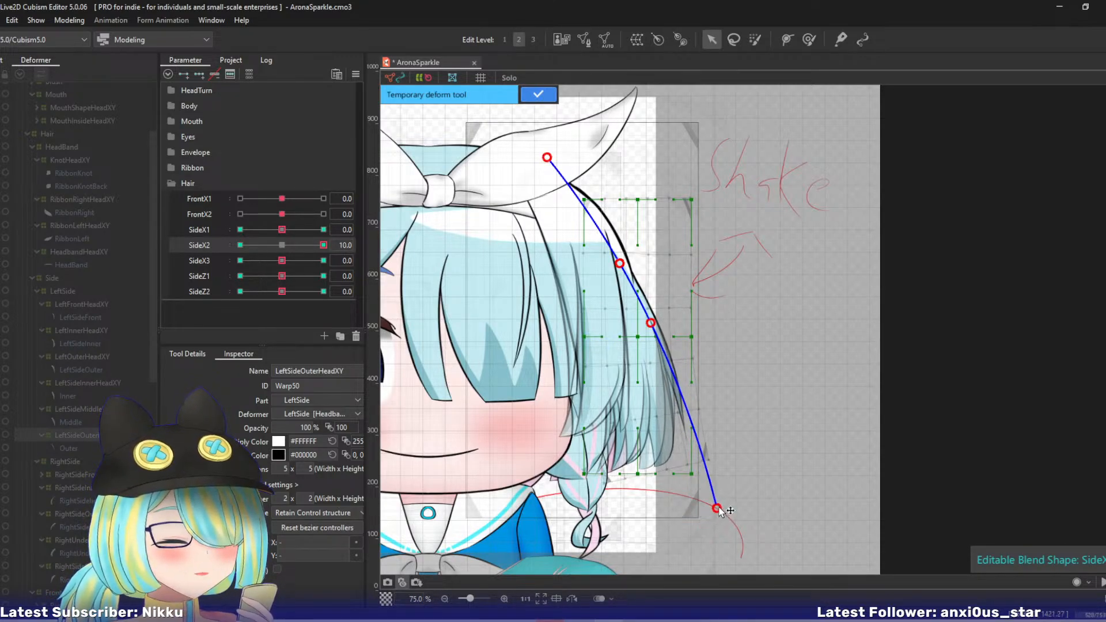
{"action": "left_click", "coordinate": [536, 96]}
- At SideX2 -10, bend the LeftSideOuterHeadXY warp's lower part toward the face with a four-point temporary deform path
{"action": "left_click_drag", "start_coordinate": [323, 246], "coordinate": [167, 265]}
{"action": "key", "text": "ctrl+t"}
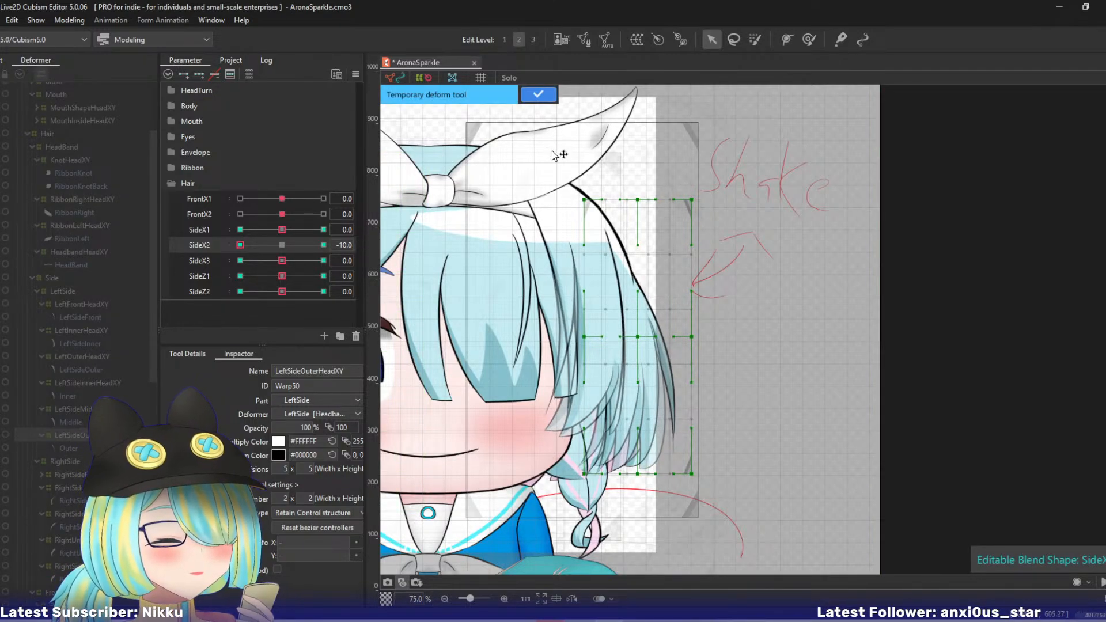
{"action": "left_click", "coordinate": [623, 261]}
{"action": "left_click", "coordinate": [652, 330]}
{"action": "left_click", "coordinate": [693, 525]}
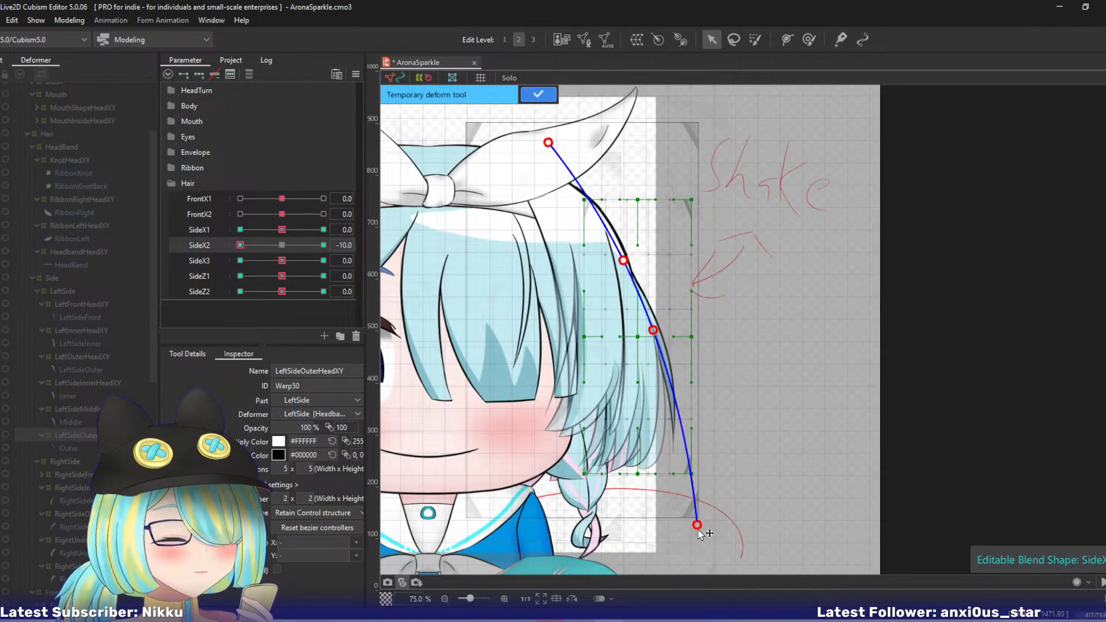
{"action": "left_click_drag", "start_coordinate": [684, 530], "coordinate": [669, 533]}
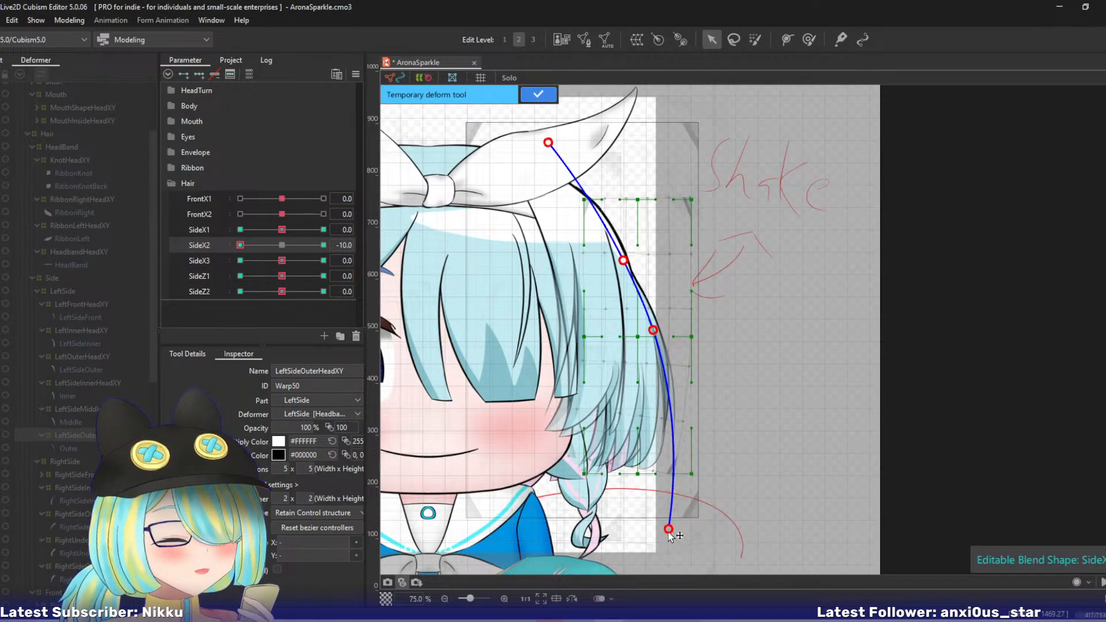
{"action": "left_click", "coordinate": [544, 92]}
- Reset SideX2 to 0, and at SideX3 10 curl the LeftSideOuterHeadXY warp's tip outward with a four-point temporary deform path
{"action": "left_click_drag", "start_coordinate": [241, 245], "coordinate": [368, 256]}
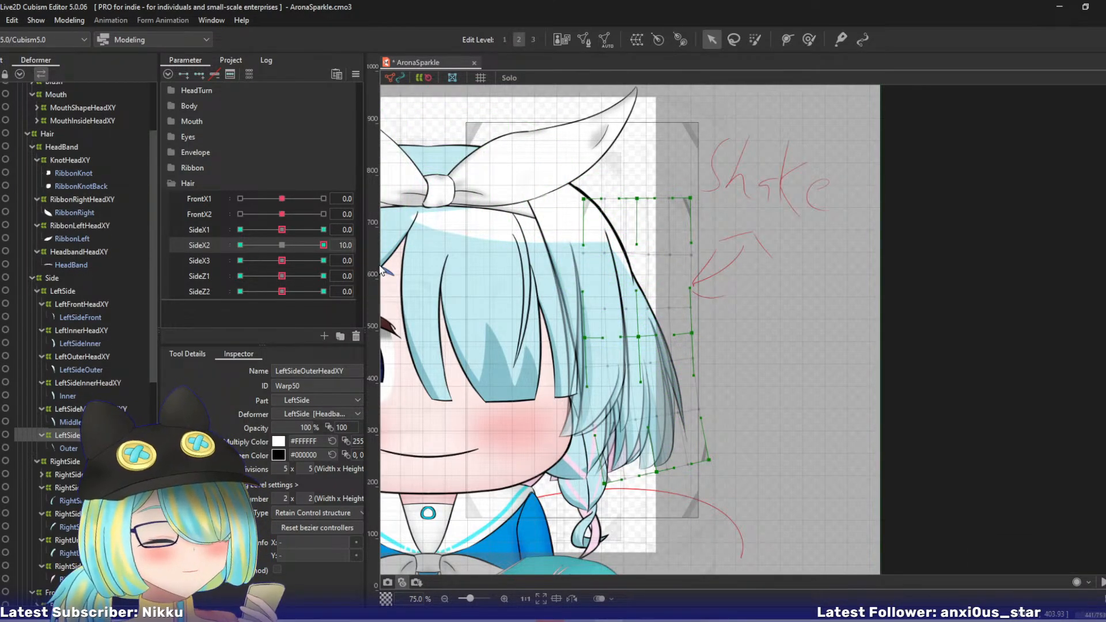
{"action": "left_click", "coordinate": [281, 245]}
{"action": "left_click_drag", "start_coordinate": [282, 262], "coordinate": [369, 261]}
{"action": "key", "text": "t"}
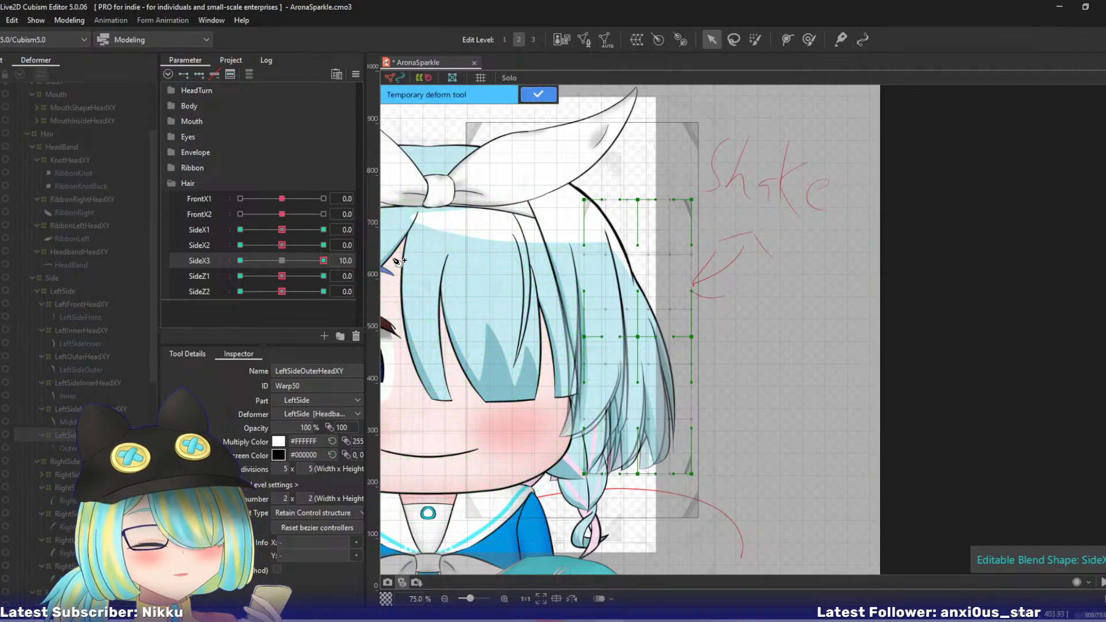
{"action": "left_click", "coordinate": [629, 271]}
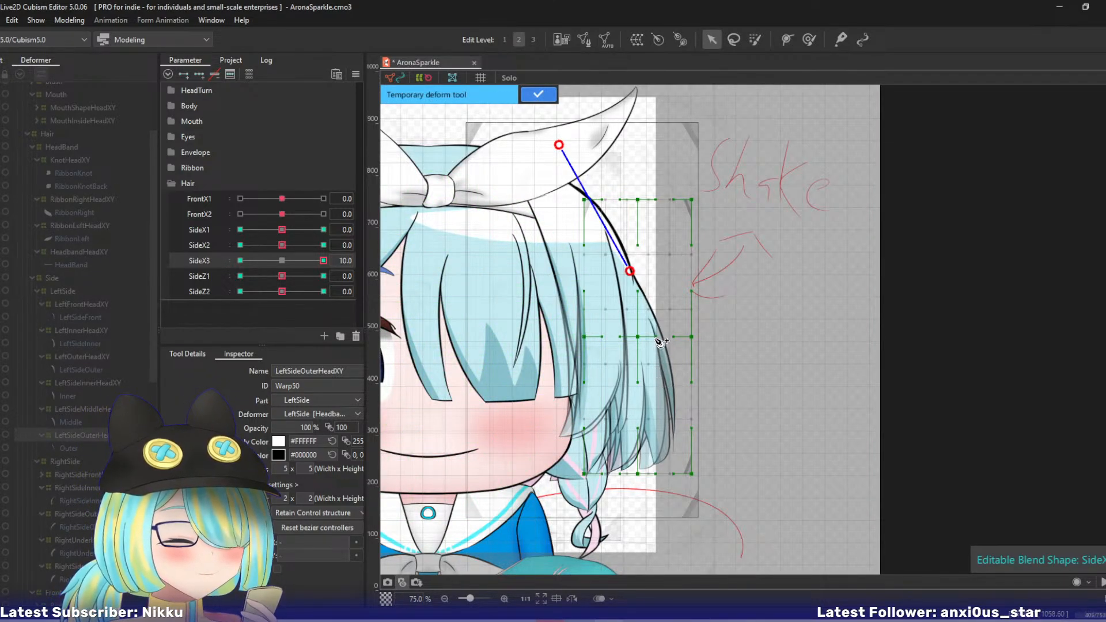
{"action": "left_click", "coordinate": [656, 333]}
{"action": "left_click", "coordinate": [679, 539]}
{"action": "left_click_drag", "start_coordinate": [679, 538], "coordinate": [711, 528]}
{"action": "left_click", "coordinate": [536, 96]}
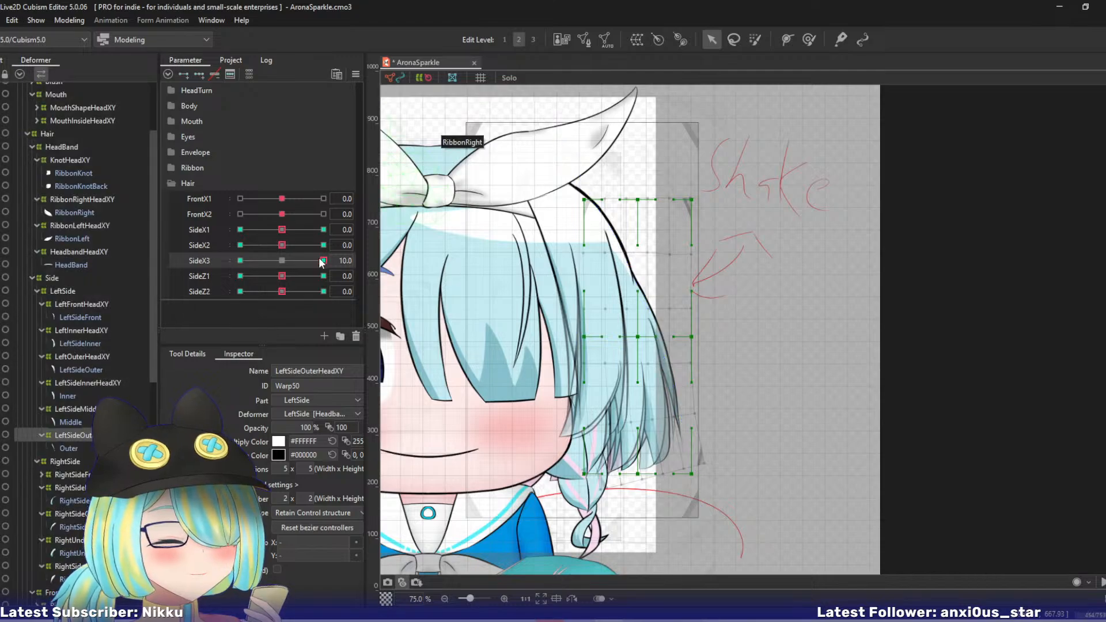
- At SideX3 -10, curl the LeftSideOuterHeadXY warp's tip toward the face with a five-point temporary deform path, and reset SideX3 to 0
{"action": "left_click_drag", "start_coordinate": [319, 258], "coordinate": [164, 254]}
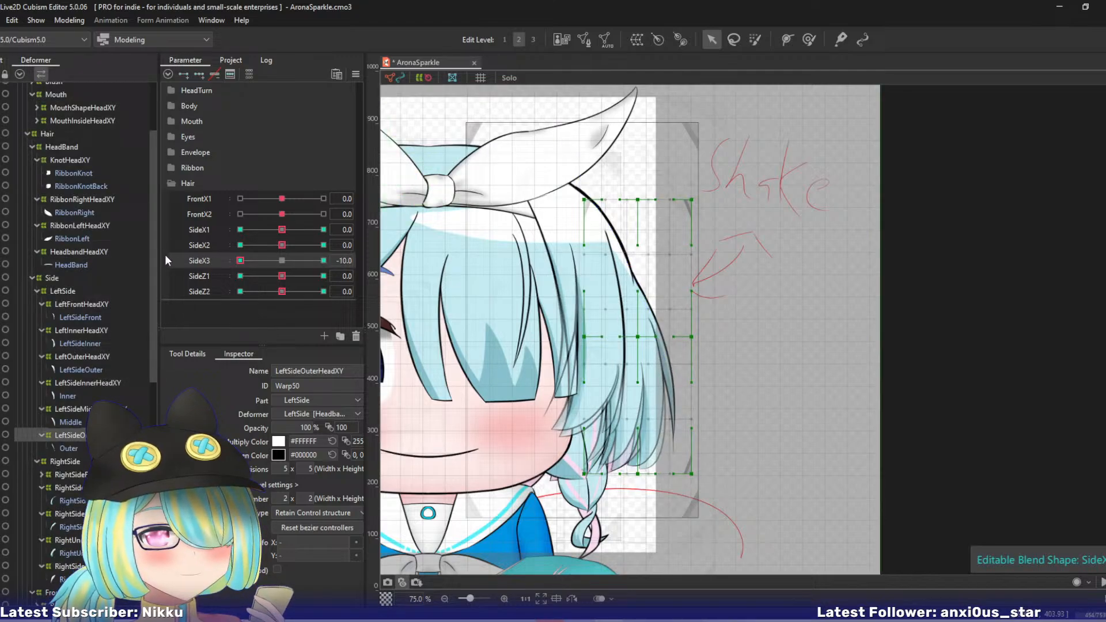
{"action": "left_click", "coordinate": [557, 137]}
{"action": "left_click", "coordinate": [622, 252]}
{"action": "left_click", "coordinate": [654, 327]}
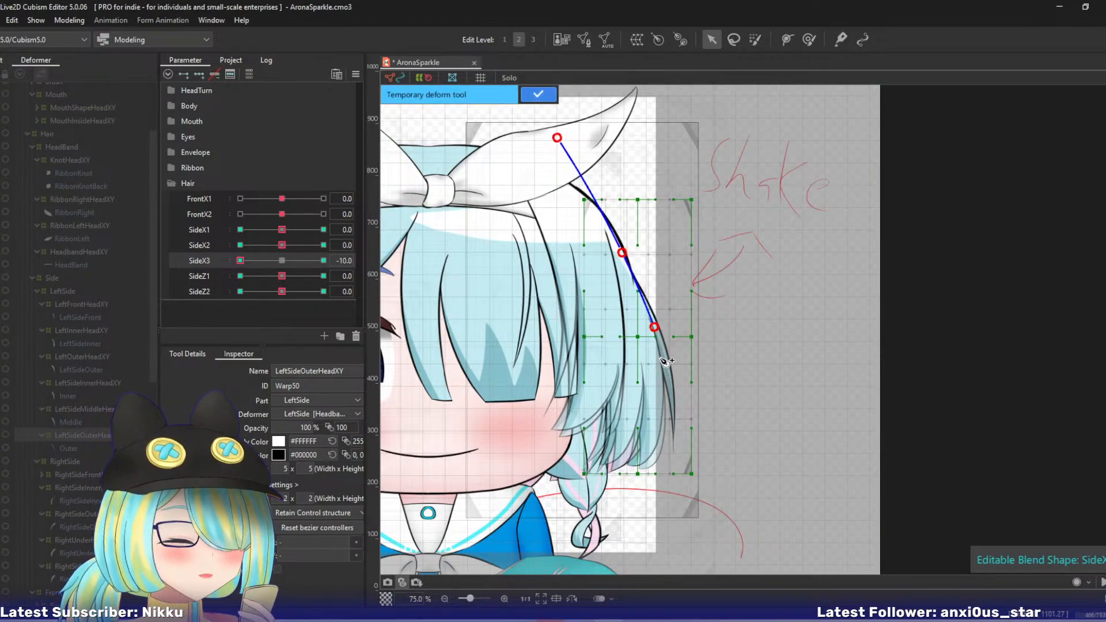
{"action": "key", "text": "ctrl+z"}
{"action": "left_click", "coordinate": [649, 309]}
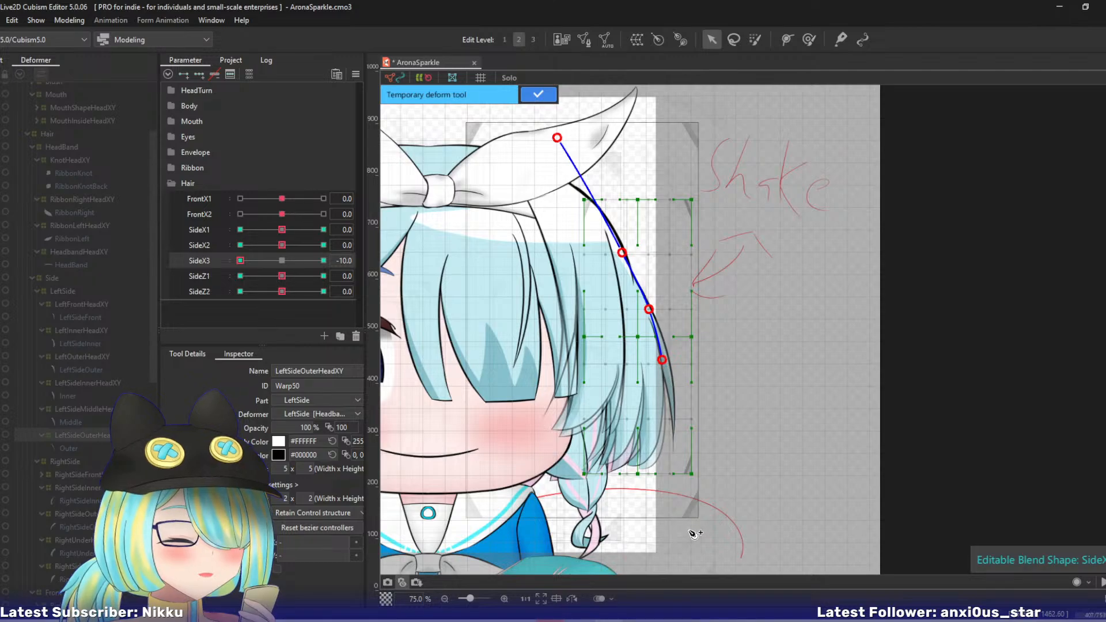
{"action": "left_click_drag", "start_coordinate": [692, 534], "coordinate": [653, 530]}
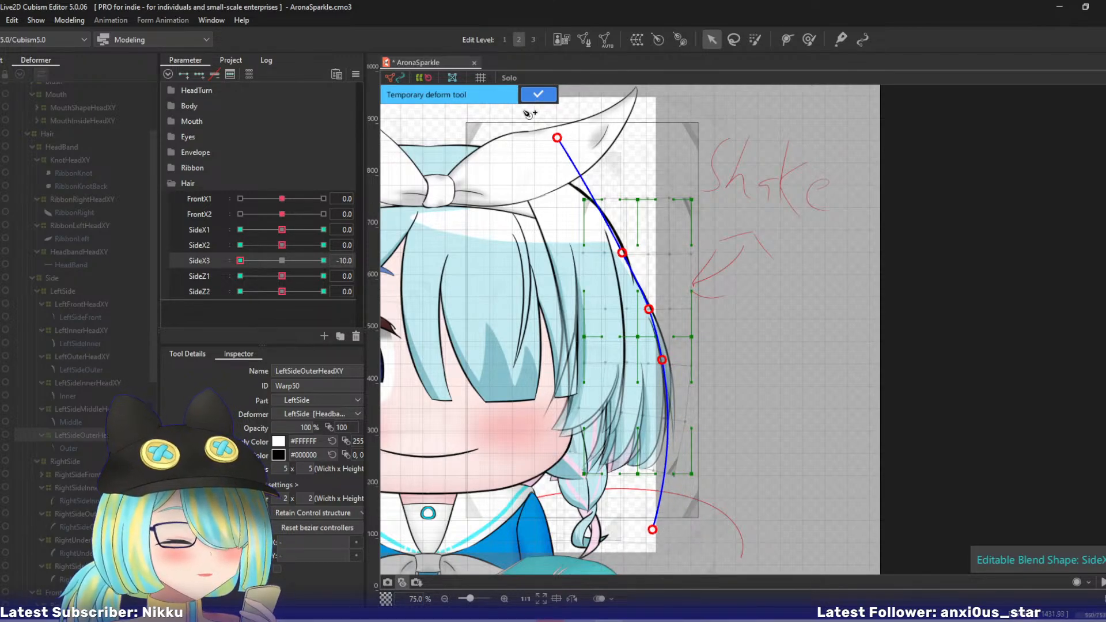
{"action": "left_click", "coordinate": [538, 95]}
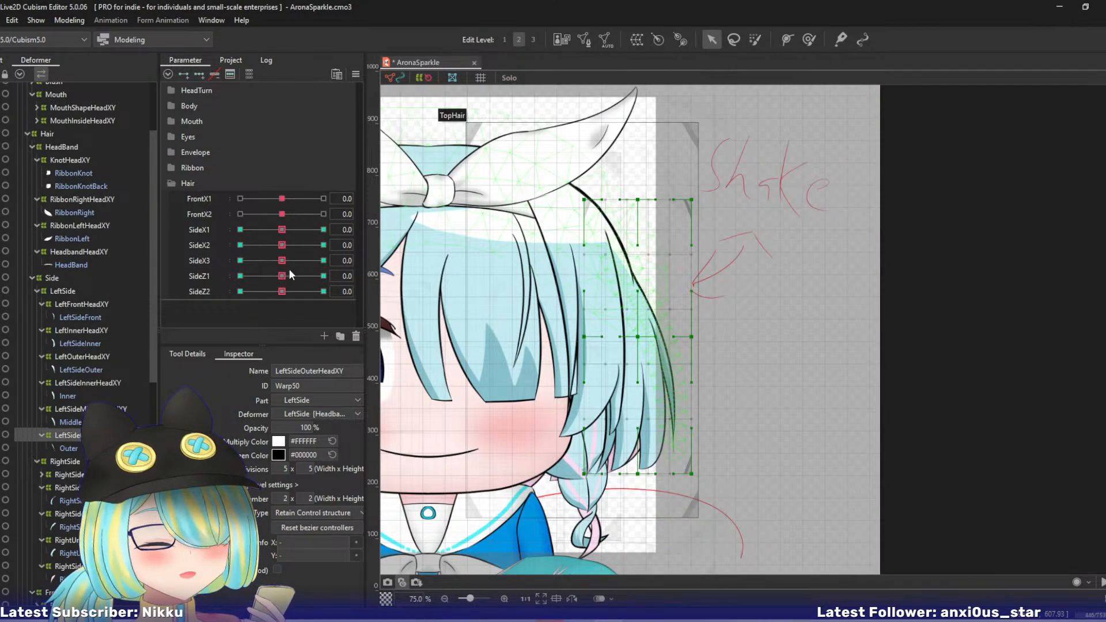
- At SideZ1 10, shift the LeftSideOuterHeadXY warp's bottom centre, bottom outer corner and middle outer points outward from the face
{"action": "left_click_drag", "start_coordinate": [282, 276], "coordinate": [366, 286]}
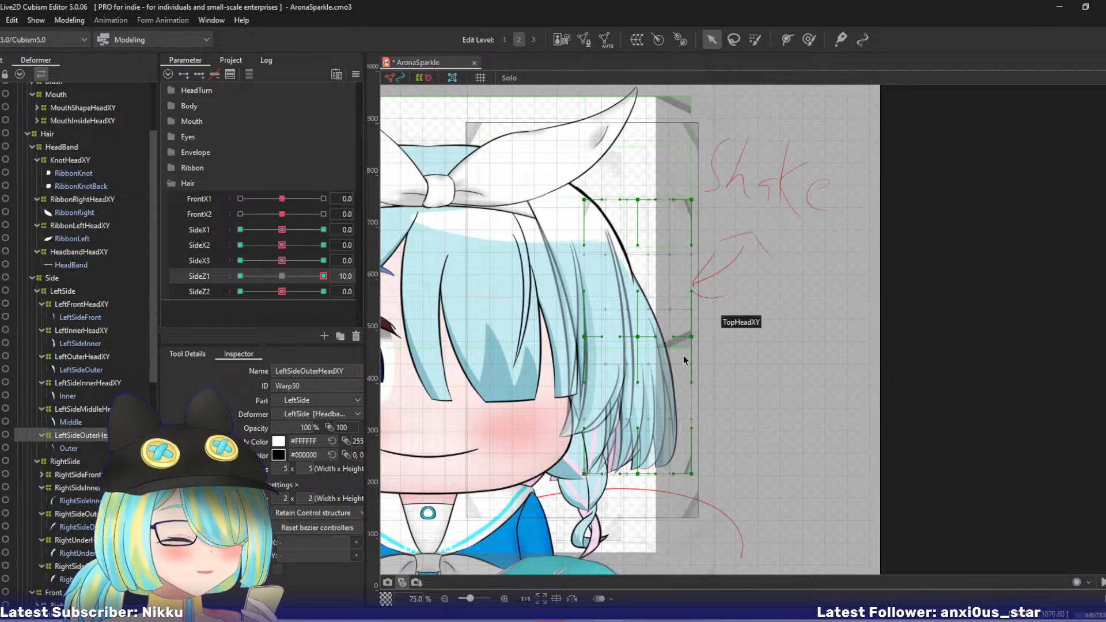
{"action": "left_click_drag", "start_coordinate": [639, 473], "coordinate": [710, 472]}
{"action": "left_click_drag", "start_coordinate": [692, 337], "coordinate": [698, 336]}
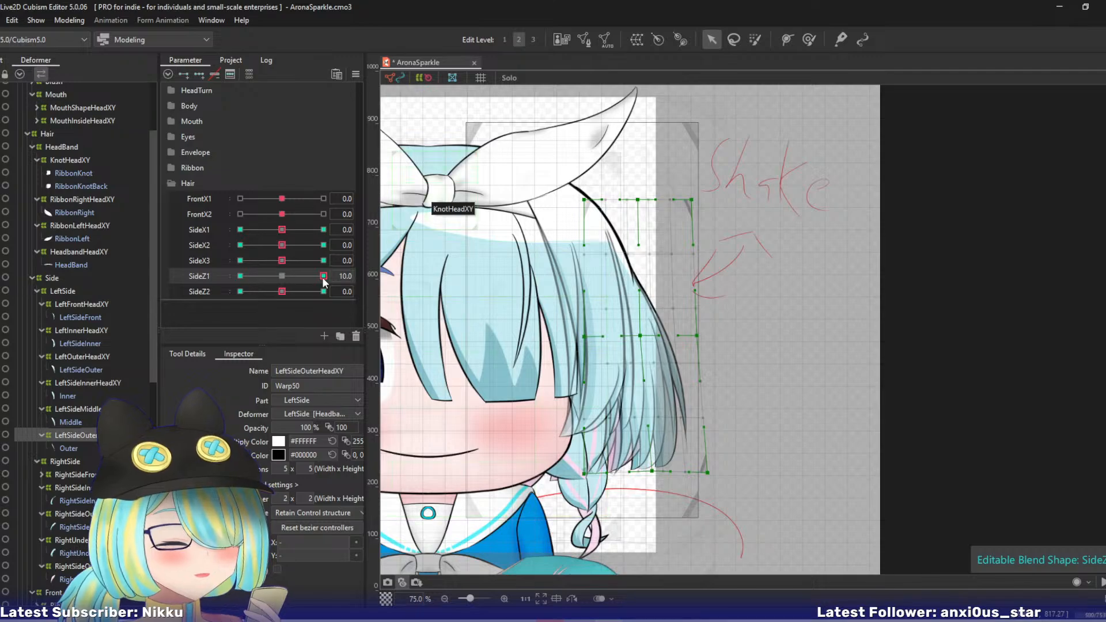
- At SideZ1 -10, pull the LeftSideOuterHeadXY warp's bottom and middle outer control points toward the face, and reset SideZ1 to 0
{"action": "left_click_drag", "start_coordinate": [323, 277], "coordinate": [209, 289]}
{"action": "left_click_drag", "start_coordinate": [693, 474], "coordinate": [671, 482]}
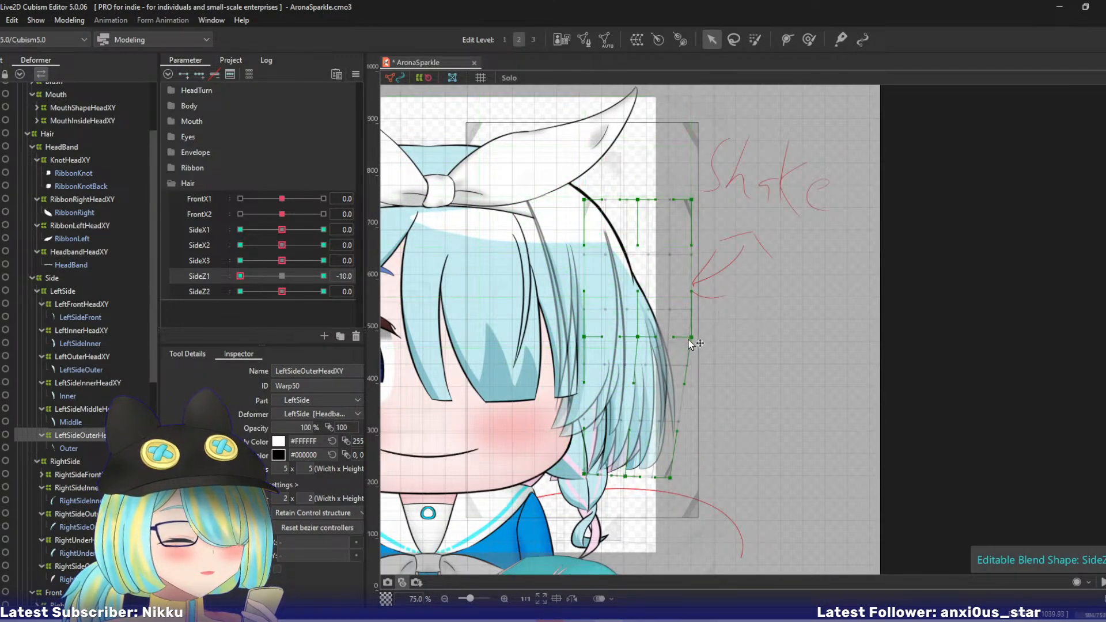
{"action": "left_click_drag", "start_coordinate": [691, 337], "coordinate": [682, 347]}
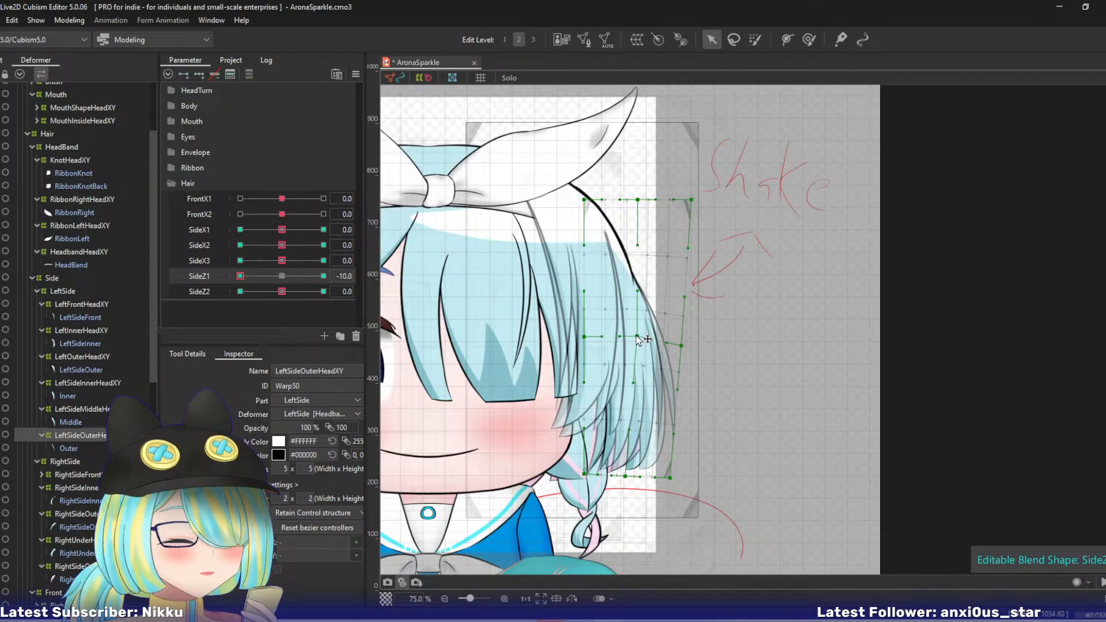
{"action": "key", "text": "o"}
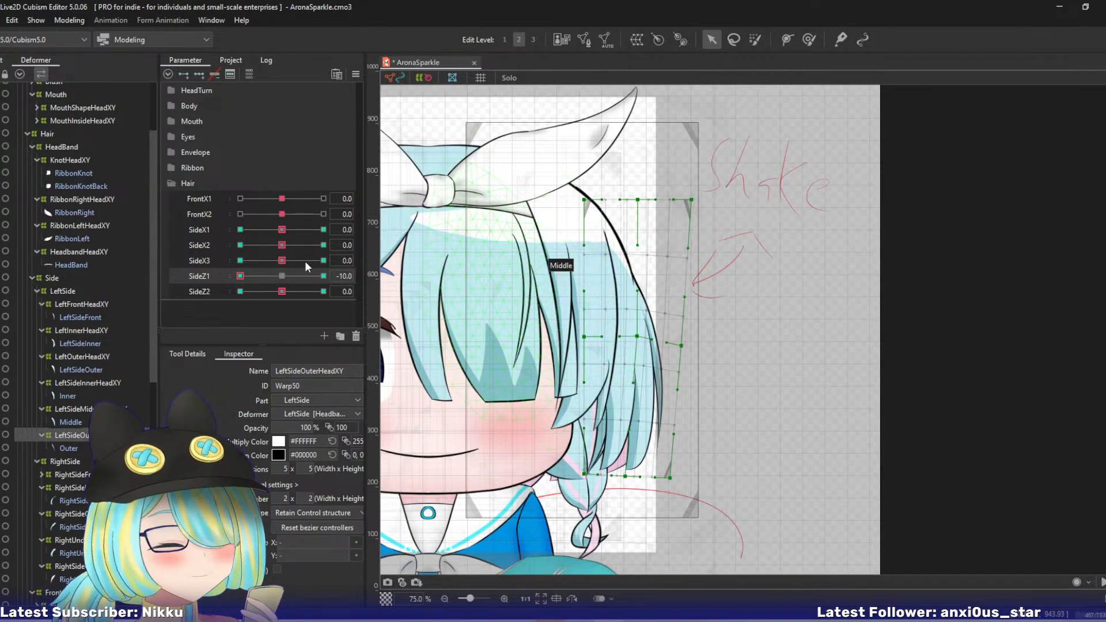
{"action": "left_click", "coordinate": [281, 276]}
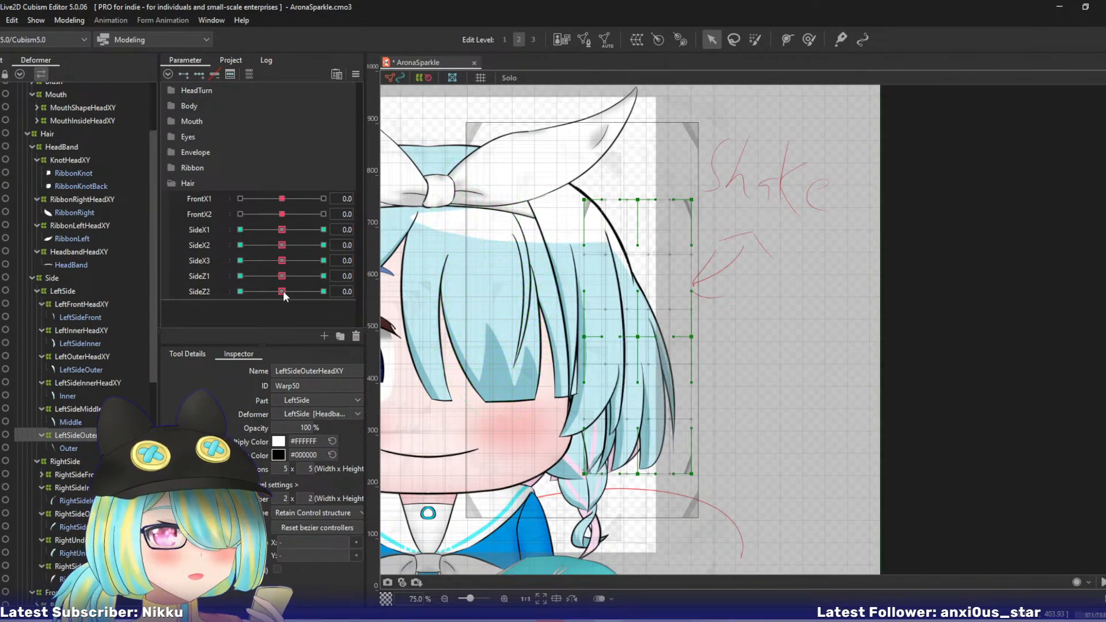
- Shift the LeftSideOuterHeadXY warp's bottom centre and outer corner outward at SideZ2 10, and its bottom outer corner toward the face at SideZ2 -10
{"action": "left_click", "coordinate": [324, 292]}
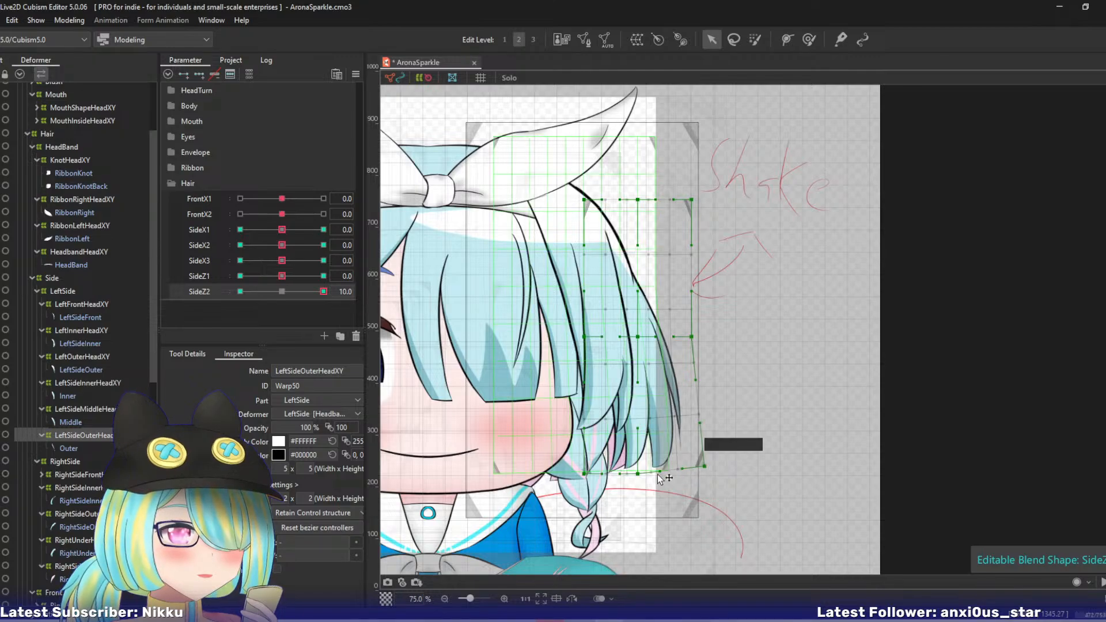
{"action": "left_click_drag", "start_coordinate": [638, 473], "coordinate": [652, 469]}
{"action": "left_click_drag", "start_coordinate": [324, 292], "coordinate": [184, 282]}
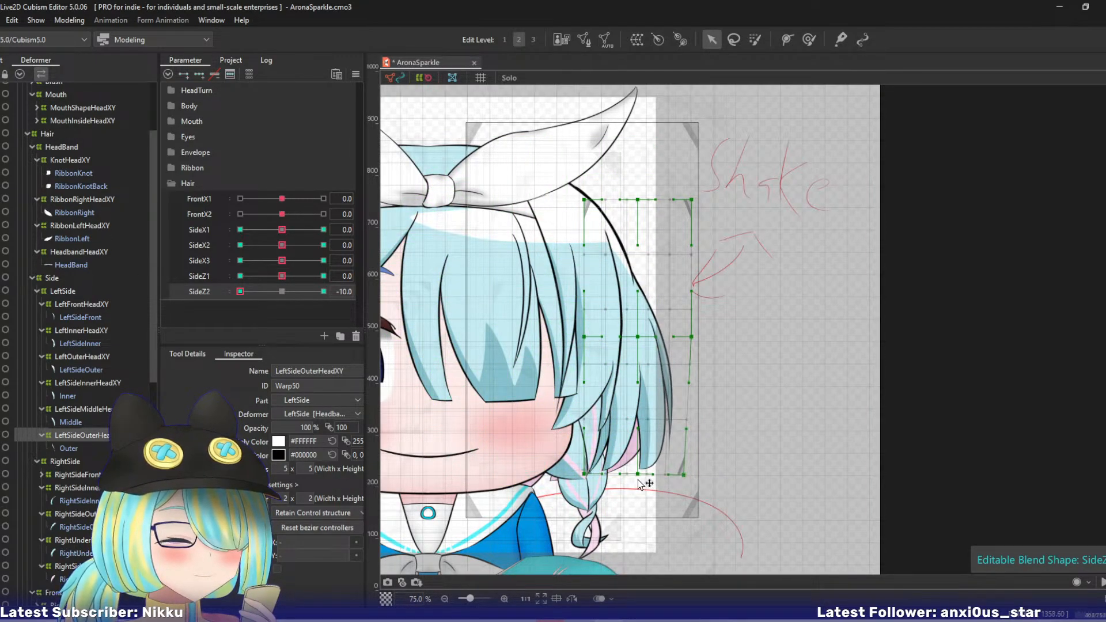
{"action": "left_click_drag", "start_coordinate": [638, 474], "coordinate": [624, 474]}
{"action": "key", "text": "ctrl+z"}
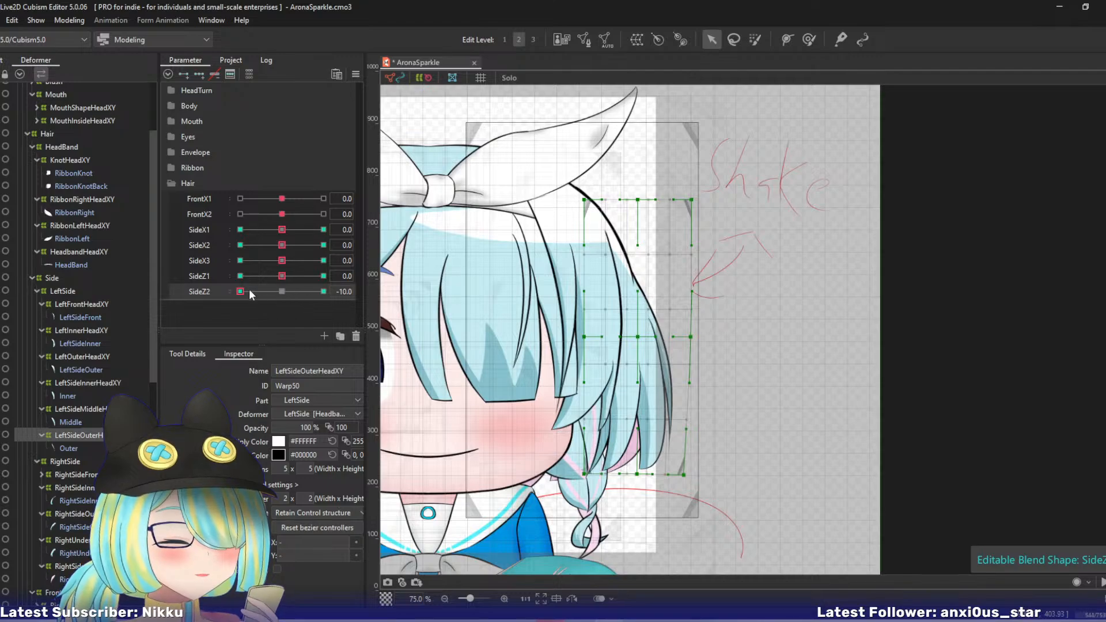
{"action": "left_click_drag", "start_coordinate": [249, 290], "coordinate": [170, 295]}
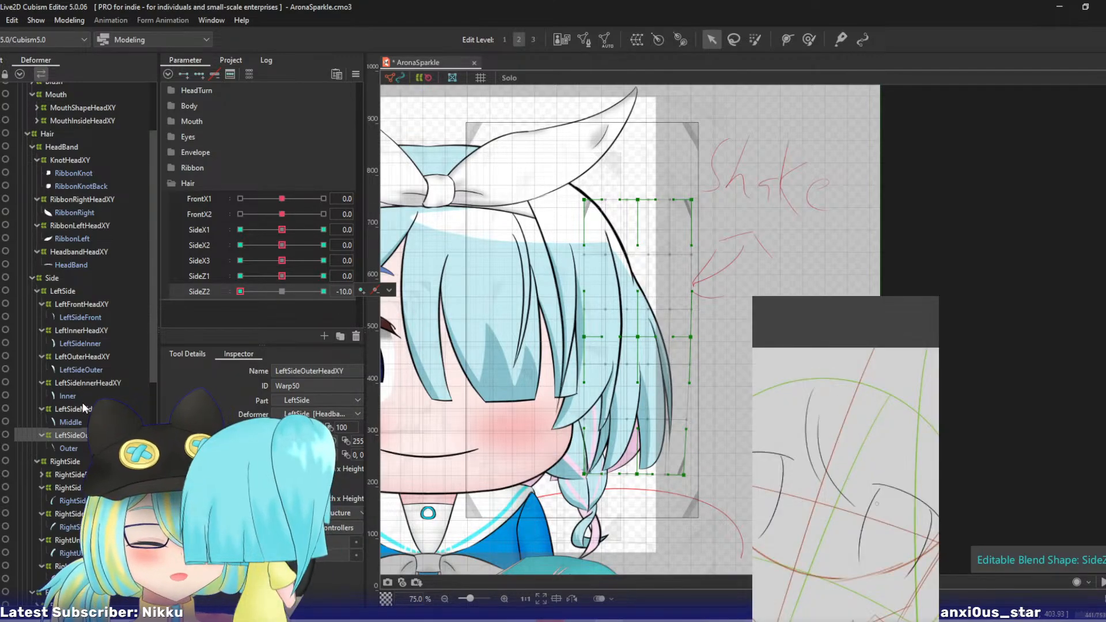
- At SideZ2 -10, pull the outer control points of the LeftSideMiddleHeadXY and LeftSideOuterHeadXY warps toward the face, and reset SideZ2 to 0
{"action": "left_click", "coordinate": [84, 408]}
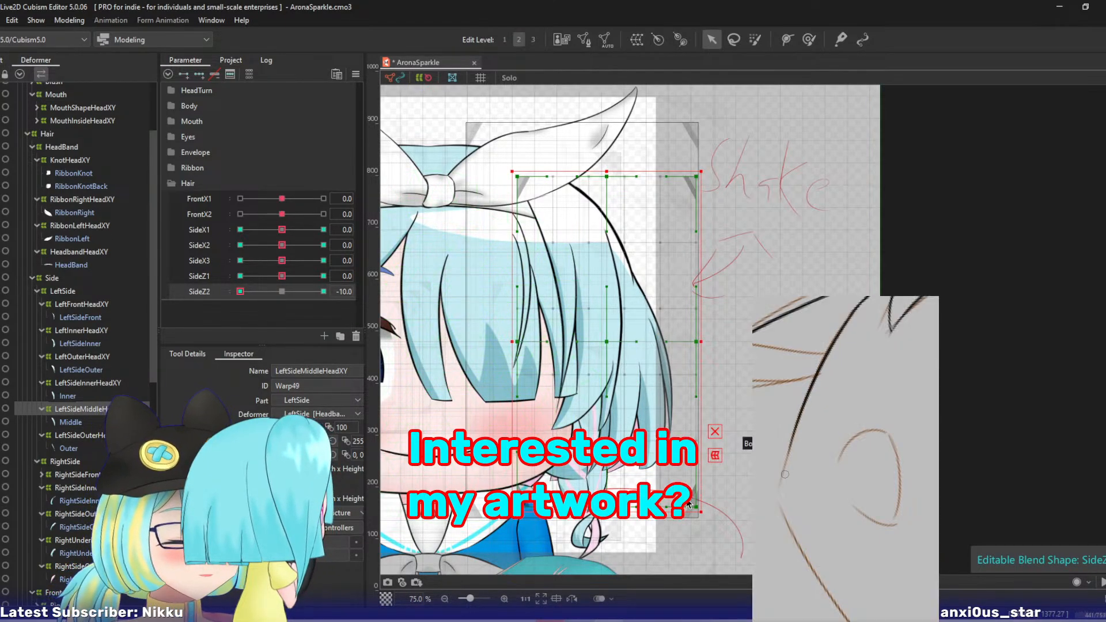
{"action": "left_click_drag", "start_coordinate": [696, 509], "coordinate": [689, 510]}
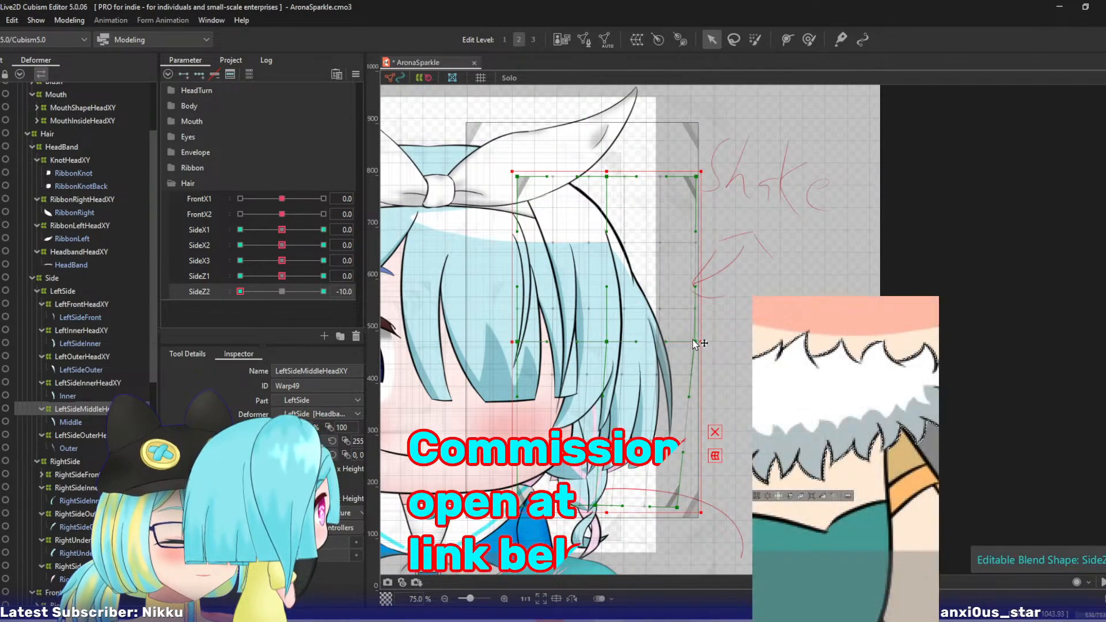
{"action": "left_click", "coordinate": [73, 435]}
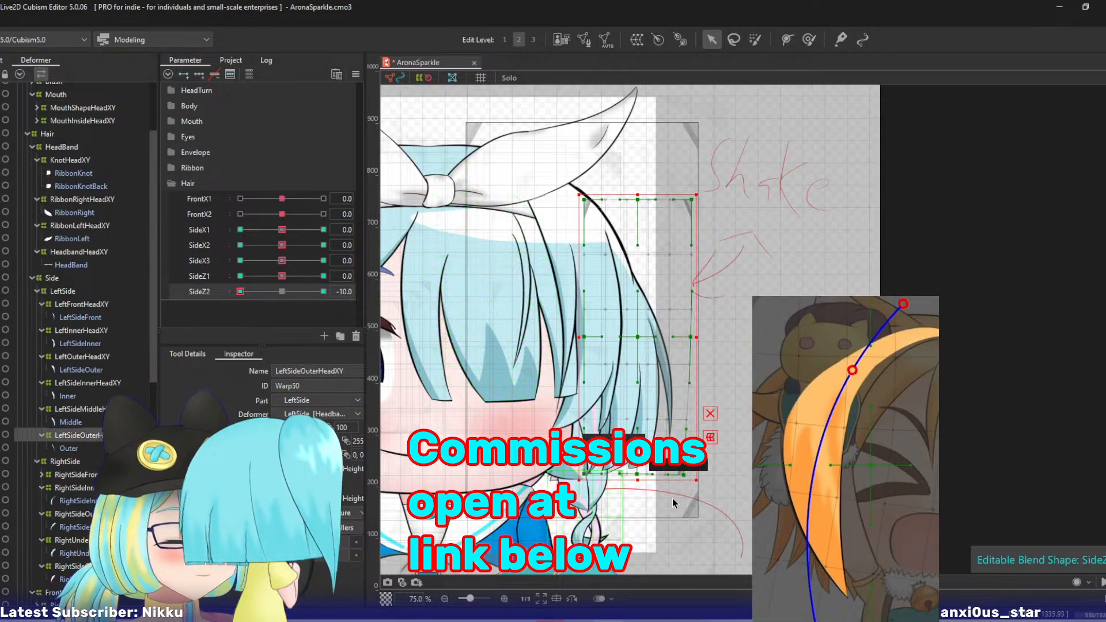
{"action": "left_click_drag", "start_coordinate": [683, 475], "coordinate": [673, 480]}
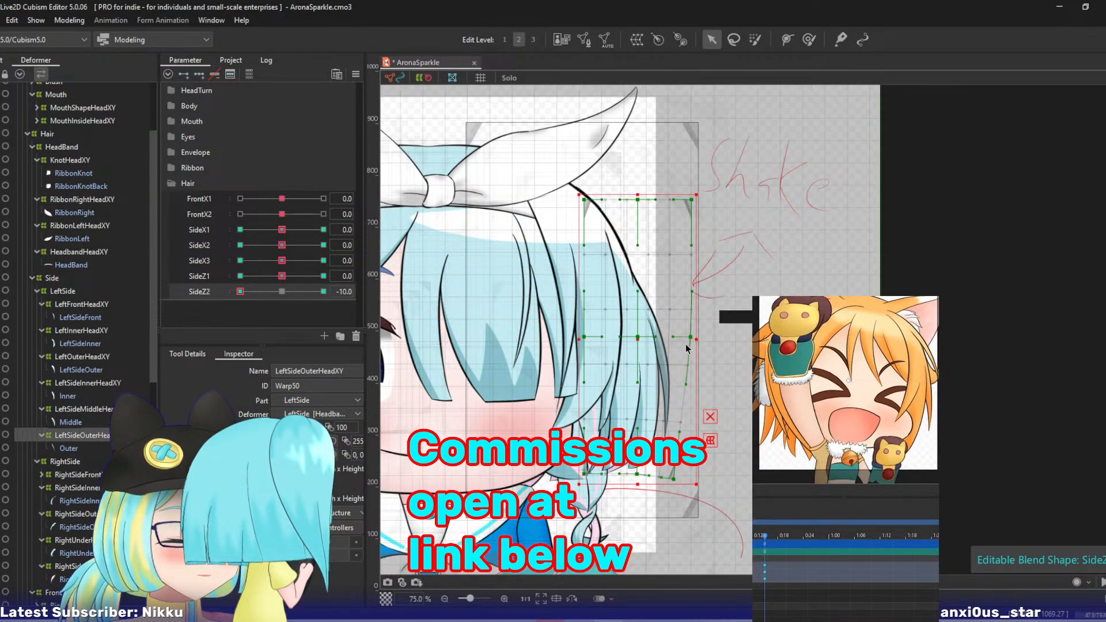
{"action": "left_click_drag", "start_coordinate": [688, 339], "coordinate": [683, 339]}
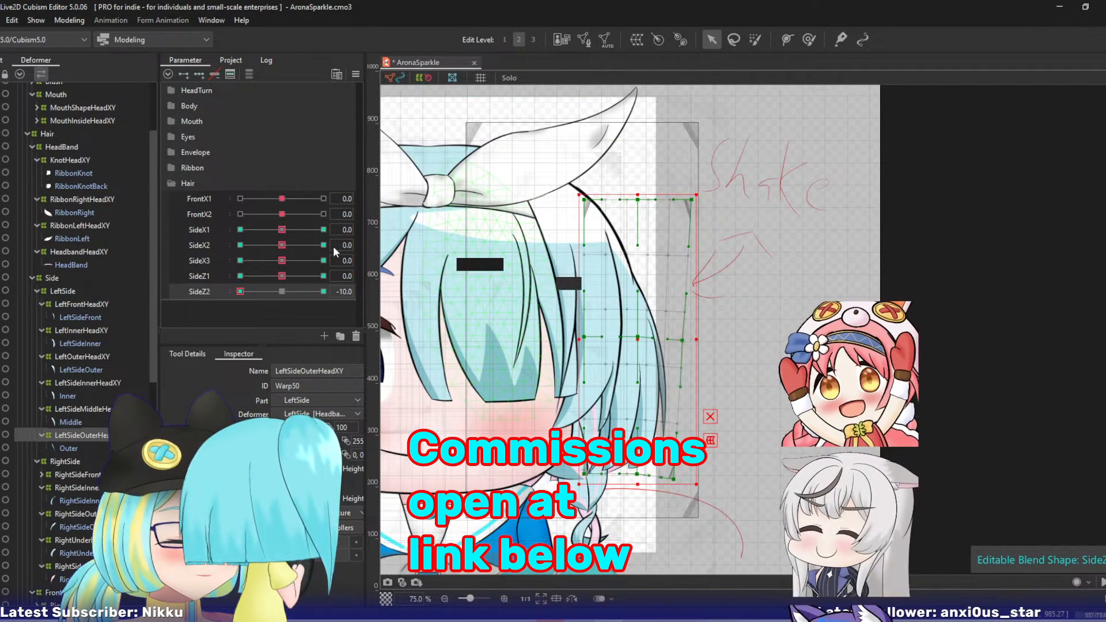
{"action": "left_click_drag", "start_coordinate": [240, 291], "coordinate": [109, 269]}
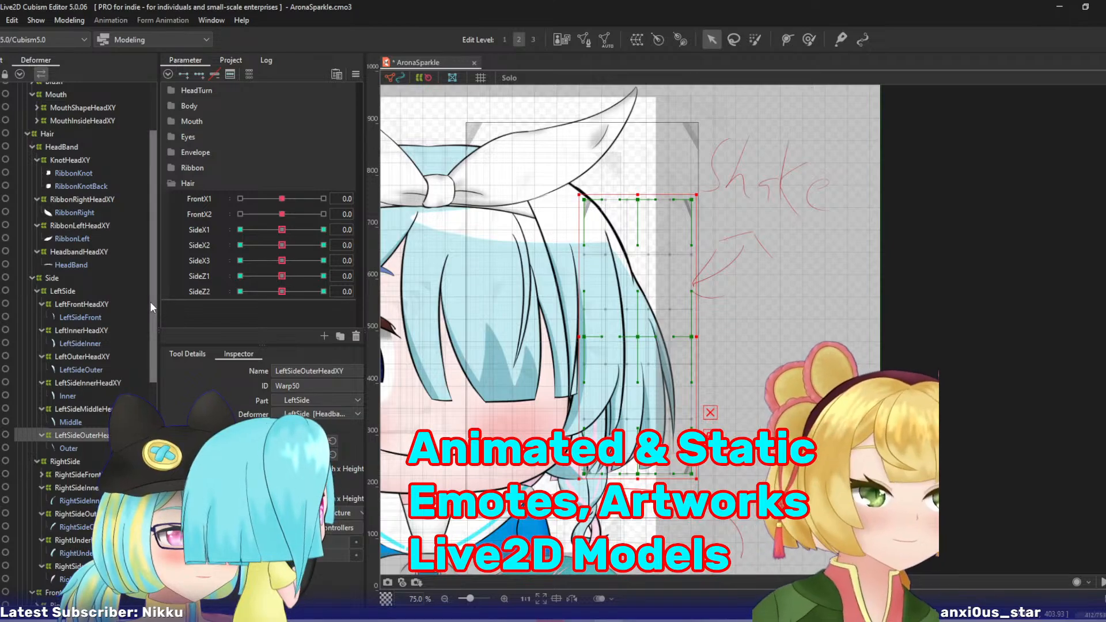
- Select every hair warp keyed on SideX3, add three keys on SideZ1 and SideZ2, and reset SideX3 to 0 with only RightSideFrontHeadXY selected
{"action": "scroll", "coordinate": [147, 350], "scroll_direction": "down", "scroll_amount": 3}
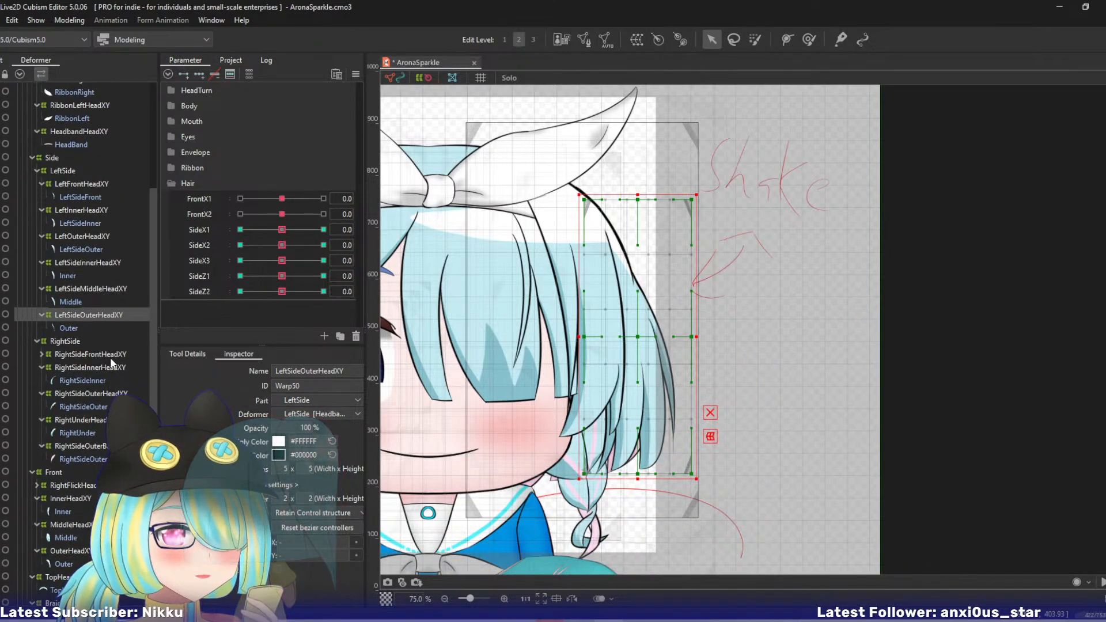
{"action": "left_click", "coordinate": [107, 354]}
{"action": "left_click_drag", "start_coordinate": [429, 297], "coordinate": [632, 295]}
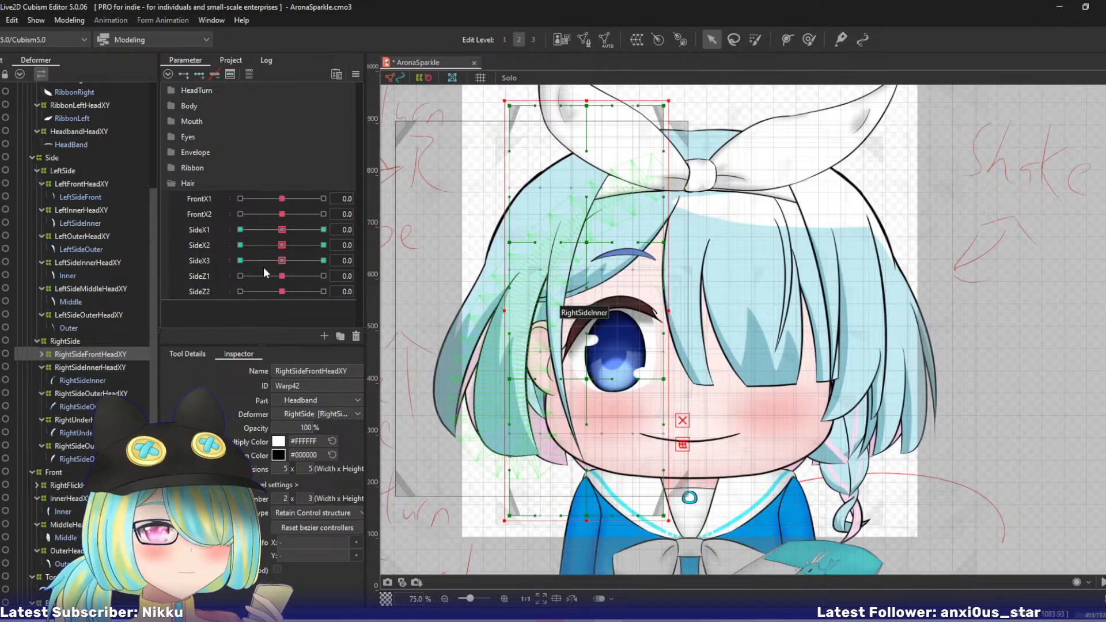
{"action": "left_click", "coordinate": [283, 261]}
{"action": "left_click", "coordinate": [388, 260]}
{"action": "left_click", "coordinate": [408, 262]}
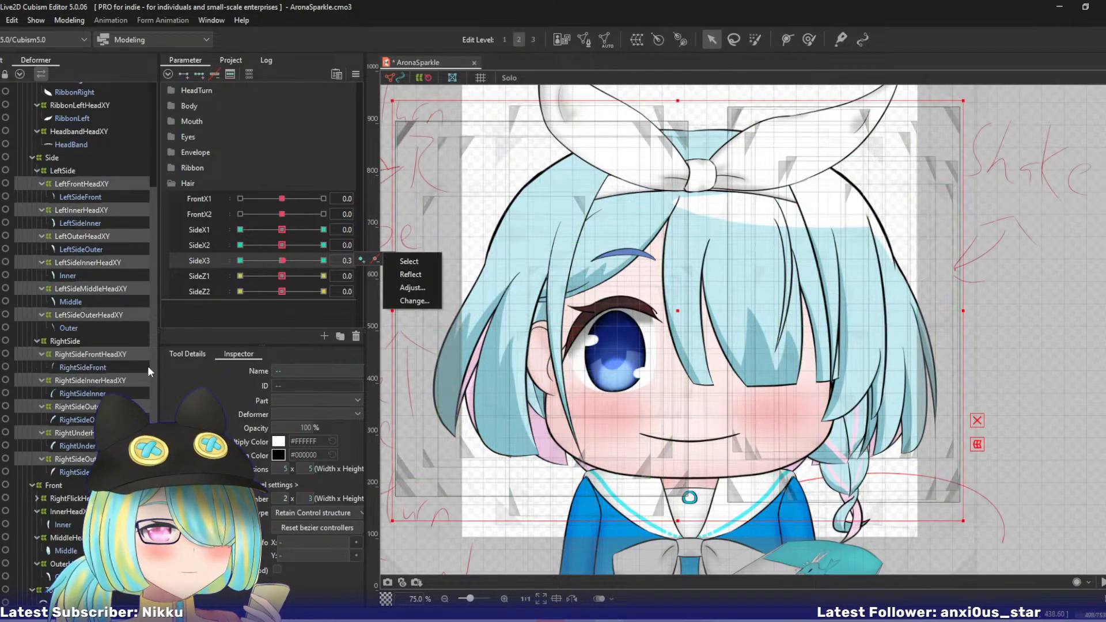
{"action": "left_click", "coordinate": [220, 281]}
{"action": "left_click", "coordinate": [205, 291], "text": "ctrl"}
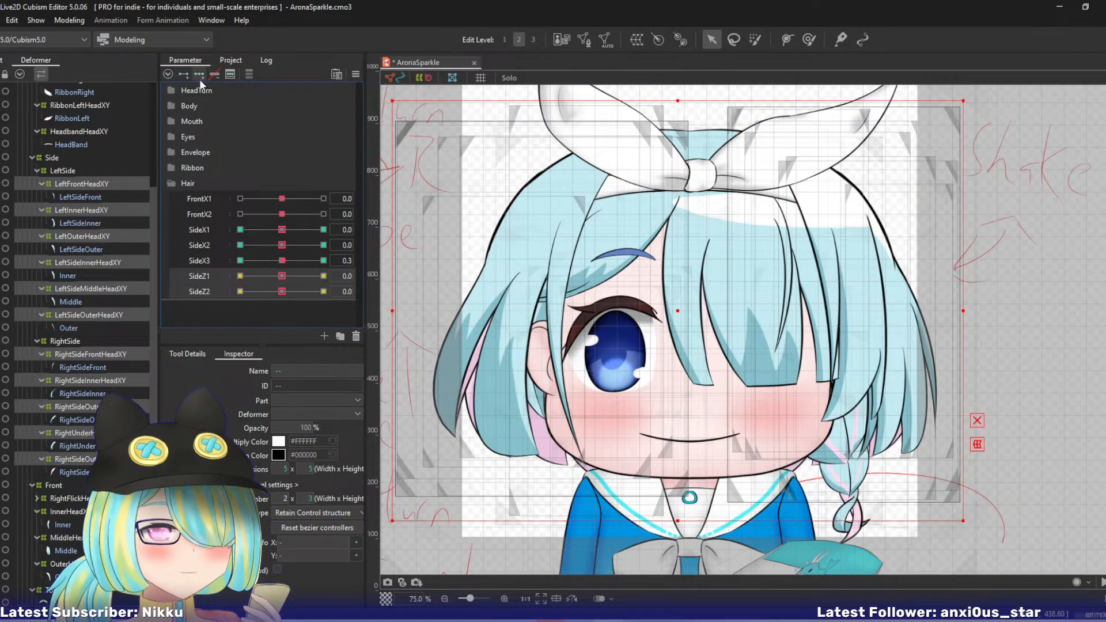
{"action": "left_click", "coordinate": [92, 356]}
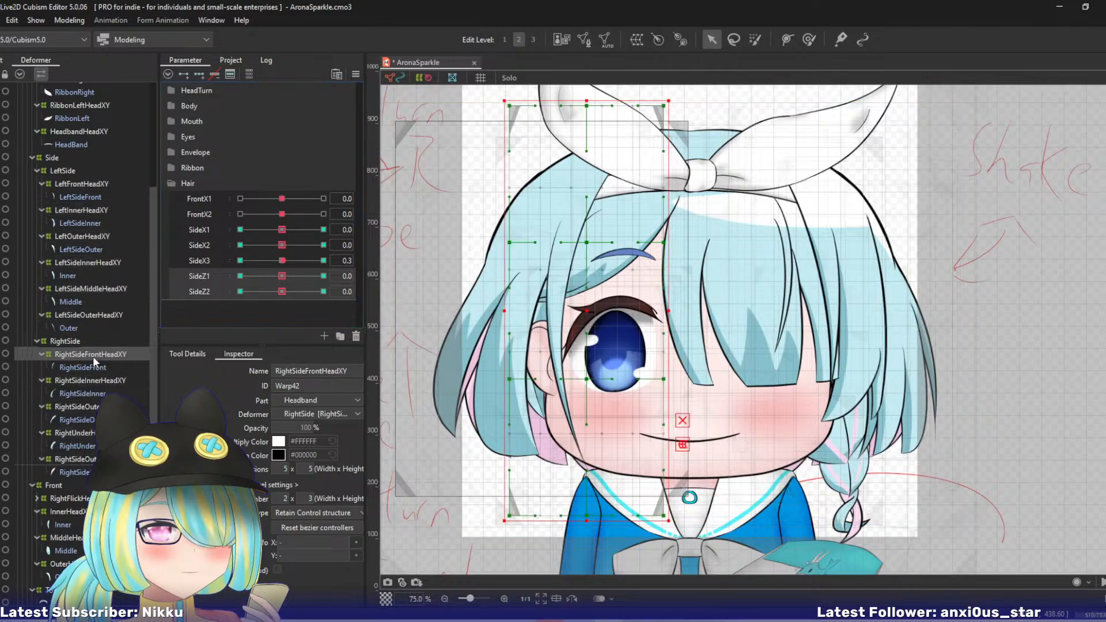
{"action": "left_click", "coordinate": [282, 260]}
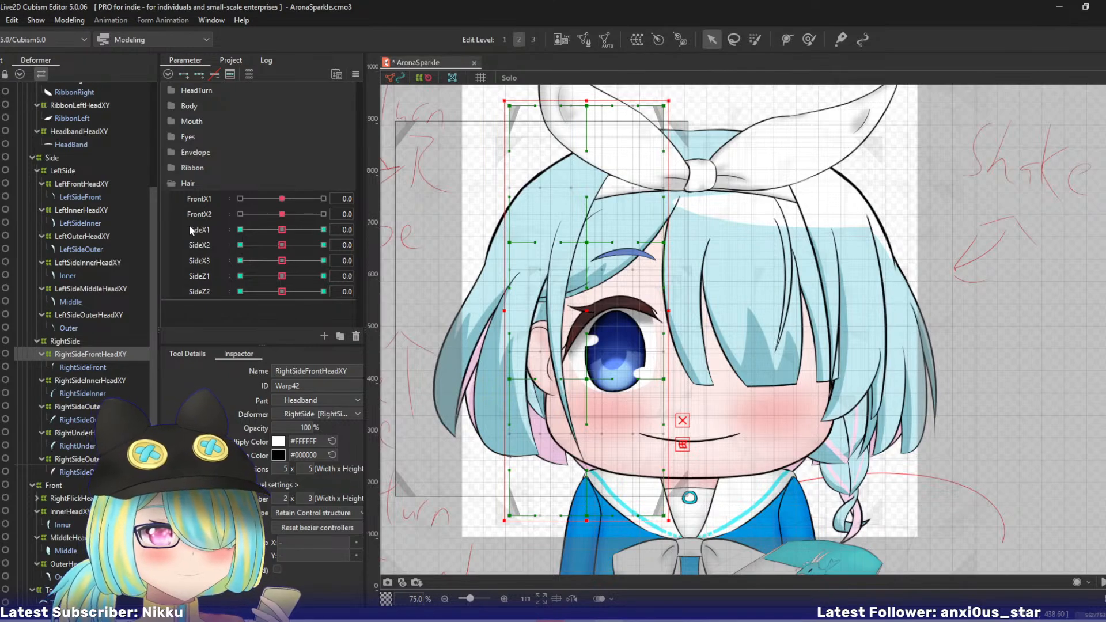
- At SideX1 10, bend the RightSideFrontHeadXY warp's lower part toward the face with a temporary deform path
{"action": "left_click", "coordinate": [281, 231]}
{"action": "left_click_drag", "start_coordinate": [283, 231], "coordinate": [357, 236]}
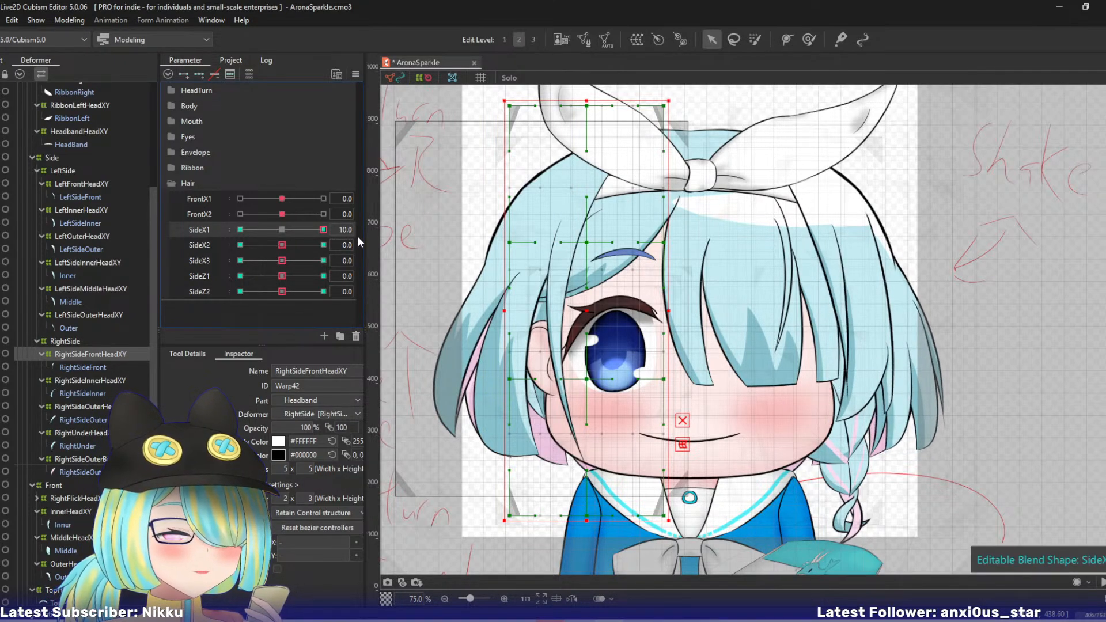
{"action": "key", "text": "ctrl+t"}
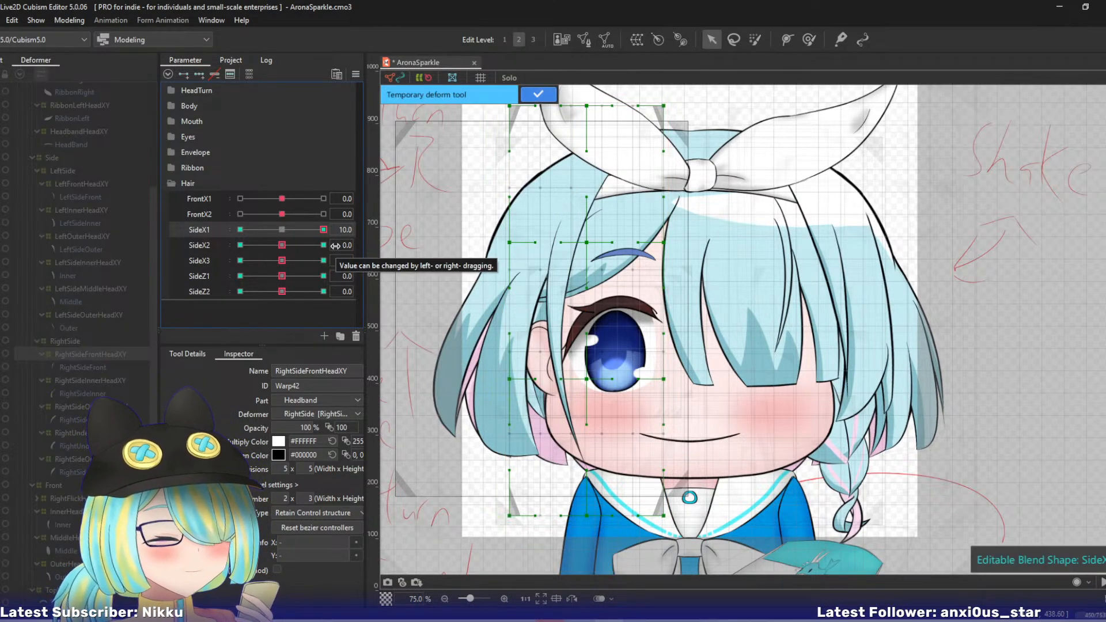
{"action": "left_click", "coordinate": [613, 101]}
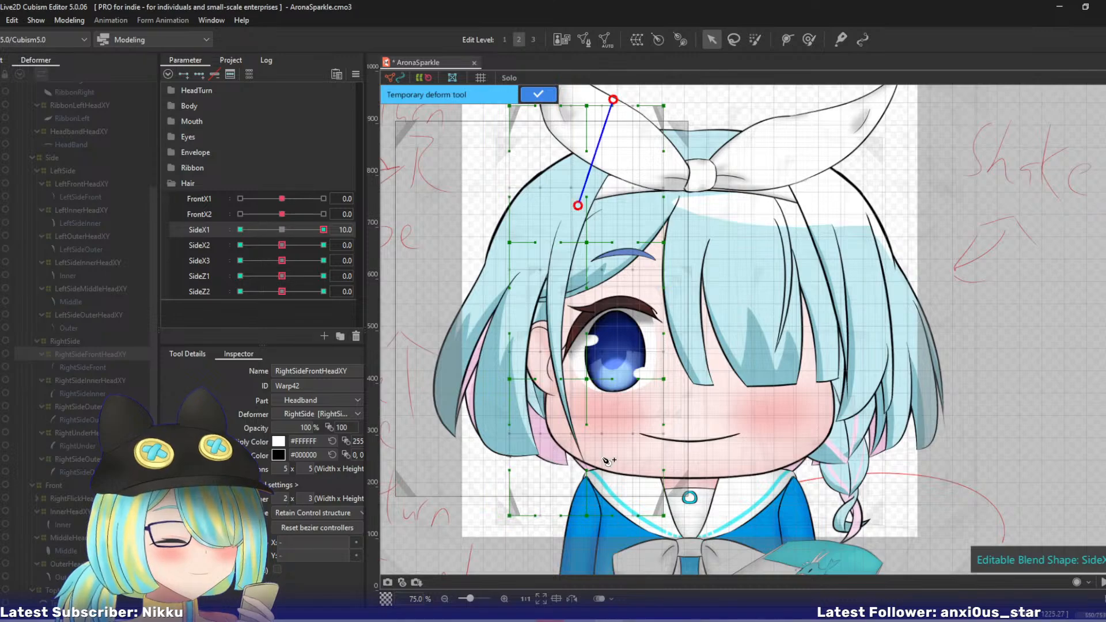
{"action": "left_click", "coordinate": [598, 544]}
{"action": "left_click_drag", "start_coordinate": [597, 545], "coordinate": [626, 537]}
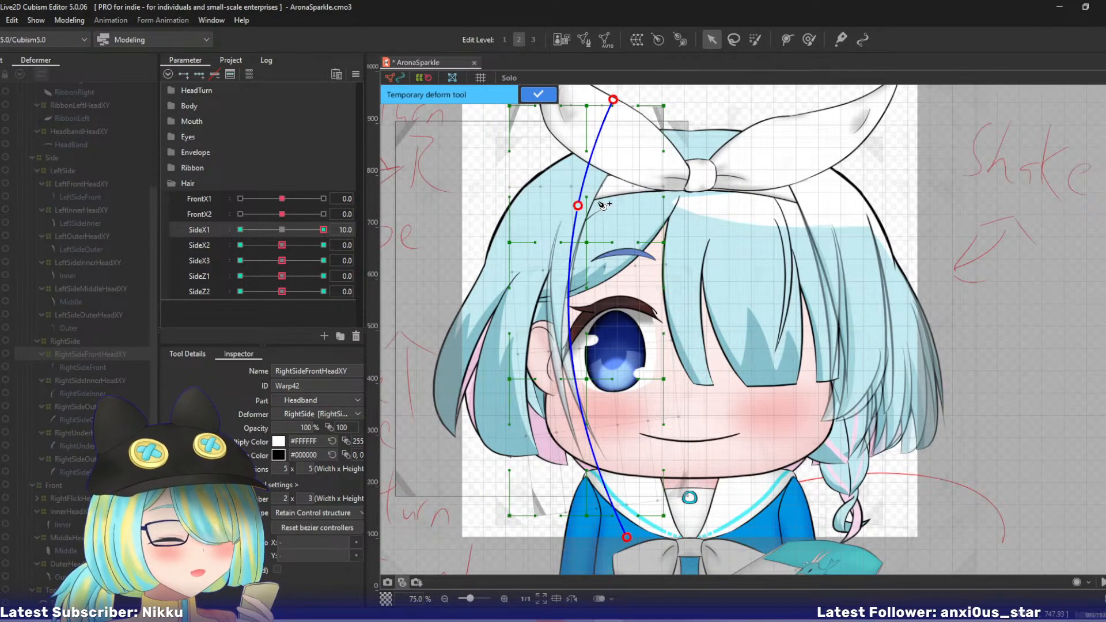
{"action": "left_click_drag", "start_coordinate": [578, 207], "coordinate": [575, 208]}
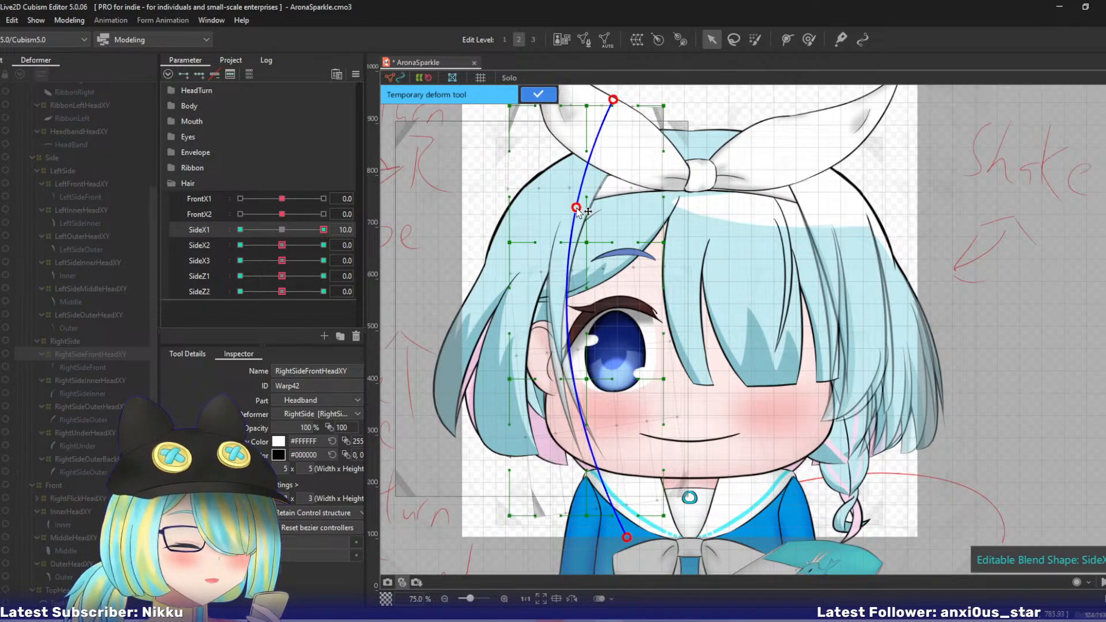
{"action": "left_click", "coordinate": [544, 106]}
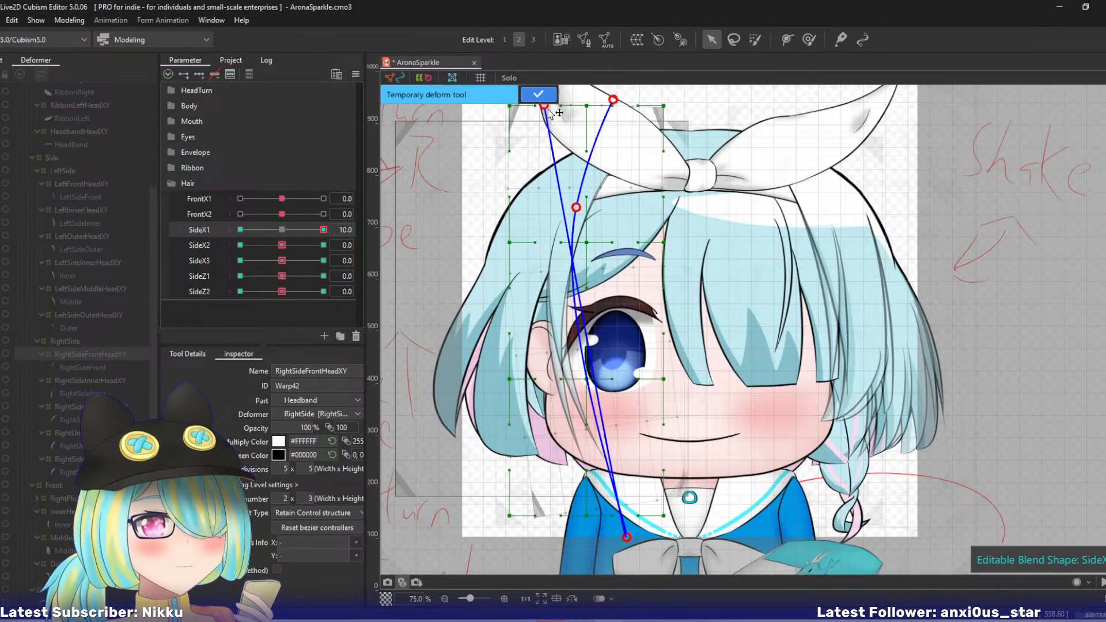
{"action": "left_click", "coordinate": [544, 95]}
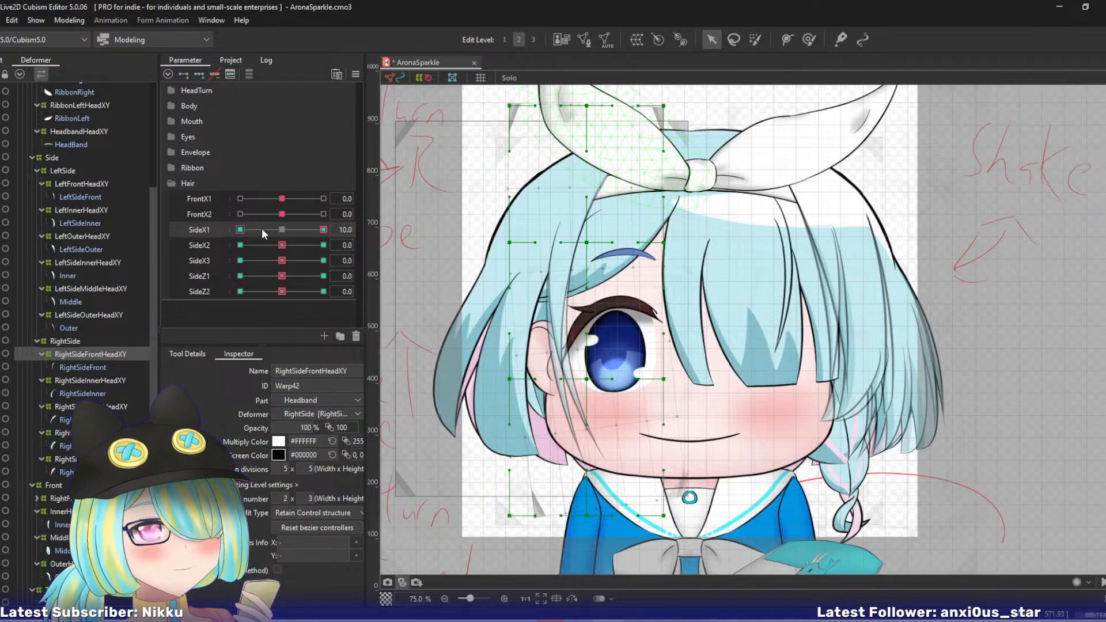
- At SideX1 -10, bend the RightSideFrontHeadXY warp's lower part outward with a three-point temporary deform path, and reset SideX1 to 0
{"action": "left_click_drag", "start_coordinate": [323, 229], "coordinate": [106, 222]}
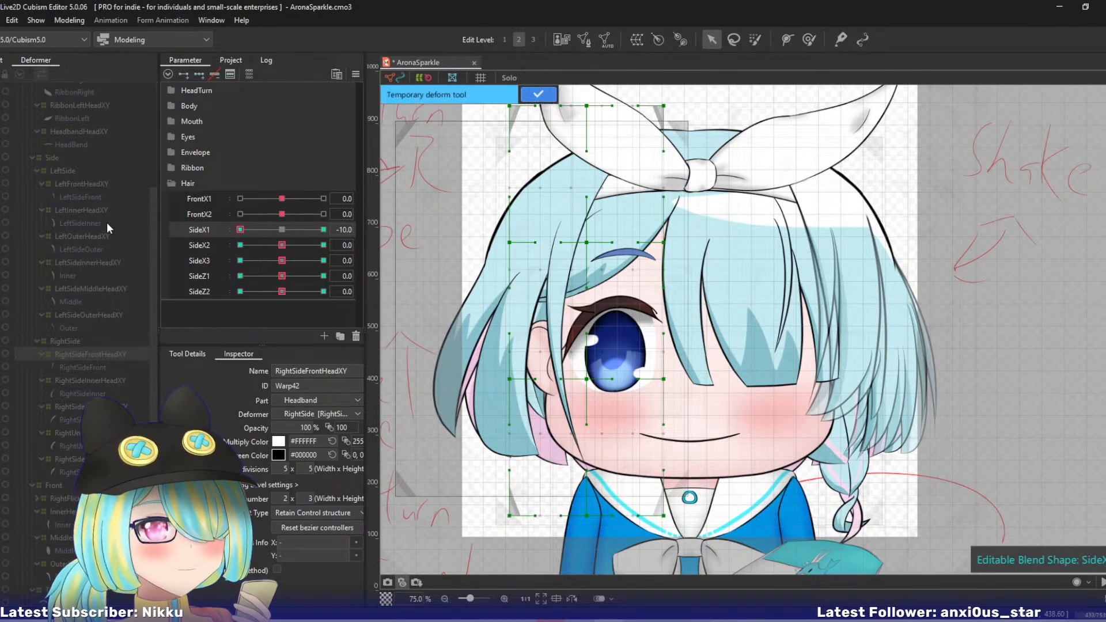
{"action": "left_click", "coordinate": [574, 206]}
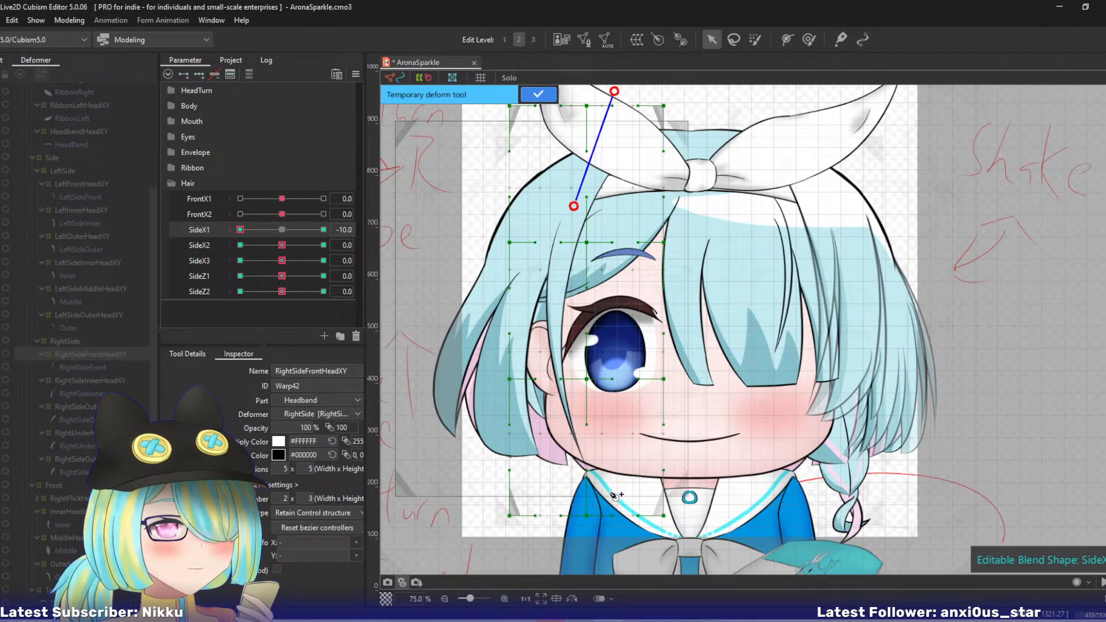
{"action": "left_click", "coordinate": [613, 560]}
{"action": "left_click_drag", "start_coordinate": [613, 560], "coordinate": [582, 557]}
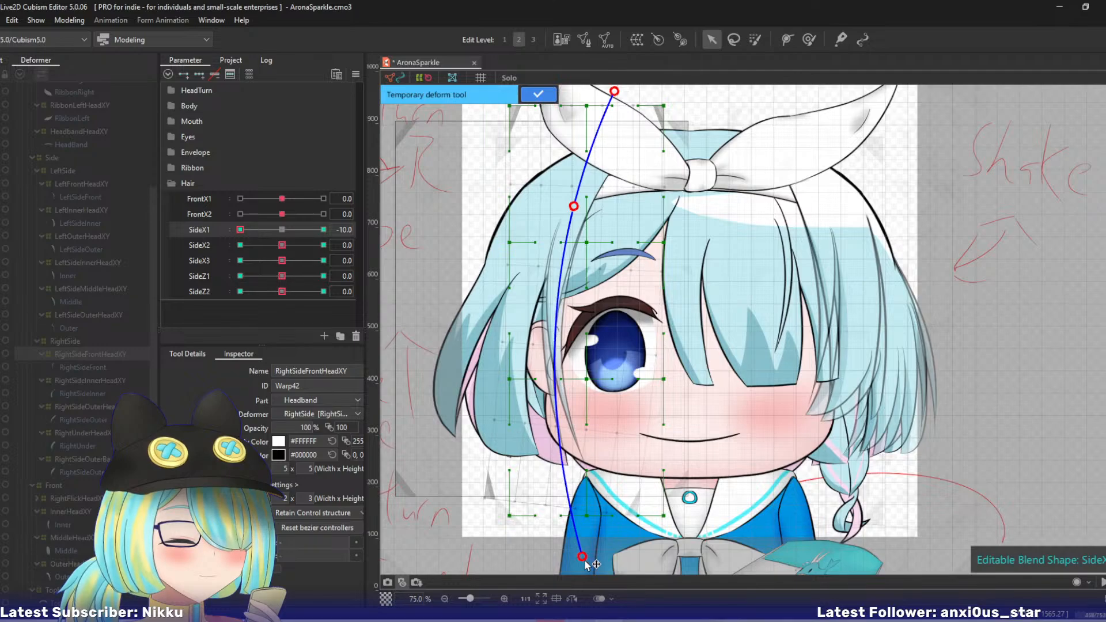
{"action": "left_click_drag", "start_coordinate": [575, 207], "coordinate": [575, 209]}
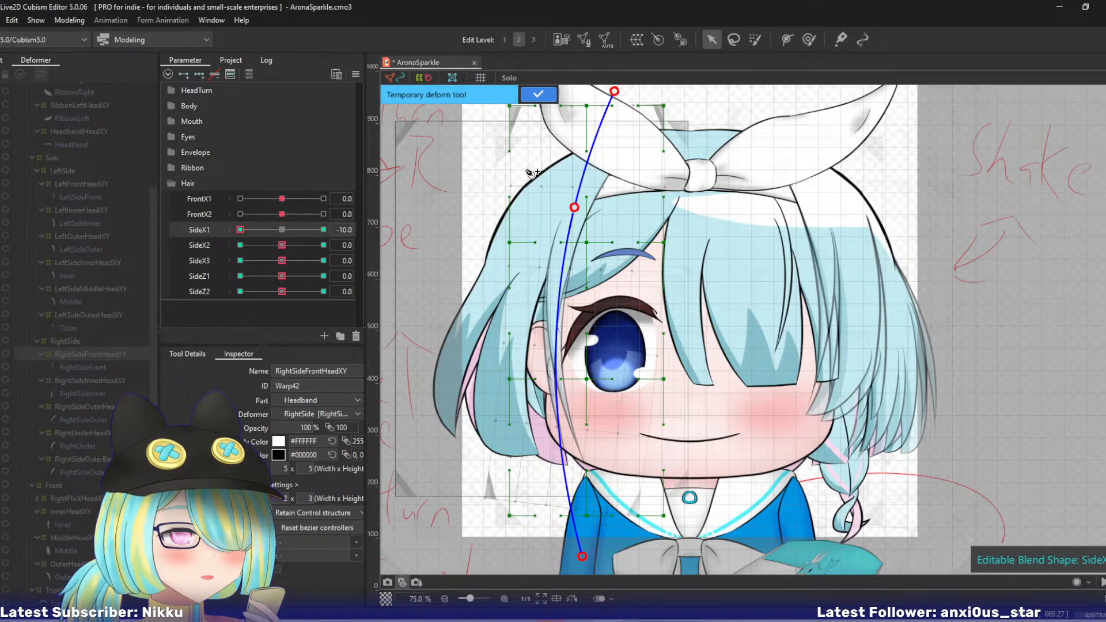
{"action": "left_click", "coordinate": [538, 95]}
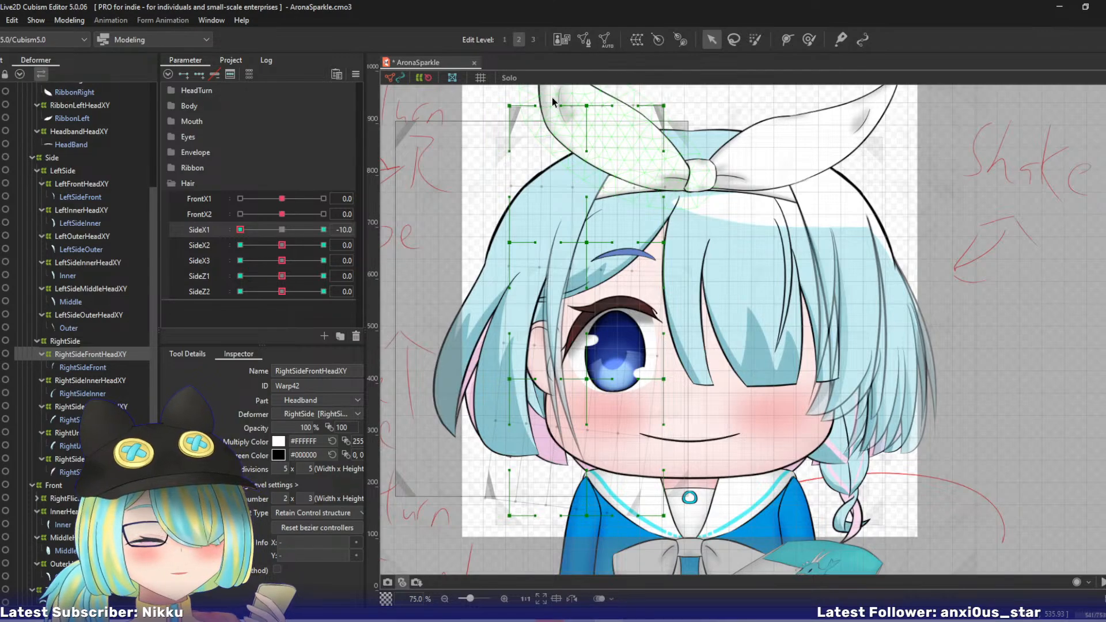
{"action": "left_click_drag", "start_coordinate": [213, 239], "coordinate": [163, 253]}
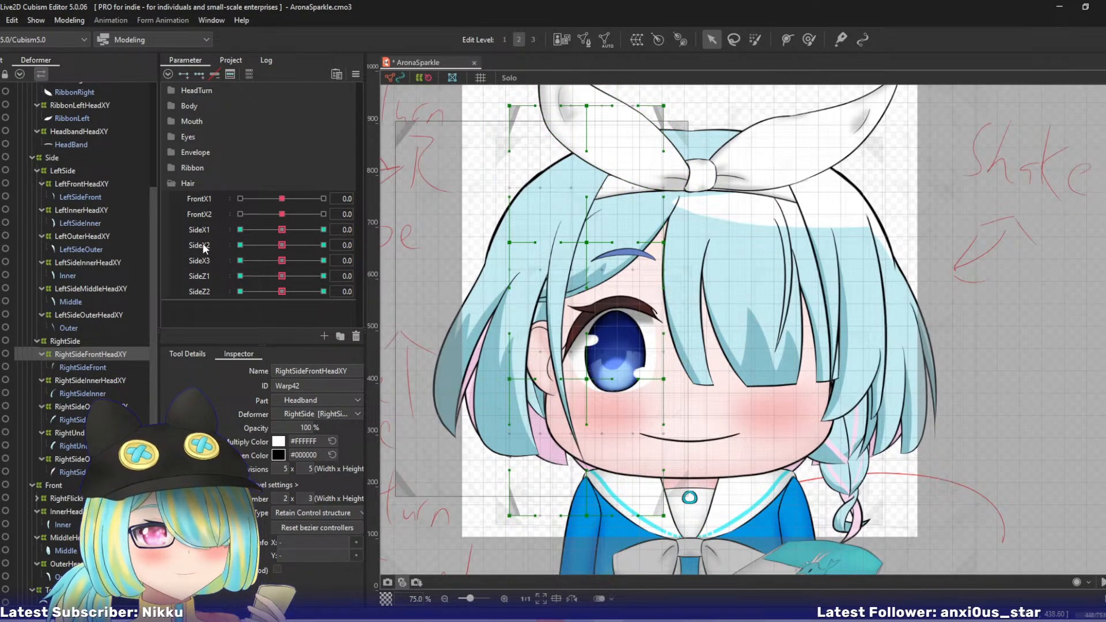
- At SideX2 10, curve the RightSideFrontHeadXY warp's lower end toward the face with a four-point temporary deform path
{"action": "left_click_drag", "start_coordinate": [284, 246], "coordinate": [426, 254]}
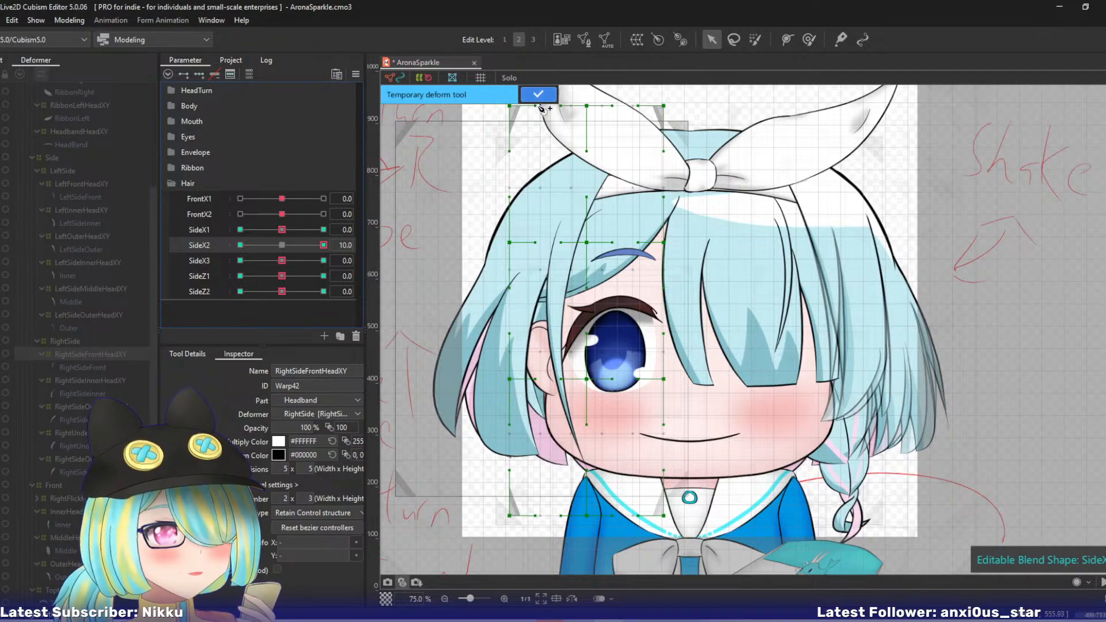
{"action": "left_click", "coordinate": [607, 94]}
{"action": "left_click", "coordinate": [552, 327]}
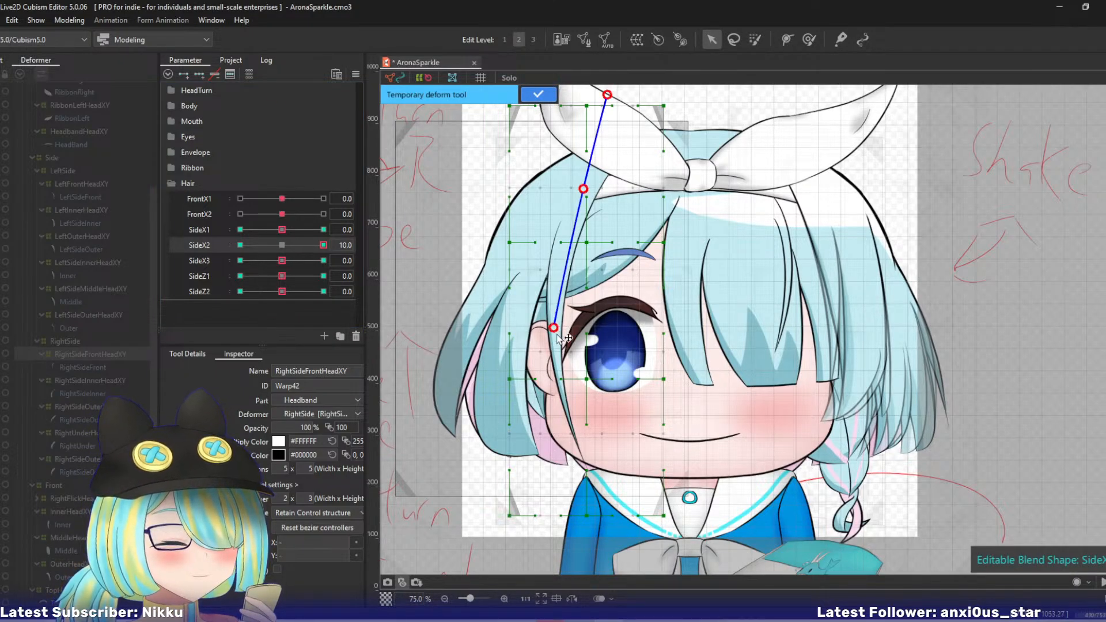
{"action": "left_click", "coordinate": [626, 517]}
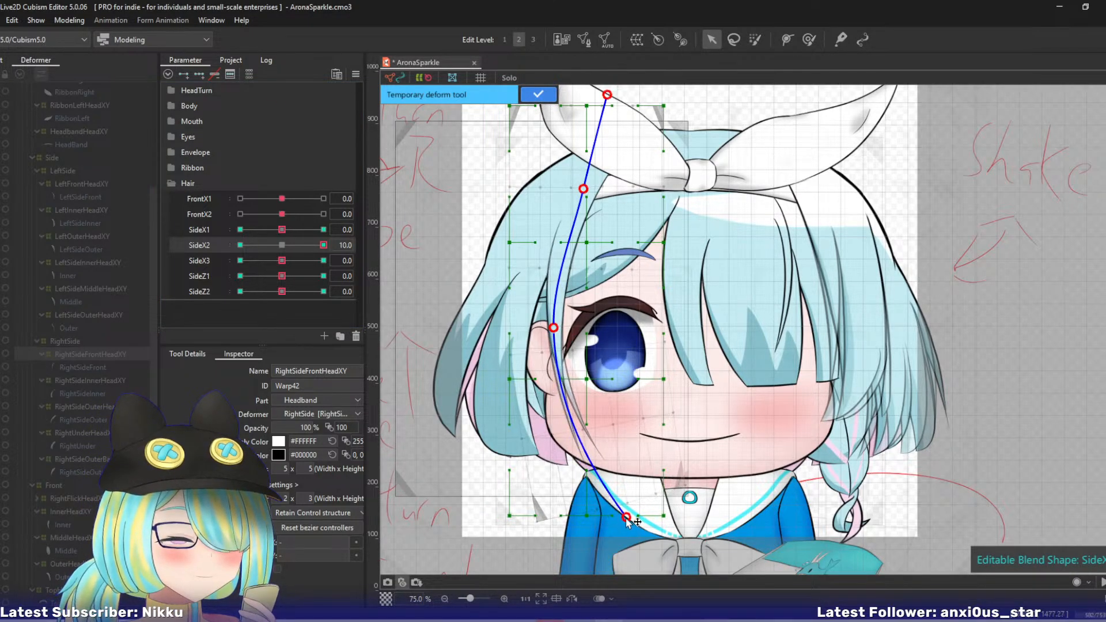
{"action": "left_click", "coordinate": [538, 94]}
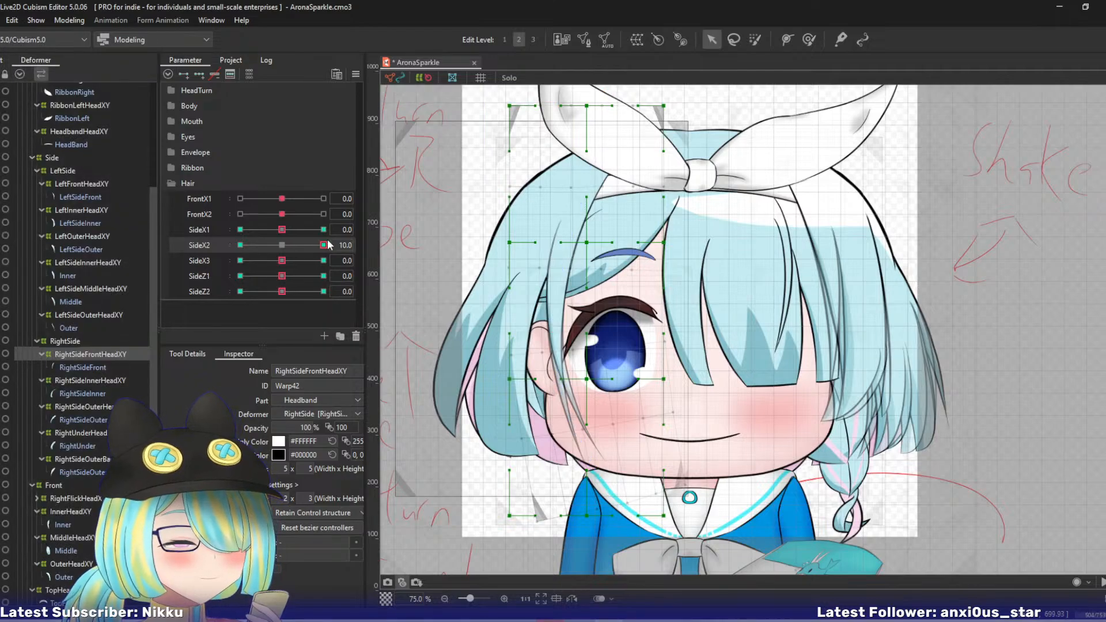
- At SideX2 -10, curve the RightSideFrontHeadXY warp's lower end outward with a four-point temporary deform path, and reset SideX2 to 0
{"action": "left_click", "coordinate": [240, 245]}
{"action": "key", "text": "t"}
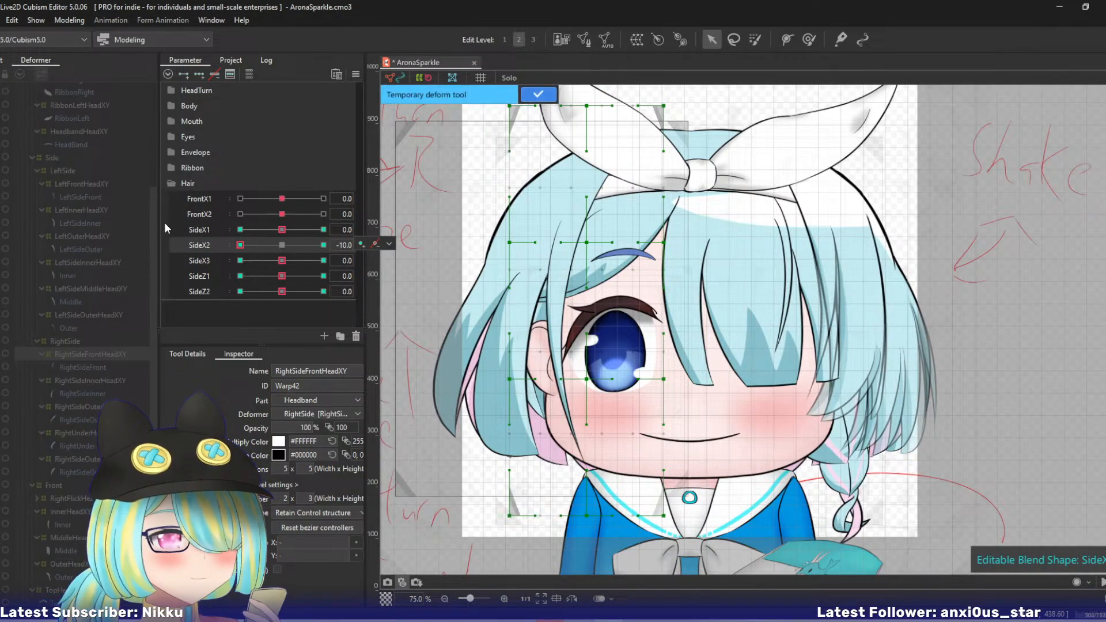
{"action": "left_click", "coordinate": [602, 98]}
{"action": "left_click", "coordinate": [556, 318]}
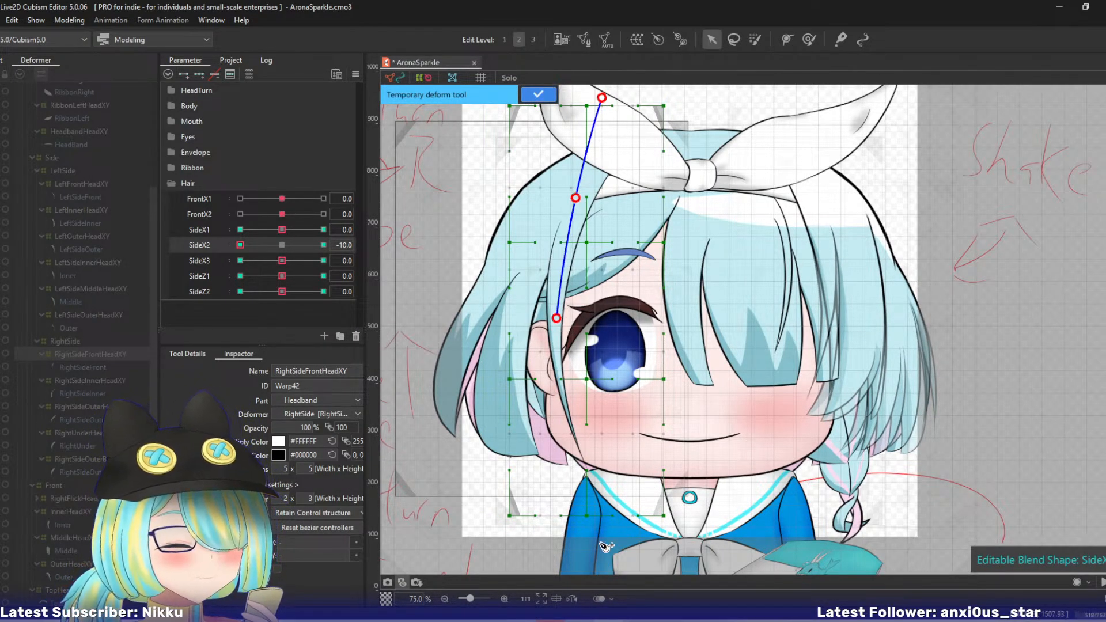
{"action": "left_click", "coordinate": [568, 549]}
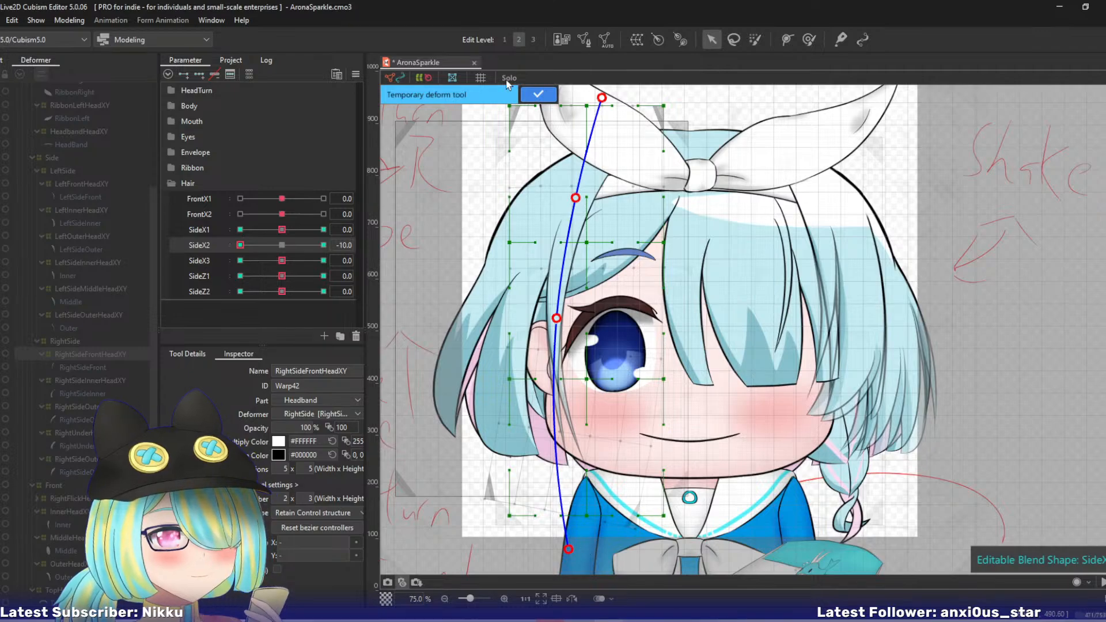
{"action": "left_click", "coordinate": [538, 94]}
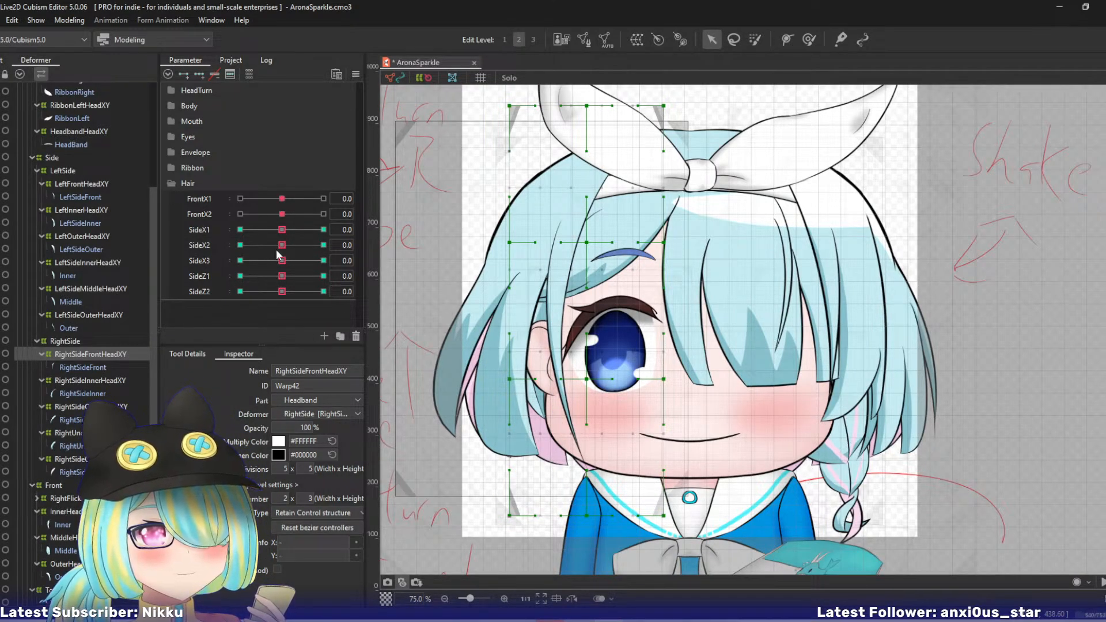
- At SideX3 10, curve the RightSideFrontHeadXY warp's lower end toward the face with a five-point temporary deform path
{"action": "left_click_drag", "start_coordinate": [284, 263], "coordinate": [382, 260]}
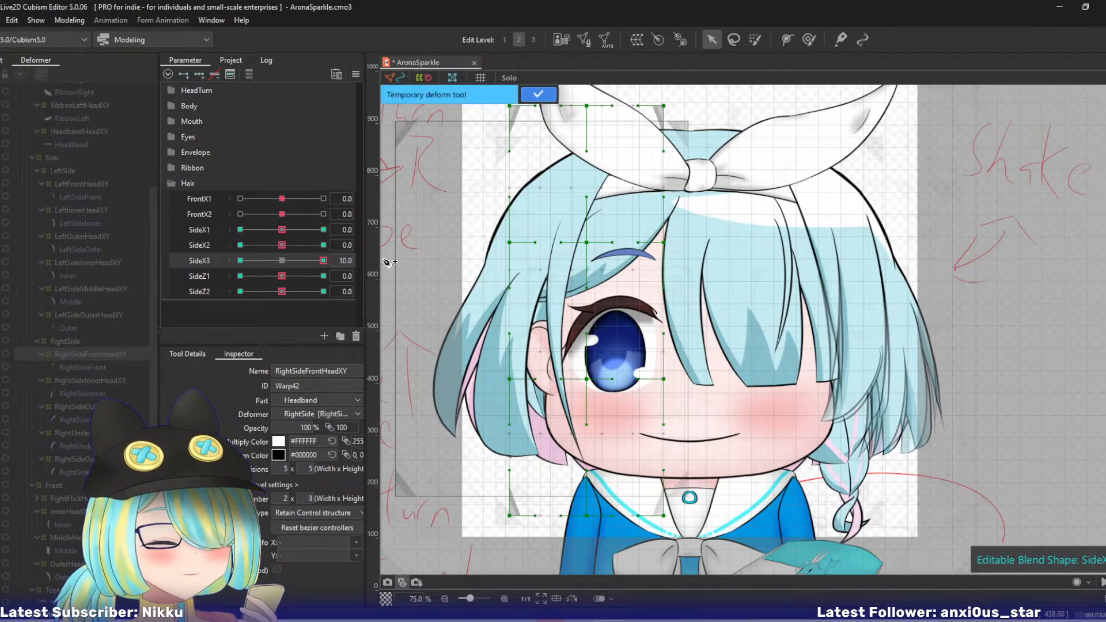
{"action": "left_click", "coordinate": [558, 292]}
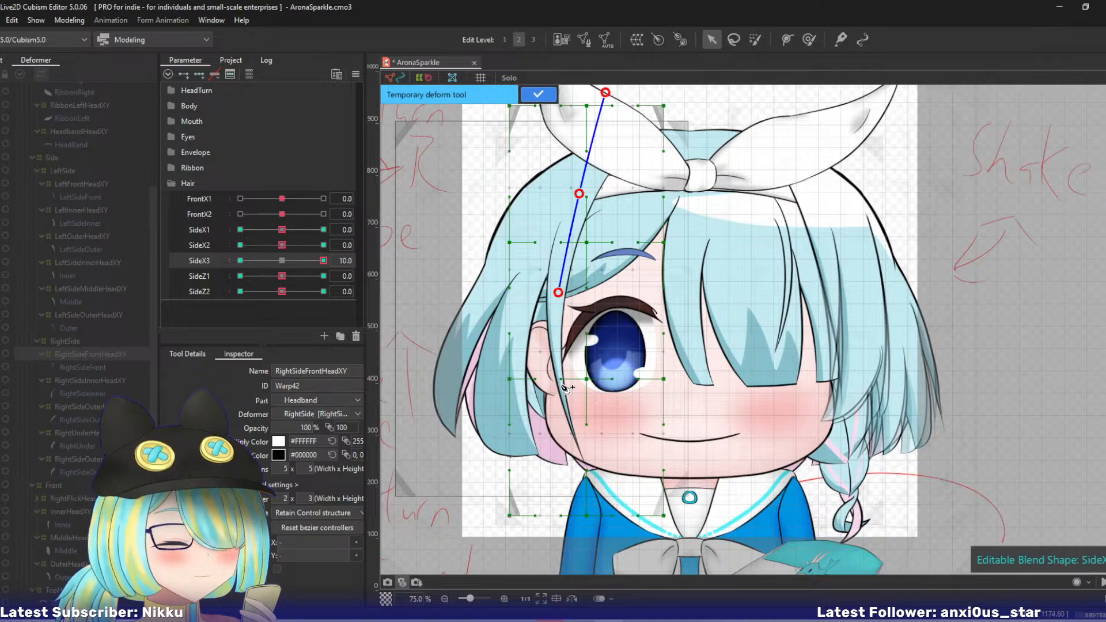
{"action": "left_click", "coordinate": [610, 565]}
{"action": "left_click_drag", "start_coordinate": [609, 565], "coordinate": [645, 549]}
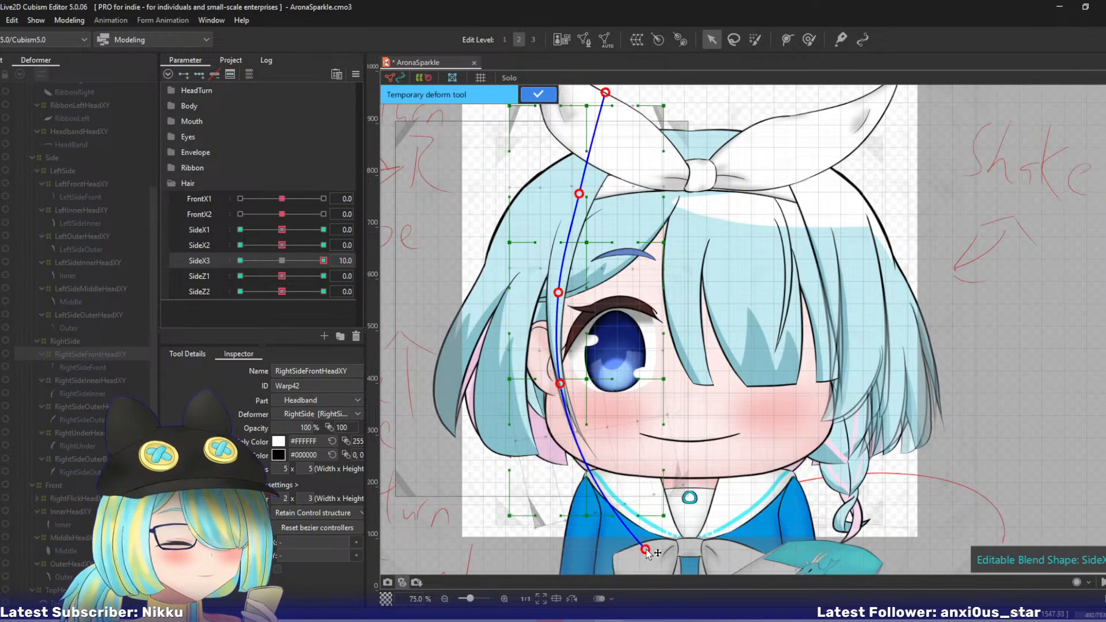
{"action": "left_click", "coordinate": [537, 93]}
- At SideX3 -10, curve the RightSideFrontHeadXY warp's lower end outward with a five-point temporary deform path, and reset SideX3 to 0
{"action": "left_click_drag", "start_coordinate": [324, 260], "coordinate": [175, 258]}
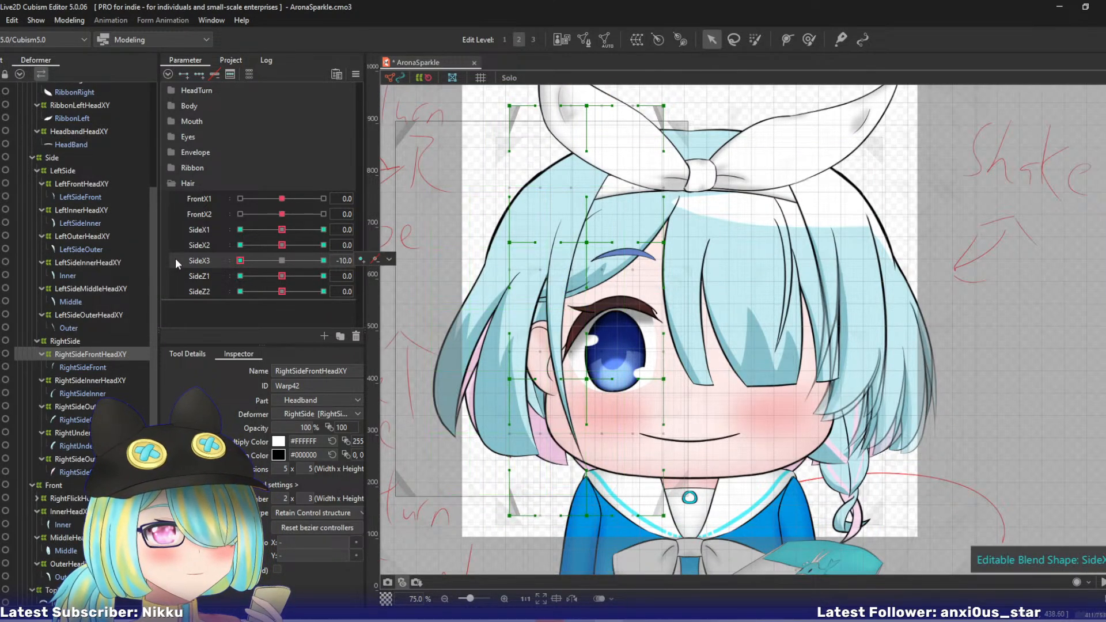
{"action": "left_click", "coordinate": [611, 91]}
{"action": "left_click", "coordinate": [584, 177]}
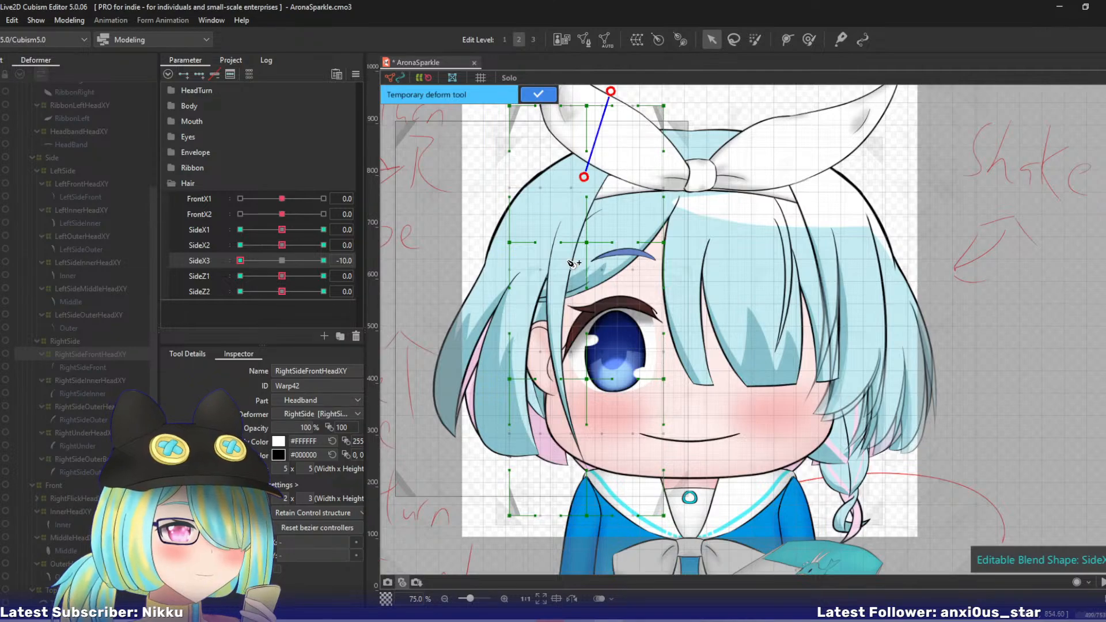
{"action": "left_click", "coordinate": [555, 291]}
{"action": "left_click", "coordinate": [556, 377]}
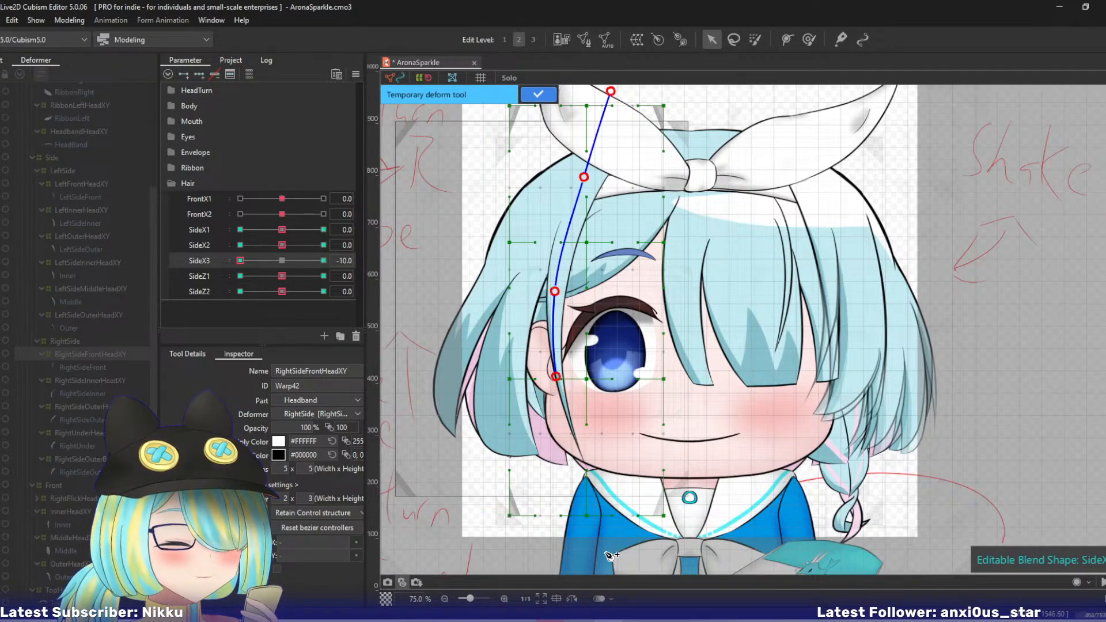
{"action": "left_click", "coordinate": [565, 555]}
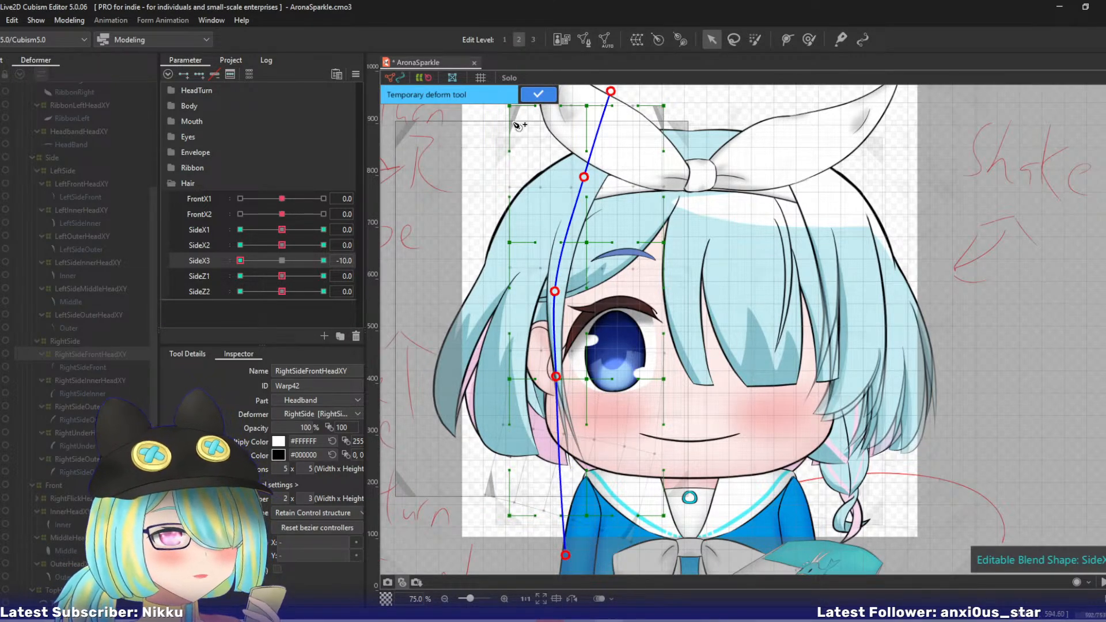
{"action": "left_click", "coordinate": [538, 94]}
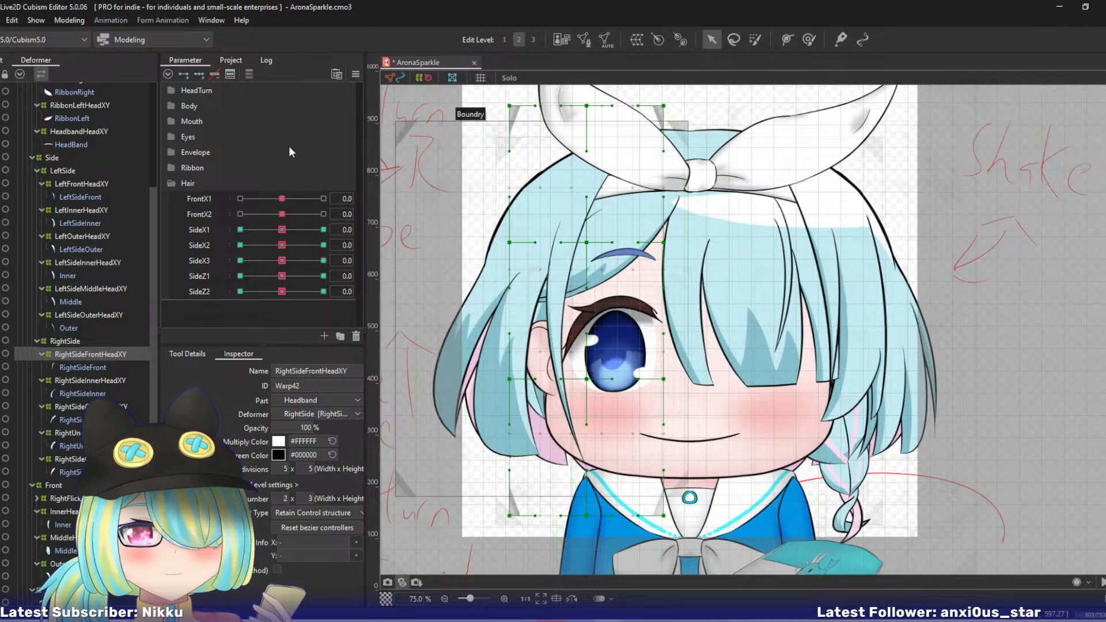
- At SideZ1 10, switch to edit level 3 and set the RightSideFrontHeadXY warp's bezier division number to 2 x 2
{"action": "left_click", "coordinate": [323, 276]}
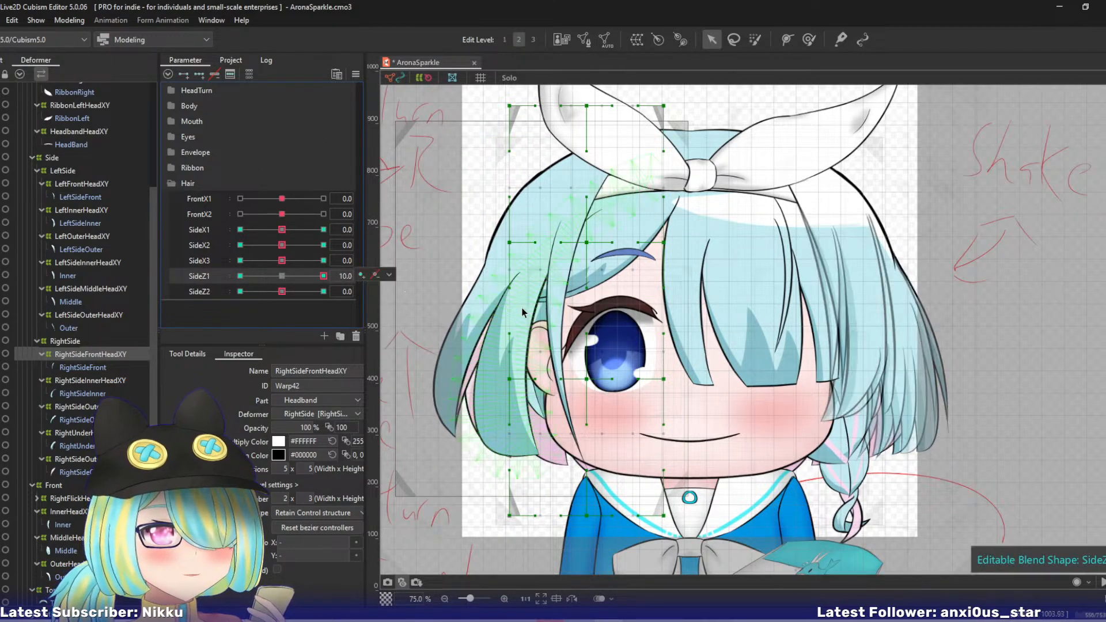
{"action": "key", "text": "3"}
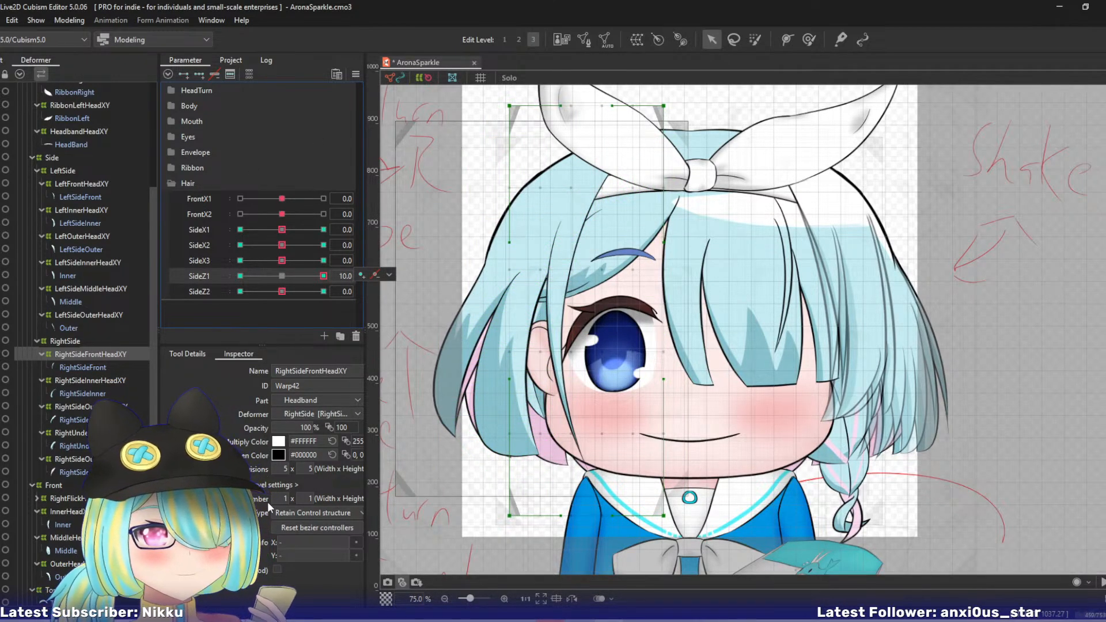
{"action": "left_click", "coordinate": [308, 496]}
{"action": "type", "text": "2"}
{"action": "key", "text": "Return"}
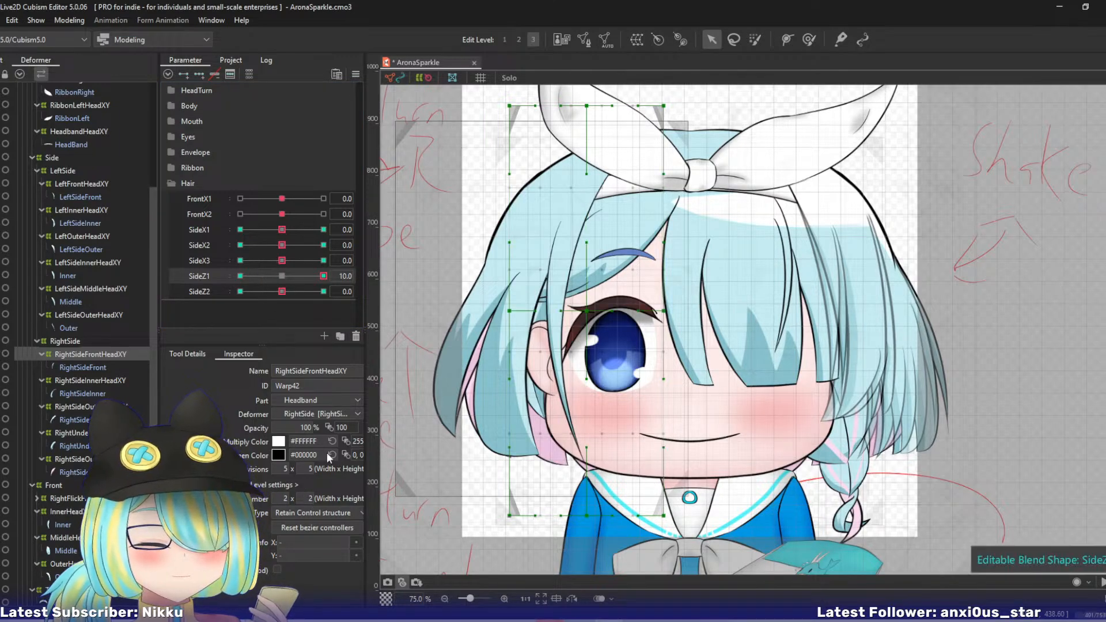
- At SideZ1 10, pull the RightSideFrontHeadXY warp's outer middle, outer lower and bottom centre control points outward, lifting the outer ones slightly
{"action": "left_click_drag", "start_coordinate": [509, 312], "coordinate": [503, 307]}
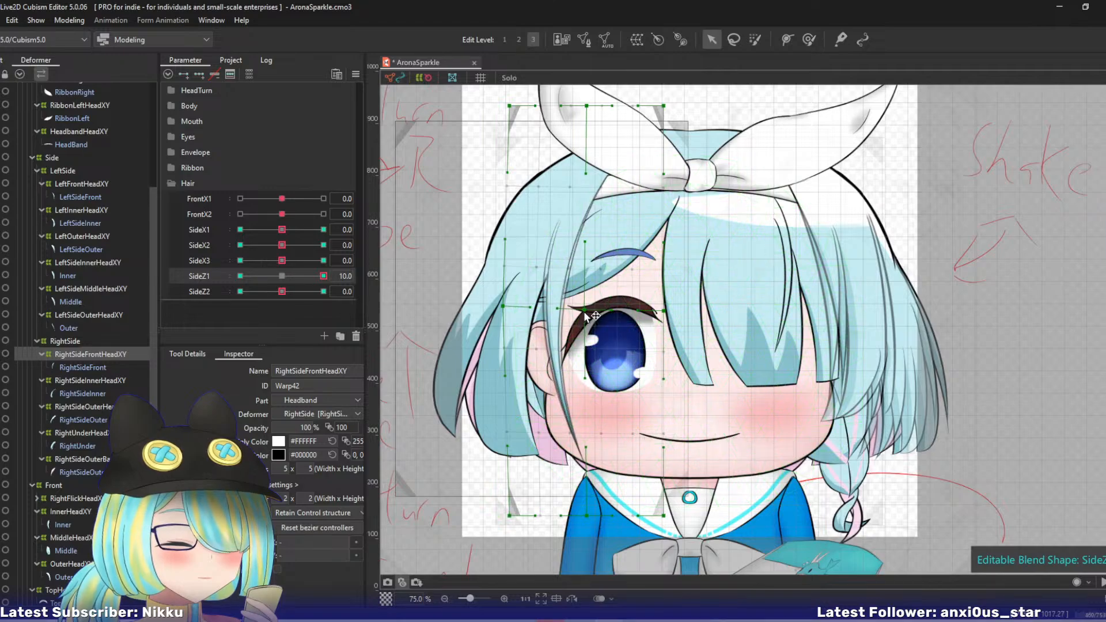
{"action": "left_click_drag", "start_coordinate": [506, 308], "coordinate": [504, 307]}
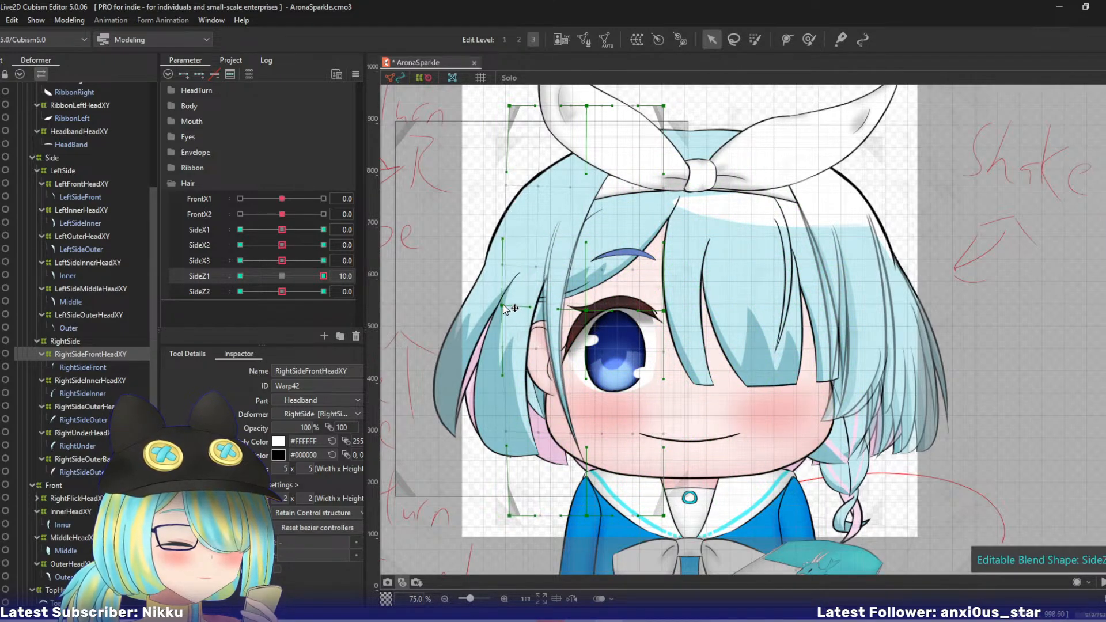
{"action": "left_click_drag", "start_coordinate": [509, 516], "coordinate": [501, 508]}
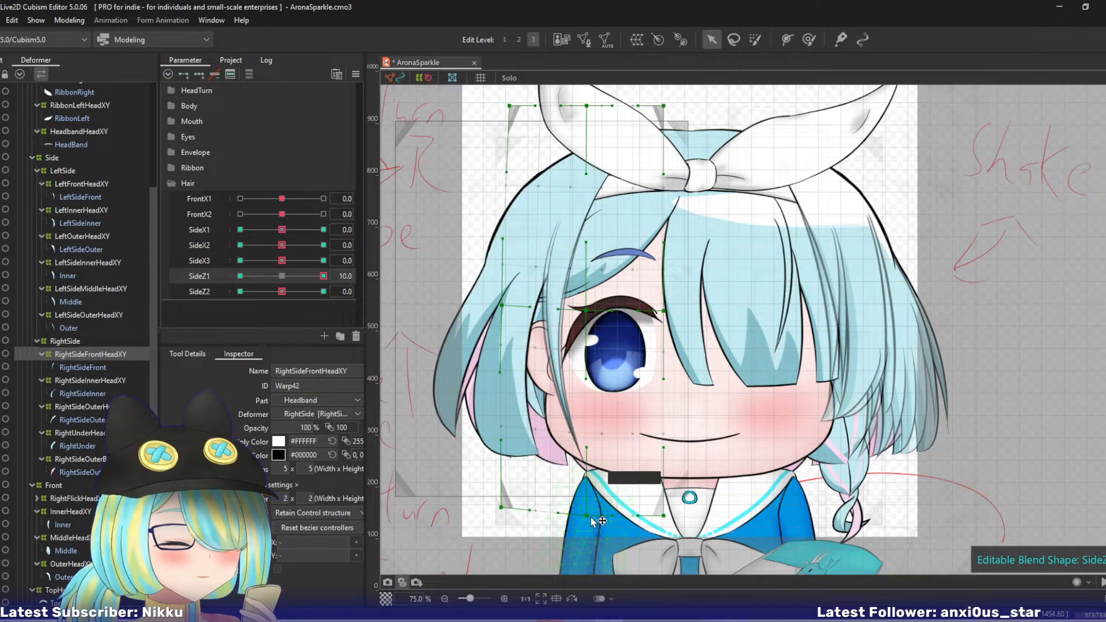
{"action": "left_click_drag", "start_coordinate": [586, 514], "coordinate": [575, 514]}
- At SideZ1 -10, move the RightSideFrontHeadXY warp's outer lower, bottom centre and outer middle control points slightly toward the face
{"action": "left_click_drag", "start_coordinate": [324, 276], "coordinate": [177, 266]}
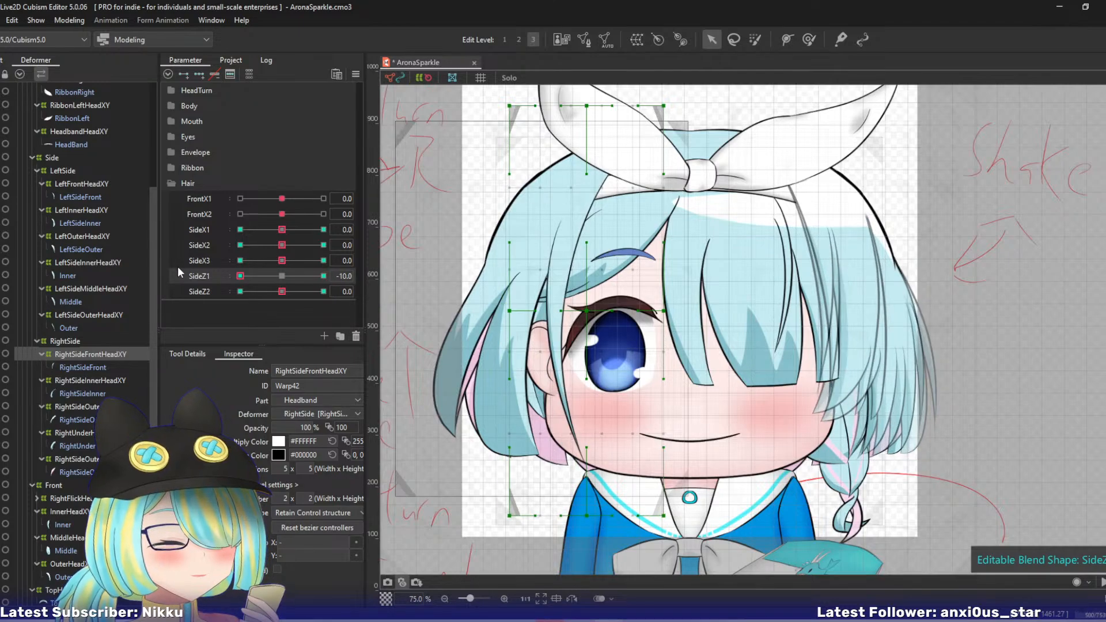
{"action": "left_click_drag", "start_coordinate": [512, 512], "coordinate": [520, 505]}
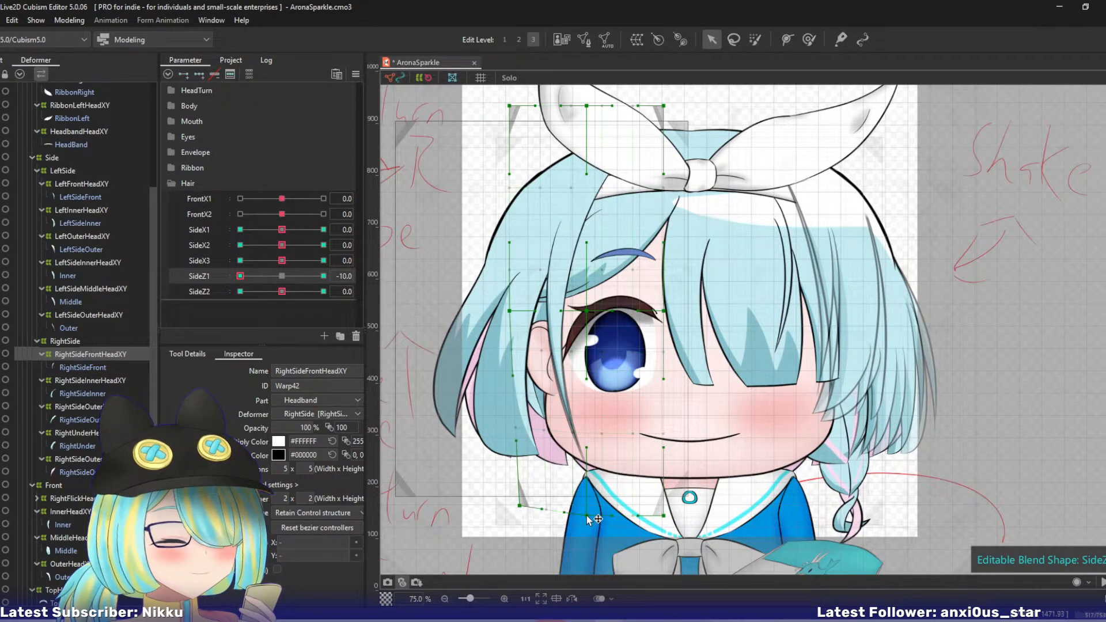
{"action": "left_click_drag", "start_coordinate": [586, 515], "coordinate": [590, 512]}
{"action": "left_click_drag", "start_coordinate": [509, 312], "coordinate": [514, 311]}
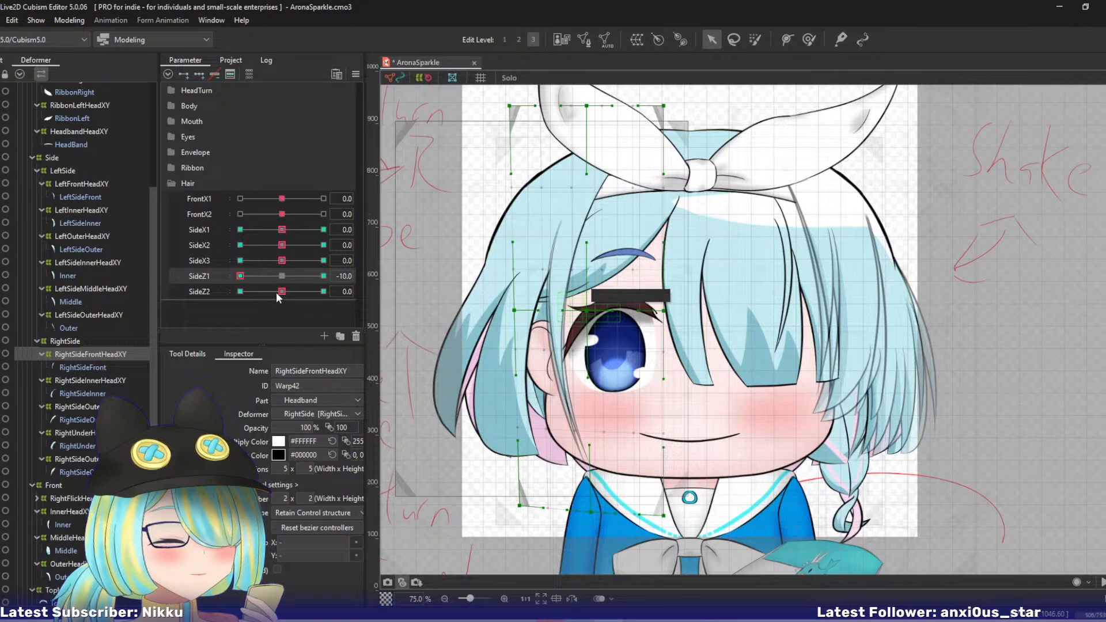
- Swing the RightSideFrontHeadXY warp's outer lower and bottom centre control points outward at SideZ2 10 and toward the face at SideZ2 -10
{"action": "left_click_drag", "start_coordinate": [276, 293], "coordinate": [323, 292]}
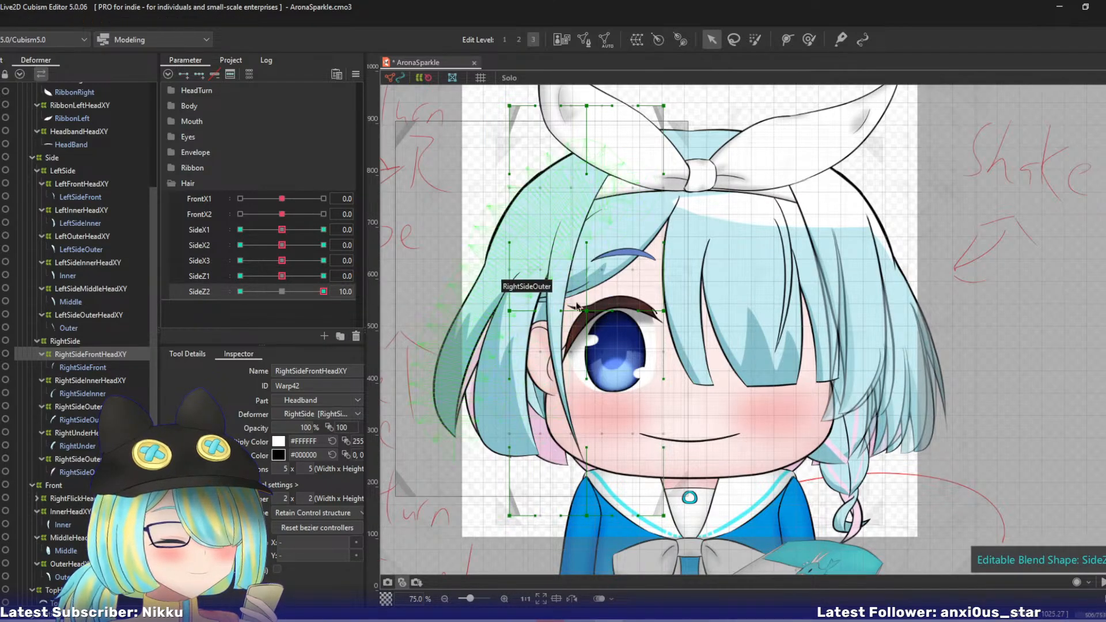
{"action": "left_click_drag", "start_coordinate": [509, 311], "coordinate": [504, 306]}
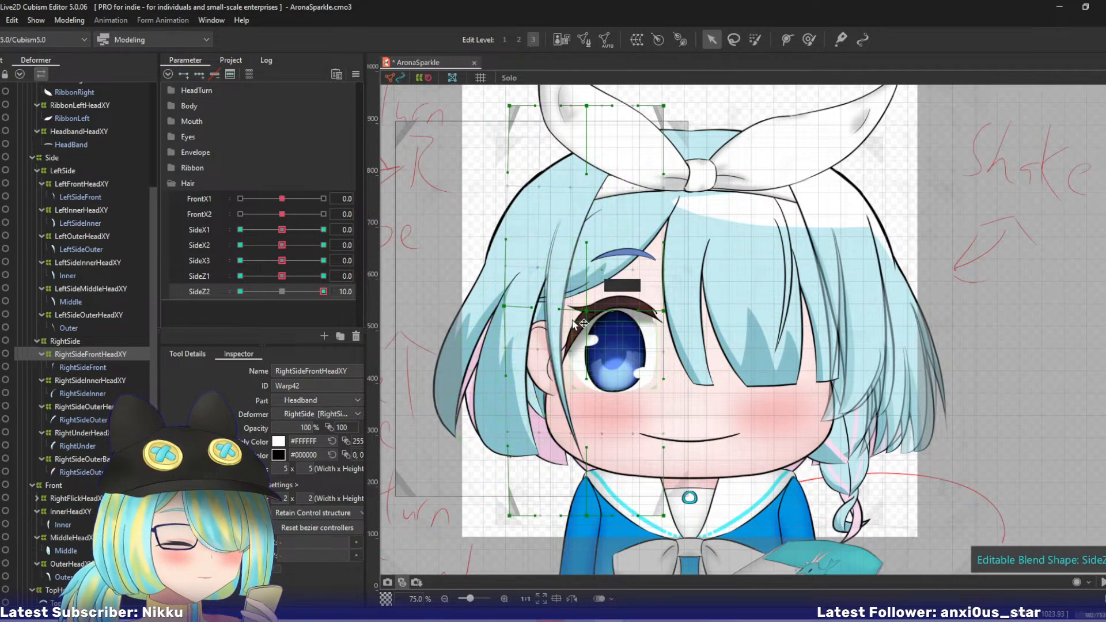
{"action": "key", "text": "ctrl+z"}
{"action": "left_click_drag", "start_coordinate": [509, 516], "coordinate": [500, 511]}
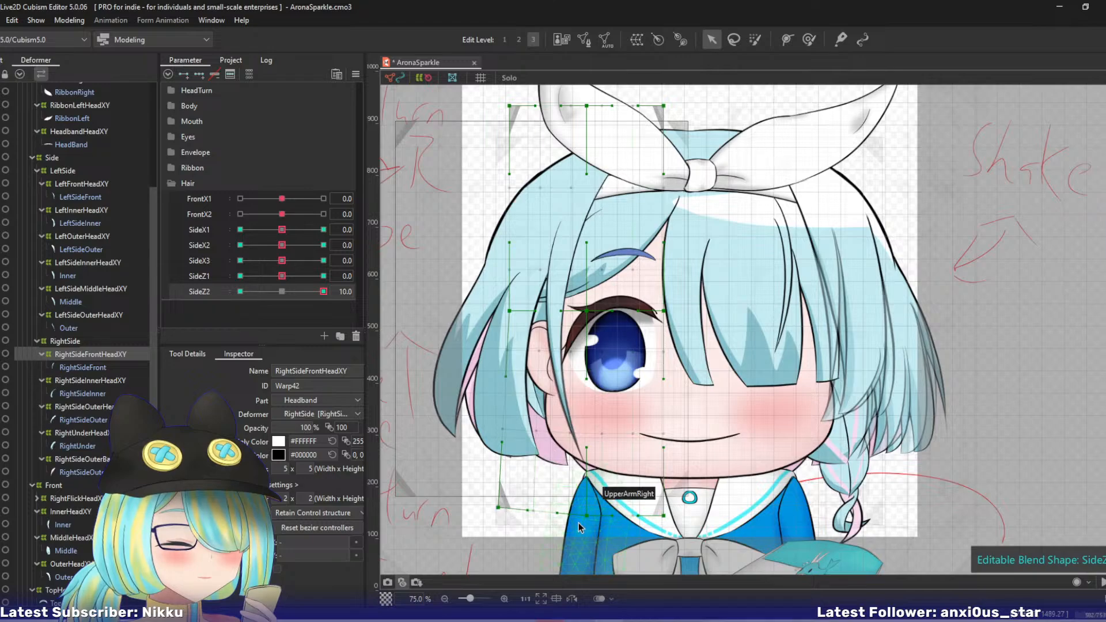
{"action": "left_click_drag", "start_coordinate": [586, 516], "coordinate": [570, 510]}
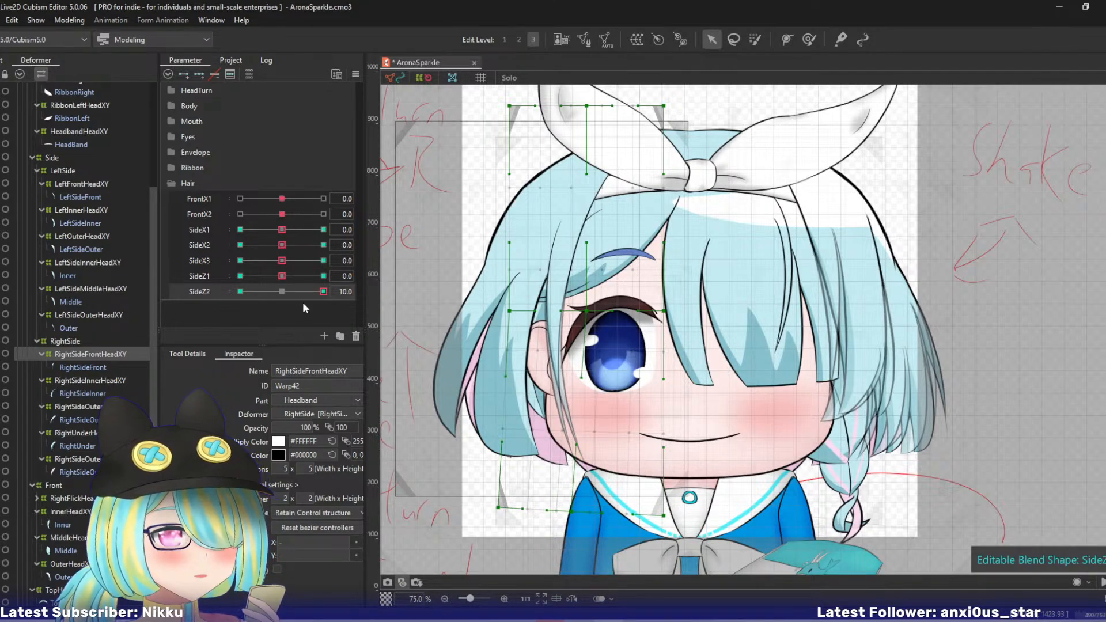
{"action": "left_click_drag", "start_coordinate": [303, 292], "coordinate": [166, 299]}
{"action": "left_click_drag", "start_coordinate": [509, 516], "coordinate": [591, 512]}
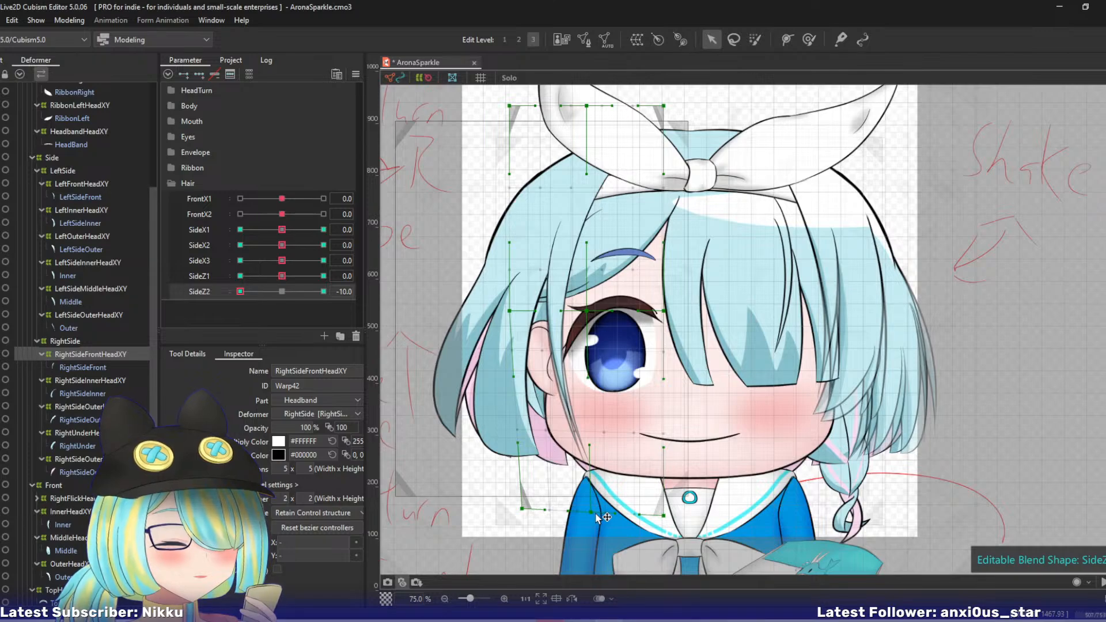
- Select the RightSideInnerHeadXY warp deformer and set its bezier division number to 2 x 2
{"action": "left_click", "coordinate": [84, 380]}
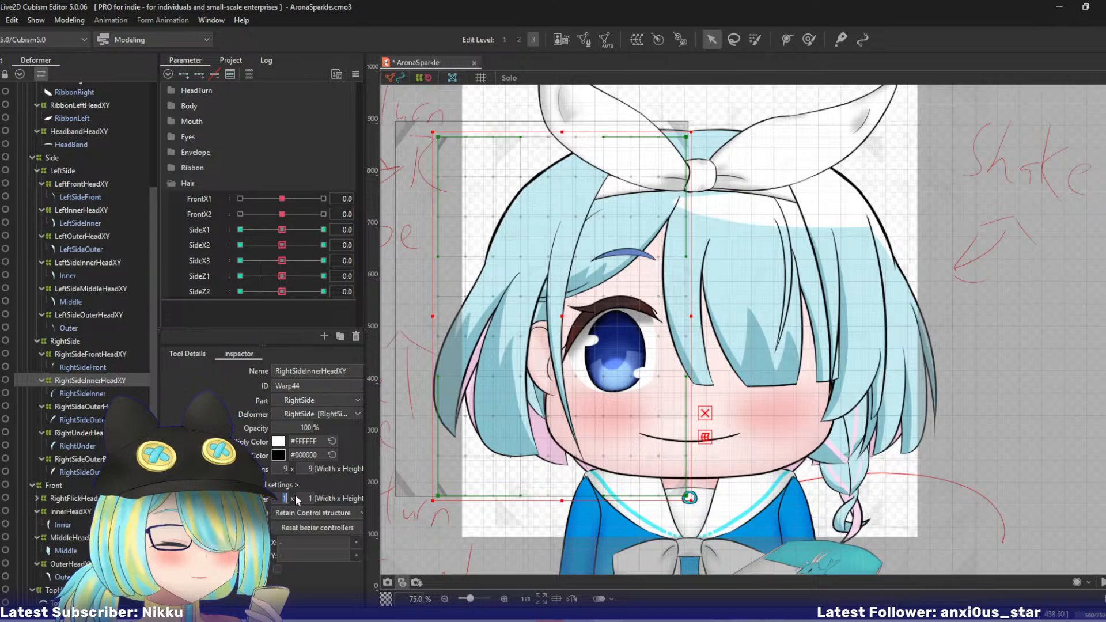
{"action": "left_click_drag", "start_coordinate": [295, 499], "coordinate": [308, 497]}
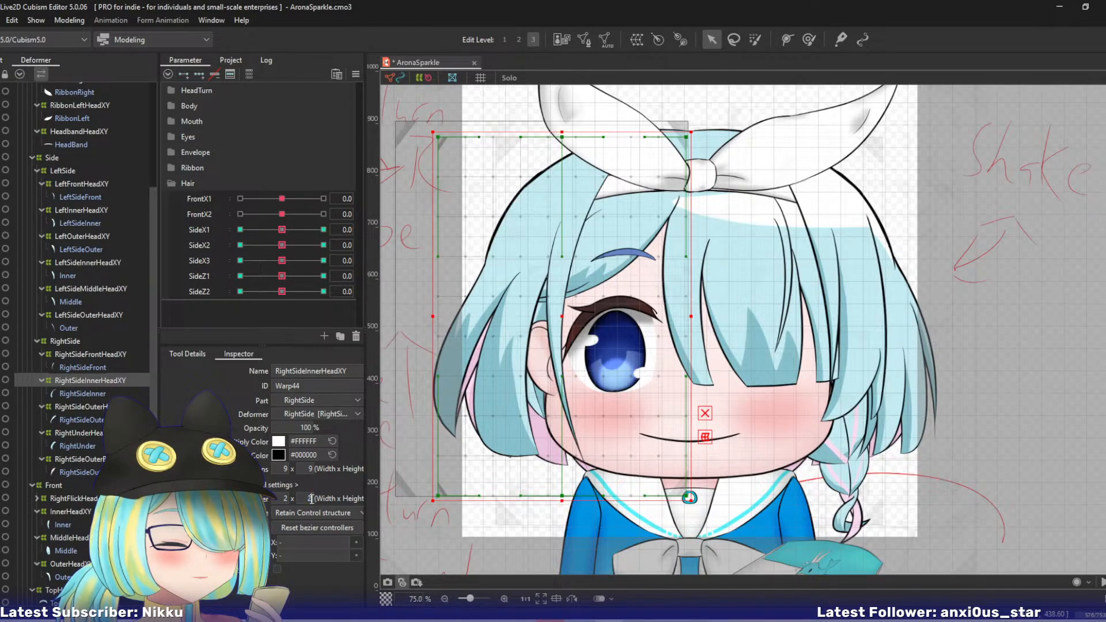
{"action": "key", "text": "Return"}
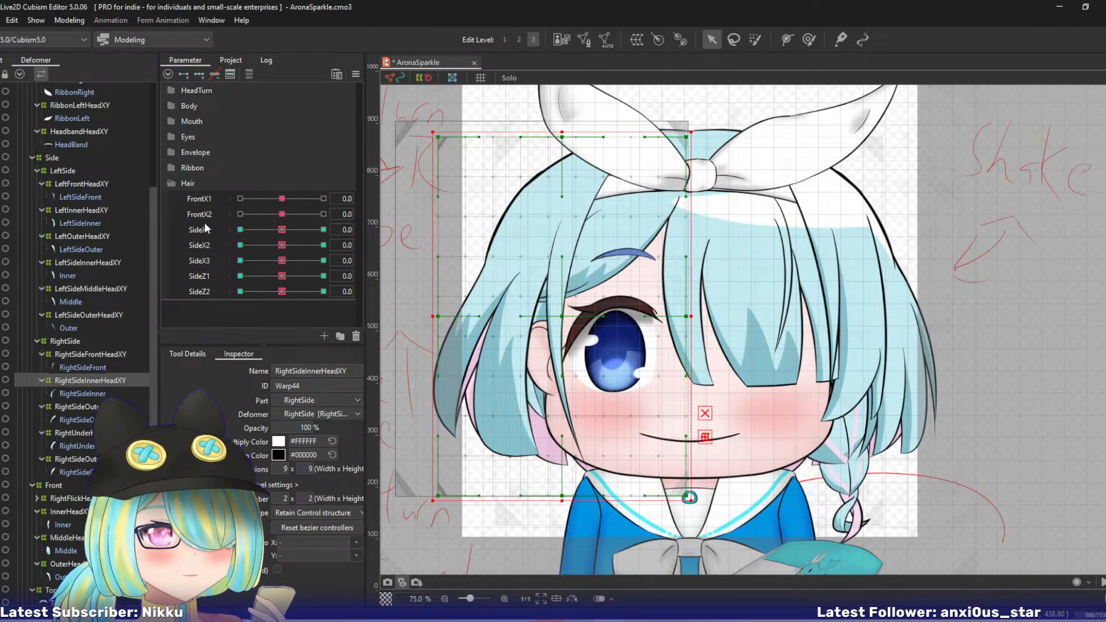
- At SideX1 10, bend the RightSideInnerHeadXY warp's lower part toward the face with a three-point temporary deform path
{"action": "left_click_drag", "start_coordinate": [282, 229], "coordinate": [323, 229]}
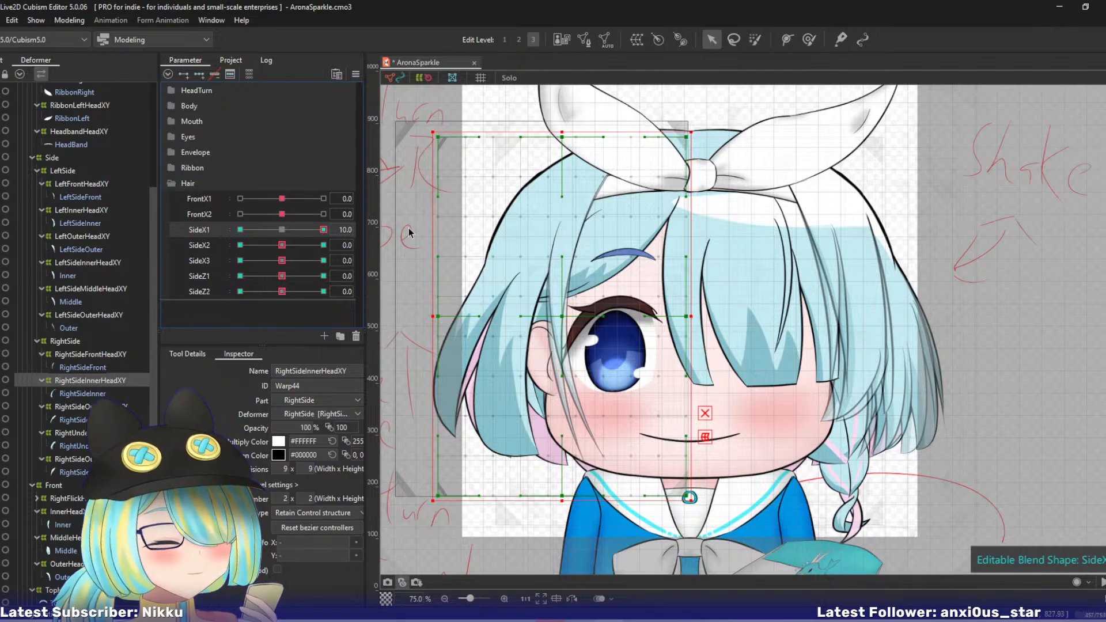
{"action": "left_click", "coordinate": [577, 112]}
{"action": "left_click", "coordinate": [537, 246]}
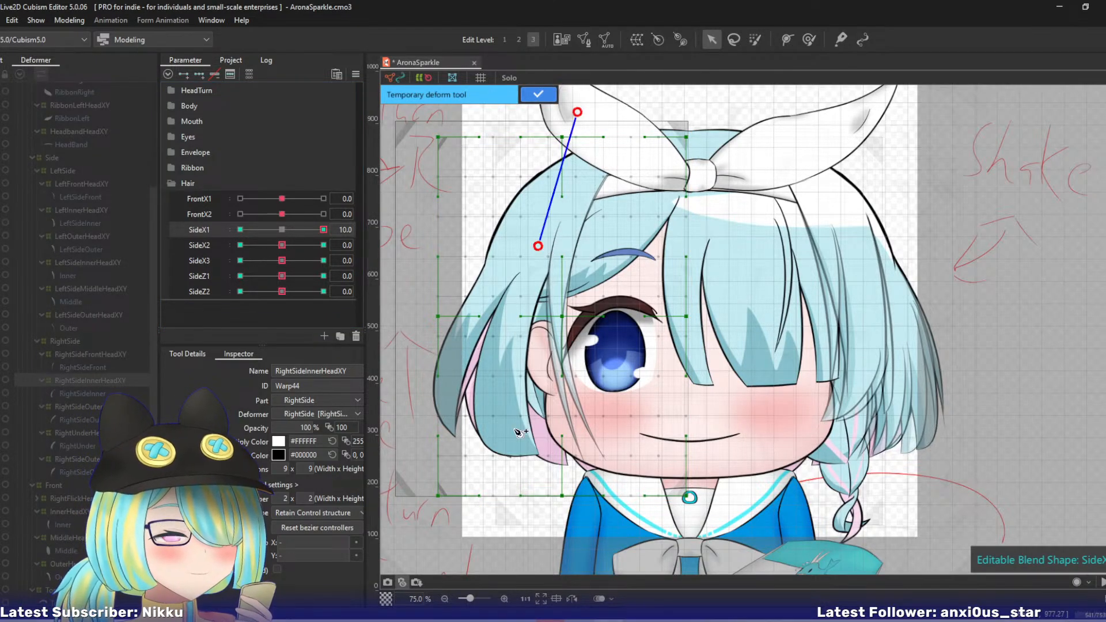
{"action": "left_click", "coordinate": [509, 559]}
{"action": "left_click_drag", "start_coordinate": [509, 559], "coordinate": [536, 566]}
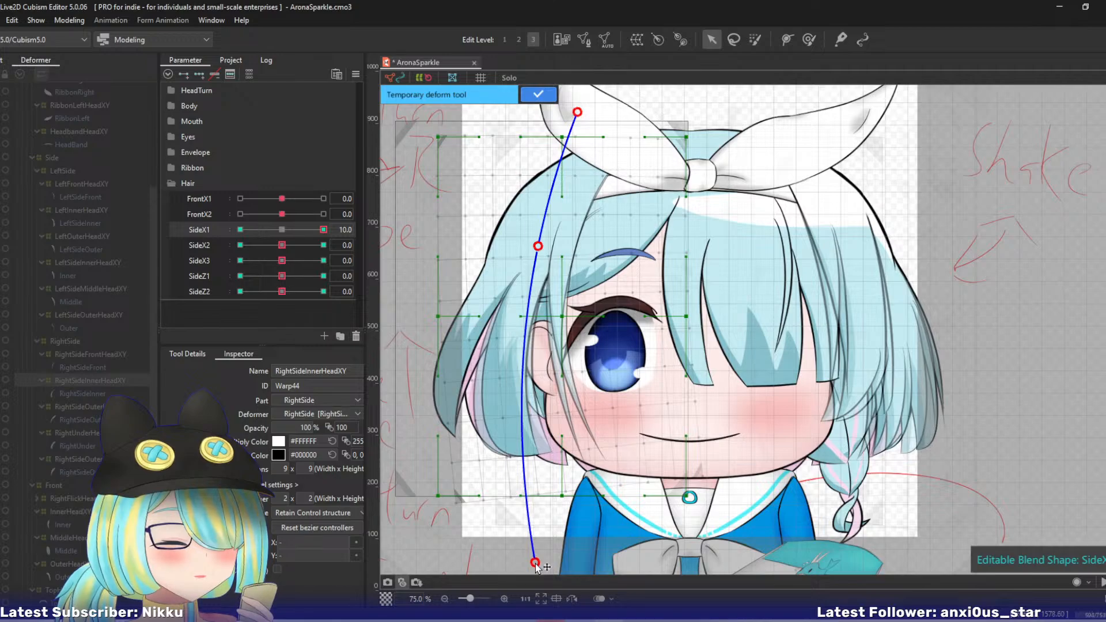
{"action": "left_click", "coordinate": [538, 94]}
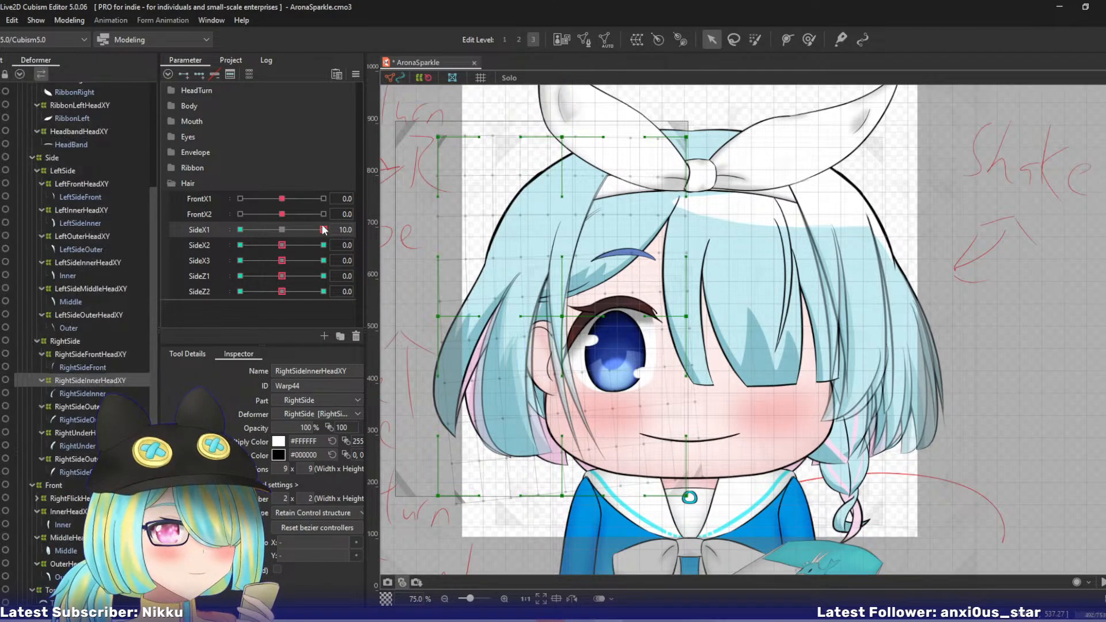
- At SideX1 -10, bend the RightSideInnerHeadXY warp's lower part outward with a three-point temporary deform path, and reset SideX1 to 0
{"action": "left_click", "coordinate": [240, 229]}
{"action": "key", "text": "t"}
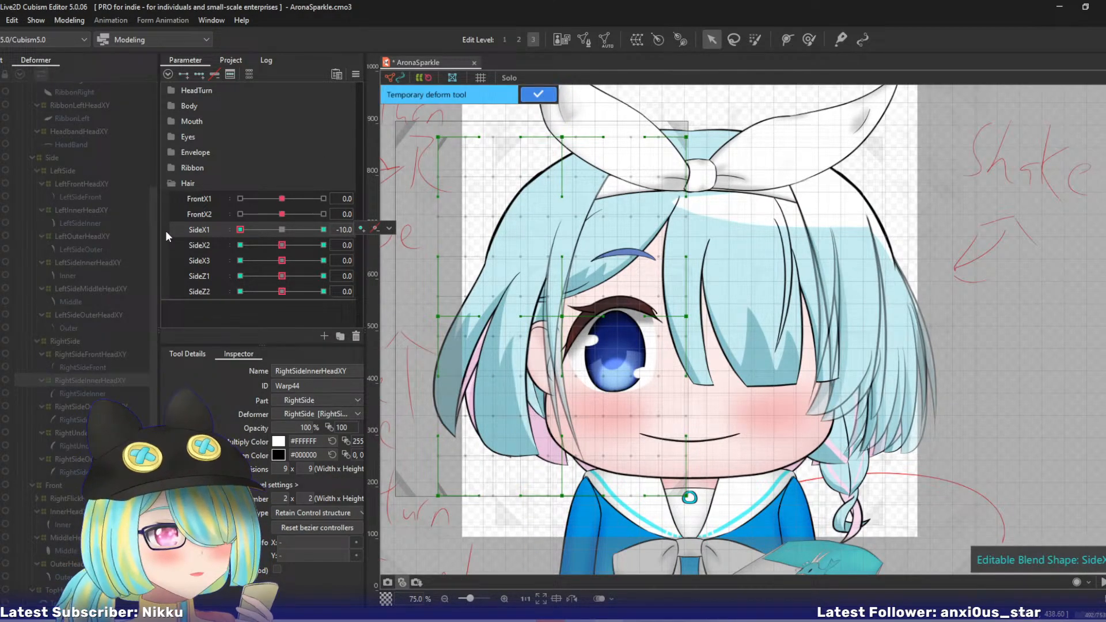
{"action": "left_click", "coordinate": [585, 105]}
{"action": "left_click", "coordinate": [553, 206]}
{"action": "left_click", "coordinate": [510, 569]}
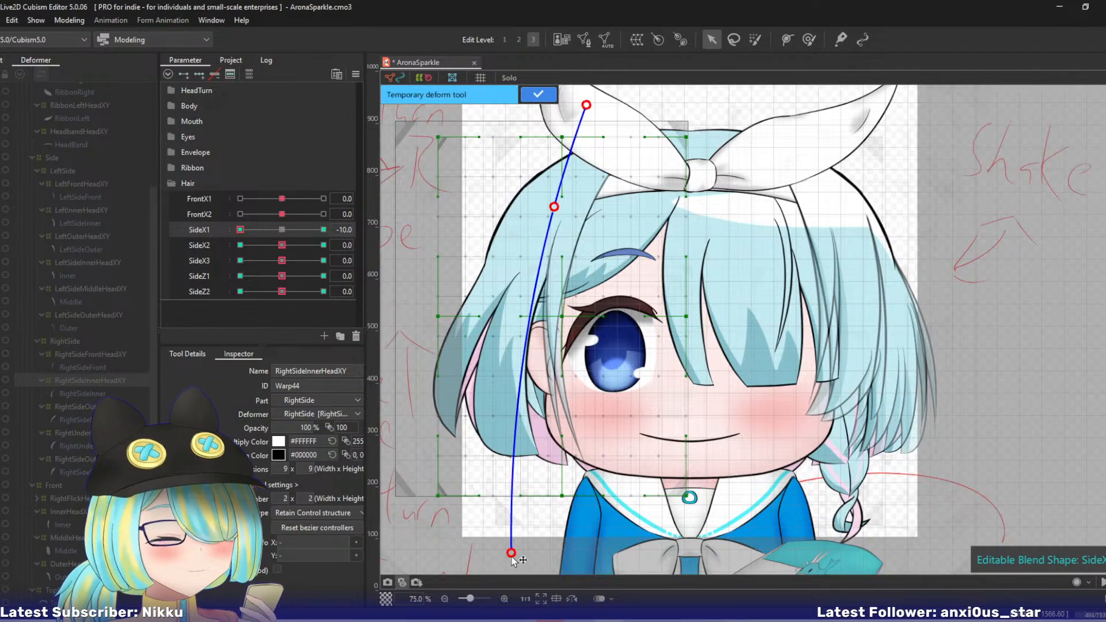
{"action": "left_click_drag", "start_coordinate": [509, 569], "coordinate": [485, 556]}
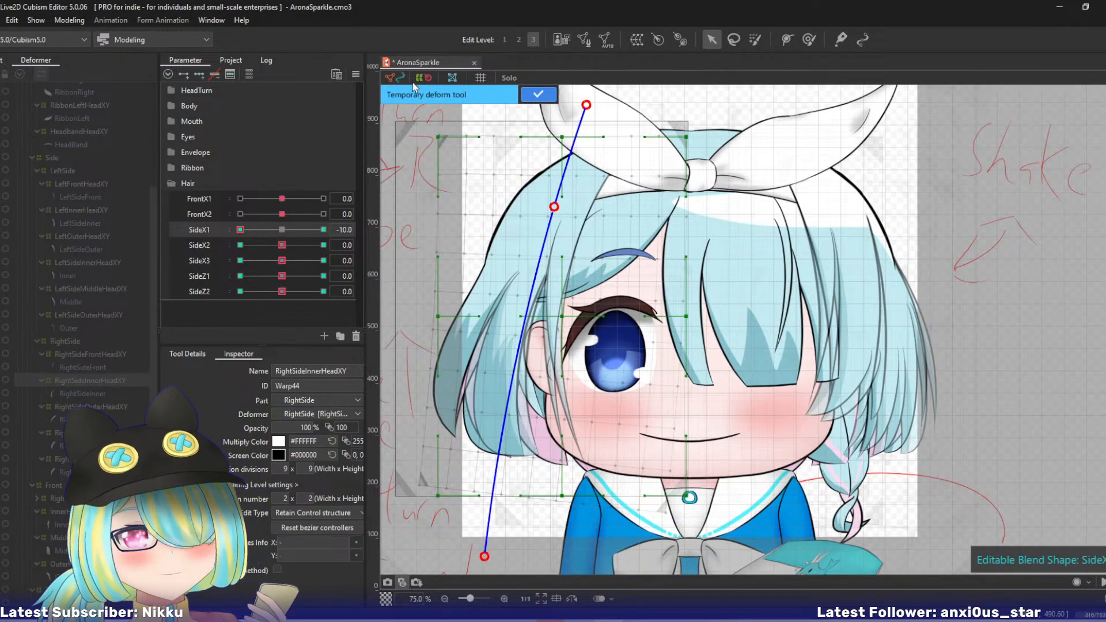
{"action": "left_click", "coordinate": [537, 95]}
{"action": "left_click", "coordinate": [281, 230]}
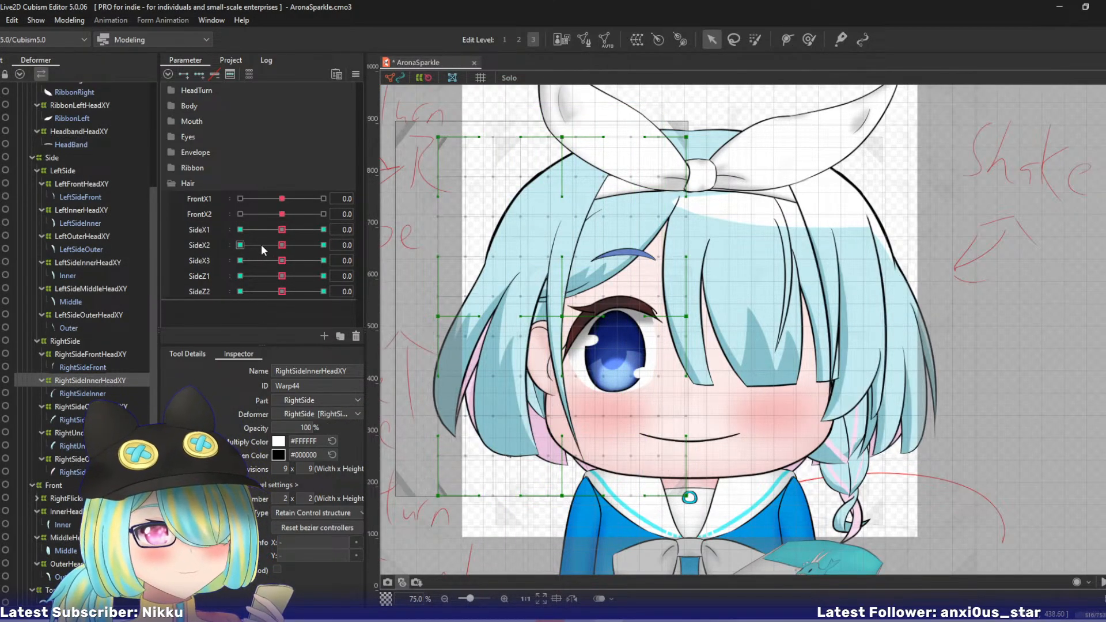
- At SideX2 10, bend the RightSideInnerHeadXY warp's lower part toward the face with a four-point temporary deform path
{"action": "left_click", "coordinate": [324, 245]}
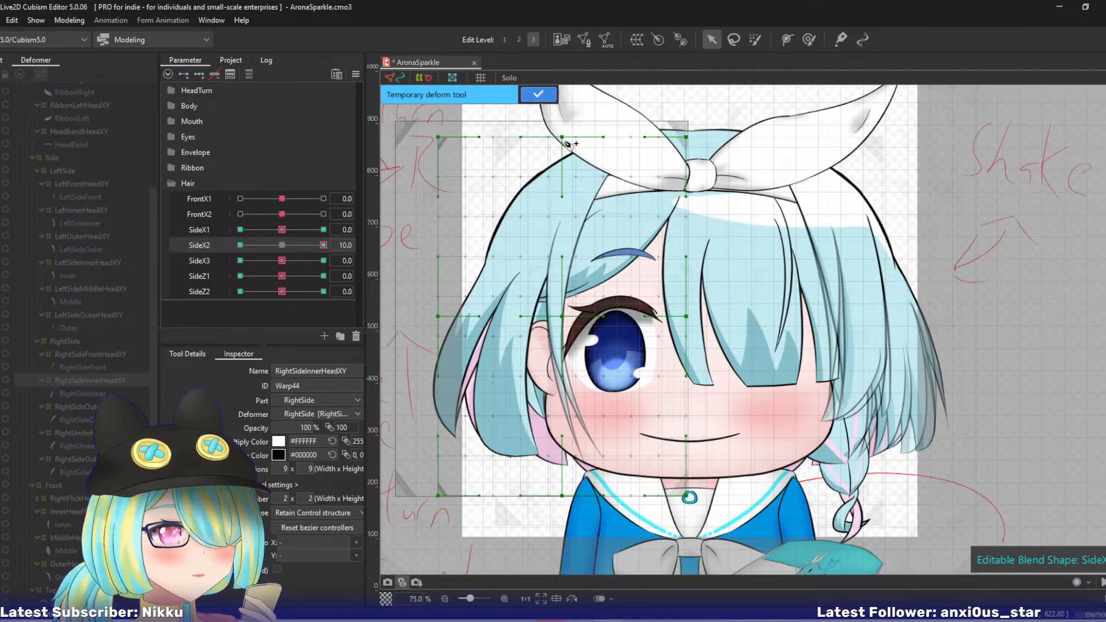
{"action": "left_click", "coordinate": [514, 314]}
{"action": "left_click", "coordinate": [526, 541]}
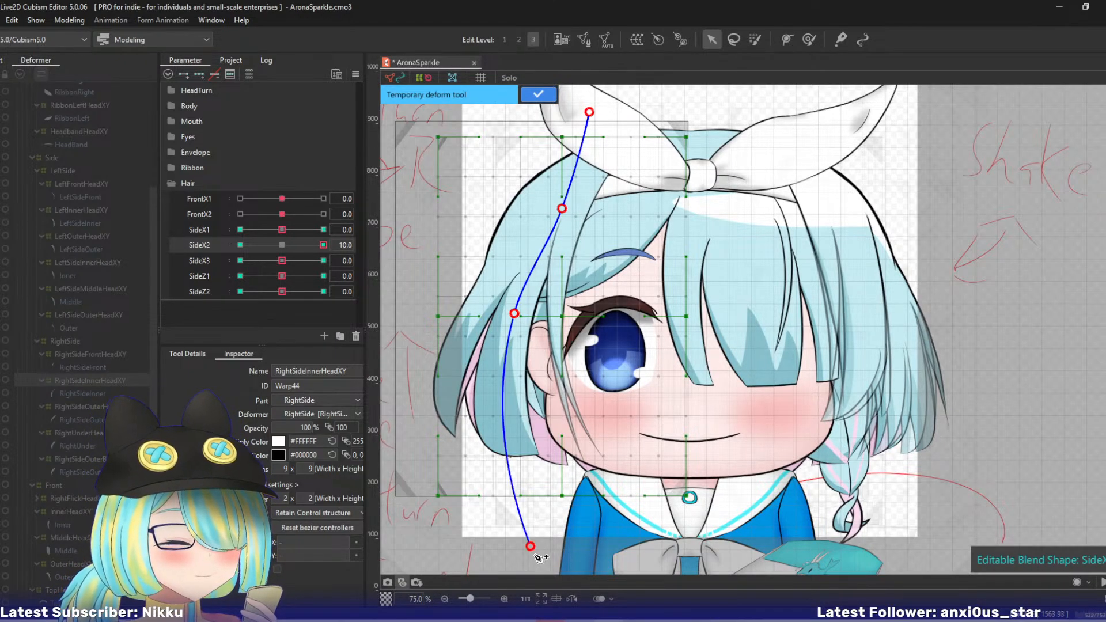
{"action": "left_click_drag", "start_coordinate": [525, 541], "coordinate": [563, 545]}
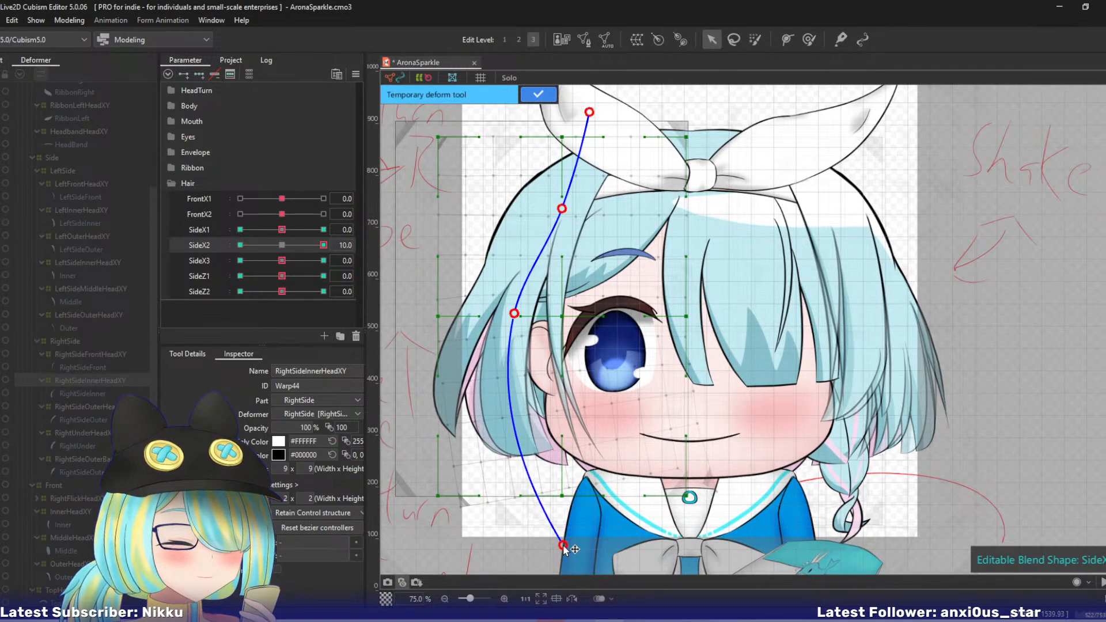
{"action": "left_click", "coordinate": [537, 97]}
- At SideX2 -10, bend the RightSideInnerHeadXY warp's lower part outward with a four-point temporary deform path, and reset SideX2 to 0
{"action": "left_click", "coordinate": [240, 245]}
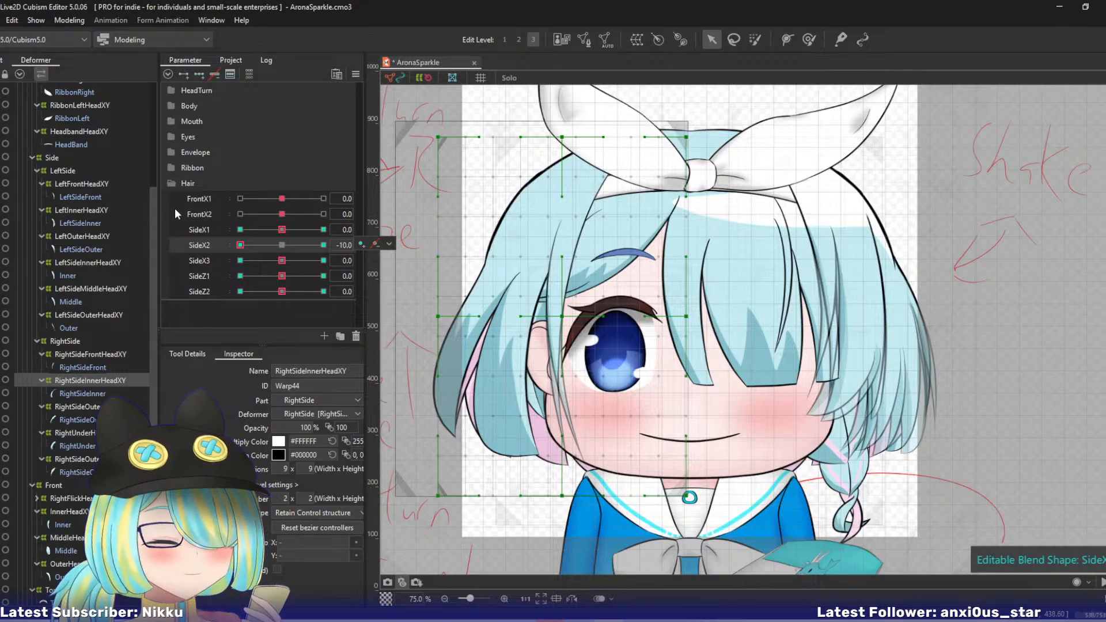
{"action": "left_click", "coordinate": [520, 318]}
{"action": "left_click", "coordinate": [525, 561]}
{"action": "left_click_drag", "start_coordinate": [526, 561], "coordinate": [485, 550]}
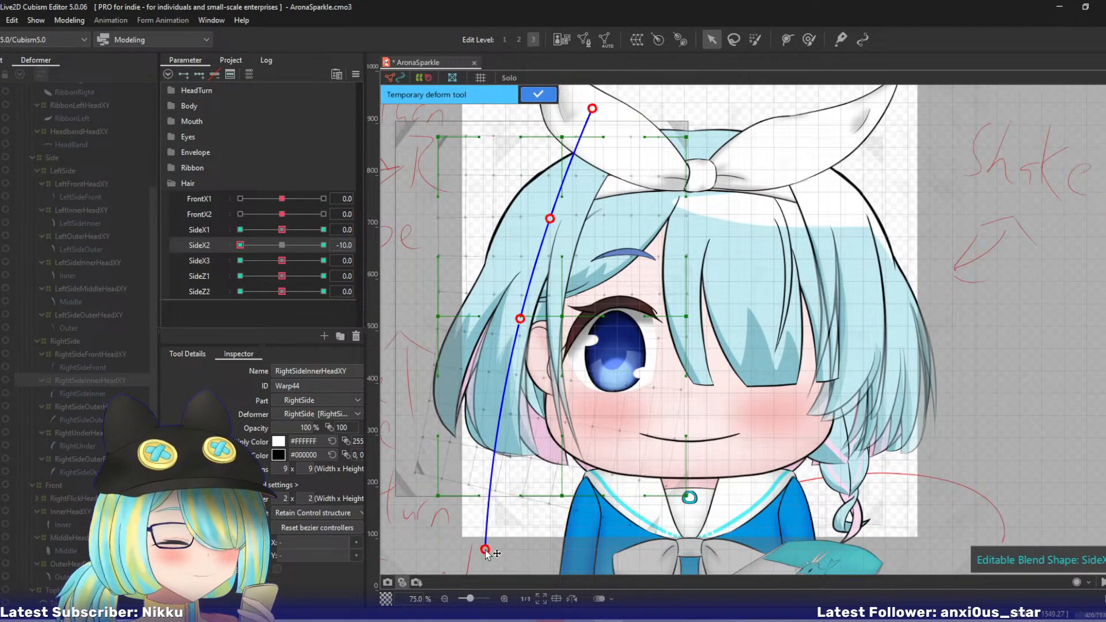
{"action": "left_click", "coordinate": [534, 95]}
{"action": "left_click", "coordinate": [282, 245]}
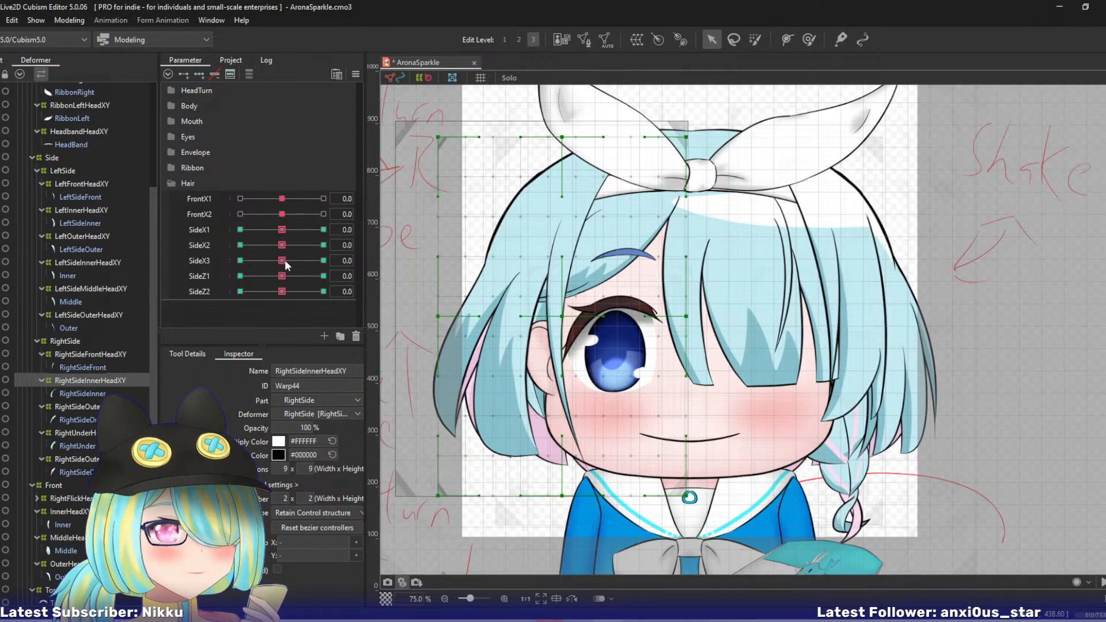
- At SideX3 10, bend the RightSideInnerHeadXY warp's lower part strongly toward the face with a five-point temporary deform path
{"action": "left_click", "coordinate": [323, 260]}
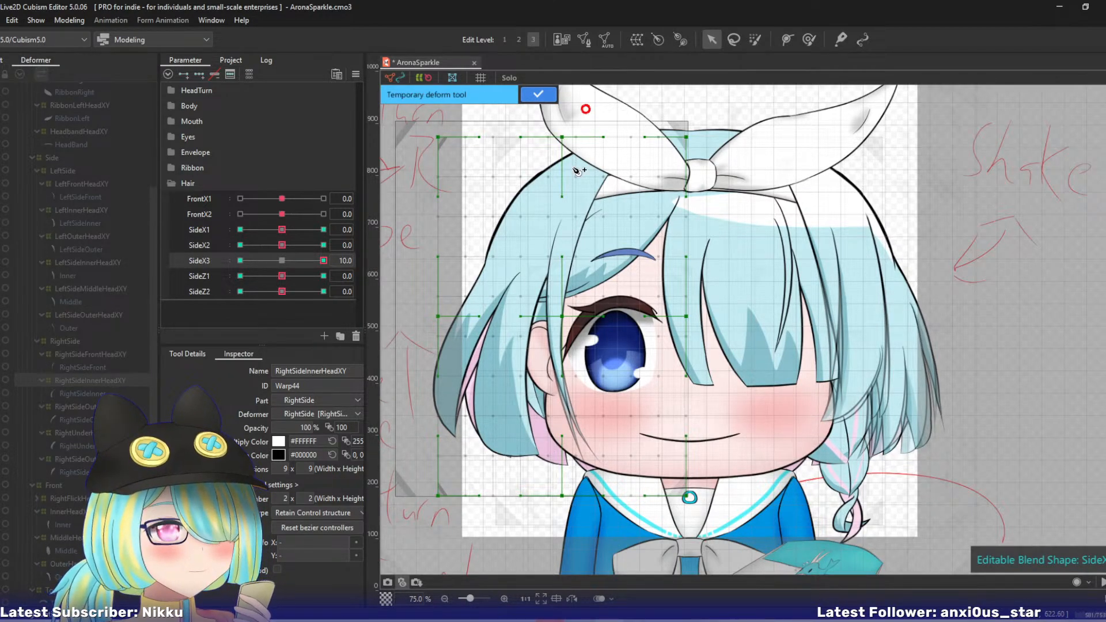
{"action": "left_click", "coordinate": [525, 286]}
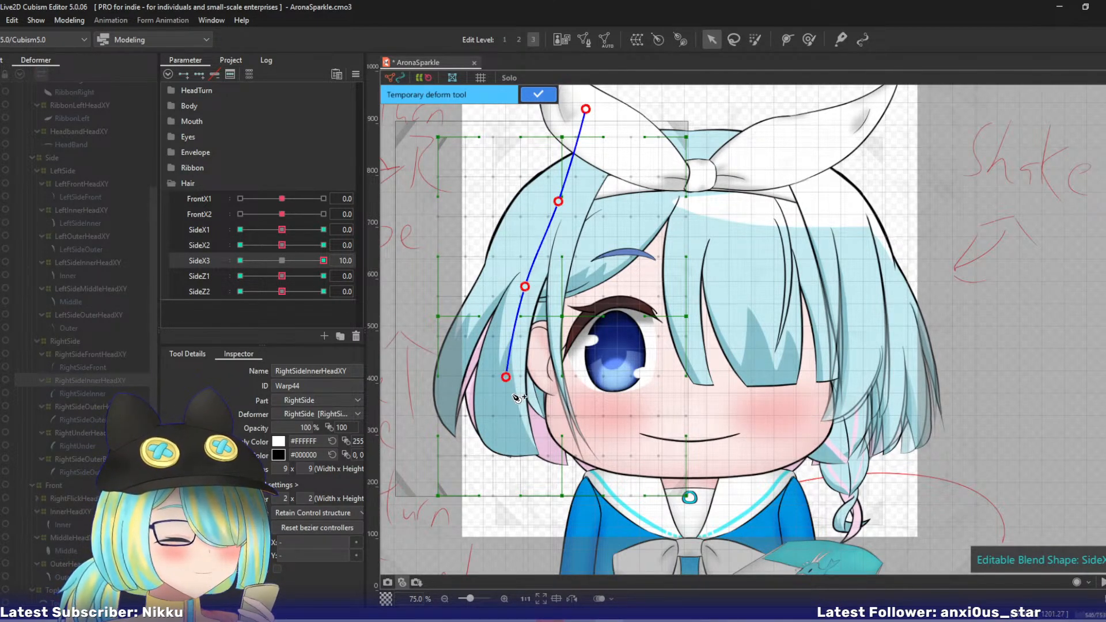
{"action": "left_click", "coordinate": [535, 550]}
{"action": "left_click_drag", "start_coordinate": [535, 549], "coordinate": [584, 542]}
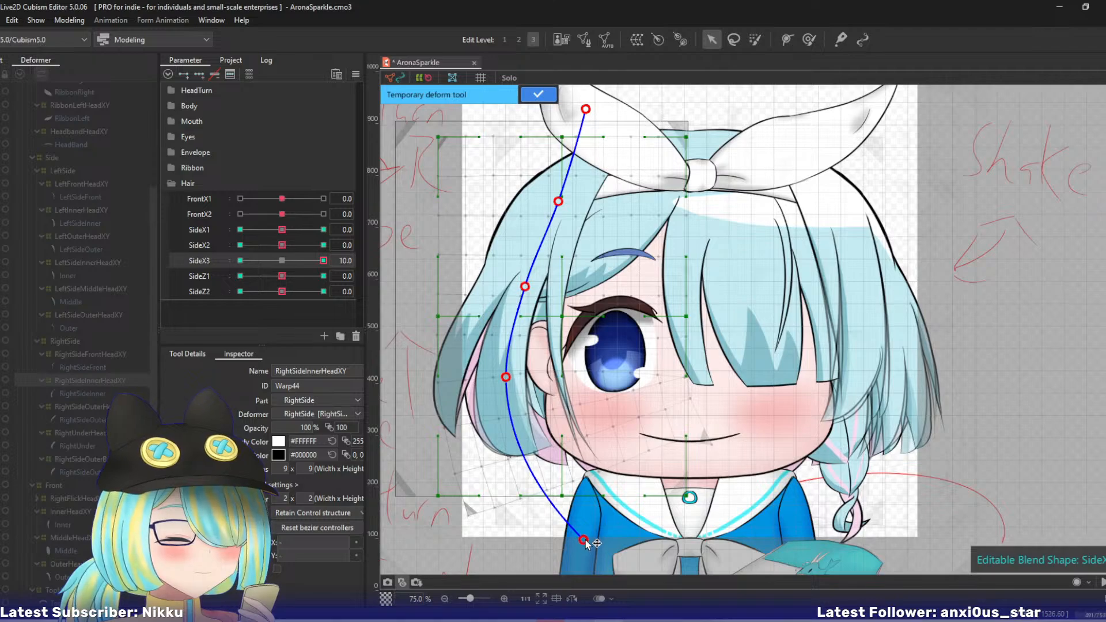
{"action": "left_click", "coordinate": [529, 100]}
- At SideX3 -10, swing the RightSideInnerHeadXY warp's lower end outward with a temporary deform path, and reset SideX3 to 0
{"action": "left_click", "coordinate": [240, 260]}
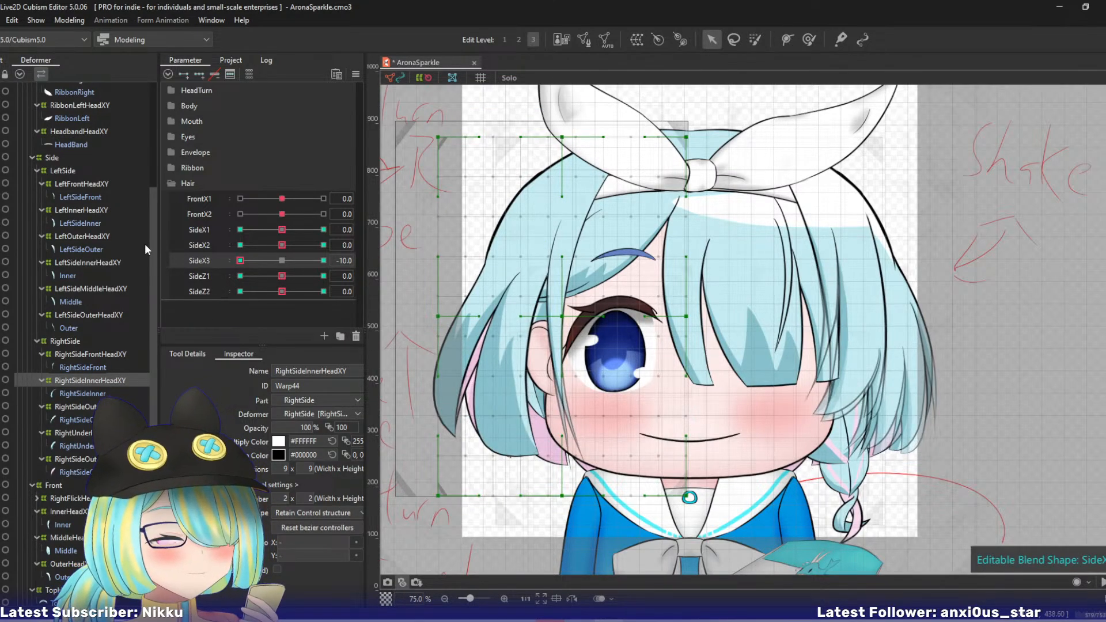
{"action": "left_click", "coordinate": [532, 277]}
{"action": "left_click", "coordinate": [537, 557]}
{"action": "left_click_drag", "start_coordinate": [536, 558], "coordinate": [482, 545]}
{"action": "left_click", "coordinate": [529, 96]}
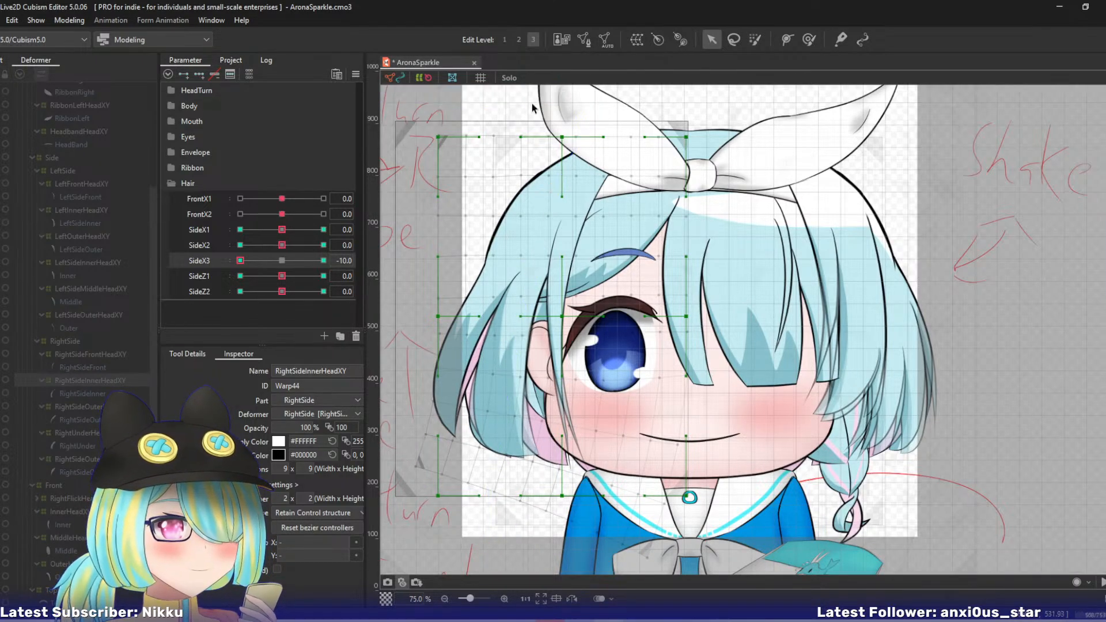
{"action": "left_click", "coordinate": [281, 260]}
- Shift the RightSideInnerHeadXY warp's outer middle and lower control points outward and up at SideZ1 10, and toward the face at SideZ1 -10
{"action": "left_click_drag", "start_coordinate": [282, 277], "coordinate": [324, 276]}
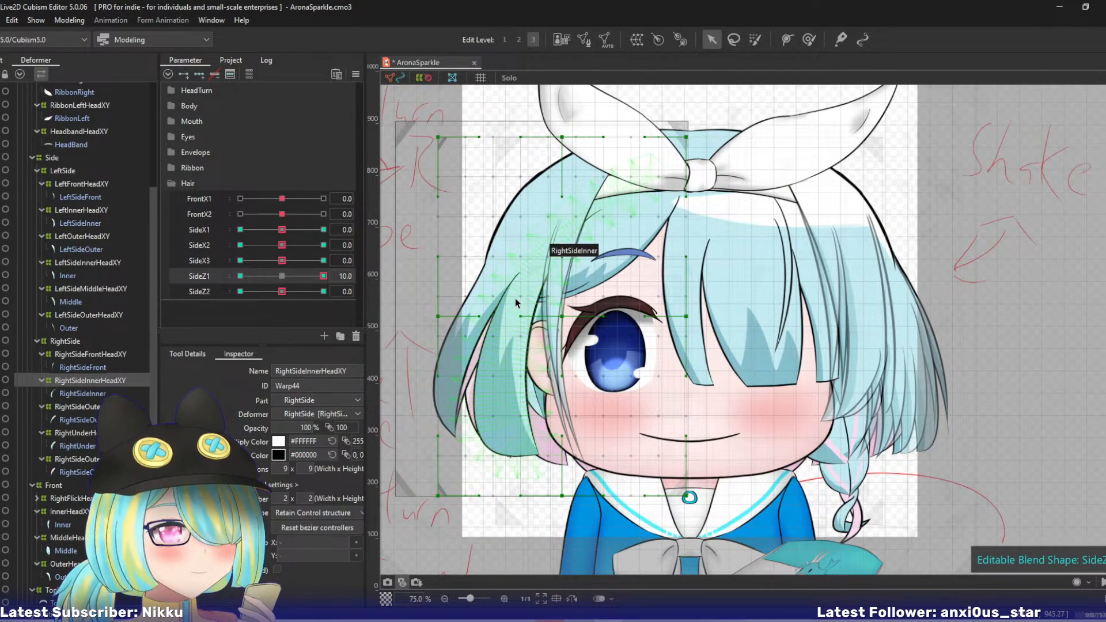
{"action": "left_click_drag", "start_coordinate": [438, 316], "coordinate": [431, 309]}
{"action": "left_click_drag", "start_coordinate": [438, 495], "coordinate": [426, 487]}
{"action": "left_click_drag", "start_coordinate": [561, 495], "coordinate": [559, 485]}
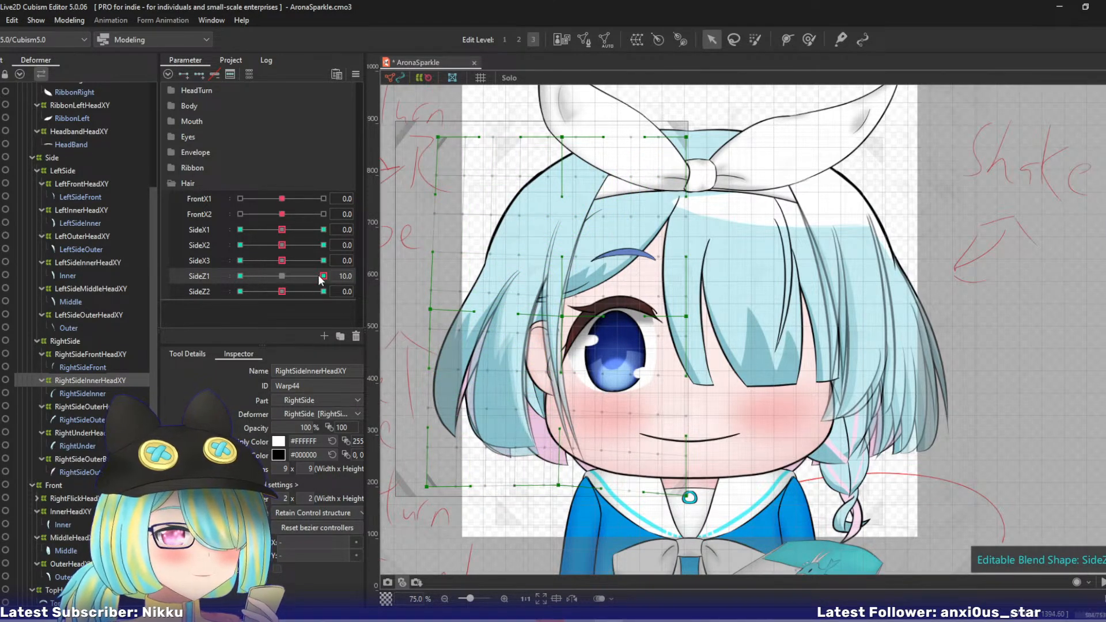
{"action": "left_click_drag", "start_coordinate": [320, 277], "coordinate": [164, 298]}
{"action": "left_click_drag", "start_coordinate": [433, 331], "coordinate": [442, 335]}
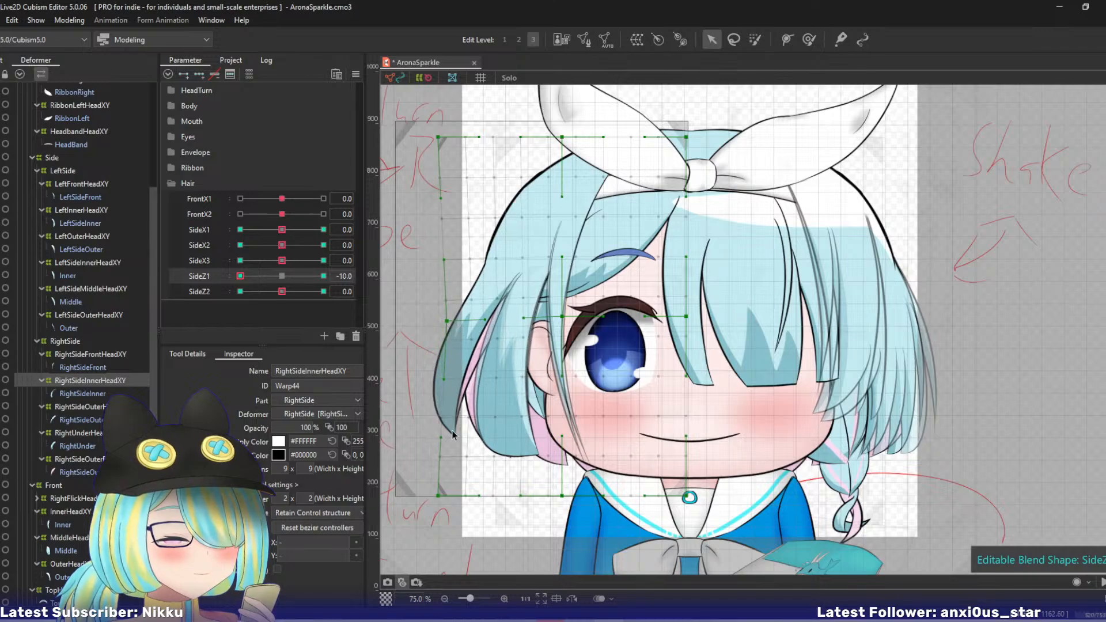
{"action": "left_click_drag", "start_coordinate": [438, 496], "coordinate": [454, 498]}
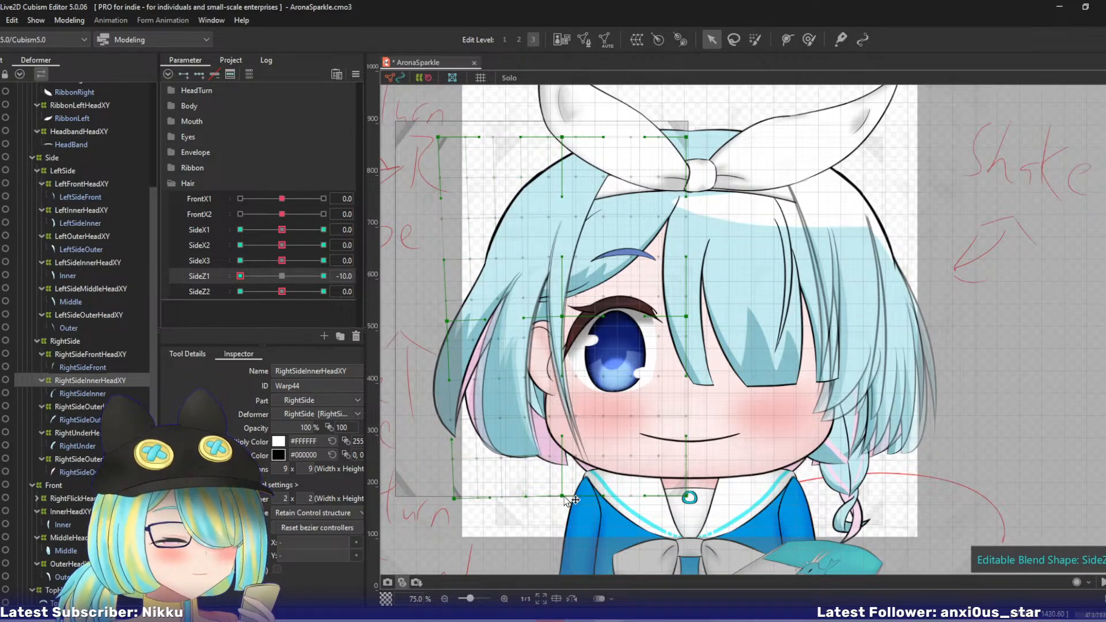
- Move the RightSideInnerHeadXY warp's bottom outer corner outward at SideZ2 10 and toward the face at -10, adjusting the bottom centre point; reset SideZ2 to 0
{"action": "left_click_drag", "start_coordinate": [241, 276], "coordinate": [374, 292]}
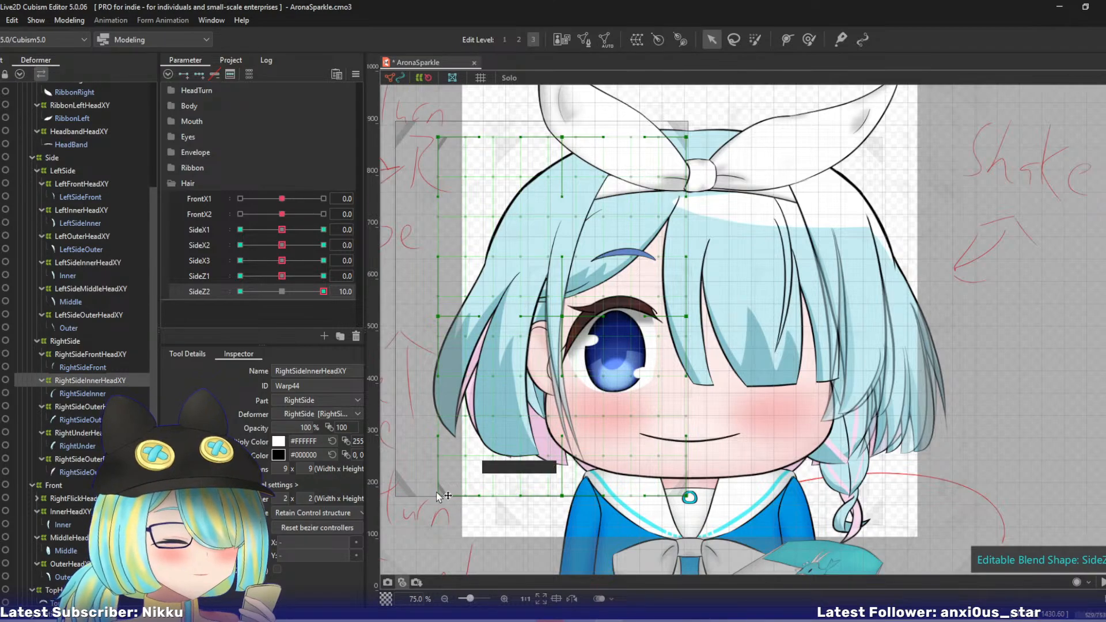
{"action": "left_click_drag", "start_coordinate": [437, 494], "coordinate": [428, 484]}
{"action": "left_click_drag", "start_coordinate": [563, 494], "coordinate": [558, 486]}
{"action": "left_click_drag", "start_coordinate": [323, 292], "coordinate": [240, 292]}
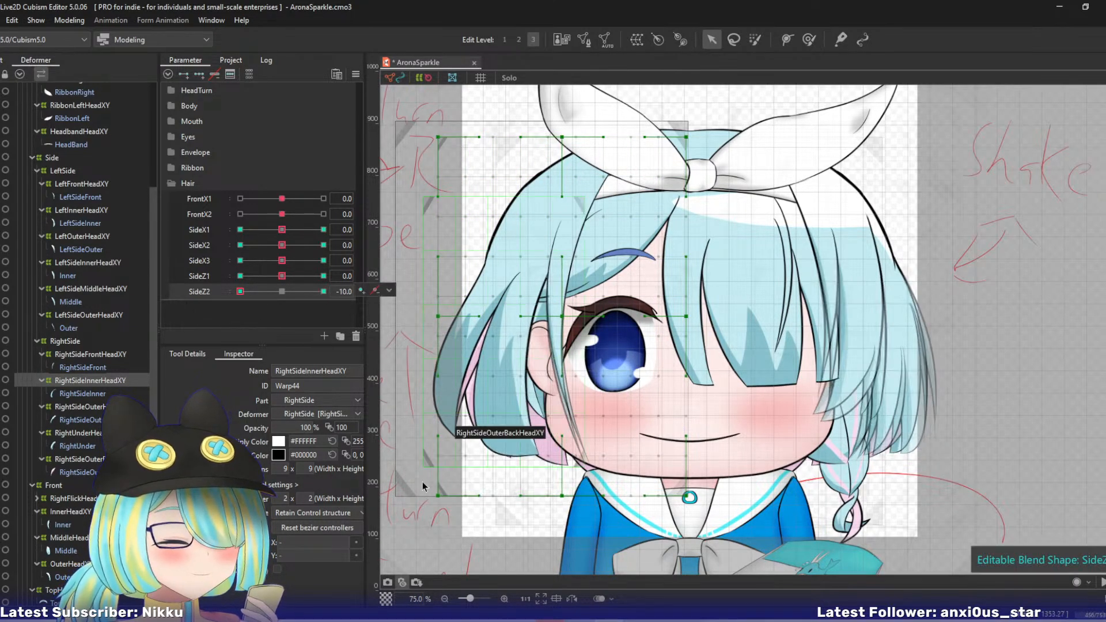
{"action": "left_click_drag", "start_coordinate": [438, 494], "coordinate": [459, 494]}
{"action": "left_click_drag", "start_coordinate": [563, 495], "coordinate": [561, 491]}
{"action": "left_click_drag", "start_coordinate": [240, 291], "coordinate": [281, 291]}
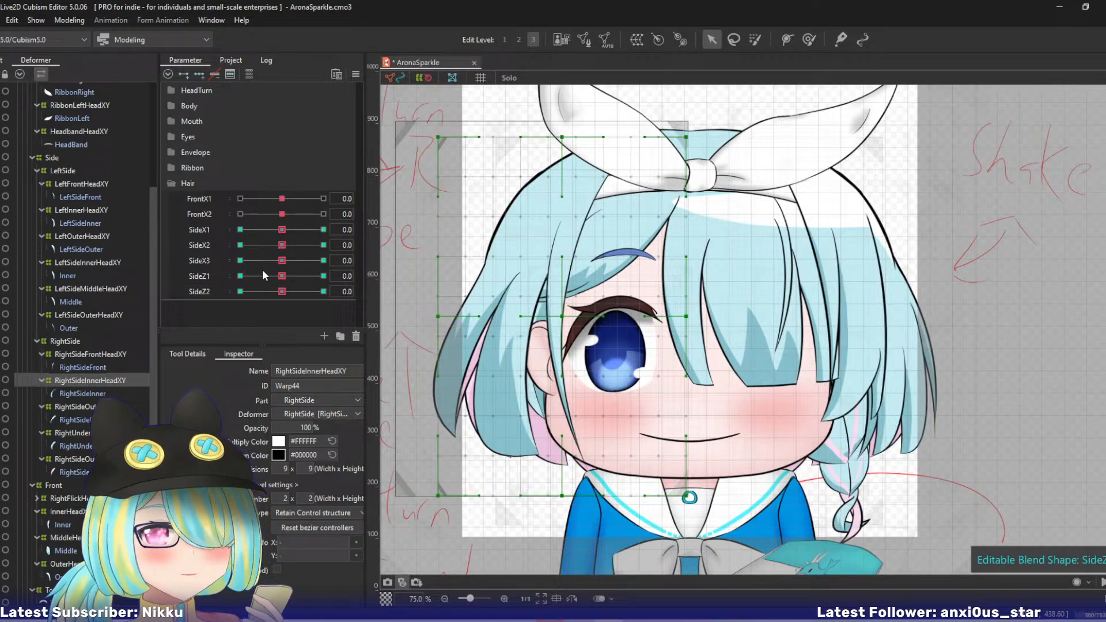
- Select the RightSideOuterHeadXY warp deformer and set its bezier division number to 2 x 2
{"action": "left_click", "coordinate": [80, 406]}
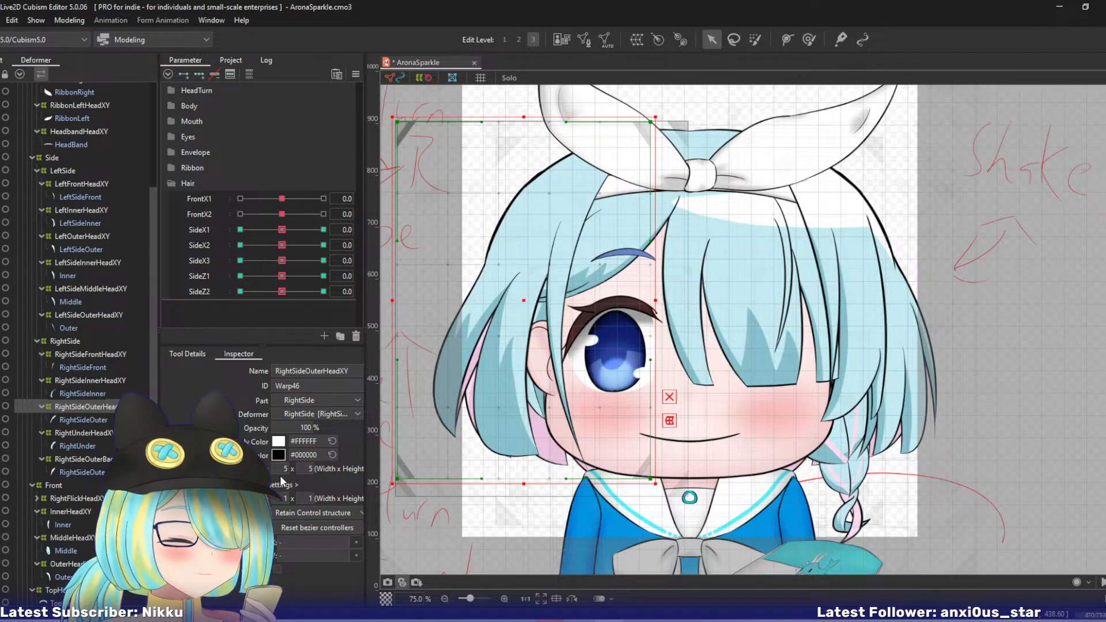
{"action": "left_click", "coordinate": [285, 498]}
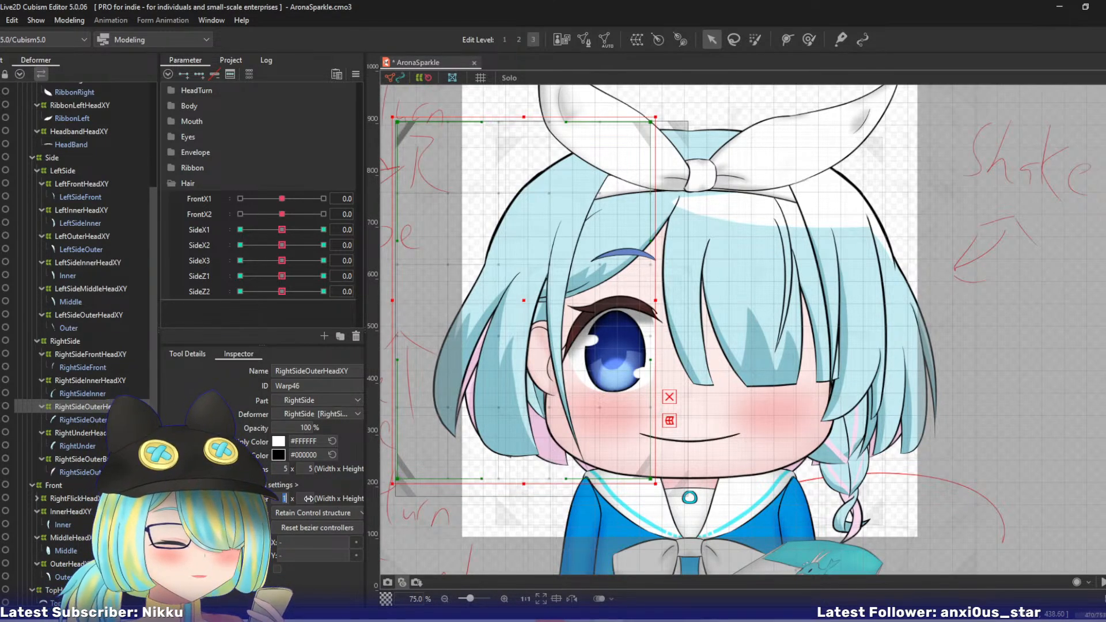
{"action": "type", "text": "2"}
{"action": "key", "text": "Tab"}
{"action": "type", "text": "2"}
{"action": "key", "text": "Return"}
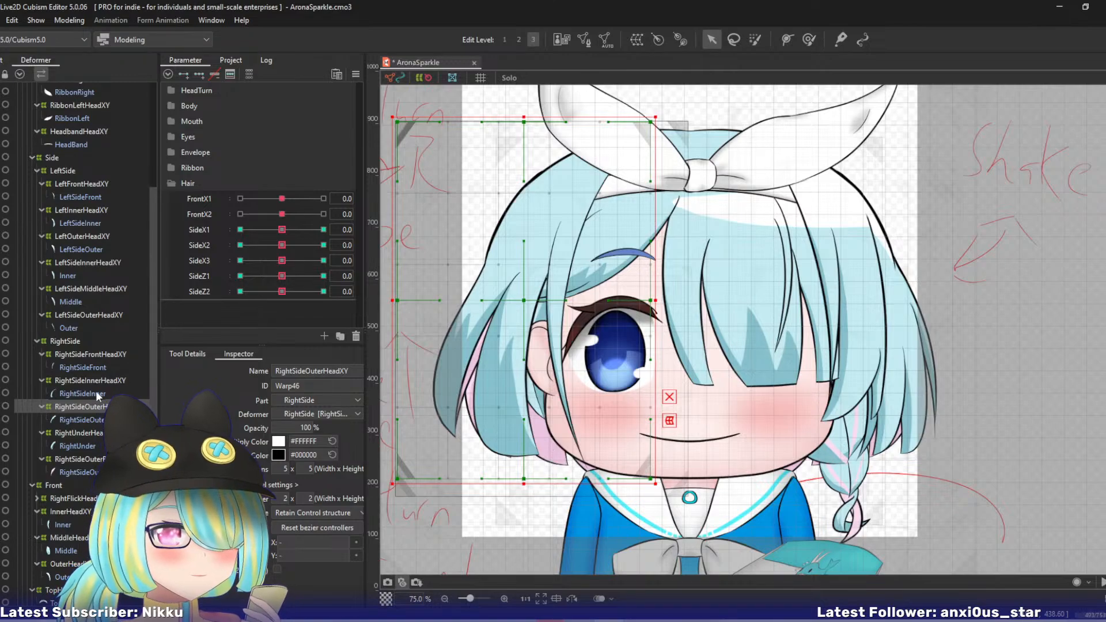
{"action": "key", "text": "2"}
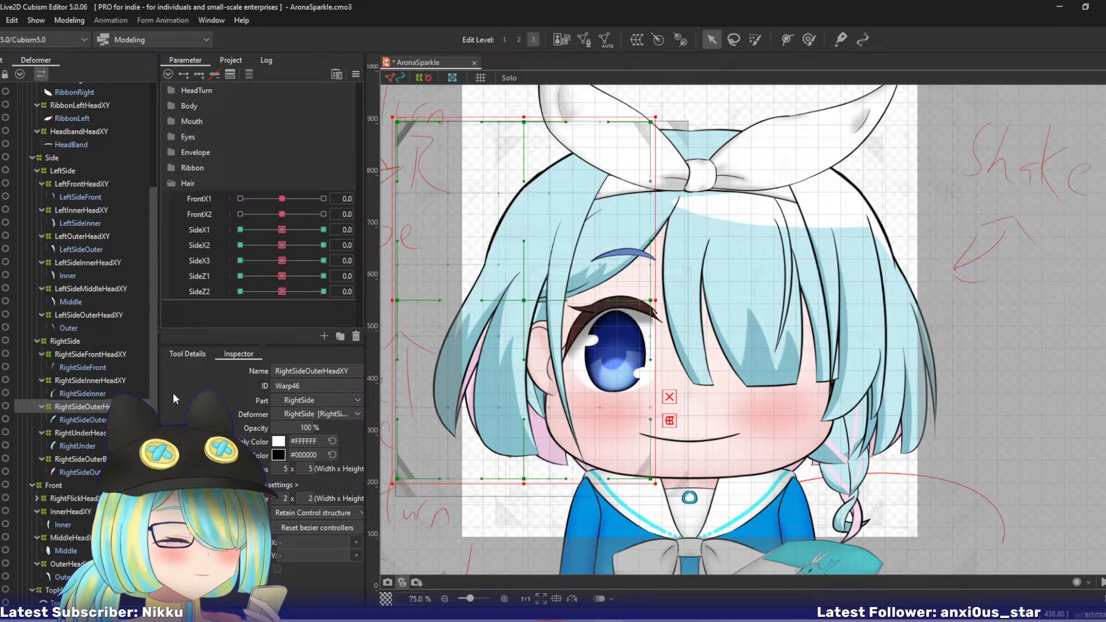
- Try bending the RightSideOuterHeadXY warp's lower part toward the face at SideX1 10 with a three-point temporary deform path
{"action": "left_click_drag", "start_coordinate": [479, 319], "coordinate": [520, 334]}
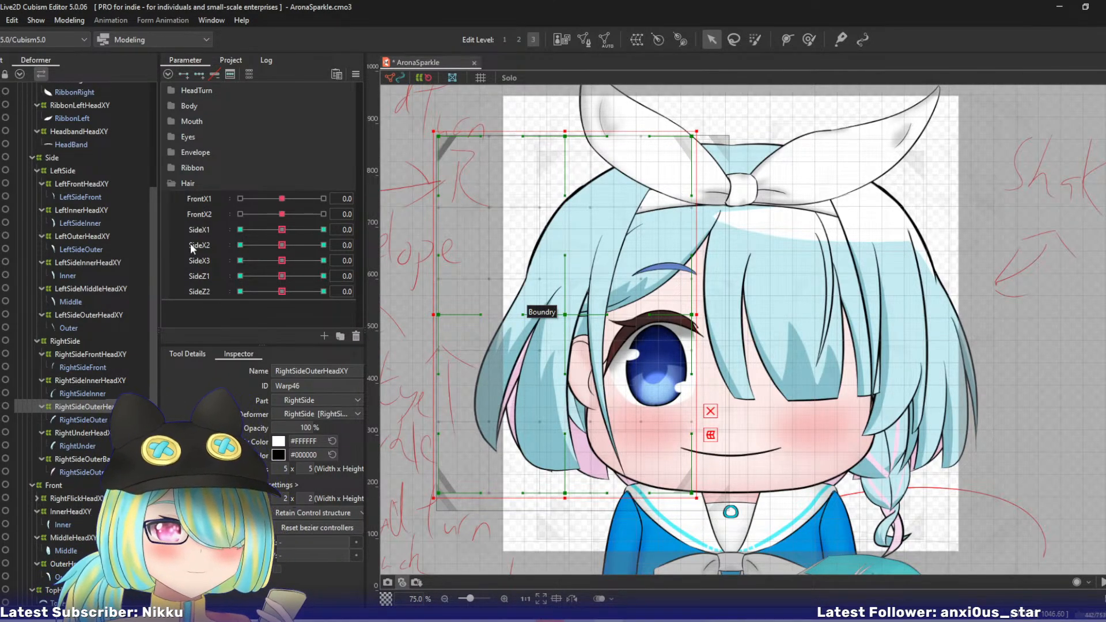
{"action": "left_click", "coordinate": [201, 230]}
{"action": "left_click", "coordinate": [323, 229]}
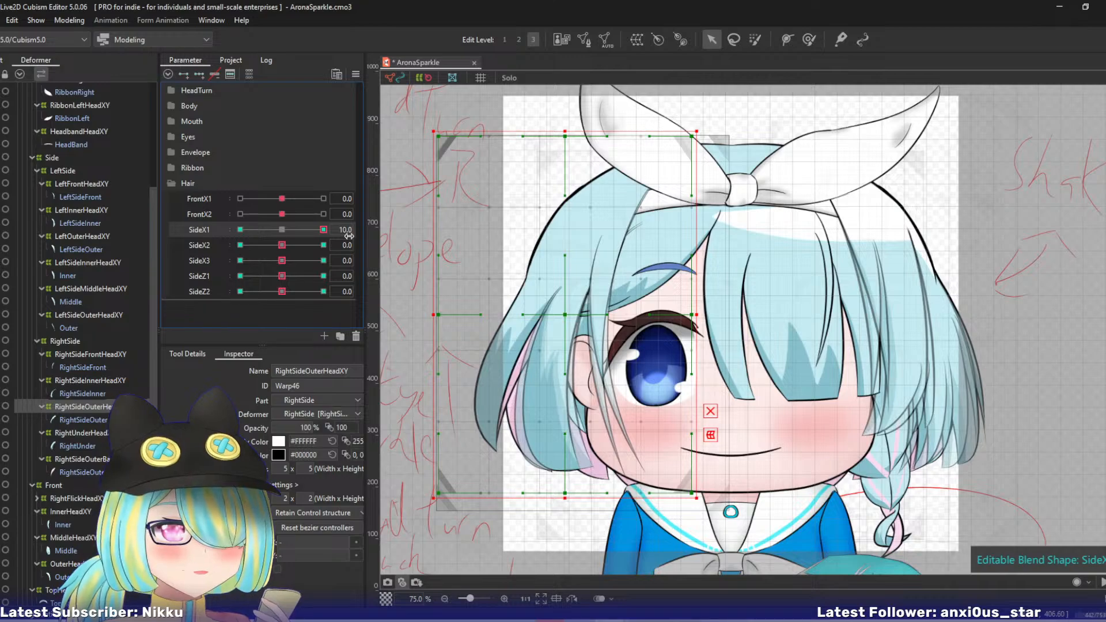
{"action": "key", "text": "p"}
{"action": "left_click", "coordinate": [570, 120]}
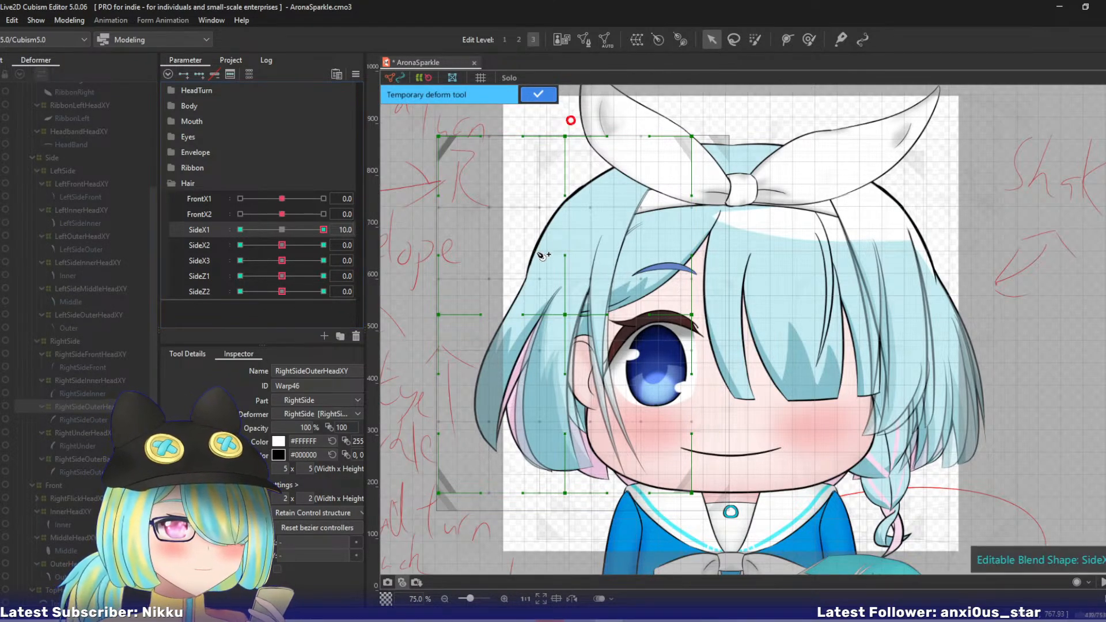
{"action": "left_click", "coordinate": [536, 259]}
{"action": "left_click", "coordinate": [491, 556]}
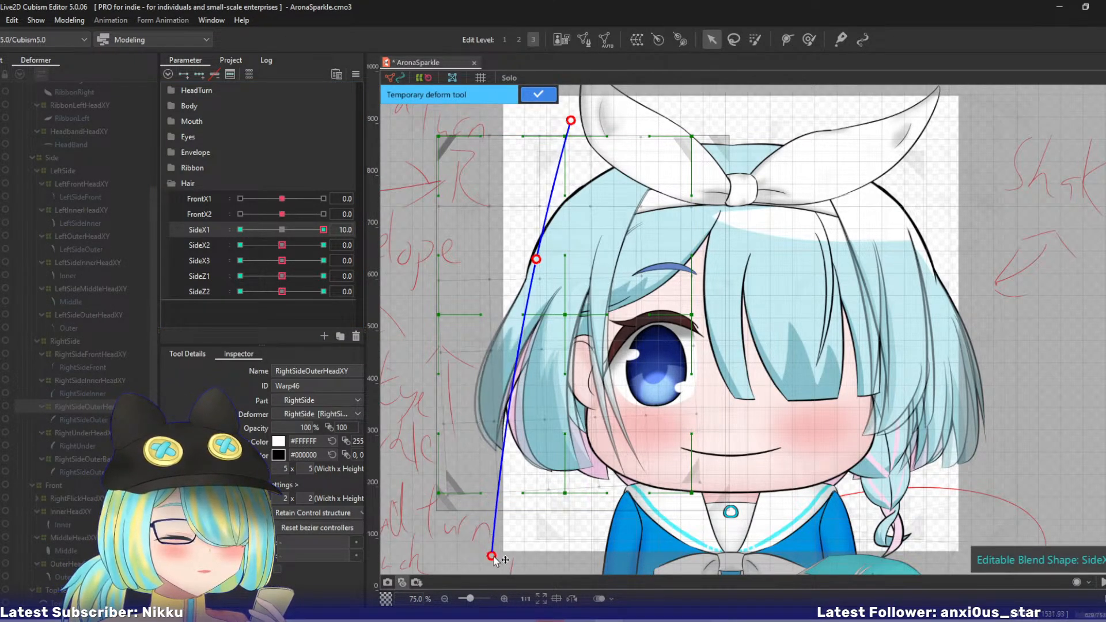
{"action": "left_click_drag", "start_coordinate": [493, 557], "coordinate": [504, 556]}
{"action": "left_click", "coordinate": [537, 95]}
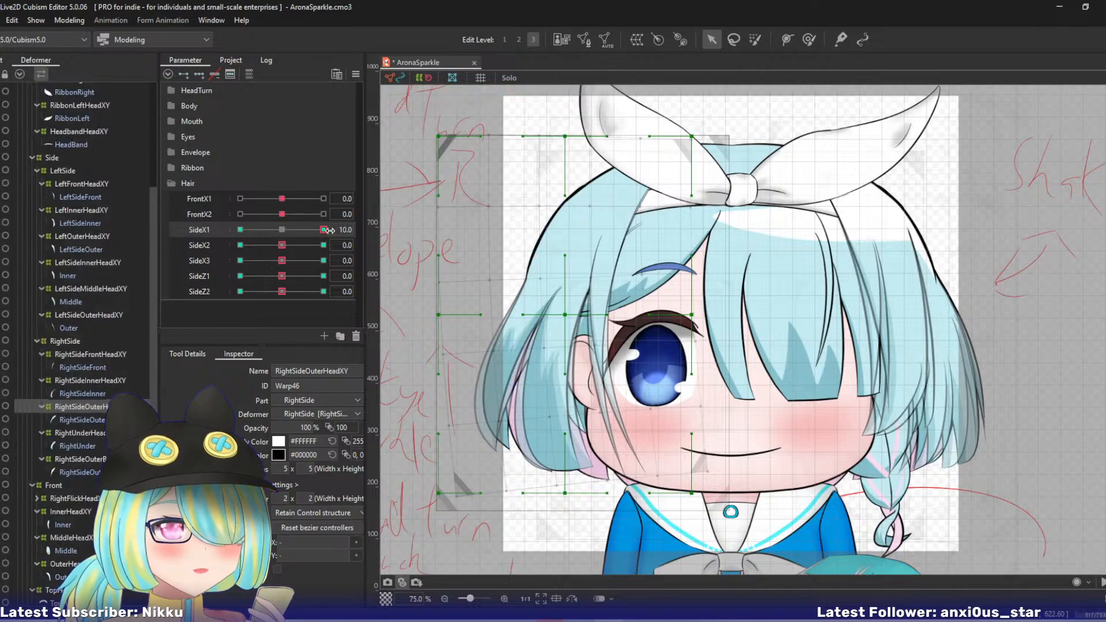
- Try bending the RightSideOuterHeadXY warp's lower part outward at SideX1 -10 with a three-point temporary deform path
{"action": "left_click", "coordinate": [241, 229]}
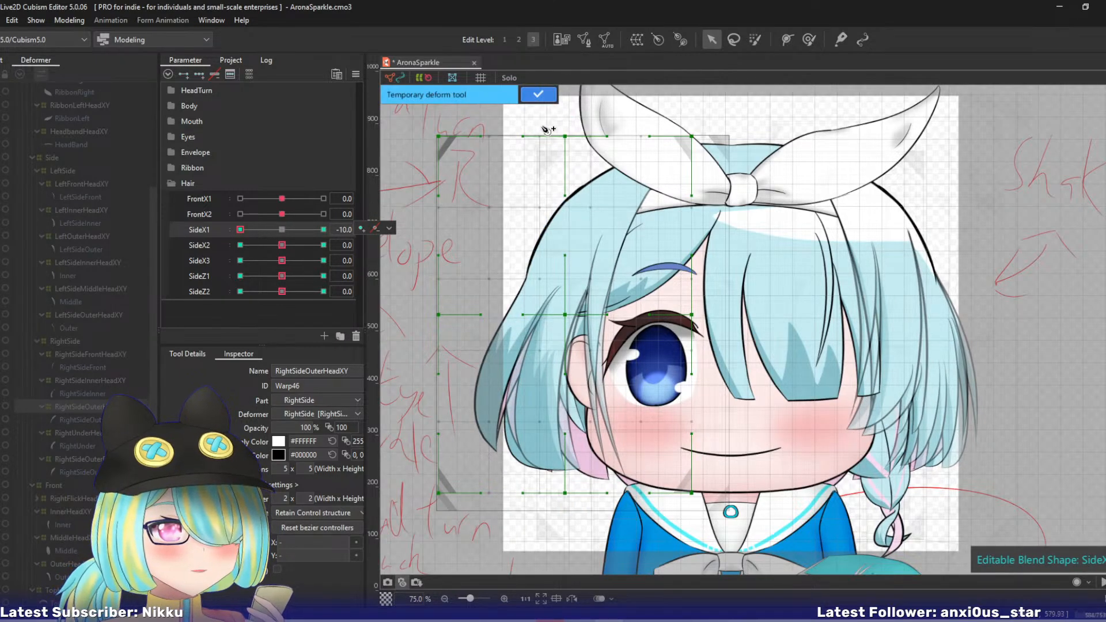
{"action": "left_click", "coordinate": [478, 550]}
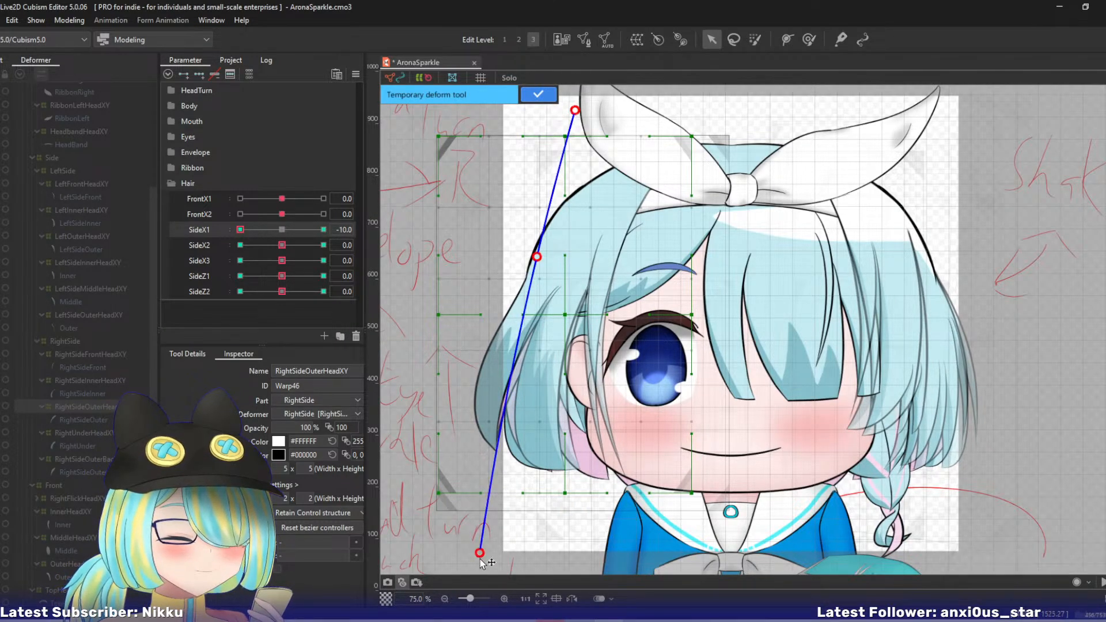
{"action": "left_click_drag", "start_coordinate": [478, 550], "coordinate": [451, 550]}
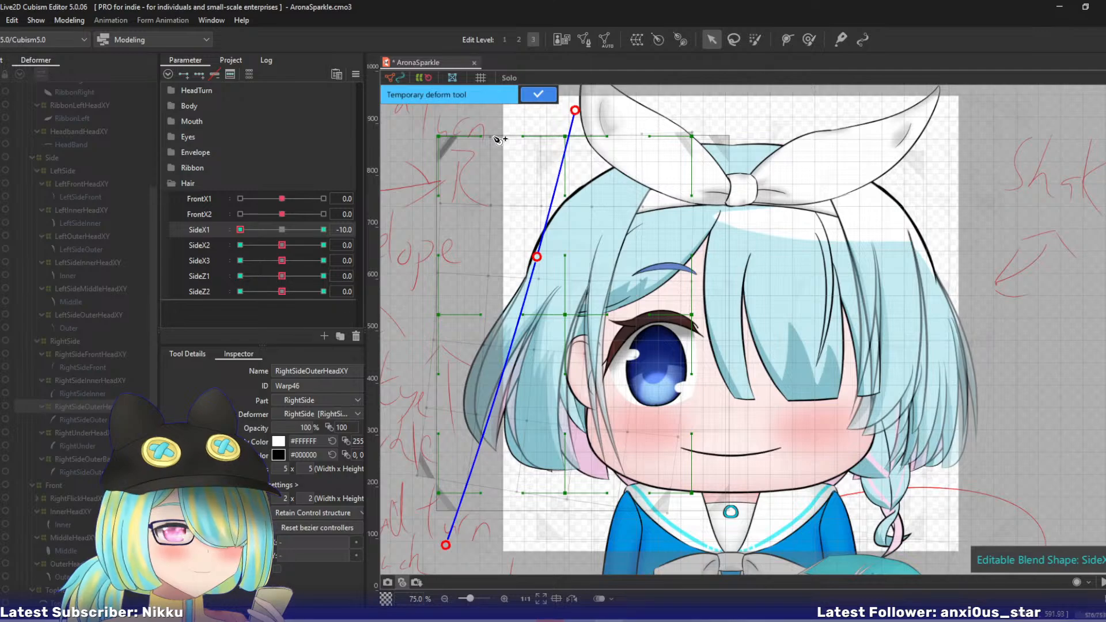
{"action": "left_click", "coordinate": [537, 94]}
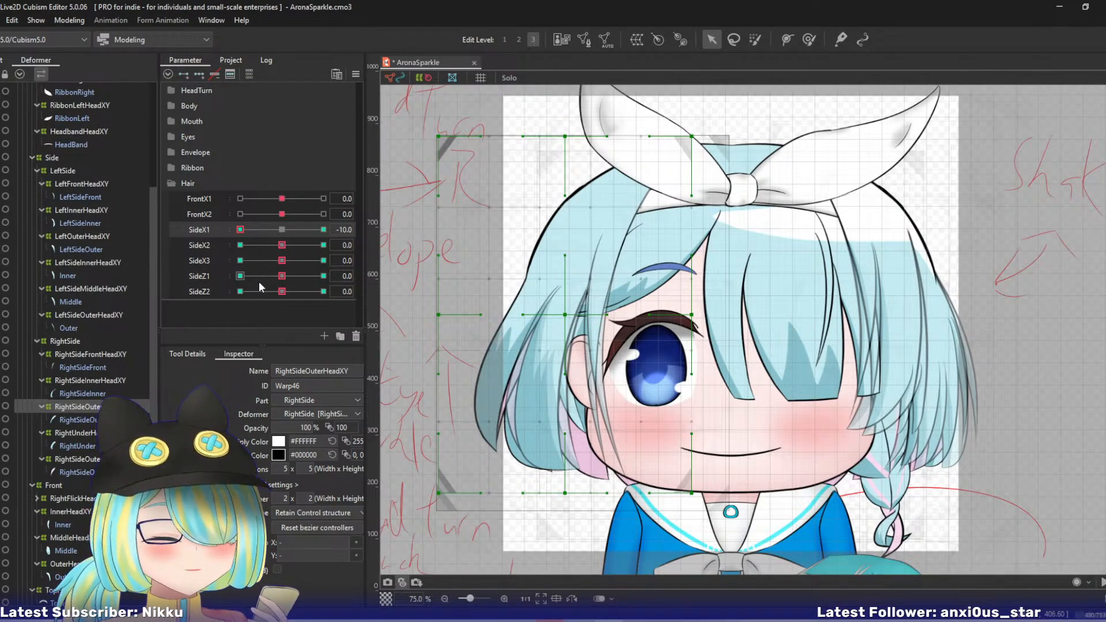
- Compare the RightSideOuterHeadXY warp at both SideX1 extremes, return SideX1 to 0, and undo its SideX1 10 bend
{"action": "left_click", "coordinate": [323, 229]}
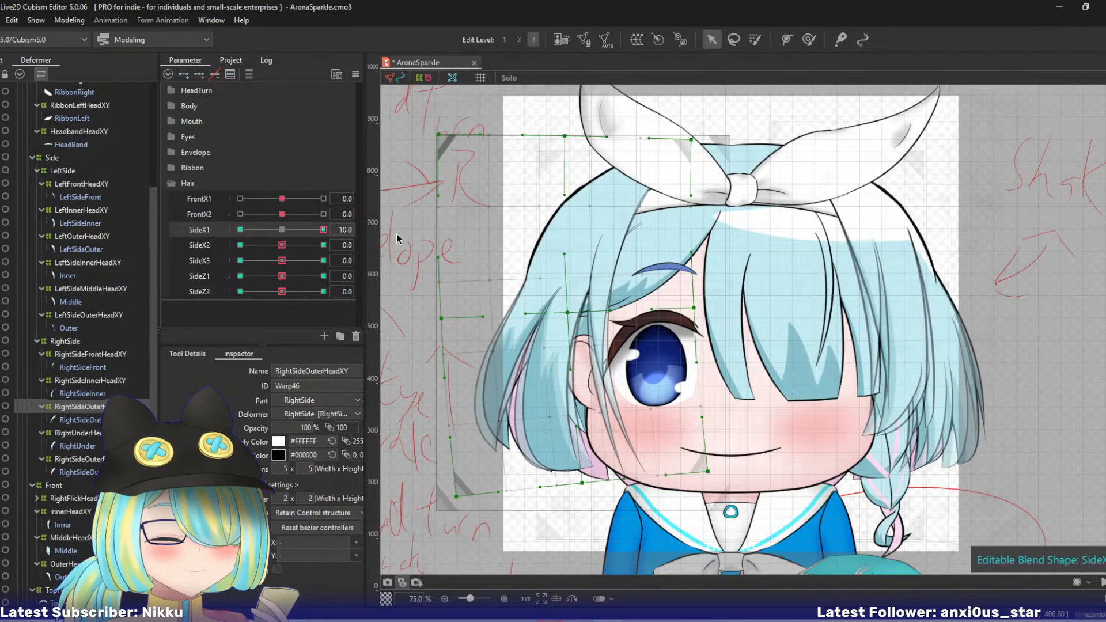
{"action": "scroll", "coordinate": [338, 237], "scroll_direction": "down", "scroll_amount": 5}
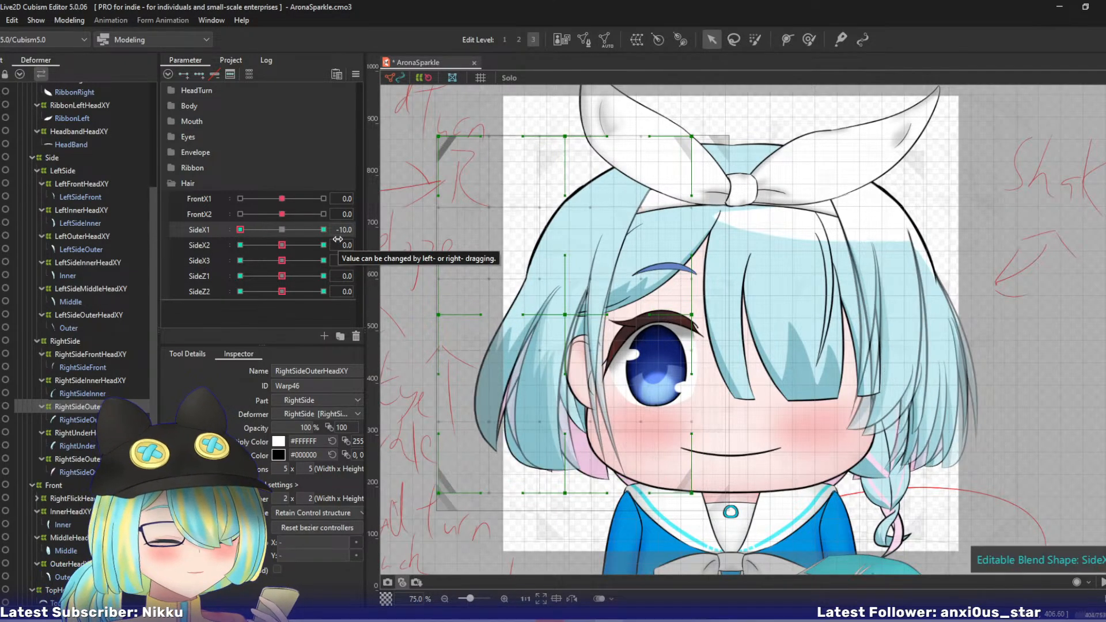
{"action": "mouse_move", "coordinate": [278, 237]}
{"action": "left_mouse_down"}
{"action": "mouse_move", "coordinate": [388, 231]}
{"action": "mouse_move", "coordinate": [282, 231]}
{"action": "left_mouse_up"}
{"action": "key", "text": "ctrl+z"}
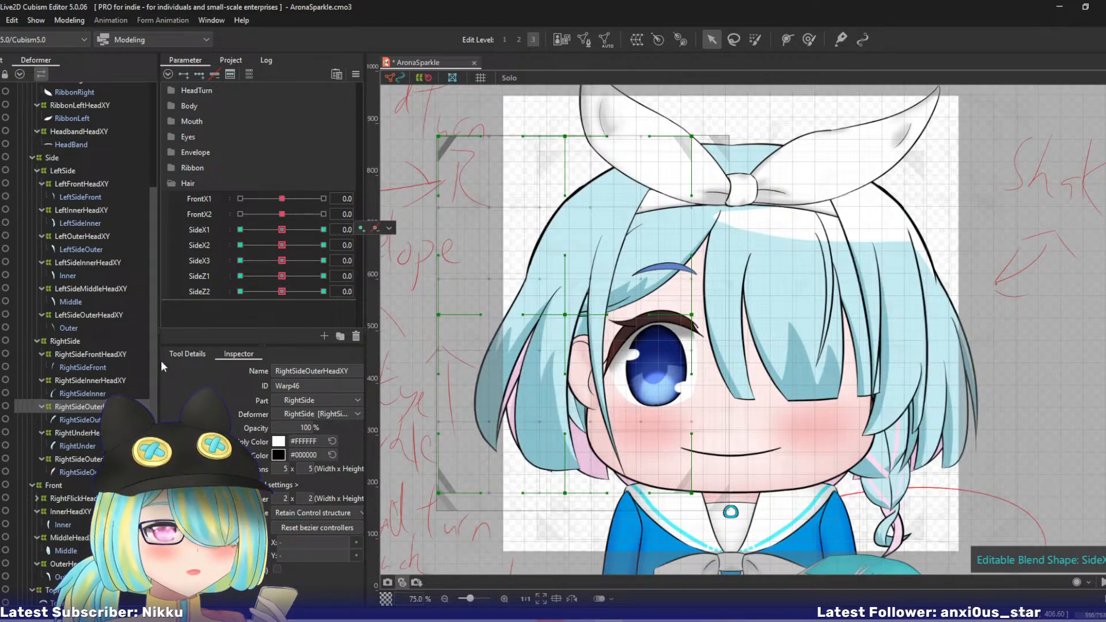
- Bend the lower part of the RightSideOuterHeadXY and RightSideOuterBackHeadXY warps toward the face at SideX1 10 with a three-point temporary deform path
{"action": "left_click", "coordinate": [77, 457], "text": "ctrl"}
{"action": "left_click", "coordinate": [346, 229]}
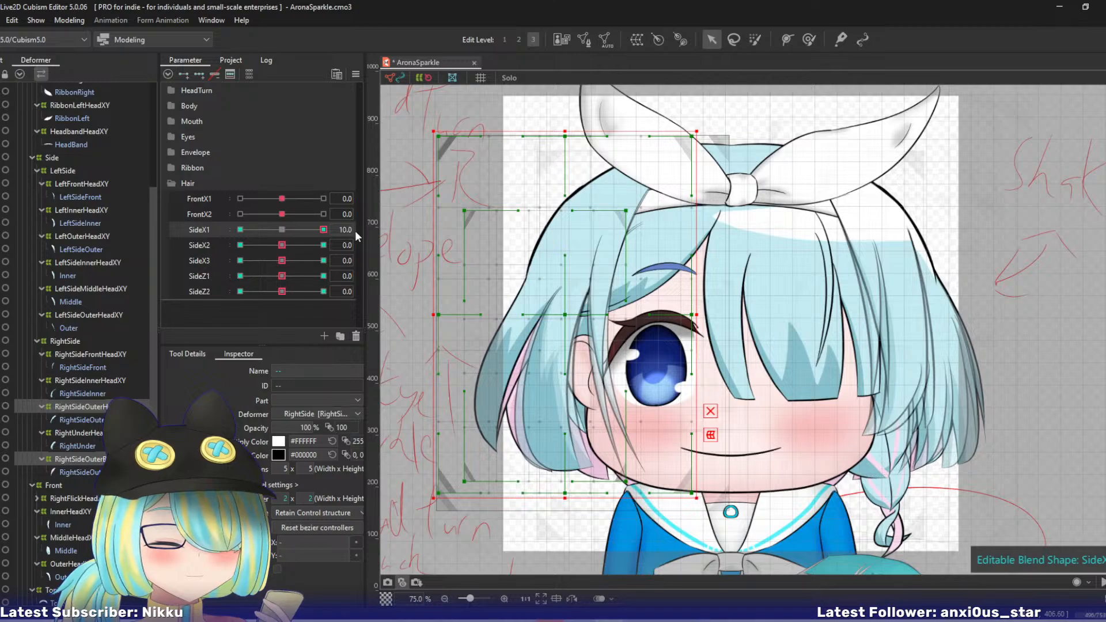
{"action": "key", "text": "ctrl+t"}
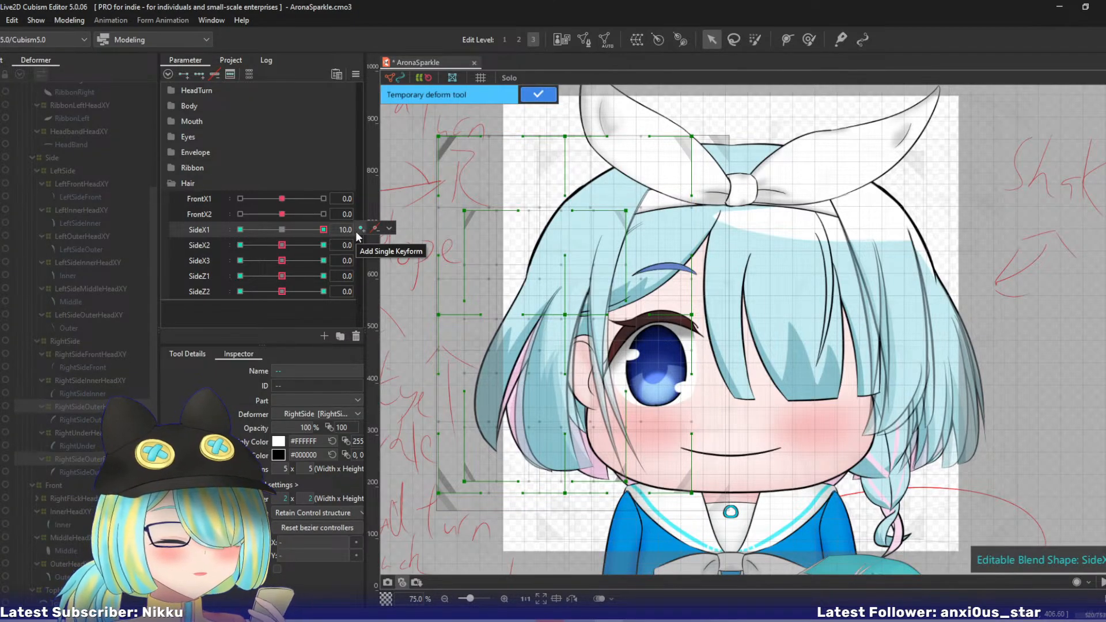
{"action": "left_click", "coordinate": [561, 126]}
{"action": "left_click", "coordinate": [537, 265]}
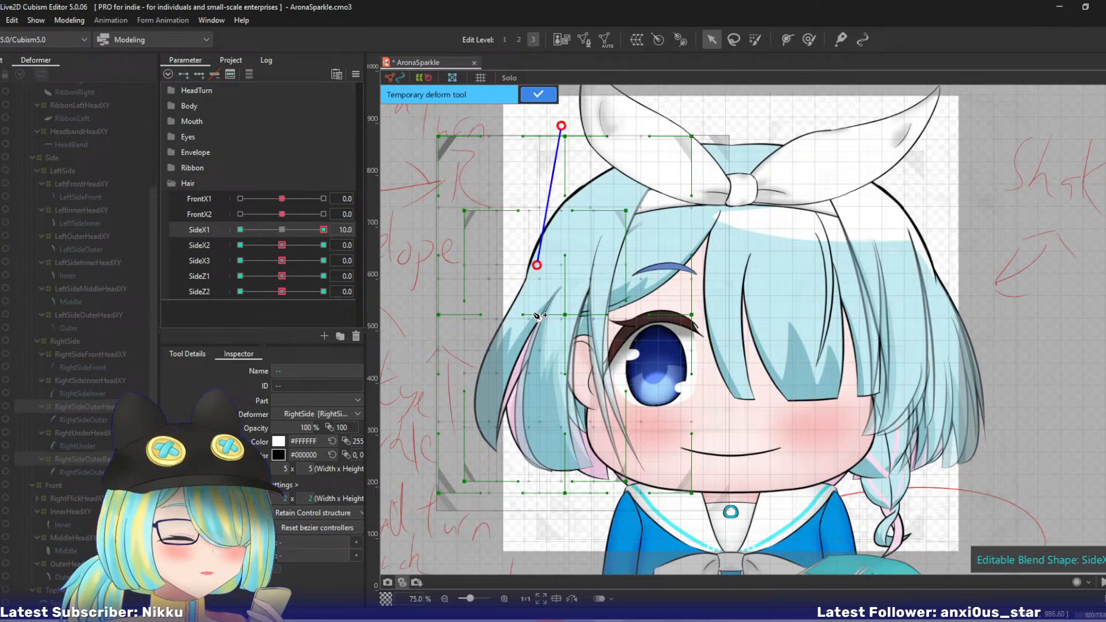
{"action": "left_click", "coordinate": [483, 543]}
{"action": "left_click_drag", "start_coordinate": [483, 543], "coordinate": [507, 545]}
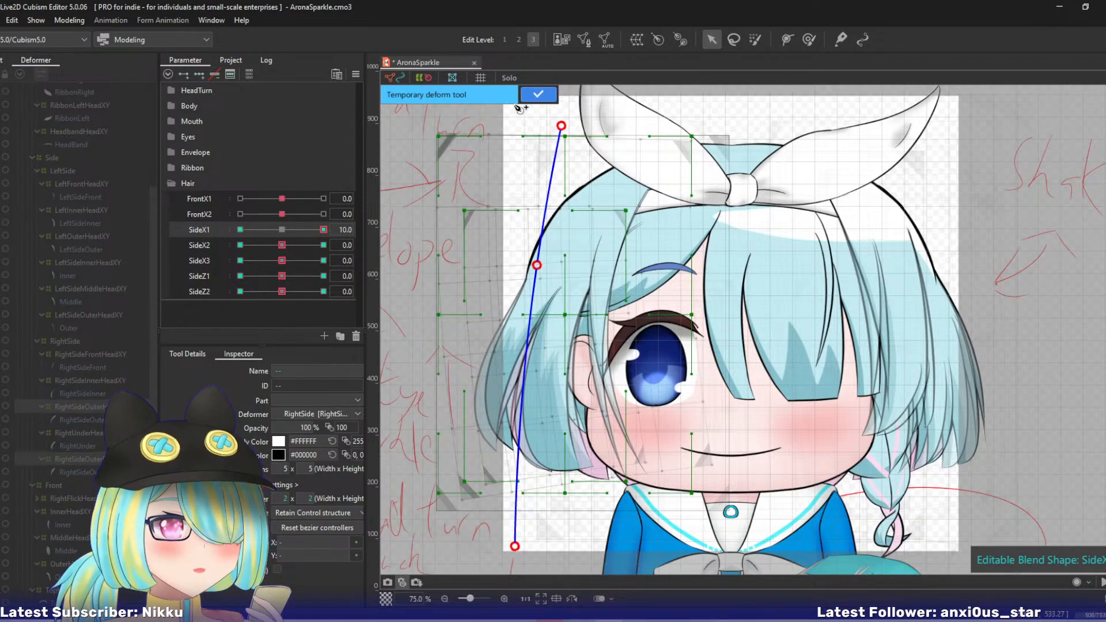
{"action": "key", "text": "Return"}
- Bend both right outer warps' lower part outward at SideX1 -10 with a three-point temporary deform path
{"action": "left_click", "coordinate": [240, 230]}
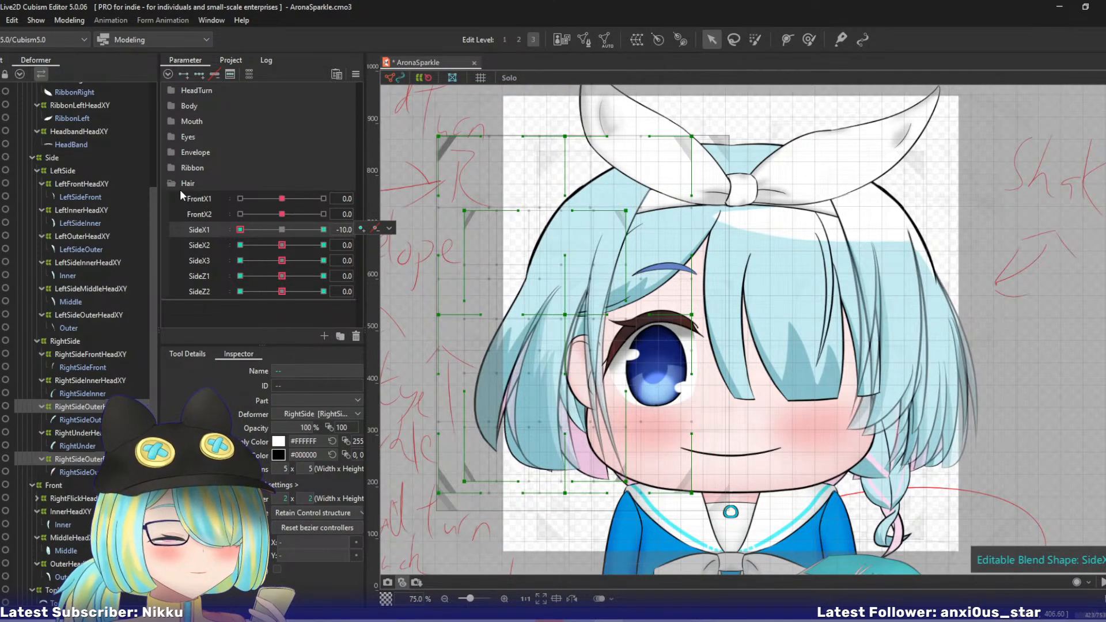
{"action": "left_click", "coordinate": [561, 120]}
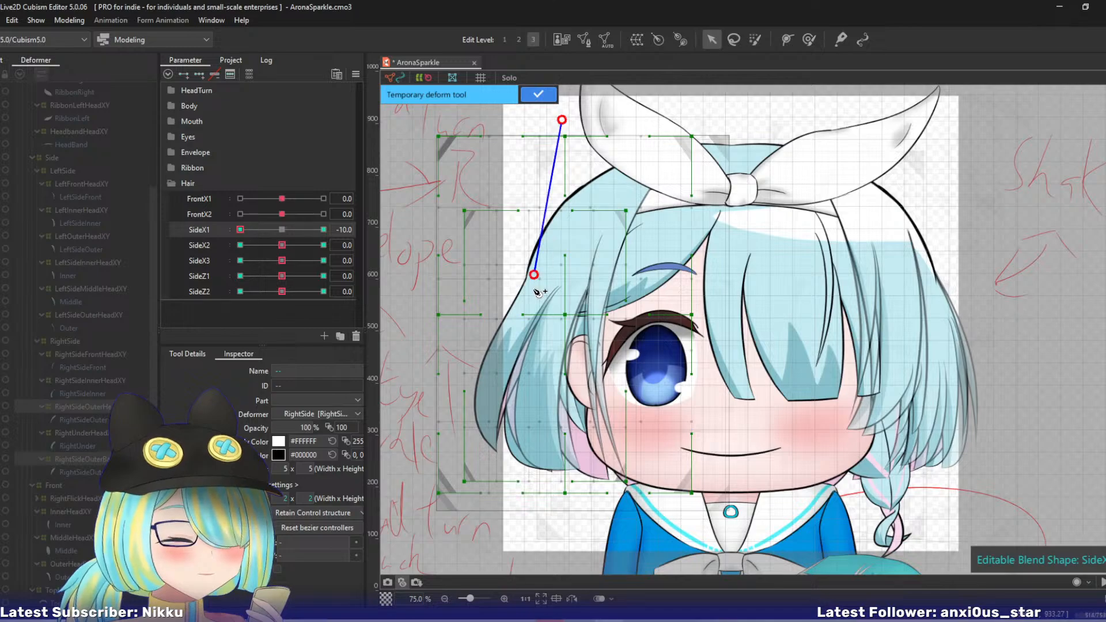
{"action": "left_click", "coordinate": [467, 557]}
{"action": "left_click_drag", "start_coordinate": [468, 557], "coordinate": [438, 547]}
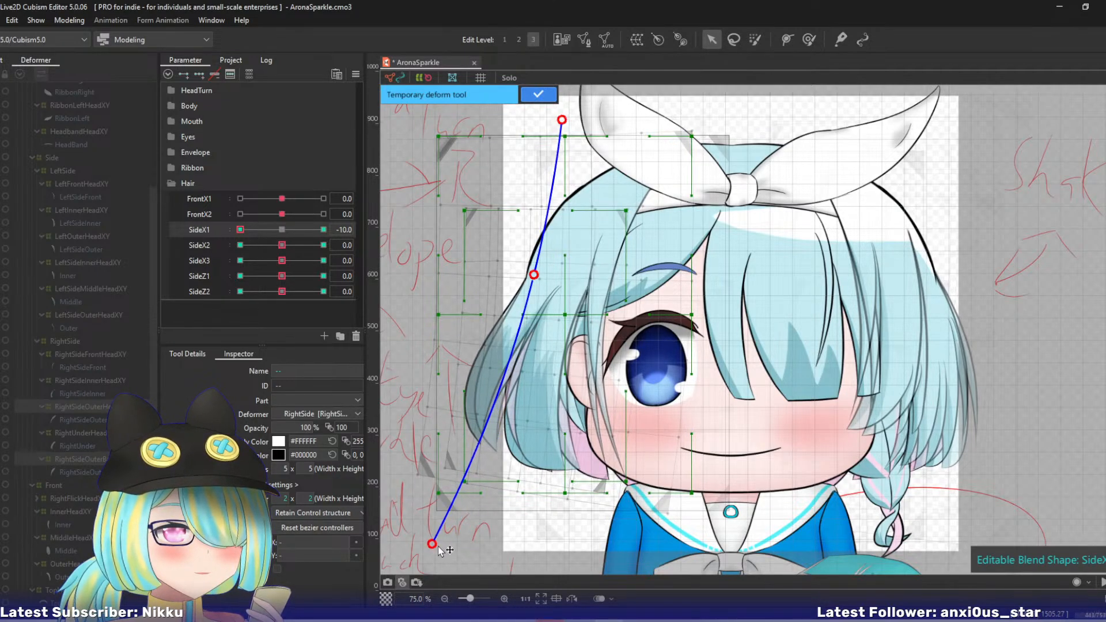
{"action": "left_click", "coordinate": [536, 93]}
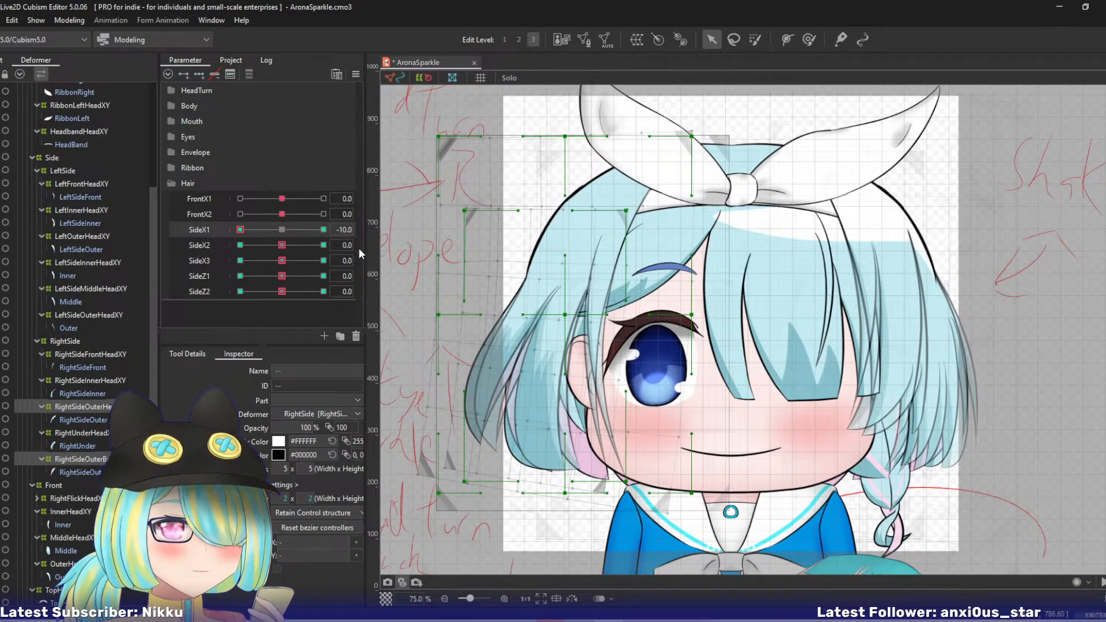
- With SideX1 back at 0, bend both right outer warps' lower ends toward the face at SideX2 10 using a four-point temporary deform path
{"action": "left_click_drag", "start_coordinate": [254, 230], "coordinate": [331, 246]}
{"action": "key", "text": "p"}
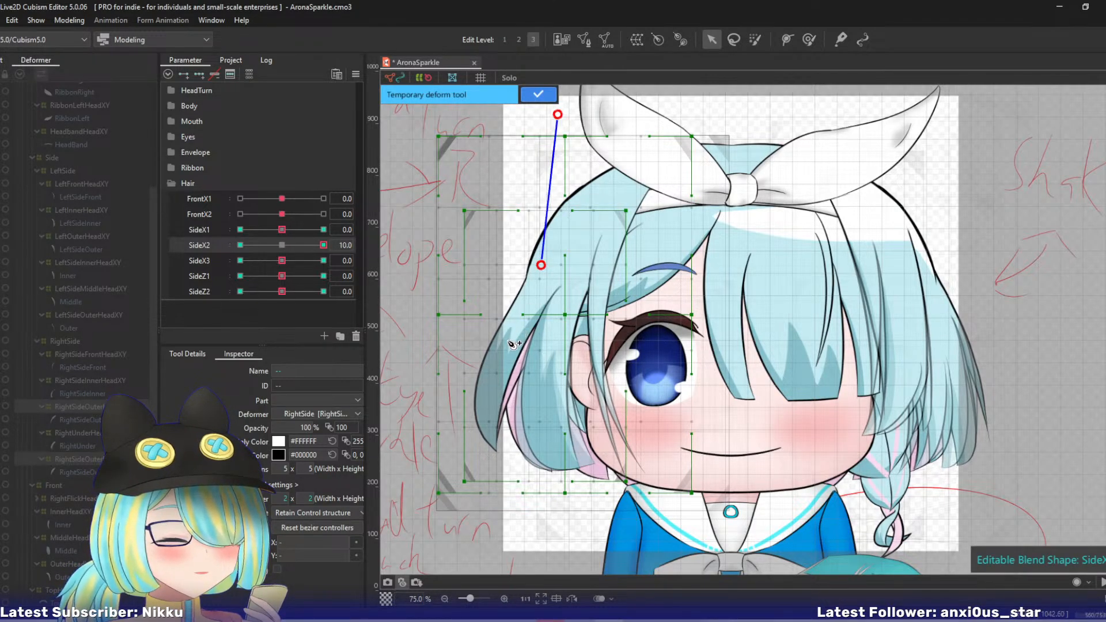
{"action": "left_click_drag", "start_coordinate": [497, 558], "coordinate": [530, 552]}
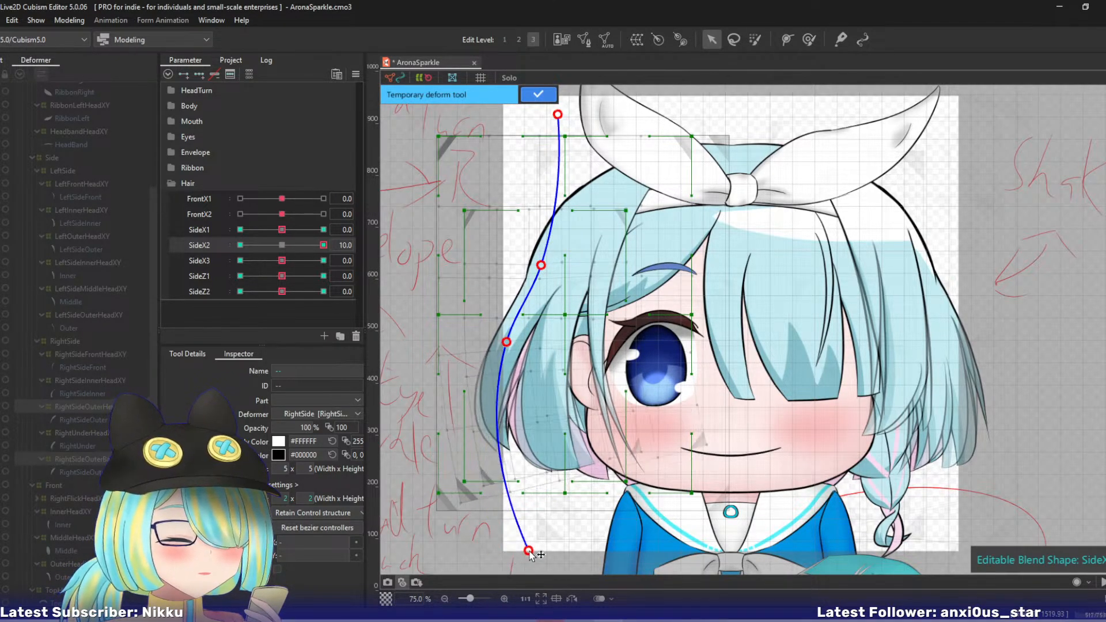
{"action": "left_click", "coordinate": [536, 94]}
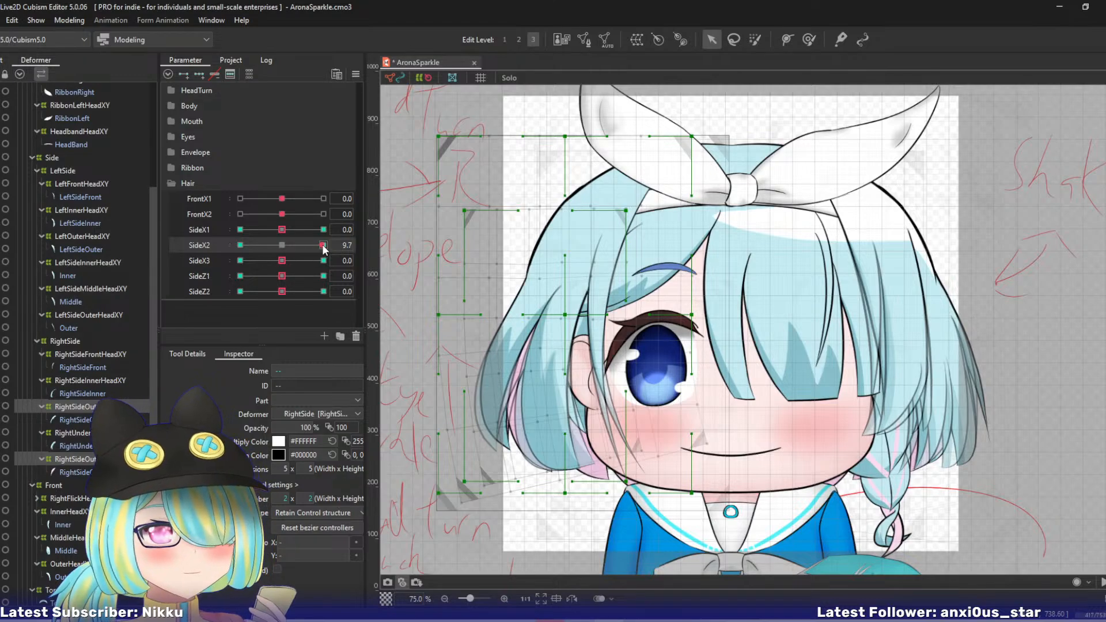
- Bend both right outer warps' lower ends outward at SideX2 -10 with a four-point temporary deform path
{"action": "left_click_drag", "start_coordinate": [323, 245], "coordinate": [159, 232]}
{"action": "key", "text": "ctrl+t"}
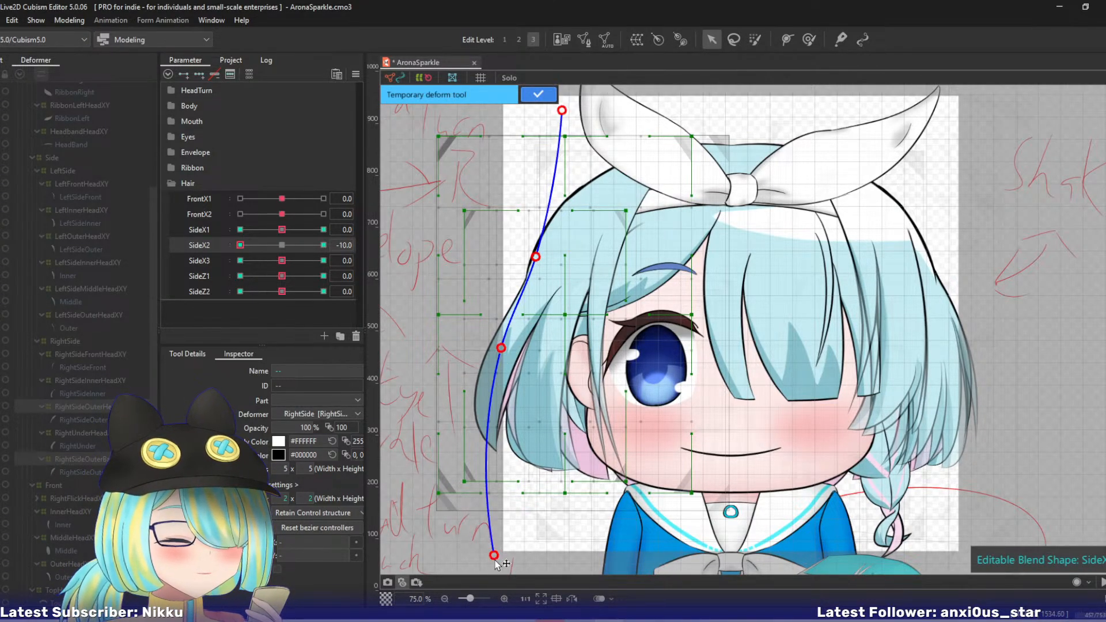
{"action": "left_click_drag", "start_coordinate": [495, 560], "coordinate": [457, 553]}
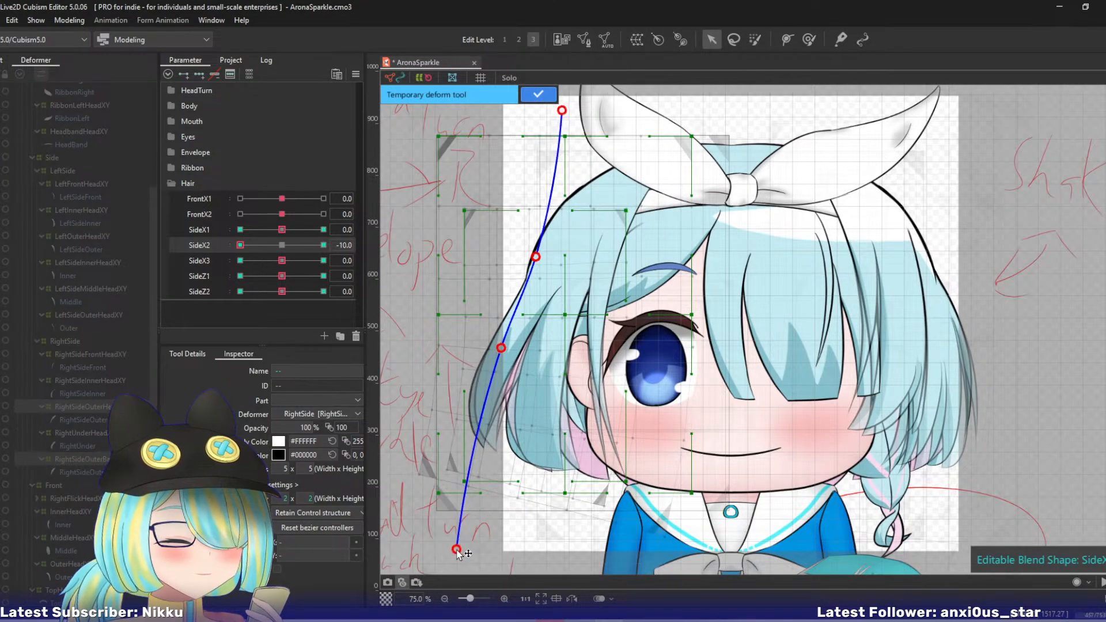
{"action": "left_click", "coordinate": [538, 94]}
- With SideX2 back at 0, curl both right outer warps' tips toward the face at SideX3 10 using a five-point temporary deform path
{"action": "left_click_drag", "start_coordinate": [281, 260], "coordinate": [383, 258]}
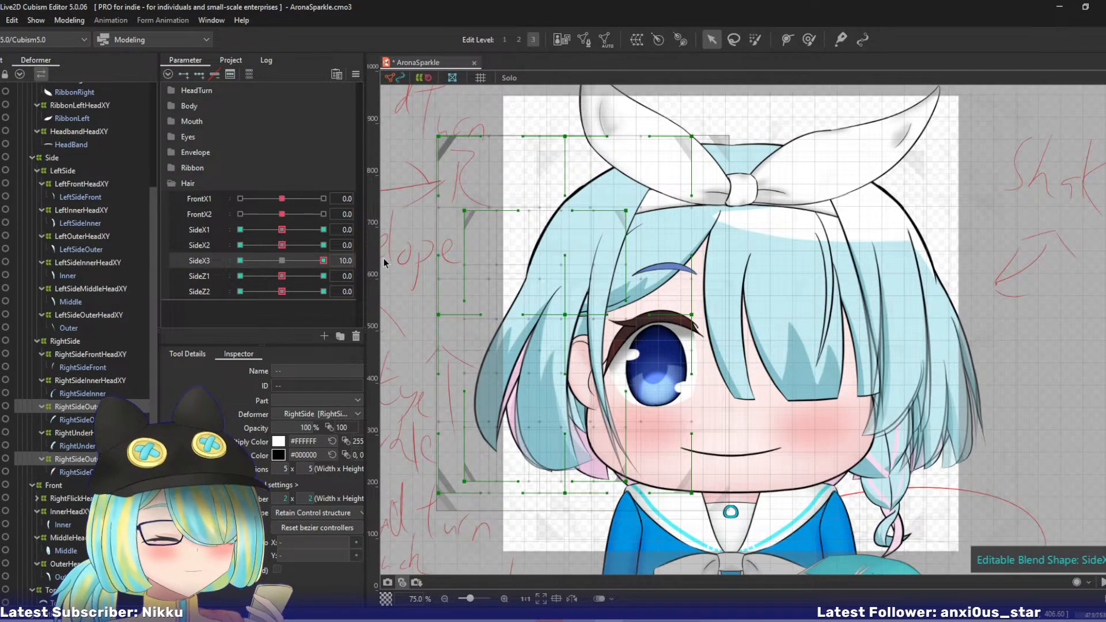
{"action": "key", "text": "ctrl+t"}
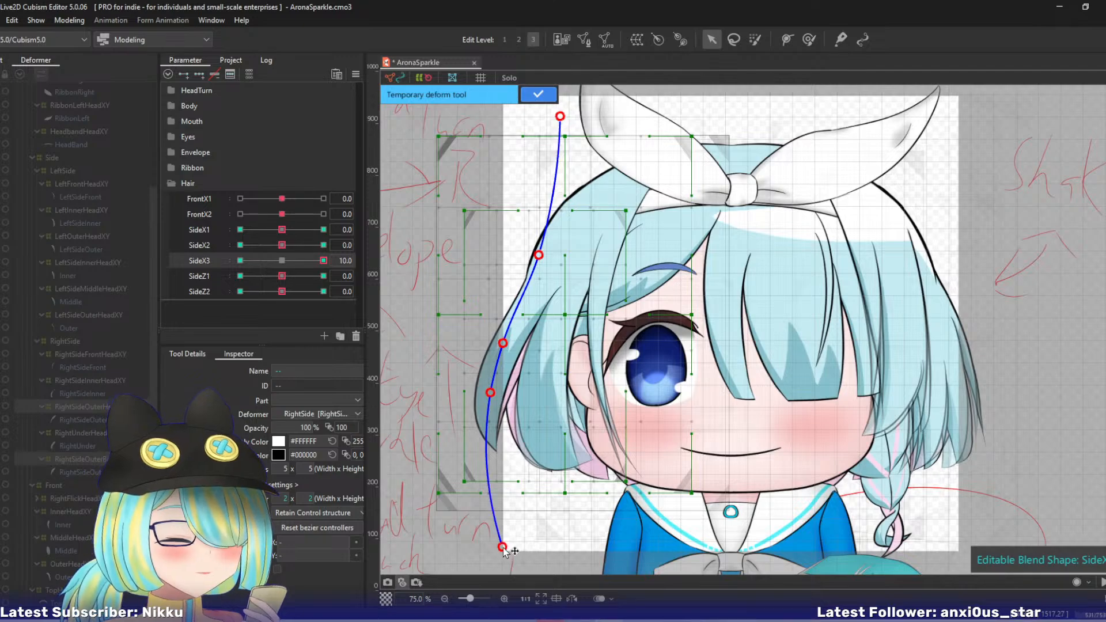
{"action": "left_click_drag", "start_coordinate": [504, 550], "coordinate": [545, 538]}
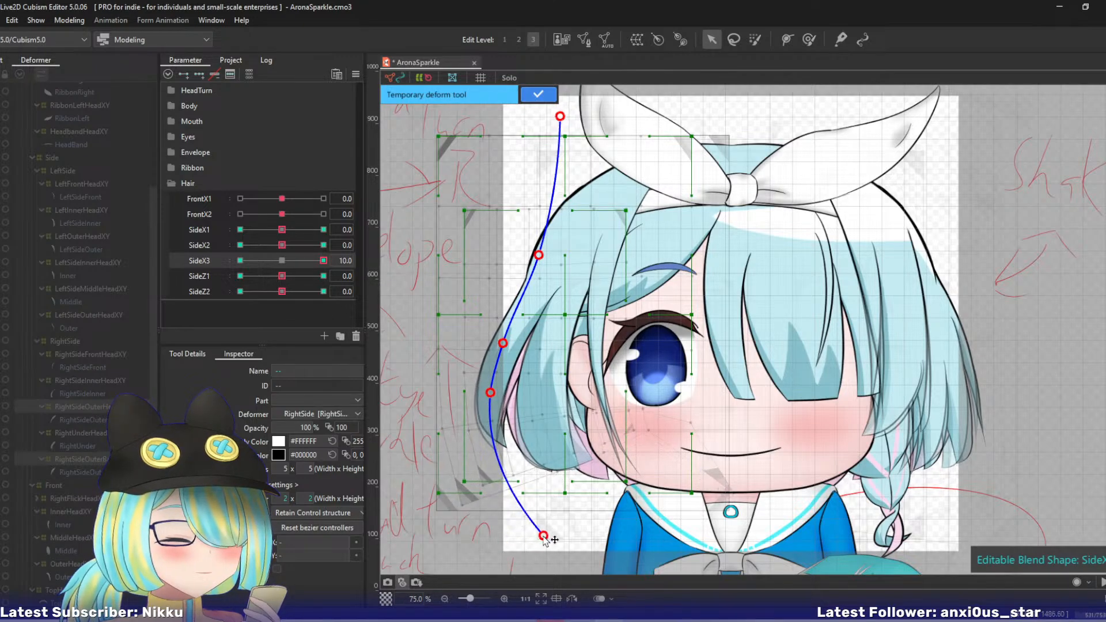
{"action": "left_click", "coordinate": [529, 99]}
- Curl both right outer warps' tips outward at SideX3 -10 with a five-point temporary deform path
{"action": "left_click_drag", "start_coordinate": [318, 261], "coordinate": [174, 244]}
{"action": "key", "text": "ctrl+t"}
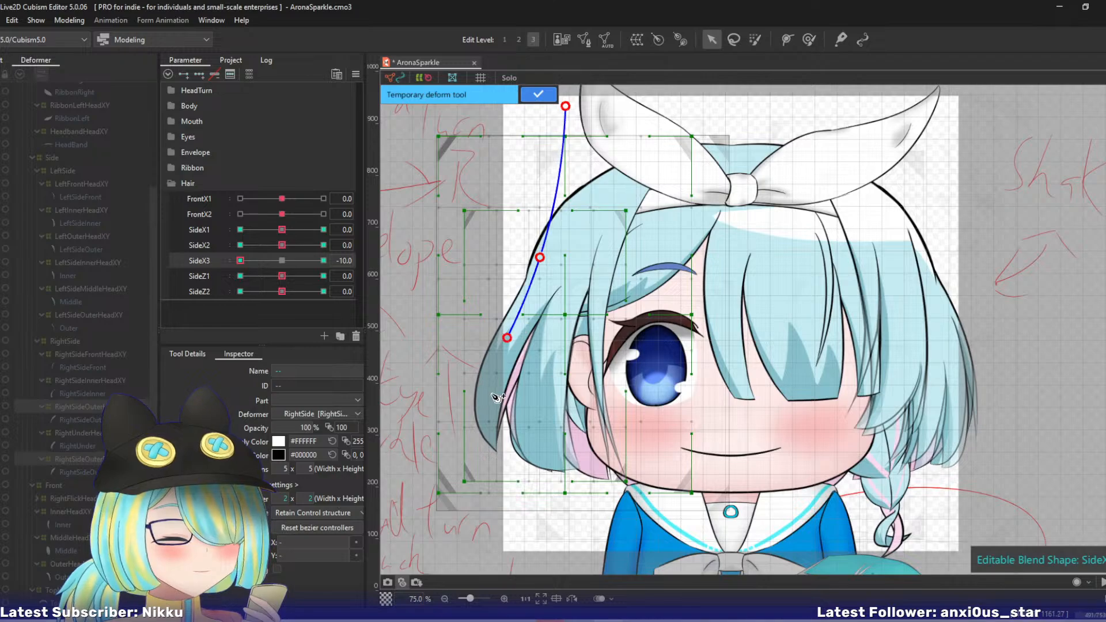
{"action": "left_click_drag", "start_coordinate": [493, 543], "coordinate": [463, 535]}
{"action": "left_click", "coordinate": [530, 98]}
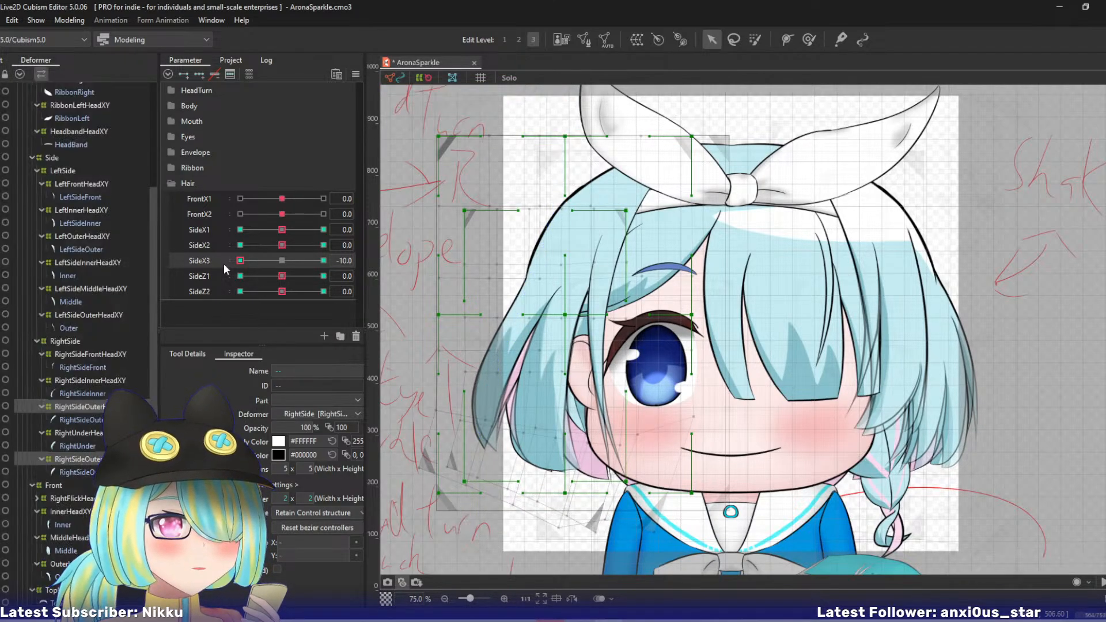
- At SideZ1 10 with SideX3 at 0, shift the RightSideOuterHeadXY warp's lower bezier points outward and its upper middle point toward the head's centre
{"action": "left_click_drag", "start_coordinate": [237, 263], "coordinate": [348, 269]}
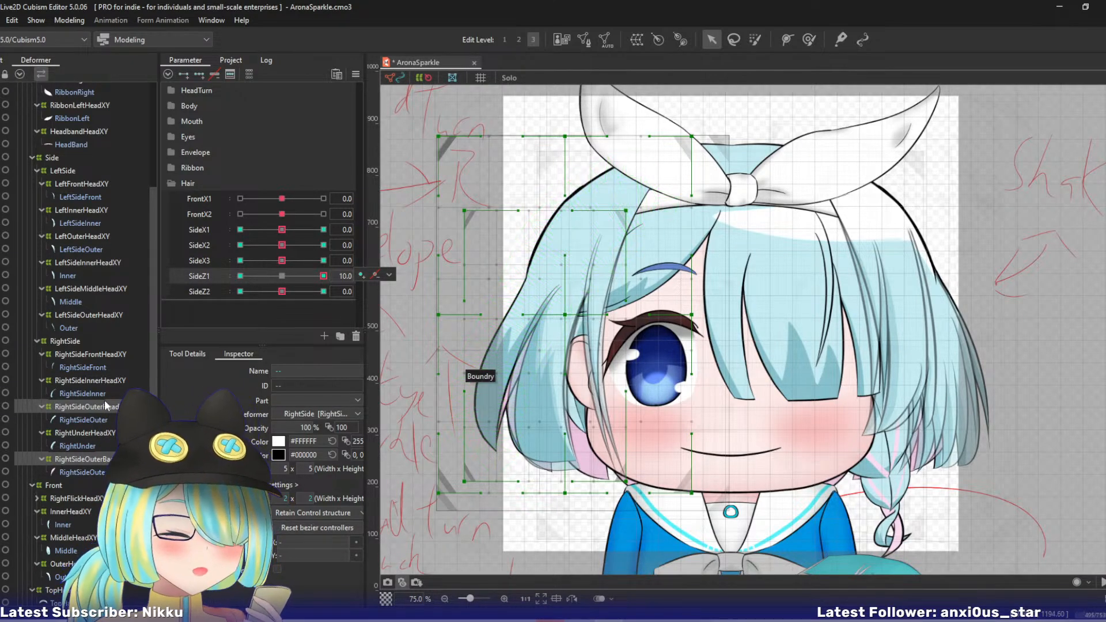
{"action": "left_click", "coordinate": [486, 377]}
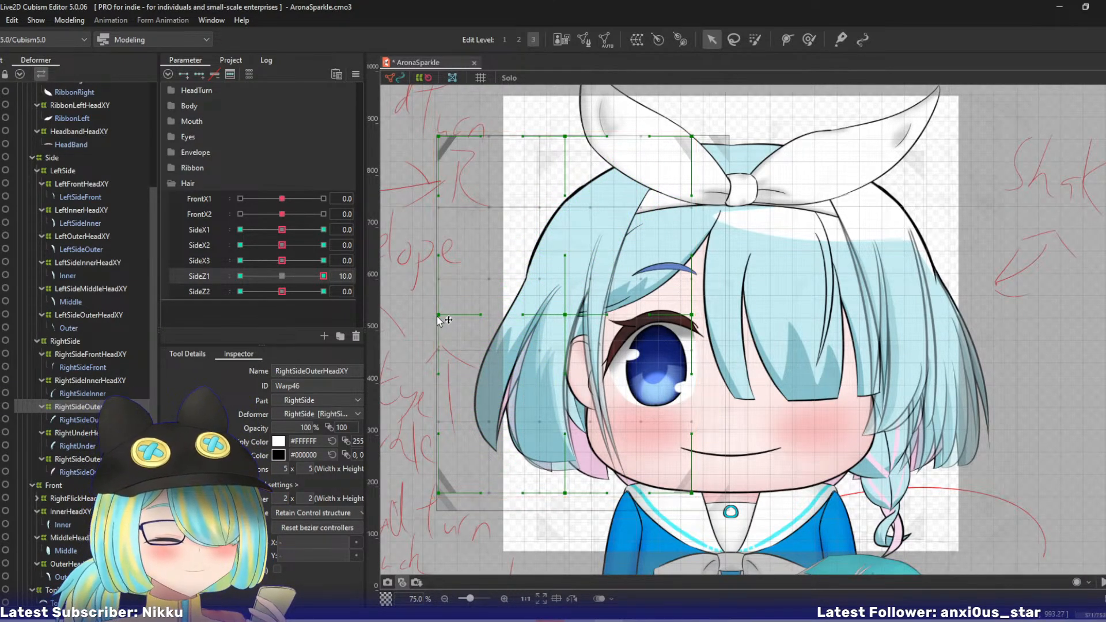
{"action": "left_click_drag", "start_coordinate": [437, 314], "coordinate": [428, 311]}
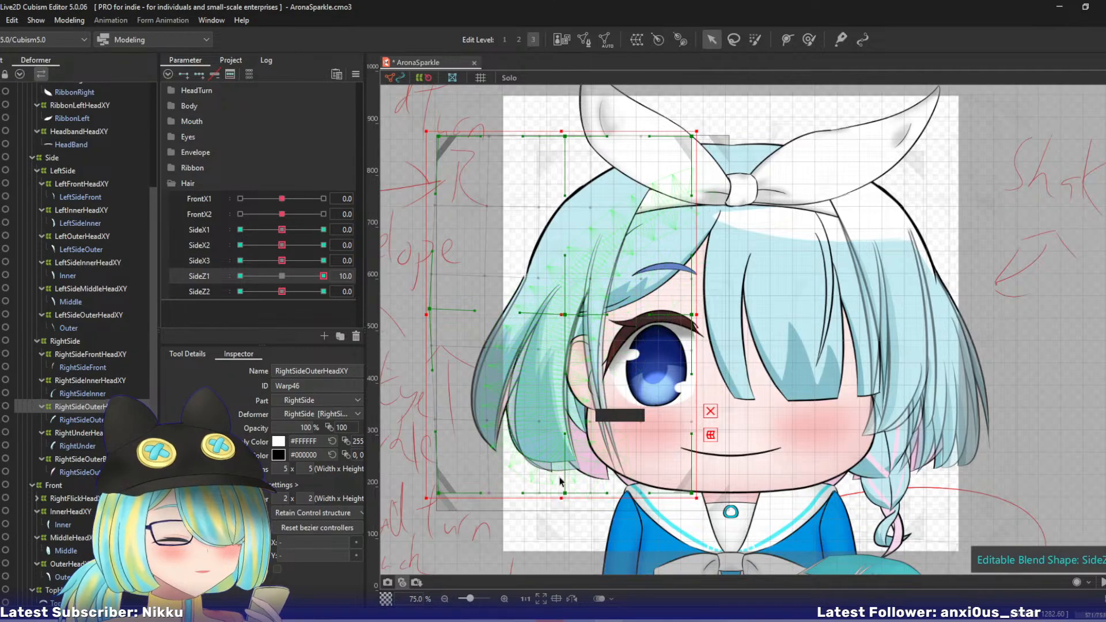
{"action": "left_click_drag", "start_coordinate": [564, 493], "coordinate": [541, 489]}
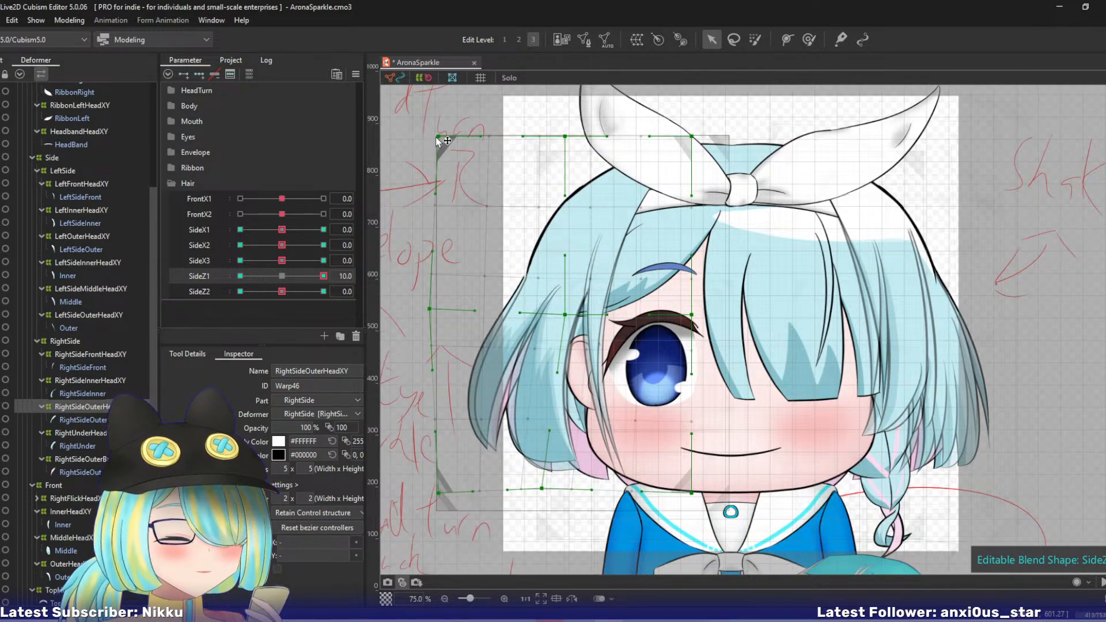
{"action": "left_click_drag", "start_coordinate": [438, 136], "coordinate": [449, 138]}
{"action": "key", "text": "ctrl+z"}
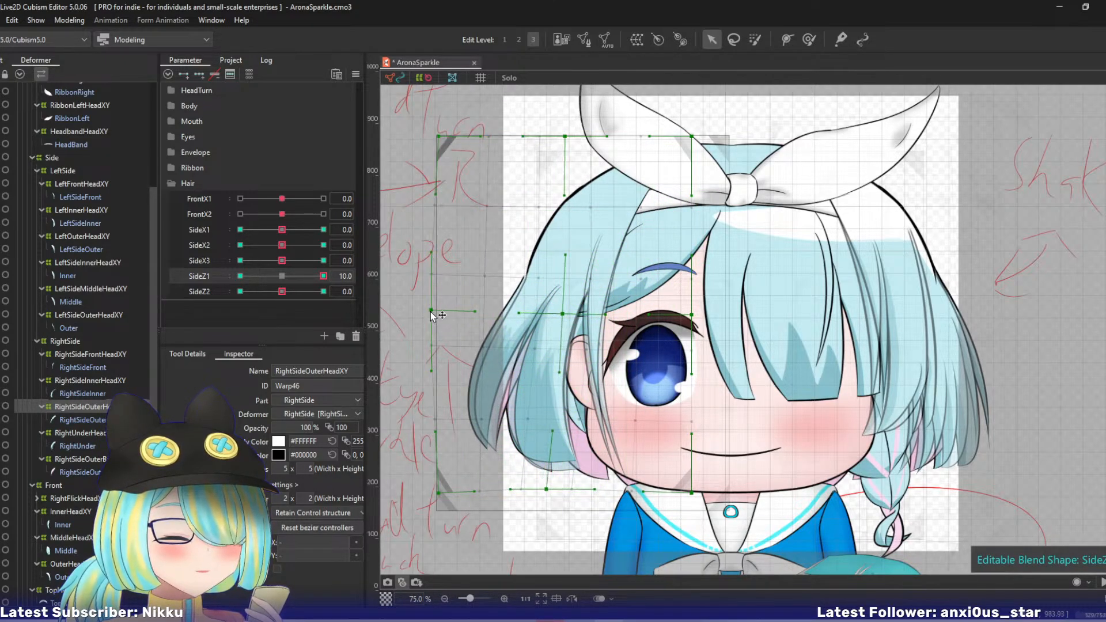
{"action": "left_click_drag", "start_coordinate": [431, 309], "coordinate": [444, 304]}
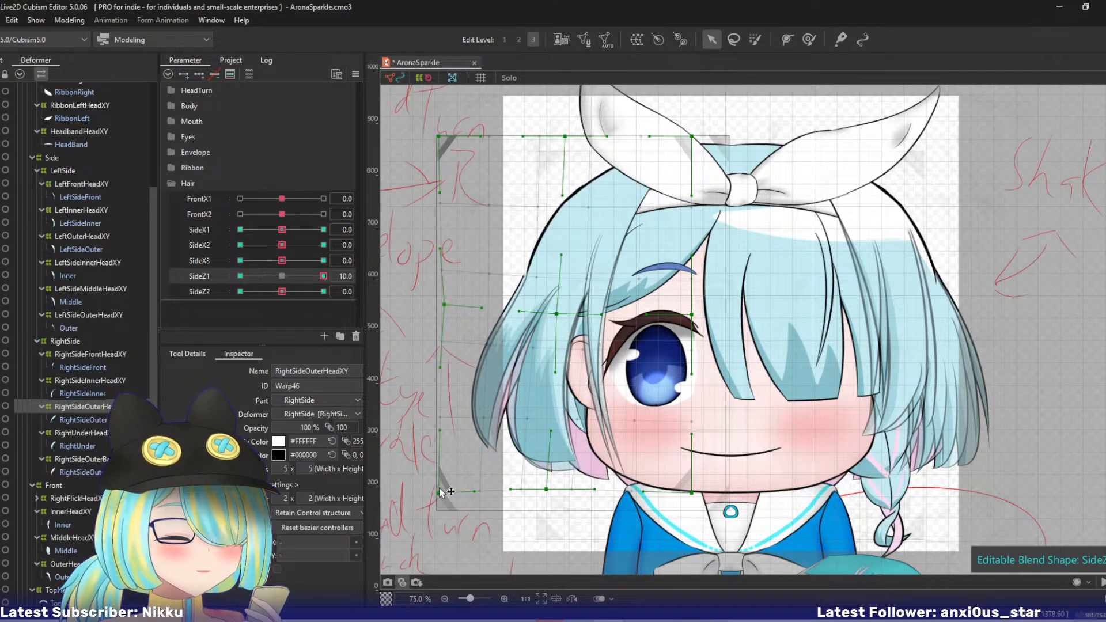
{"action": "left_click_drag", "start_coordinate": [440, 491], "coordinate": [429, 482]}
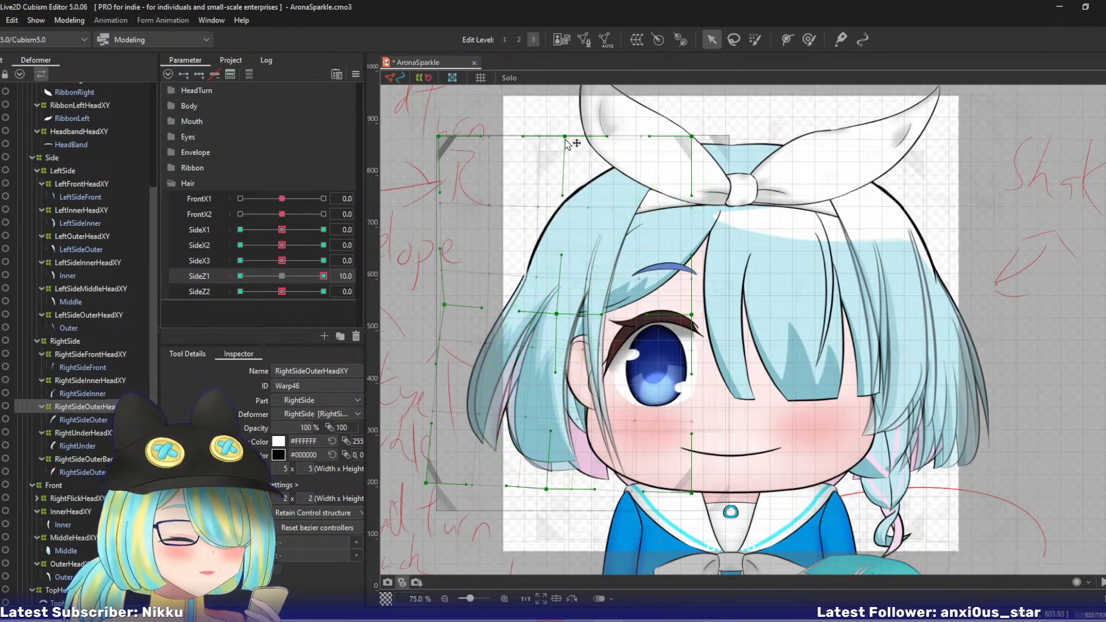
{"action": "left_click_drag", "start_coordinate": [565, 137], "coordinate": [579, 138]}
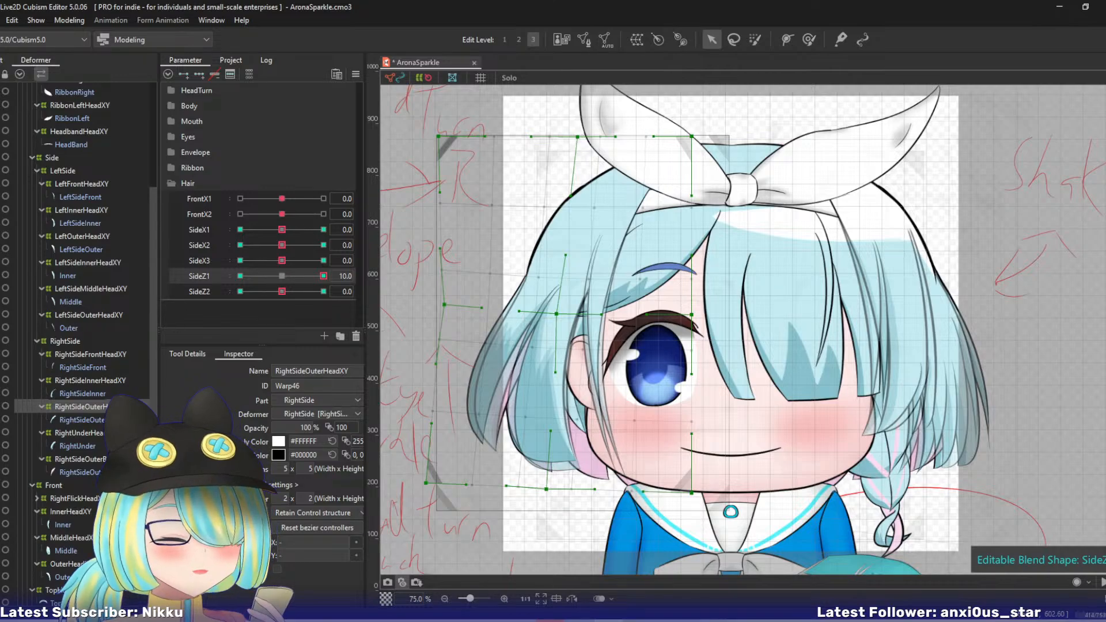
- Shift the RightSideOuterBackHeadXY warp's lower and middle control points outward at SideZ1 10, using edit level 2
{"action": "left_click", "coordinate": [86, 459]}
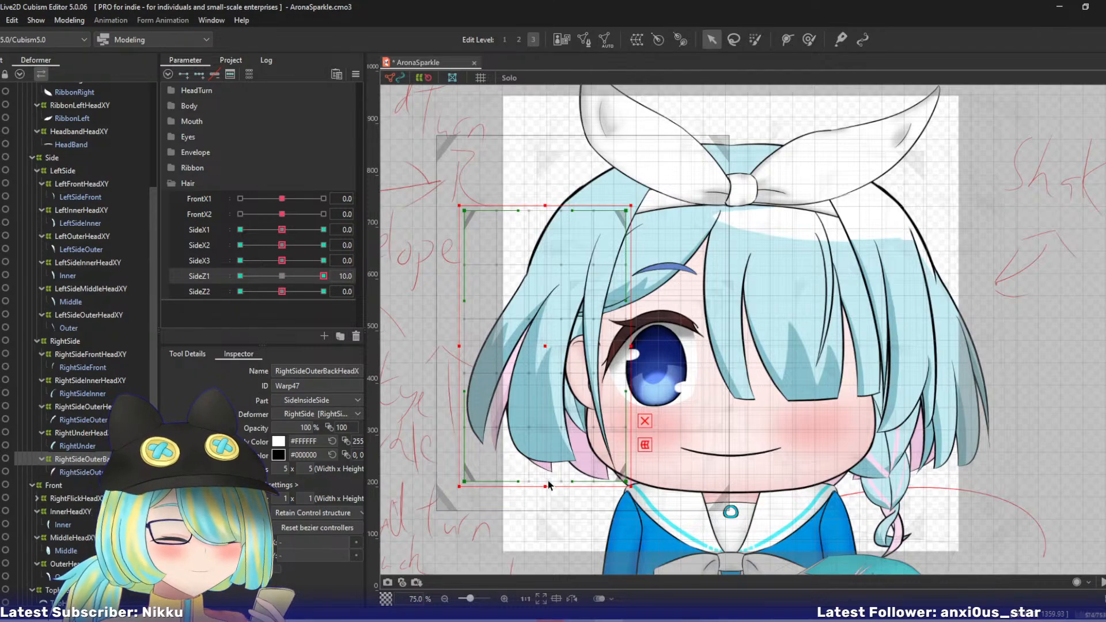
{"action": "key", "text": "2"}
{"action": "left_click_drag", "start_coordinate": [546, 482], "coordinate": [455, 474]}
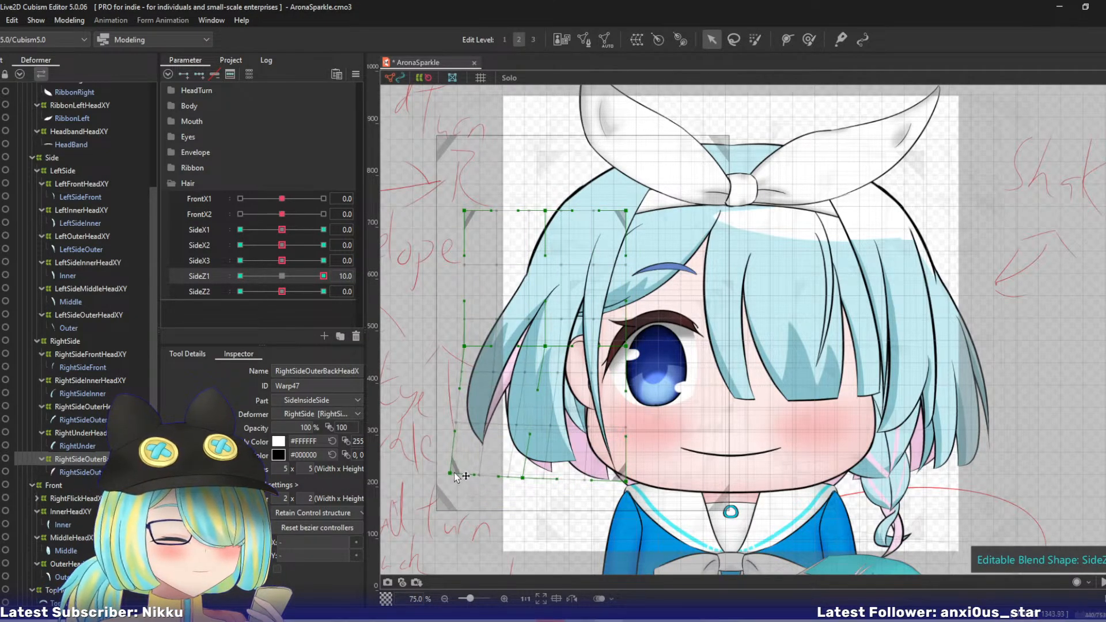
{"action": "left_click_drag", "start_coordinate": [627, 478], "coordinate": [614, 476]}
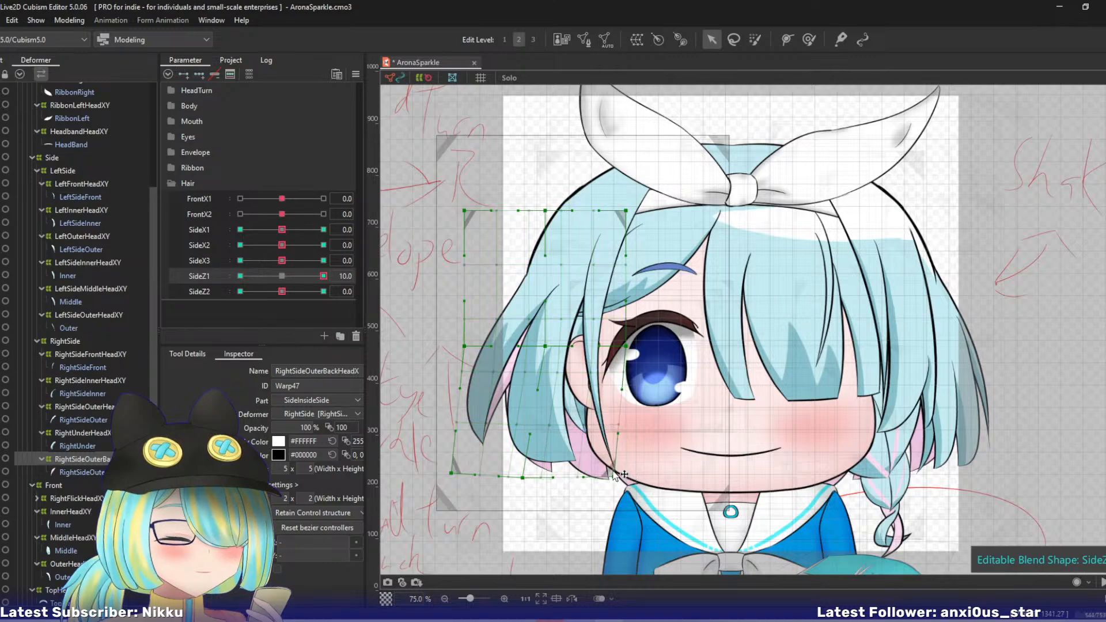
{"action": "left_click_drag", "start_coordinate": [545, 345], "coordinate": [539, 346]}
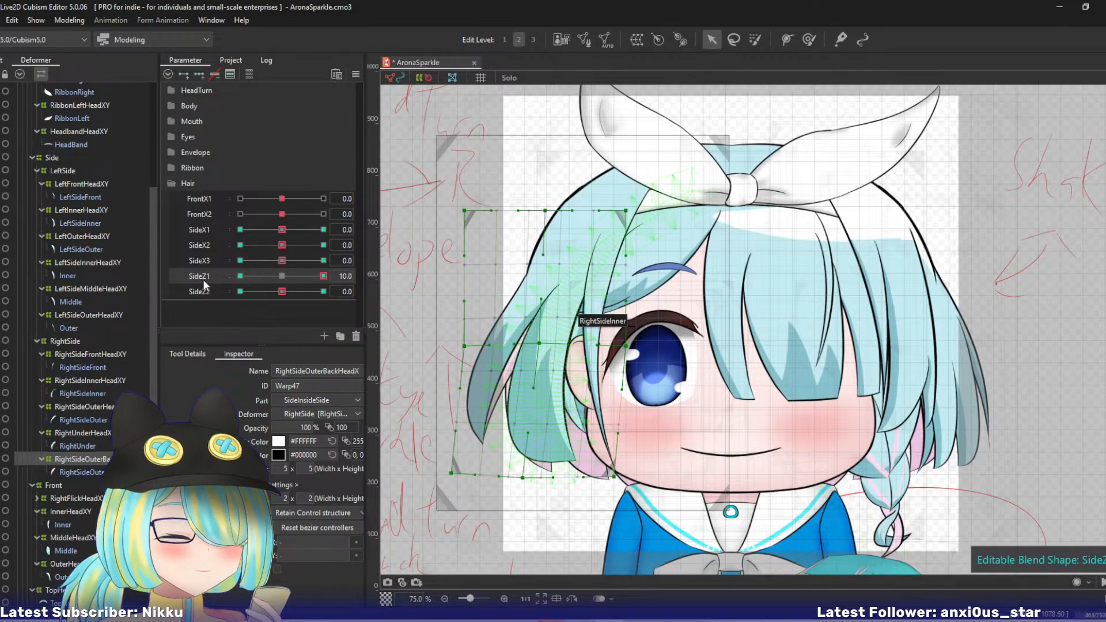
- At SideZ1 -10, use edit level 3 to shift the RightSideOuterHeadXY warp's lower and outer middle points toward the face and its upper middle point outward
{"action": "left_click_drag", "start_coordinate": [323, 276], "coordinate": [153, 281]}
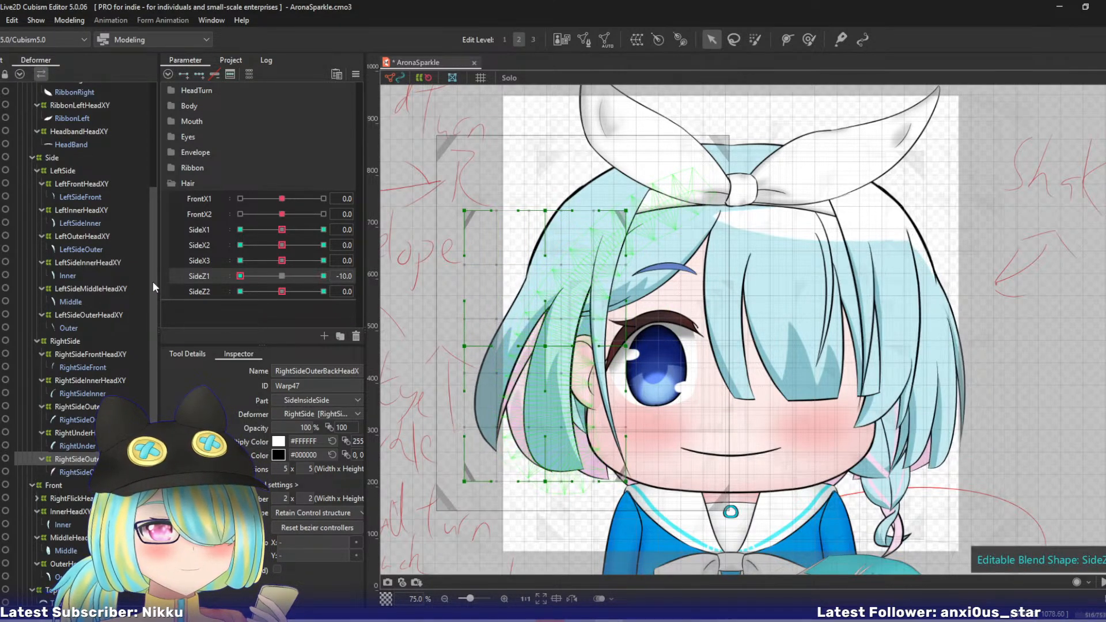
{"action": "left_click", "coordinate": [71, 407]}
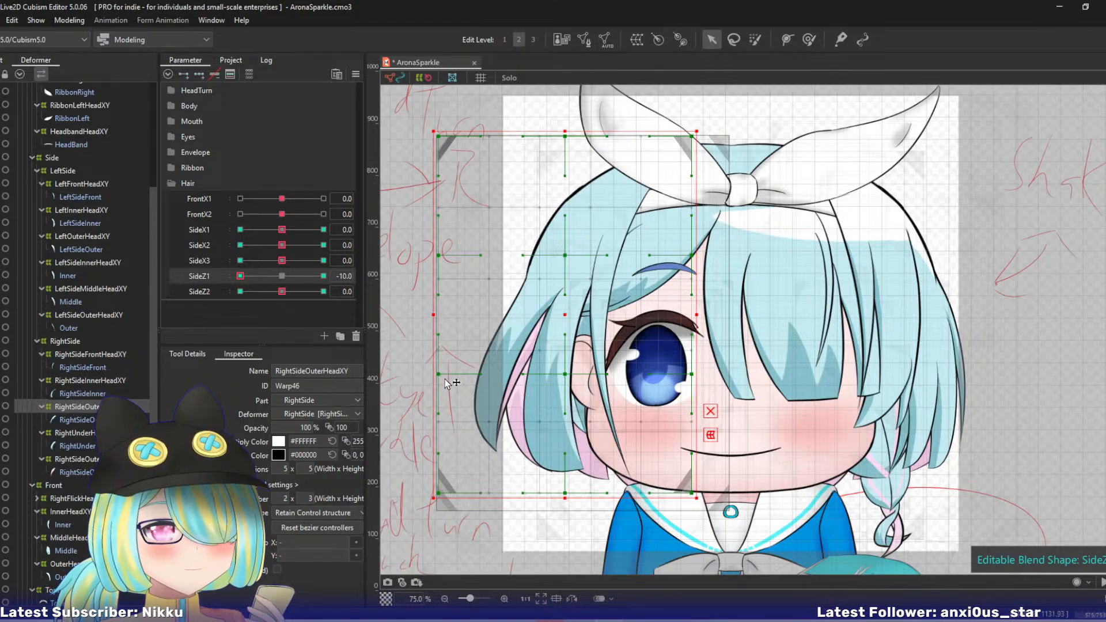
{"action": "key", "text": "3"}
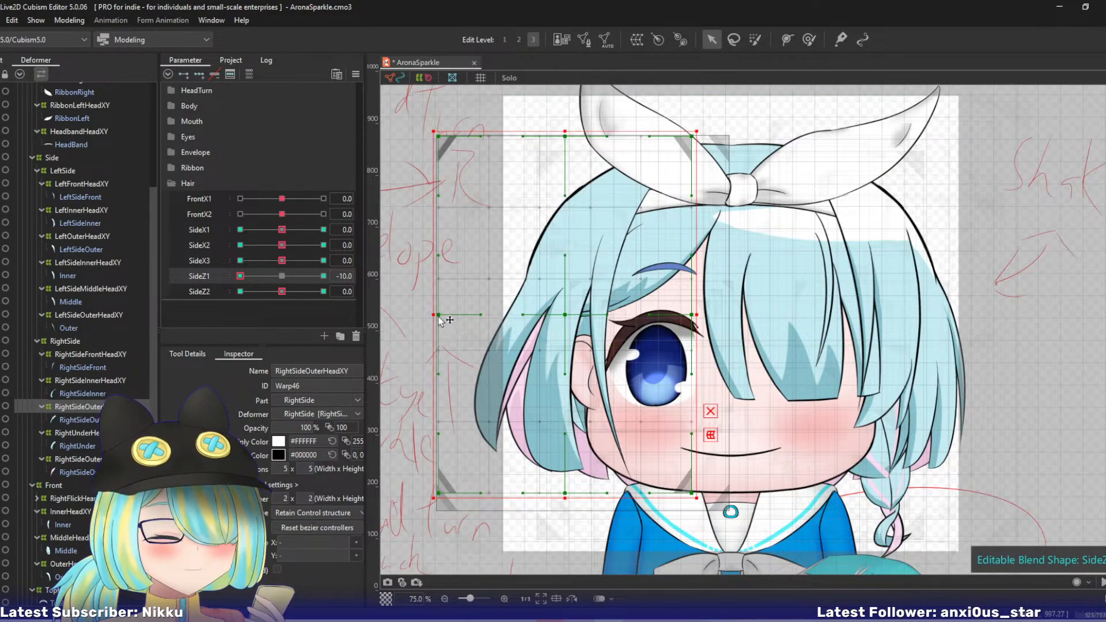
{"action": "left_click_drag", "start_coordinate": [440, 315], "coordinate": [447, 323]}
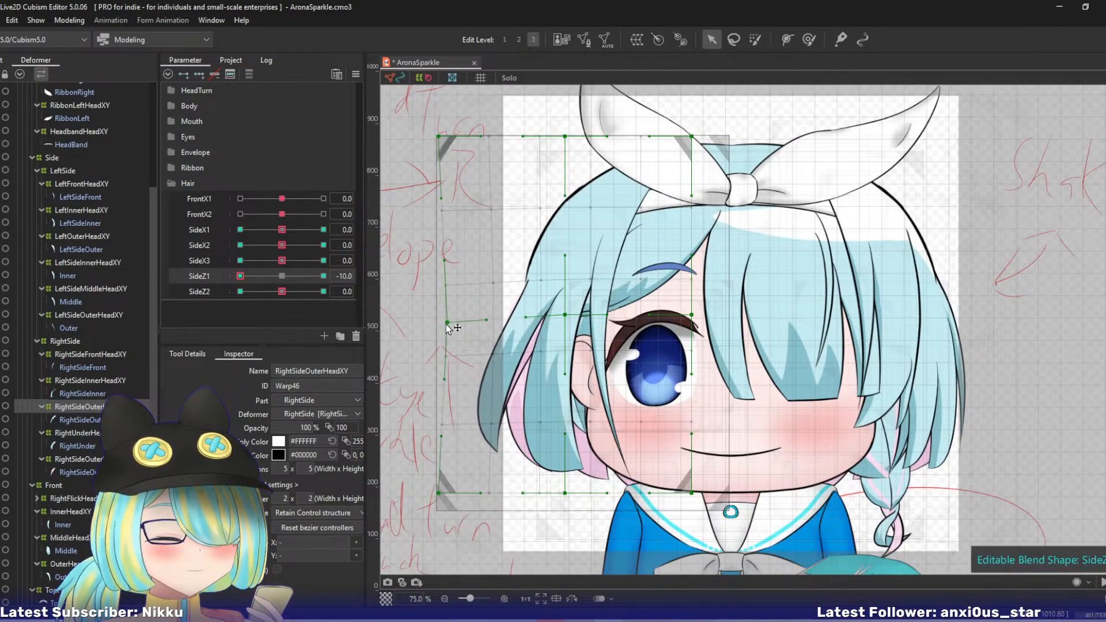
{"action": "left_click_drag", "start_coordinate": [565, 137], "coordinate": [558, 136]}
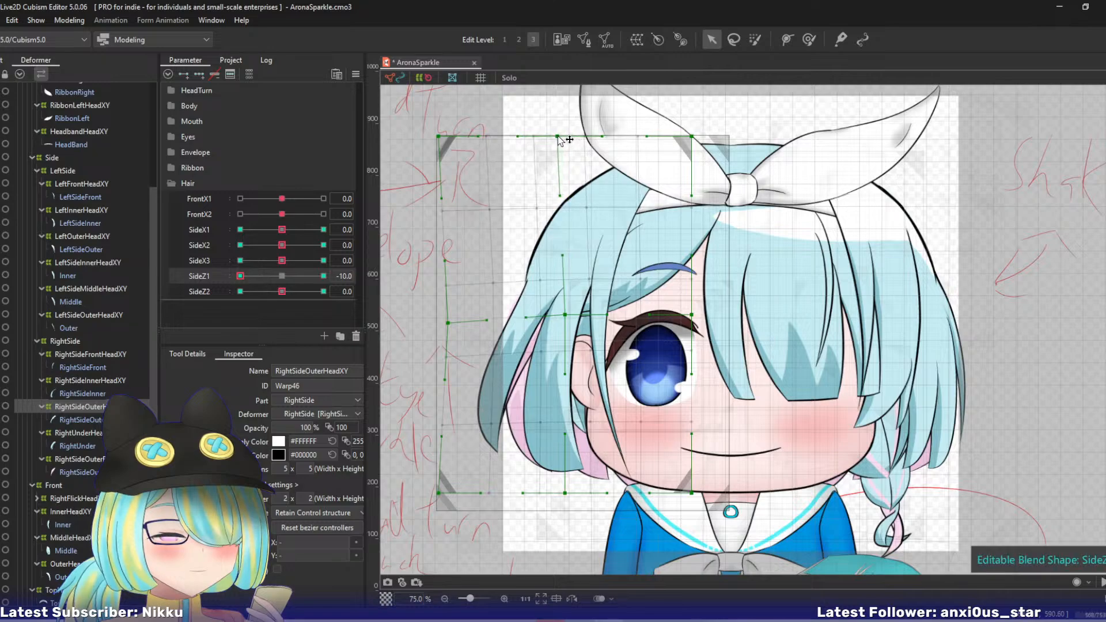
{"action": "left_click_drag", "start_coordinate": [439, 493], "coordinate": [459, 496]}
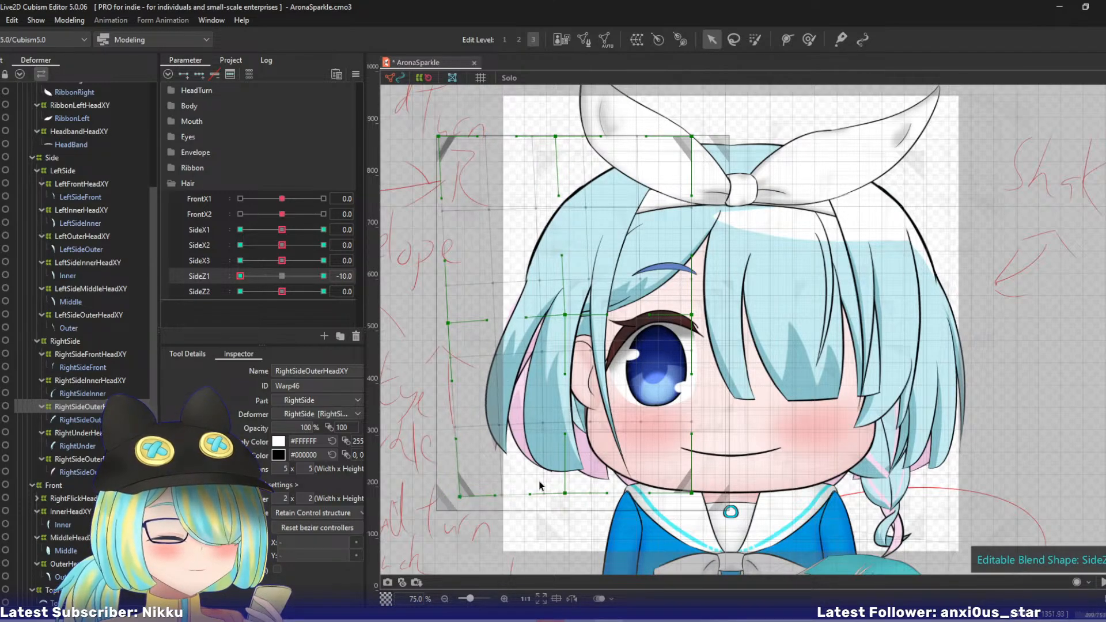
{"action": "left_click_drag", "start_coordinate": [565, 494], "coordinate": [573, 496]}
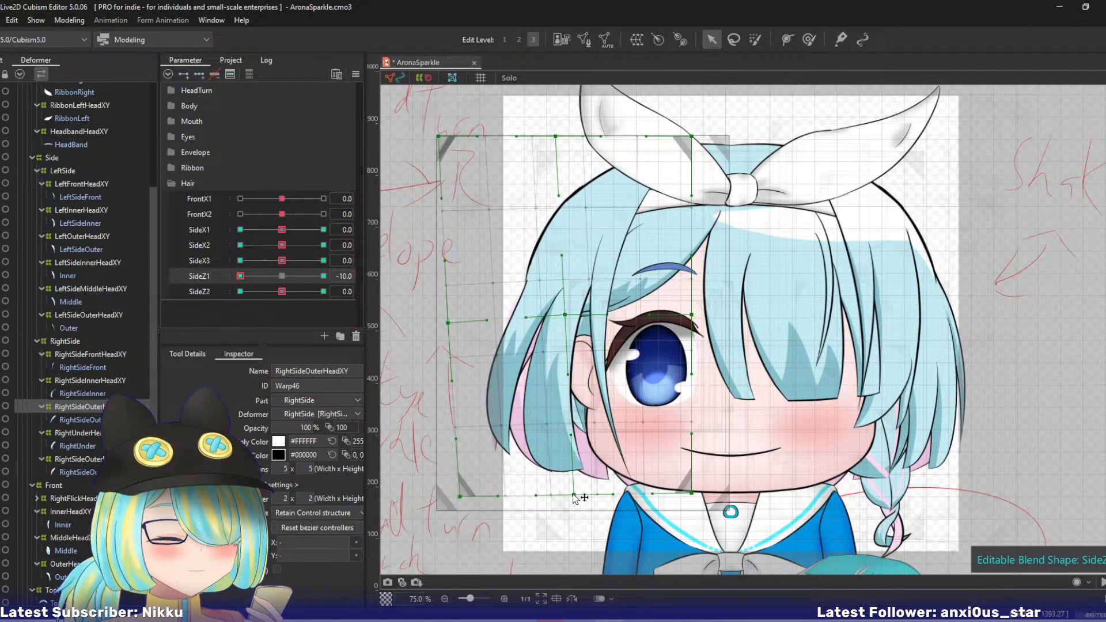
- At SideZ1 -10, pull the RightSideOuterBackHeadXY warp's lower outer corner toward the face, then check the SideZ1 sway and return it to 0
{"action": "left_click", "coordinate": [71, 457]}
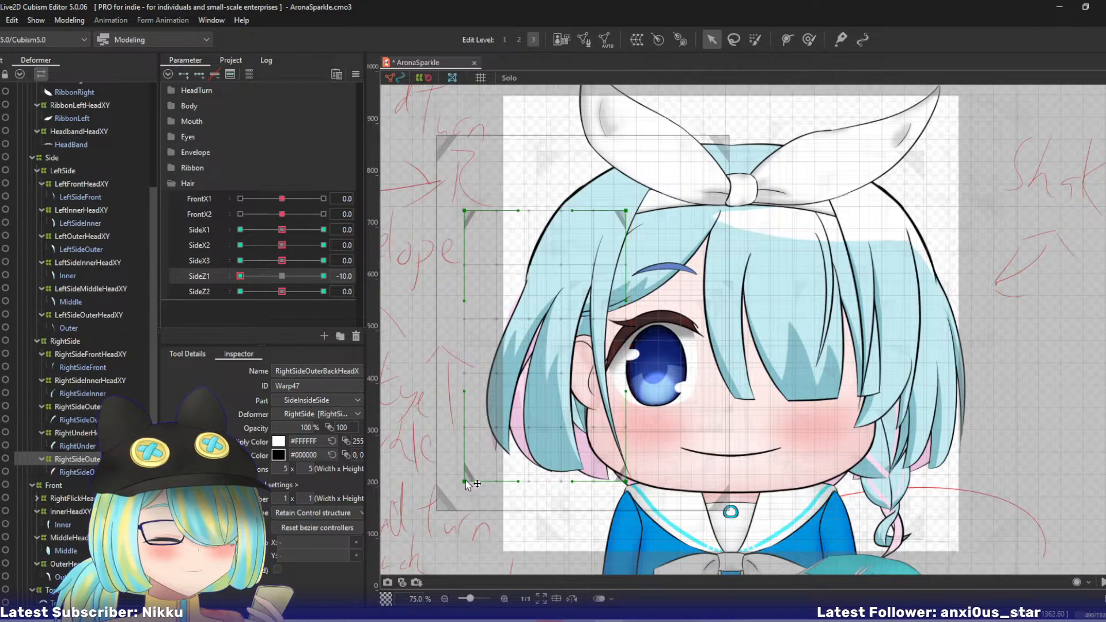
{"action": "mouse_move", "coordinate": [470, 487]}
{"action": "left_mouse_down"}
{"action": "mouse_move", "coordinate": [484, 494]}
{"action": "mouse_move", "coordinate": [482, 485]}
{"action": "left_mouse_up"}
{"action": "left_click", "coordinate": [282, 276]}
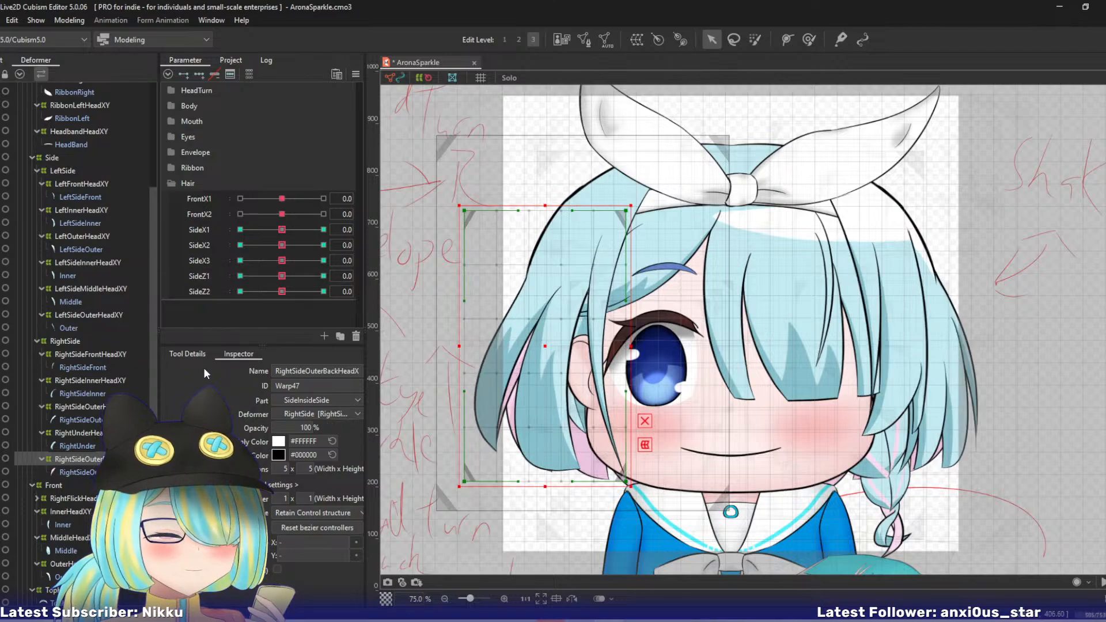
{"action": "left_click_drag", "start_coordinate": [271, 275], "coordinate": [331, 286]}
{"action": "left_click", "coordinate": [281, 275]}
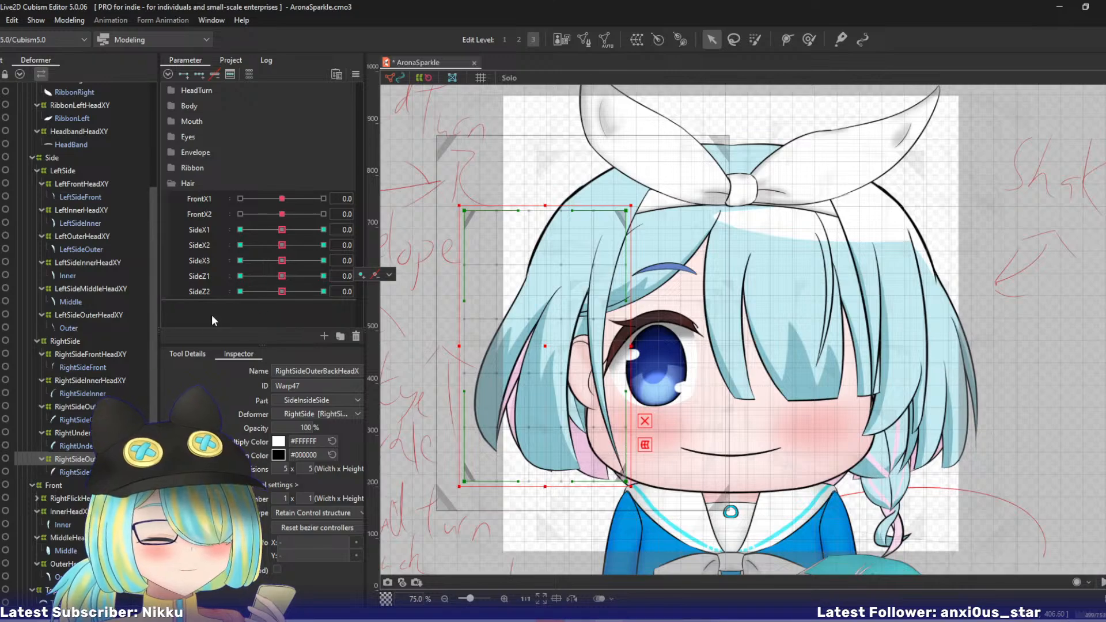
- At SideZ2 10, shift the lower points of the RightSideOuterHeadXY and RightSideOuterBackHeadXY warps outward and slightly up
{"action": "left_click", "coordinate": [79, 404]}
{"action": "left_click", "coordinate": [78, 405]}
{"action": "left_click_drag", "start_coordinate": [282, 292], "coordinate": [324, 292]}
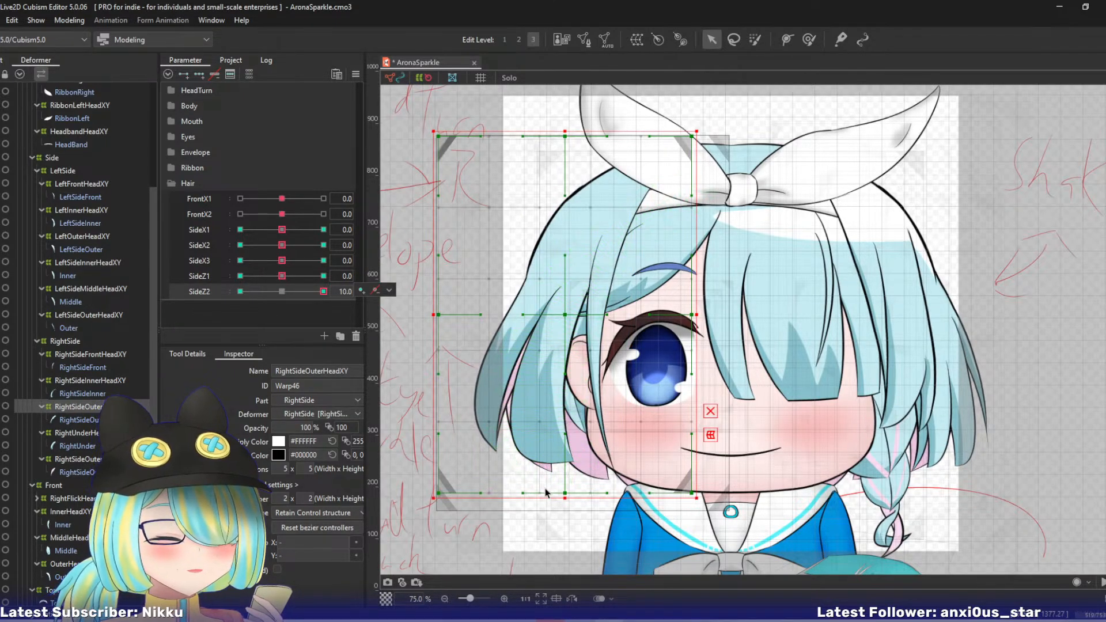
{"action": "left_click_drag", "start_coordinate": [565, 493], "coordinate": [548, 486]}
{"action": "left_click_drag", "start_coordinate": [438, 489], "coordinate": [449, 471]}
{"action": "left_click", "coordinate": [85, 460]}
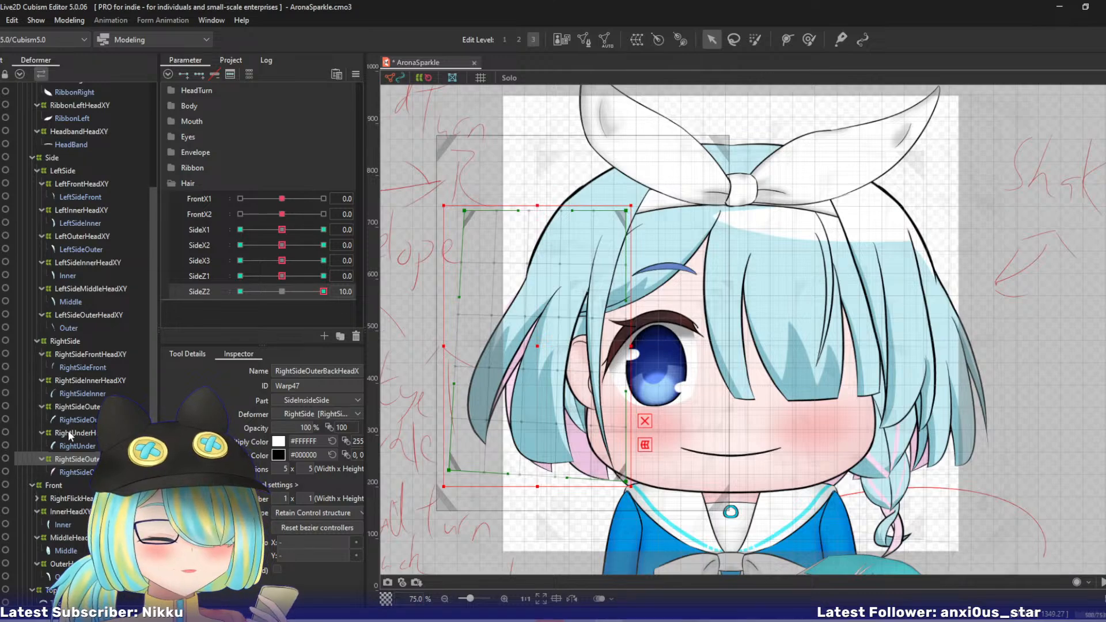
- At SideZ2 -10, pull both right outer warps' lower outer corners toward the face, and save the model with the parameters back at default
{"action": "left_click", "coordinate": [75, 408]}
{"action": "left_click", "coordinate": [240, 291]}
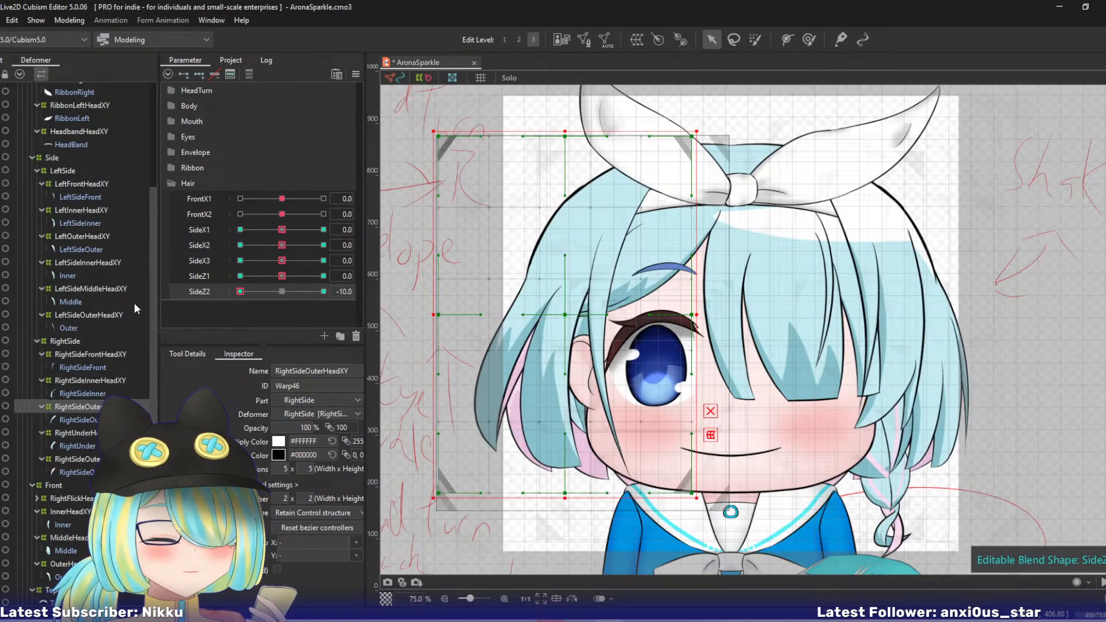
{"action": "left_click_drag", "start_coordinate": [439, 492], "coordinate": [480, 481]}
{"action": "left_click", "coordinate": [107, 459]}
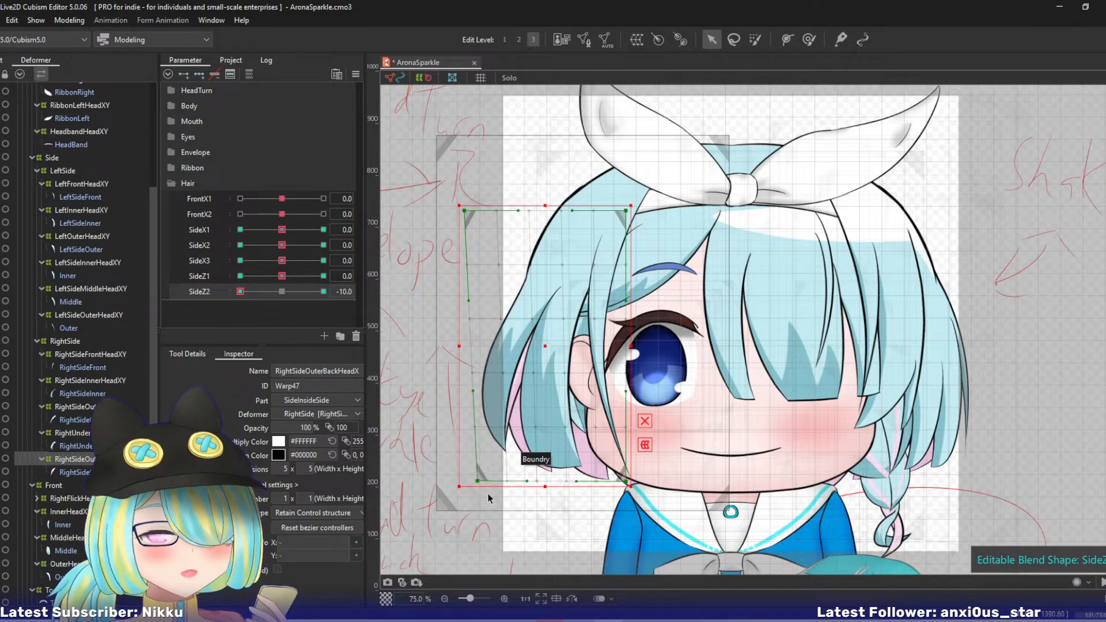
{"action": "key", "text": "ctrl+d"}
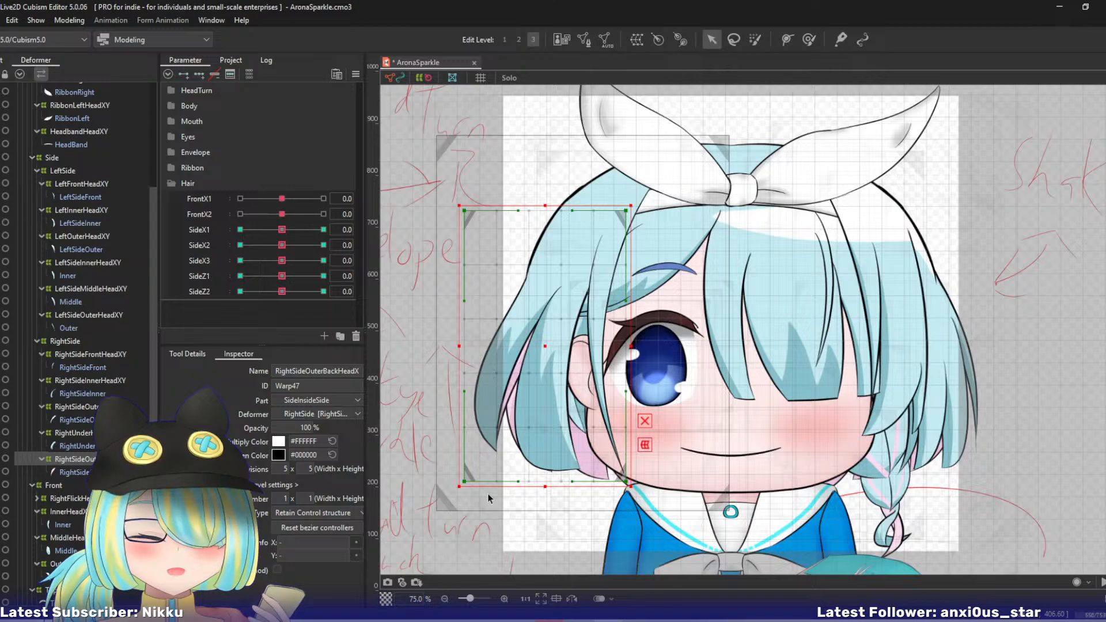
{"action": "key", "text": "ctrl+s"}
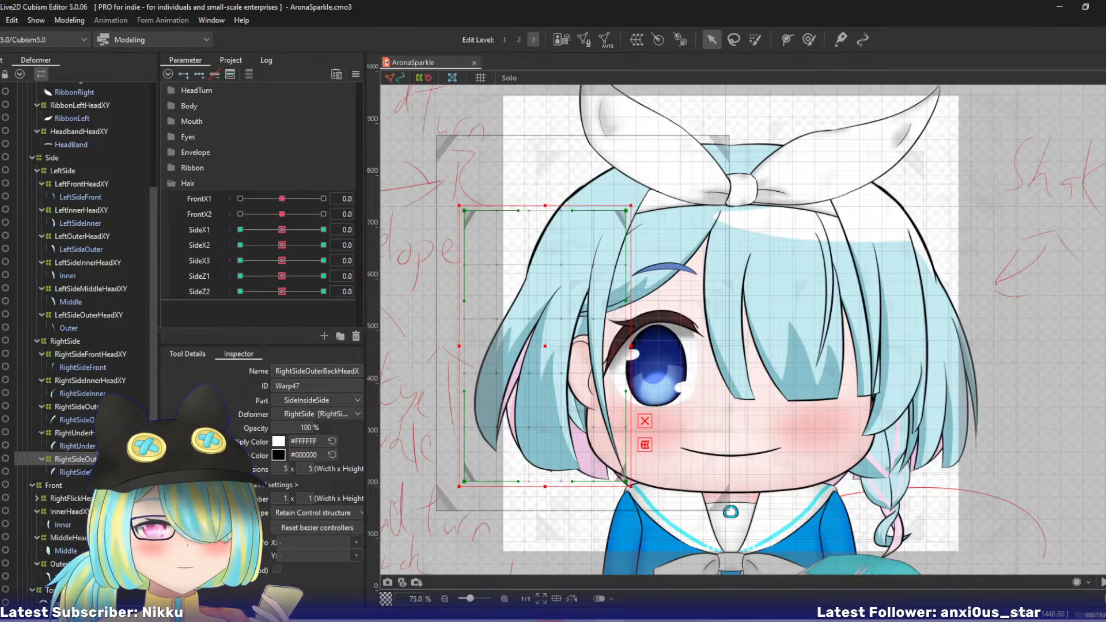
- Bend the RightUnderHeadXY warp's lower end toward the face at SideX1 10 with a three-point temporary deform path
{"action": "left_click", "coordinate": [99, 433]}
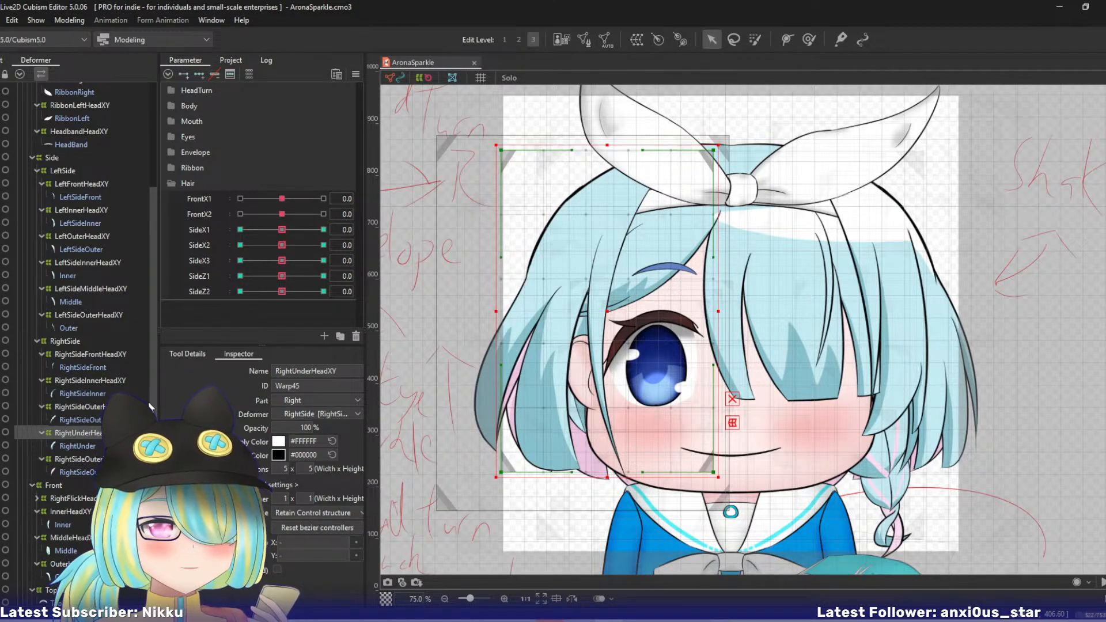
{"action": "left_click", "coordinate": [199, 229]}
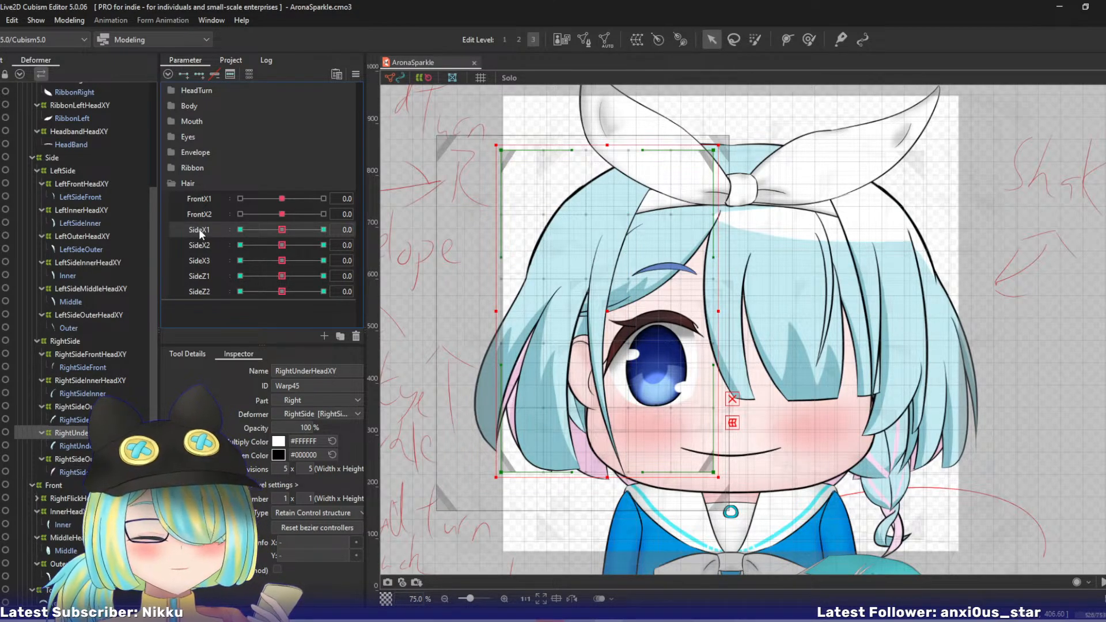
{"action": "left_click_drag", "start_coordinate": [291, 228], "coordinate": [352, 234]}
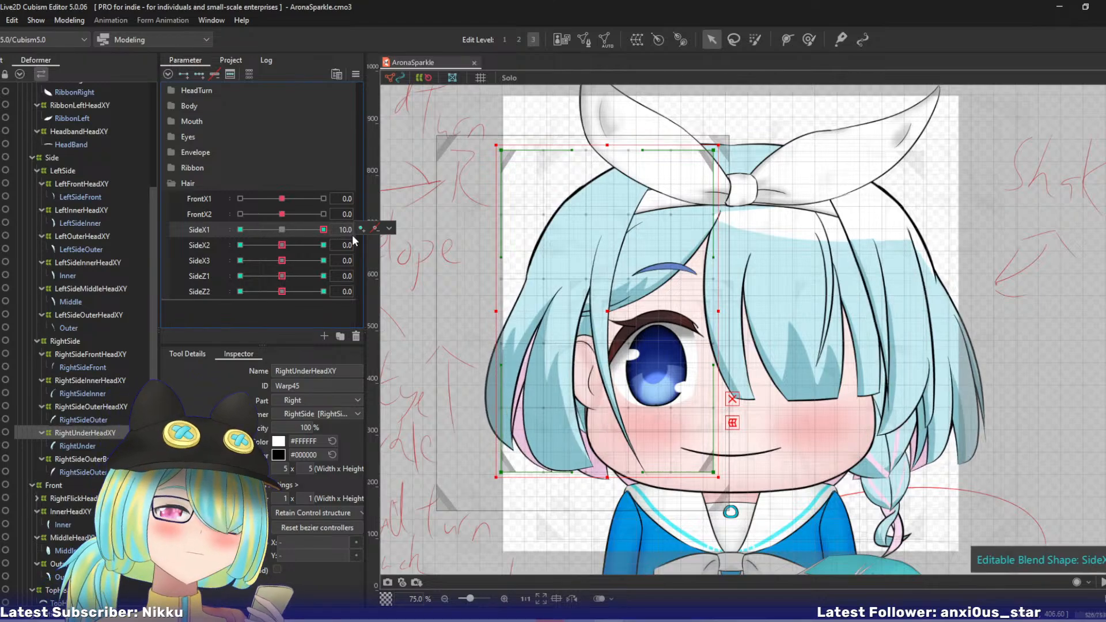
{"action": "left_click", "coordinate": [617, 134]}
{"action": "left_click", "coordinate": [589, 271]}
{"action": "left_click", "coordinate": [598, 561]}
{"action": "left_click_drag", "start_coordinate": [597, 561], "coordinate": [623, 566]}
{"action": "key", "text": "ctrl+z"}
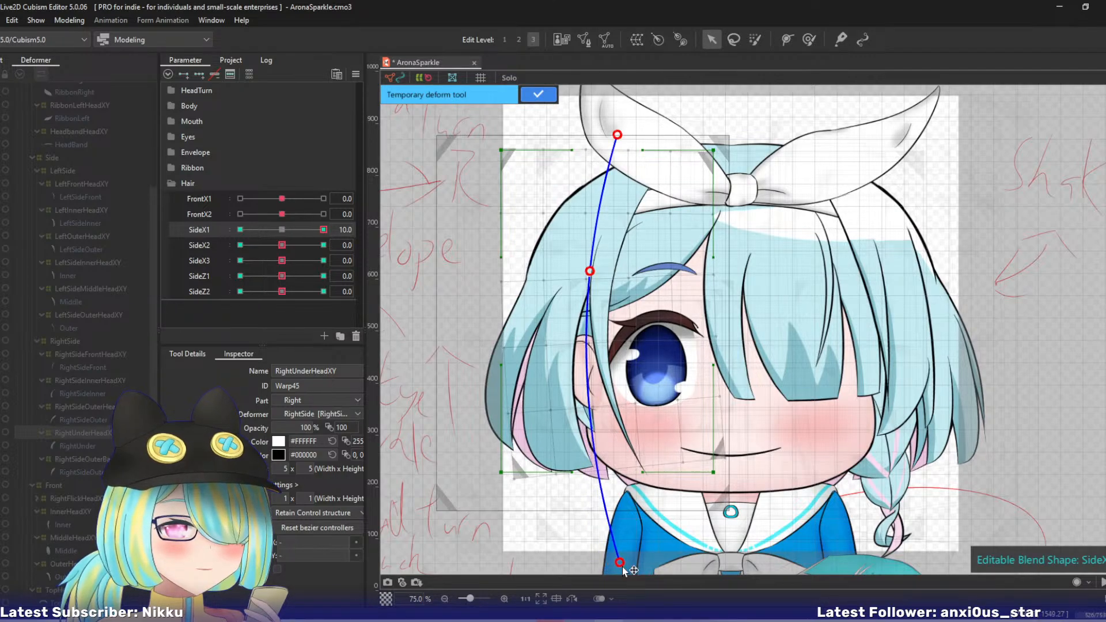
{"action": "left_click", "coordinate": [524, 95]}
- Set SideX1 to -10 and isolate the RightUnder hair in Solo view with the RightUnderHeadXY warp selected
{"action": "left_click", "coordinate": [240, 229]}
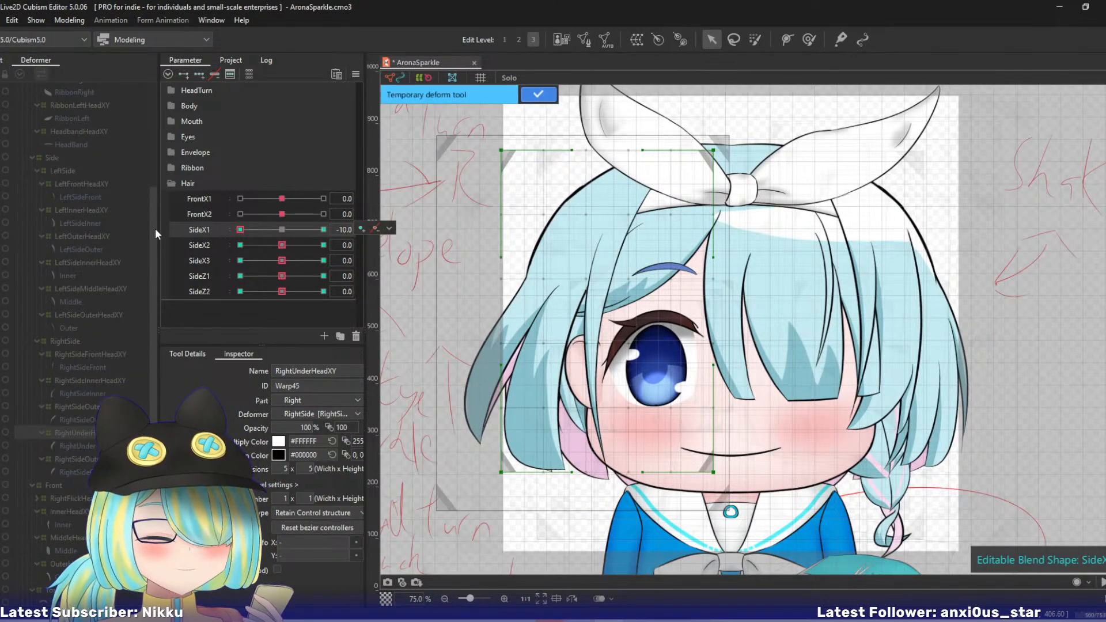
{"action": "left_click", "coordinate": [525, 95]}
{"action": "left_click", "coordinate": [68, 448]}
{"action": "key", "text": "s"}
{"action": "left_click", "coordinate": [70, 433]}
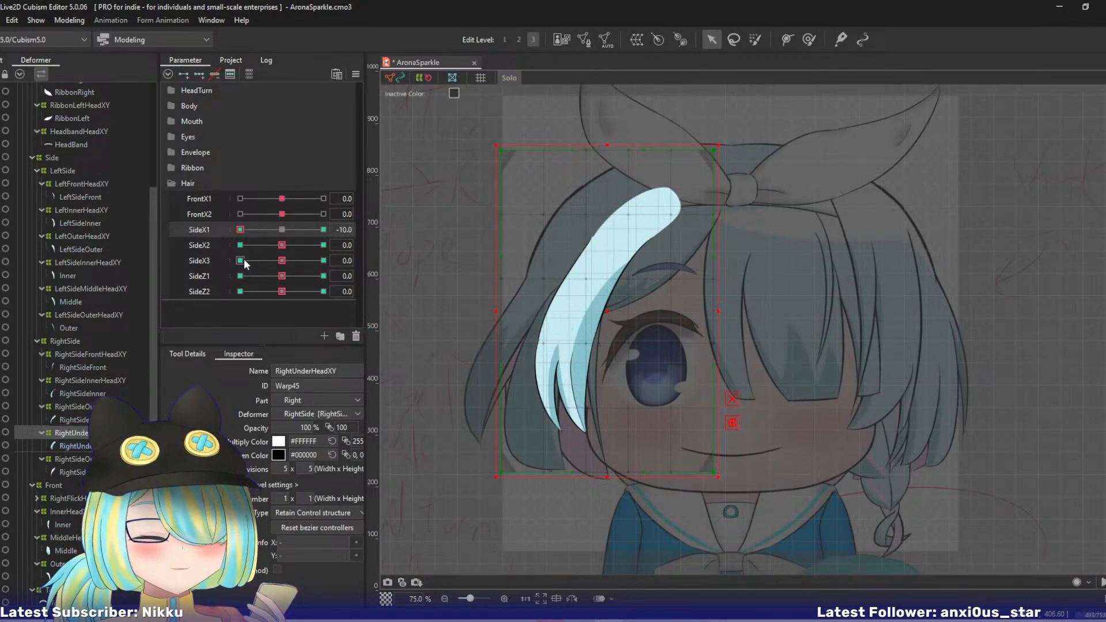
- Bend the RightUnderHeadXY warp's lower end outward at SideX1 -10 with a three-point temporary deform path
{"action": "key", "text": "t"}
{"action": "left_click", "coordinate": [617, 123]}
{"action": "left_click", "coordinate": [600, 245]}
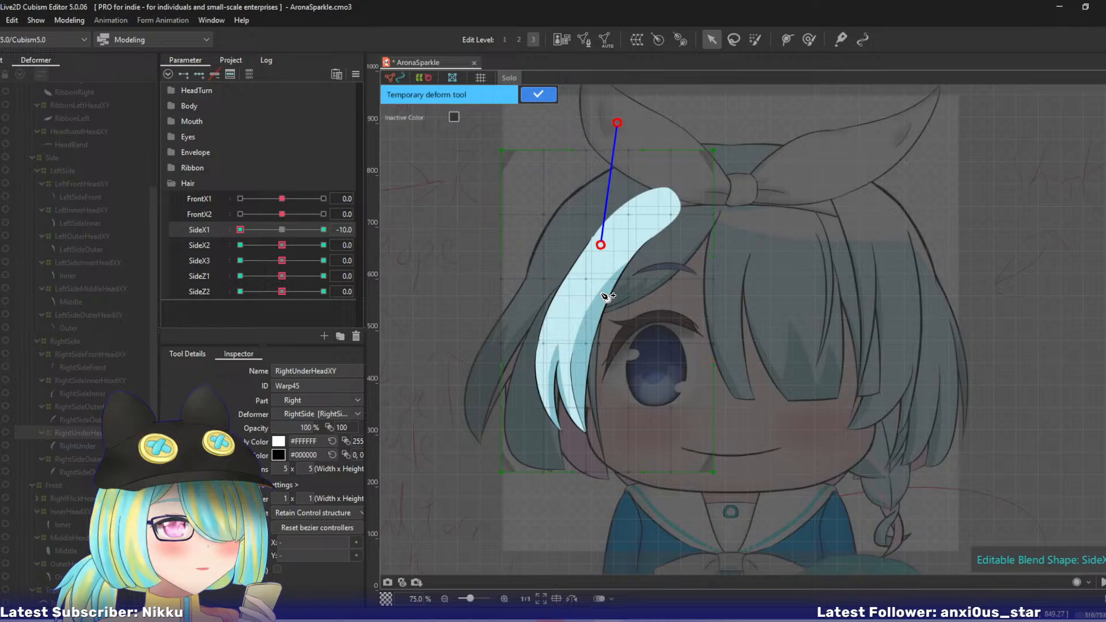
{"action": "left_click", "coordinate": [599, 558]}
{"action": "left_click_drag", "start_coordinate": [596, 558], "coordinate": [572, 553]}
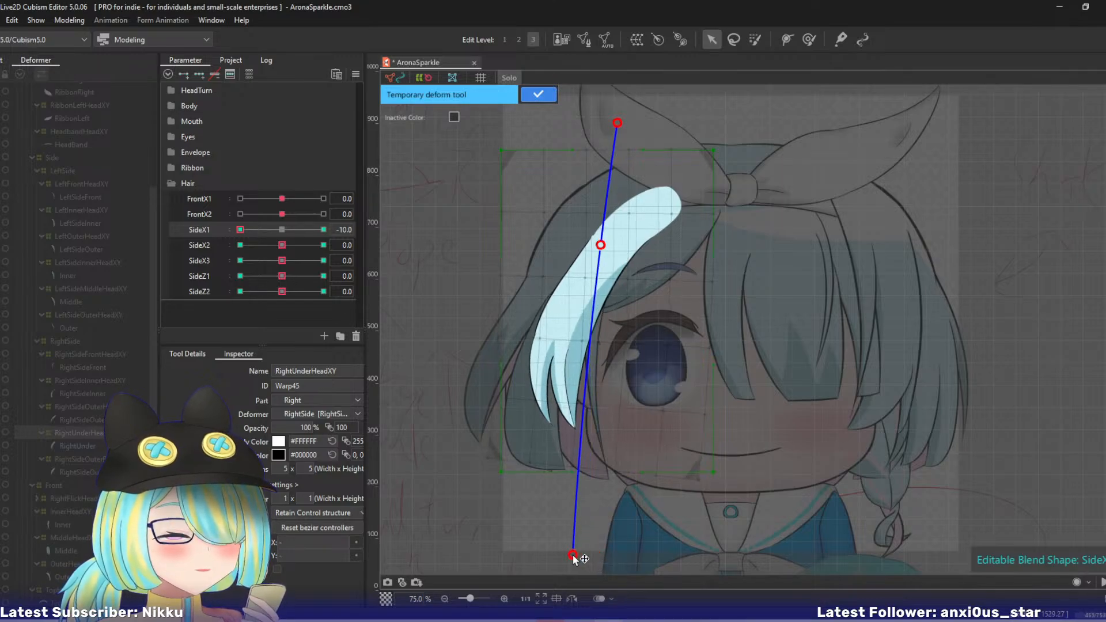
{"action": "left_click", "coordinate": [529, 97]}
- With SideX1 back at 0, curl the RightUnderHeadXY warp's lower part toward the face at SideX2 10 using a four-point temporary deform path
{"action": "left_click", "coordinate": [281, 230]}
{"action": "left_click_drag", "start_coordinate": [282, 245], "coordinate": [407, 244]}
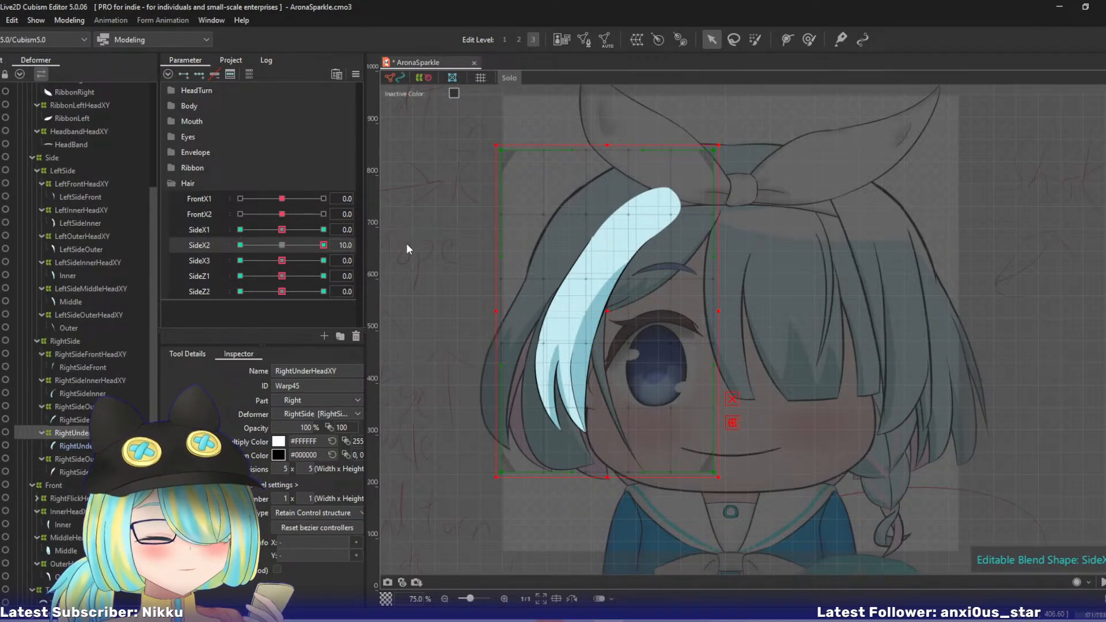
{"action": "key", "text": "t"}
{"action": "left_click", "coordinate": [608, 106]}
{"action": "left_click", "coordinate": [602, 234]}
{"action": "left_click", "coordinate": [571, 317]}
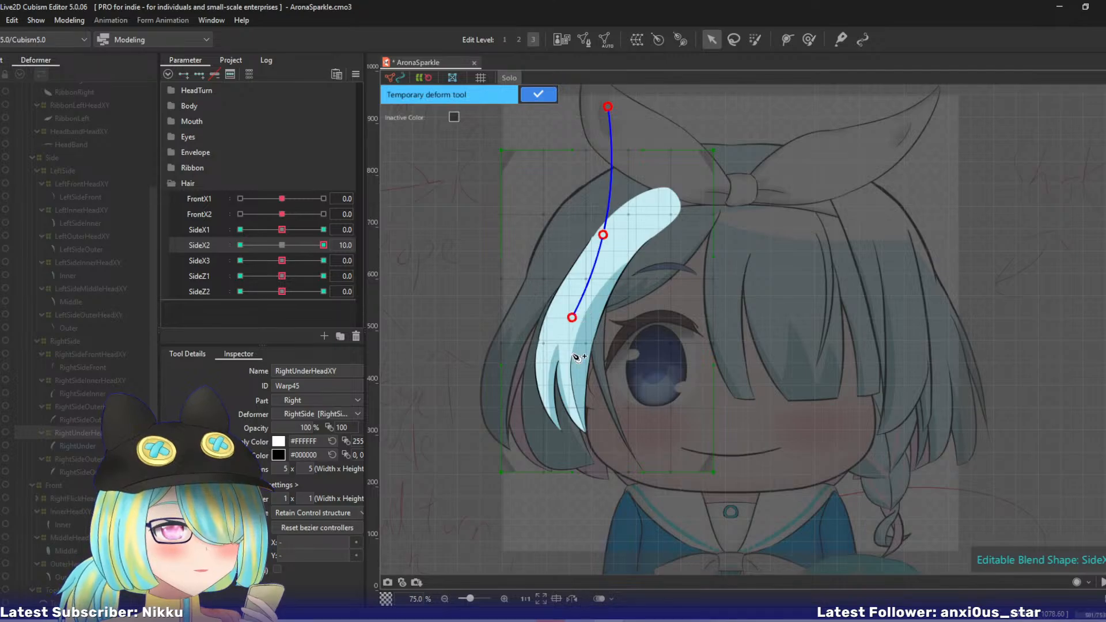
{"action": "left_click", "coordinate": [575, 553]}
{"action": "left_click_drag", "start_coordinate": [575, 552], "coordinate": [616, 547]}
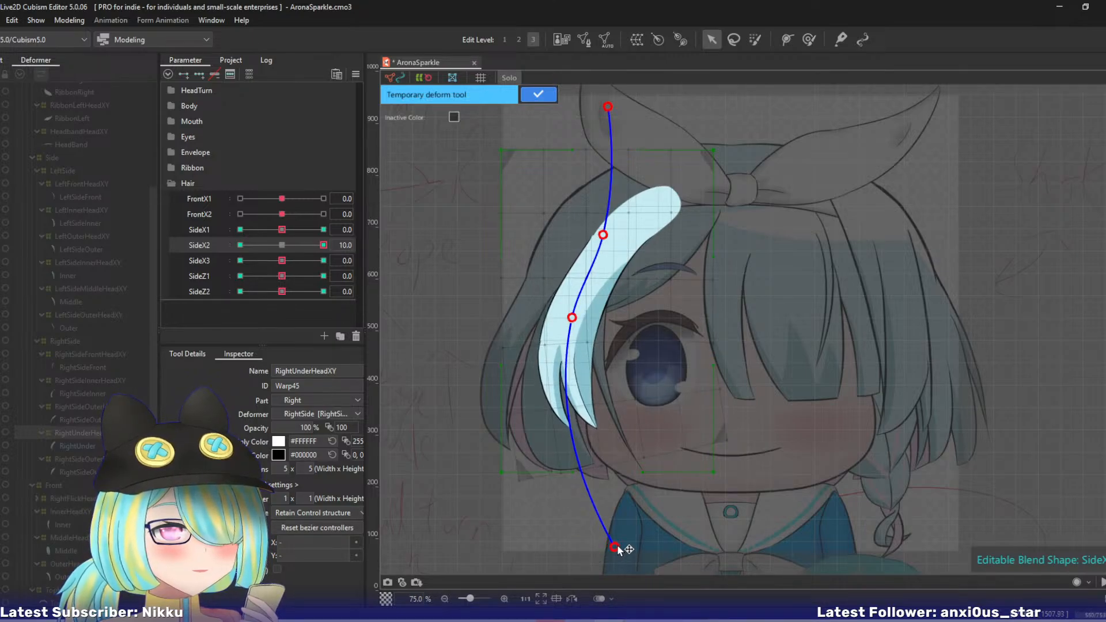
{"action": "left_click", "coordinate": [533, 97]}
- Curl the RightUnderHeadXY warp's lower part outward at SideX2 -10 with a four-point temporary deform path
{"action": "left_click_drag", "start_coordinate": [311, 246], "coordinate": [156, 231]}
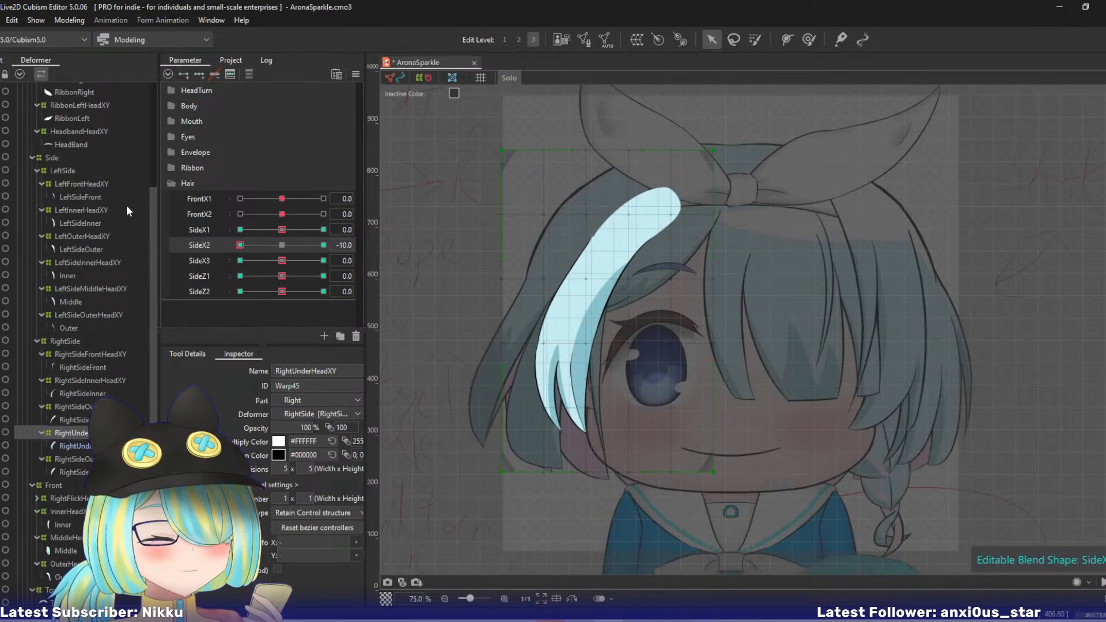
{"action": "key", "text": "t"}
{"action": "left_click", "coordinate": [599, 125]}
{"action": "left_click", "coordinate": [594, 231]}
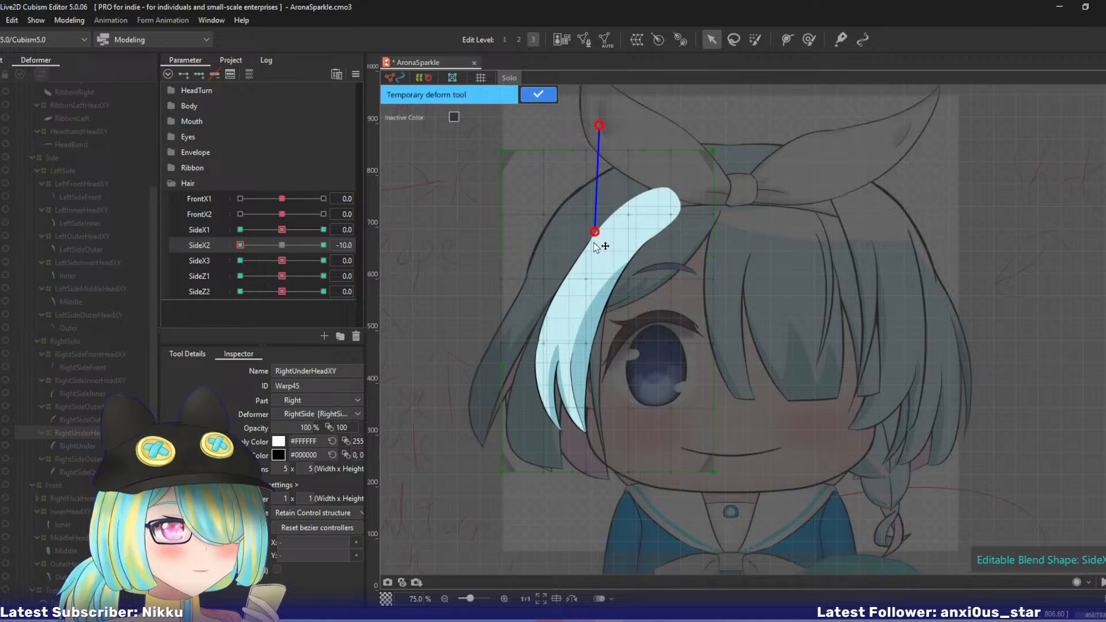
{"action": "left_click", "coordinate": [574, 317]}
{"action": "left_click", "coordinate": [577, 529]}
{"action": "left_click_drag", "start_coordinate": [578, 533], "coordinate": [547, 527]}
{"action": "left_click", "coordinate": [537, 95]}
- With SideX2 back at 0, curl the RightUnderHeadXY warp's tip toward the face at SideX3 10 using a five-point temporary deform path
{"action": "left_click", "coordinate": [283, 245]}
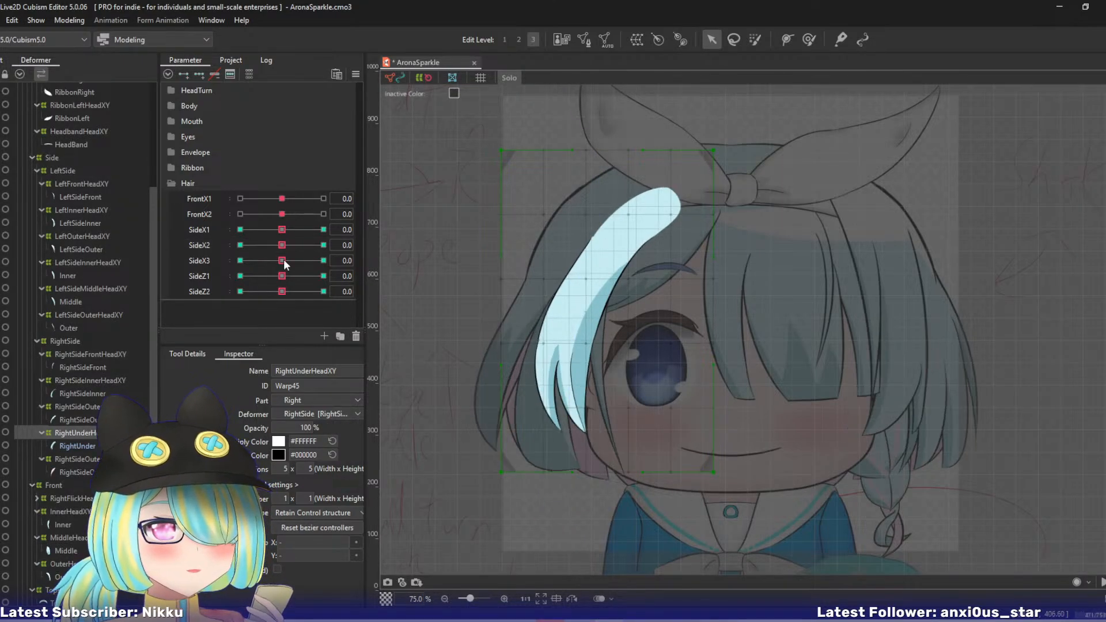
{"action": "left_click_drag", "start_coordinate": [283, 259], "coordinate": [406, 259]}
{"action": "key", "text": "t"}
{"action": "left_click", "coordinate": [595, 116]}
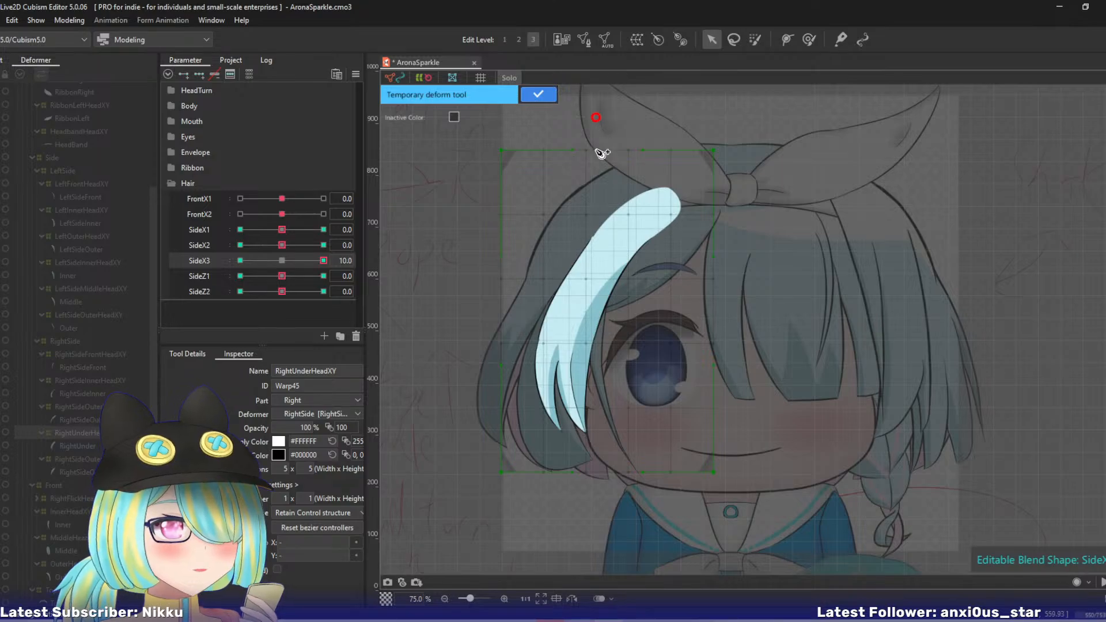
{"action": "left_click", "coordinate": [597, 205]}
{"action": "left_click", "coordinate": [583, 280]}
{"action": "left_click", "coordinate": [570, 360]}
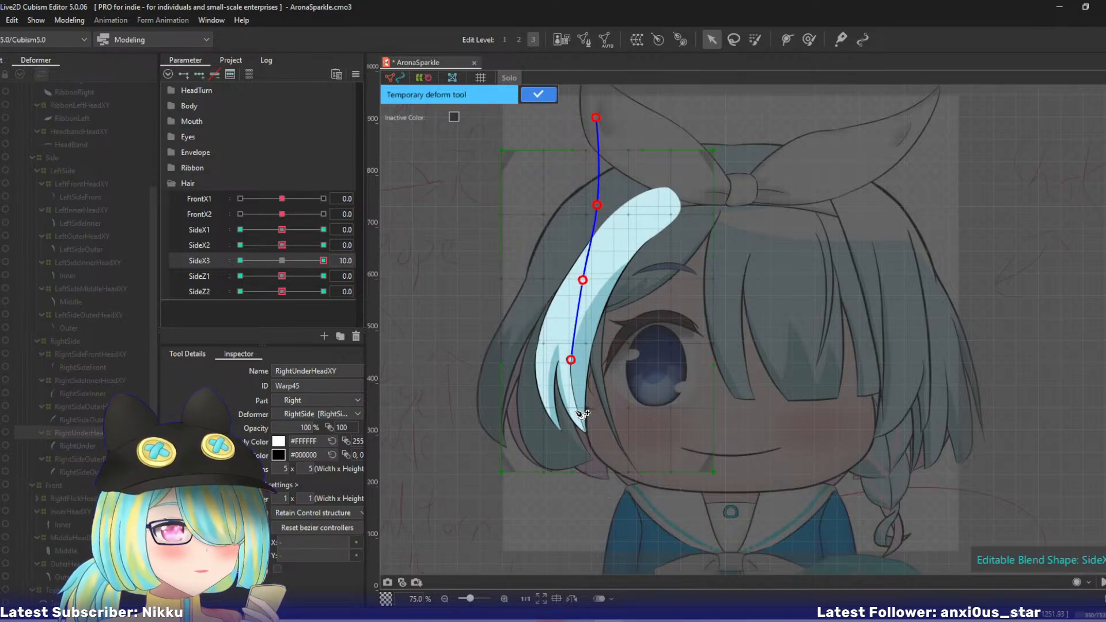
{"action": "left_click", "coordinate": [602, 524]}
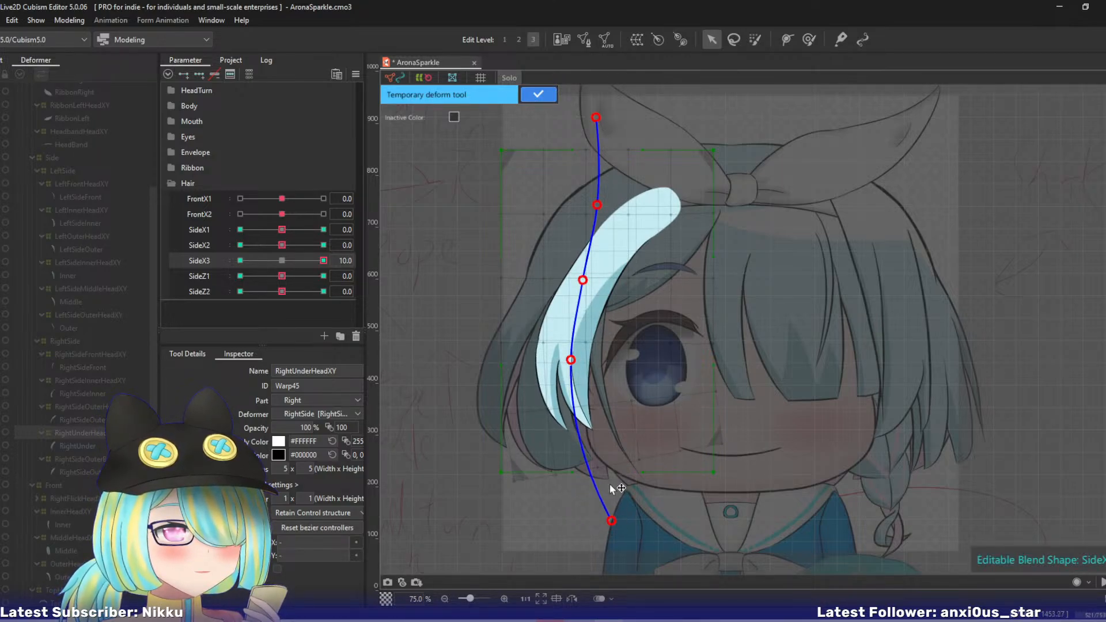
{"action": "left_click", "coordinate": [538, 94]}
- Curl the RightUnderHeadXY warp's tip outward at SideX3 -10 with a five-point temporary deform path
{"action": "left_click", "coordinate": [287, 244]}
{"action": "left_click_drag", "start_coordinate": [287, 246], "coordinate": [166, 254]}
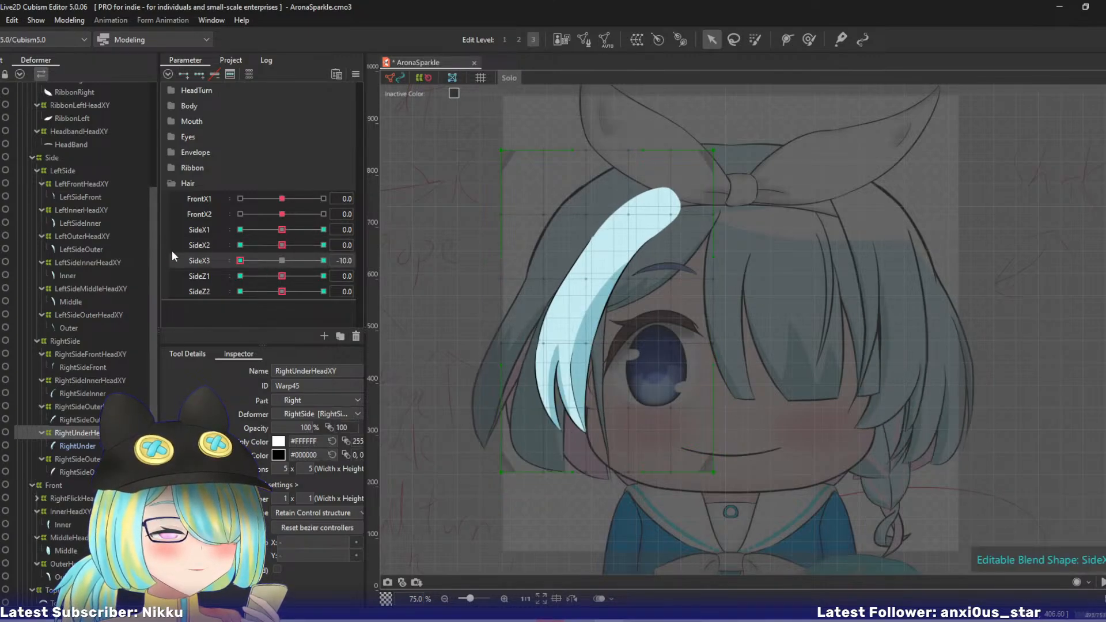
{"action": "key", "text": "t"}
{"action": "left_click", "coordinate": [586, 126]}
{"action": "left_click", "coordinate": [576, 234]}
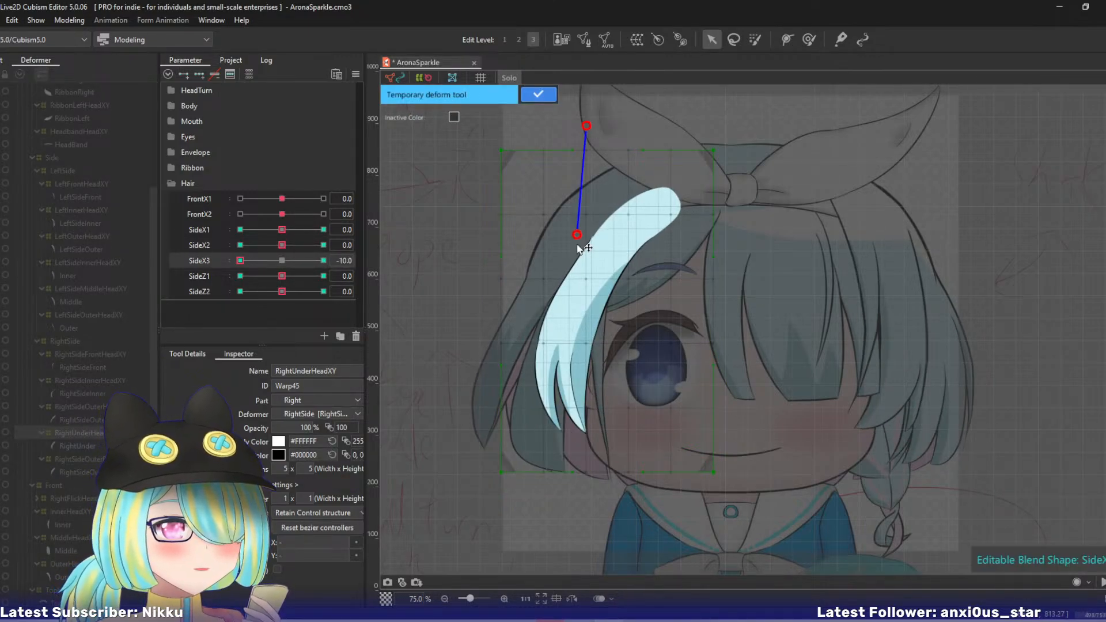
{"action": "left_click", "coordinate": [576, 301]}
{"action": "left_click", "coordinate": [567, 376]}
{"action": "left_click", "coordinate": [581, 540]}
{"action": "left_click_drag", "start_coordinate": [581, 541], "coordinate": [538, 530]}
{"action": "left_click", "coordinate": [528, 96]}
- With parameters reset and Solo view off, move the RightUnderHeadXY warp's middle and lower control points up and outward at SideZ1 10, using edit level 2
{"action": "key", "text": "ctrl+d"}
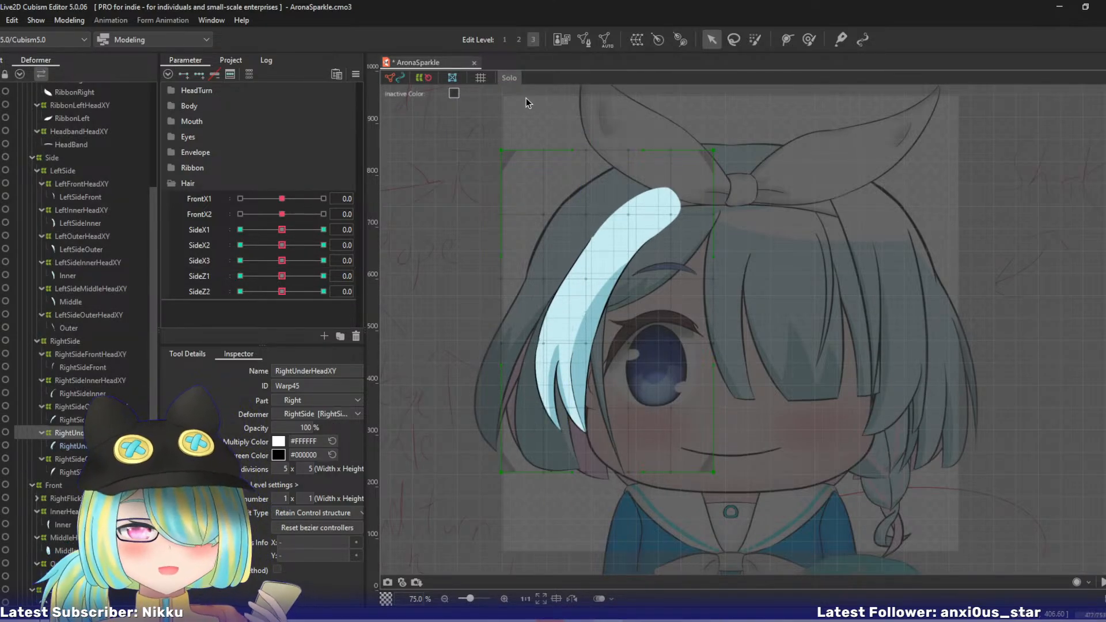
{"action": "left_click", "coordinate": [509, 78]}
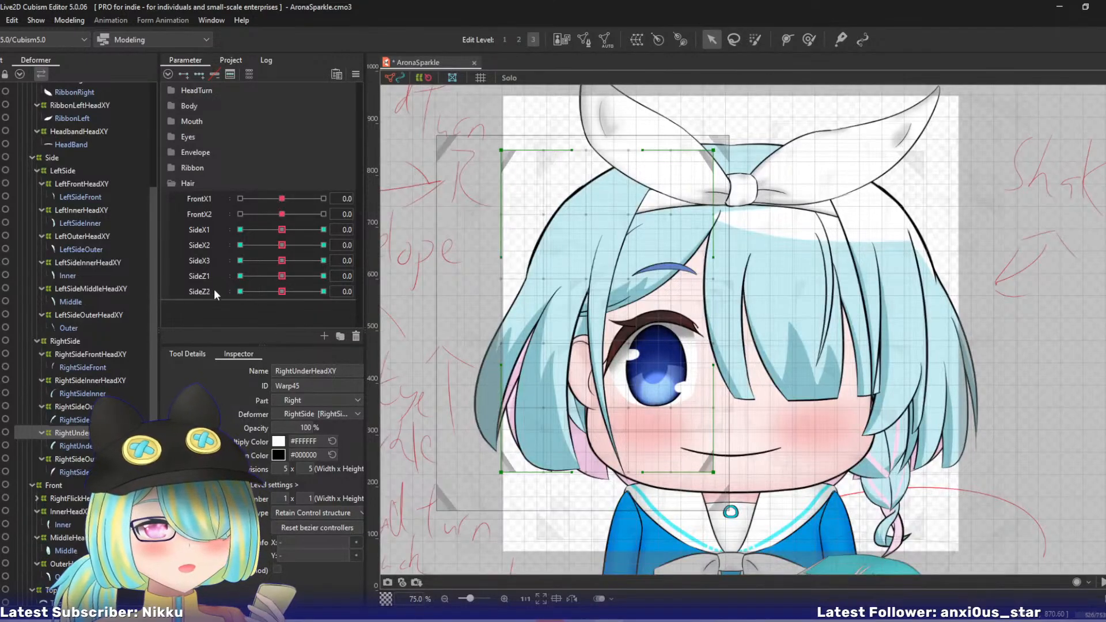
{"action": "left_click", "coordinate": [323, 276]}
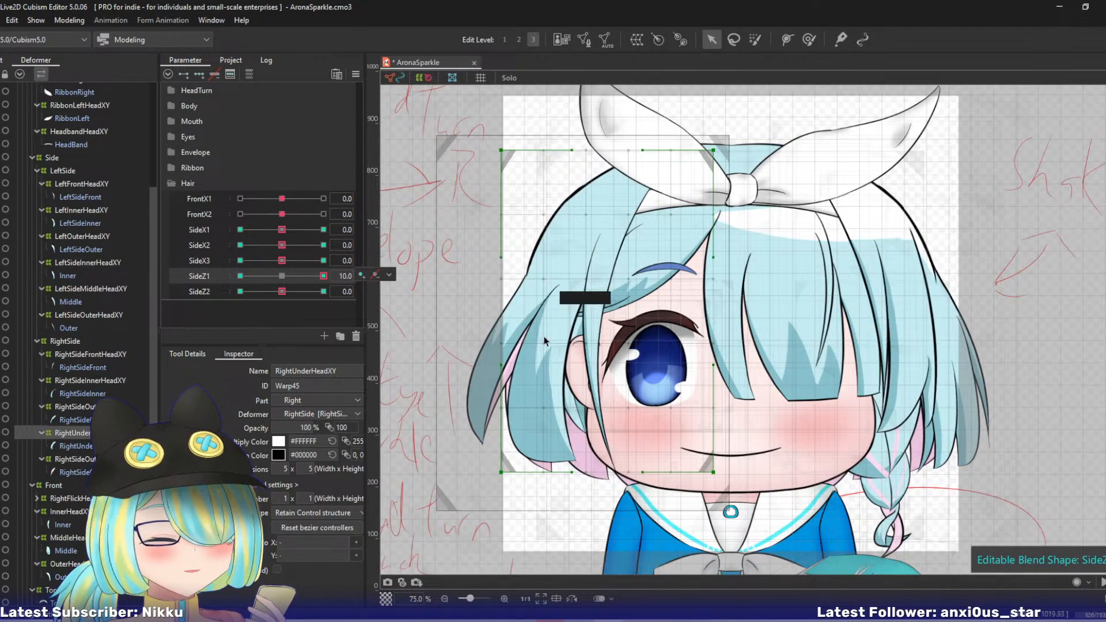
{"action": "key", "text": "ctrl+2"}
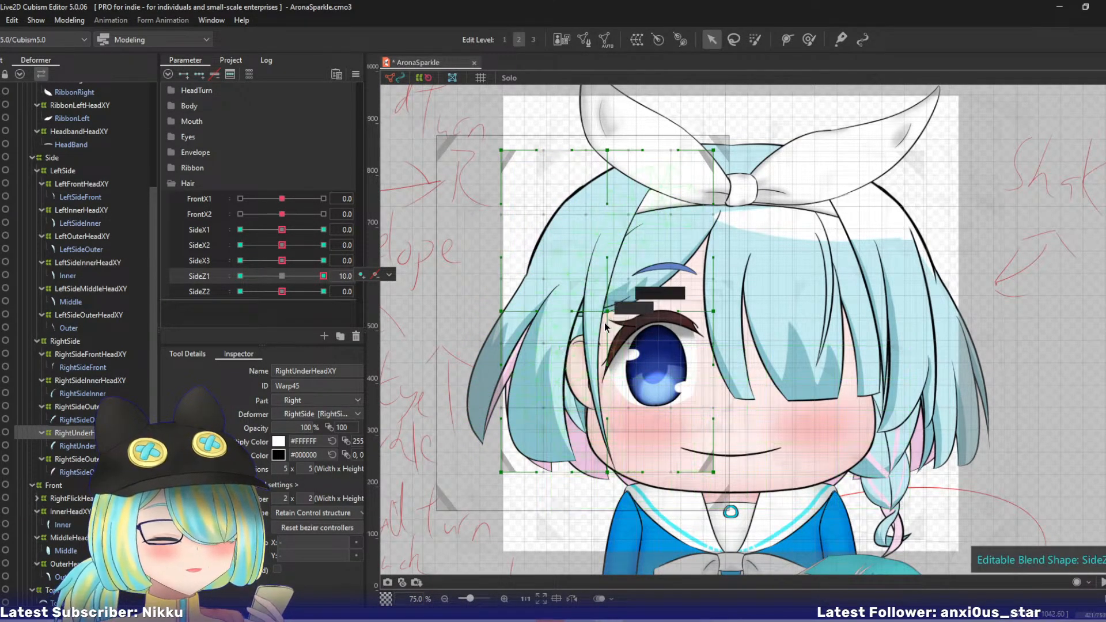
{"action": "left_click_drag", "start_coordinate": [607, 311], "coordinate": [599, 309]}
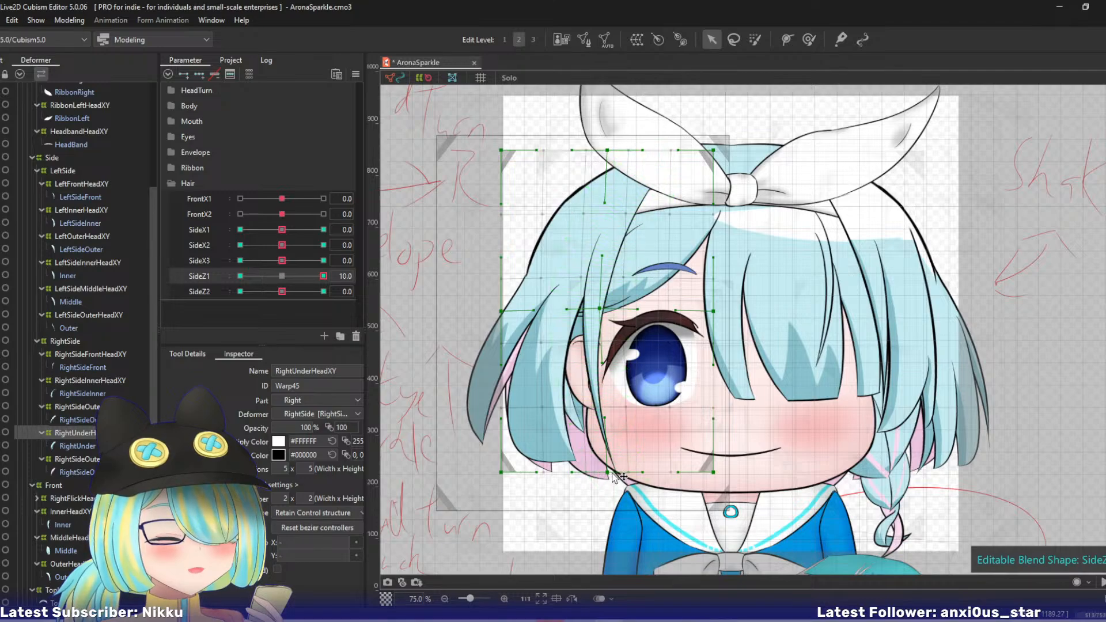
{"action": "left_click_drag", "start_coordinate": [607, 472], "coordinate": [602, 465]}
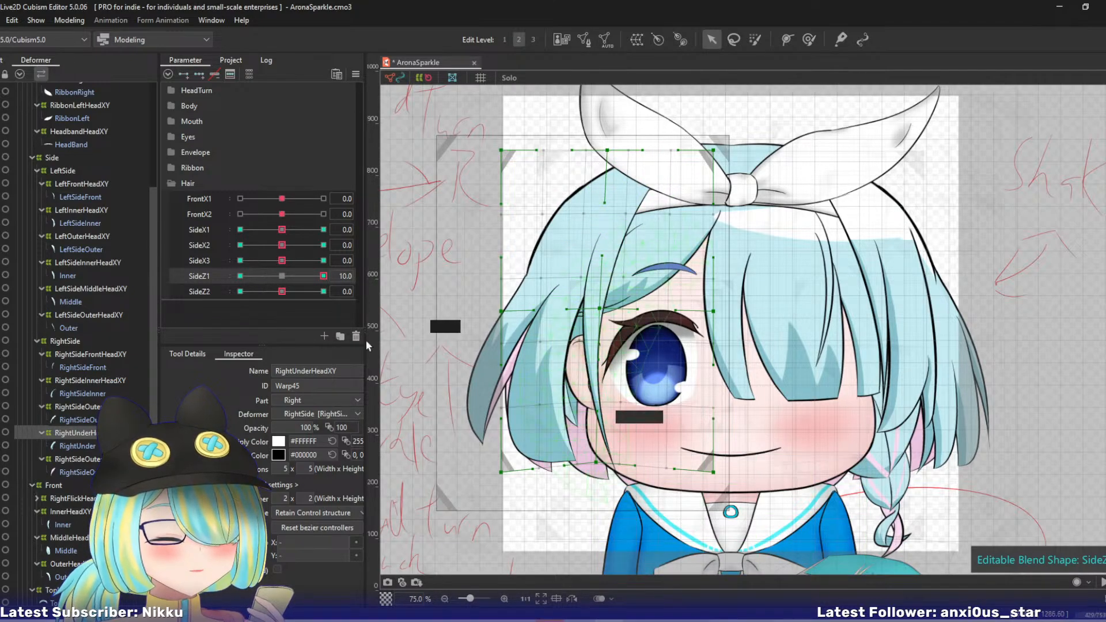
{"action": "left_click_drag", "start_coordinate": [501, 312], "coordinate": [498, 307]}
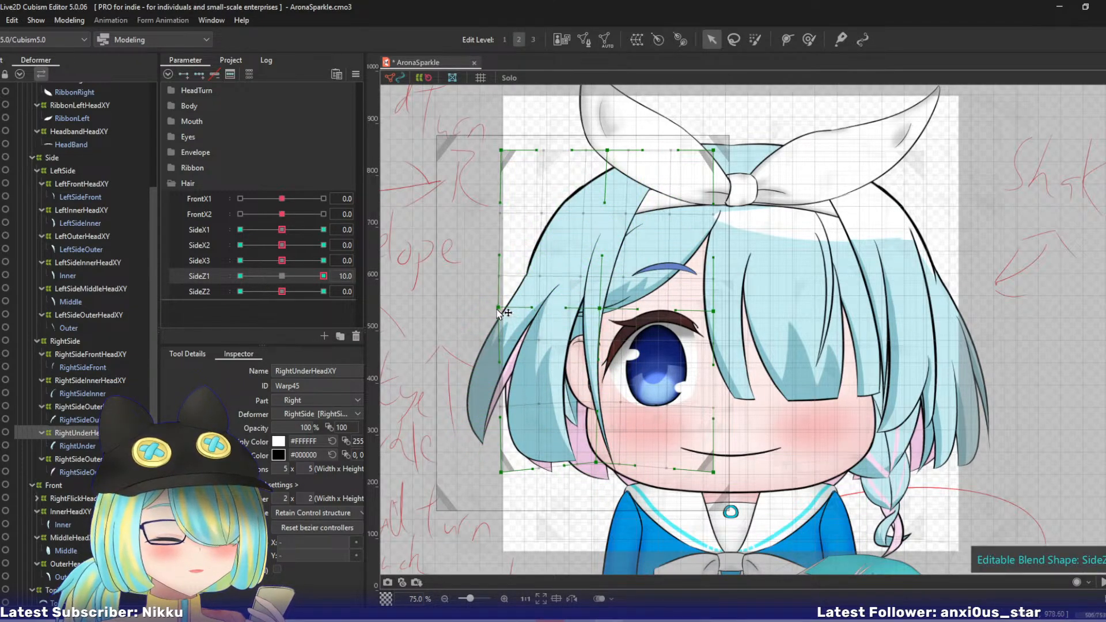
{"action": "left_click_drag", "start_coordinate": [501, 472], "coordinate": [497, 462]}
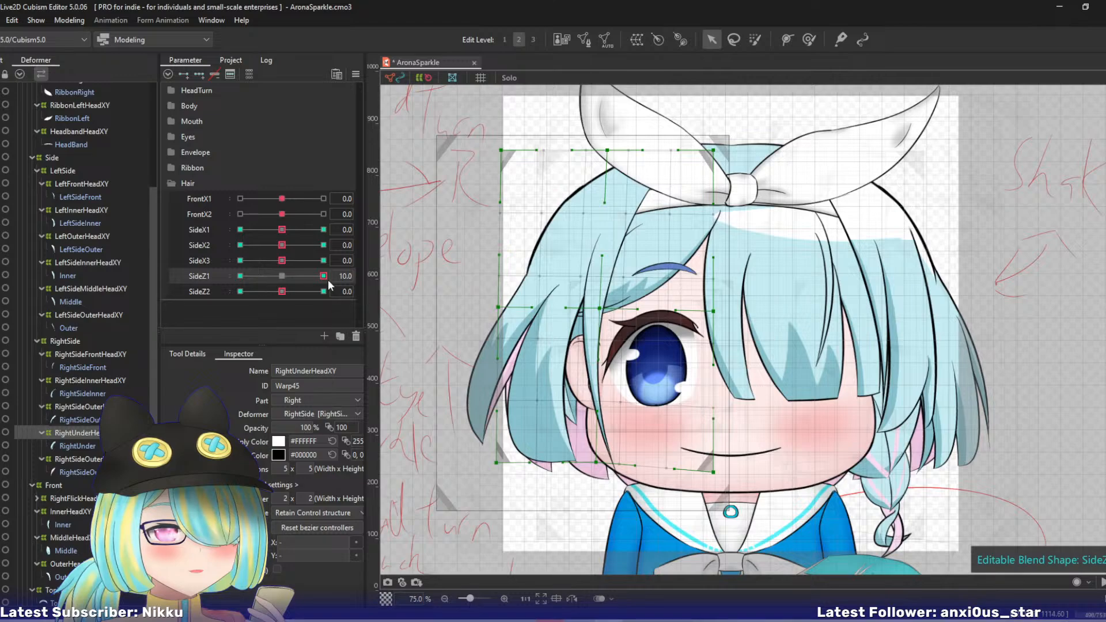
- Move the RightUnderHeadXY warp's mid-height and lower control points down and toward the face at SideZ1 -10
{"action": "left_click_drag", "start_coordinate": [325, 277], "coordinate": [227, 275]}
{"action": "left_click_drag", "start_coordinate": [504, 313], "coordinate": [514, 320]}
{"action": "left_click_drag", "start_coordinate": [610, 314], "coordinate": [615, 319]}
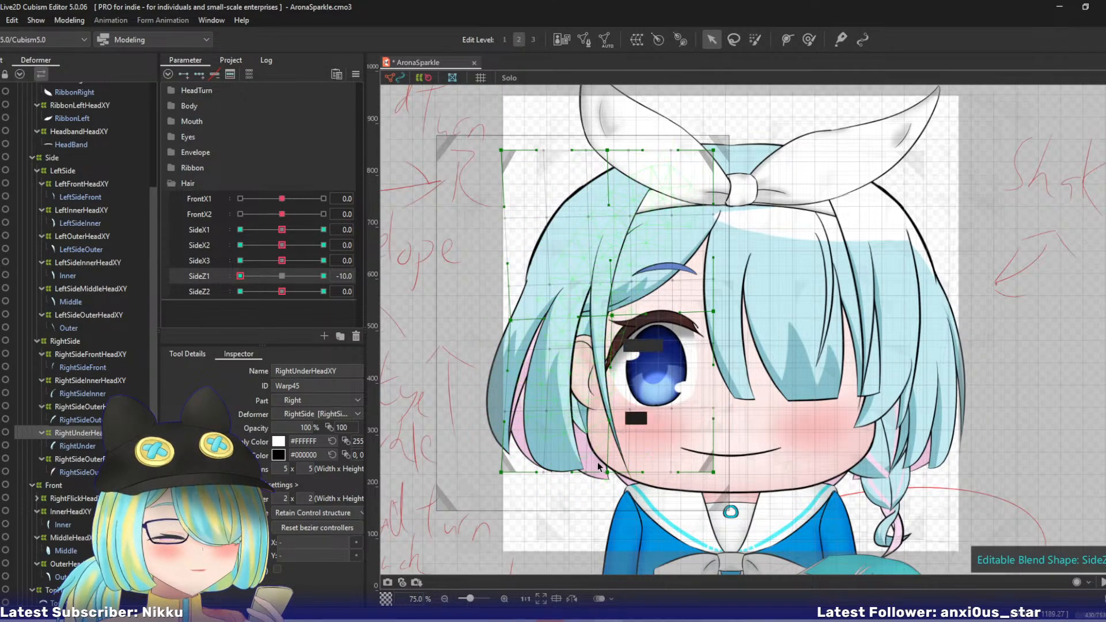
{"action": "left_click_drag", "start_coordinate": [608, 473], "coordinate": [615, 478]}
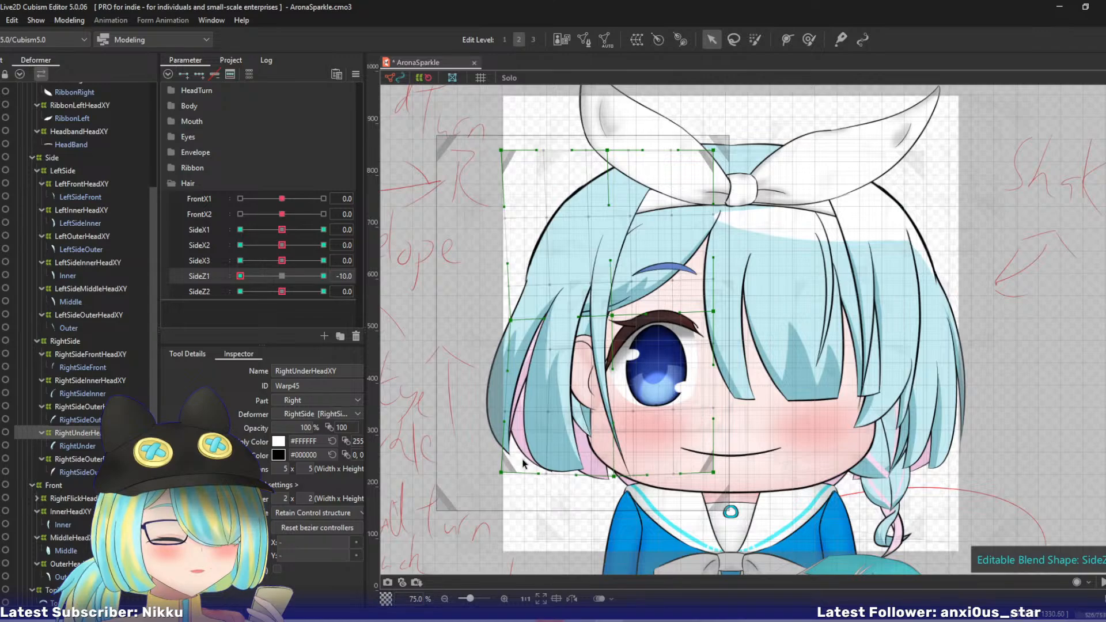
- Move the RightUnderHeadXY warp's lower control points up and outward at SideZ2 10 and down and inward at SideZ2 -10, then reset the parameters
{"action": "left_click_drag", "start_coordinate": [242, 276], "coordinate": [334, 294]}
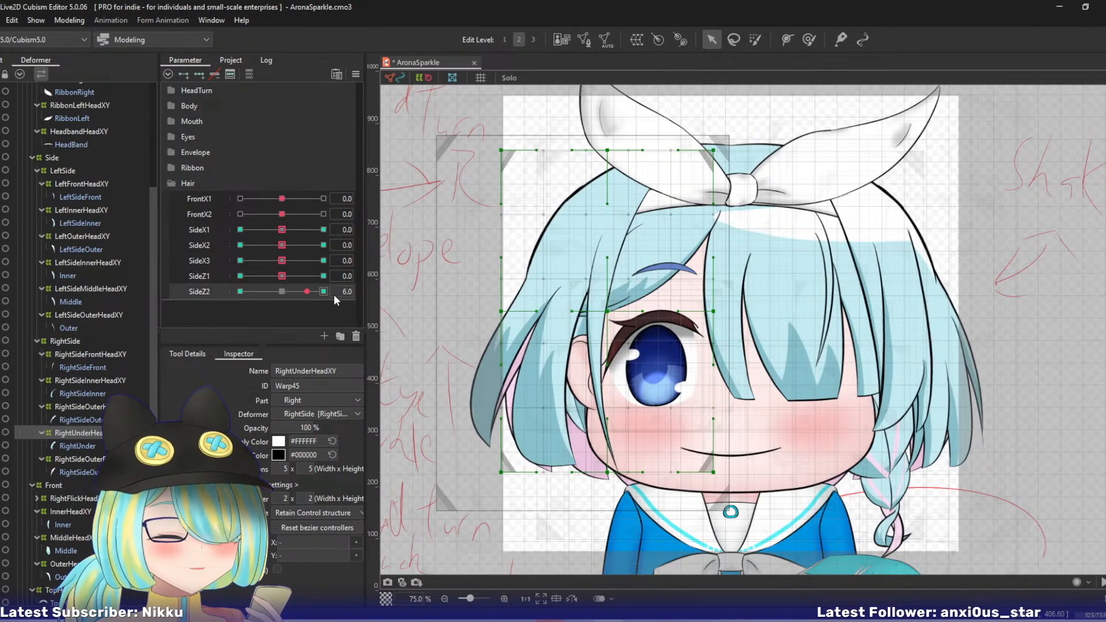
{"action": "left_click_drag", "start_coordinate": [611, 475], "coordinate": [489, 459]}
{"action": "left_click_drag", "start_coordinate": [313, 292], "coordinate": [154, 288]}
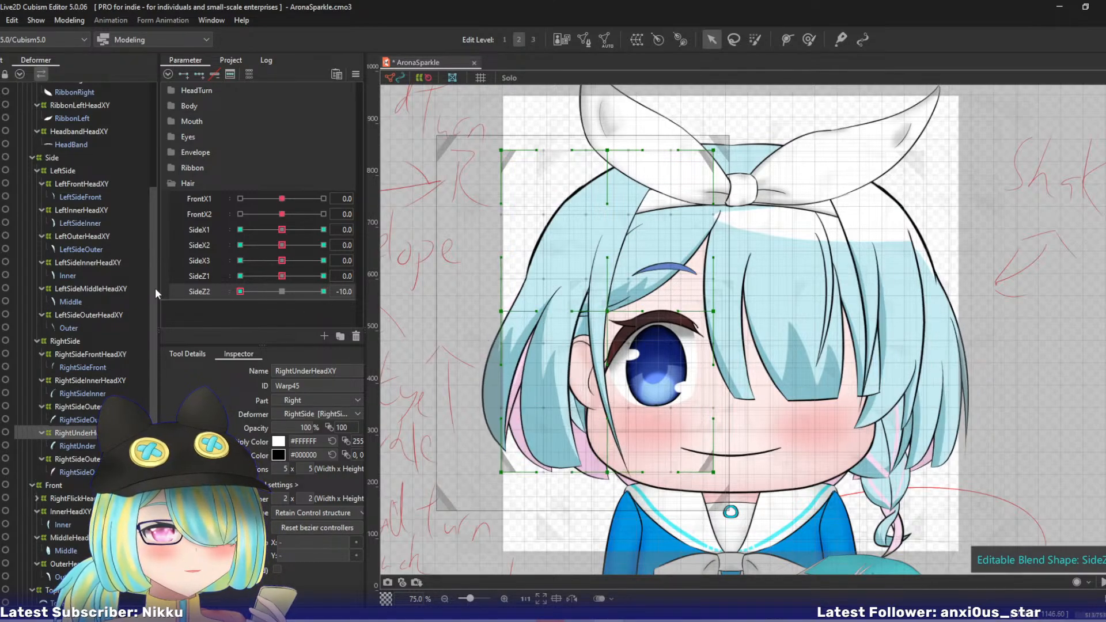
{"action": "left_click_drag", "start_coordinate": [509, 477], "coordinate": [512, 482]}
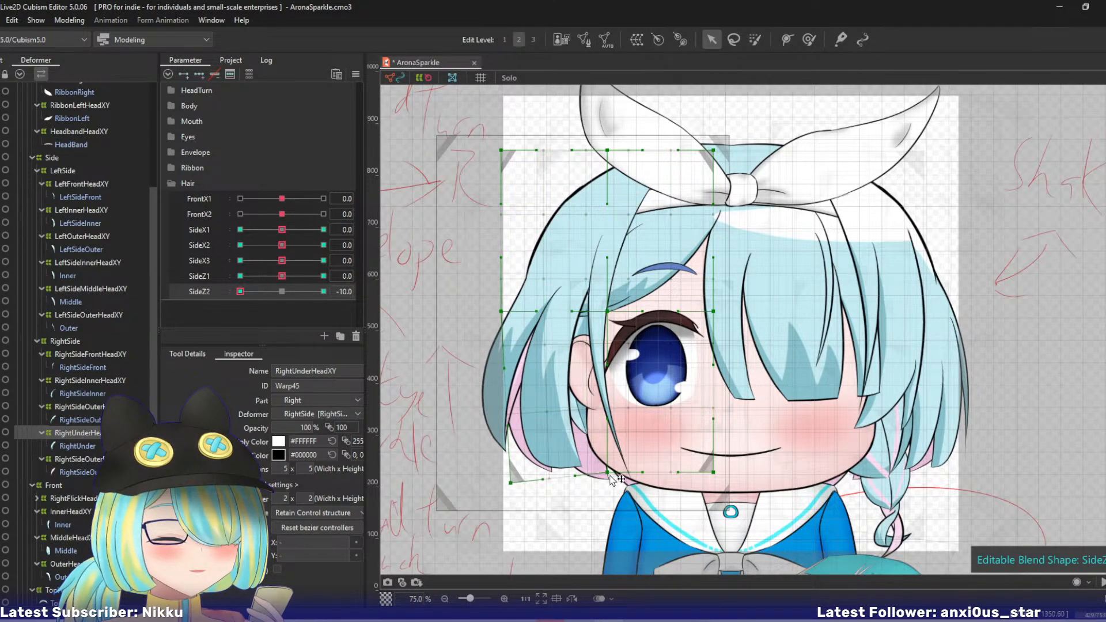
{"action": "left_click_drag", "start_coordinate": [608, 473], "coordinate": [615, 478]}
{"action": "key", "text": "ctrl+d"}
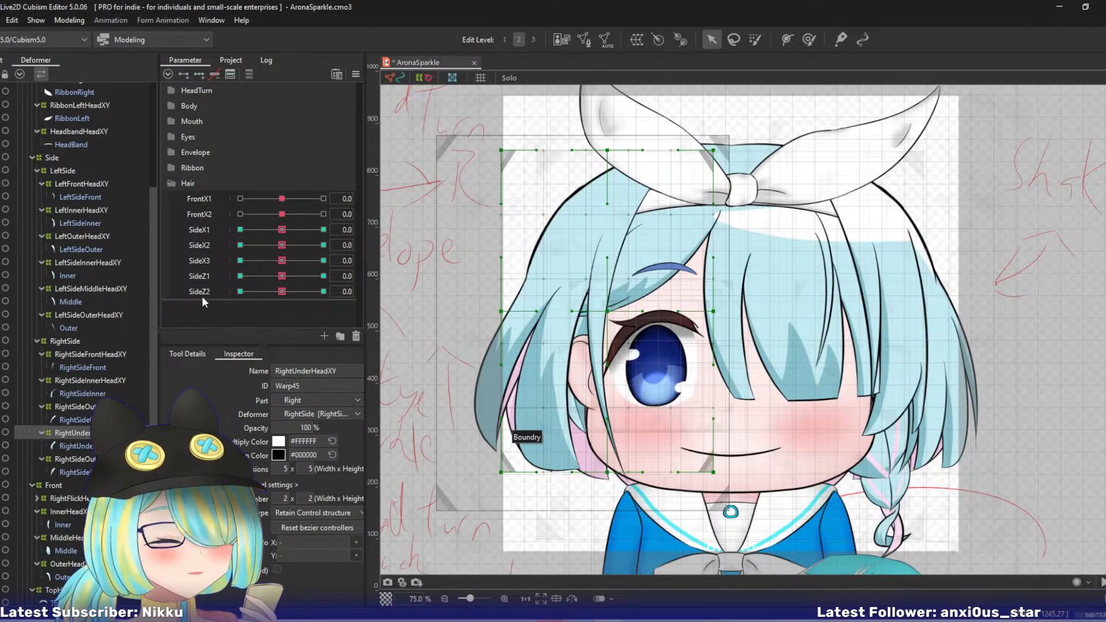
- Select the BraidHeadXY warp, replicate the SideZ2 parameter and rename the copy BraidX1
{"action": "left_click_drag", "start_coordinate": [154, 319], "coordinate": [168, 492]}
{"action": "left_click", "coordinate": [103, 392]}
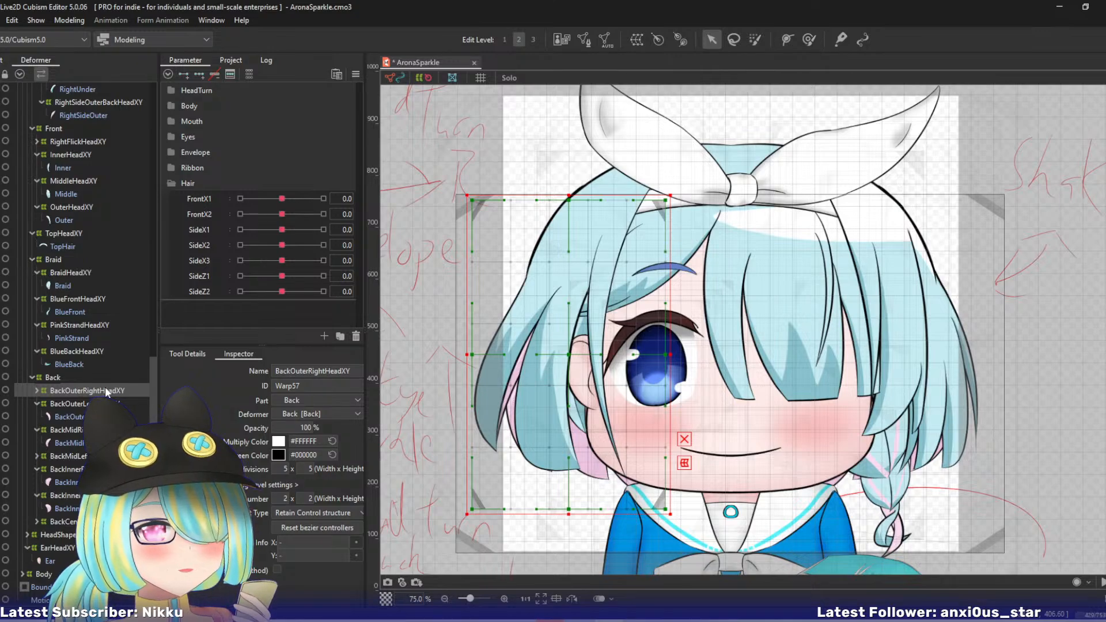
{"action": "left_click", "coordinate": [68, 271]}
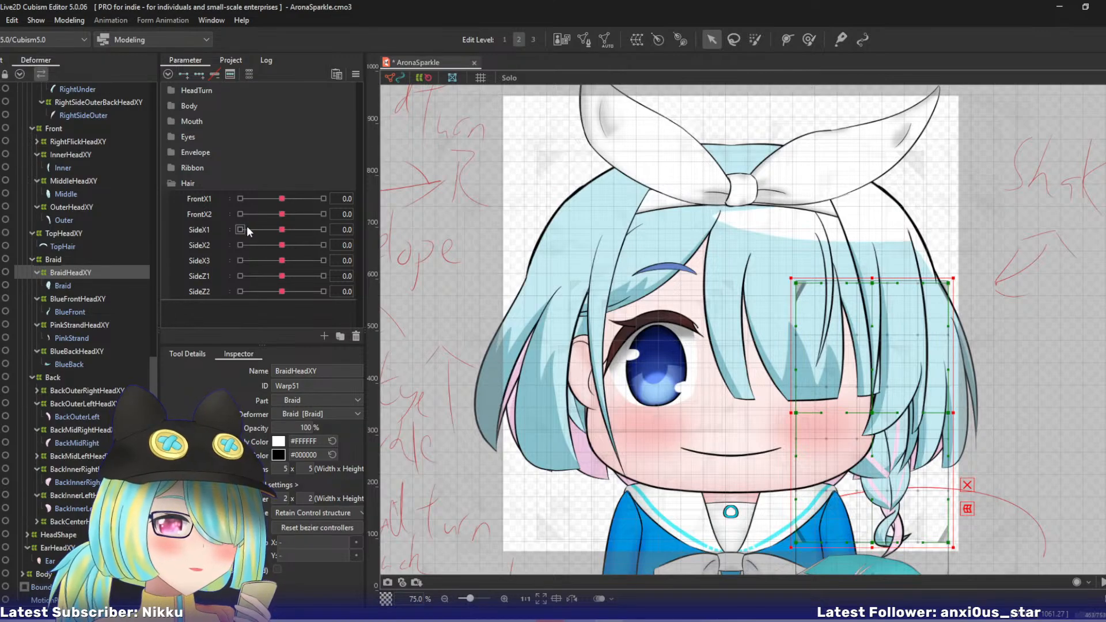
{"action": "right_click", "coordinate": [202, 290]}
{"action": "left_click", "coordinate": [216, 322]}
{"action": "right_click", "coordinate": [211, 307]}
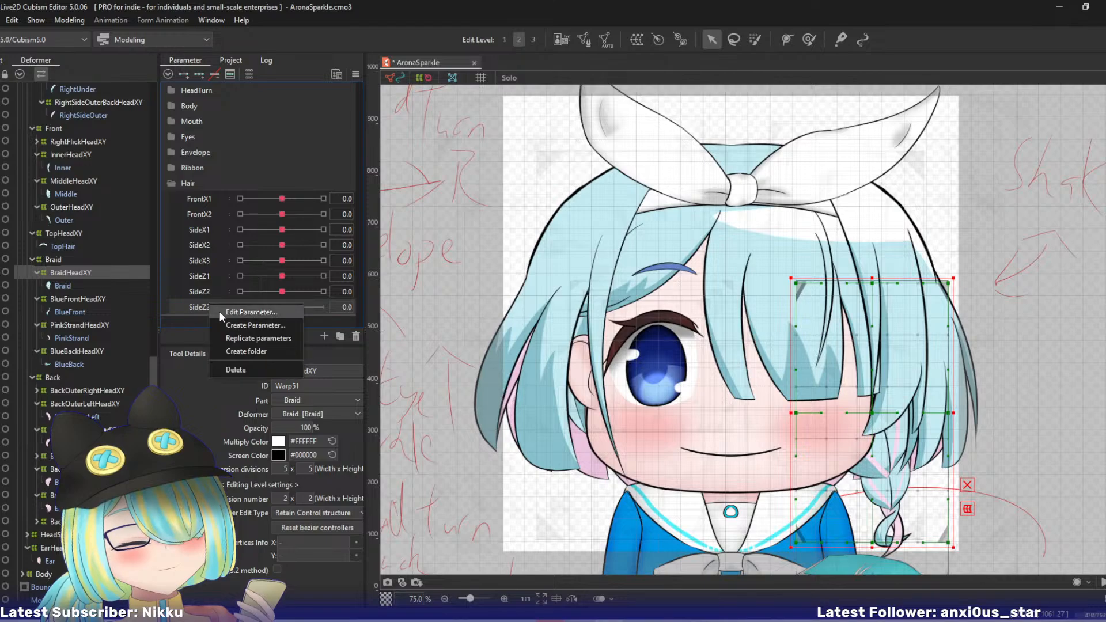
{"action": "left_click", "coordinate": [223, 312]}
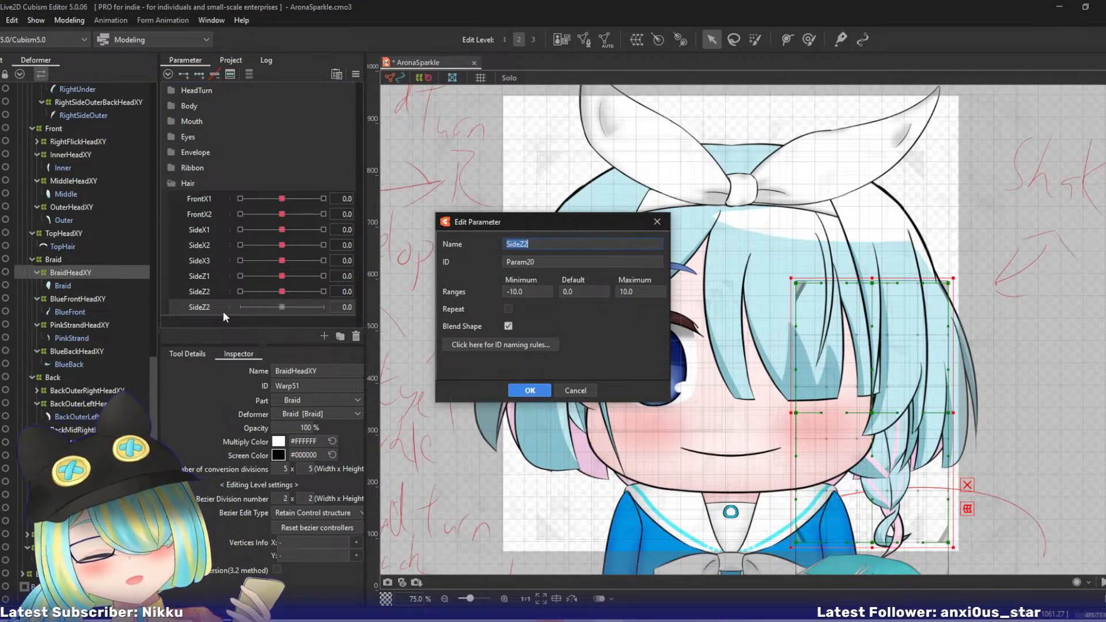
{"action": "type", "text": "Br"}
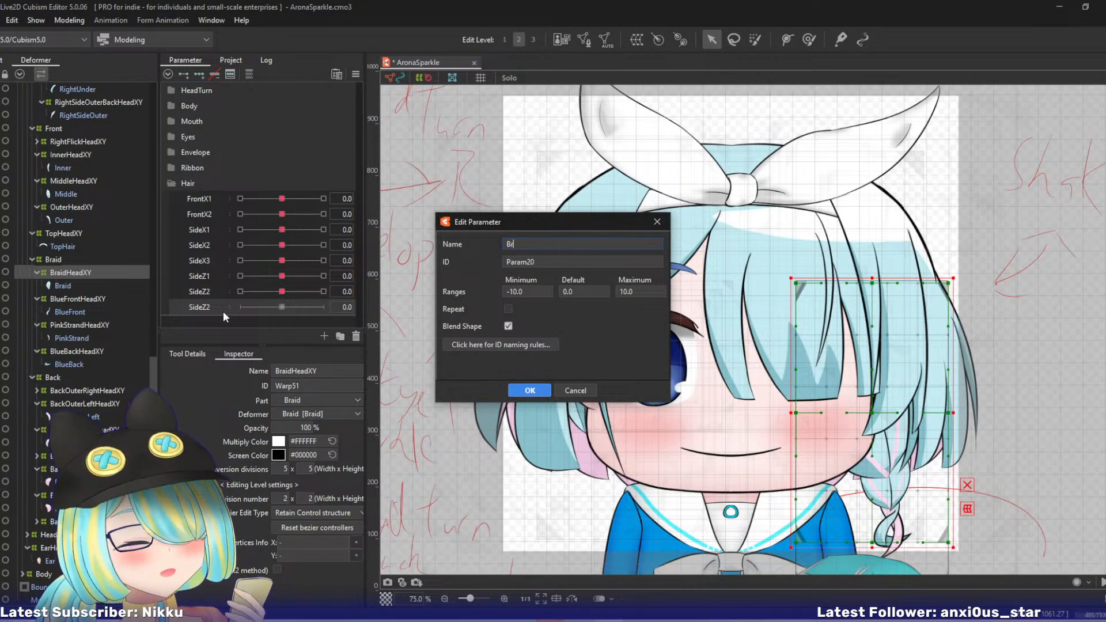
{"action": "type", "text": "aidX"}
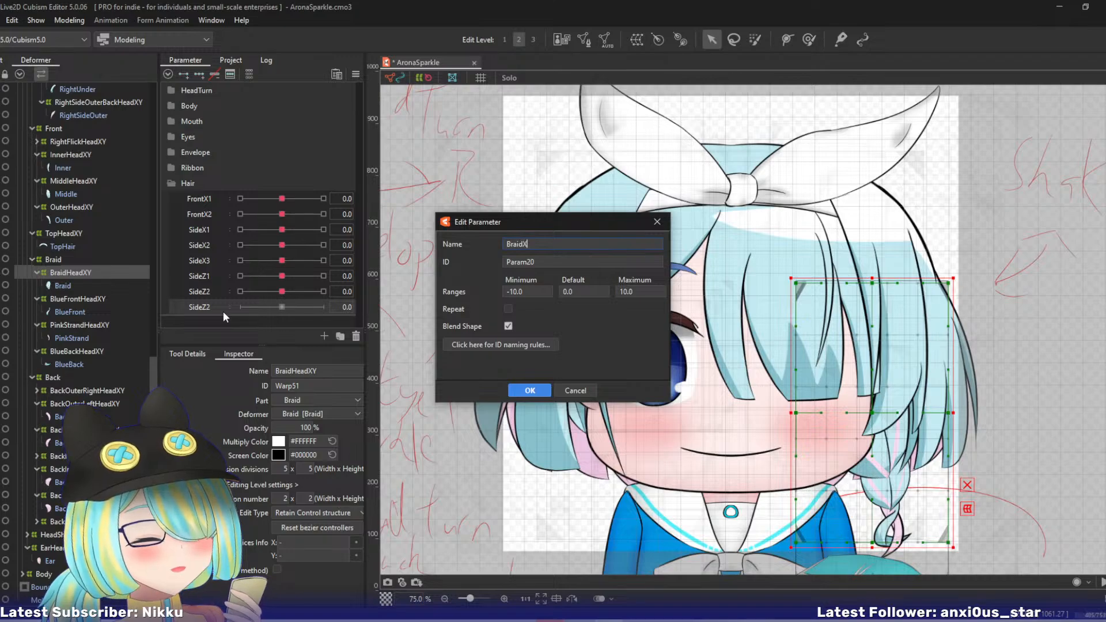
{"action": "type", "text": "1"}
{"action": "left_click", "coordinate": [530, 391]}
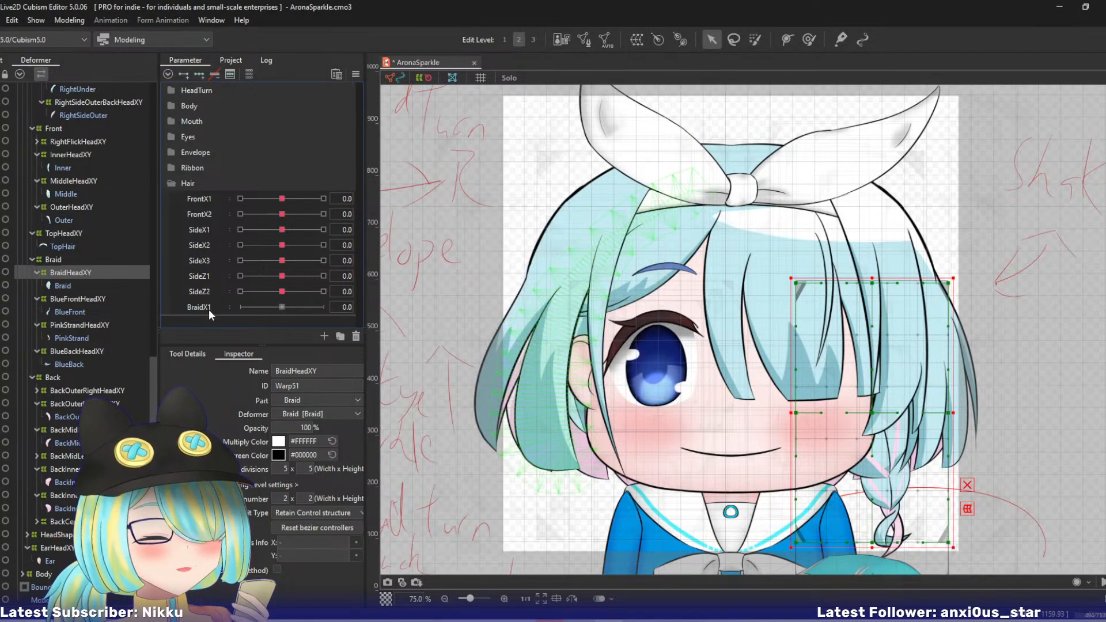
- Replicate the BraidX1 parameter twice in the Hair group
{"action": "right_click", "coordinate": [235, 310]}
{"action": "left_click", "coordinate": [247, 338]}
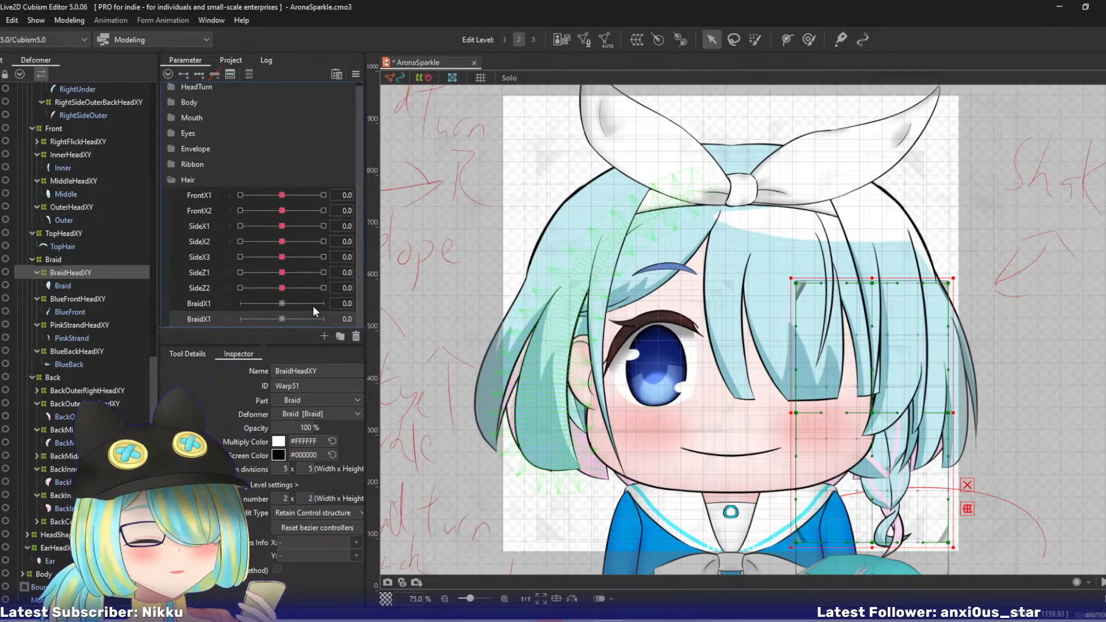
{"action": "right_click", "coordinate": [223, 320]}
{"action": "left_click", "coordinate": [248, 348]}
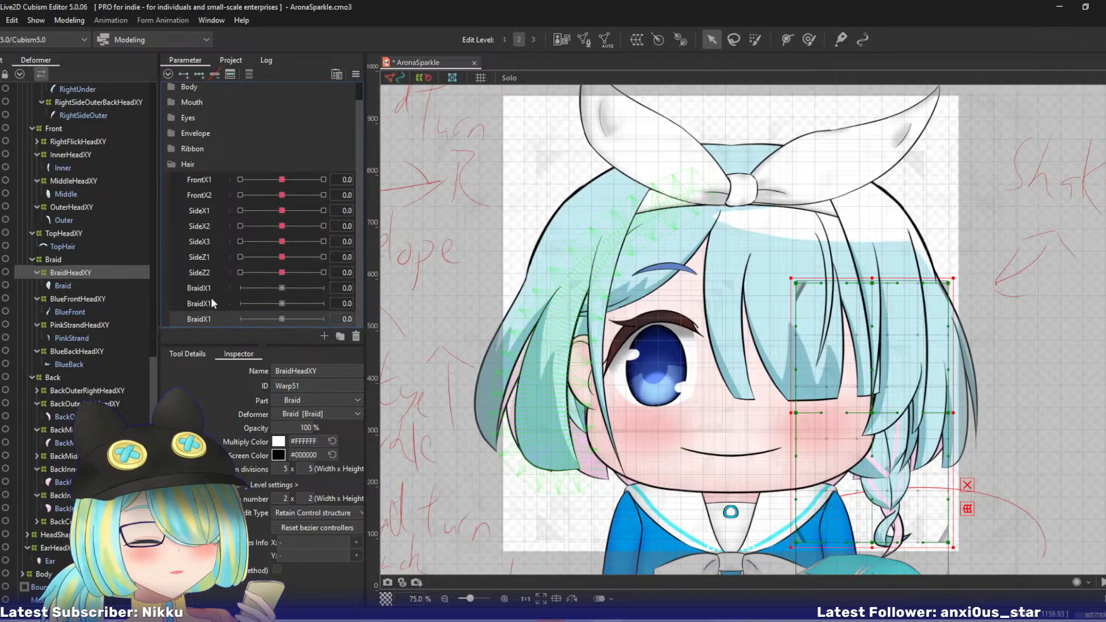
- Rename the first BraidX1 copy to BraidX2
{"action": "right_click", "coordinate": [212, 301]}
{"action": "left_click", "coordinate": [230, 305]}
{"action": "key", "text": "BackSpace"}
{"action": "type", "text": "2"}
{"action": "key", "text": "Return"}
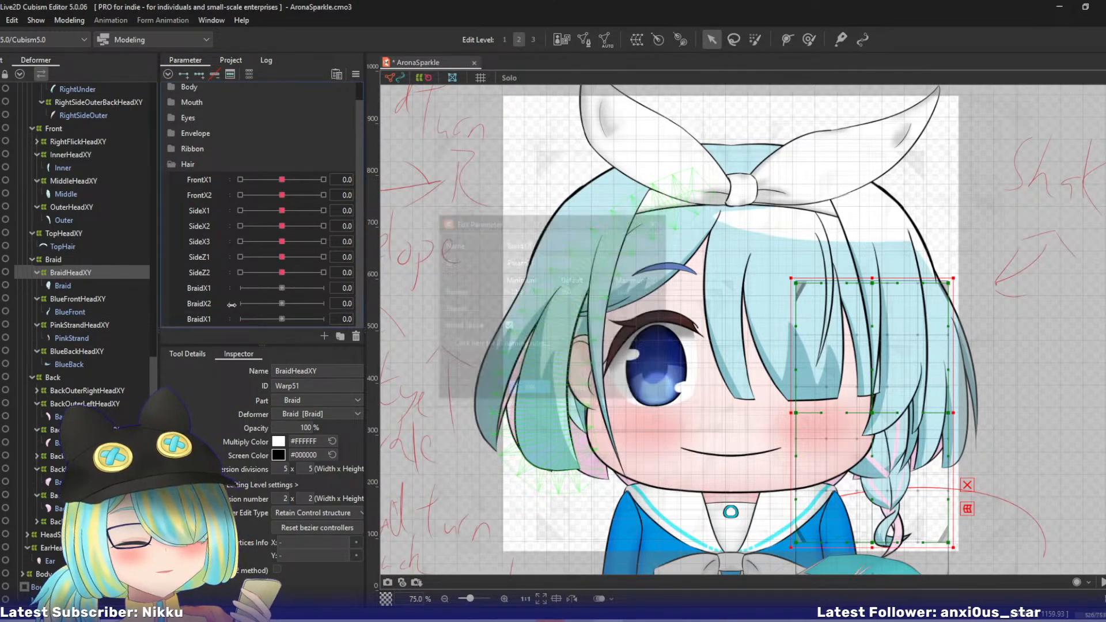
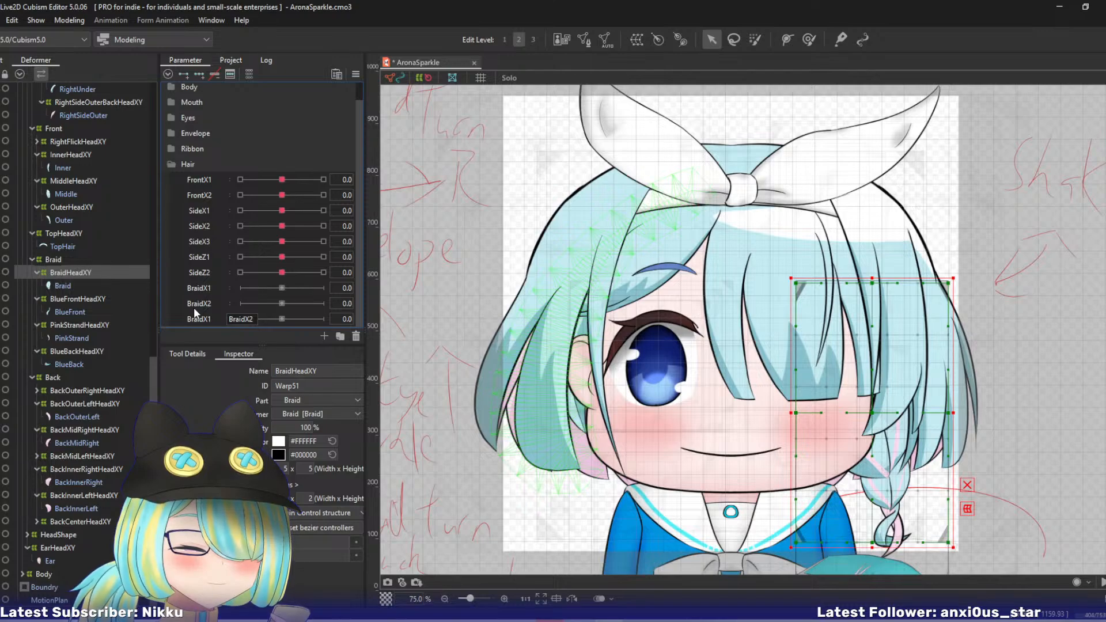
- Select the BraidHeadXY, BlueFrontHeadXY, PinkStrandHeadXY and BlueBackHeadXY warps and add three keys to both BraidX1 and BraidX2
{"action": "left_click", "coordinate": [116, 300]}
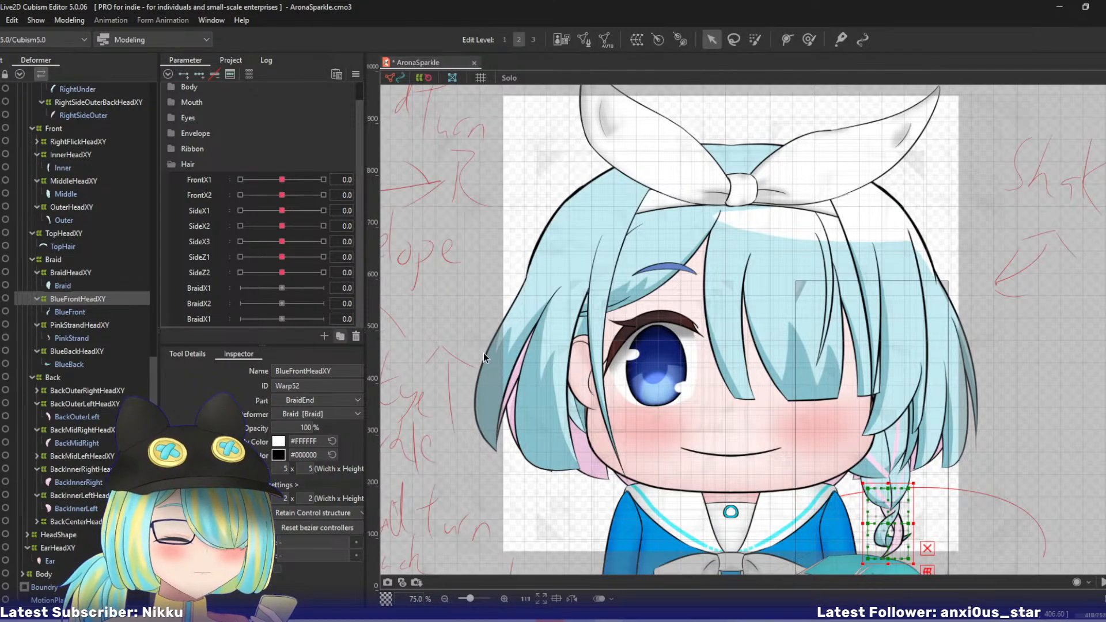
{"action": "left_click_drag", "start_coordinate": [703, 406], "coordinate": [551, 313]}
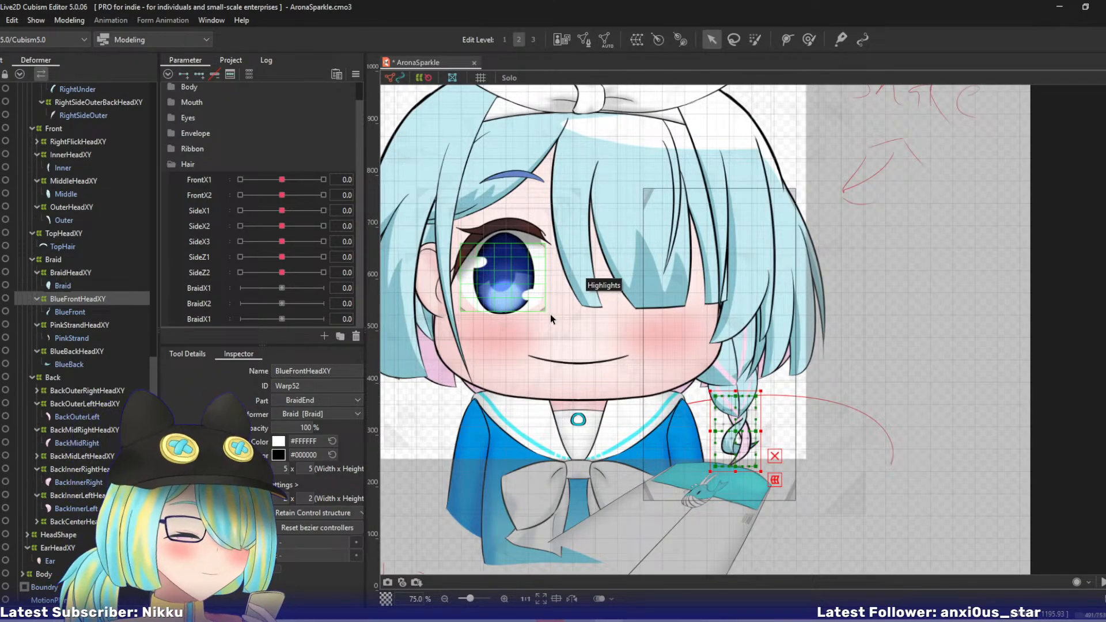
{"action": "left_click", "coordinate": [78, 272], "text": "ctrl"}
{"action": "left_click", "coordinate": [78, 325], "text": "ctrl"}
{"action": "left_click", "coordinate": [78, 353], "text": "ctrl"}
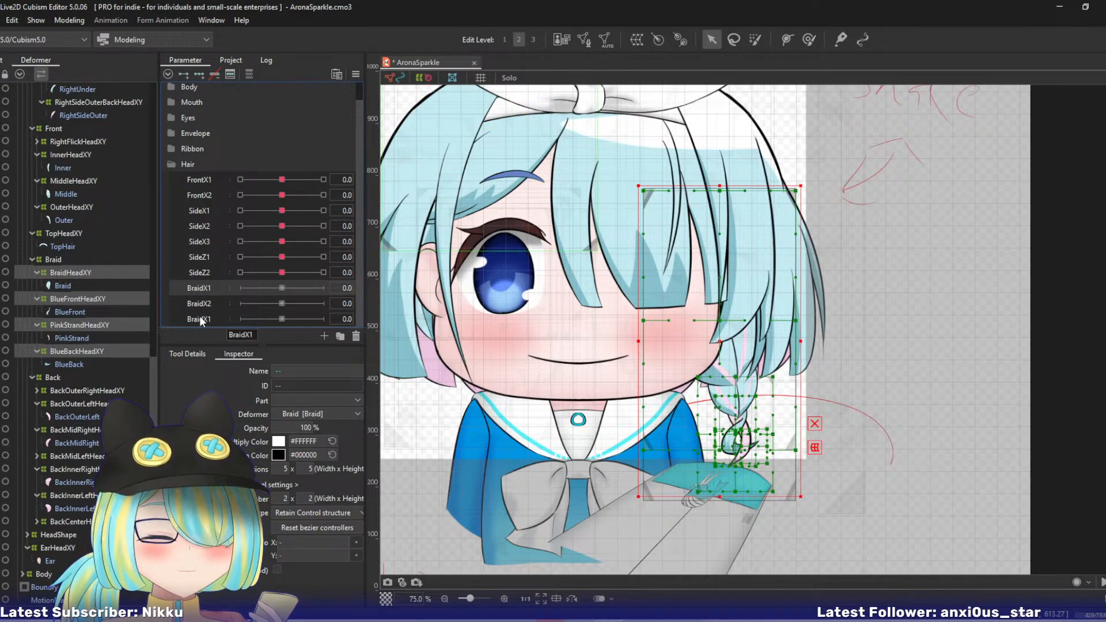
{"action": "left_click", "coordinate": [205, 303], "text": "ctrl"}
{"action": "left_click", "coordinate": [198, 74]}
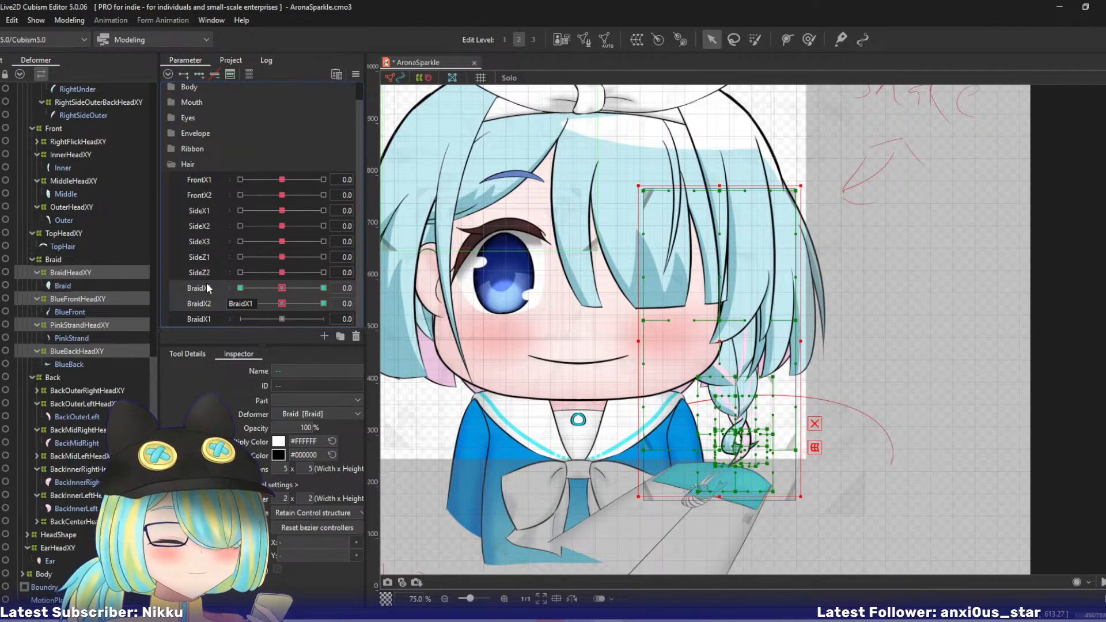
- Set BraidX1 to 10 and start the Temporary deform tool on the four selected braid warps
{"action": "key", "text": "ctrl+t"}
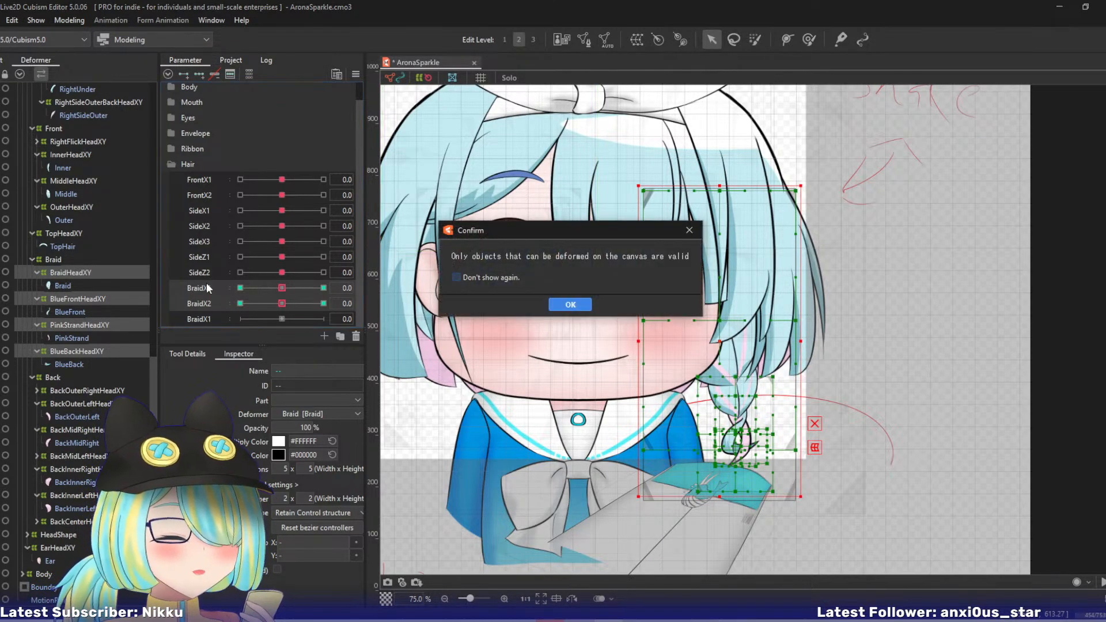
{"action": "left_click", "coordinate": [576, 311]}
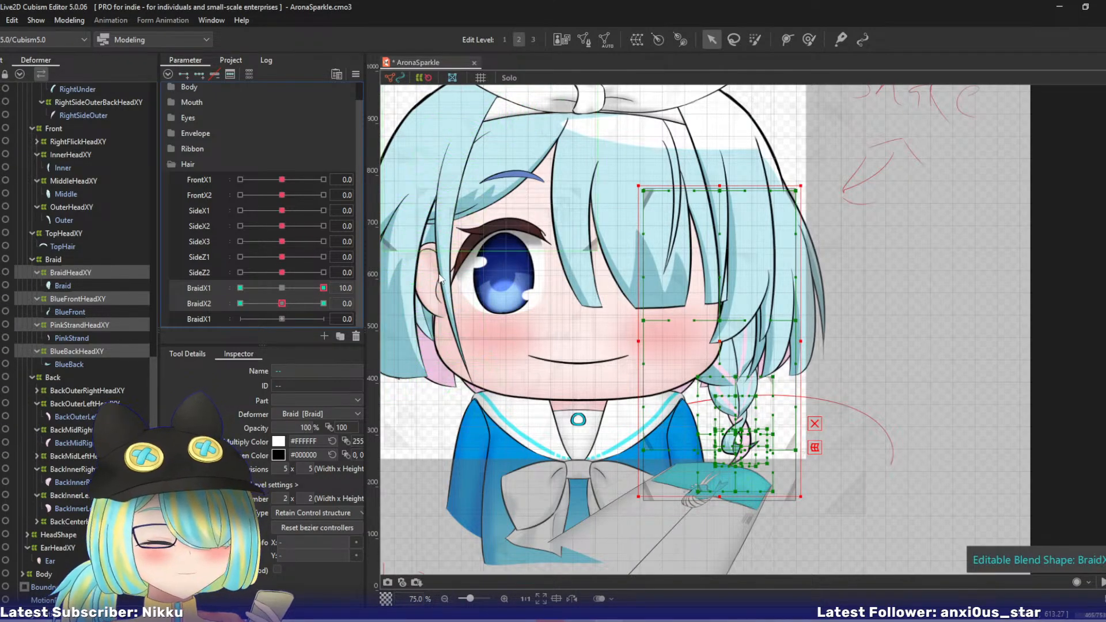
{"action": "key", "text": "ctrl+t"}
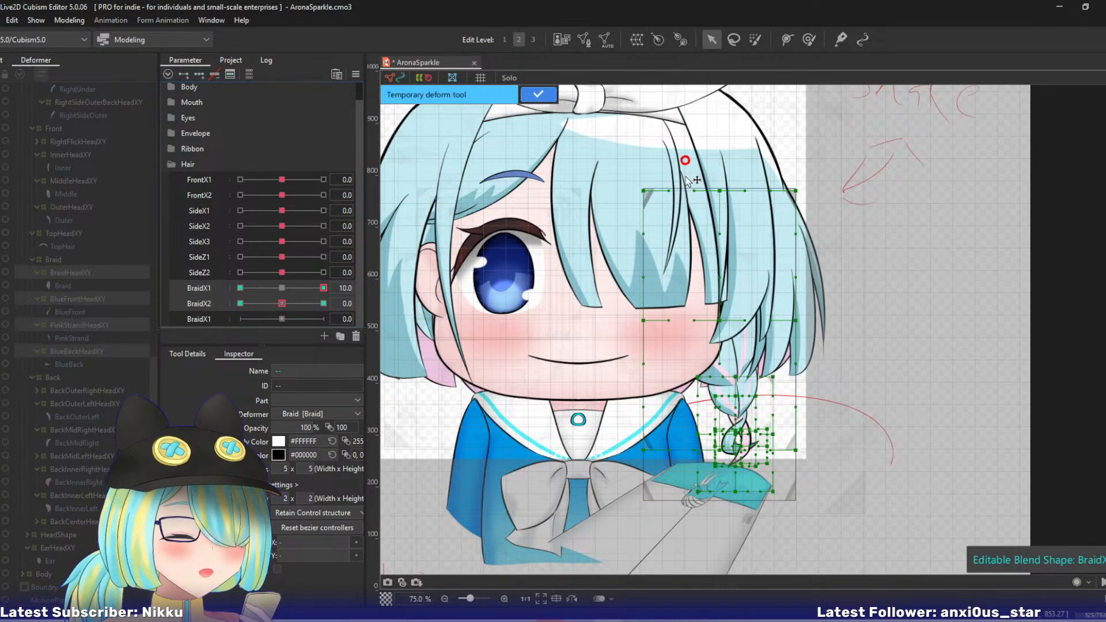
{"action": "key", "text": "ctrl+z"}
{"action": "left_click", "coordinate": [700, 244]}
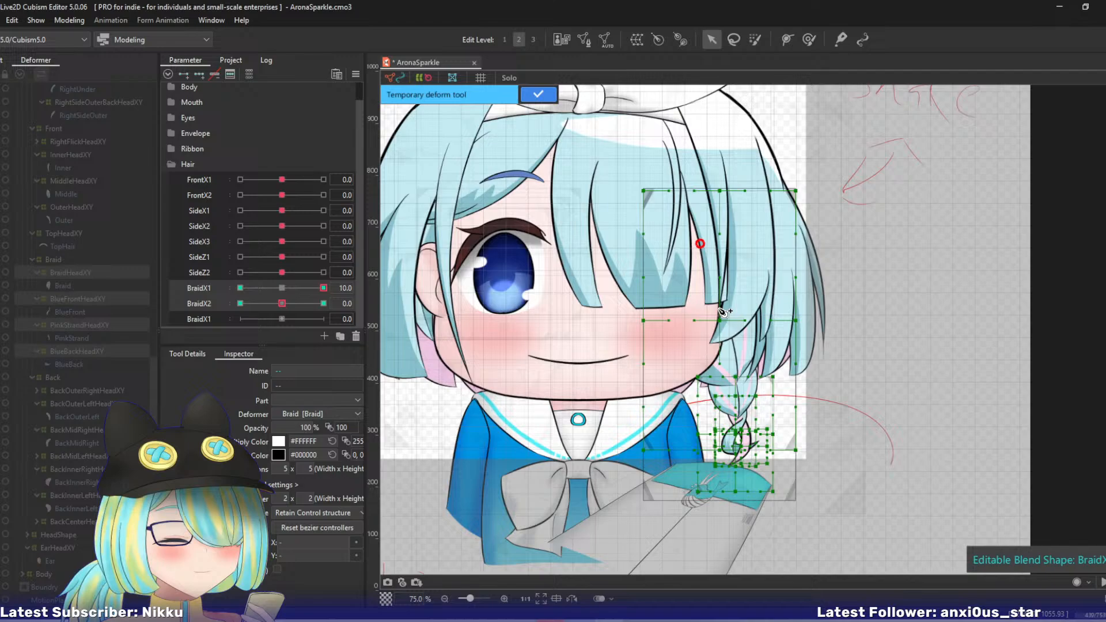
{"action": "left_click", "coordinate": [732, 381]}
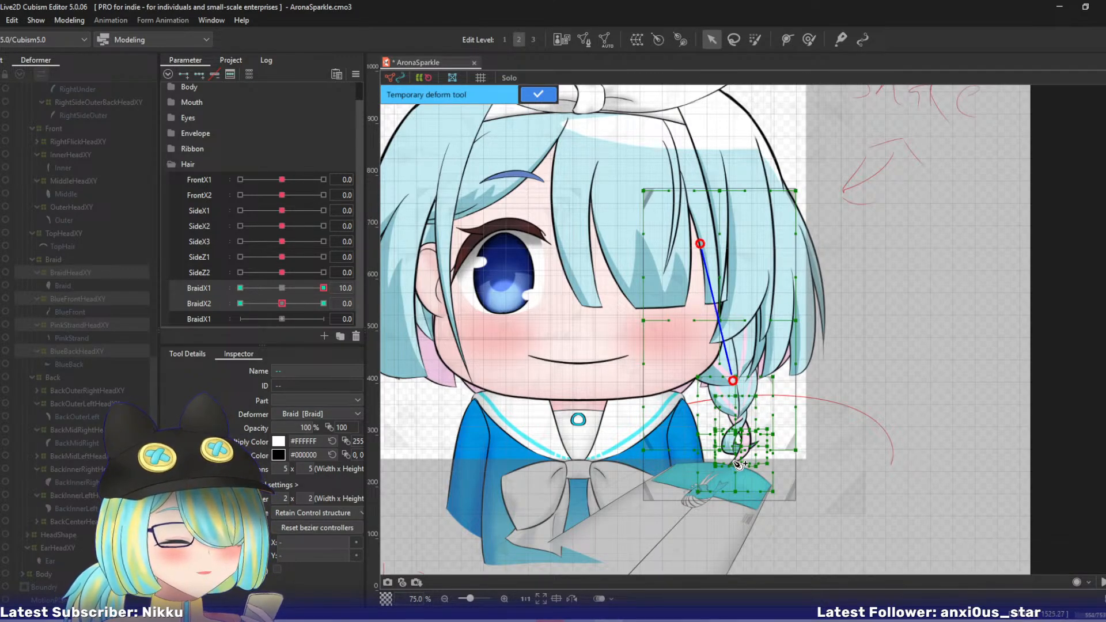
{"action": "left_click", "coordinate": [747, 555]}
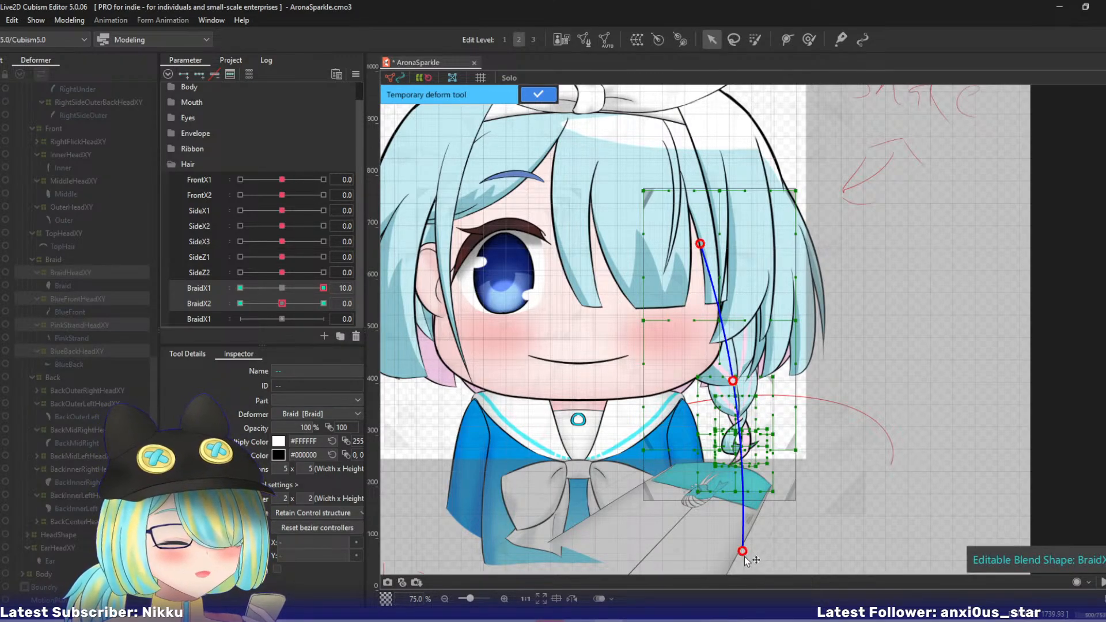
{"action": "left_click_drag", "start_coordinate": [747, 555], "coordinate": [767, 549]}
{"action": "key", "text": "ctrl+z"}
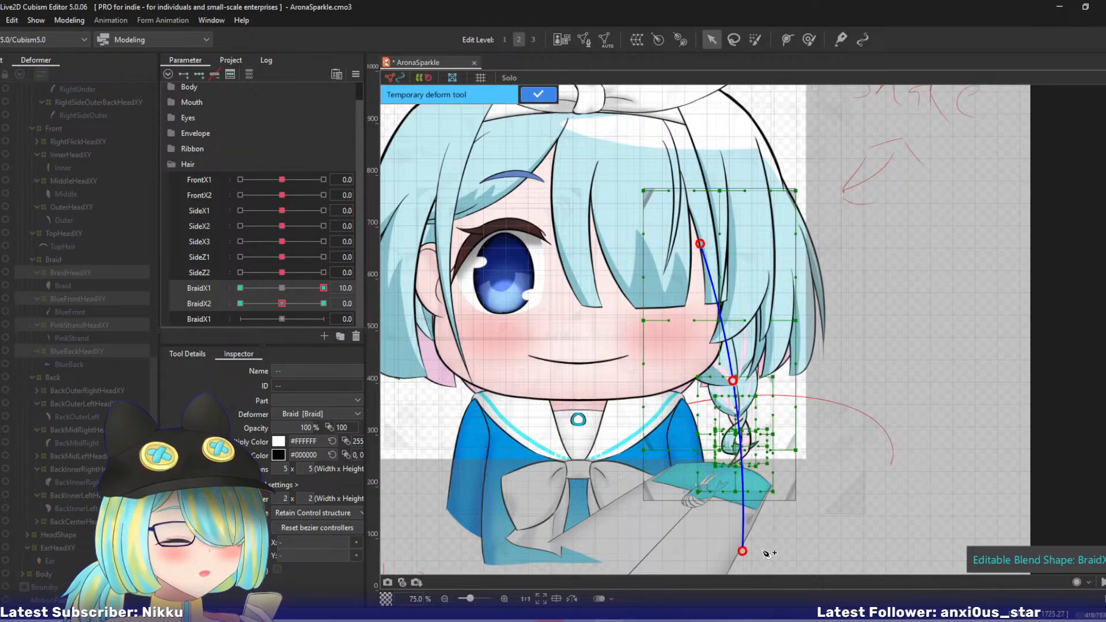
{"action": "key", "text": "ctrl+z"}
{"action": "key", "text": "ctrl+z"}
{"action": "key", "text": "ctrl+z"}
- Place a deform path from the upper hair down past the braid, swing its lower end outward and up at BraidX1 10, and apply it
{"action": "left_click", "coordinate": [677, 137]}
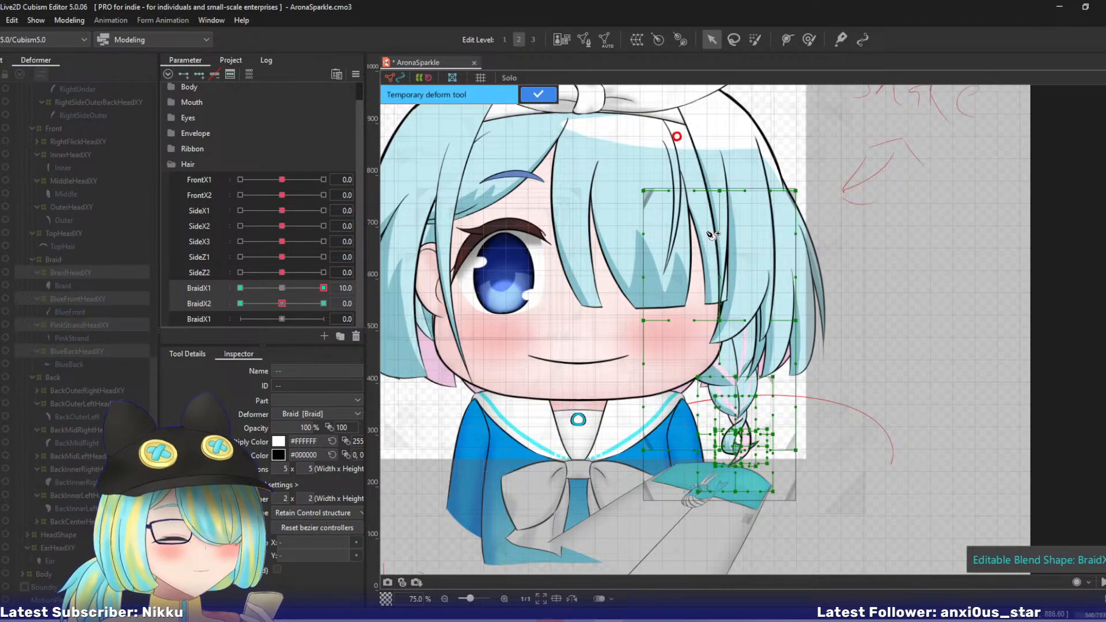
{"action": "left_click", "coordinate": [702, 237]}
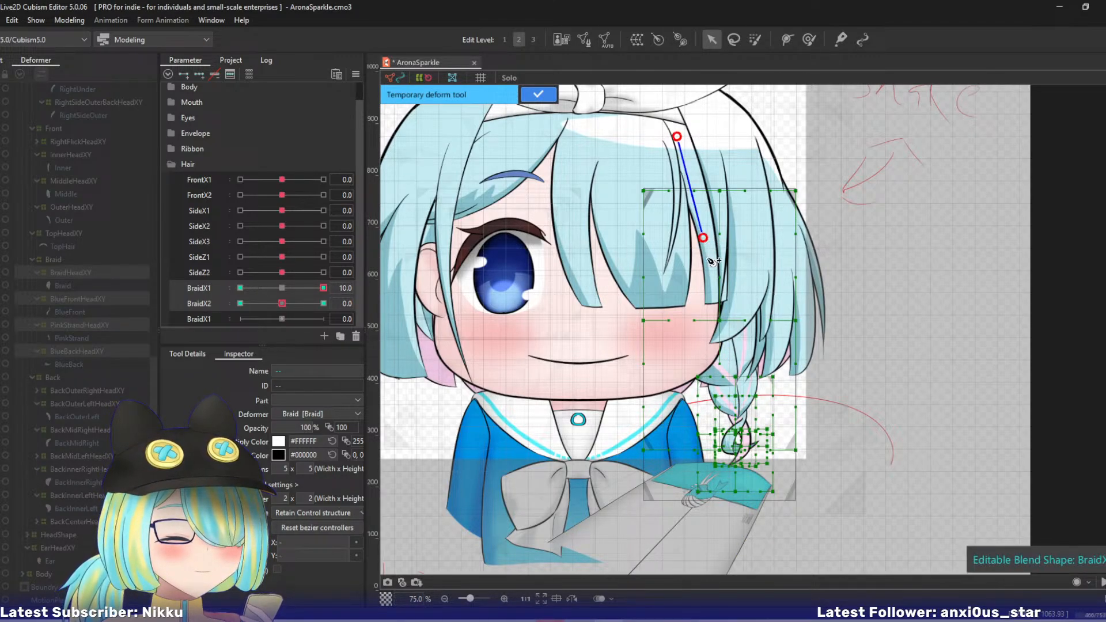
{"action": "left_click", "coordinate": [729, 363]}
{"action": "left_click", "coordinate": [733, 378]}
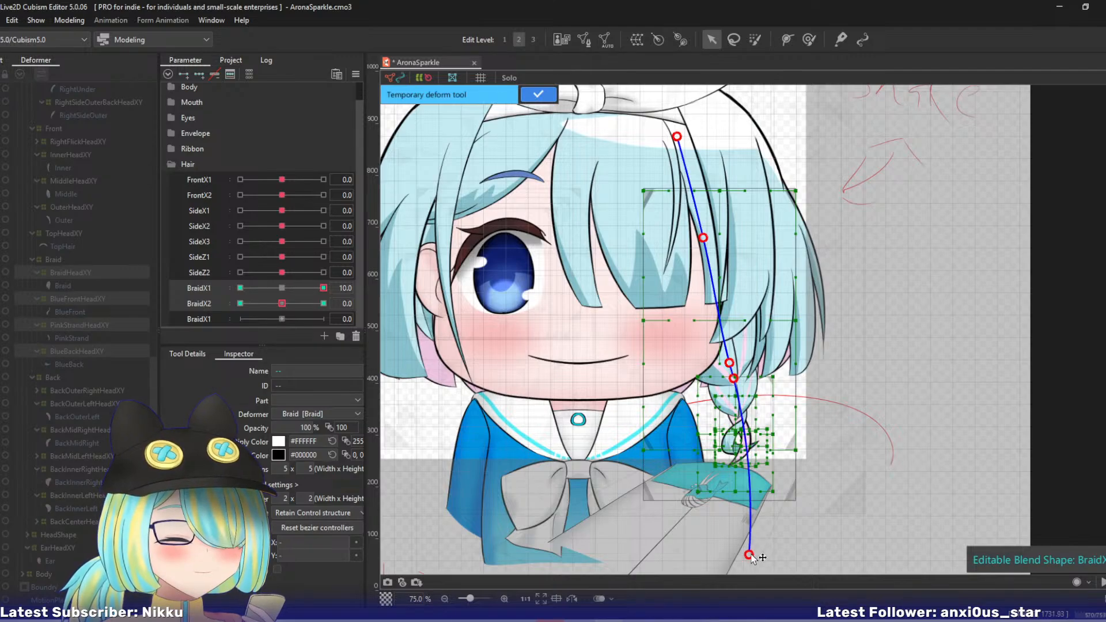
{"action": "left_click_drag", "start_coordinate": [753, 562], "coordinate": [807, 533]}
{"action": "left_click_drag", "start_coordinate": [734, 380], "coordinate": [736, 382]}
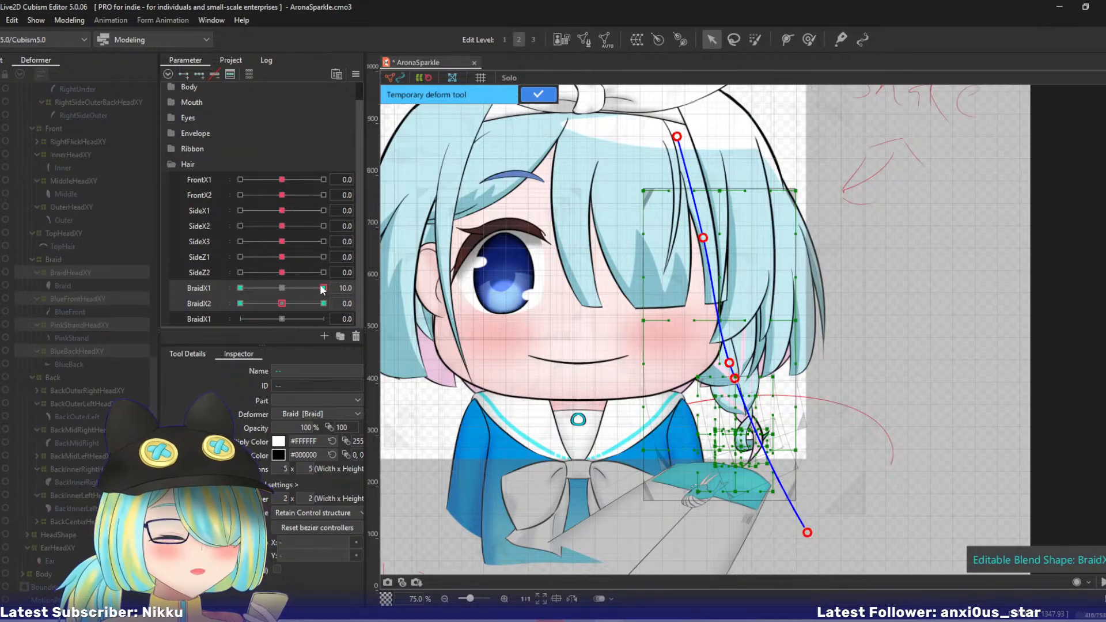
{"action": "mouse_move", "coordinate": [322, 288]}
{"action": "left_mouse_down"}
{"action": "mouse_move", "coordinate": [297, 293]}
{"action": "mouse_move", "coordinate": [330, 285]}
{"action": "left_mouse_up"}
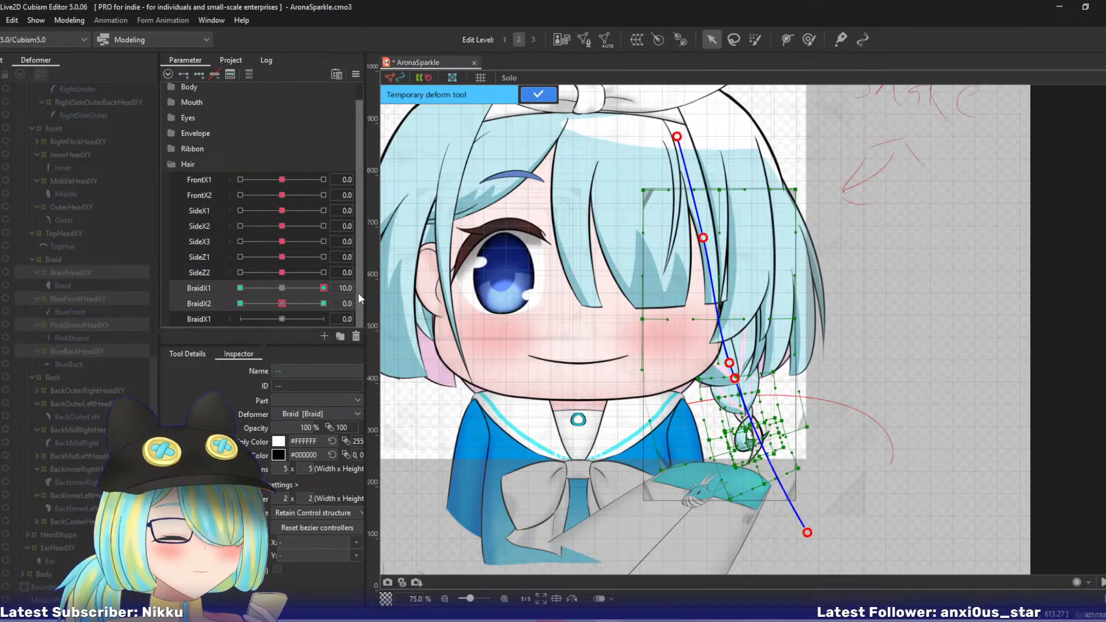
{"action": "left_click", "coordinate": [537, 95]}
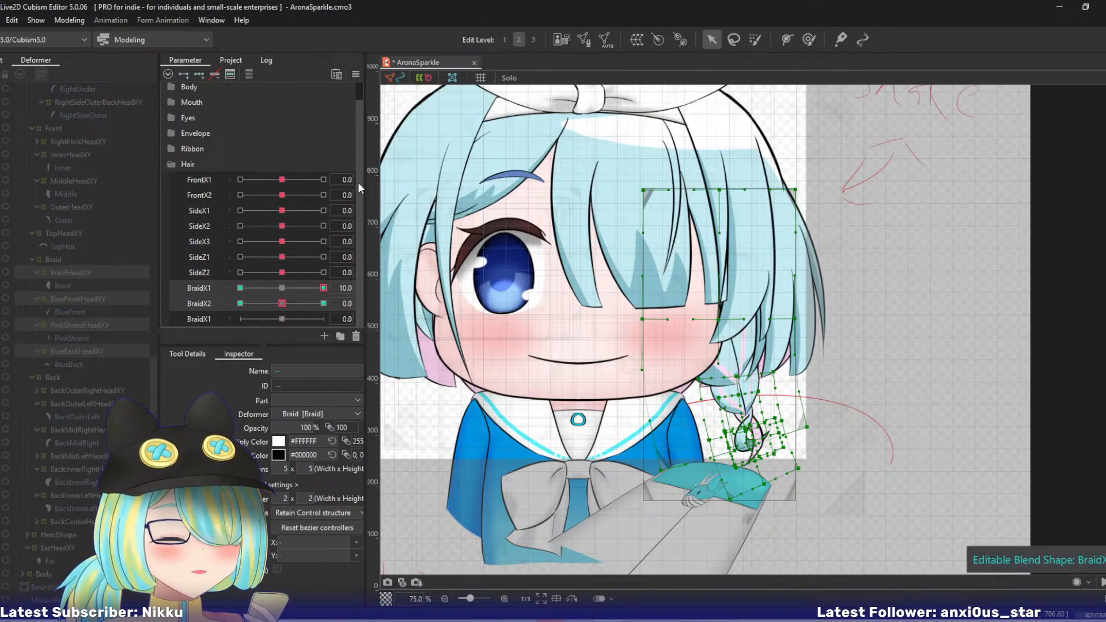
- At BraidX1 -10, bend the braid warps inward with a deform path along the braid, apply it and reset the parameters
{"action": "left_click_drag", "start_coordinate": [318, 290], "coordinate": [165, 258]}
{"action": "key", "text": "ctrl+t"}
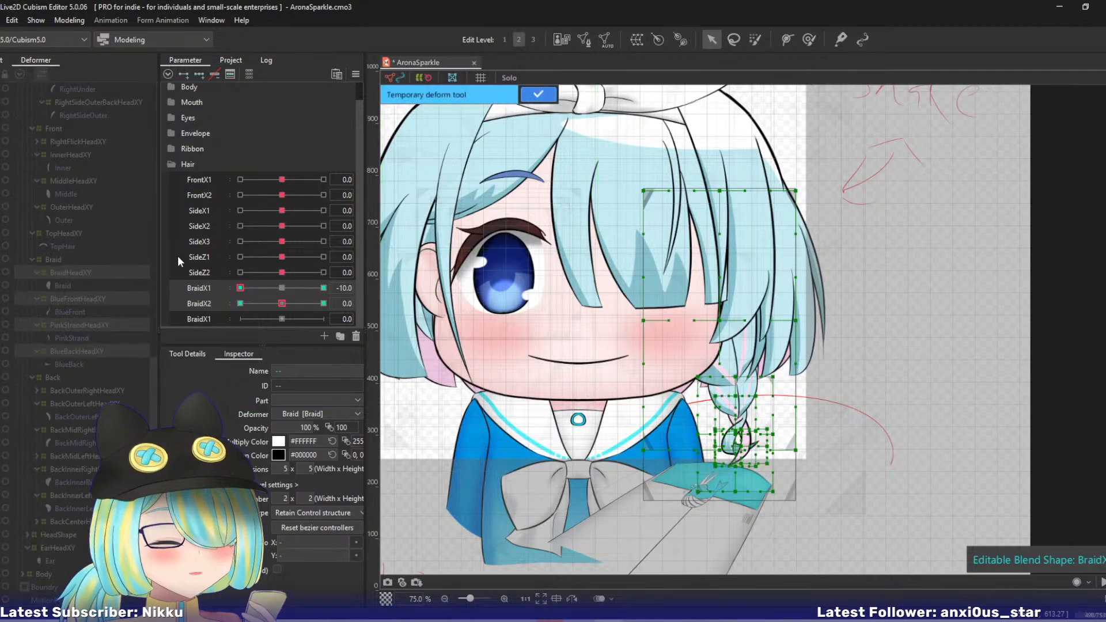
{"action": "left_click", "coordinate": [687, 147]}
{"action": "left_click", "coordinate": [731, 349]}
{"action": "left_click", "coordinate": [731, 375]}
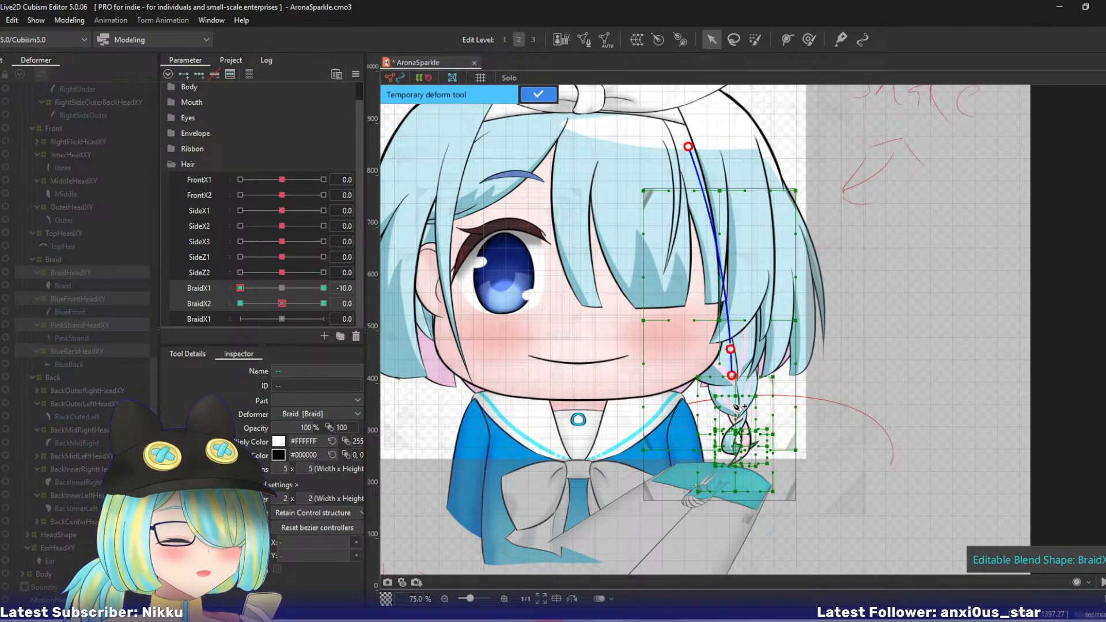
{"action": "left_click", "coordinate": [741, 567]}
{"action": "left_click_drag", "start_coordinate": [741, 565], "coordinate": [684, 554]}
{"action": "left_click_drag", "start_coordinate": [735, 378], "coordinate": [730, 382]}
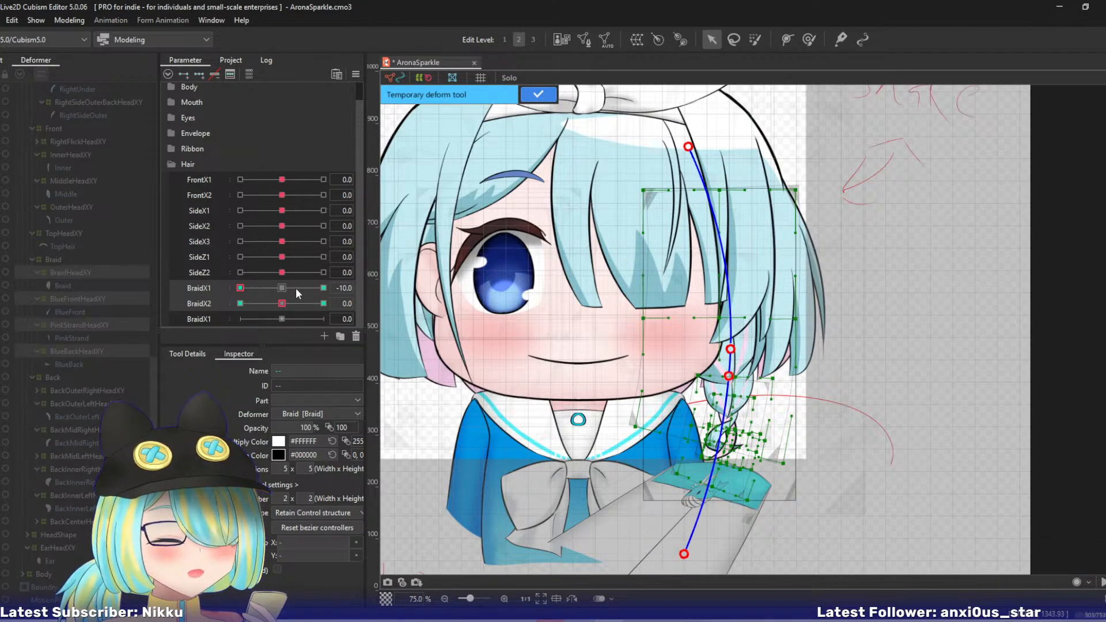
{"action": "left_click_drag", "start_coordinate": [295, 288], "coordinate": [240, 289]}
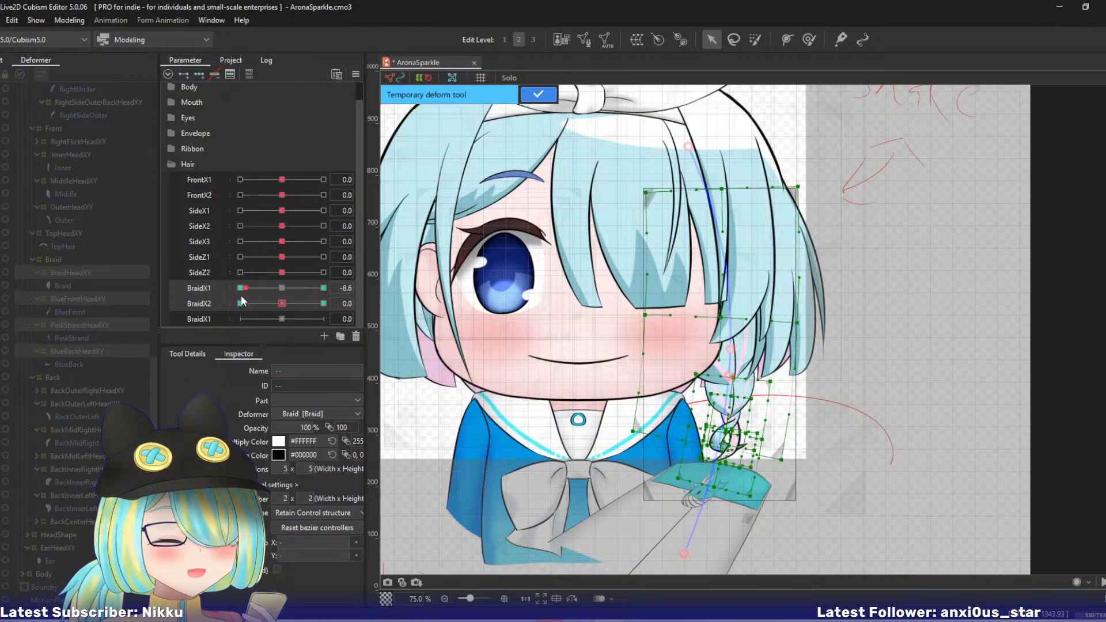
{"action": "left_click", "coordinate": [530, 95]}
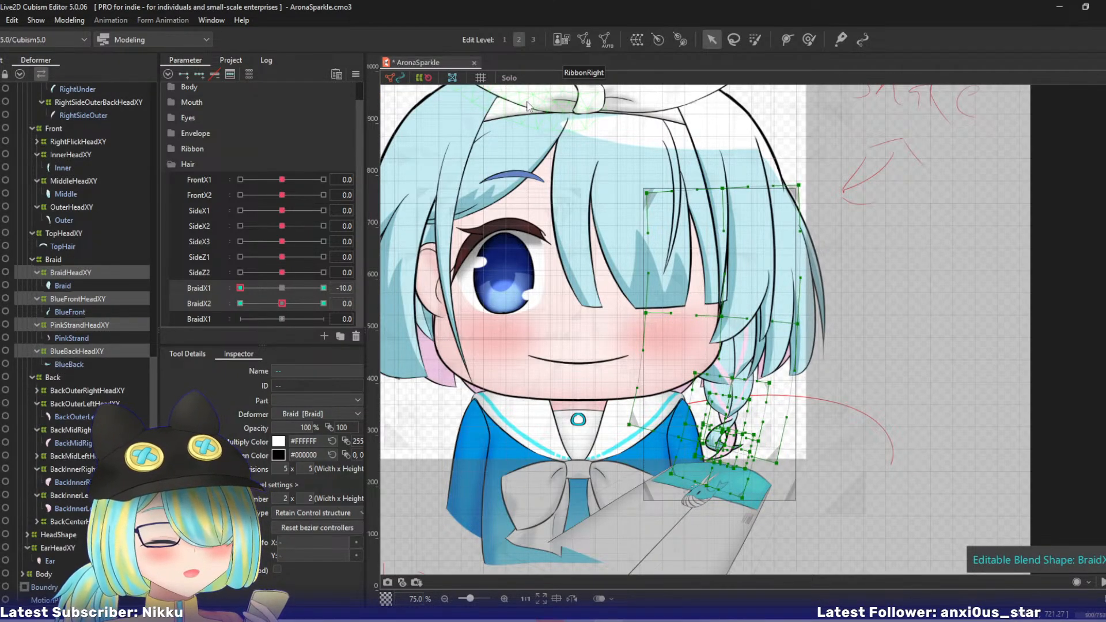
{"action": "key", "text": "ctrl+z"}
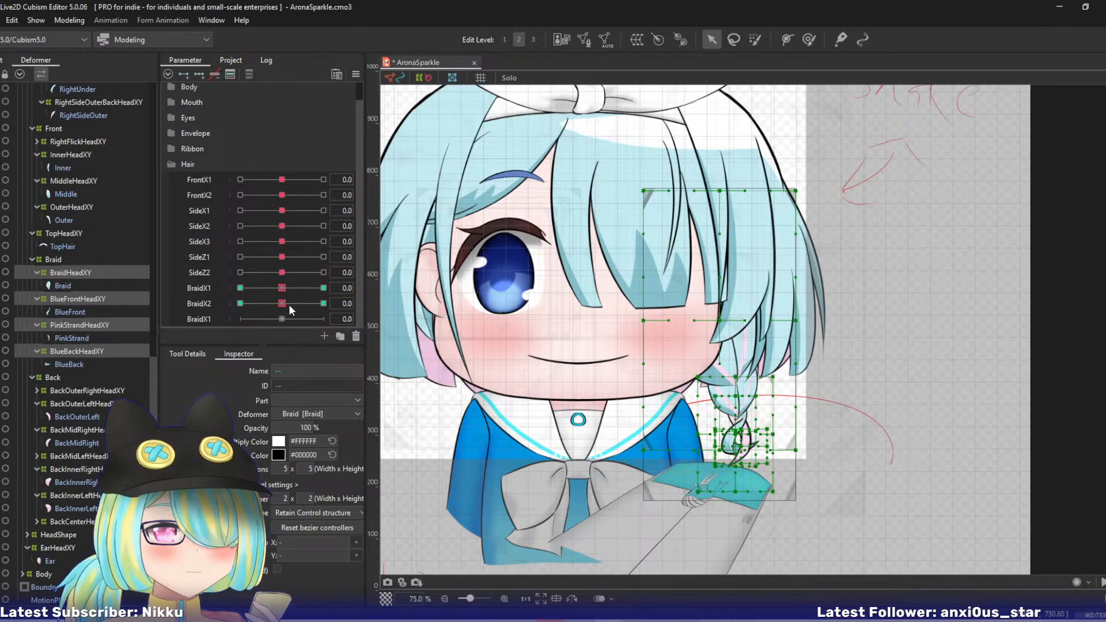
- At BraidX2 10, place a deform path along the braid, curl only its lower tip outward and up, and apply it
{"action": "left_click", "coordinate": [323, 303]}
{"action": "key", "text": "p"}
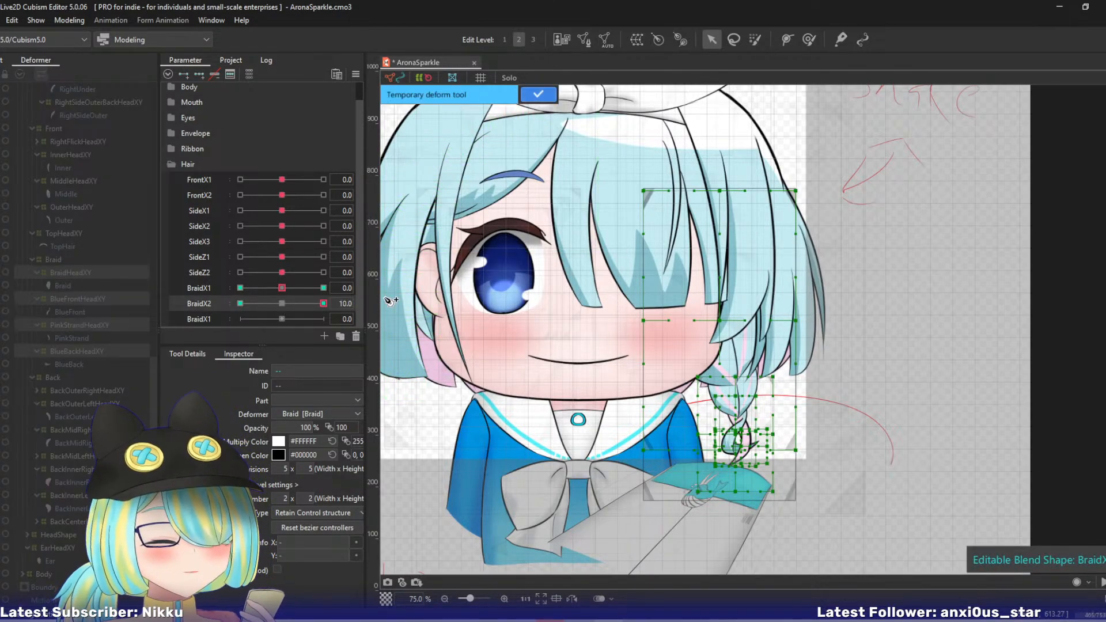
{"action": "left_click", "coordinate": [694, 155]}
{"action": "left_click", "coordinate": [712, 276]}
{"action": "left_click", "coordinate": [732, 378]}
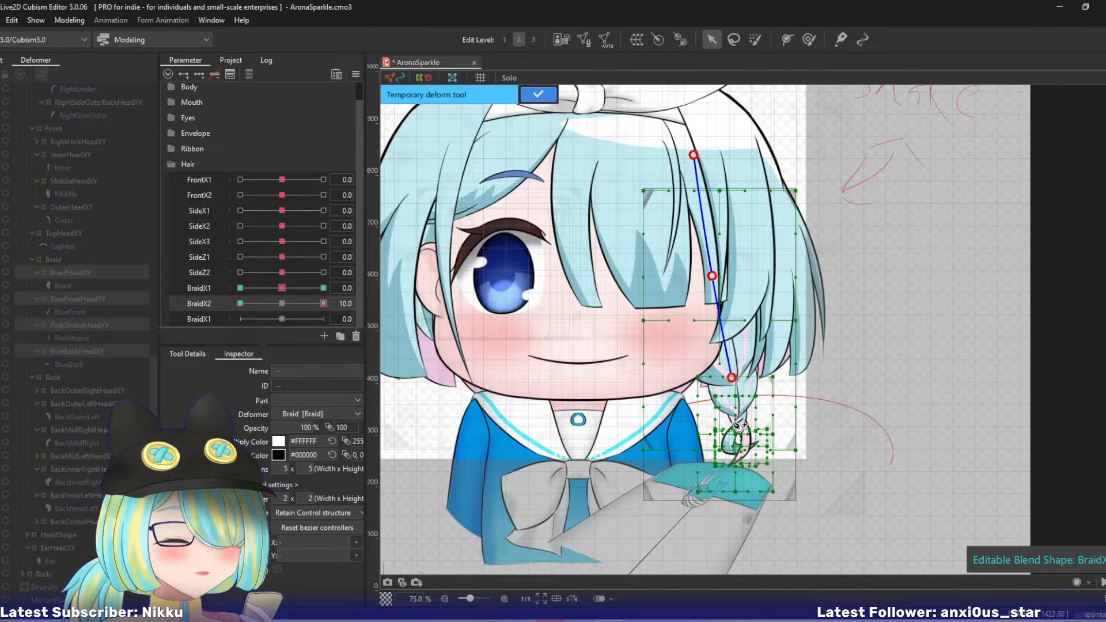
{"action": "left_click", "coordinate": [739, 421]}
{"action": "left_click", "coordinate": [749, 536]}
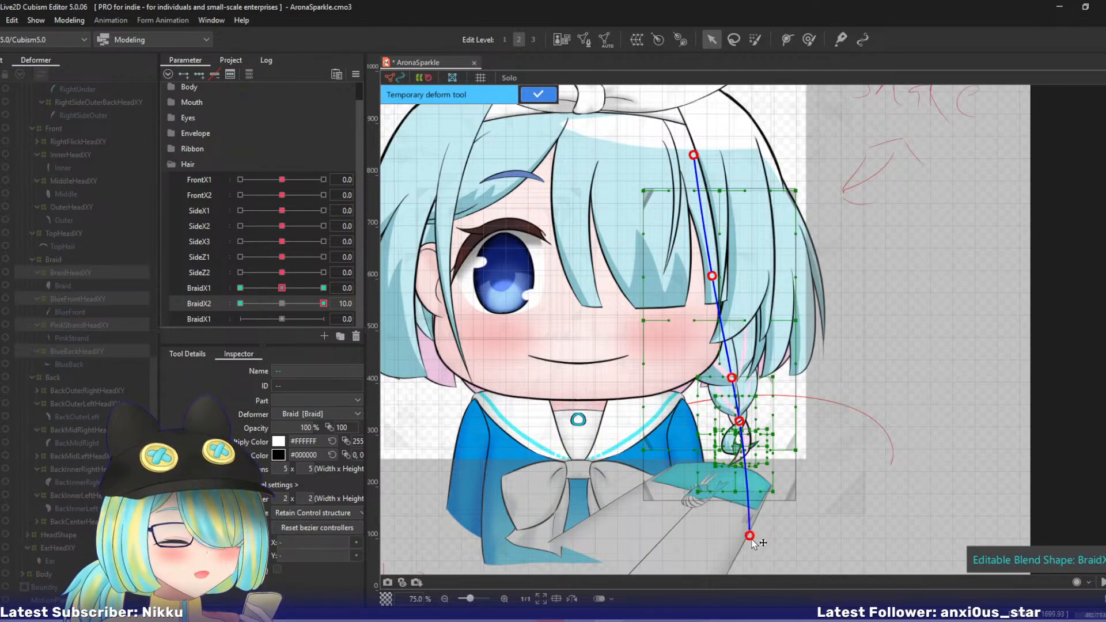
{"action": "left_click_drag", "start_coordinate": [749, 536], "coordinate": [793, 512]}
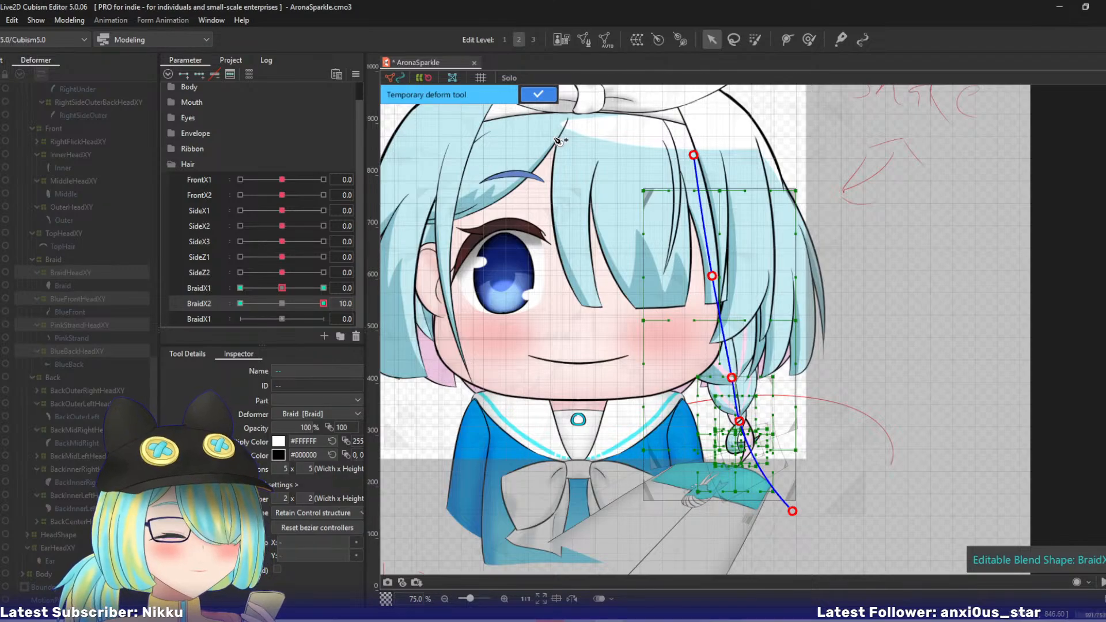
{"action": "left_click", "coordinate": [538, 93]}
- At BraidX2 -10, bend the braid's lower tip inward with a deform path, apply it and check the BraidX2 swing between its extremes
{"action": "left_click", "coordinate": [241, 304]}
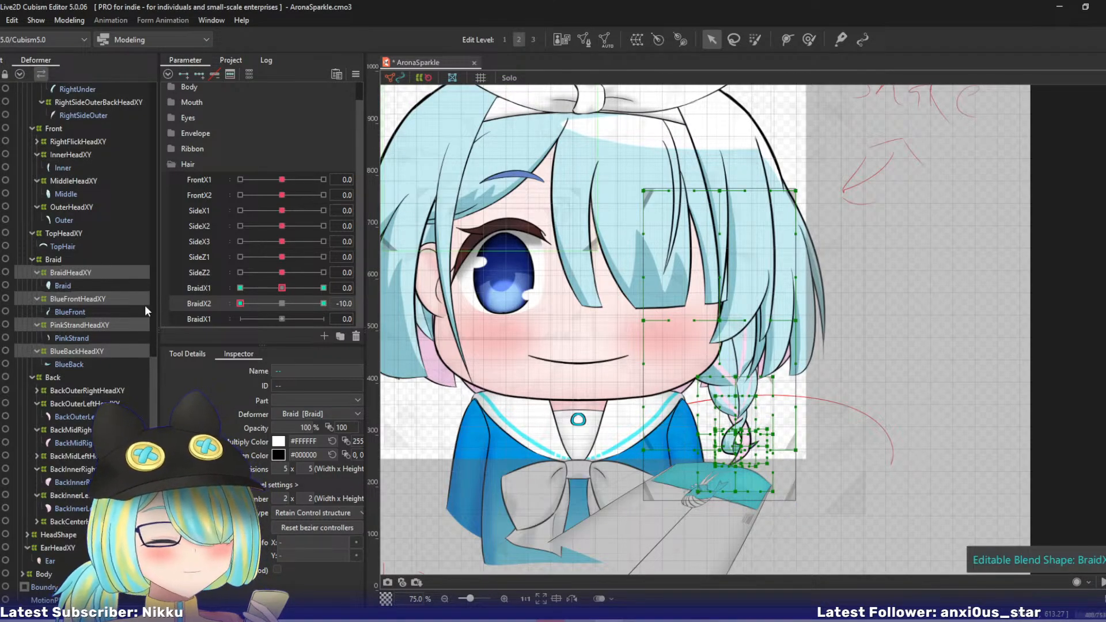
{"action": "left_click", "coordinate": [686, 165]}
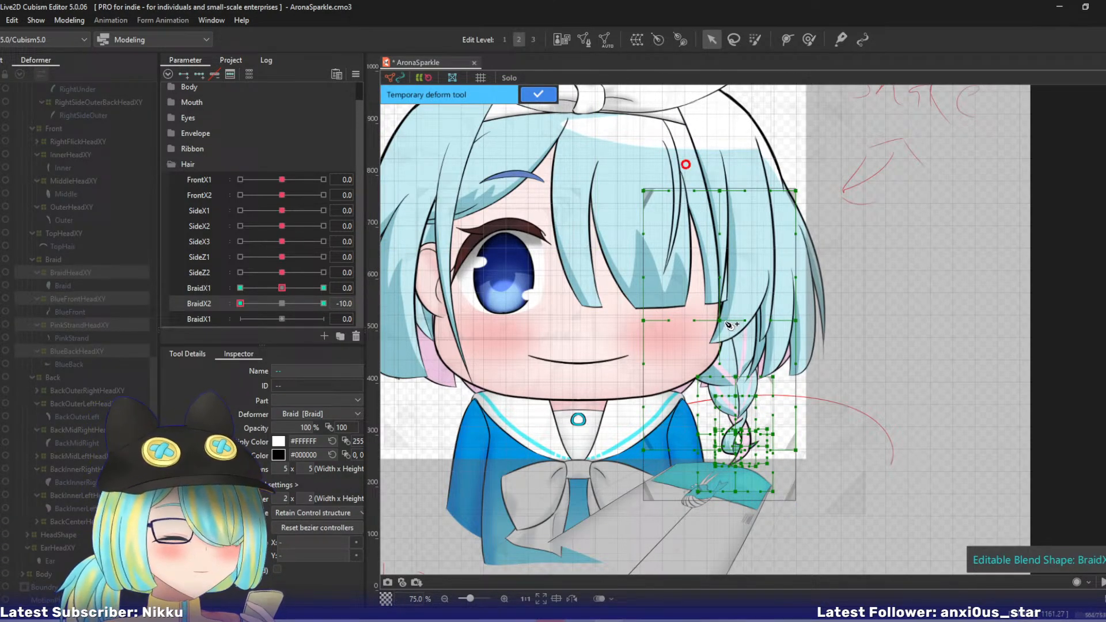
{"action": "left_click", "coordinate": [729, 371]}
{"action": "left_click", "coordinate": [737, 416]}
{"action": "left_click", "coordinate": [751, 561]}
{"action": "left_click_drag", "start_coordinate": [752, 560], "coordinate": [694, 556]}
{"action": "left_click", "coordinate": [538, 94]}
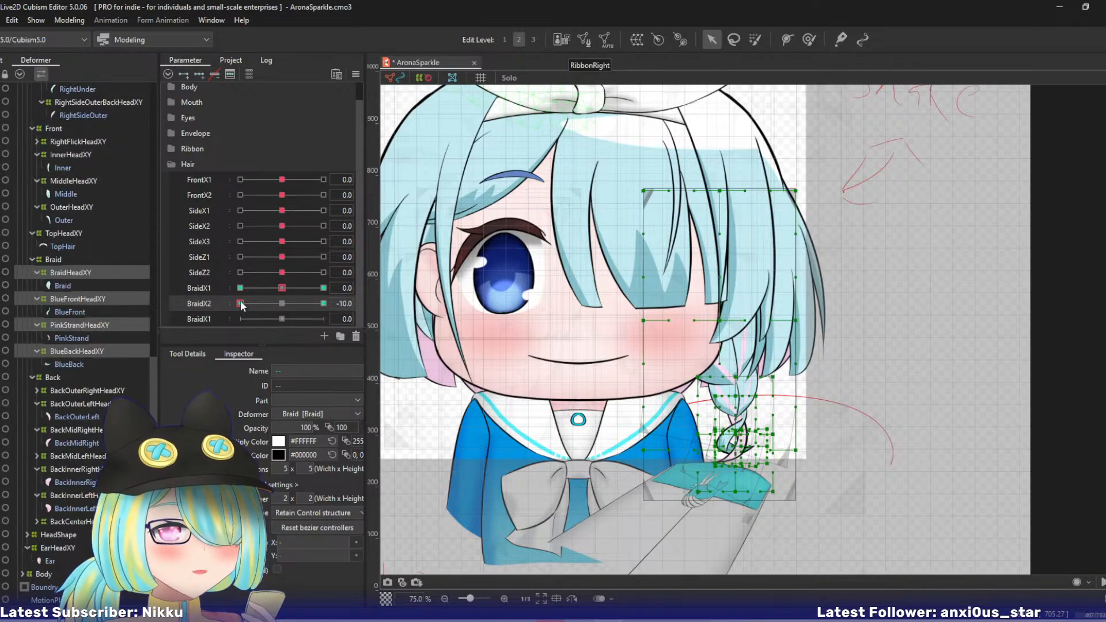
{"action": "left_click", "coordinate": [323, 303]}
{"action": "left_click_drag", "start_coordinate": [323, 303], "coordinate": [211, 310]}
{"action": "right_click", "coordinate": [219, 309]}
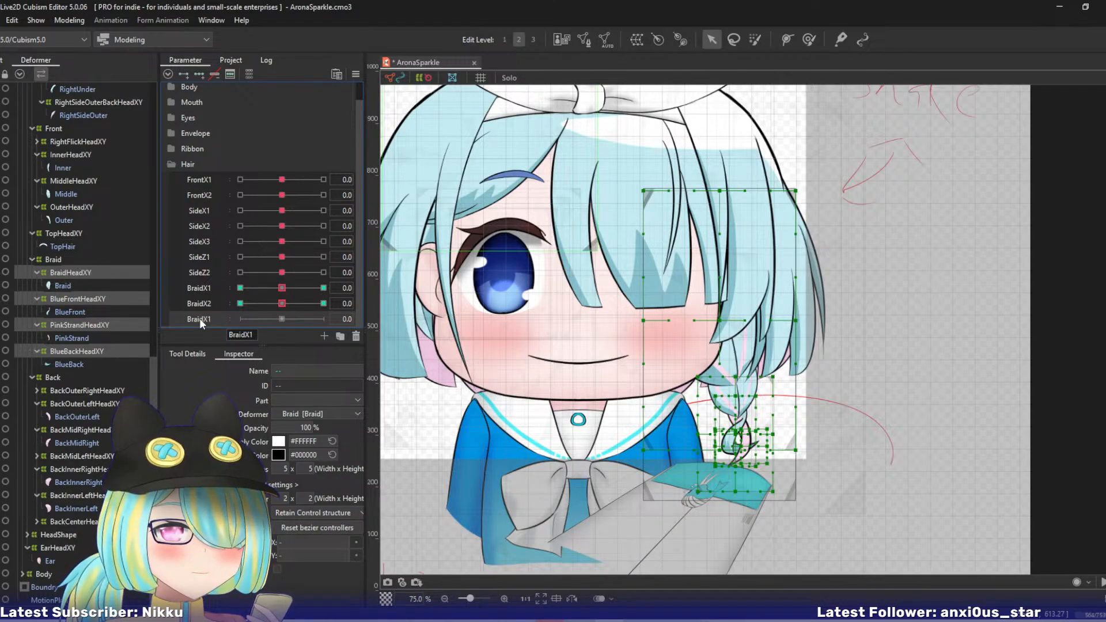
- Rename the remaining BraidX1 copy in the Hair group to BraidZ1
{"action": "right_click", "coordinate": [199, 318]}
{"action": "left_click", "coordinate": [214, 326]}
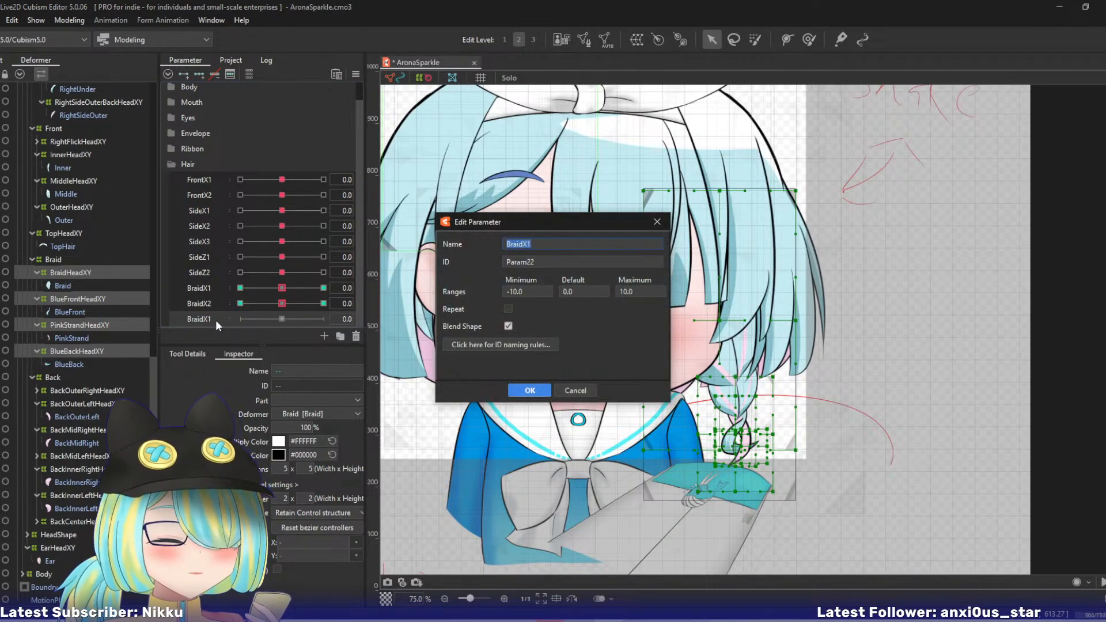
{"action": "key", "text": "End"}
{"action": "key", "text": "BackSpace"}
{"action": "key", "text": "BackSpace"}
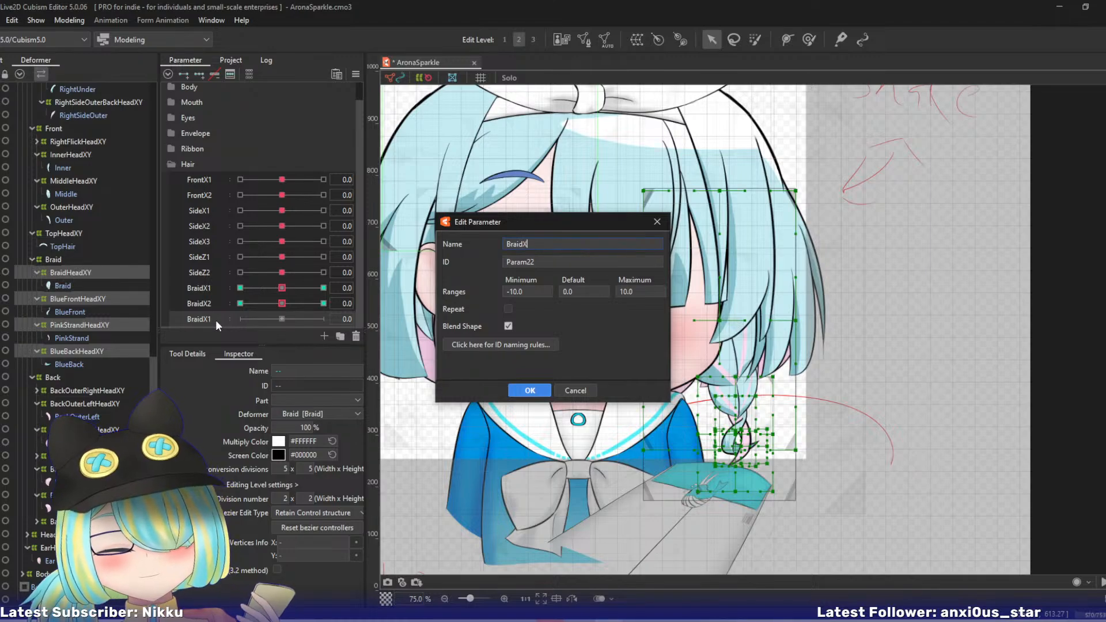
{"action": "type", "text": "Z1"}
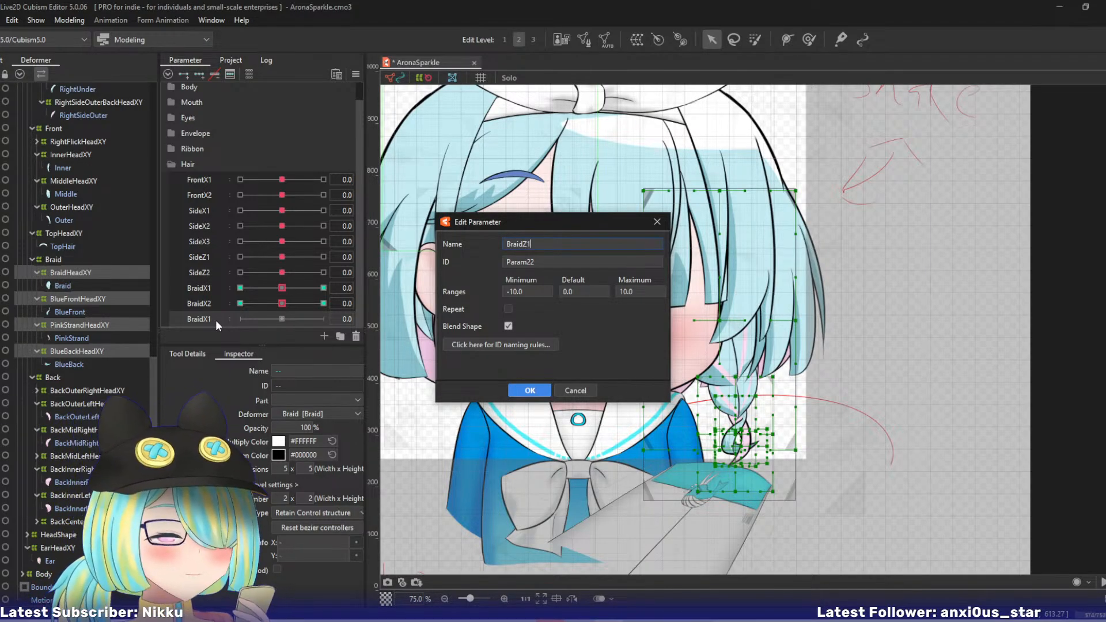
{"action": "key", "text": "Return"}
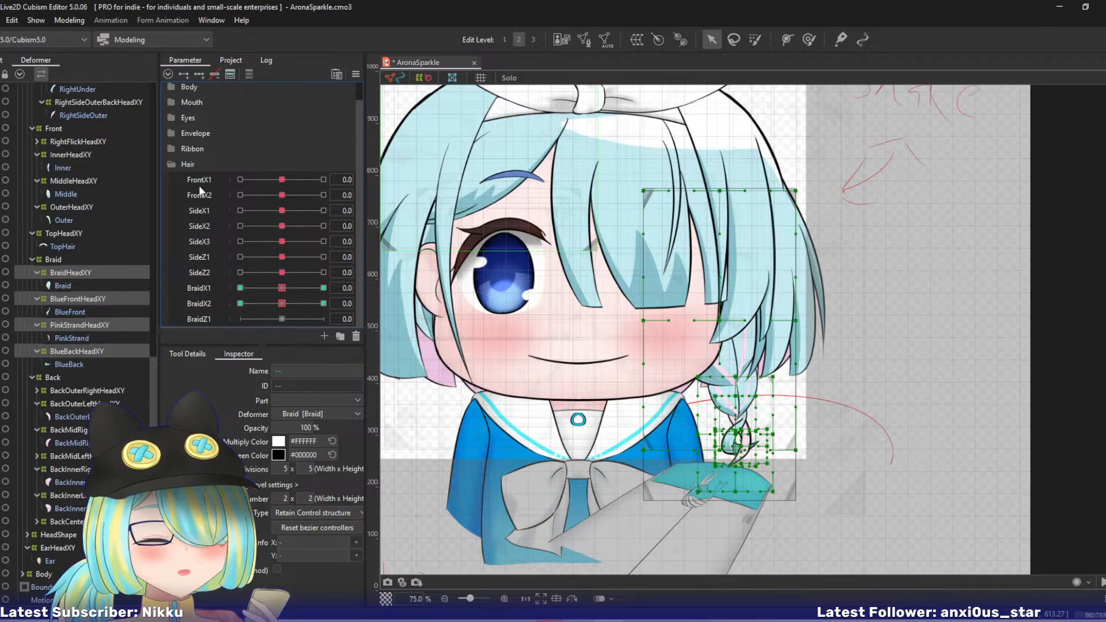
- Add three BraidZ1 keys to the selected braid warps, set BraidZ1 to 10 and start a temporary deform path above the braid
{"action": "left_click", "coordinate": [205, 323]}
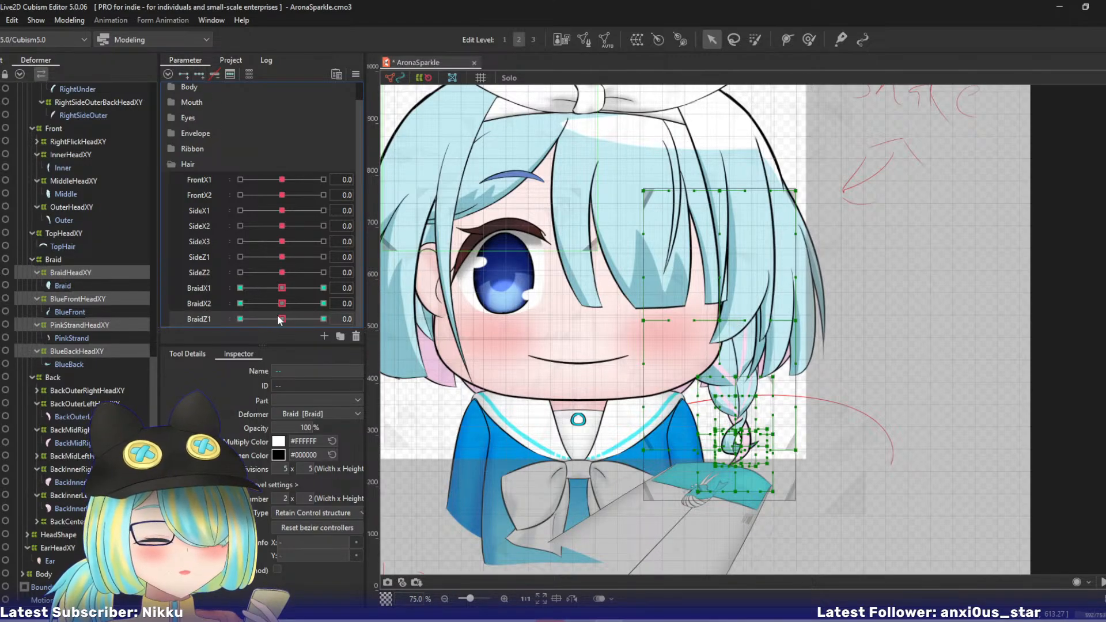
{"action": "left_click_drag", "start_coordinate": [278, 319], "coordinate": [374, 324]}
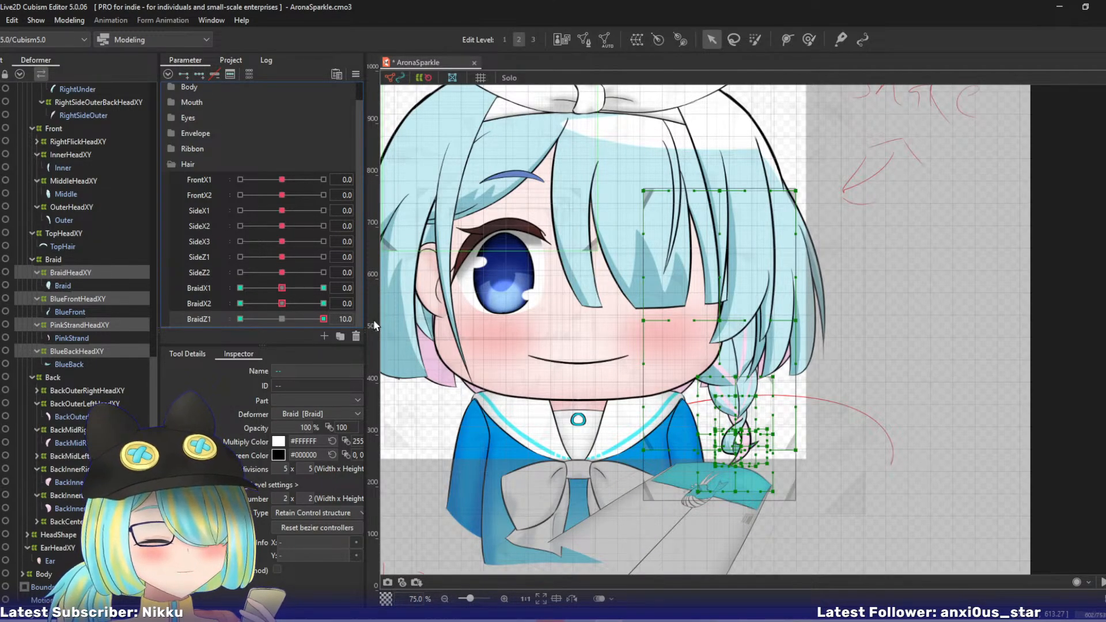
{"action": "key", "text": "ctrl+t"}
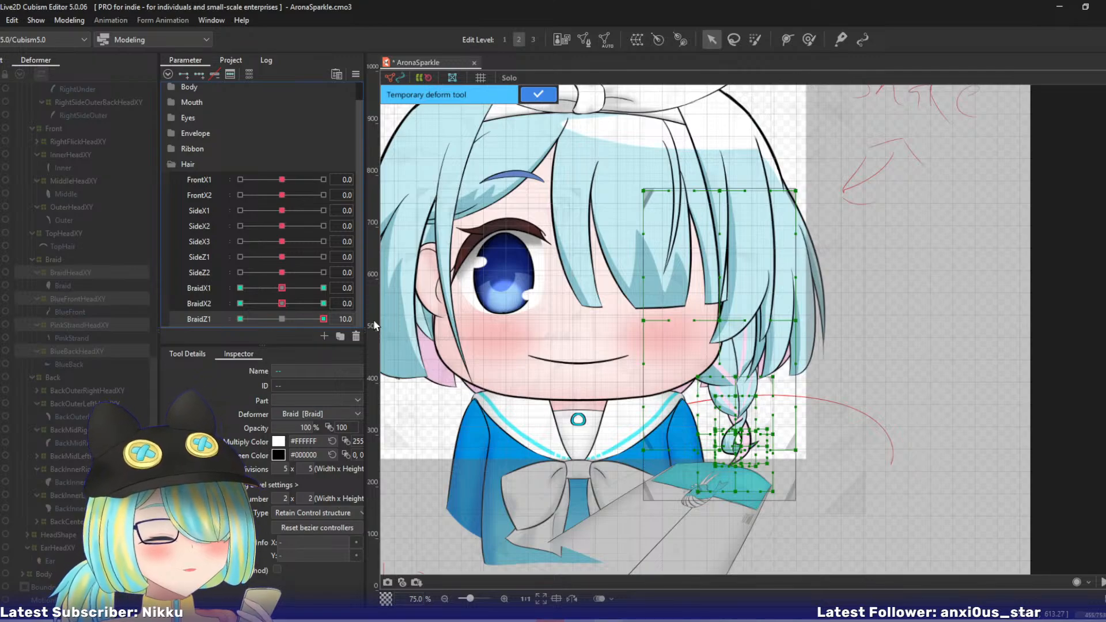
{"action": "left_click", "coordinate": [687, 136]}
{"action": "left_click", "coordinate": [731, 387]}
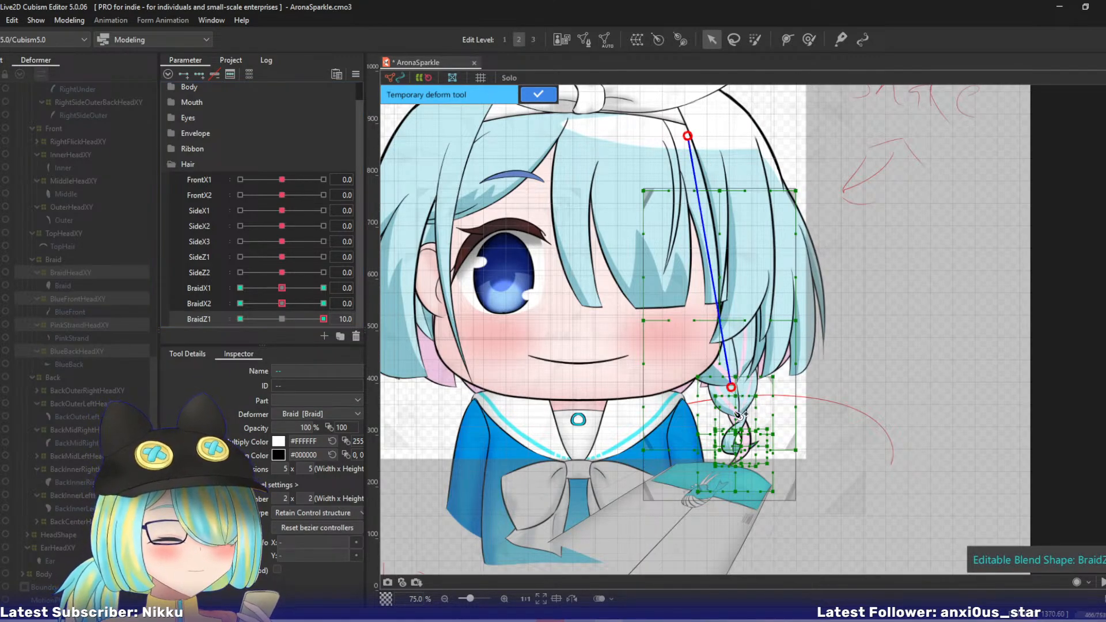
{"action": "key", "text": "ctrl+z"}
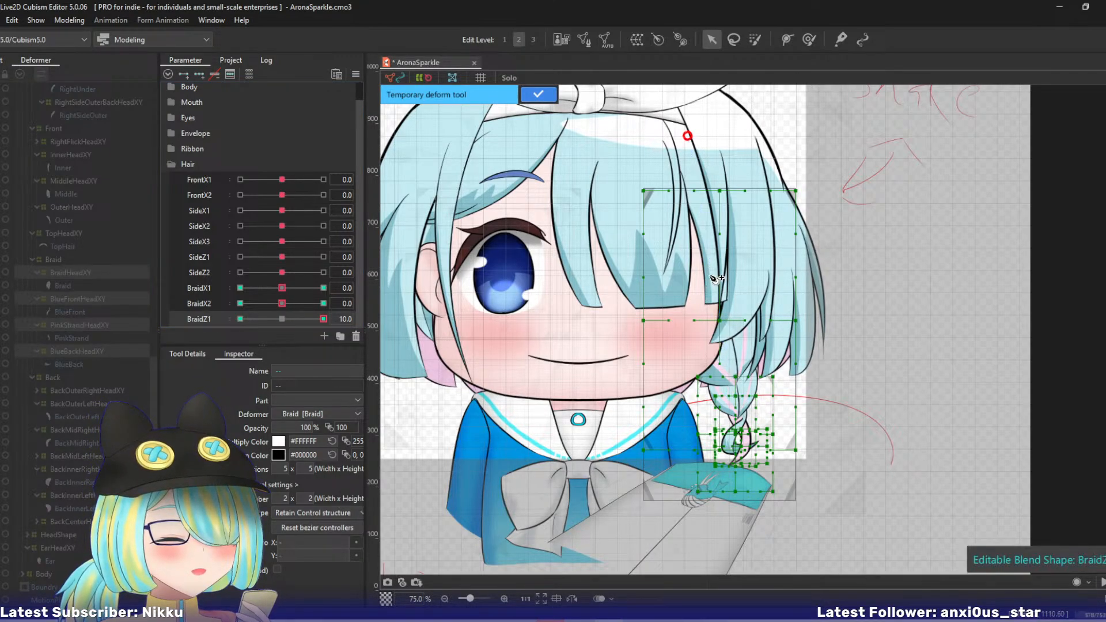
- Extend the deform path down past the braid's tip, shift its point on the upper braid slightly outward and apply the deformation
{"action": "left_click", "coordinate": [708, 274]}
{"action": "left_click", "coordinate": [729, 389]}
{"action": "left_click_drag", "start_coordinate": [730, 388], "coordinate": [740, 387]}
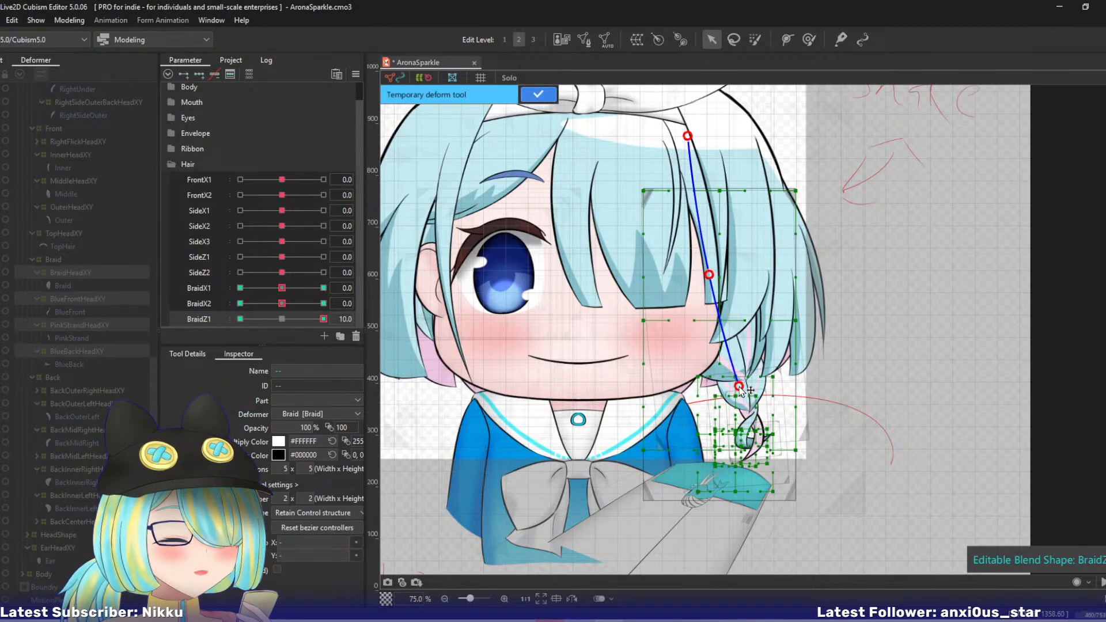
{"action": "key", "text": "ctrl+z"}
{"action": "left_click", "coordinate": [739, 557]}
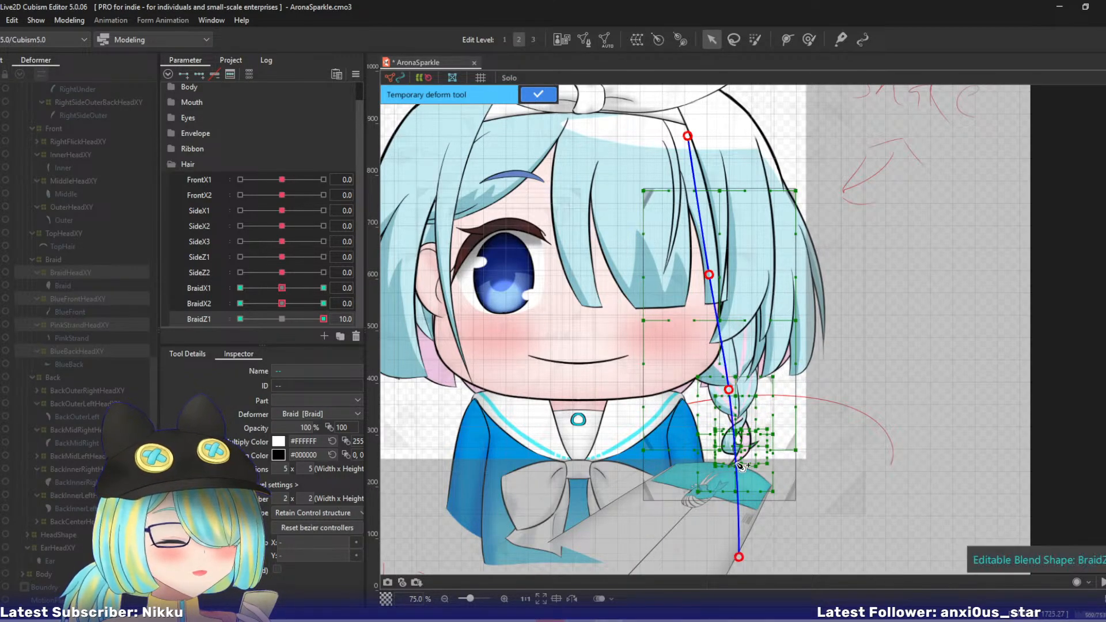
{"action": "left_click_drag", "start_coordinate": [734, 394], "coordinate": [746, 392]}
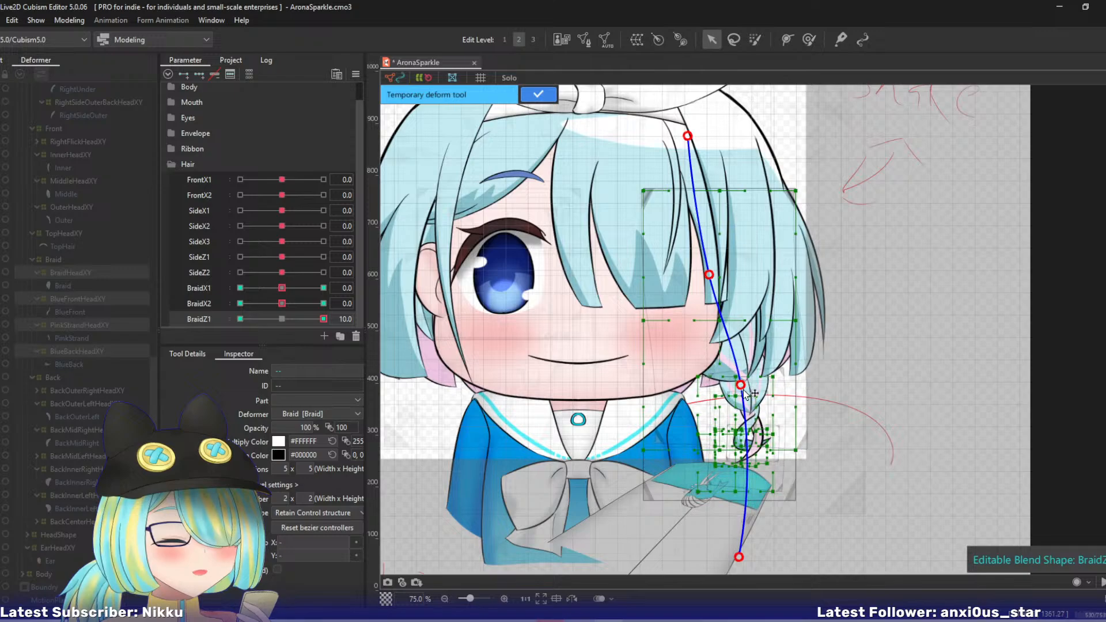
{"action": "left_click", "coordinate": [538, 94]}
- Set BraidZ1 to -10 and place a four-point temporary deform path from the hair above the braid to below its tip
{"action": "left_click", "coordinate": [240, 318]}
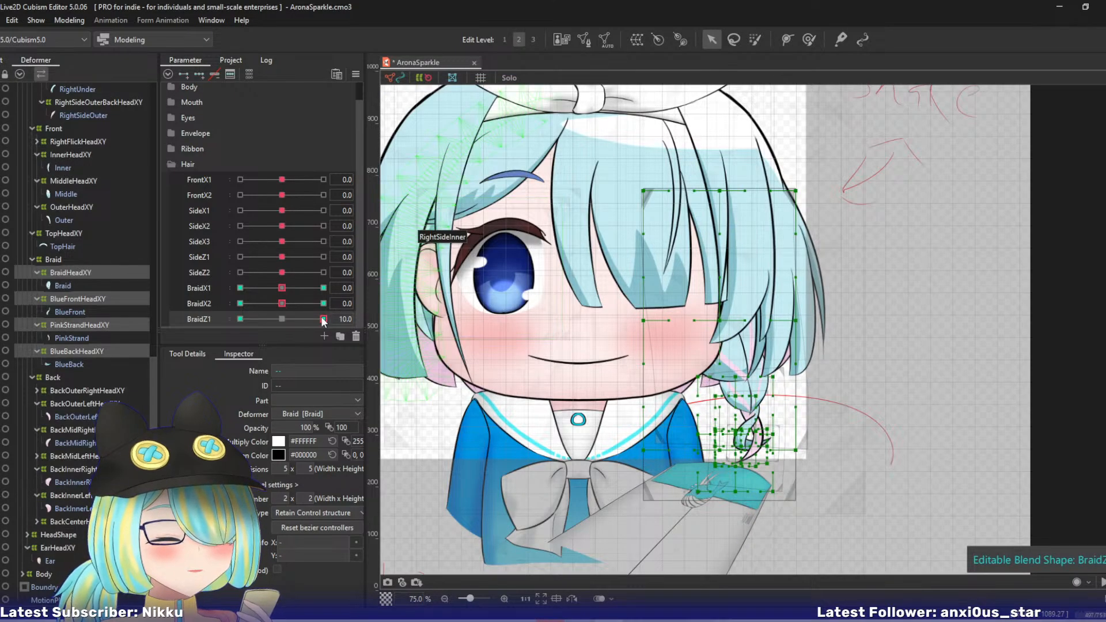
{"action": "key", "text": "ctrl+t"}
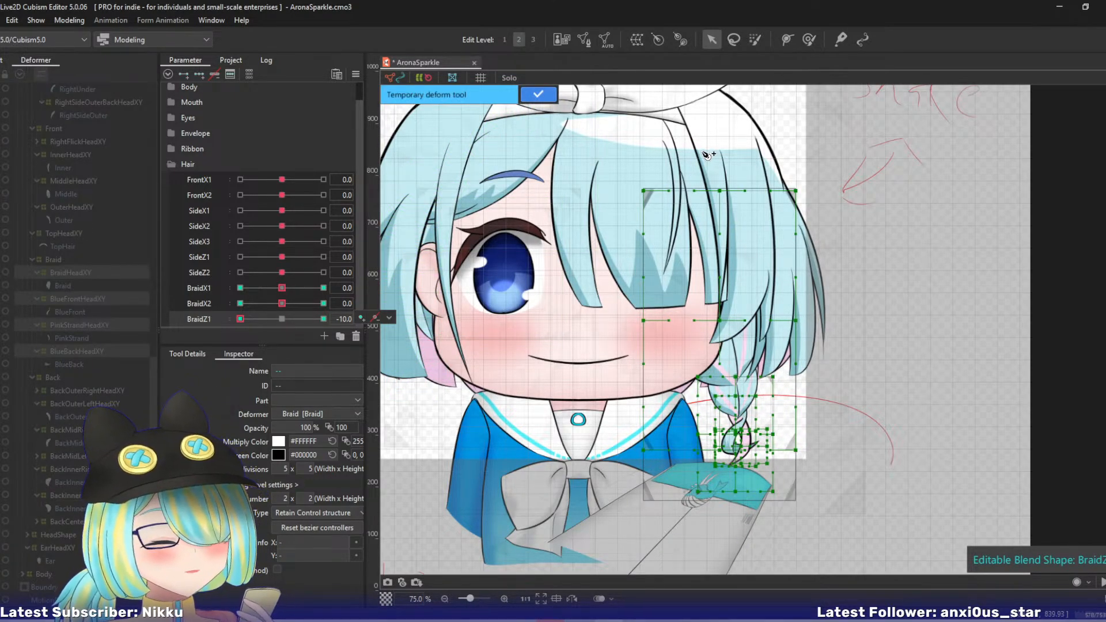
{"action": "left_click", "coordinate": [694, 122]}
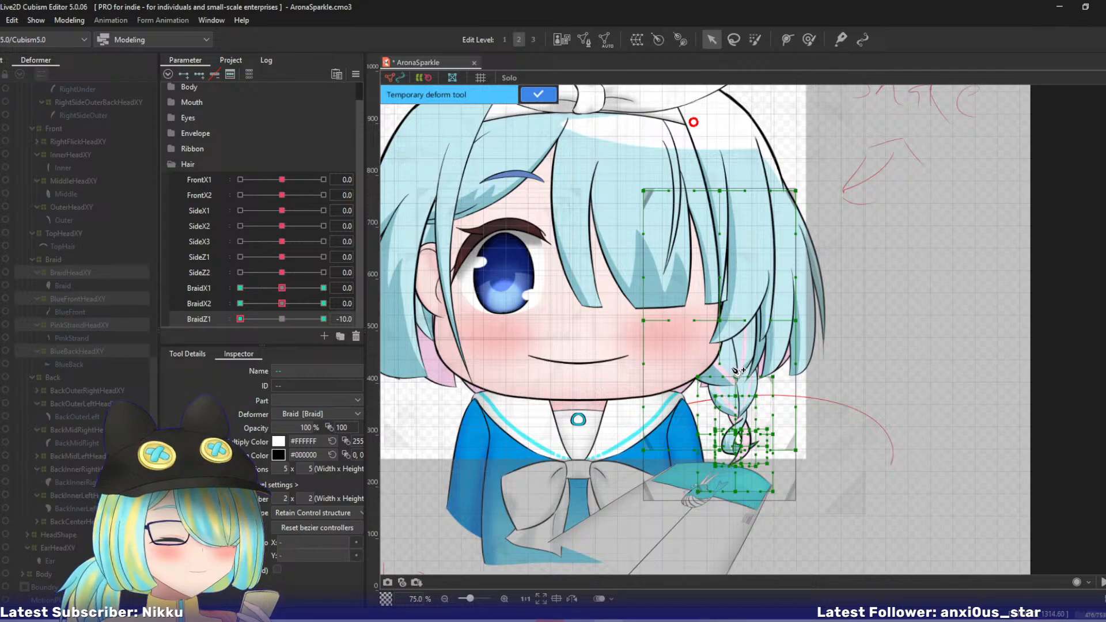
{"action": "key", "text": "ctrl+z"}
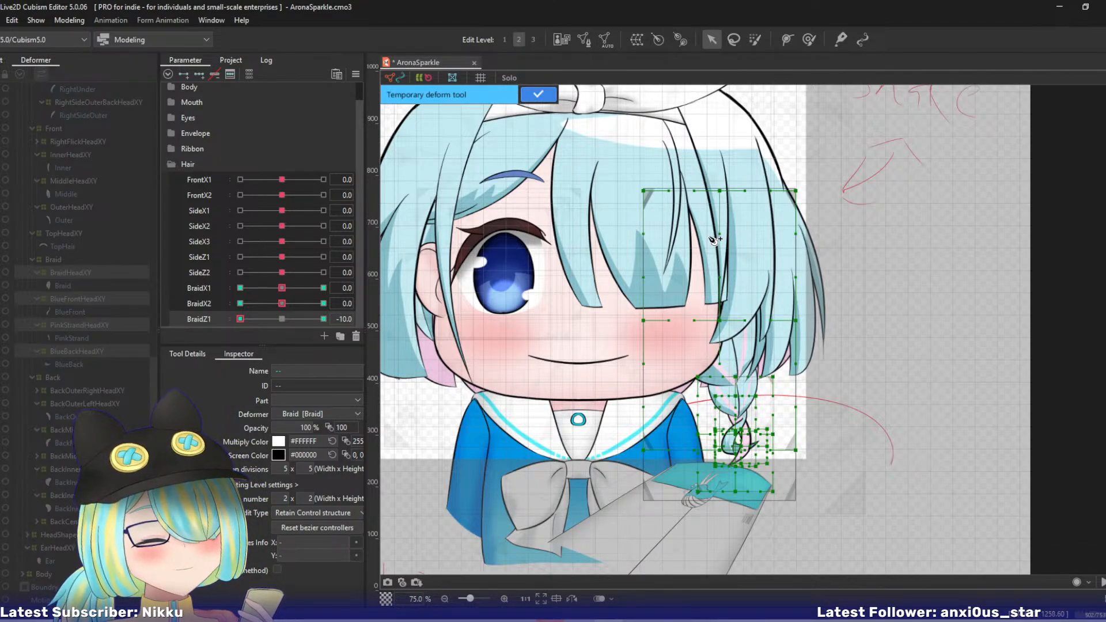
{"action": "left_click", "coordinate": [691, 153]}
{"action": "left_click", "coordinate": [721, 288]}
{"action": "left_click", "coordinate": [734, 386]}
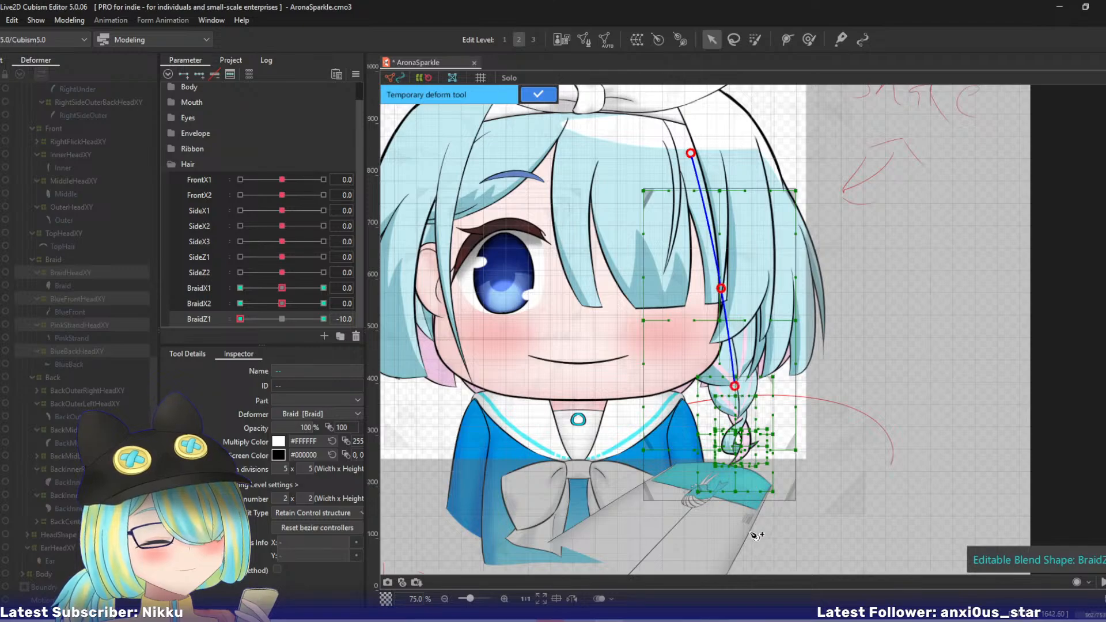
{"action": "left_click", "coordinate": [749, 549]}
- Bend the braid inward at its upper path point, nudge the path's lower end outward and apply the BraidZ1 -10 deformation
{"action": "left_click_drag", "start_coordinate": [735, 386], "coordinate": [722, 387]}
{"action": "left_click_drag", "start_coordinate": [749, 549], "coordinate": [756, 544]}
{"action": "left_click_drag", "start_coordinate": [253, 320], "coordinate": [216, 317]}
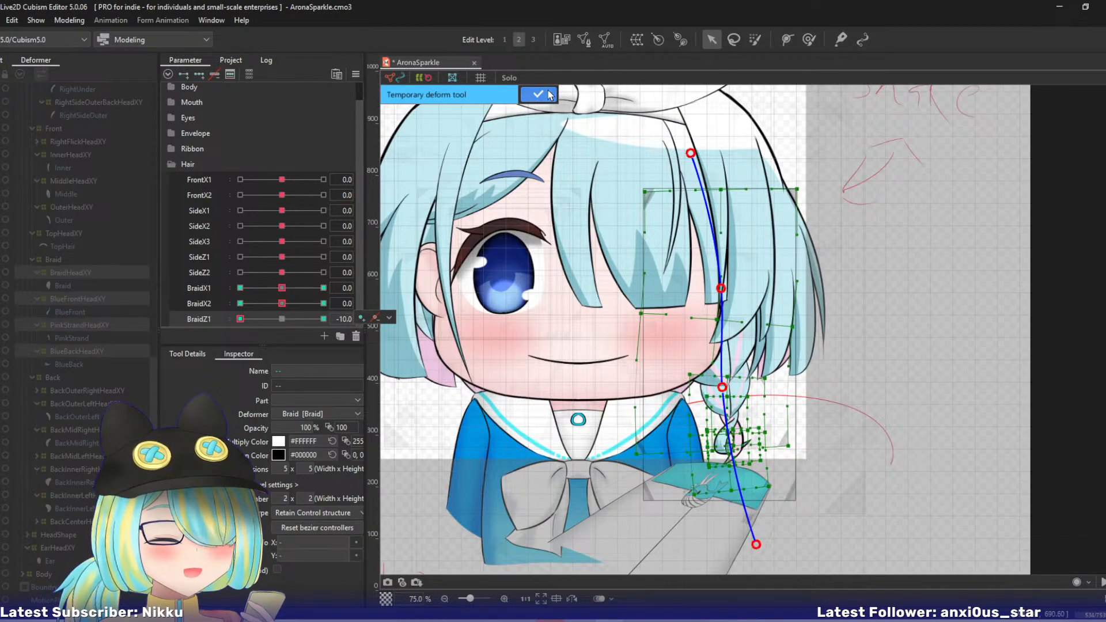
{"action": "left_click", "coordinate": [531, 95]}
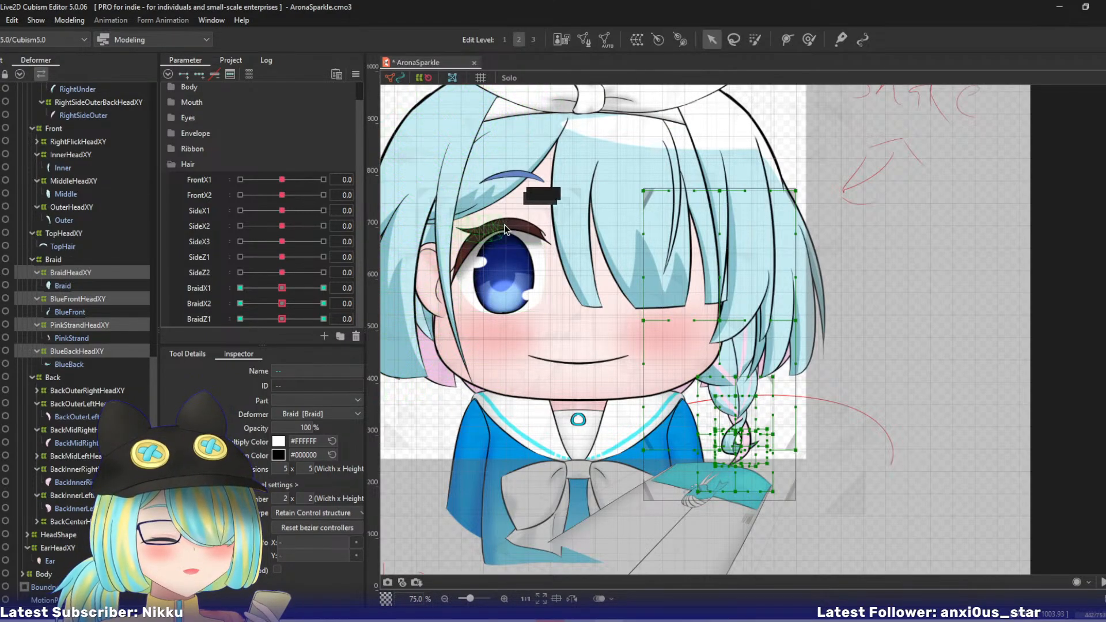
- Examine the existing SideX1 and FrontX1 sway at -10, including the MiddleHeadXY warp's shape, and return both parameters to 0
{"action": "left_click_drag", "start_coordinate": [488, 229], "coordinate": [603, 265]}
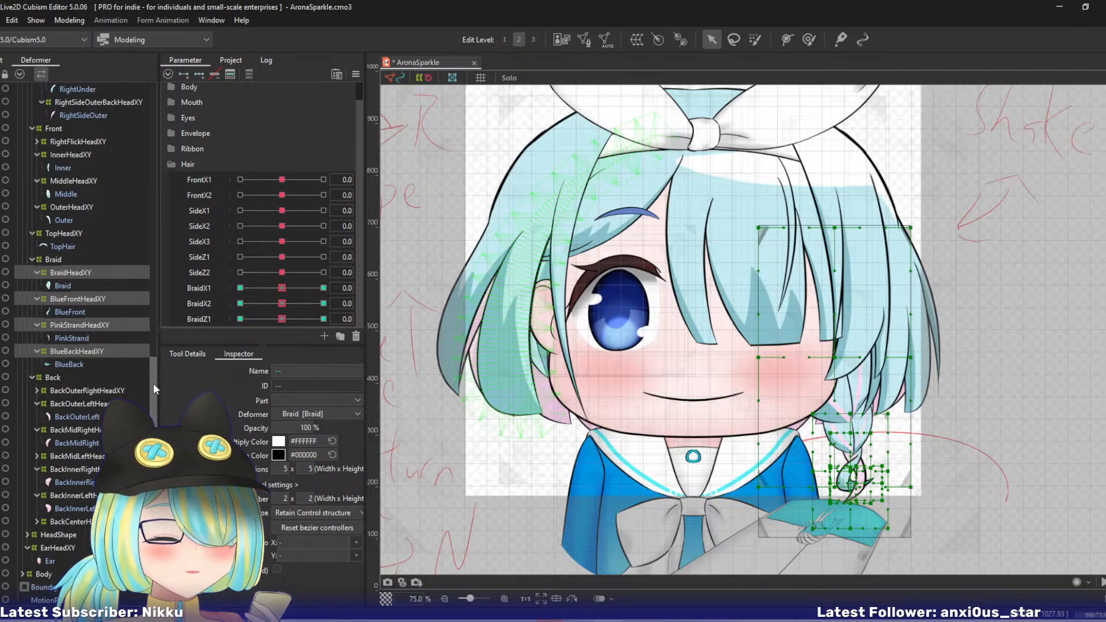
{"action": "left_click", "coordinate": [87, 392]}
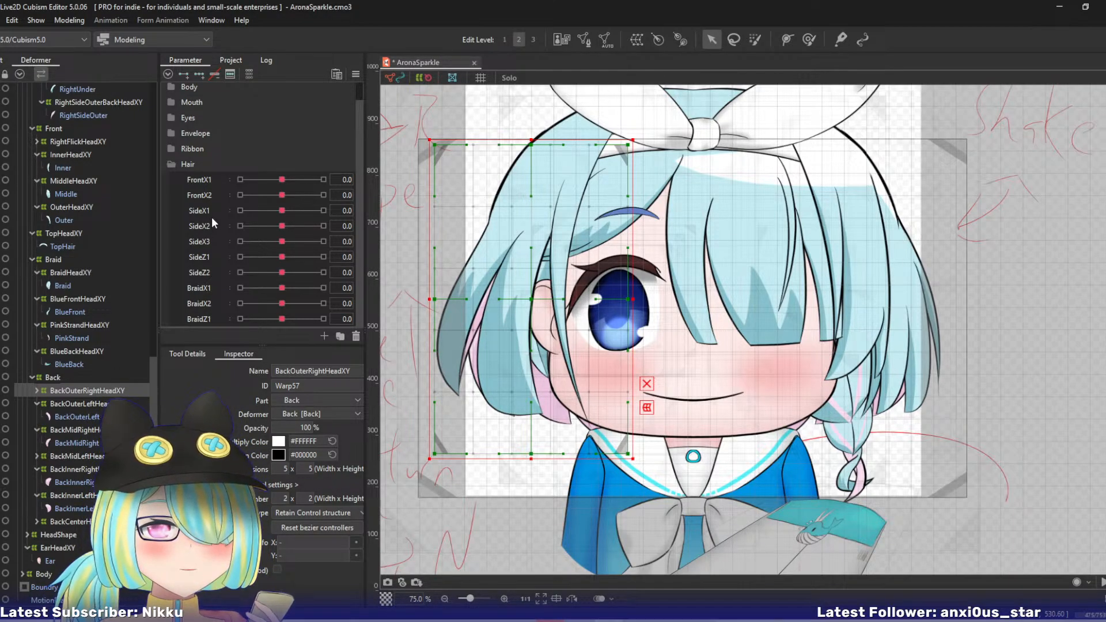
{"action": "left_click_drag", "start_coordinate": [281, 208], "coordinate": [280, 245]}
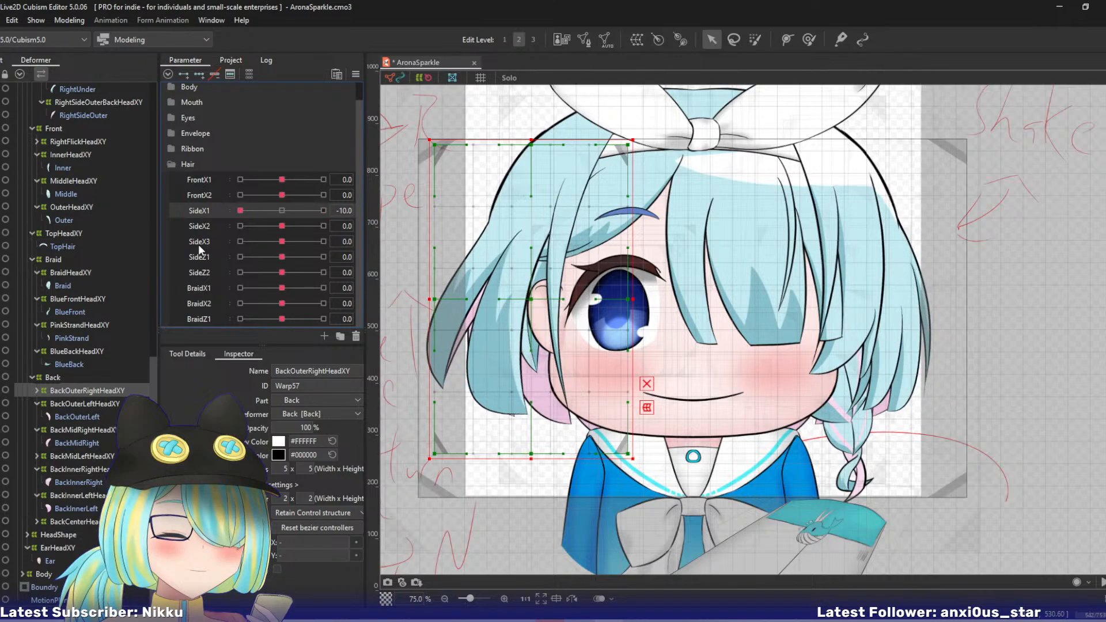
{"action": "left_click", "coordinate": [281, 210]}
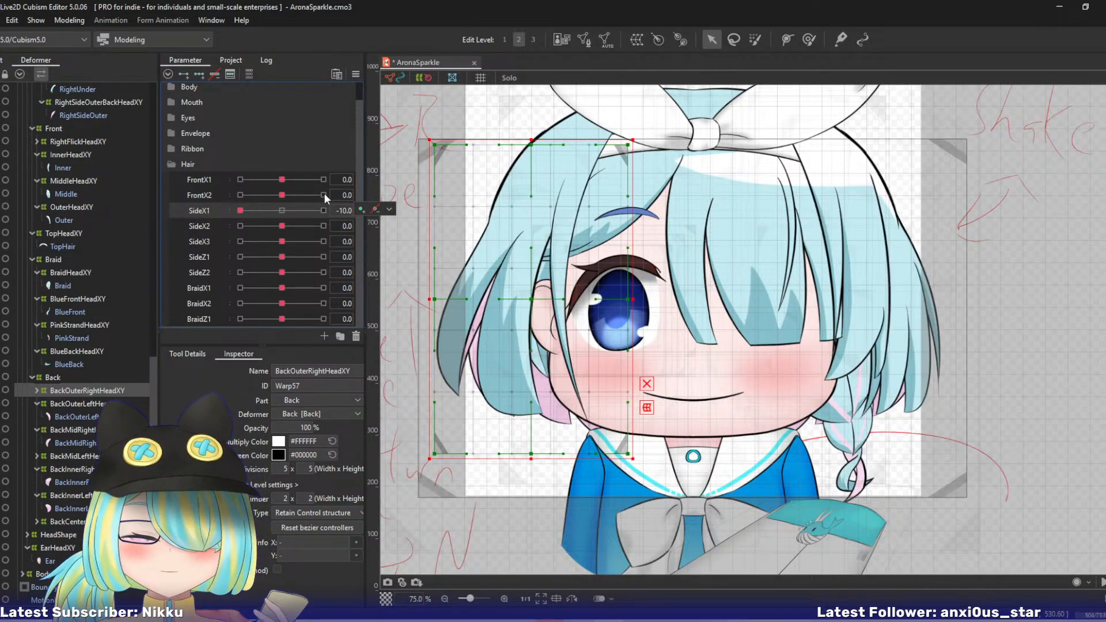
{"action": "left_click_drag", "start_coordinate": [284, 180], "coordinate": [176, 188]}
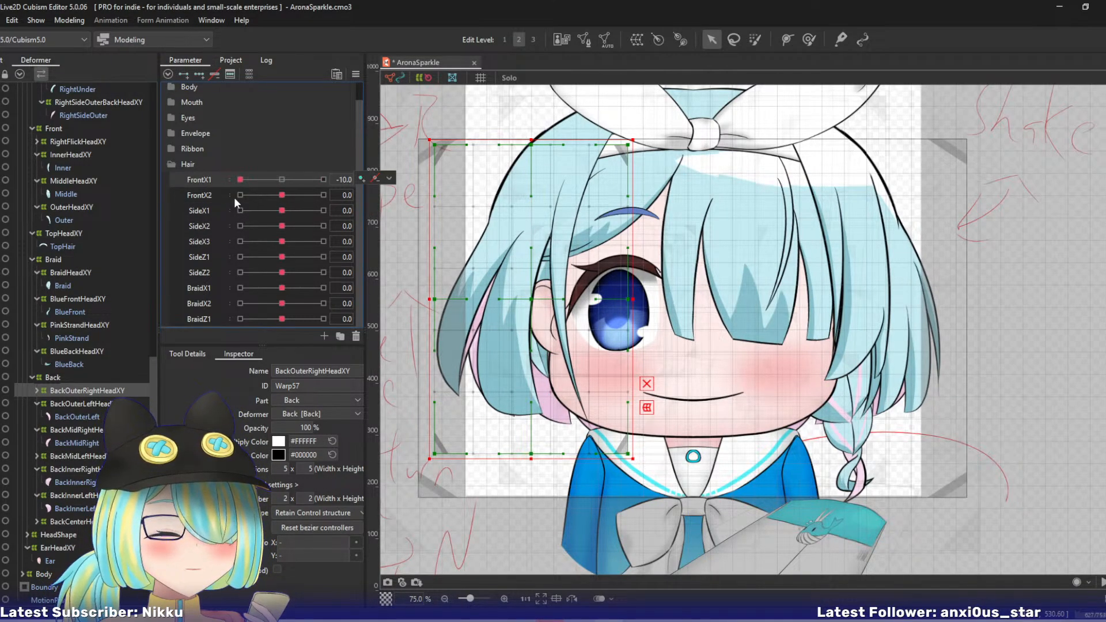
{"action": "left_click_drag", "start_coordinate": [242, 179], "coordinate": [219, 182]}
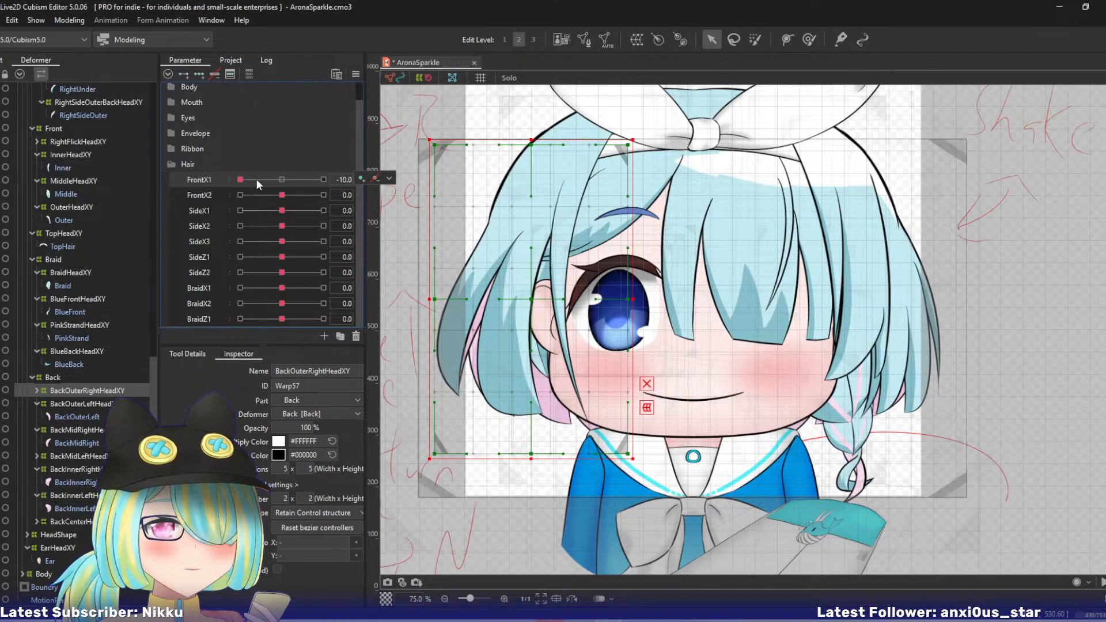
{"action": "left_click", "coordinate": [389, 179]}
{"action": "left_click", "coordinate": [404, 180]}
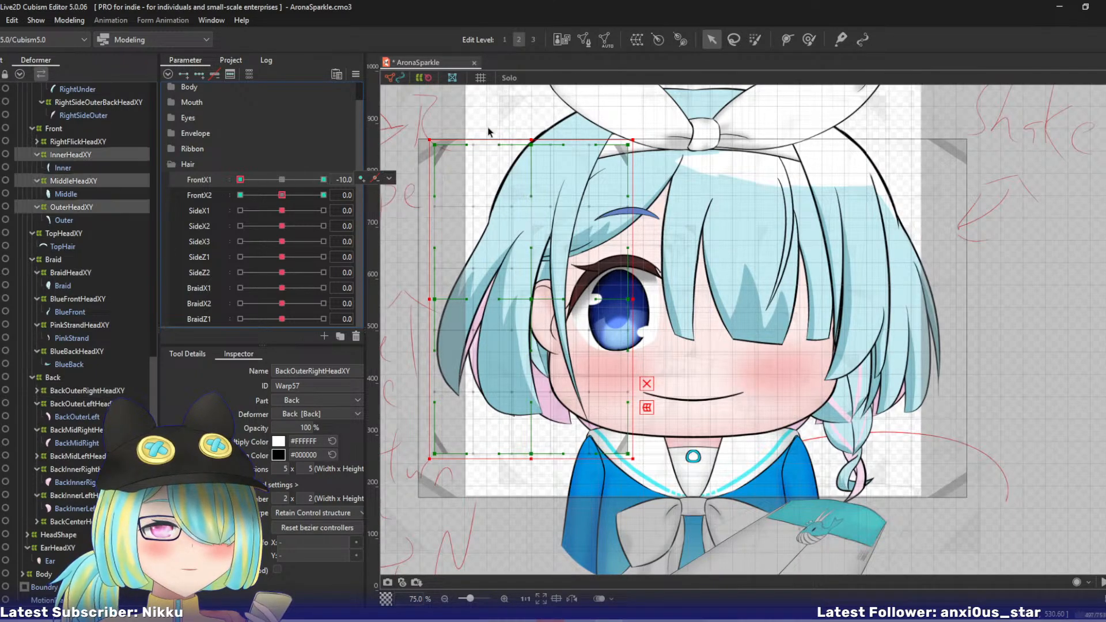
{"action": "left_click", "coordinate": [81, 181]}
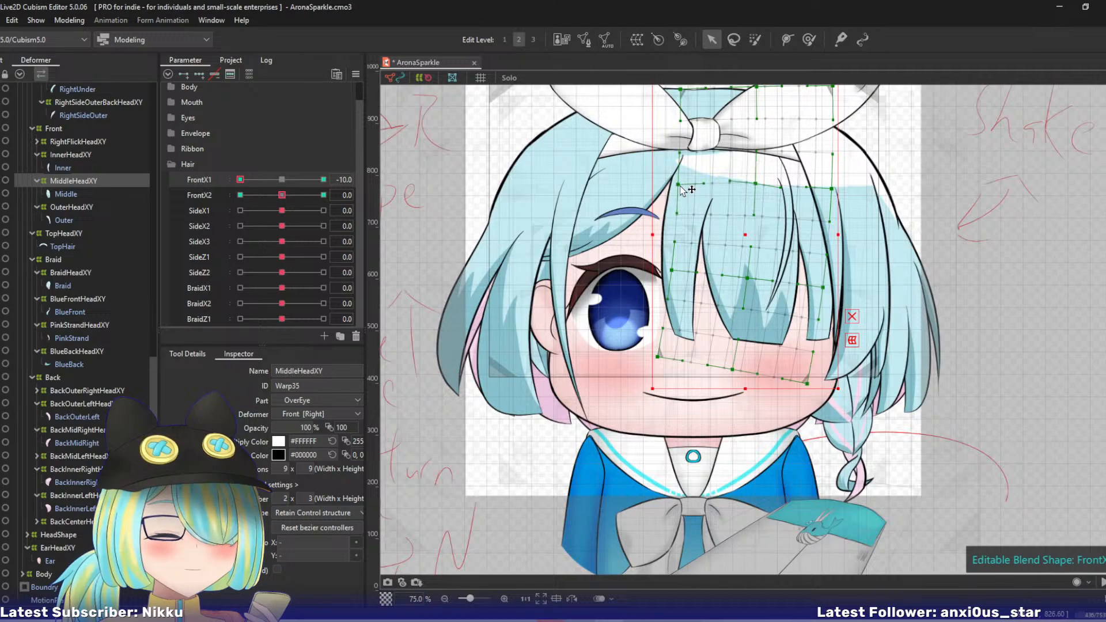
{"action": "left_click_drag", "start_coordinate": [242, 180], "coordinate": [394, 207]}
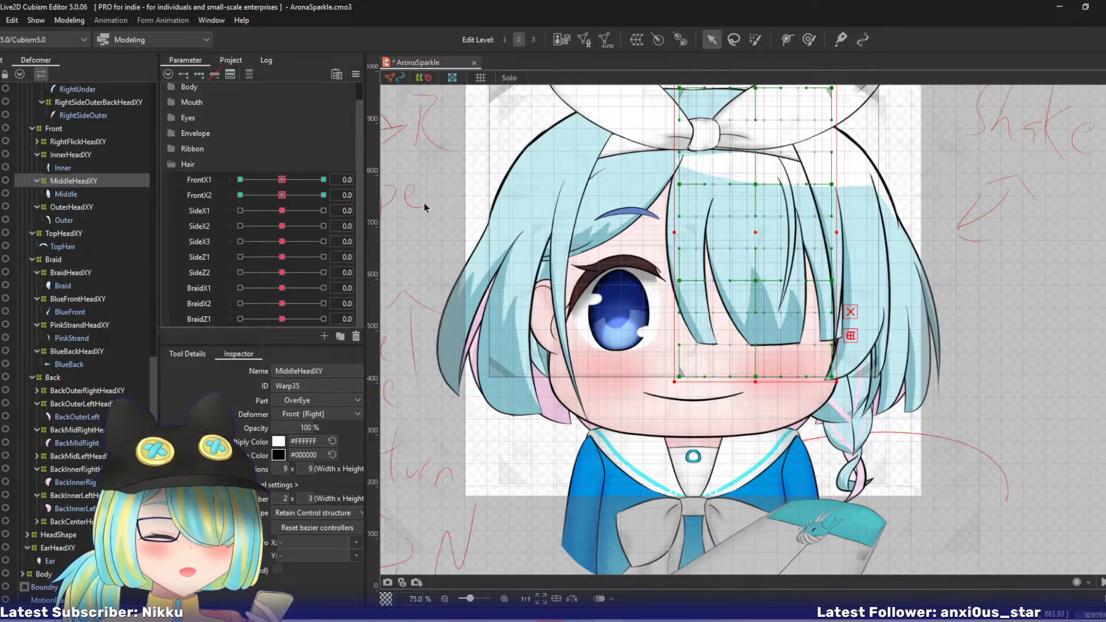
{"action": "left_click_drag", "start_coordinate": [516, 195], "coordinate": [523, 236]}
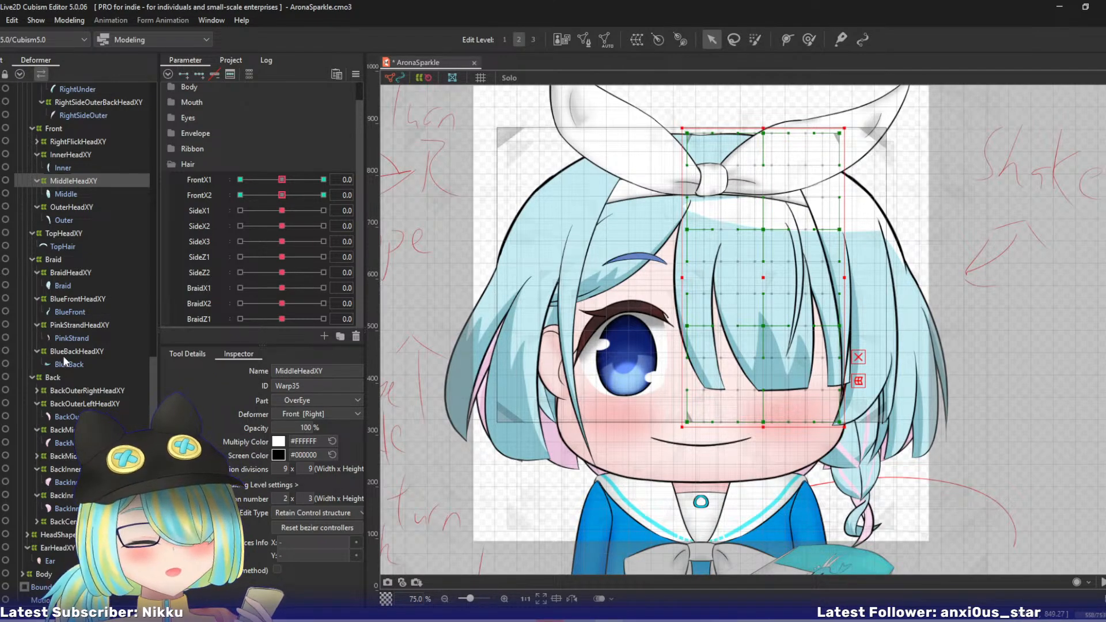
- Add three SideX1 keys to the BackOuterRightHeadXY warp
{"action": "left_click", "coordinate": [81, 391]}
{"action": "left_click", "coordinate": [194, 212]}
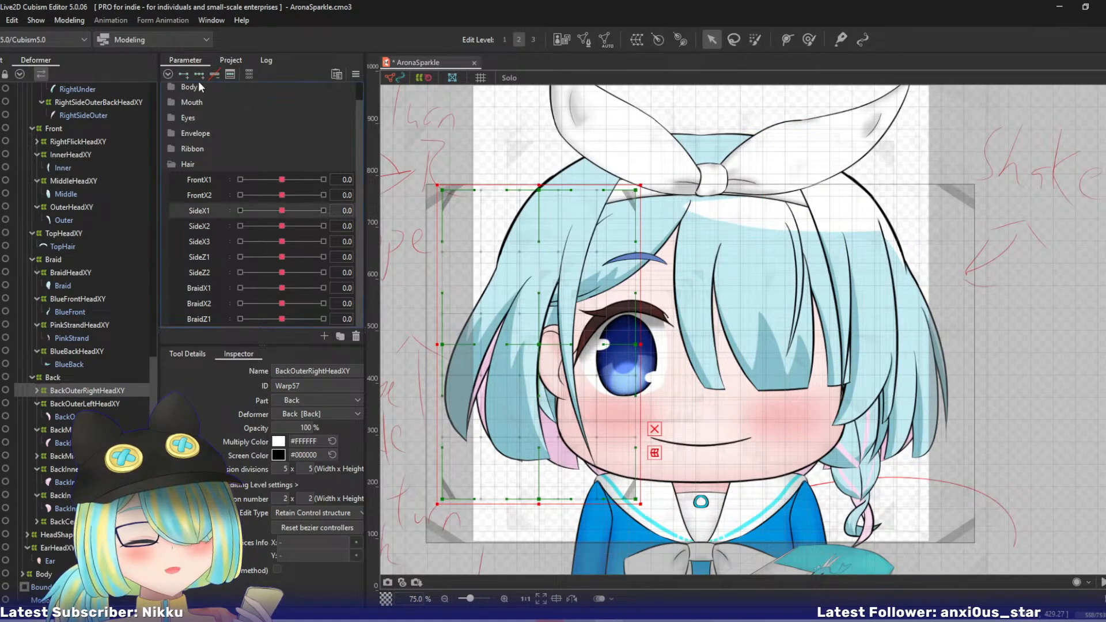
{"action": "left_click", "coordinate": [197, 75]}
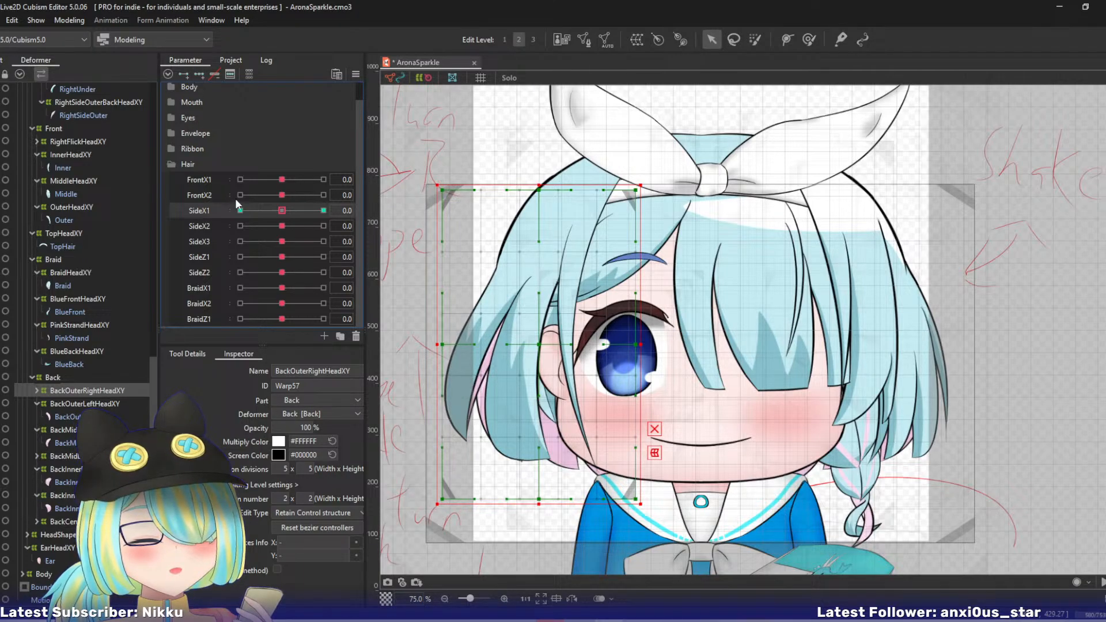
- At SideX1 10, place a three-point deform path along BackOuterRightHeadXY, pull its lower end outward and apply it
{"action": "left_click_drag", "start_coordinate": [274, 210], "coordinate": [324, 211]}
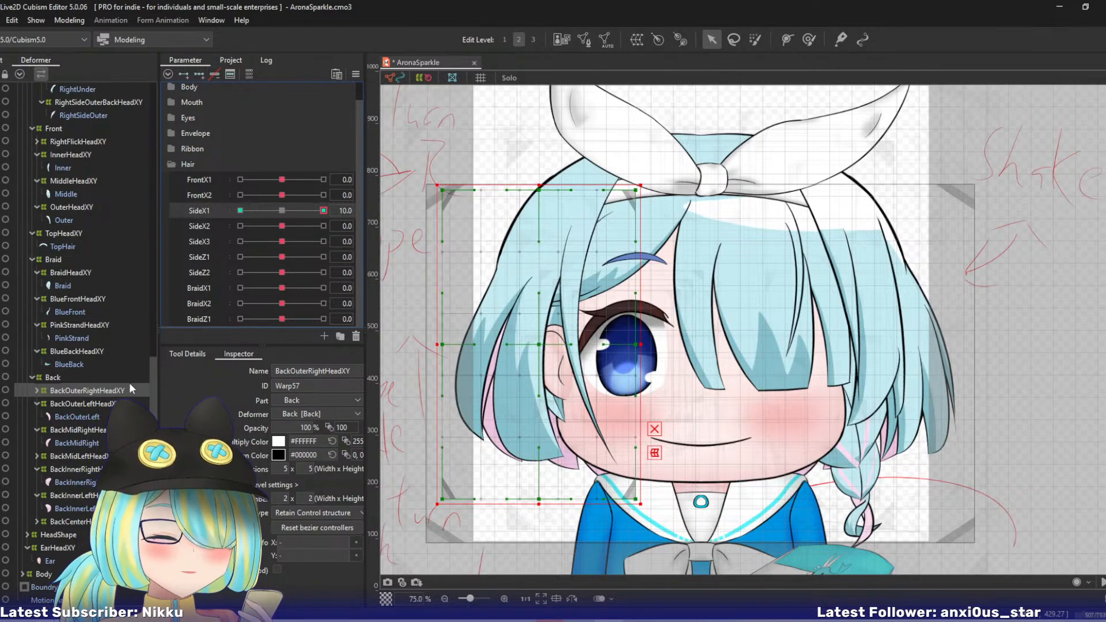
{"action": "left_click", "coordinate": [86, 390]}
{"action": "left_click", "coordinate": [545, 147]}
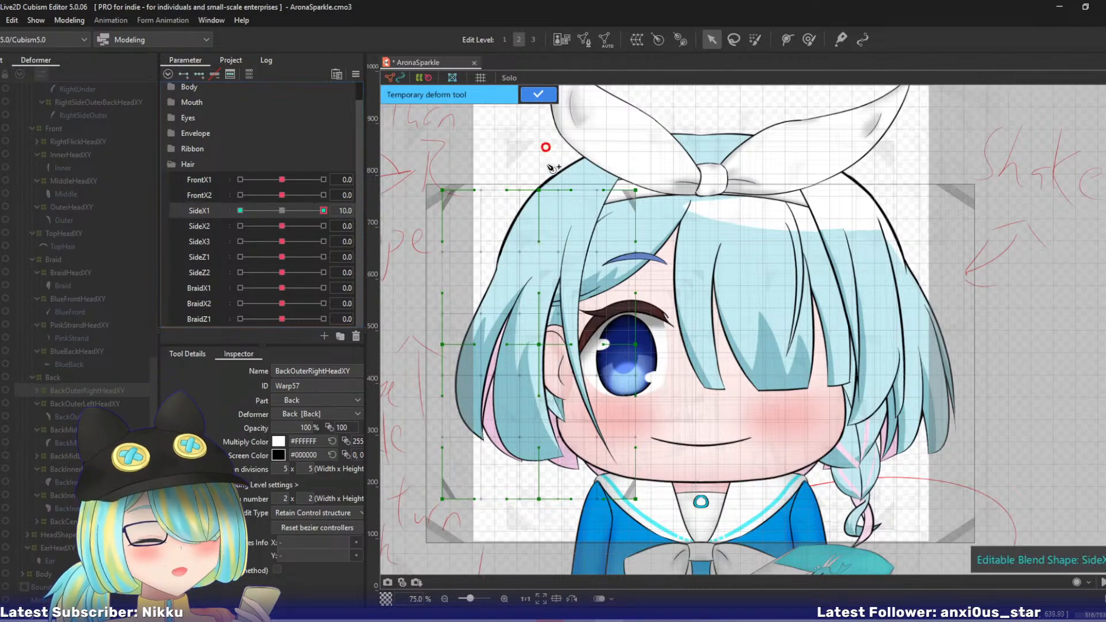
{"action": "left_click", "coordinate": [528, 244]}
{"action": "left_click", "coordinate": [528, 557]}
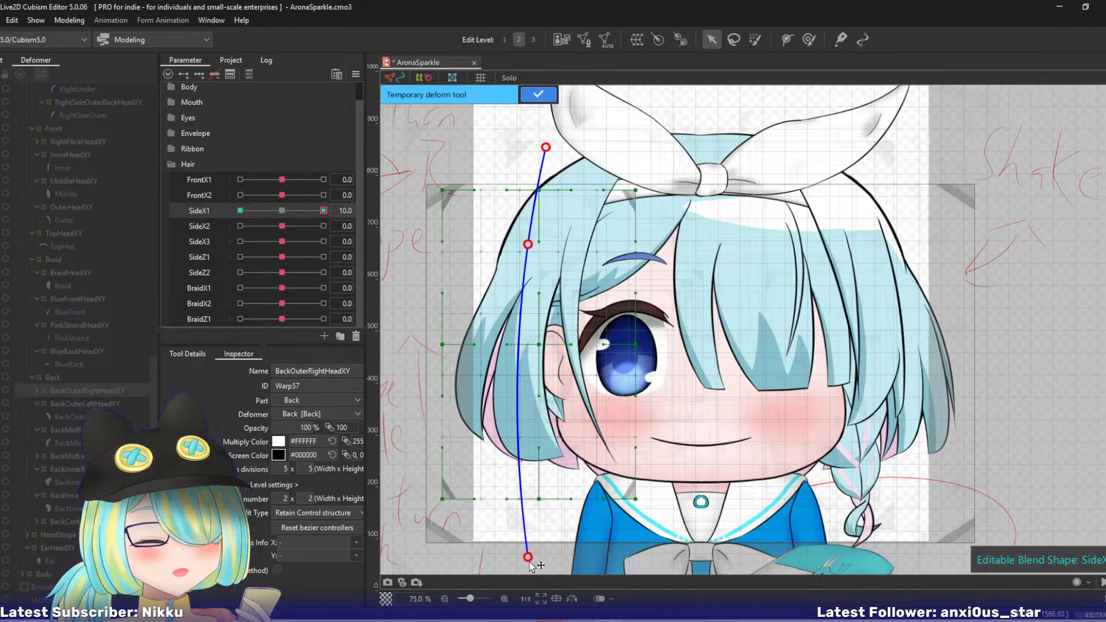
{"action": "left_click_drag", "start_coordinate": [528, 557], "coordinate": [499, 557]}
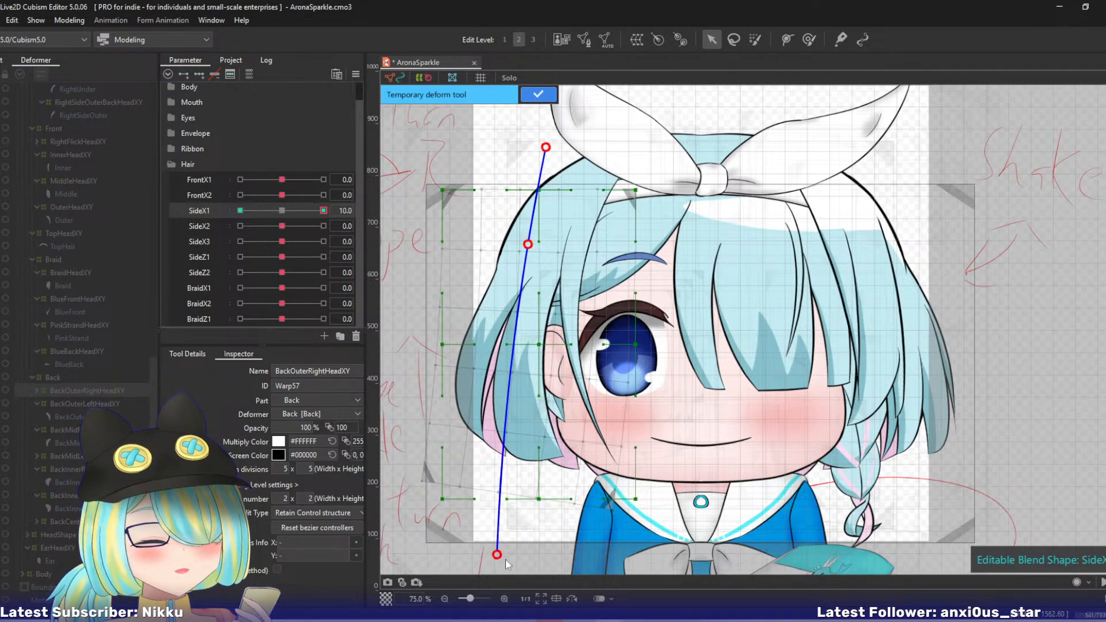
{"action": "key", "text": "ctrl+z"}
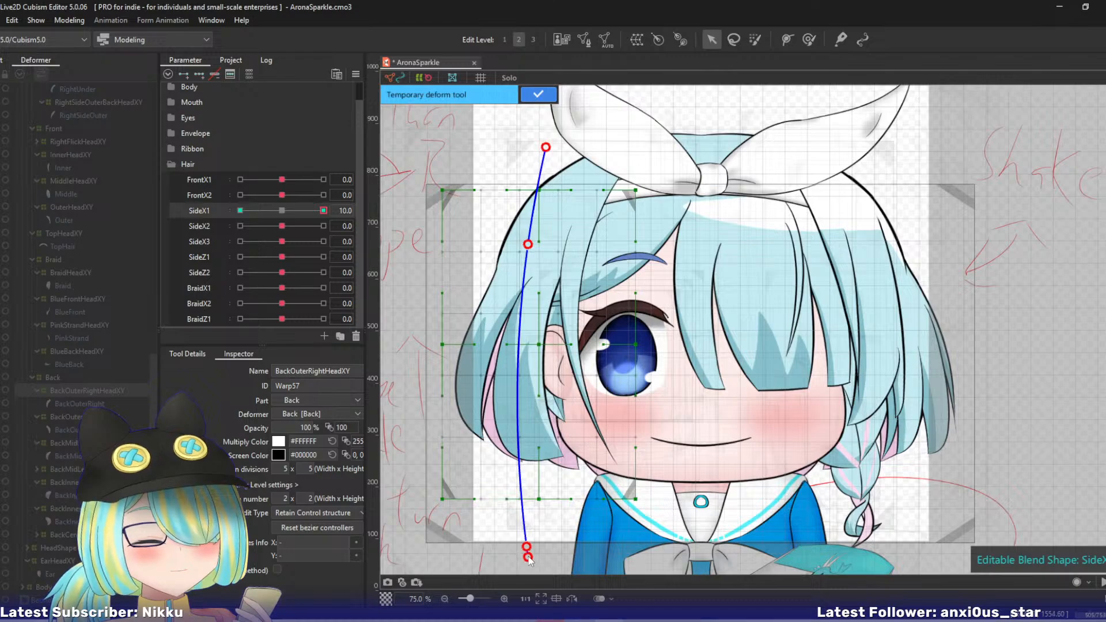
{"action": "left_click_drag", "start_coordinate": [528, 557], "coordinate": [501, 556]}
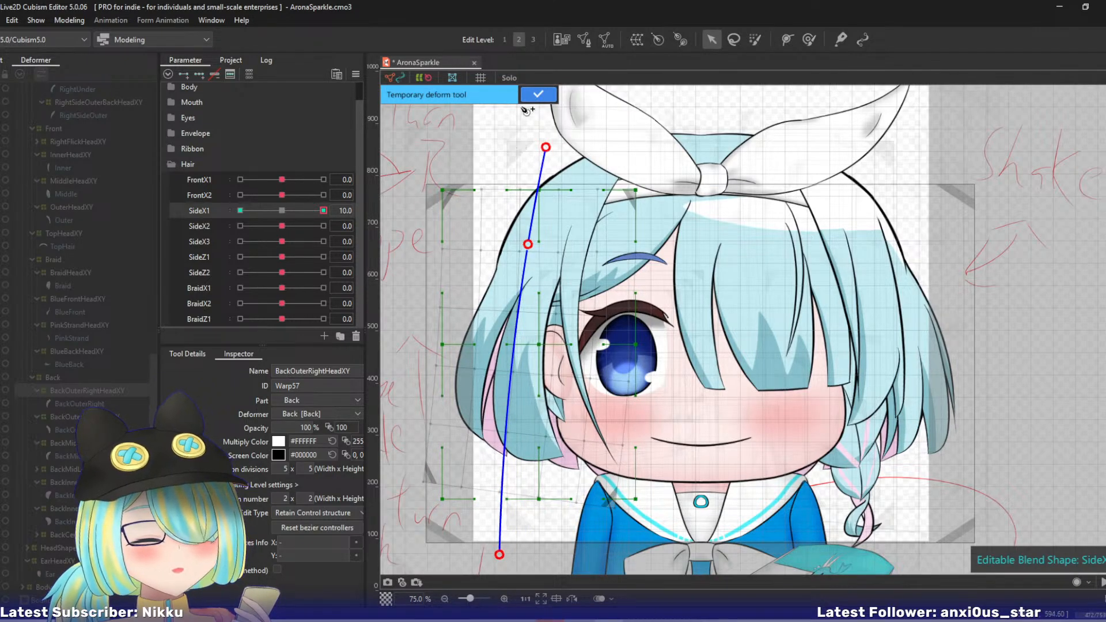
{"action": "left_click", "coordinate": [538, 93]}
- At SideX1 -10, place a three-point deform path along BackOuterRightHeadXY, pull its lower end inward, apply it and return SideX1 to 0
{"action": "left_click", "coordinate": [241, 210]}
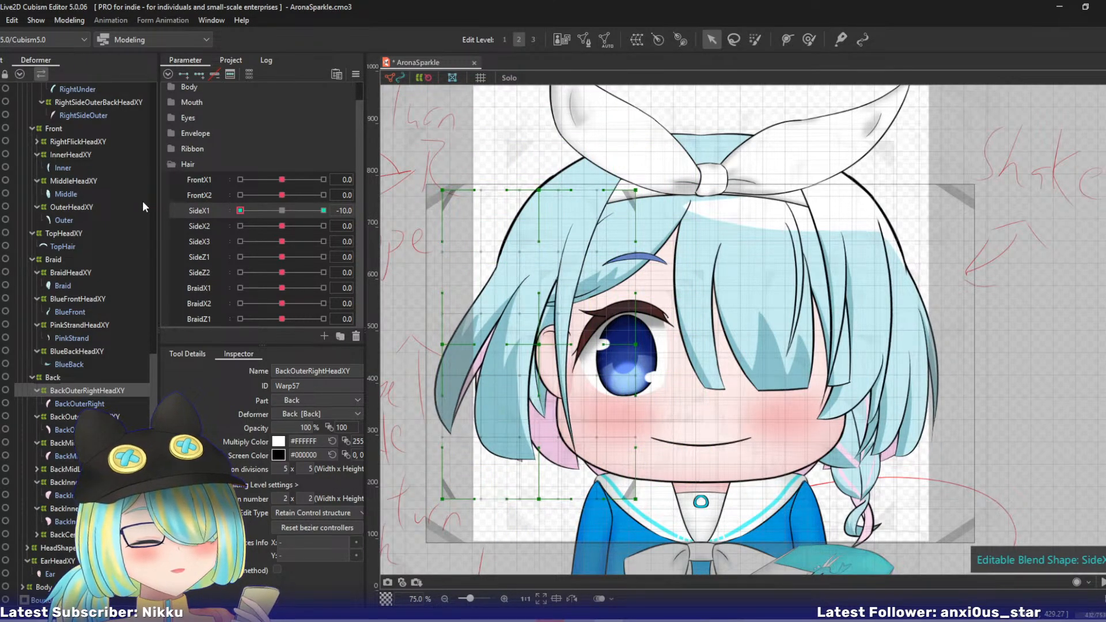
{"action": "left_click", "coordinate": [550, 142]}
{"action": "left_click", "coordinate": [524, 234]}
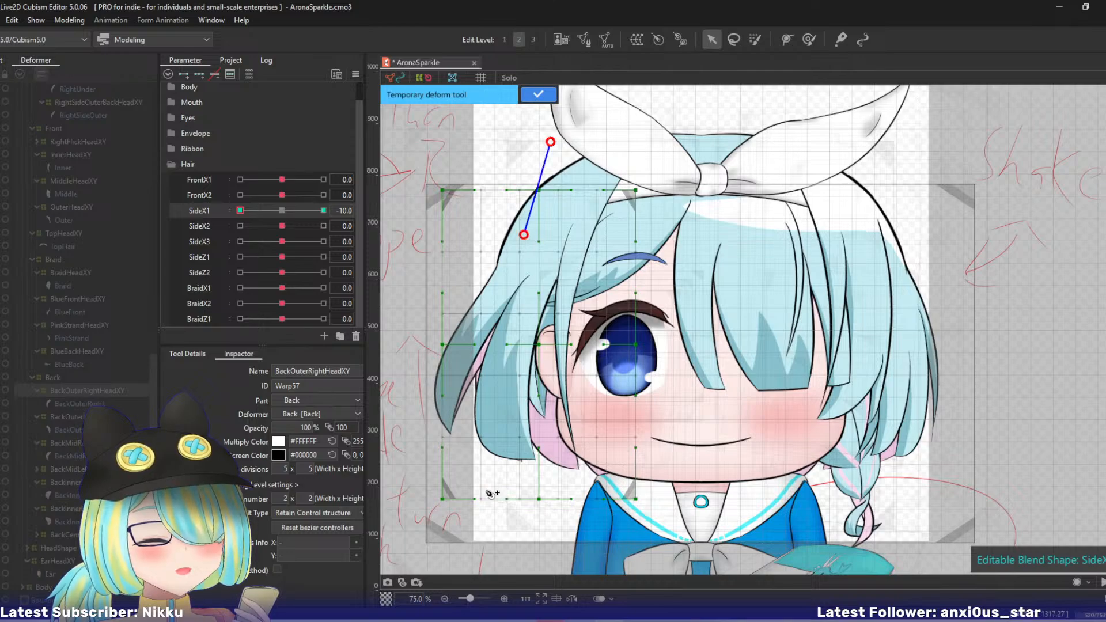
{"action": "left_click", "coordinate": [511, 557]}
{"action": "left_click_drag", "start_coordinate": [511, 557], "coordinate": [527, 557]}
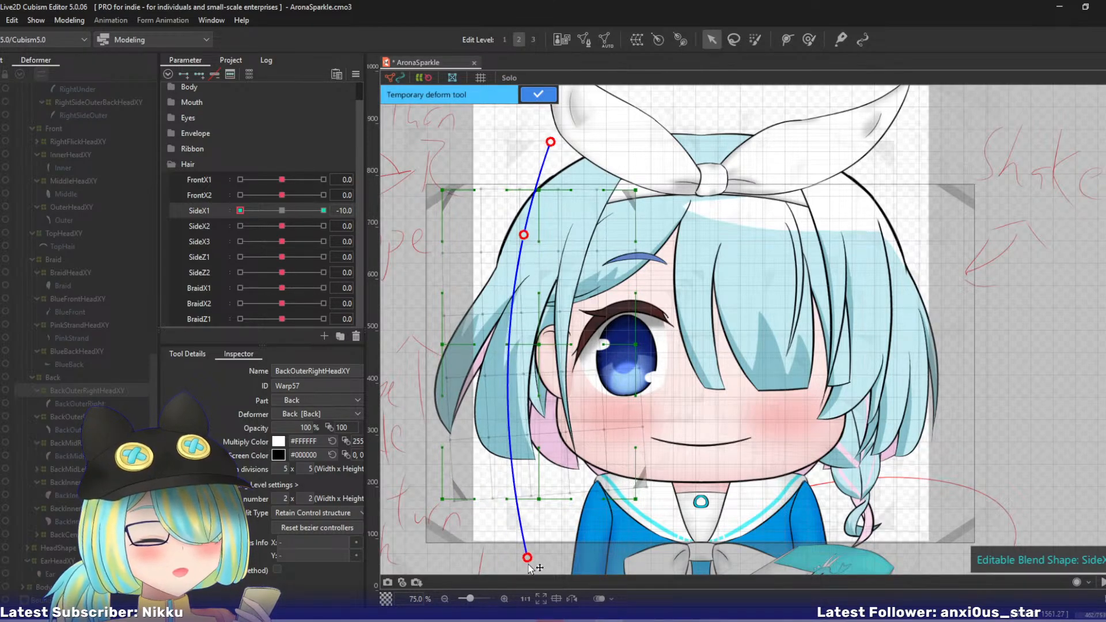
{"action": "left_click", "coordinate": [538, 94]}
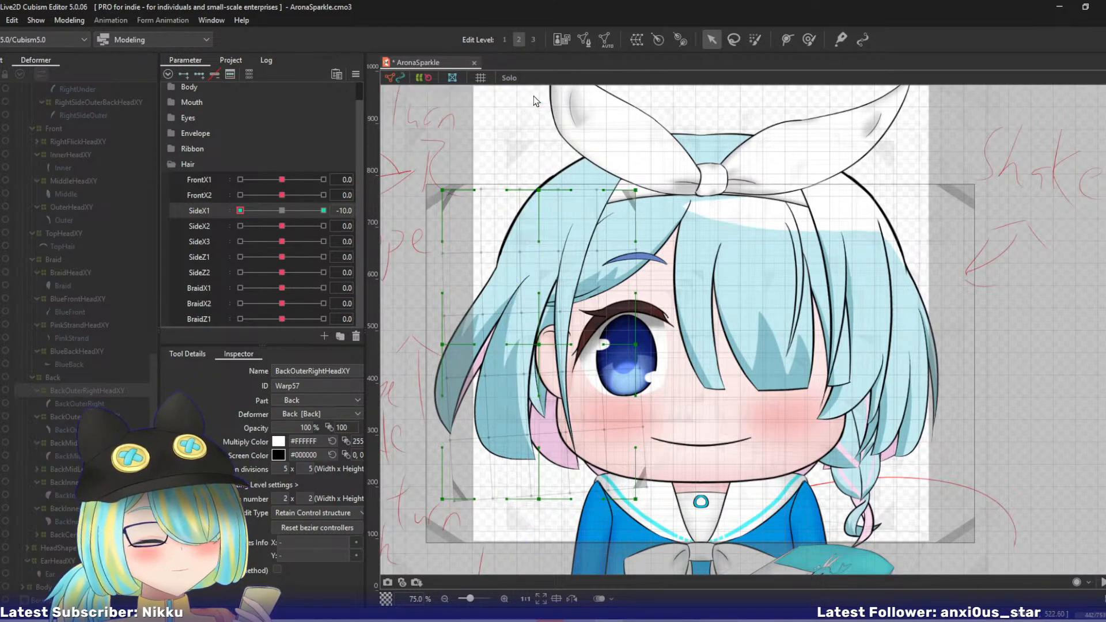
{"action": "left_click", "coordinate": [323, 211]}
{"action": "left_click", "coordinate": [281, 210]}
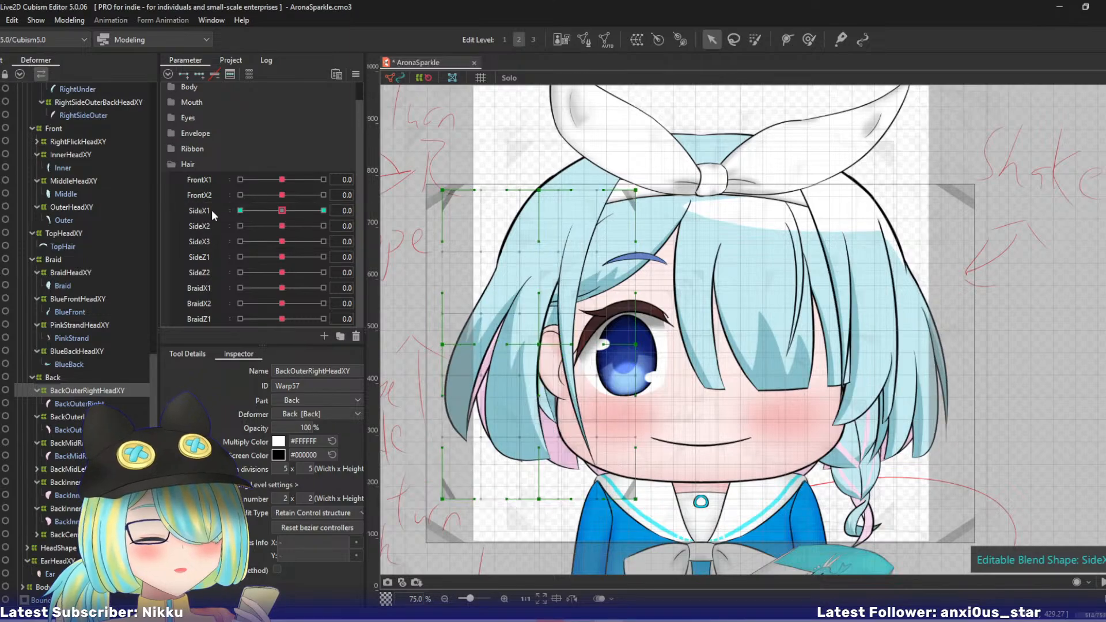
- Add three keys each for SideX2, SideX3, SideZ1 and SideZ2 to the BackOuterRightHeadXY warp
{"action": "left_click", "coordinate": [206, 274], "text": "shift"}
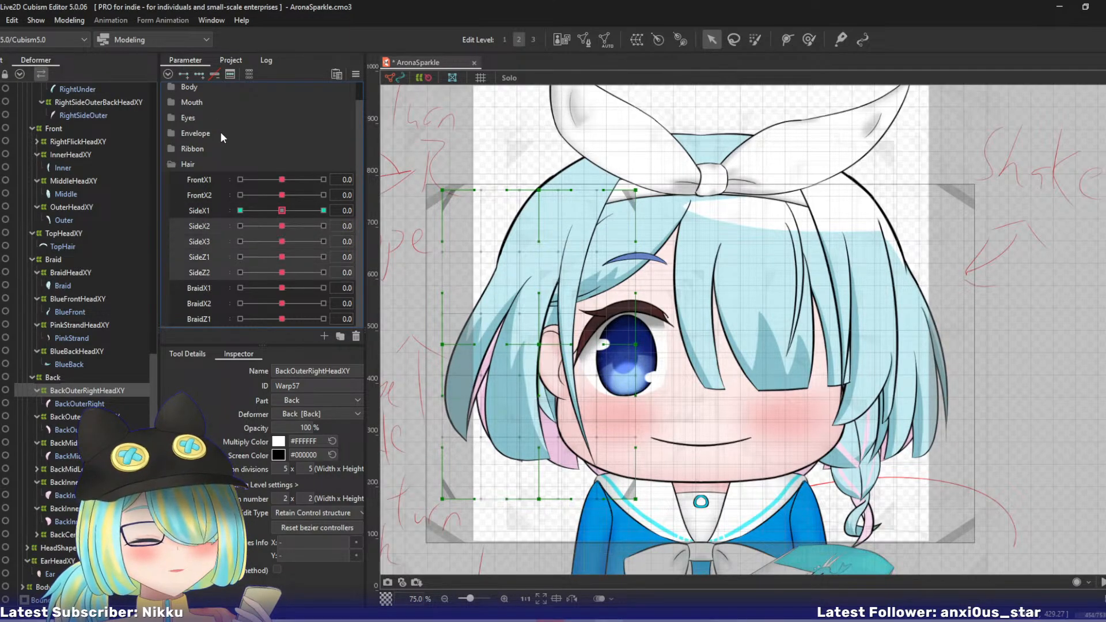
{"action": "left_click", "coordinate": [203, 222]}
- At SideX2 10, place a four-point deform path along BackOuterRightHeadXY, pull its lower end outward and apply it
{"action": "left_click", "coordinate": [323, 226]}
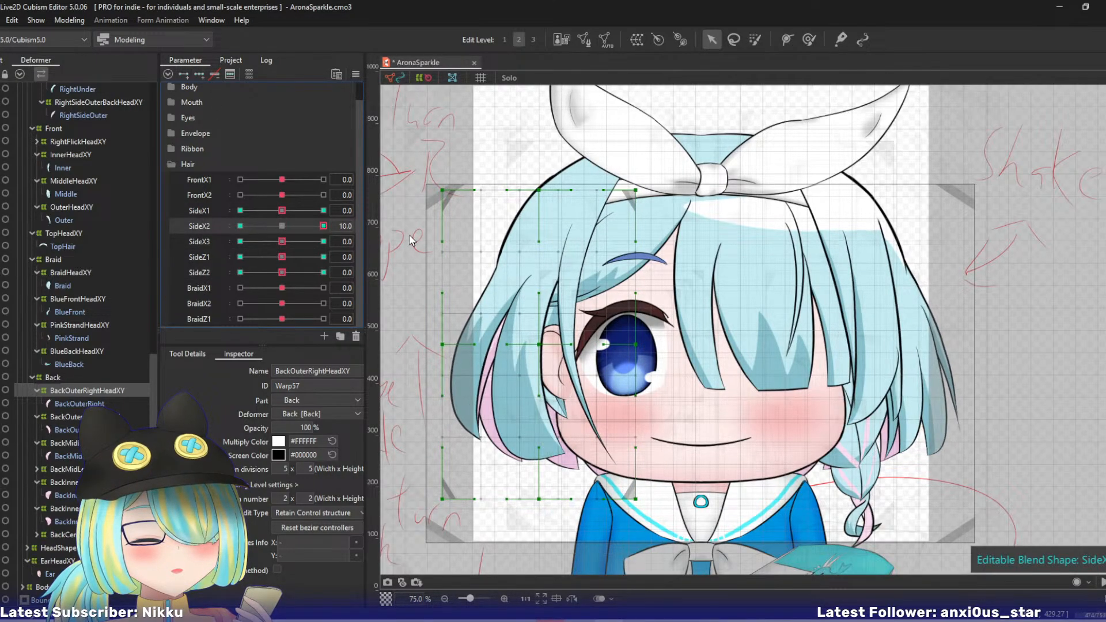
{"action": "left_click", "coordinate": [459, 230]}
{"action": "left_click", "coordinate": [546, 158]}
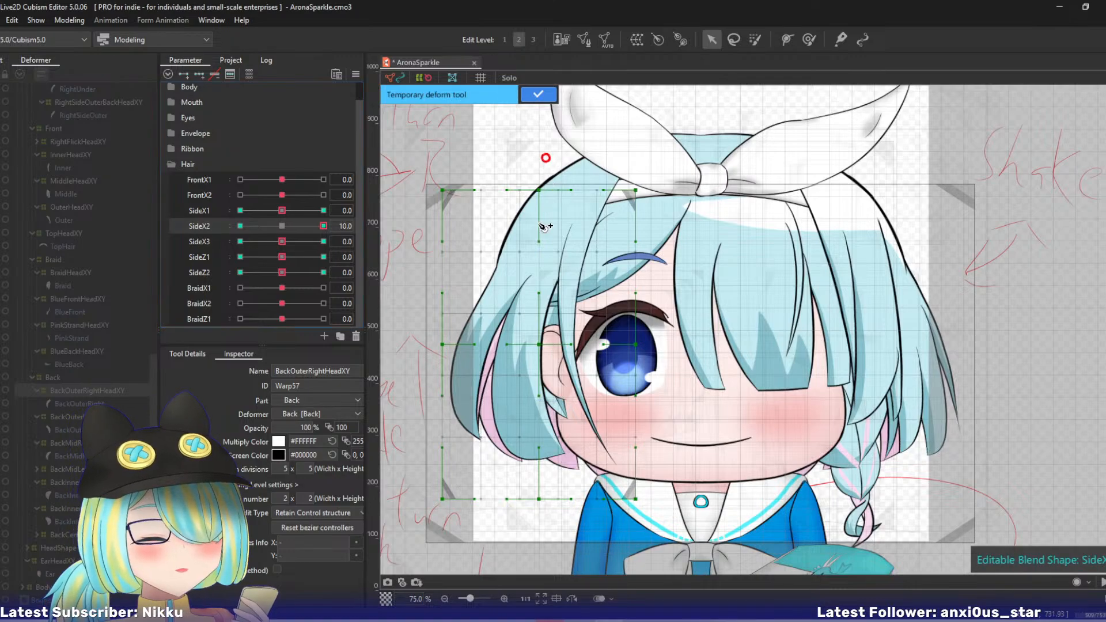
{"action": "left_click", "coordinate": [530, 245]}
{"action": "left_click", "coordinate": [512, 350]}
{"action": "left_click", "coordinate": [525, 548]}
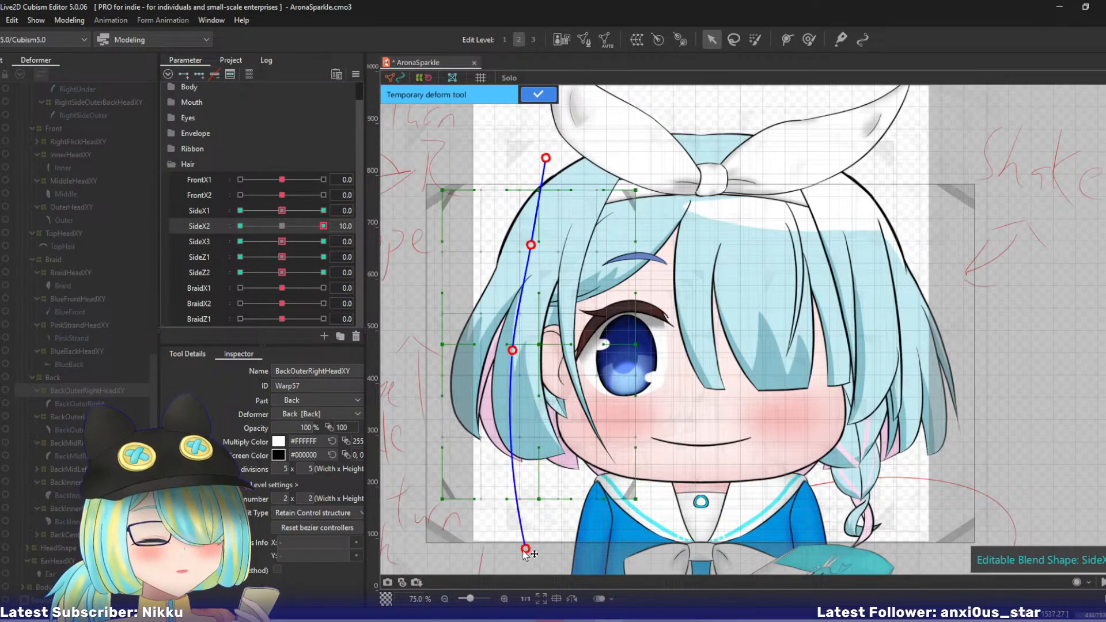
{"action": "left_click_drag", "start_coordinate": [526, 550], "coordinate": [487, 551]}
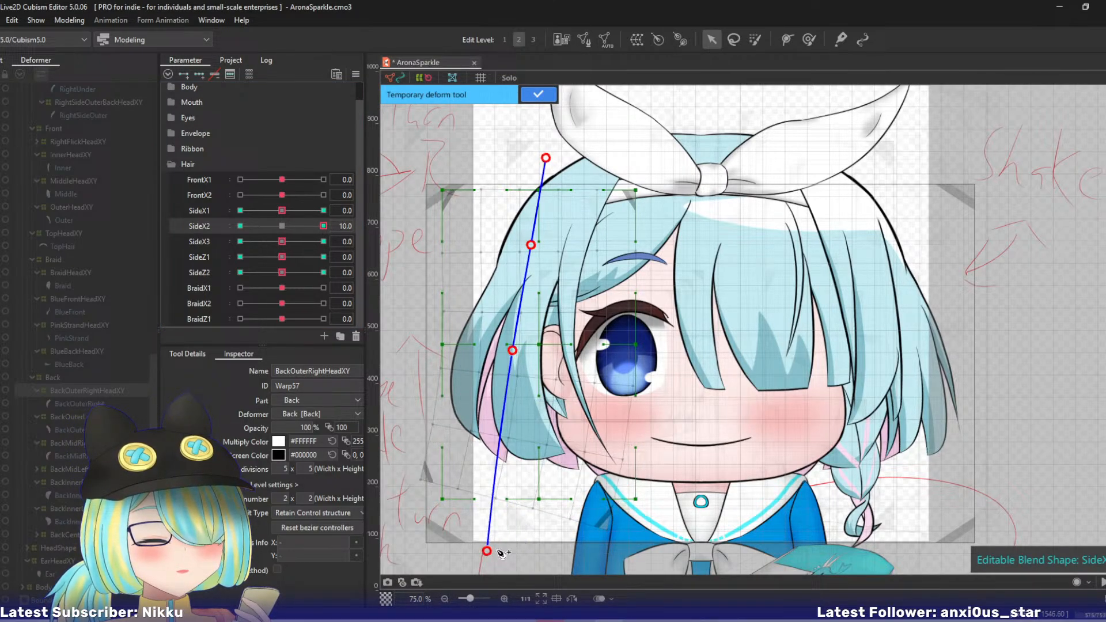
{"action": "left_click", "coordinate": [531, 97]}
- At SideX2 -10, place a four-point deform path along BackOuterRightHeadXY, pull its lower end inward and apply it
{"action": "left_click", "coordinate": [240, 226]}
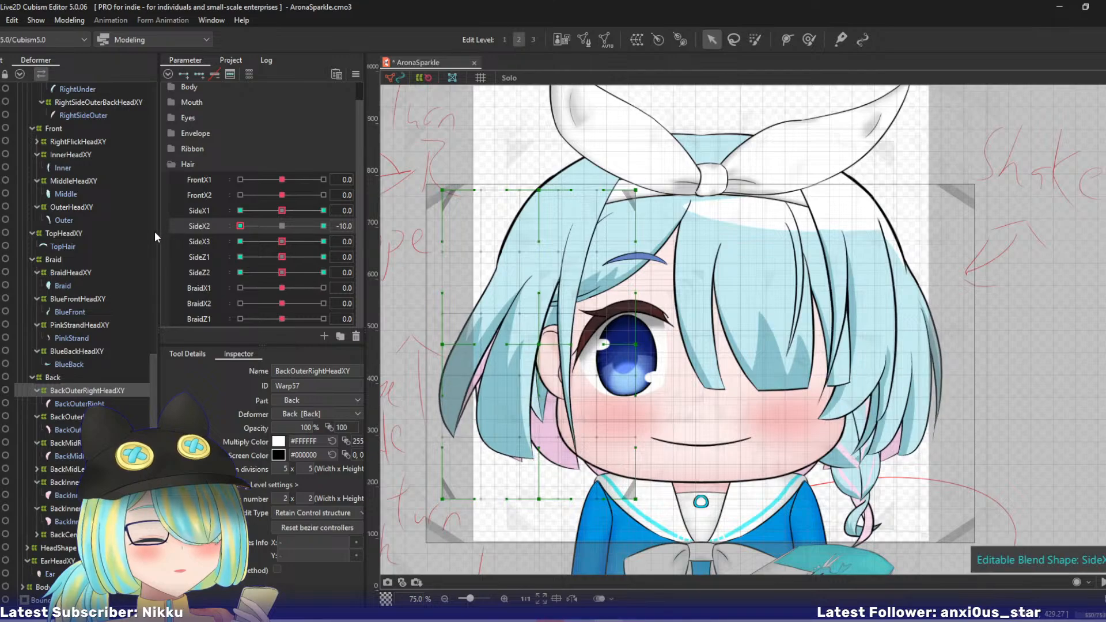
{"action": "left_click", "coordinate": [534, 137]}
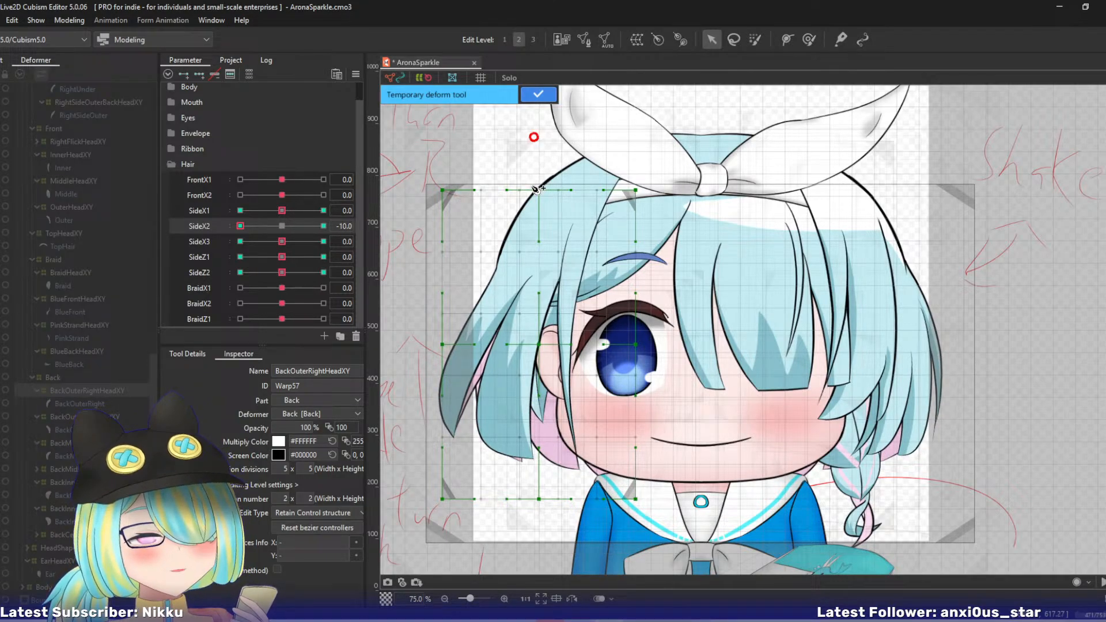
{"action": "left_click", "coordinate": [518, 237]}
{"action": "left_click", "coordinate": [506, 328]}
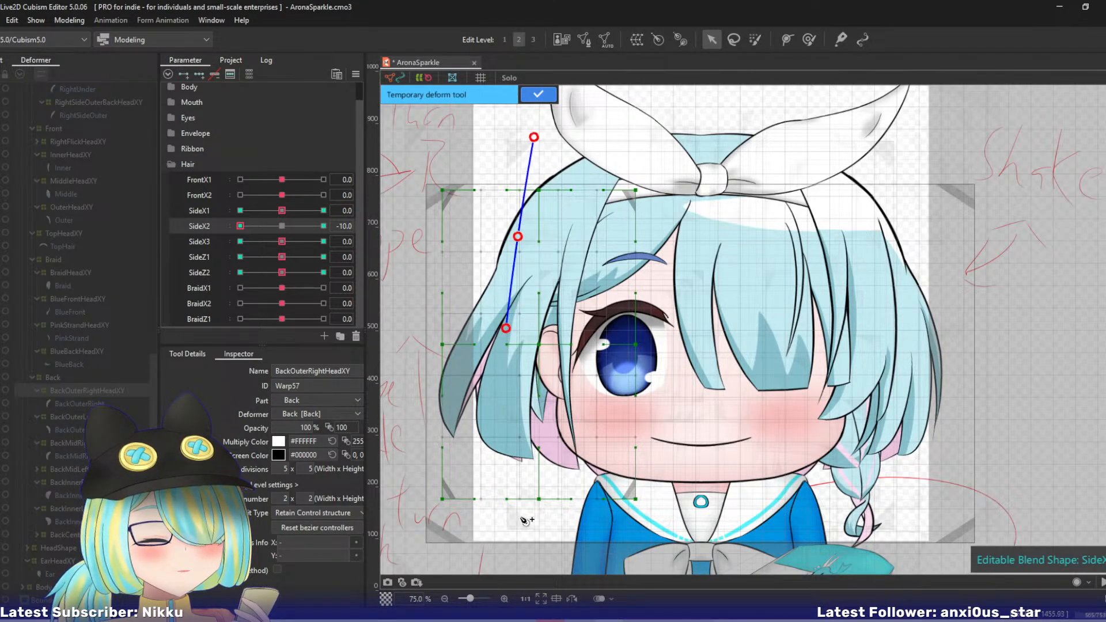
{"action": "left_click", "coordinate": [525, 544]}
{"action": "left_click_drag", "start_coordinate": [525, 544], "coordinate": [550, 544]}
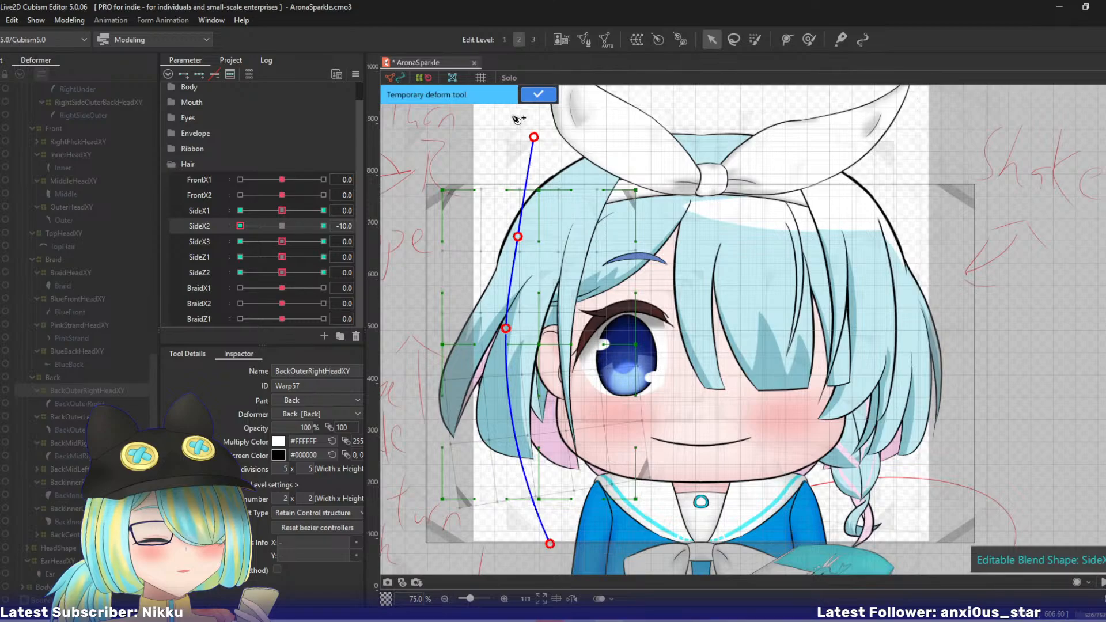
{"action": "left_click", "coordinate": [539, 94]}
- Return SideX2 to 0 and, at SideX3 10, bend BackOuterRightHeadXY outward using a five-point deform path's lower end
{"action": "left_click_drag", "start_coordinate": [240, 227], "coordinate": [349, 235]}
{"action": "key", "text": "ctrl+shift+t"}
{"action": "left_click", "coordinate": [543, 142]}
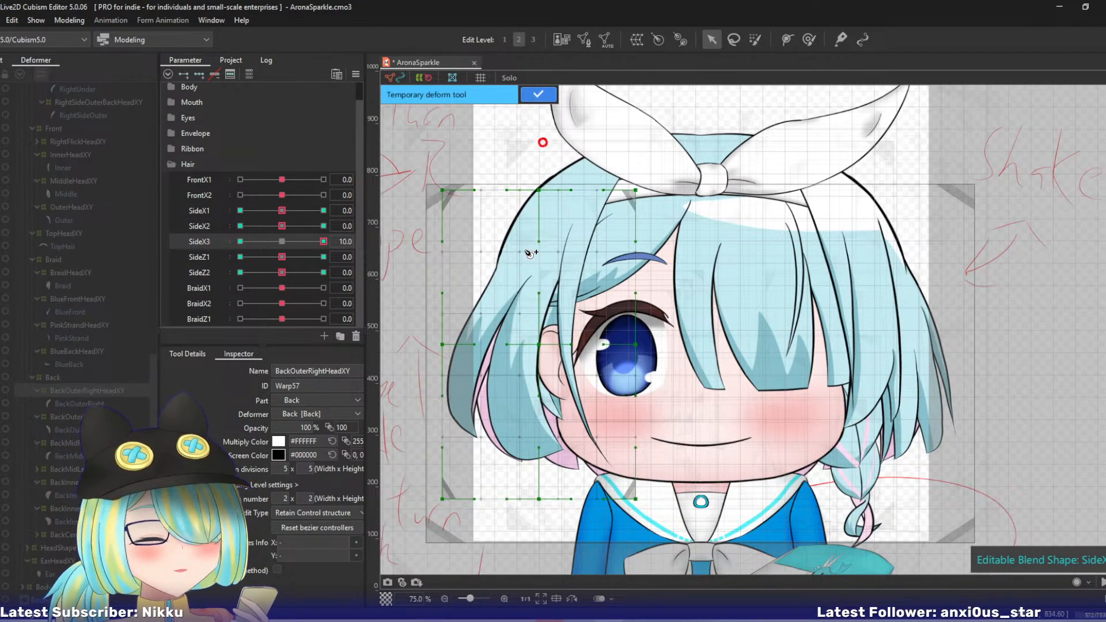
{"action": "left_click", "coordinate": [522, 251]}
{"action": "left_click", "coordinate": [513, 323]}
{"action": "left_click", "coordinate": [508, 394]}
{"action": "left_click", "coordinate": [507, 552]}
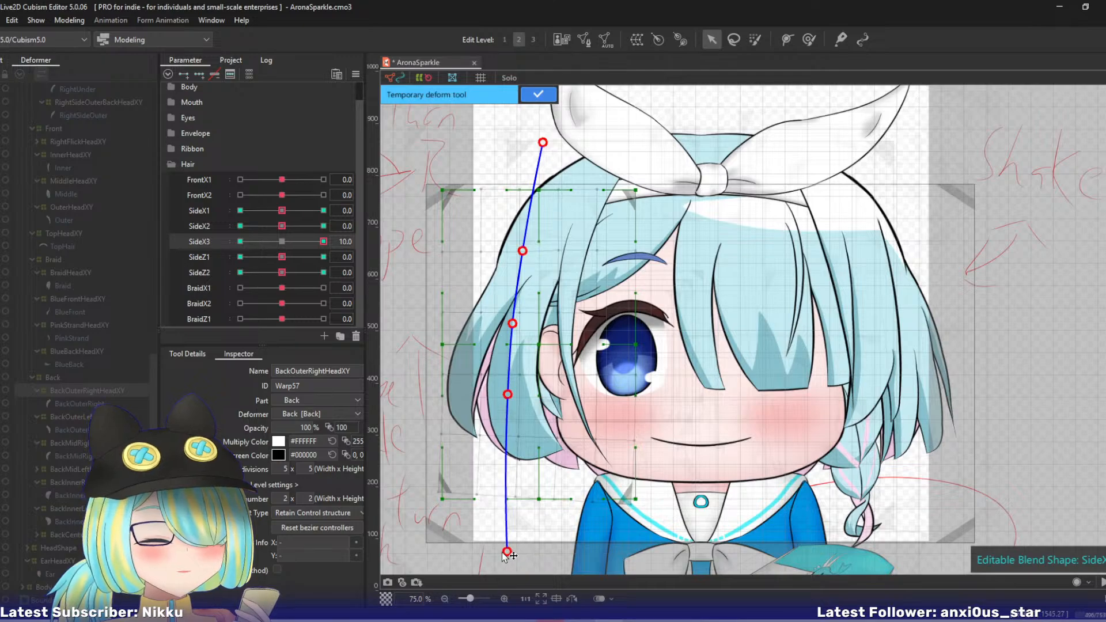
{"action": "left_click_drag", "start_coordinate": [502, 553], "coordinate": [482, 552]}
{"action": "left_click", "coordinate": [524, 96]}
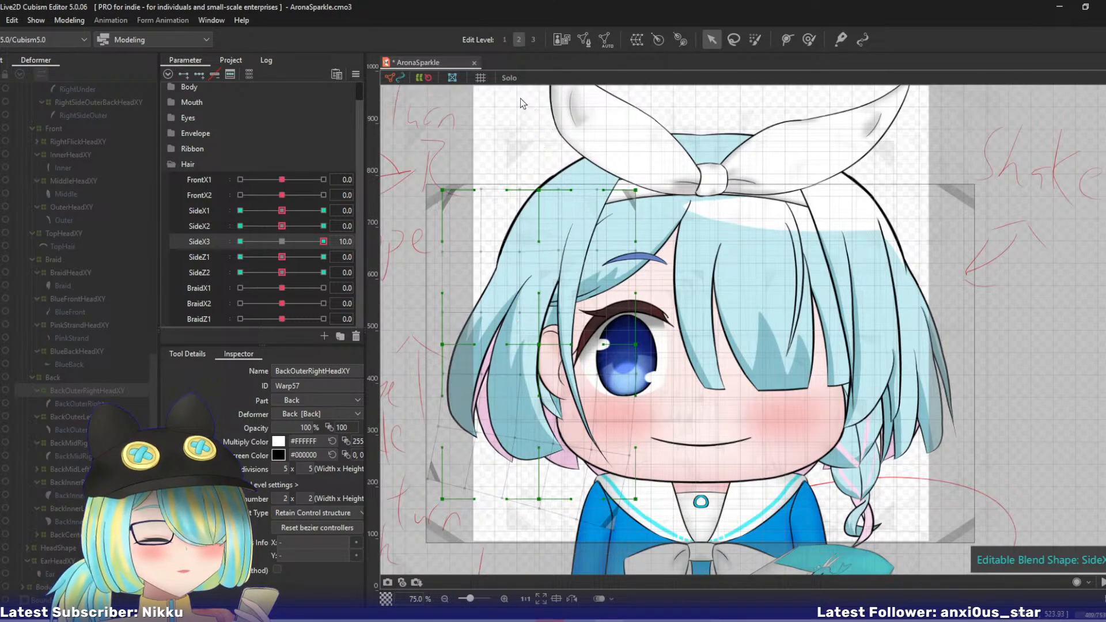
- At SideX3 -10, bend BackOuterRightHeadXY inward using a five-point deform path's lower end, apply it and return SideX3 to 0
{"action": "left_click_drag", "start_coordinate": [319, 240], "coordinate": [184, 234]}
{"action": "key", "text": "ctrl+t"}
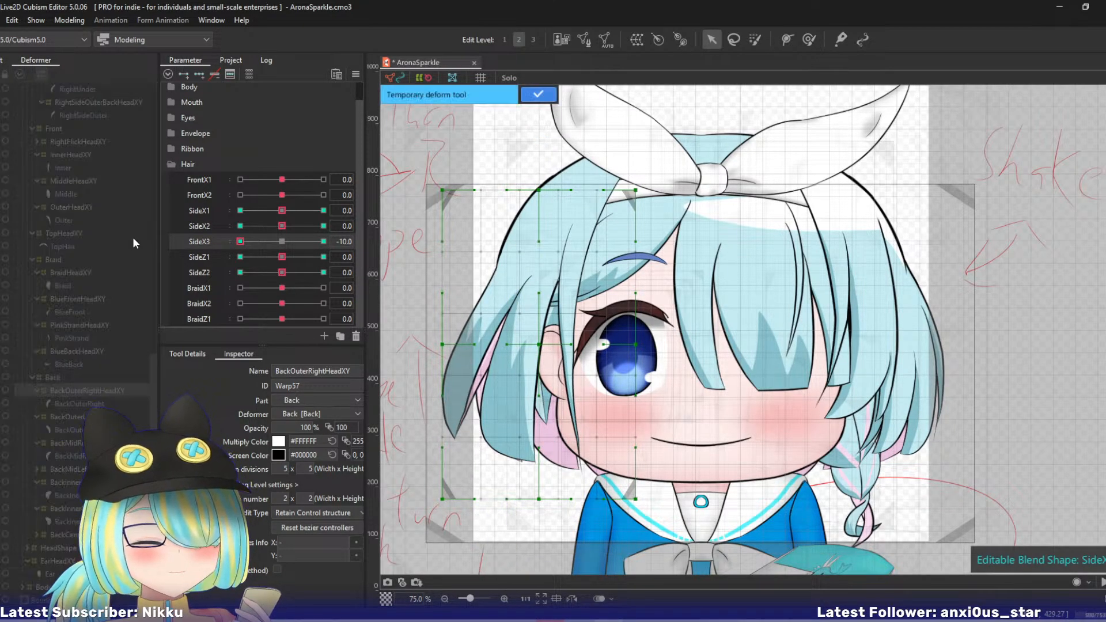
{"action": "left_click", "coordinate": [541, 132]}
{"action": "left_click", "coordinate": [525, 239]}
{"action": "left_click", "coordinate": [512, 311]}
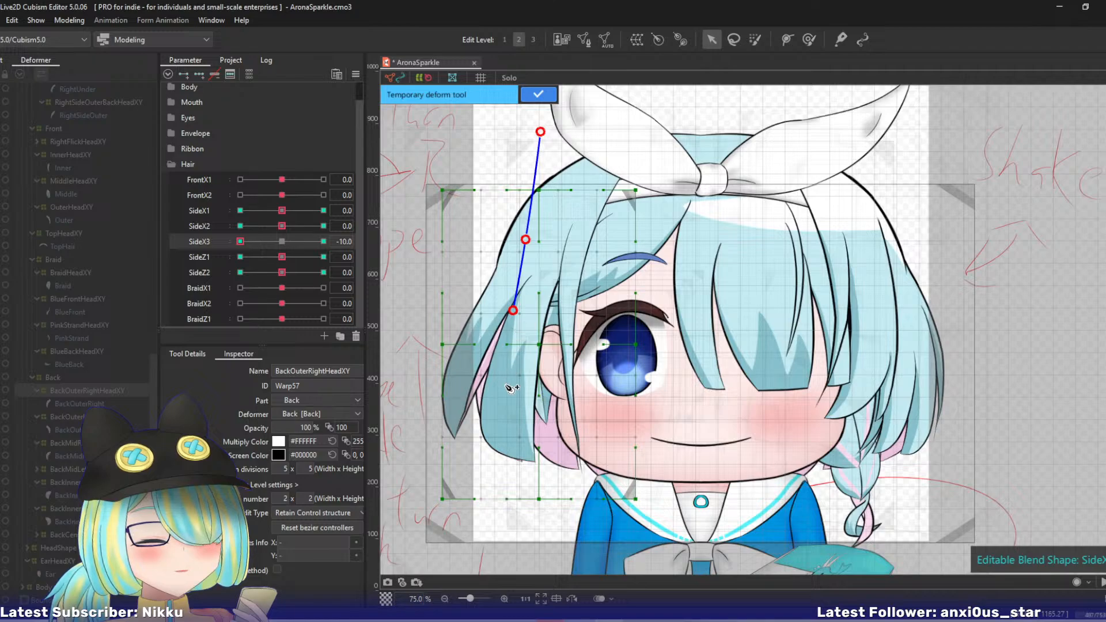
{"action": "left_click", "coordinate": [505, 387]}
{"action": "left_click", "coordinate": [524, 567]}
{"action": "left_click_drag", "start_coordinate": [525, 567], "coordinate": [541, 559]}
{"action": "left_click", "coordinate": [534, 96]}
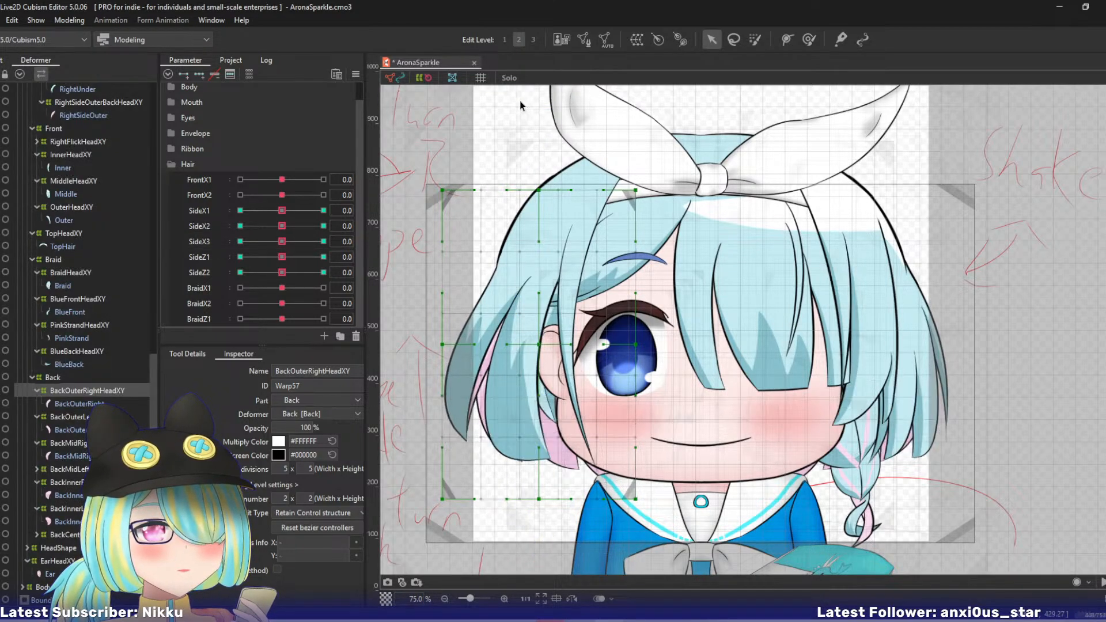
- At SideZ1 10, shift BackOuterRightHeadXY's central and bottom-middle control points outward and raise its outer edge points slightly
{"action": "left_click_drag", "start_coordinate": [285, 257], "coordinate": [368, 251]}
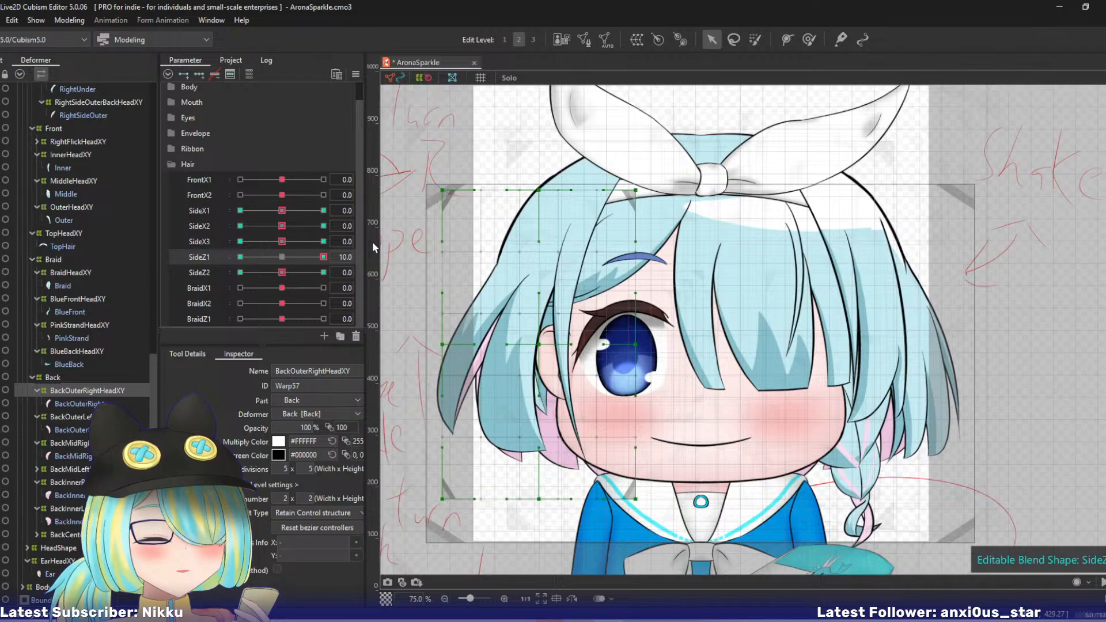
{"action": "left_click_drag", "start_coordinate": [538, 345], "coordinate": [531, 340]}
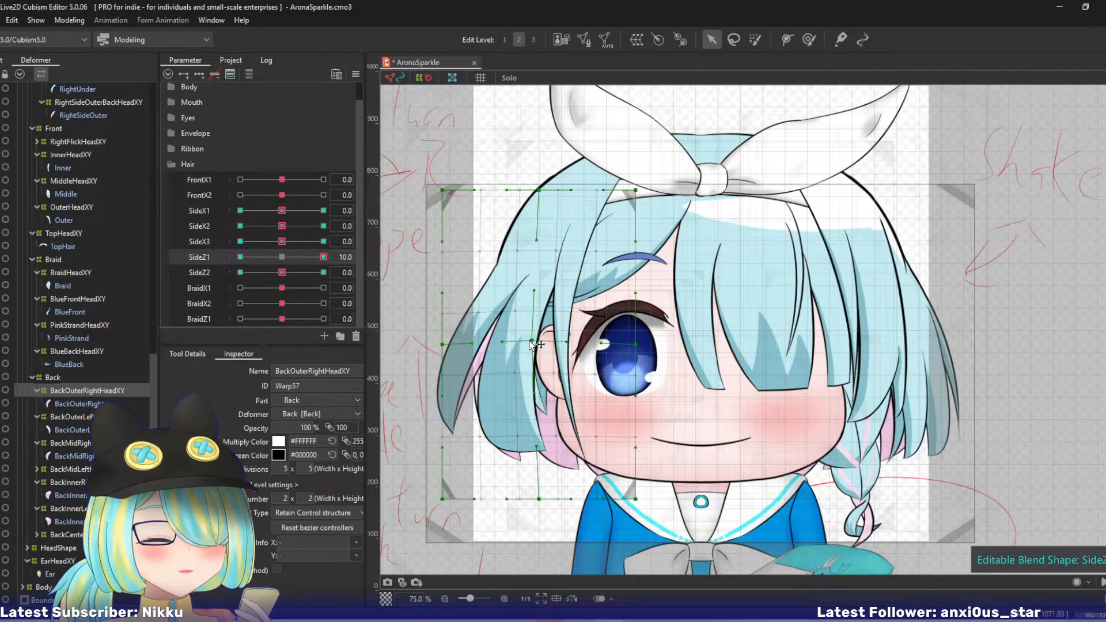
{"action": "left_click_drag", "start_coordinate": [442, 344], "coordinate": [436, 337]}
{"action": "left_click_drag", "start_coordinate": [539, 499], "coordinate": [520, 493]}
{"action": "left_click_drag", "start_coordinate": [436, 338], "coordinate": [441, 335]}
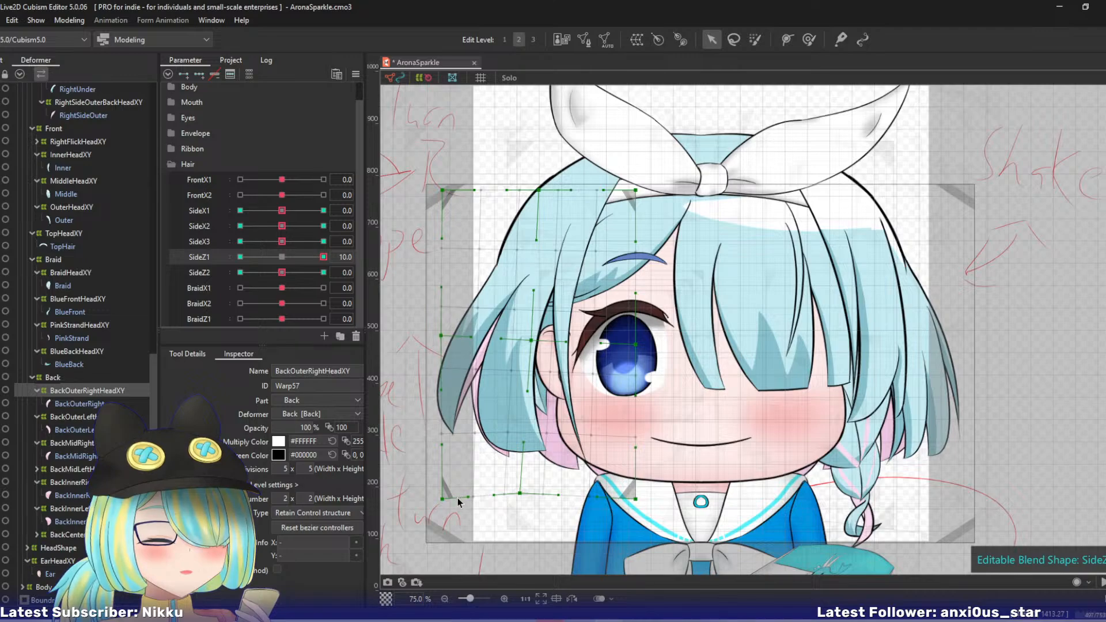
{"action": "left_click_drag", "start_coordinate": [443, 499], "coordinate": [443, 482]}
{"action": "left_click_drag", "start_coordinate": [517, 491], "coordinate": [514, 495]}
- At SideZ1 -10, shift BackOuterRightHeadXY's central and bottom-middle control points slightly inward and down, and return SideZ1 to 0
{"action": "left_click", "coordinate": [240, 257]}
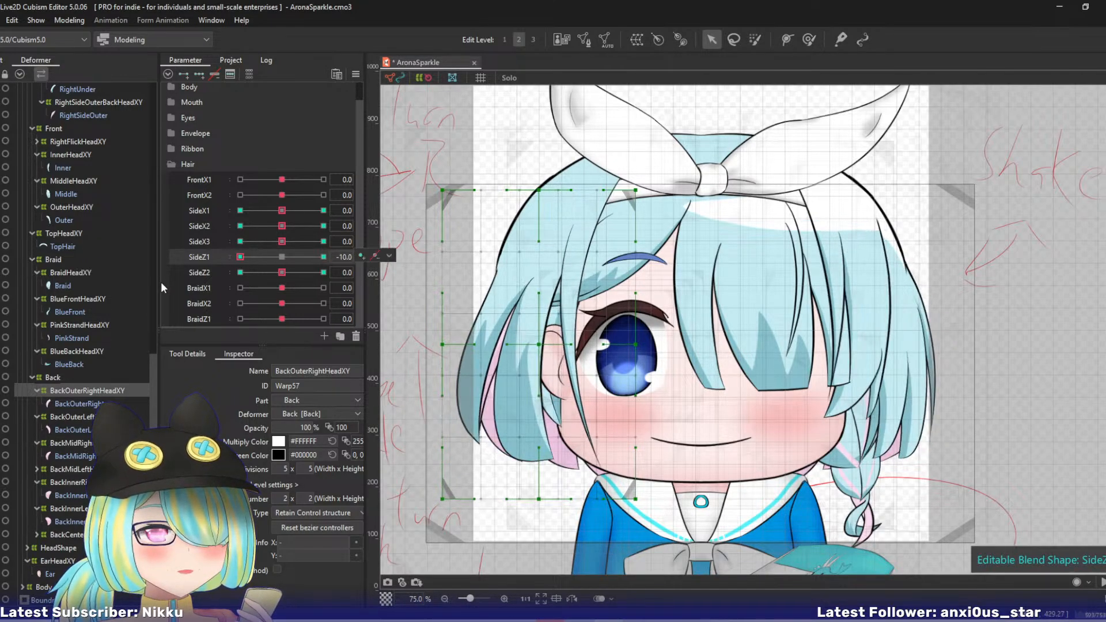
{"action": "left_click_drag", "start_coordinate": [539, 345], "coordinate": [545, 347]}
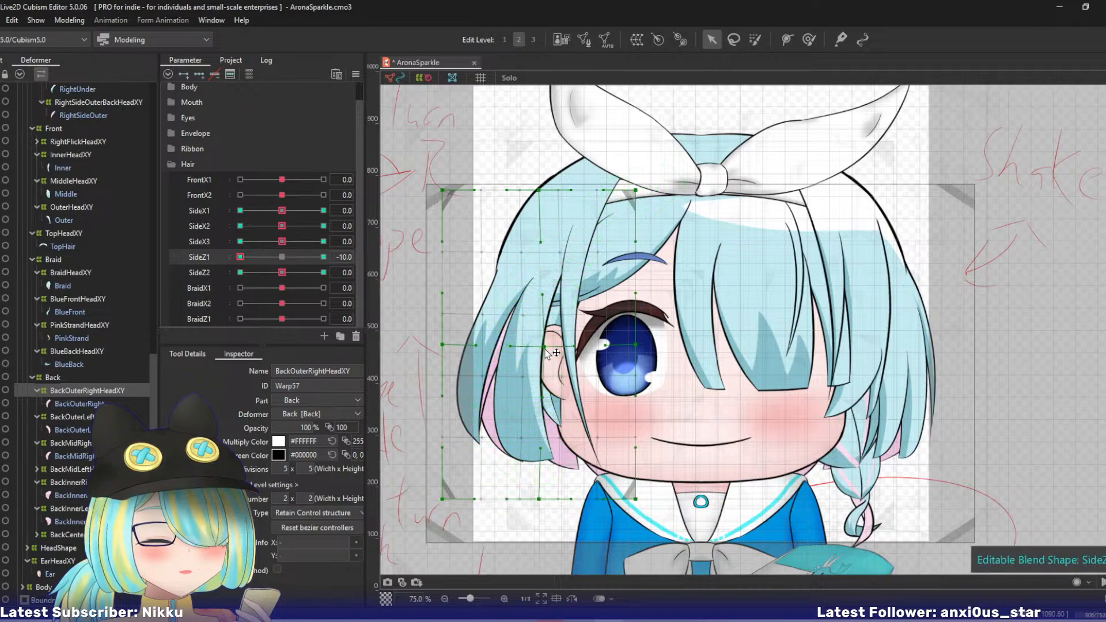
{"action": "left_click_drag", "start_coordinate": [539, 499], "coordinate": [553, 503]}
{"action": "left_click_drag", "start_coordinate": [242, 257], "coordinate": [188, 278]}
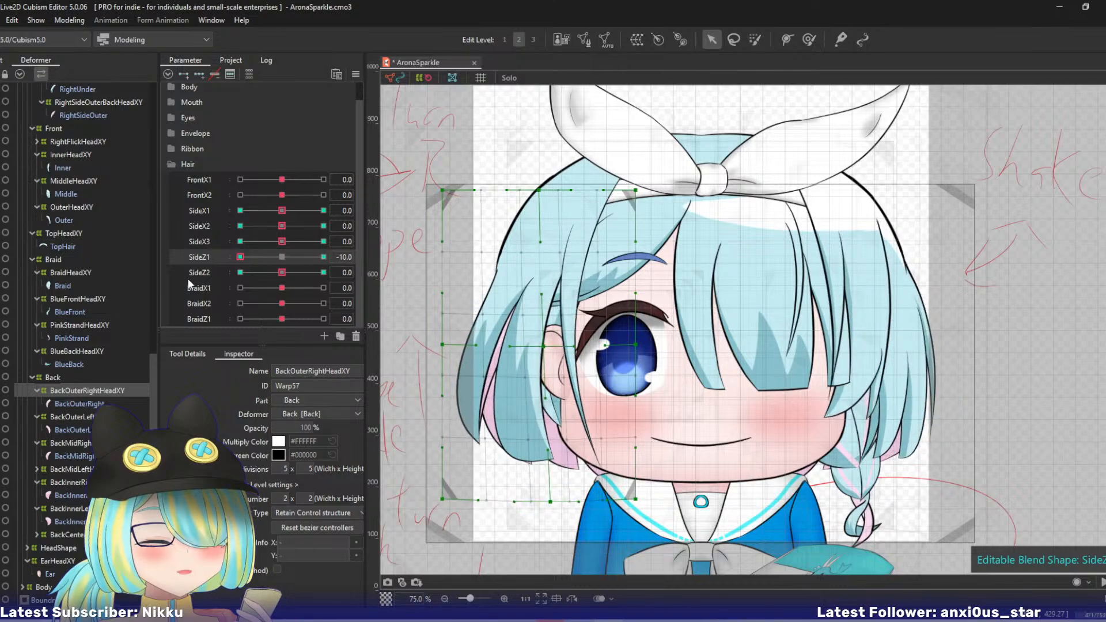
{"action": "left_click", "coordinate": [282, 258]}
- At SideZ2 10, move BackOuterRightHeadXY's bottom-middle control point outward and raise its outer bottom corner
{"action": "left_click", "coordinate": [324, 272]}
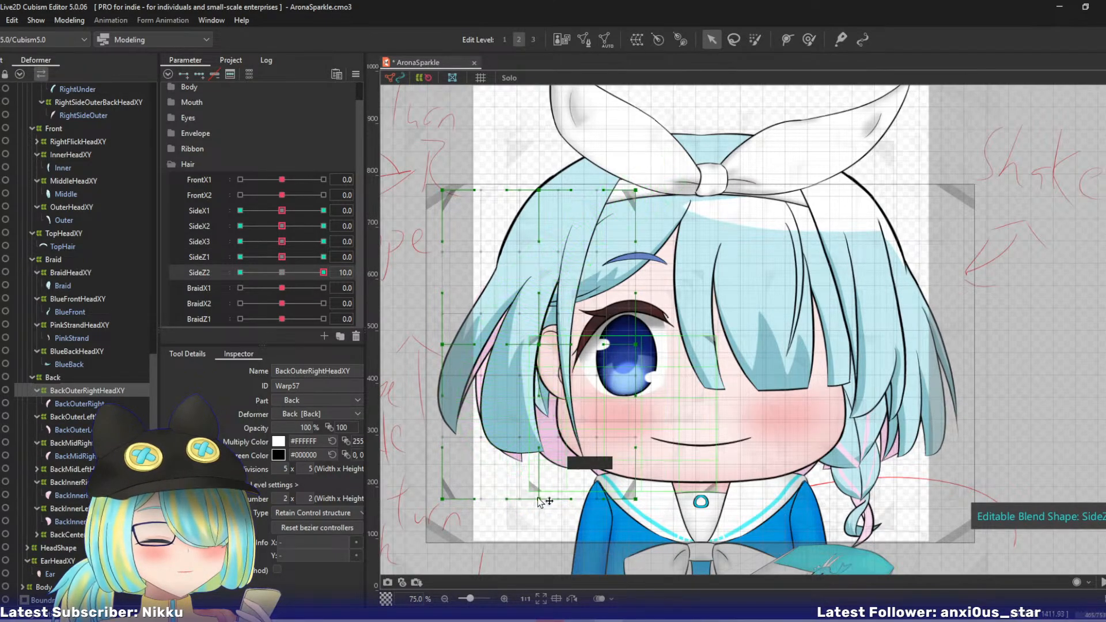
{"action": "left_click_drag", "start_coordinate": [538, 498], "coordinate": [524, 494]}
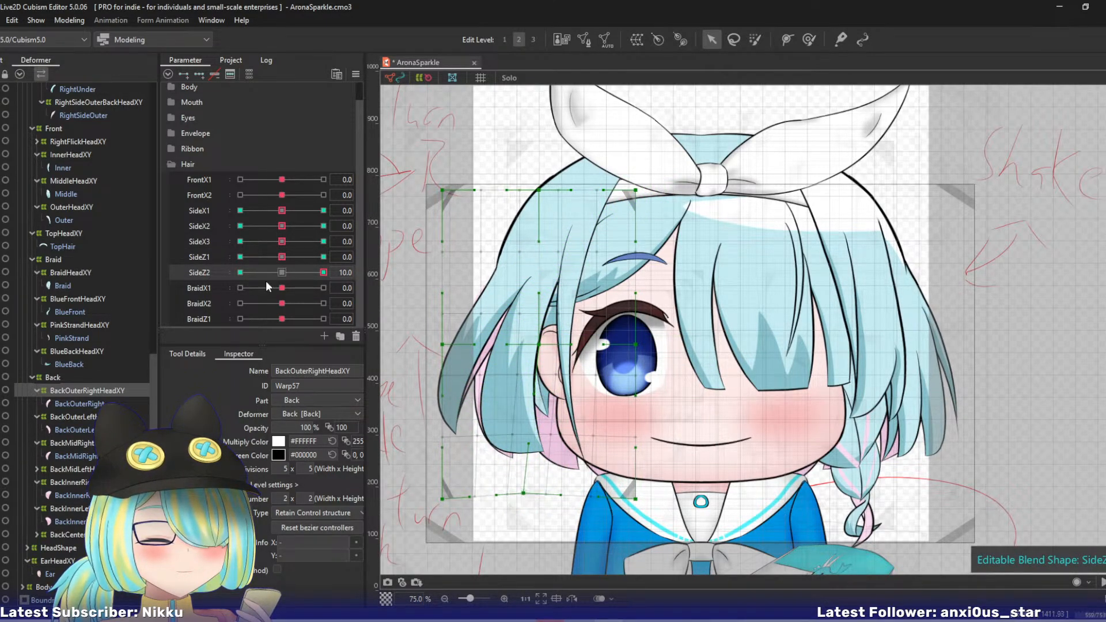
{"action": "left_click_drag", "start_coordinate": [442, 499], "coordinate": [442, 485]}
- Try shifting BackOuterRightHeadXY's bottom-middle point and outer bottom corner inward at SideZ2 -10, and undo the edits
{"action": "left_click_drag", "start_coordinate": [323, 272], "coordinate": [239, 272]}
{"action": "left_click_drag", "start_coordinate": [539, 499], "coordinate": [549, 501]}
{"action": "left_click_drag", "start_coordinate": [442, 498], "coordinate": [456, 503]}
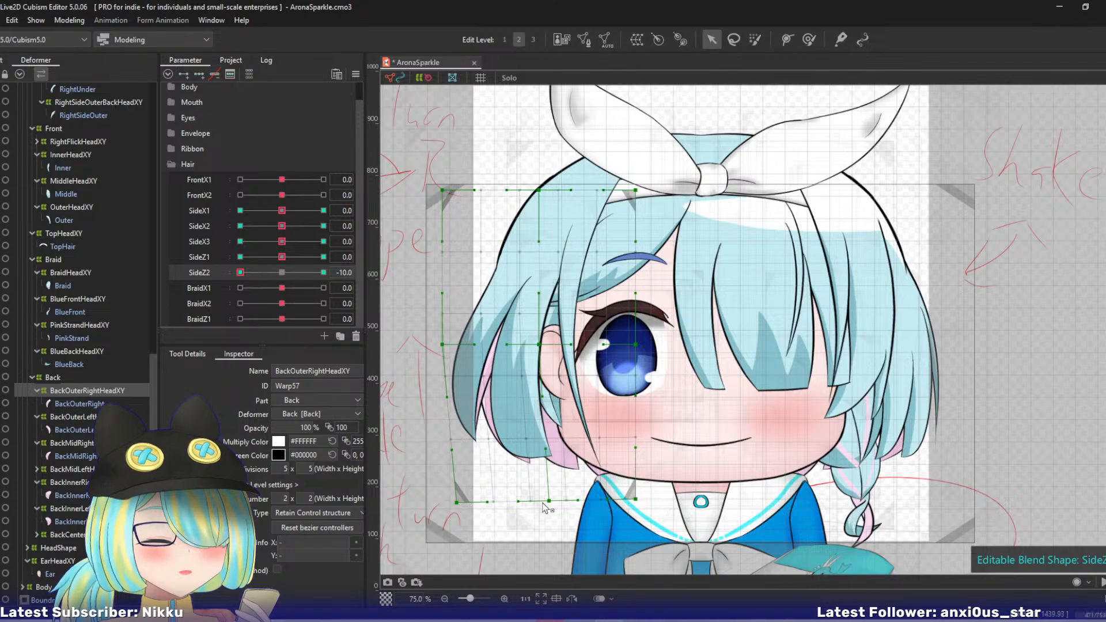
{"action": "left_click_drag", "start_coordinate": [549, 501], "coordinate": [542, 501]}
{"action": "key", "text": "ctrl+z"}
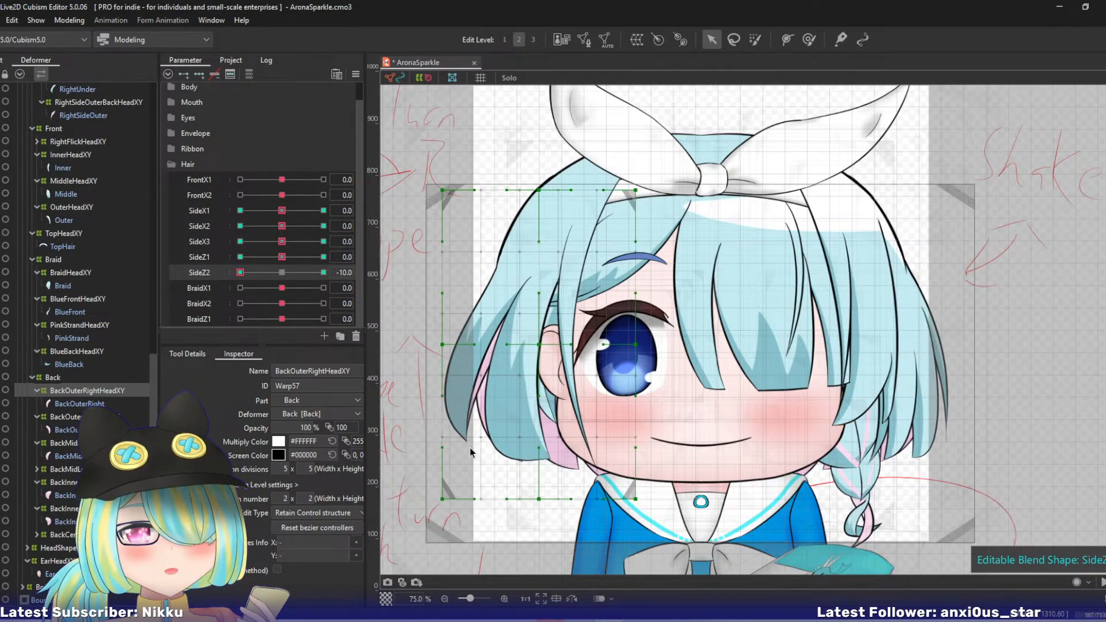
{"action": "key", "text": "ctrl+z"}
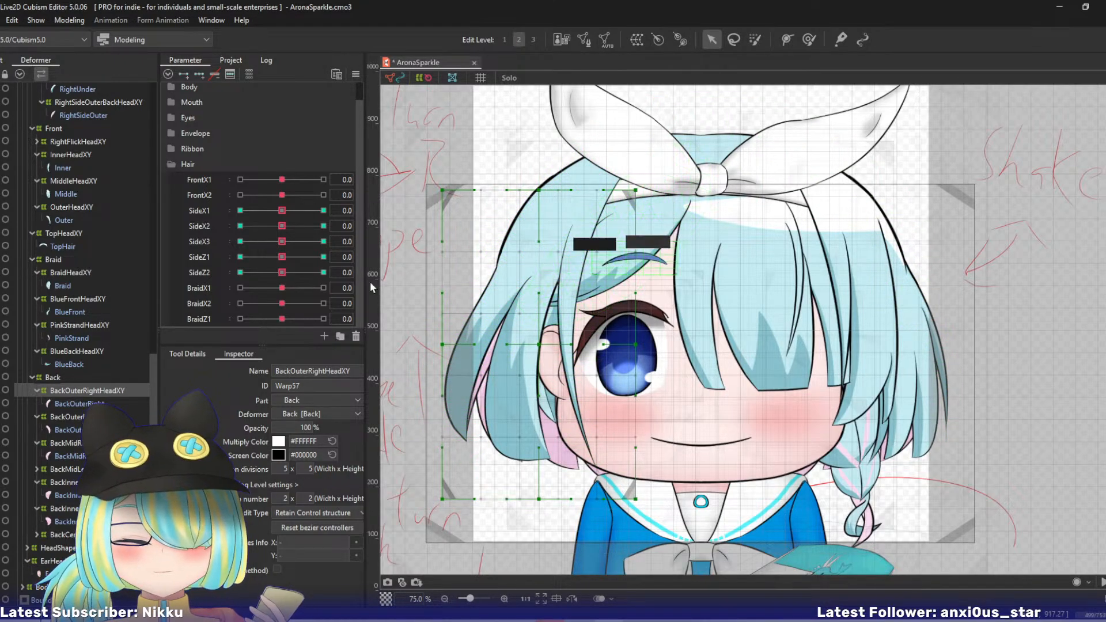
- Check BackOuterRightHeadXY's sway across the SideZ2 range and return the parameter to 0
{"action": "left_click", "coordinate": [240, 272]}
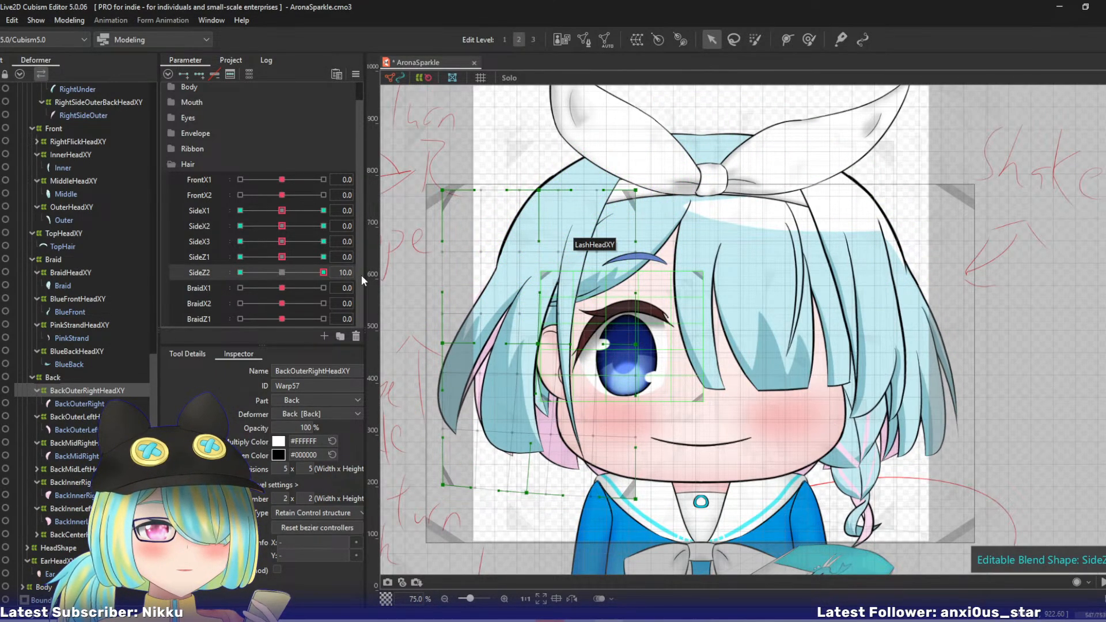
{"action": "left_click_drag", "start_coordinate": [146, 272], "coordinate": [282, 273]}
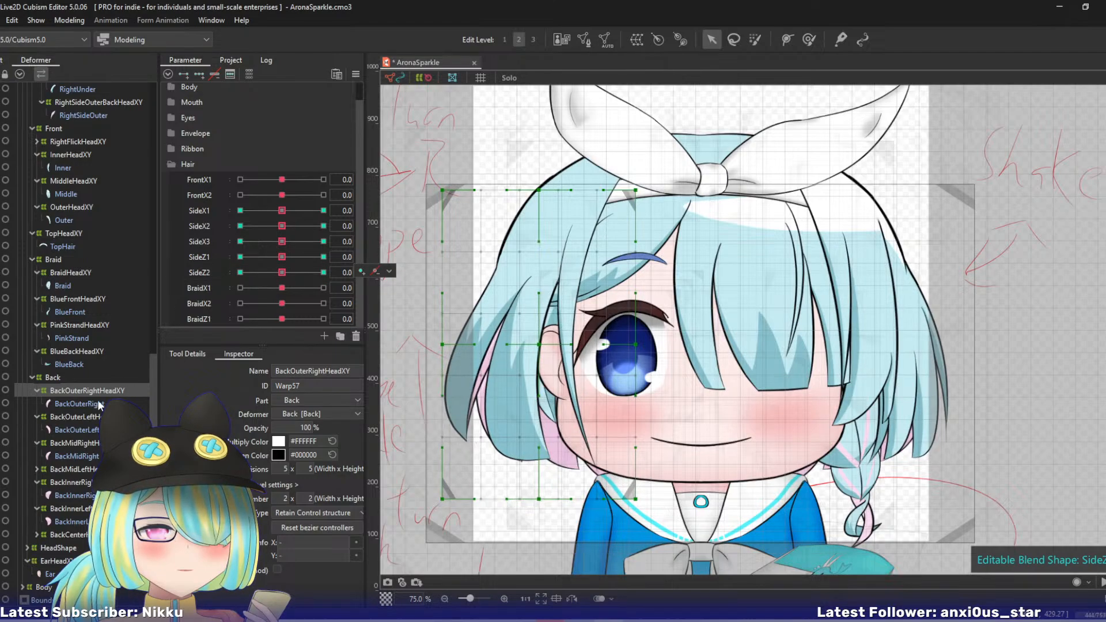
- Add three keys on SideX1–SideX3 and SideZ1–SideZ2 to BackOuterLeftHeadXY and the mid, inner and center back hair warps
{"action": "left_click", "coordinate": [95, 416]}
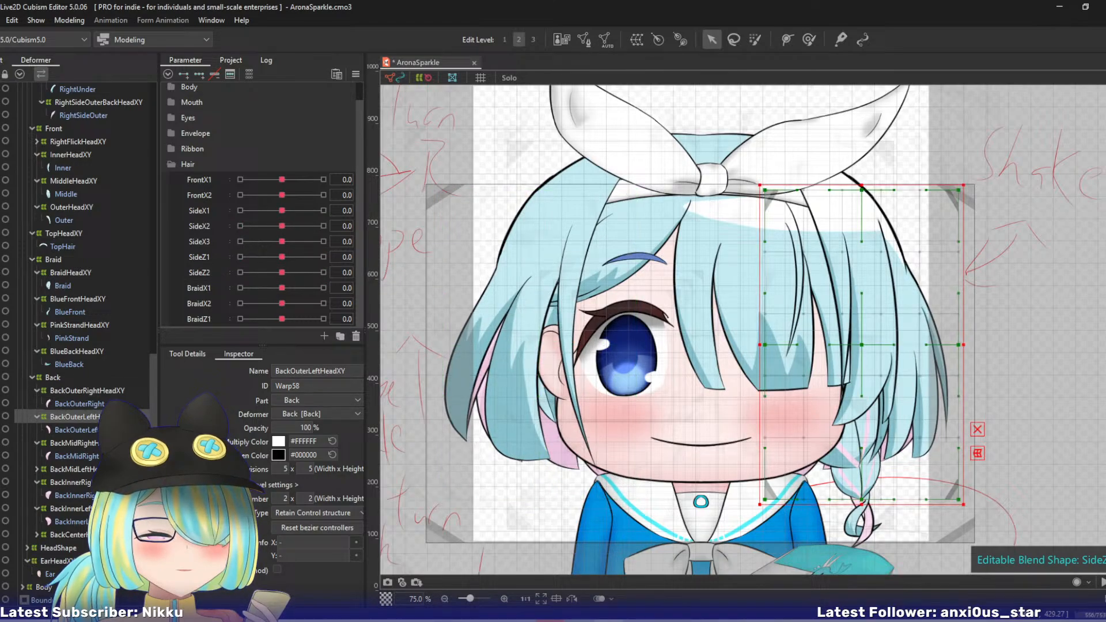
{"action": "left_click", "coordinate": [198, 211]}
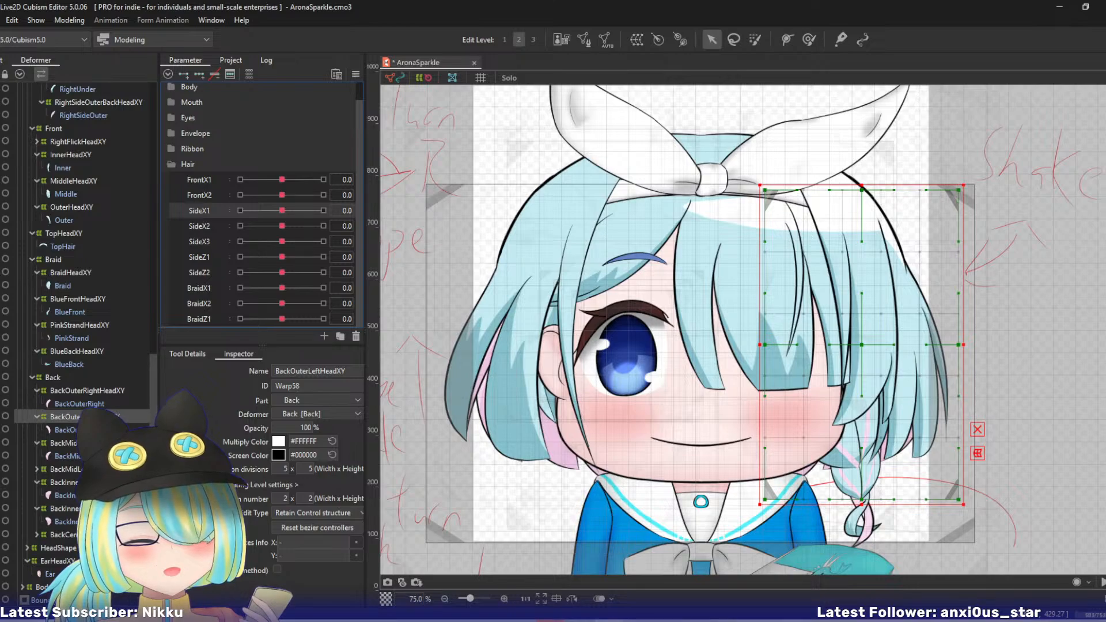
{"action": "left_click", "coordinate": [93, 443], "text": "ctrl"}
{"action": "left_click", "coordinate": [92, 469], "text": "ctrl"}
{"action": "left_click", "coordinate": [92, 483], "text": "ctrl"}
{"action": "left_click", "coordinate": [92, 509], "text": "ctrl"}
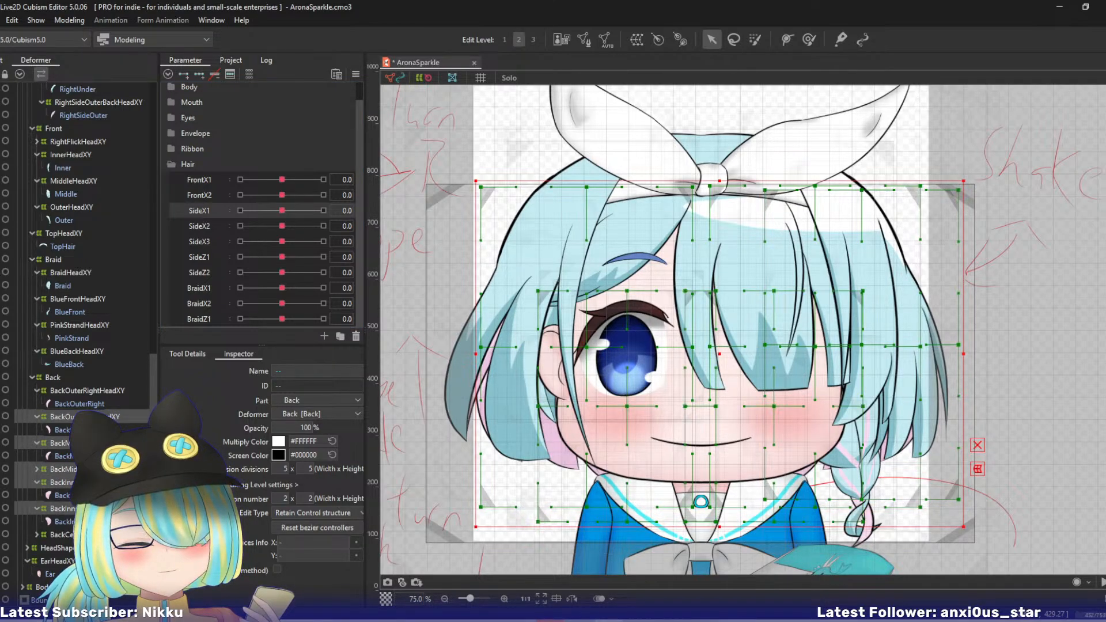
{"action": "left_click", "coordinate": [92, 534], "text": "ctrl"}
{"action": "left_click", "coordinate": [201, 272], "text": "shift"}
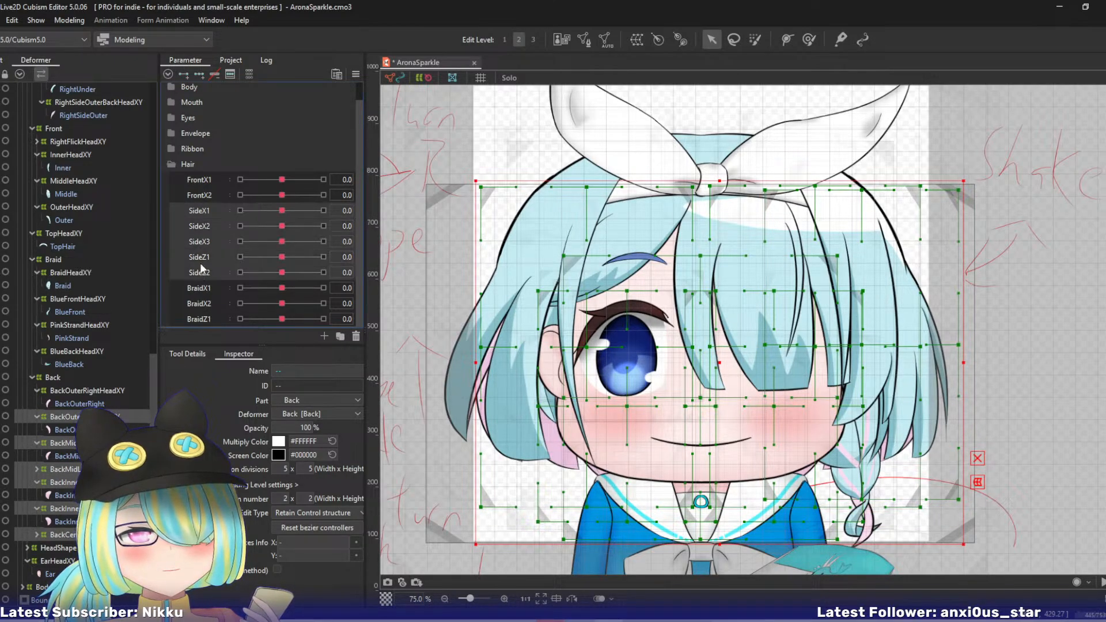
{"action": "left_click", "coordinate": [200, 74]}
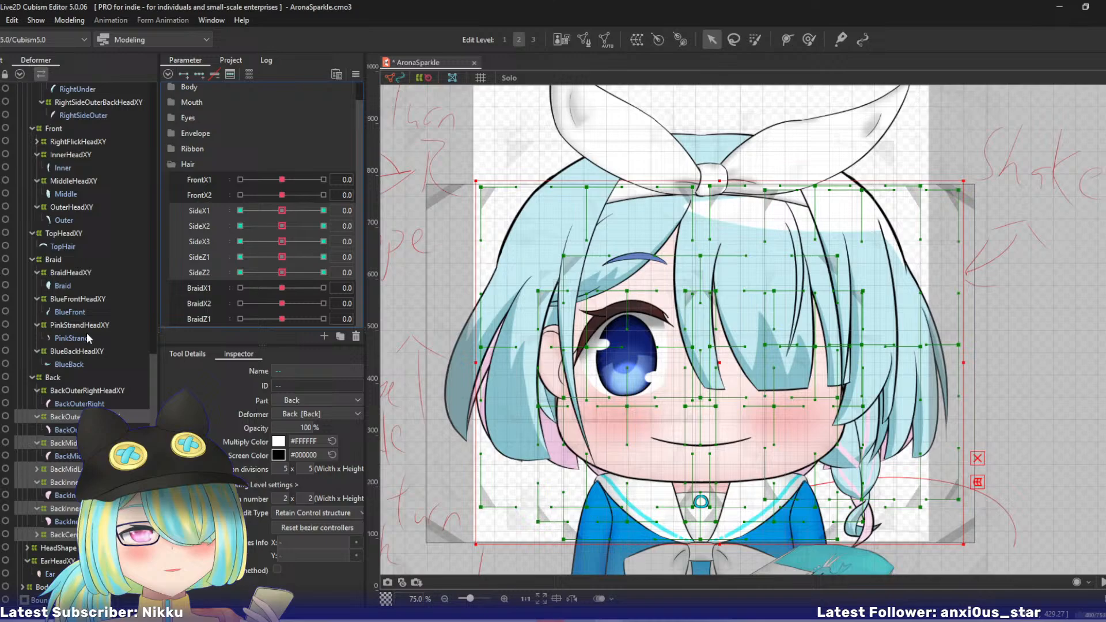
- At SideX1 10, bend the lower end of BackOuterLeftHeadXY inward toward the face with the temporary deform tool
{"action": "left_click", "coordinate": [86, 416]}
{"action": "left_click_drag", "start_coordinate": [284, 215], "coordinate": [351, 223]}
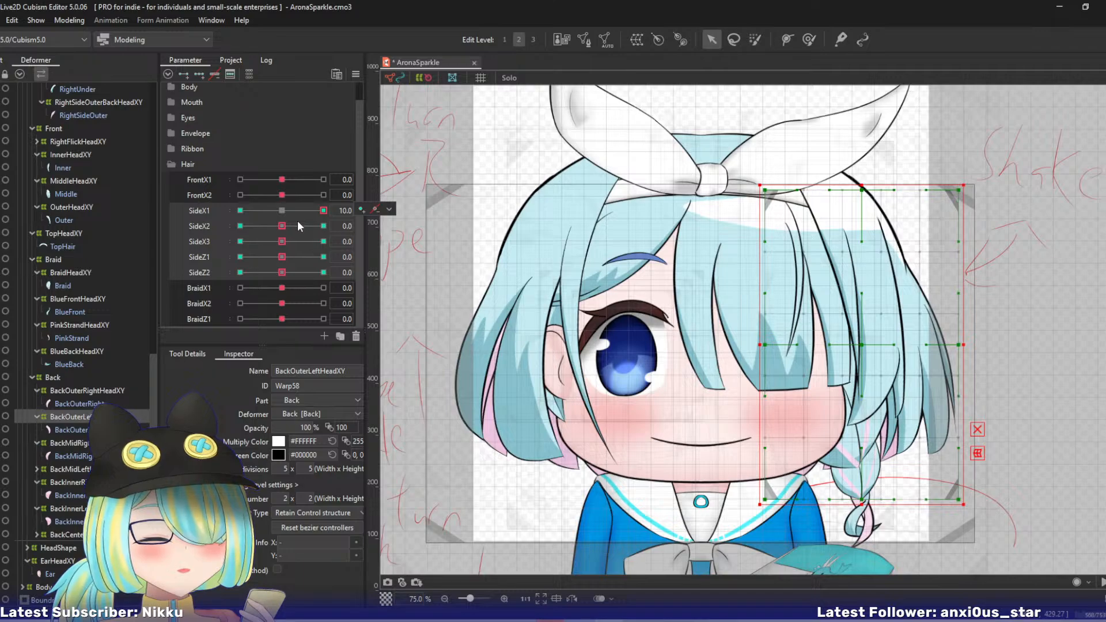
{"action": "left_click_drag", "start_coordinate": [321, 214], "coordinate": [345, 211]}
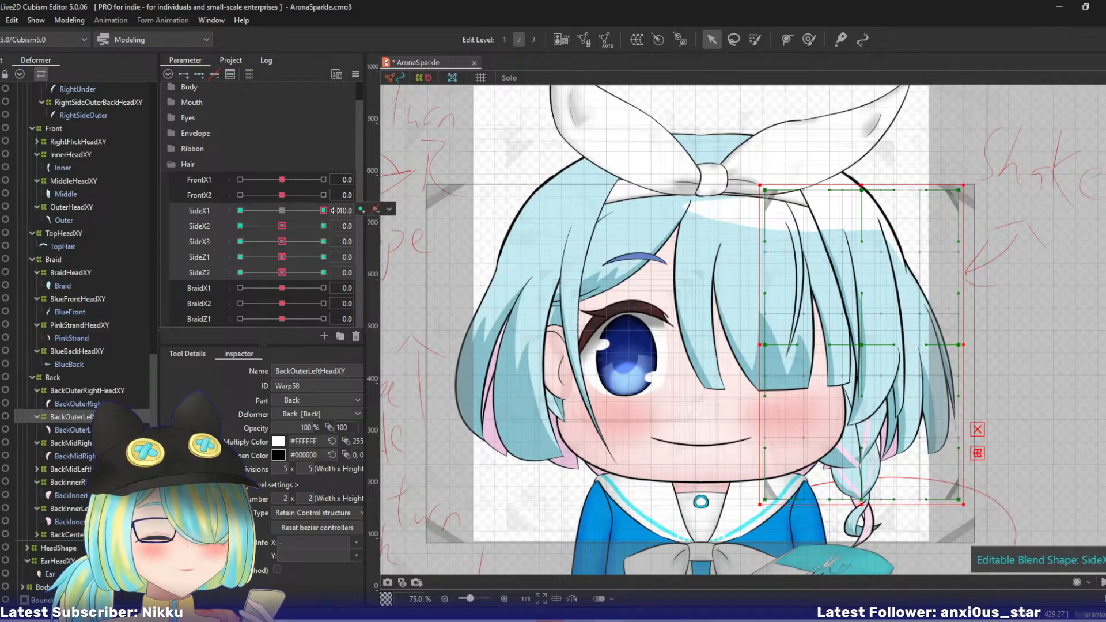
{"action": "key", "text": "ctrl+t"}
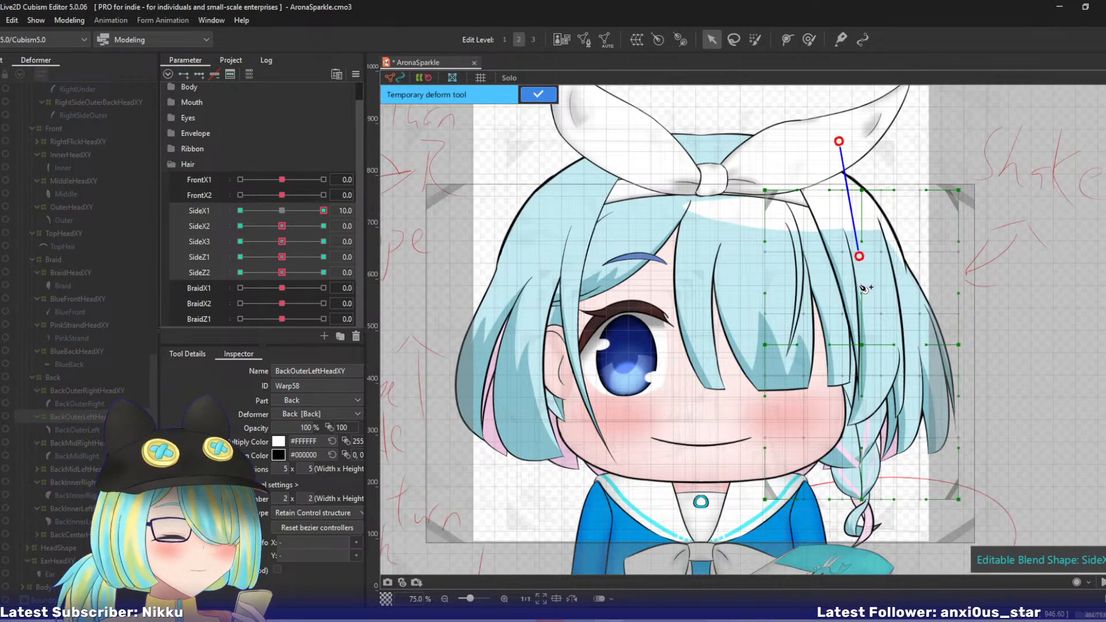
{"action": "left_click", "coordinate": [867, 551]}
{"action": "left_click_drag", "start_coordinate": [867, 550], "coordinate": [838, 551]}
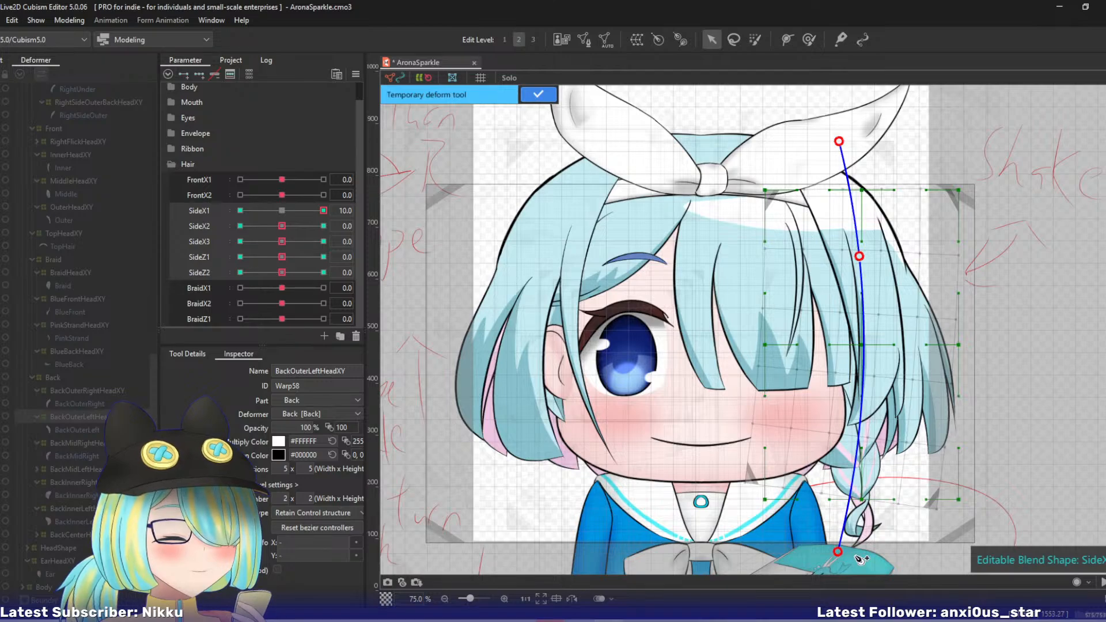
{"action": "left_click", "coordinate": [547, 94]}
- At SideX1 -10, swing the lower end of BackOuterLeftHeadXY outward using a temporary deform path
{"action": "left_click_drag", "start_coordinate": [322, 210], "coordinate": [146, 199]}
{"action": "key", "text": "ctrl+t"}
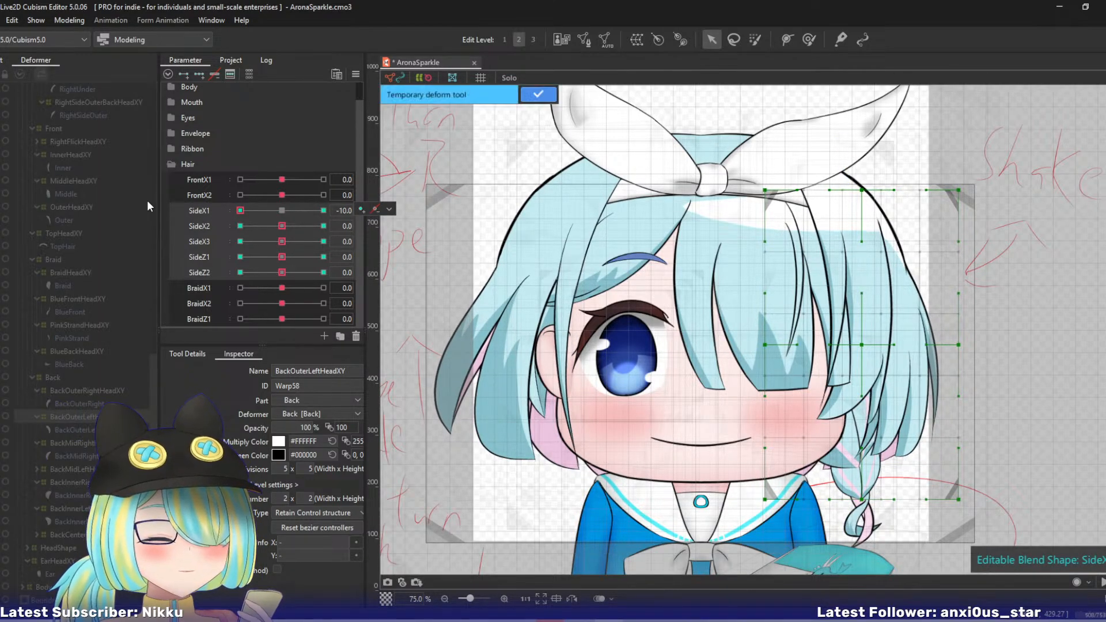
{"action": "left_click", "coordinate": [840, 145]}
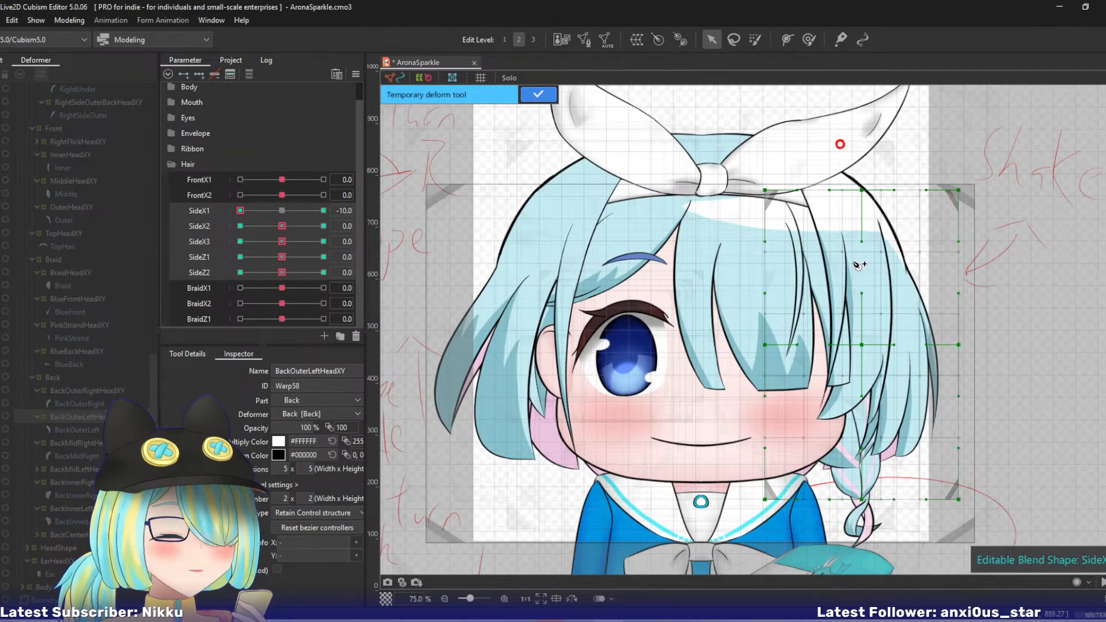
{"action": "left_click", "coordinate": [863, 557]}
{"action": "mouse_move", "coordinate": [864, 557]}
{"action": "left_mouse_down"}
{"action": "mouse_move", "coordinate": [886, 554]}
{"action": "mouse_move", "coordinate": [882, 564]}
{"action": "left_mouse_up"}
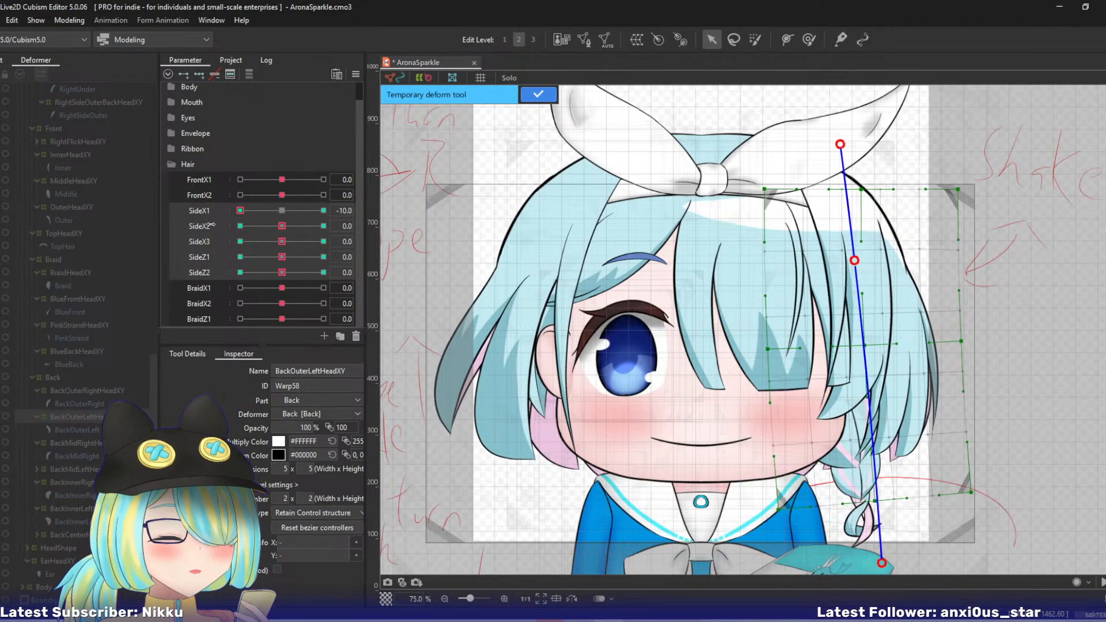
{"action": "left_click", "coordinate": [527, 99]}
- At SideX2 10, curve BackOuterLeftHeadXY's lower part inward with a four-point temporary deform path
{"action": "left_click", "coordinate": [323, 226]}
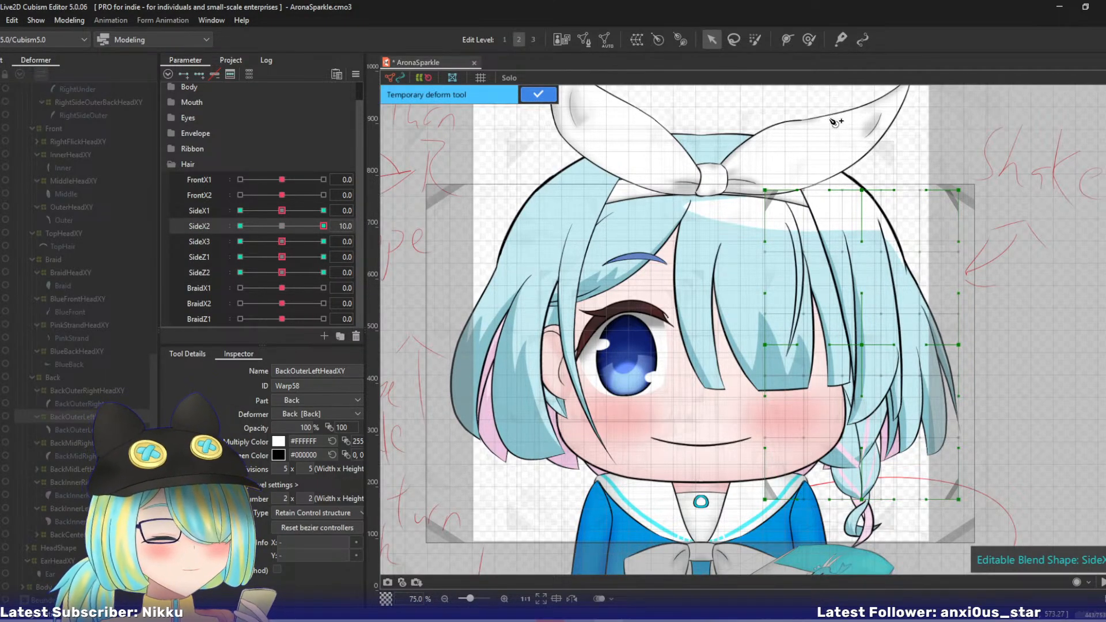
{"action": "left_click", "coordinate": [882, 362]}
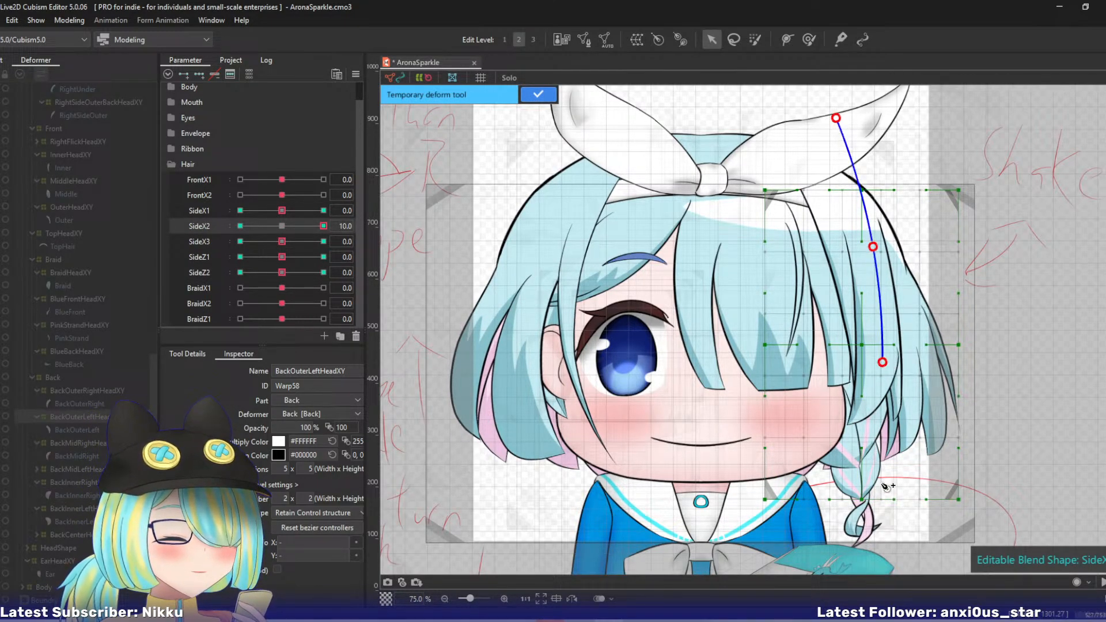
{"action": "left_click_drag", "start_coordinate": [882, 362], "coordinate": [880, 340]}
{"action": "left_click", "coordinate": [886, 554]}
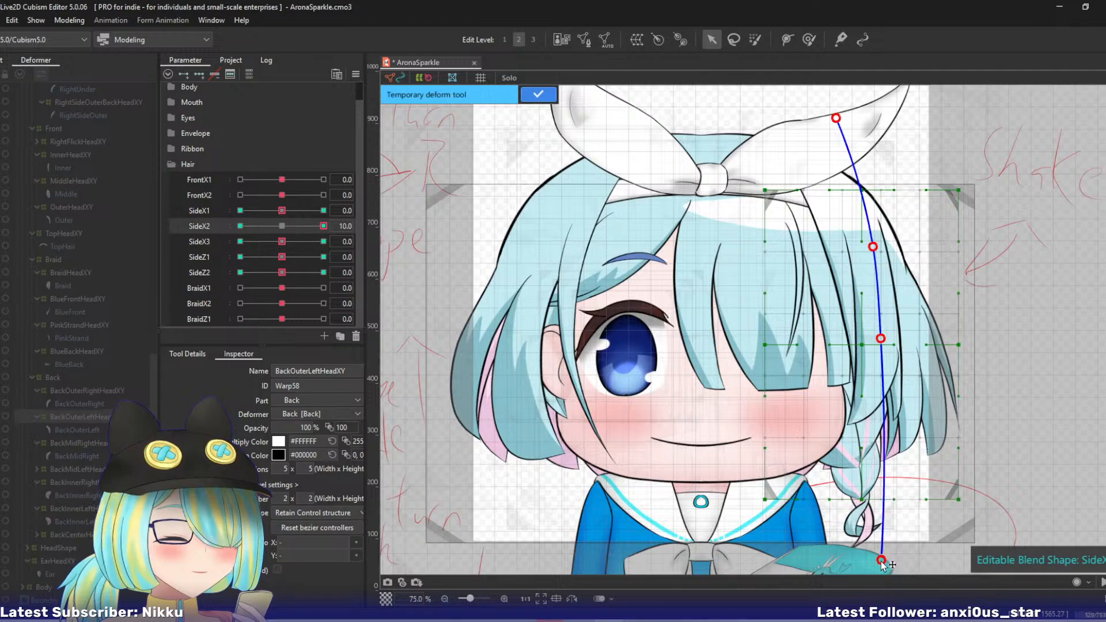
{"action": "left_click_drag", "start_coordinate": [885, 555], "coordinate": [862, 563]}
{"action": "left_click", "coordinate": [537, 94]}
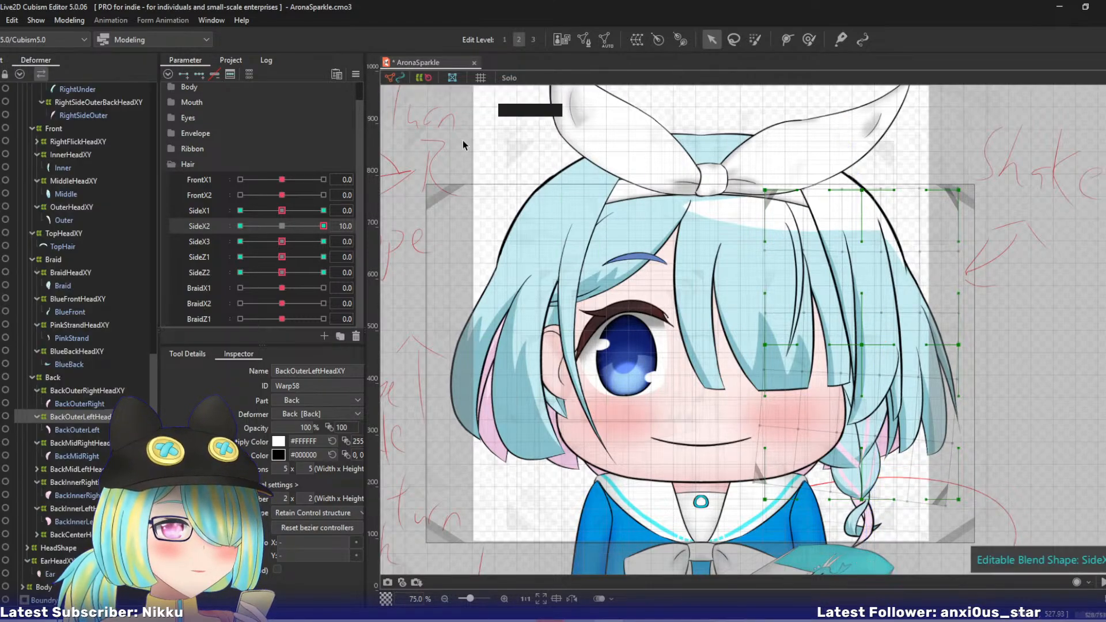
- At SideX2 -10, curve BackOuterLeftHeadXY's lower part outward with the temporary deform tool, and return SideX2 to 0
{"action": "left_click_drag", "start_coordinate": [302, 227], "coordinate": [156, 226]}
{"action": "key", "text": "t"}
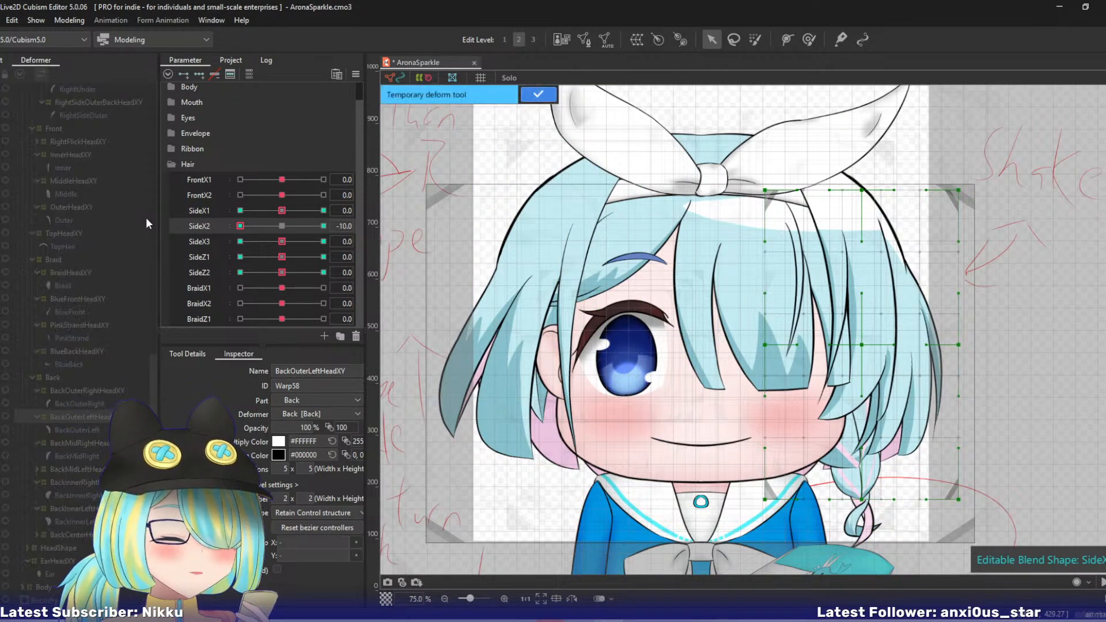
{"action": "left_click", "coordinate": [884, 343]}
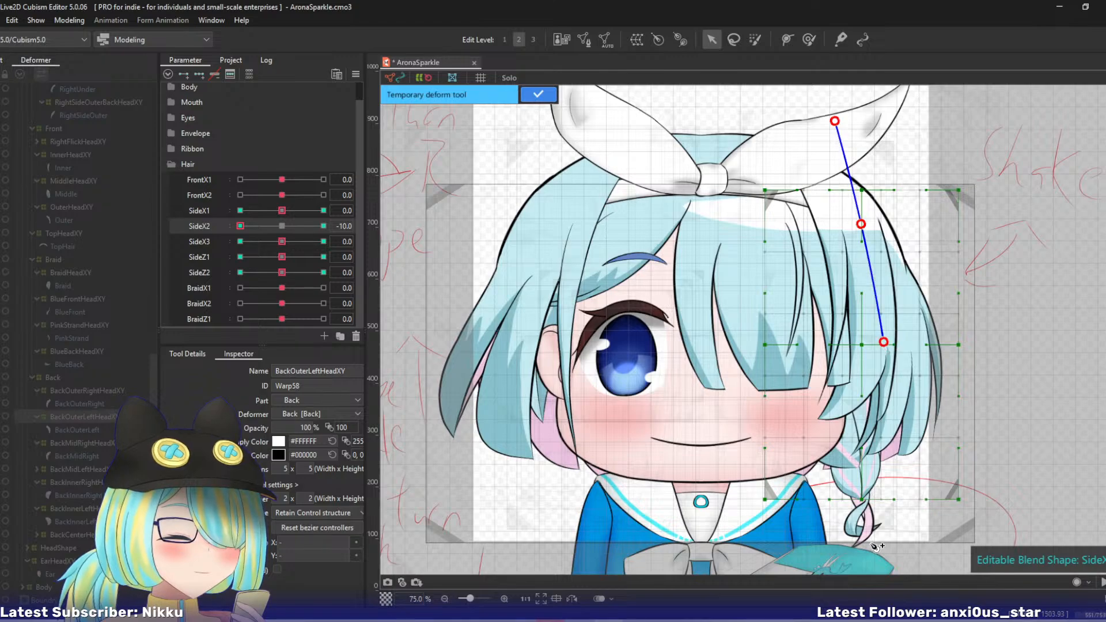
{"action": "left_click", "coordinate": [878, 557]}
{"action": "left_click_drag", "start_coordinate": [879, 558], "coordinate": [905, 554]}
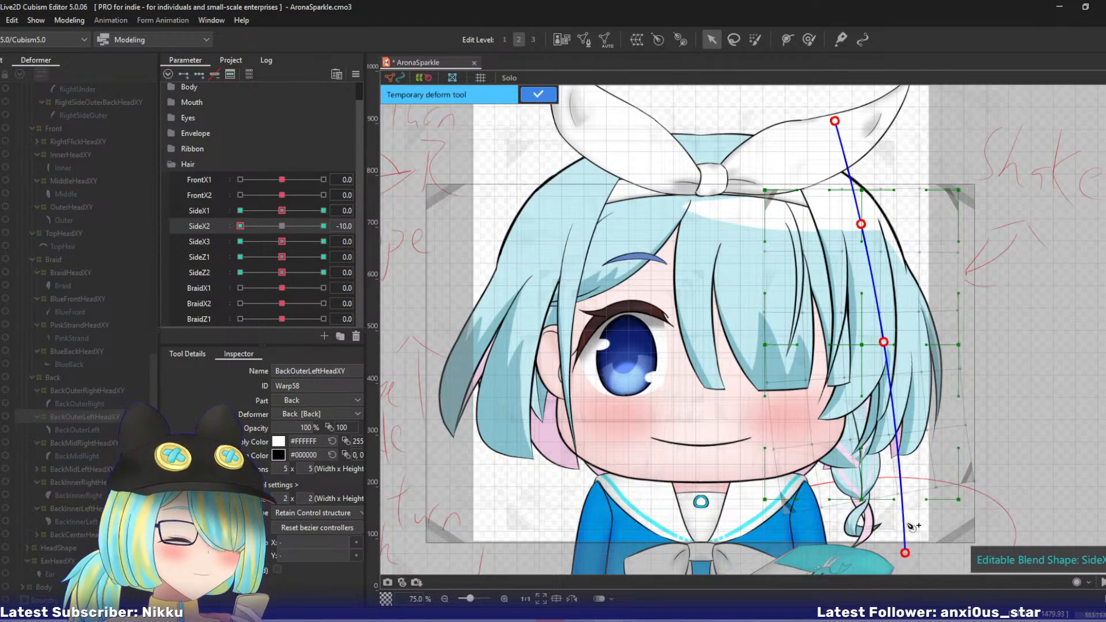
{"action": "left_click", "coordinate": [530, 99]}
{"action": "left_click", "coordinate": [282, 227]}
- At SideX3 10, curl BackOuterLeftHeadXY's tip inward with a five-point temporary deform path
{"action": "left_click_drag", "start_coordinate": [281, 241], "coordinate": [324, 240]}
{"action": "key", "text": "ctrl+t"}
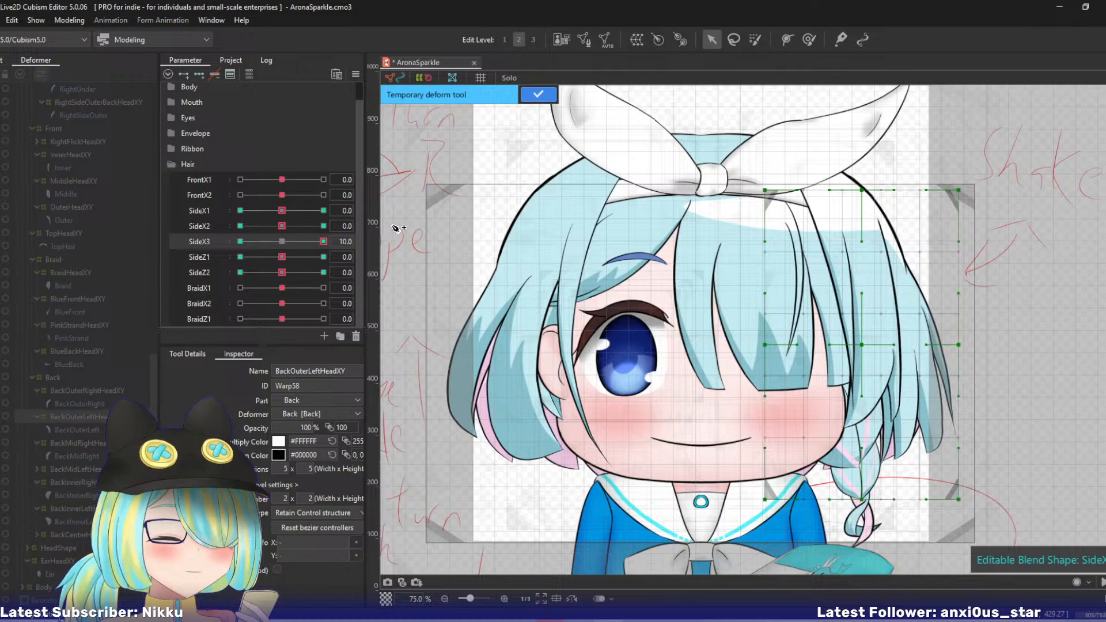
{"action": "left_click", "coordinate": [833, 104]}
{"action": "left_click", "coordinate": [864, 236]}
{"action": "left_click", "coordinate": [881, 324]}
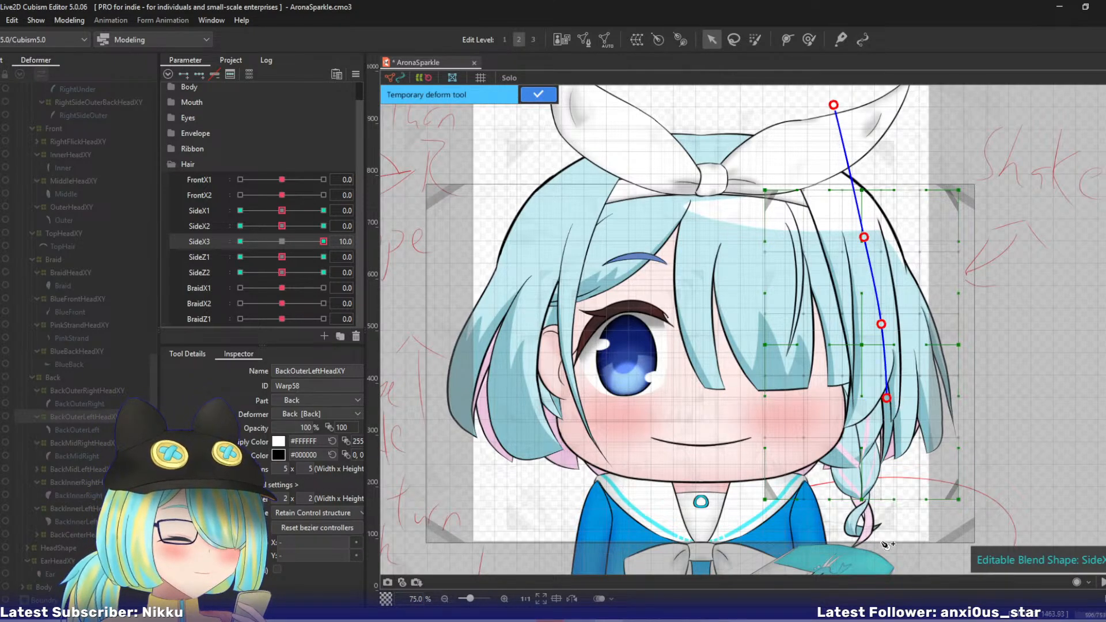
{"action": "left_click", "coordinate": [885, 562]}
{"action": "left_click_drag", "start_coordinate": [885, 563], "coordinate": [851, 561]}
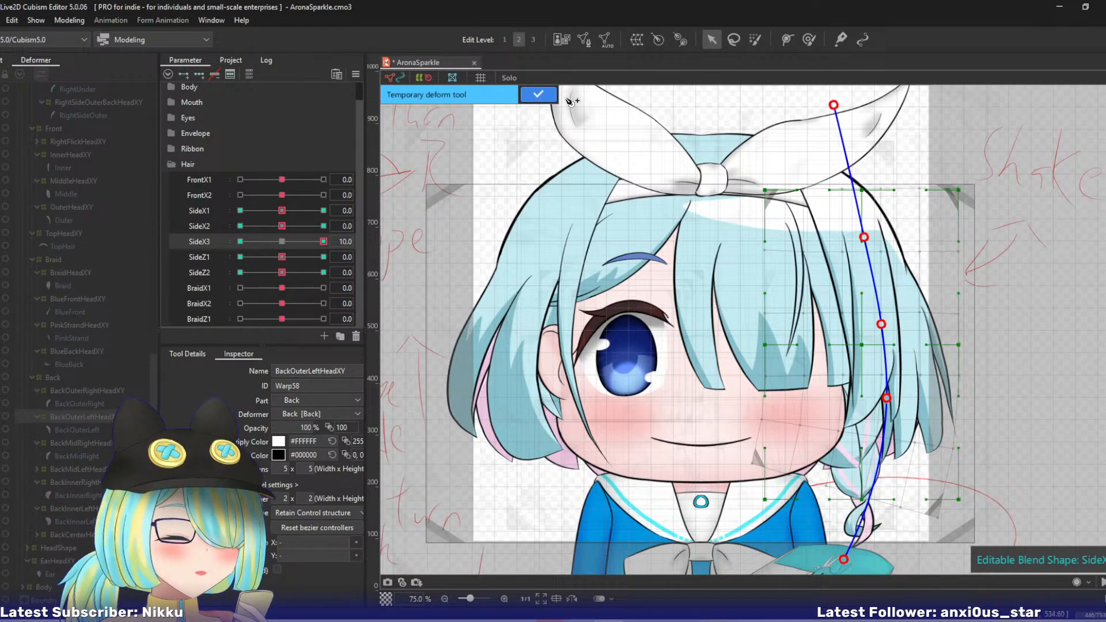
{"action": "left_click", "coordinate": [536, 95]}
- At SideX3 -10, curl BackOuterLeftHeadXY's tip outward with a temporary deform path and apply it
{"action": "left_click_drag", "start_coordinate": [316, 240], "coordinate": [131, 218]}
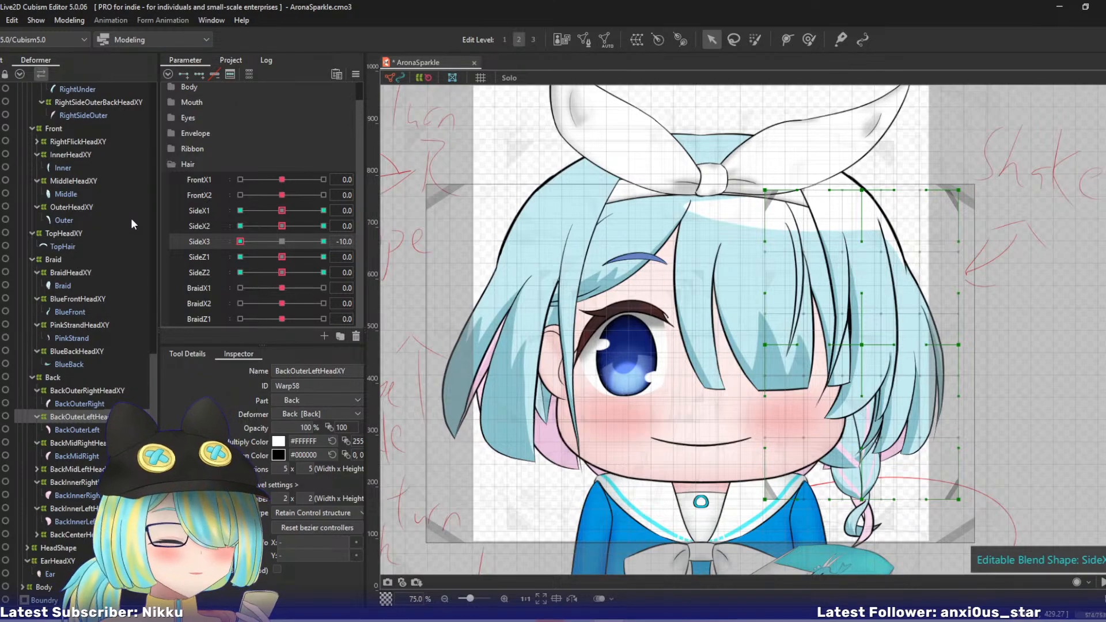
{"action": "left_click", "coordinate": [869, 296]}
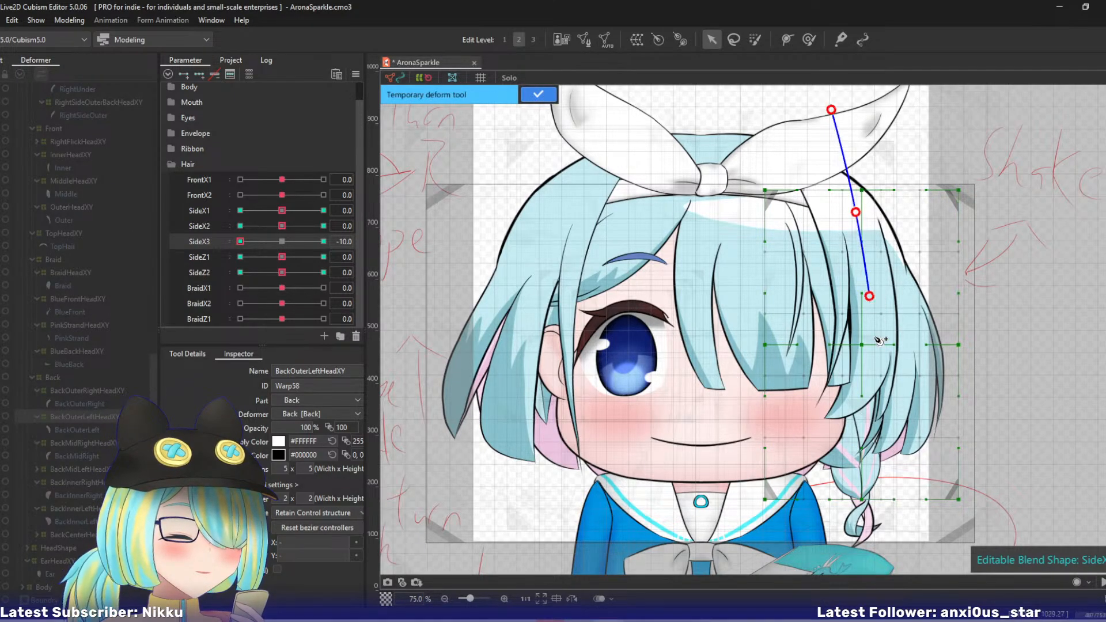
{"action": "left_click", "coordinate": [890, 539]}
{"action": "left_click_drag", "start_coordinate": [890, 539], "coordinate": [914, 535]}
{"action": "left_click_drag", "start_coordinate": [250, 248], "coordinate": [382, 253]}
{"action": "left_click", "coordinate": [538, 94]}
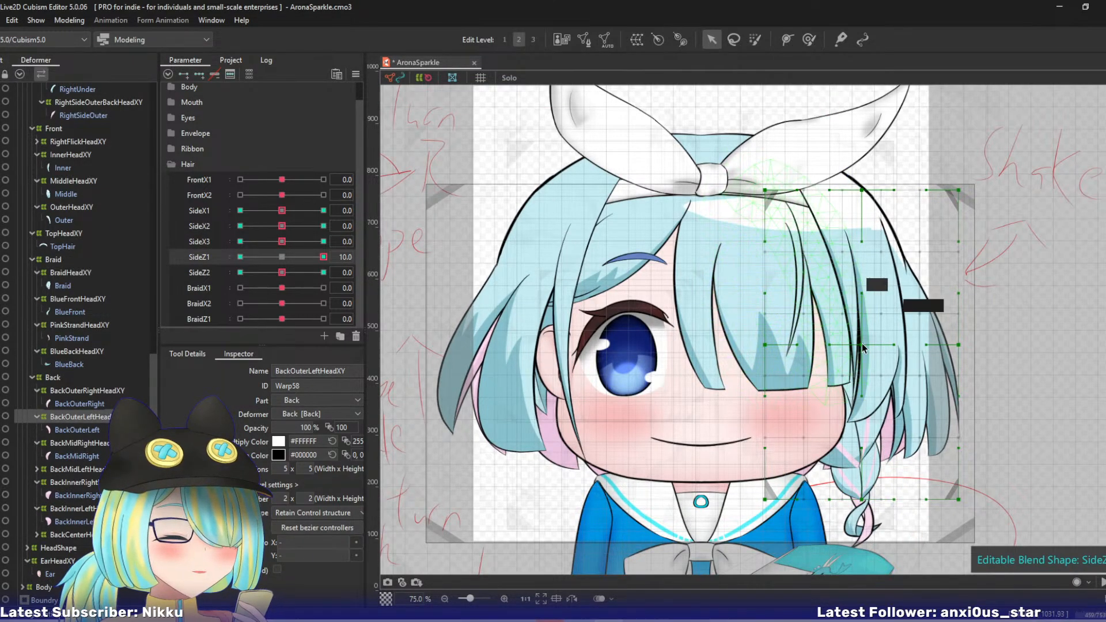
- At SideZ1 10, shift BackOuterLeftHeadXY's central and bottom-middle control points outward and up, and raise its outer middle and bottom points
{"action": "left_click_drag", "start_coordinate": [862, 345], "coordinate": [869, 339]}
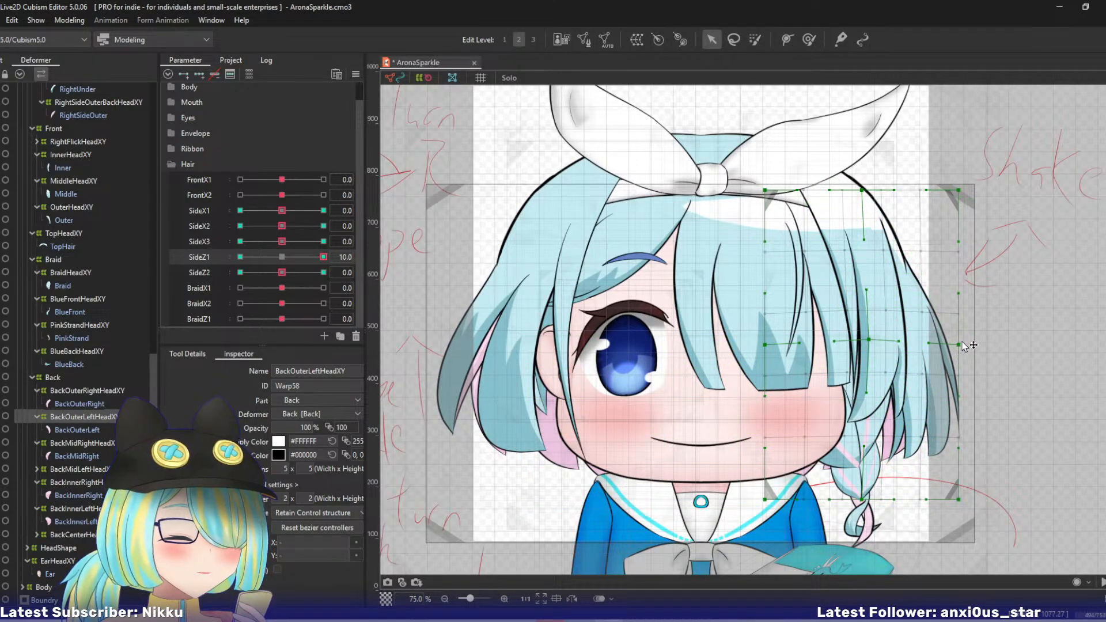
{"action": "left_click_drag", "start_coordinate": [962, 343], "coordinate": [965, 339]}
{"action": "left_click_drag", "start_coordinate": [862, 499], "coordinate": [873, 491]}
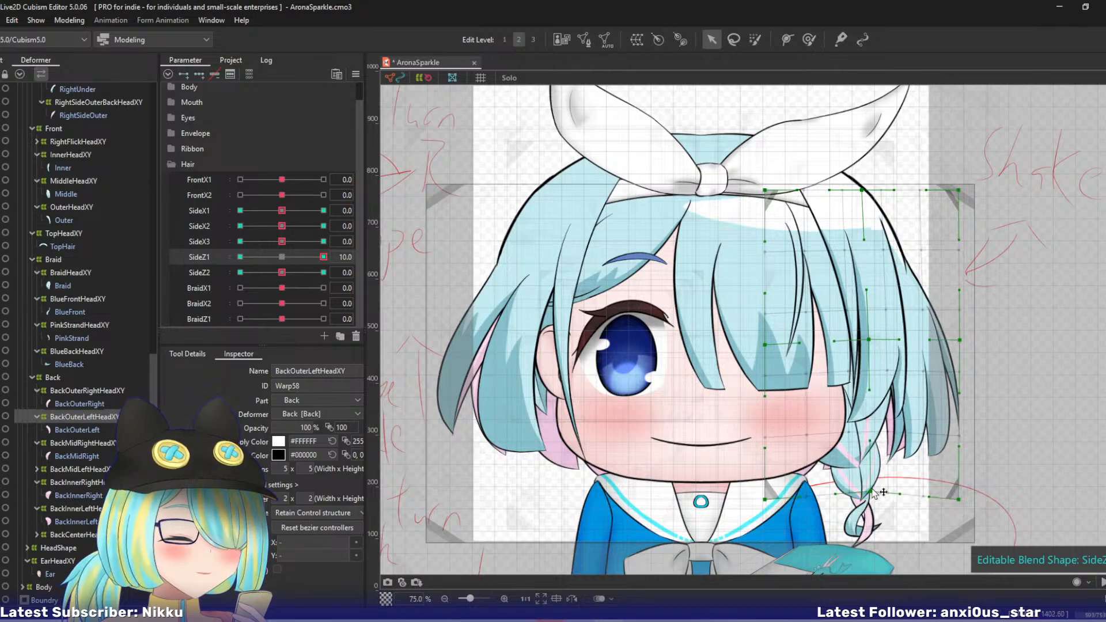
{"action": "left_click_drag", "start_coordinate": [960, 501], "coordinate": [961, 490]}
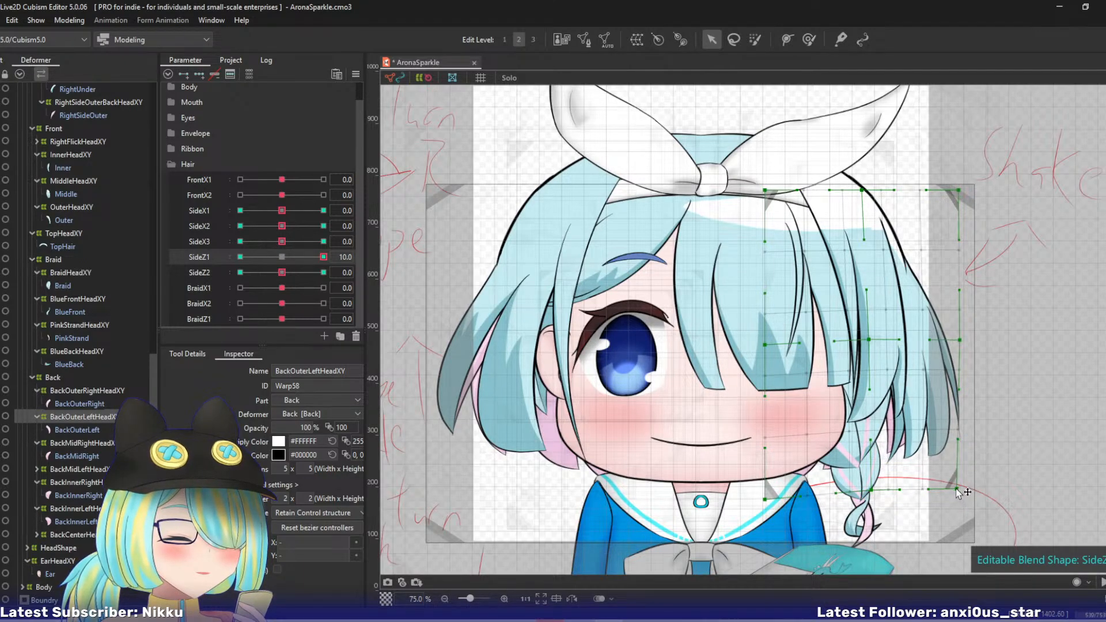
- At SideZ1 -10, shift BackOuterLeftHeadXY's outer middle, outer bottom and bottom-middle control points inward and slightly down
{"action": "left_click", "coordinate": [240, 256]}
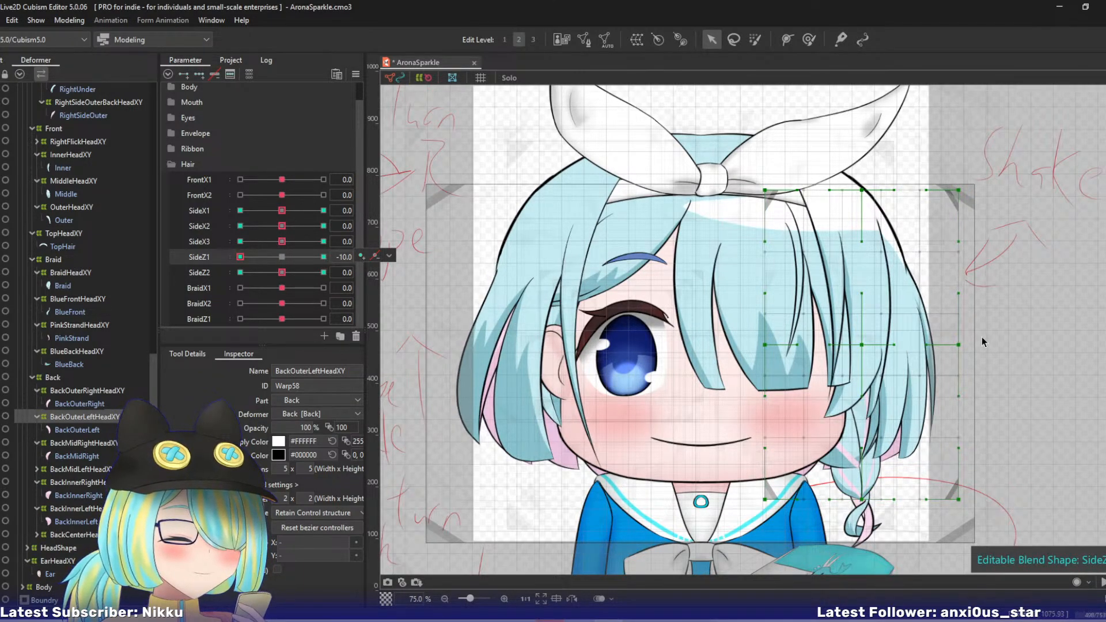
{"action": "left_click_drag", "start_coordinate": [960, 345], "coordinate": [950, 351]}
{"action": "left_click_drag", "start_coordinate": [959, 501], "coordinate": [938, 507]}
{"action": "left_click_drag", "start_coordinate": [862, 500], "coordinate": [850, 503]}
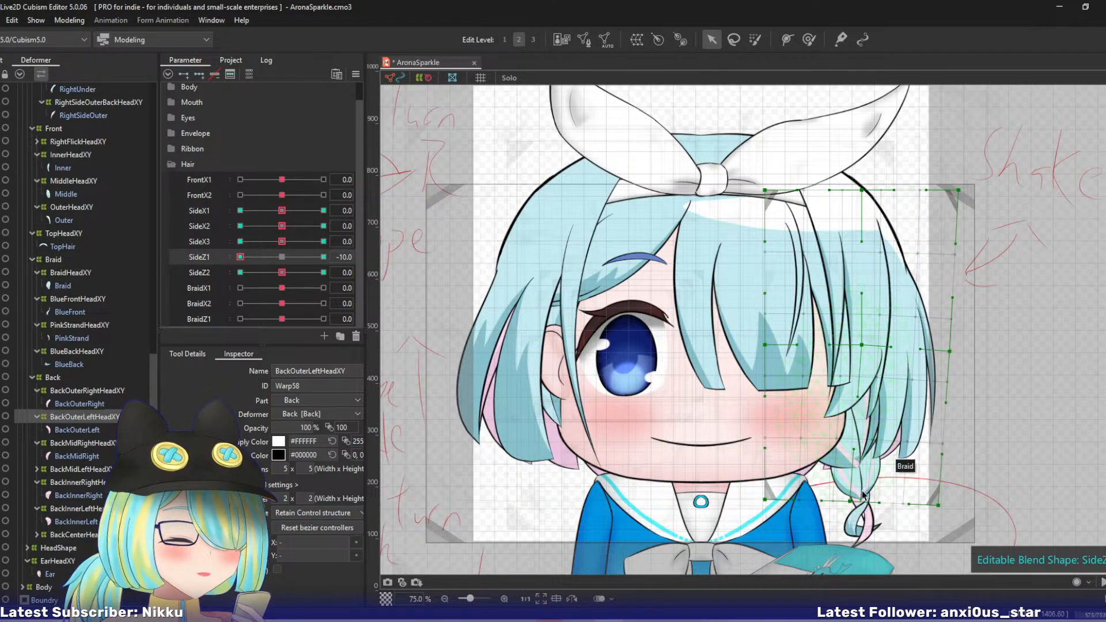
- At SideZ2 10, move BackOuterLeftHeadXY's bottom-middle control point outward and up, and raise its outer bottom corner
{"action": "left_click_drag", "start_coordinate": [239, 260], "coordinate": [407, 248]}
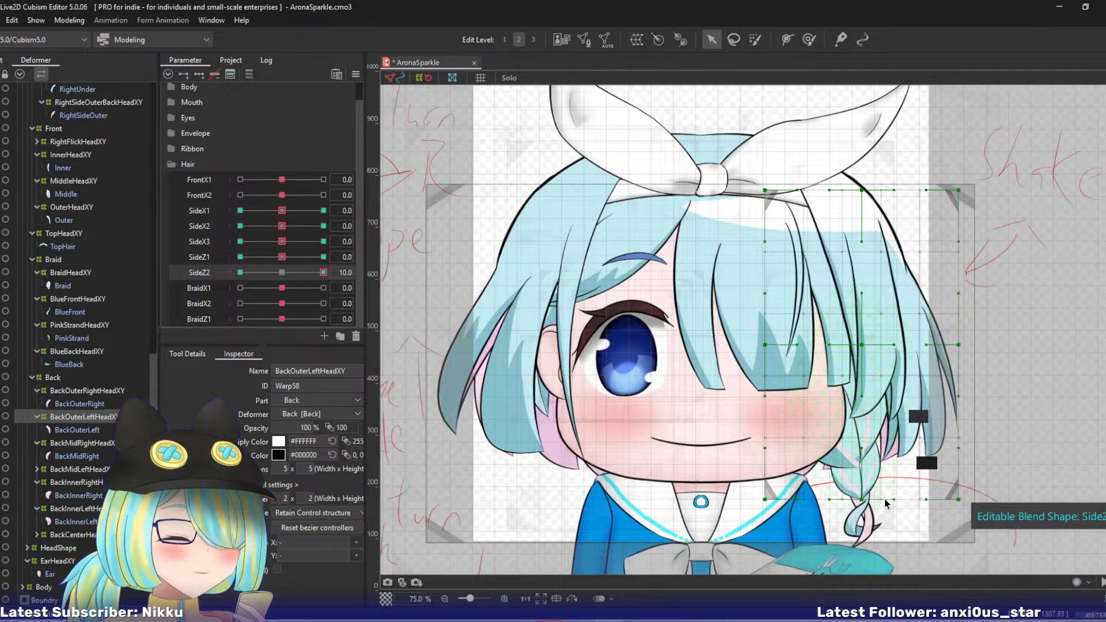
{"action": "left_click_drag", "start_coordinate": [861, 500], "coordinate": [873, 490]}
{"action": "left_click_drag", "start_coordinate": [958, 500], "coordinate": [956, 487]}
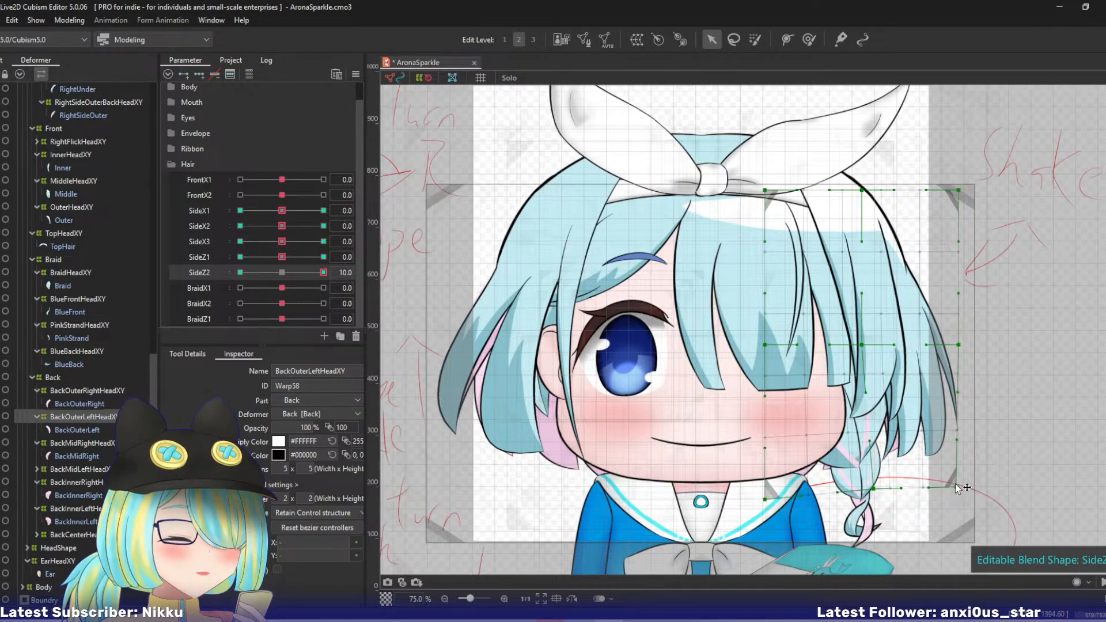
- At SideZ2 -10, move BackOuterLeftHeadXY's bottom-middle point and outer bottom corner inward, and return SideZ2 to 0
{"action": "left_click_drag", "start_coordinate": [314, 281], "coordinate": [169, 281]}
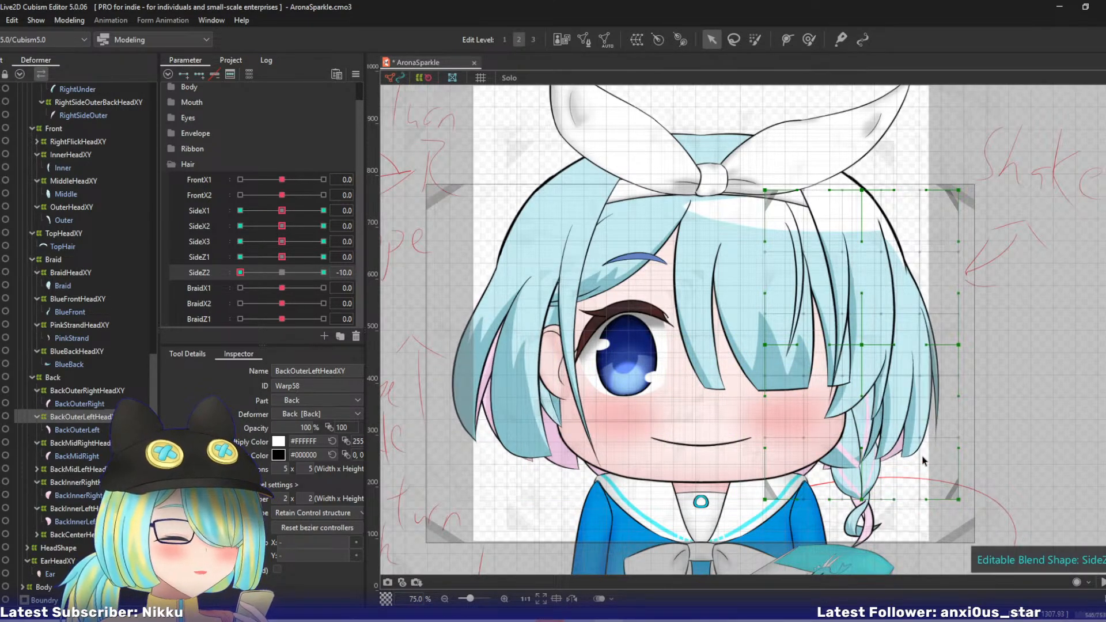
{"action": "left_click_drag", "start_coordinate": [862, 500], "coordinate": [846, 492]}
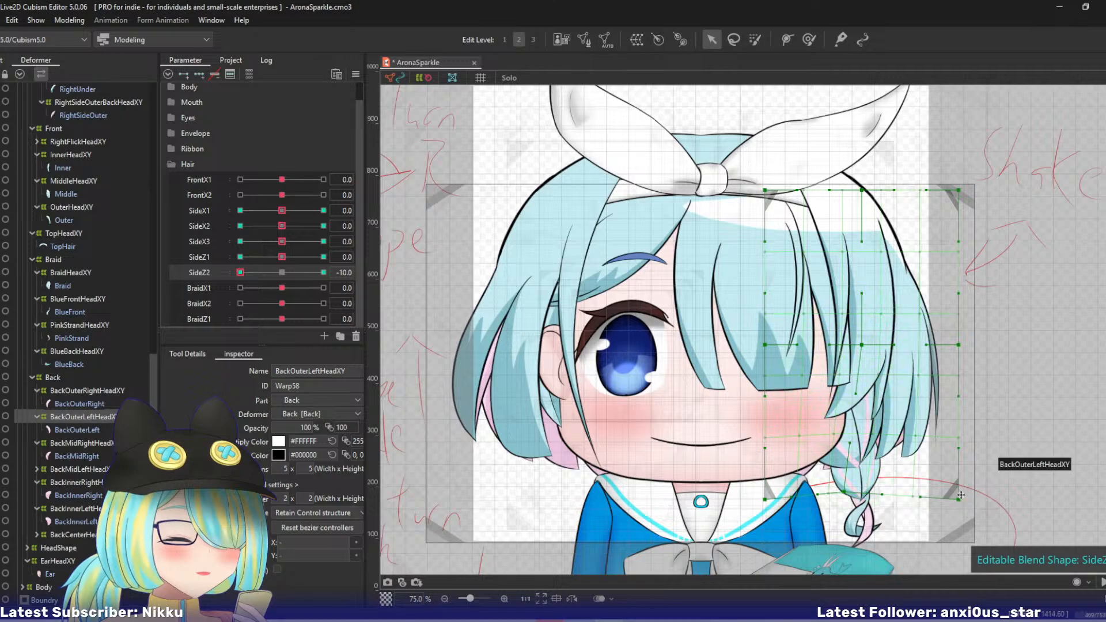
{"action": "left_click_drag", "start_coordinate": [958, 500], "coordinate": [945, 502]}
{"action": "left_click_drag", "start_coordinate": [240, 273], "coordinate": [377, 288]}
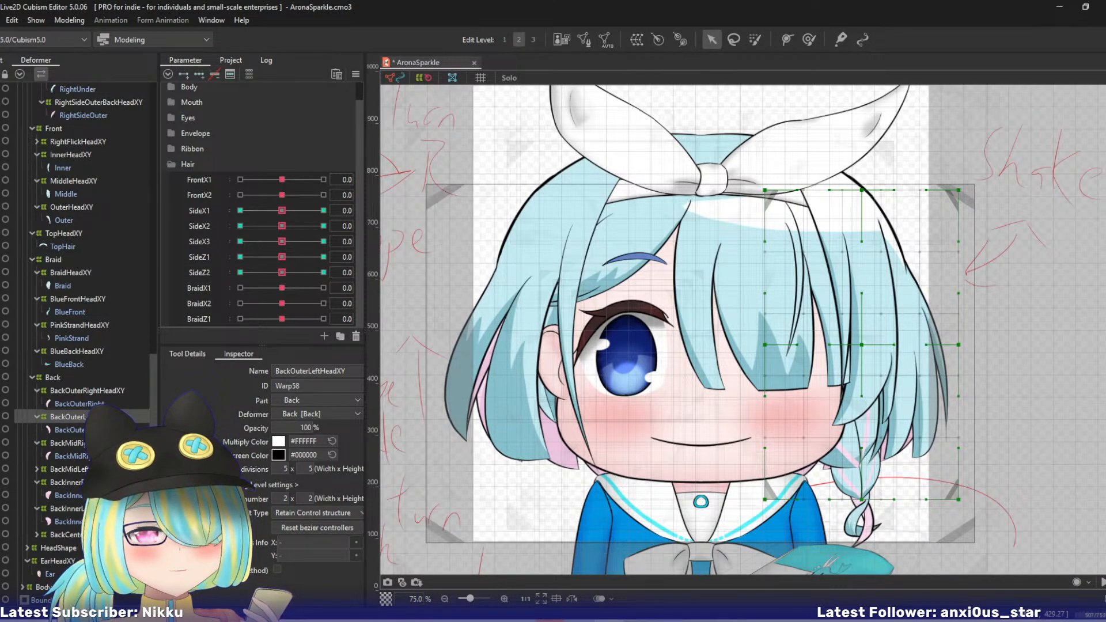
- At SideX1 10, swing BackMidRightHeadXY's lower end outward with a three-point temporary deform path, turning on onion skin to compare
{"action": "left_click", "coordinate": [92, 443]}
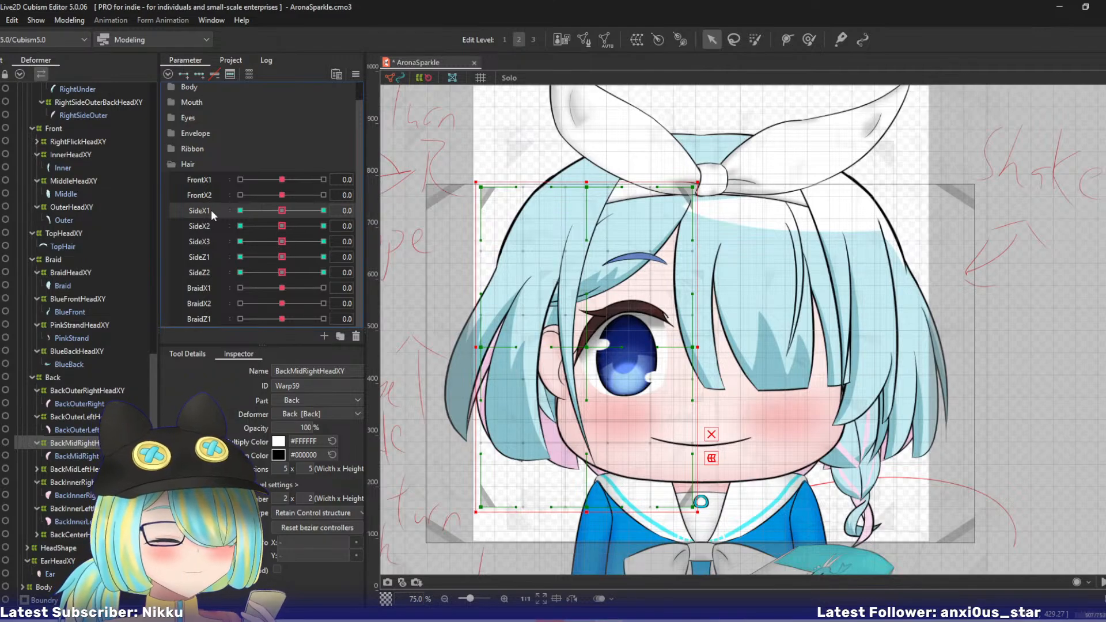
{"action": "left_click", "coordinate": [323, 210]}
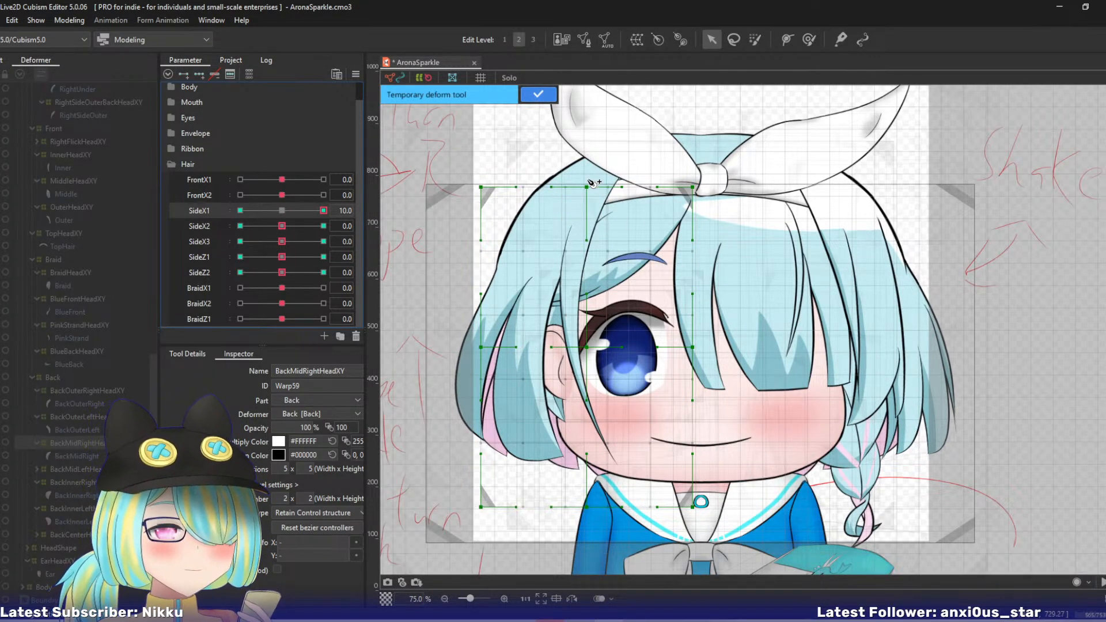
{"action": "left_click", "coordinate": [567, 152]}
{"action": "left_click", "coordinate": [561, 266]}
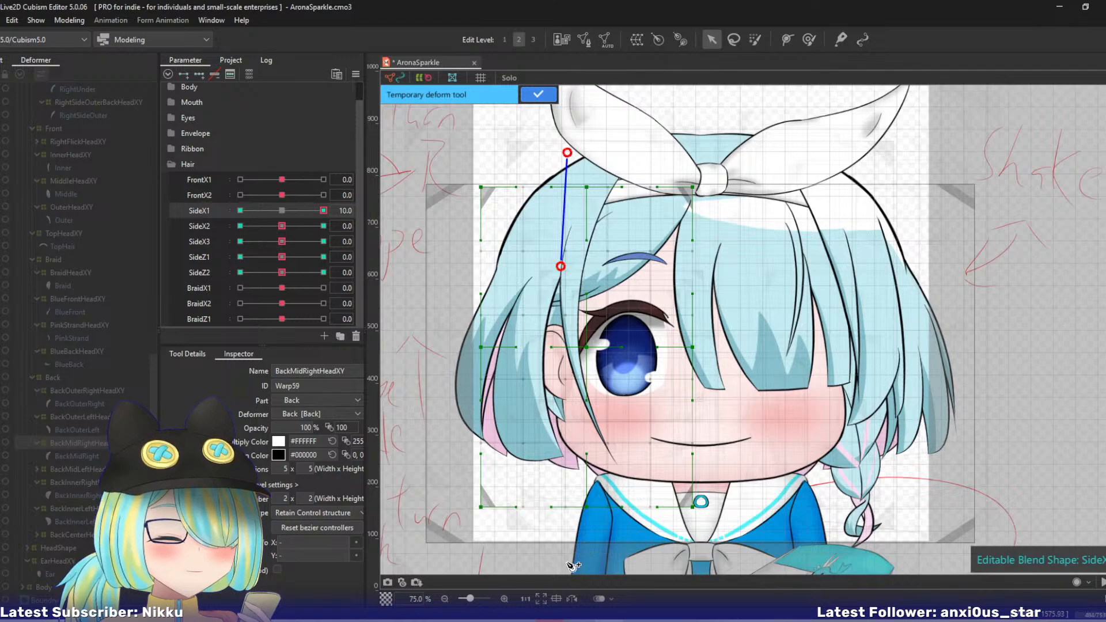
{"action": "left_click", "coordinate": [569, 562]}
{"action": "left_click_drag", "start_coordinate": [568, 563], "coordinate": [549, 570]}
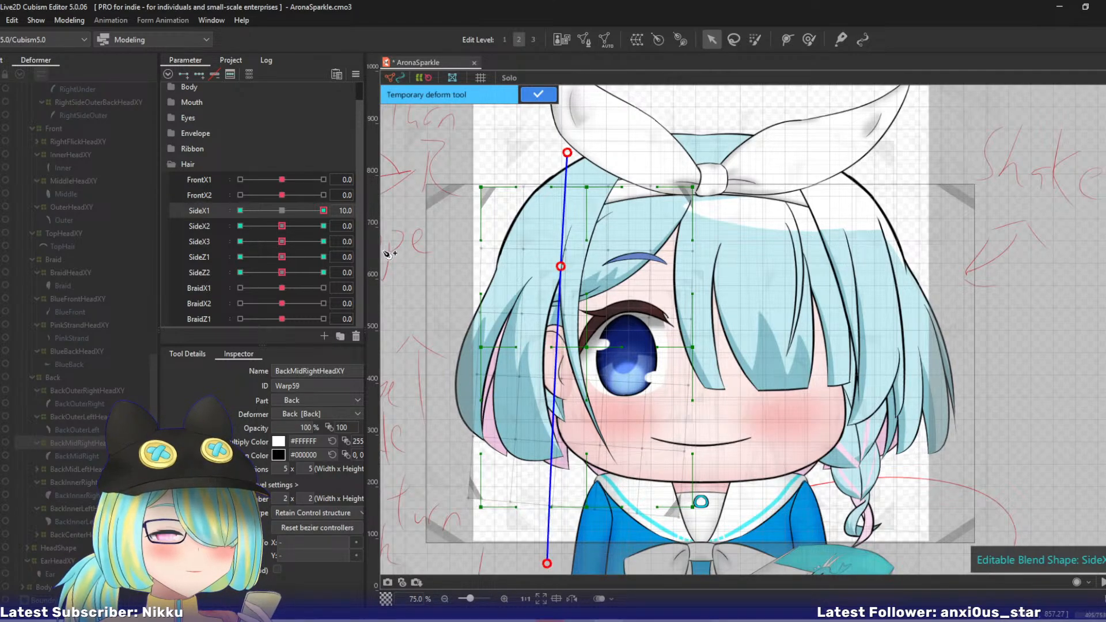
{"action": "left_click", "coordinate": [402, 582]}
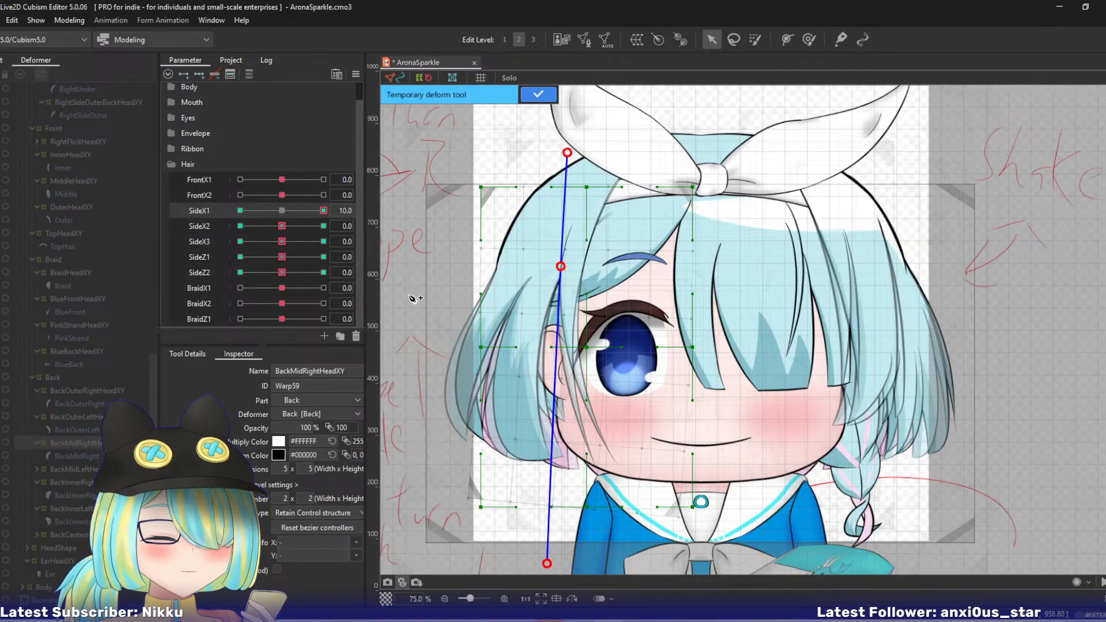
{"action": "left_click", "coordinate": [538, 96]}
- At SideX1 -10, swing BackMidRightHeadXY's lower end inward with a three-point temporary deform path, and return SideX1 to 0
{"action": "left_click_drag", "start_coordinate": [323, 210], "coordinate": [240, 211]}
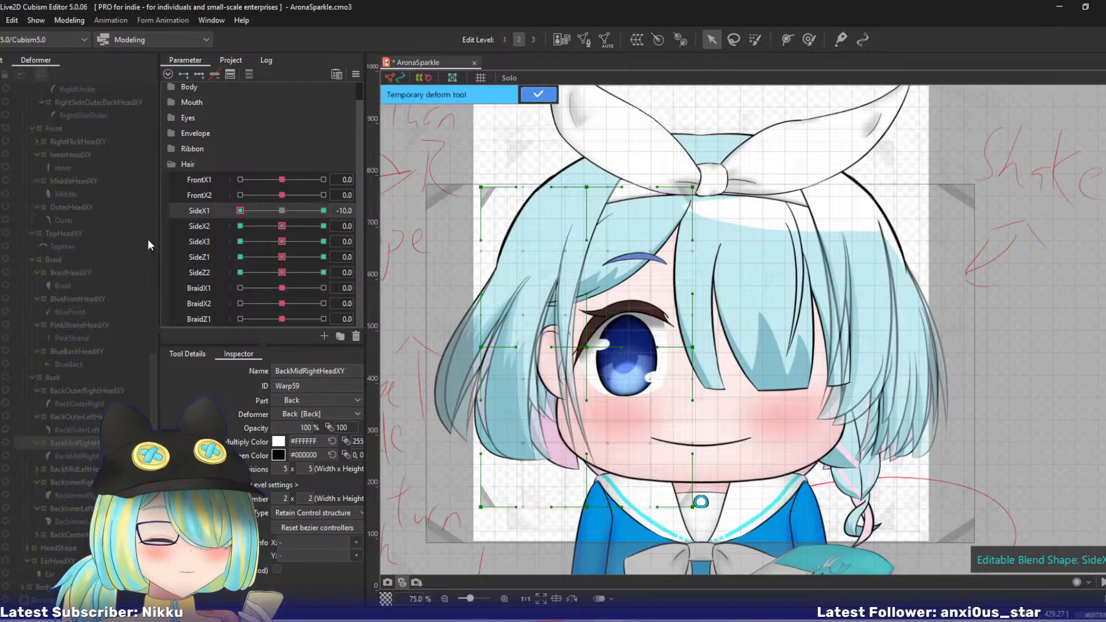
{"action": "left_click", "coordinate": [557, 136]}
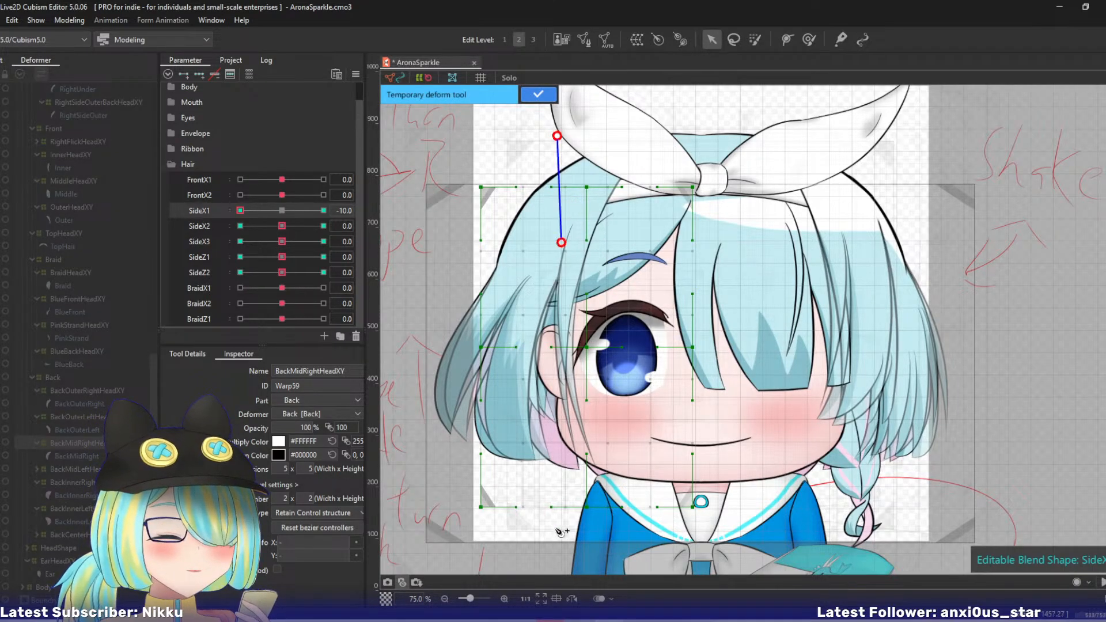
{"action": "left_click", "coordinate": [577, 557]}
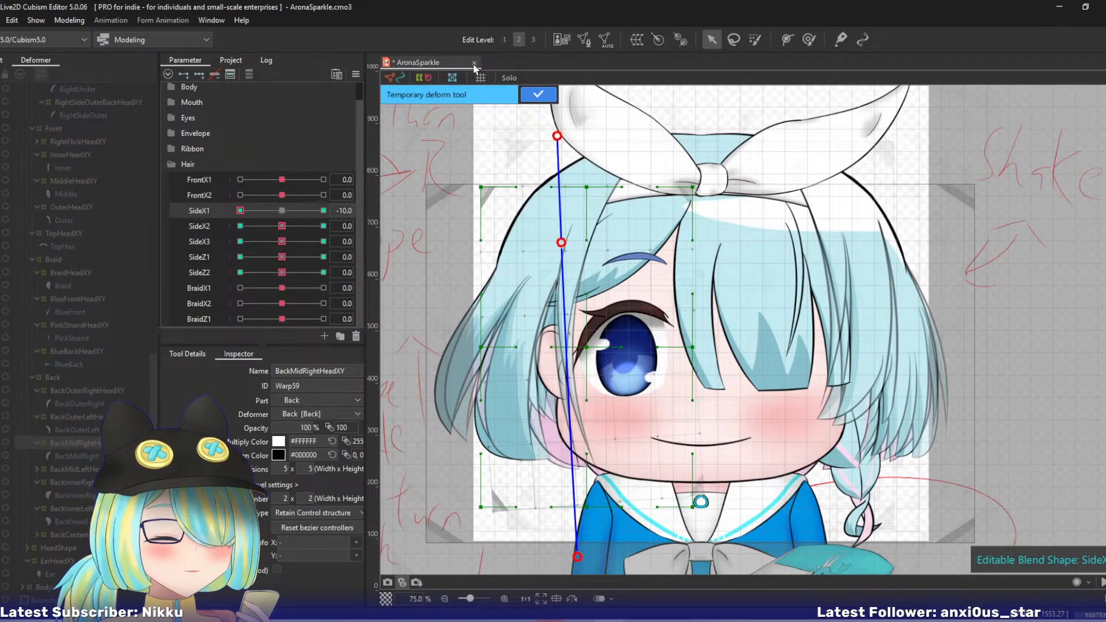
{"action": "left_click", "coordinate": [532, 101]}
{"action": "left_click", "coordinate": [281, 211]}
- At SideX2 10, bend BackMidRightHeadXY's lower end outward using a four-point temporary deform path
{"action": "left_click_drag", "start_coordinate": [282, 226], "coordinate": [387, 214]}
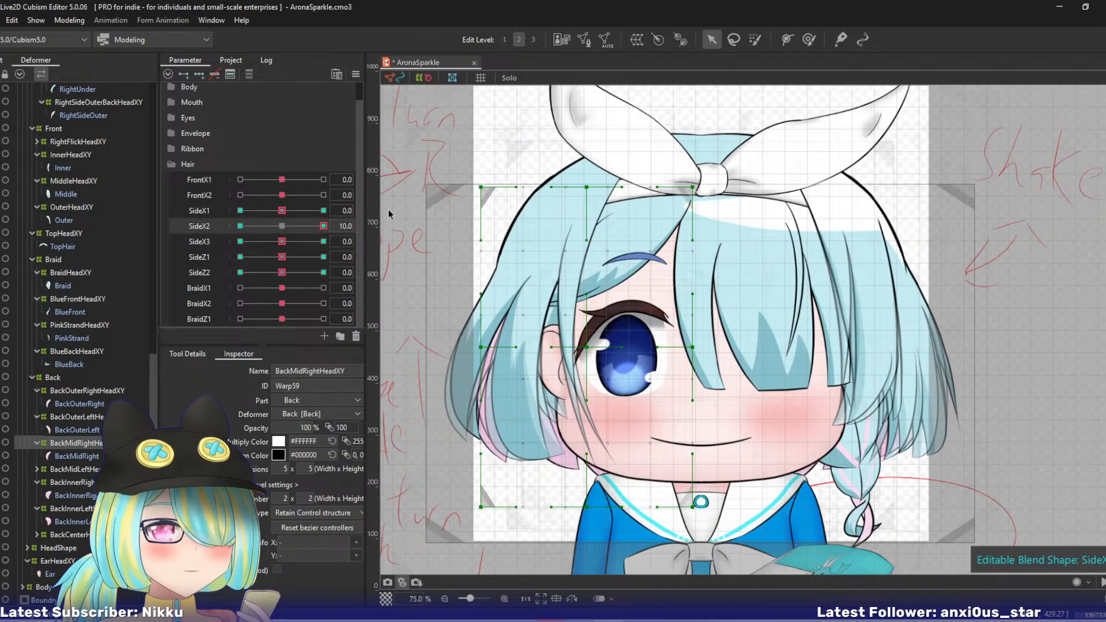
{"action": "key", "text": "t"}
{"action": "left_click", "coordinate": [567, 134]}
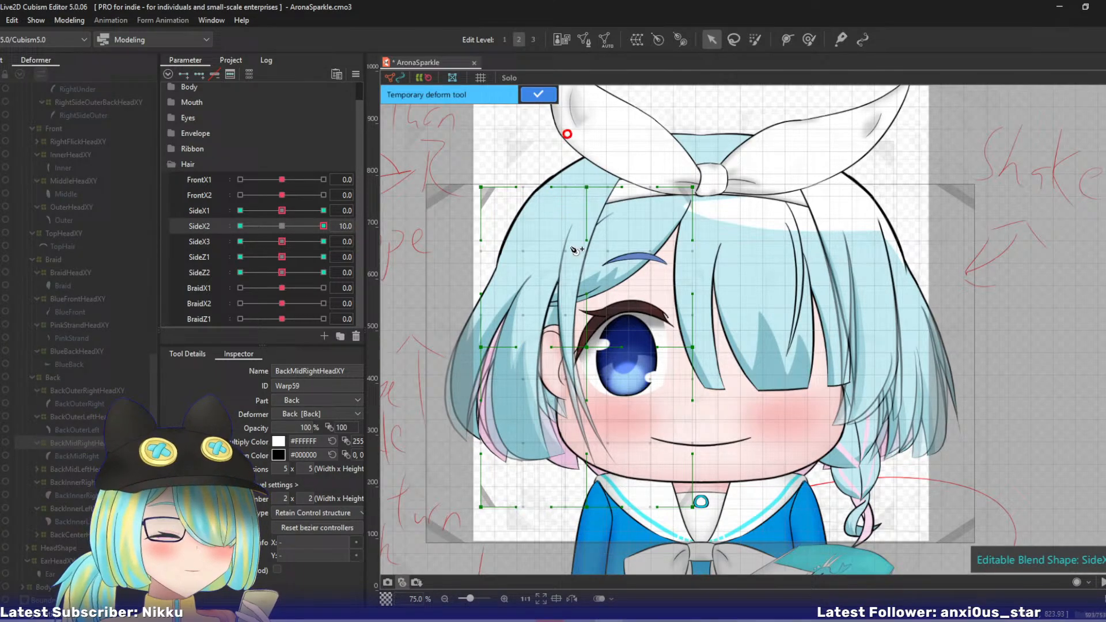
{"action": "left_click", "coordinate": [559, 347]}
{"action": "left_click", "coordinate": [569, 556]}
{"action": "left_click_drag", "start_coordinate": [568, 557], "coordinate": [546, 555]}
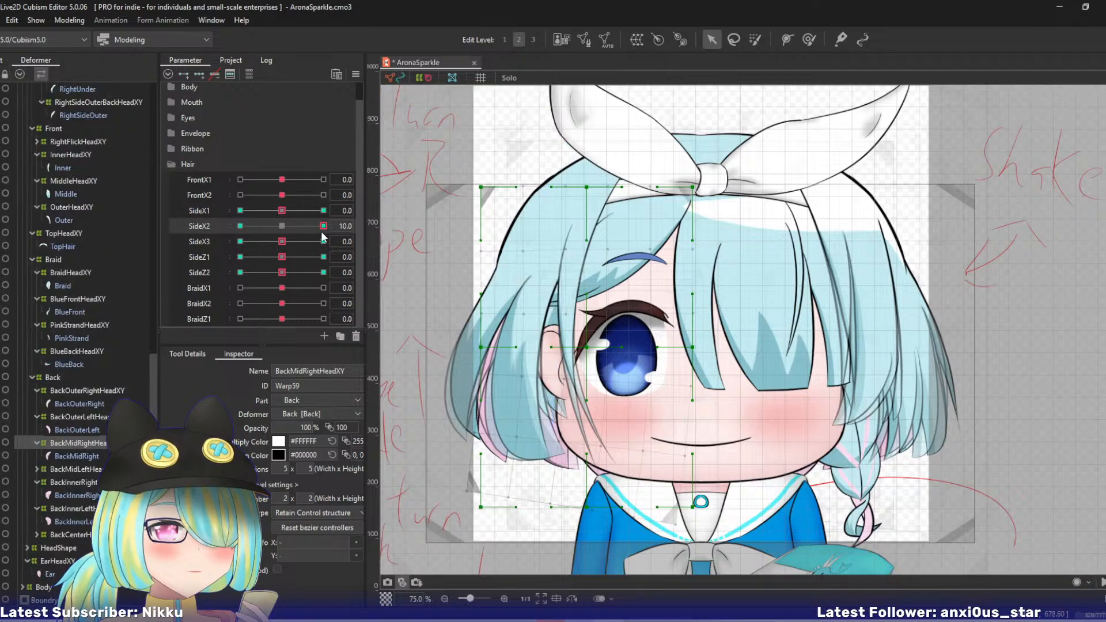
- At SideX2 -10, bend BackMidRightHeadXY's lower end inward using a four-point temporary deform path, and return SideX2 to 0
{"action": "left_click_drag", "start_coordinate": [320, 228], "coordinate": [129, 235]}
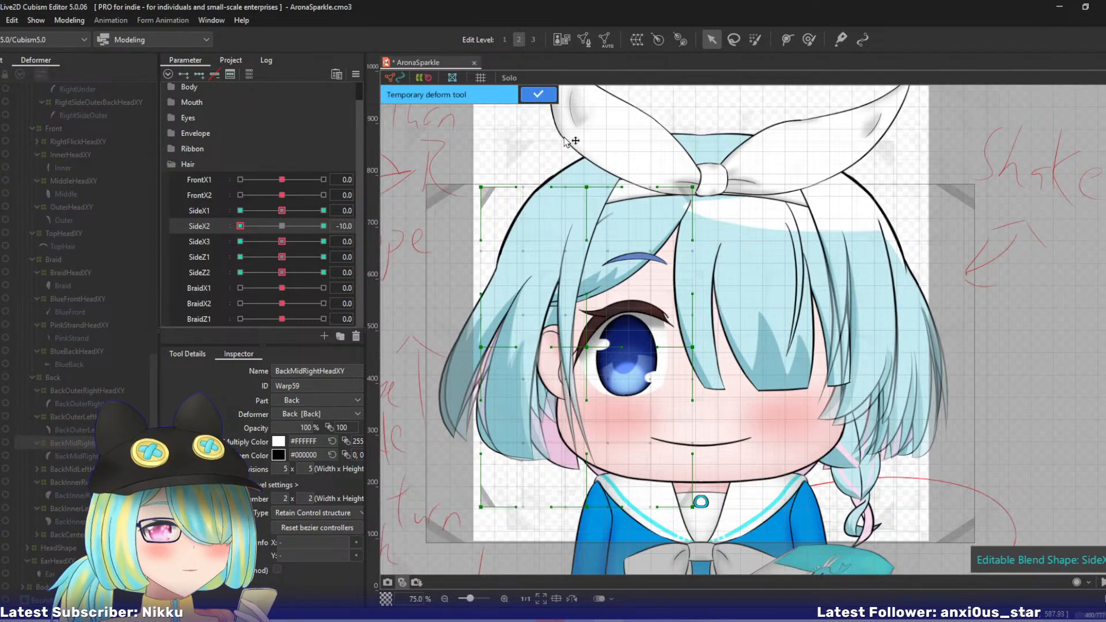
{"action": "left_click", "coordinate": [556, 330]}
{"action": "left_click", "coordinate": [557, 565]}
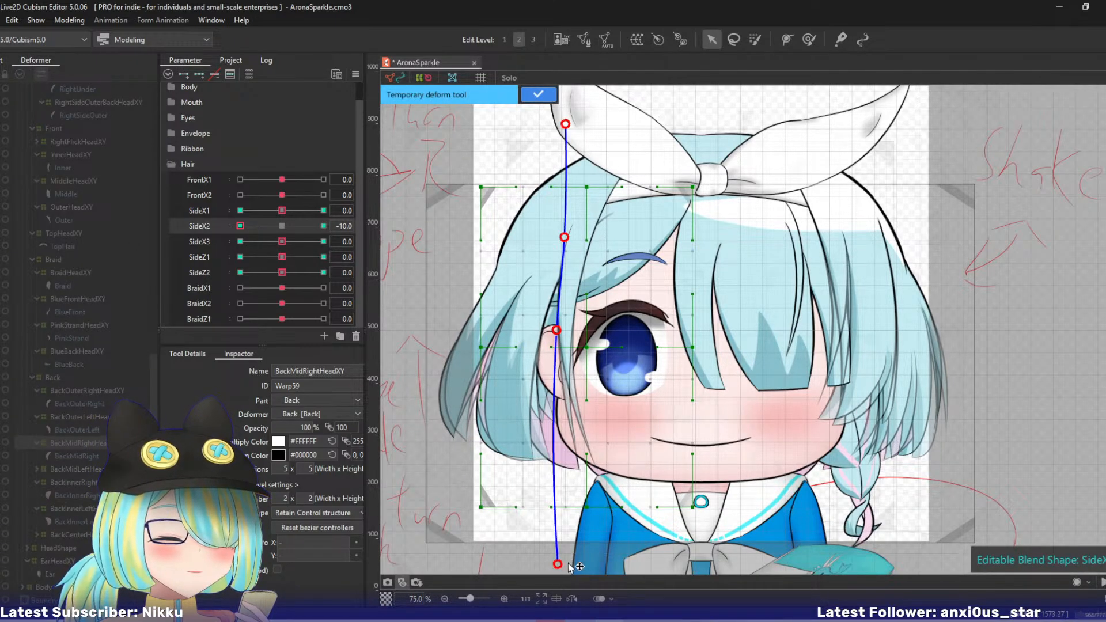
{"action": "left_click_drag", "start_coordinate": [569, 564], "coordinate": [583, 565]}
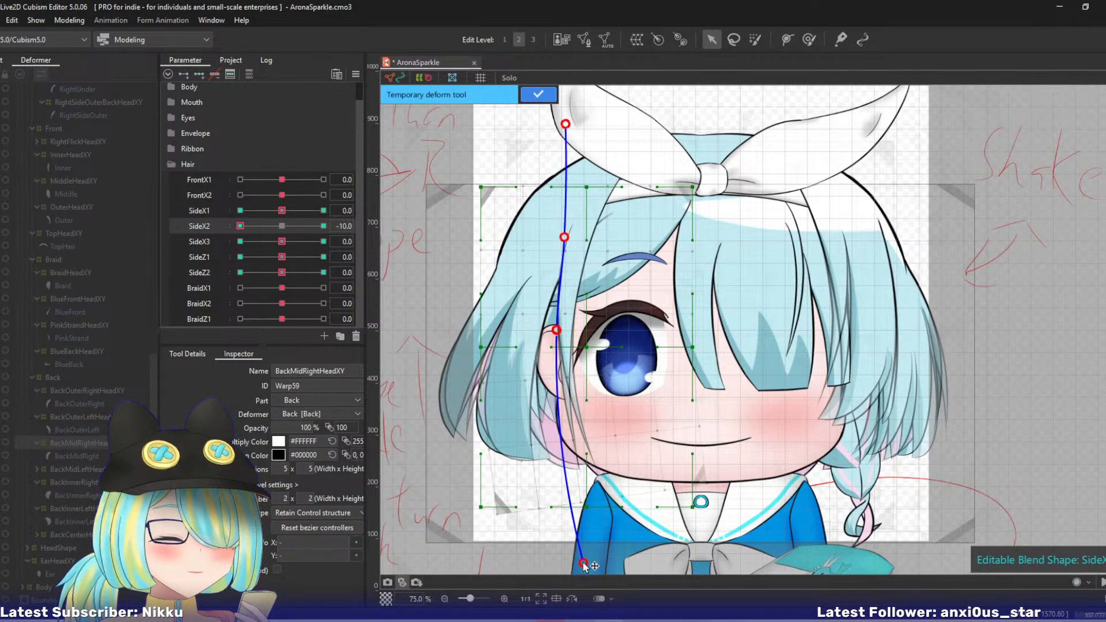
{"action": "left_click", "coordinate": [530, 97]}
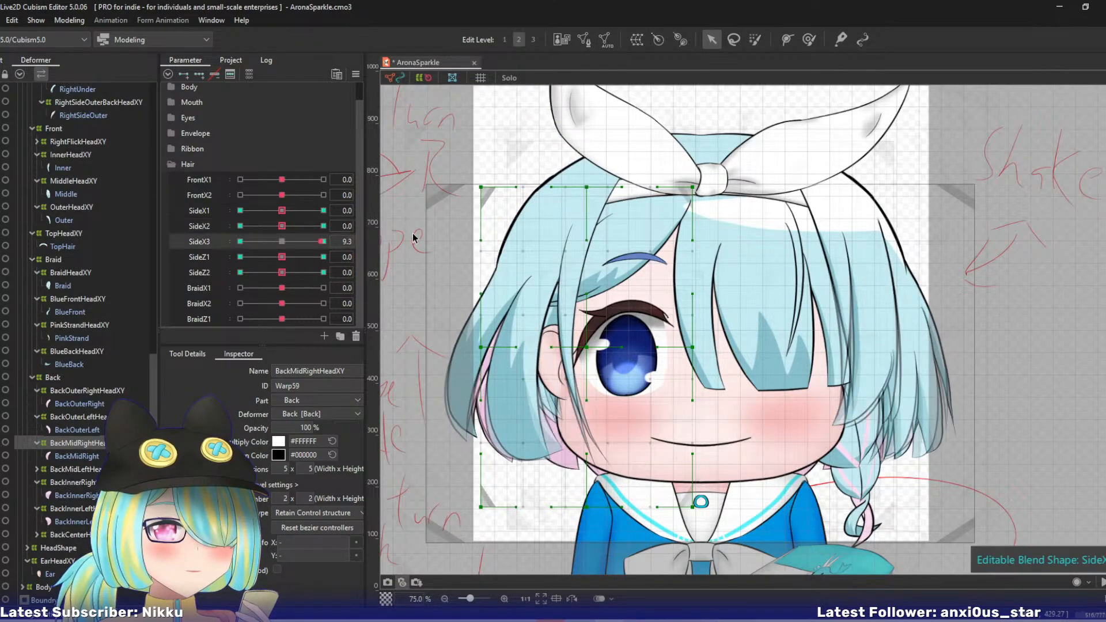
- At SideX3 10, curl only BackMidRightHeadXY's tip outward with a five-point temporary deform path
{"action": "key", "text": "p"}
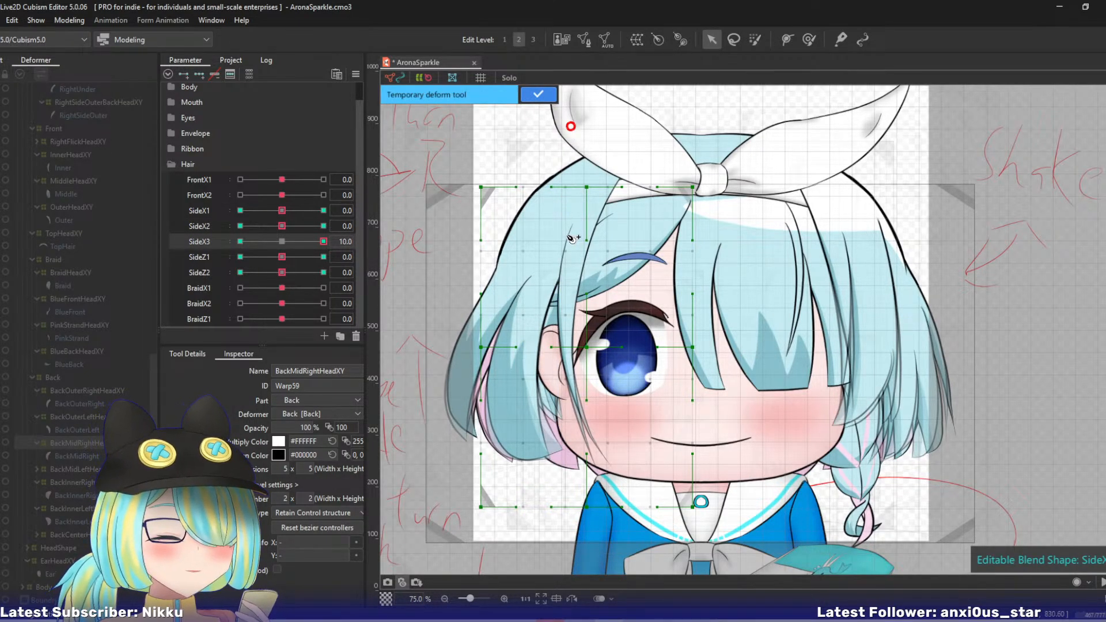
{"action": "left_click", "coordinate": [557, 321]}
{"action": "left_click", "coordinate": [557, 396]}
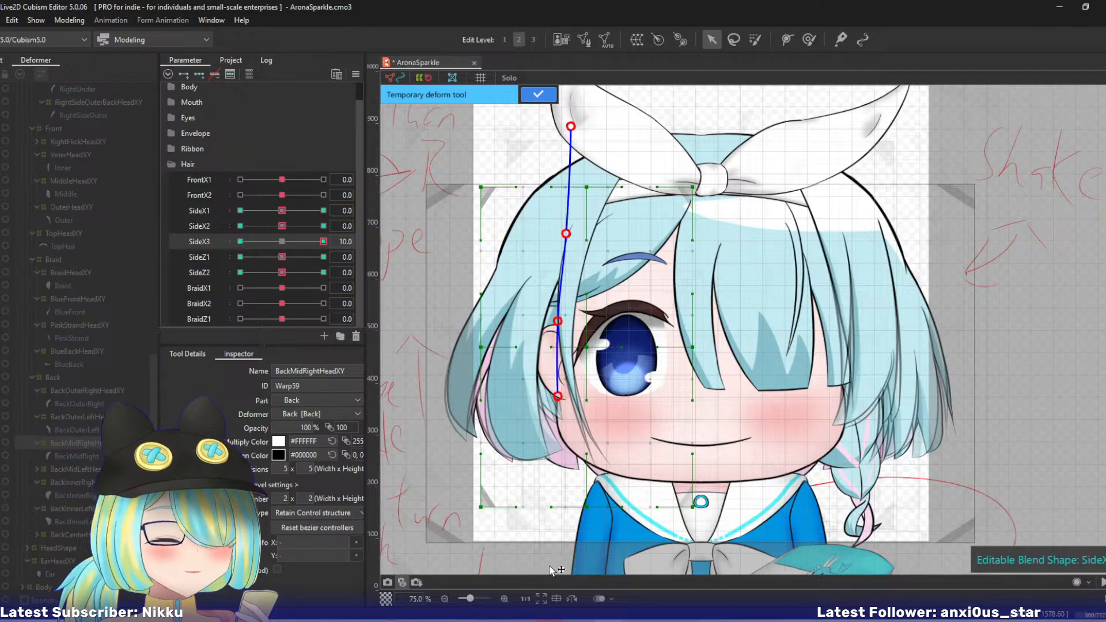
{"action": "left_click", "coordinate": [552, 570]}
{"action": "left_click_drag", "start_coordinate": [552, 570], "coordinate": [519, 562]}
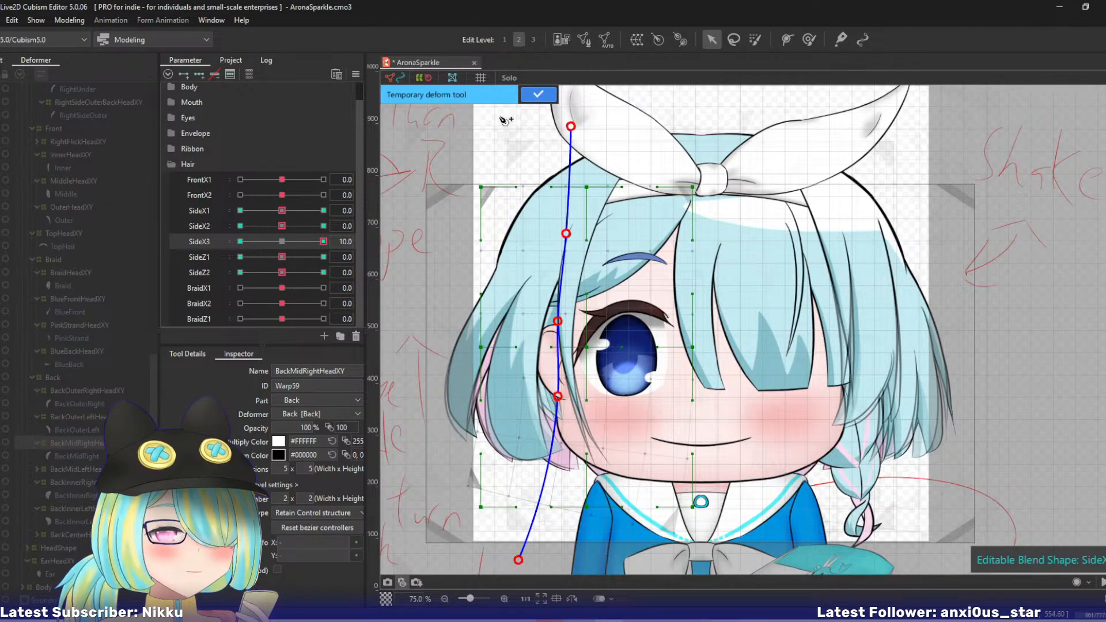
{"action": "left_click", "coordinate": [538, 94]}
- At SideX3 -10, curl only BackMidRightHeadXY's tip inward with a five-point temporary deform path, and return SideX3 to 0
{"action": "left_click", "coordinate": [240, 241]}
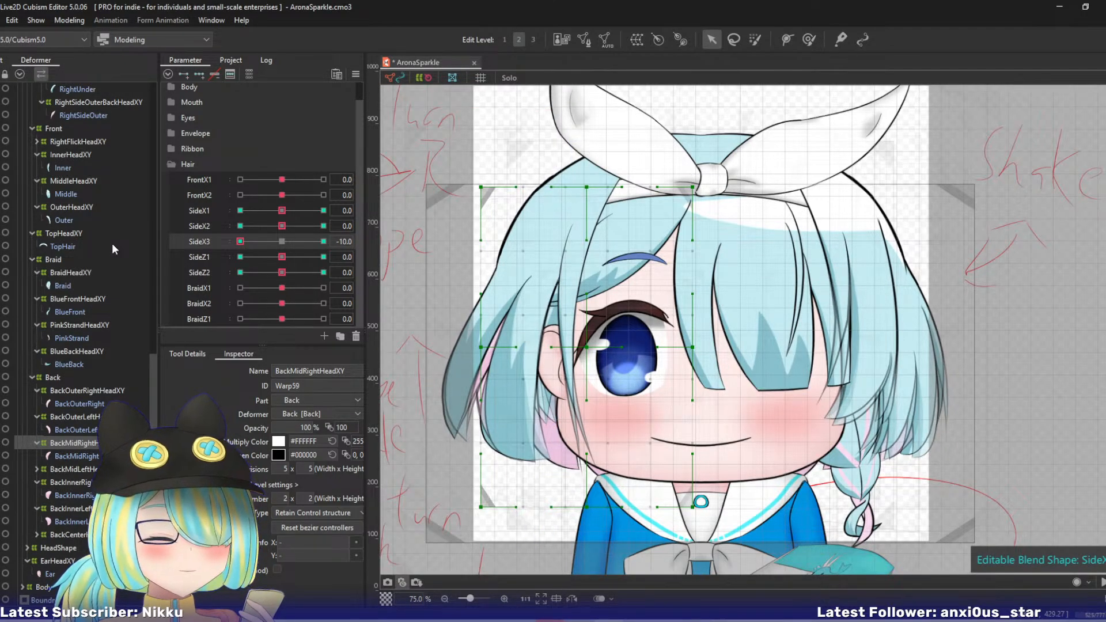
{"action": "key", "text": "p"}
{"action": "left_click", "coordinate": [567, 127]}
{"action": "left_click", "coordinate": [561, 223]}
{"action": "left_click", "coordinate": [552, 309]}
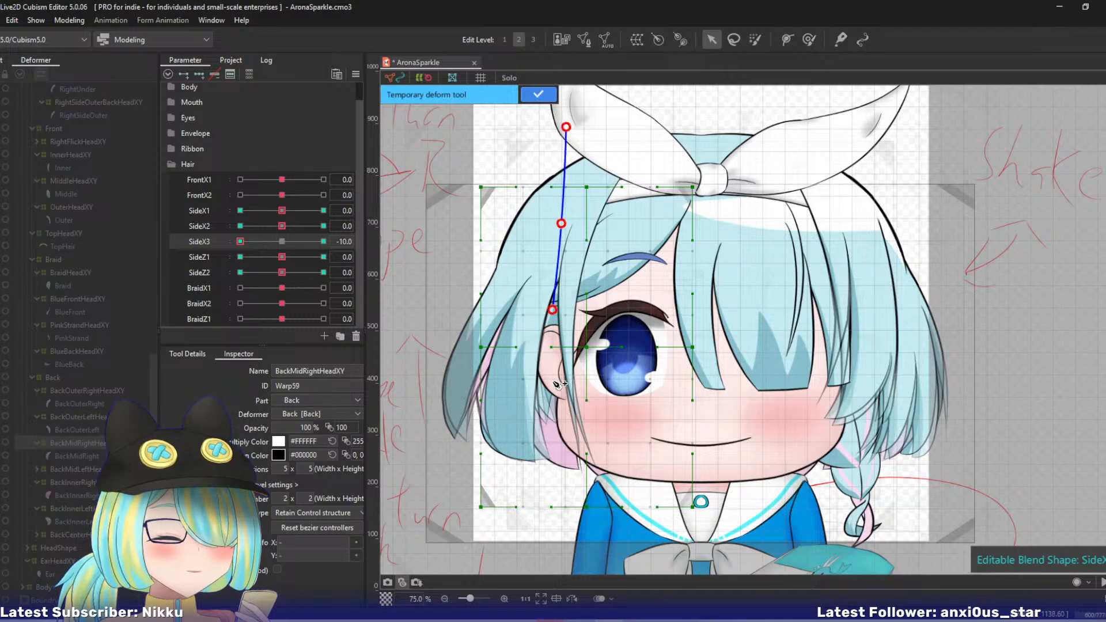
{"action": "left_click", "coordinate": [553, 389]}
{"action": "left_click", "coordinate": [560, 563]}
{"action": "left_click_drag", "start_coordinate": [561, 562], "coordinate": [585, 563]}
{"action": "left_click", "coordinate": [526, 95]}
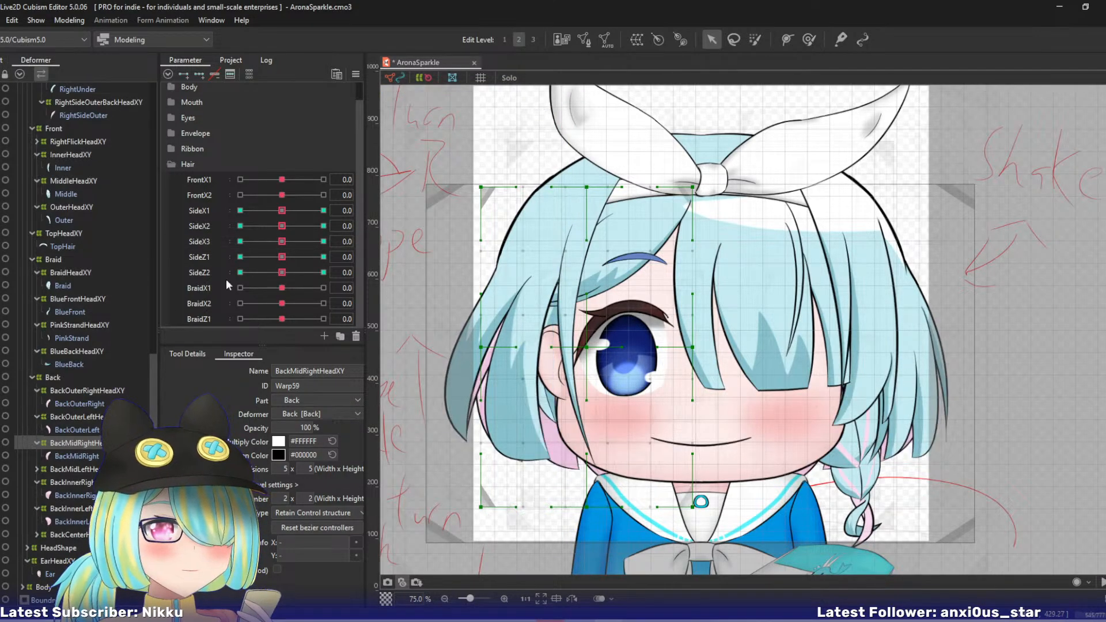
- Shift BackMidRightHeadXY's central, bottom-middle and outer lower points outward and up at SideZ1 10, and its central and bottom-middle points inward at SideZ1 -10
{"action": "left_click_drag", "start_coordinate": [285, 257], "coordinate": [324, 257]}
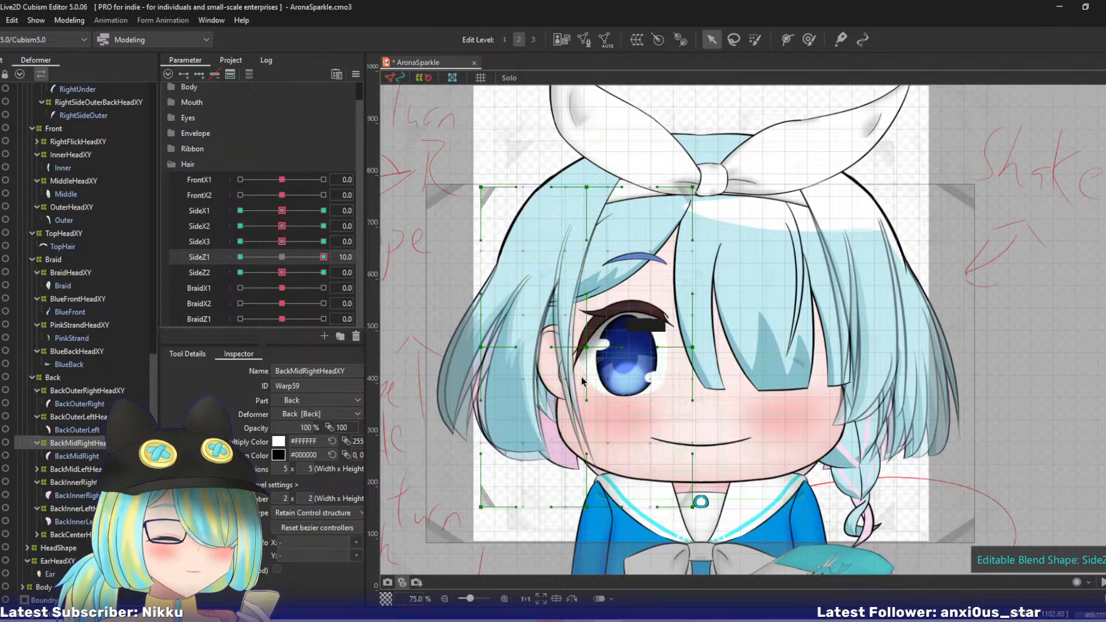
{"action": "left_click_drag", "start_coordinate": [586, 506], "coordinate": [574, 498]}
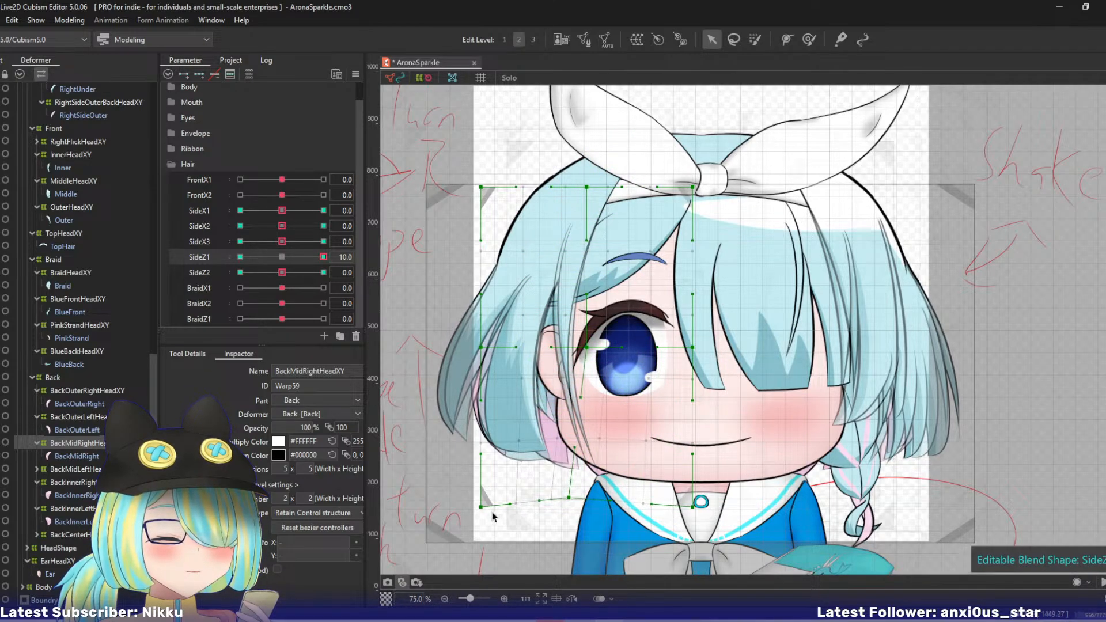
{"action": "left_click_drag", "start_coordinate": [481, 507], "coordinate": [476, 499]}
{"action": "left_click_drag", "start_coordinate": [586, 347], "coordinate": [579, 346]}
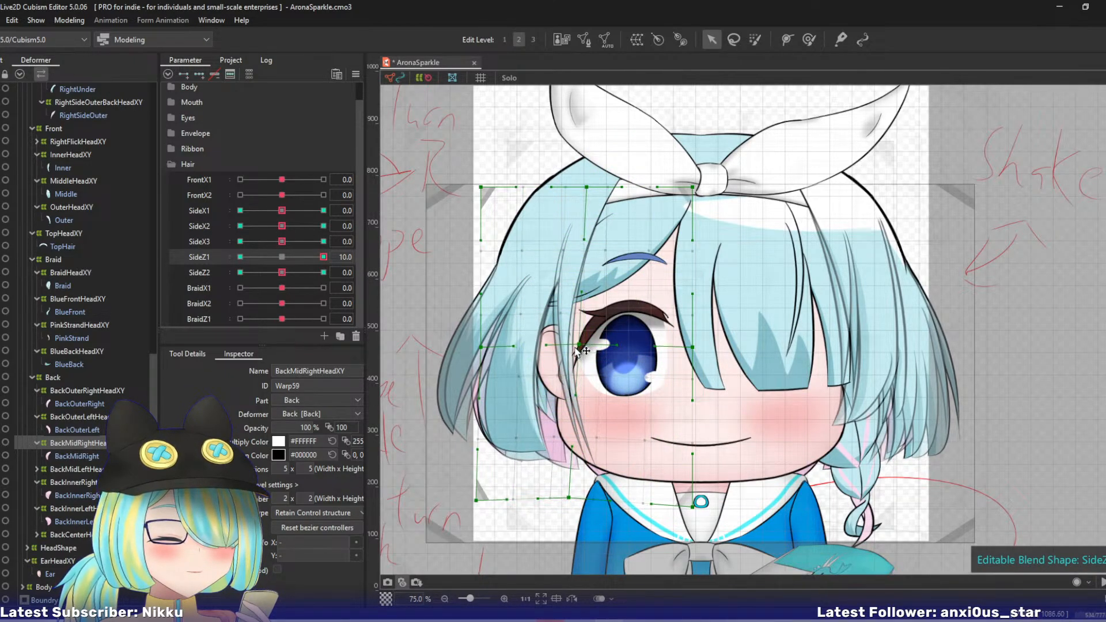
{"action": "left_click_drag", "start_coordinate": [481, 346], "coordinate": [471, 344]}
{"action": "left_click", "coordinate": [240, 256]}
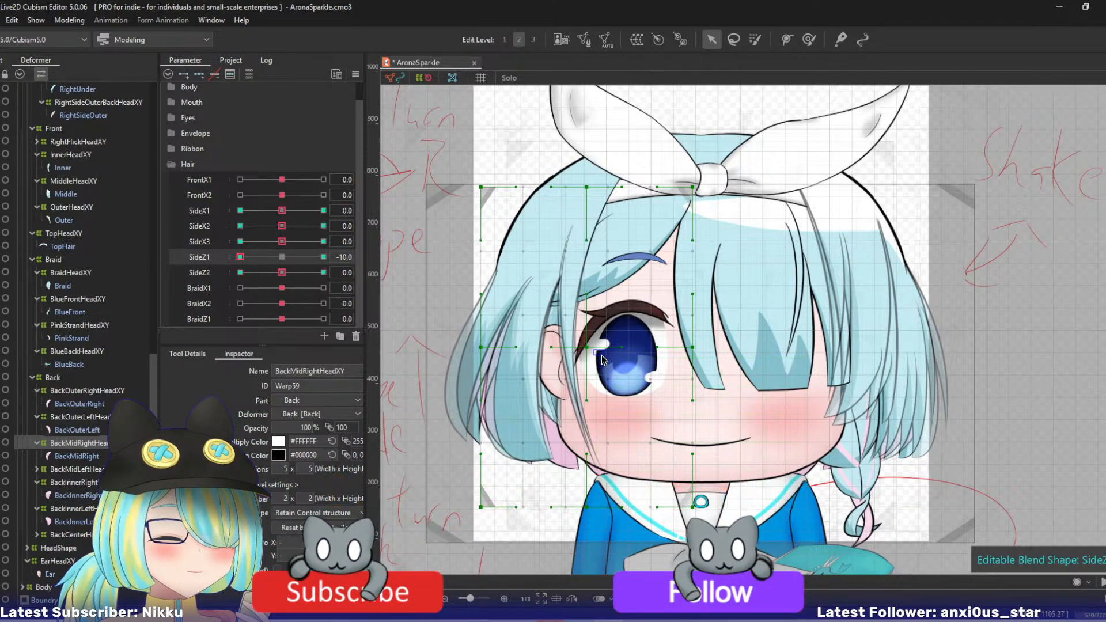
{"action": "left_click_drag", "start_coordinate": [586, 347], "coordinate": [596, 353]}
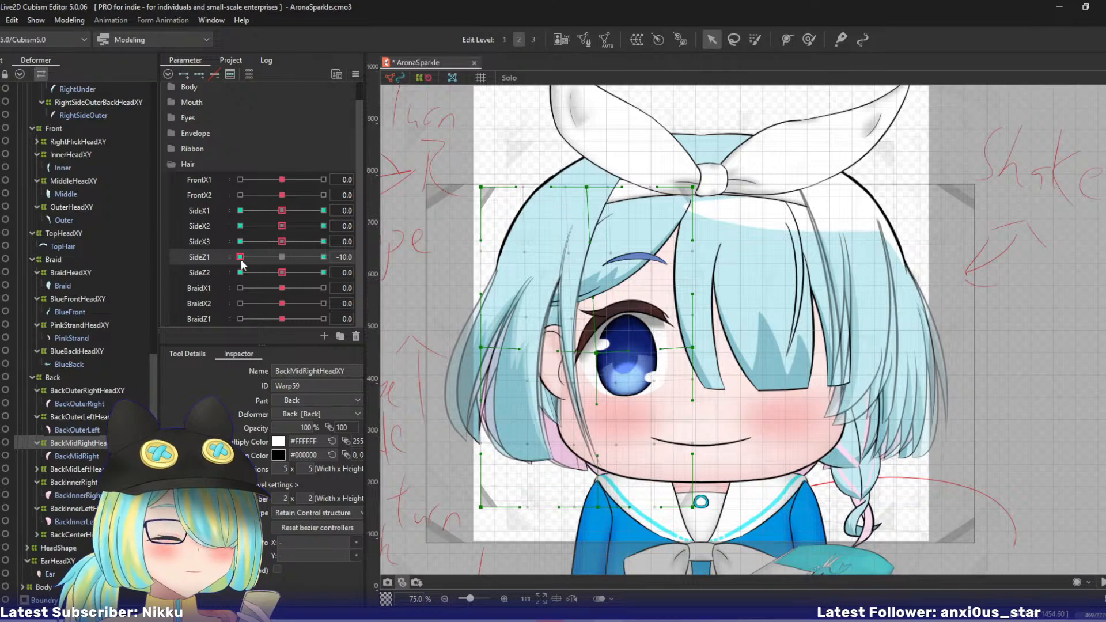
- Move BackMidRightHeadXY's bottom-middle control point outward and up at SideZ2 10, and inward and slightly down at SideZ2 -10, and return SideZ2 to 0
{"action": "left_click_drag", "start_coordinate": [241, 257], "coordinate": [325, 274]}
{"action": "left_click_drag", "start_coordinate": [586, 507], "coordinate": [570, 495]}
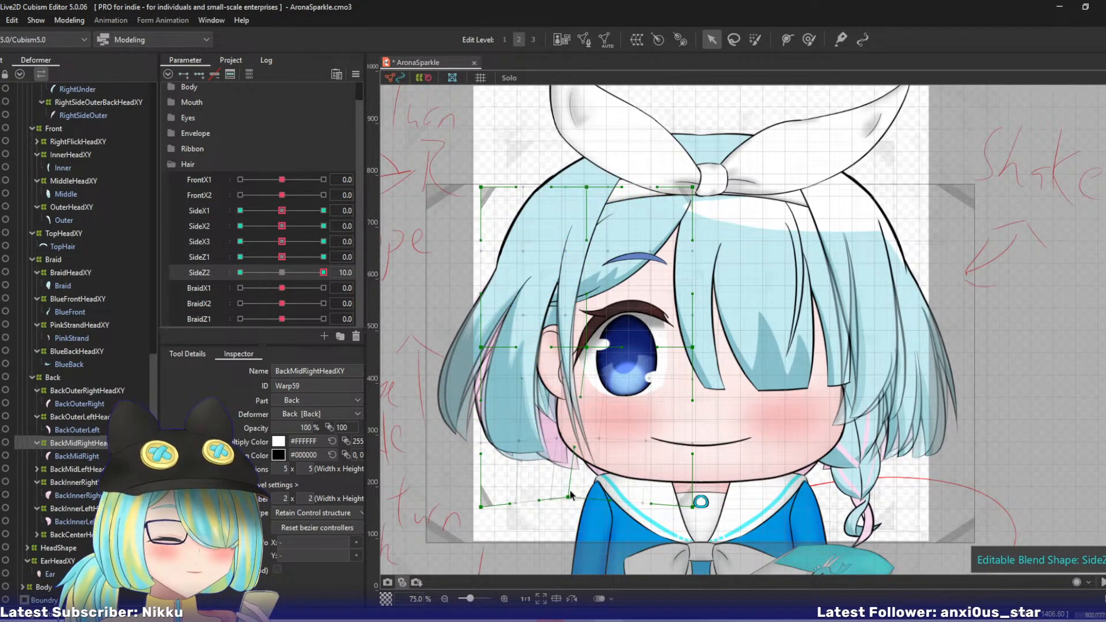
{"action": "left_click_drag", "start_coordinate": [321, 276], "coordinate": [177, 287]}
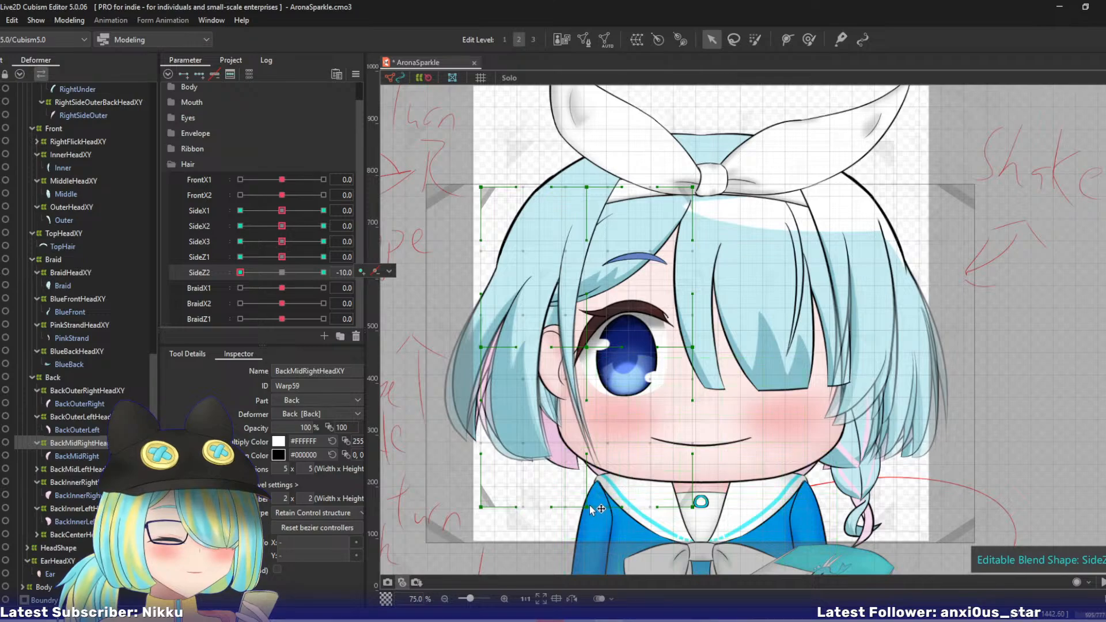
{"action": "left_click_drag", "start_coordinate": [591, 505], "coordinate": [602, 510]}
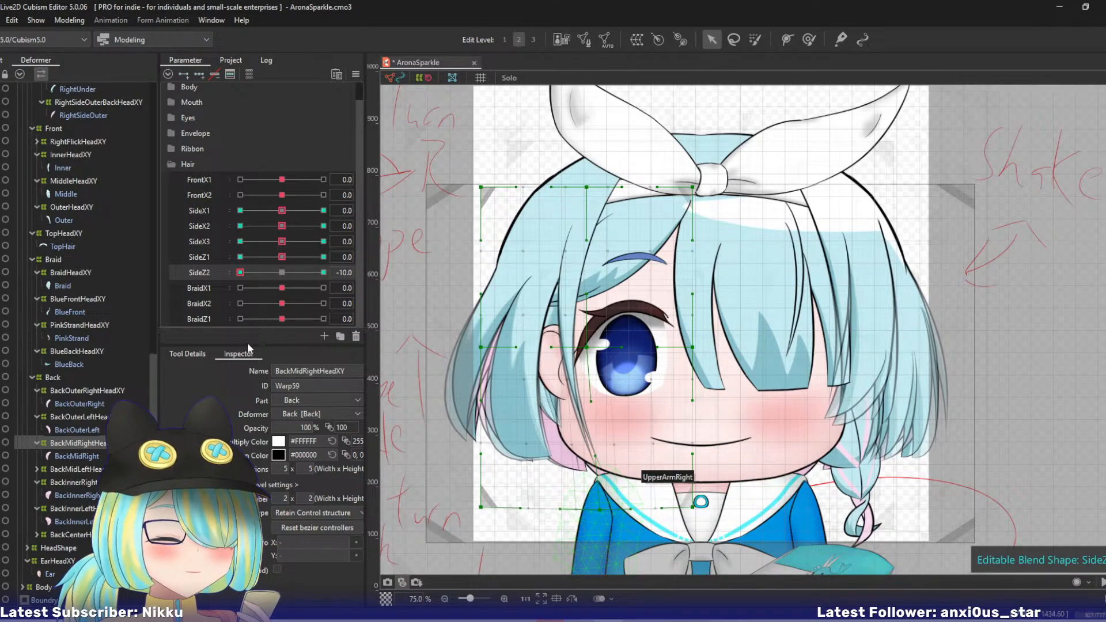
{"action": "left_click", "coordinate": [281, 273]}
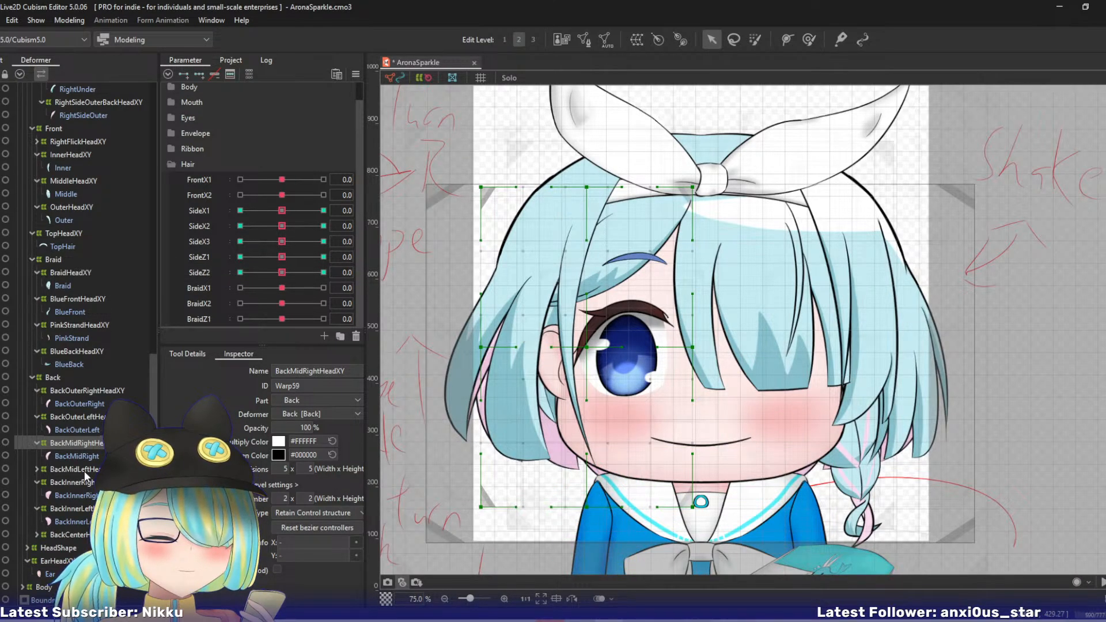
- At SideX1 10, swing BackMidLeftHeadXY's lower end inward with a three-point temporary deform path
{"action": "left_click", "coordinate": [85, 469]}
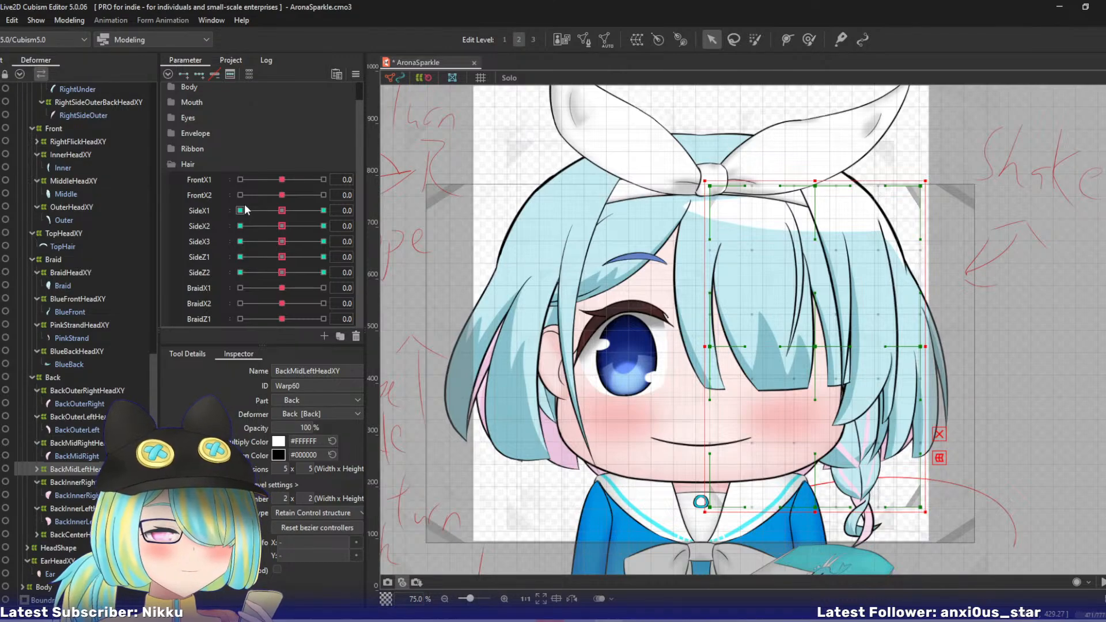
{"action": "left_click", "coordinate": [323, 210]}
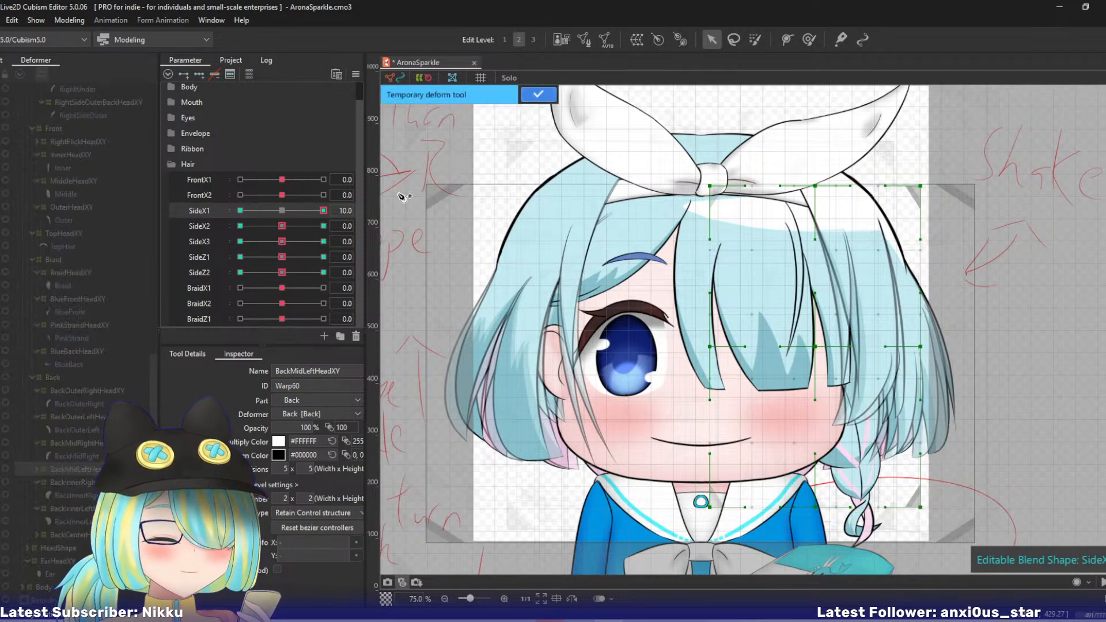
{"action": "left_click", "coordinate": [807, 141]}
{"action": "left_click", "coordinate": [829, 263]}
{"action": "left_click", "coordinate": [839, 558]}
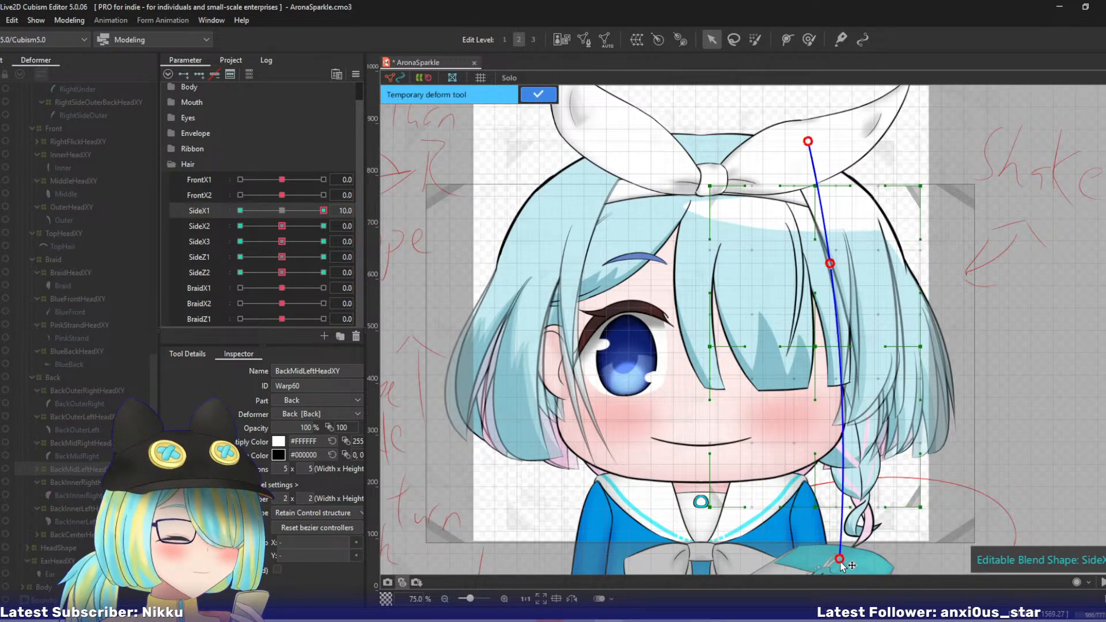
{"action": "left_click_drag", "start_coordinate": [840, 561], "coordinate": [819, 561]}
{"action": "left_click", "coordinate": [533, 96]}
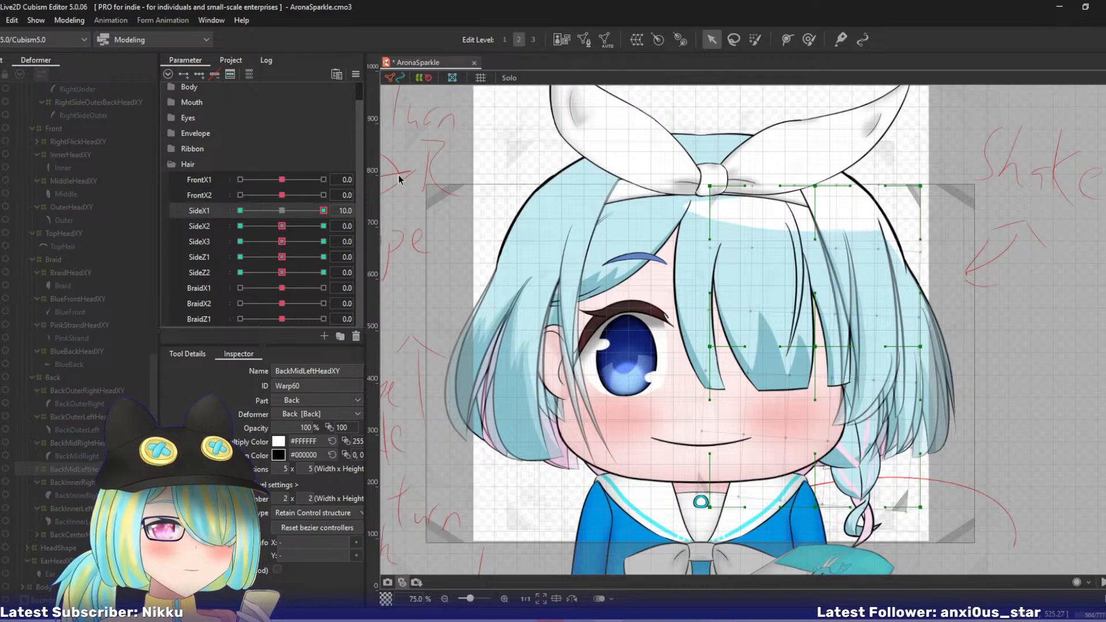
- At SideX1 -10, swing BackMidLeftHeadXY's lower end outward with a three-point temporary deform path, and return SideX1 to 0
{"action": "left_click", "coordinate": [240, 210]}
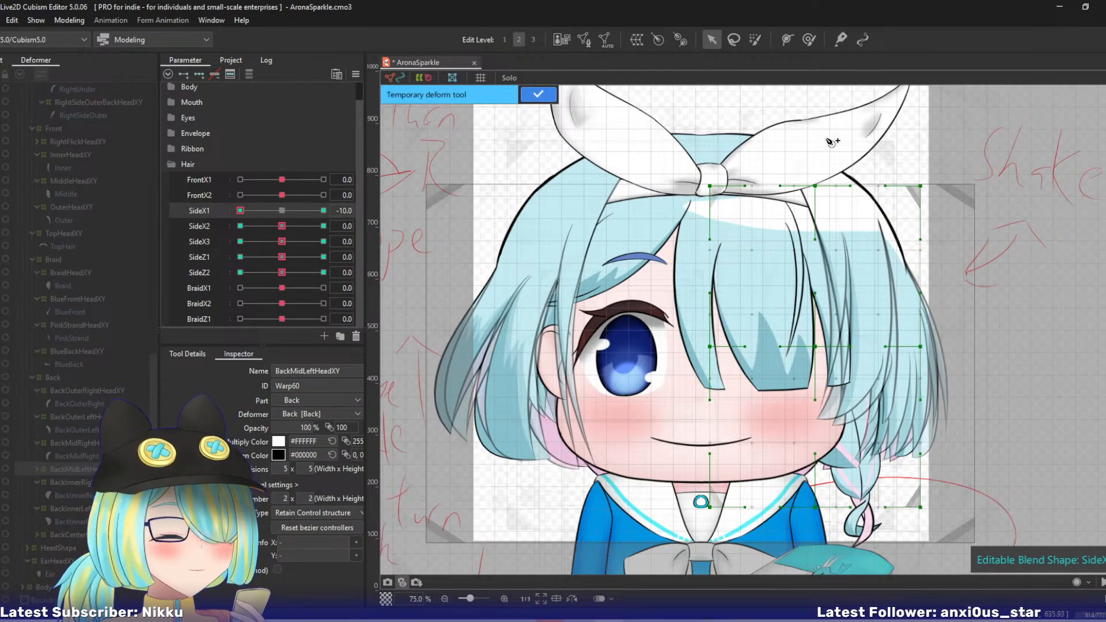
{"action": "left_click", "coordinate": [797, 120]}
{"action": "left_click", "coordinate": [831, 243]}
{"action": "left_click", "coordinate": [831, 559]}
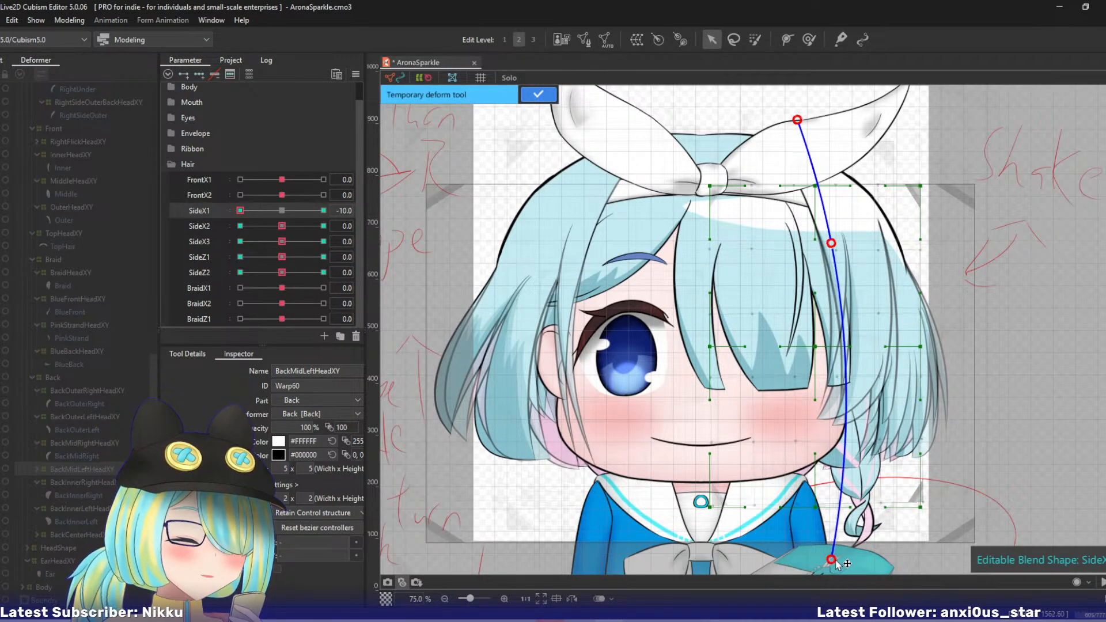
{"action": "left_click_drag", "start_coordinate": [837, 563], "coordinate": [859, 561]}
{"action": "left_click", "coordinate": [535, 96]}
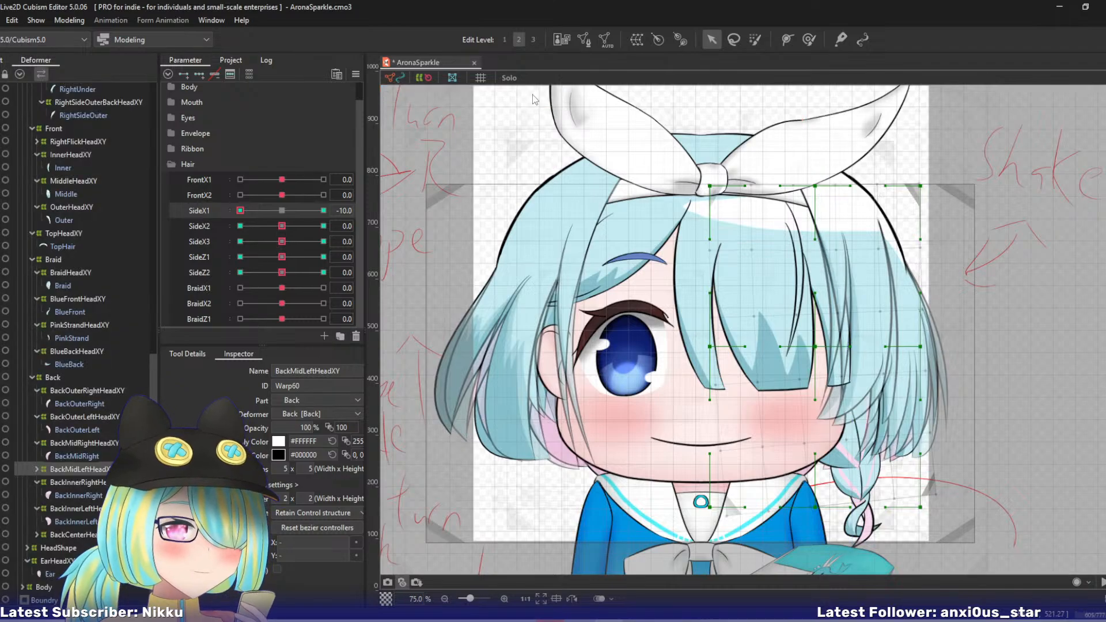
{"action": "left_click", "coordinate": [282, 210]}
- At SideX2 10, bend BackMidLeftHeadXY's lower end inward with a four-point temporary deform path
{"action": "left_click", "coordinate": [323, 226]}
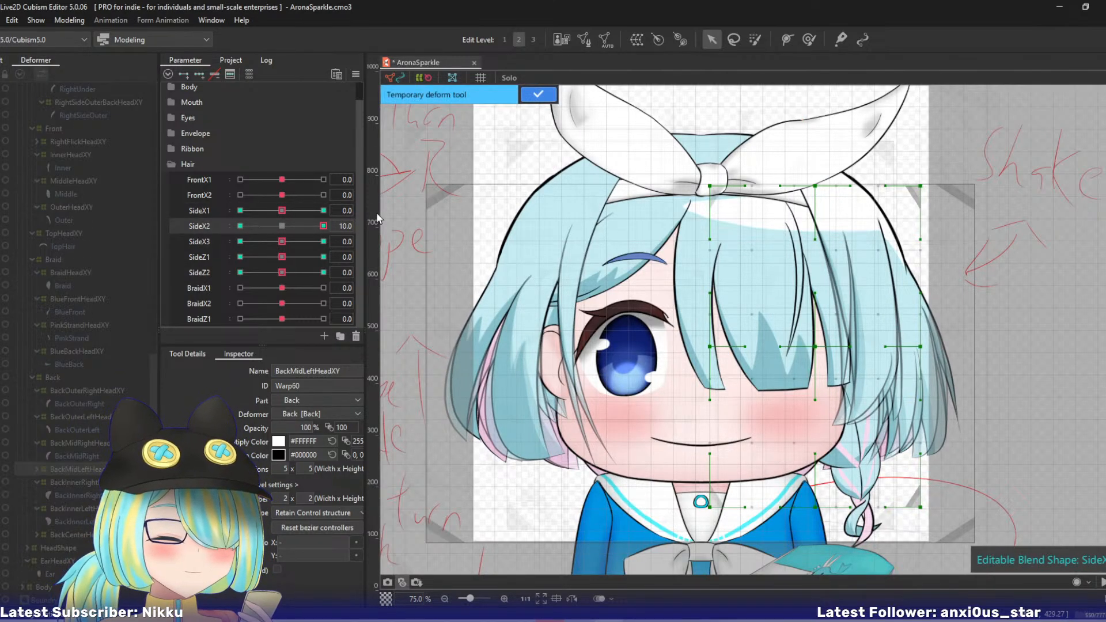
{"action": "left_click", "coordinate": [793, 108]}
{"action": "left_click", "coordinate": [827, 238]}
{"action": "left_click", "coordinate": [844, 354]}
{"action": "left_click", "coordinate": [842, 557]}
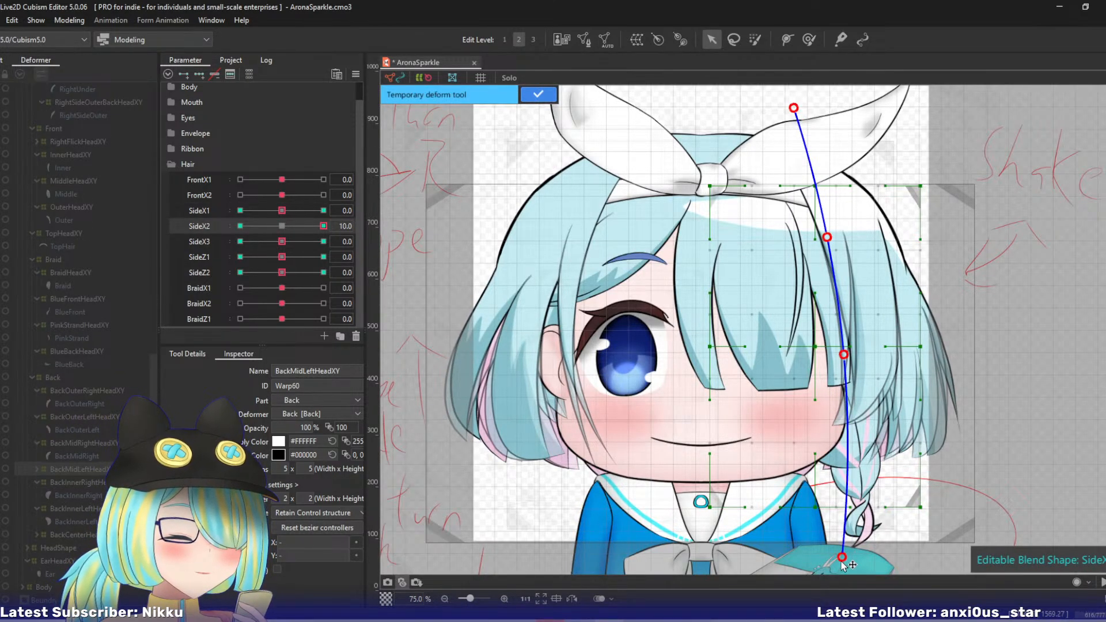
{"action": "left_click_drag", "start_coordinate": [841, 561], "coordinate": [815, 556]}
{"action": "left_click", "coordinate": [537, 95]}
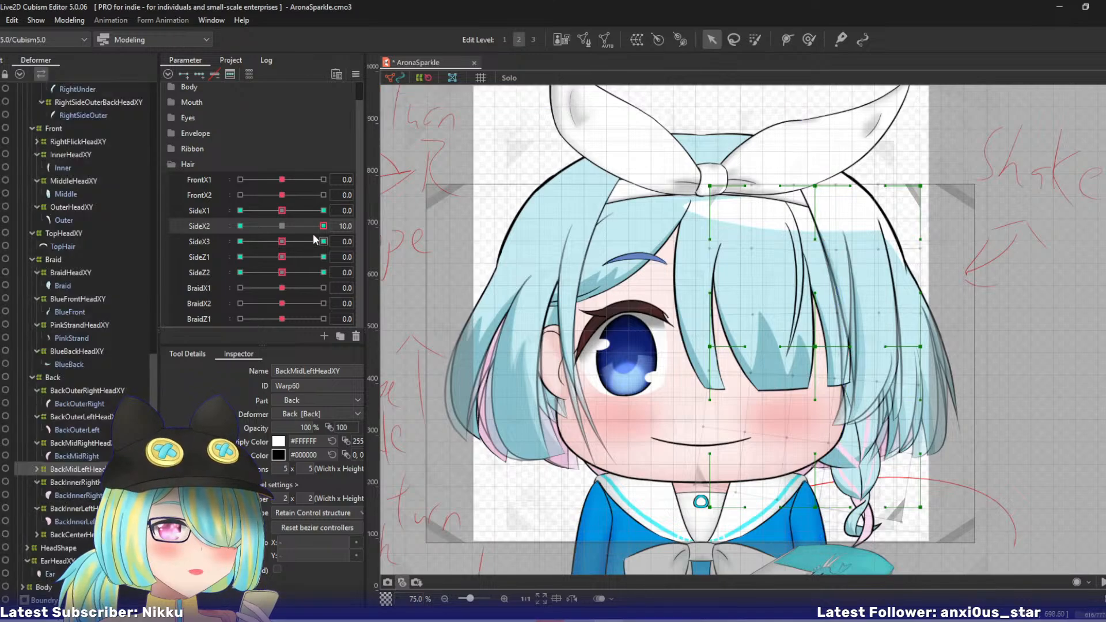
- At SideX2 -10, bend BackMidLeftHeadXY's lower end outward with a four-point temporary deform path
{"action": "left_click", "coordinate": [240, 225]}
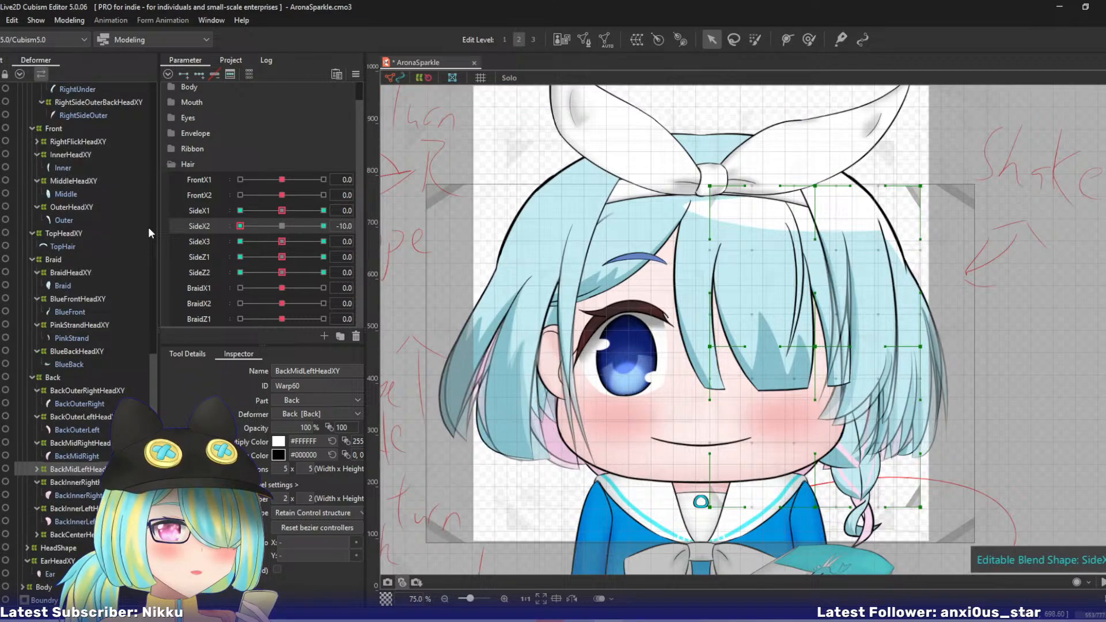
{"action": "left_click", "coordinate": [787, 111]}
{"action": "left_click", "coordinate": [812, 237]}
{"action": "left_click", "coordinate": [835, 335]}
{"action": "left_click", "coordinate": [859, 543]}
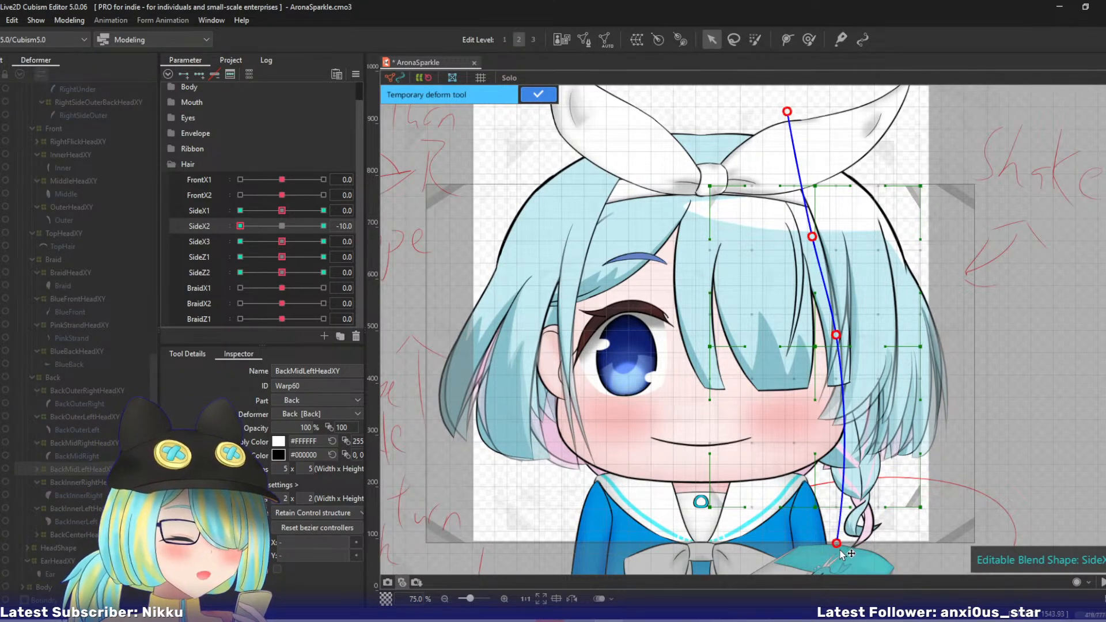
{"action": "left_click", "coordinate": [538, 94]}
- At SideX3 10, curl only BackMidLeftHeadXY's tip inward with a five-point temporary deform path
{"action": "left_click", "coordinate": [323, 241]}
{"action": "key", "text": "t"}
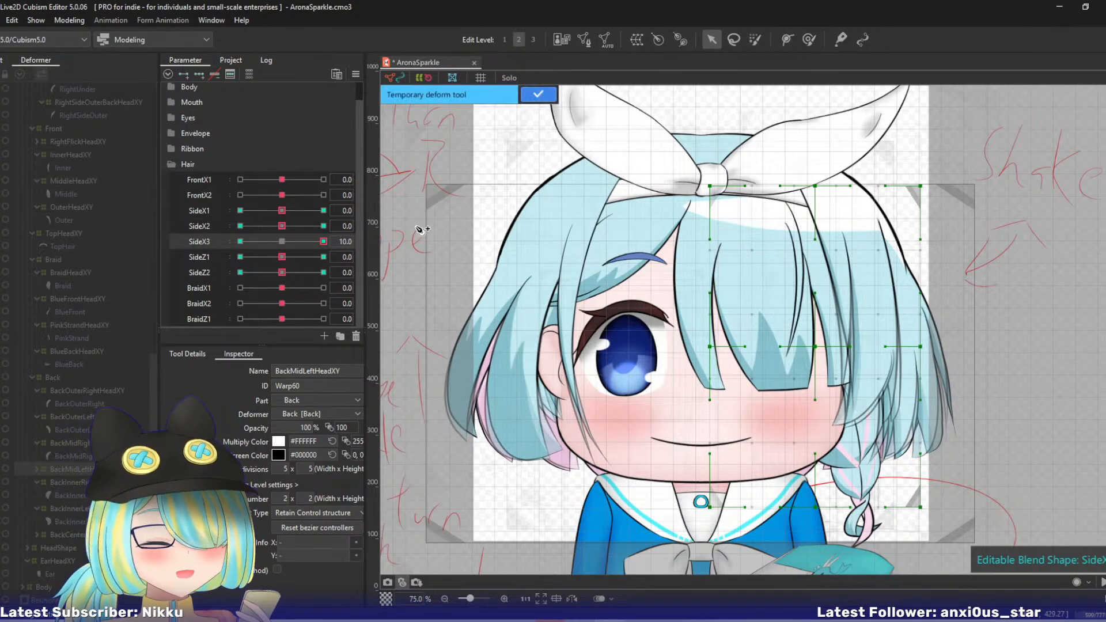
{"action": "left_click", "coordinate": [837, 302]}
{"action": "left_click", "coordinate": [852, 390]}
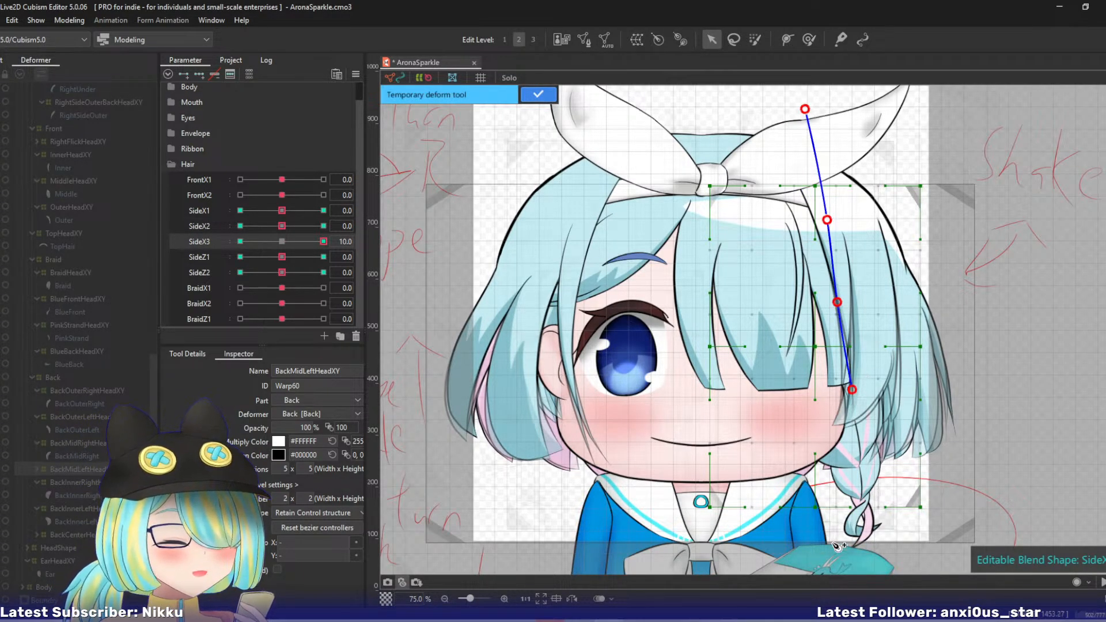
{"action": "left_click", "coordinate": [841, 562]}
{"action": "left_click_drag", "start_coordinate": [841, 561], "coordinate": [812, 558]}
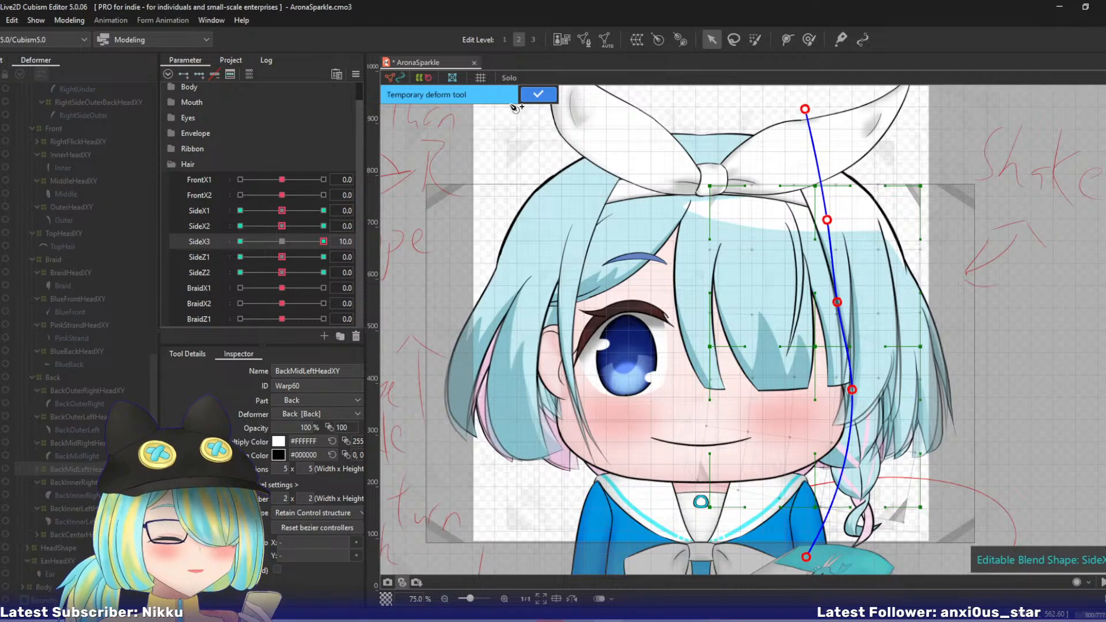
{"action": "left_click", "coordinate": [538, 95]}
- At SideX3 -10, curl only BackMidLeftHeadXY's tip outward with a five-point temporary deform path, and return SideX3 to 0
{"action": "left_click_drag", "start_coordinate": [323, 241], "coordinate": [136, 264]}
{"action": "key", "text": "p"}
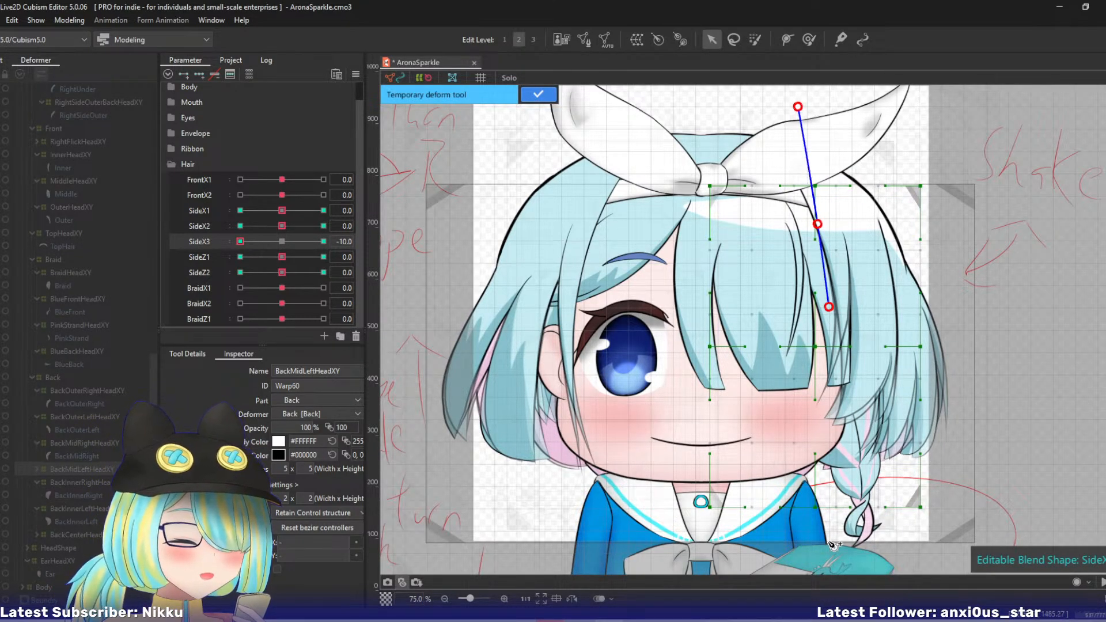
{"action": "left_click", "coordinate": [830, 392]}
{"action": "left_click", "coordinate": [844, 548]}
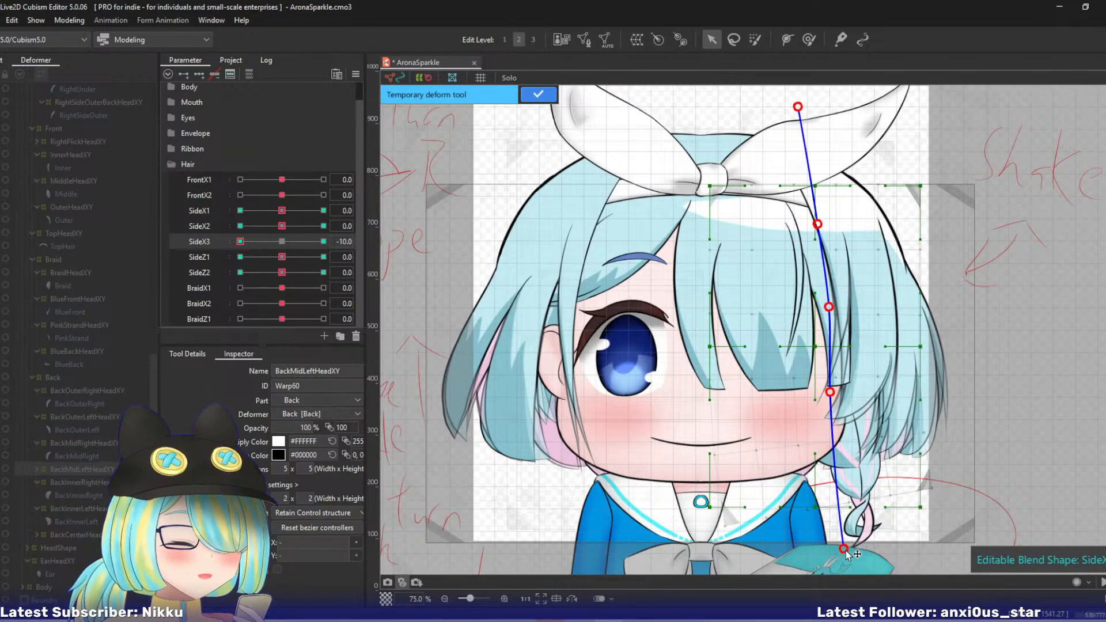
{"action": "left_click", "coordinate": [538, 95]}
{"action": "left_click", "coordinate": [281, 241]}
- At SideZ1 10, shift BackMidLeftHeadXY's central, outer-middle, bottom-middle and outer lower control points outward and up
{"action": "left_click", "coordinate": [323, 257]}
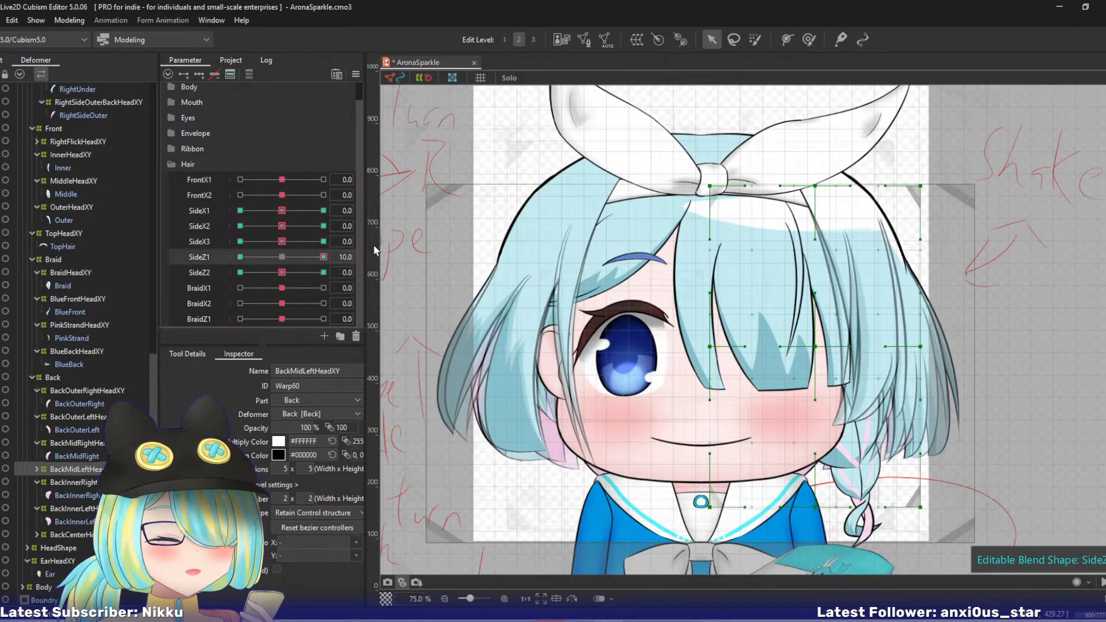
{"action": "left_click_drag", "start_coordinate": [816, 347], "coordinate": [825, 340]}
{"action": "left_click_drag", "start_coordinate": [920, 346], "coordinate": [927, 343]}
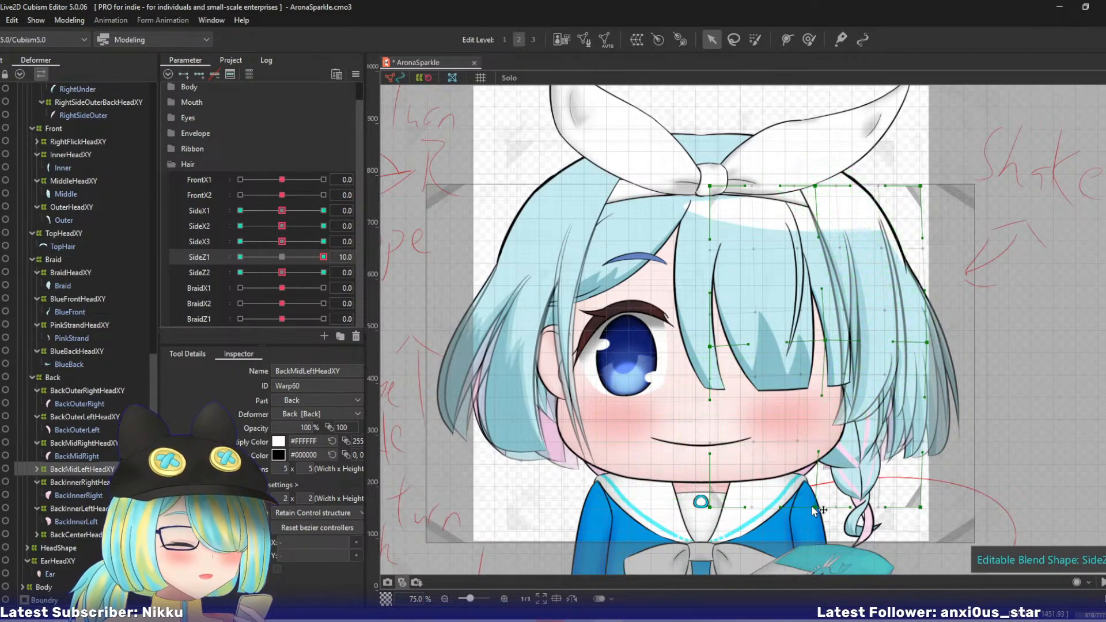
{"action": "left_click_drag", "start_coordinate": [815, 507], "coordinate": [829, 499]}
{"action": "left_click_drag", "start_coordinate": [920, 507], "coordinate": [927, 503]}
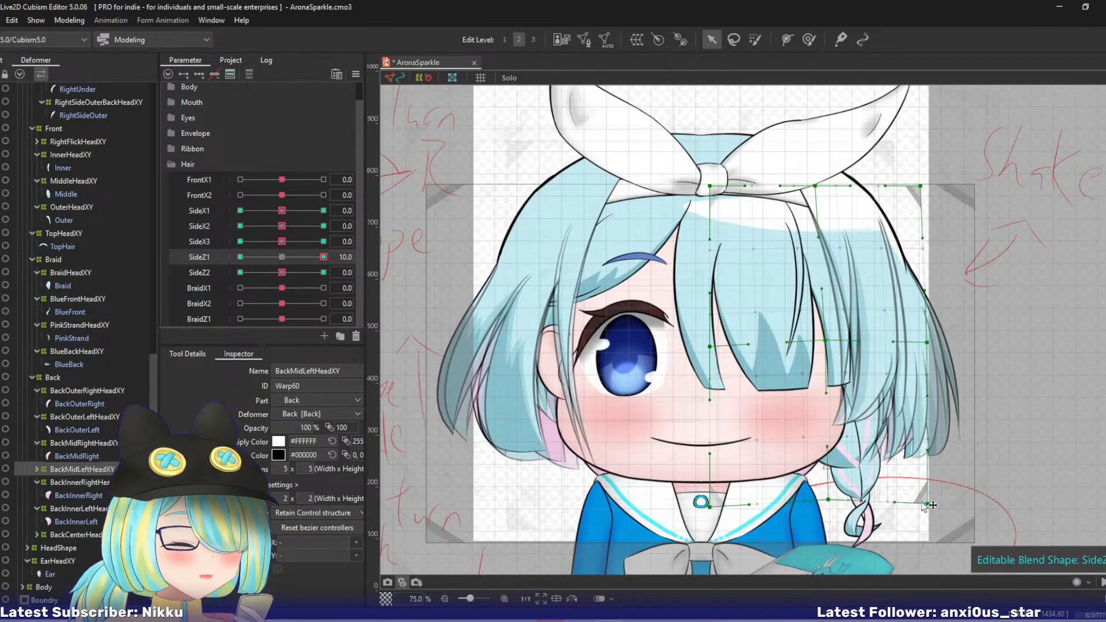
- Undo the warp's deletion and the last bottom-row edits, and move BackMidLeftHeadXY's bottom-middle point outward and up again at SideZ1 10
{"action": "key", "text": "Delete"}
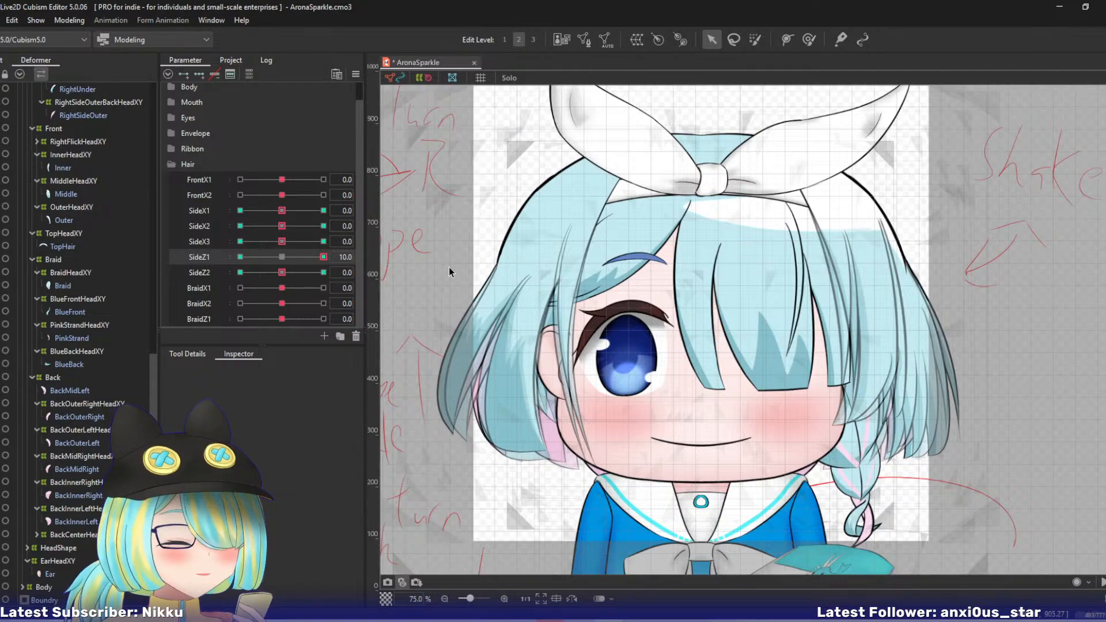
{"action": "key", "text": "ctrl+z"}
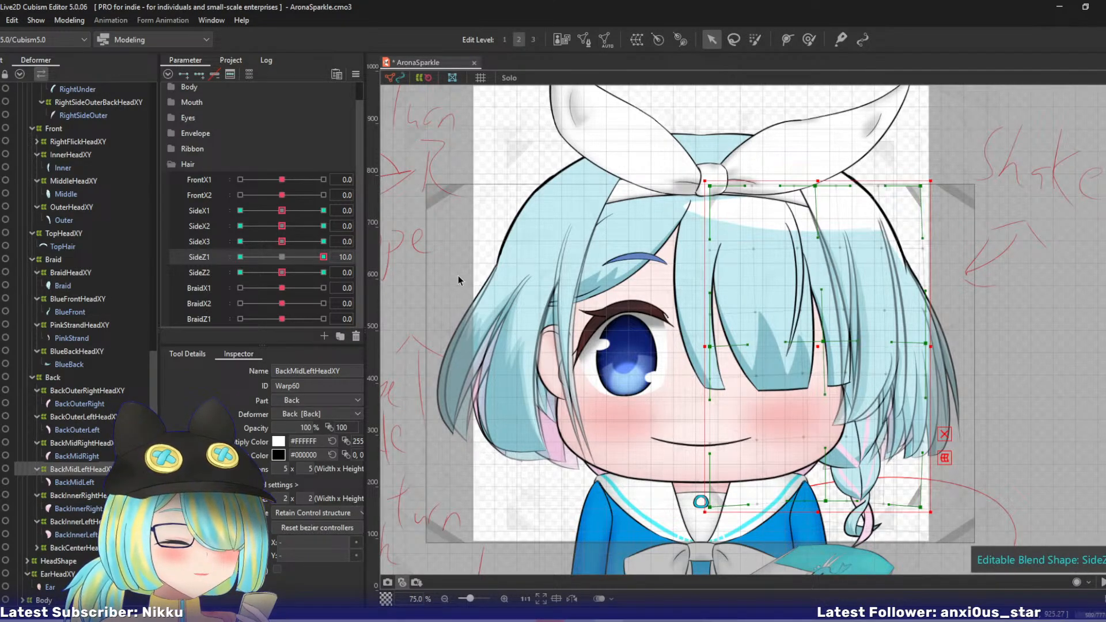
{"action": "key", "text": "ctrl+z"}
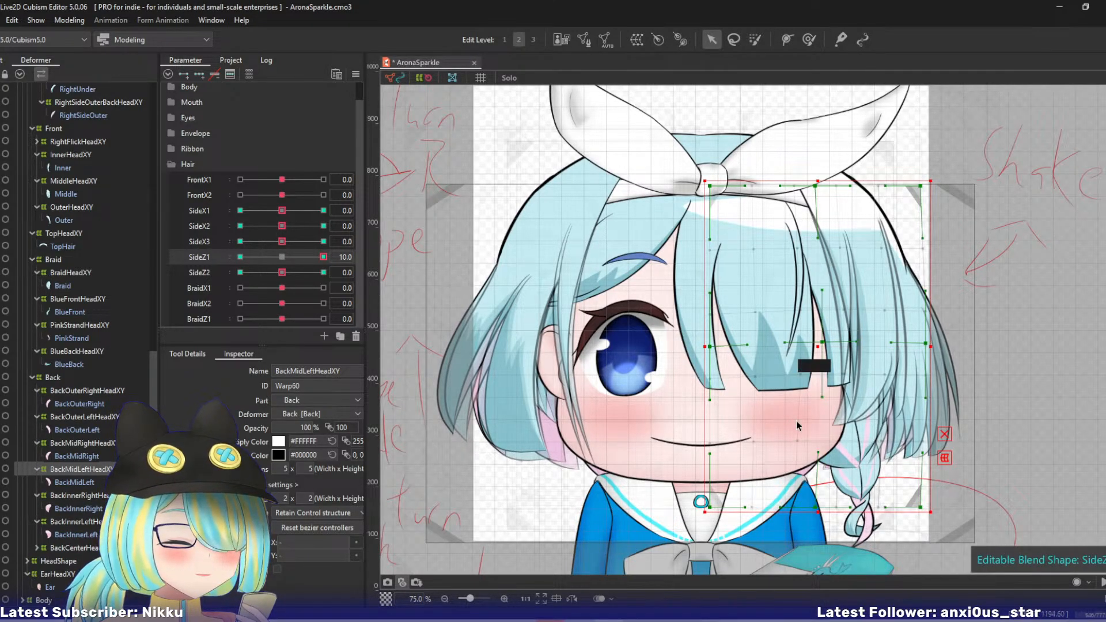
{"action": "left_click_drag", "start_coordinate": [817, 508], "coordinate": [828, 503]}
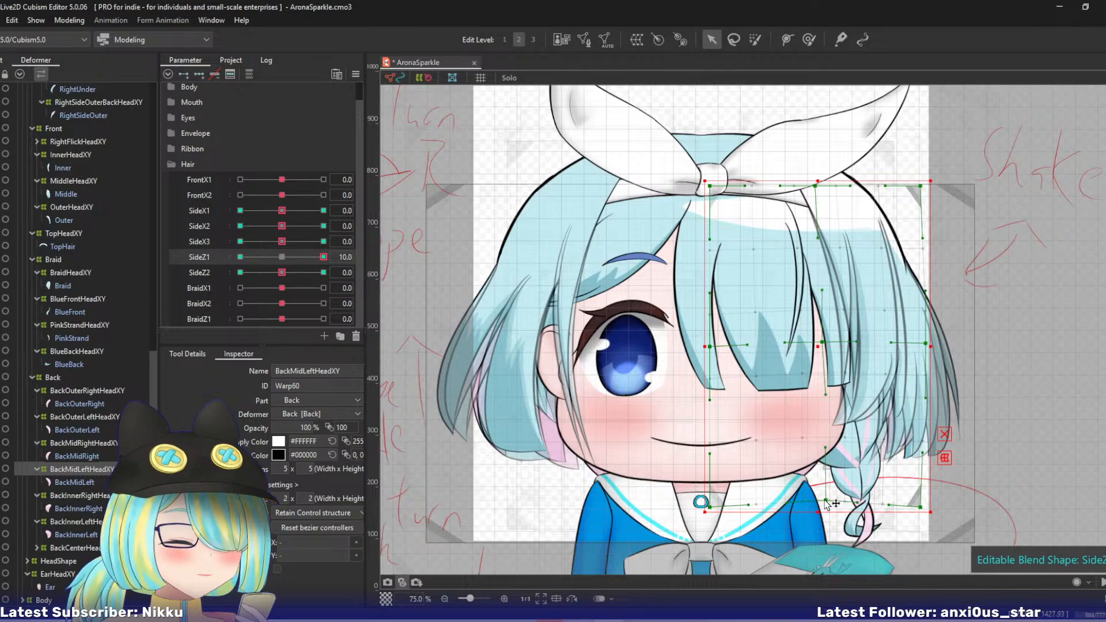
- At SideZ1 -10, shift BackMidLeftHeadXY's outer-middle, outer lower and bottom-middle points inward and down, and return SideZ1 to 0
{"action": "left_click_drag", "start_coordinate": [312, 256], "coordinate": [167, 272]}
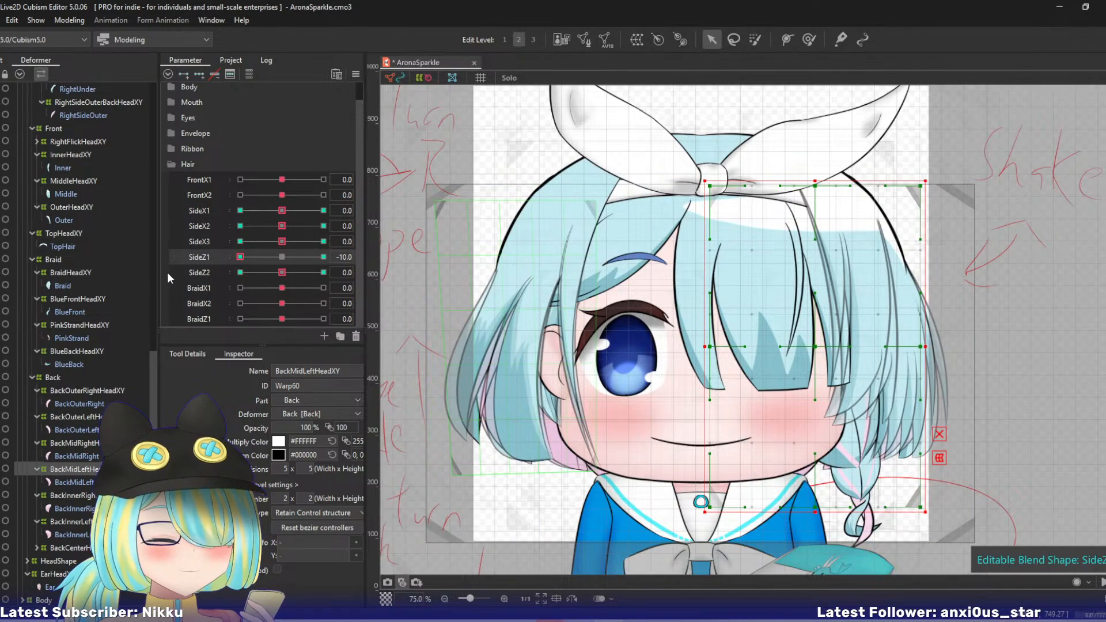
{"action": "left_click_drag", "start_coordinate": [920, 347], "coordinate": [912, 351]}
{"action": "left_click_drag", "start_coordinate": [921, 507], "coordinate": [906, 514]}
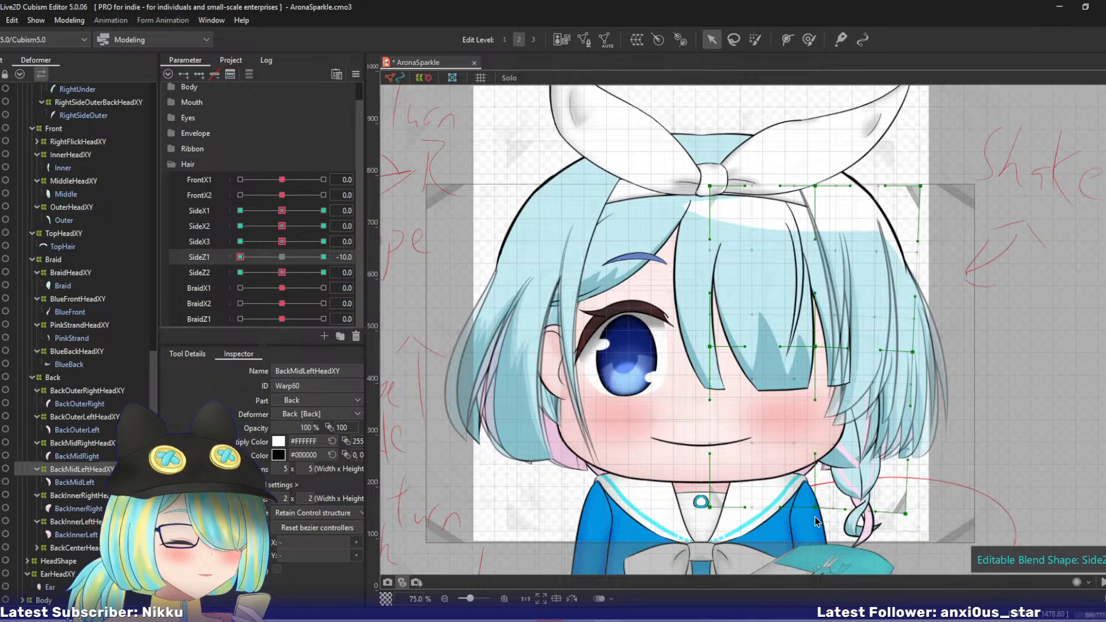
{"action": "left_click_drag", "start_coordinate": [817, 509], "coordinate": [809, 511]}
{"action": "right_click", "coordinate": [213, 321]}
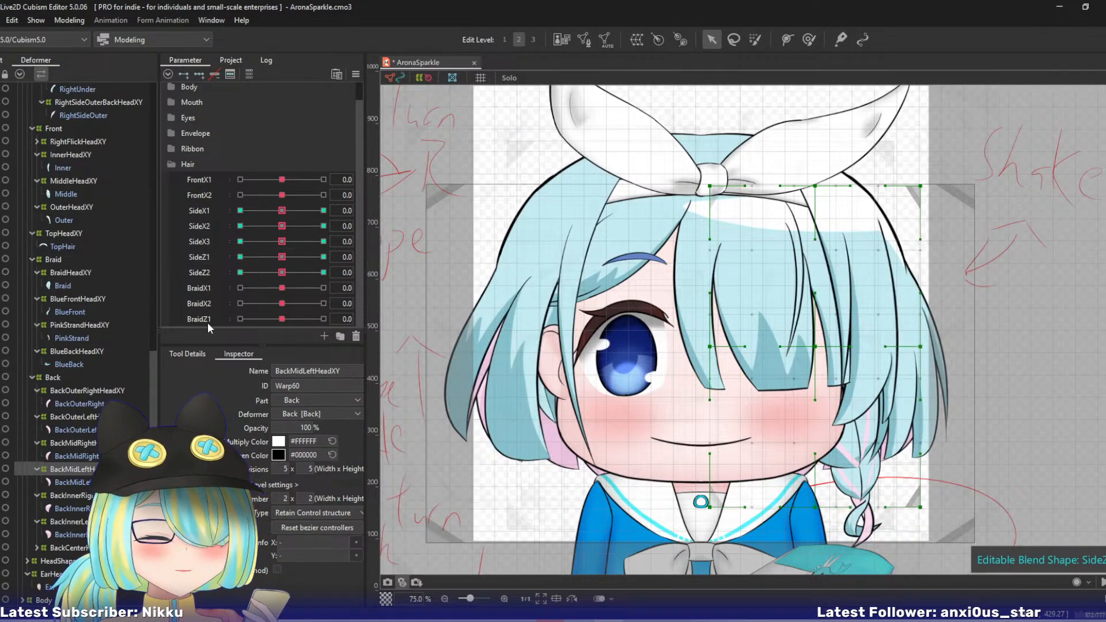
- At SideZ2 10, move BackMidLeftHeadXY's bottom-middle control point outward and up, and raise its outer lower point
{"action": "left_click", "coordinate": [214, 273]}
{"action": "left_click", "coordinate": [323, 272]}
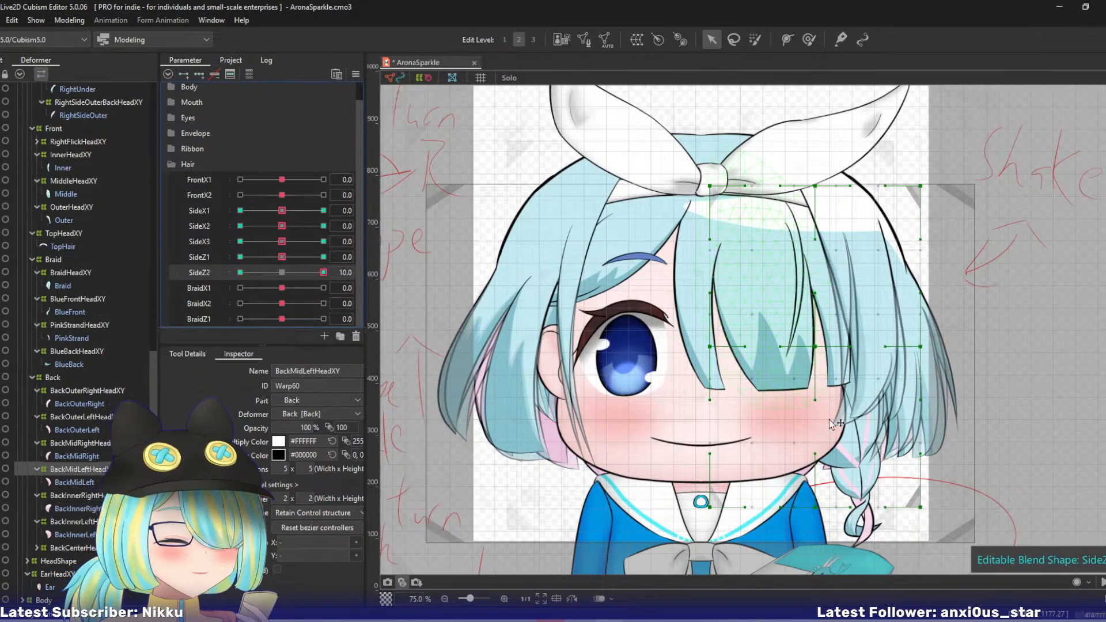
{"action": "left_click_drag", "start_coordinate": [826, 499], "coordinate": [828, 497]}
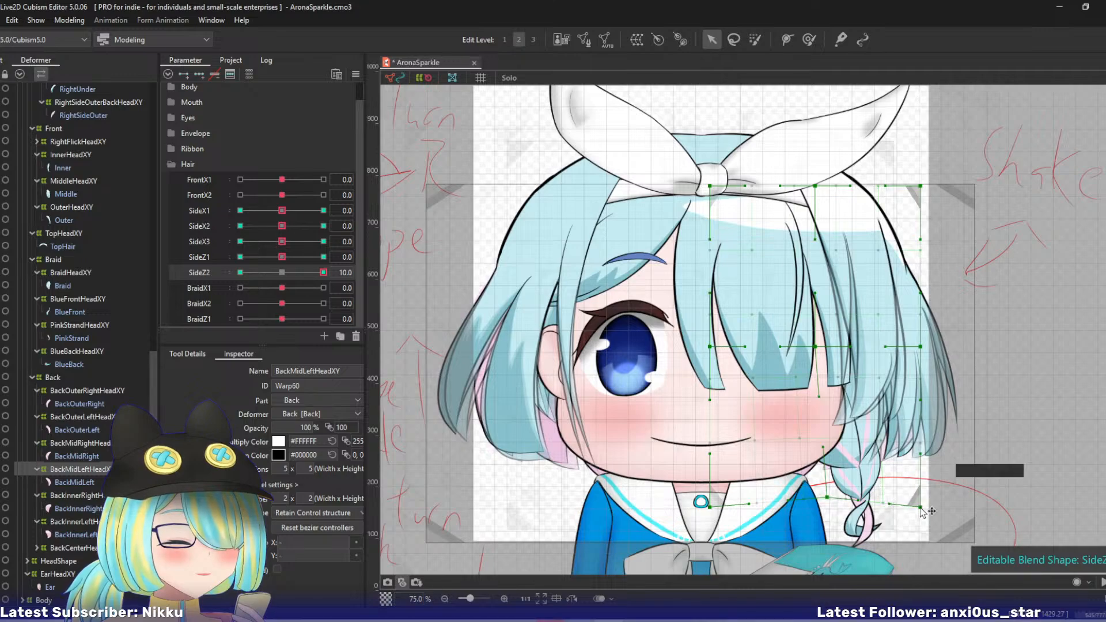
{"action": "left_click_drag", "start_coordinate": [920, 507], "coordinate": [921, 498]}
- At SideZ2 -10, move BackMidLeftHeadXY's outer lower and bottom-middle points inward and down, and return SideZ2 to 0
{"action": "left_click", "coordinate": [240, 273]}
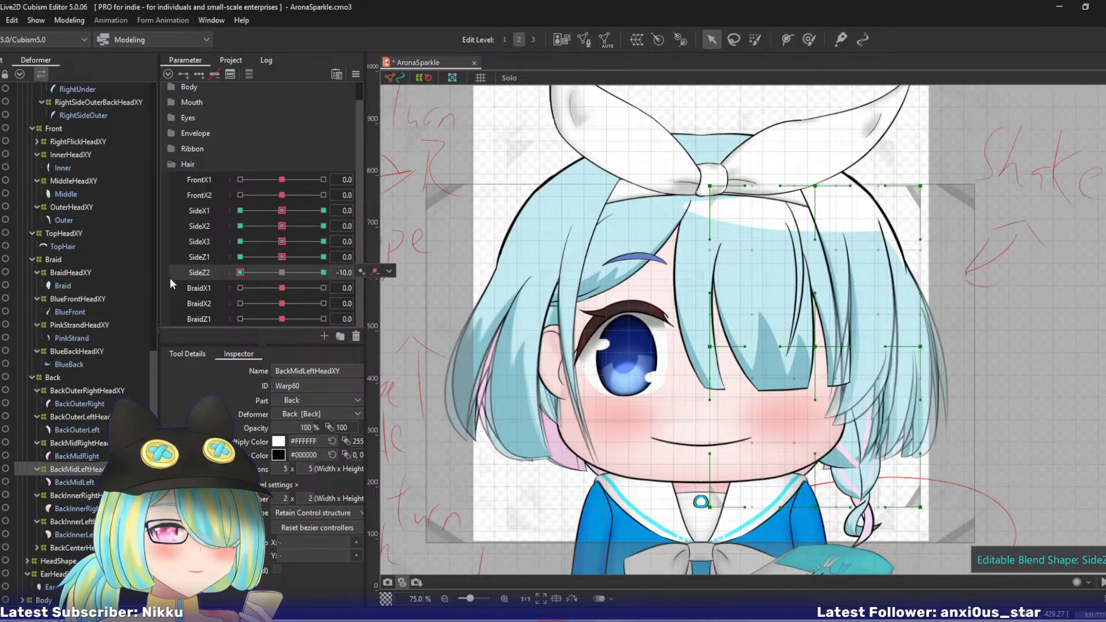
{"action": "left_click_drag", "start_coordinate": [920, 507], "coordinate": [907, 514]}
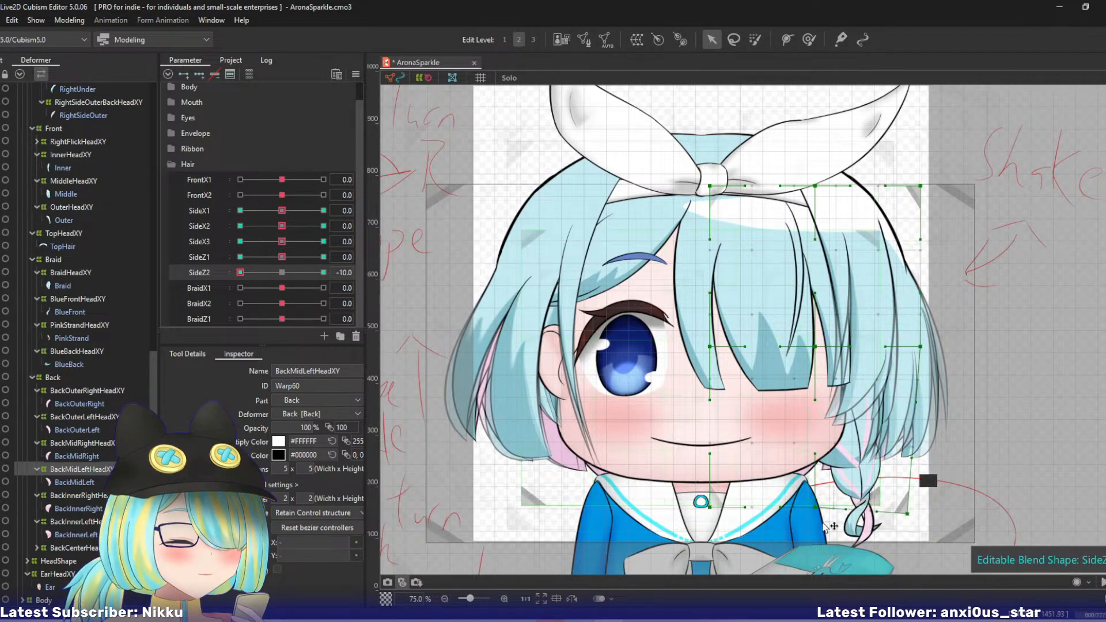
{"action": "left_click_drag", "start_coordinate": [815, 507], "coordinate": [807, 513]}
{"action": "left_click", "coordinate": [281, 272]}
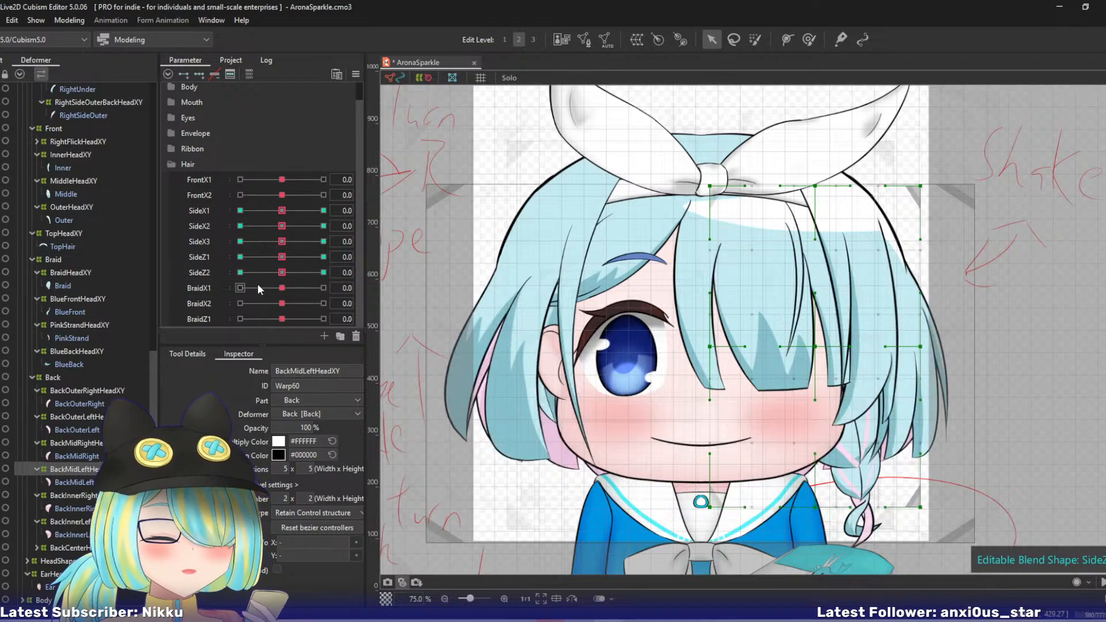
- Run a temporary deform on the BackInnerRightHeadXY warp at SideX1 10, and return SideX1 to 0
{"action": "left_click", "coordinate": [91, 495]}
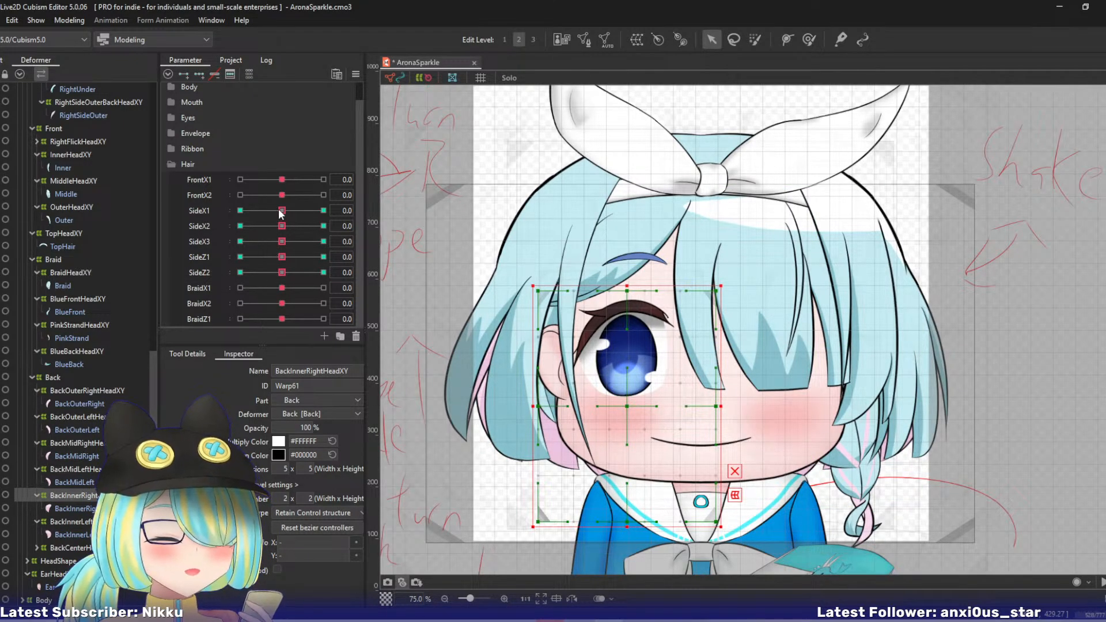
{"action": "left_click_drag", "start_coordinate": [281, 210], "coordinate": [323, 210]}
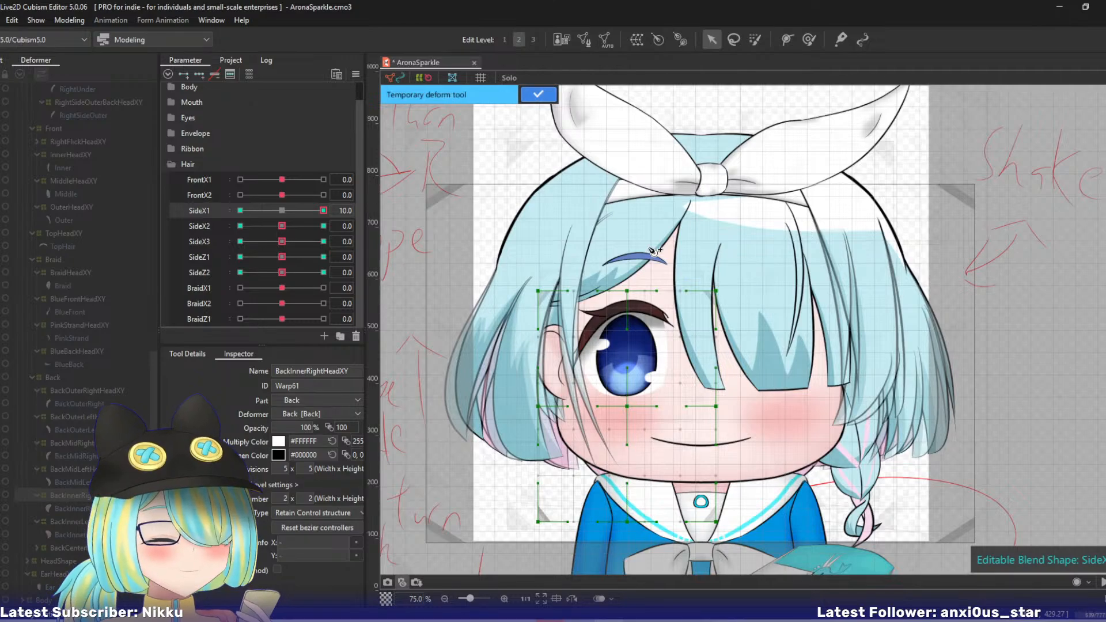
{"action": "left_click", "coordinate": [532, 99]}
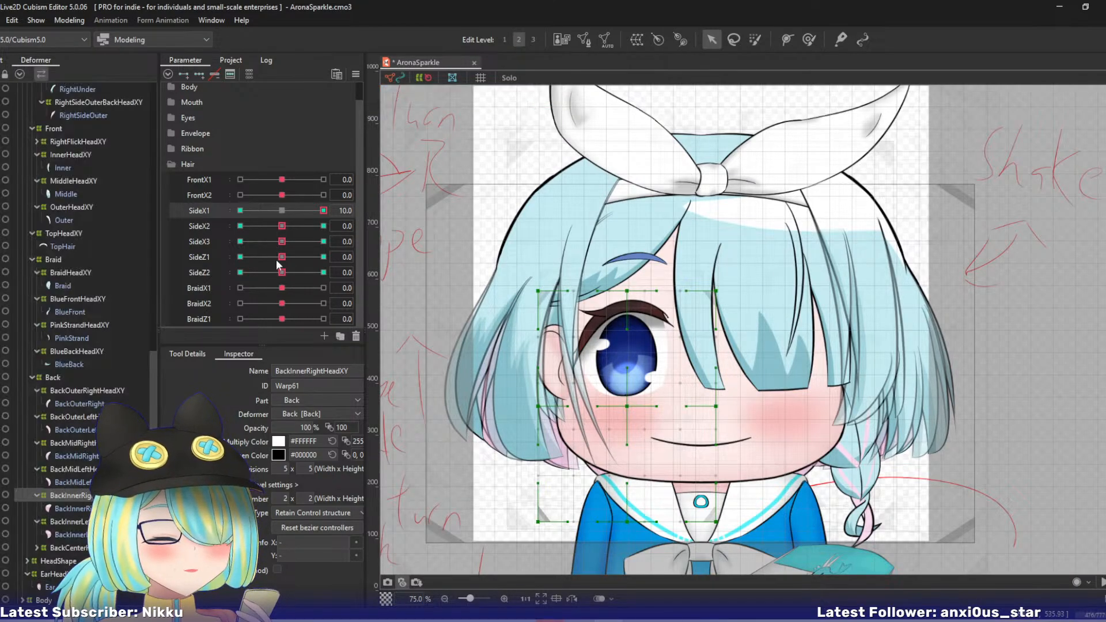
{"action": "left_click", "coordinate": [281, 211]}
- At SideX2 10, bend BackInnerRightHeadXY's lower end outward with a three-point temporary deform path
{"action": "left_click_drag", "start_coordinate": [282, 227], "coordinate": [323, 225]}
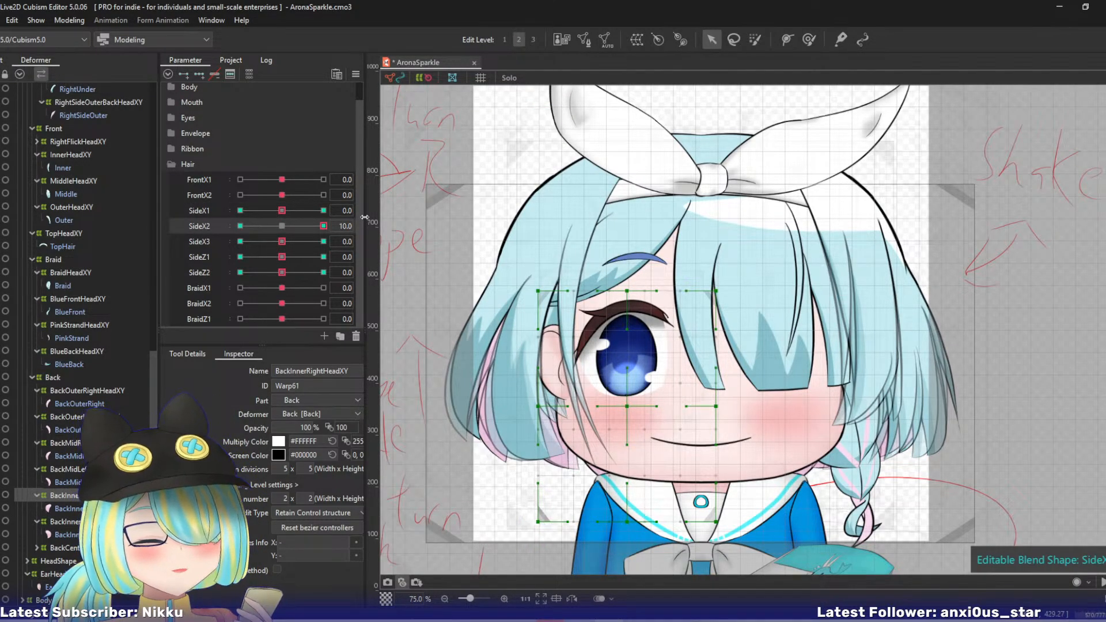
{"action": "key", "text": "ctrl+shift+p"}
{"action": "left_click", "coordinate": [604, 231]}
{"action": "left_click", "coordinate": [617, 387]}
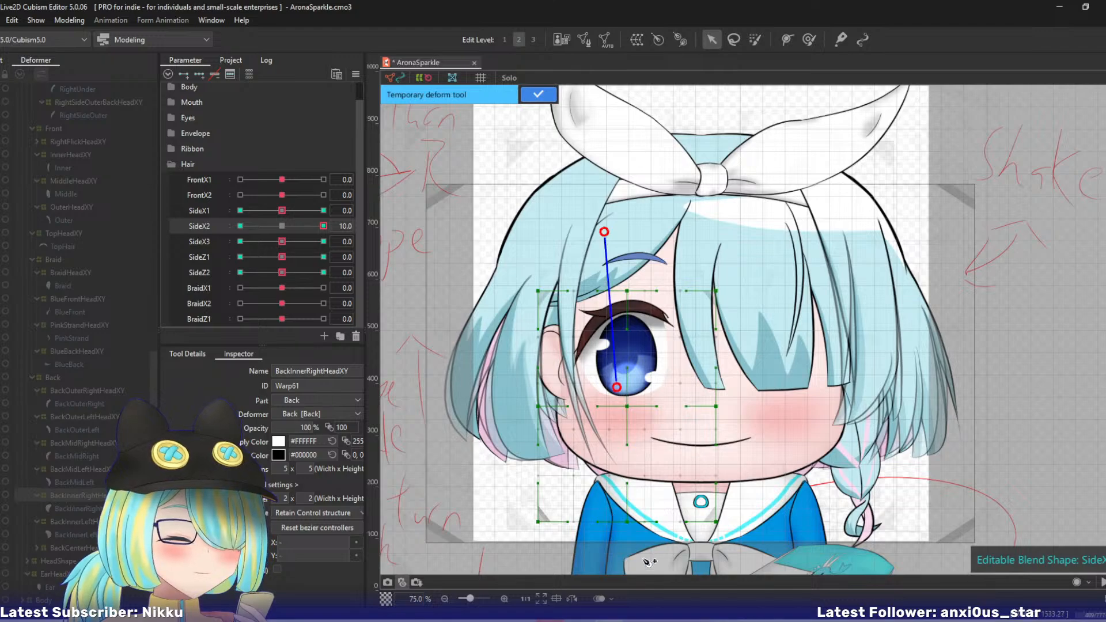
{"action": "left_click", "coordinate": [615, 560]}
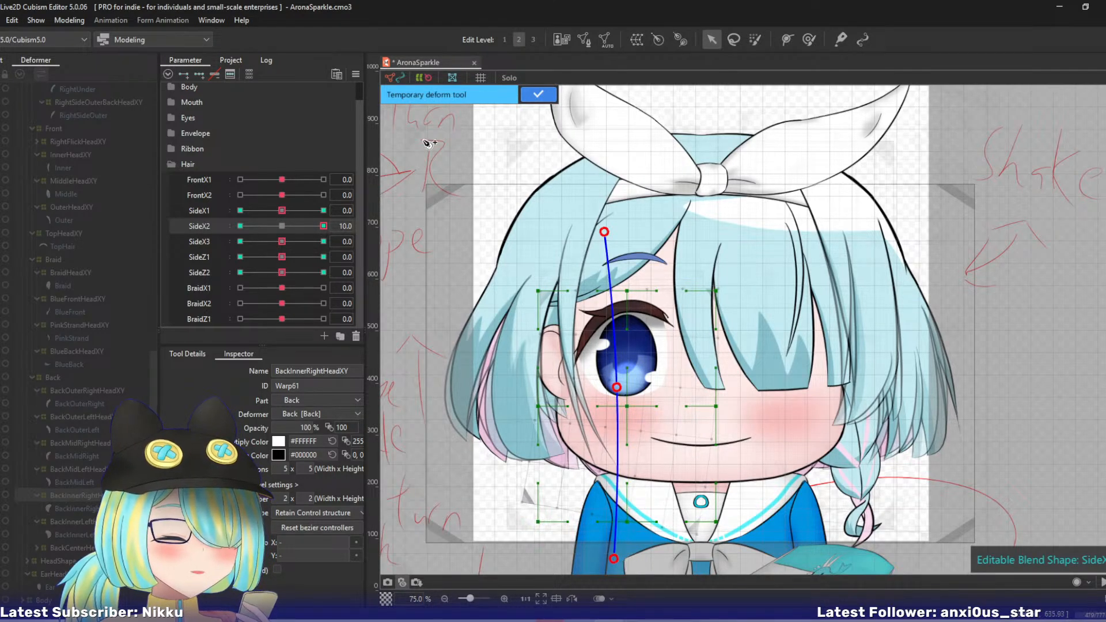
{"action": "left_click", "coordinate": [538, 94]}
- At SideX2 -10, bend BackInnerRightHeadXY's lower end inward with a three-point temporary deform path, and return SideX2 to 0
{"action": "left_click", "coordinate": [240, 226]}
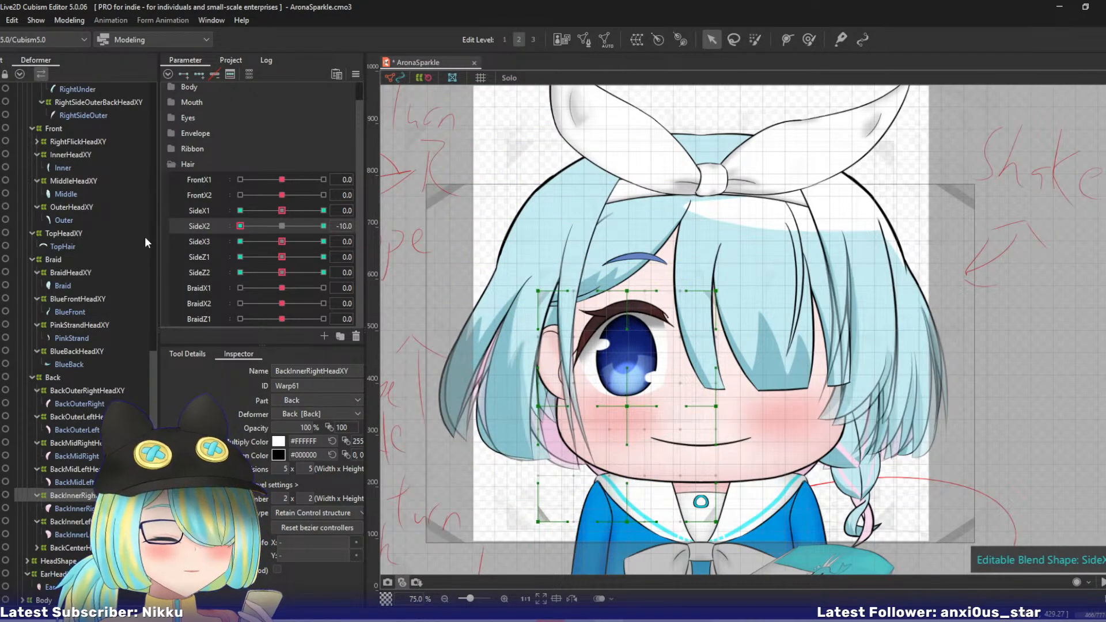
{"action": "key", "text": "ctrl+shift+p"}
{"action": "left_click", "coordinate": [596, 228]}
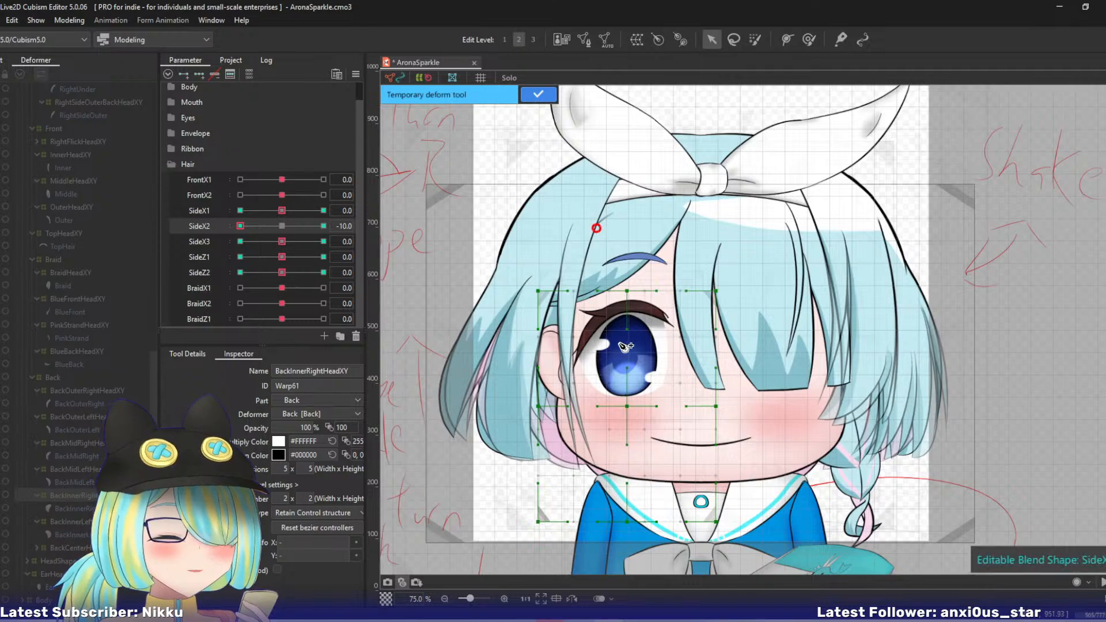
{"action": "left_click", "coordinate": [657, 559]}
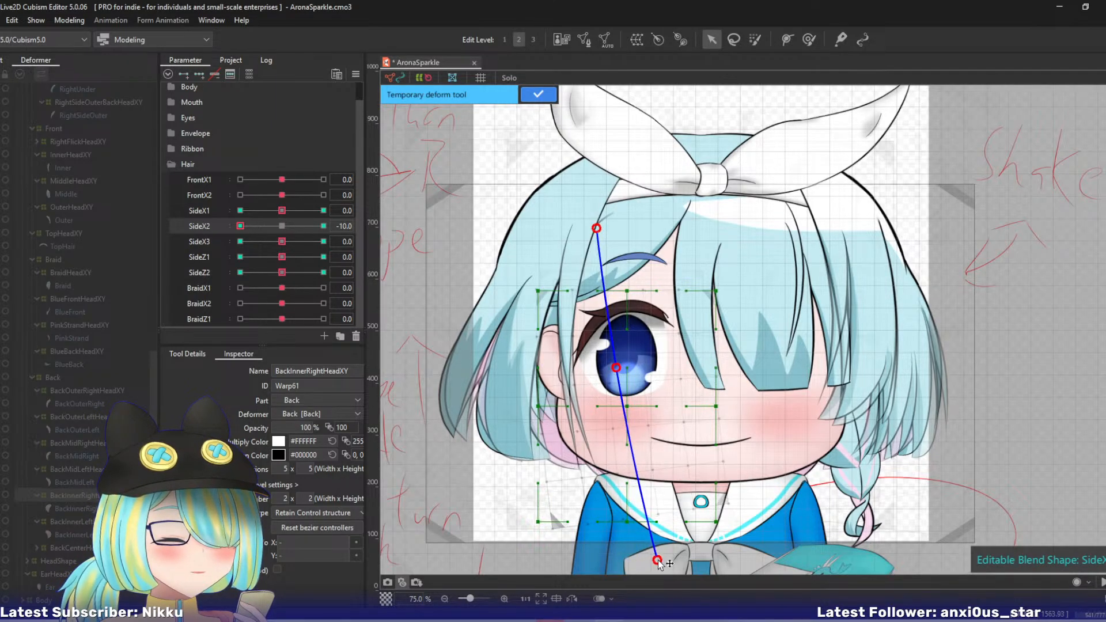
{"action": "left_click", "coordinate": [530, 96]}
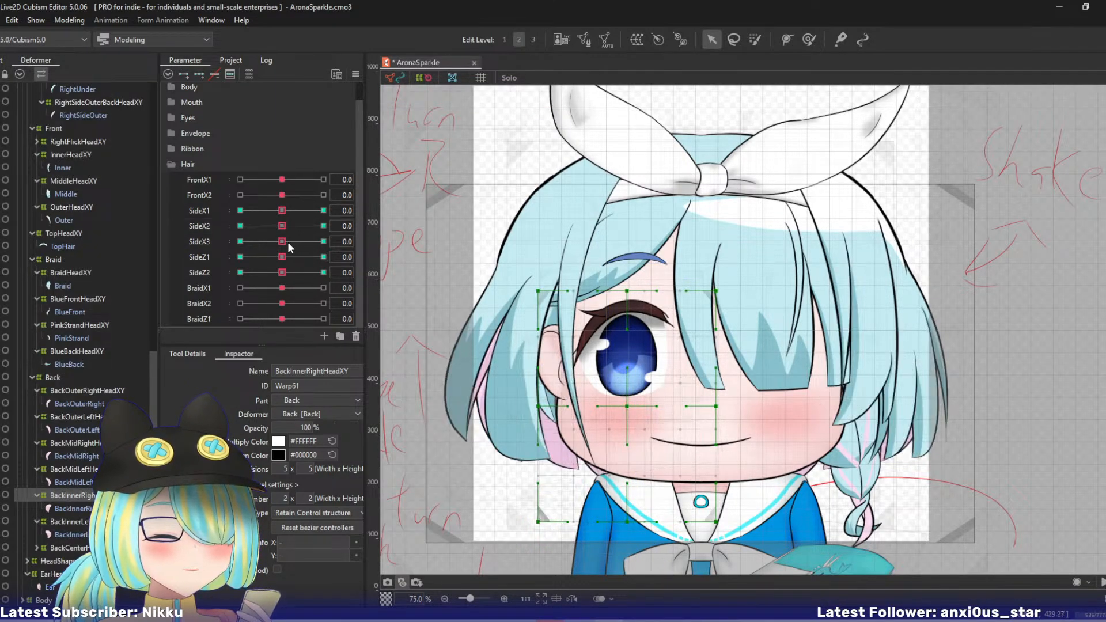
- At SideX3 10, bend BackInnerRightHeadXY's lower tip outward with a four-point temporary deform path
{"action": "left_click_drag", "start_coordinate": [288, 242], "coordinate": [371, 240]}
{"action": "key", "text": "ctrl+t"}
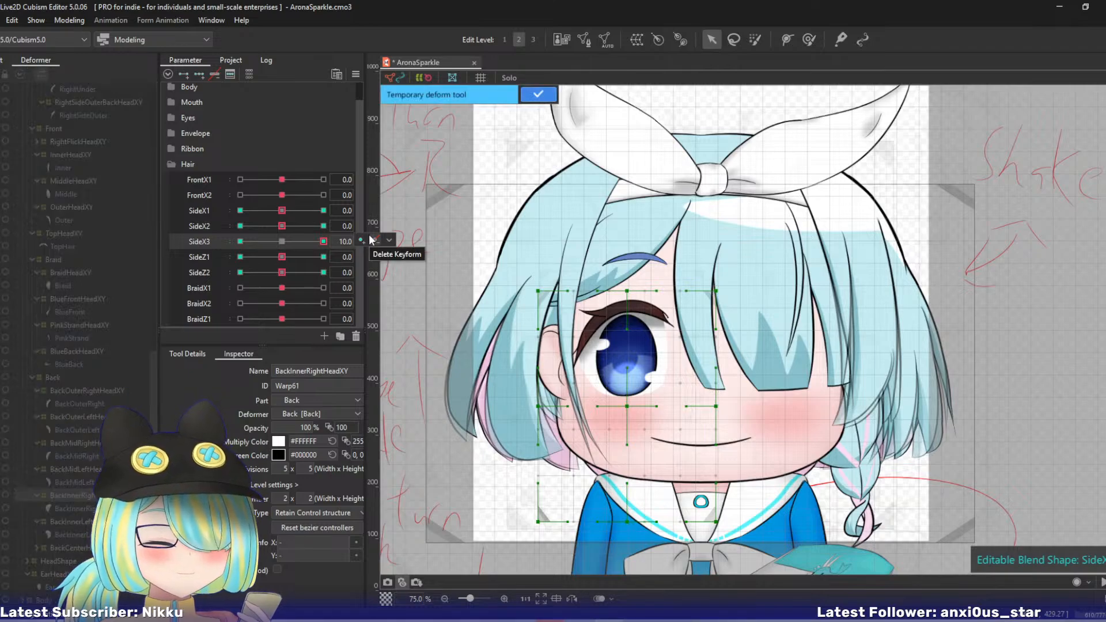
{"action": "left_click", "coordinate": [592, 215]}
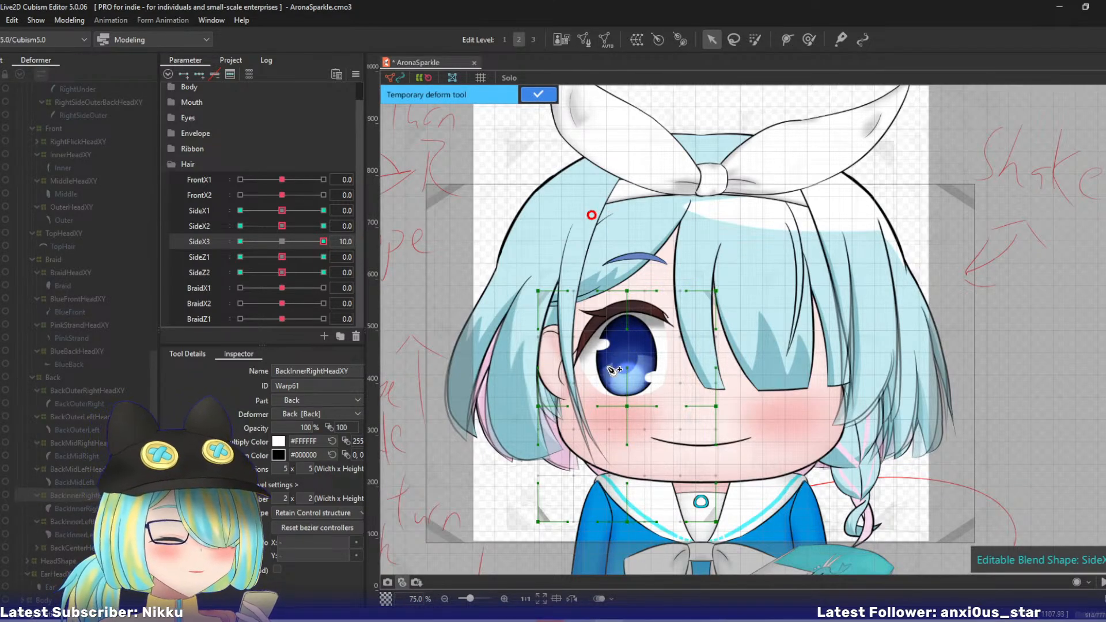
{"action": "left_click", "coordinate": [610, 448]}
{"action": "left_click_drag", "start_coordinate": [635, 555], "coordinate": [596, 559]}
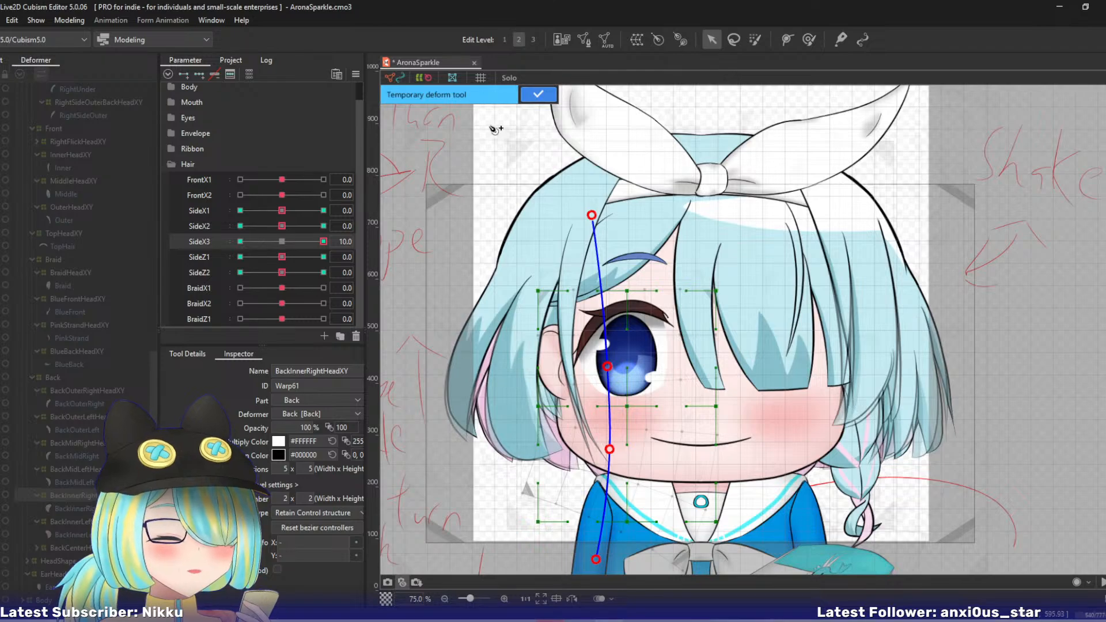
{"action": "left_click", "coordinate": [538, 94]}
- At SideX3 -10, bend BackInnerRightHeadXY's lower tip inward with a four-point temporary deform path, and return SideX3 to 0
{"action": "left_click", "coordinate": [240, 241]}
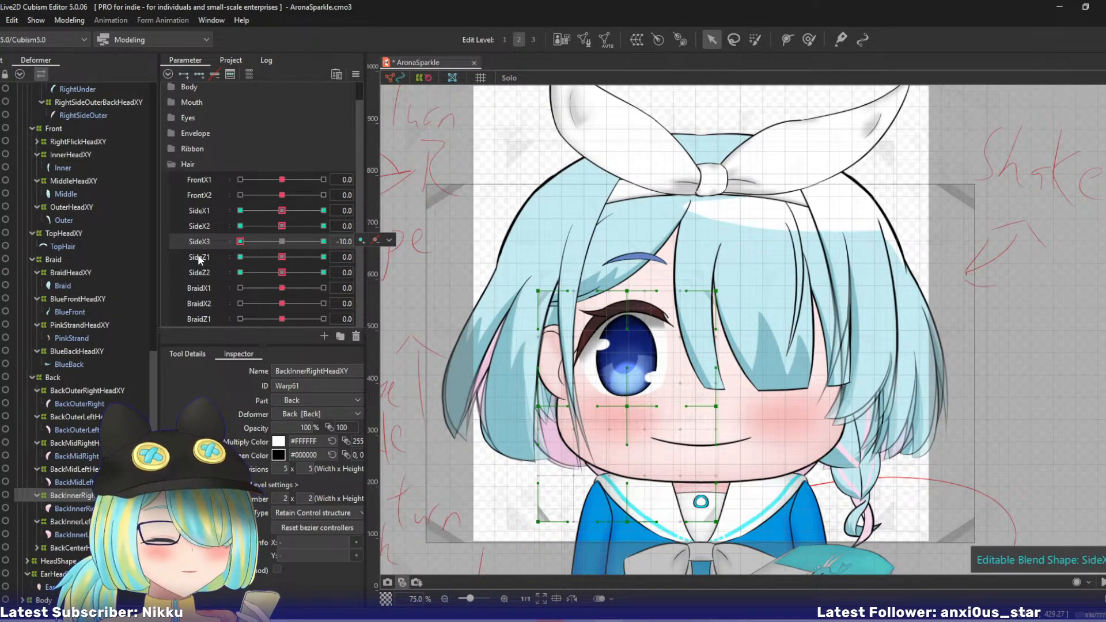
{"action": "key", "text": "ctrl+t"}
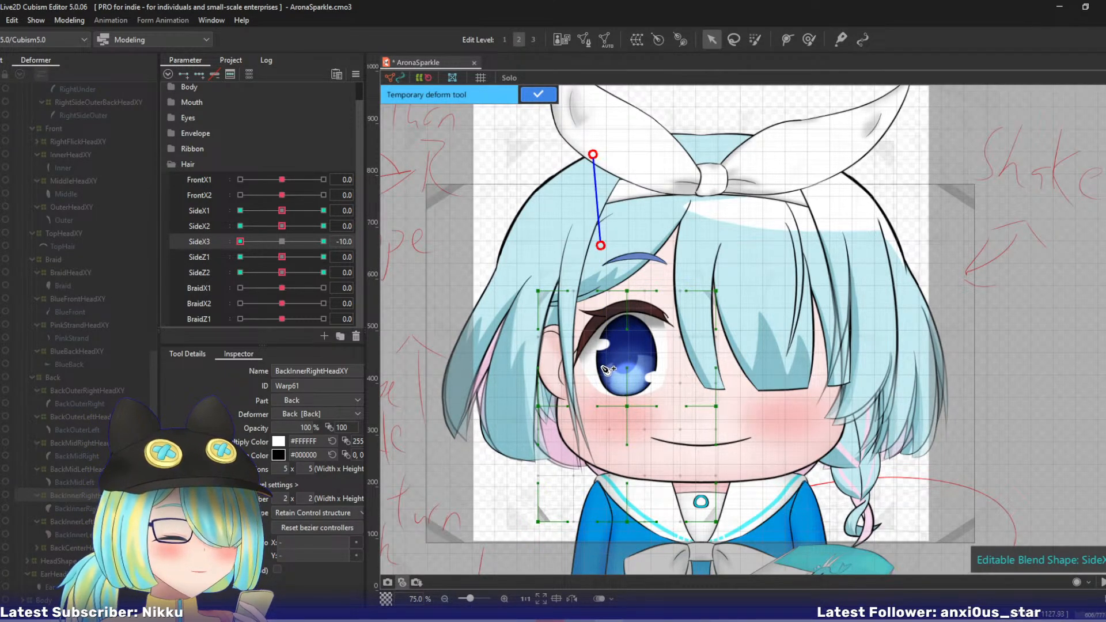
{"action": "left_click", "coordinate": [602, 366]}
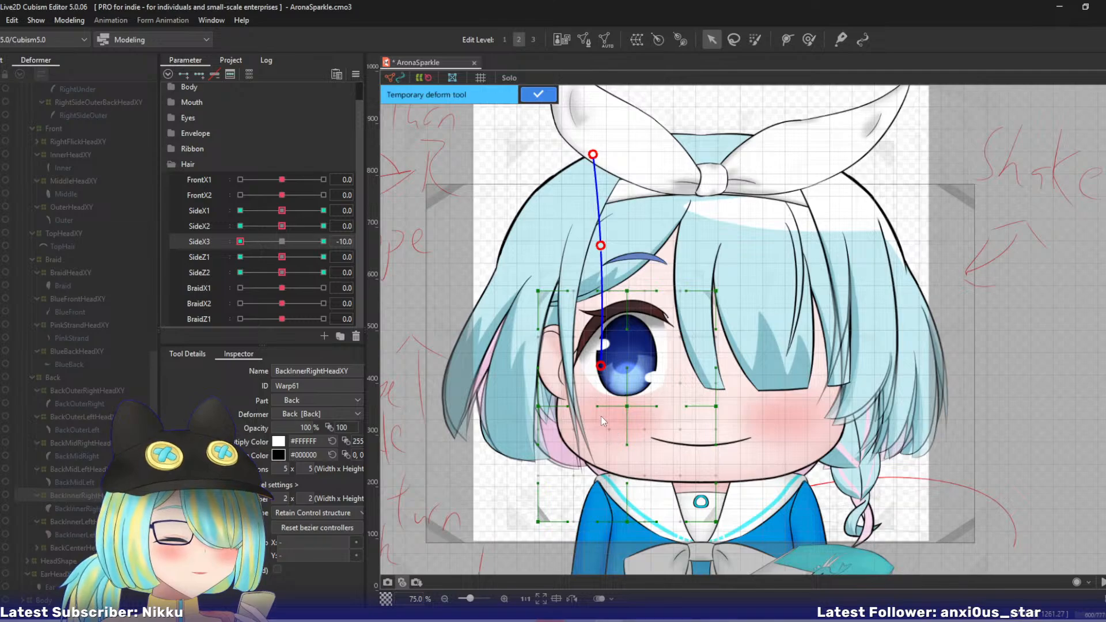
{"action": "key", "text": "ctrl+z"}
{"action": "key", "text": "ctrl+z"}
{"action": "left_click", "coordinate": [593, 348]}
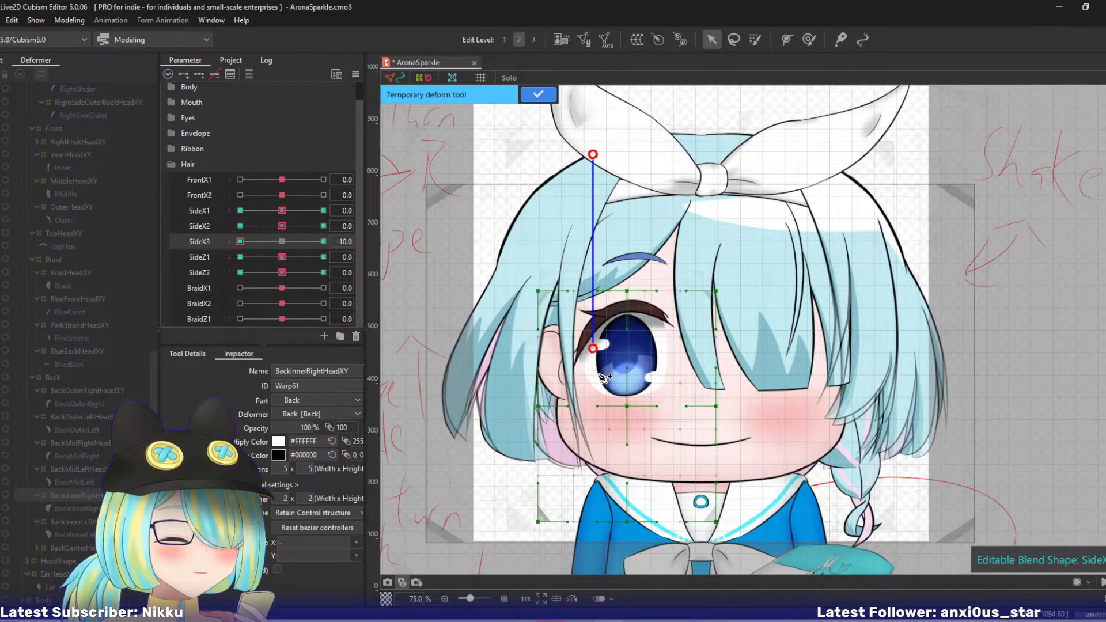
{"action": "left_click", "coordinate": [603, 431]}
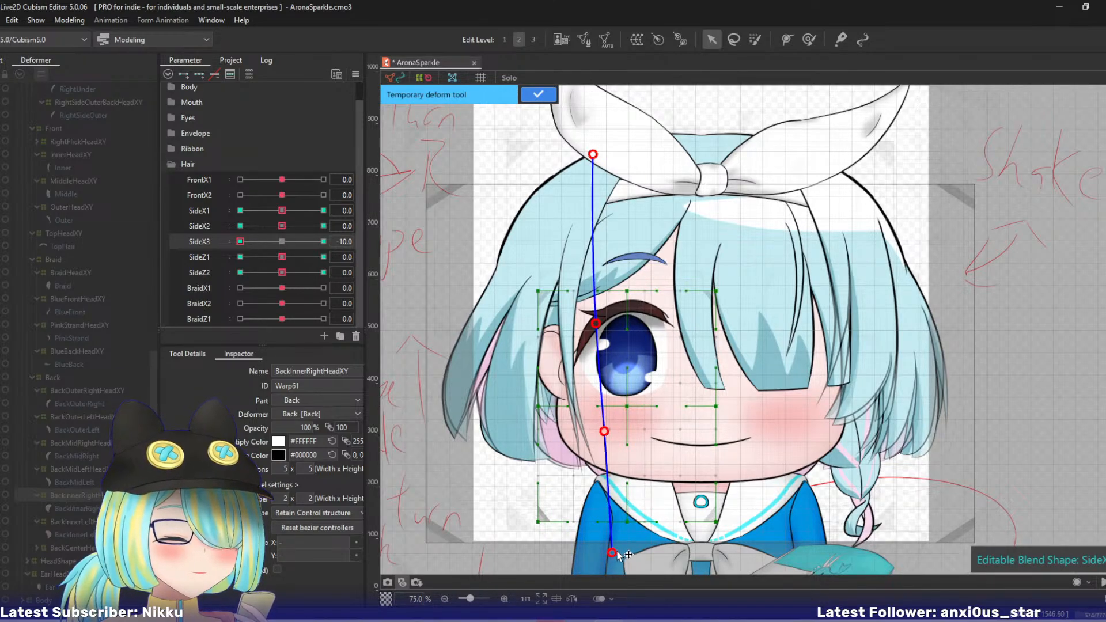
{"action": "left_click_drag", "start_coordinate": [612, 552], "coordinate": [634, 547]}
{"action": "left_click", "coordinate": [537, 97]}
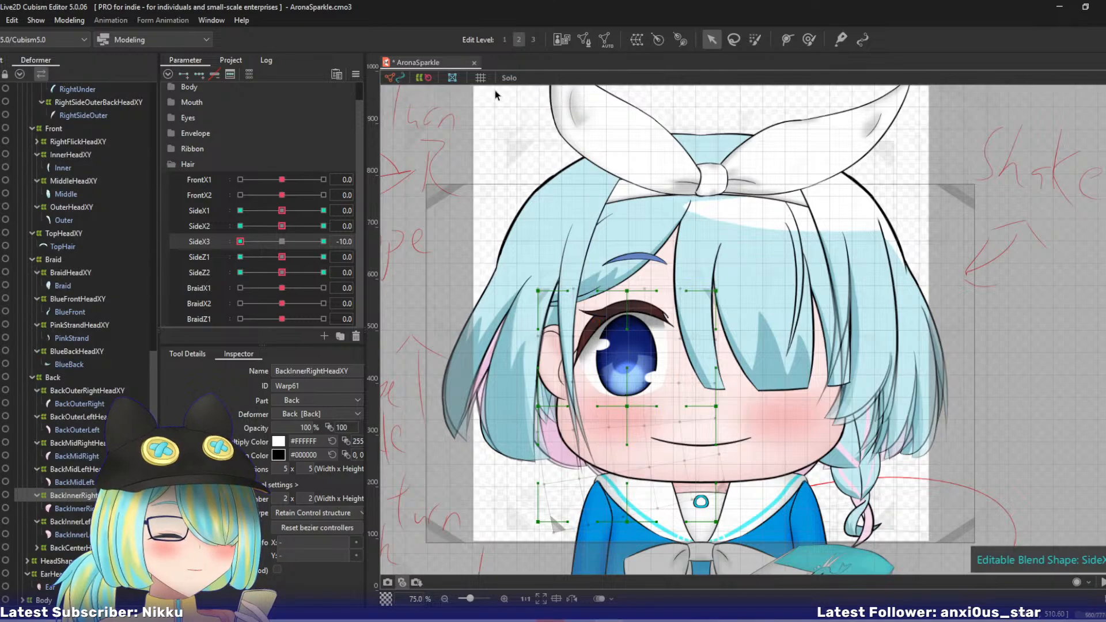
{"action": "left_click", "coordinate": [282, 241]}
- At SideZ1 10, move BackInnerRightHeadXY's bottom-middle and outer lower control points outward and up, and nudge its centre point outward
{"action": "left_click_drag", "start_coordinate": [283, 257], "coordinate": [323, 257]}
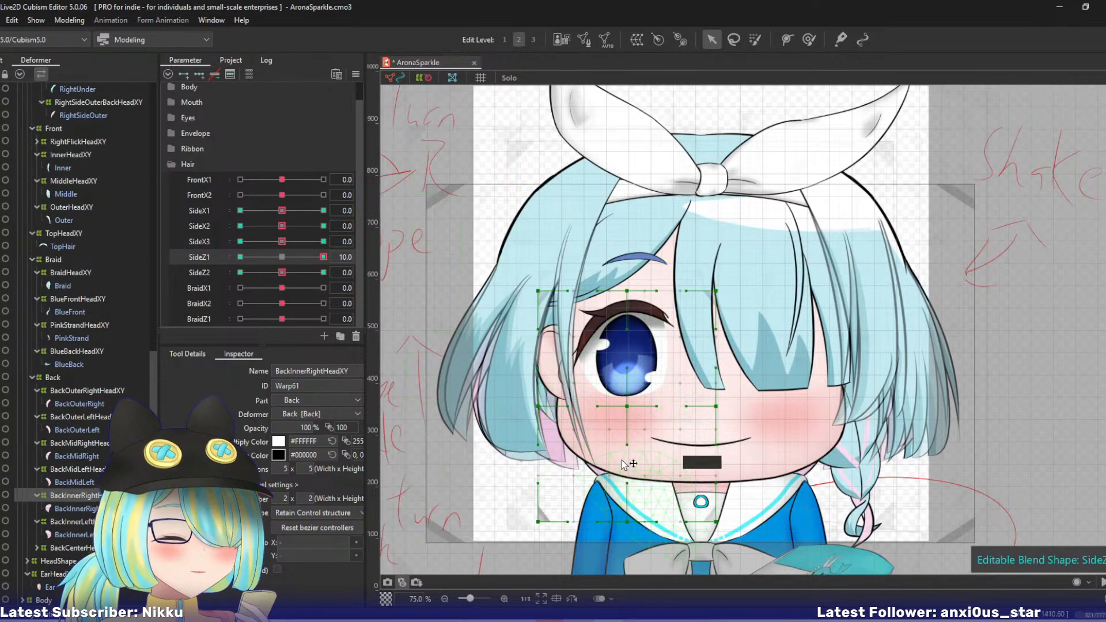
{"action": "left_click_drag", "start_coordinate": [627, 521], "coordinate": [612, 511]}
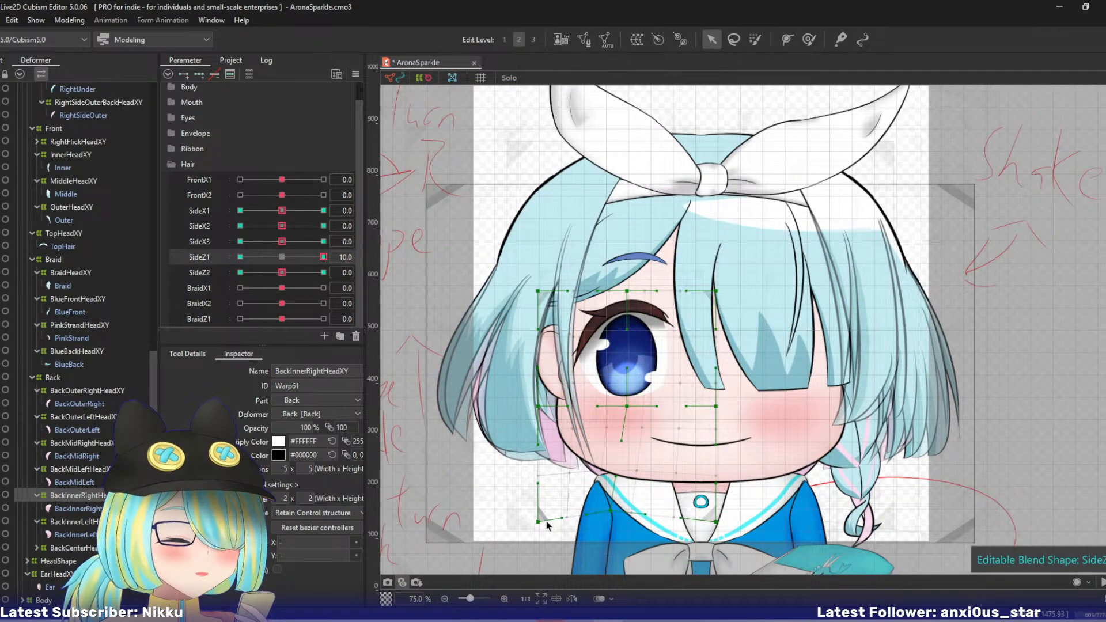
{"action": "left_click_drag", "start_coordinate": [545, 526], "coordinate": [533, 515]}
{"action": "left_click_drag", "start_coordinate": [626, 406], "coordinate": [621, 403]}
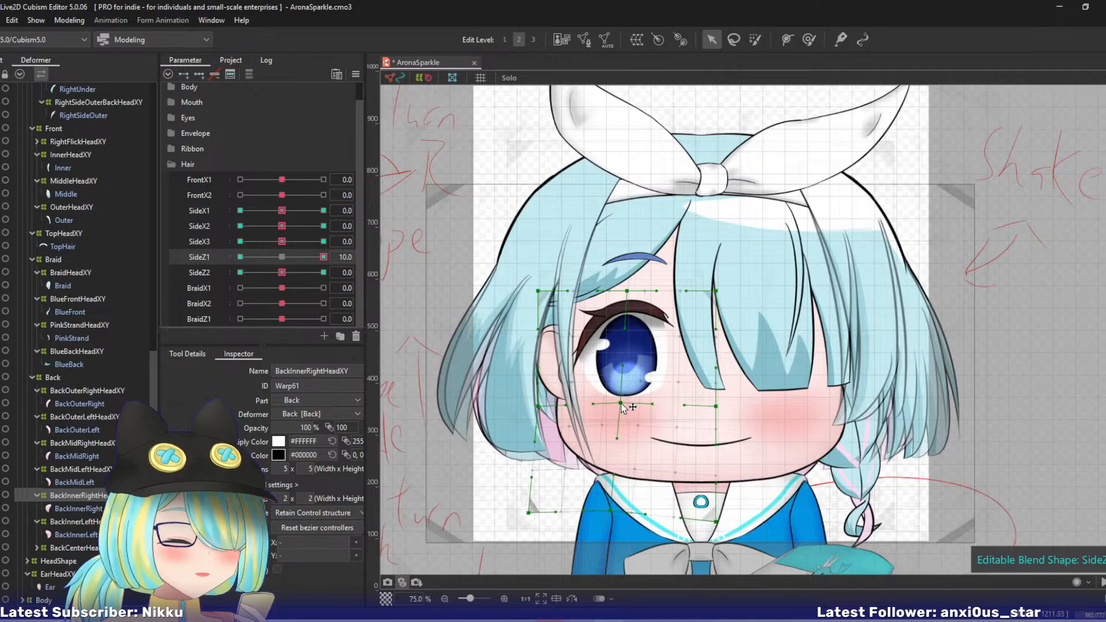
- At SideZ1 -10, move BackInnerRightHeadXY's bottom-middle and outer lower control points inward and down, and return SideZ1 to 0
{"action": "left_click", "coordinate": [240, 257]}
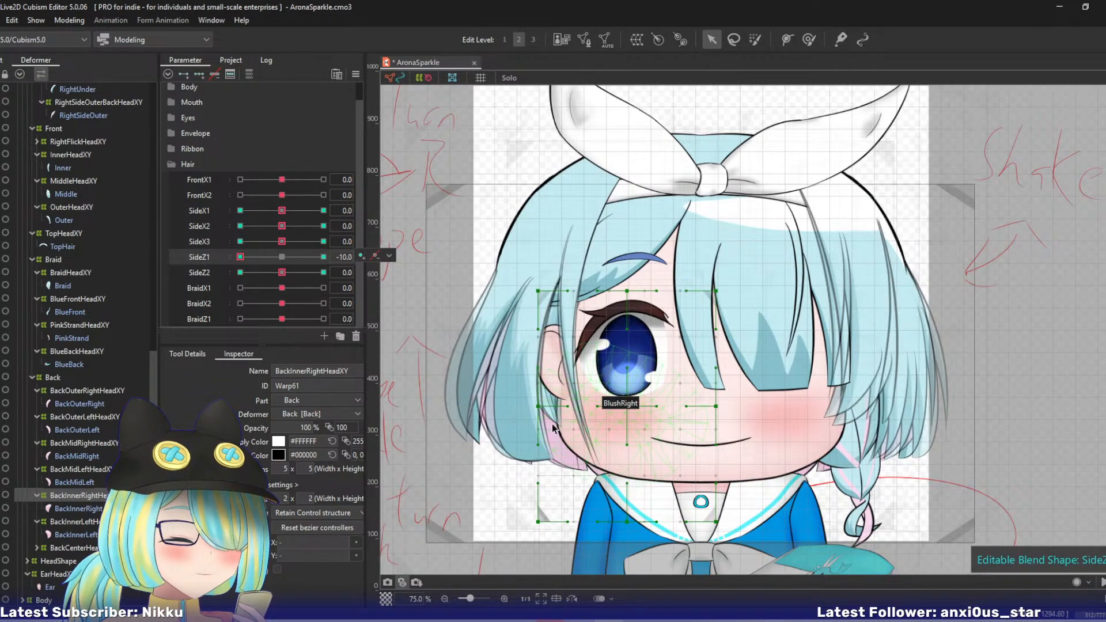
{"action": "left_click_drag", "start_coordinate": [627, 523], "coordinate": [637, 526]}
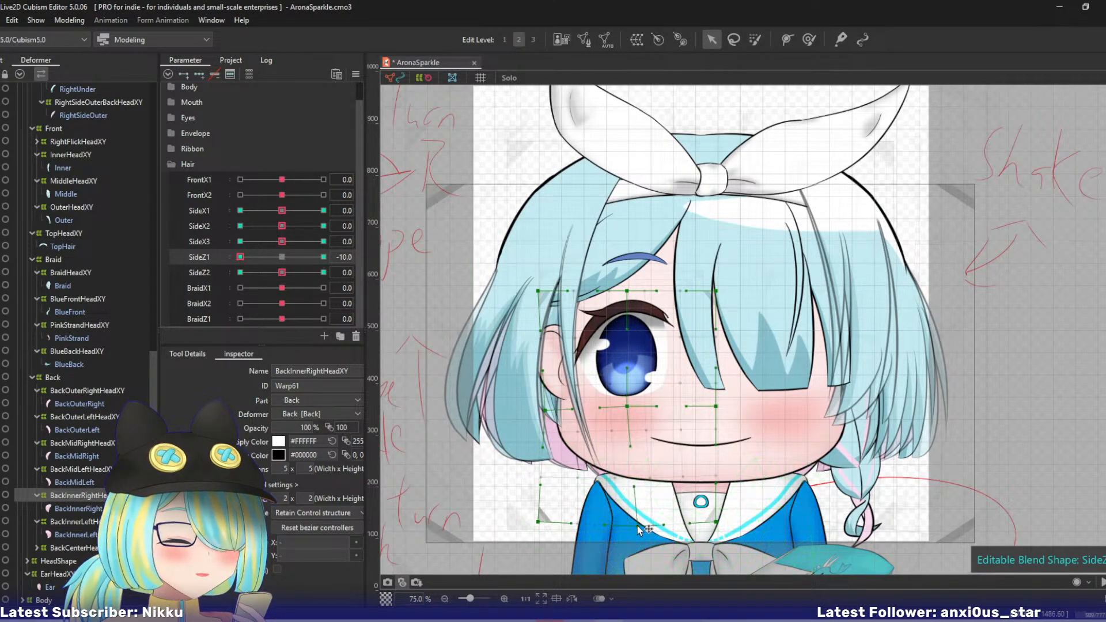
{"action": "left_click_drag", "start_coordinate": [538, 522], "coordinate": [545, 530]}
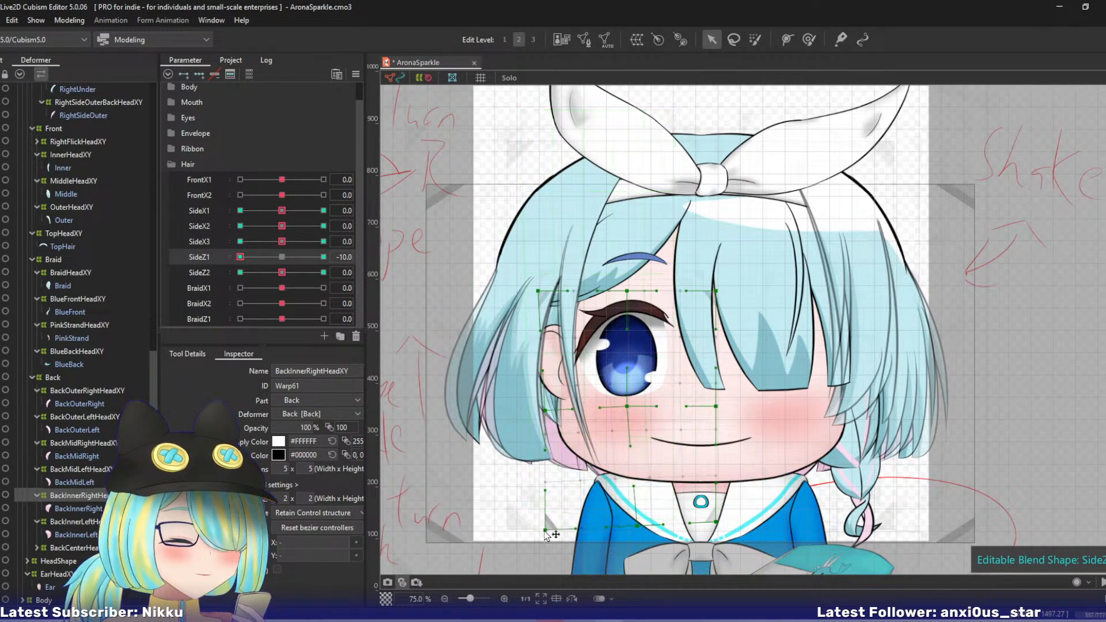
{"action": "right_click", "coordinate": [251, 258]}
- At SideZ2 -10, move BackInnerRightHeadXY's bottom-middle control point inward and slightly down, and return SideZ2 to 0
{"action": "left_click_drag", "start_coordinate": [282, 272], "coordinate": [328, 272]}
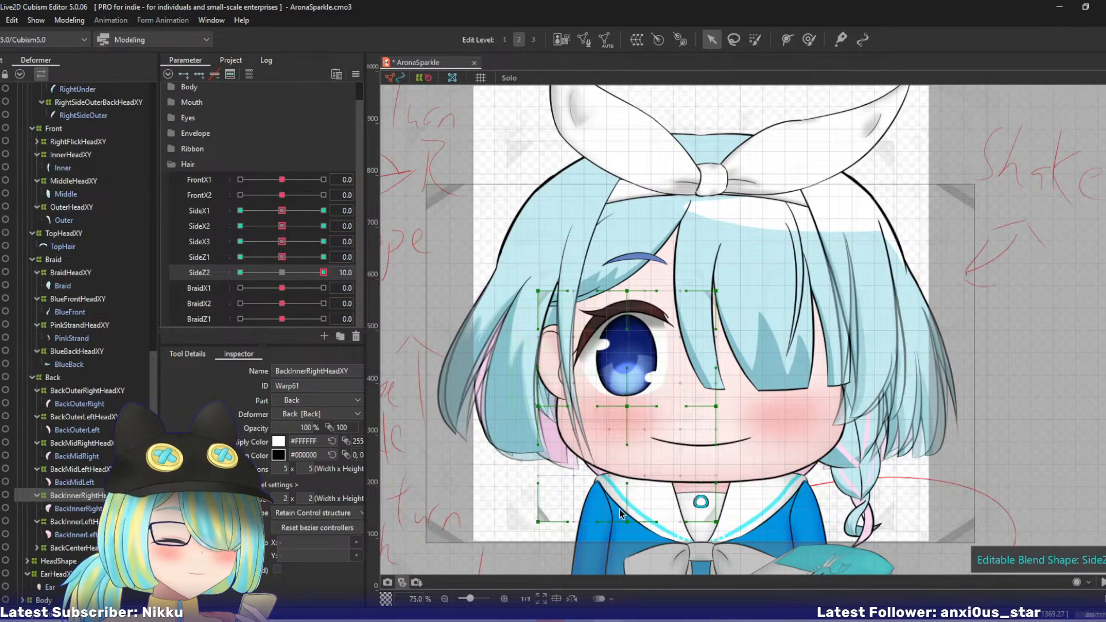
{"action": "mouse_move", "coordinate": [626, 522]}
{"action": "left_mouse_down"}
{"action": "mouse_move", "coordinate": [612, 518]}
{"action": "mouse_move", "coordinate": [645, 526]}
{"action": "left_mouse_up"}
{"action": "left_click", "coordinate": [241, 273]}
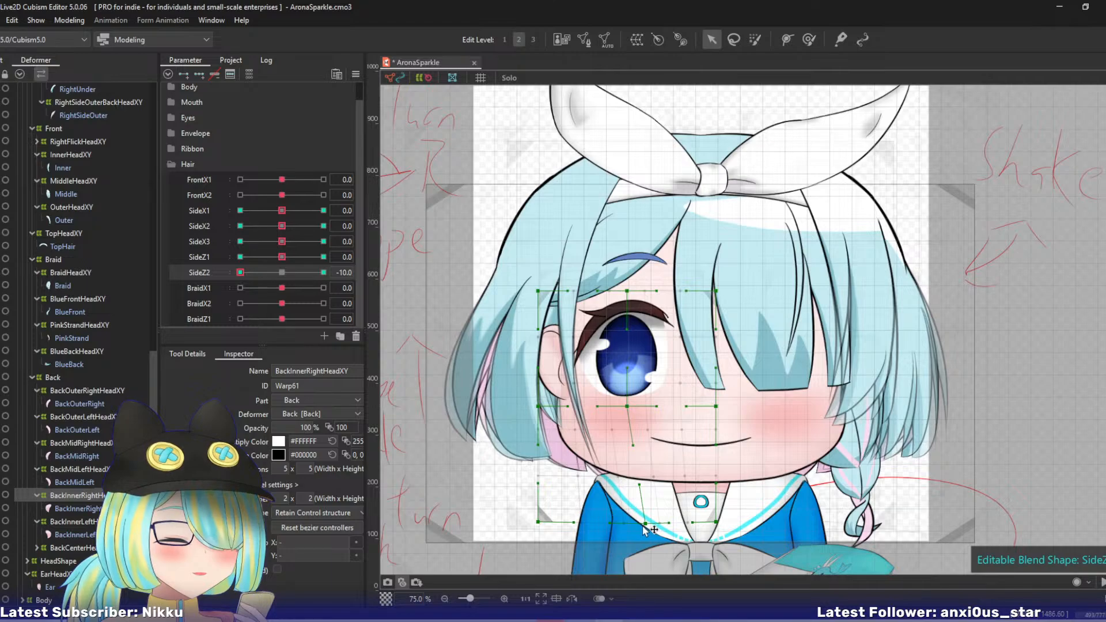
{"action": "right_click", "coordinate": [253, 272]}
- Run a temporary deform on the BackInnerLeftHeadXY warp at SideX1 10, and return SideX1 to 0
{"action": "left_click", "coordinate": [93, 522]}
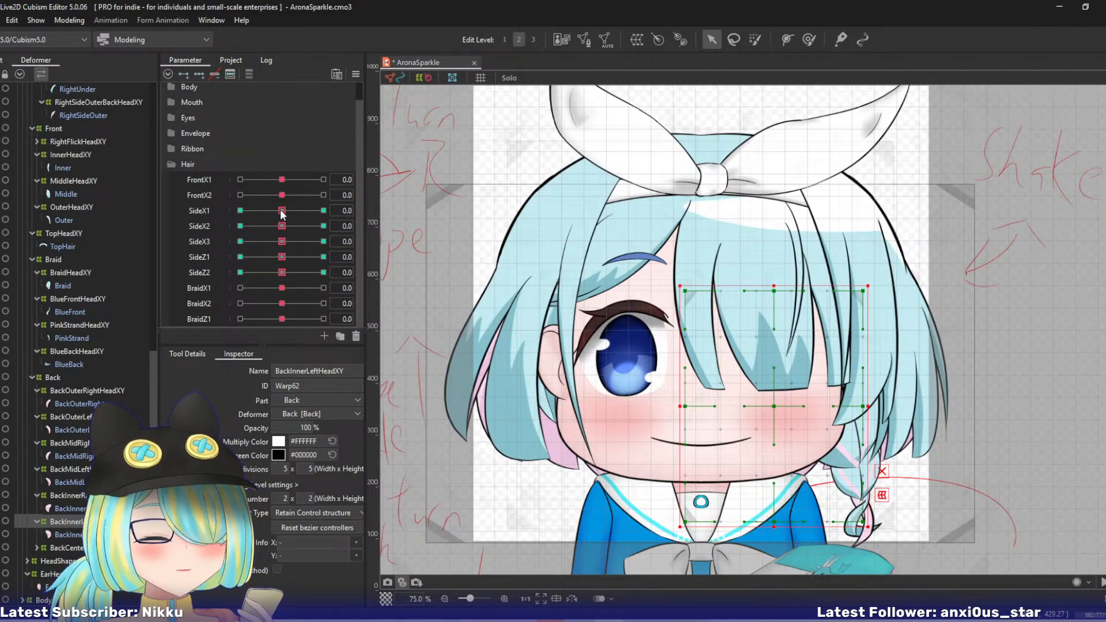
{"action": "left_click_drag", "start_coordinate": [282, 210], "coordinate": [369, 203]}
{"action": "key", "text": "shift+p"}
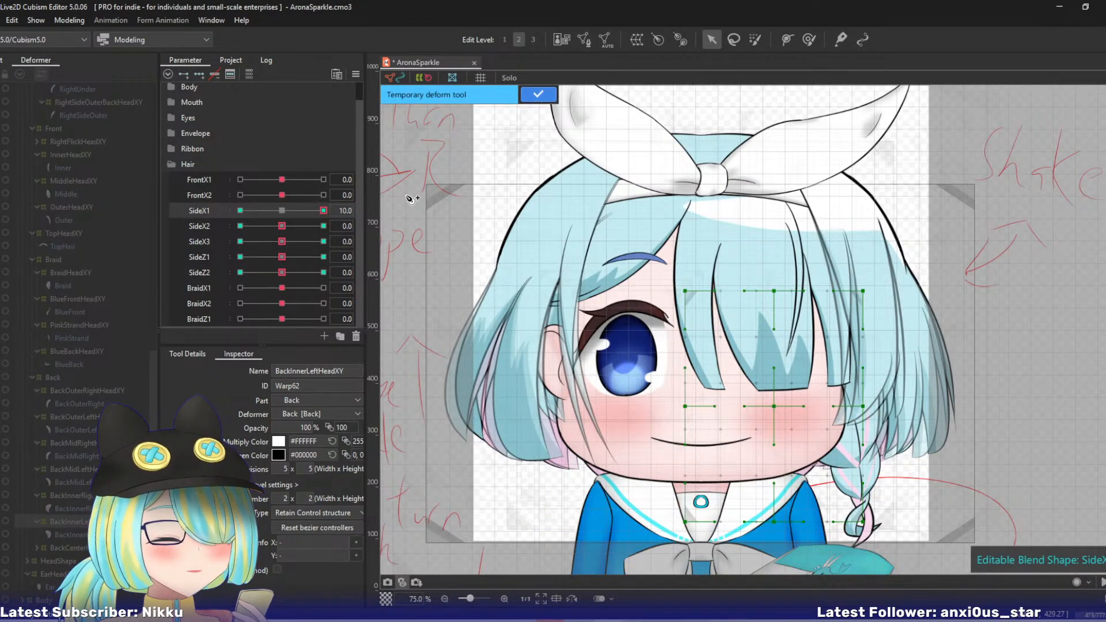
{"action": "left_click", "coordinate": [526, 94]}
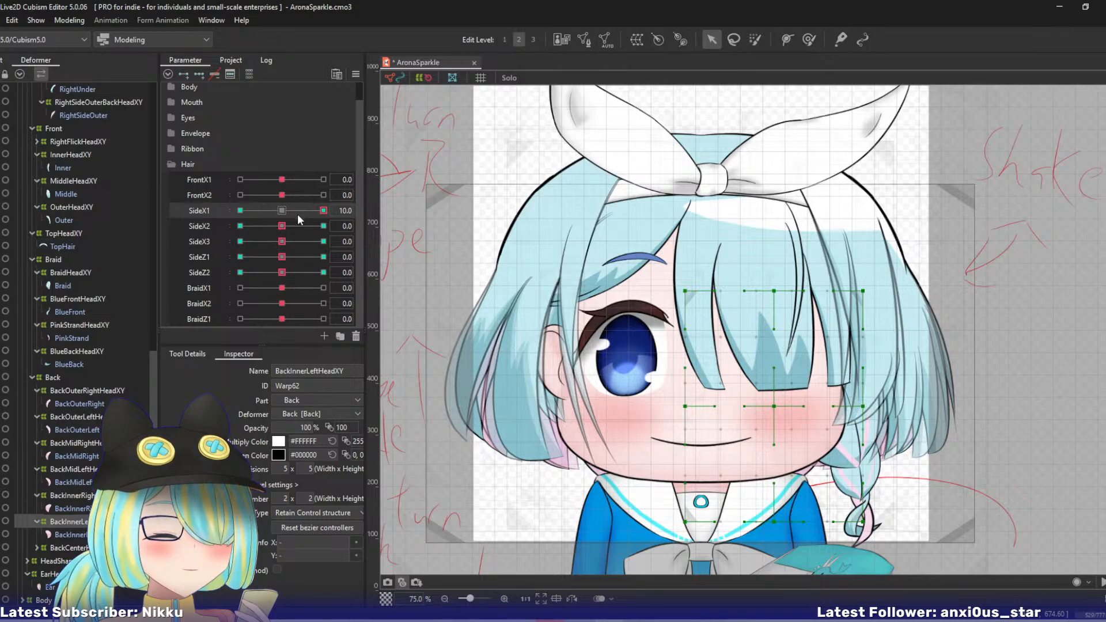
{"action": "left_click", "coordinate": [283, 211]}
- At SideX2 10, bend BackInnerLeftHeadXY's lower end inward with a three-point temporary deform path
{"action": "left_click", "coordinate": [323, 226]}
{"action": "key", "text": "shift+p"}
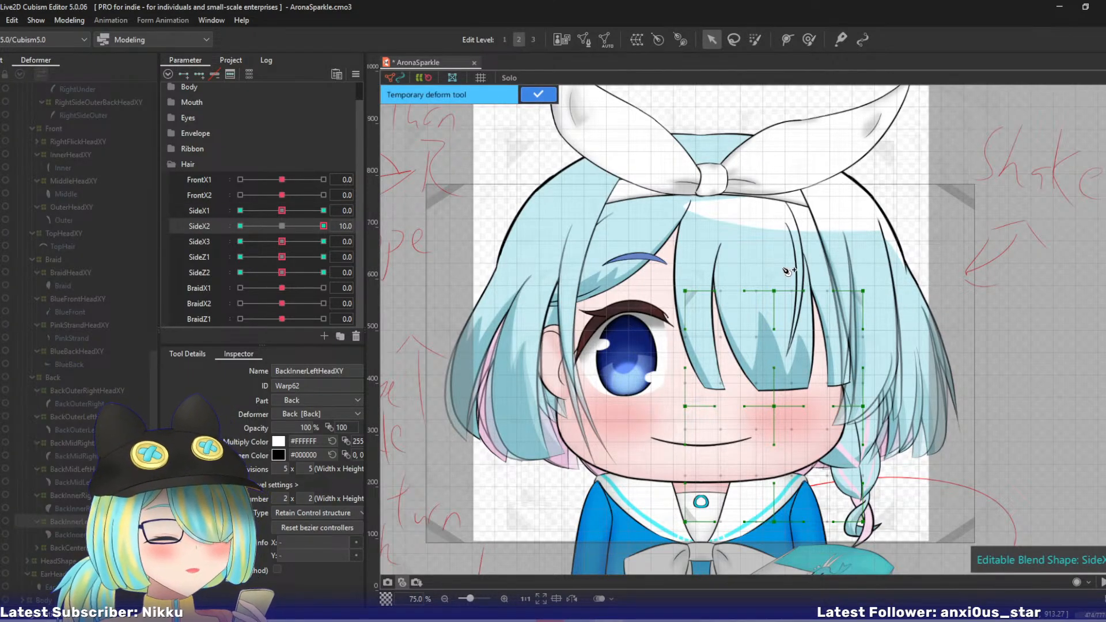
{"action": "left_click", "coordinate": [784, 246]}
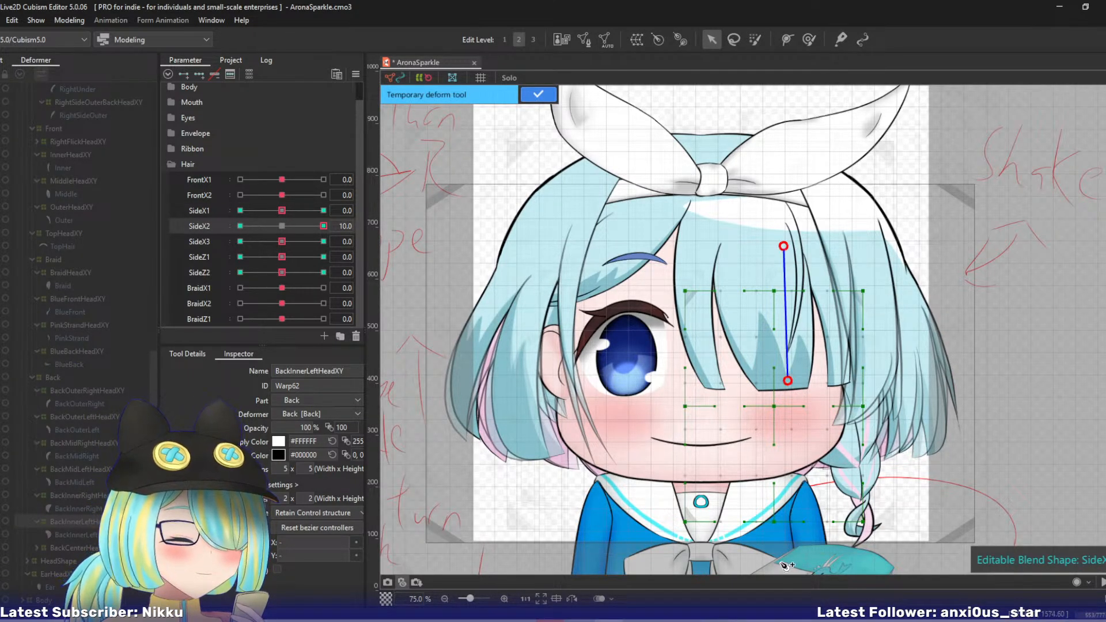
{"action": "left_click_drag", "start_coordinate": [783, 561], "coordinate": [758, 563]}
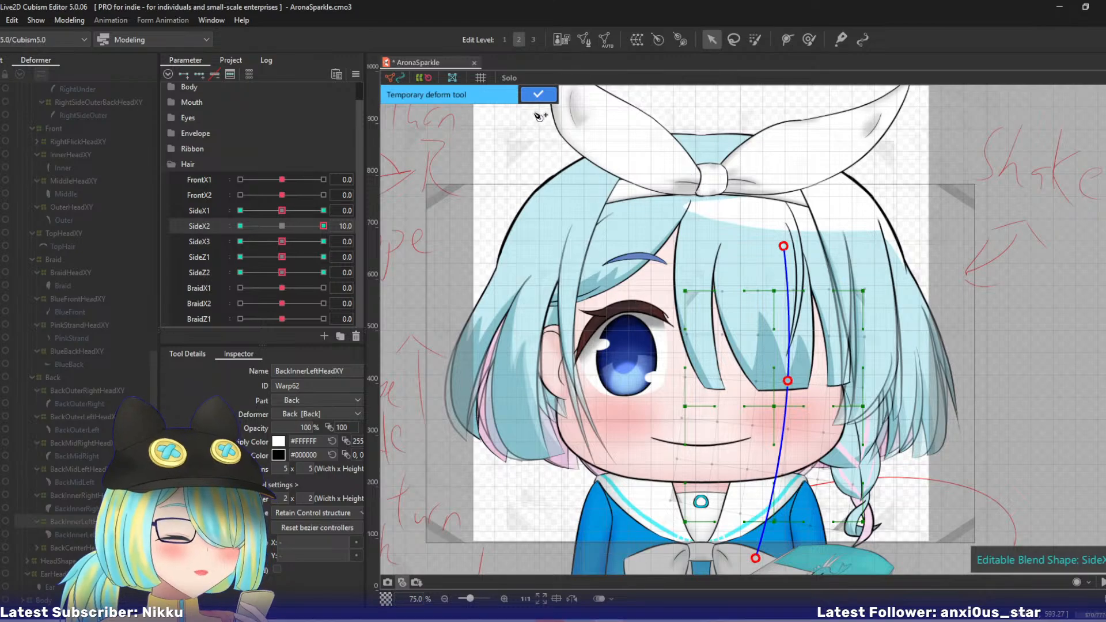
{"action": "left_click", "coordinate": [538, 94]}
- At SideX2 -10, bend BackInnerLeftHeadXY's lower end outward with a three-point temporary deform path, and return SideX2 to 0
{"action": "left_click", "coordinate": [241, 226]}
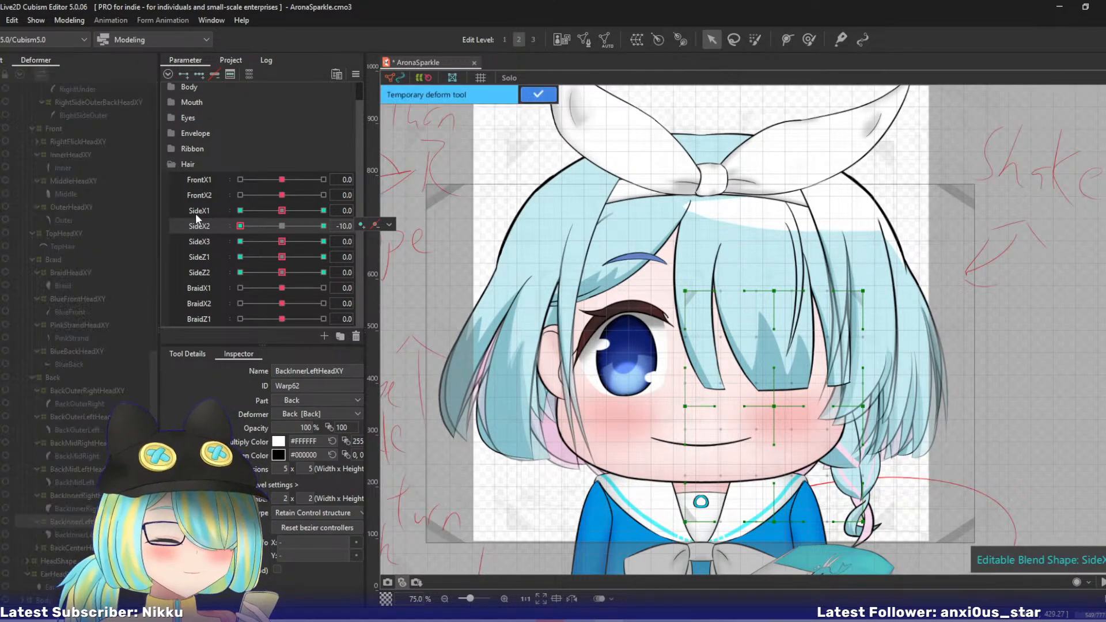
{"action": "left_click", "coordinate": [776, 203]}
{"action": "left_click", "coordinate": [782, 328]}
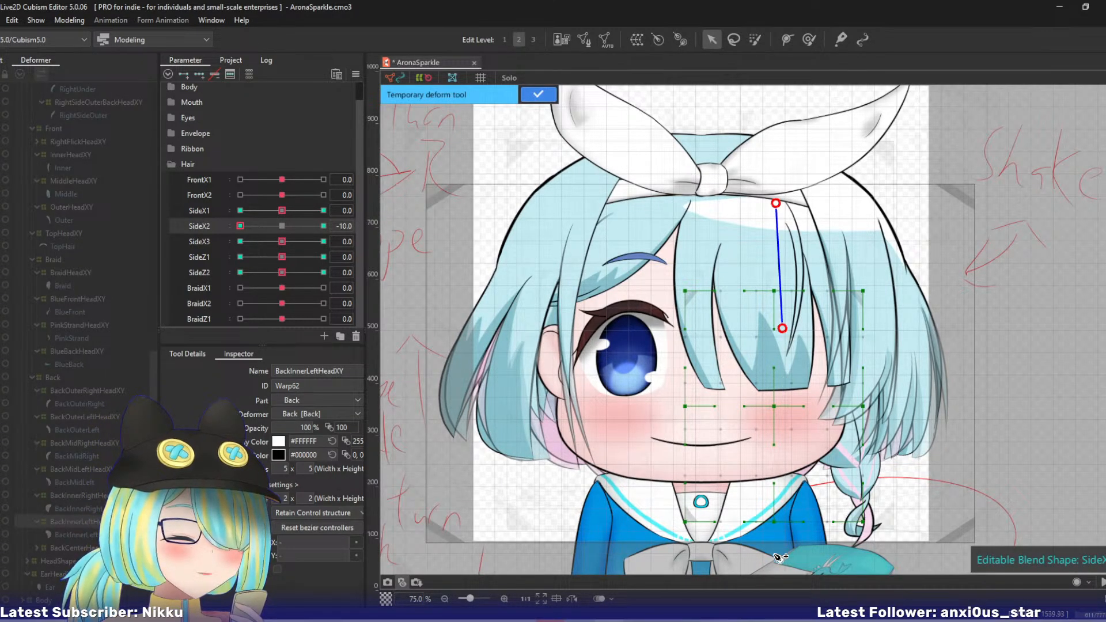
{"action": "left_click_drag", "start_coordinate": [777, 556], "coordinate": [793, 564]}
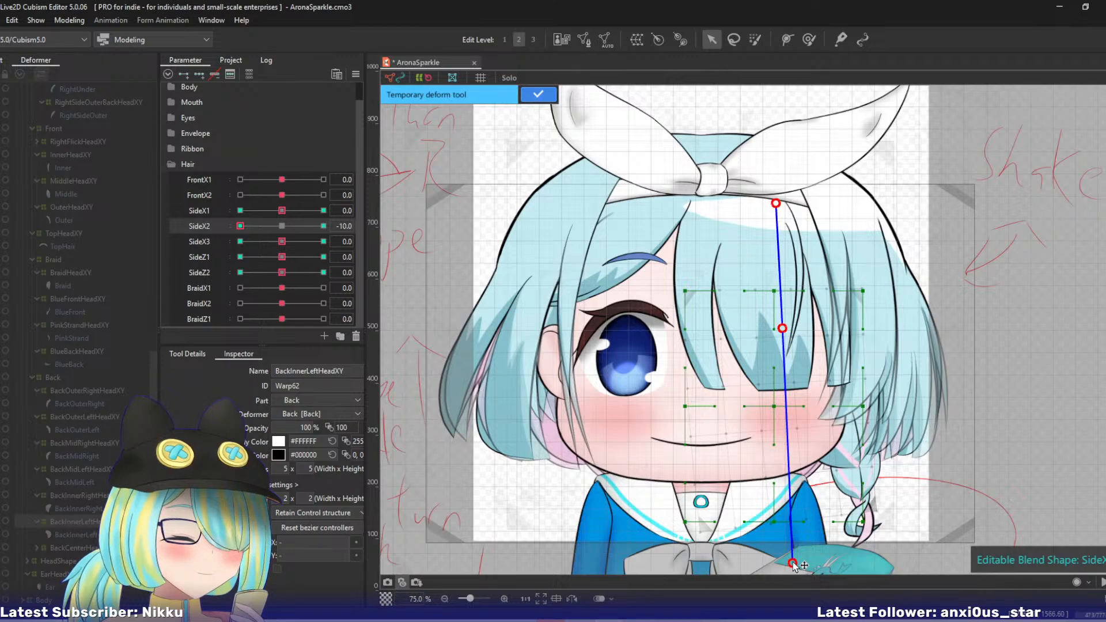
{"action": "left_click", "coordinate": [521, 101]}
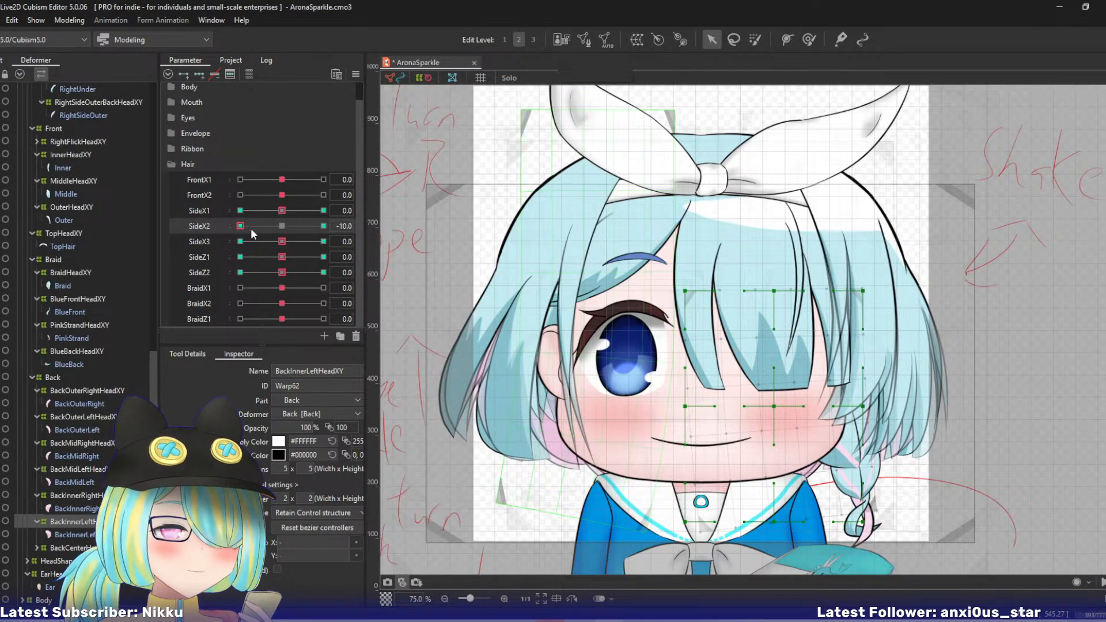
{"action": "left_click", "coordinate": [281, 226]}
- At SideX3 10, bend BackInnerLeftHeadXY's lower tip inward with a four-point temporary deform path
{"action": "left_click_drag", "start_coordinate": [283, 241], "coordinate": [392, 229]}
{"action": "key", "text": "ctrl+t"}
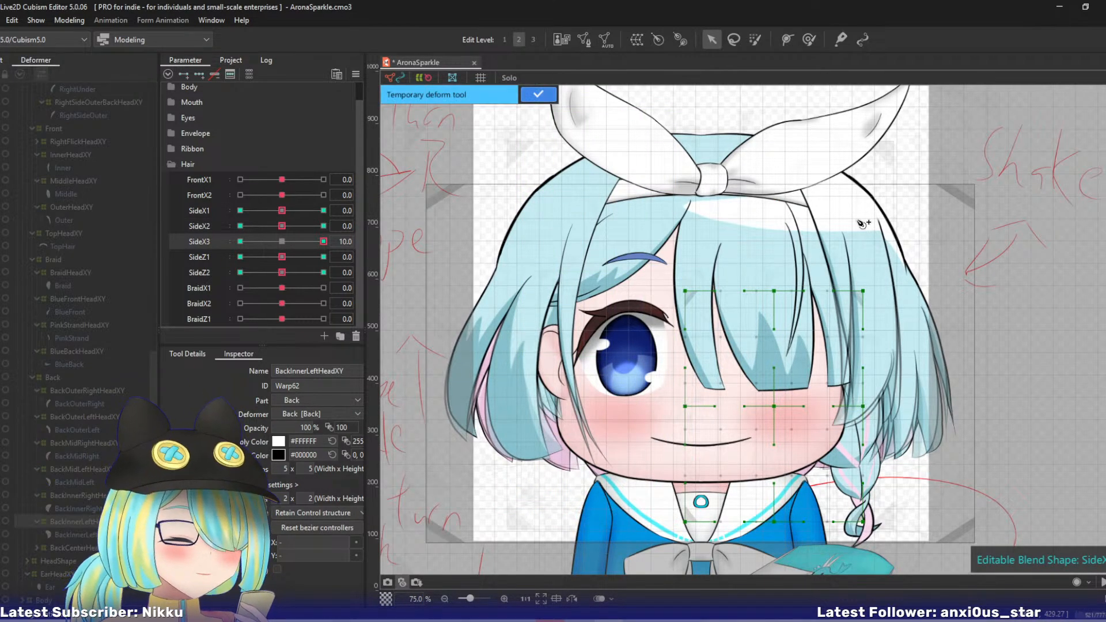
{"action": "left_click", "coordinate": [782, 436]}
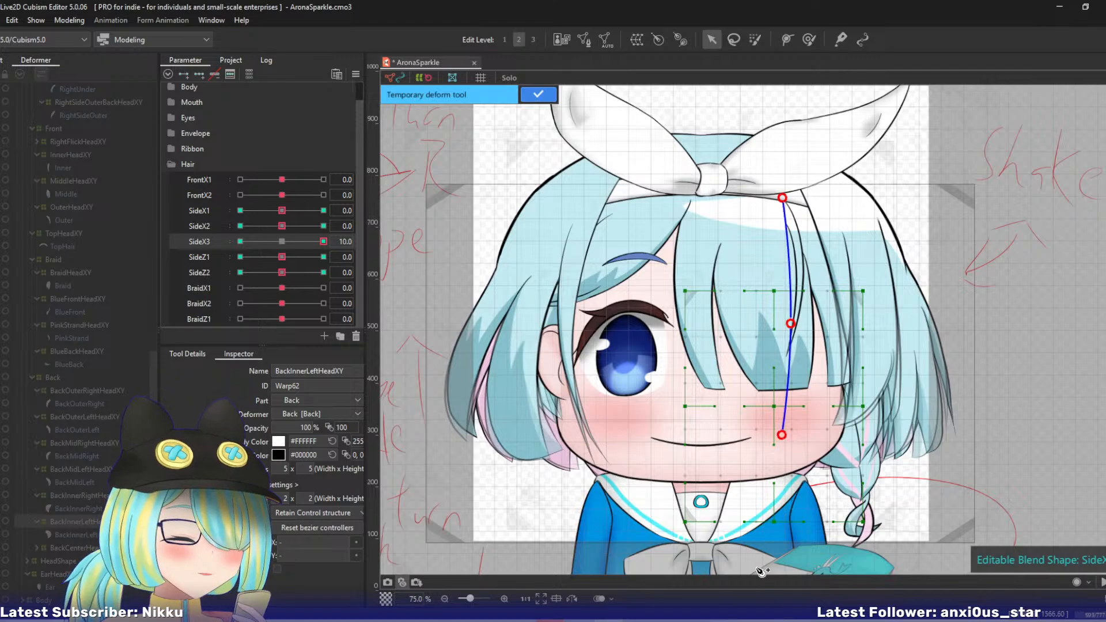
{"action": "left_click", "coordinate": [767, 564]}
{"action": "left_click_drag", "start_coordinate": [767, 569], "coordinate": [740, 564]}
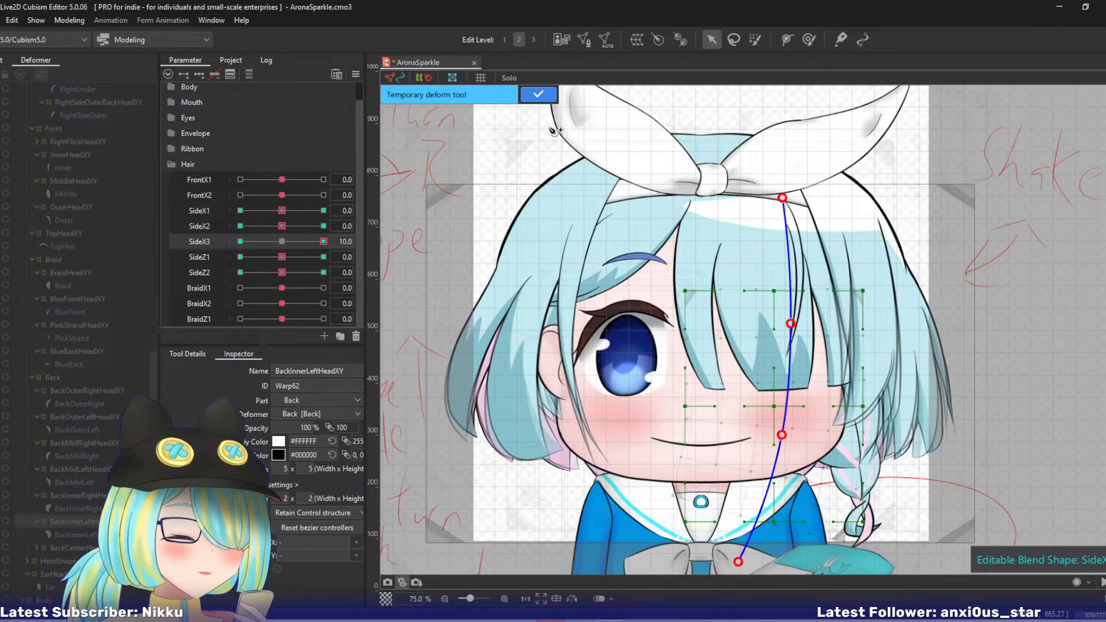
{"action": "left_click", "coordinate": [538, 94]}
- At SideX3 -10, move BackInnerLeftHeadXY's lower middle control point outward, and return SideX3 to 0
{"action": "left_click", "coordinate": [240, 241]}
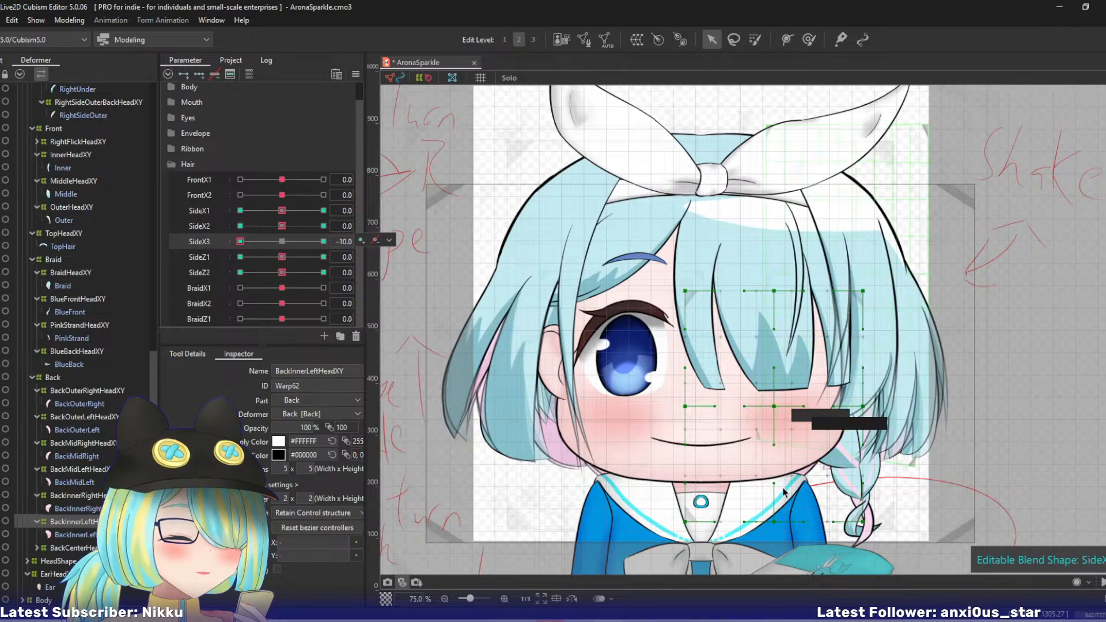
{"action": "left_click_drag", "start_coordinate": [775, 521], "coordinate": [787, 522]}
{"action": "left_click", "coordinate": [281, 241]}
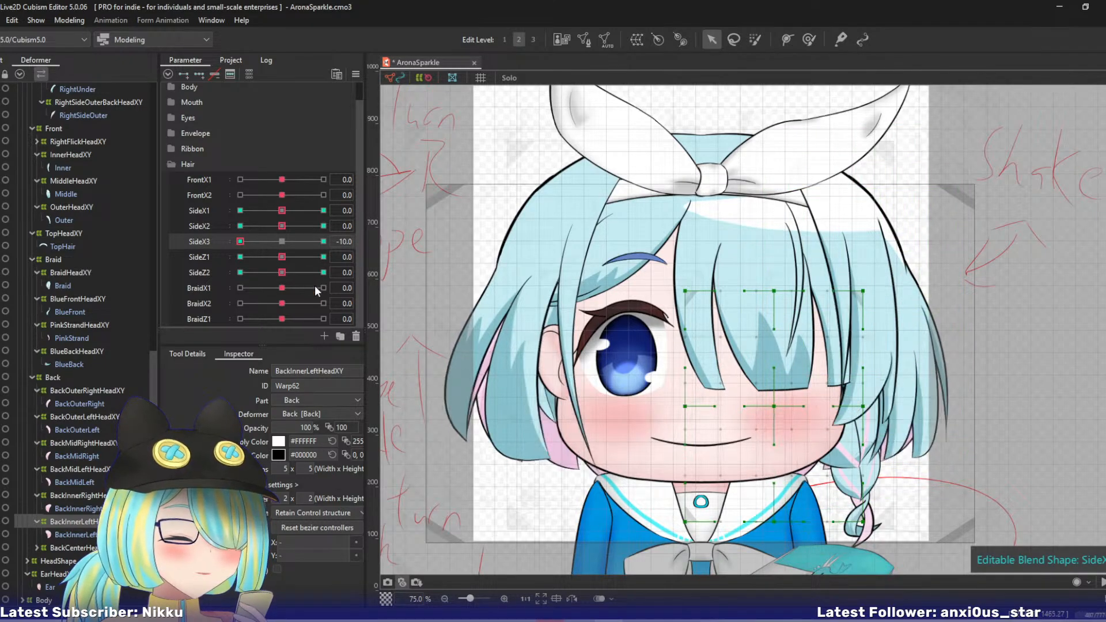
- Move BackInnerLeftHeadXY's lower middle control point outward and up at SideZ1 10, and inward and down at SideZ1 -10
{"action": "left_click_drag", "start_coordinate": [286, 257], "coordinate": [367, 236]}
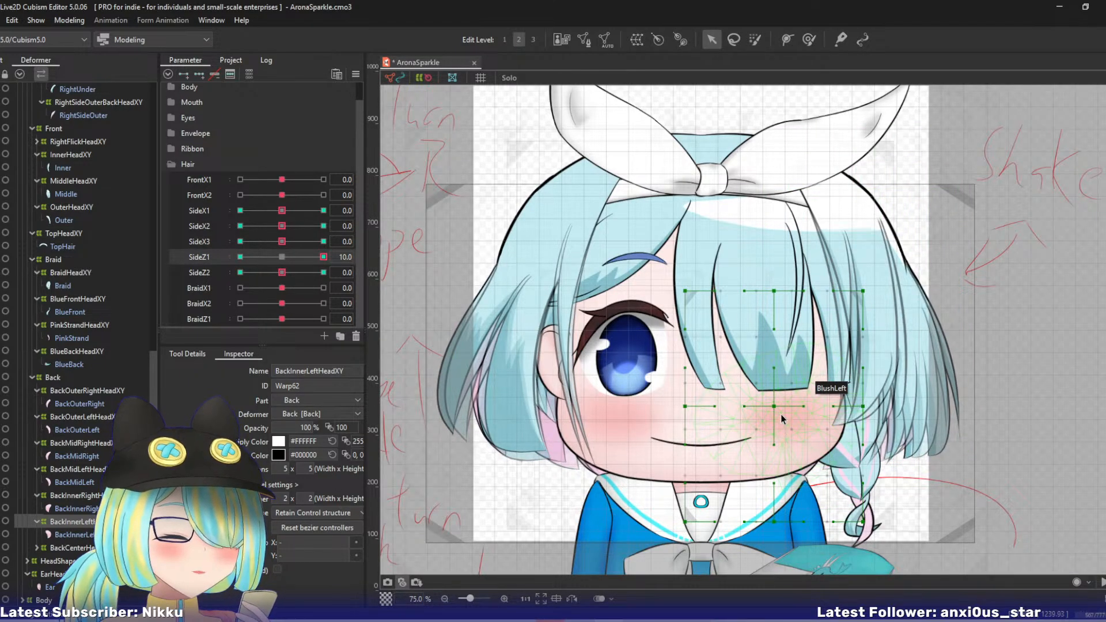
{"action": "left_click_drag", "start_coordinate": [773, 520], "coordinate": [789, 512]}
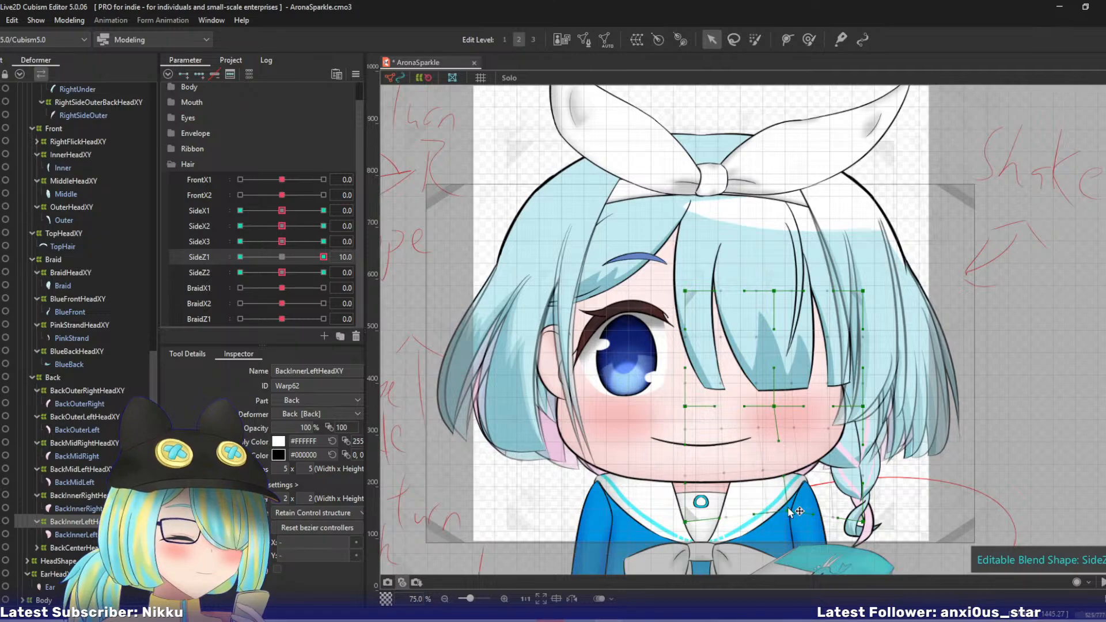
{"action": "left_click", "coordinate": [240, 257]}
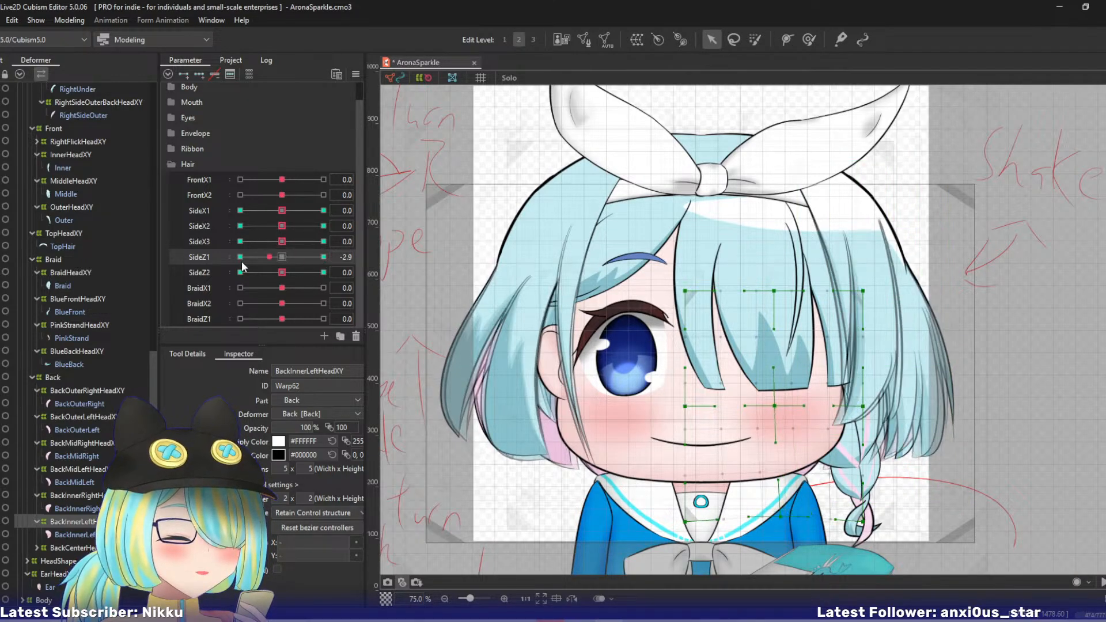
{"action": "left_click_drag", "start_coordinate": [775, 523], "coordinate": [757, 530]}
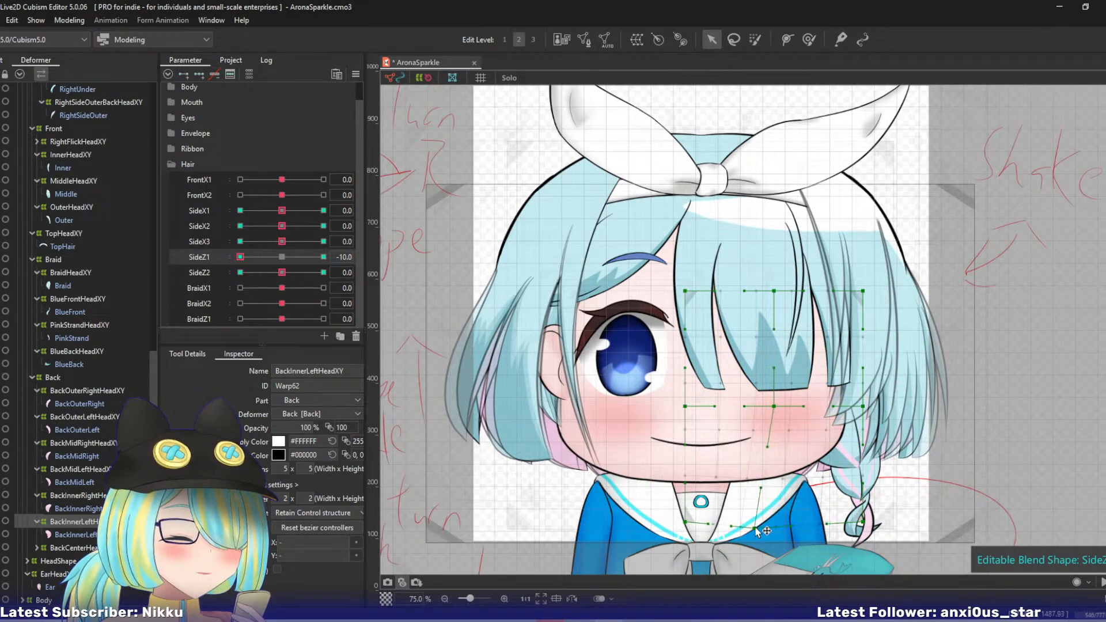
- Shift BackInnerLeftHeadXY's lower middle point outward at SideZ2 10 and inward at SideZ2 -10, reset the parameters to 0 and save the model
{"action": "left_click_drag", "start_coordinate": [240, 258], "coordinate": [361, 250]}
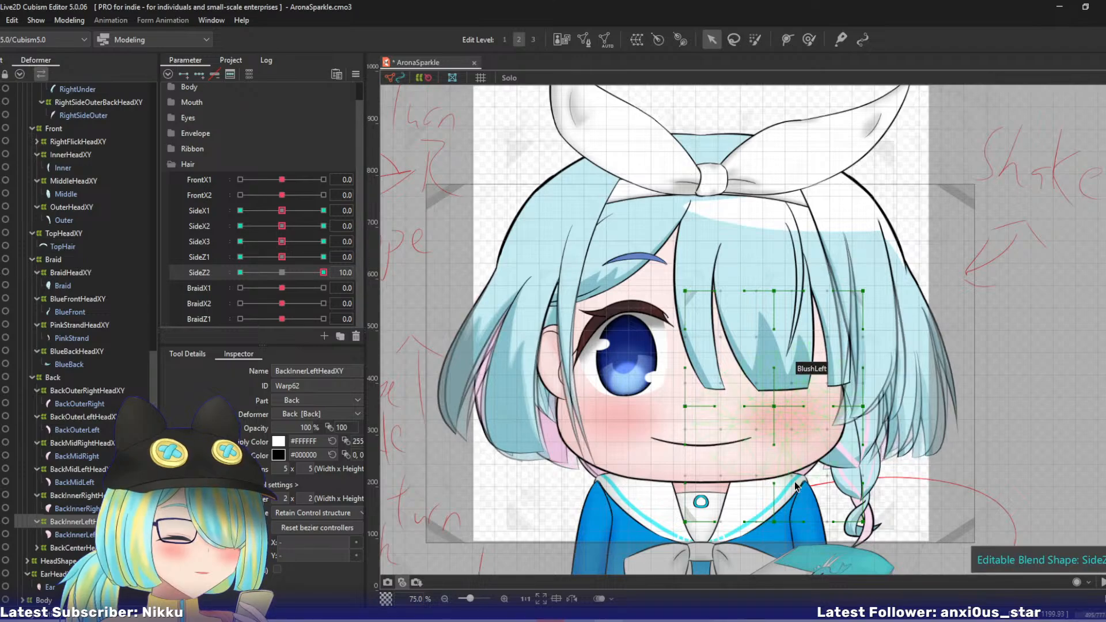
{"action": "left_click_drag", "start_coordinate": [775, 523], "coordinate": [789, 516]}
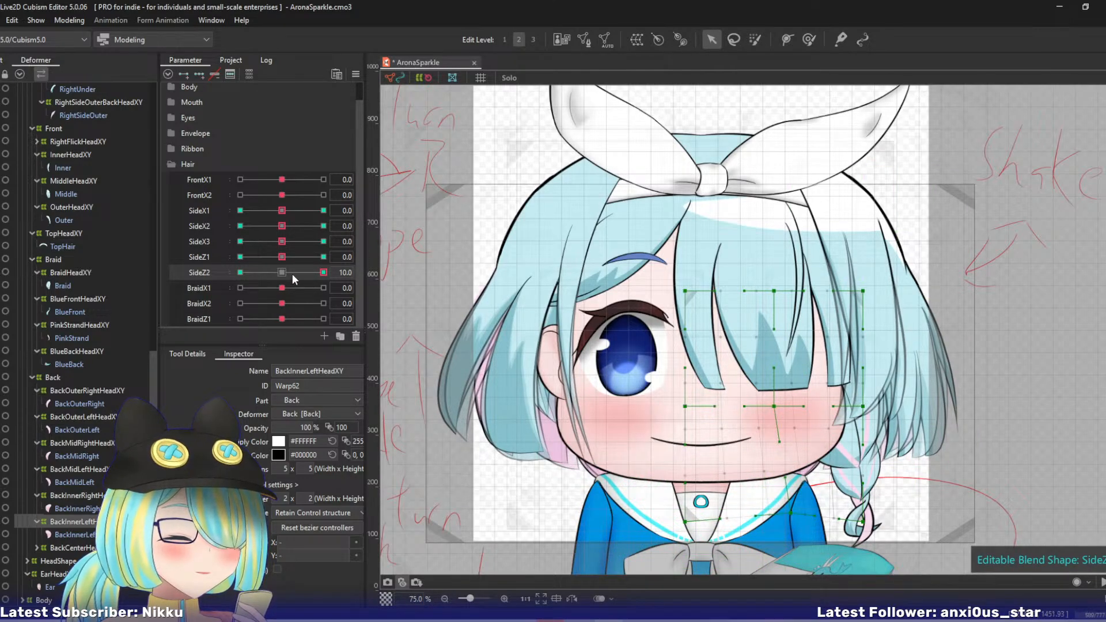
{"action": "left_click_drag", "start_coordinate": [292, 274], "coordinate": [173, 295]}
{"action": "left_click_drag", "start_coordinate": [771, 523], "coordinate": [759, 523]}
{"action": "key", "text": "ctrl+d"}
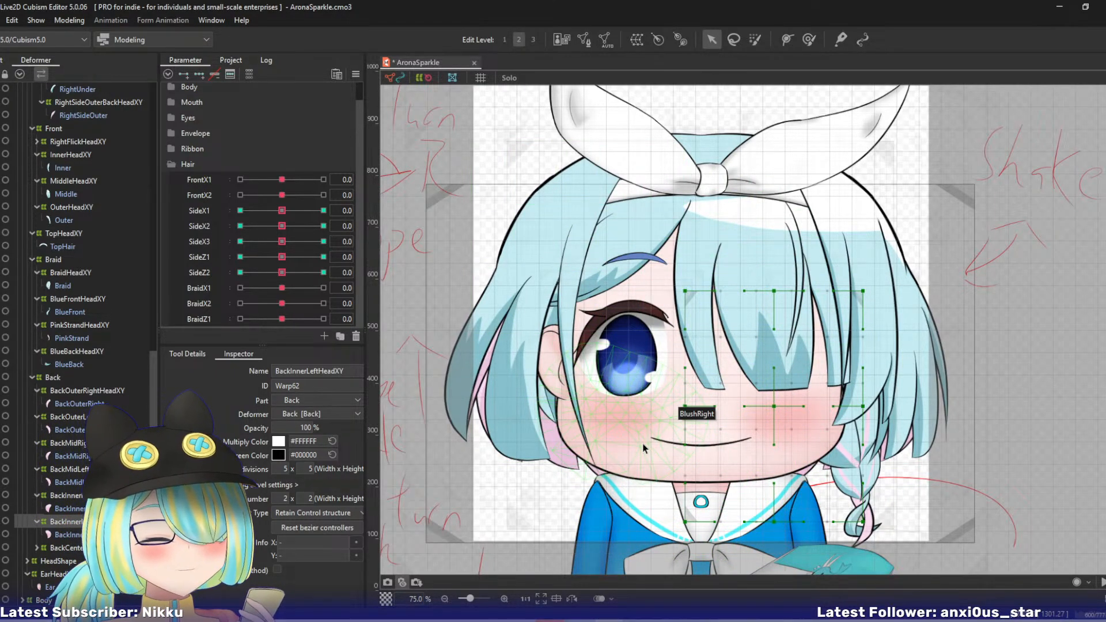
{"action": "key", "text": "ctrl+s"}
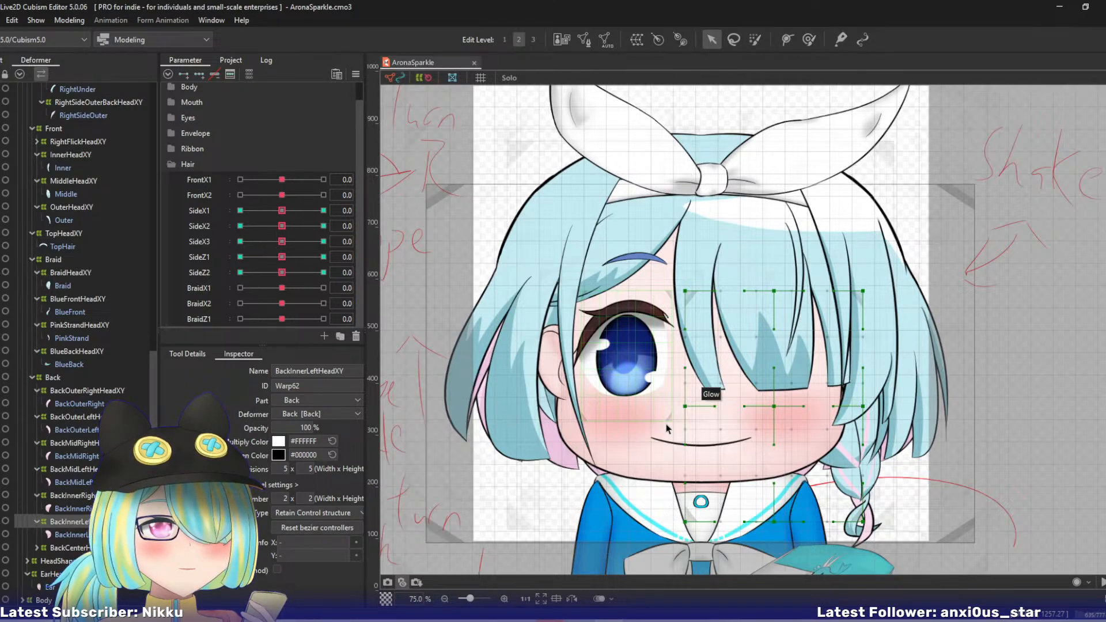
- Switch to the Animation workspace and create a new animation scene from the AronaSparkle model with Video as the target version
{"action": "left_click", "coordinate": [196, 41]}
{"action": "left_click", "coordinate": [174, 70]}
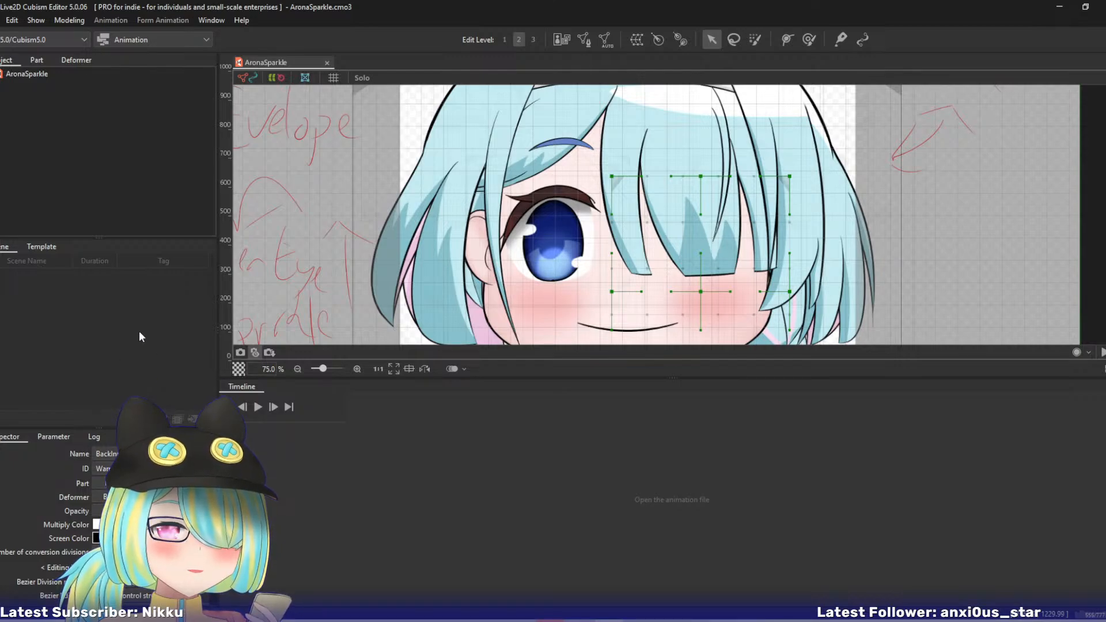
{"action": "left_click", "coordinate": [42, 439]}
{"action": "left_click", "coordinate": [19, 439]}
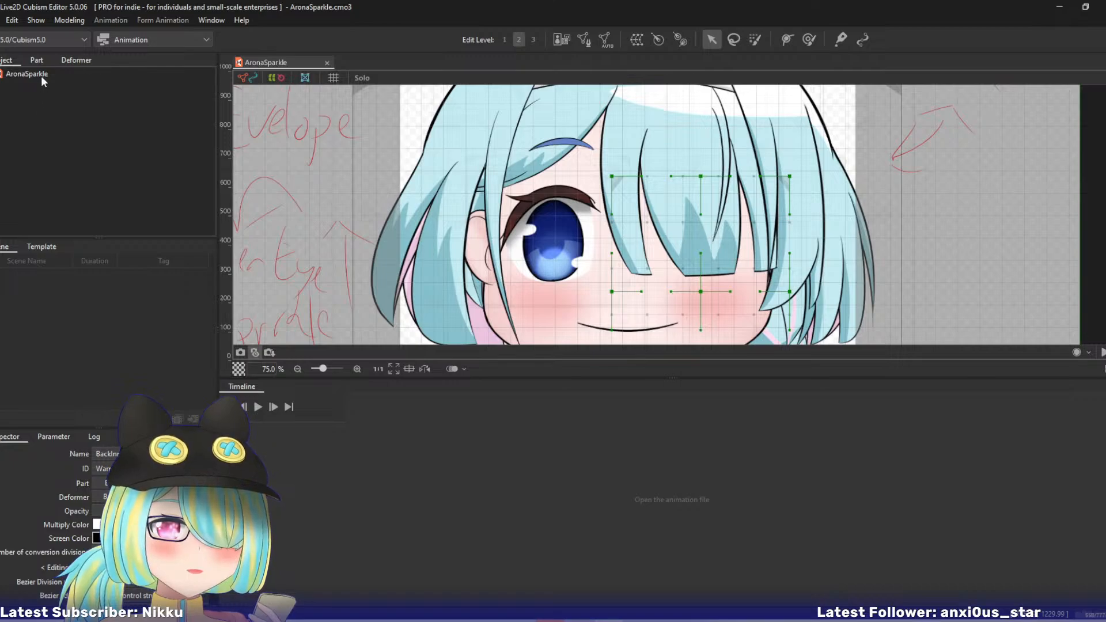
{"action": "left_click_drag", "start_coordinate": [40, 74], "coordinate": [286, 458]}
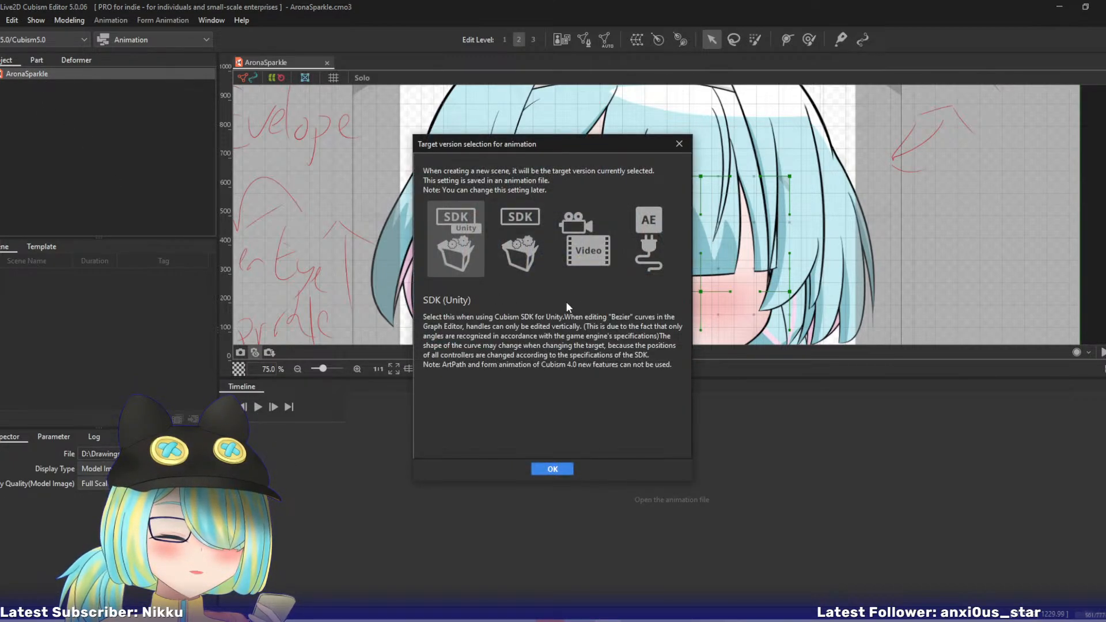
{"action": "left_click", "coordinate": [597, 238]}
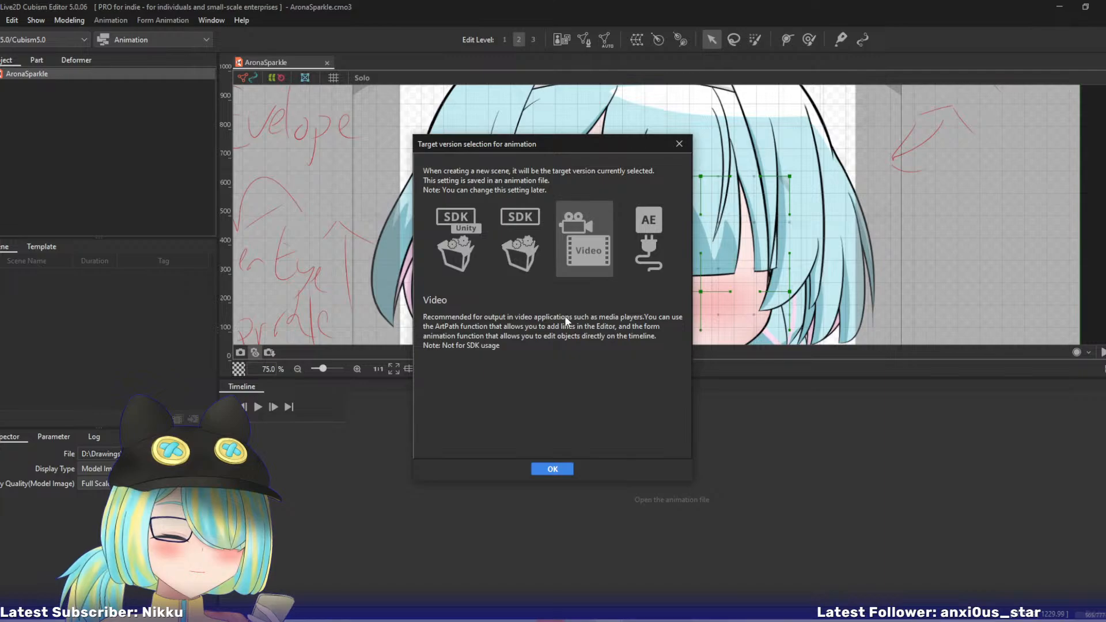
{"action": "left_click", "coordinate": [554, 468]}
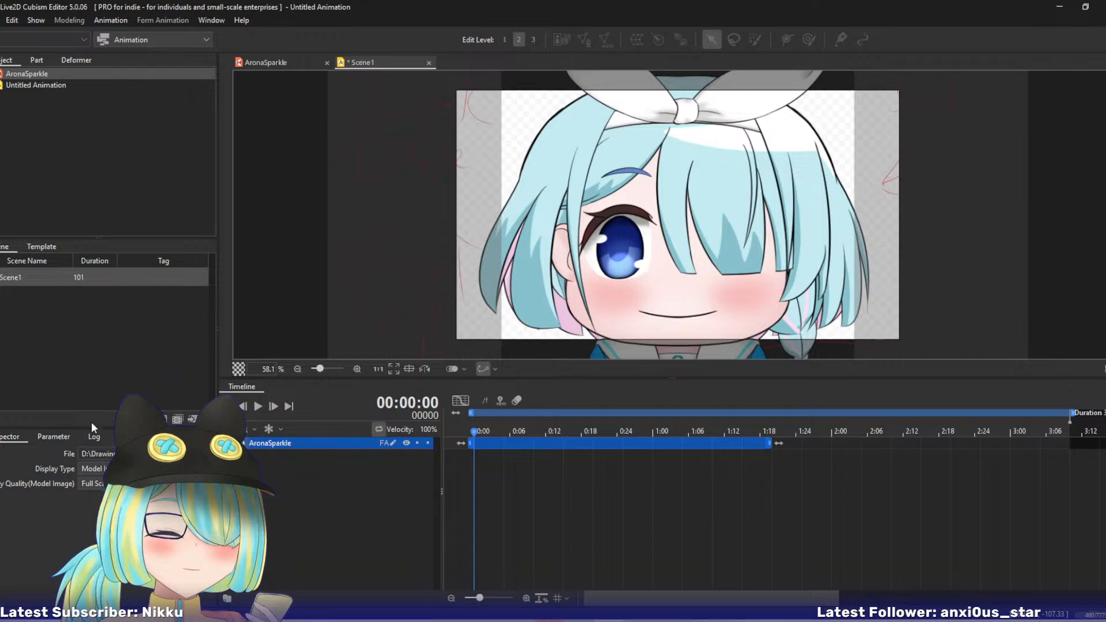
- Unlock Scene1's aspect ratio and set its width and height to 1500
{"action": "left_click", "coordinate": [35, 276]}
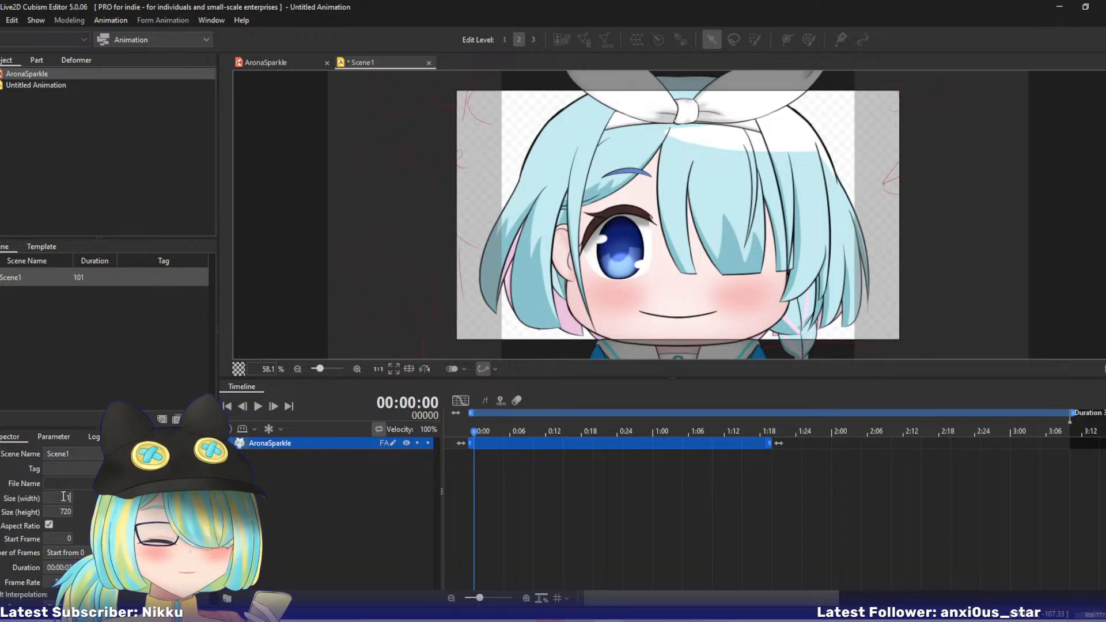
{"action": "type", "text": "1500"}
{"action": "key", "text": "Return"}
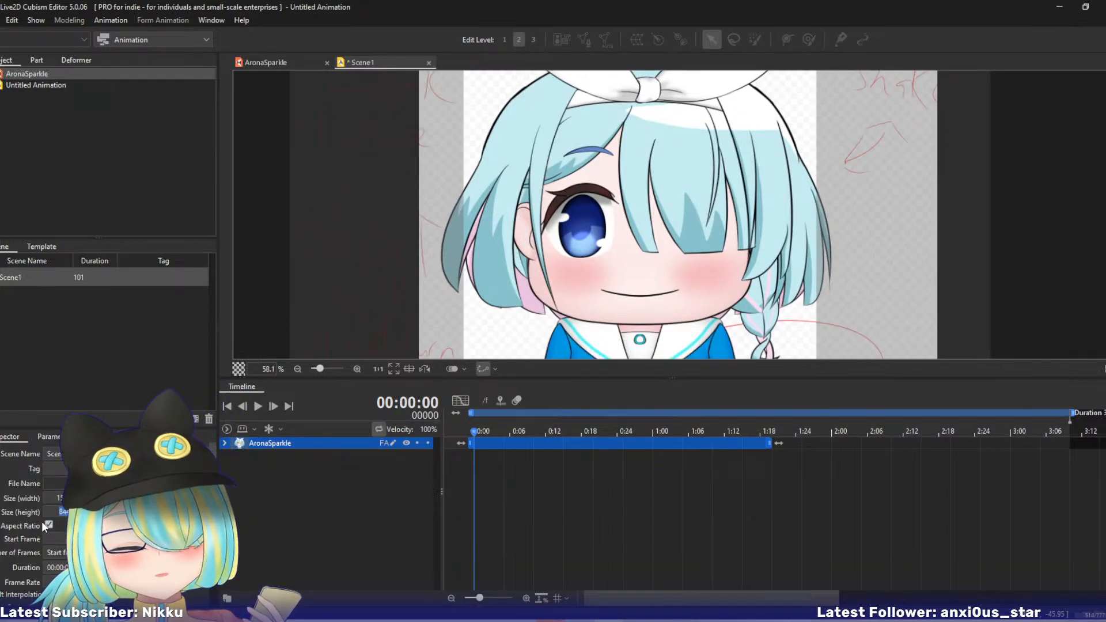
{"action": "left_click", "coordinate": [49, 523]}
{"action": "double_click", "coordinate": [63, 513]}
{"action": "type", "text": "1500"}
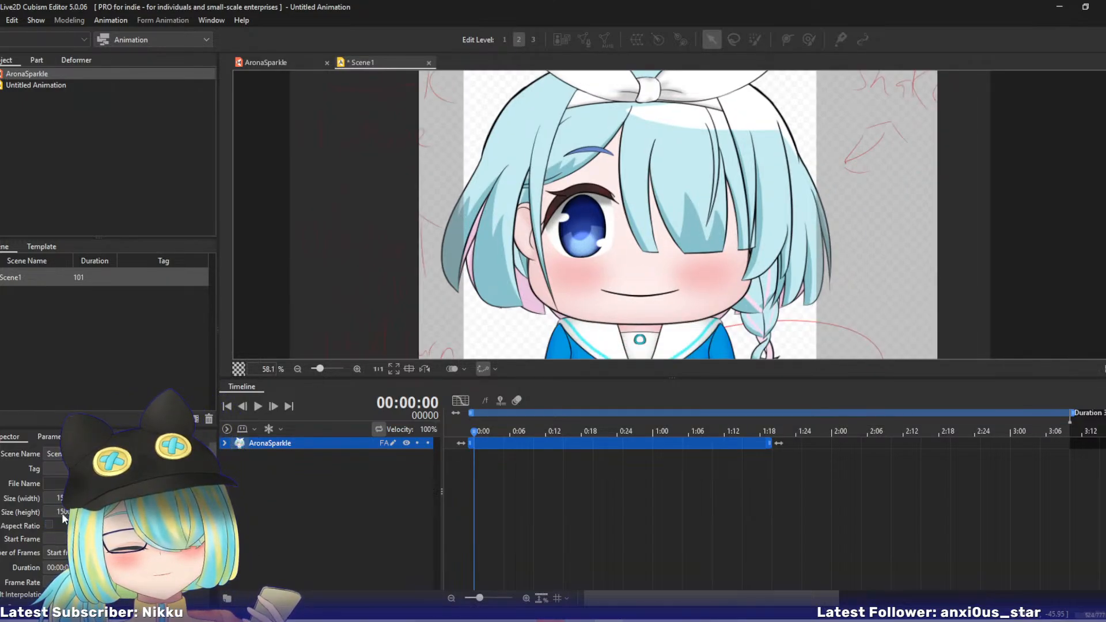
{"action": "key", "text": "Return"}
- Expand the AronaSparkle track's properties in the timeline
{"action": "scroll", "coordinate": [347, 243], "scroll_direction": "down", "scroll_amount": 3}
{"action": "left_click_drag", "start_coordinate": [348, 244], "coordinate": [316, 291]}
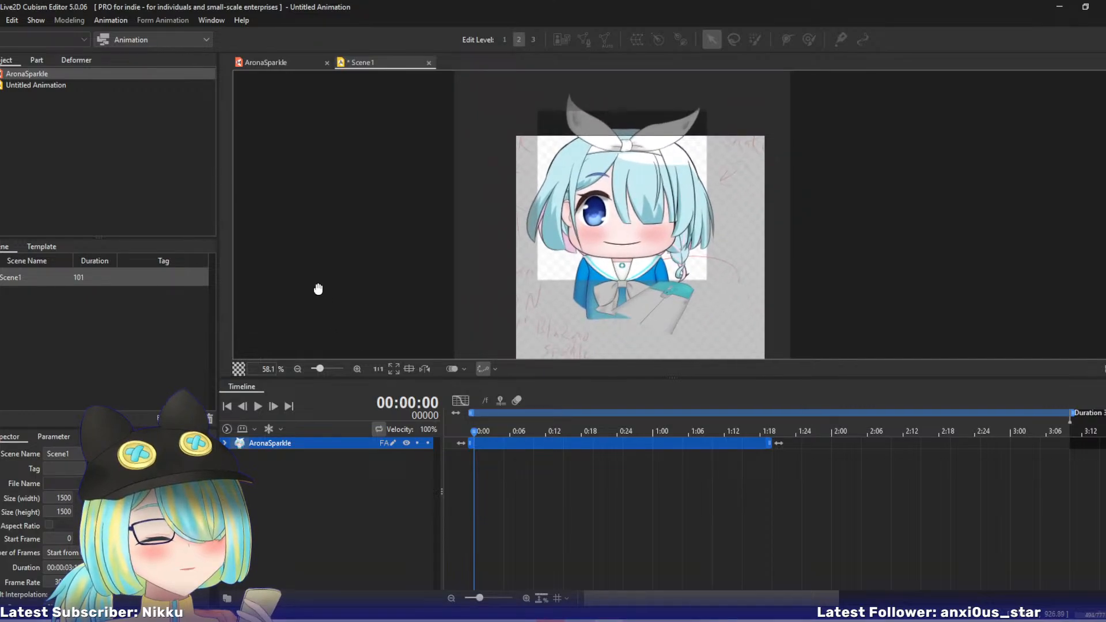
{"action": "left_click", "coordinate": [225, 443]}
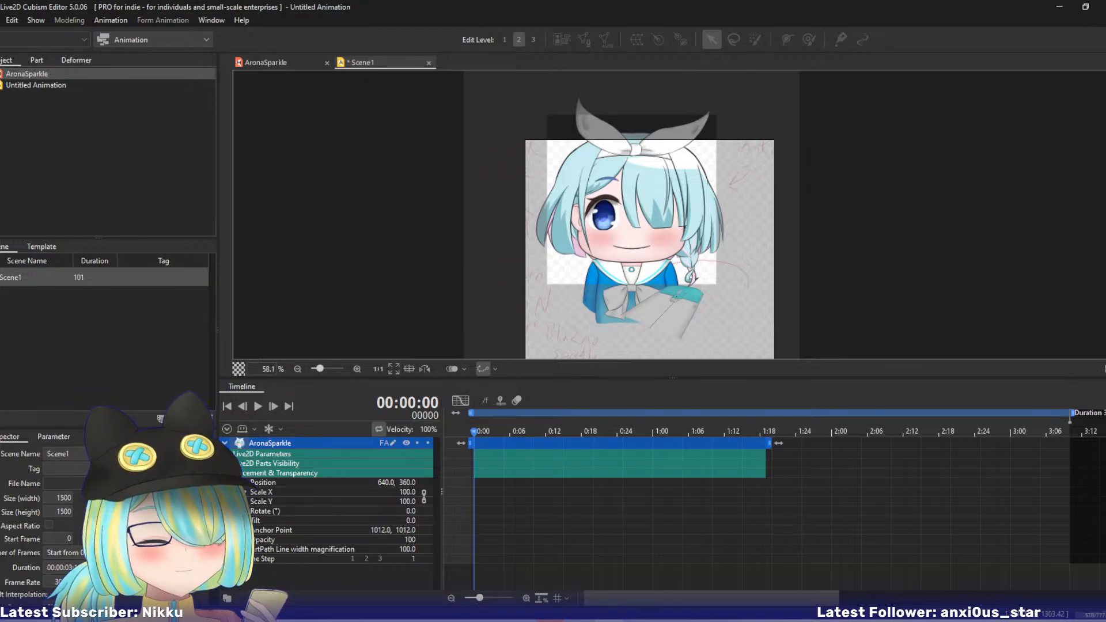
{"action": "left_click_drag", "start_coordinate": [370, 254], "coordinate": [309, 214]}
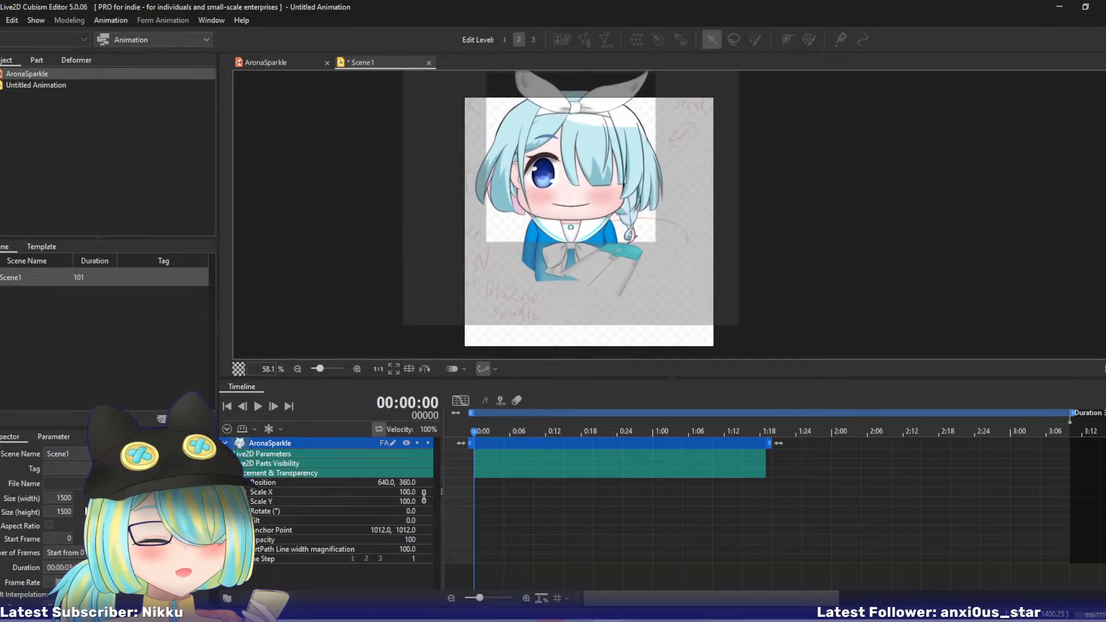
{"action": "double_click", "coordinate": [65, 498]}
{"action": "type", "text": "100"}
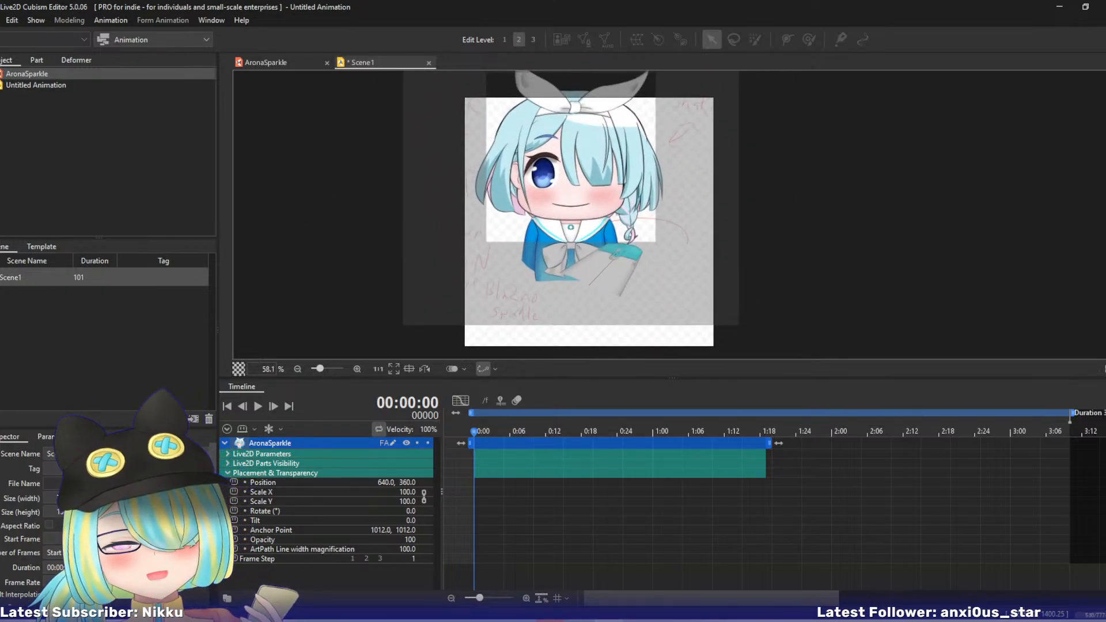
{"action": "key", "text": "Return"}
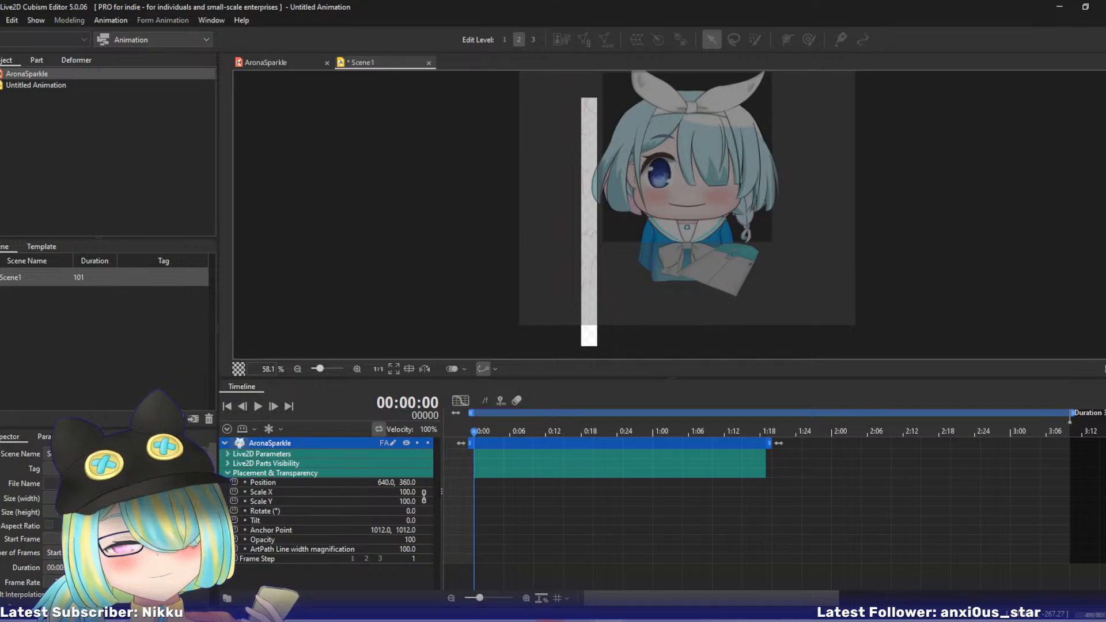
- Set Scene1's width and height to 1000
{"action": "type", "text": "1000"}
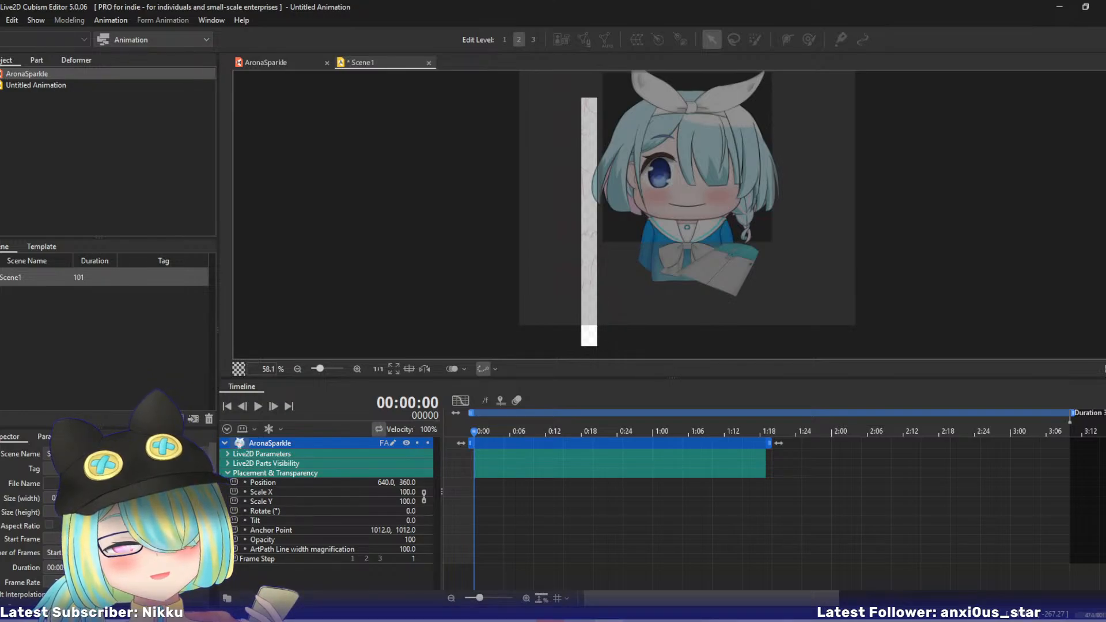
{"action": "key", "text": "Return"}
{"action": "type", "text": "1000"}
{"action": "key", "text": "Return"}
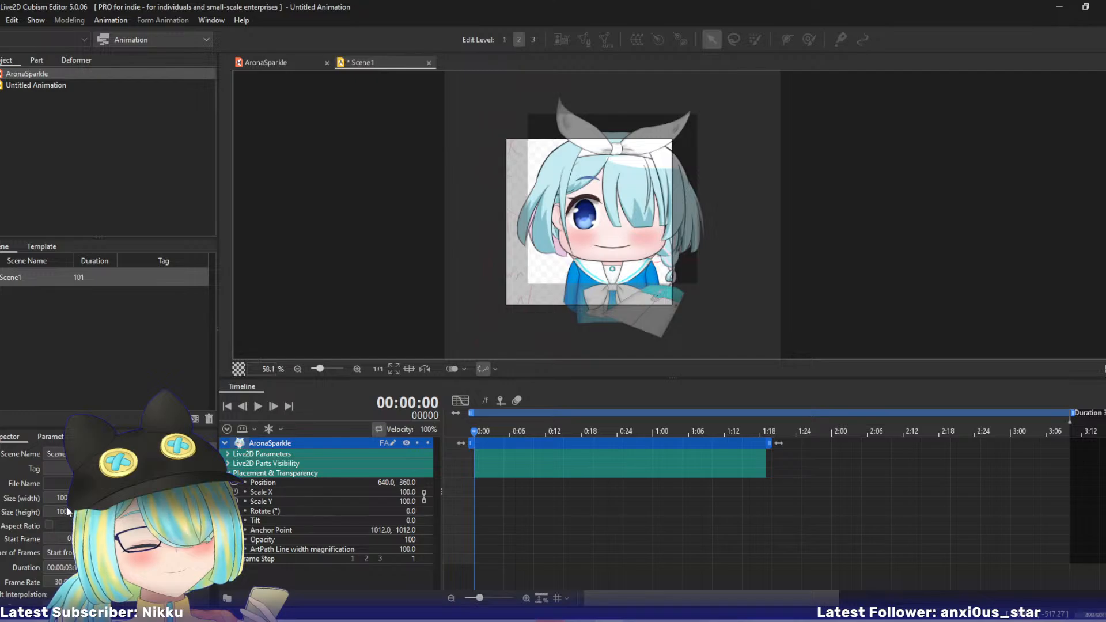
- Centre the AronaSparkle model on the Scene1 canvas by setting its Position to 500, 500
{"action": "left_click", "coordinate": [264, 482]}
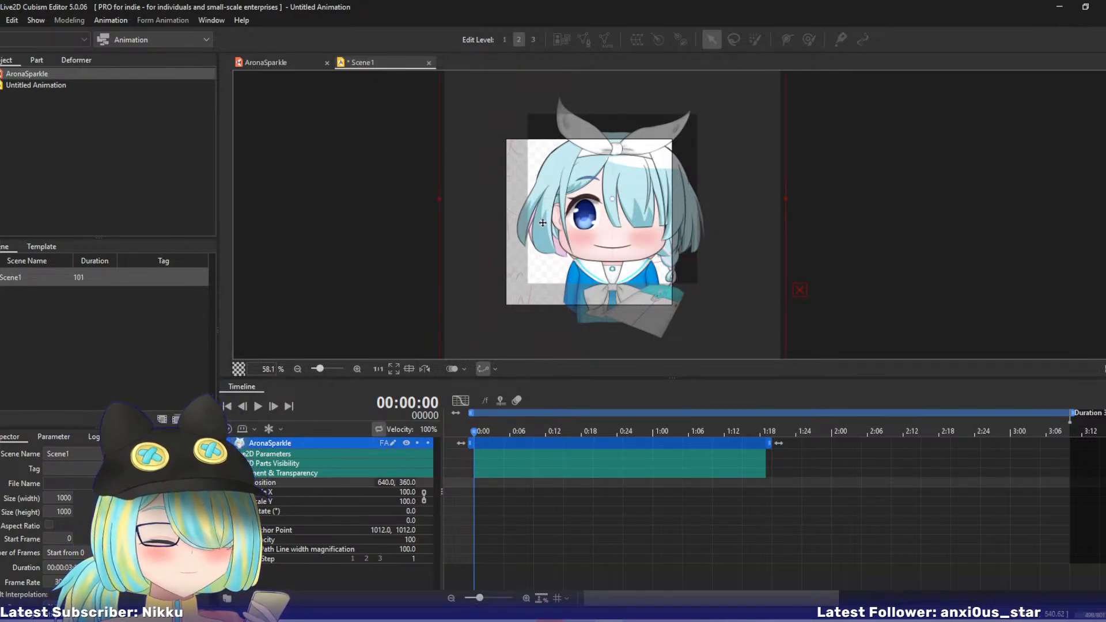
{"action": "left_click_drag", "start_coordinate": [569, 231], "coordinate": [549, 253]}
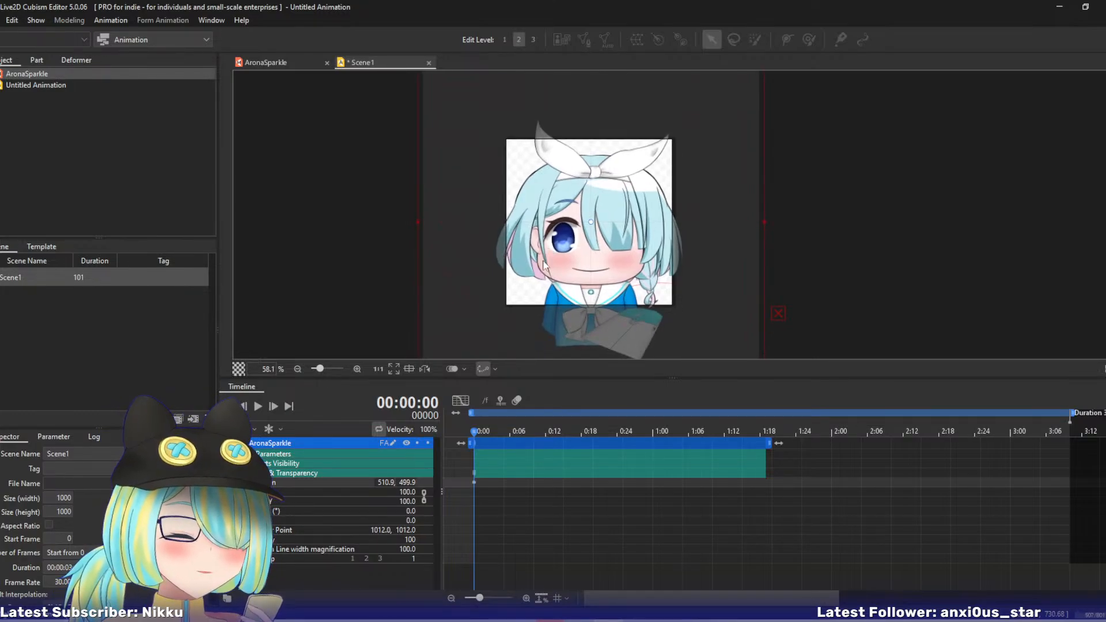
{"action": "scroll", "coordinate": [548, 223], "scroll_direction": "up", "scroll_amount": 3}
{"action": "left_click_drag", "start_coordinate": [548, 222], "coordinate": [499, 245]}
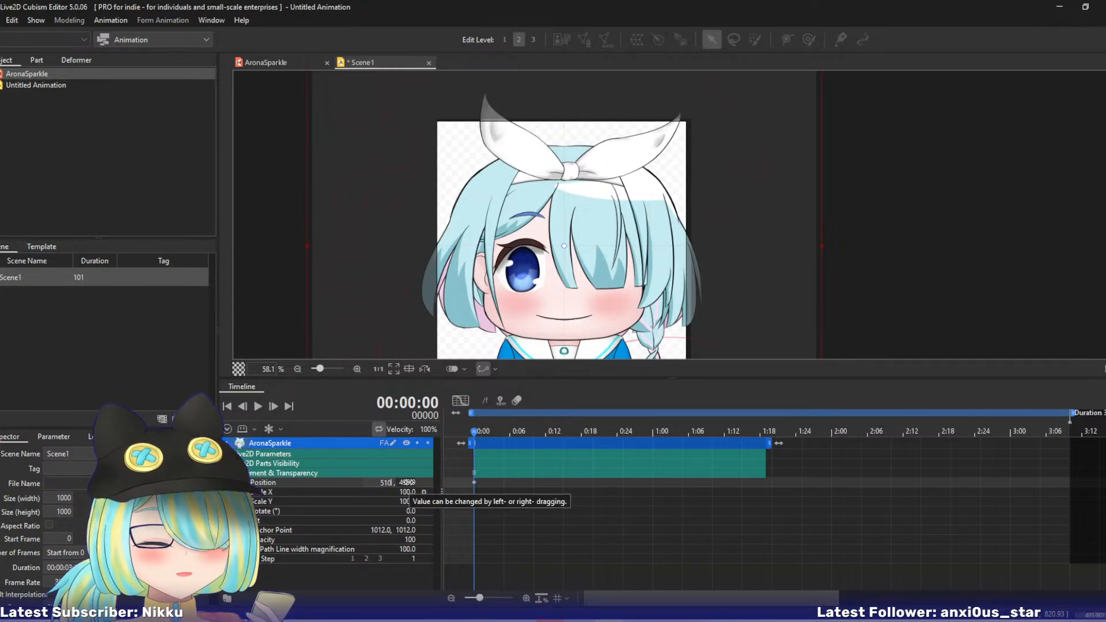
{"action": "left_click", "coordinate": [389, 482]}
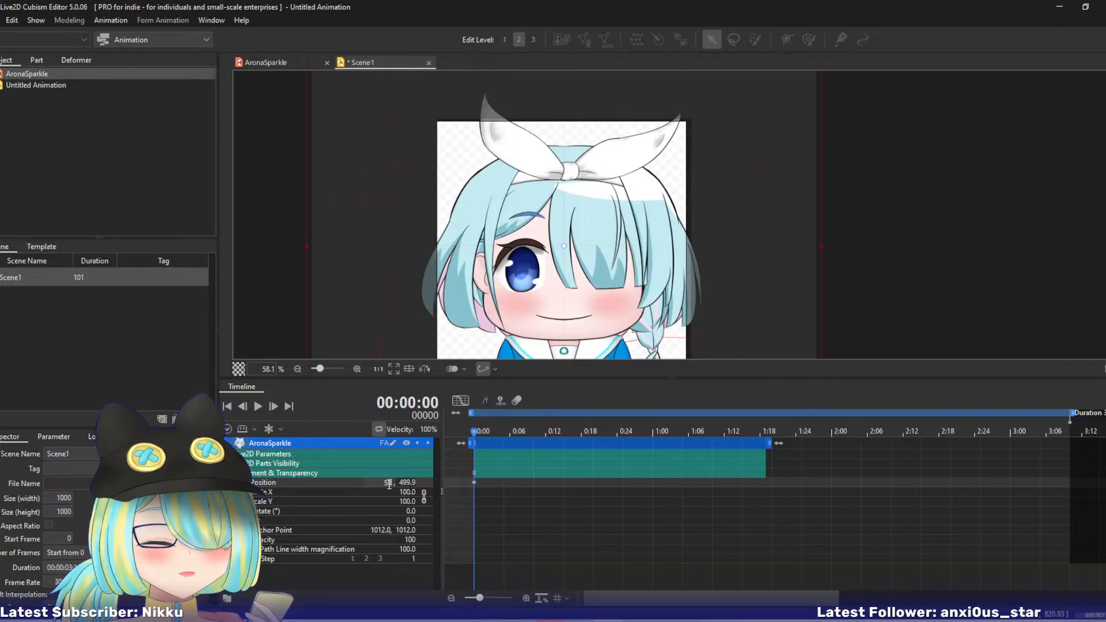
{"action": "type", "text": "500"}
{"action": "key", "text": "Return"}
{"action": "left_click", "coordinate": [409, 482]}
{"action": "type", "text": "500"}
{"action": "key", "text": "Return"}
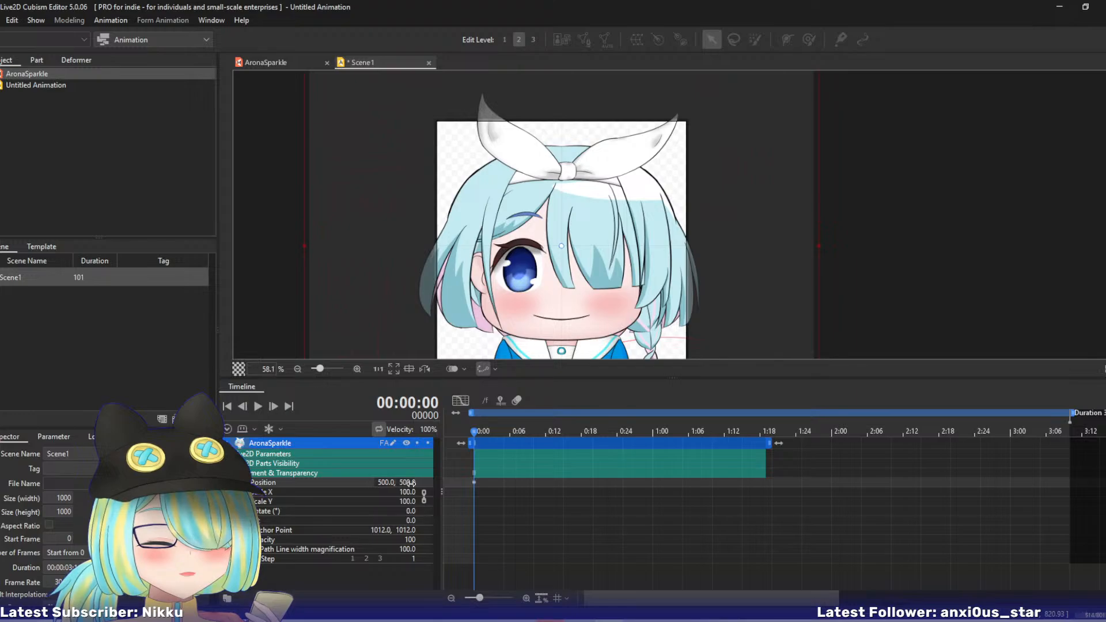
{"action": "mouse_move", "coordinate": [422, 324]}
{"action": "left_mouse_down"}
{"action": "mouse_move", "coordinate": [406, 270]}
{"action": "mouse_move", "coordinate": [414, 324]}
{"action": "left_mouse_up"}
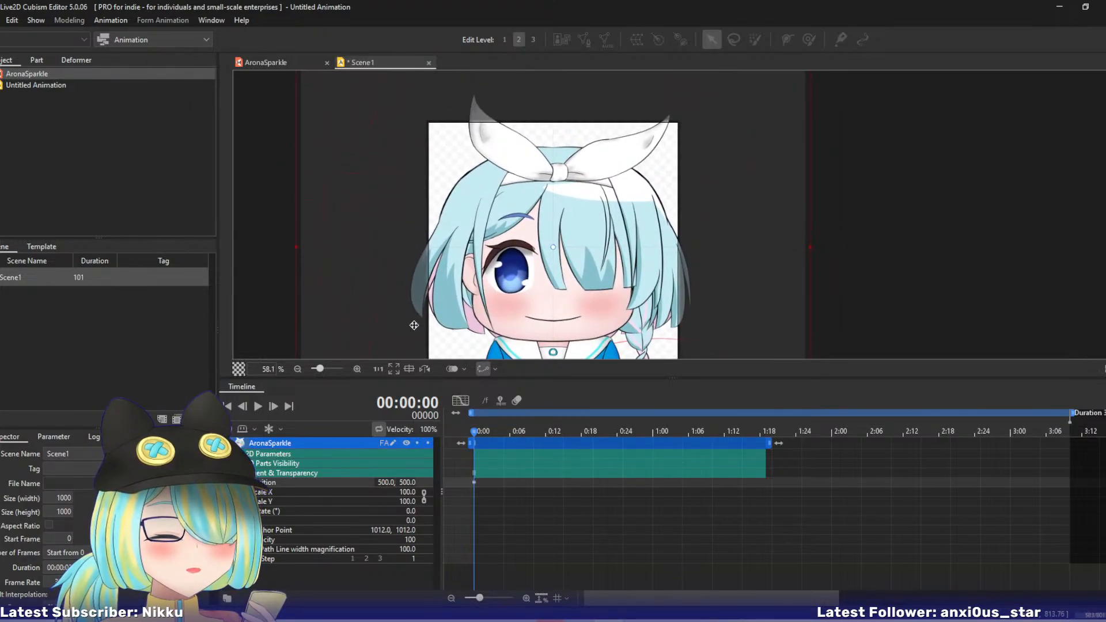
{"action": "left_click", "coordinate": [282, 61]}
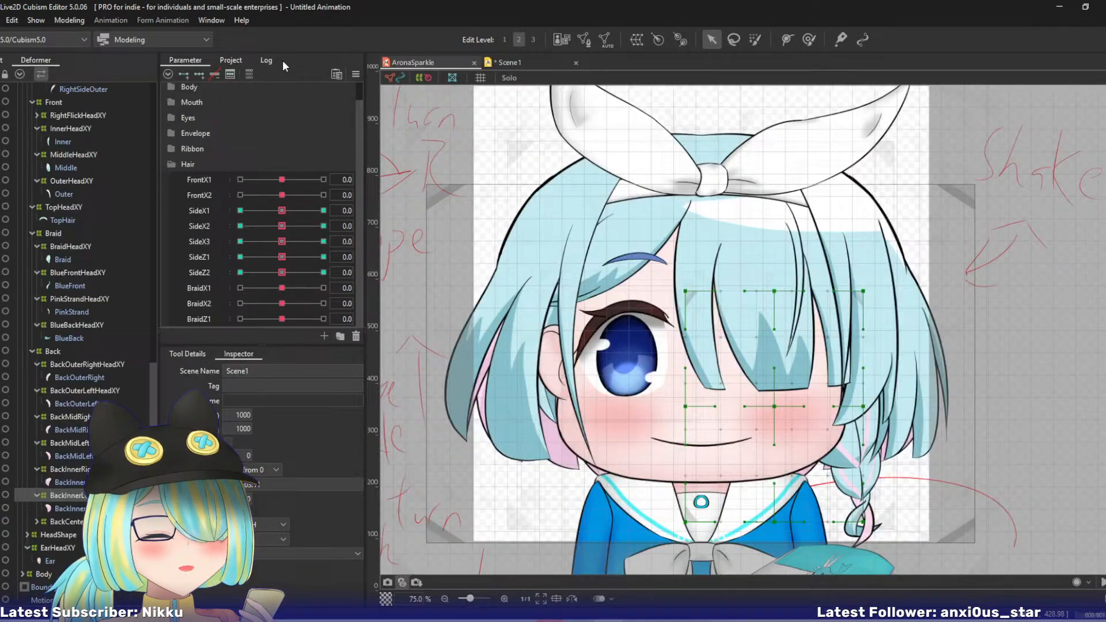
{"action": "left_click", "coordinate": [512, 63]}
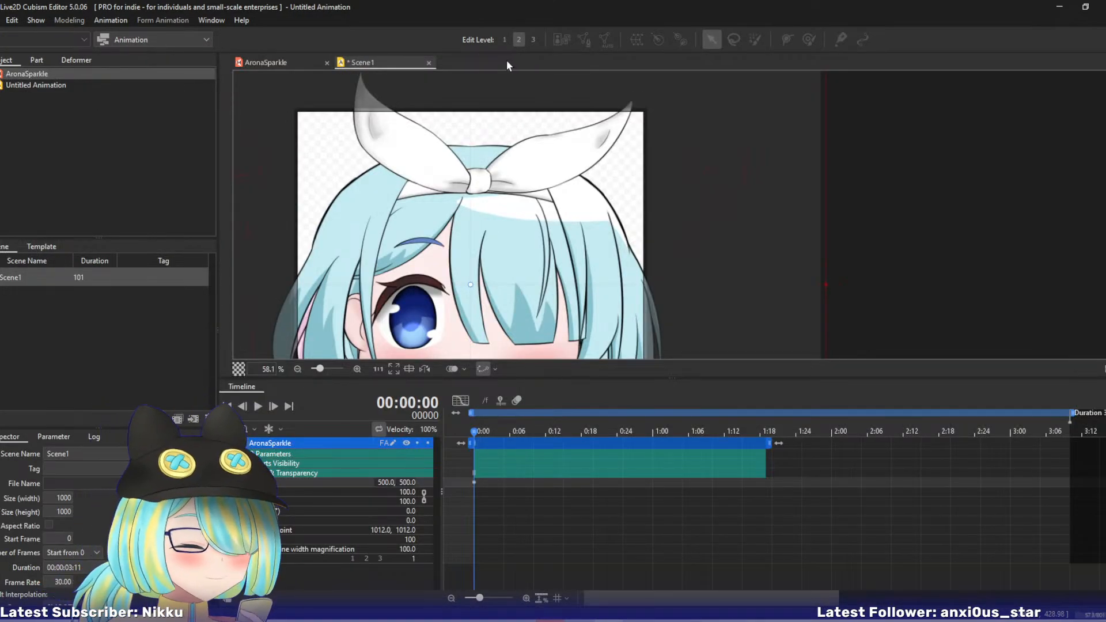
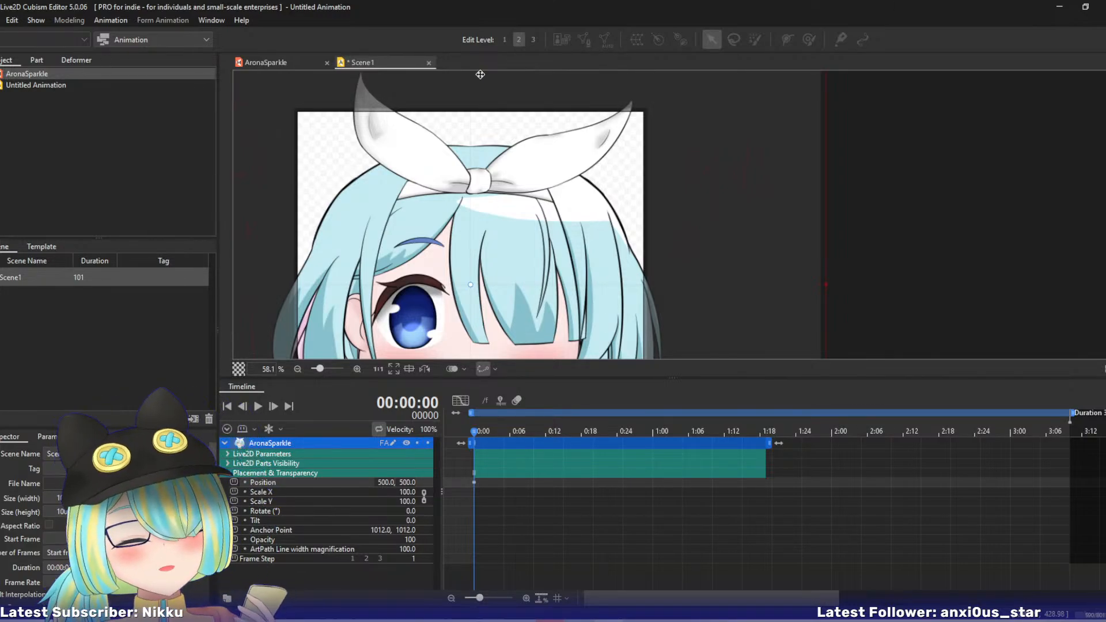
- In the AronaSparkle model, give the All deformer a 2 x 3 Bezier division and move its frame down over the character
{"action": "left_click", "coordinate": [278, 63]}
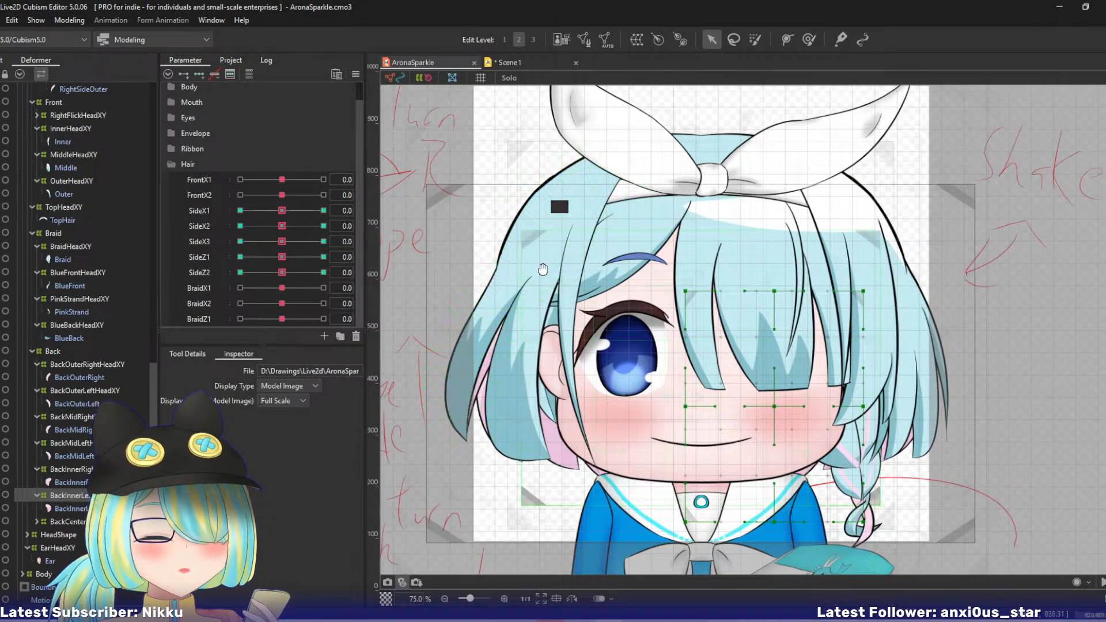
{"action": "scroll", "coordinate": [545, 273], "scroll_direction": "down", "scroll_amount": 2}
{"action": "scroll", "coordinate": [545, 273], "scroll_direction": "down", "scroll_amount": 2}
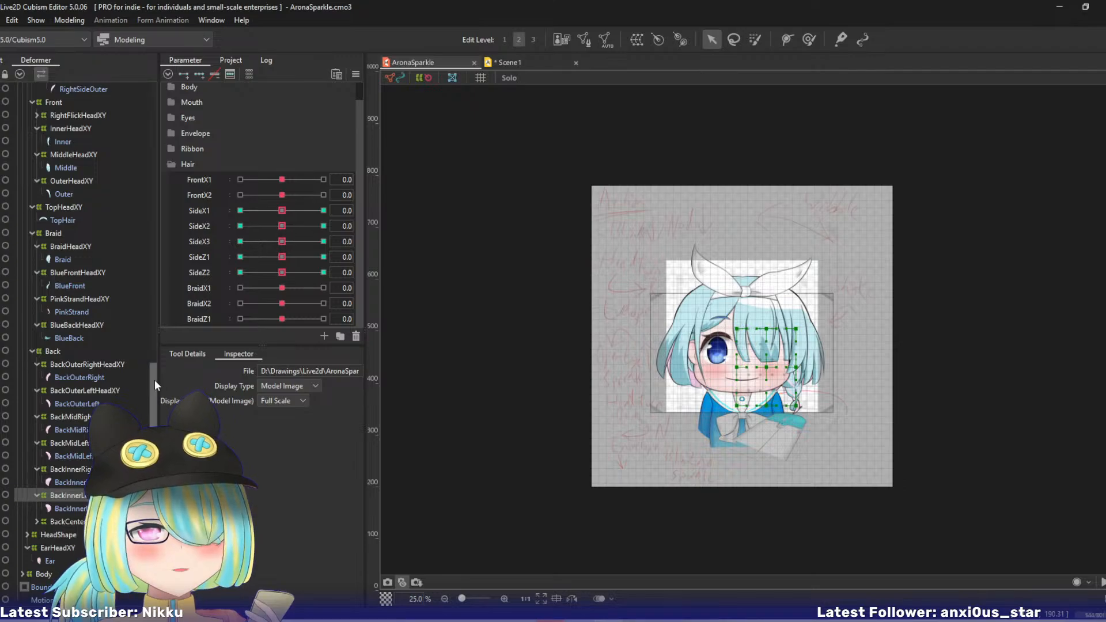
{"action": "left_click_drag", "start_coordinate": [155, 379], "coordinate": [171, 59]}
{"action": "left_click", "coordinate": [31, 89]}
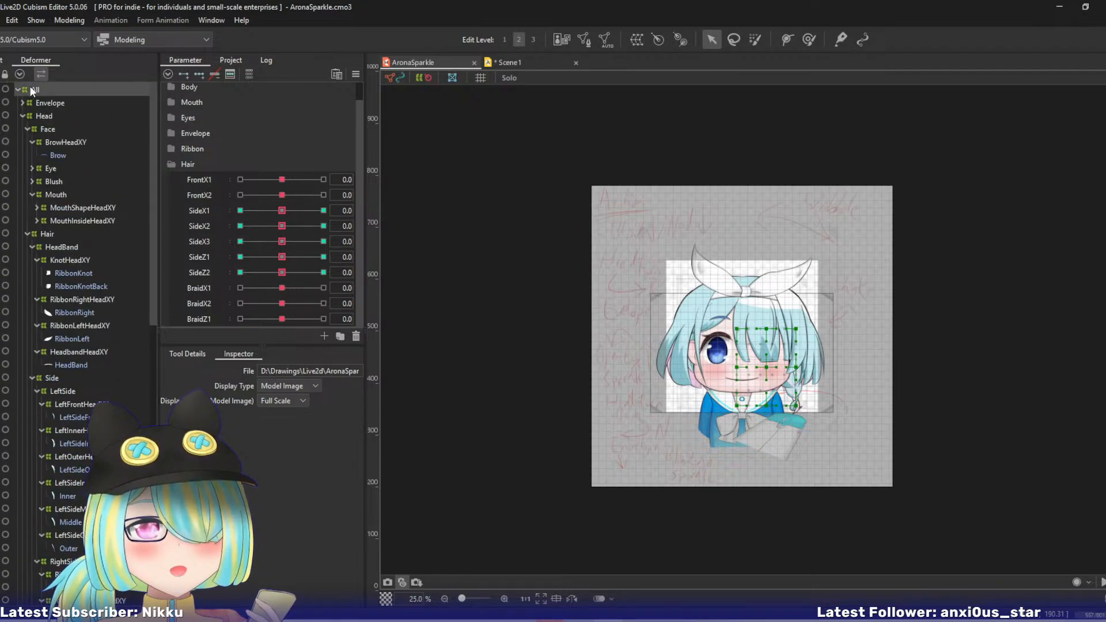
{"action": "left_click", "coordinate": [17, 89]}
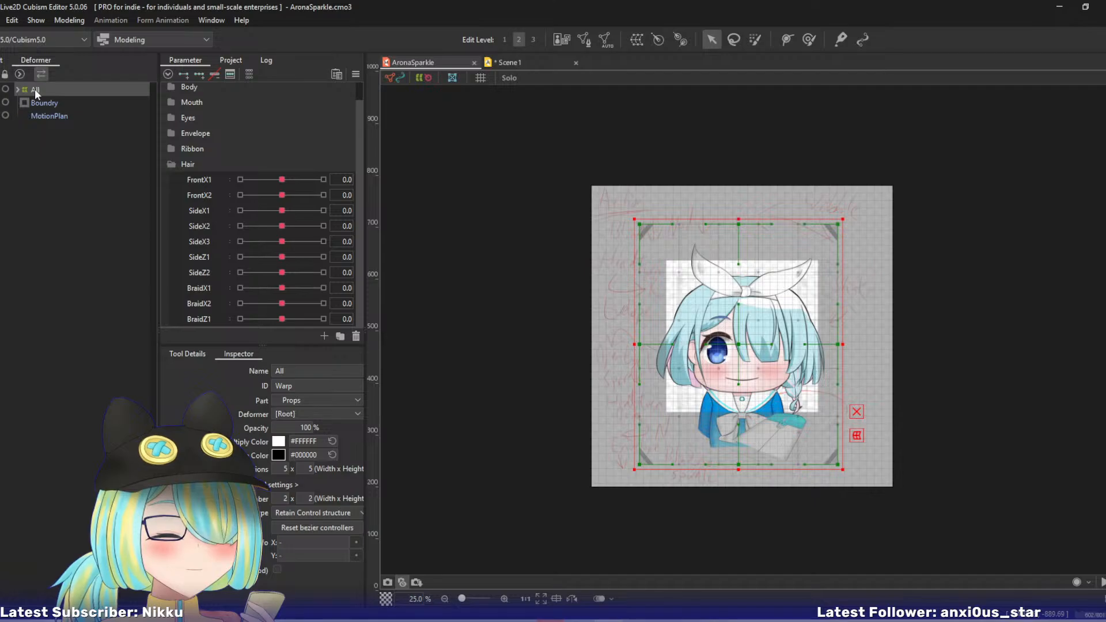
{"action": "left_click", "coordinate": [307, 497]}
{"action": "type", "text": "3"}
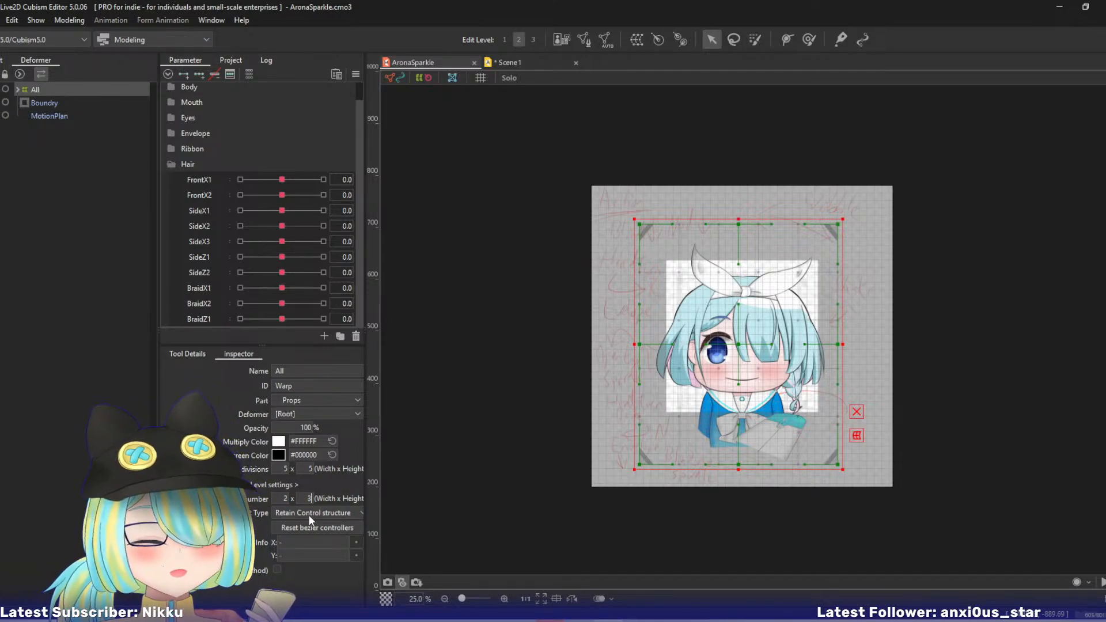
{"action": "key", "text": "Return"}
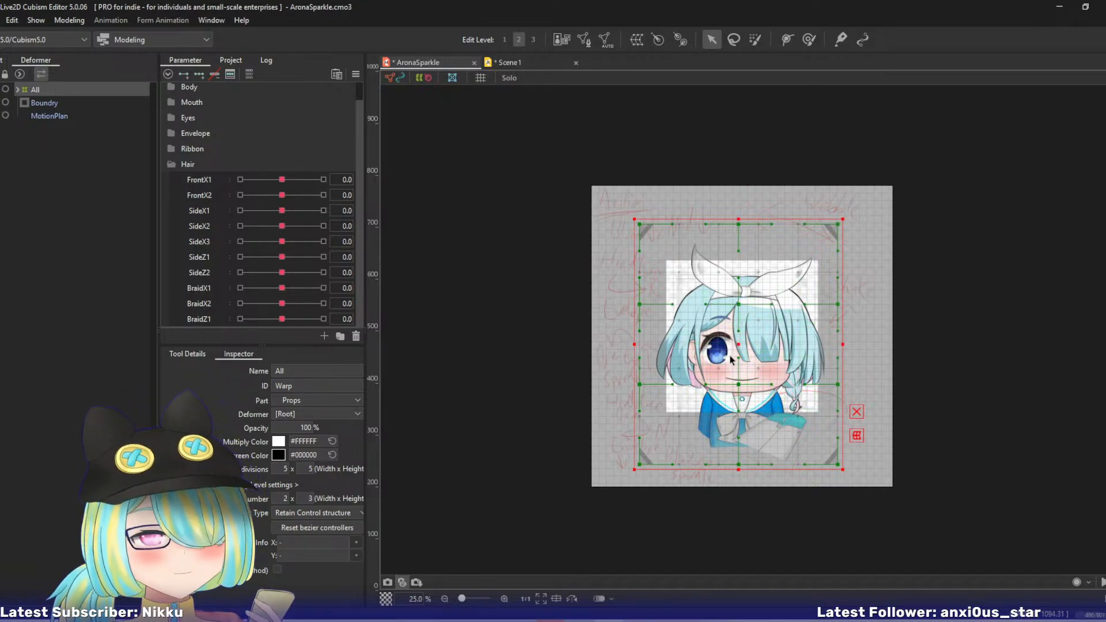
{"action": "left_click_drag", "start_coordinate": [741, 344], "coordinate": [745, 370]}
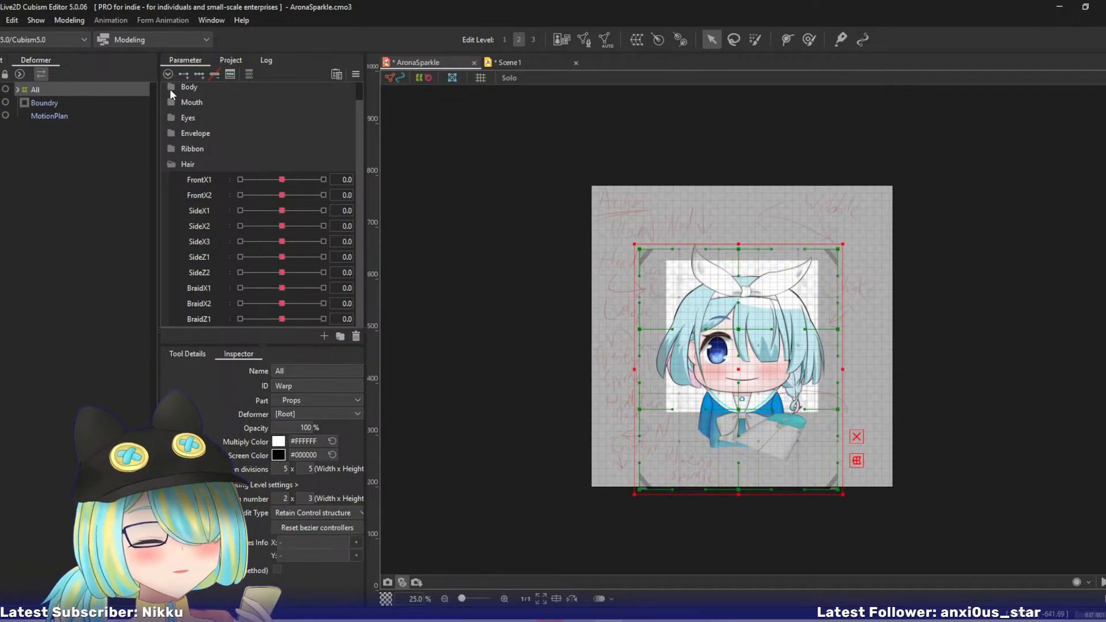
- Preview the model with the HeadTurn parameter at -10 and restore the parameter to 0
{"action": "scroll", "coordinate": [253, 102], "scroll_direction": "up", "scroll_amount": 1}
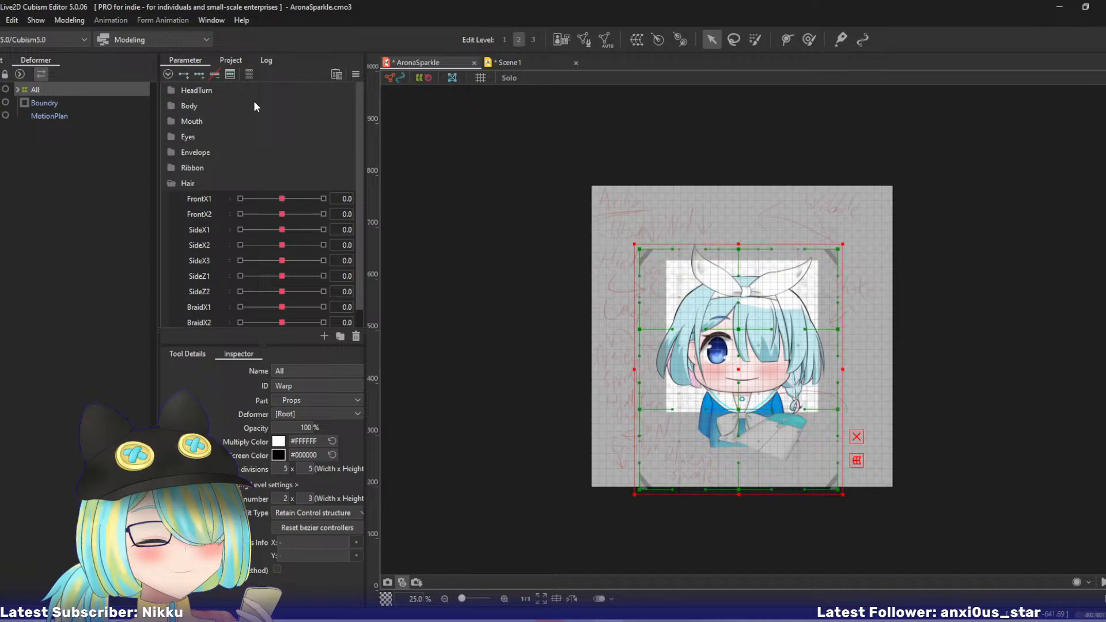
{"action": "left_click", "coordinate": [174, 89]}
{"action": "left_click_drag", "start_coordinate": [288, 104], "coordinate": [201, 105]}
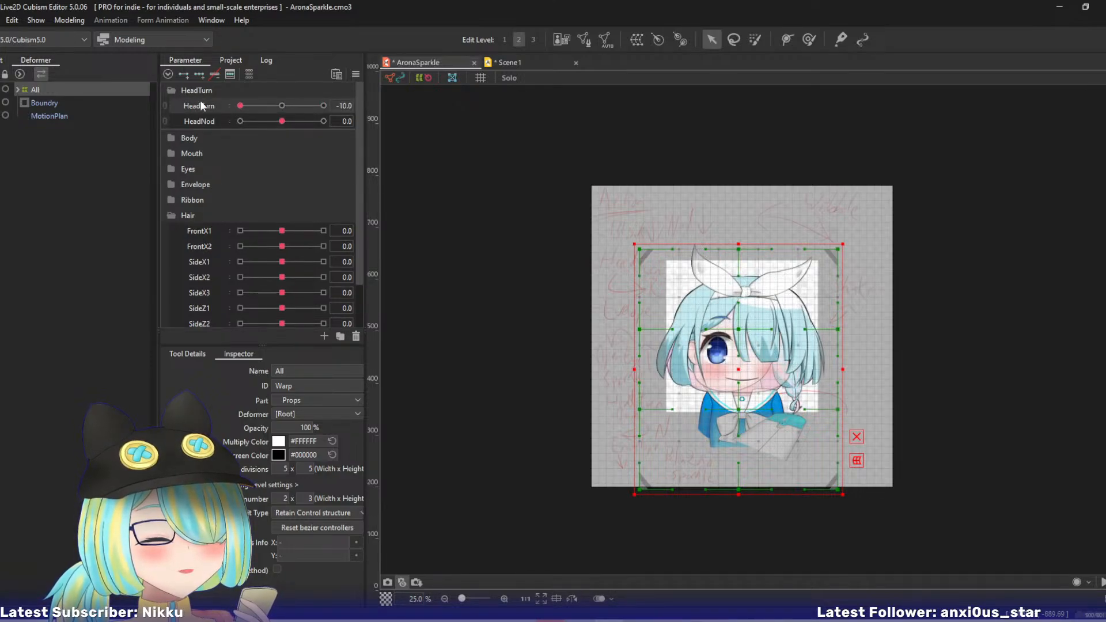
{"action": "key", "text": "ctrl+z"}
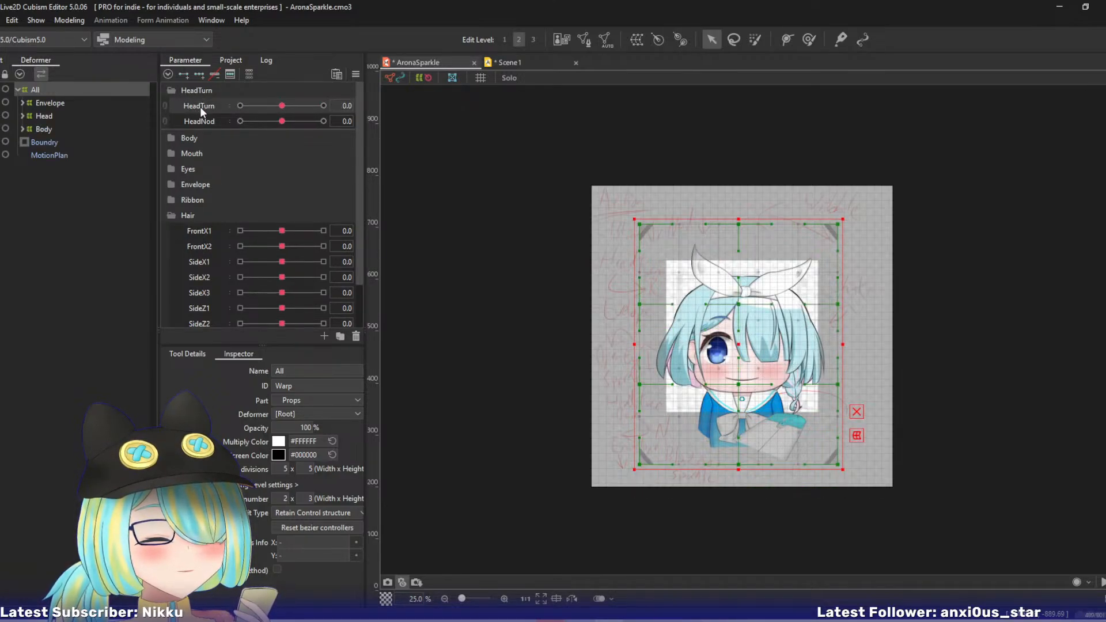
{"action": "key", "text": "ctrl+z"}
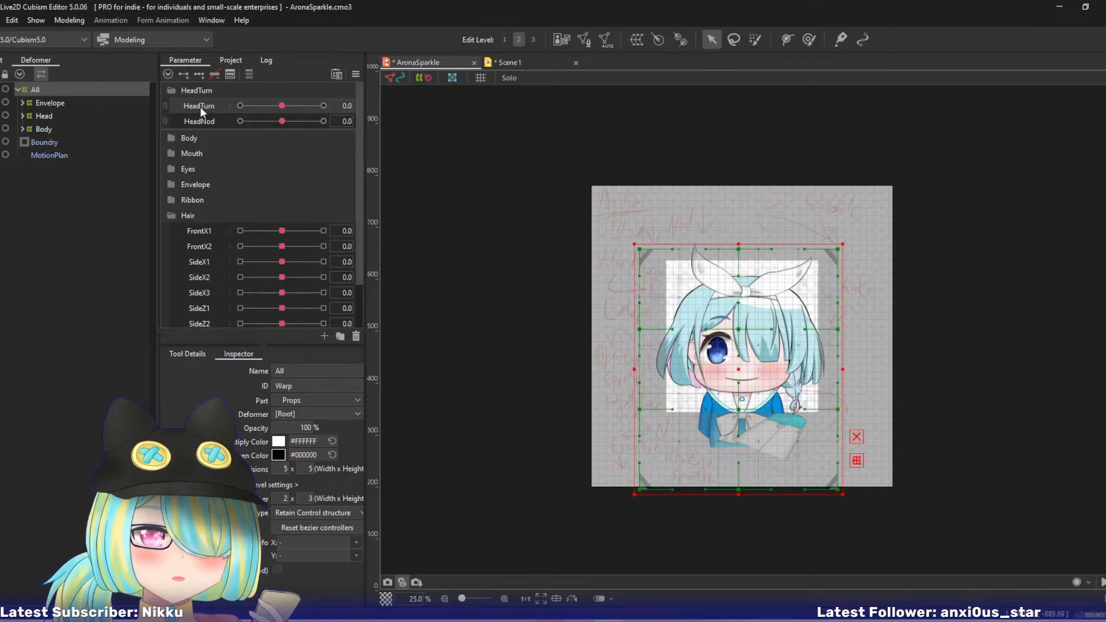
{"action": "left_click", "coordinate": [170, 90]}
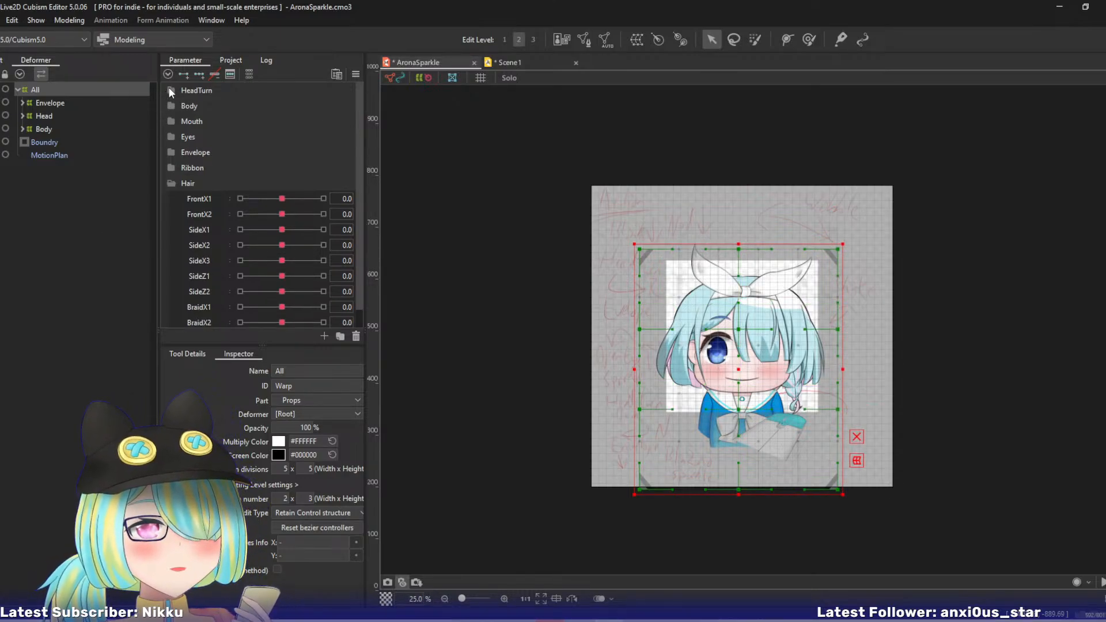
{"action": "left_click", "coordinate": [173, 182]}
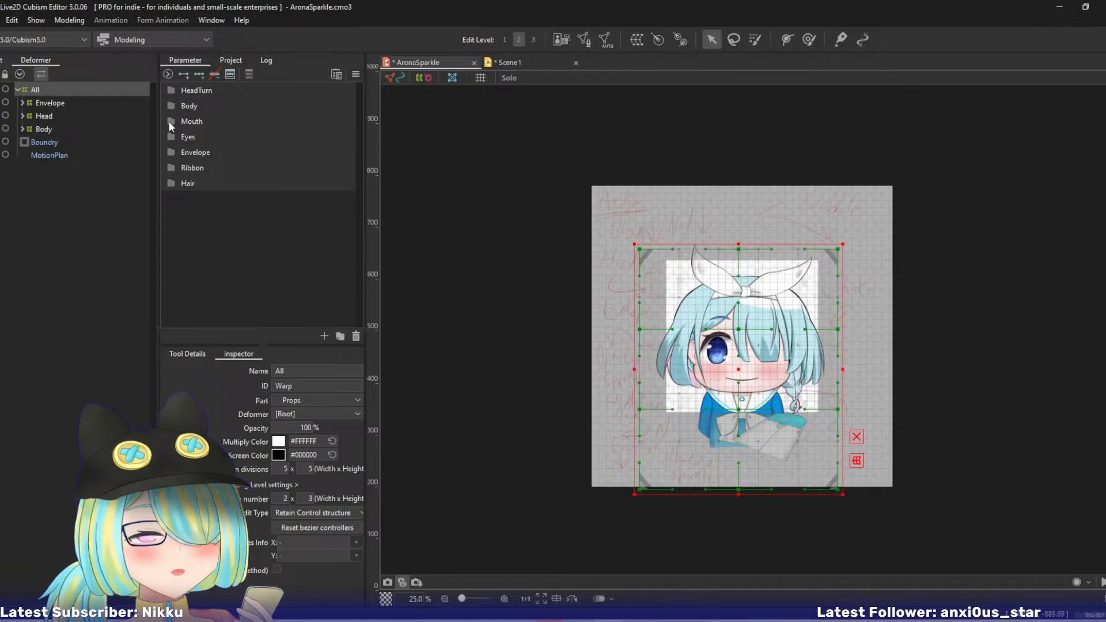
{"action": "left_click", "coordinate": [339, 337]}
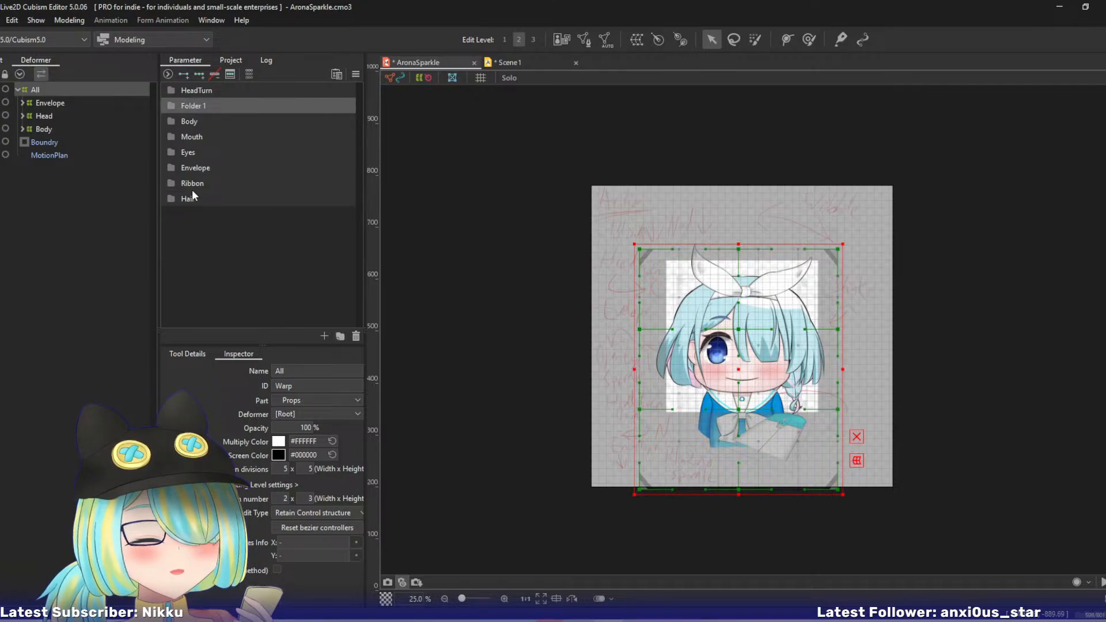
{"action": "double_click", "coordinate": [184, 104]}
{"action": "type", "text": "L"}
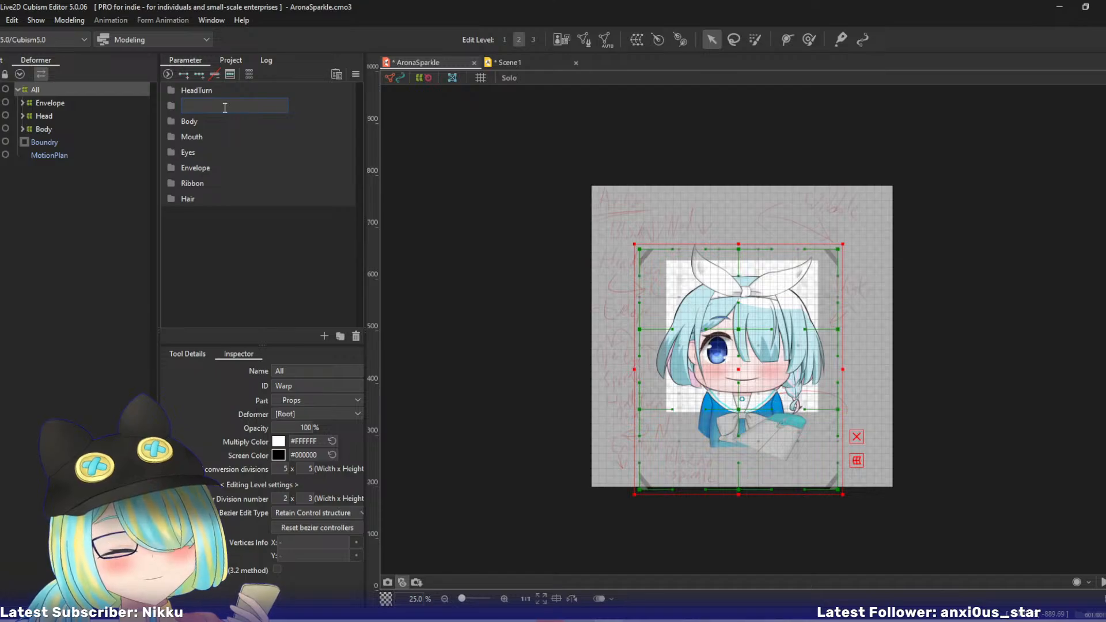
{"action": "left_click", "coordinate": [205, 289]}
{"action": "right_click", "coordinate": [203, 108]}
{"action": "left_click", "coordinate": [195, 108]}
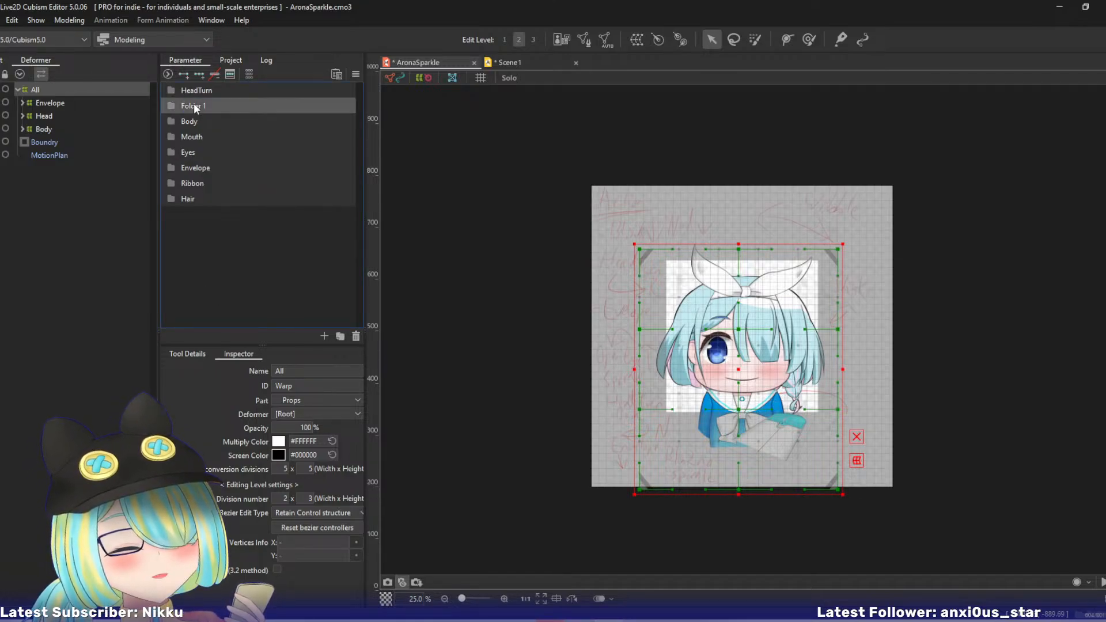
{"action": "right_click", "coordinate": [195, 107]}
{"action": "left_click", "coordinate": [210, 178]}
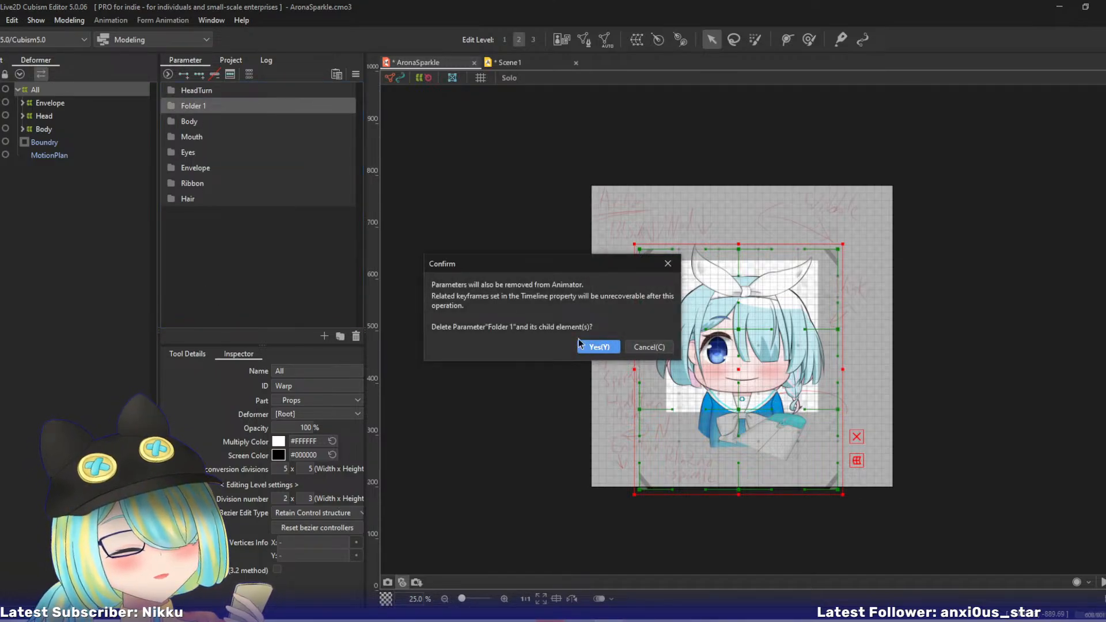
{"action": "left_click", "coordinate": [579, 341]}
- Add a parameter named ForwardPop to the Body folder and give the All deformer three keys on it
{"action": "left_click", "coordinate": [174, 106]}
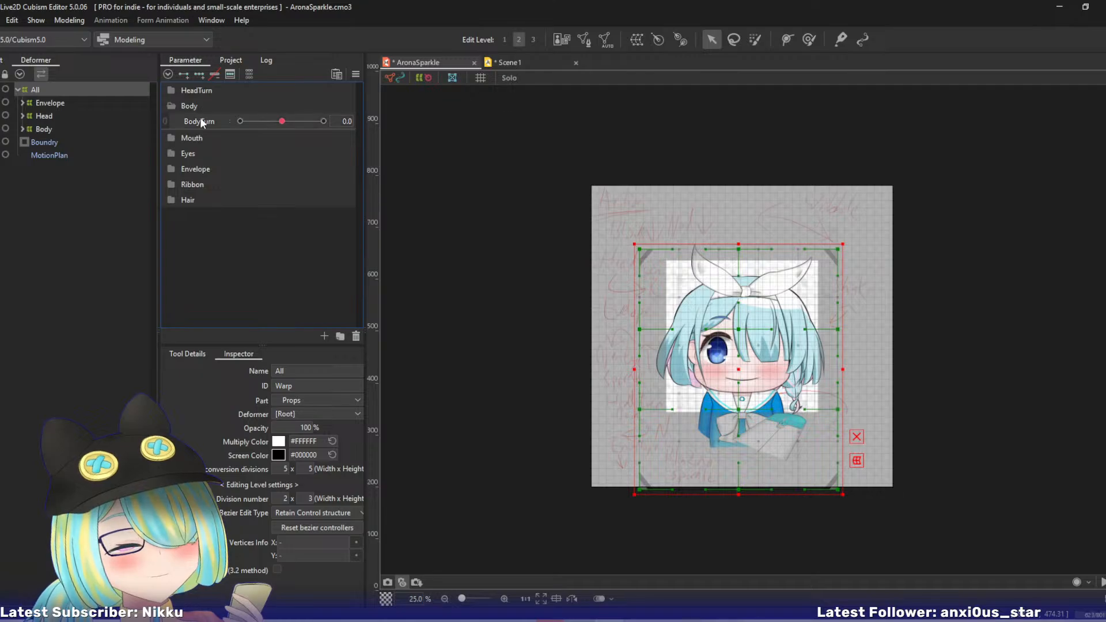
{"action": "left_click", "coordinate": [324, 334]}
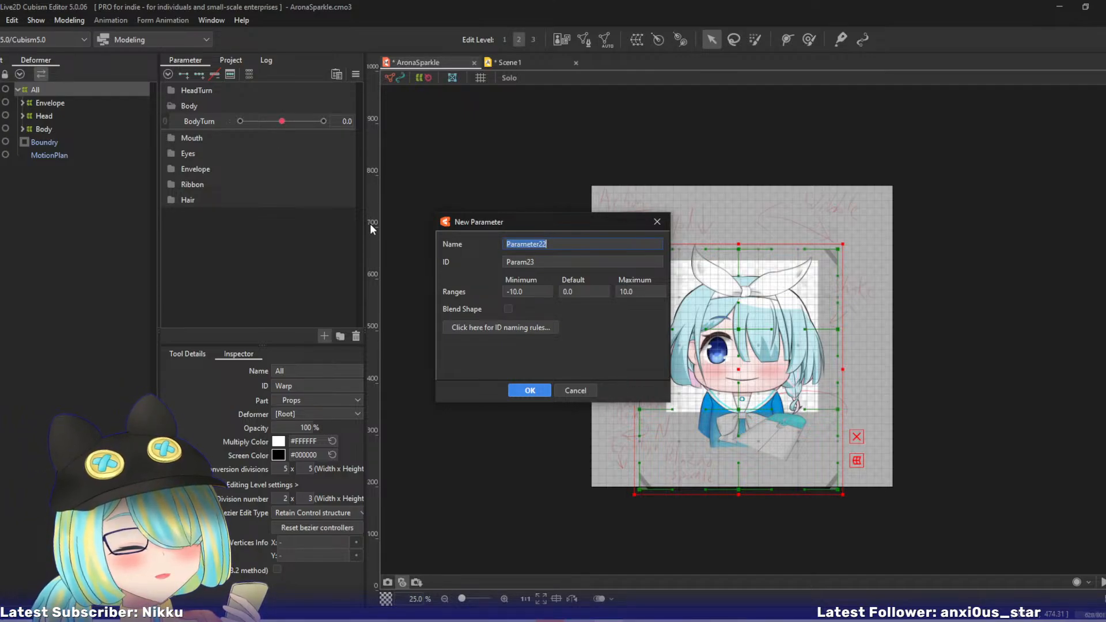
{"action": "type", "text": "Forward"}
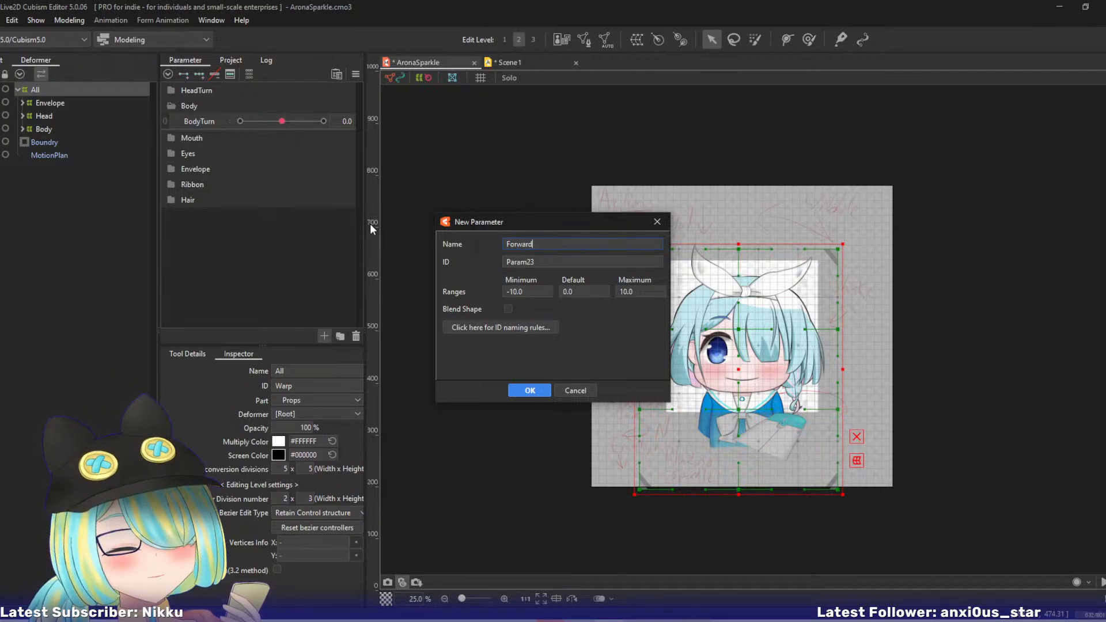
{"action": "type", "text": "Pop"}
{"action": "key", "text": "Return"}
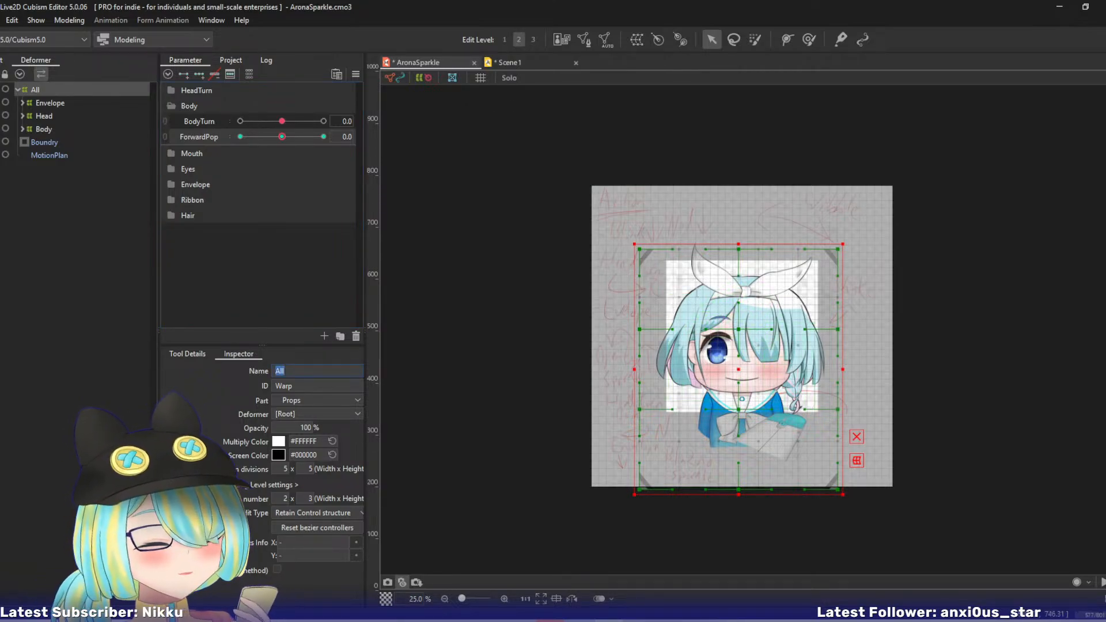
- At ForwardPop 10, pull the All deformer's upper and head-level control points outward and up, shifting the head slightly toward its eye side
{"action": "left_click_drag", "start_coordinate": [286, 138], "coordinate": [324, 137]}
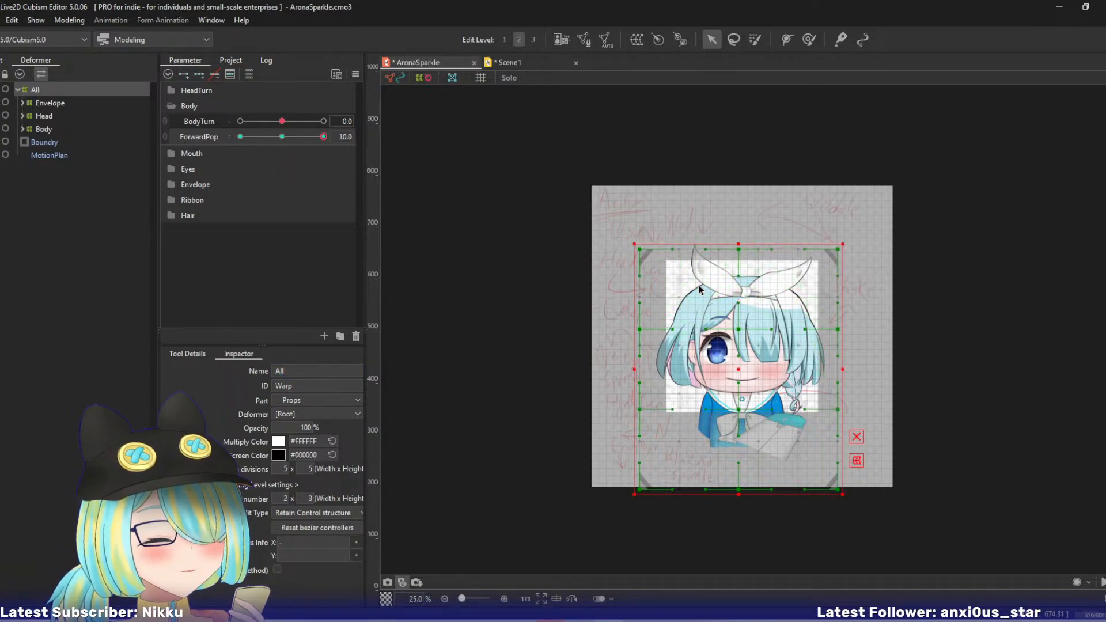
{"action": "key", "text": "Tab"}
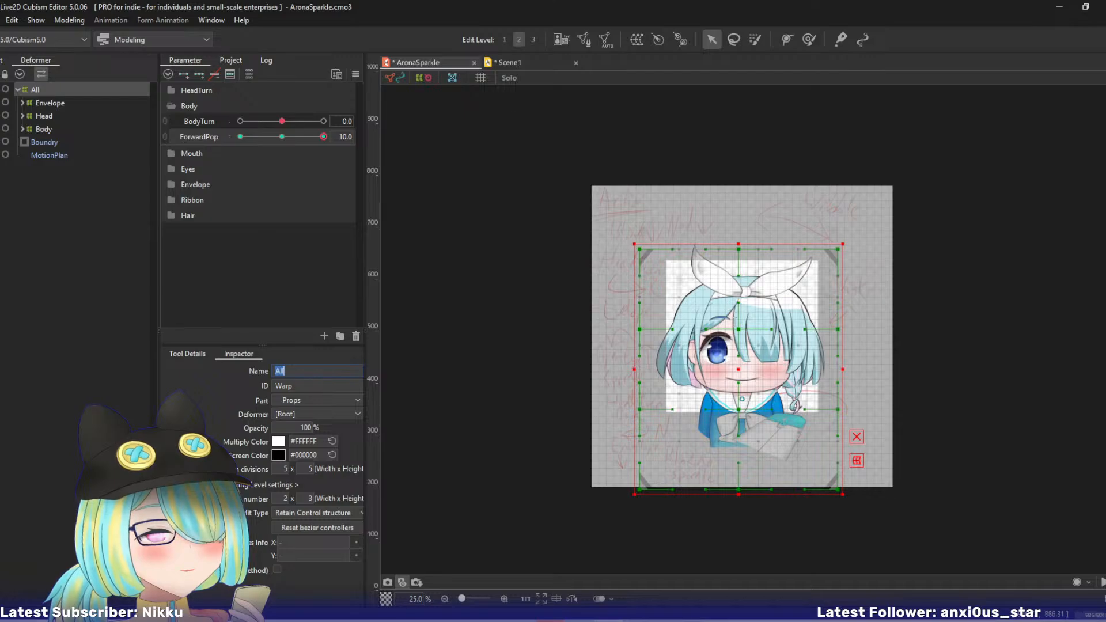
{"action": "left_click_drag", "start_coordinate": [738, 330], "coordinate": [729, 330]}
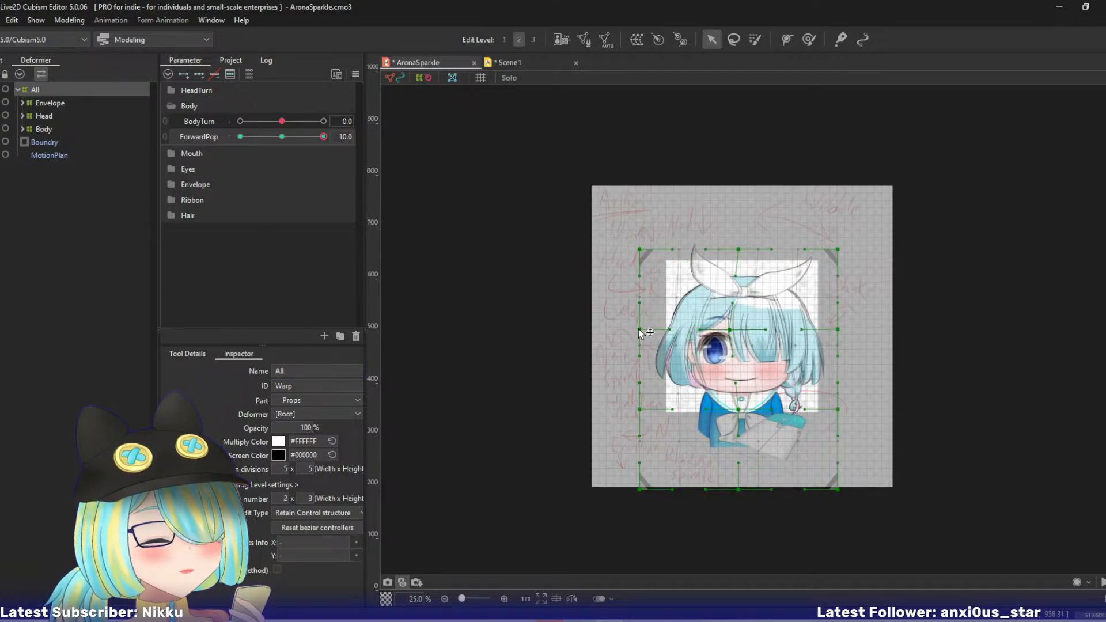
{"action": "left_click_drag", "start_coordinate": [639, 333], "coordinate": [626, 333]}
{"action": "left_click_drag", "start_coordinate": [738, 249], "coordinate": [724, 237]}
{"action": "left_click_drag", "start_coordinate": [639, 249], "coordinate": [623, 241]}
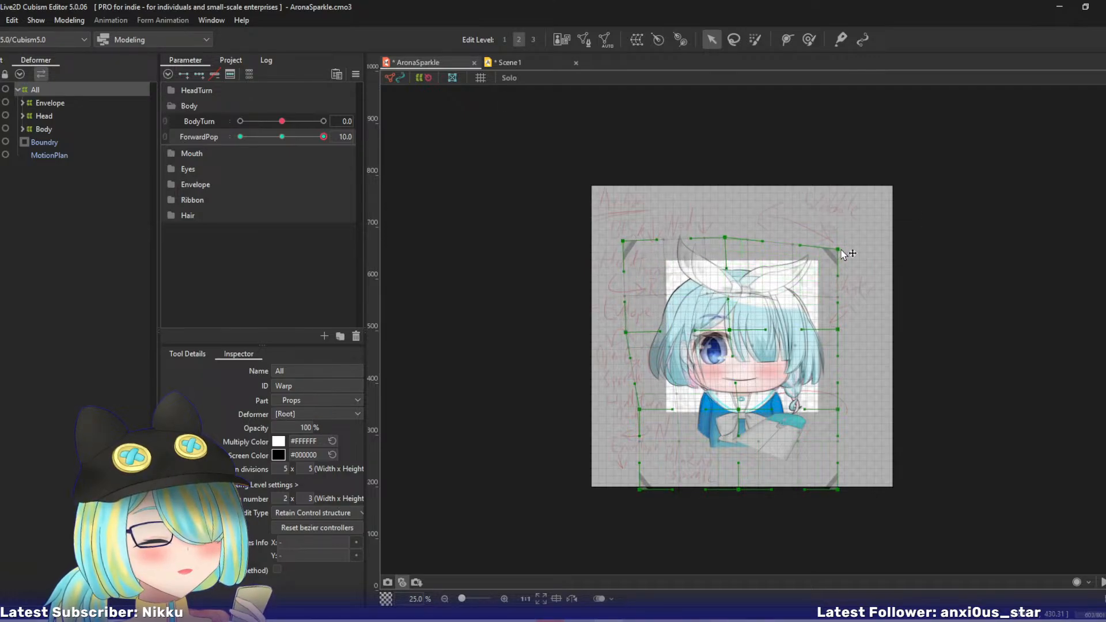
{"action": "left_click_drag", "start_coordinate": [840, 252], "coordinate": [835, 238]}
- Nudge the All deformer's shoulder-level points down for the ForwardPop pose, check the motion and reset ForwardPop to 0
{"action": "left_click_drag", "start_coordinate": [635, 409], "coordinate": [627, 416]}
{"action": "left_click_drag", "start_coordinate": [735, 410], "coordinate": [732, 414]}
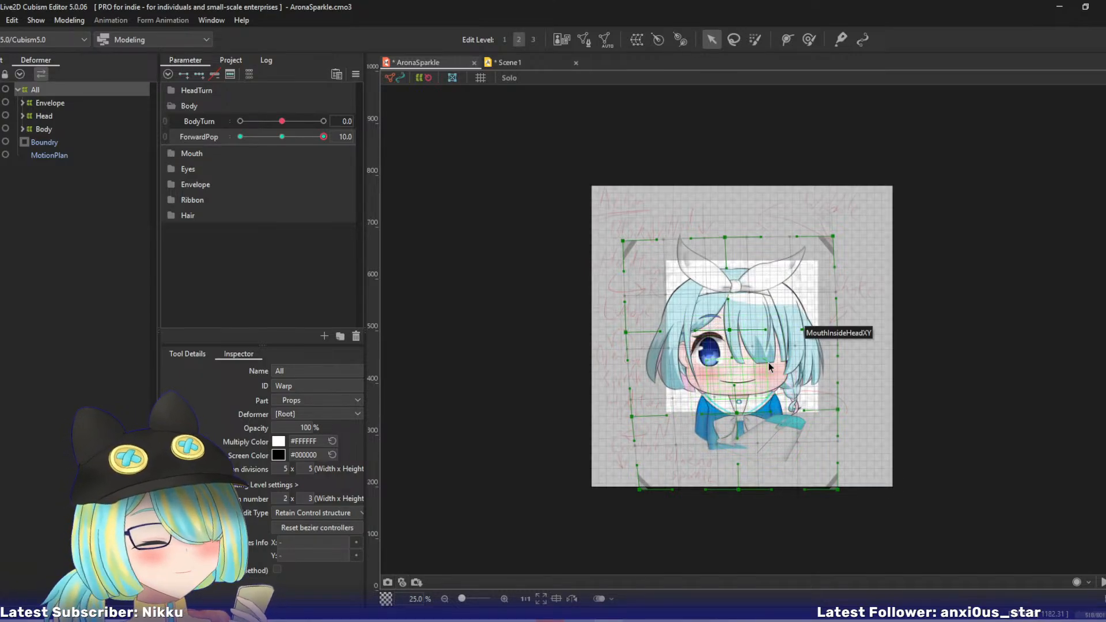
{"action": "left_click_drag", "start_coordinate": [323, 139], "coordinate": [358, 143]}
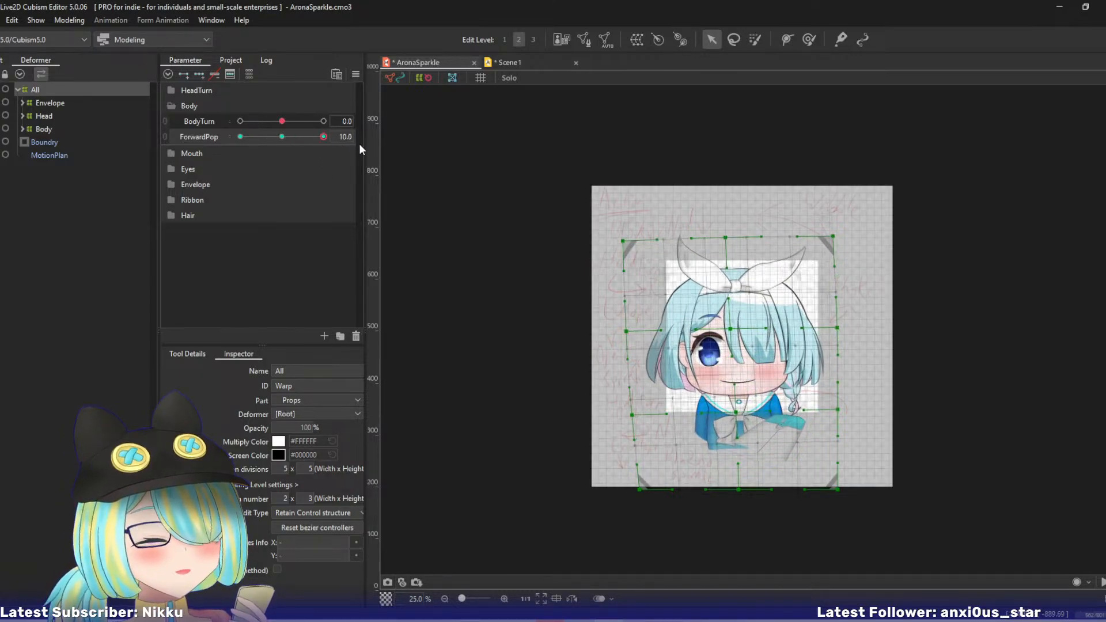
{"action": "left_click_drag", "start_coordinate": [839, 410], "coordinate": [838, 414]}
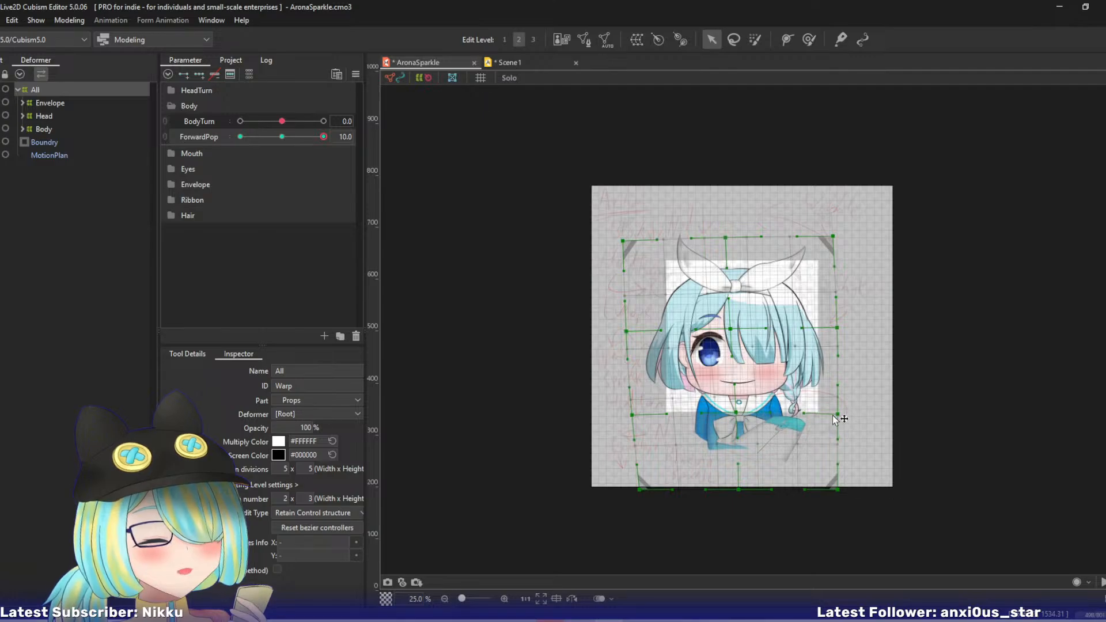
{"action": "left_click_drag", "start_coordinate": [627, 333], "coordinate": [624, 333]}
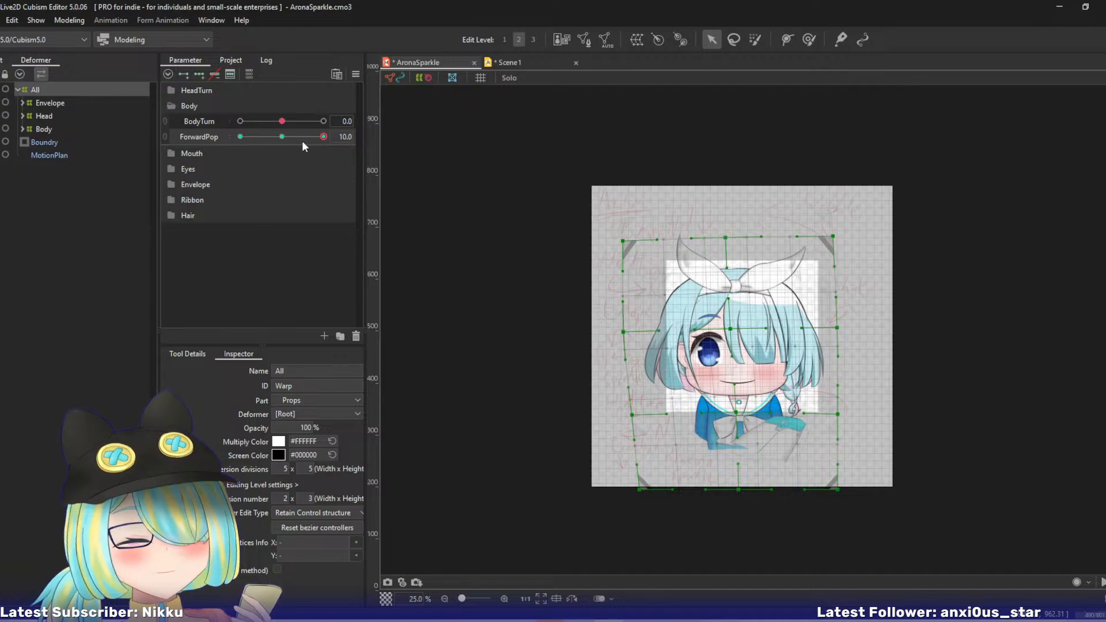
{"action": "left_click_drag", "start_coordinate": [302, 137], "coordinate": [342, 147]}
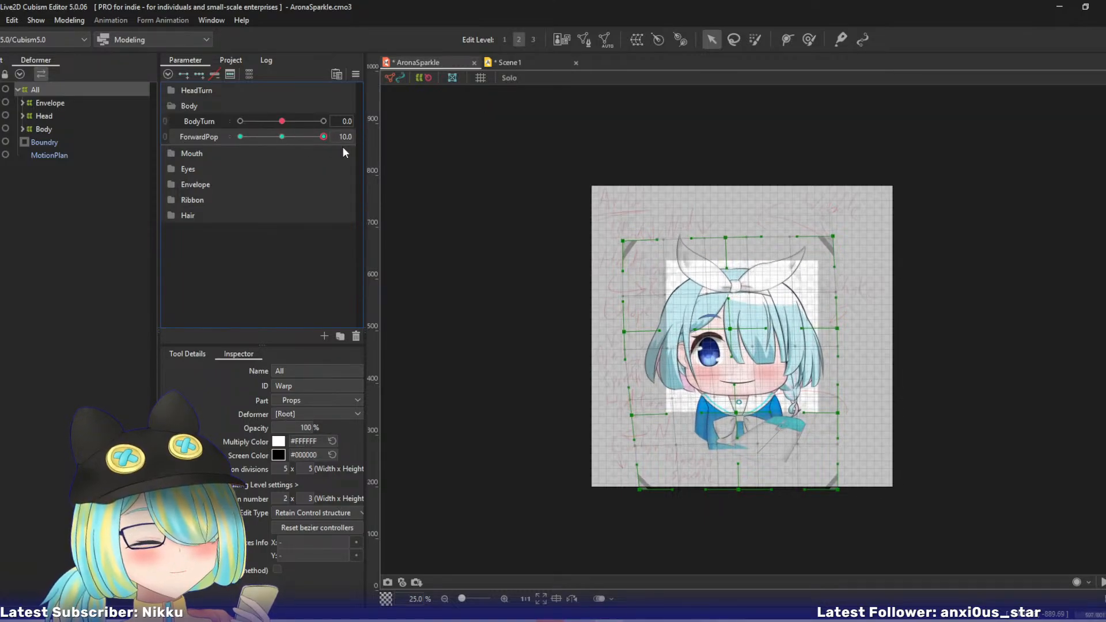
{"action": "key", "text": "ctrl+d"}
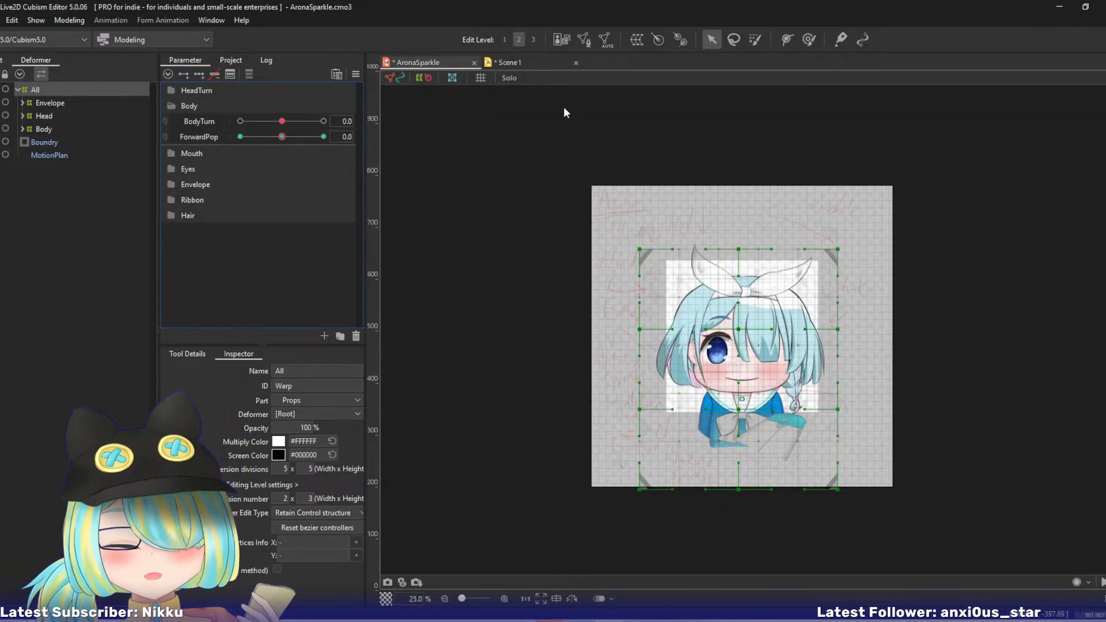
- Save the model changes and save the Scene1 animation project as AronaSparker.can3
{"action": "left_click", "coordinate": [524, 62]}
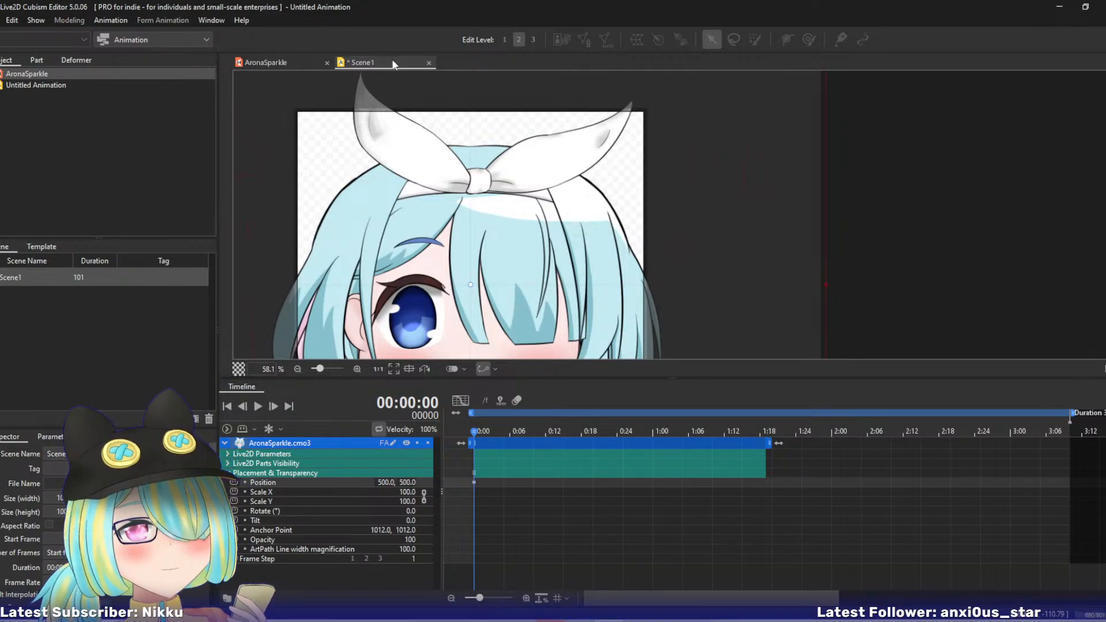
{"action": "key", "text": "ctrl+s"}
{"action": "key", "text": "Escape"}
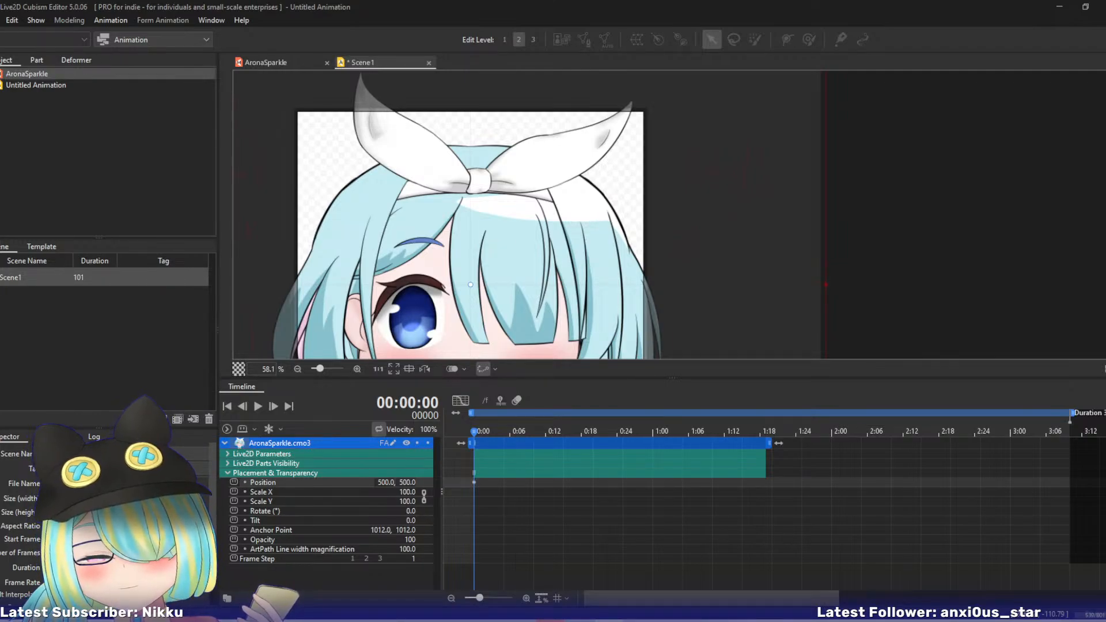
{"action": "key", "text": "ctrl+s"}
{"action": "left_click", "coordinate": [675, 475]}
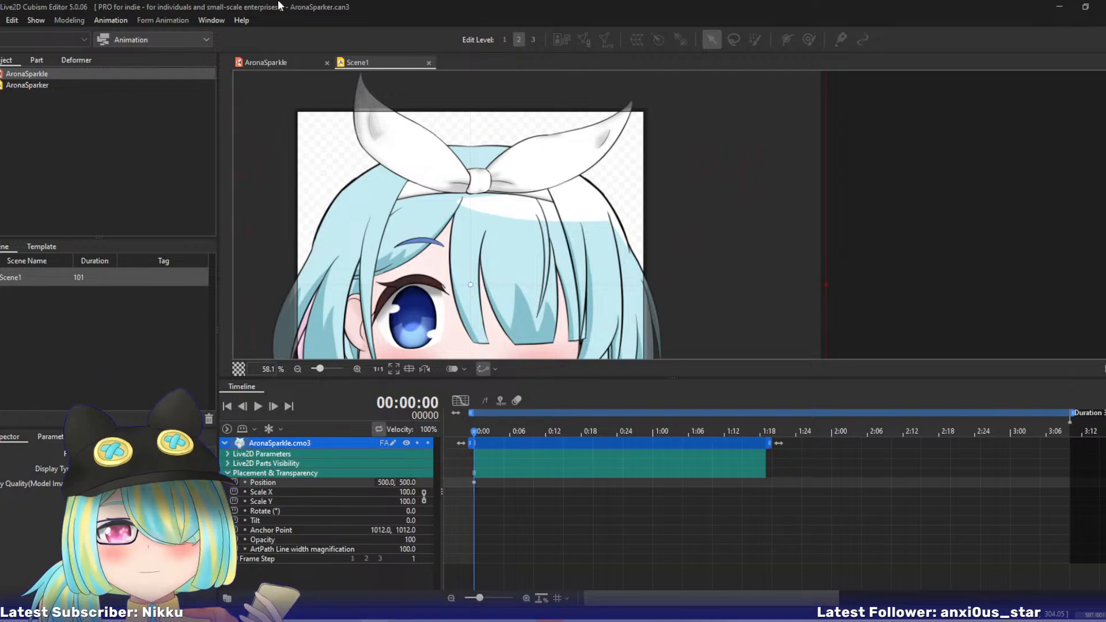
{"action": "left_click_drag", "start_coordinate": [512, 212], "coordinate": [620, 159]}
{"action": "scroll", "coordinate": [619, 158], "scroll_direction": "down", "scroll_amount": 2}
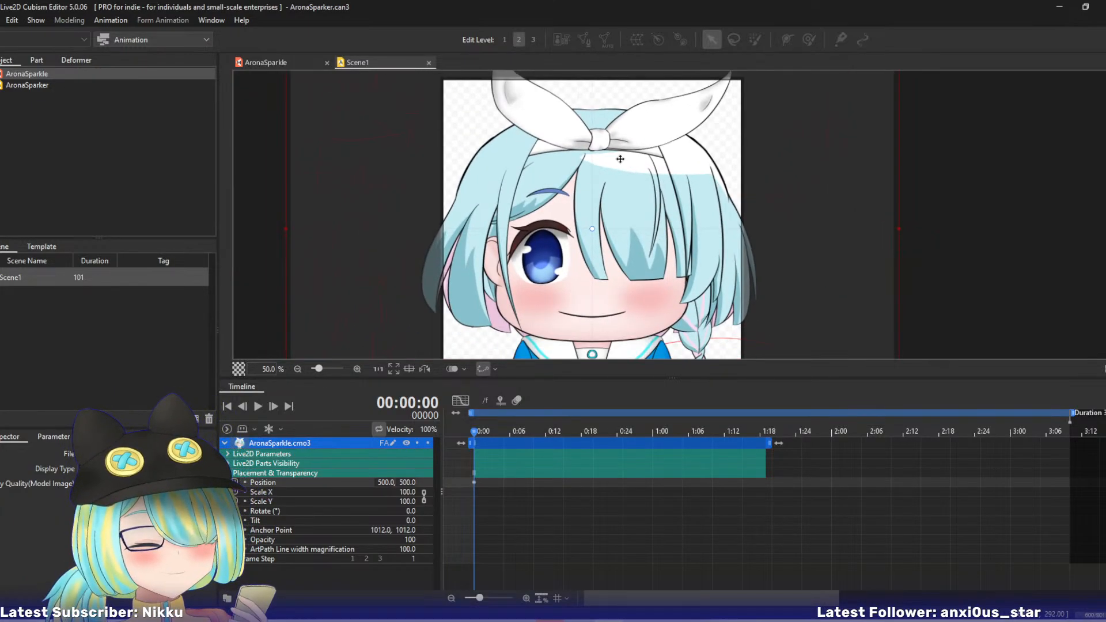
- Set Scene1's duration to 150 frames and start playback of the scene
{"action": "scroll", "coordinate": [526, 163], "scroll_direction": "down", "scroll_amount": 1}
{"action": "left_click_drag", "start_coordinate": [525, 163], "coordinate": [478, 176]}
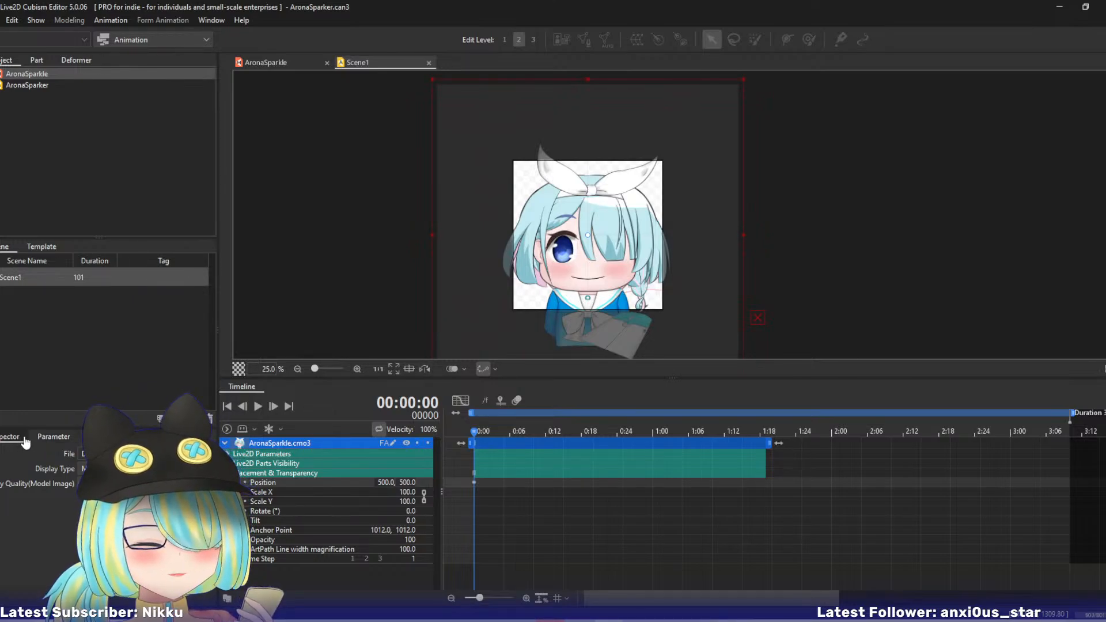
{"action": "left_click", "coordinate": [29, 280]}
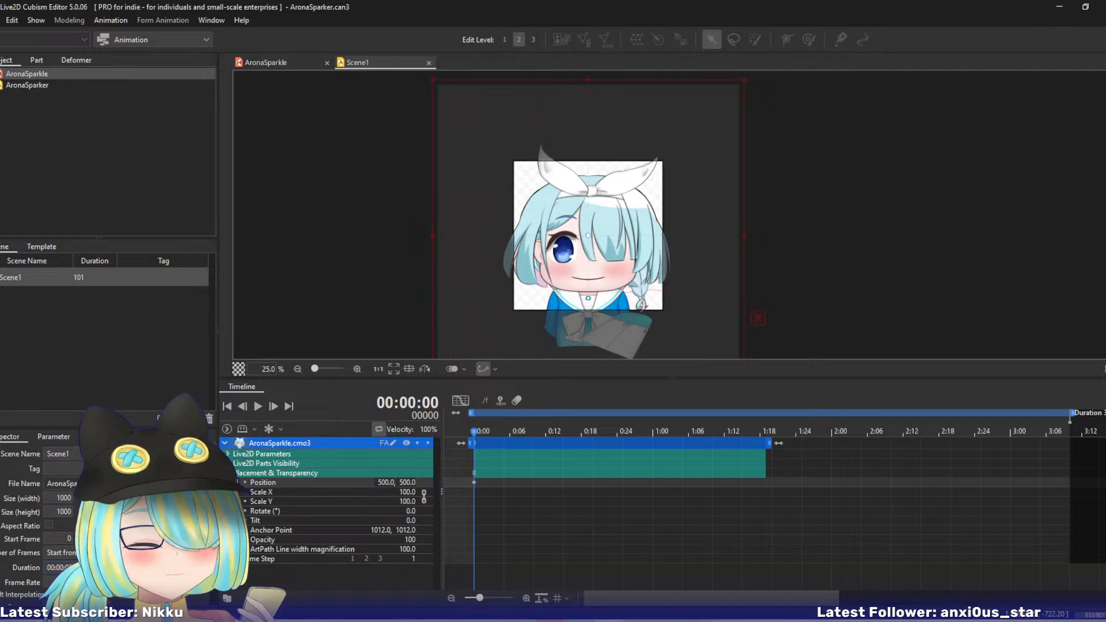
{"action": "key", "text": "Return"}
{"action": "key", "text": "space"}
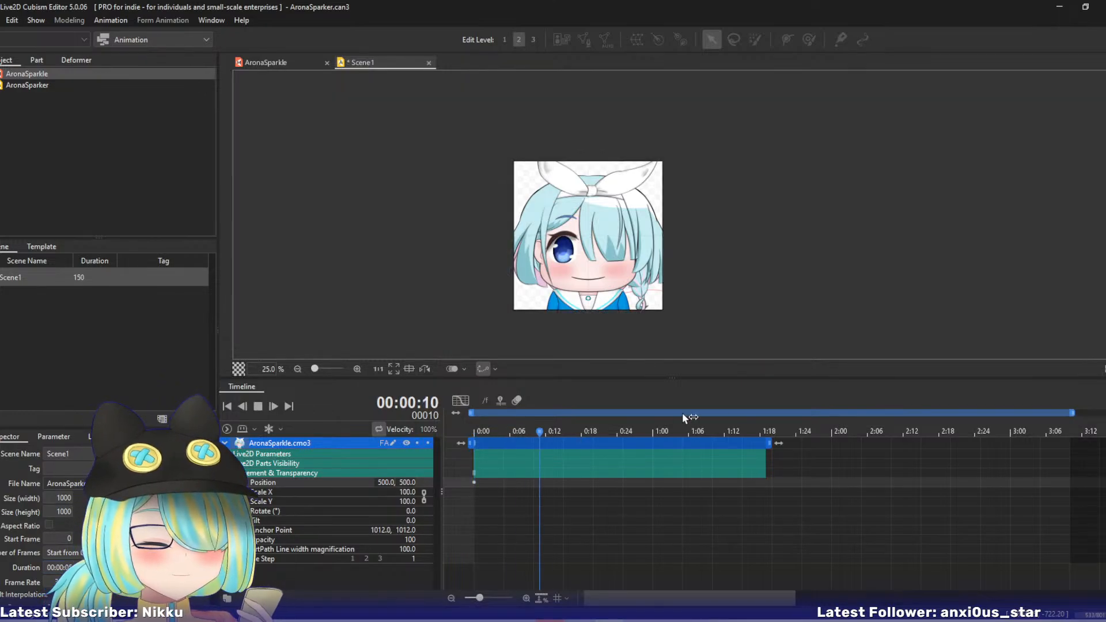
- Stop playback, extend the AronaSparkle track to the end of the work area and return to frame 0
{"action": "left_click", "coordinate": [259, 406]}
{"action": "left_click_drag", "start_coordinate": [767, 461], "coordinate": [1075, 460]}
{"action": "left_click", "coordinate": [466, 429]}
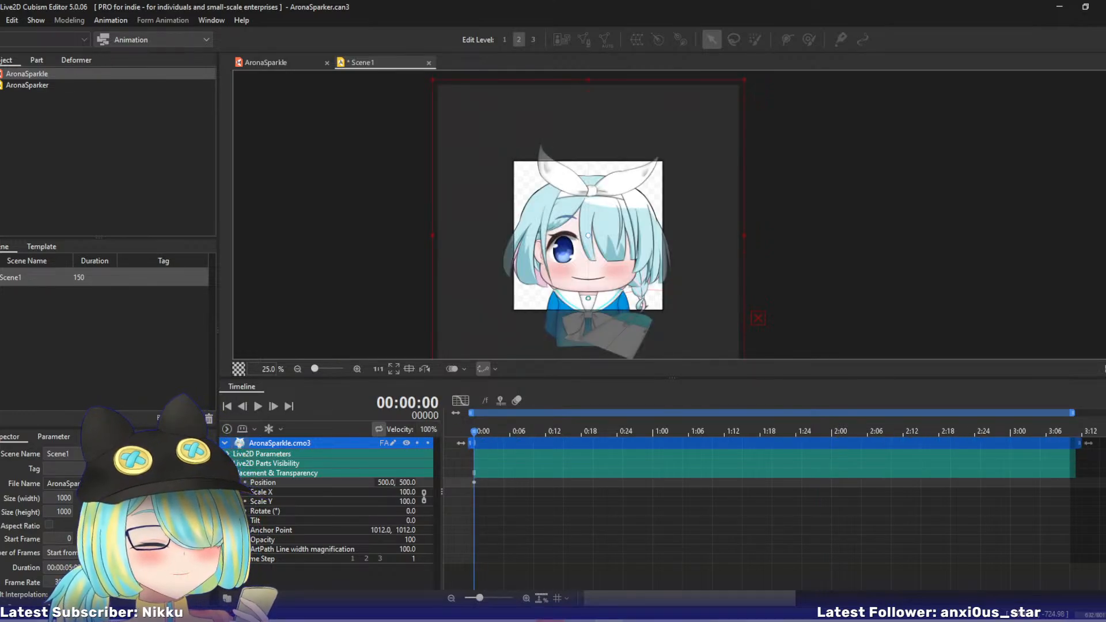
- Insert keyframes for all Live2D parameters of the AronaSparkle track at frame 0
{"action": "left_click", "coordinate": [228, 473]}
{"action": "left_click", "coordinate": [228, 454]}
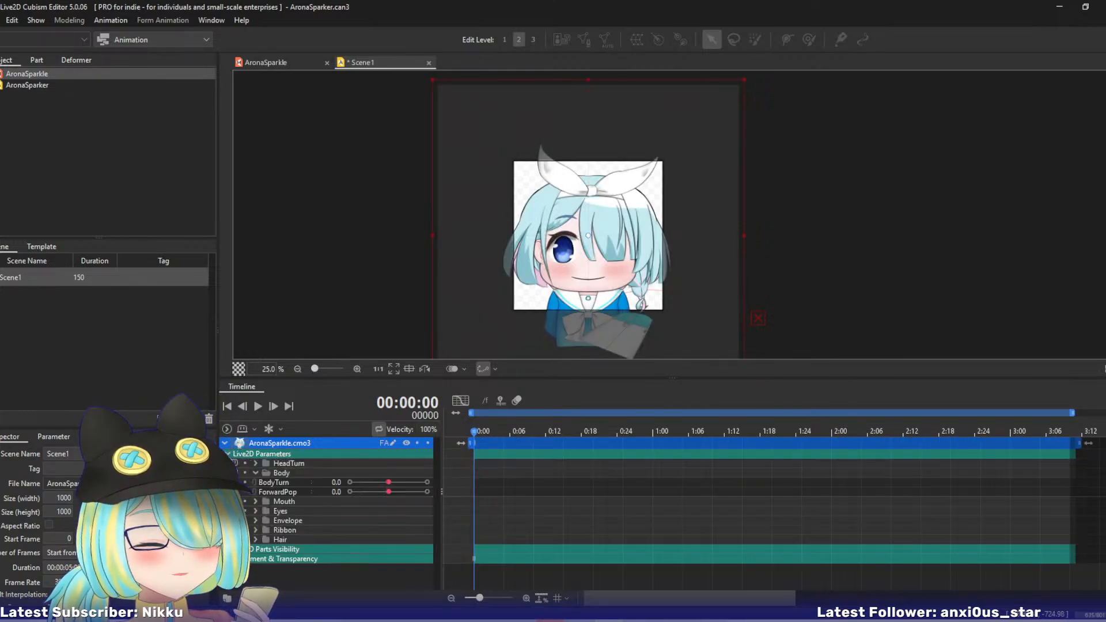
{"action": "right_click", "coordinate": [474, 454]}
{"action": "left_click", "coordinate": [485, 461]}
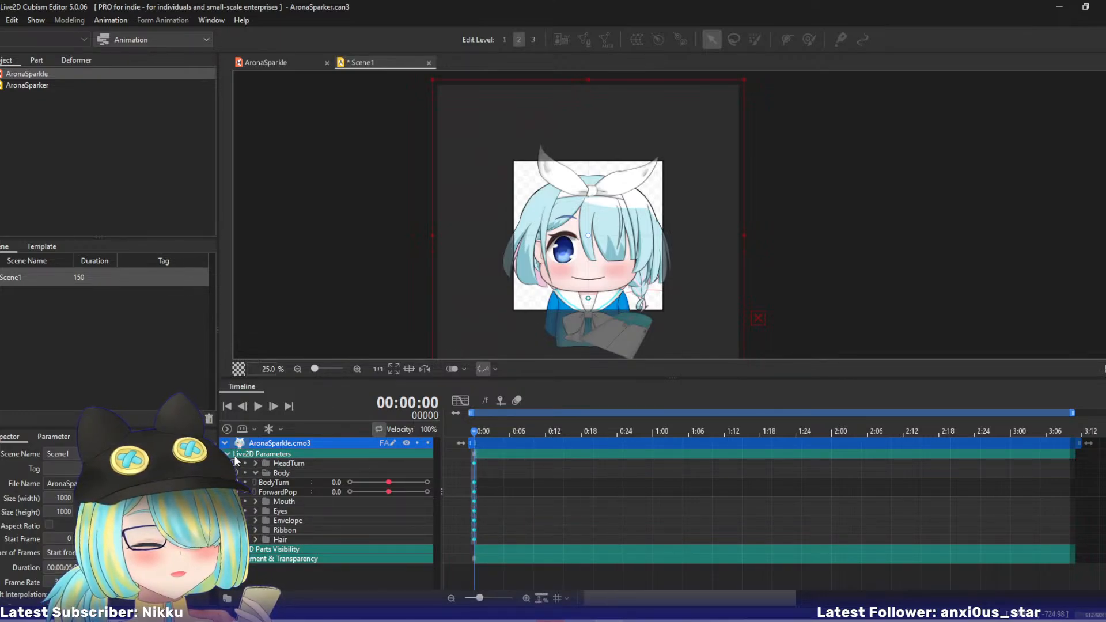
- Expand the Hair, Ribbon, Envelope, Eyes, Mouth and HeadTurn parameter groups in the timeline
{"action": "left_click", "coordinate": [256, 540]}
{"action": "left_click", "coordinate": [256, 530]}
{"action": "left_click", "coordinate": [256, 521]}
{"action": "left_click", "coordinate": [255, 511]}
{"action": "left_click", "coordinate": [256, 501]}
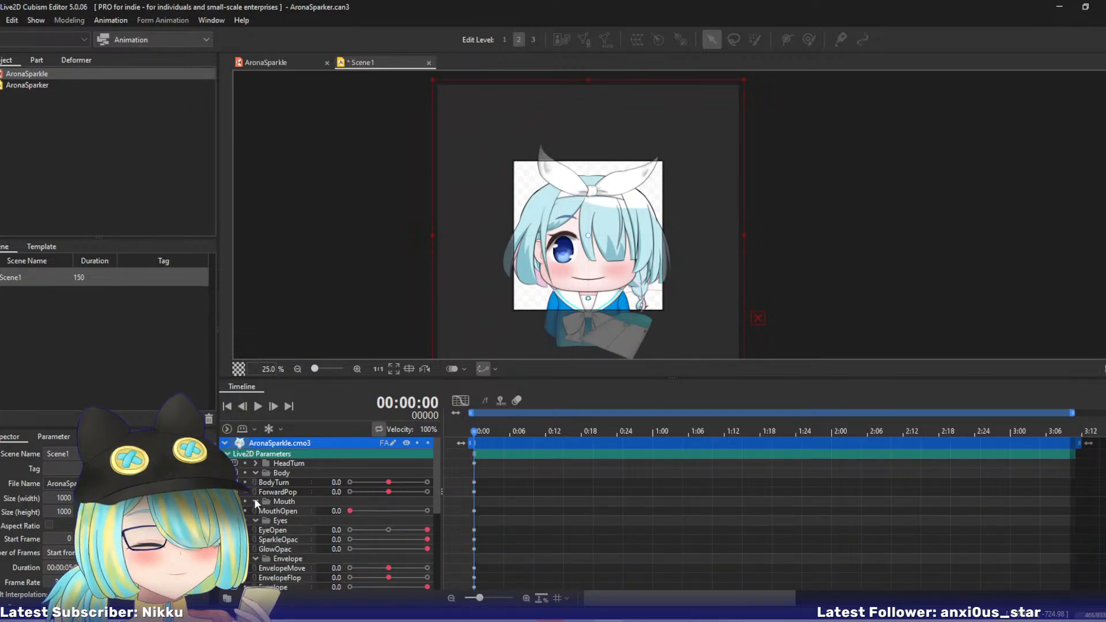
{"action": "left_click", "coordinate": [255, 464]}
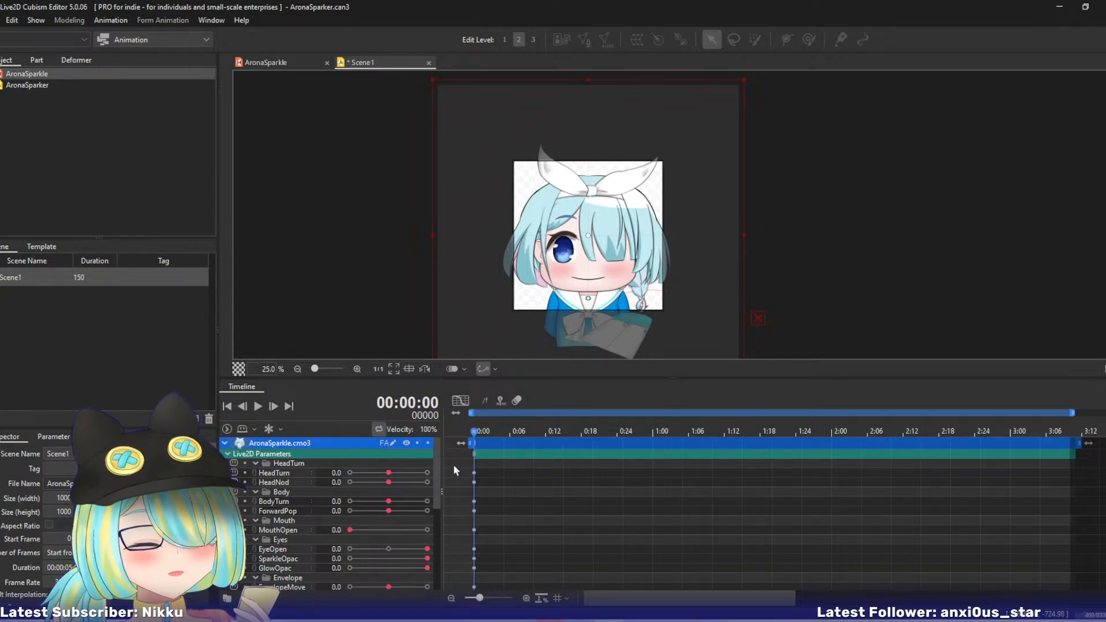
- Key EyeOpen at -10 on frame 10, and HeadTurn at 7 with HeadNod at -5 on frame 35
{"action": "left_click", "coordinate": [533, 431]}
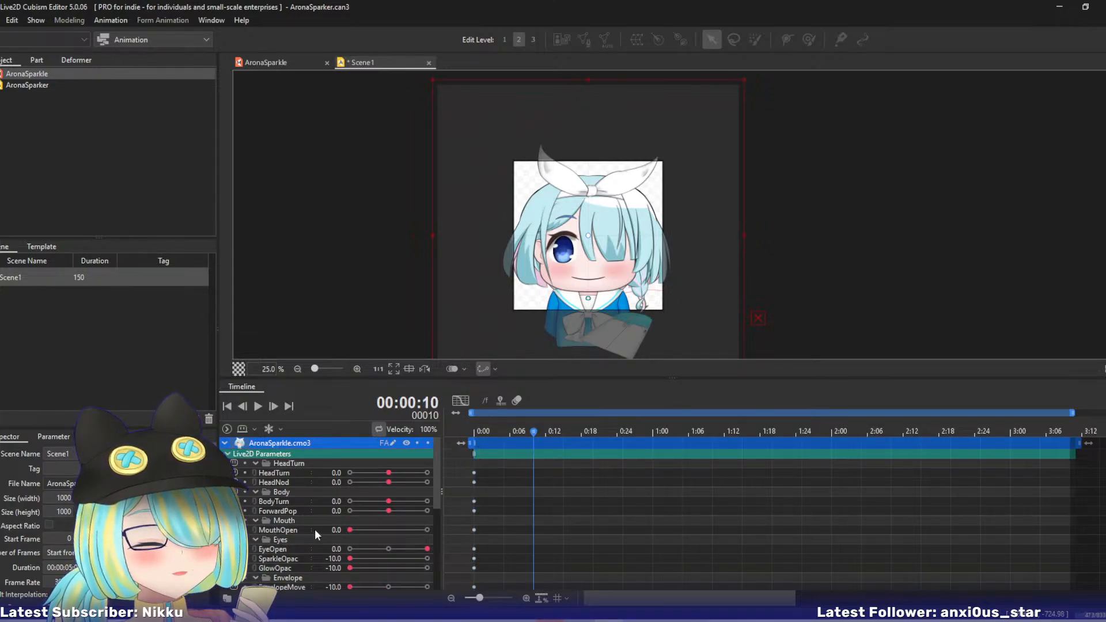
{"action": "left_click_drag", "start_coordinate": [426, 549], "coordinate": [338, 549]}
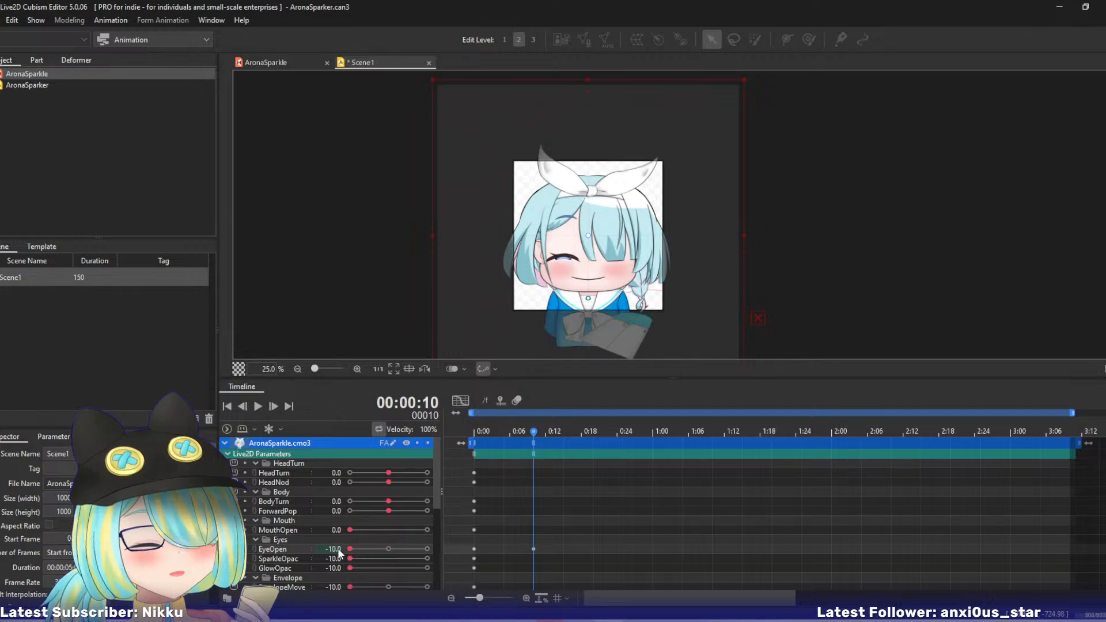
{"action": "left_click_drag", "start_coordinate": [536, 431], "coordinate": [683, 435]}
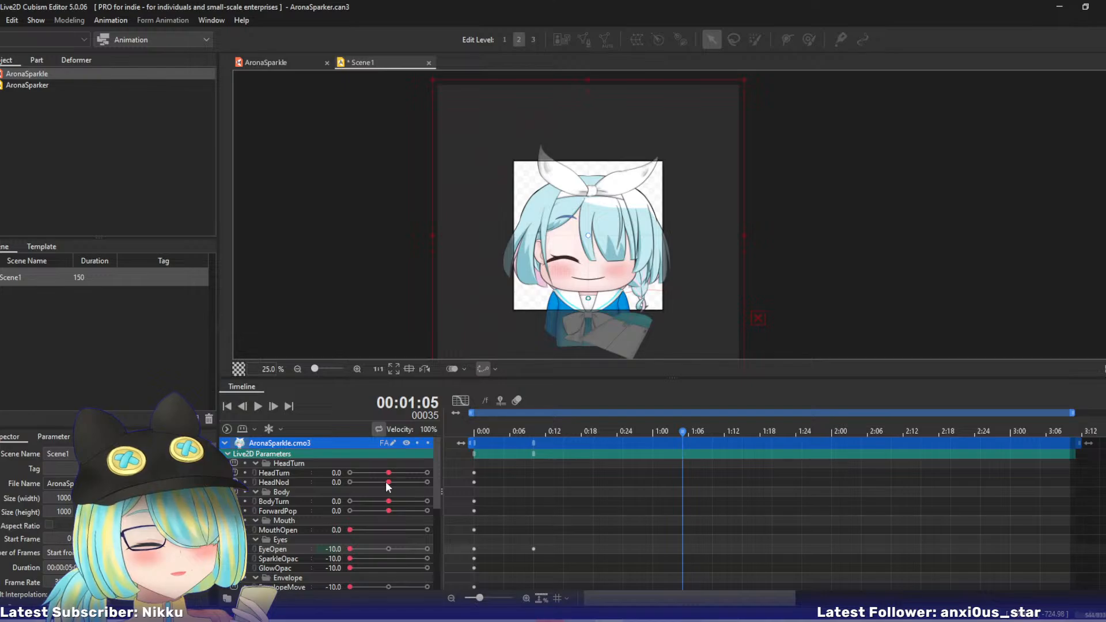
{"action": "left_click_drag", "start_coordinate": [388, 485], "coordinate": [416, 473]}
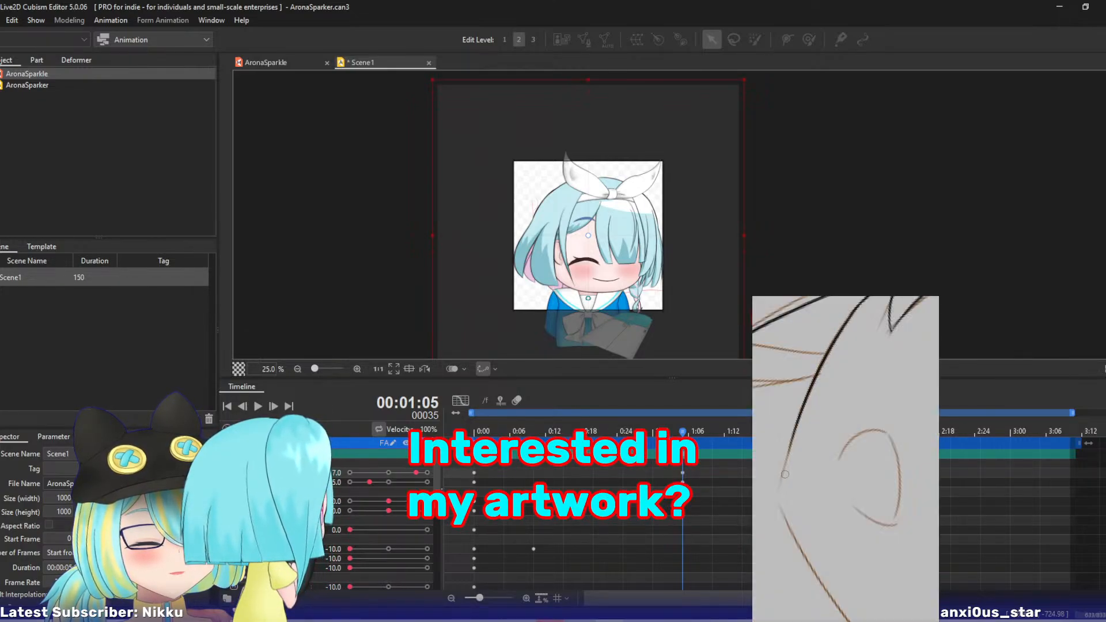
- Key SparkleOpac at 0 and EyeOpen at -10 on frame 20, and EyeOpen at 0 on frame 35
{"action": "left_click", "coordinate": [612, 432]}
{"action": "left_click_drag", "start_coordinate": [611, 433], "coordinate": [593, 433]}
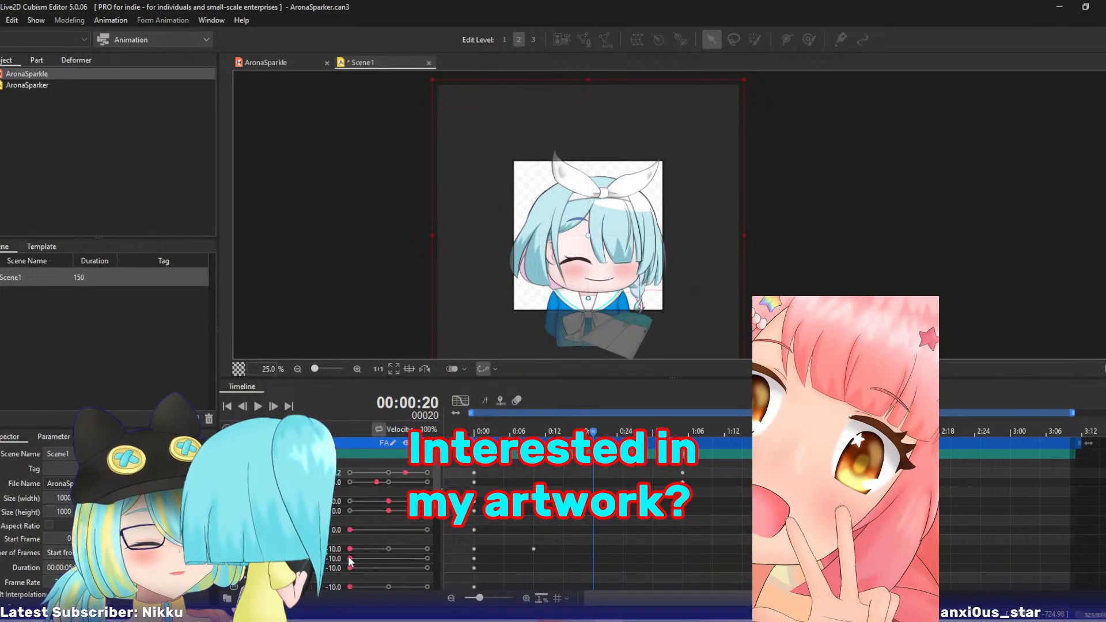
{"action": "left_click_drag", "start_coordinate": [349, 558], "coordinate": [427, 558]}
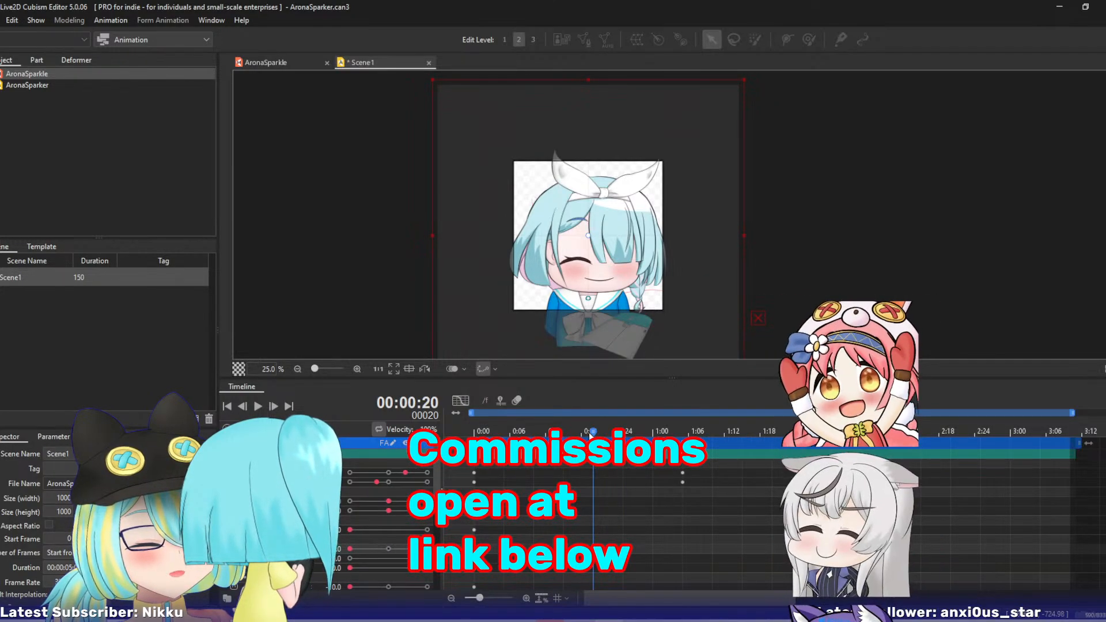
{"action": "left_click_drag", "start_coordinate": [593, 432], "coordinate": [680, 444]}
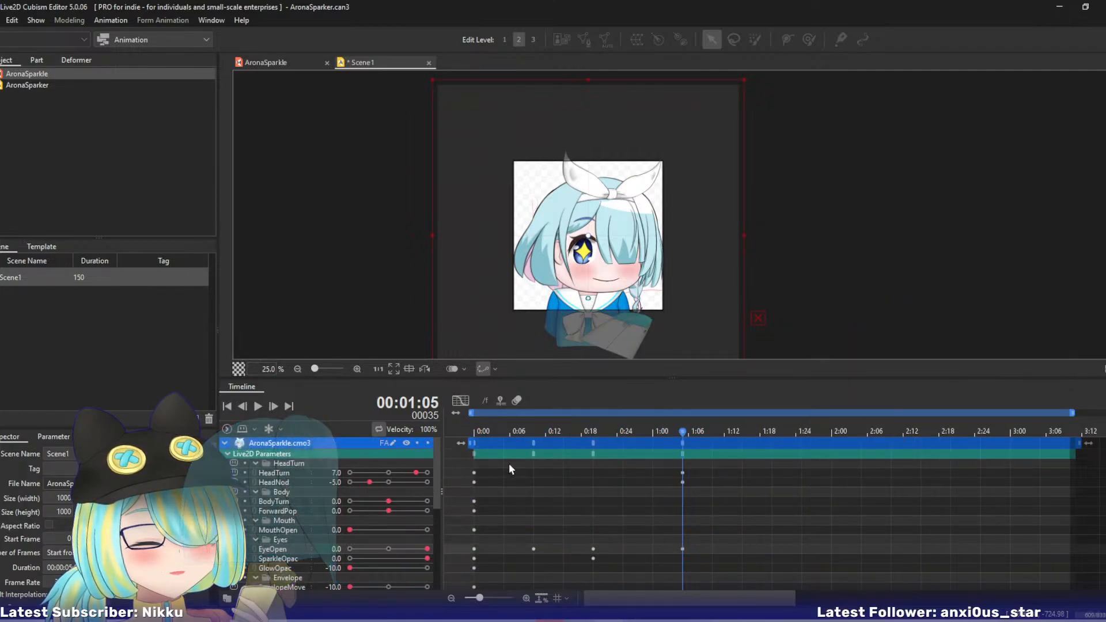
- Key EnvelopeMove at -10 on frame 10, and ForwardPop at 5 with EnvelopeMove at 0 on frame 35
{"action": "mouse_move", "coordinate": [531, 430]}
{"action": "left_mouse_down"}
{"action": "mouse_move", "coordinate": [491, 432]}
{"action": "mouse_move", "coordinate": [533, 430]}
{"action": "left_mouse_up"}
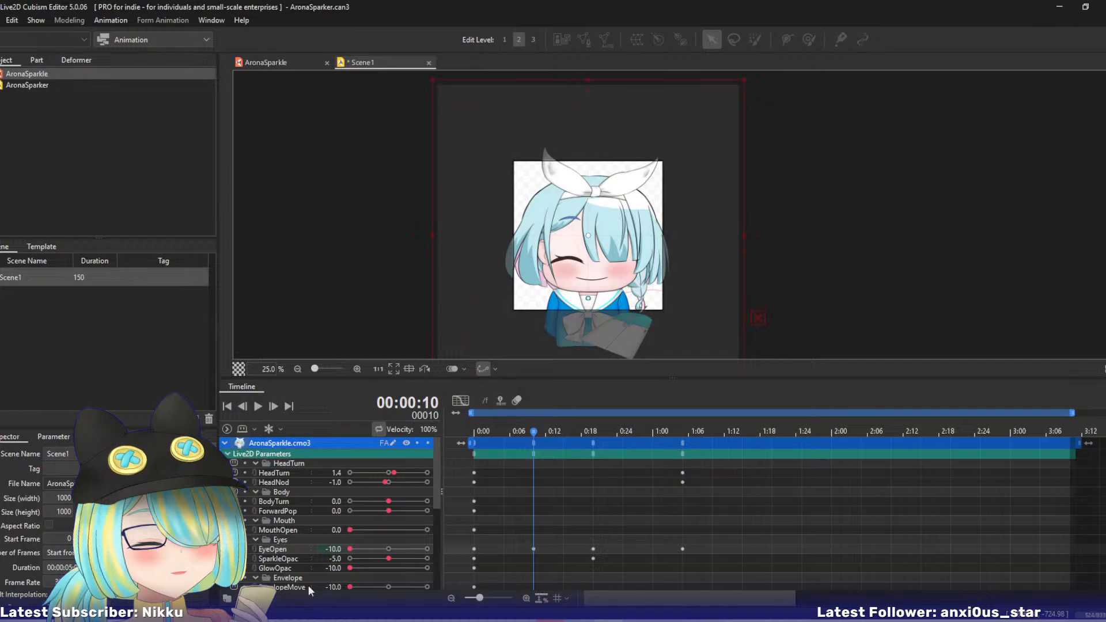
{"action": "left_click", "coordinate": [350, 585]}
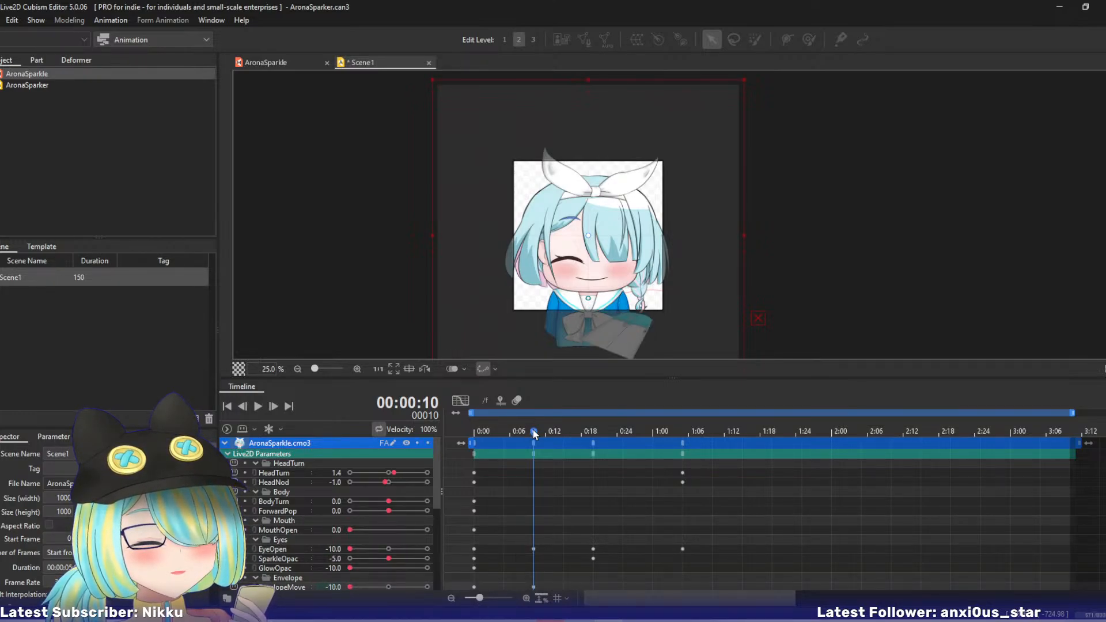
{"action": "left_click_drag", "start_coordinate": [533, 430], "coordinate": [682, 438]}
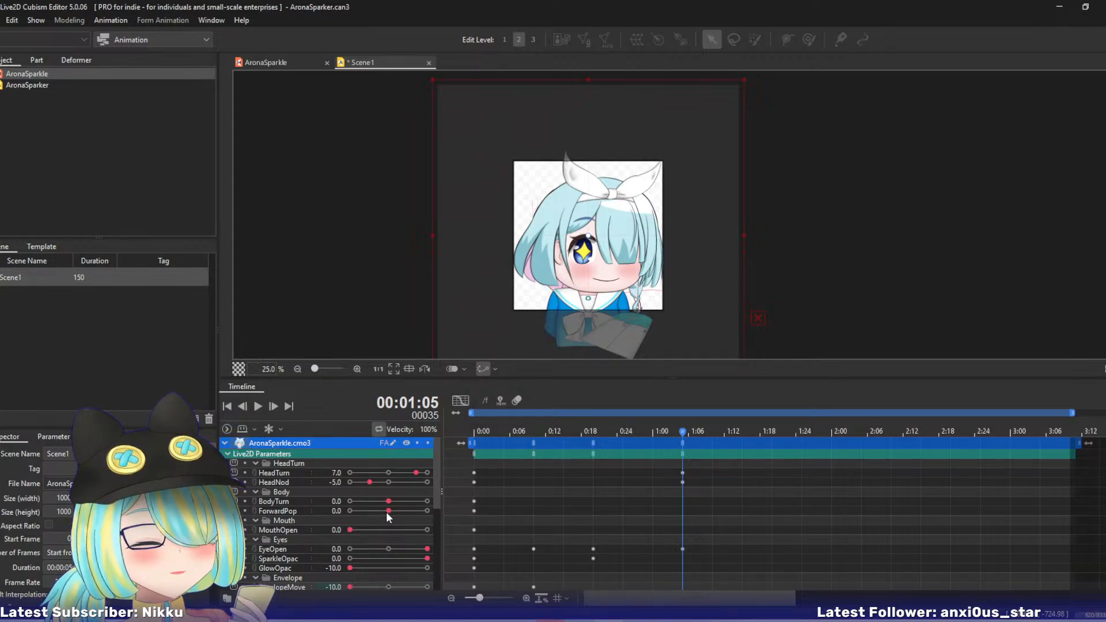
{"action": "left_click_drag", "start_coordinate": [568, 430], "coordinate": [682, 431]}
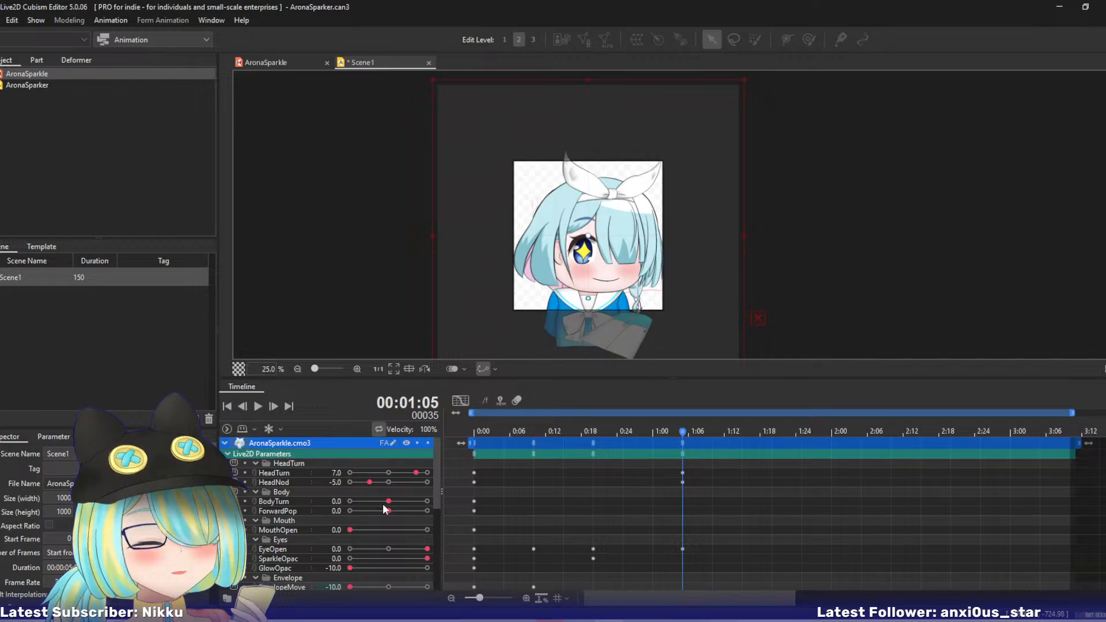
{"action": "left_click_drag", "start_coordinate": [392, 512], "coordinate": [408, 511]}
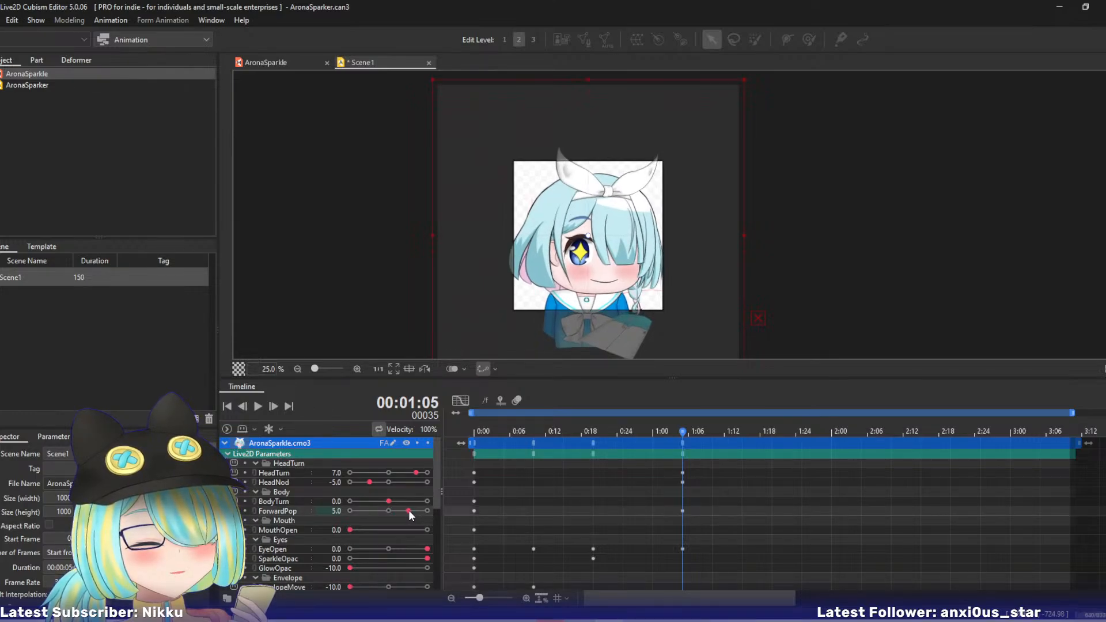
{"action": "mouse_move", "coordinate": [353, 587]}
{"action": "left_mouse_down"}
{"action": "mouse_move", "coordinate": [381, 585]}
{"action": "mouse_move", "coordinate": [370, 588]}
{"action": "left_mouse_up"}
{"action": "left_click_drag", "start_coordinate": [370, 586], "coordinate": [388, 586]}
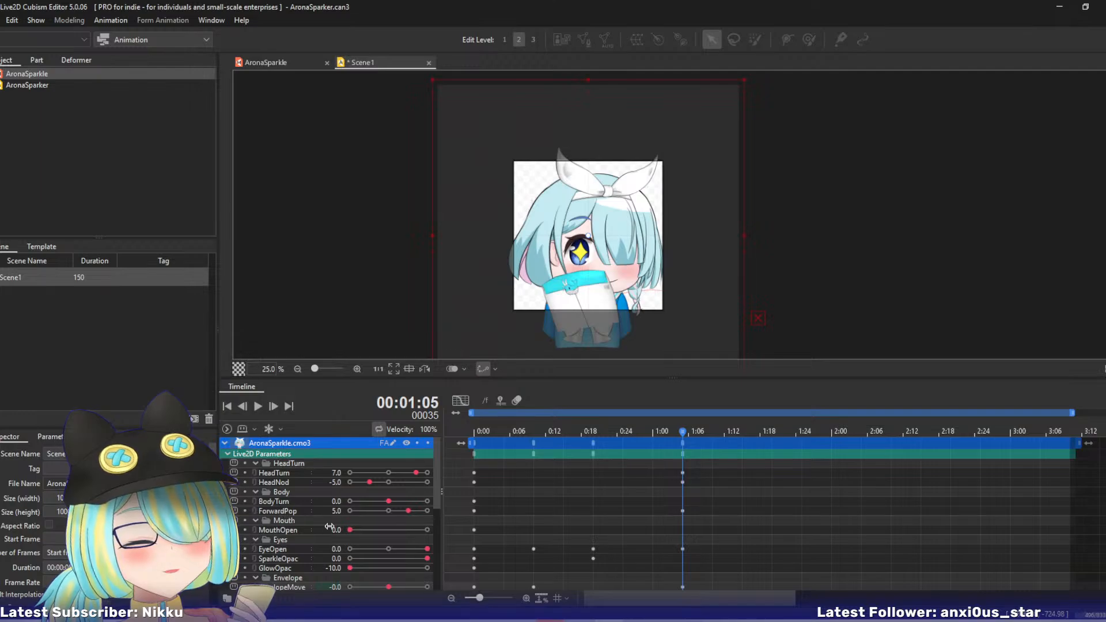
- Key MouthOpen at 10 on frame 35 and 0 on frame 10, and move the closed-mouth key to frame 20
{"action": "left_click_drag", "start_coordinate": [352, 530], "coordinate": [434, 528]}
{"action": "left_click_drag", "start_coordinate": [560, 431], "coordinate": [533, 426]}
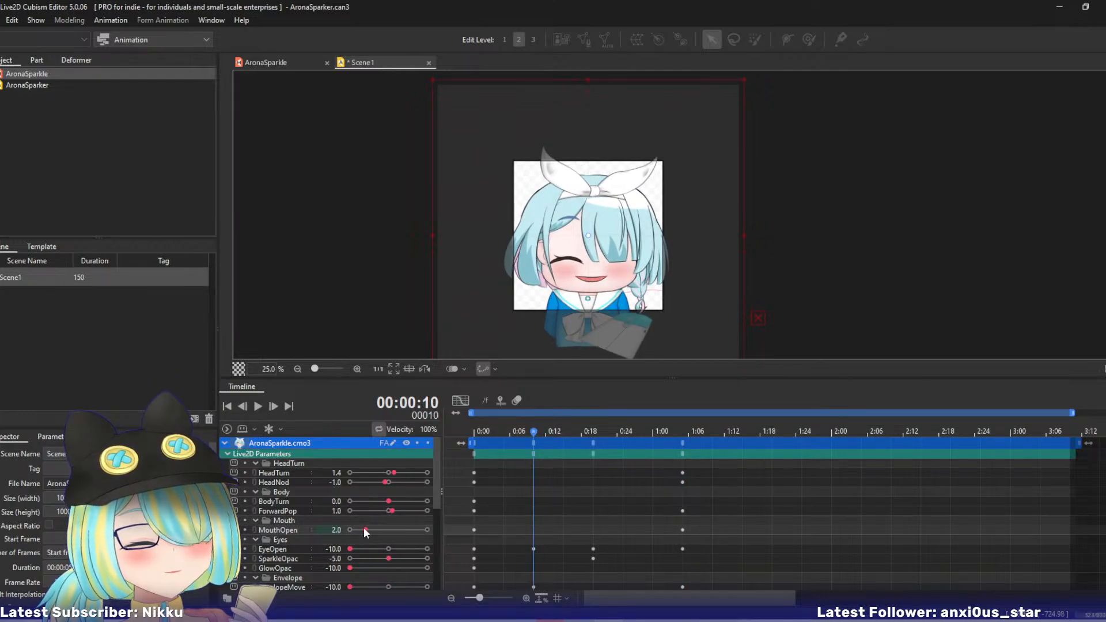
{"action": "left_click_drag", "start_coordinate": [364, 529], "coordinate": [350, 530]}
{"action": "left_click_drag", "start_coordinate": [534, 434], "coordinate": [593, 439]}
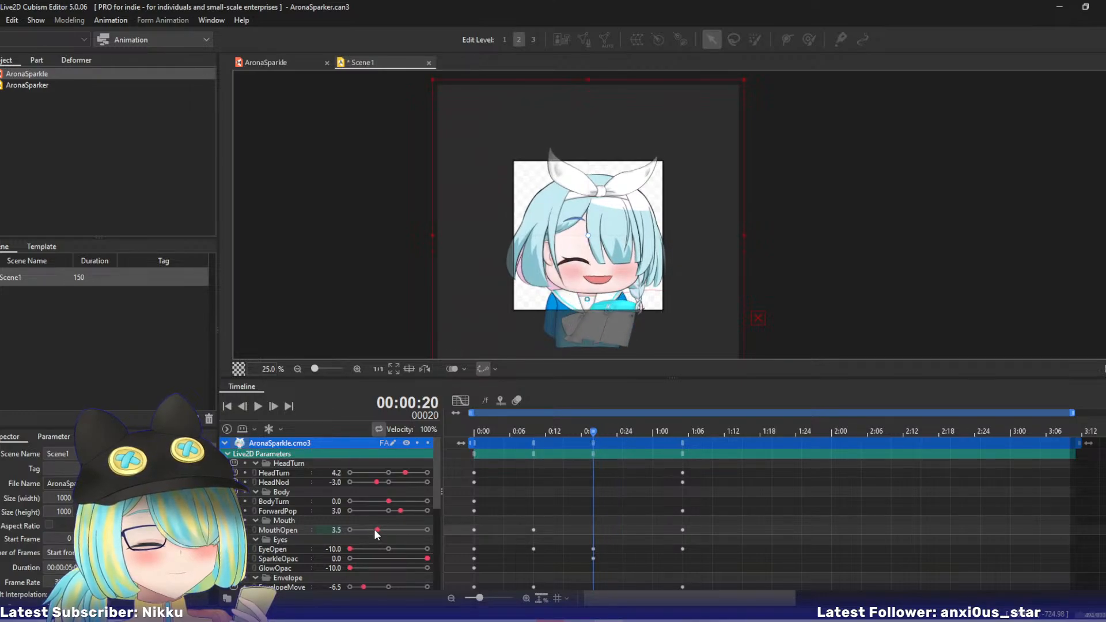
{"action": "left_click_drag", "start_coordinate": [535, 530], "coordinate": [591, 531]}
- Scrub between frames 10 and 35 to check the motion and save the animation project
{"action": "left_click_drag", "start_coordinate": [563, 441], "coordinate": [682, 440]}
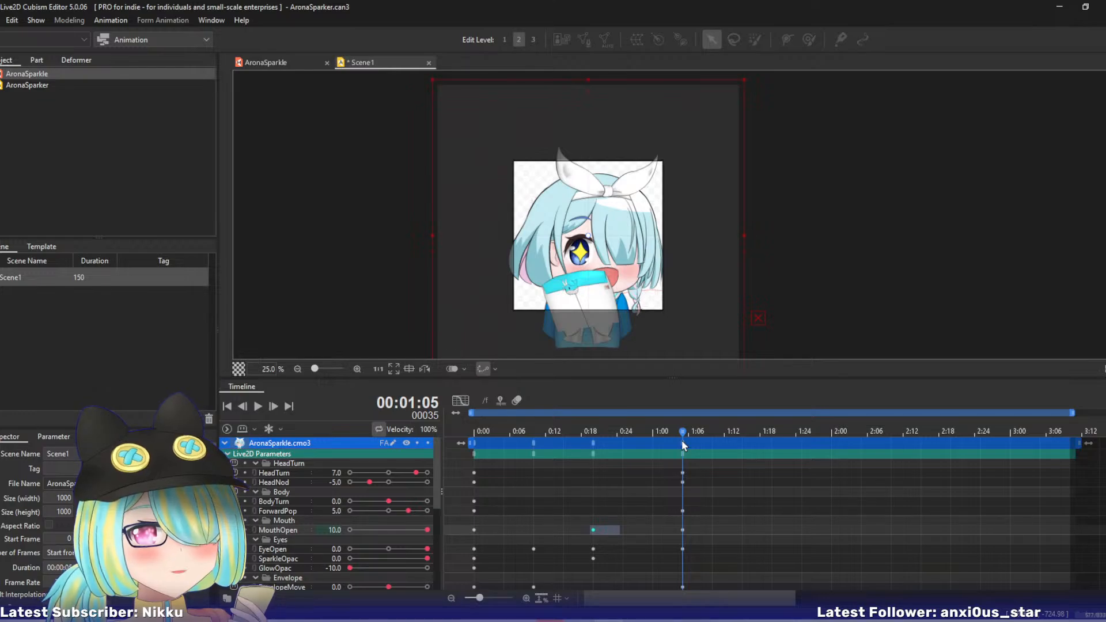
{"action": "left_click_drag", "start_coordinate": [683, 444], "coordinate": [542, 449]}
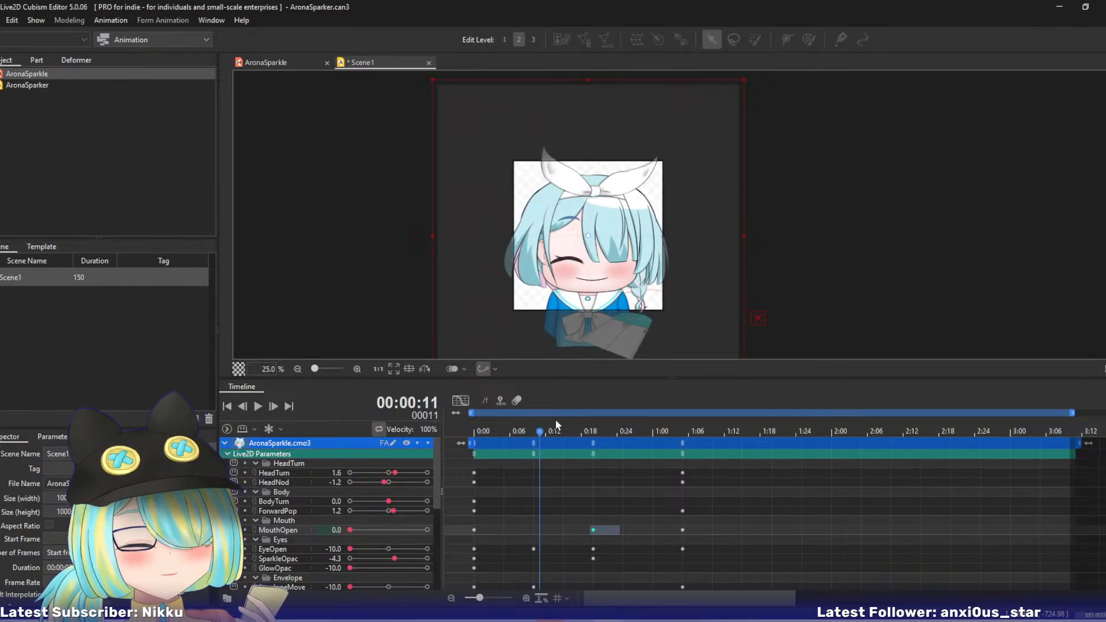
{"action": "key", "text": "ctrl+s"}
- Switch to the AronaSparkle model and replicate the ForwardPop parameter in the Body folder
{"action": "left_click", "coordinate": [243, 65]}
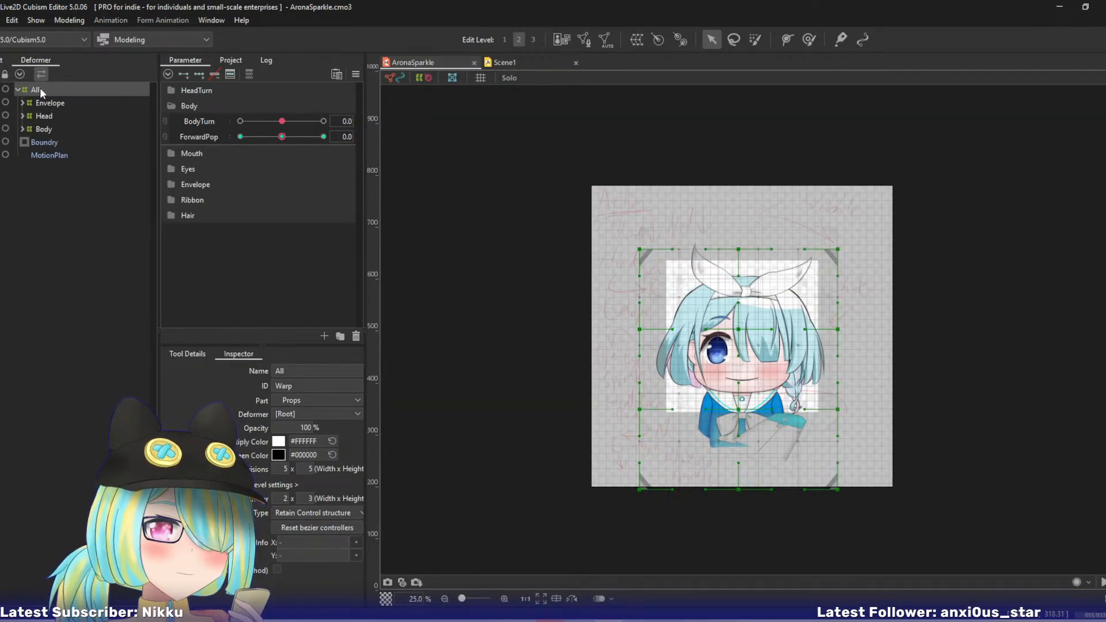
{"action": "left_click", "coordinate": [201, 137]}
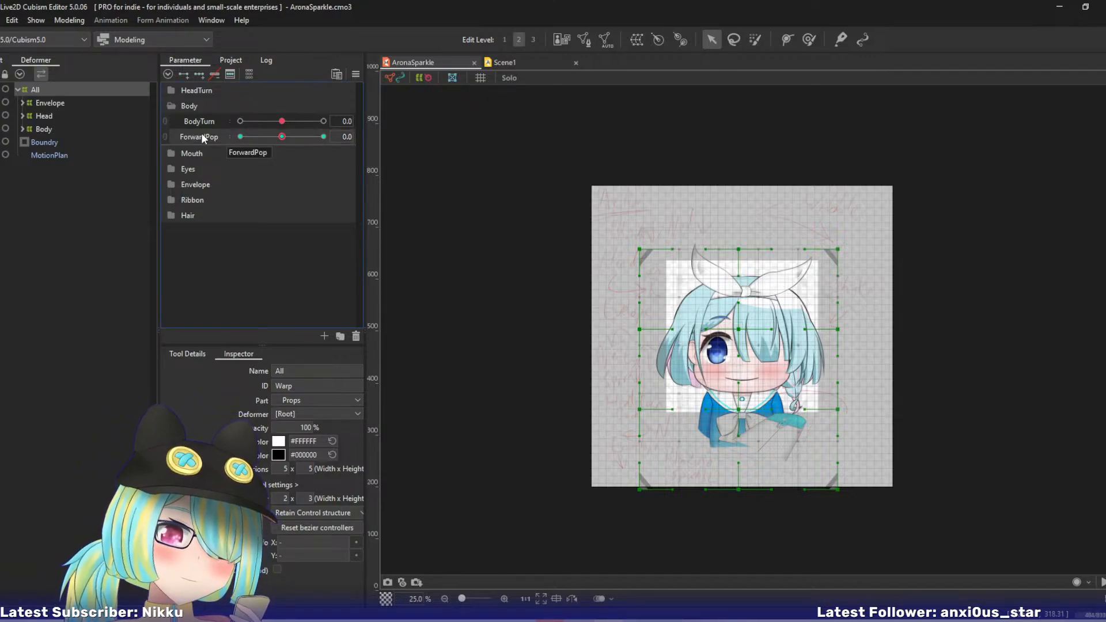
{"action": "right_click", "coordinate": [201, 136]}
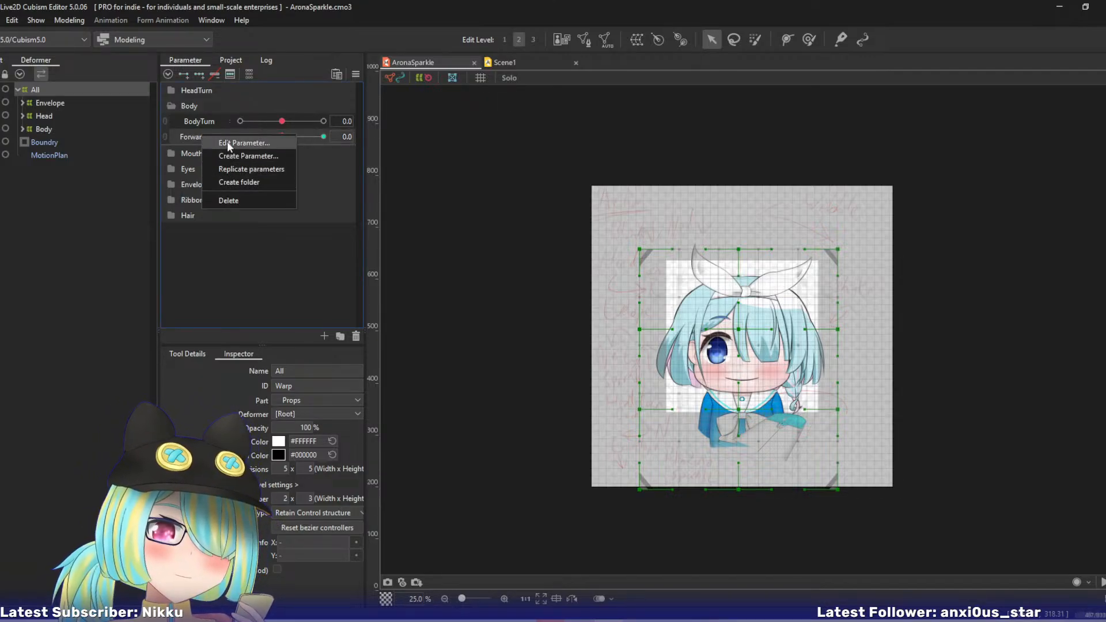
{"action": "left_click", "coordinate": [227, 168]}
- Rename the replicated parameter as Bounce and enable Blend Shape for it
{"action": "double_click", "coordinate": [223, 156]}
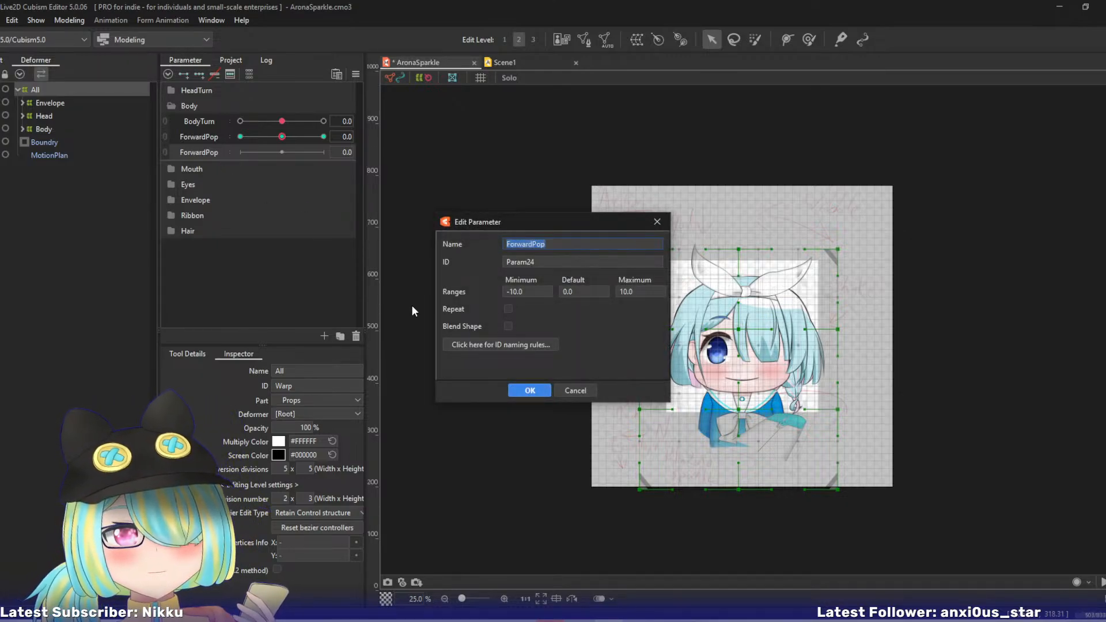
{"action": "left_click", "coordinate": [508, 326]}
{"action": "left_click", "coordinate": [507, 244]}
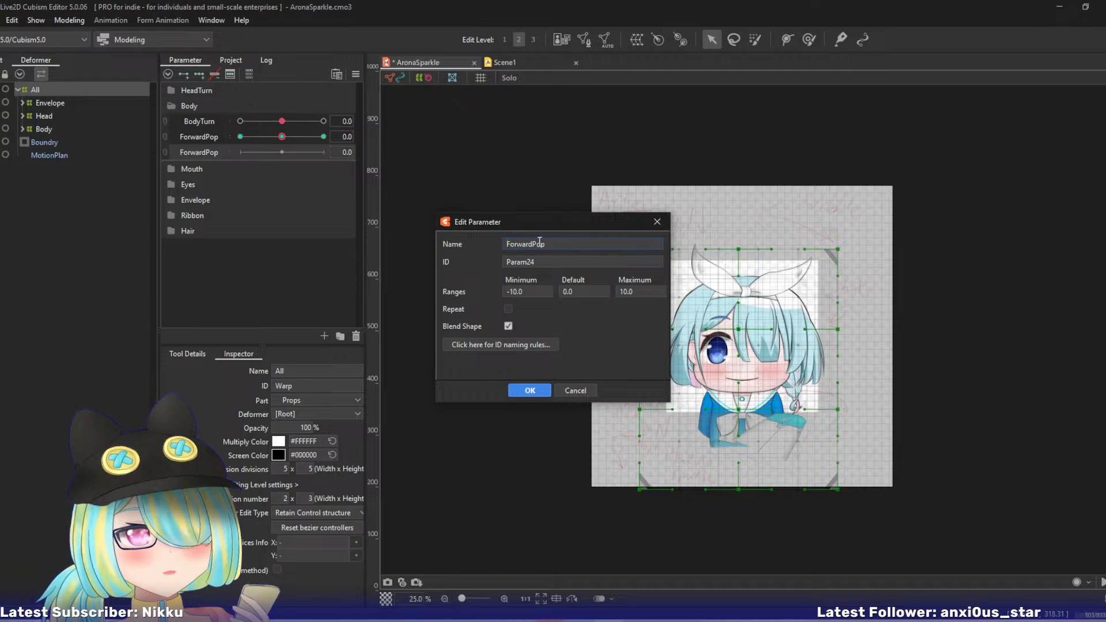
{"action": "left_click_drag", "start_coordinate": [545, 243], "coordinate": [446, 242]}
{"action": "type", "text": "Bo"}
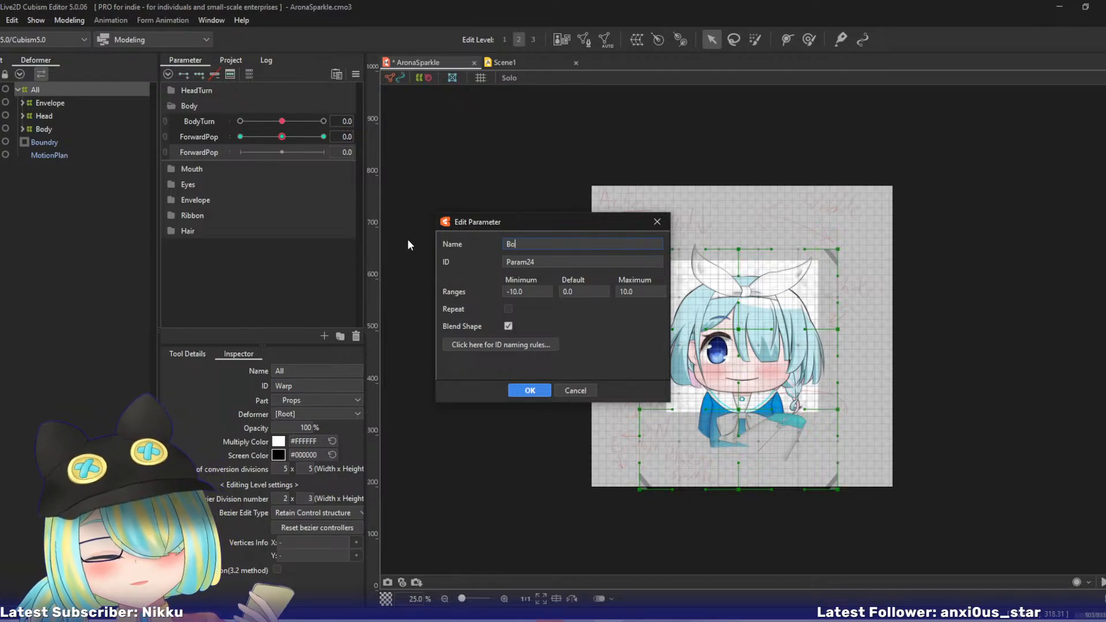
{"action": "type", "text": "unce"}
{"action": "key", "text": "Return"}
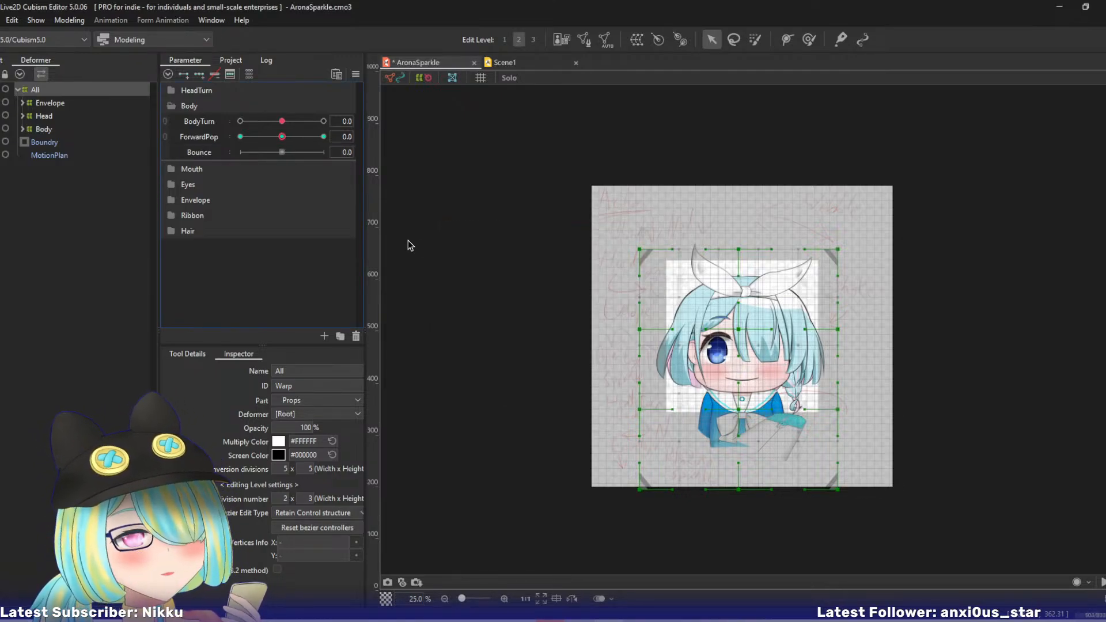
- Give the All deformer three keys on Bounce and set Bounce to -10
{"action": "left_click", "coordinate": [212, 151]}
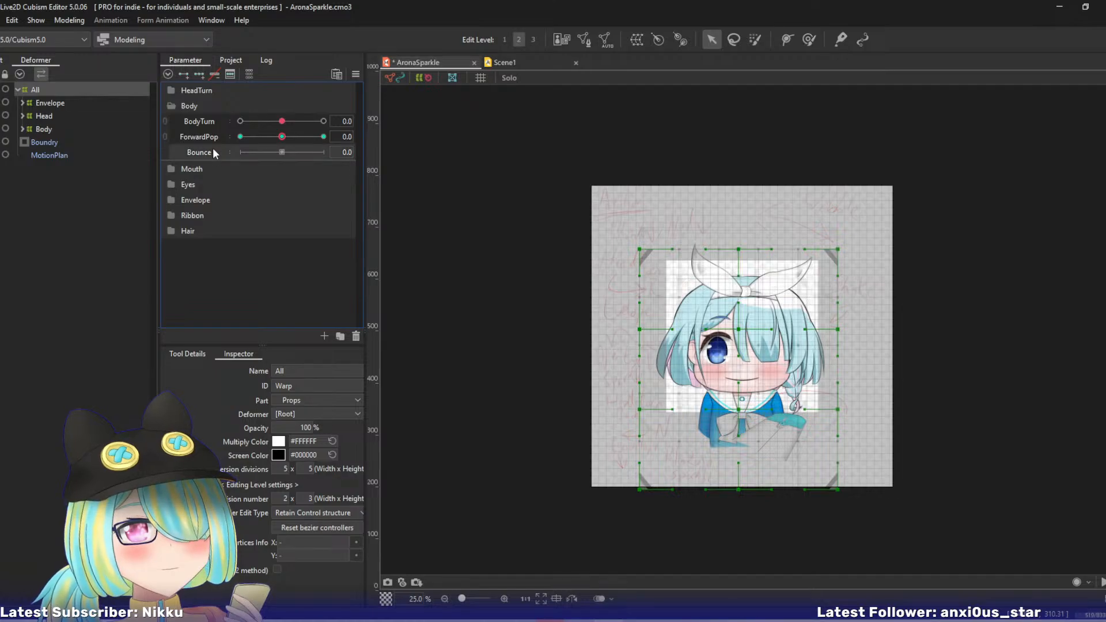
{"action": "left_click", "coordinate": [202, 74]}
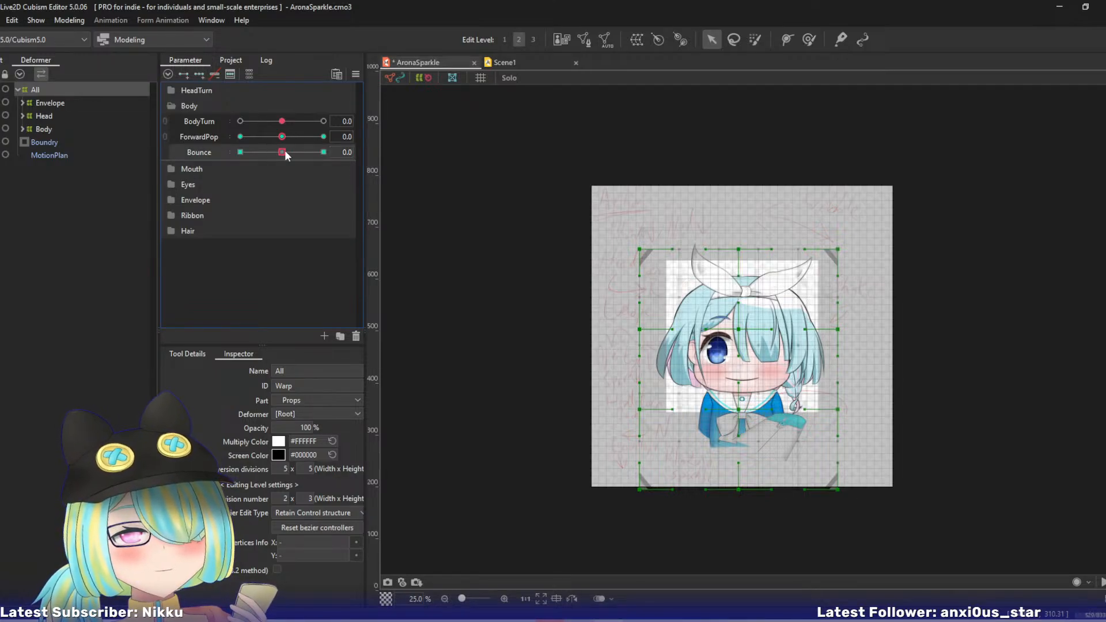
{"action": "left_click_drag", "start_coordinate": [282, 151], "coordinate": [199, 150]}
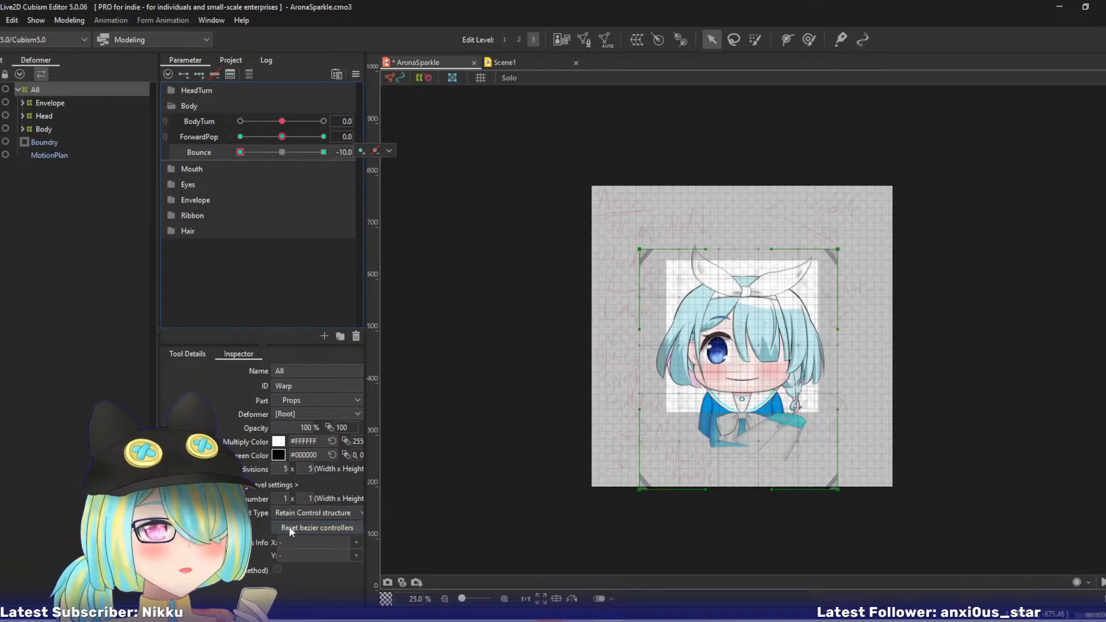
- At edit level 3, set the All deformer's Bezier division number to 2 x 2
{"action": "key", "text": "3"}
{"action": "left_click", "coordinate": [286, 497]}
{"action": "type", "text": "2"}
{"action": "key", "text": "Tab"}
{"action": "type", "text": "2"}
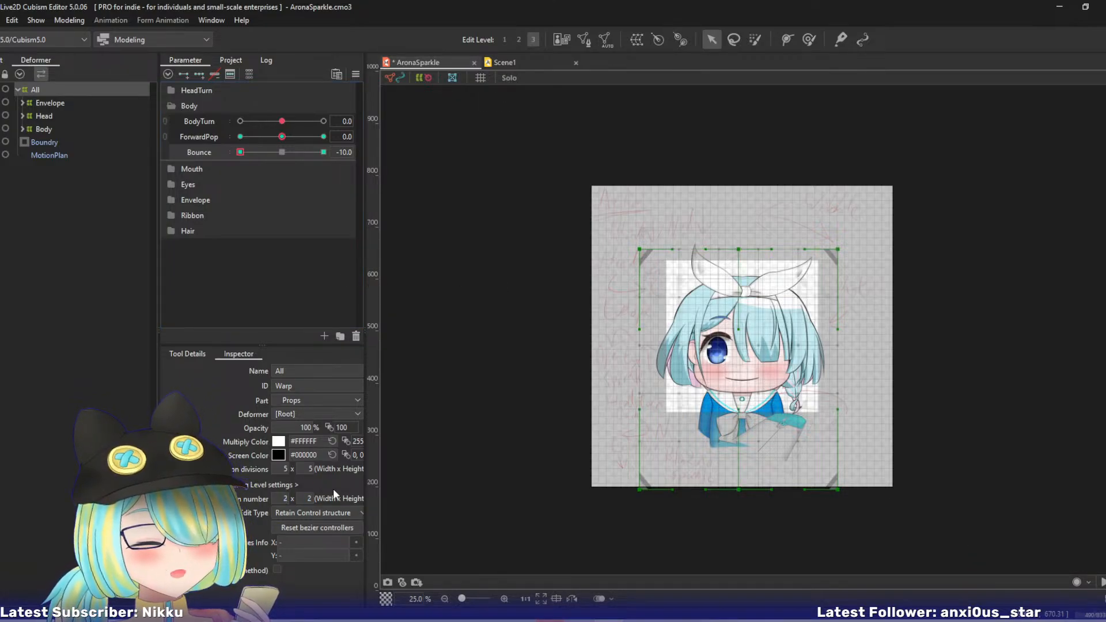
{"action": "key", "text": "Return"}
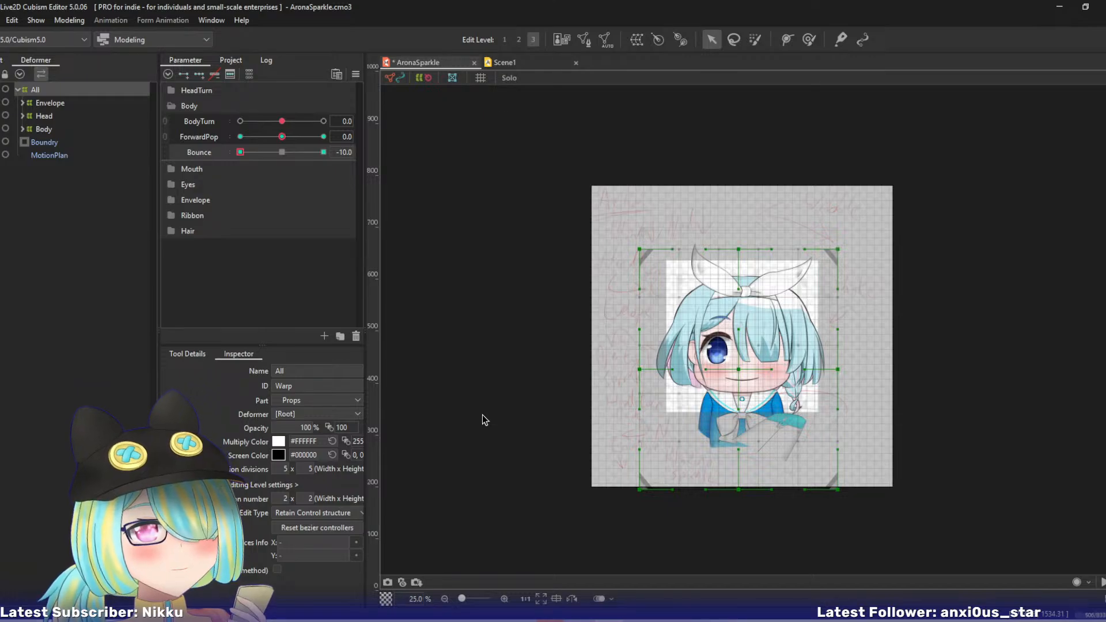
- Shape the -10 Bounce pose by pulling the All deformer's middle and top-centre Bezier points downward
{"action": "left_click_drag", "start_coordinate": [738, 369], "coordinate": [739, 382]}
{"action": "left_click_drag", "start_coordinate": [739, 249], "coordinate": [738, 276]}
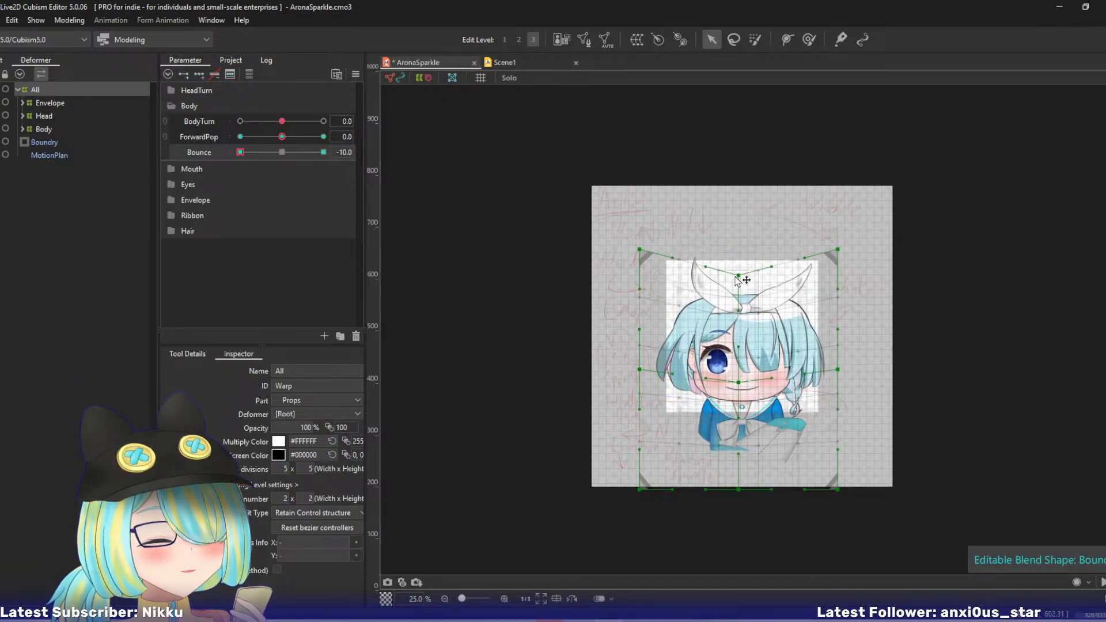
{"action": "left_click_drag", "start_coordinate": [739, 383], "coordinate": [738, 388]}
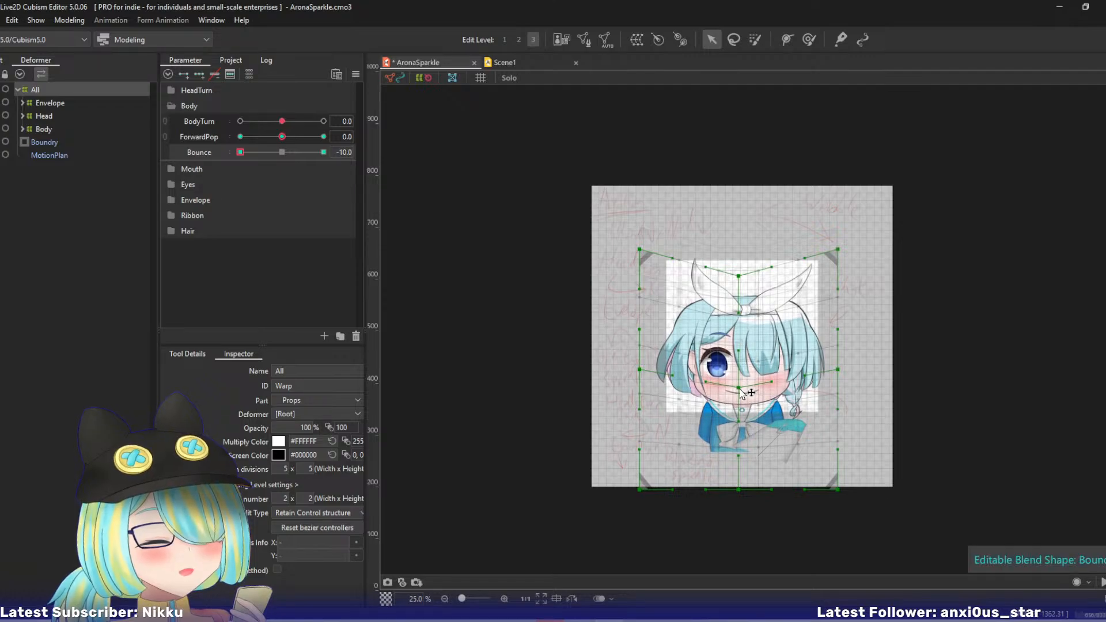
- At Bounce 10, raise the All deformer's top-centre and middle Bezier points, and return Bounce to 0
{"action": "left_click", "coordinate": [323, 152]}
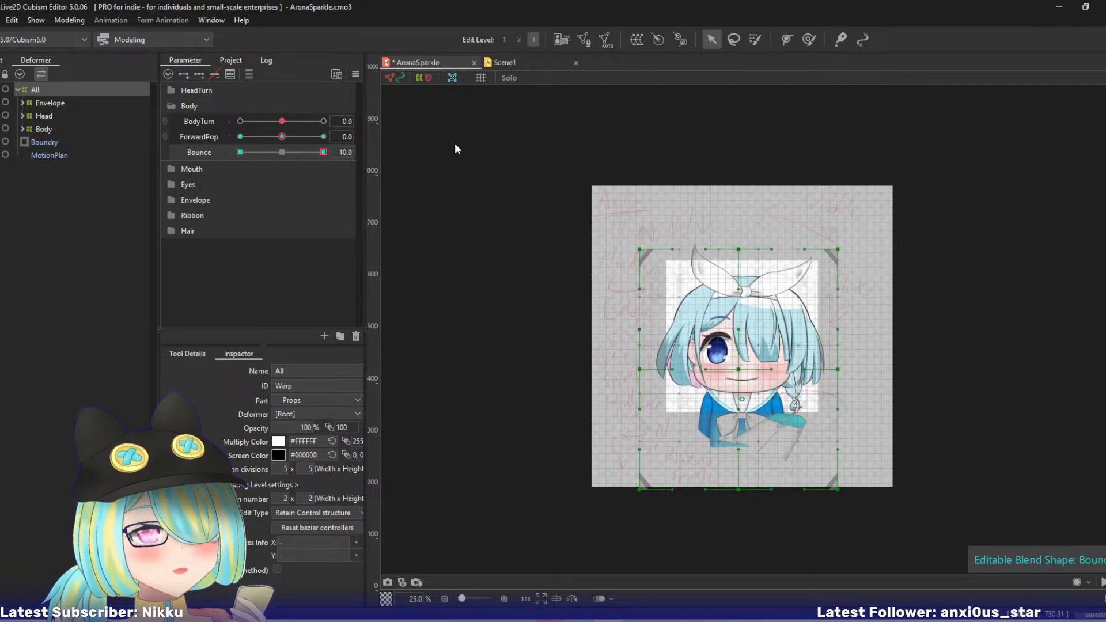
{"action": "left_click_drag", "start_coordinate": [738, 249], "coordinate": [739, 236]}
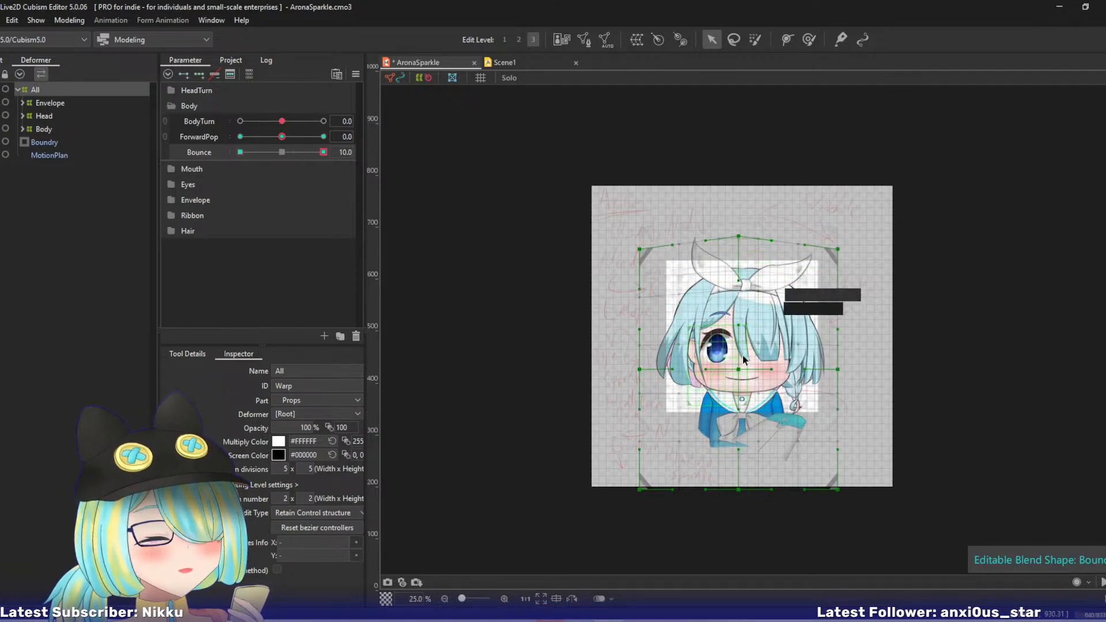
{"action": "left_click_drag", "start_coordinate": [739, 370], "coordinate": [739, 358]}
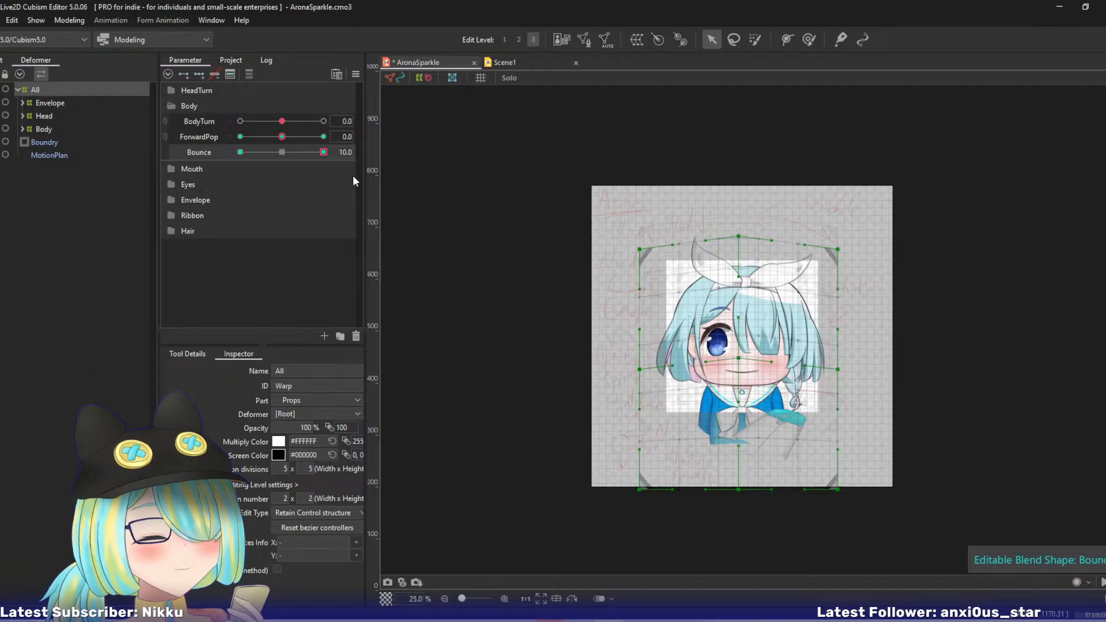
{"action": "left_click", "coordinate": [282, 152]}
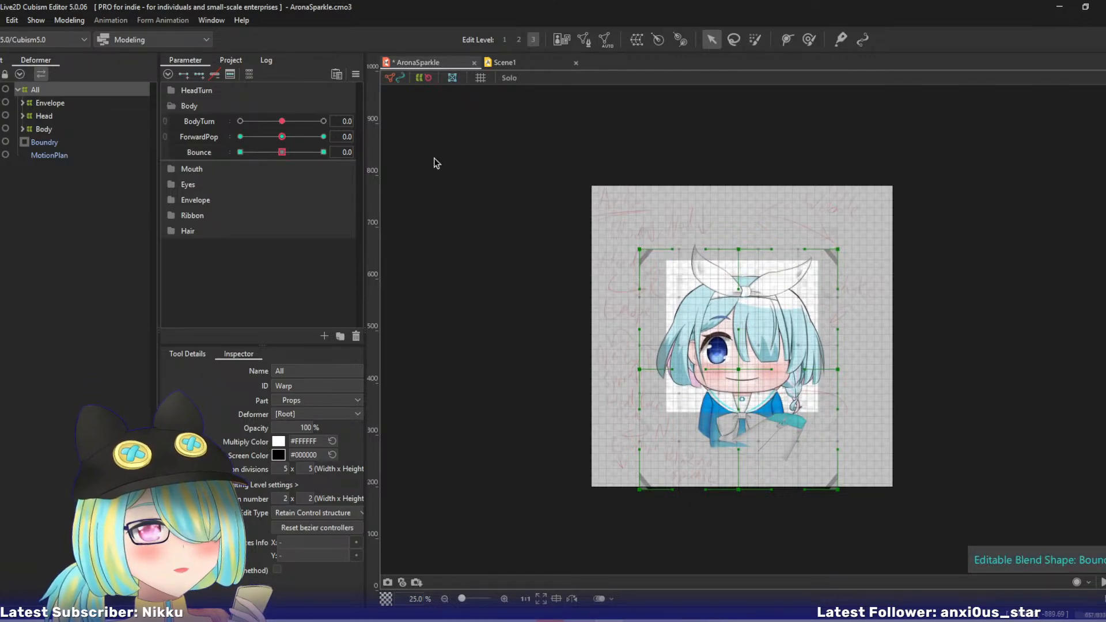
- Compare Scene1's Body parameters with the AronaSparkle model's to check whether Bounce is available for animation
{"action": "left_click", "coordinate": [514, 62]}
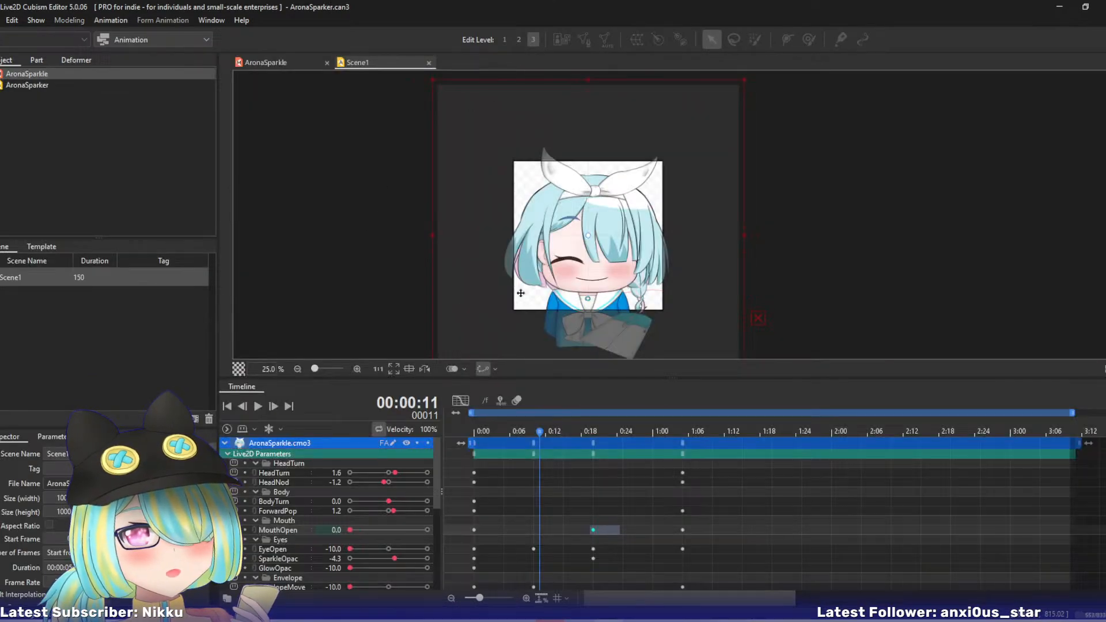
{"action": "mouse_move", "coordinate": [539, 432]}
{"action": "left_mouse_down"}
{"action": "mouse_move", "coordinate": [497, 433]}
{"action": "mouse_move", "coordinate": [534, 436]}
{"action": "left_mouse_up"}
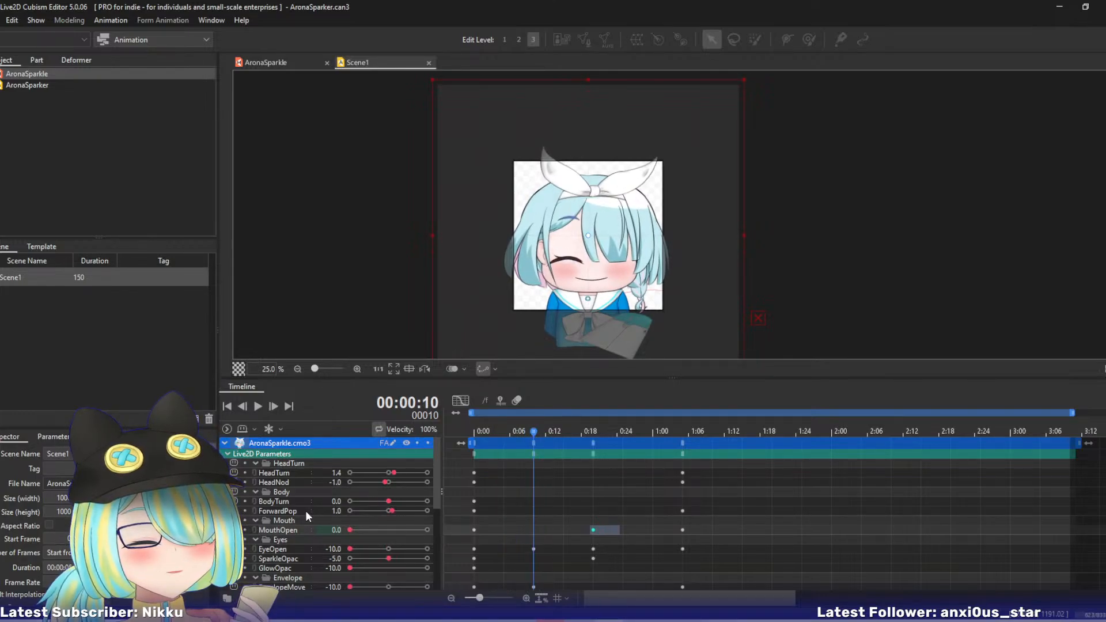
{"action": "left_click", "coordinate": [262, 62]}
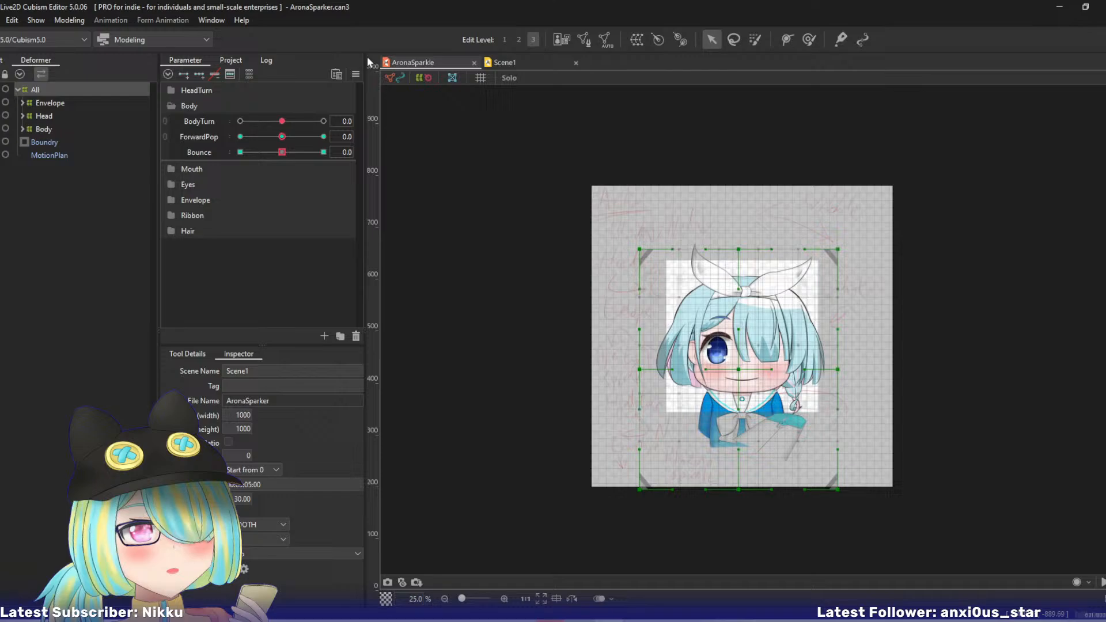
{"action": "left_click", "coordinate": [501, 66]}
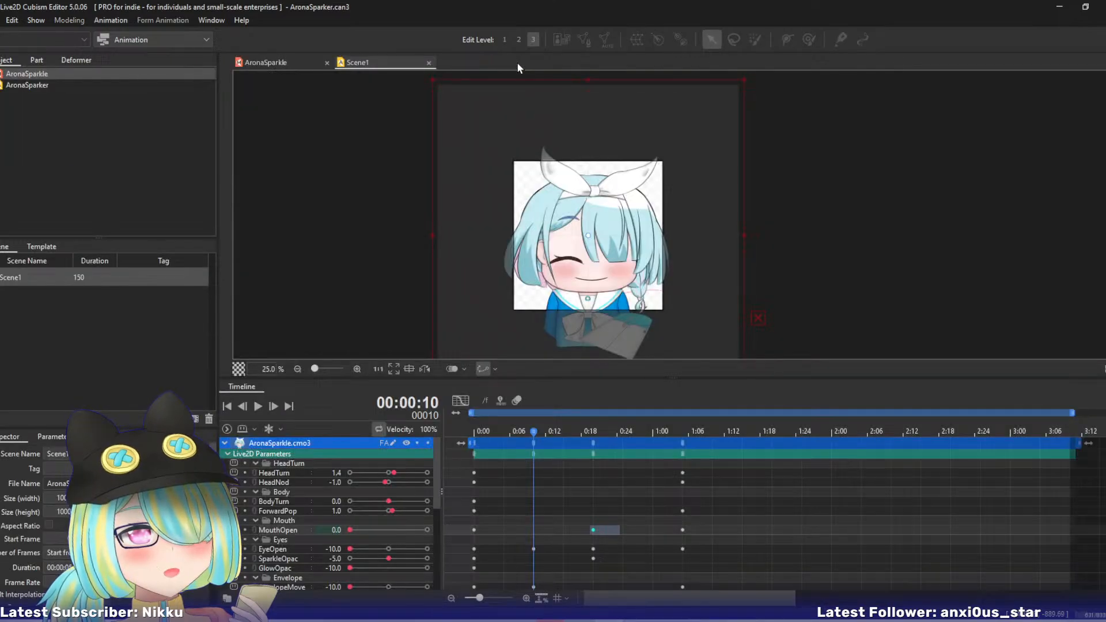
{"action": "left_click", "coordinate": [256, 492]}
{"action": "left_click", "coordinate": [257, 492]}
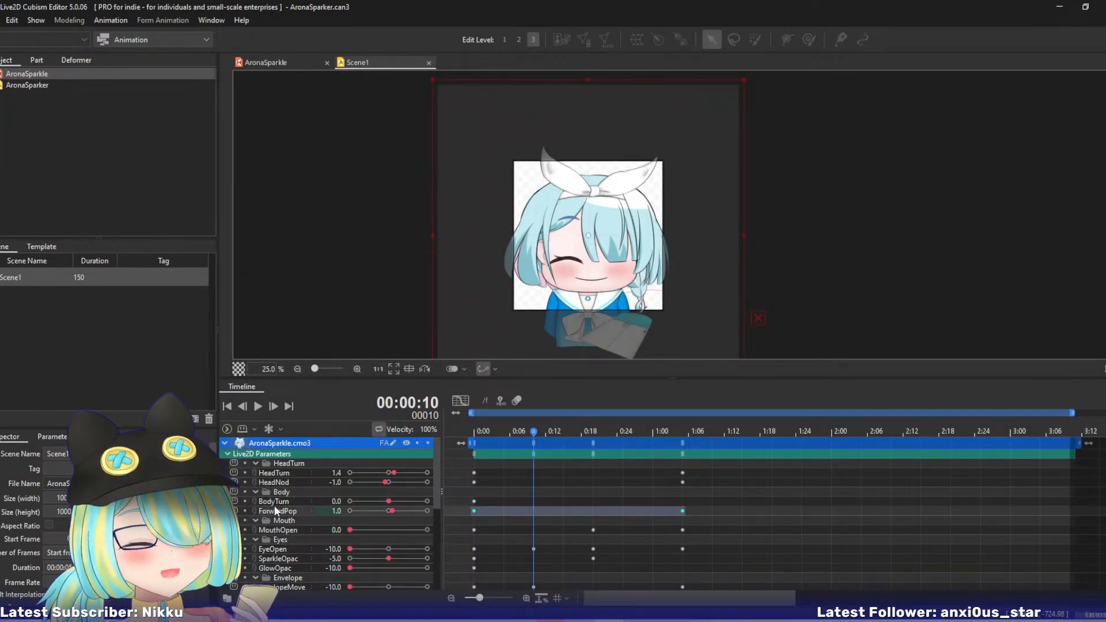
{"action": "left_click", "coordinate": [278, 60]}
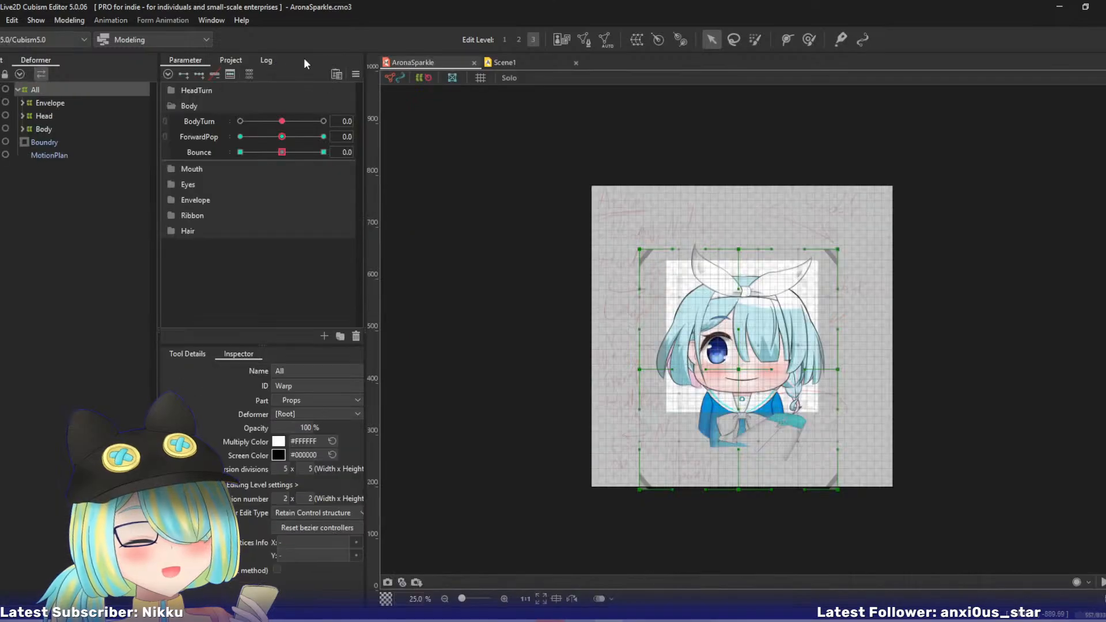
{"action": "left_click", "coordinate": [495, 62]}
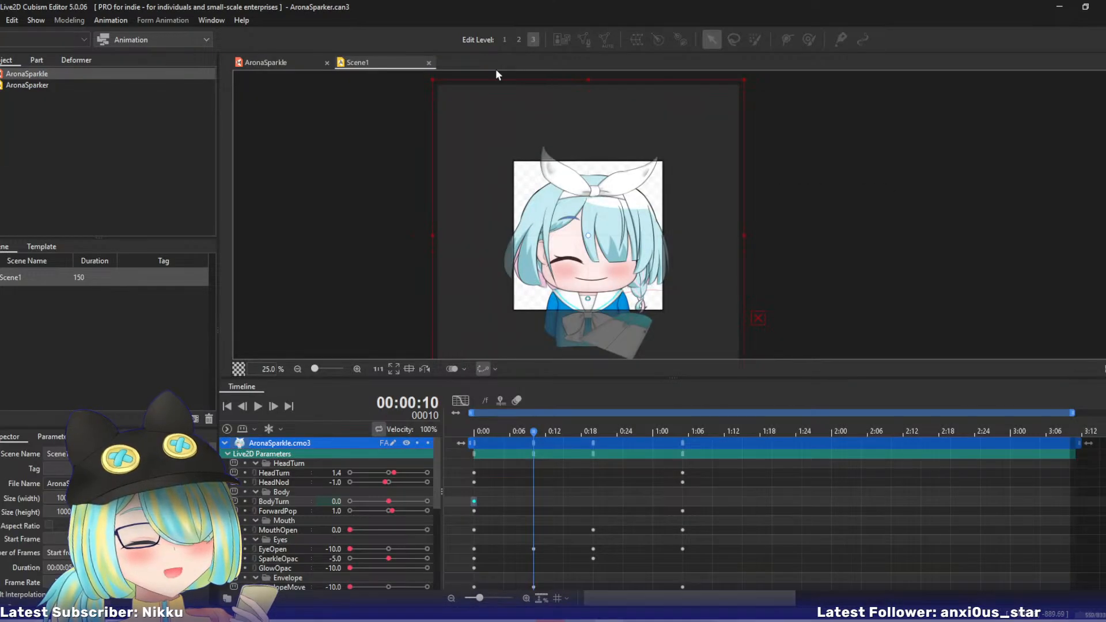
{"action": "left_click", "coordinate": [293, 63]}
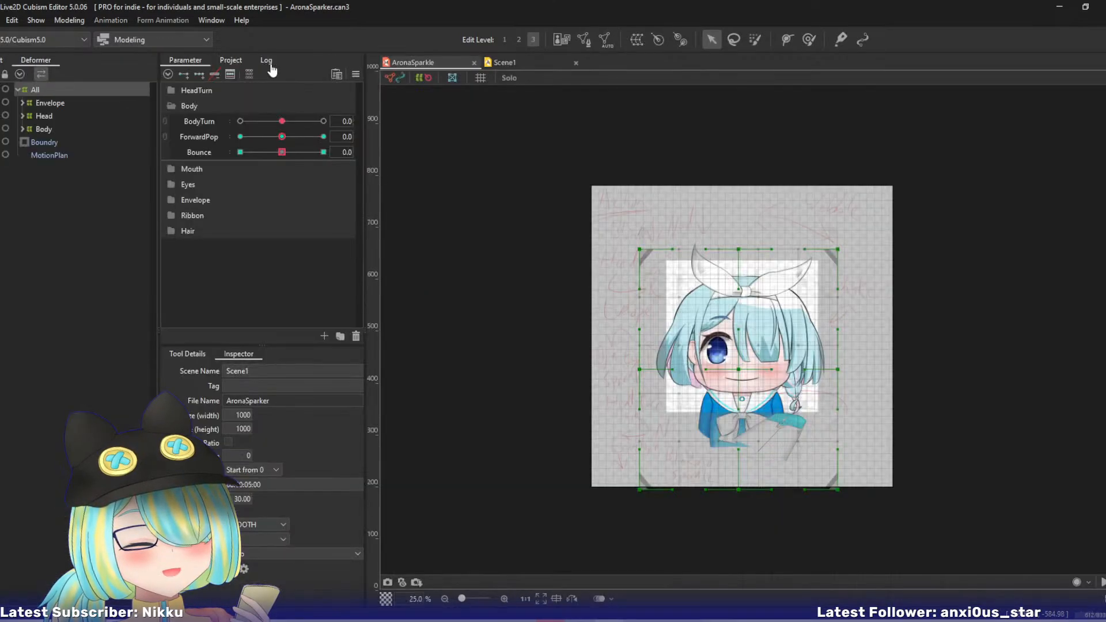
{"action": "left_click", "coordinate": [495, 63]}
{"action": "left_click", "coordinate": [277, 516]}
{"action": "left_click", "coordinate": [277, 511]}
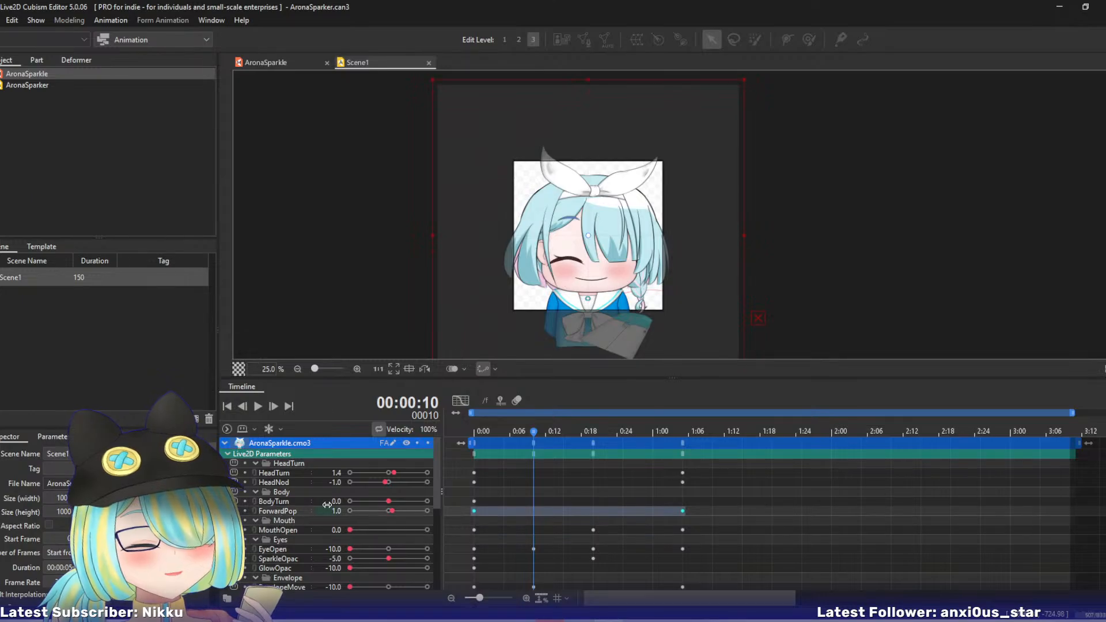
- Close Scene1 and reopen the recent AronaSparker.can3 project to reload the model's parameters
{"action": "left_click", "coordinate": [428, 63]}
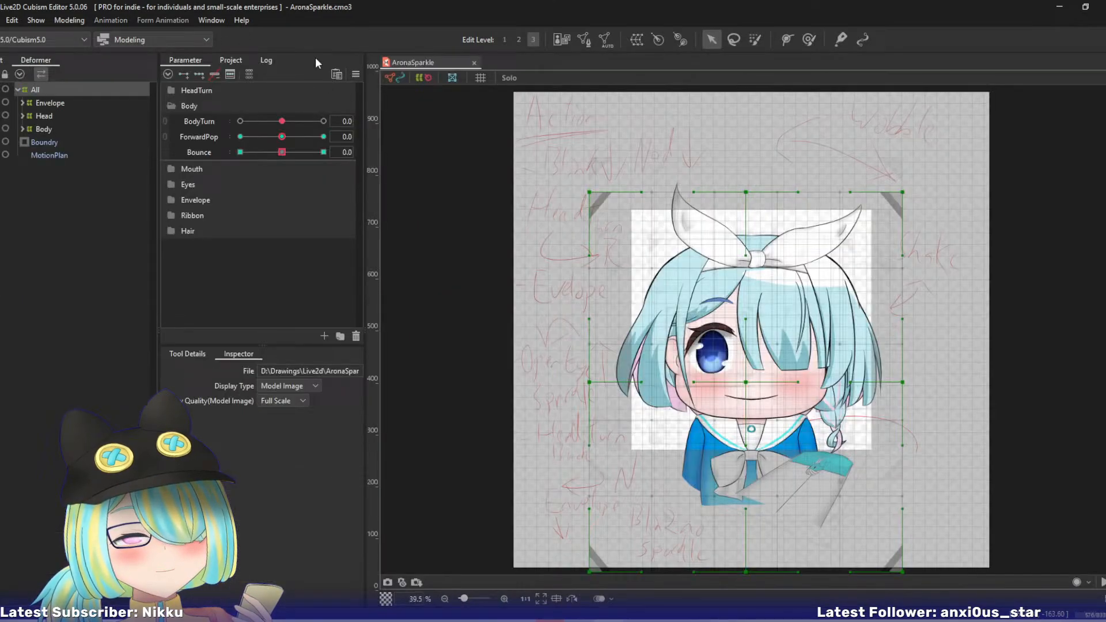
{"action": "left_click", "coordinate": [2, 20]}
{"action": "mouse_move", "coordinate": [69, 75]}
{"action": "left_click", "coordinate": [190, 74]}
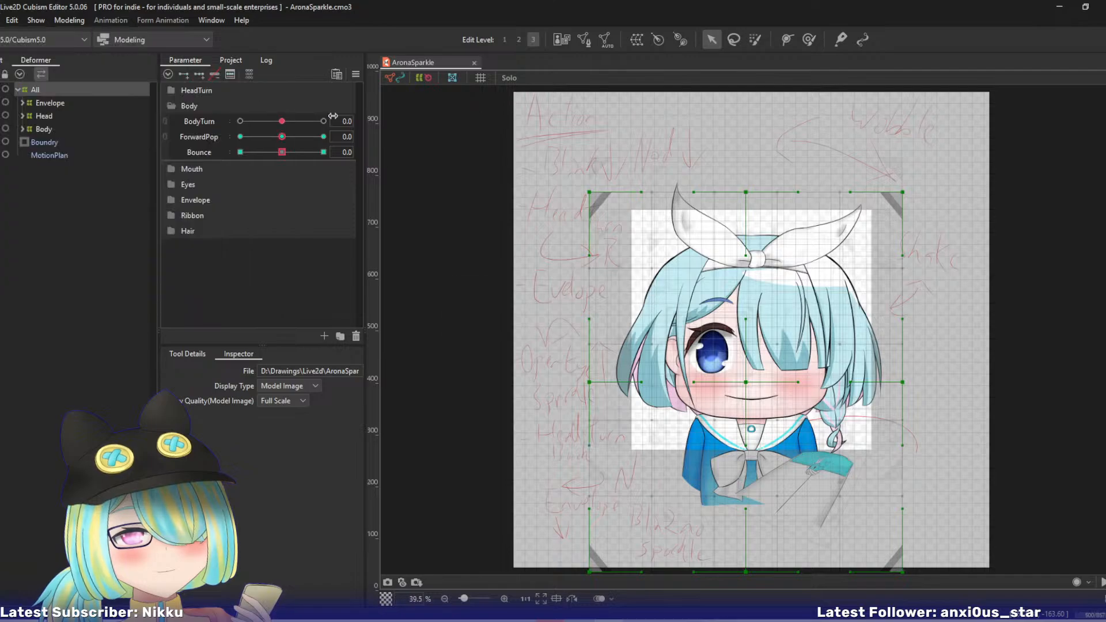
{"action": "left_click", "coordinate": [2, 20]}
{"action": "mouse_move", "coordinate": [70, 75]}
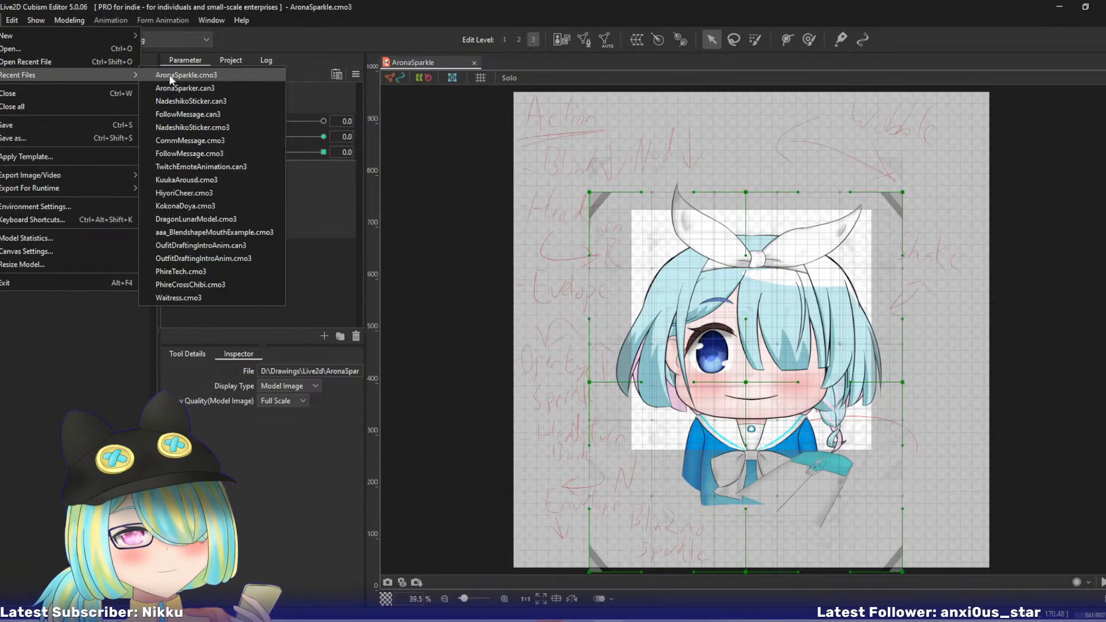
{"action": "left_click", "coordinate": [208, 89]}
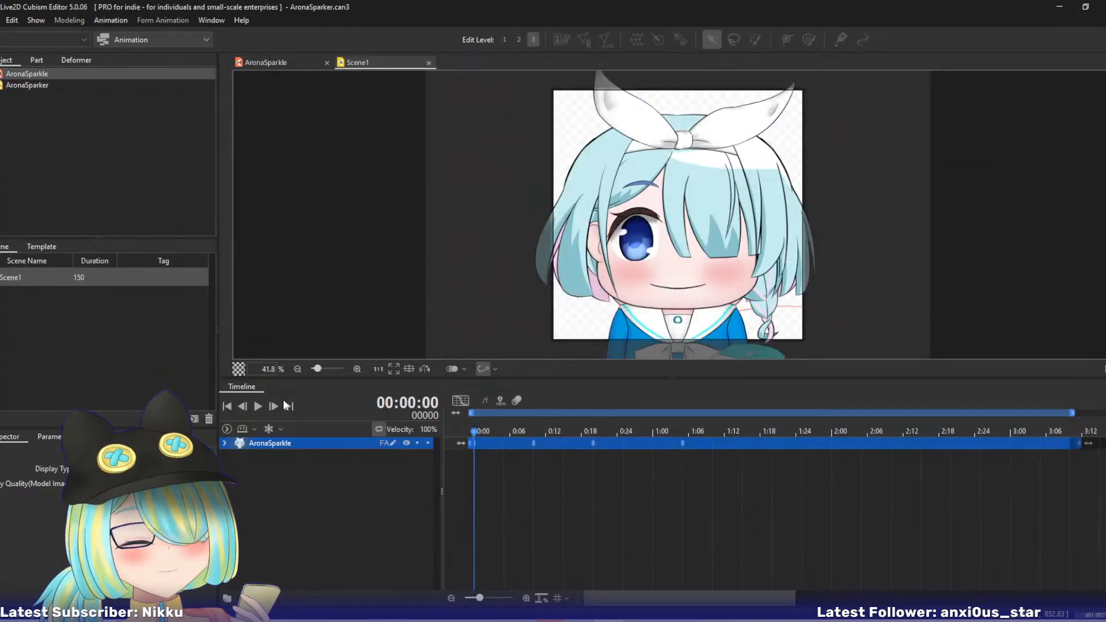
- Expand the AronaSparkle track's Live2D parameters and key Bounce at -4 on frame 6
{"action": "left_click", "coordinate": [225, 443]}
{"action": "left_click", "coordinate": [229, 454]}
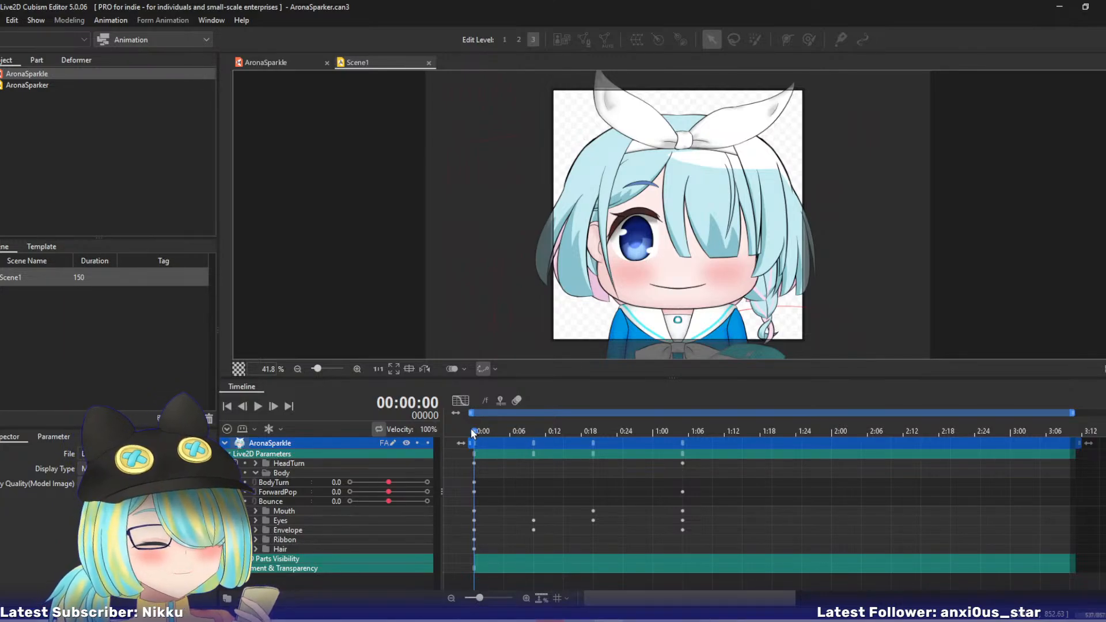
{"action": "left_click", "coordinate": [529, 433]}
{"action": "mouse_move", "coordinate": [531, 433]}
{"action": "left_mouse_down"}
{"action": "mouse_move", "coordinate": [488, 433]}
{"action": "mouse_move", "coordinate": [510, 434]}
{"action": "left_mouse_up"}
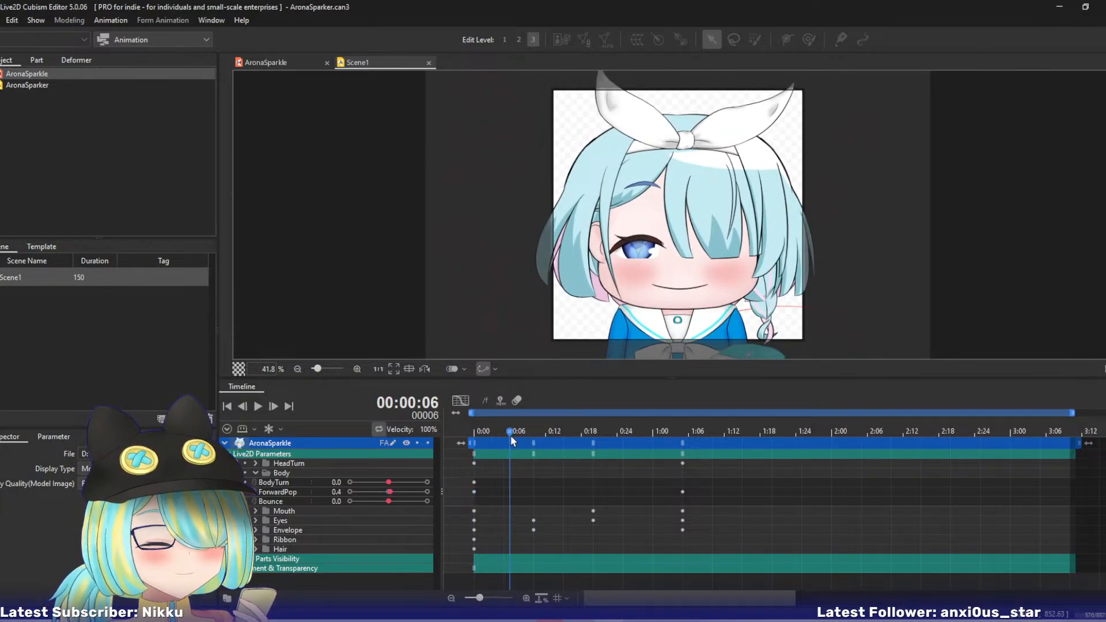
{"action": "left_click_drag", "start_coordinate": [388, 500], "coordinate": [374, 500]}
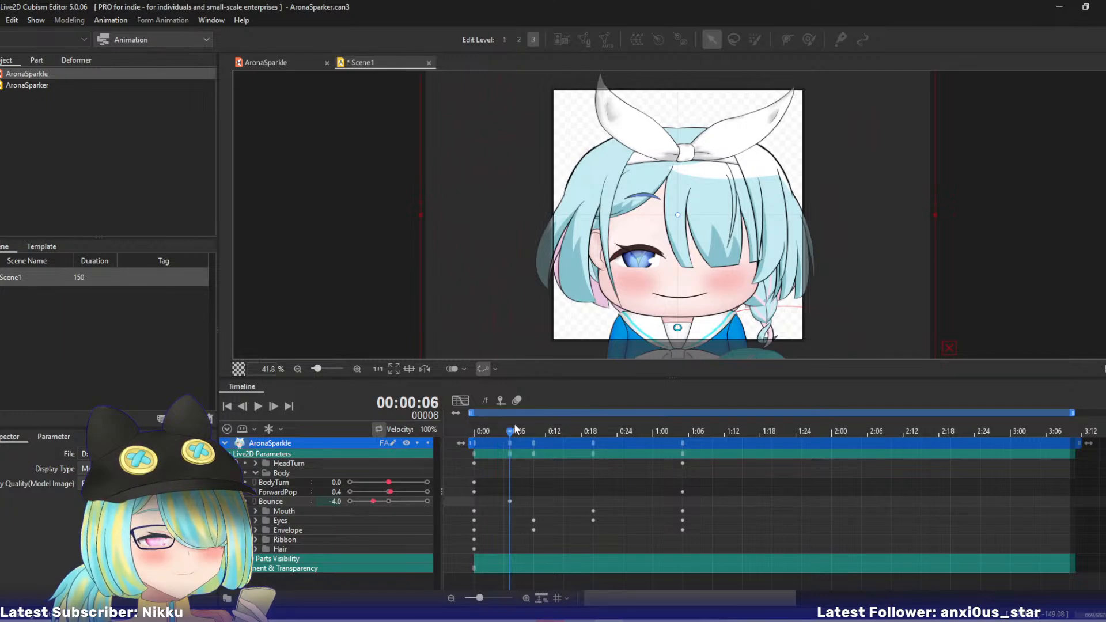
- Scrub back to frame 0 and set Bounce to 0 there
{"action": "left_click", "coordinate": [545, 433]}
{"action": "left_click_drag", "start_coordinate": [545, 437], "coordinate": [471, 433]}
{"action": "left_click_drag", "start_coordinate": [373, 500], "coordinate": [387, 501]}
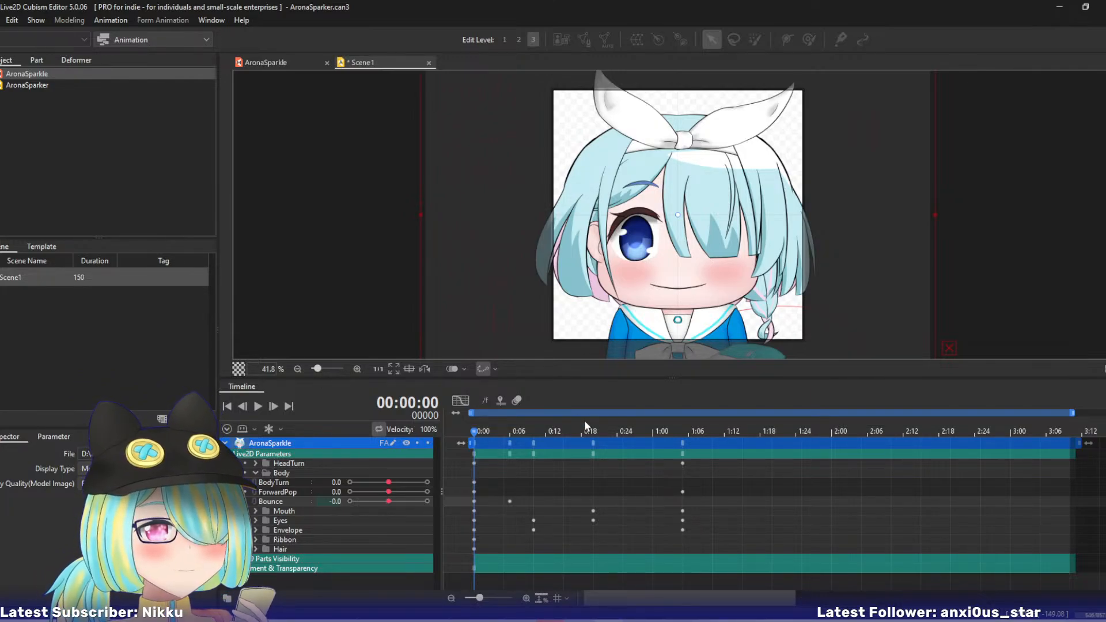
- Key Bounce at 4 on frame 35 and move the Mouth folder's key from frame 35 to frame 30
{"action": "left_click_drag", "start_coordinate": [483, 433], "coordinate": [679, 451]}
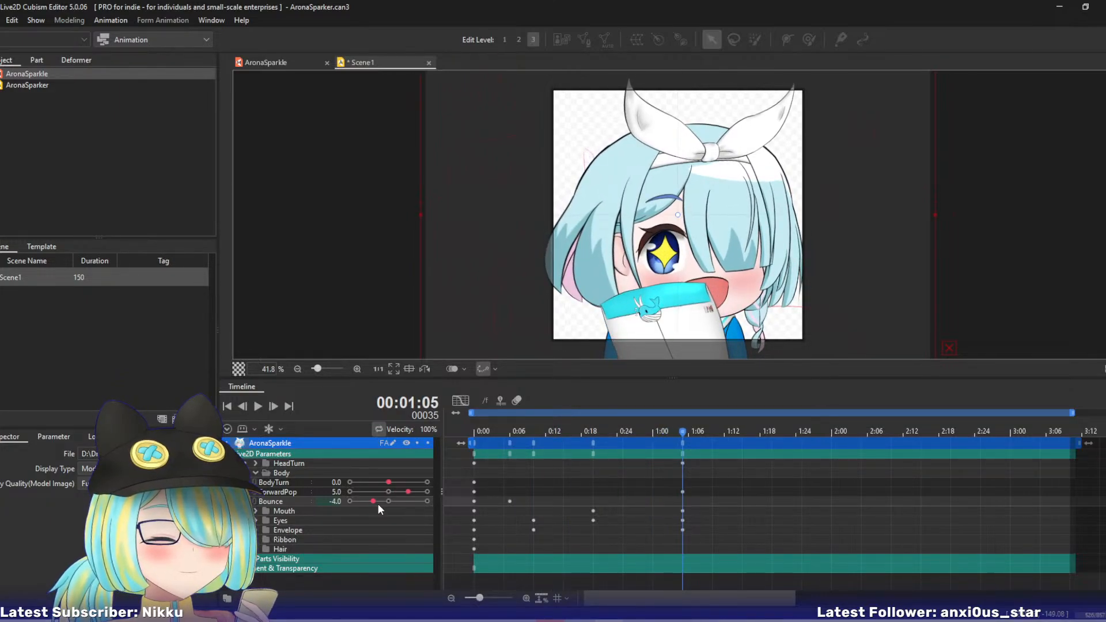
{"action": "left_click_drag", "start_coordinate": [377, 503], "coordinate": [405, 501]}
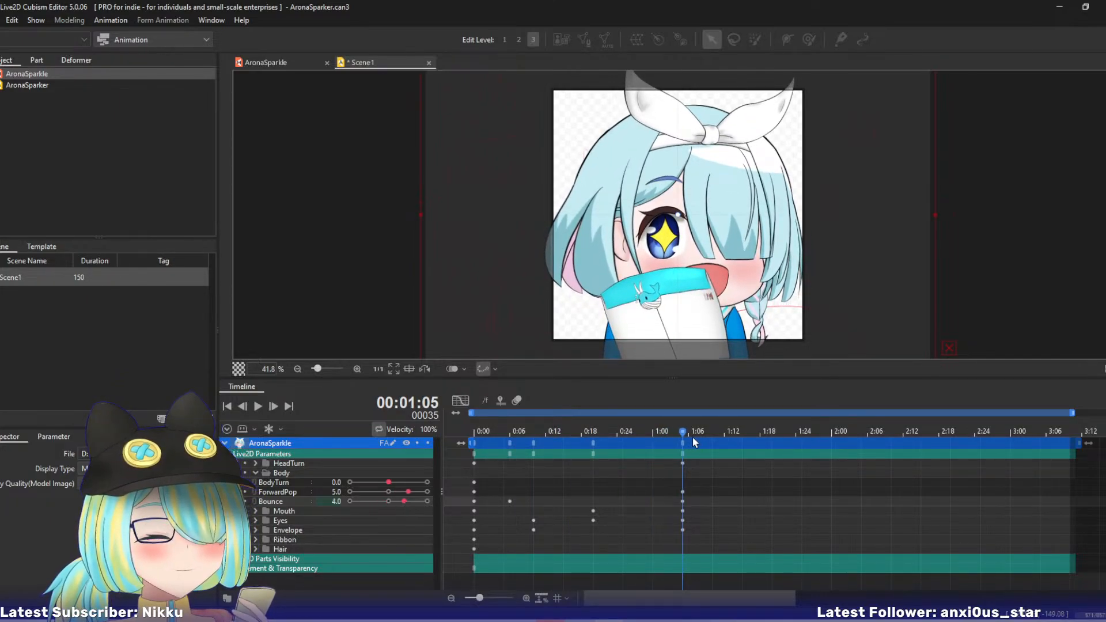
{"action": "left_click_drag", "start_coordinate": [682, 511], "coordinate": [660, 510]}
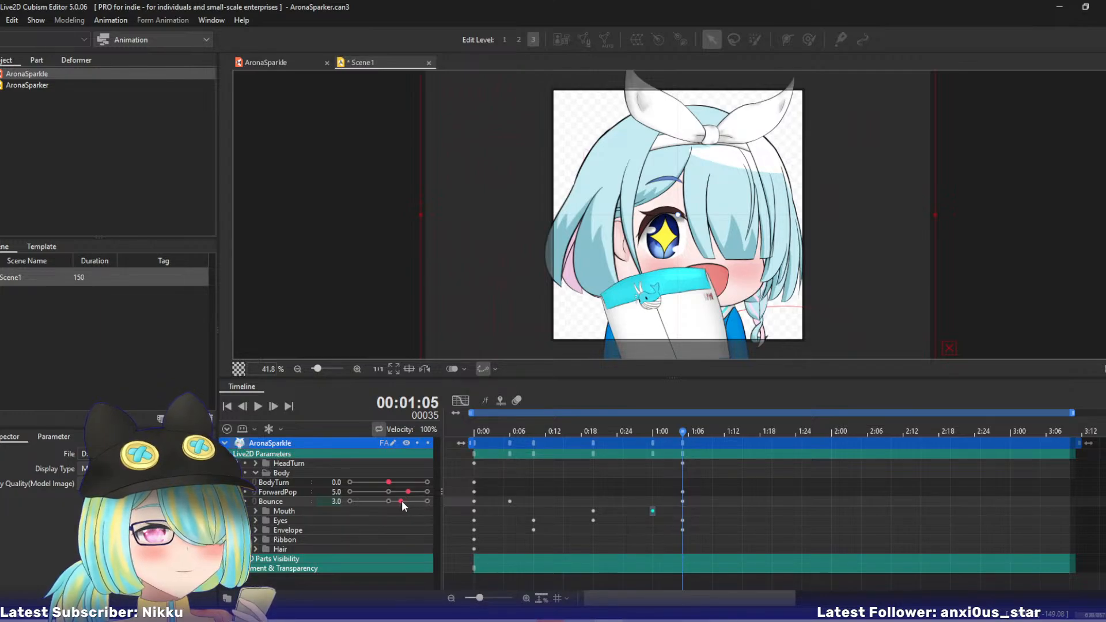
- Set Bounce to 0 on frame 35 and scrub the preceding frames to check the motion
{"action": "left_click_drag", "start_coordinate": [402, 500], "coordinate": [389, 501]}
{"action": "left_click_drag", "start_coordinate": [509, 430], "coordinate": [622, 437]}
{"action": "left_click_drag", "start_coordinate": [570, 442], "coordinate": [683, 452]}
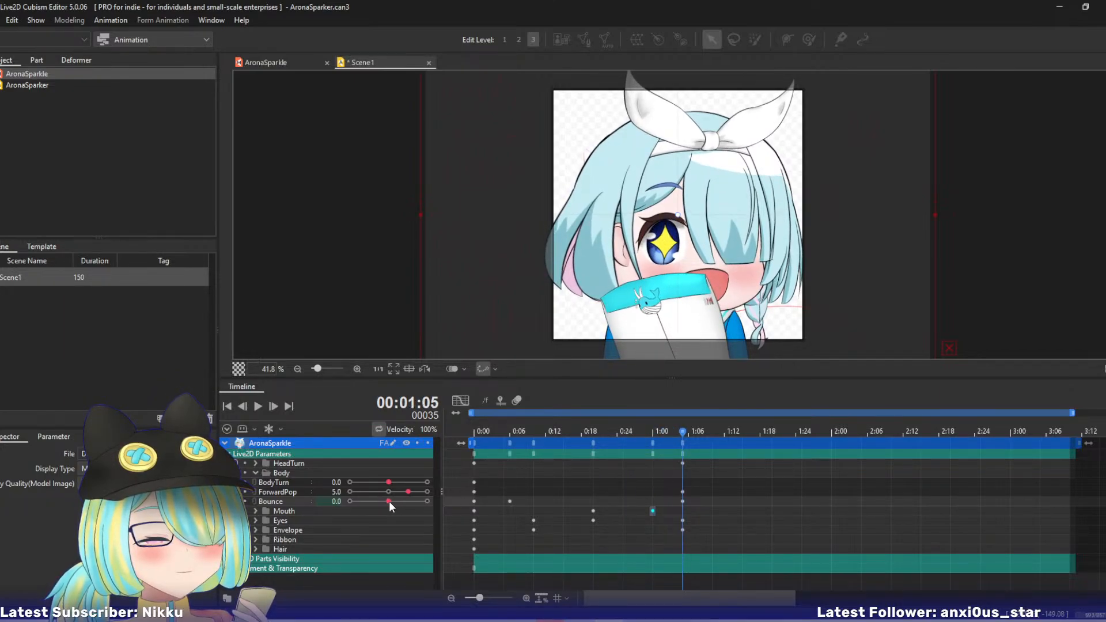
{"action": "left_click_drag", "start_coordinate": [389, 501], "coordinate": [388, 500]}
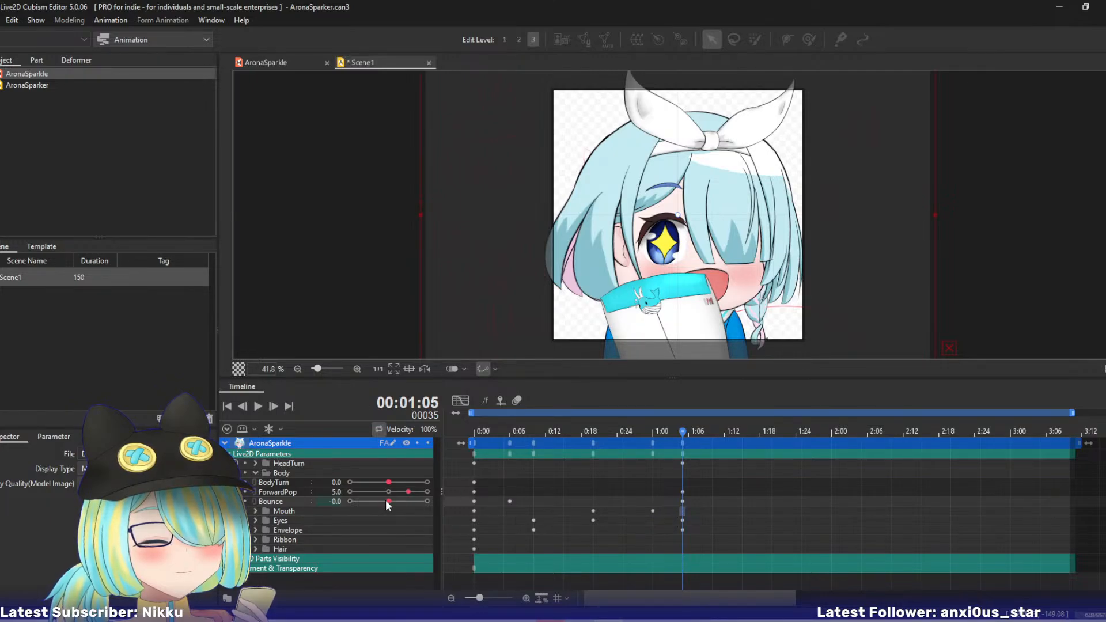
{"action": "left_click_drag", "start_coordinate": [388, 500], "coordinate": [388, 500]}
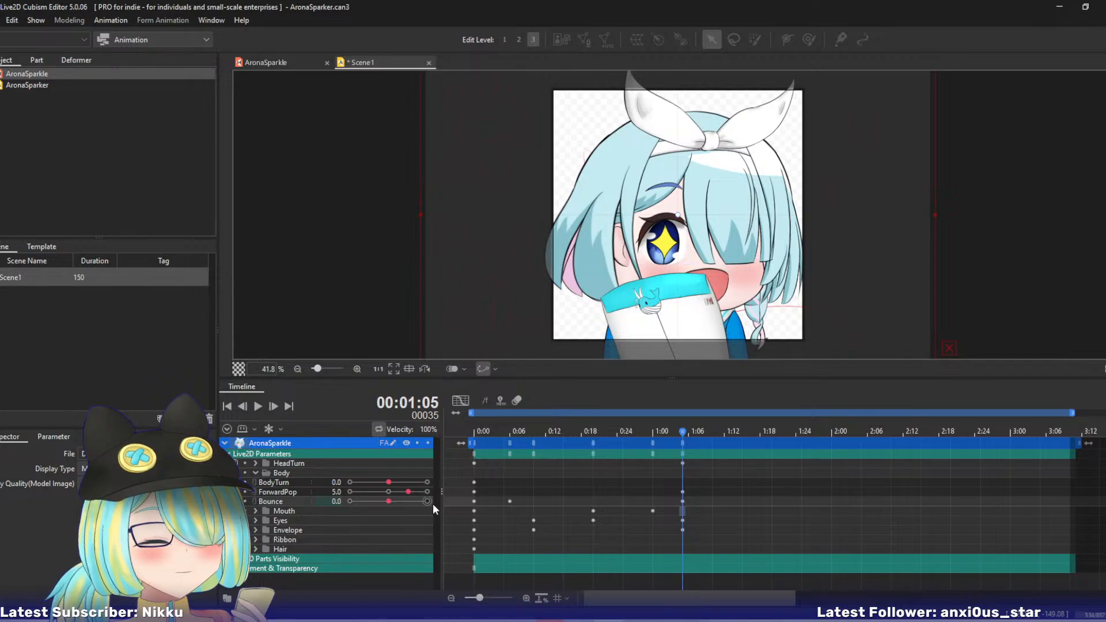
- Select the Bounce key at frame 35 and add a Bounce key of 4 on frame 30
{"action": "left_click", "coordinate": [693, 509]}
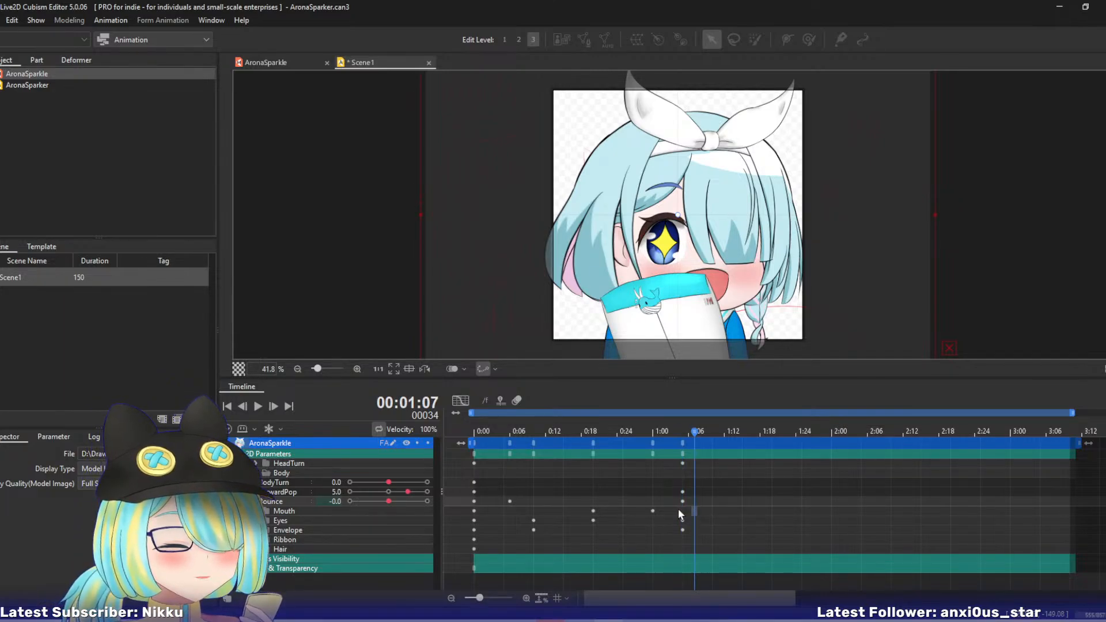
{"action": "left_click", "coordinate": [679, 509]}
{"action": "left_click", "coordinate": [683, 502]}
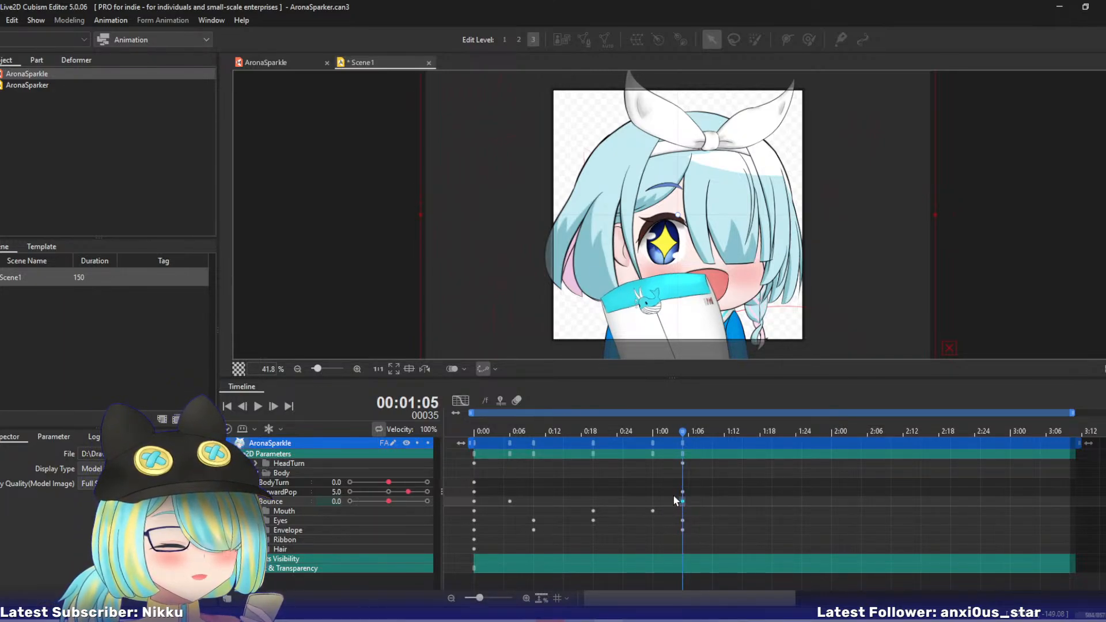
{"action": "mouse_move", "coordinate": [641, 435]}
{"action": "left_mouse_down"}
{"action": "mouse_move", "coordinate": [607, 433]}
{"action": "mouse_move", "coordinate": [653, 434]}
{"action": "left_mouse_up"}
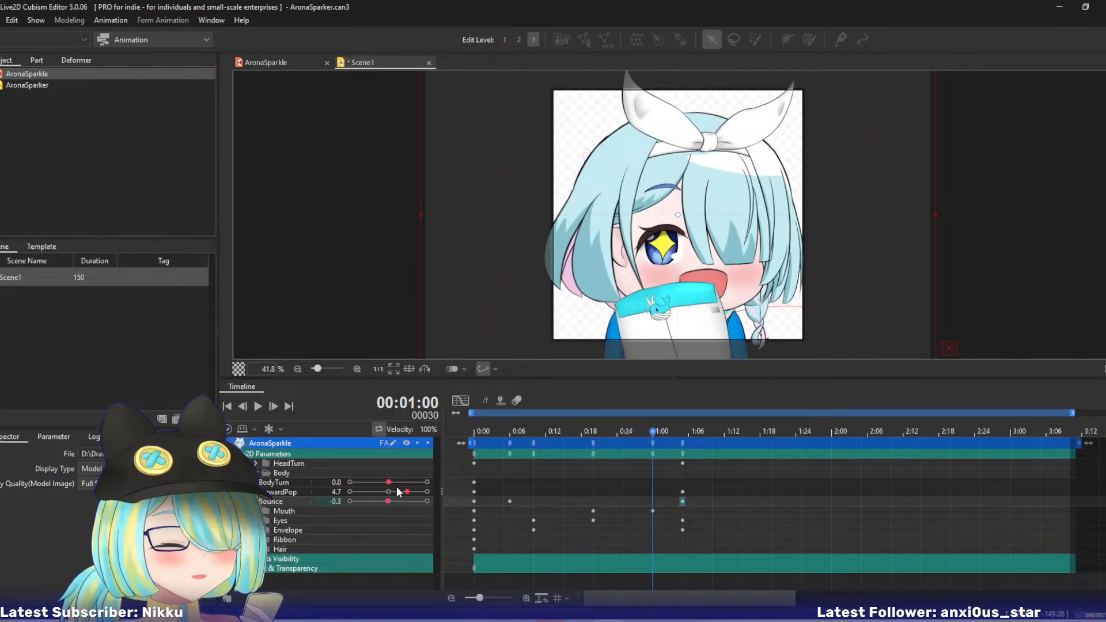
{"action": "left_click_drag", "start_coordinate": [387, 501], "coordinate": [405, 502]}
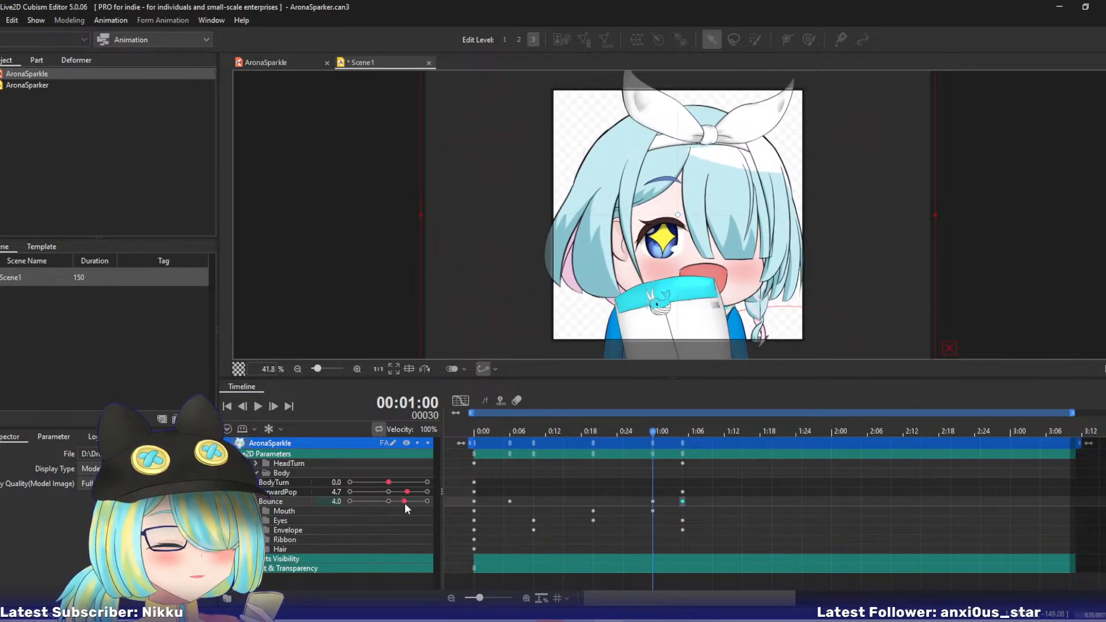
- Expand the Envelope parameters, try EnvelopeFlop at -10 and -7 on frame 30, and undo both values
{"action": "left_click_drag", "start_coordinate": [652, 434], "coordinate": [683, 449]}
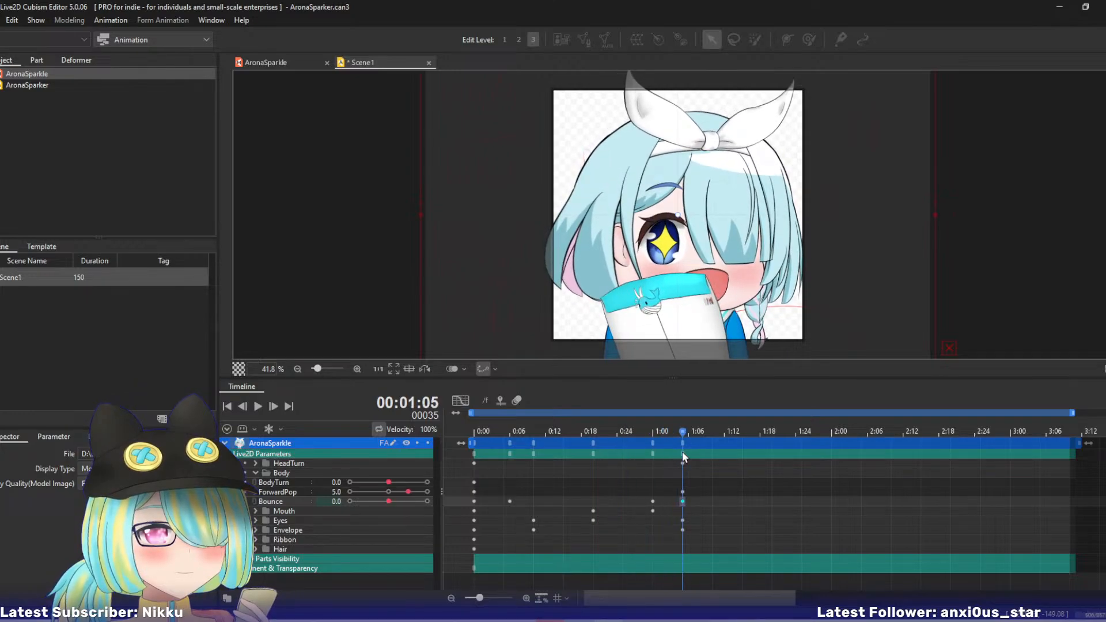
{"action": "left_click", "coordinate": [256, 529]}
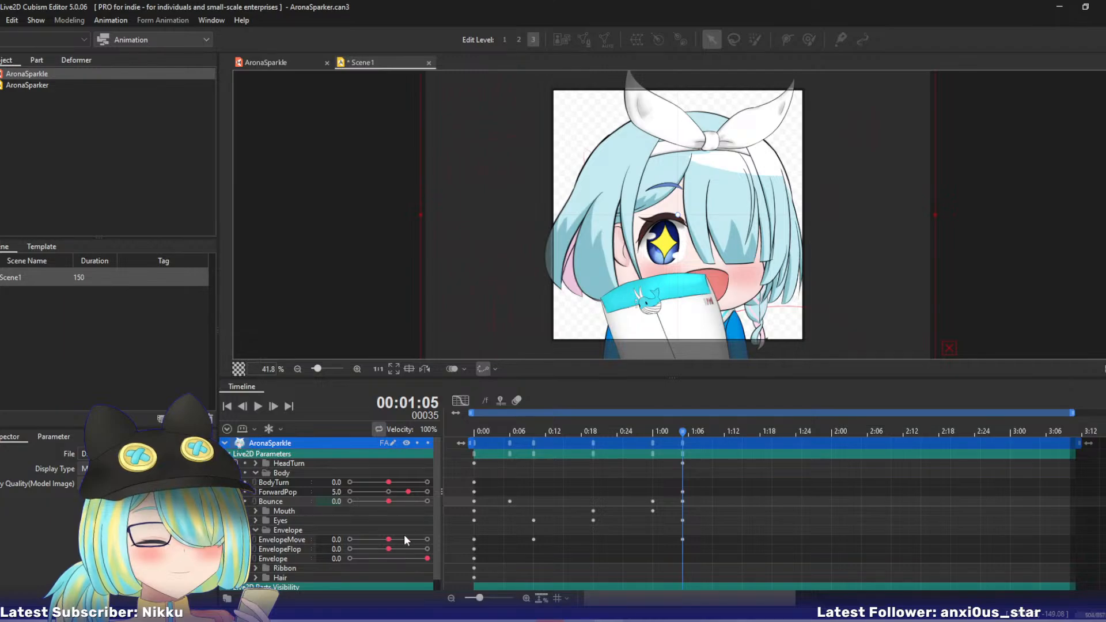
{"action": "mouse_move", "coordinate": [663, 435]}
{"action": "left_mouse_down"}
{"action": "mouse_move", "coordinate": [621, 437]}
{"action": "mouse_move", "coordinate": [653, 436]}
{"action": "left_mouse_up"}
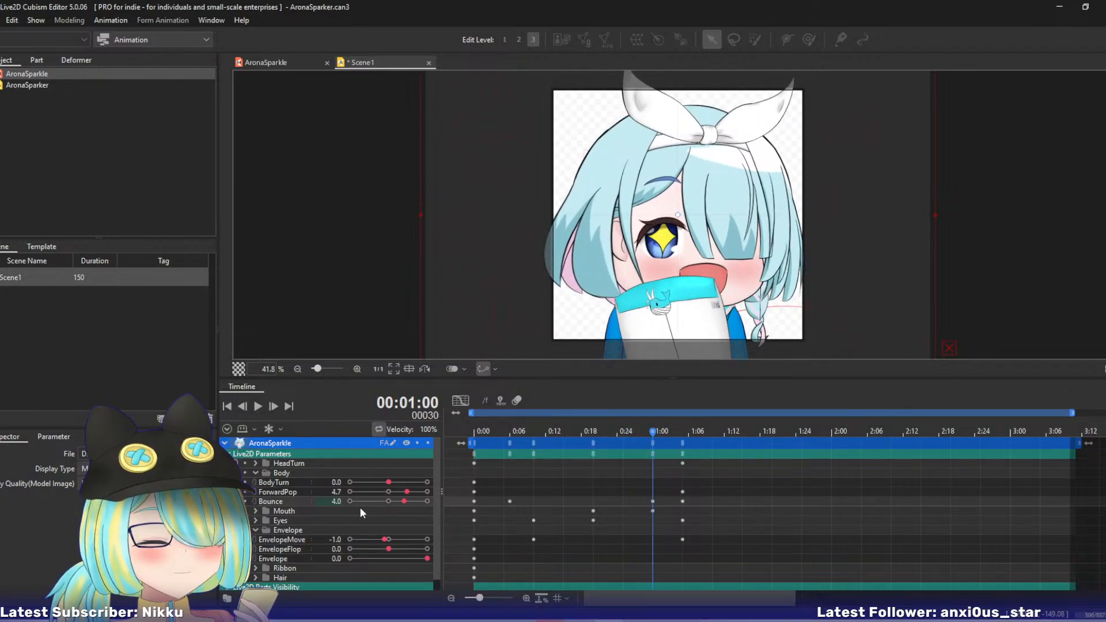
{"action": "left_click_drag", "start_coordinate": [387, 549], "coordinate": [341, 544]}
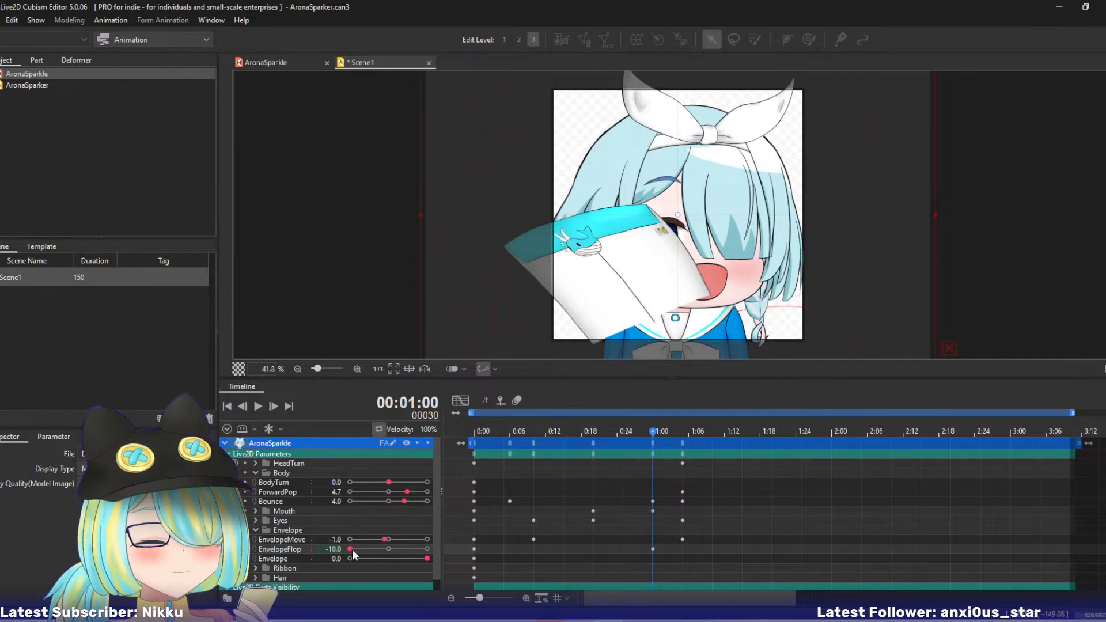
{"action": "mouse_move", "coordinate": [351, 548]}
{"action": "left_mouse_down"}
{"action": "mouse_move", "coordinate": [432, 549]}
{"action": "mouse_move", "coordinate": [363, 551]}
{"action": "left_mouse_up"}
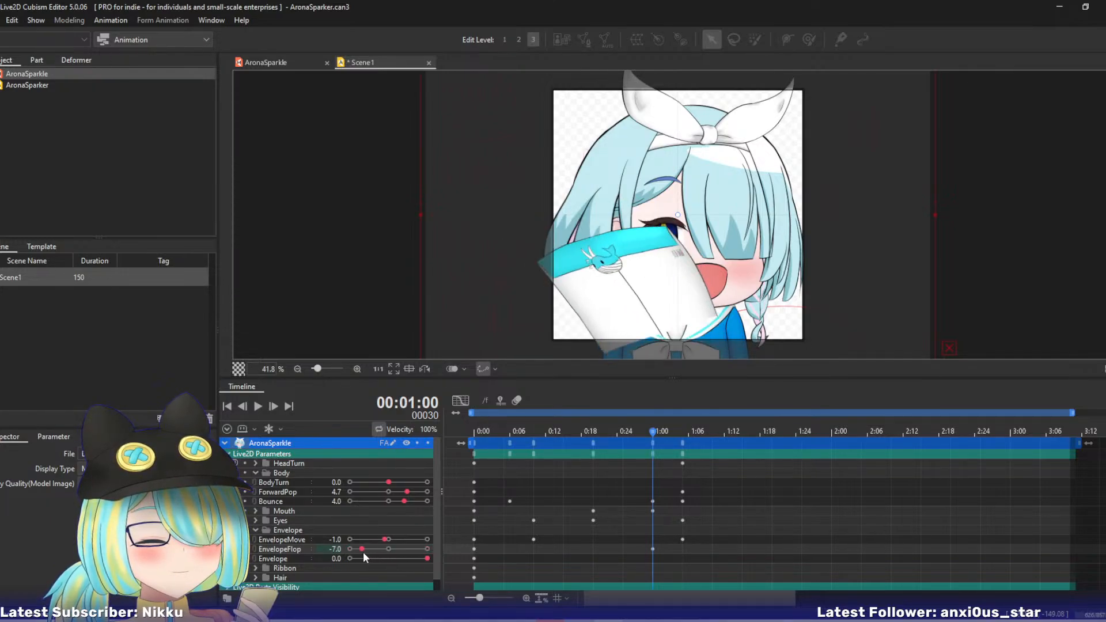
{"action": "key", "text": "ctrl+z"}
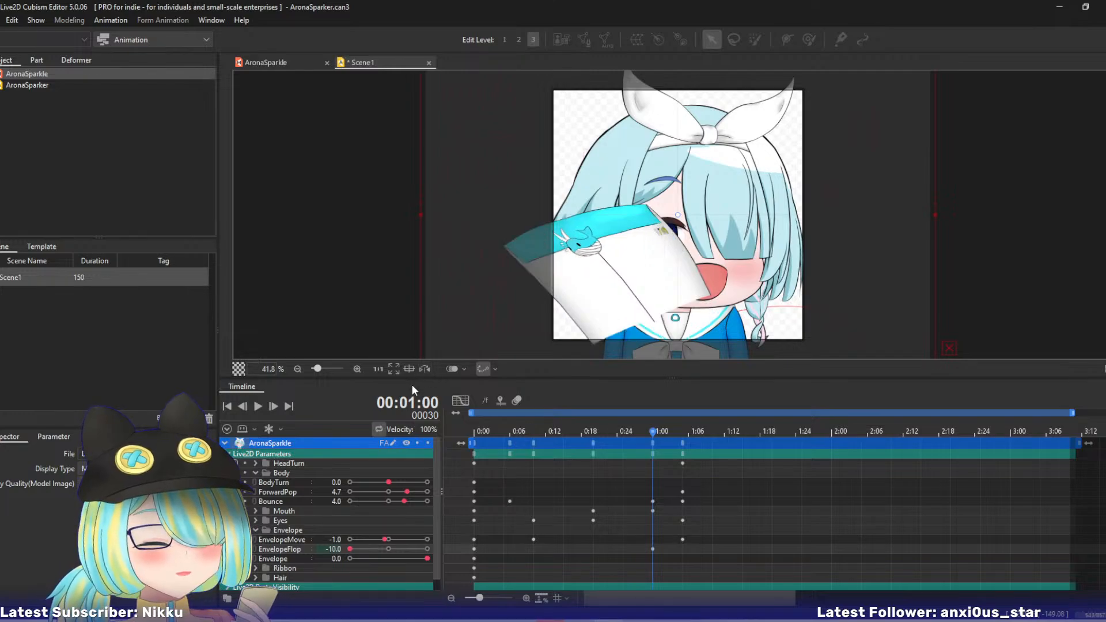
{"action": "key", "text": "ctrl+z"}
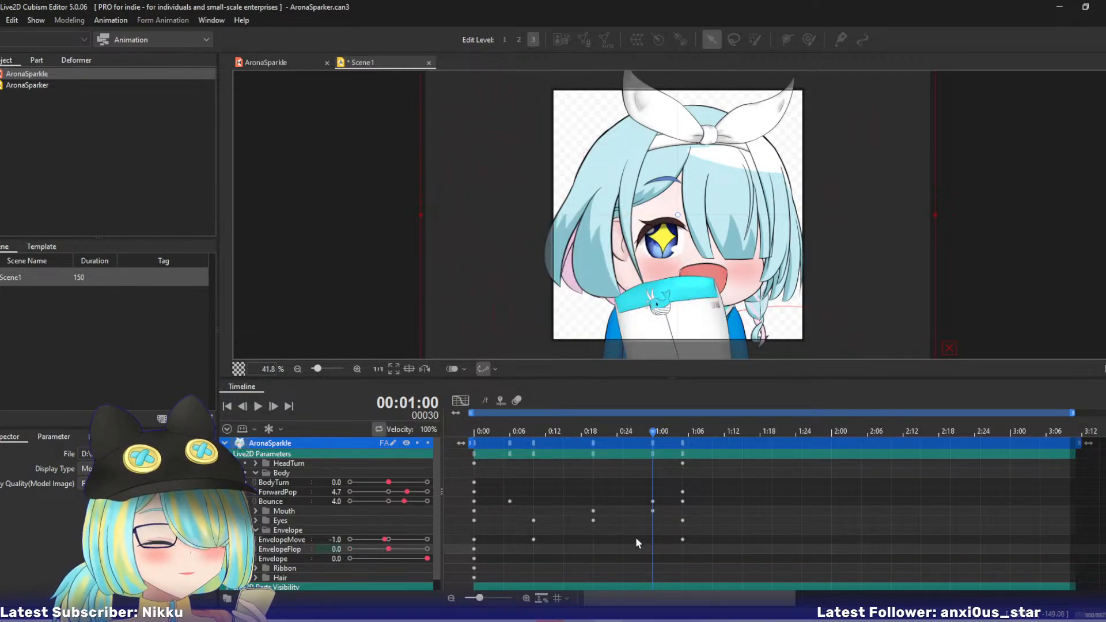
- Switch to the AronaSparkle model, select the Envelope deformer and examine its EnvelopeMove and EnvelopeFlop poses
{"action": "left_click", "coordinate": [278, 64]}
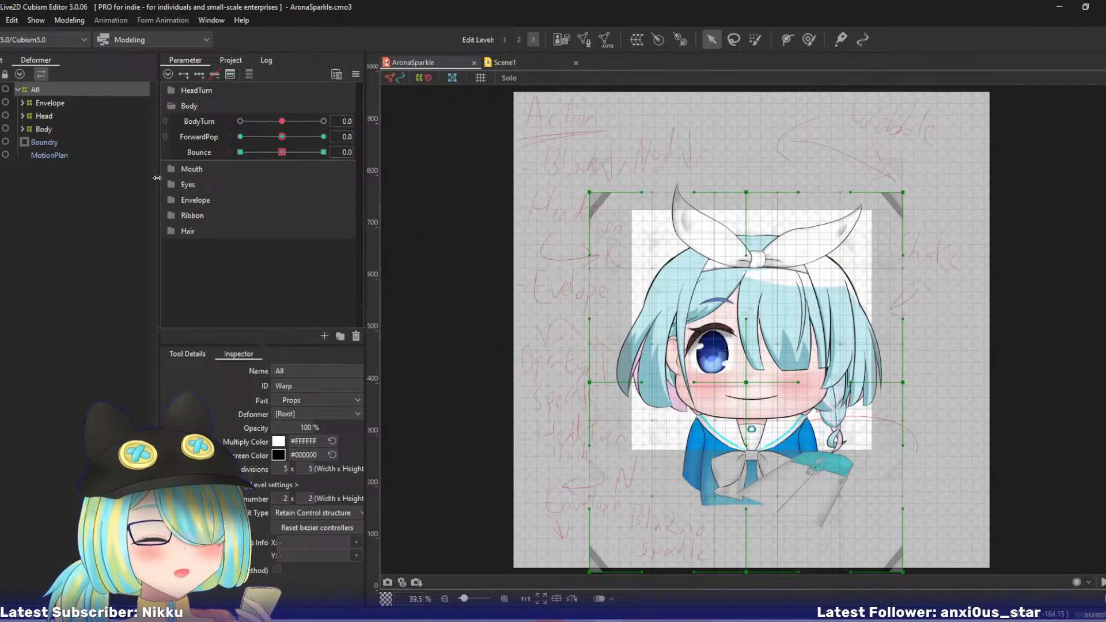
{"action": "left_click", "coordinate": [174, 200]}
{"action": "left_click_drag", "start_coordinate": [287, 231], "coordinate": [356, 248]}
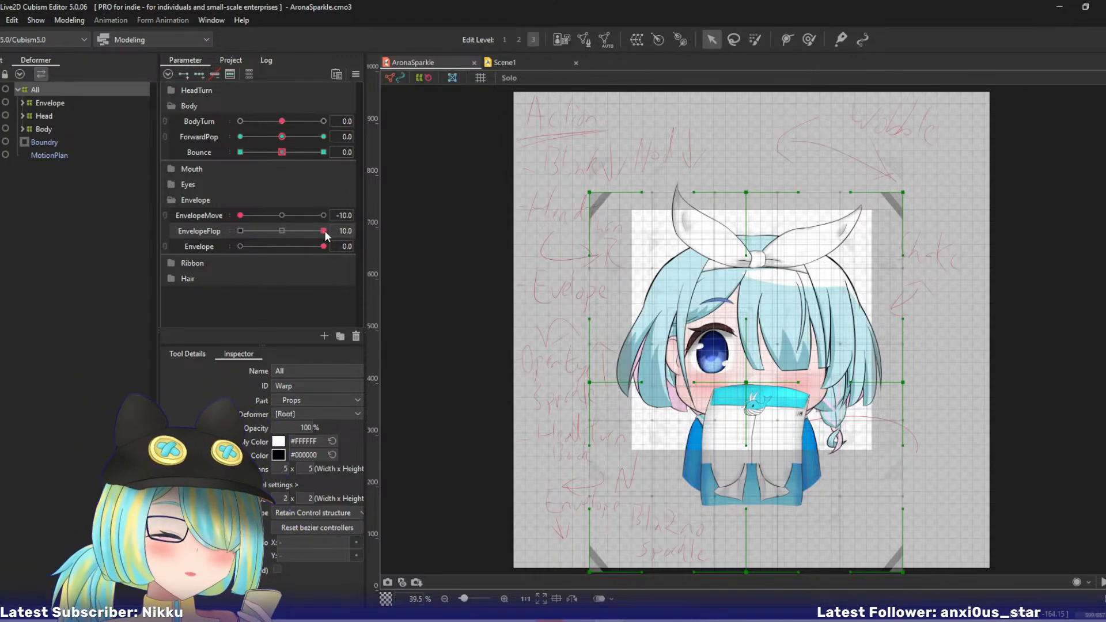
{"action": "left_click", "coordinate": [388, 228]}
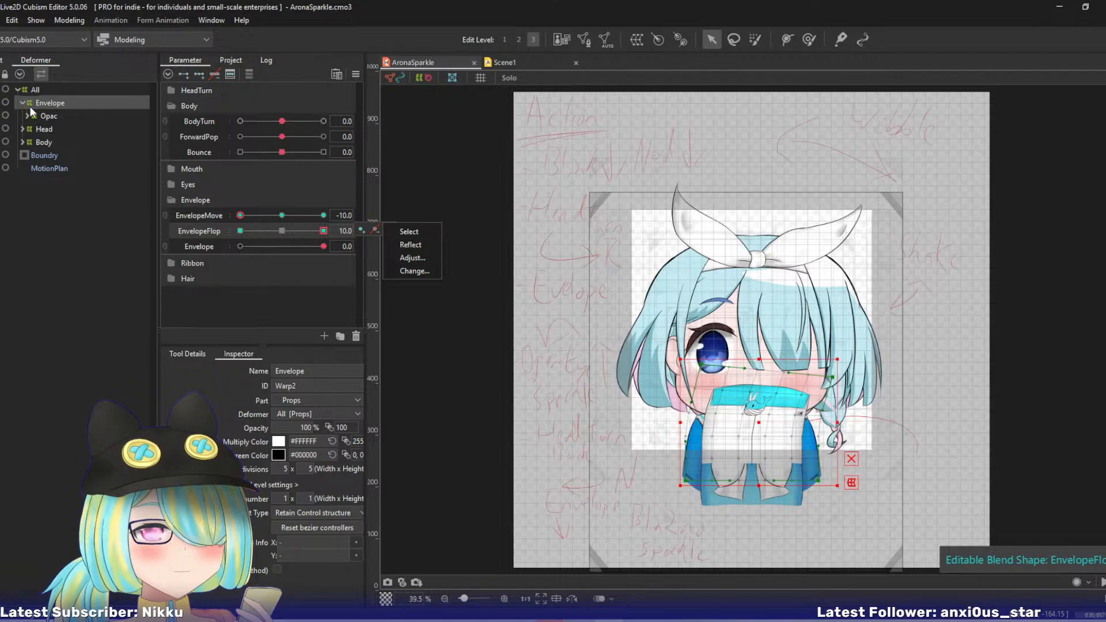
{"action": "mouse_move", "coordinate": [323, 231]}
{"action": "left_mouse_down"}
{"action": "mouse_move", "coordinate": [205, 223]}
{"action": "mouse_move", "coordinate": [337, 233]}
{"action": "mouse_move", "coordinate": [216, 229]}
{"action": "mouse_move", "coordinate": [334, 232]}
{"action": "mouse_move", "coordinate": [315, 230]}
{"action": "left_mouse_up"}
{"action": "left_click", "coordinate": [243, 214]}
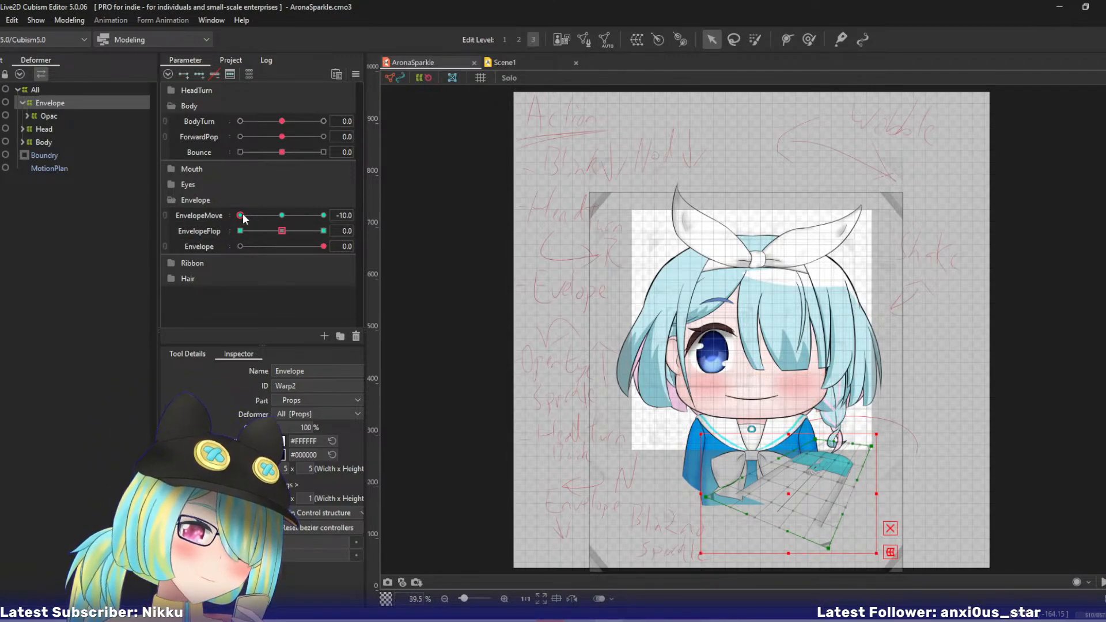
{"action": "mouse_move", "coordinate": [243, 216]}
{"action": "left_mouse_down"}
{"action": "mouse_move", "coordinate": [277, 221]}
{"action": "mouse_move", "coordinate": [225, 227]}
{"action": "left_mouse_up"}
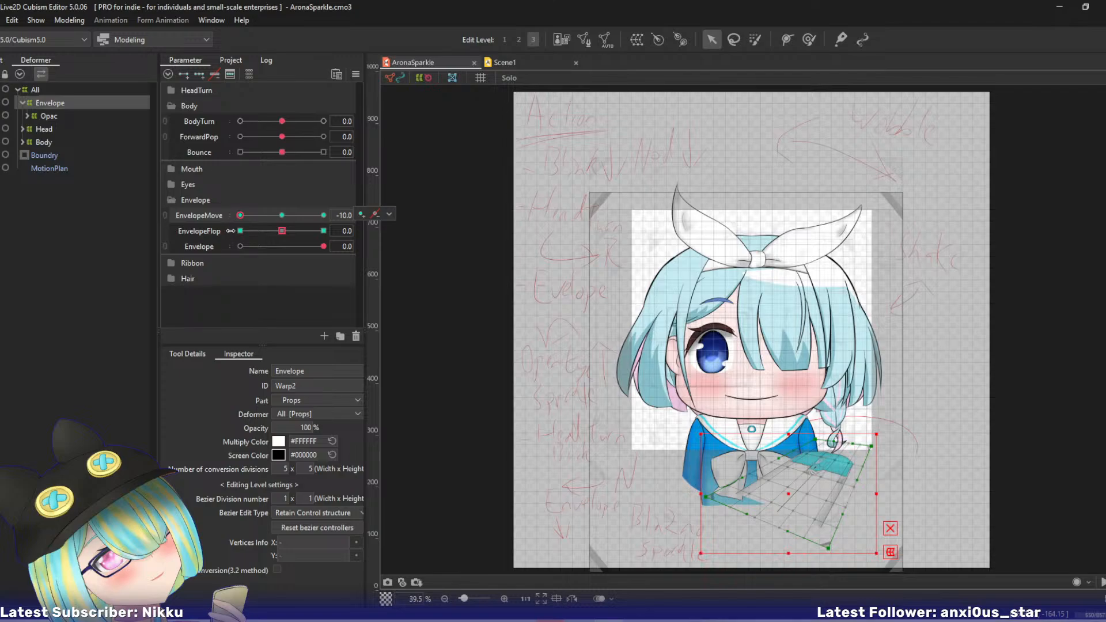
{"action": "left_click_drag", "start_coordinate": [242, 215], "coordinate": [270, 249]}
{"action": "key", "text": "ctrl+z"}
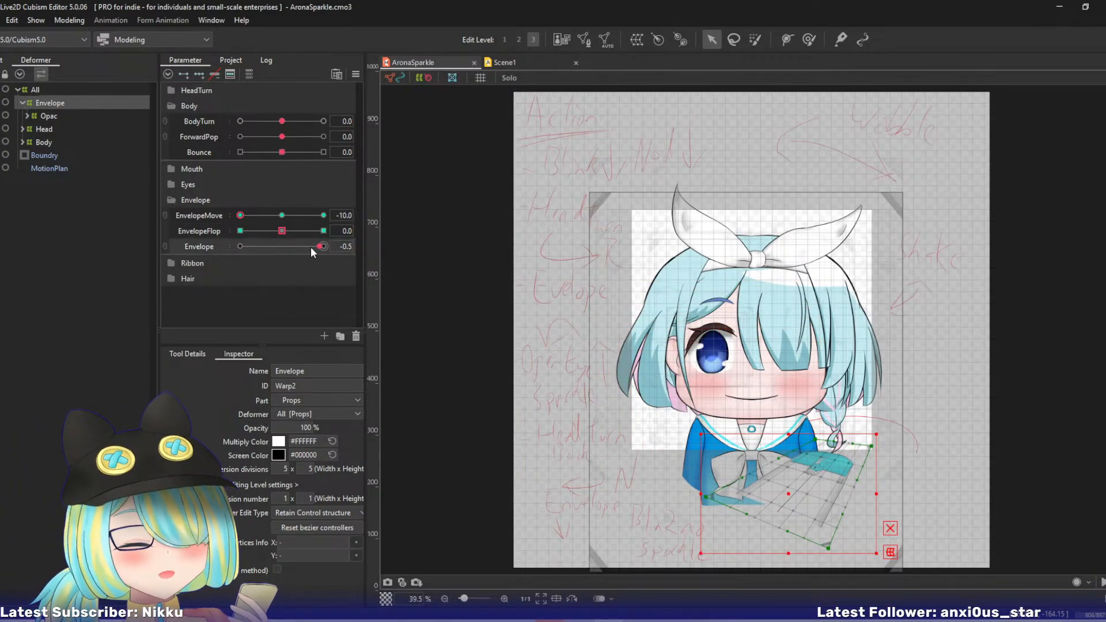
- Rename the Envelope parameter in the Envelope group as EnvelopeOpac
{"action": "right_click", "coordinate": [196, 246]}
{"action": "left_click", "coordinate": [224, 253]}
{"action": "left_click", "coordinate": [566, 246]}
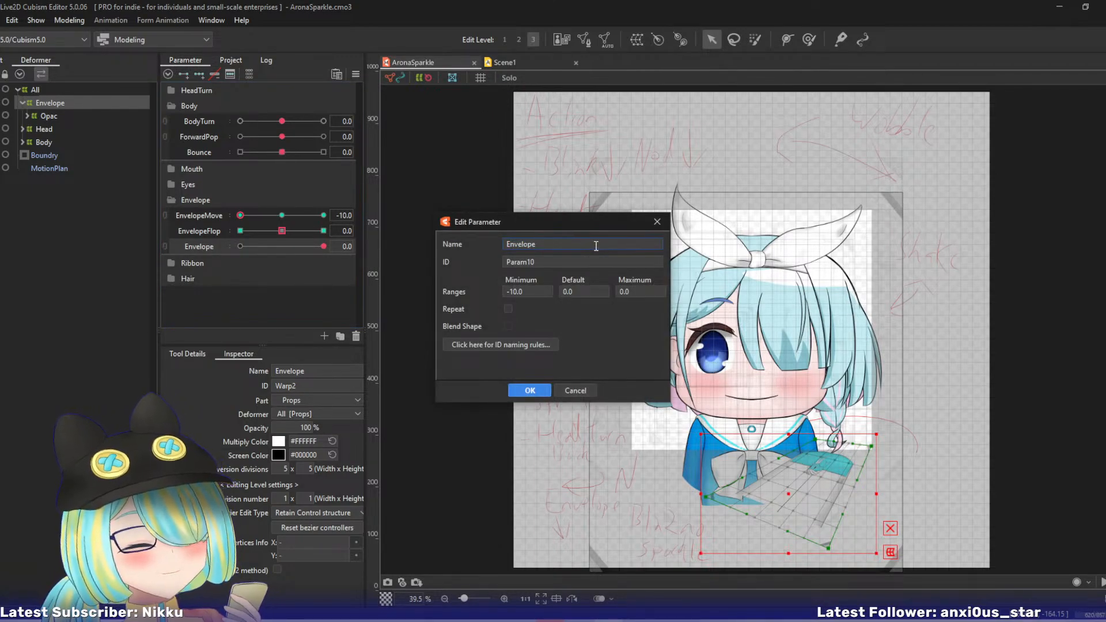
{"action": "type", "text": "Opac"}
{"action": "key", "text": "Return"}
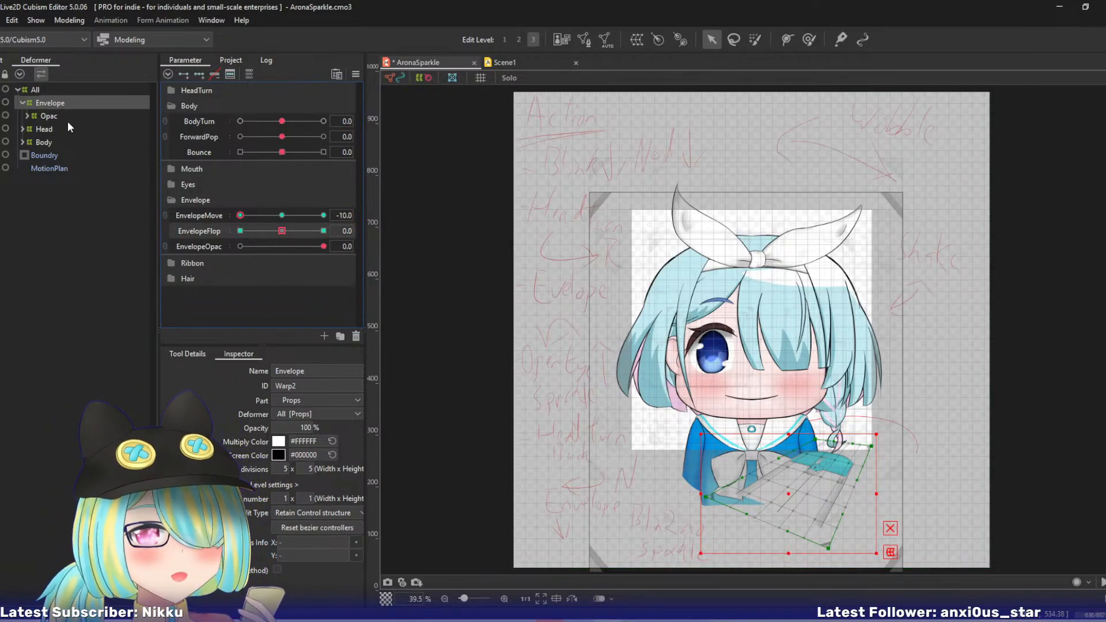
- Test EnvelopeFlop at negative values with EnvelopeMove at -10 and 10, then restore the previous parameter positions
{"action": "left_click", "coordinate": [280, 231]}
{"action": "left_click", "coordinate": [389, 230]}
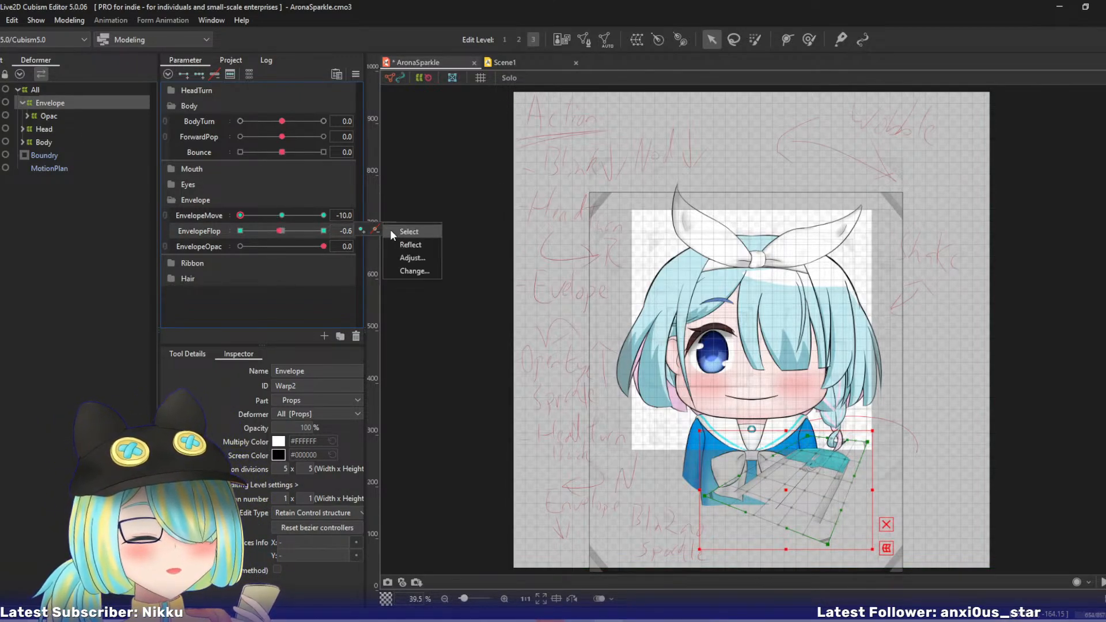
{"action": "left_click", "coordinate": [401, 231]}
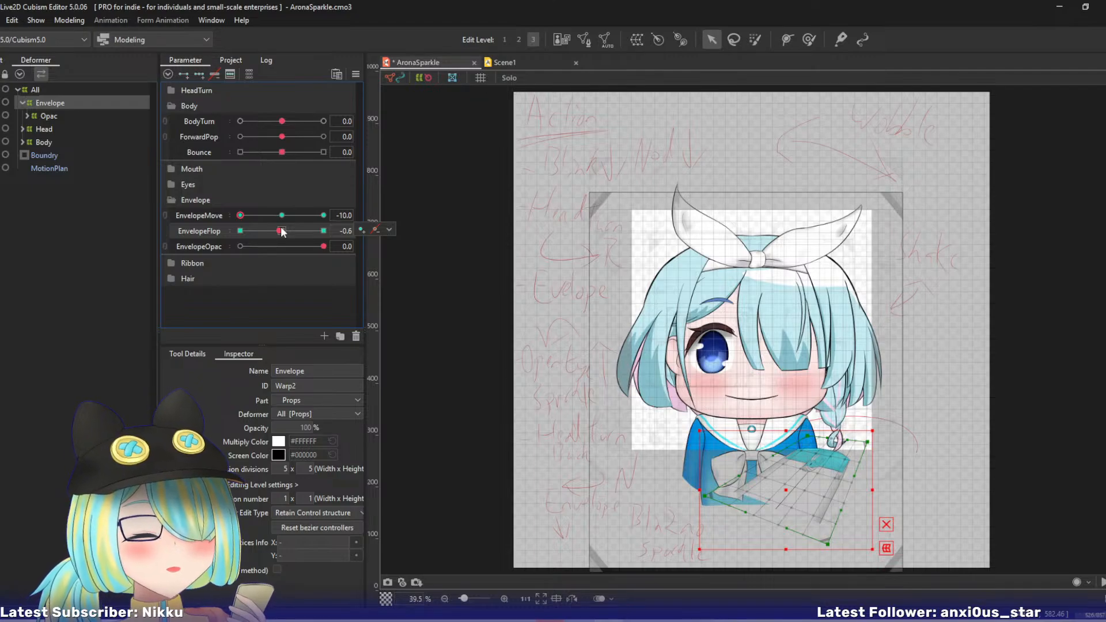
{"action": "left_click_drag", "start_coordinate": [282, 232], "coordinate": [258, 237]}
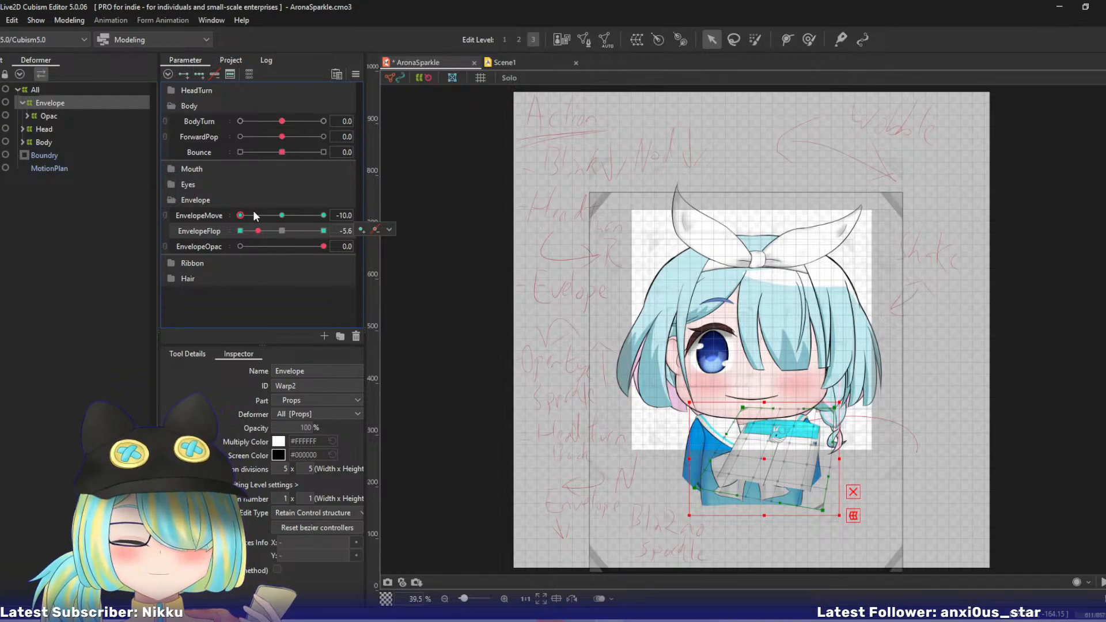
{"action": "left_click", "coordinate": [269, 229]}
{"action": "left_click_drag", "start_coordinate": [245, 218], "coordinate": [361, 226]}
{"action": "left_click_drag", "start_coordinate": [243, 231], "coordinate": [182, 220]}
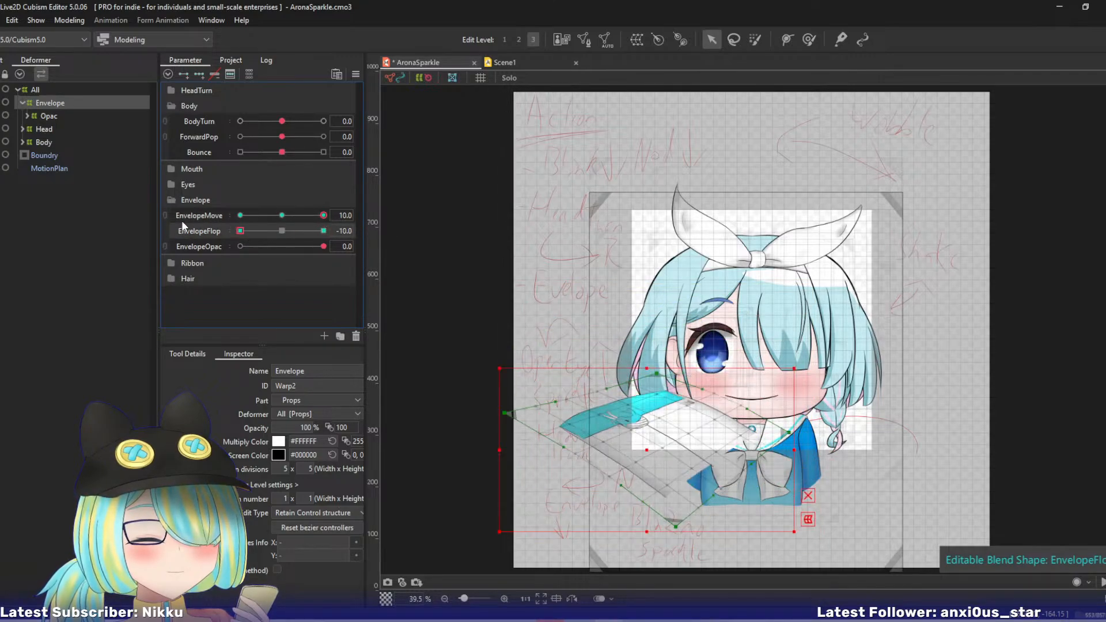
{"action": "key", "text": "ctrl+z"}
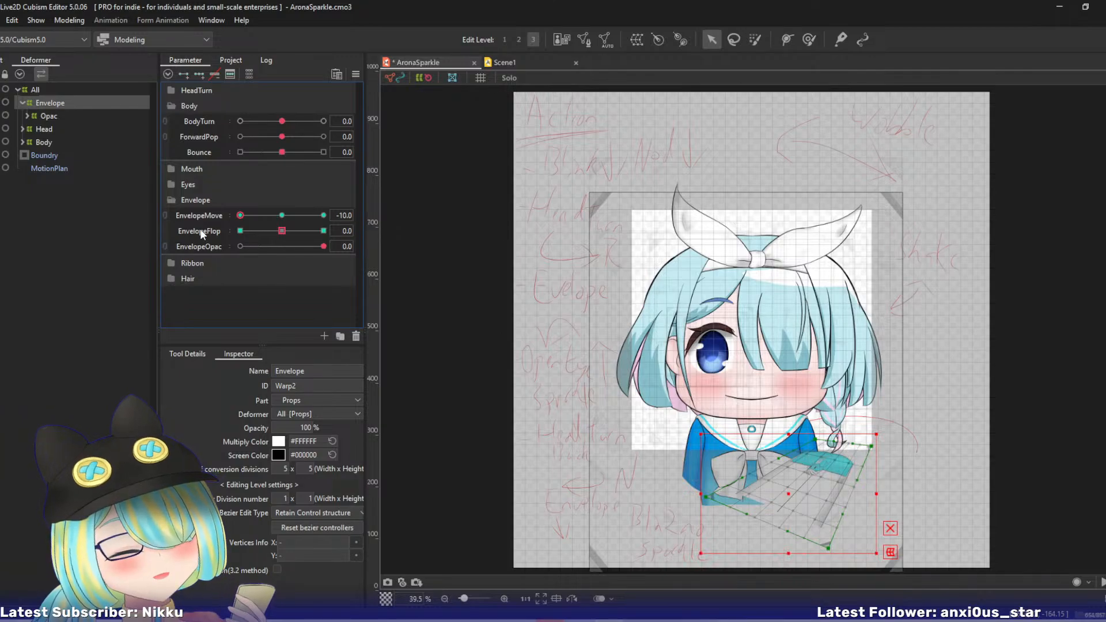
- Delete the Envelope deformer's EnvelopeFlop keys and add three fresh ones
{"action": "left_click", "coordinate": [213, 73]}
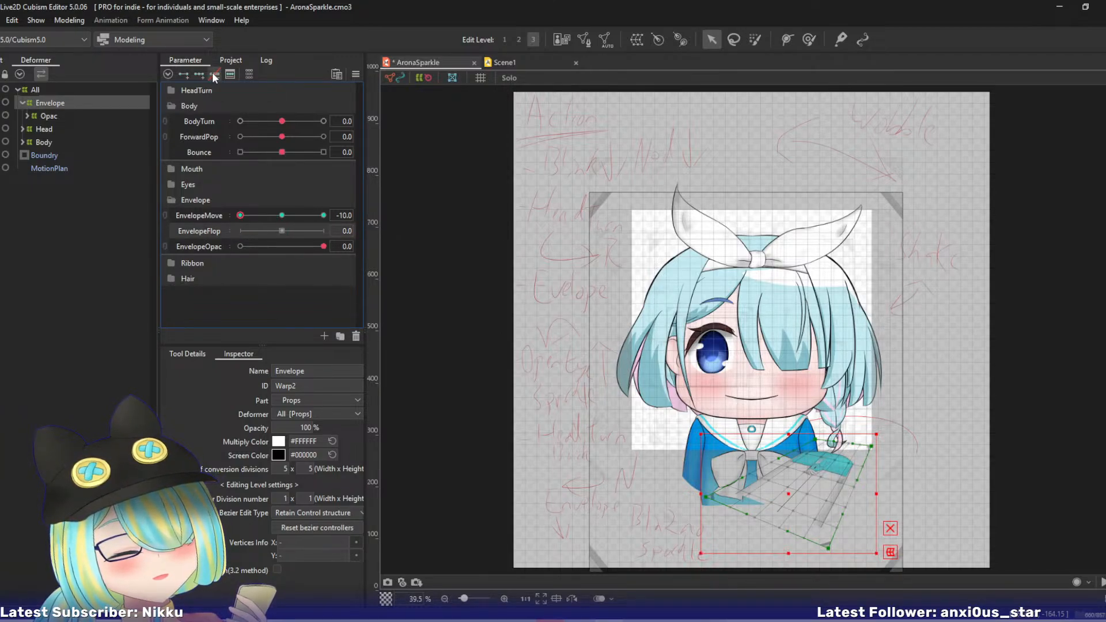
{"action": "left_click", "coordinate": [196, 76]}
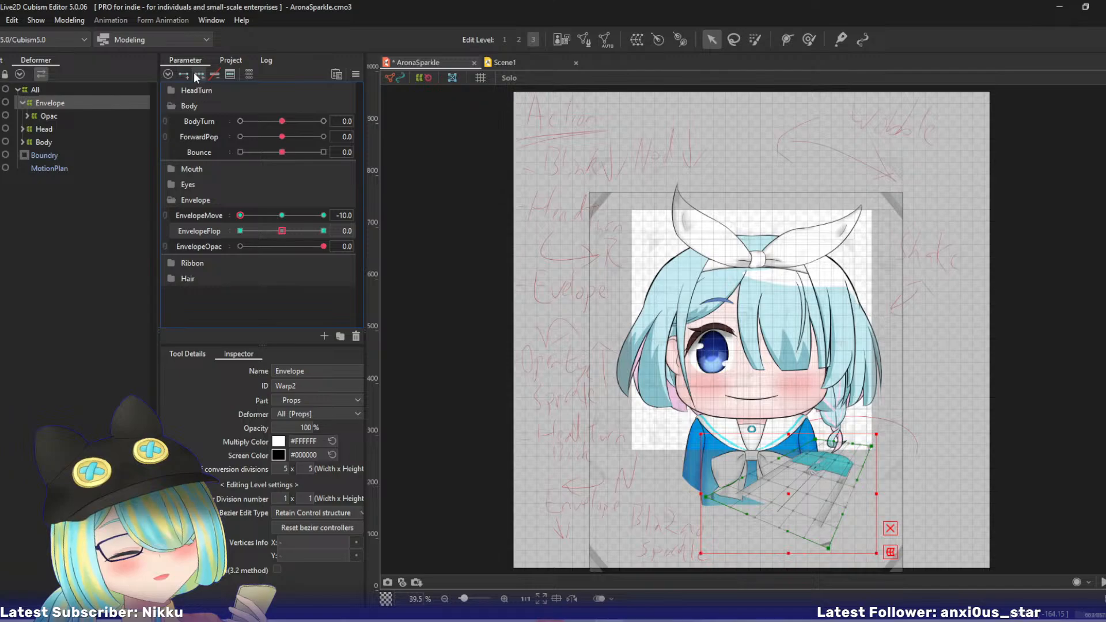
- With EnvelopeMove at 0 and EnvelopeFlop at -10, bend the Envelope warp's upper edge down and to the left at edit level 2
{"action": "left_click_drag", "start_coordinate": [243, 212], "coordinate": [283, 220]}
{"action": "left_click_drag", "start_coordinate": [281, 219], "coordinate": [210, 224]}
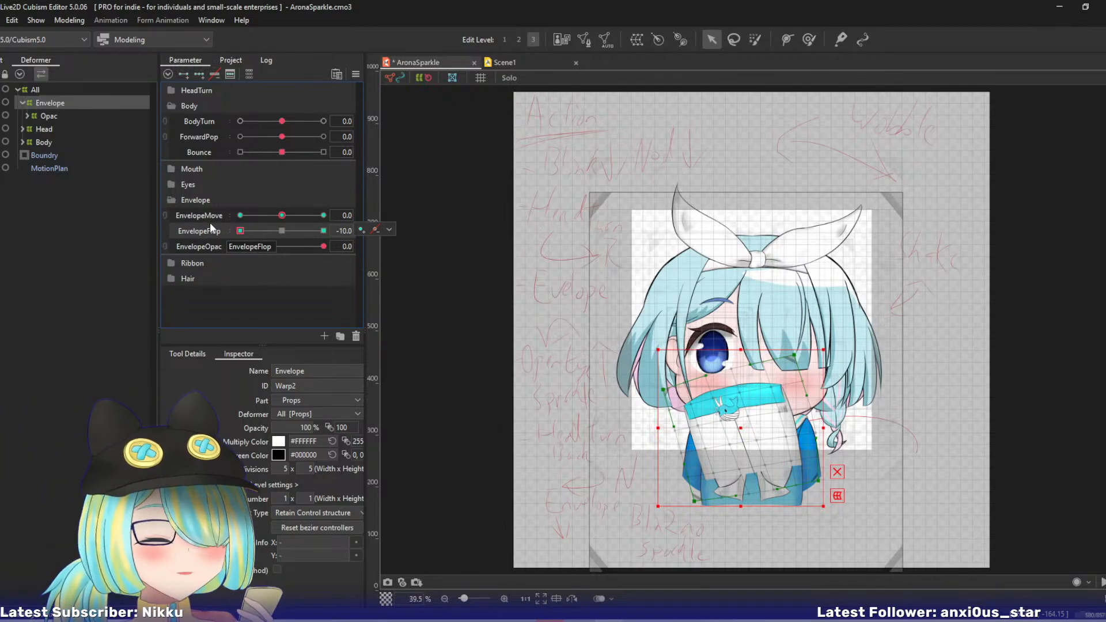
{"action": "key", "text": "ctrl+plus"}
{"action": "key", "text": "ctrl+plus"}
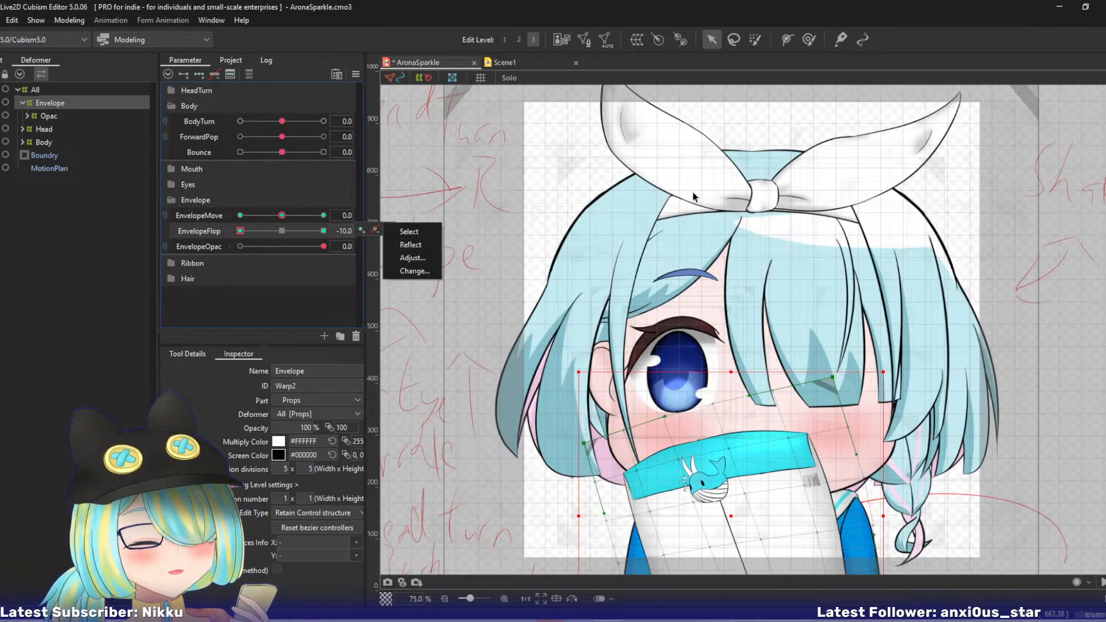
{"action": "left_click_drag", "start_coordinate": [691, 186], "coordinate": [583, 122]}
{"action": "key", "text": "2"}
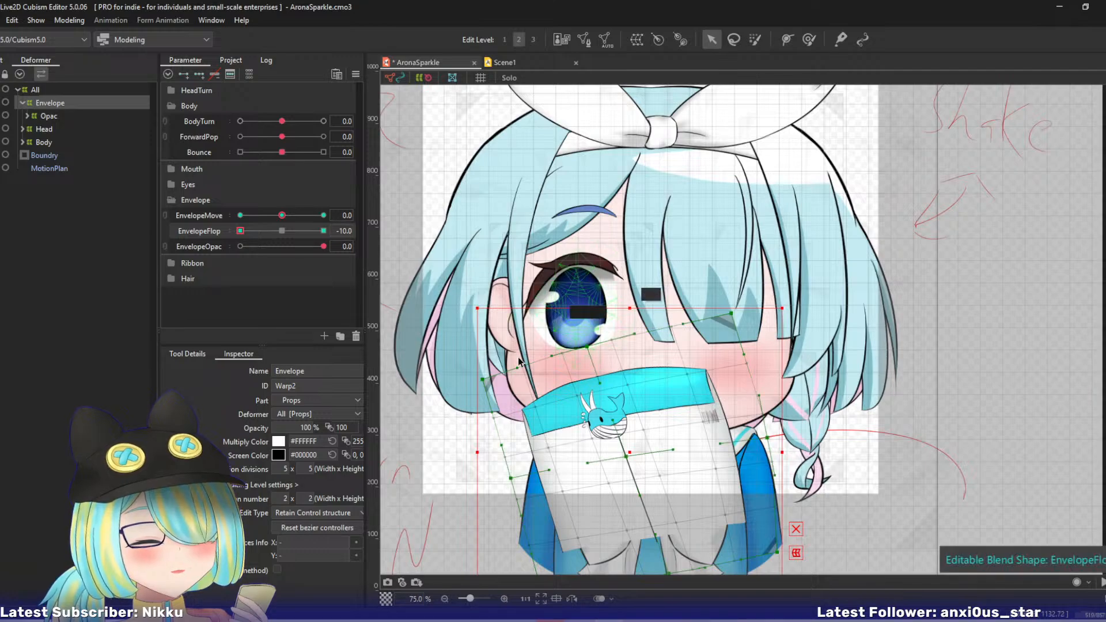
{"action": "left_click_drag", "start_coordinate": [482, 380], "coordinate": [481, 394]}
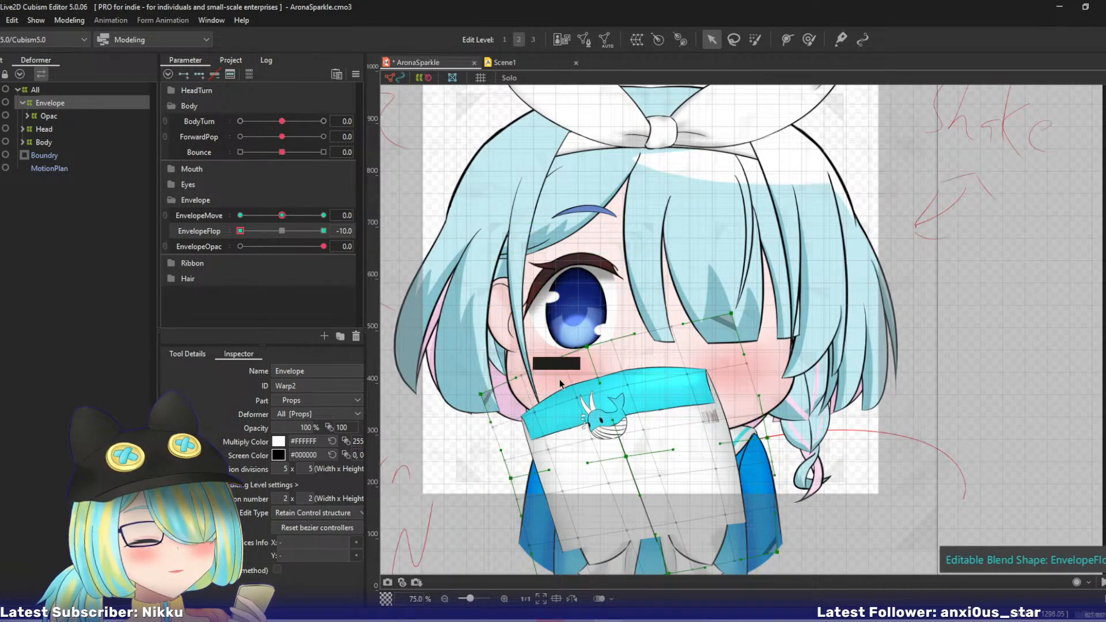
{"action": "left_click_drag", "start_coordinate": [588, 349], "coordinate": [569, 369]}
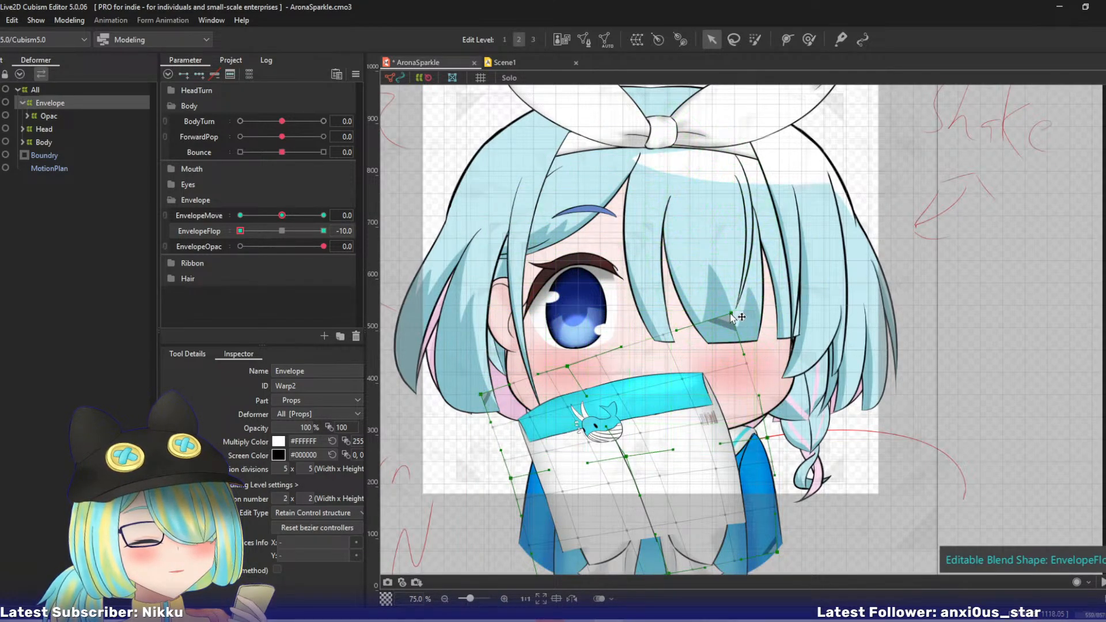
{"action": "left_click_drag", "start_coordinate": [731, 313], "coordinate": [712, 332]}
- Set EnvelopeFlop to 10 and bend the Envelope warp's upper edge to the right
{"action": "left_click", "coordinate": [323, 230]}
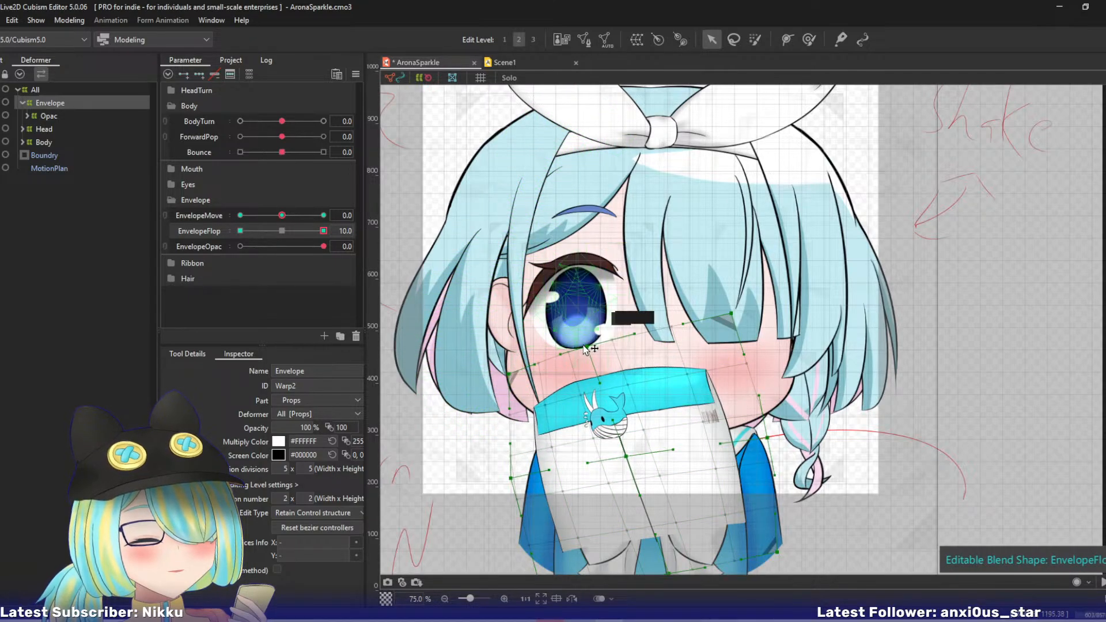
{"action": "left_click_drag", "start_coordinate": [587, 347], "coordinate": [616, 350]}
{"action": "left_click_drag", "start_coordinate": [732, 315], "coordinate": [754, 331]}
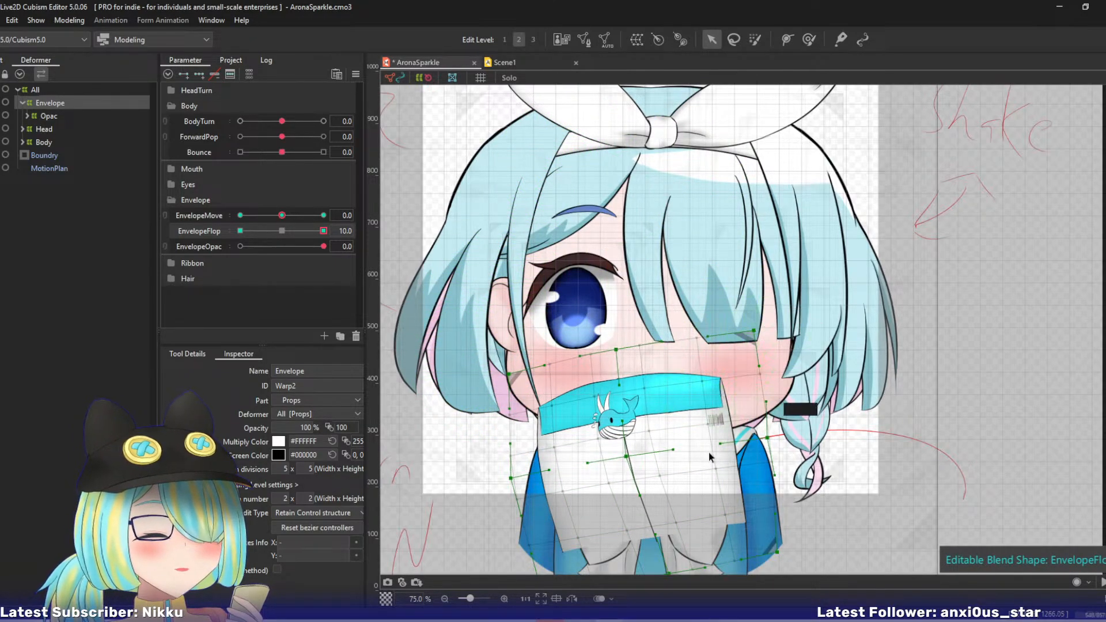
{"action": "left_click_drag", "start_coordinate": [509, 375], "coordinate": [520, 373]}
{"action": "left_click_drag", "start_coordinate": [615, 352], "coordinate": [628, 356]}
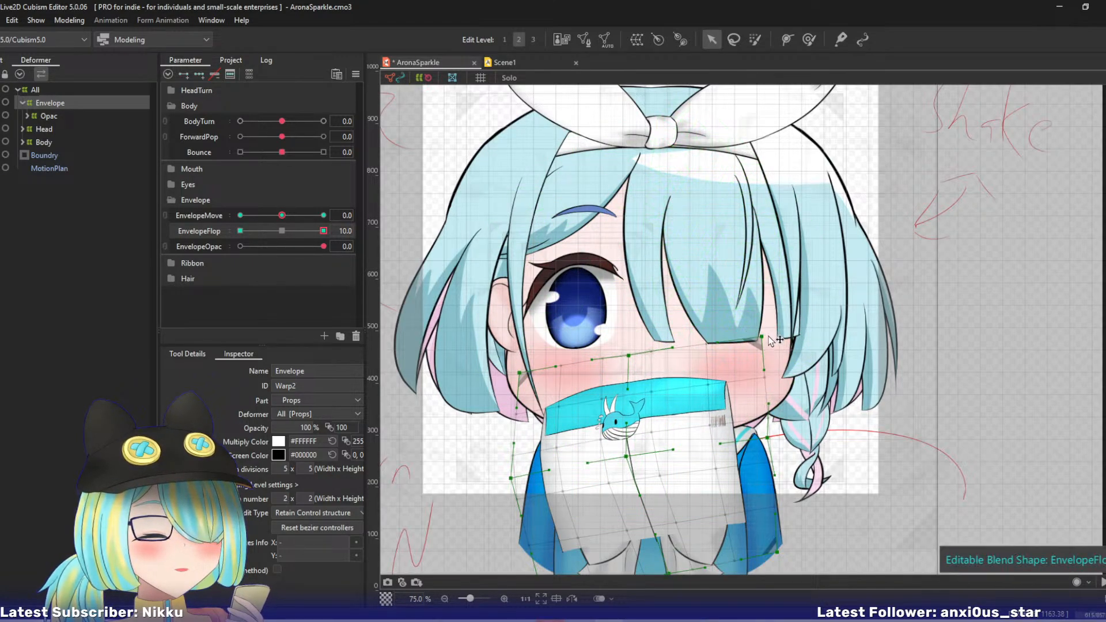
- Check the reshaped EnvelopeFlop at 10 and -10 across EnvelopeMove positions, ending with EnvelopeFlop at 0 and EnvelopeMove at -10
{"action": "left_click_drag", "start_coordinate": [323, 231], "coordinate": [364, 257]}
{"action": "left_click_drag", "start_coordinate": [282, 217], "coordinate": [198, 220]}
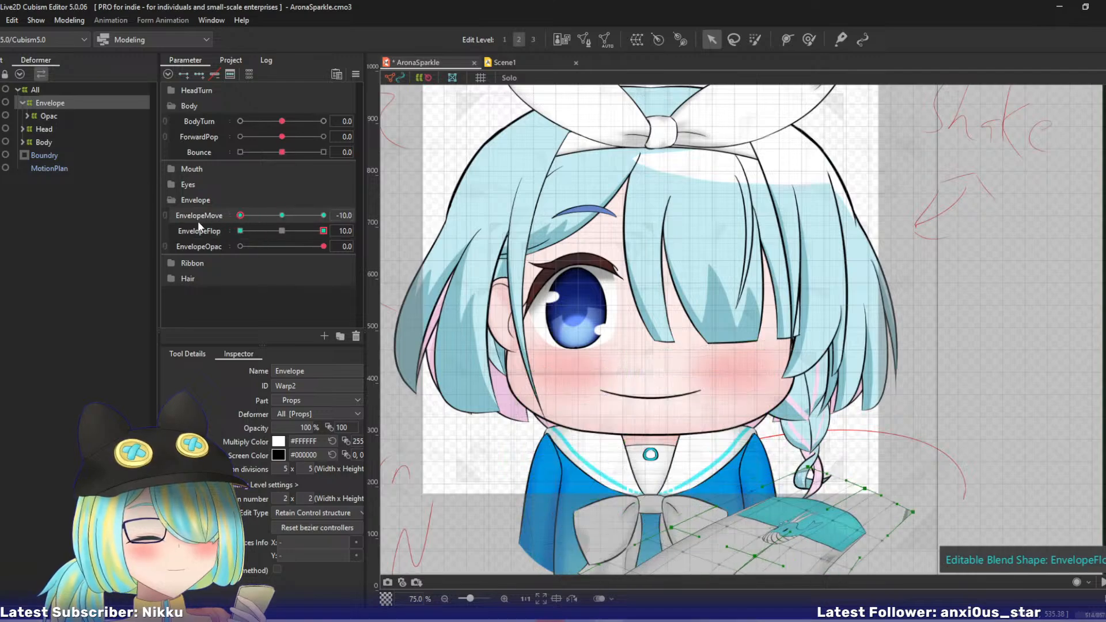
{"action": "left_click_drag", "start_coordinate": [321, 232], "coordinate": [160, 253]}
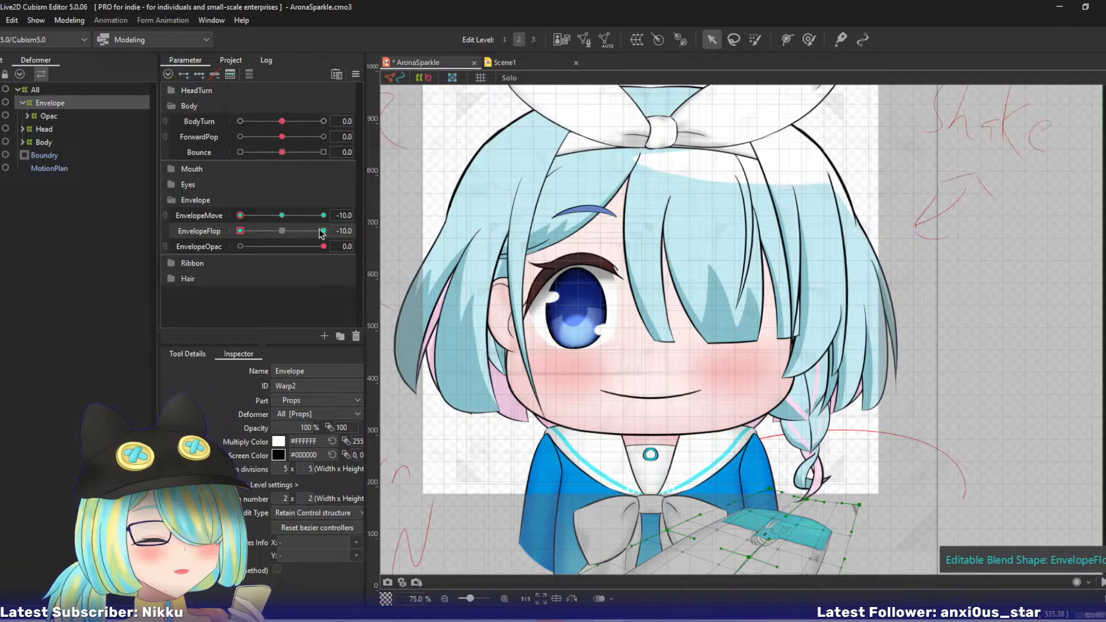
{"action": "left_click_drag", "start_coordinate": [240, 216], "coordinate": [145, 253]}
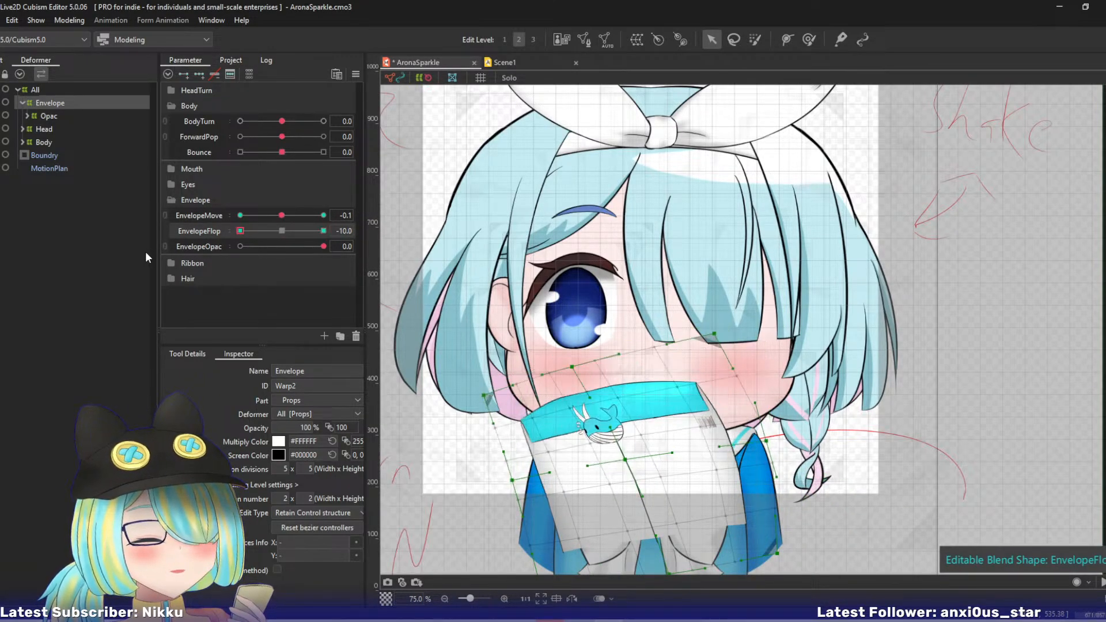
{"action": "key", "text": "ctrl+z"}
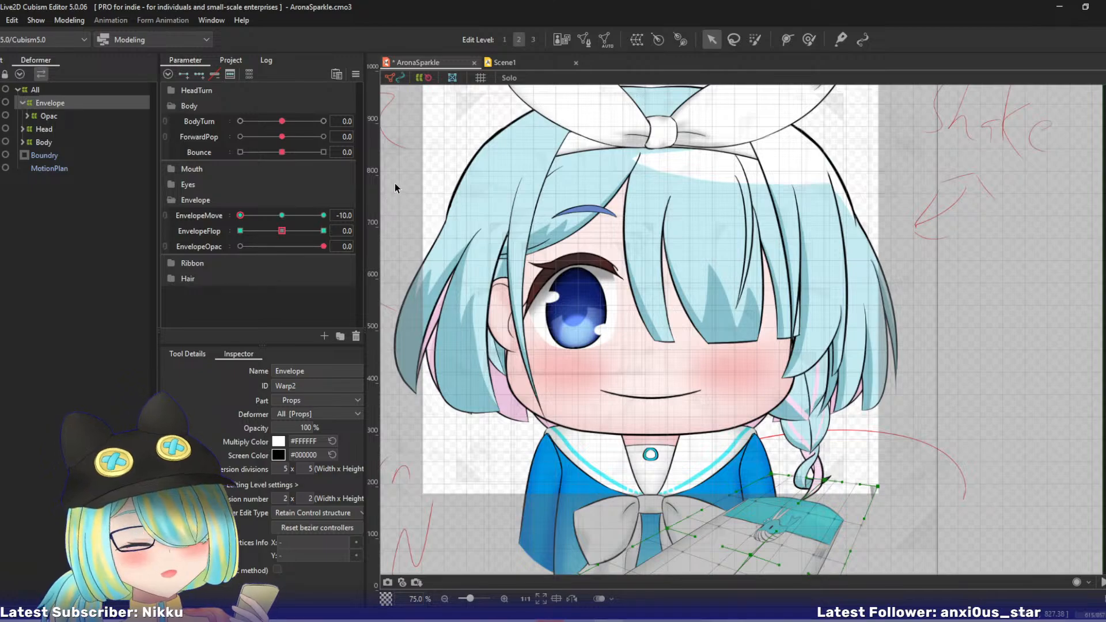
- Save the AronaSparkle model and return to the Scene1 animation
{"action": "key", "text": "ctrl+s"}
{"action": "left_click", "coordinate": [525, 63]}
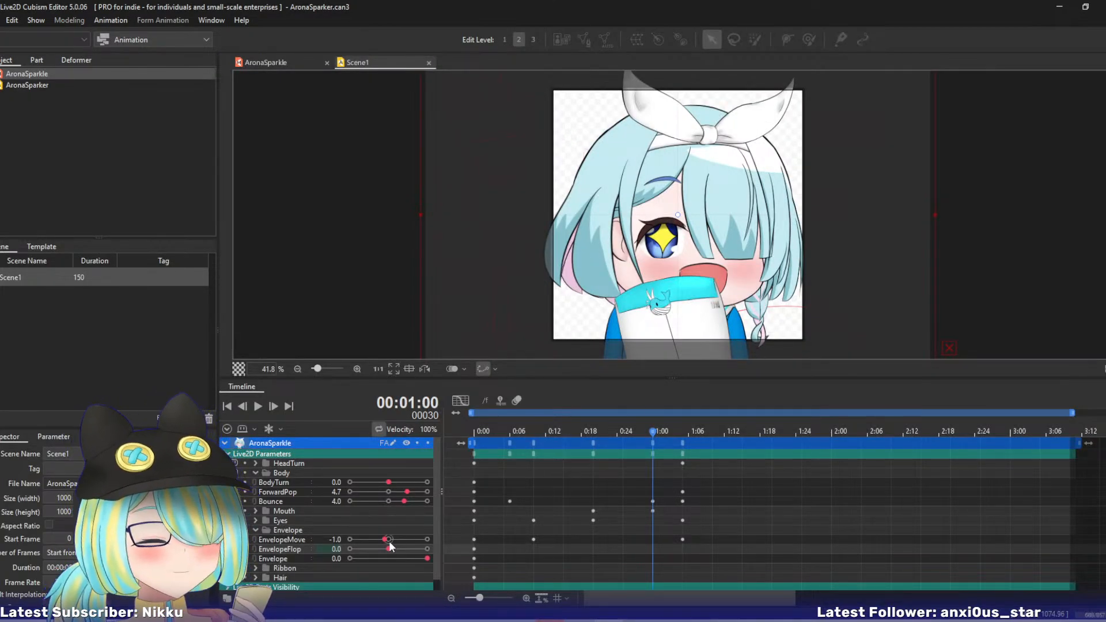
- Key EnvelopeFlop in Scene1 at -10 on frame 30, 5 on frame 40 and -4 on frame 49
{"action": "left_click_drag", "start_coordinate": [390, 547], "coordinate": [331, 554]}
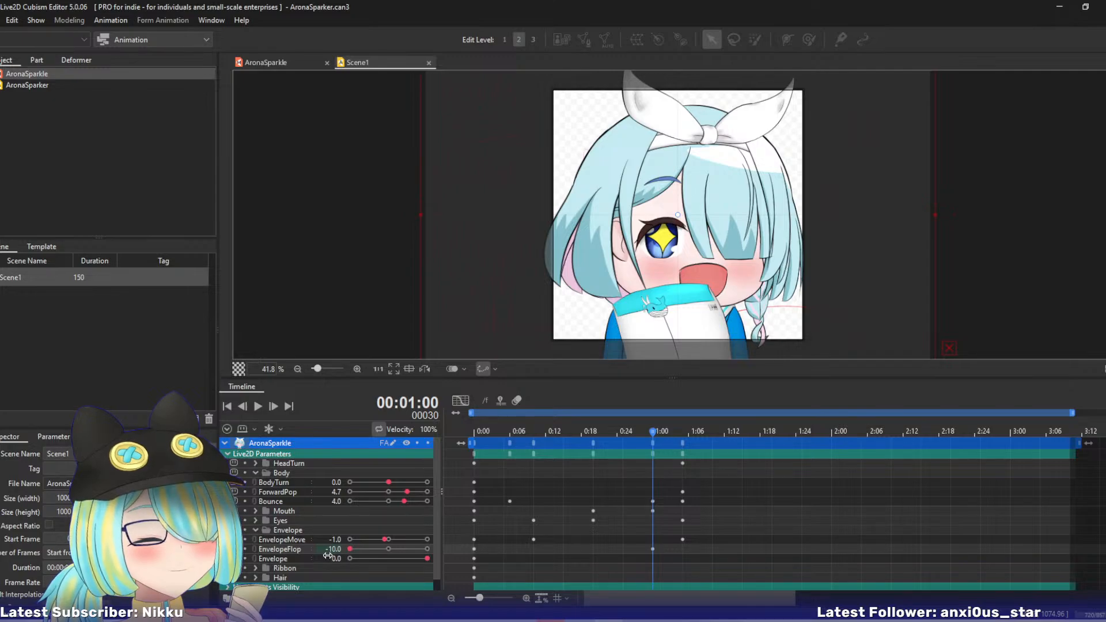
{"action": "left_click_drag", "start_coordinate": [648, 430], "coordinate": [708, 459]}
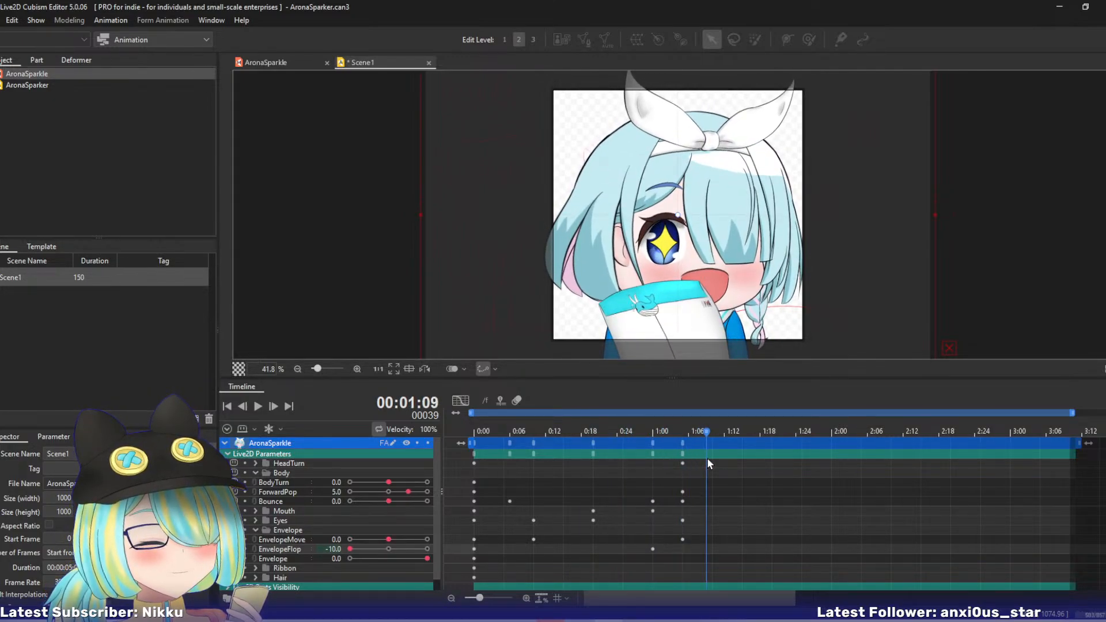
{"action": "left_click_drag", "start_coordinate": [352, 549], "coordinate": [406, 548]}
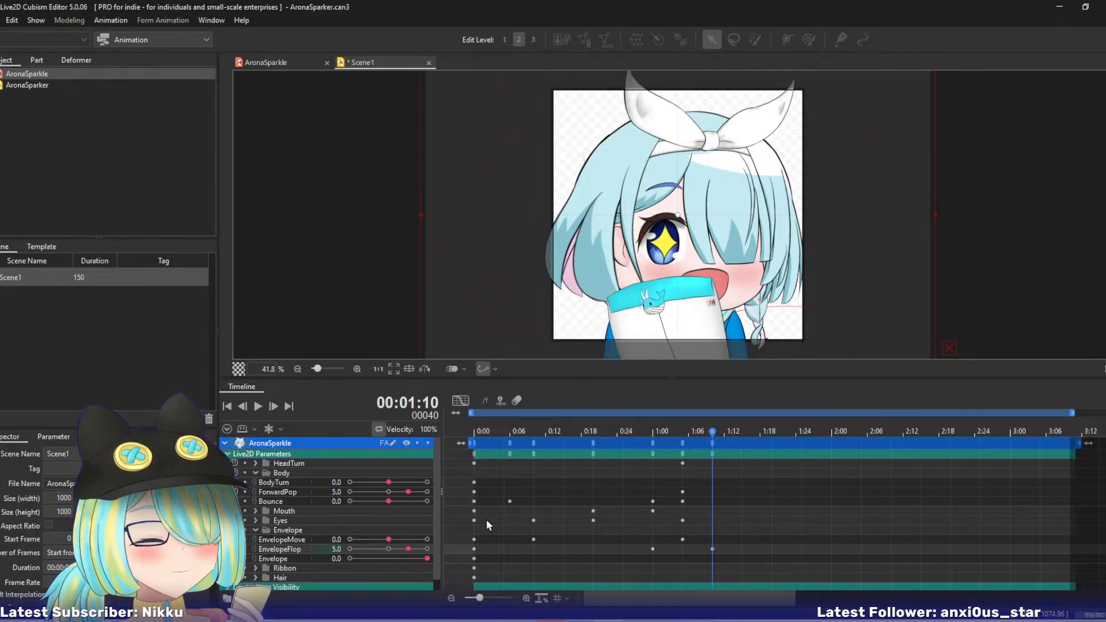
{"action": "left_click_drag", "start_coordinate": [714, 426], "coordinate": [766, 446]}
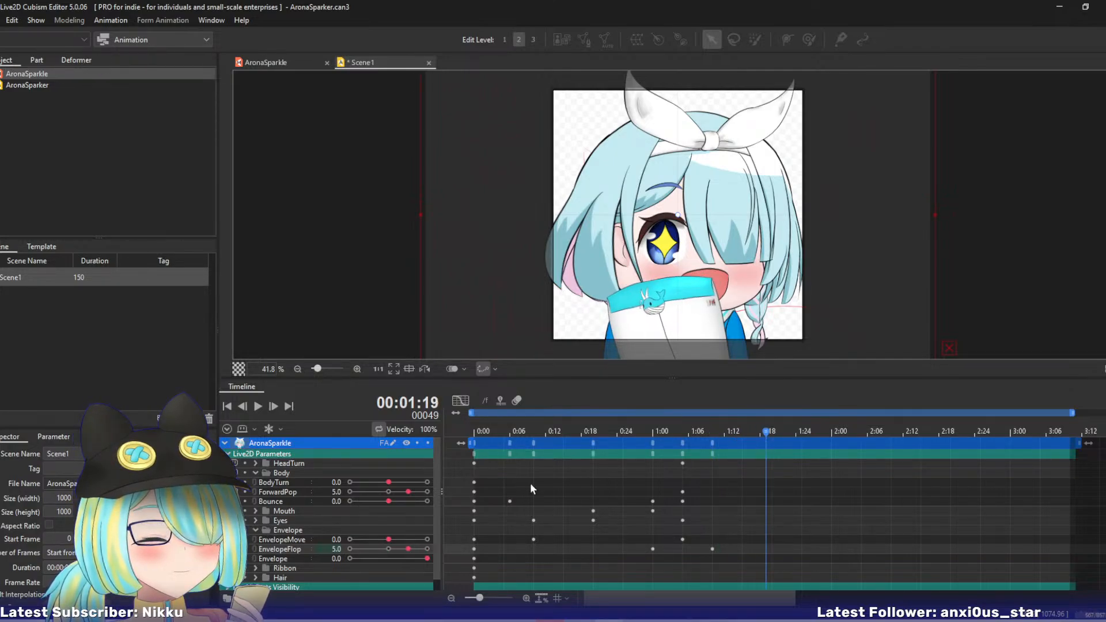
{"action": "left_click_drag", "start_coordinate": [409, 549], "coordinate": [372, 548]}
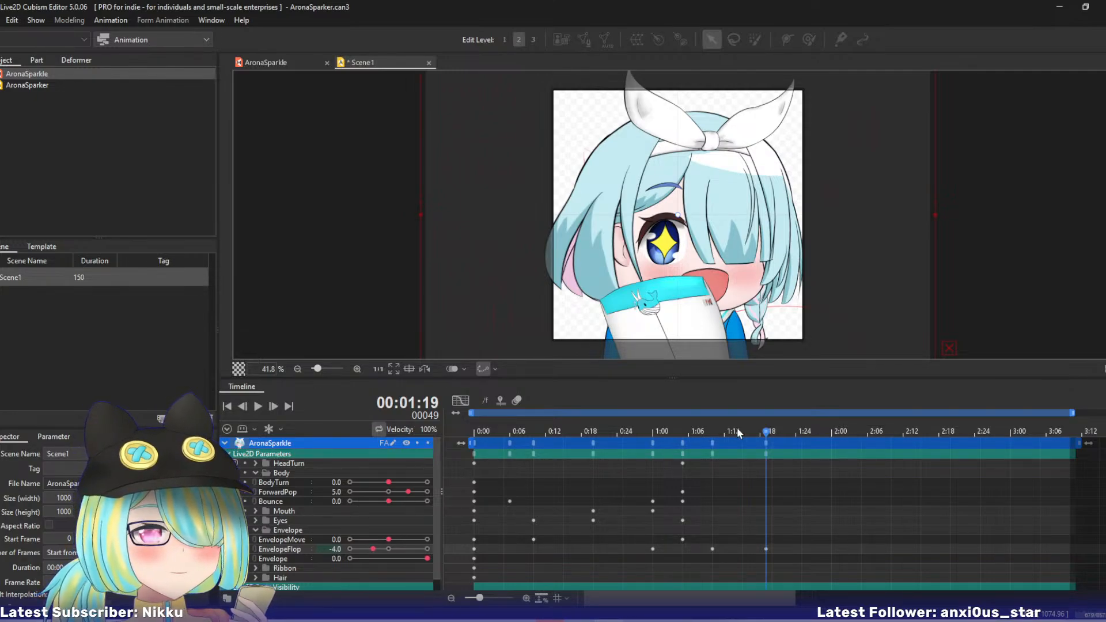
- Expand the HeadTurn parameter group in the timeline and combine HeadTurn and HeadNod into one two-axis control
{"action": "left_click_drag", "start_coordinate": [713, 423], "coordinate": [689, 449]}
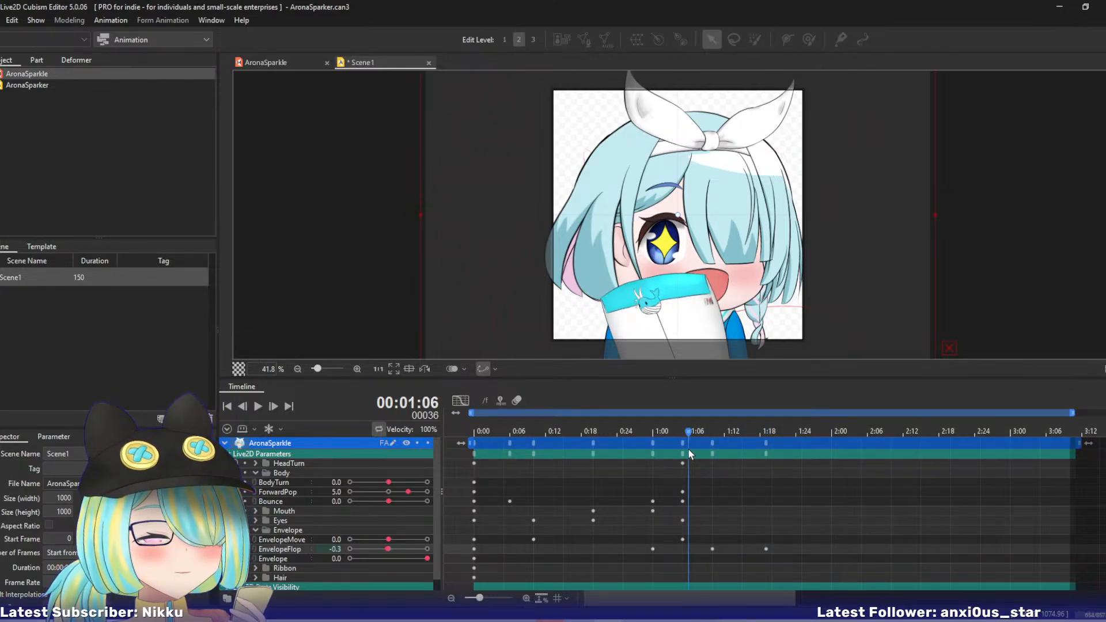
{"action": "left_click", "coordinate": [255, 463]}
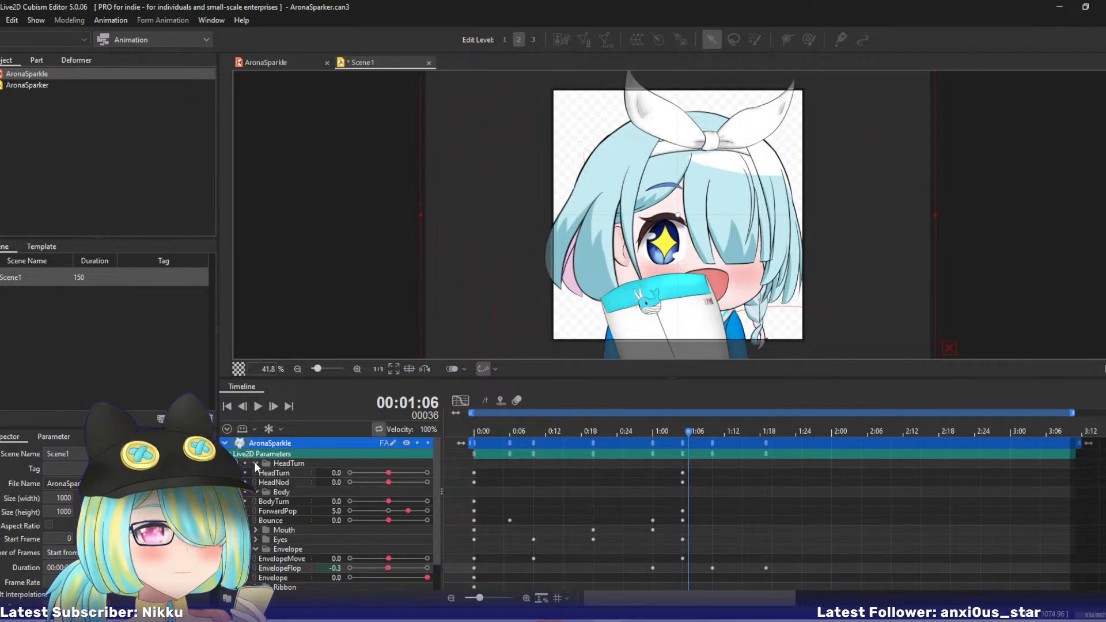
{"action": "left_click_drag", "start_coordinate": [689, 435], "coordinate": [496, 430]}
{"action": "left_click", "coordinate": [254, 471]}
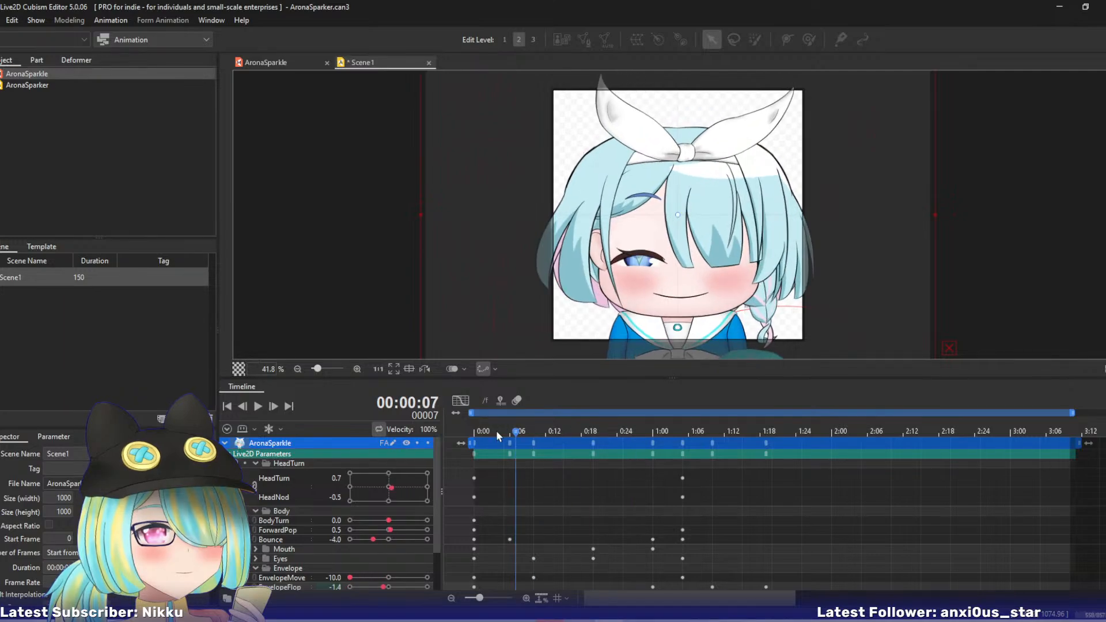
- Key HeadTurn and HeadNod on frame 43, trying 4 and -8 before lifting the head and turning it further
{"action": "left_click", "coordinate": [630, 434]}
{"action": "left_click_drag", "start_coordinate": [631, 438], "coordinate": [729, 454]}
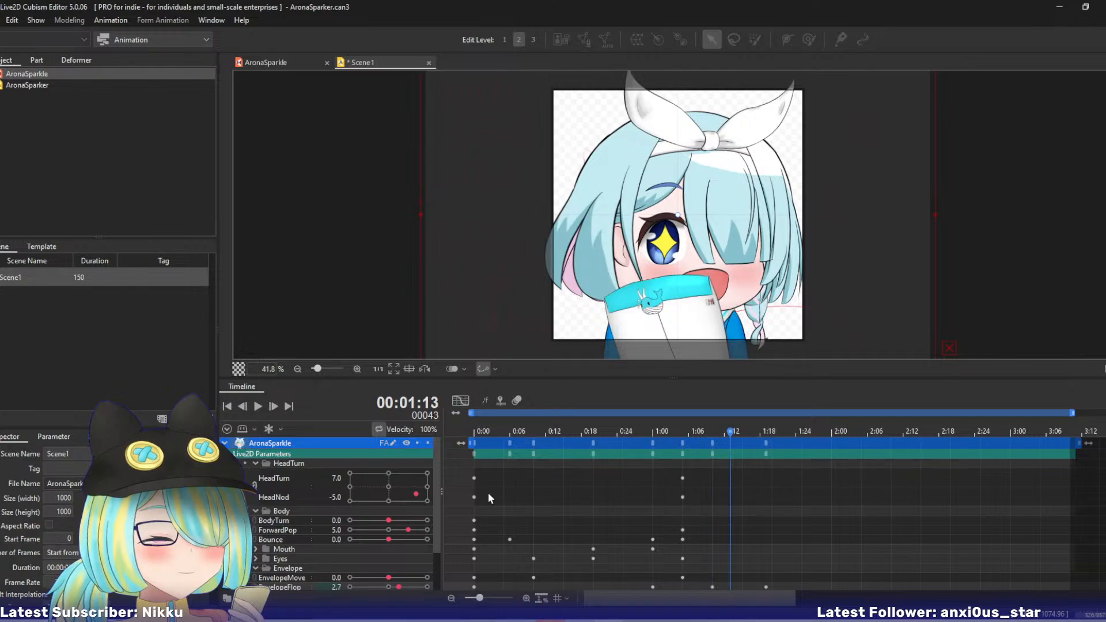
{"action": "left_click_drag", "start_coordinate": [419, 494], "coordinate": [403, 496]}
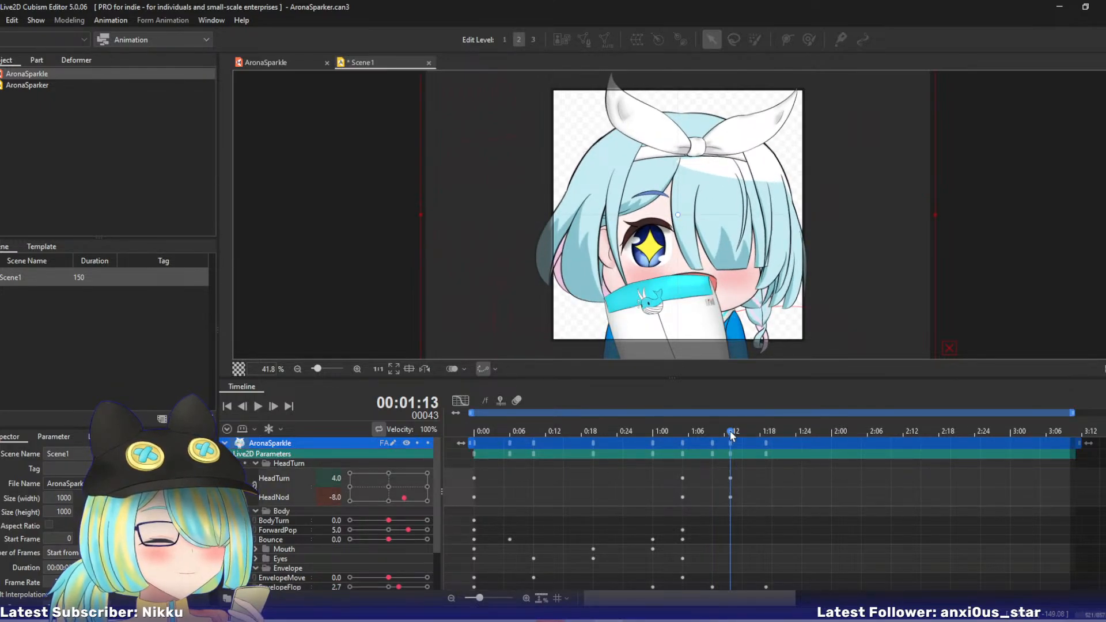
{"action": "left_click_drag", "start_coordinate": [403, 496], "coordinate": [417, 486]}
- Key HeadTurn at 3 and HeadNod at -3 on frame 58, and both parameters at 0 on frame 75
{"action": "left_click_drag", "start_coordinate": [723, 444], "coordinate": [818, 445]}
{"action": "left_click_drag", "start_coordinate": [412, 484], "coordinate": [403, 494]}
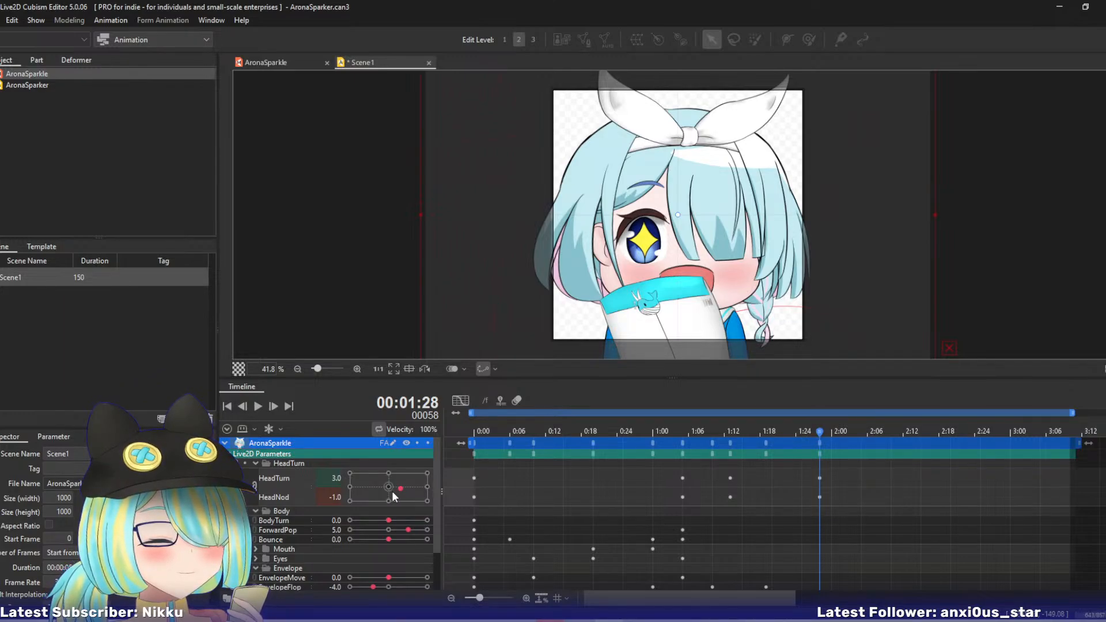
{"action": "left_click_drag", "start_coordinate": [402, 490], "coordinate": [399, 490]}
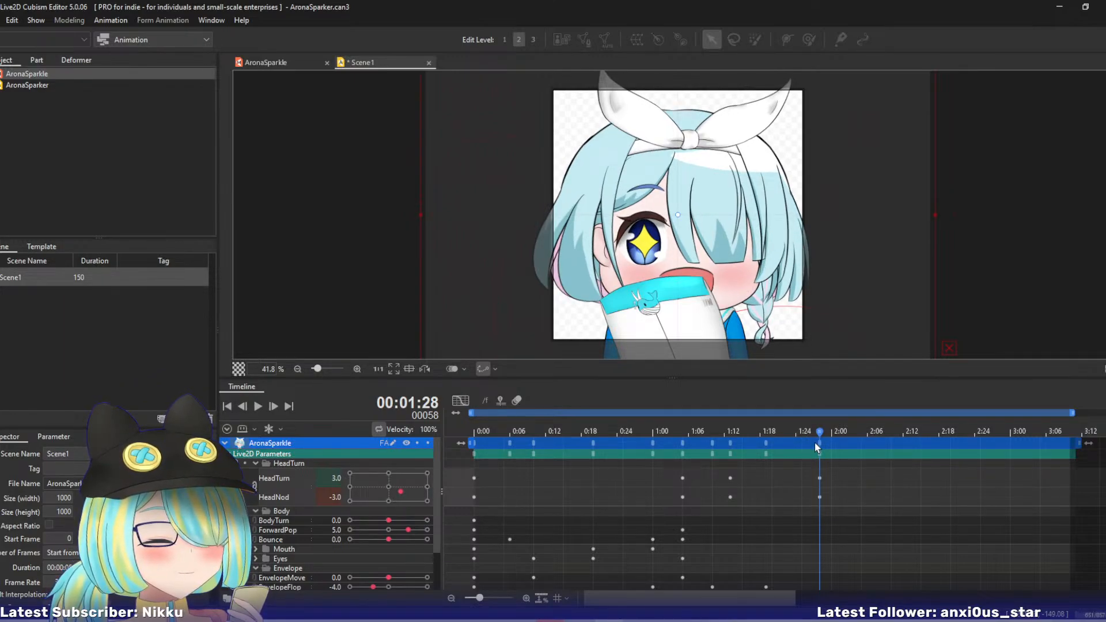
{"action": "left_click_drag", "start_coordinate": [814, 443], "coordinate": [921, 440]}
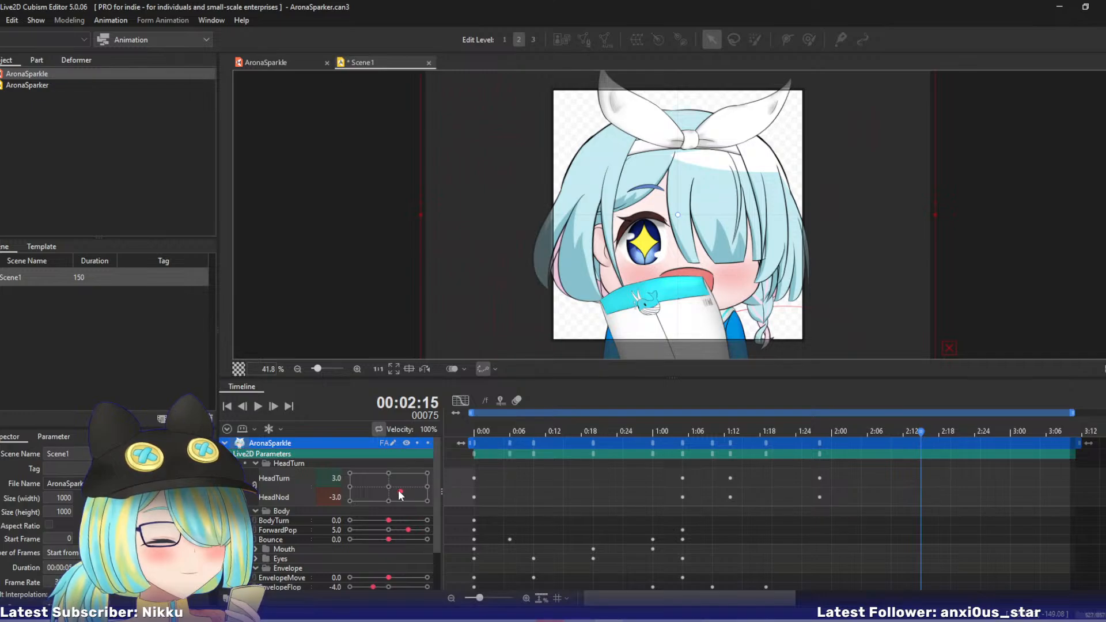
{"action": "left_click_drag", "start_coordinate": [401, 495], "coordinate": [389, 491]}
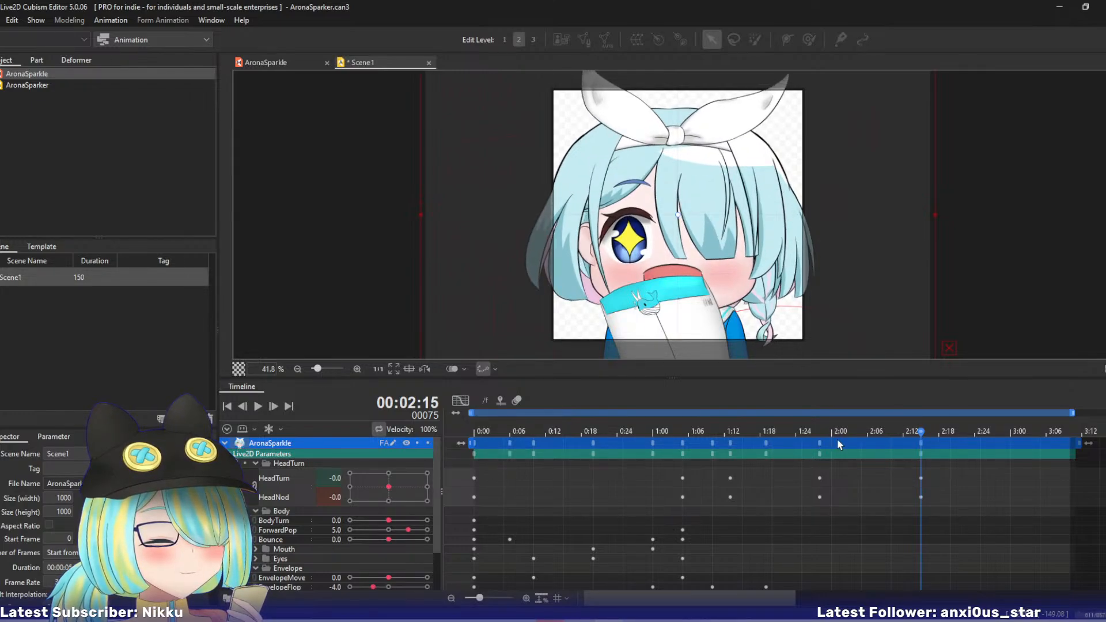
- Scrub back to frame 57, save the Scene1 animation and switch to the AronaSparkle model
{"action": "left_click_drag", "start_coordinate": [922, 435], "coordinate": [817, 461]}
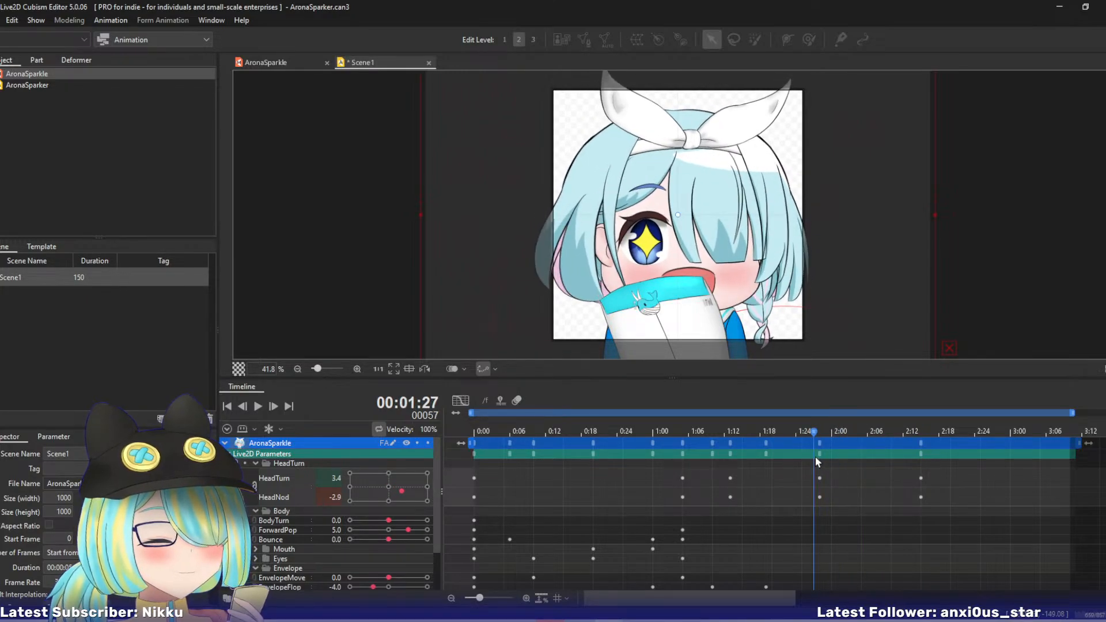
{"action": "key", "text": "ctrl+s"}
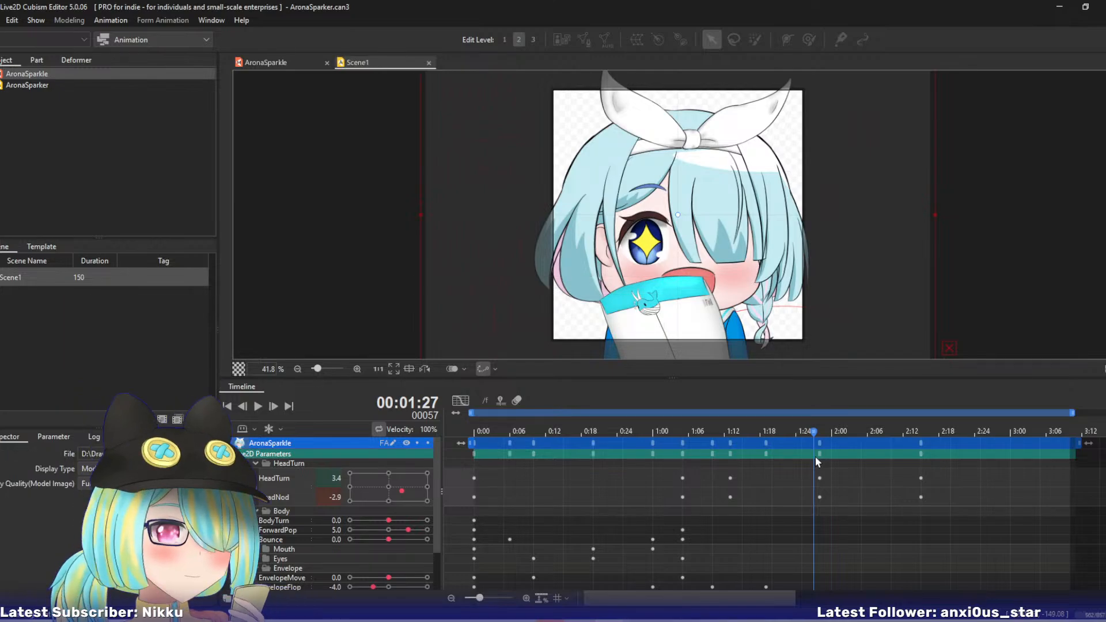
{"action": "left_click", "coordinate": [296, 59]}
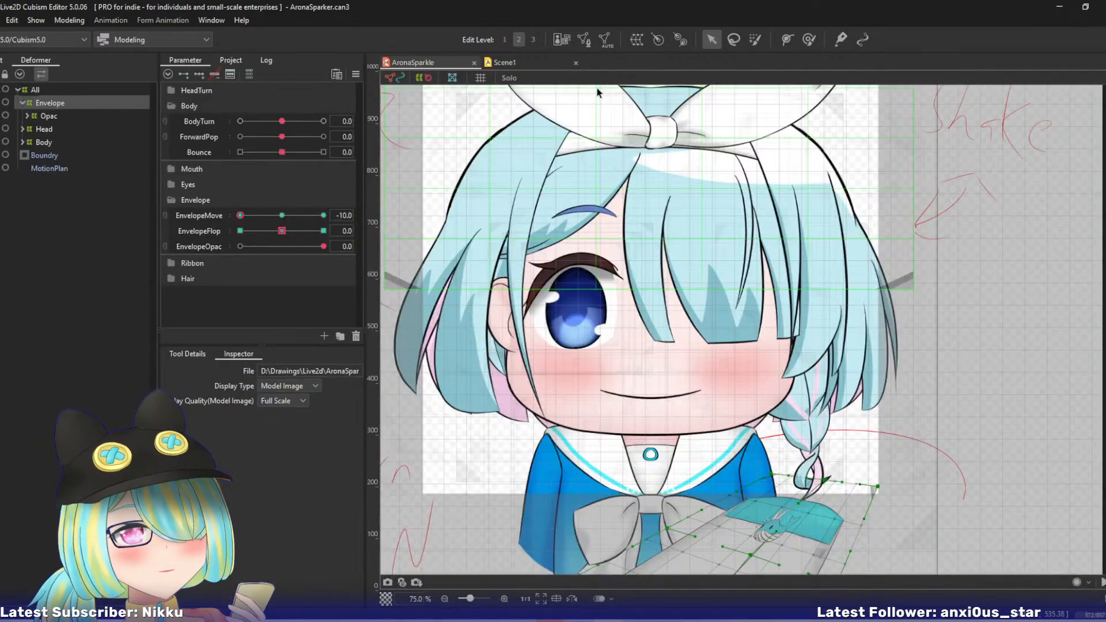
- Select all objects keyed to the HeadTurn parameter and combine HeadTurn with HeadNod into one two-axis control
{"action": "left_click", "coordinate": [177, 90]}
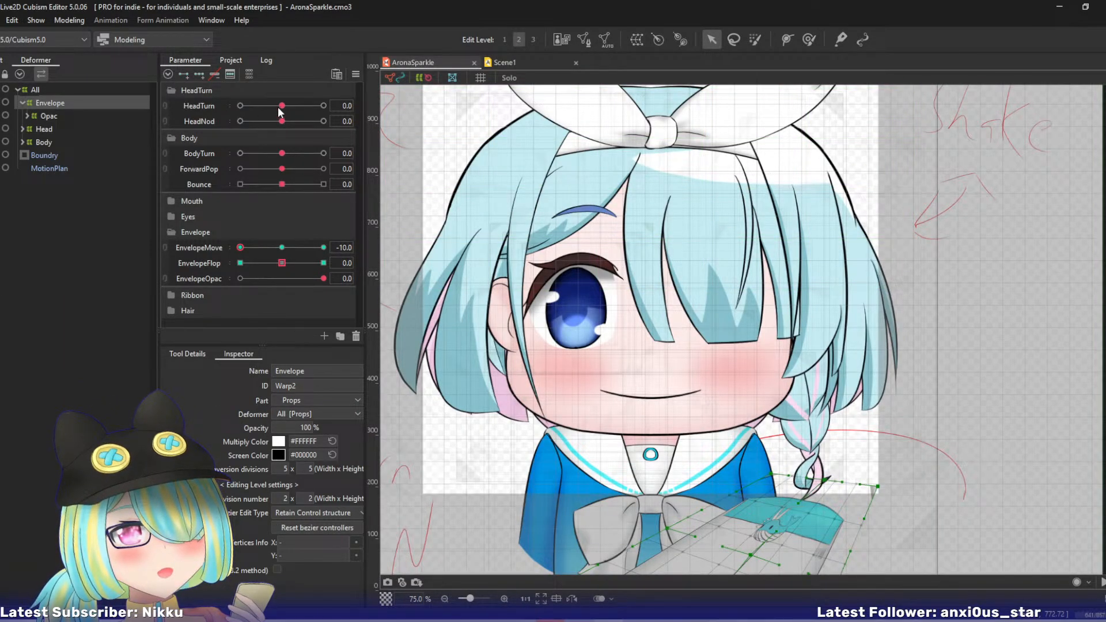
{"action": "left_click_drag", "start_coordinate": [279, 109], "coordinate": [285, 107]}
{"action": "left_click", "coordinate": [377, 106]}
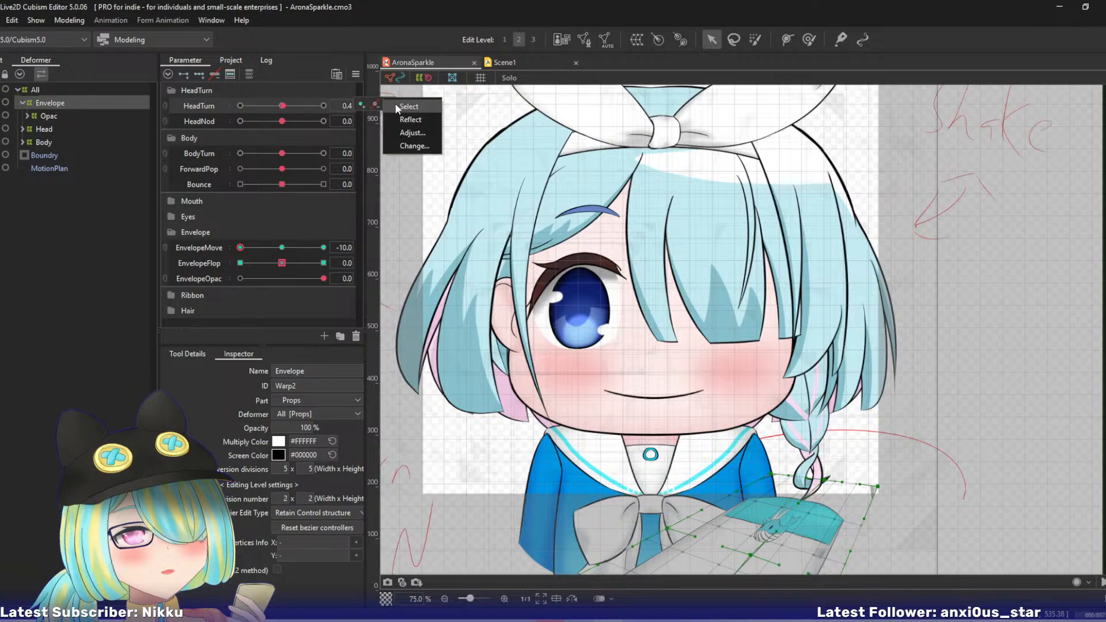
{"action": "left_click", "coordinate": [403, 106]}
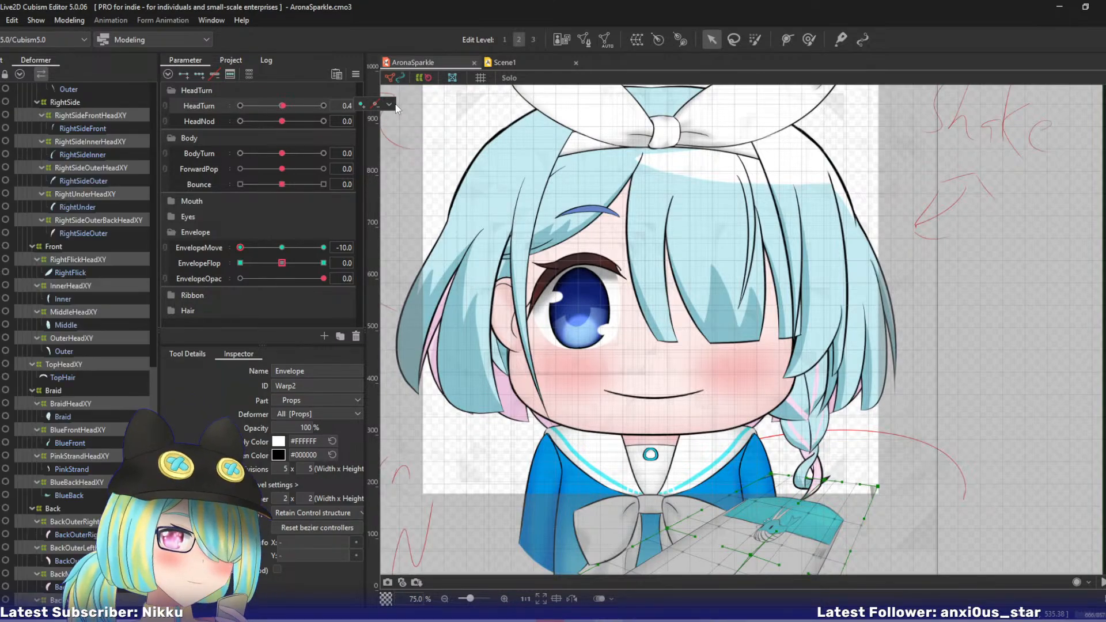
{"action": "left_click", "coordinate": [165, 106]}
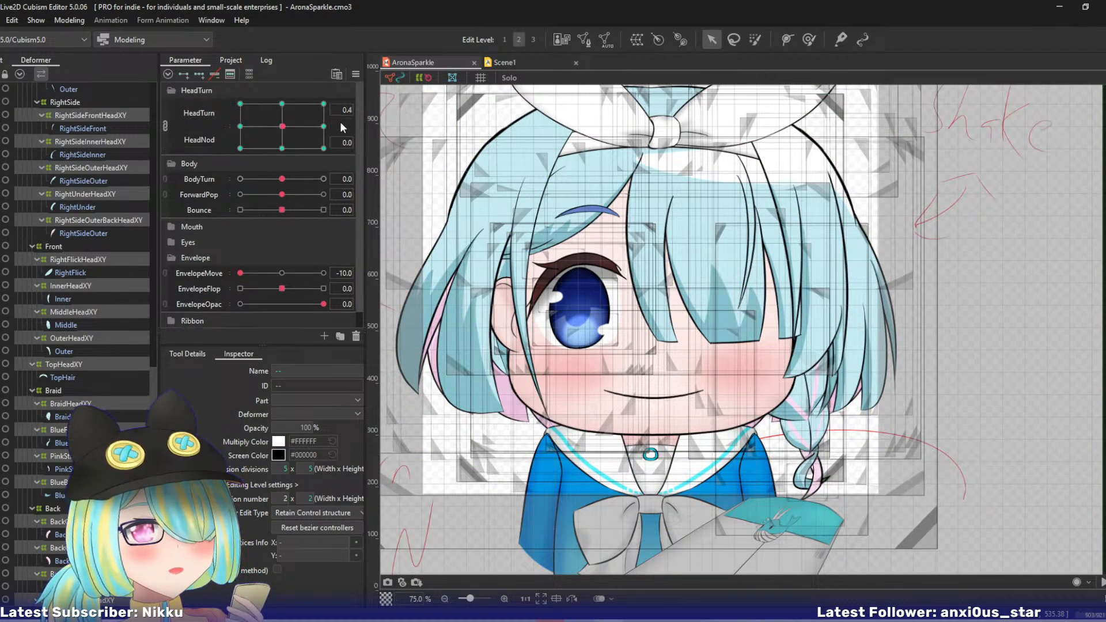
- Set the Extended Interpolation method of the combined HeadTurn and HeadNod parameters to Ellipse Interpolation
{"action": "left_click", "coordinate": [283, 125]}
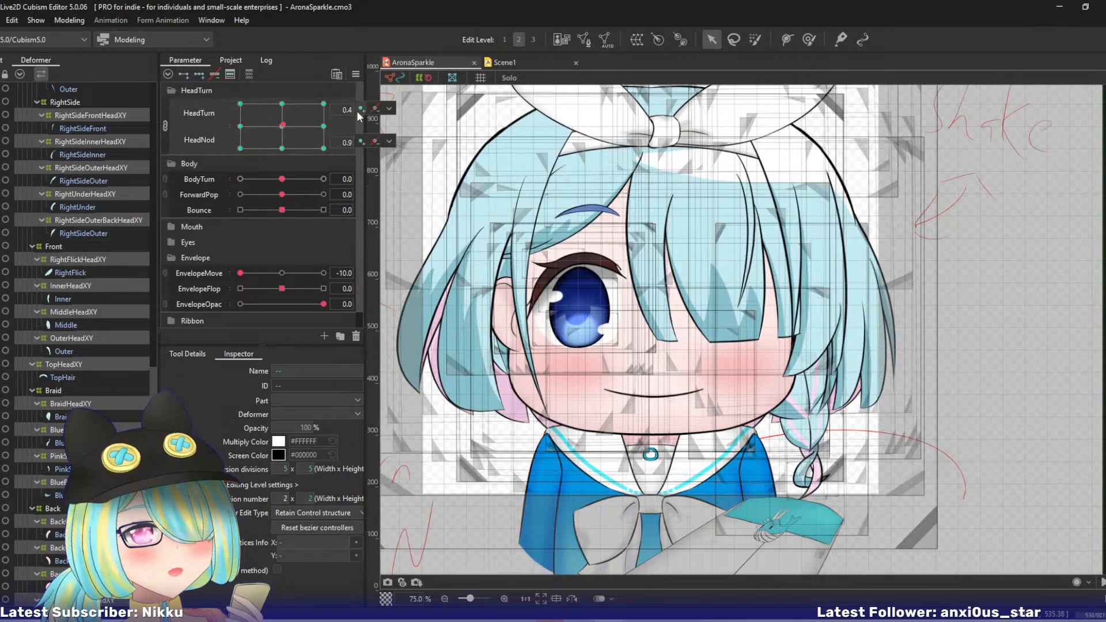
{"action": "left_click", "coordinate": [388, 109]}
{"action": "left_click", "coordinate": [355, 74]}
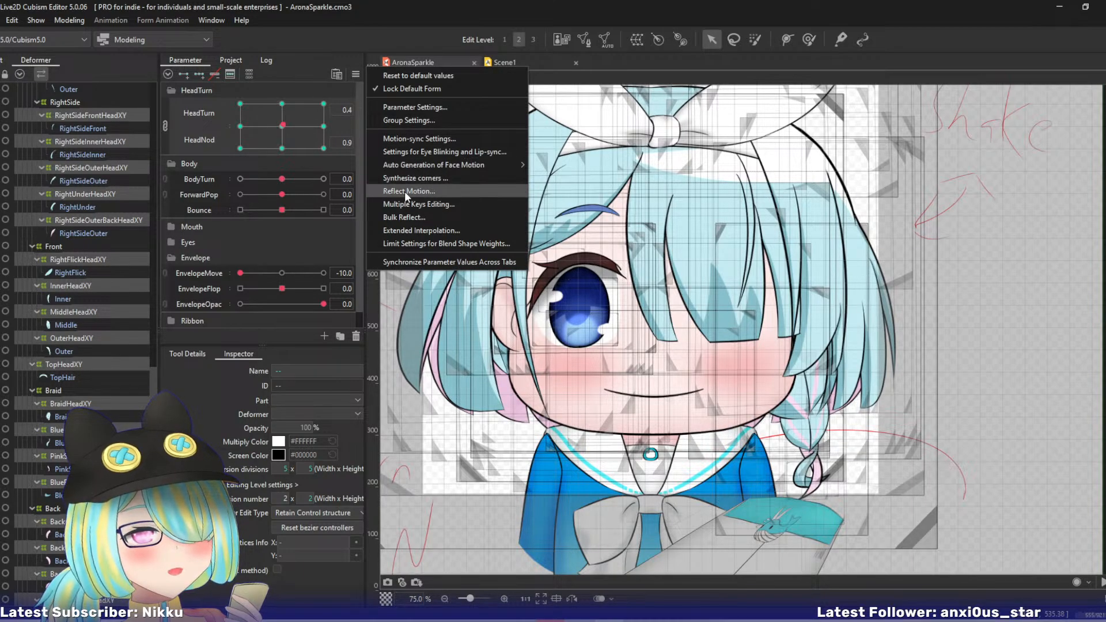
{"action": "left_click", "coordinate": [404, 229]}
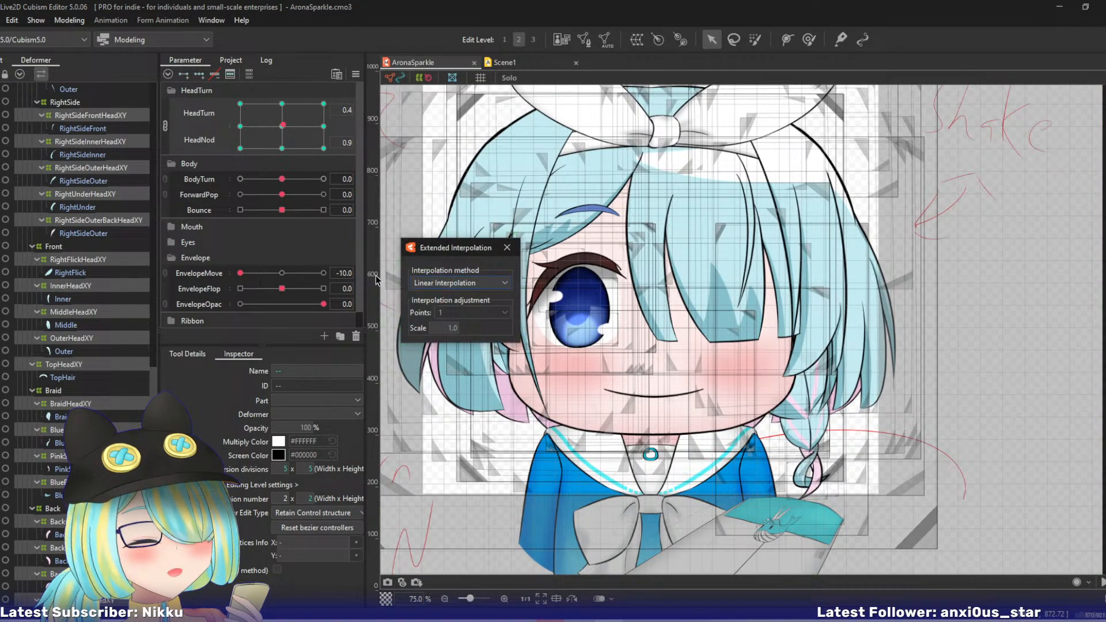
{"action": "left_click", "coordinate": [460, 285]}
{"action": "left_click", "coordinate": [442, 308]}
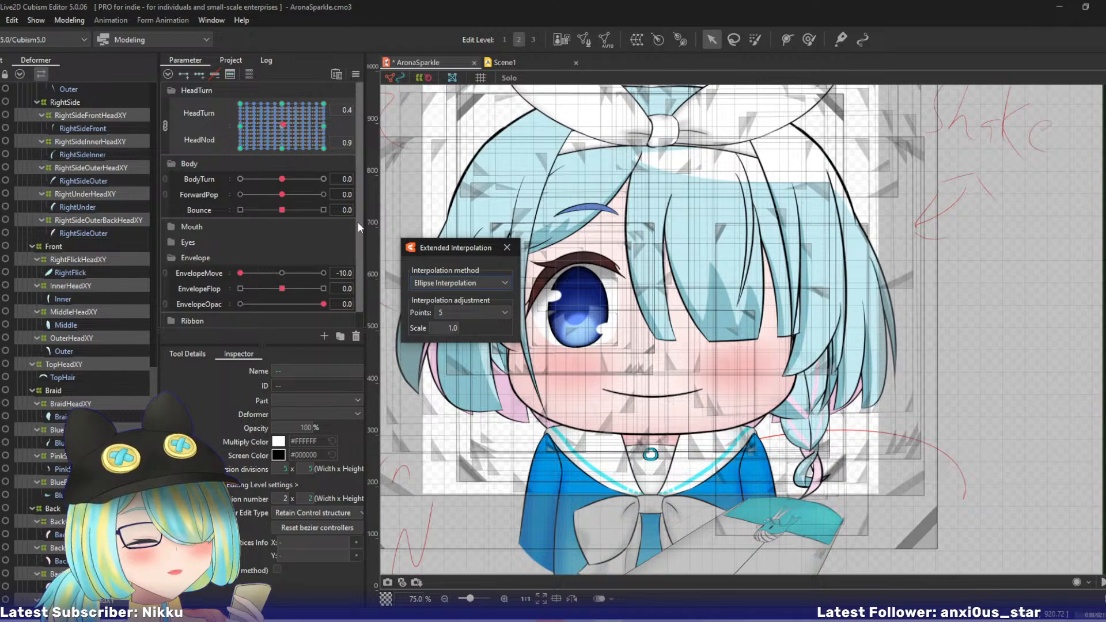
- Expand the Hair parameter group and select all objects keyed to FrontX1
{"action": "left_click_drag", "start_coordinate": [358, 224], "coordinate": [362, 262]}
{"action": "left_click", "coordinate": [172, 318]}
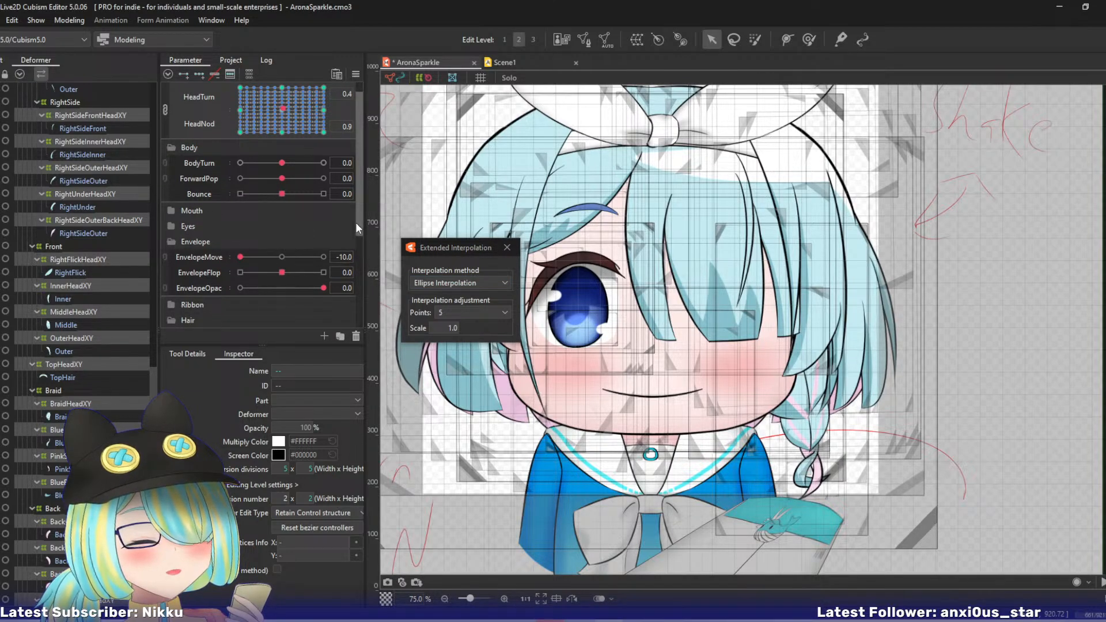
{"action": "left_click_drag", "start_coordinate": [357, 223], "coordinate": [361, 316]}
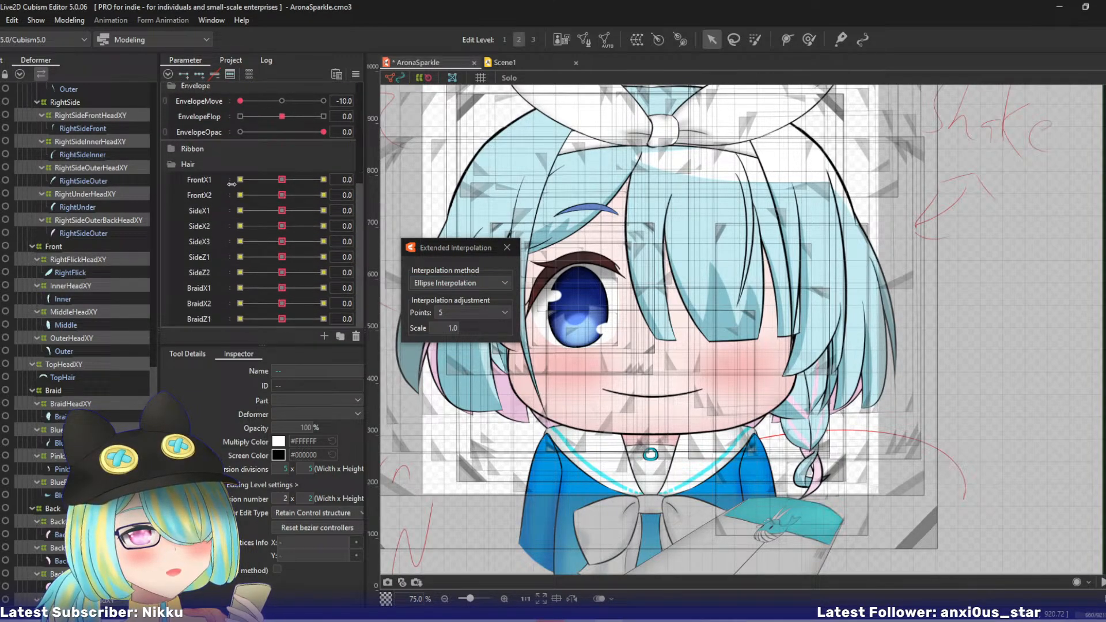
{"action": "left_click", "coordinate": [283, 178]}
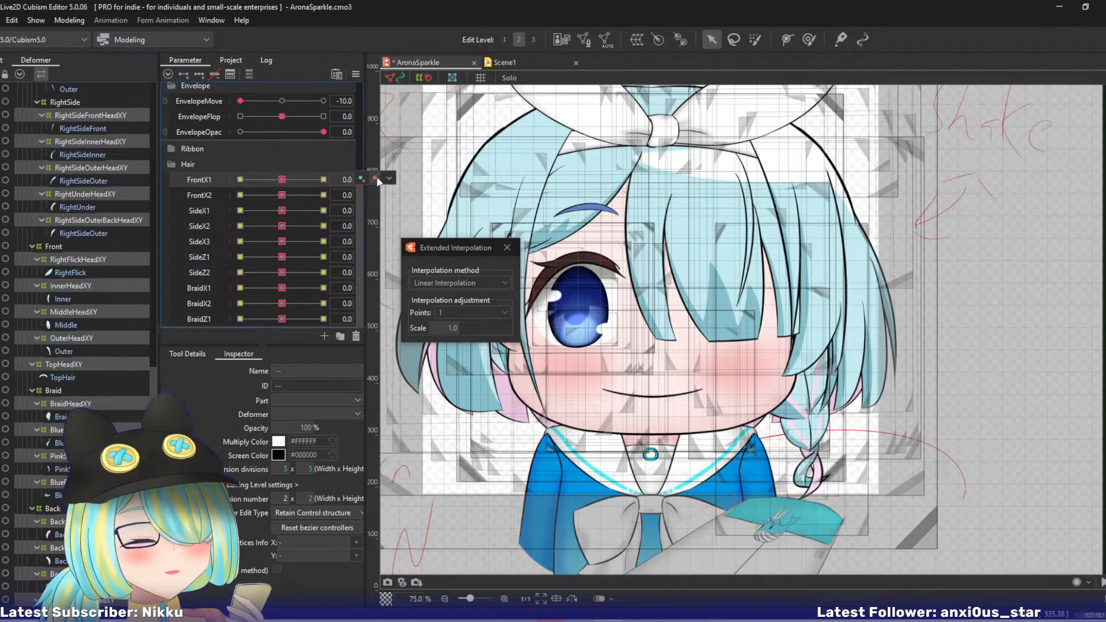
{"action": "left_click", "coordinate": [389, 178]}
{"action": "left_click", "coordinate": [409, 183]}
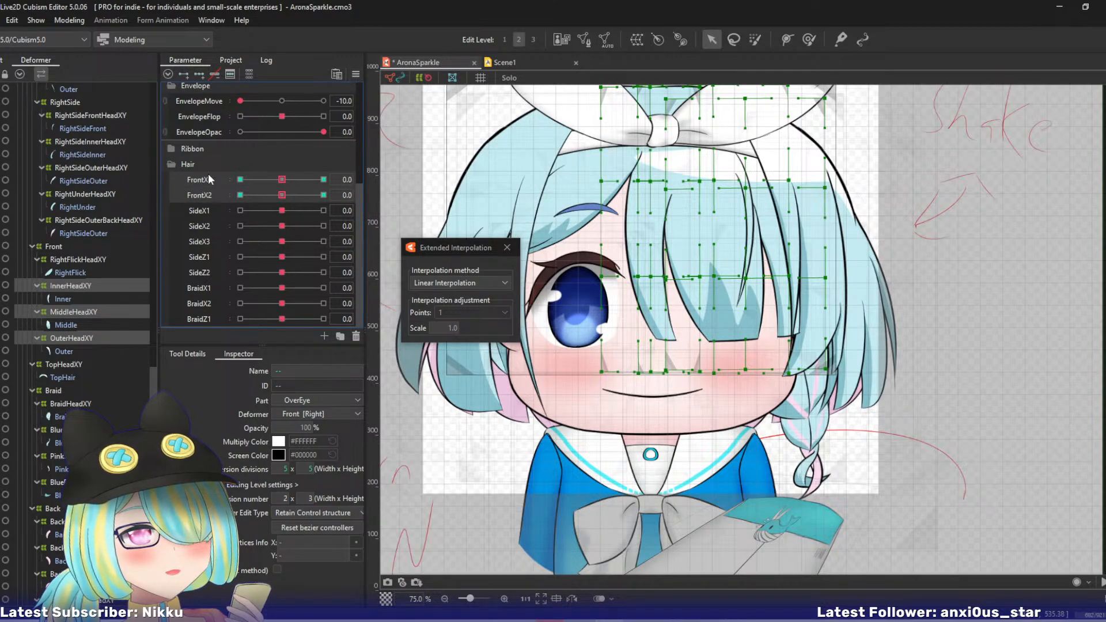
- Apply Ellipse Interpolation to the FrontX1 and FrontX2 hair parameters through Extended Interpolation
{"action": "left_click", "coordinate": [356, 74]}
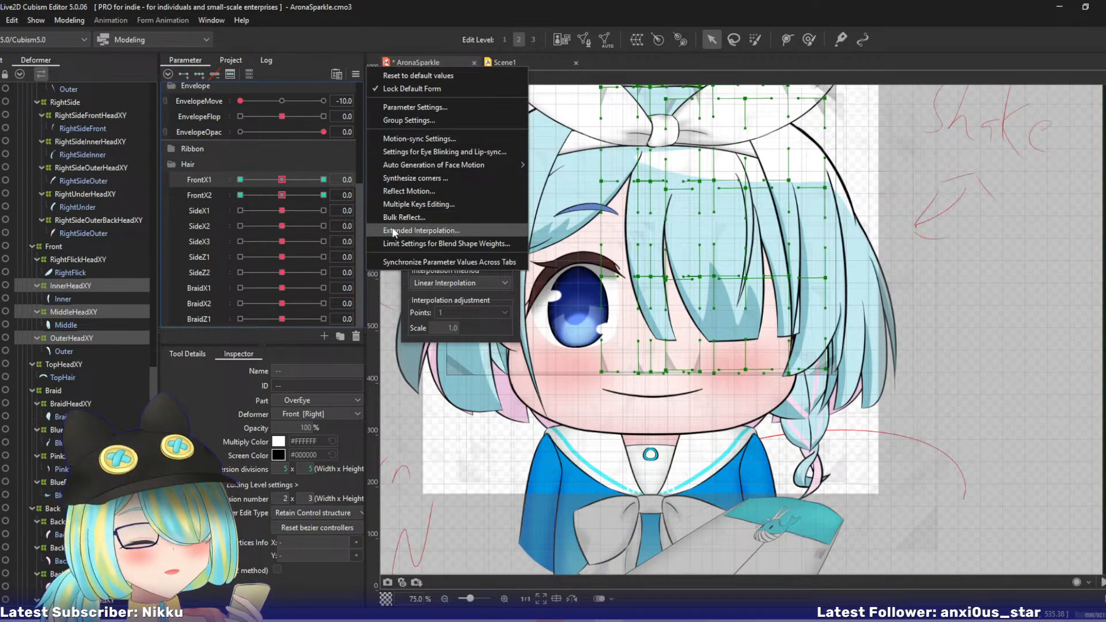
{"action": "left_click", "coordinate": [393, 231]}
{"action": "left_click", "coordinate": [430, 282]}
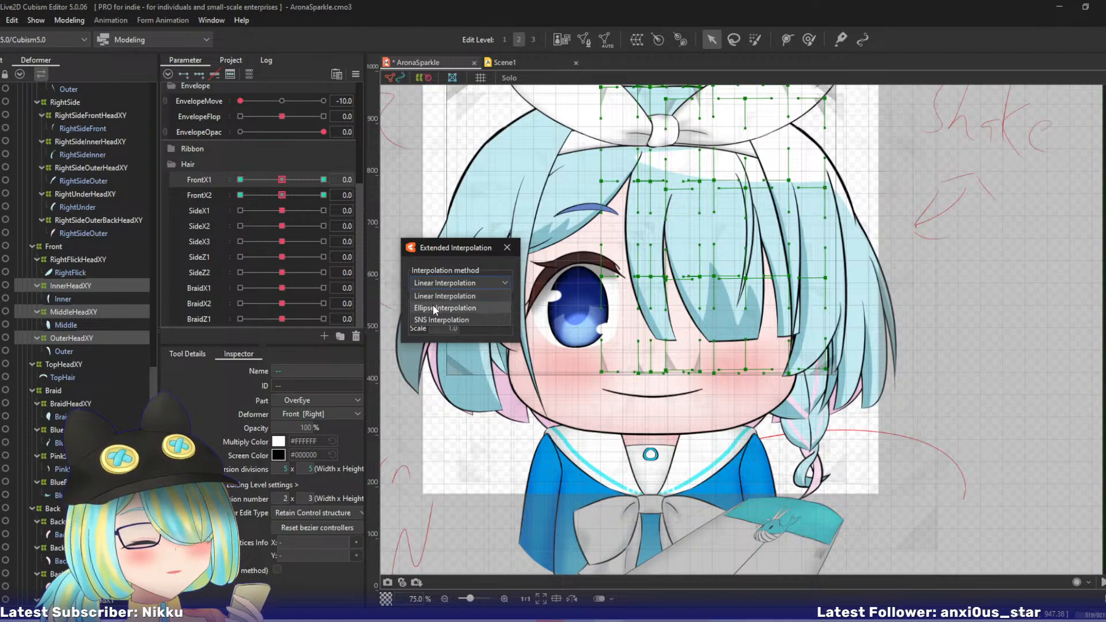
{"action": "left_click", "coordinate": [434, 309]}
{"action": "left_click", "coordinate": [265, 195]}
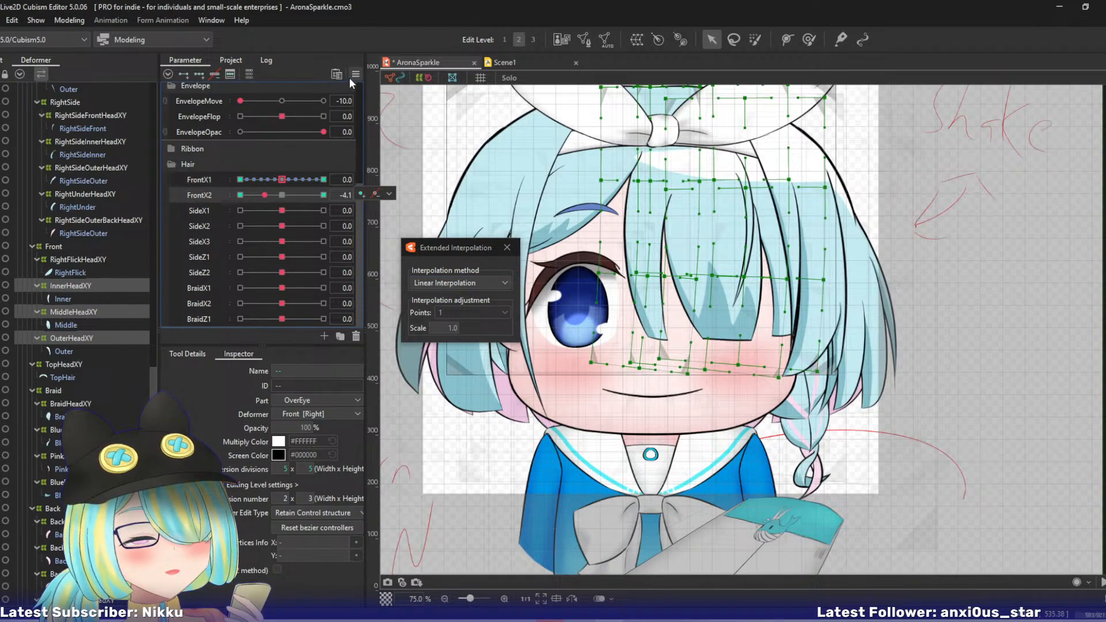
{"action": "left_click", "coordinate": [431, 282]}
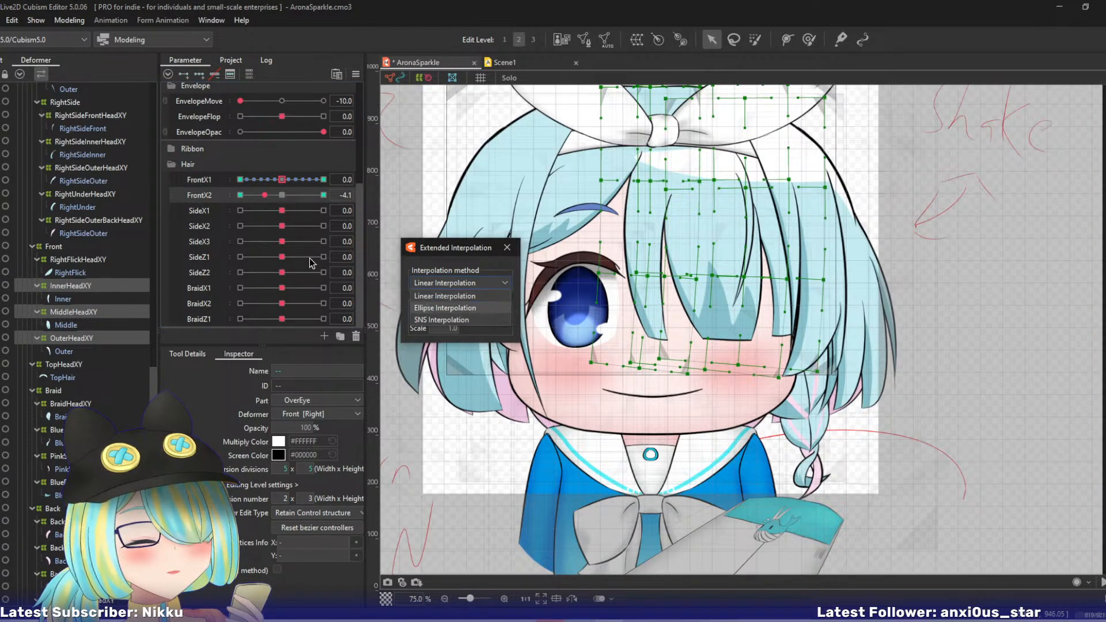
{"action": "left_click", "coordinate": [427, 309]}
- Select the objects keyed to SideX1 and set that parameter's interpolation method to Ellipse Interpolation
{"action": "left_click", "coordinate": [276, 211]}
{"action": "mouse_move", "coordinate": [347, 217]}
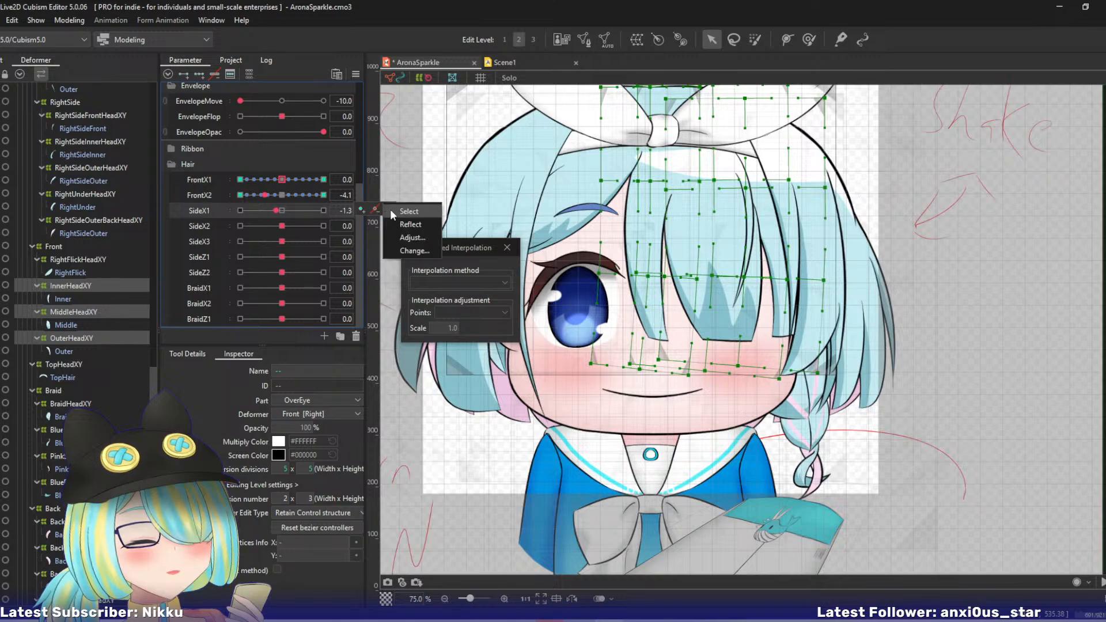
{"action": "left_click", "coordinate": [394, 211]}
{"action": "left_click", "coordinate": [433, 285]}
{"action": "left_click", "coordinate": [429, 307]}
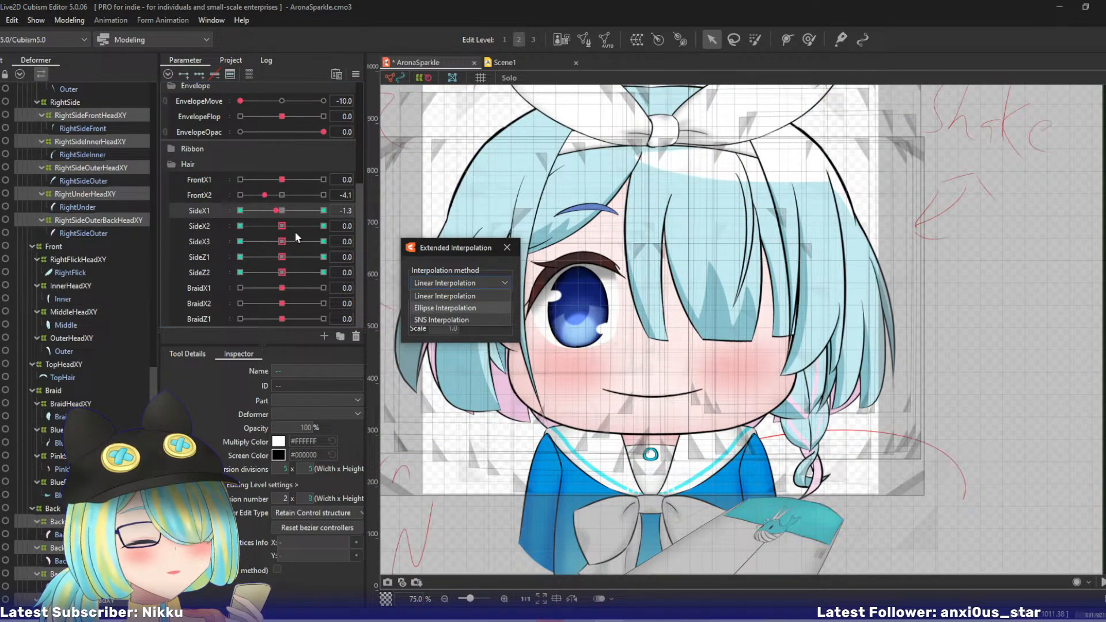
- Set the extended interpolation of the SideX2, SideX3, SideZ1 and SideZ2 hair parameters to Ellipse Interpolation
{"action": "left_click", "coordinate": [285, 226]}
{"action": "left_click", "coordinate": [433, 283]}
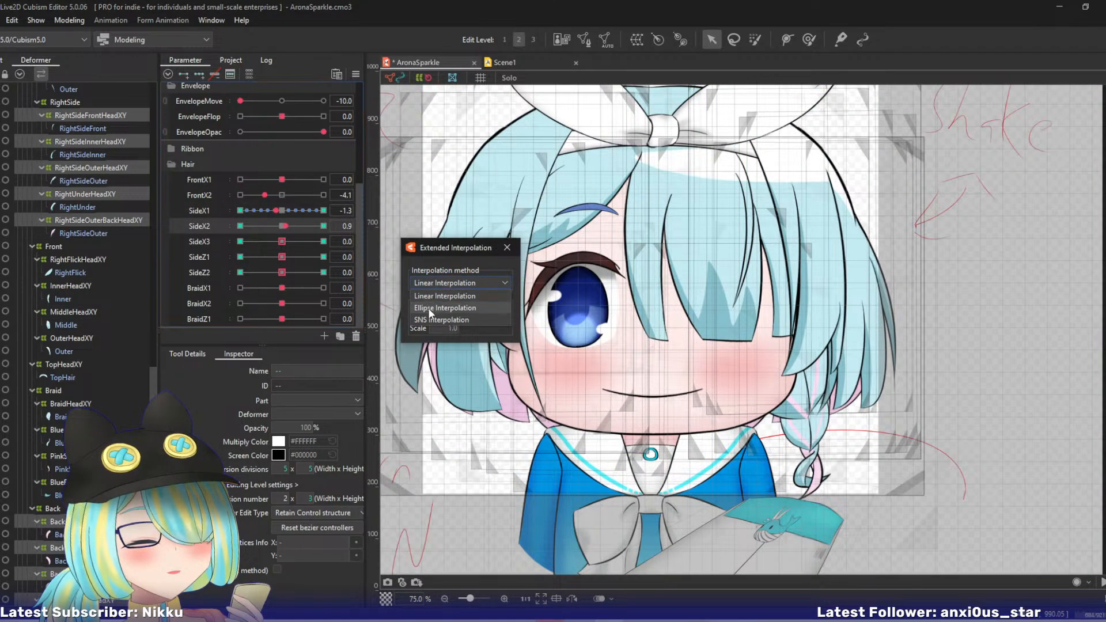
{"action": "left_click", "coordinate": [289, 241]}
{"action": "left_click", "coordinate": [433, 283]}
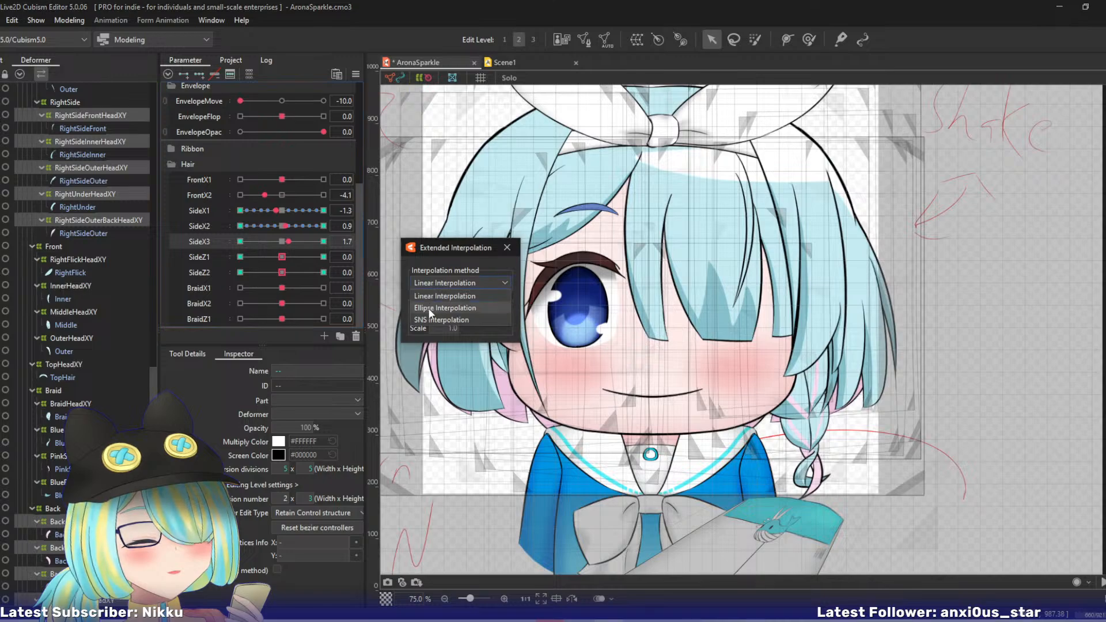
{"action": "left_click", "coordinate": [288, 257]}
{"action": "left_click", "coordinate": [433, 283]}
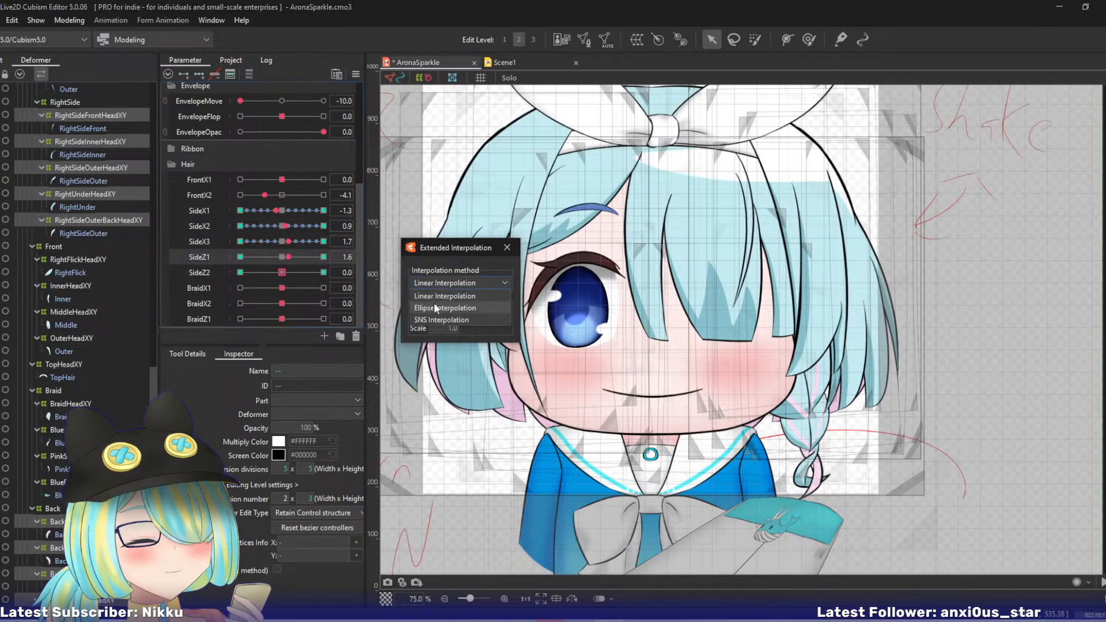
{"action": "left_click", "coordinate": [434, 308]}
{"action": "left_click", "coordinate": [295, 272]}
{"action": "left_click", "coordinate": [439, 282]}
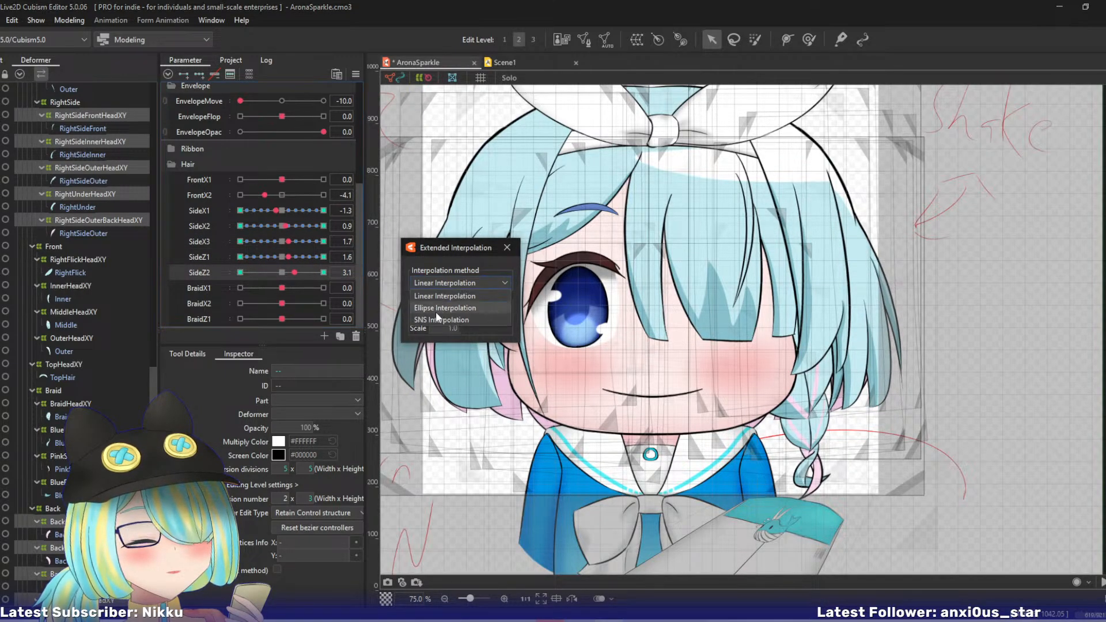
{"action": "left_click", "coordinate": [435, 308]}
- Select the objects keyed to BraidX1 and apply Ellipse Interpolation to BraidX1, BraidX2 and BraidZ1
{"action": "left_click", "coordinate": [285, 288]}
{"action": "left_click", "coordinate": [390, 286]}
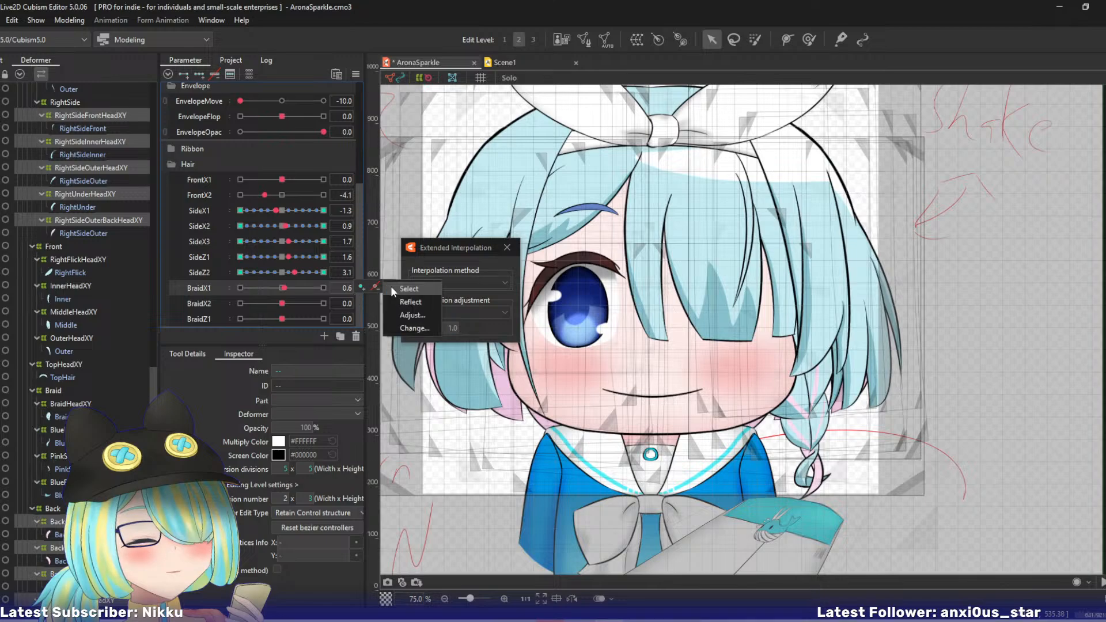
{"action": "left_click", "coordinate": [403, 289]}
{"action": "left_click", "coordinate": [458, 283]}
{"action": "left_click", "coordinate": [434, 306]}
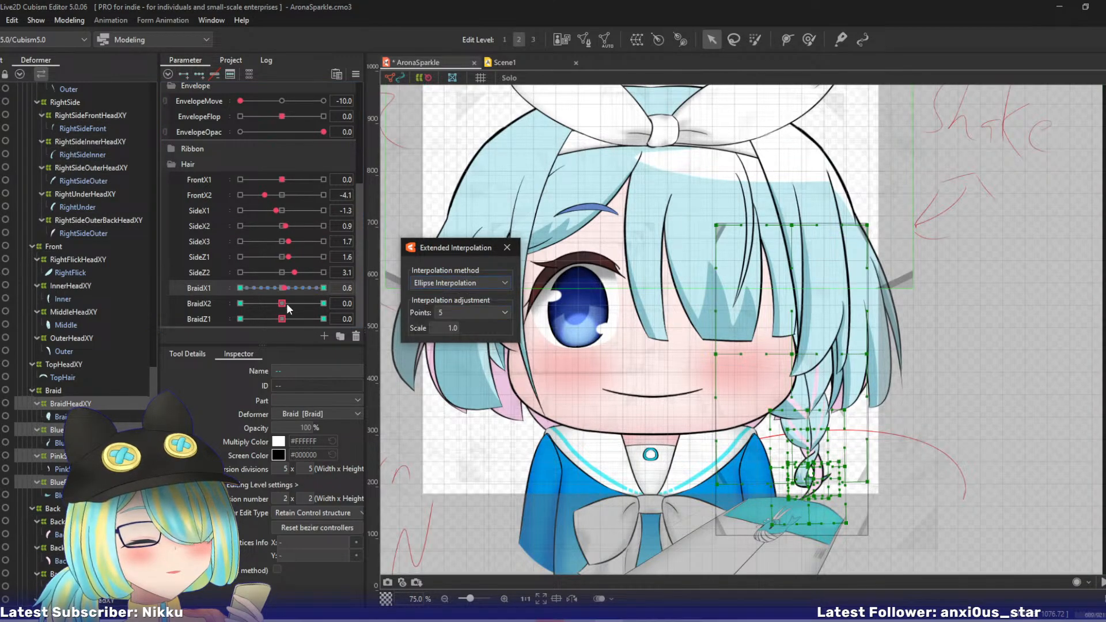
{"action": "left_click", "coordinate": [285, 303]}
{"action": "left_click", "coordinate": [447, 283]}
{"action": "left_click", "coordinate": [438, 309]}
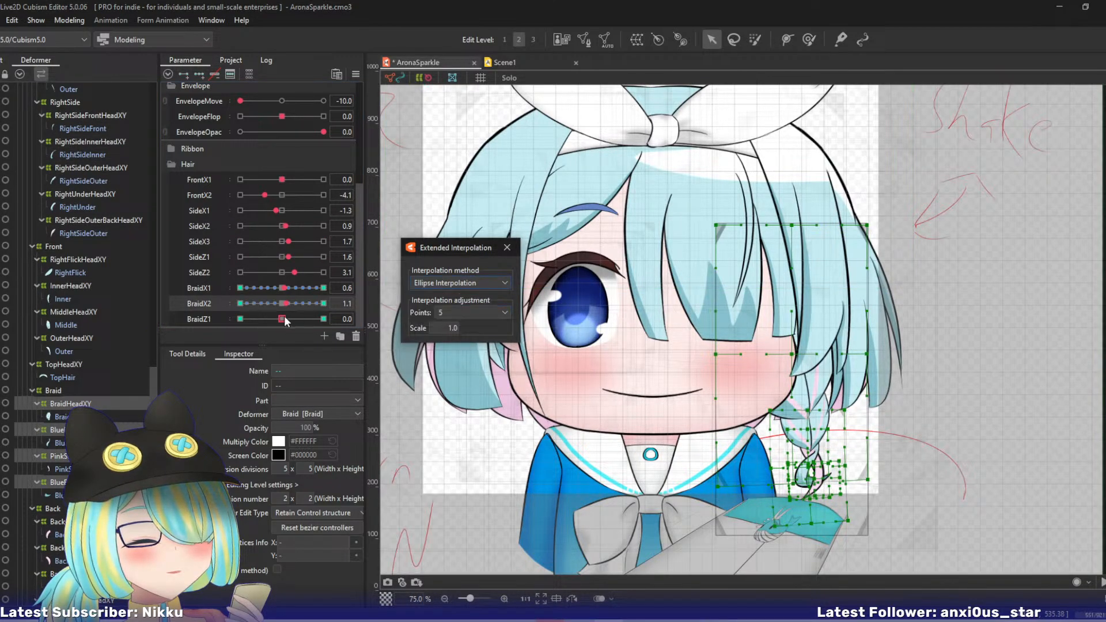
{"action": "left_click", "coordinate": [284, 319]}
{"action": "left_click", "coordinate": [446, 284]}
{"action": "left_click", "coordinate": [437, 309]}
- Expand the Ribbon group, select the objects keyed to RibbonXSway, and apply Ellipse Interpolation to RibbonXSway and RibbonYSway
{"action": "scroll", "coordinate": [357, 262], "scroll_direction": "up", "scroll_amount": 3}
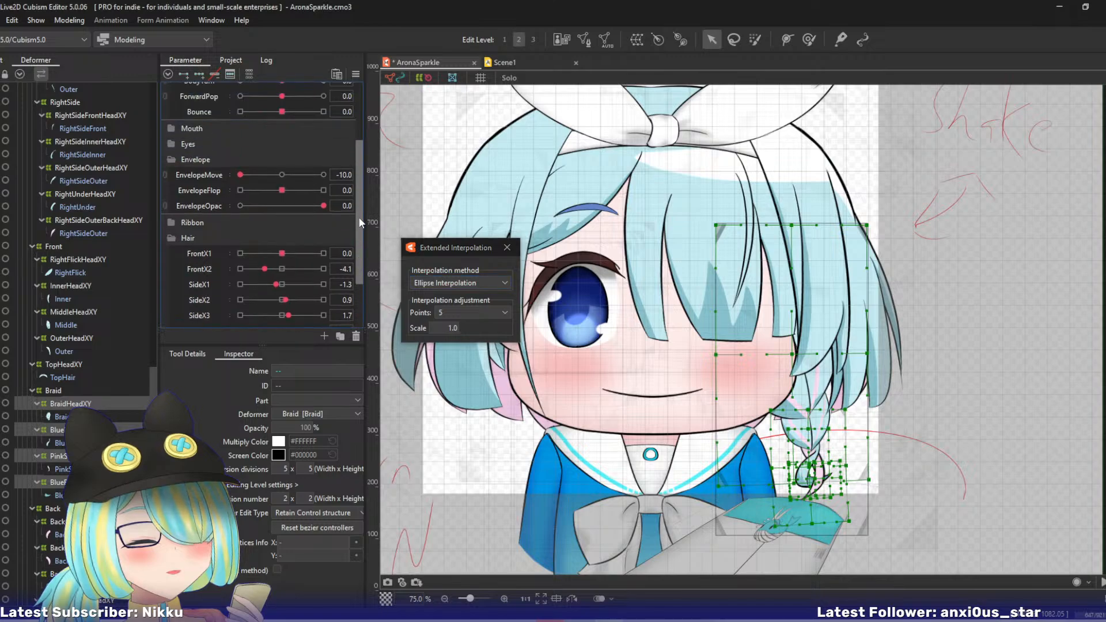
{"action": "scroll", "coordinate": [361, 206], "scroll_direction": "up", "scroll_amount": 1}
{"action": "left_click", "coordinate": [171, 276]}
{"action": "left_click", "coordinate": [241, 291]}
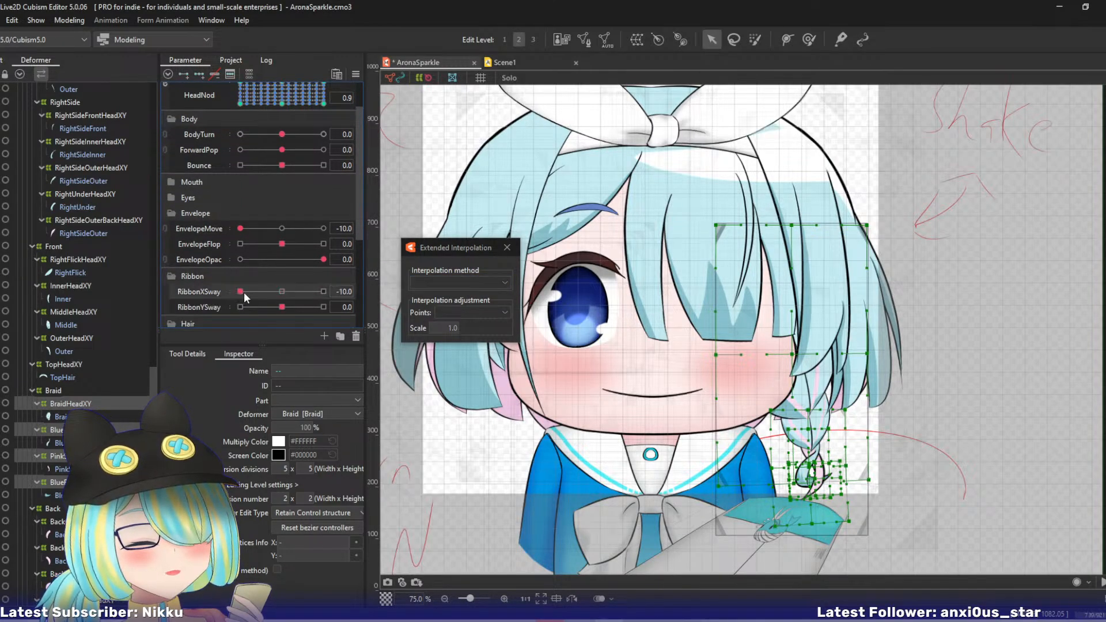
{"action": "left_click", "coordinate": [388, 291]}
{"action": "left_click", "coordinate": [397, 292]}
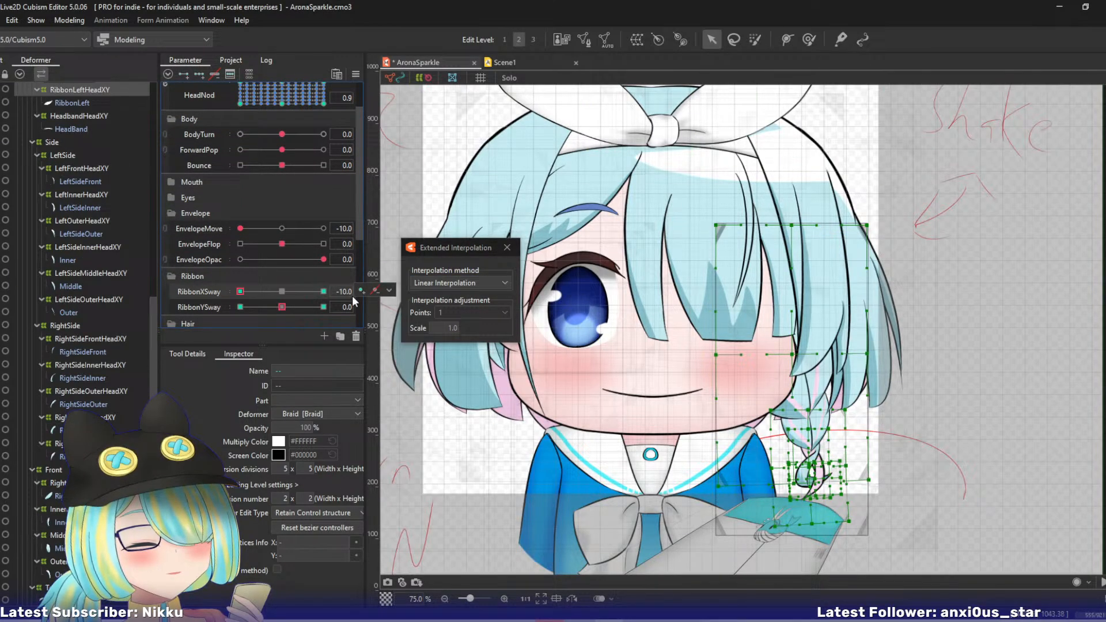
{"action": "left_click", "coordinate": [443, 280]}
{"action": "left_click", "coordinate": [431, 308]}
{"action": "left_click", "coordinate": [279, 307]}
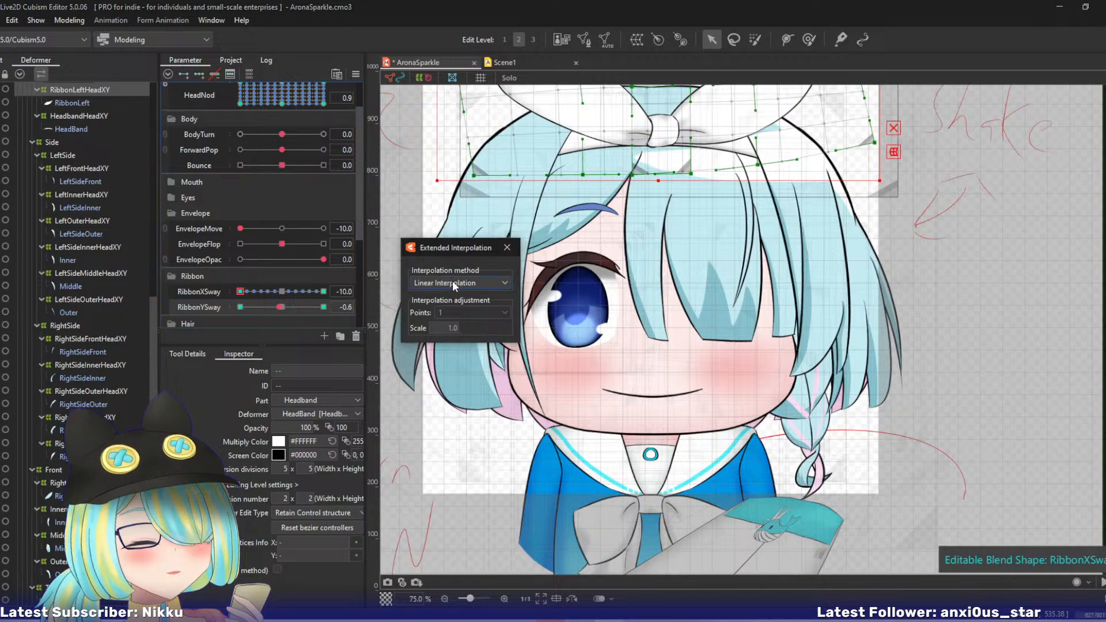
{"action": "left_click", "coordinate": [451, 281]}
{"action": "left_click", "coordinate": [432, 308]}
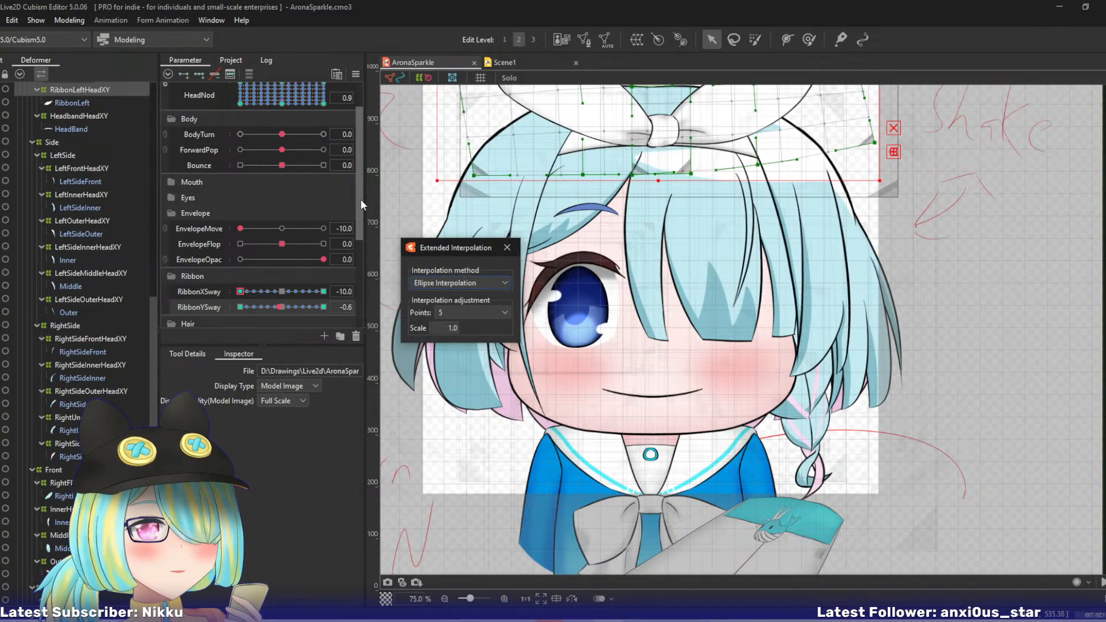
- In Scene1, key EnvelopeMove at 0.0 on frame 54 and set it to 10.0 on frame 101
{"action": "left_click_drag", "start_coordinate": [360, 200], "coordinate": [363, 145]}
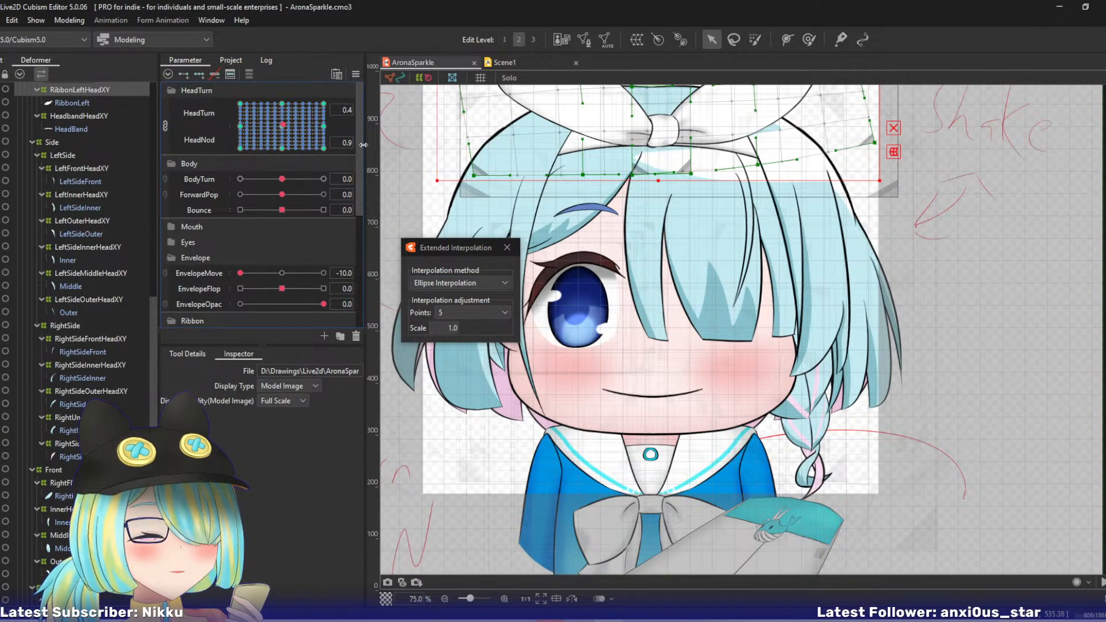
{"action": "left_click", "coordinate": [511, 62]}
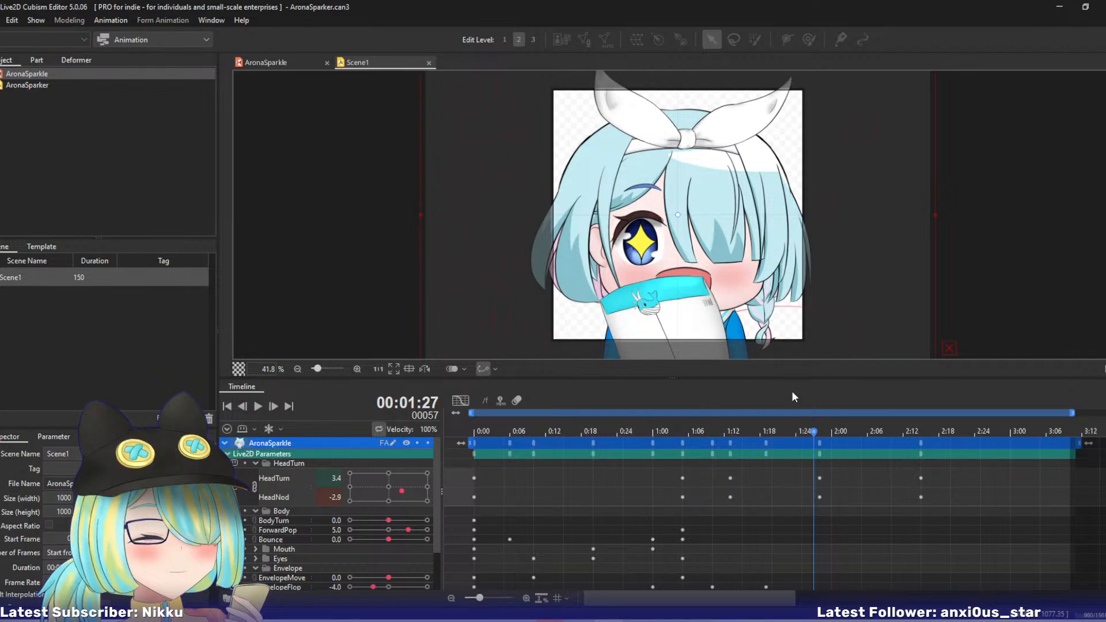
{"action": "mouse_move", "coordinate": [815, 427]}
{"action": "left_mouse_down"}
{"action": "mouse_move", "coordinate": [871, 437]}
{"action": "mouse_move", "coordinate": [820, 436]}
{"action": "left_mouse_up"}
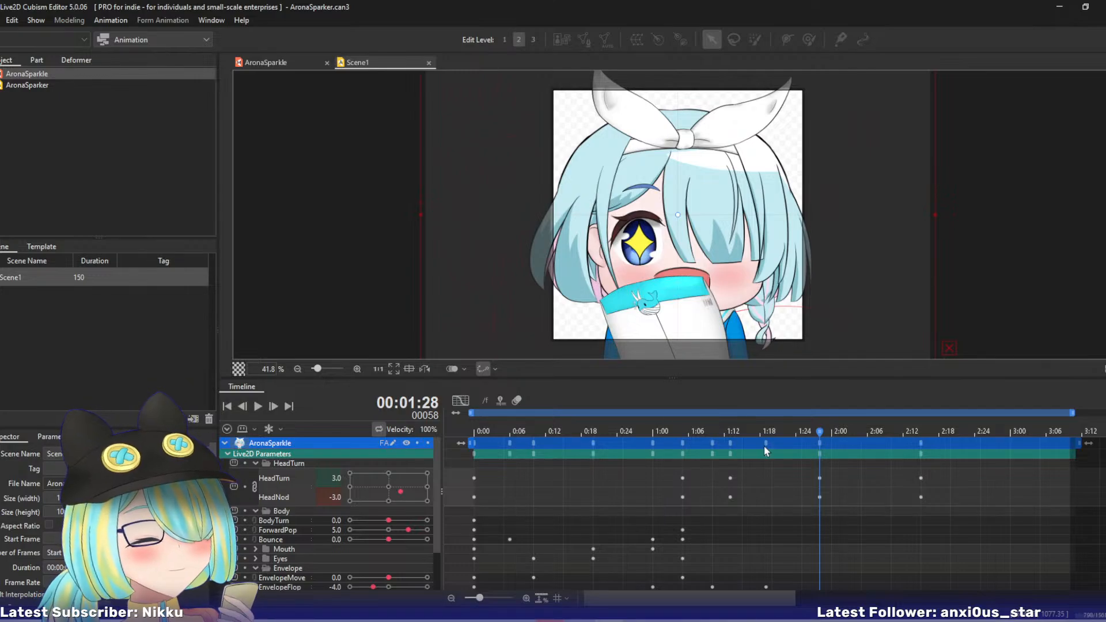
{"action": "left_click_drag", "start_coordinate": [749, 430], "coordinate": [797, 433]}
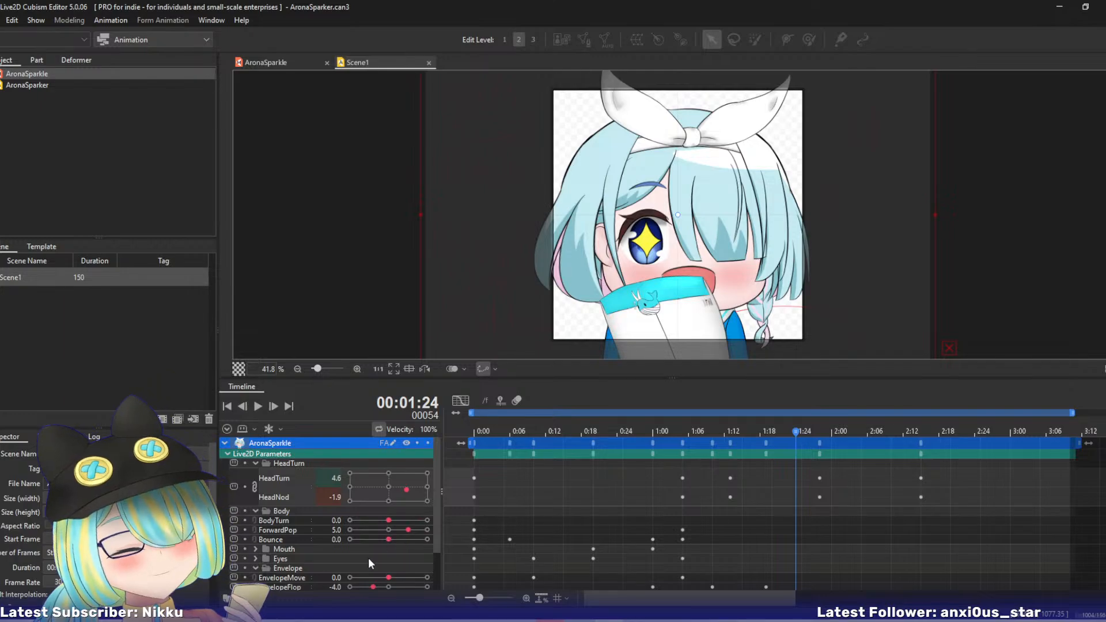
{"action": "left_click", "coordinate": [387, 577]}
{"action": "left_click_drag", "start_coordinate": [796, 431], "coordinate": [1075, 433]}
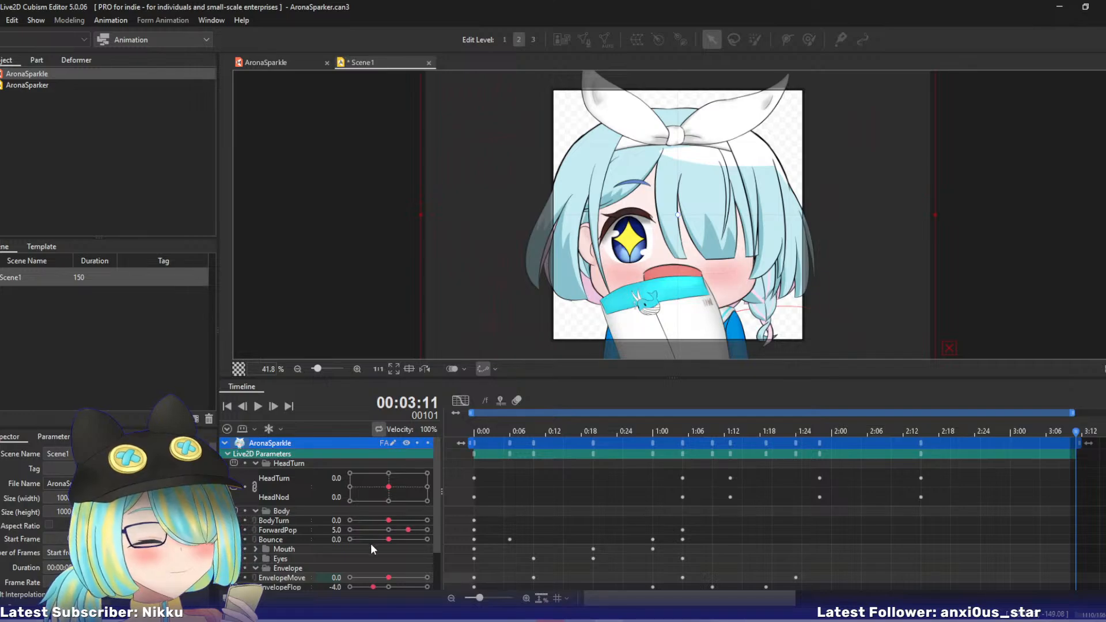
{"action": "left_click_drag", "start_coordinate": [388, 576], "coordinate": [448, 585]}
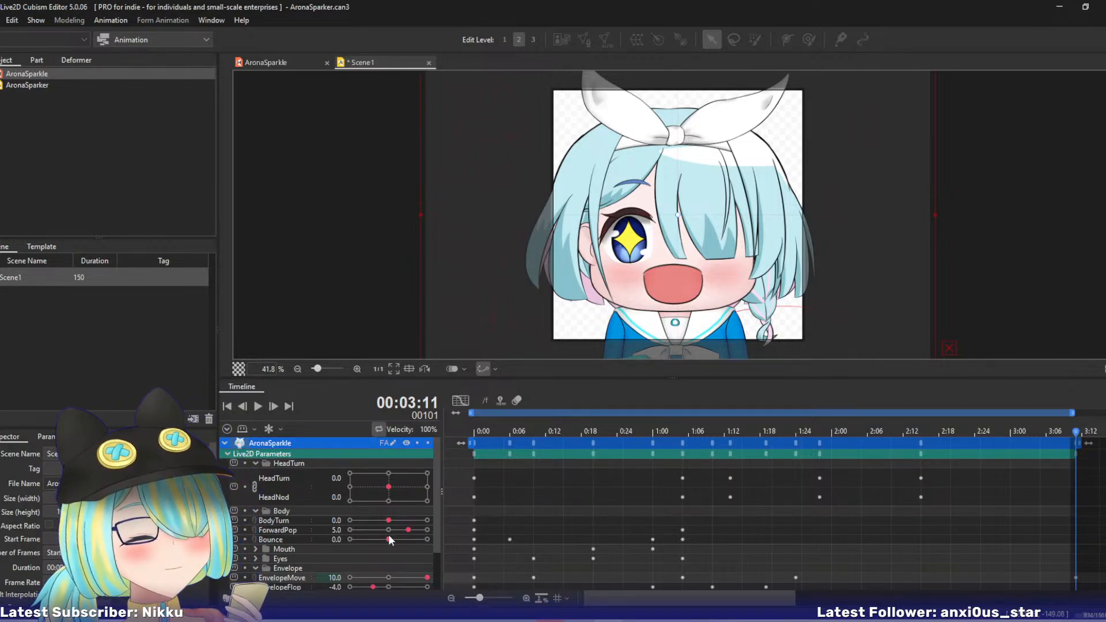
- Expand the Eyes group, key EyeOpen at 0.0 on frame 43, and set it to -10.0 on frame 60
{"action": "left_click", "coordinate": [726, 429]}
{"action": "left_click_drag", "start_coordinate": [727, 429], "coordinate": [757, 439]}
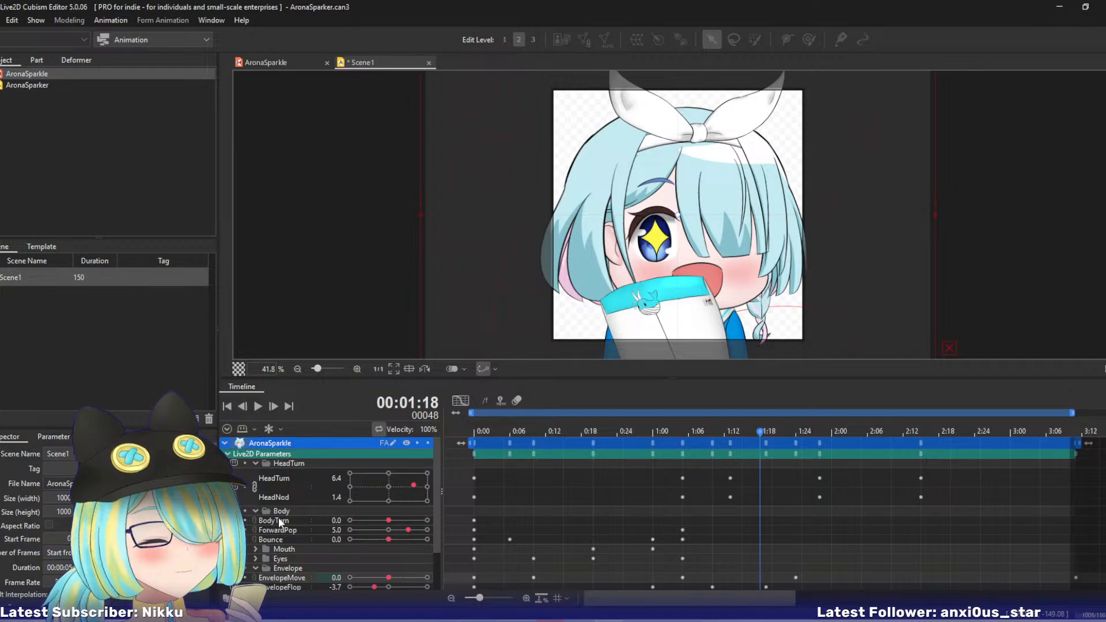
{"action": "left_click_drag", "start_coordinate": [682, 426], "coordinate": [730, 428]}
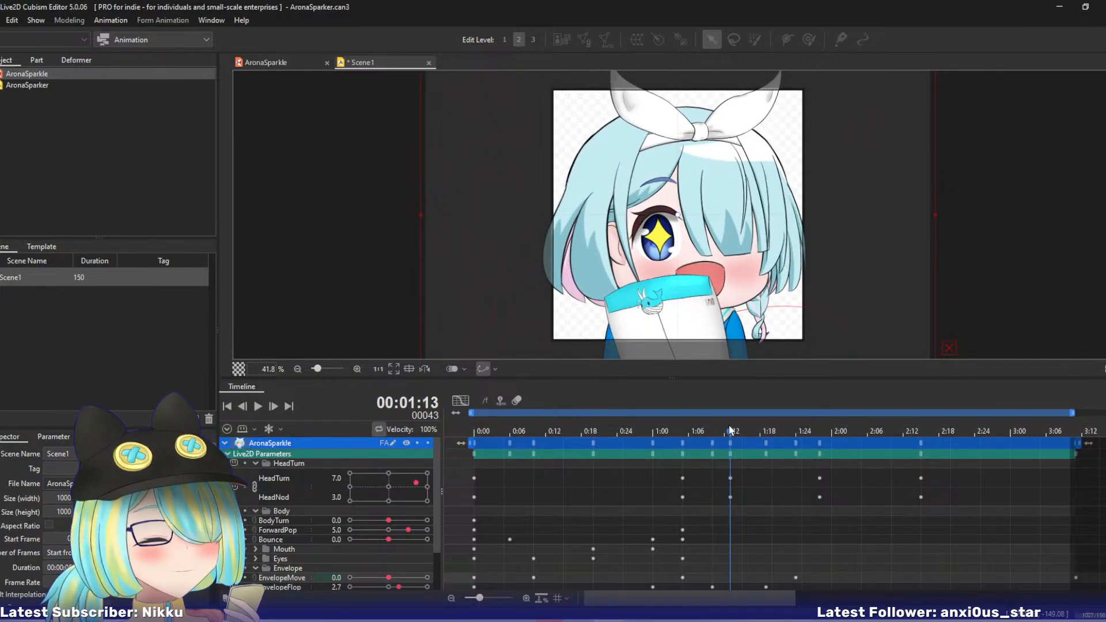
{"action": "left_click", "coordinate": [256, 559]}
{"action": "left_click_drag", "start_coordinate": [437, 499], "coordinate": [436, 524]}
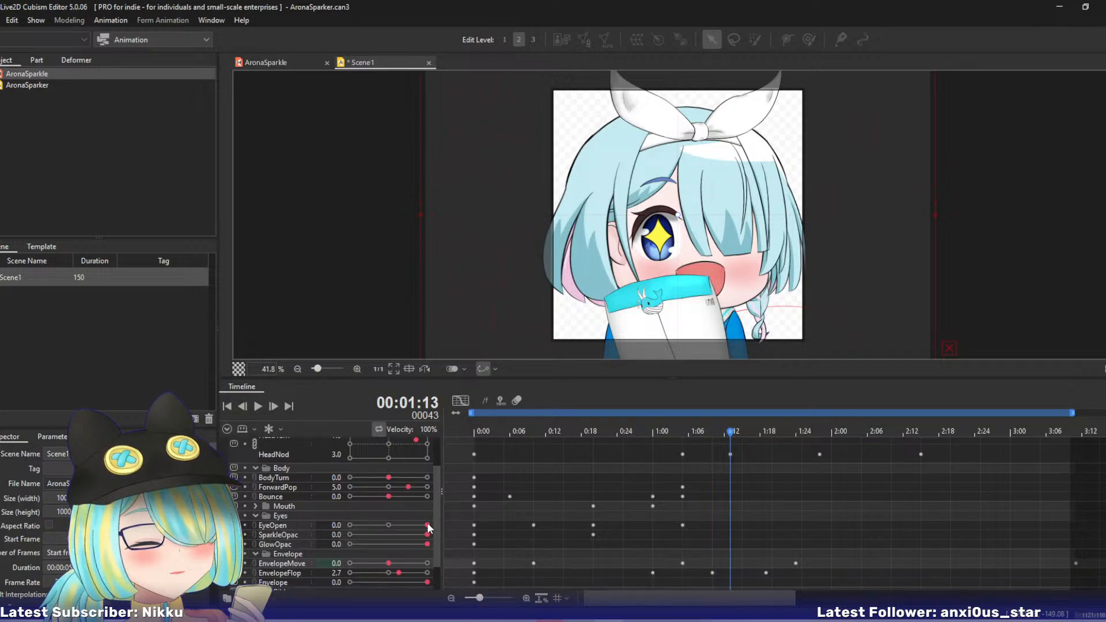
{"action": "left_click", "coordinate": [426, 524]}
{"action": "left_click_drag", "start_coordinate": [728, 430], "coordinate": [830, 434]}
{"action": "left_click_drag", "start_coordinate": [427, 525], "coordinate": [346, 530]}
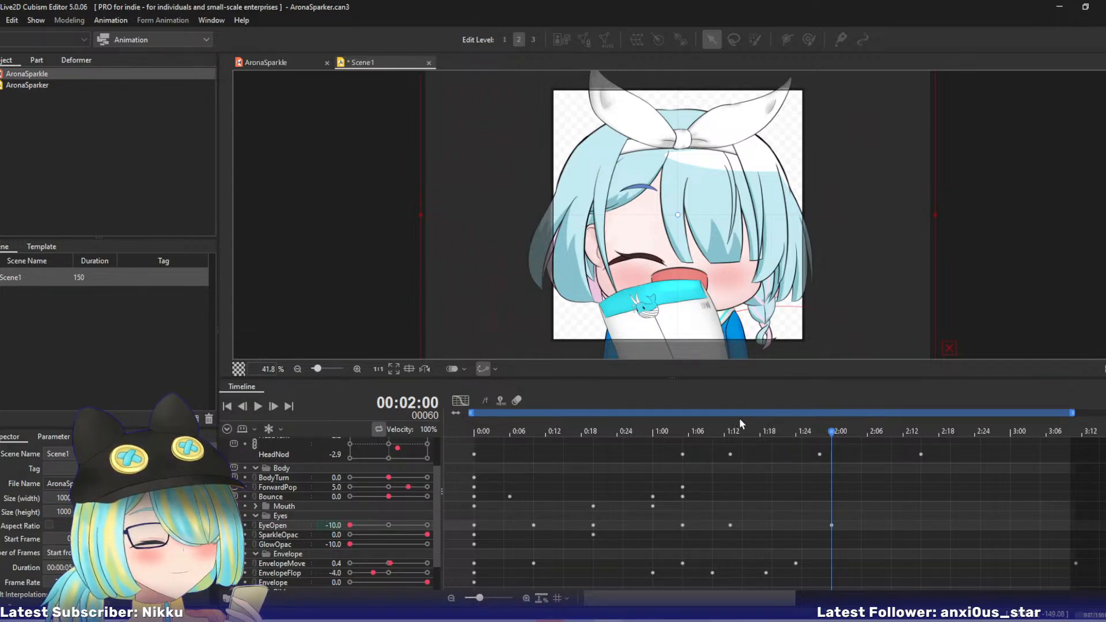
- Expand the Mouth group, key MouthOpen on frame 43, and set it to 0.0 on frame 60
{"action": "mouse_move", "coordinate": [749, 429]}
{"action": "left_mouse_down"}
{"action": "mouse_move", "coordinate": [760, 430]}
{"action": "mouse_move", "coordinate": [731, 430]}
{"action": "left_mouse_up"}
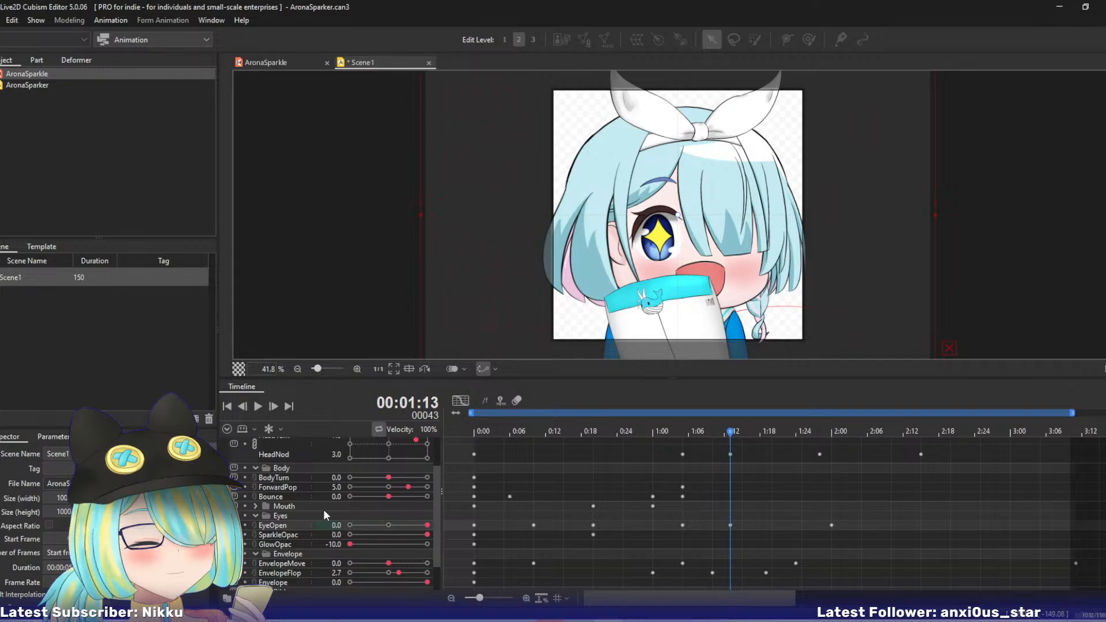
{"action": "left_click", "coordinate": [256, 507]}
{"action": "left_click_drag", "start_coordinate": [353, 516], "coordinate": [285, 514]}
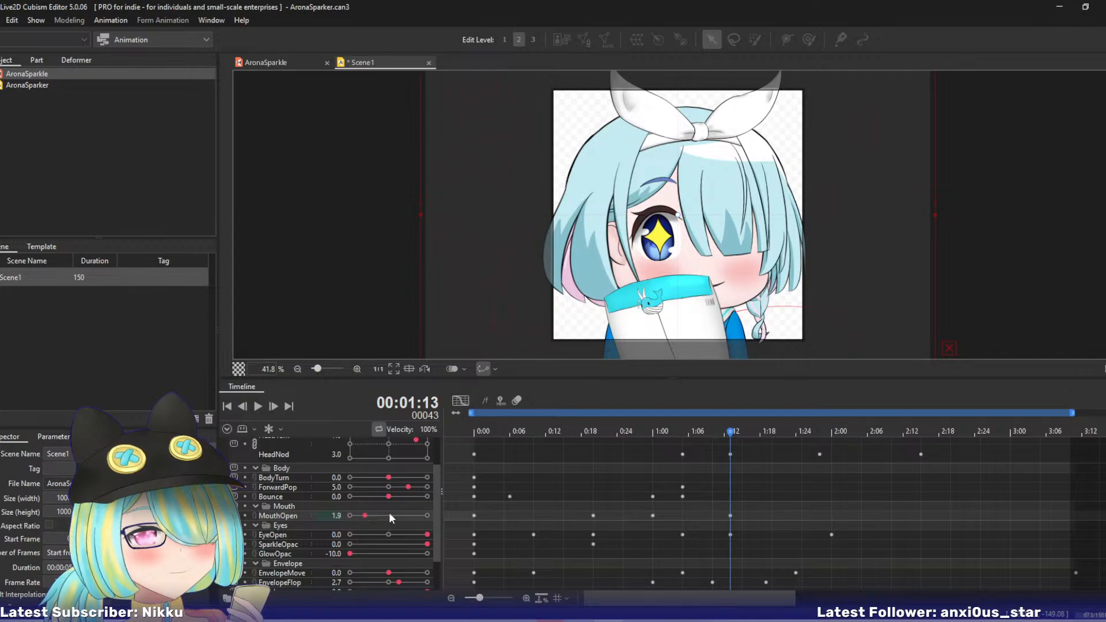
{"action": "left_click_drag", "start_coordinate": [730, 433], "coordinate": [830, 436]}
{"action": "left_click_drag", "start_coordinate": [427, 516], "coordinate": [349, 516]}
{"action": "mouse_move", "coordinate": [830, 433]}
{"action": "left_mouse_down"}
{"action": "mouse_move", "coordinate": [752, 425]}
{"action": "mouse_move", "coordinate": [831, 430]}
{"action": "left_mouse_up"}
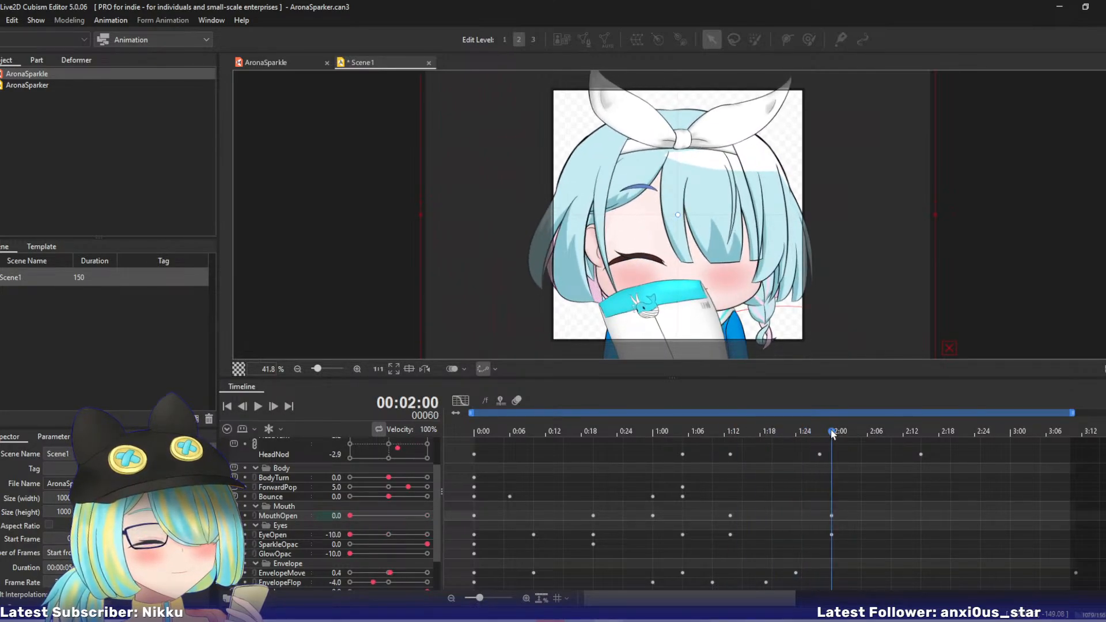
- Key SparkleOpac at -0.1 on frame 60 and set it to -10.0 on frame 61
{"action": "left_click", "coordinate": [428, 545]}
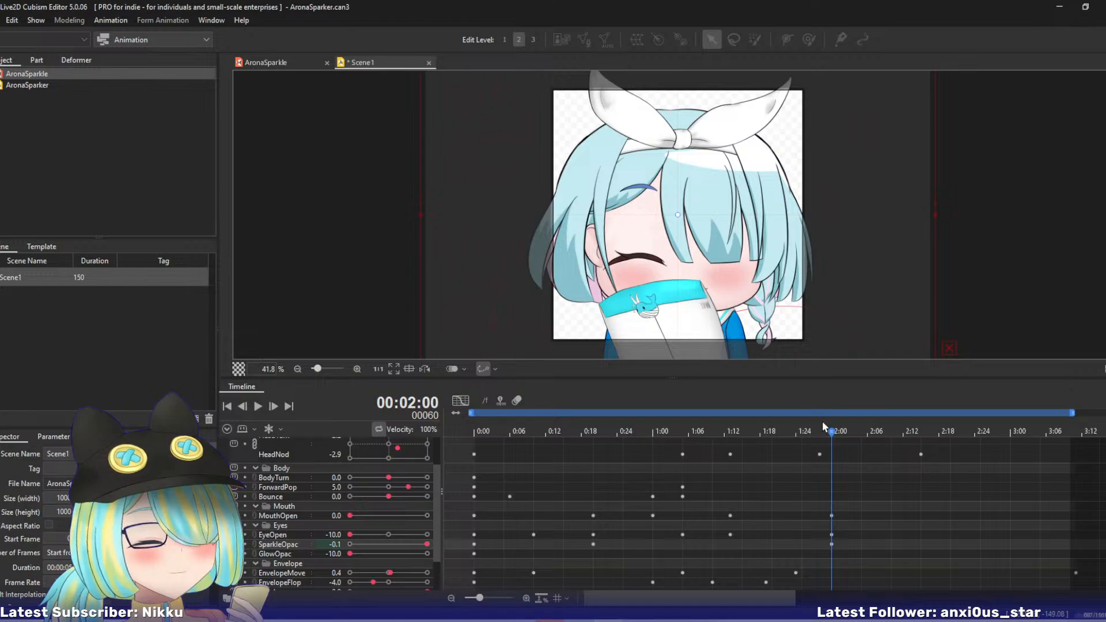
{"action": "mouse_move", "coordinate": [831, 430]}
{"action": "left_mouse_down"}
{"action": "mouse_move", "coordinate": [848, 434]}
{"action": "mouse_move", "coordinate": [835, 436]}
{"action": "left_mouse_up"}
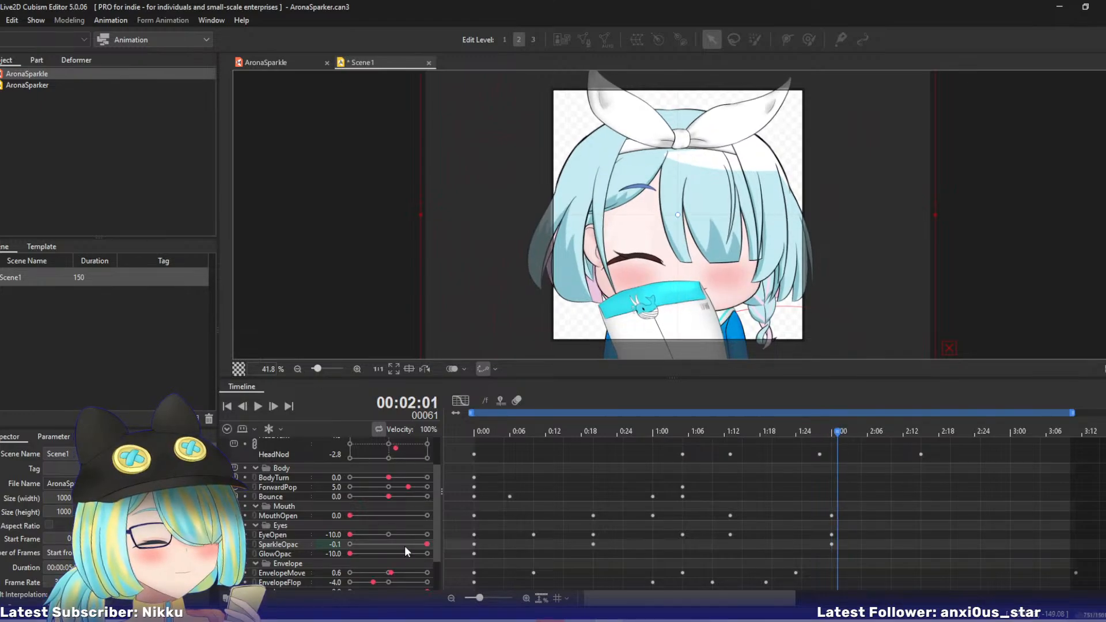
{"action": "left_click_drag", "start_coordinate": [427, 544], "coordinate": [312, 547]}
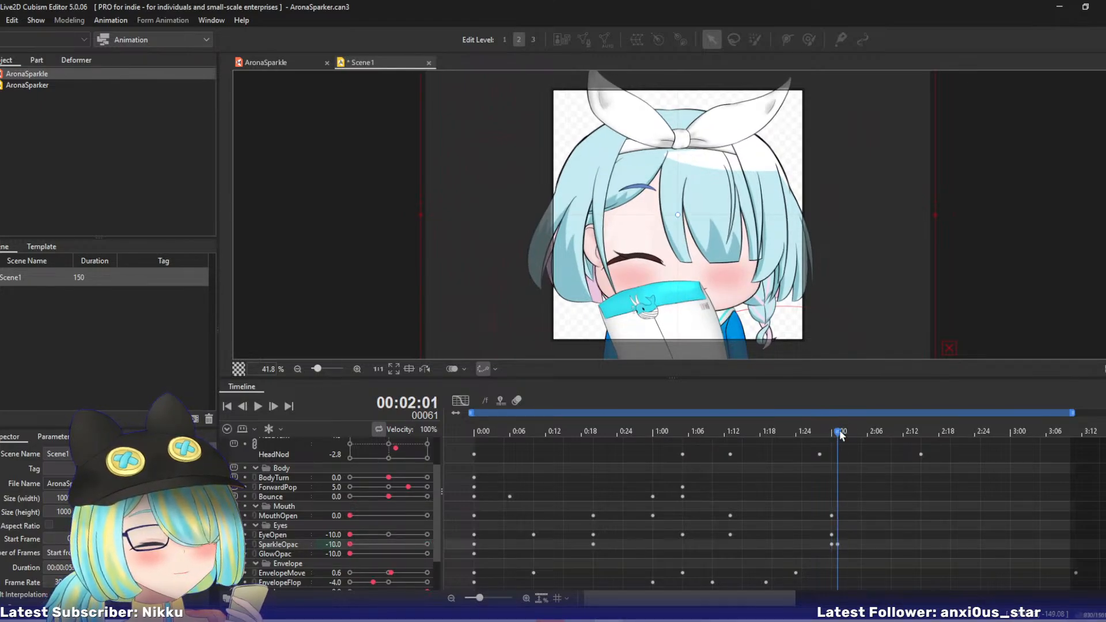
- Set EyeOpen to 0.0 on frame 80 and EnvelopeMove to 10.0 on frame 70
{"action": "left_click_drag", "start_coordinate": [838, 432], "coordinate": [952, 438]}
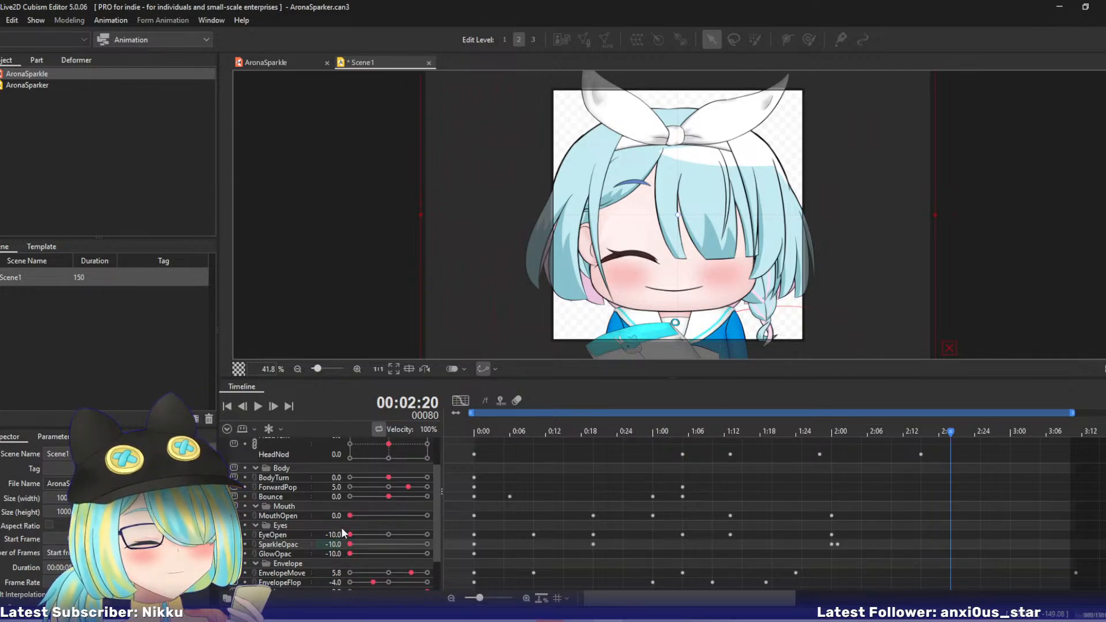
{"action": "left_click_drag", "start_coordinate": [344, 537], "coordinate": [406, 537]}
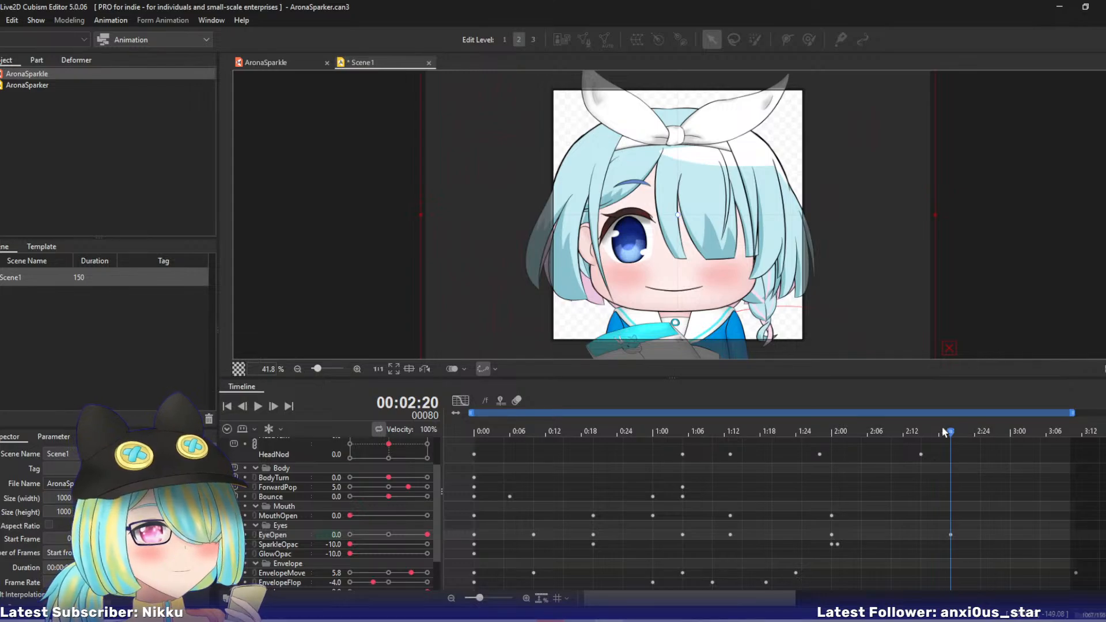
{"action": "left_click_drag", "start_coordinate": [950, 432], "coordinate": [950, 468]}
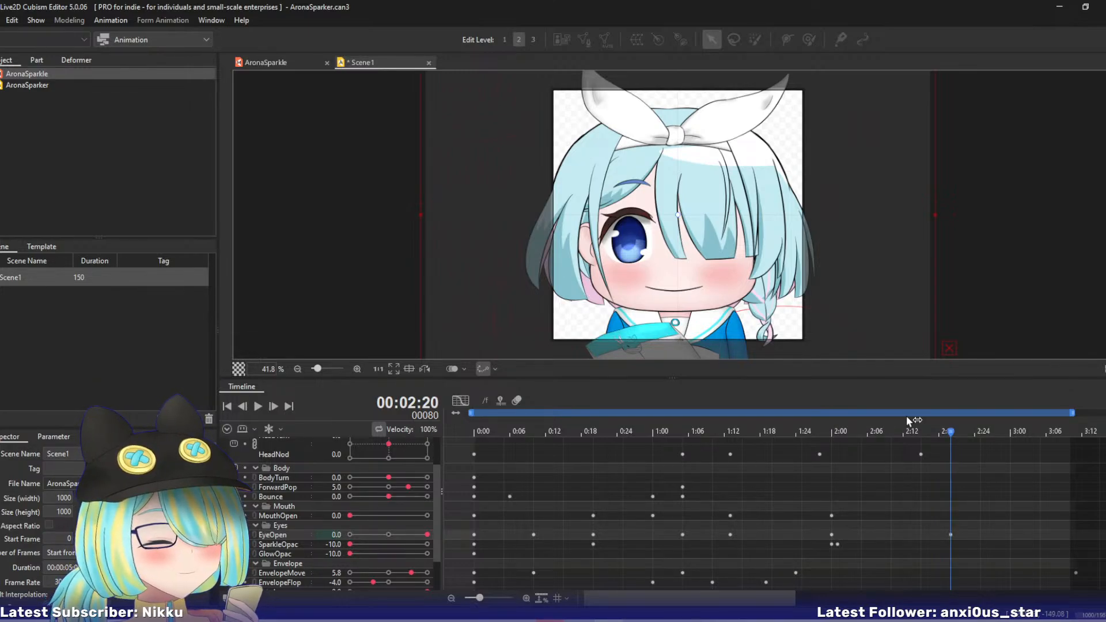
{"action": "left_click_drag", "start_coordinate": [951, 429], "coordinate": [893, 436]}
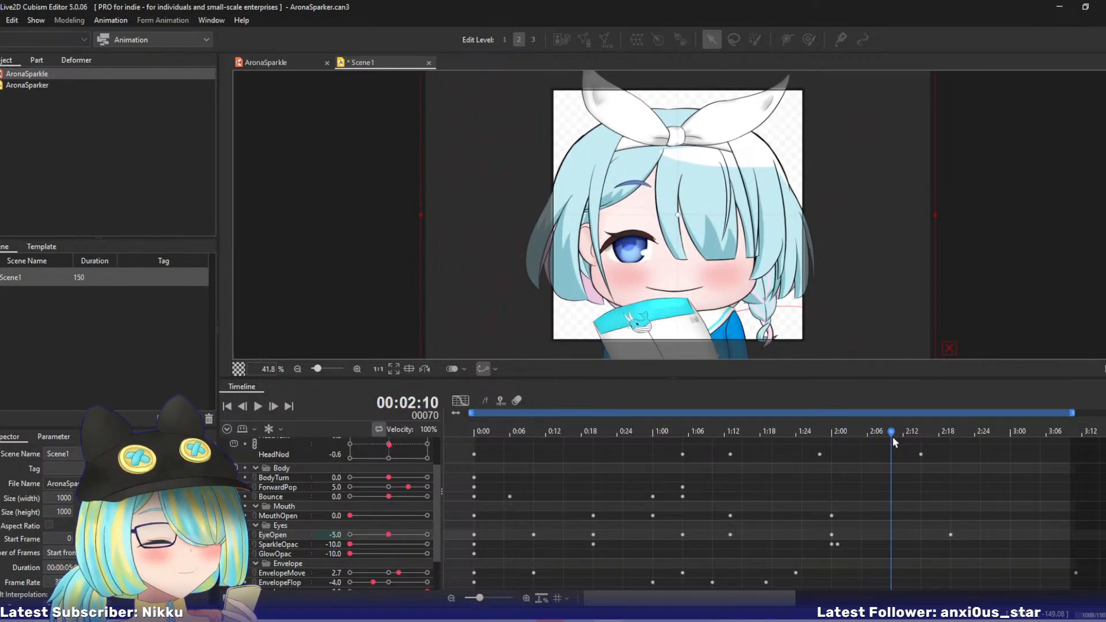
{"action": "left_click_drag", "start_coordinate": [399, 576], "coordinate": [485, 570]}
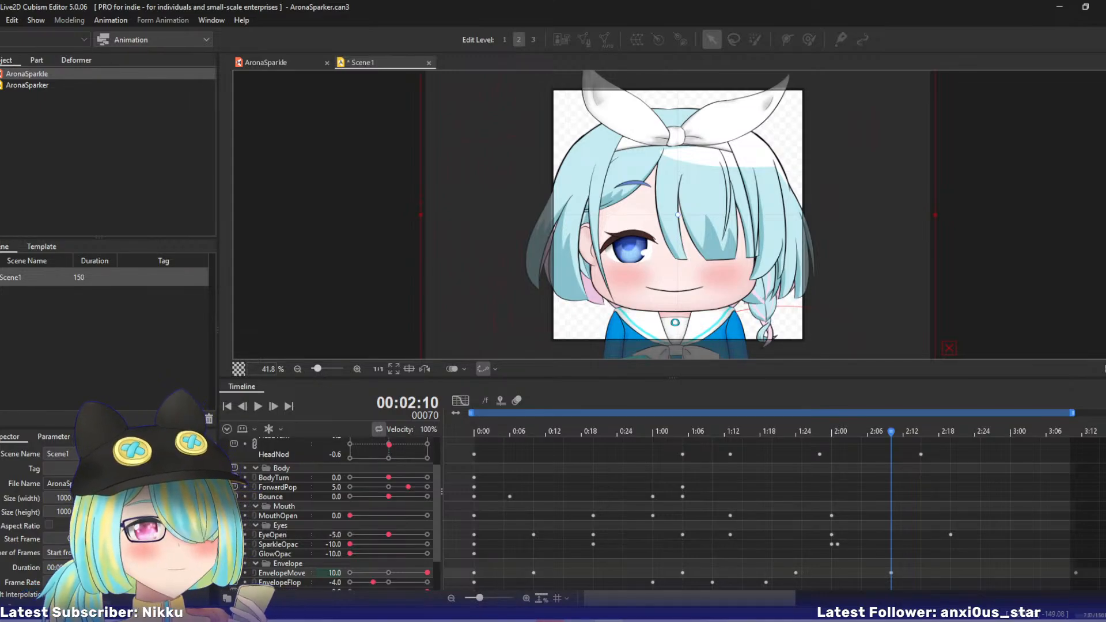
- Return to frame 10 and expand the Hair group in the timeline's parameter list
{"action": "left_click_drag", "start_coordinate": [827, 428], "coordinate": [533, 469]}
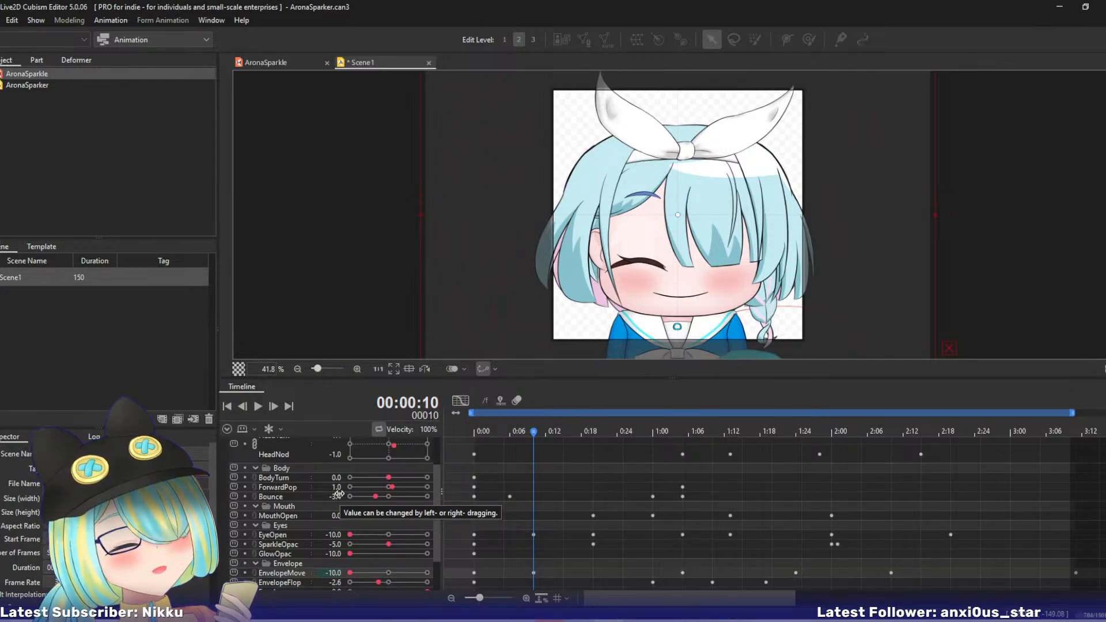
{"action": "scroll", "coordinate": [434, 482], "scroll_direction": "up", "scroll_amount": 2}
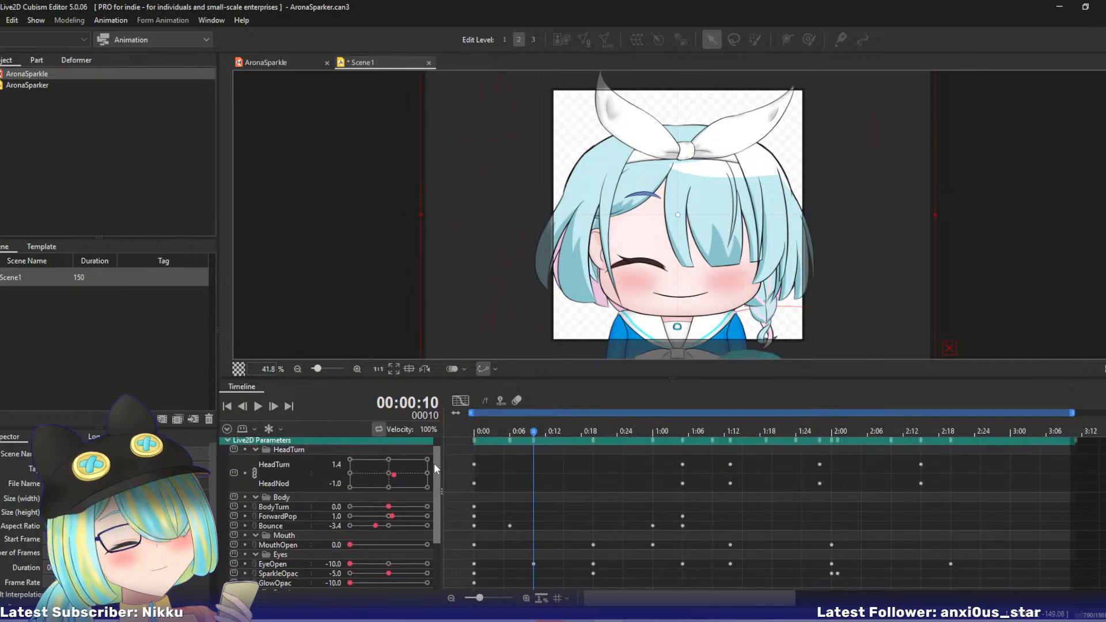
{"action": "scroll", "coordinate": [434, 507], "scroll_direction": "down", "scroll_amount": 3}
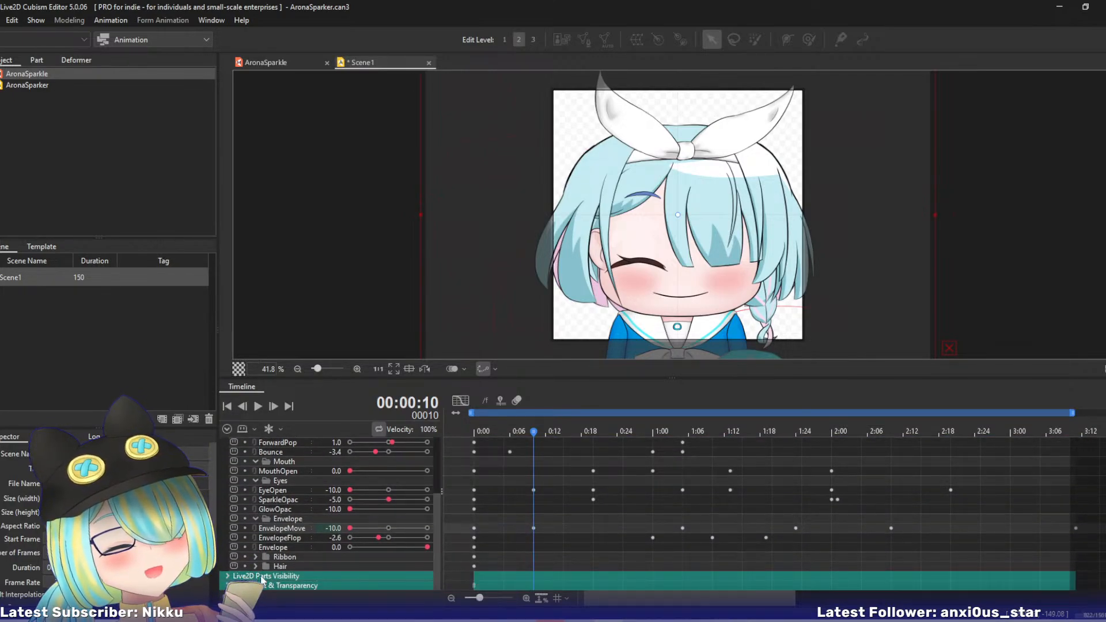
{"action": "left_click", "coordinate": [255, 566]}
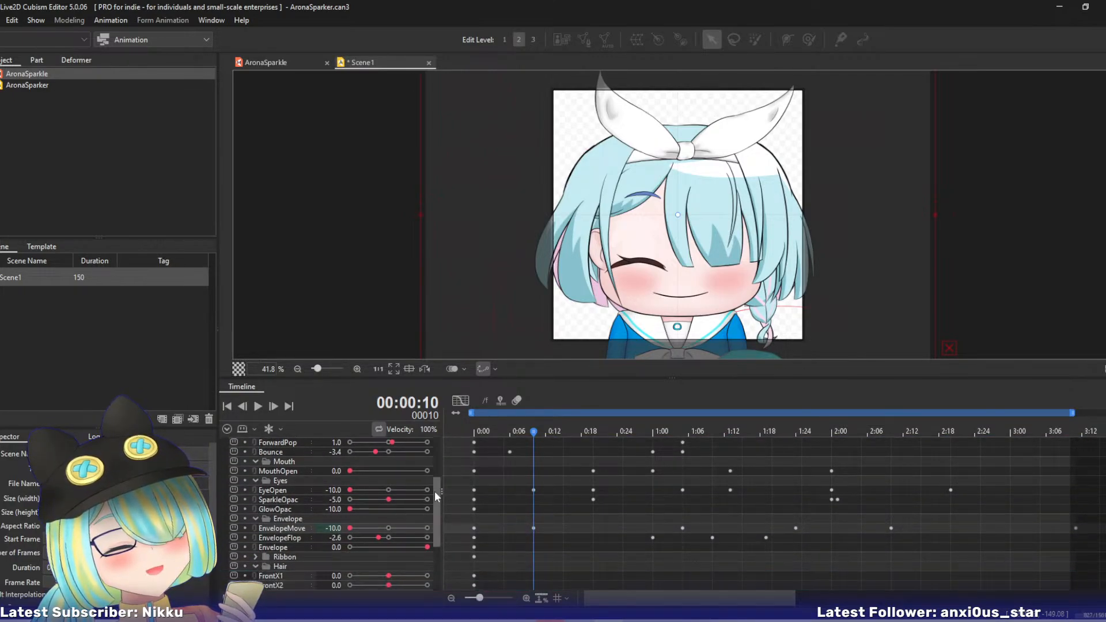
{"action": "mouse_move", "coordinate": [434, 491]}
{"action": "left_mouse_down"}
{"action": "mouse_move", "coordinate": [437, 517]}
{"action": "mouse_move", "coordinate": [438, 469]}
{"action": "left_mouse_up"}
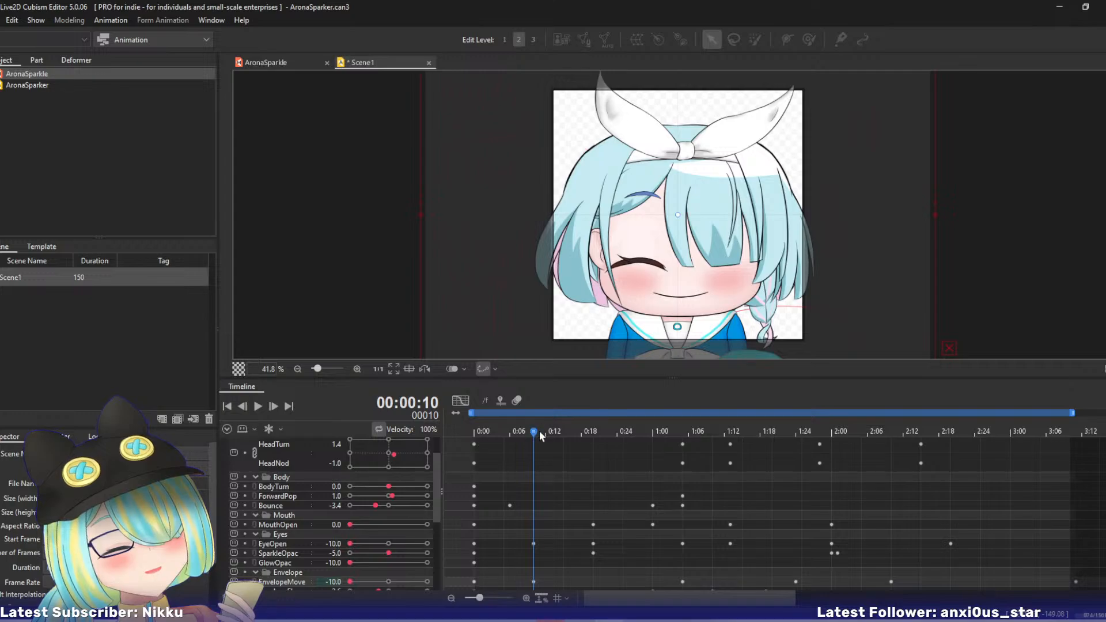
- Try a Bounce value of -3.0 on frame 35 and return it to 0.0
{"action": "left_click_drag", "start_coordinate": [539, 430], "coordinate": [682, 432]}
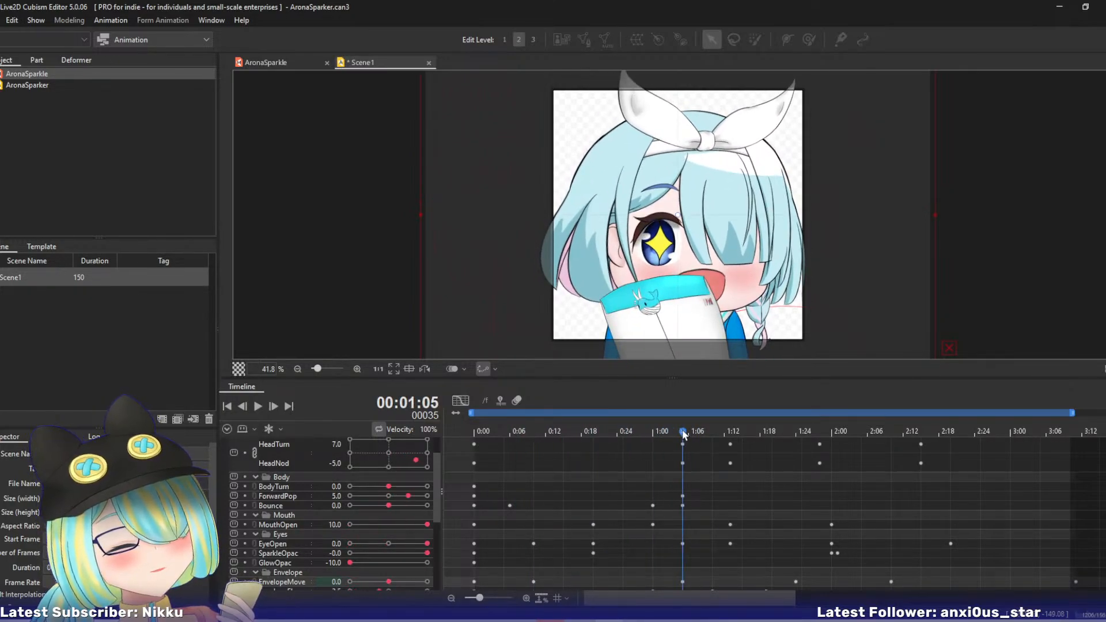
{"action": "left_click_drag", "start_coordinate": [388, 505], "coordinate": [378, 505]}
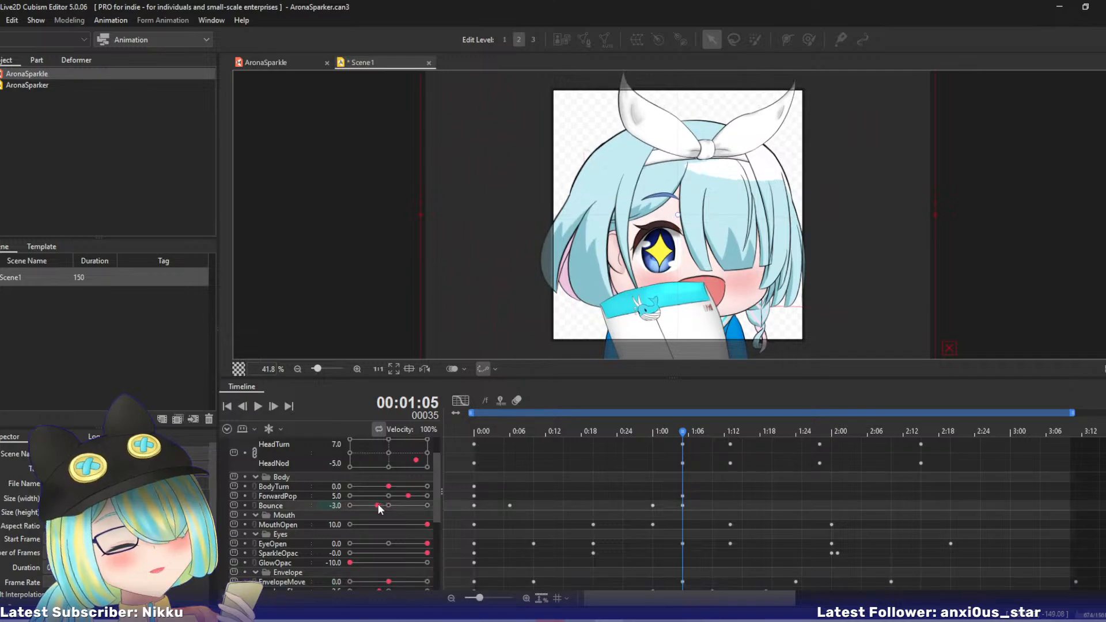
{"action": "left_click_drag", "start_coordinate": [642, 436], "coordinate": [683, 458]}
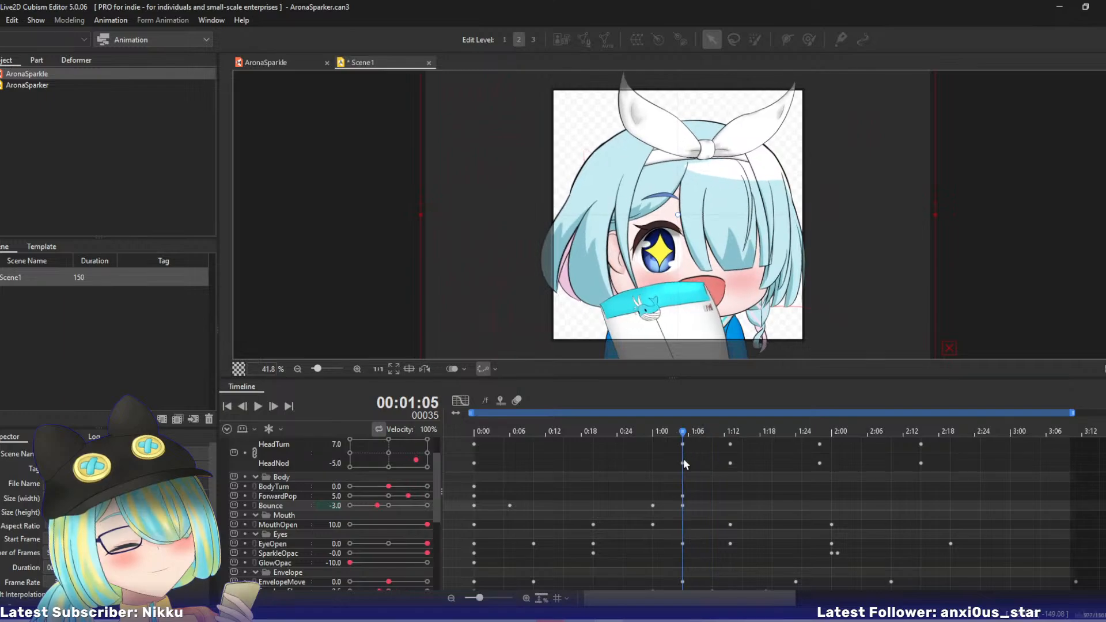
{"action": "left_click_drag", "start_coordinate": [380, 505], "coordinate": [388, 506]}
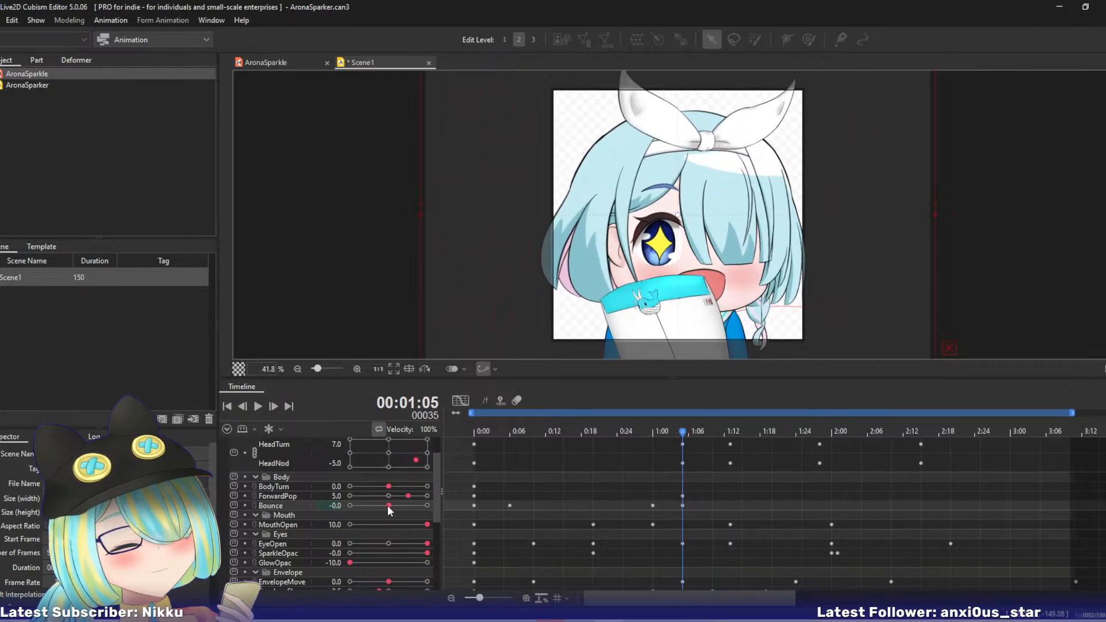
- Set Bounce to -4.0 on frame 50 and to 2.0 on frame 68
{"action": "left_click_drag", "start_coordinate": [677, 436], "coordinate": [747, 449]}
{"action": "left_click_drag", "start_coordinate": [764, 454], "coordinate": [772, 456]}
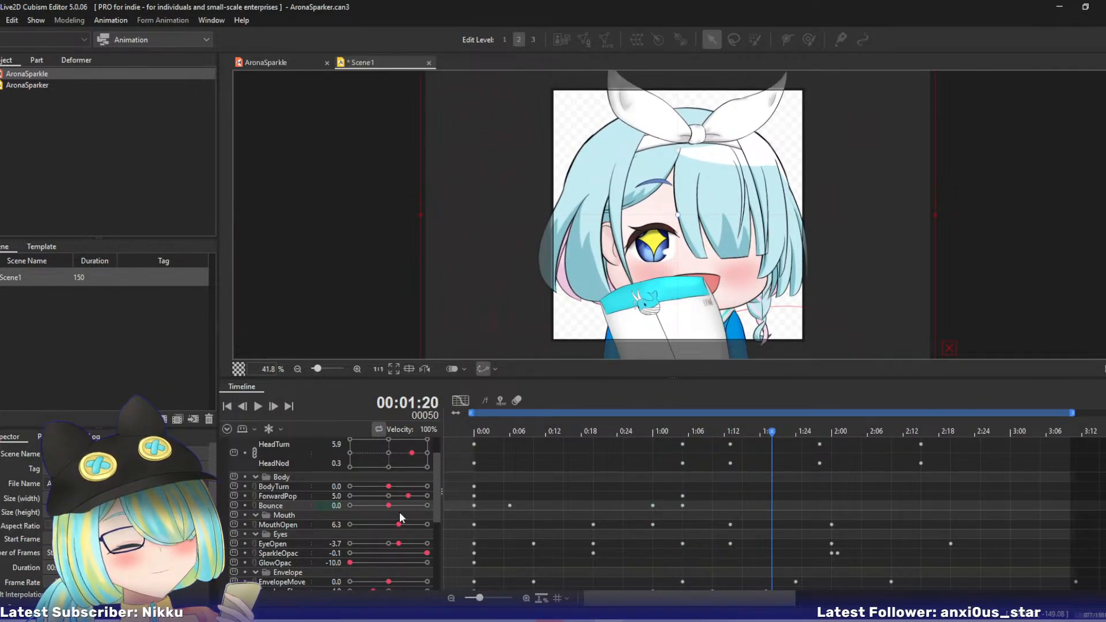
{"action": "left_click_drag", "start_coordinate": [387, 505], "coordinate": [373, 507]}
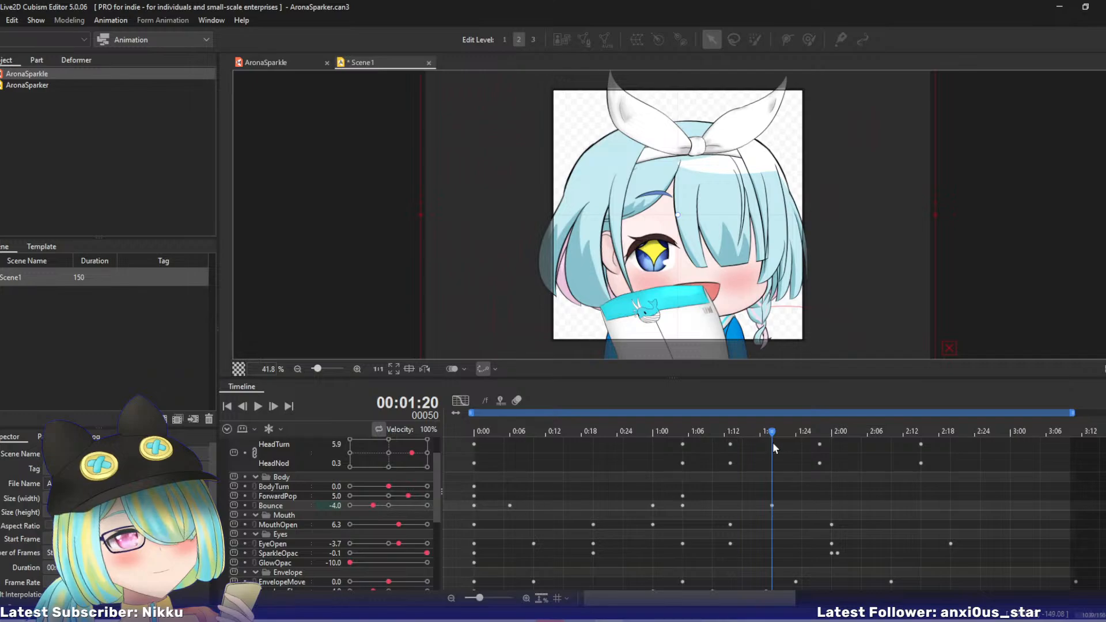
{"action": "left_click_drag", "start_coordinate": [774, 433], "coordinate": [880, 432]}
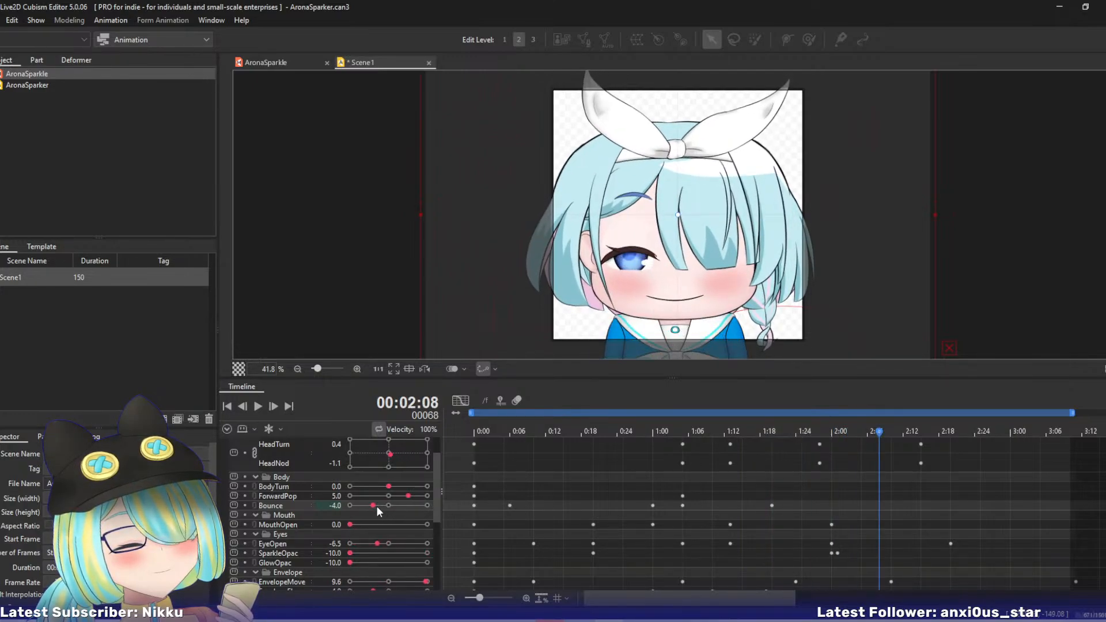
{"action": "left_click_drag", "start_coordinate": [375, 506], "coordinate": [396, 505]}
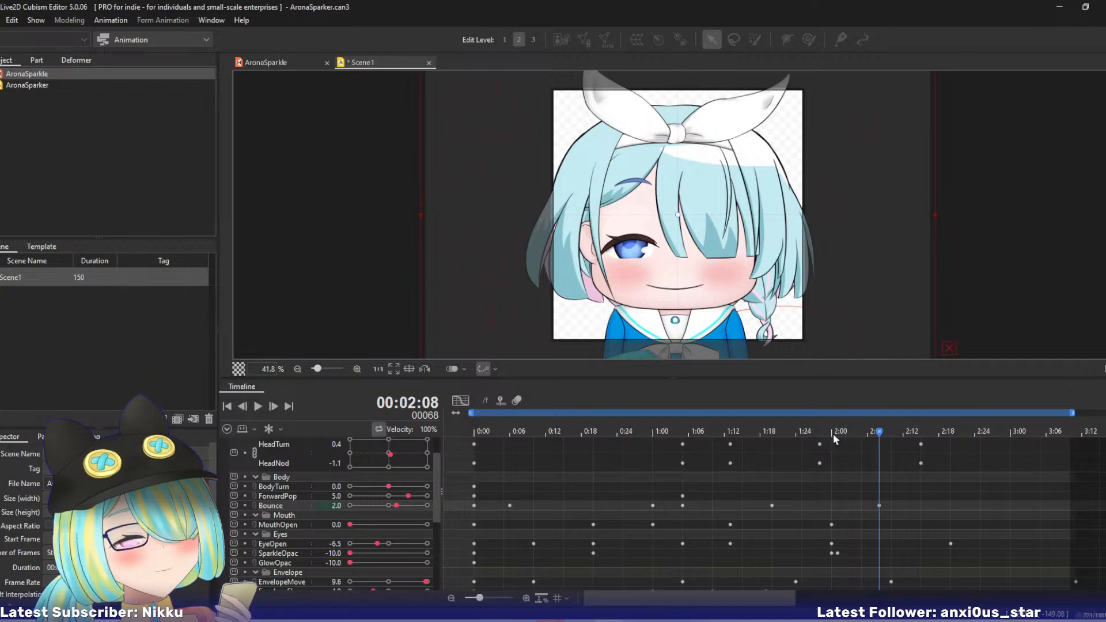
- Set Bounce to -3.0 on frame 84 and to 0.0 on frame 101
{"action": "left_click_drag", "start_coordinate": [884, 431], "coordinate": [977, 433]}
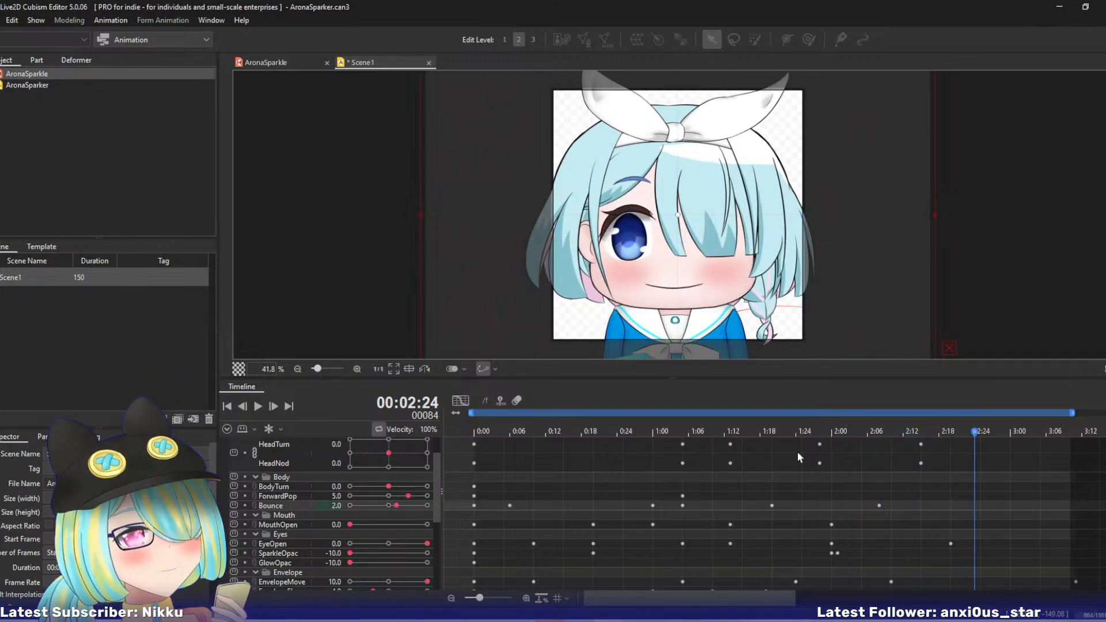
{"action": "left_click_drag", "start_coordinate": [393, 510], "coordinate": [377, 508]}
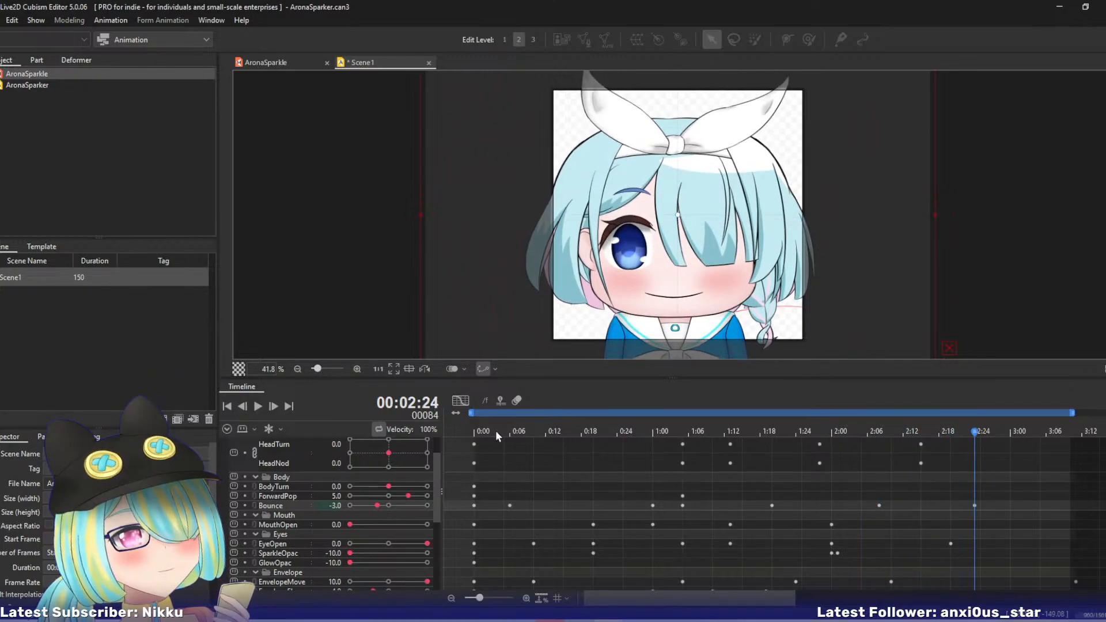
{"action": "left_click_drag", "start_coordinate": [495, 430], "coordinate": [1016, 489]}
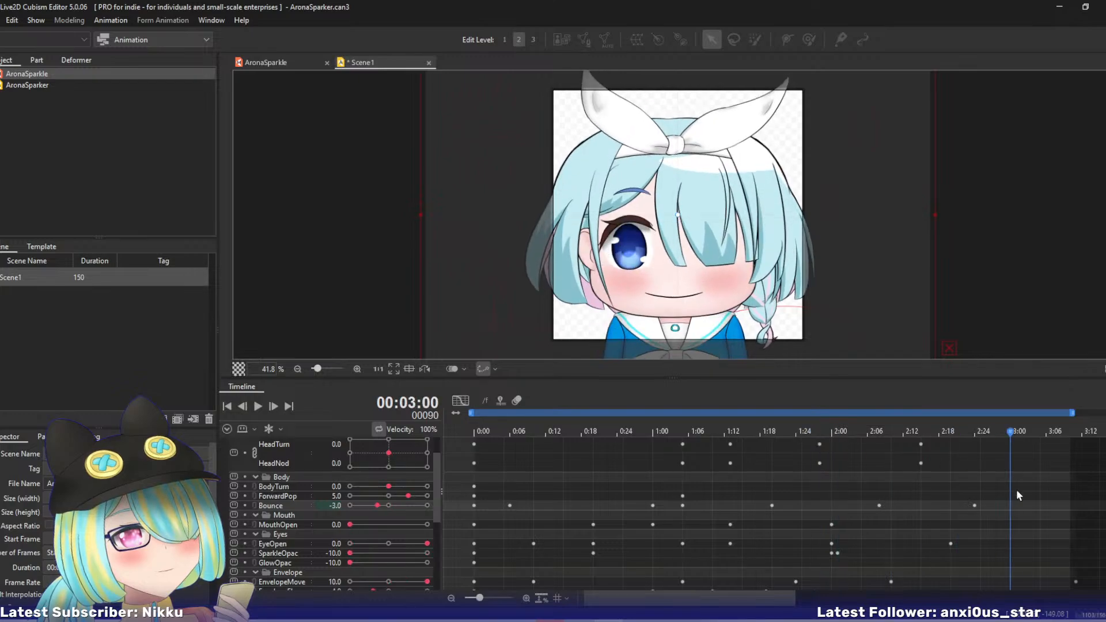
{"action": "left_click_drag", "start_coordinate": [1016, 436], "coordinate": [1075, 437]}
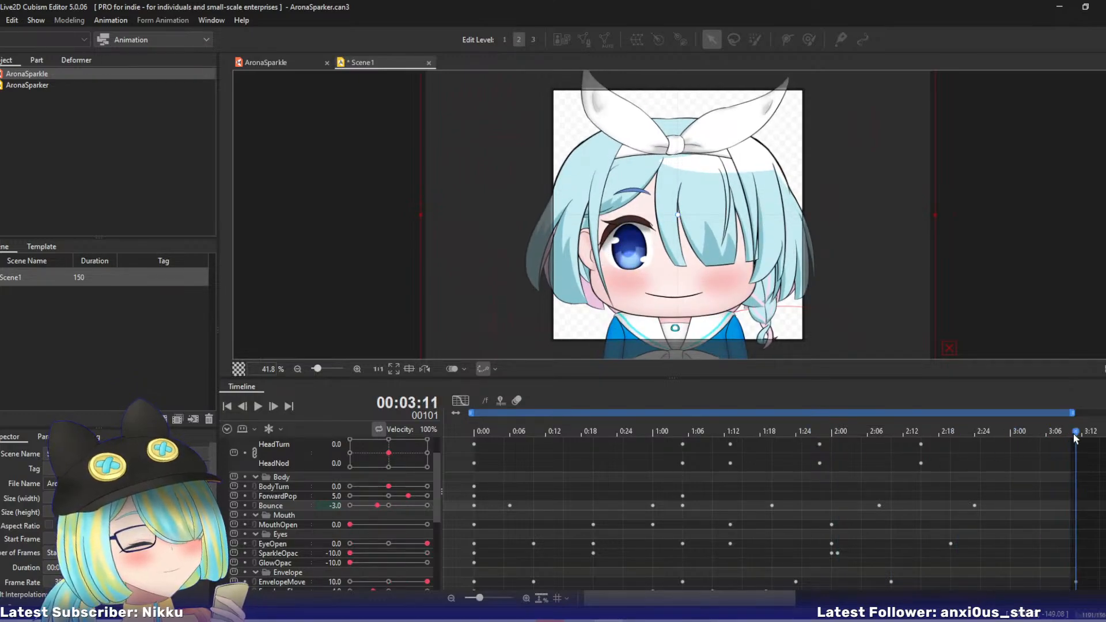
{"action": "left_click_drag", "start_coordinate": [378, 507], "coordinate": [389, 507]}
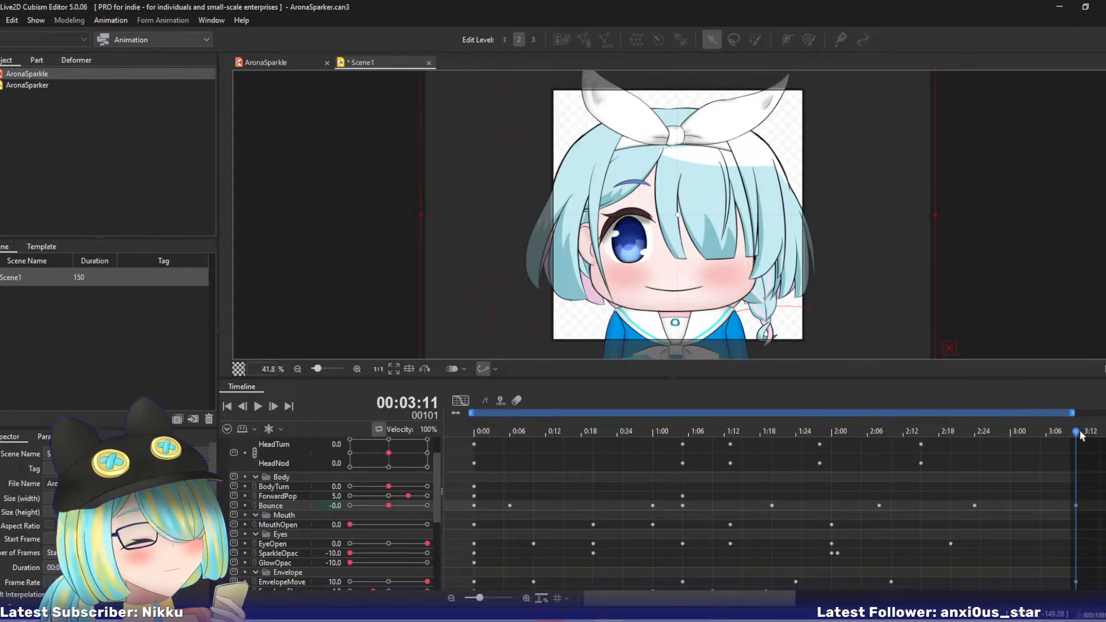
- Set ForwardPop to 10.0 on frame 50, key it at 0.0 on frame 75, and move that last key to frame 101
{"action": "left_click_drag", "start_coordinate": [994, 430], "coordinate": [772, 447]}
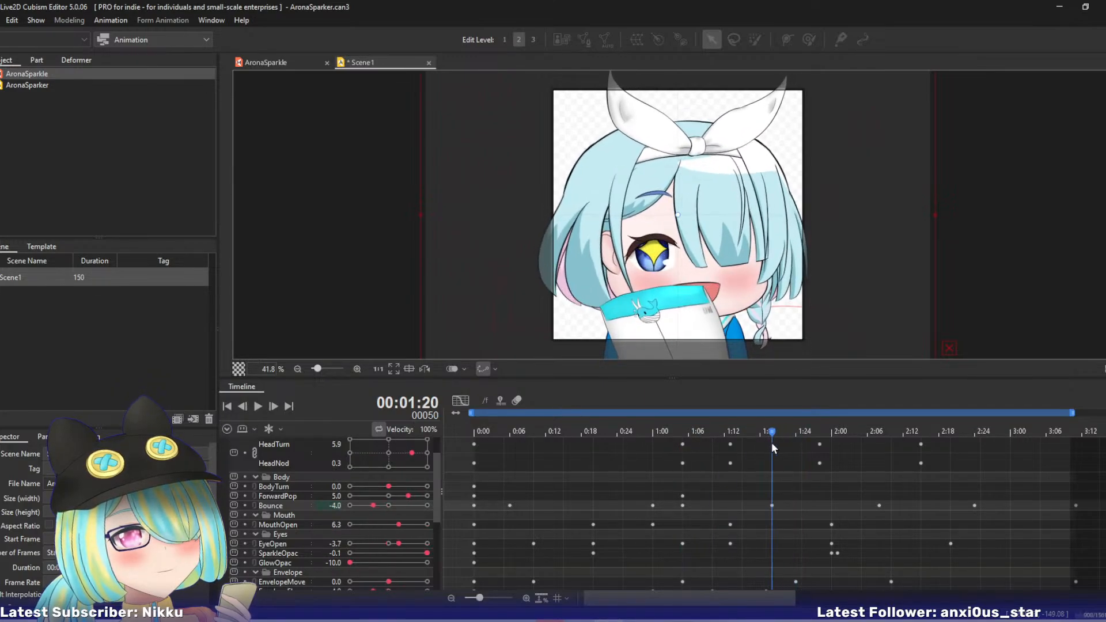
{"action": "left_click_drag", "start_coordinate": [411, 495], "coordinate": [429, 495]}
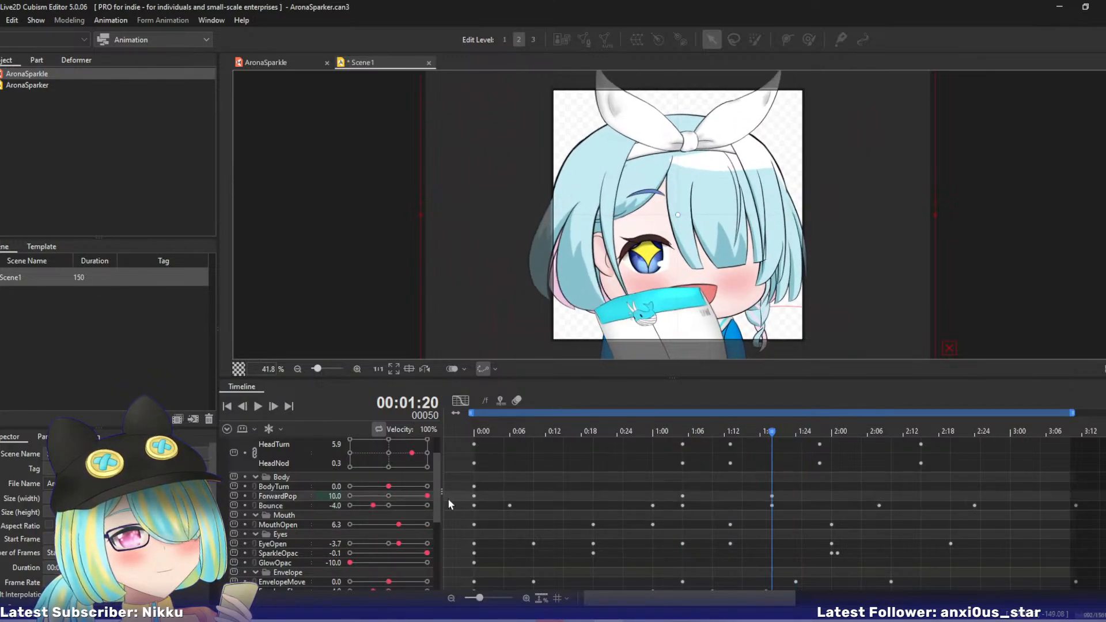
{"action": "left_click_drag", "start_coordinate": [775, 419], "coordinate": [920, 438]}
{"action": "left_click_drag", "start_coordinate": [423, 496], "coordinate": [389, 500]}
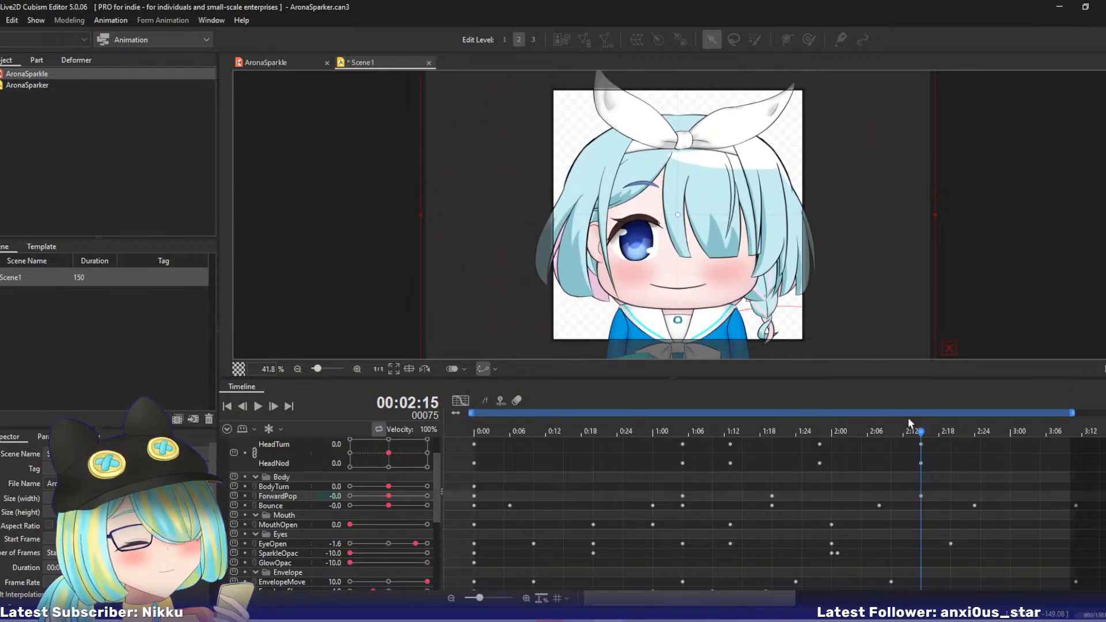
{"action": "left_click_drag", "start_coordinate": [923, 500], "coordinate": [1077, 499]}
- Scrub and play through the timeline to check how the Bounce and ForwardPop motion works with the head and envelope
{"action": "left_click_drag", "start_coordinate": [924, 431], "coordinate": [826, 458]}
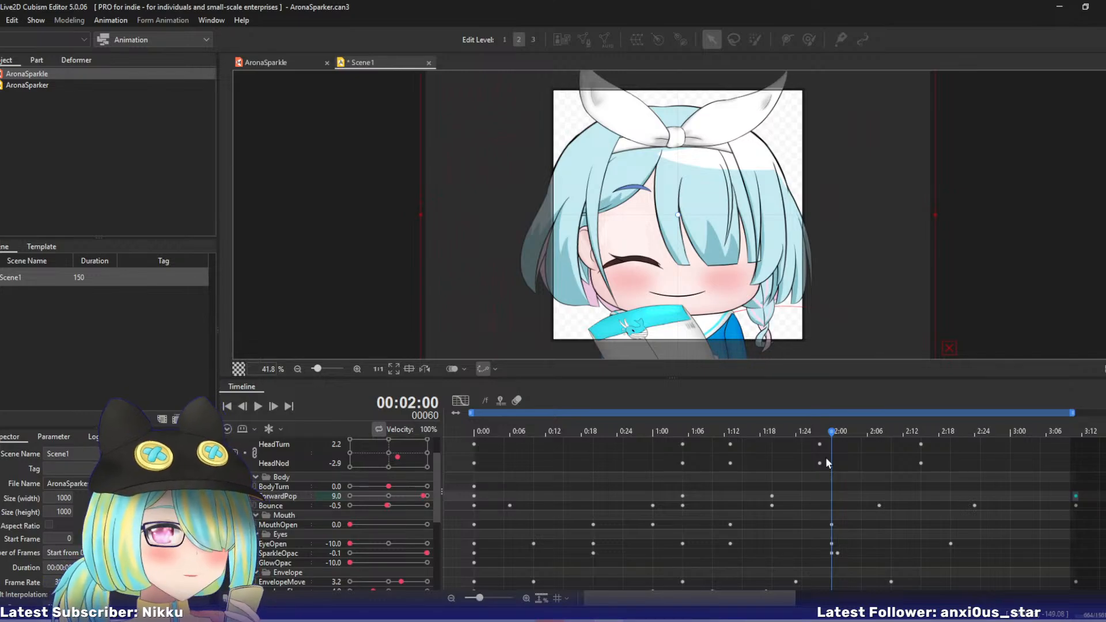
{"action": "left_click_drag", "start_coordinate": [800, 431], "coordinate": [739, 462]}
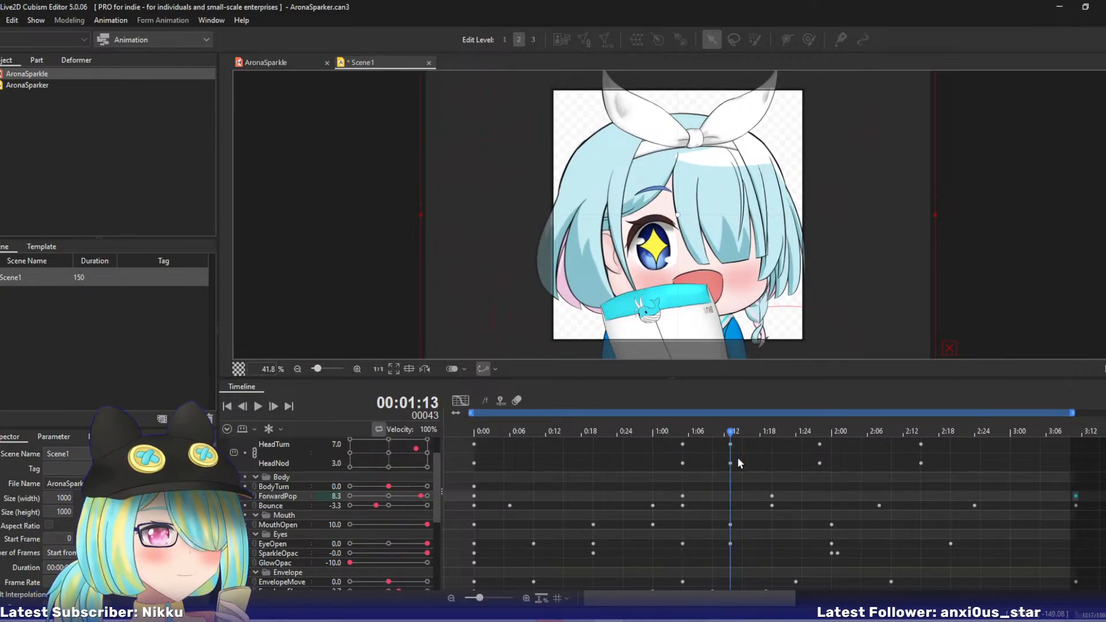
{"action": "left_click_drag", "start_coordinate": [687, 424], "coordinate": [682, 489]}
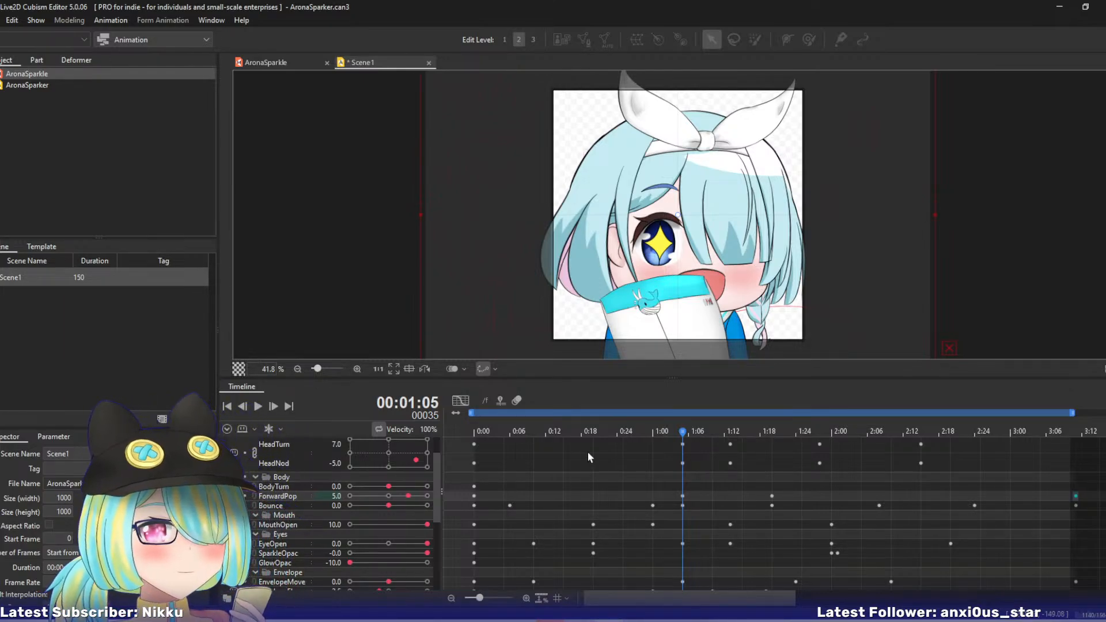
{"action": "left_click_drag", "start_coordinate": [588, 451], "coordinate": [749, 461]}
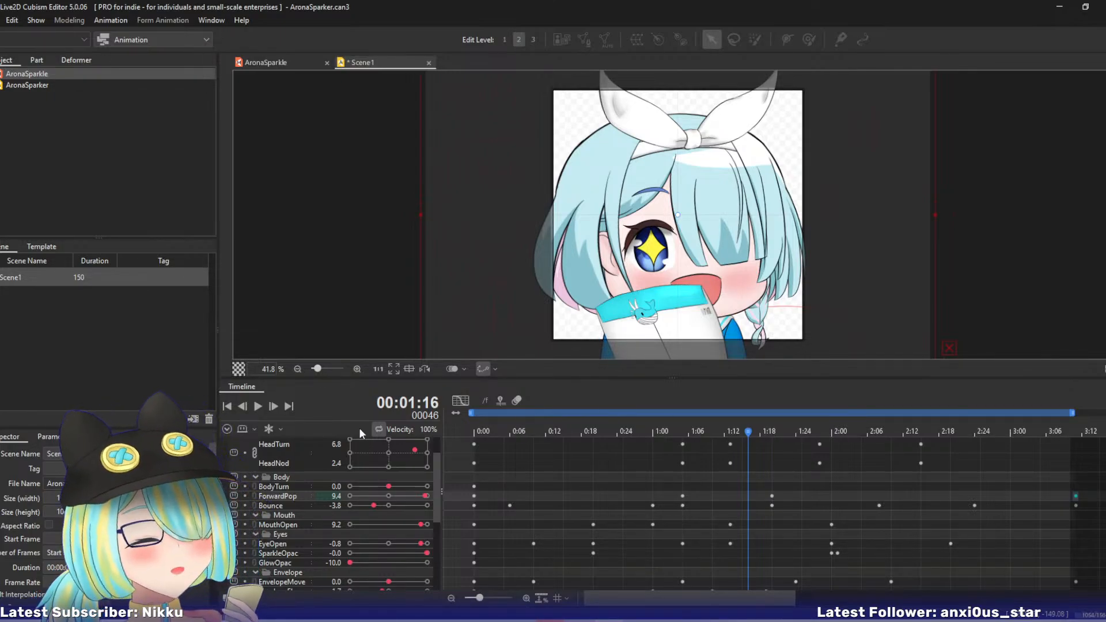
{"action": "left_click_drag", "start_coordinate": [437, 472], "coordinate": [468, 489]}
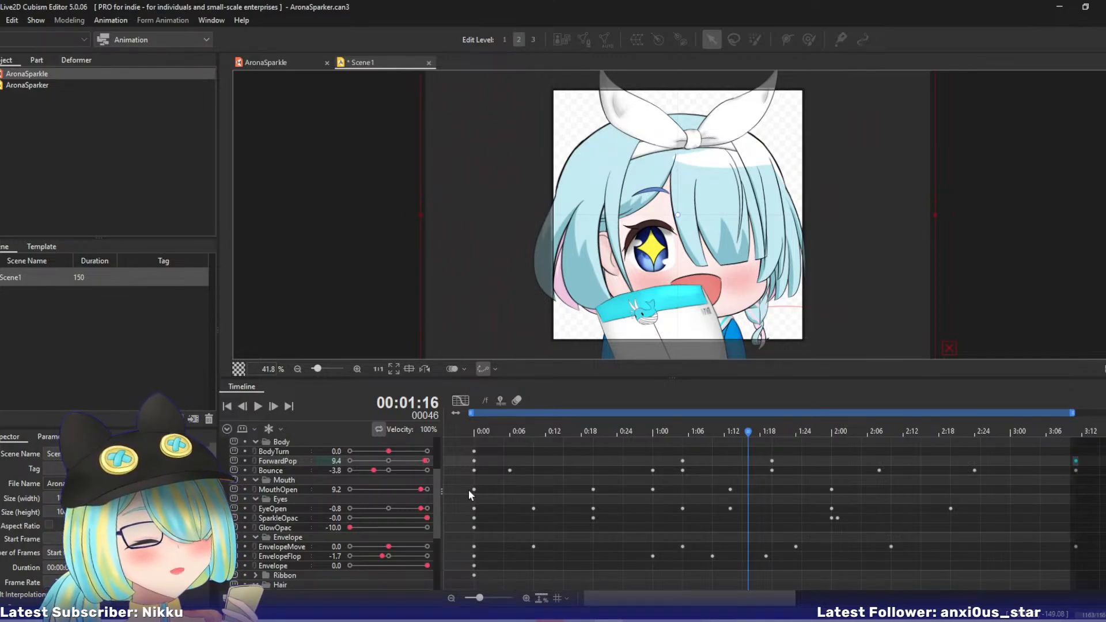
{"action": "left_click", "coordinate": [653, 429]}
{"action": "left_click_drag", "start_coordinate": [666, 426], "coordinate": [1001, 433]}
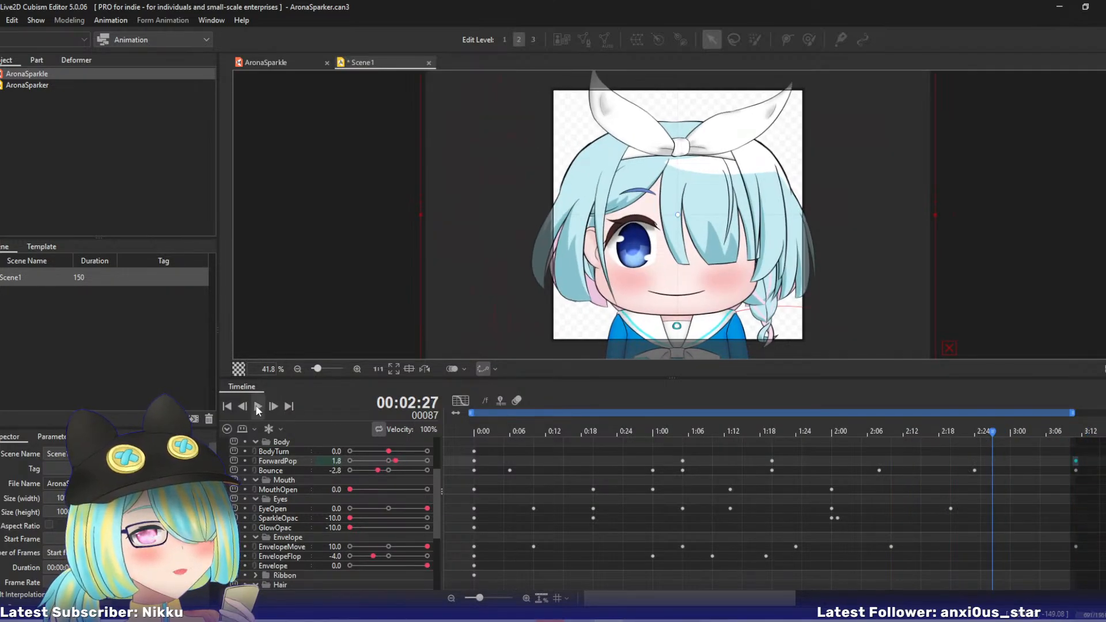
{"action": "left_click", "coordinate": [258, 406]}
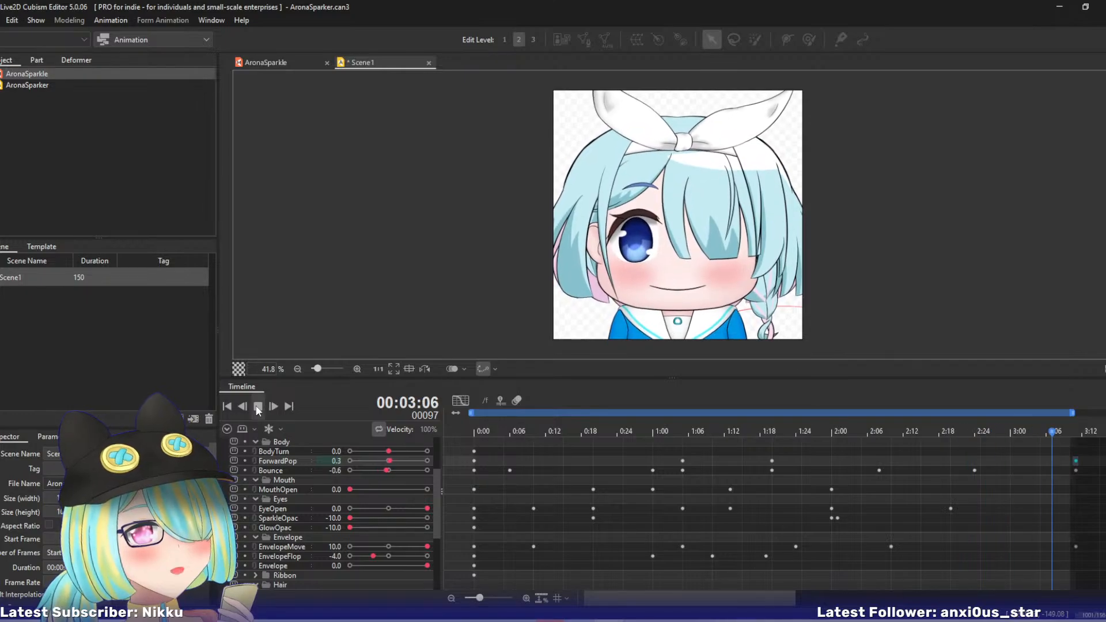
{"action": "left_click", "coordinate": [257, 406]}
{"action": "left_click_drag", "start_coordinate": [541, 422], "coordinate": [881, 426]}
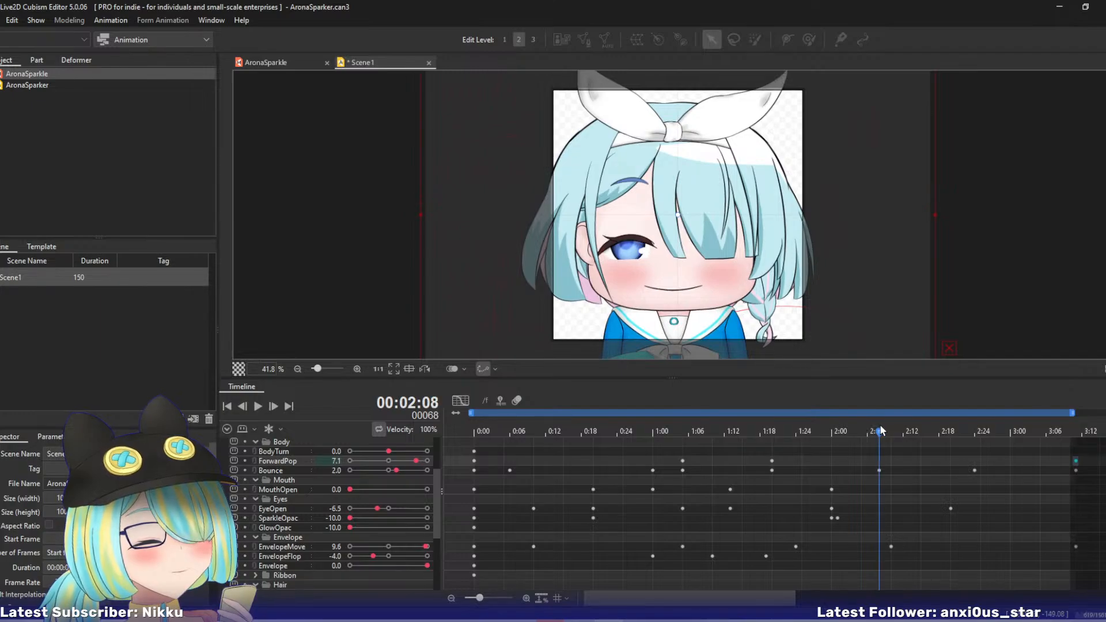
- Examine the animation curves of ForwardPop, BodyTurn, HeadTurn and HeadNod in the graph editor and return to the keyframe view
{"action": "left_click", "coordinate": [452, 406]}
{"action": "left_click", "coordinate": [465, 399]}
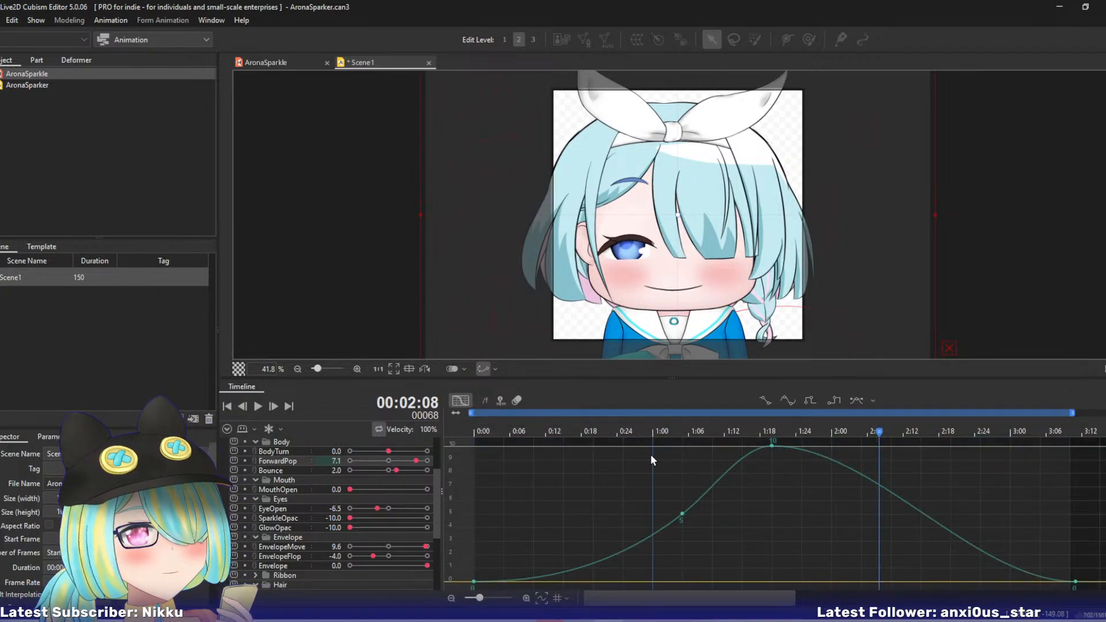
{"action": "left_click", "coordinate": [282, 453]}
{"action": "scroll", "coordinate": [440, 479], "scroll_direction": "up", "scroll_amount": 3}
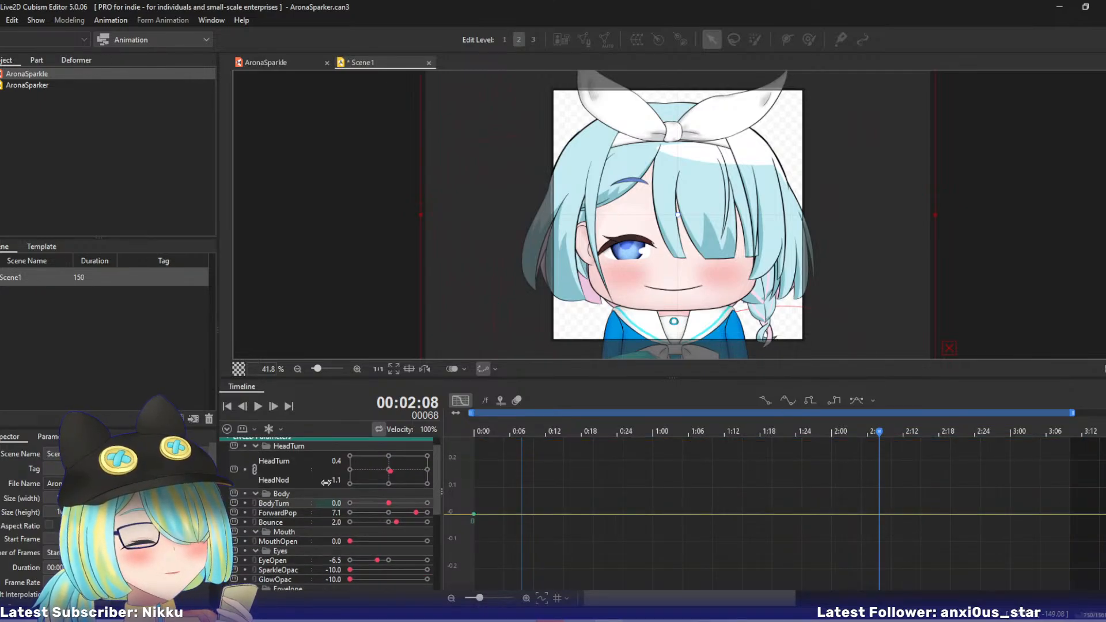
{"action": "left_click", "coordinate": [279, 459]}
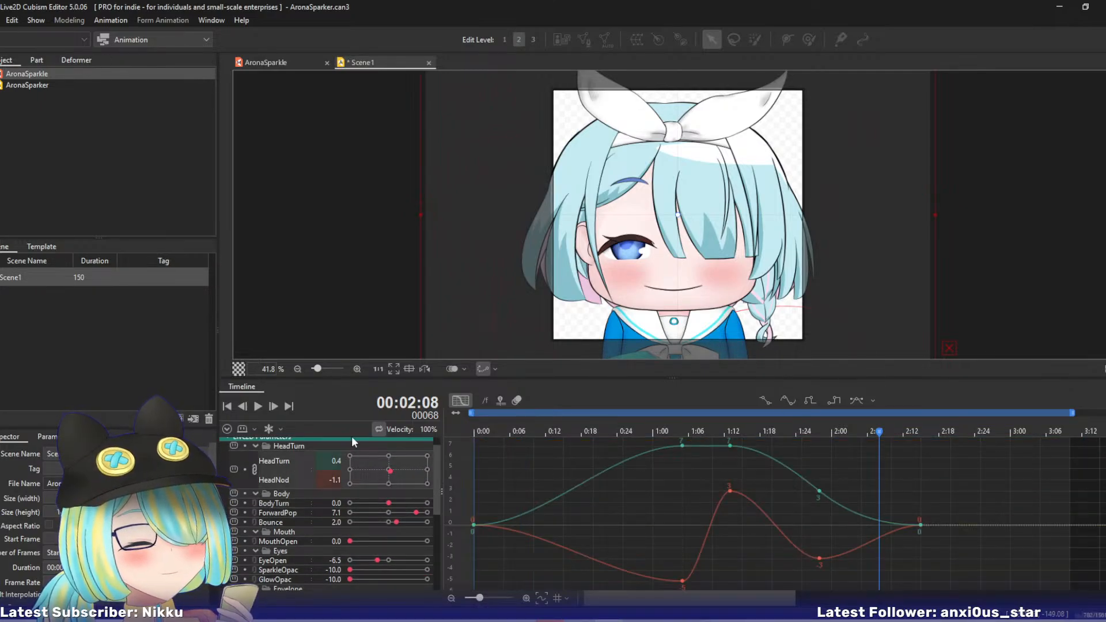
{"action": "left_click", "coordinate": [471, 398]}
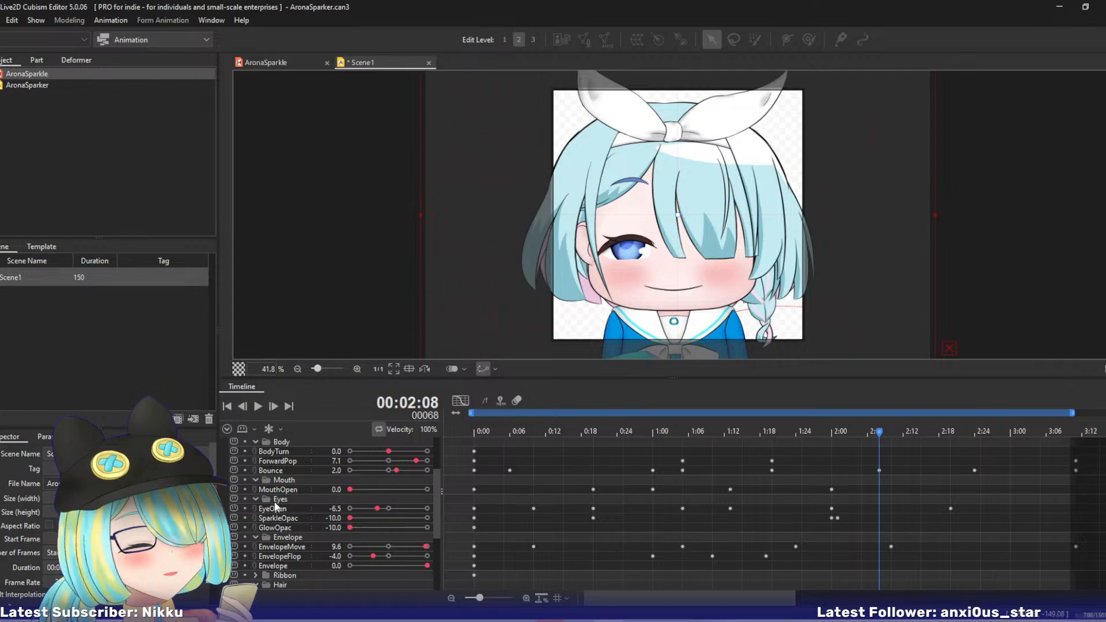
- Key BodyTurn at 7.0 on frame 35, 8.0 on frame 54 and 0.0 on frame 101
{"action": "left_click", "coordinate": [280, 452]}
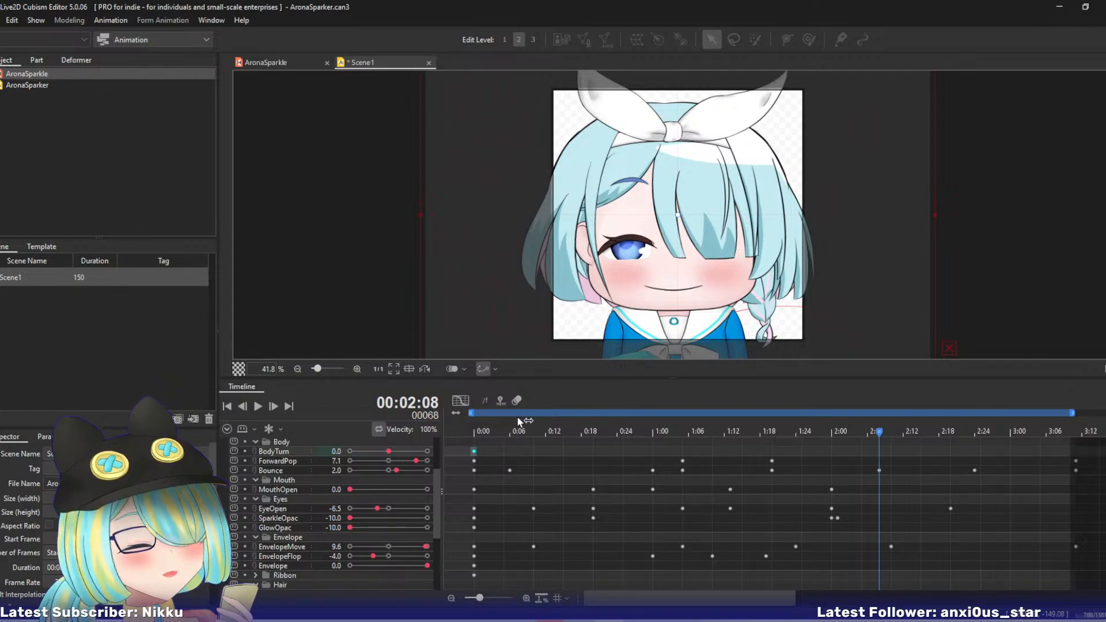
{"action": "left_click_drag", "start_coordinate": [474, 430], "coordinate": [681, 438]}
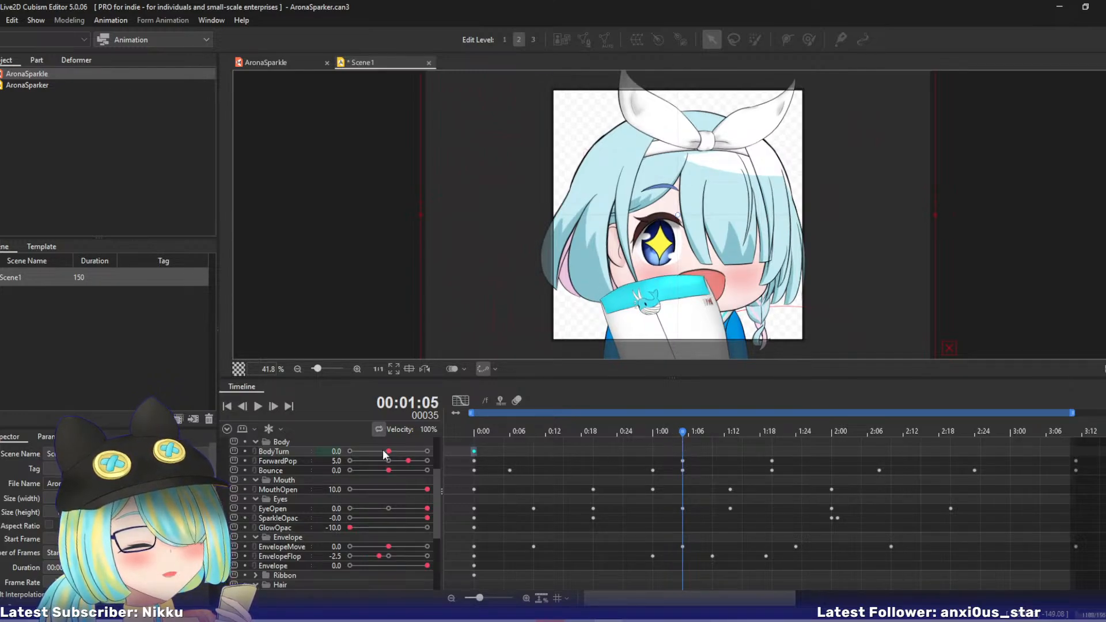
{"action": "left_click_drag", "start_coordinate": [387, 451], "coordinate": [427, 455]}
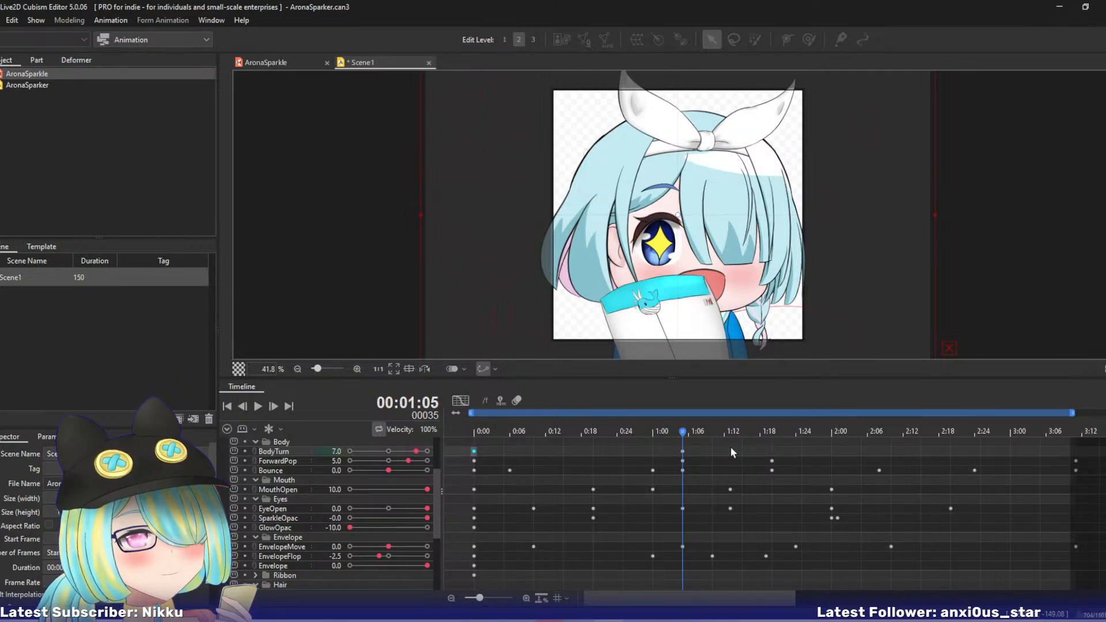
{"action": "left_click_drag", "start_coordinate": [692, 432], "coordinate": [1076, 440]}
{"action": "left_click_drag", "start_coordinate": [411, 455], "coordinate": [391, 455]}
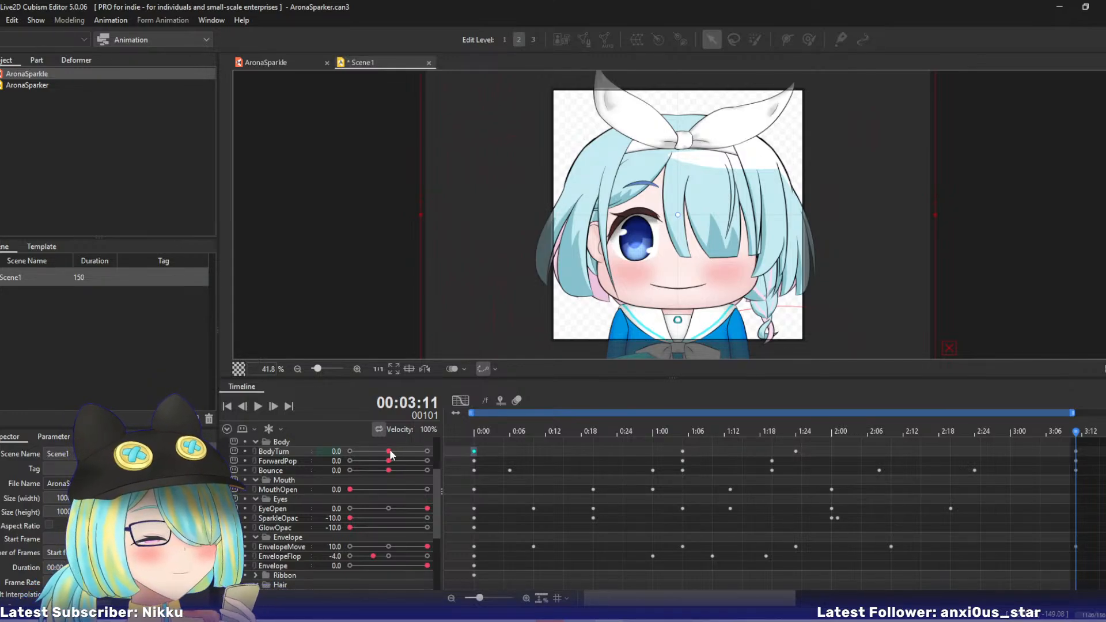
- Key BodyTurn at 0.0 on frame 70 and move that key back to frame 65
{"action": "left_click_drag", "start_coordinate": [593, 438], "coordinate": [893, 413]}
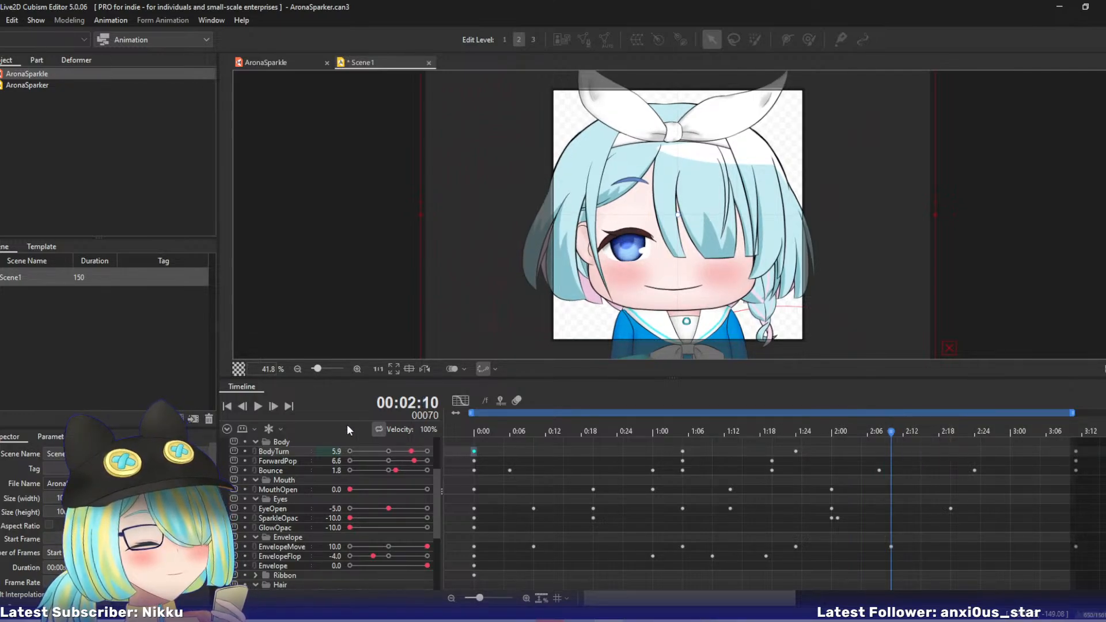
{"action": "left_click_drag", "start_coordinate": [412, 453], "coordinate": [397, 452]}
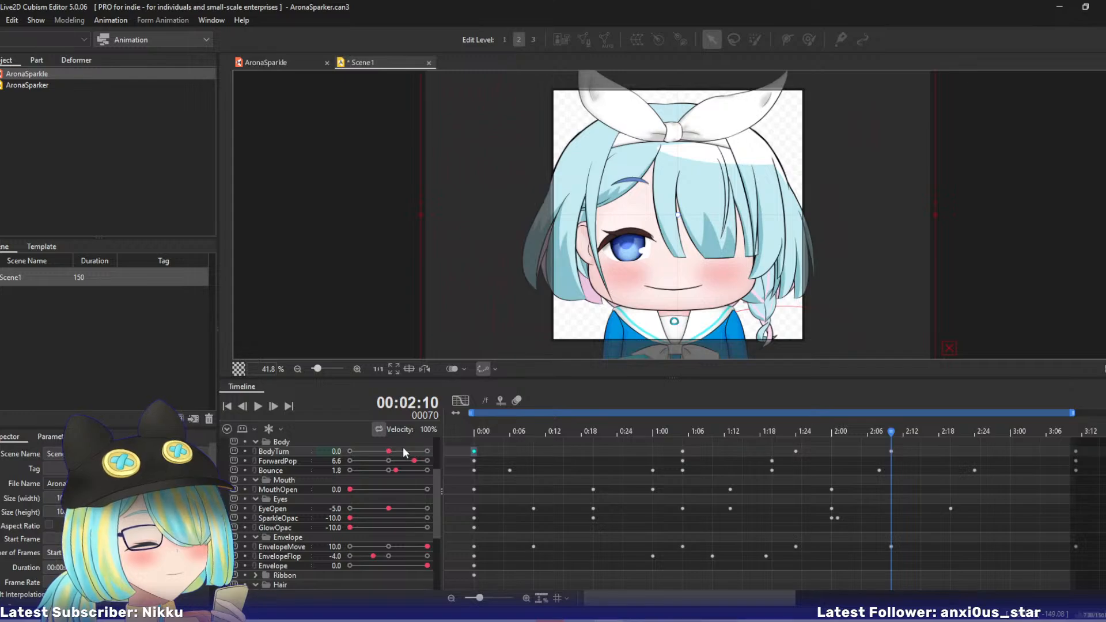
{"action": "left_click_drag", "start_coordinate": [890, 431], "coordinate": [882, 452]}
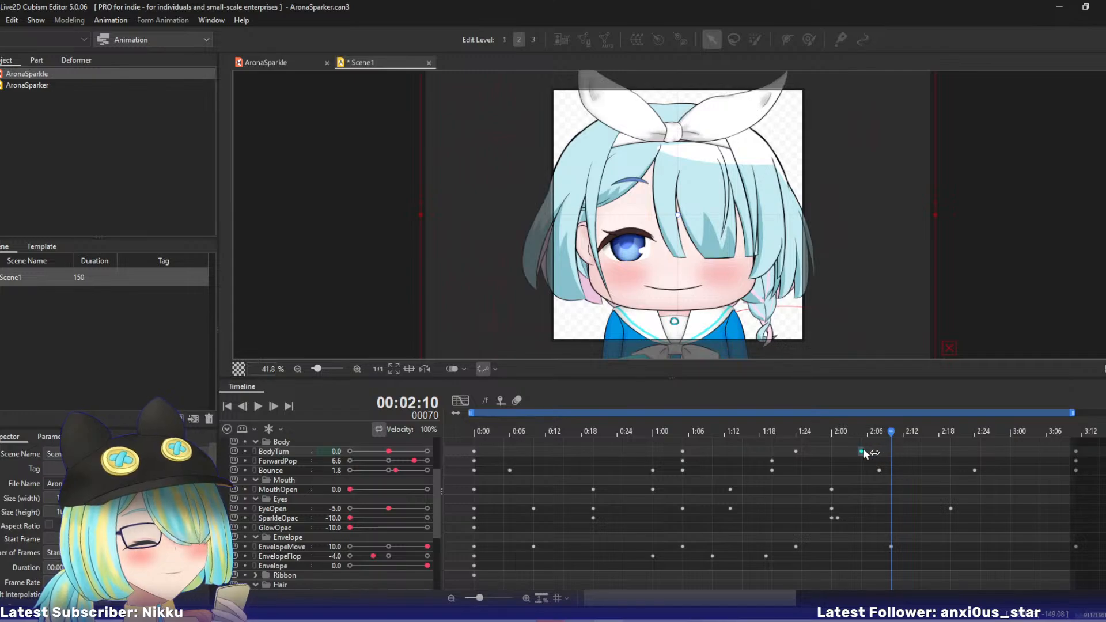
- Scrub and play through the animation to check the BodyTurn motion against the head and envelope
{"action": "left_click_drag", "start_coordinate": [802, 428], "coordinate": [979, 438]}
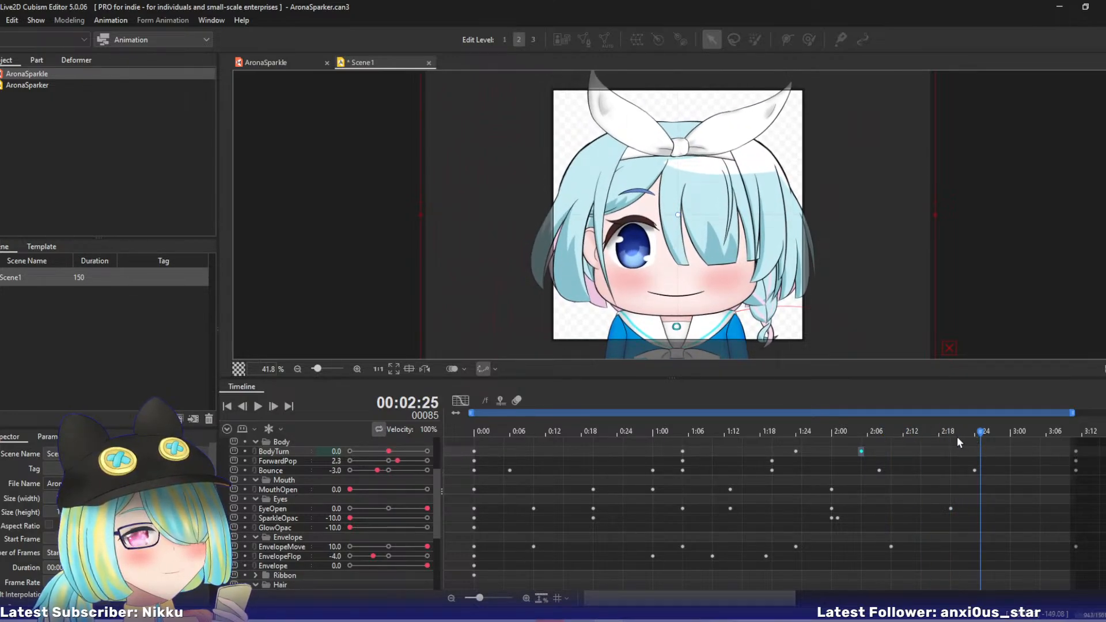
{"action": "left_click_drag", "start_coordinate": [748, 433], "coordinate": [534, 433]}
{"action": "left_click", "coordinate": [260, 408]}
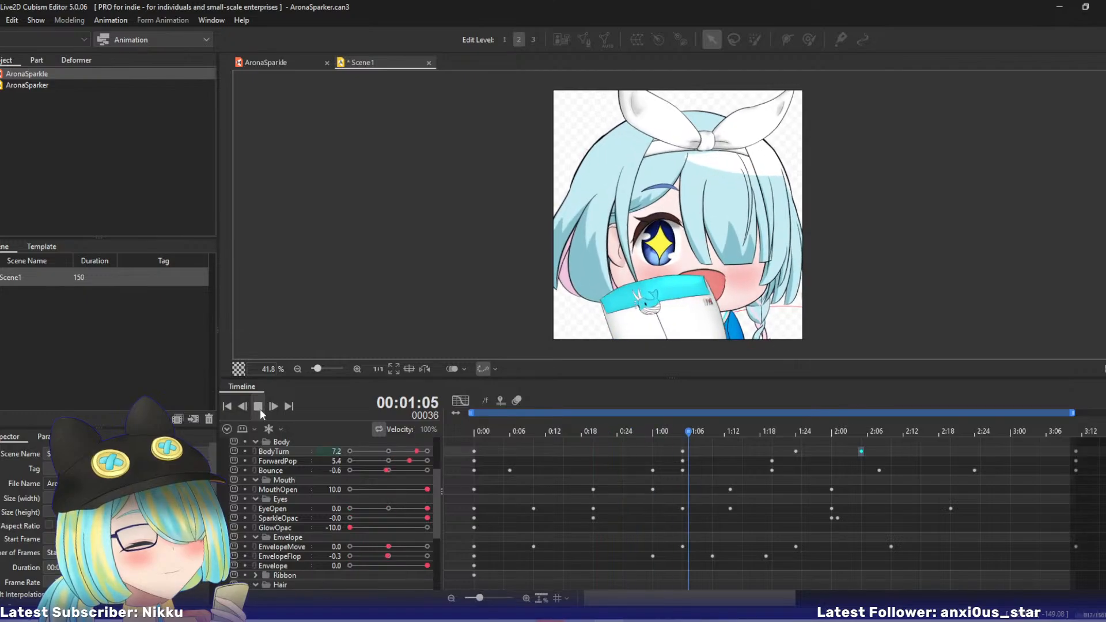
{"action": "left_click", "coordinate": [260, 409]}
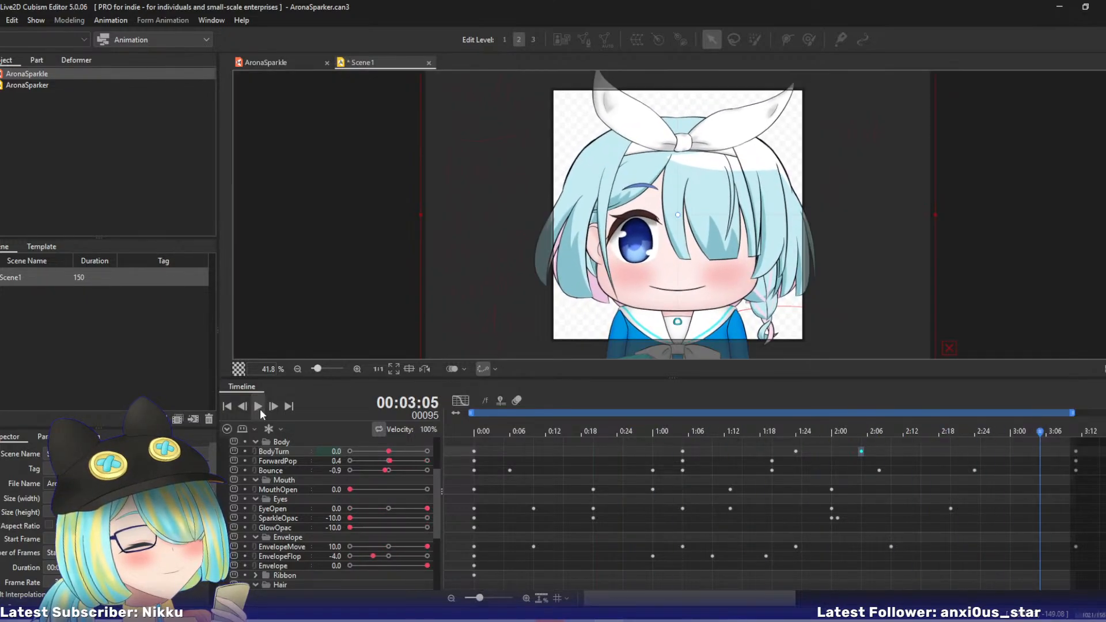
{"action": "left_click_drag", "start_coordinate": [619, 432], "coordinate": [651, 443]}
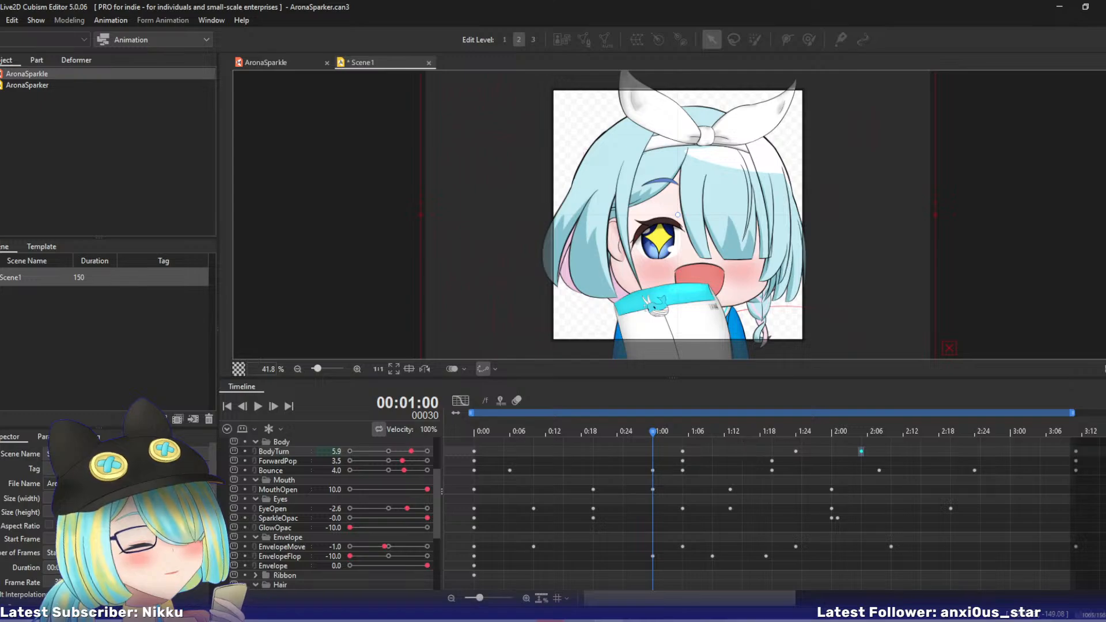
- Collapse all expanded parameter groups of the model in the timeline, from HeadTurn down to Hair
{"action": "scroll", "coordinate": [662, 512], "scroll_direction": "up", "scroll_amount": 3}
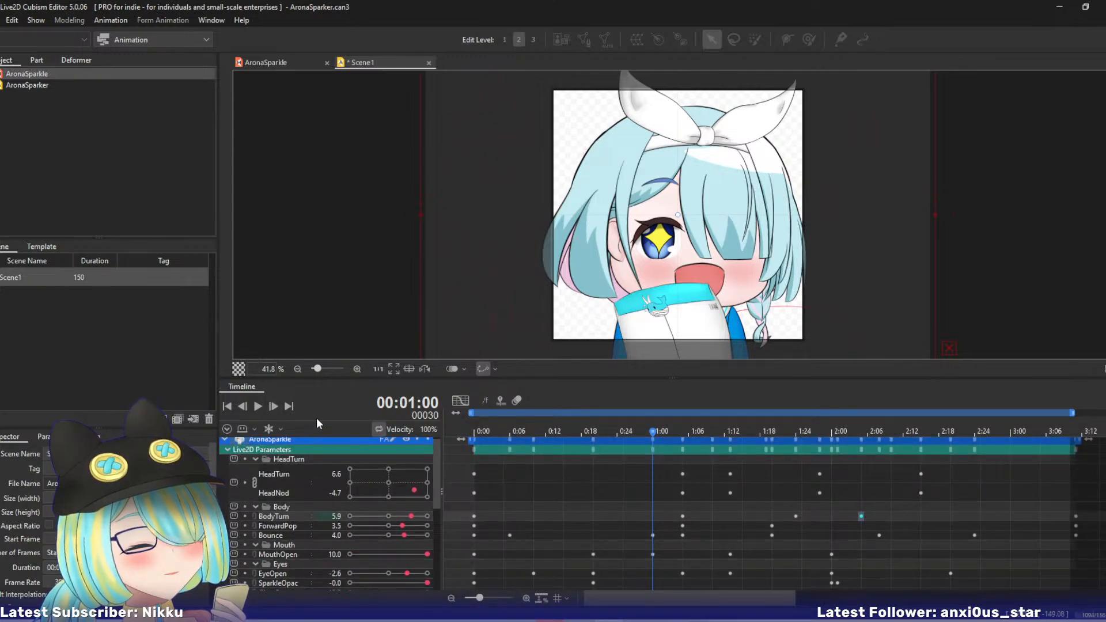
{"action": "left_click", "coordinate": [252, 459]}
{"action": "left_click", "coordinate": [254, 466]}
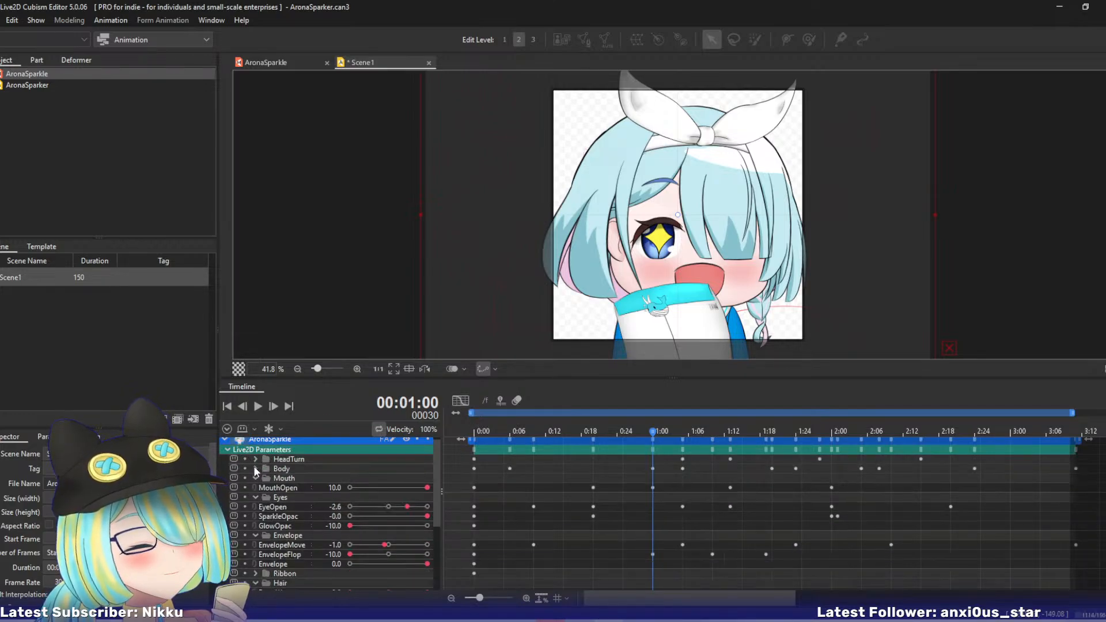
{"action": "left_click", "coordinate": [253, 478]}
{"action": "left_click", "coordinate": [254, 487]}
{"action": "left_click", "coordinate": [253, 496]}
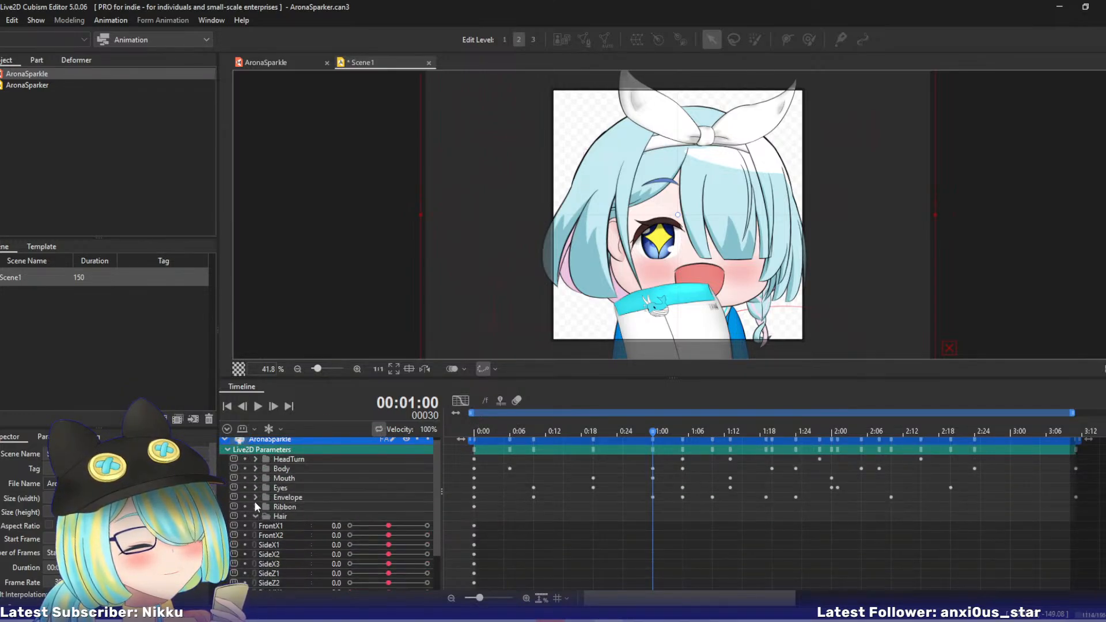
{"action": "left_click", "coordinate": [254, 513]}
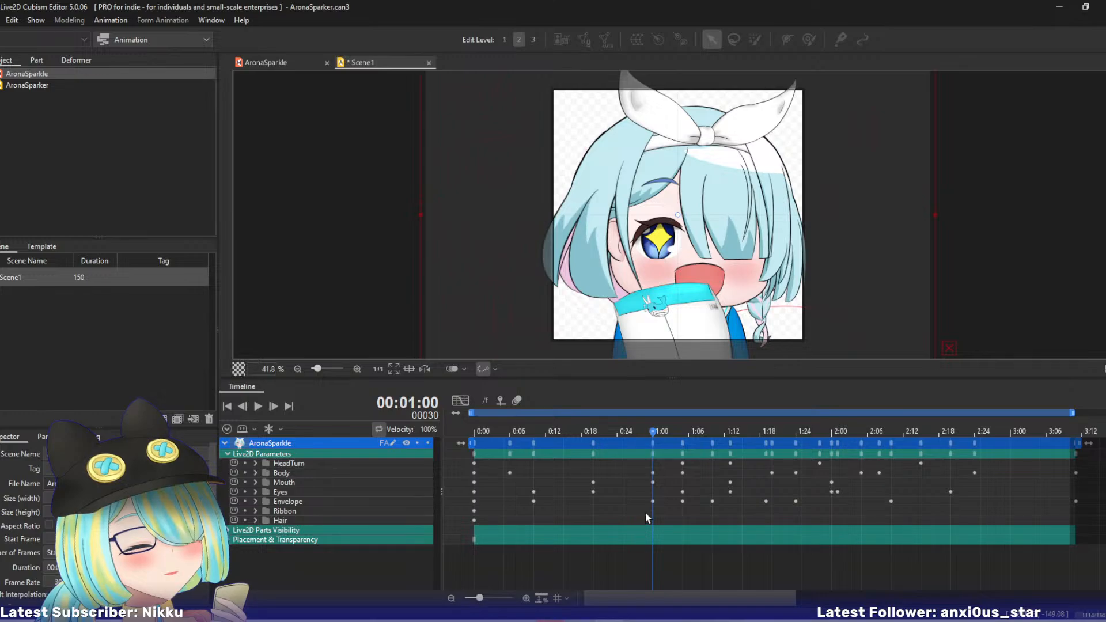
- Select all parameter groups from HeadTurn to Hair and display their combined animation curves in the graph editor
{"action": "left_click_drag", "start_coordinate": [646, 512], "coordinate": [799, 458]}
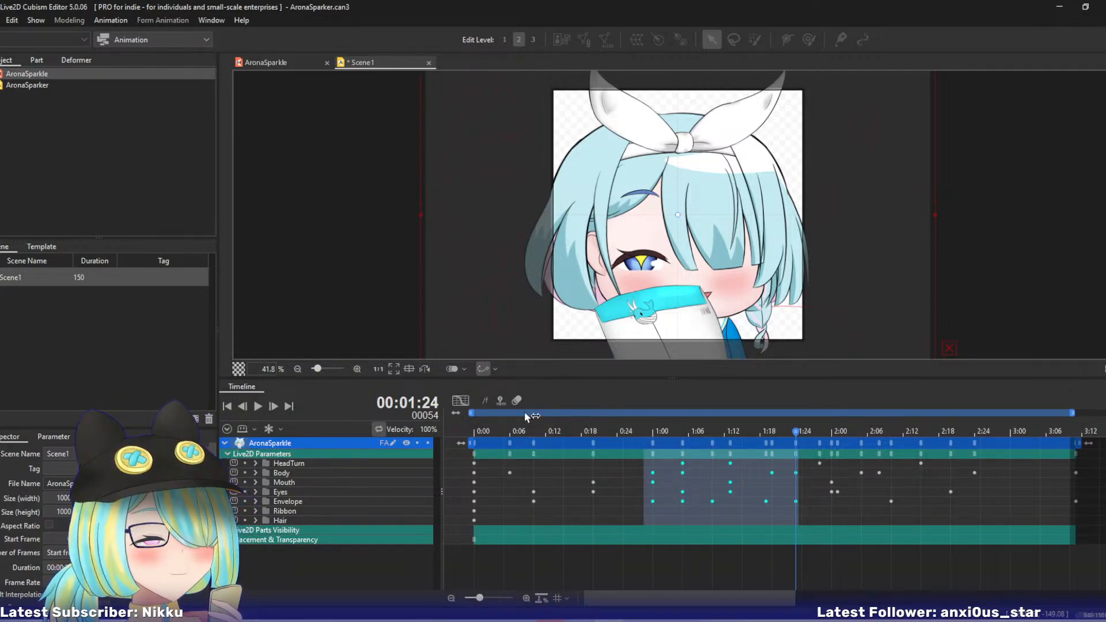
{"action": "left_click", "coordinate": [462, 400]}
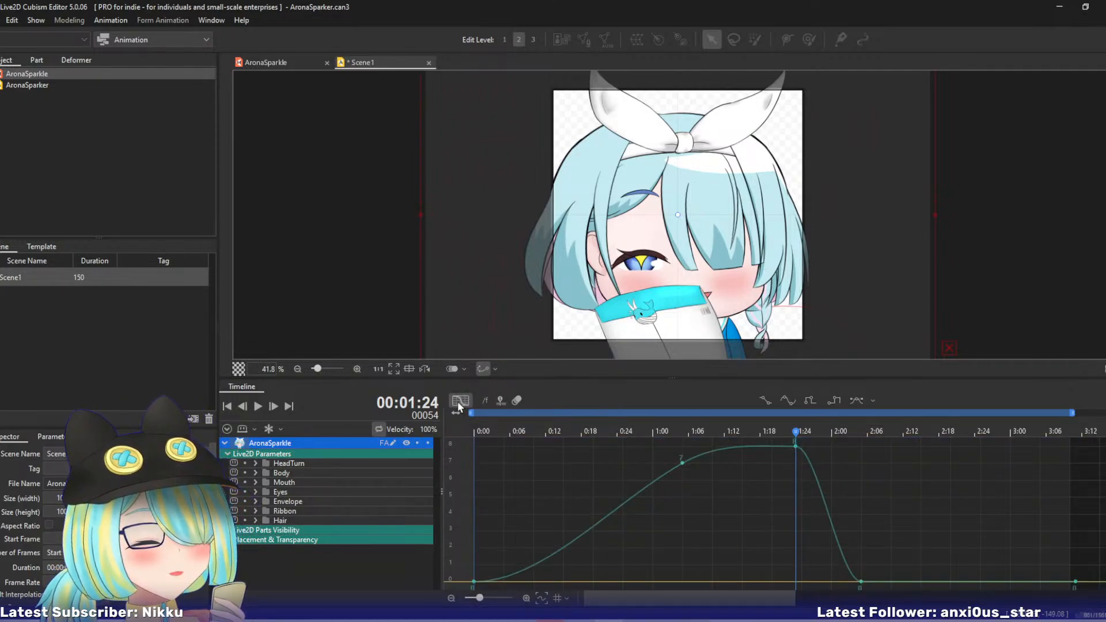
{"action": "left_click", "coordinate": [459, 403]}
{"action": "left_click", "coordinate": [300, 463]}
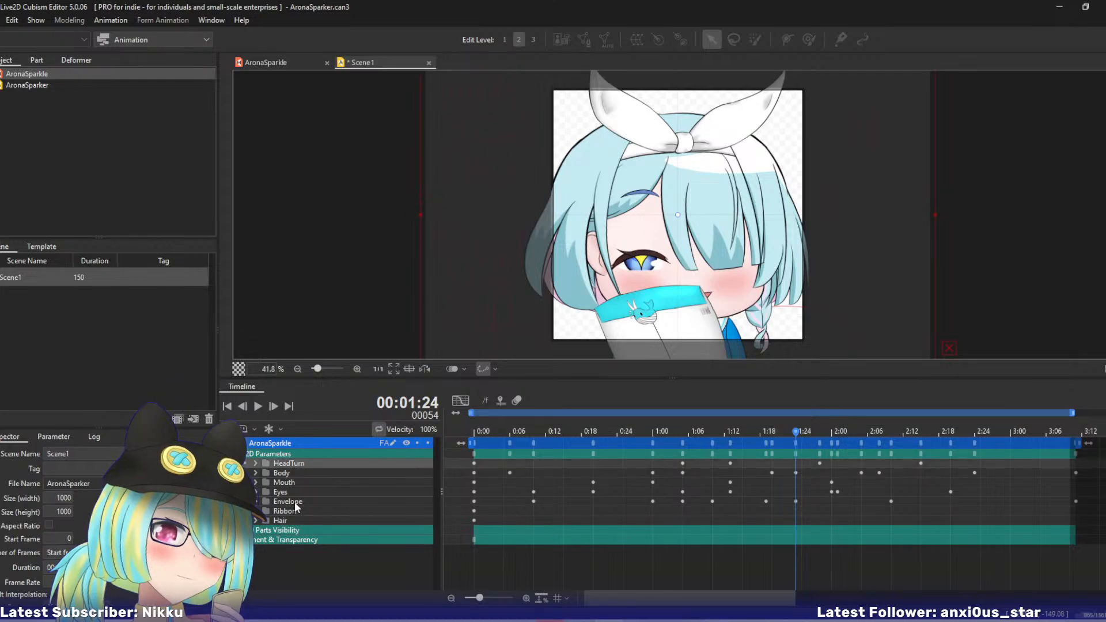
{"action": "left_click", "coordinate": [284, 520], "text": "shift"}
{"action": "left_click", "coordinate": [461, 400]}
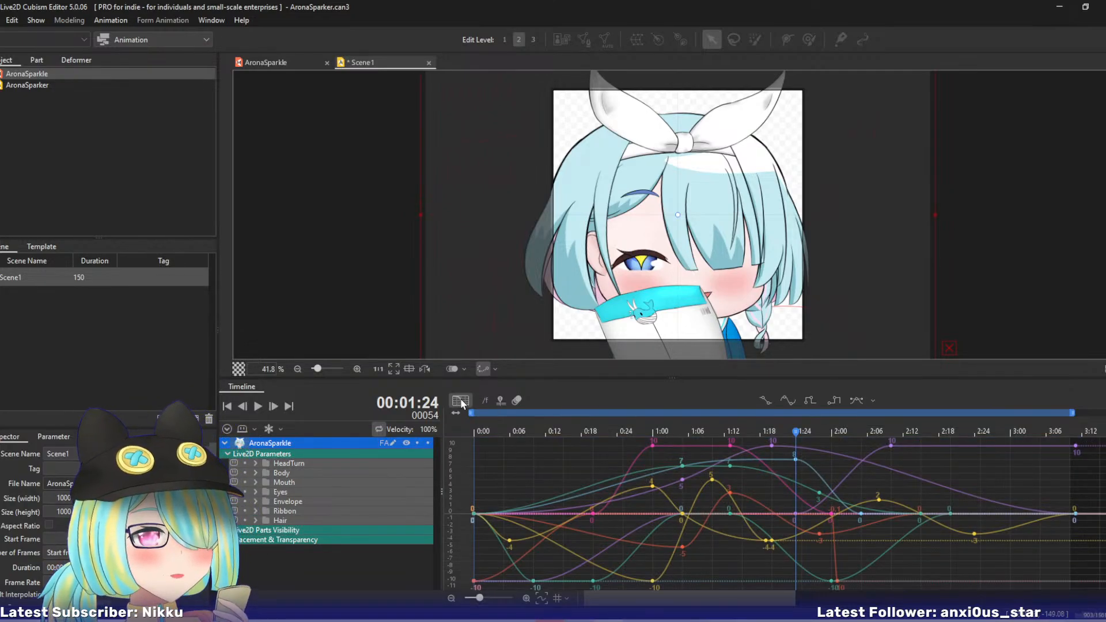
- Select all curve keys from about frame 48 to frame 101 and shift them about 26 frames later
{"action": "left_click_drag", "start_coordinate": [720, 431], "coordinate": [796, 433]}
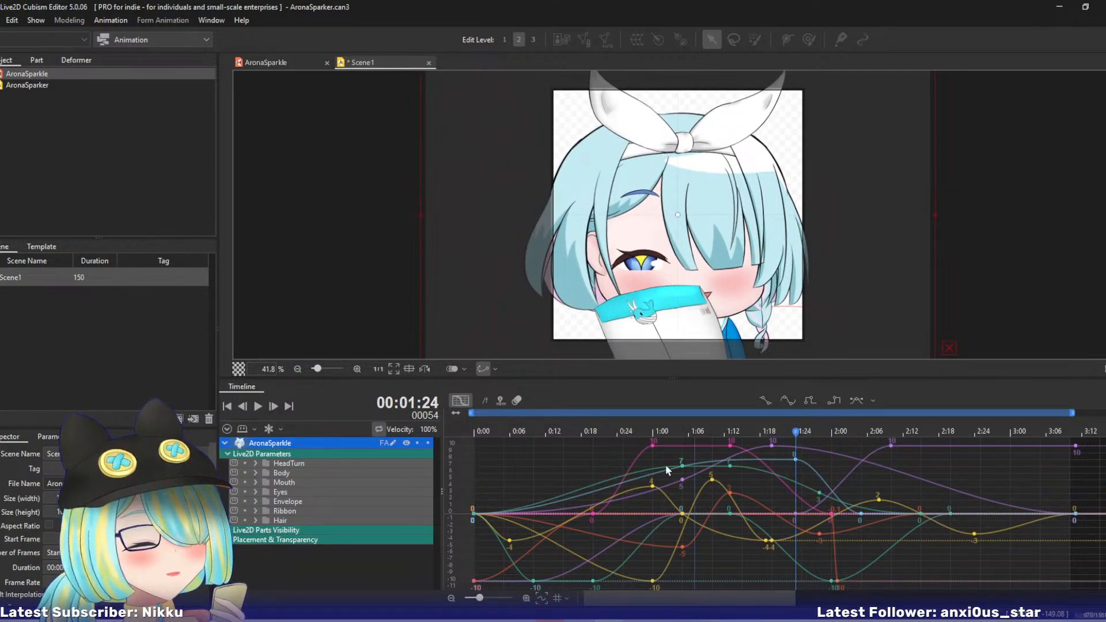
{"action": "left_click_drag", "start_coordinate": [479, 598], "coordinate": [472, 599]}
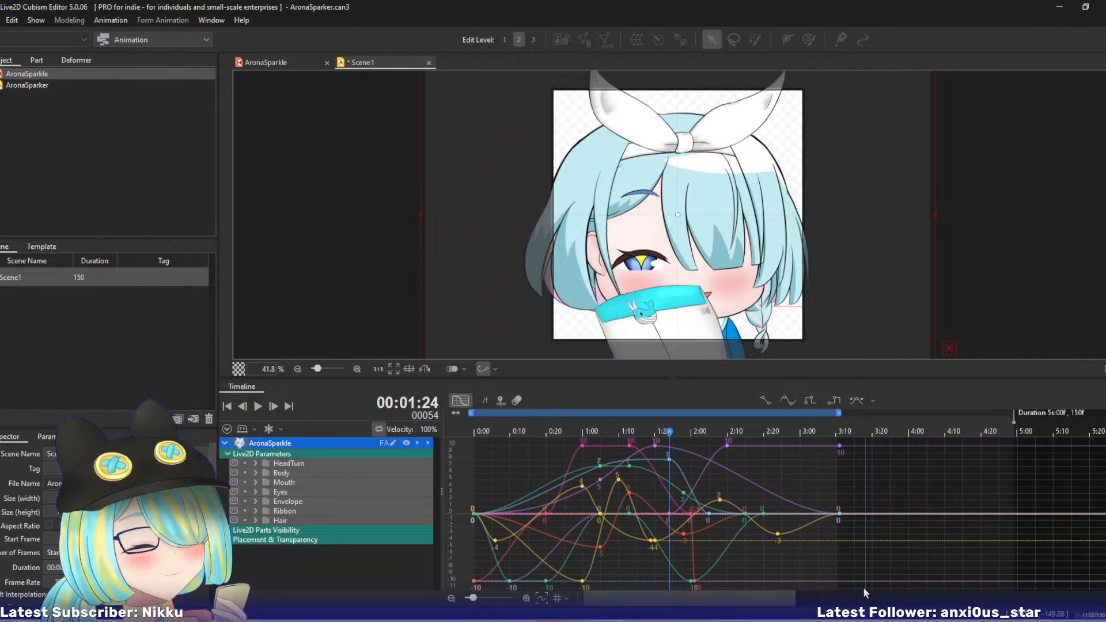
{"action": "left_click_drag", "start_coordinate": [867, 590], "coordinate": [651, 439]}
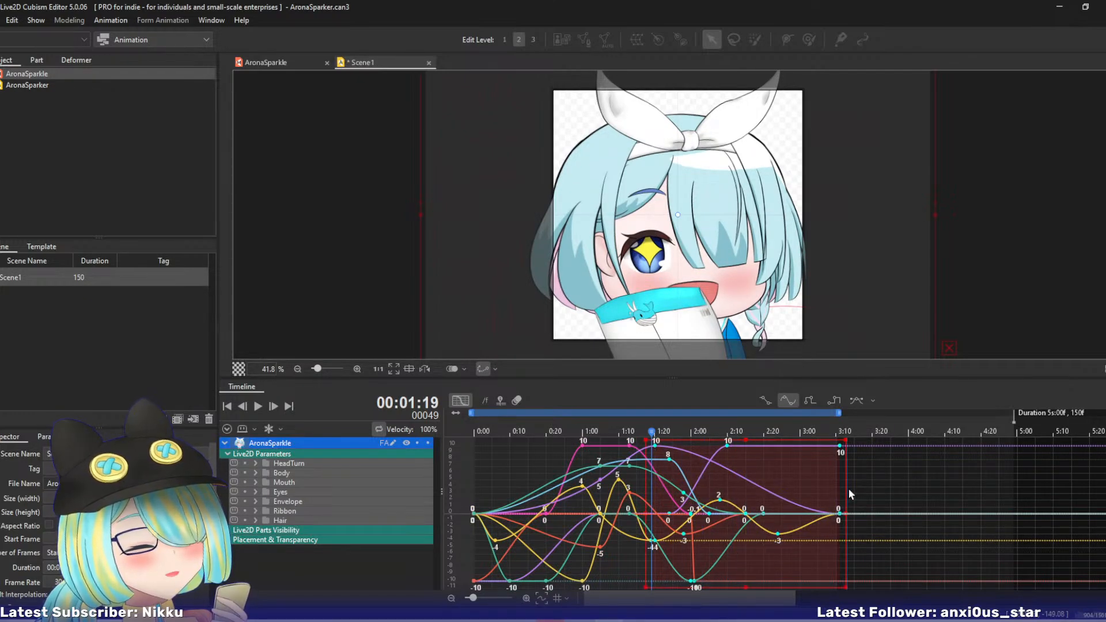
{"action": "left_click_drag", "start_coordinate": [748, 512], "coordinate": [843, 513]}
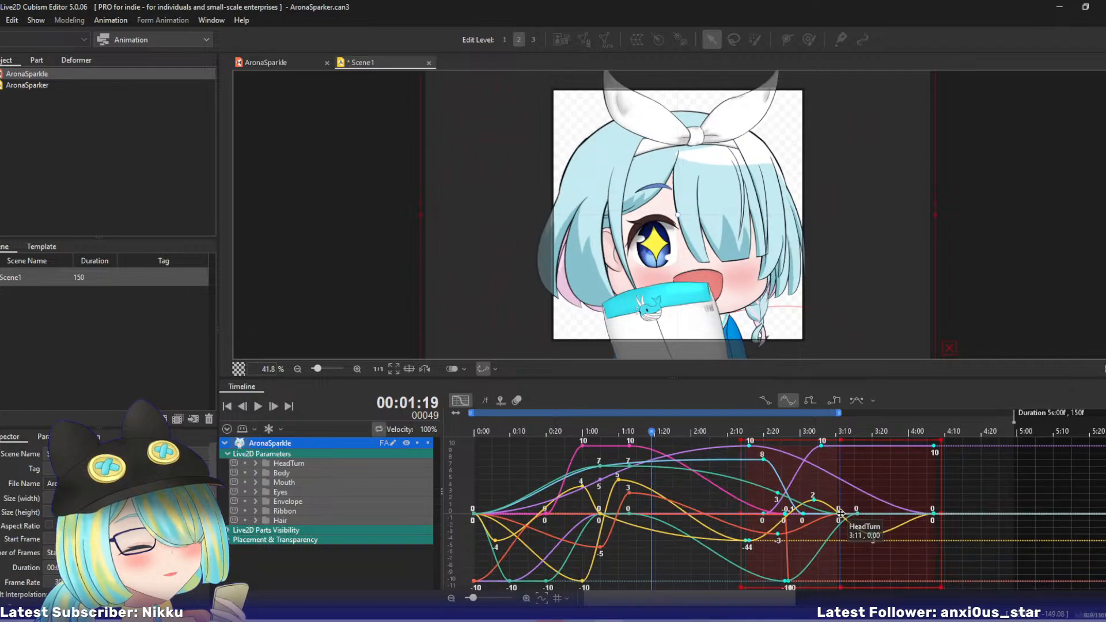
- Select the curve keys between frames 30 and 43 and stretch them to end at about frame 68
{"action": "left_click_drag", "start_coordinate": [552, 432], "coordinate": [644, 588]}
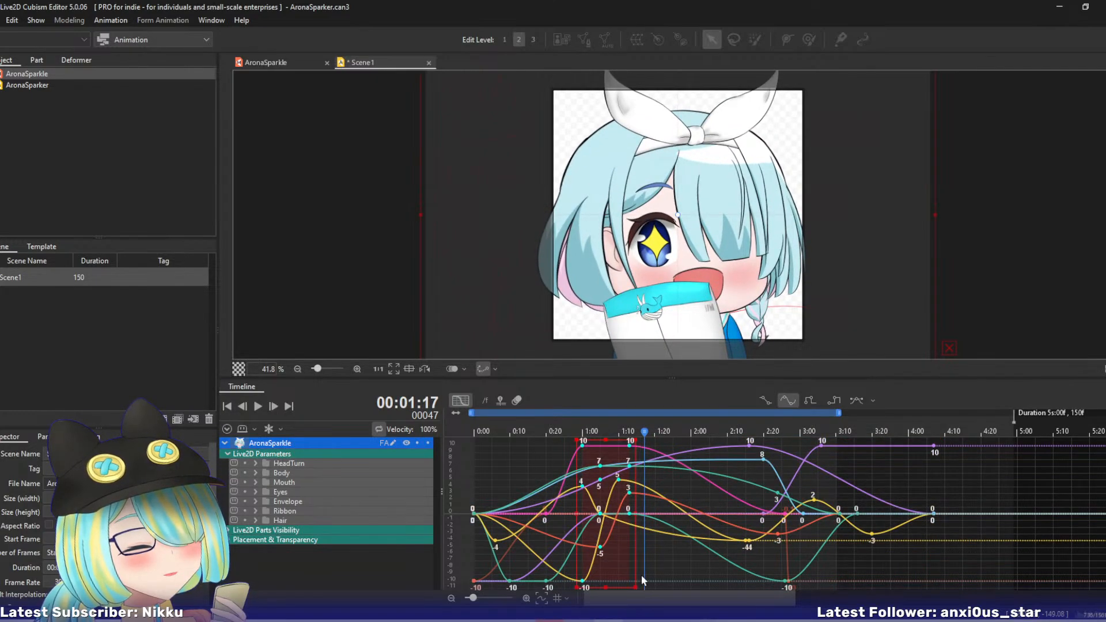
{"action": "left_click_drag", "start_coordinate": [634, 511], "coordinate": [723, 510]}
{"action": "left_click_drag", "start_coordinate": [565, 432], "coordinate": [763, 447]}
- Extend the work area to end at frame 128 and lengthen the AronaSparkle track to match in the keyframe view
{"action": "left_click_drag", "start_coordinate": [836, 415], "coordinate": [936, 416]}
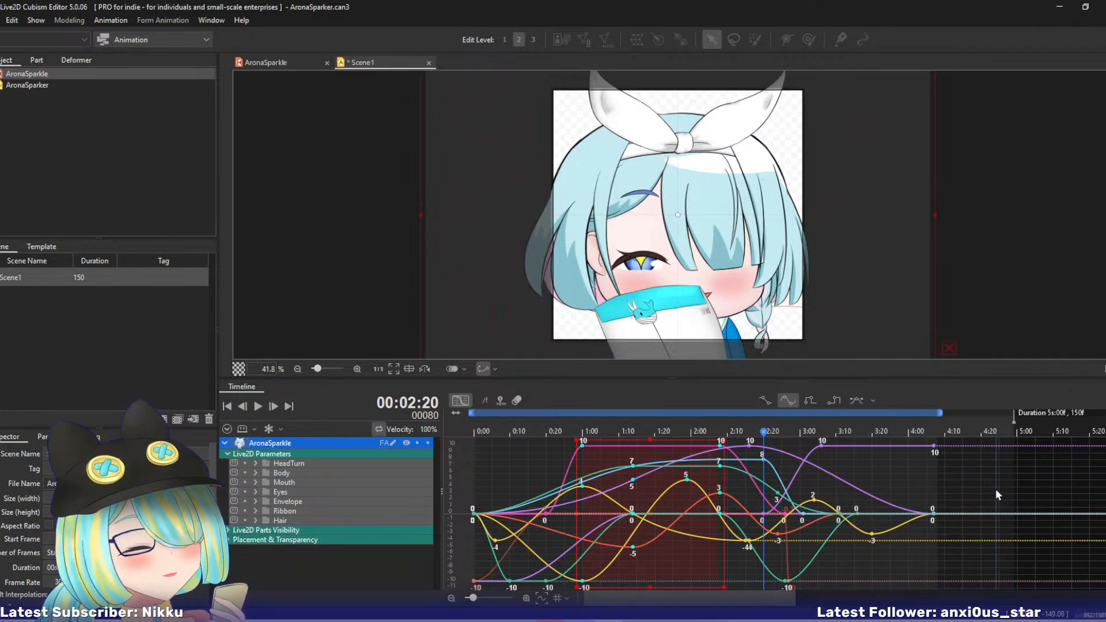
{"action": "left_click", "coordinate": [461, 400]}
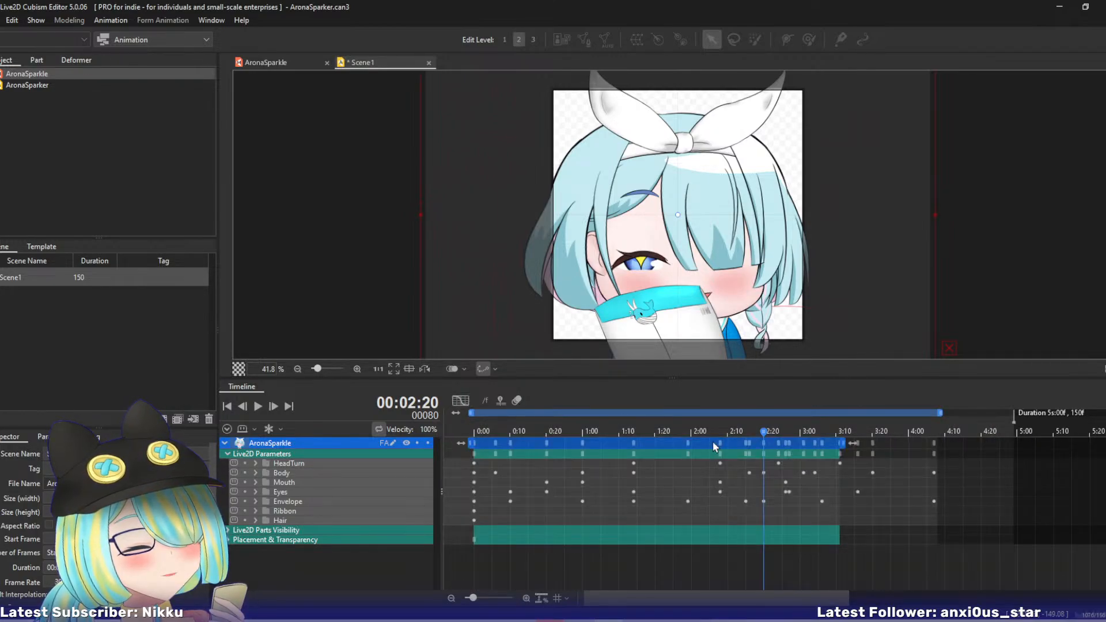
{"action": "left_click_drag", "start_coordinate": [843, 443], "coordinate": [940, 440]}
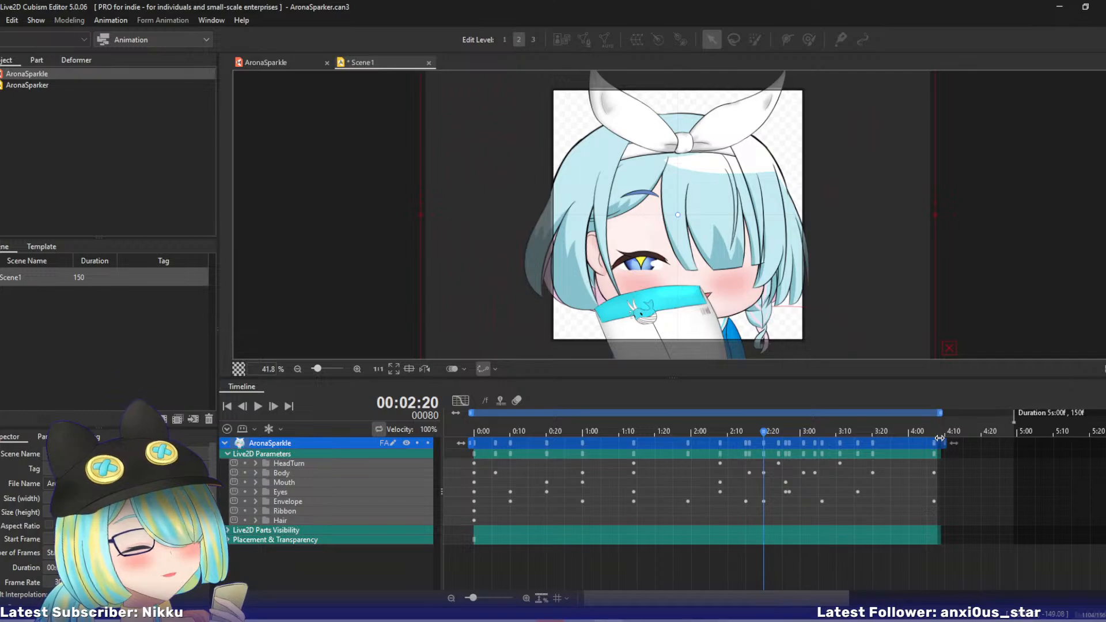
- Play the retimed animation from frame 0 and expand the parameter groups from HeadTurn to Hair
{"action": "left_click_drag", "start_coordinate": [763, 430], "coordinate": [474, 432]}
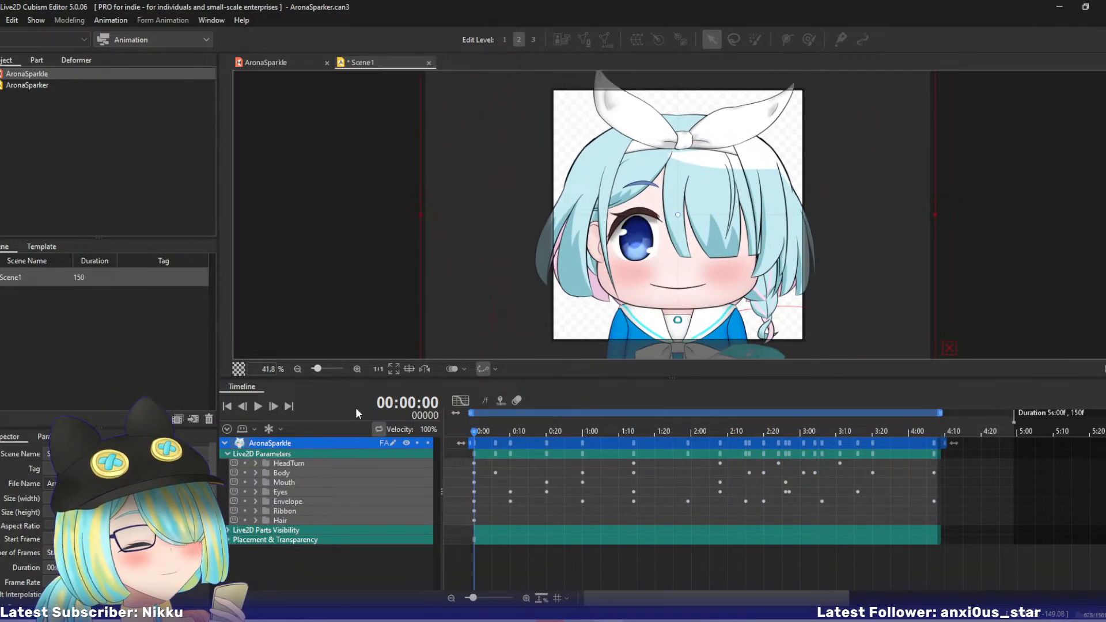
{"action": "left_click", "coordinate": [257, 406]}
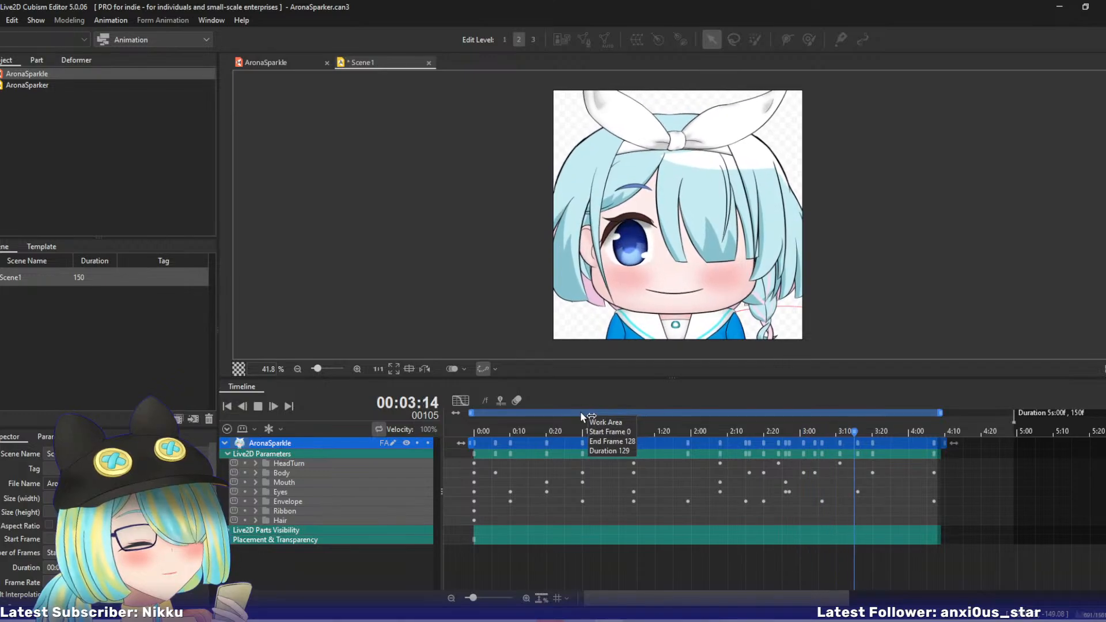
{"action": "left_click", "coordinate": [255, 520]}
{"action": "left_click", "coordinate": [255, 511]}
{"action": "left_click", "coordinate": [256, 501]}
{"action": "left_click", "coordinate": [257, 491]}
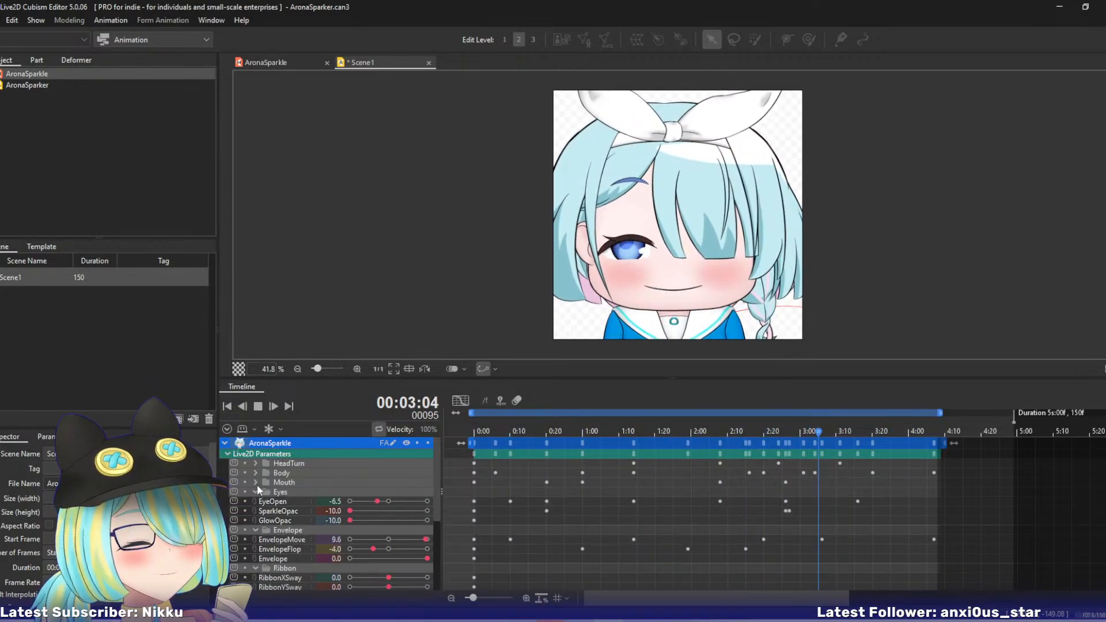
{"action": "left_click", "coordinate": [255, 473]}
{"action": "left_click", "coordinate": [255, 511]}
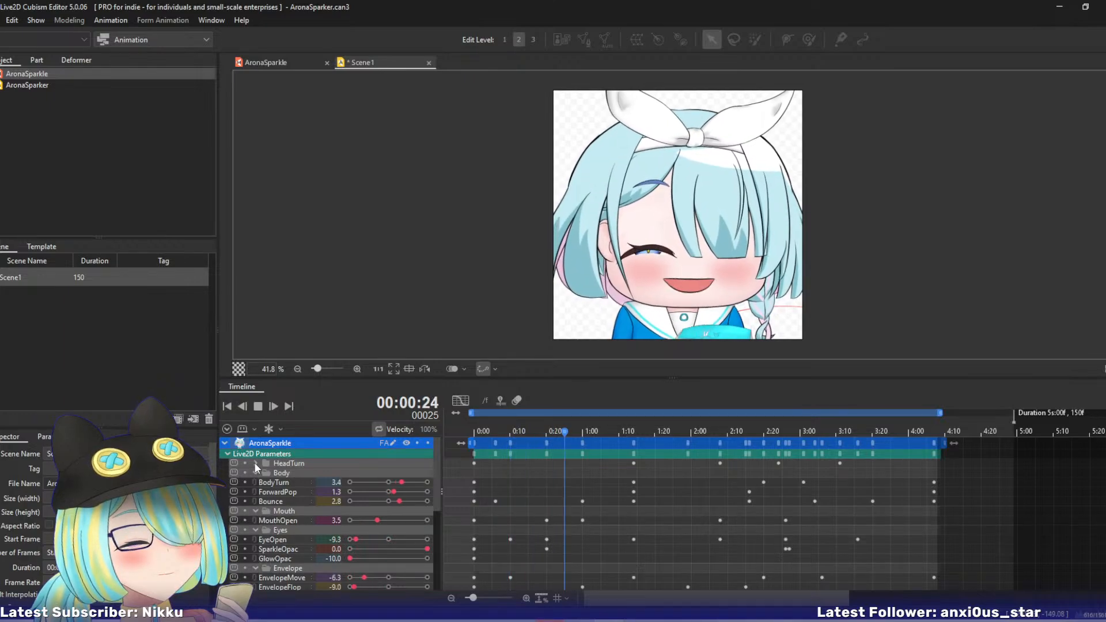
{"action": "left_click", "coordinate": [255, 463]}
- Replay and scrub the middle of the animation up to frame 75 to examine the held pose's timing
{"action": "left_click", "coordinate": [540, 465]}
{"action": "key", "text": "space"}
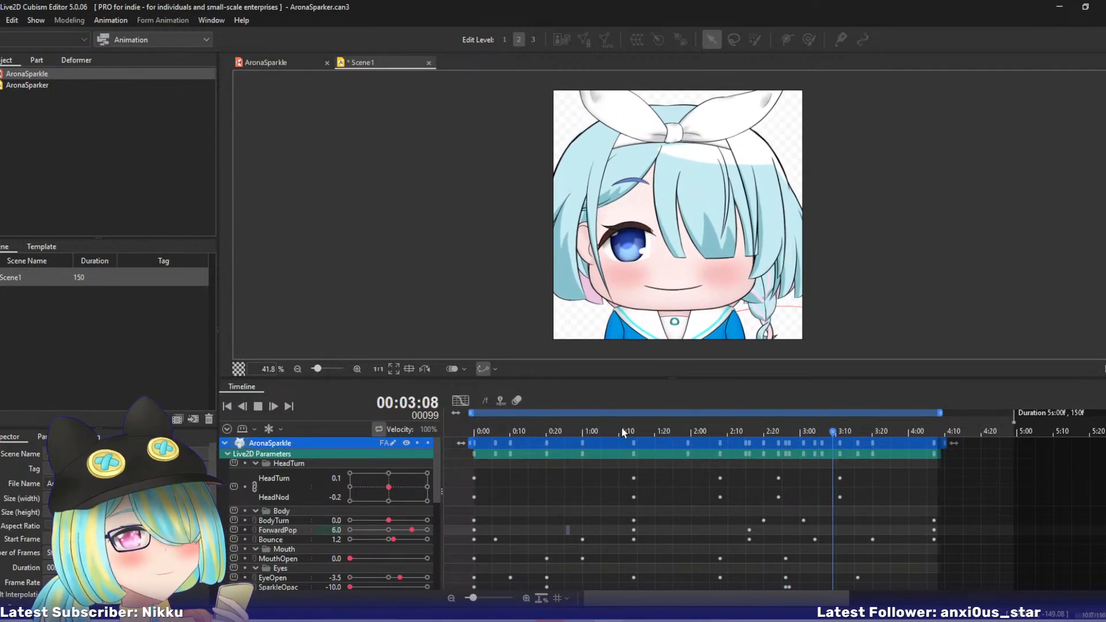
{"action": "left_click_drag", "start_coordinate": [606, 431], "coordinate": [675, 435]}
{"action": "key", "text": "space"}
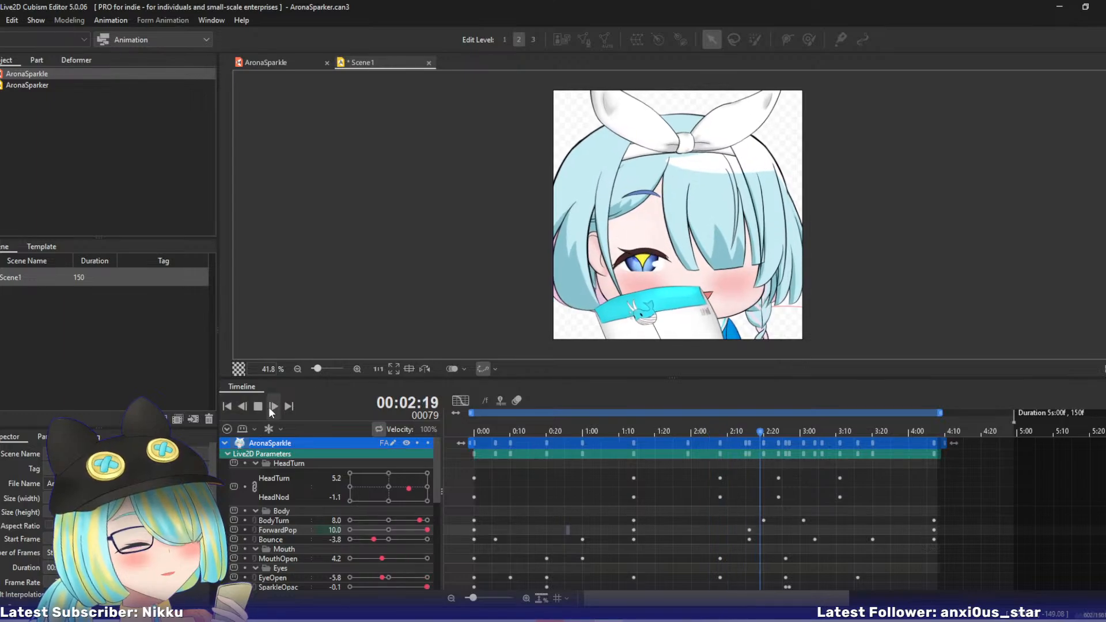
{"action": "key", "text": "space"}
{"action": "left_click_drag", "start_coordinate": [593, 433], "coordinate": [662, 433]}
{"action": "scroll", "coordinate": [328, 513], "scroll_direction": "down", "scroll_amount": 3}
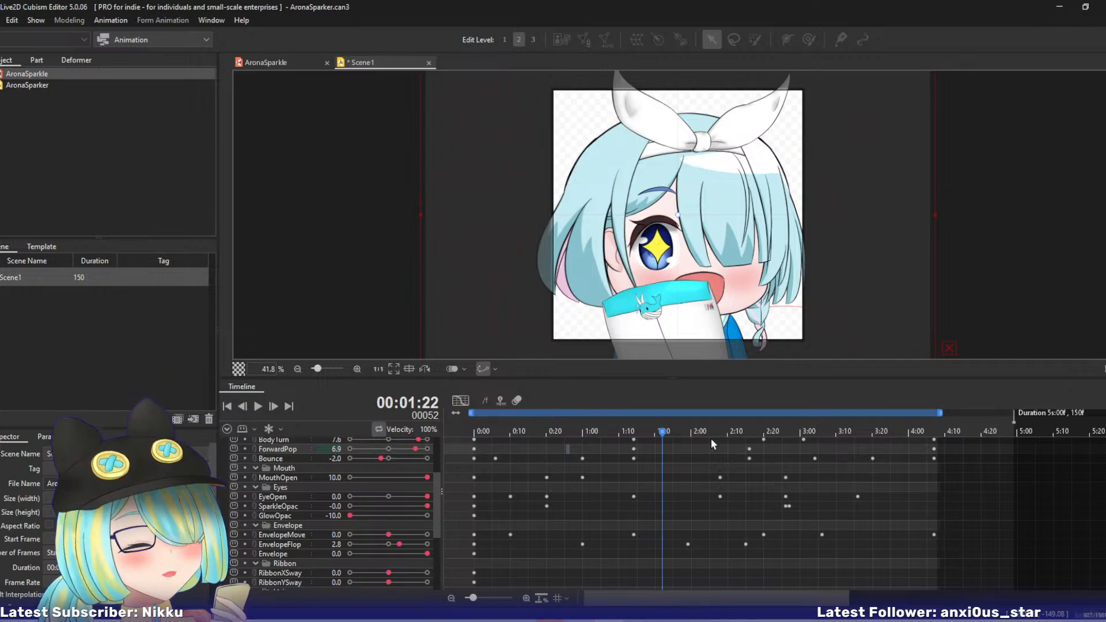
{"action": "left_click_drag", "start_coordinate": [665, 435], "coordinate": [744, 438]}
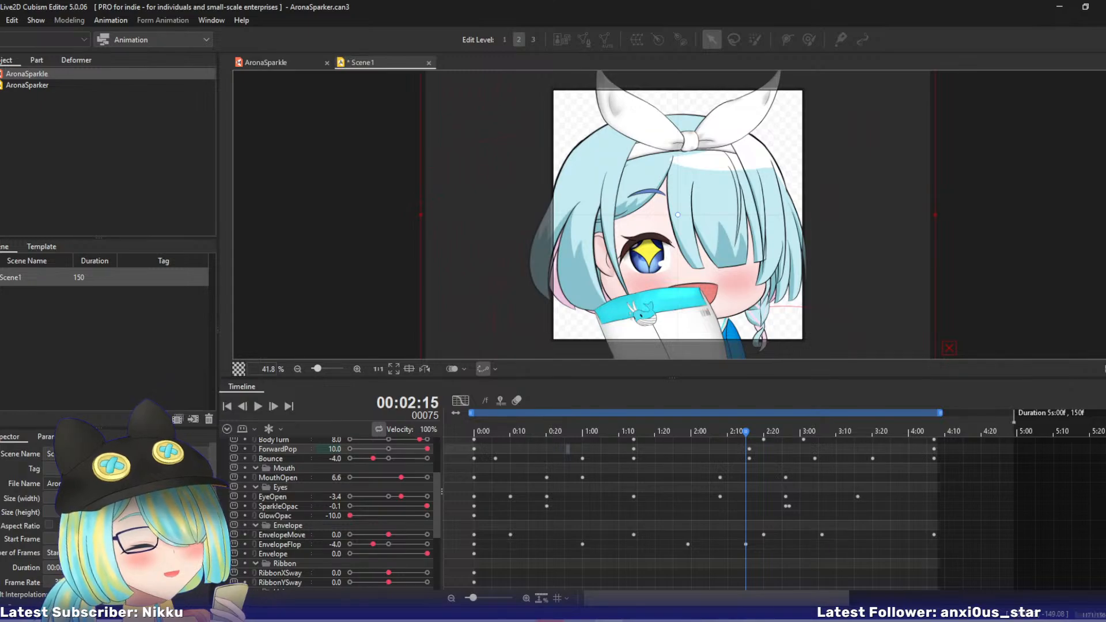
- Review the keyed tracks from HeadNod down to Envelope and save the AronaSparker.can3 animation file
{"action": "scroll", "coordinate": [334, 513], "scroll_direction": "up", "scroll_amount": 2}
{"action": "scroll", "coordinate": [334, 512], "scroll_direction": "up", "scroll_amount": 3}
{"action": "scroll", "coordinate": [334, 512], "scroll_direction": "down", "scroll_amount": 5}
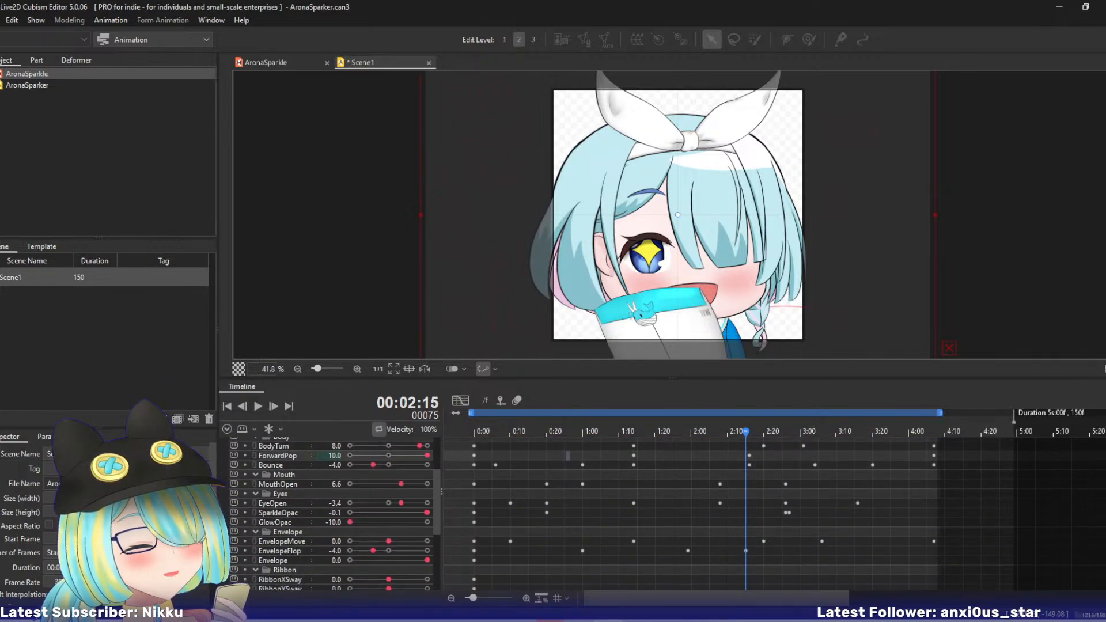
{"action": "scroll", "coordinate": [334, 513], "scroll_direction": "up", "scroll_amount": 1}
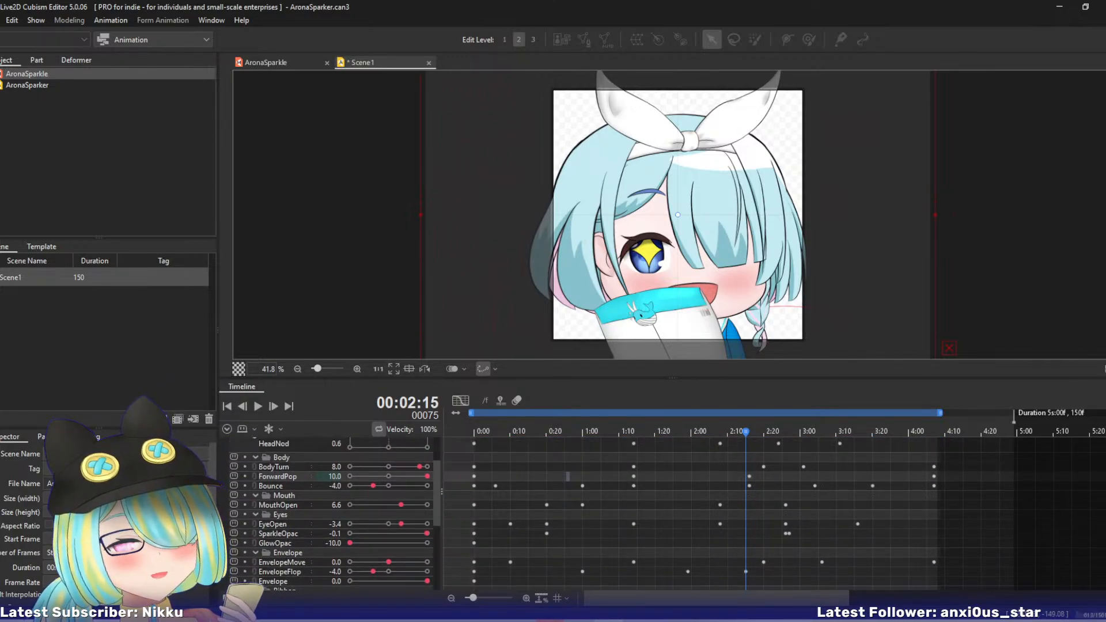
{"action": "key", "text": "ctrl+s"}
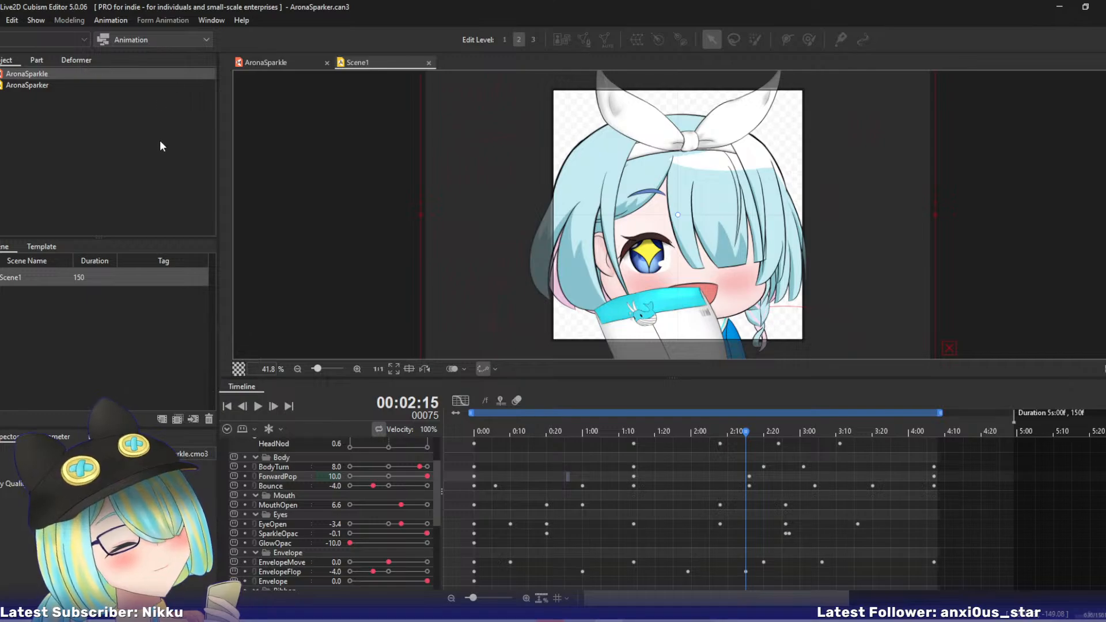
- Look through the list of saved motion templates from start to end and save the animation file again
{"action": "left_click_drag", "start_coordinate": [550, 426], "coordinate": [681, 437]}
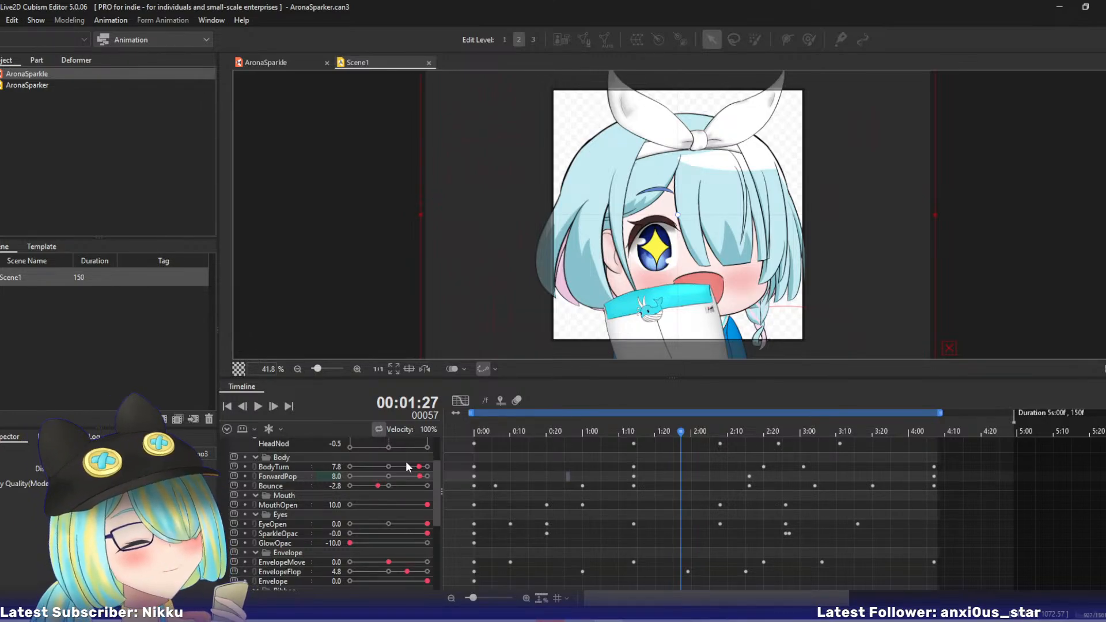
{"action": "left_click", "coordinate": [54, 253]}
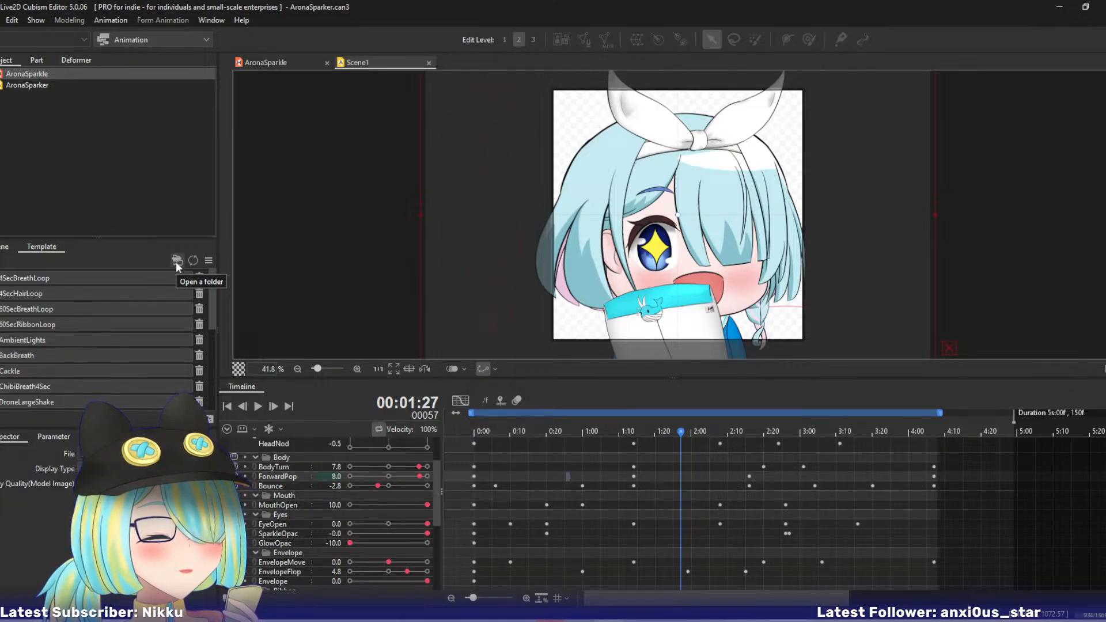
{"action": "left_click_drag", "start_coordinate": [214, 284], "coordinate": [229, 384]}
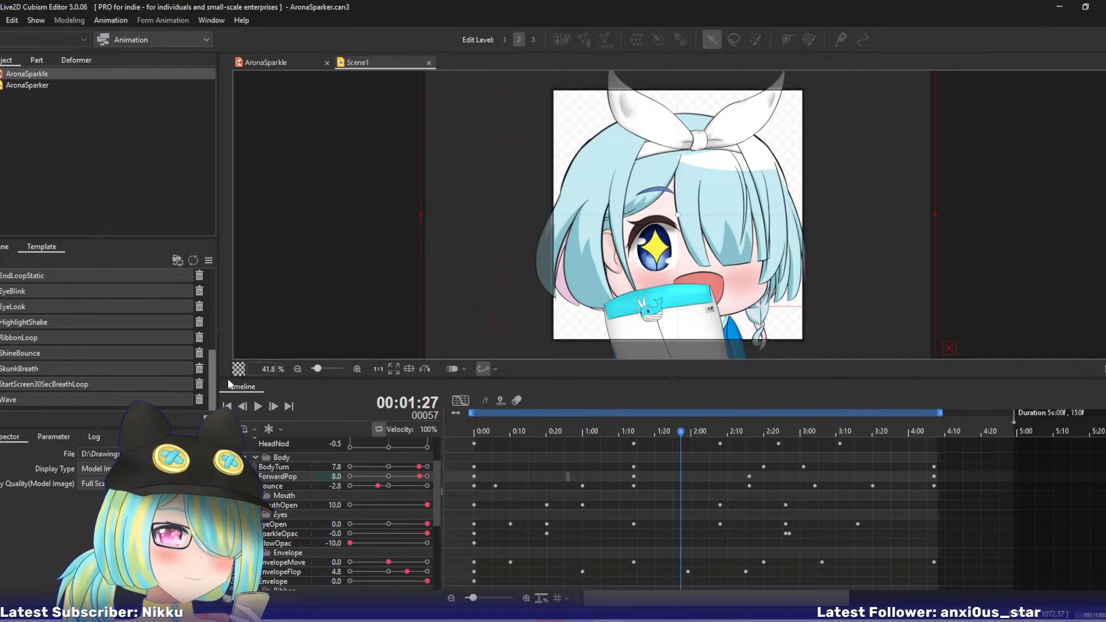
{"action": "left_click_drag", "start_coordinate": [229, 384], "coordinate": [243, 239]}
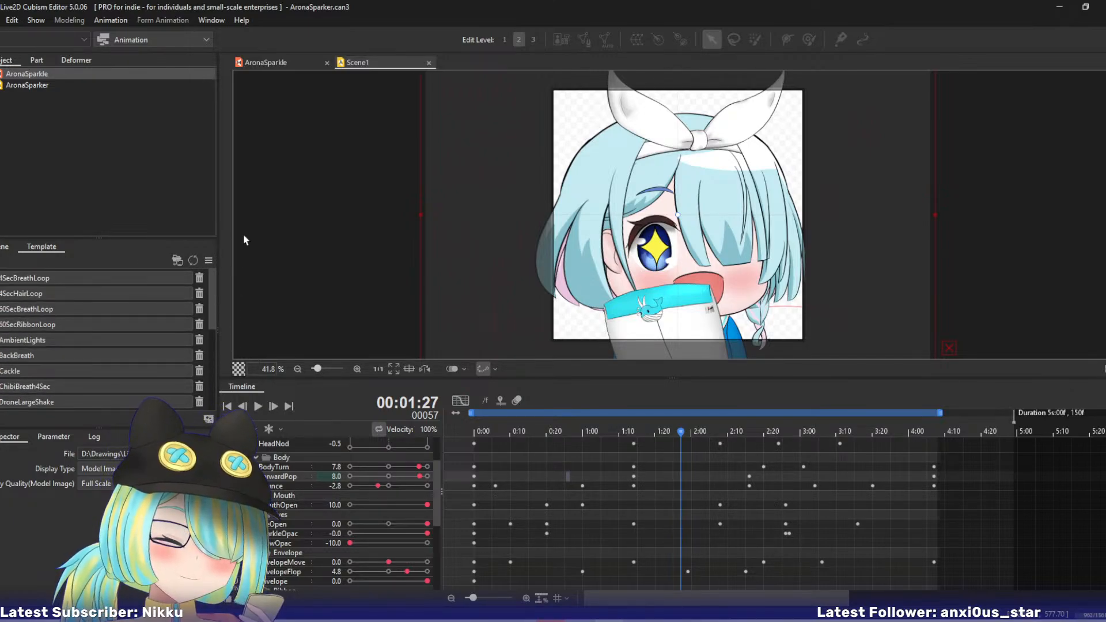
{"action": "key", "text": "ctrl+s"}
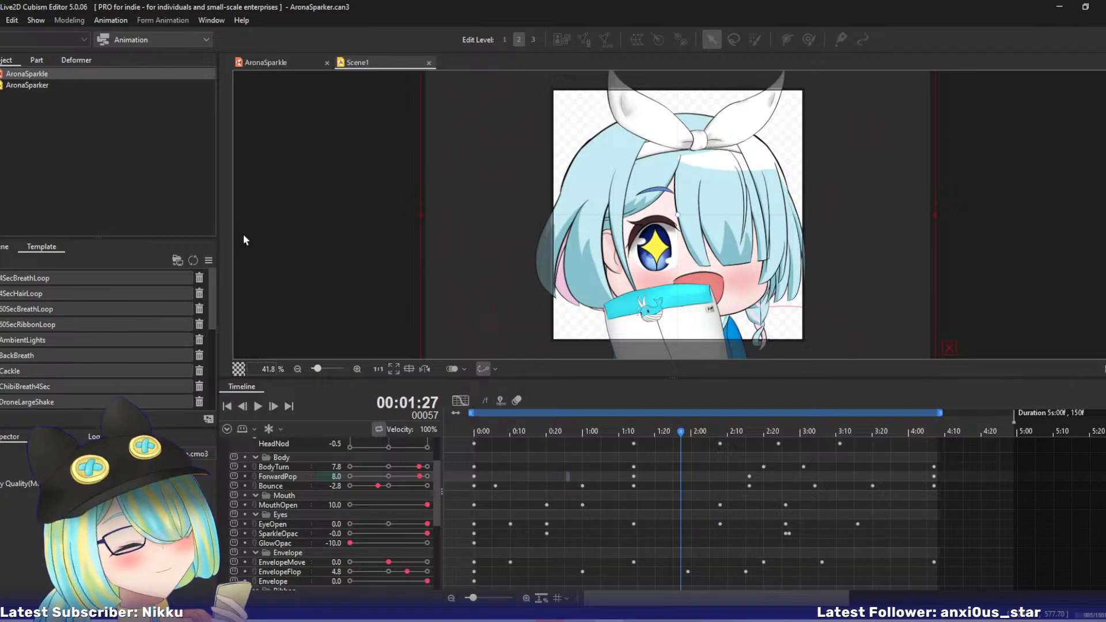
- Select Scene1 in the scene list and scrub the held pose up to frame 76 to examine its timing
{"action": "left_click_drag", "start_coordinate": [606, 428], "coordinate": [713, 431]}
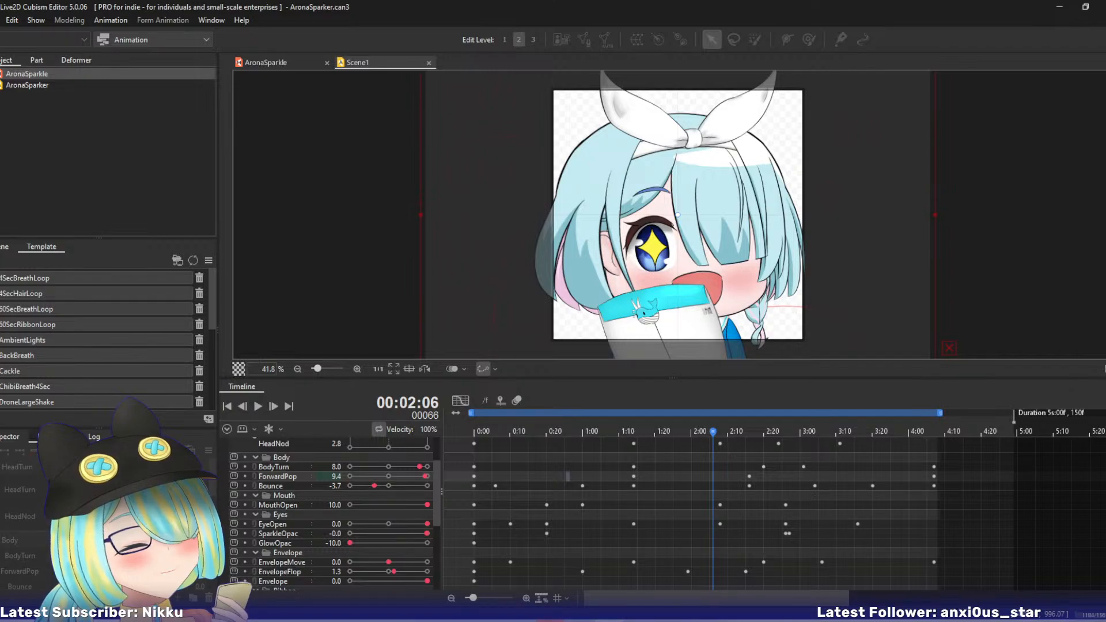
{"action": "left_click", "coordinate": [7, 247]}
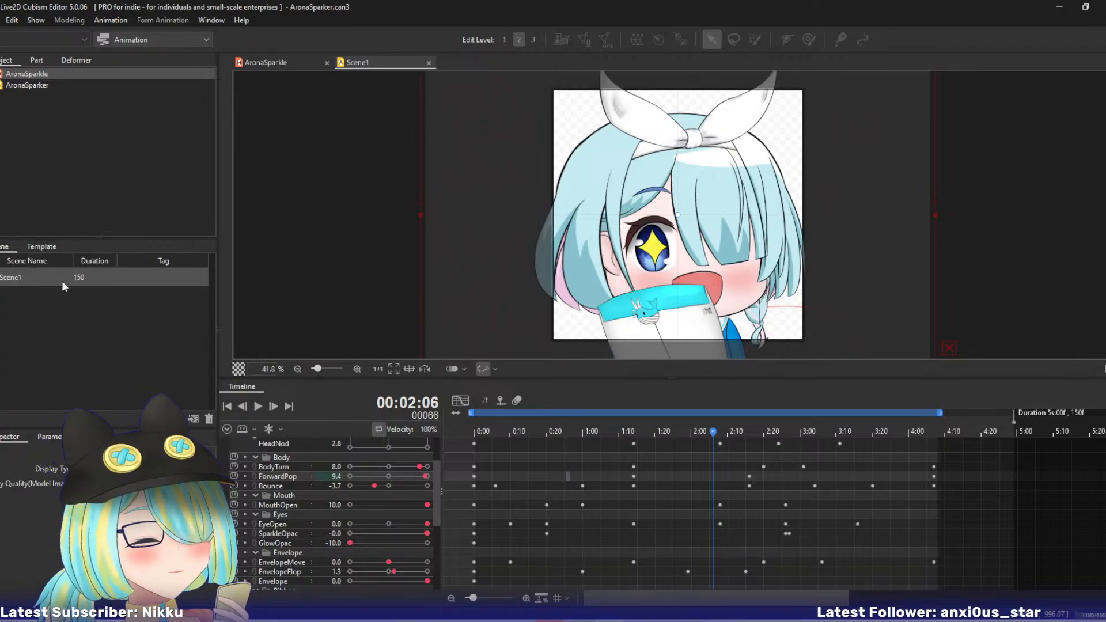
{"action": "left_click", "coordinate": [36, 278]}
{"action": "left_click_drag", "start_coordinate": [671, 432], "coordinate": [748, 443]}
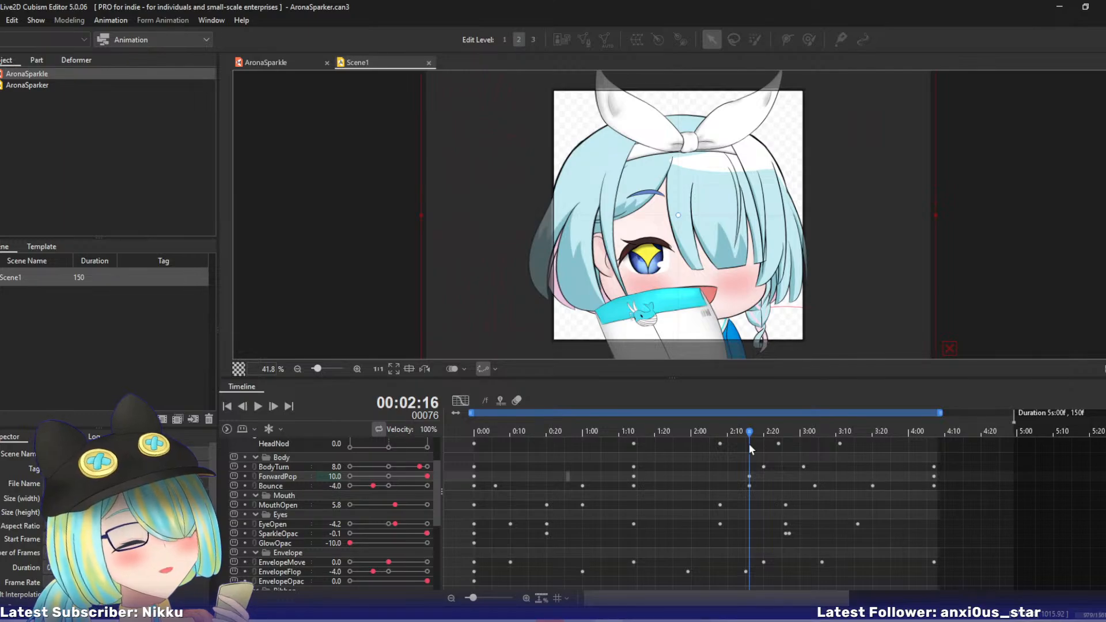
{"action": "left_click_drag", "start_coordinate": [664, 430], "coordinate": [734, 434]}
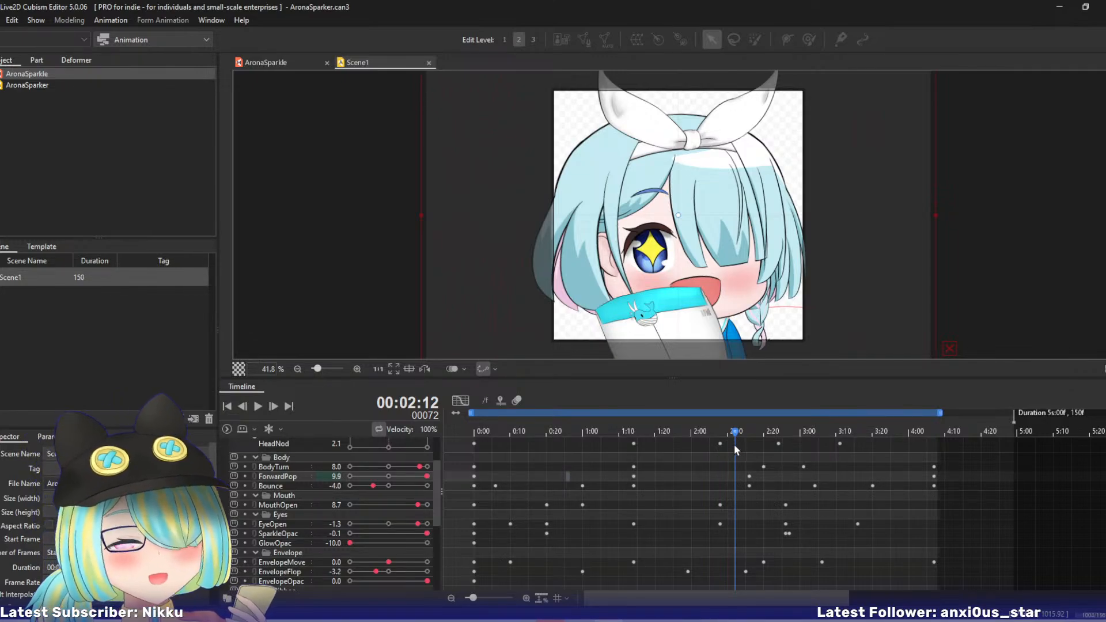
{"action": "mouse_move", "coordinate": [738, 432]}
{"action": "left_mouse_down"}
{"action": "mouse_move", "coordinate": [876, 433]}
{"action": "mouse_move", "coordinate": [688, 436]}
{"action": "mouse_move", "coordinate": [736, 438]}
{"action": "mouse_move", "coordinate": [720, 441]}
{"action": "left_mouse_up"}
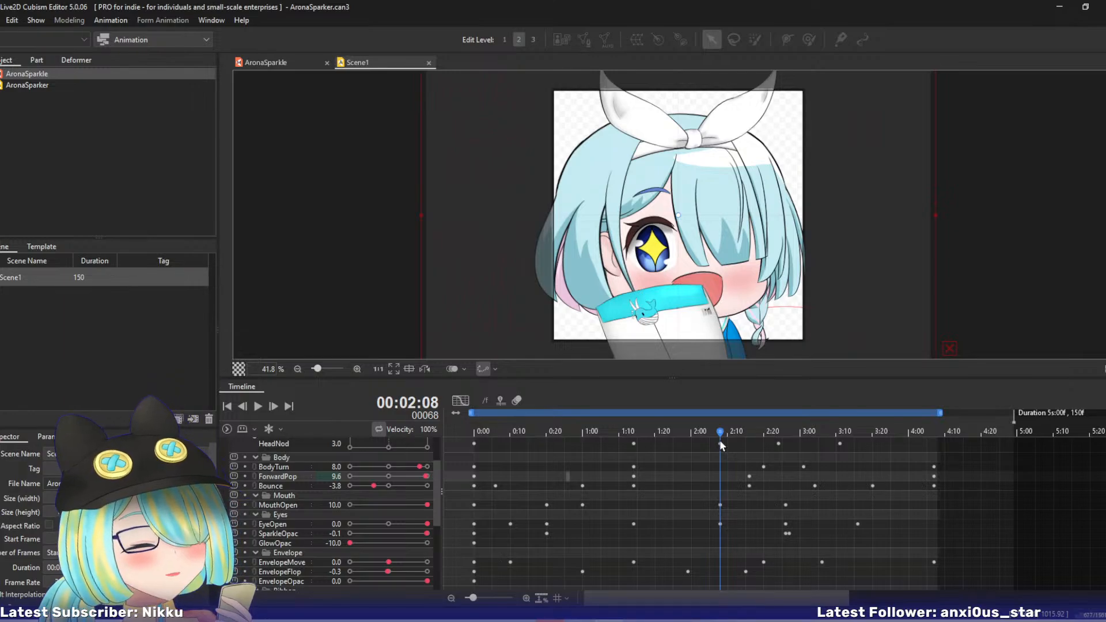
- Examine the animation at 5% and 25% preview size with the model deselected, scrubbing the middle section up to frame 93
{"action": "key", "text": "ctrl+minus"}
{"action": "key", "text": "ctrl+minus"}
{"action": "key", "text": "ctrl+minus"}
{"action": "key", "text": "ctrl+minus"}
{"action": "key", "text": "ctrl+minus"}
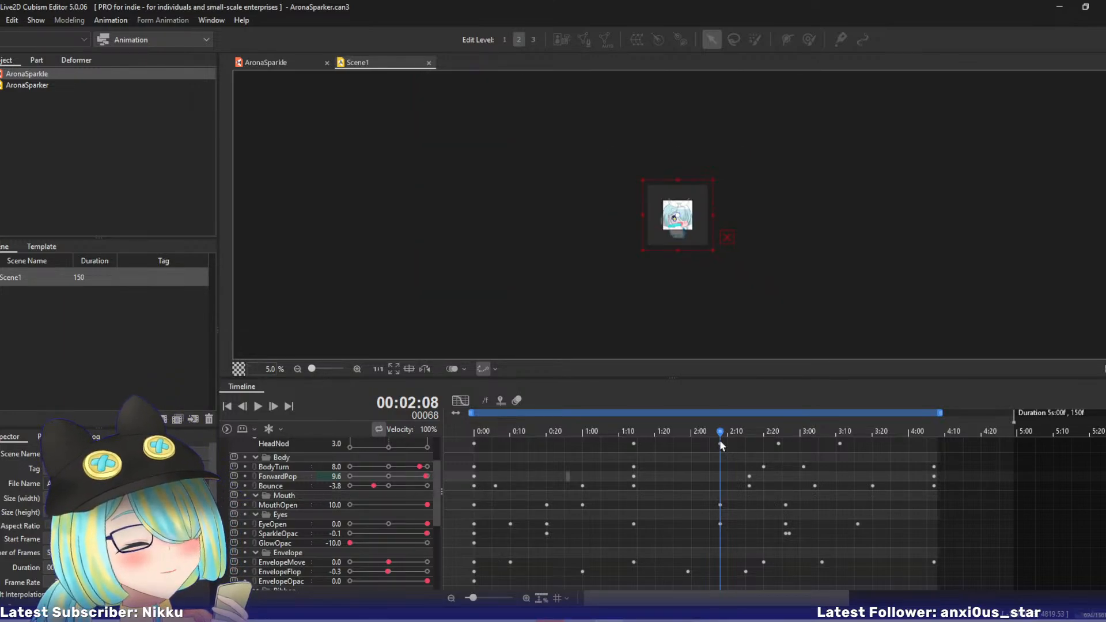
{"action": "left_click_drag", "start_coordinate": [662, 431], "coordinate": [720, 431]}
{"action": "left_click", "coordinate": [636, 300]}
{"action": "left_click_drag", "start_coordinate": [633, 431], "coordinate": [711, 451]}
{"action": "left_click_drag", "start_coordinate": [541, 436], "coordinate": [810, 447]}
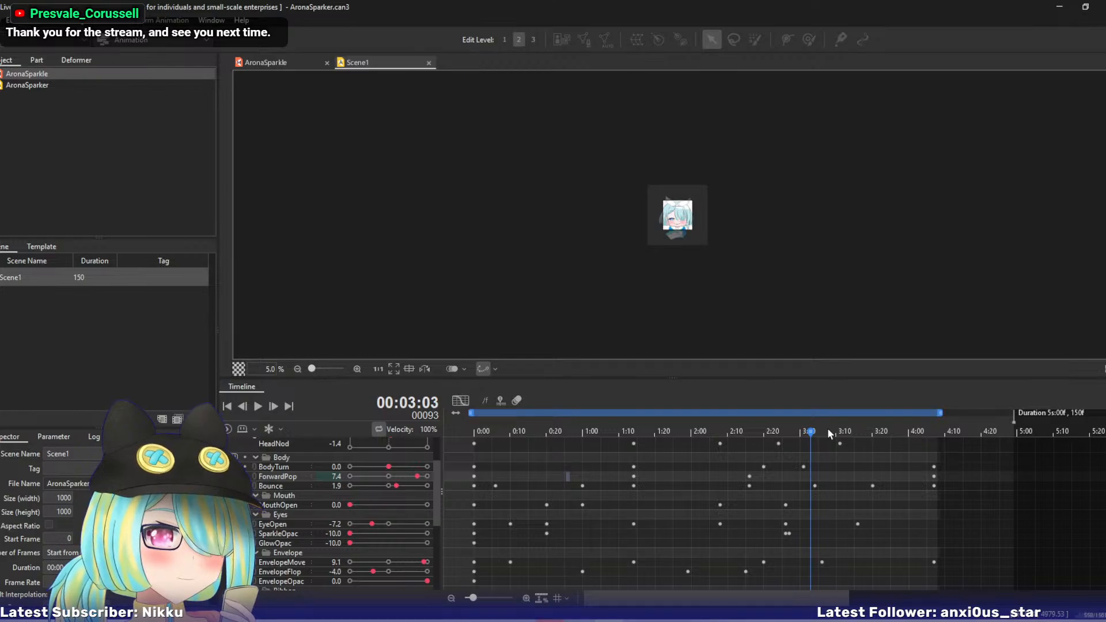
{"action": "key", "text": "ctrl+plus"}
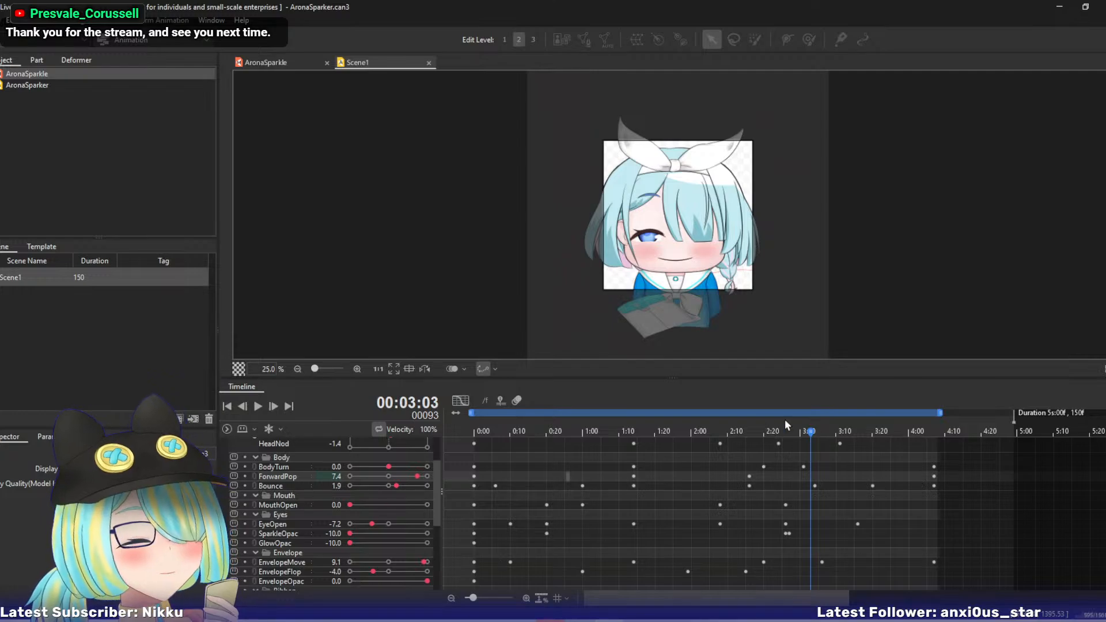
{"action": "left_click_drag", "start_coordinate": [784, 431], "coordinate": [689, 441]}
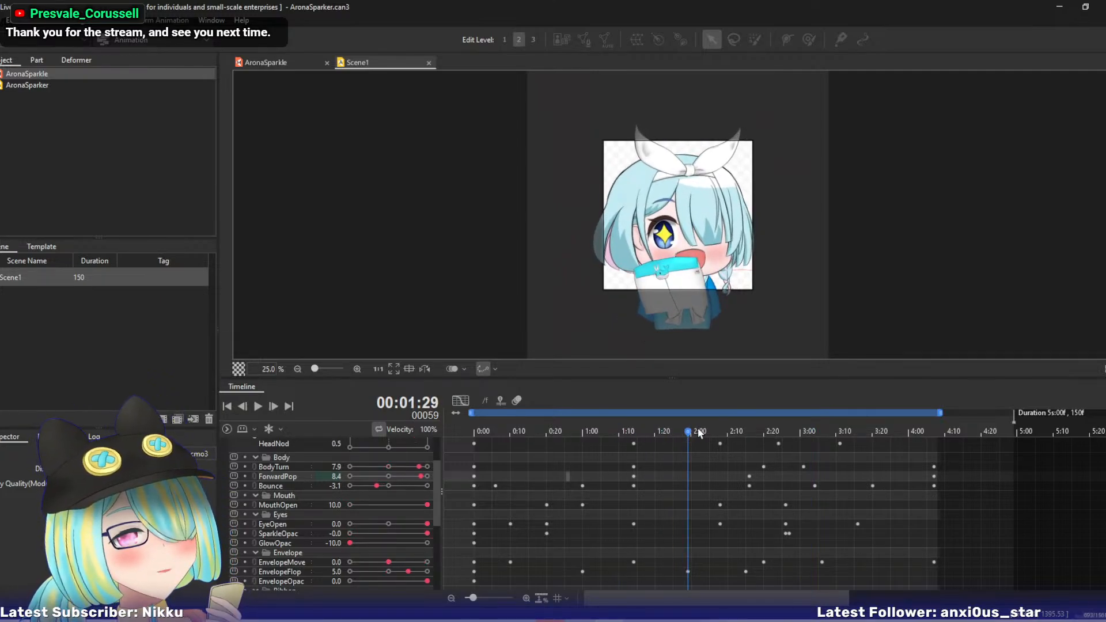